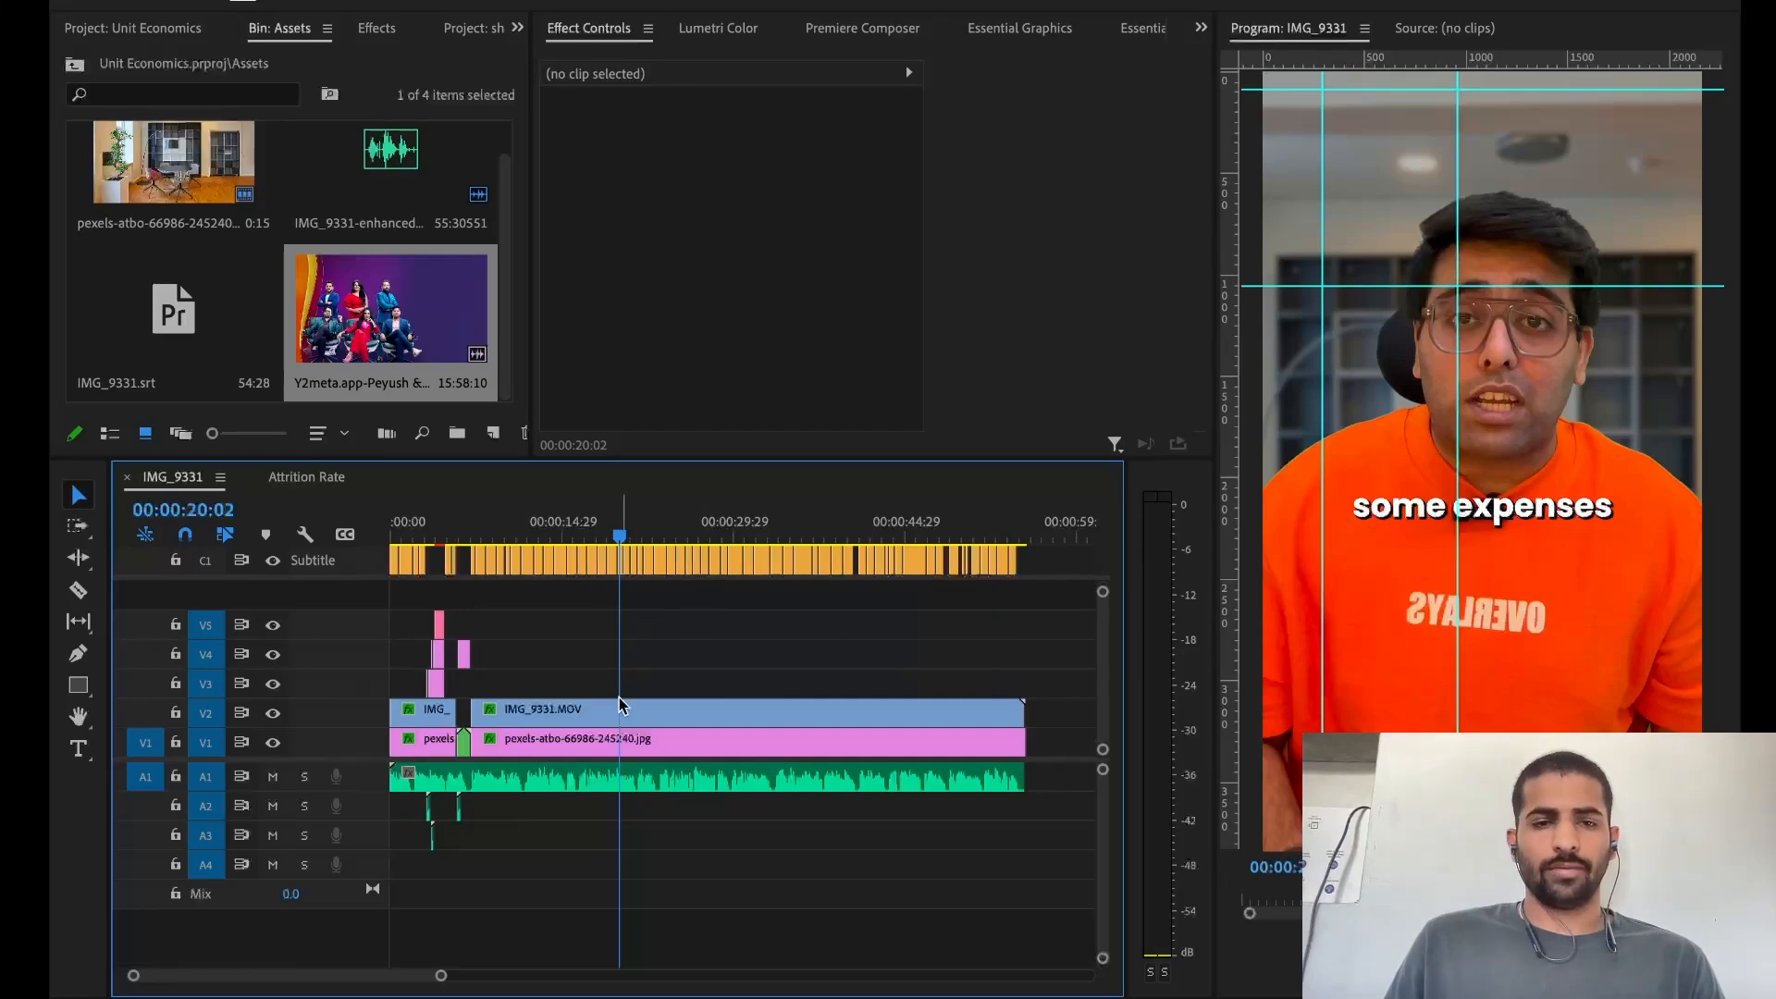
# Examine the IMG_9331 talking-head clip, the enhanced audio clip and a subtitle caption in the timeline
pyautogui.click(541, 521)
pyautogui.click(667, 530)
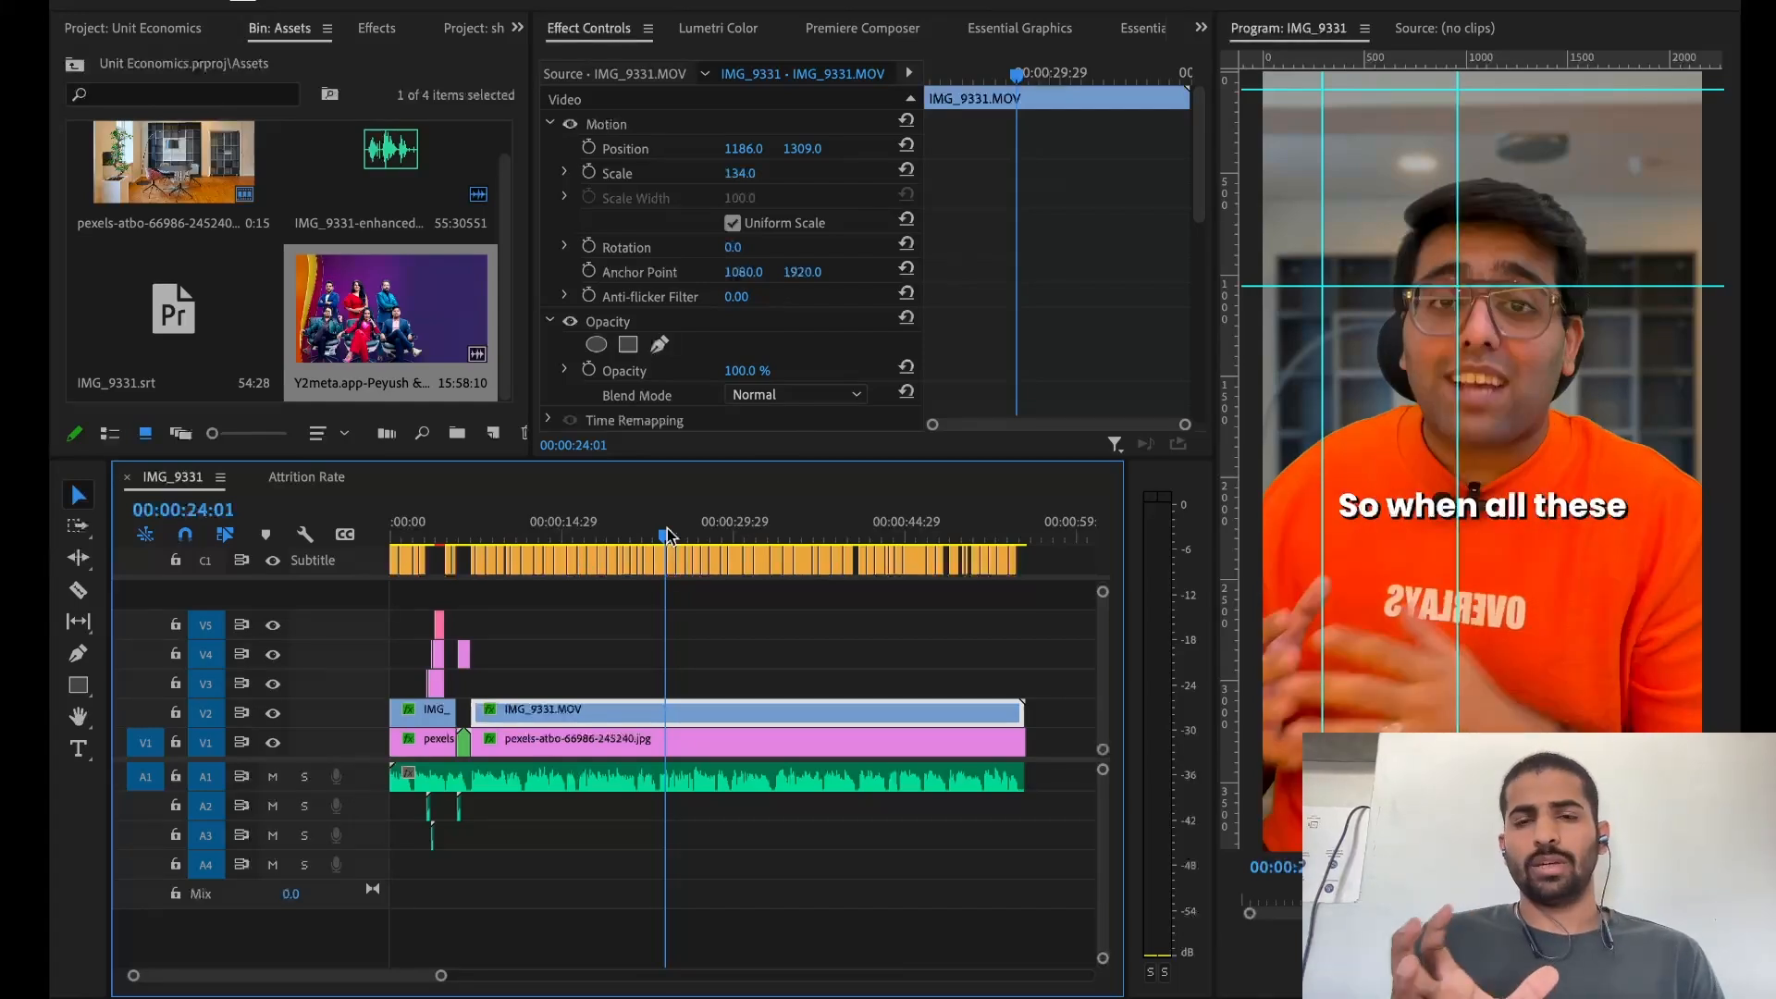
pyautogui.click(638, 595)
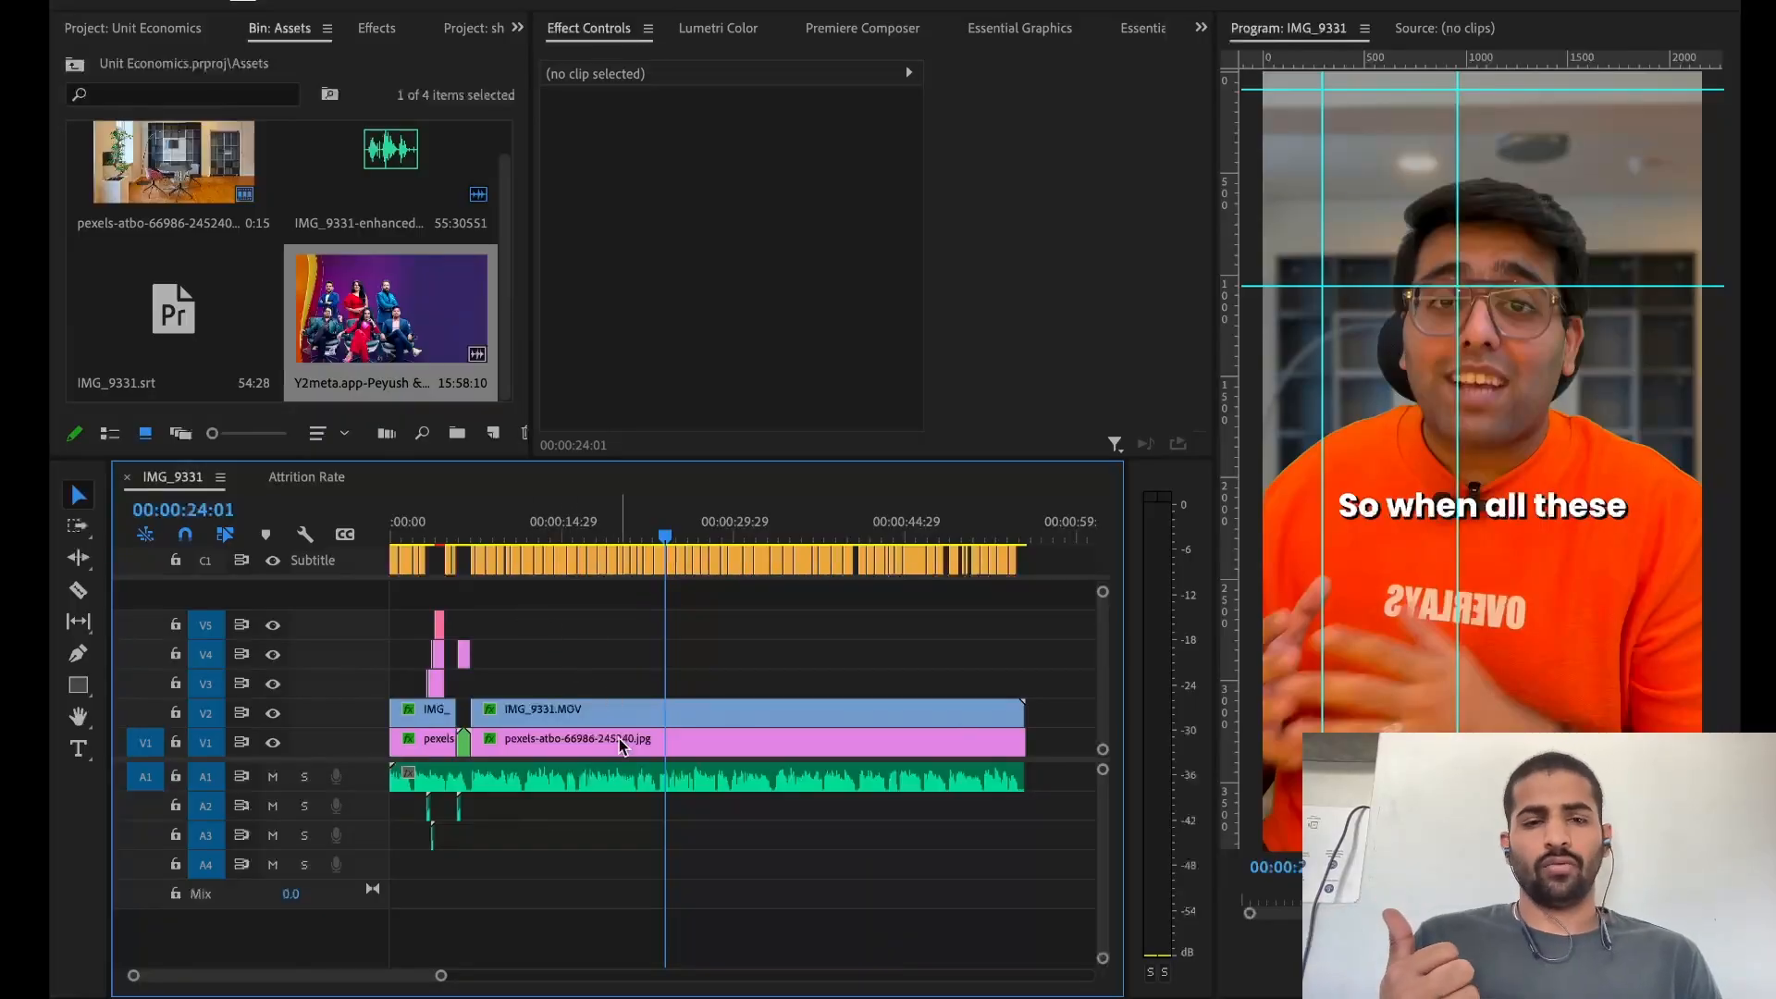
pyautogui.click(629, 782)
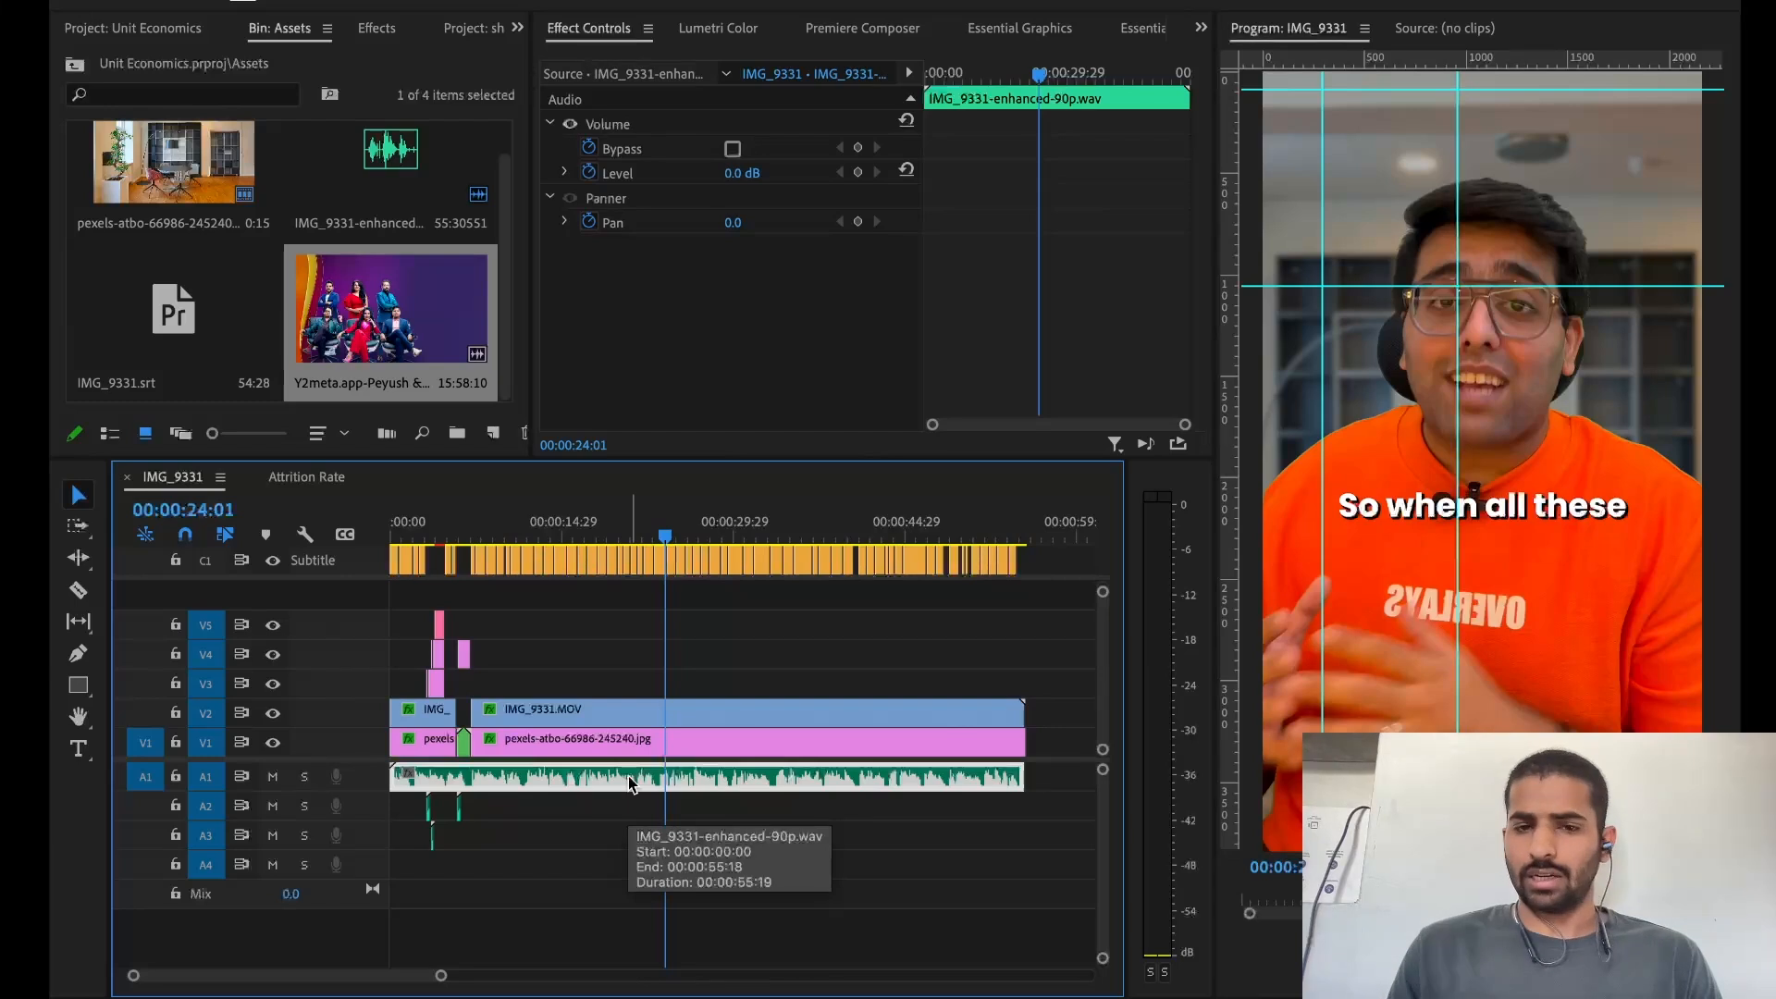
pyautogui.click(619, 556)
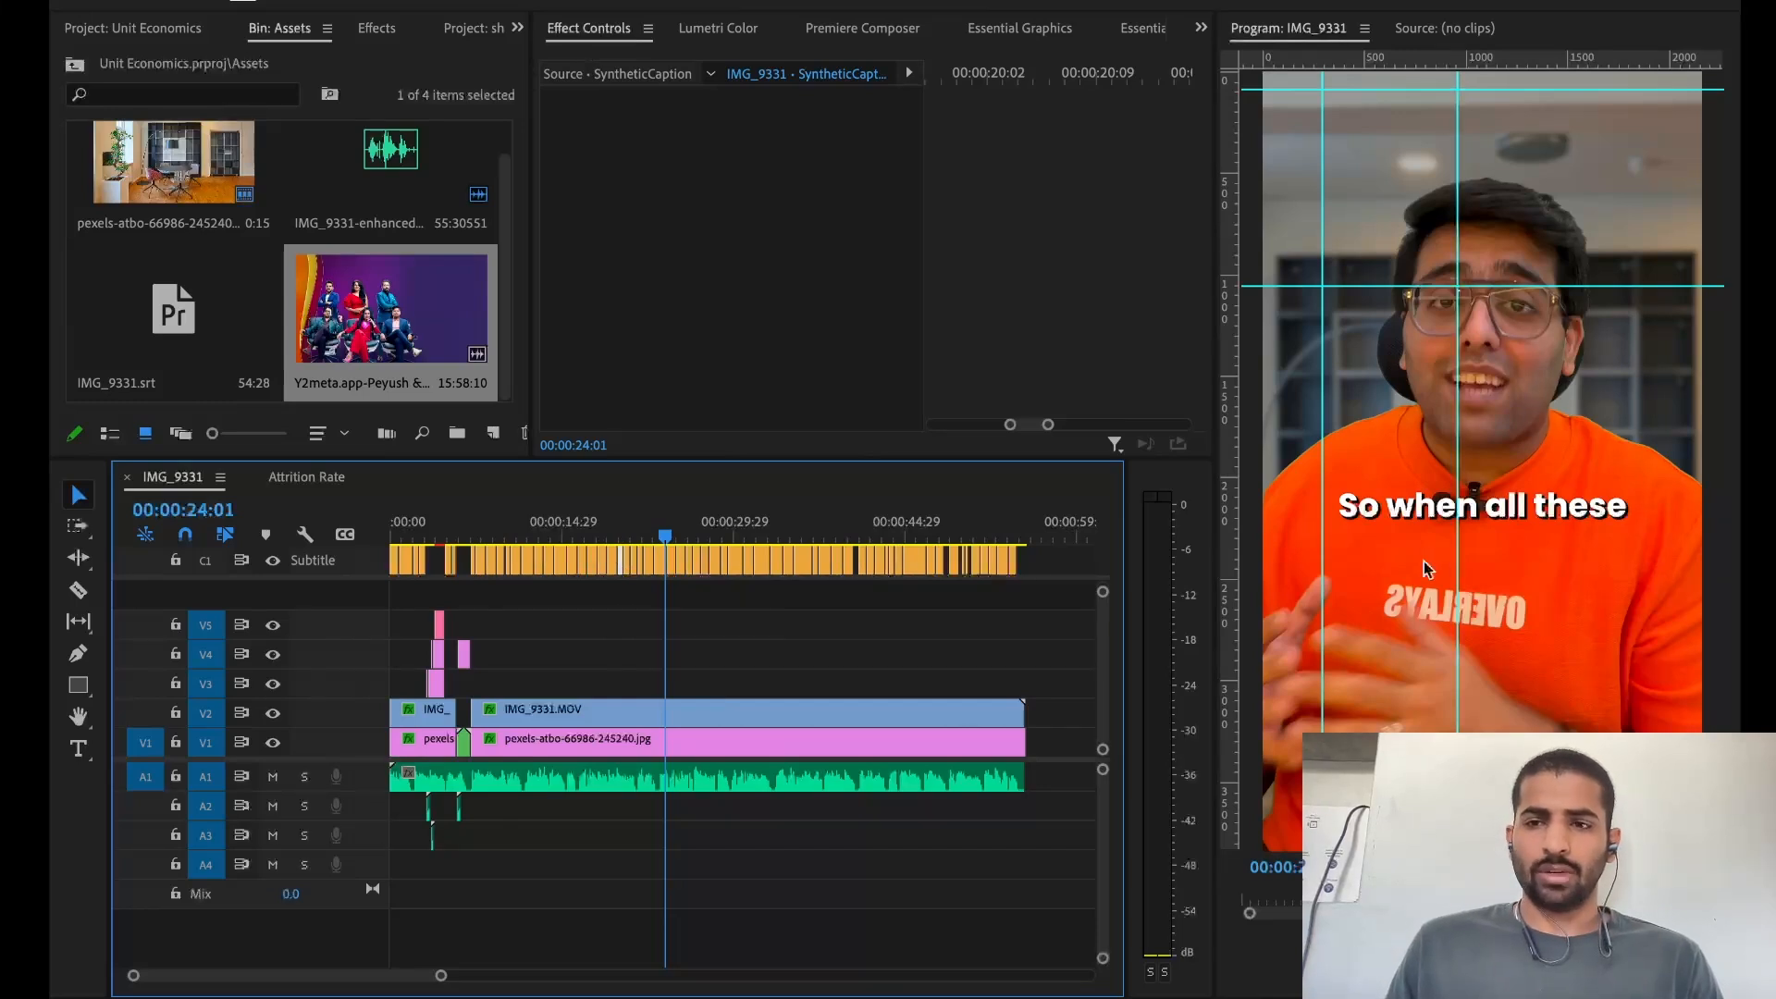
pyautogui.click(929, 604)
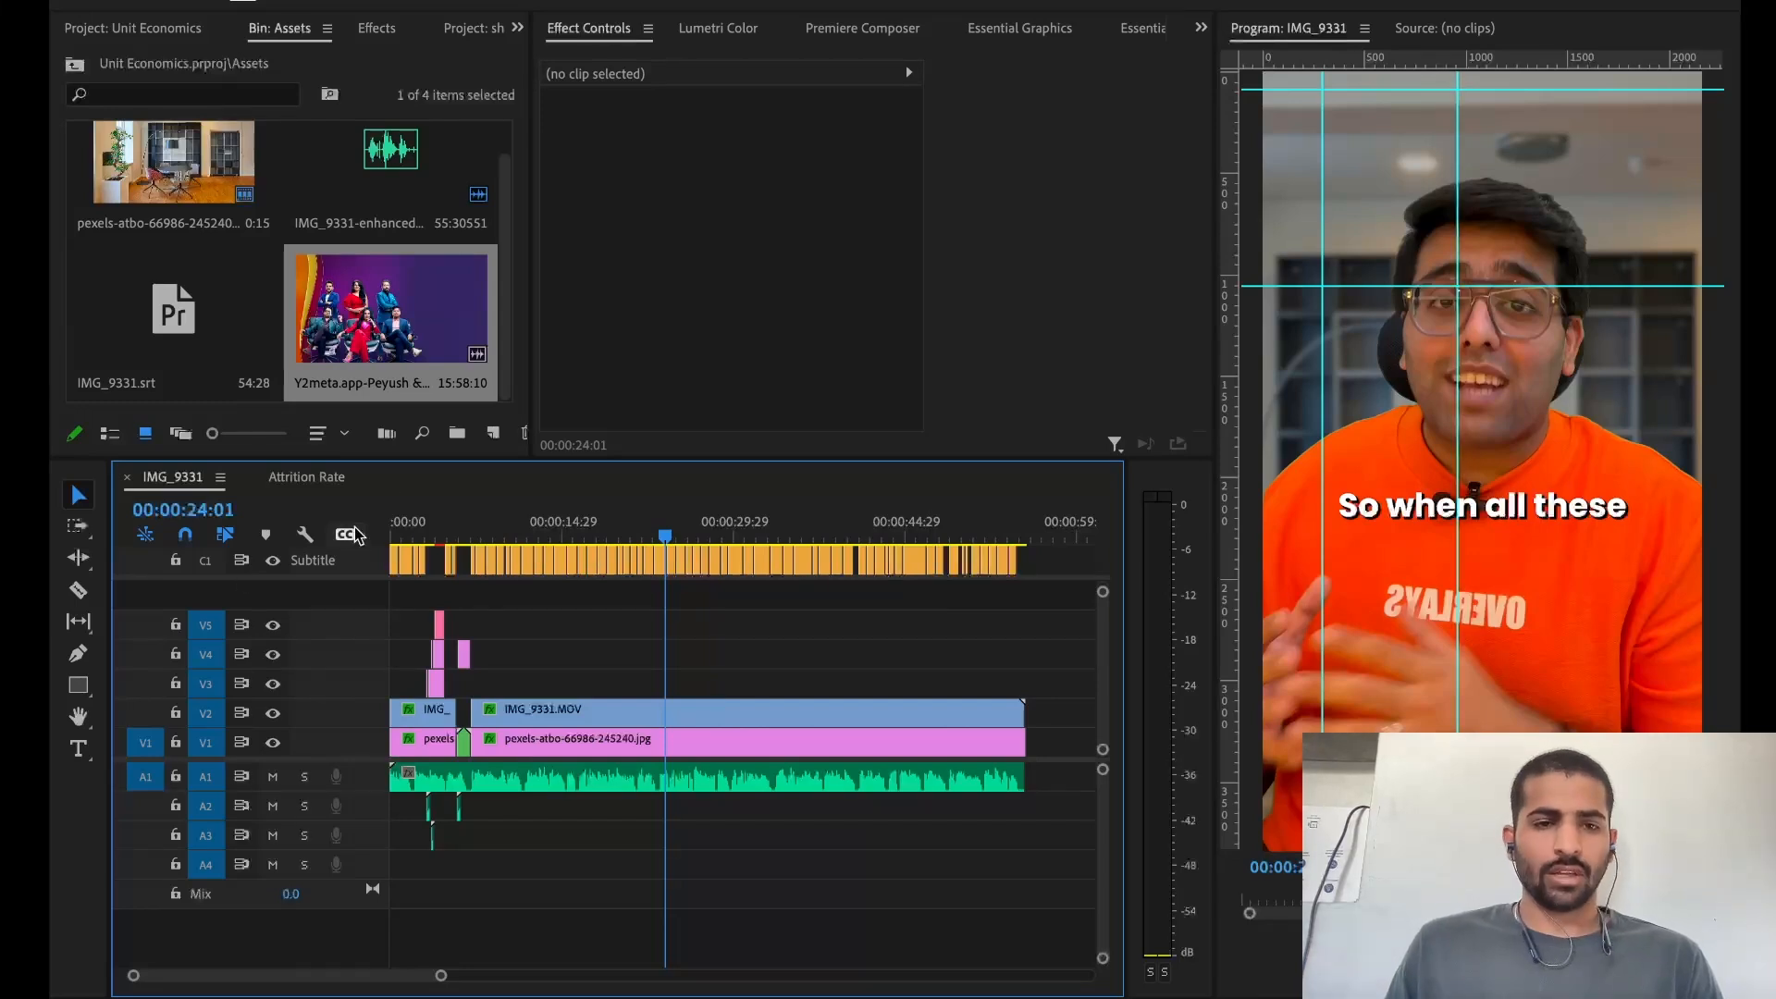
# Review the text and graphic overlays in the sequence's opening seven seconds, starting from 00:00:00:00, and save the project
pyautogui.moveTo(427, 536); pyautogui.dragTo(342, 551)
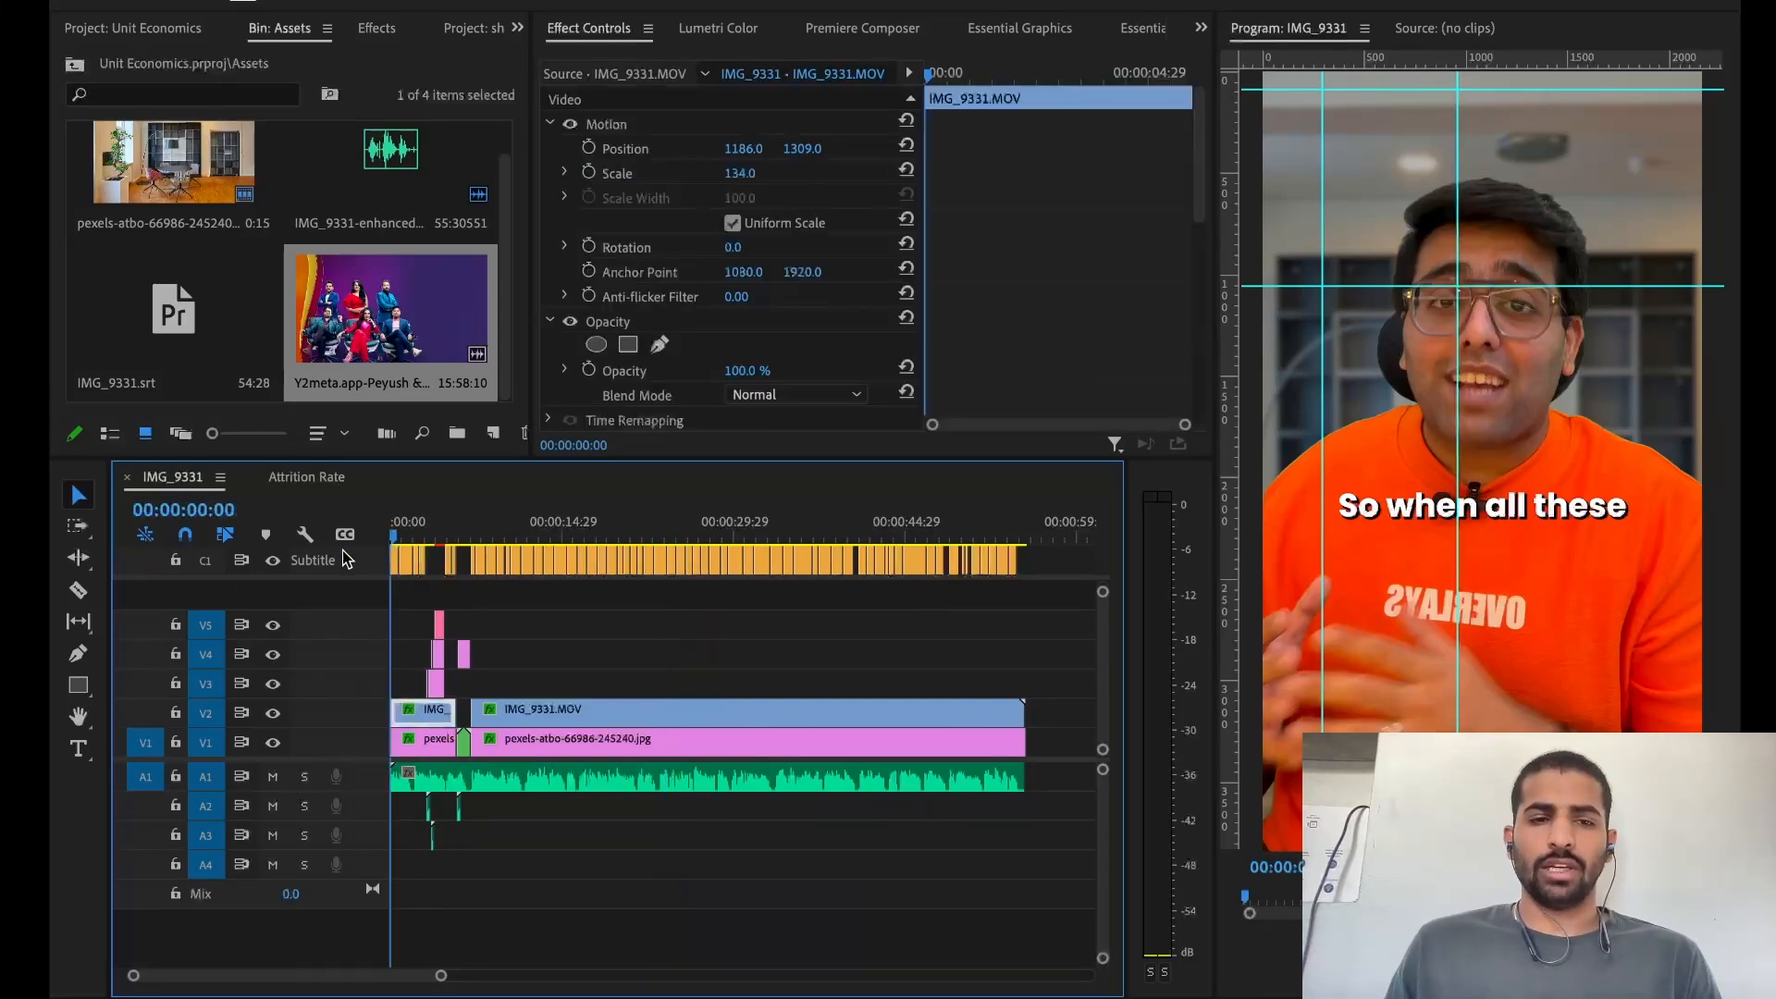
pyautogui.click(577, 597)
pyautogui.press('=')
pyautogui.press('=')
pyautogui.press('=')
pyautogui.click(581, 537)
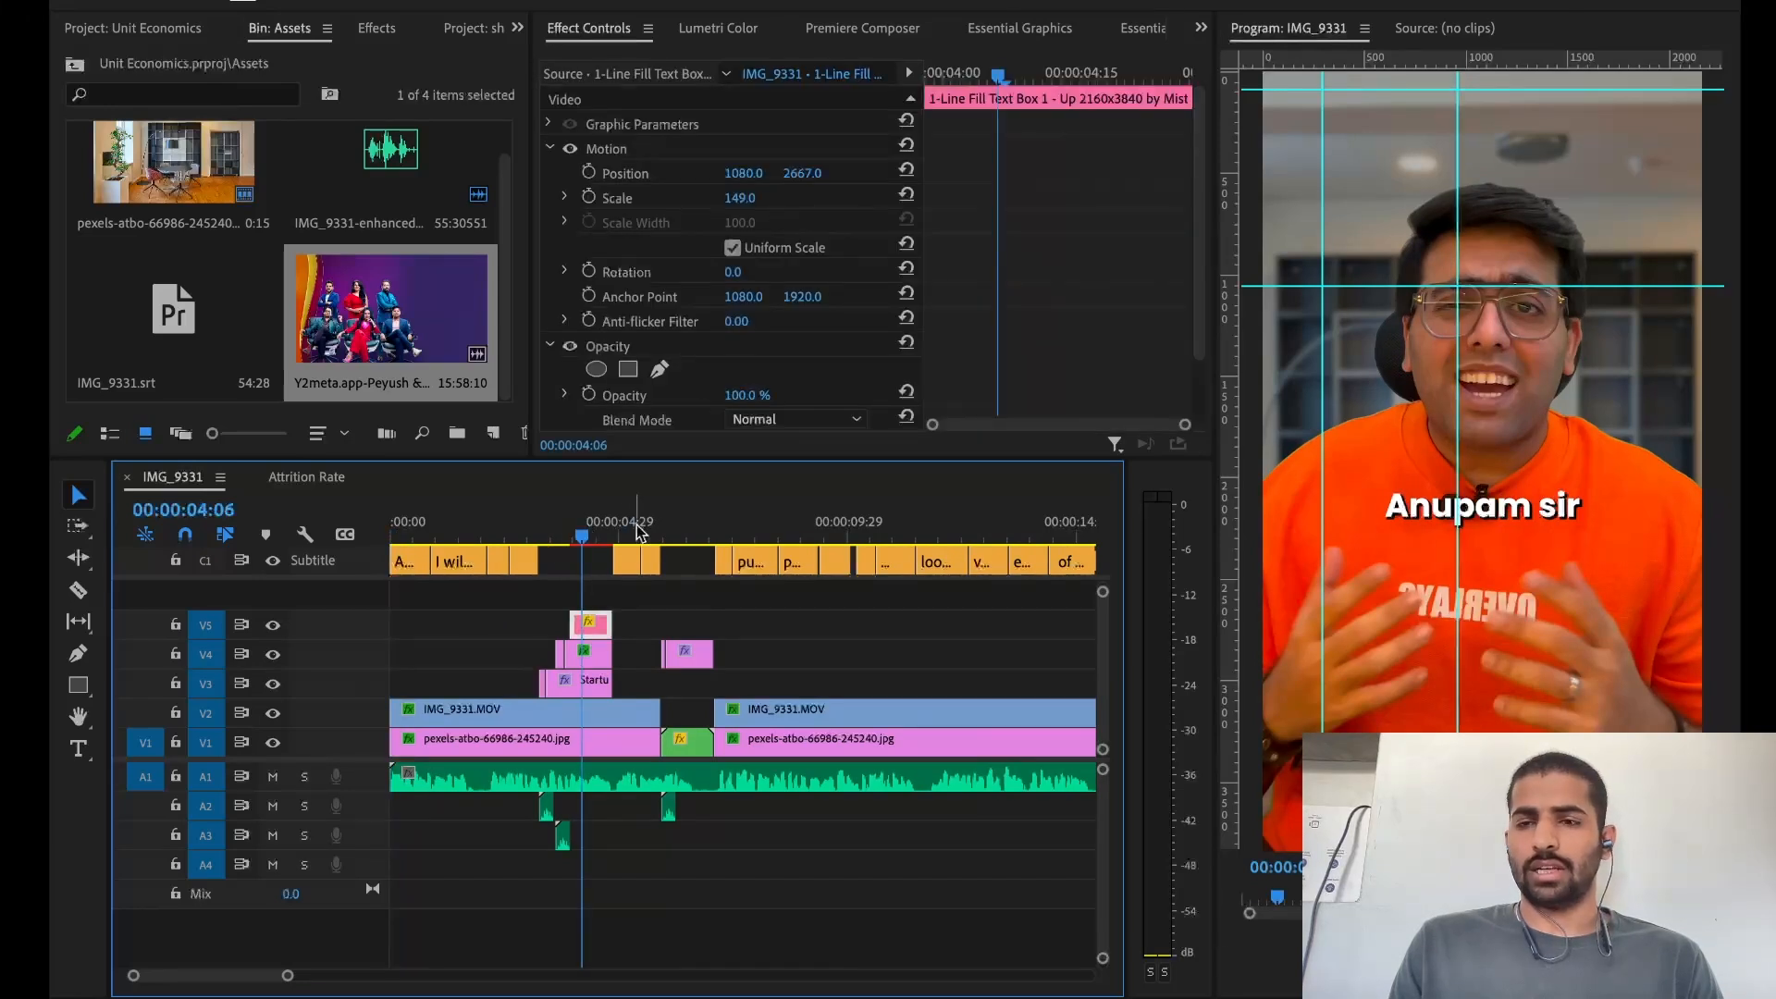
pyautogui.click(637, 532)
pyautogui.click(659, 534)
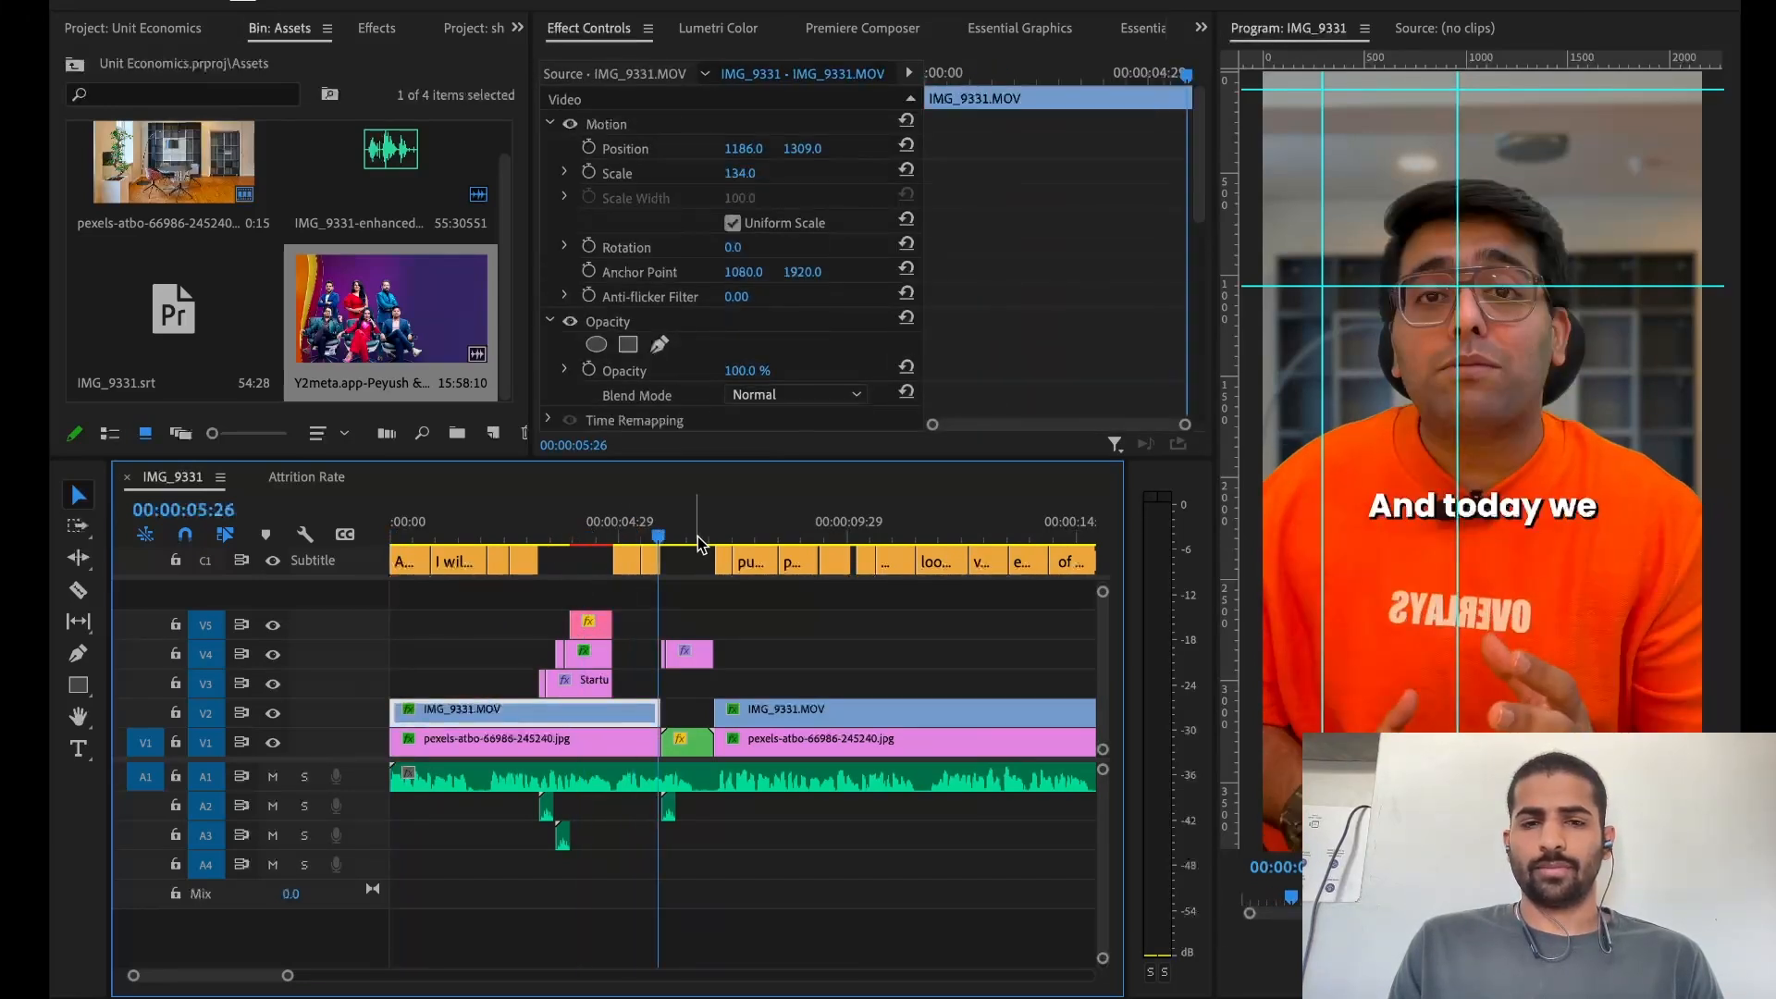
pyautogui.click(694, 537)
pyautogui.click(818, 663)
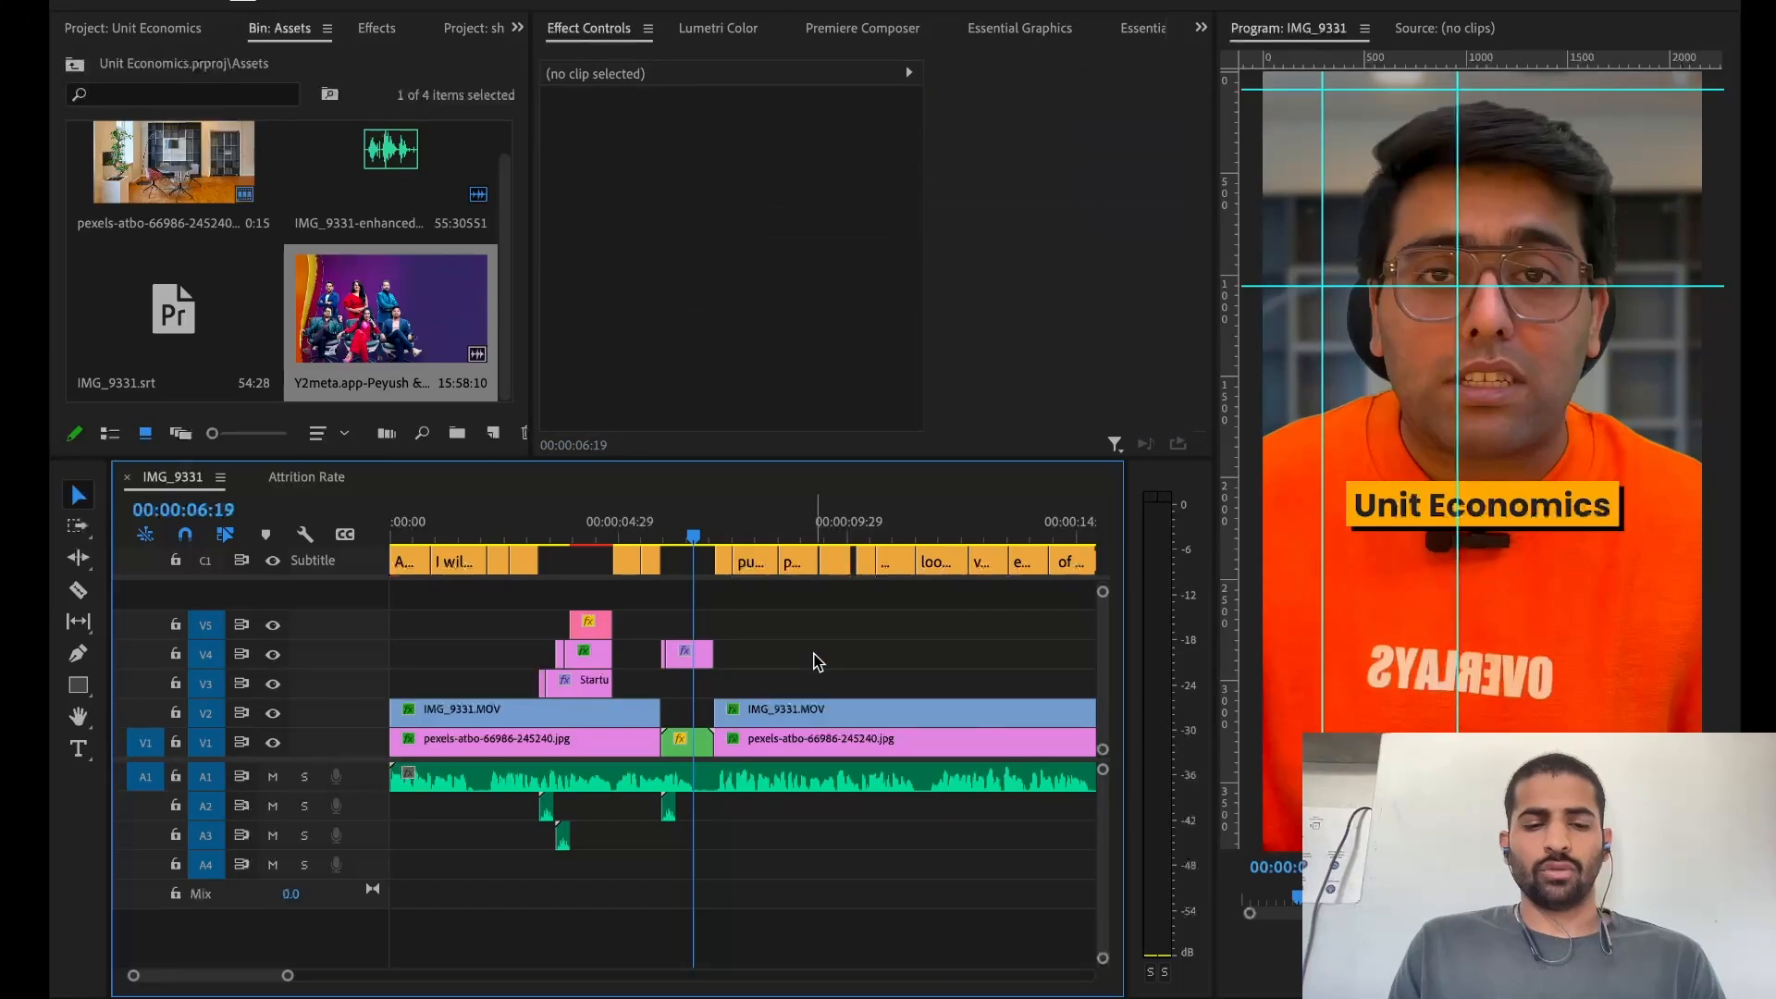
pyautogui.hotkey('ctrl', 's')
# Play the rest of the IMG_9331 sequence to its end, and return the playhead to 00:00:09:16
pyautogui.scroll(-3, 738, 614)
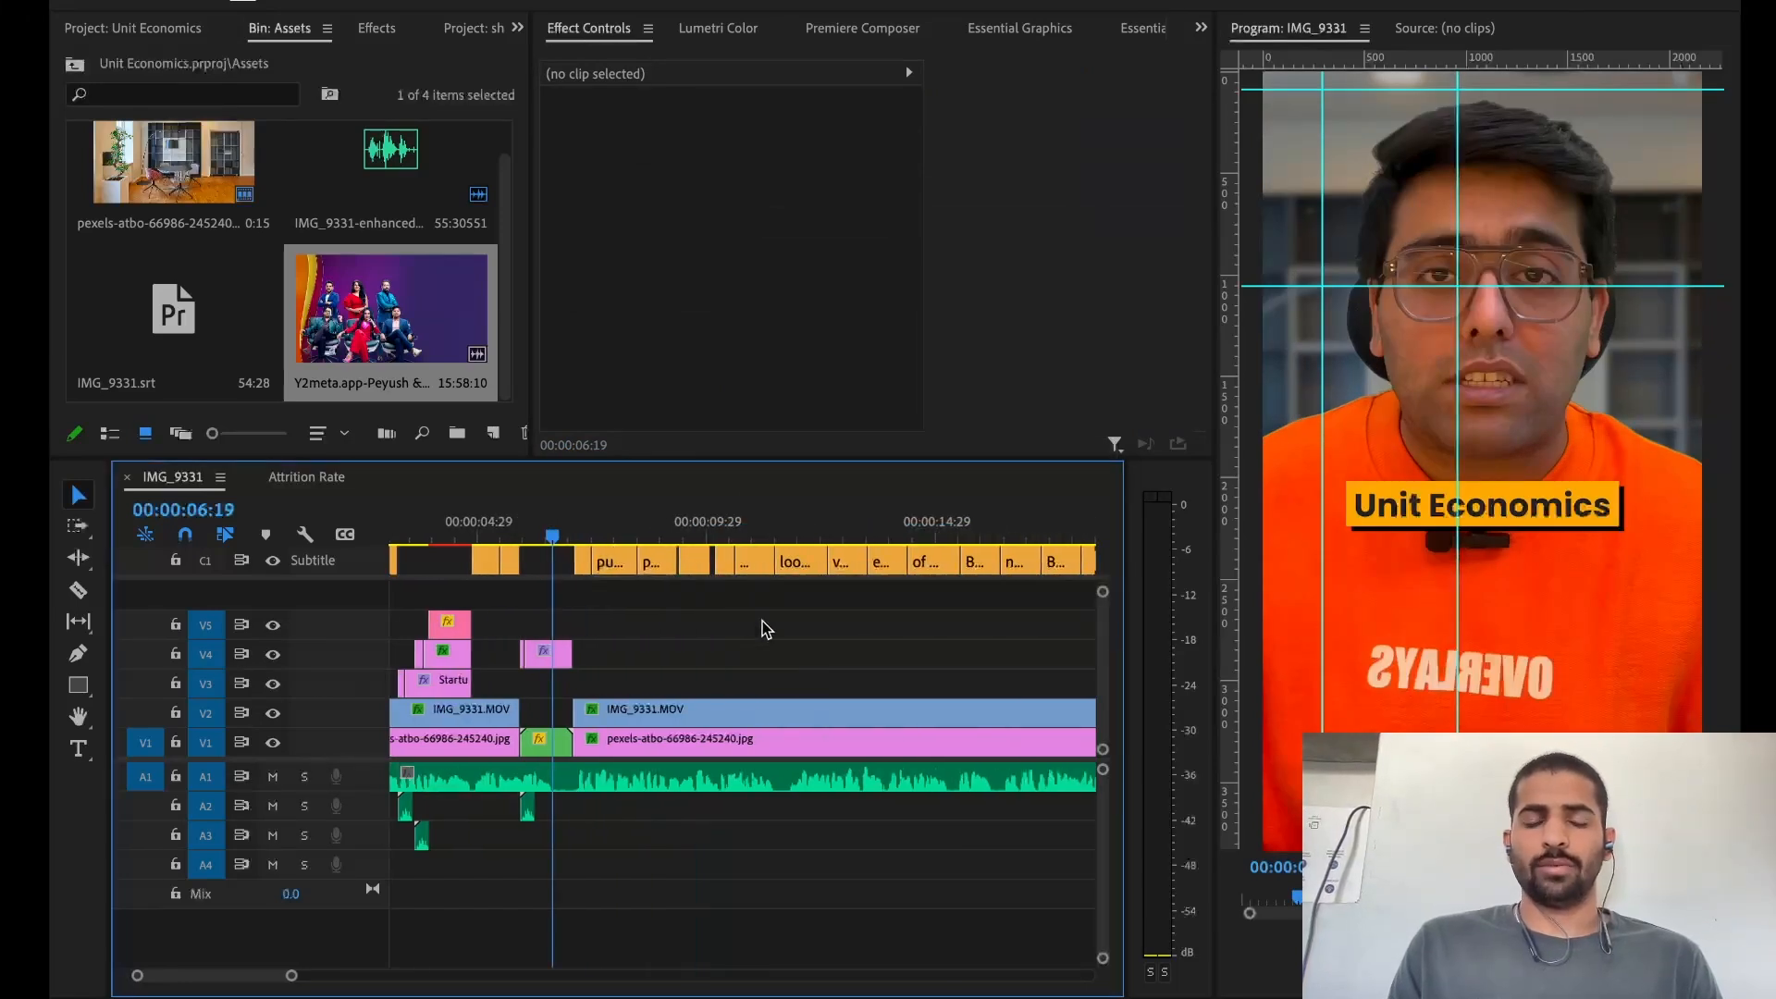
pyautogui.press('-')
pyautogui.press('-')
pyautogui.press('-')
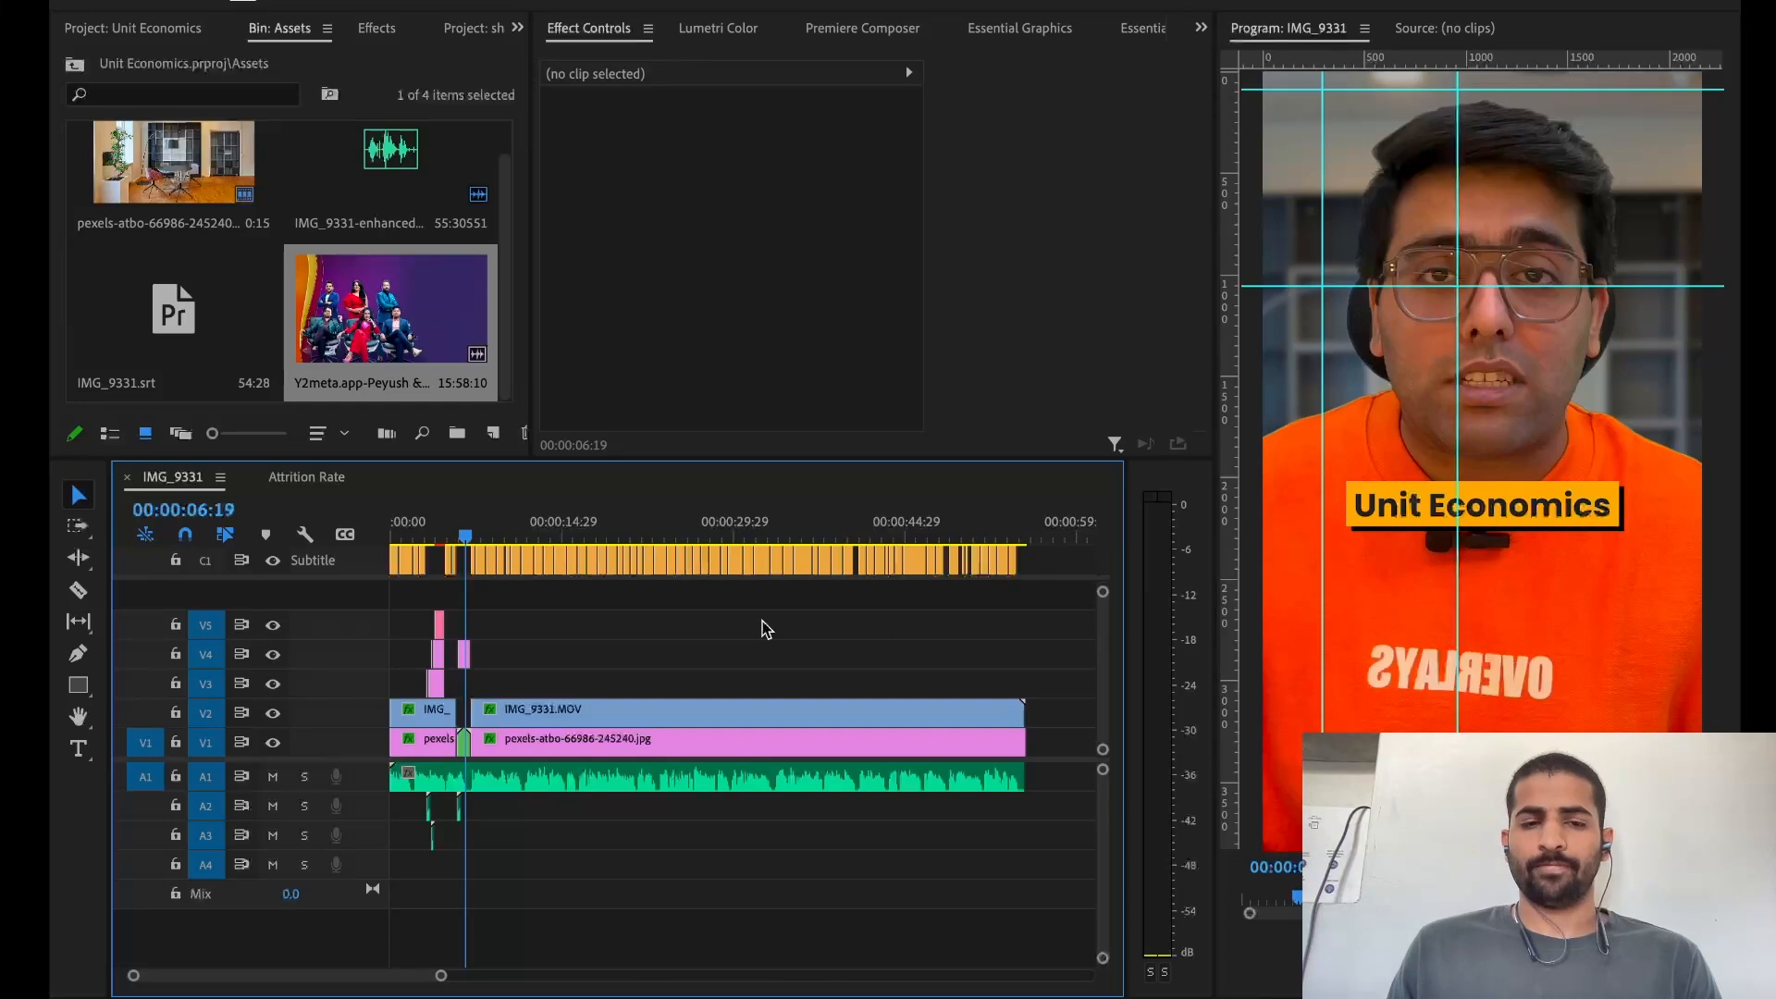
pyautogui.press('space')
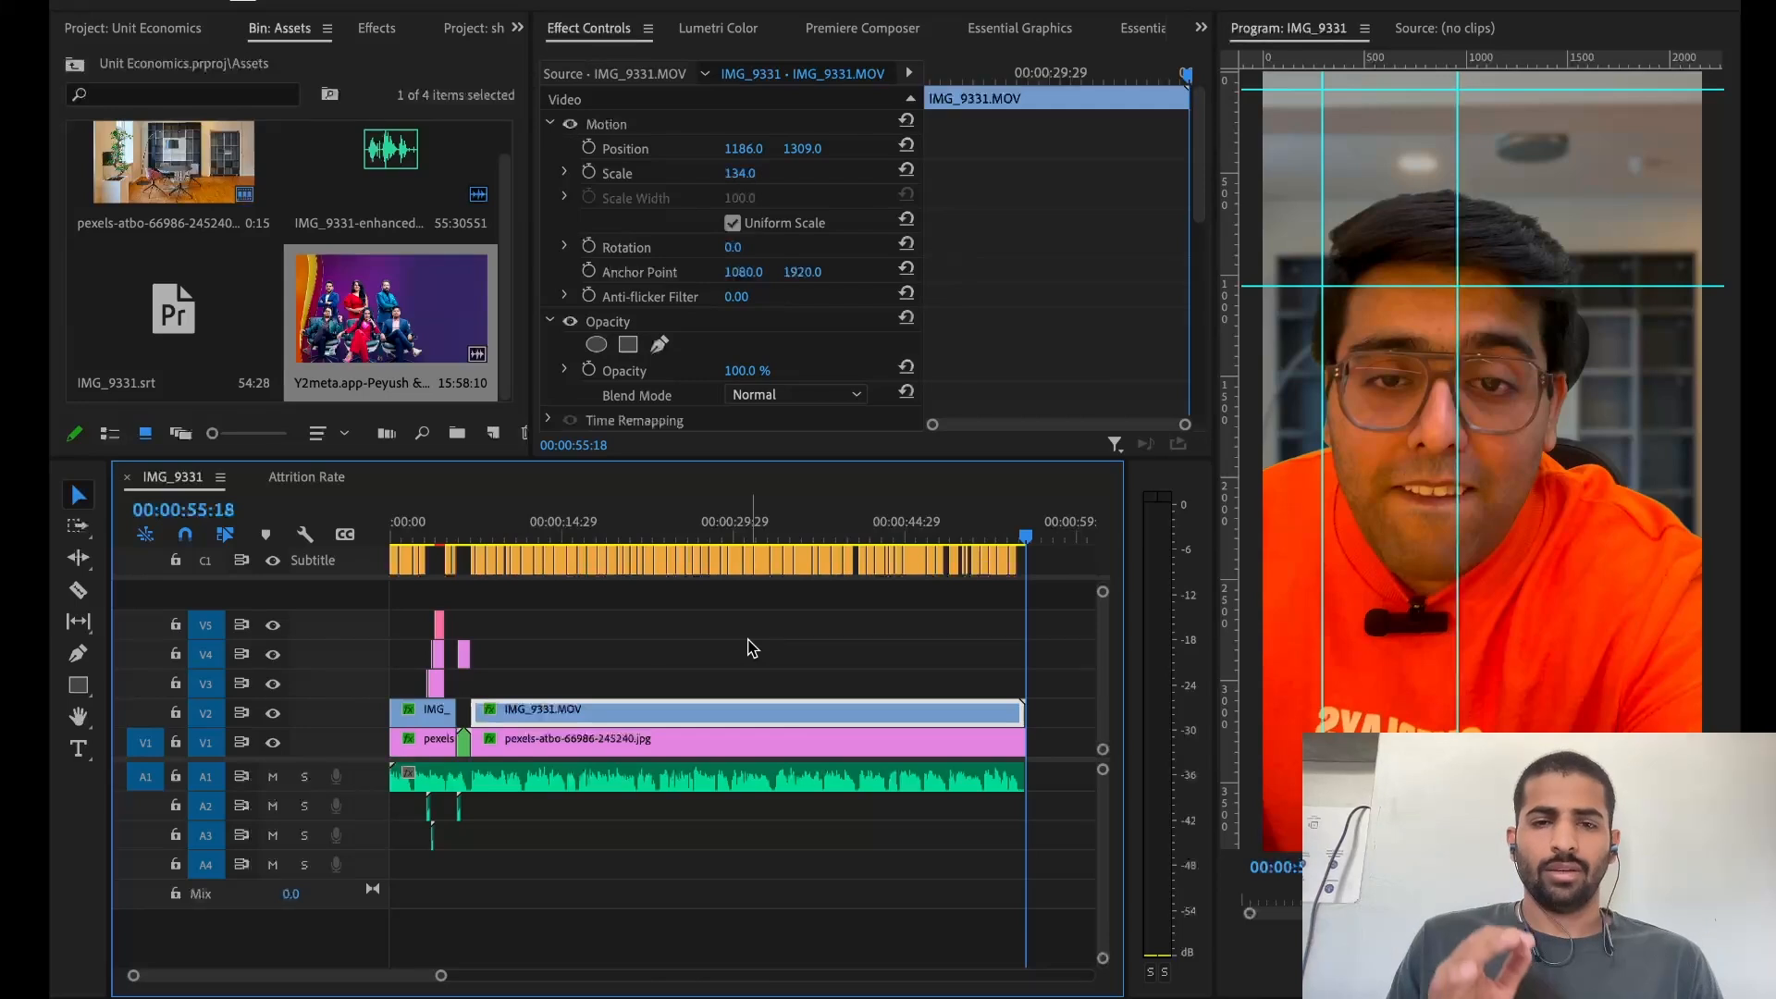
pyautogui.click(723, 634)
pyautogui.click(503, 541)
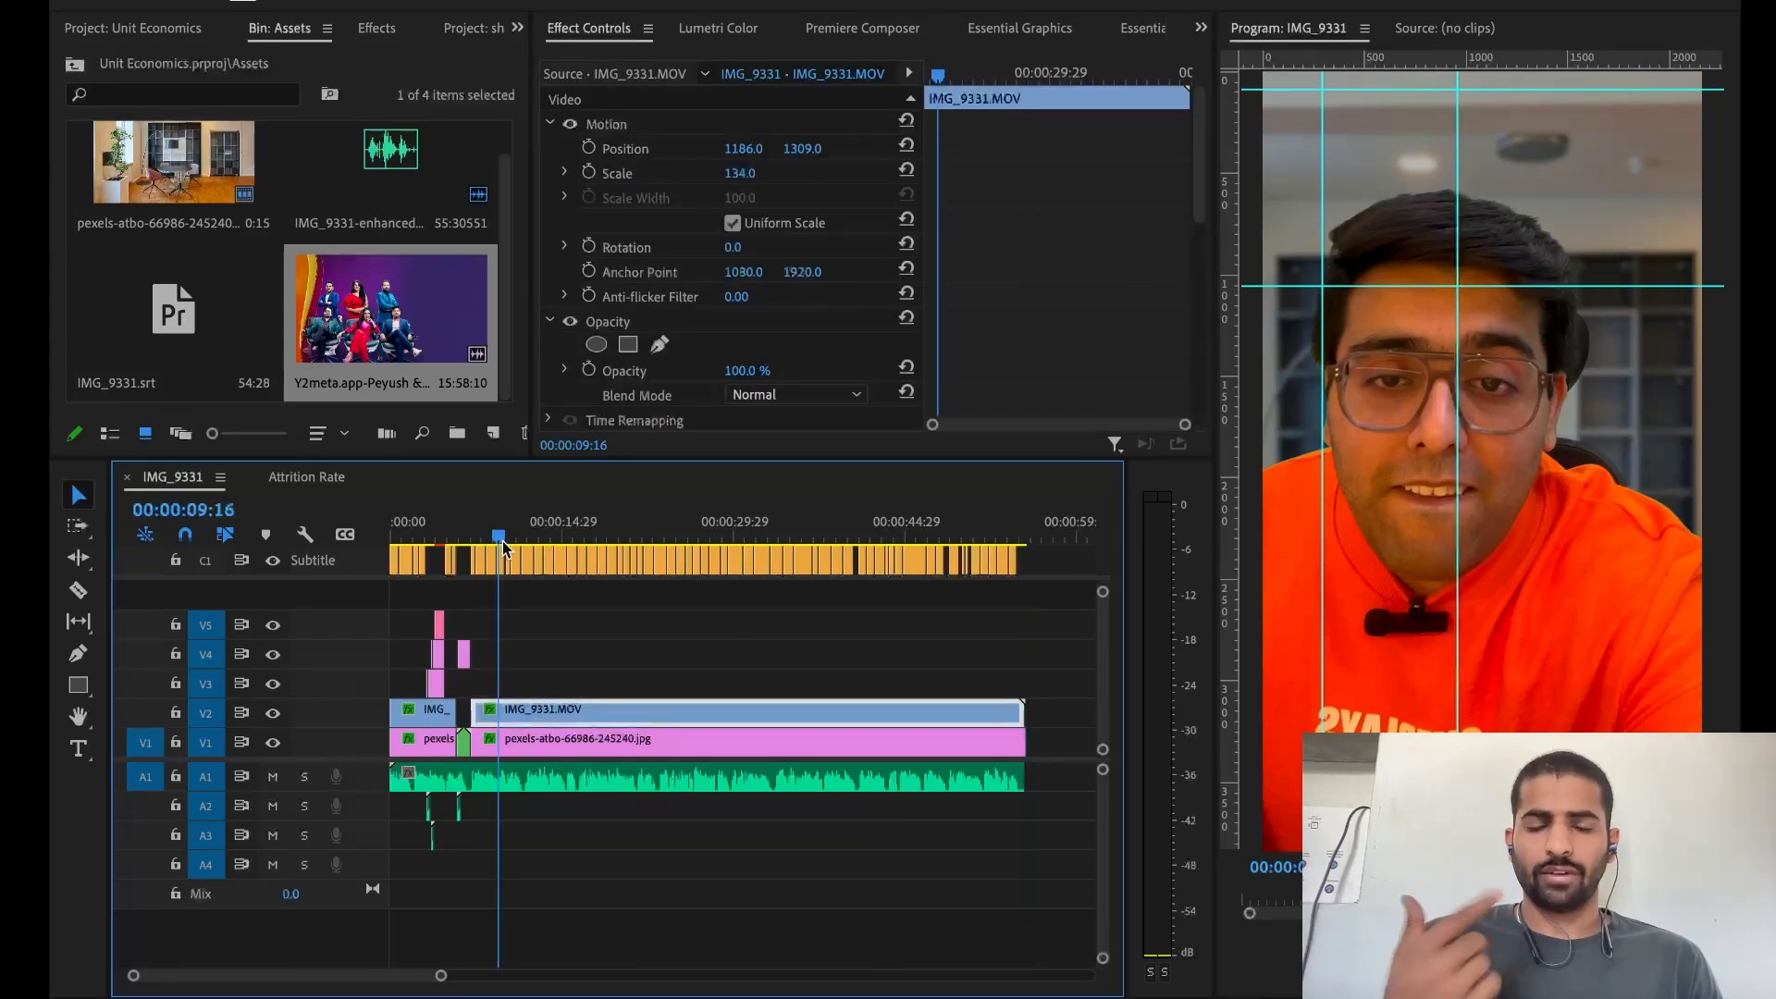
pyautogui.click(600, 636)
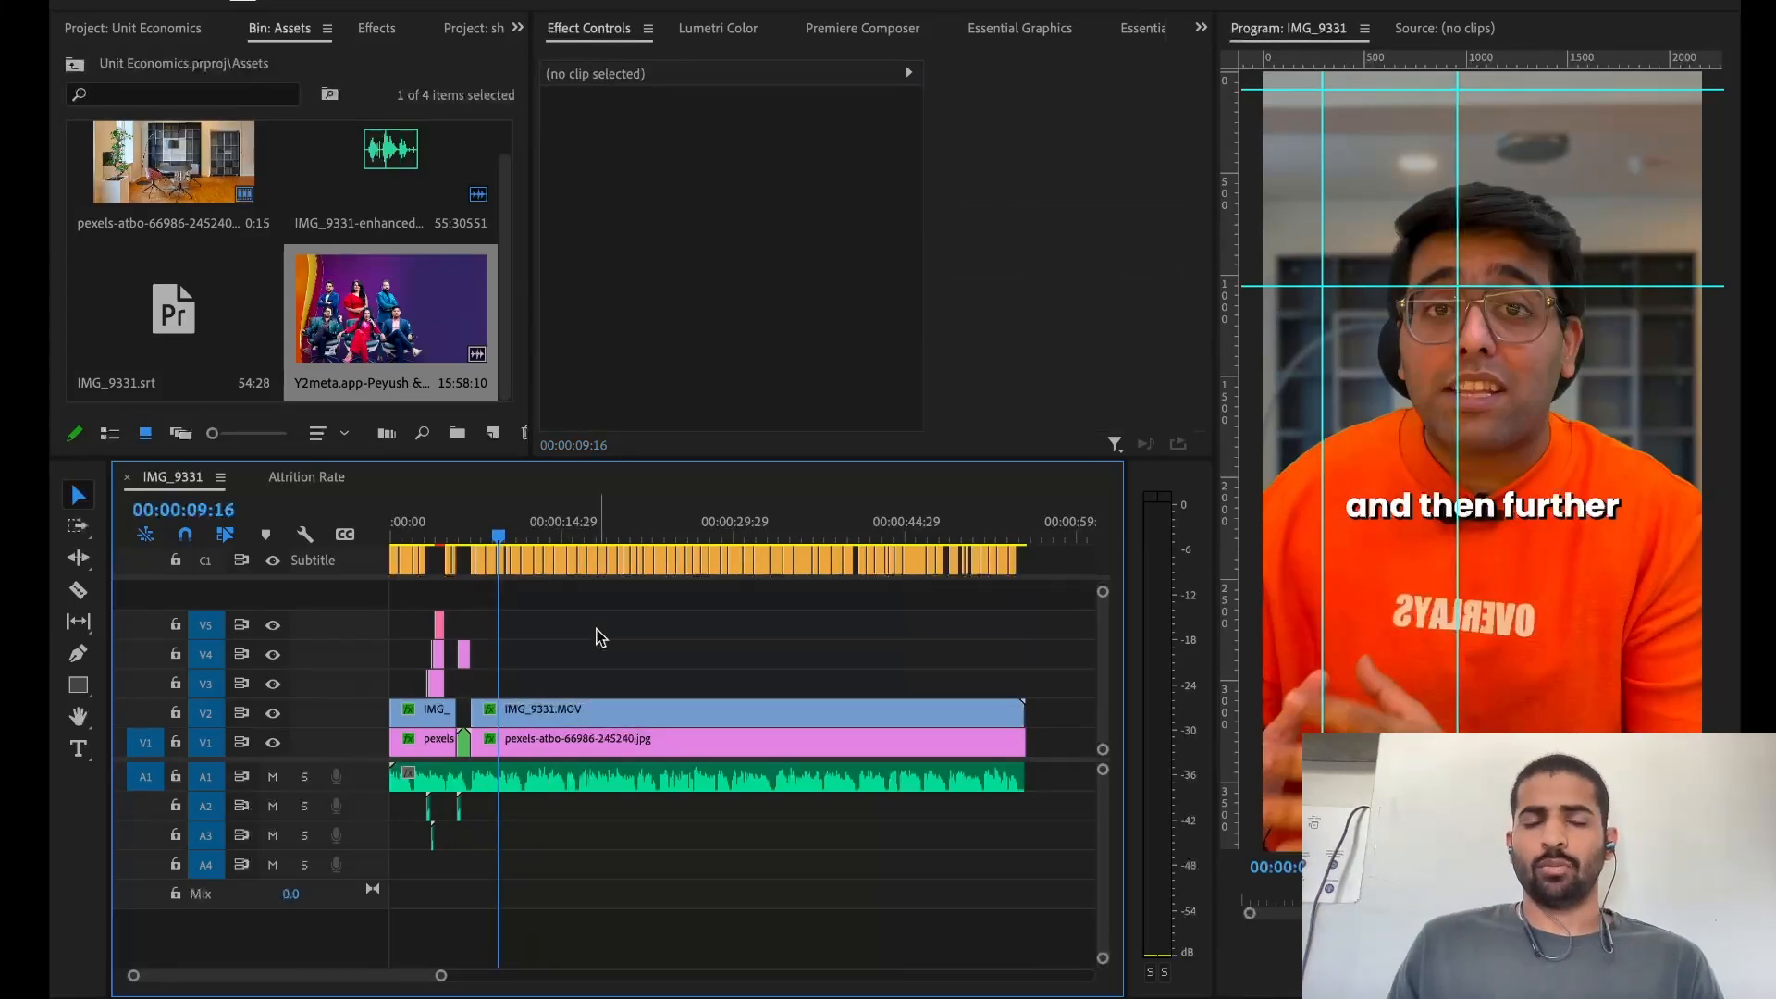
# Switch to the browser, search Google for "google slides" in a new tab, and open the Google Slides sign-in result
pyautogui.hotkey('ctrl', 'Right')
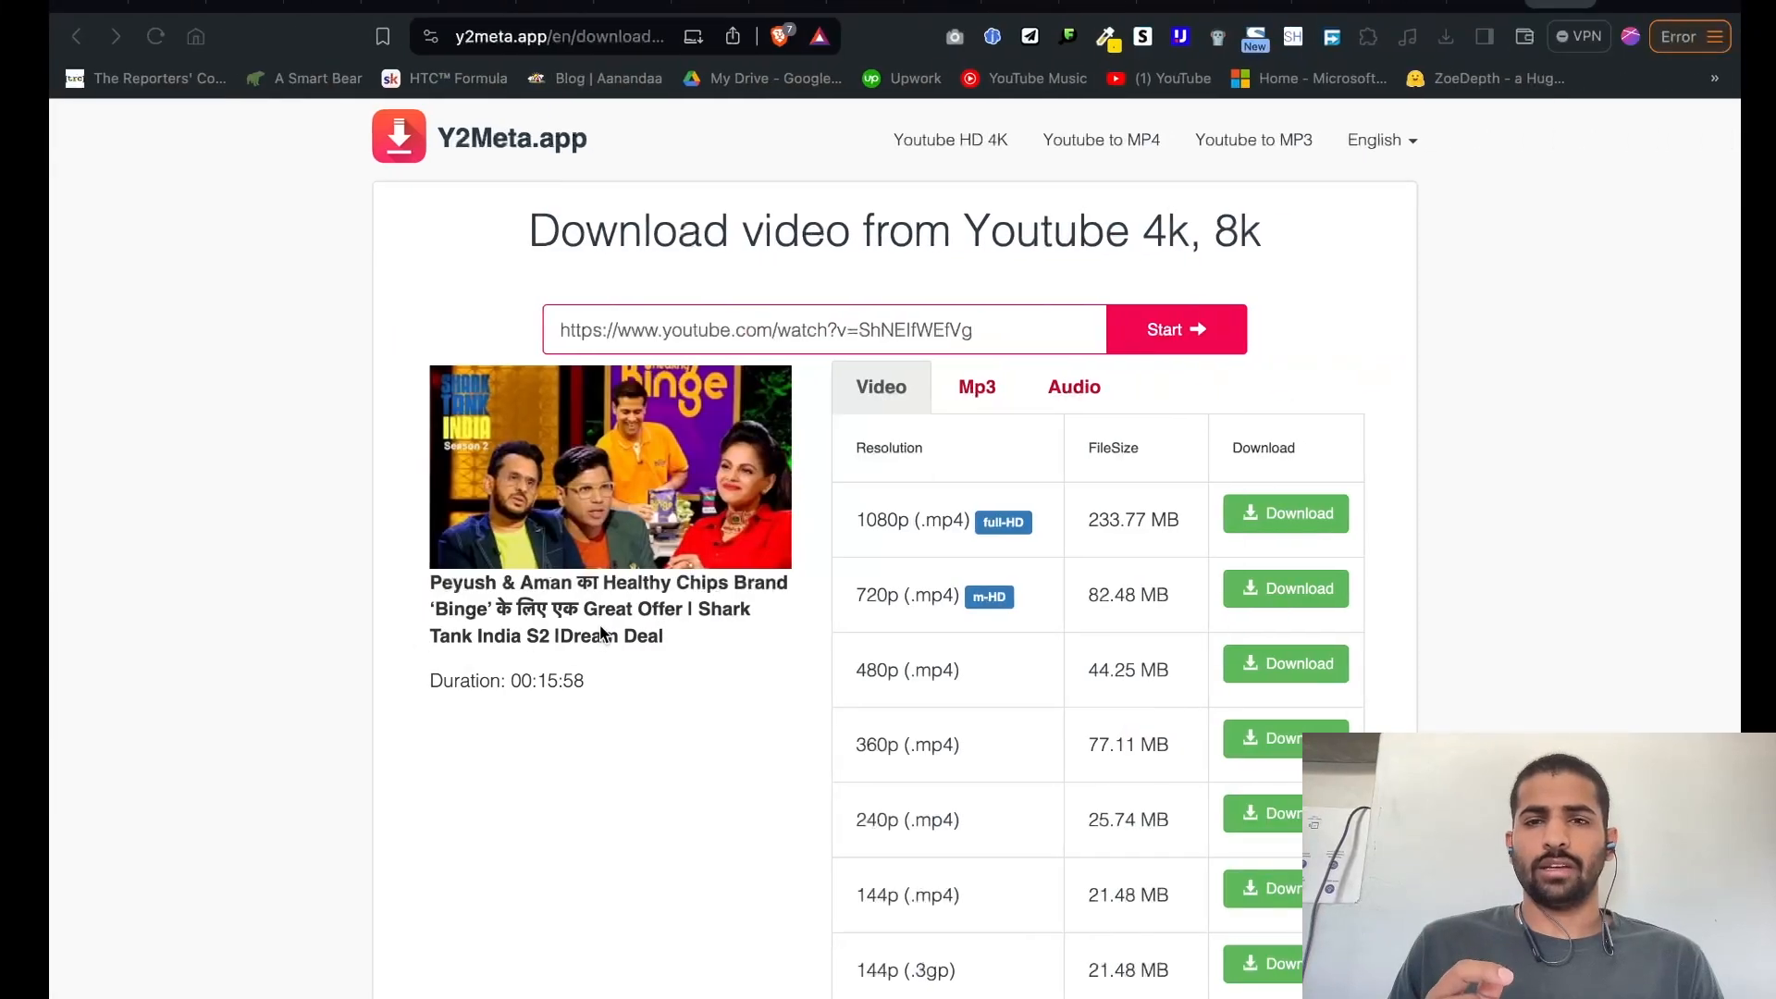
pyautogui.press('super+t')
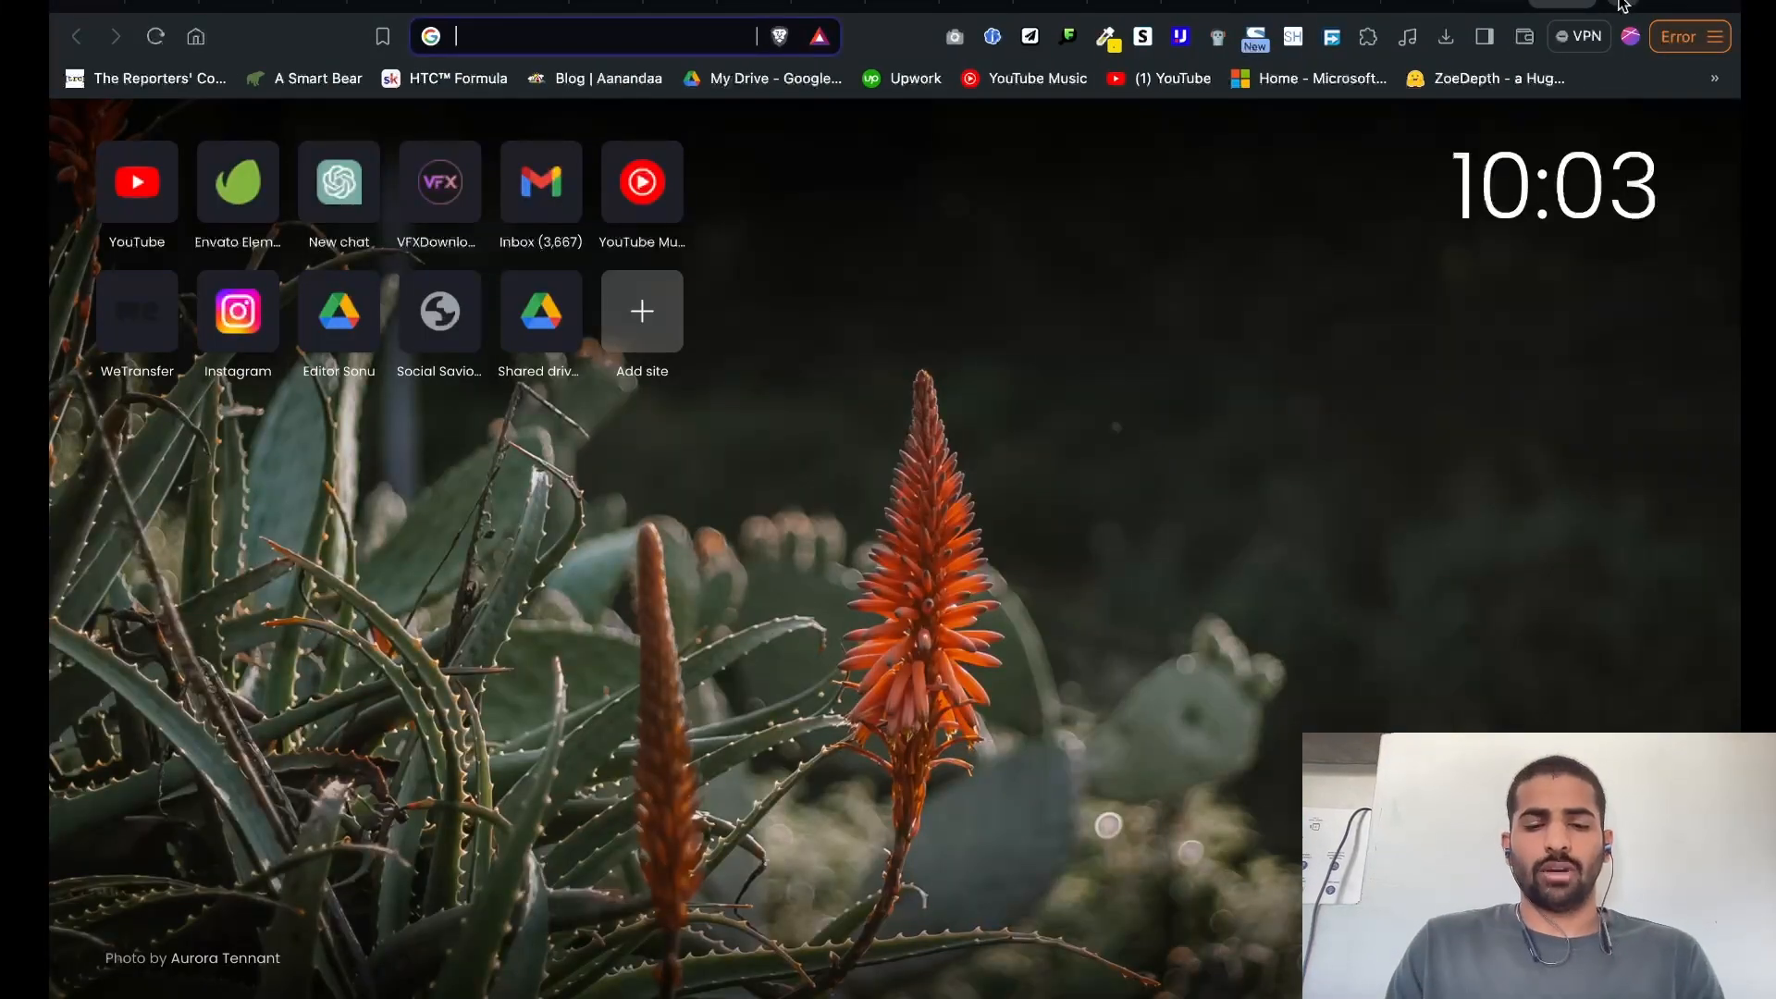
pyautogui.write('google sil')
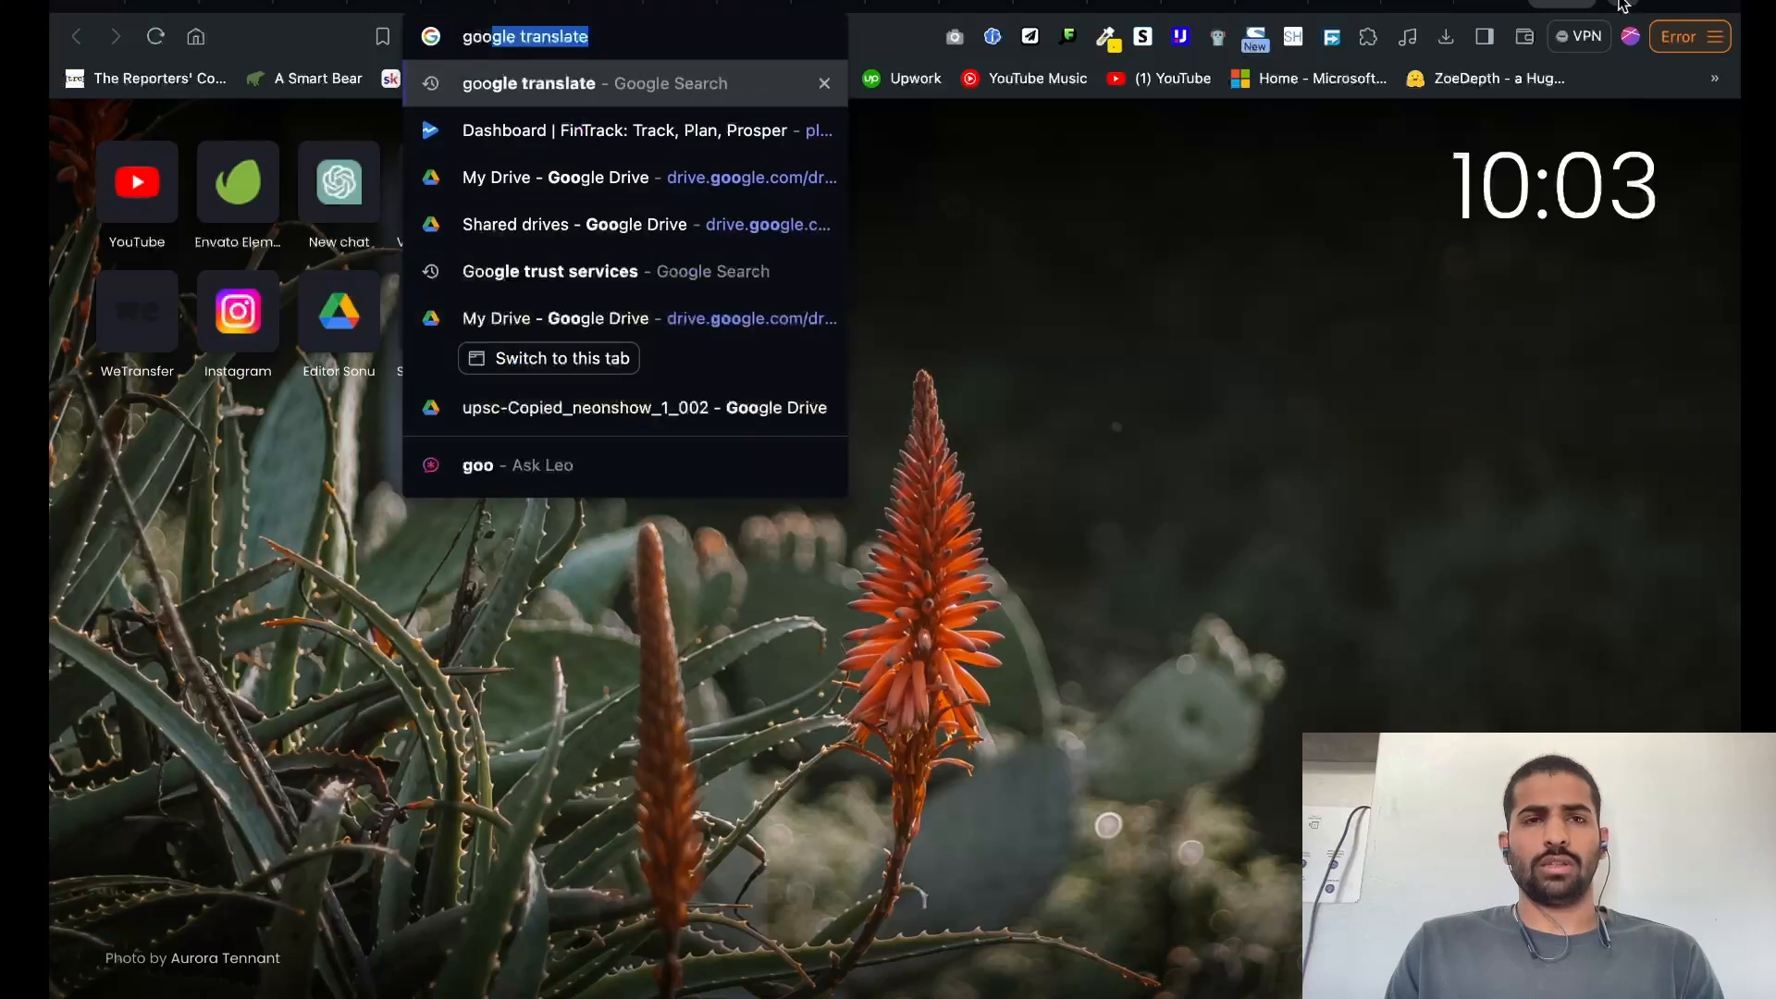
pyautogui.press('BackSpace')
pyautogui.press('BackSpace')
pyautogui.write('lides')
pyautogui.press('Return')
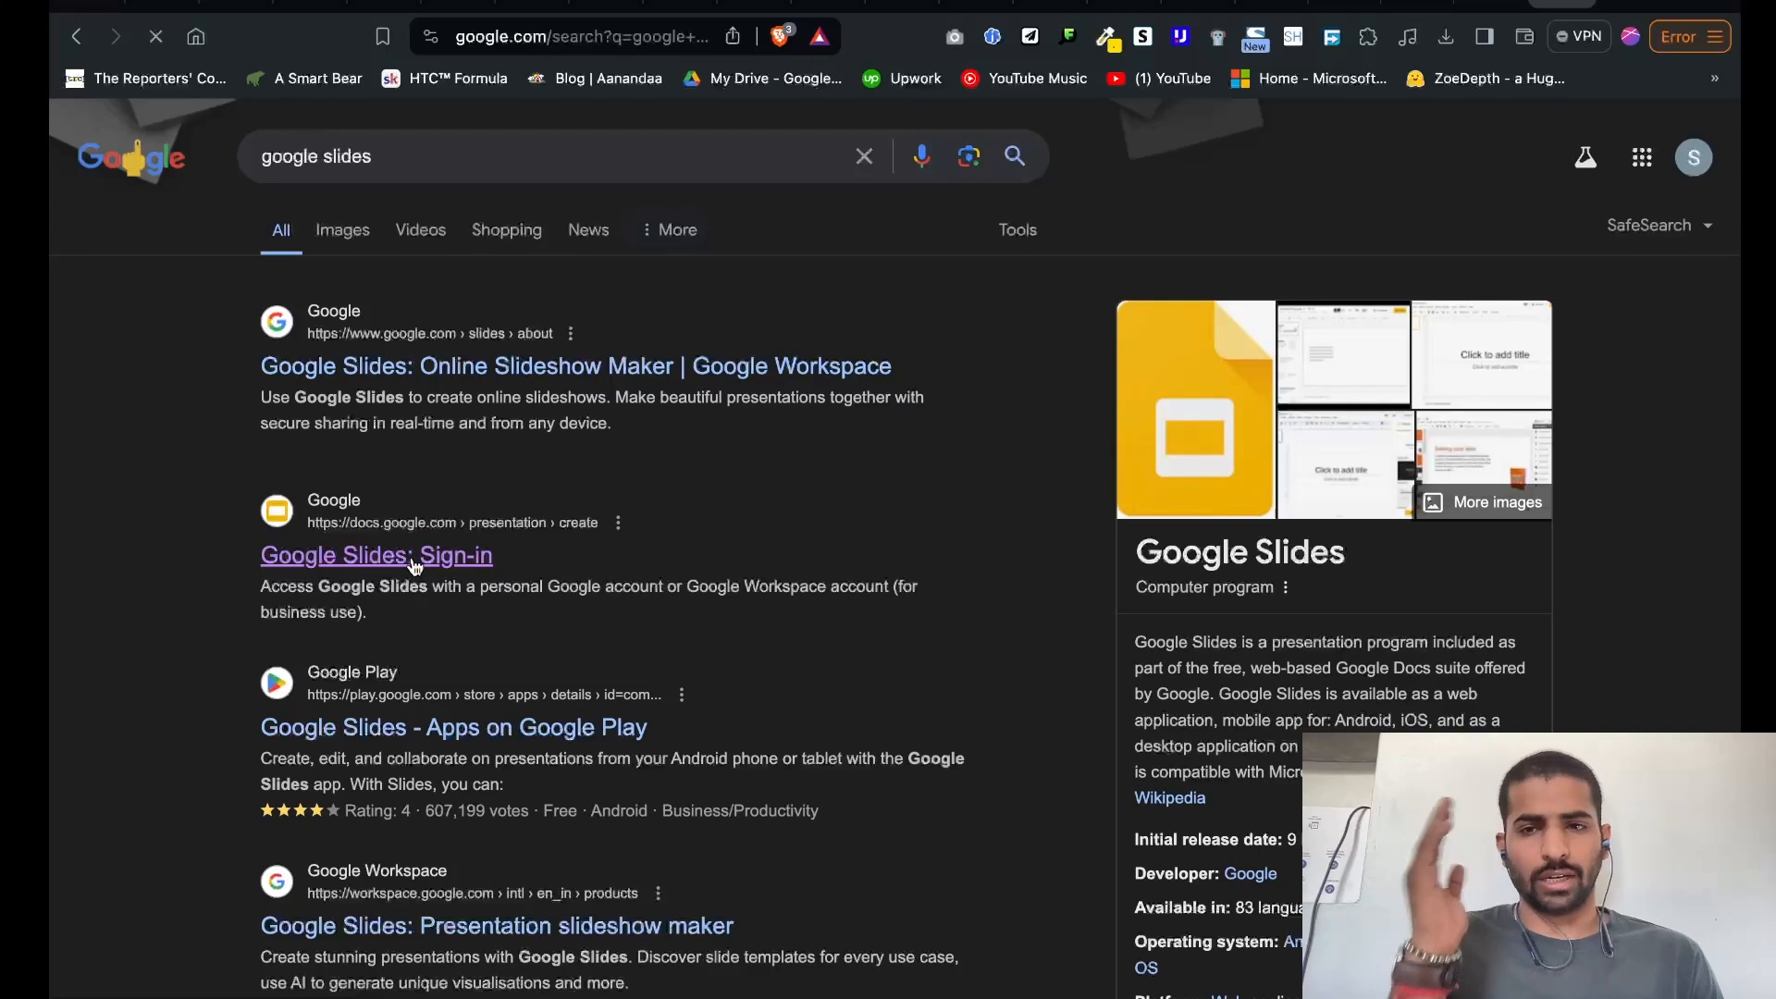
pyautogui.click(413, 557)
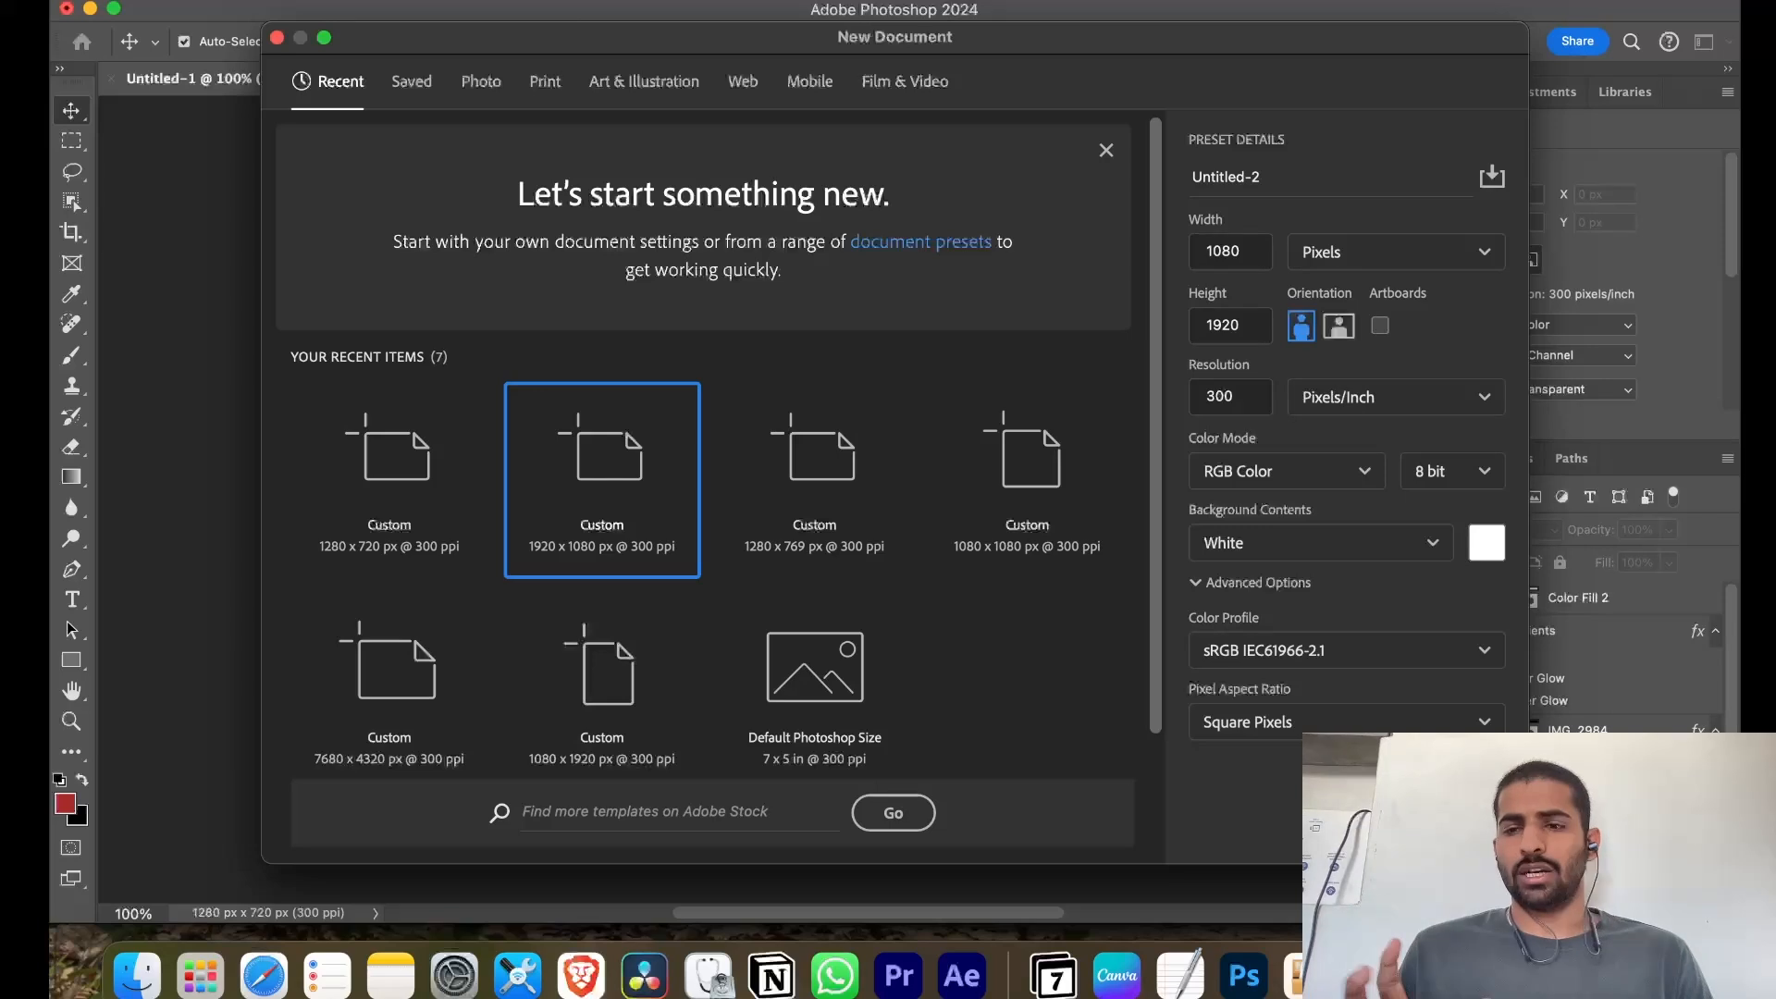
# Create a new 1080 x 1920 px portrait Photoshop document at 300 pixels/inch with a white background
pyautogui.click(1459, 827)
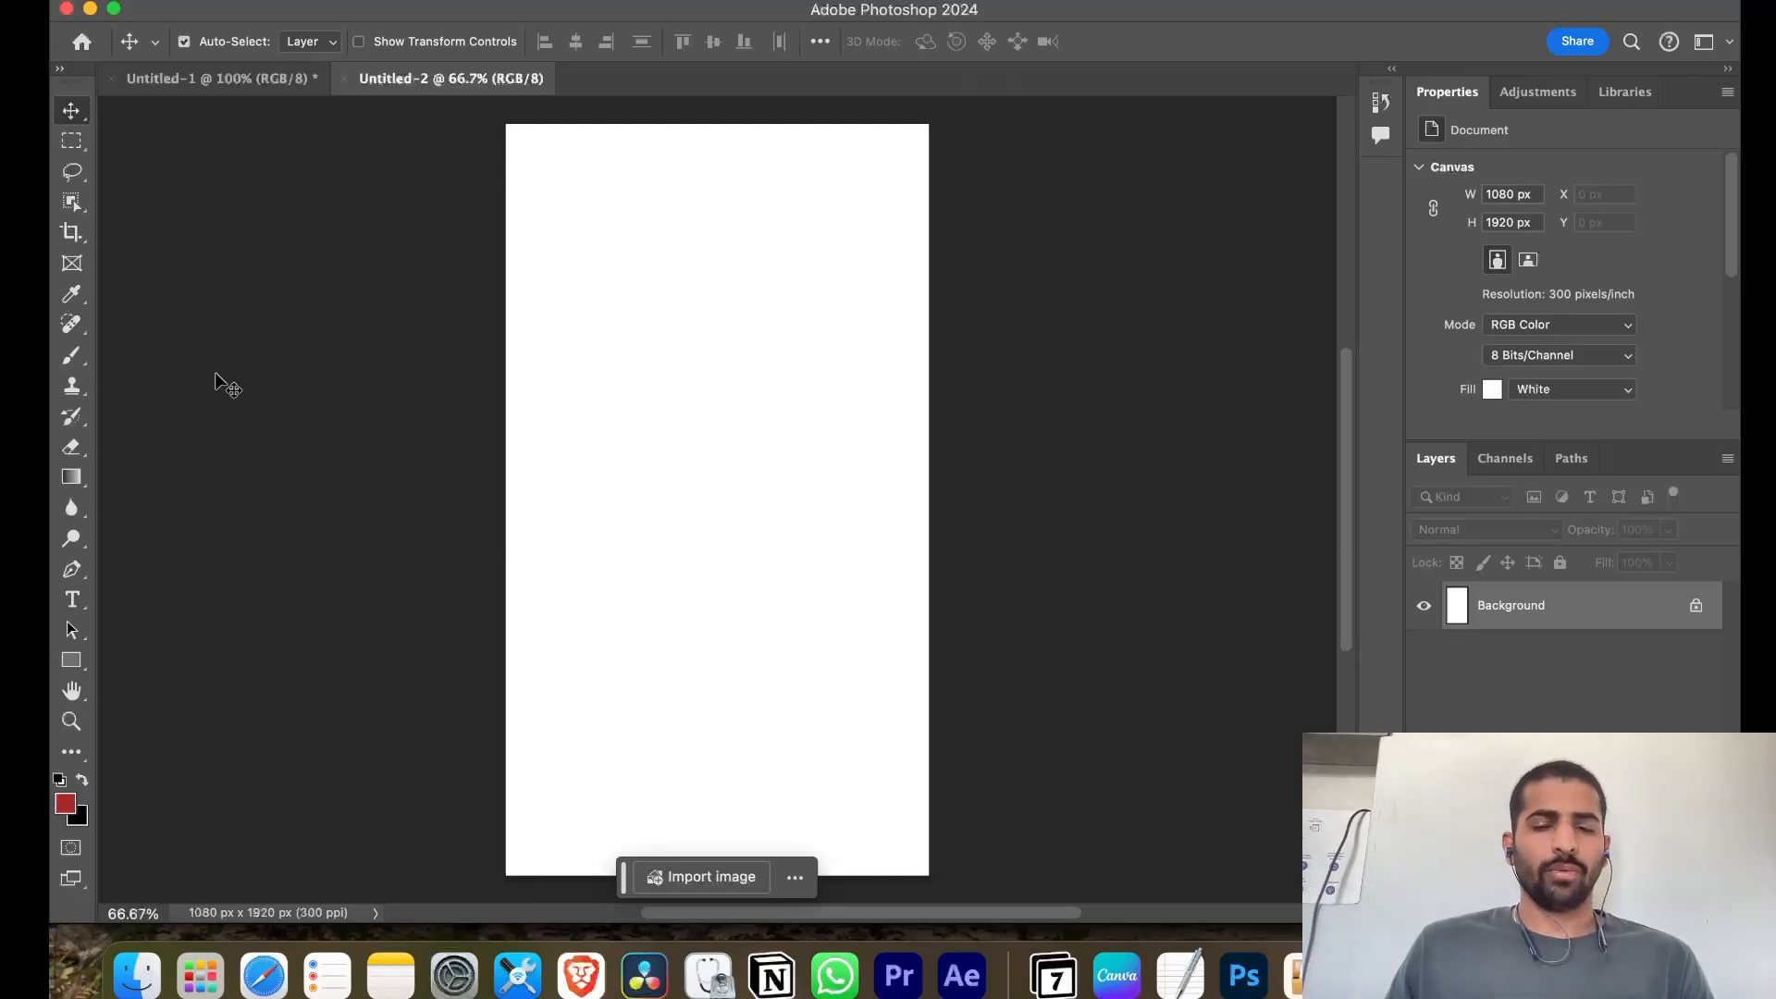
# Switch to Premiere Pro and play the sequence from just after the Unit Economics title to about 00:00:10:29
pyautogui.hotkey('ctrl', 'Right')
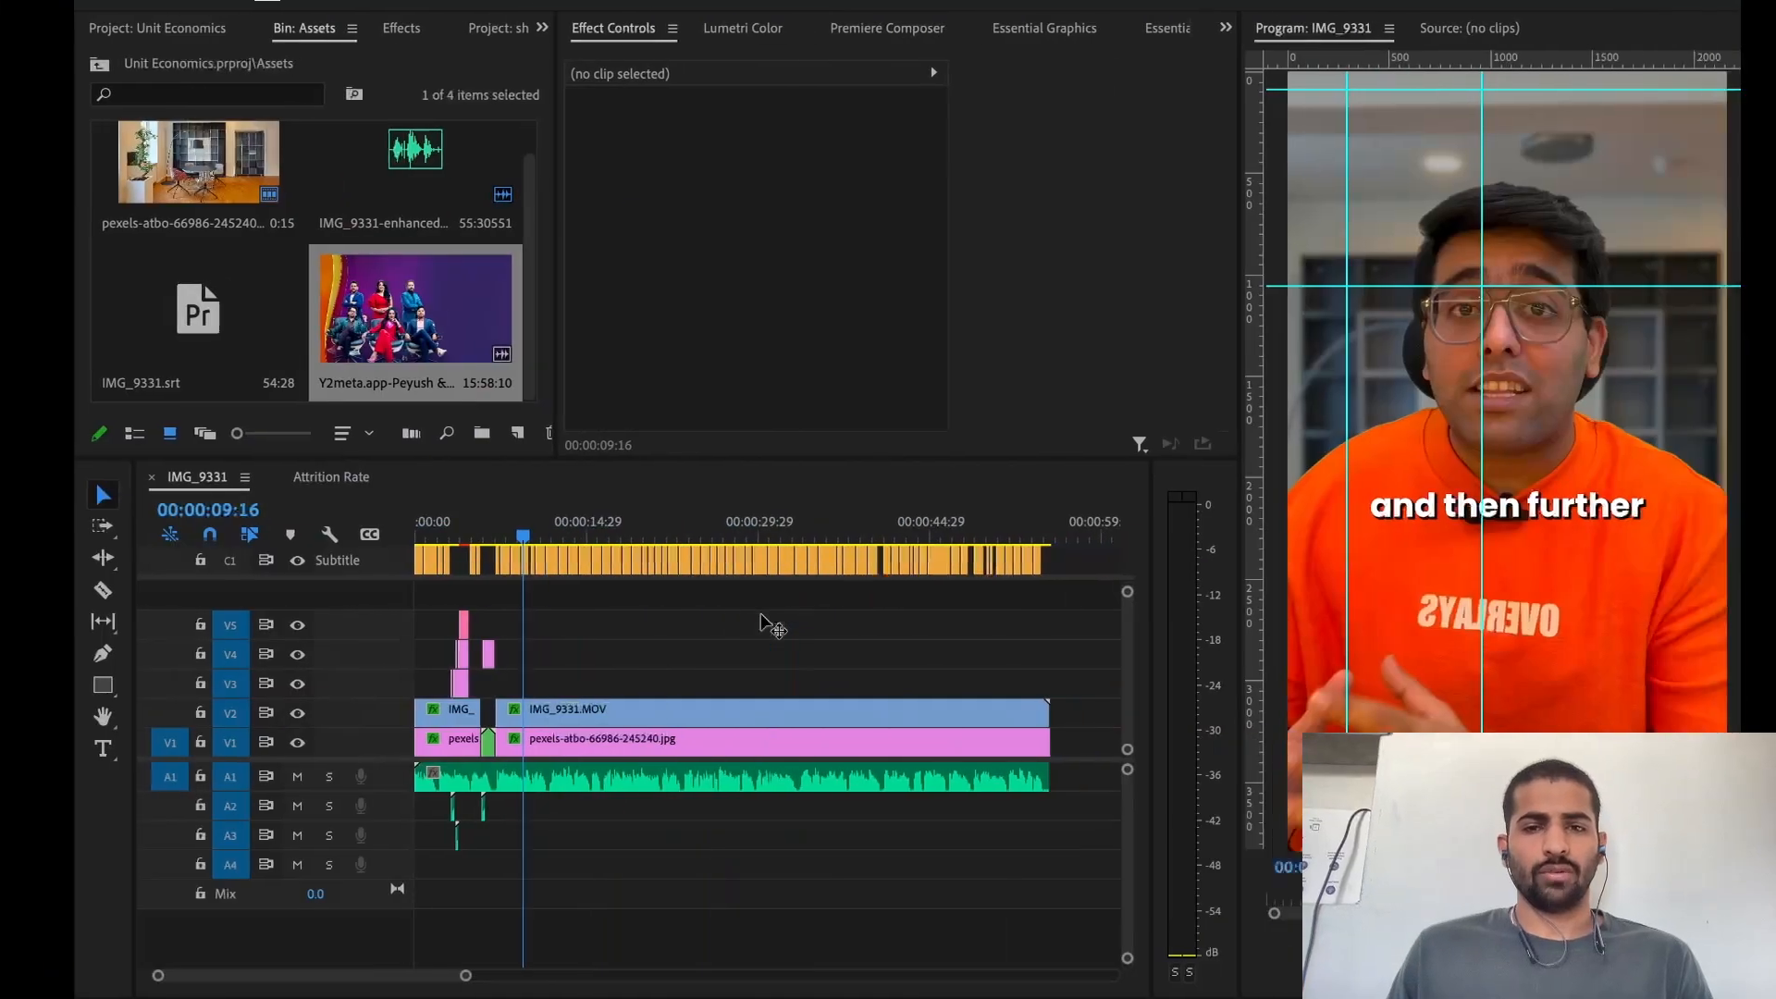
pyautogui.click(480, 537)
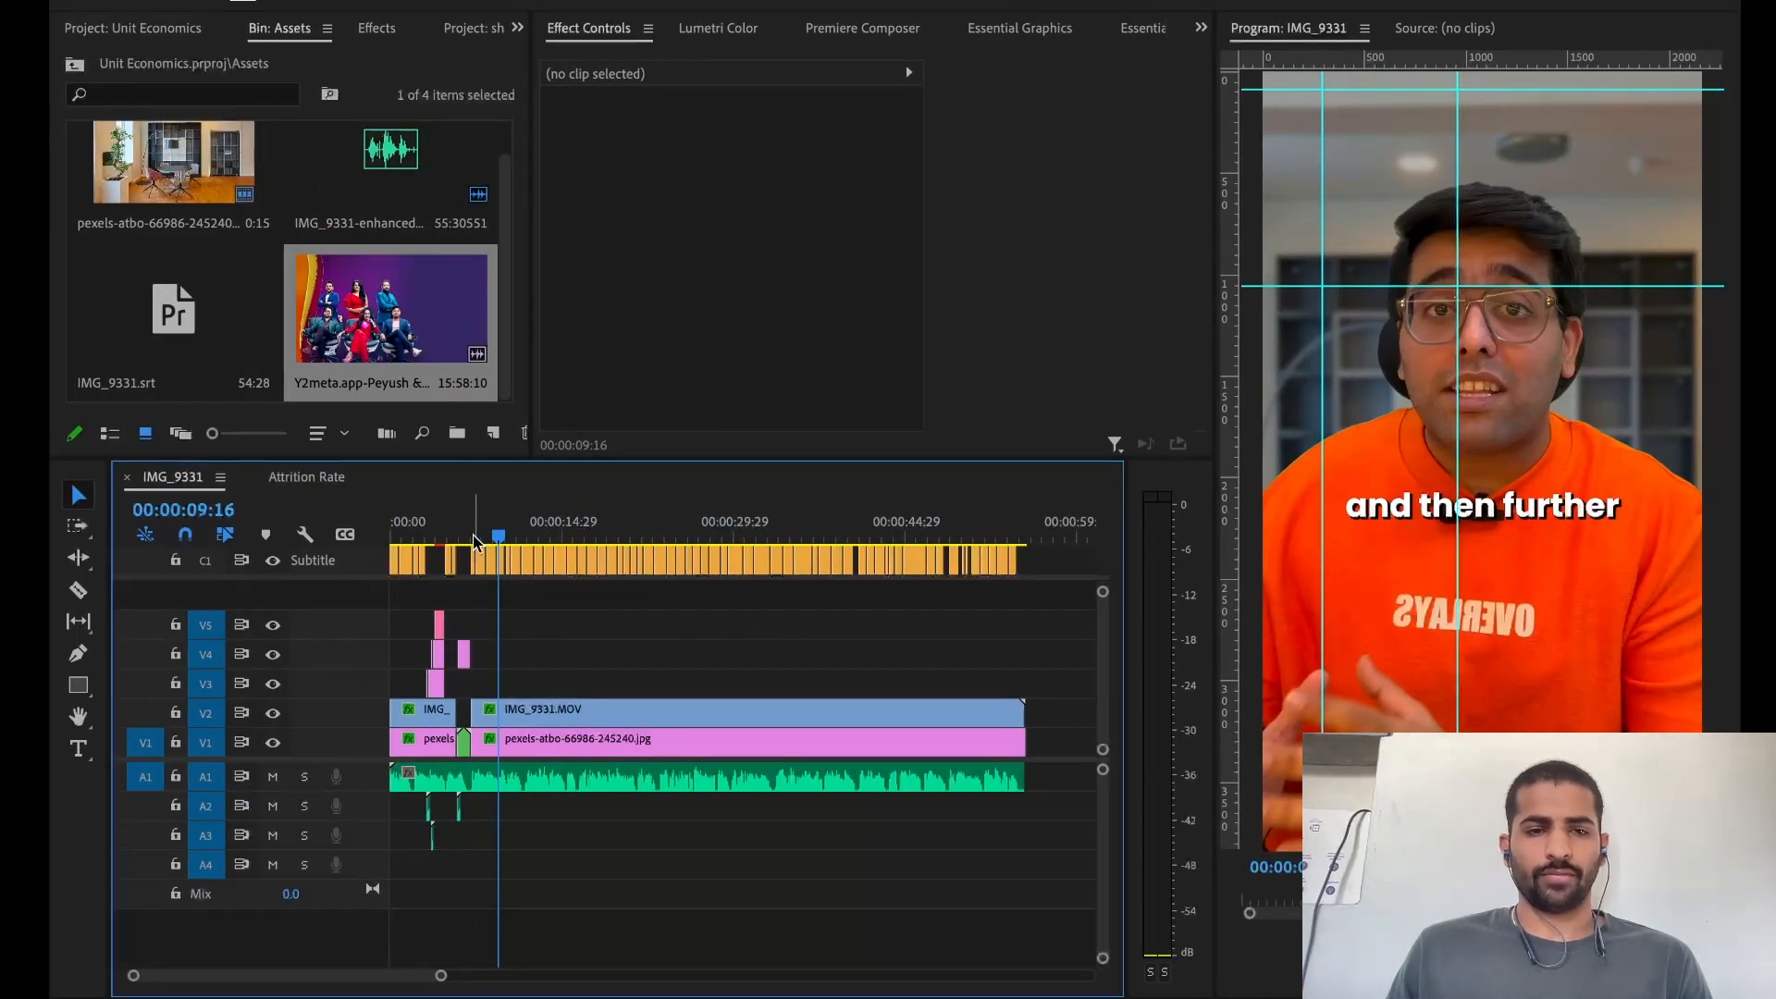
pyautogui.press('space')
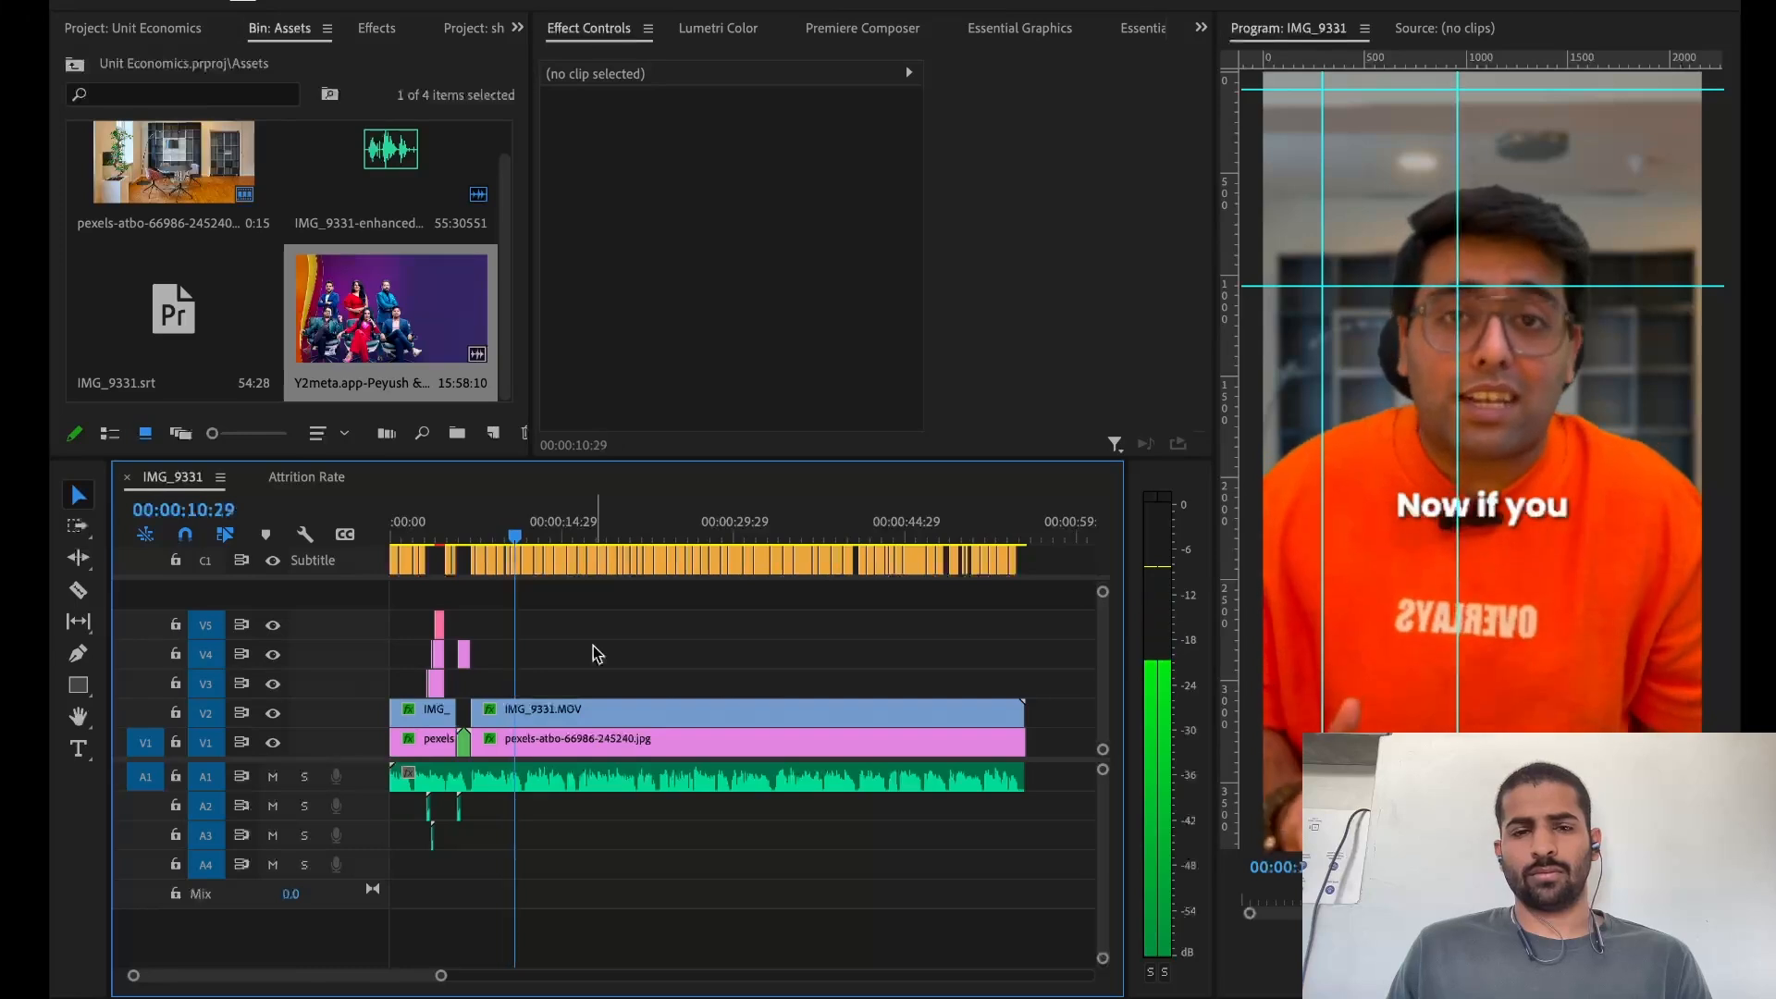
pyautogui.press('space')
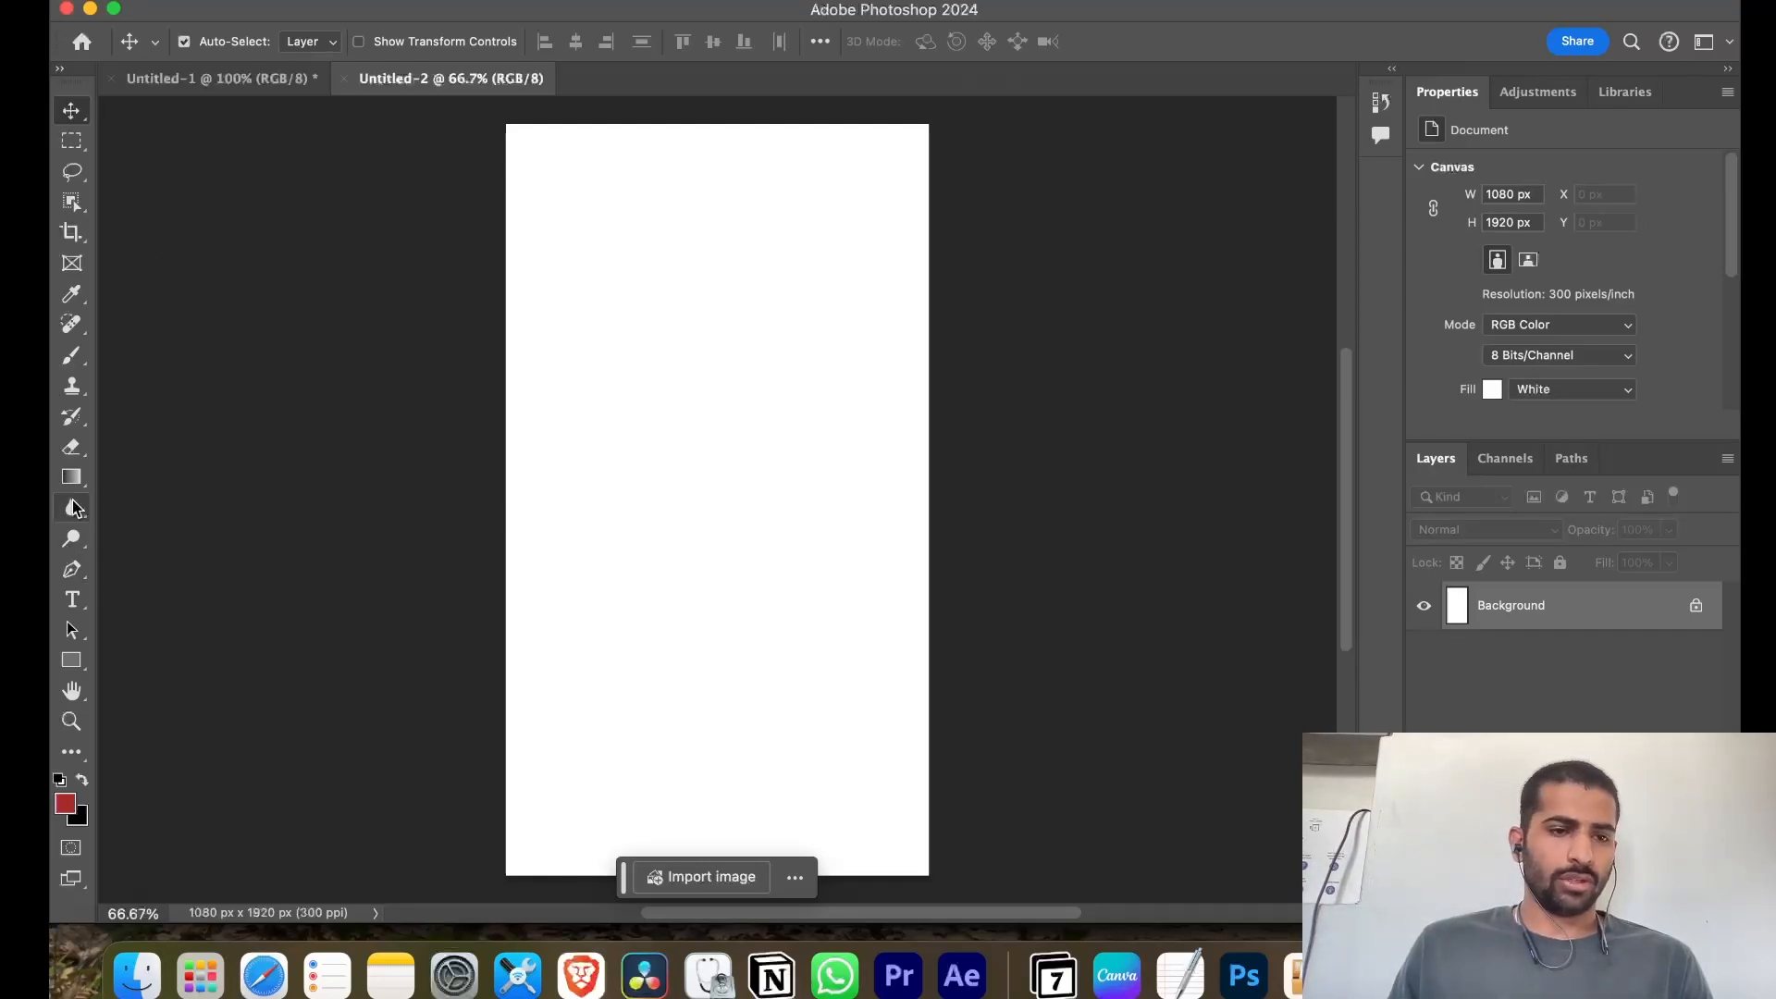
# Switch to Photoshop and draw a red circle about 317 x 320 px near the middle of the canvas with the Ellipse tool
pyautogui.click(71, 660)
pyautogui.click(134, 680)
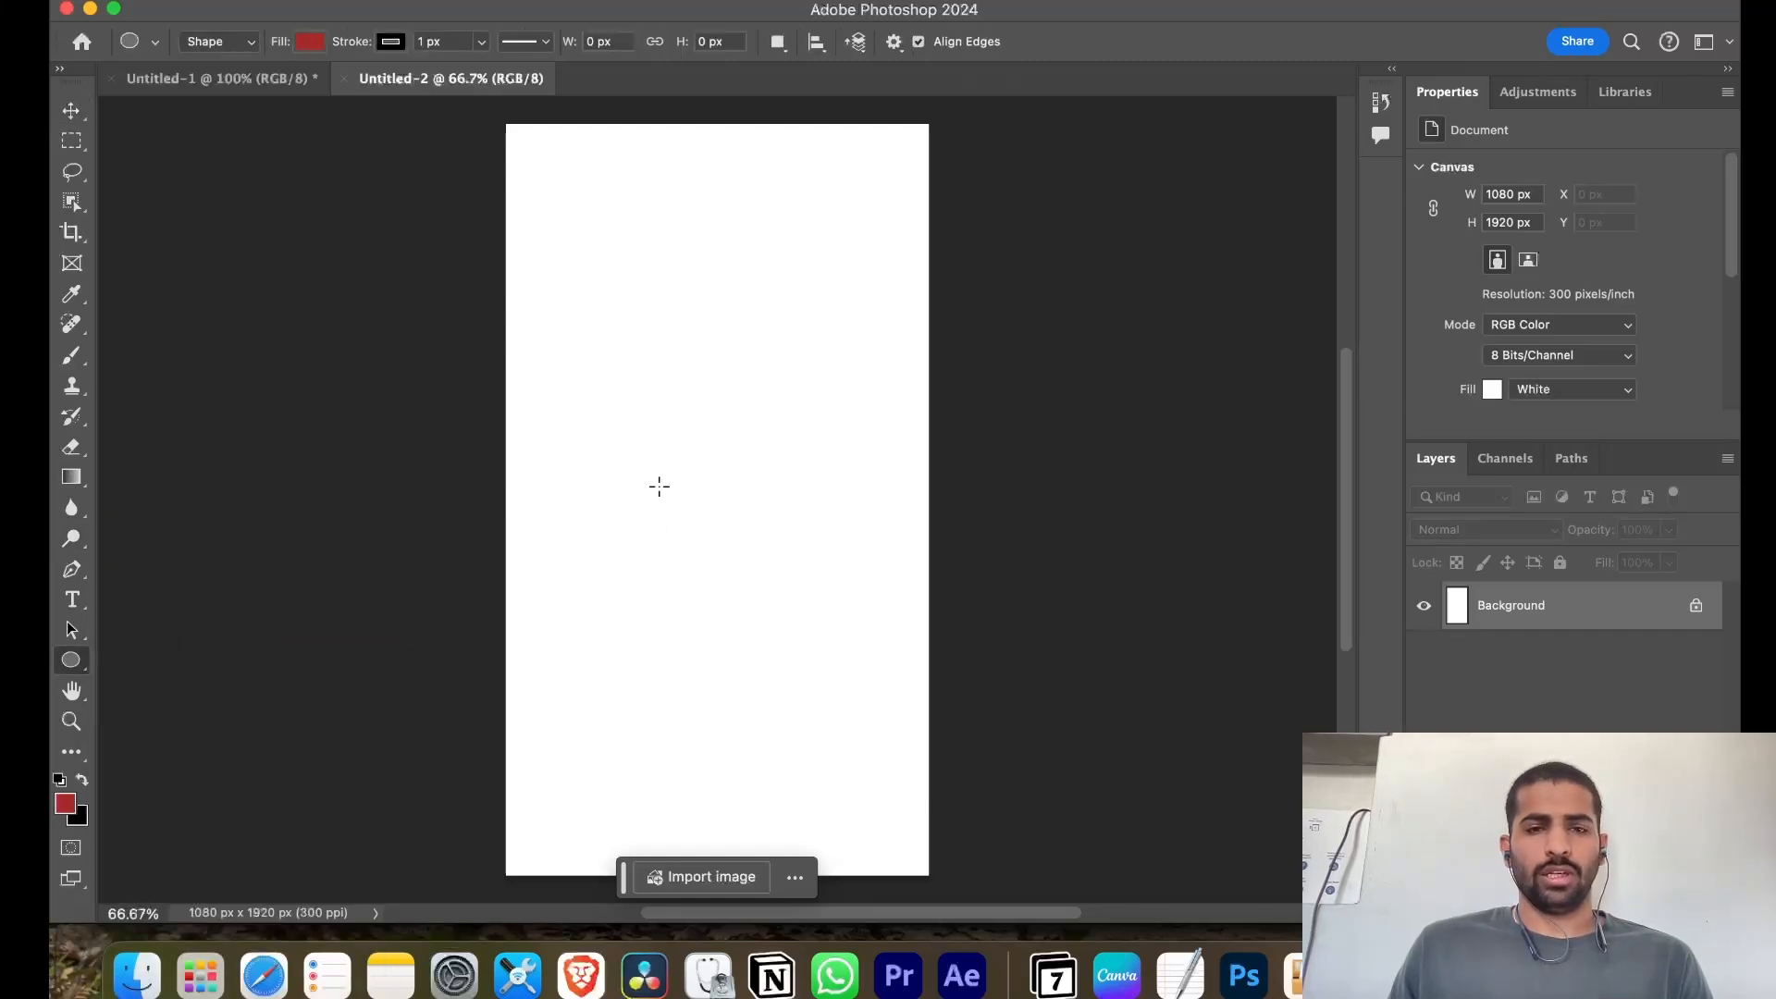
pyautogui.moveTo(658, 430); pyautogui.dragTo(780, 554)
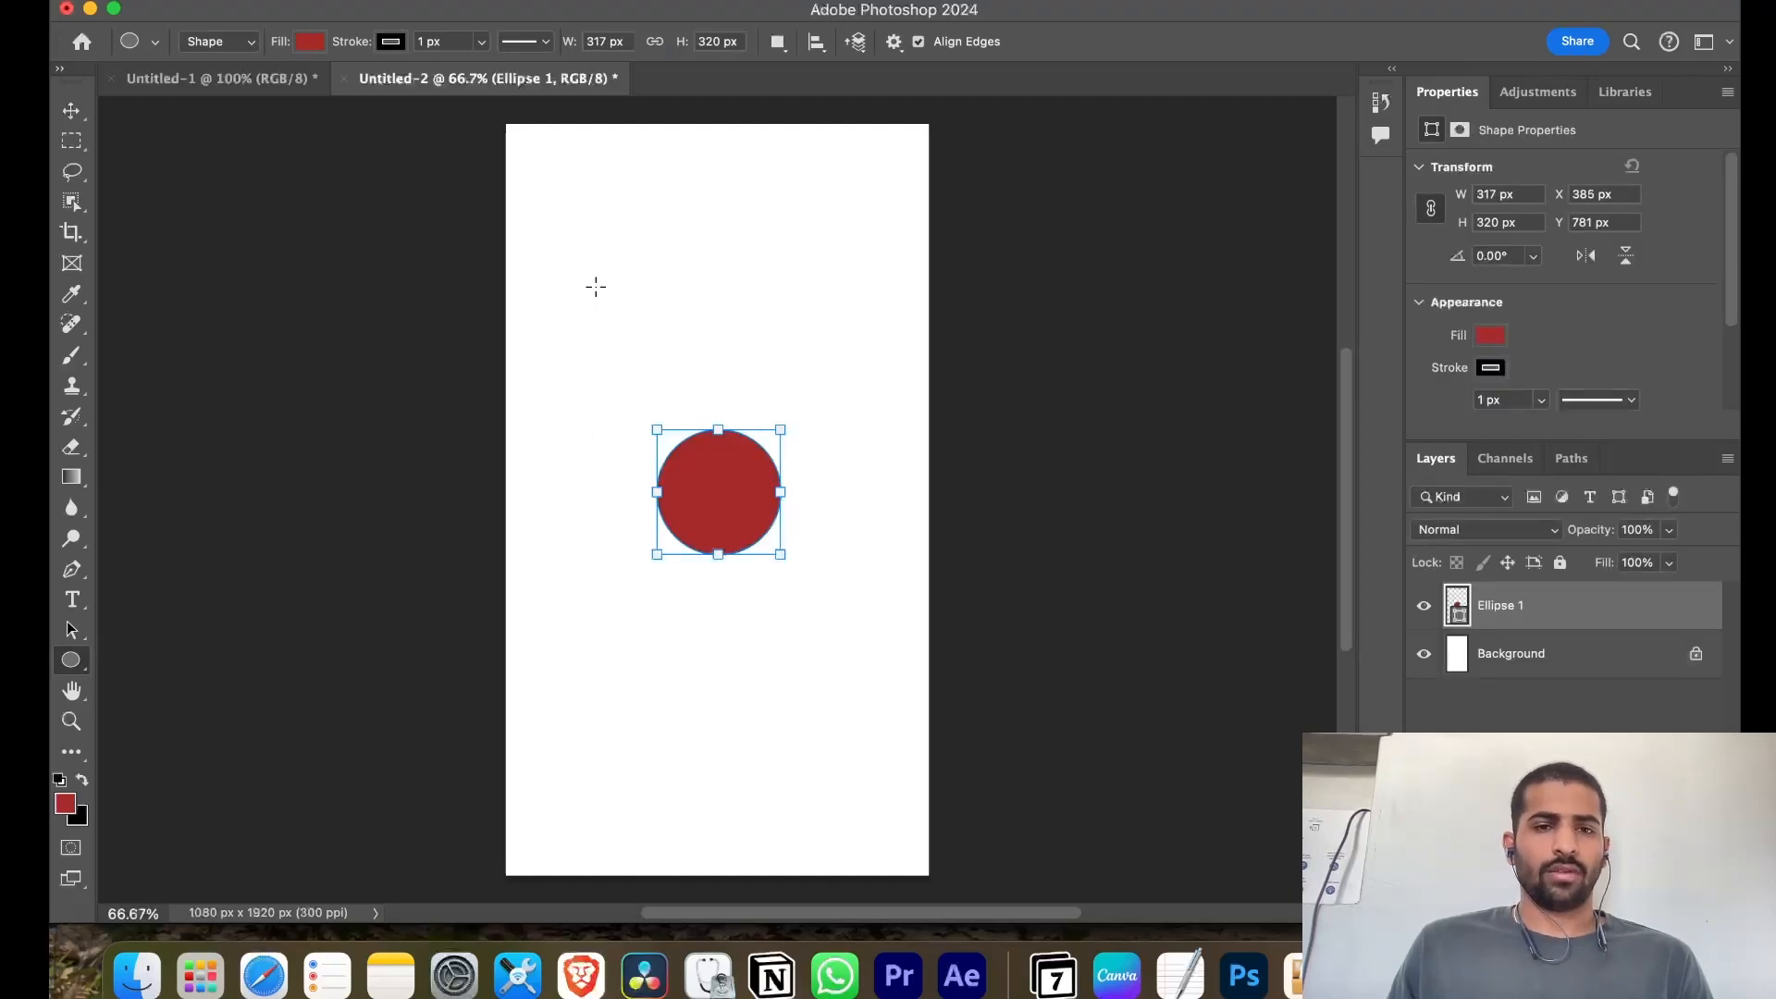
# Draw a rectangle about 499 x 211 px near the canvas's upper edge and set its fill to black
pyautogui.rightClick(74, 663)
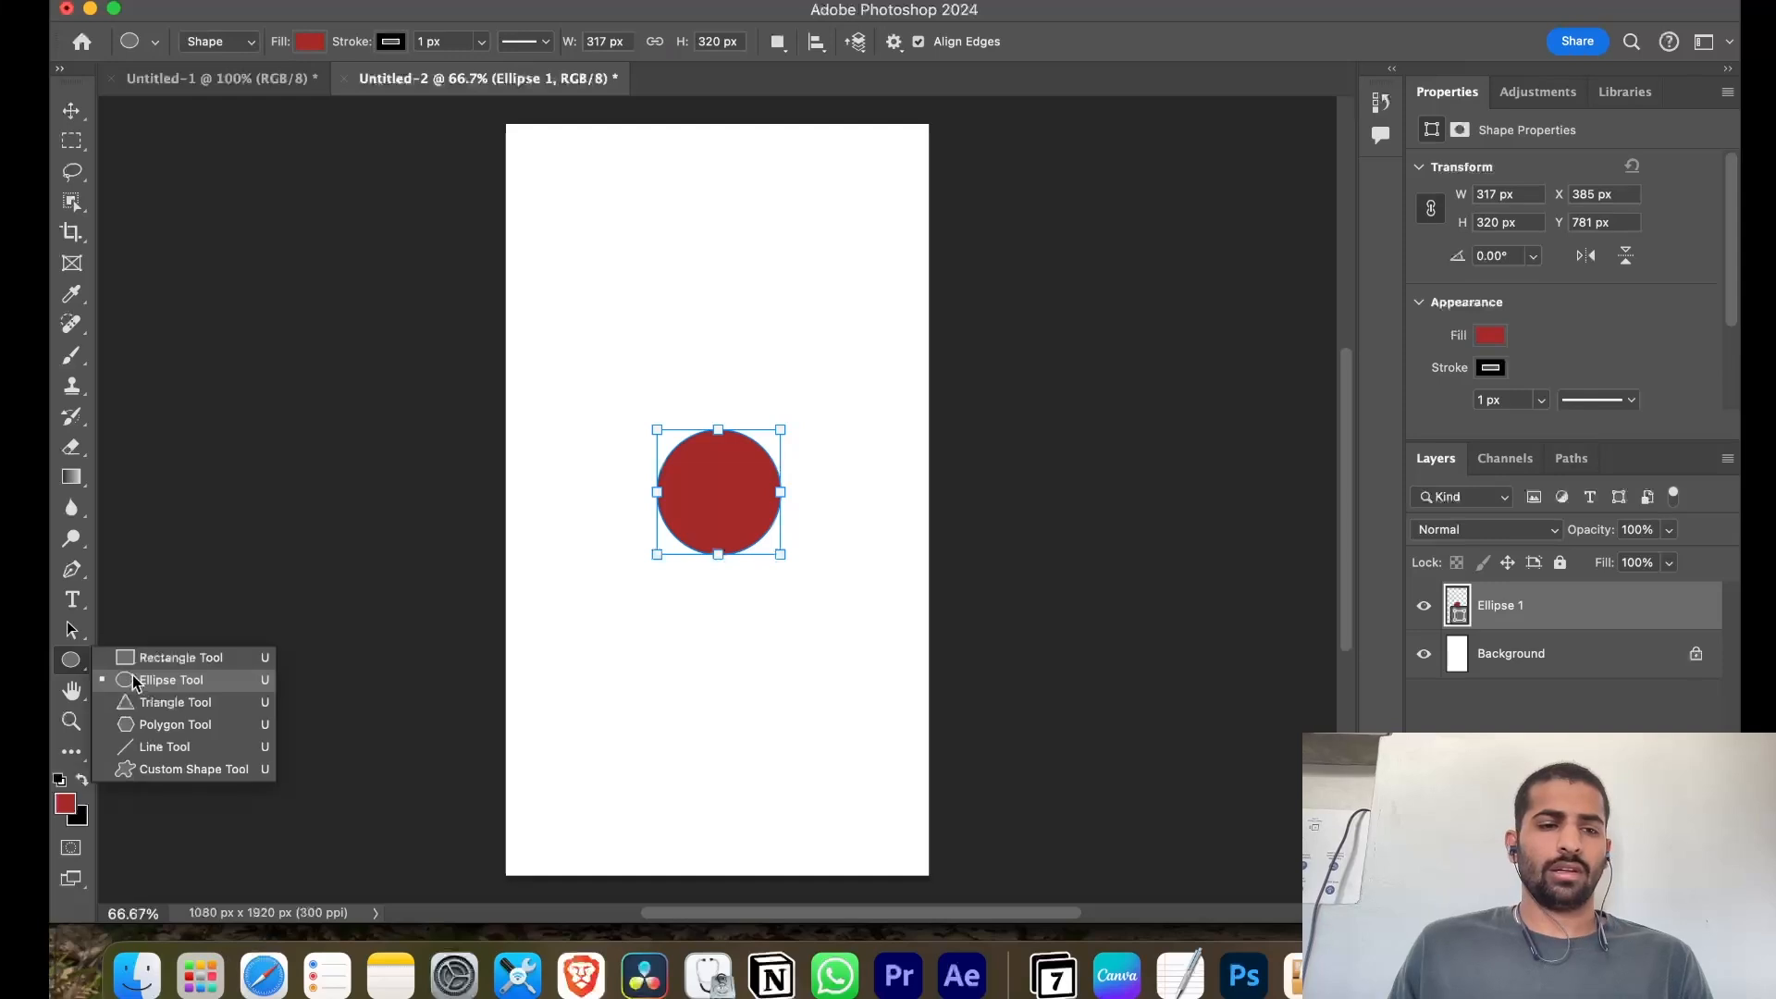
pyautogui.click(139, 655)
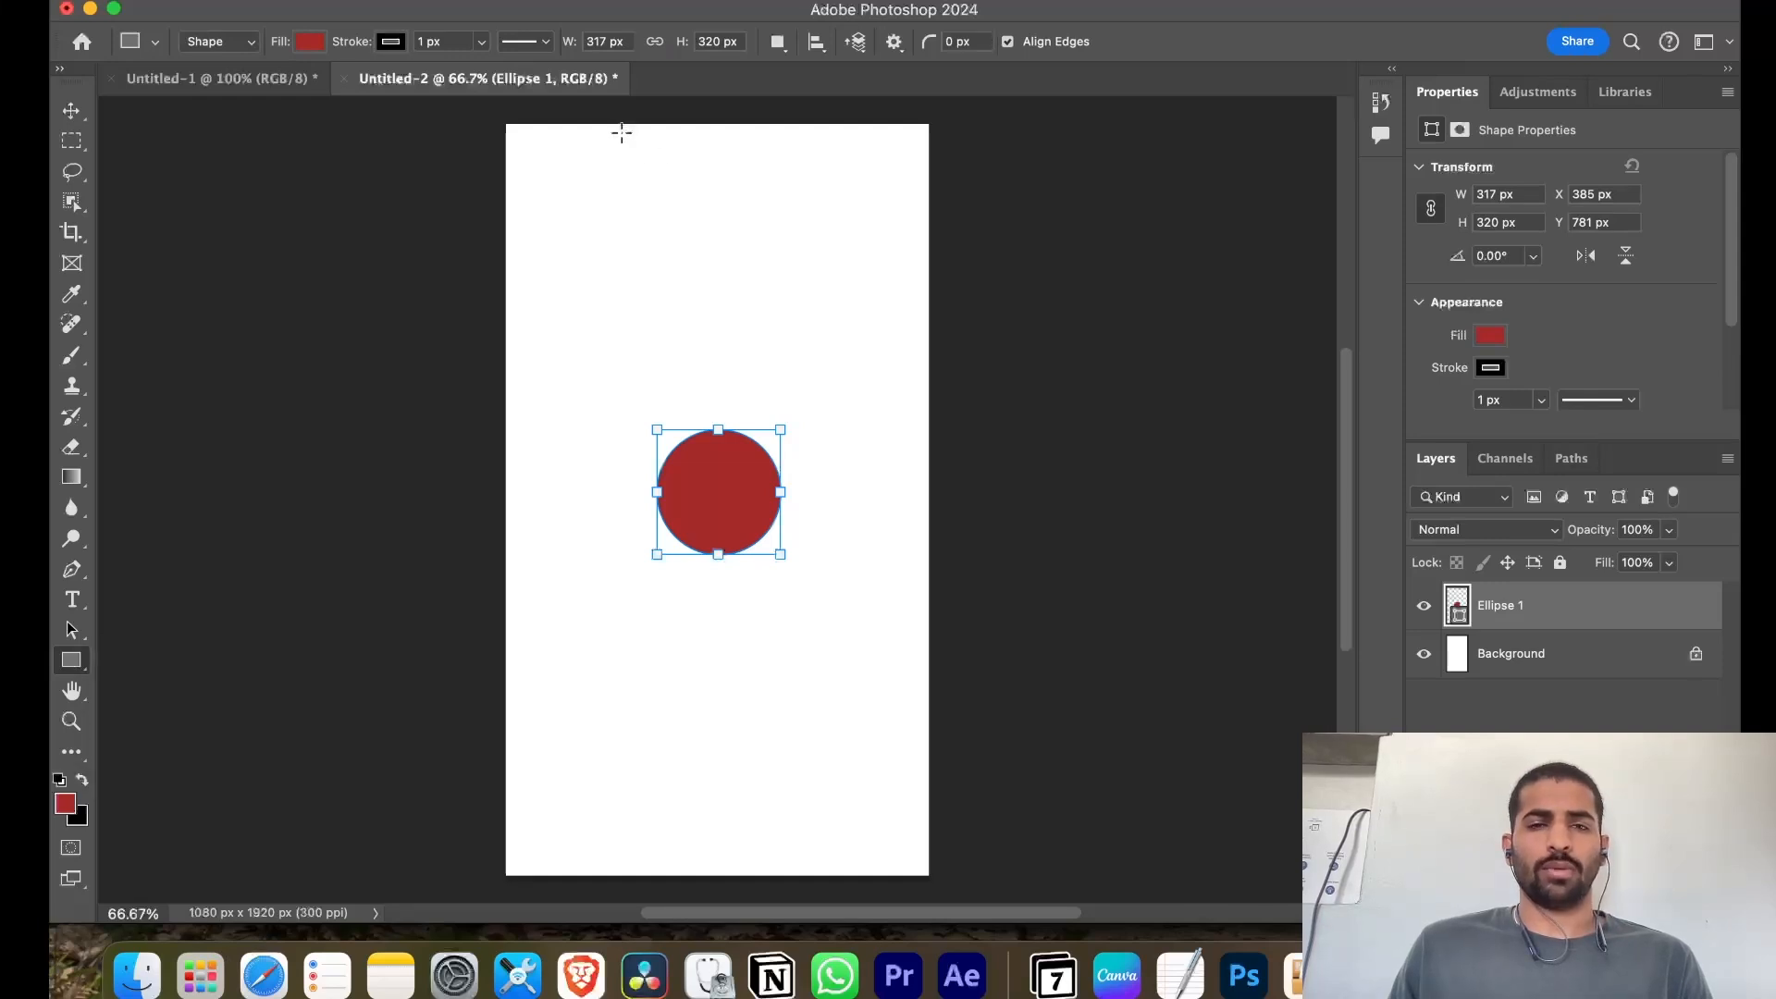
pyautogui.moveTo(625, 138); pyautogui.dragTo(821, 220)
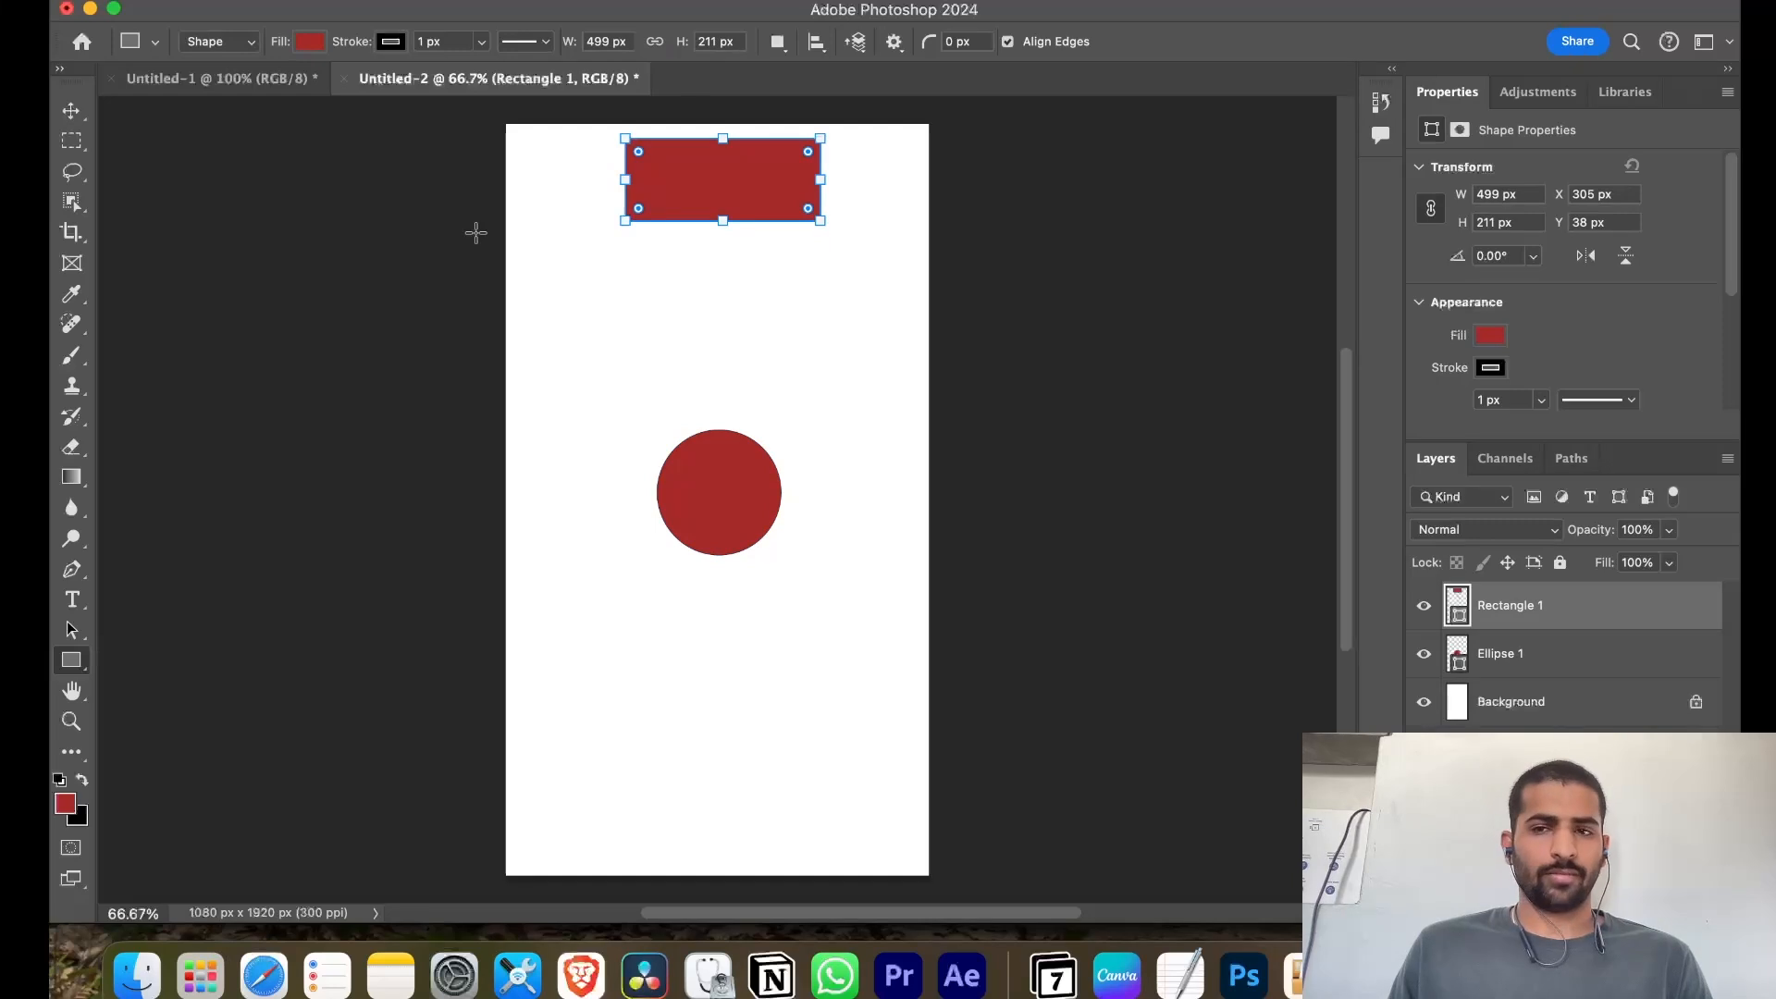
pyautogui.click(1488, 337)
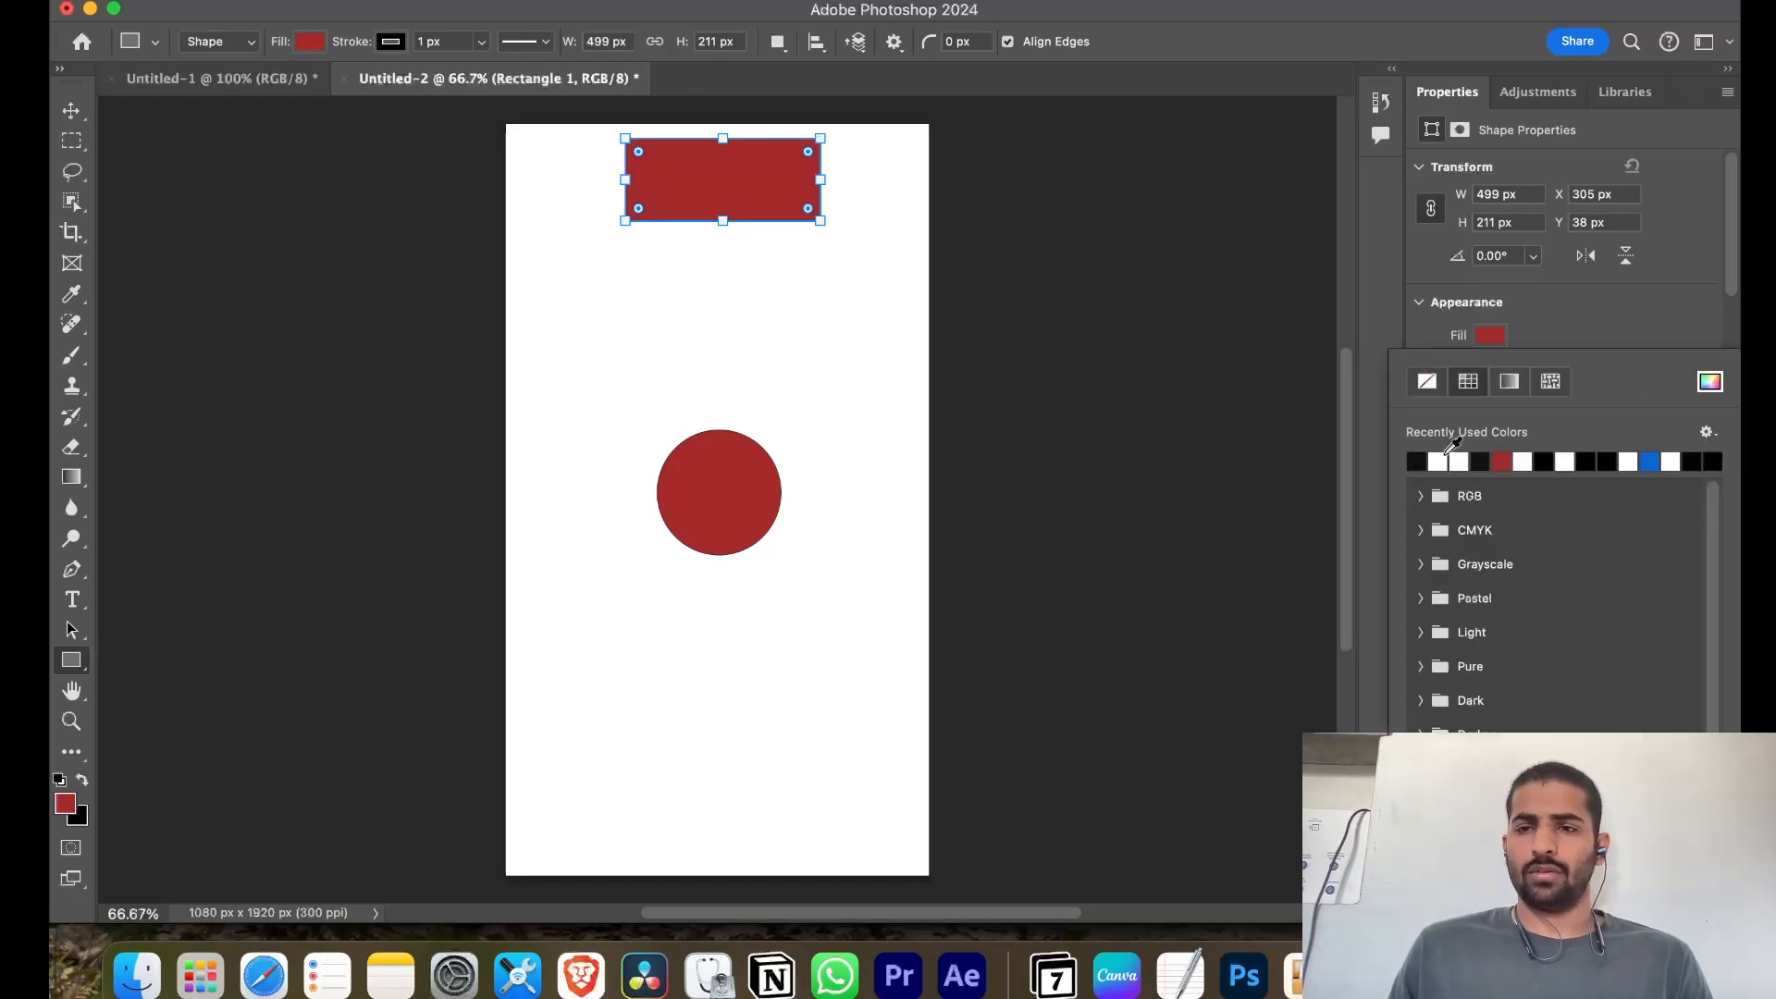
pyautogui.click(1453, 459)
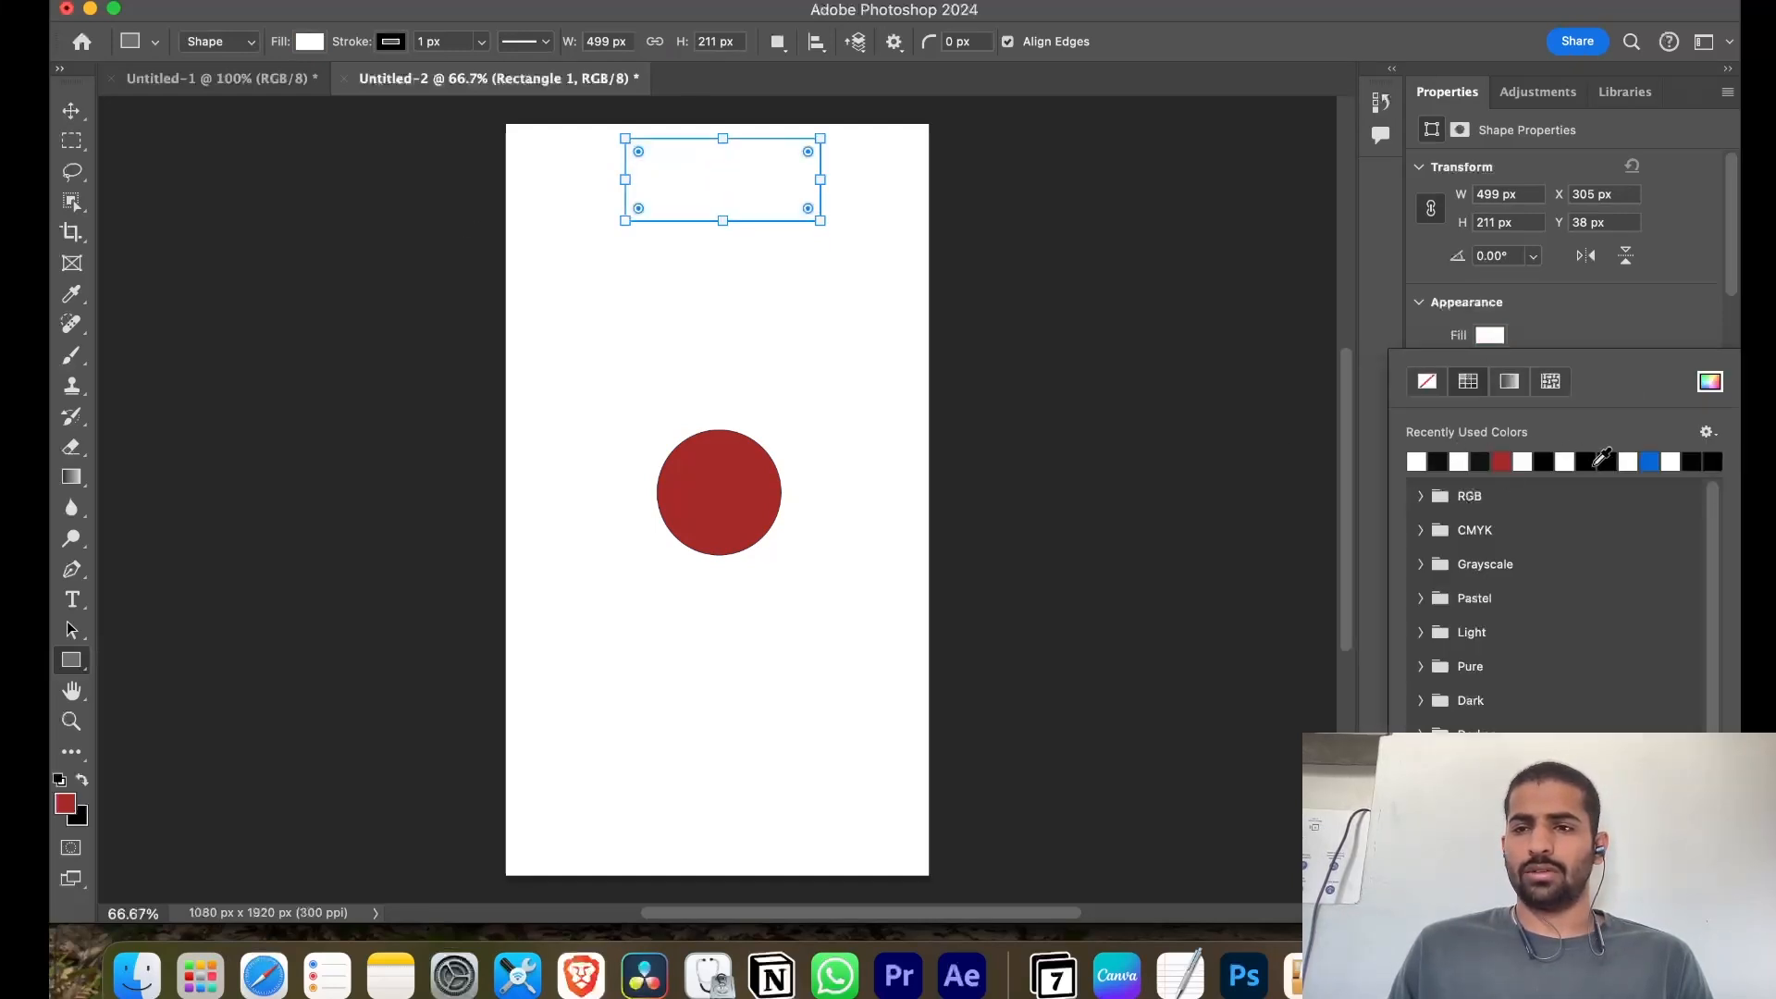
pyautogui.click(1591, 461)
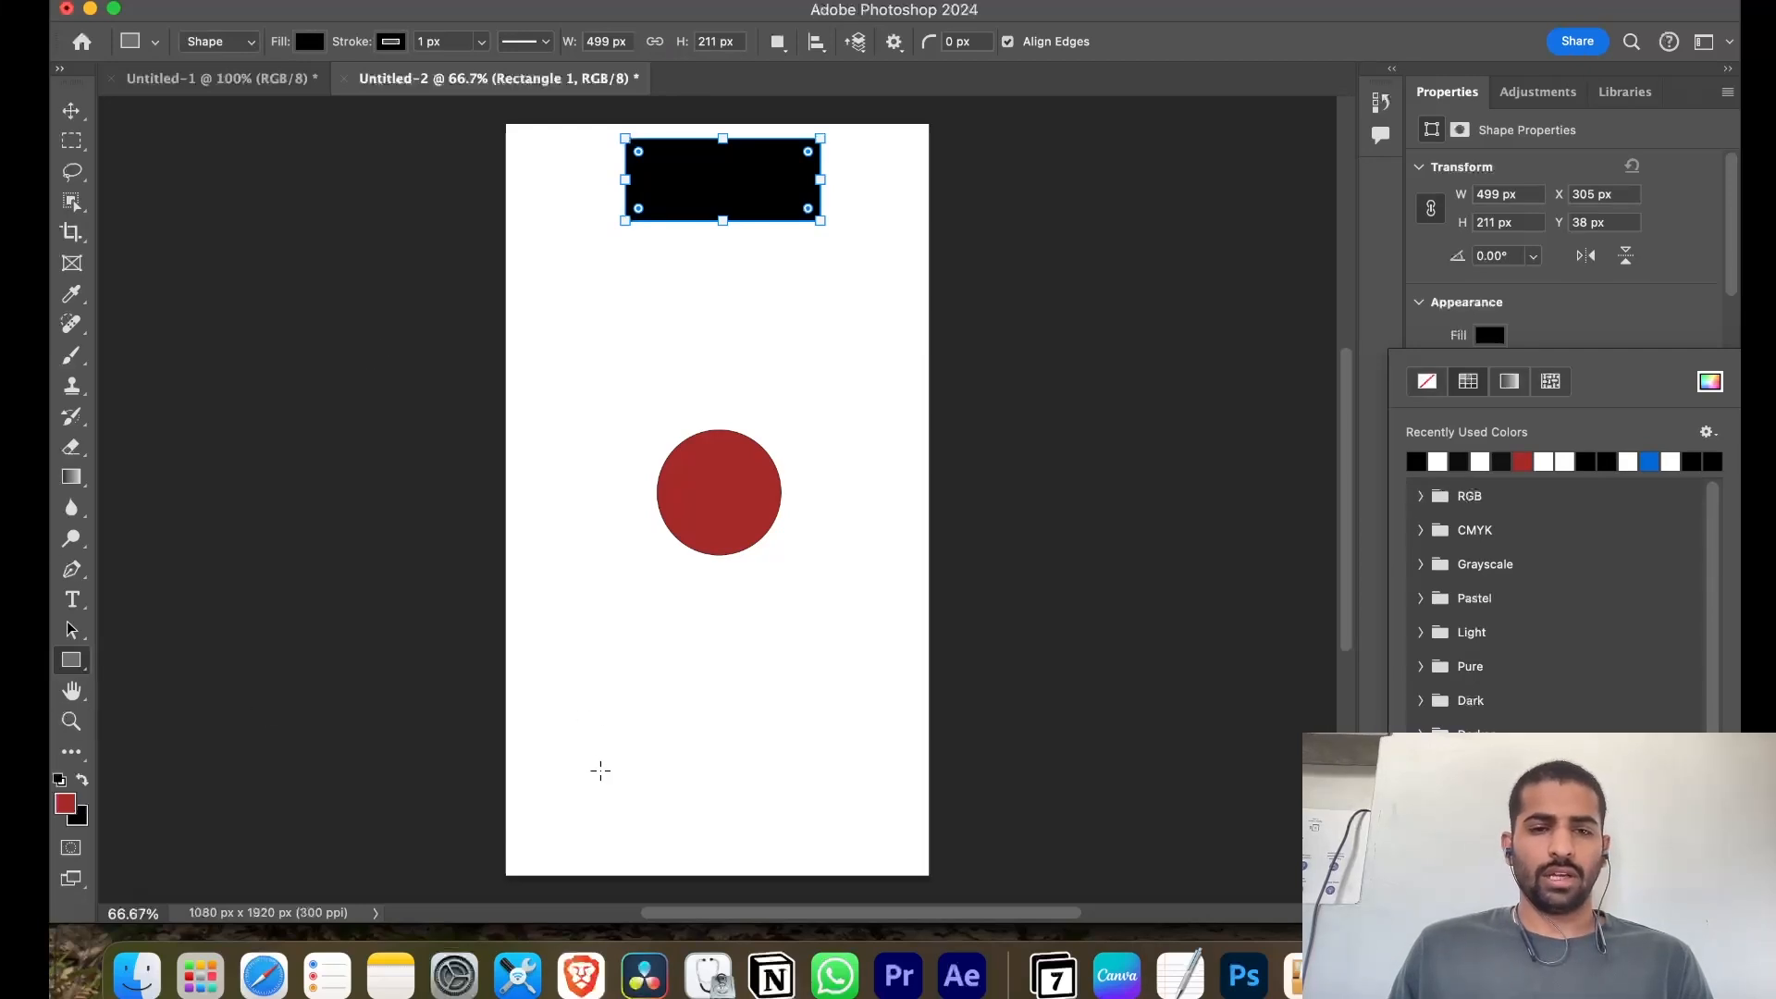
# Draw a black triangle about 476 x 339 px near the canvas's lower edge with the Triangle tool
pyautogui.rightClick(66, 662)
pyautogui.click(166, 704)
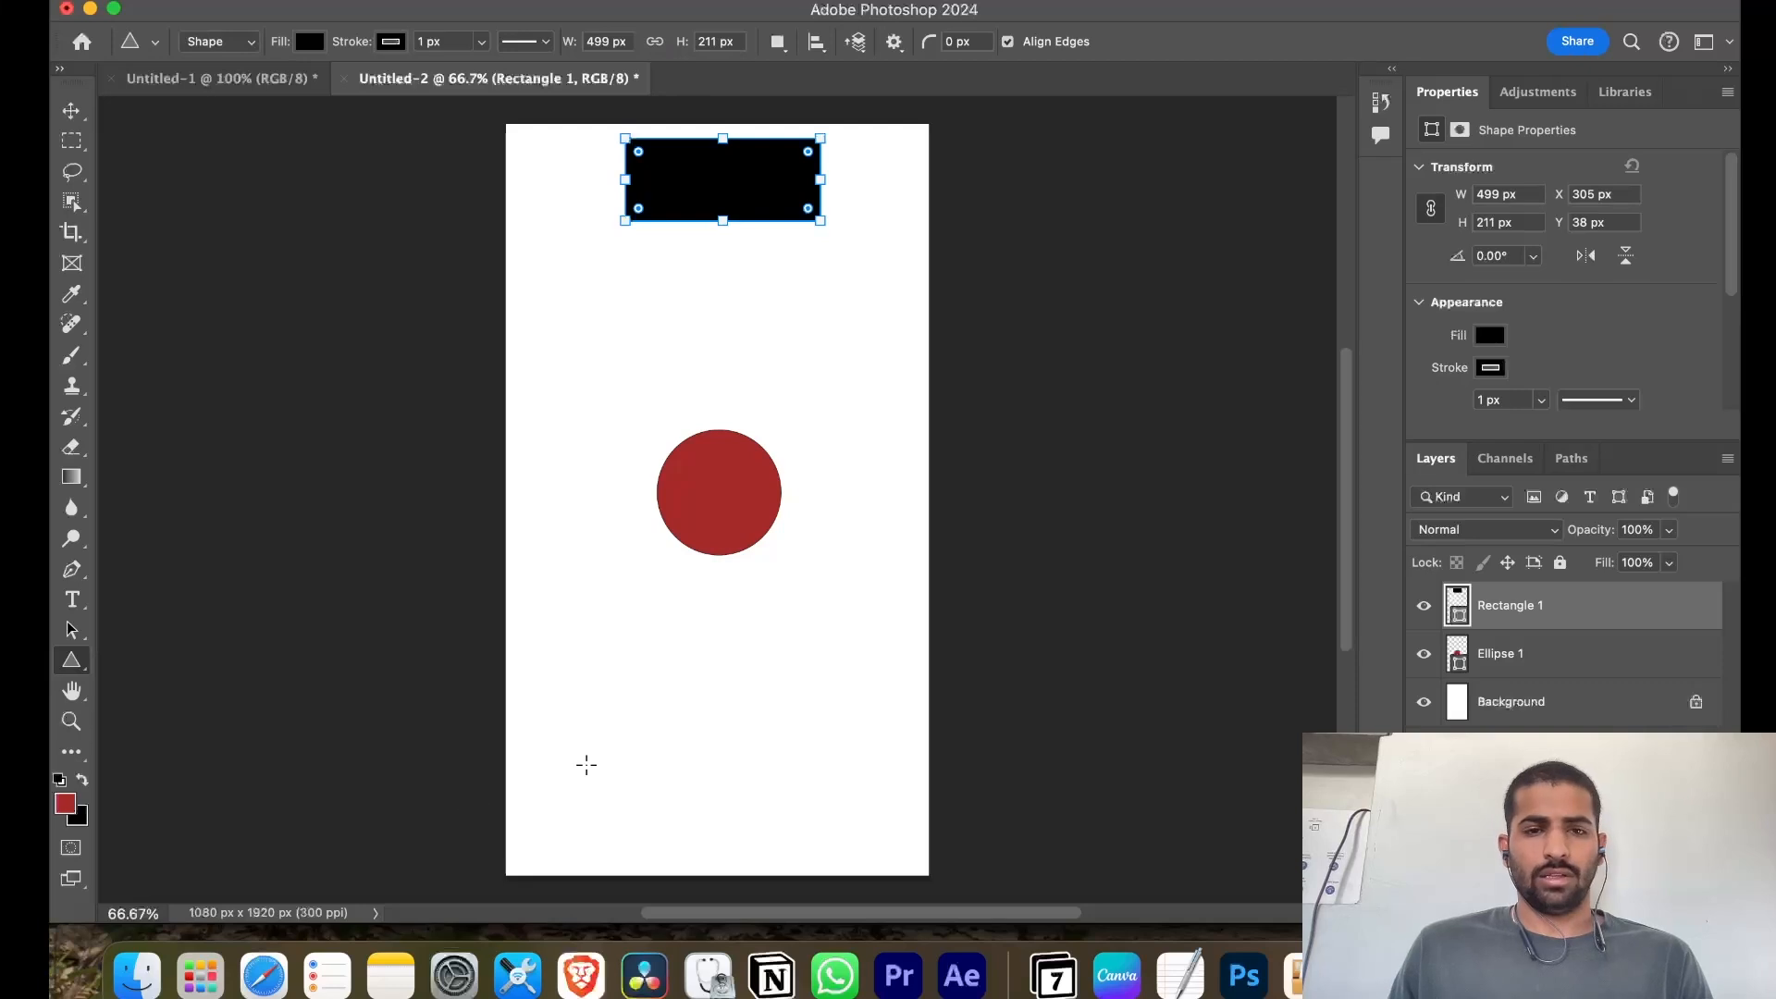
pyautogui.moveTo(585, 710); pyautogui.dragTo(721, 811)
# Move the rectangle slightly left to about X 278.5 px, and the triangle slightly down to about Y 1542 px
pyautogui.press('v')
pyautogui.moveTo(753, 178)
pyautogui.mouseDown()
pyautogui.moveTo(726, 178)
pyautogui.moveTo(741, 181)
pyautogui.mouseUp()
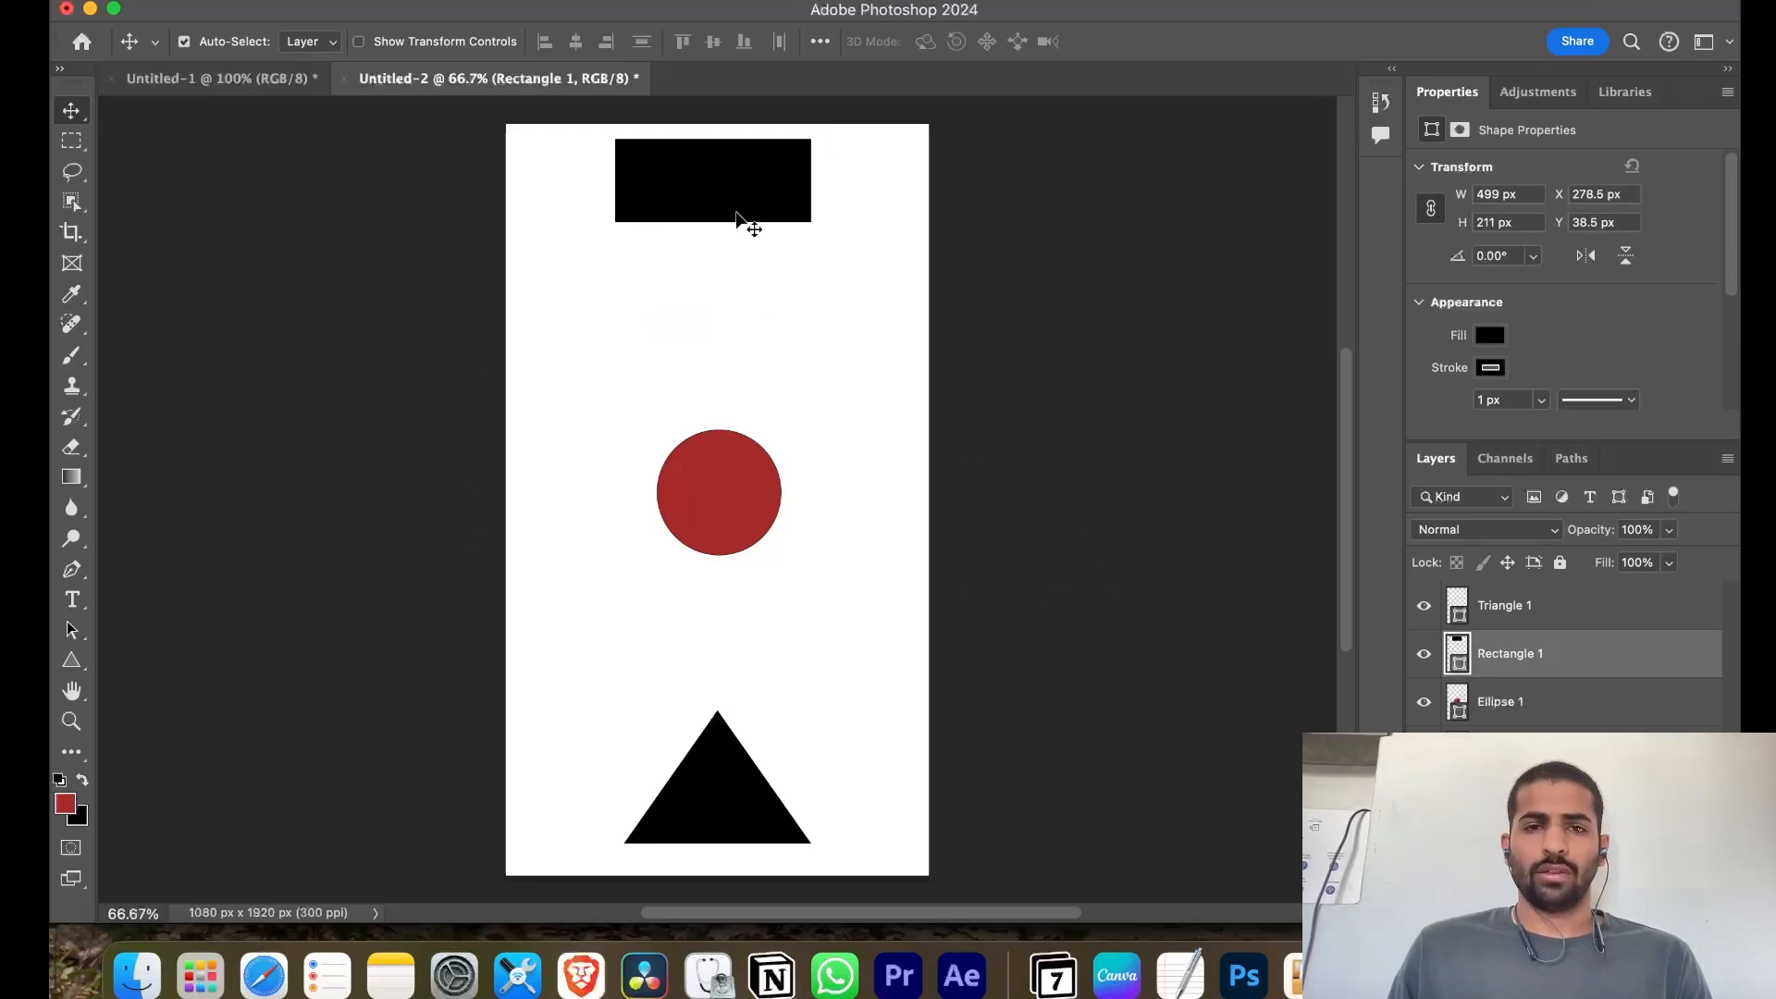
pyautogui.moveTo(718, 818); pyautogui.dragTo(716, 836)
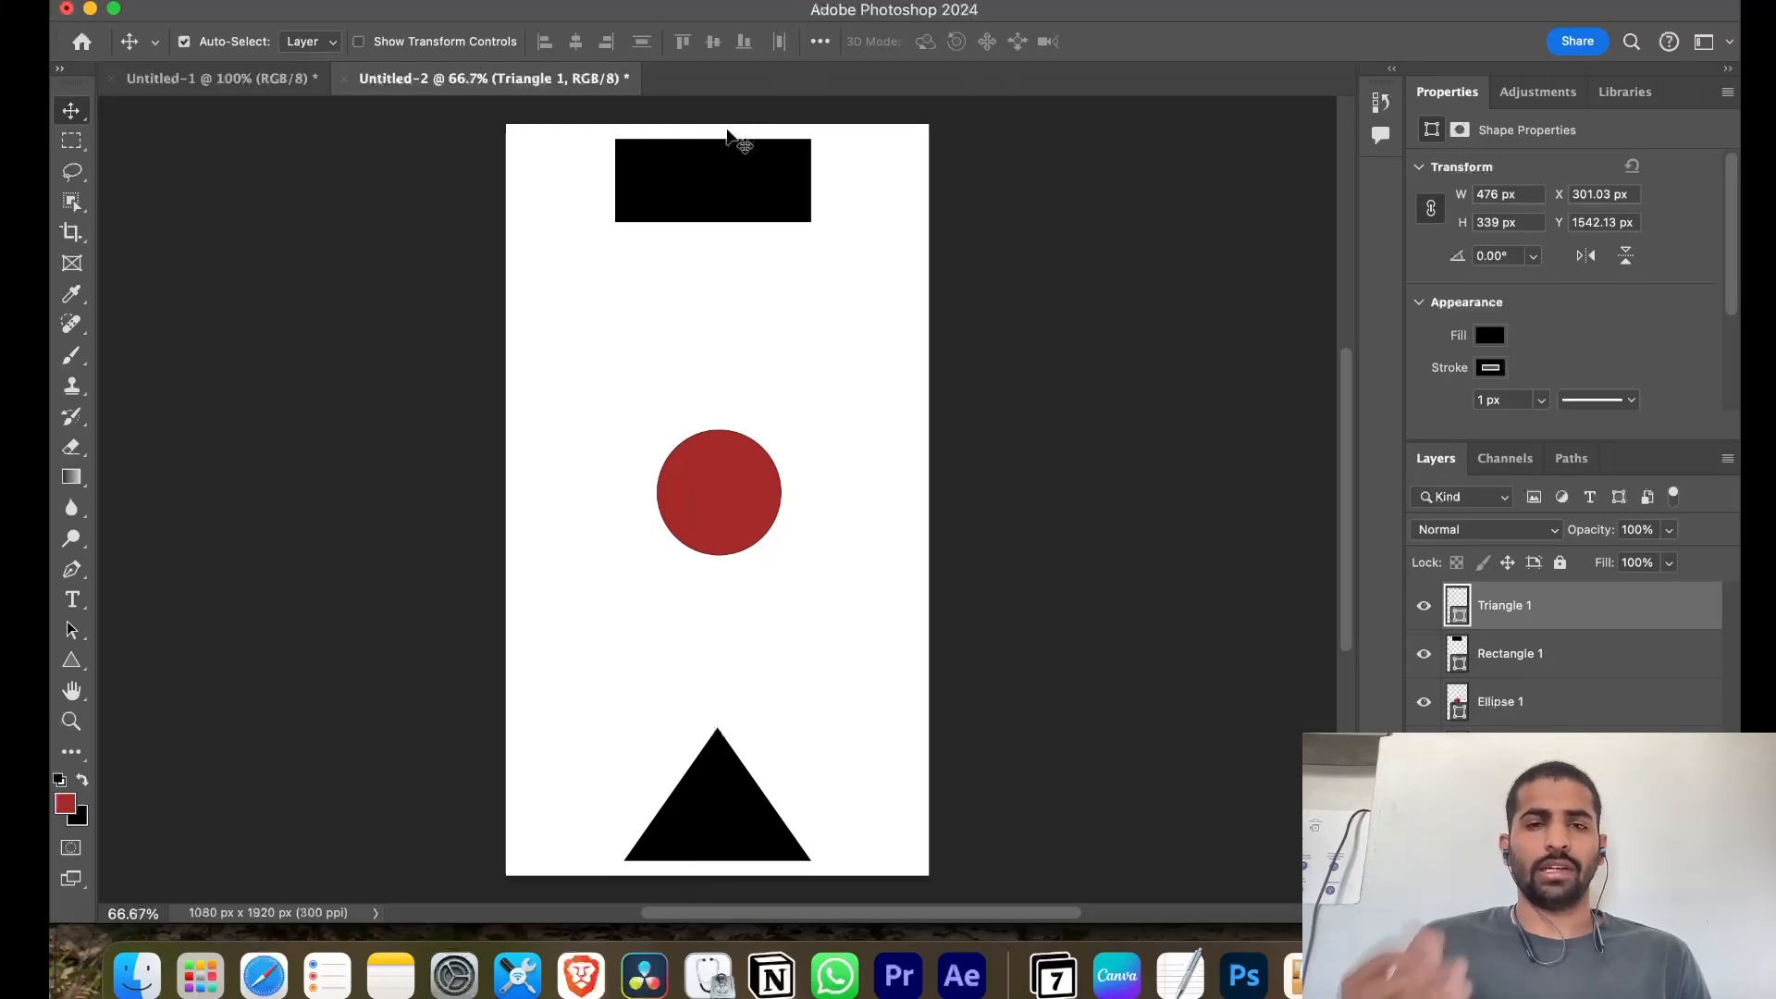
# Move the red circle slightly left and down to about X 369.5 px, Y 799.5 px
pyautogui.moveTo(725, 508)
pyautogui.mouseDown()
pyautogui.moveTo(743, 514)
pyautogui.moveTo(698, 516)
pyautogui.moveTo(714, 513)
pyautogui.mouseUp()
pyautogui.click(296, 466)
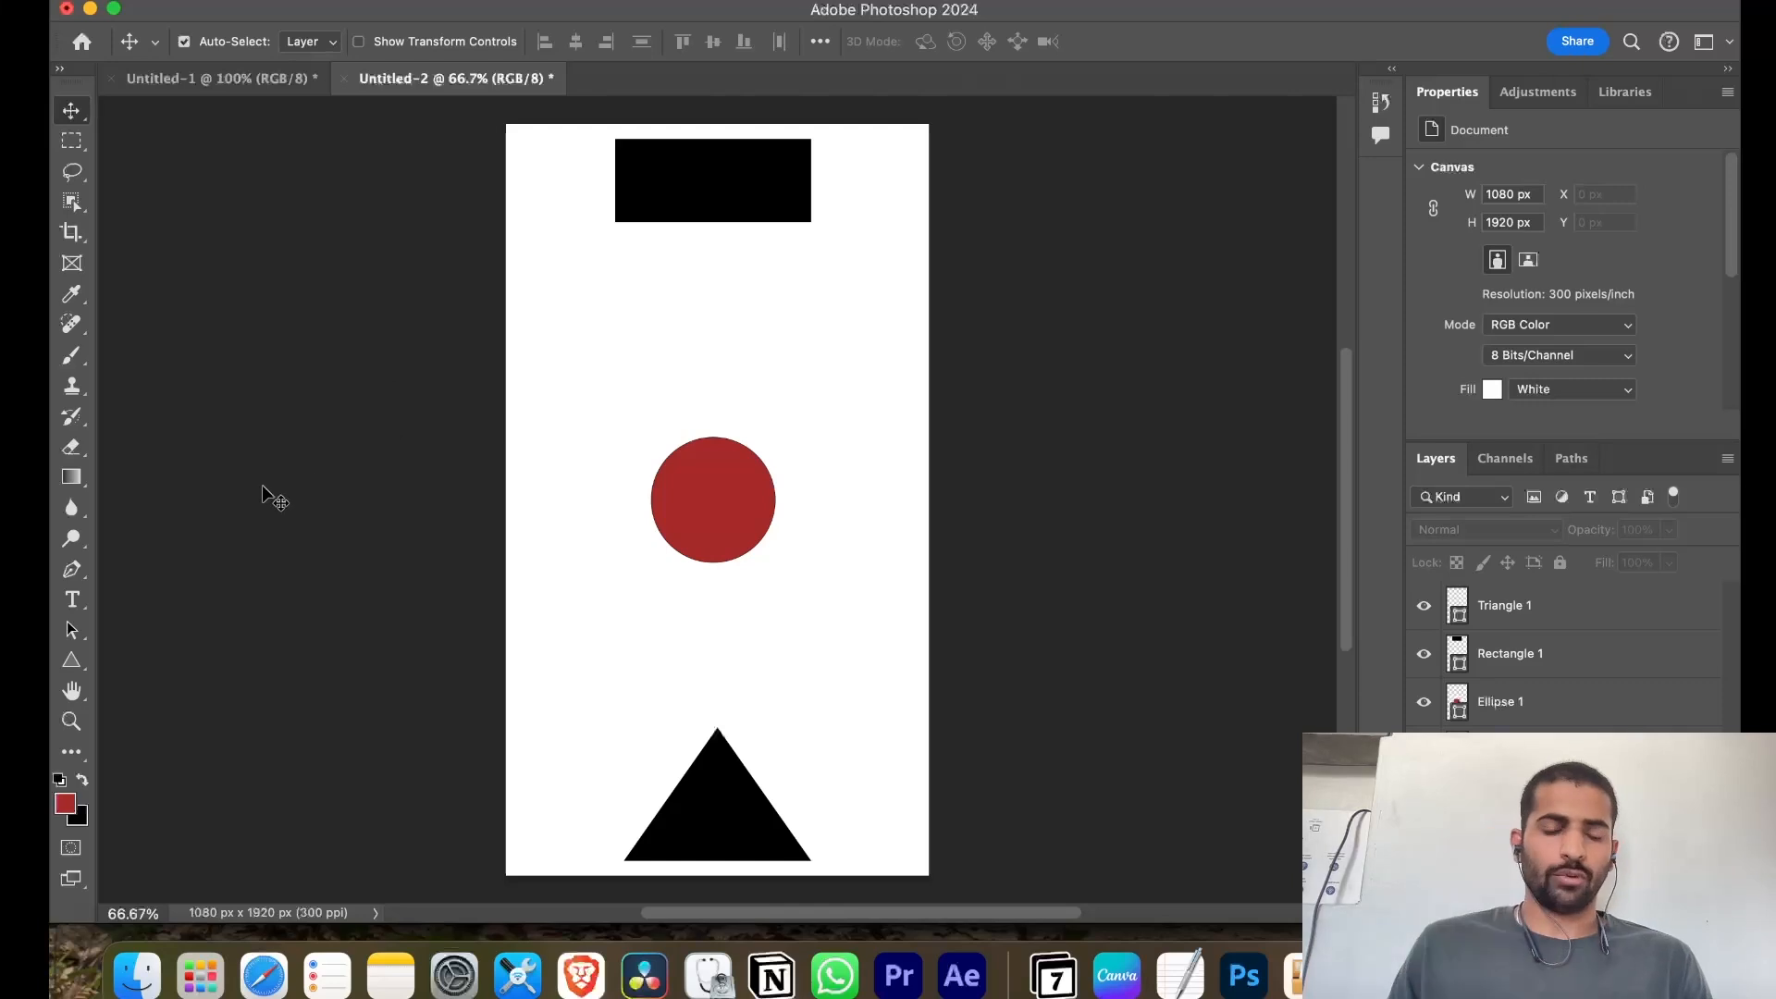
pyautogui.click(713, 500)
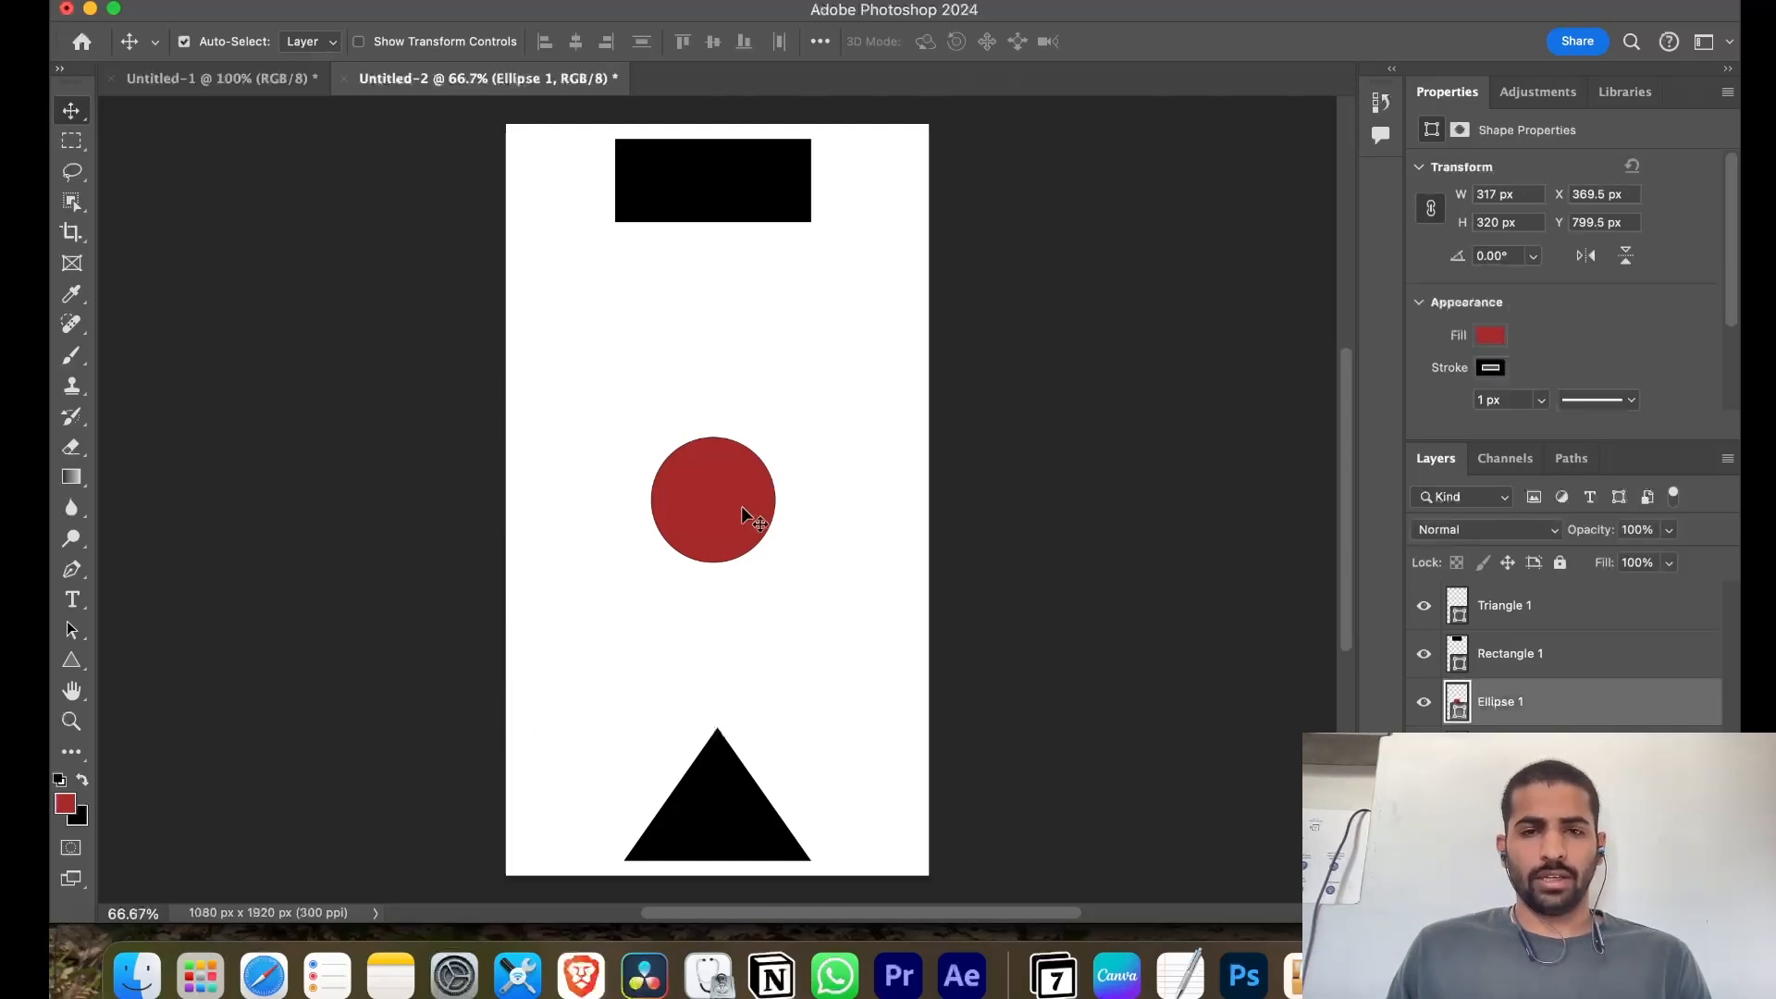
# Draw a red rectangle about 139 x 102 px with the Rectangle tool and place it directly above the circle
pyautogui.click(71, 660)
pyautogui.rightClick(68, 668)
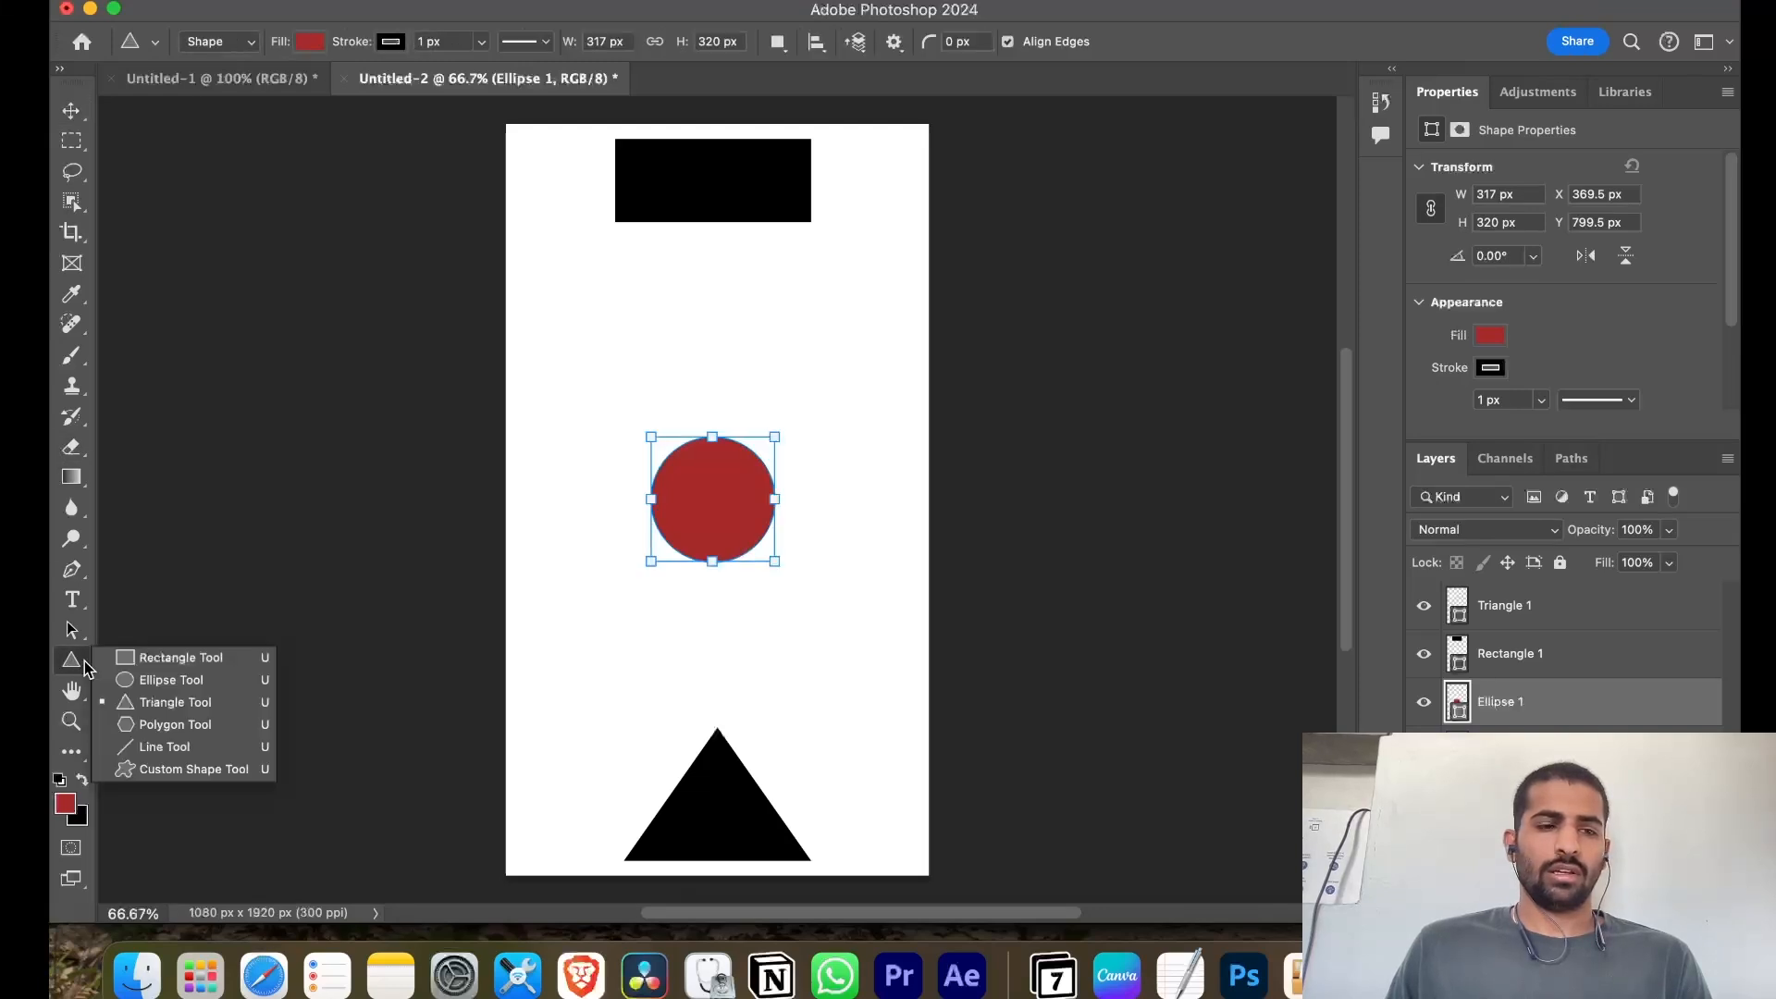
pyautogui.click(125, 662)
pyautogui.moveTo(595, 232); pyautogui.dragTo(650, 272)
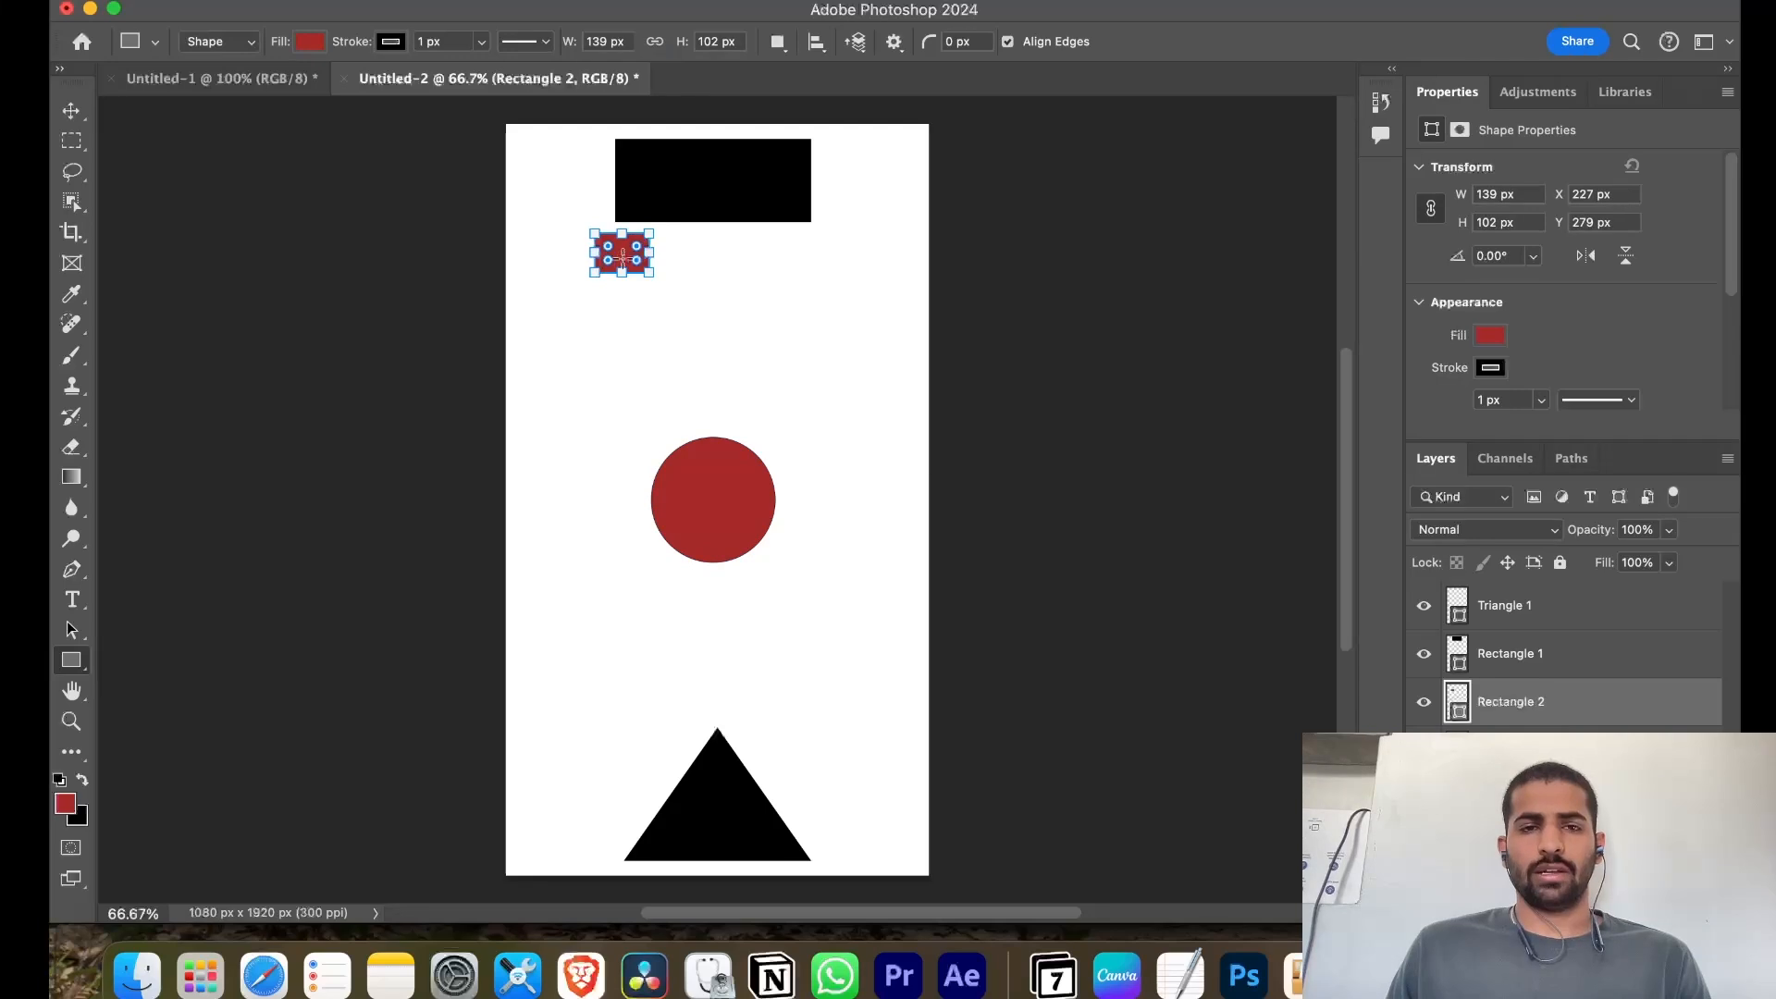
pyautogui.press('v')
pyautogui.moveTo(622, 254); pyautogui.dragTo(709, 432)
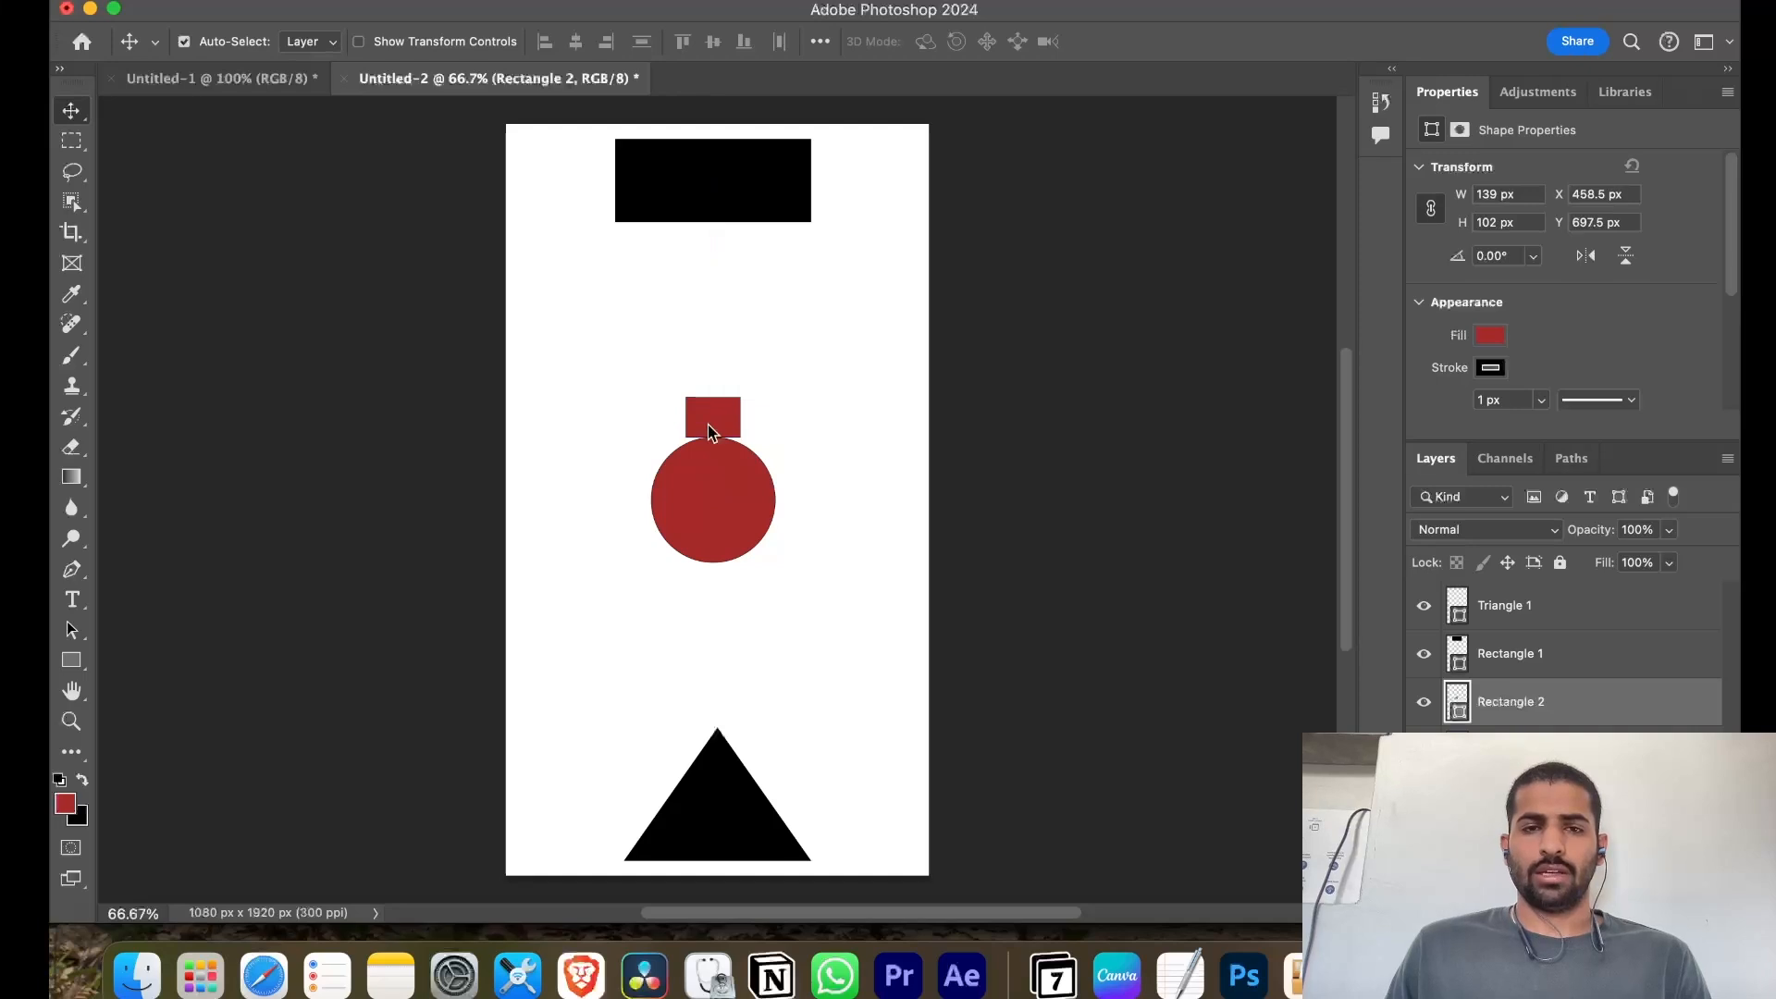
# Draw a five-sided polygon about 157 x 151 px beside the small red rectangle with the Polygon tool
pyautogui.click(72, 660)
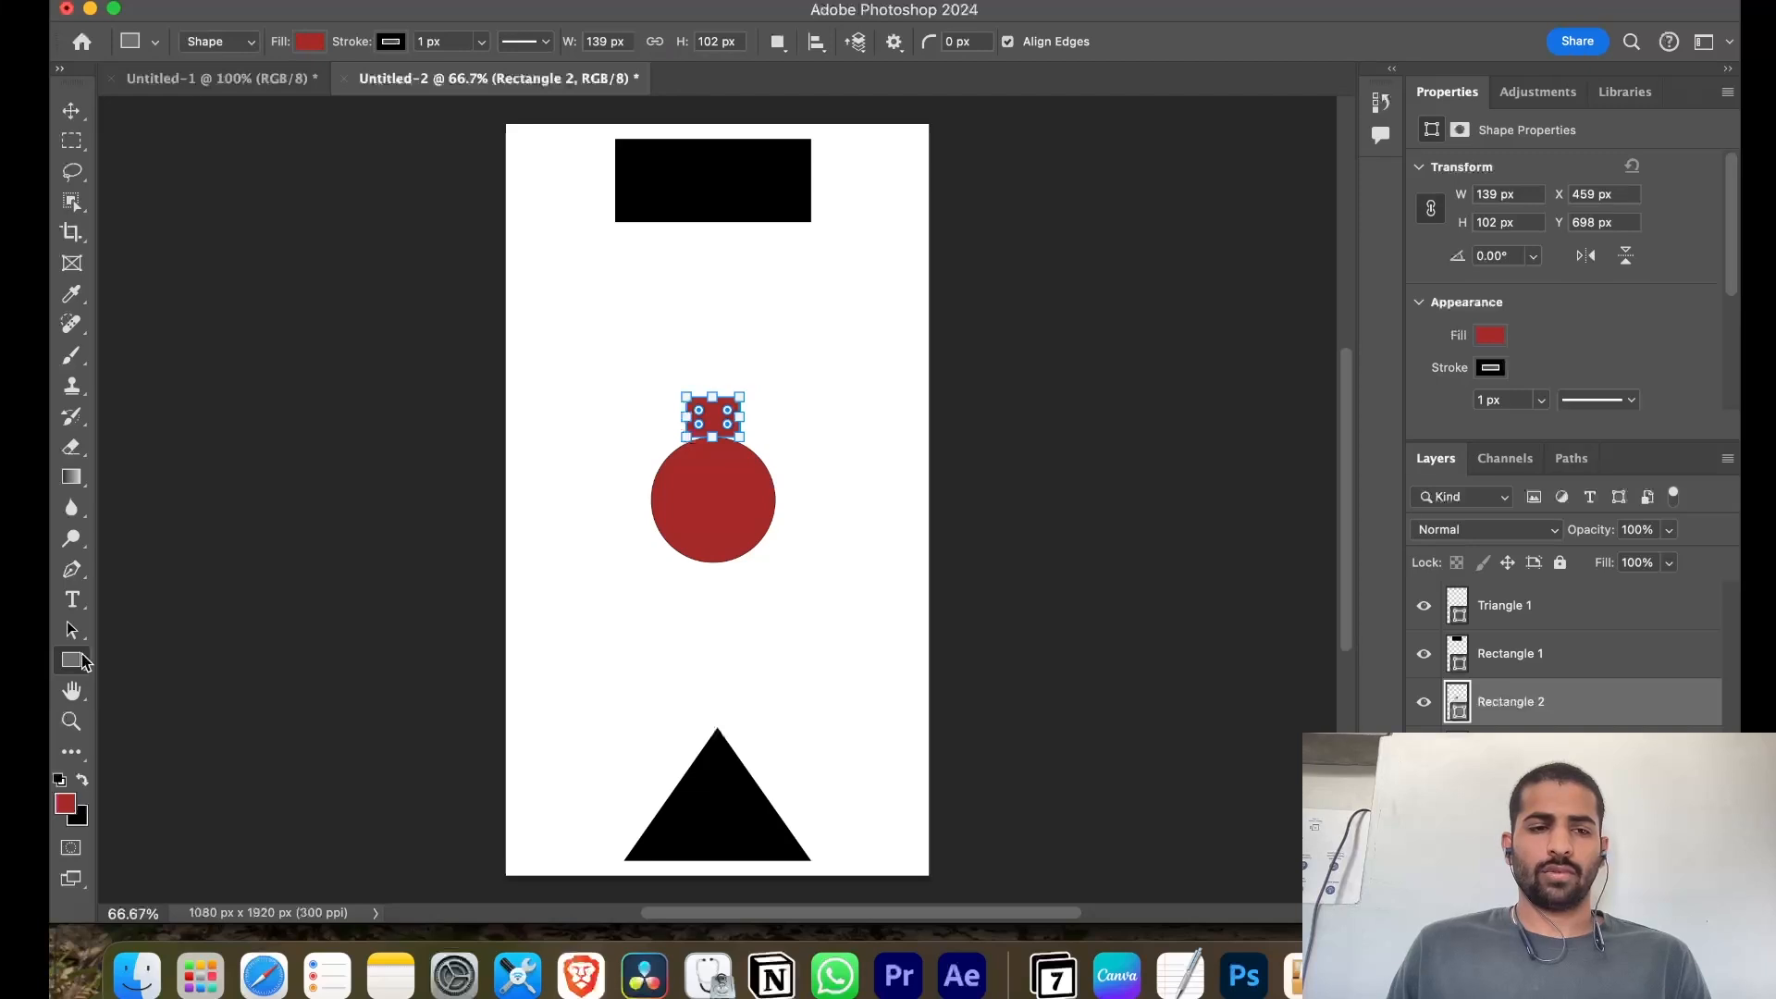
pyautogui.rightClick(76, 665)
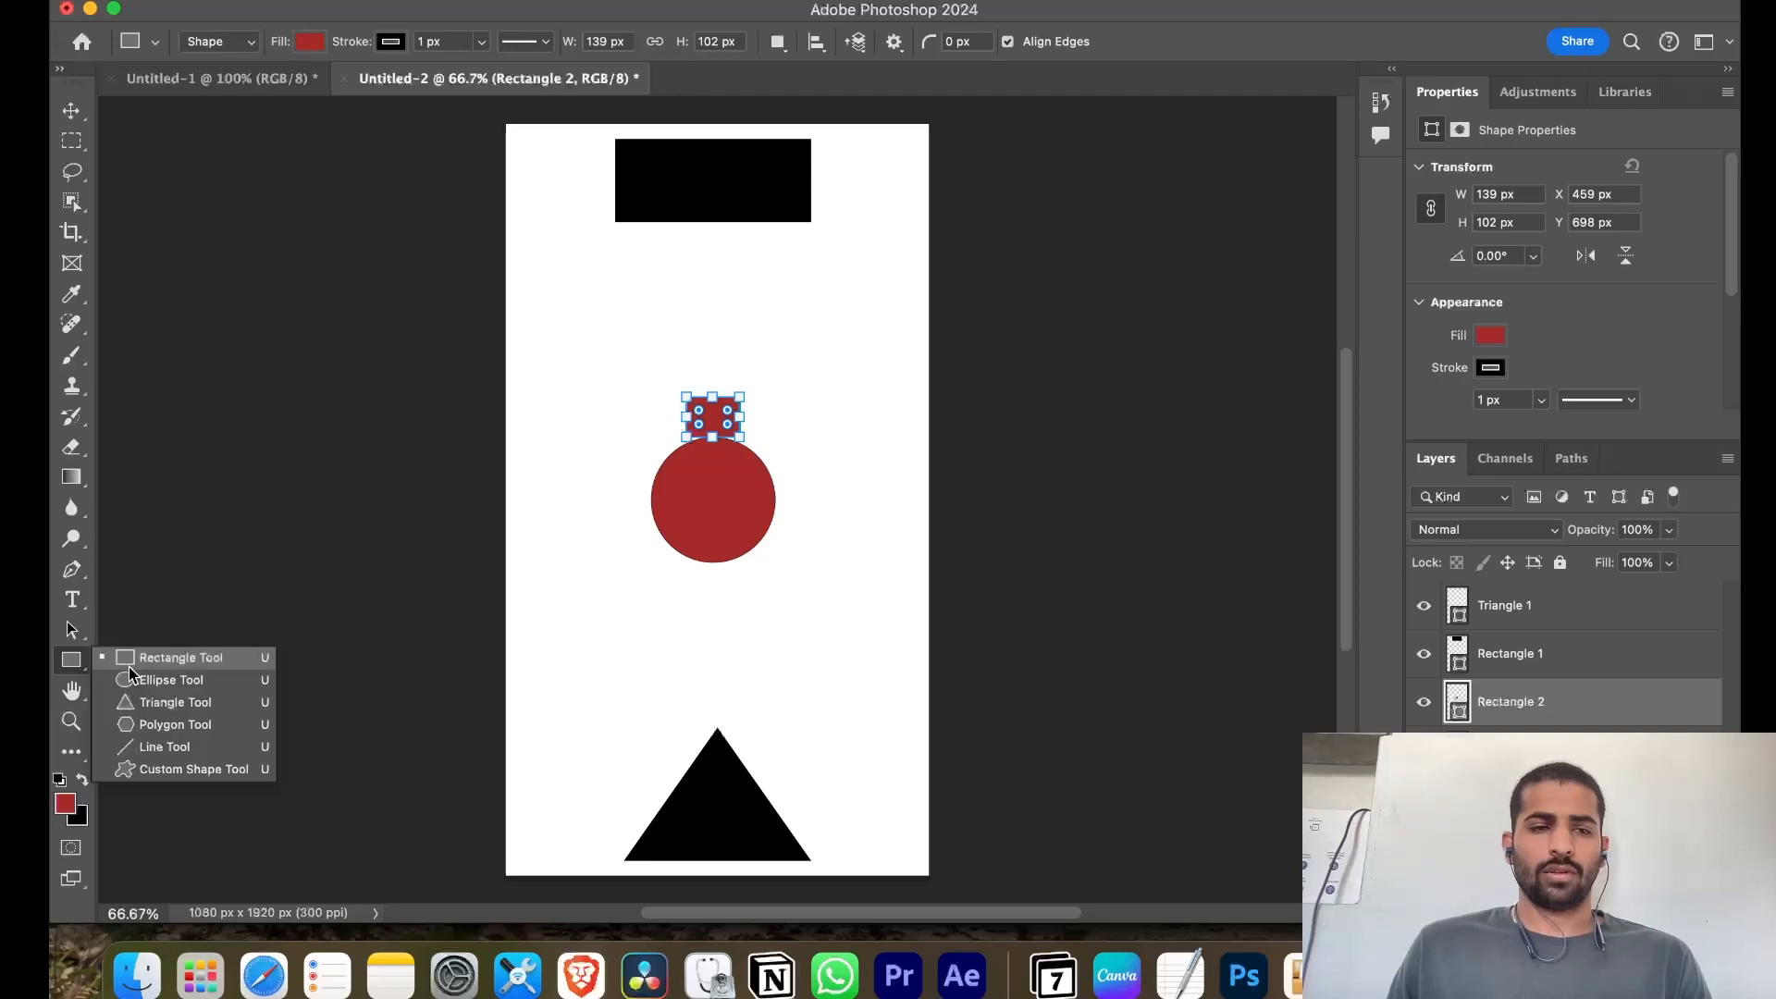
pyautogui.click(157, 718)
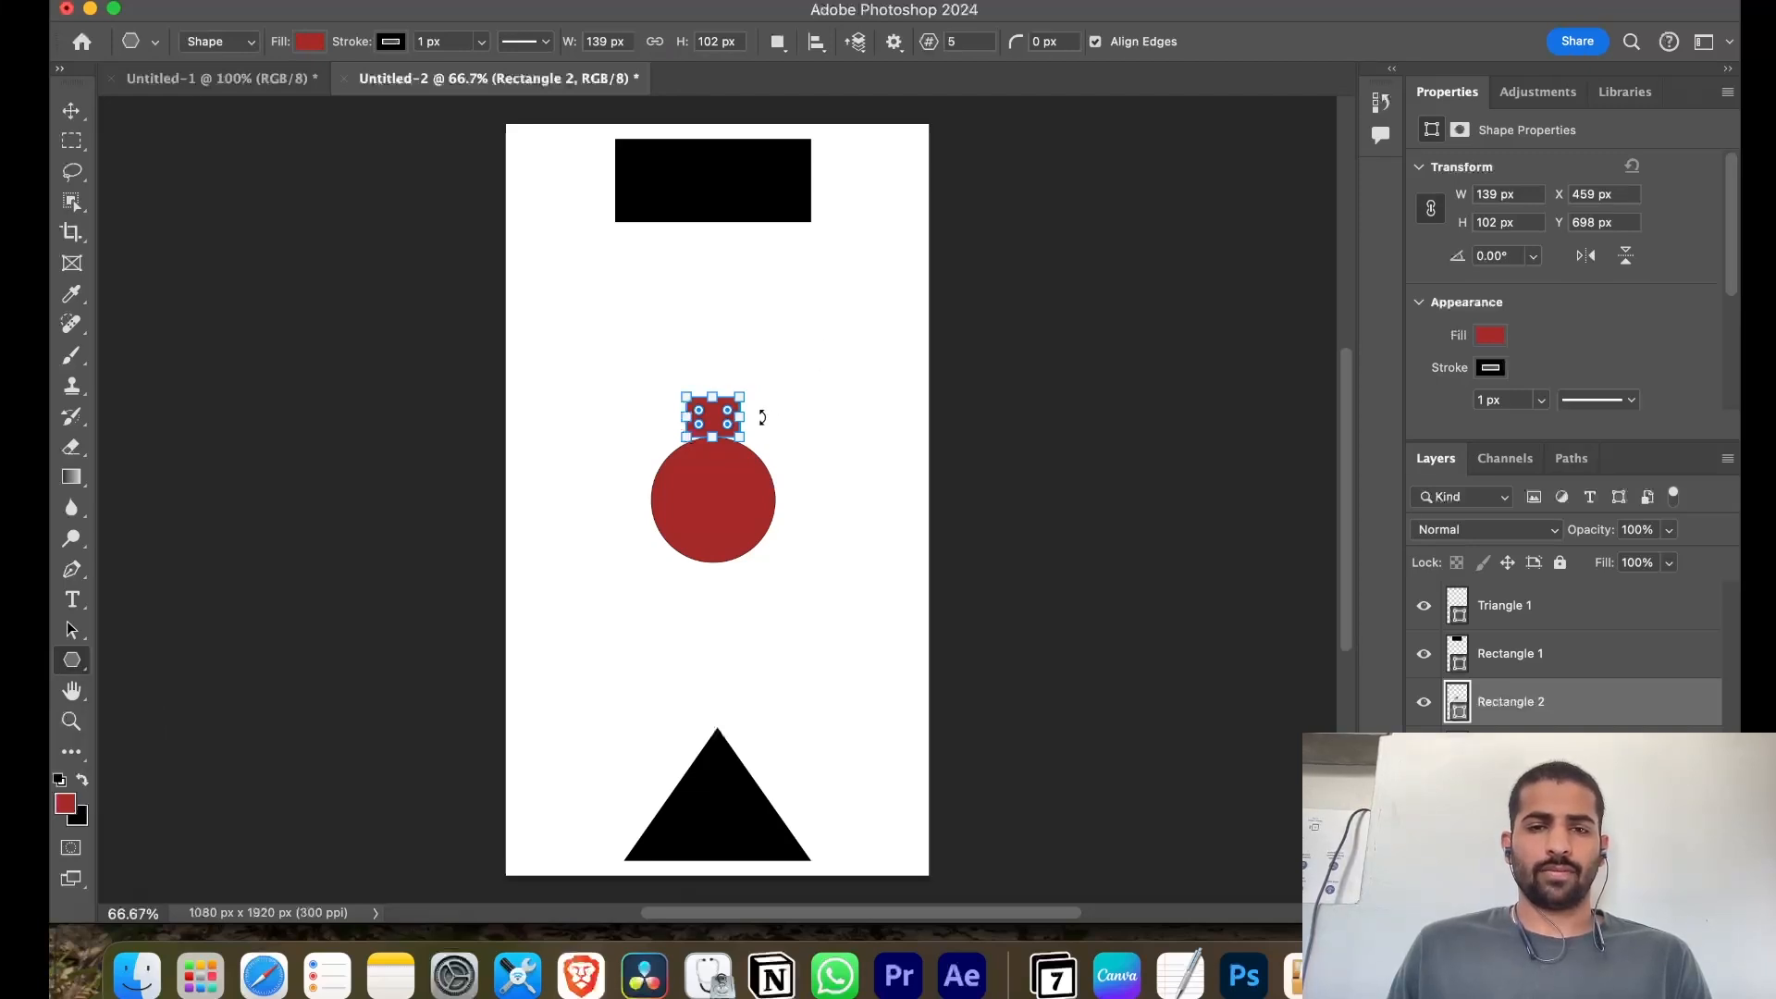
pyautogui.moveTo(771, 418); pyautogui.dragTo(833, 477)
# Set the pentagon's fill to the olive yellow #a6992a
pyautogui.click(1490, 335)
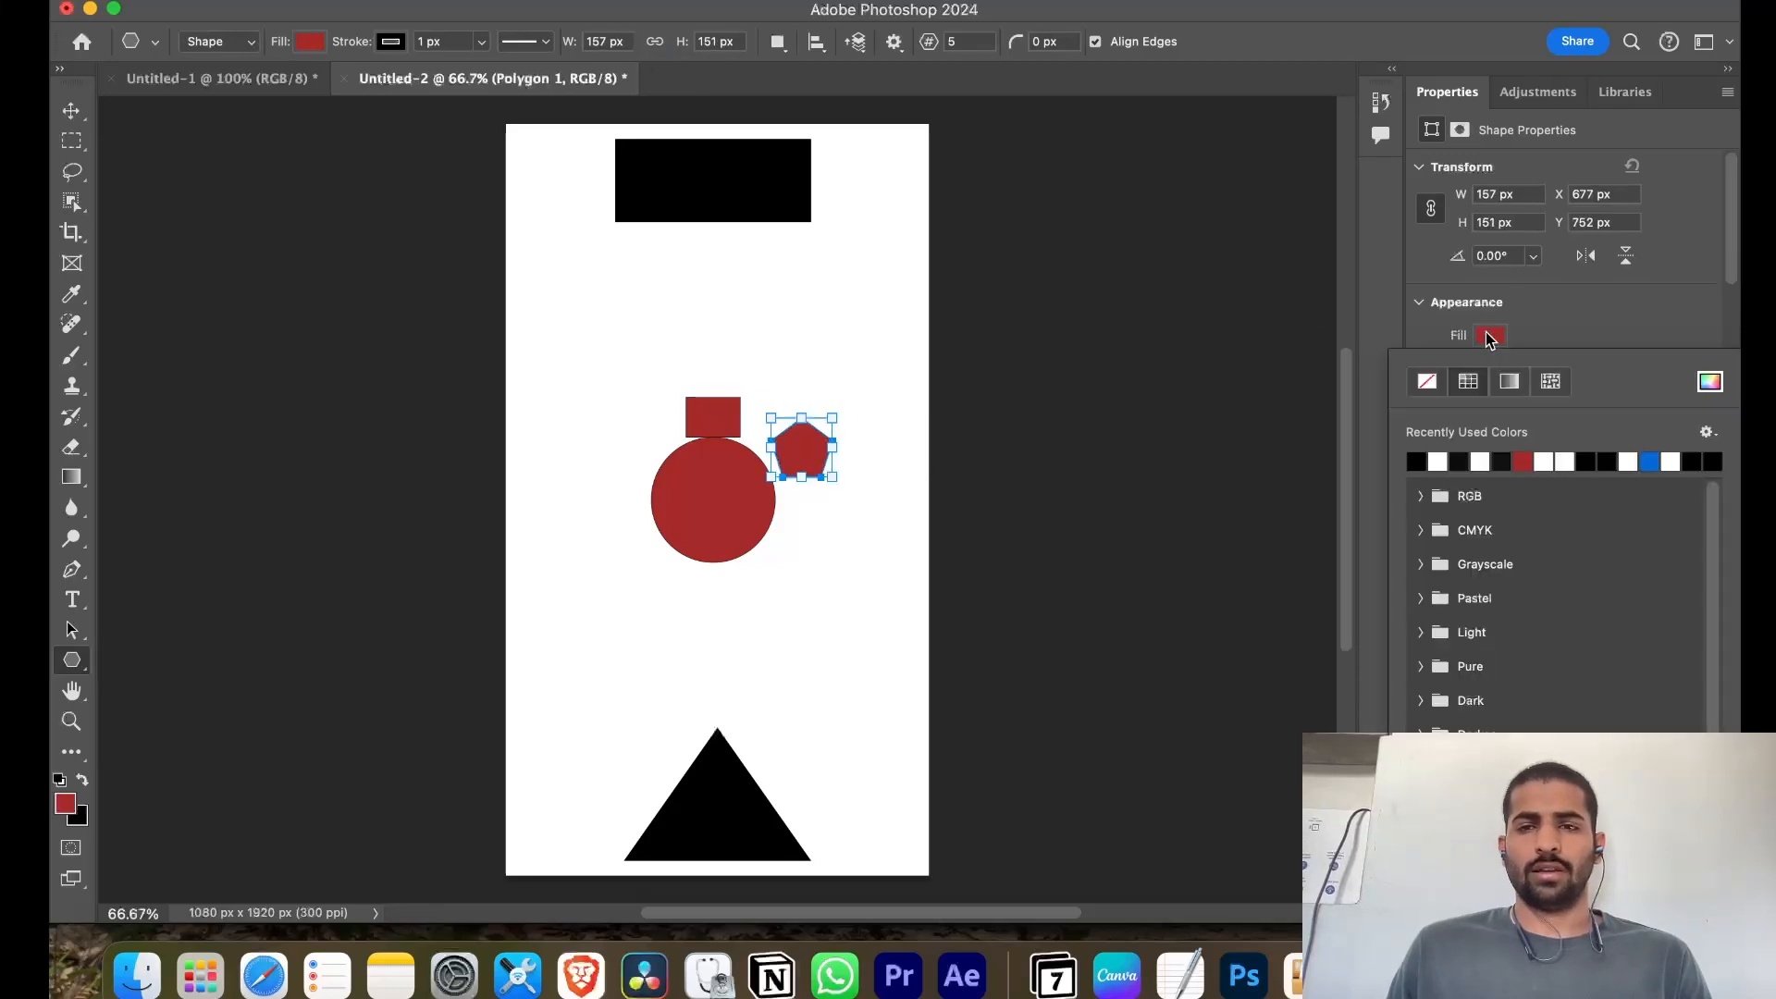
pyautogui.click(1709, 383)
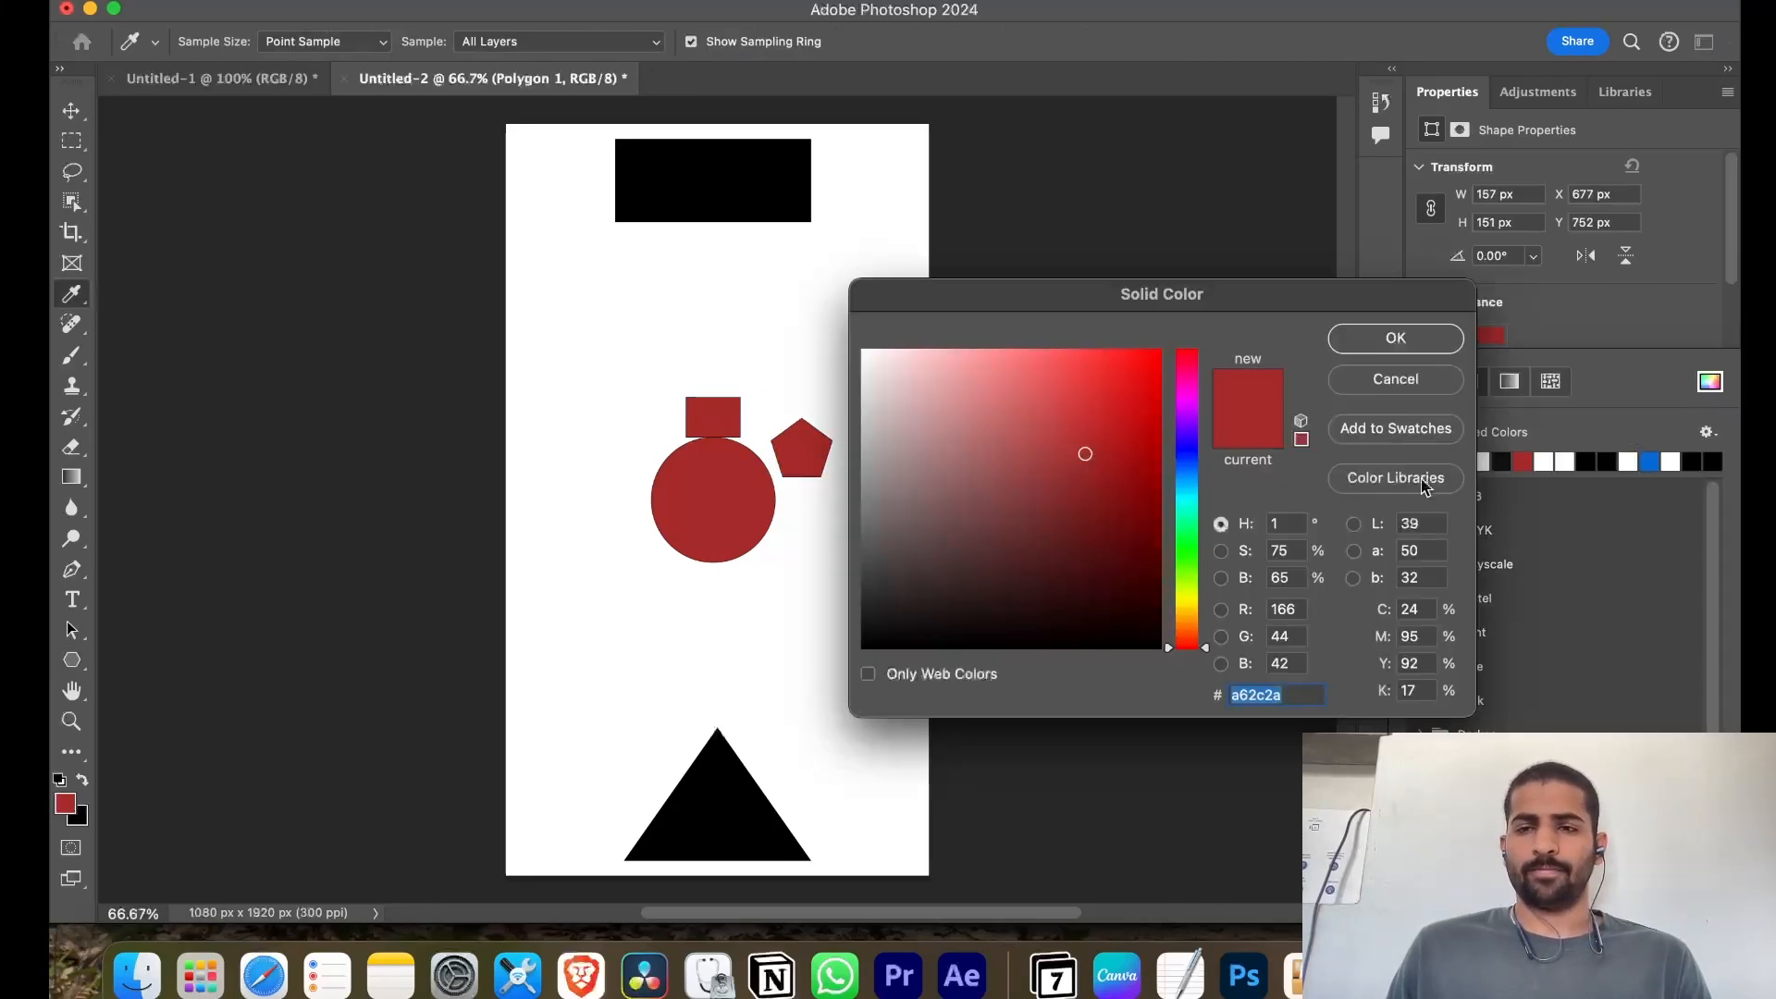
pyautogui.click(1185, 602)
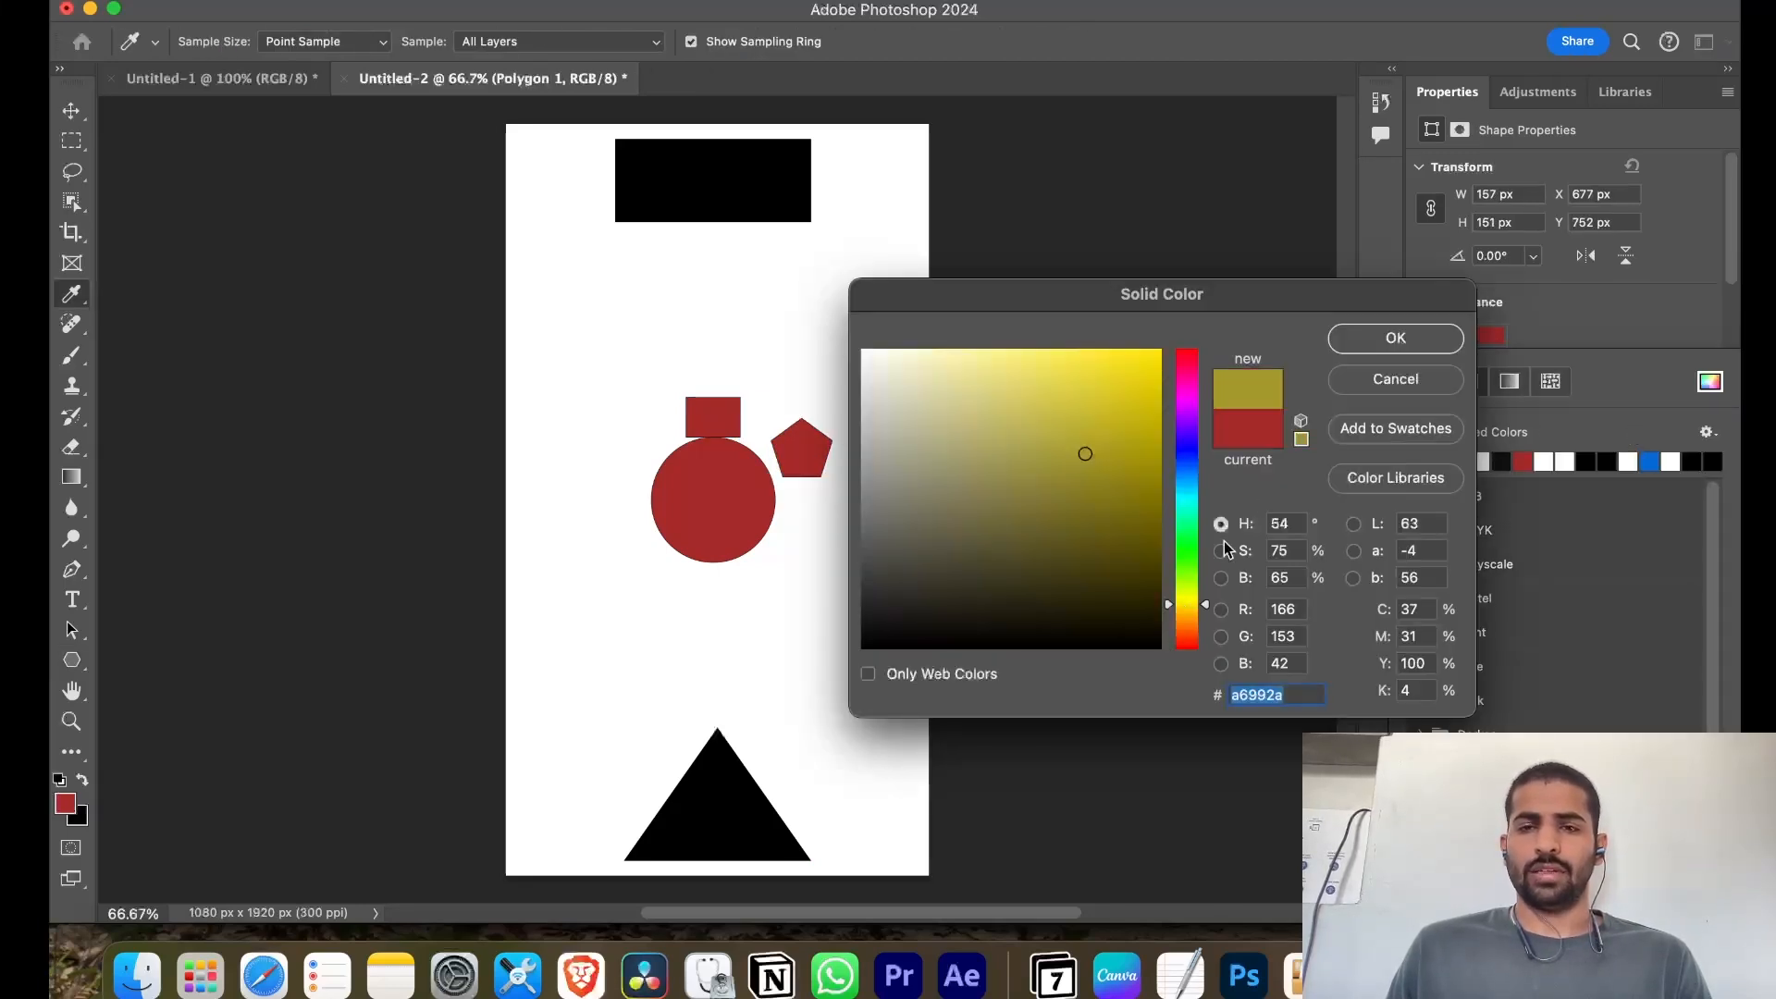
pyautogui.click(1387, 341)
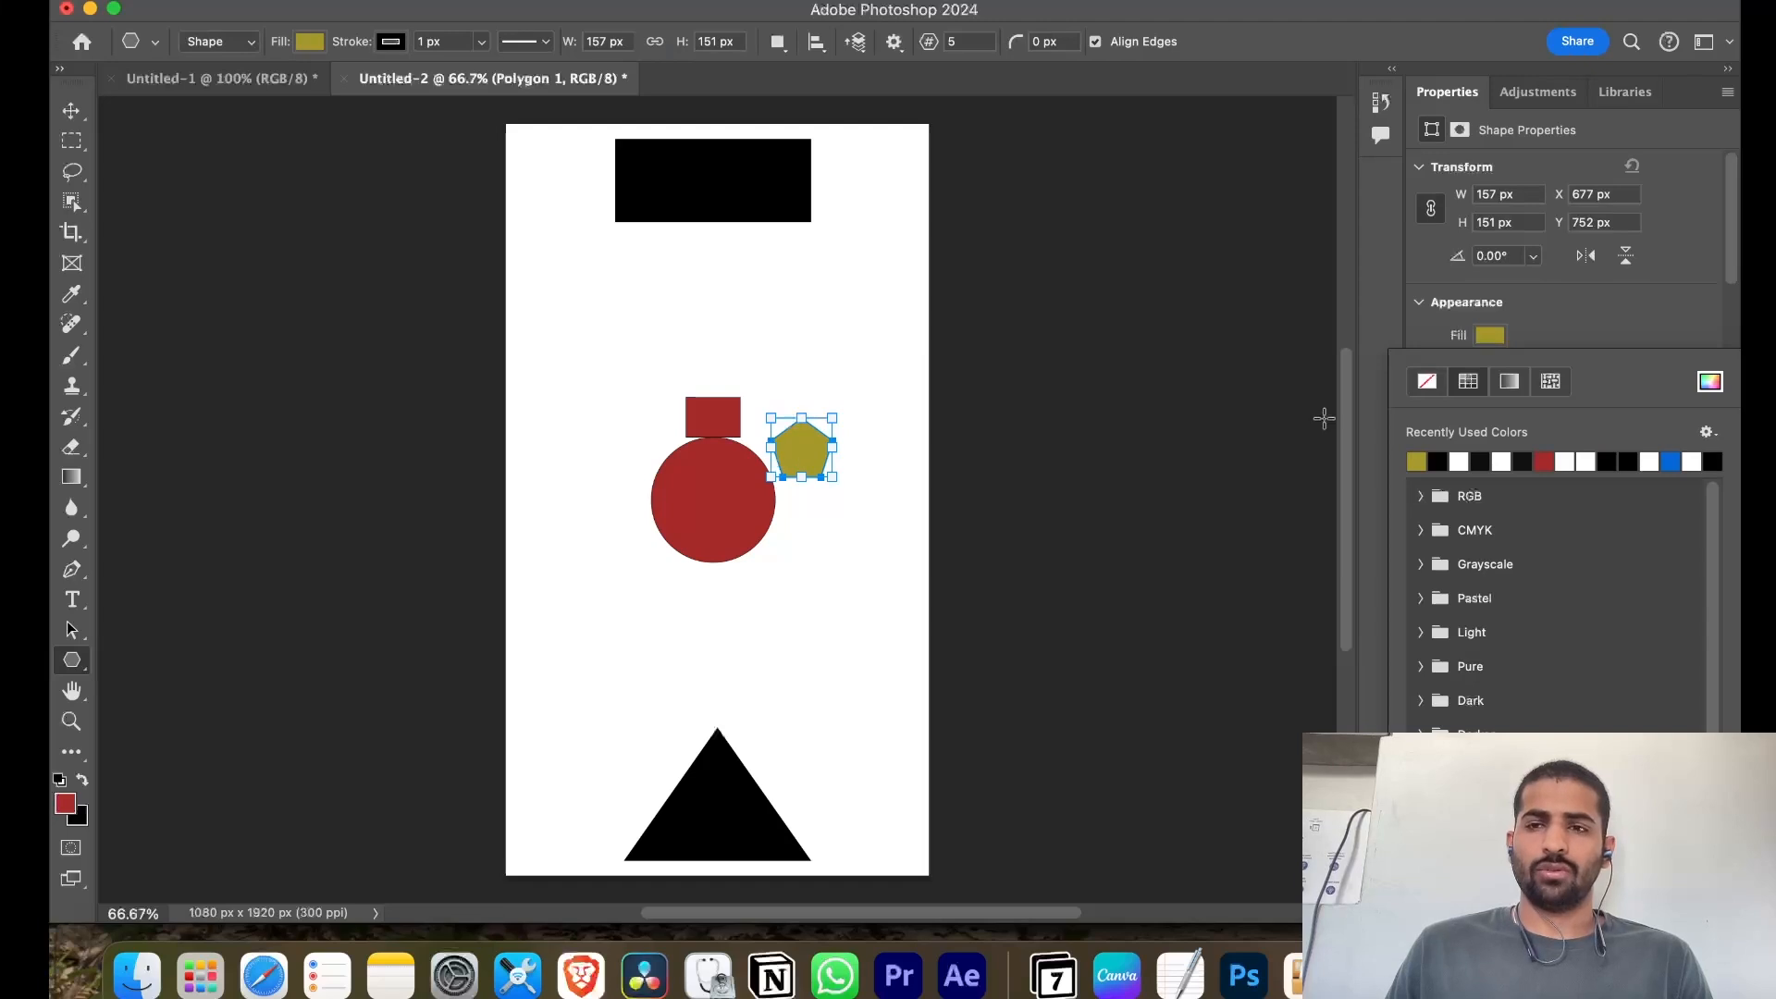
# Lighten the pentagon's fill to the pale yellow #f7ee9e
pyautogui.click(1490, 336)
pyautogui.click(1489, 337)
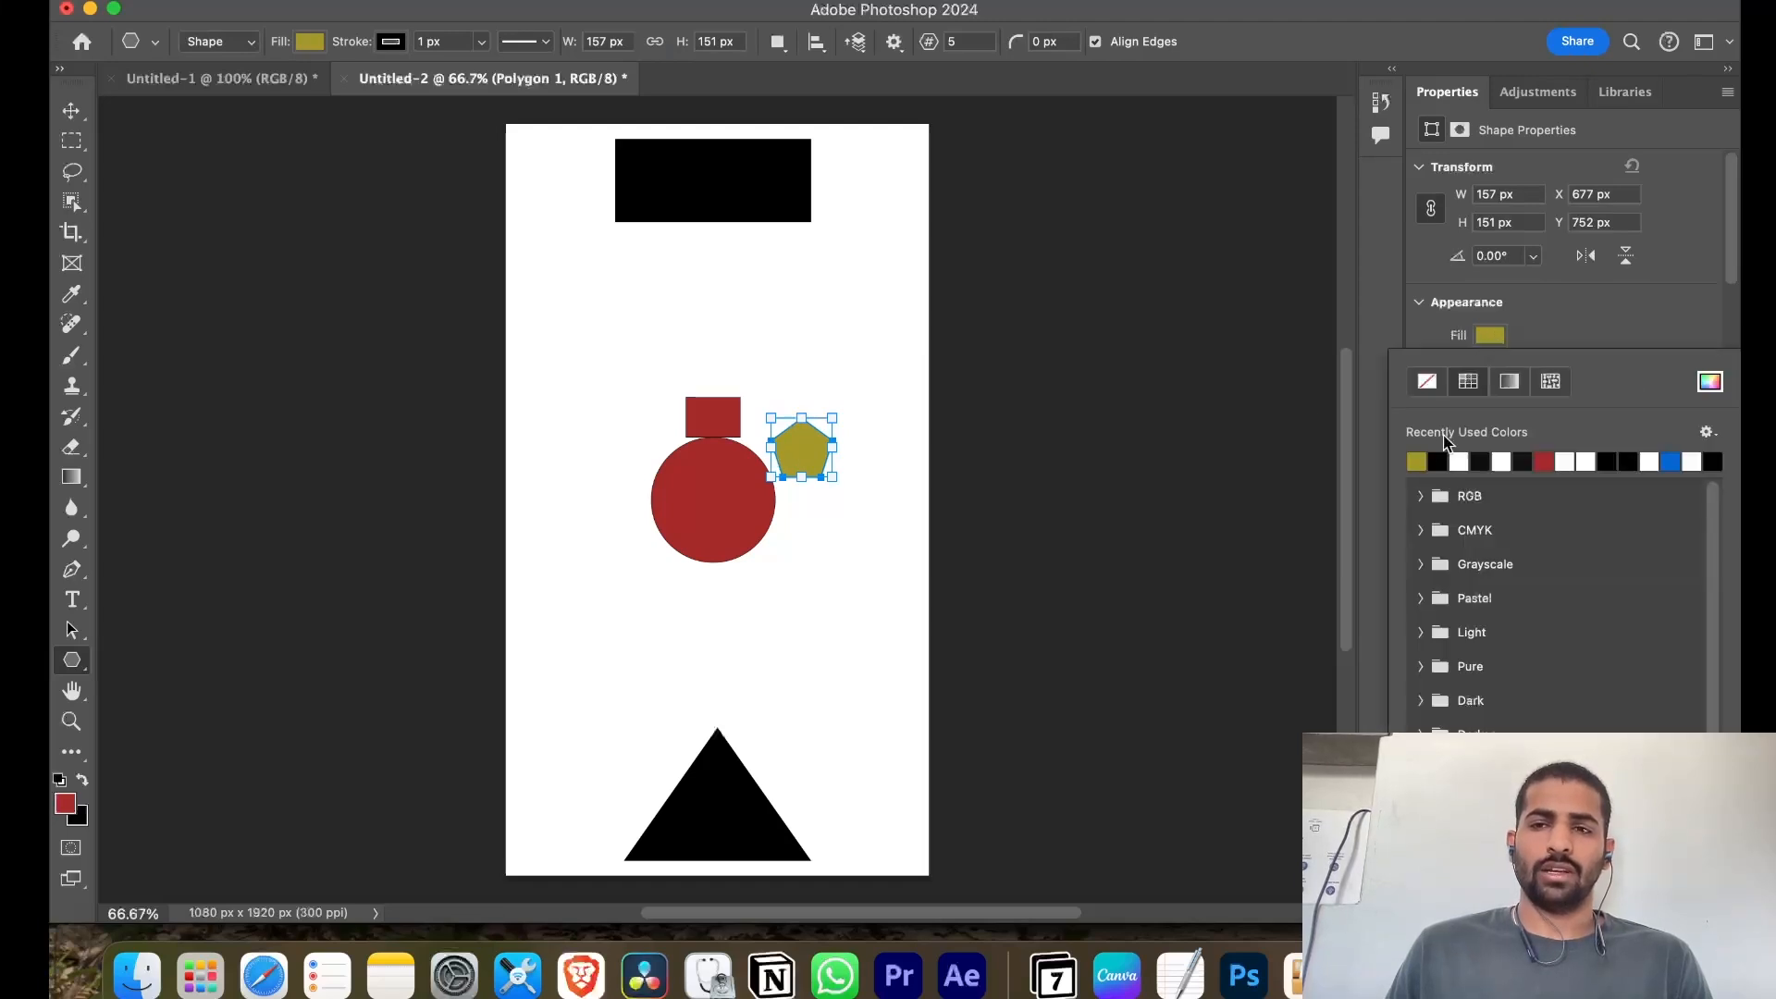
pyautogui.click(1709, 381)
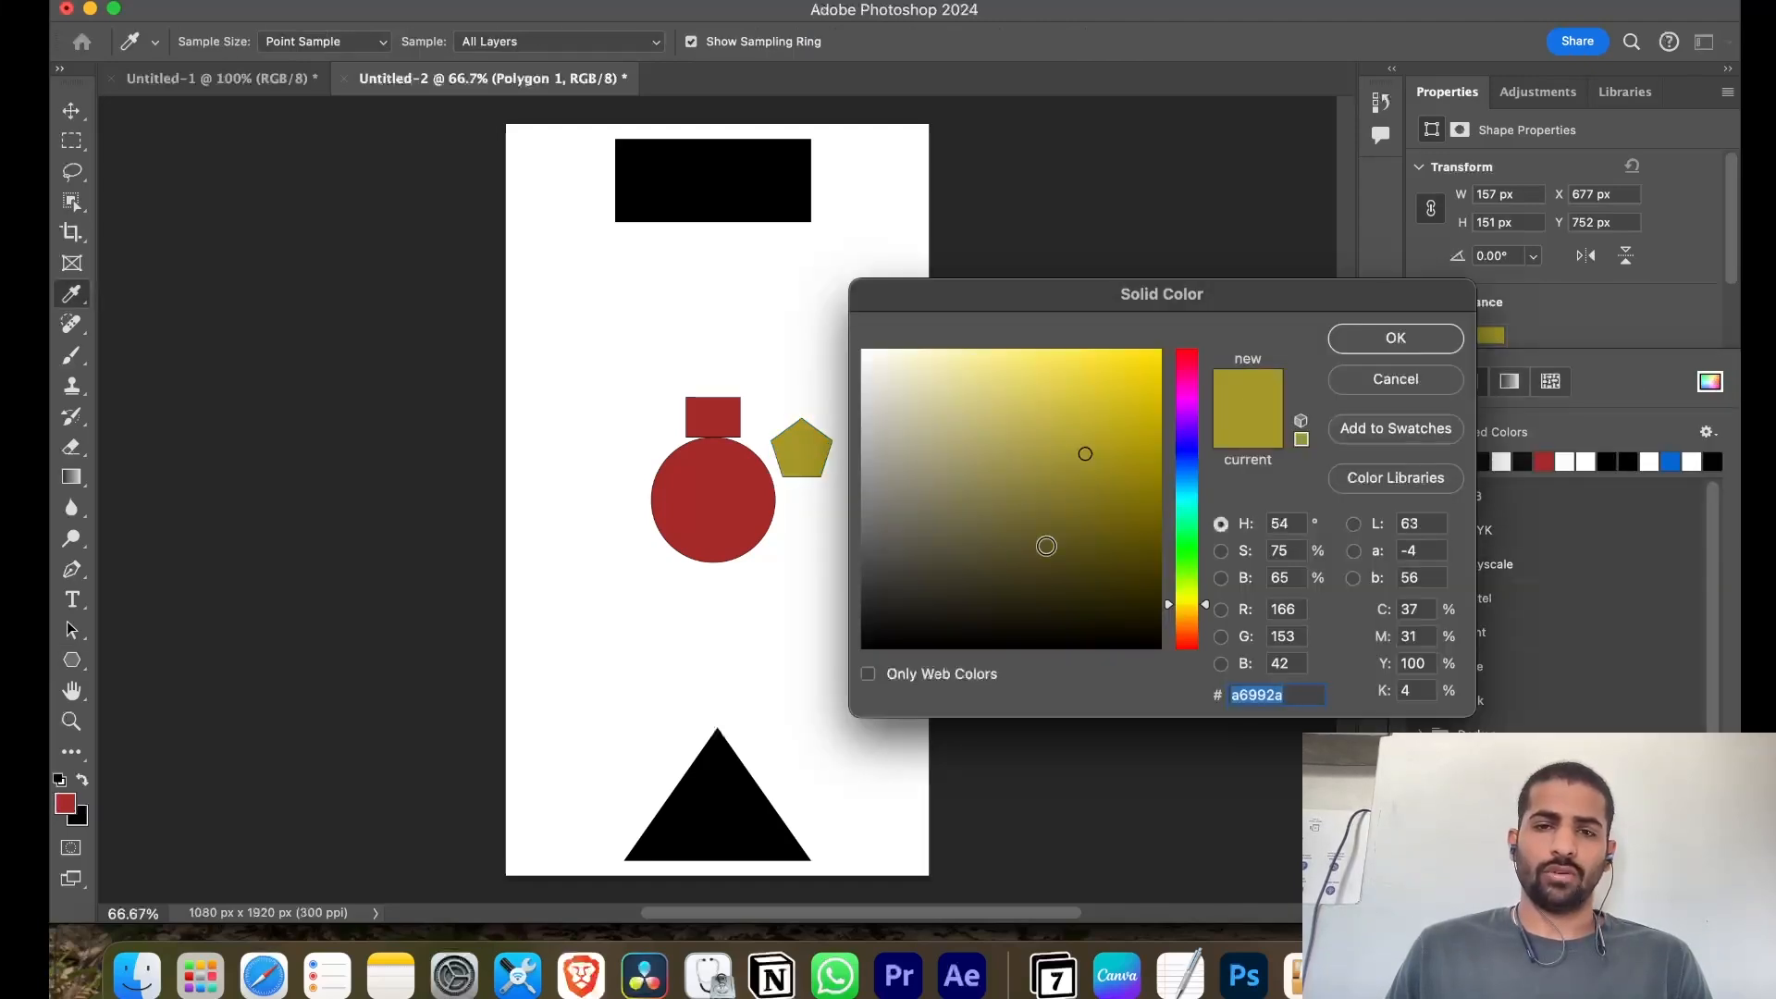
pyautogui.click(969, 358)
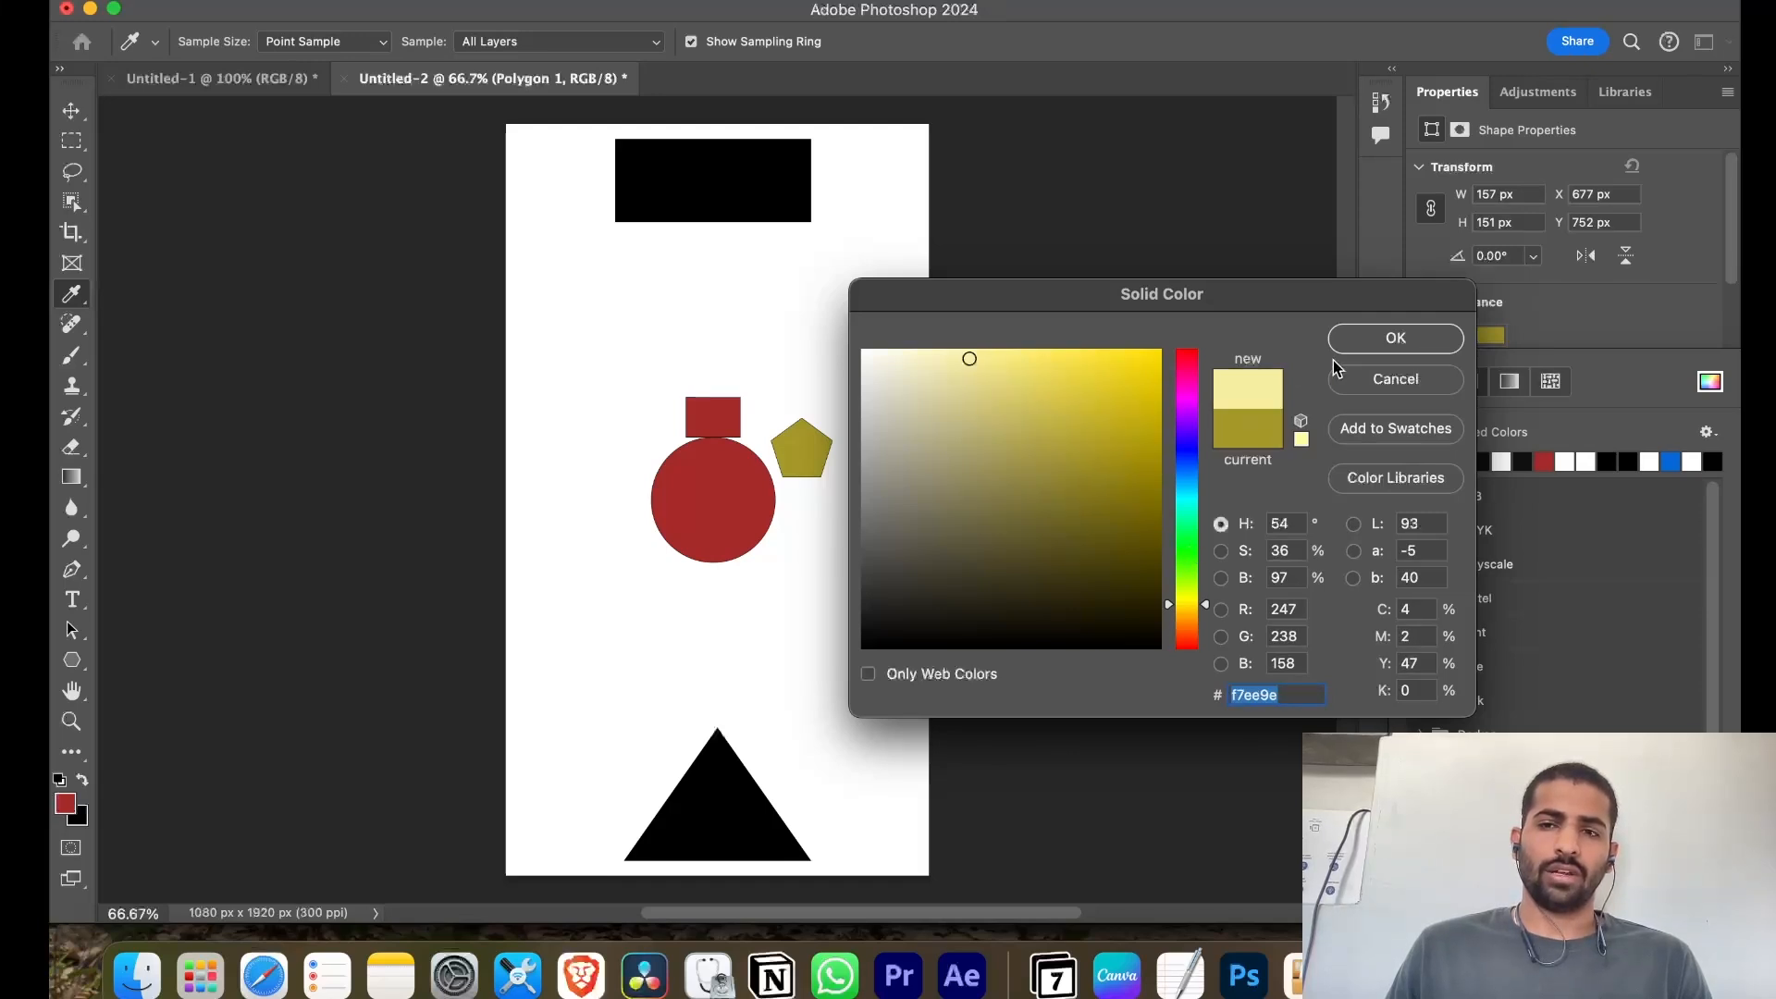
pyautogui.click(1373, 345)
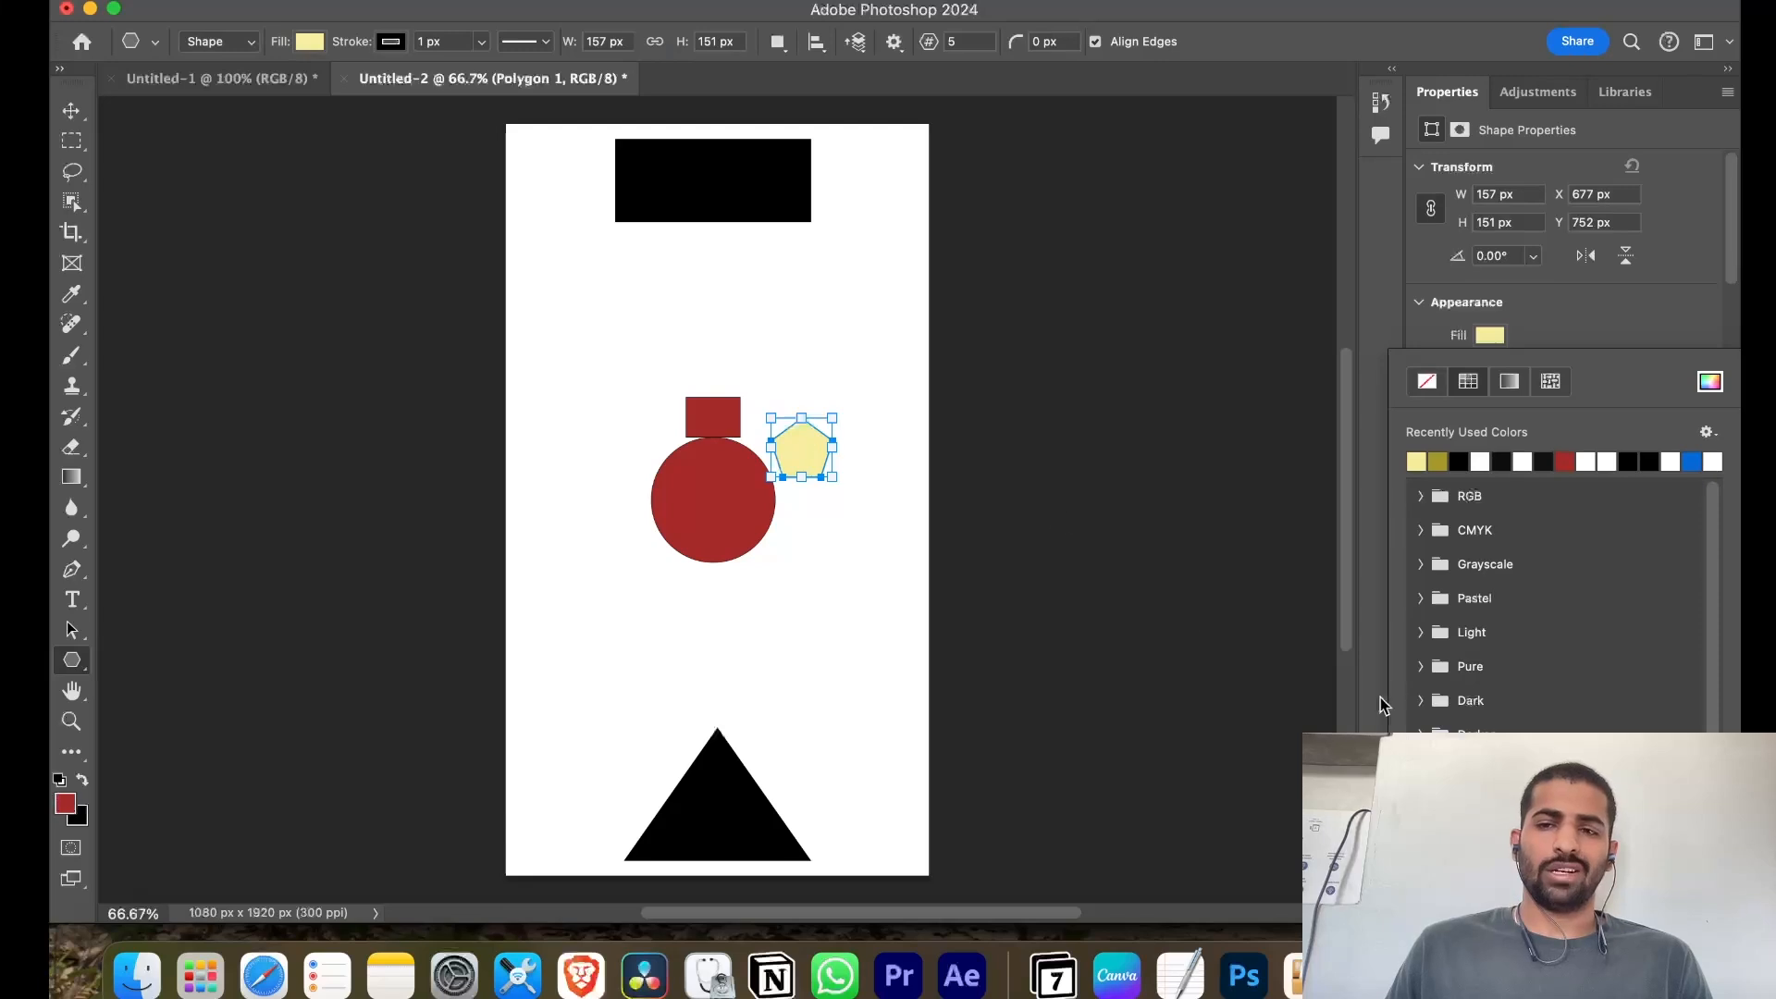
pyautogui.press('Escape')
pyautogui.click(1084, 568)
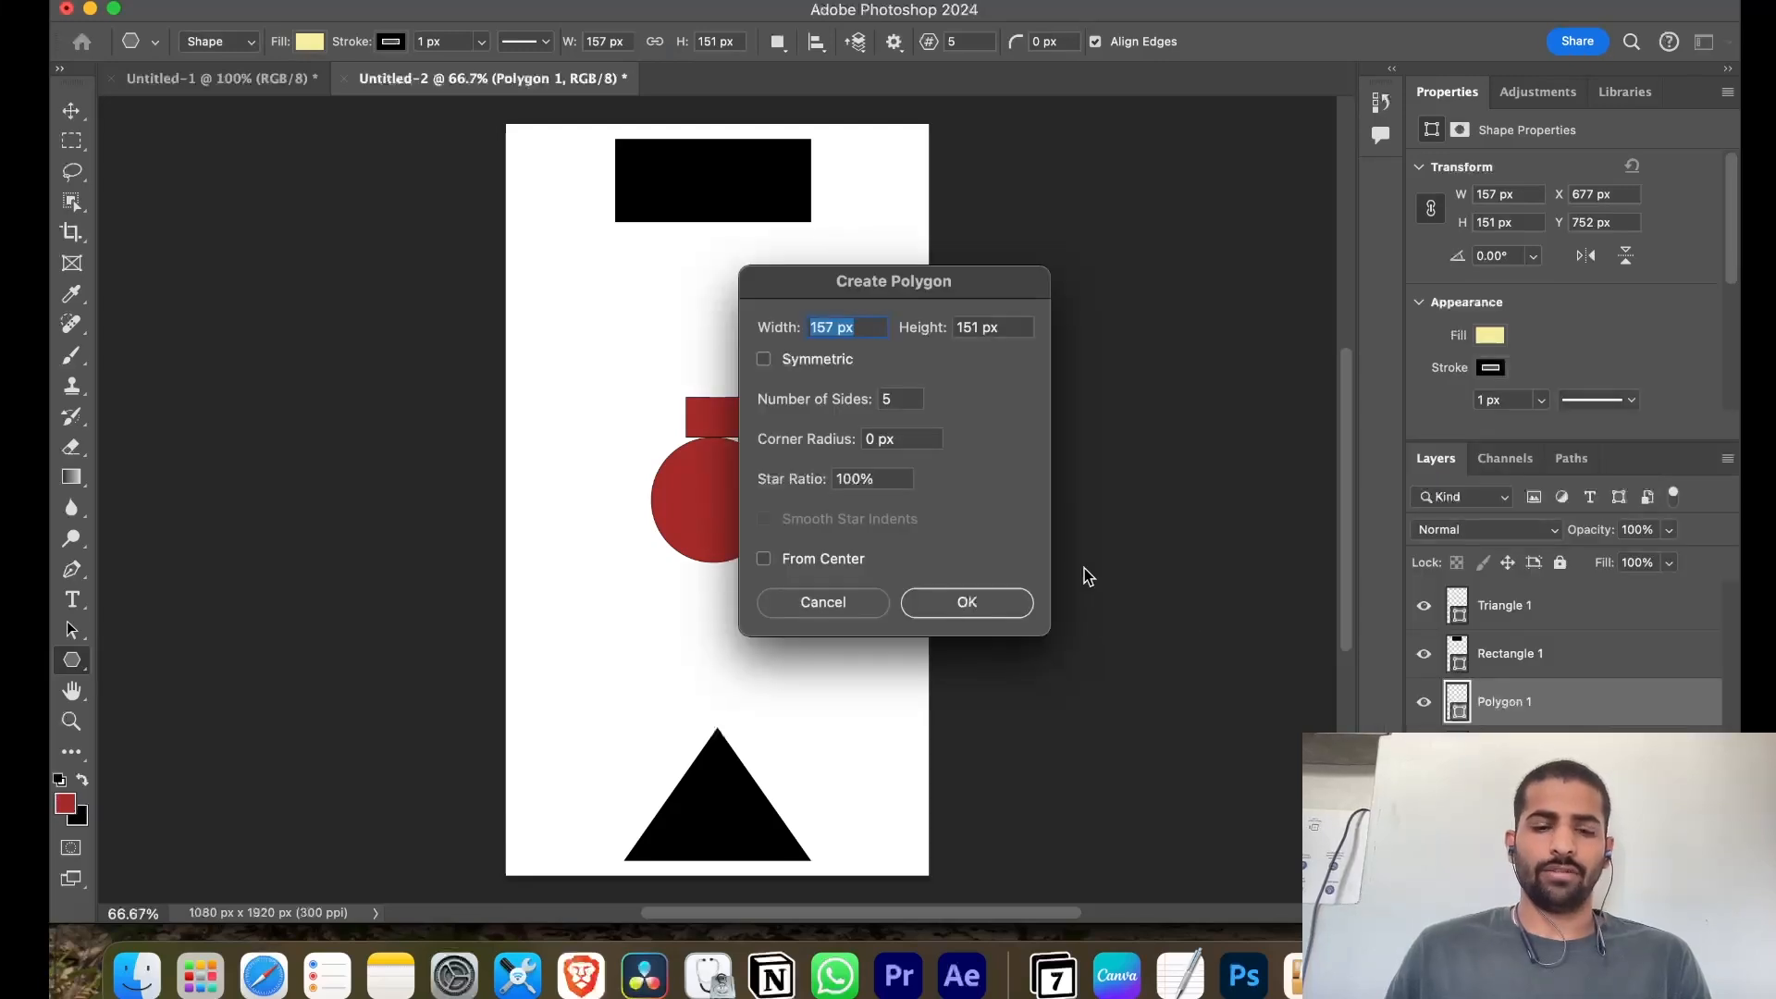
pyautogui.click(813, 607)
# Place the small red rectangle at about X 329.5, Y 449.5 px and the pentagon beside it at about X 608, Y 425 px
pyautogui.press('v')
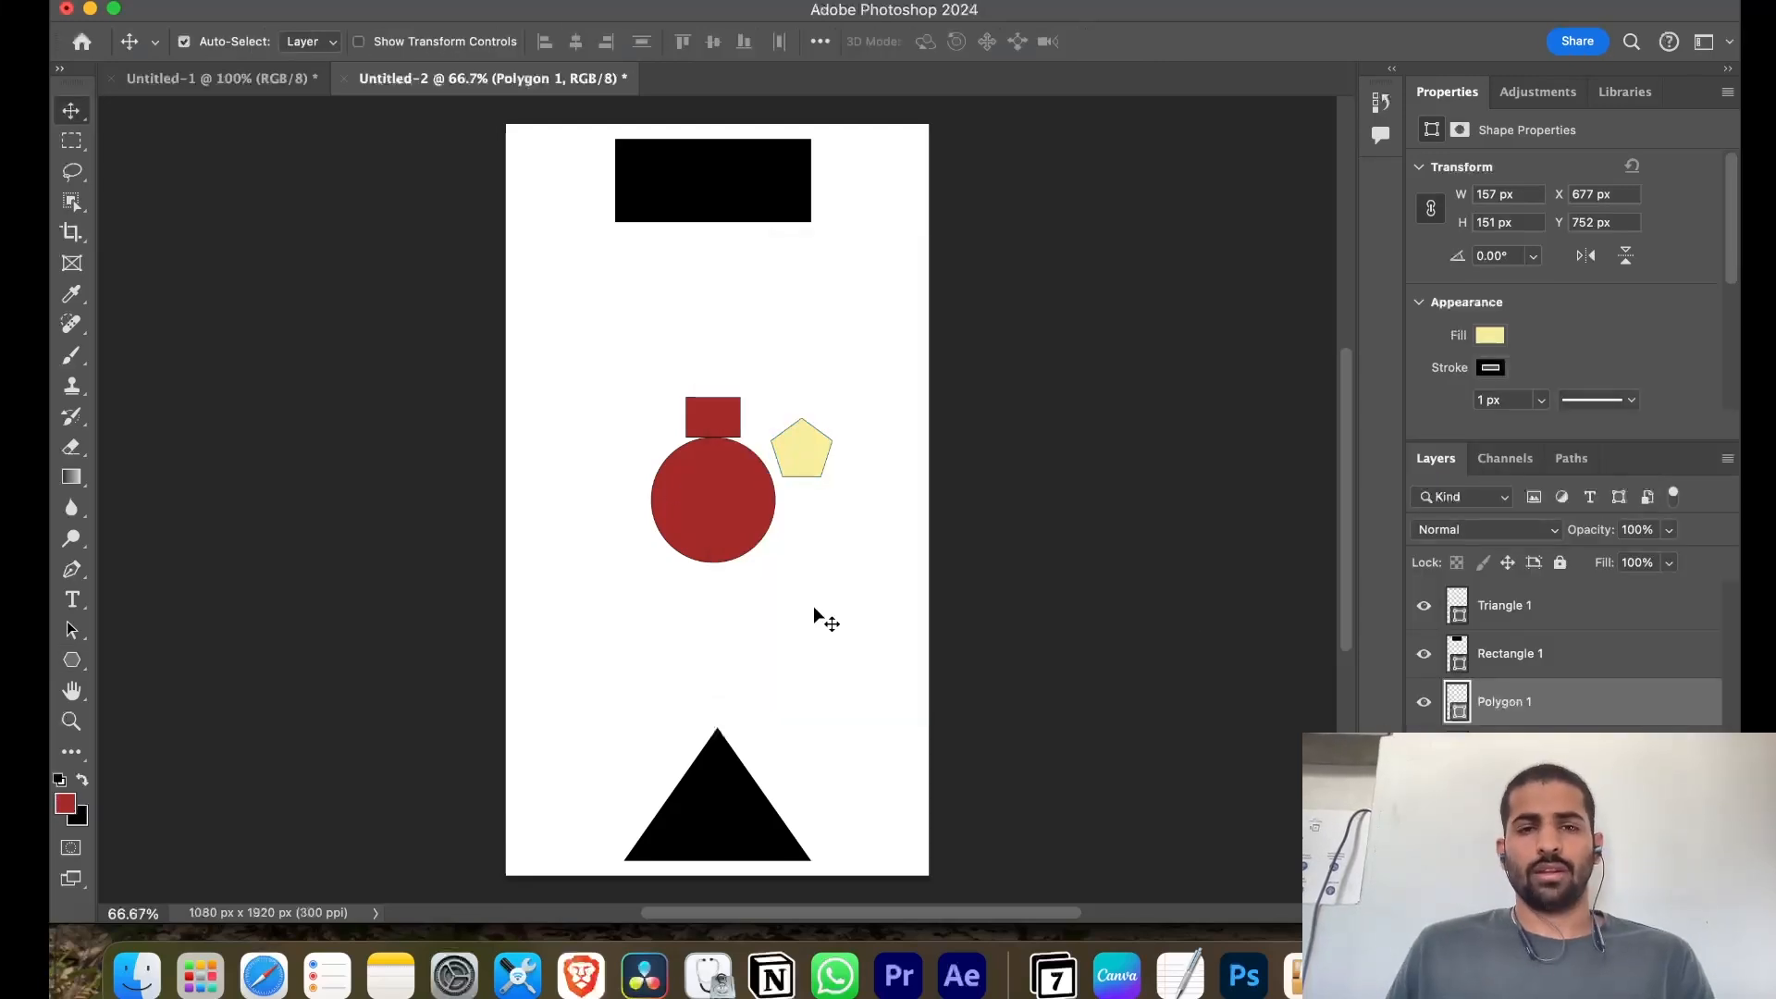
pyautogui.moveTo(791, 449); pyautogui.dragTo(780, 338)
pyautogui.moveTo(712, 412); pyautogui.dragTo(662, 315)
pyautogui.click(780, 318)
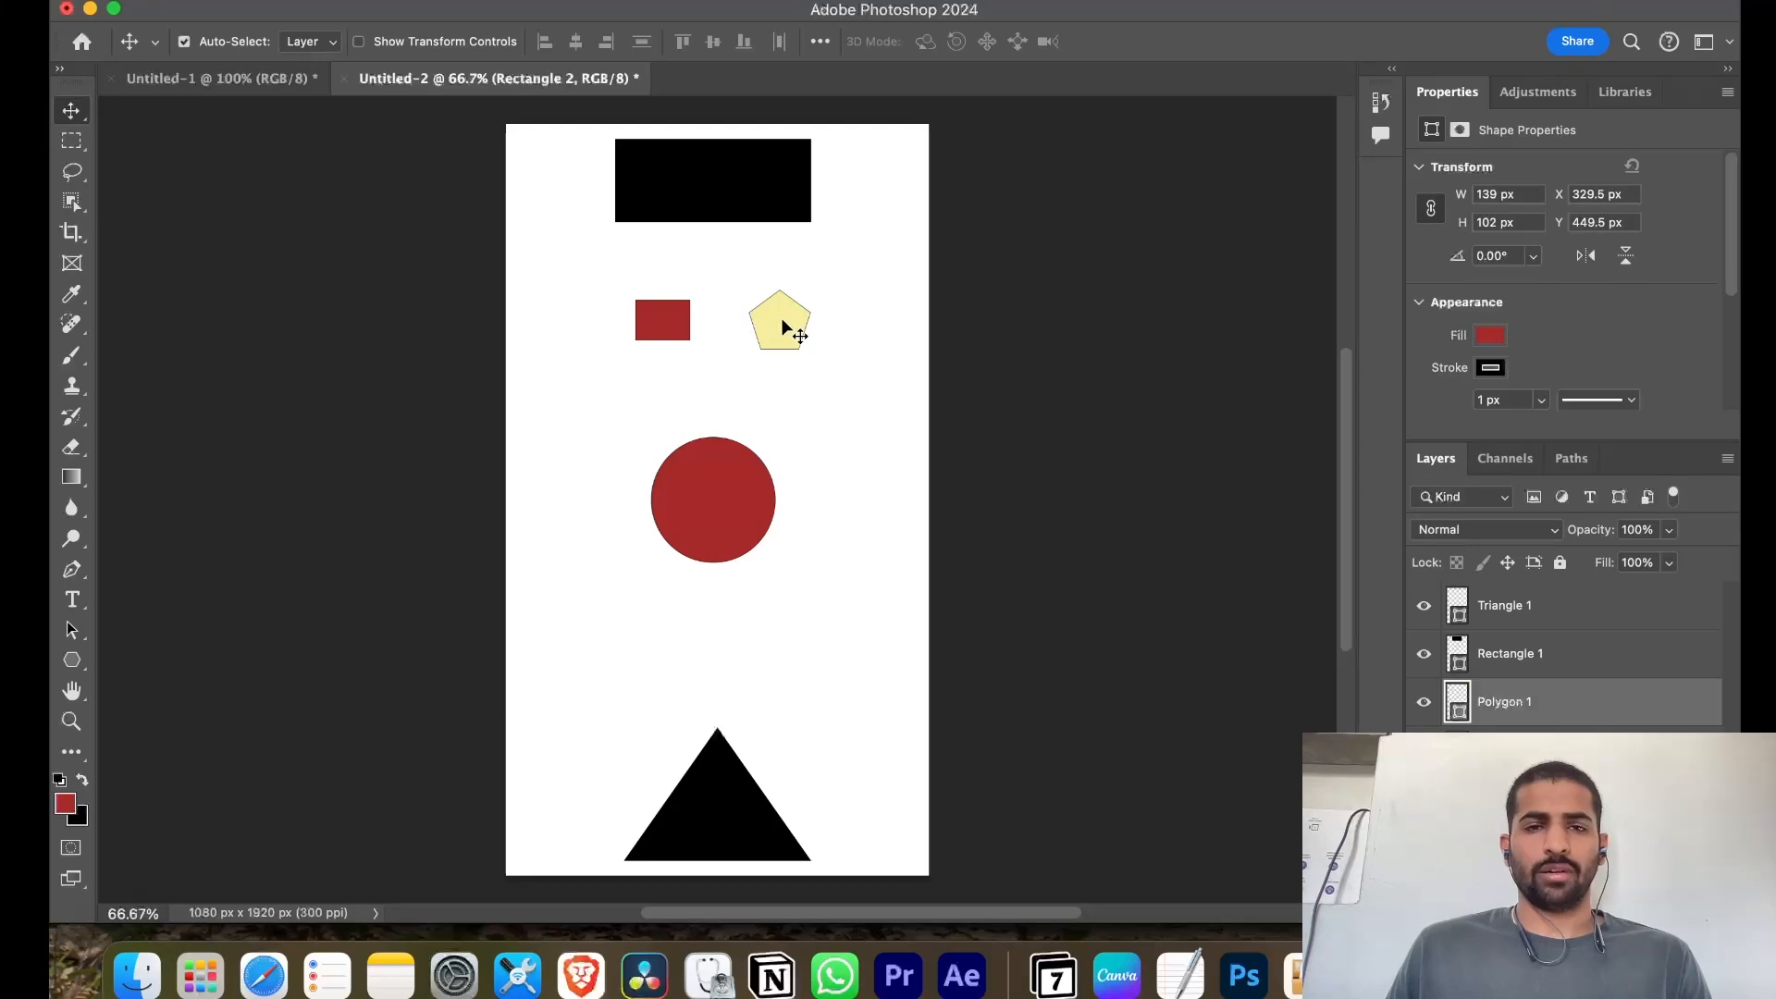
pyautogui.moveTo(779, 326); pyautogui.dragTo(775, 326)
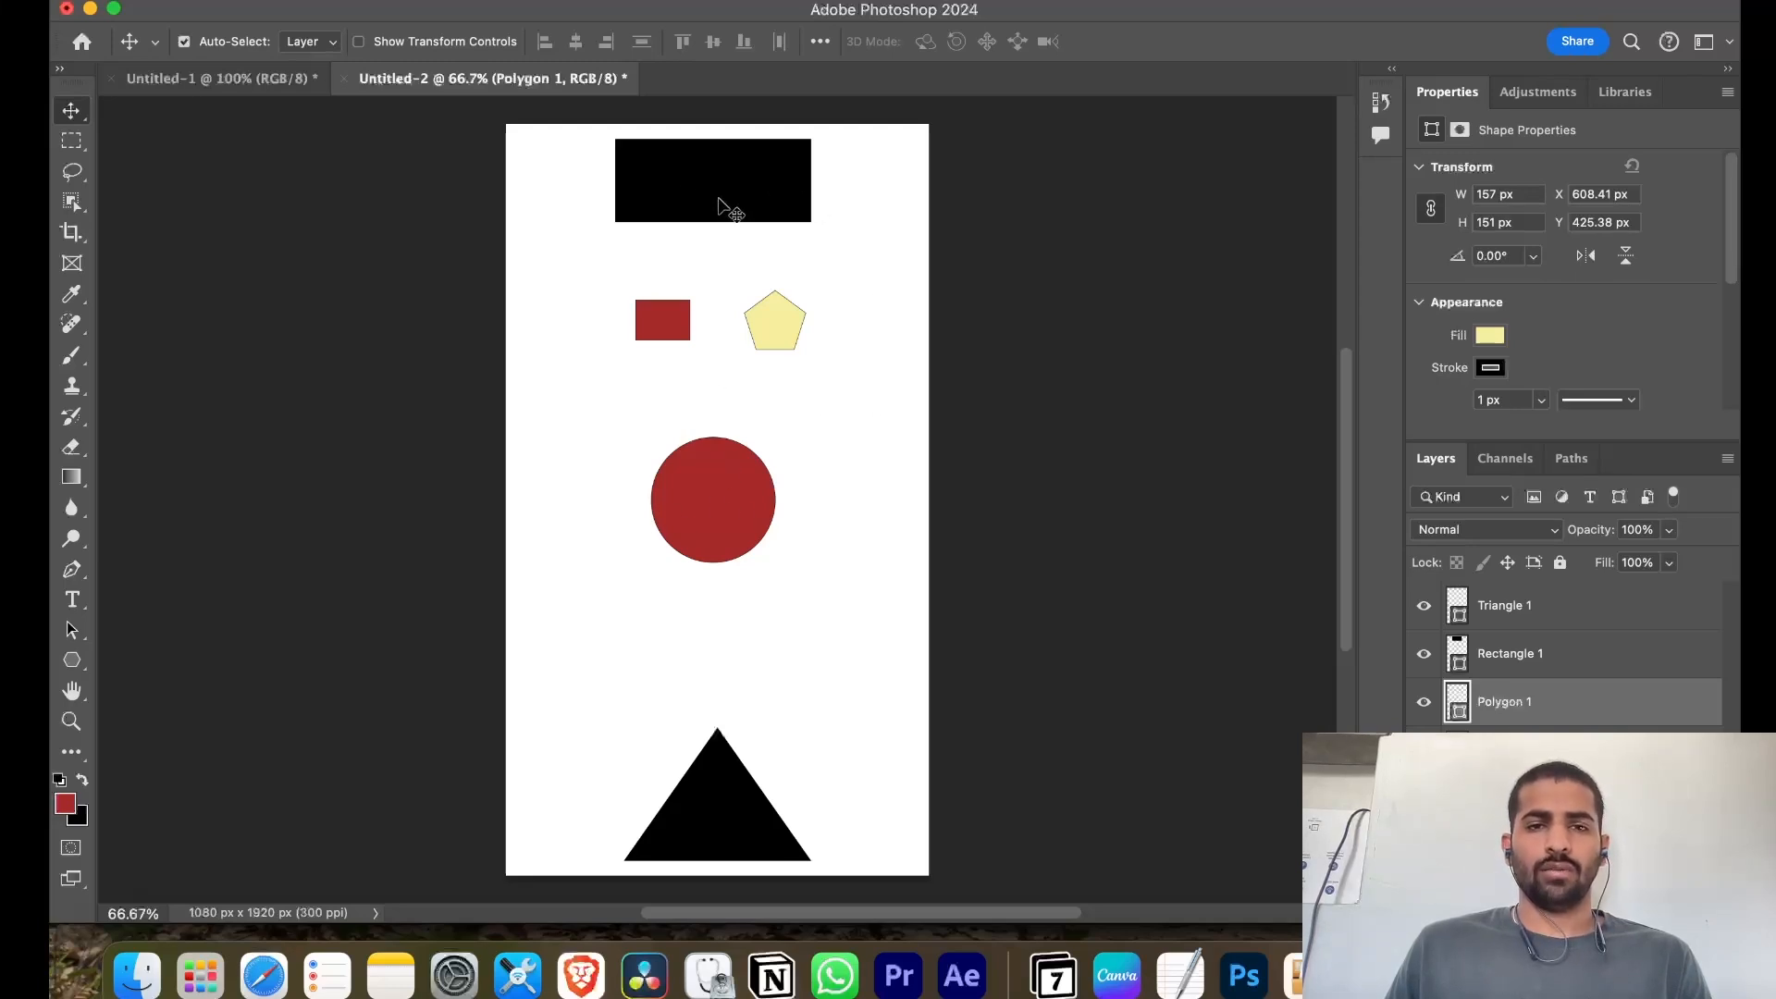
# Draw four 1 px lines linking the black rectangle to the small rectangle and pentagon, and both of those to the circle
pyautogui.click(78, 666)
pyautogui.rightClick(78, 666)
pyautogui.click(152, 745)
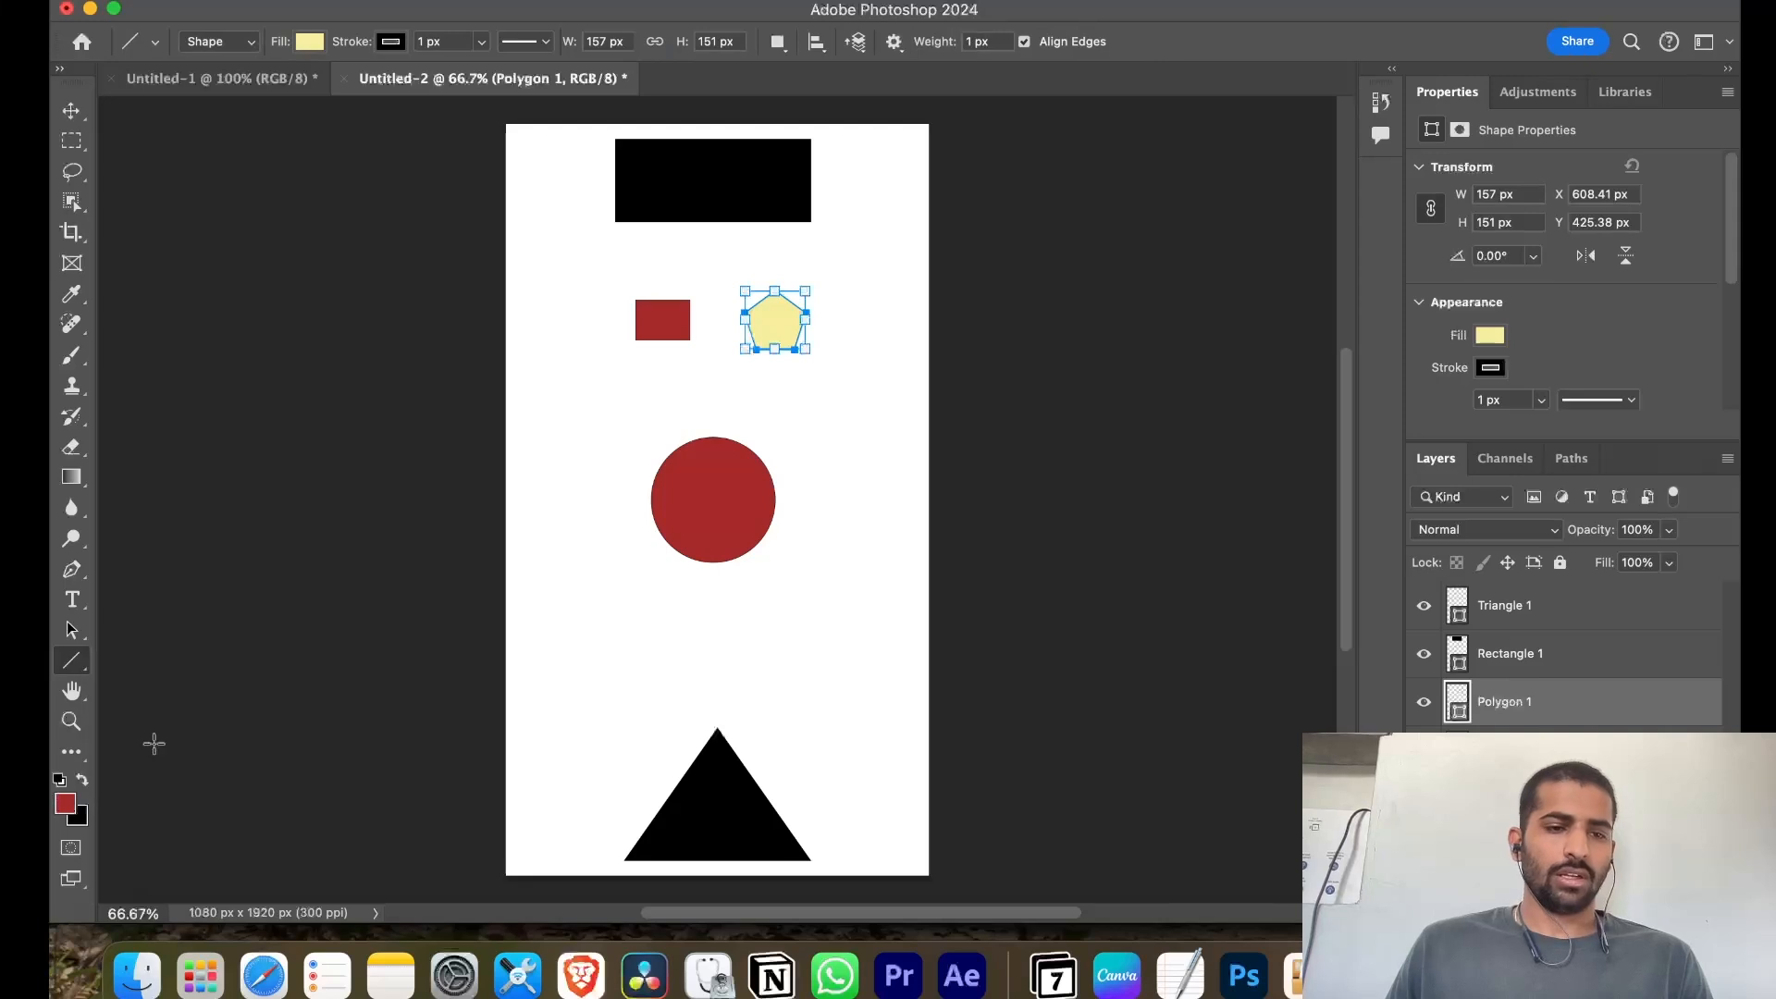
pyautogui.moveTo(700, 236); pyautogui.dragTo(690, 426)
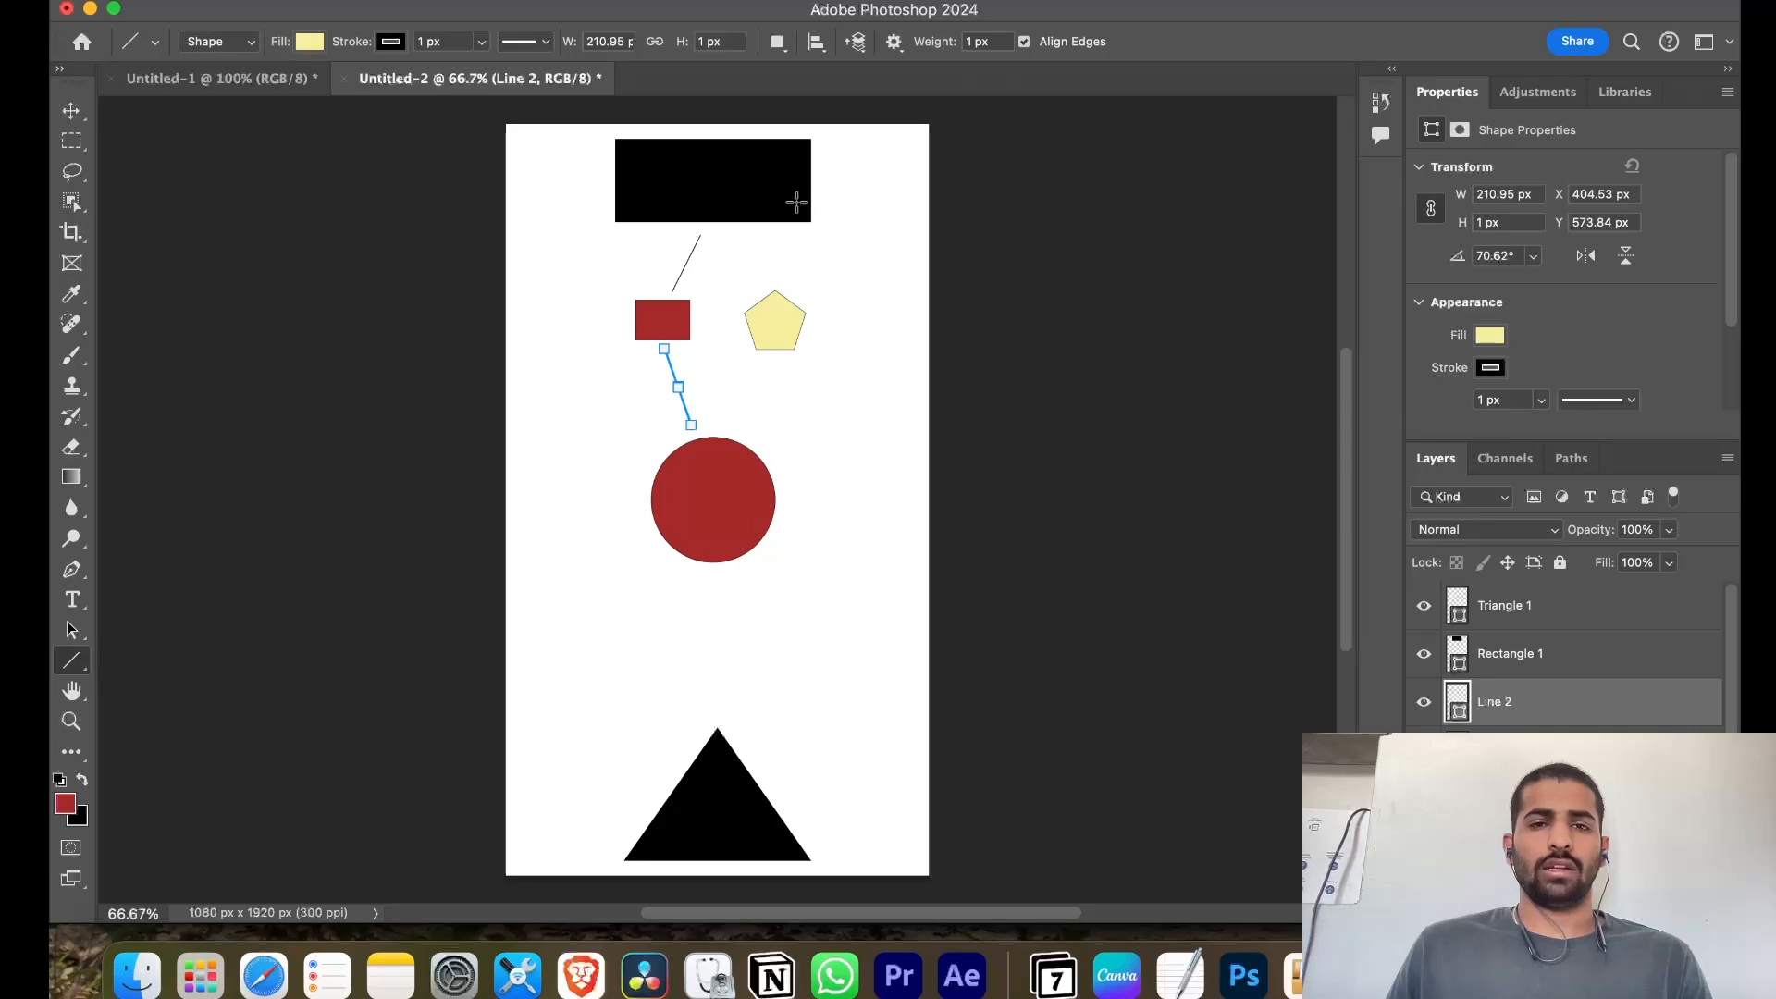
pyautogui.moveTo(735, 236); pyautogui.dragTo(755, 293)
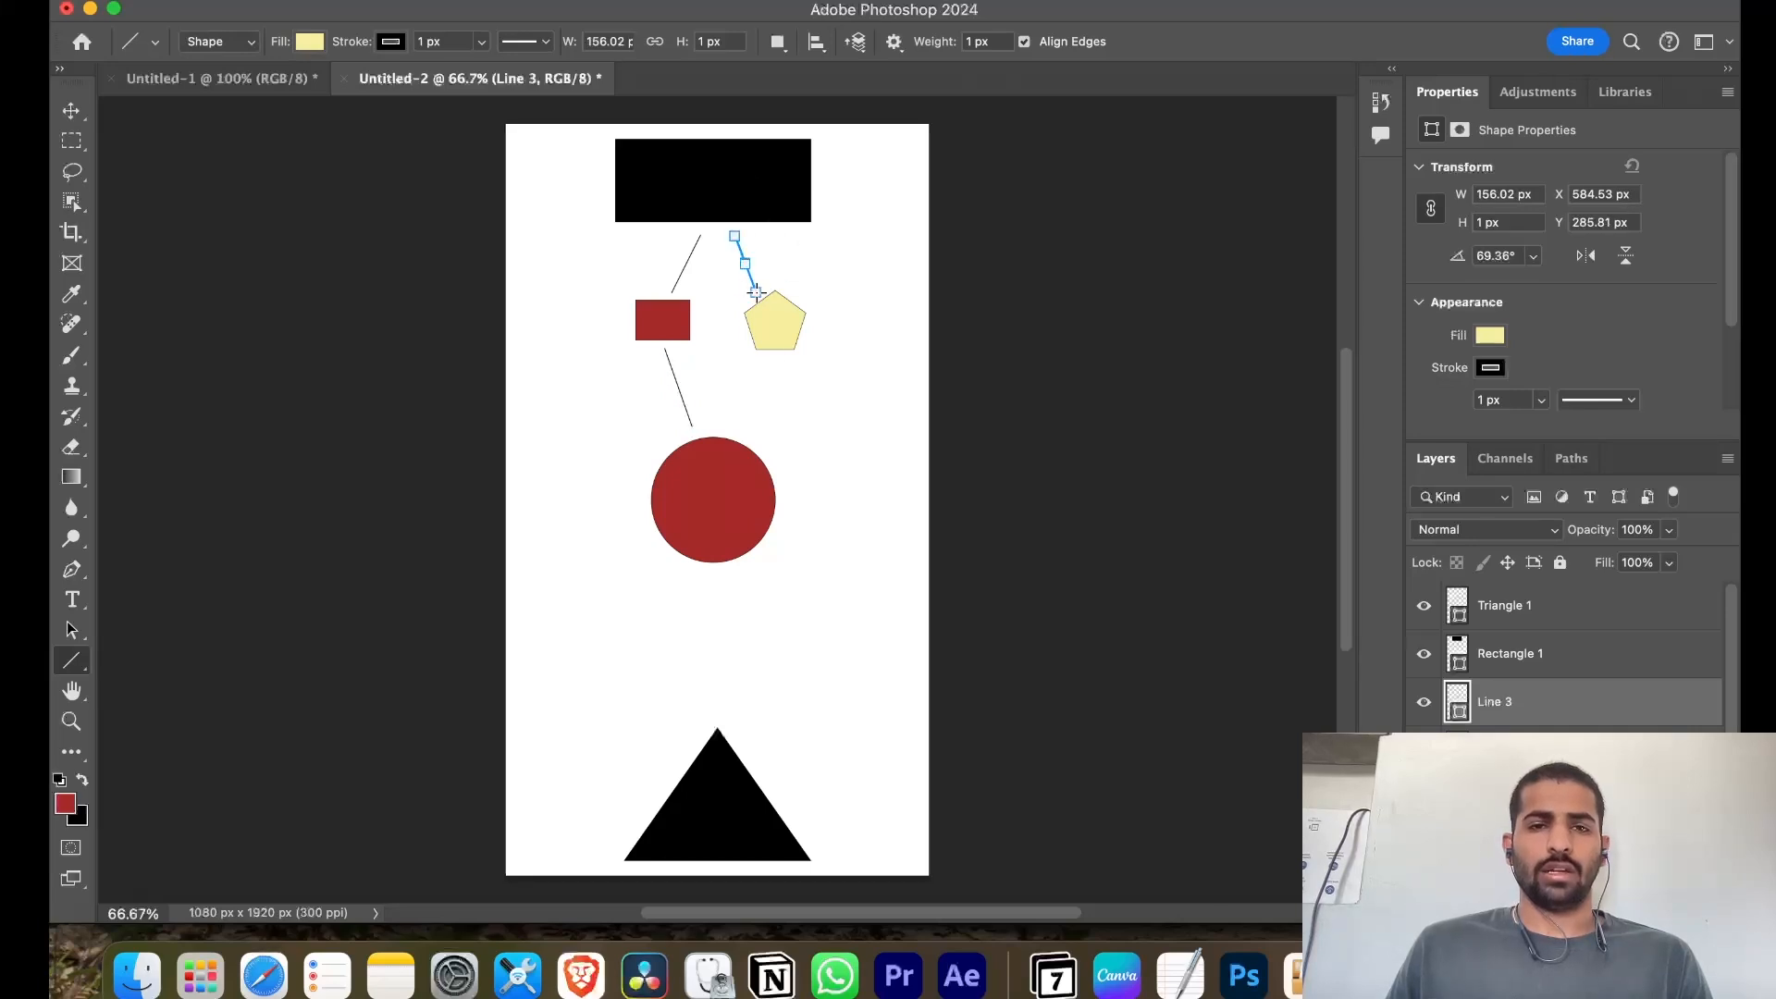
pyautogui.moveTo(761, 365); pyautogui.dragTo(726, 426)
pyautogui.press('v')
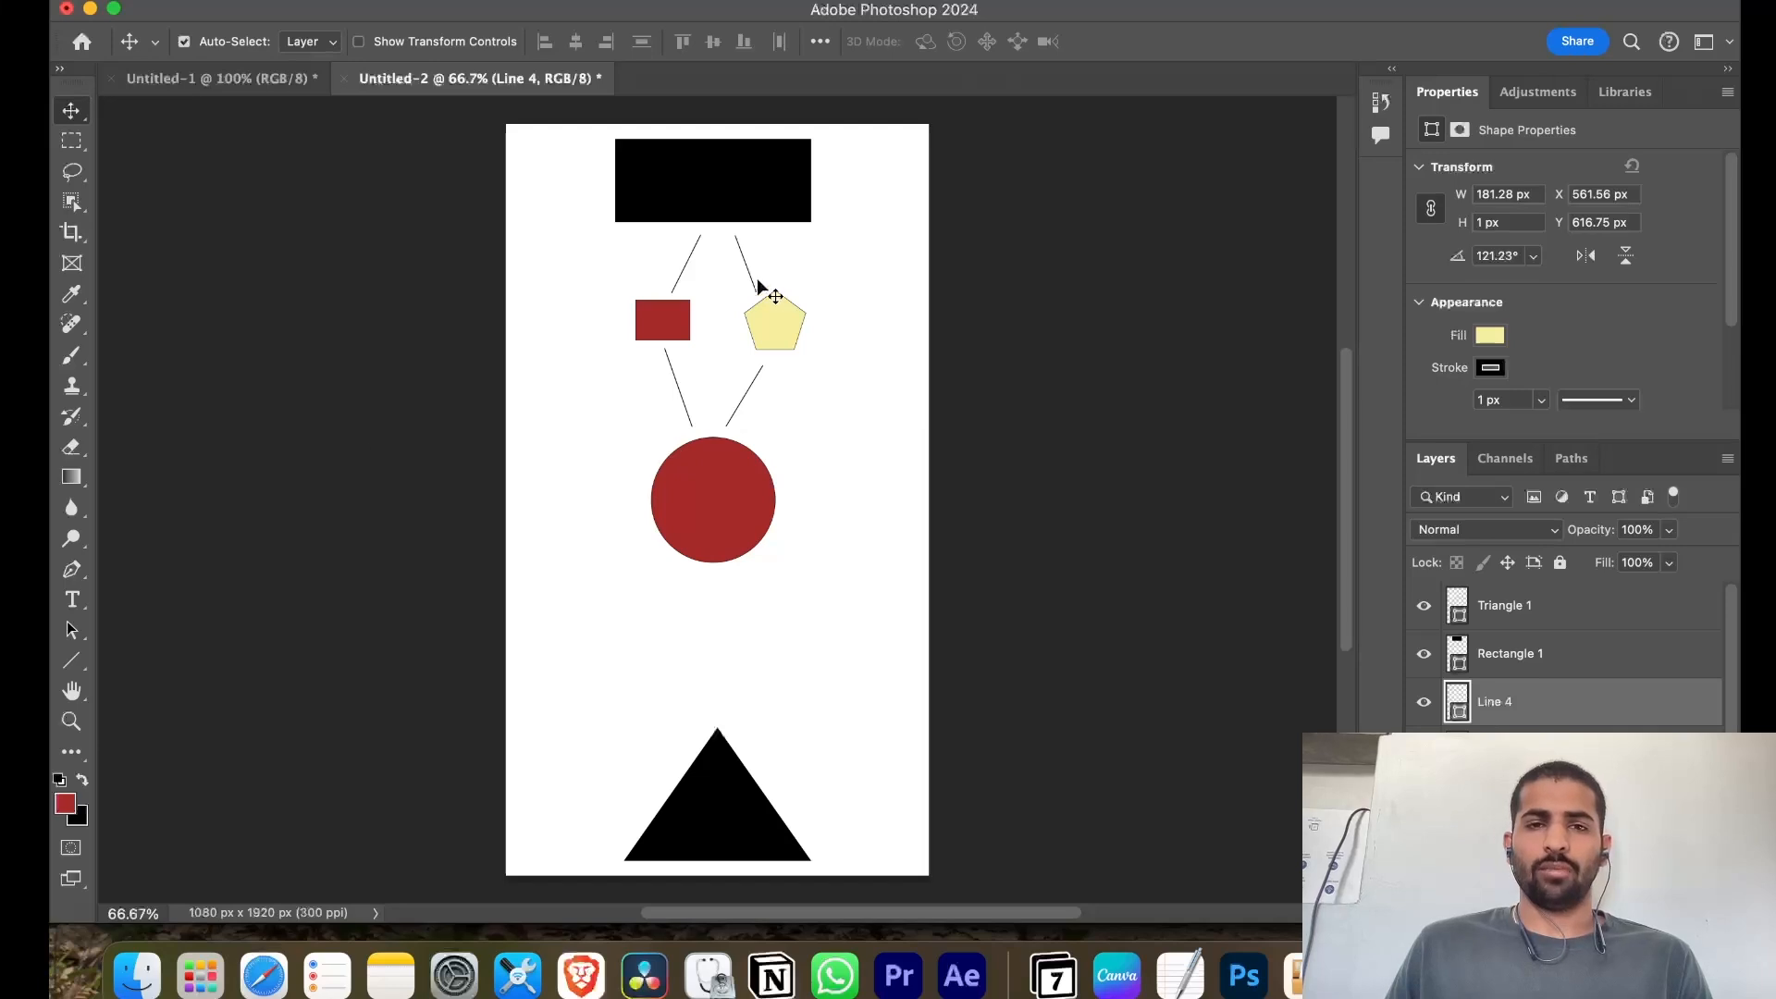
# Add the text "100" in Poppins Black 18 pt and move it to the blank area beside the circle's upper left
pyautogui.click(72, 598)
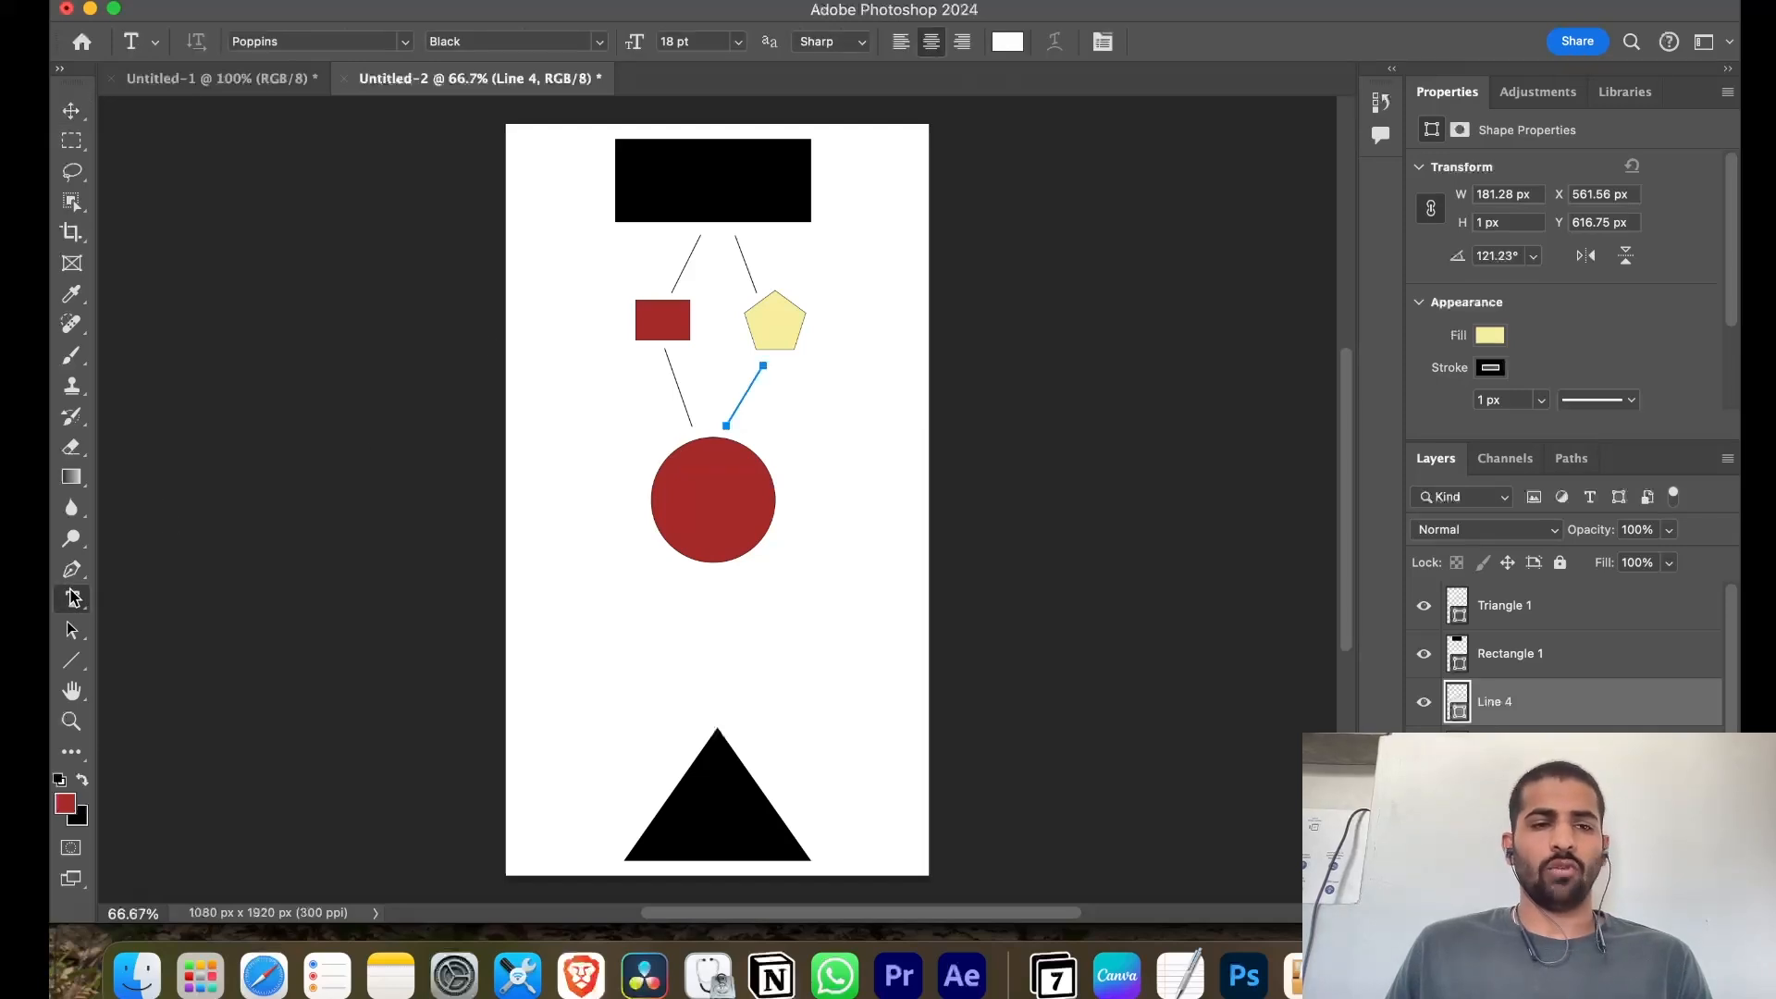
pyautogui.click(623, 415)
pyautogui.press('BackSpace')
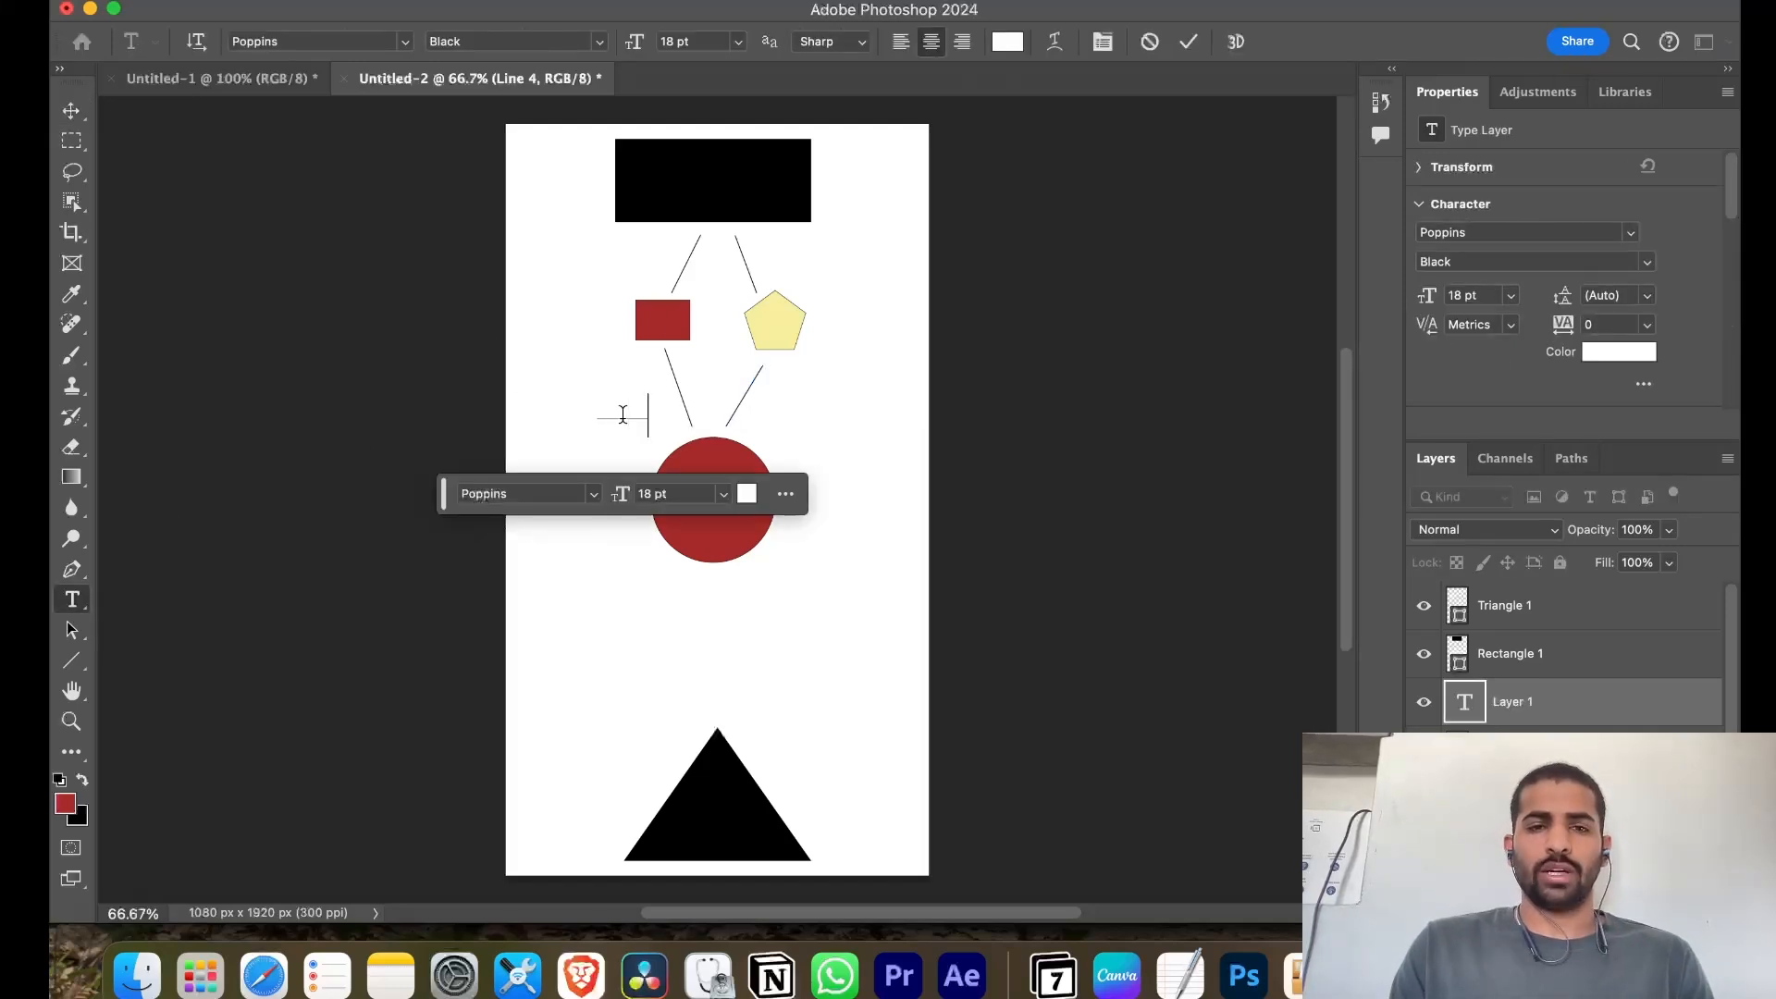
pyautogui.click(372, 376)
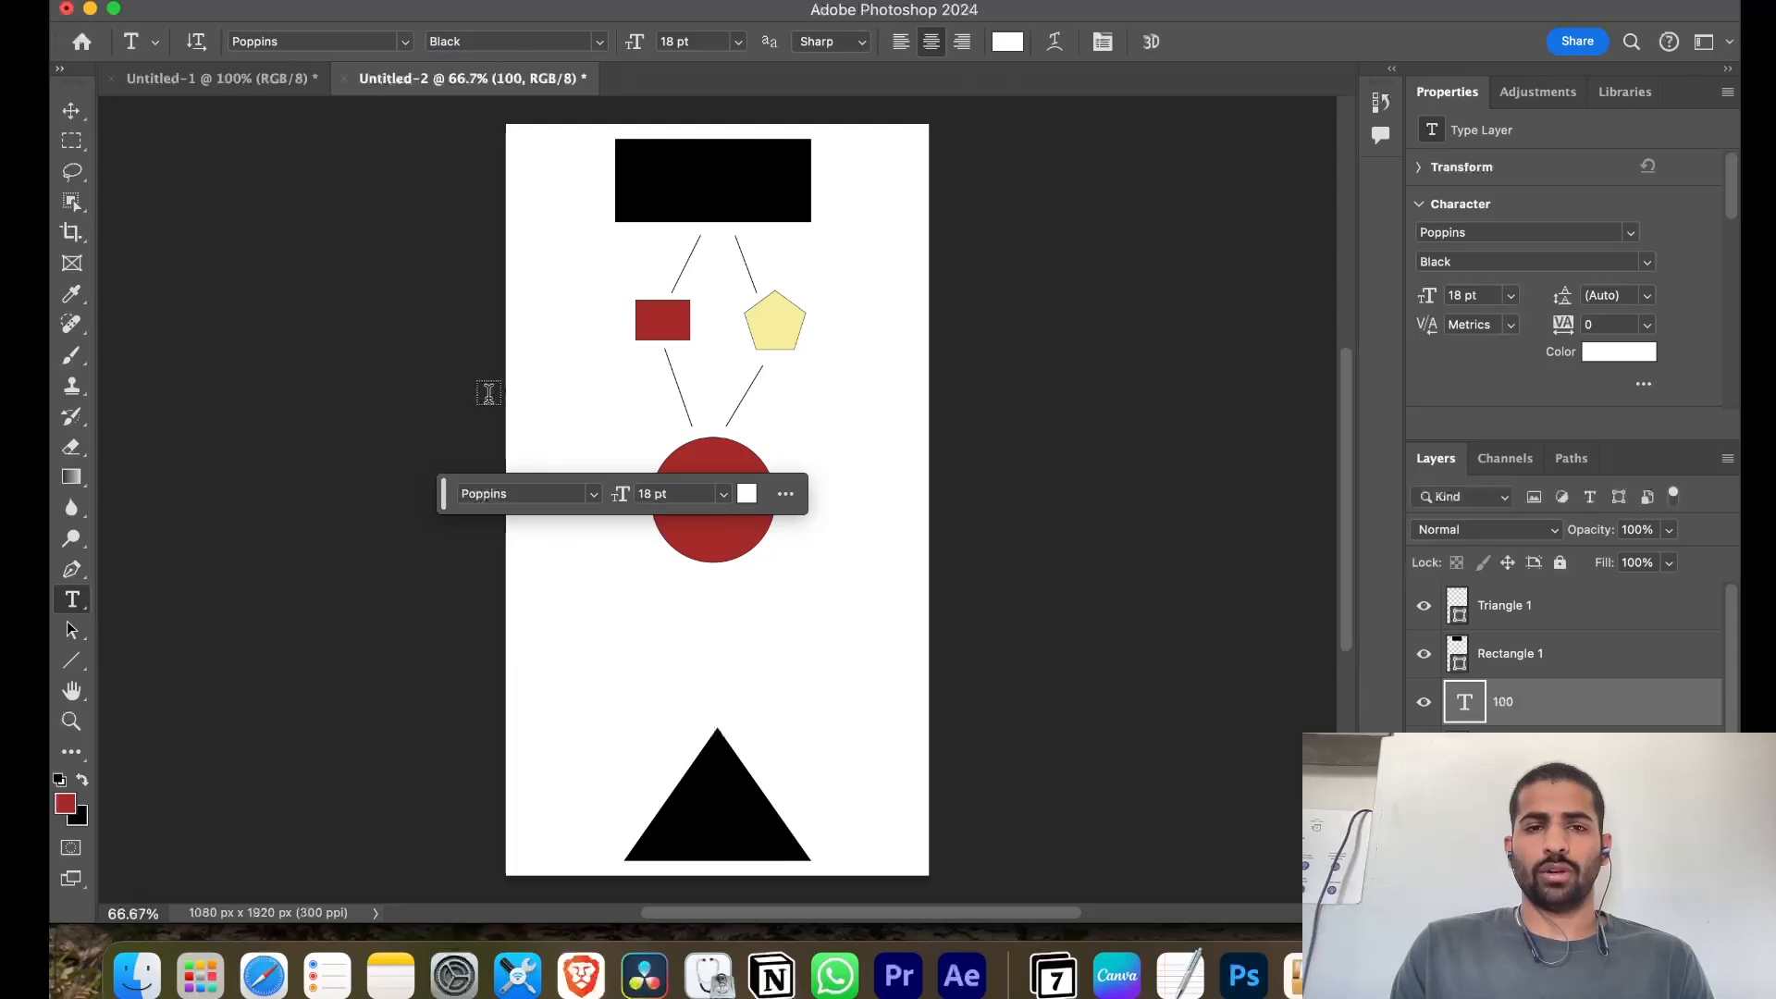
pyautogui.press('v')
pyautogui.moveTo(637, 423); pyautogui.dragTo(613, 442)
# Set the color of the "100" text to cyan #1dd9e5
pyautogui.click(1591, 359)
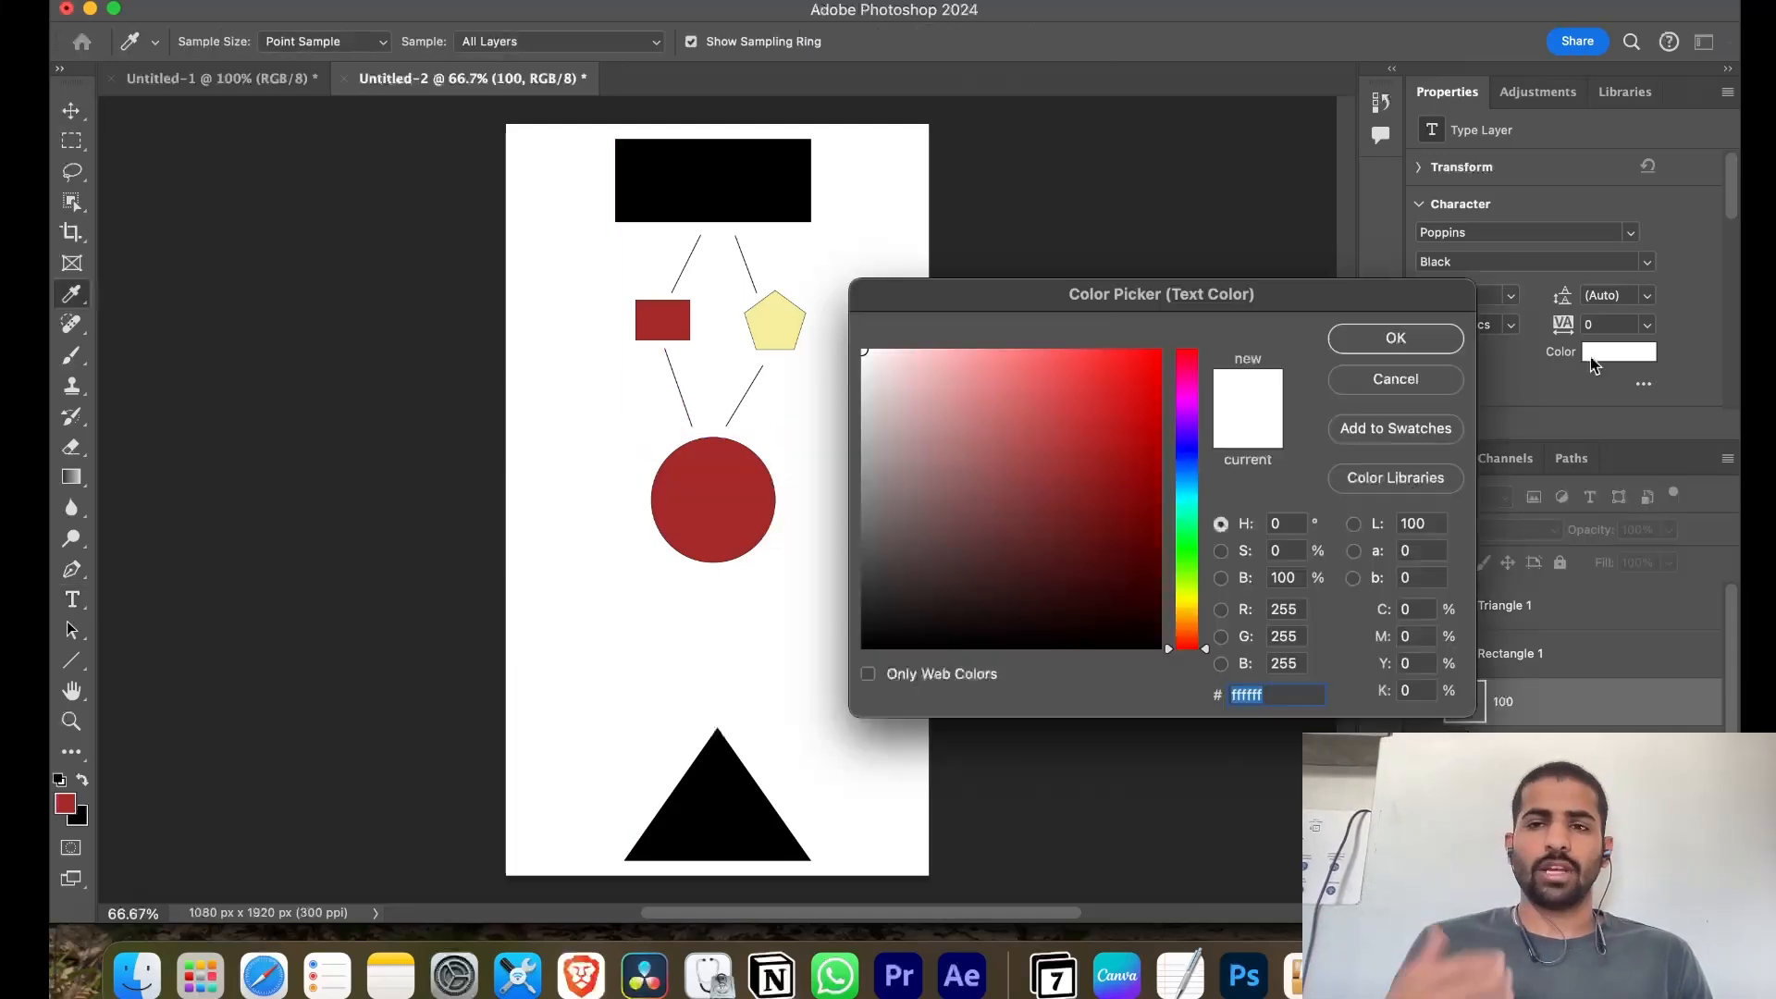
pyautogui.click(1122, 379)
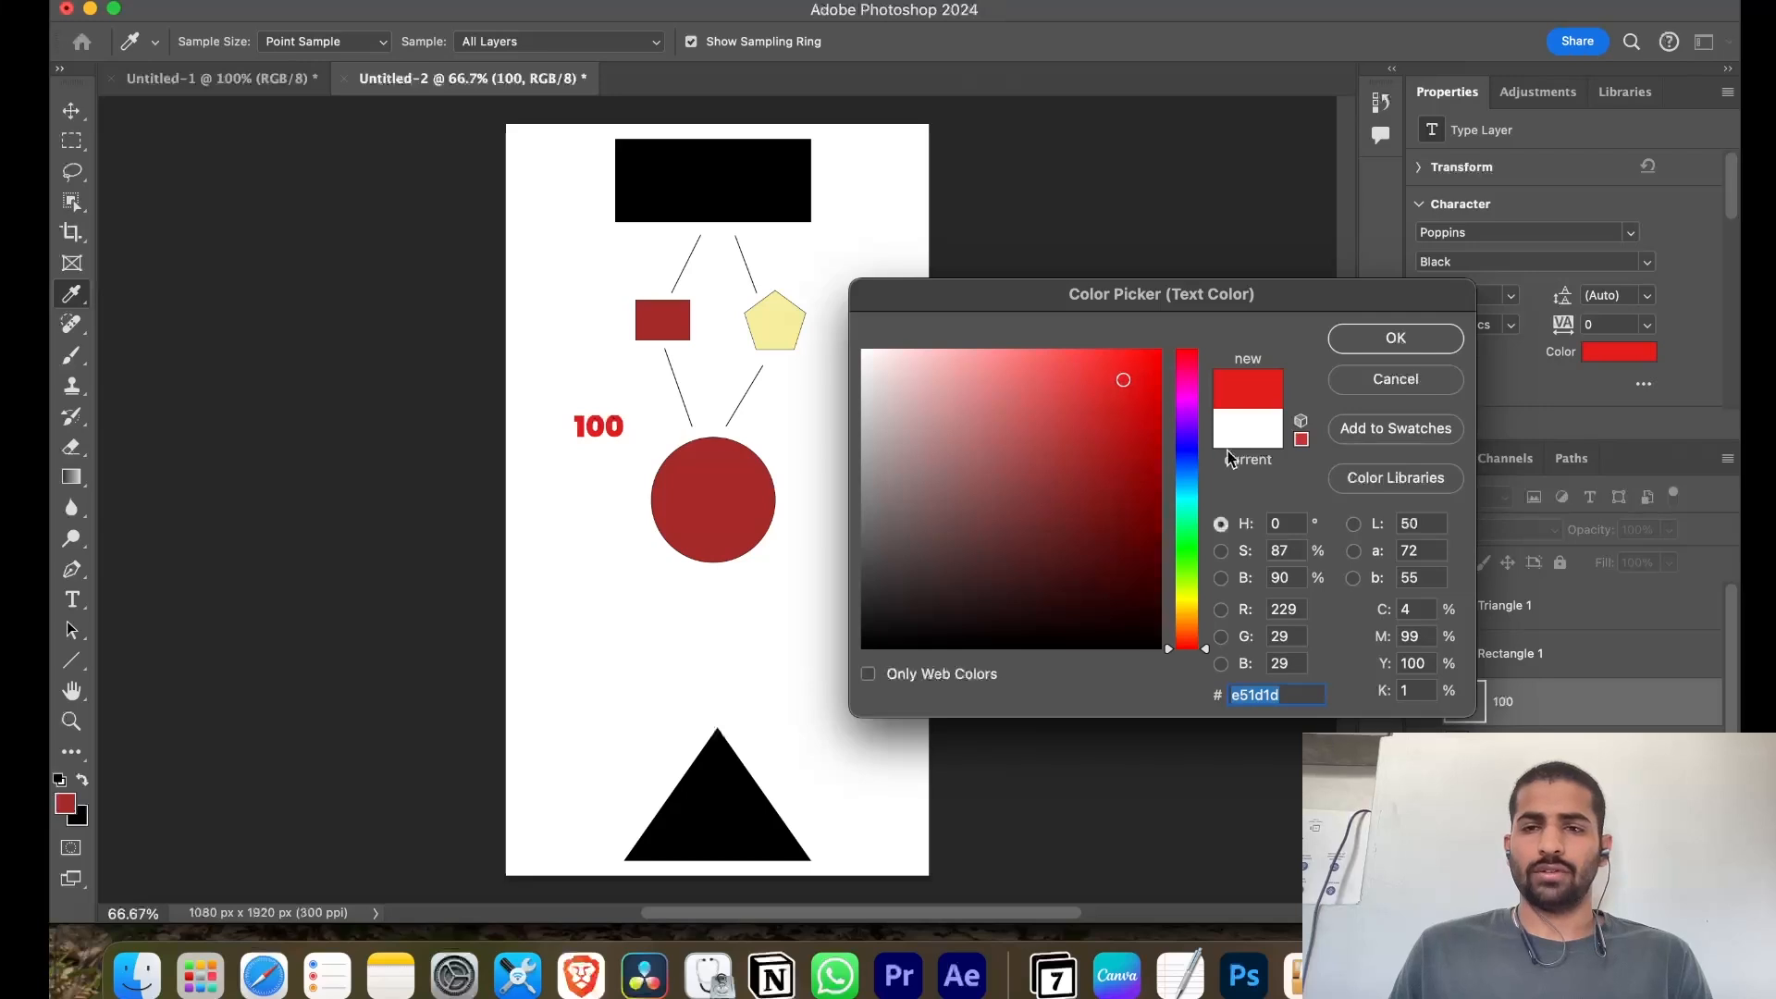
pyautogui.click(1187, 496)
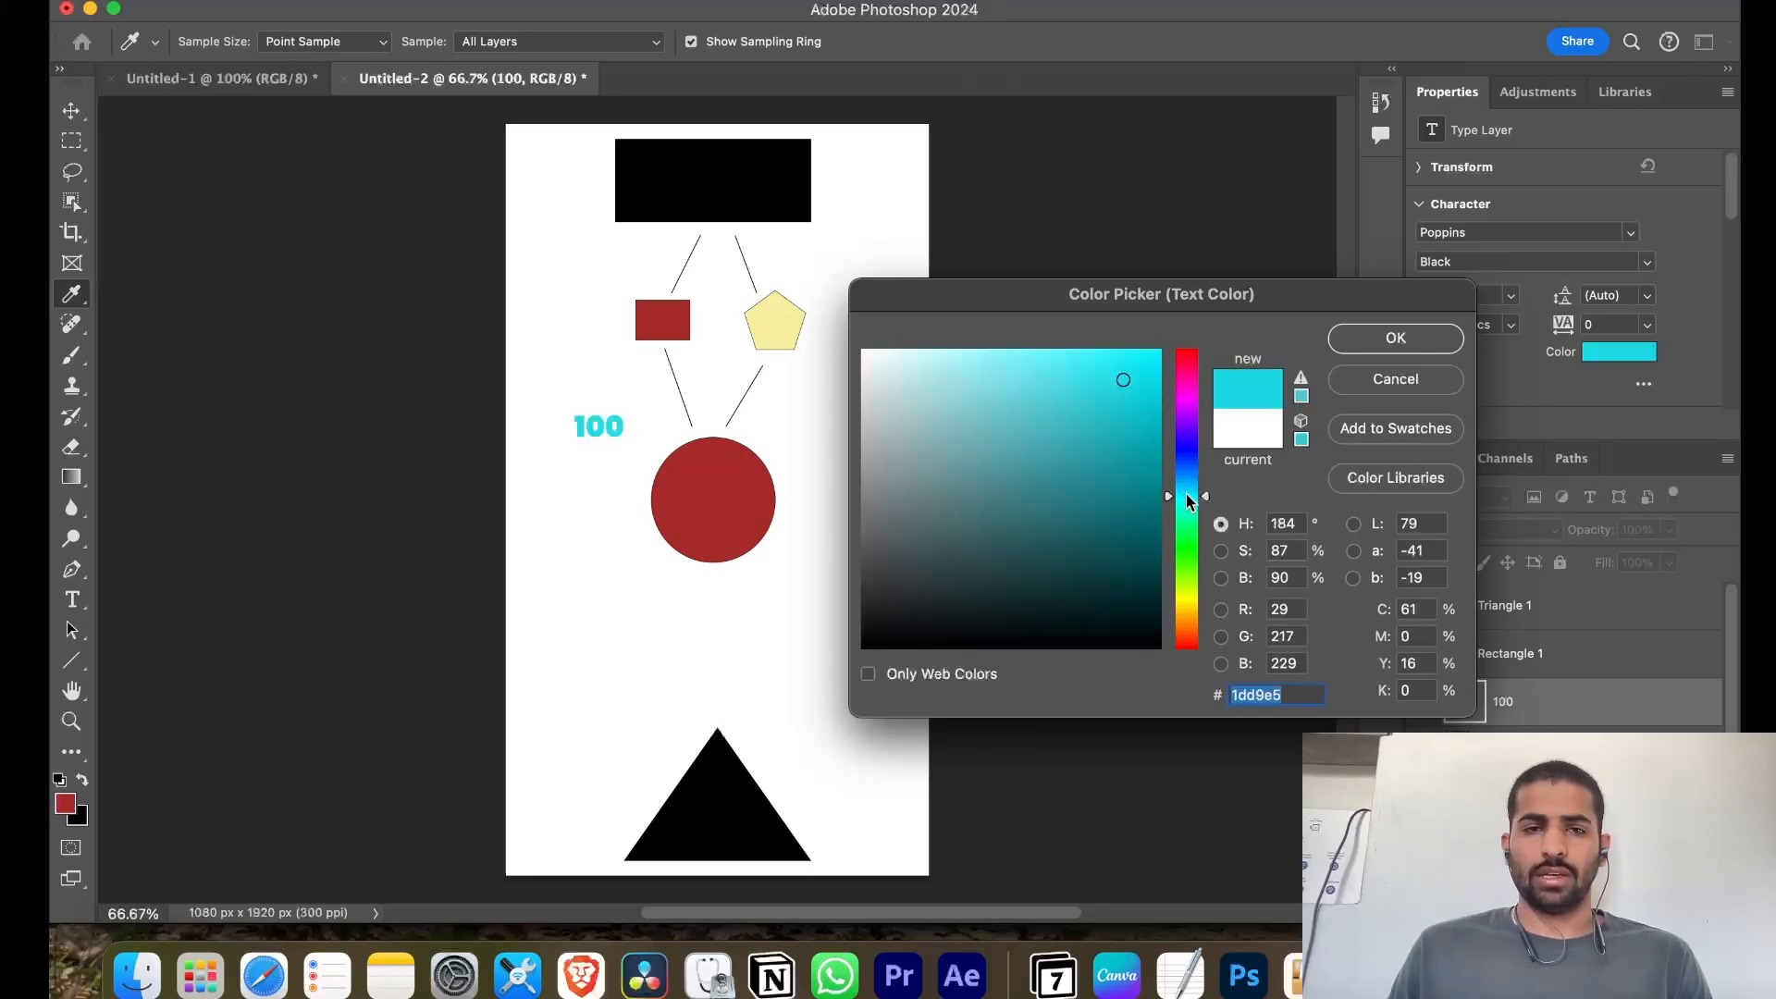
pyautogui.click(1389, 344)
# Move the "100" text onto the pentagon and set its font style to SemiBold
pyautogui.moveTo(587, 435); pyautogui.dragTo(771, 333)
pyautogui.click(1572, 269)
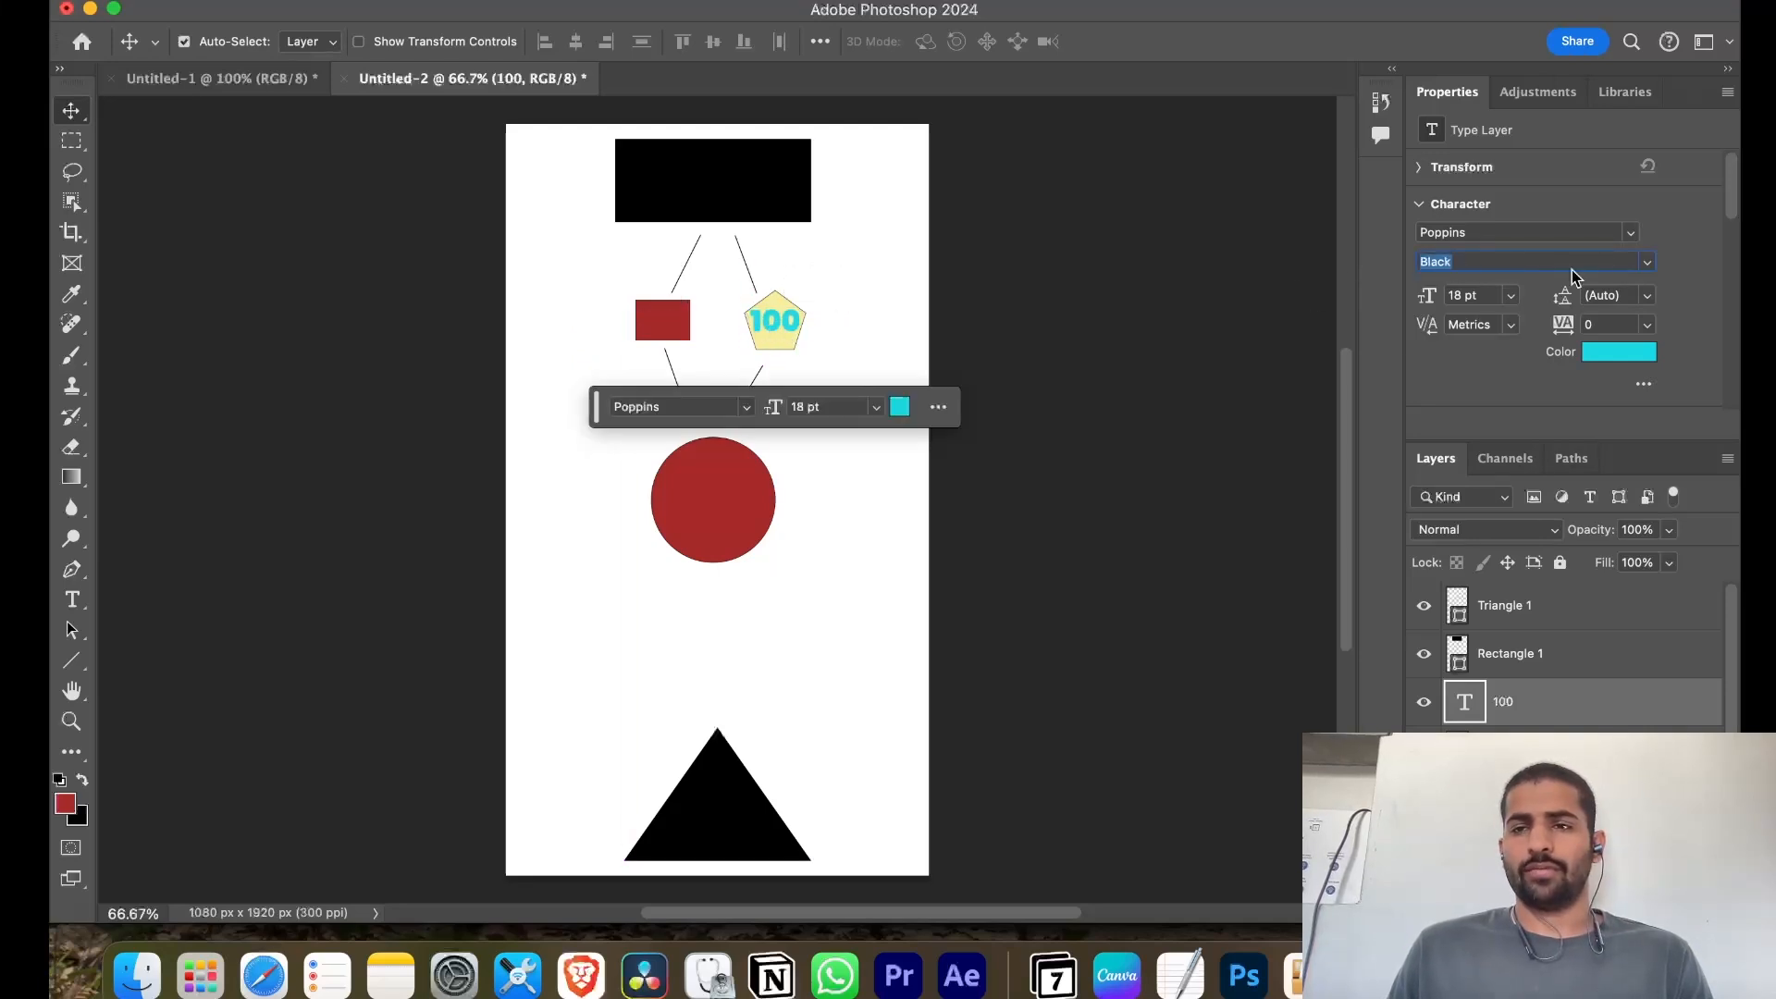
pyautogui.click(1652, 269)
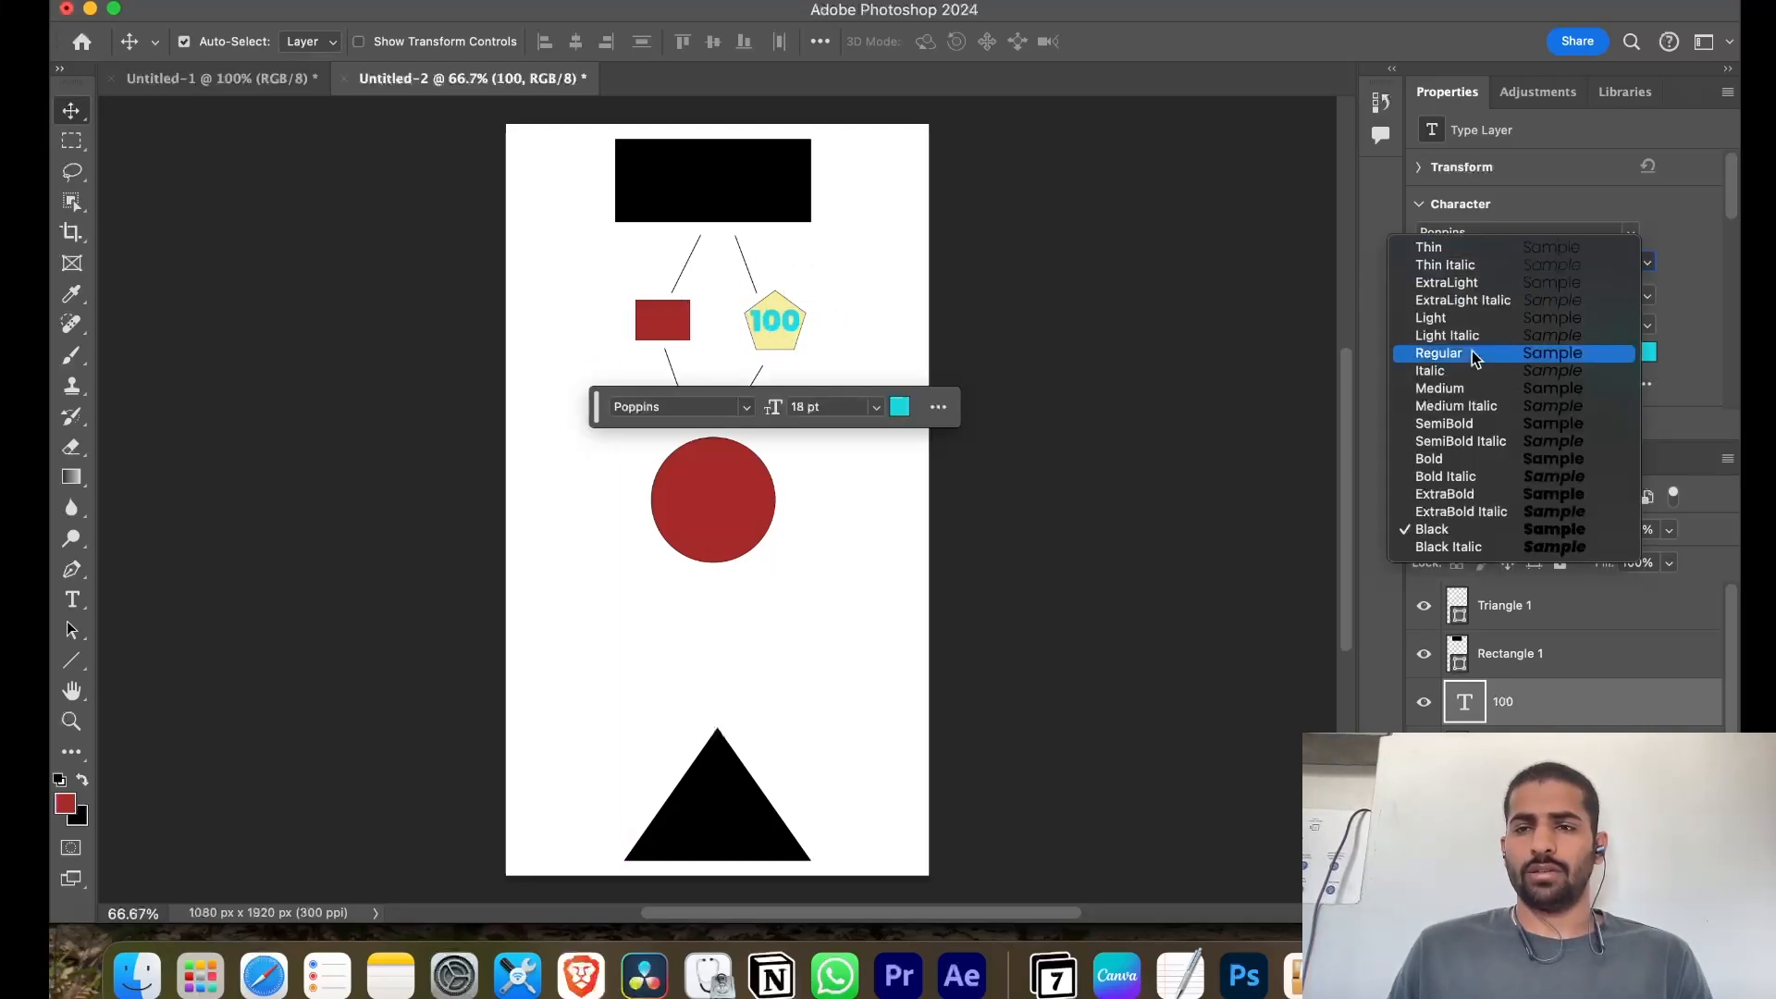
pyautogui.click(1430, 426)
# Scale the "100" text down to about 13.27 pt and center it within the pentagon
pyautogui.moveTo(769, 317)
pyautogui.mouseDown()
pyautogui.moveTo(797, 353)
pyautogui.moveTo(777, 331)
pyautogui.mouseUp()
pyautogui.hotkey('ctrl', 't')
pyautogui.press('Return')
pyautogui.click(1078, 469)
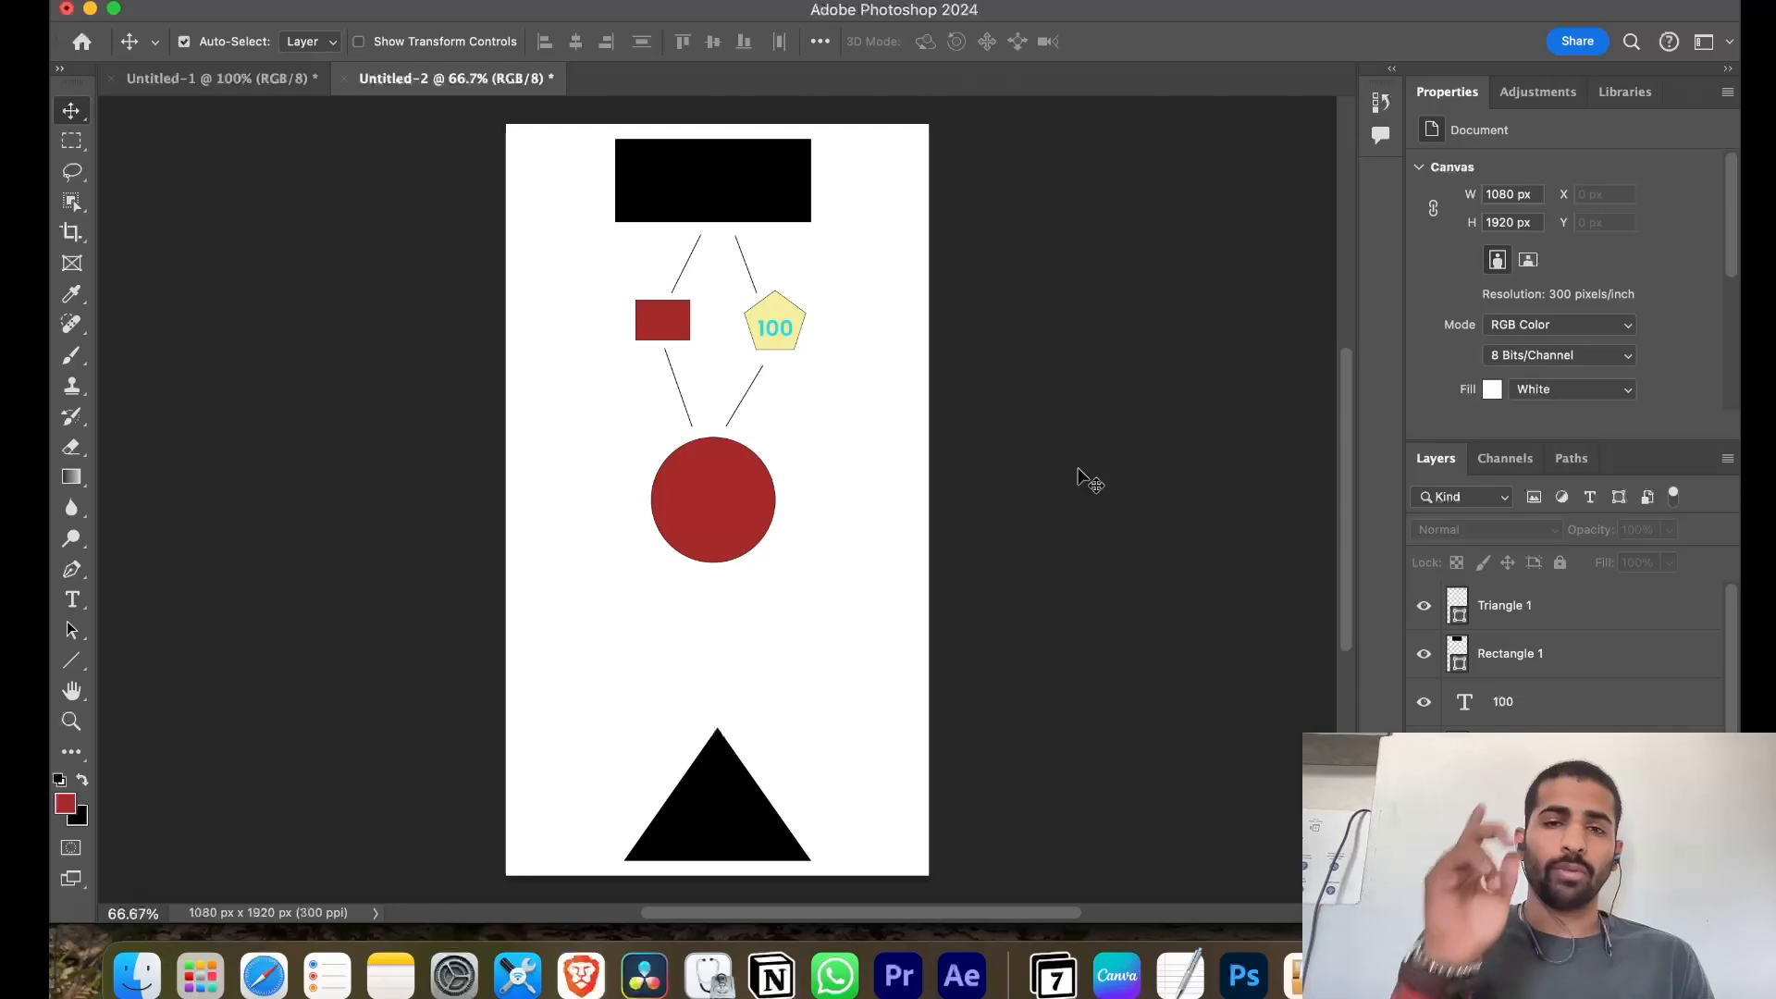
pyautogui.click(772, 329)
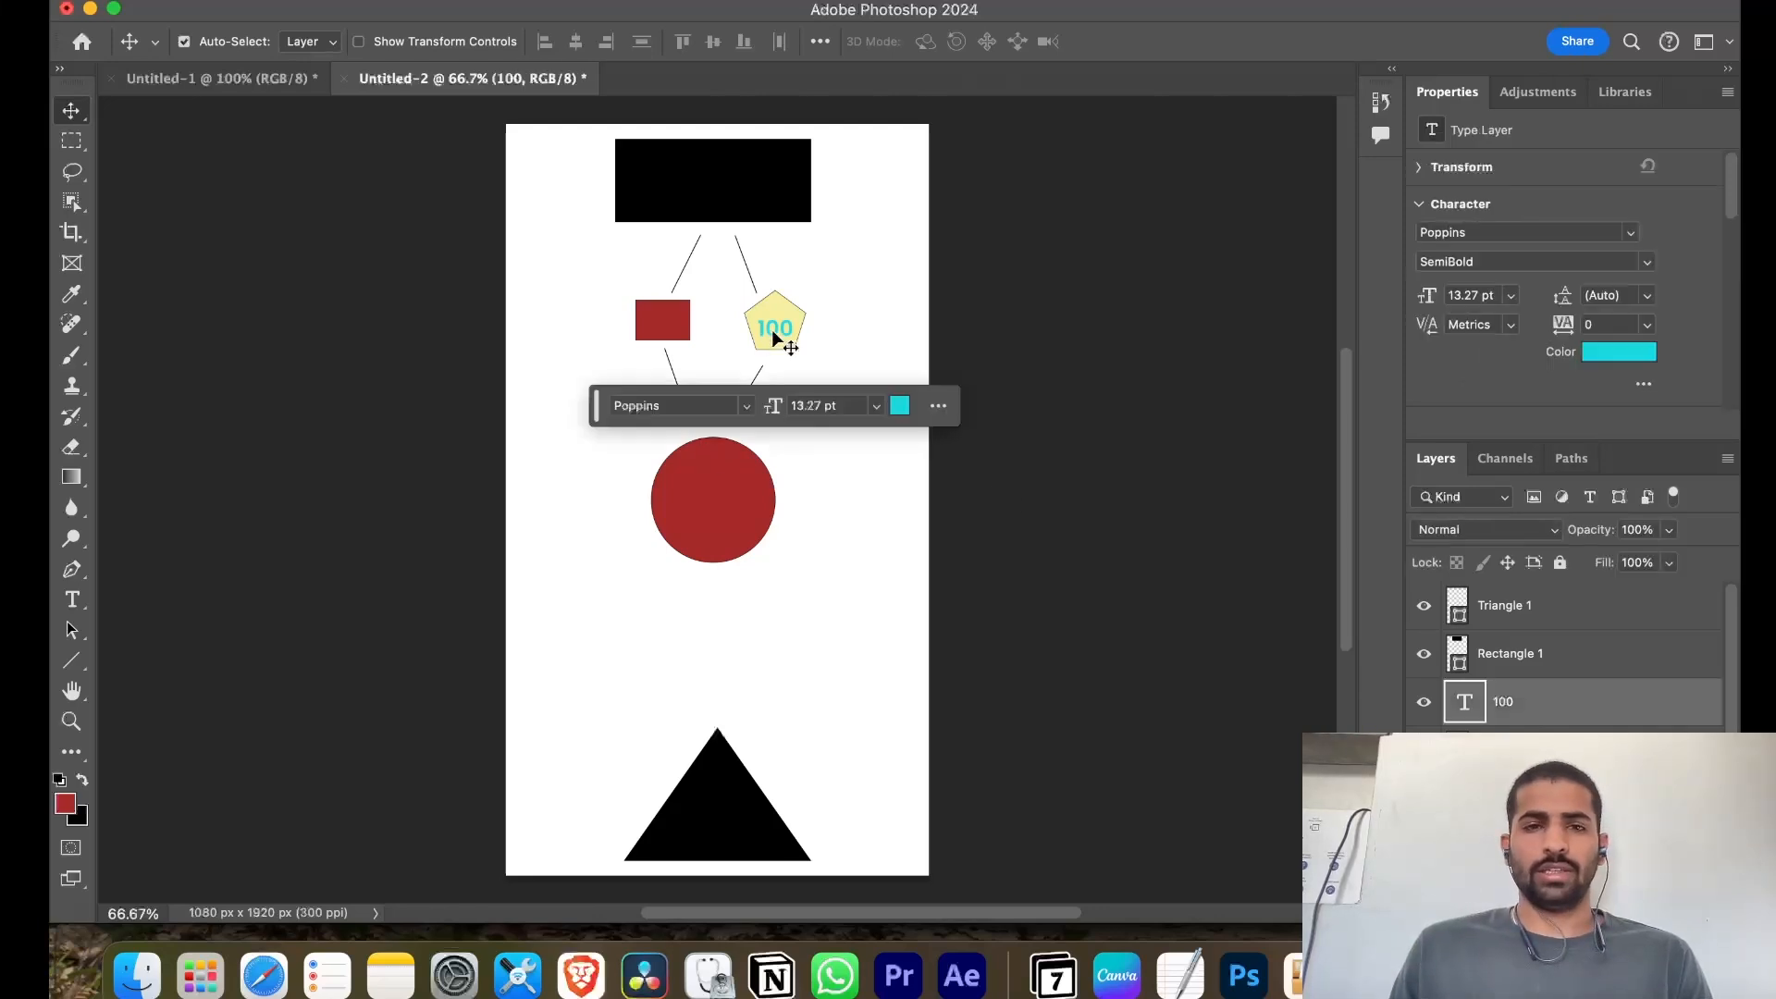
pyautogui.click(1225, 623)
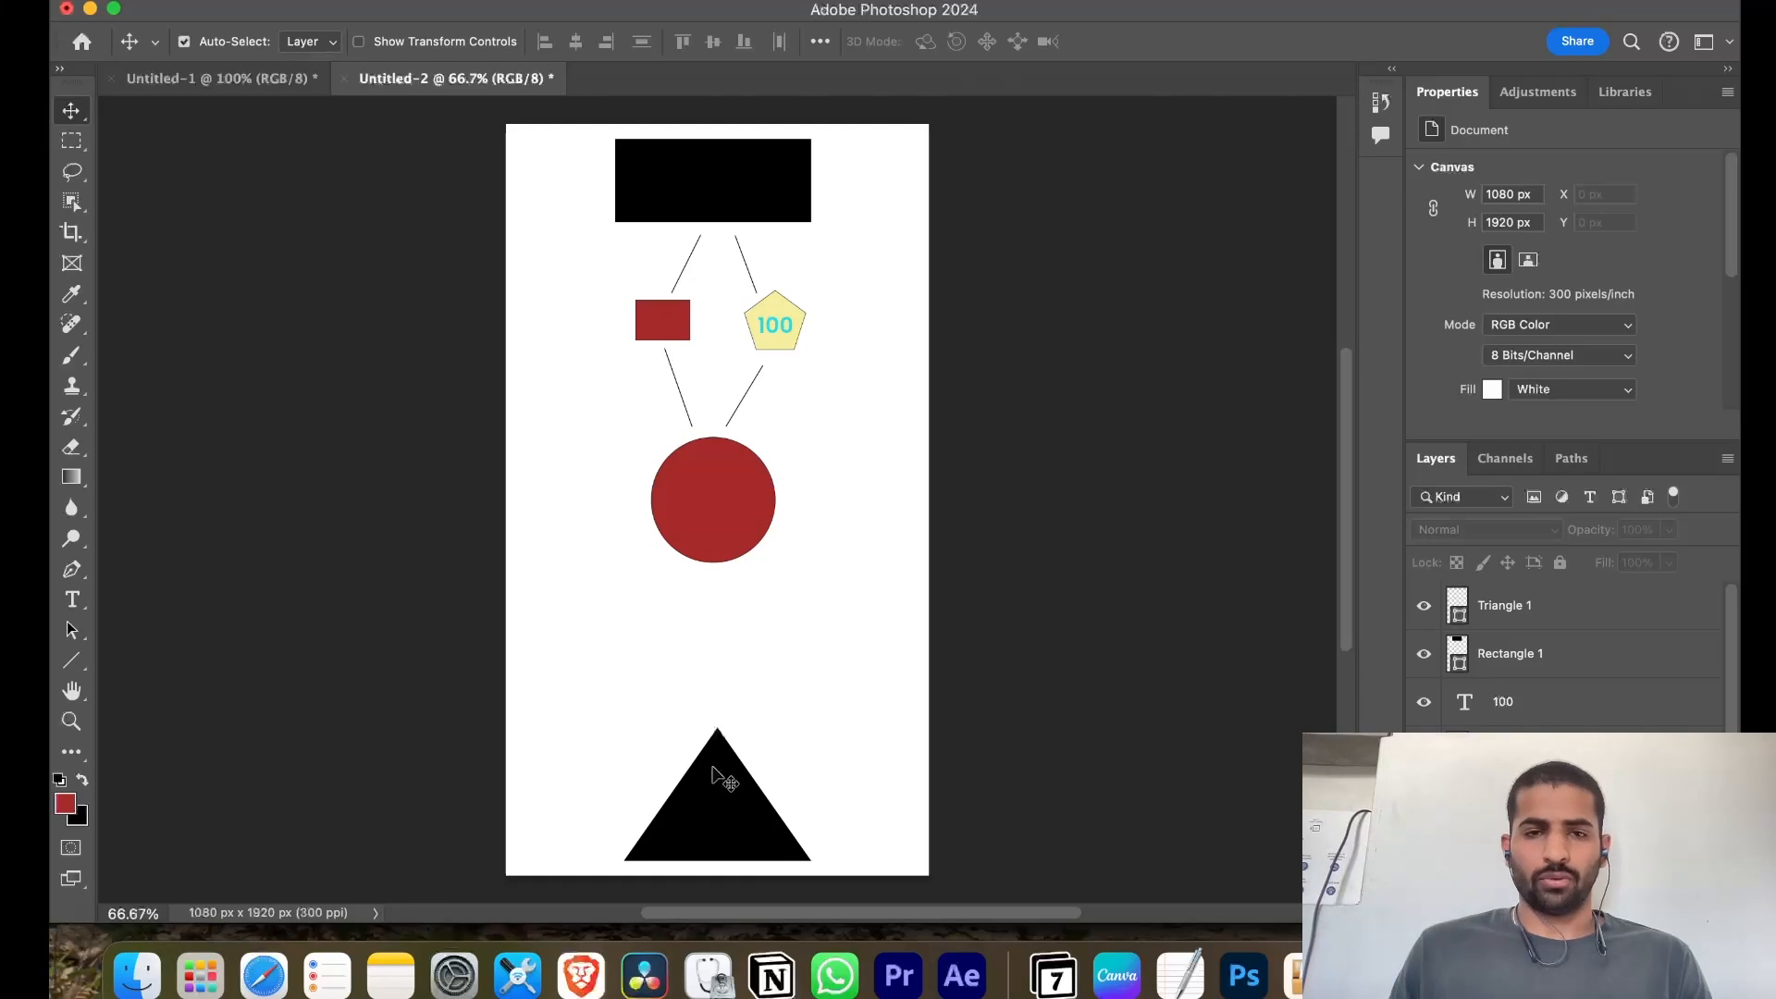
# Duplicate the small red rectangle and the "100" pentagon between the circle and the triangle, and change the copied text to "300"
pyautogui.moveTo(586, 324); pyautogui.dragTo(775, 640)
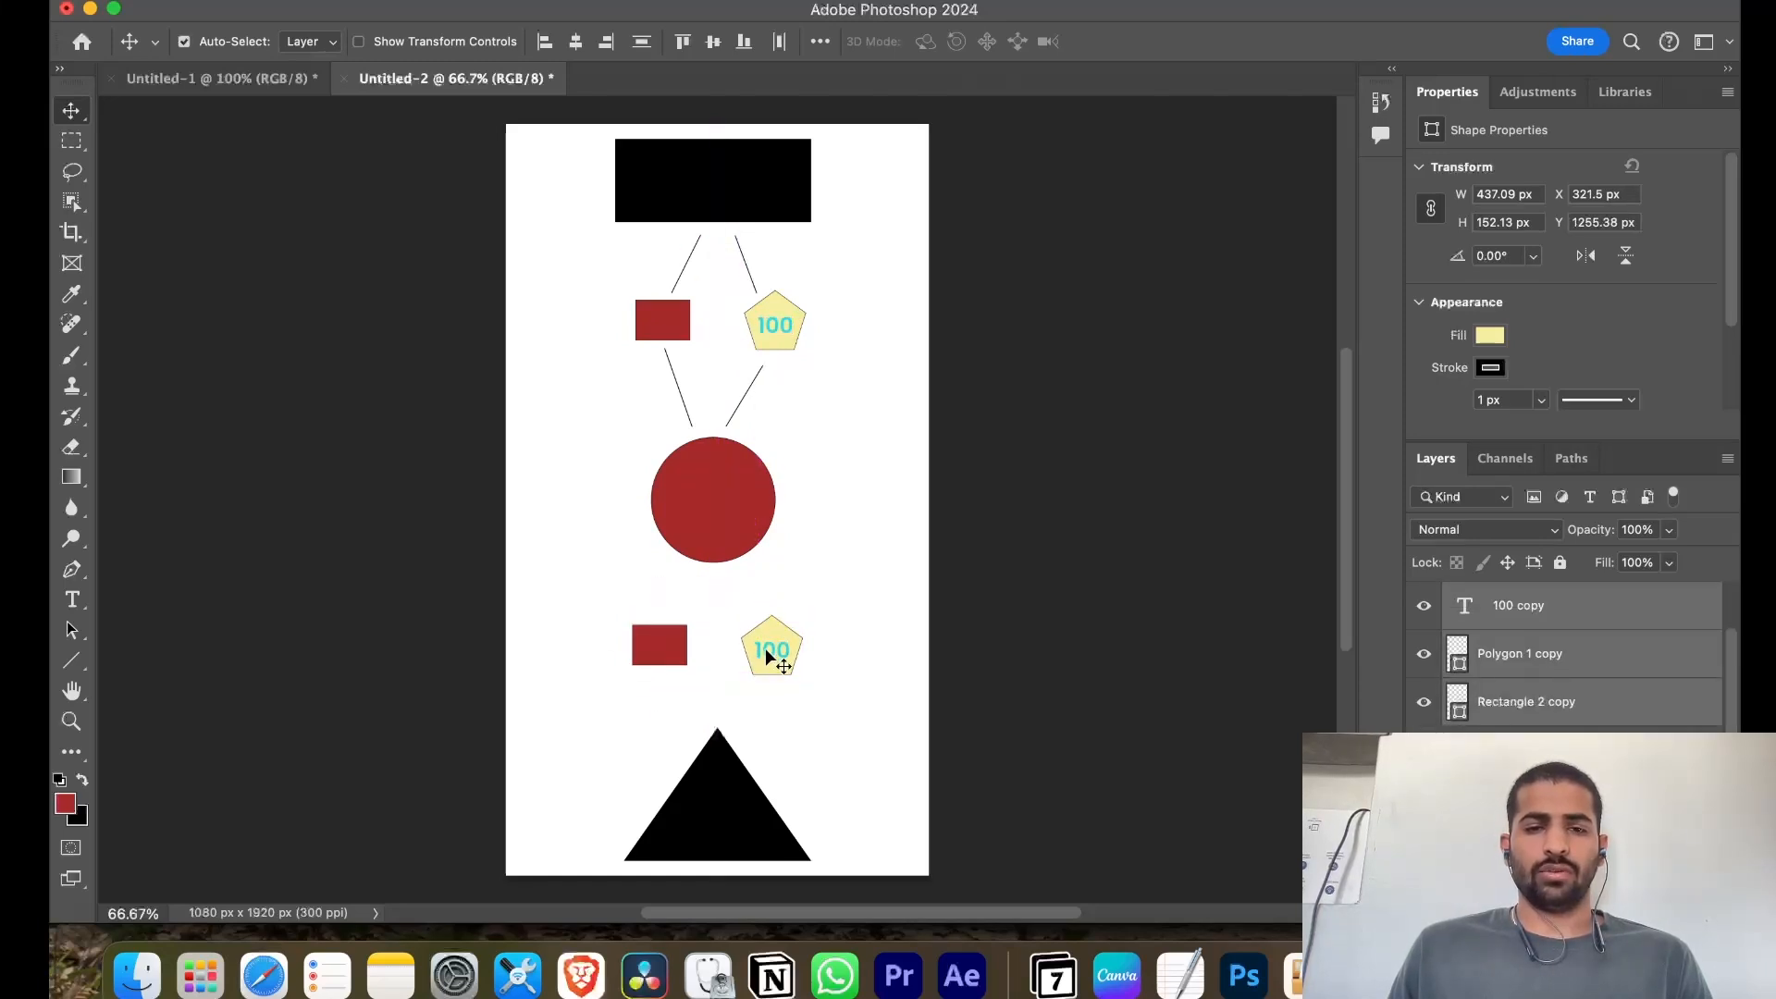
pyautogui.click(1102, 718)
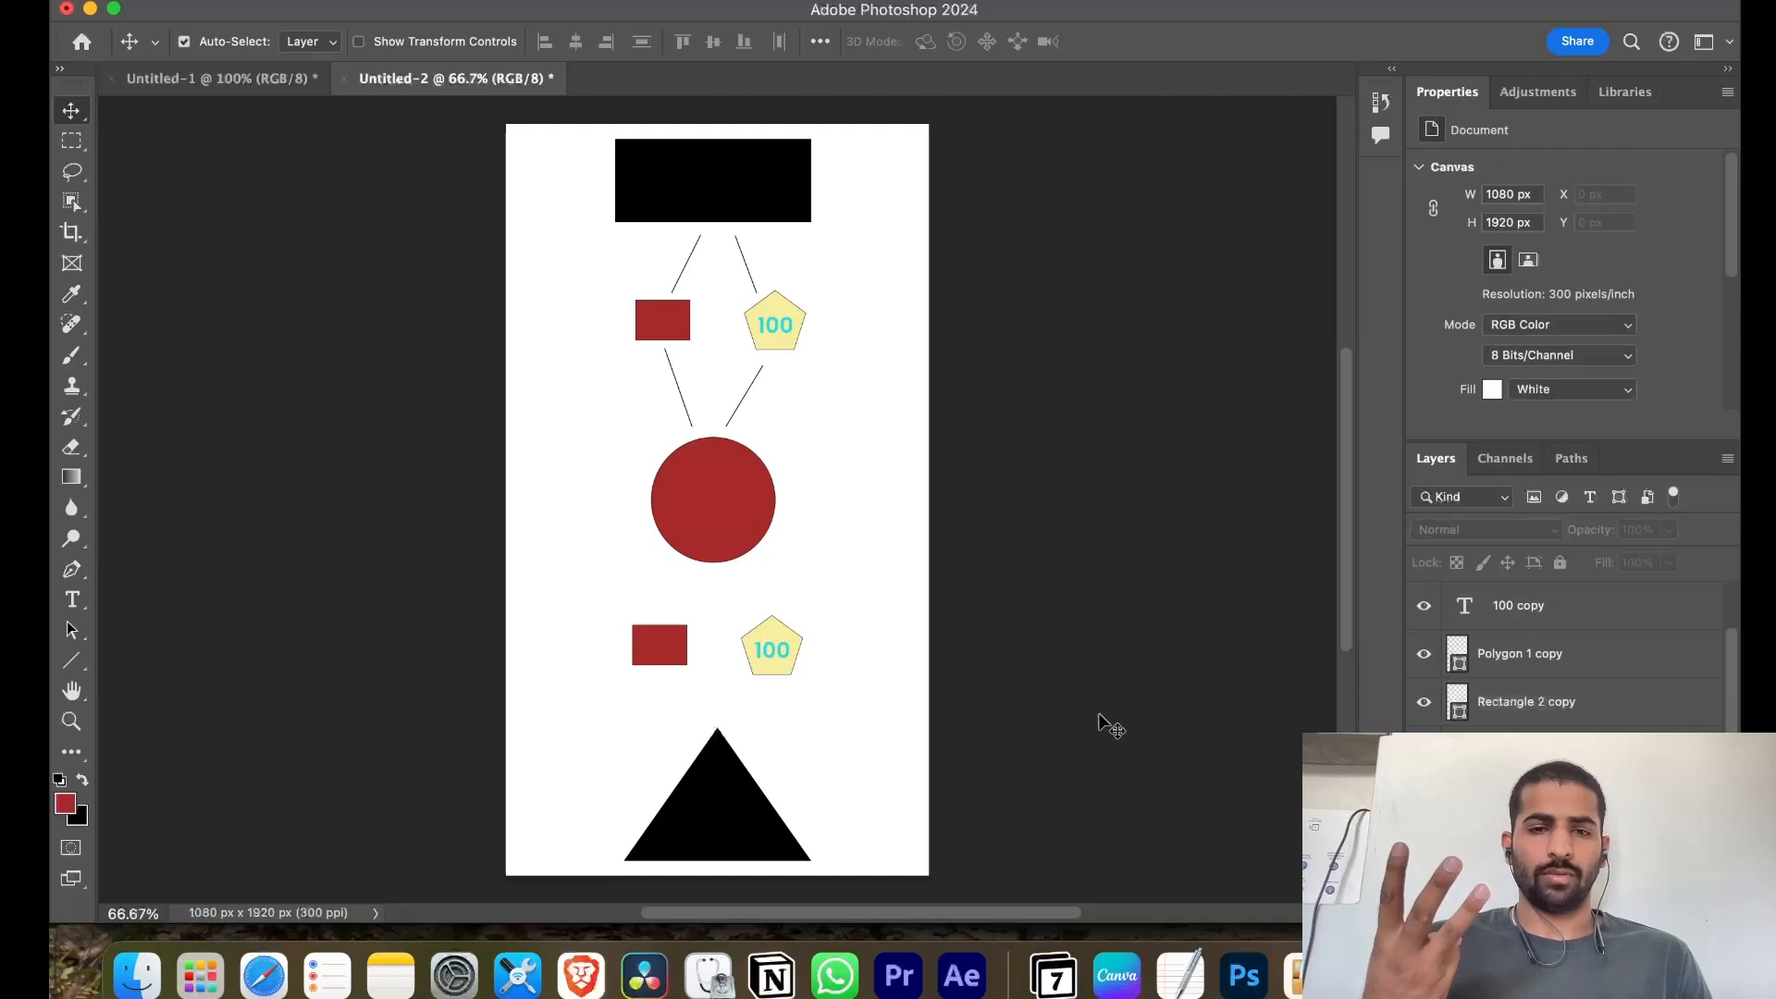
pyautogui.doubleClick(768, 648)
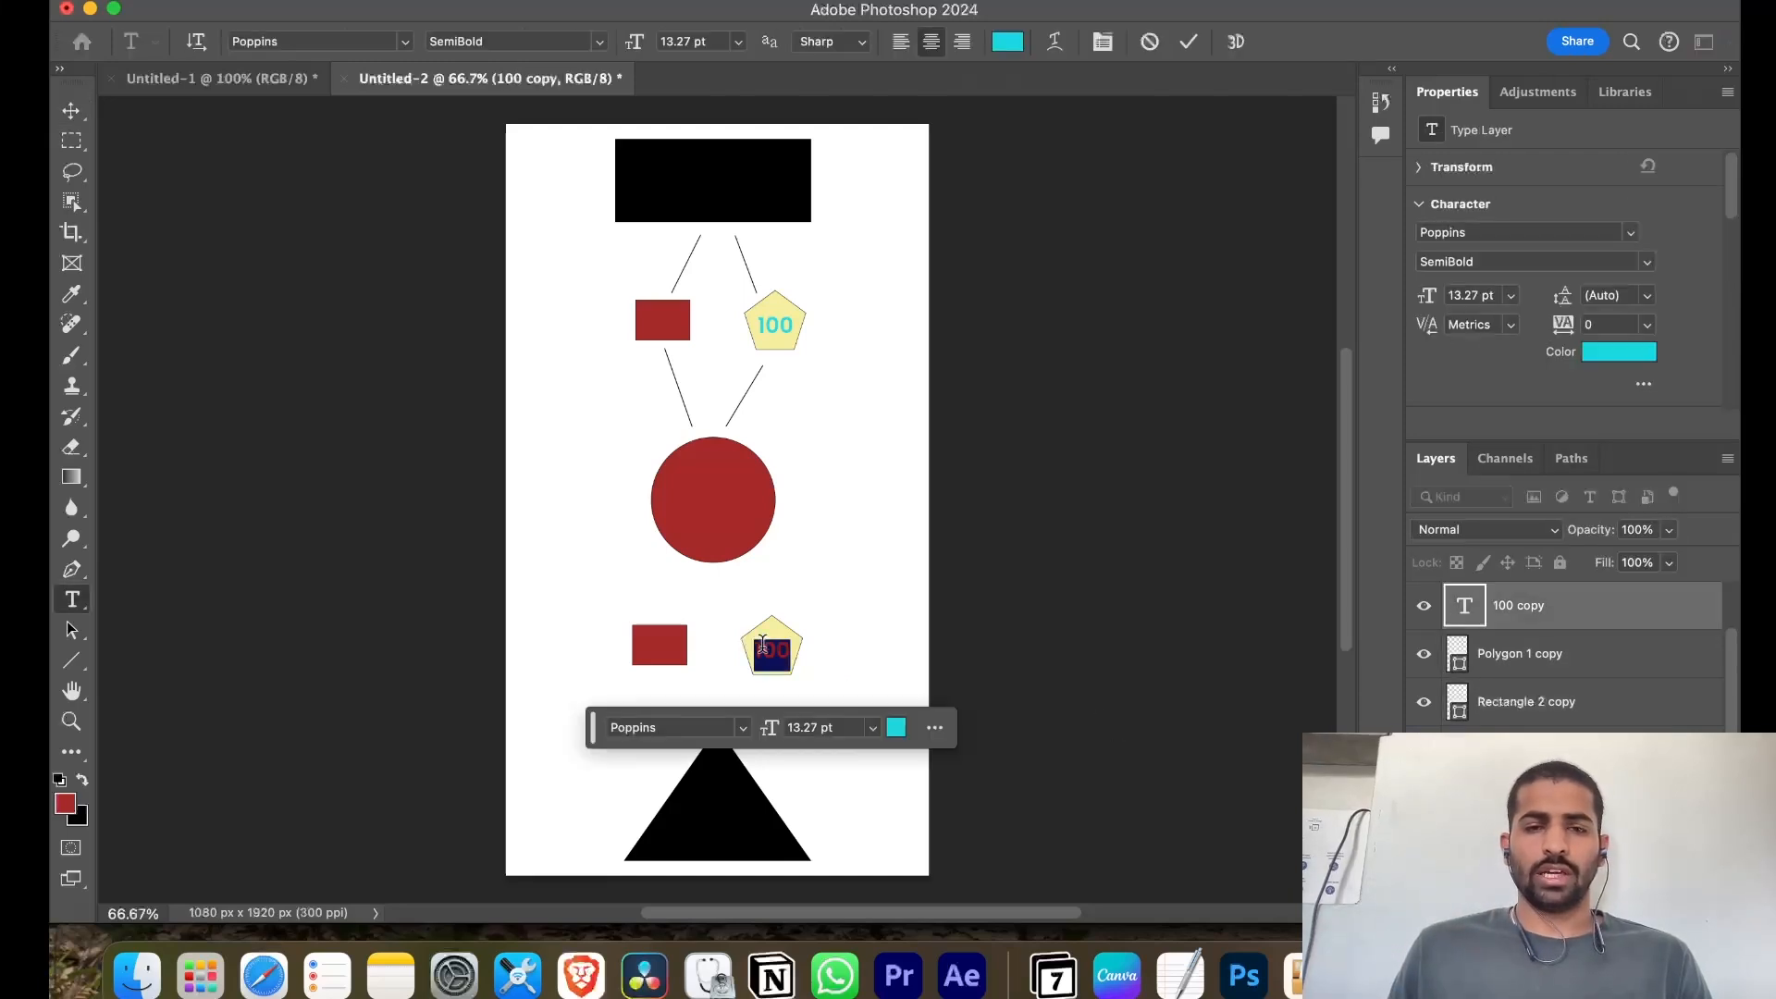
pyautogui.press('BackSpace')
pyautogui.write('3')
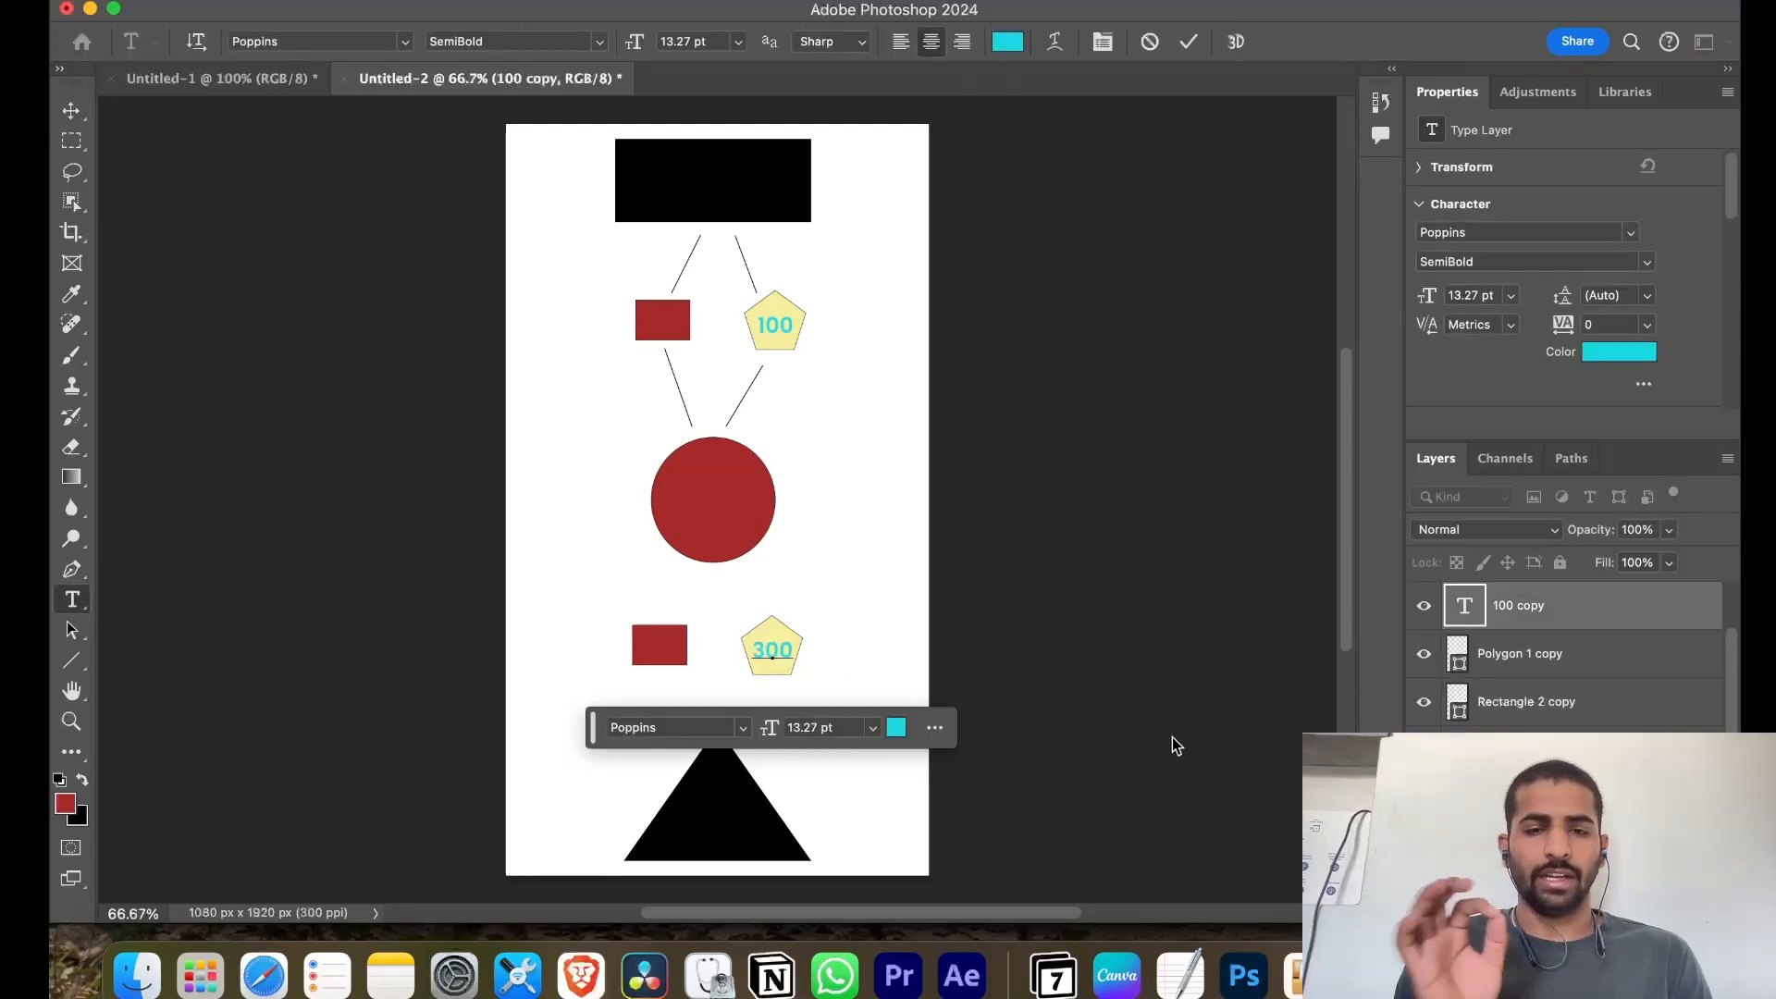
pyautogui.click(1132, 734)
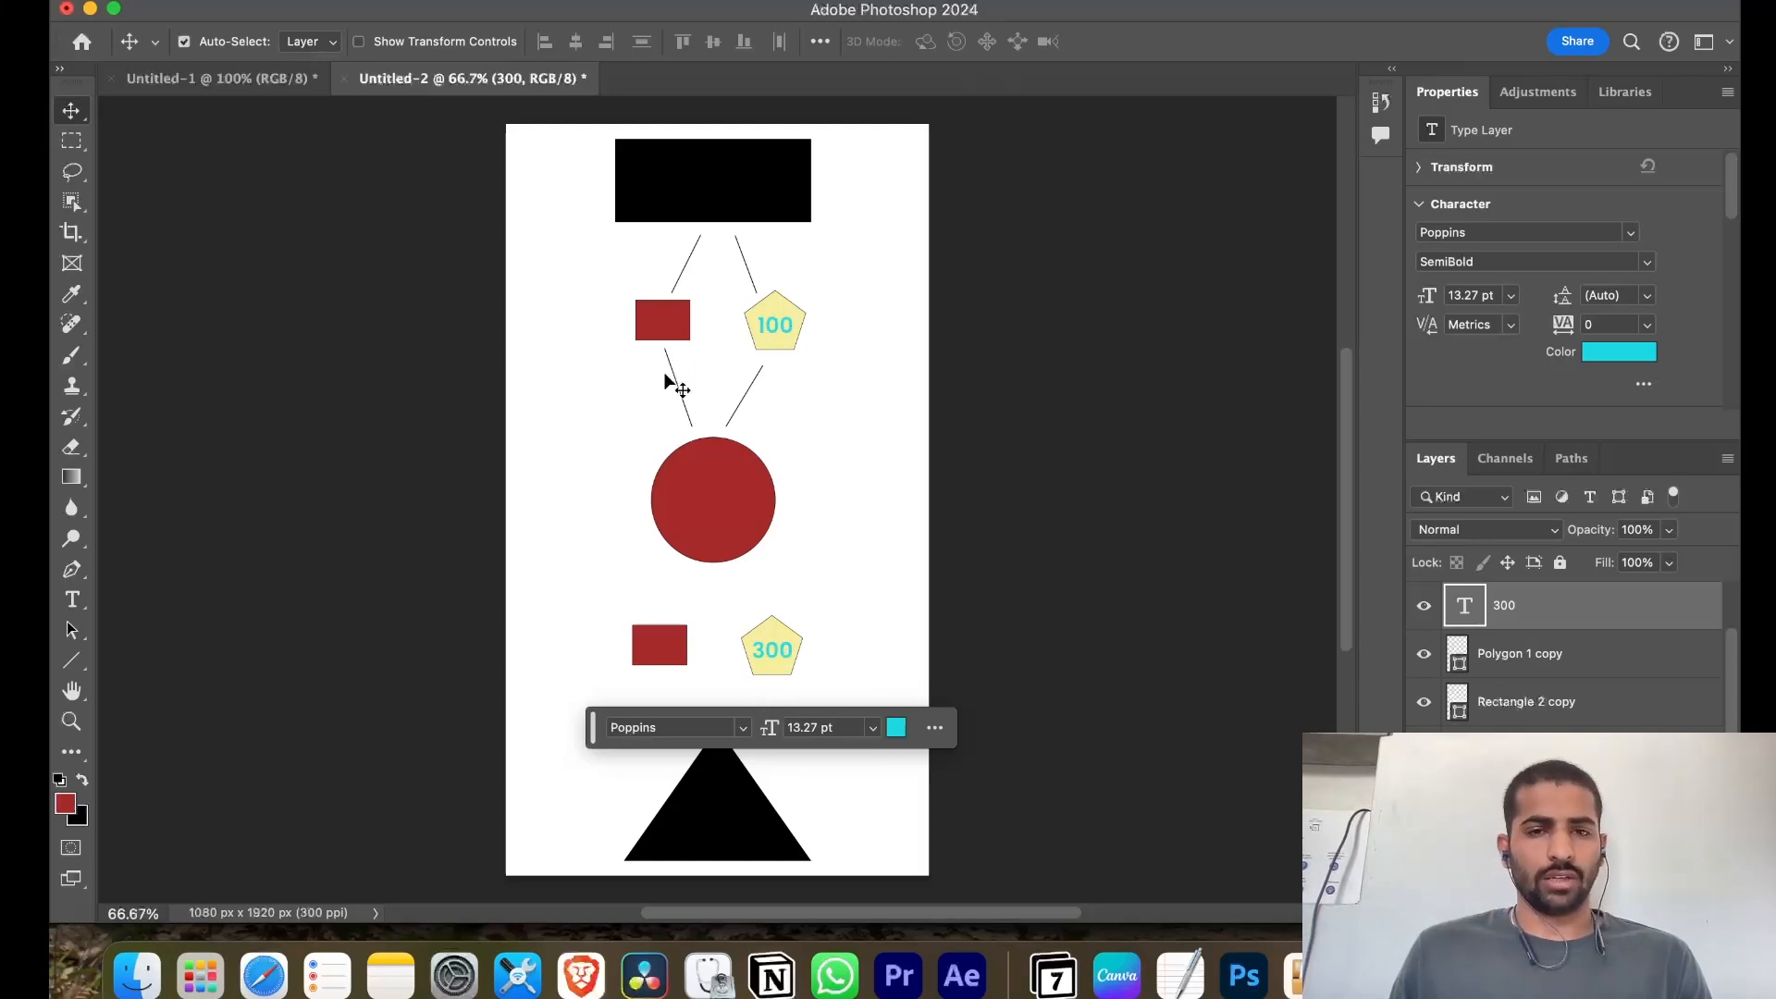
# Draw four 1 px lines linking the circle to the lower red rectangle and "300" pentagon, and those two shapes to the triangle
pyautogui.click(71, 660)
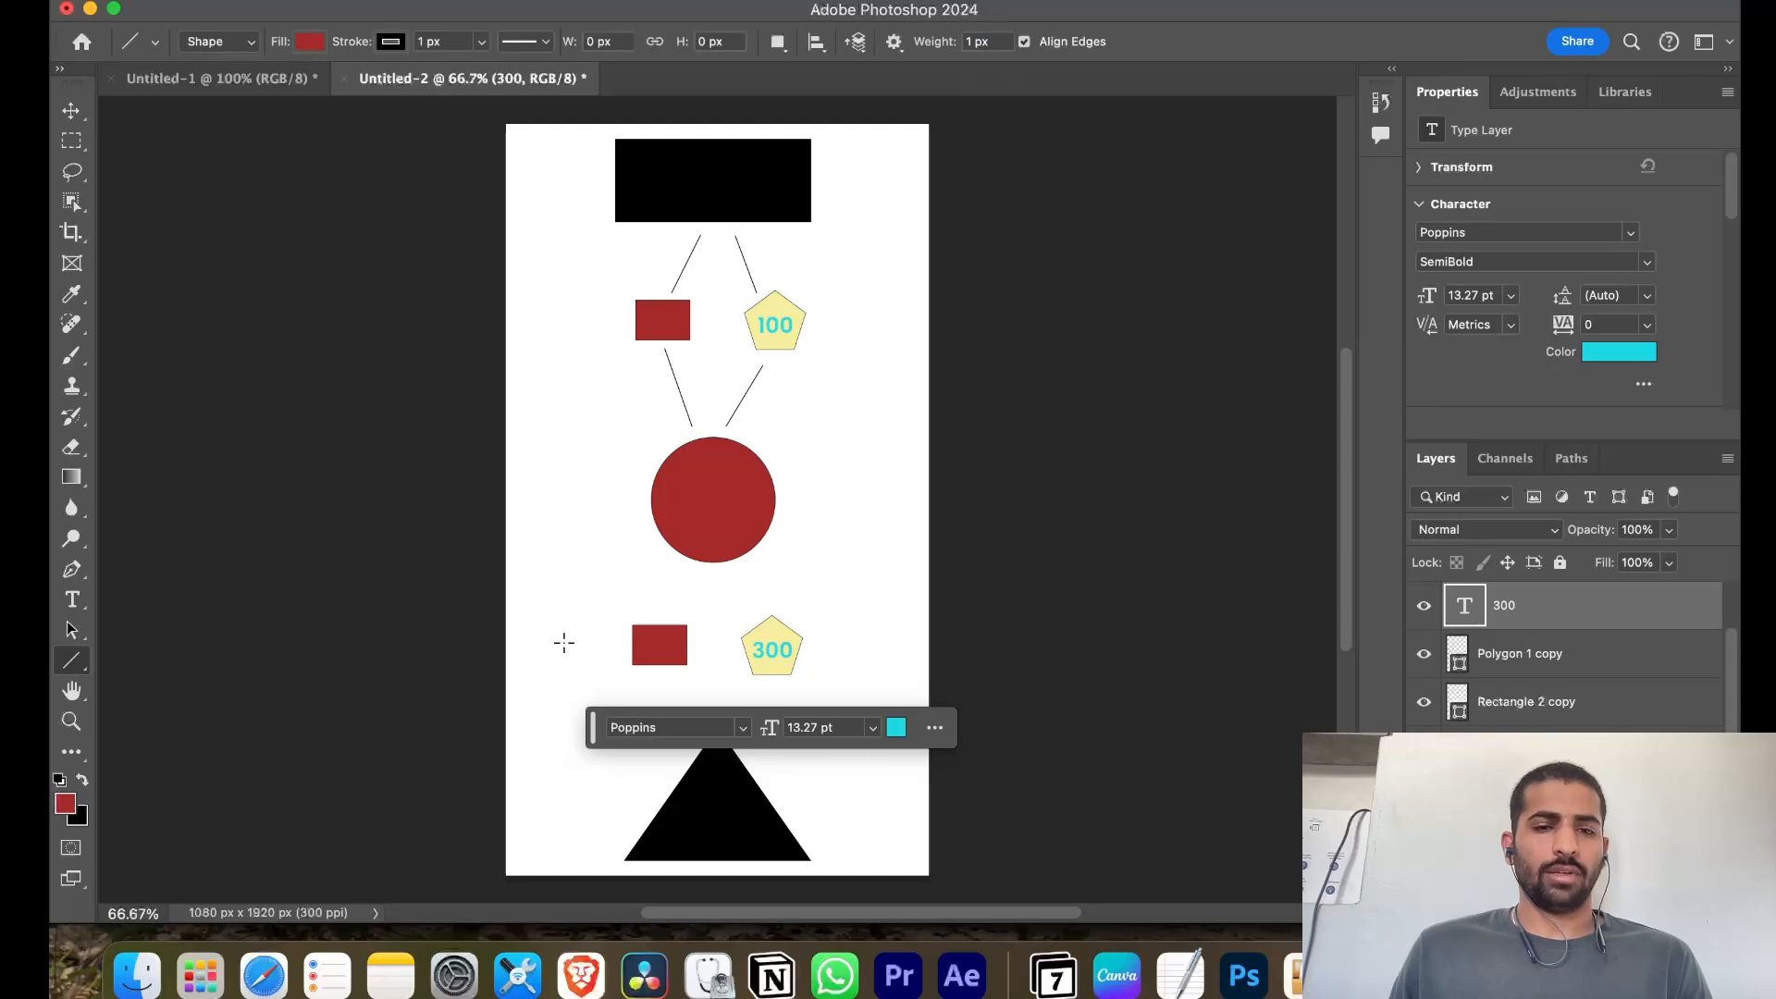
pyautogui.moveTo(697, 575); pyautogui.dragTo(663, 614)
pyautogui.moveTo(661, 684)
pyautogui.mouseDown()
pyautogui.moveTo(687, 751)
pyautogui.moveTo(763, 717)
pyautogui.moveTo(772, 692)
pyautogui.mouseUp()
pyautogui.moveTo(760, 601); pyautogui.dragTo(739, 563)
pyautogui.press('v')
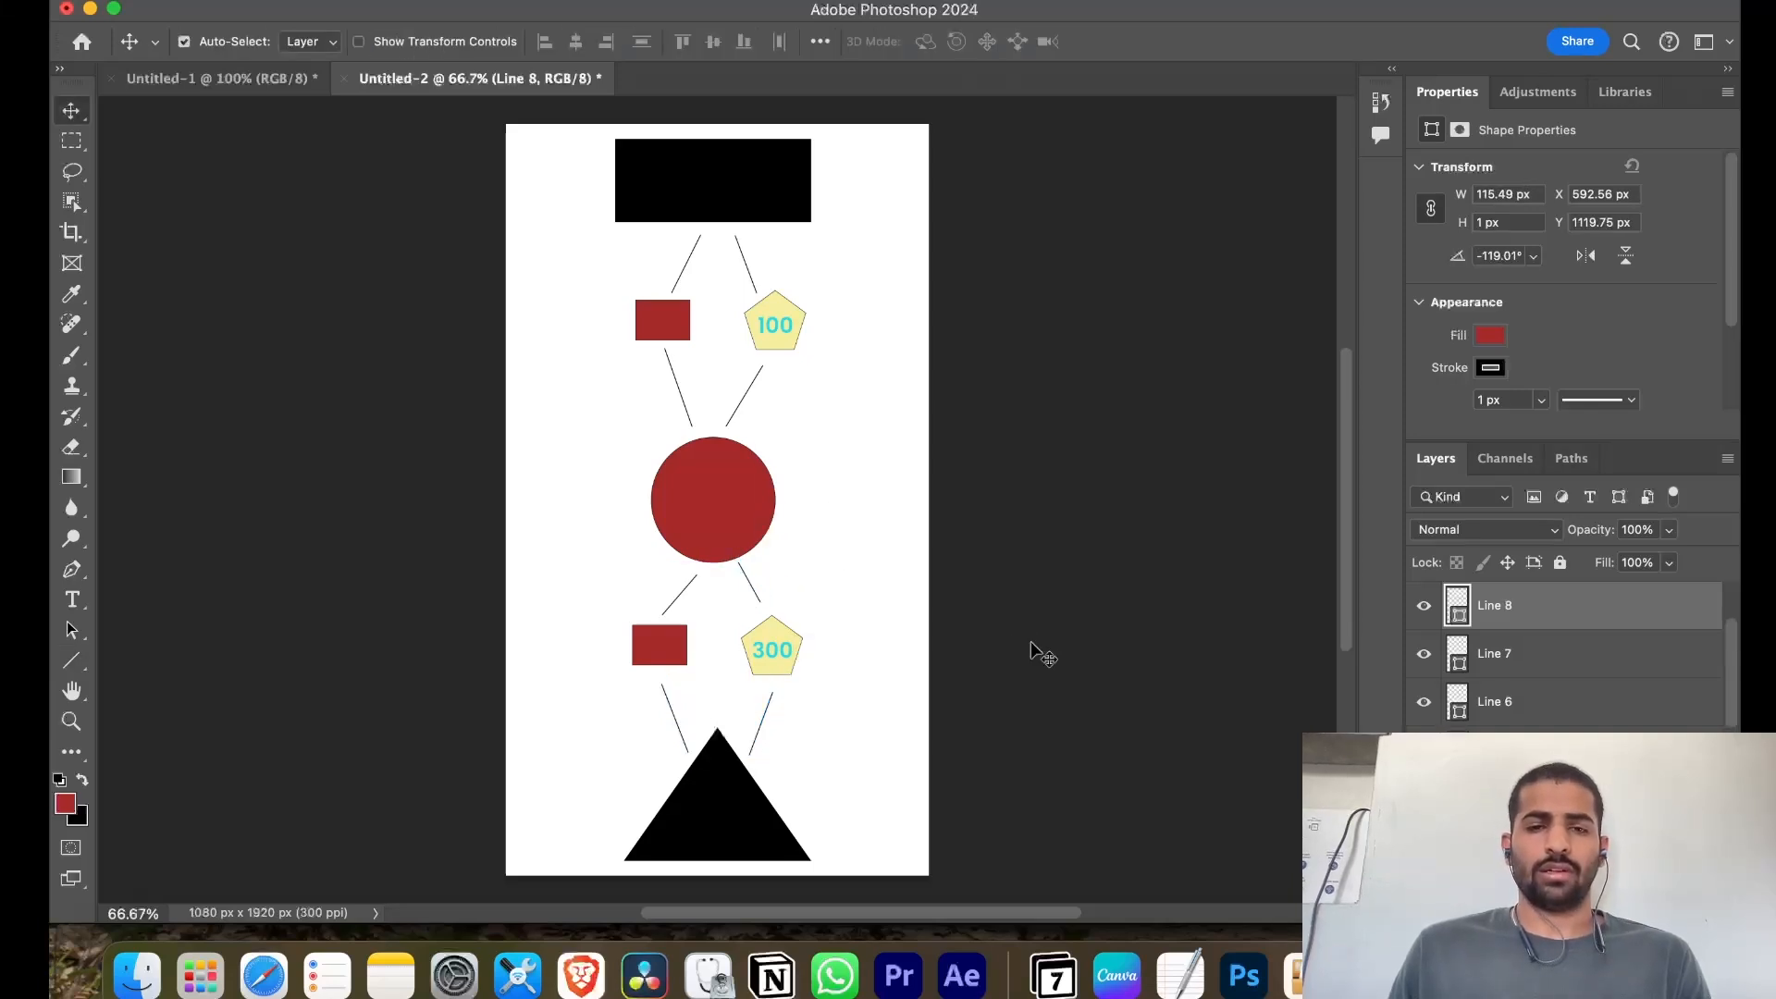
pyautogui.click(1138, 694)
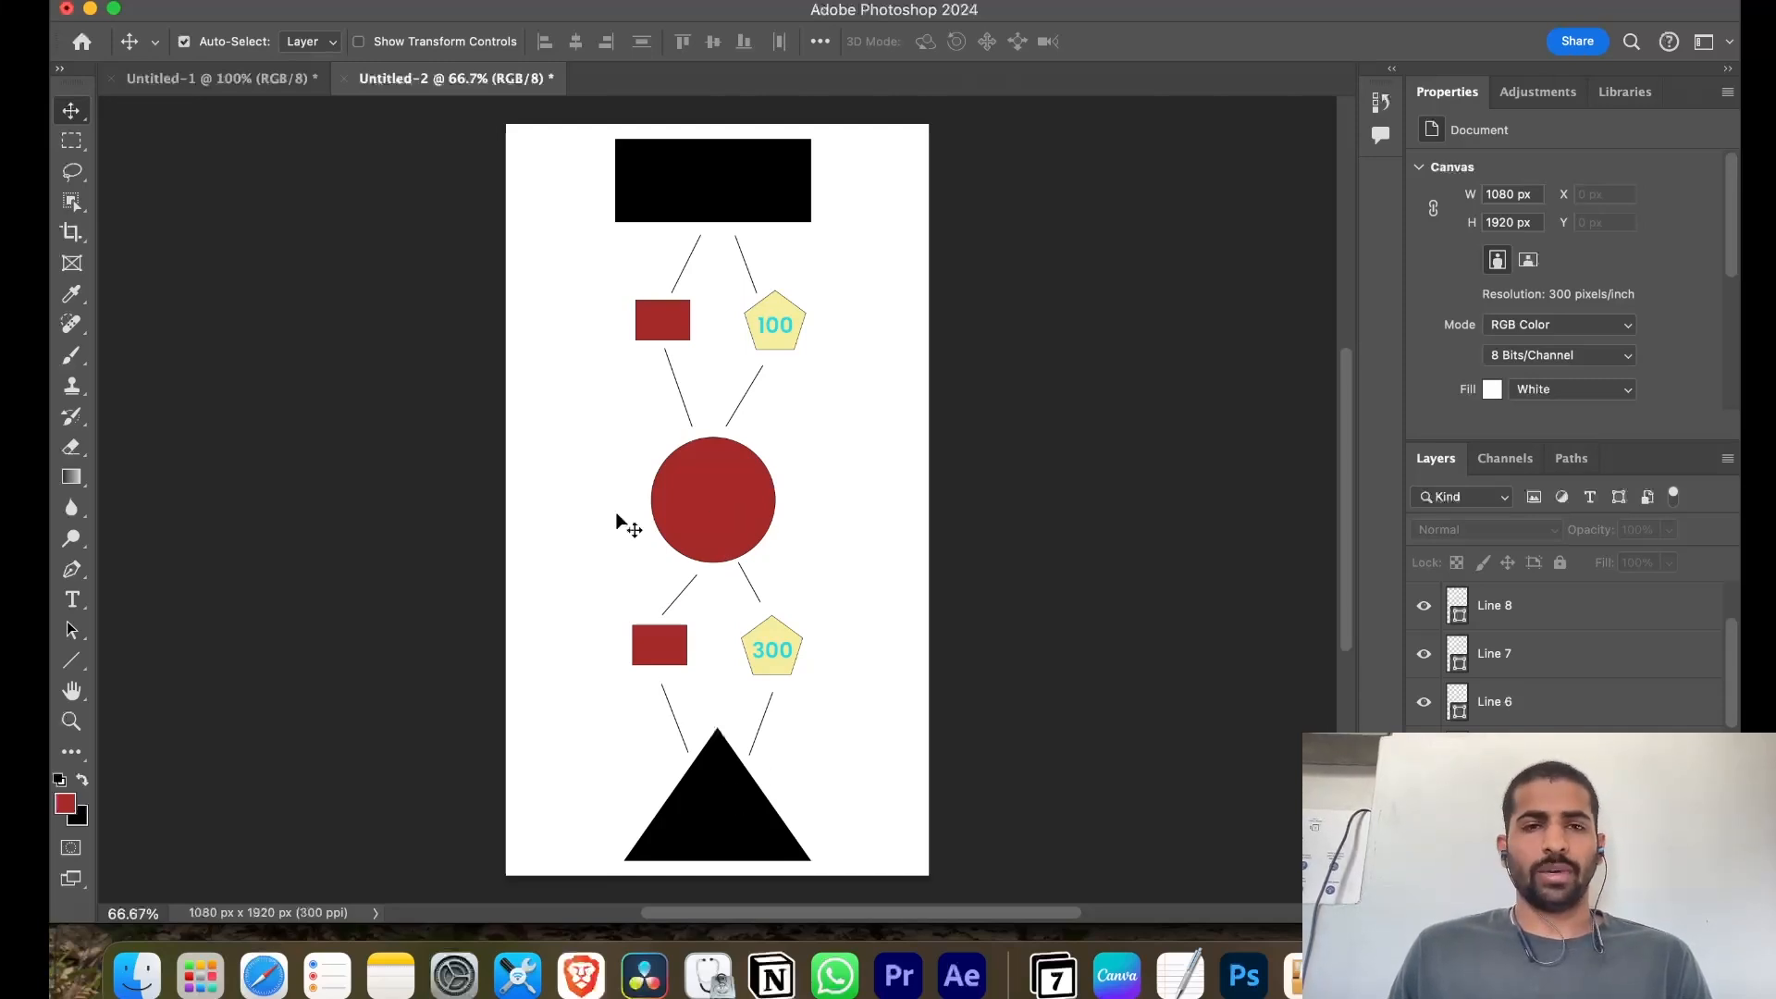
# Open the new document setup and browse the Art & Illustration, Saved and Recent presets
pyautogui.hscroll(5, 502, 477)
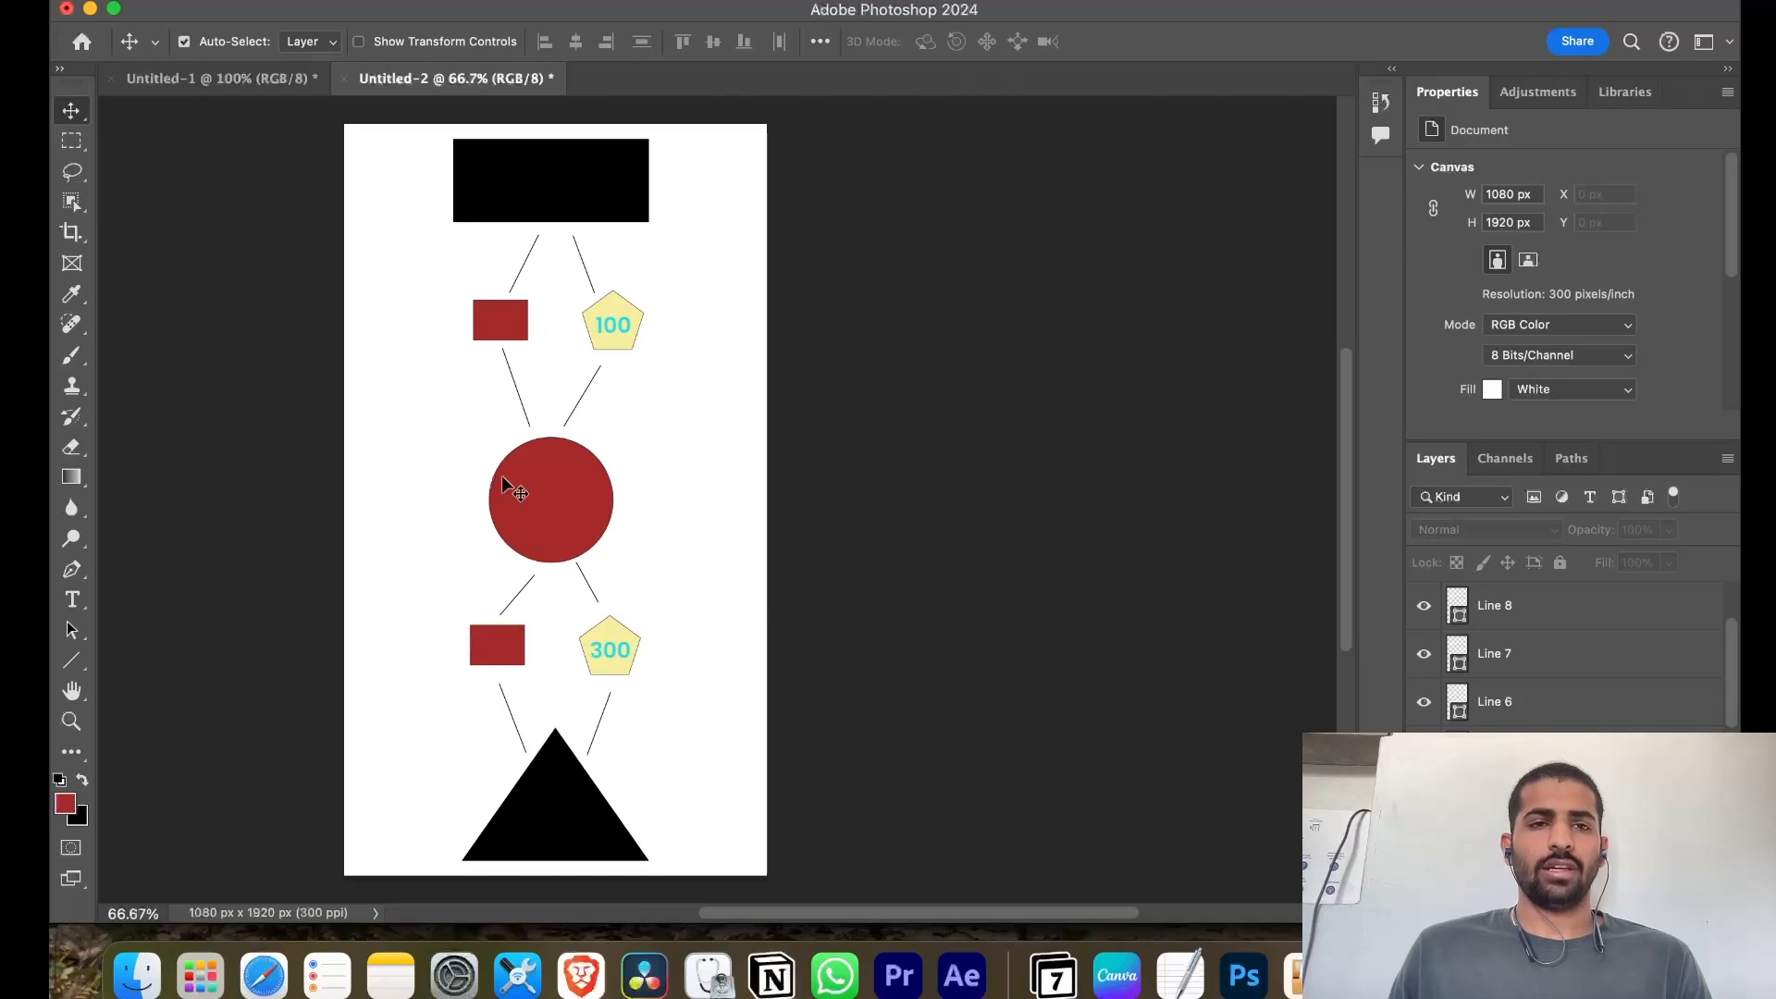
pyautogui.click(275, 2)
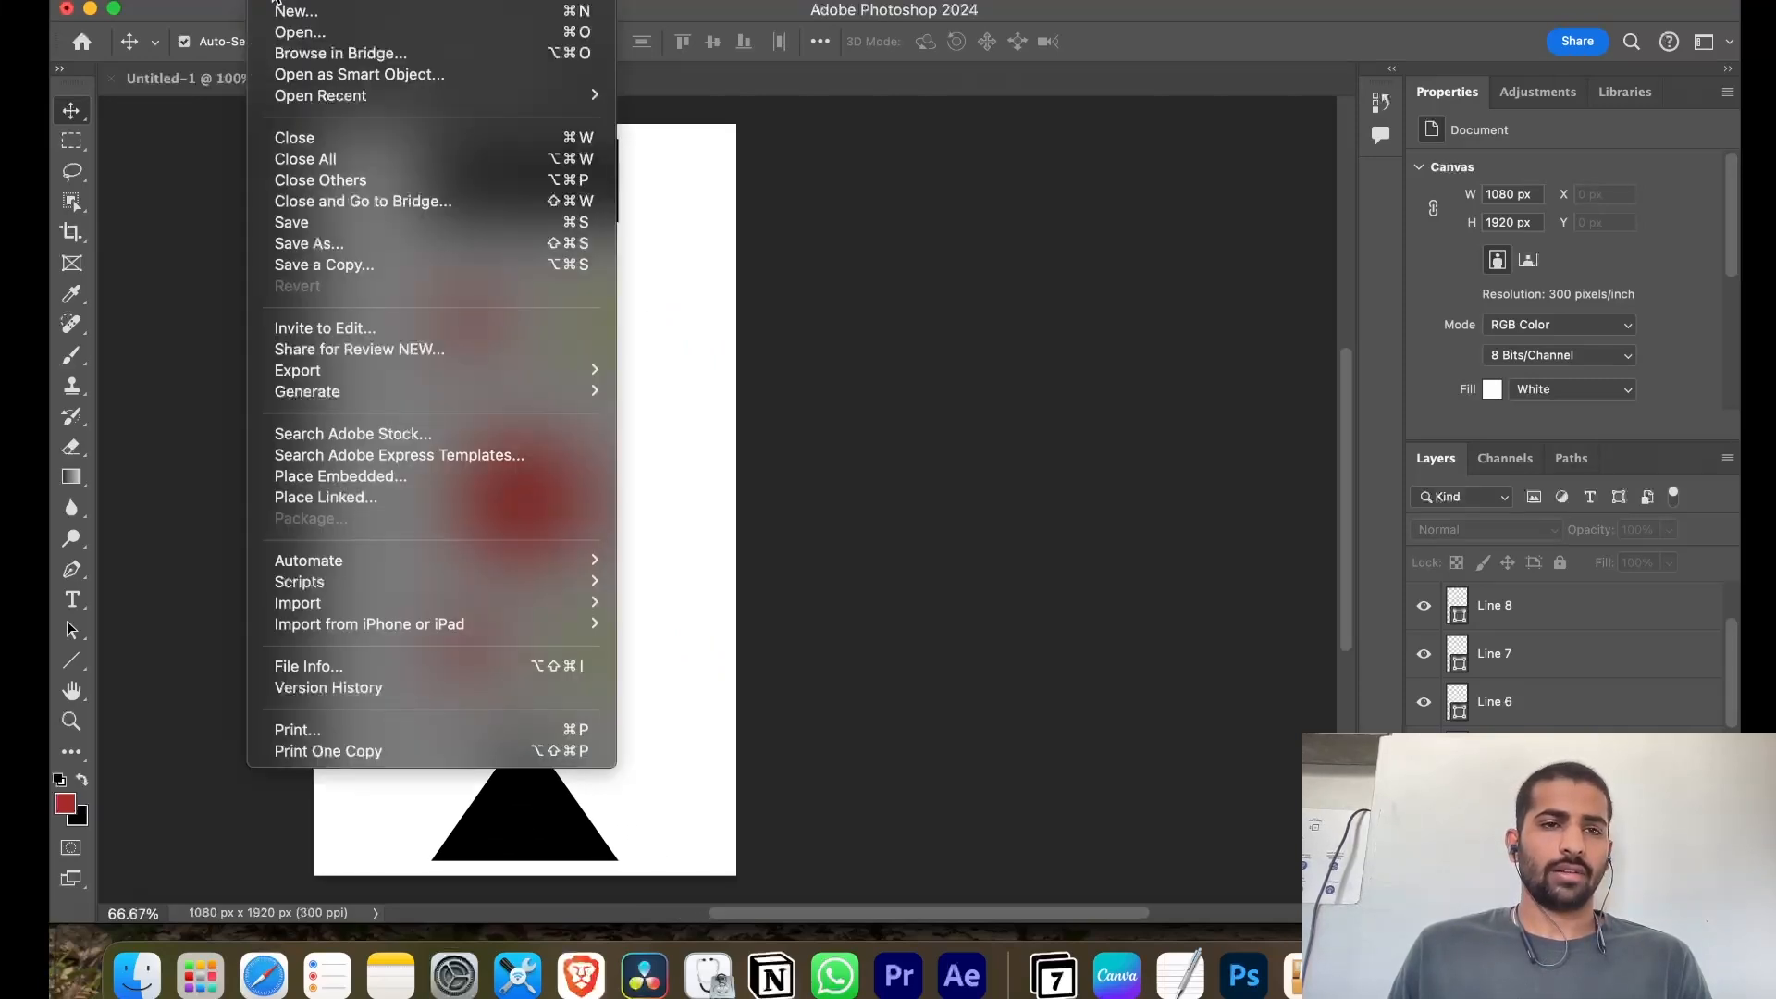
pyautogui.moveTo(381, 97)
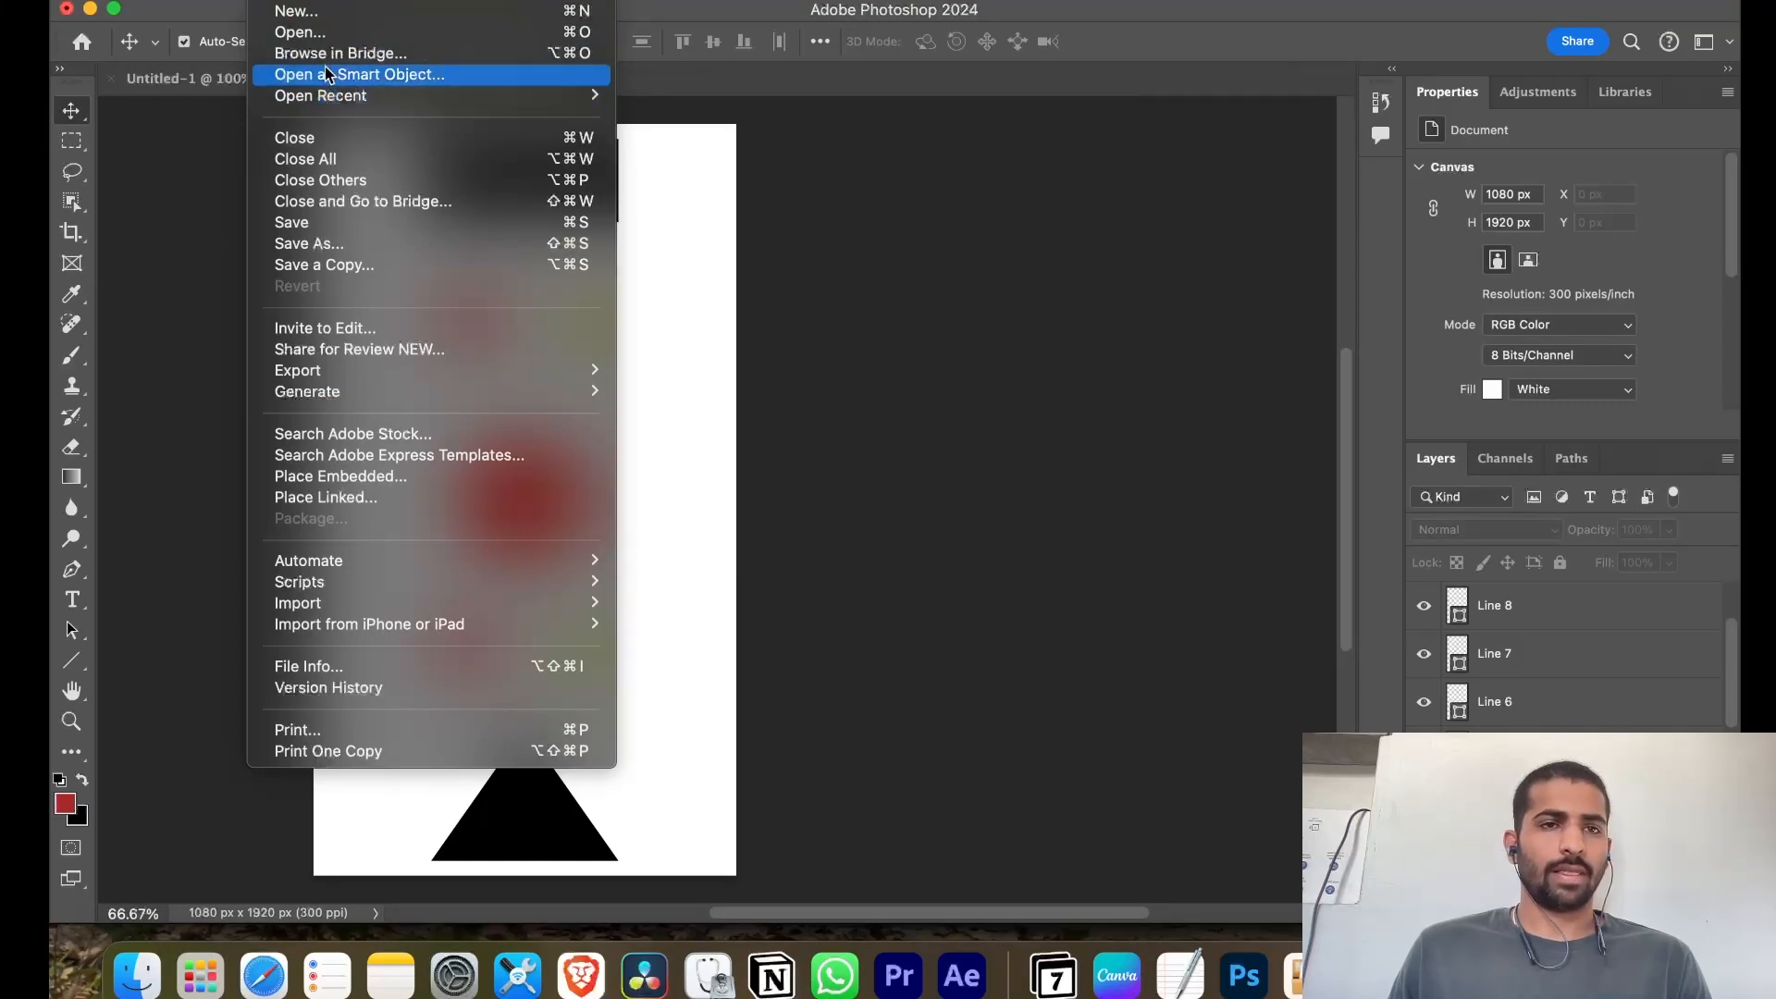
pyautogui.click(294, 12)
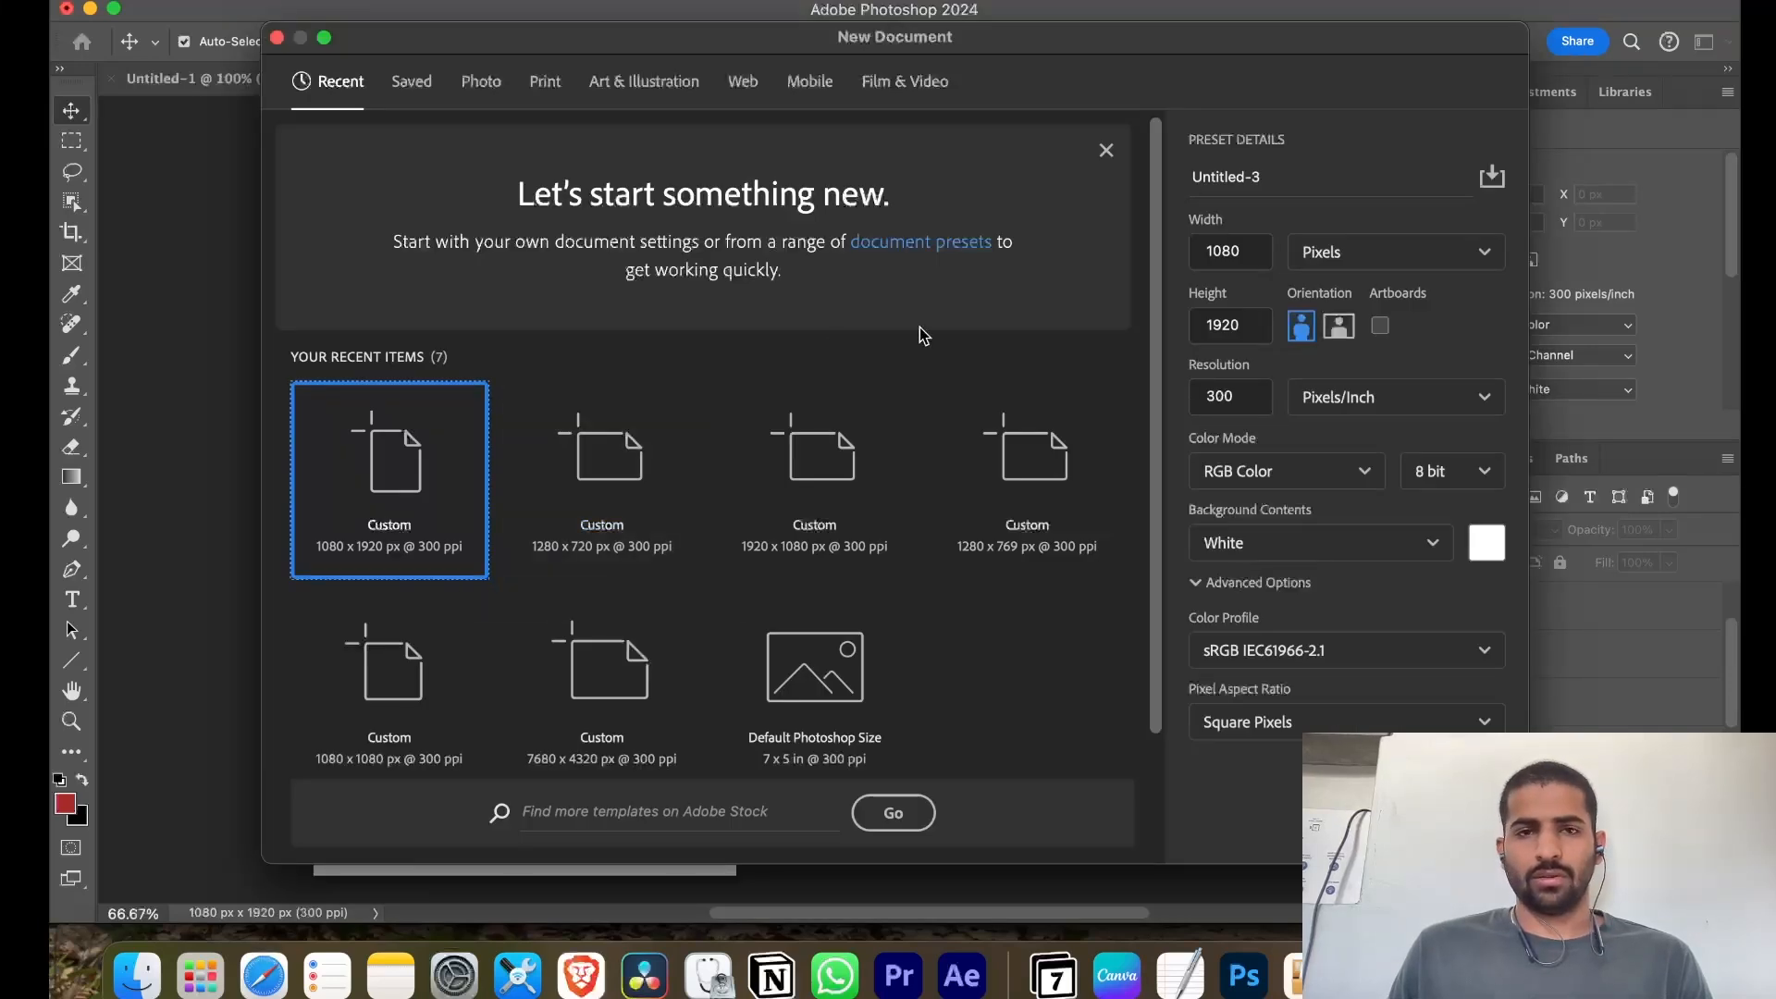
pyautogui.scroll(-2, 920, 326)
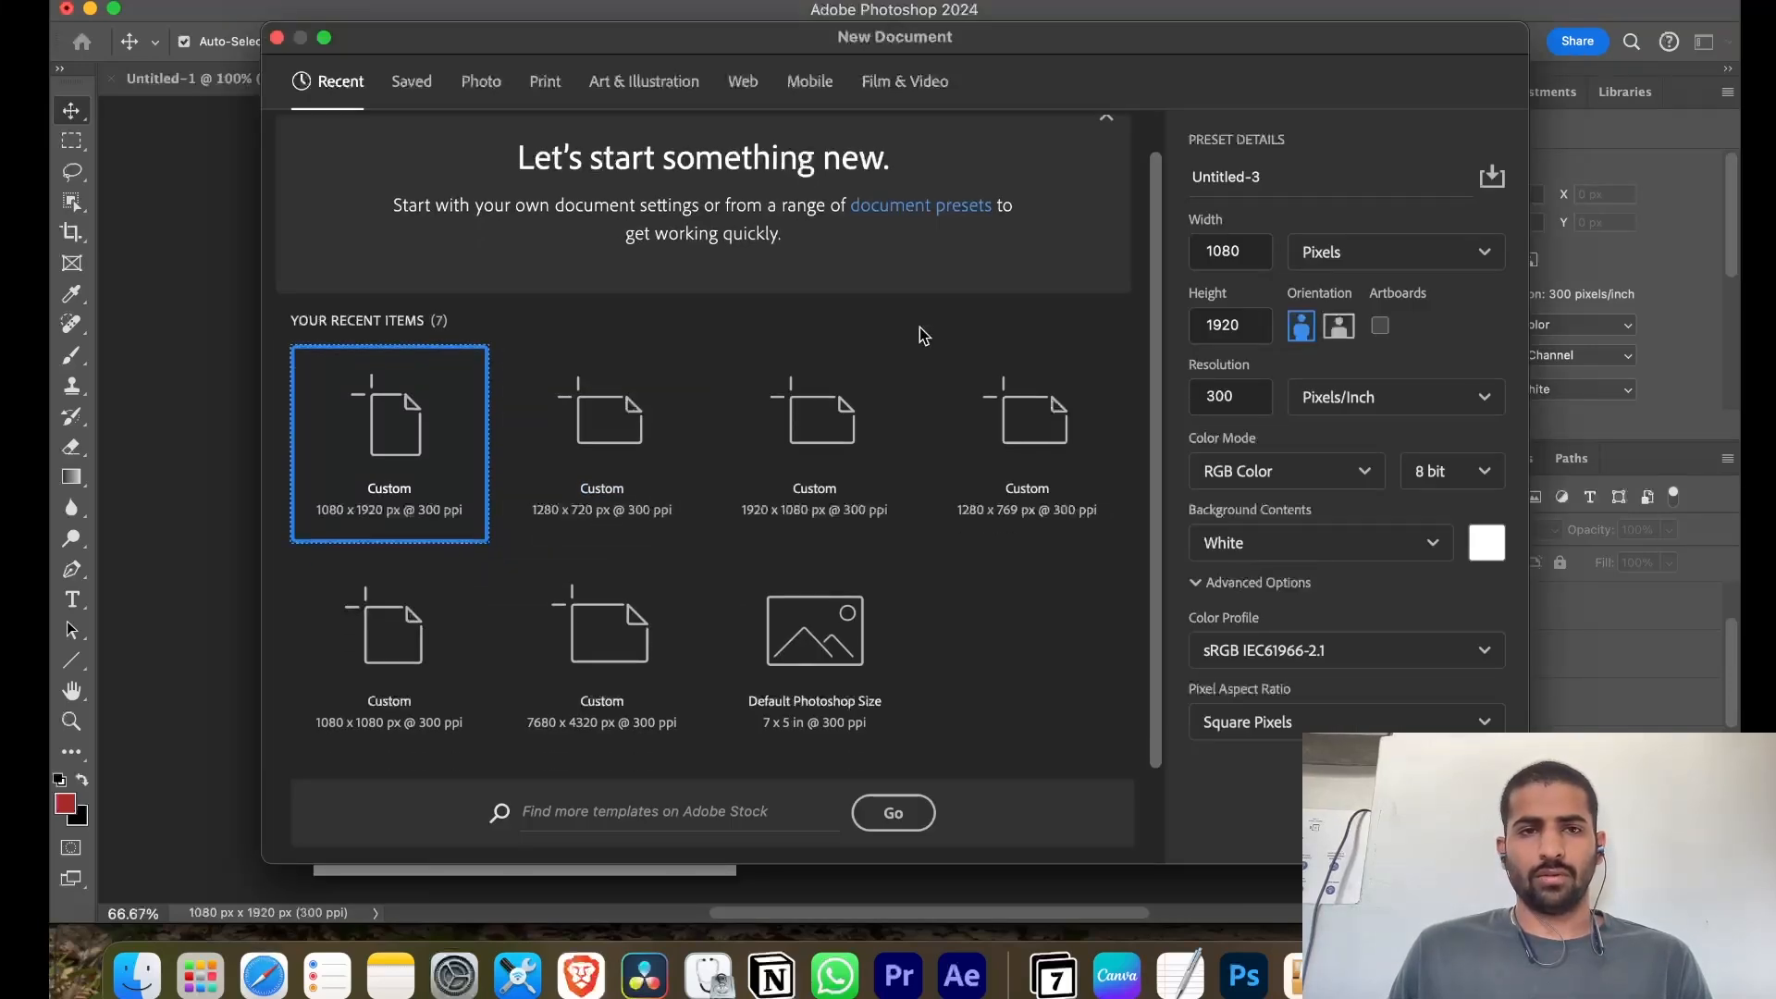
pyautogui.click(638, 81)
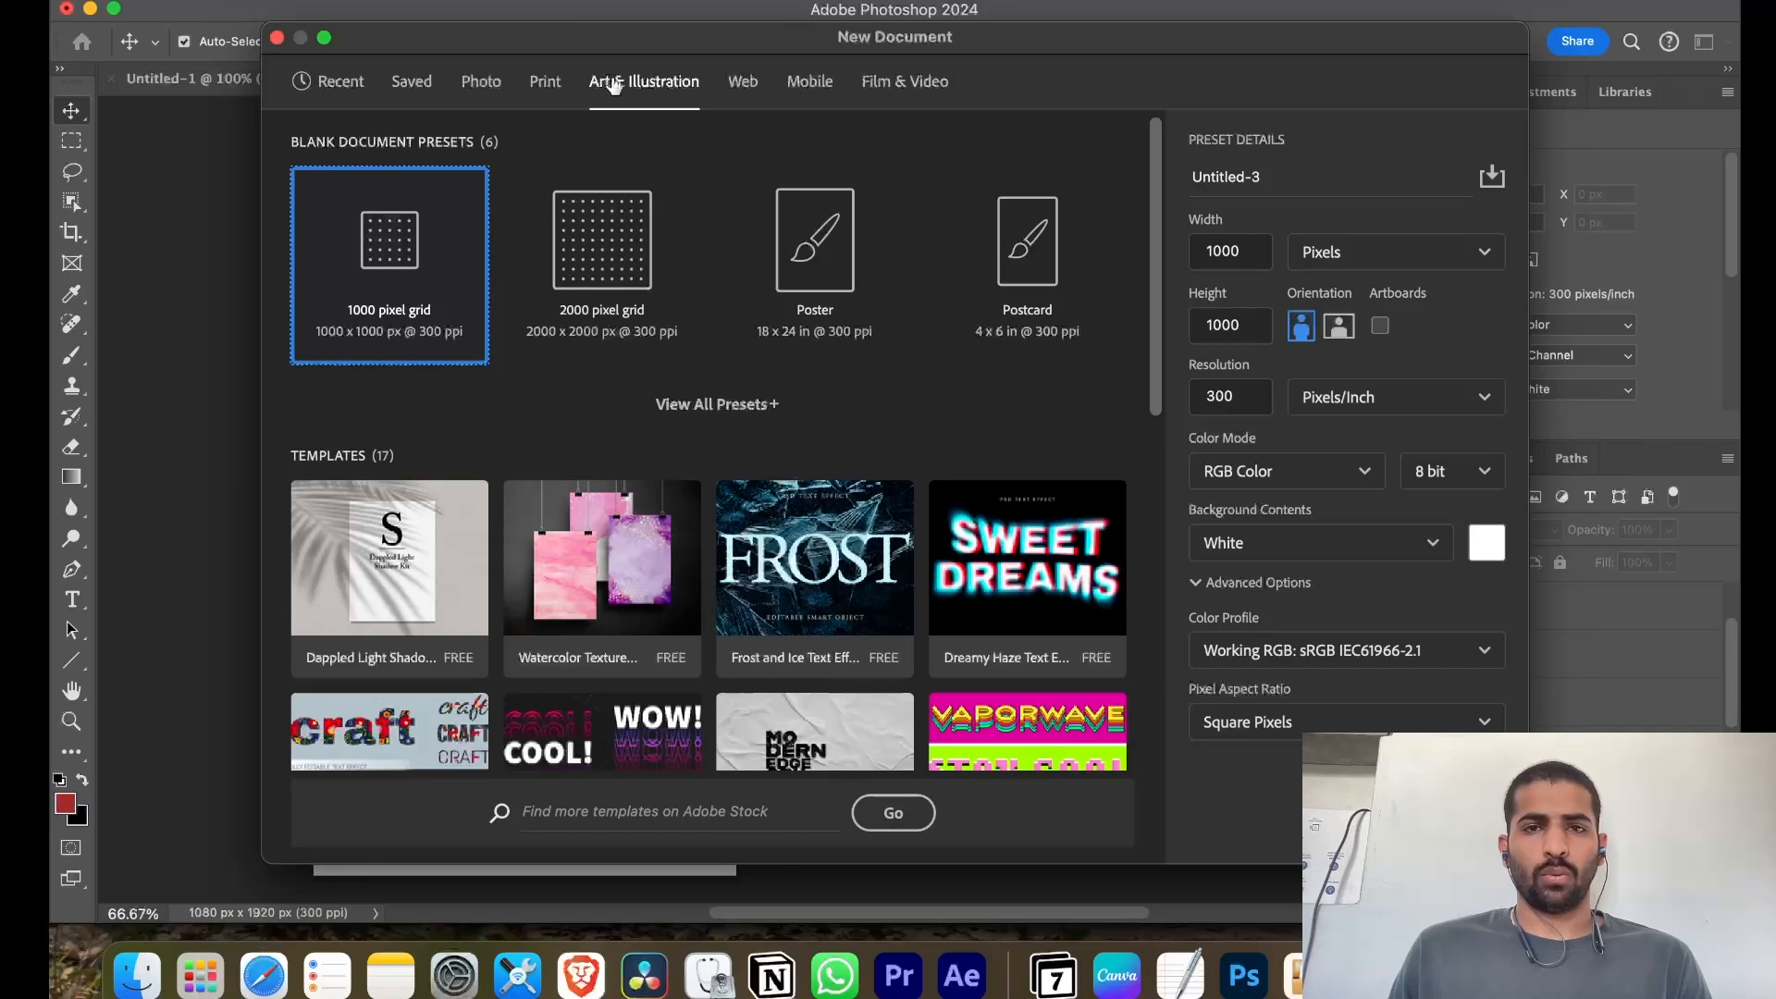
pyautogui.click(412, 81)
pyautogui.click(312, 91)
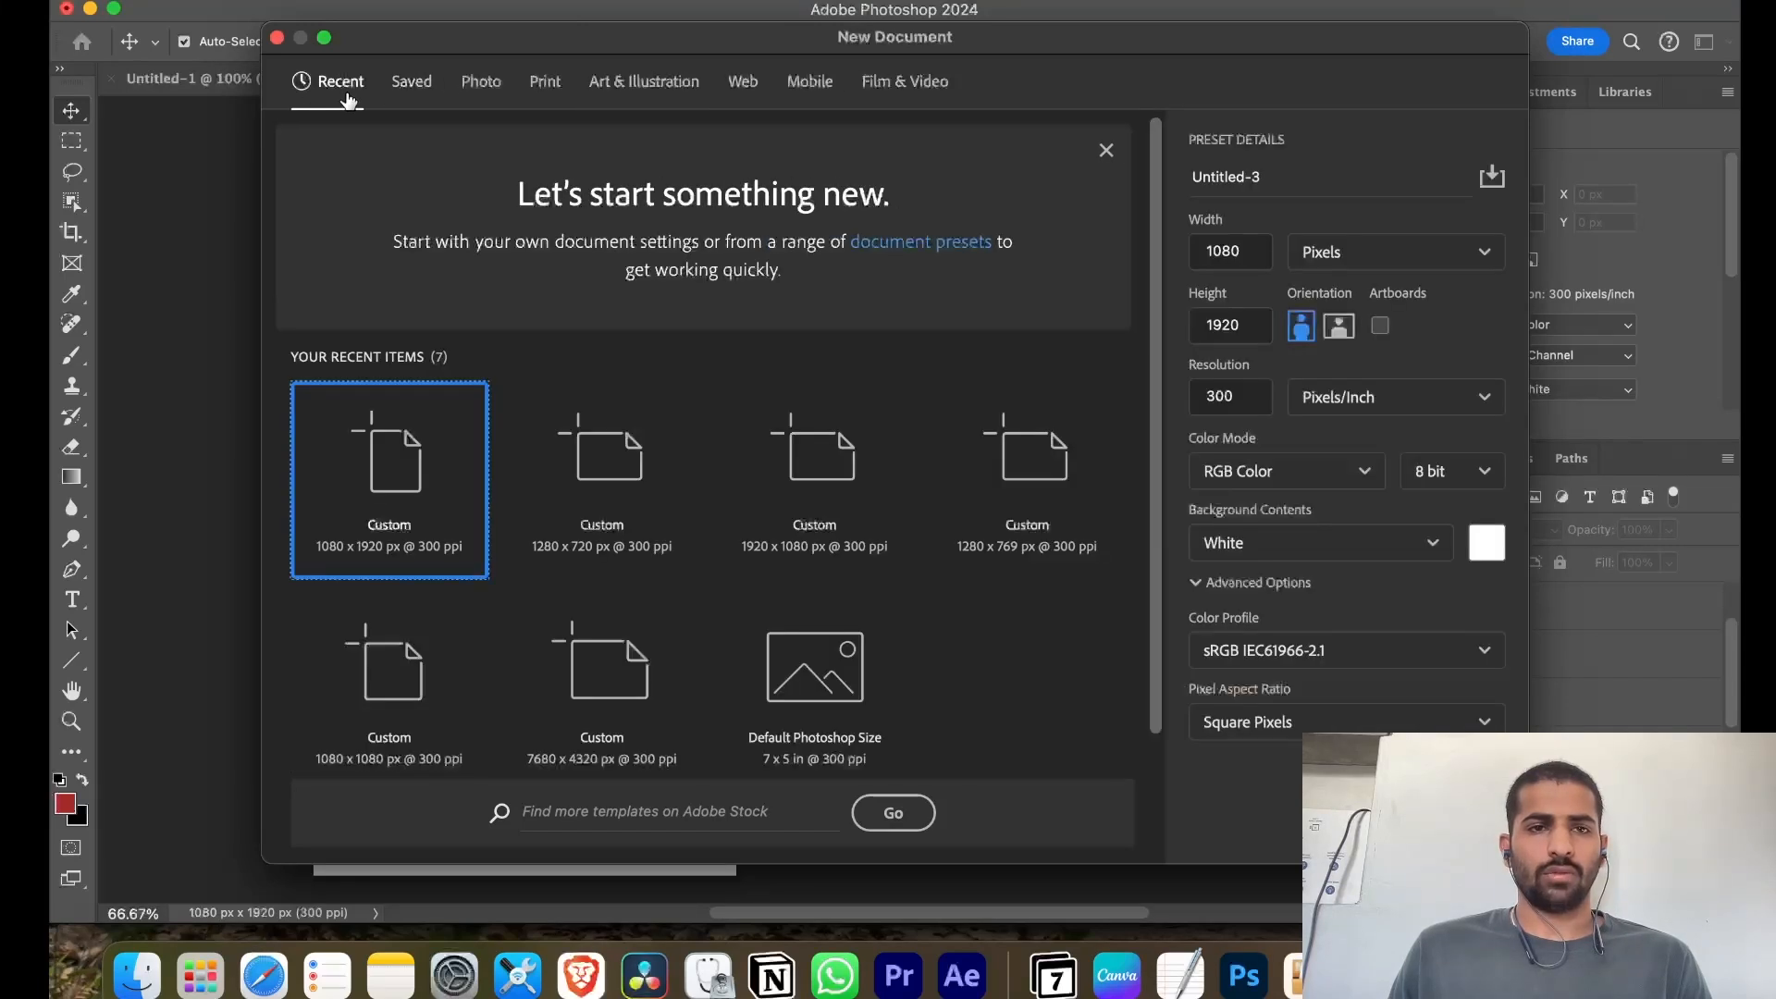
pyautogui.scroll(-1, 575, 422)
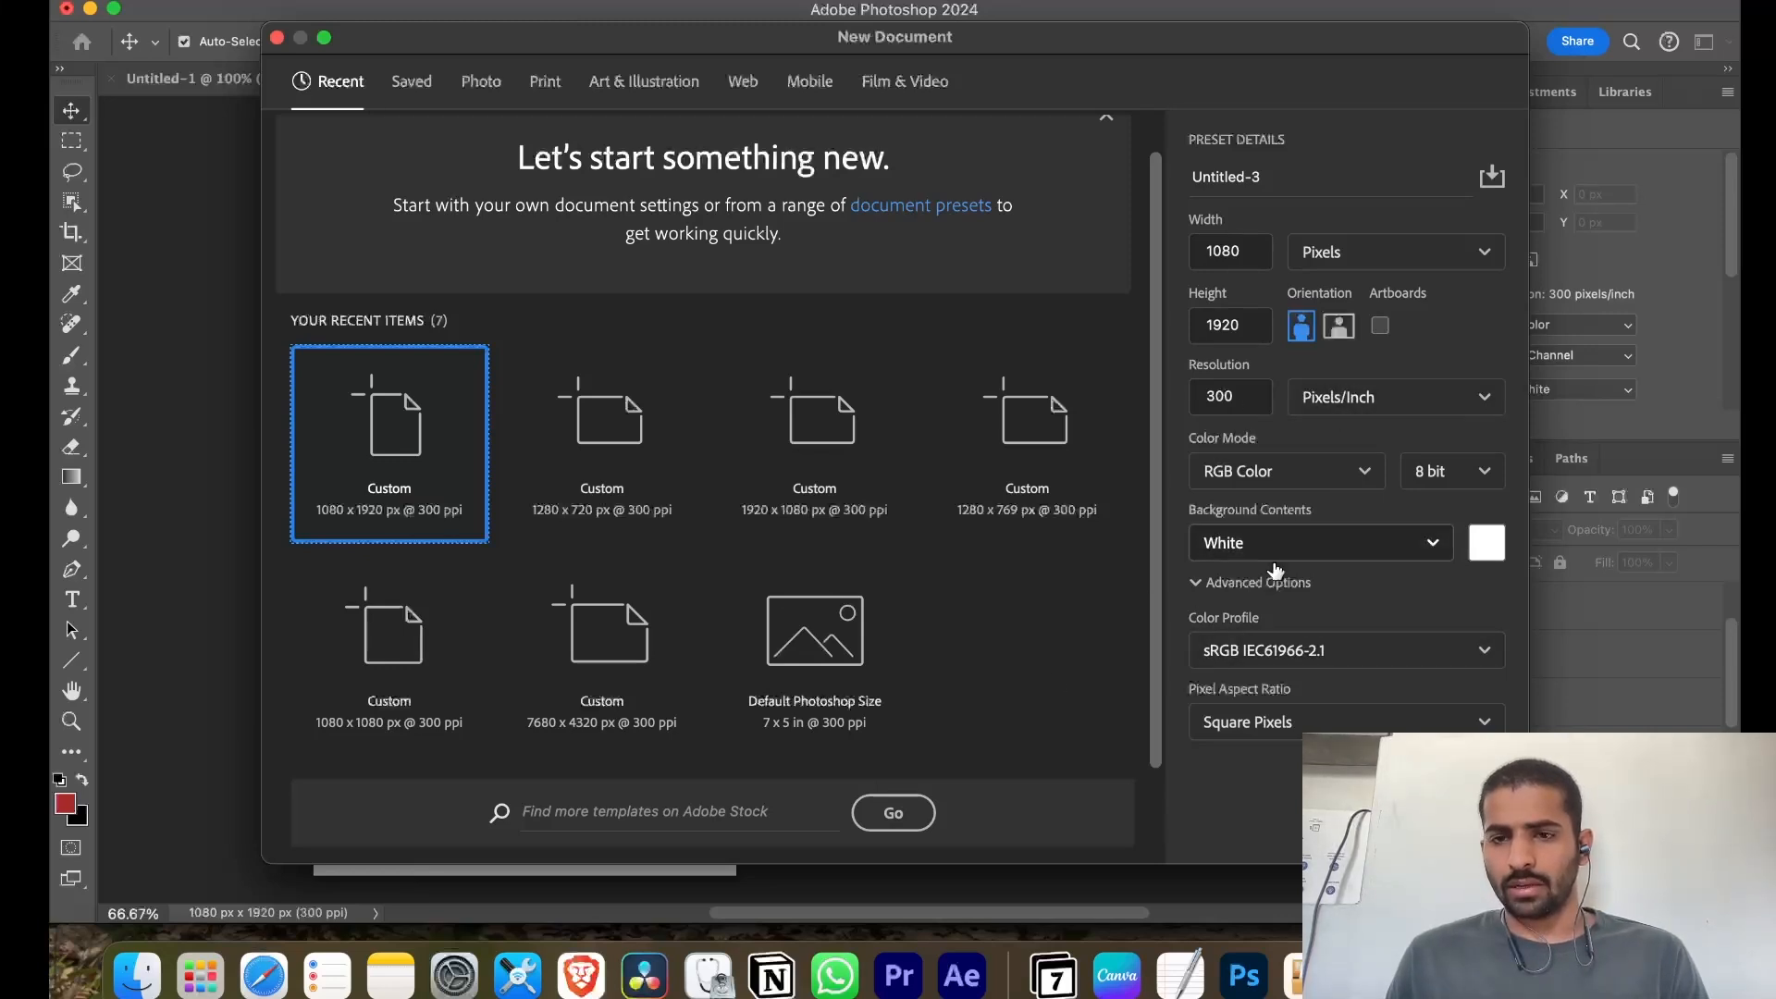
# Examine the color profile, pixel aspect ratio, background contents and width unit choices for a new document, keeping the existing settings
pyautogui.click(1342, 650)
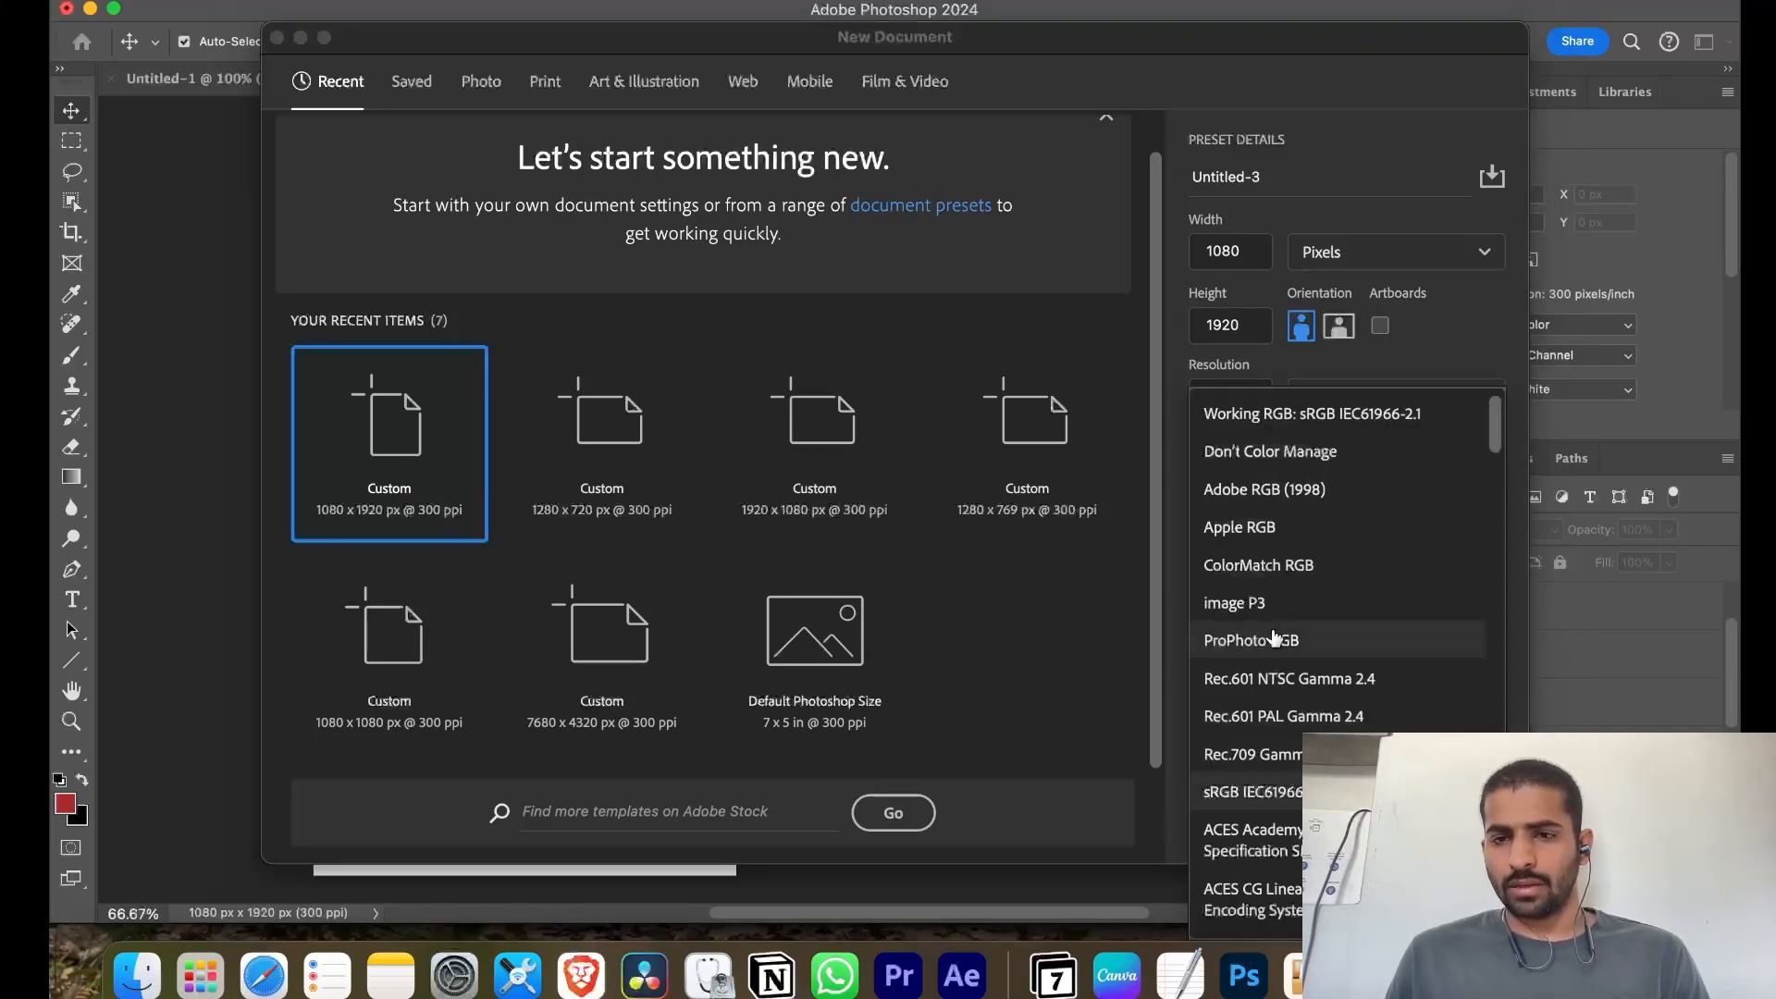
pyautogui.click(1143, 666)
pyautogui.click(1226, 718)
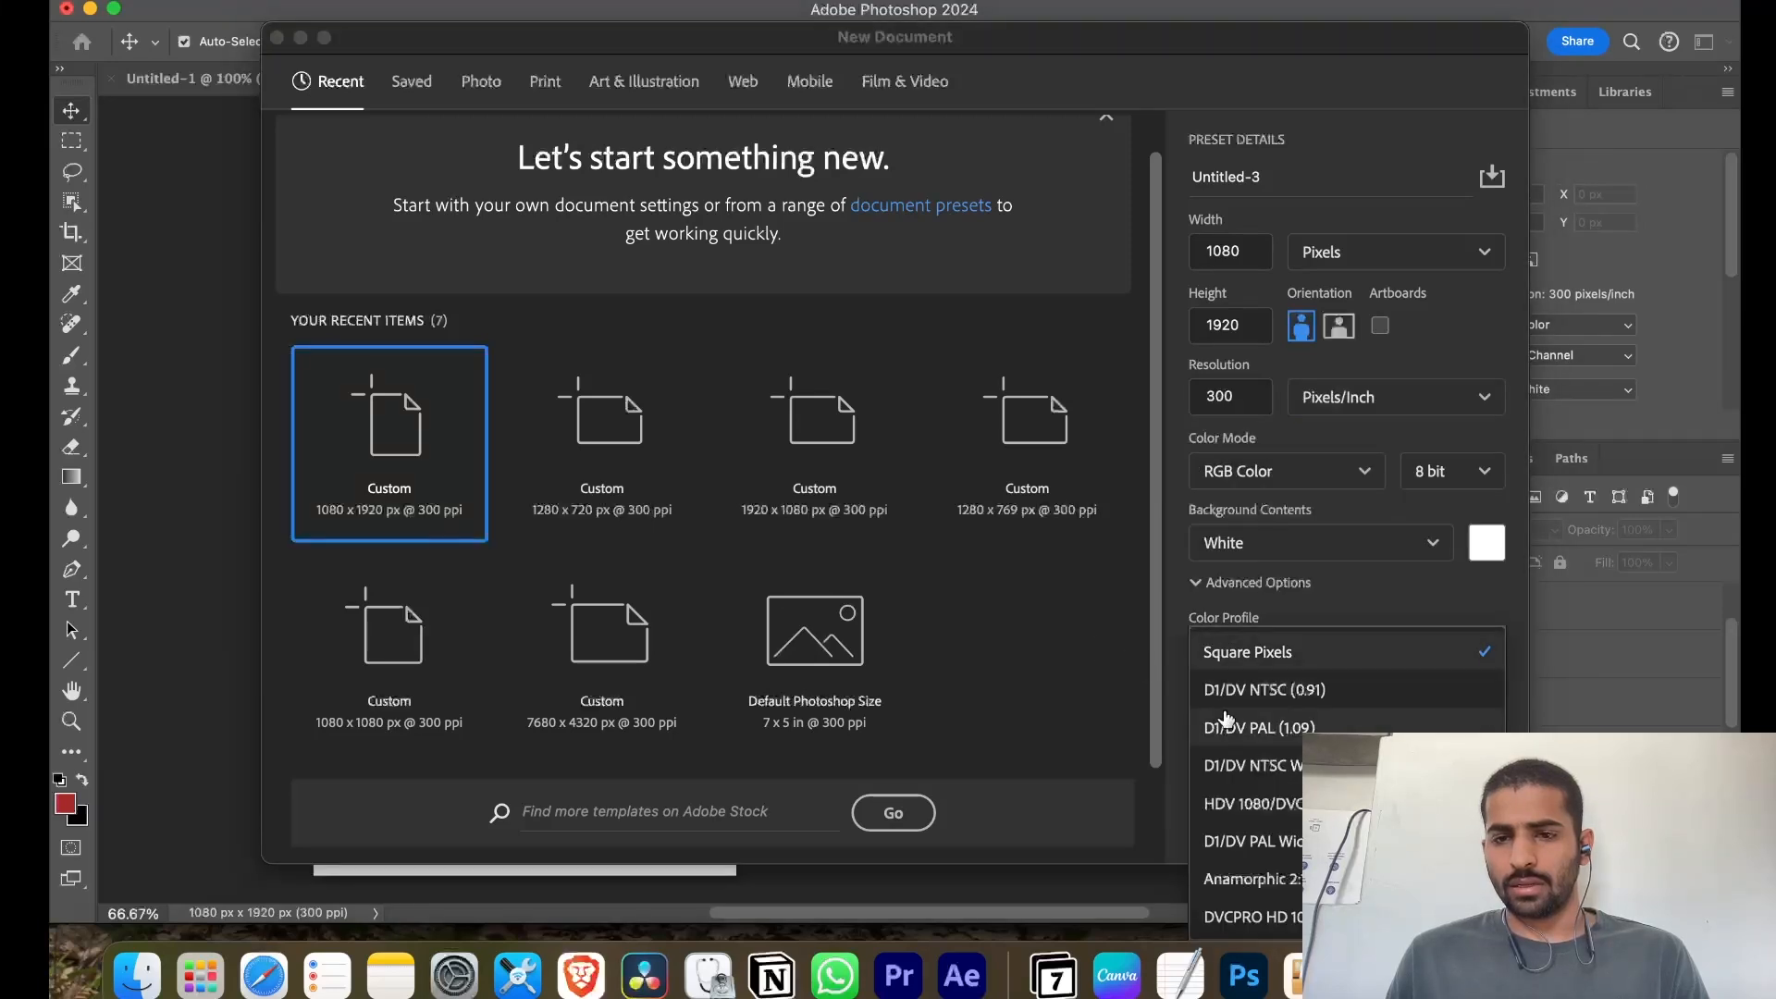
pyautogui.click(1152, 702)
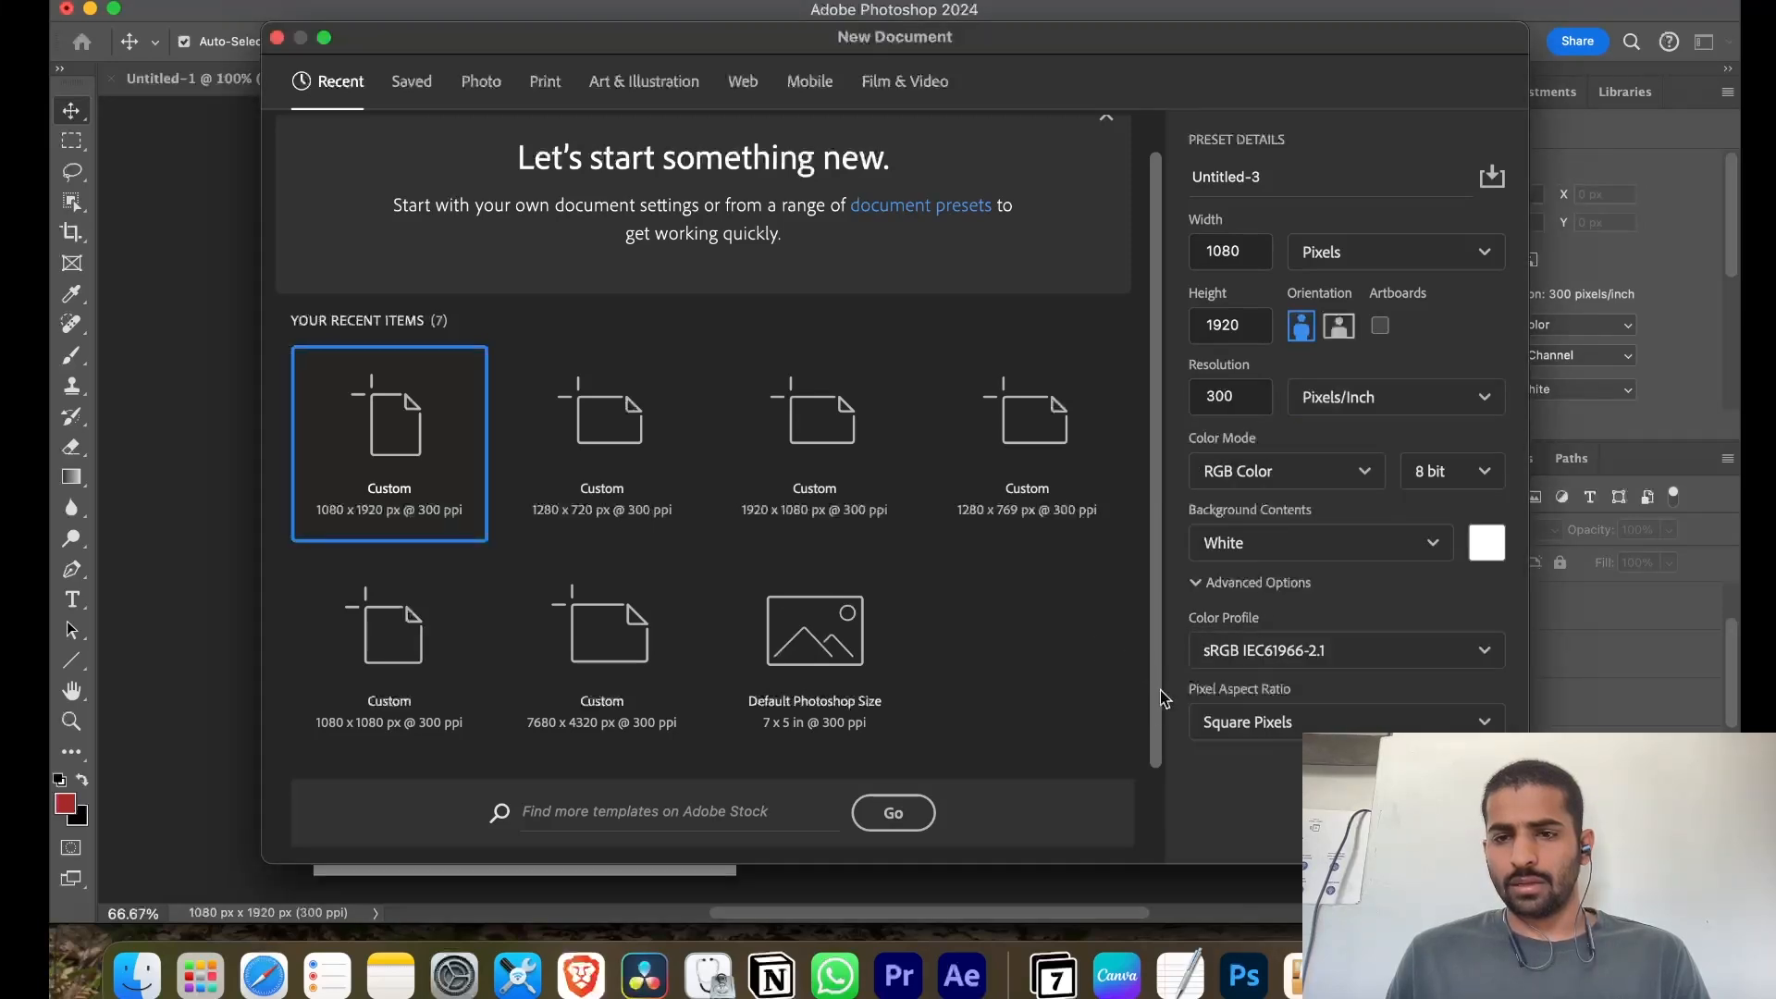
pyautogui.click(1237, 580)
pyautogui.click(1237, 580)
pyautogui.click(1239, 537)
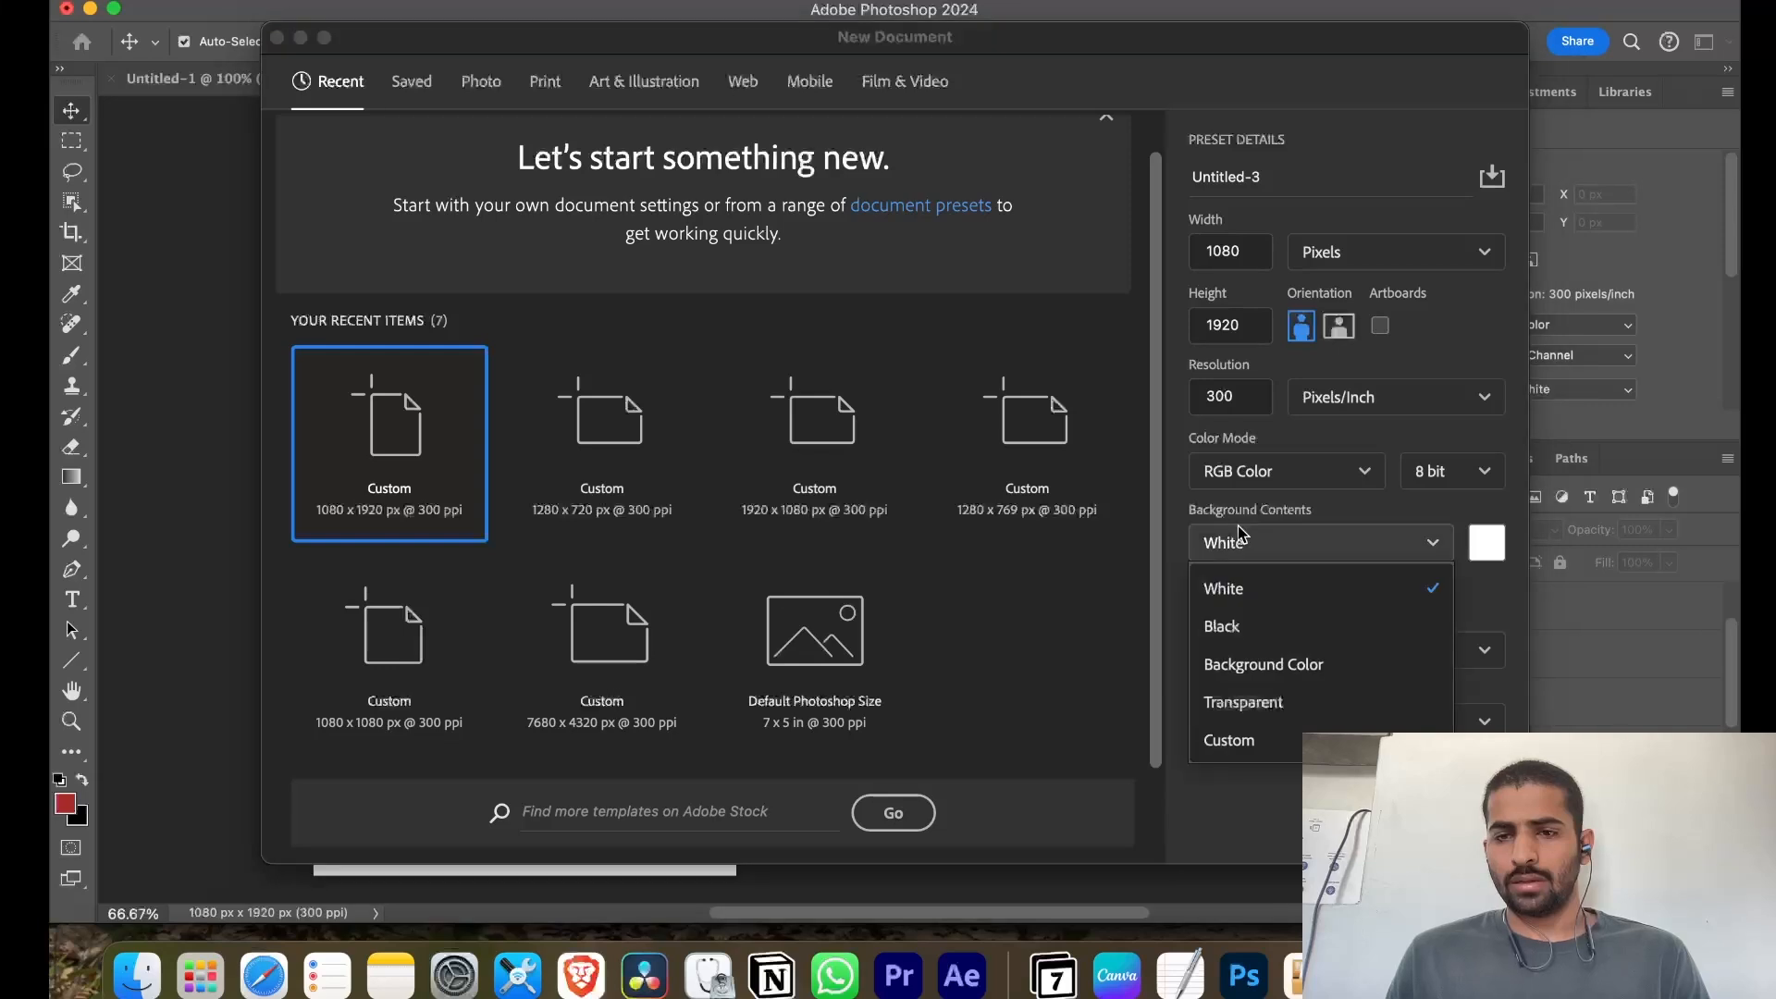
pyautogui.click(1240, 540)
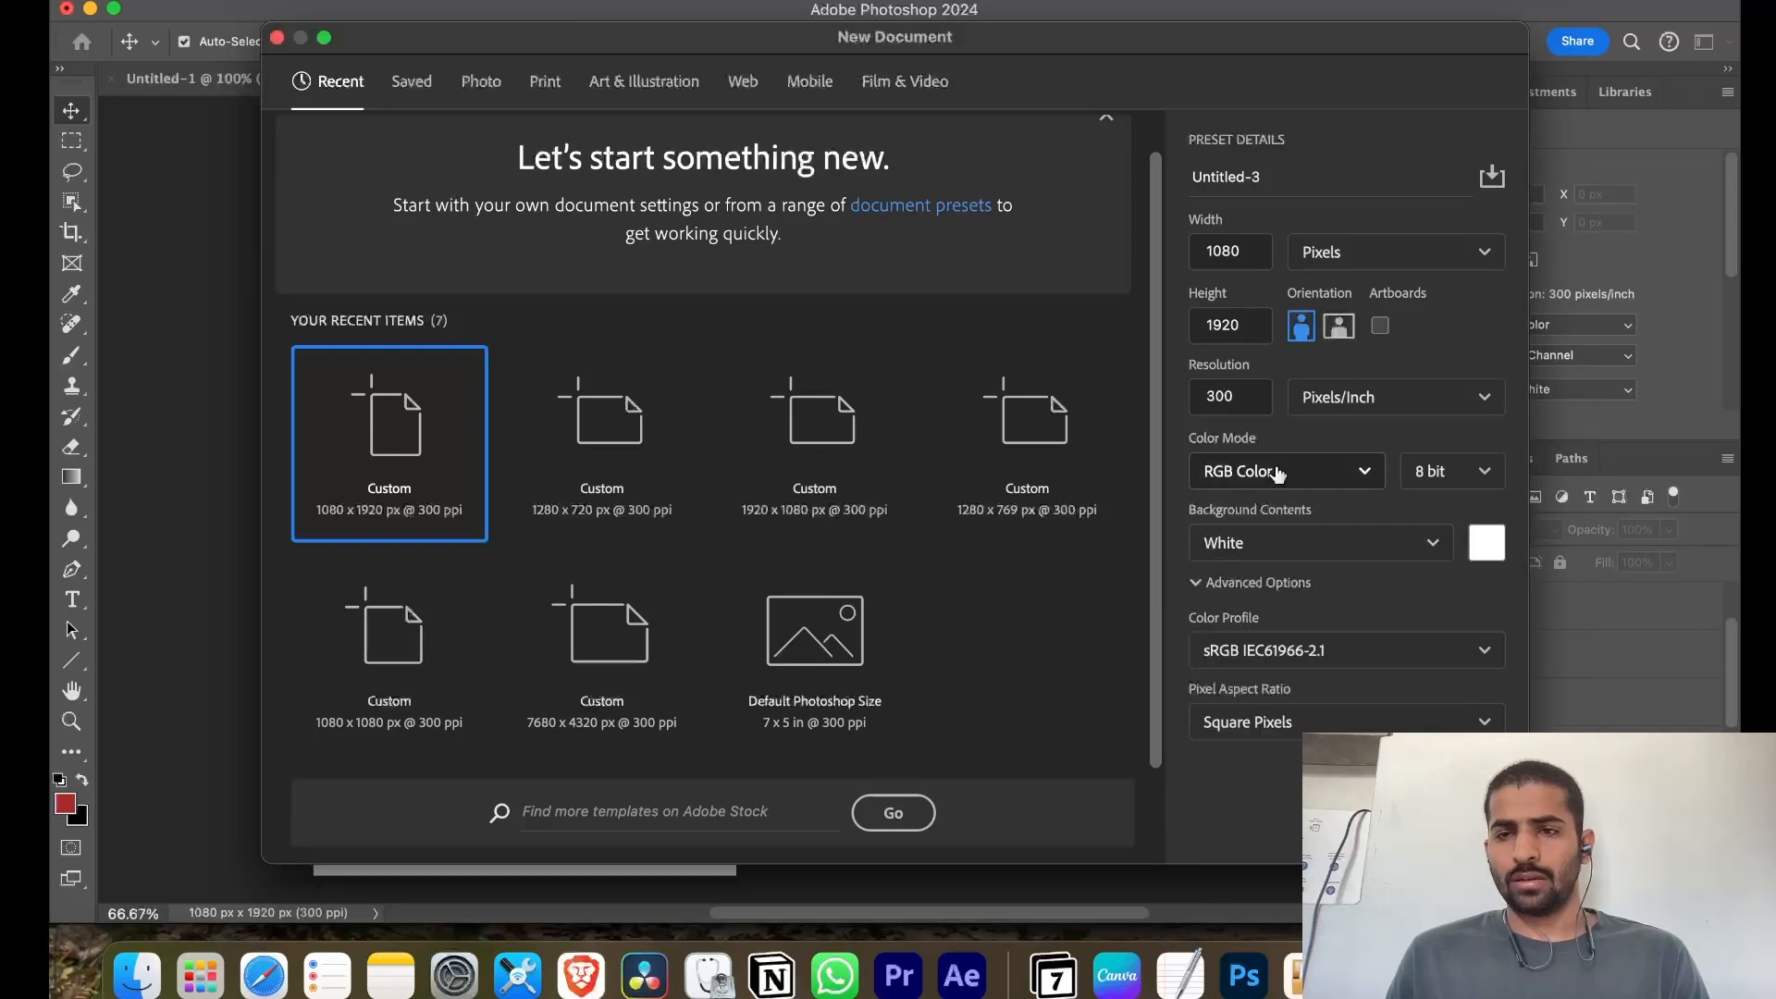
pyautogui.click(1328, 263)
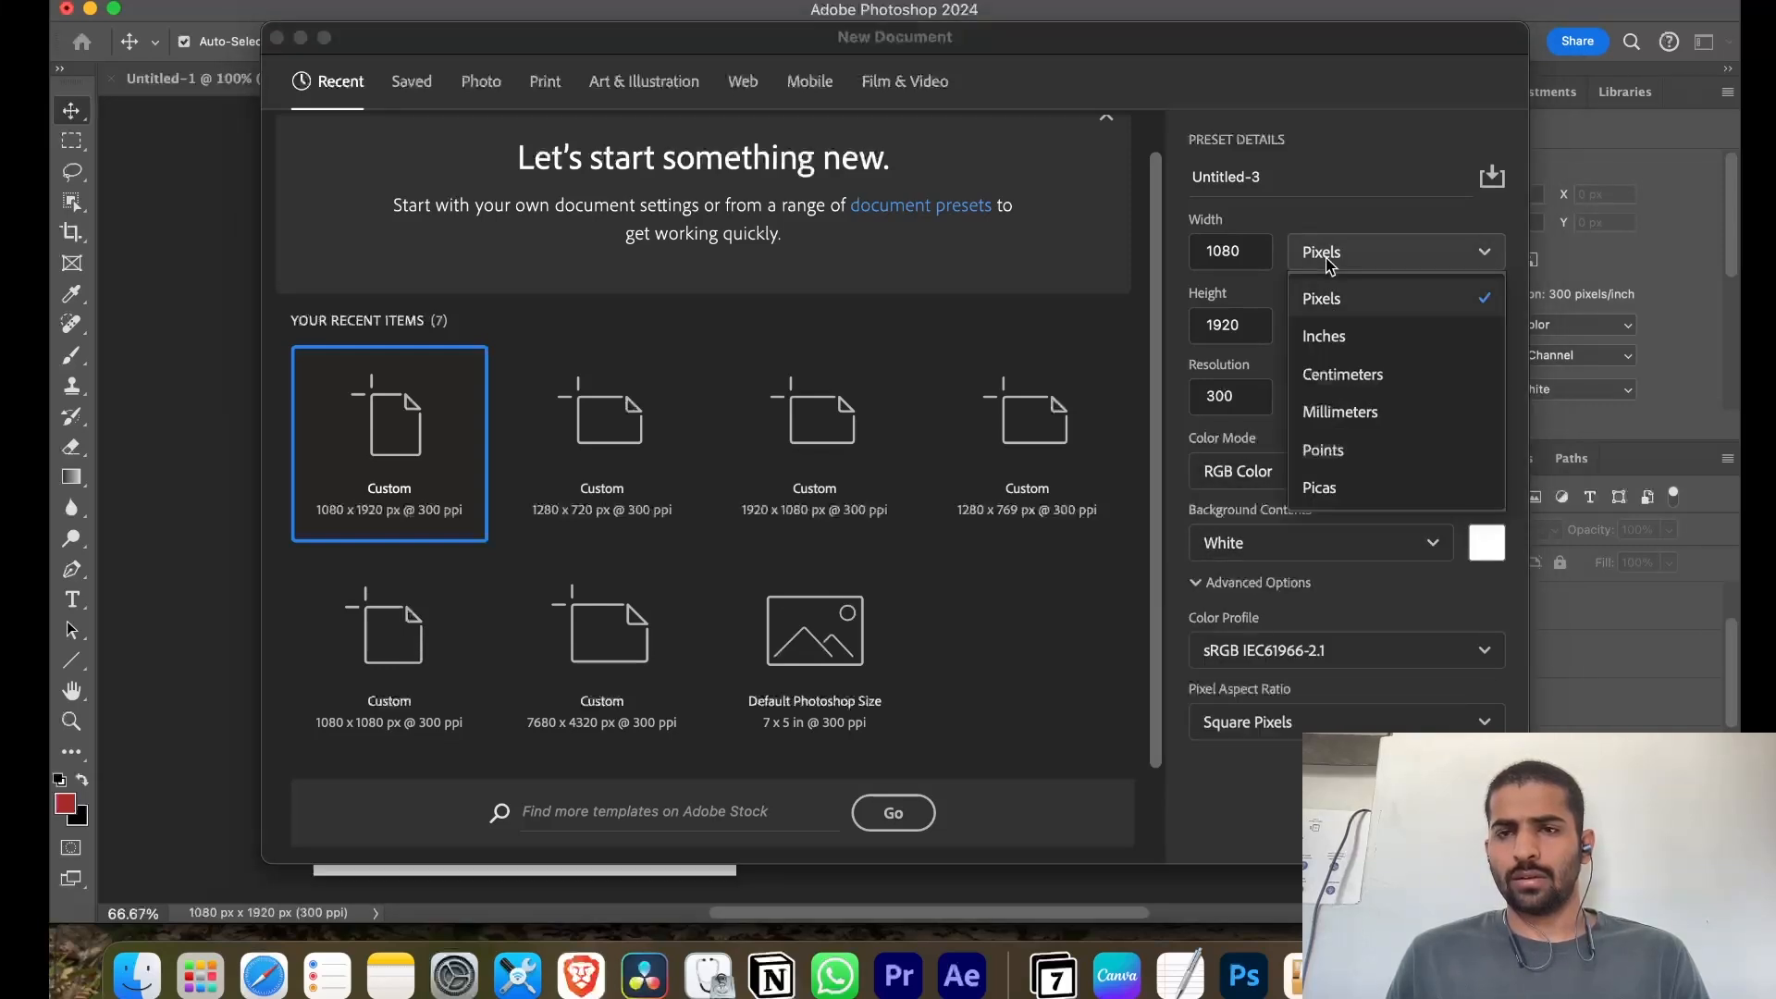
pyautogui.click(1328, 263)
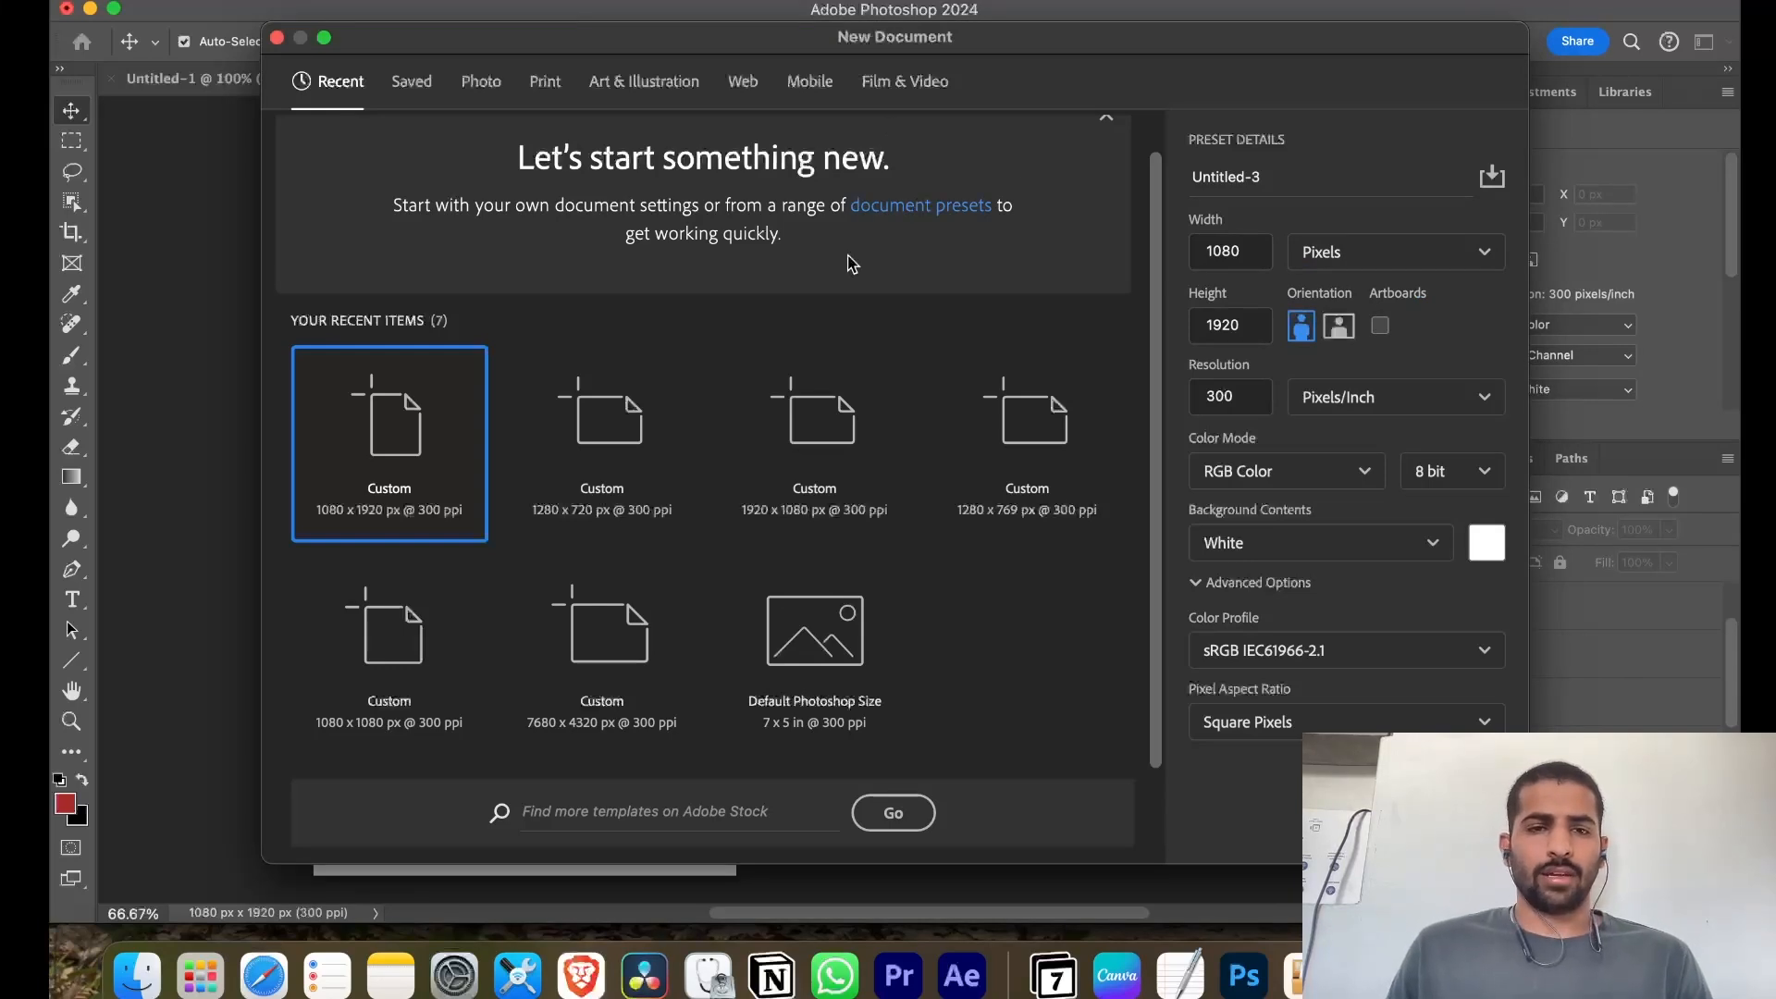
# Look through the Recent, Saved and Photo presets and the Photo templates, and leave the setup without creating a document
pyautogui.scroll(2, 851, 264)
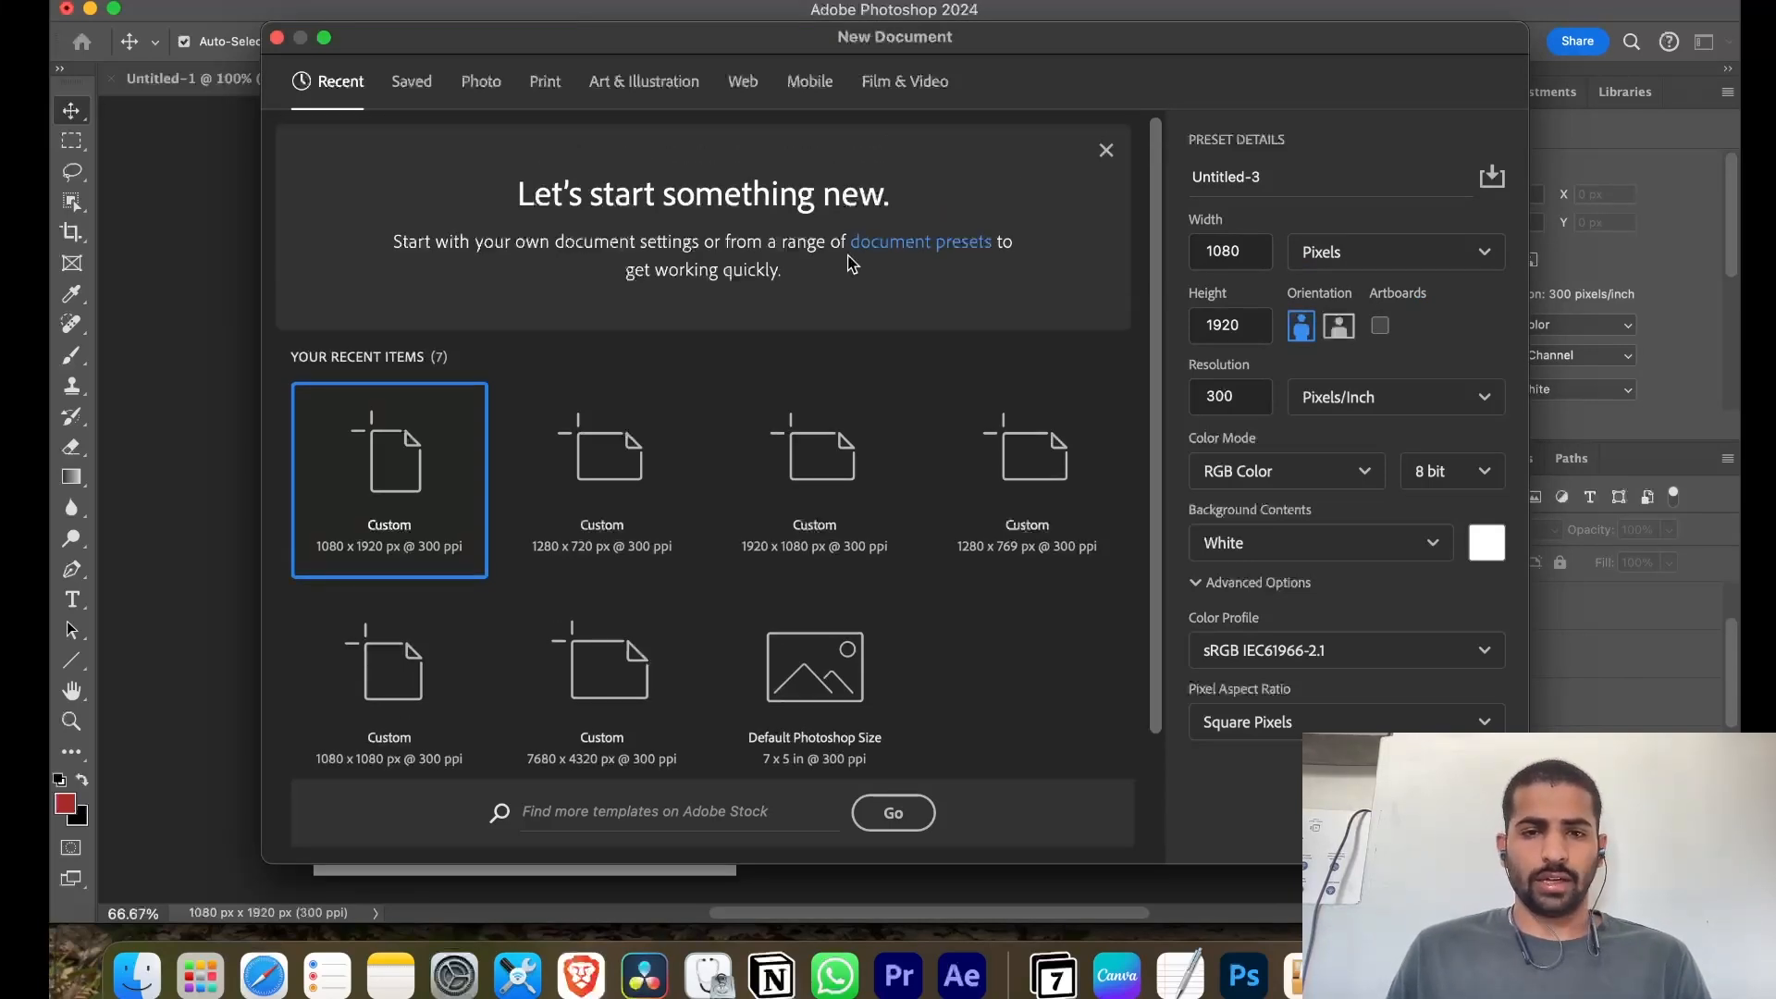
pyautogui.scroll(-2, 851, 264)
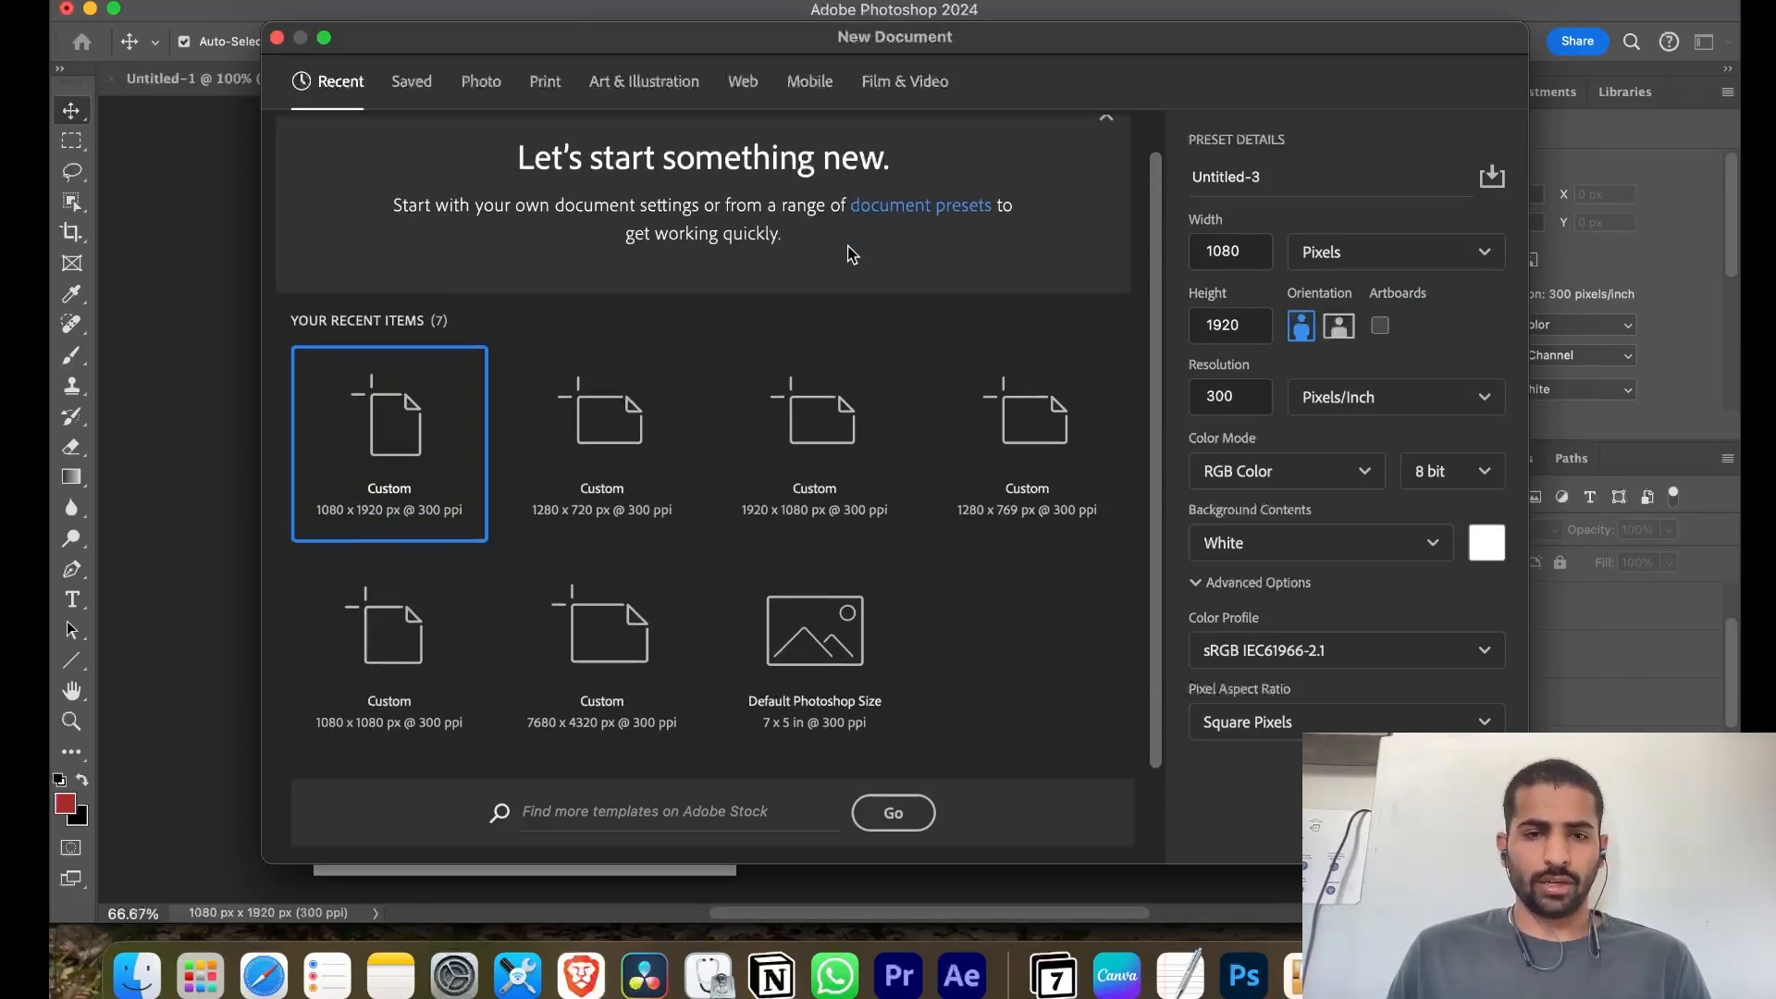
pyautogui.click(414, 83)
pyautogui.click(493, 89)
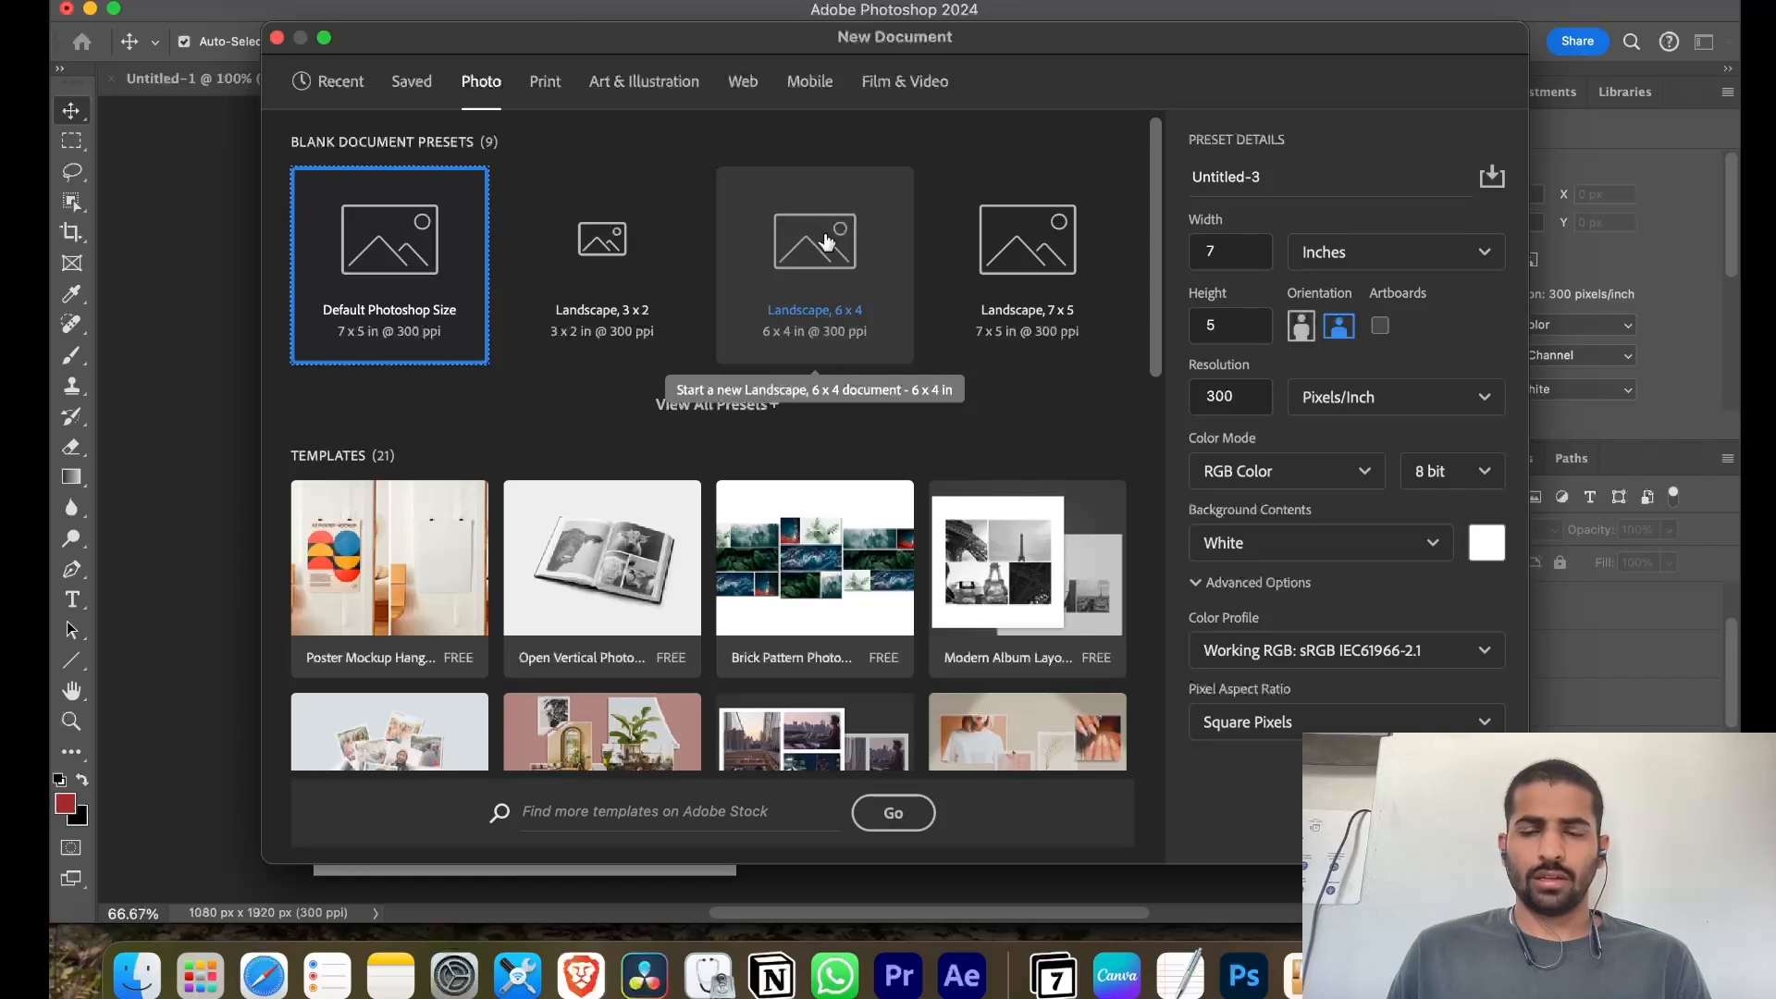
pyautogui.scroll(-15, 830, 450)
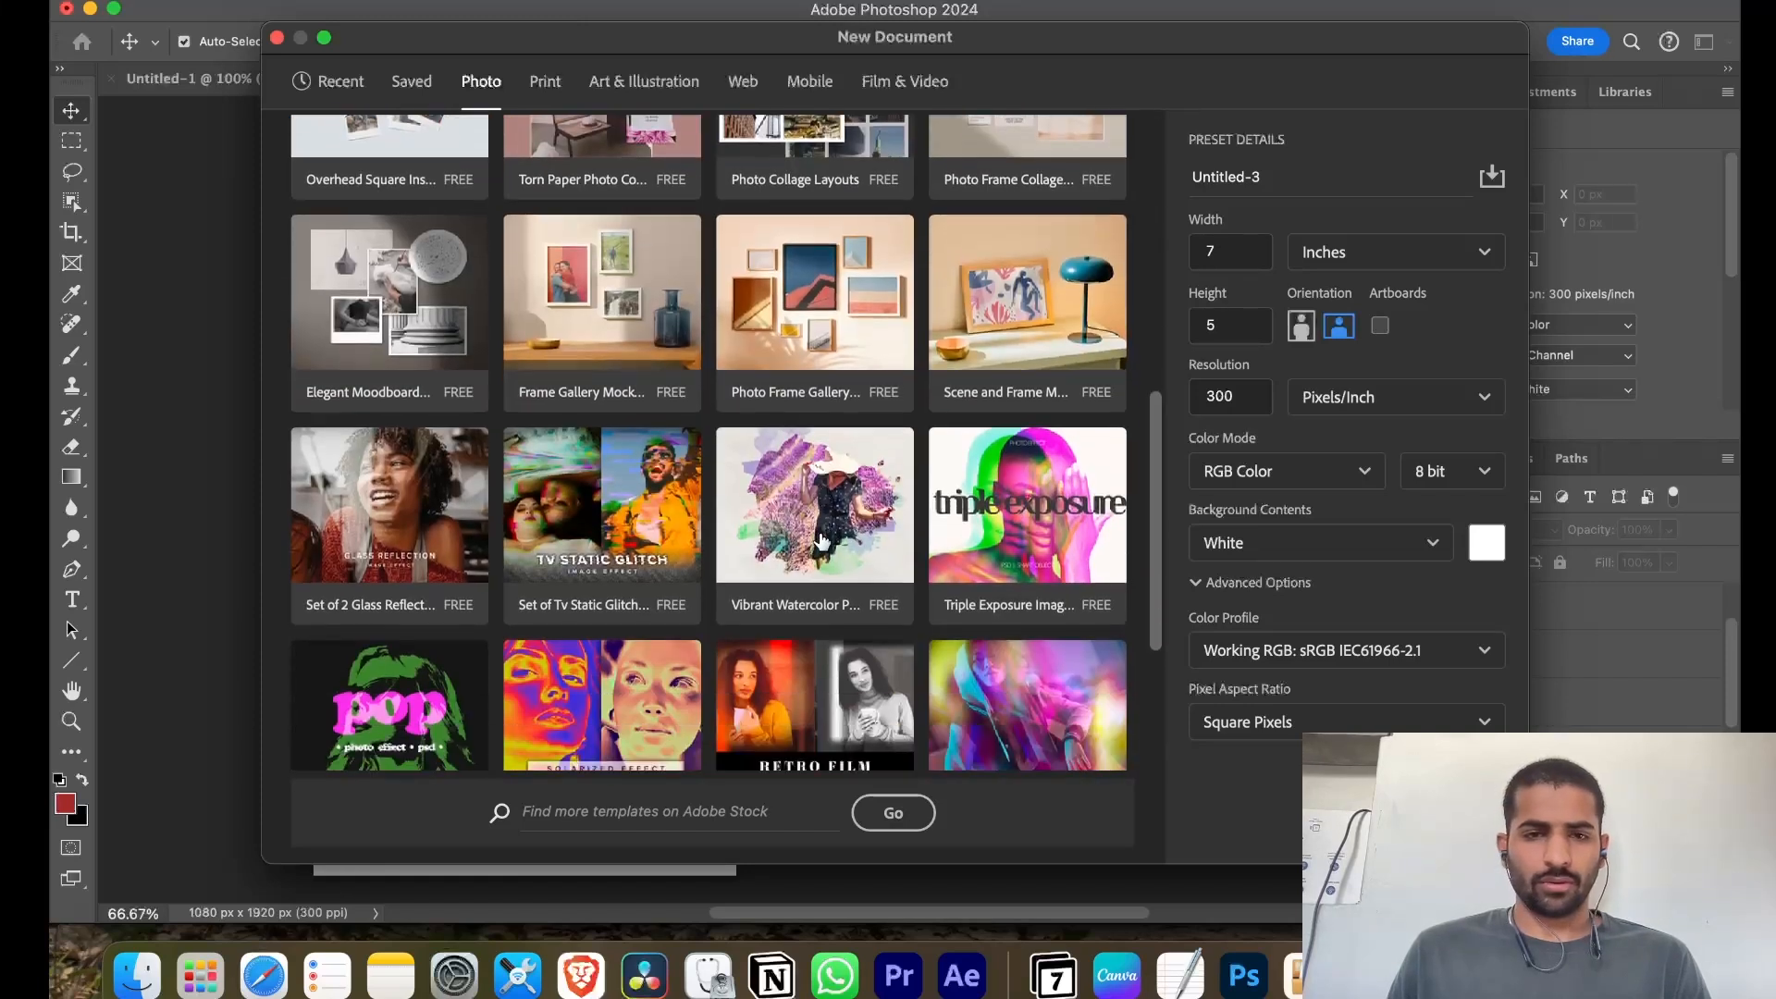
pyautogui.scroll(15, 651, 141)
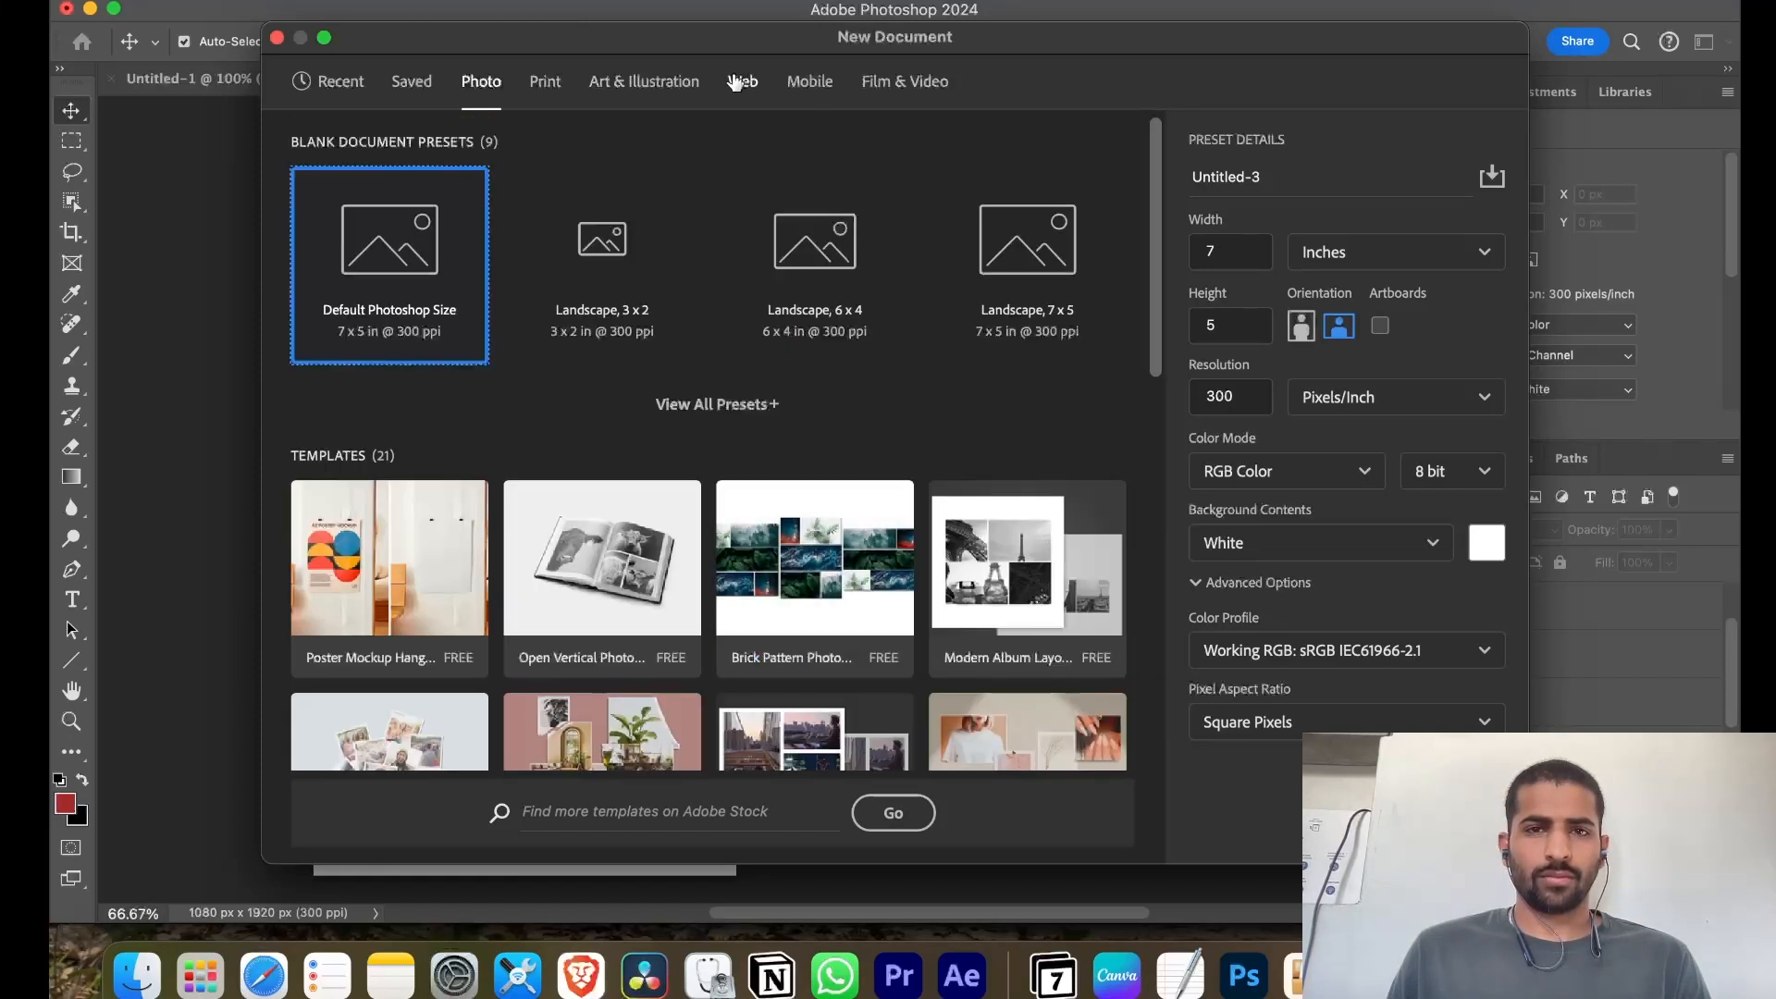
pyautogui.scroll(-1, 590, 296)
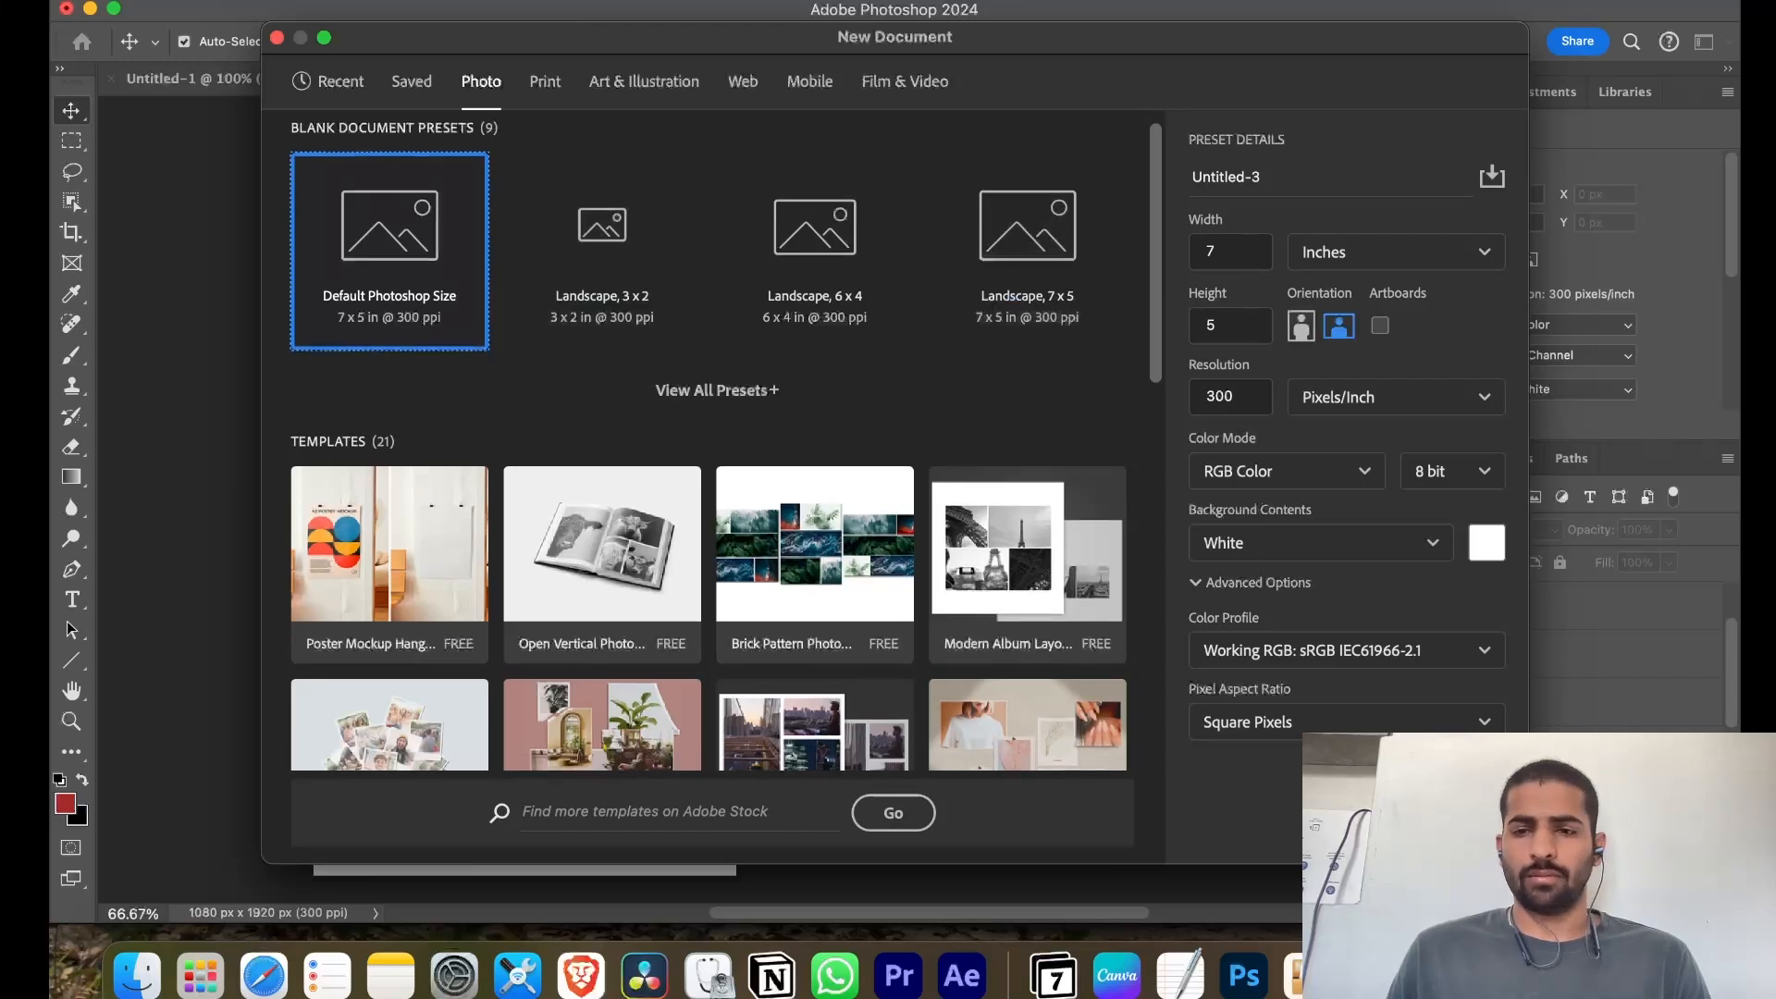
pyautogui.press('Escape')
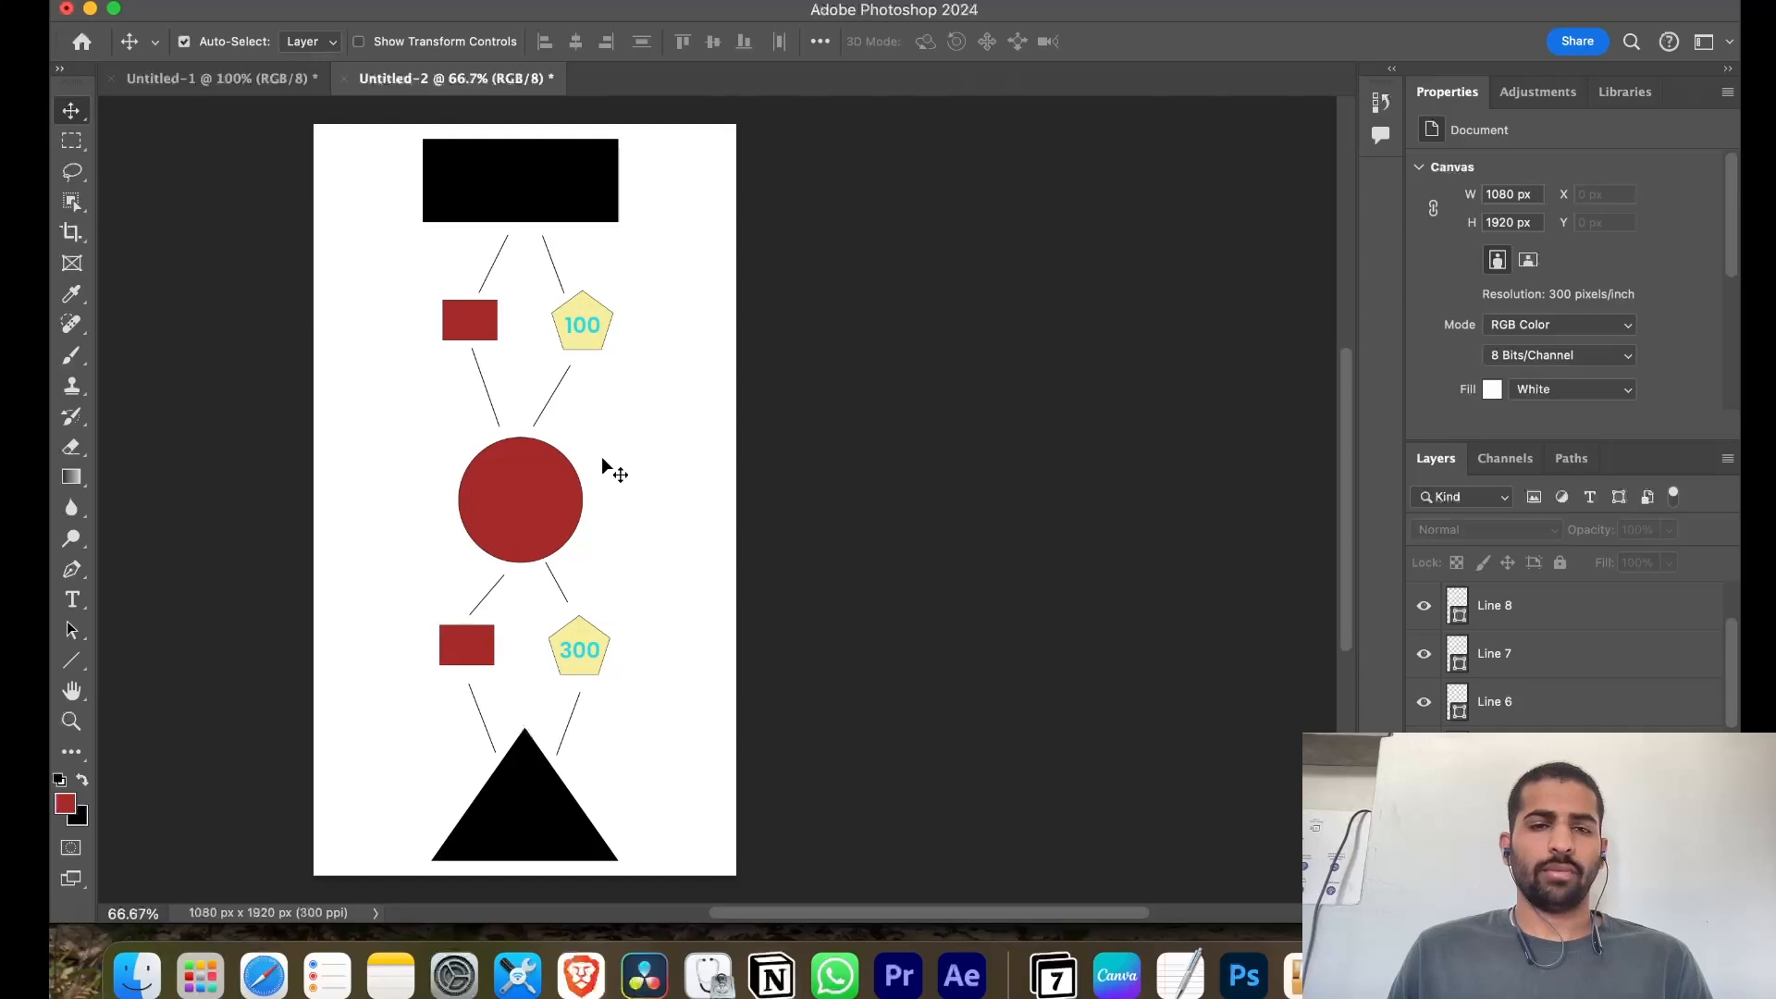
# Switch to Premiere Pro and review the IMG_9331 sequence, replaying it from 00:00:09:01
pyautogui.scroll(-3, 603, 458)
pyautogui.hscroll(3, 508, 505)
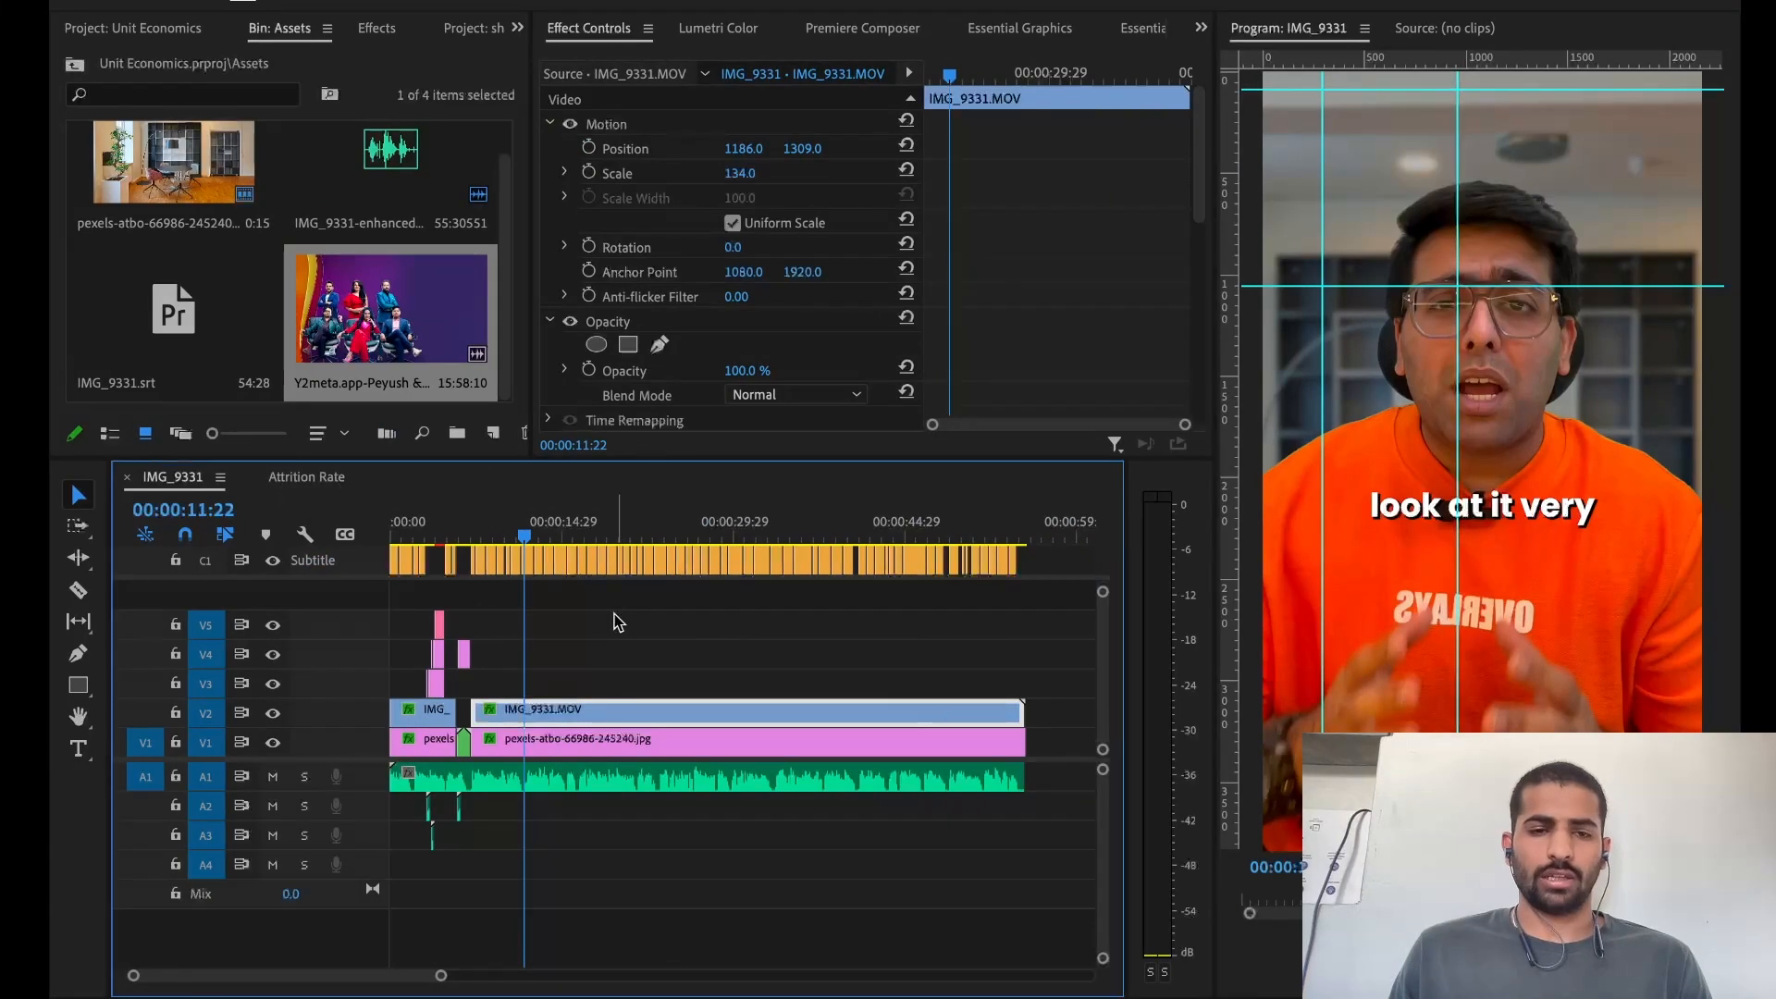
pyautogui.click(618, 622)
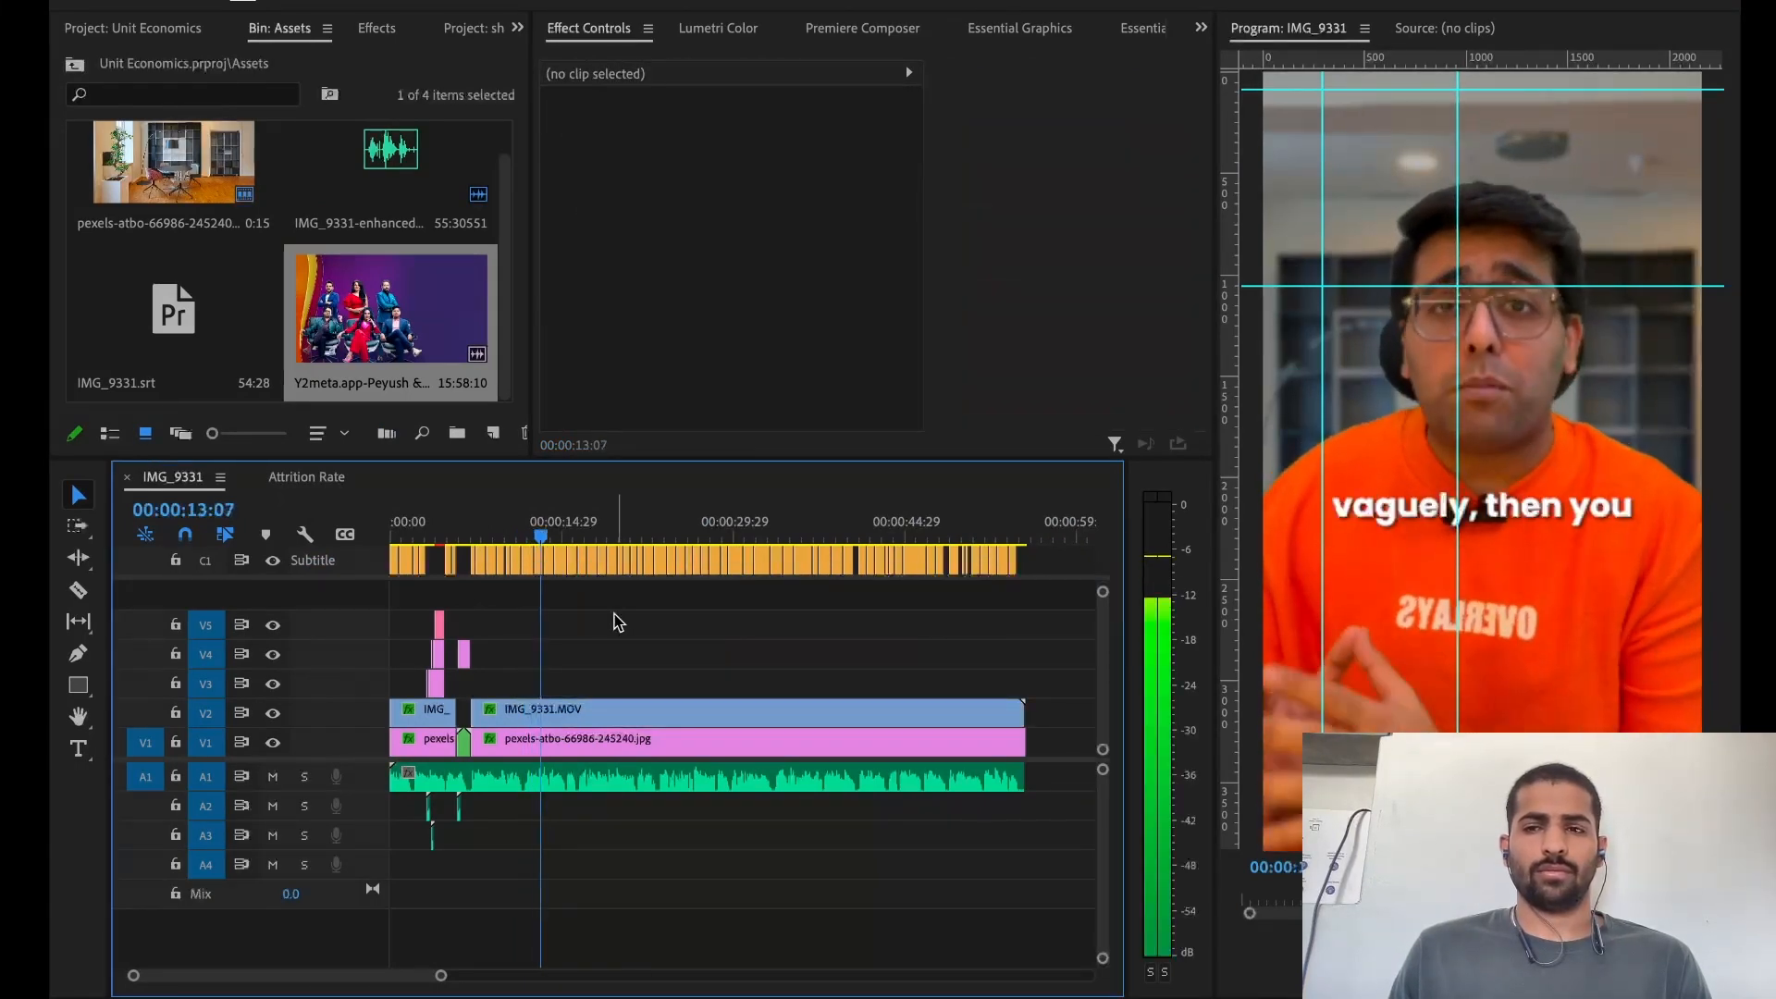
pyautogui.press('space')
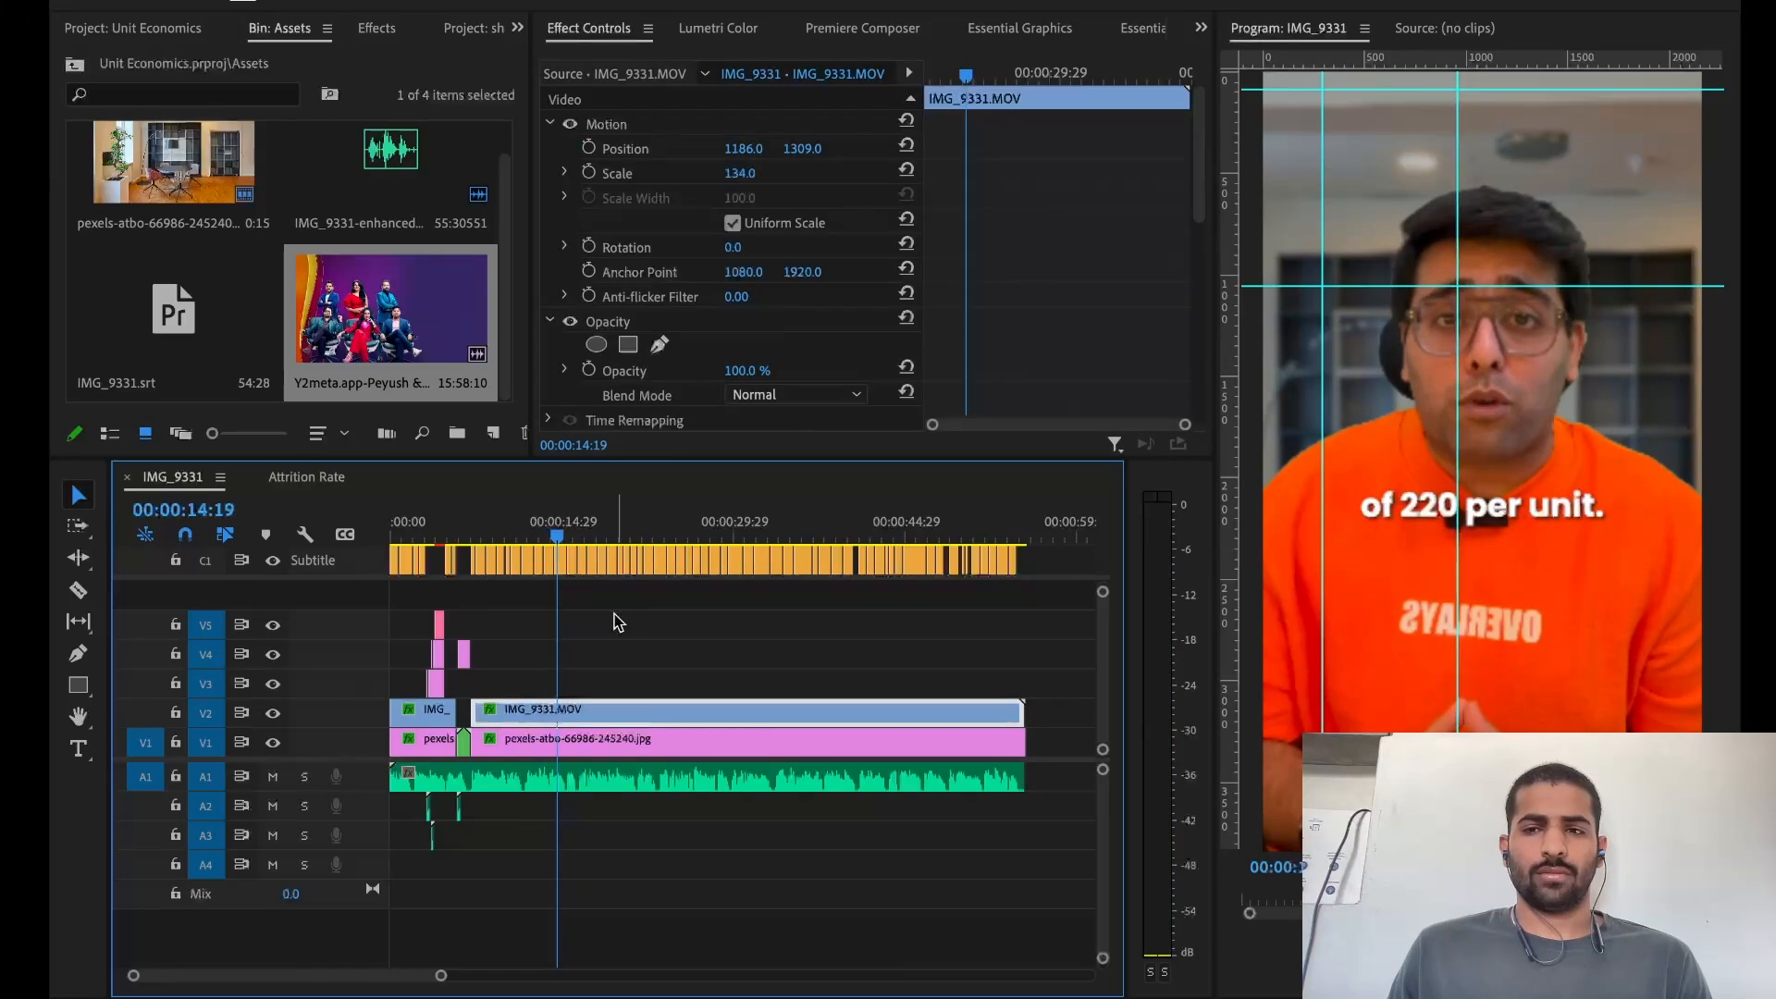
pyautogui.click(495, 537)
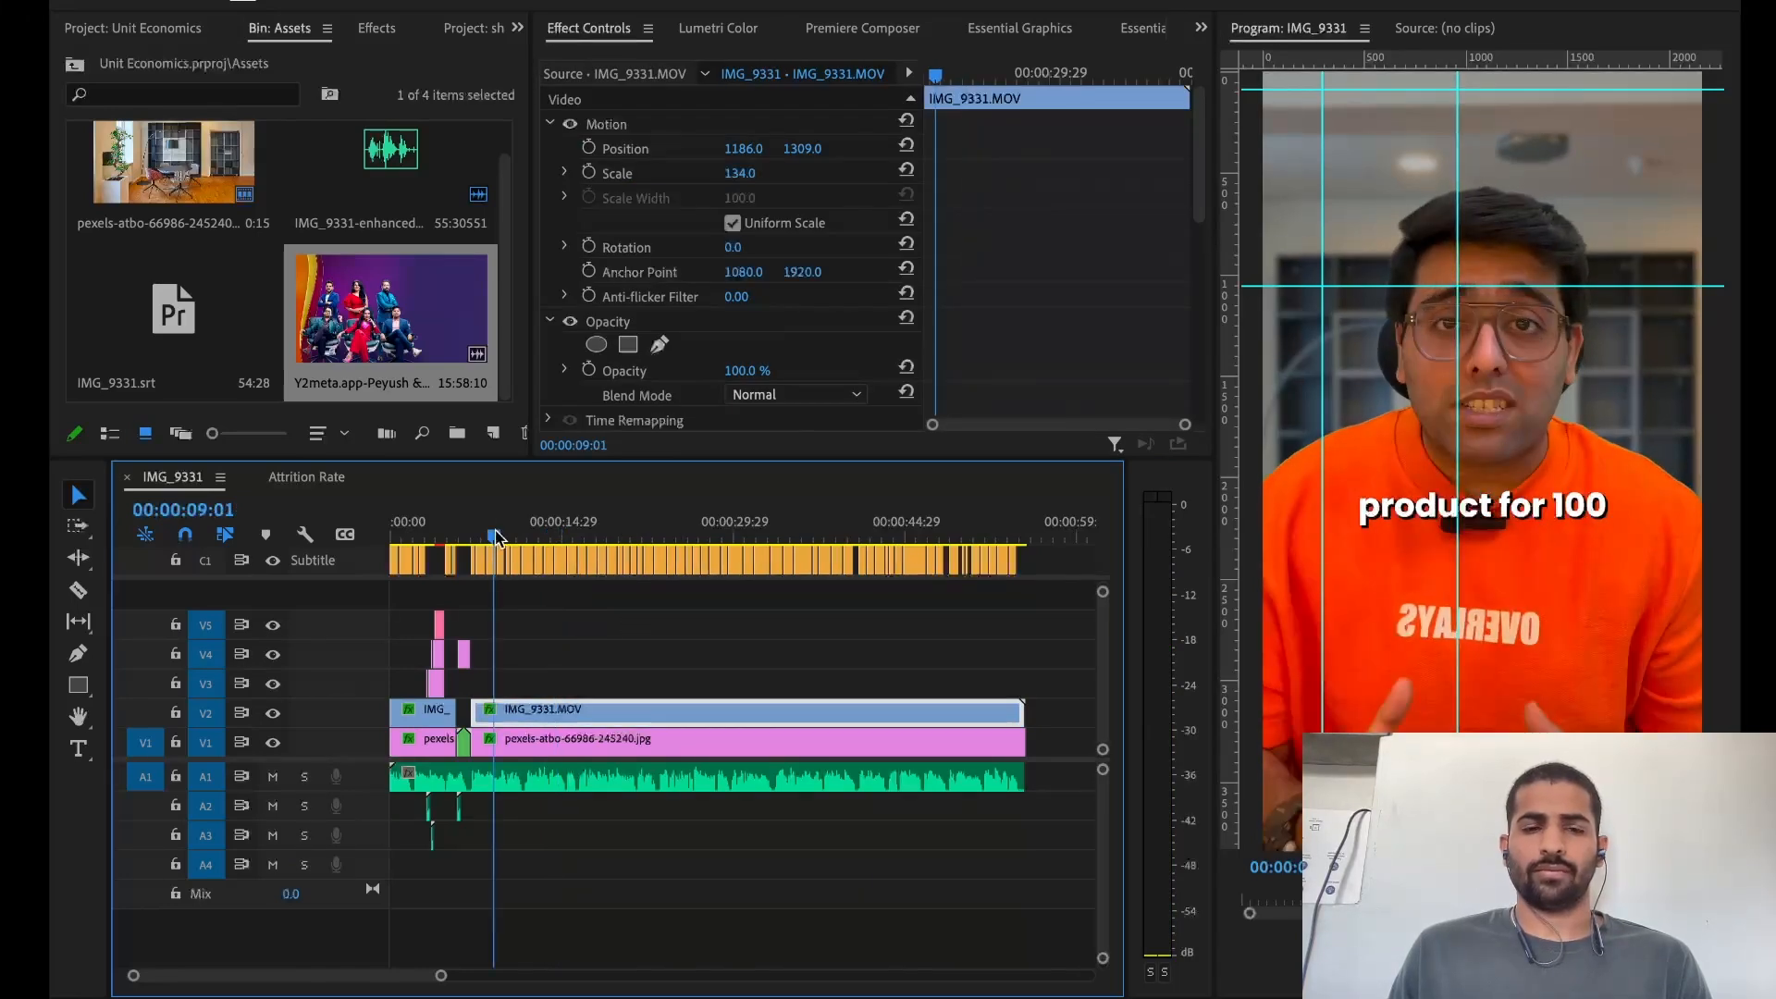
pyautogui.press('space')
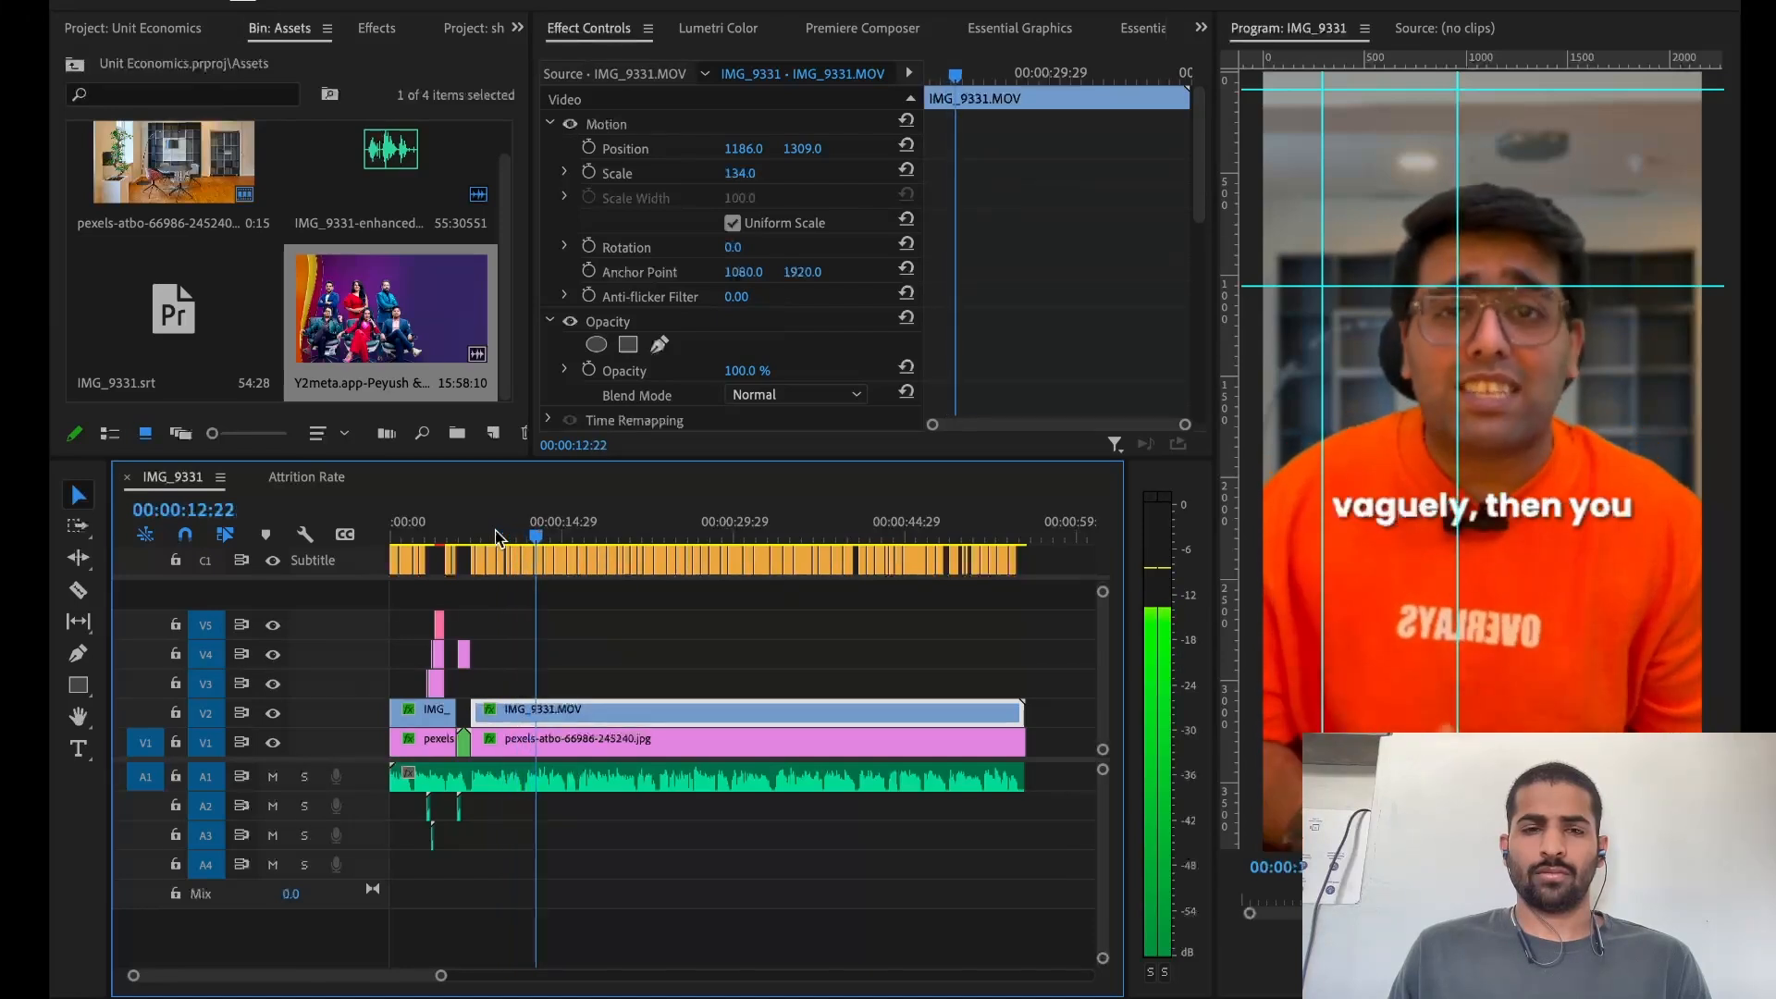
# Stop the IMG_9331 playback at 00:00:14:15 and switch to the Untitled-2 diagram in Photoshop
pyautogui.press('space')
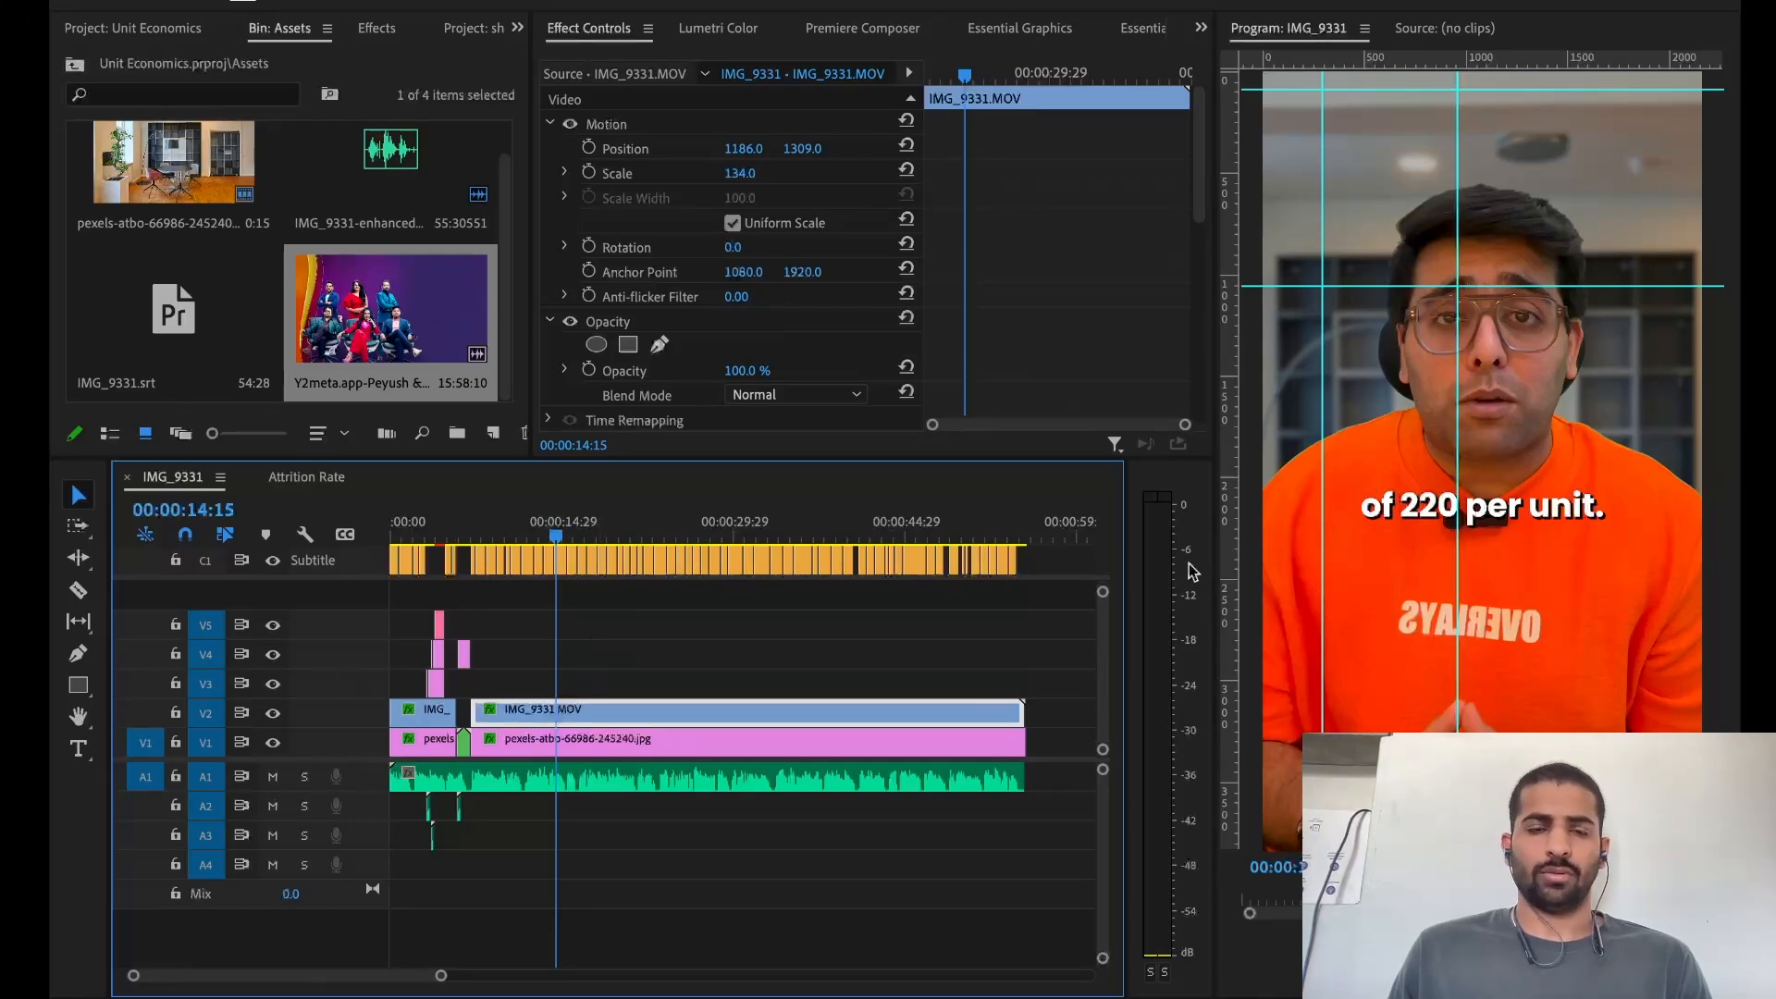
pyautogui.hotkey('ctrl', 'Left')
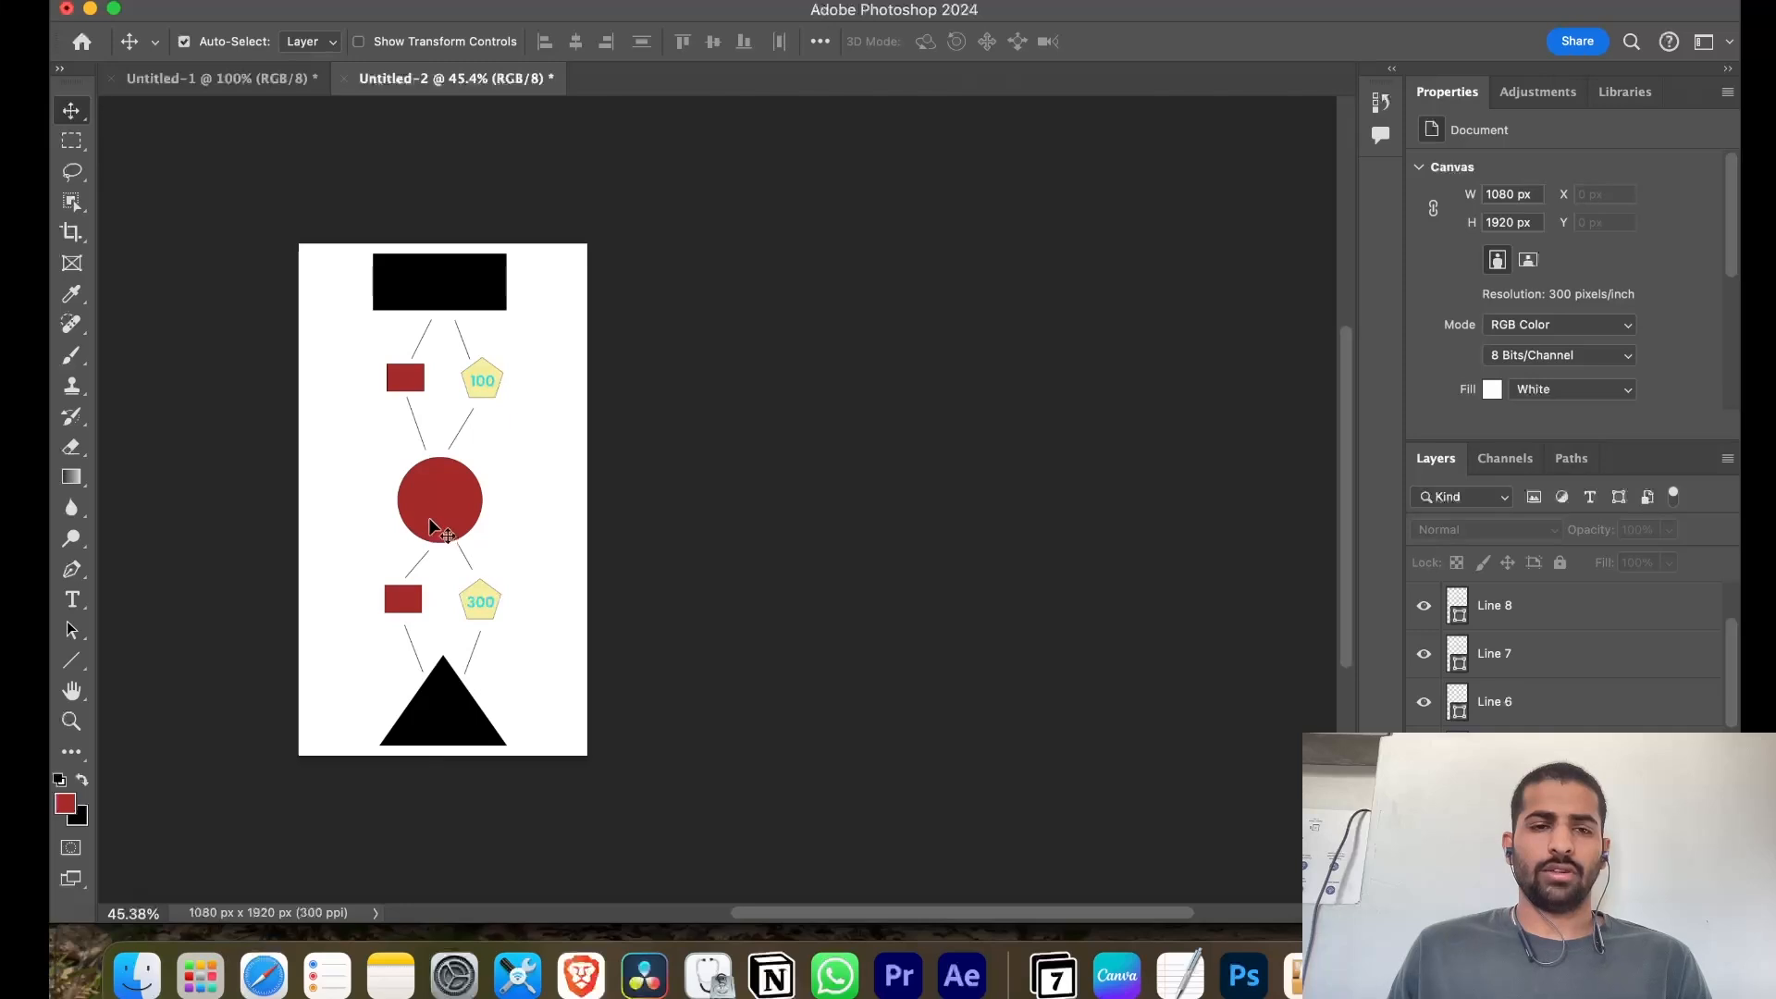
# Try to convert the white background into a regular layer, duplicate it and move the copy beside the canvas
pyautogui.click(300, 319)
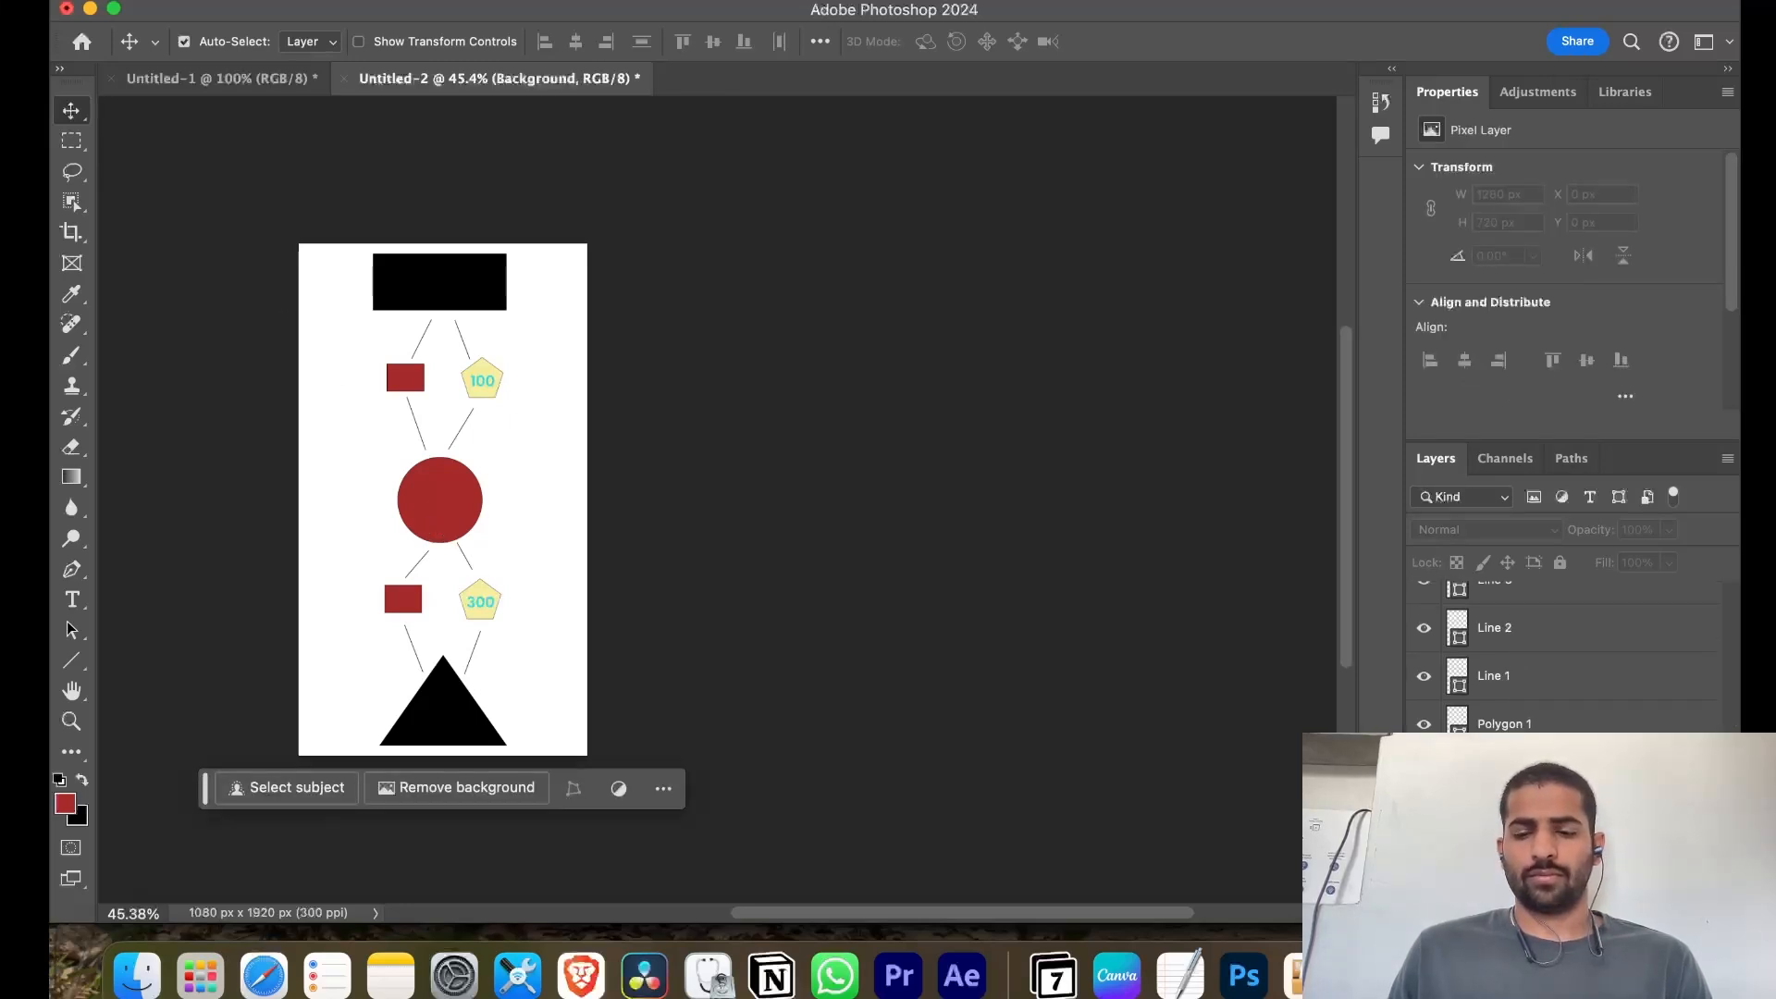
pyautogui.doubleClick(1509, 868)
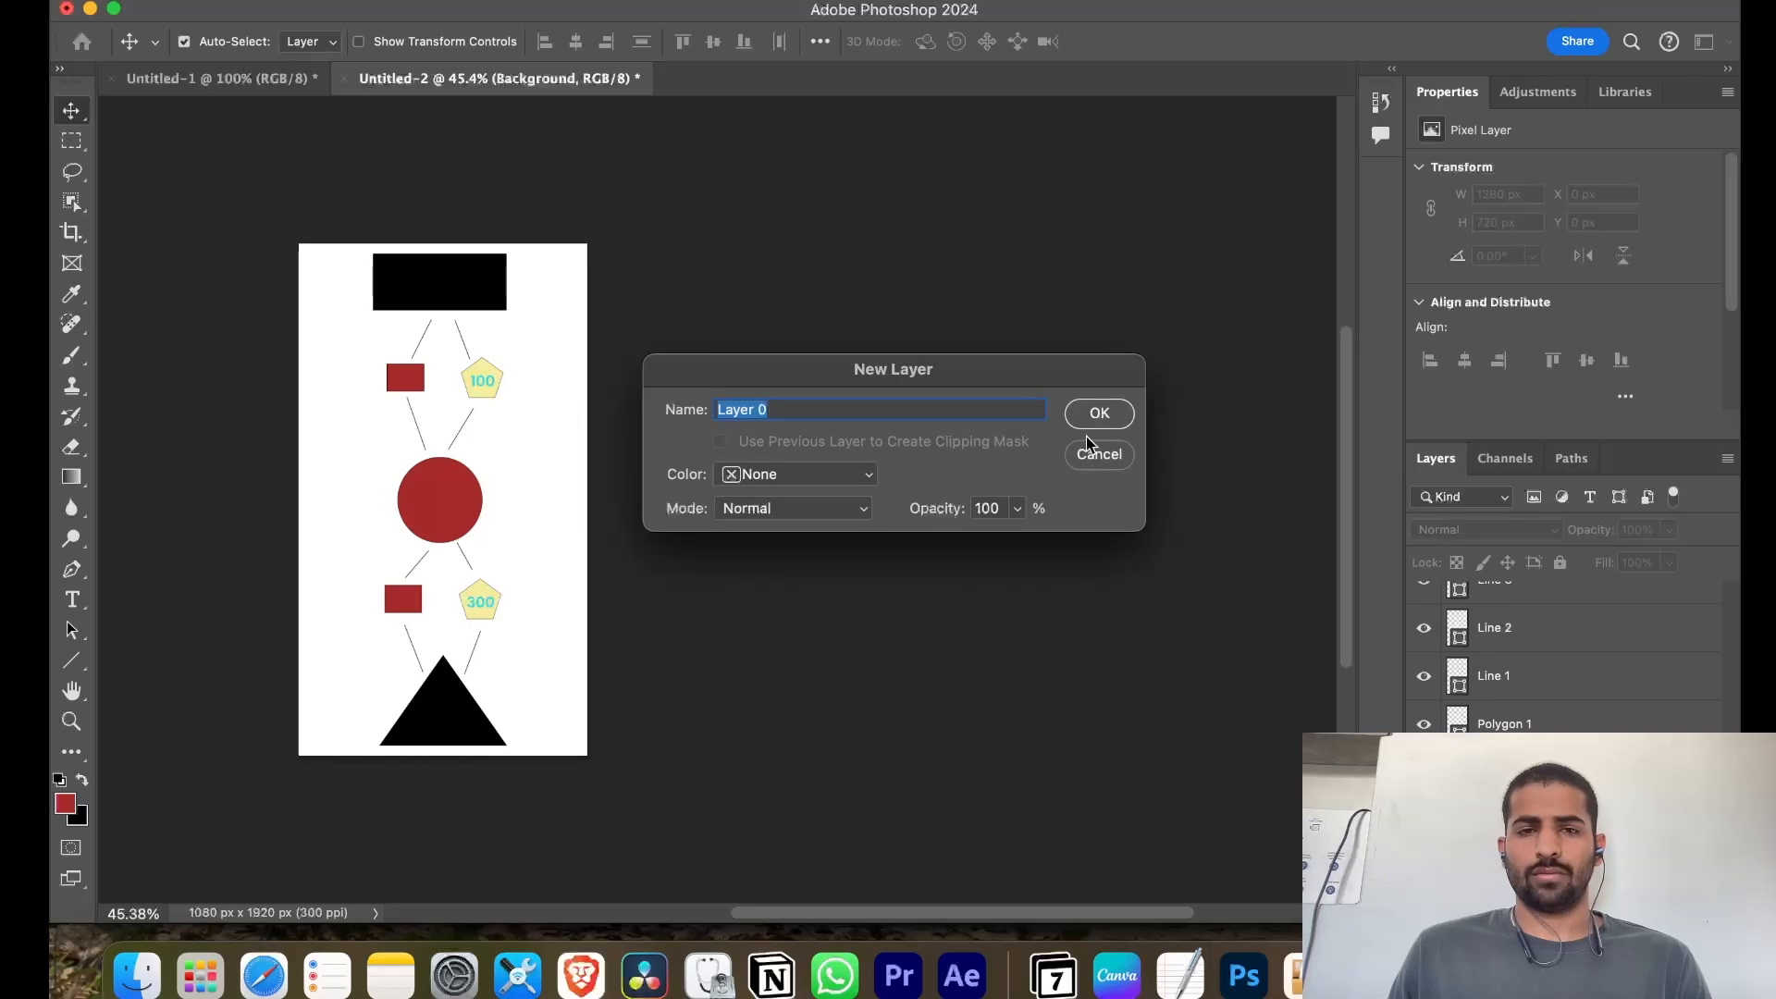
pyautogui.click(1096, 414)
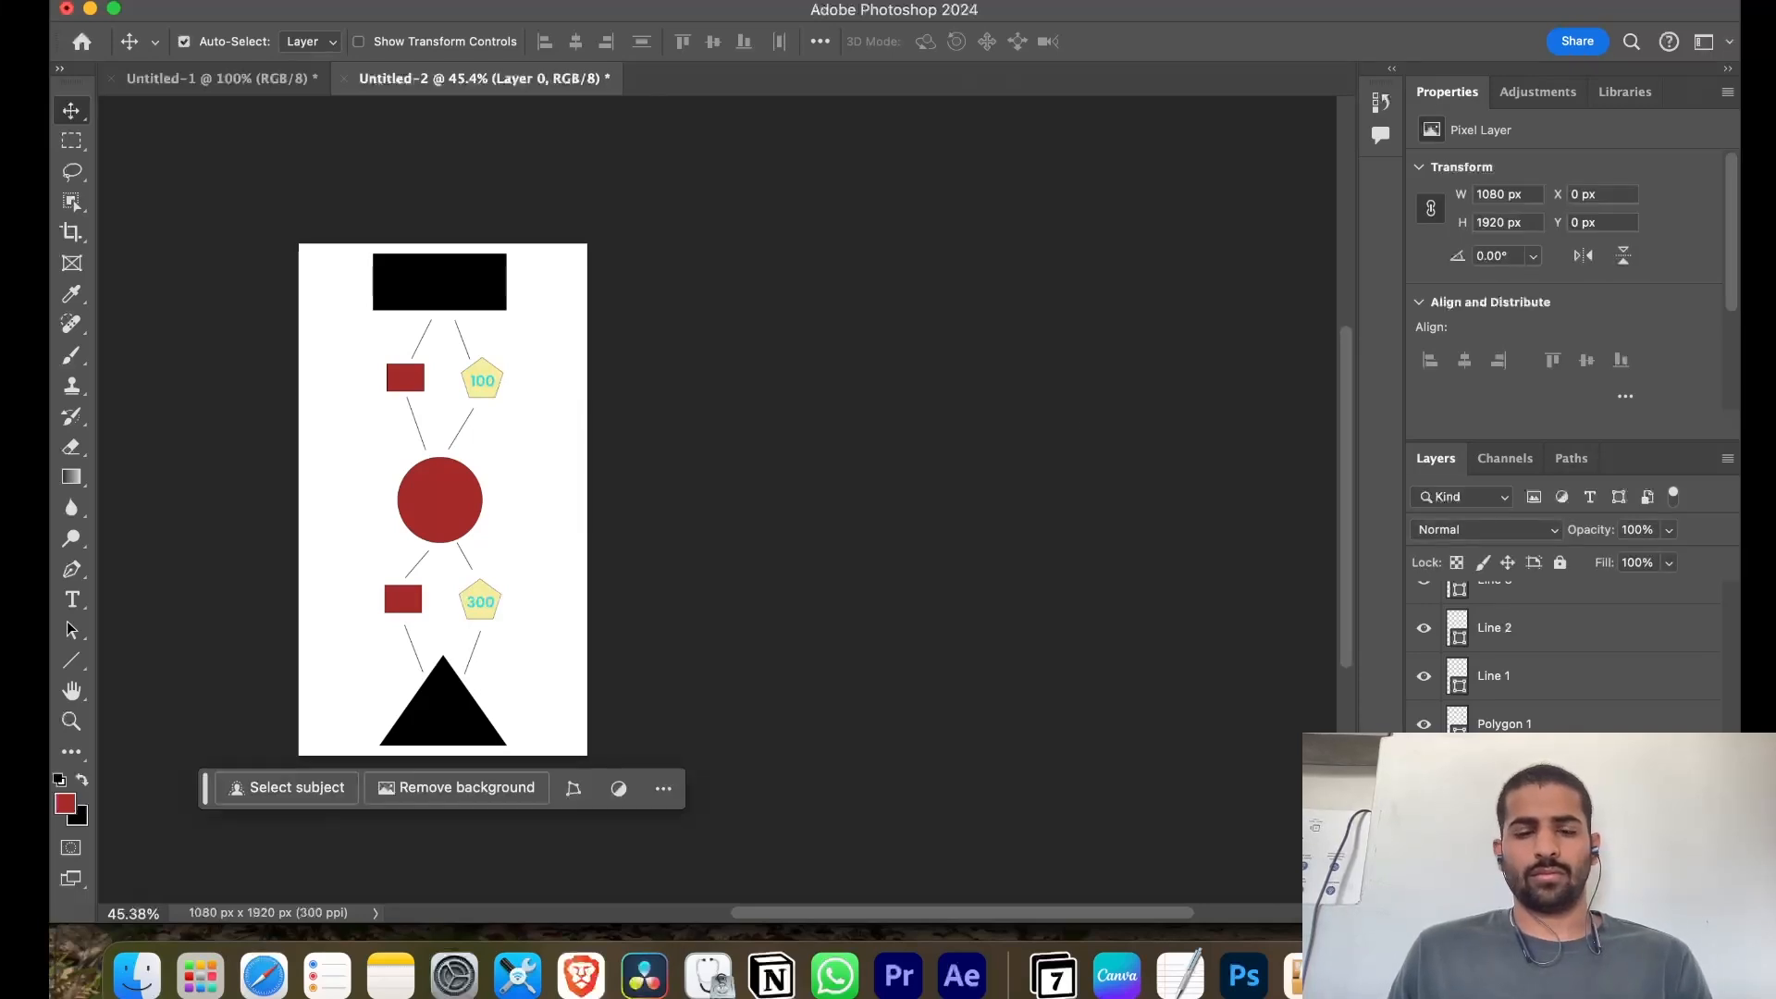
pyautogui.press('super+j')
pyautogui.moveTo(563, 602); pyautogui.dragTo(920, 615)
pyautogui.press('super+z')
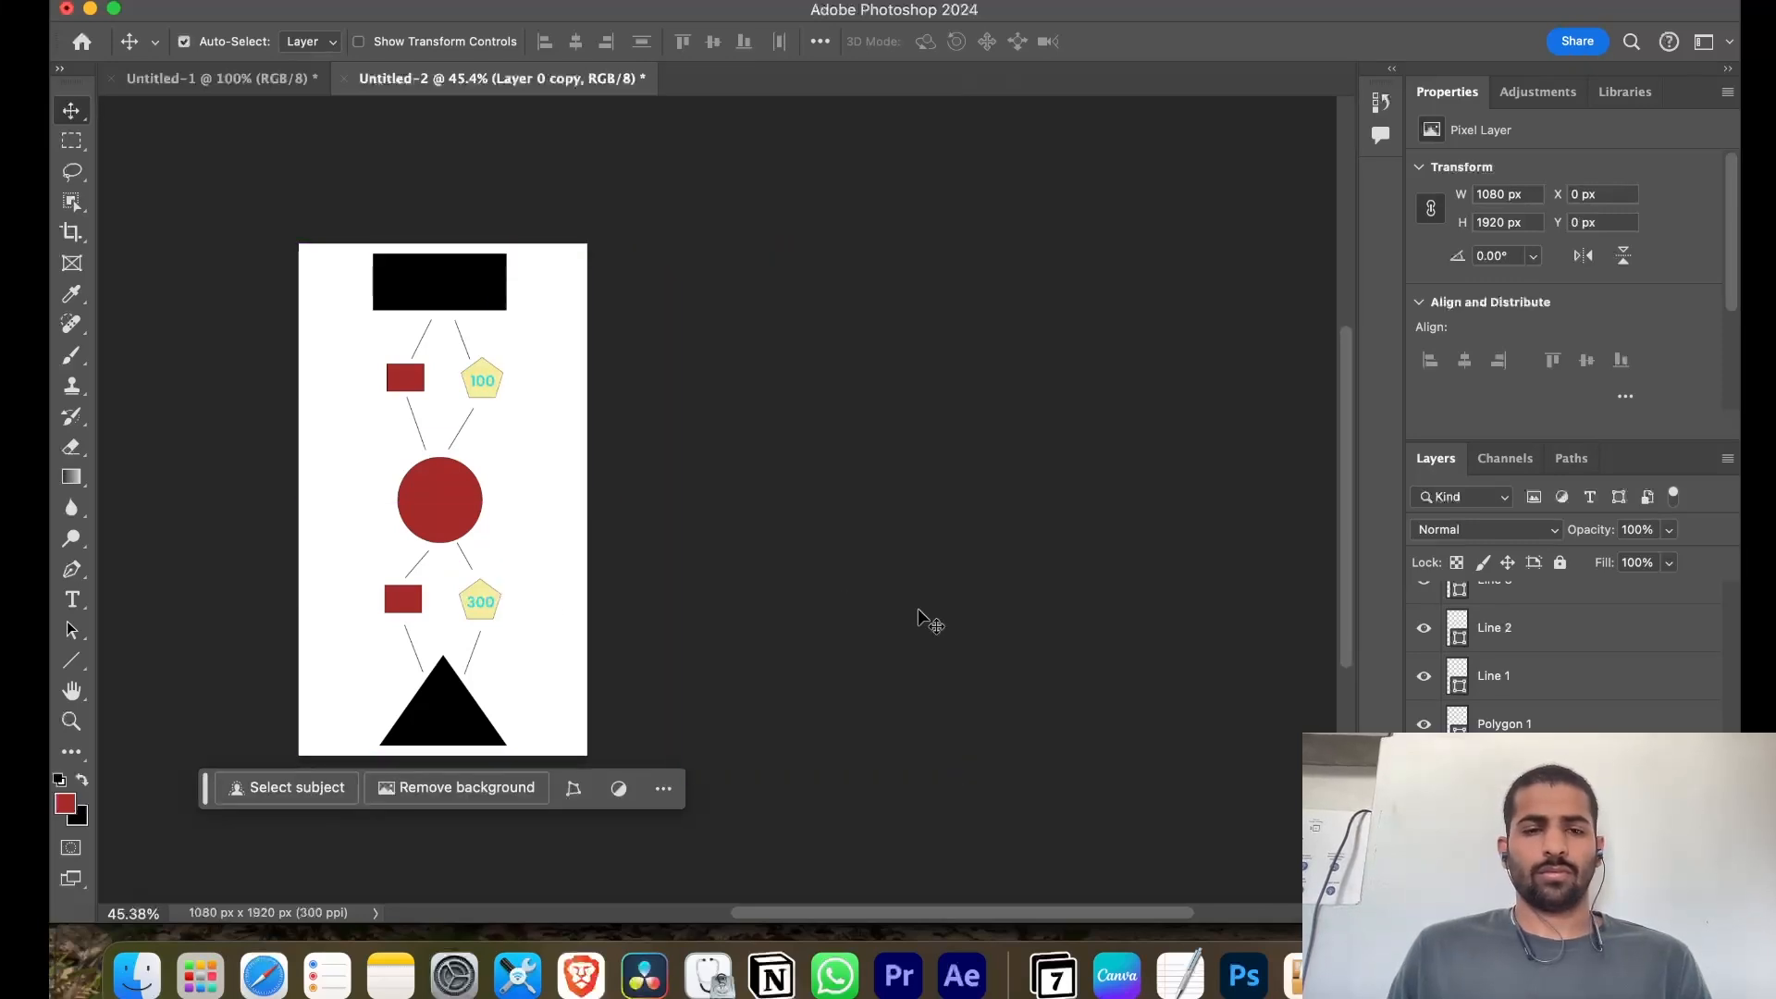
pyautogui.click(270, 0)
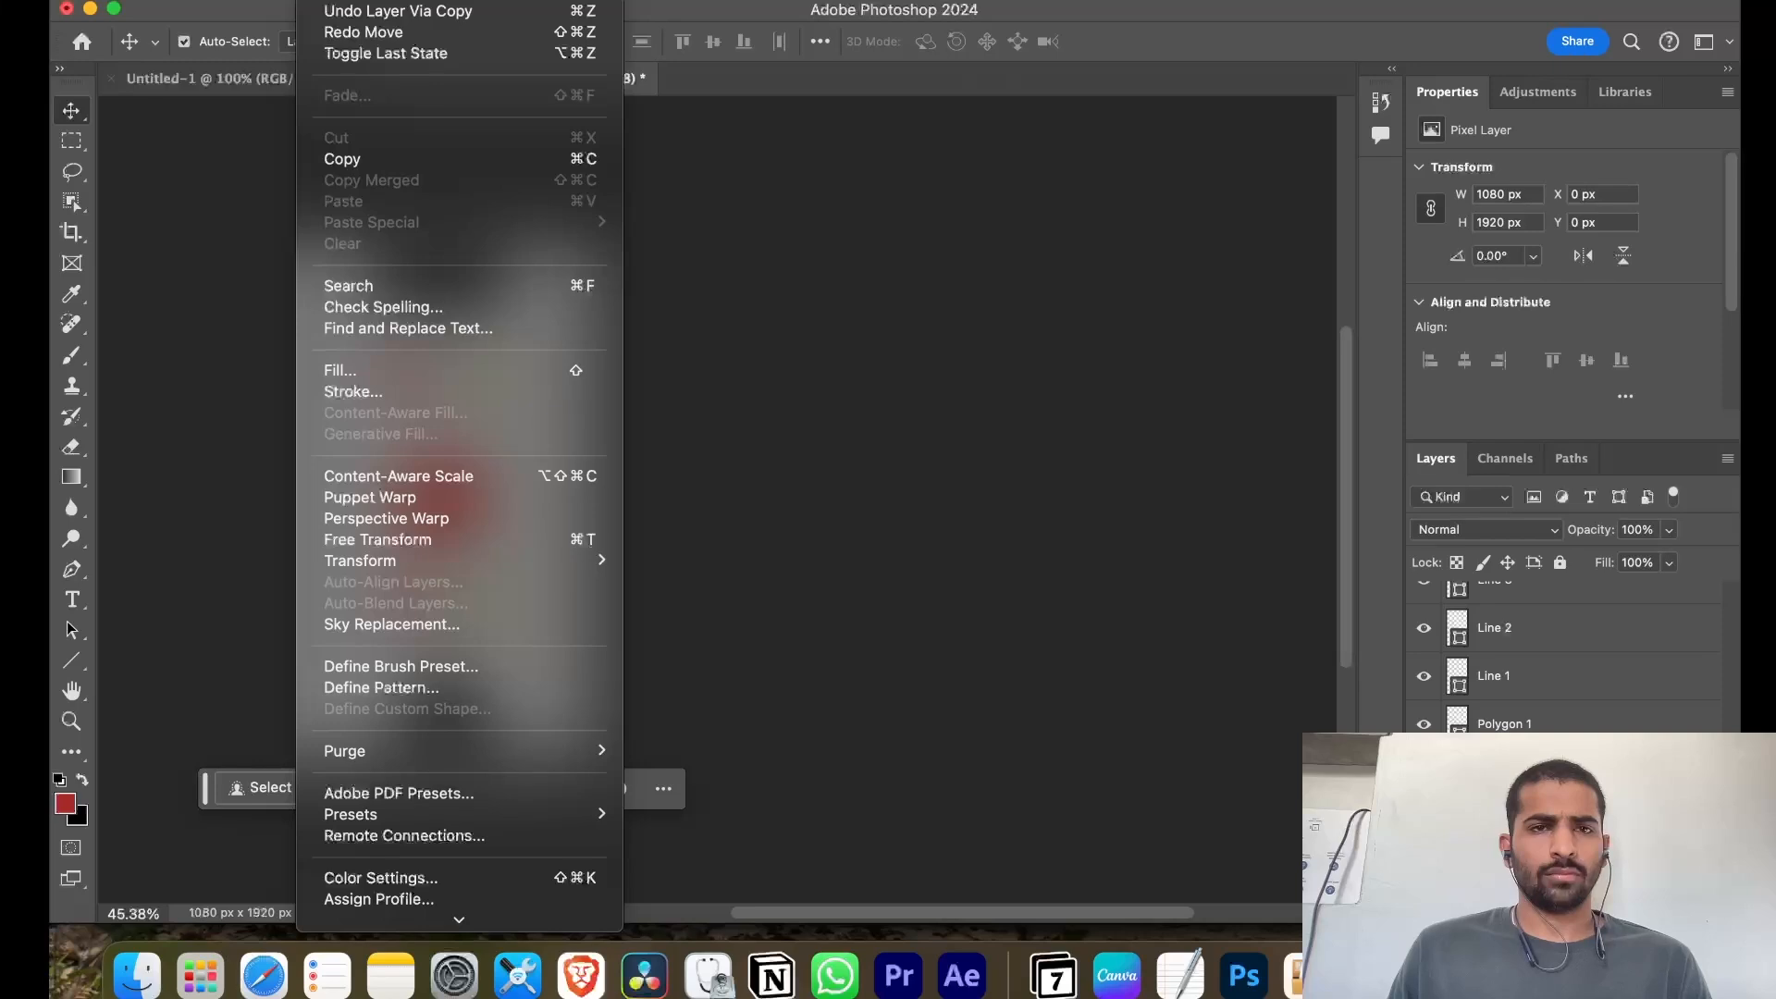
pyautogui.moveTo(379, 0)
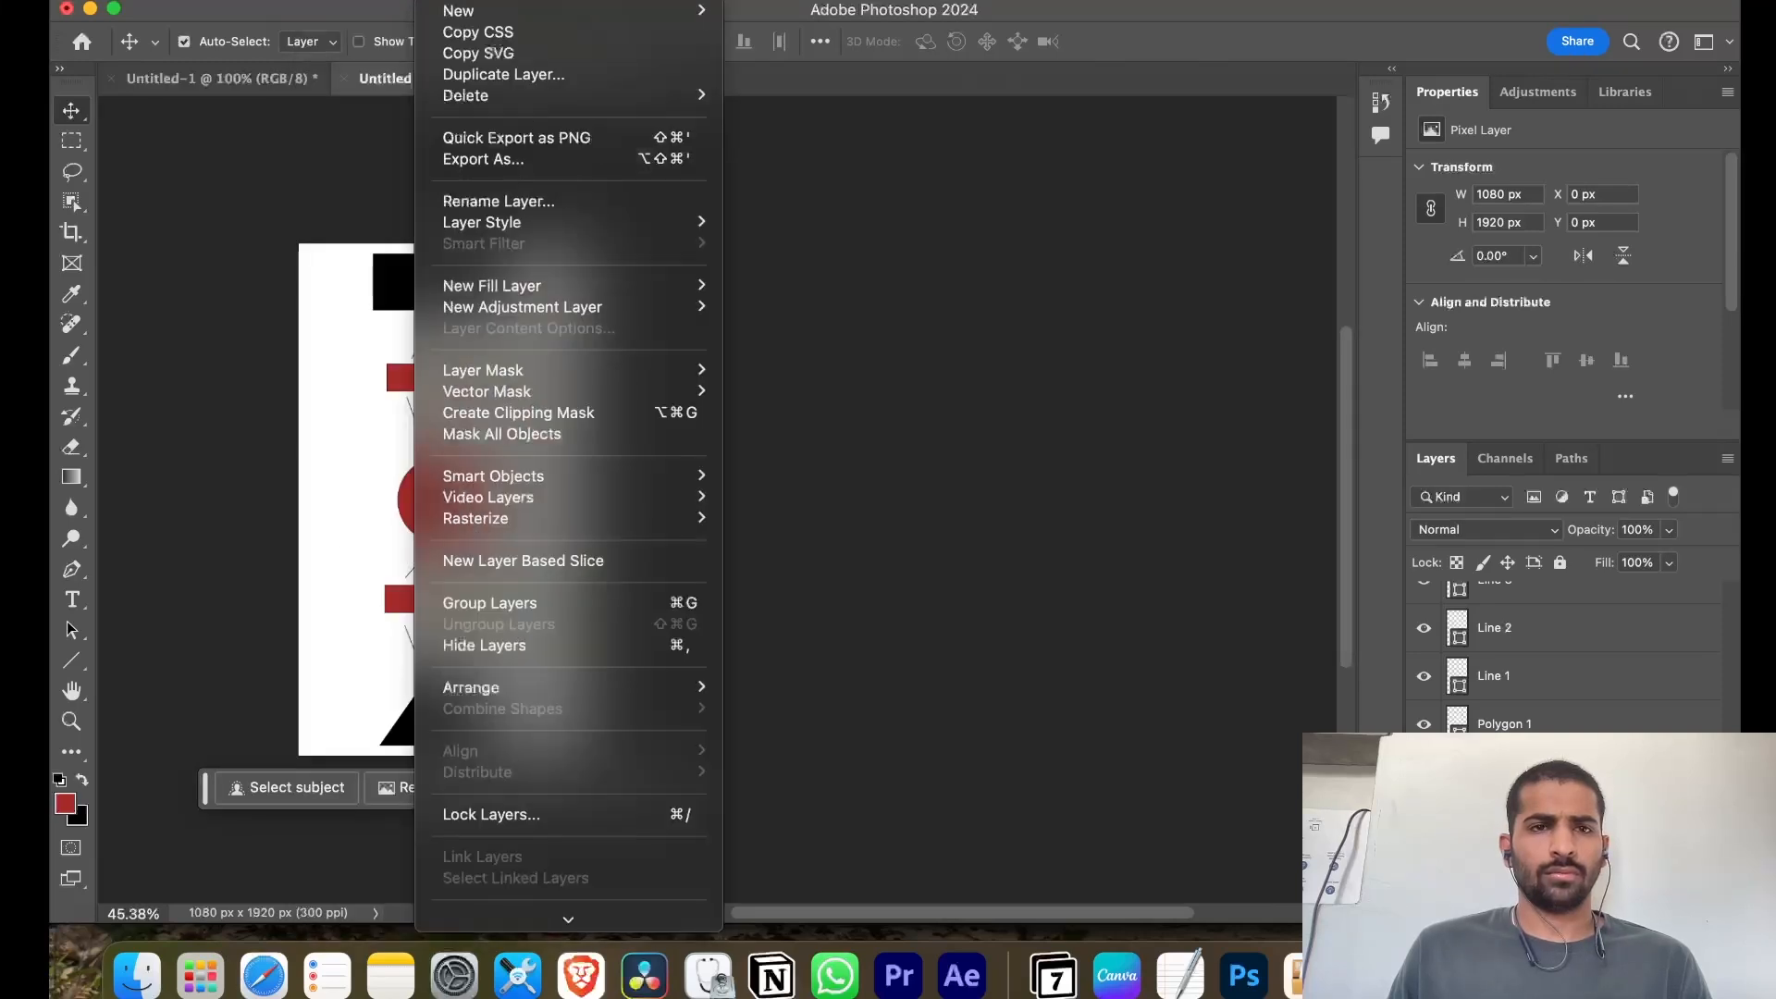
pyautogui.moveTo(428, 23)
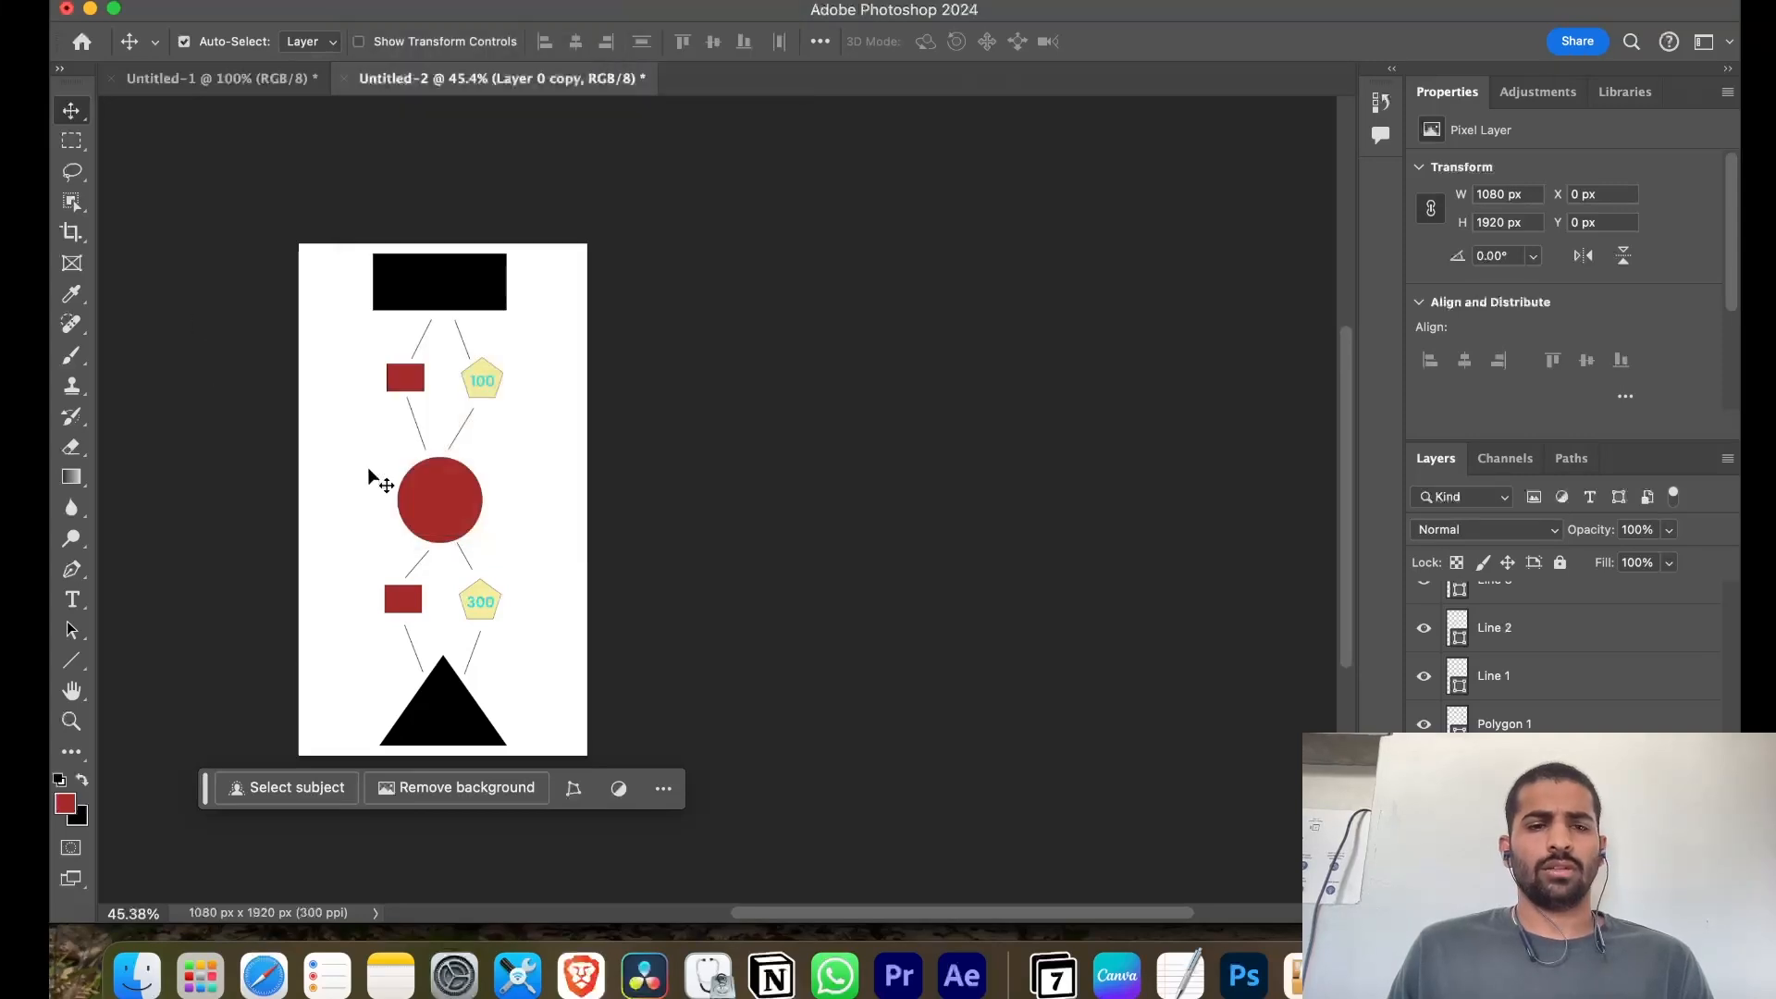
pyautogui.click(368, 470)
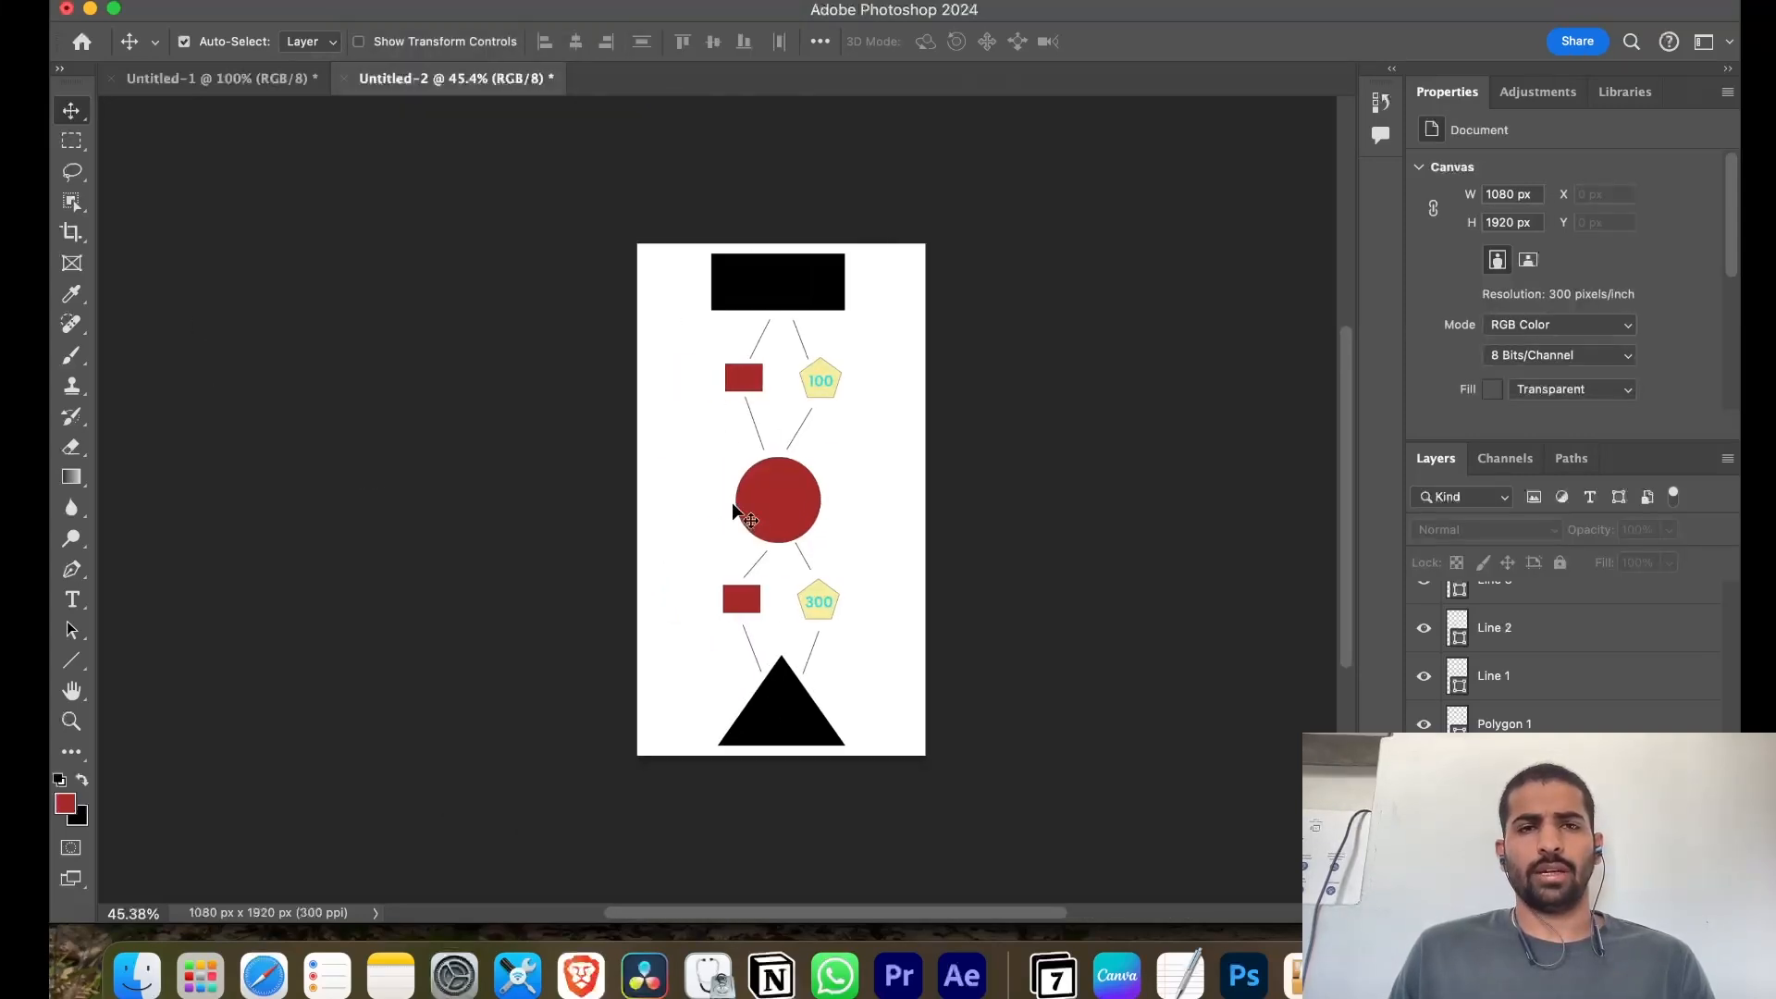
# Try to move the duplicated white layer toward the lower right, and undo the move, the duplication and the background's conversion
pyautogui.scroll(1, 735, 508)
pyautogui.scroll(3, 733, 509)
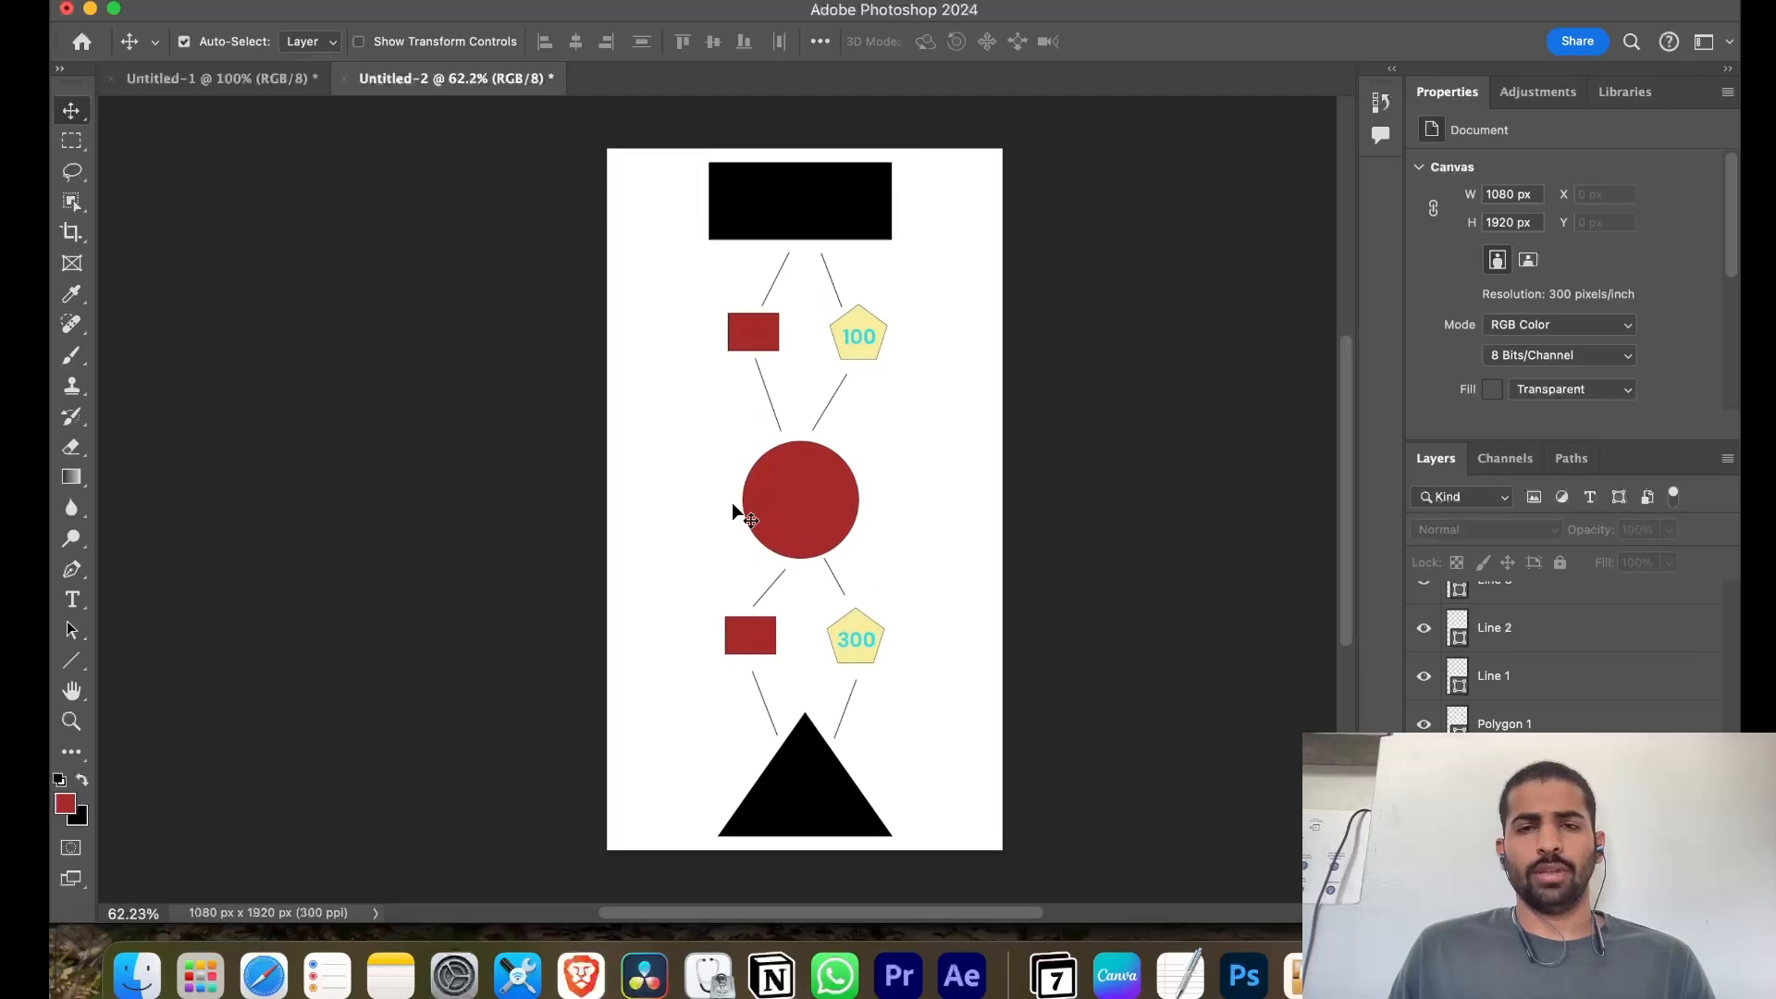
pyautogui.scroll(-1, 732, 503)
pyautogui.moveTo(656, 186); pyautogui.dragTo(935, 617)
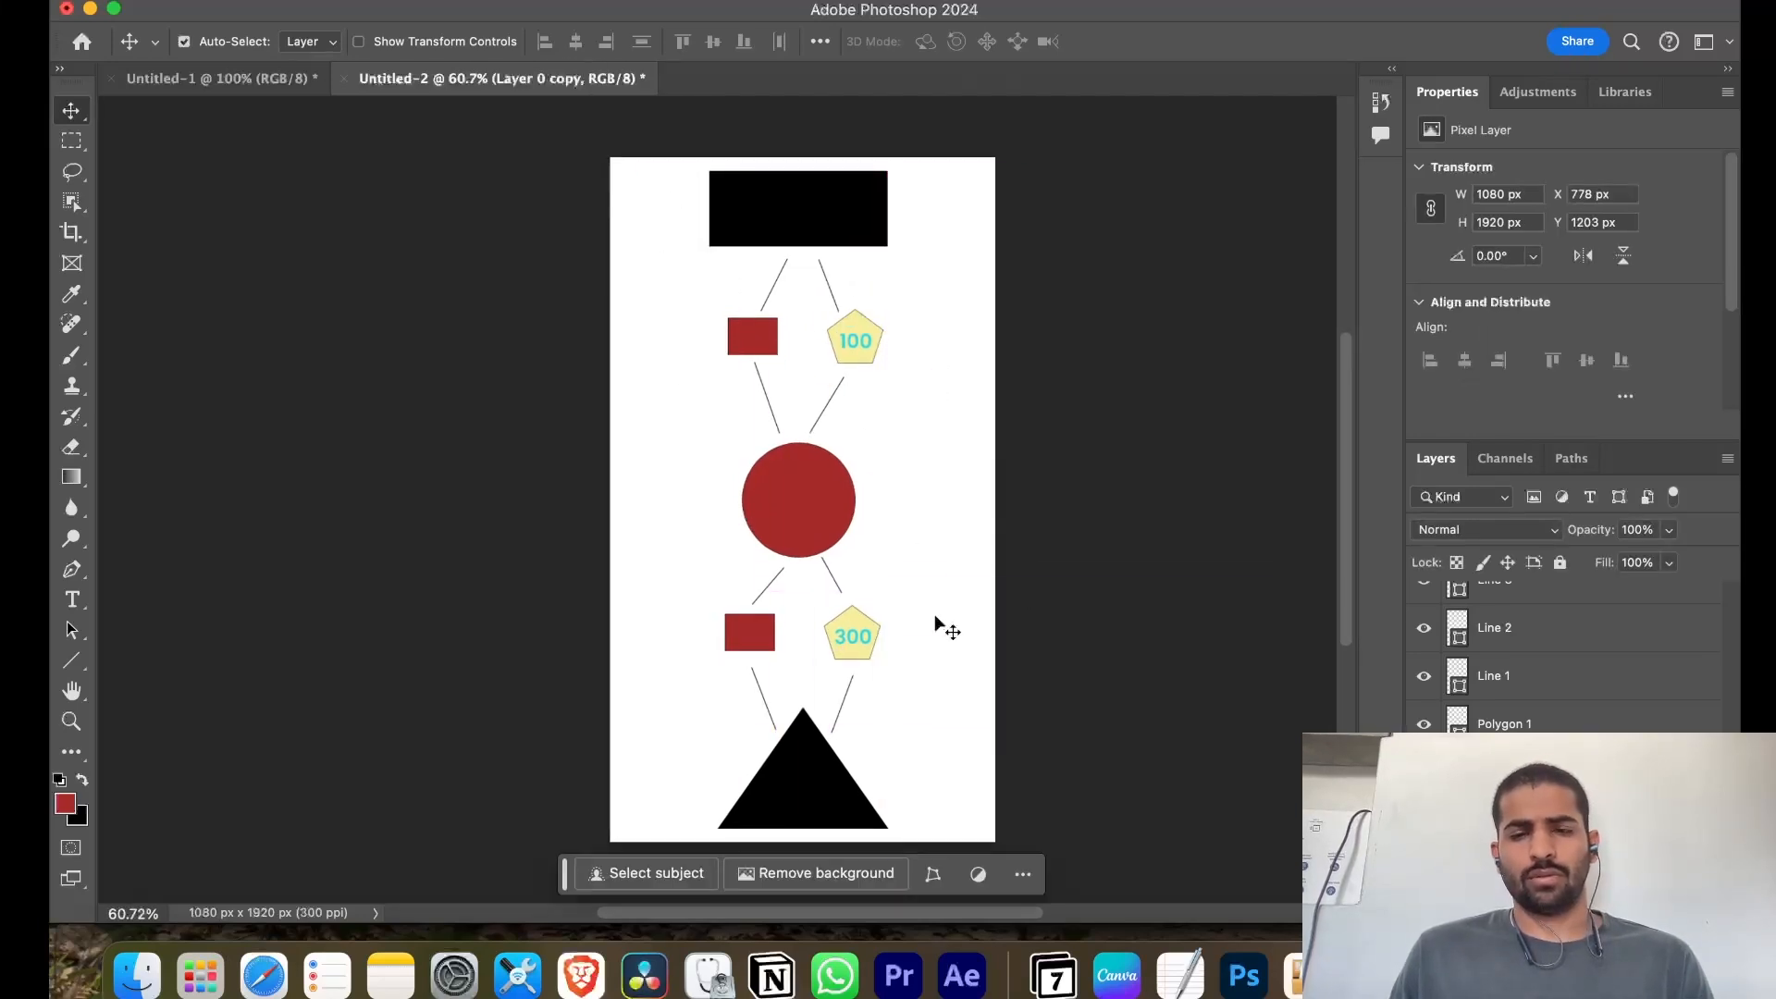
pyautogui.press('cmd+z')
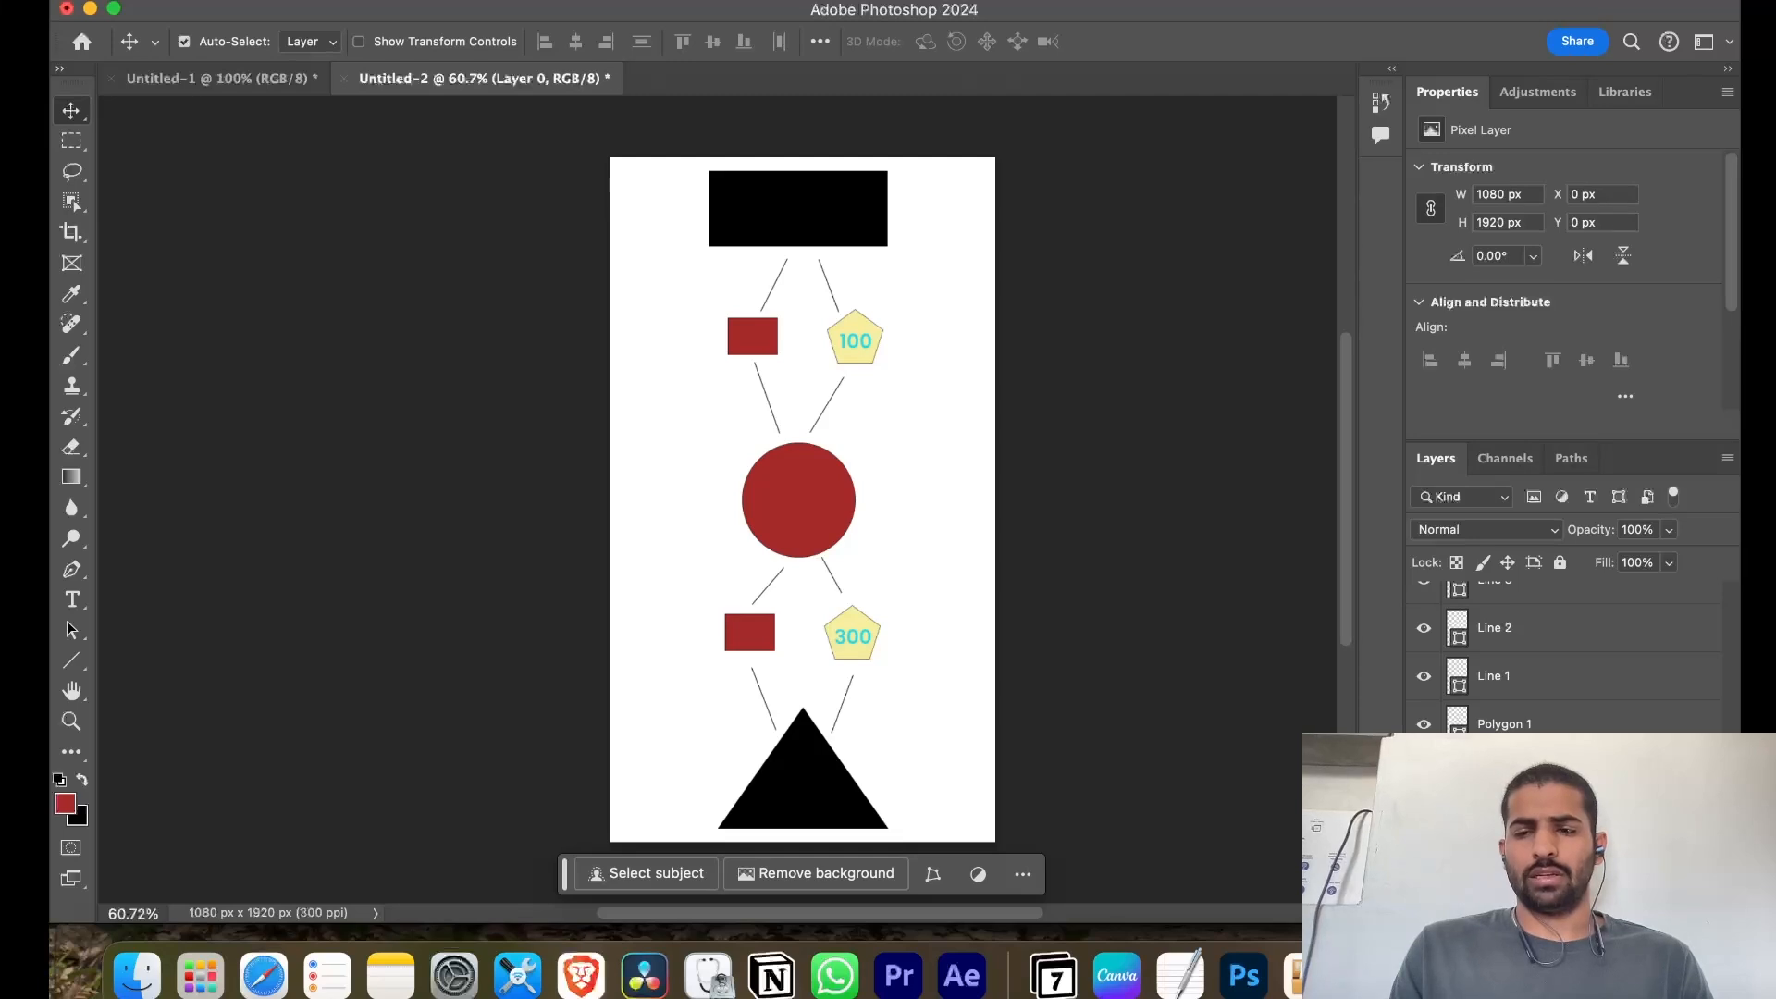
pyautogui.press('super+shift+z')
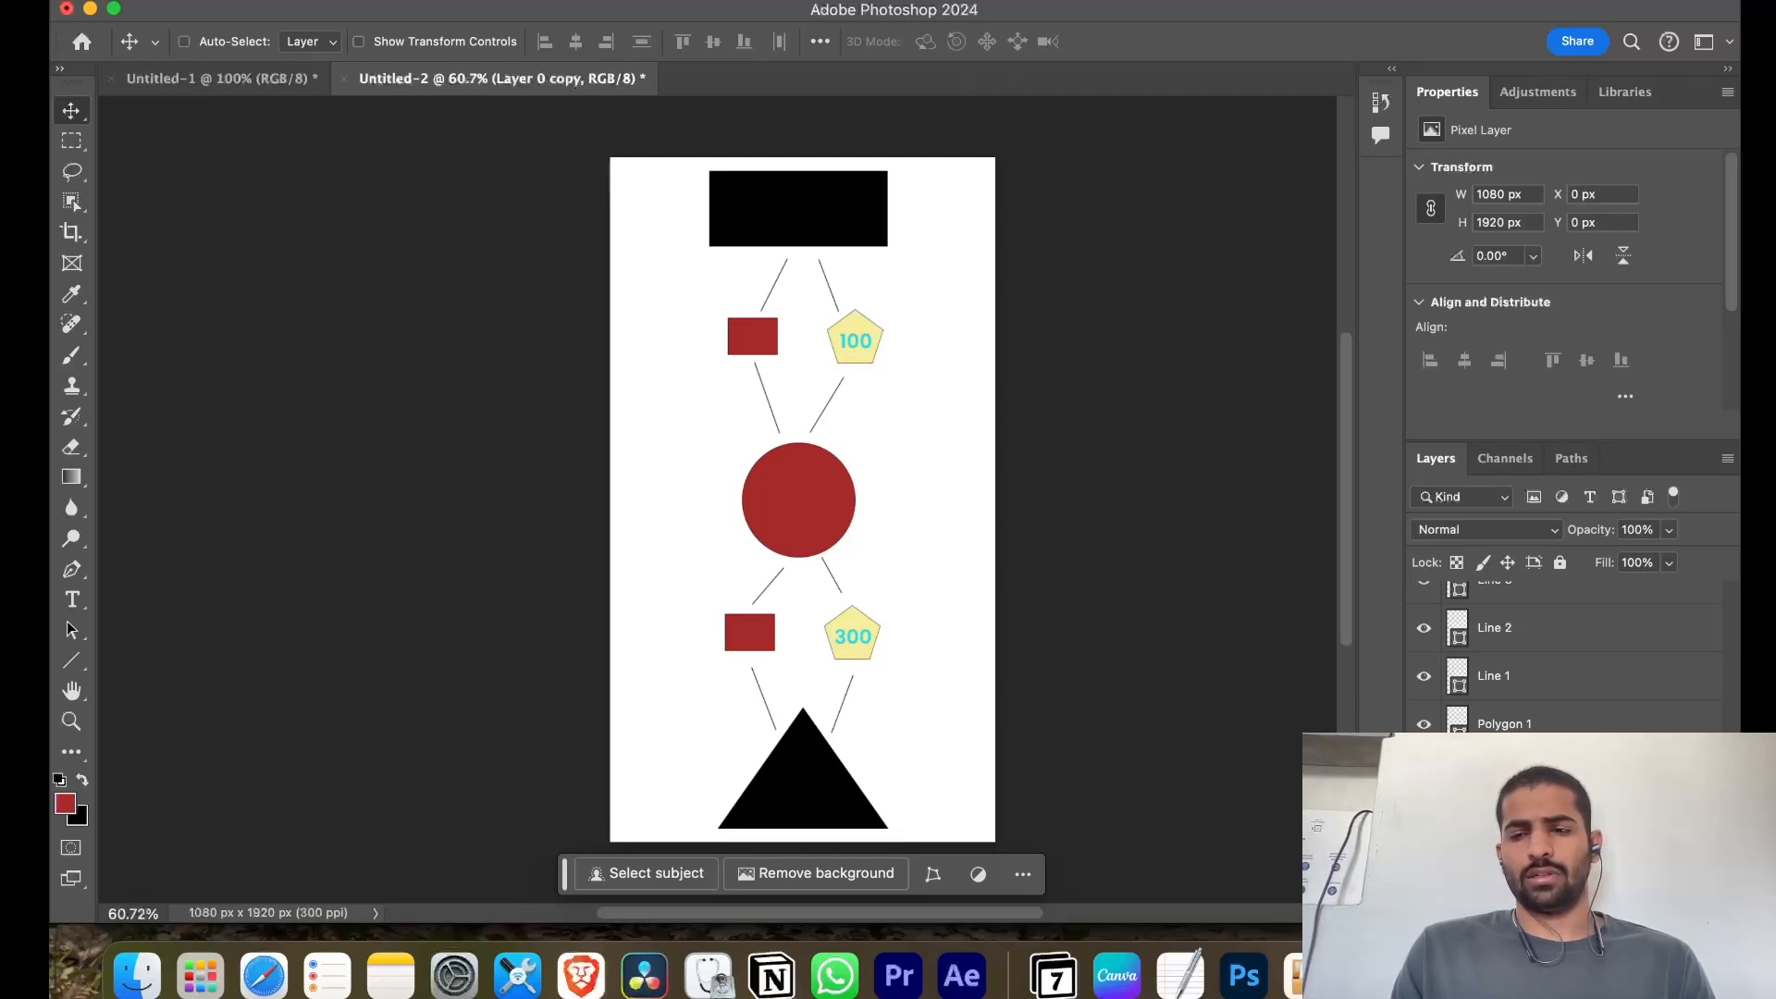
pyautogui.press('super+z')
pyautogui.press('super+z')
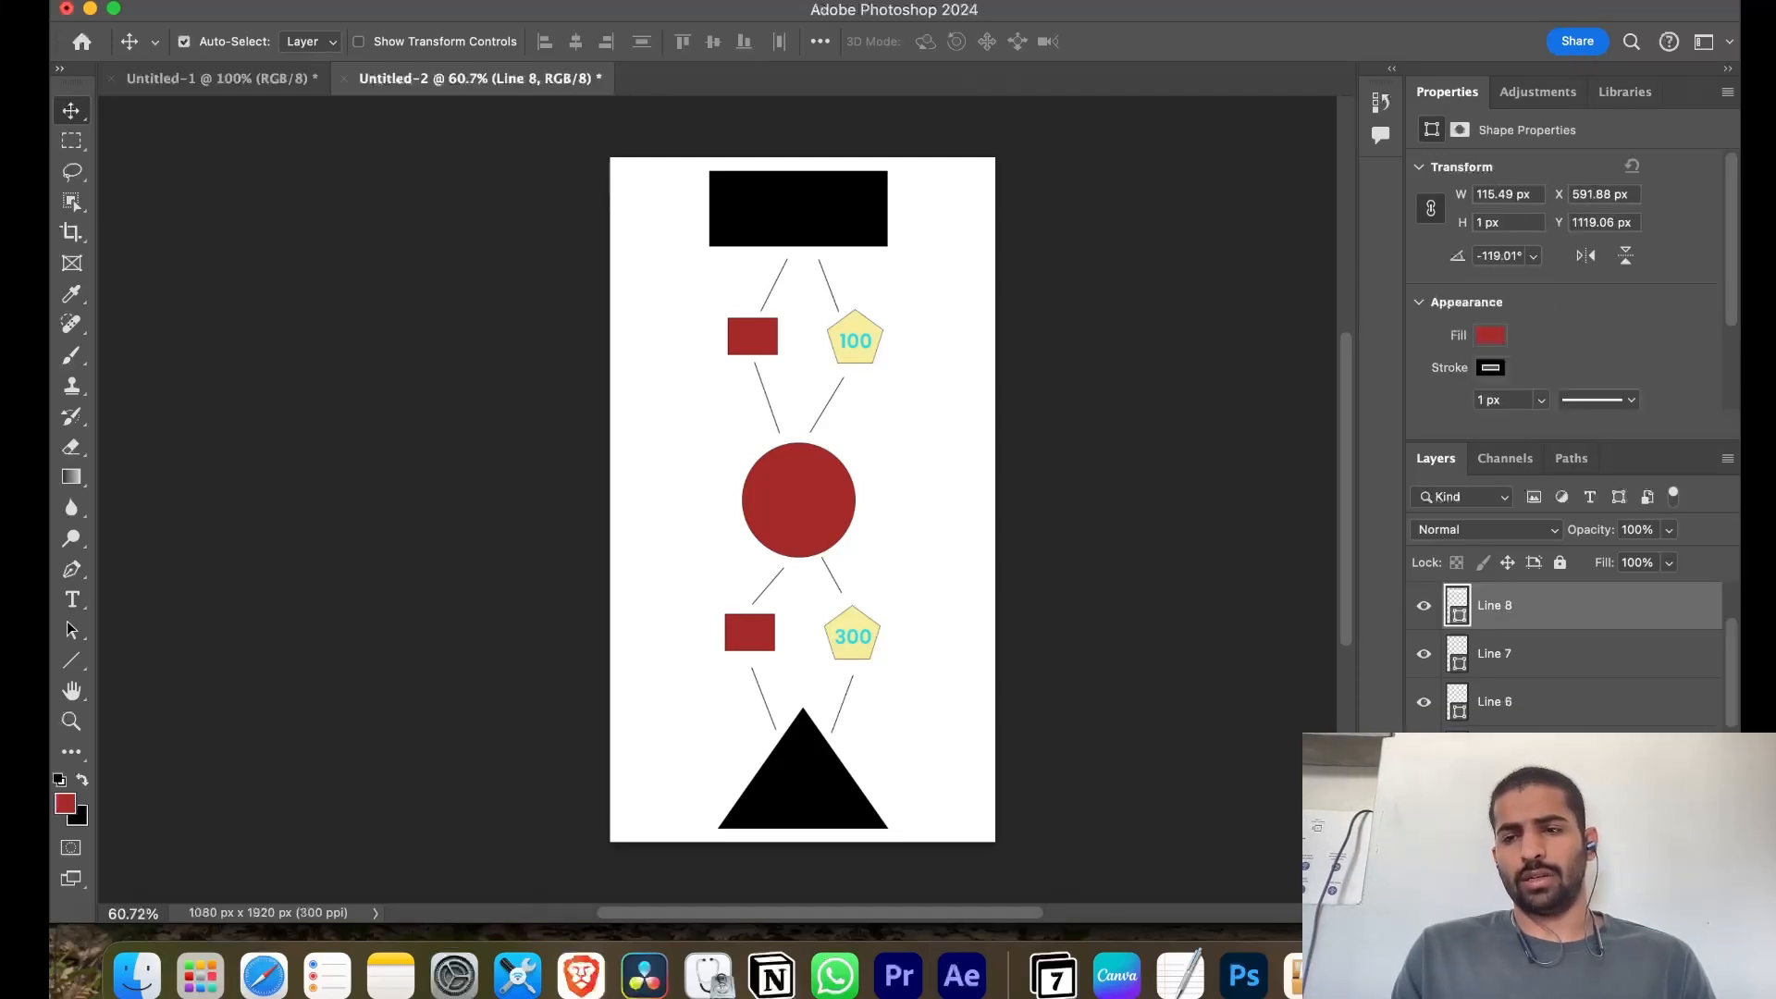
# Try to scale all the diagram shapes down together with Free Transform, and undo the scaling
pyautogui.moveTo(642, 181); pyautogui.dragTo(972, 846)
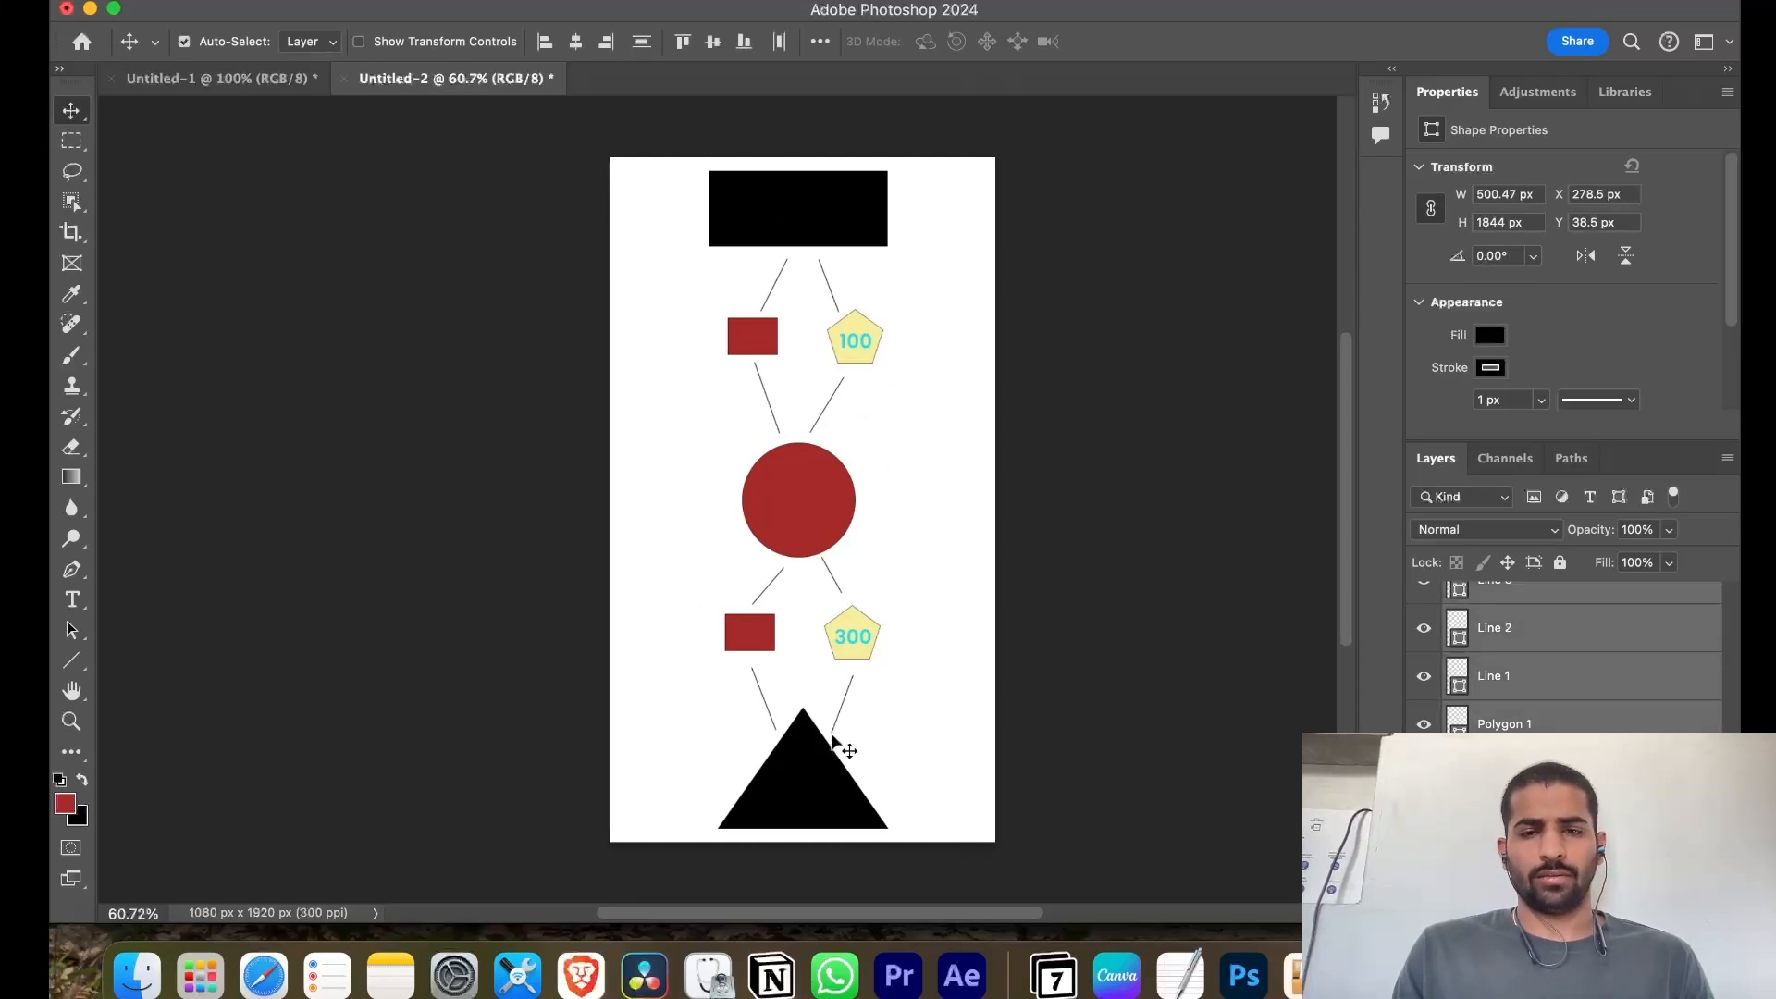
pyautogui.press('super+t')
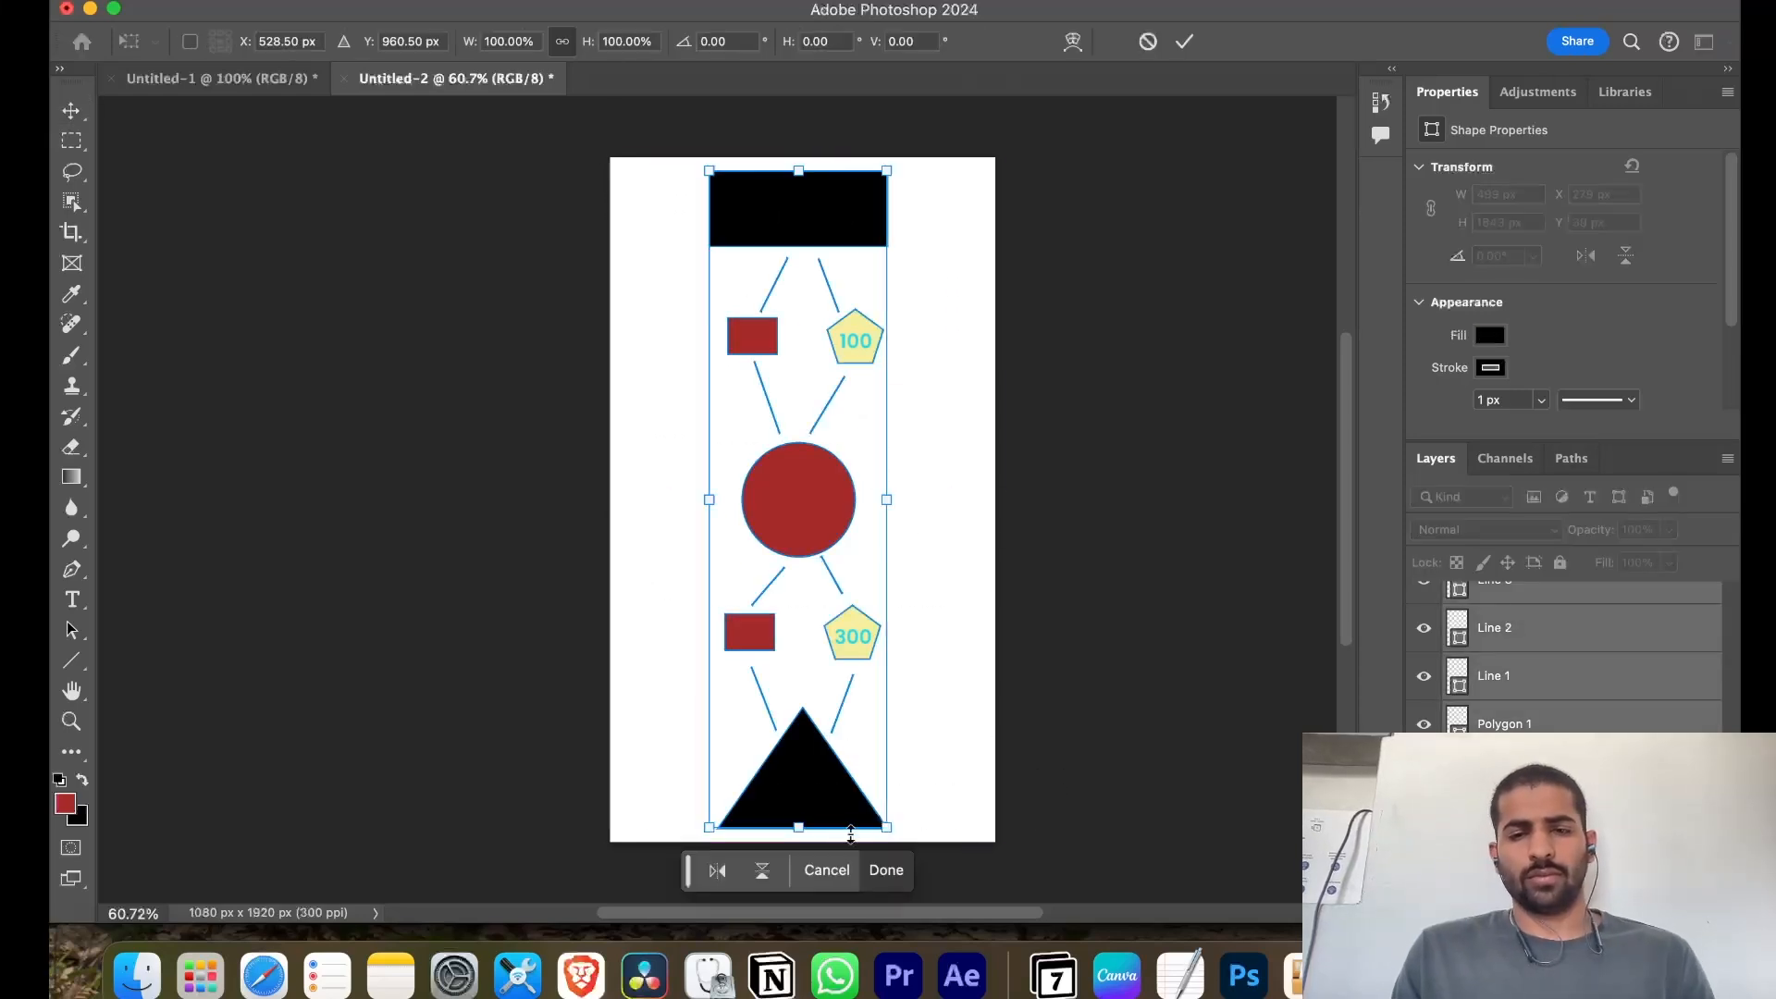
pyautogui.moveTo(883, 823); pyautogui.dragTo(801, 352)
pyautogui.press('super+z')
pyautogui.click(318, 356)
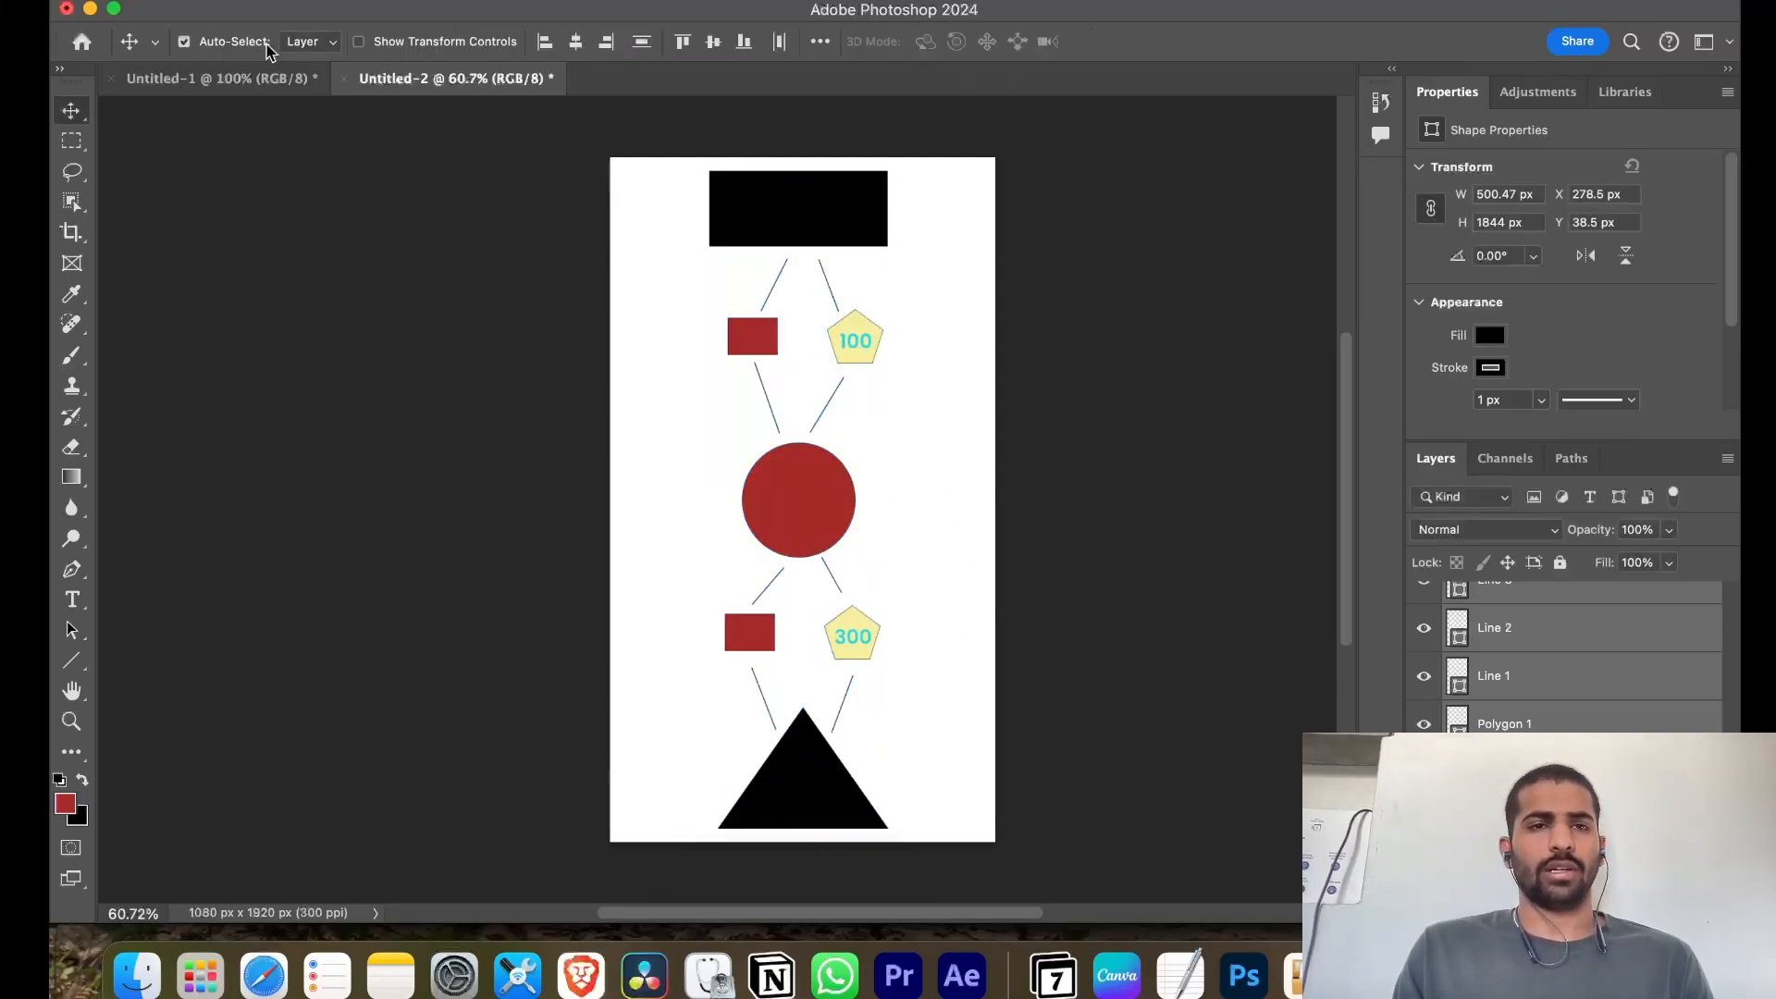
# Create a new 1080 x 1920 px document at 300 pixels/inch in RGB Color with a white background
pyautogui.click(275, 0)
pyautogui.click(322, 12)
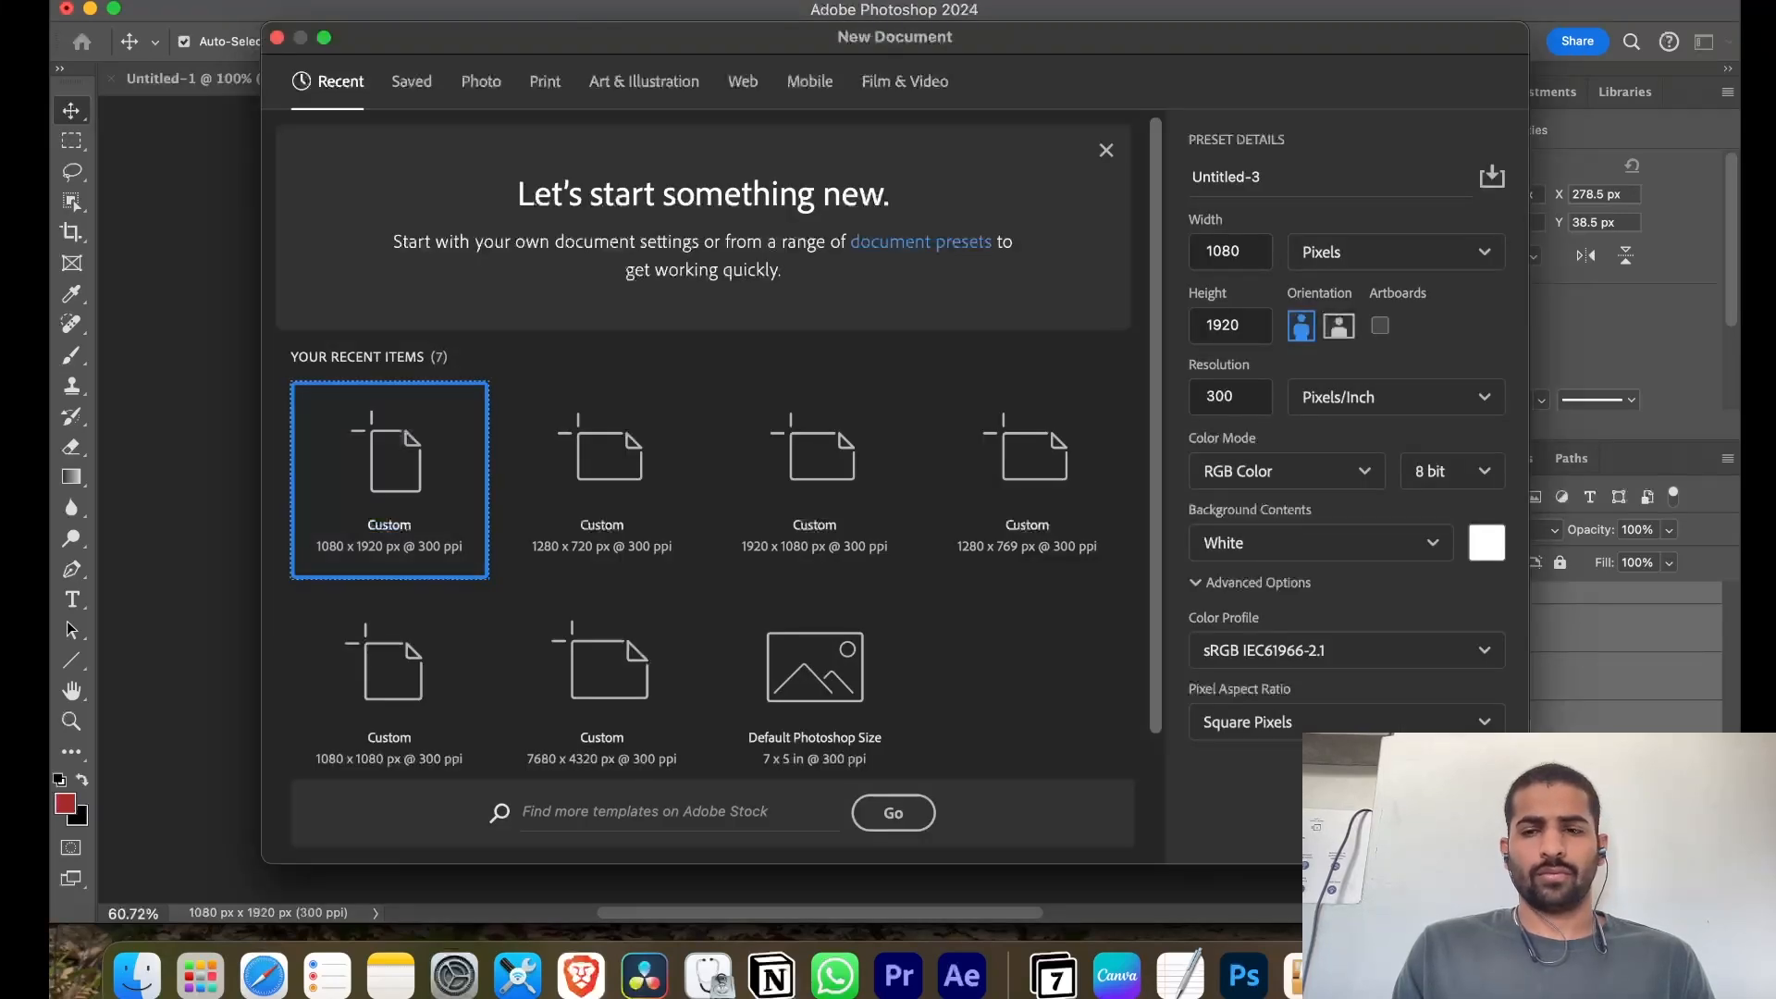
pyautogui.click(1460, 826)
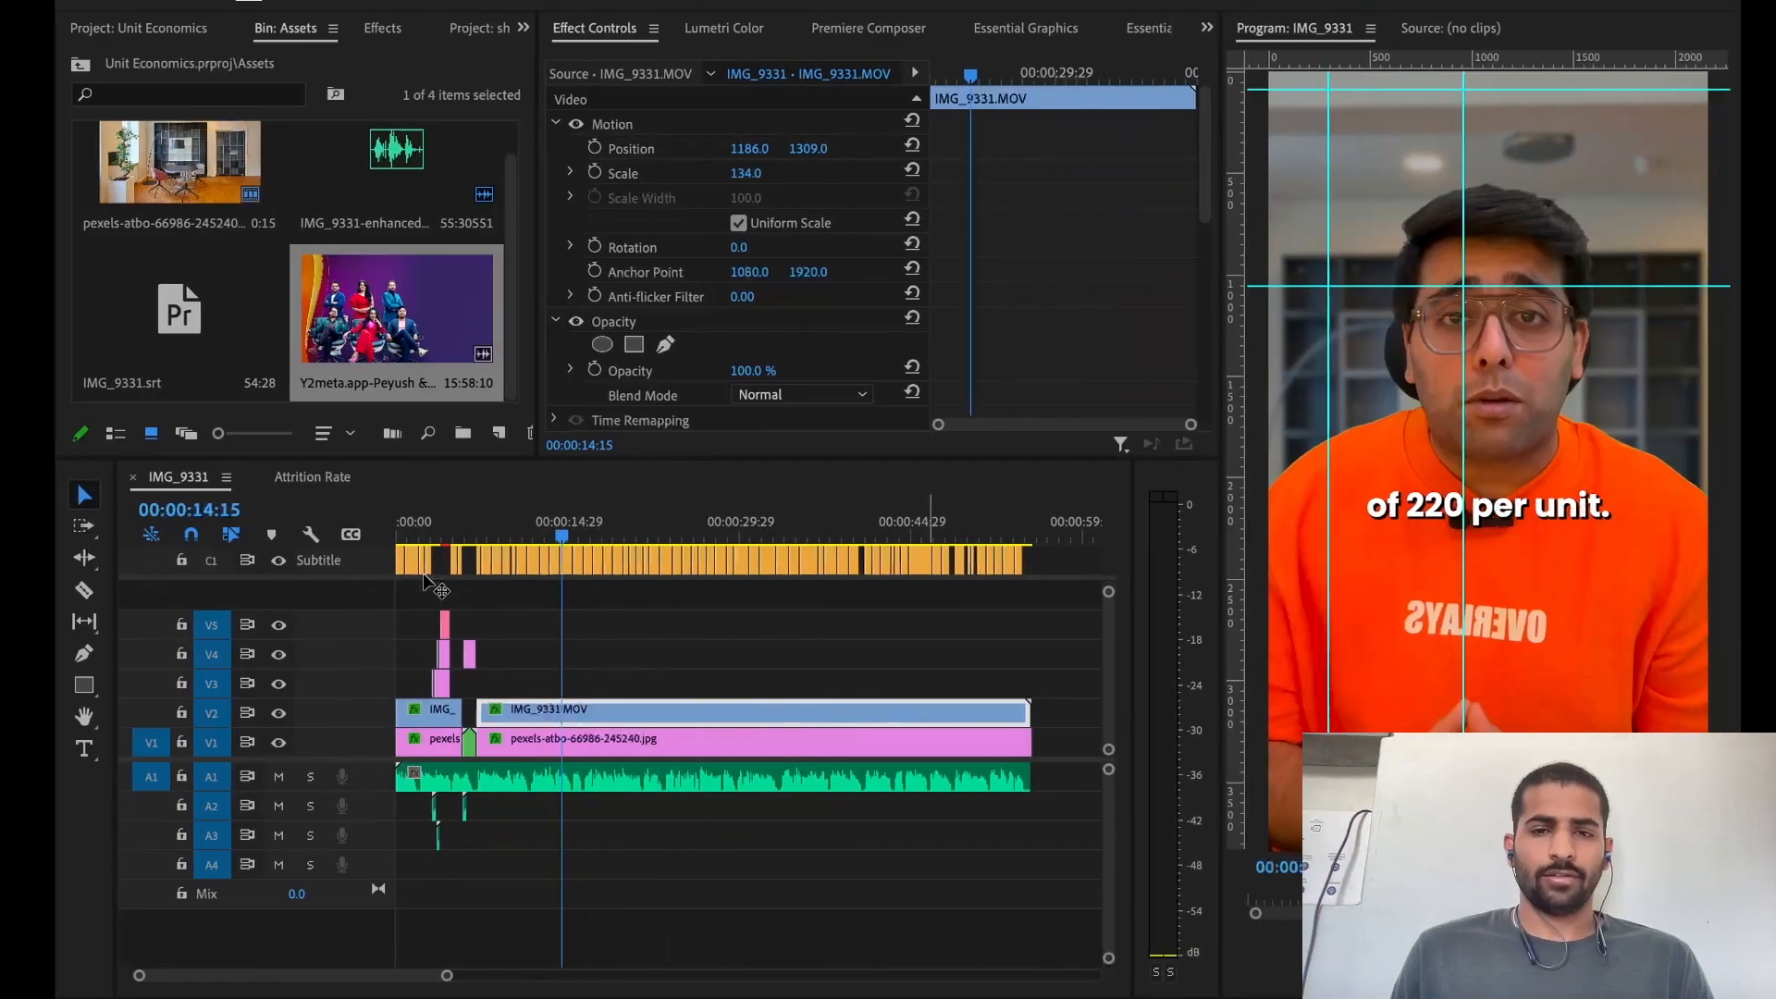
# Switch to Premiere Pro, play the IMG_9331 narration from 00:00:14:15 to 00:00:19:13, and return to Photoshop
pyautogui.click(540, 629)
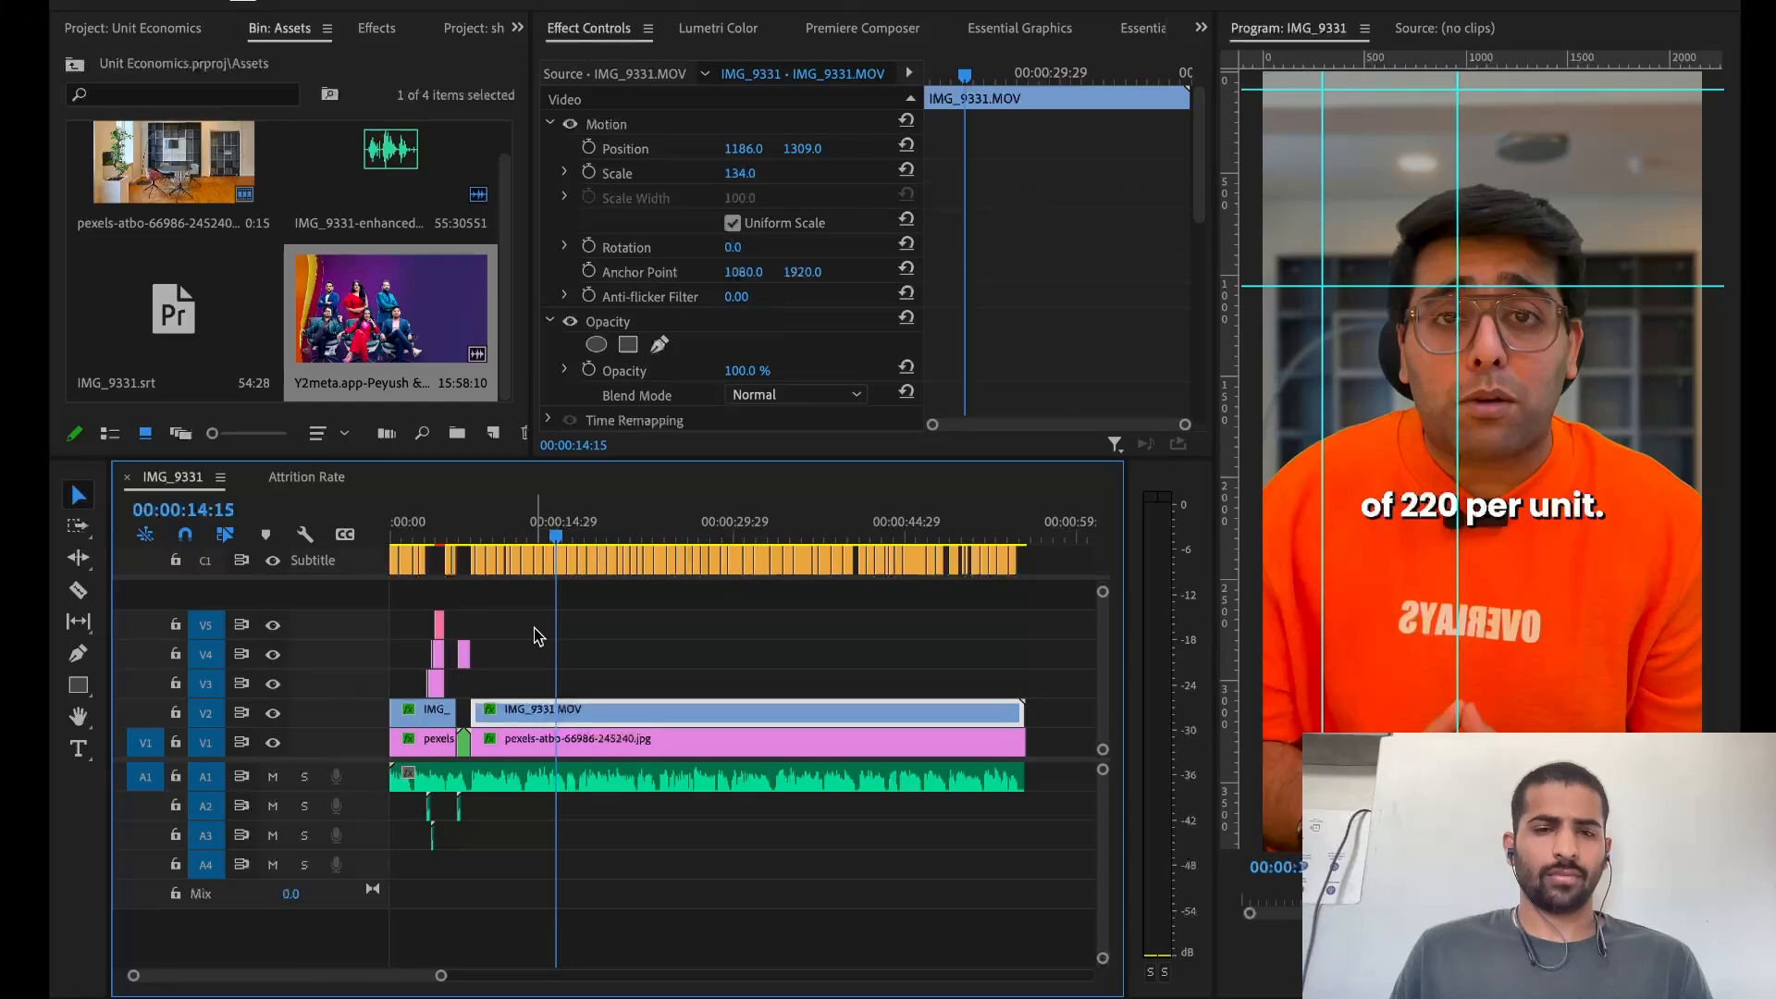
pyautogui.click(537, 636)
pyautogui.press('space')
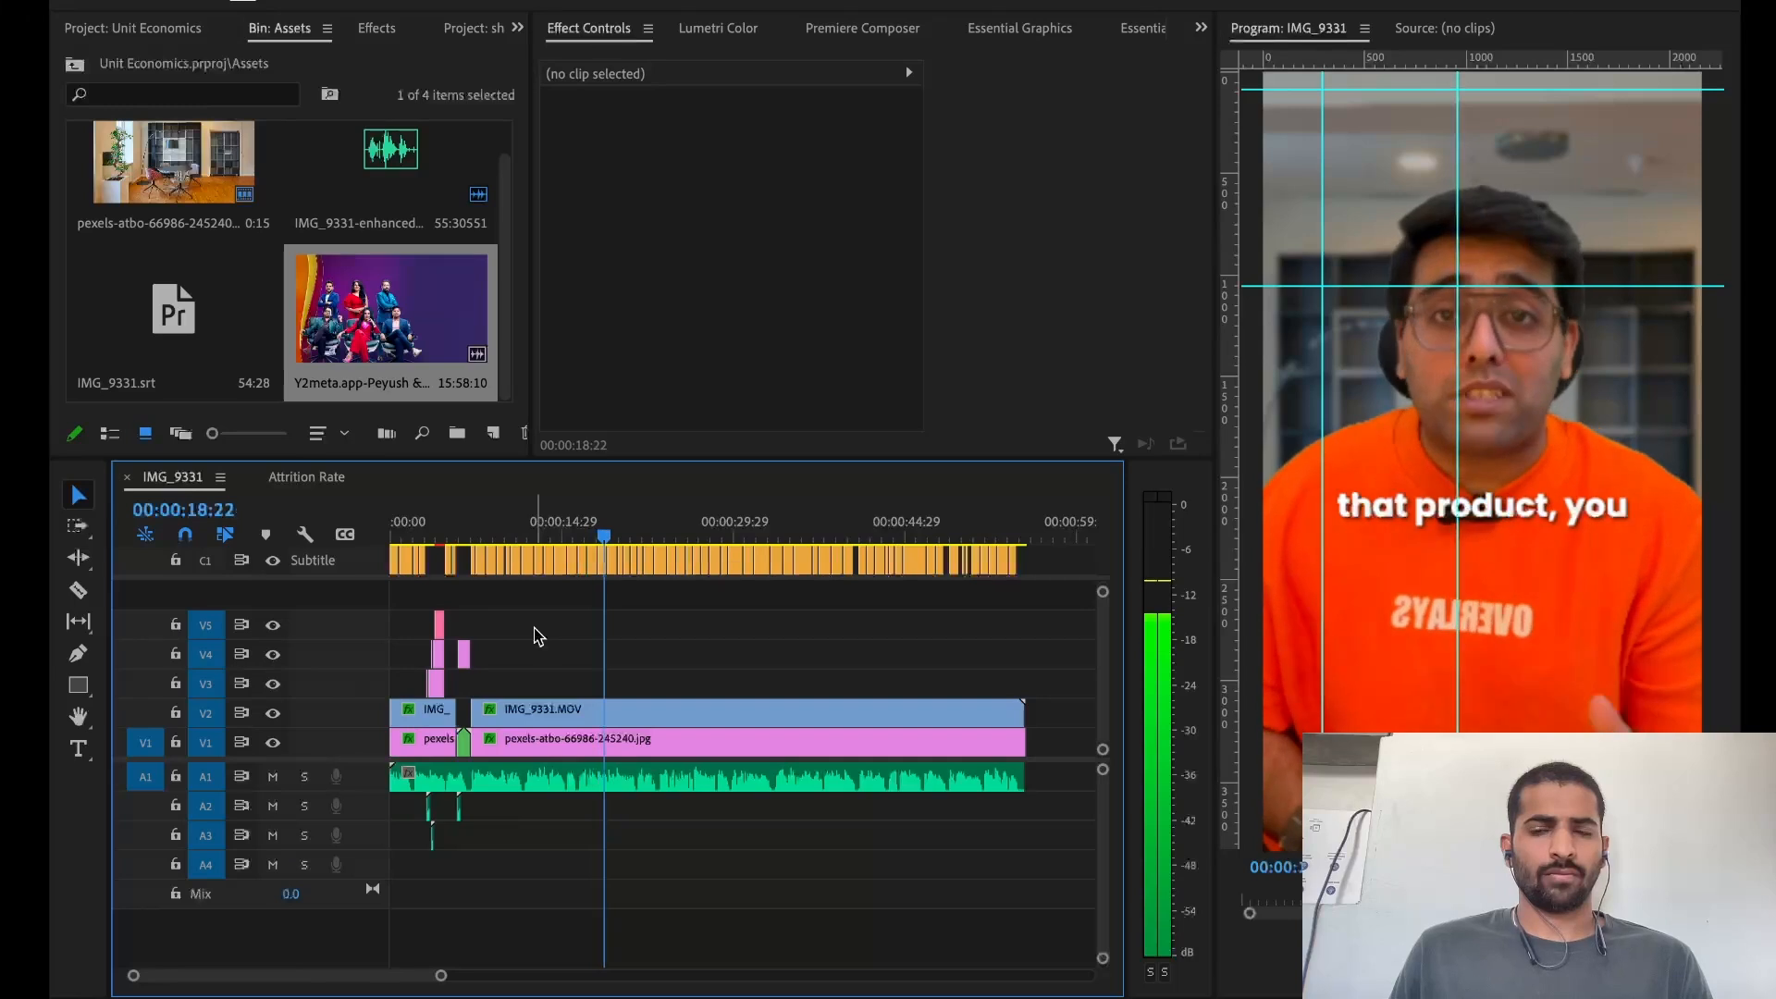
pyautogui.press('space')
pyautogui.press('d')
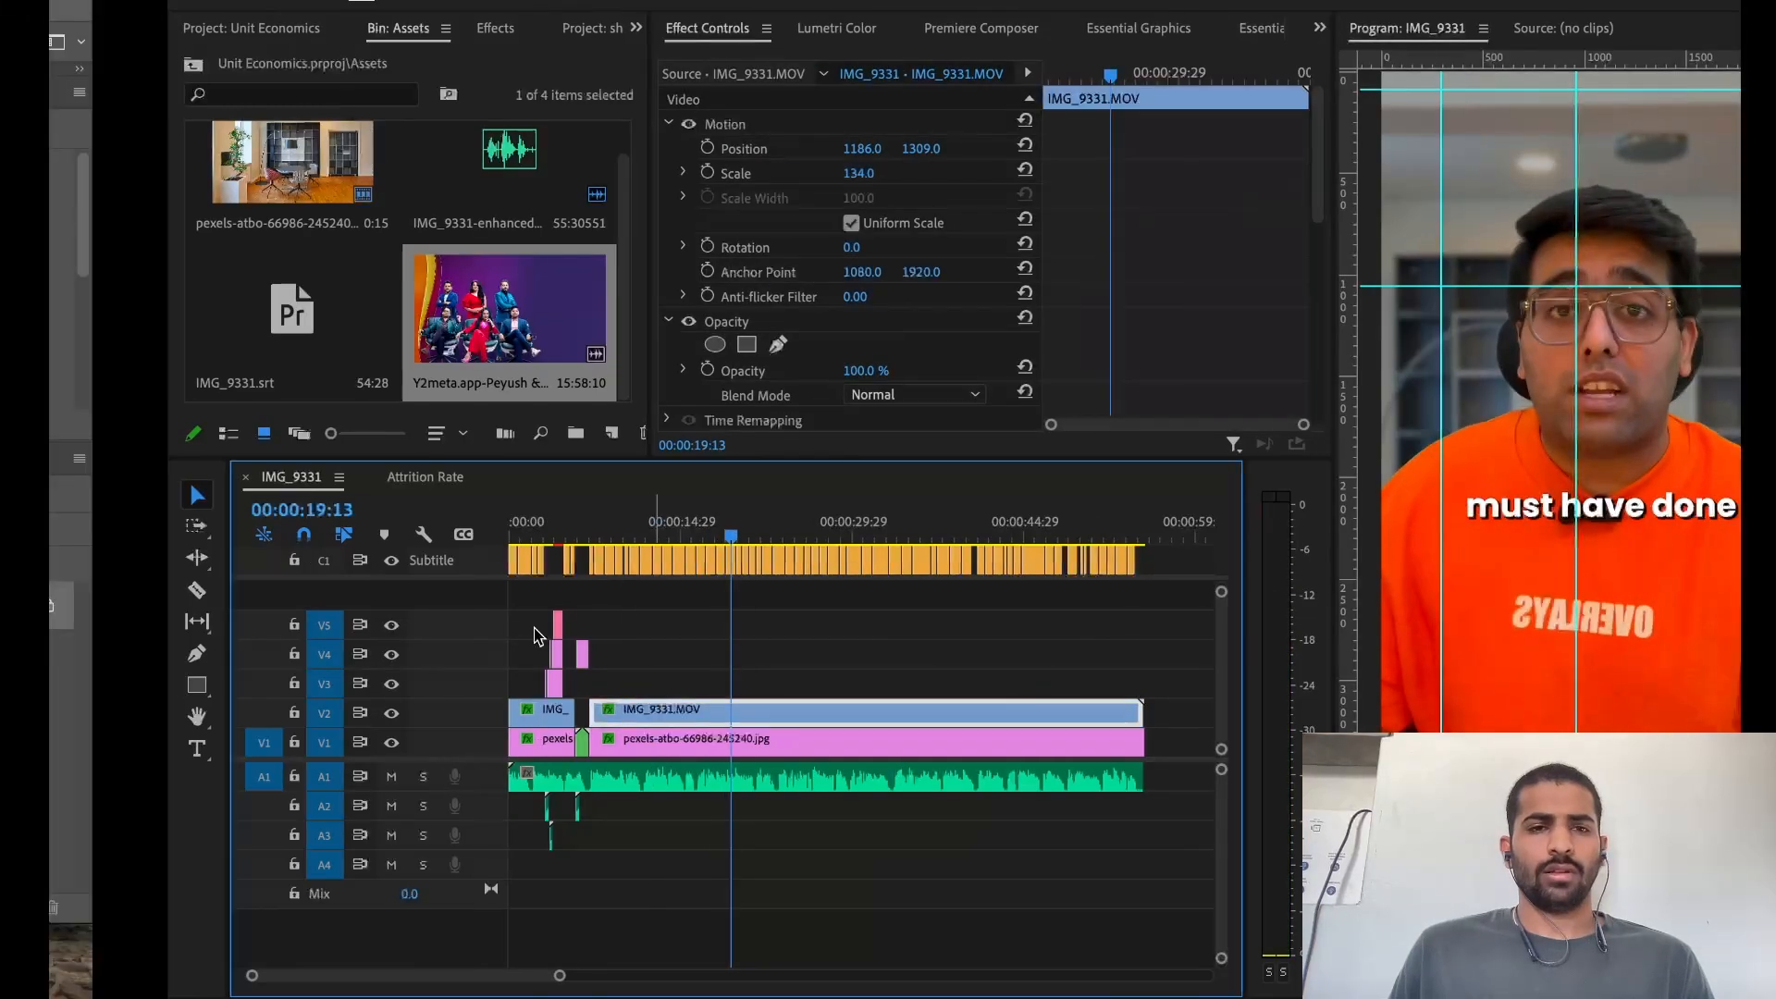
pyautogui.press('super+Tab')
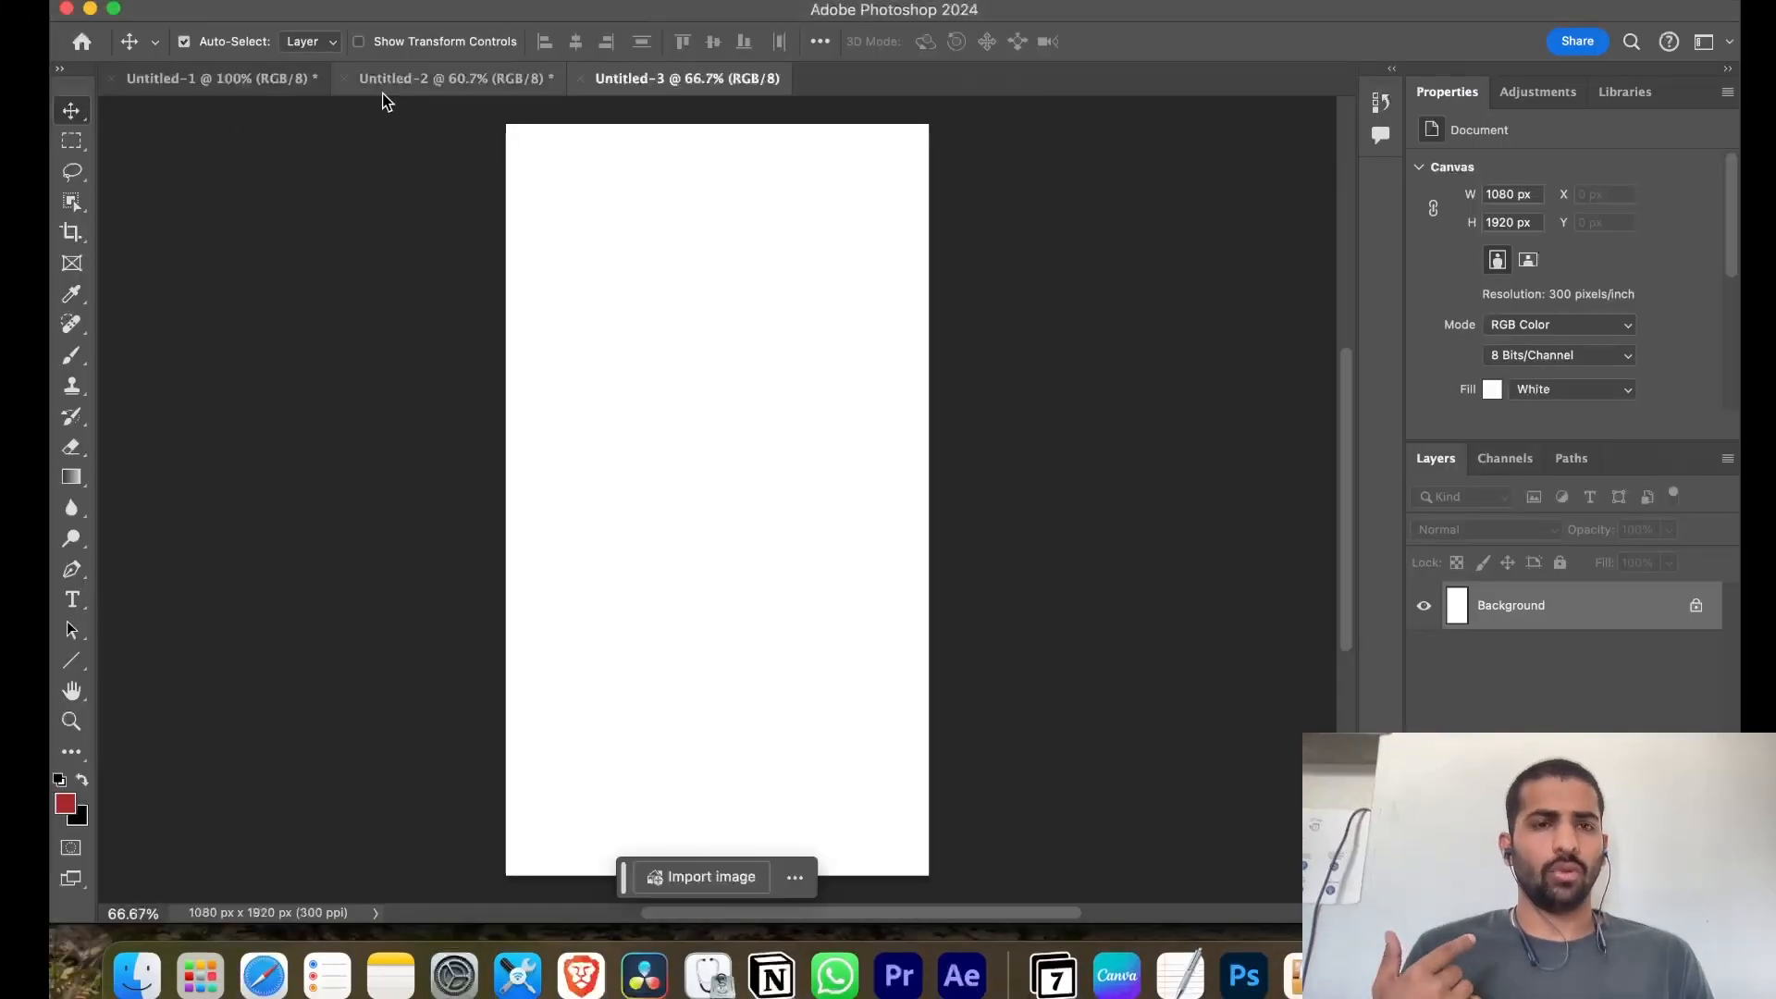
# Copy the large red circle from Untitled-2 into Untitled-3 and place it horizontally centred near the top of the canvas
pyautogui.click(398, 78)
pyautogui.click(796, 481)
pyautogui.click(1260, 588)
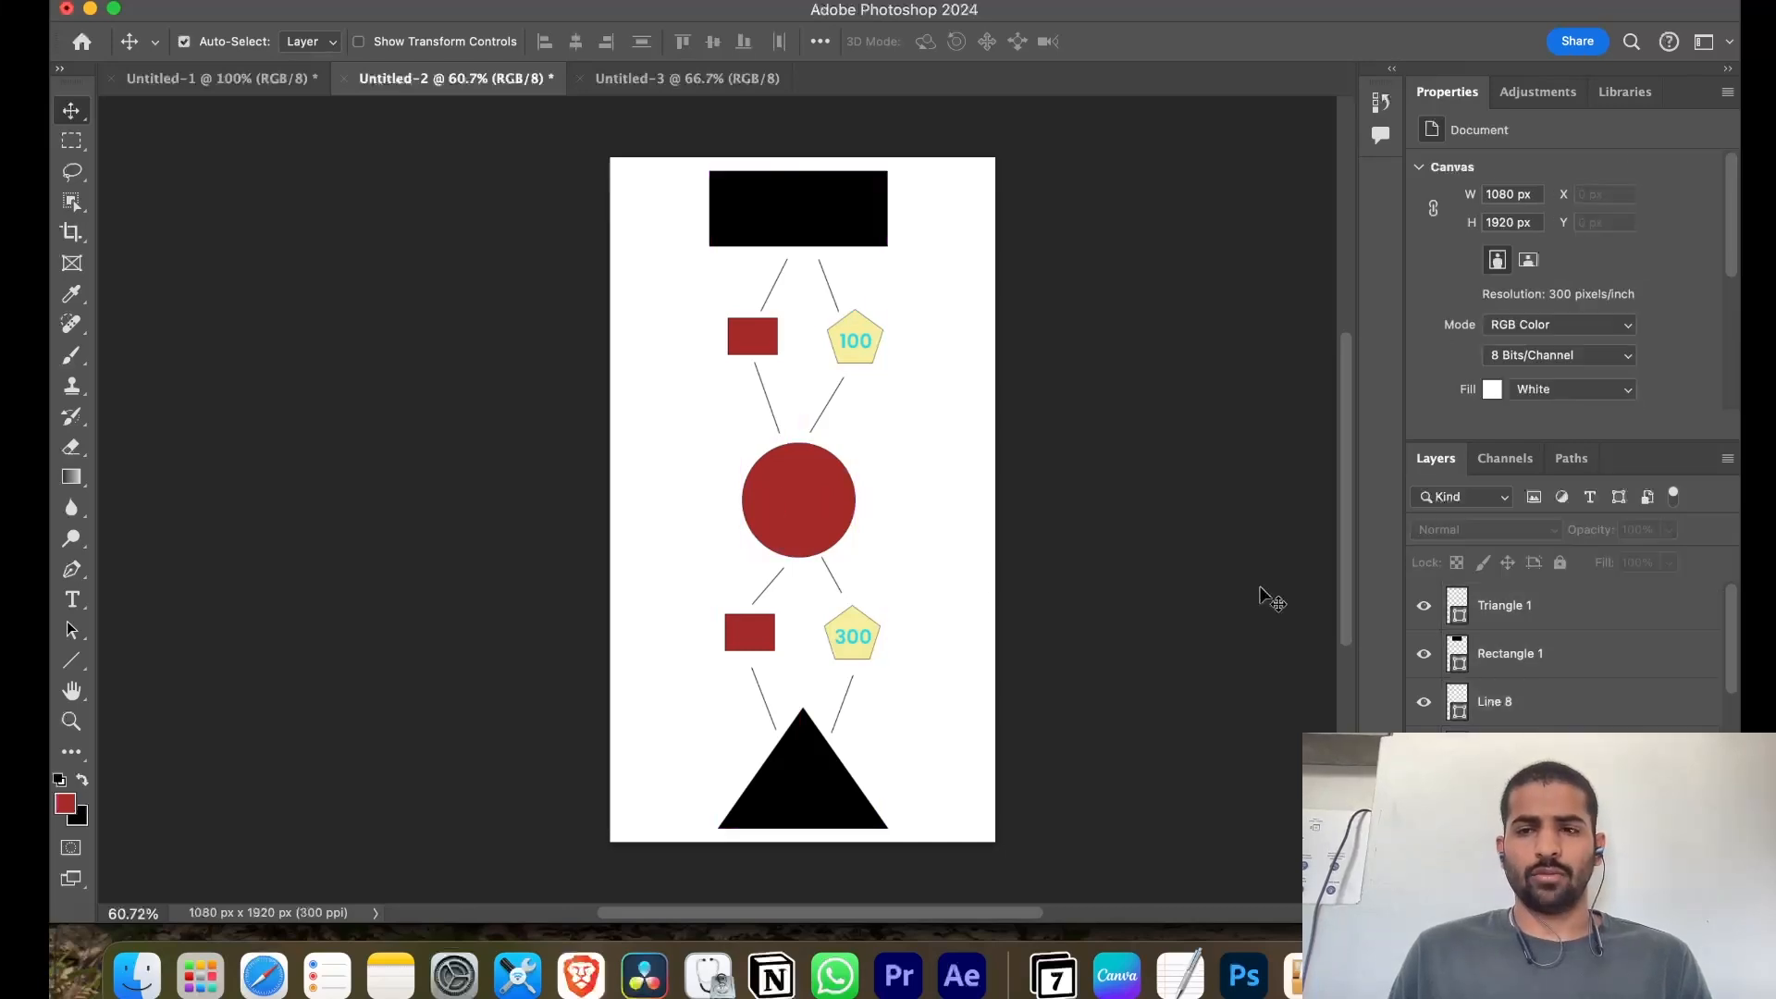
pyautogui.click(793, 509)
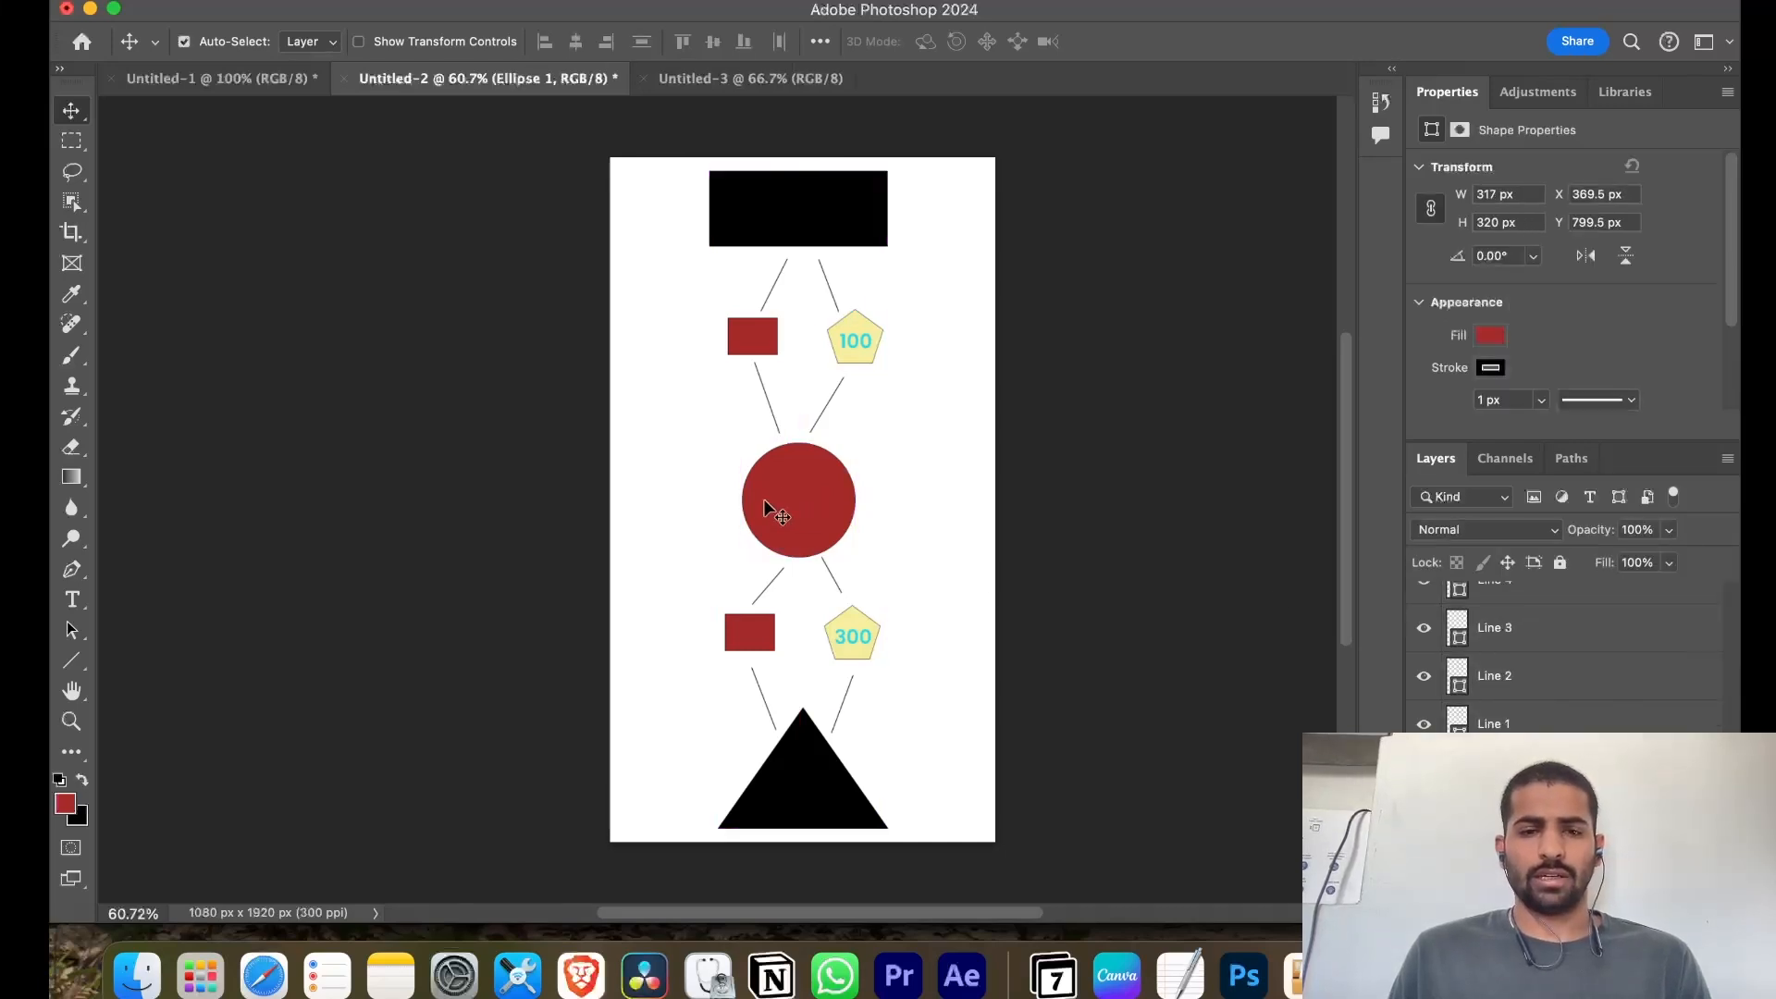
pyautogui.click(726, 82)
pyautogui.press('super+v')
pyautogui.moveTo(693, 497); pyautogui.dragTo(691, 253)
pyautogui.press('Up')
pyautogui.press('Up')
pyautogui.press('Up')
pyautogui.press('Up')
pyautogui.press('Up')
pyautogui.press('Up')
pyautogui.press('Up')
pyautogui.press('Up')
pyautogui.press('Up')
pyautogui.press('Up')
pyautogui.press('Up')
pyautogui.press('Up')
pyautogui.press('Up')
pyautogui.press('Up')
pyautogui.press('Up')
pyautogui.press('Up')
pyautogui.press('Up')
pyautogui.press('Up')
pyautogui.press('Up')
pyautogui.press('Up')
pyautogui.press('Up')
pyautogui.press('Up')
pyautogui.press('Up')
pyautogui.press('Up')
pyautogui.press('Up')
pyautogui.press('Up')
pyautogui.press('Up')
pyautogui.press('Up')
pyautogui.press('Up')
pyautogui.press('Up')
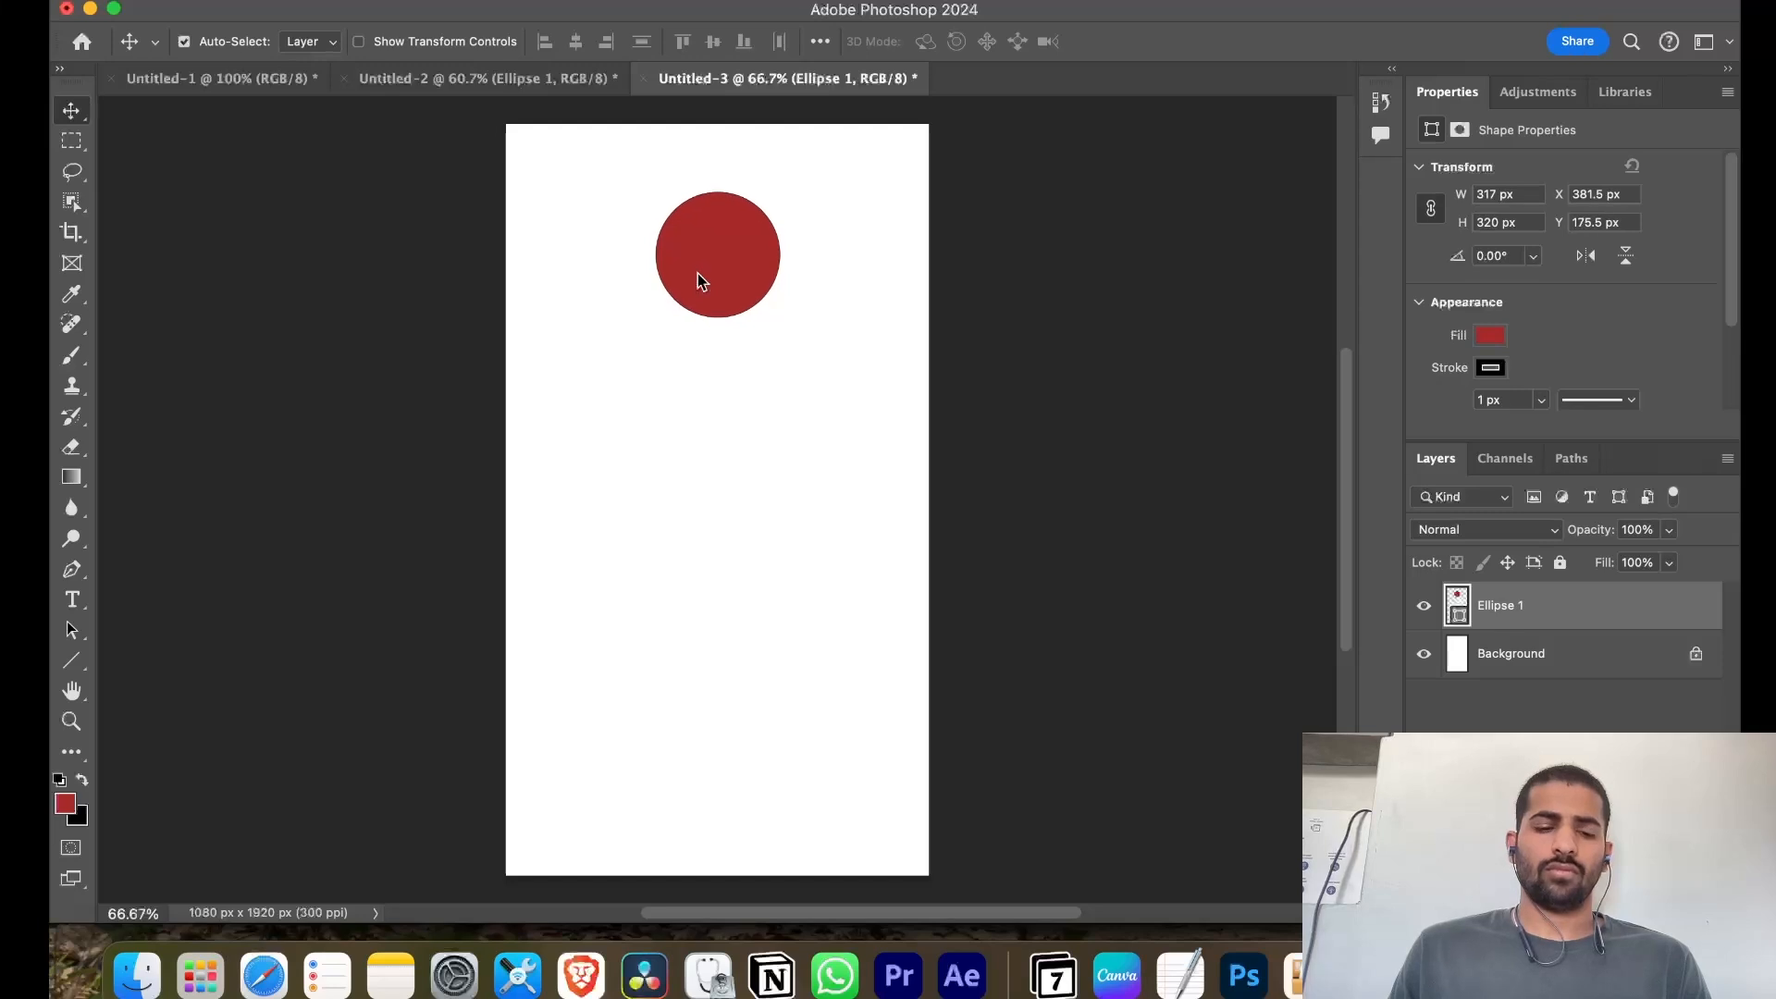
pyautogui.click(231, 316)
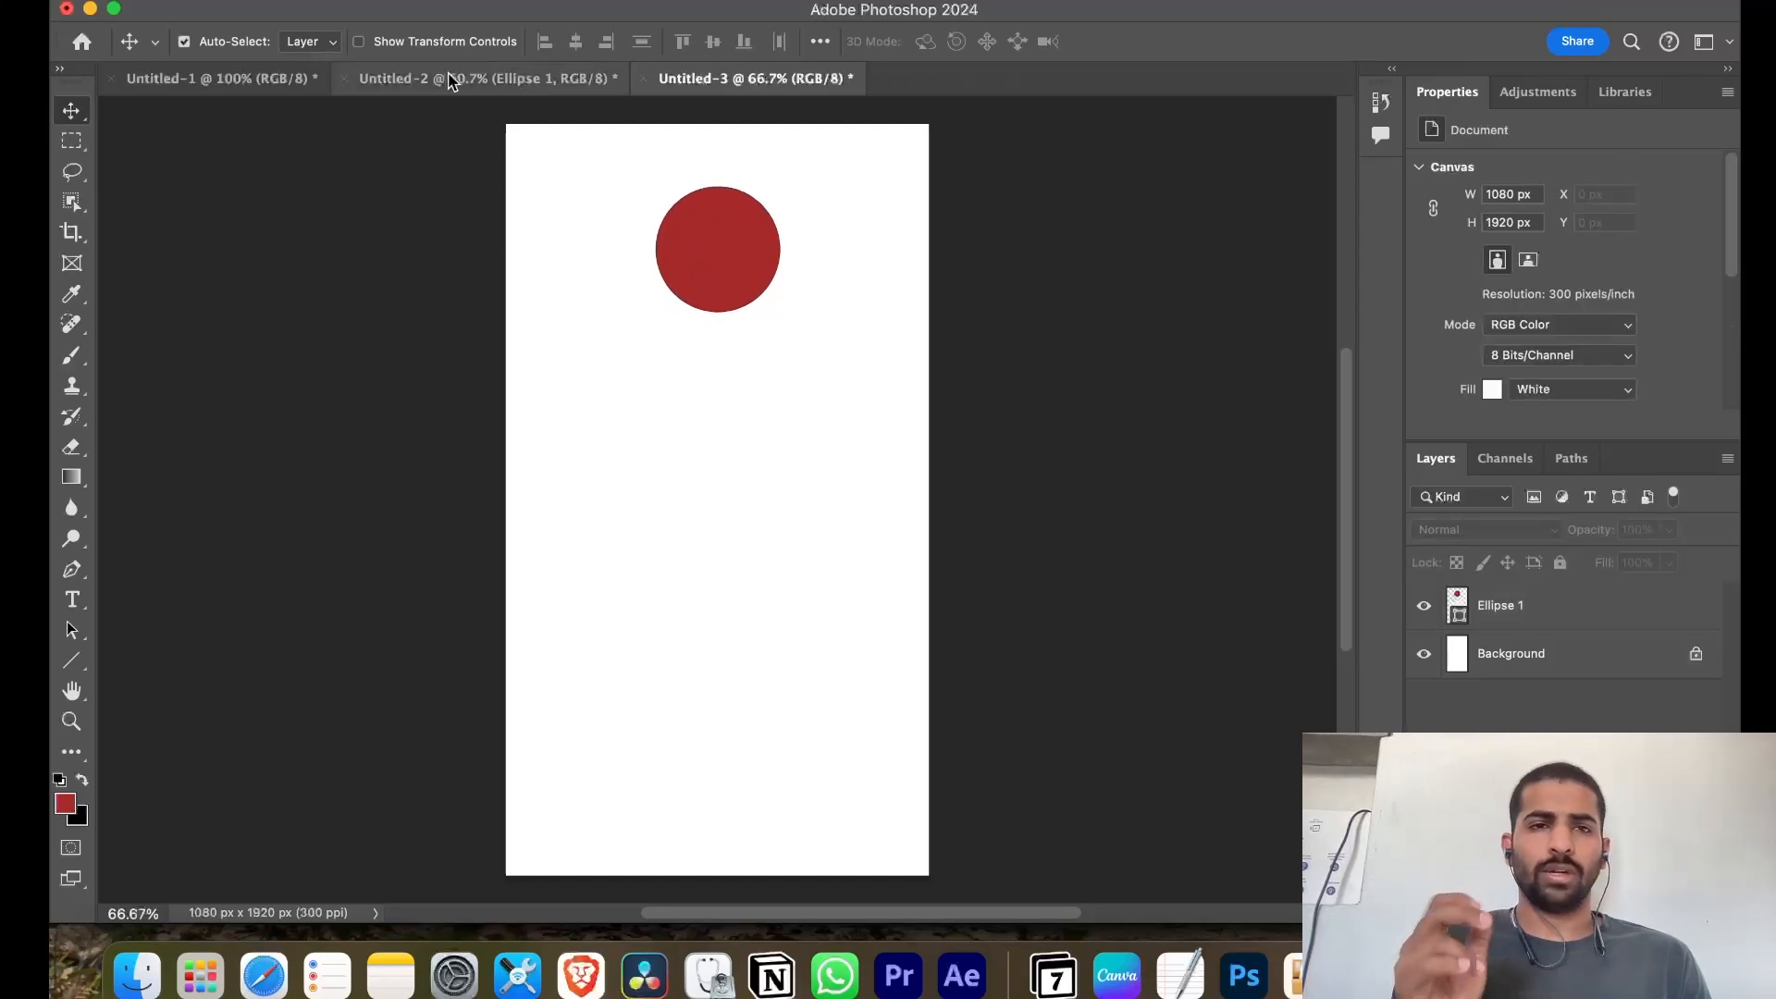
# Copy the yellow pentagon with its 300 label from Untitled-2 into Untitled-3, placing it below and left of the red circle
pyautogui.click(488, 77)
pyautogui.click(853, 638)
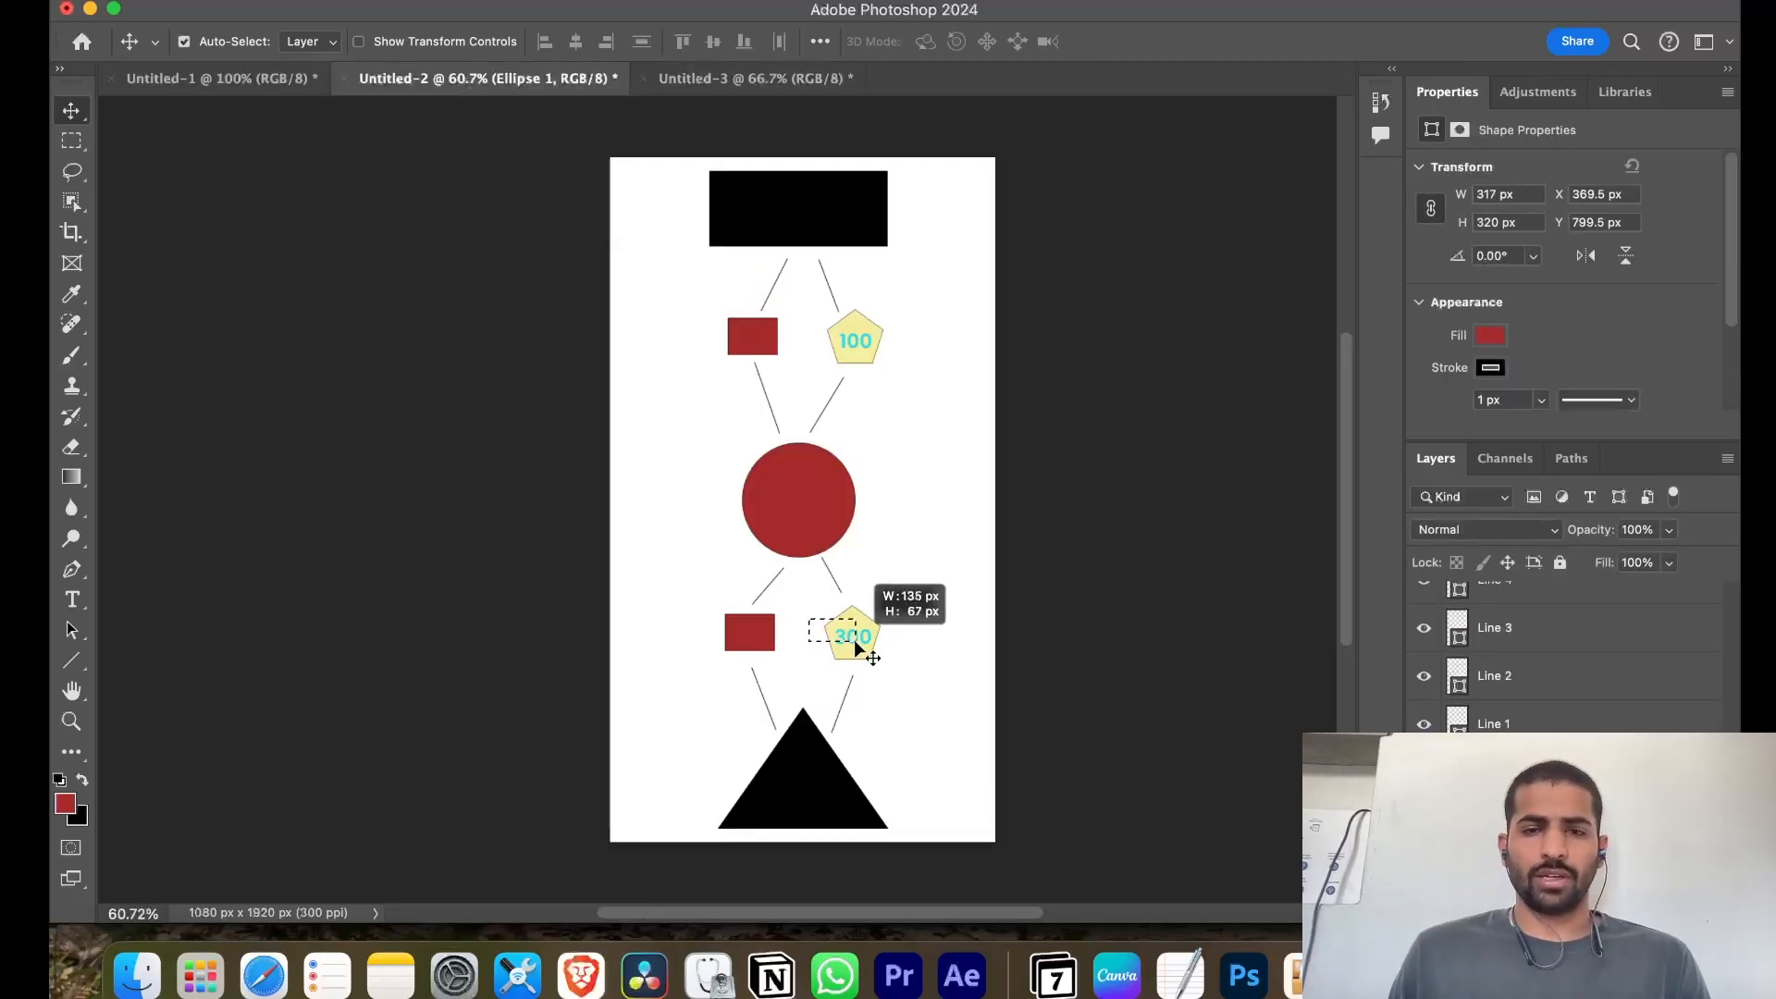
pyautogui.click(689, 89)
pyautogui.press('super+v')
pyautogui.moveTo(716, 523); pyautogui.dragTo(583, 378)
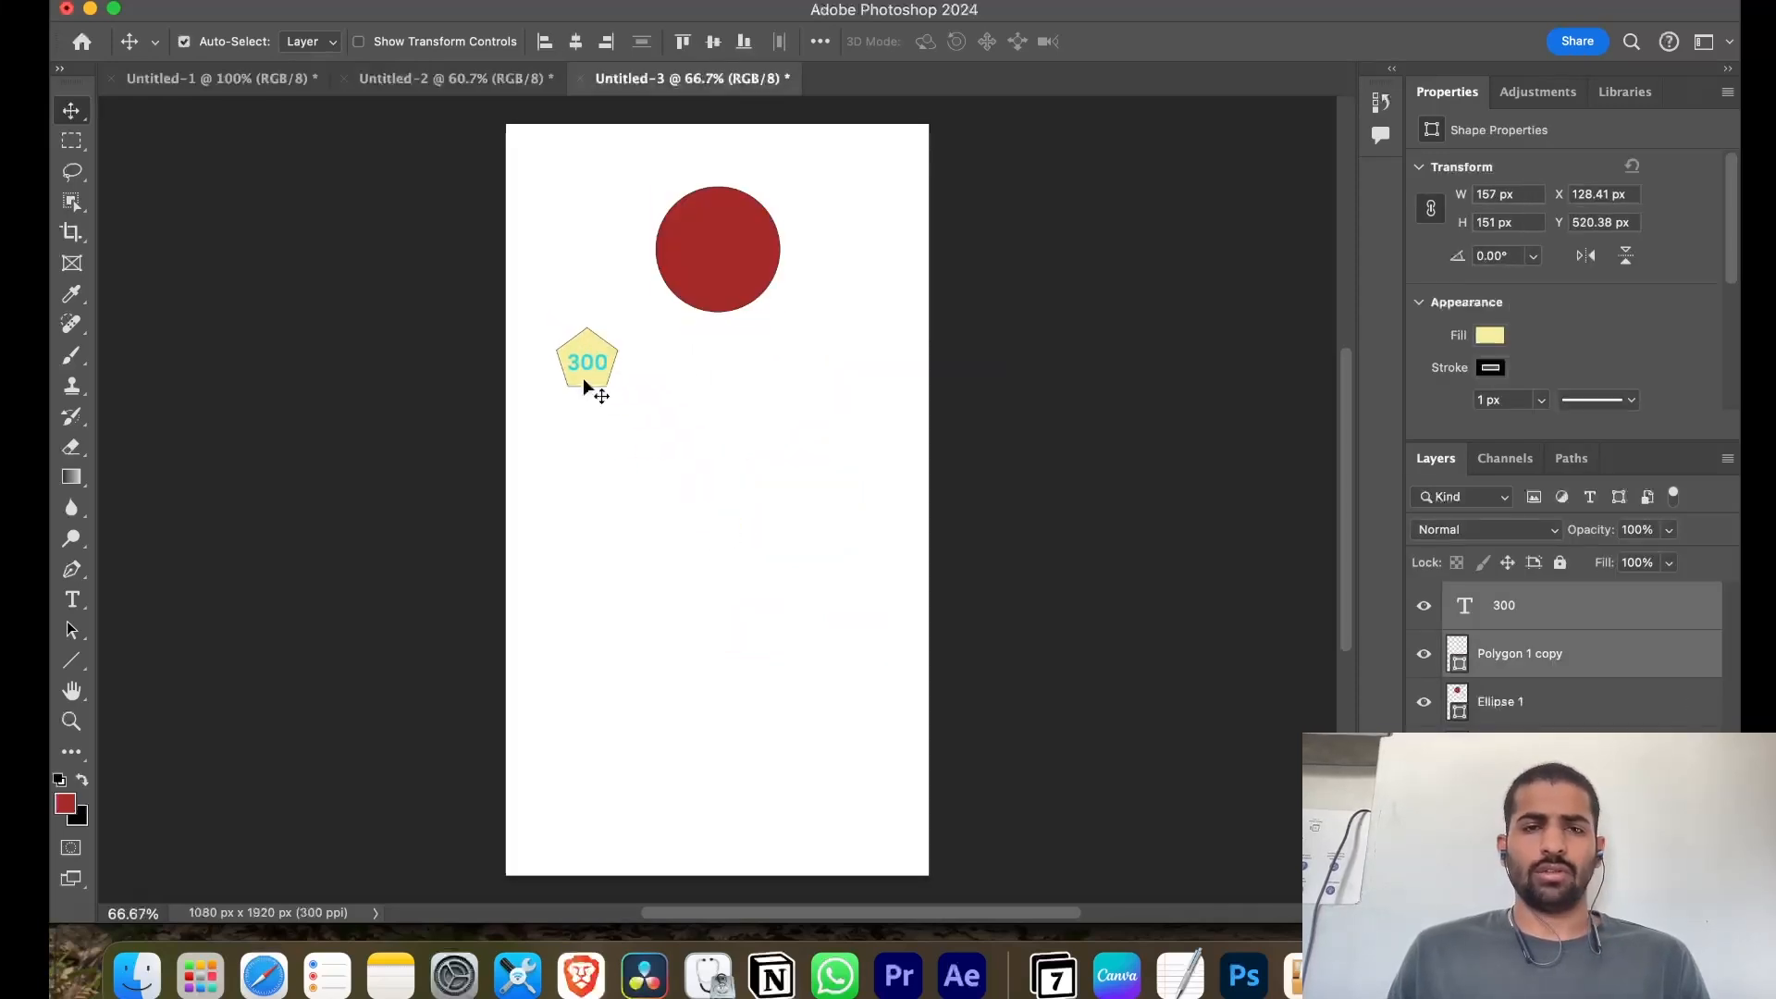
# Copy the pentagon labelled 100 from Untitled-2 into Untitled-3 below the circle, and place a duplicate of it further right
pyautogui.click(550, 78)
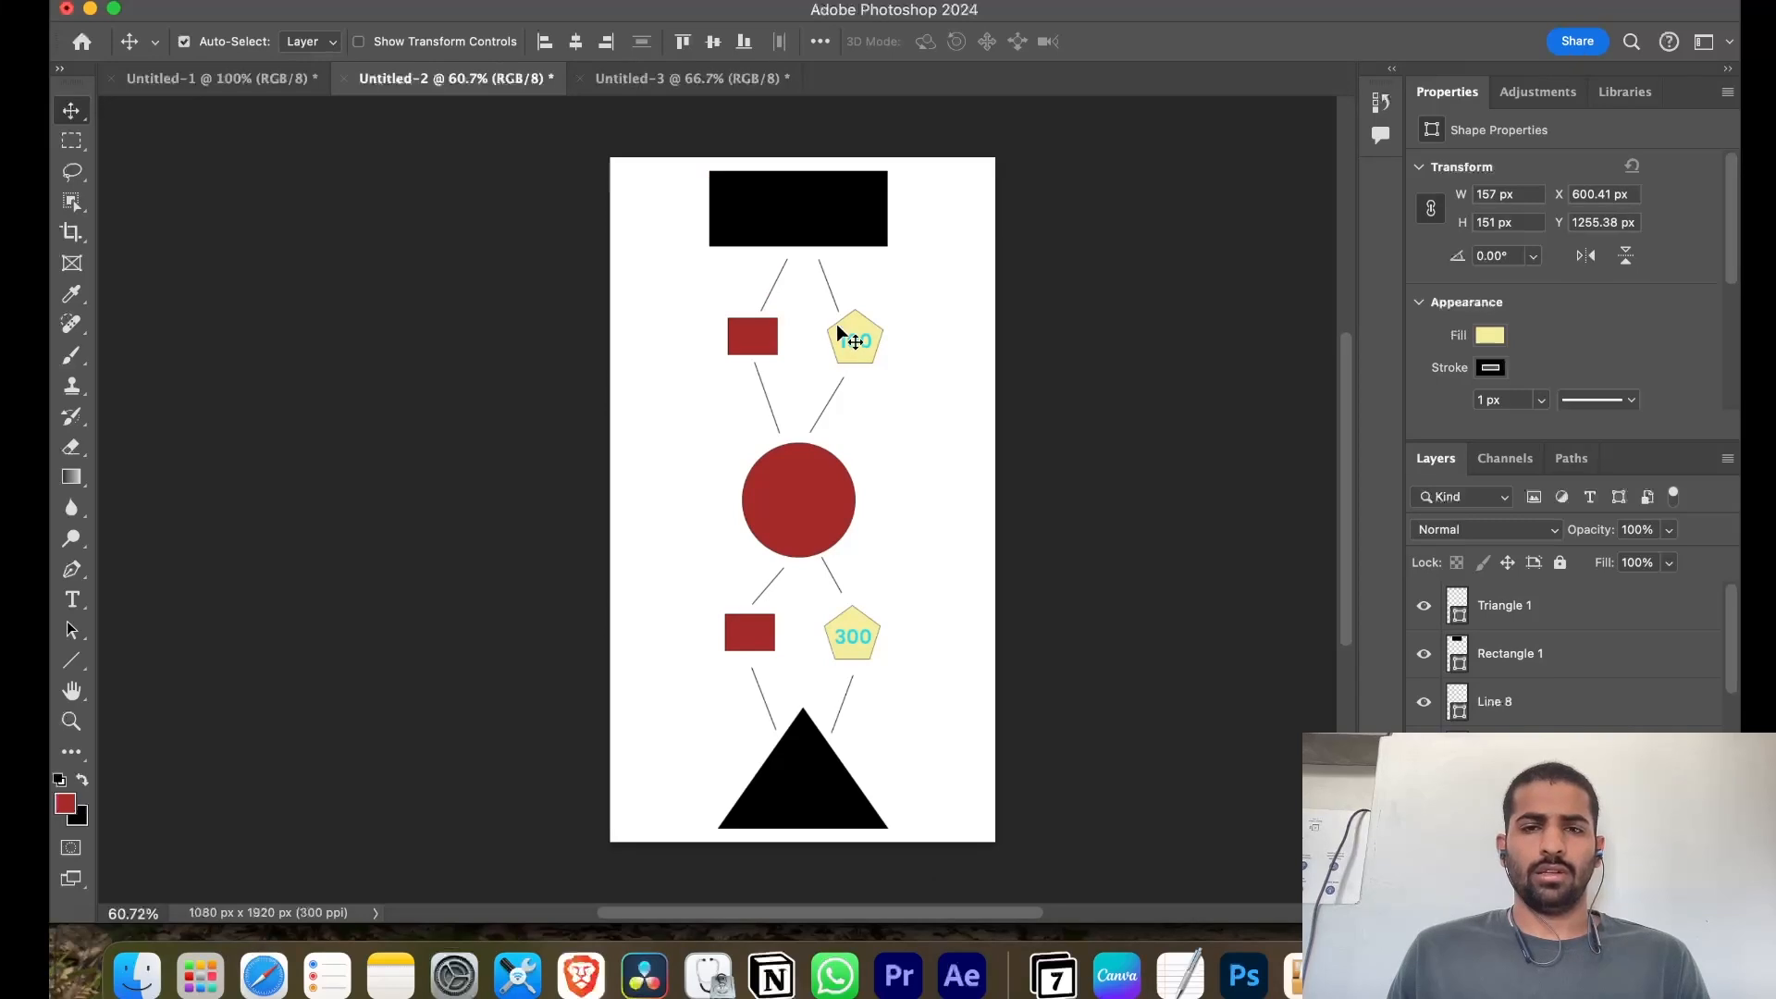
pyautogui.click(846, 350)
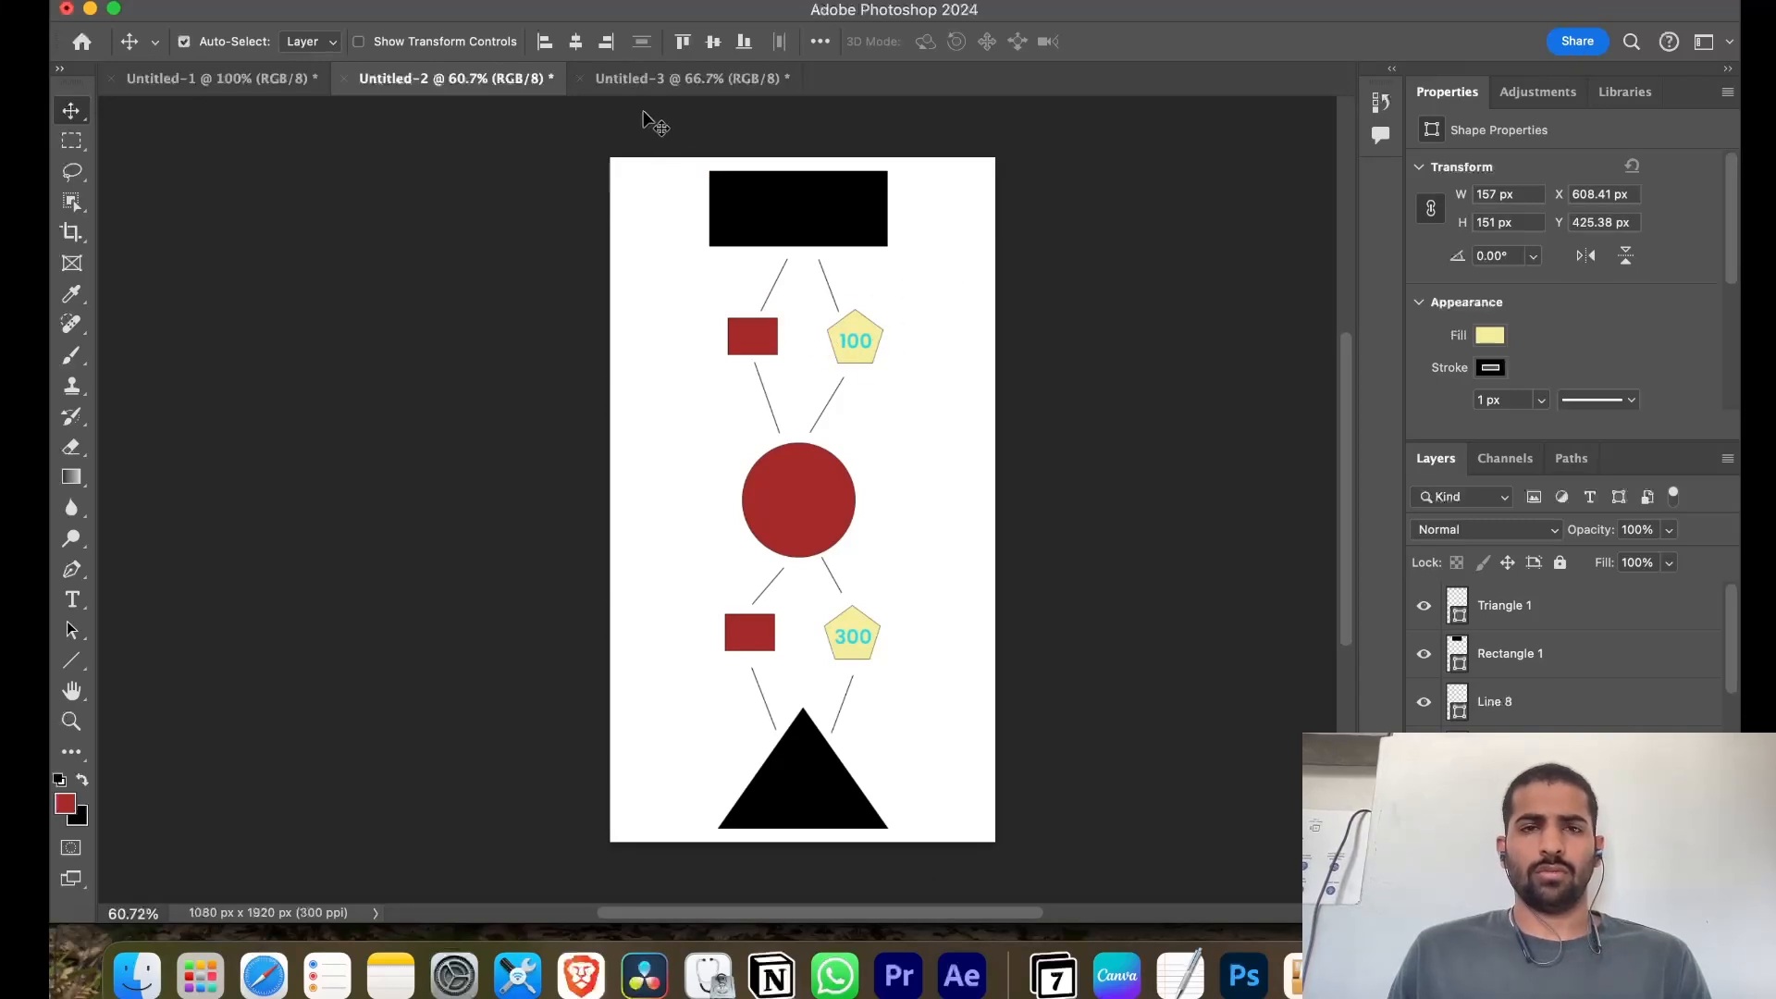
pyautogui.moveTo(646, 81); pyautogui.dragTo(822, 387)
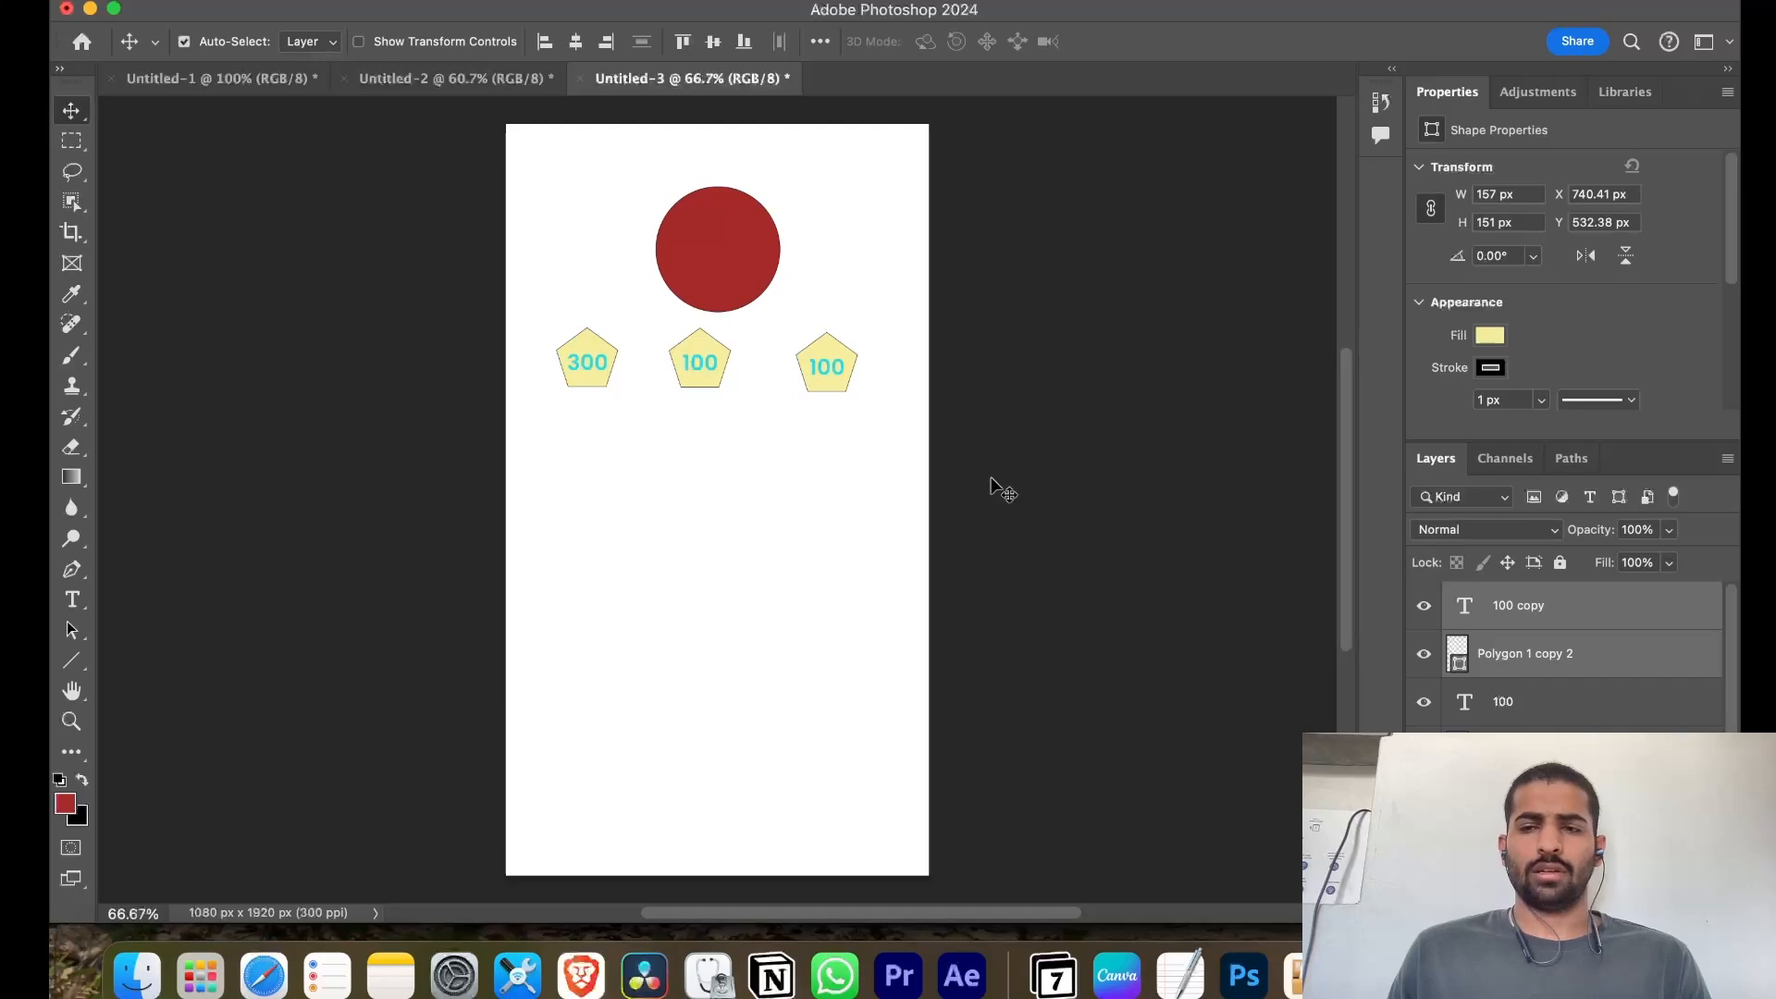
# Change the label of the rightmost pentagon to 200
pyautogui.click(863, 421)
pyautogui.doubleClick(818, 371)
pyautogui.write('200')
pyautogui.click(1004, 532)
pyautogui.press('v')
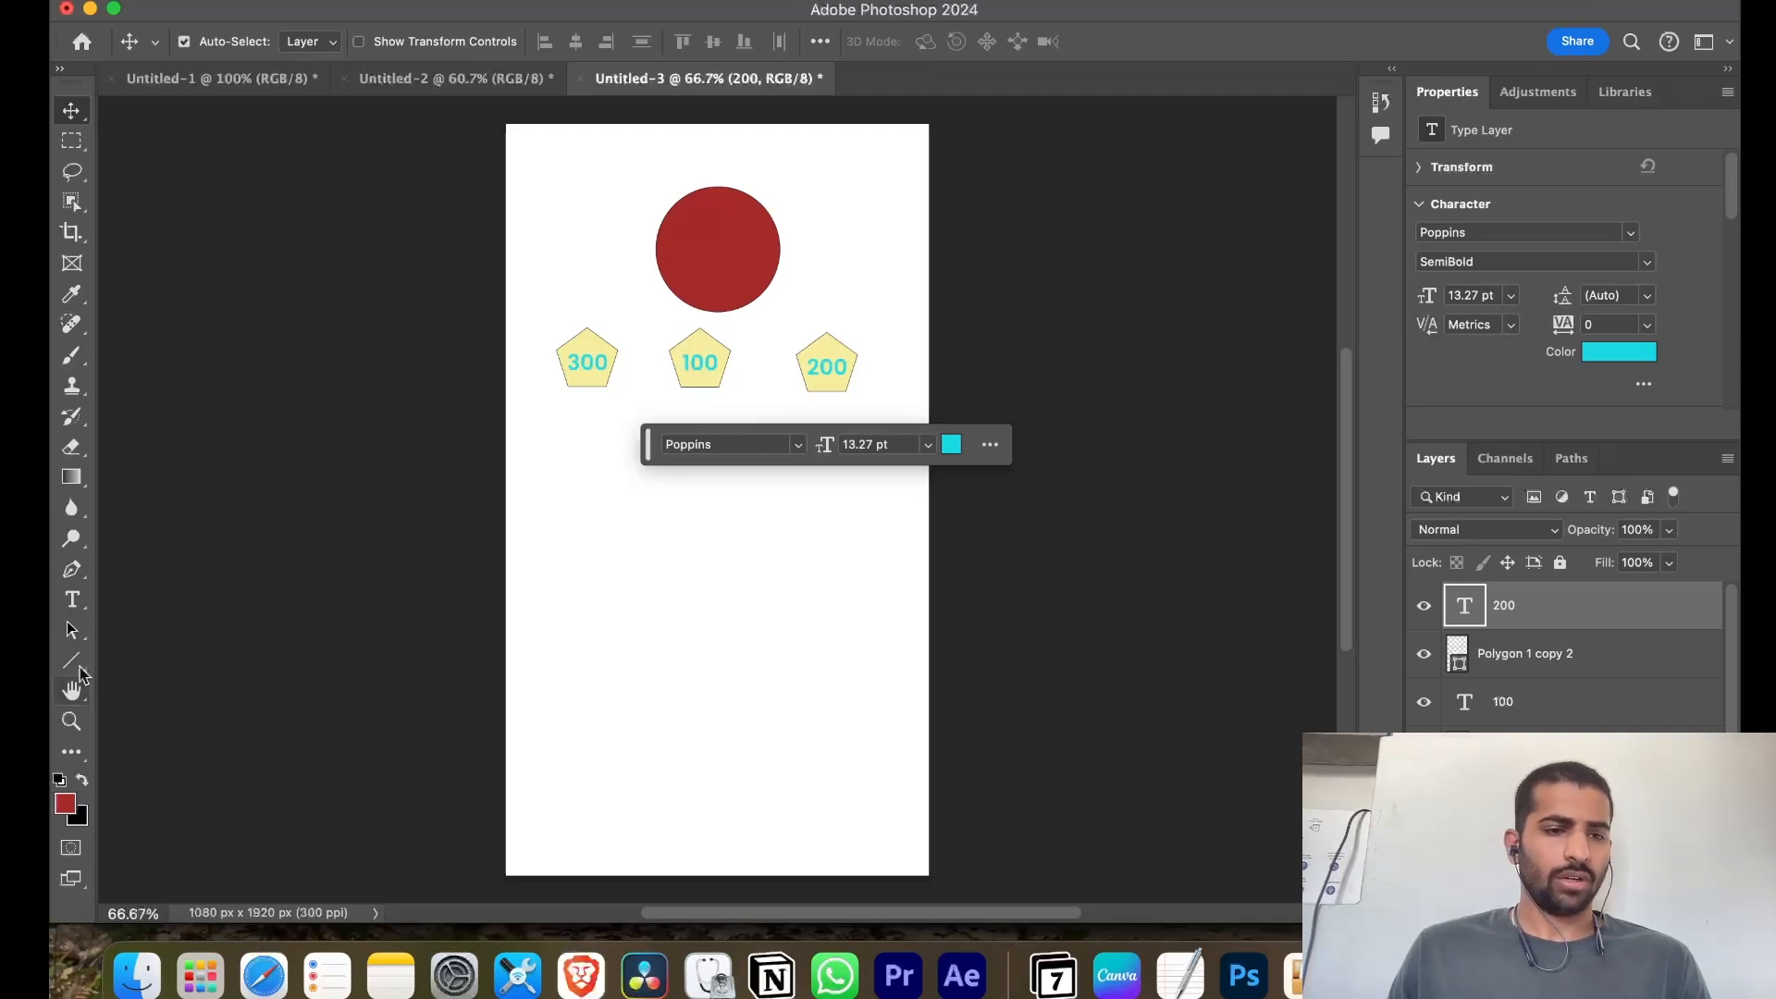
# Add a minus sign between the 300 and 100 pentagons and place a copy of it between the 100 and 200 pentagons
pyautogui.click(72, 599)
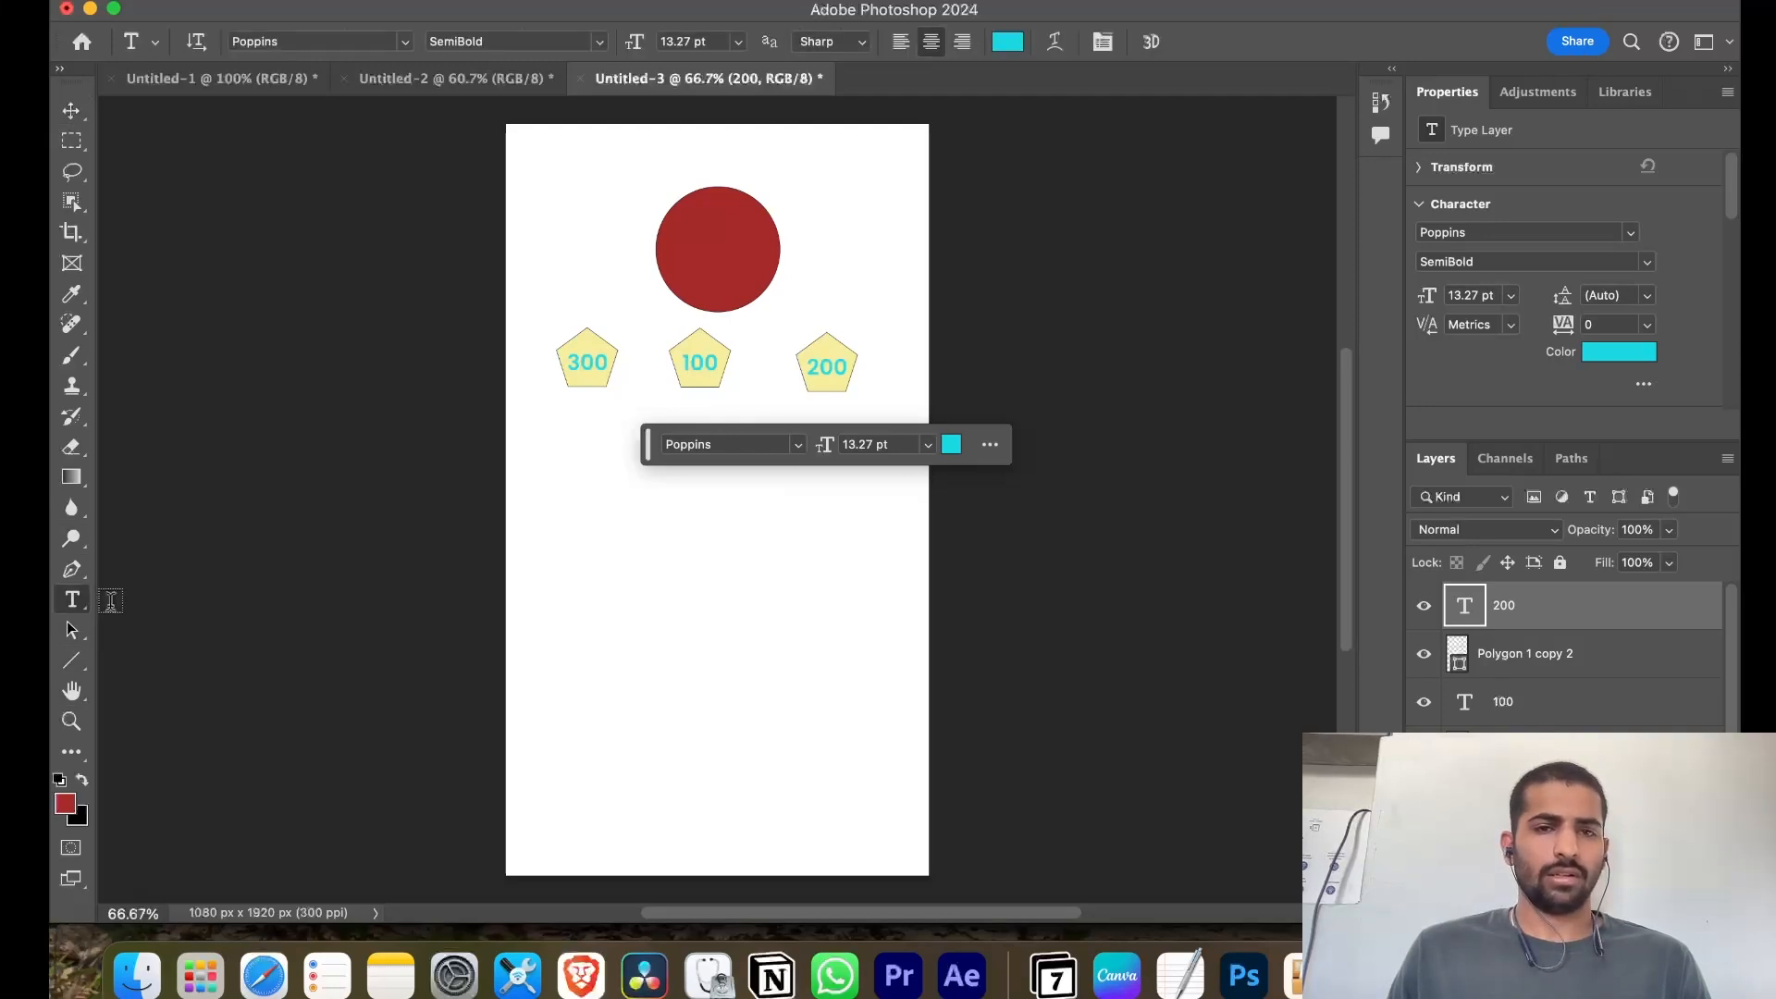
pyautogui.click(646, 390)
pyautogui.write('-')
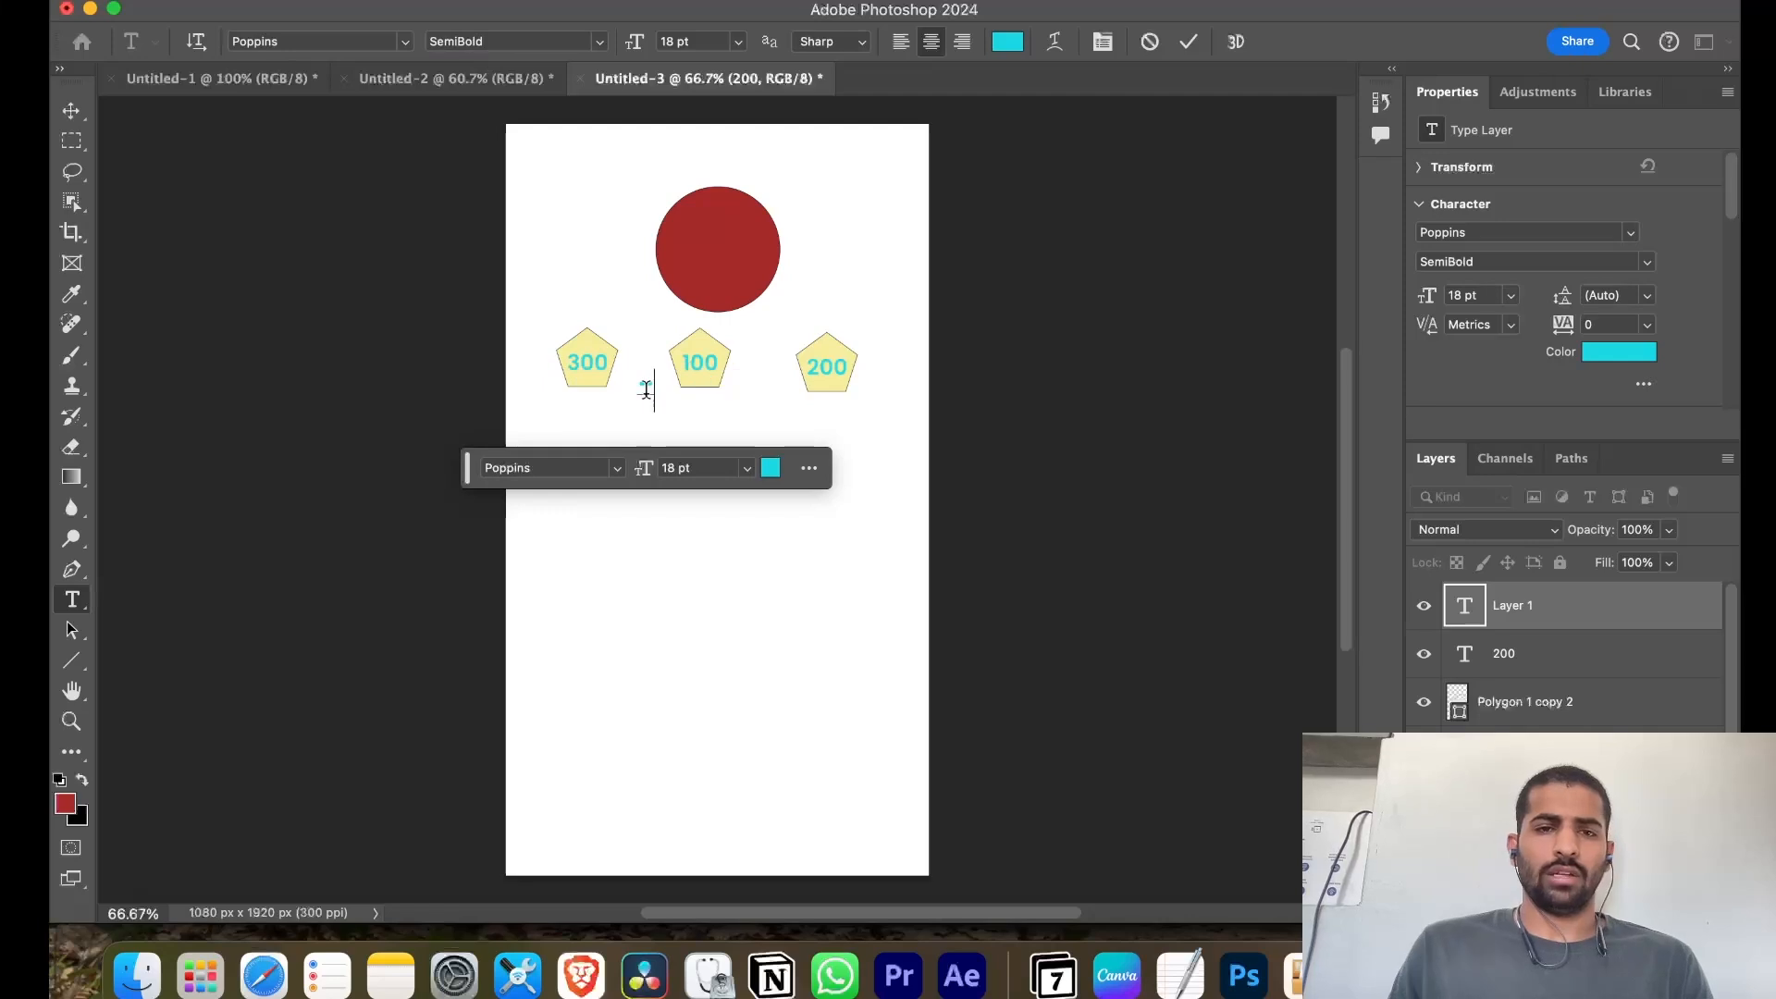
pyautogui.press('Escape')
pyautogui.press('v')
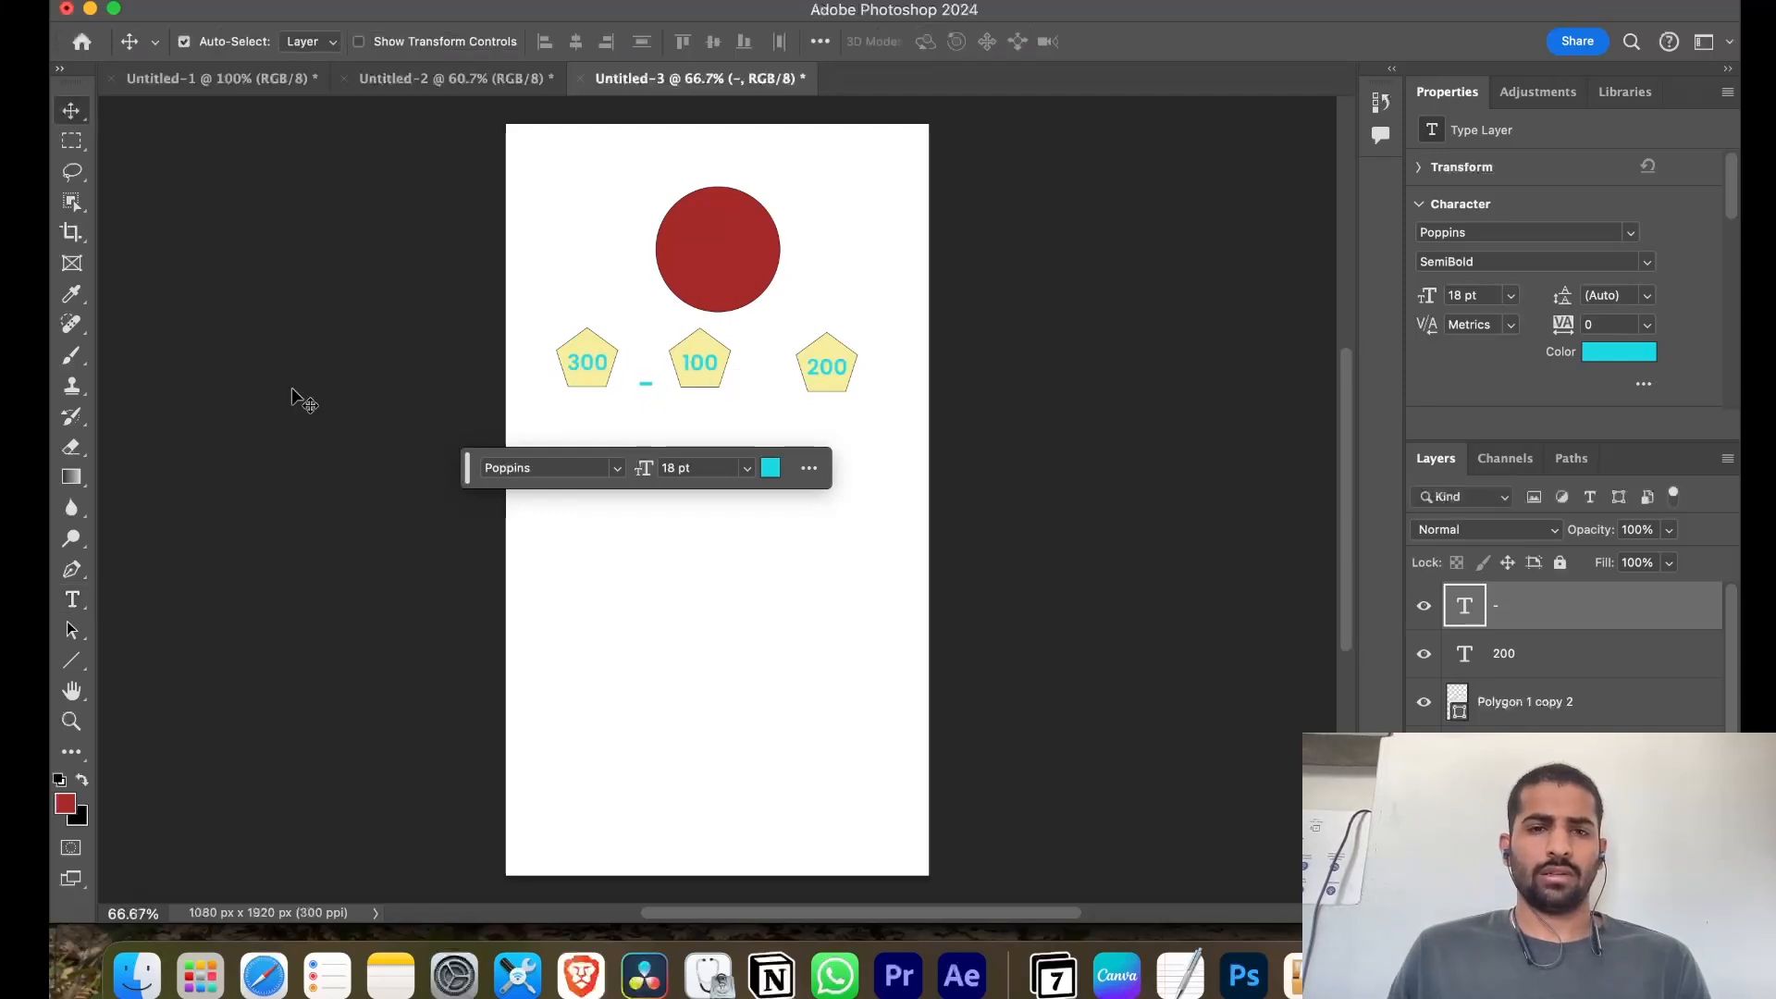
pyautogui.click(648, 390)
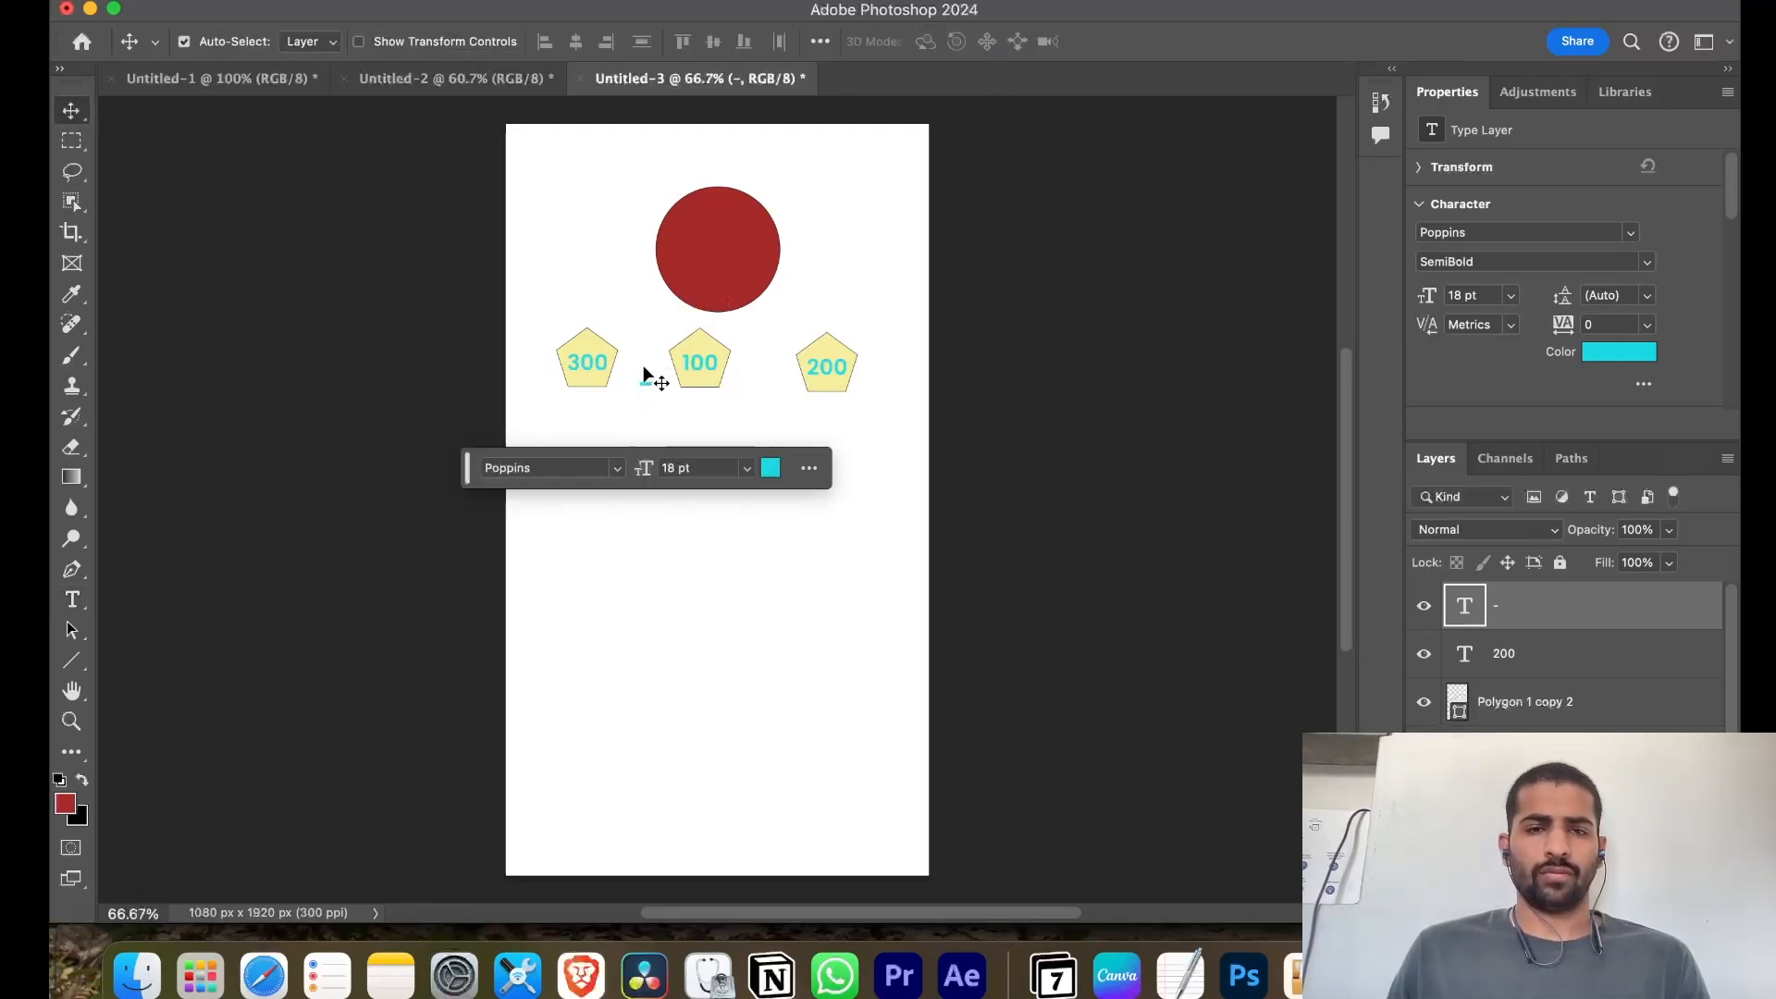
pyautogui.moveTo(645, 388); pyautogui.dragTo(770, 365)
pyautogui.click(771, 364)
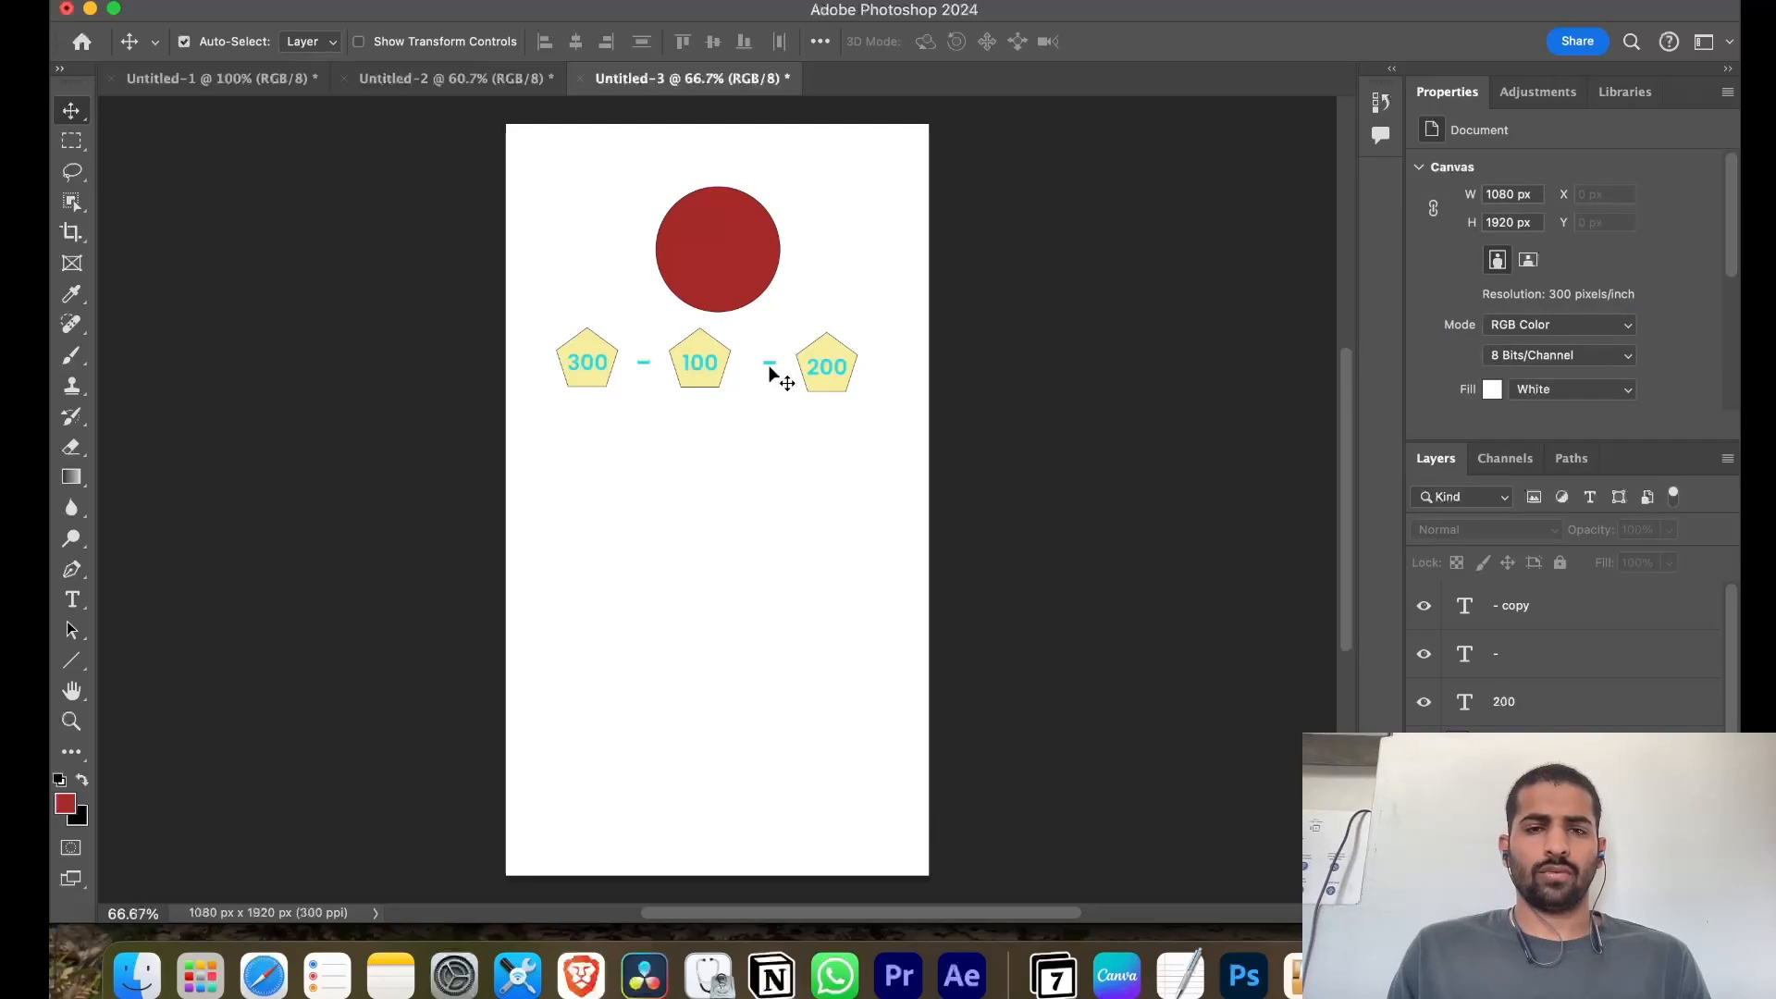
# Change the copied minus sign between the 100 and 200 pentagons to an equals sign
pyautogui.doubleClick(769, 368)
pyautogui.write('==')
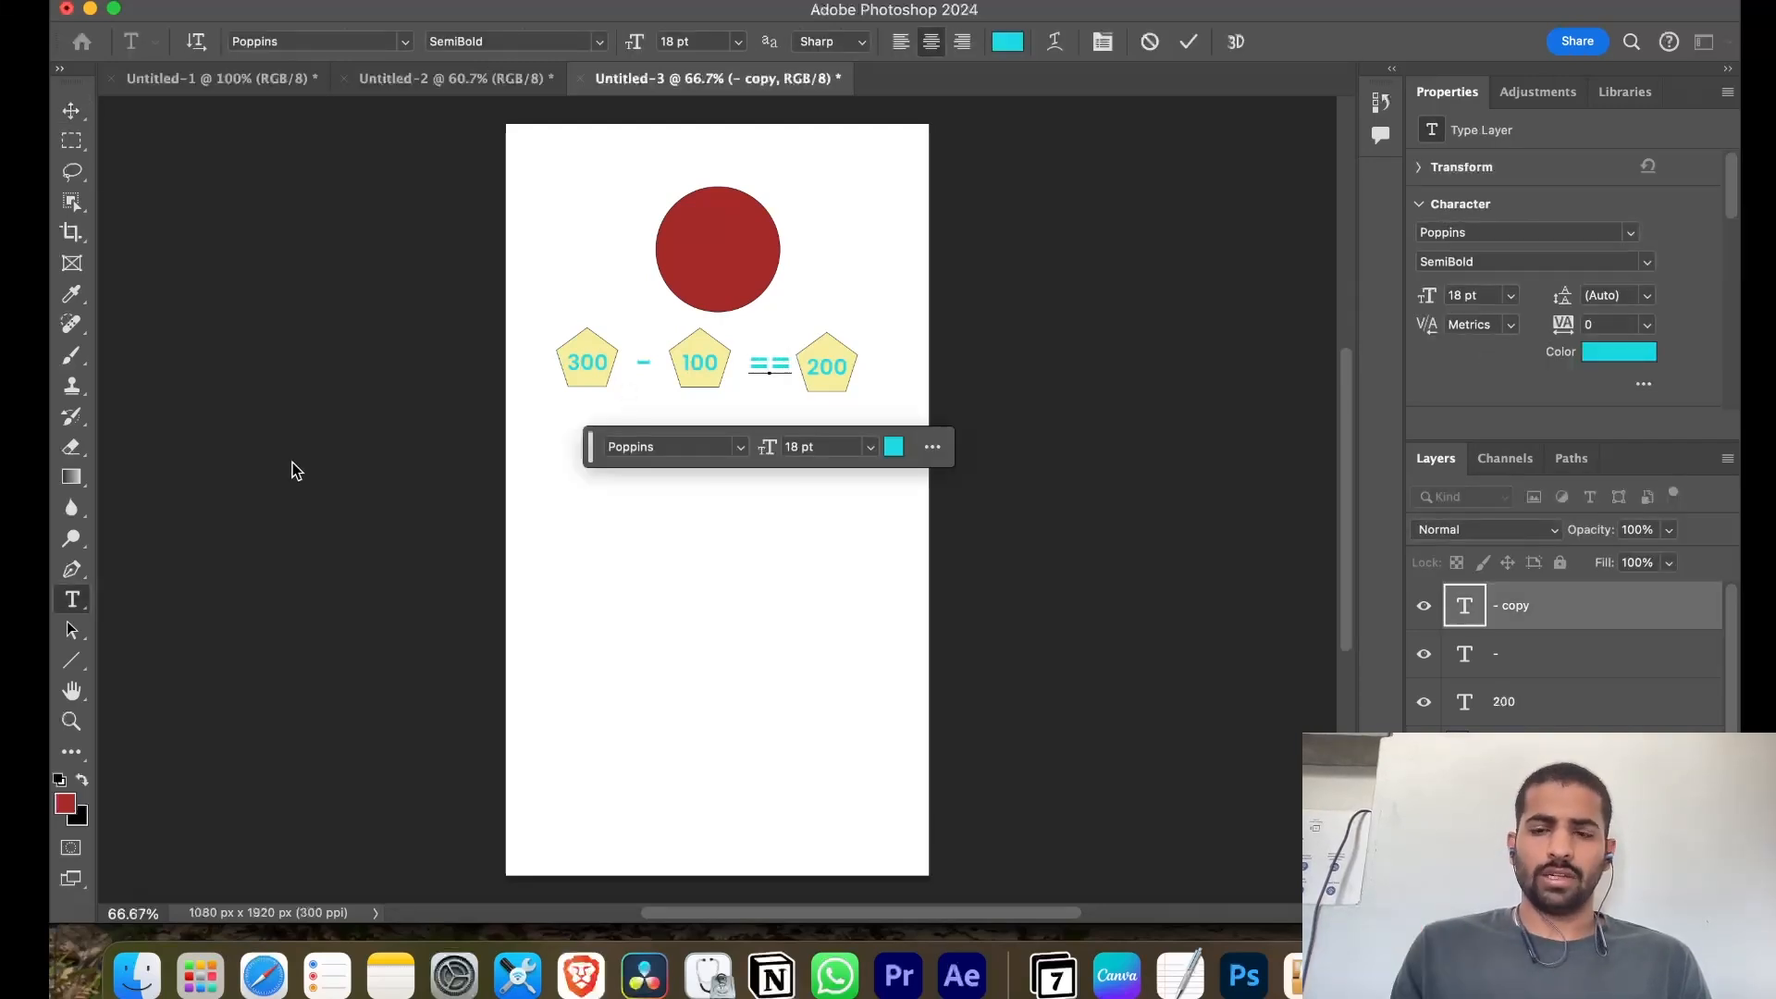
pyautogui.press('BackSpace')
pyautogui.click(294, 497)
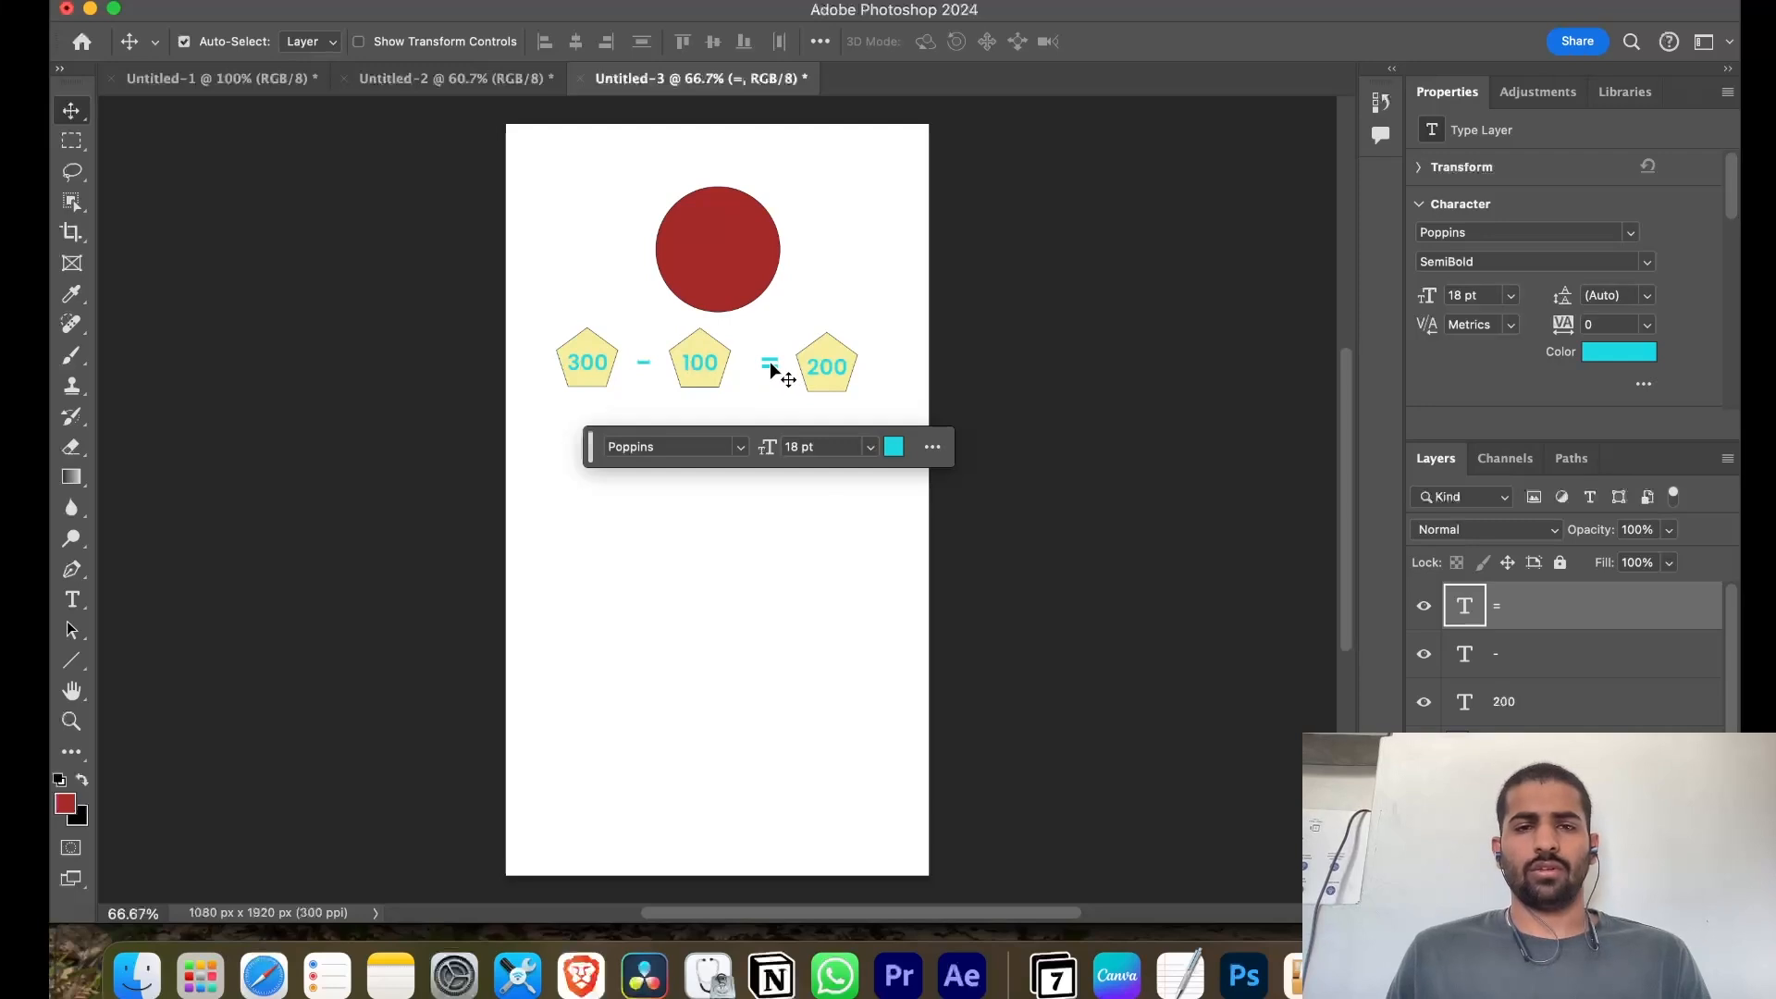
pyautogui.click(324, 556)
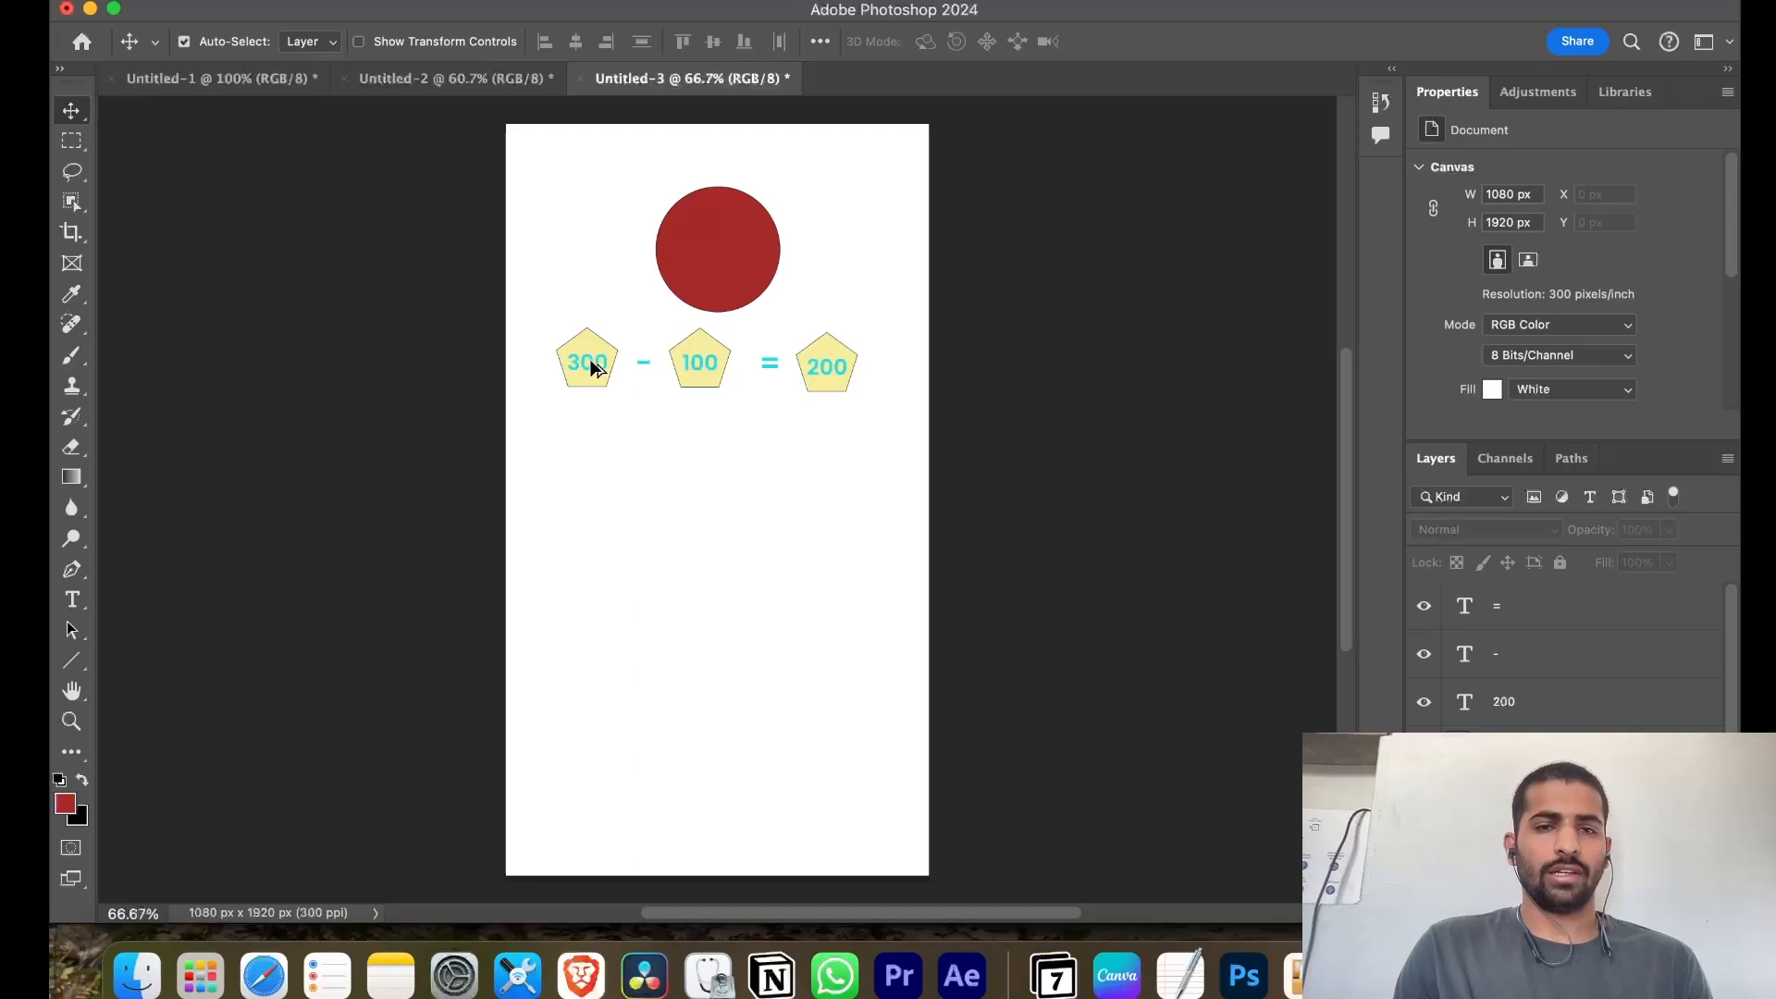
# Duplicate the 300 text, change the copy to PROFIT and place it below the 200 pentagon
pyautogui.moveTo(589, 363); pyautogui.dragTo(768, 491)
pyautogui.doubleClick(770, 491)
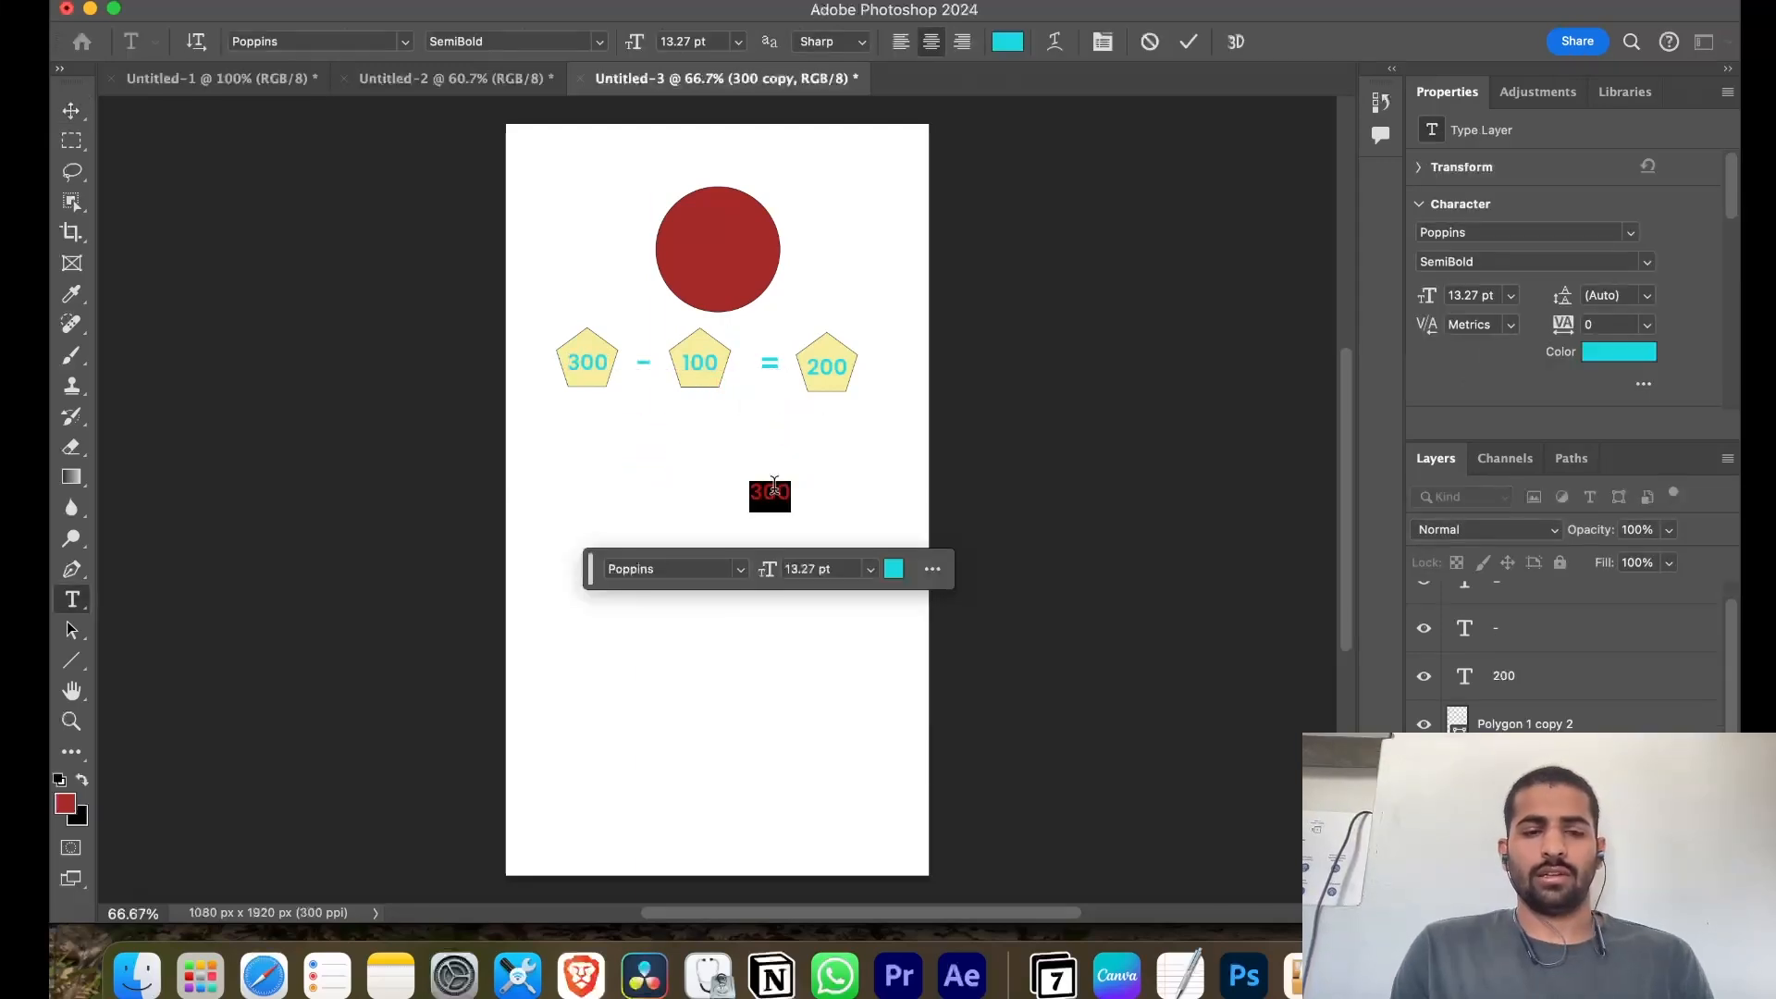
pyautogui.write('Profit')
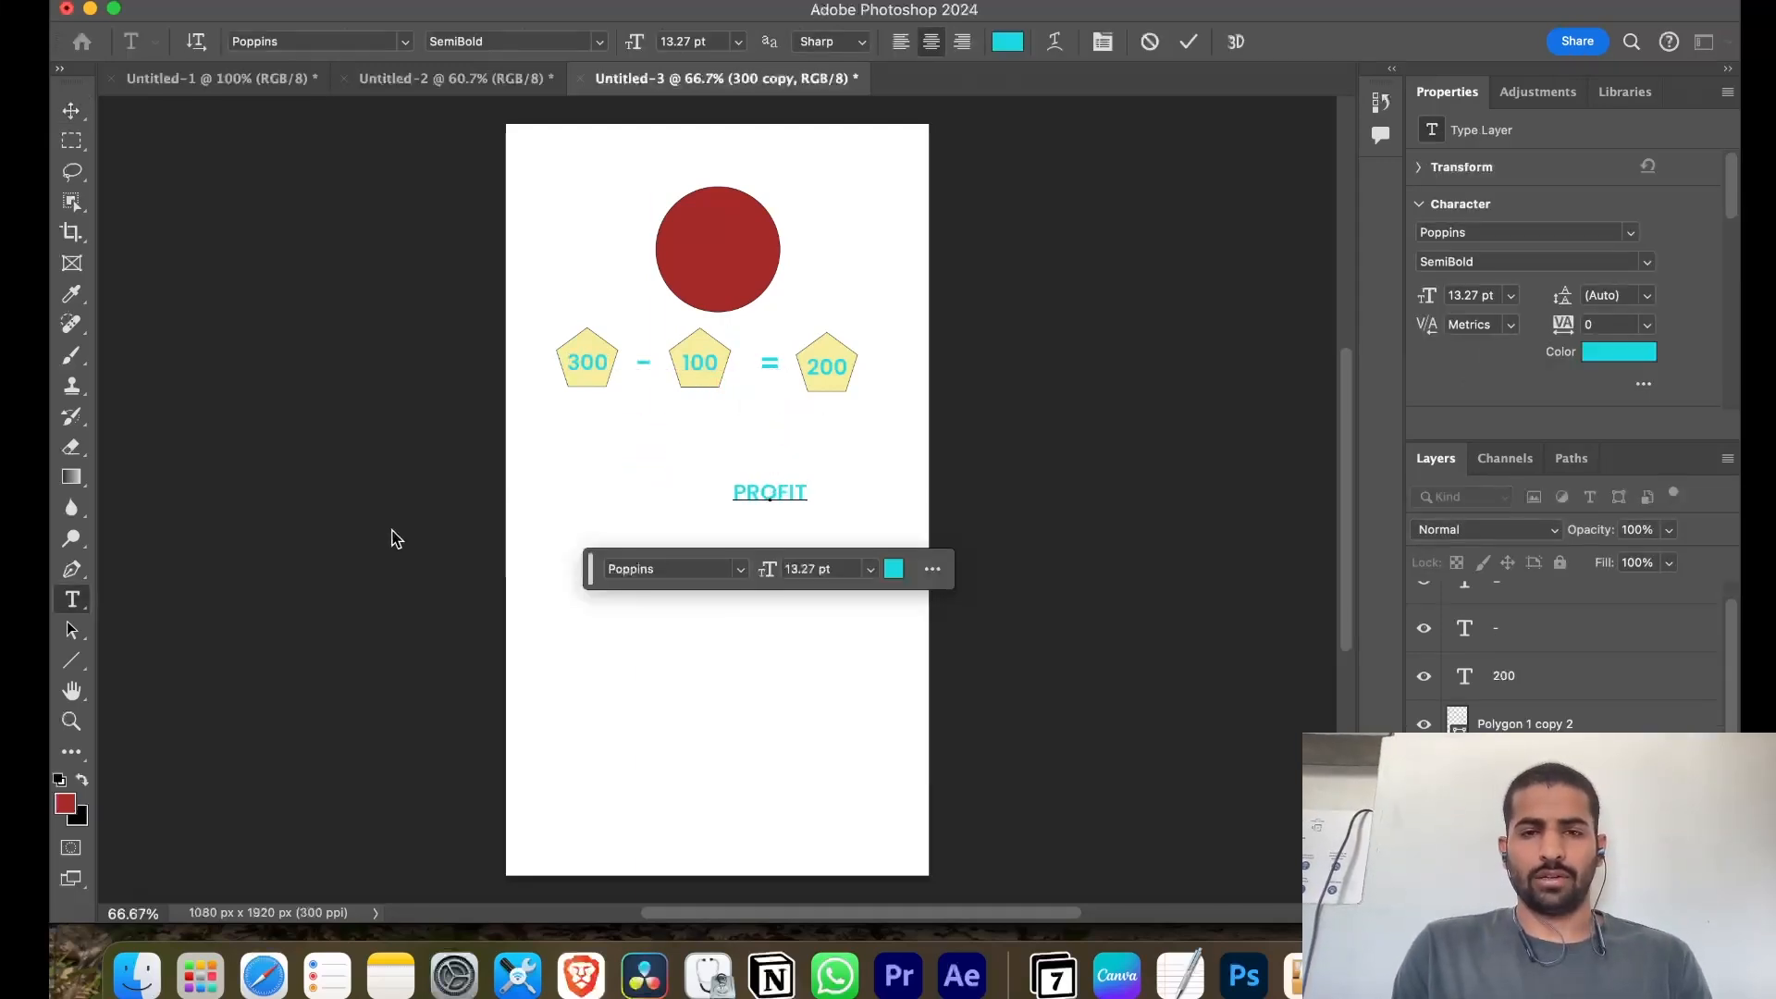
pyautogui.press('Escape')
pyautogui.press('v')
pyautogui.moveTo(751, 500); pyautogui.dragTo(828, 481)
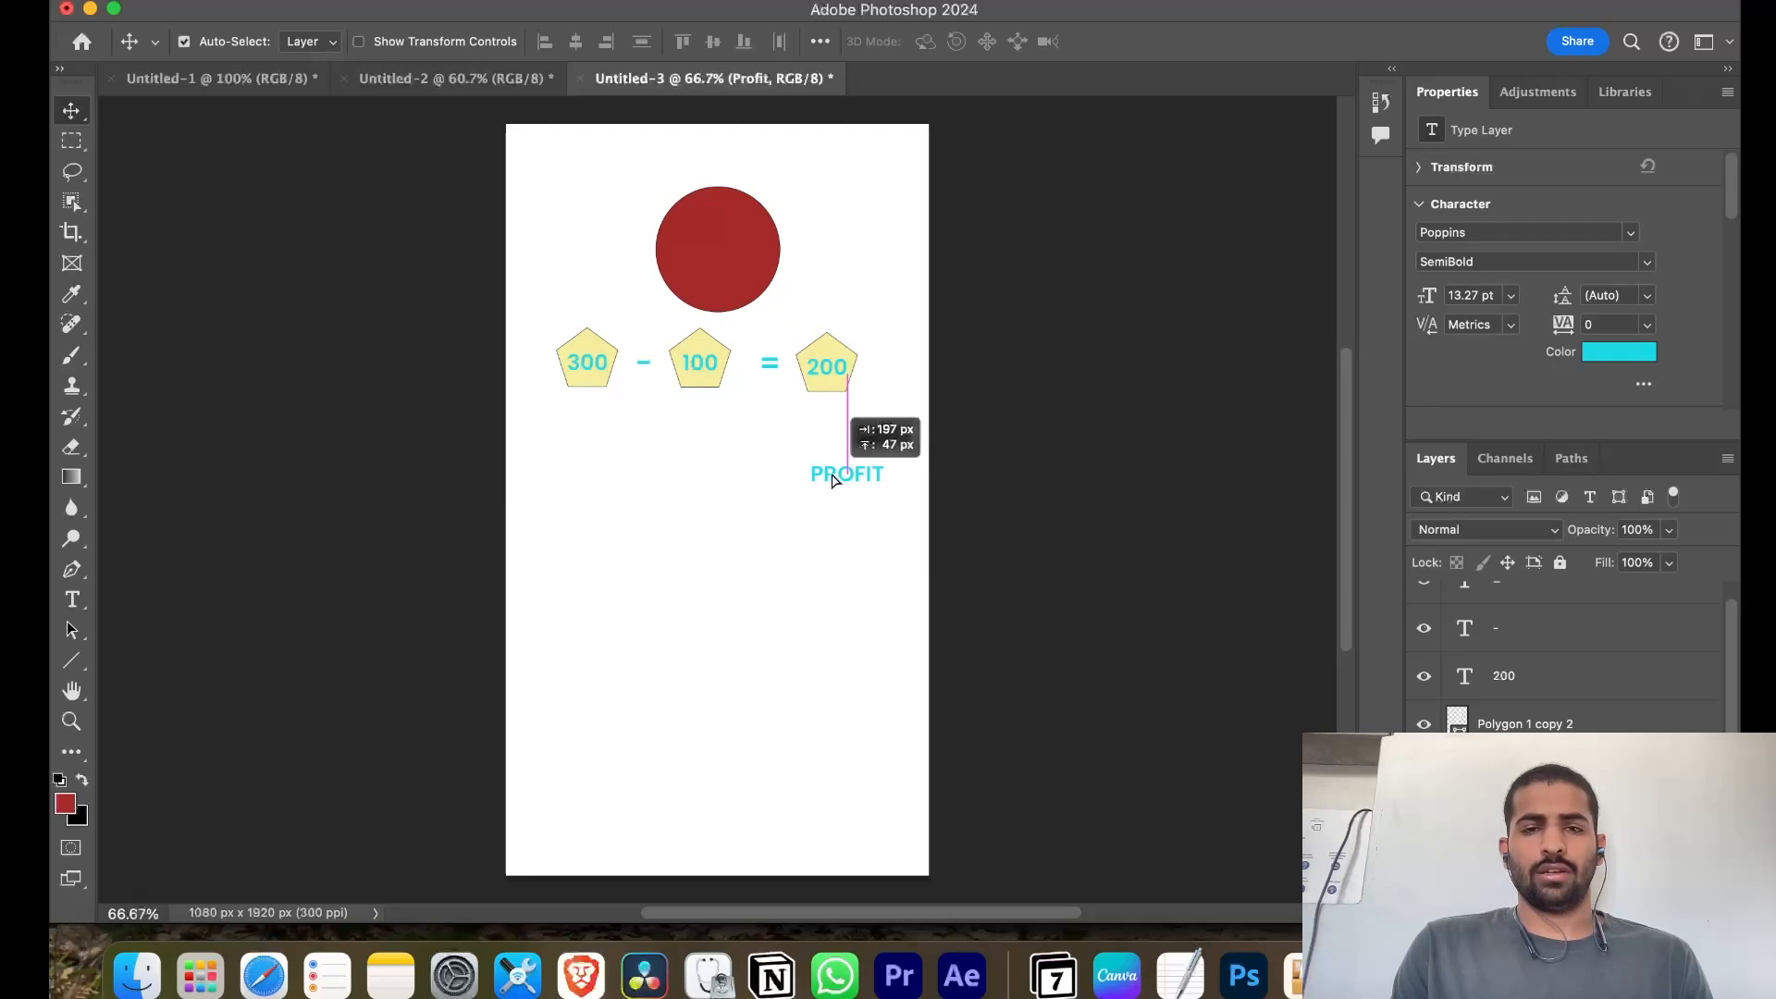
pyautogui.click(190, 483)
# Draw a thin line about 142 px long from the PROFIT label to the 200 pentagon
pyautogui.click(70, 664)
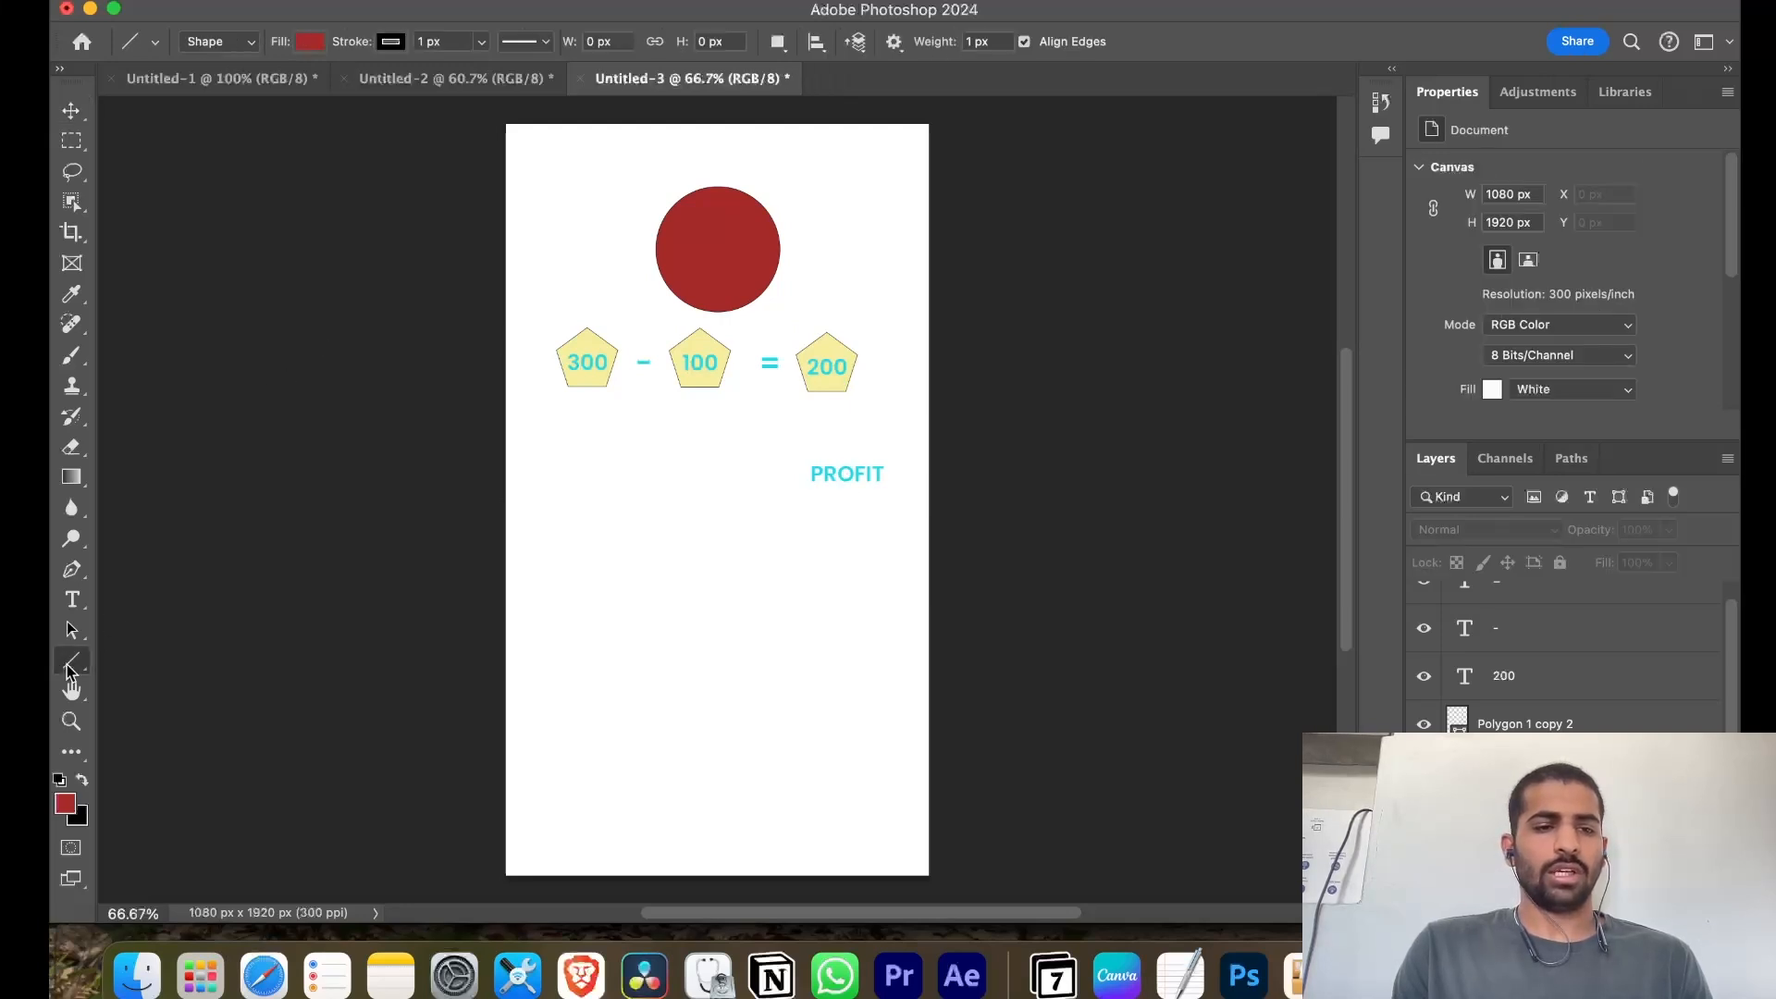
pyautogui.moveTo(859, 454)
pyautogui.mouseDown()
pyautogui.moveTo(846, 388)
pyautogui.moveTo(835, 404)
pyautogui.mouseUp()
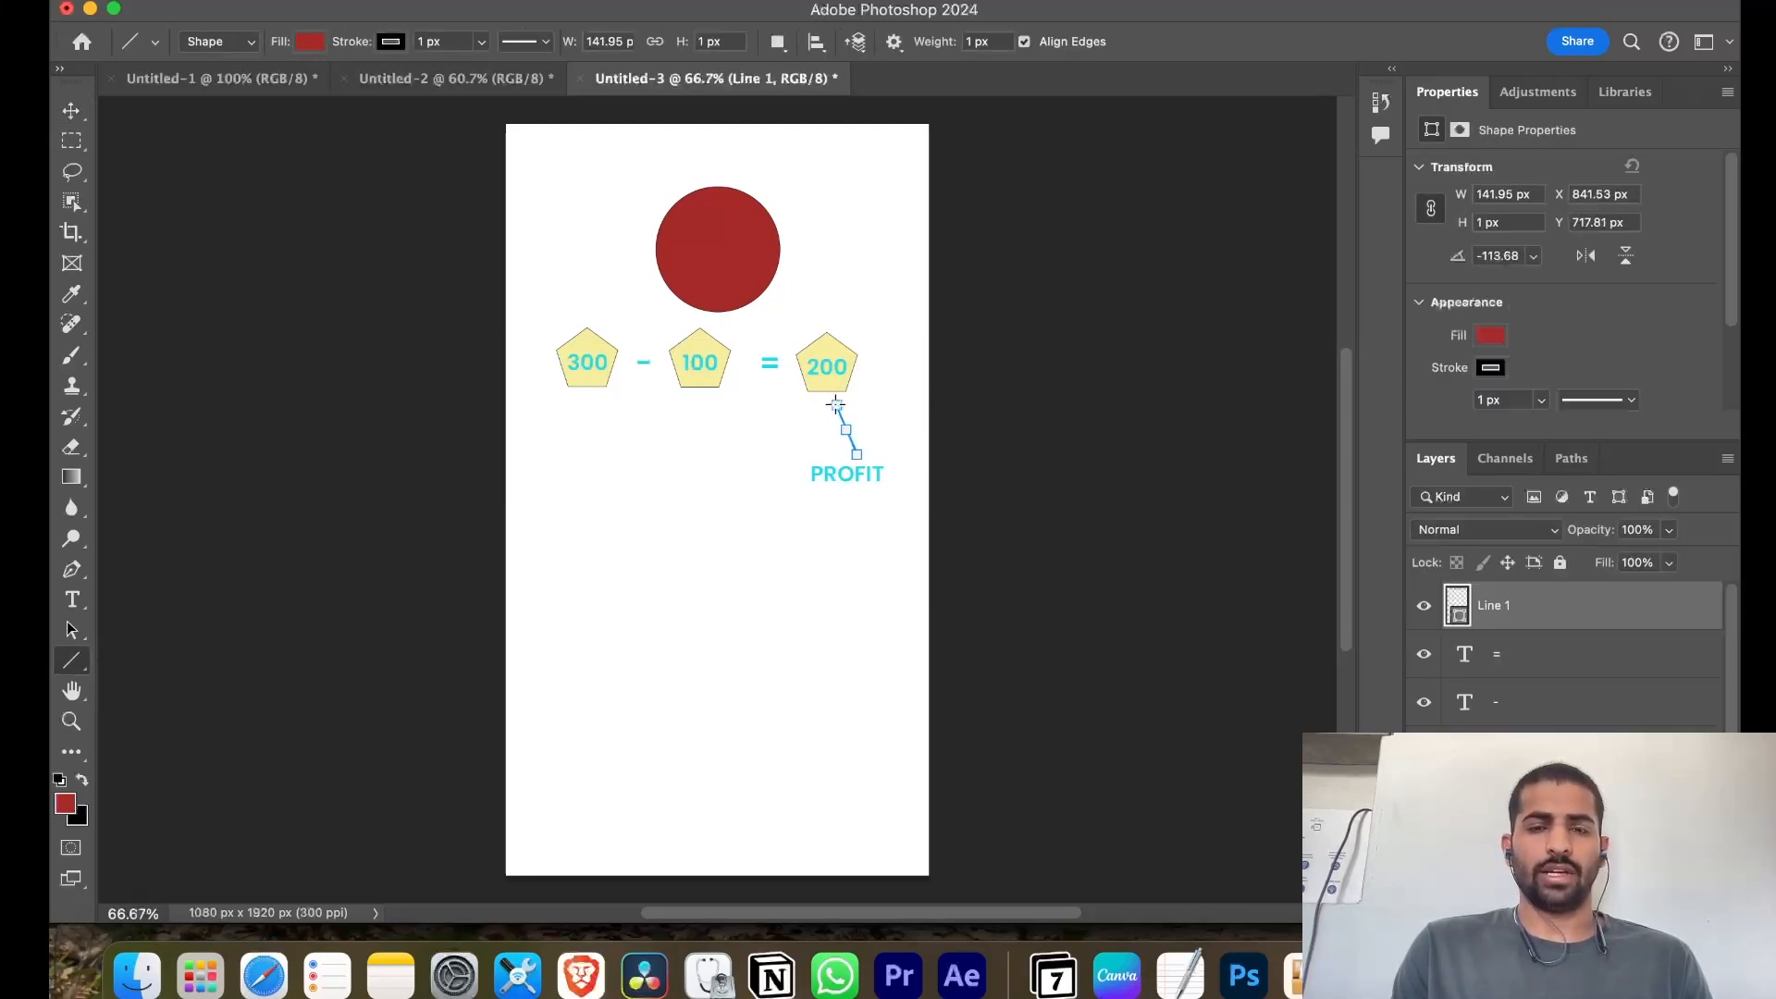
pyautogui.press('v')
pyautogui.click(1046, 546)
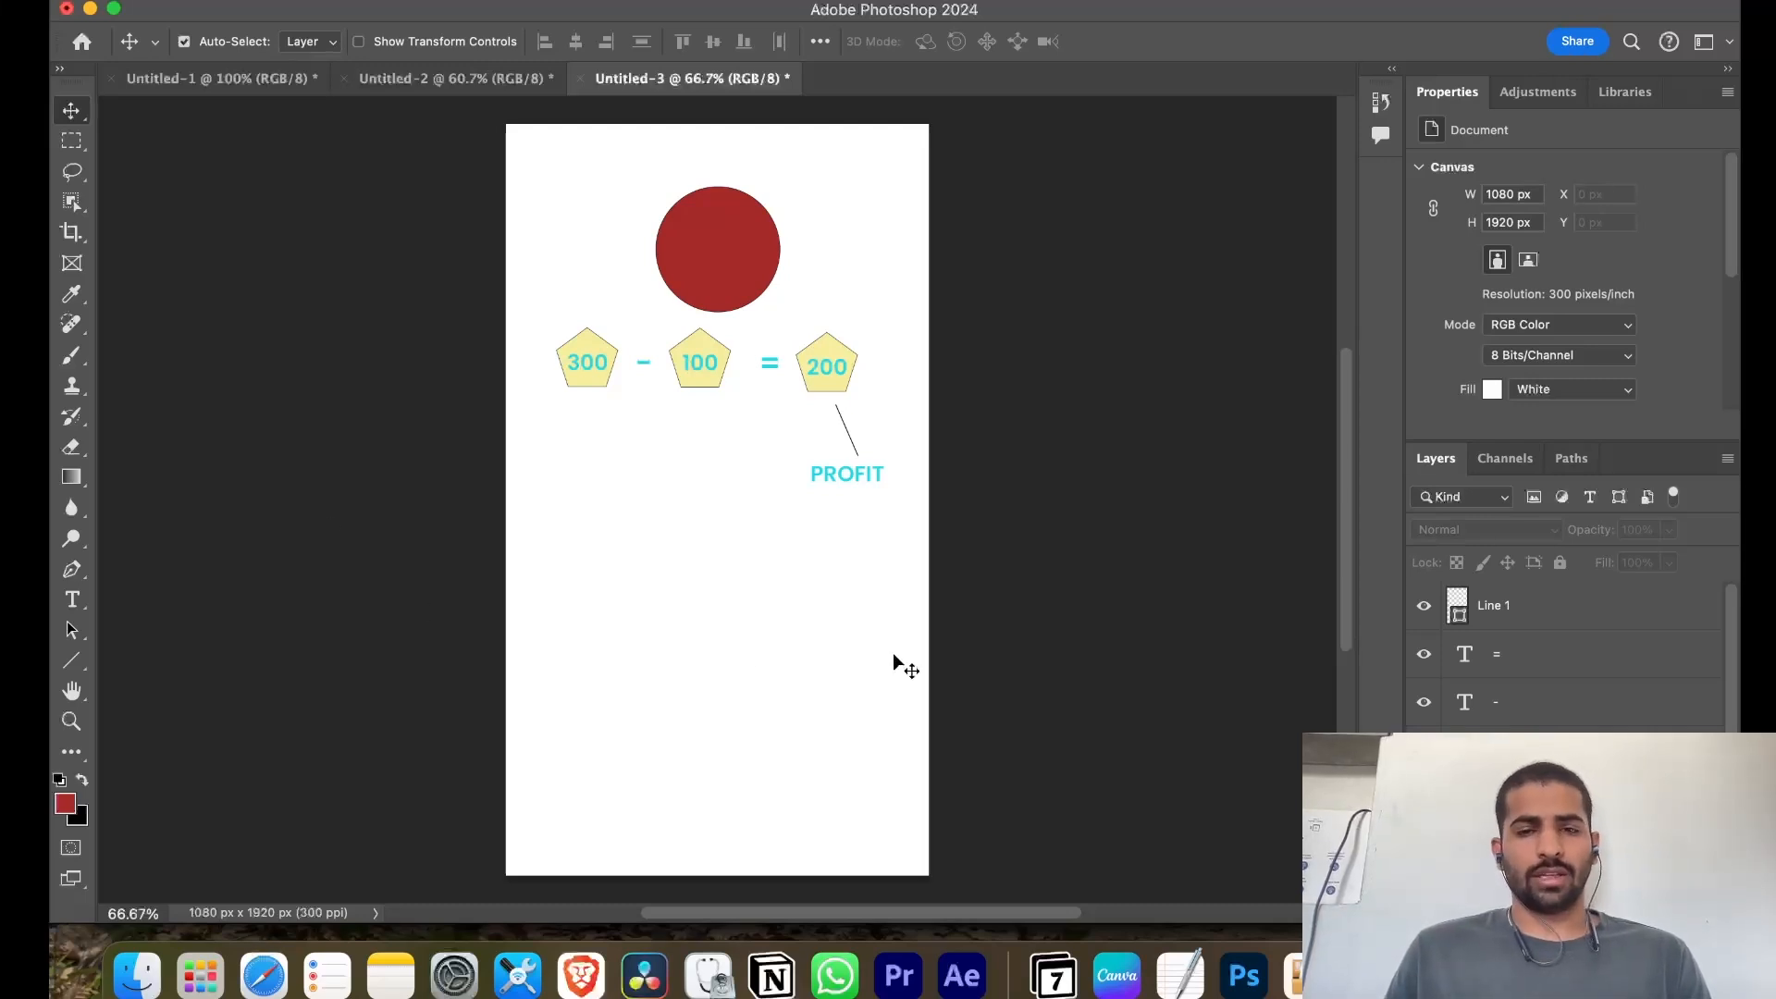
# Switch to the Premiere Pro edit and play the narration from 00:00:14:20
pyautogui.hotkey('ctrl', 'Right')
pyautogui.click(678, 652)
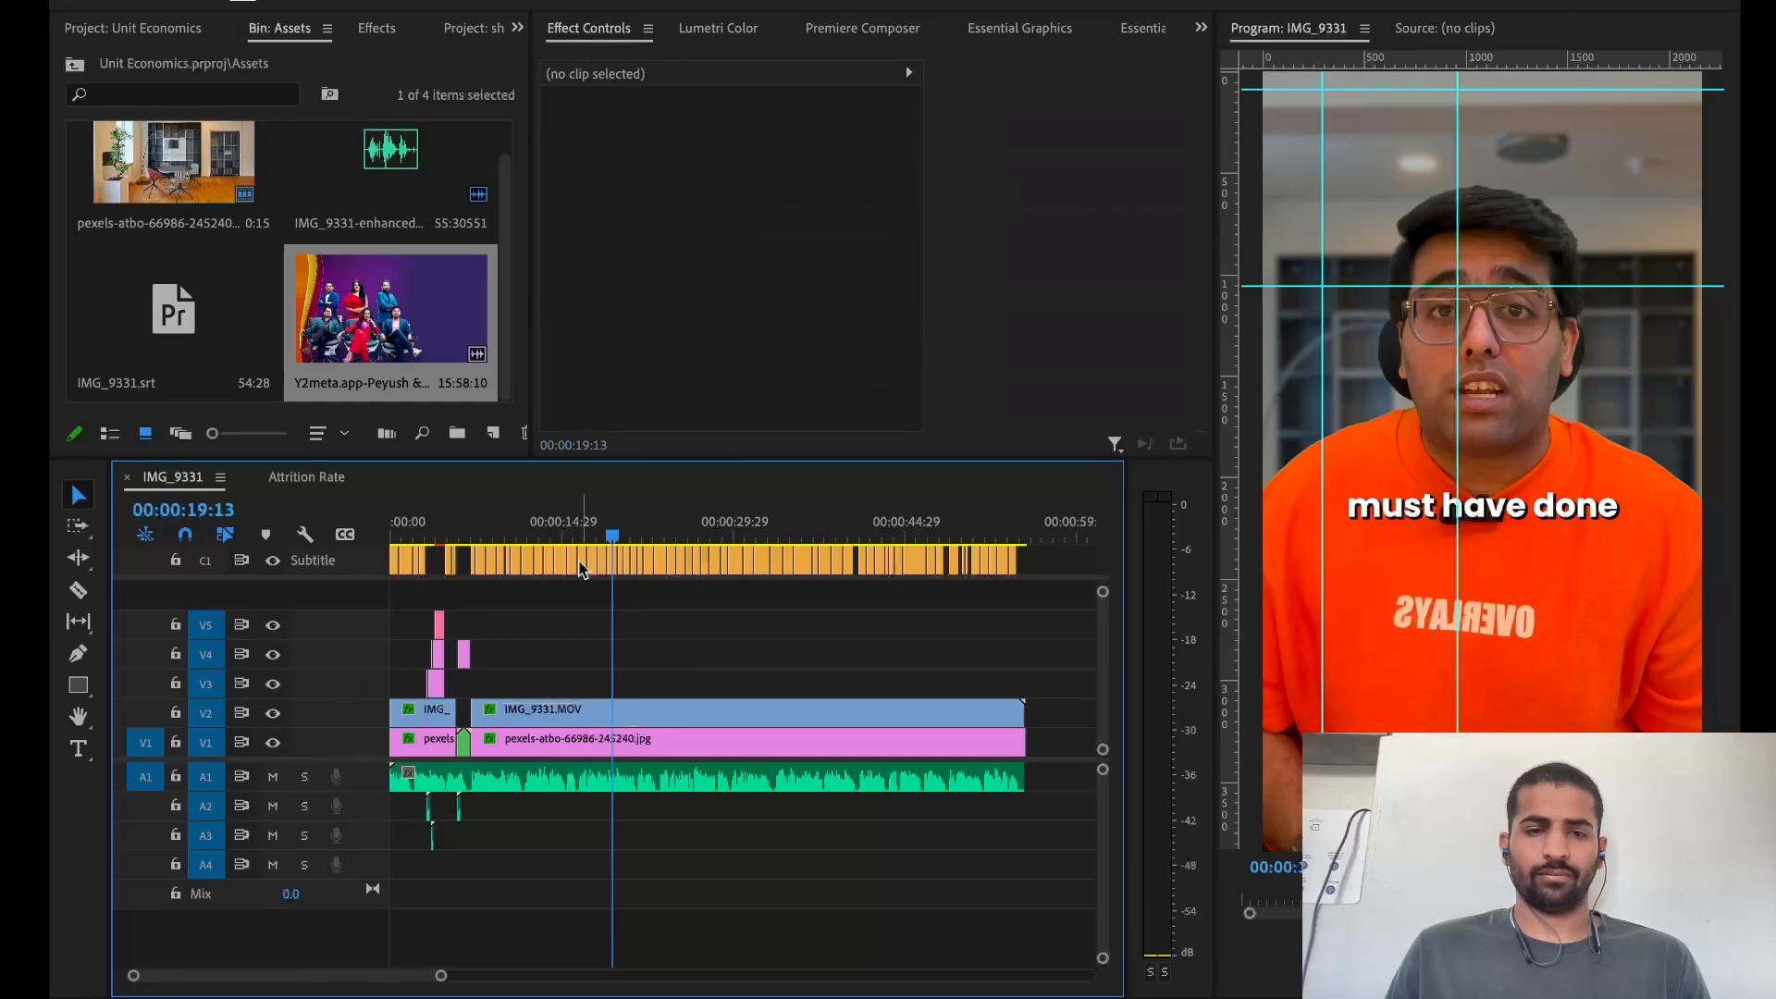
pyautogui.click(558, 520)
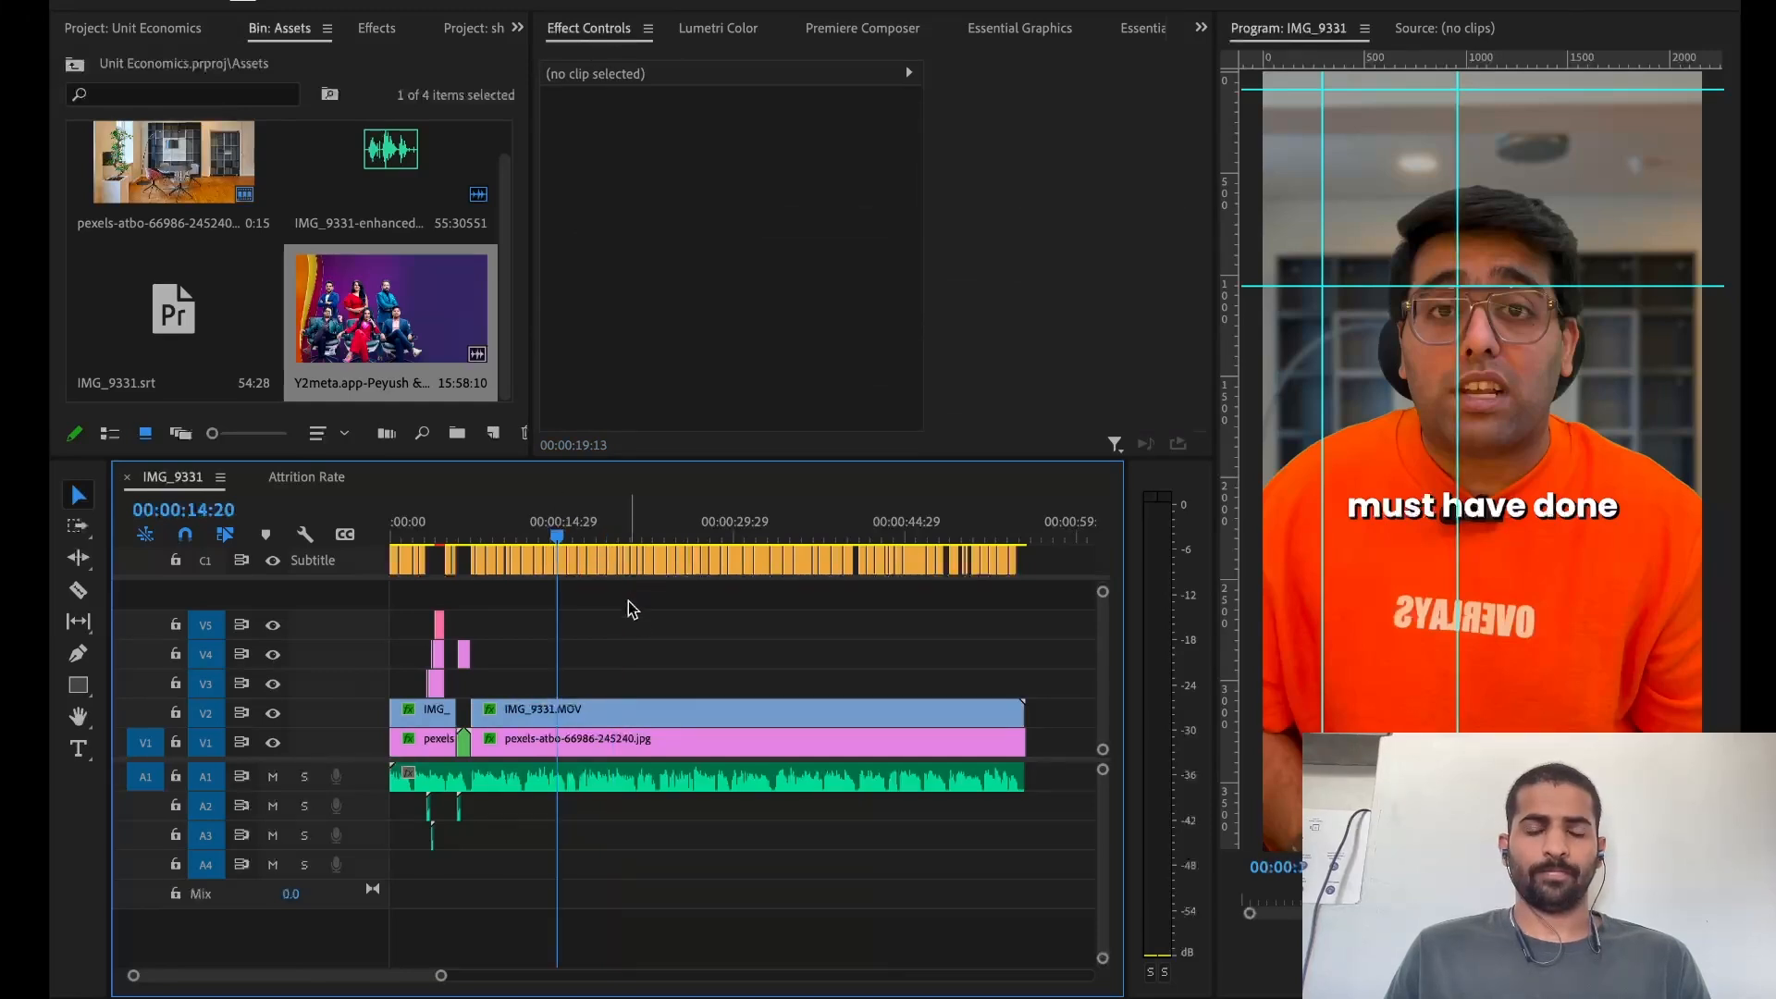
pyautogui.press('d')
pyautogui.press('space')
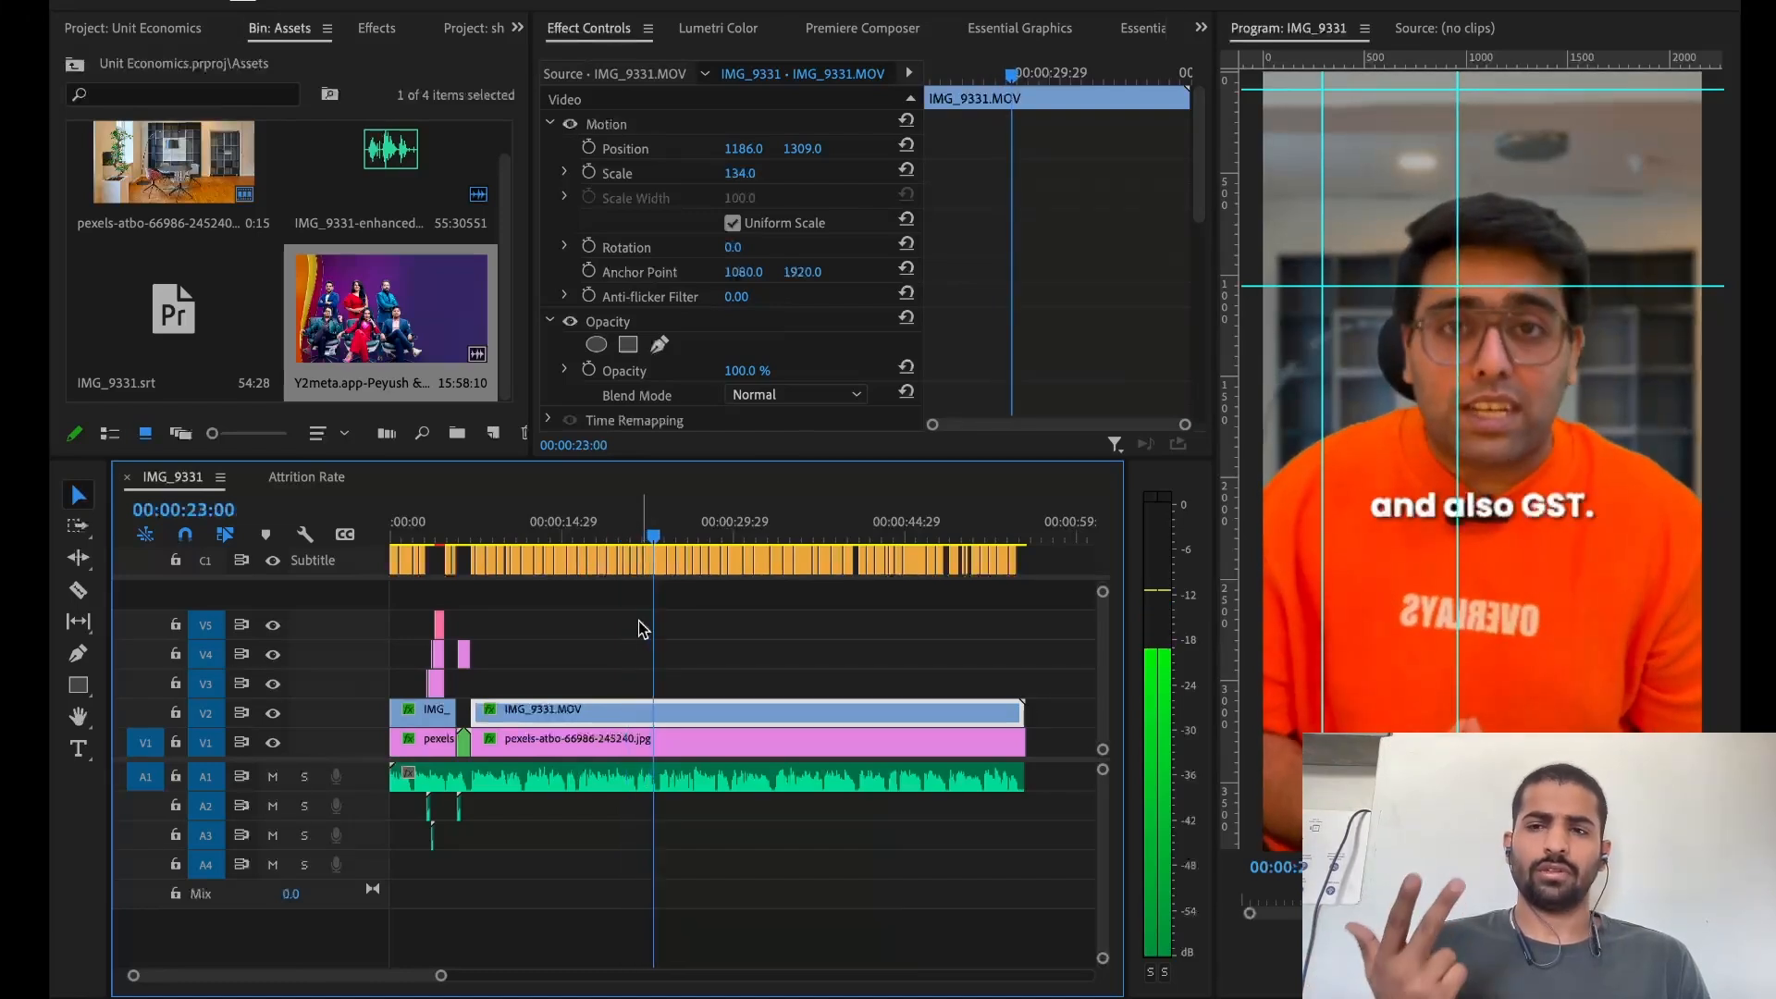
# Back in Photoshop, draw a red circle about 232 x 235 px in the canvas's lower half and duplicate it three times into a two-by-two arrangement
pyautogui.hotkey('ctrl', 'Left')
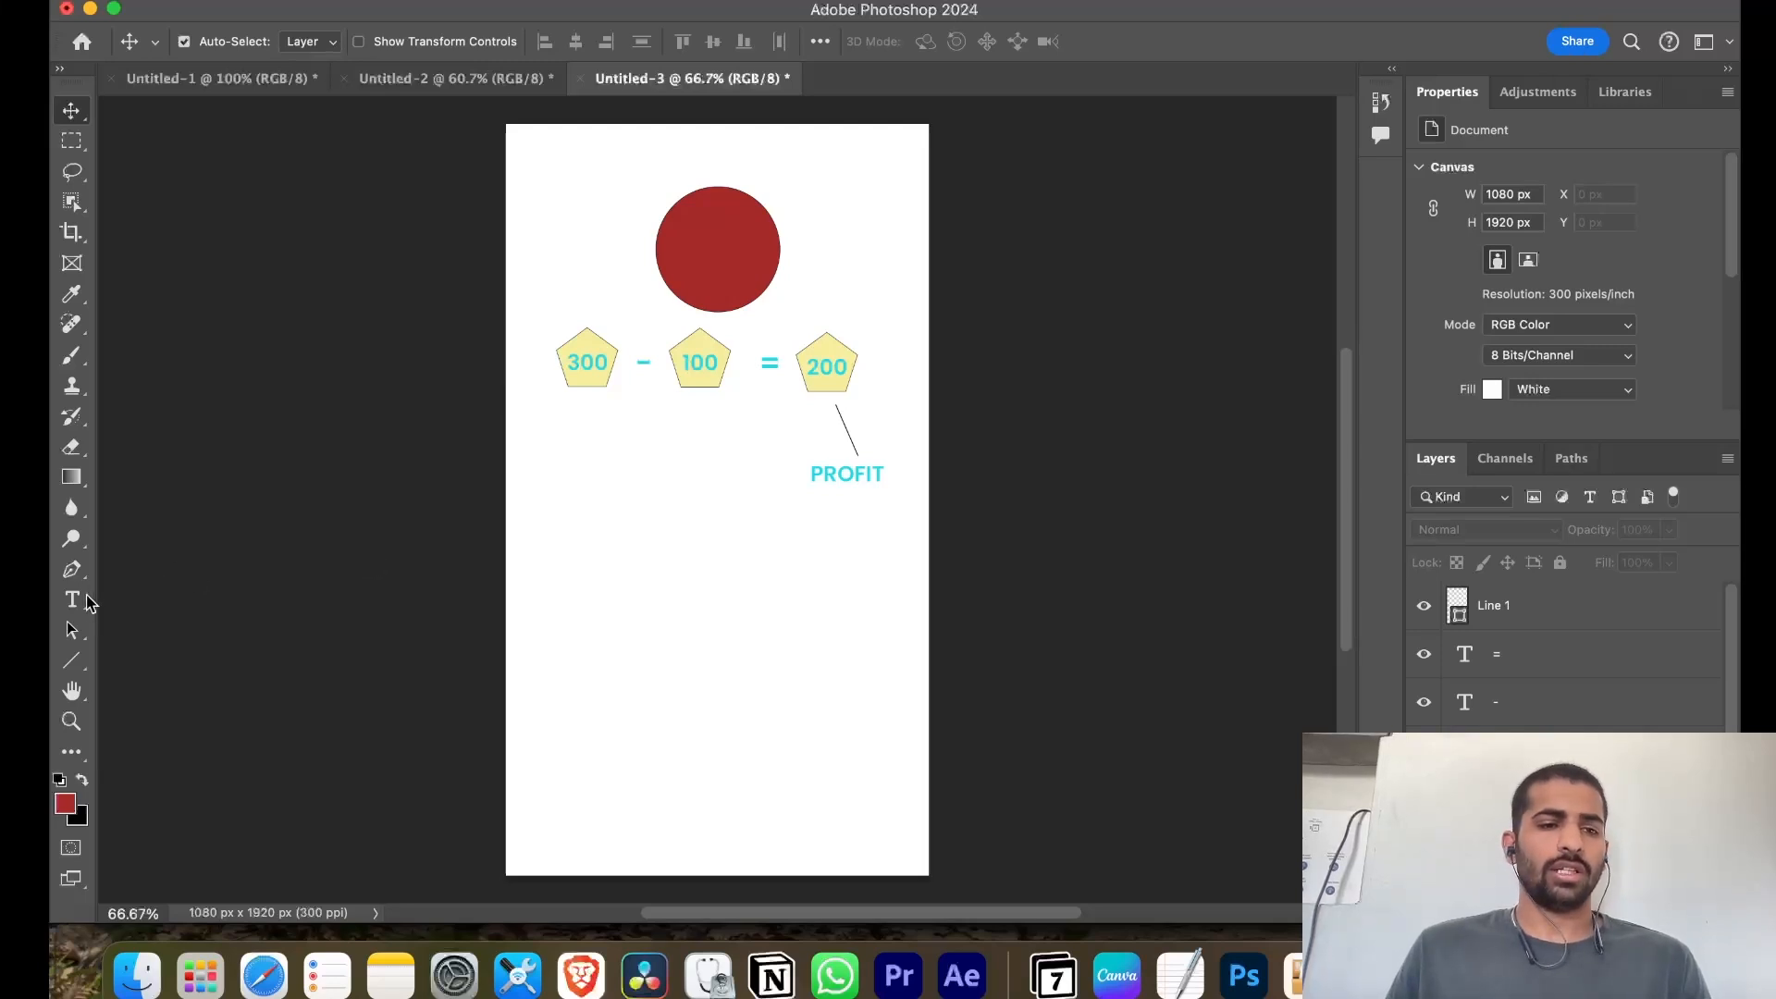
pyautogui.moveTo(73, 664); pyautogui.dragTo(143, 680)
pyautogui.moveTo(549, 506); pyautogui.dragTo(639, 598)
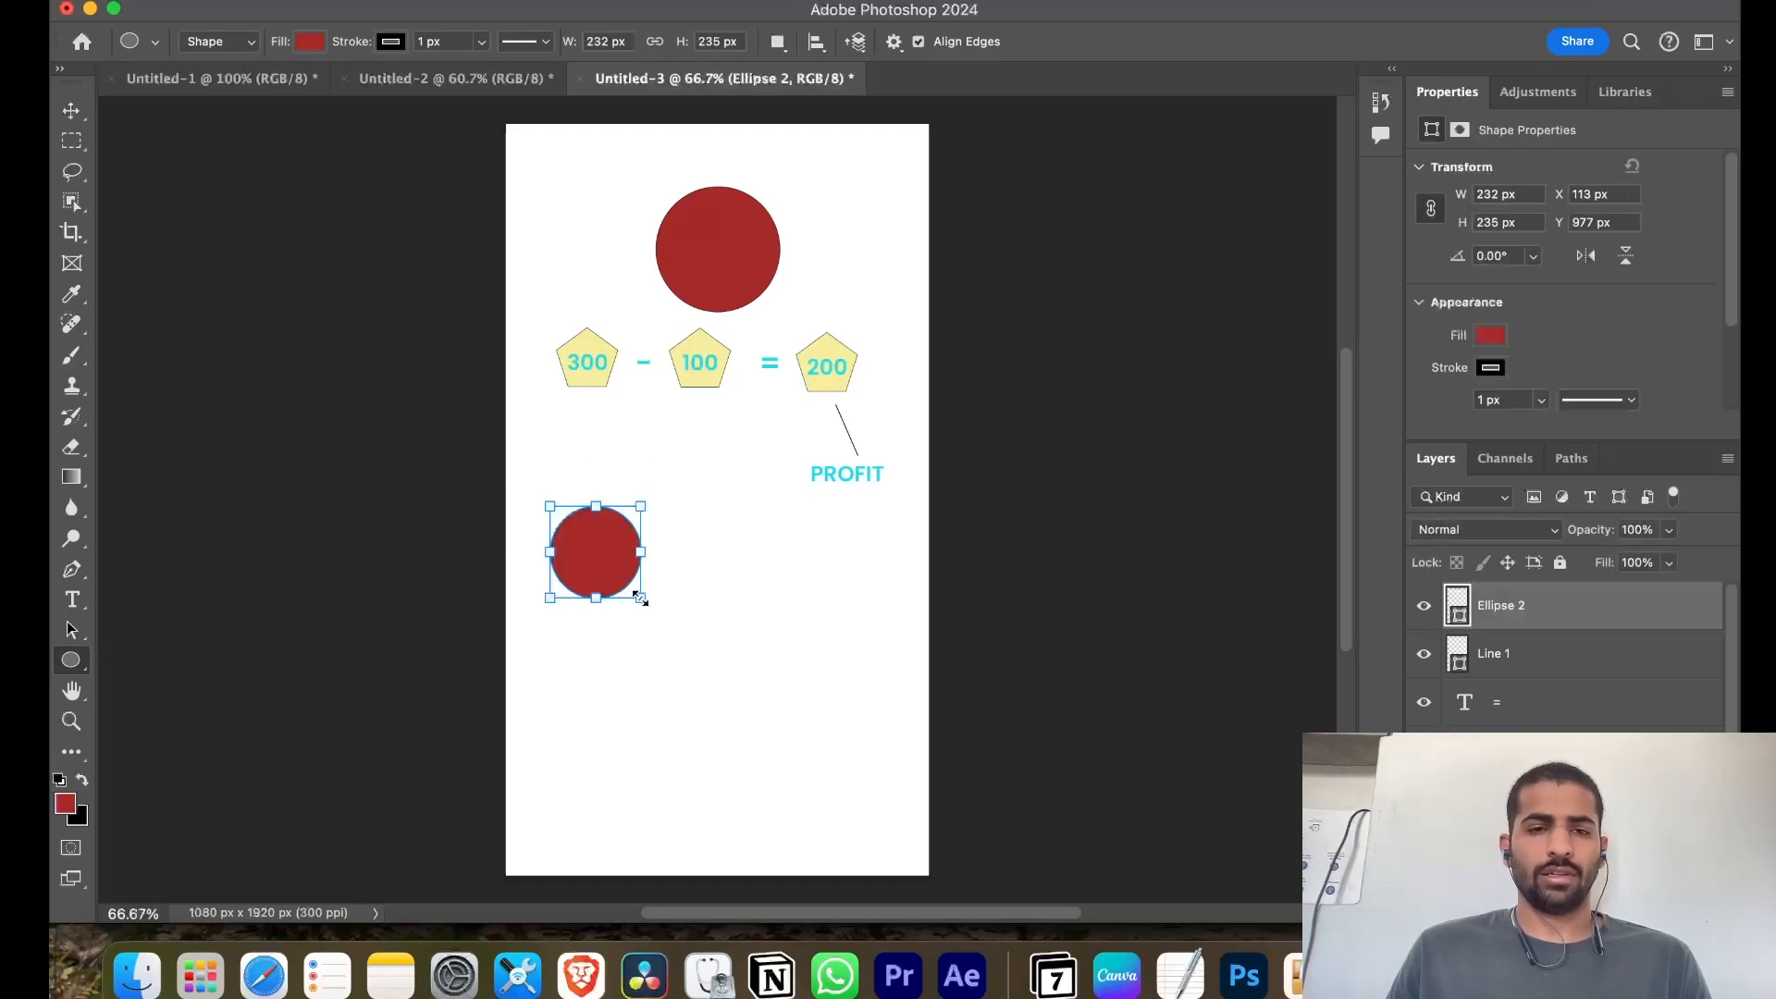
pyautogui.press('v')
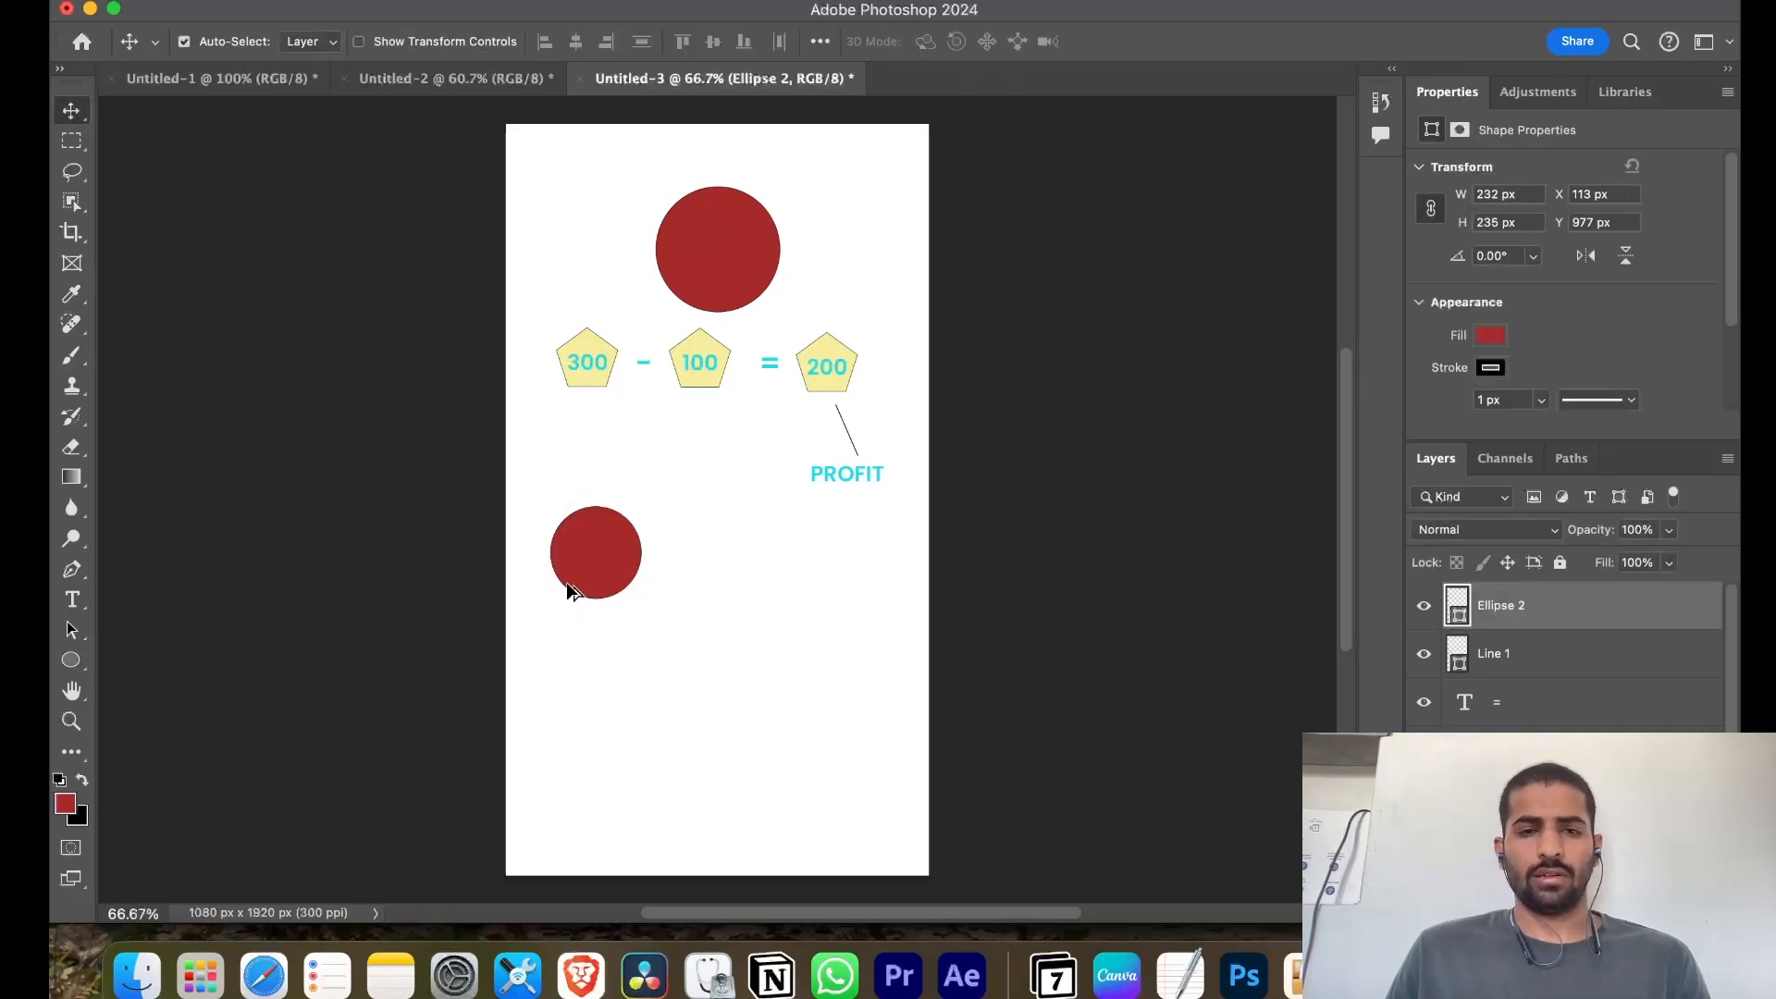
pyautogui.moveTo(592, 577); pyautogui.dragTo(793, 759)
pyautogui.click(298, 673)
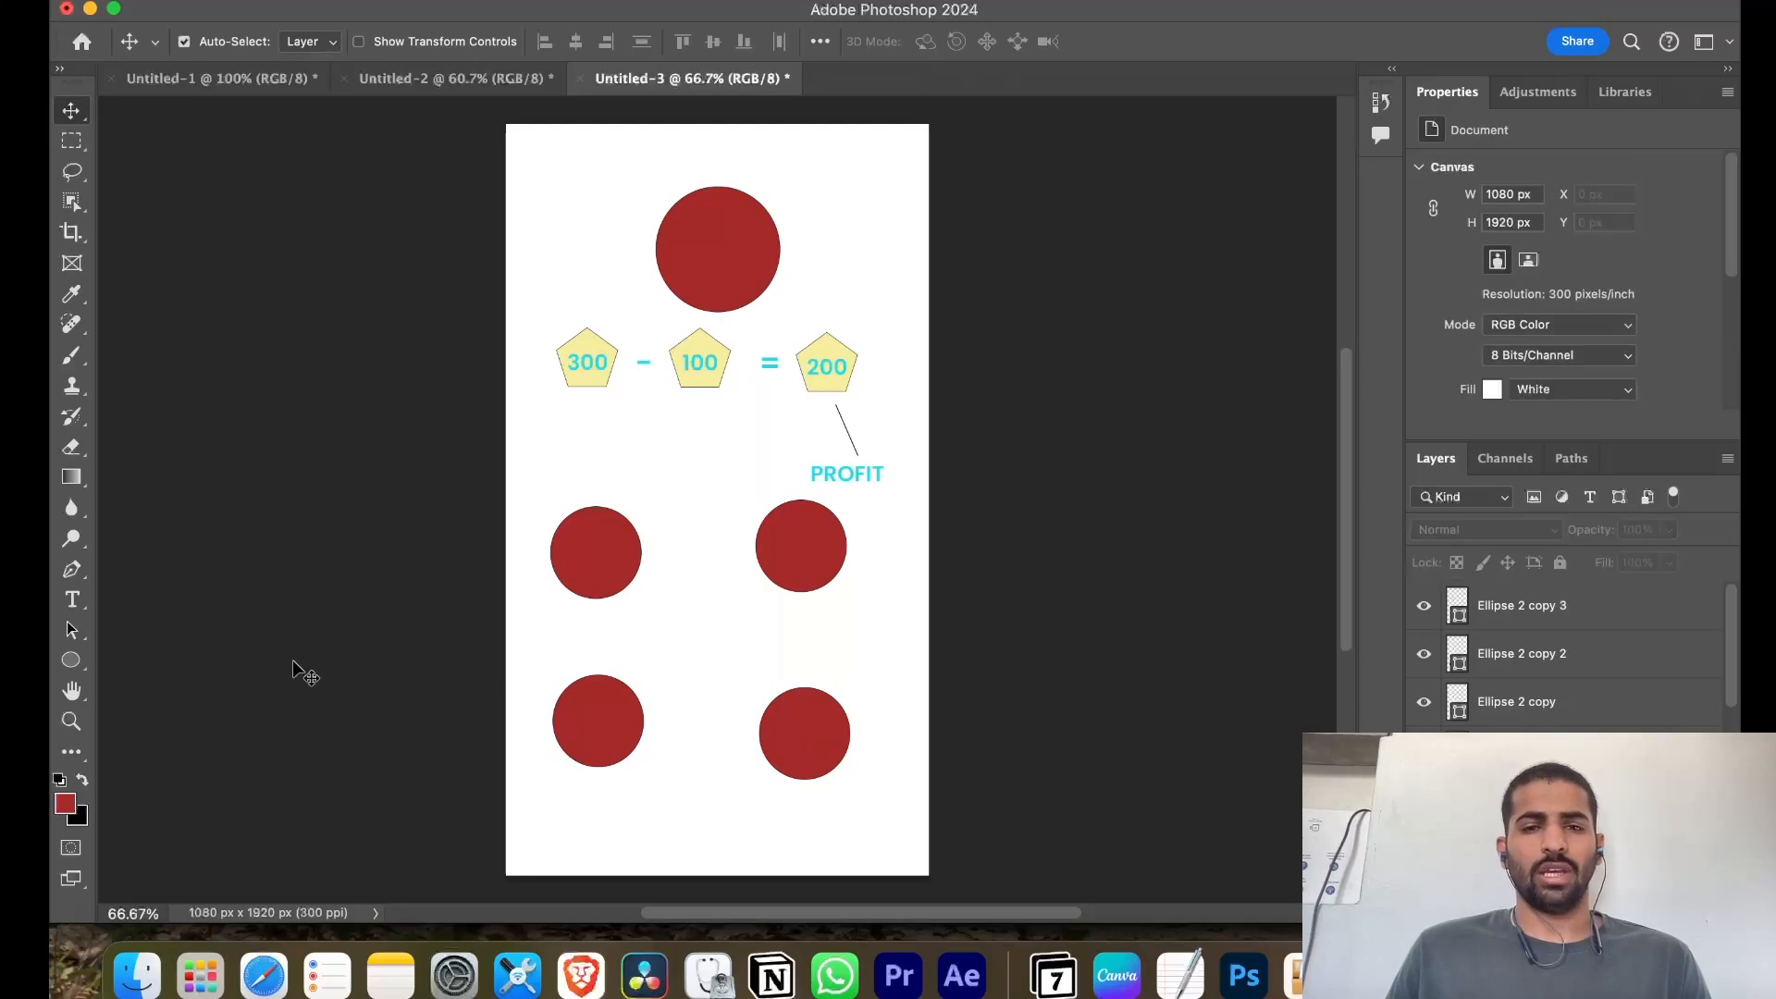
# Reposition the four small red circles so they line up in an even two-by-two grid
pyautogui.moveTo(791, 534); pyautogui.dragTo(793, 555)
pyautogui.moveTo(596, 586); pyautogui.dragTo(627, 607)
pyautogui.moveTo(597, 720); pyautogui.dragTo(623, 733)
pyautogui.moveTo(801, 741); pyautogui.dragTo(798, 730)
pyautogui.click(363, 564)
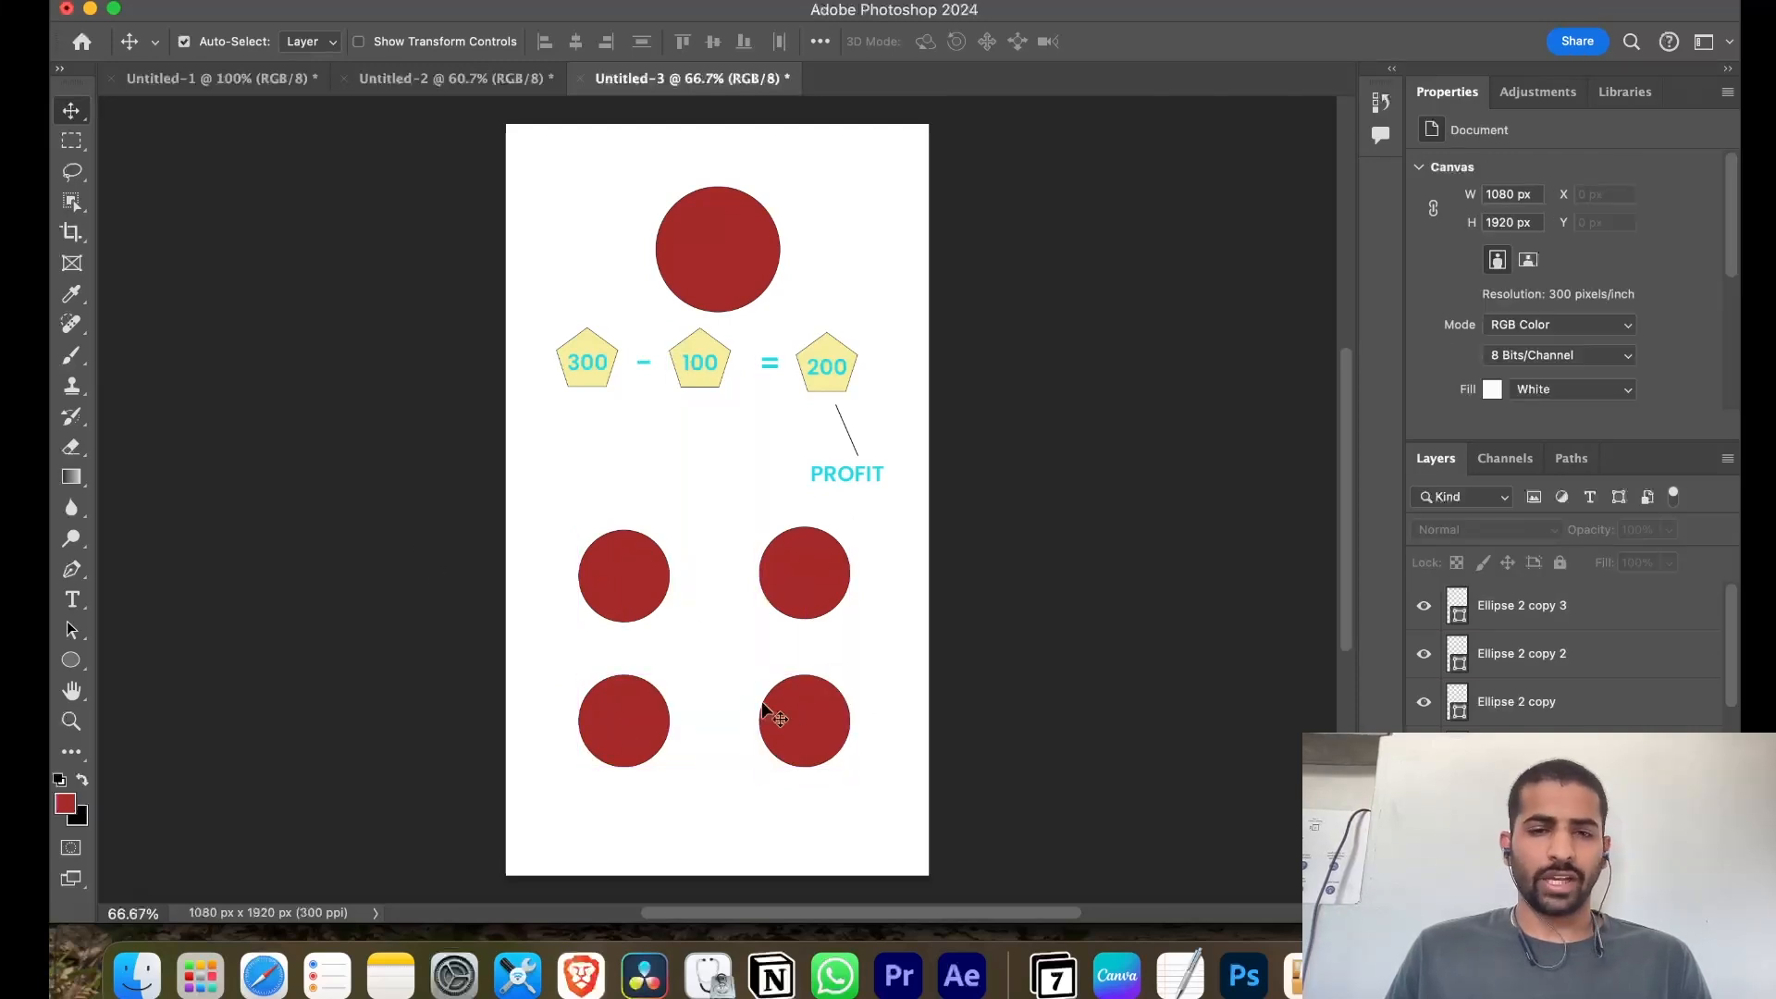
# Place a copy of the PROFIT label above the lower-left circle and move the upper two small circles slightly up
pyautogui.moveTo(835, 480); pyautogui.dragTo(614, 664)
pyautogui.moveTo(623, 574); pyautogui.dragTo(622, 546)
pyautogui.moveTo(812, 579); pyautogui.dragTo(810, 545)
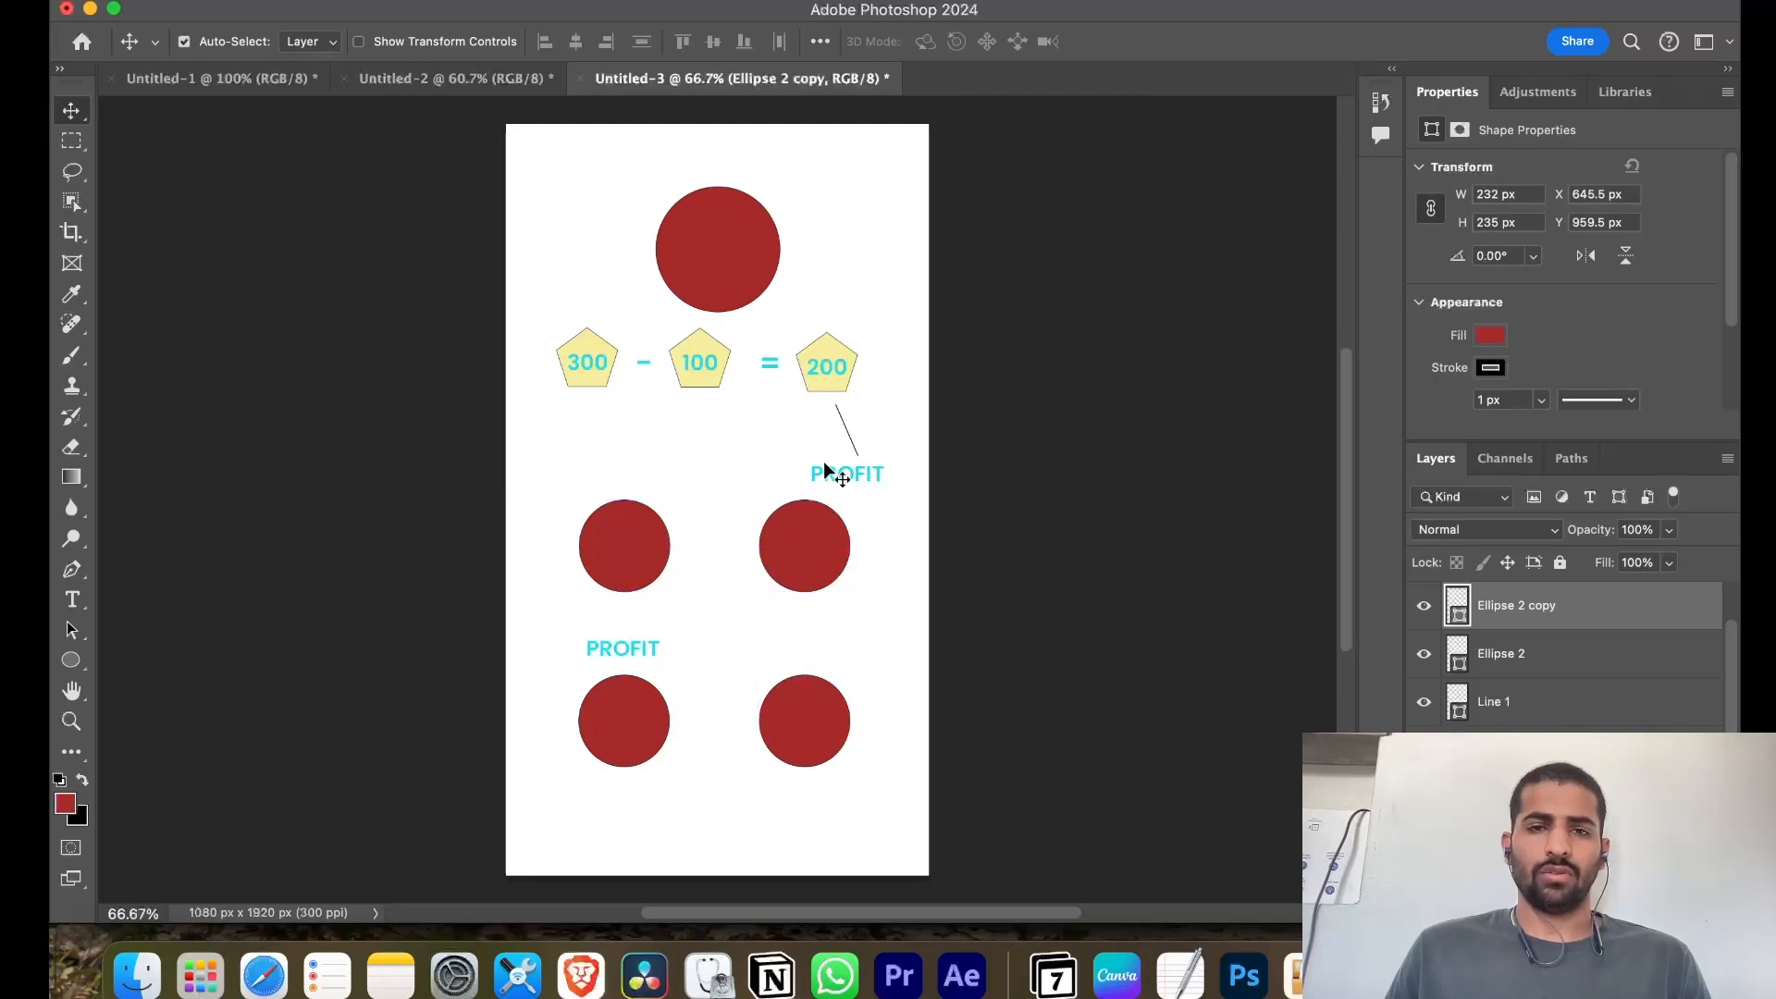
# Move the original PROFIT label and its line above the 200 pentagon, rotating the line about 44° to connect them
pyautogui.moveTo(856, 456); pyautogui.dragTo(880, 497)
pyautogui.moveTo(793, 422); pyautogui.dragTo(847, 352)
pyautogui.click(1073, 451)
pyautogui.press('super+t')
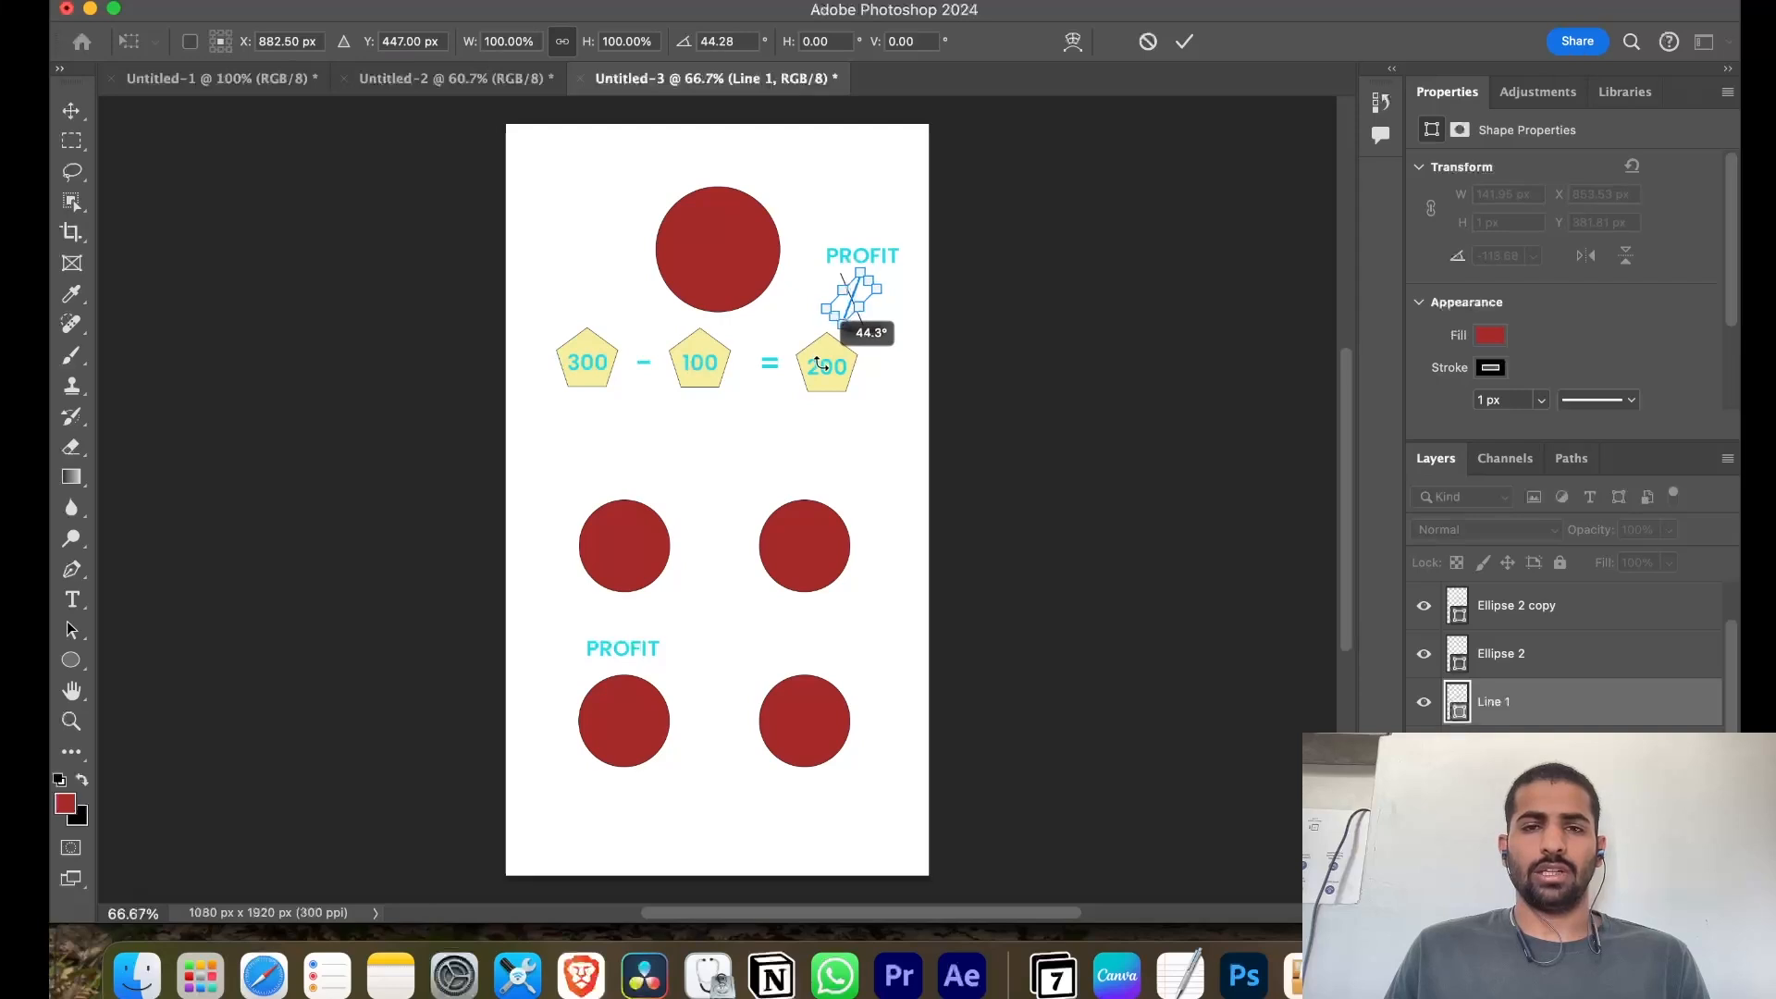
pyautogui.press('Return')
pyautogui.click(1175, 394)
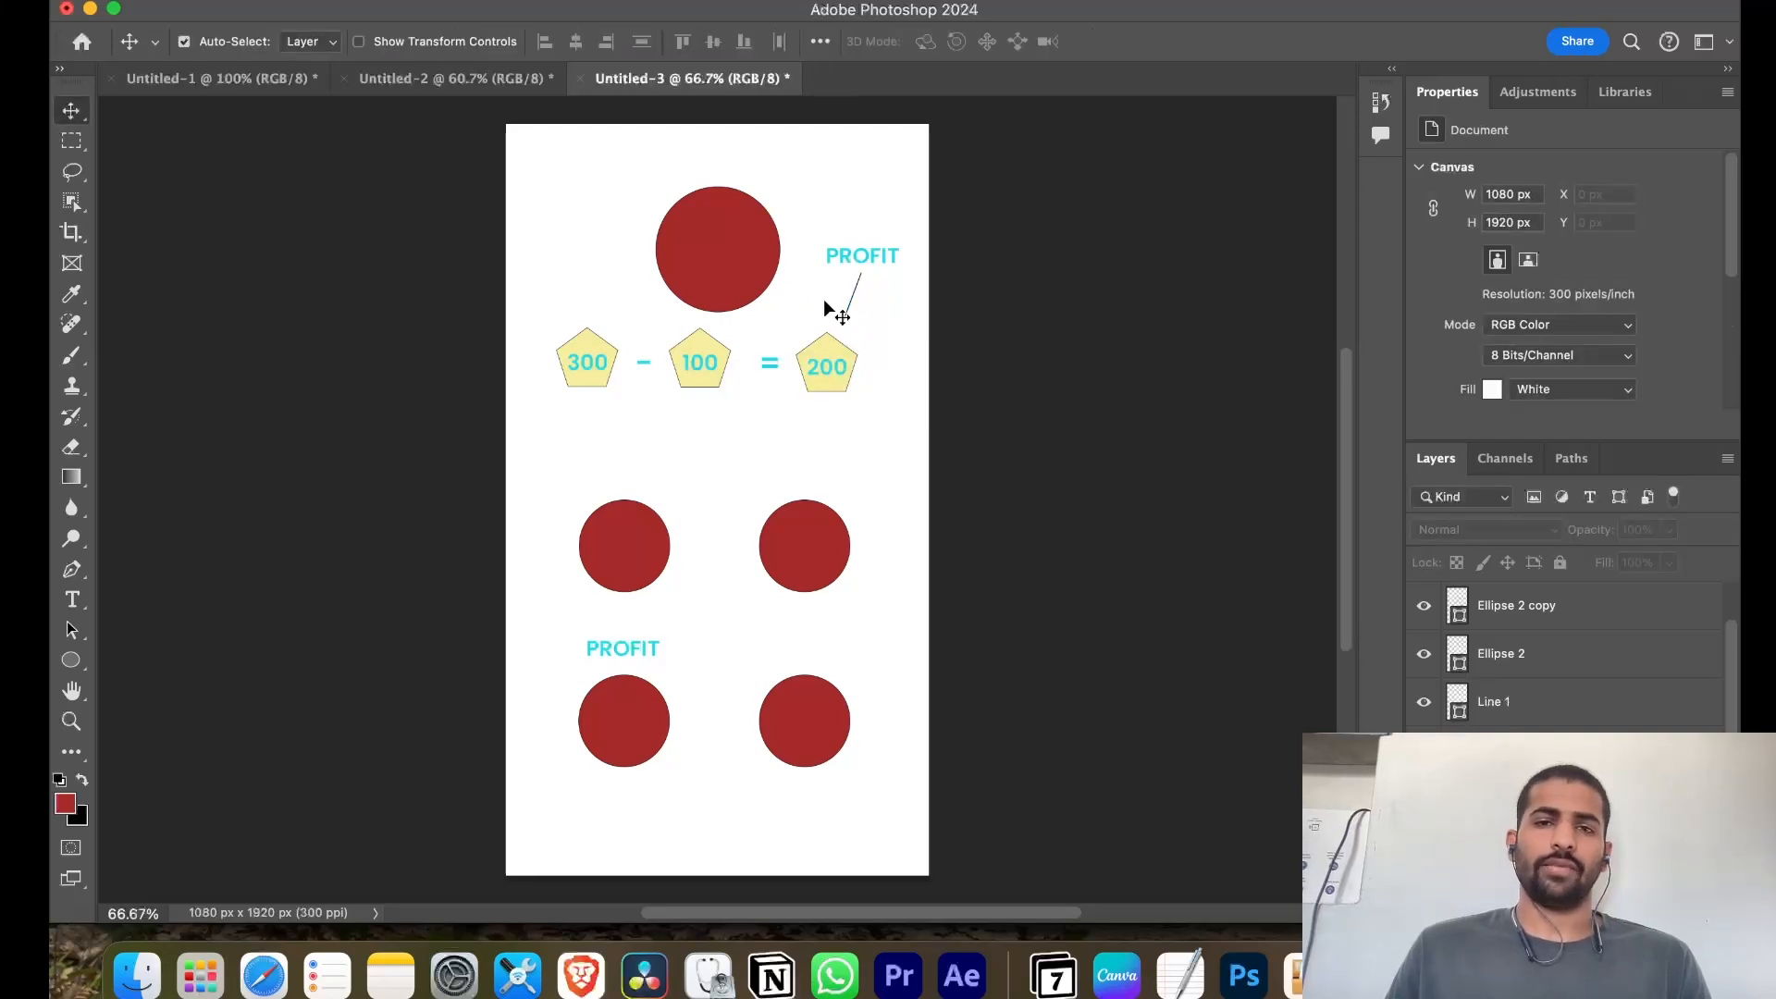
# Position and duplicate the lower PROFIT label so that each of the four small circles has one beneath it
pyautogui.moveTo(631, 659); pyautogui.dragTo(808, 808)
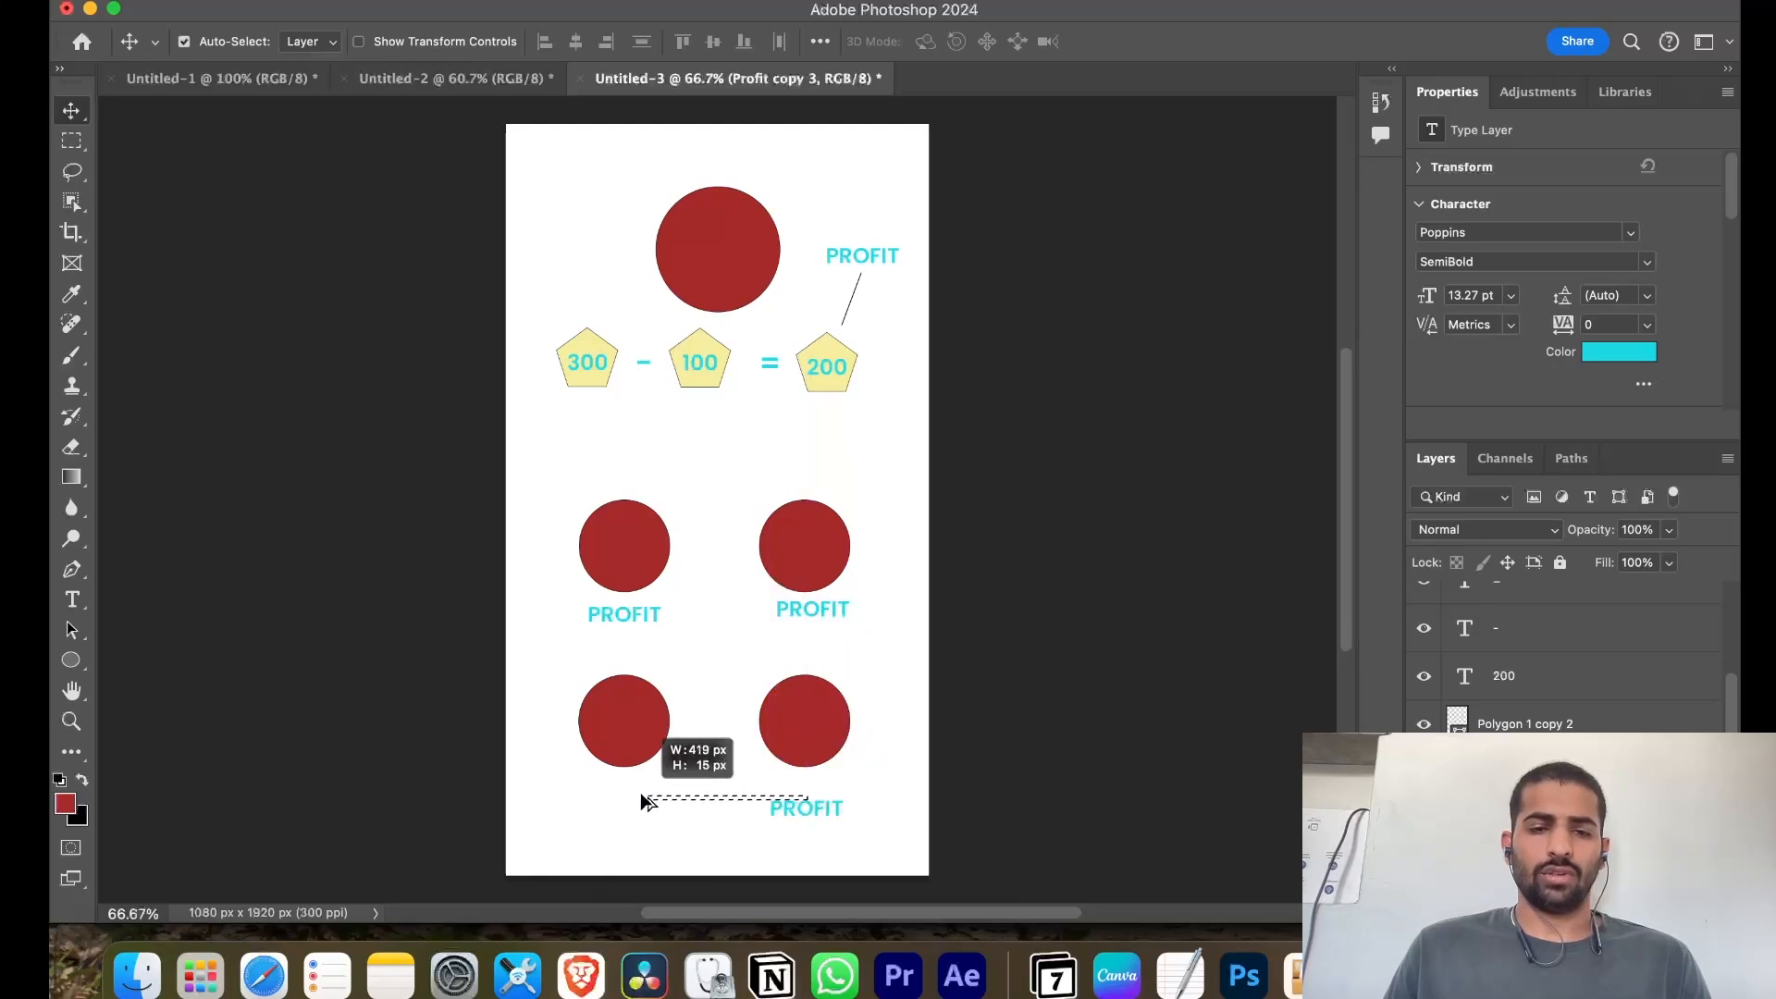
pyautogui.moveTo(780, 811); pyautogui.dragTo(605, 793)
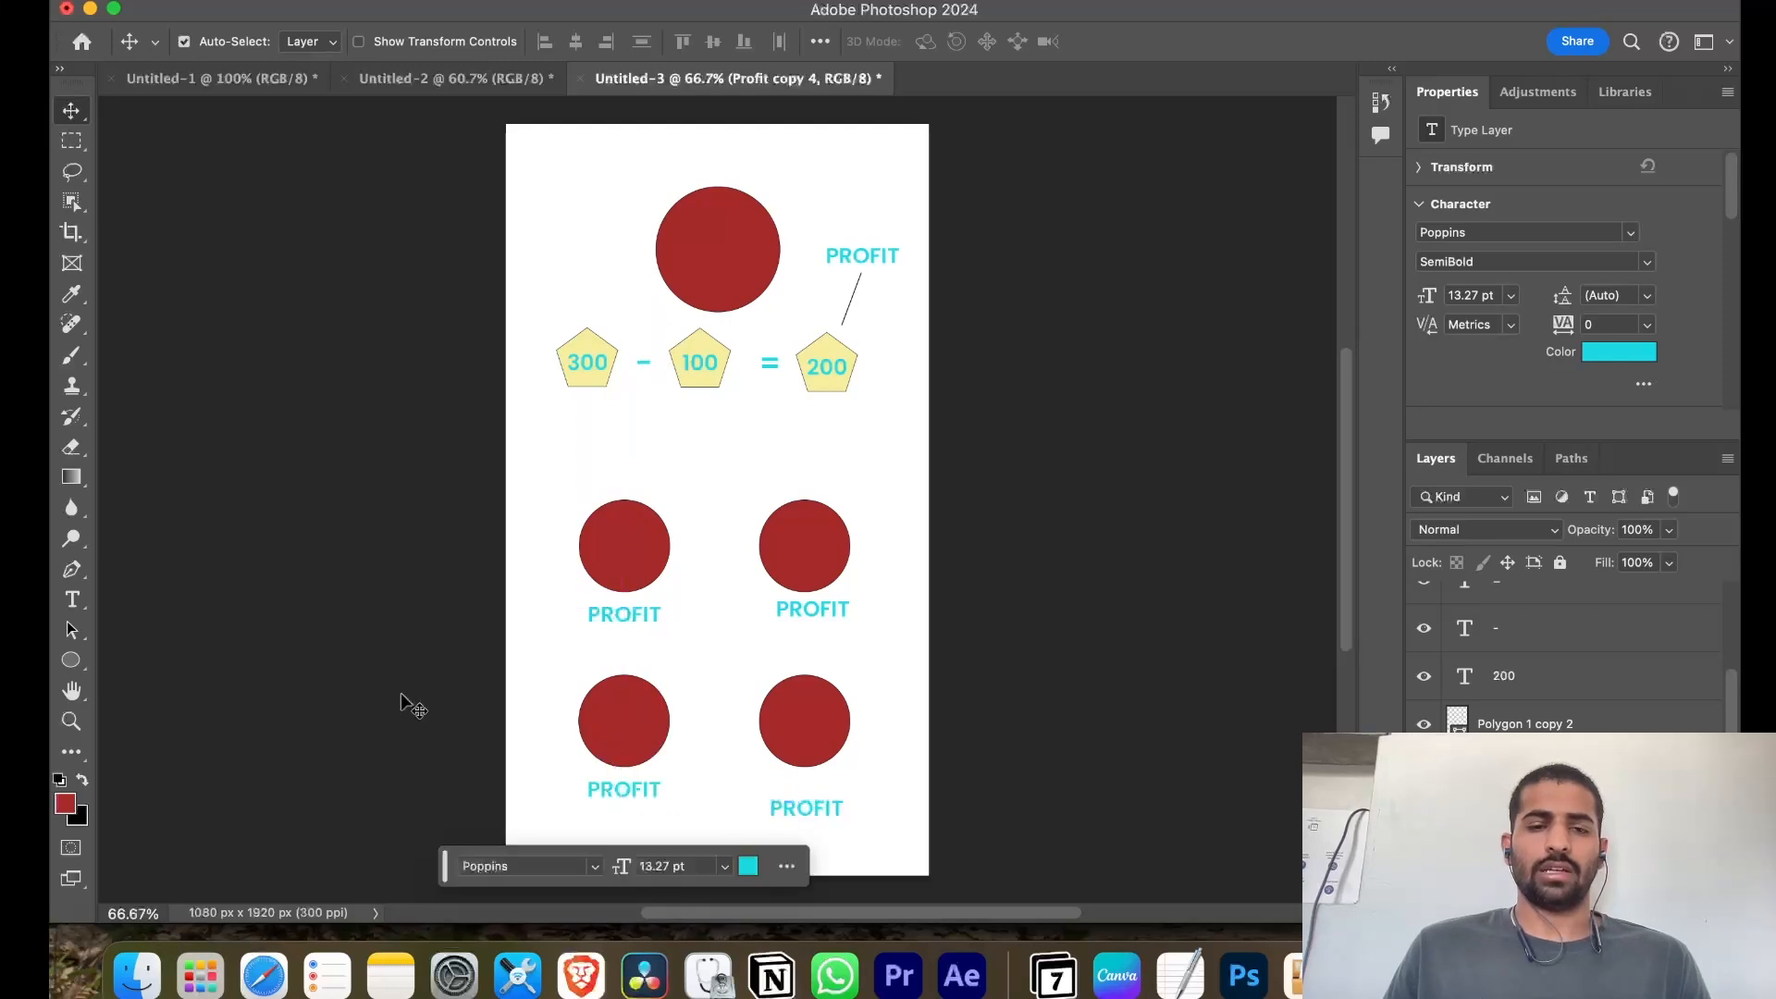
pyautogui.click(300, 652)
# Nudge the PROFIT label under the lower-right circle up to align with the label under the lower-left circle
pyautogui.click(771, 575)
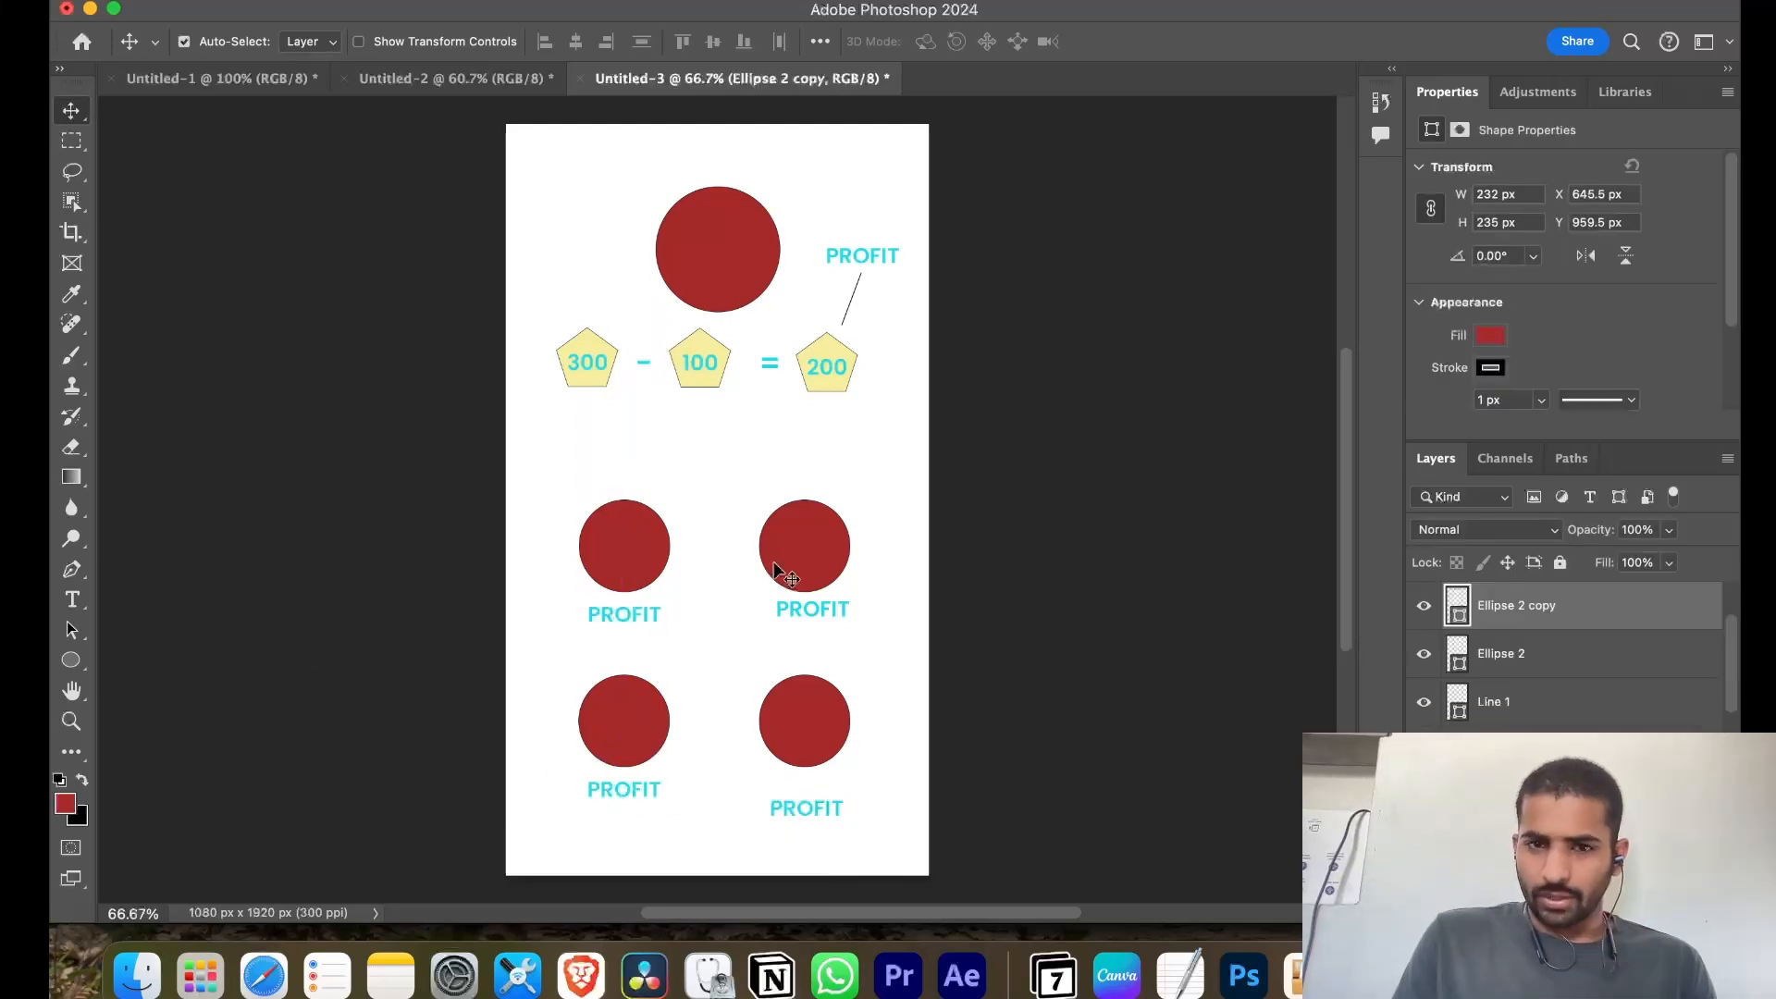
pyautogui.click(806, 814)
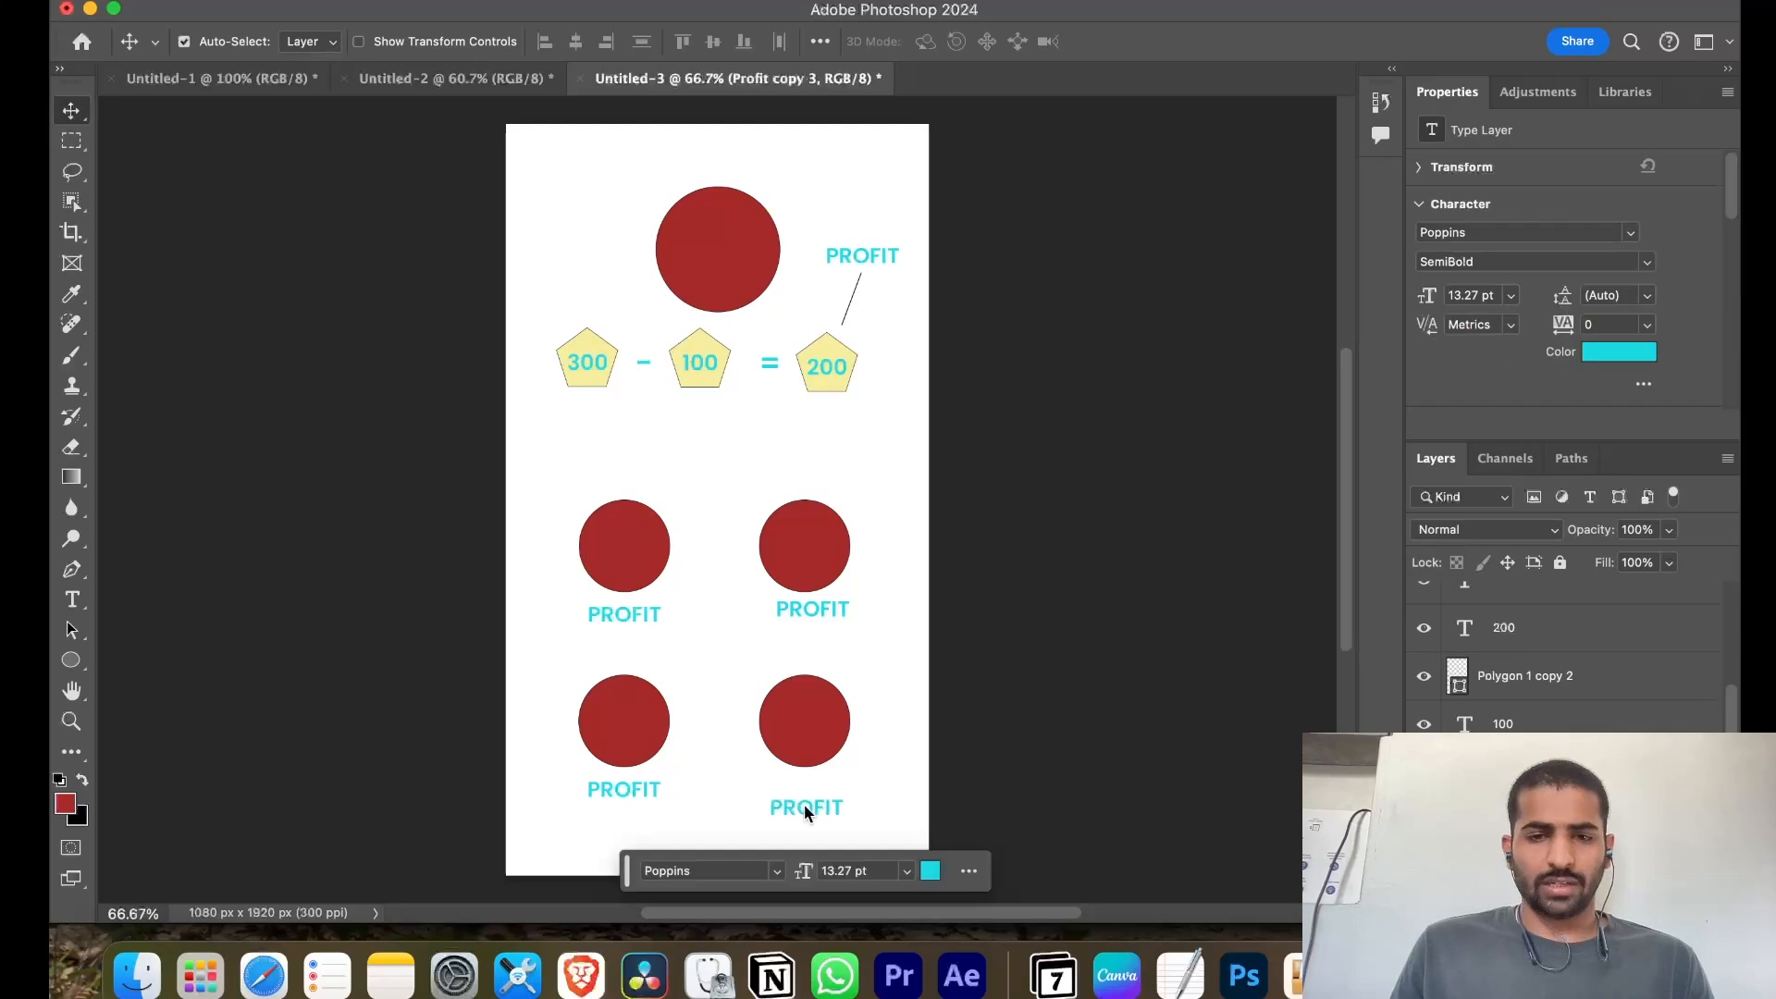
pyautogui.press('Up')
pyautogui.press('Up')
pyautogui.press('Up')
pyautogui.press('Up')
pyautogui.press('Up')
pyautogui.press('Up')
pyautogui.press('Up')
pyautogui.press('Up')
pyautogui.press('Up')
pyautogui.press('Up')
pyautogui.press('Up')
pyautogui.press('Up')
pyautogui.press('Up')
pyautogui.press('Up')
pyautogui.press('Up')
pyautogui.press('Up')
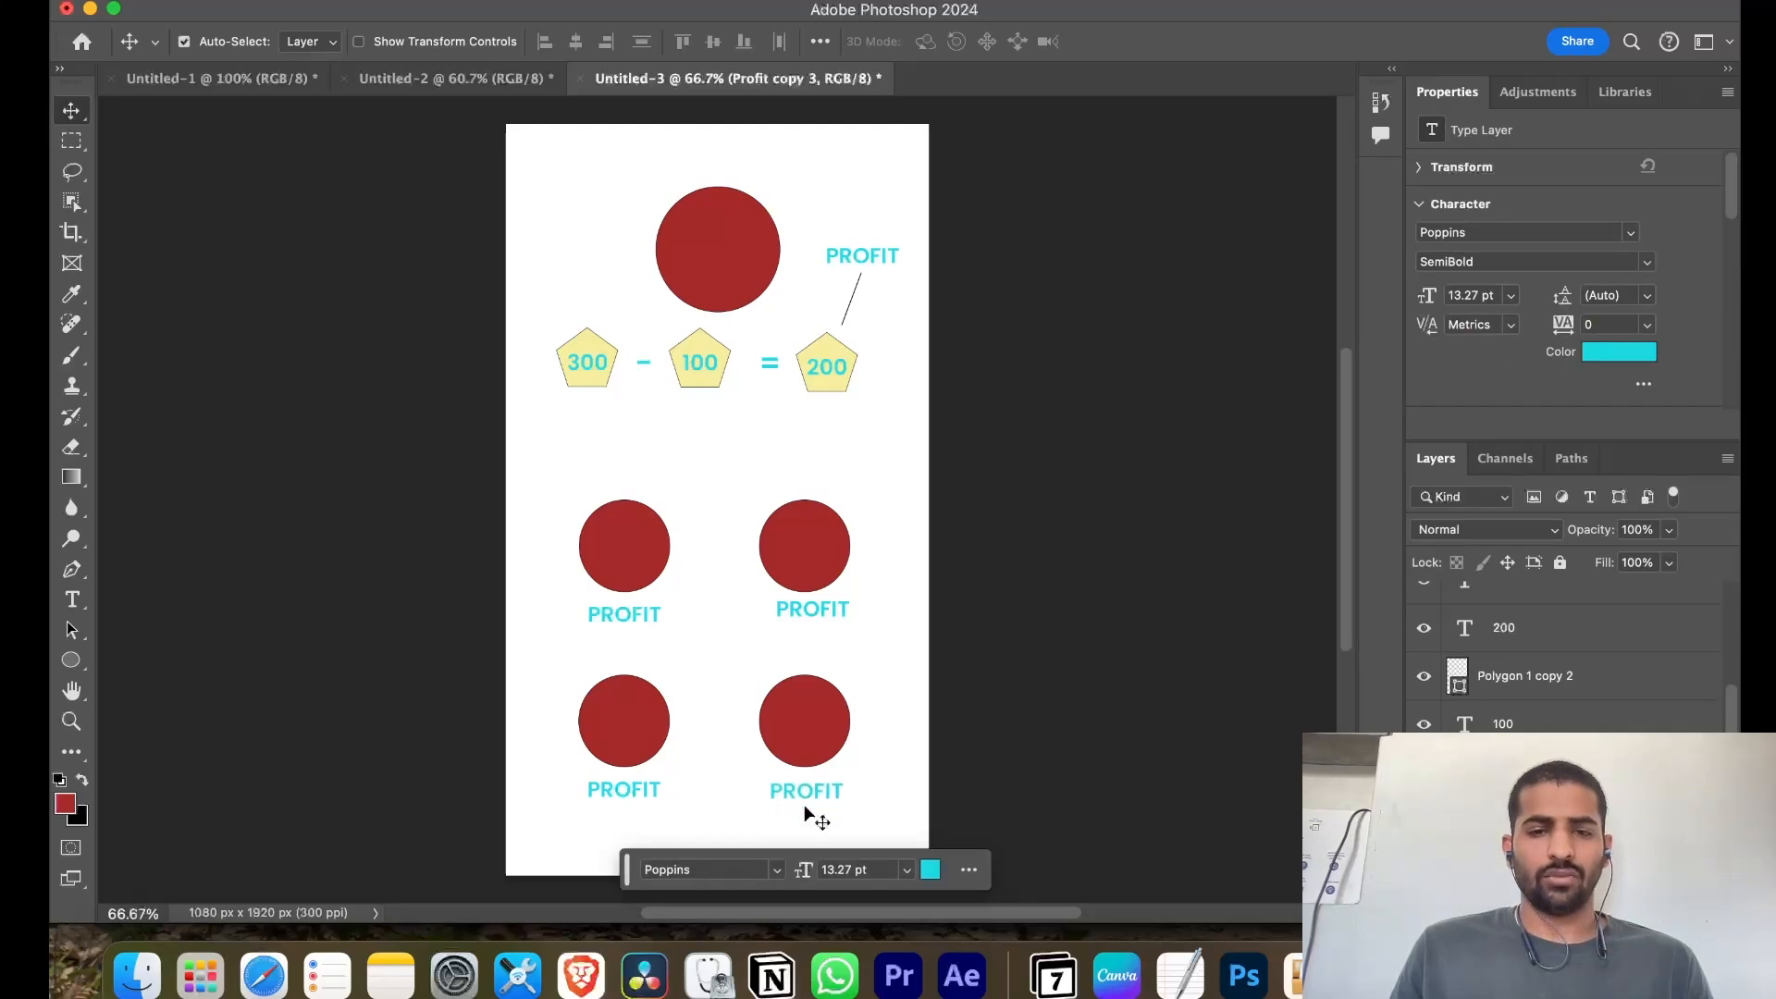
# Nudge the PROFIT label under the upper-right circle down and left, aligning it with the neighbouring label and the one below
pyautogui.click(814, 600)
pyautogui.press('Down')
pyautogui.press('Down')
pyautogui.press('Down')
pyautogui.press('Down')
pyautogui.press('Down')
pyautogui.press('Down')
pyautogui.press('Down')
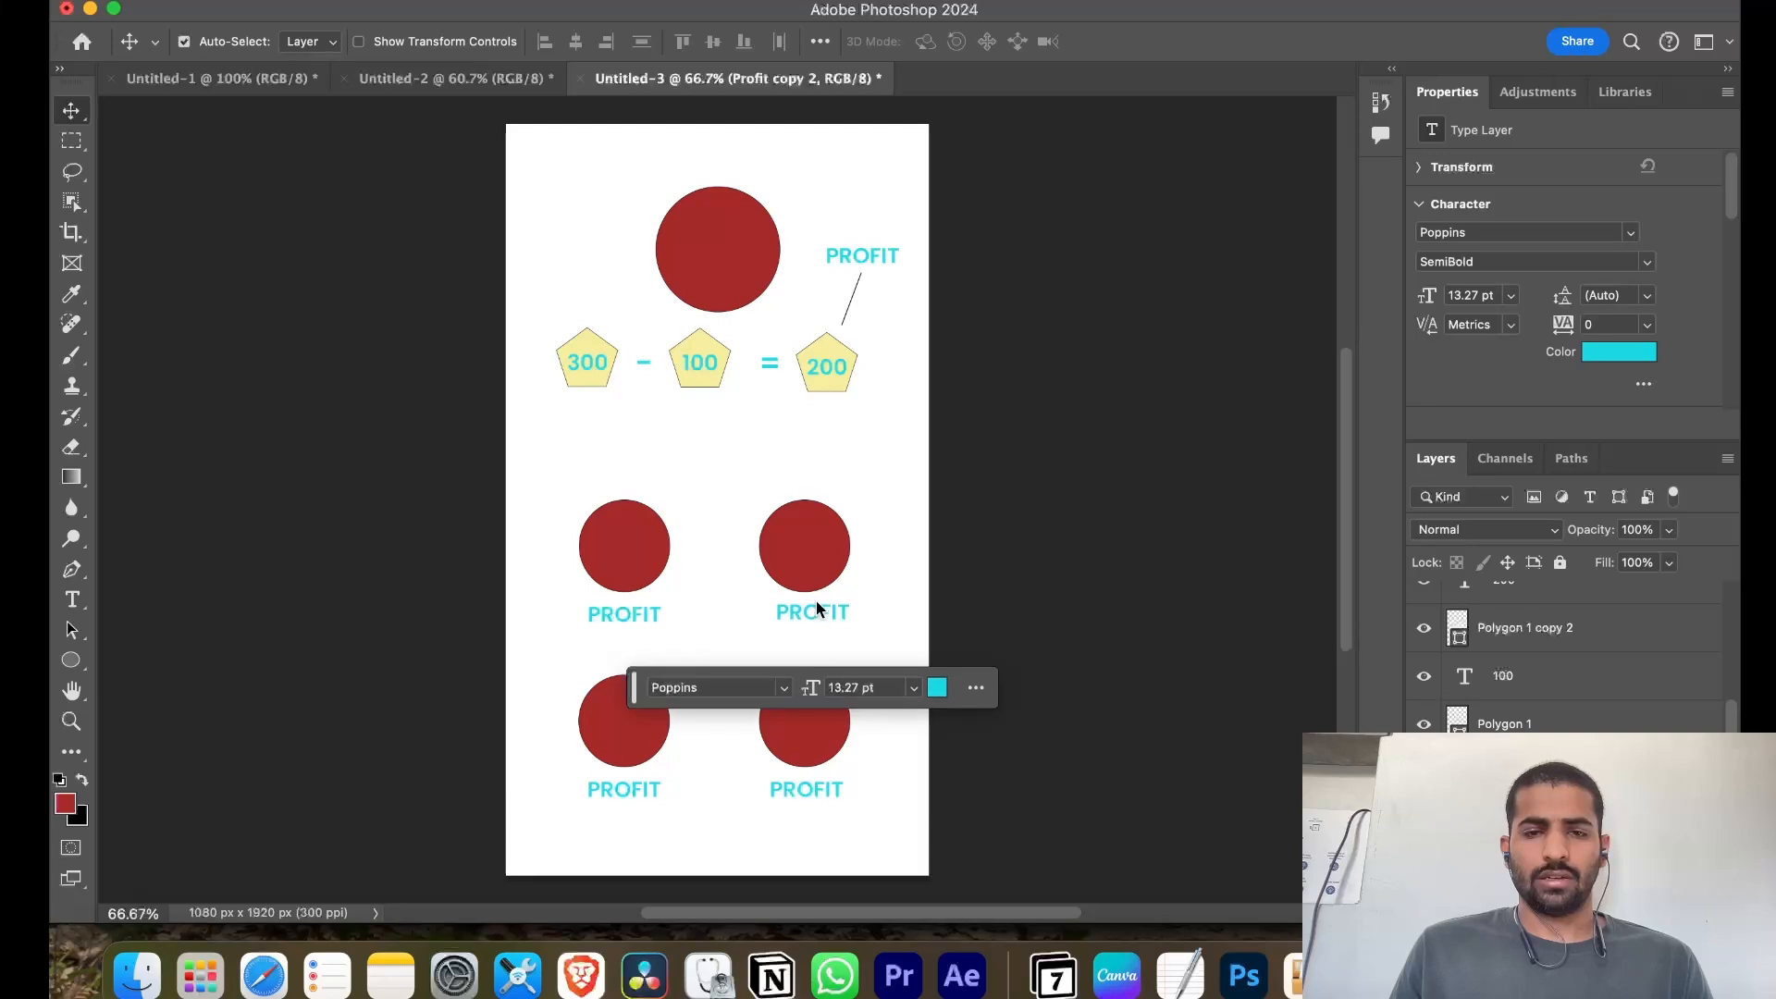
pyautogui.press('Left')
pyautogui.press('Left')
pyautogui.press('Left')
pyautogui.press('Left')
pyautogui.press('Left')
pyautogui.press('Left')
pyautogui.press('Left')
pyautogui.press('Left')
pyautogui.press('Left')
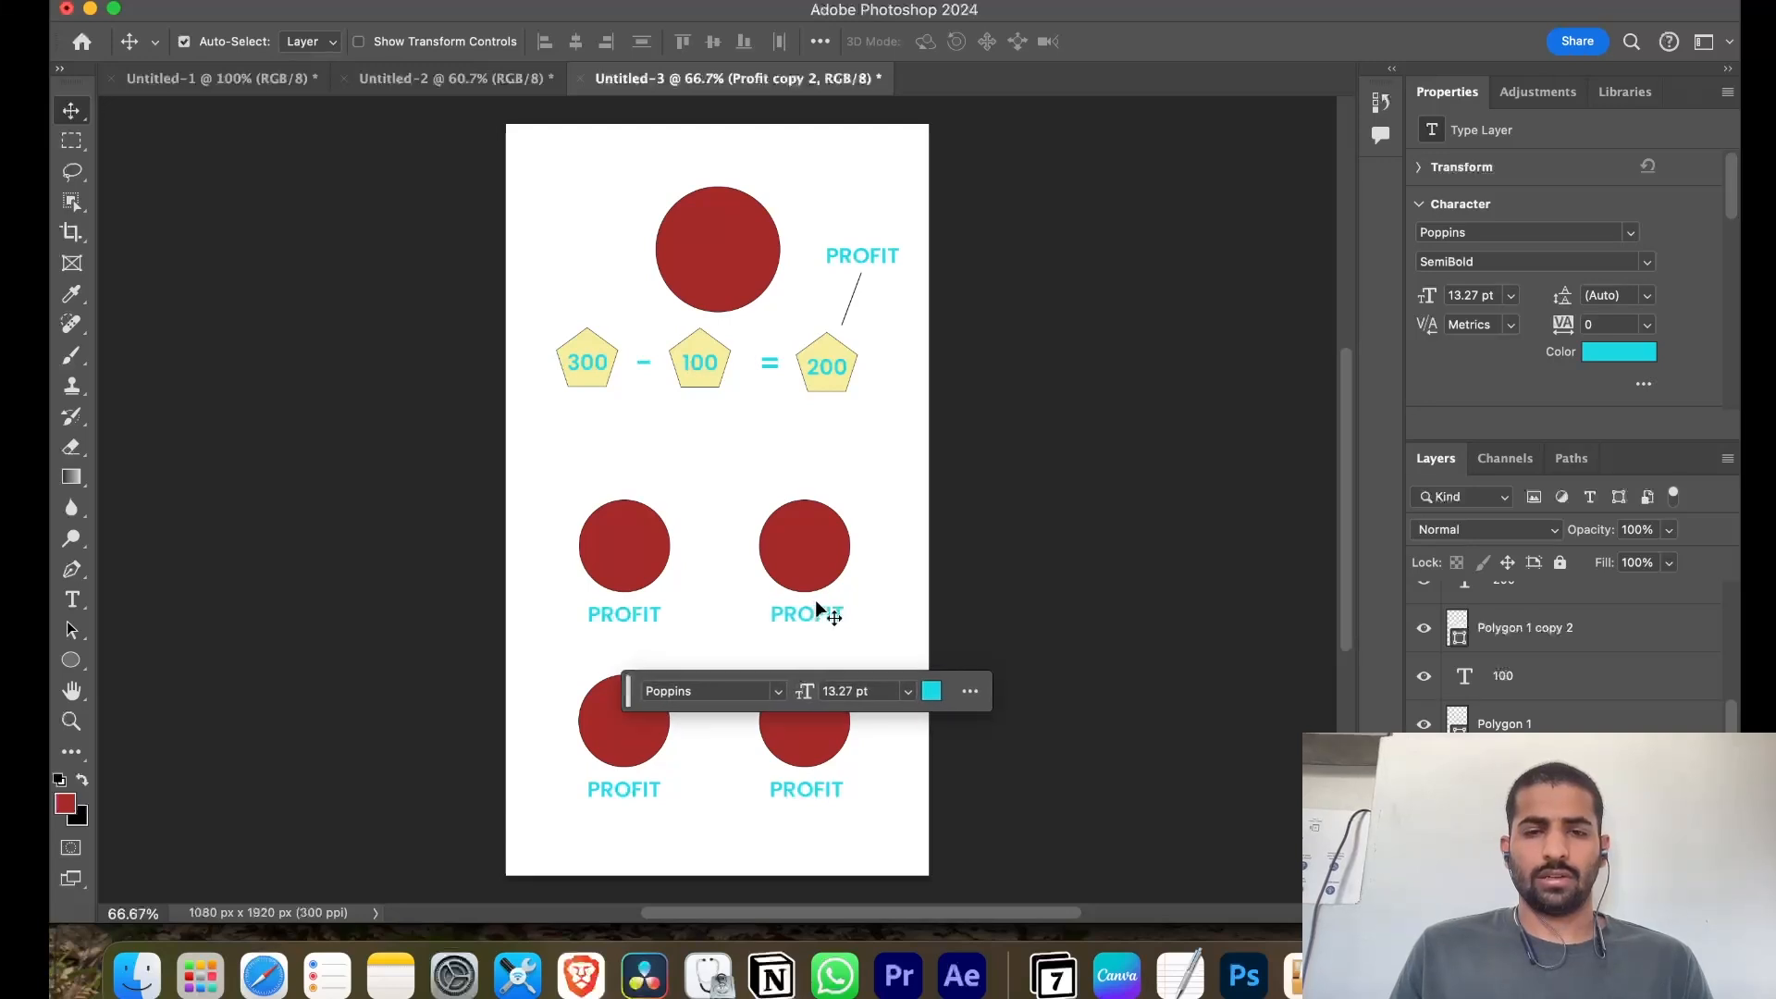
pyautogui.press('Down')
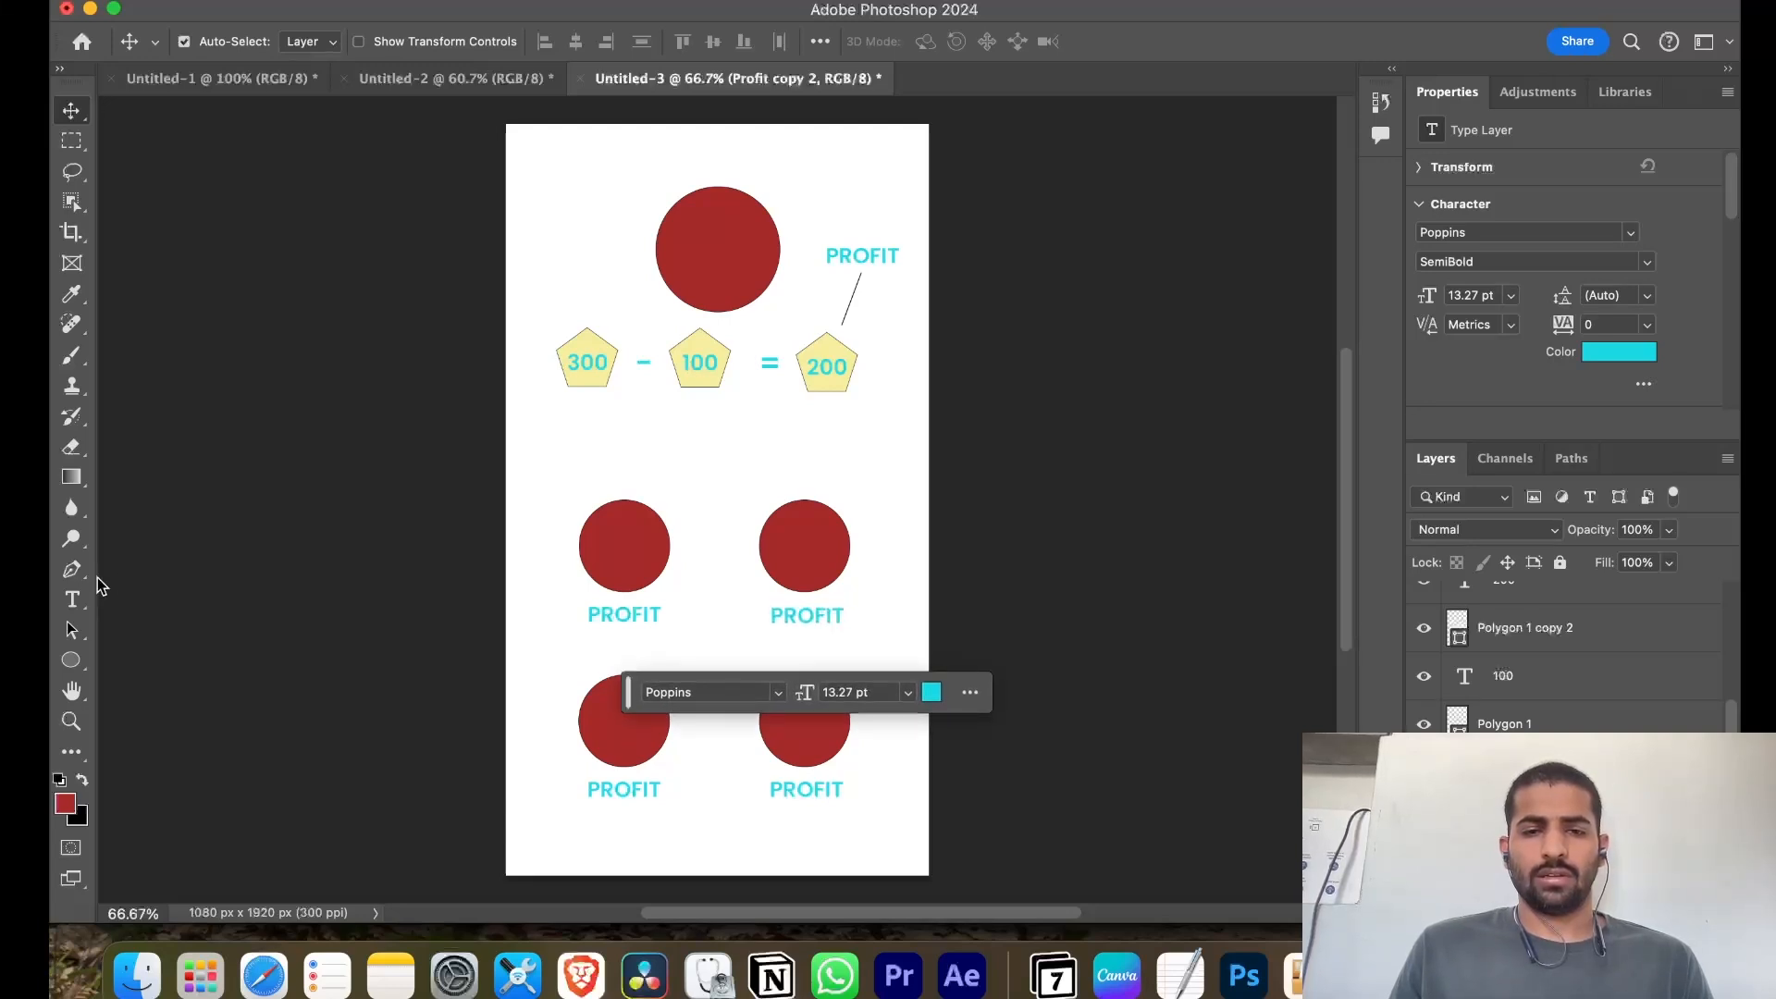
pyautogui.click(353, 577)
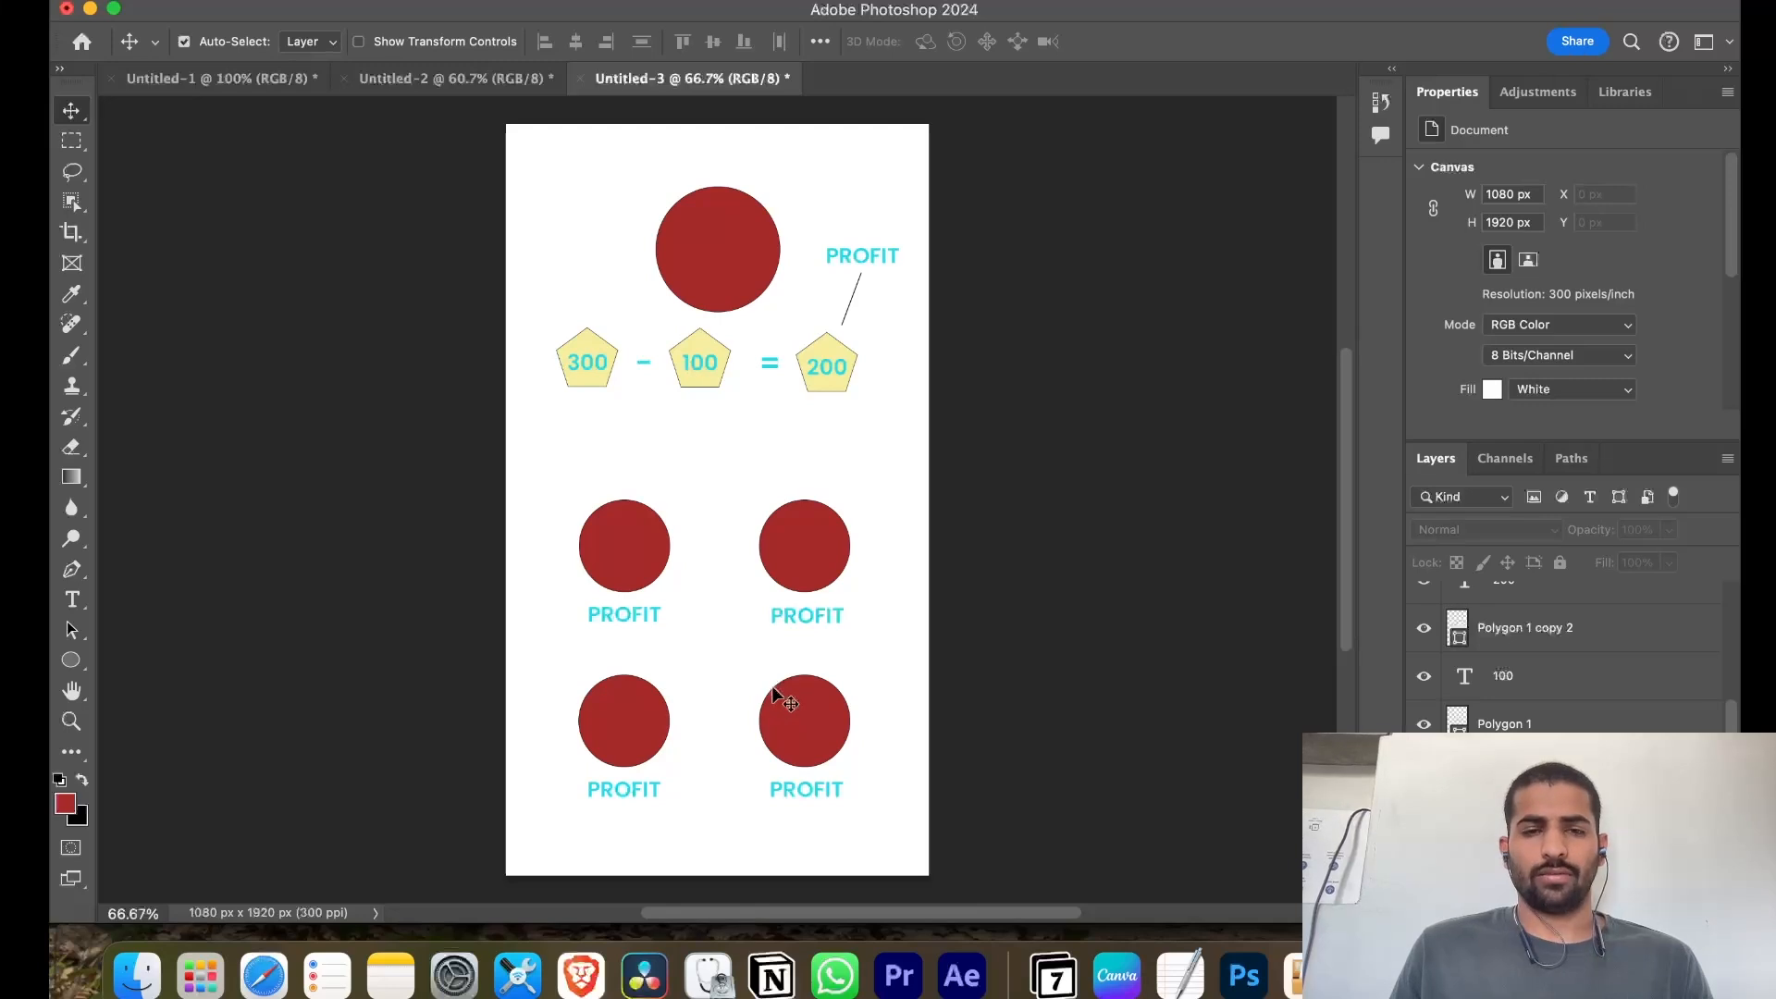
# Switch to Premiere Pro and play the IMG_9331 narration onward from 00:00:23:08
pyautogui.scroll(2, 727, 652)
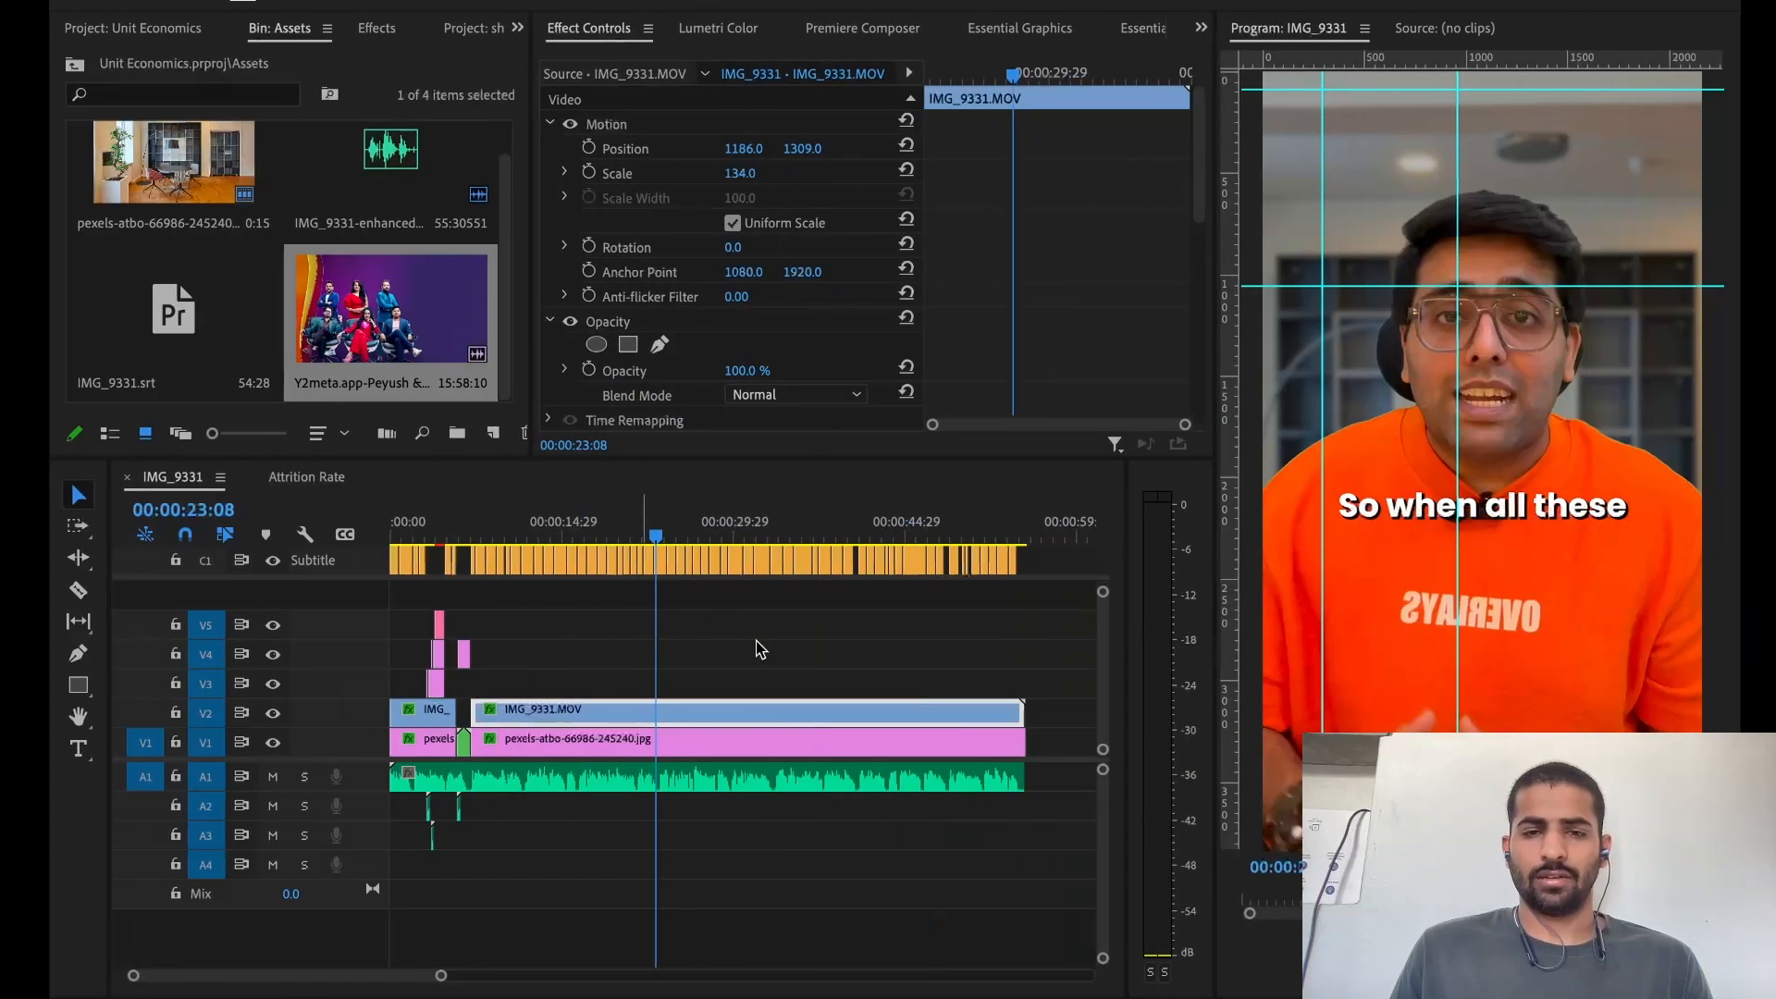
pyautogui.click(756, 647)
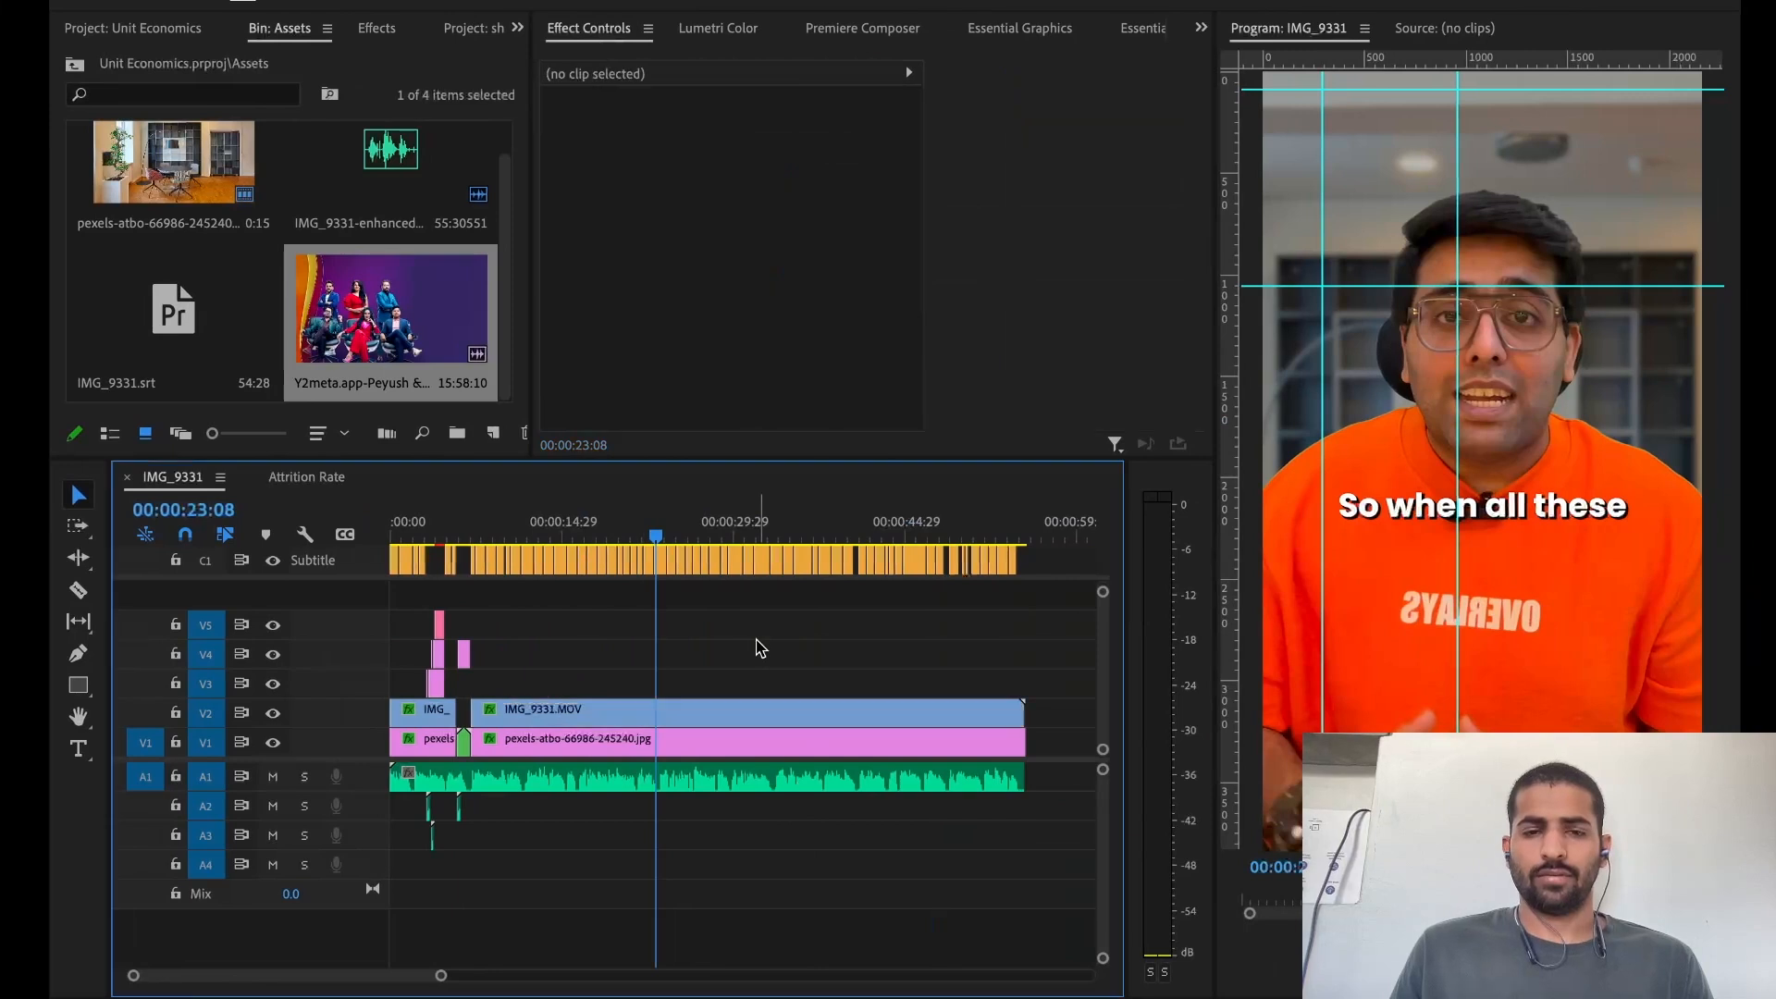
pyautogui.press('space')
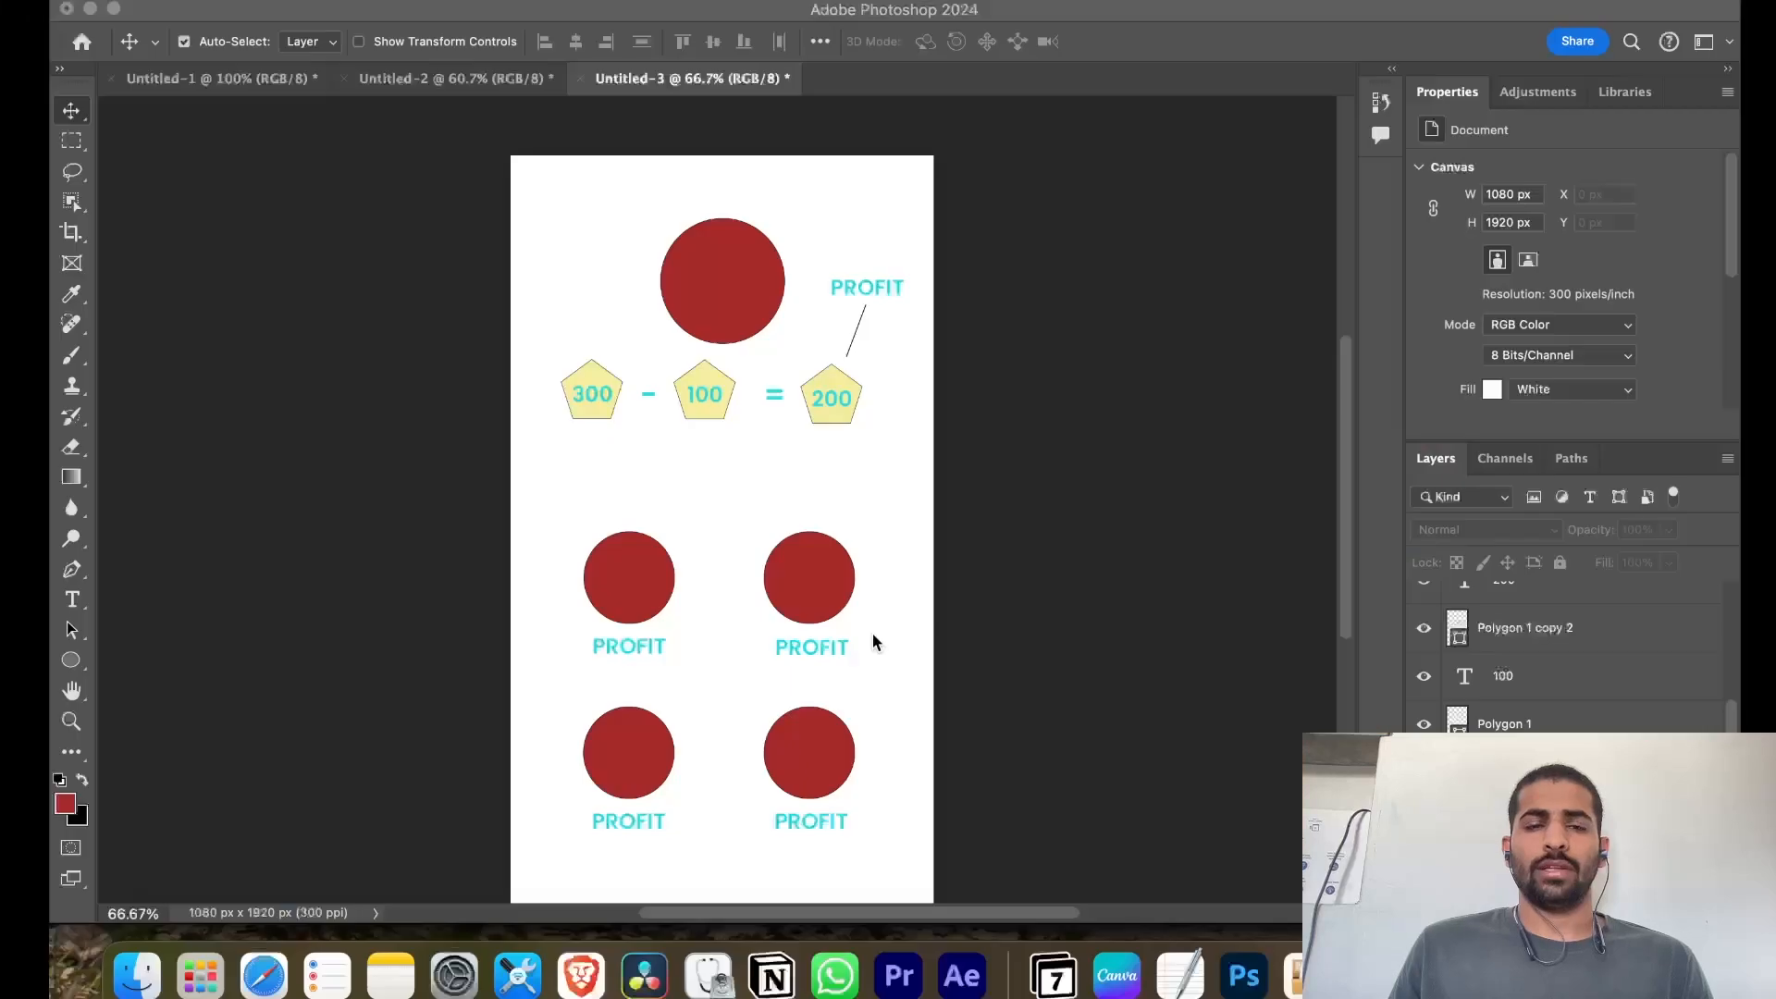
# Switch back to Photoshop and create a new blank 1080 x 1920 px document at 300 ppi
pyautogui.click(851, 412)
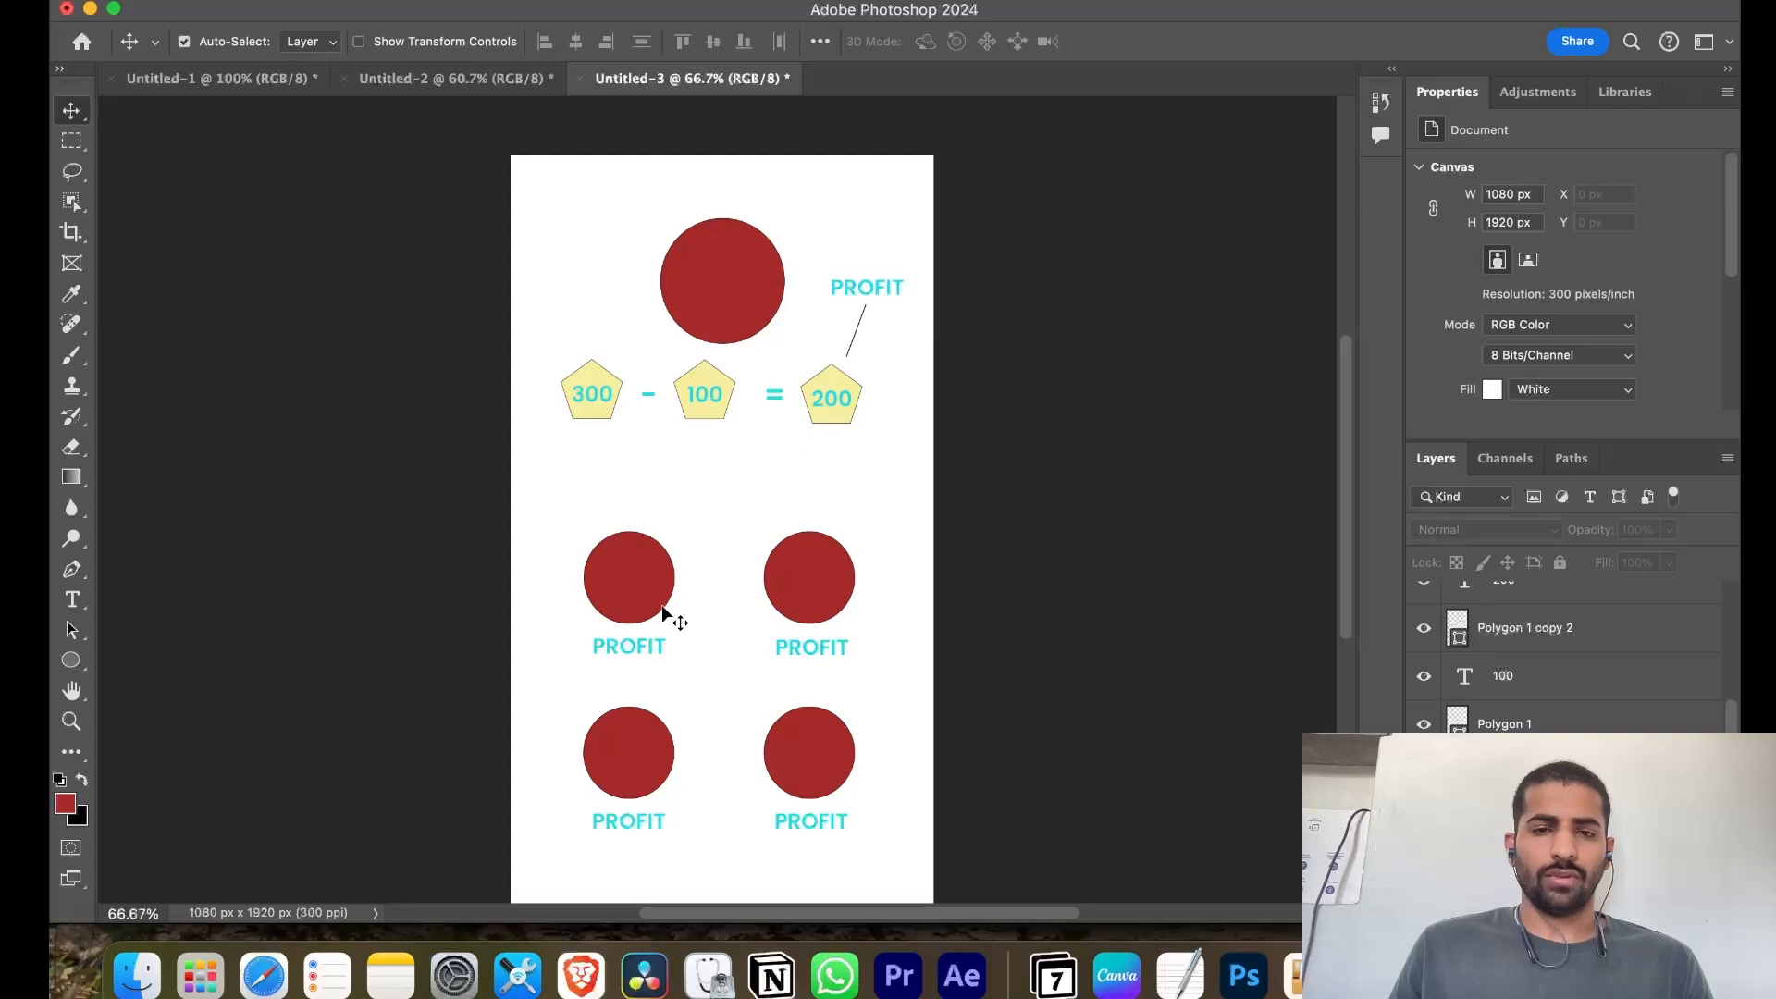
pyautogui.click(277, 2)
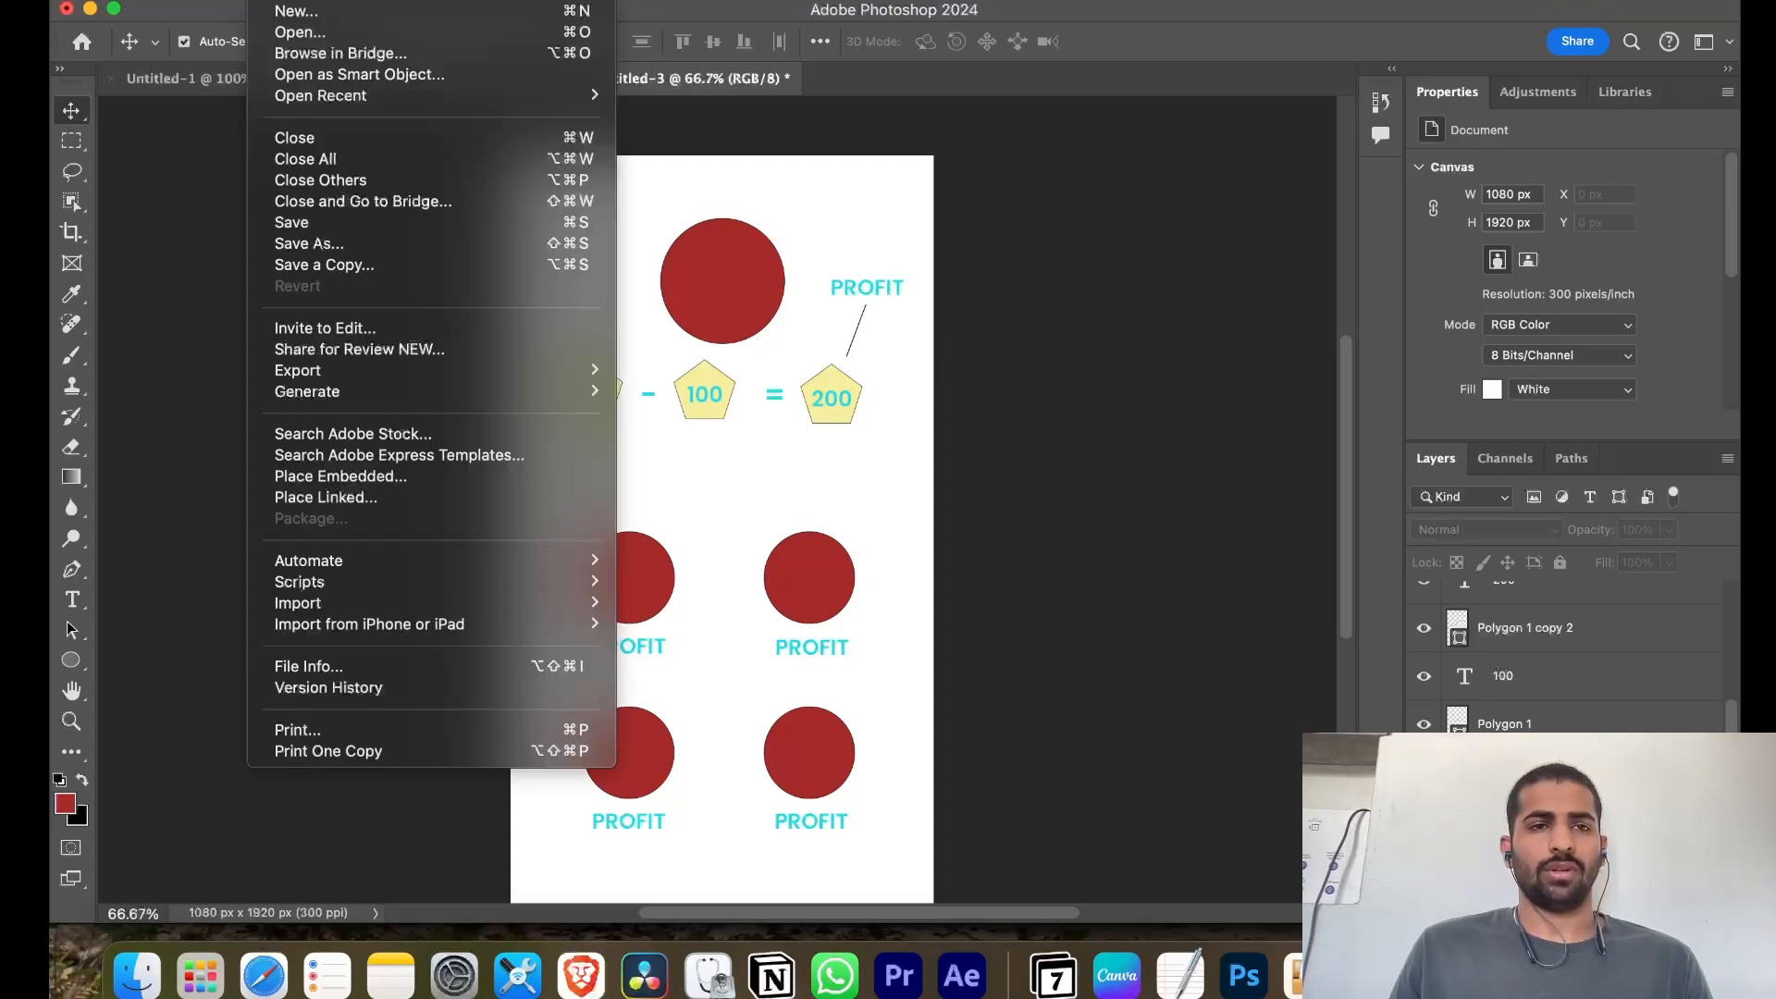
pyautogui.click(316, 11)
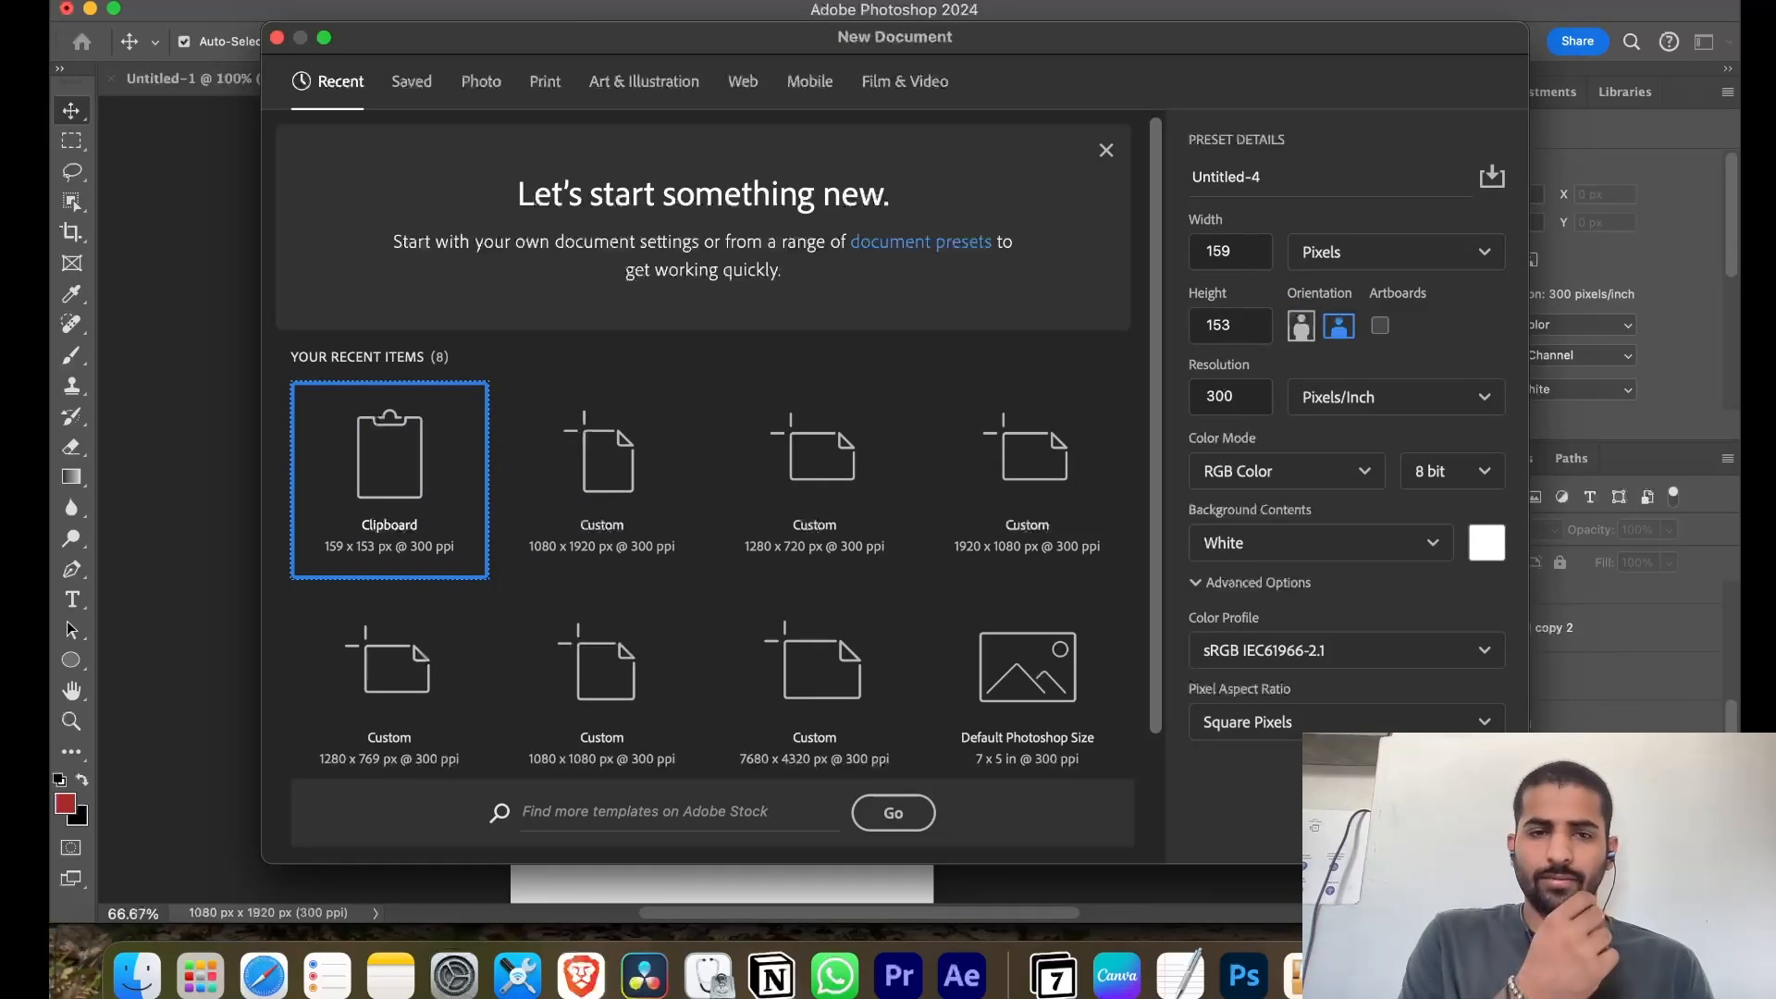
pyautogui.click(603, 518)
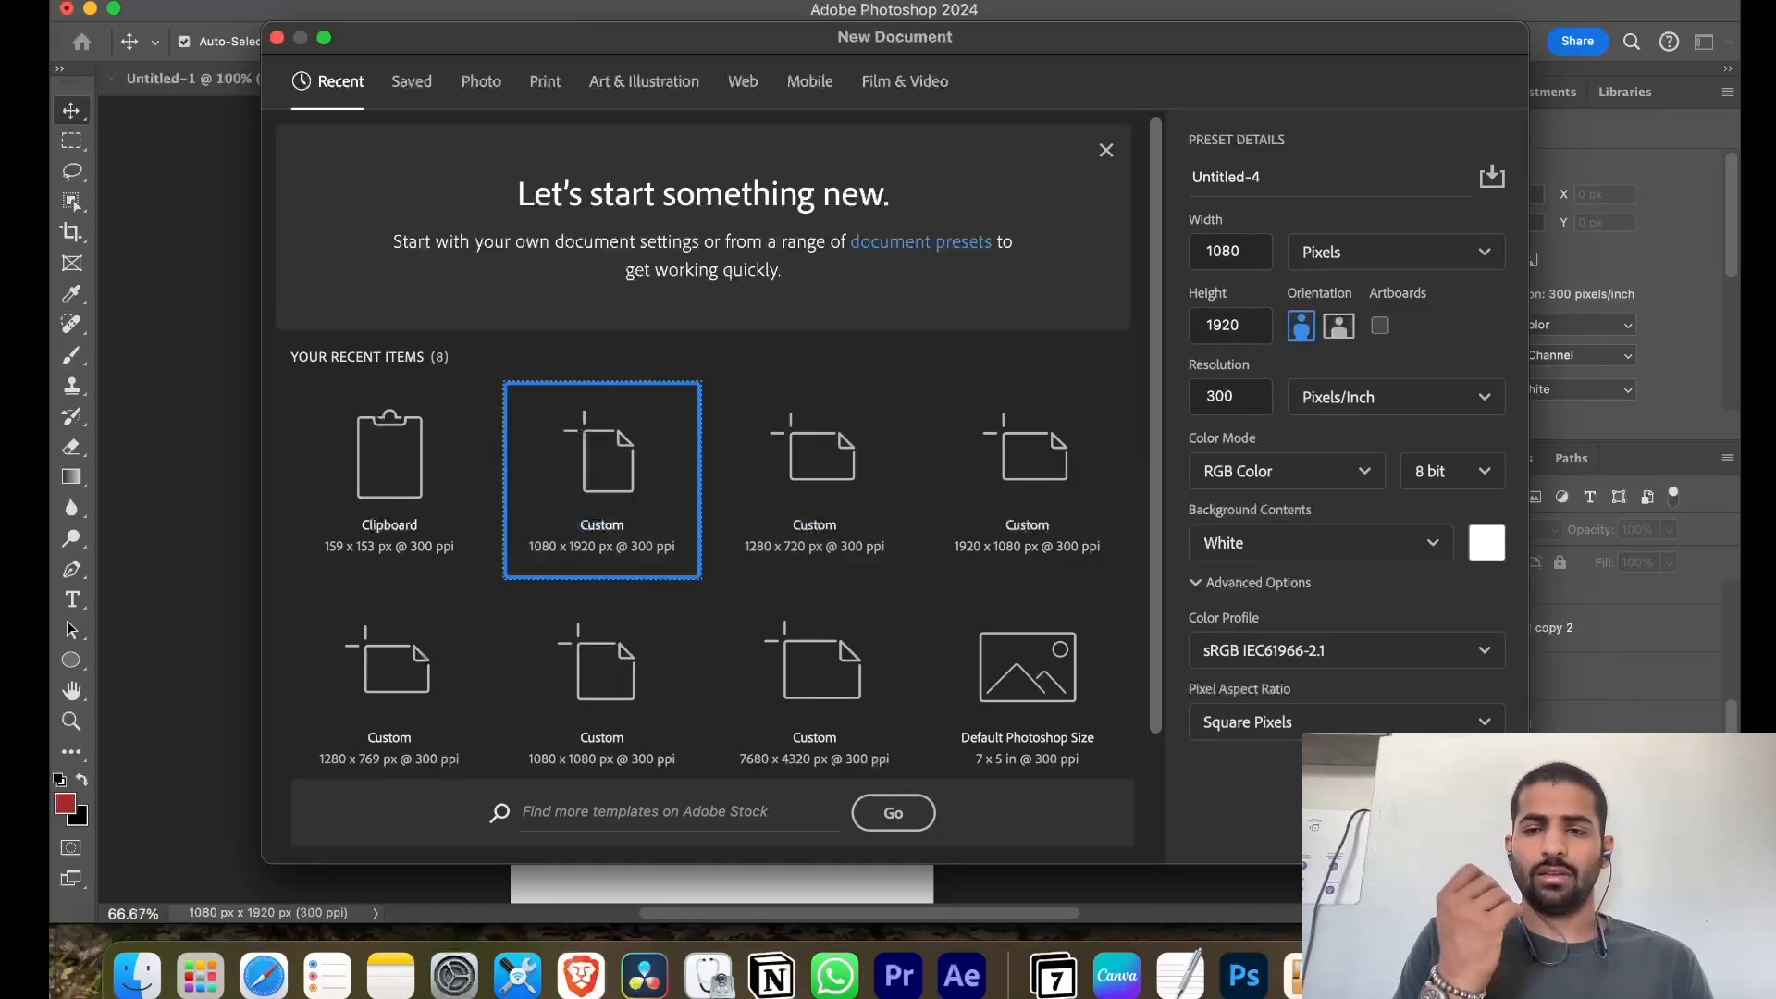
pyautogui.doubleClick(603, 524)
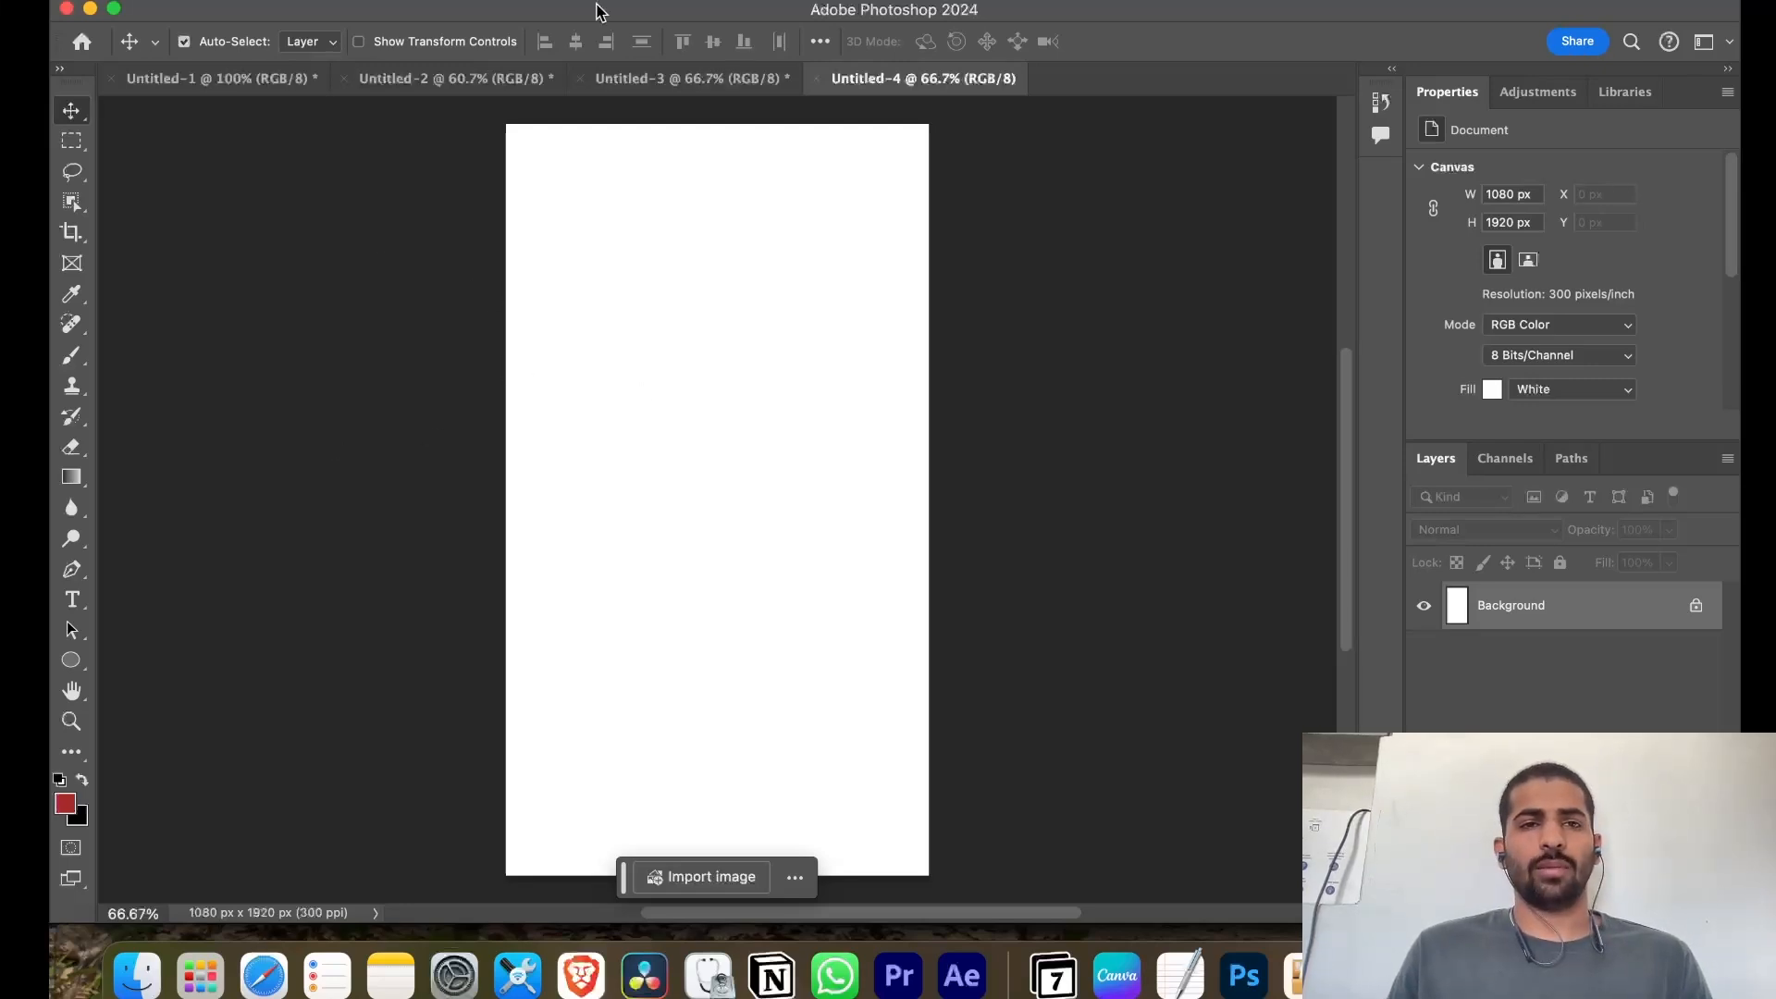
# Copy the 200 pentagon with its number from Untitled-3 into Untitled-4, placing it near the upper middle at about X 446, Y 517 px
pyautogui.click(603, 91)
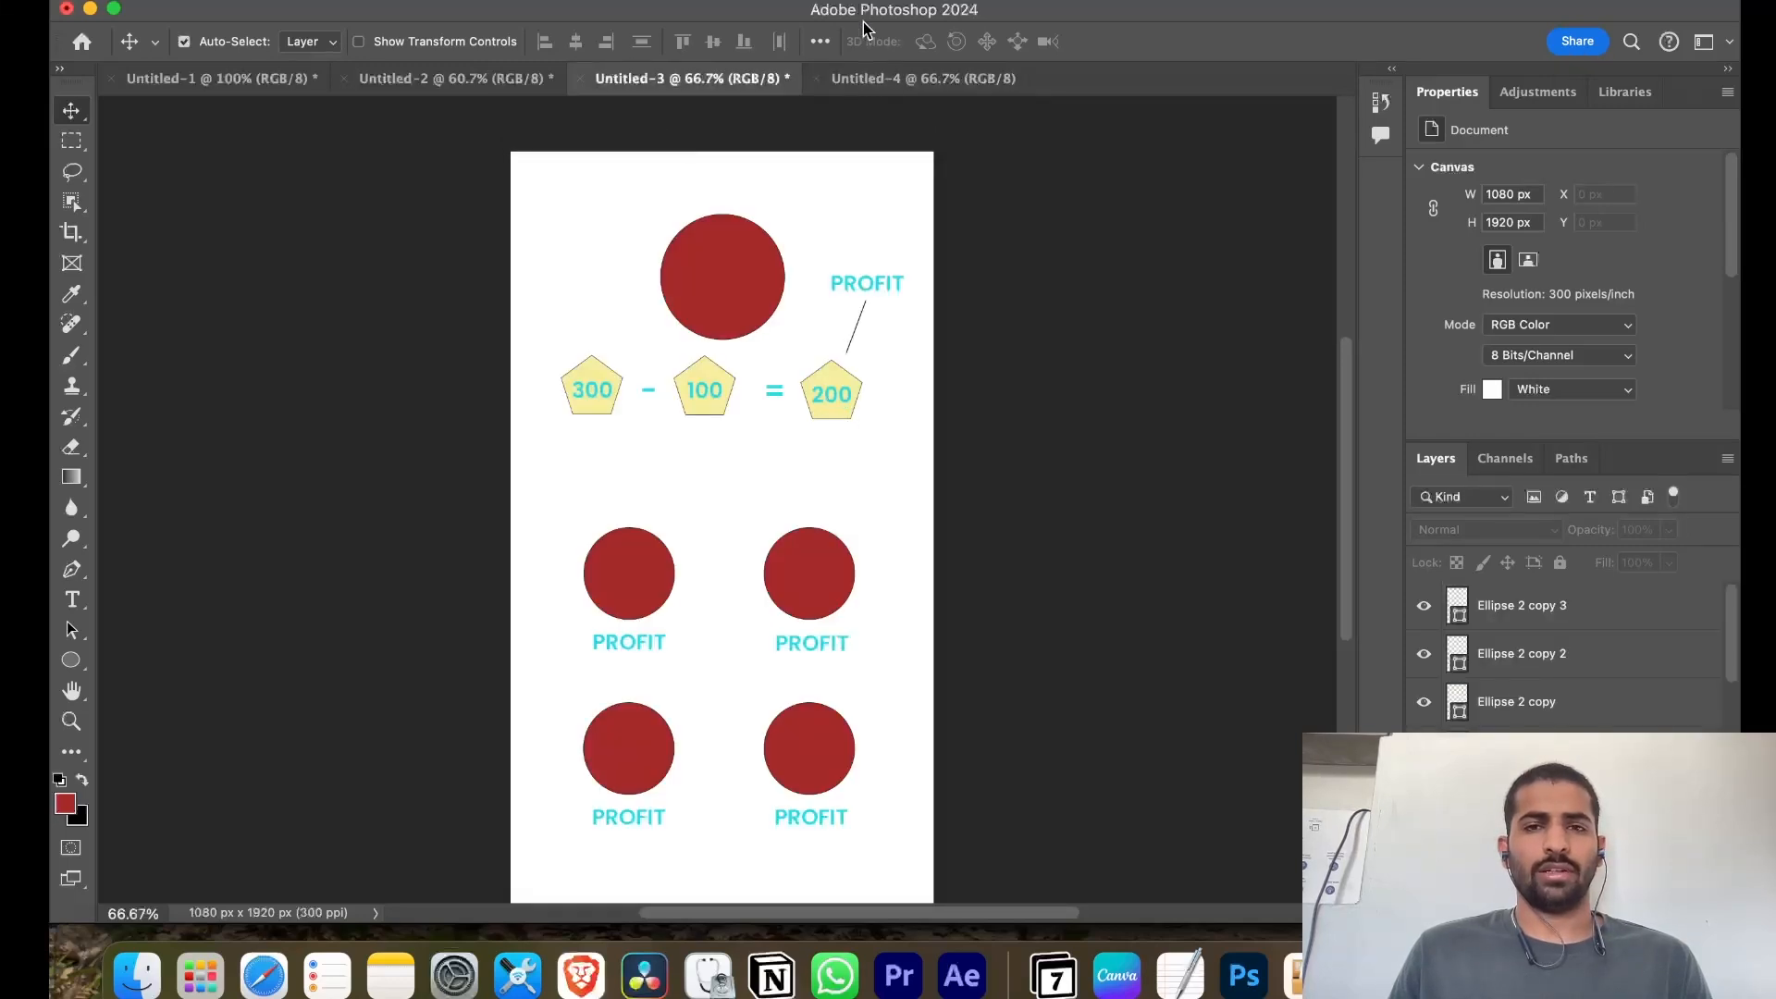
pyautogui.click(831, 411)
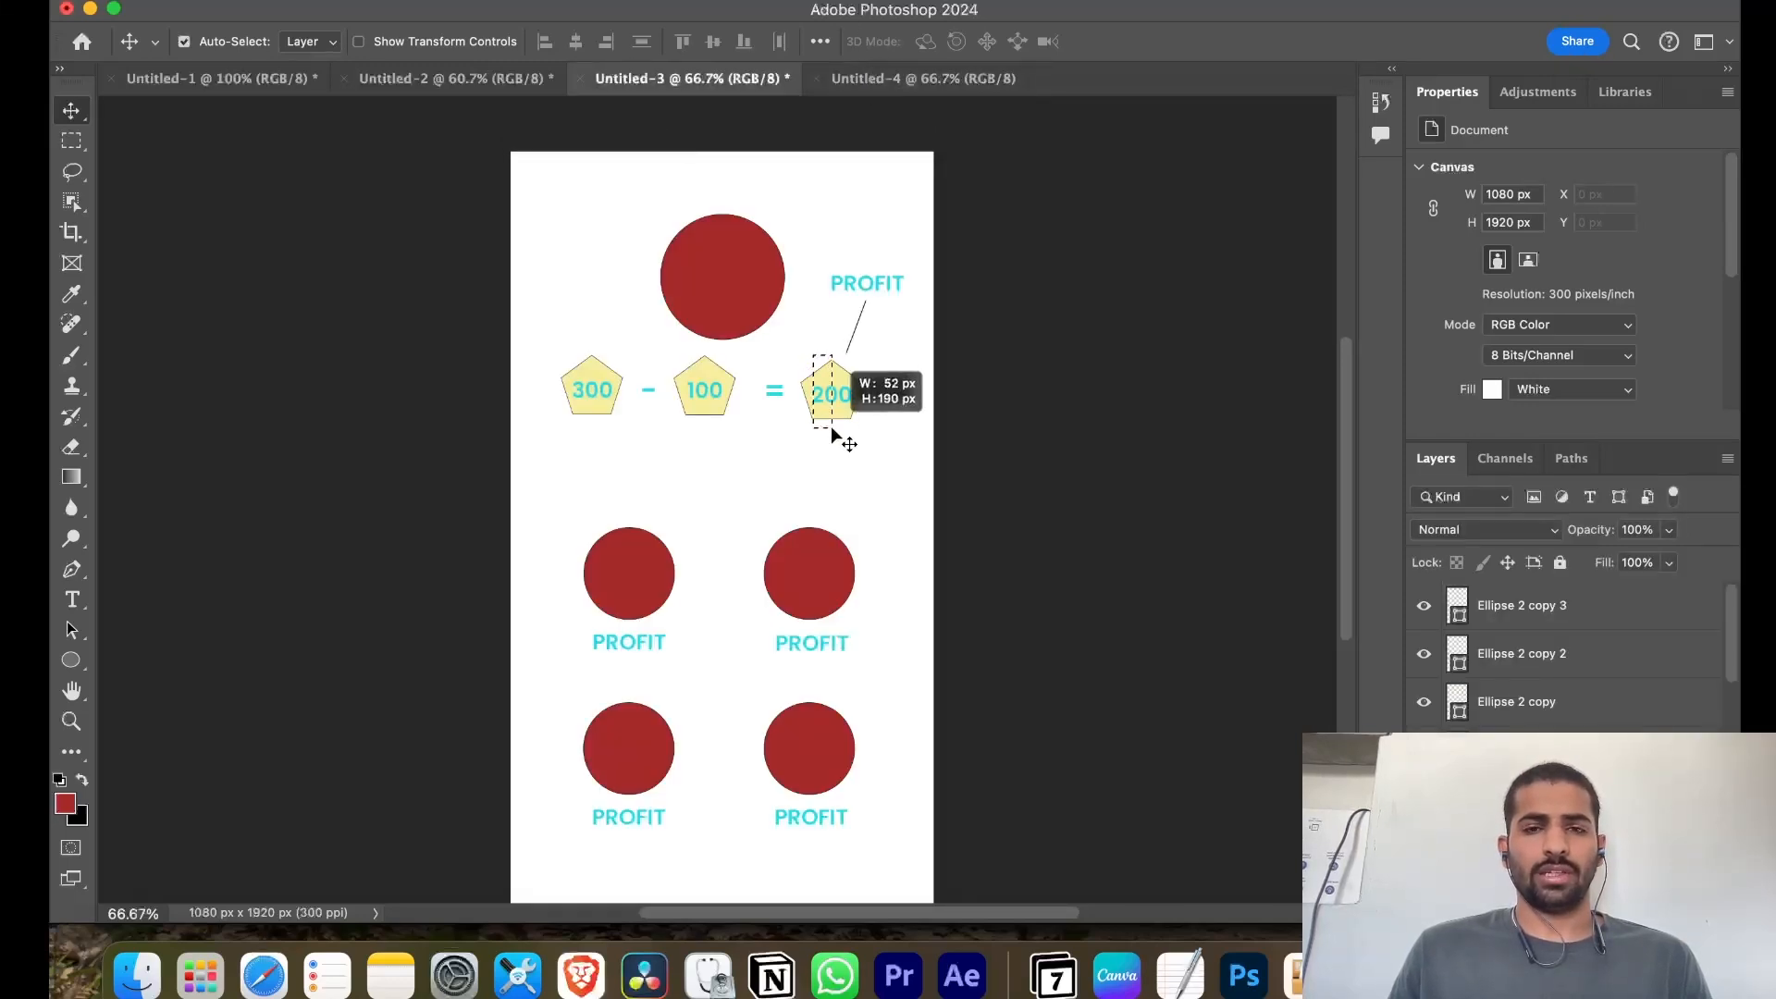
pyautogui.moveTo(902, 104); pyautogui.dragTo(635, 365)
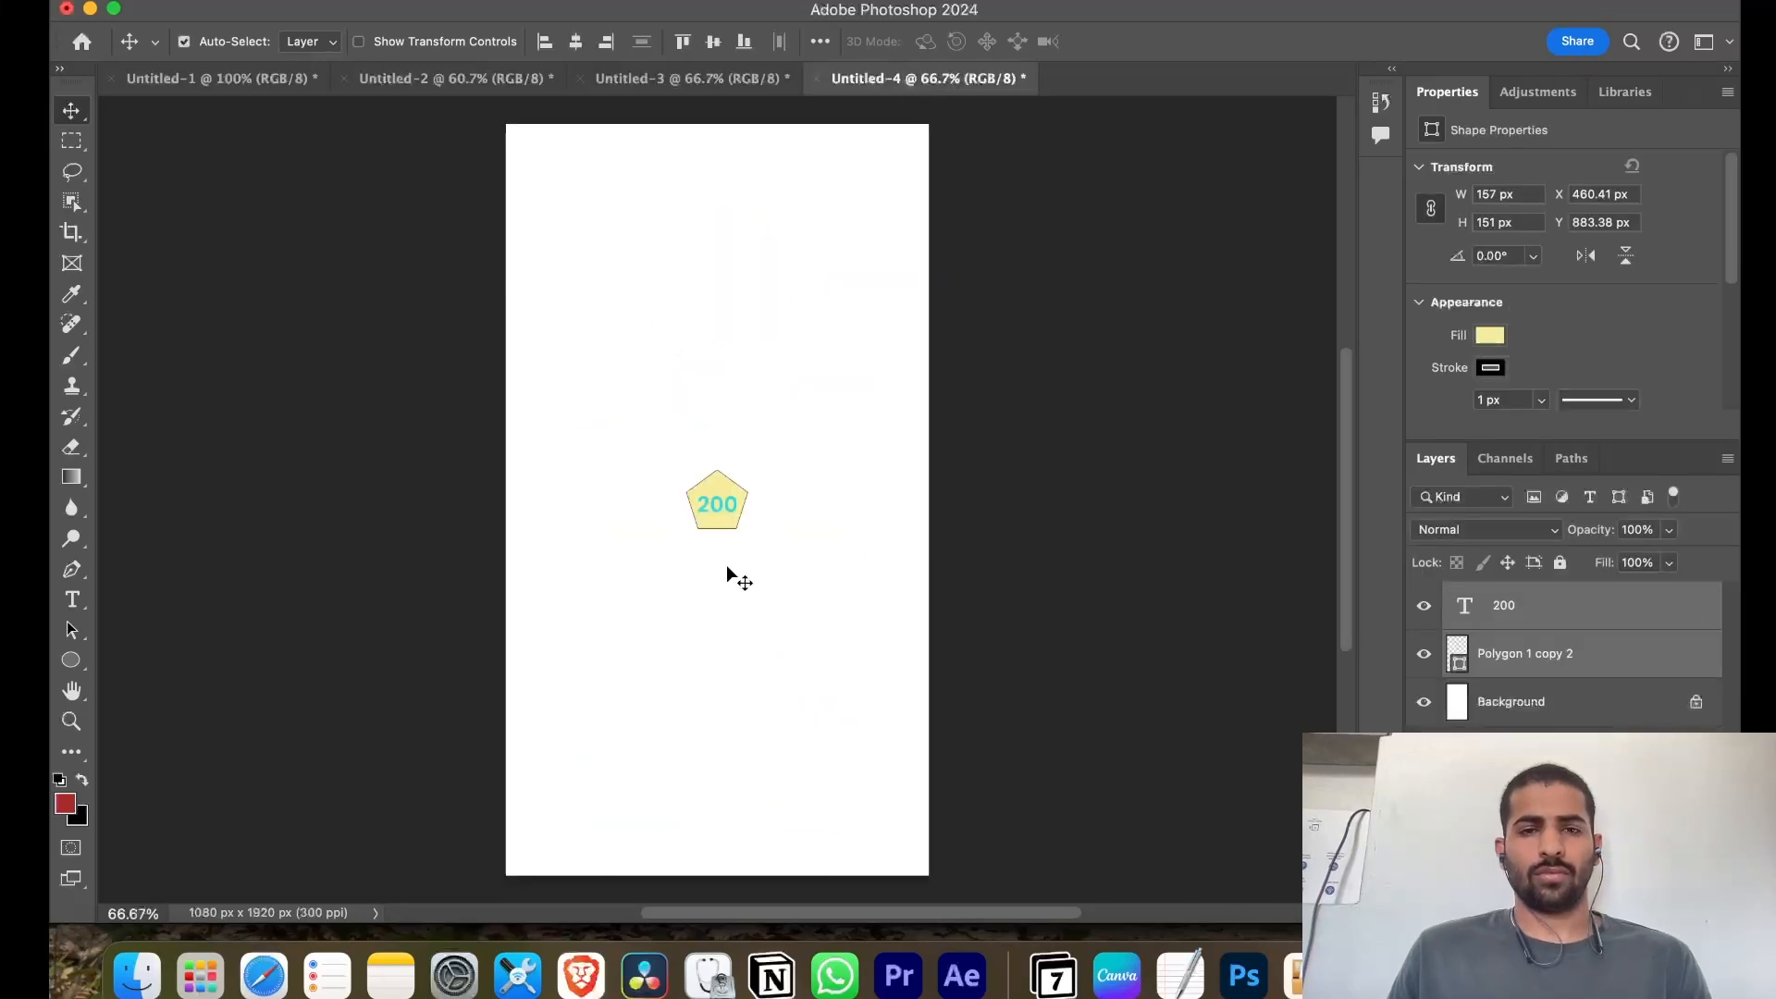
pyautogui.moveTo(715, 526); pyautogui.dragTo(575, 293)
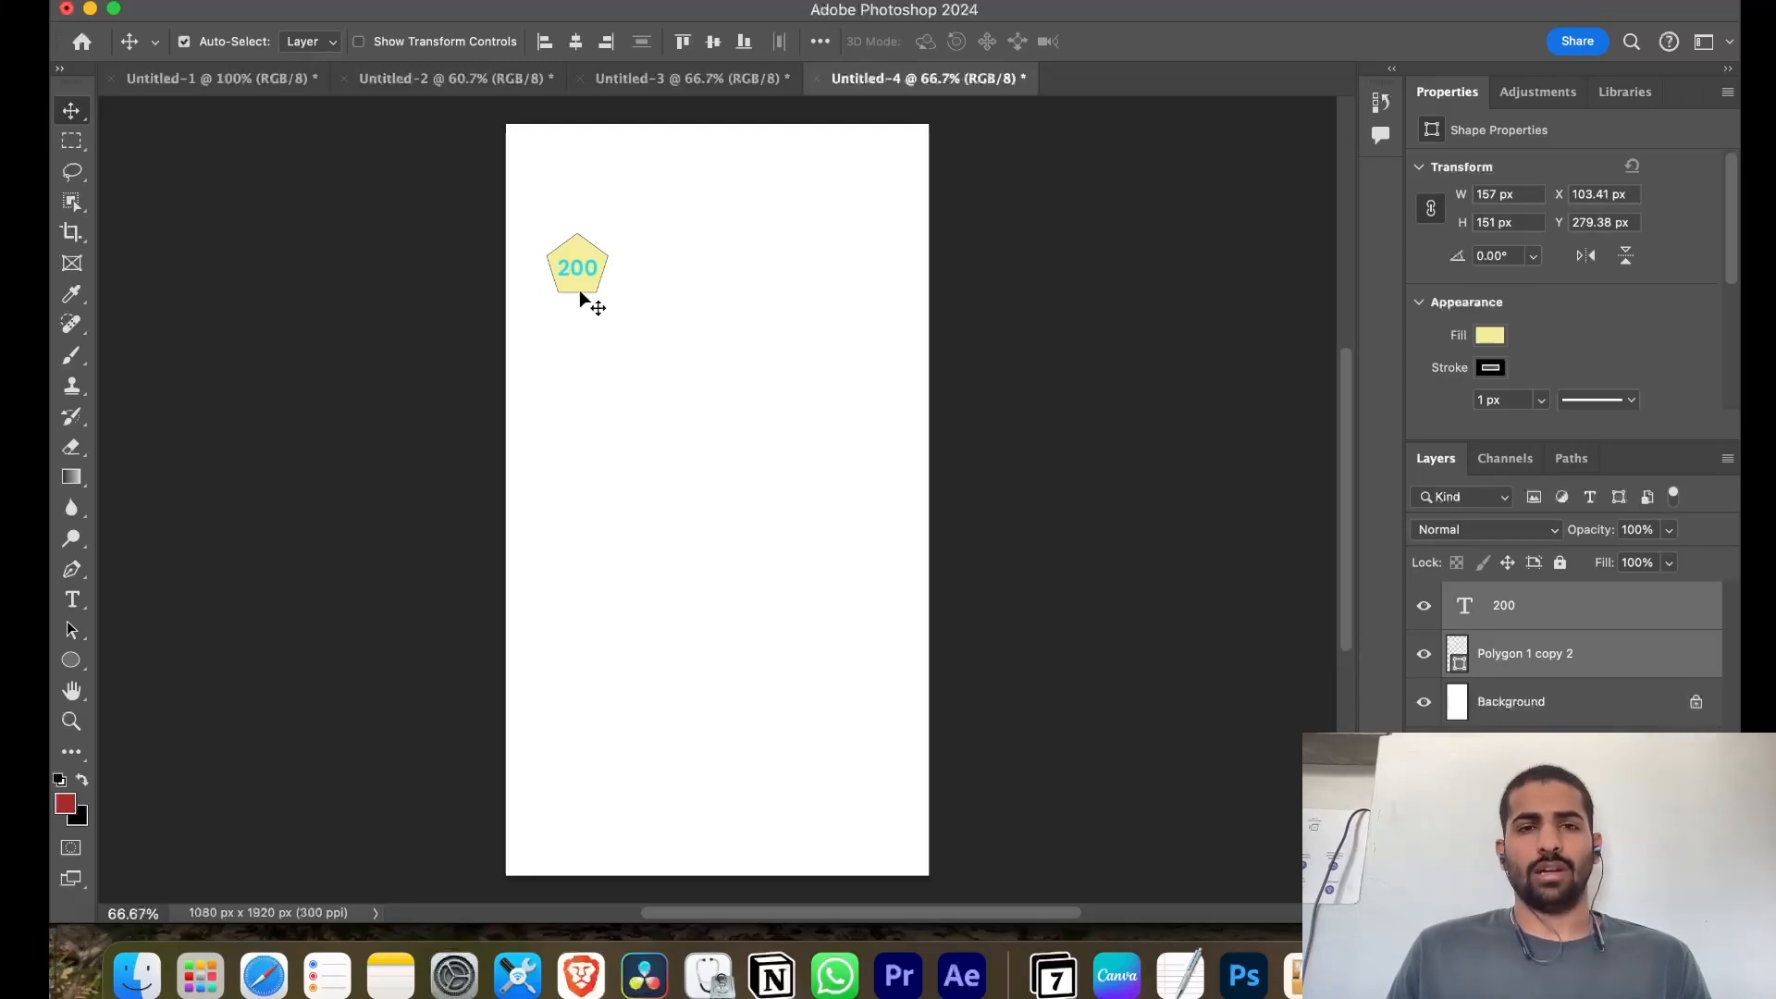
pyautogui.moveTo(579, 293); pyautogui.dragTo(712, 384)
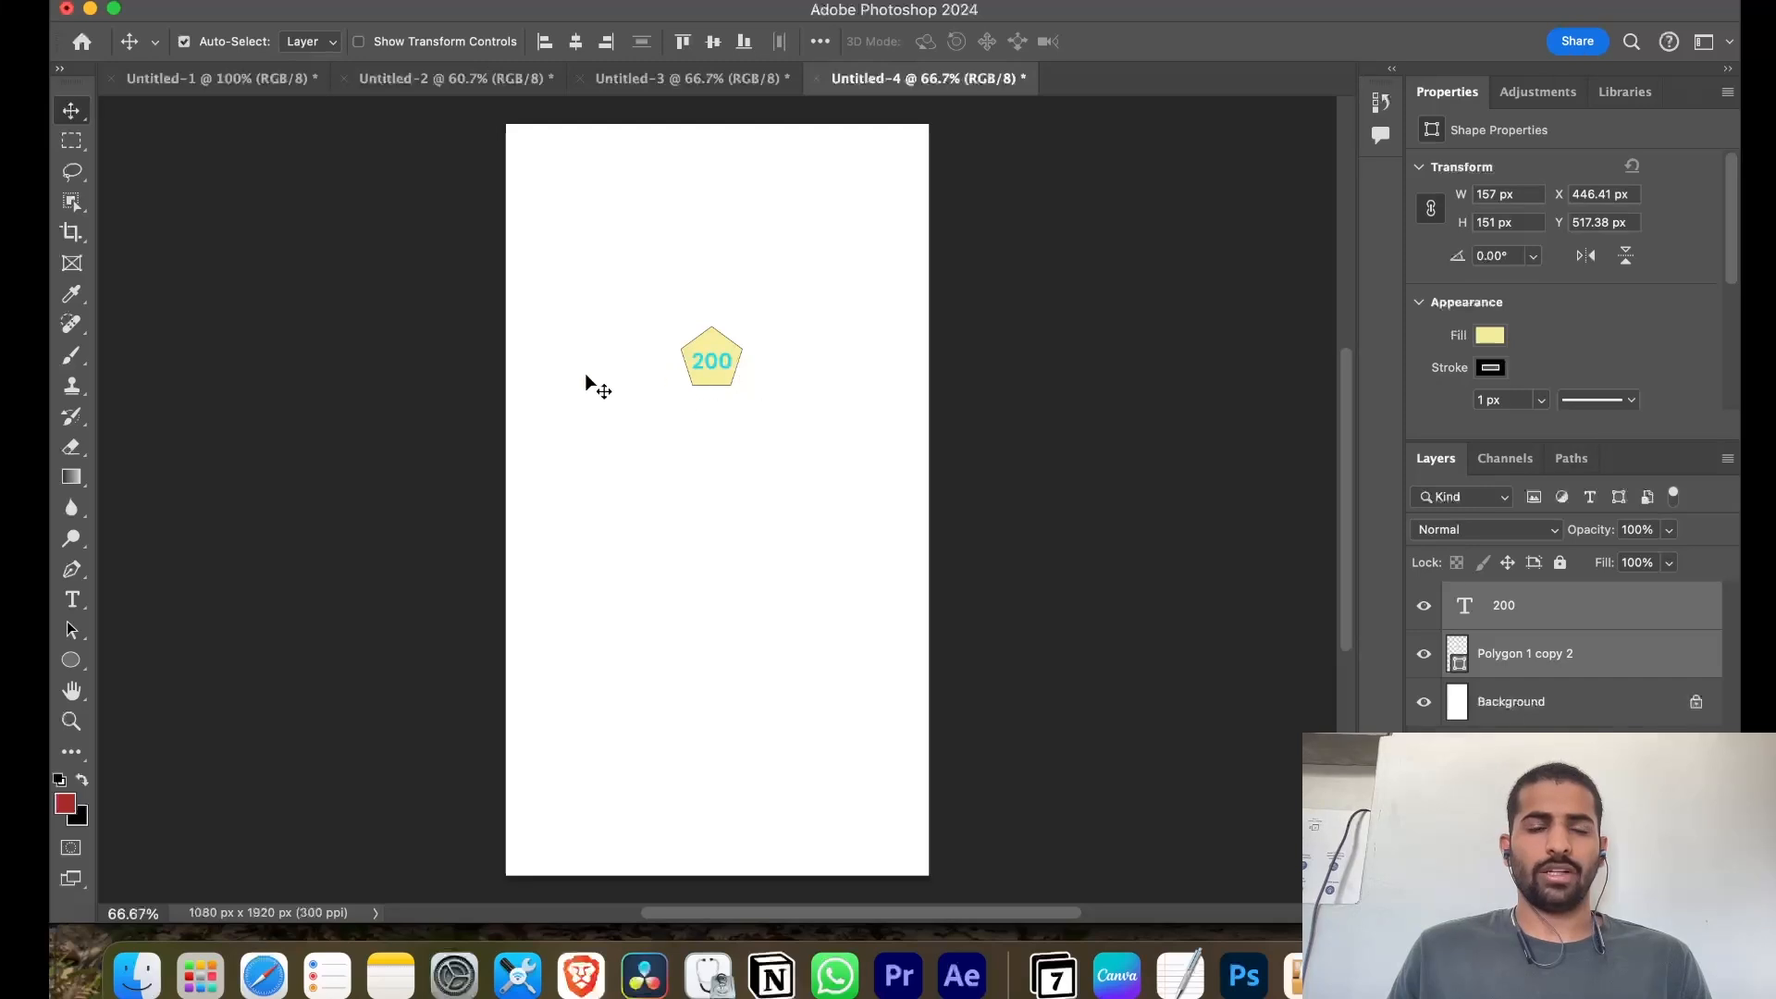
pyautogui.click(440, 342)
# Copy the PROFIT label under the upper-left small circle in Untitled-3 into Untitled-4, placing it below the pentagon
pyautogui.click(681, 86)
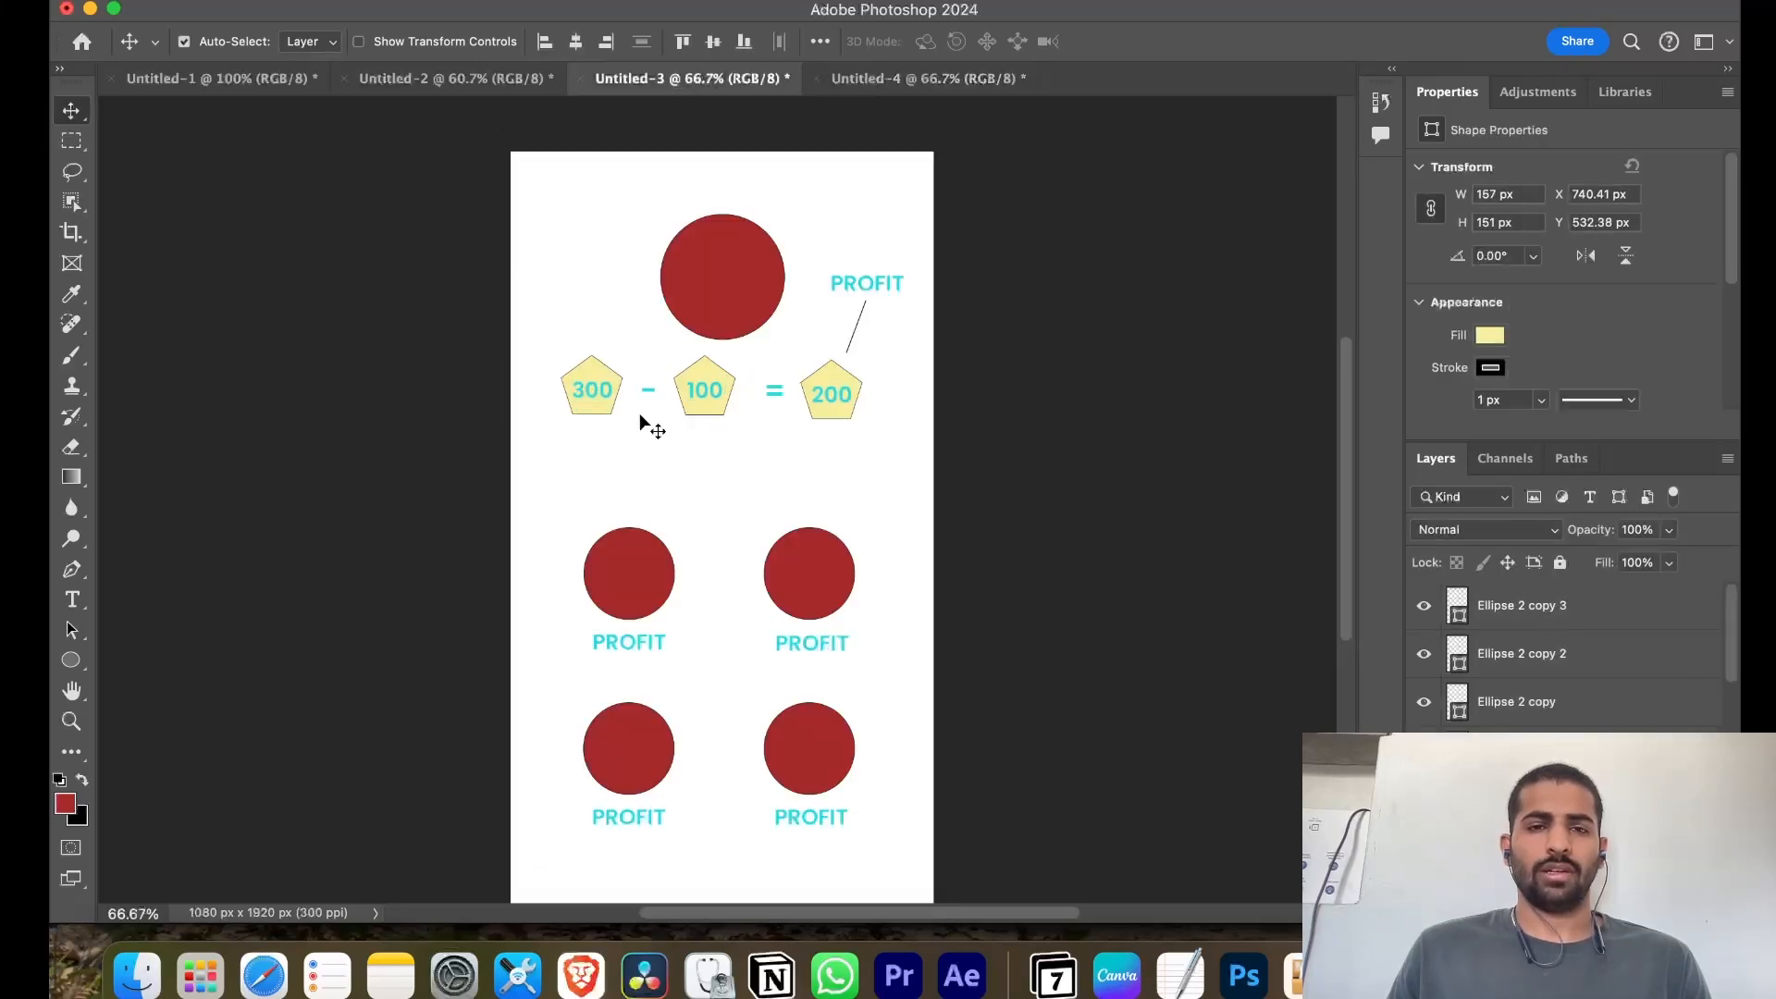
pyautogui.moveTo(627, 642); pyautogui.dragTo(599, 698)
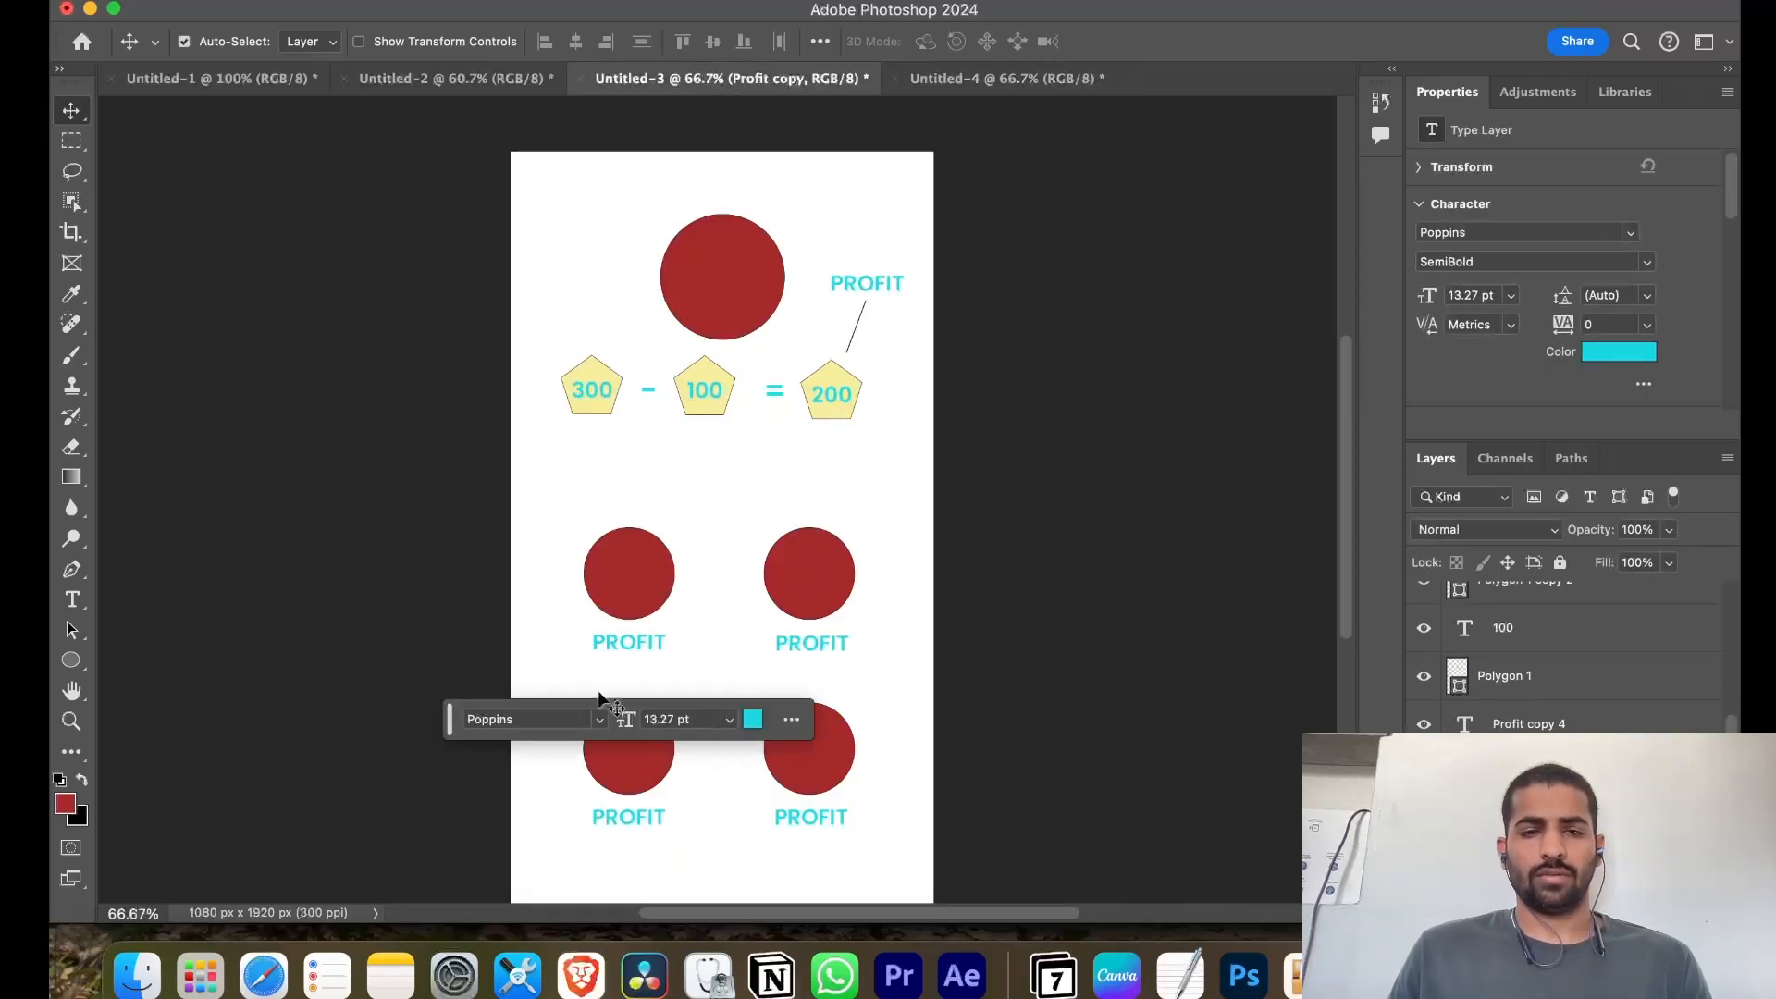
pyautogui.click(619, 638)
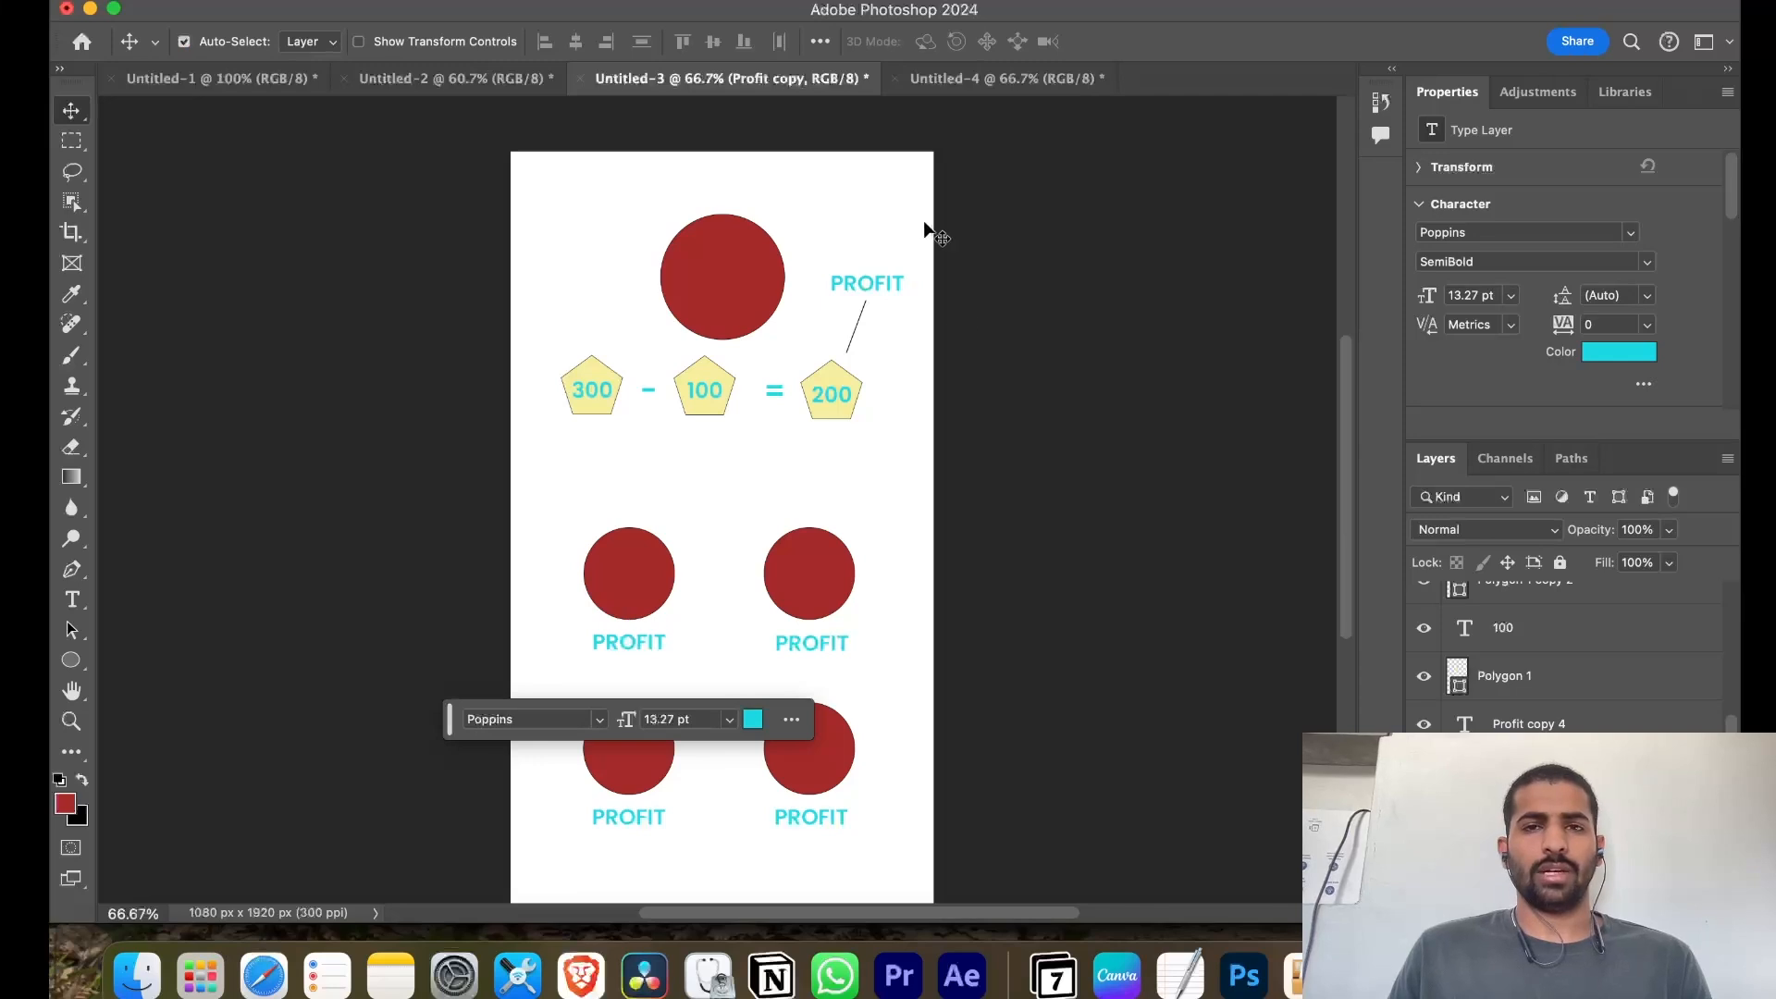
pyautogui.click(969, 79)
pyautogui.moveTo(969, 79); pyautogui.dragTo(711, 439)
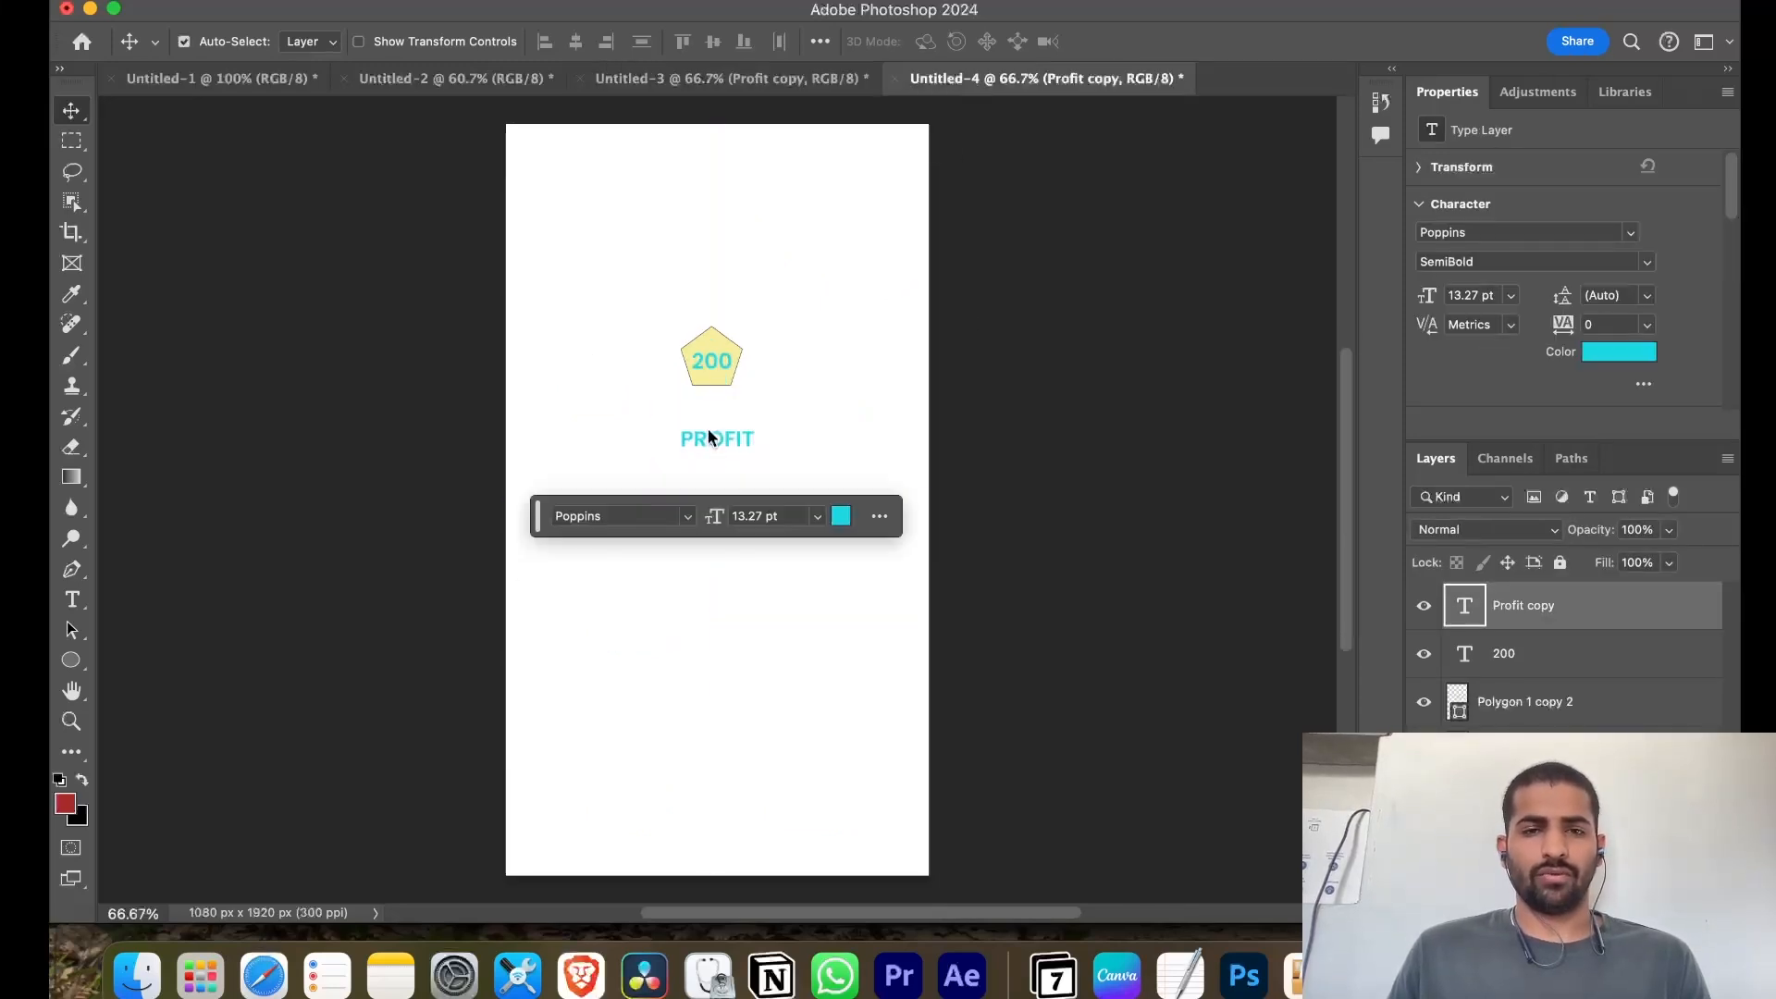
# Change the text of the label below the 200 pentagon to "-EXPRRENSE"
pyautogui.doubleClick(692, 442)
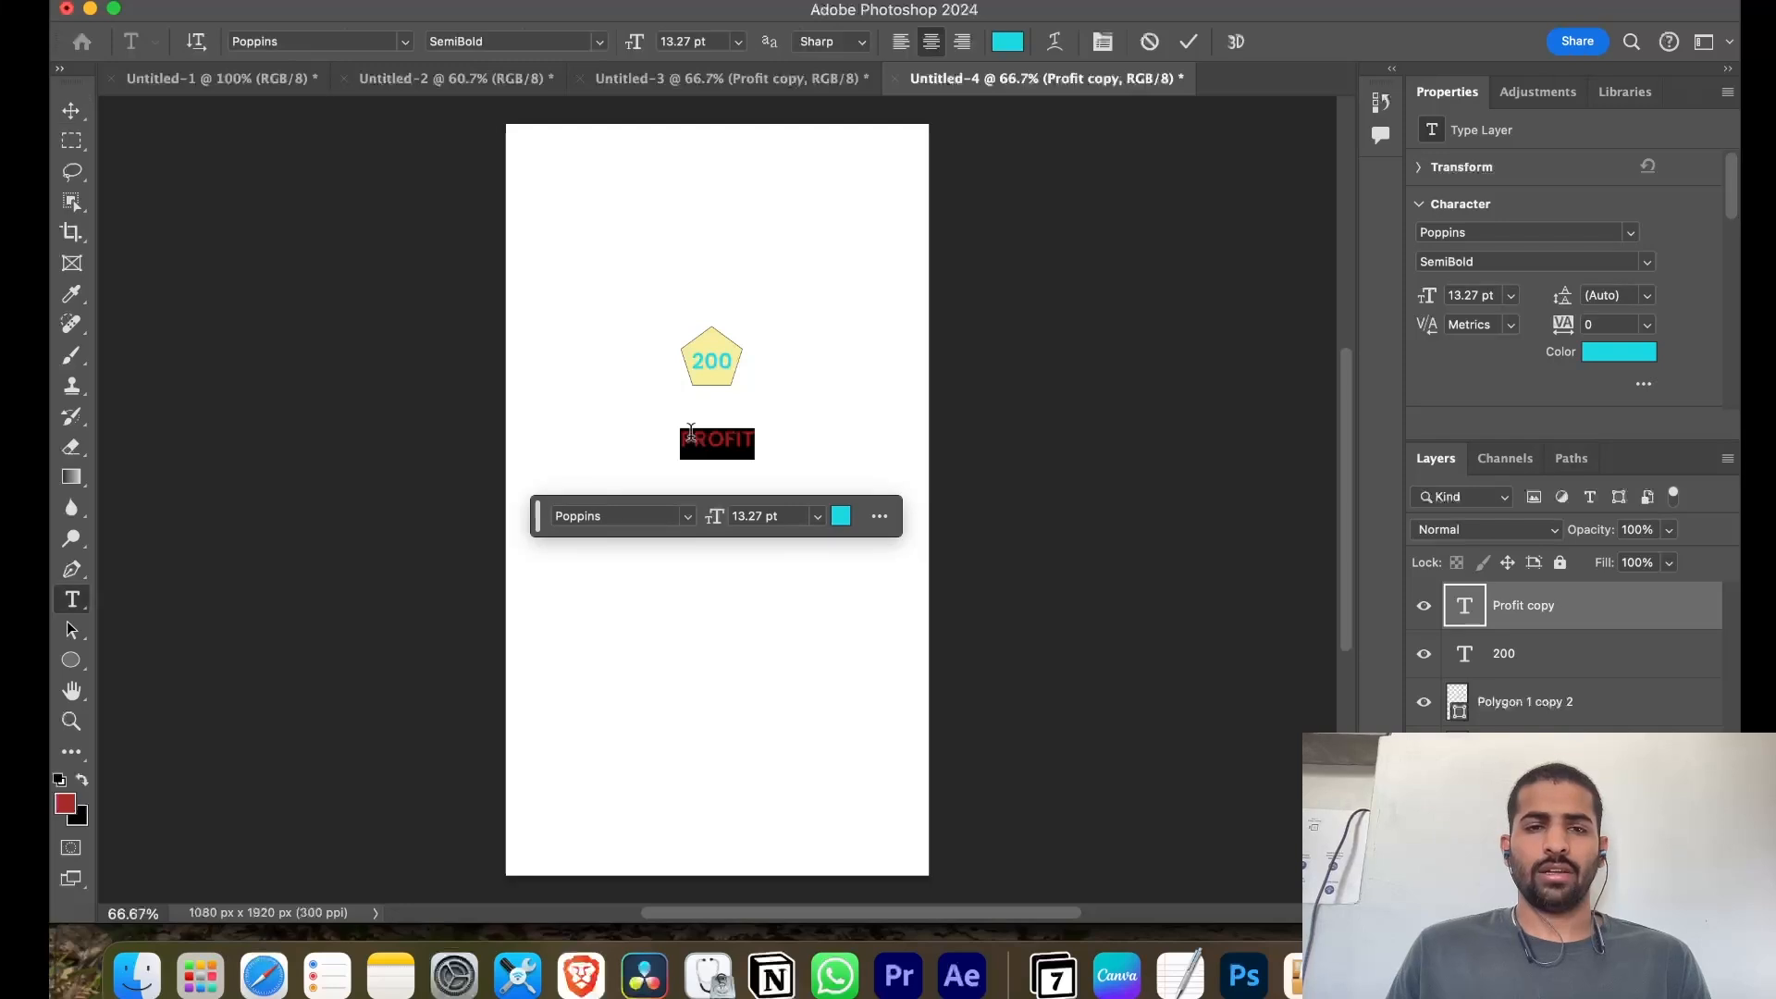
pyautogui.click(684, 435)
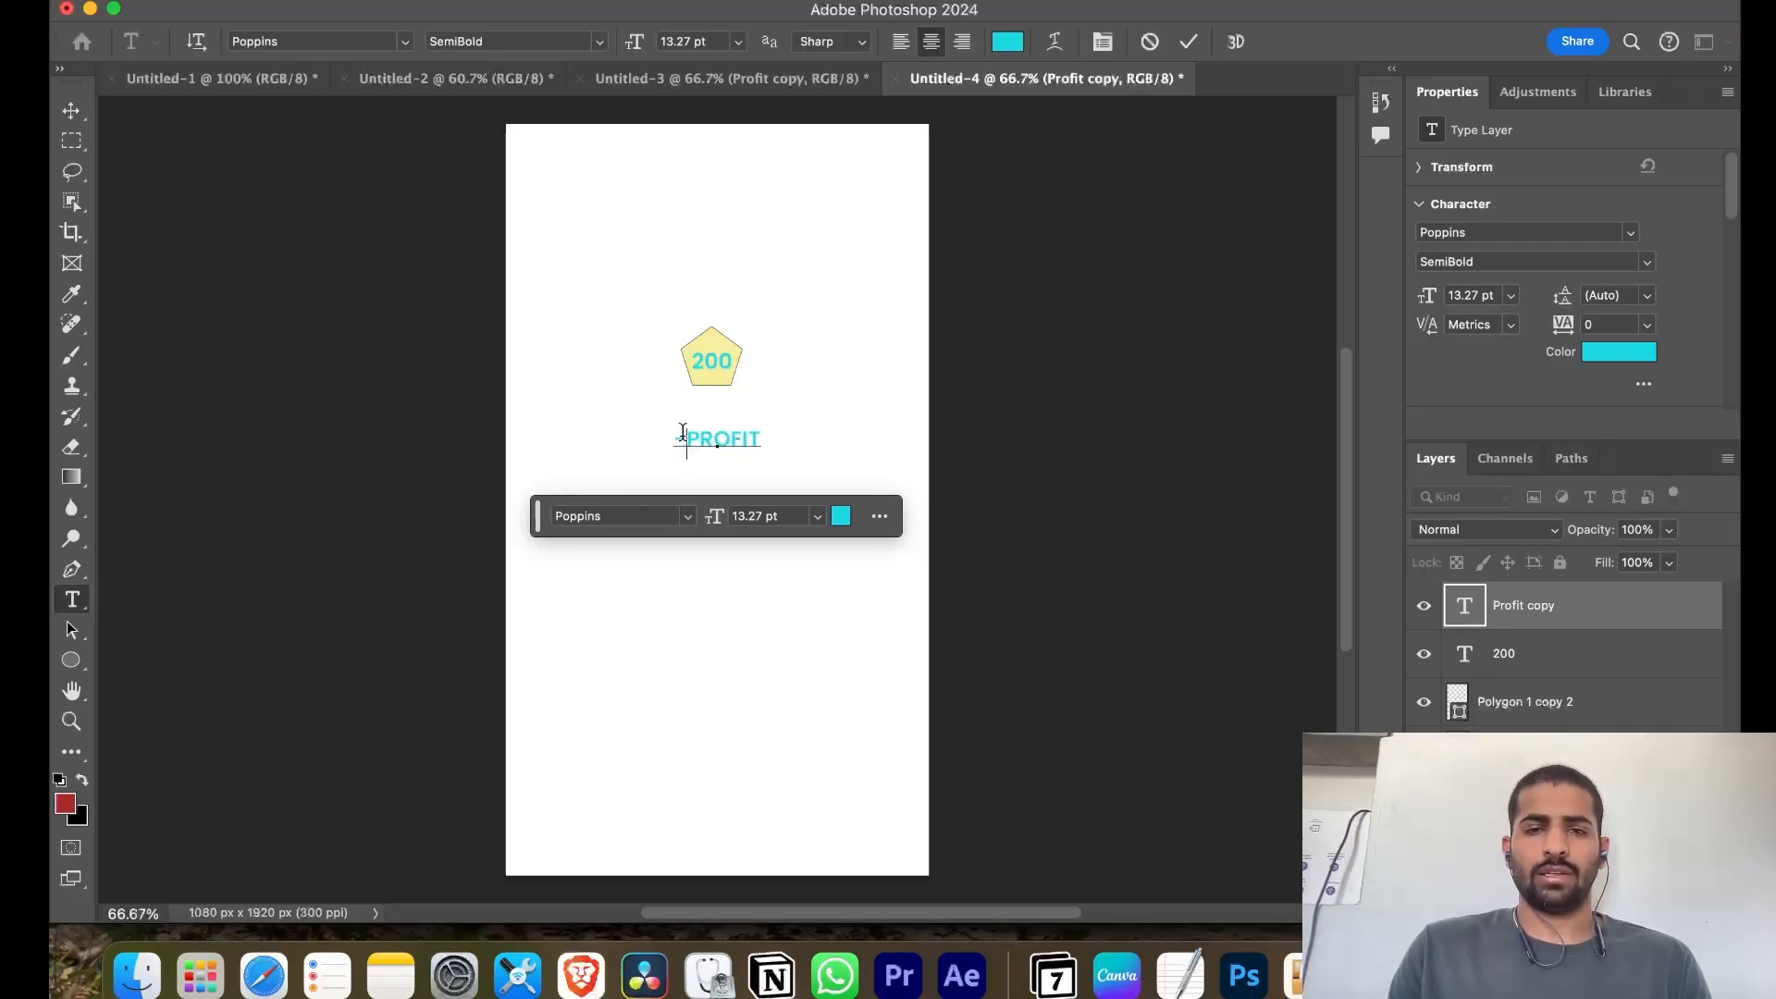
pyautogui.moveTo(689, 436); pyautogui.dragTo(781, 436)
pyautogui.write('E')
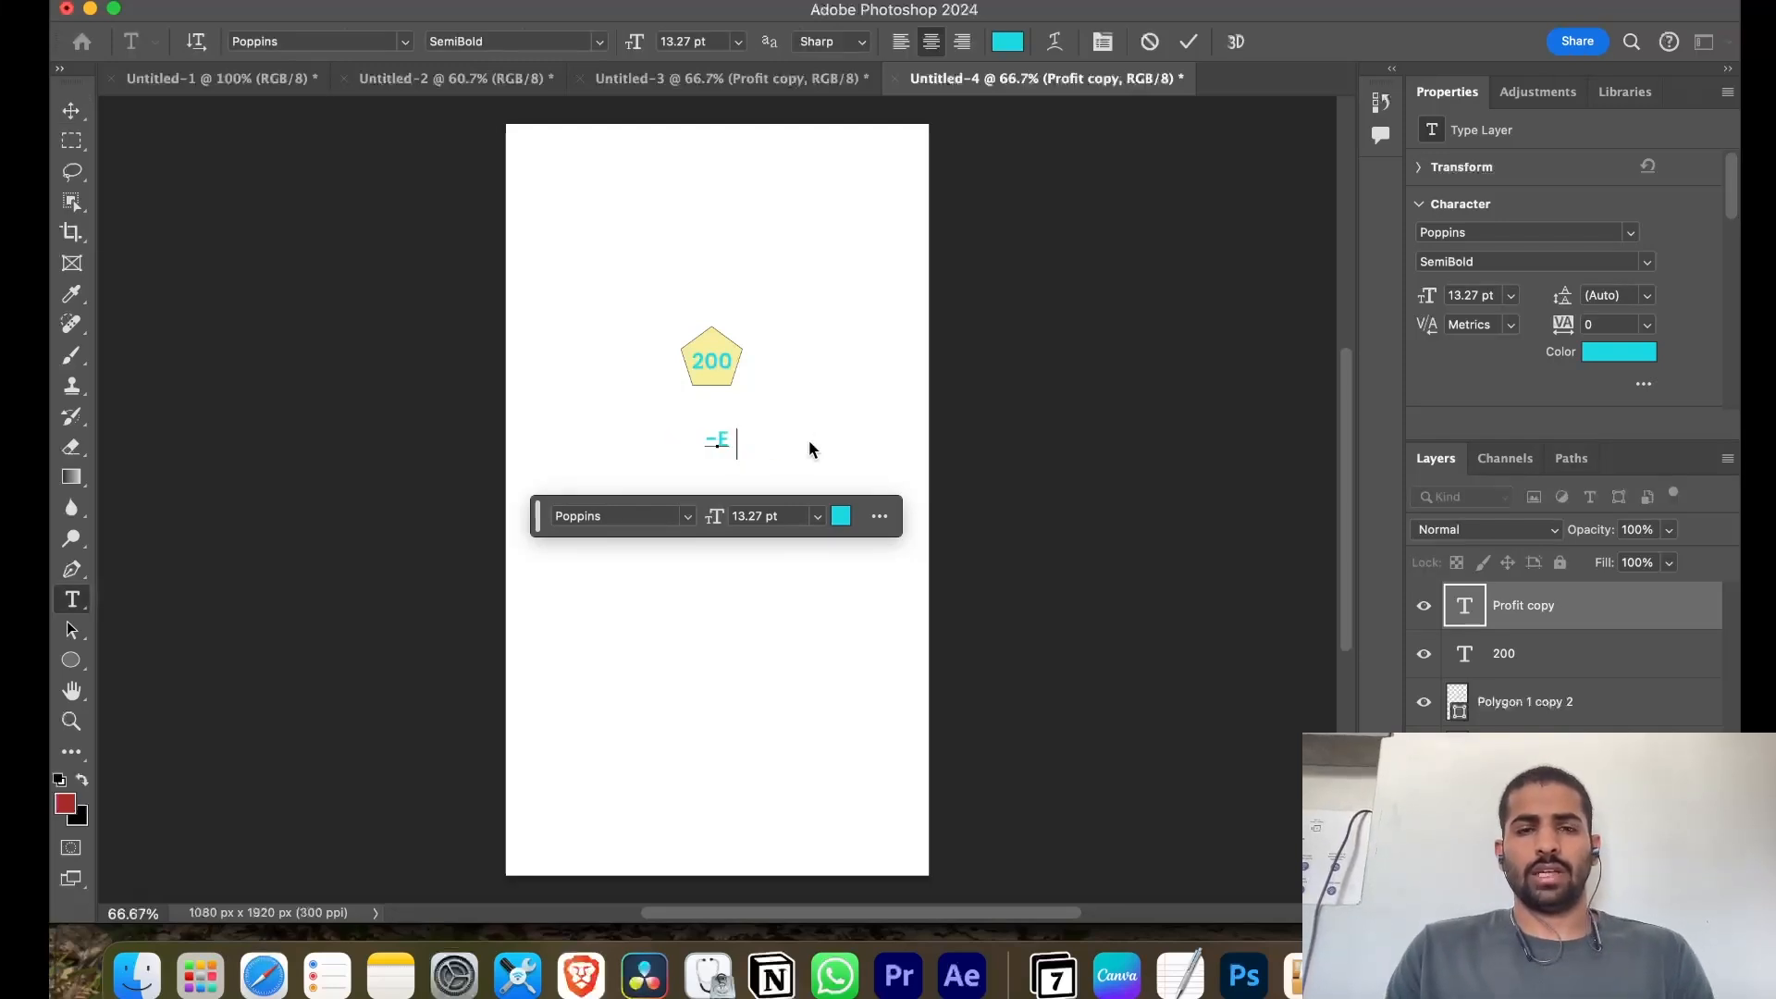
pyautogui.write('XPRRENSE')
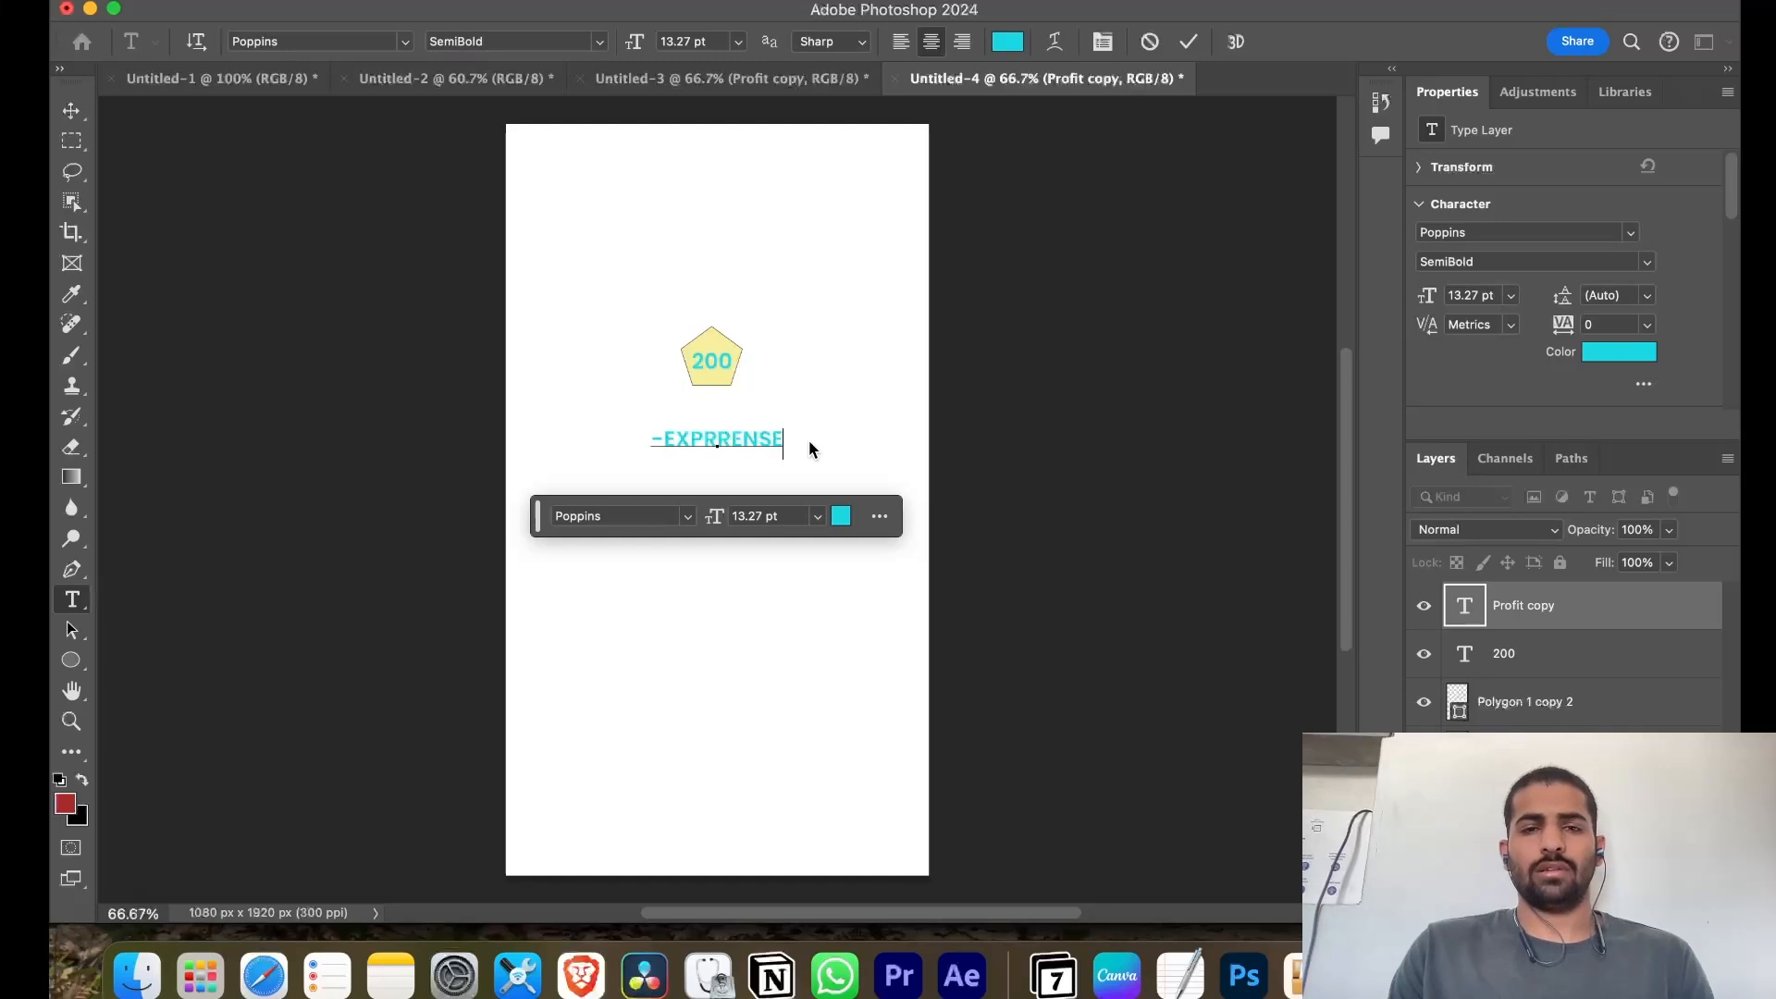
pyautogui.press('Escape')
pyautogui.press('v')
pyautogui.click(381, 450)
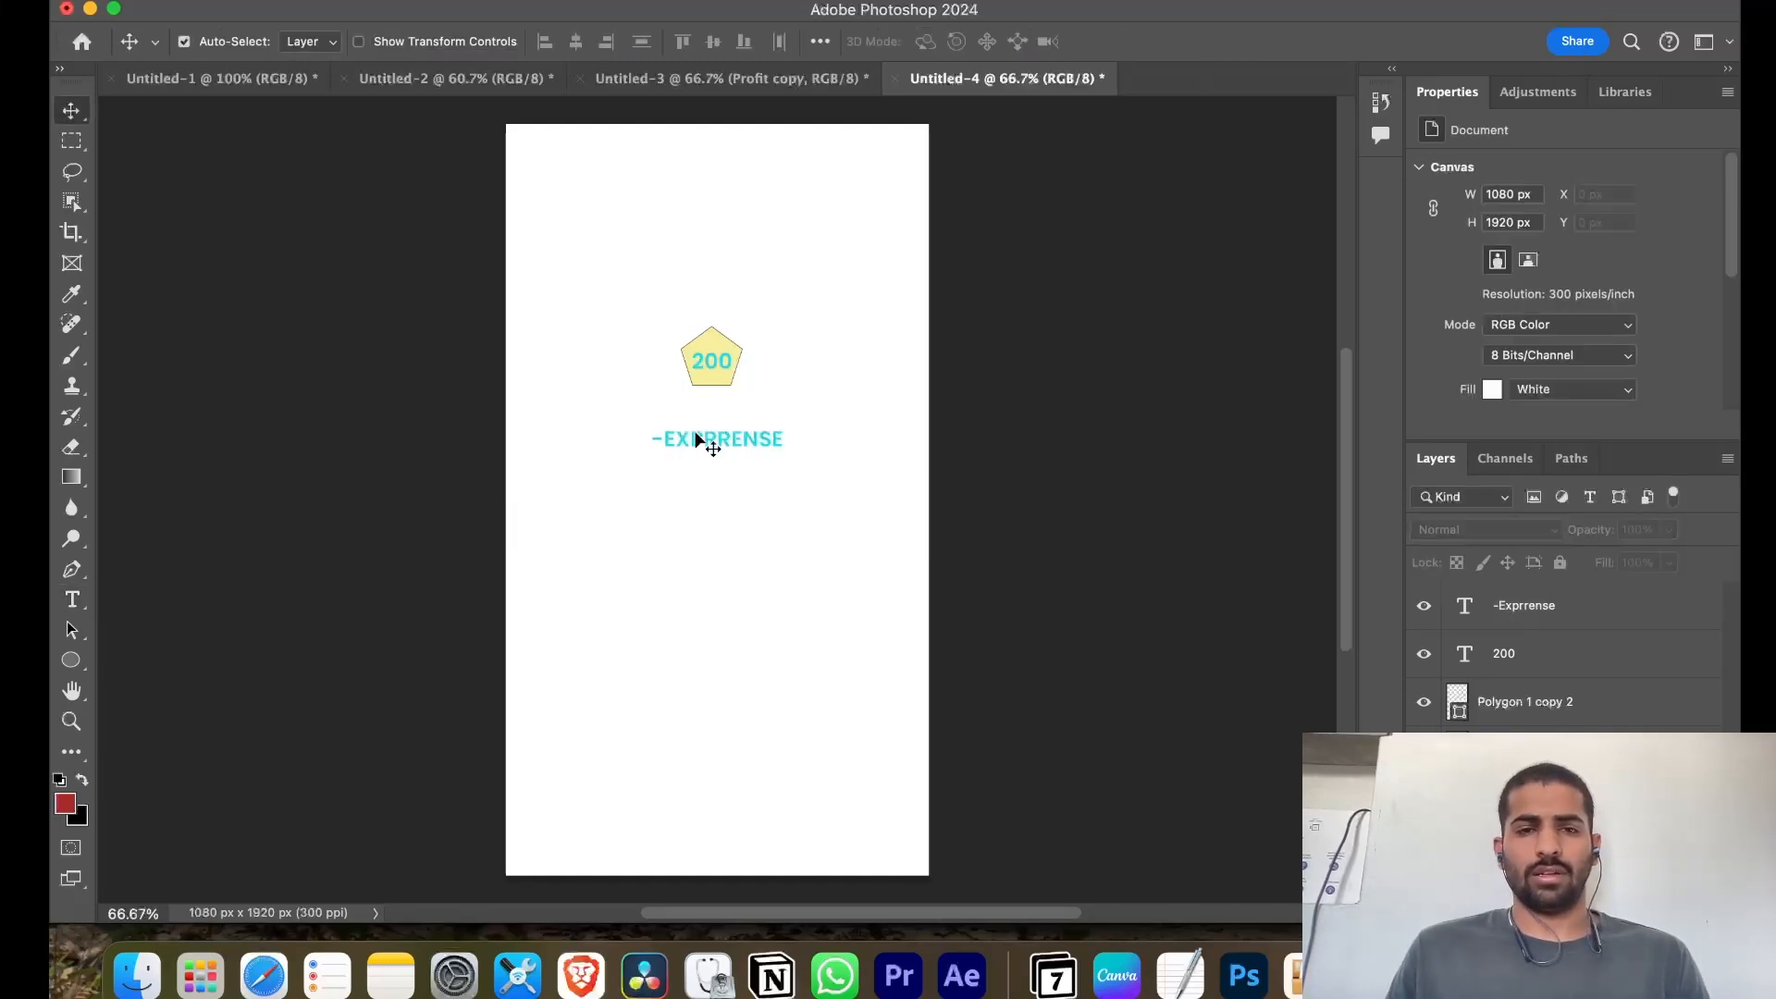
# Duplicate the -EXPRRENSE label three times down the canvas and draw a horizontal line about 691 px long under the list
pyautogui.moveTo(696, 439); pyautogui.dragTo(695, 546)
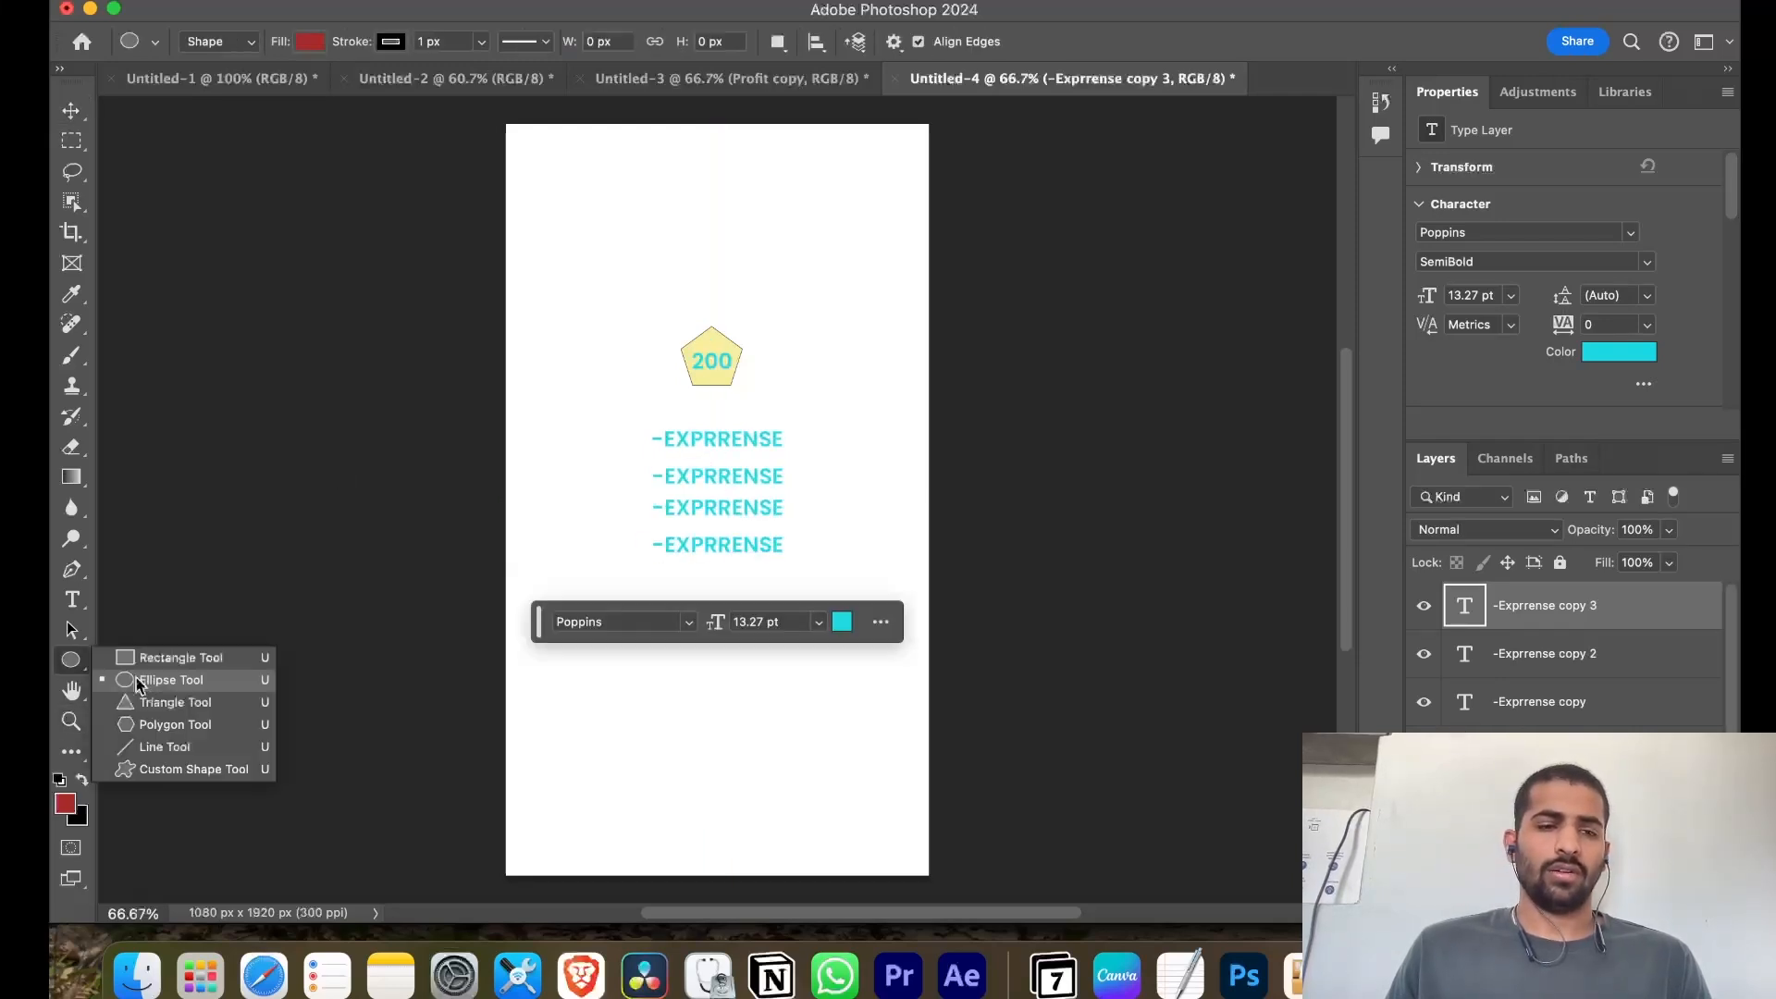
pyautogui.click(152, 746)
pyautogui.moveTo(602, 580)
pyautogui.mouseDown()
pyautogui.moveTo(835, 612)
pyautogui.moveTo(873, 580)
pyautogui.mouseUp()
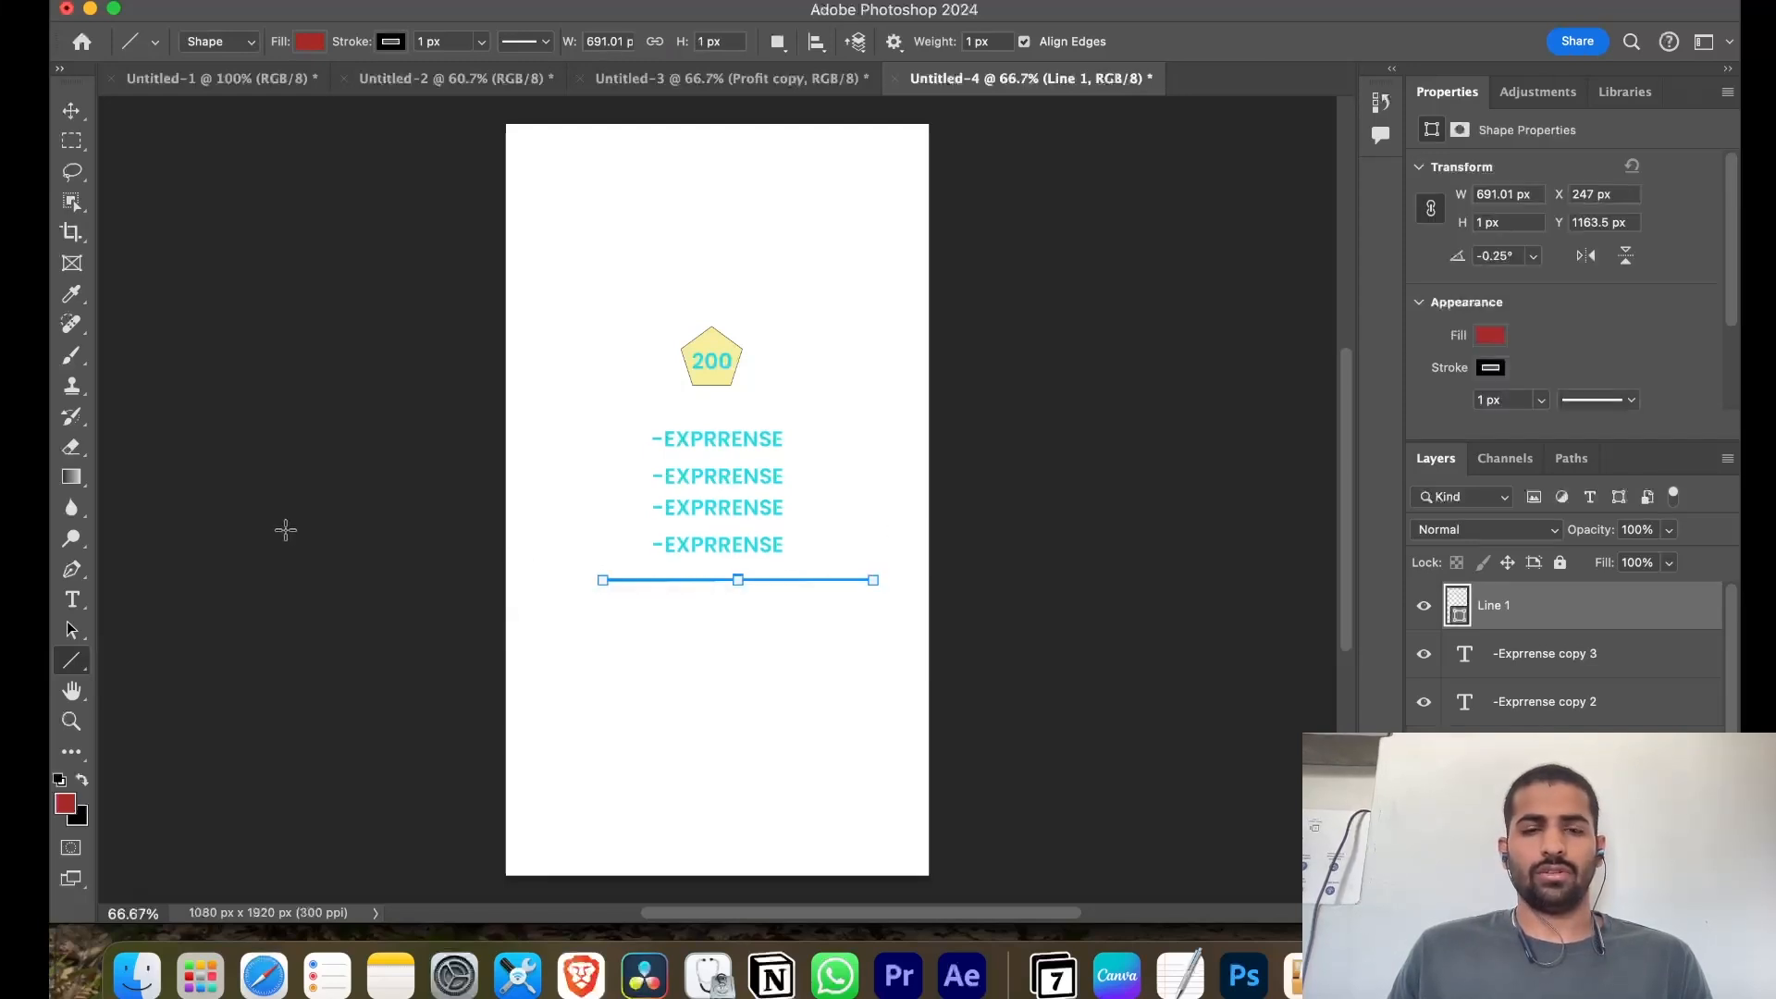
pyautogui.press('v')
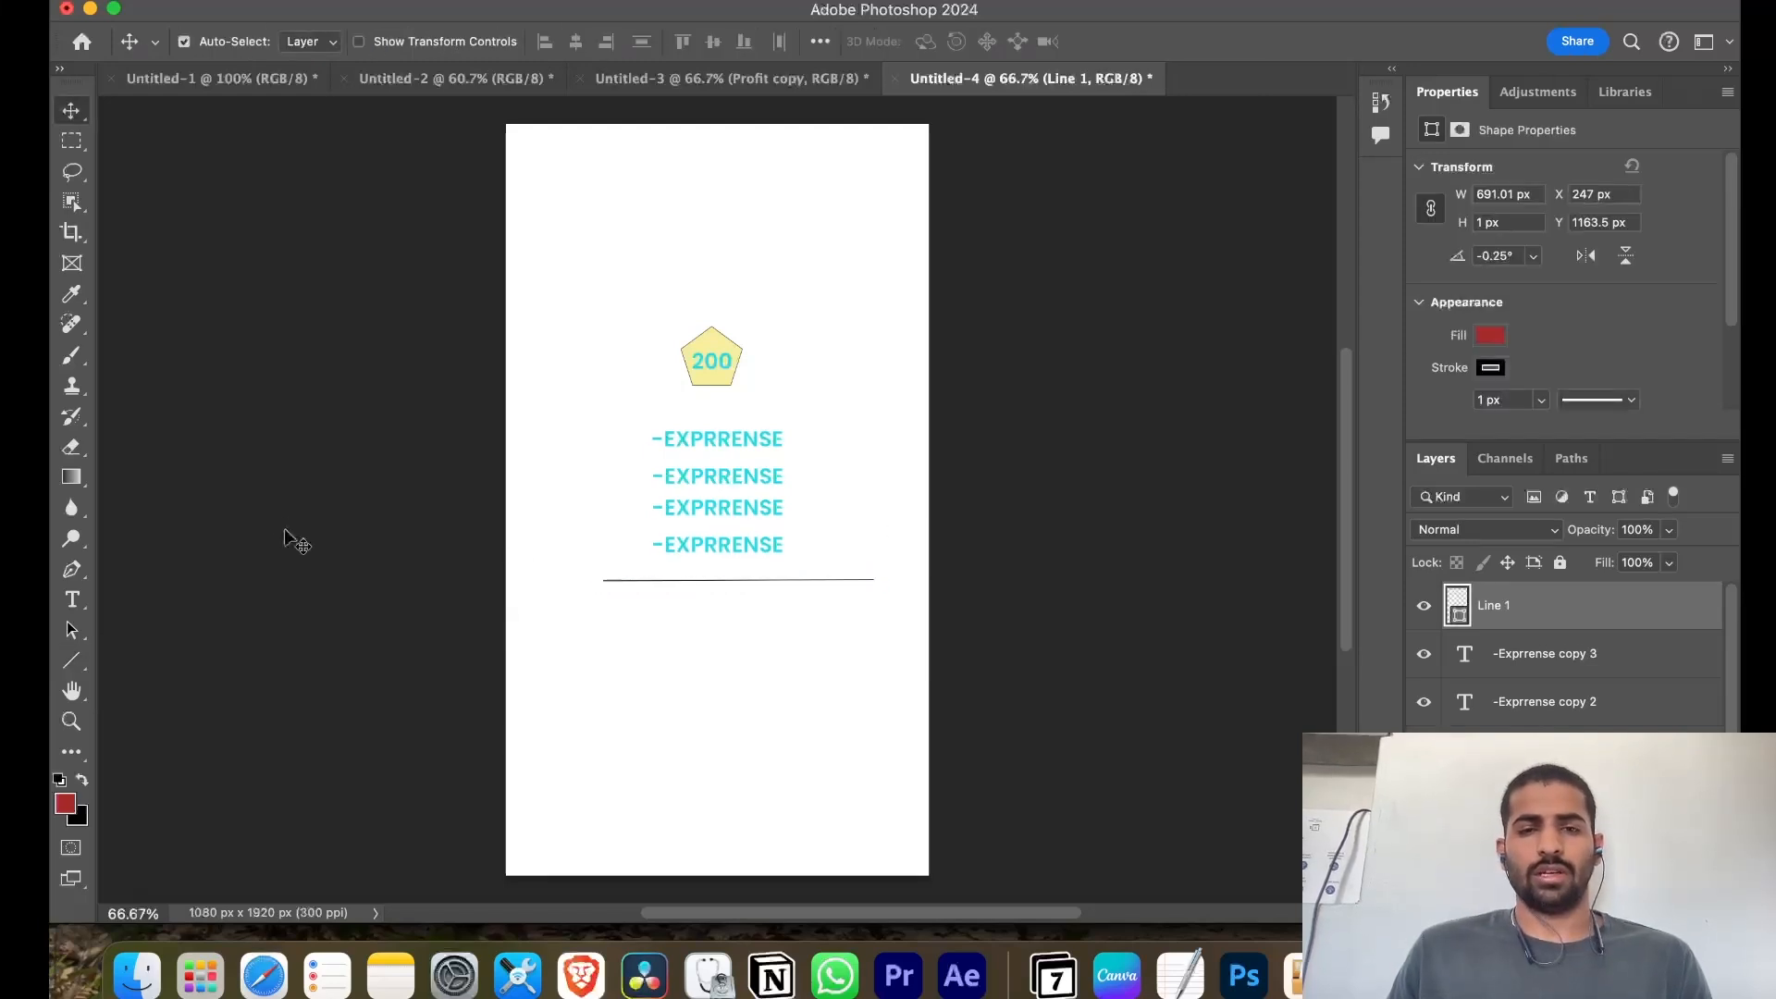
pyautogui.click(700, 584)
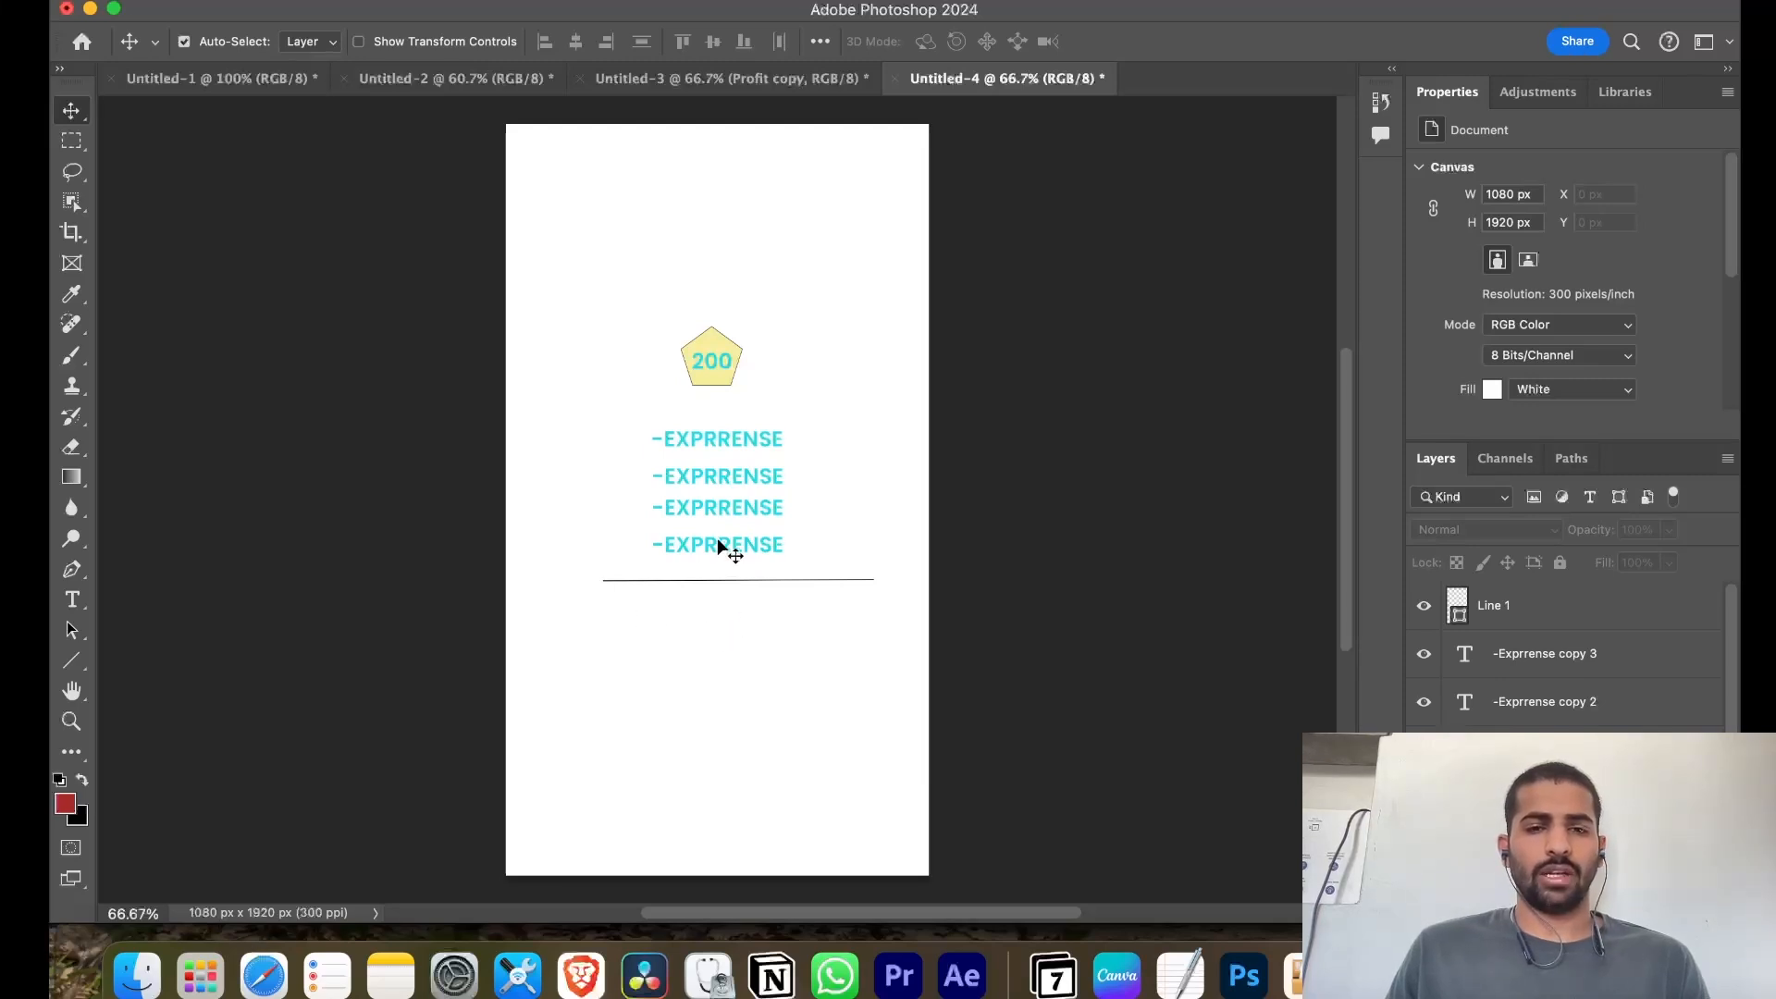
# Duplicate the lowest -EXPRRENSE label below the line, change its text to "- PROFIT" and nudge it slightly closer to the line
pyautogui.moveTo(719, 546); pyautogui.dragTo(718, 611)
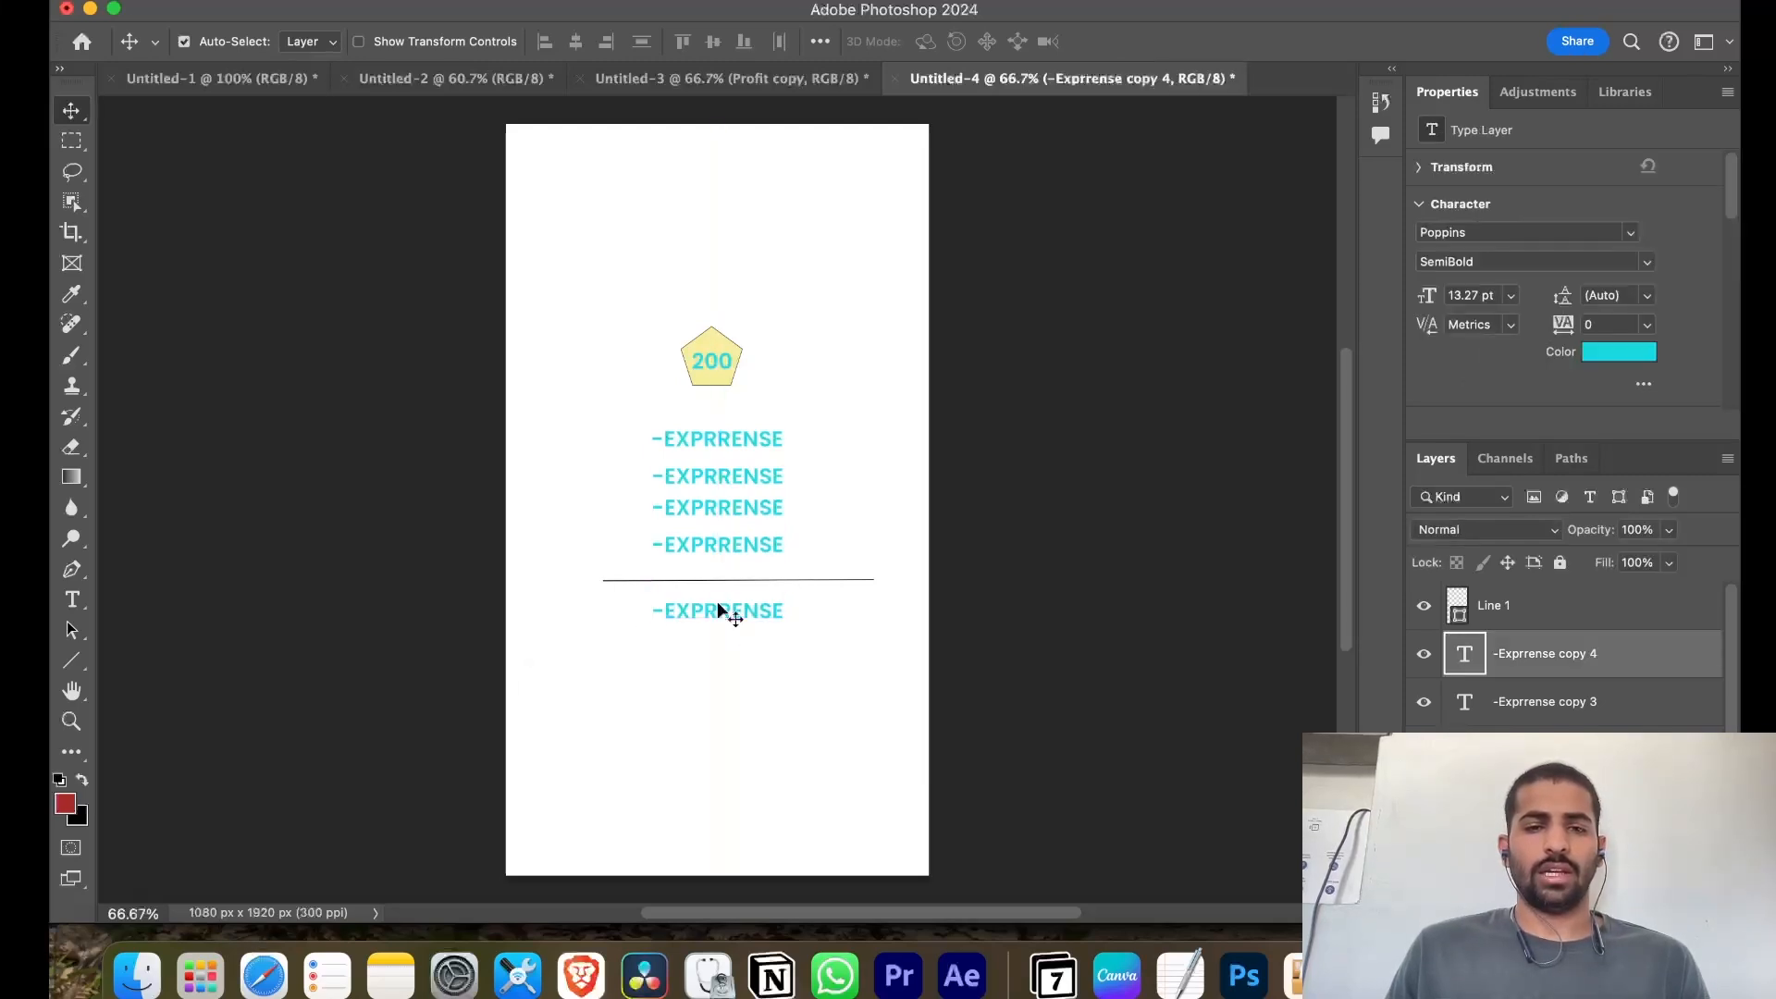
pyautogui.doubleClick(719, 609)
pyautogui.press('BackSpace')
pyautogui.write('- PRFOIT')
pyautogui.press('BackSpace')
pyautogui.press('BackSpace')
pyautogui.press('BackSpace')
pyautogui.press('BackSpace')
pyautogui.write('OFIT')
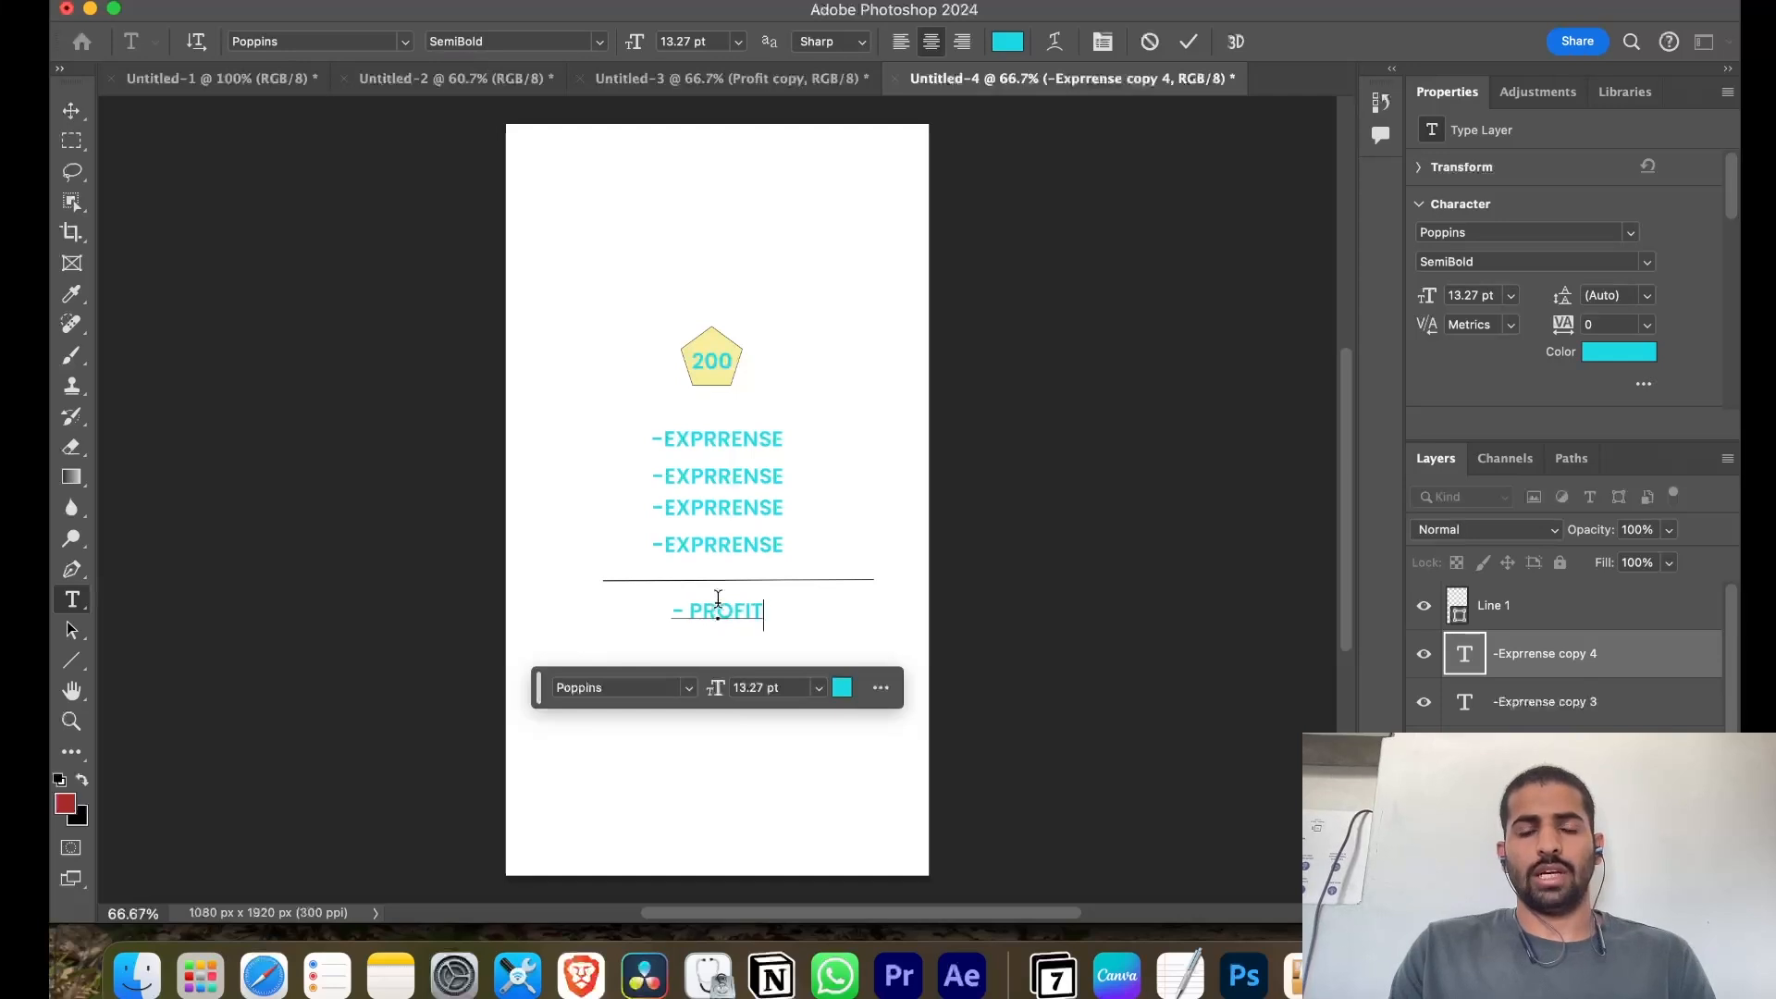
pyautogui.press('Escape')
pyautogui.press('v')
pyautogui.moveTo(693, 614); pyautogui.dragTo(694, 607)
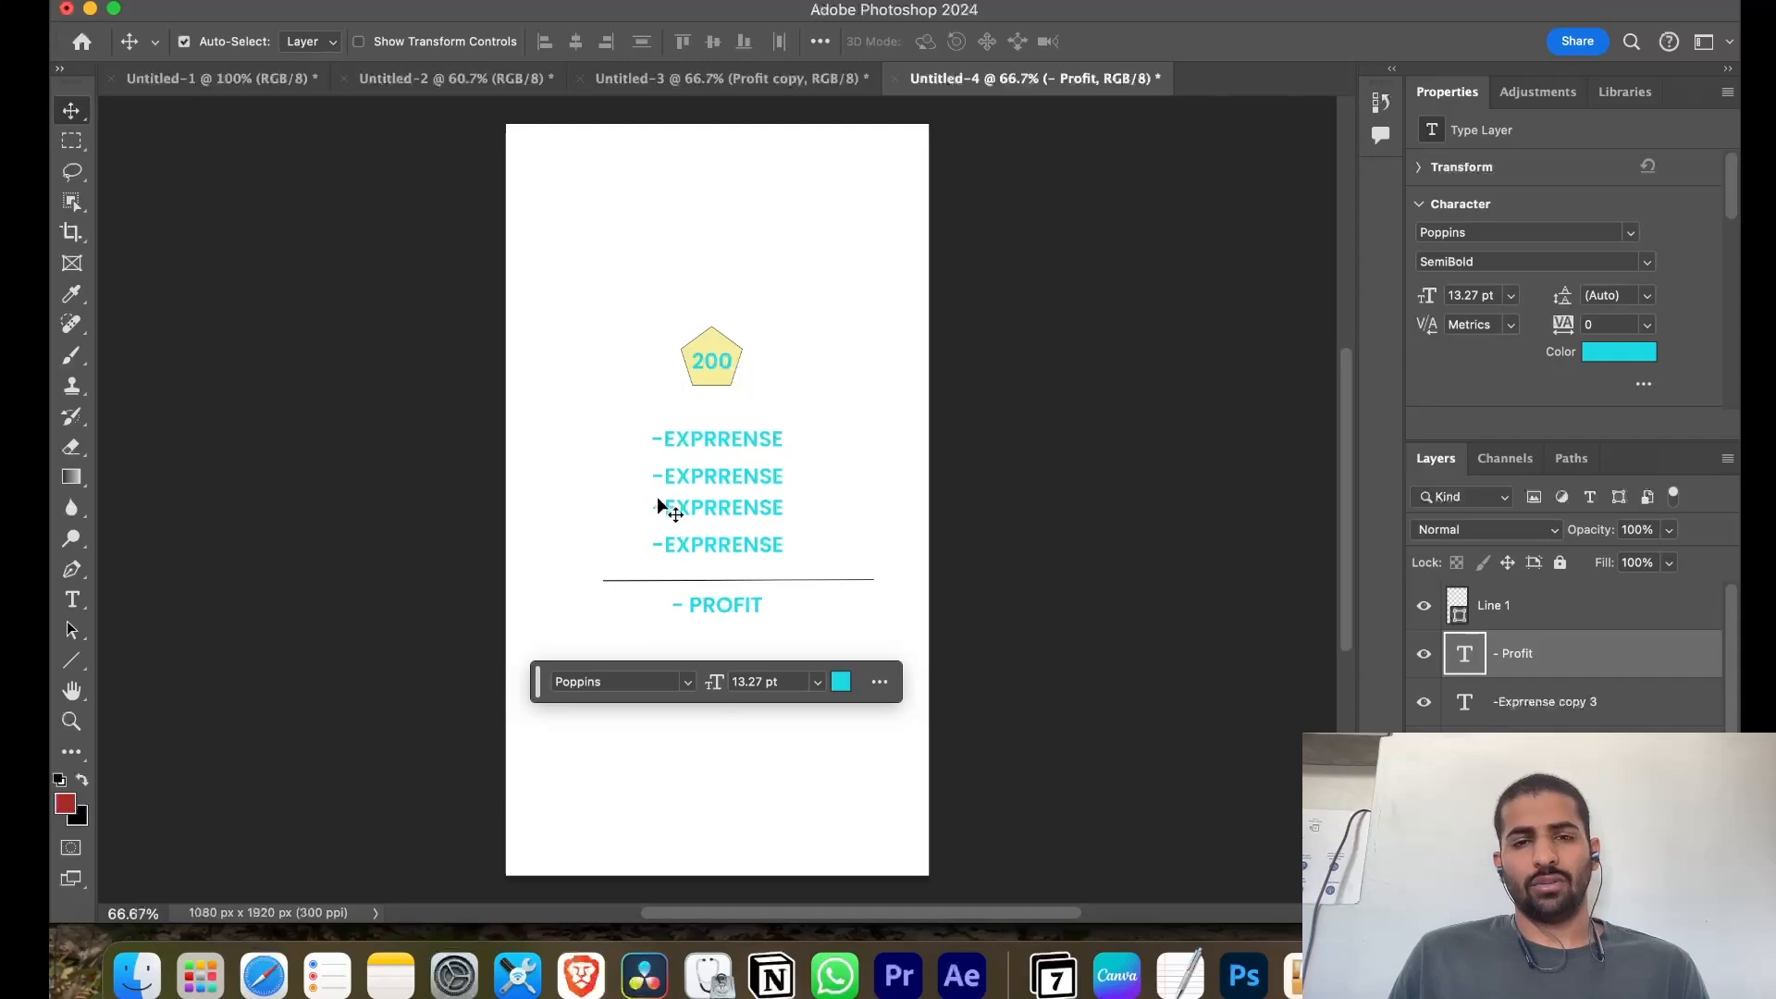
pyautogui.click(326, 477)
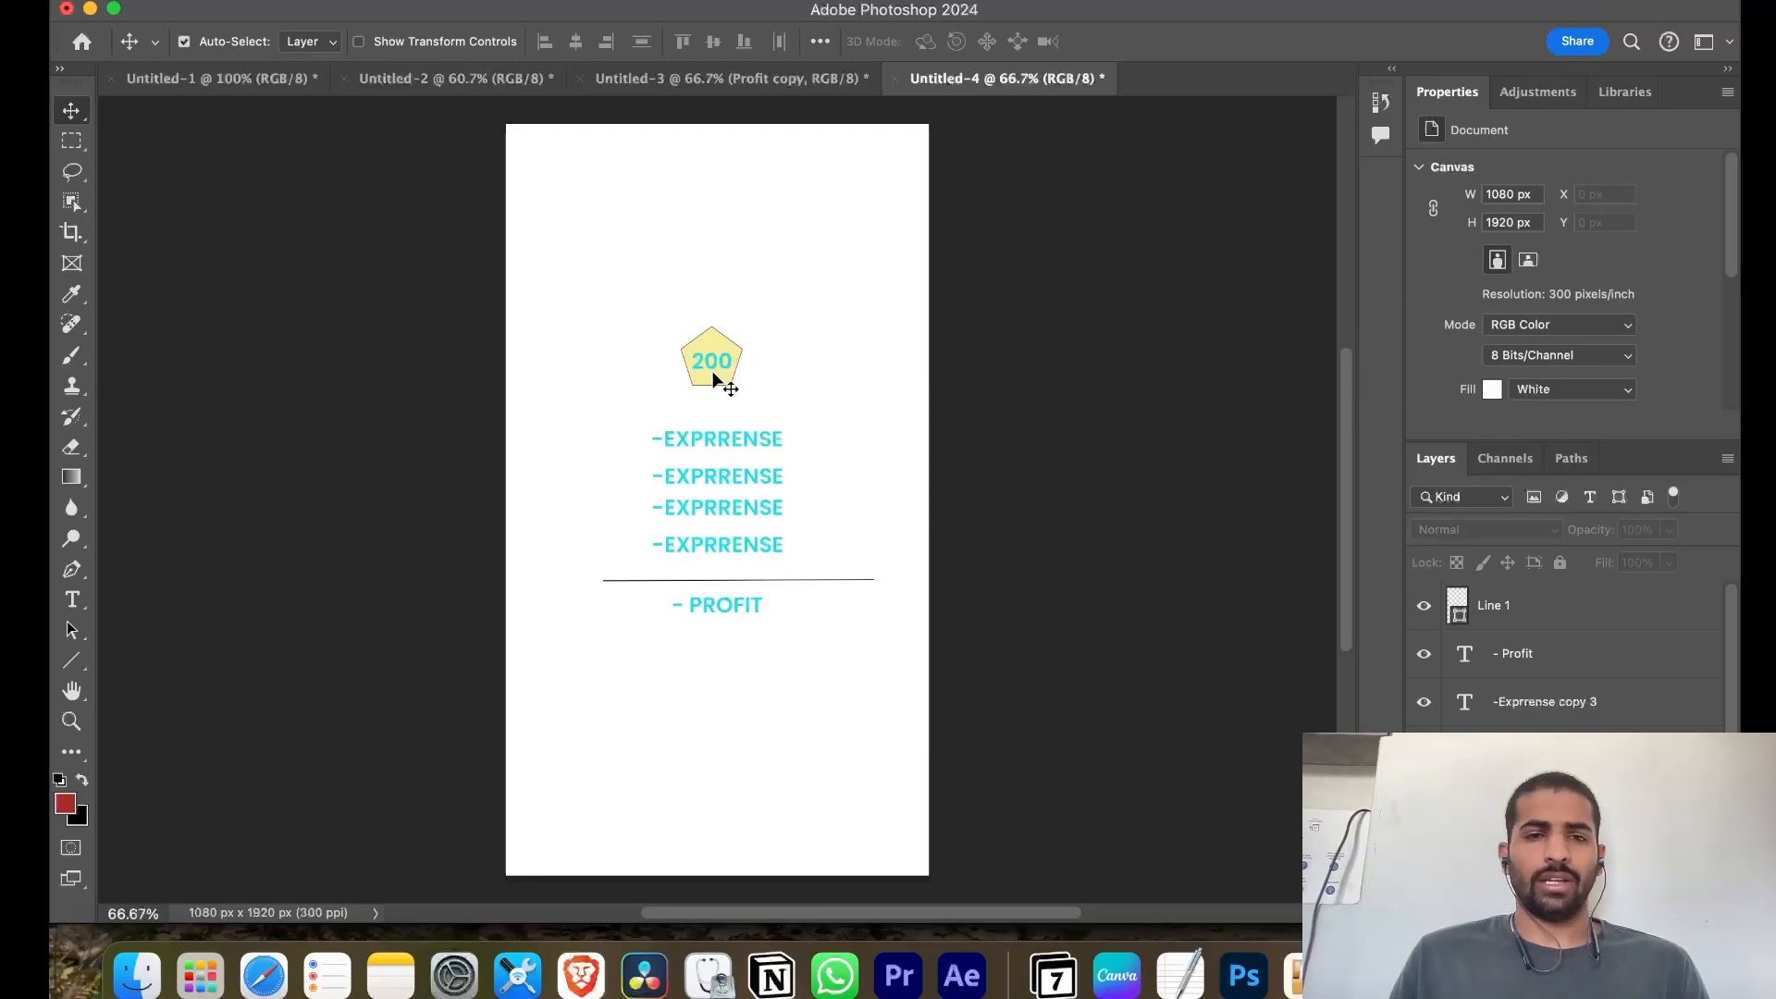
# Compare the circle-and-profit layout in Untitled-3 with the expense list layout in Untitled-4
pyautogui.click(645, 83)
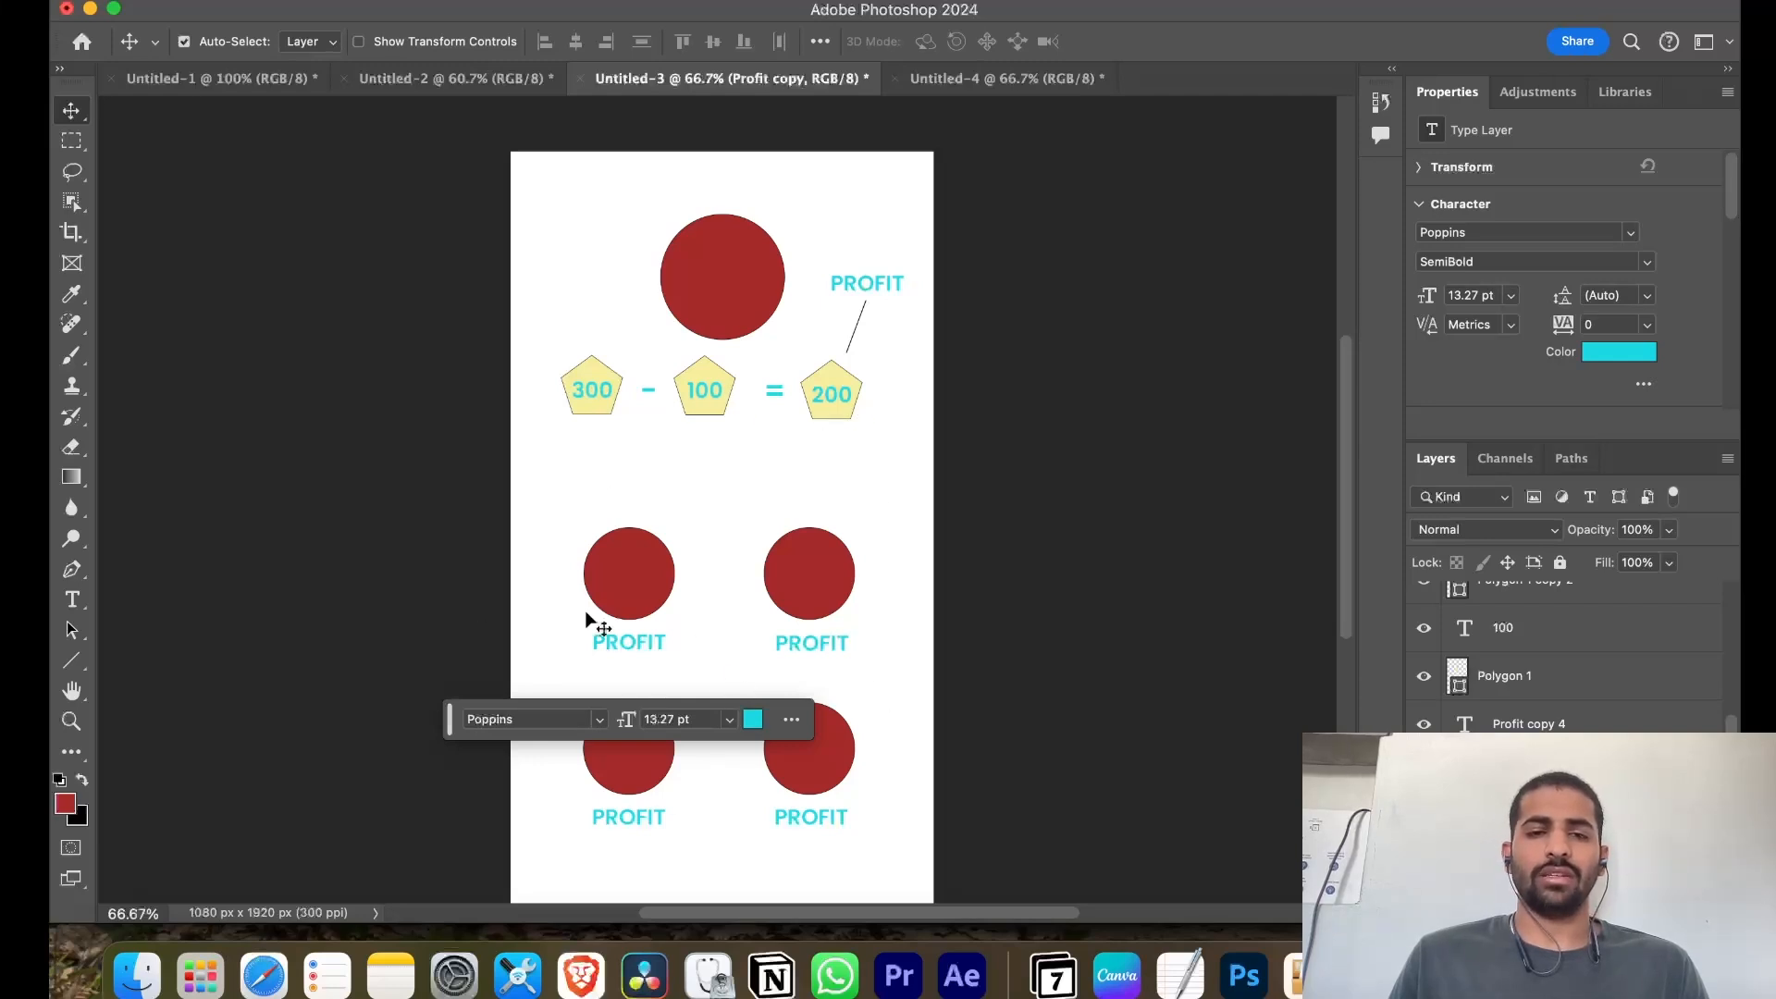
pyautogui.click(301, 536)
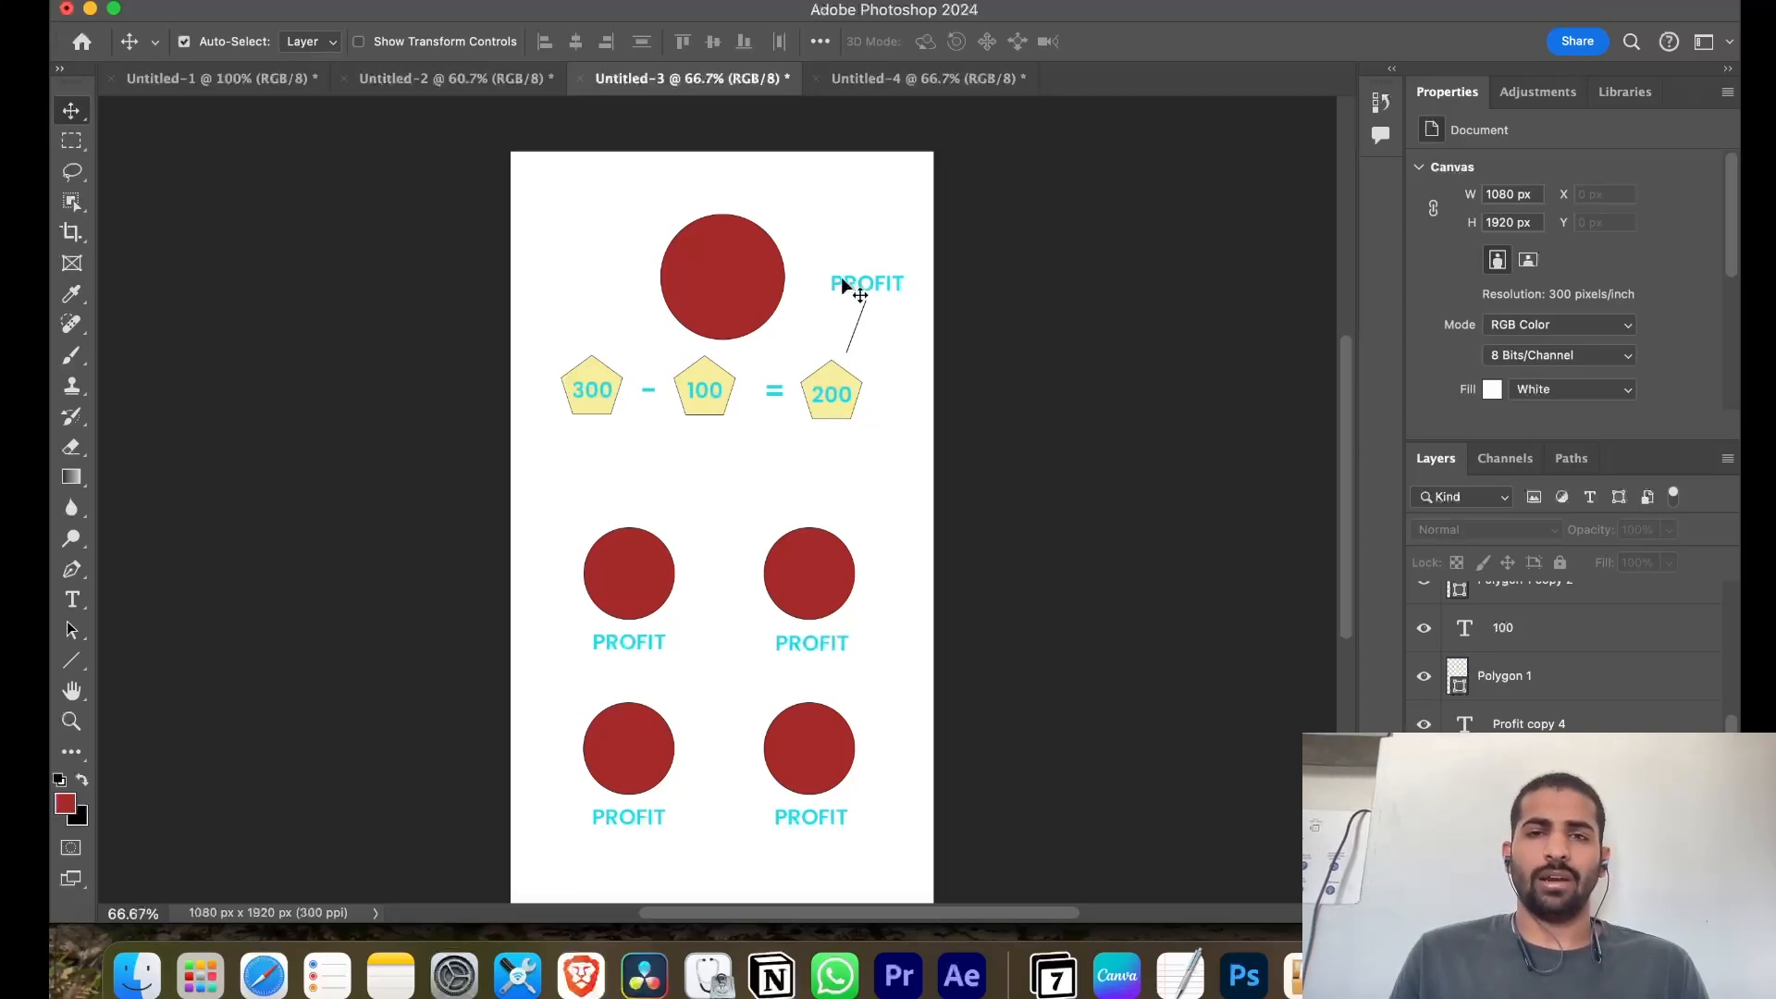
pyautogui.click(914, 80)
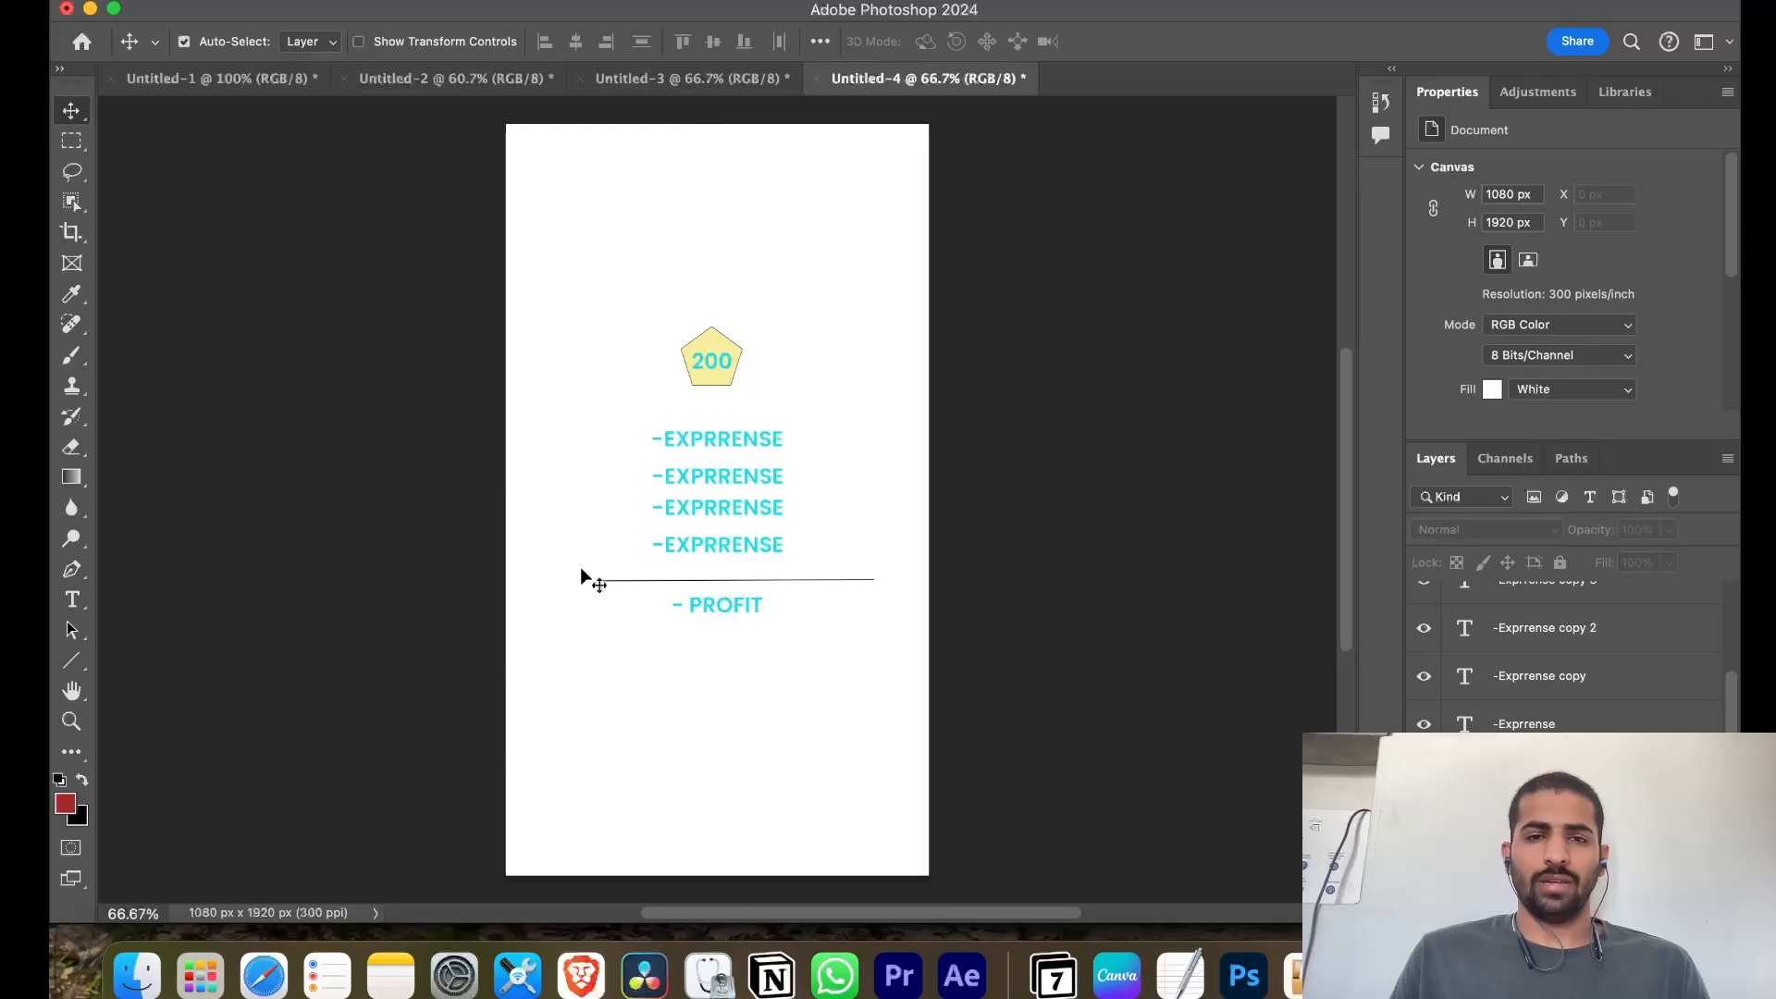
pyautogui.click(675, 85)
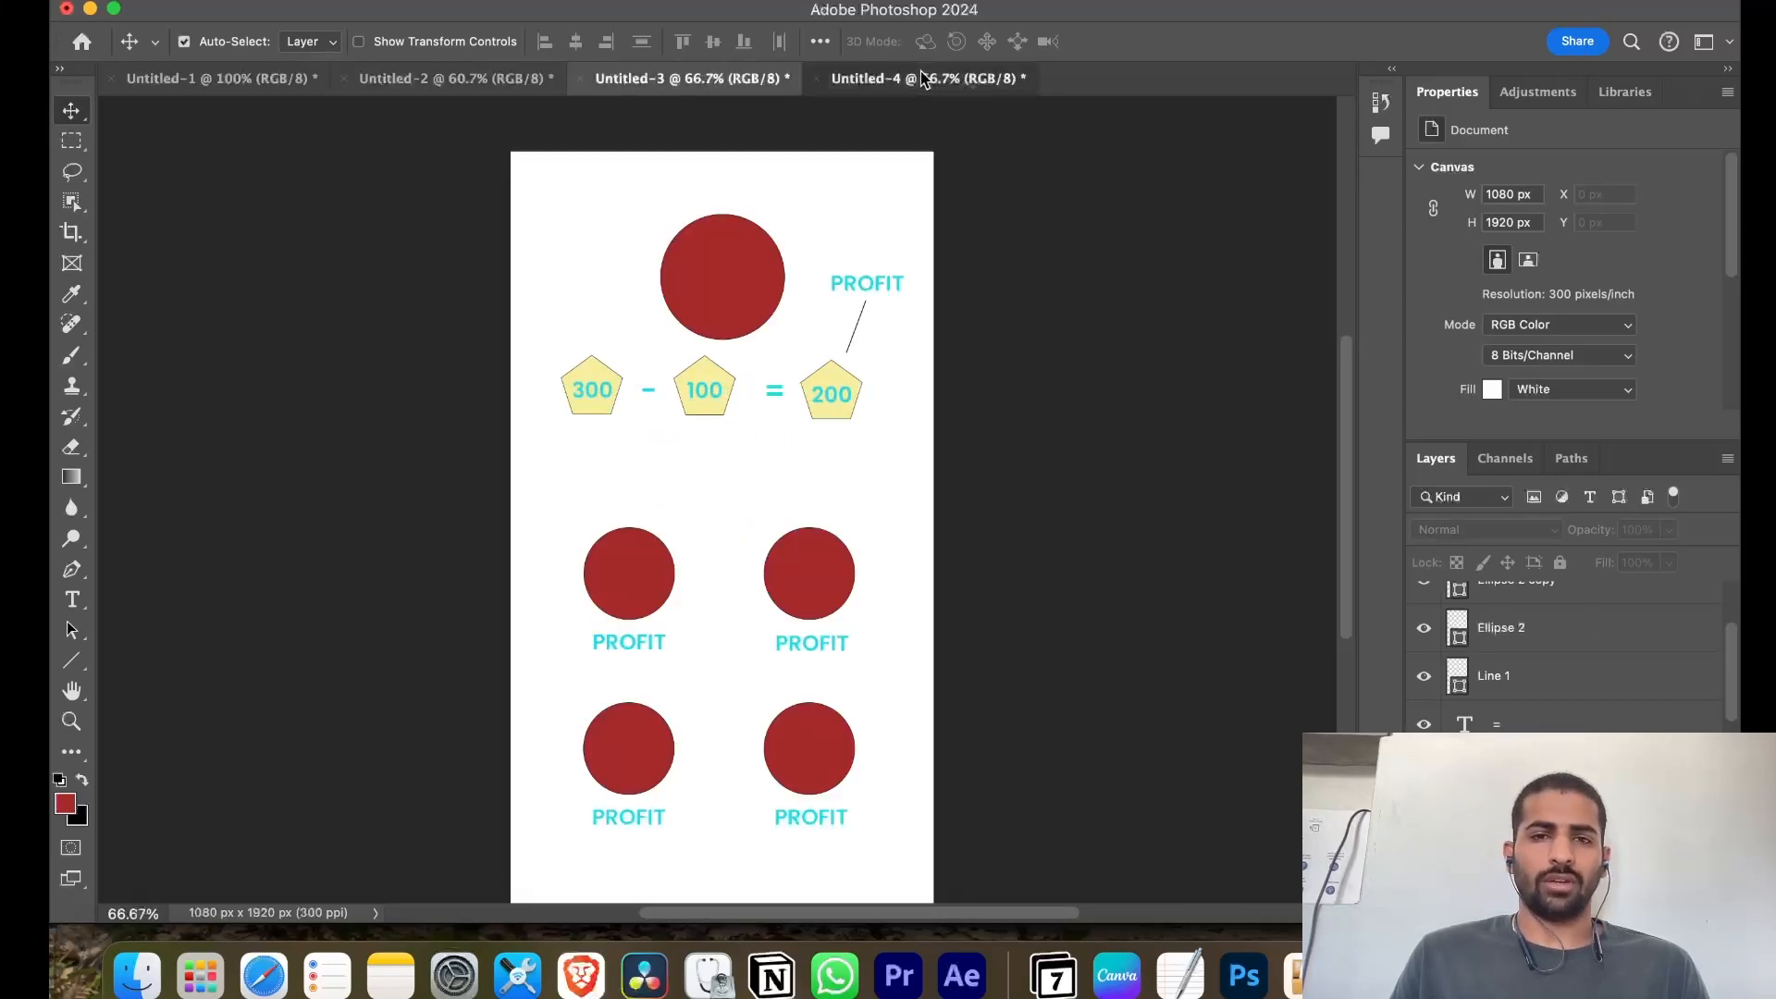
pyautogui.click(925, 79)
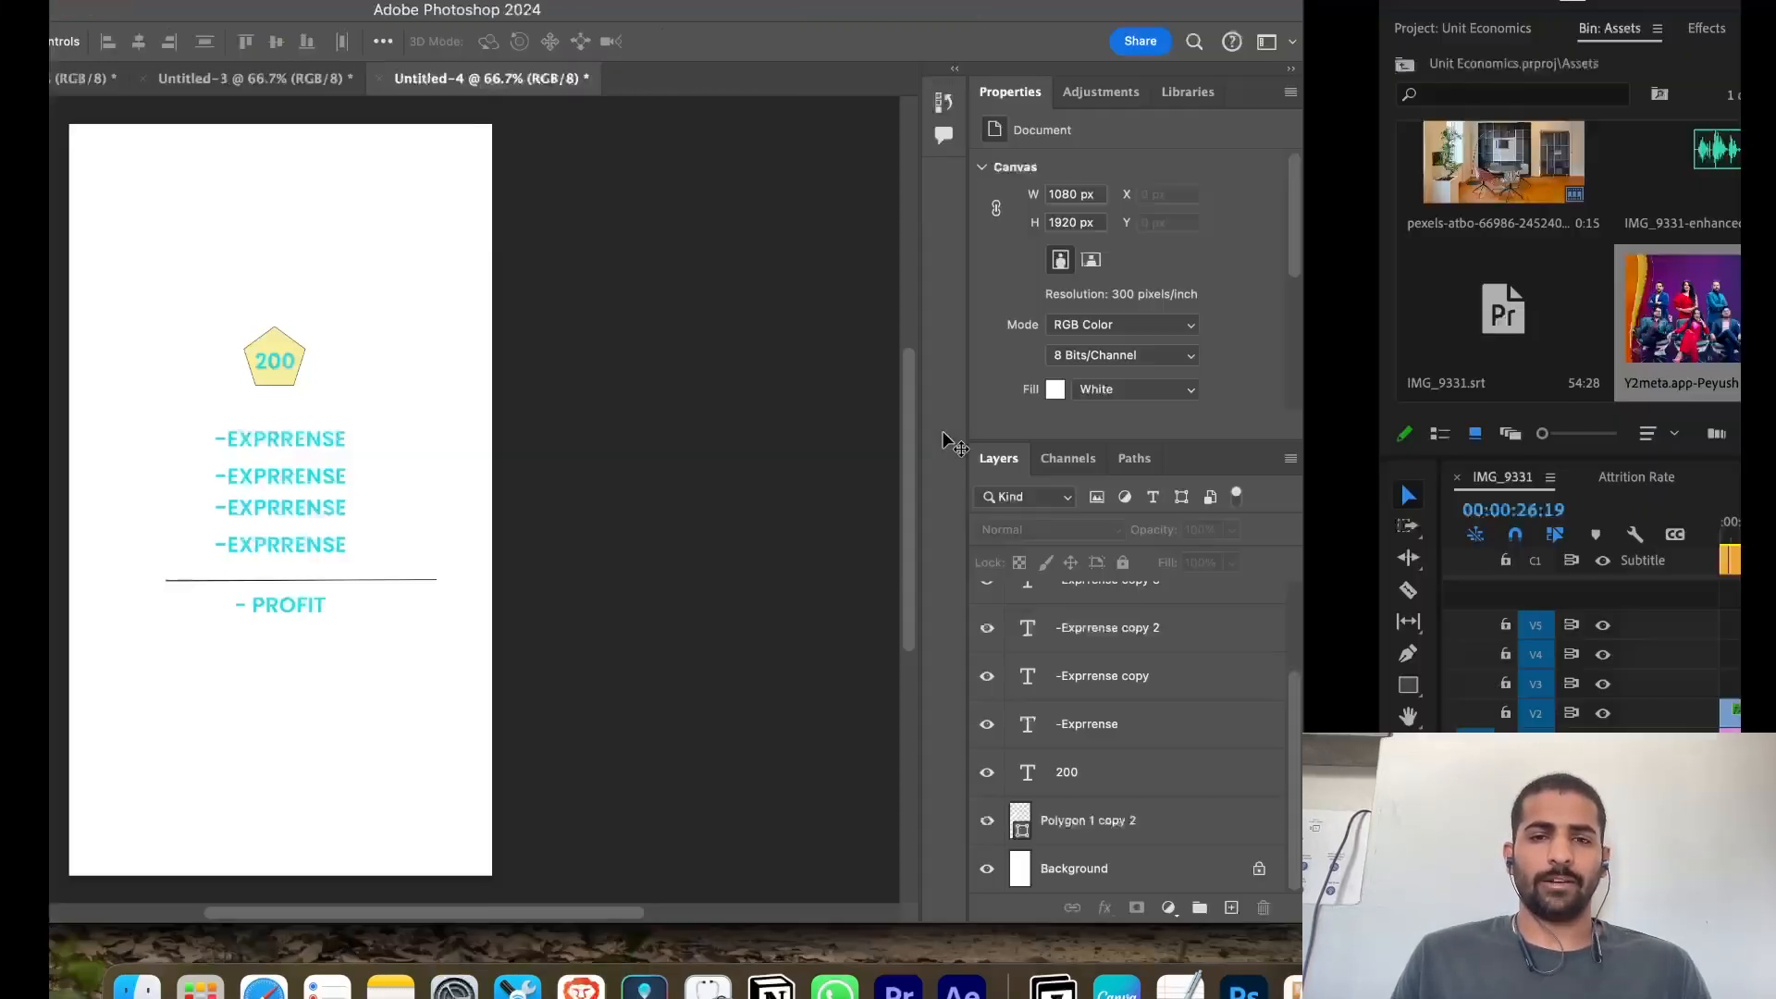
# Switch to Premiere Pro and replay the IMG_9331 narration on unit economics from about 00:00:26:19 to 00:00:33:07
pyautogui.click(749, 689)
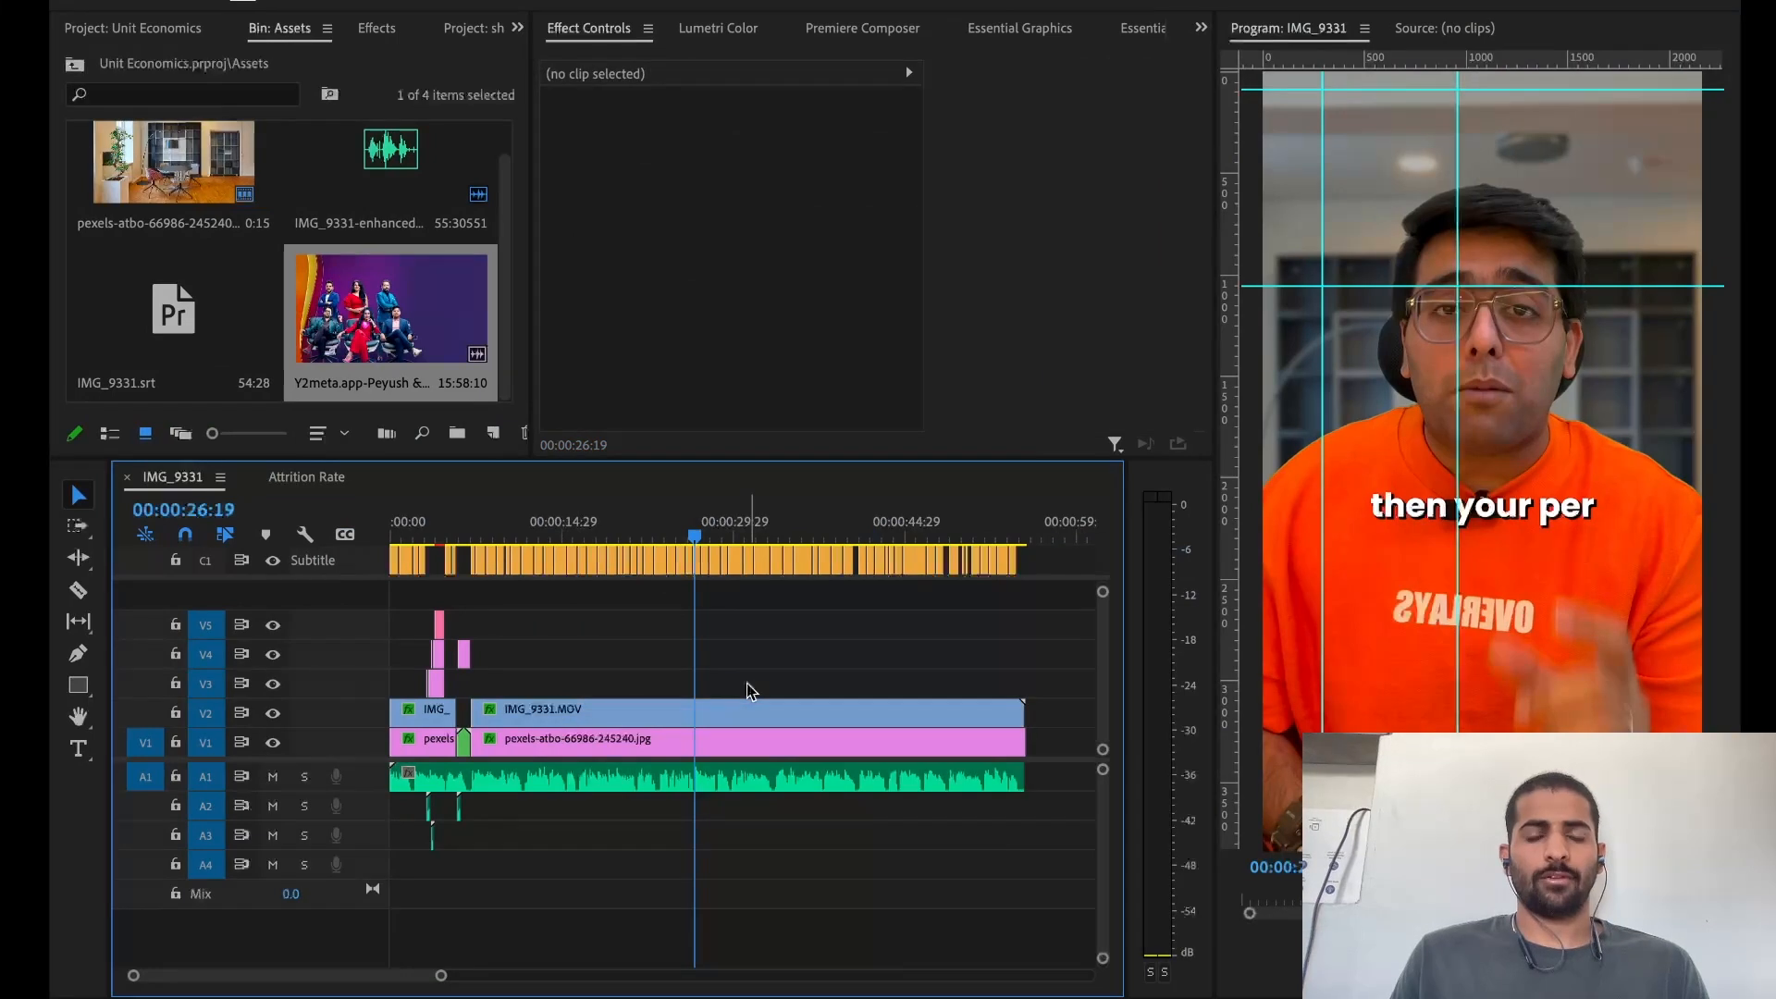
pyautogui.press('space')
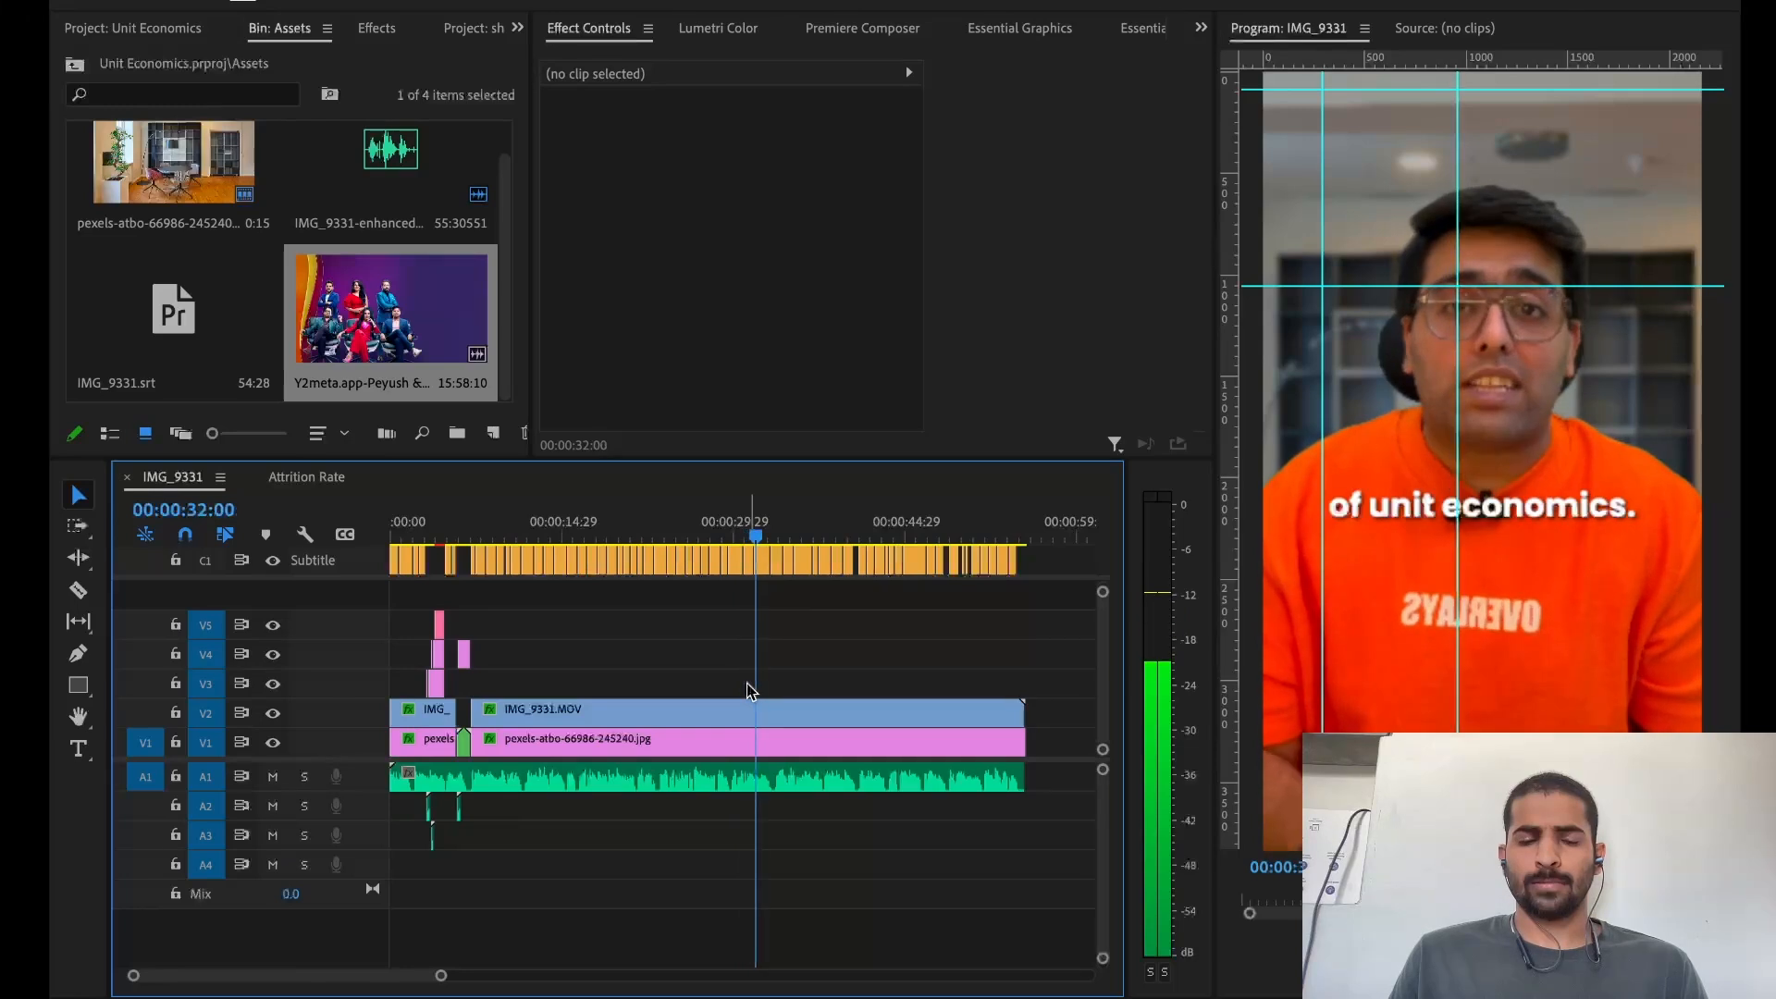
pyautogui.click(707, 526)
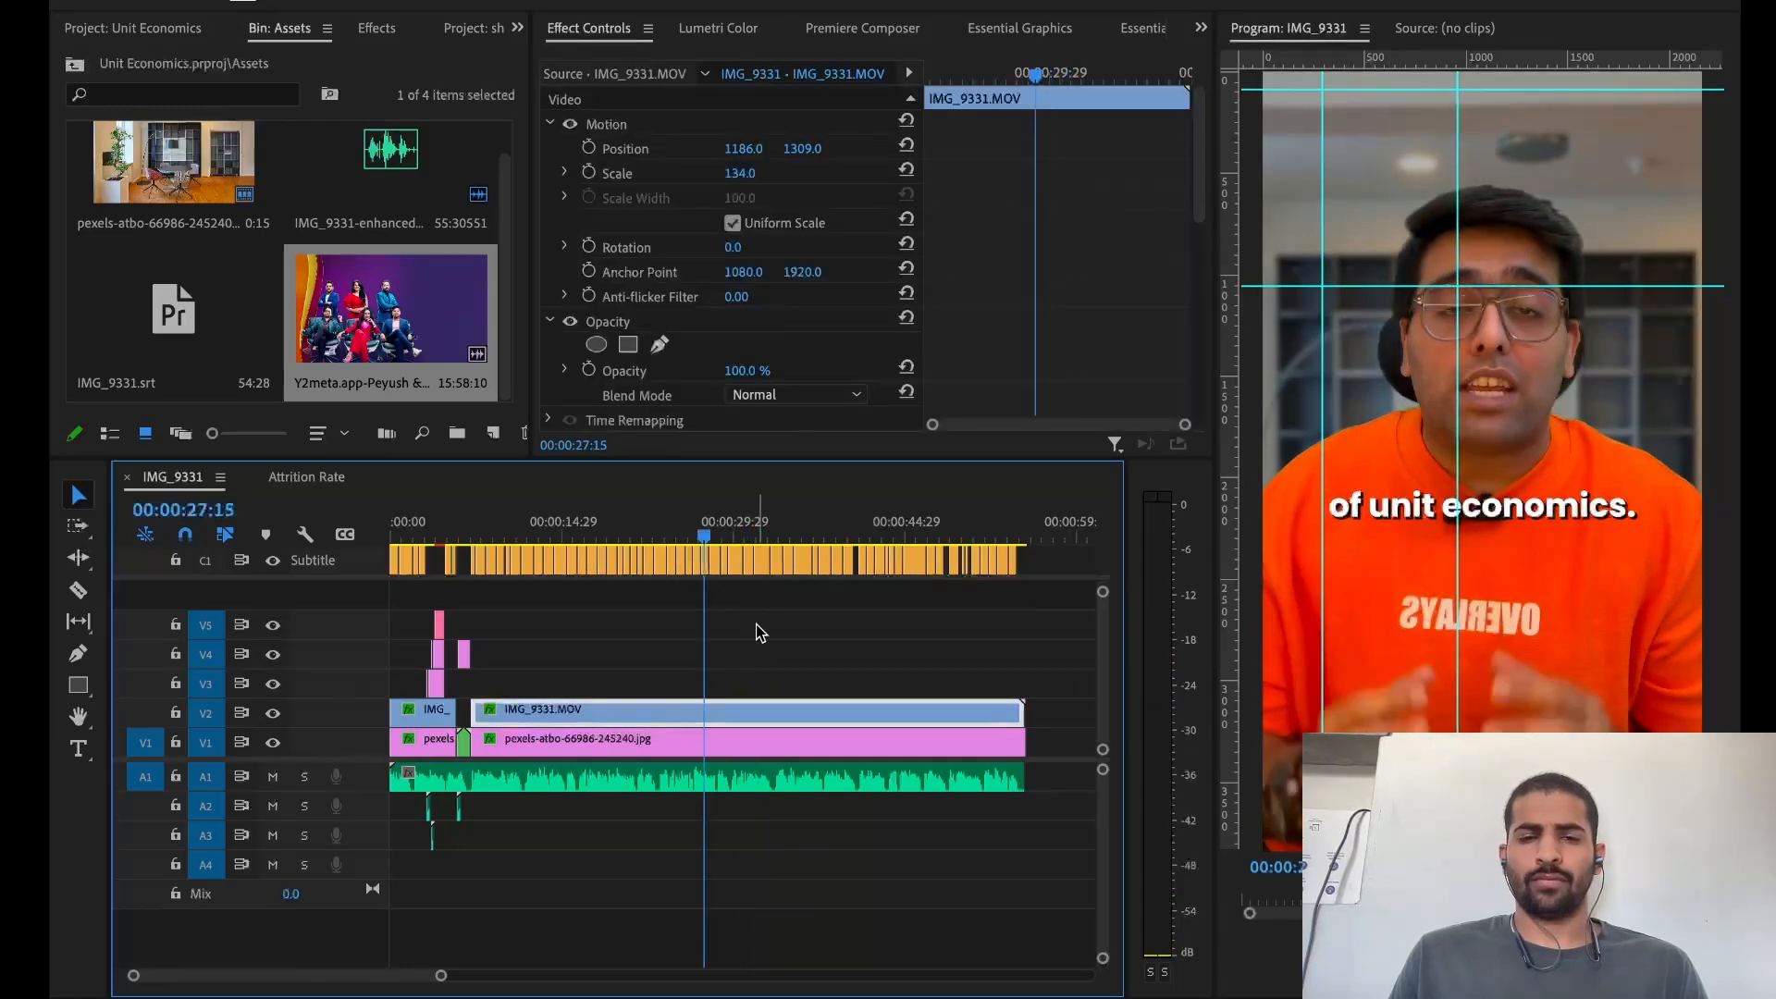
pyautogui.click(778, 641)
pyautogui.press('space')
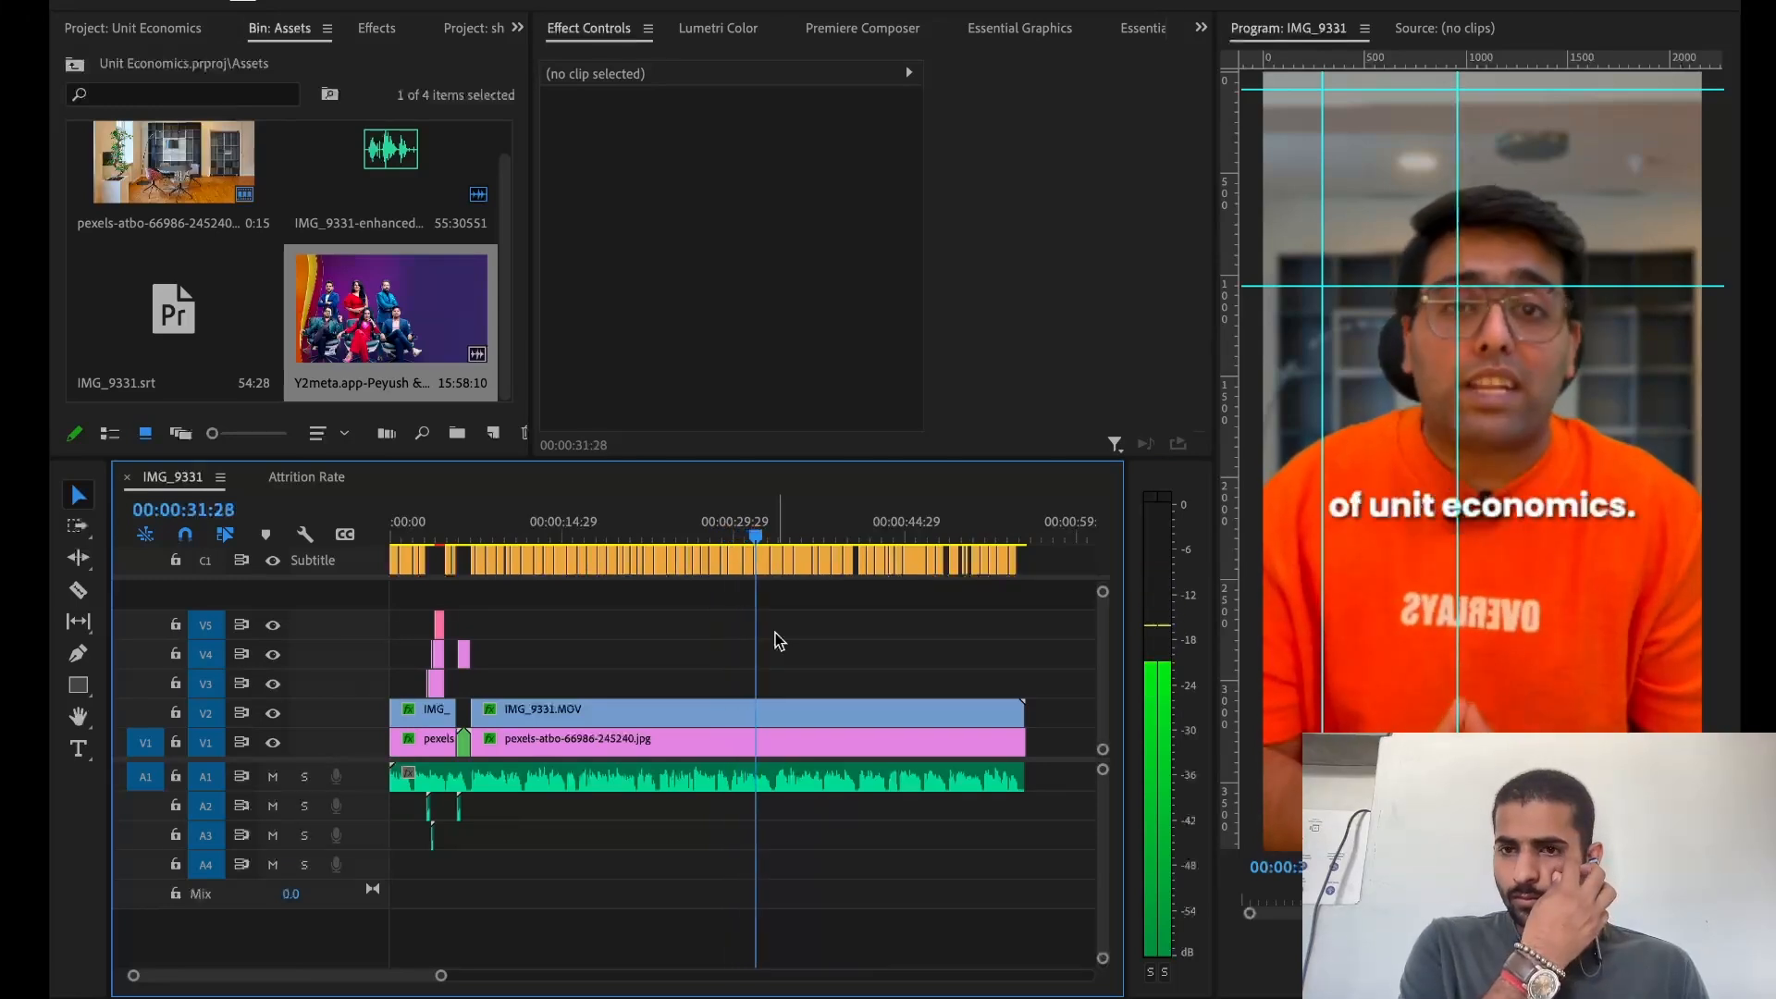
pyautogui.press('space')
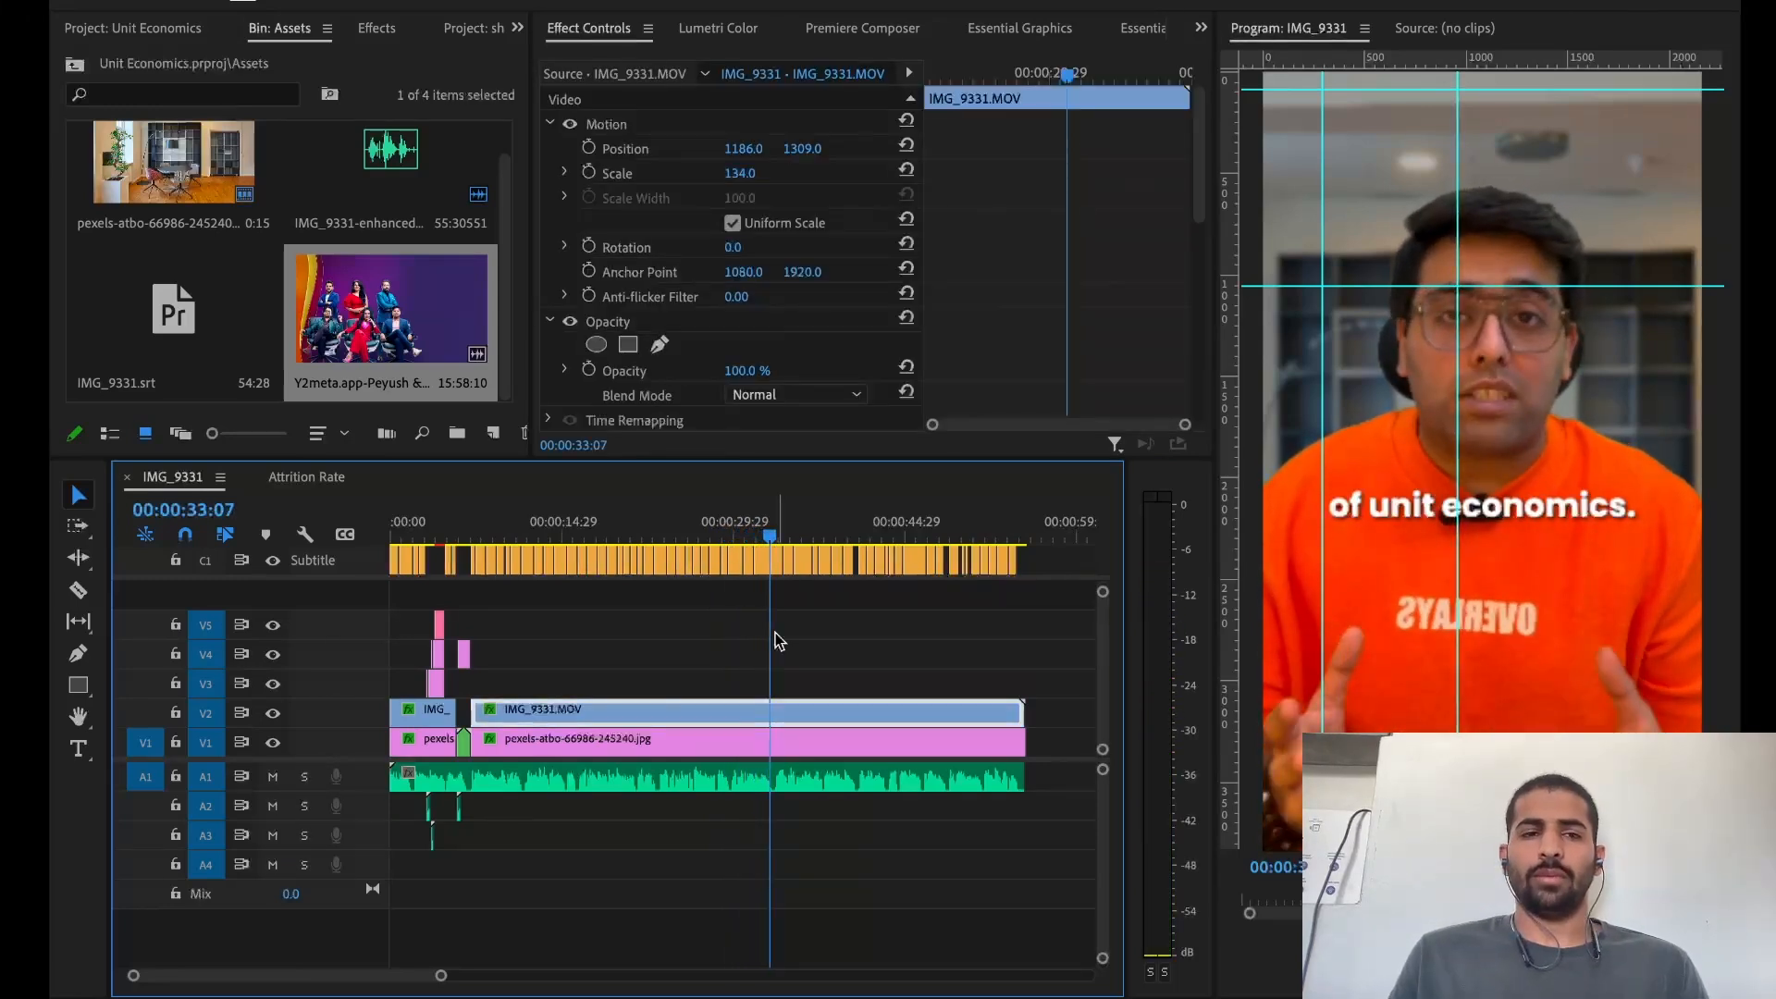
# Return to Photoshop and draw an unfilled rectangle about 815 x 976 px around the expense and profit list in Untitled-4
pyautogui.hotkey('ctrl', 'Left')
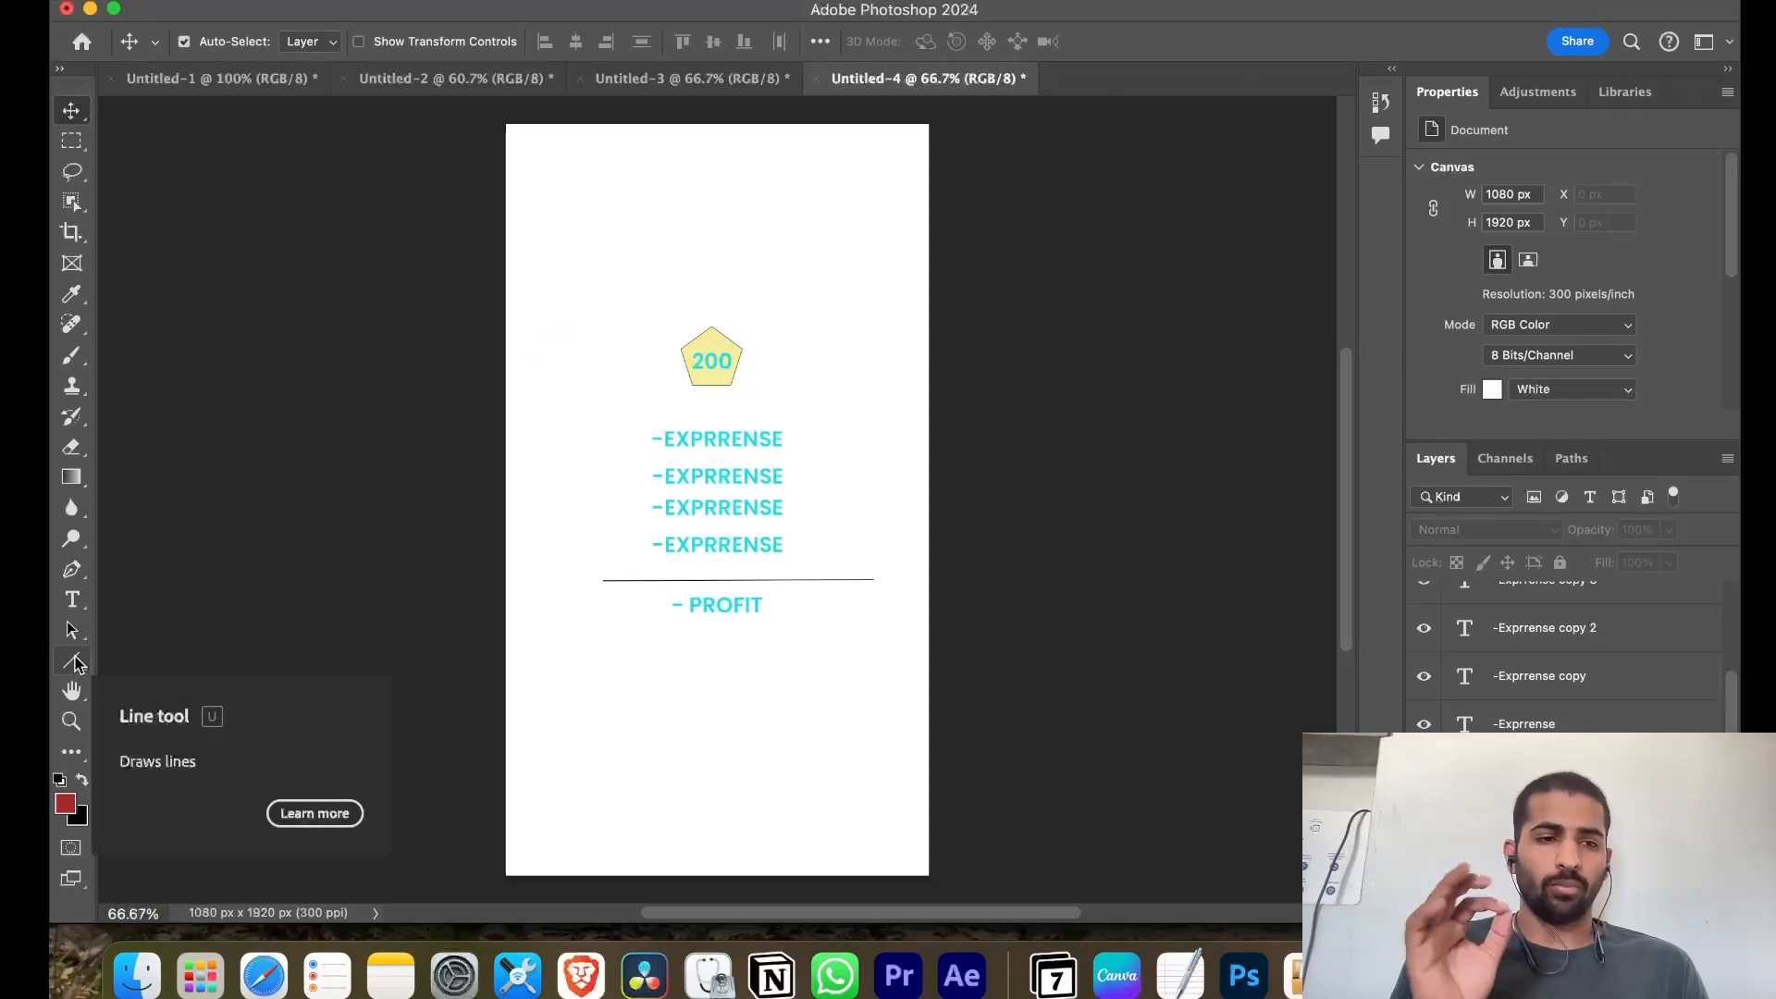
pyautogui.click(76, 666)
pyautogui.rightClick(77, 663)
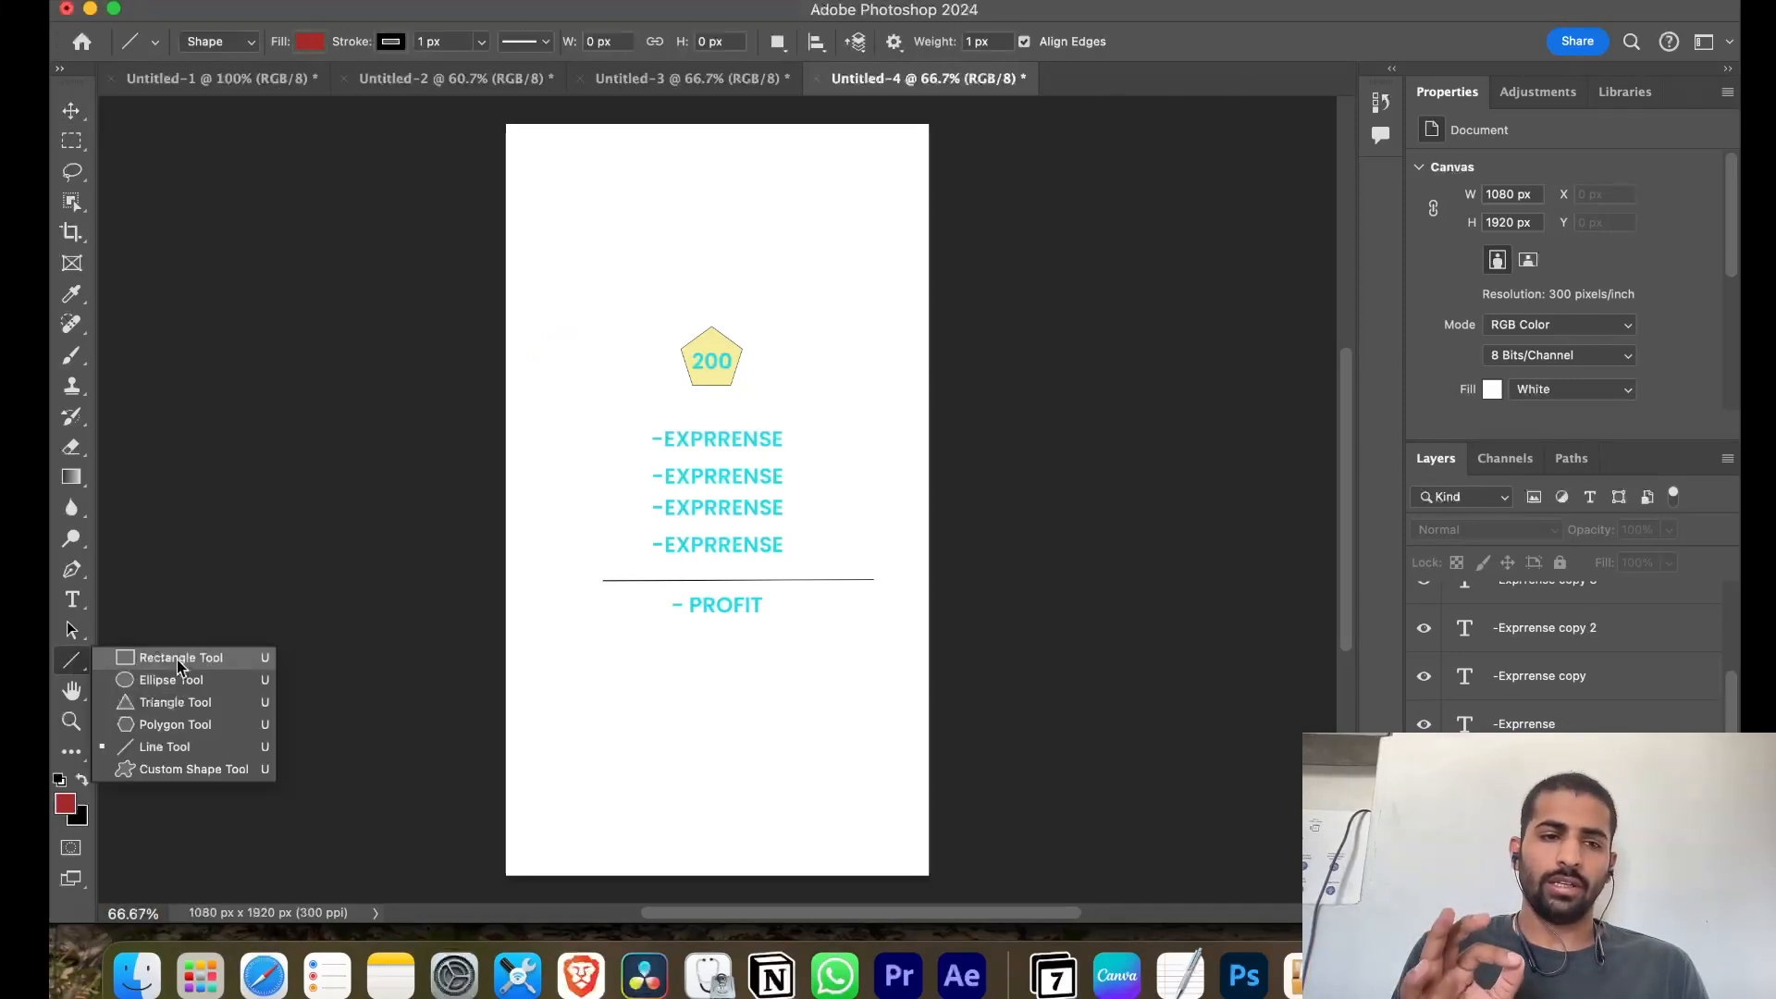
pyautogui.click(176, 658)
pyautogui.moveTo(567, 284); pyautogui.dragTo(885, 665)
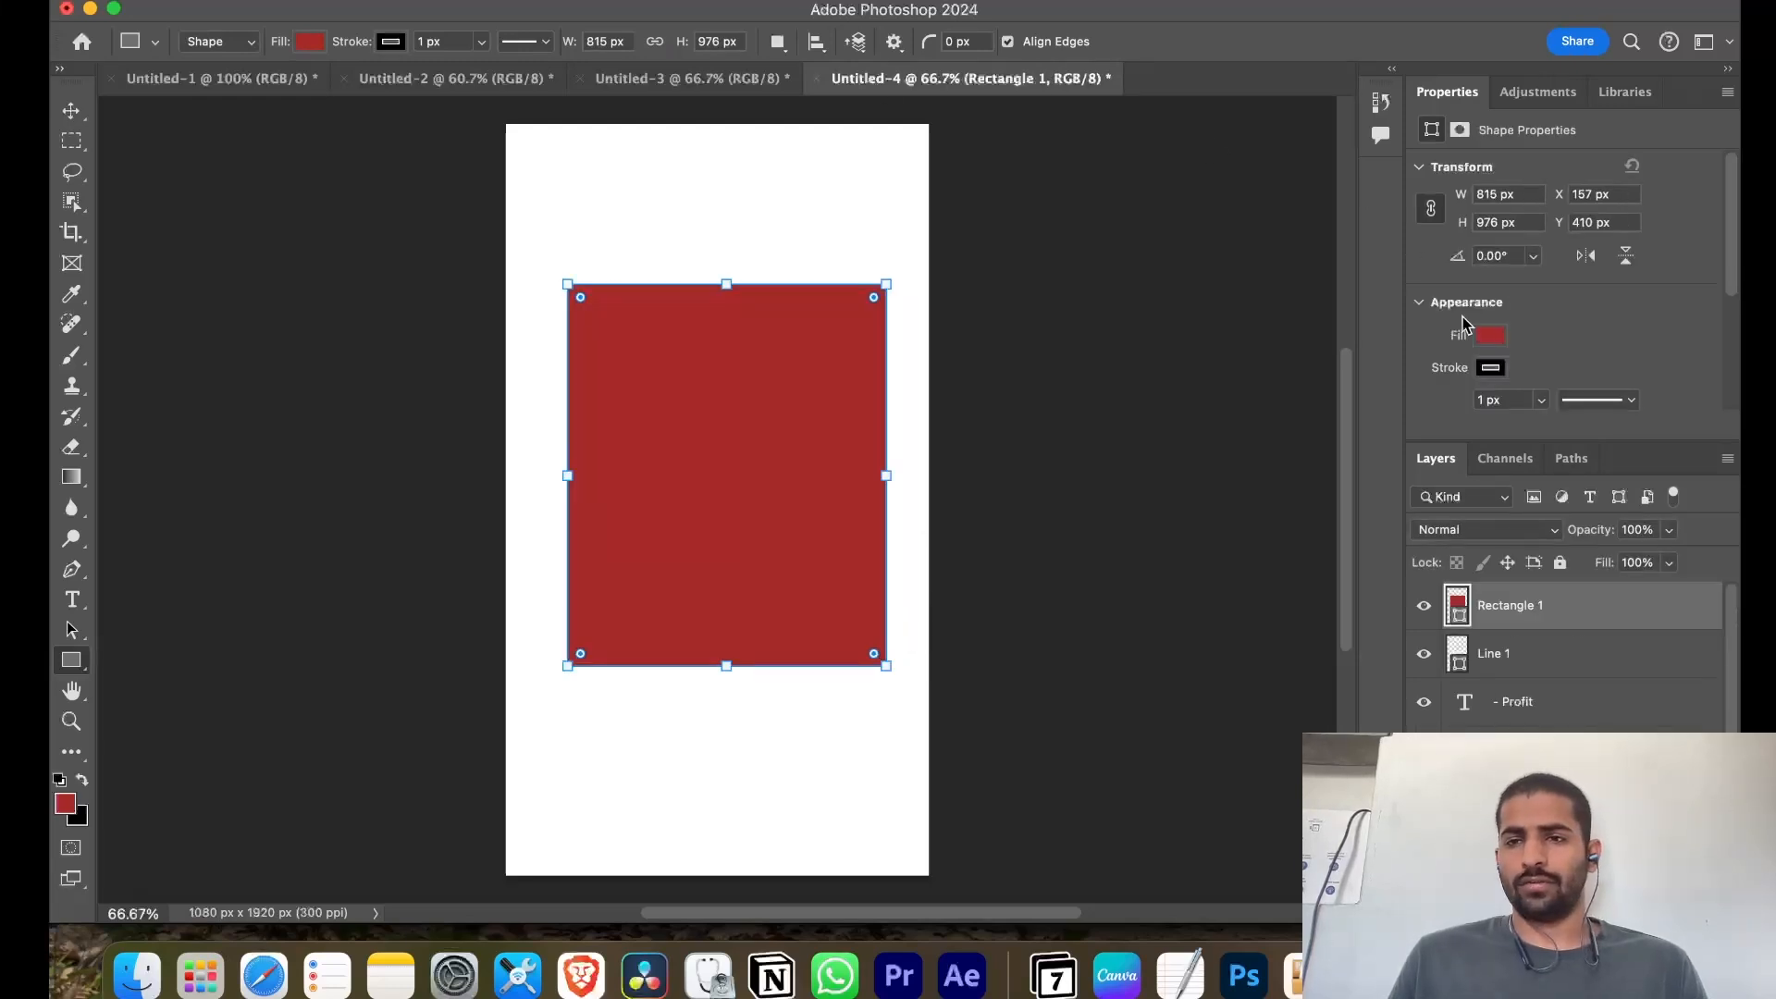
pyautogui.click(1489, 337)
pyautogui.click(1431, 383)
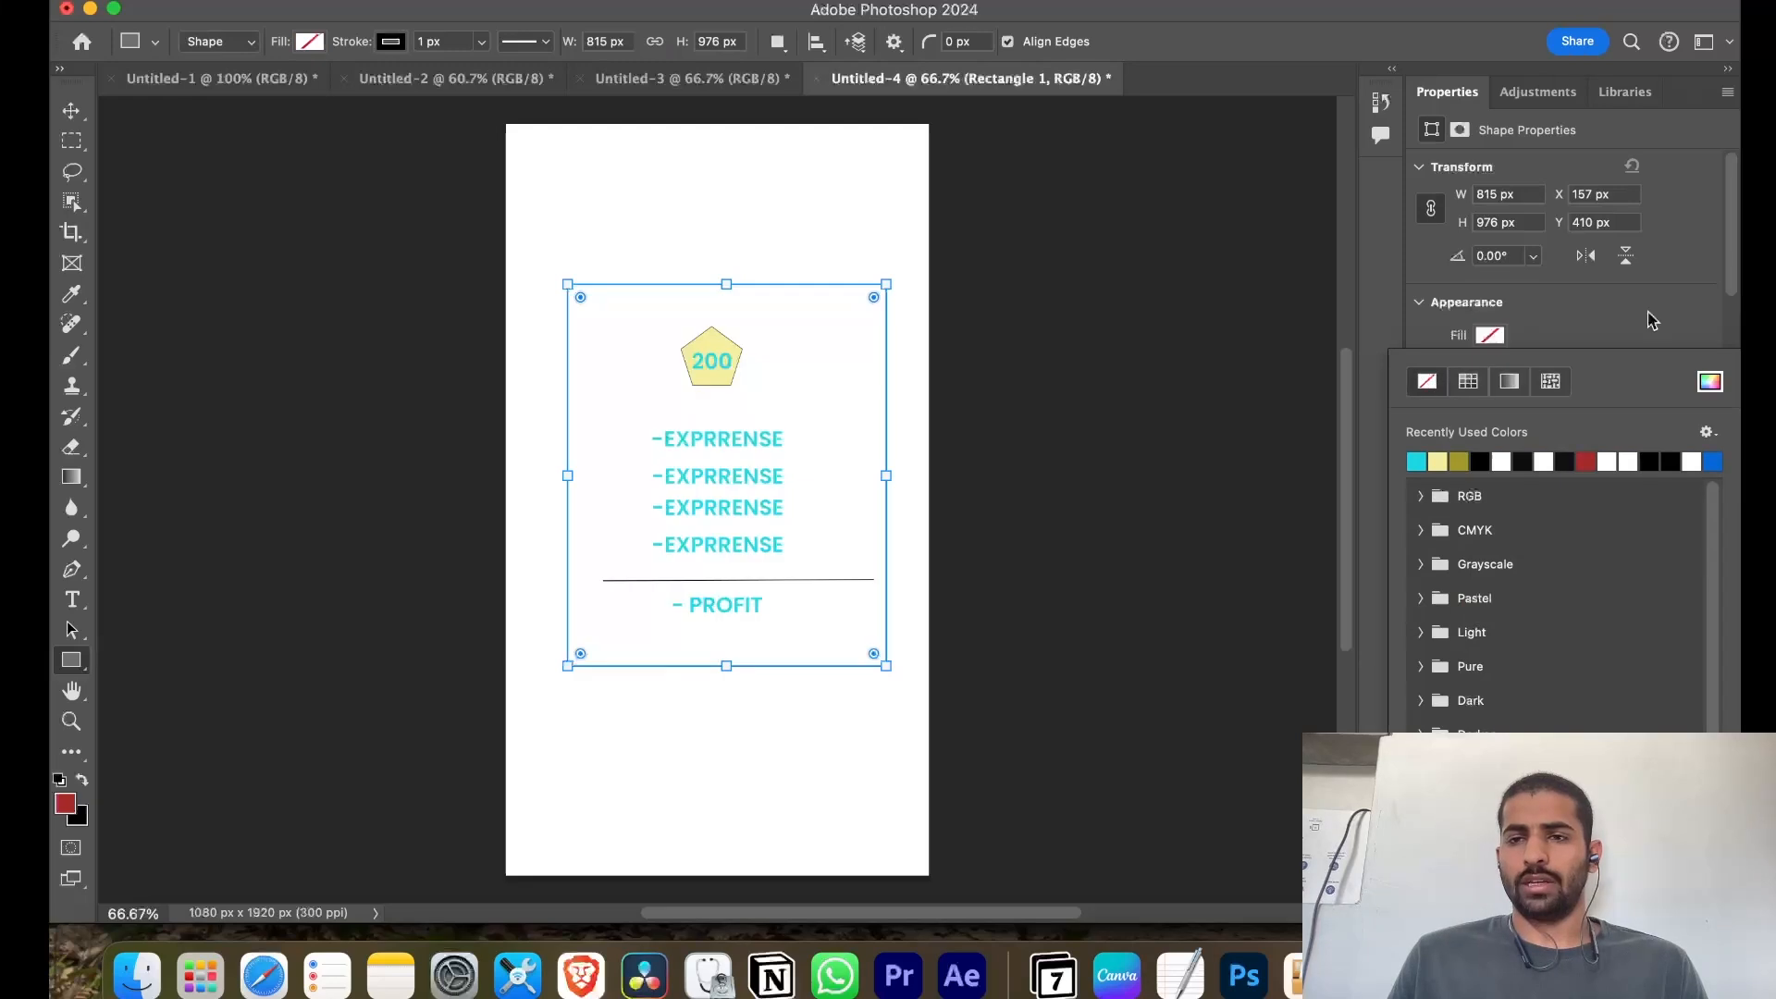
pyautogui.click(1626, 328)
# Thicken the rectangle's stroke to about 23.79 px
pyautogui.click(1542, 402)
pyautogui.moveTo(1541, 430); pyautogui.dragTo(1552, 432)
pyautogui.click(1576, 319)
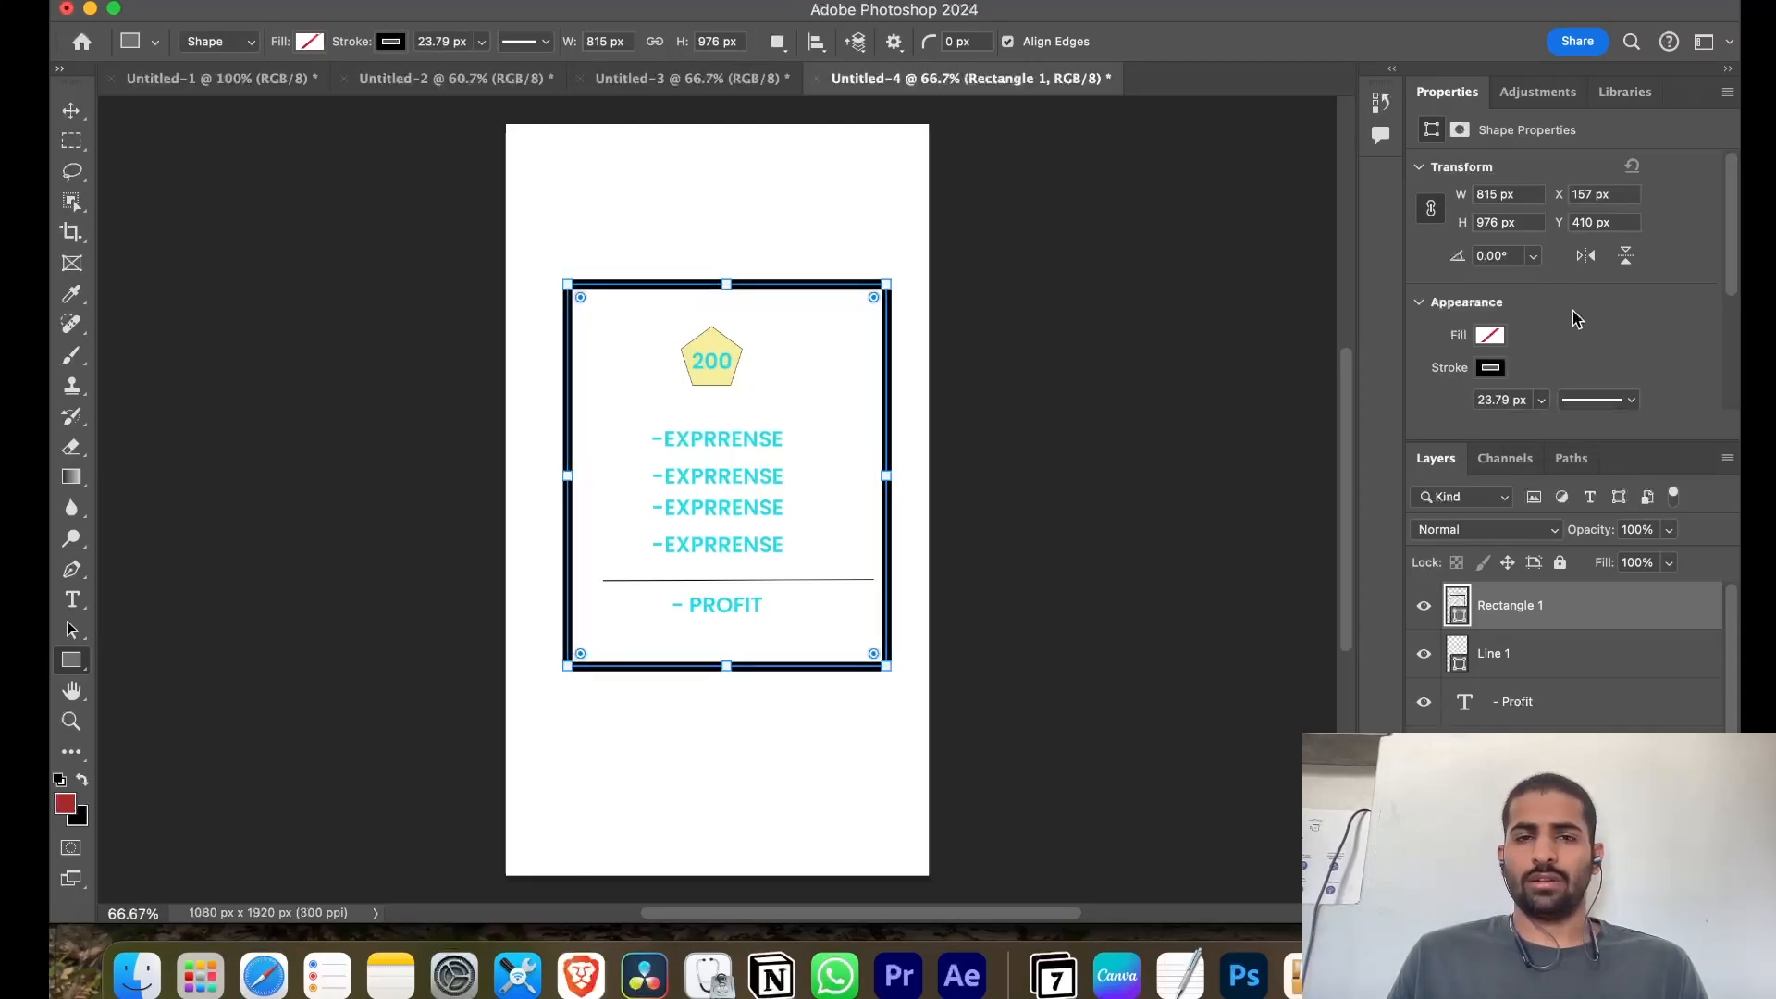
pyautogui.click(1489, 337)
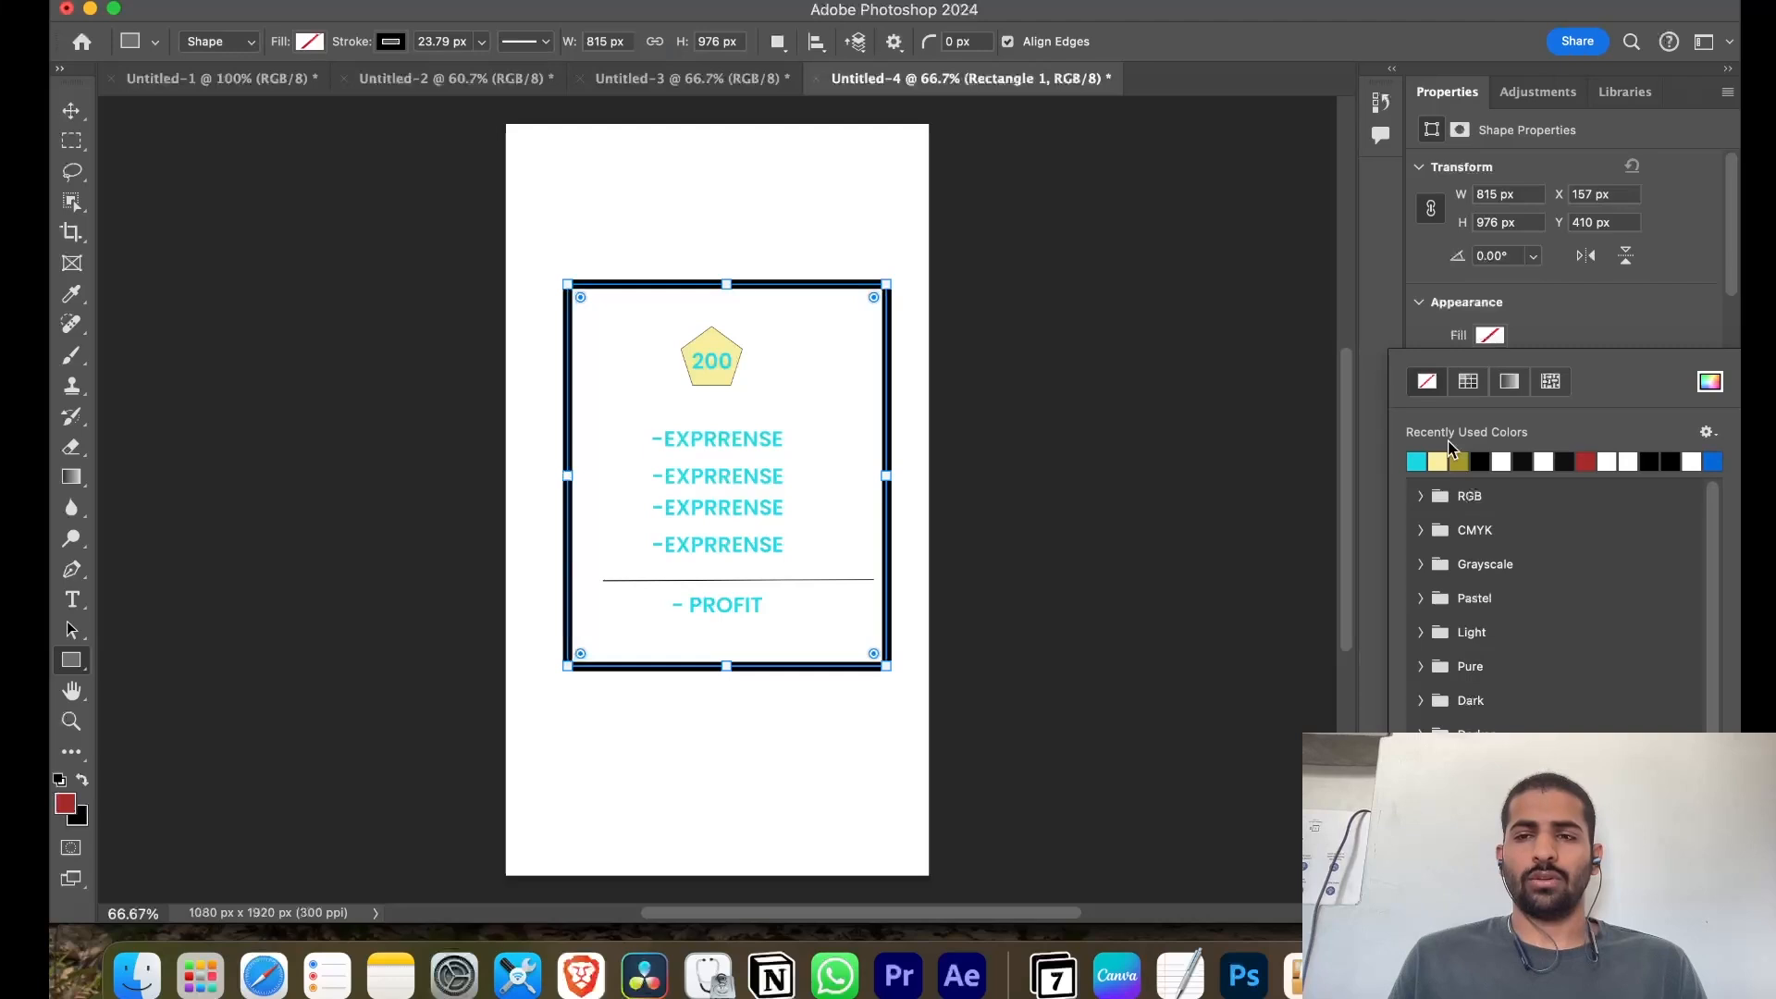
pyautogui.click(1588, 461)
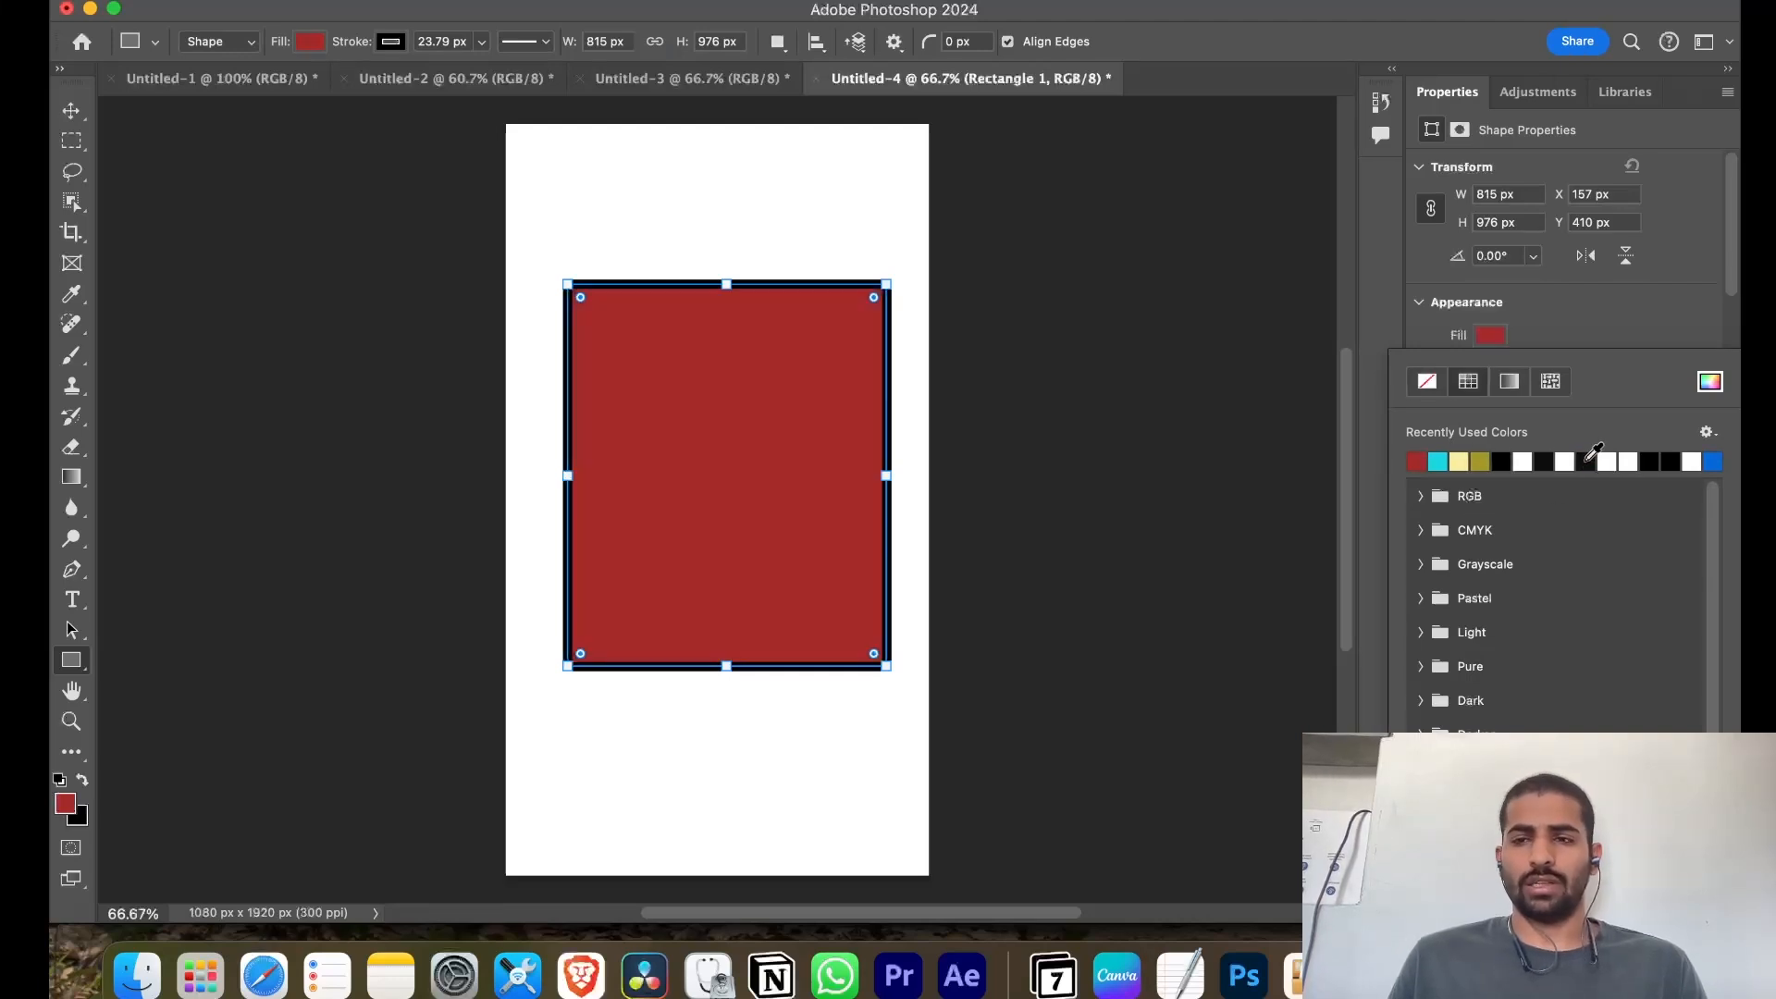
pyautogui.click(1426, 382)
pyautogui.click(1588, 306)
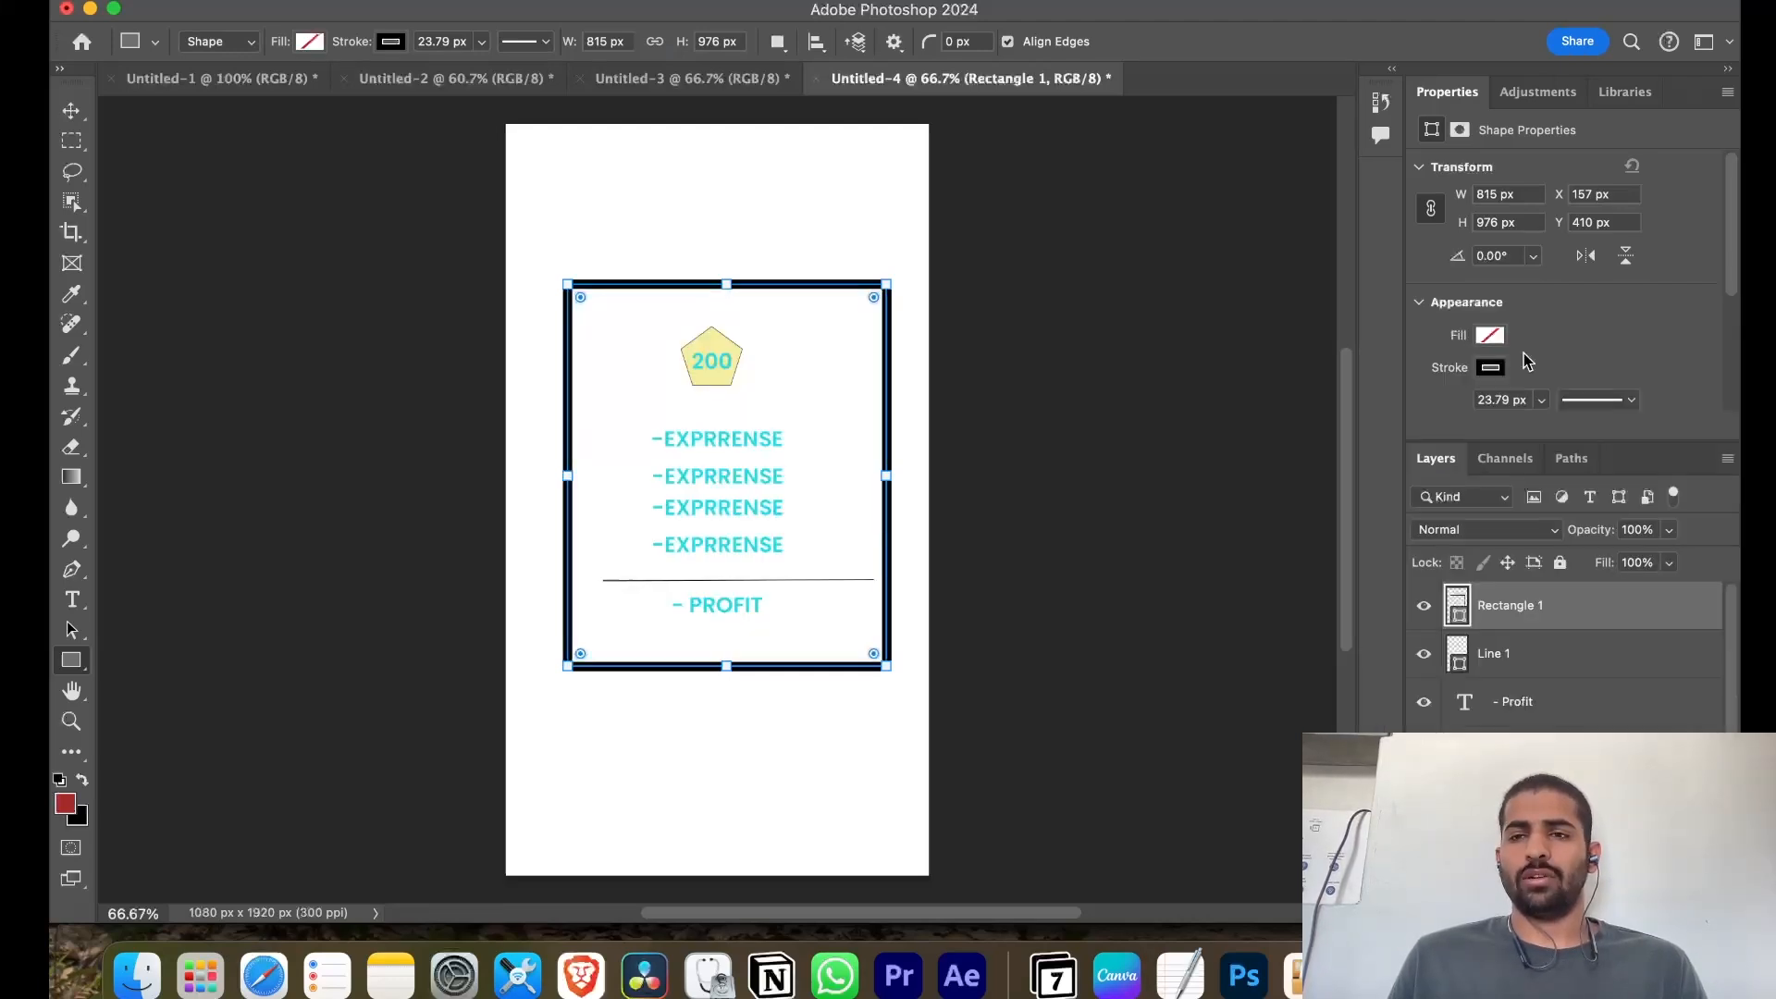
# Colour the rectangle's stroke dark red and deselect the shape
pyautogui.click(1485, 371)
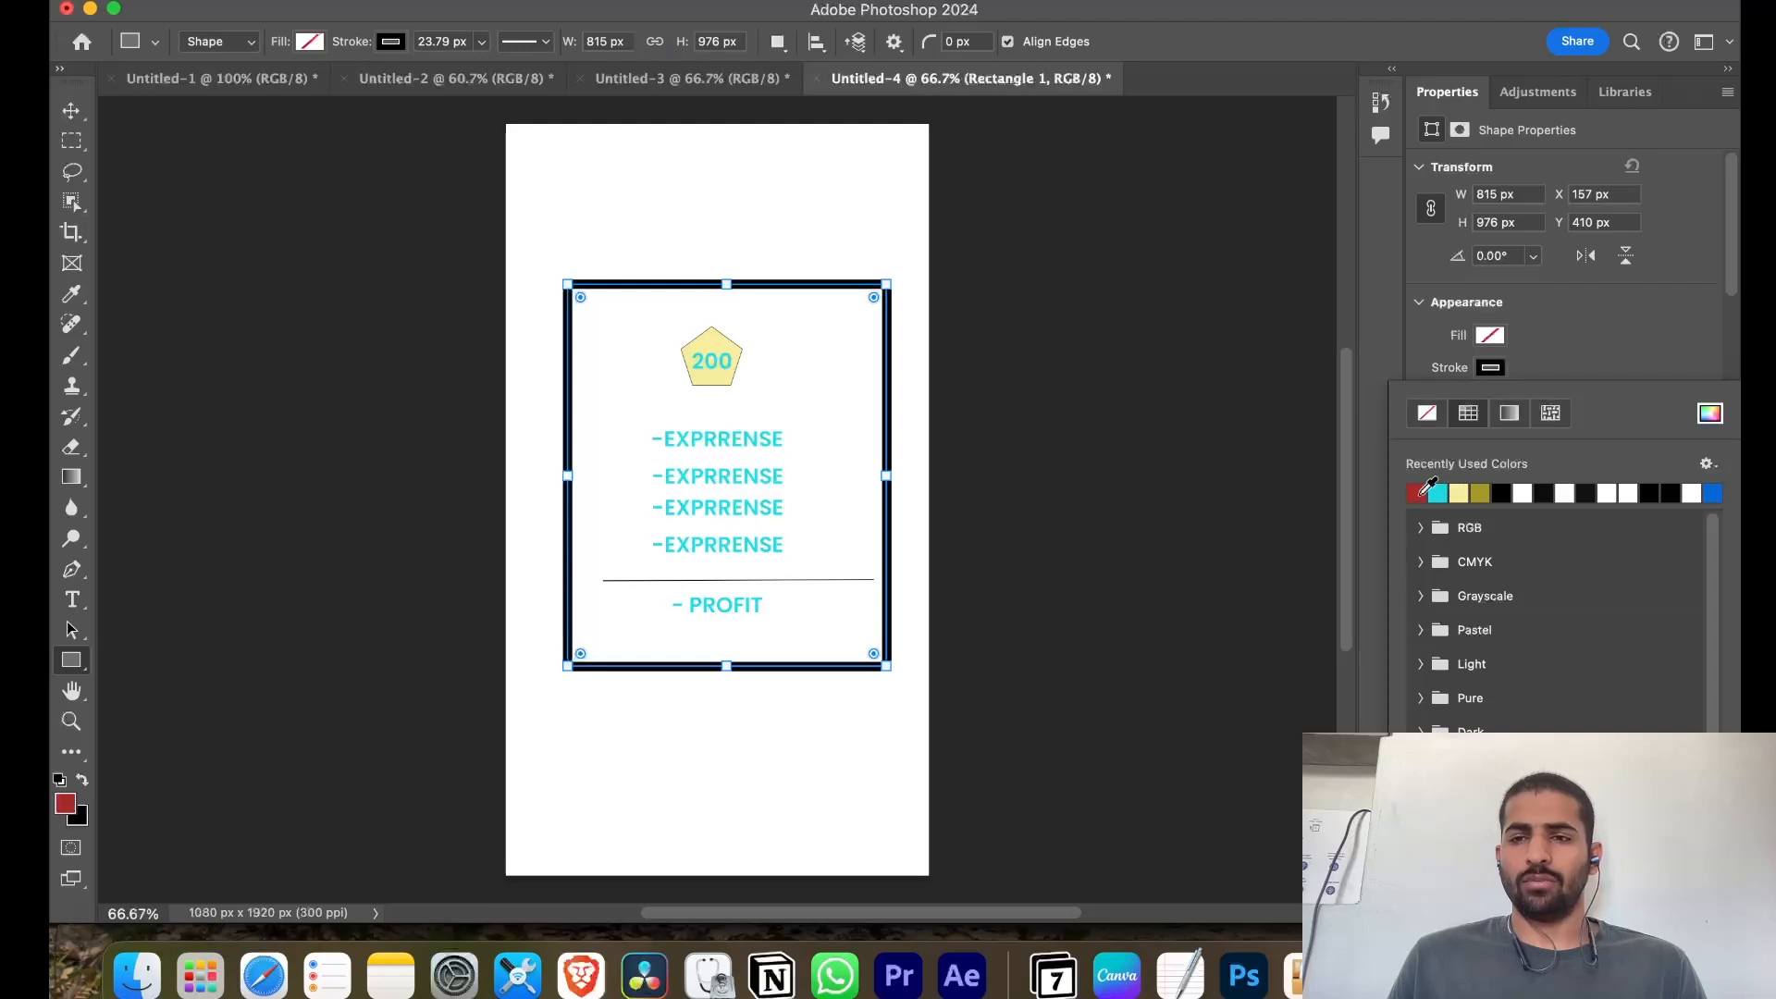
pyautogui.click(1427, 487)
pyautogui.click(1276, 458)
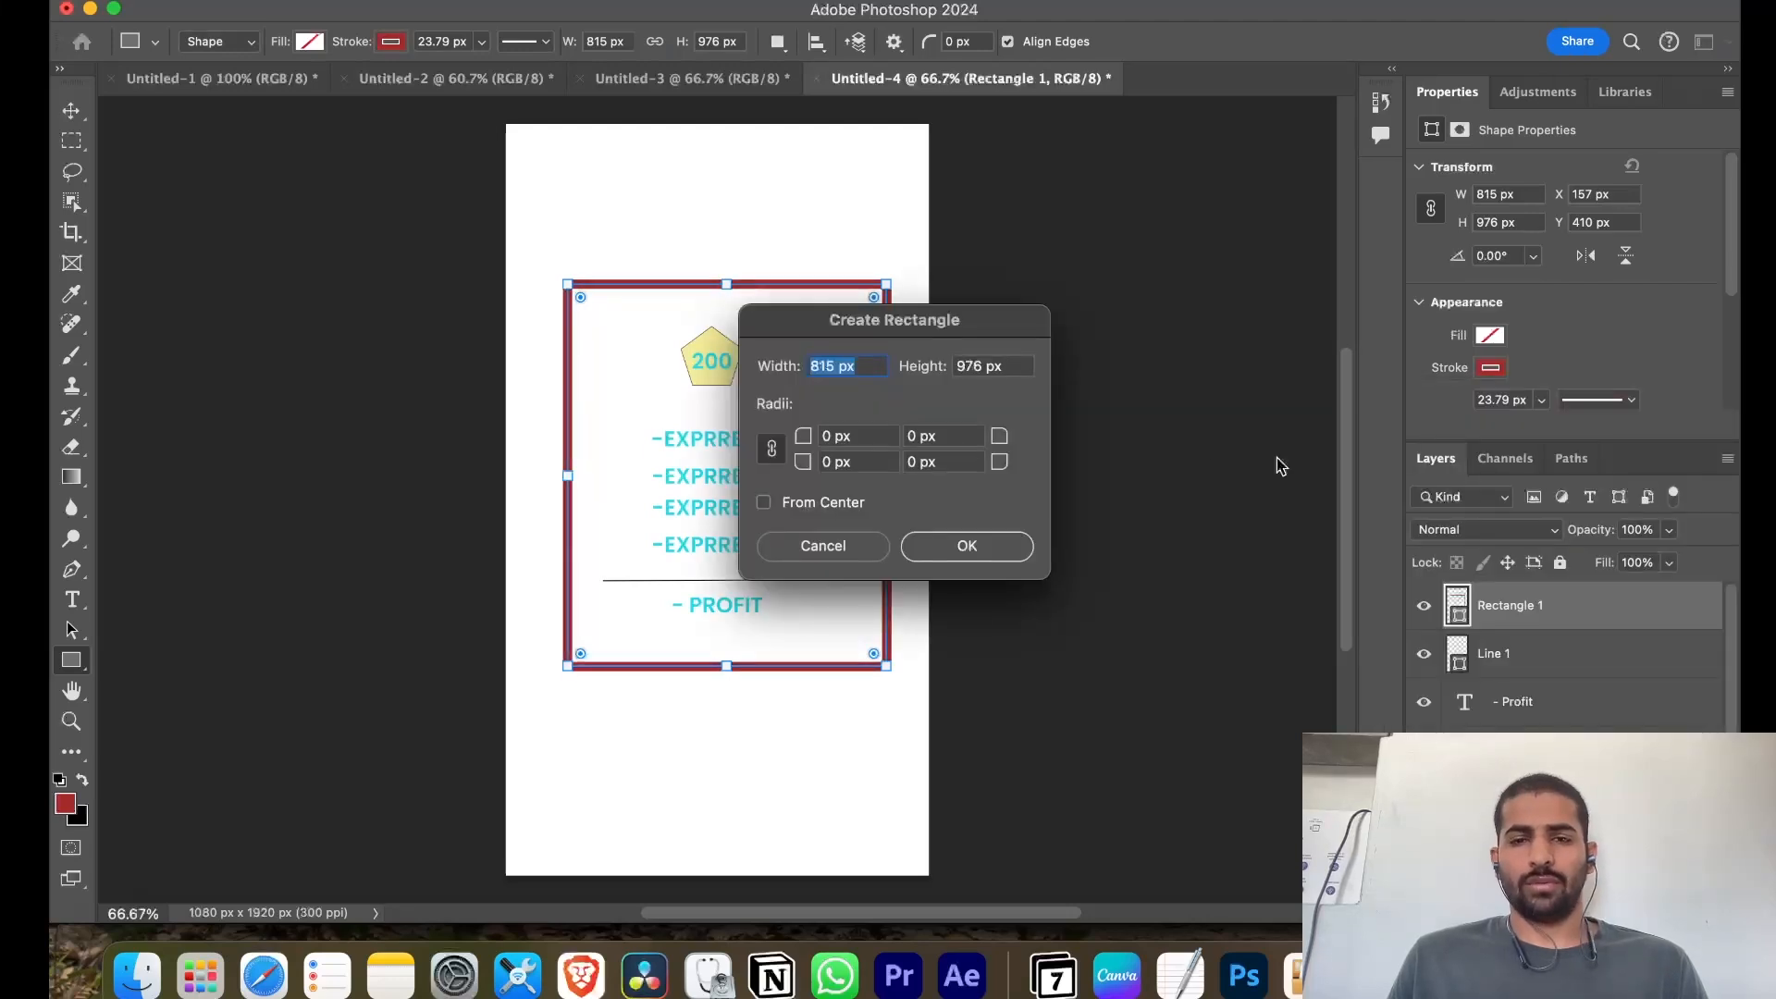
pyautogui.click(854, 546)
pyautogui.press('b')
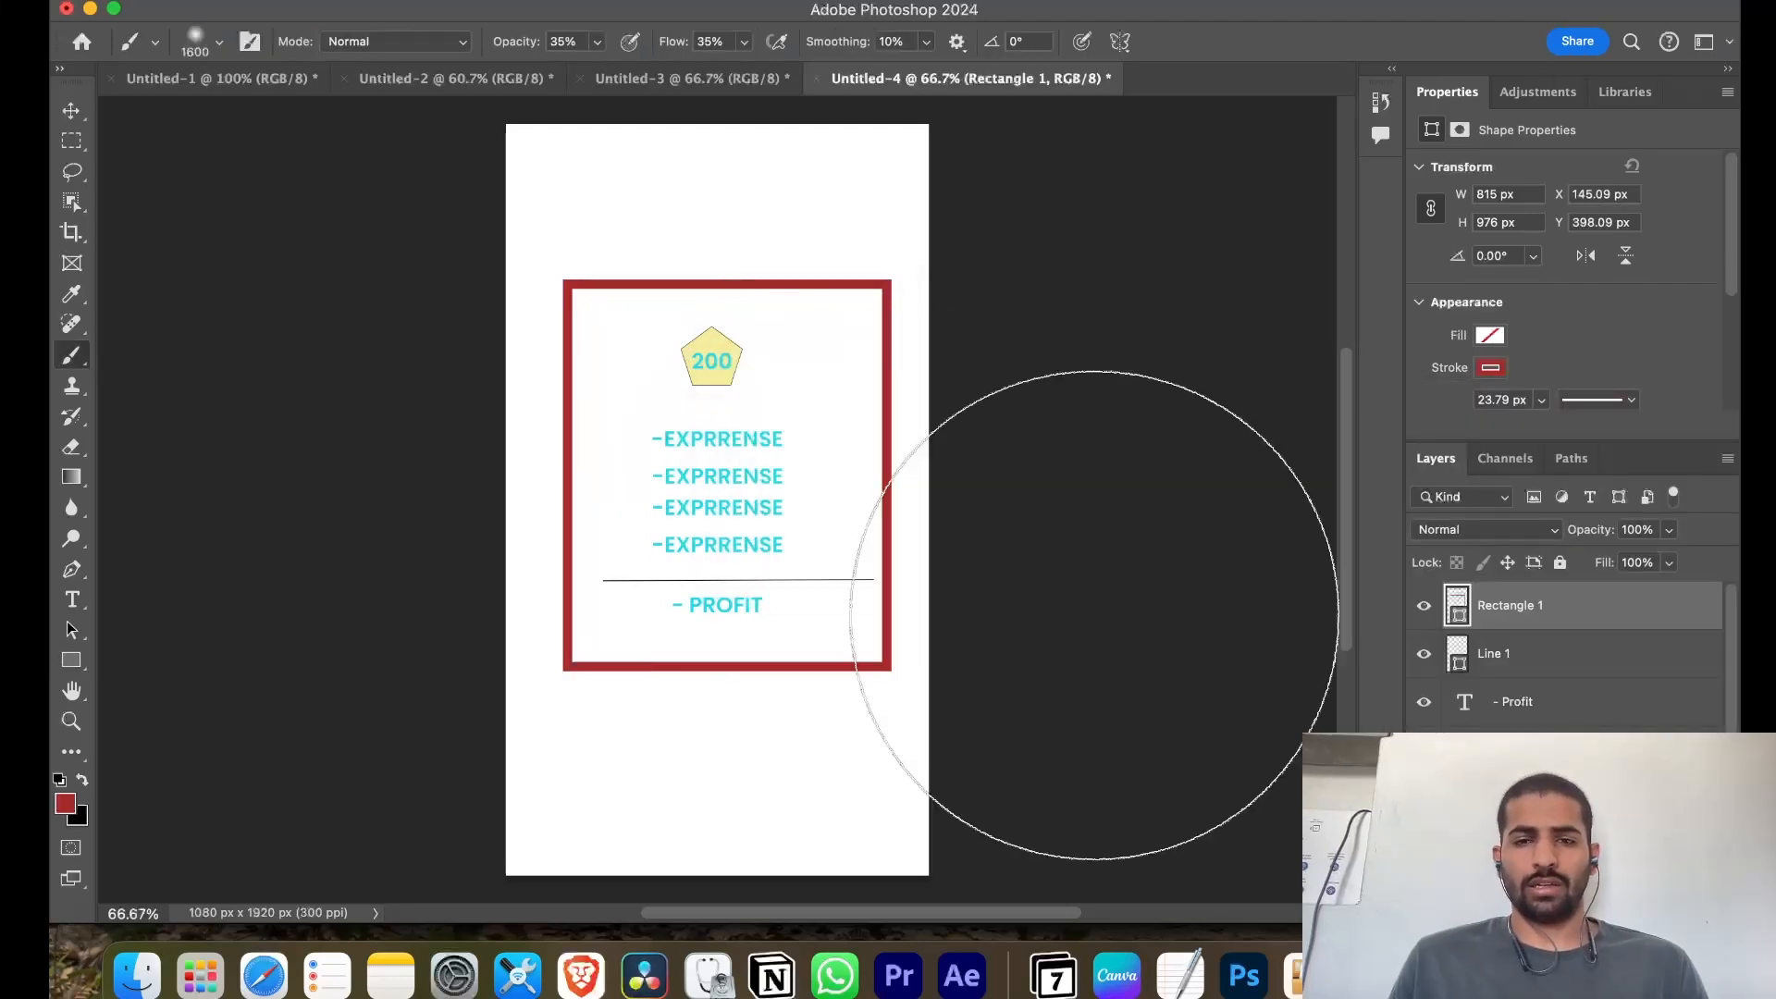
pyautogui.press('v')
pyautogui.click(944, 385)
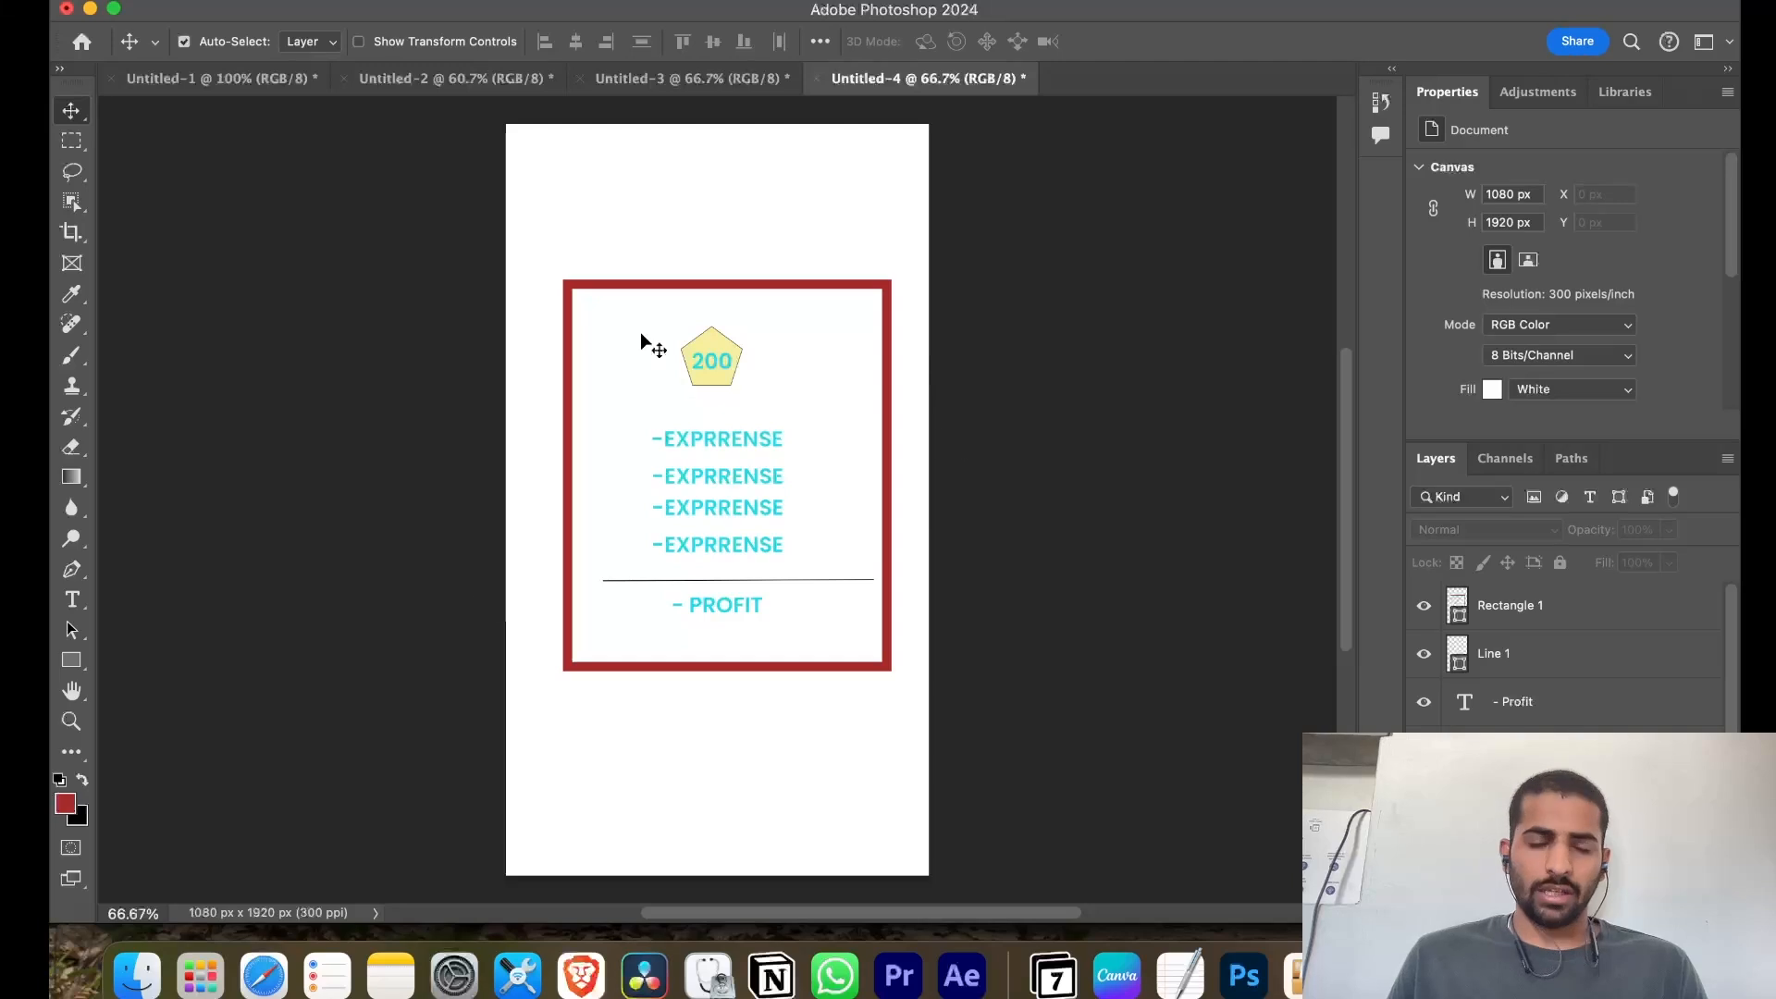
# Create a new white 1080 x 1920 px document at 300 ppi from the recent custom preset
pyautogui.moveTo(635, 250); pyautogui.dragTo(809, 606)
pyautogui.rightClick(864, 69)
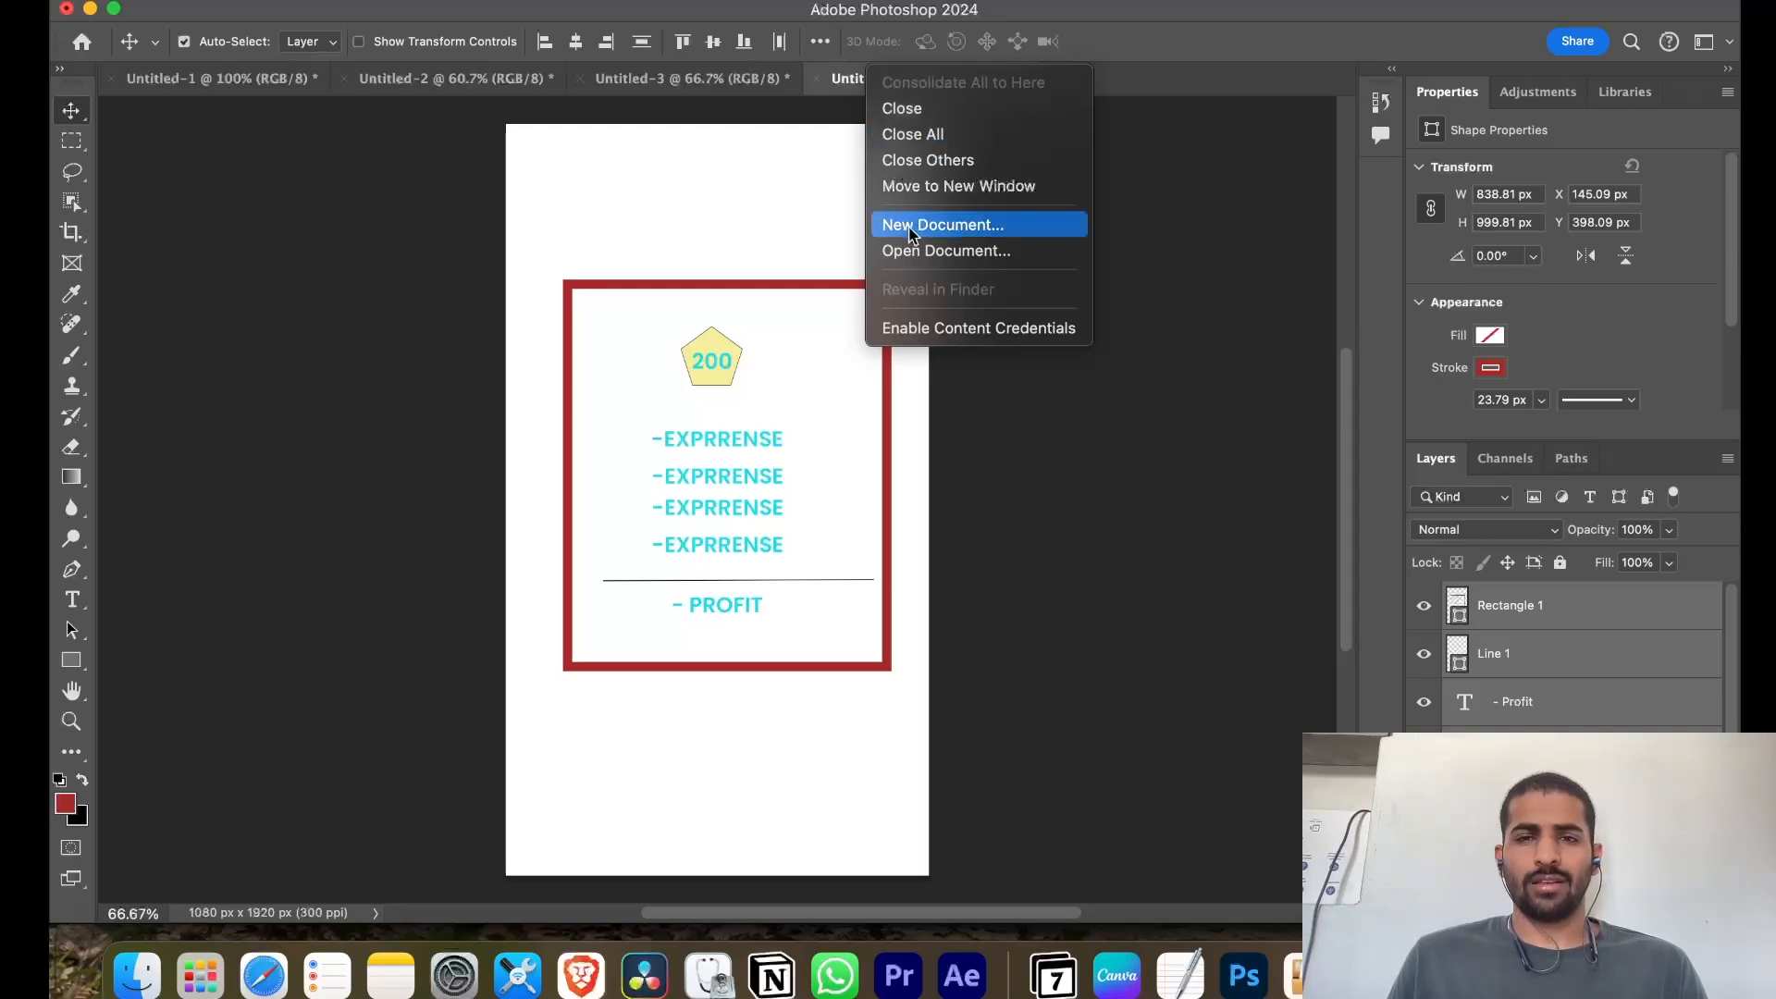
pyautogui.click(285, 1)
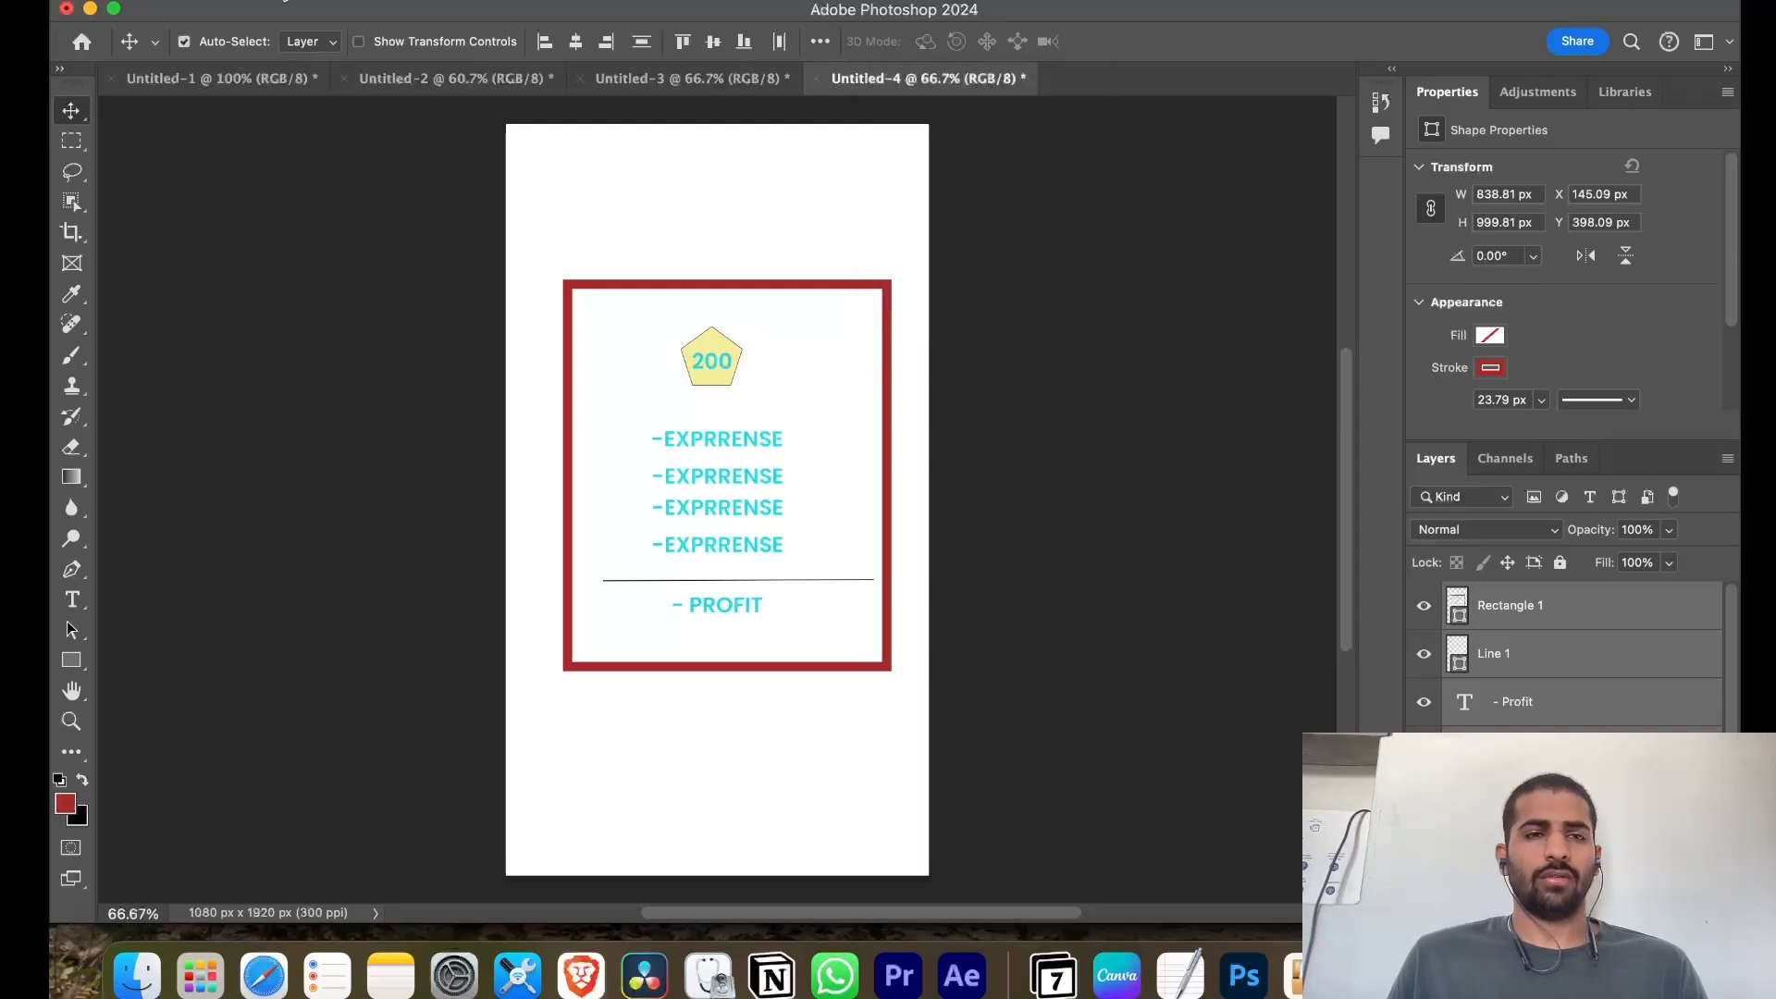
pyautogui.click(278, 1)
pyautogui.click(322, 12)
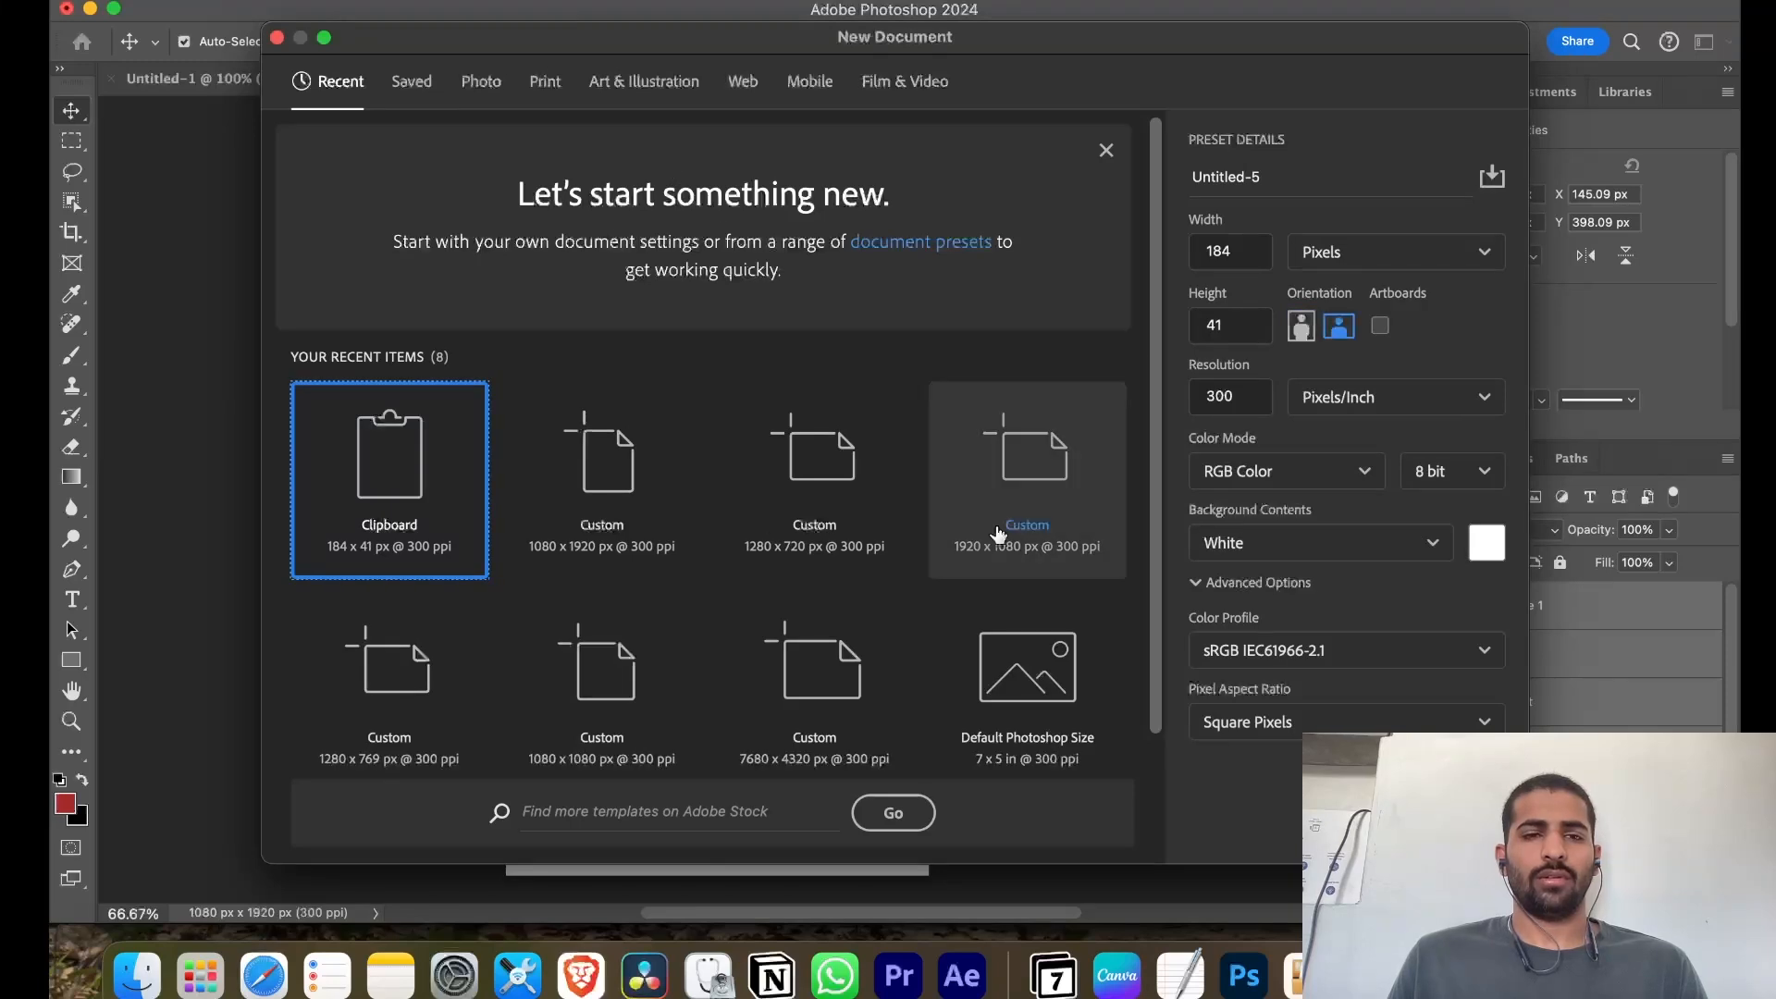
pyautogui.click(597, 467)
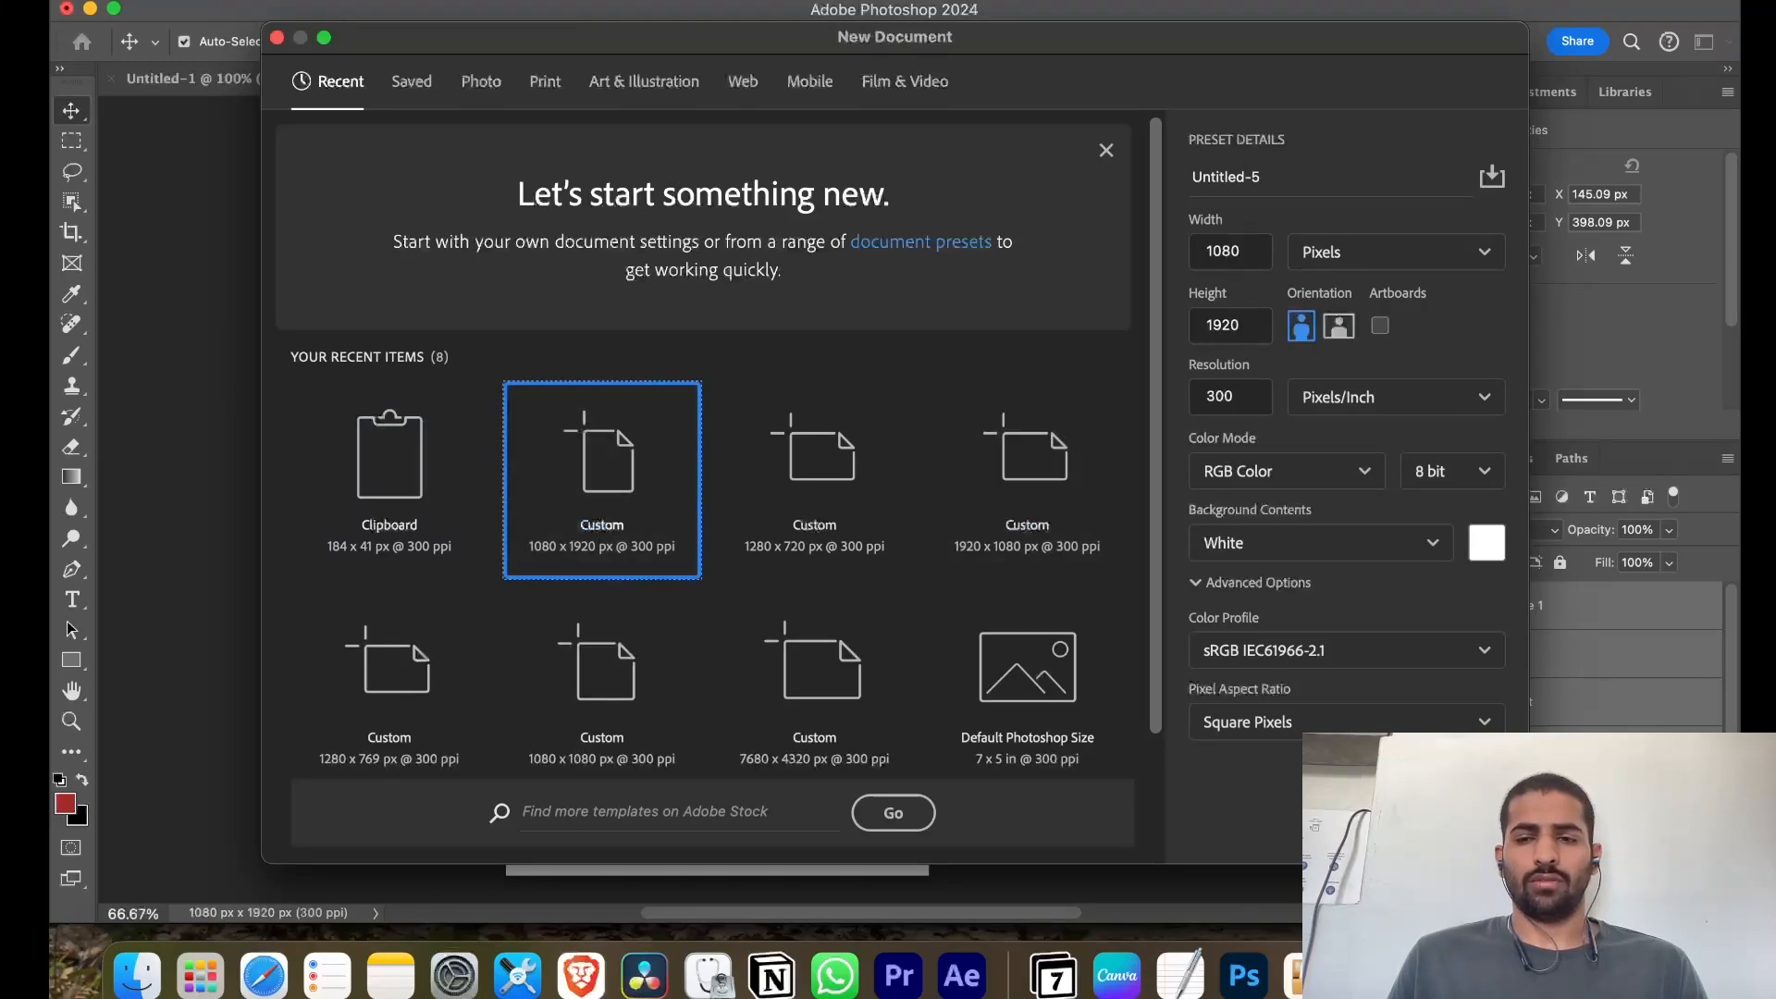
pyautogui.doubleClick(599, 525)
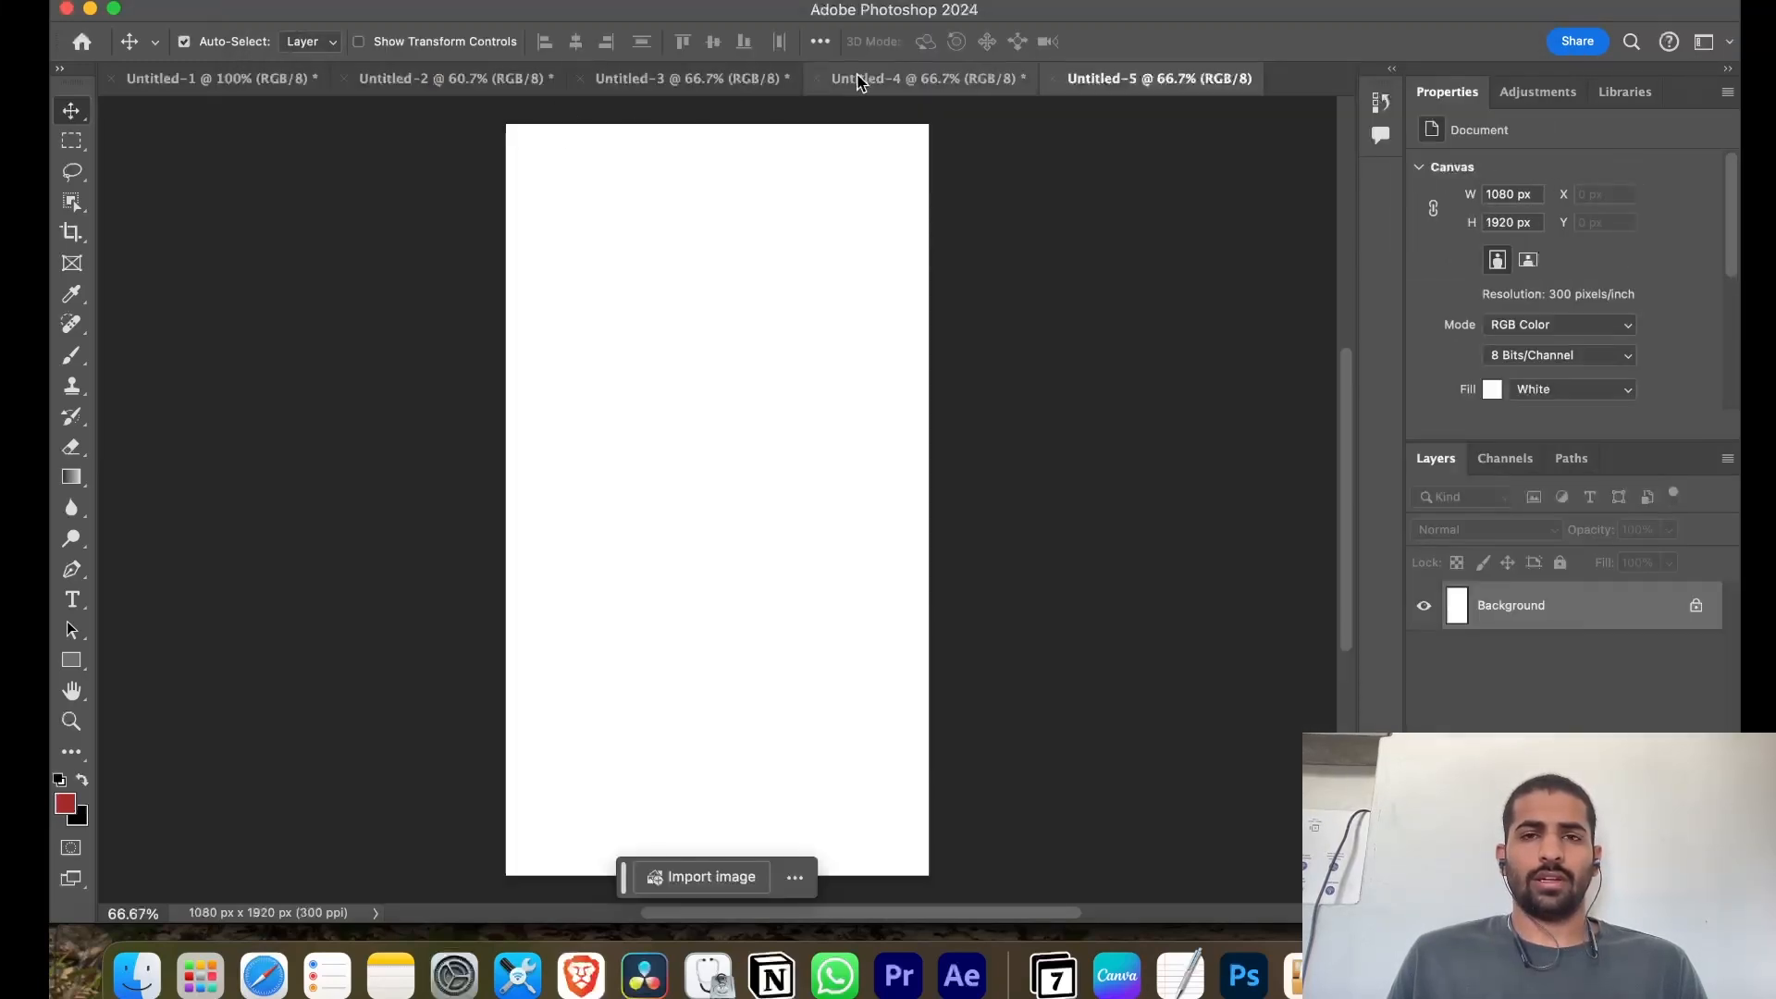
# Copy the whole framed expense-to-profit layout from Untitled-4 onto the centre of the blank Untitled-5 canvas
pyautogui.click(857, 81)
pyautogui.moveTo(544, 153); pyautogui.dragTo(853, 698)
pyautogui.moveTo(1269, 235); pyautogui.dragTo(626, 525)
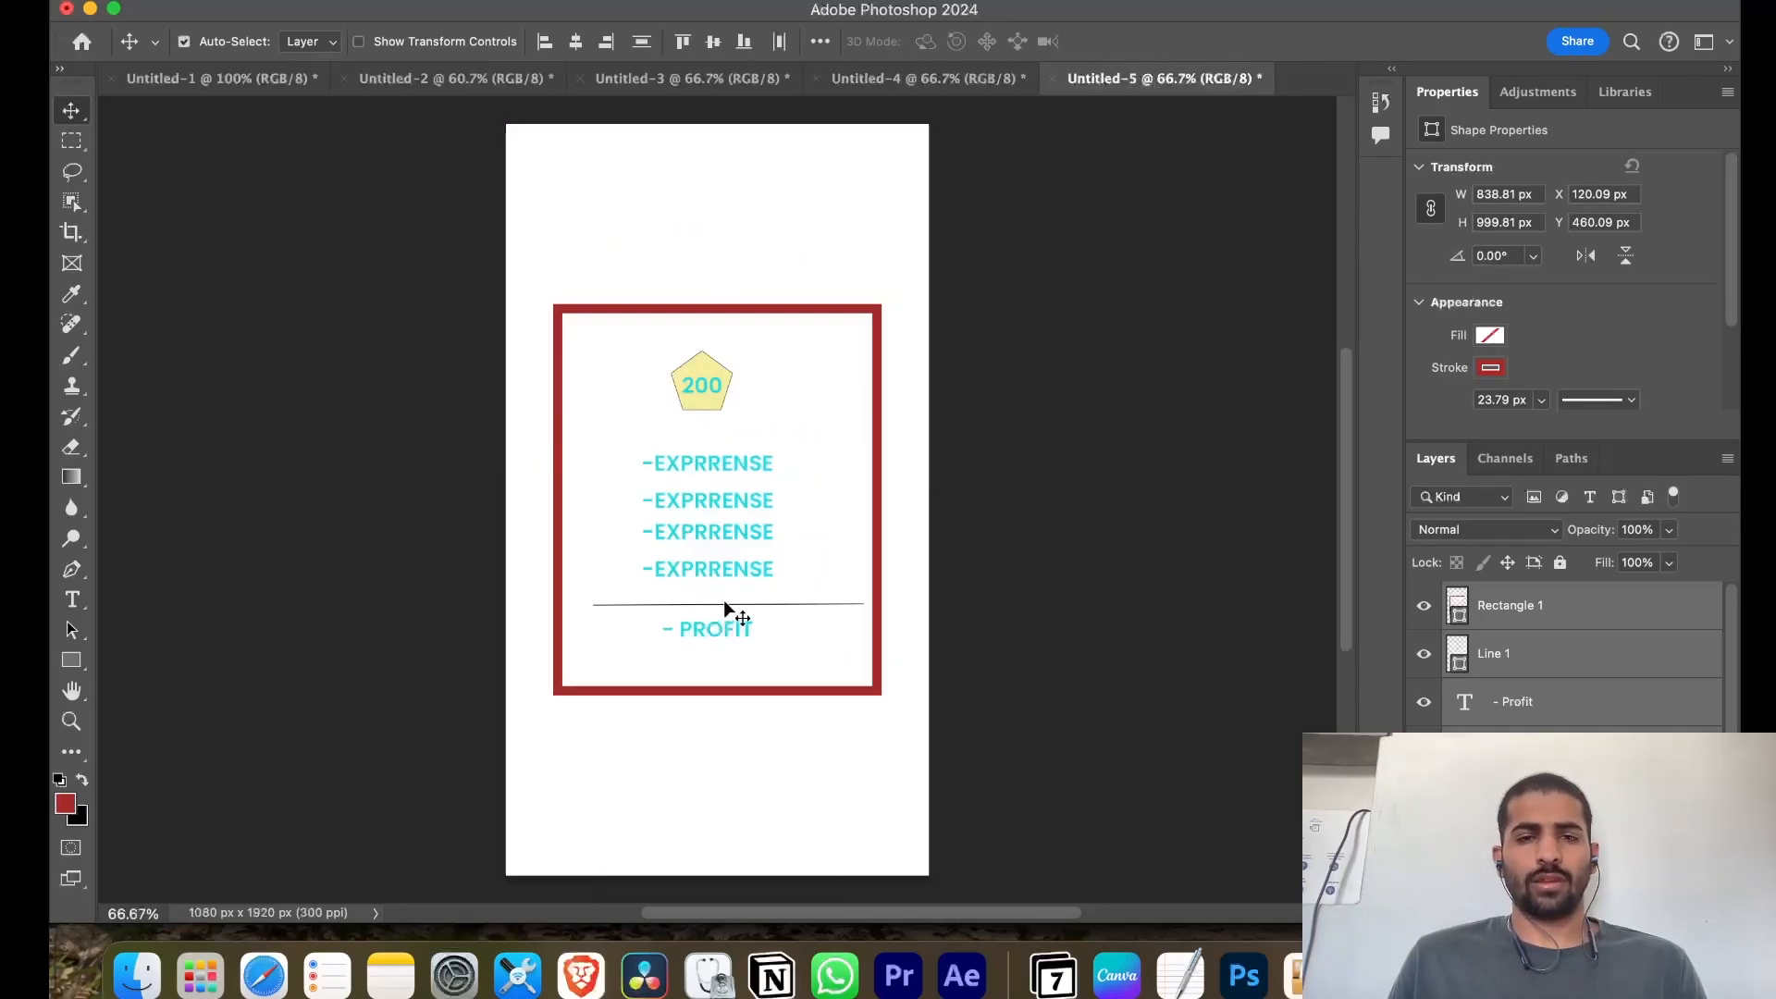
# Try to move the copied expense layout higher on the Untitled-5 canvas
pyautogui.moveTo(724, 602); pyautogui.dragTo(726, 508)
pyautogui.moveTo(570, 239); pyautogui.dragTo(698, 589)
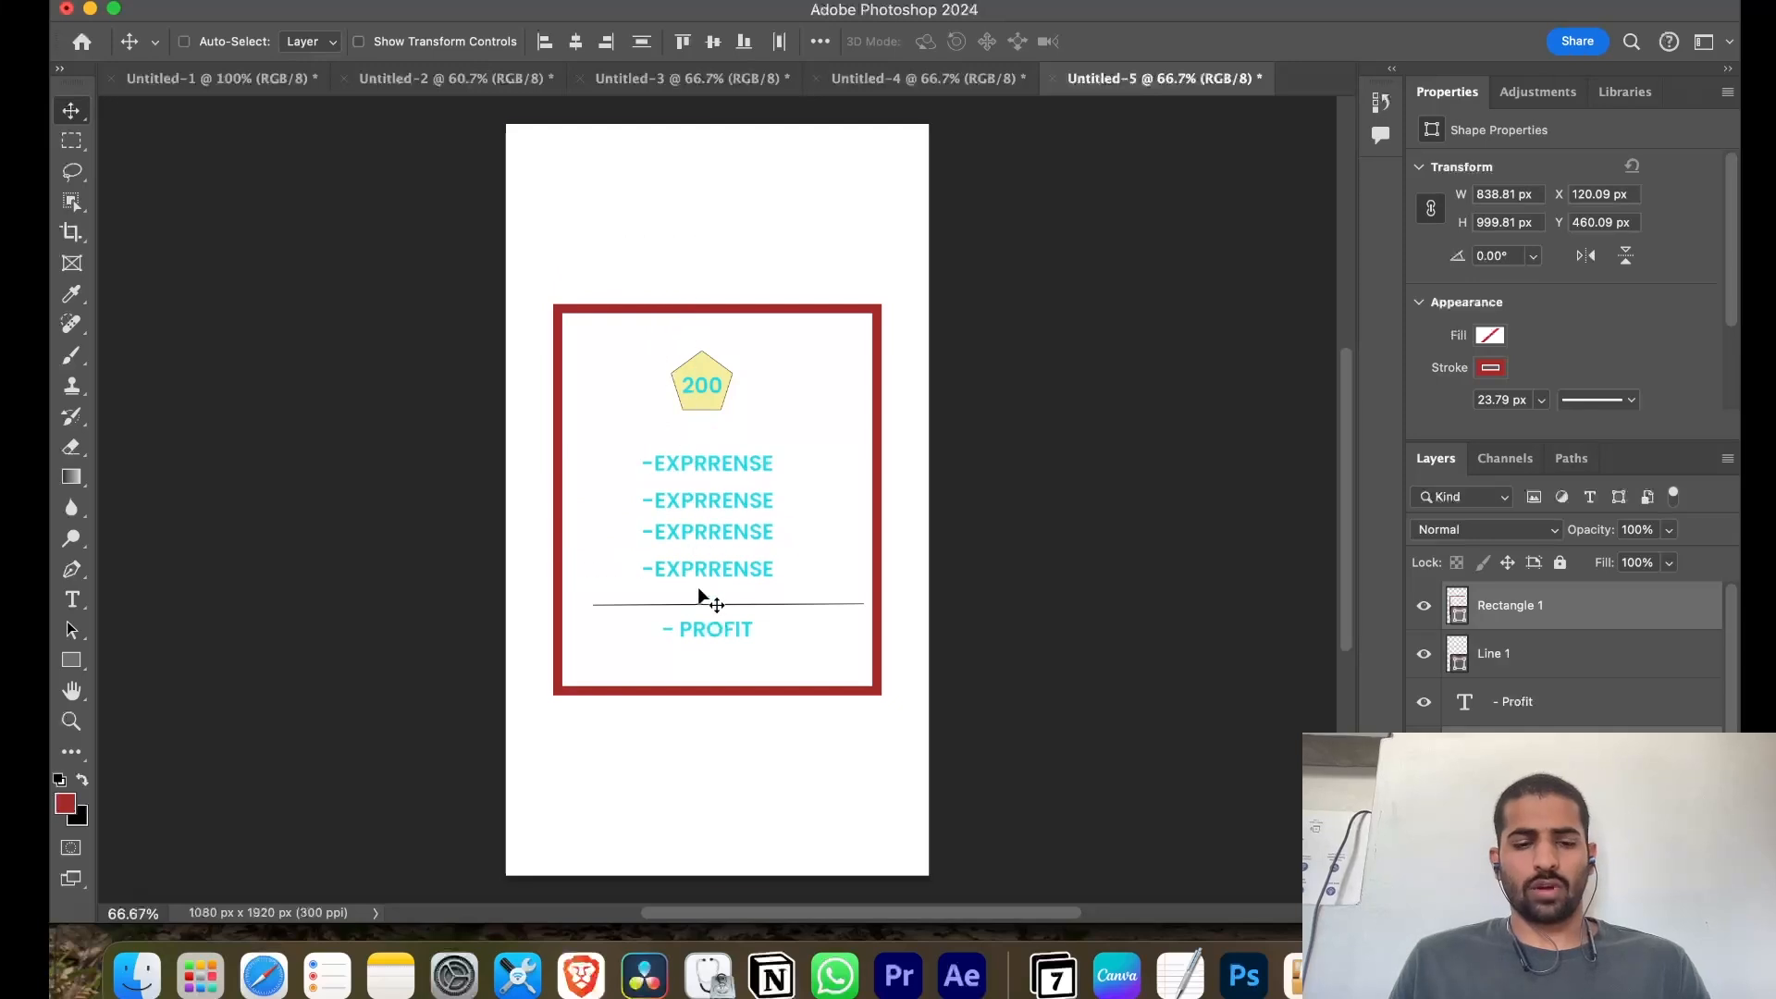
pyautogui.moveTo(718, 527); pyautogui.dragTo(710, 454)
pyautogui.press('cmd+z')
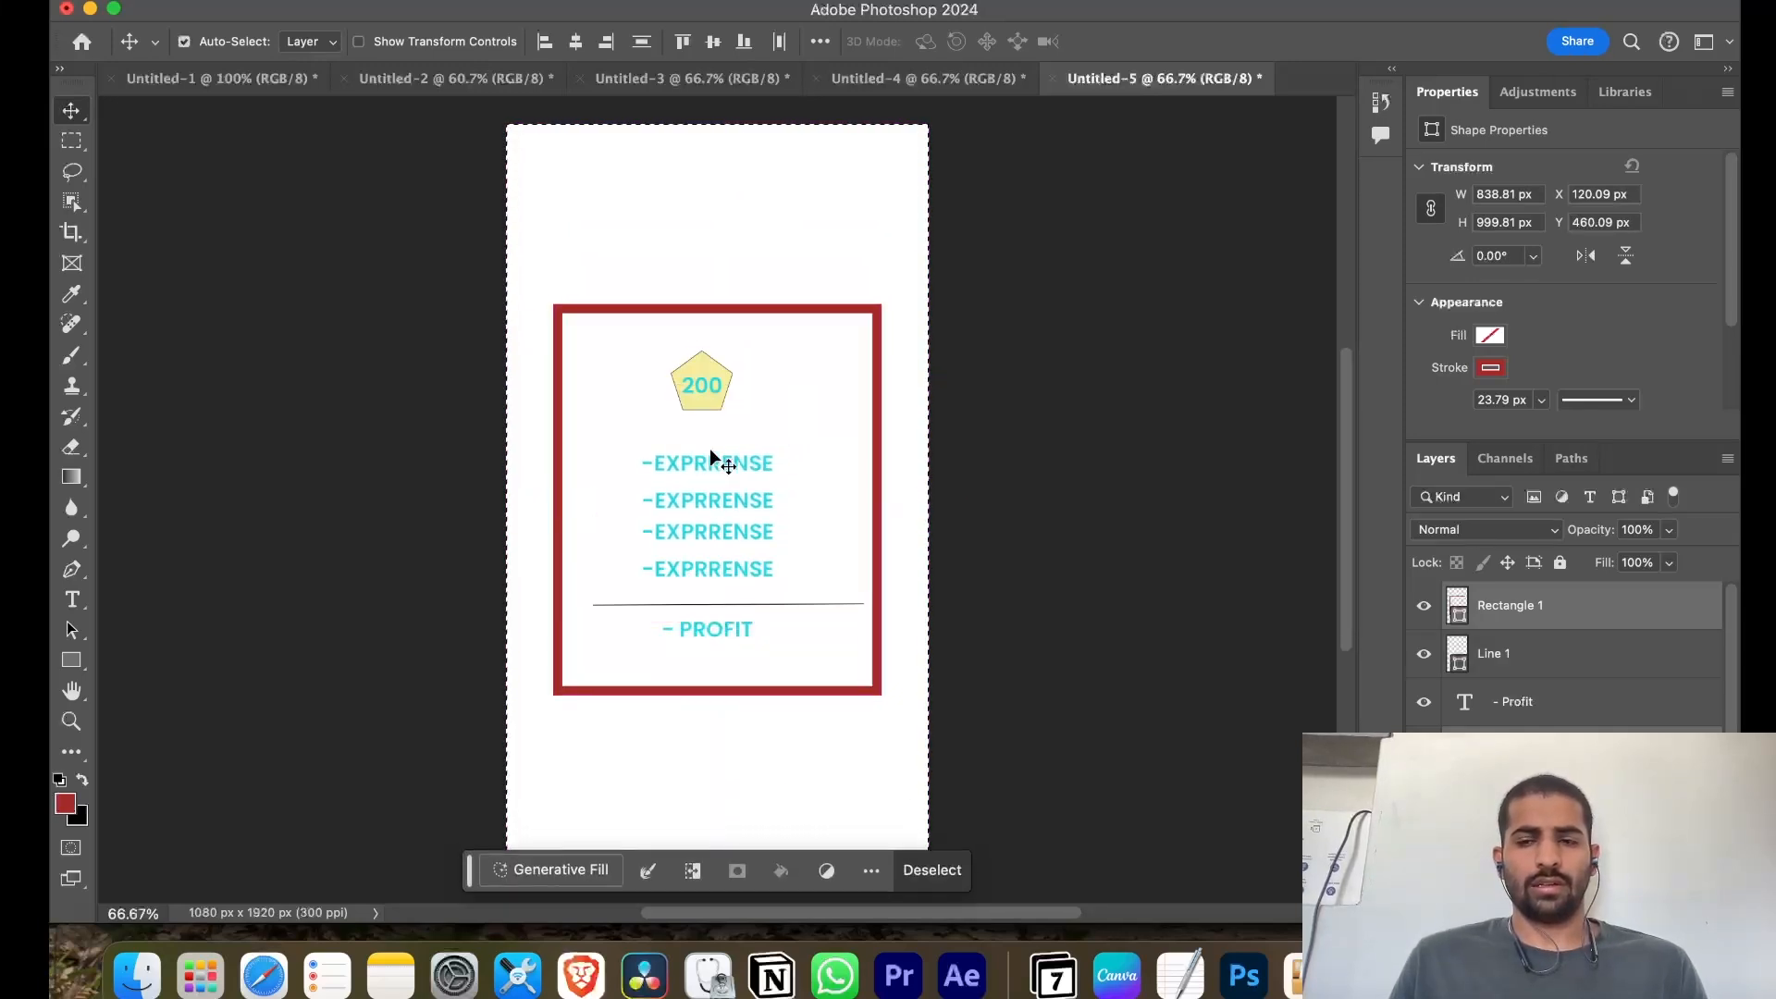
pyautogui.moveTo(632, 370); pyautogui.dragTo(805, 729)
pyautogui.press('super+z')
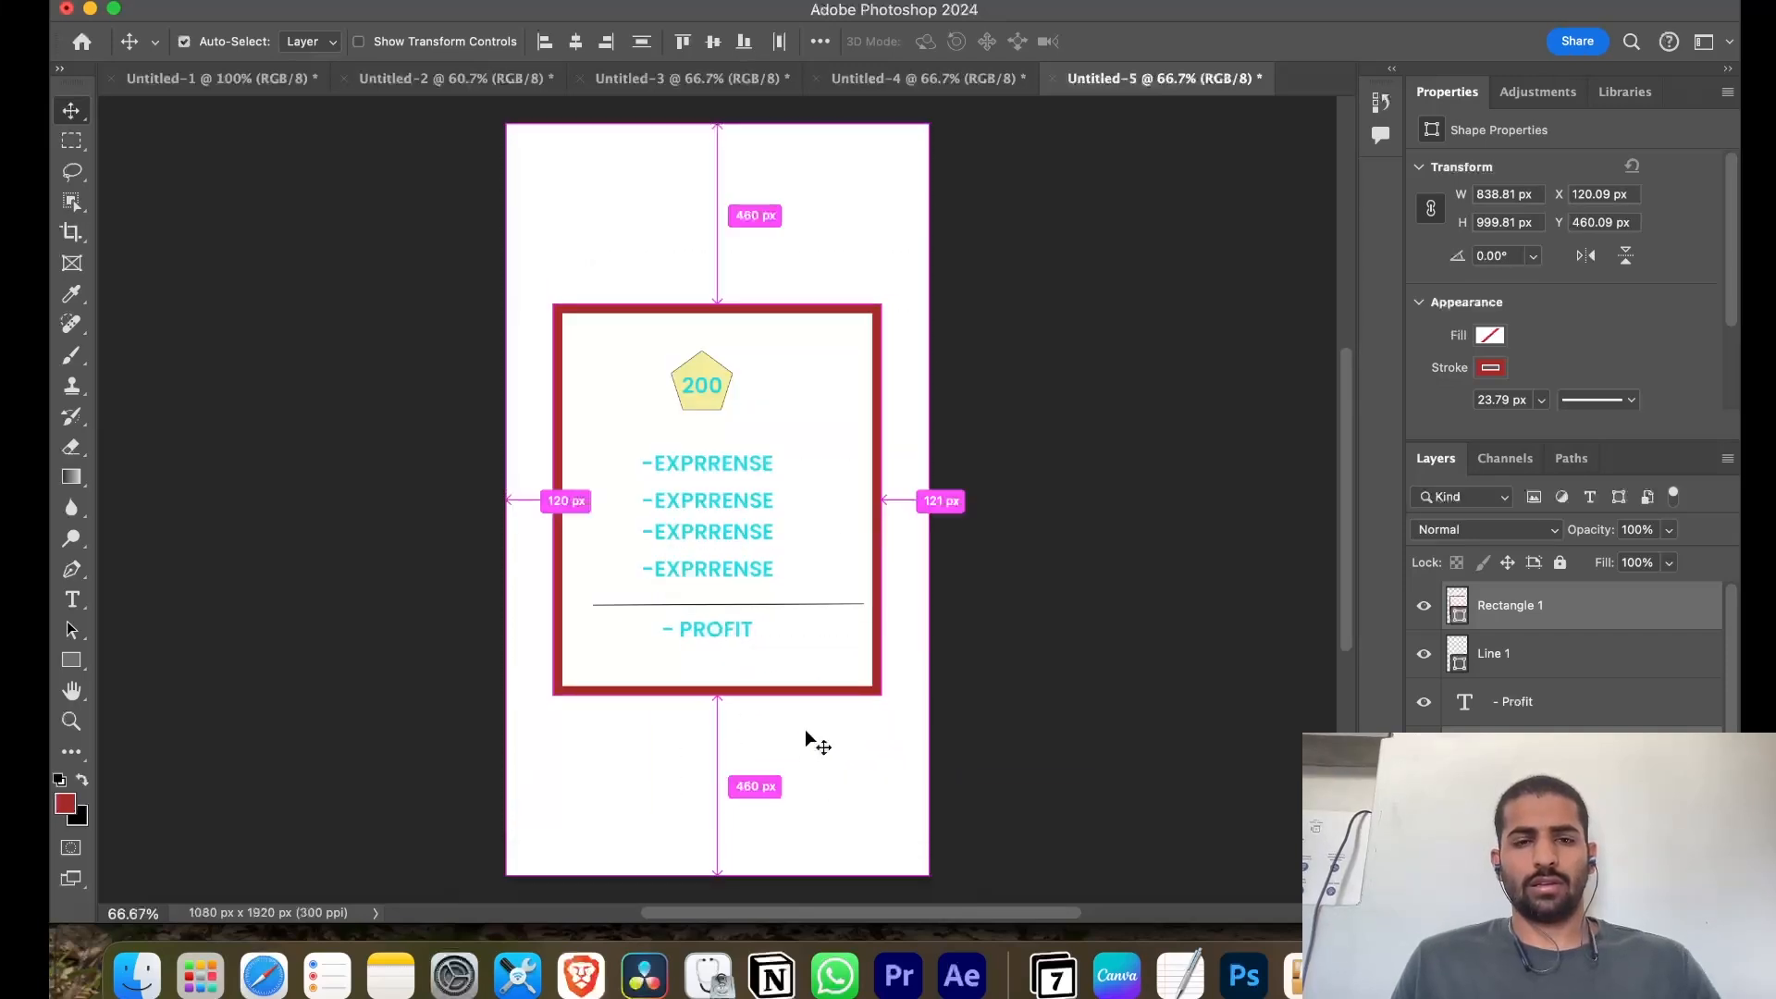
pyautogui.moveTo(548, 240); pyautogui.dragTo(889, 754)
pyautogui.moveTo(759, 658); pyautogui.dragTo(763, 588)
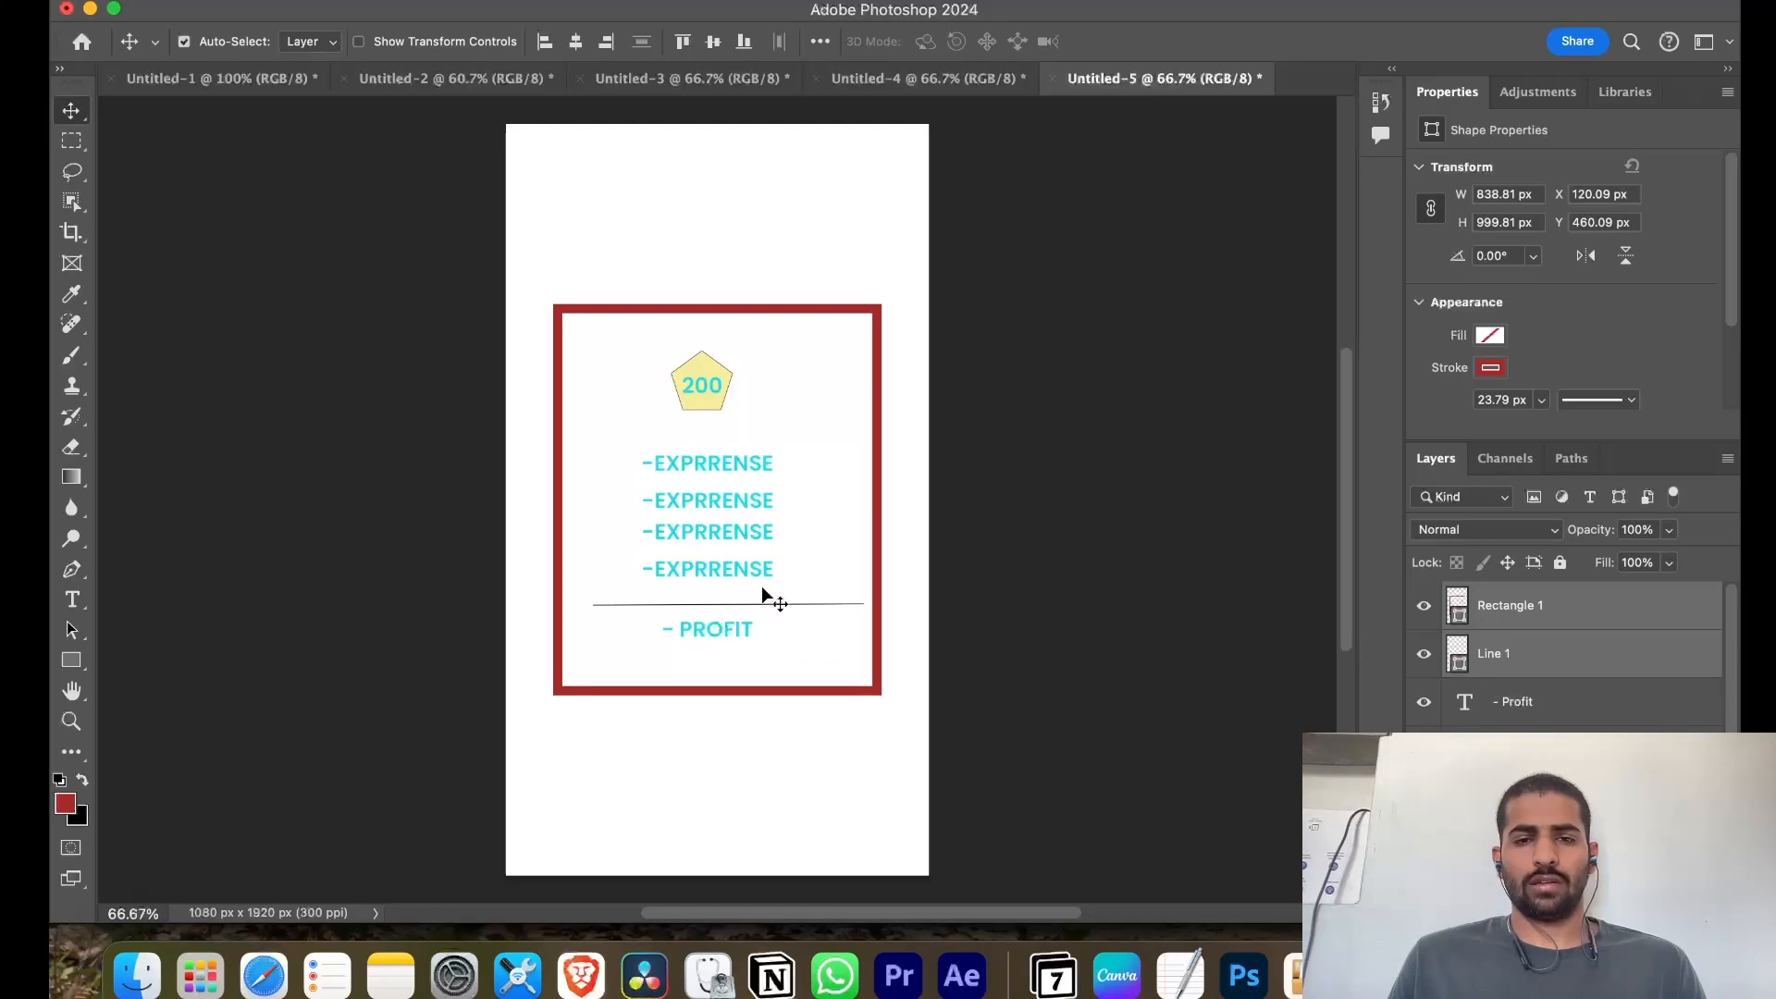
# Nudge the red frame, the 200 pentagon and the expense labels up by 20 px
pyautogui.moveTo(894, 724); pyautogui.dragTo(531, 286)
pyautogui.hotkey('alt', 'Up')
pyautogui.hotkey('shift', 'Up')
pyautogui.press('super+z')
pyautogui.press('super+z')
pyautogui.hotkey('shift', 'Up')
pyautogui.hotkey('shift', 'Up')
# Select all the layout's layers and move them up together until the frame sits about 178 px below the canvas top, then deselect
pyautogui.press('super+a')
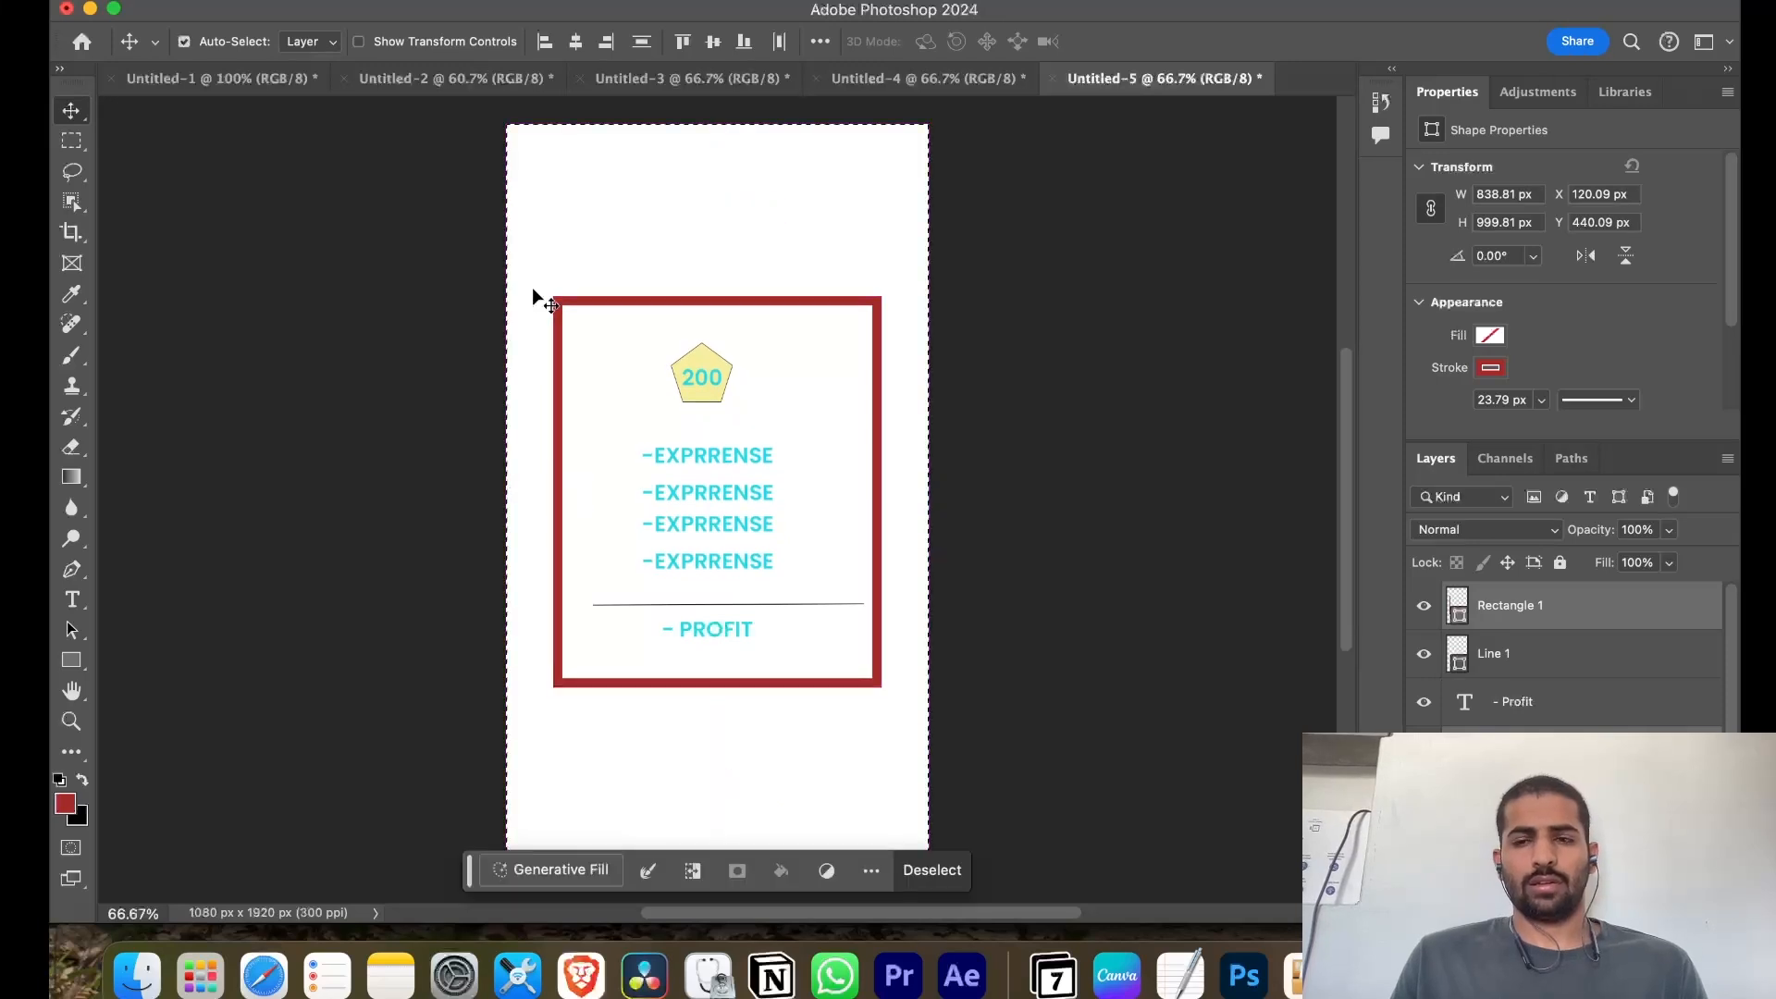
pyautogui.click(1508, 726)
pyautogui.keyDown('shift'); pyautogui.click(1521, 659); pyautogui.keyUp('shift')
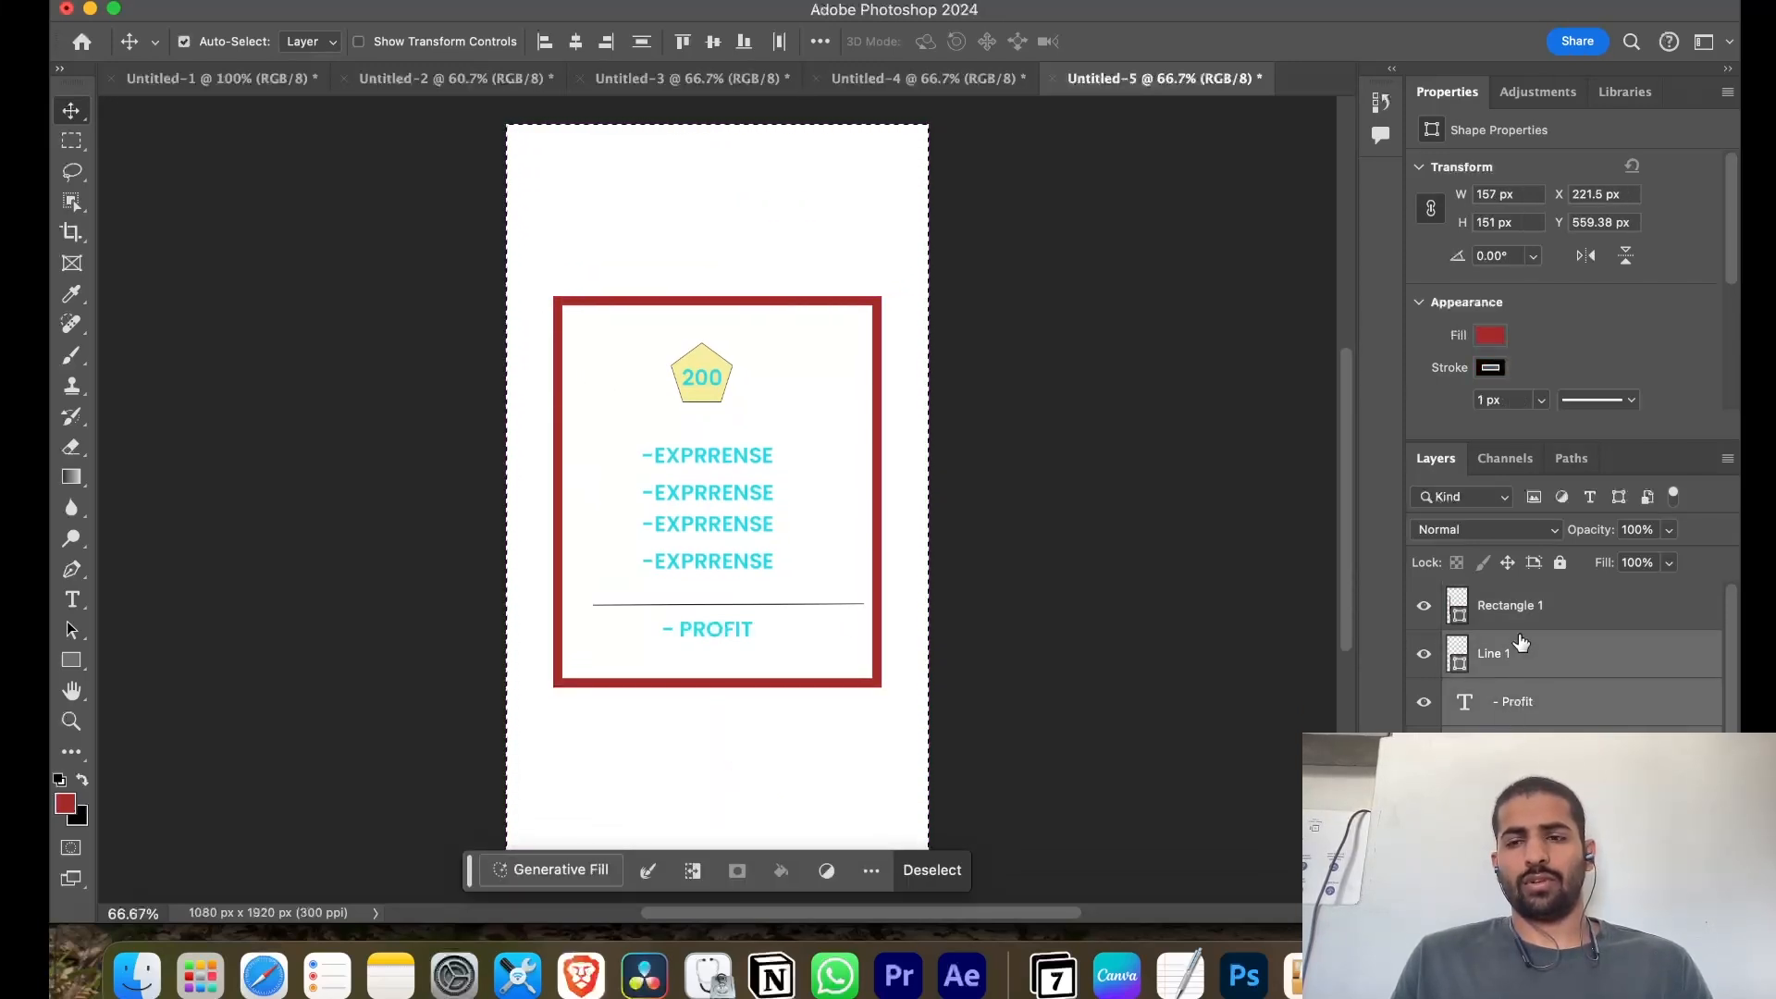
pyautogui.keyDown('shift'); pyautogui.click(1524, 629); pyautogui.keyUp('shift')
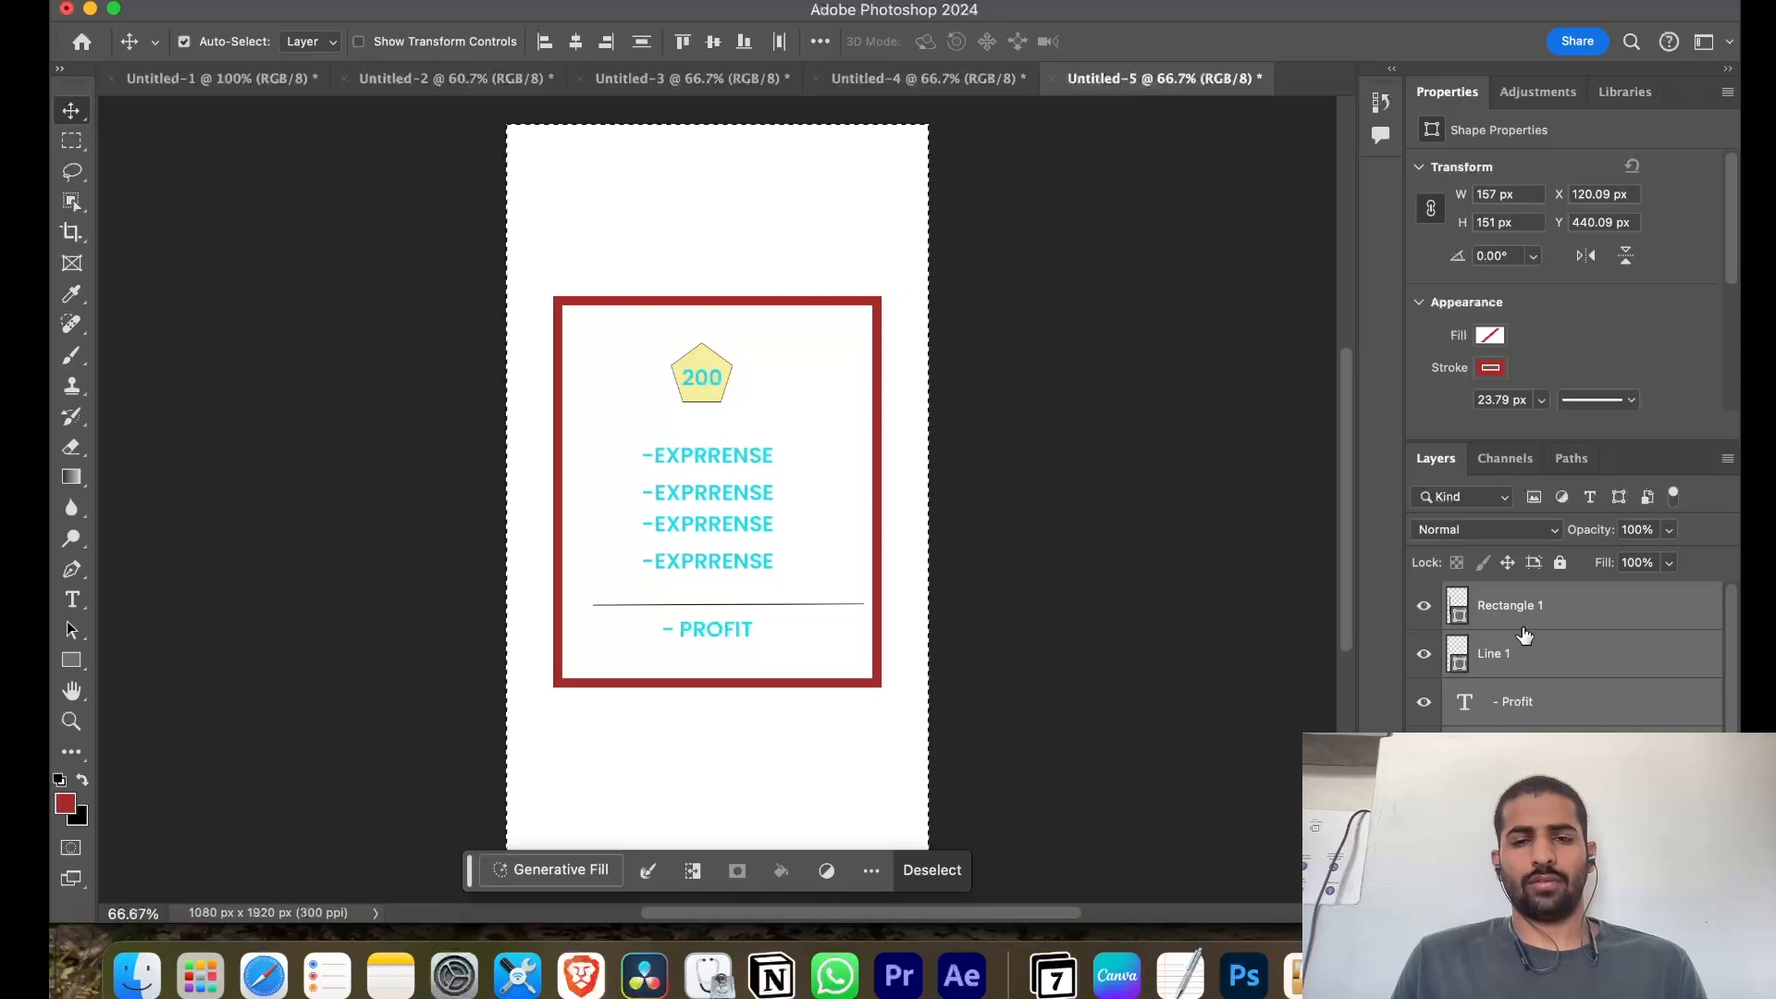
pyautogui.hotkey('shift', 'Up')
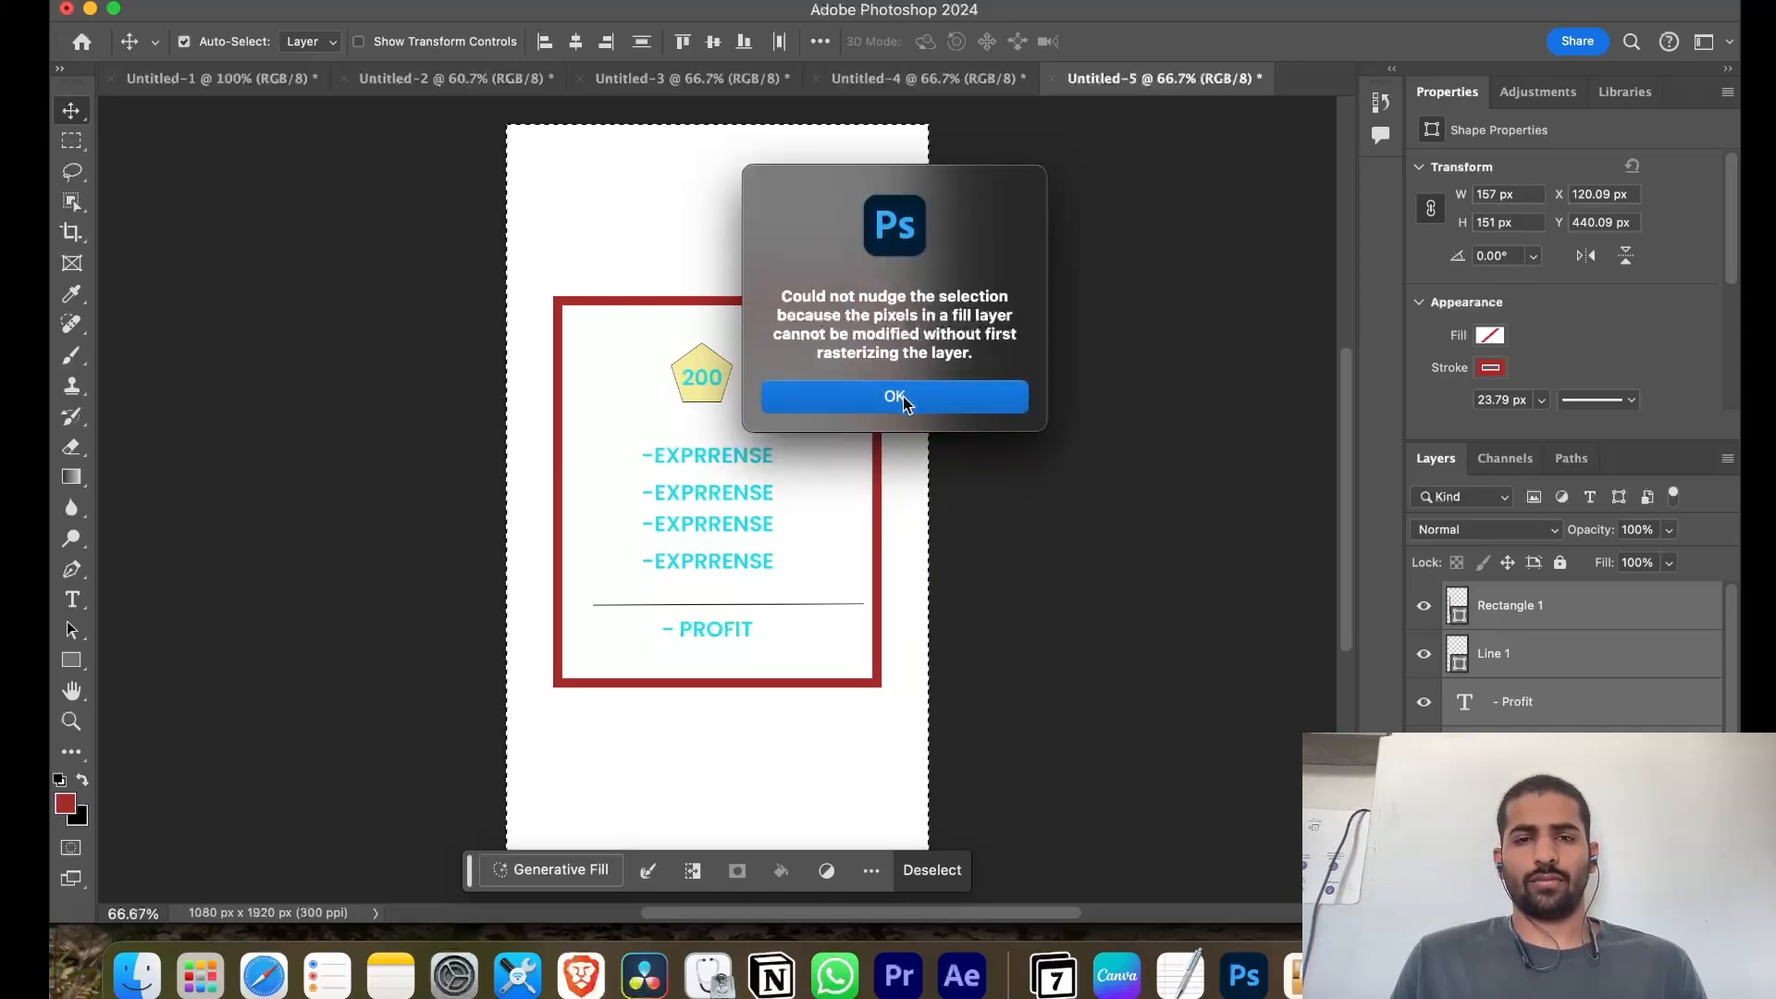
pyautogui.click(903, 396)
pyautogui.moveTo(705, 638); pyautogui.dragTo(707, 535)
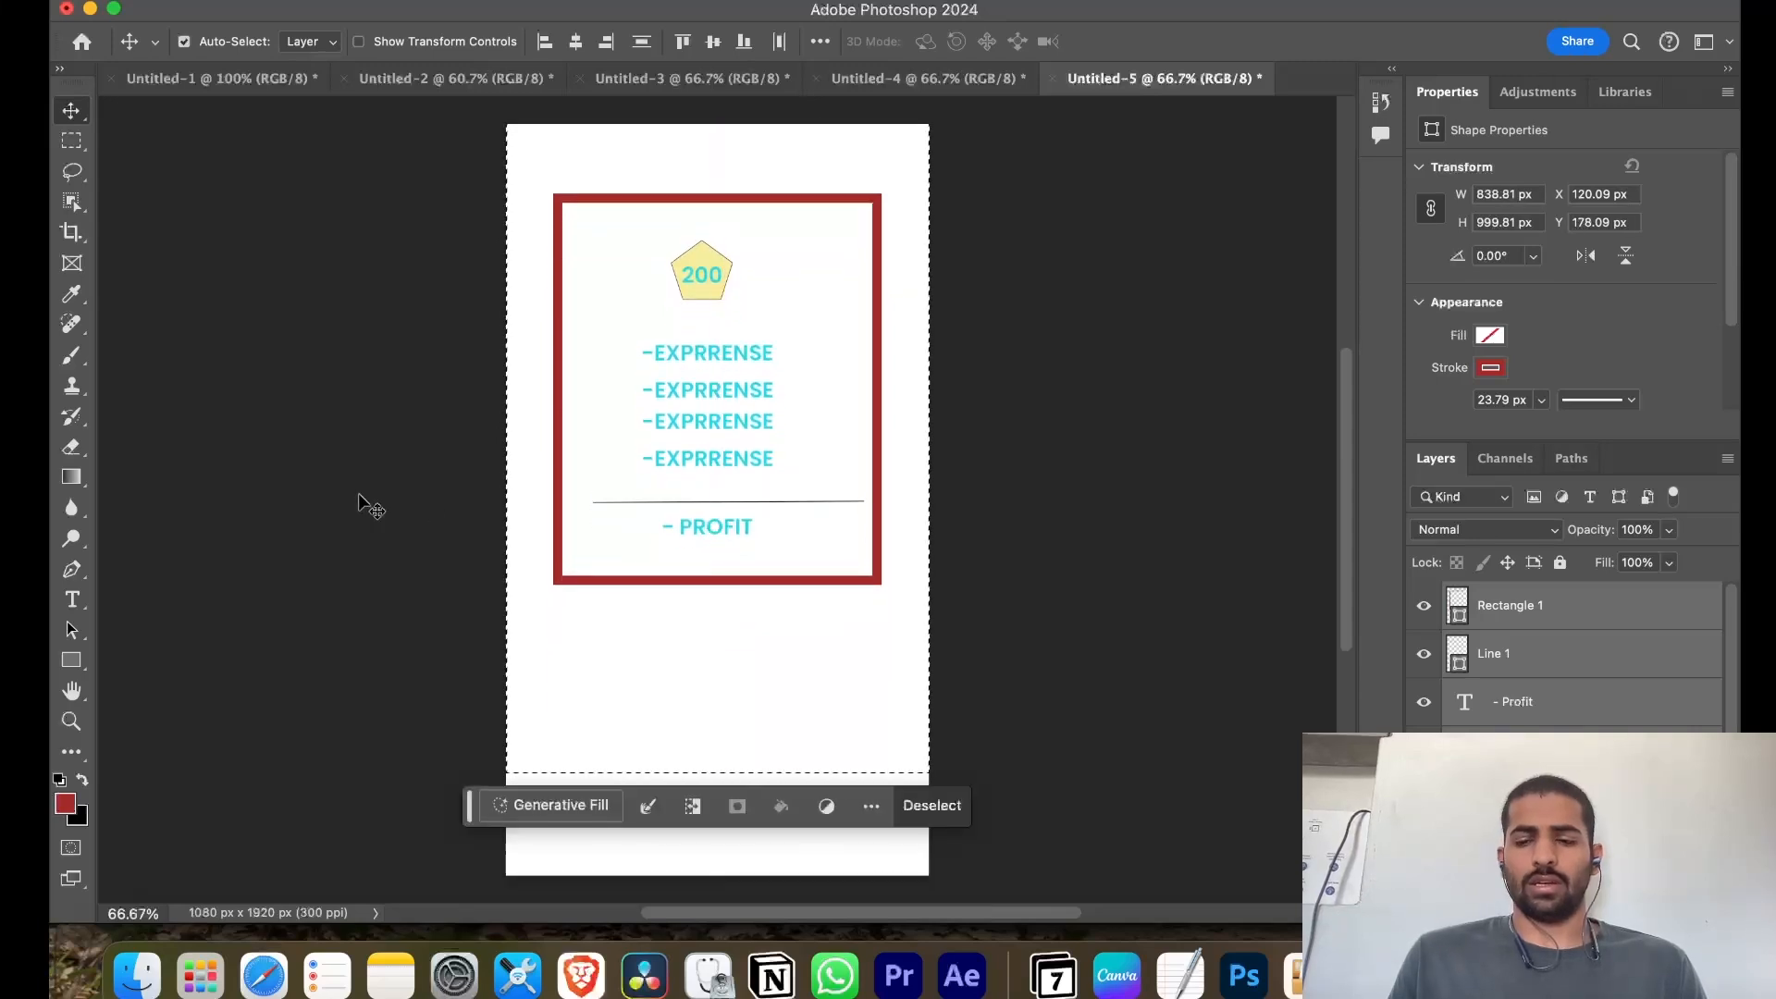
pyautogui.click(366, 599)
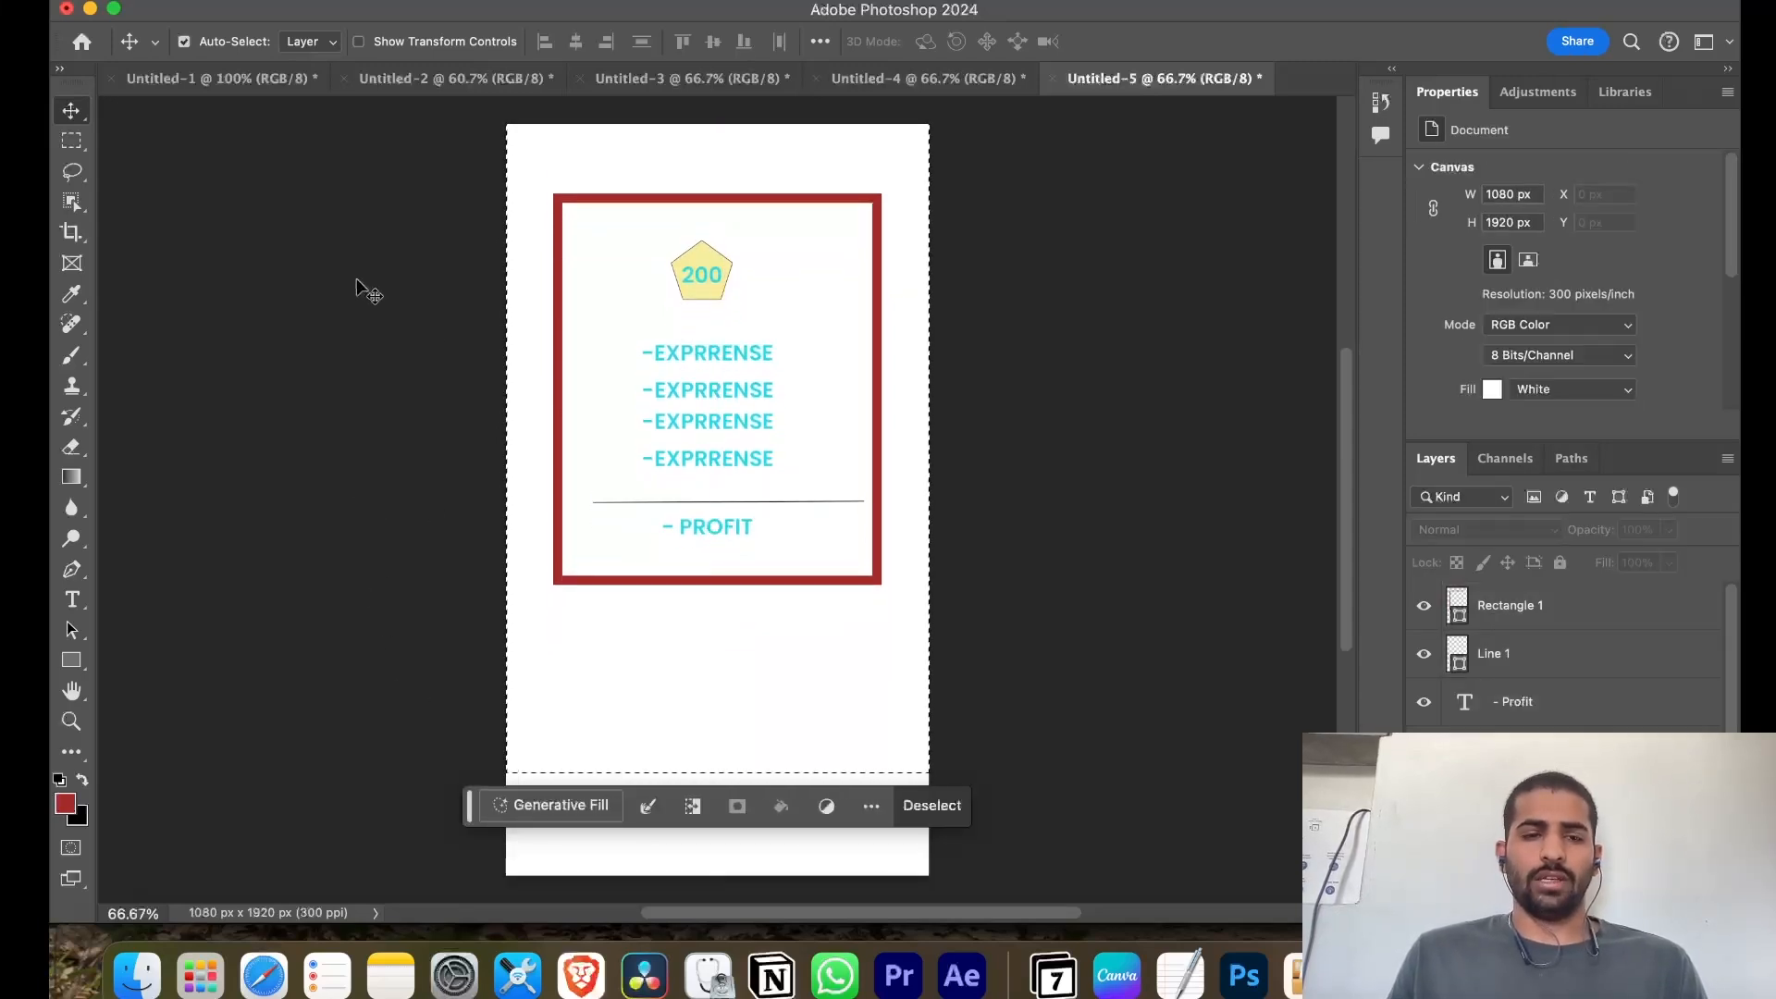
pyautogui.press('super+d')
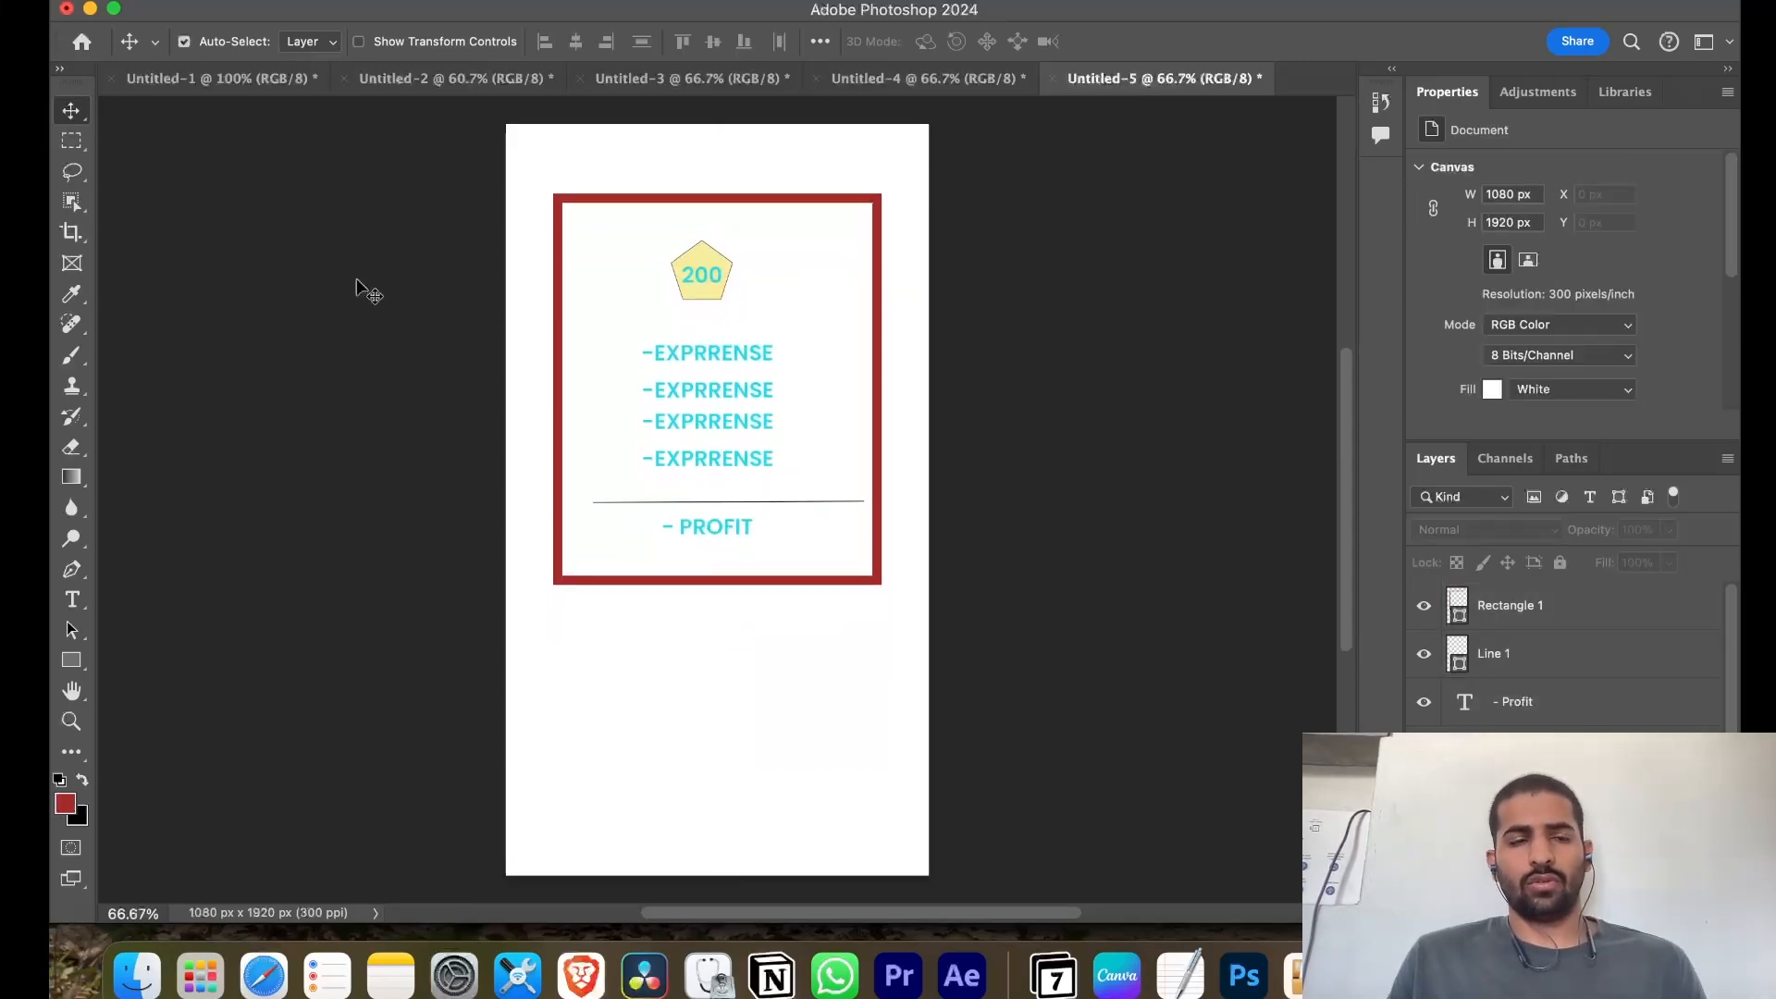
# Draw a thin vertical line about 241 px long centred just below the red frame on the Untitled-5 canvas
pyautogui.click(71, 658)
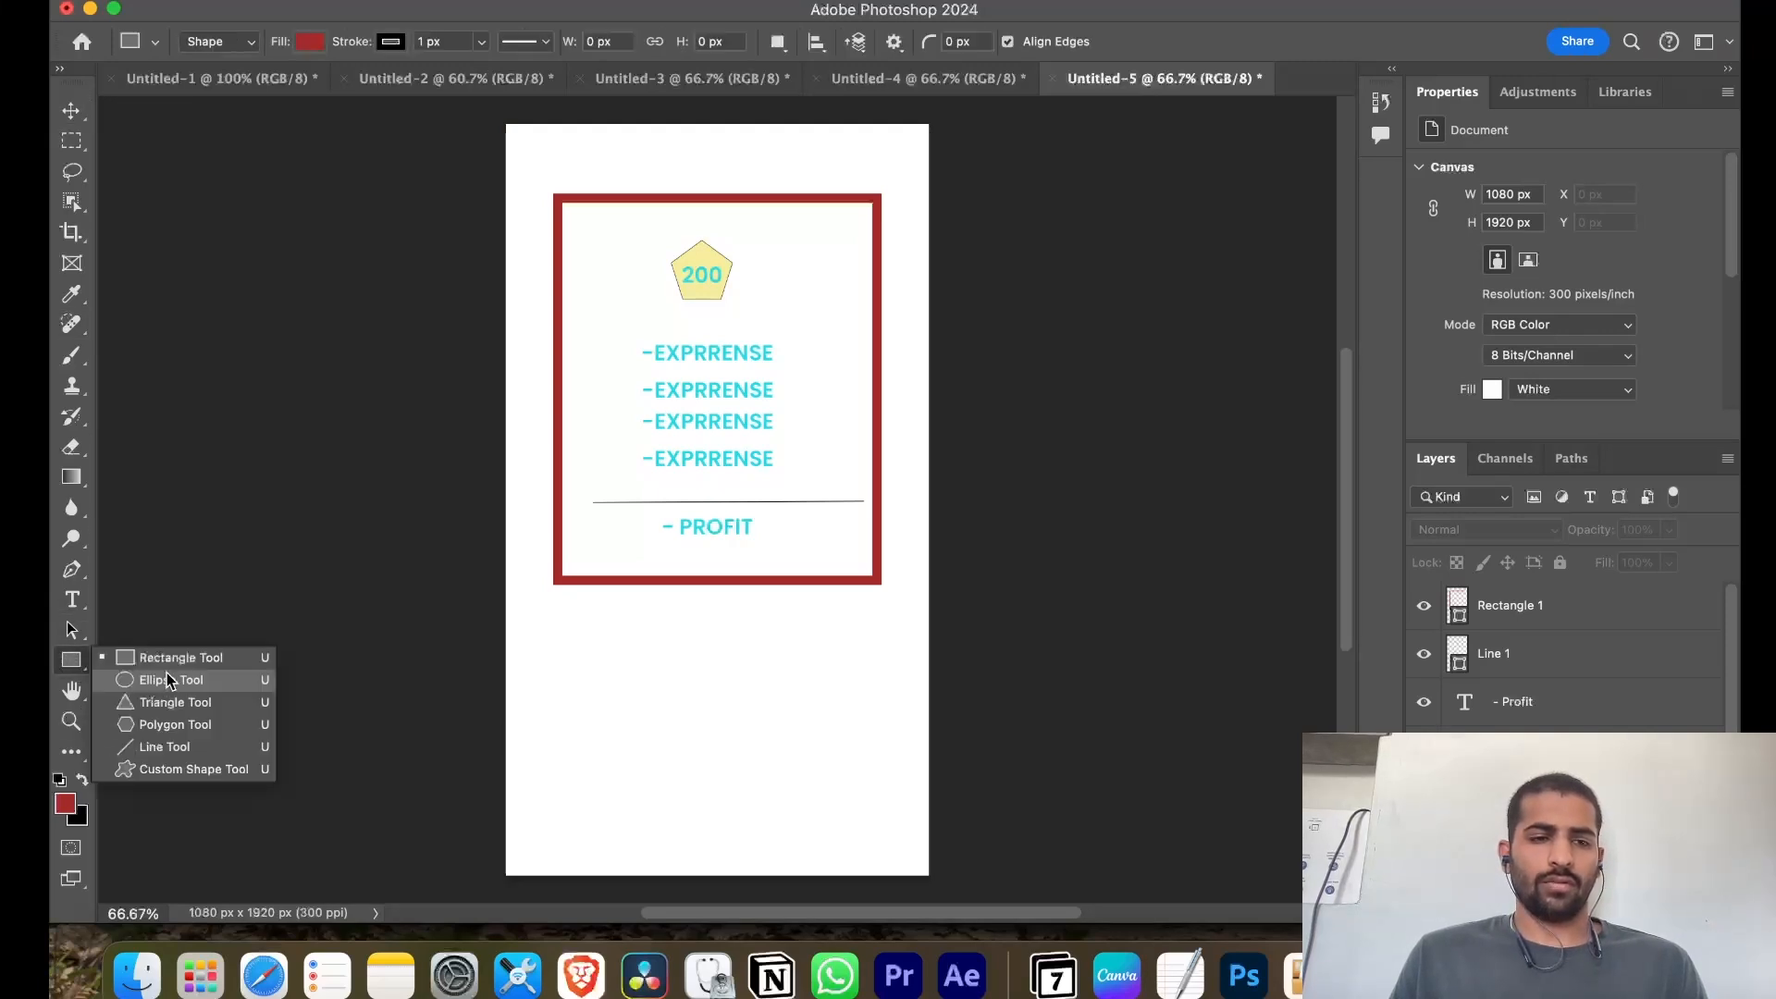
pyautogui.click(165, 748)
pyautogui.moveTo(709, 598); pyautogui.dragTo(711, 686)
pyautogui.moveTo(712, 691); pyautogui.dragTo(710, 692)
# Duplicate the Profit label below the vertical line, change its text to "Unit Economics" and nudge it up close to the line's end
pyautogui.press('v')
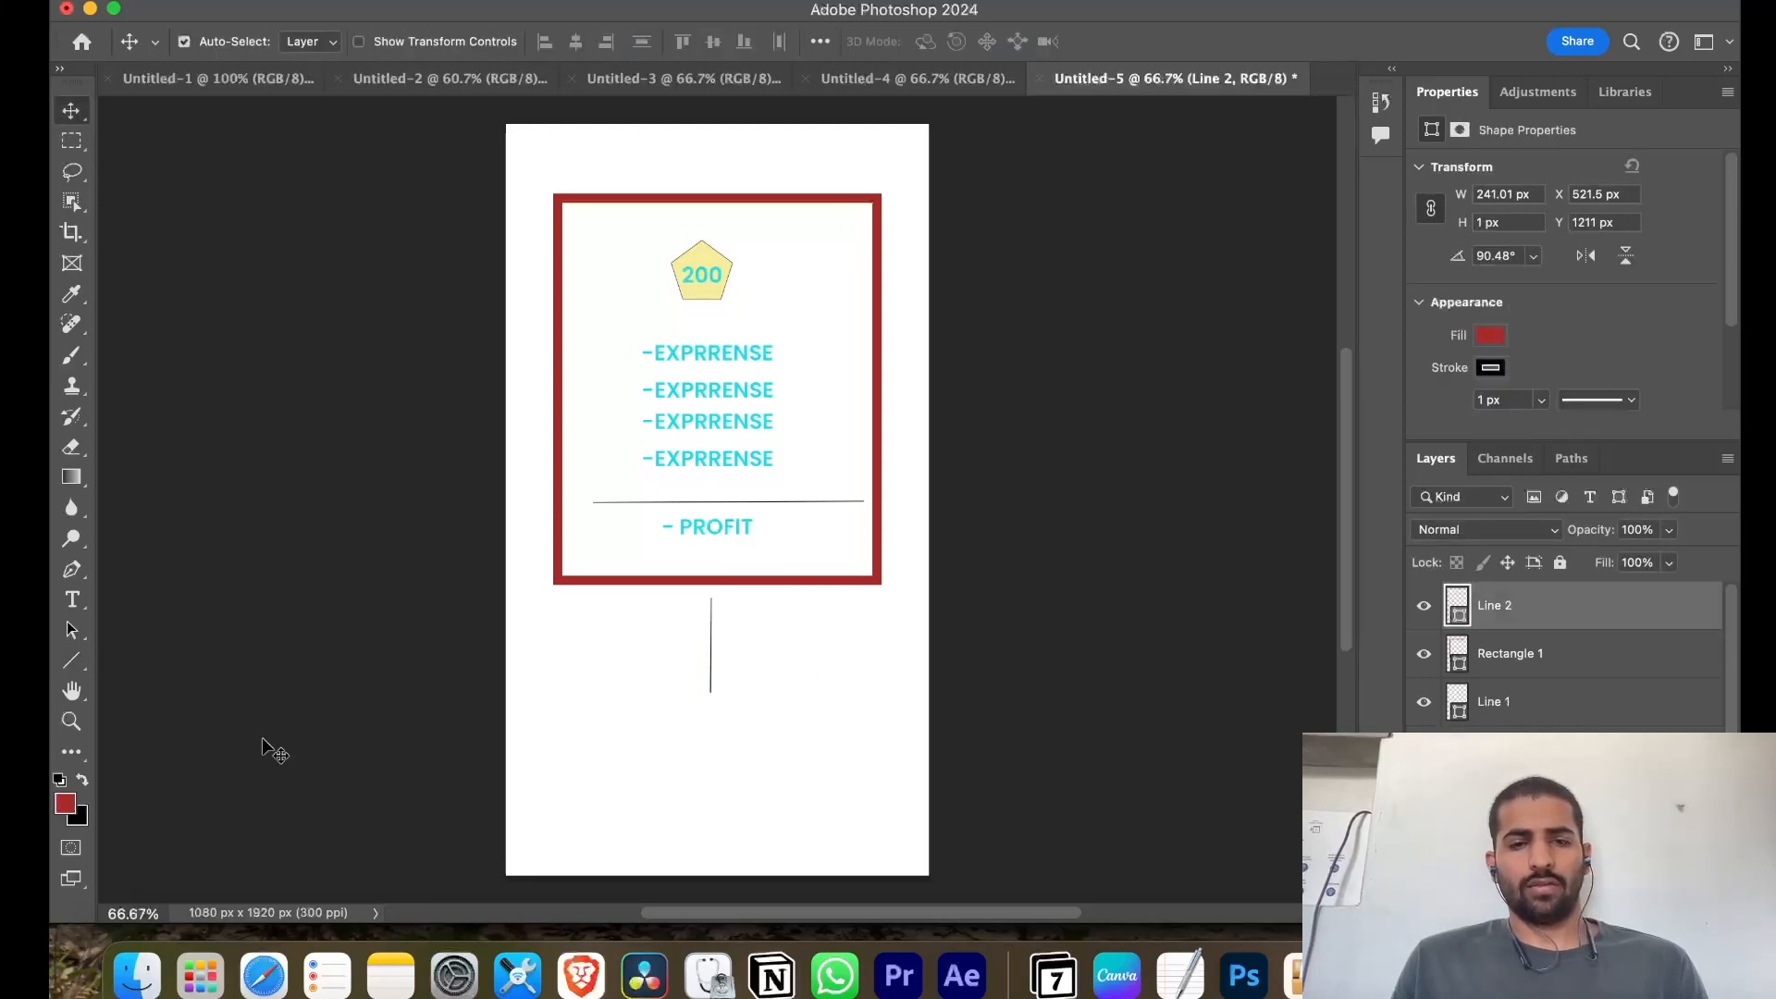
pyautogui.moveTo(692, 535); pyautogui.dragTo(695, 723)
pyautogui.doubleClick(712, 724)
pyautogui.write('UNIT ECO')
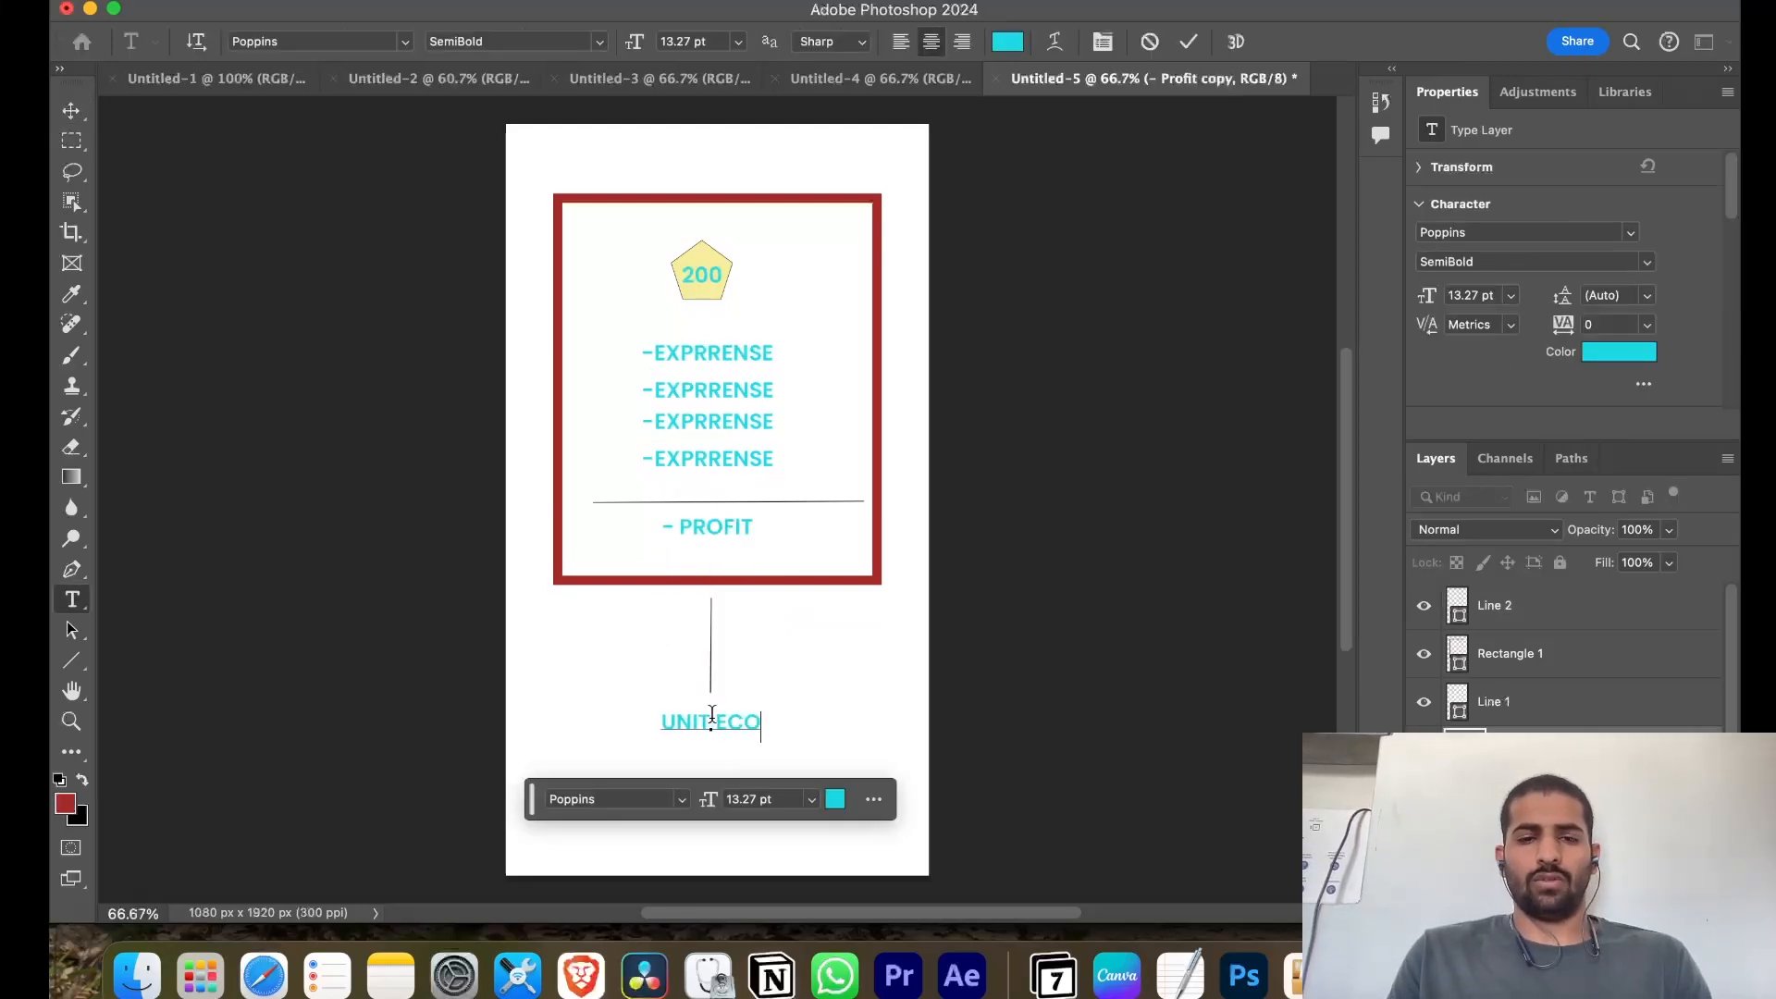
pyautogui.write('N')
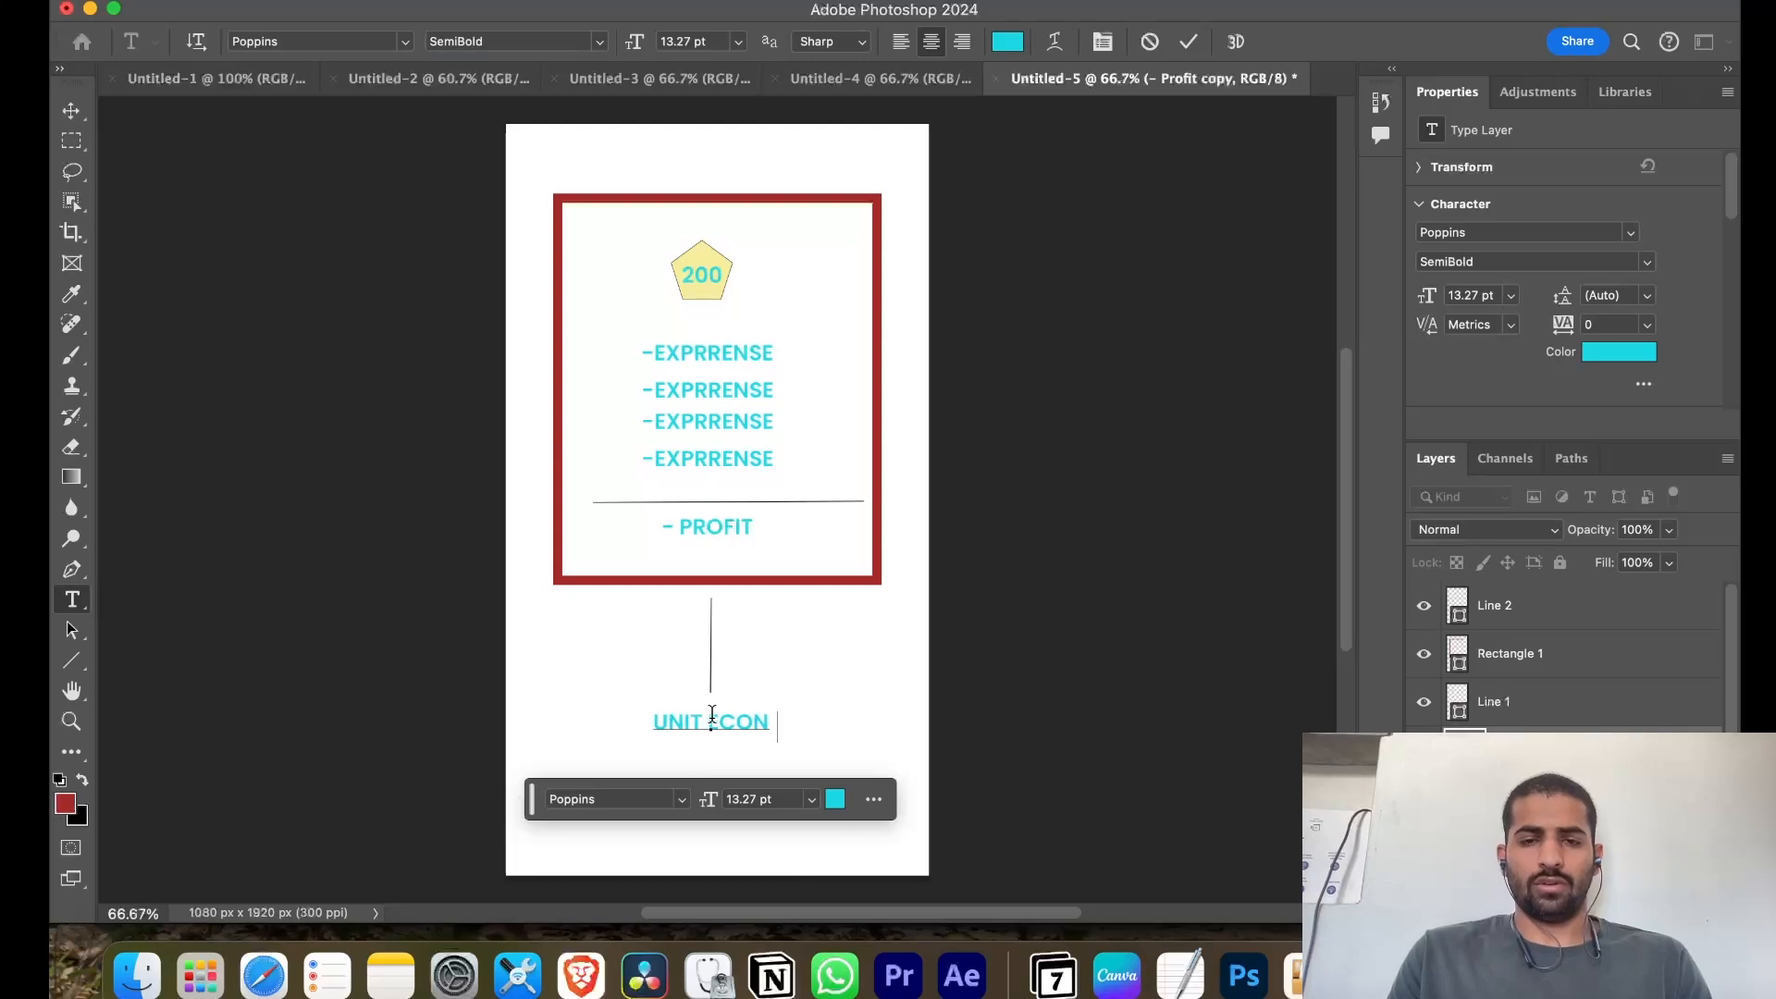
pyautogui.write('OMI CS')
pyautogui.click(350, 646)
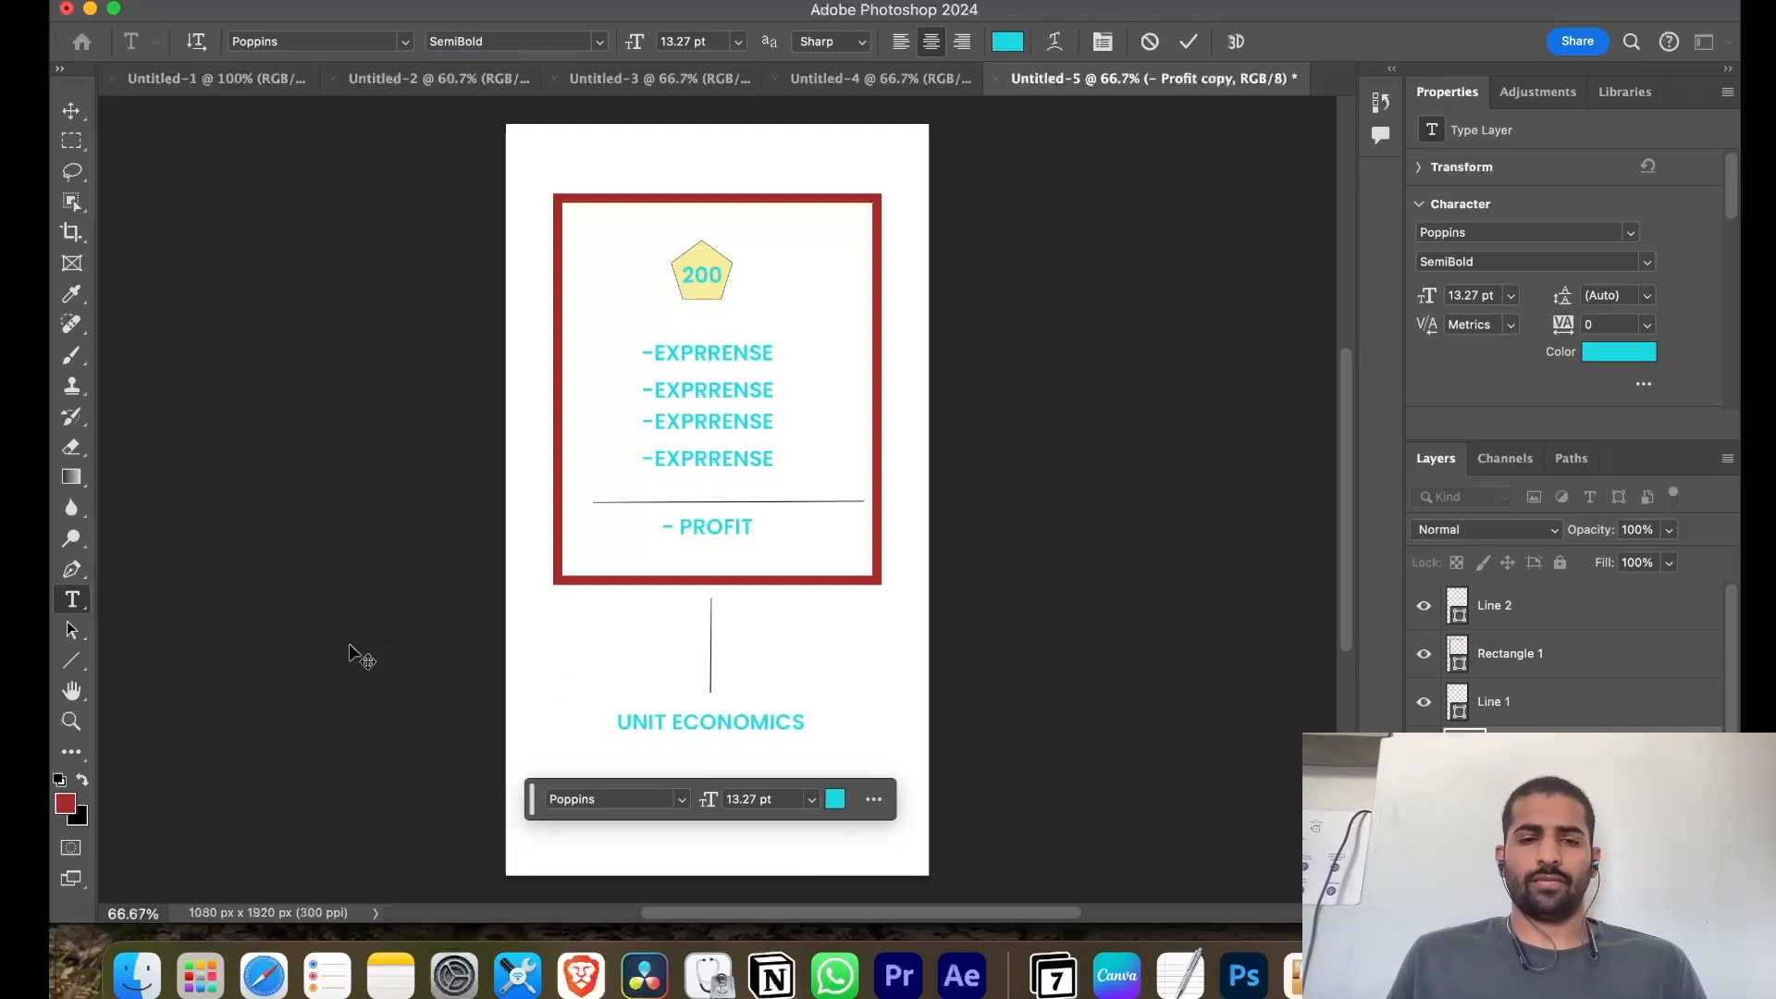
pyautogui.moveTo(680, 723); pyautogui.dragTo(672, 710)
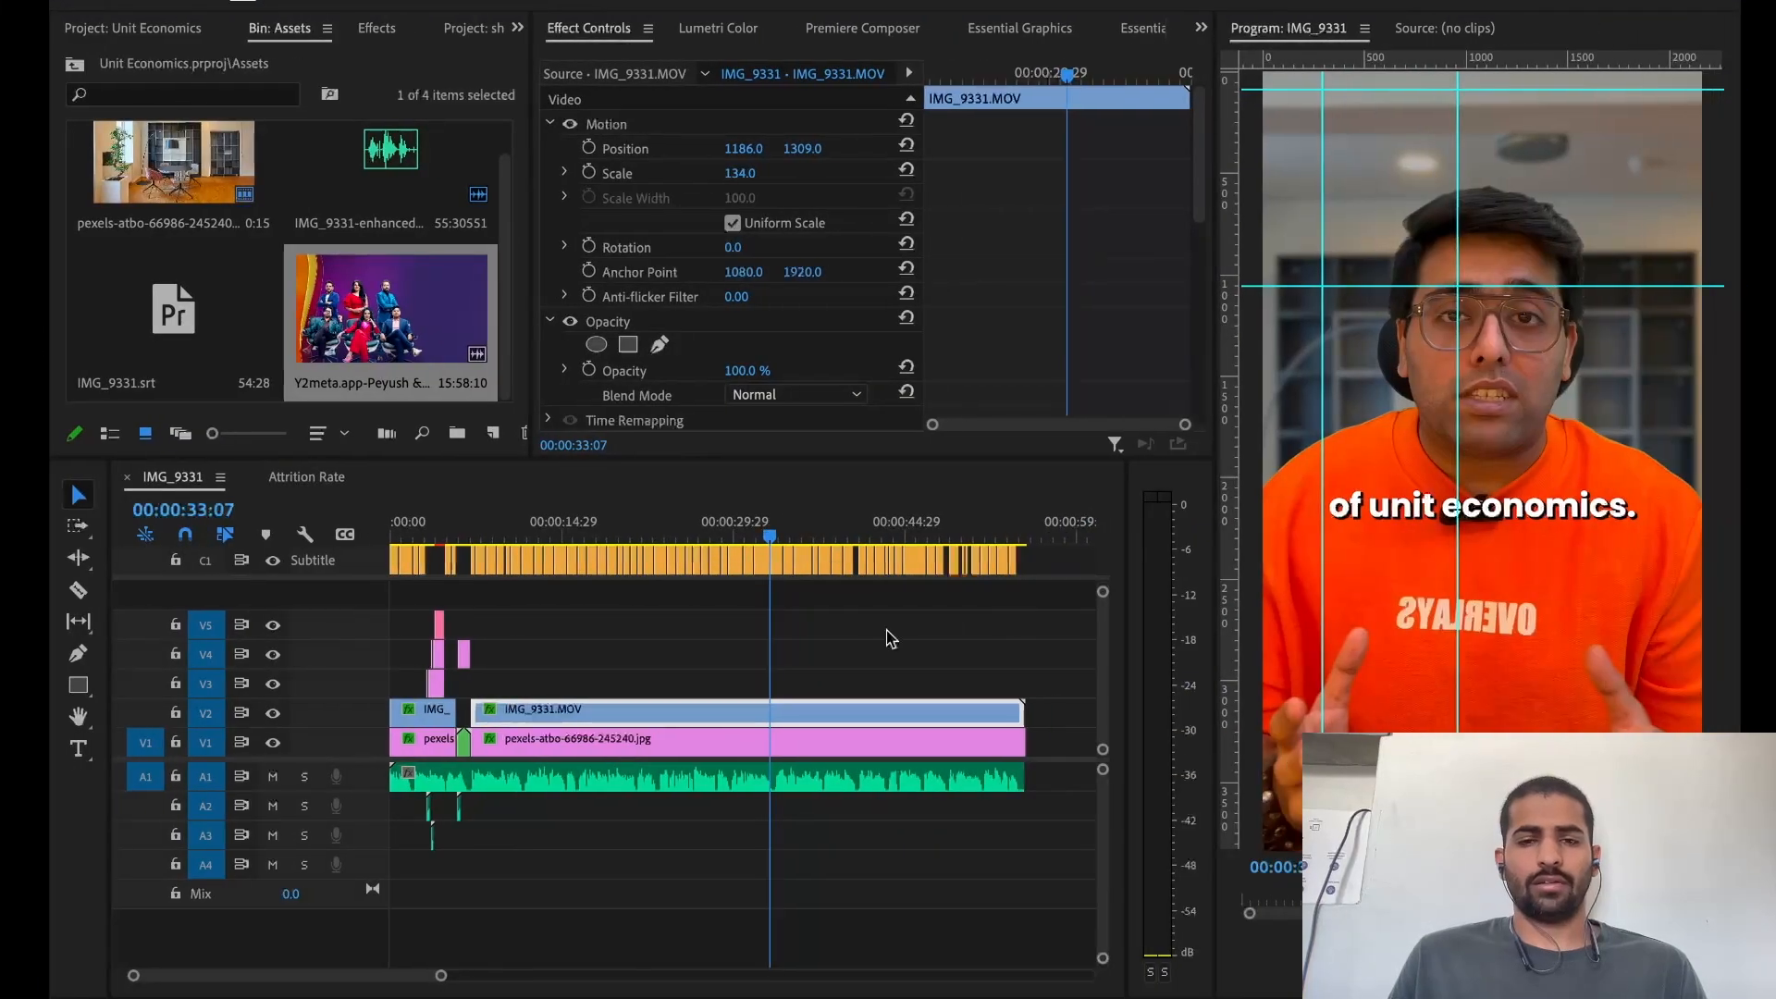
# Check the video timeline in Premiere Pro, then compare the Untitled-3 profit equation layout with the Untitled-2 flow diagram in Photoshop
pyautogui.click(886, 630)
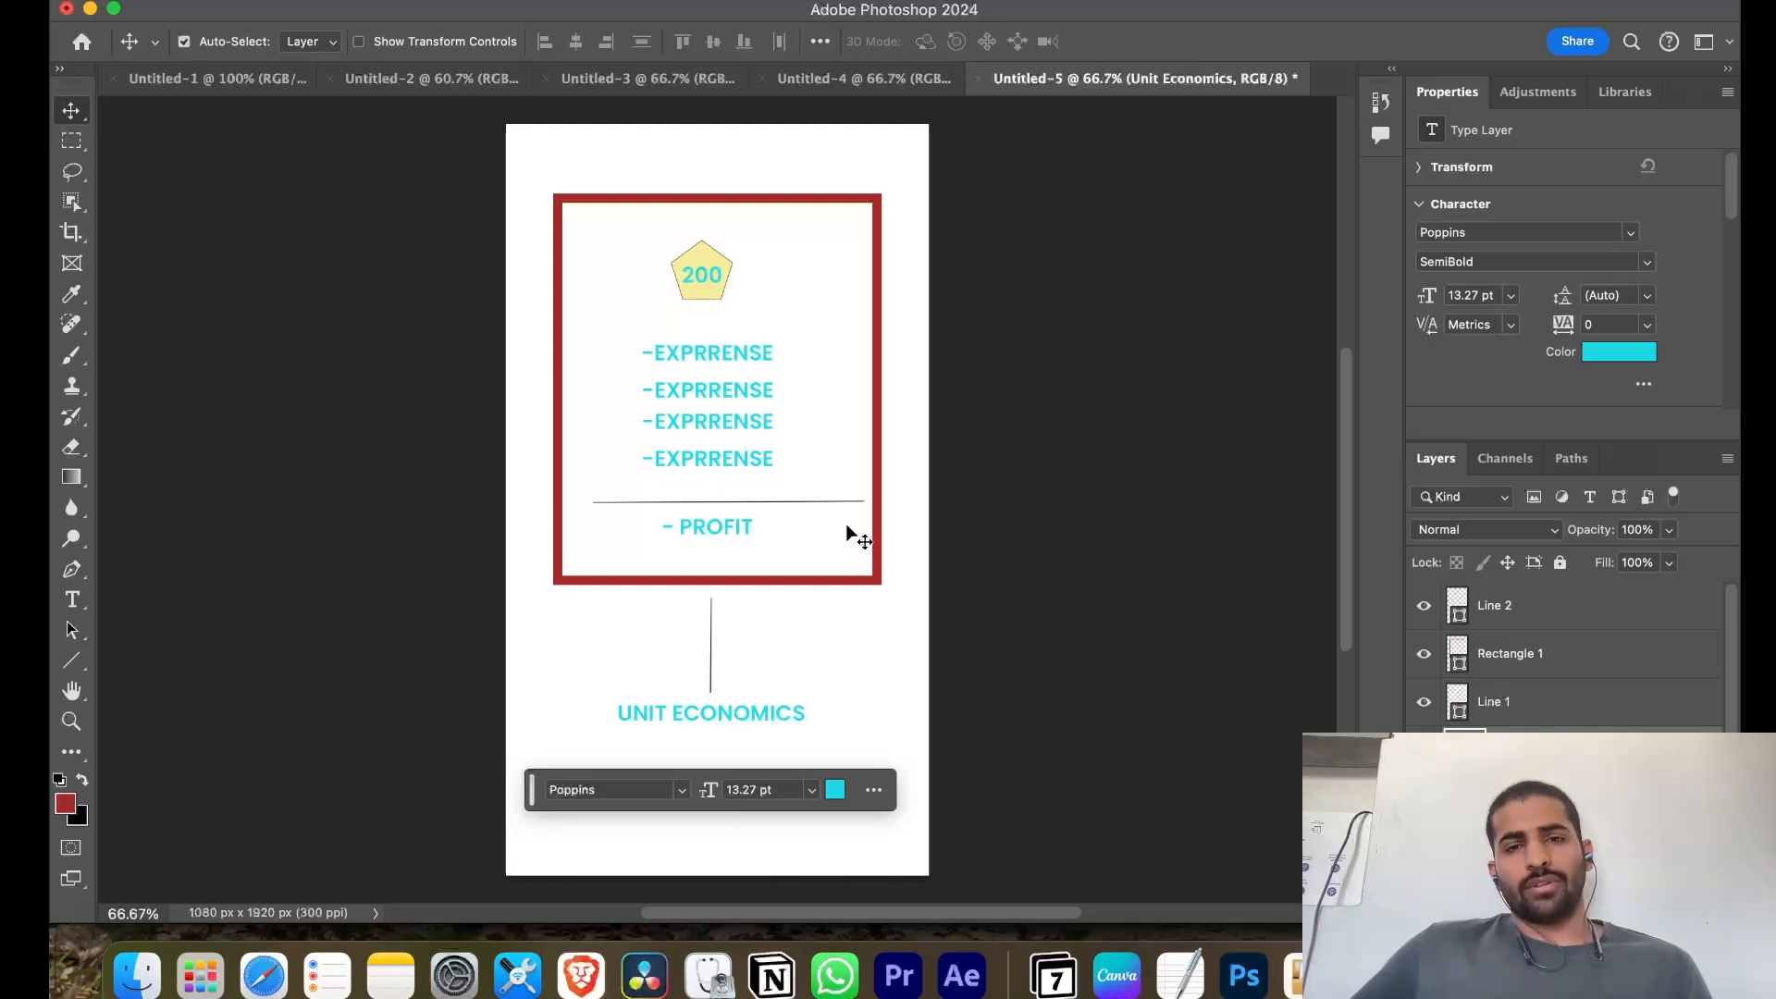
pyautogui.click(853, 87)
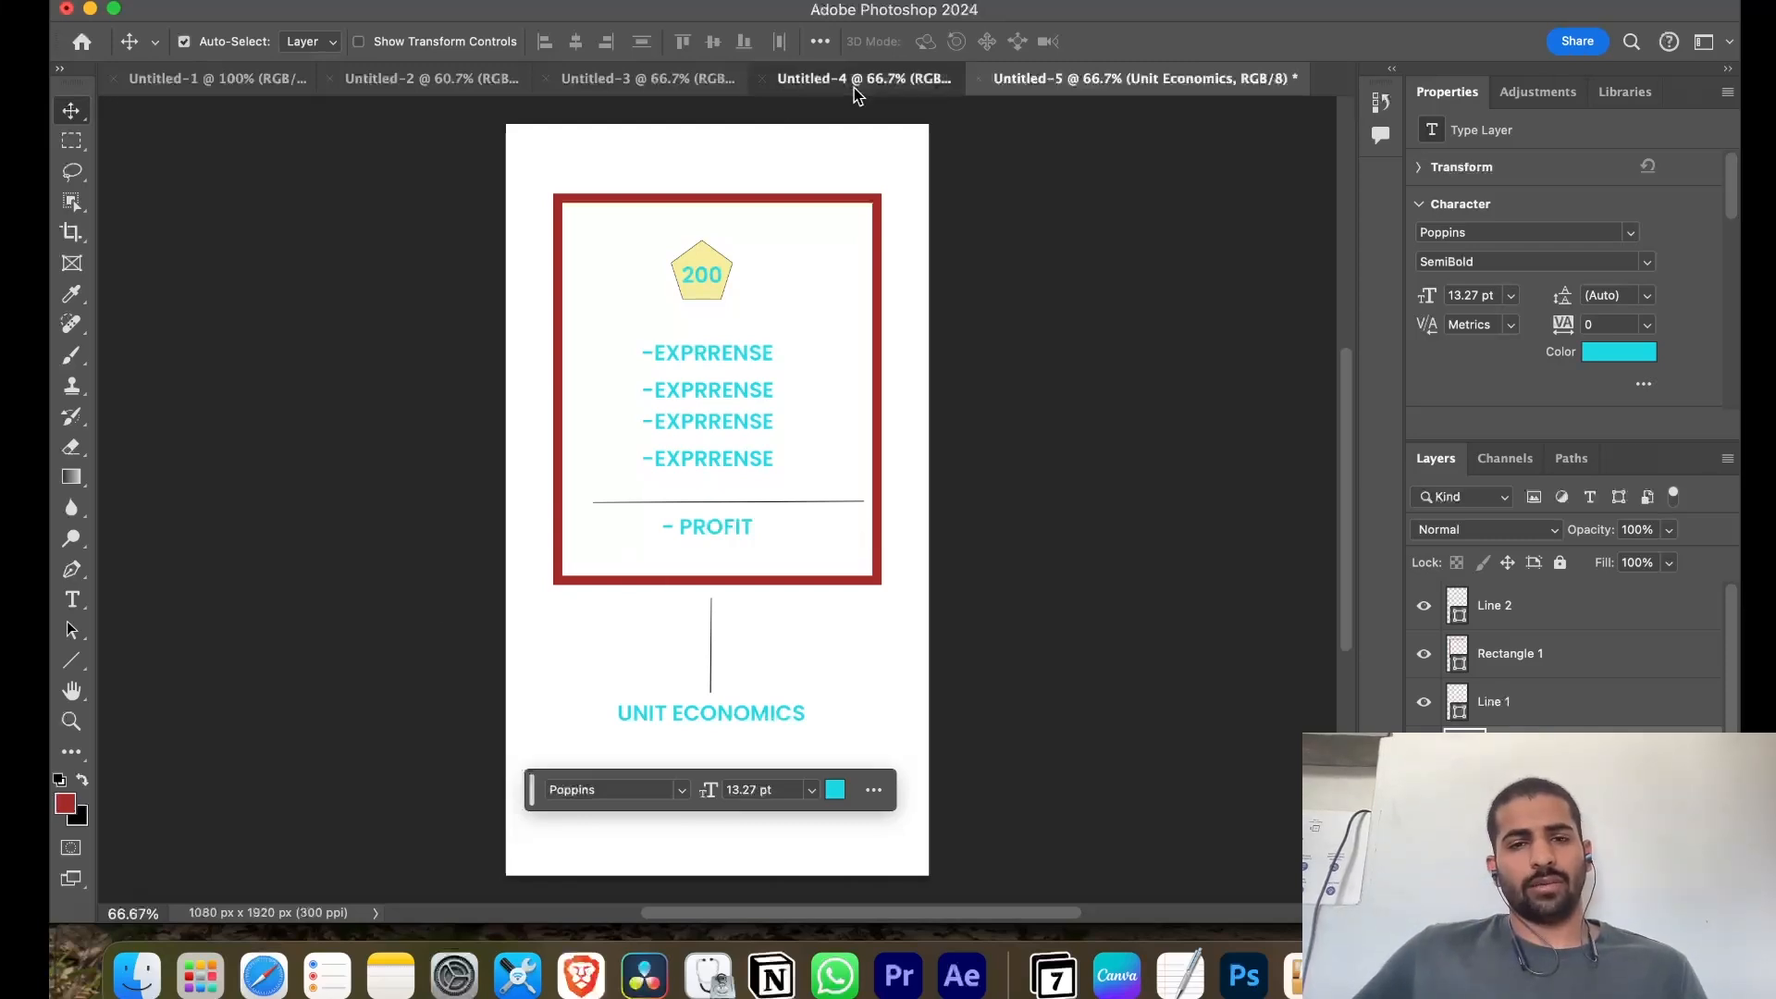
pyautogui.click(673, 87)
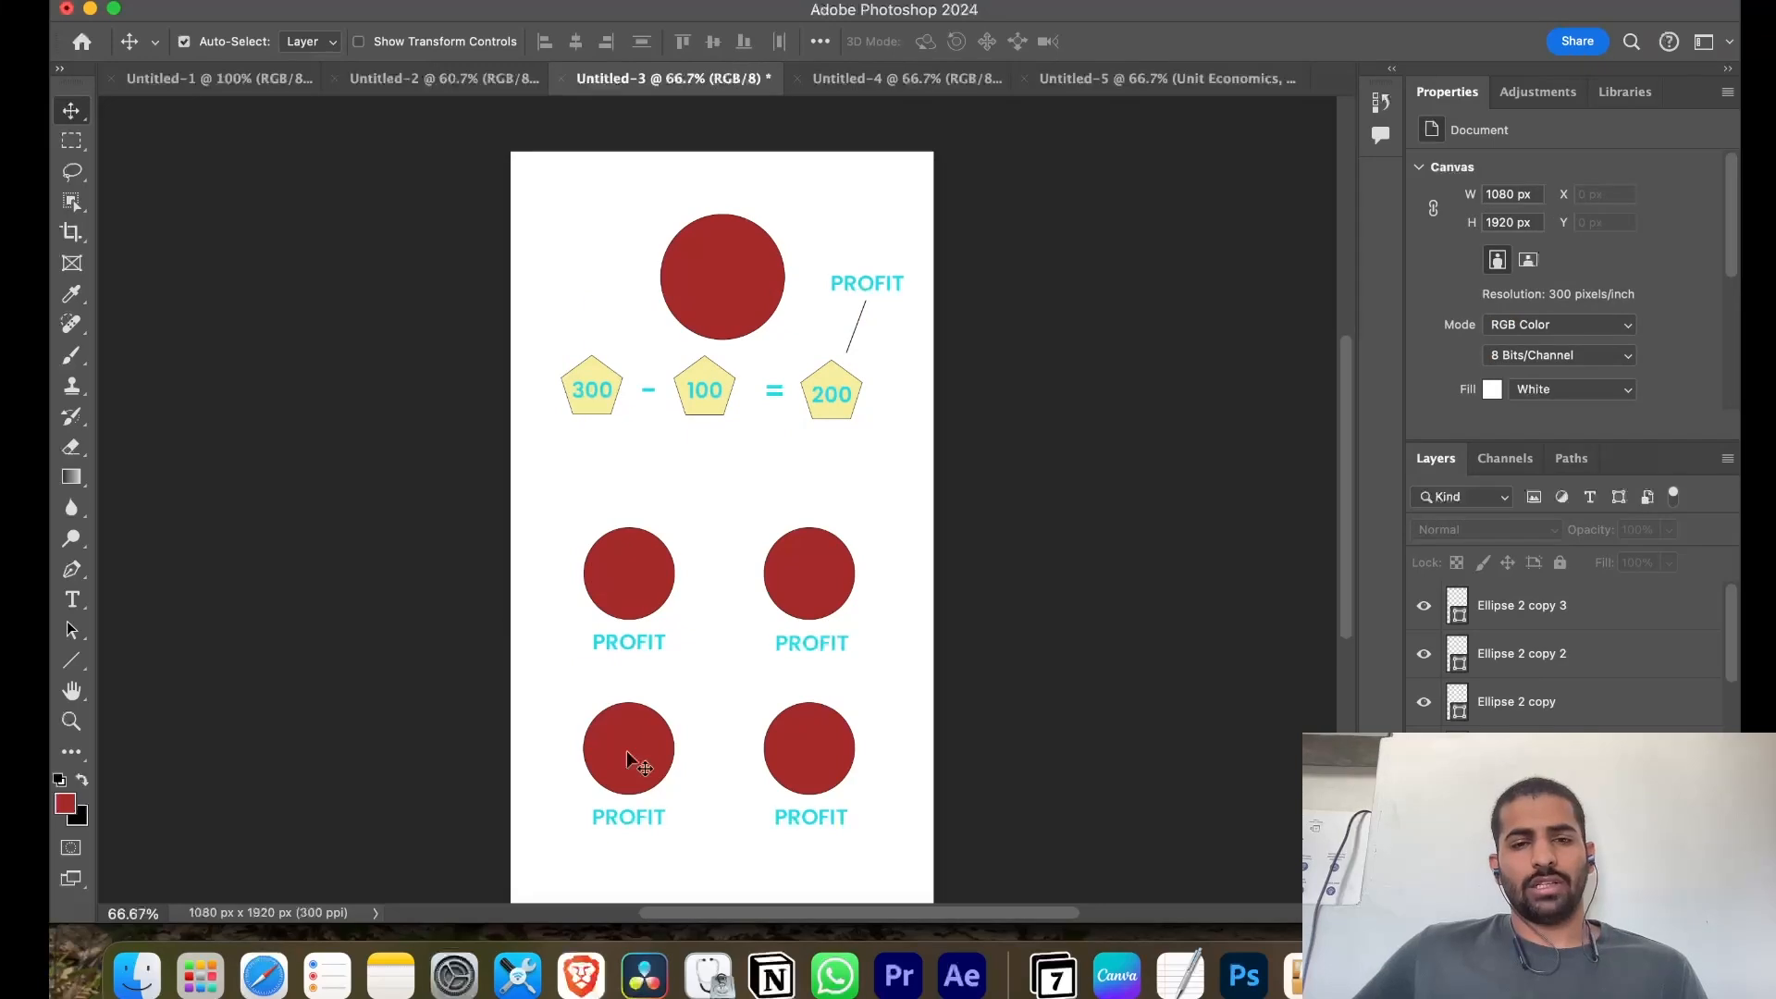
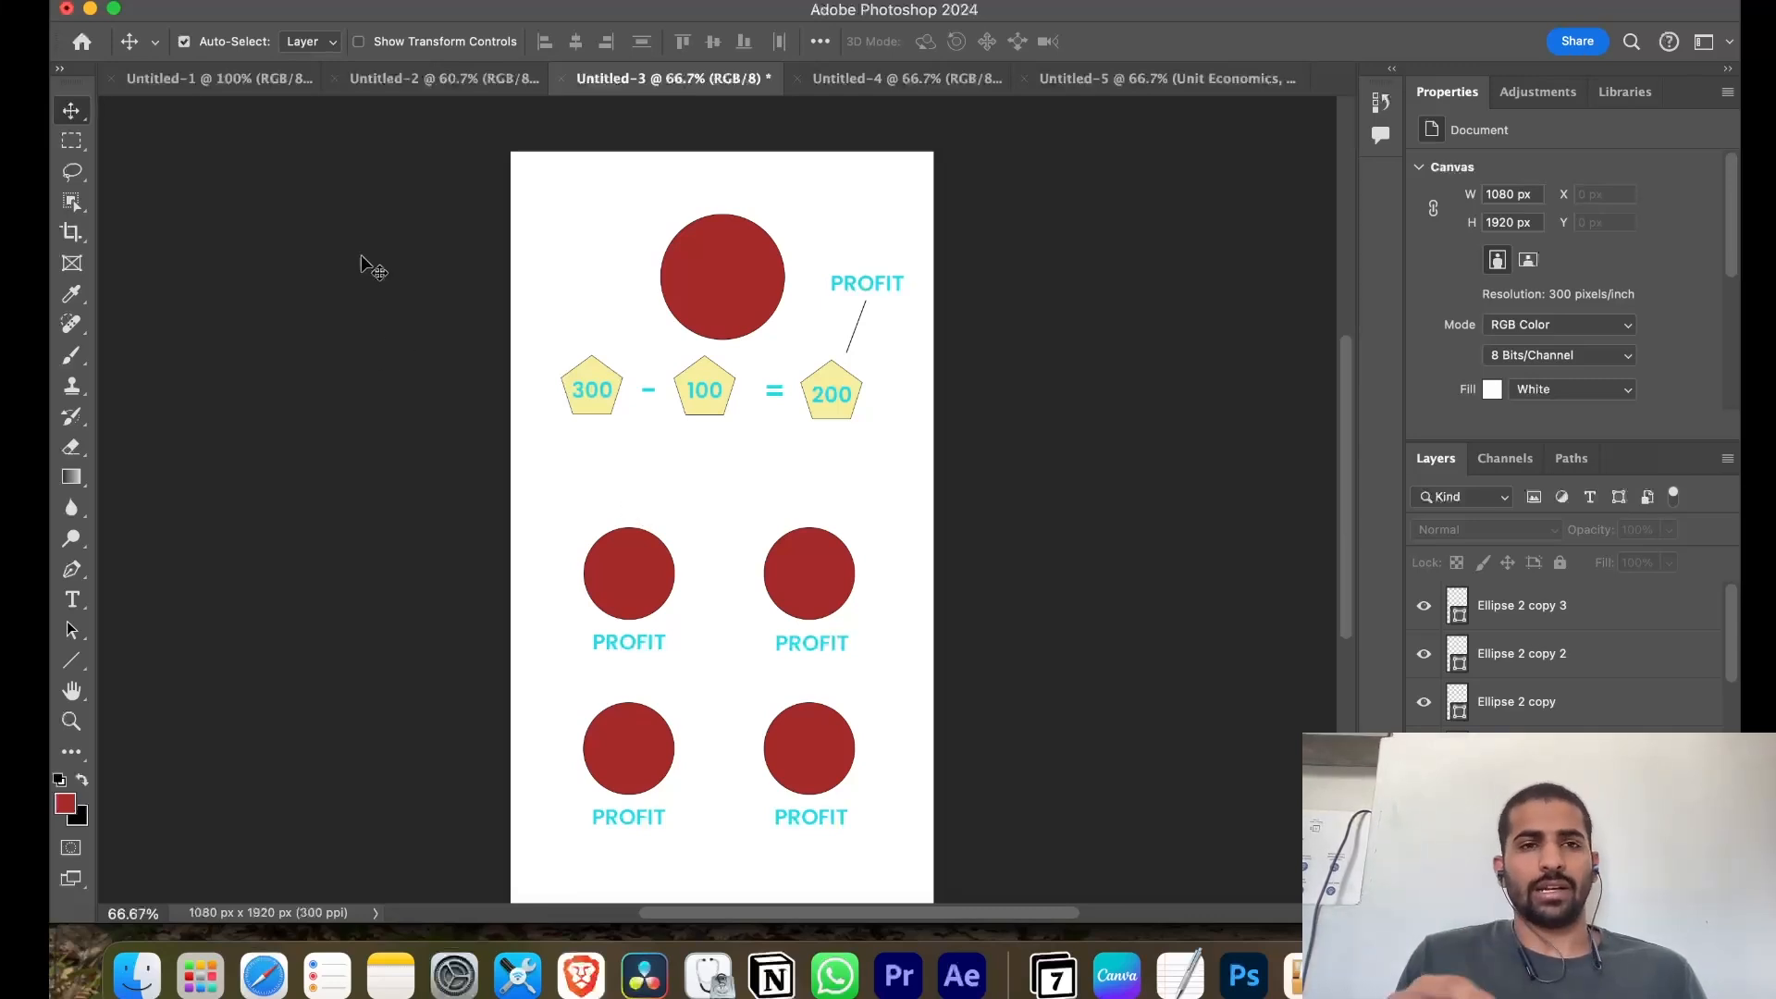
pyautogui.click(207, 80)
pyautogui.click(397, 85)
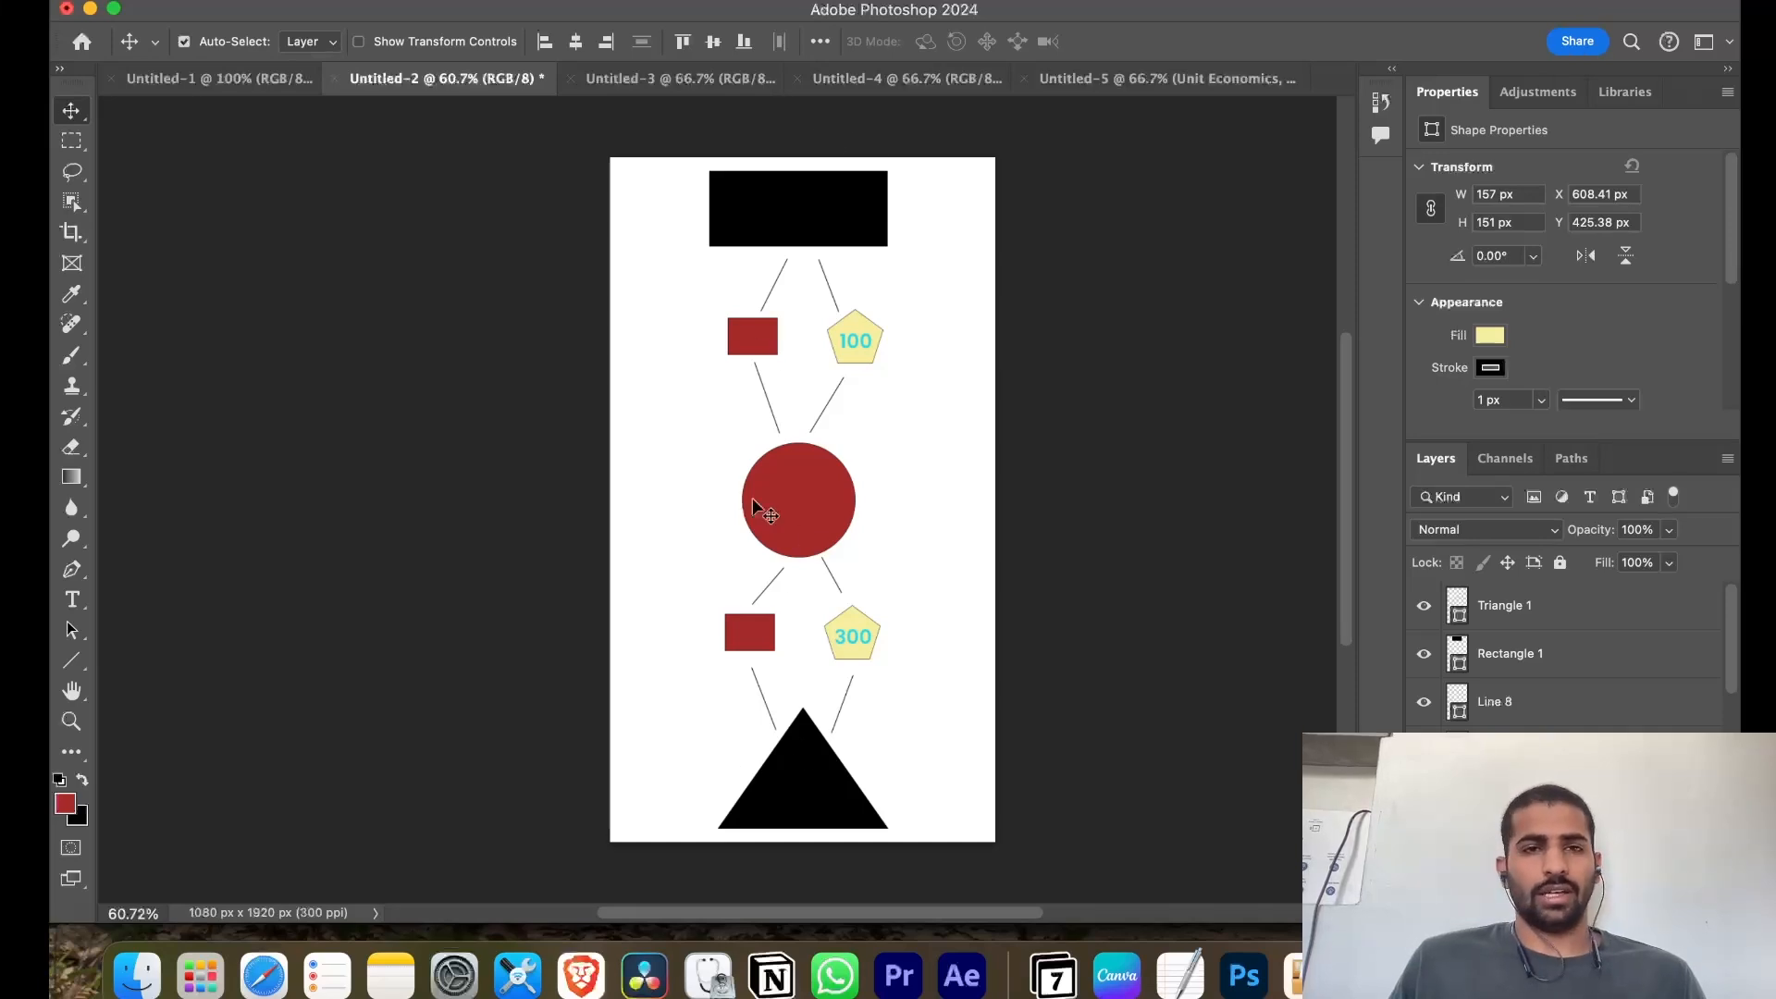
pyautogui.click(670, 84)
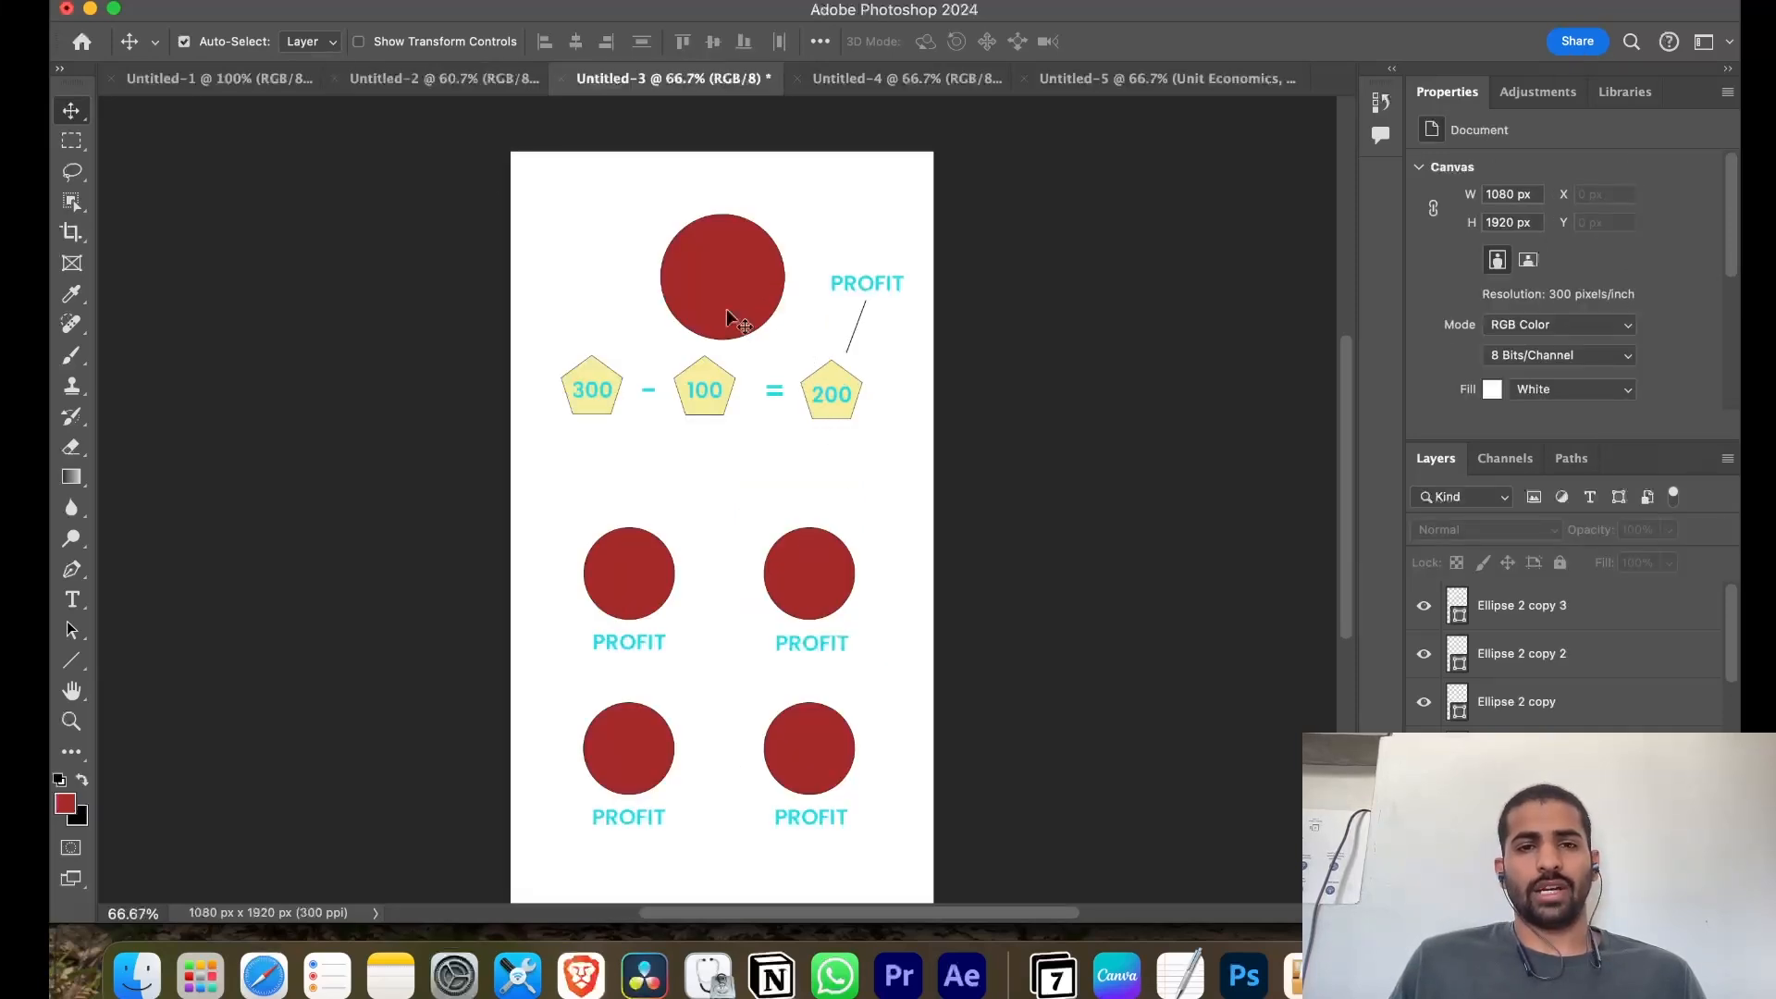
pyautogui.click(429, 78)
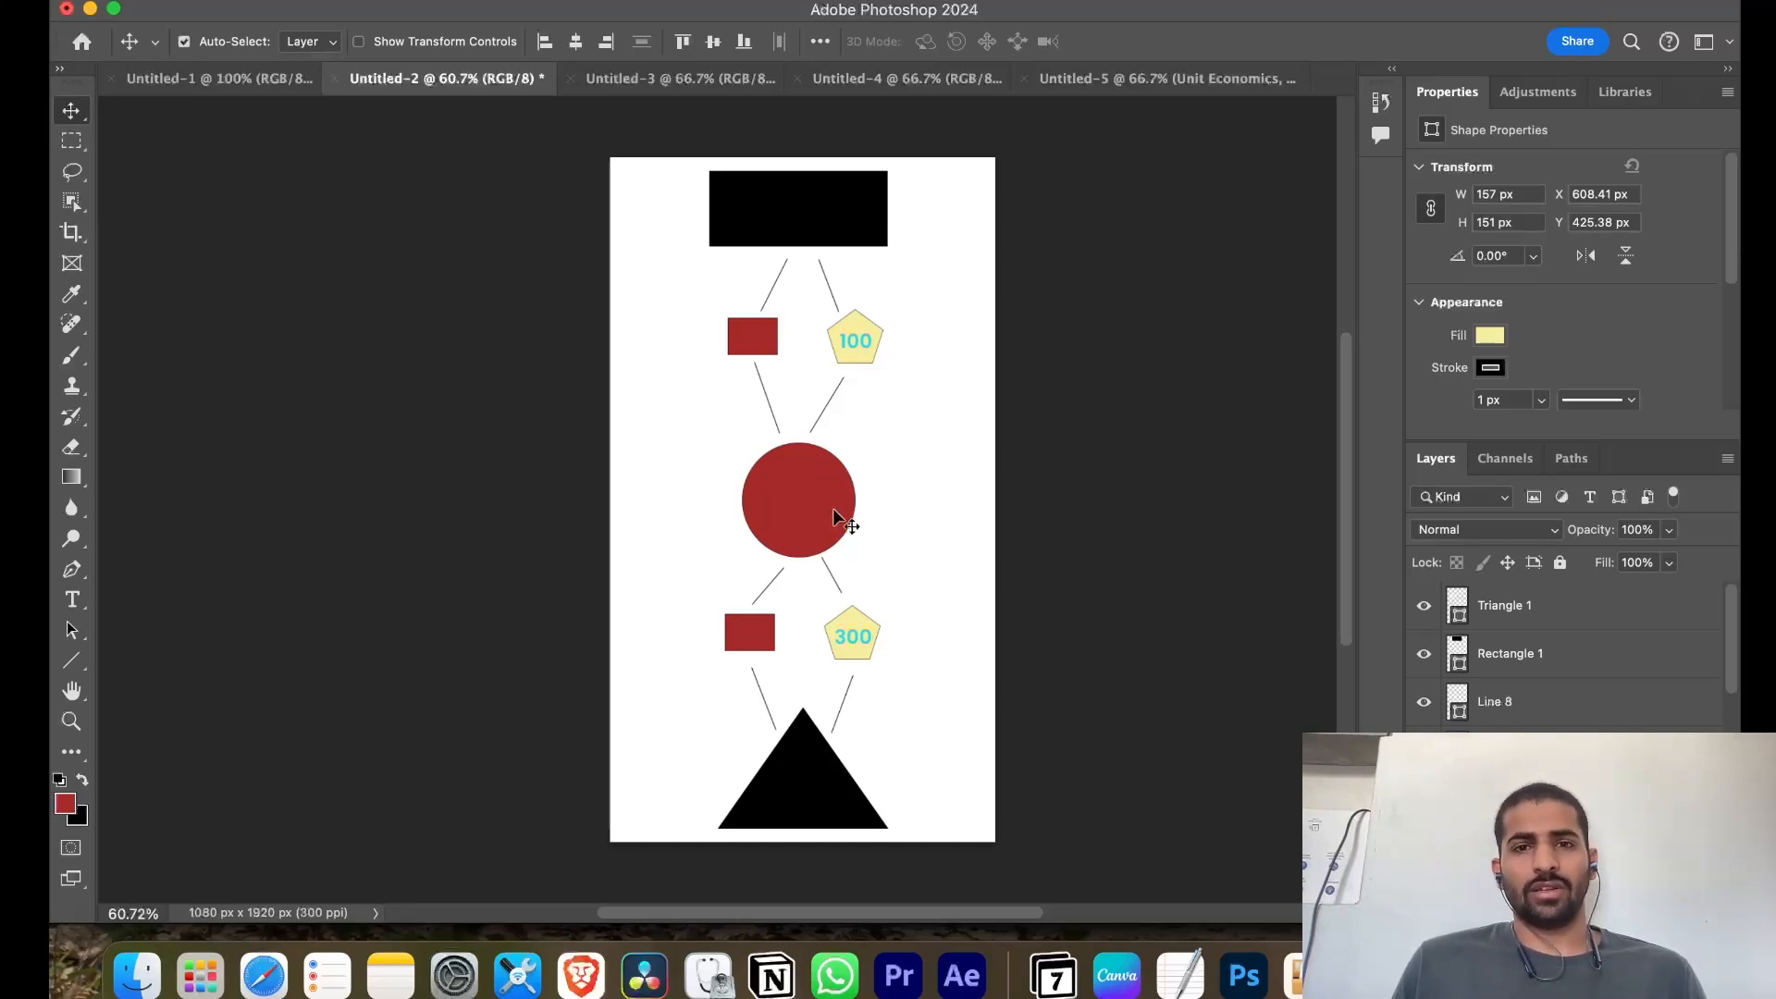
pyautogui.click(715, 457)
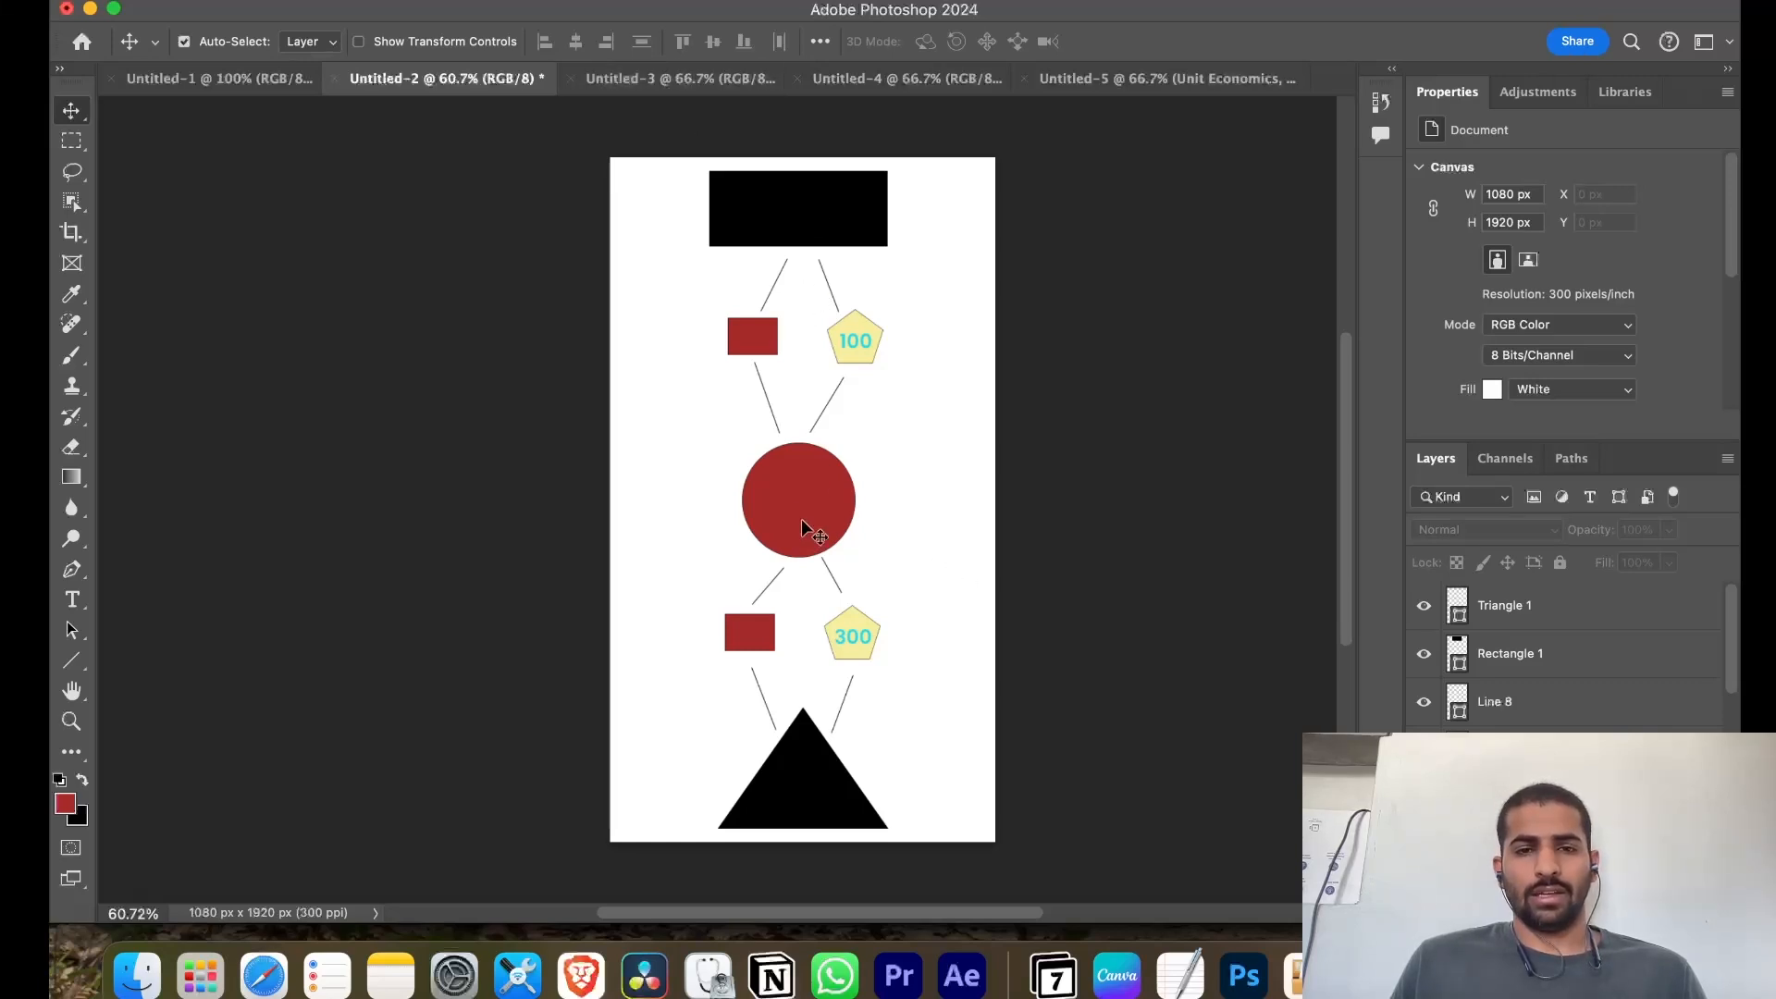
# Review the layouts from the Untitled-3 profit equation through the Untitled-4 expense breakdown to the Untitled-5 Unit Economics version
pyautogui.click(625, 79)
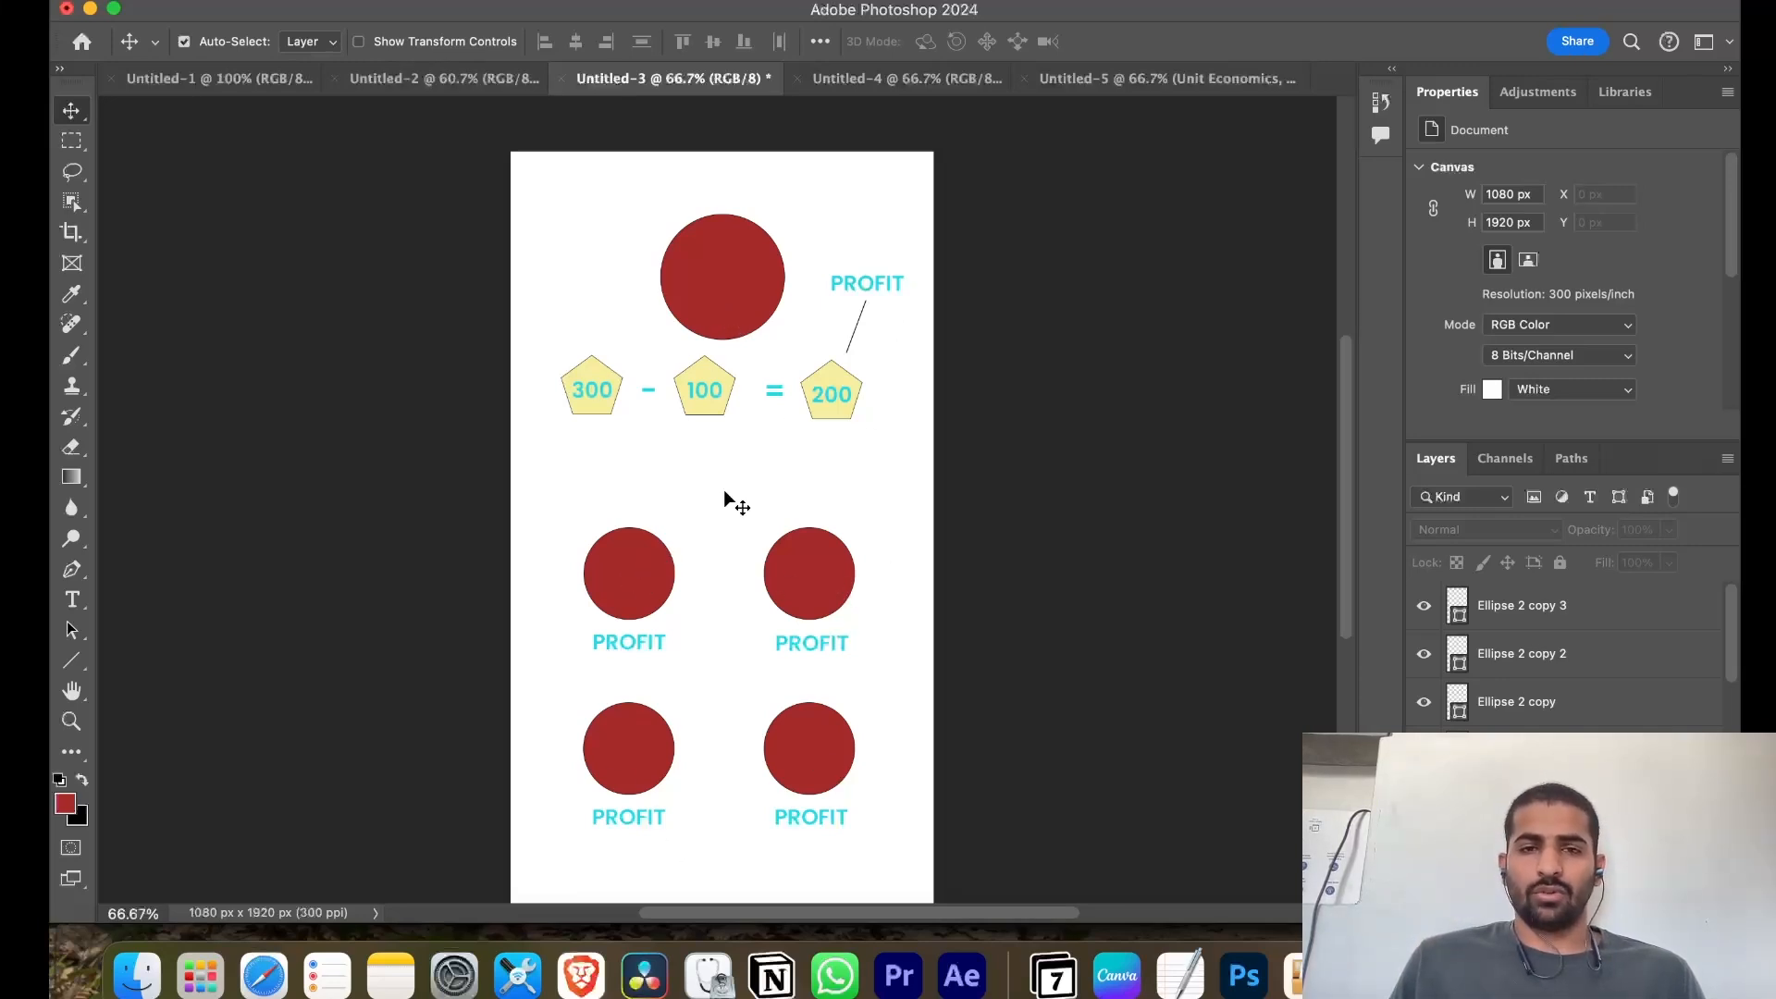
pyautogui.click(864, 82)
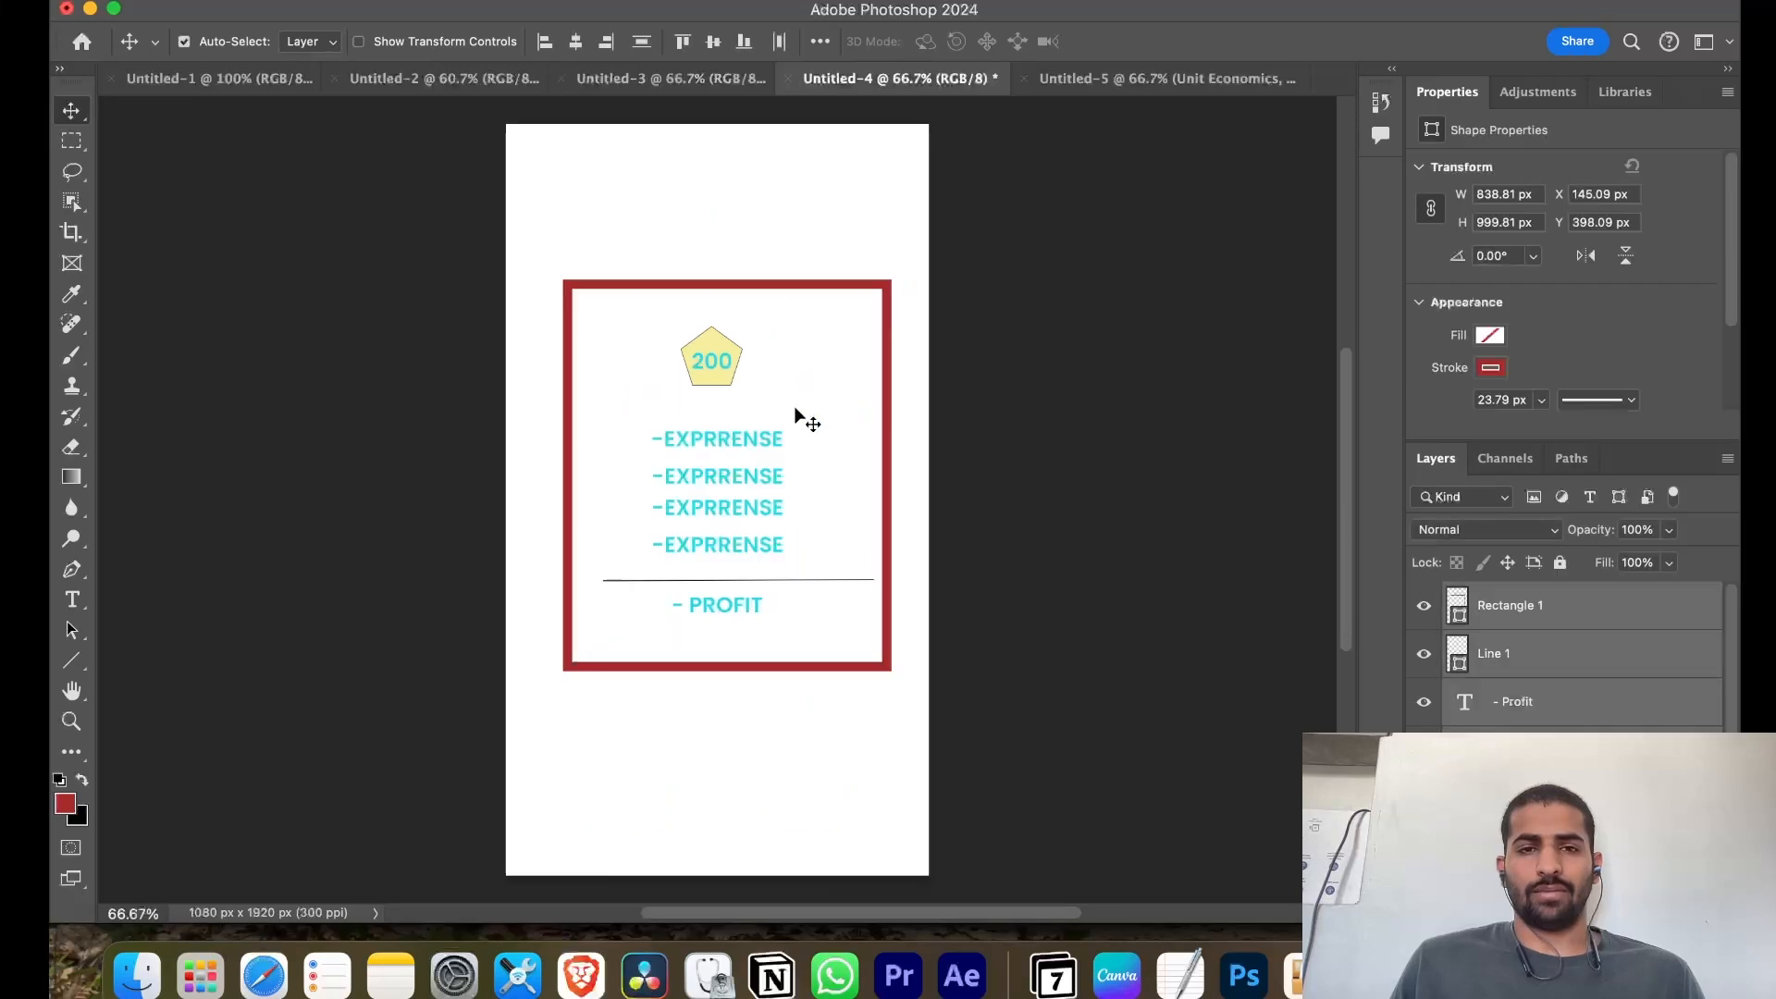
pyautogui.click(651, 82)
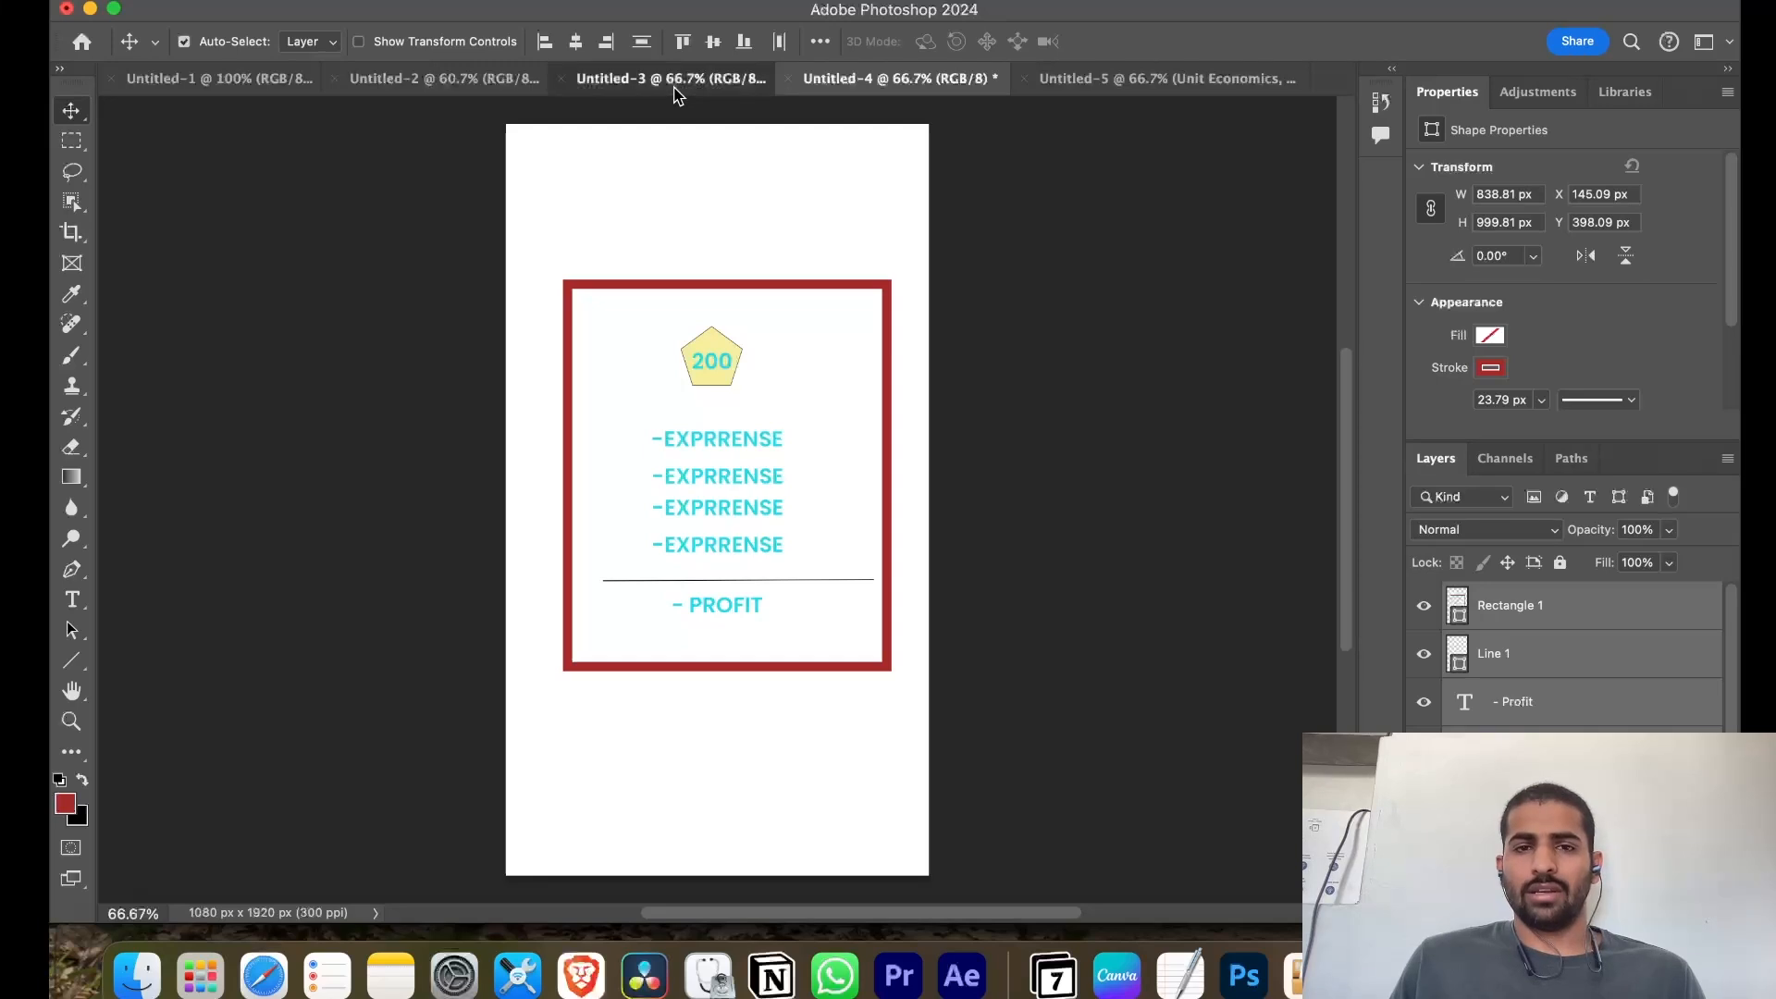
pyautogui.click(672, 78)
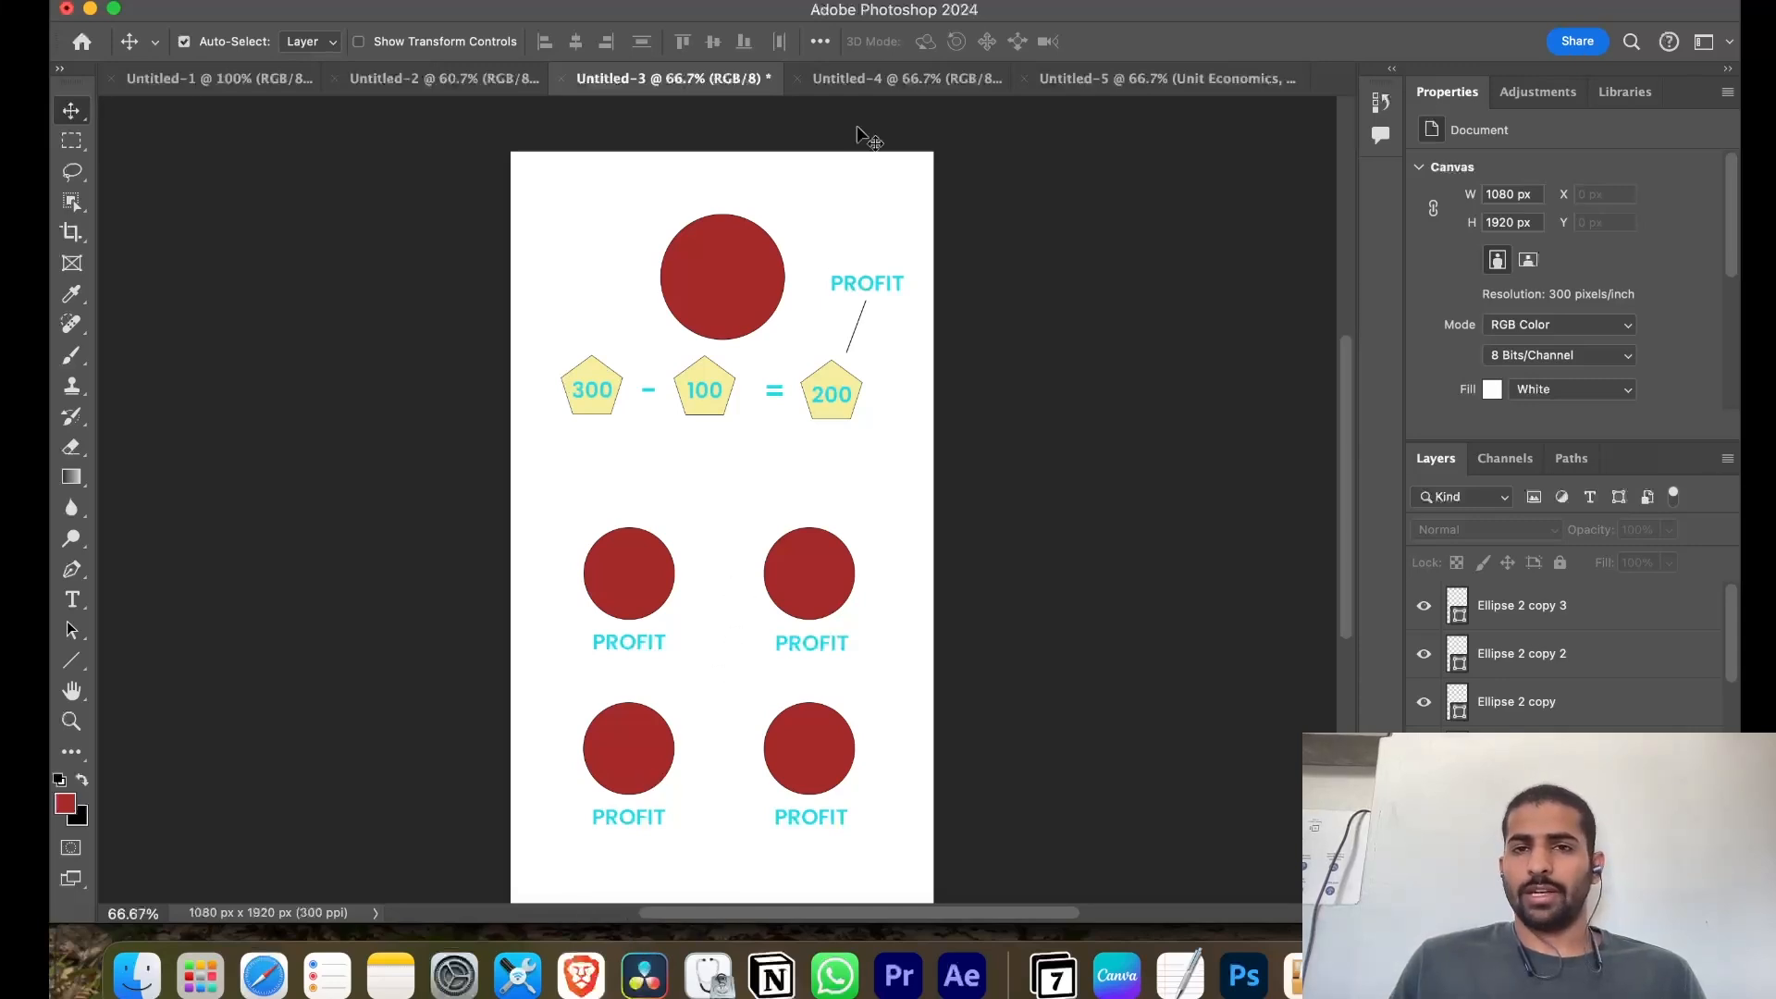
pyautogui.click(905, 79)
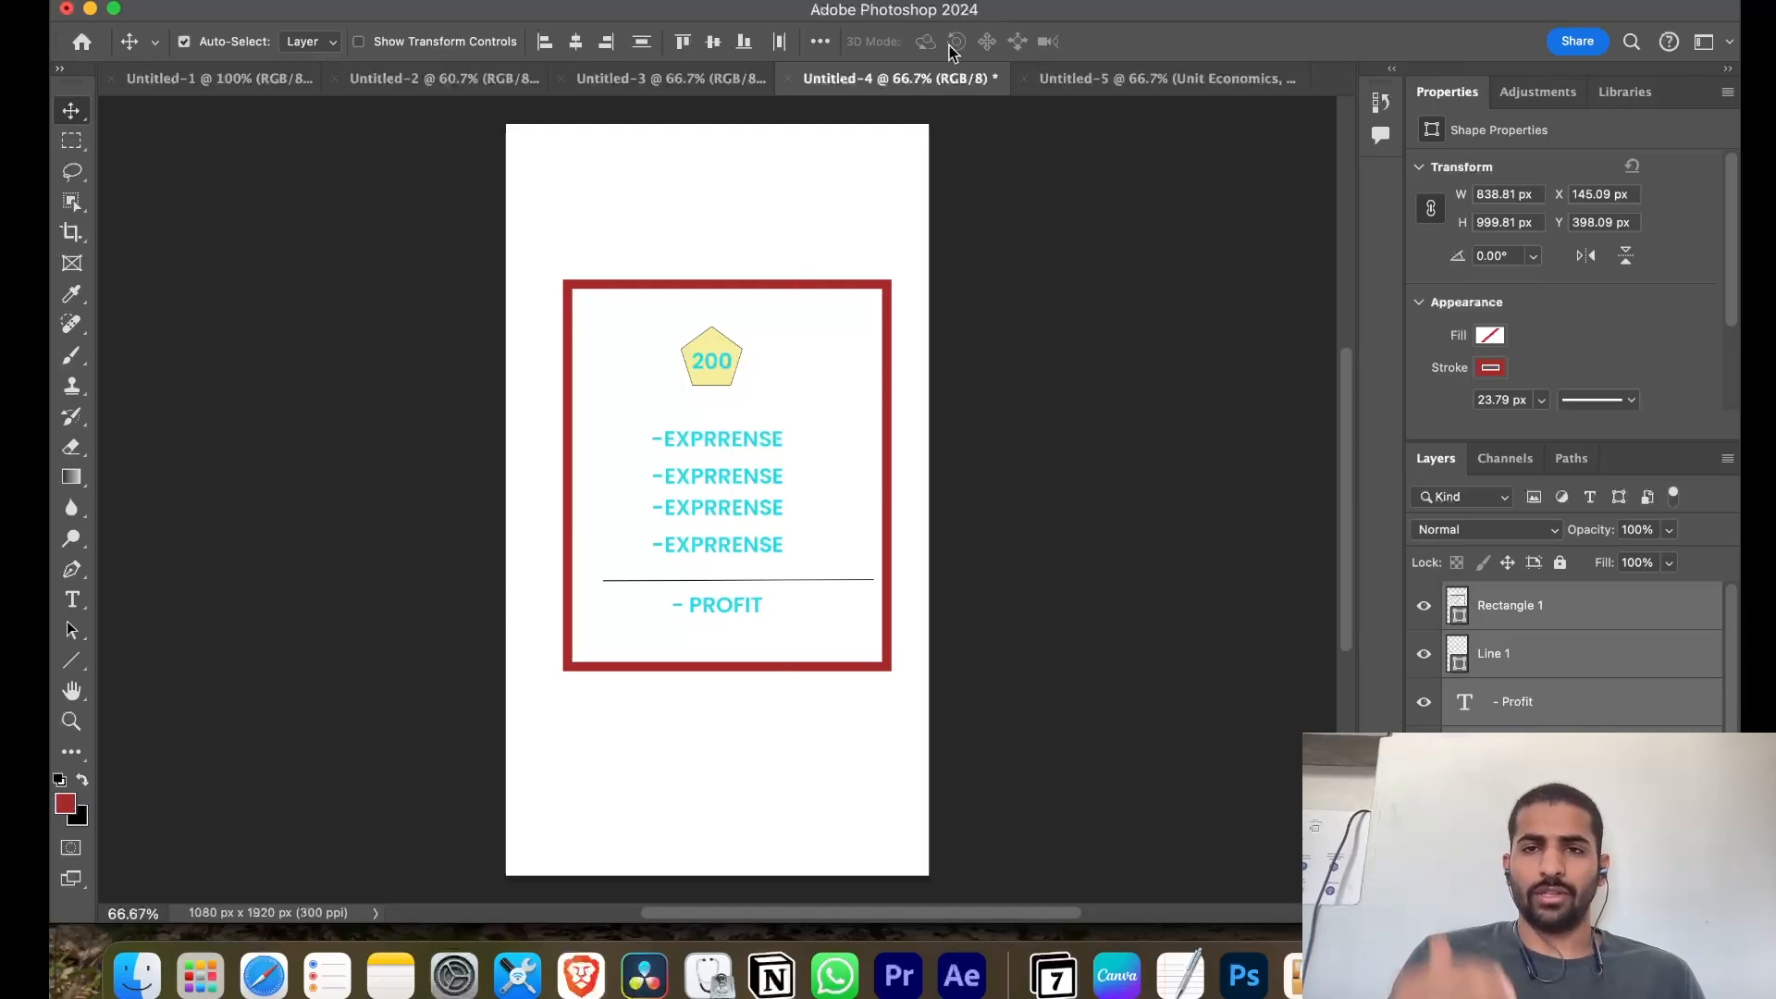
pyautogui.click(1095, 81)
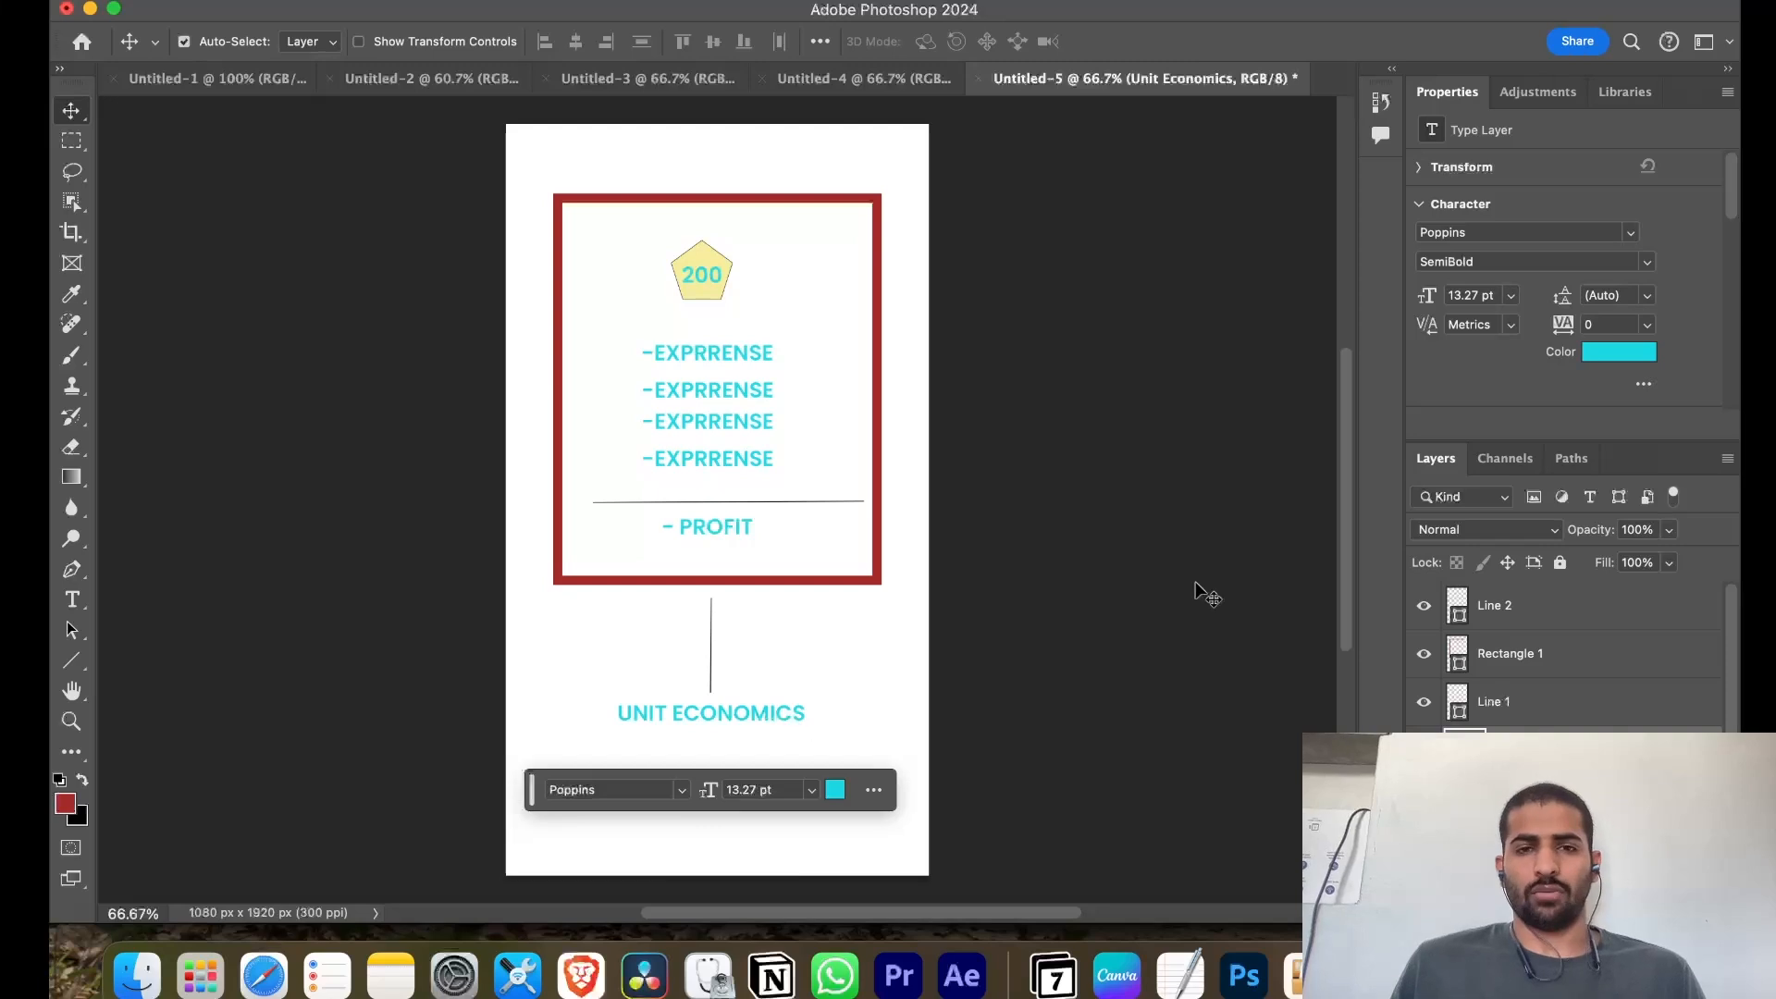
# Go through the layouts again in sequence from Untitled-2 to Untitled-5 to examine how the overlays follow one another
pyautogui.click(370, 80)
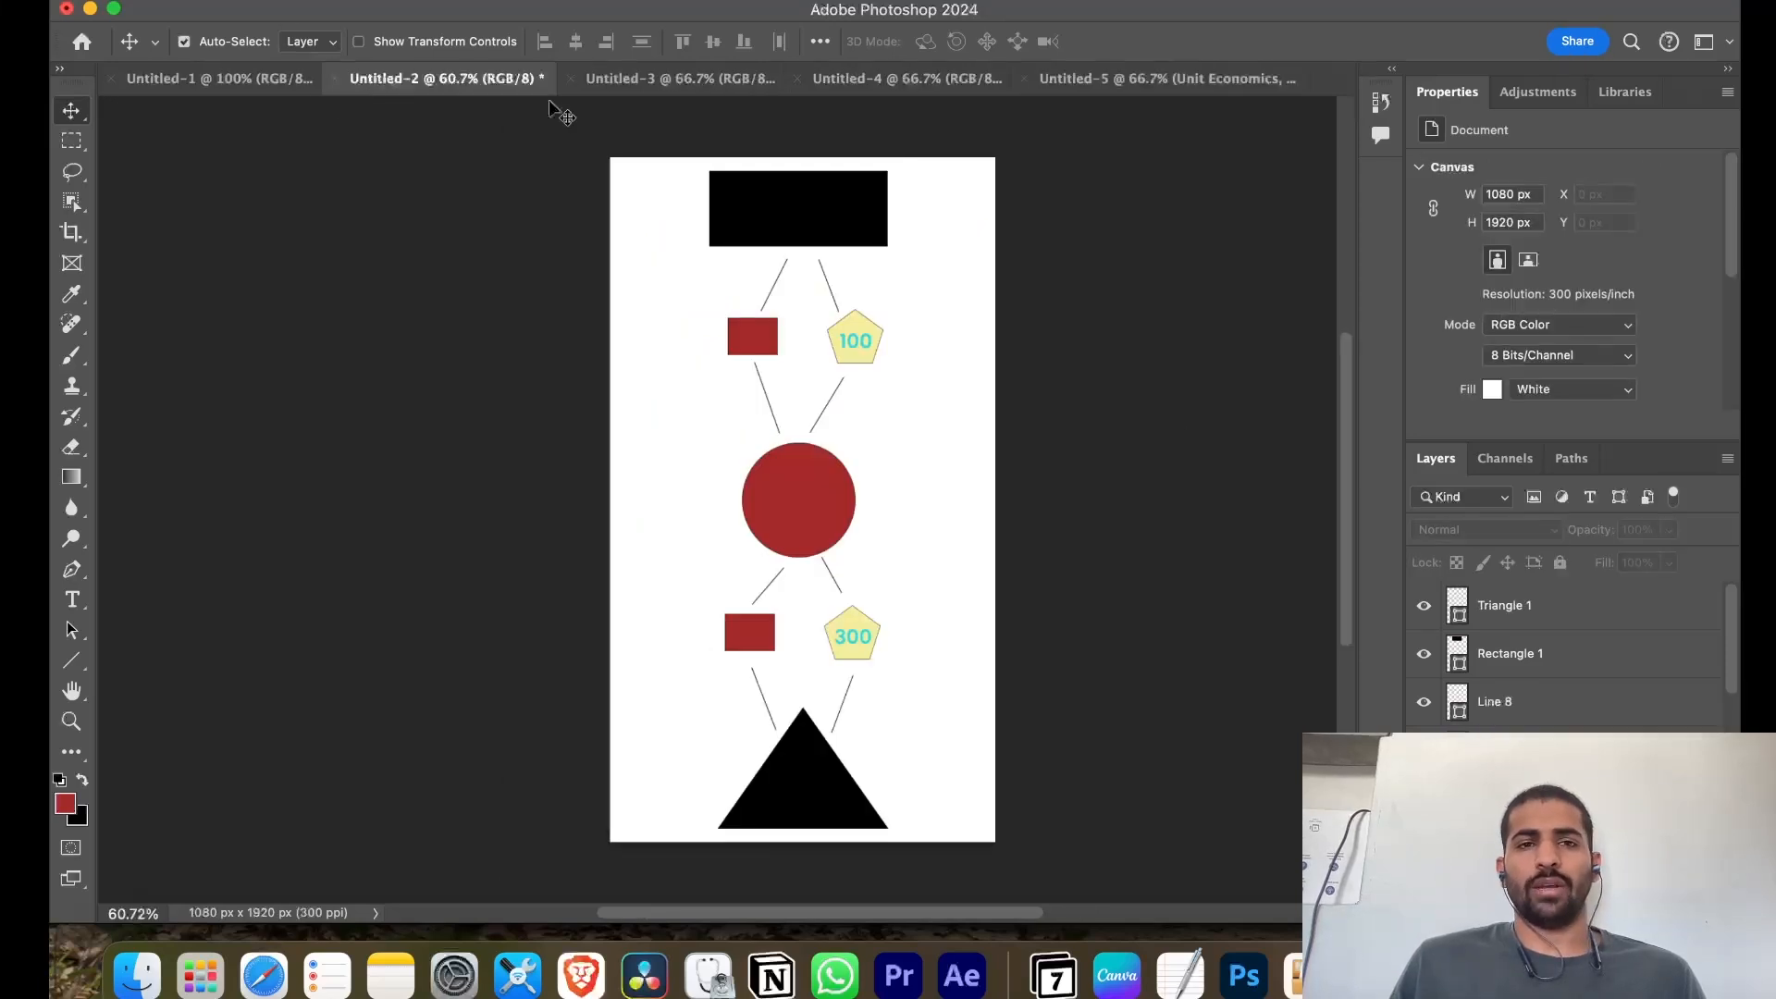
pyautogui.click(629, 80)
pyautogui.click(1082, 79)
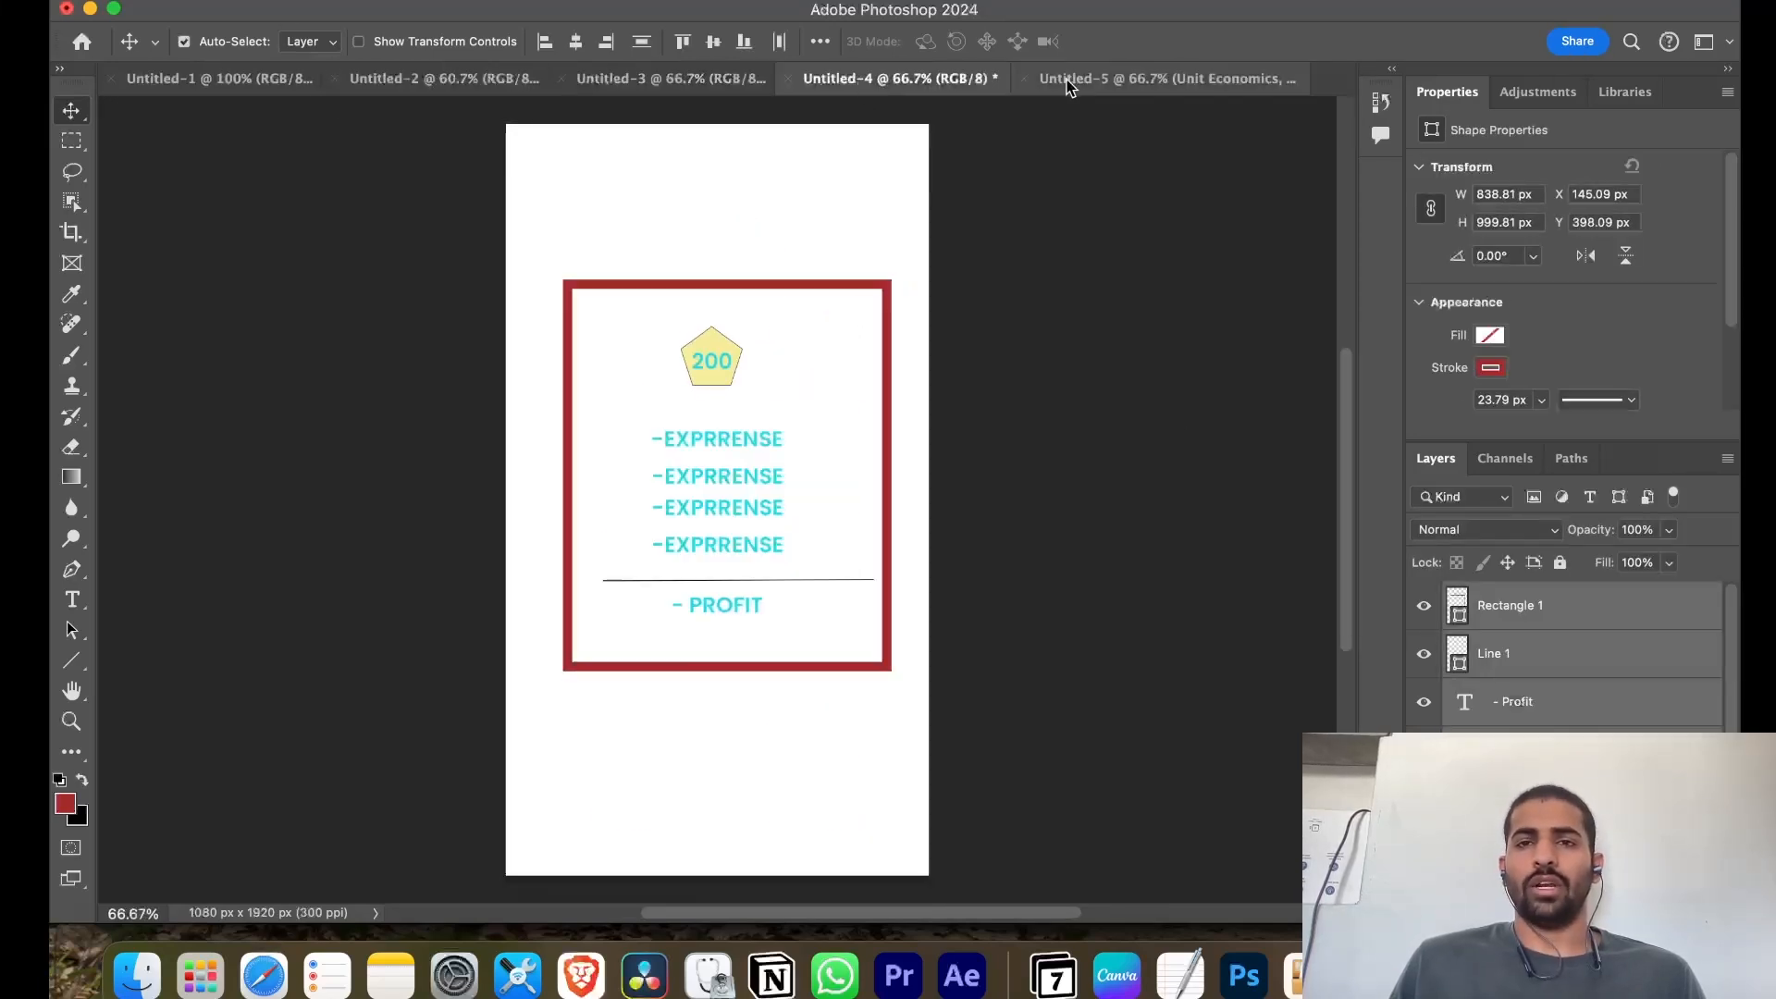
pyautogui.click(444, 80)
pyautogui.click(643, 89)
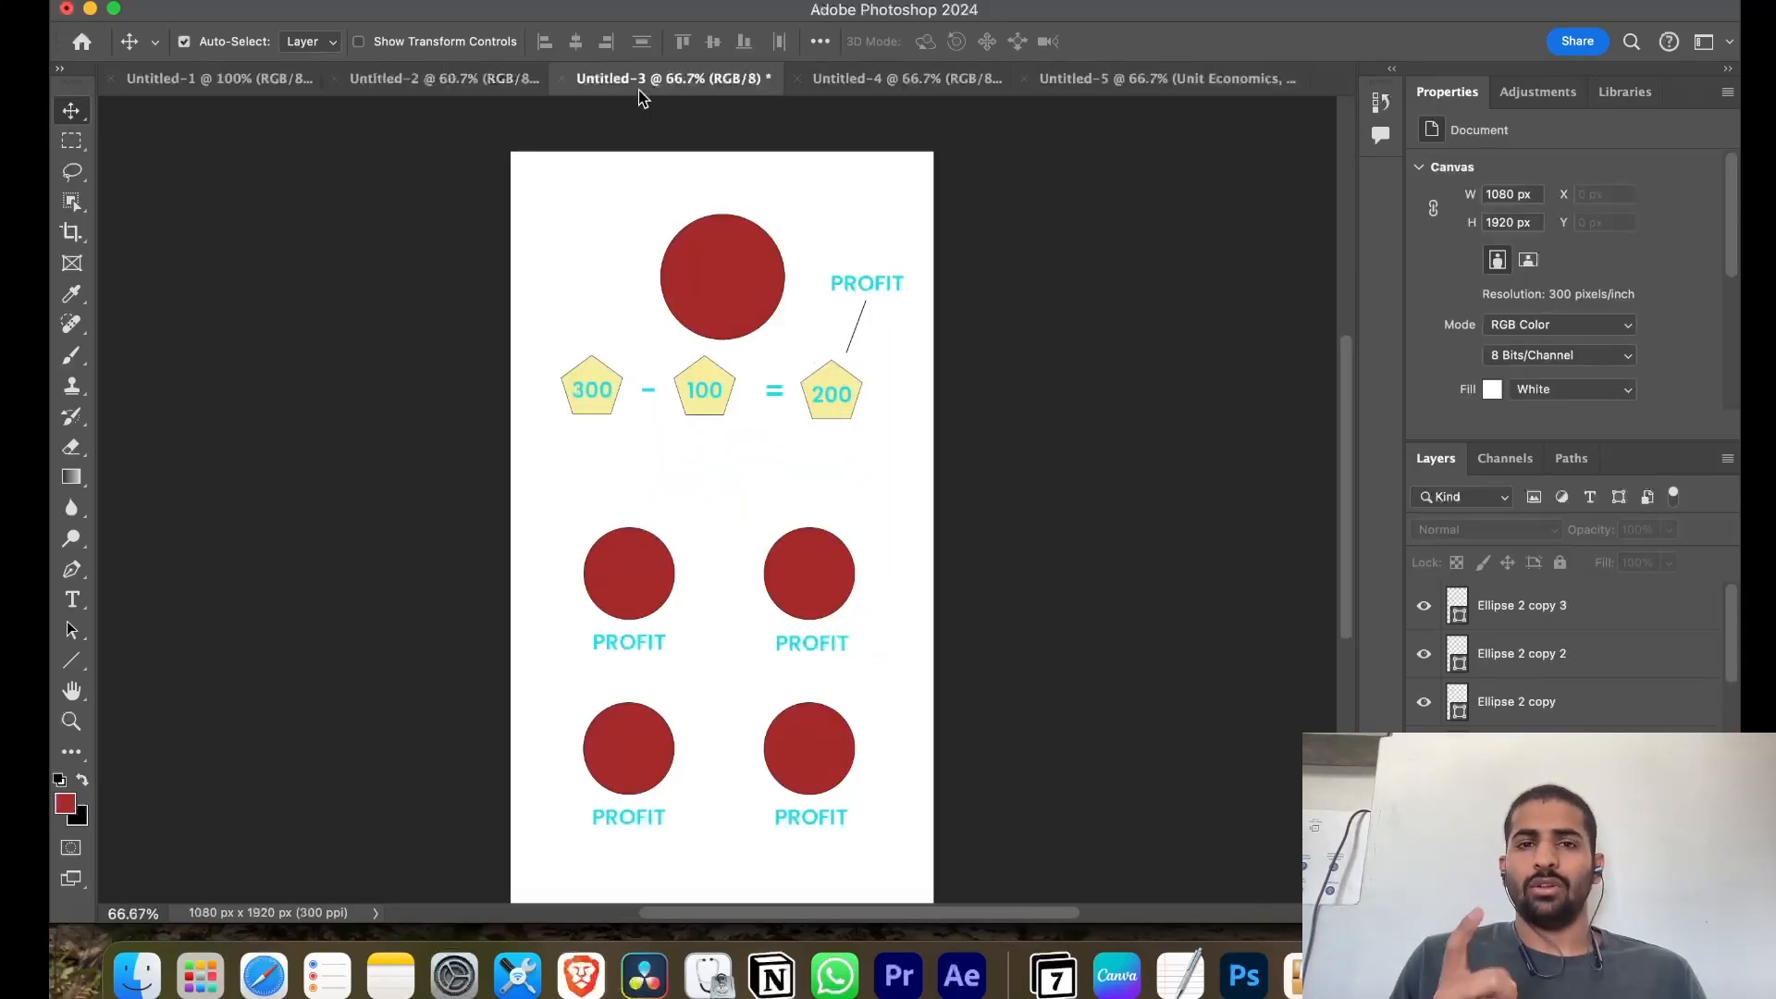
pyautogui.click(868, 80)
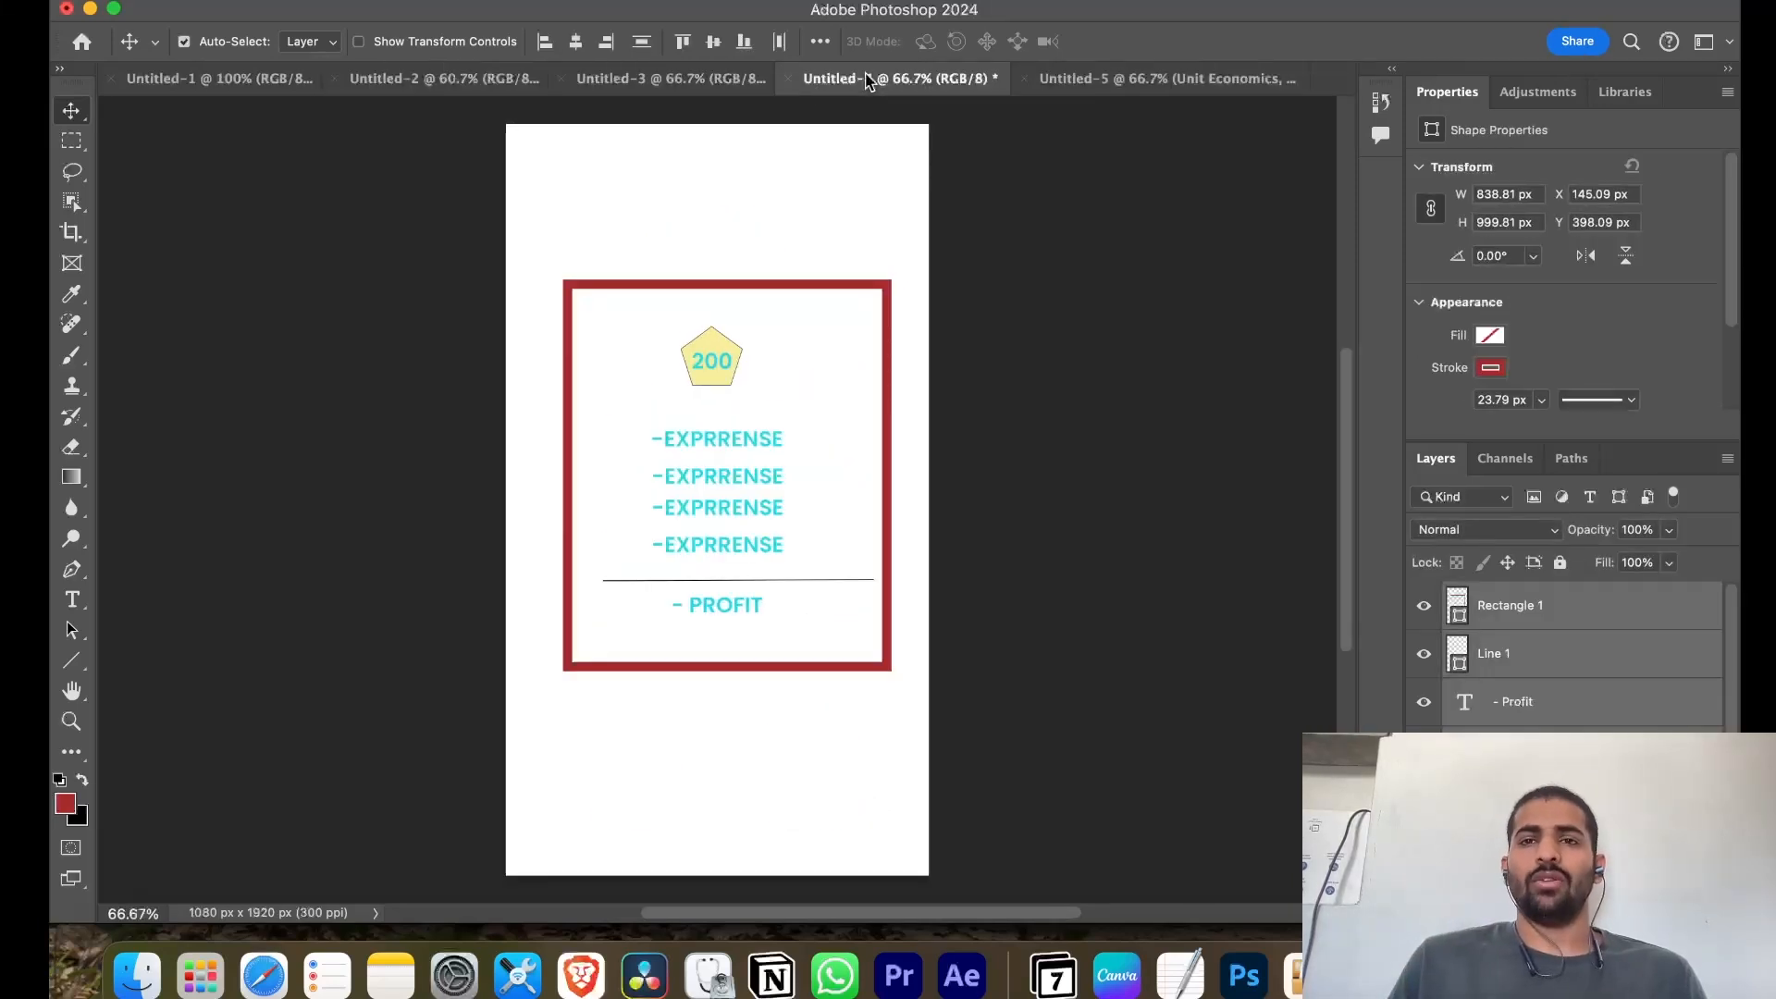
pyautogui.click(1110, 79)
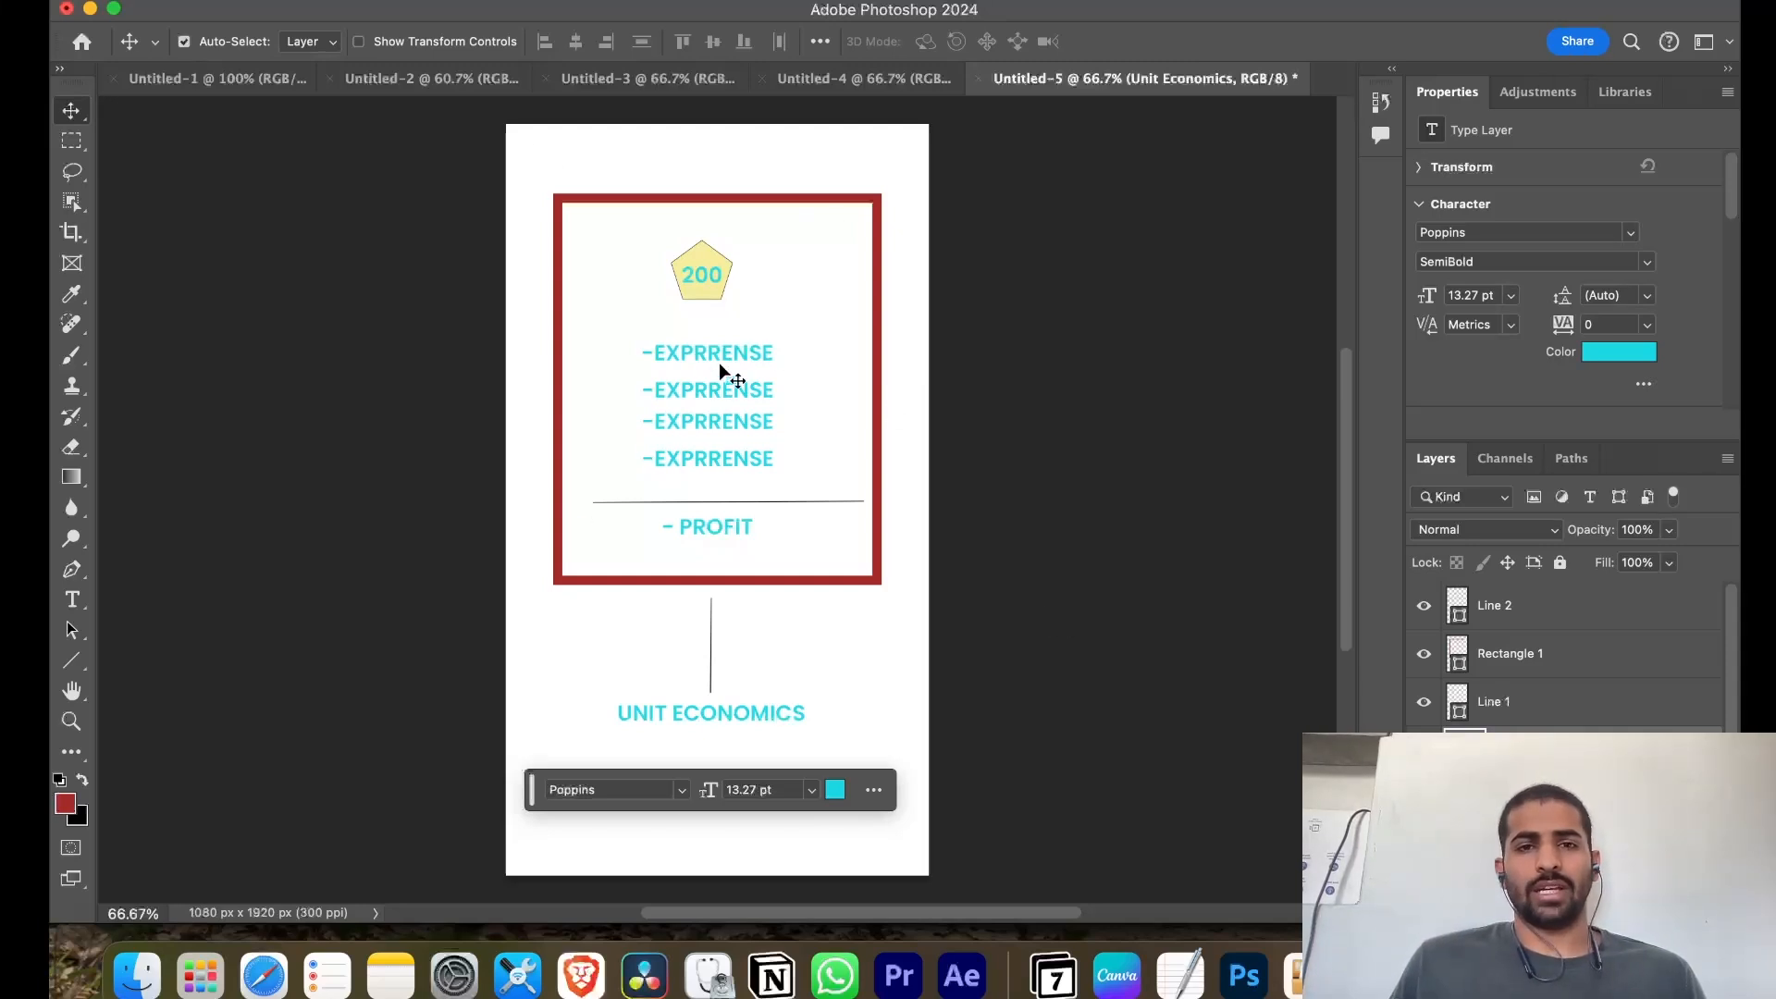
# Examine the transitions between Untitled-2, Untitled-3 and Untitled-4, especially how the 200 pentagon carries into the expense breakdown
pyautogui.click(408, 82)
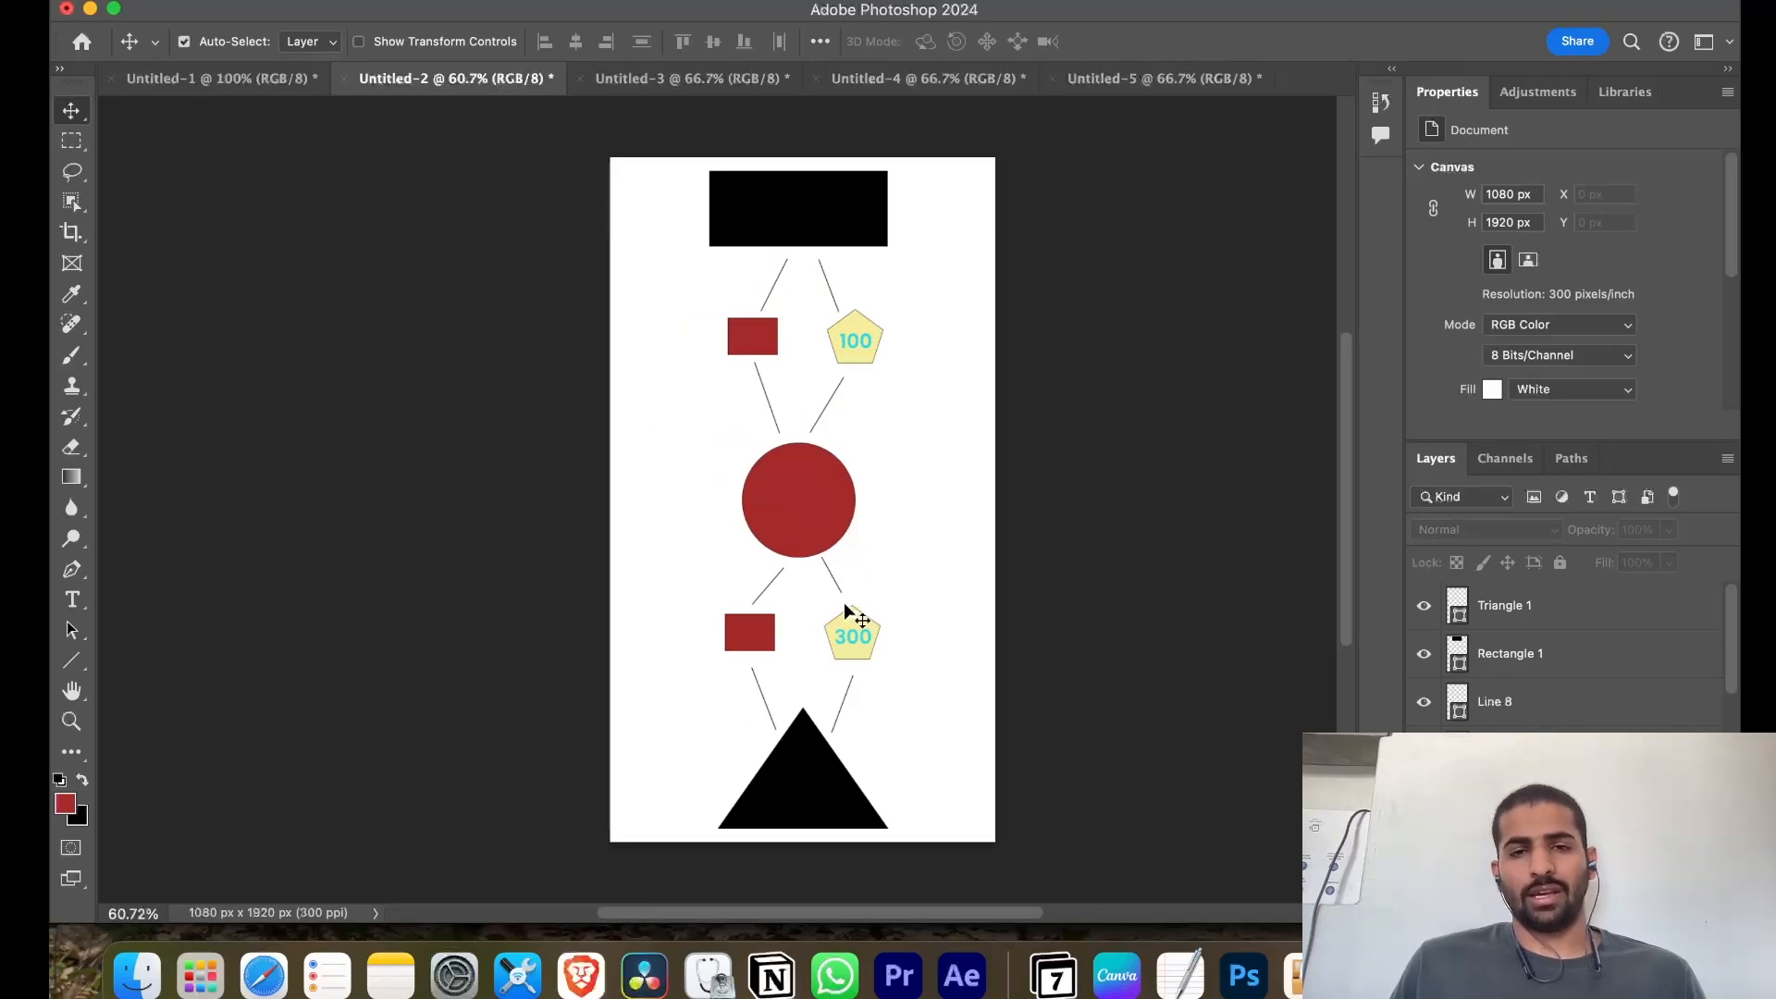
pyautogui.click(689, 79)
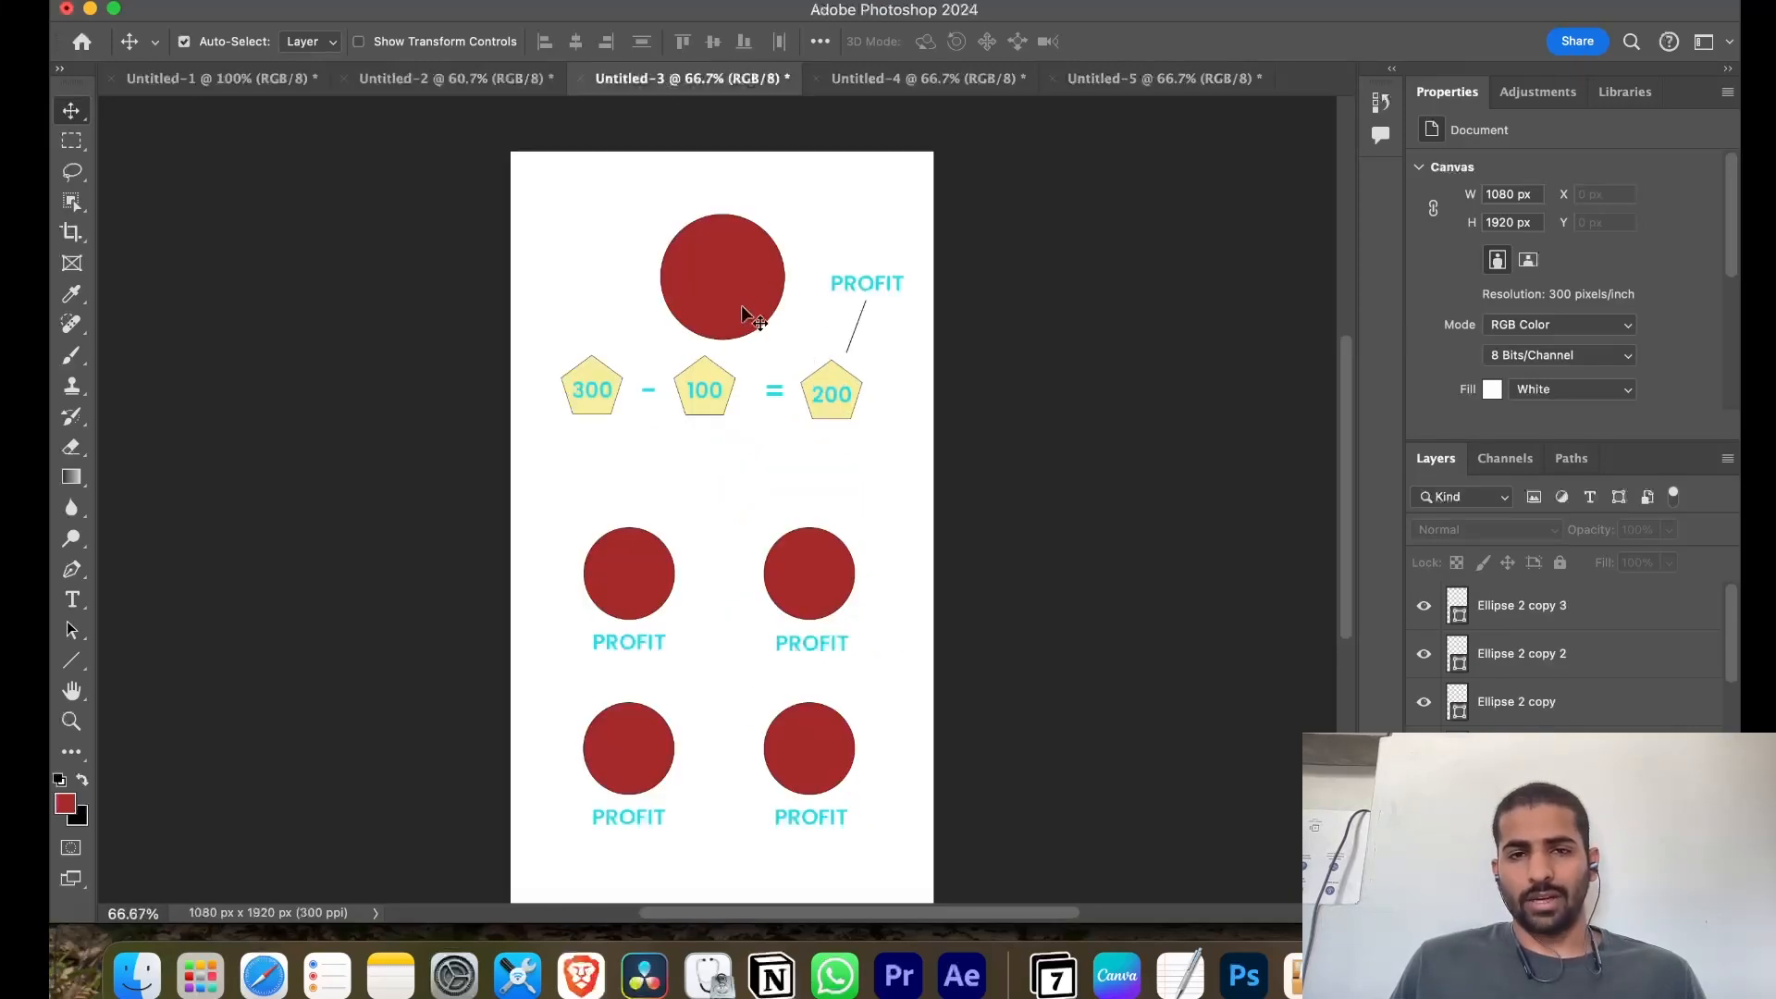
pyautogui.click(909, 79)
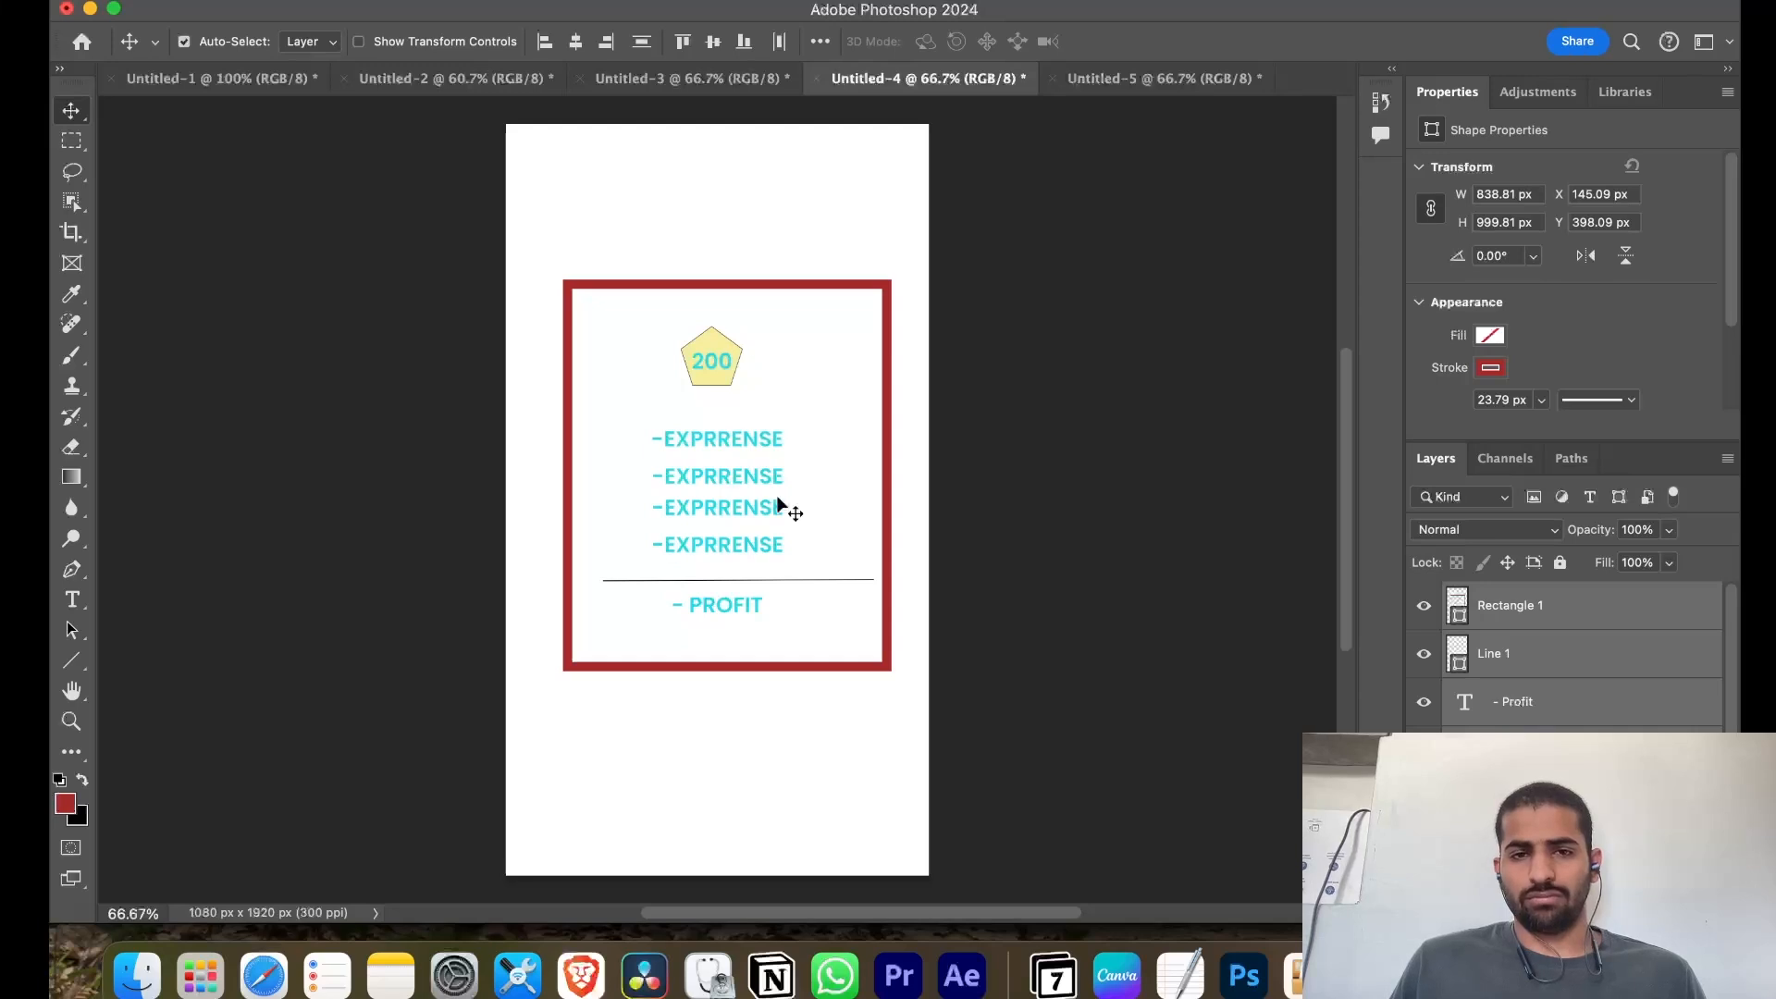
pyautogui.click(689, 79)
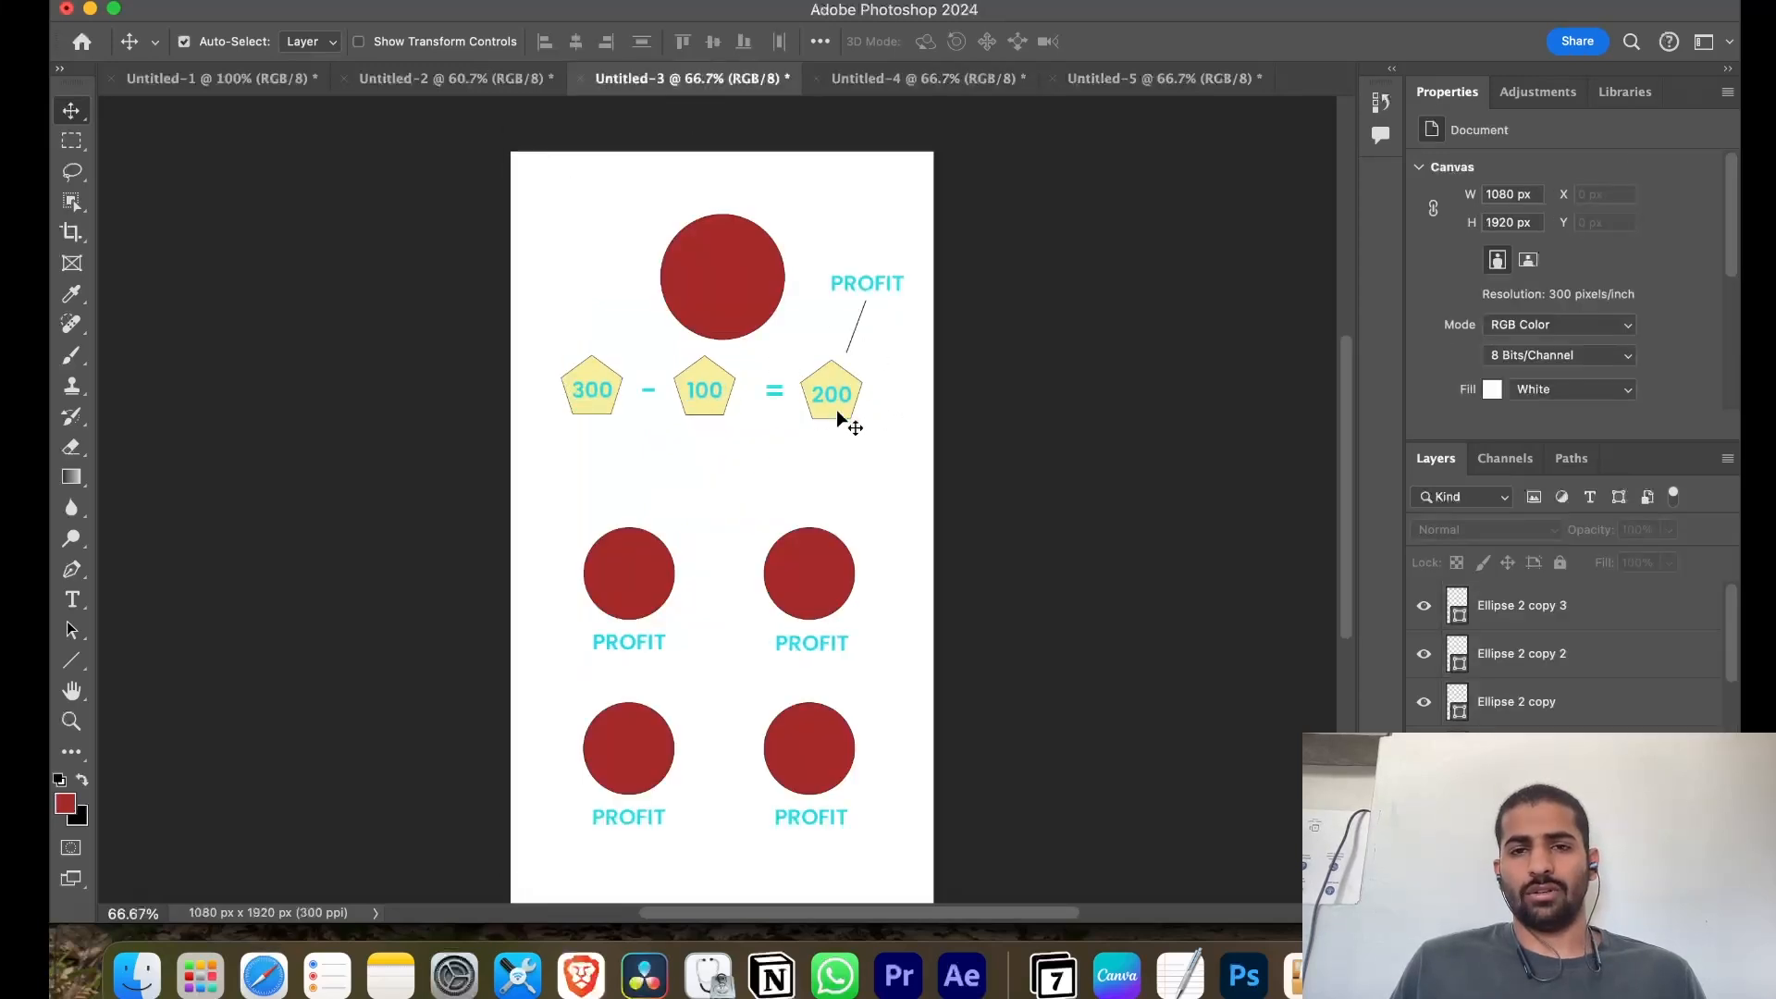
pyautogui.click(908, 79)
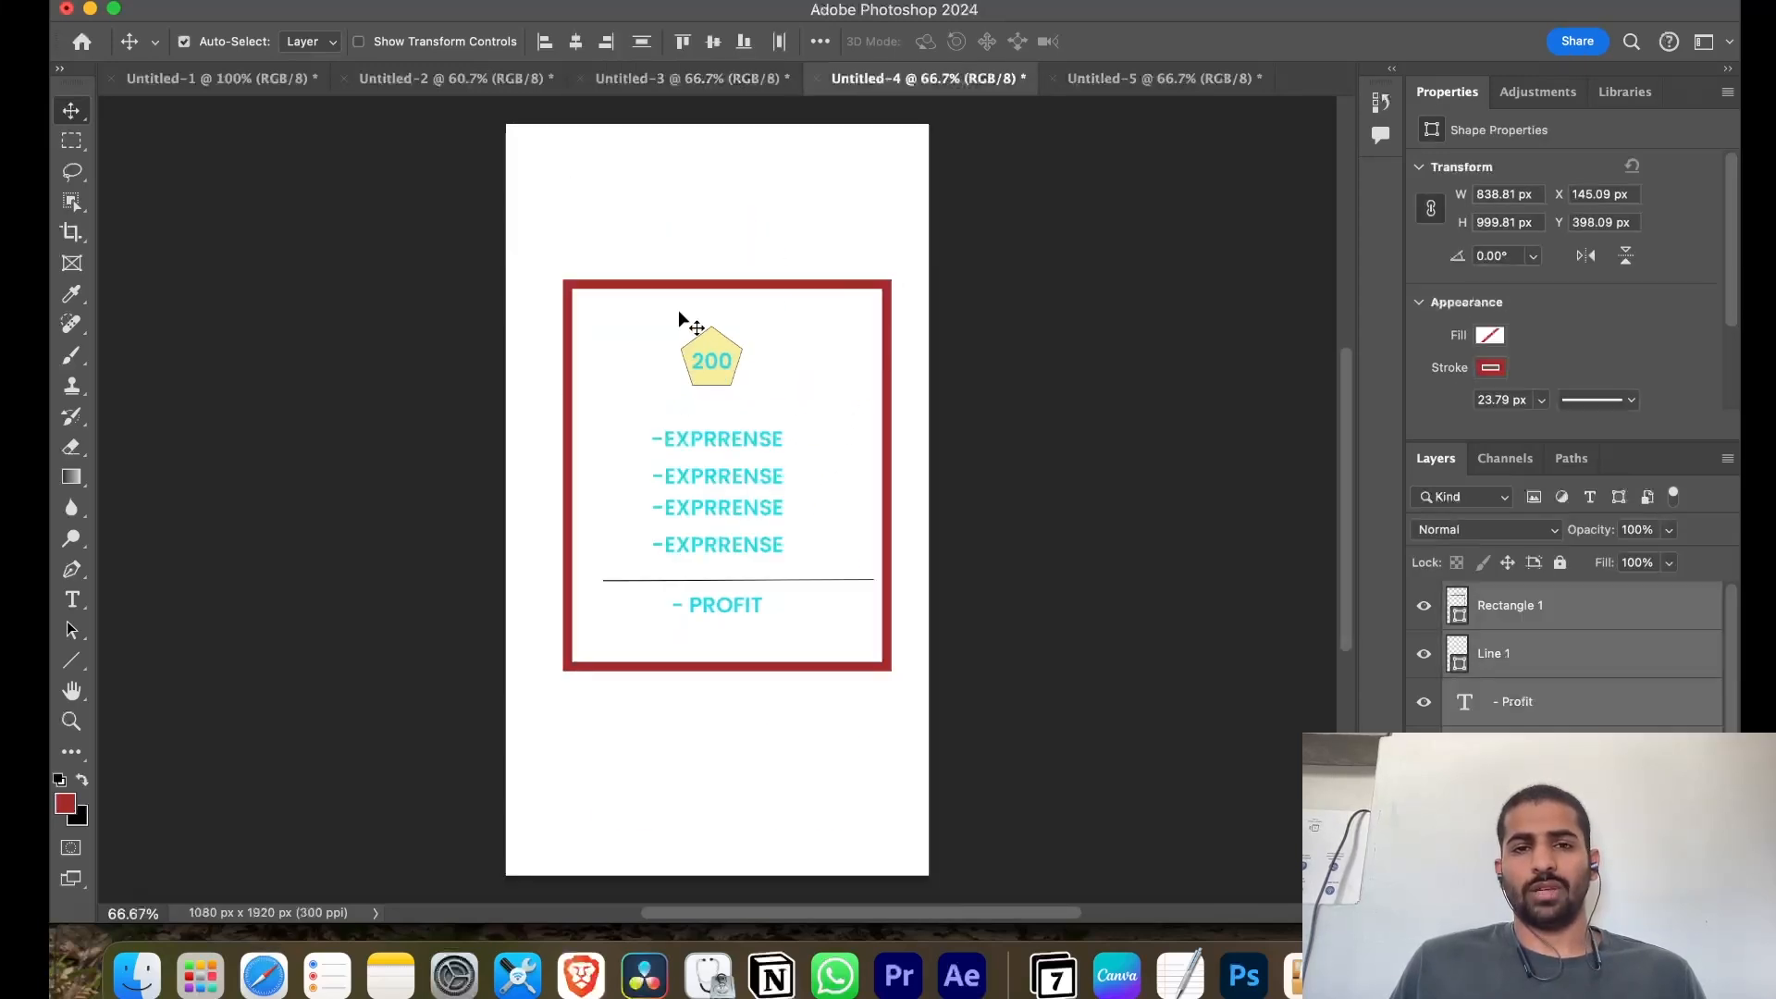
pyautogui.click(1123, 78)
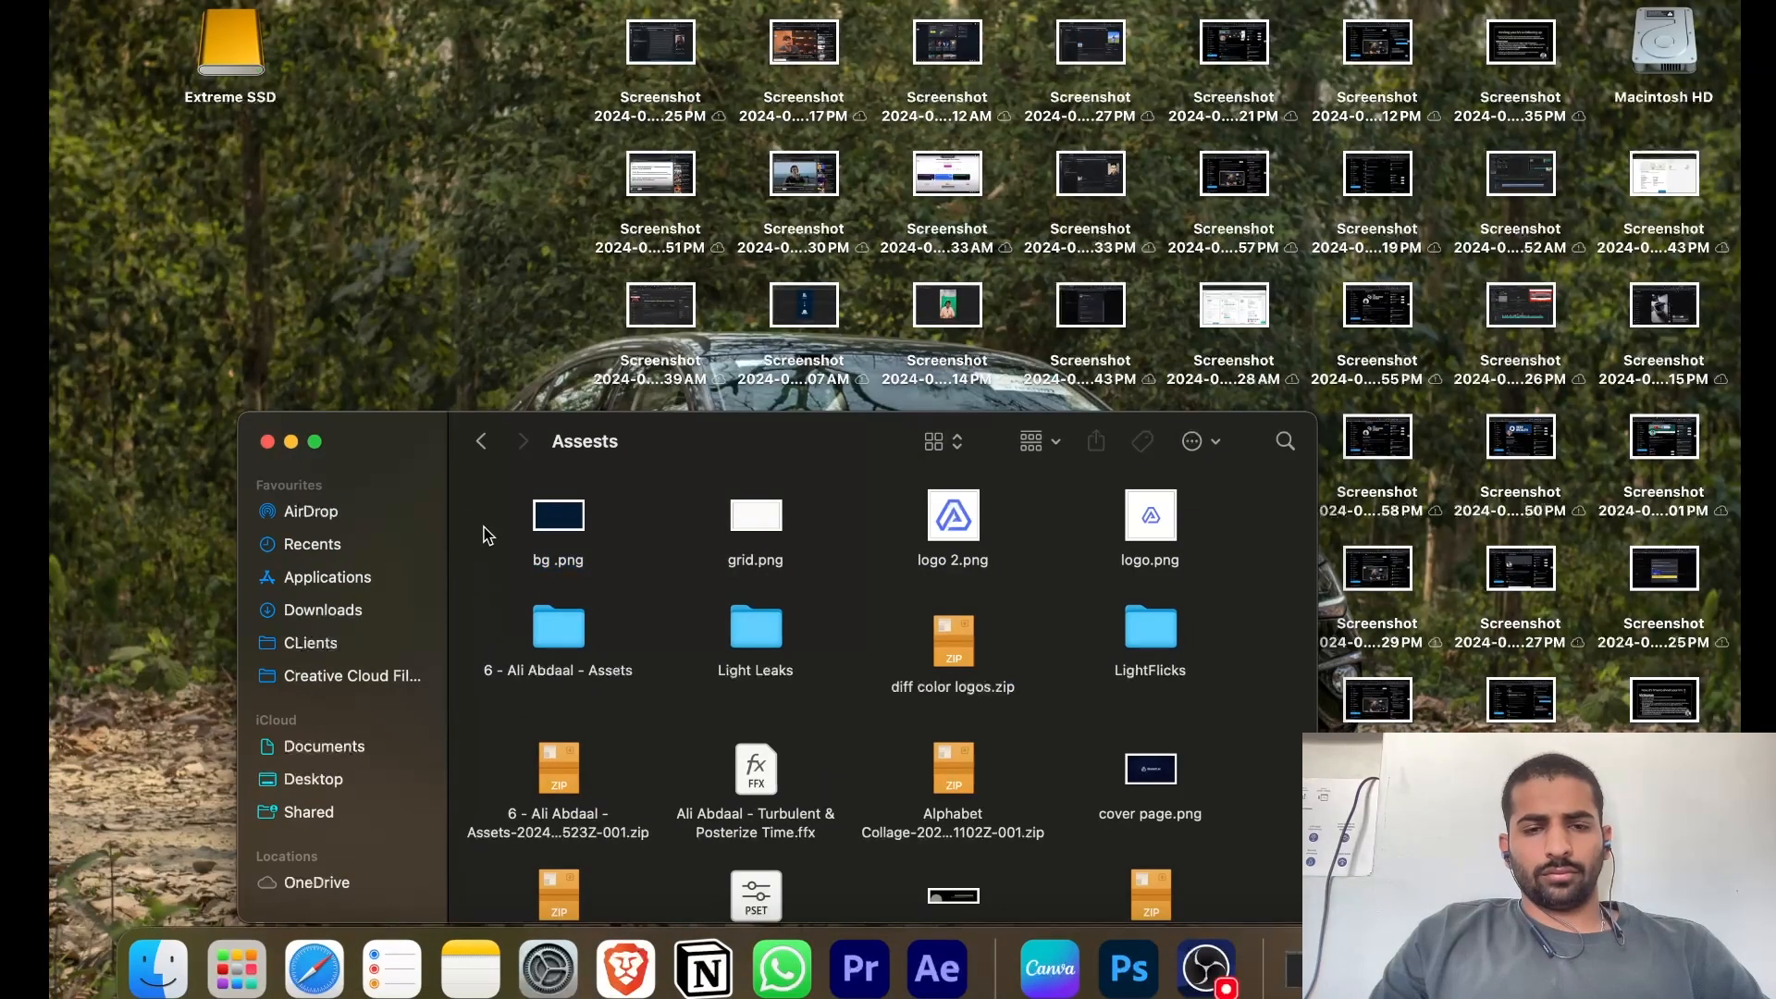
# Find the Paper Overlay folder in the Finder Assests folder, check its clips and import the folder into the Premiere Pro Assets bin
pyautogui.scroll(-5, 764, 851)
pyautogui.doubleClick(756, 837)
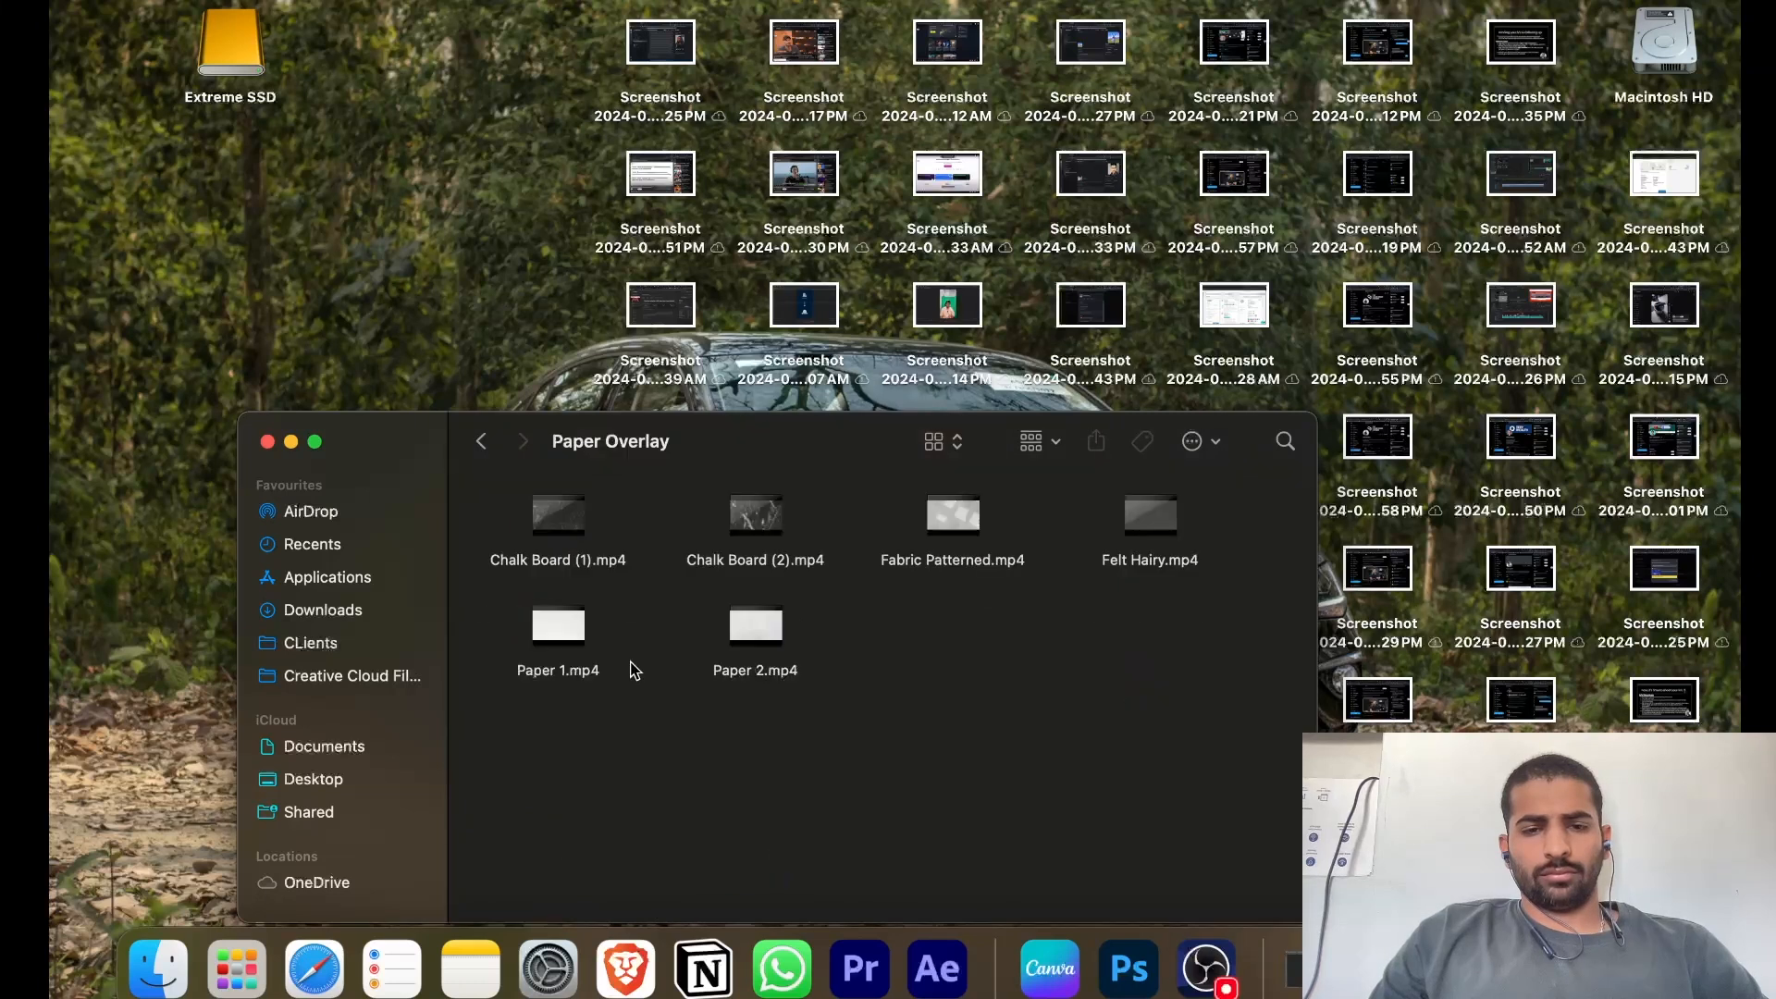
pyautogui.click(482, 445)
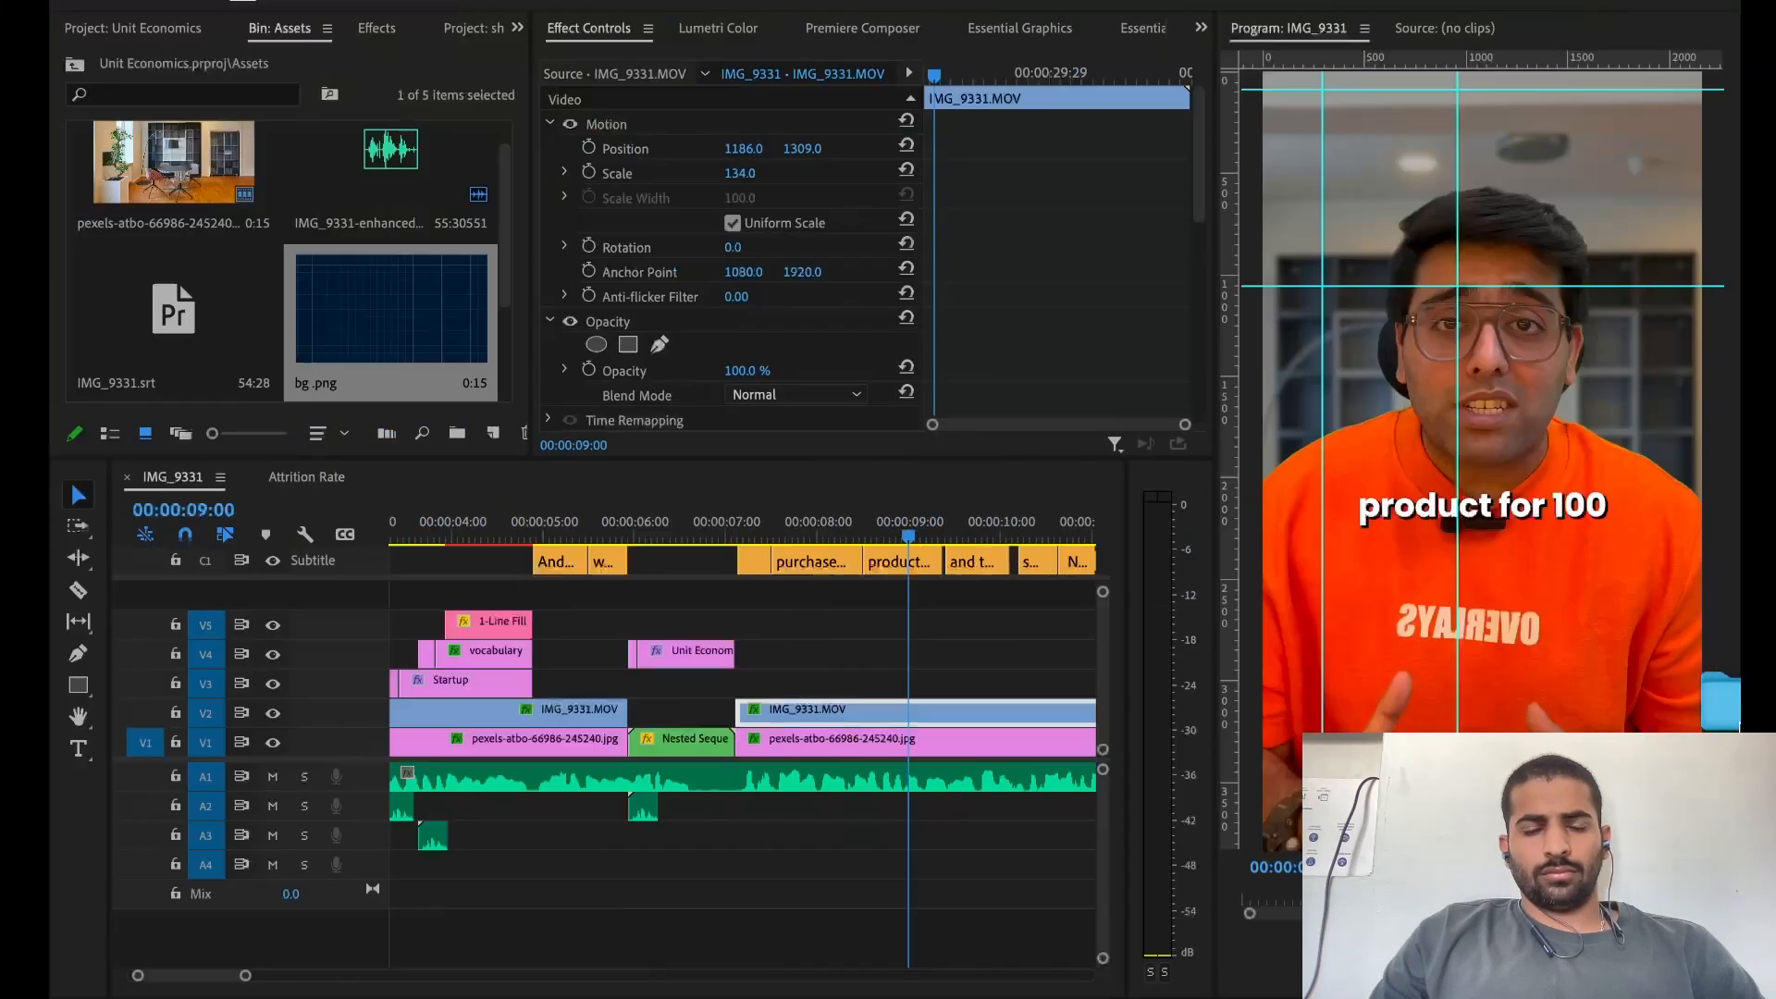
pyautogui.moveTo(659, 361); pyautogui.dragTo(369, 328)
# Place Paper 1.mp4 from the Paper Overlay bin on track V3, above the start of the second IMG_9331.MOV clip, and select its audio
pyautogui.doubleClick(389, 314)
pyautogui.scroll(-2, 385, 194)
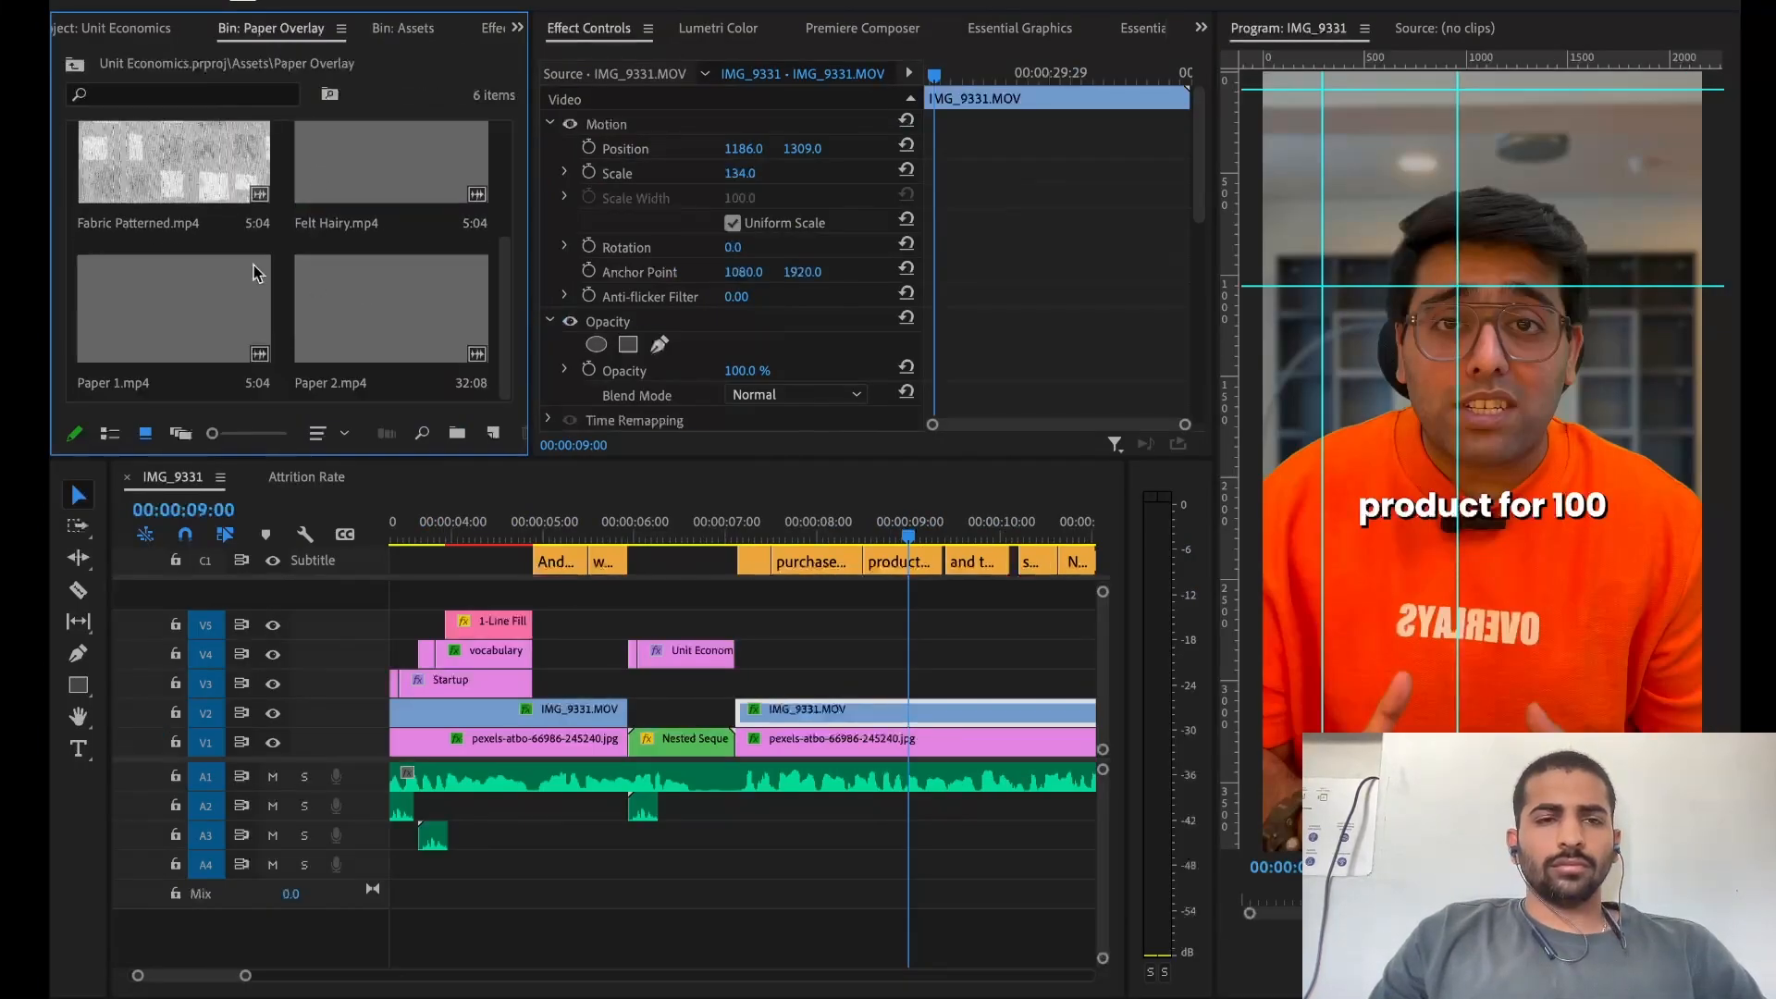
pyautogui.moveTo(134, 325); pyautogui.dragTo(794, 686)
pyautogui.click(817, 844)
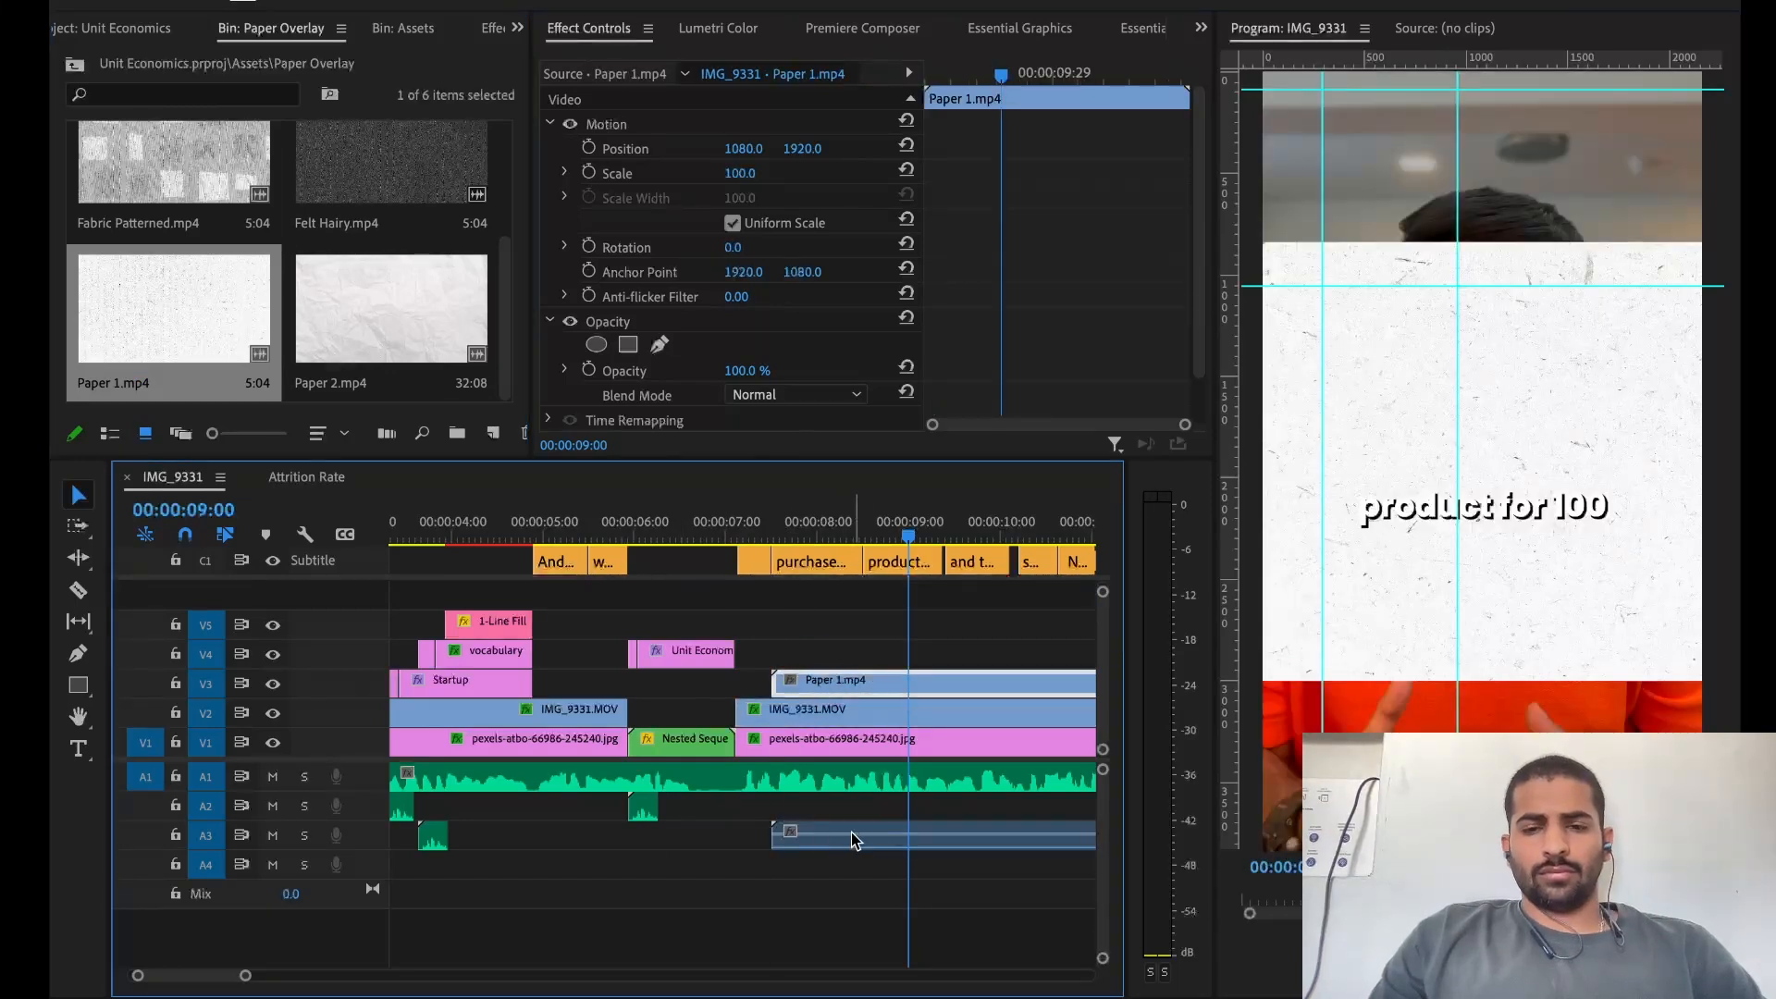
# Delete the audio of Paper 1.mp4 and rotate its video clip 90° to fill the vertical frame
pyautogui.keyDown('alt'); pyautogui.click(853, 840); pyautogui.keyUp('alt')
pyautogui.press('Delete')
pyautogui.click(870, 694)
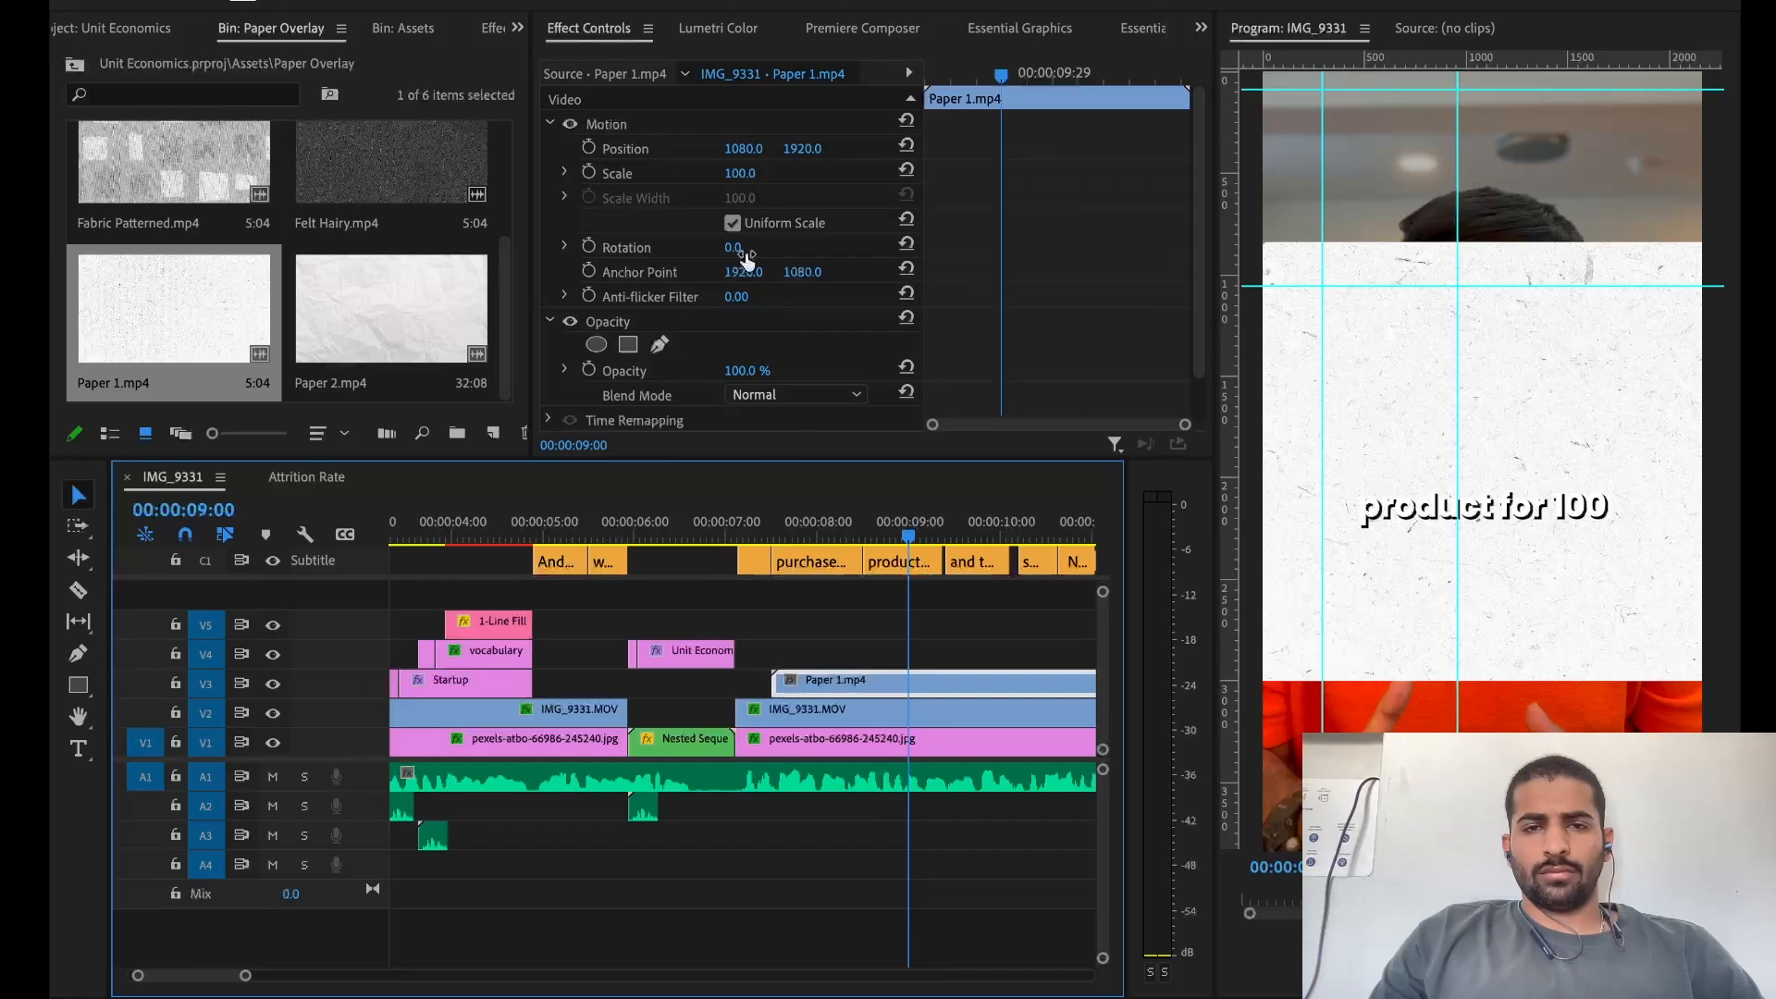
pyautogui.click(733, 248)
pyautogui.write('90')
pyautogui.press('Return')
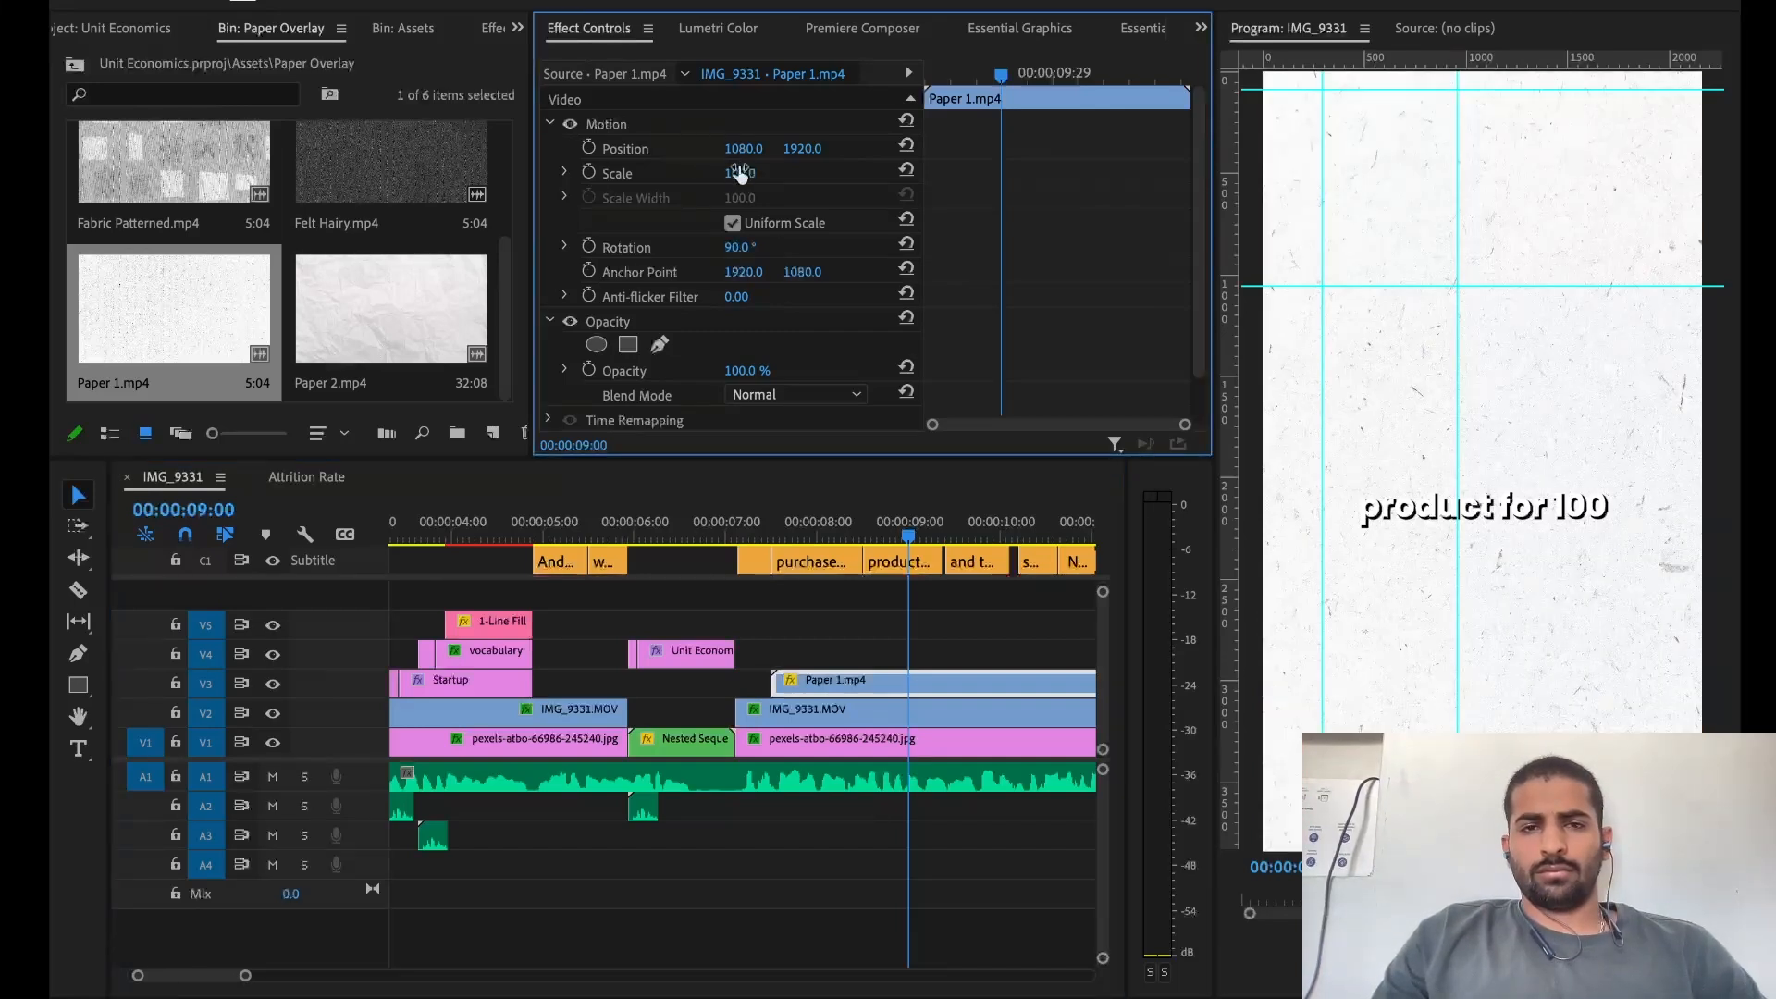
pyautogui.moveTo(739, 174); pyautogui.dragTo(713, 174)
pyautogui.hotkey('ctrl', 'z')
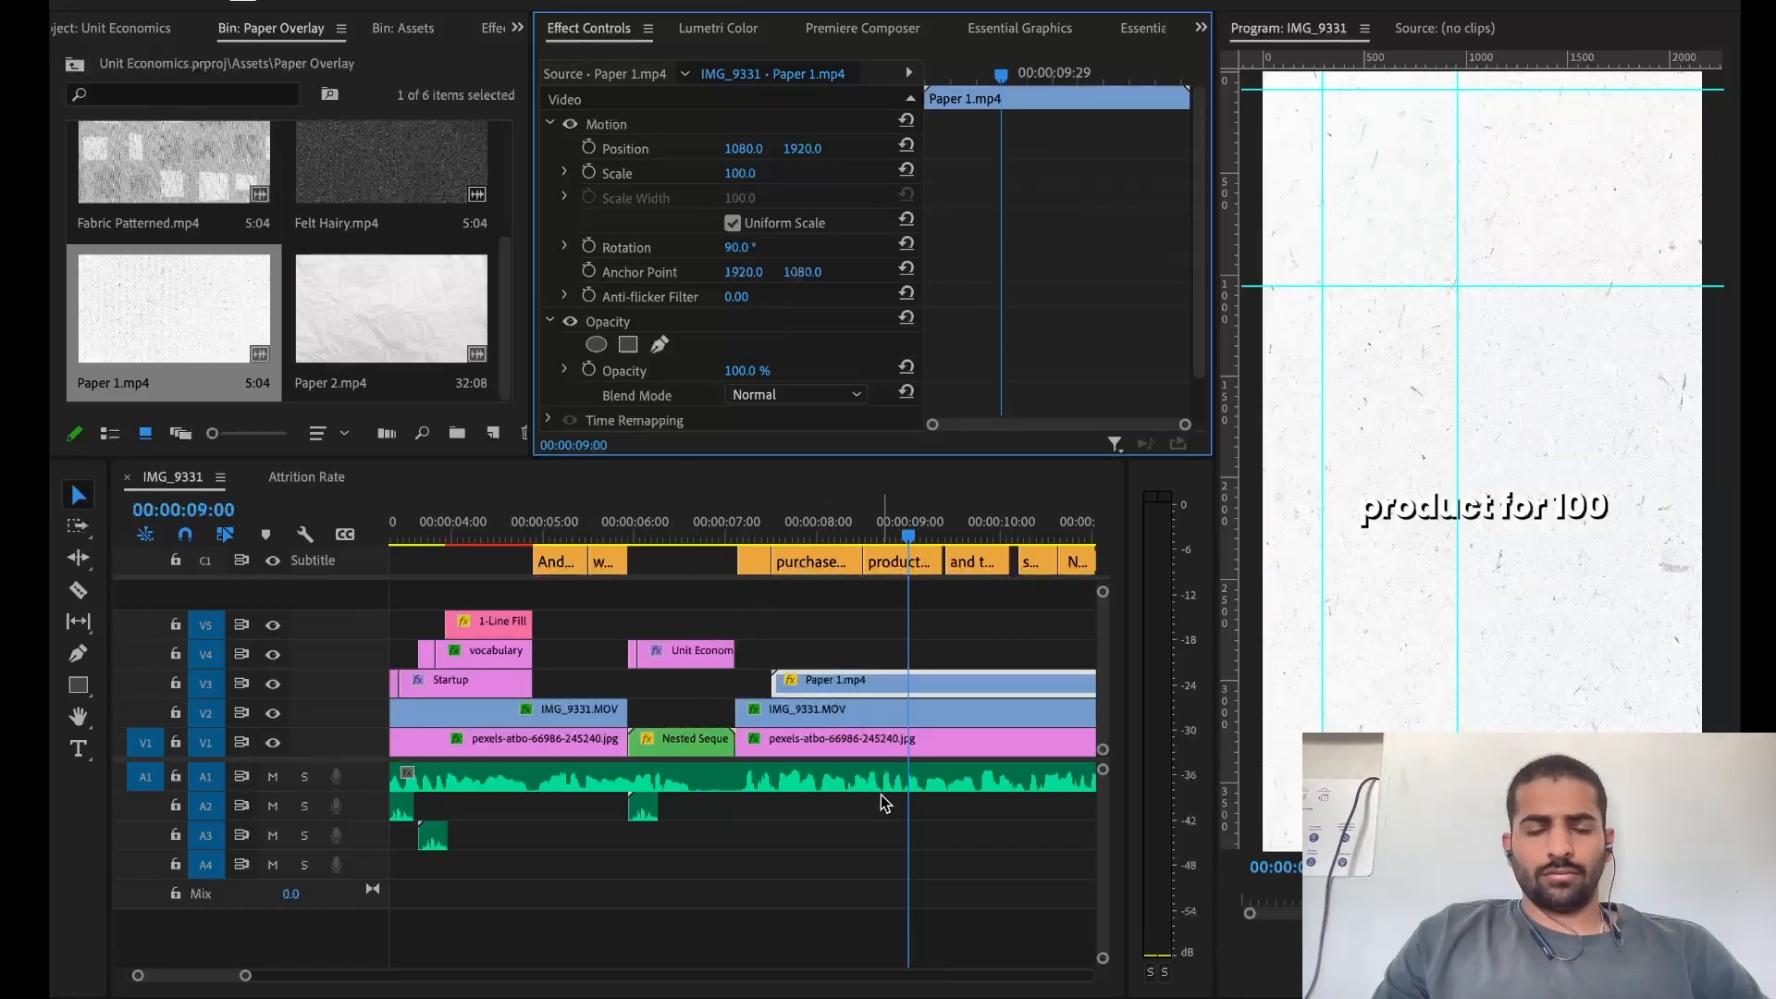
pyautogui.click(880, 796)
pyautogui.click(881, 684)
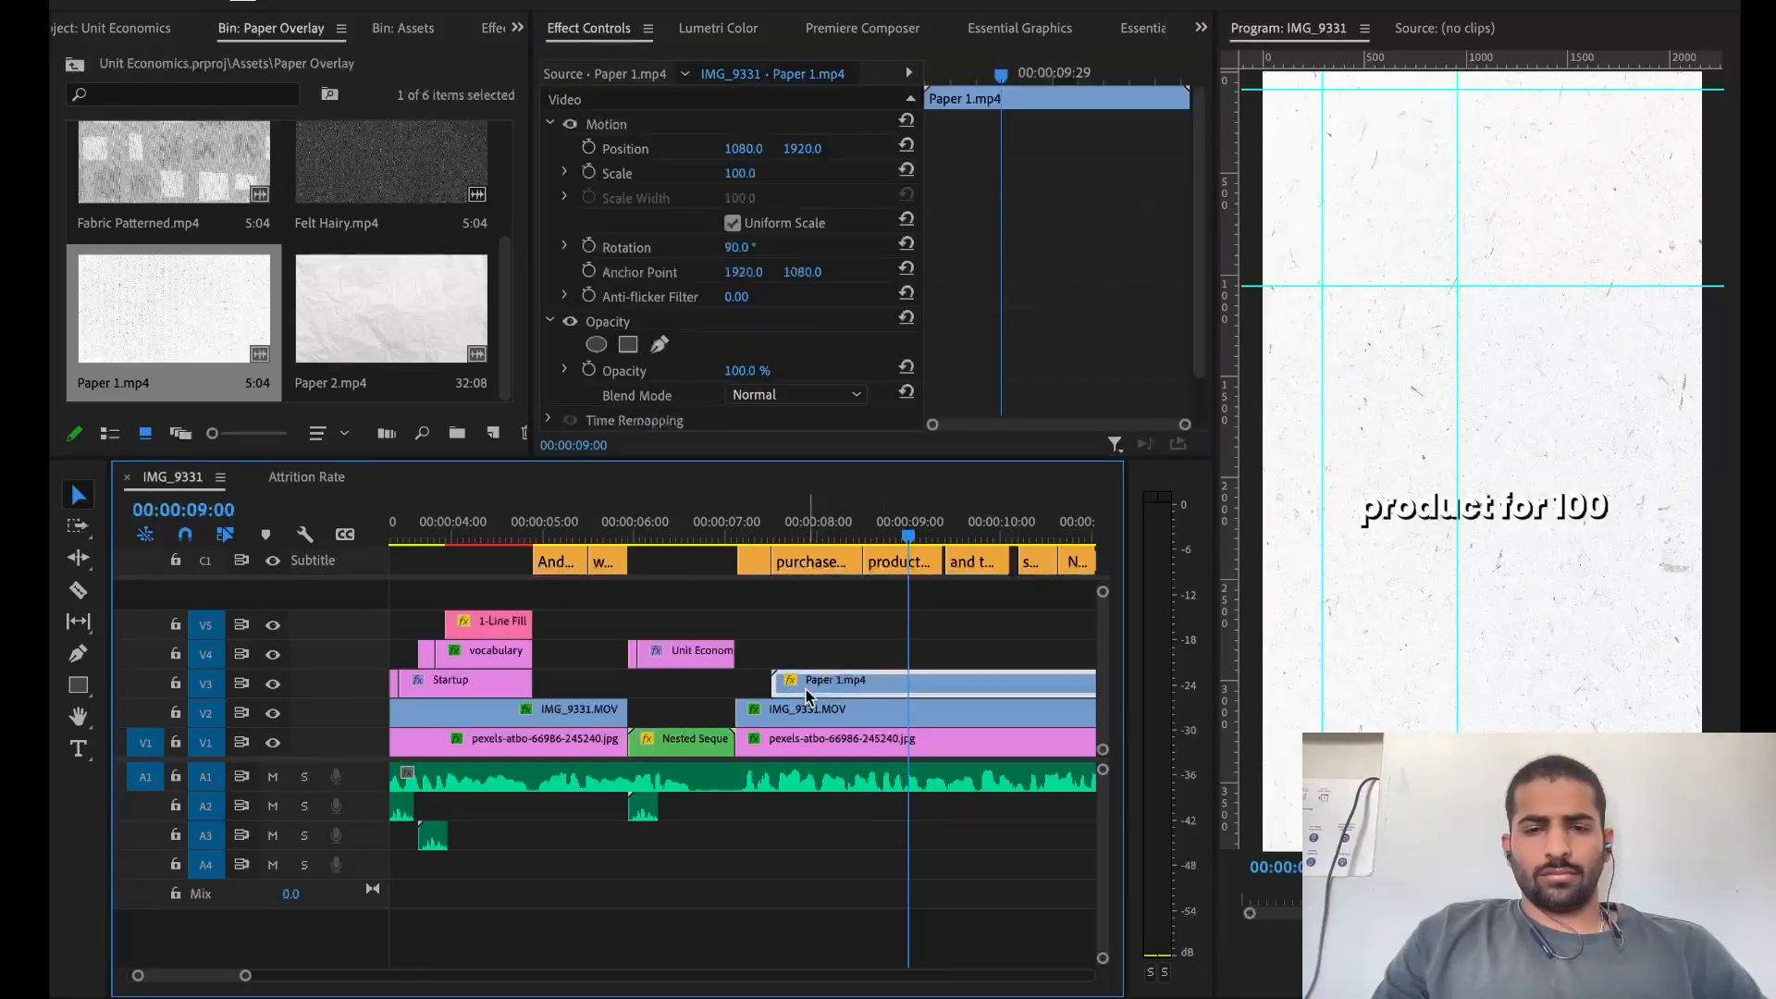
# Switch to the browser, search the web for iconfinder in a new tab, and then open the Flaticon site
pyautogui.click(273, 559)
pyautogui.click(925, 638)
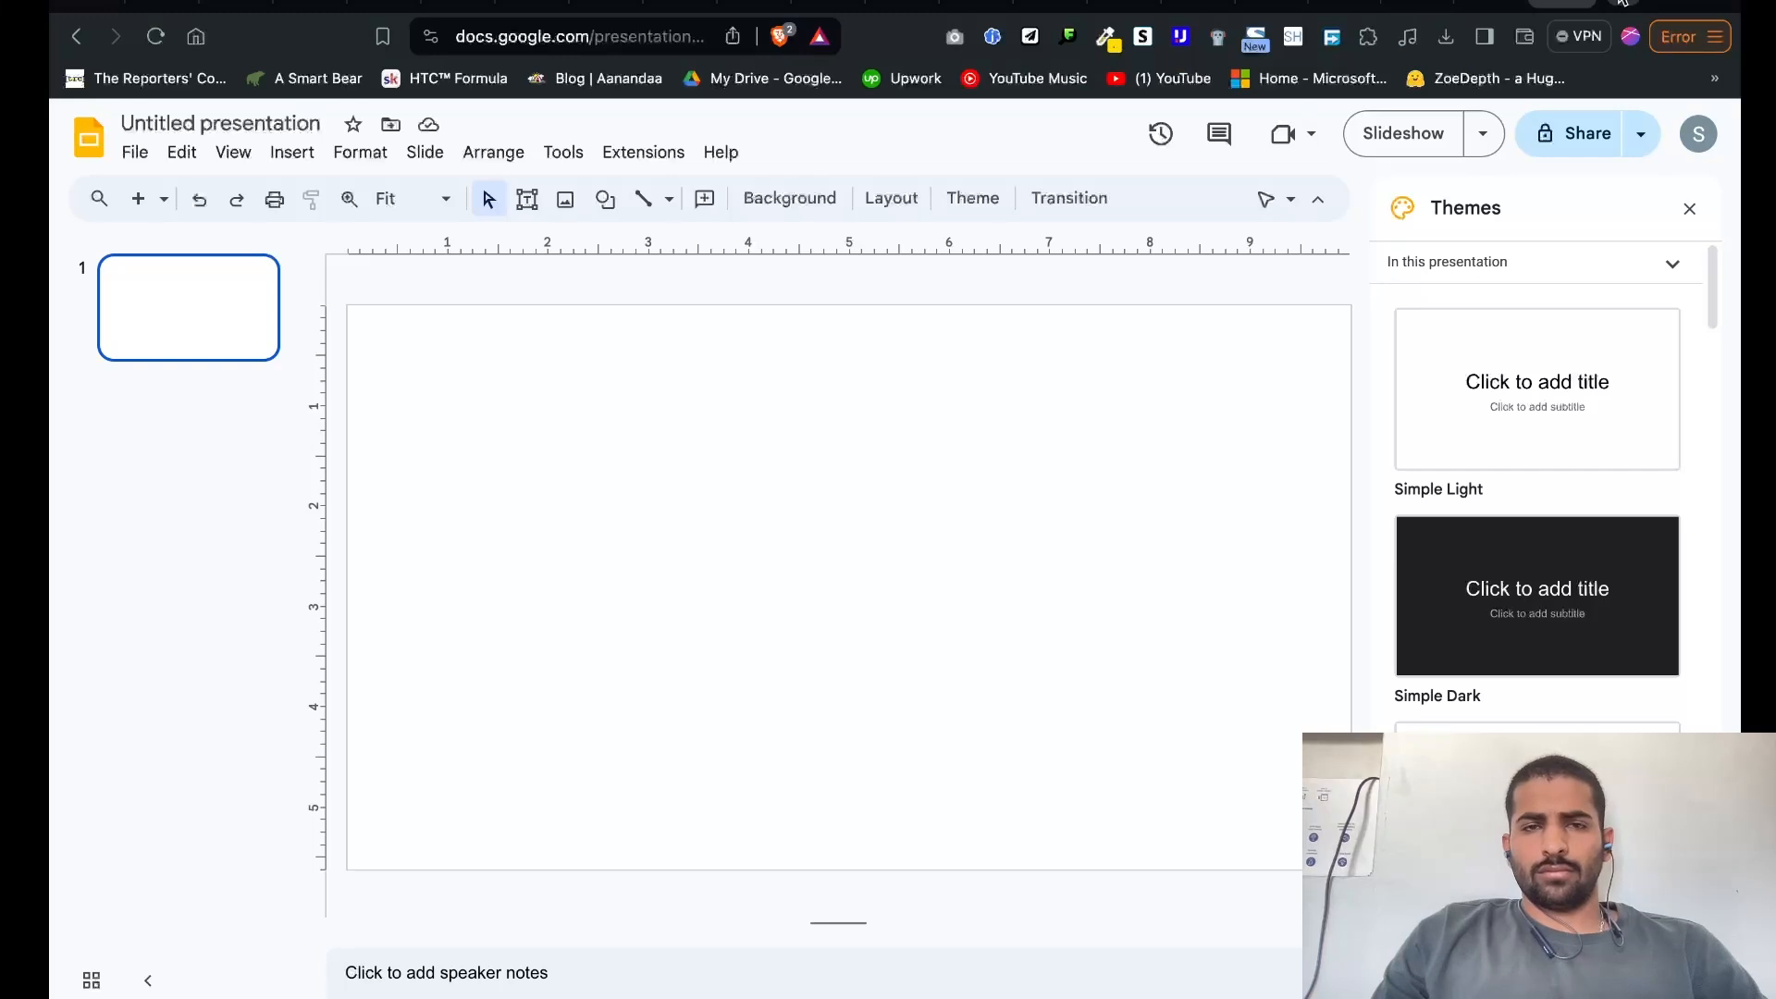
pyautogui.press('super+t')
pyautogui.write('iconfinder')
pyautogui.press('Return')
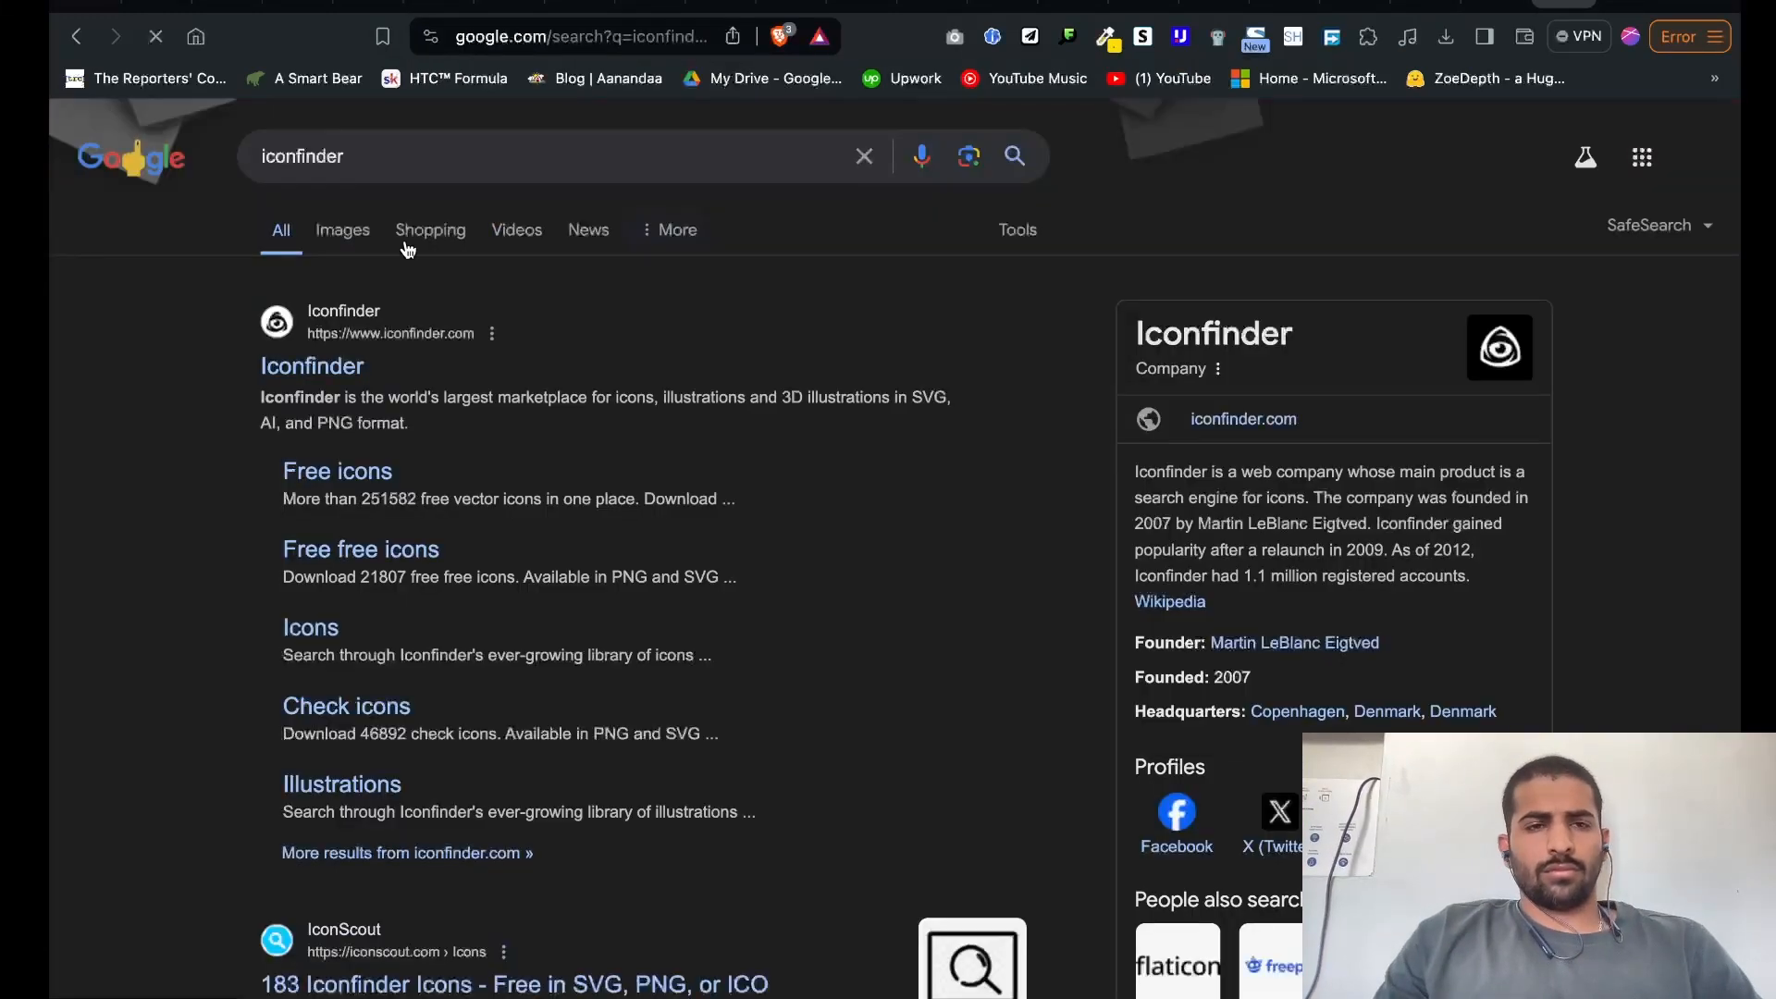
pyautogui.doubleClick(296, 156)
pyautogui.click(305, 208)
pyautogui.click(319, 433)
# Search Flaticon's icon library for man
pyautogui.click(653, 498)
pyautogui.write('man')
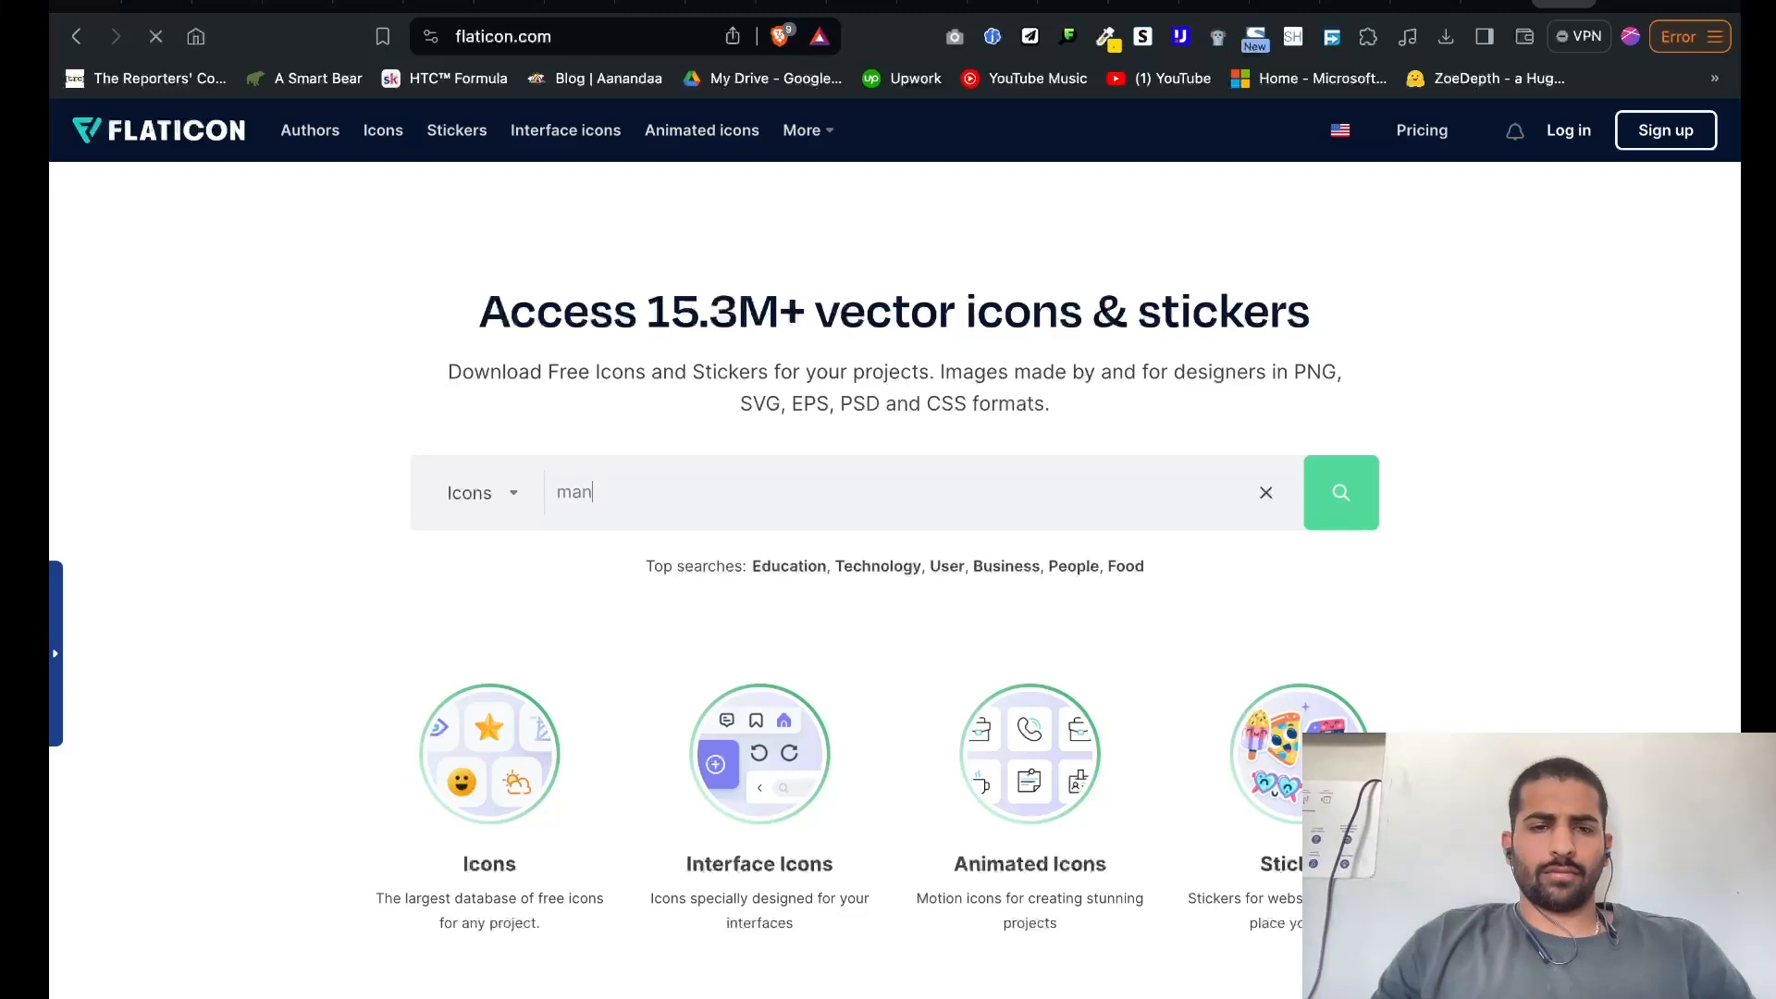
pyautogui.press('Return')
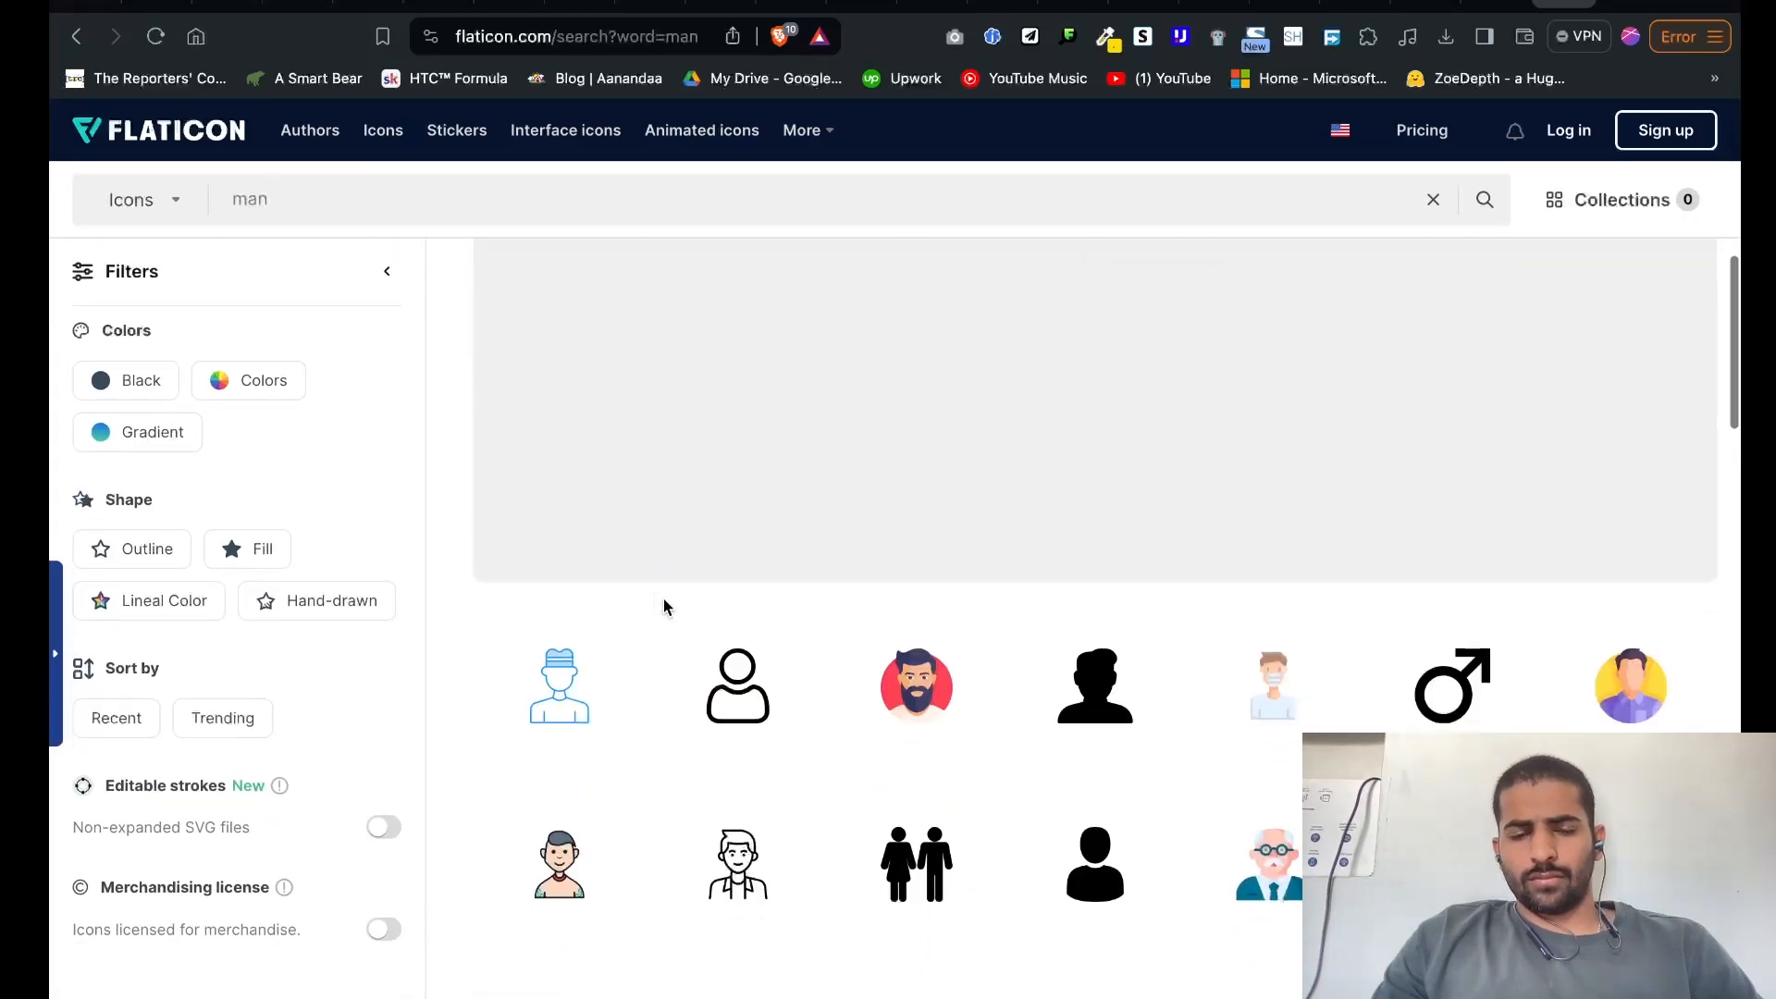
pyautogui.scroll(-3, 663, 598)
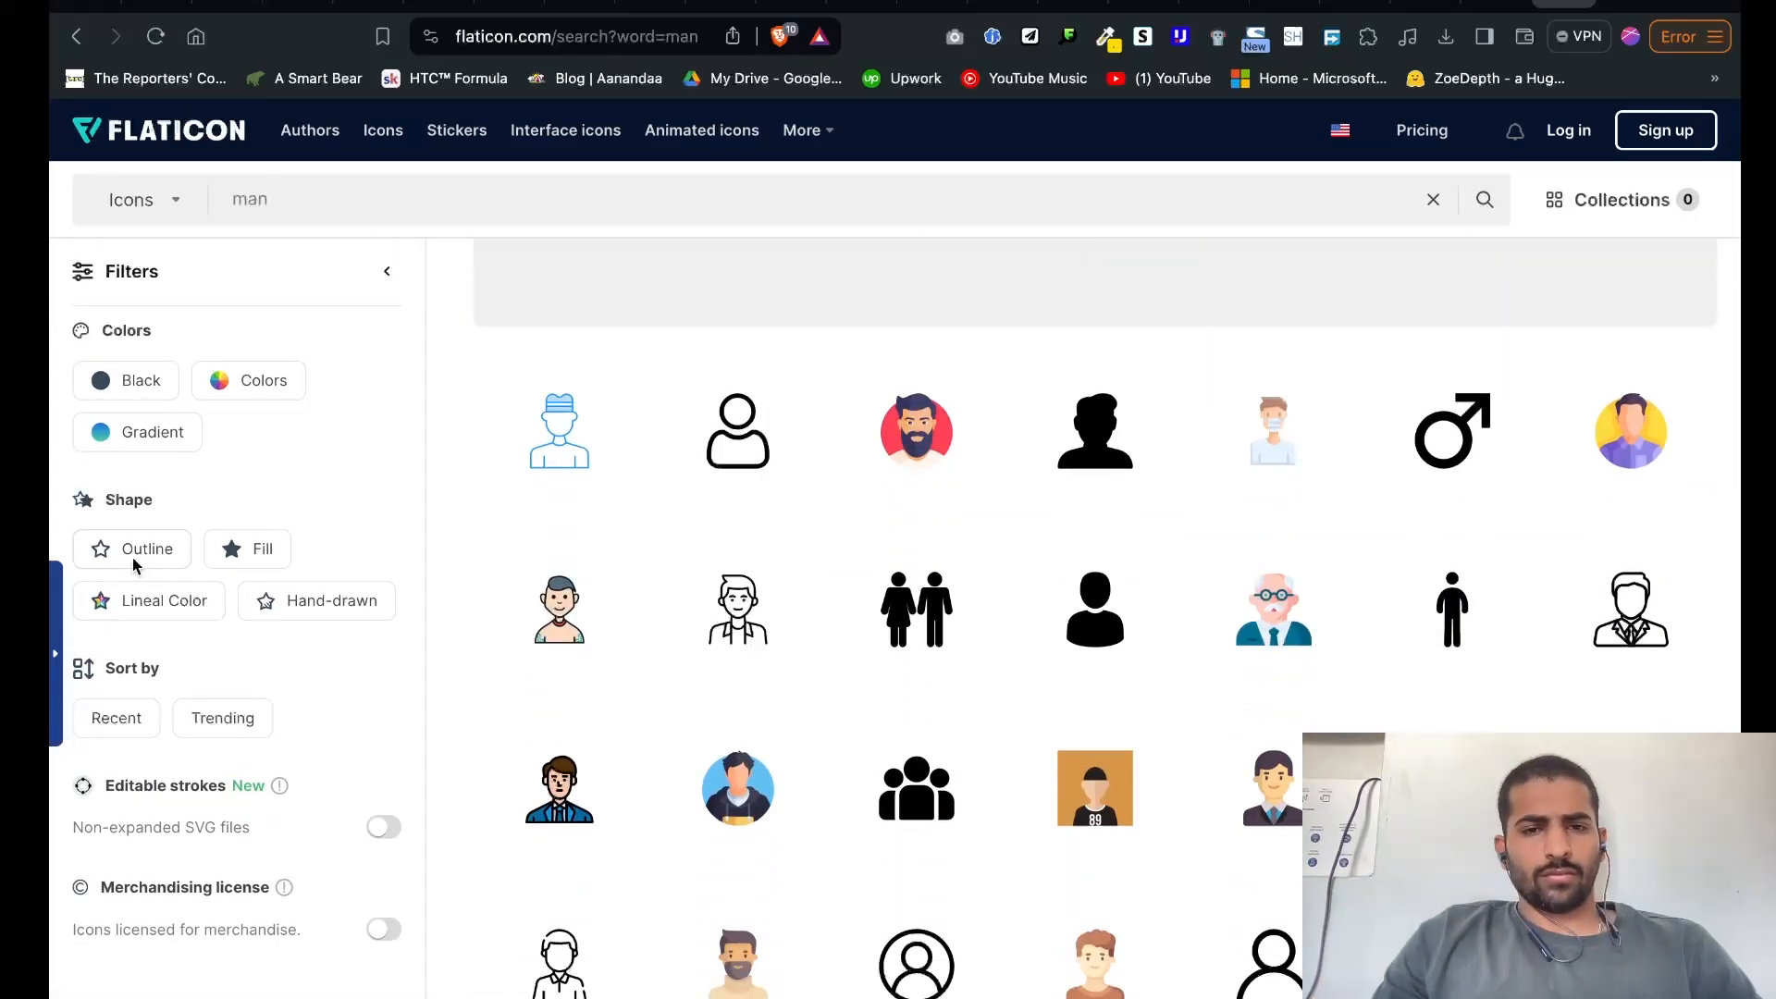
pyautogui.click(131, 551)
pyautogui.scroll(-5, 507, 809)
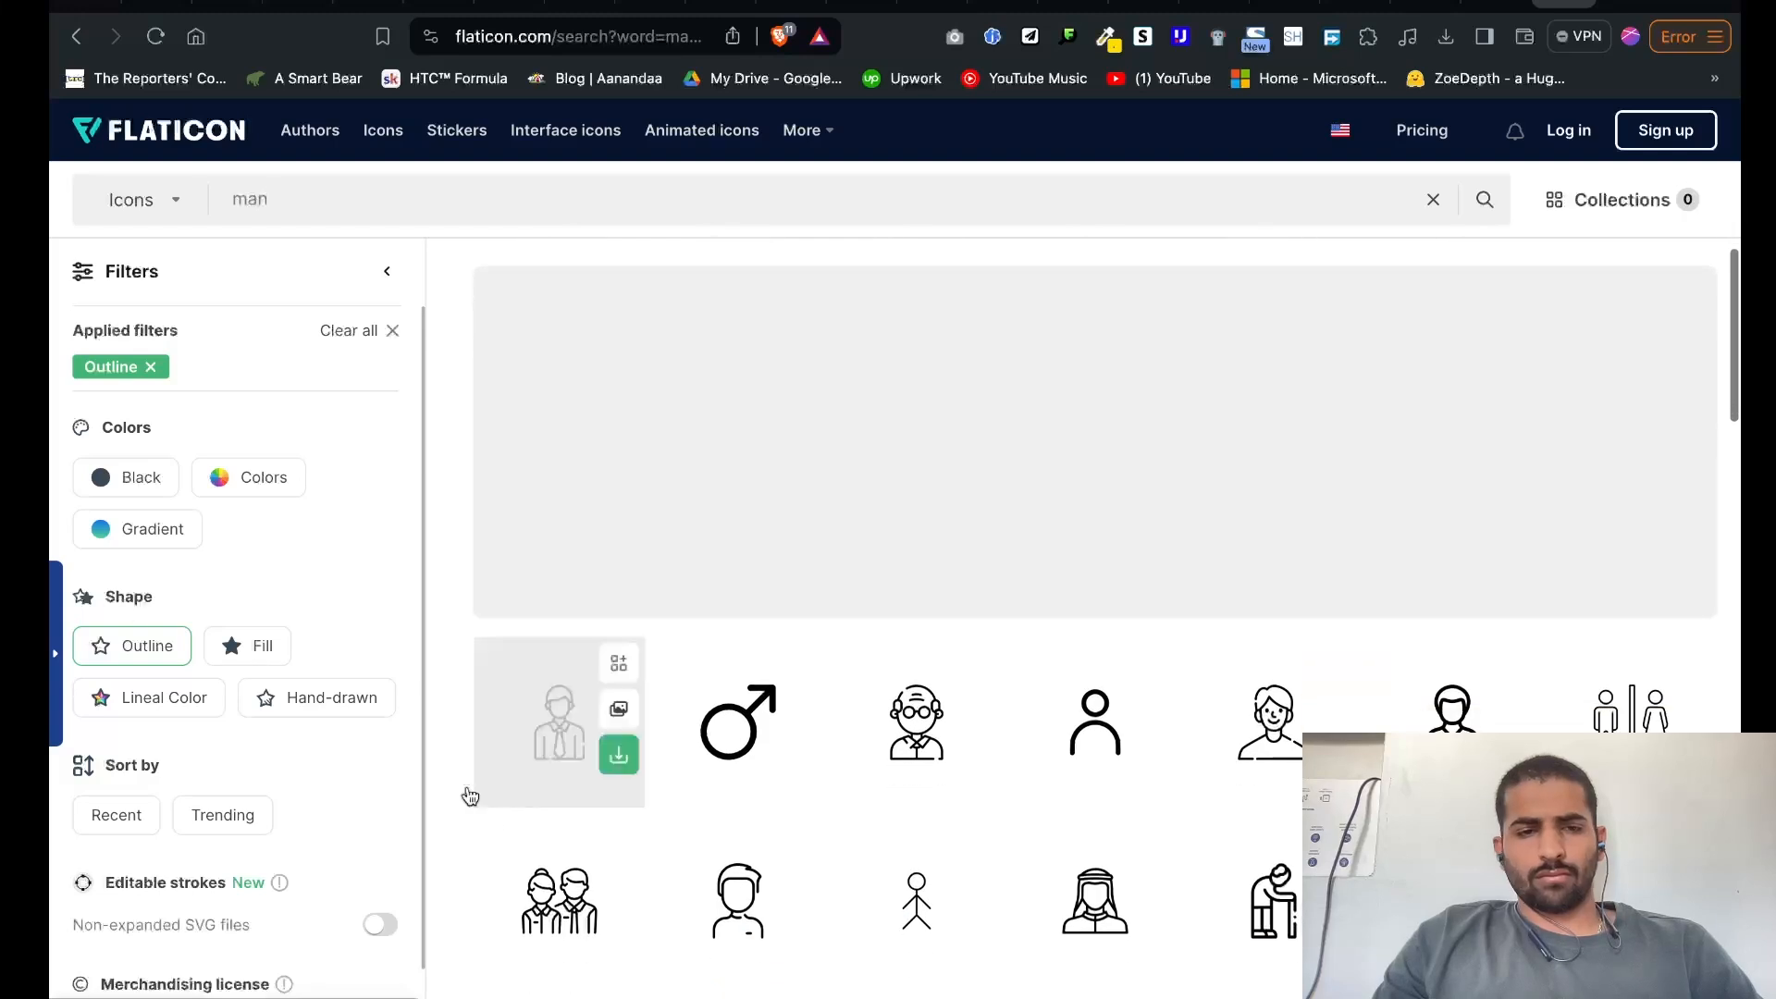
pyautogui.click(137, 645)
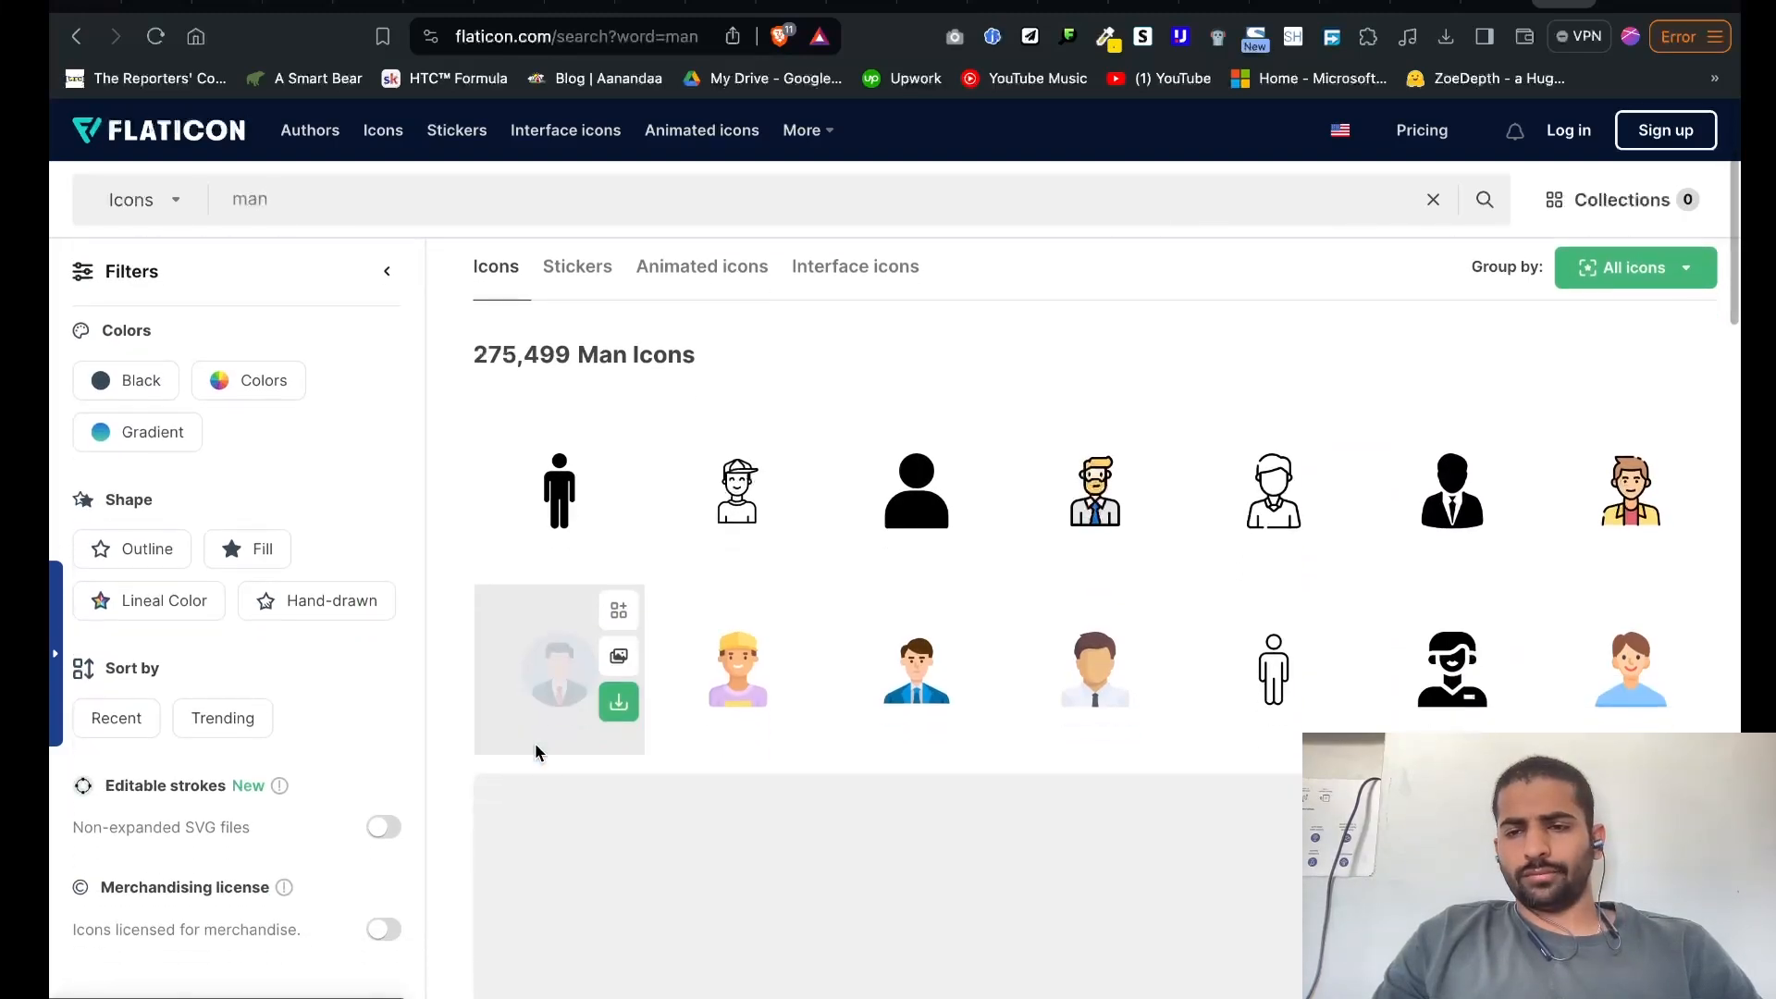
# Download the Boy icon in the blue circle as a free PNG and save it as boy in the Assets folder
pyautogui.scroll(-5, 535, 746)
pyautogui.scroll(-3, 463, 717)
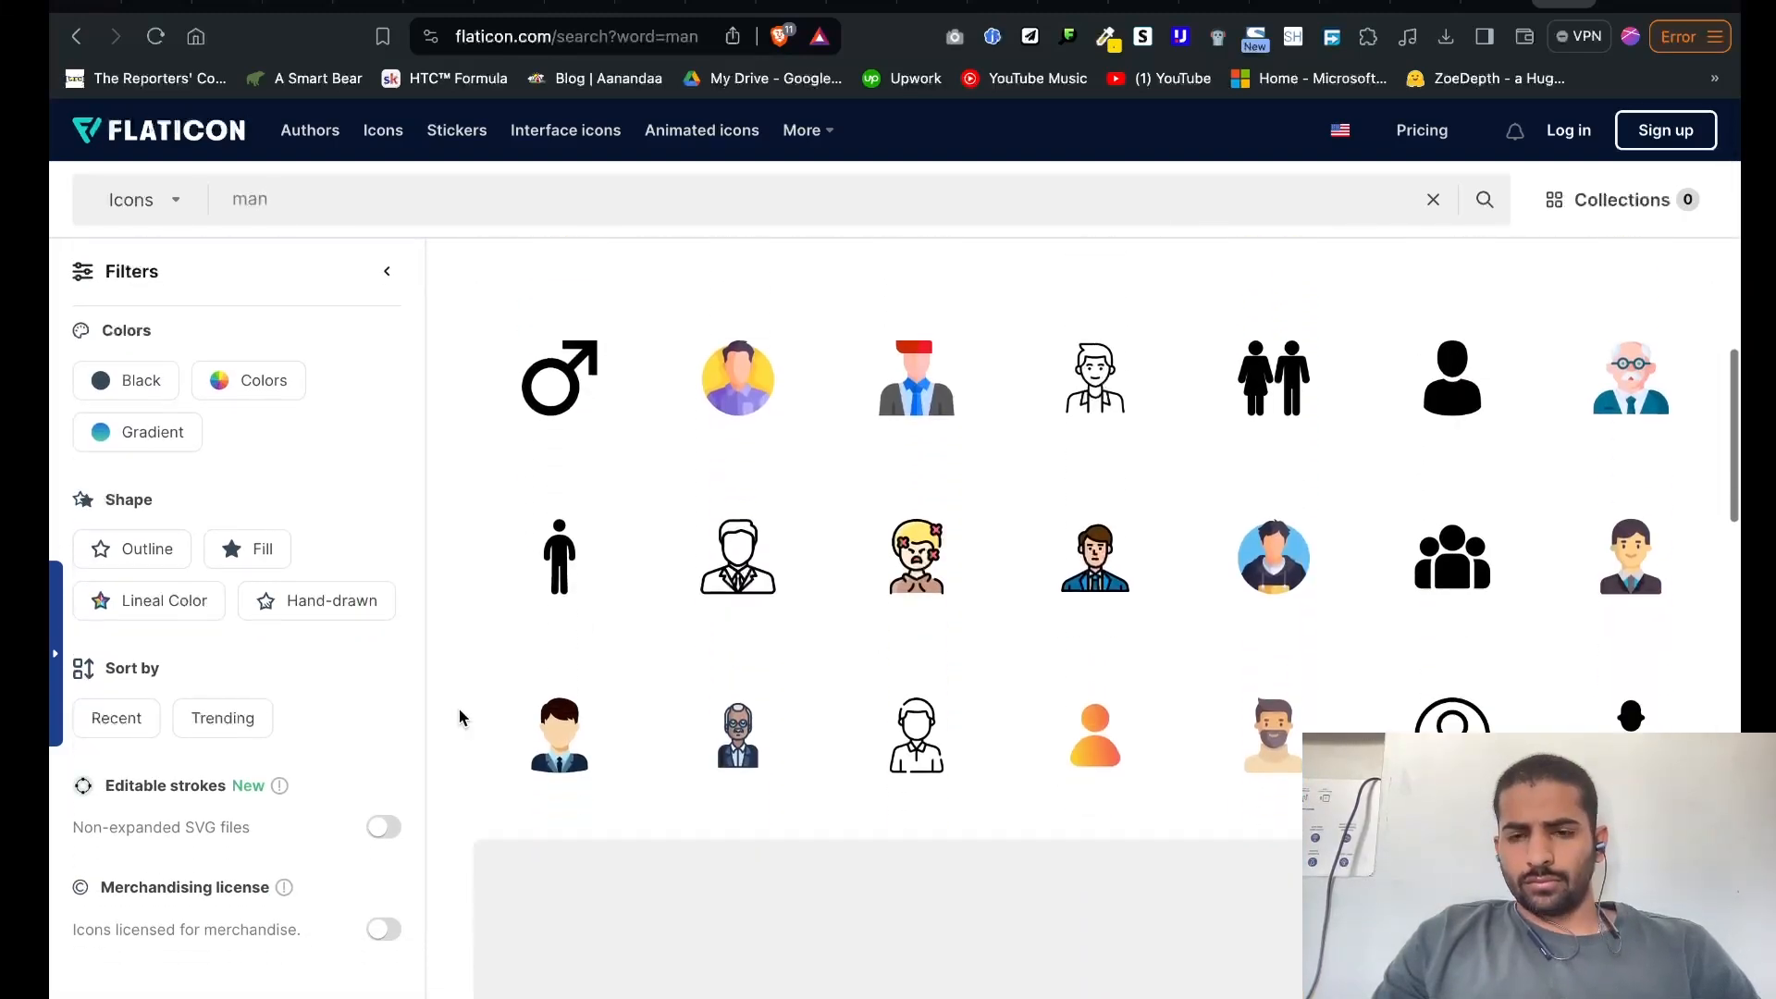
pyautogui.scroll(-3, 460, 717)
pyautogui.click(1511, 546)
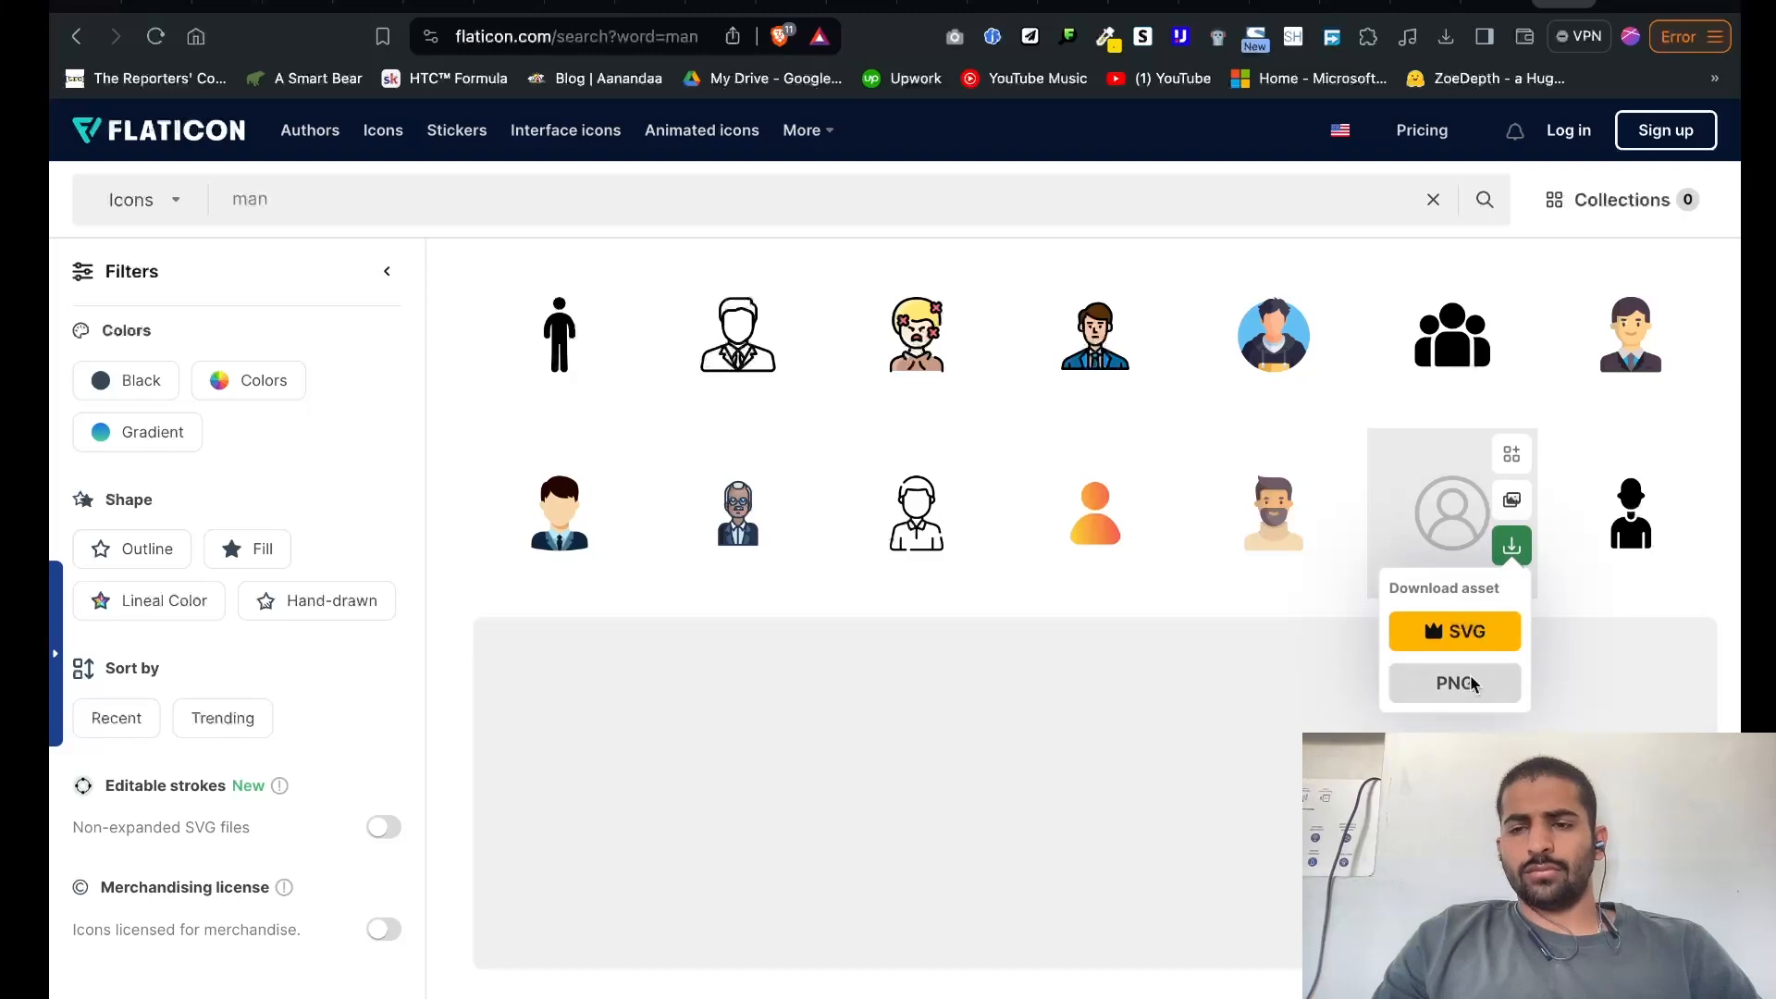
pyautogui.scroll(8, 1368, 421)
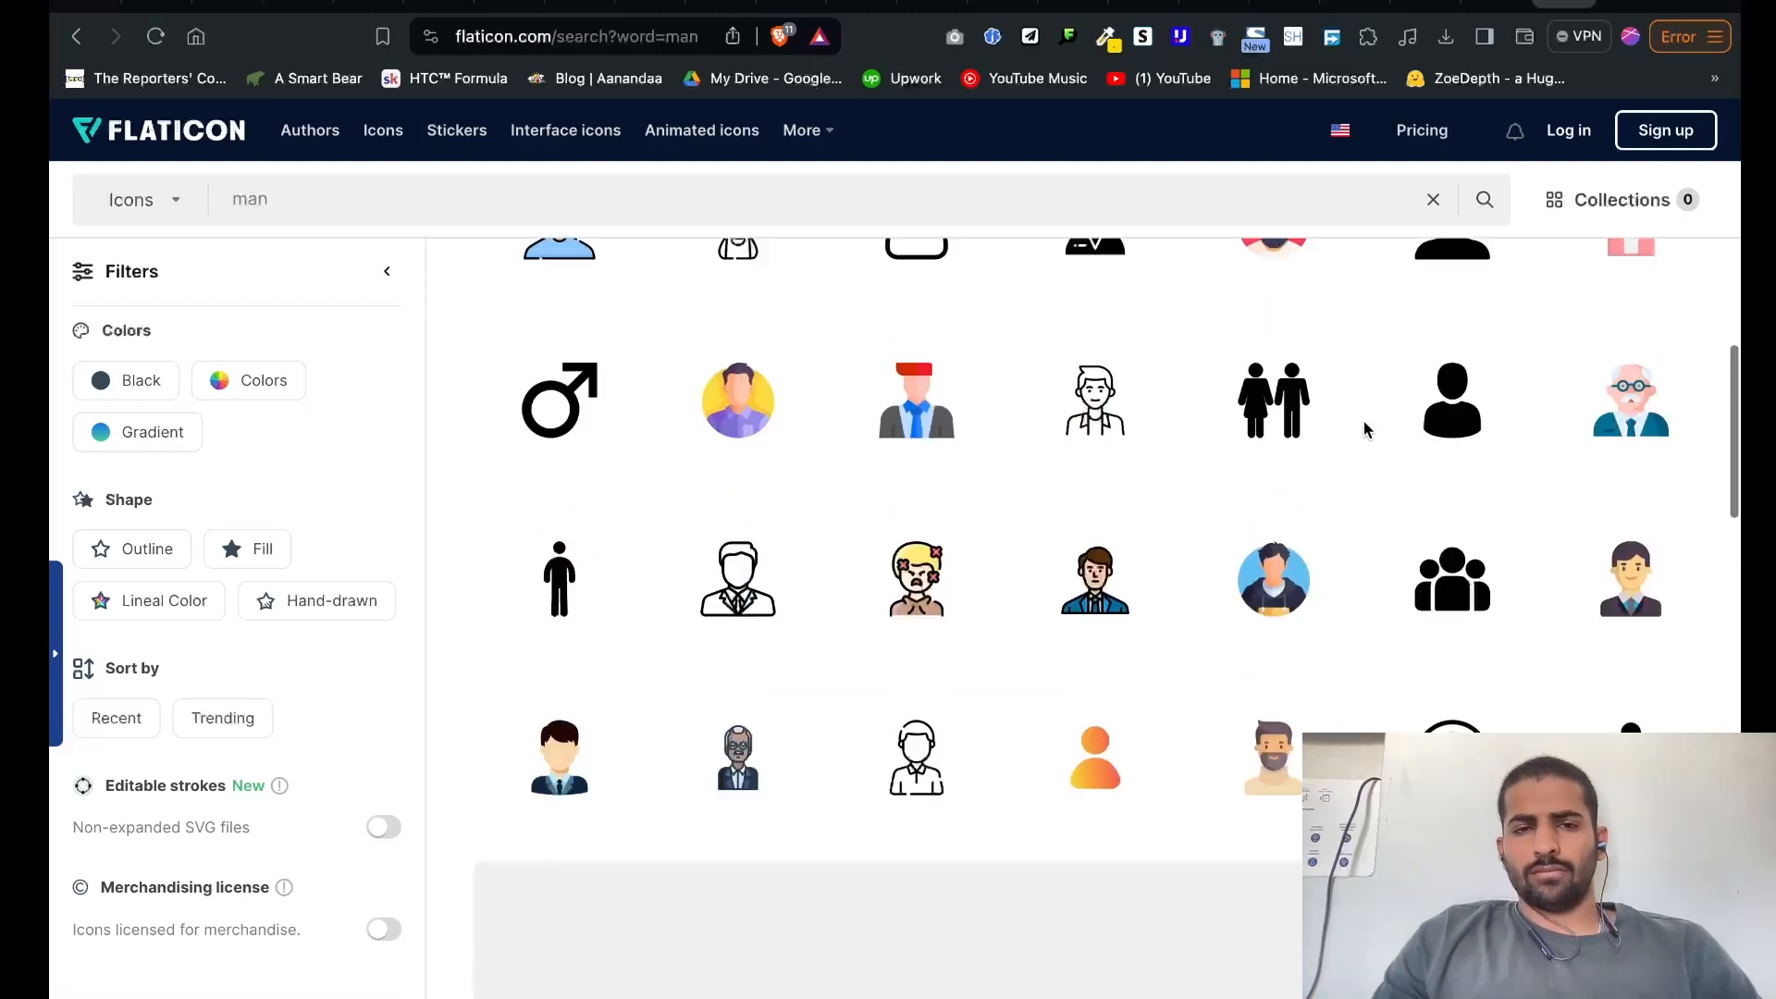
pyautogui.moveTo(1332, 814)
pyautogui.click(1284, 973)
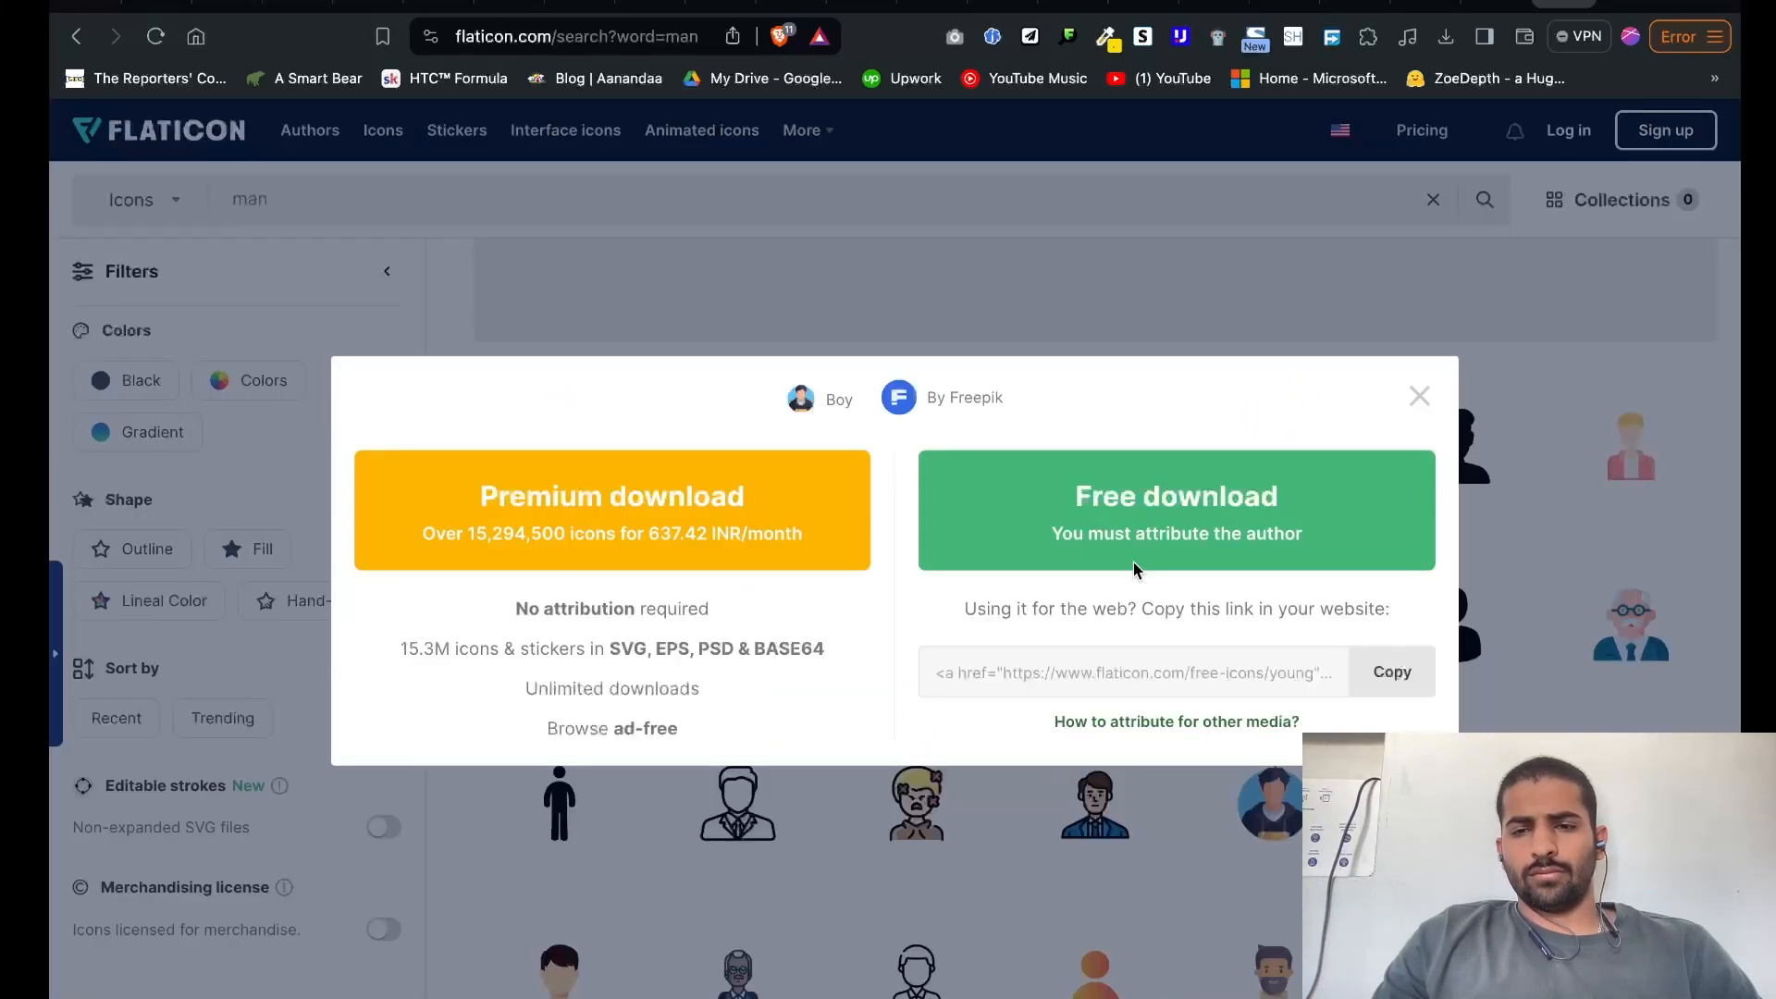
pyautogui.click(1119, 544)
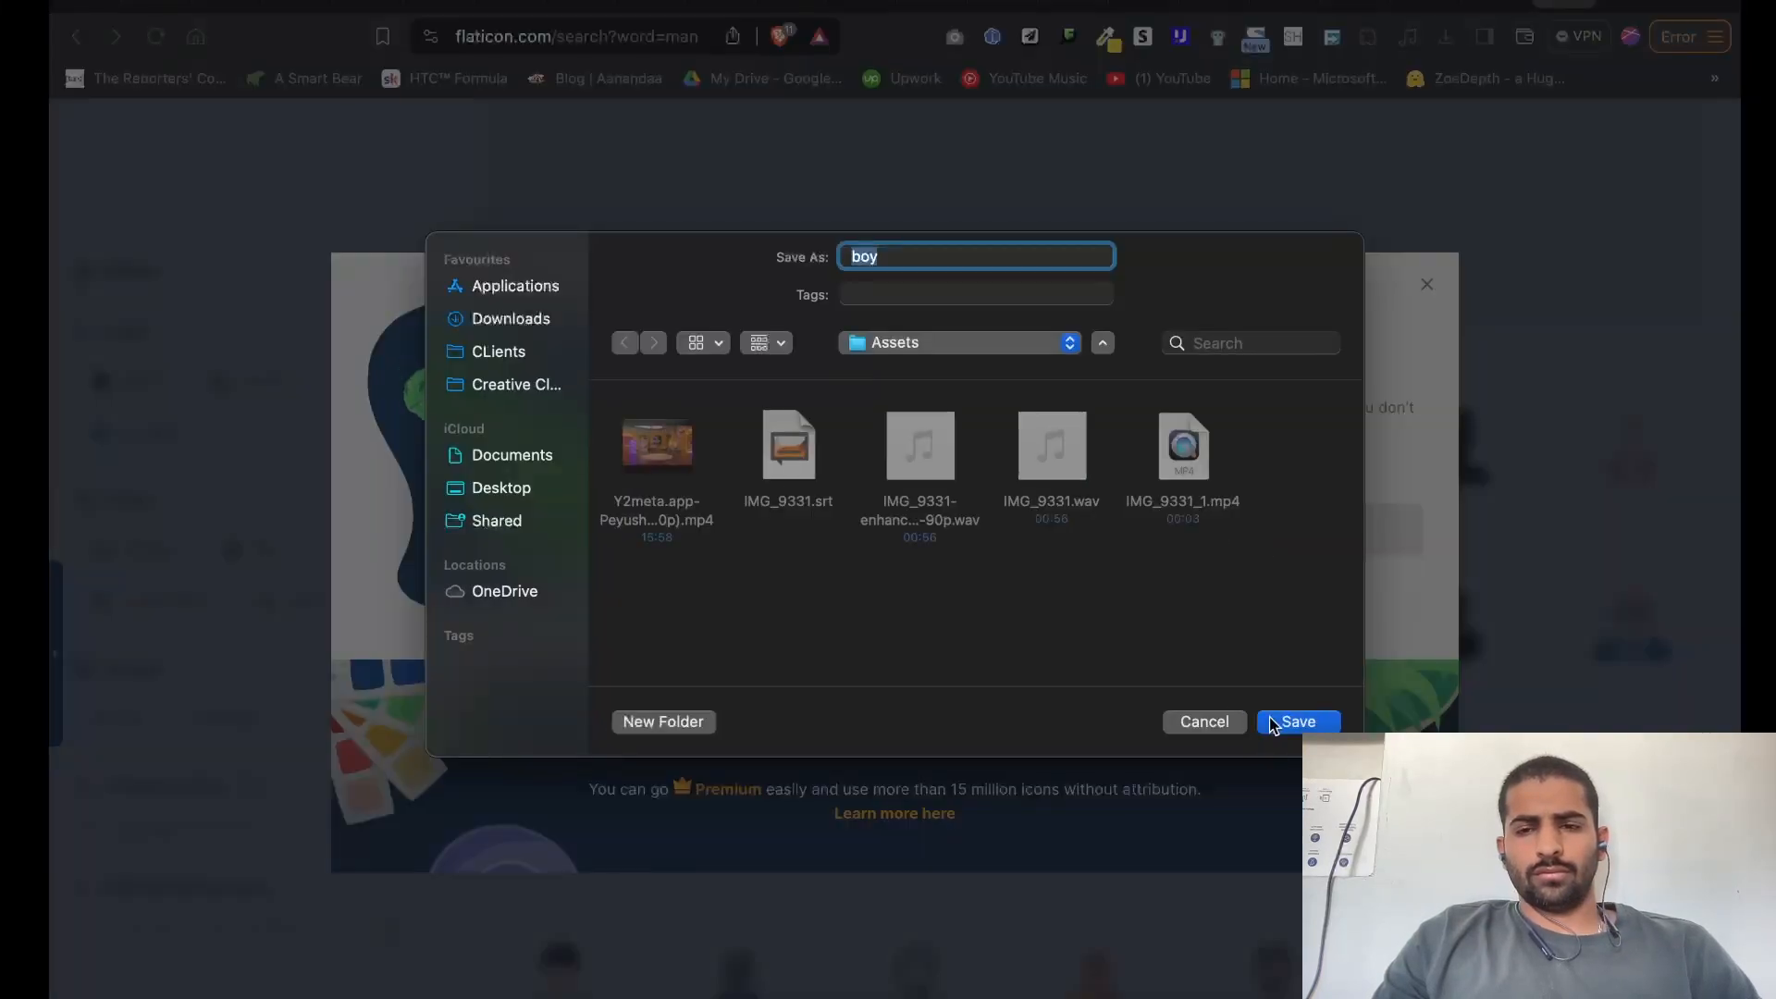
pyautogui.click(1295, 723)
pyautogui.click(1427, 284)
# Search the Flaticon icon library for shop
pyautogui.doubleClick(306, 210)
pyautogui.write('shop')
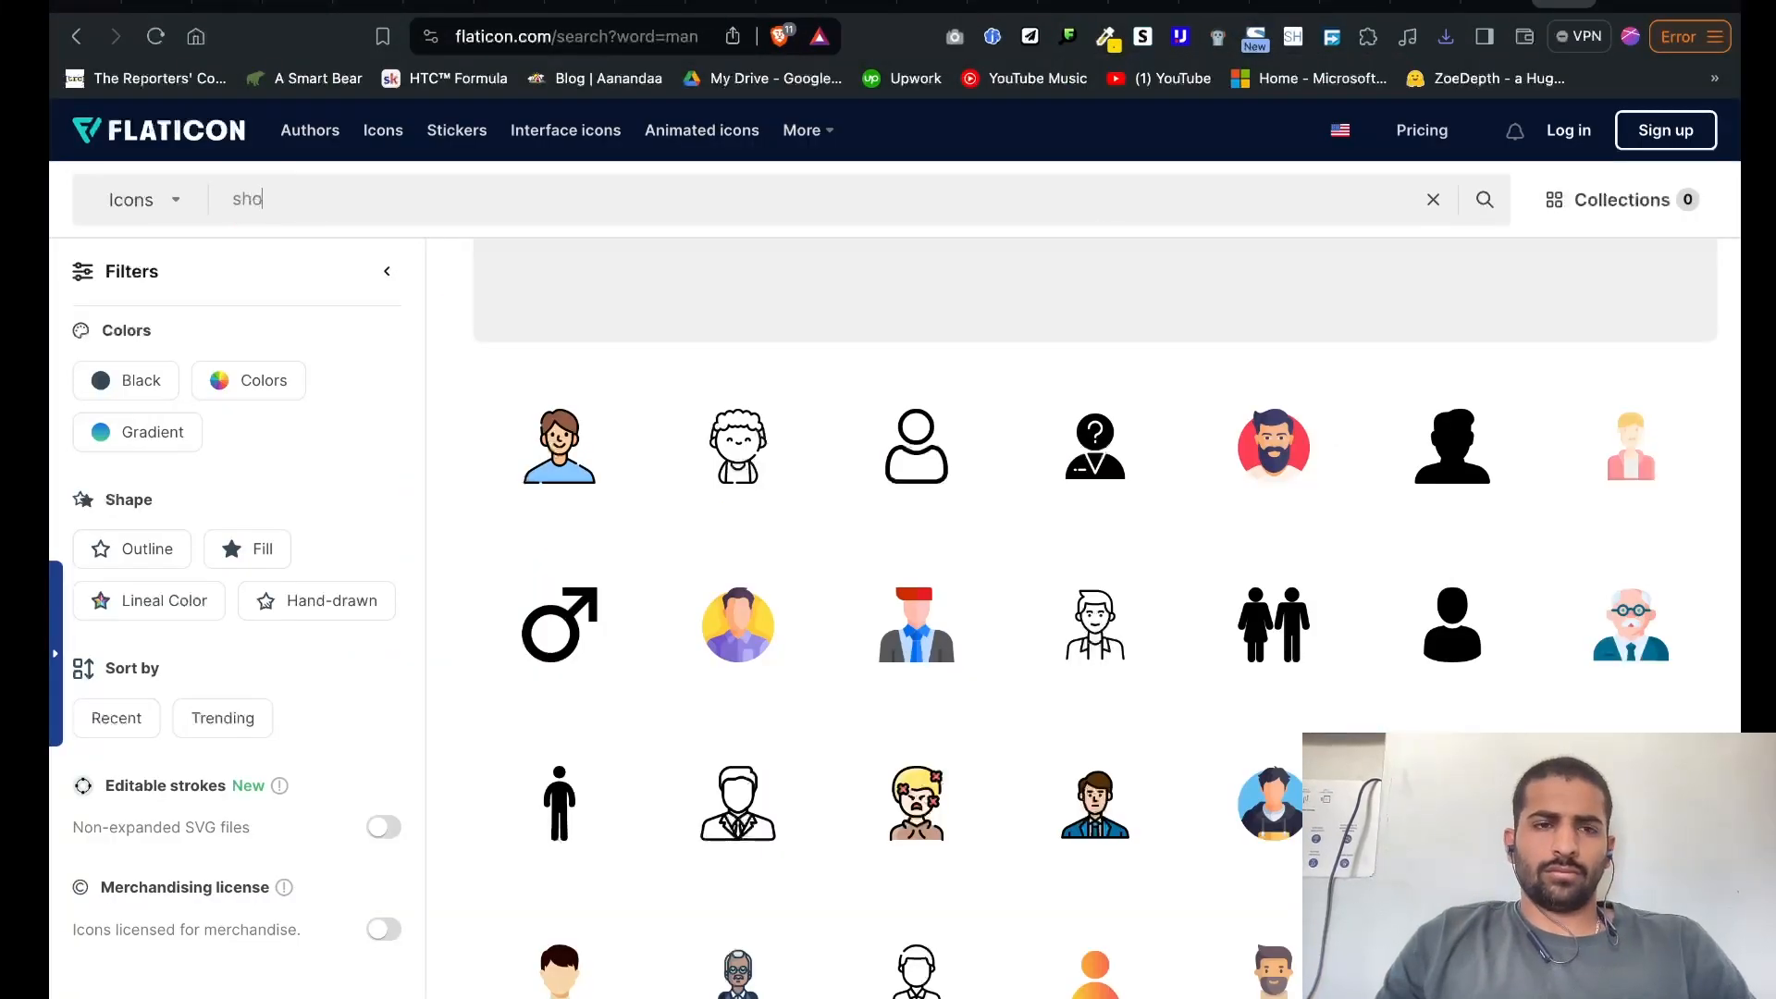
pyautogui.press('Return')
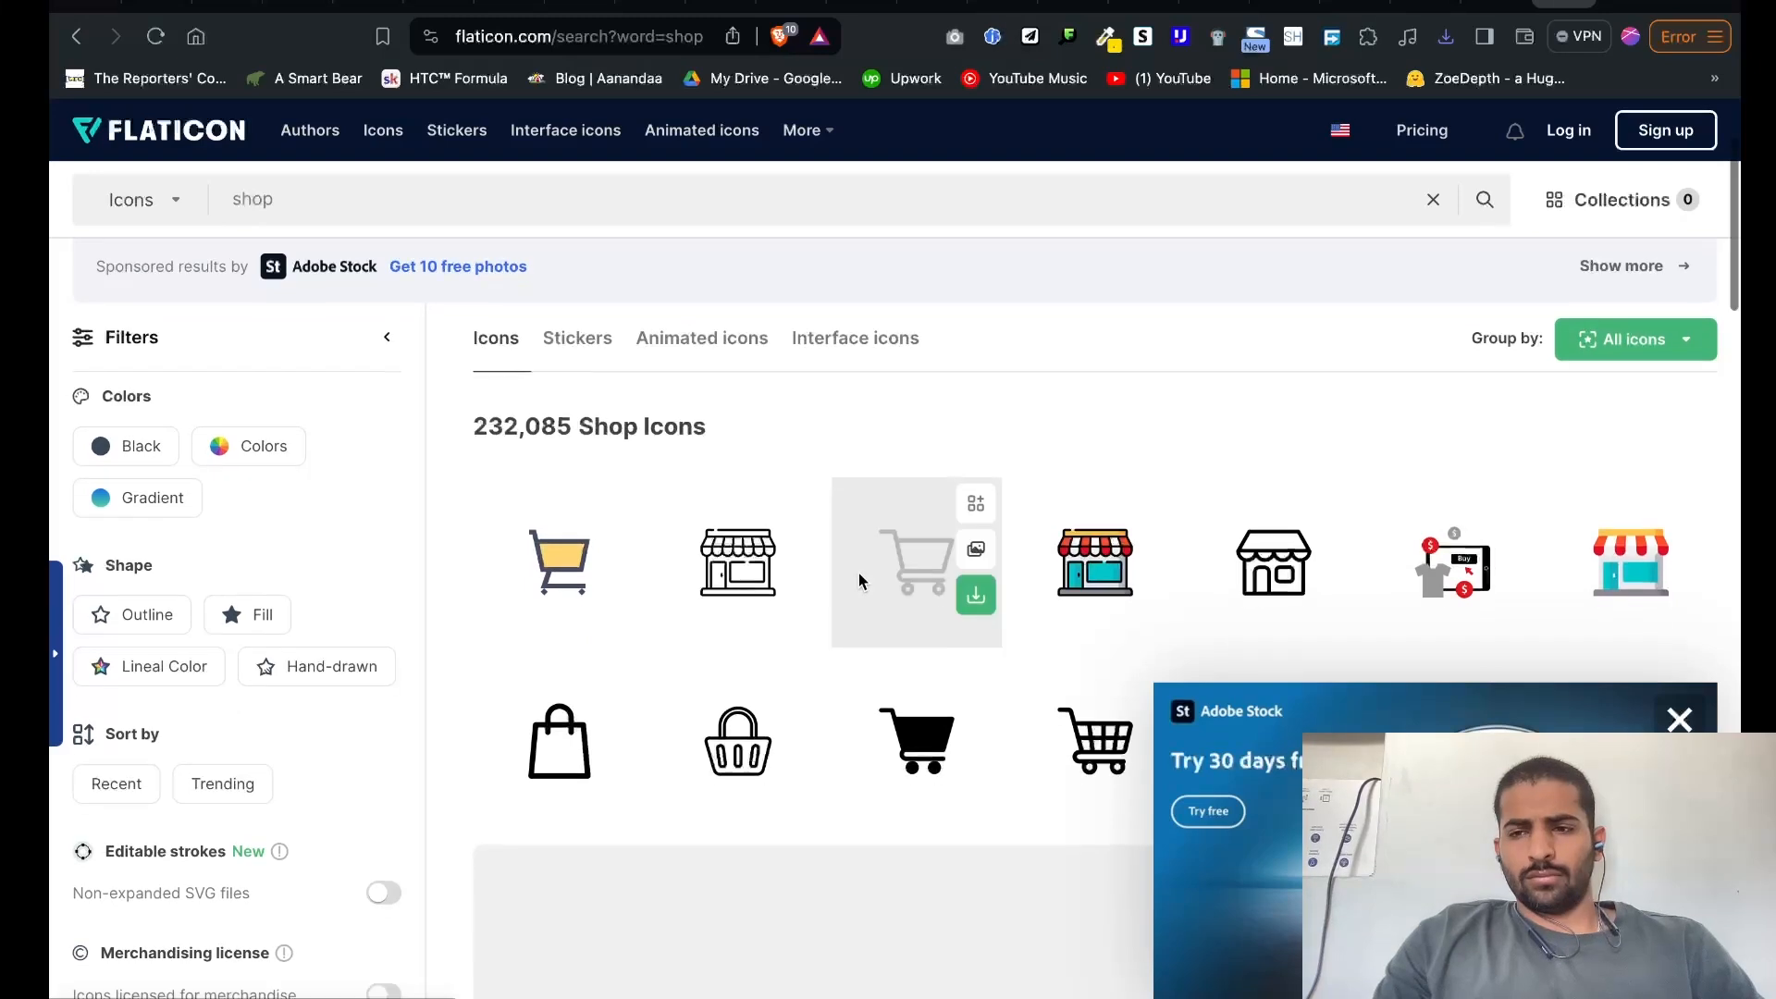
pyautogui.scroll(-2, 859, 580)
# Open the downloaded boy.png from the browser's download history to check it, and close the preview
pyautogui.click(1446, 39)
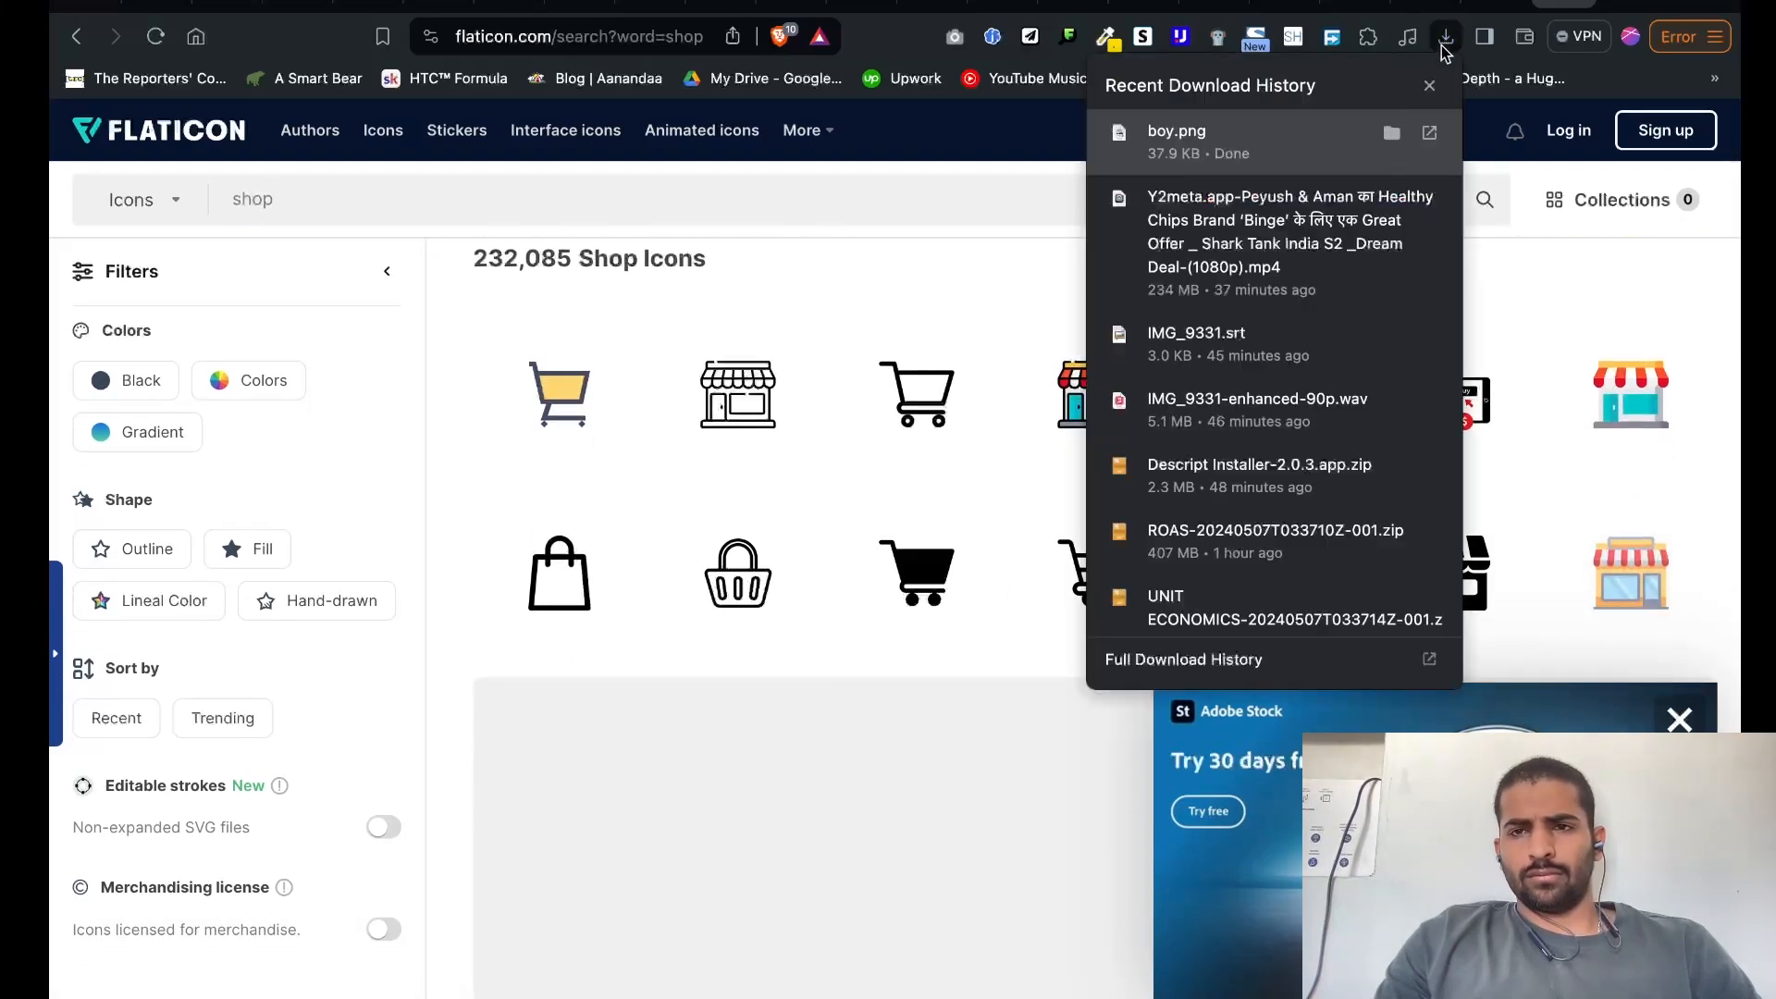
pyautogui.click(1227, 167)
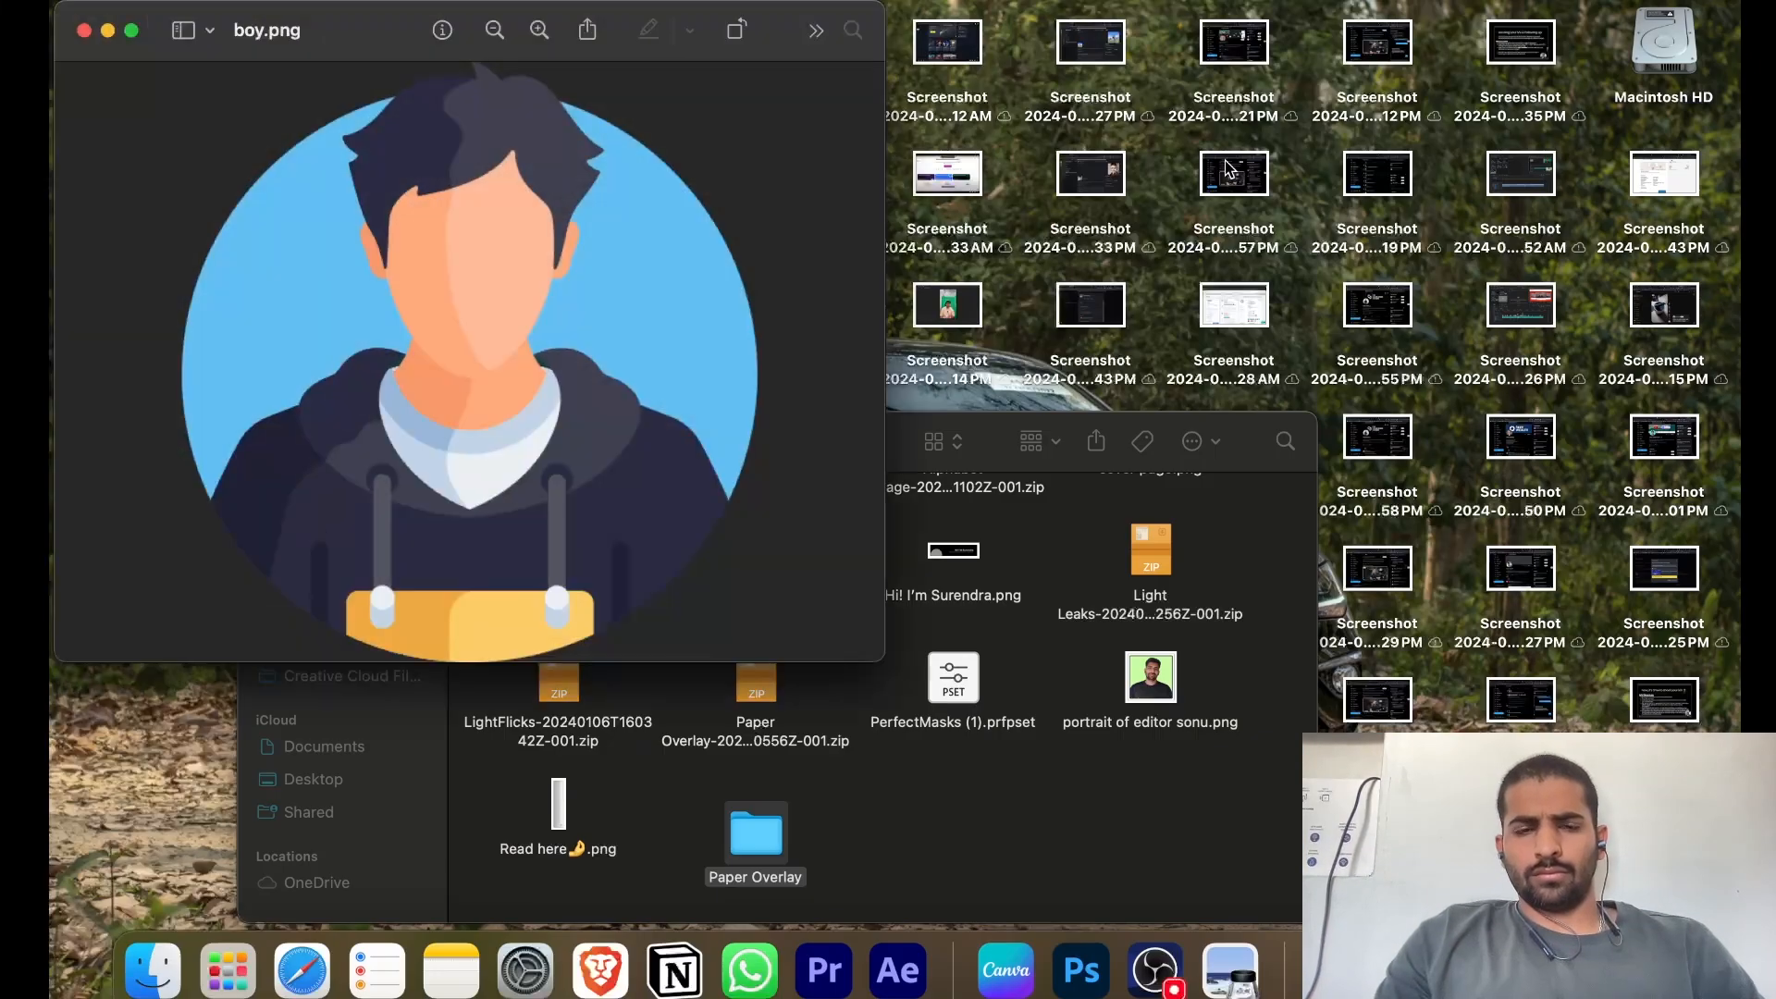
pyautogui.click(85, 32)
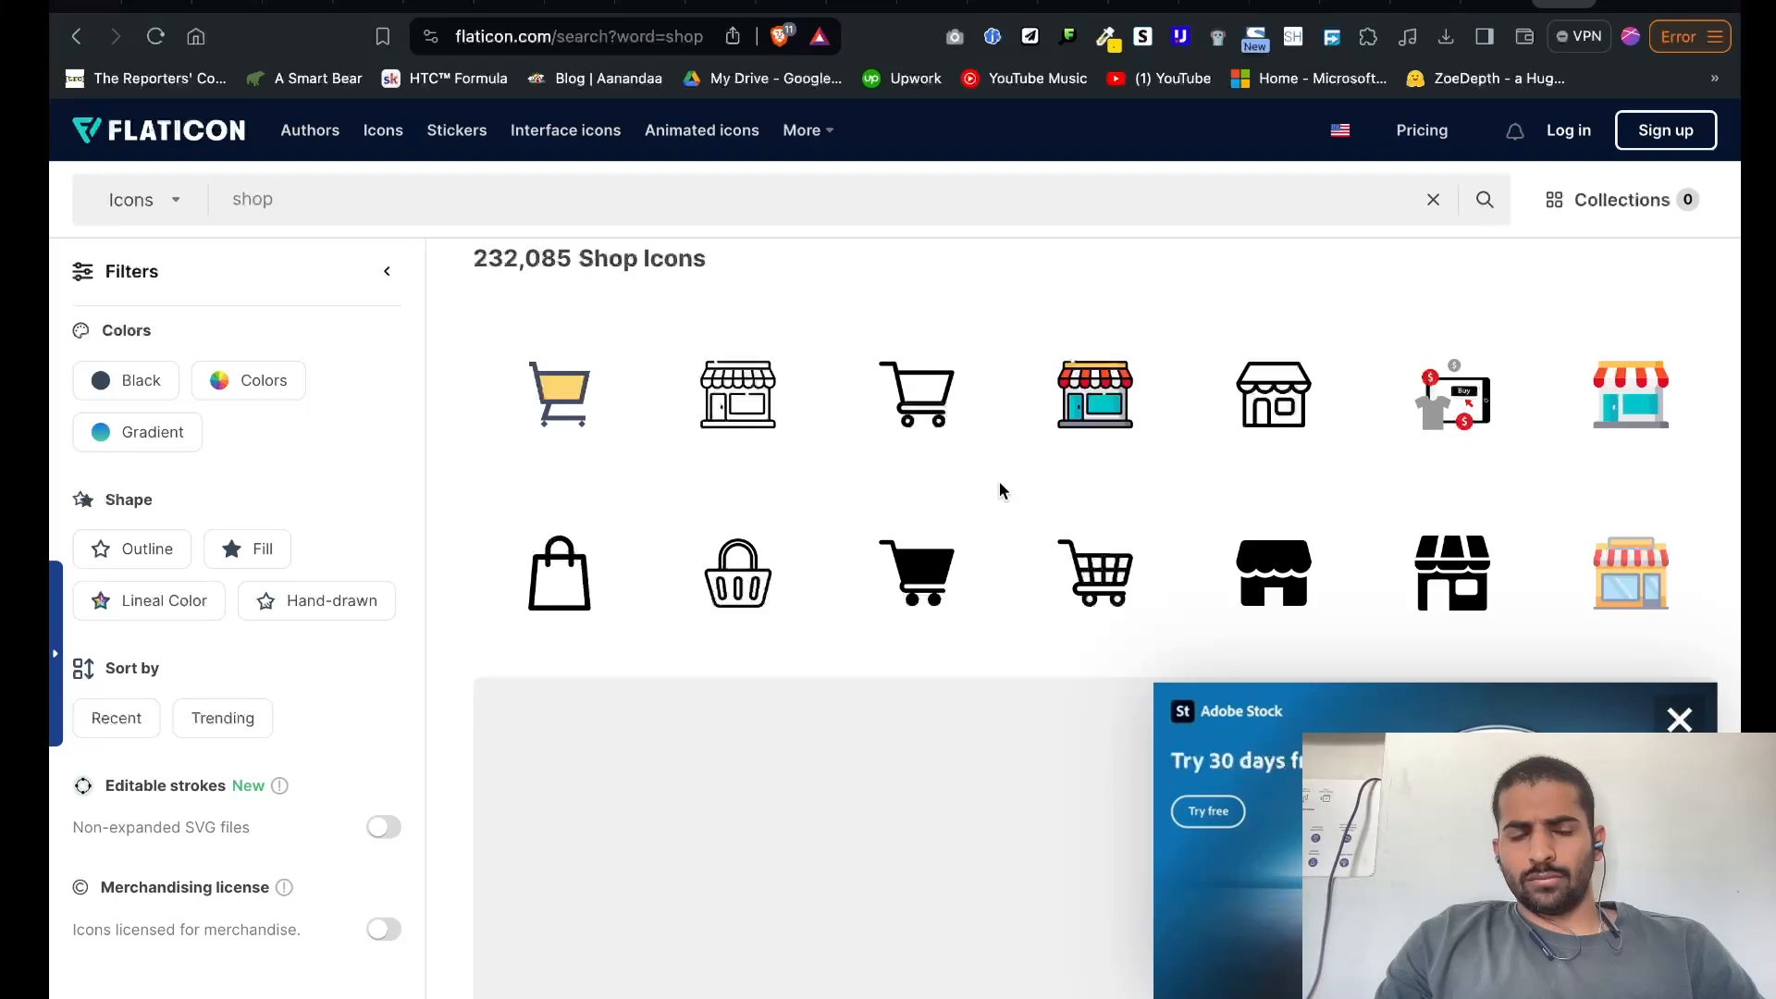
# Download the shop icon with the striped awning as a free PNG and save it in the Assets folder
pyautogui.click(1689, 424)
pyautogui.scroll(-5, 1643, 571)
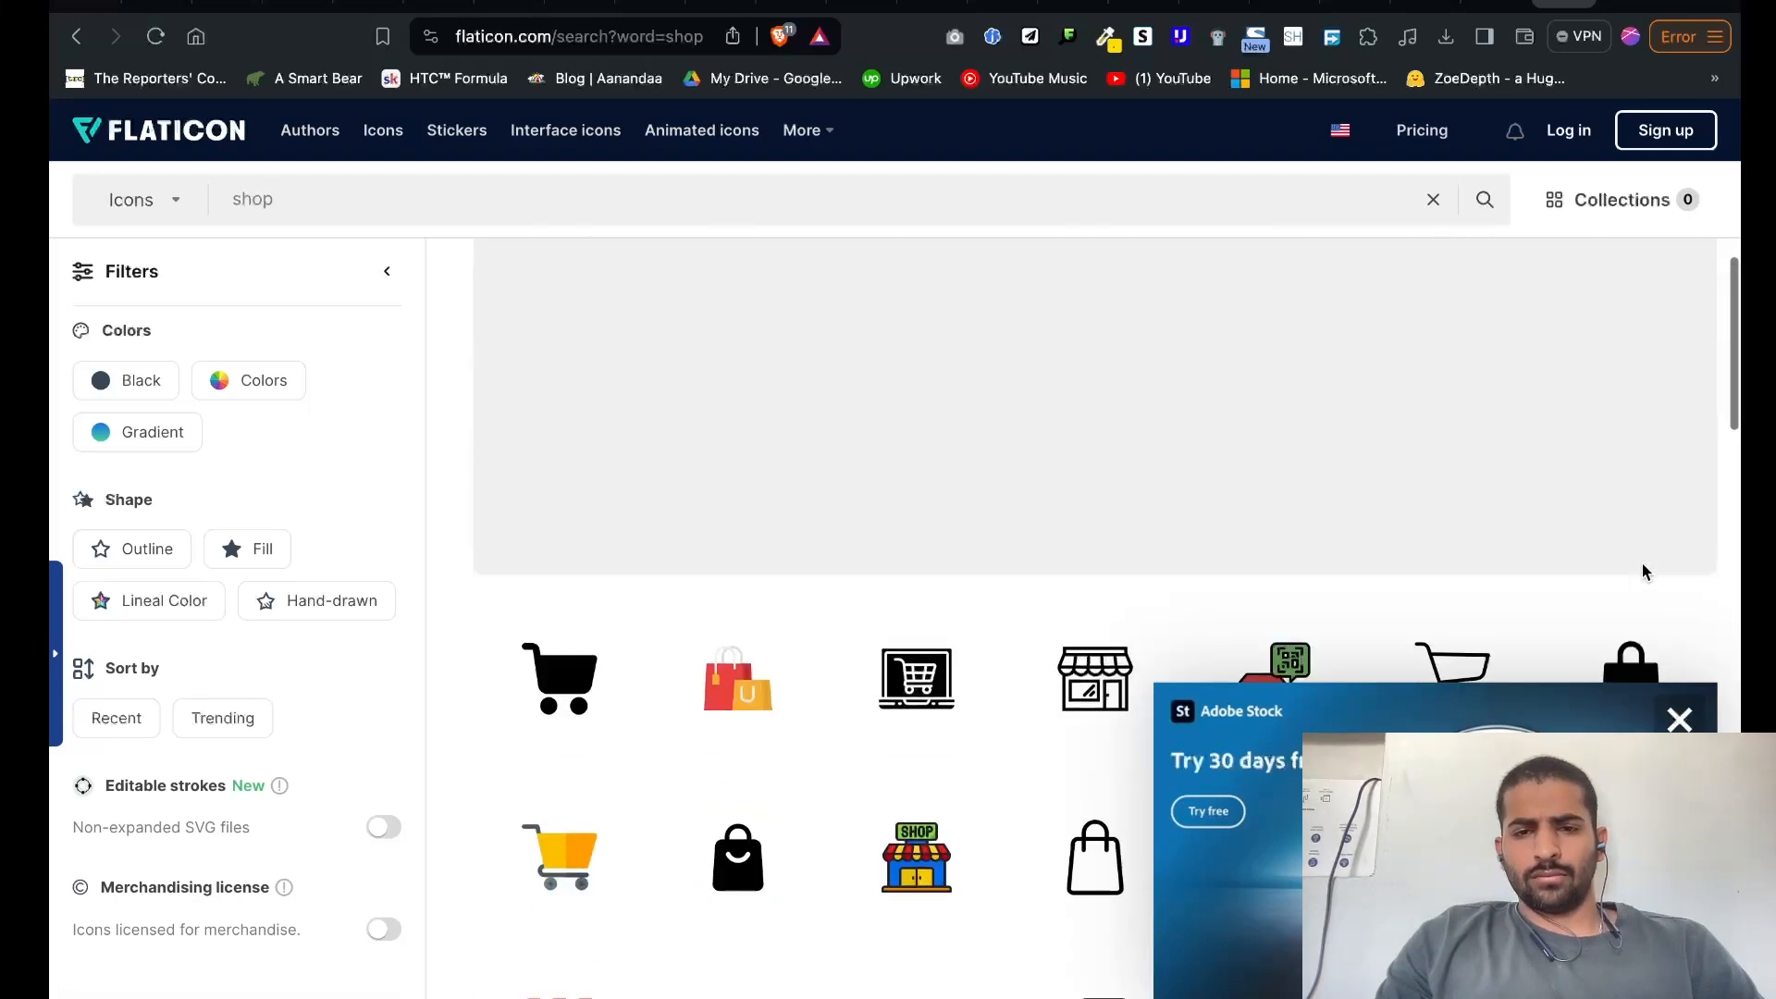
pyautogui.scroll(-3, 1643, 571)
pyautogui.click(619, 968)
pyautogui.click(562, 872)
pyautogui.click(1112, 472)
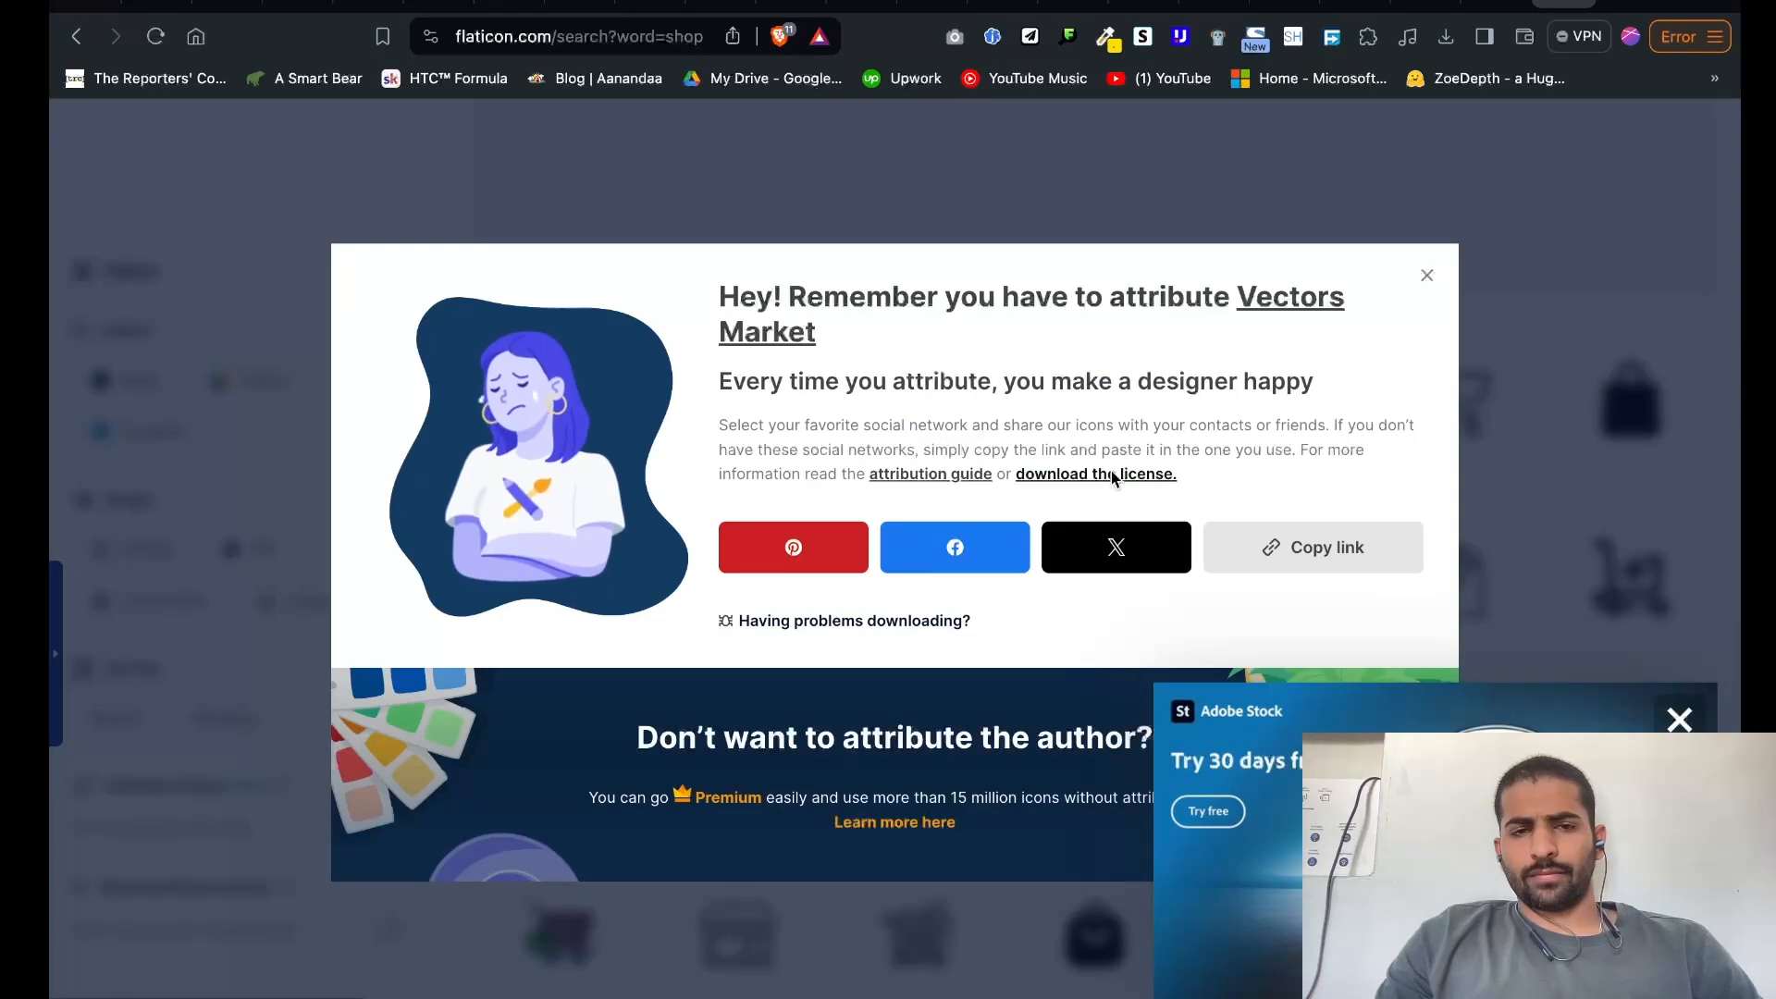
pyautogui.click(1296, 718)
pyautogui.click(1427, 274)
# Search Flaticon for product, download the yellow box icon as a free PNG and save it as box in the Assets folder
pyautogui.write('product')
pyautogui.press('Return')
pyautogui.scroll(-1, 501, 786)
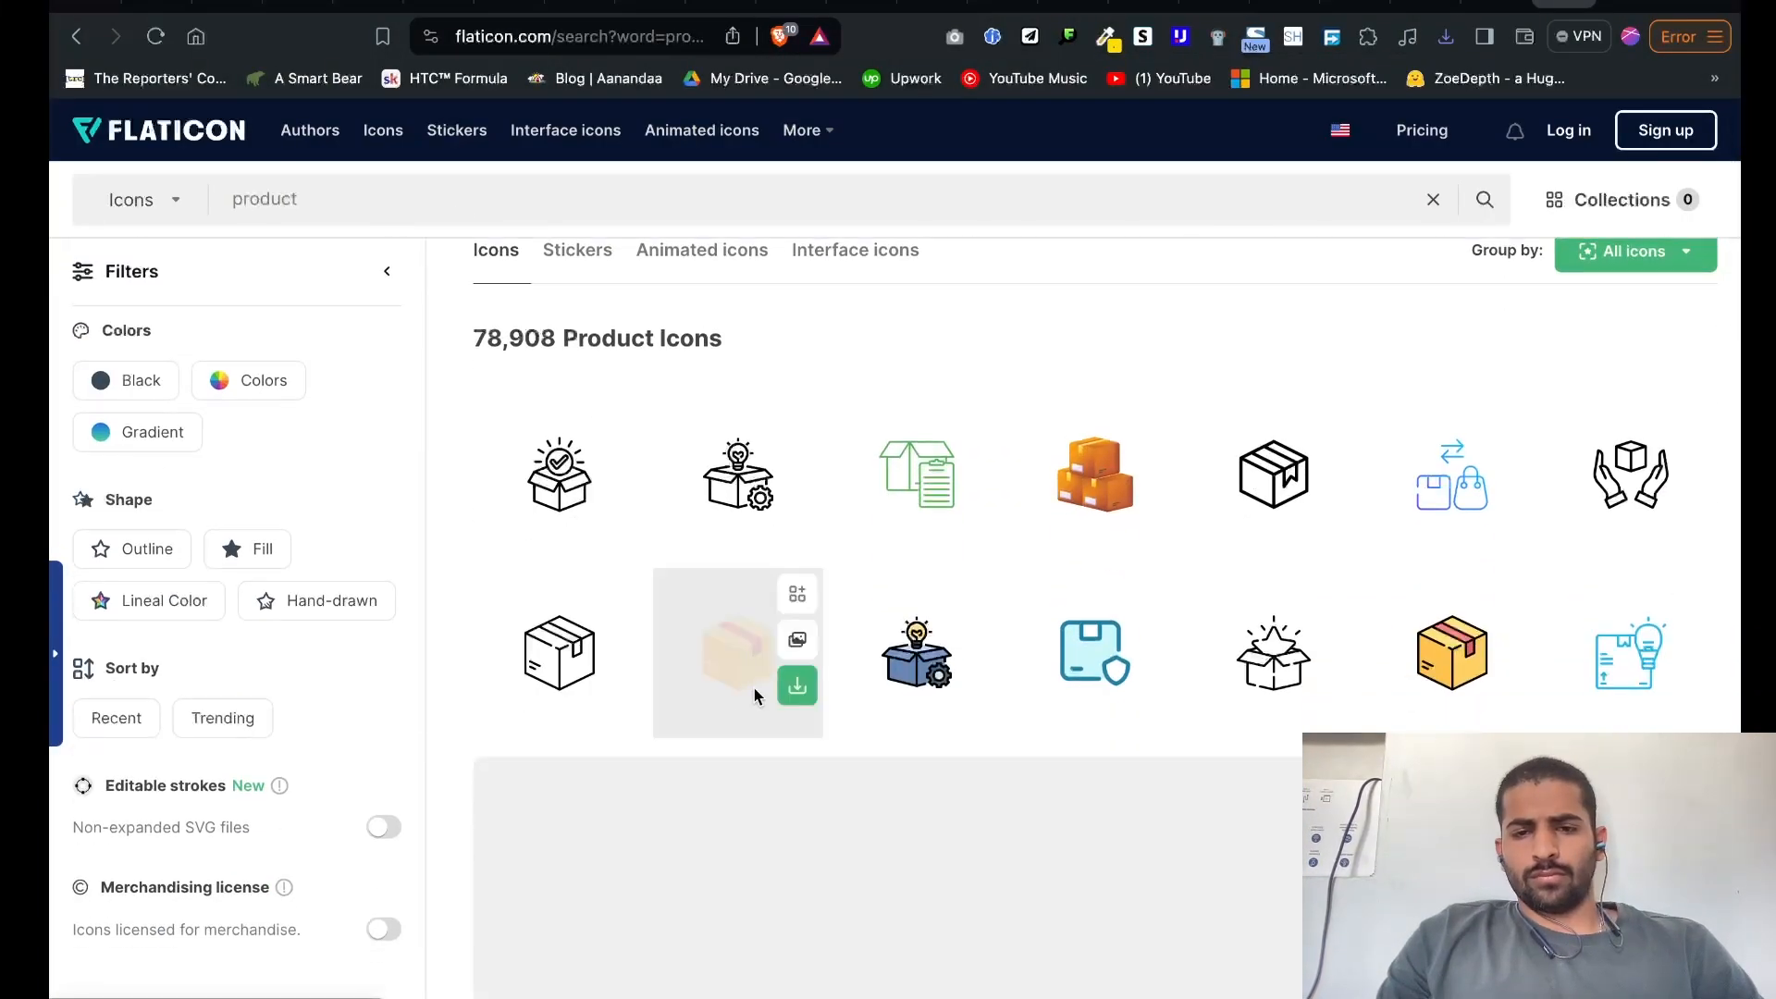
pyautogui.scroll(-5, 1020, 669)
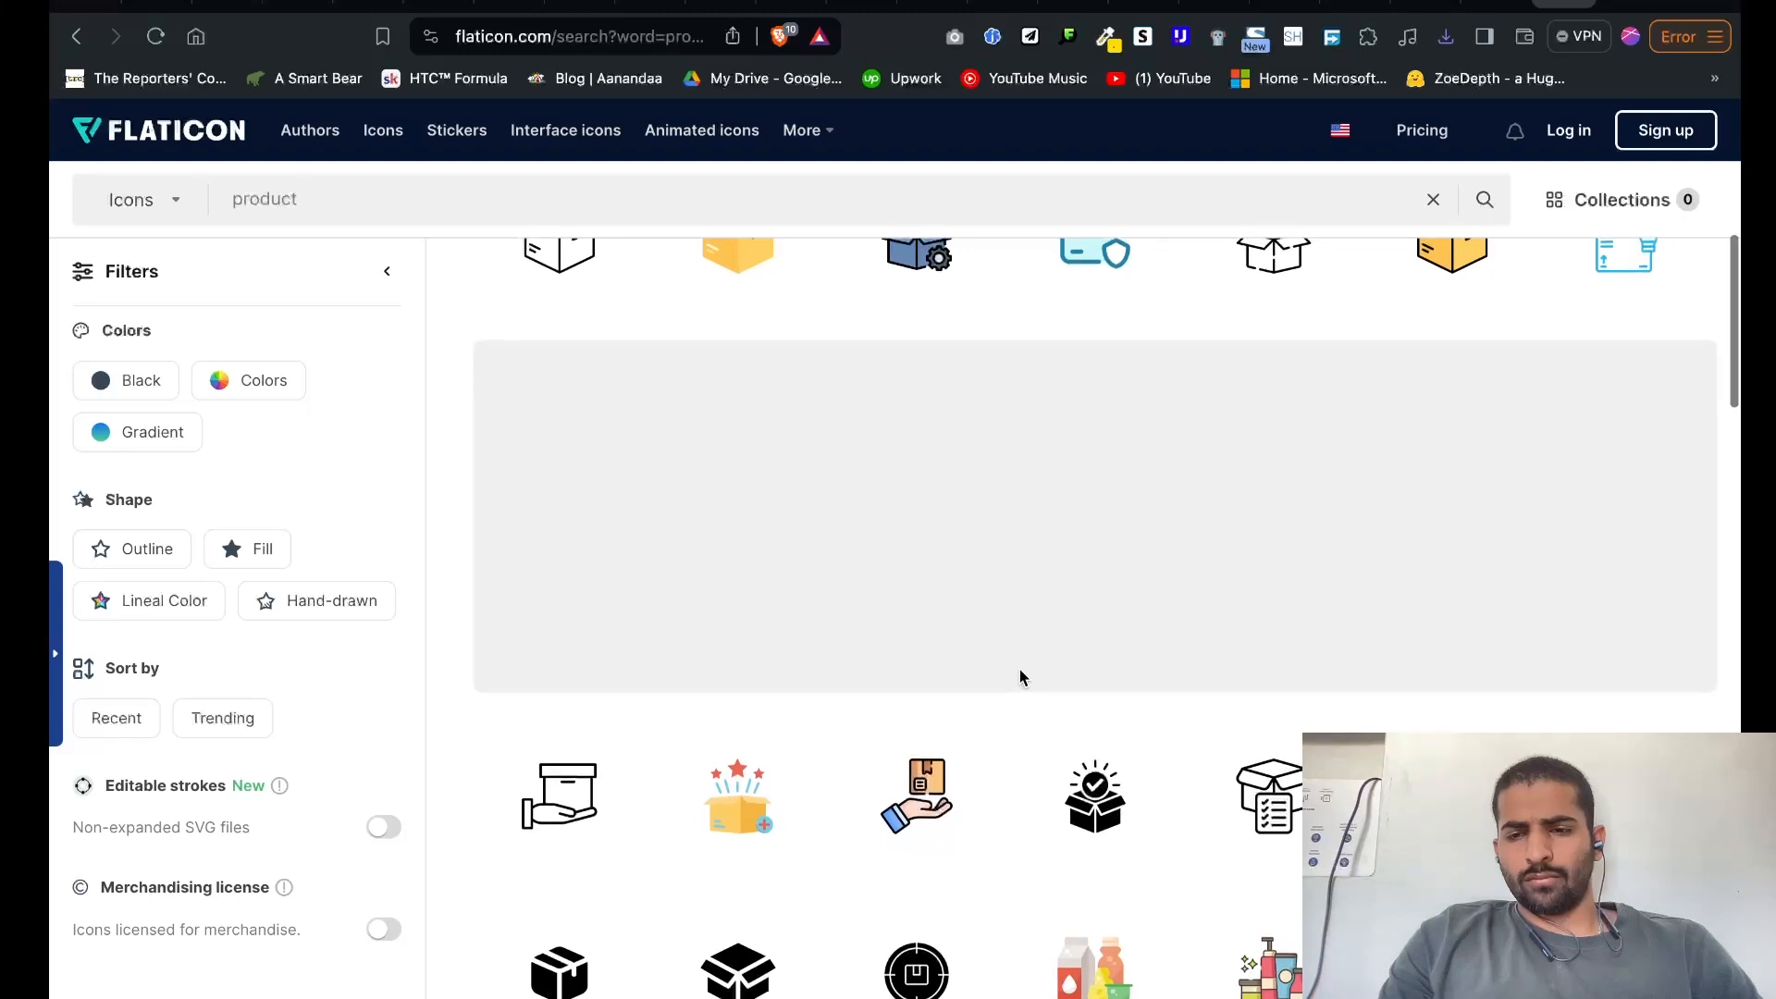
pyautogui.scroll(1, 1021, 672)
pyautogui.click(790, 393)
pyautogui.click(1176, 507)
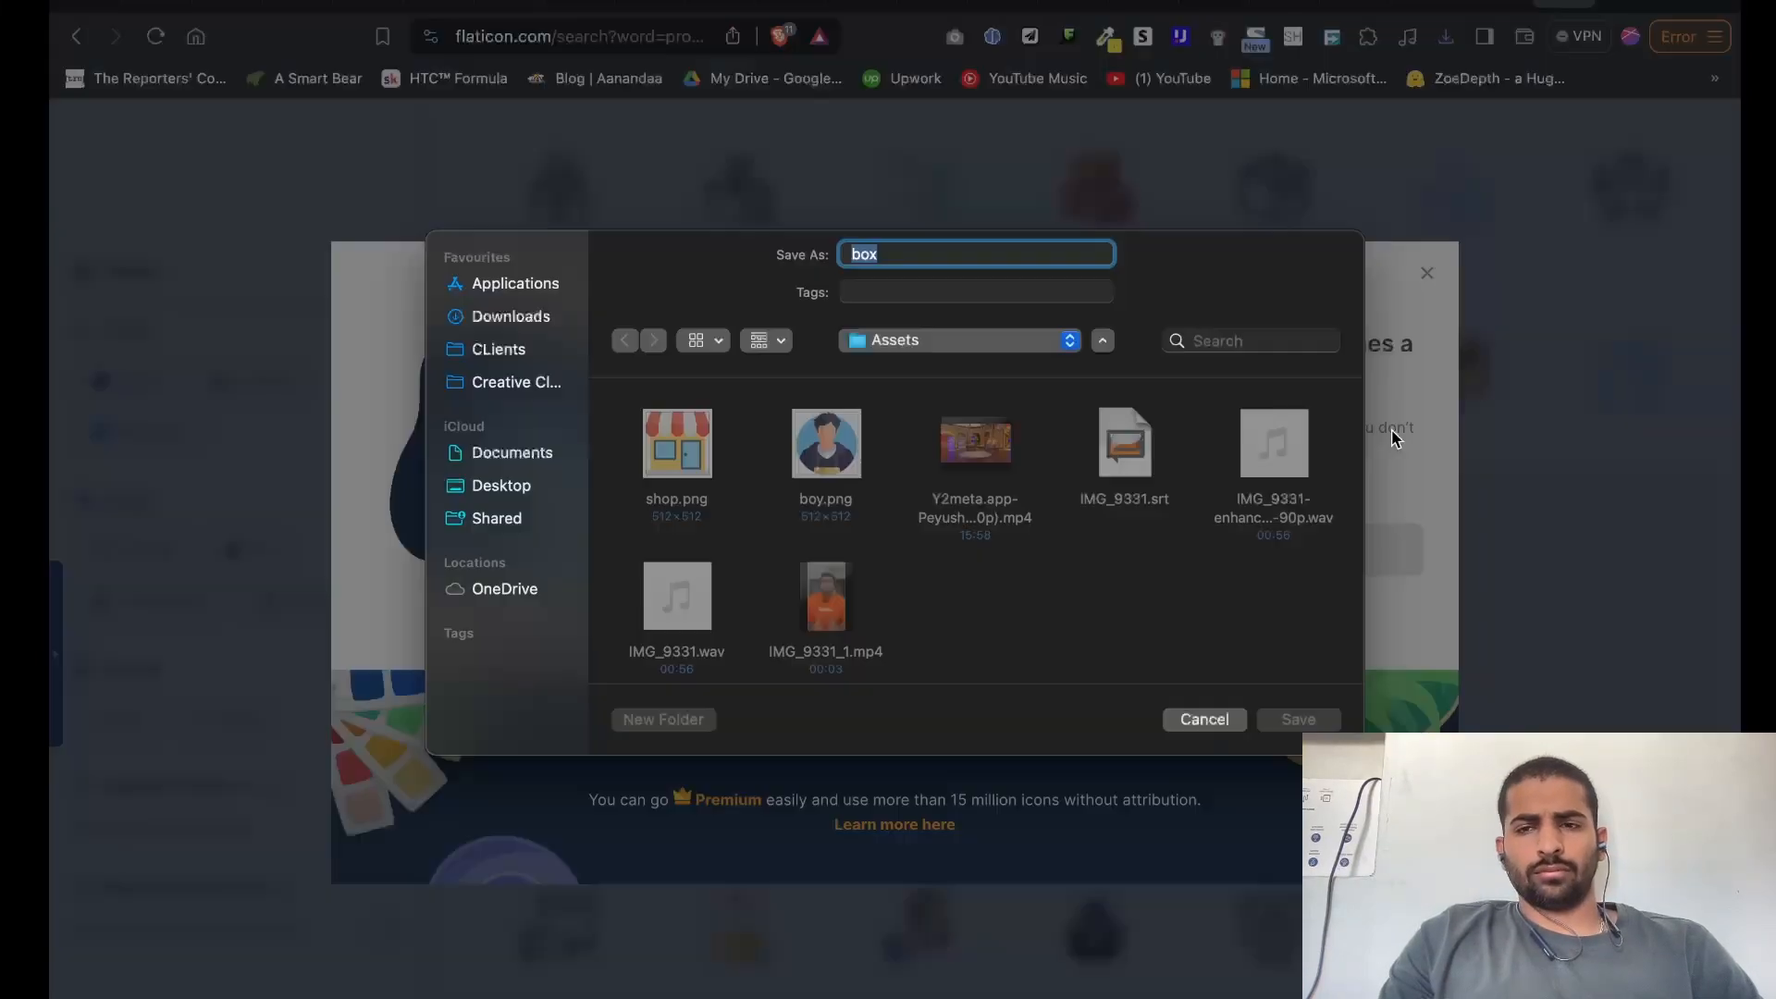
pyautogui.click(1299, 719)
pyautogui.click(1426, 277)
# Search Flaticon for man again and save the bearded Man icon in the red circle as a free PNG
pyautogui.click(582, 203)
pyautogui.press('super+a')
pyautogui.write('man')
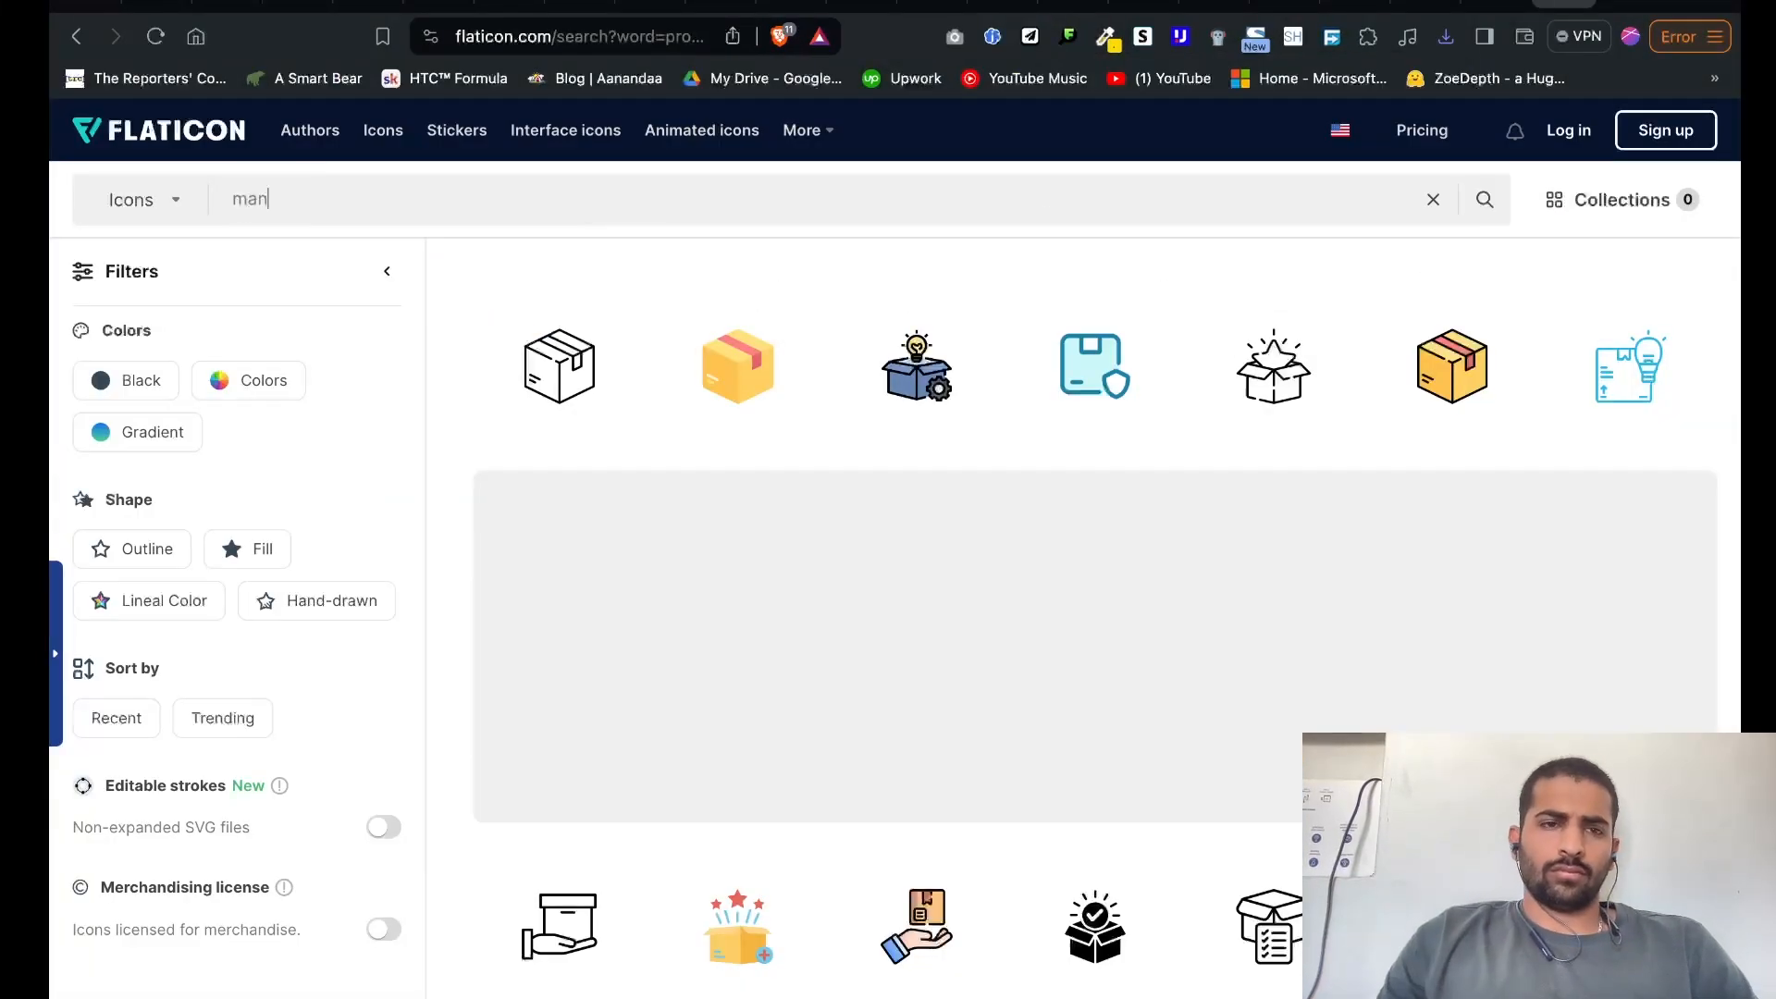
pyautogui.press('Return')
pyautogui.scroll(-5, 868, 807)
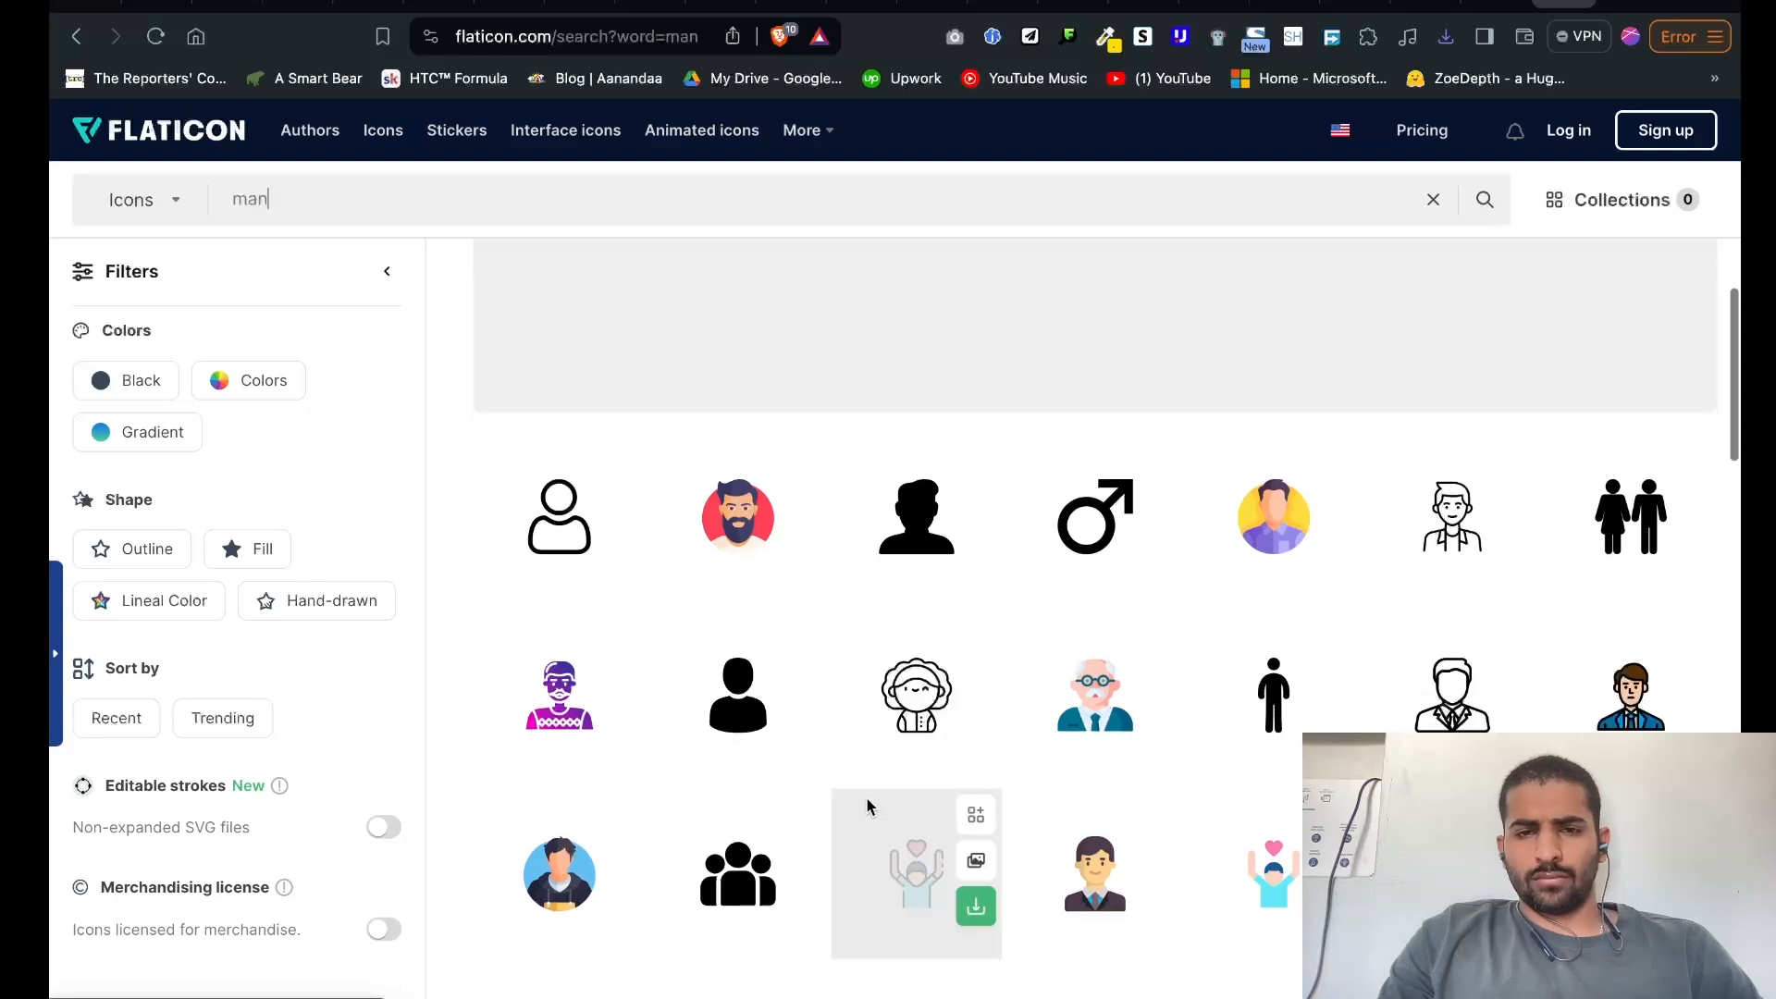
pyautogui.click(796, 550)
pyautogui.click(1226, 507)
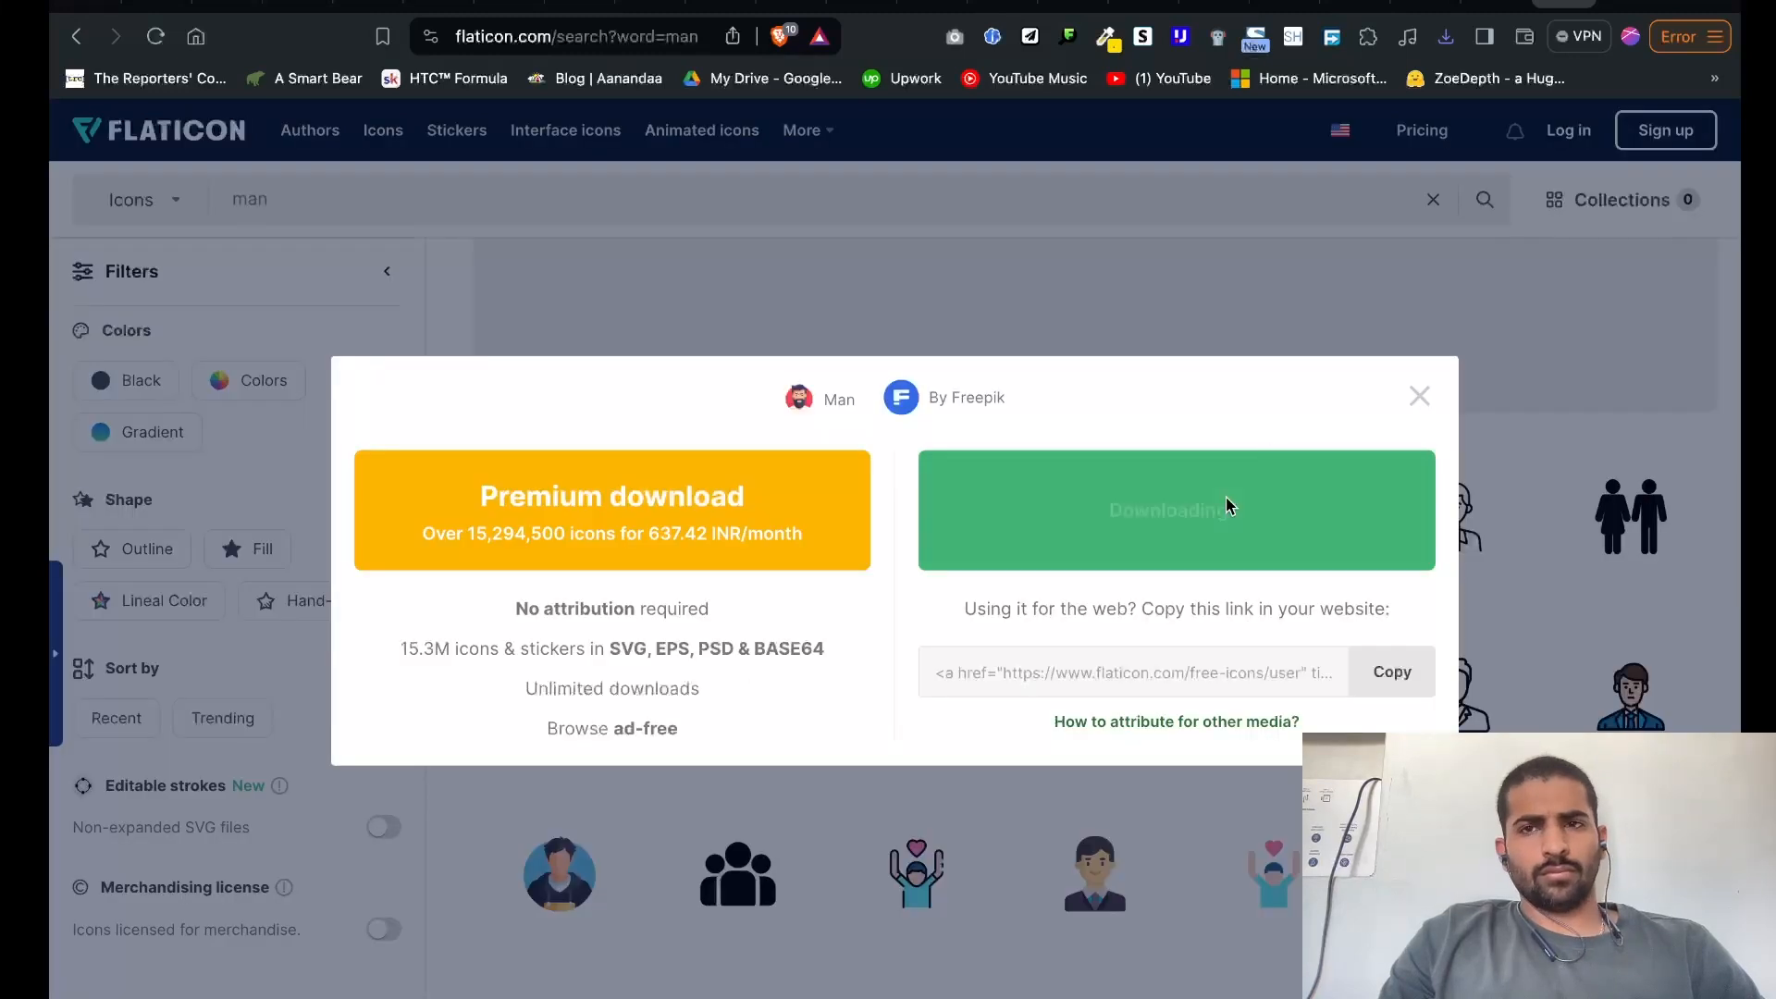
pyautogui.click(1297, 720)
pyautogui.click(1427, 285)
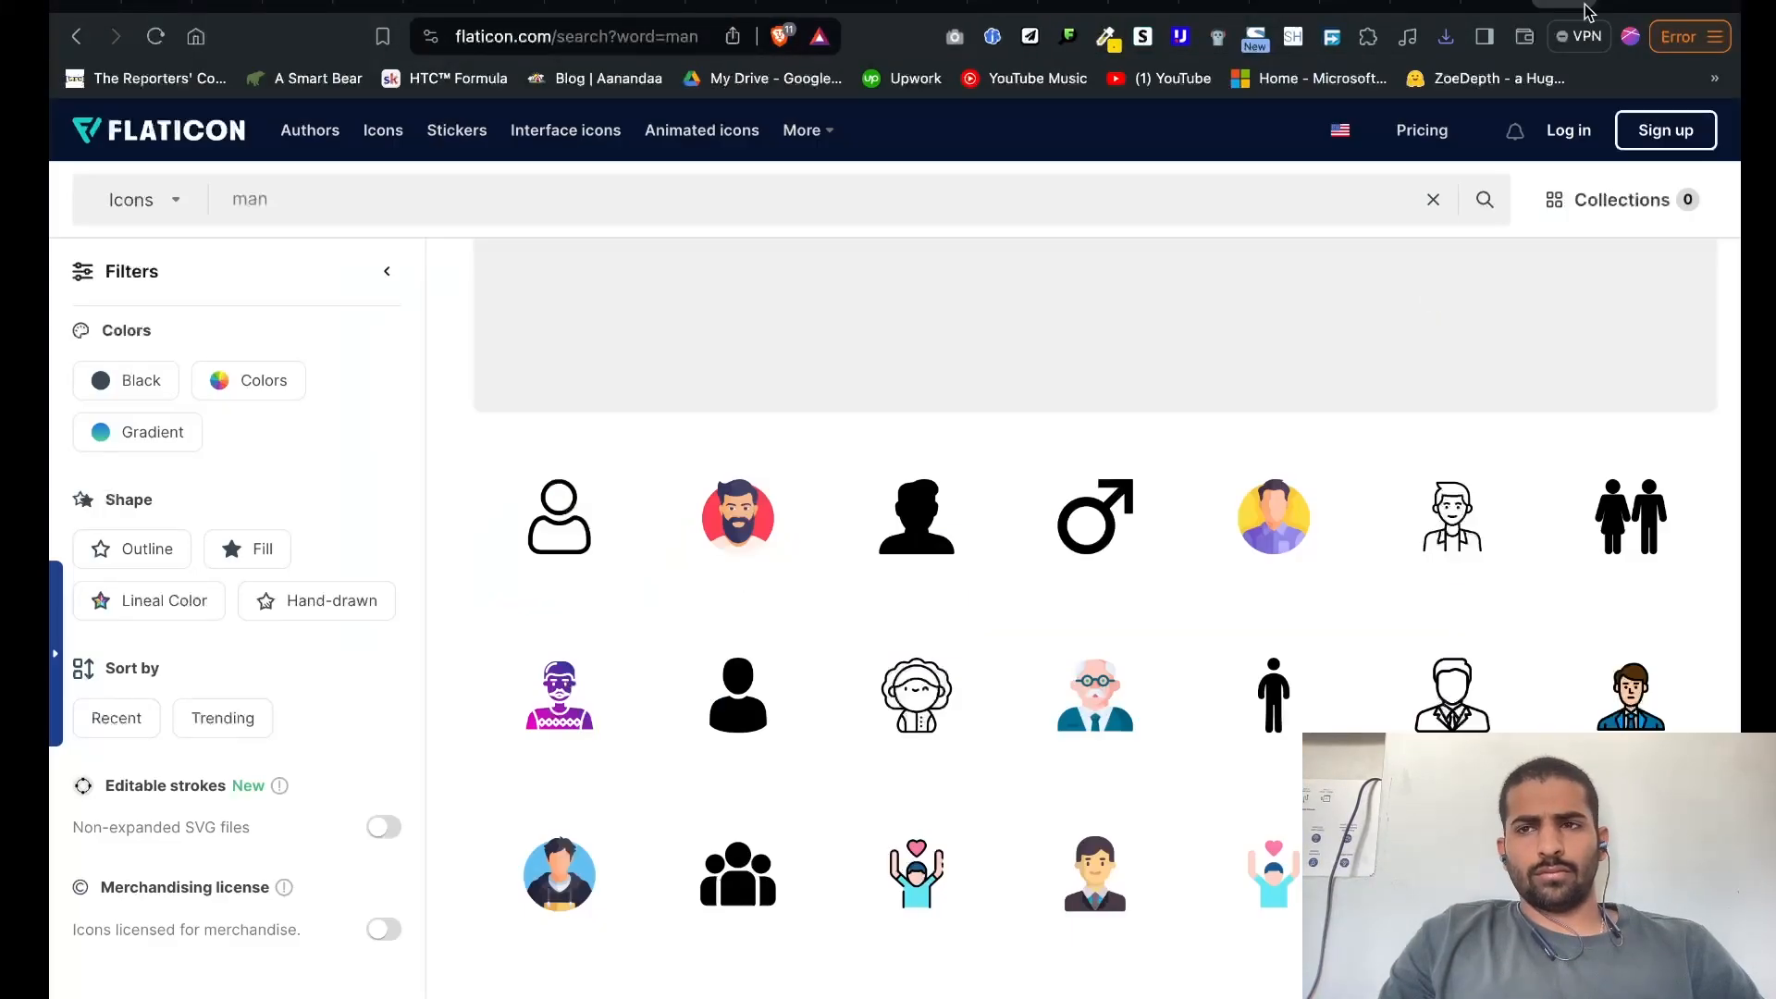
# Search Google Images for 100 rupee note inr in a new tab and open the Wikipedia note image
pyautogui.press('super+t')
pyautogui.write('100 rupee note inr')
pyautogui.press('Return')
pyautogui.click(335, 232)
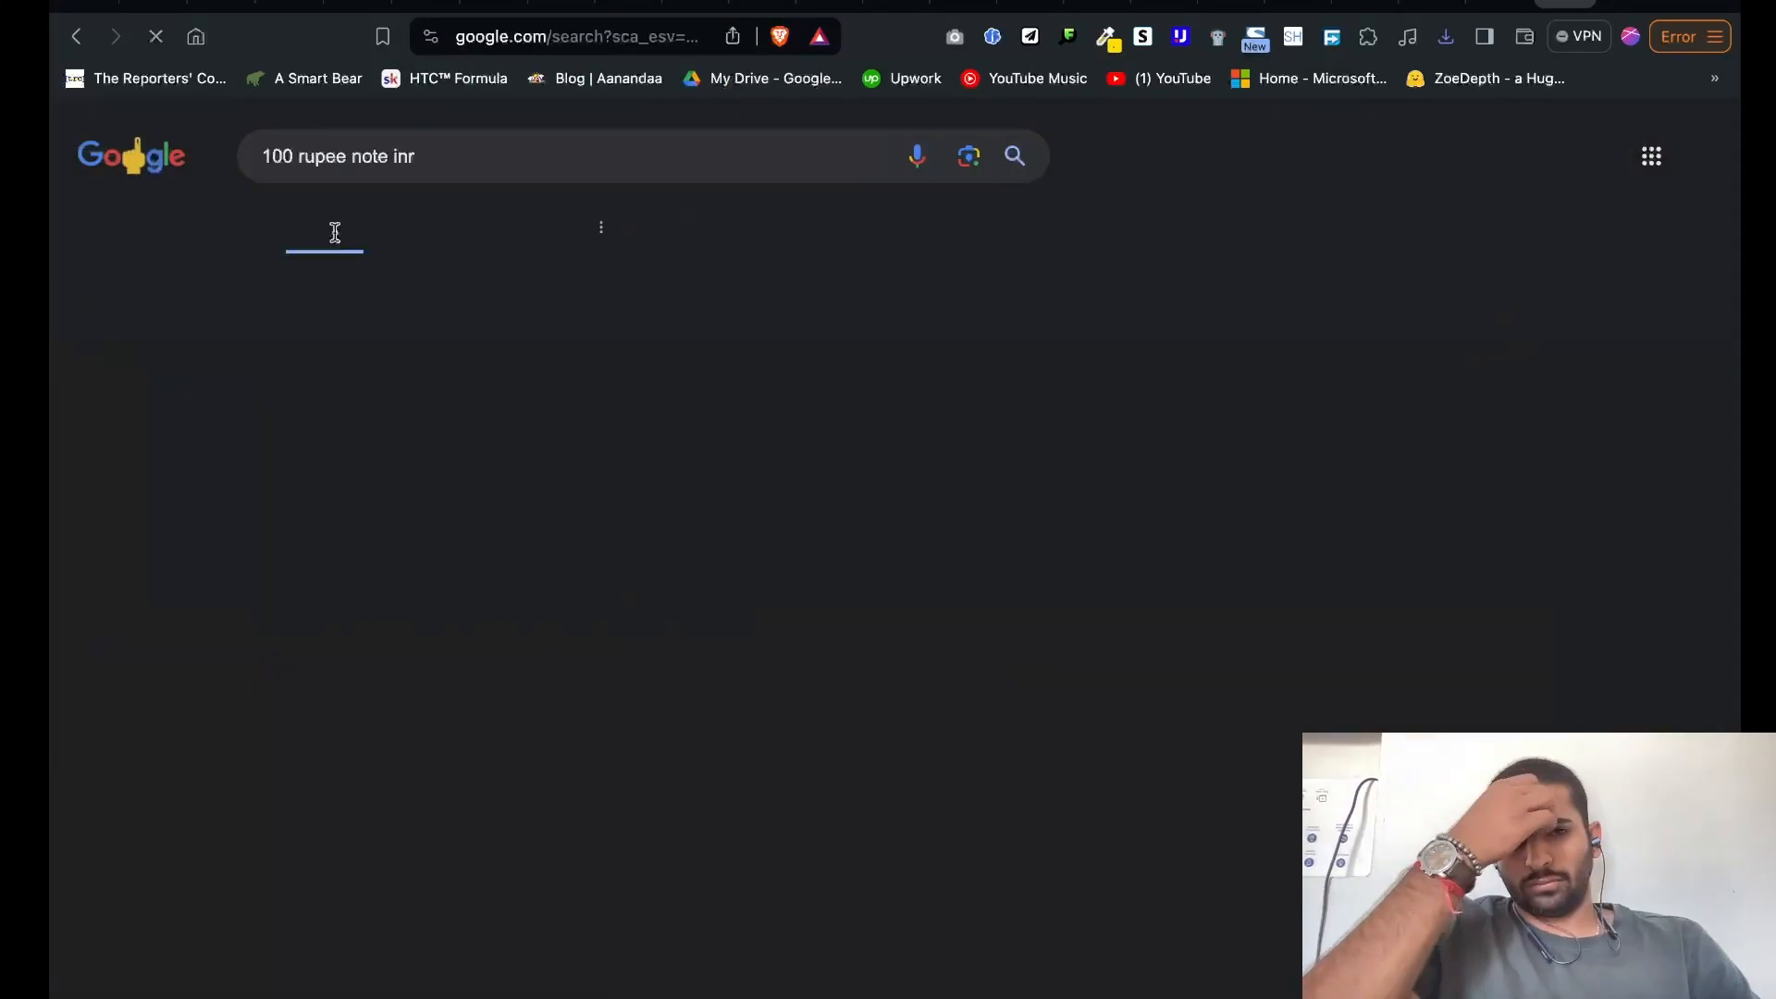
pyautogui.click(317, 392)
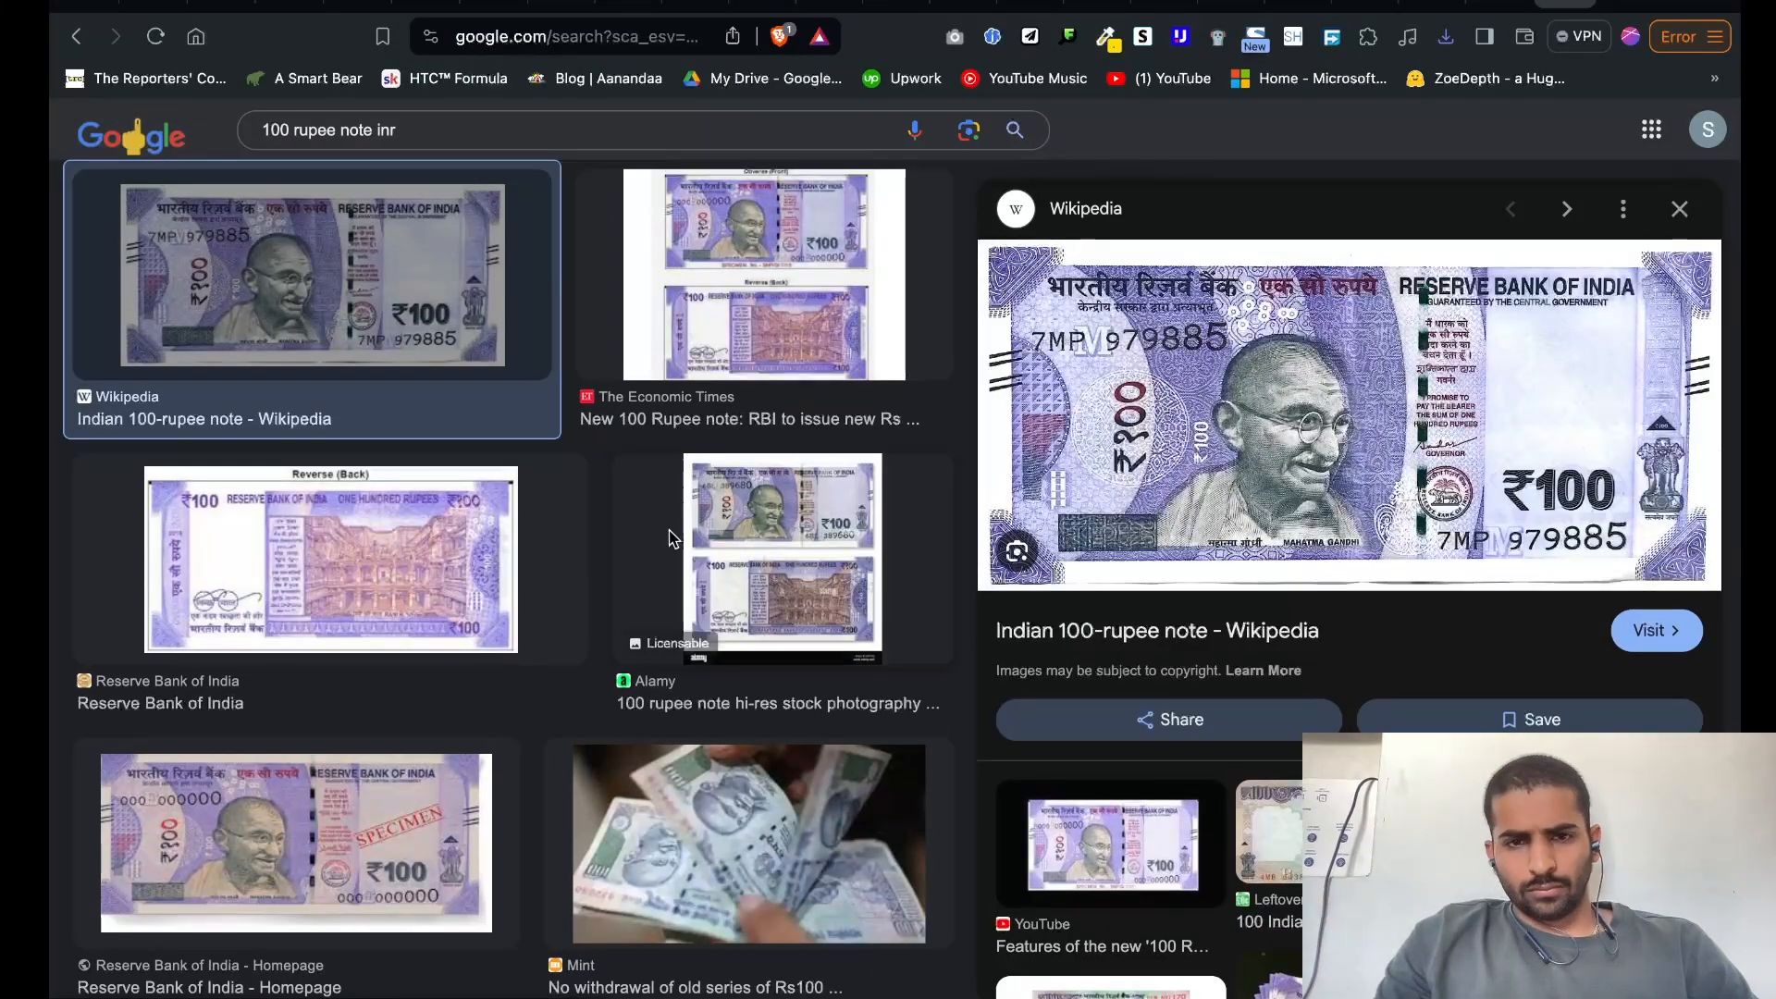
# Change the image search to 100 rupee note png
pyautogui.scroll(-3, 273, 555)
pyautogui.doubleClick(412, 130)
pyautogui.write('png')
pyautogui.press('Return')
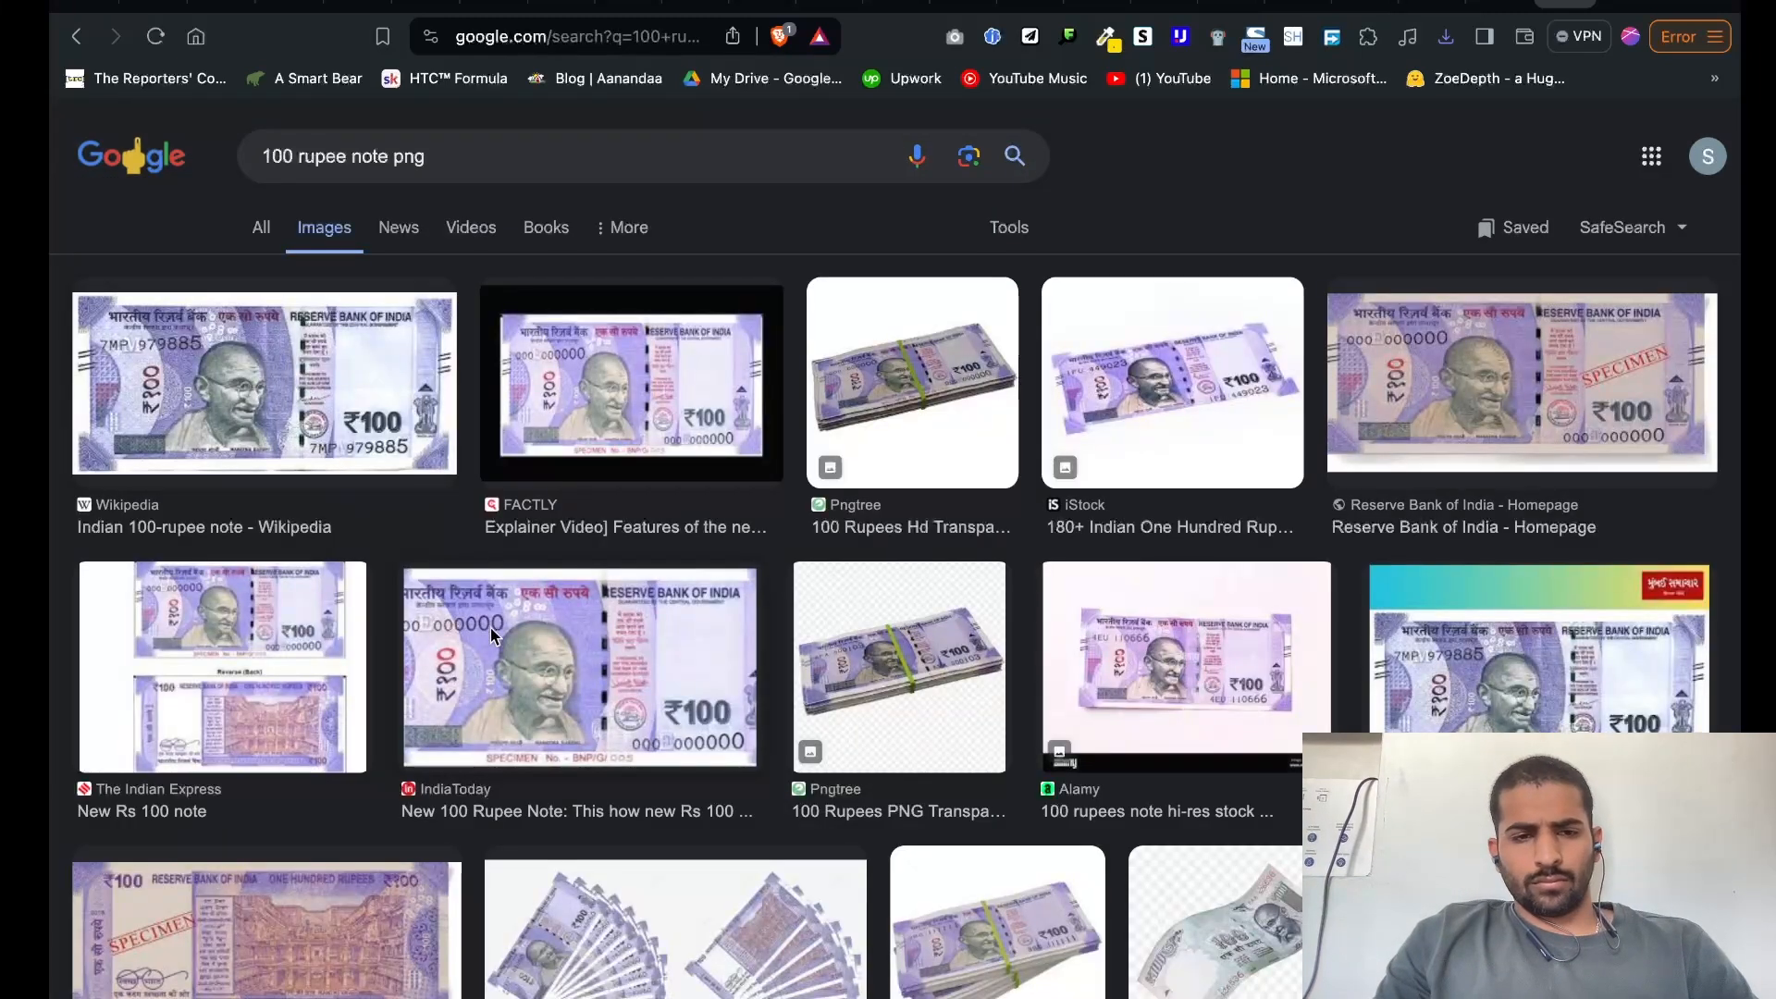
# Browse the related 100-rupee note images, open the Leftover Currency 100 Indian Rupees banknote image and save it to the Assets folder
pyautogui.click(493, 635)
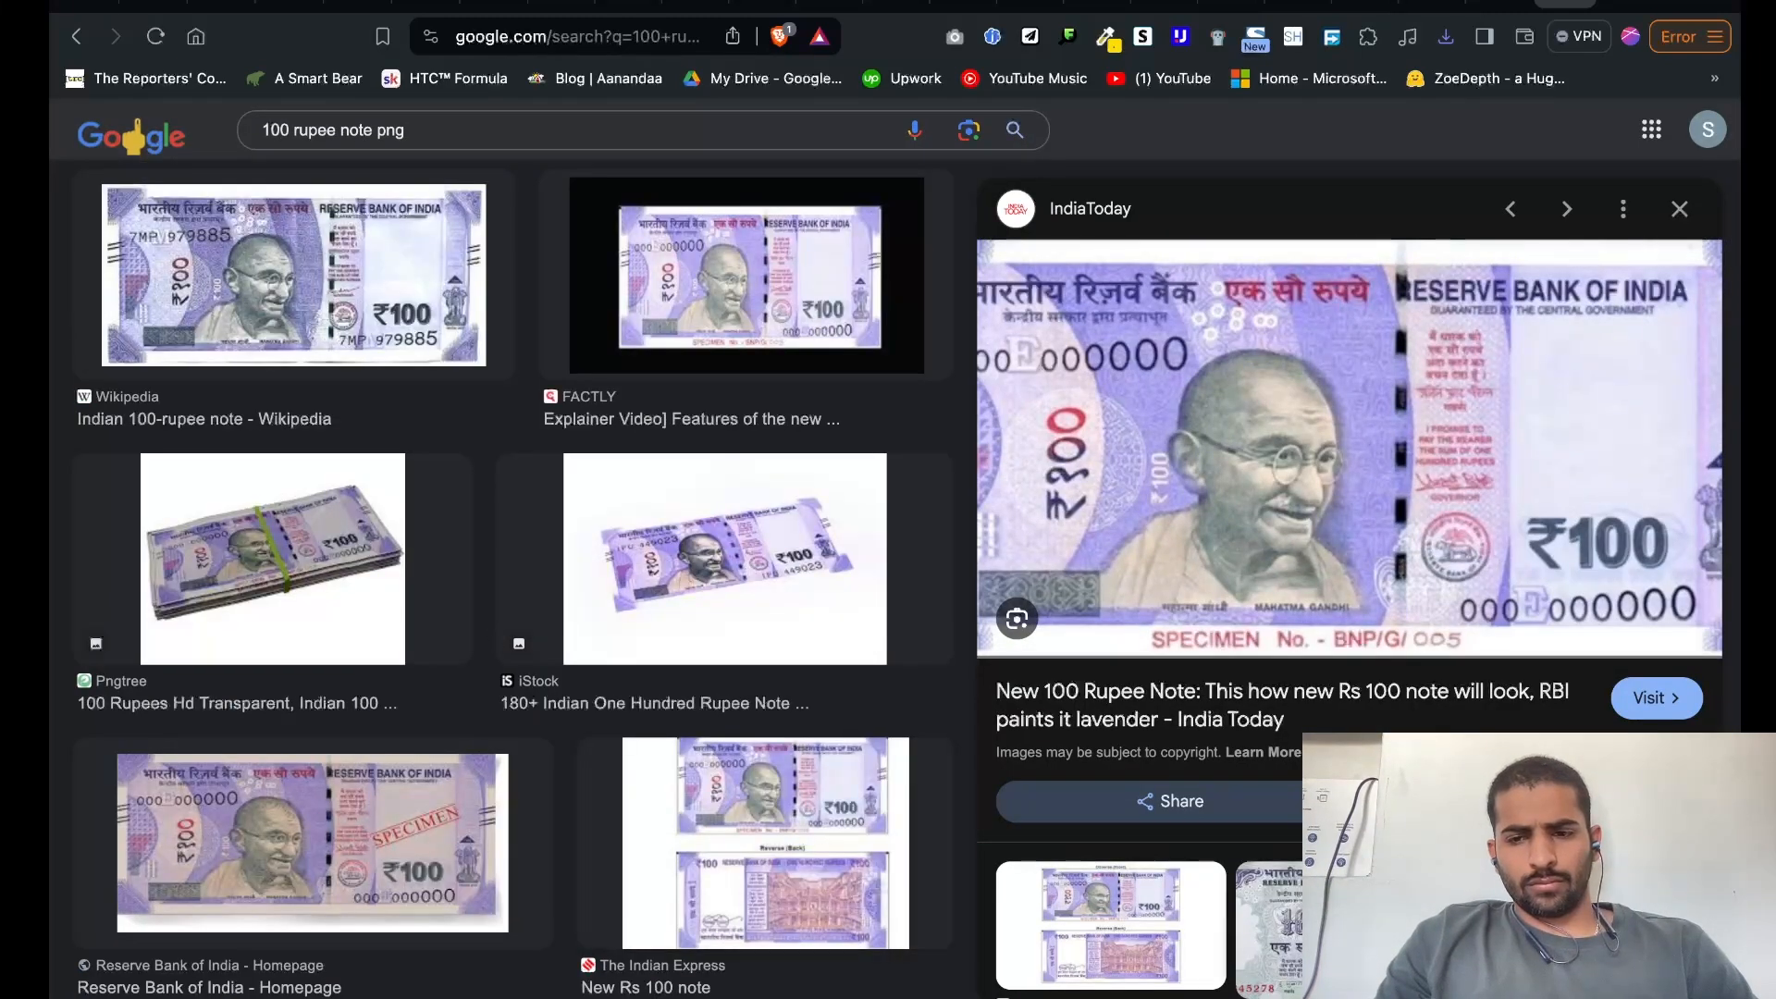
pyautogui.click(1323, 925)
pyautogui.scroll(-2, 1177, 831)
pyautogui.click(1177, 831)
pyautogui.scroll(-1, 1177, 831)
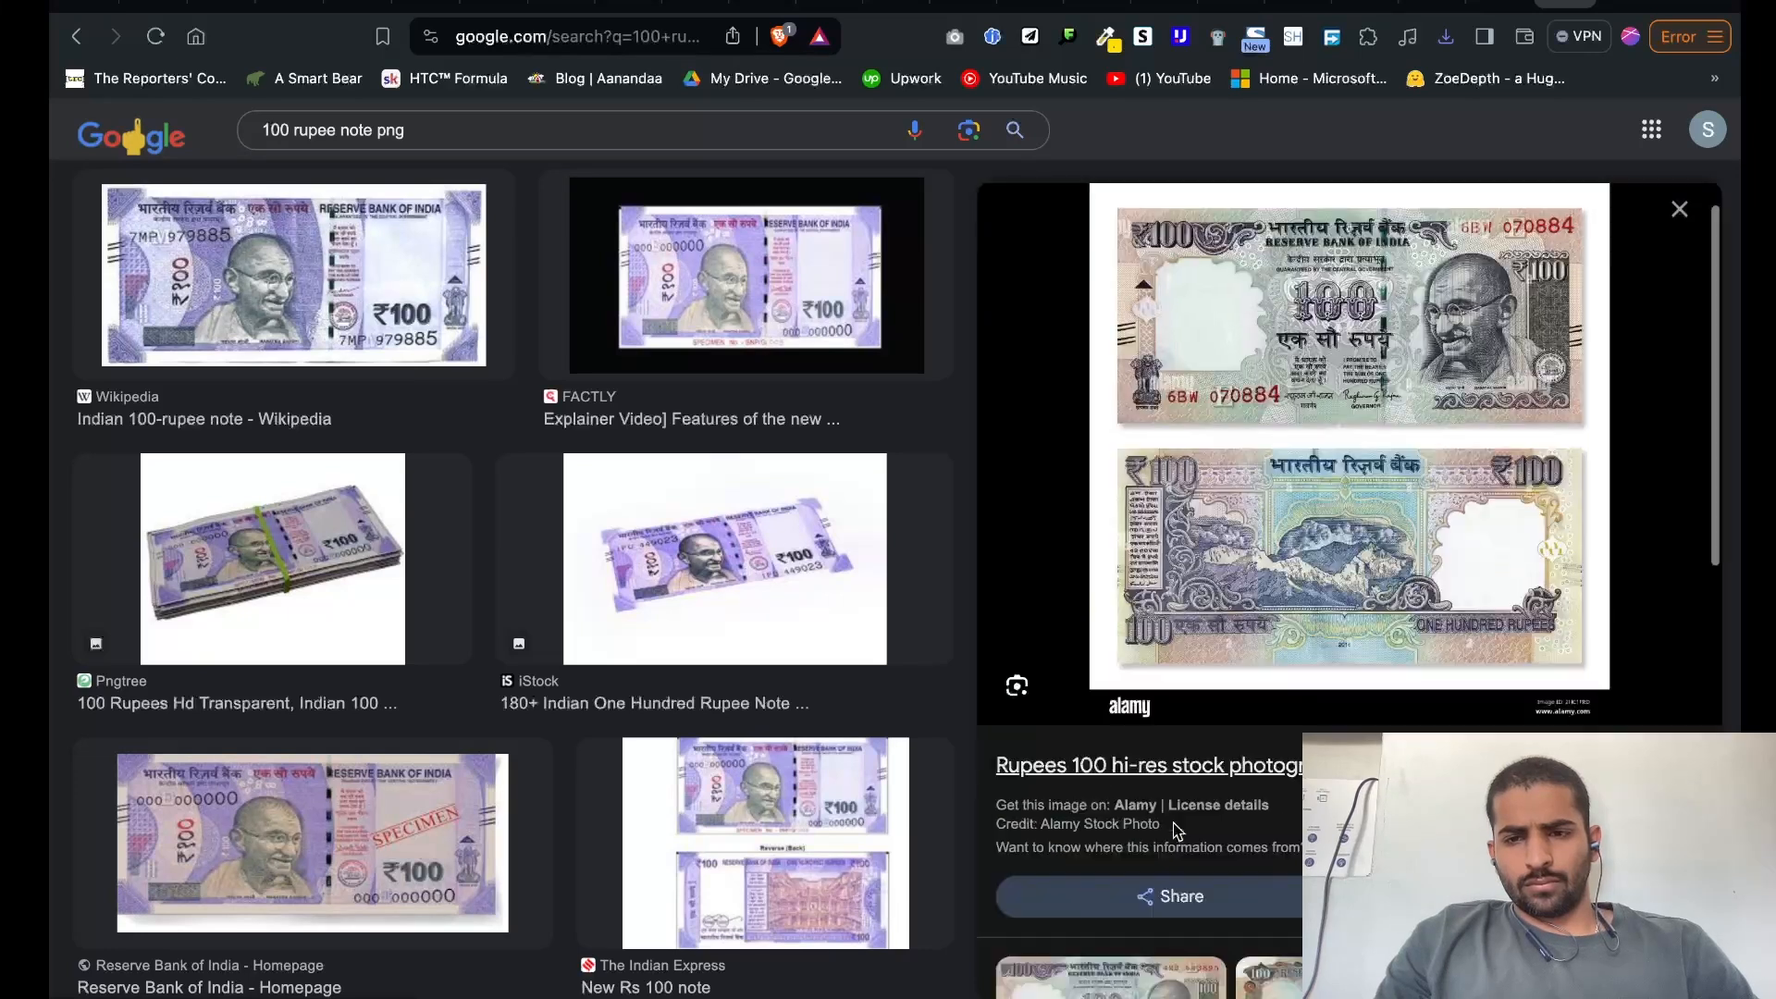
pyautogui.scroll(-5, 1177, 831)
pyautogui.click(1173, 421)
pyautogui.rightClick(1173, 421)
pyautogui.click(954, 349)
pyautogui.rightClick(1124, 434)
pyautogui.click(1180, 719)
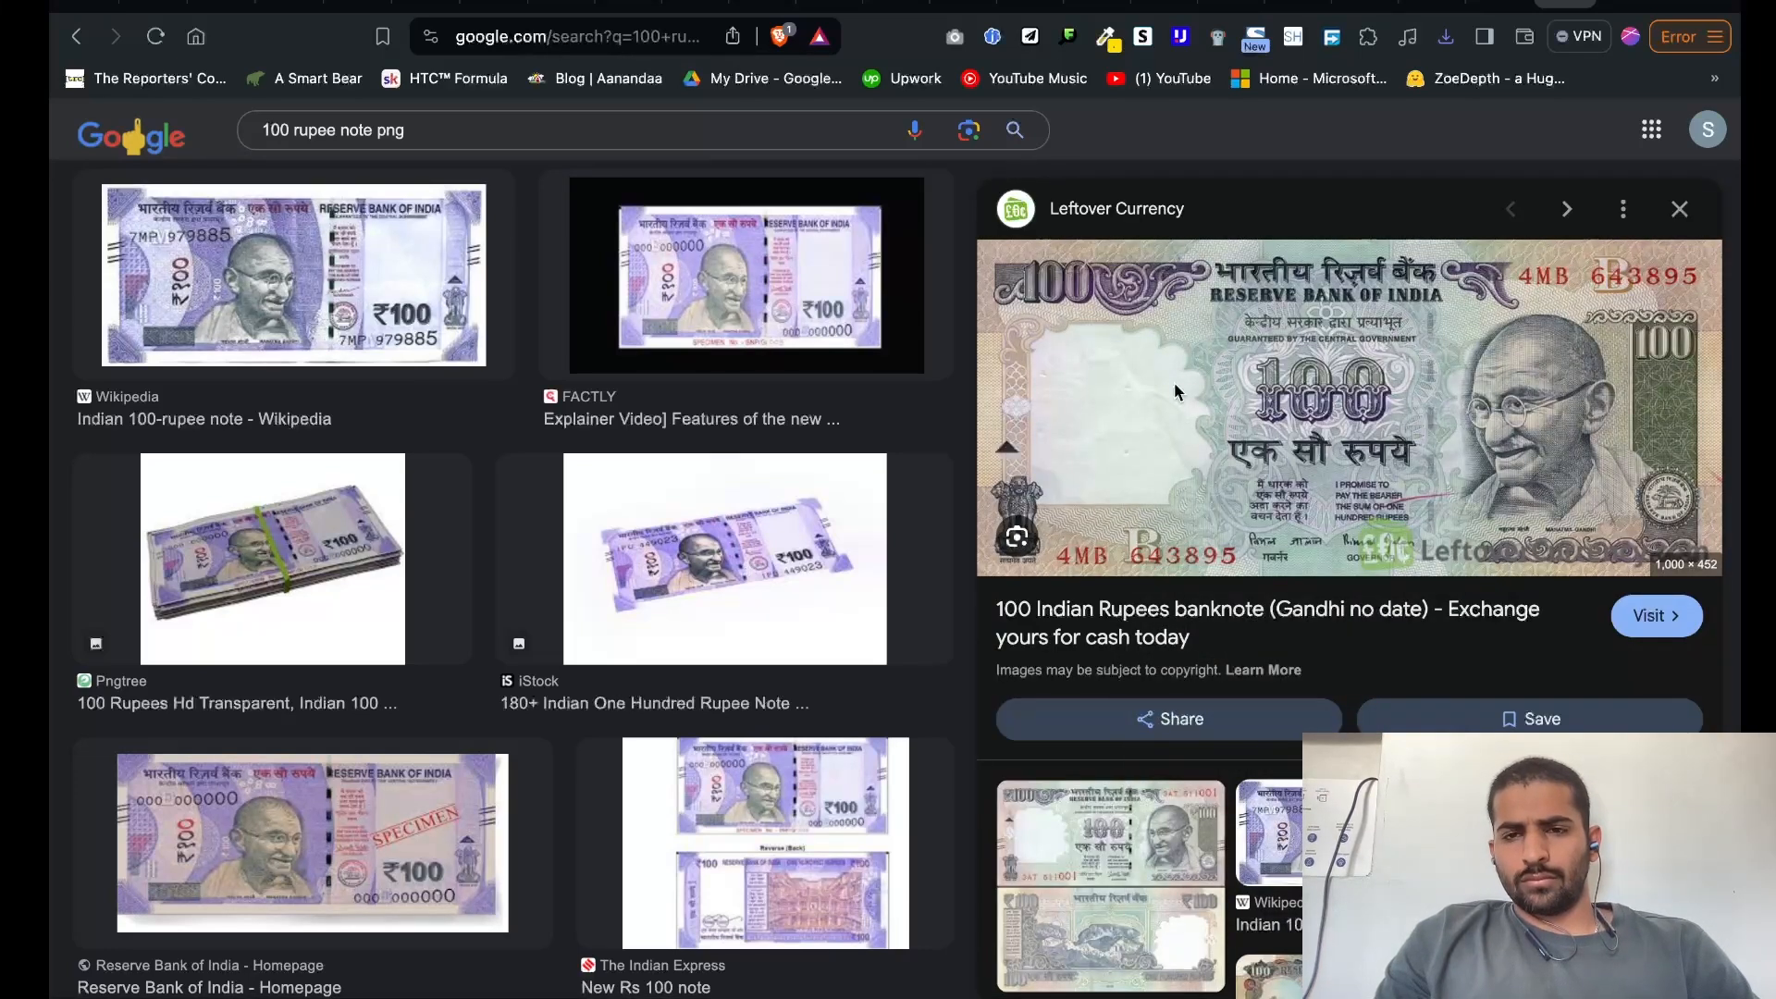
pyautogui.click(1281, 724)
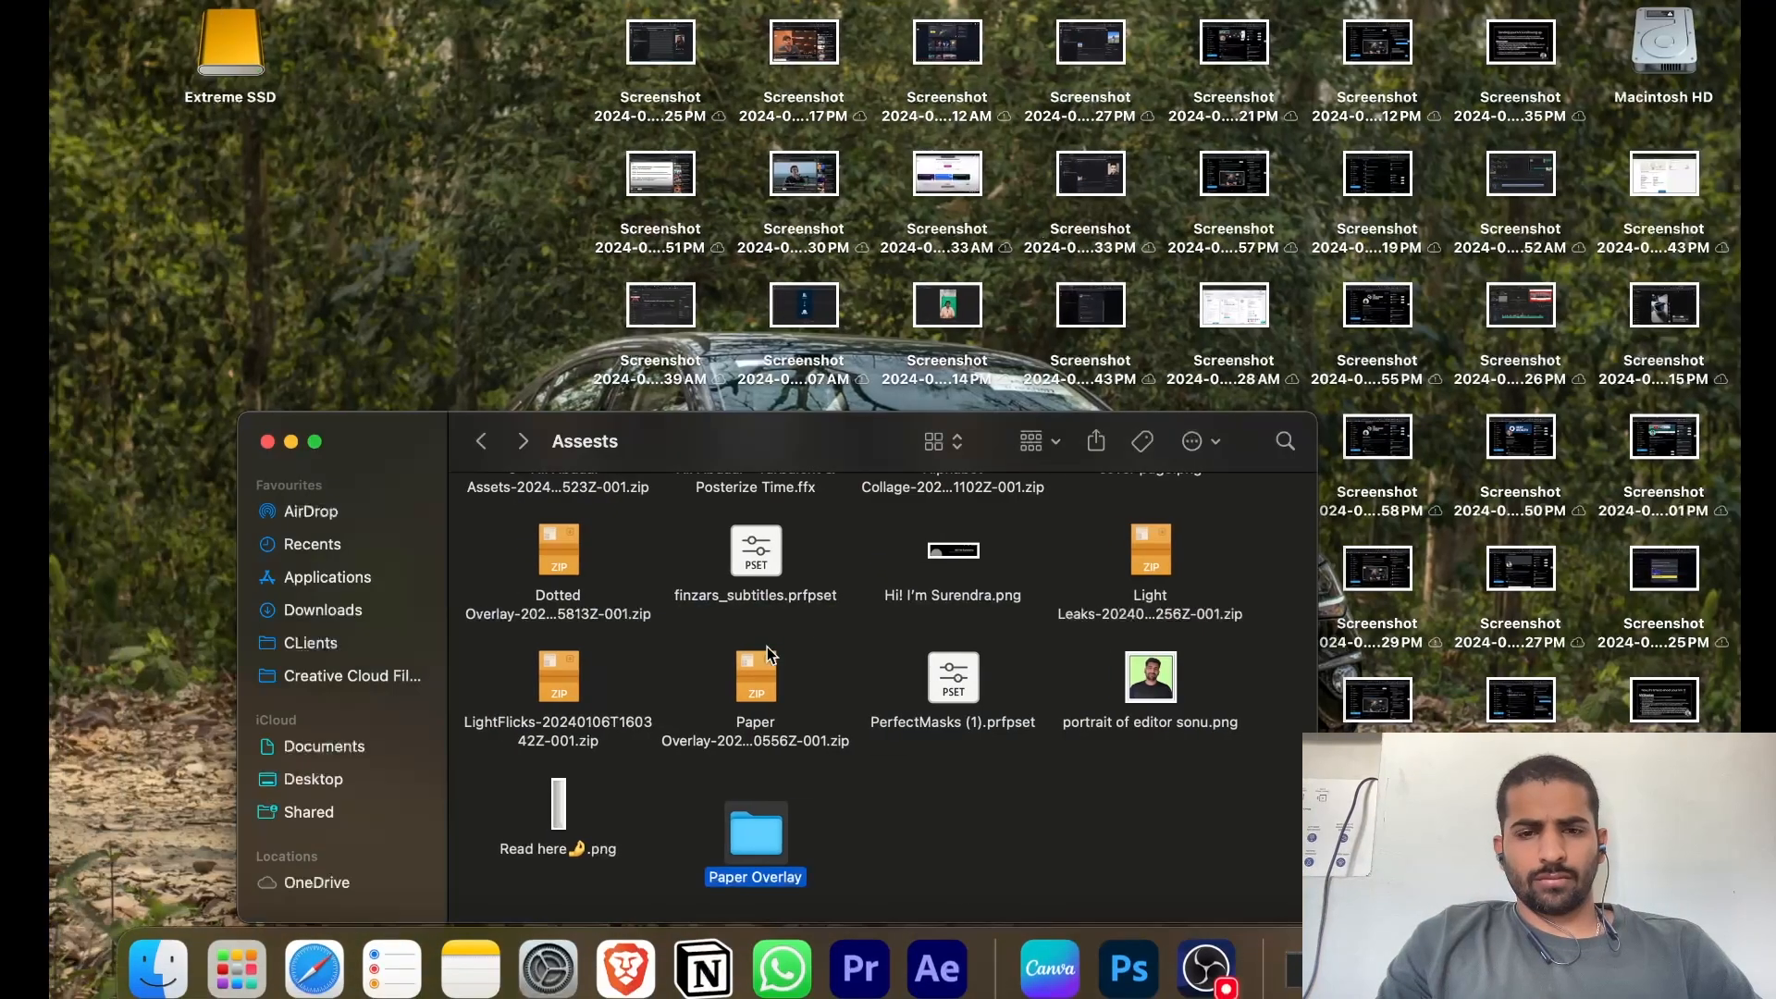
# Show the Assets bin in Premiere Pro, and open the client's UNIT ECONOMICS folder in Finder
pyautogui.click(851, 822)
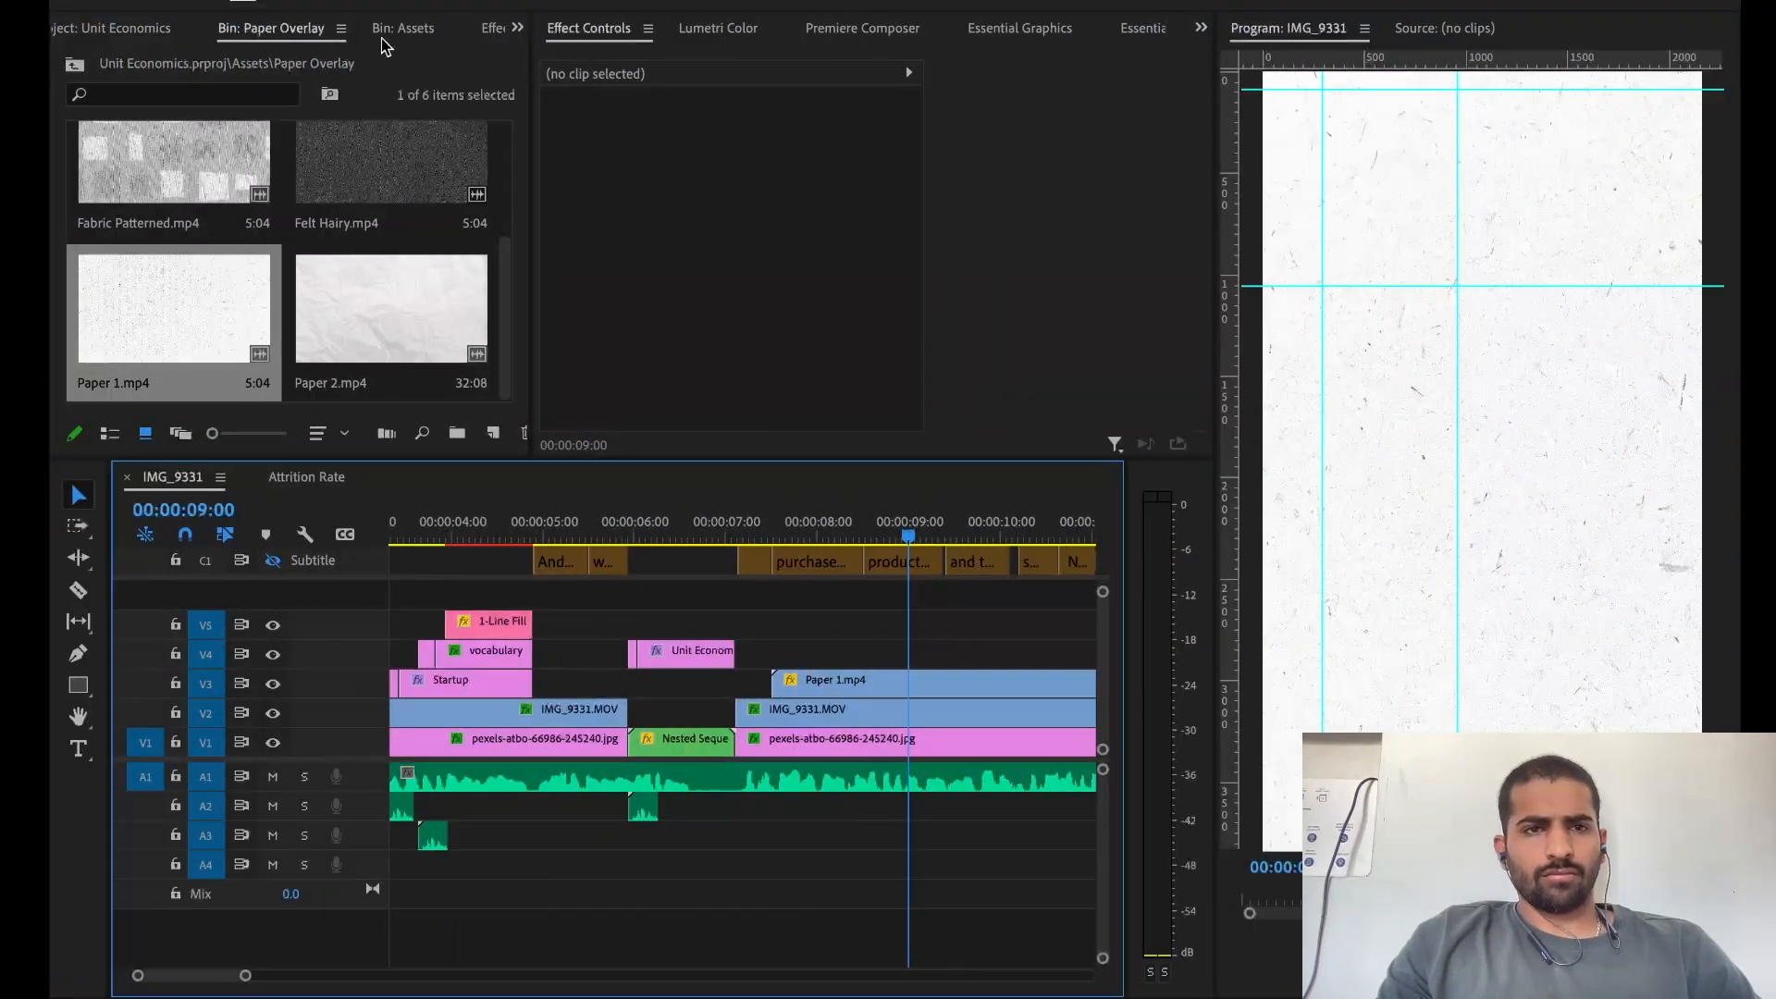
pyautogui.click(403, 29)
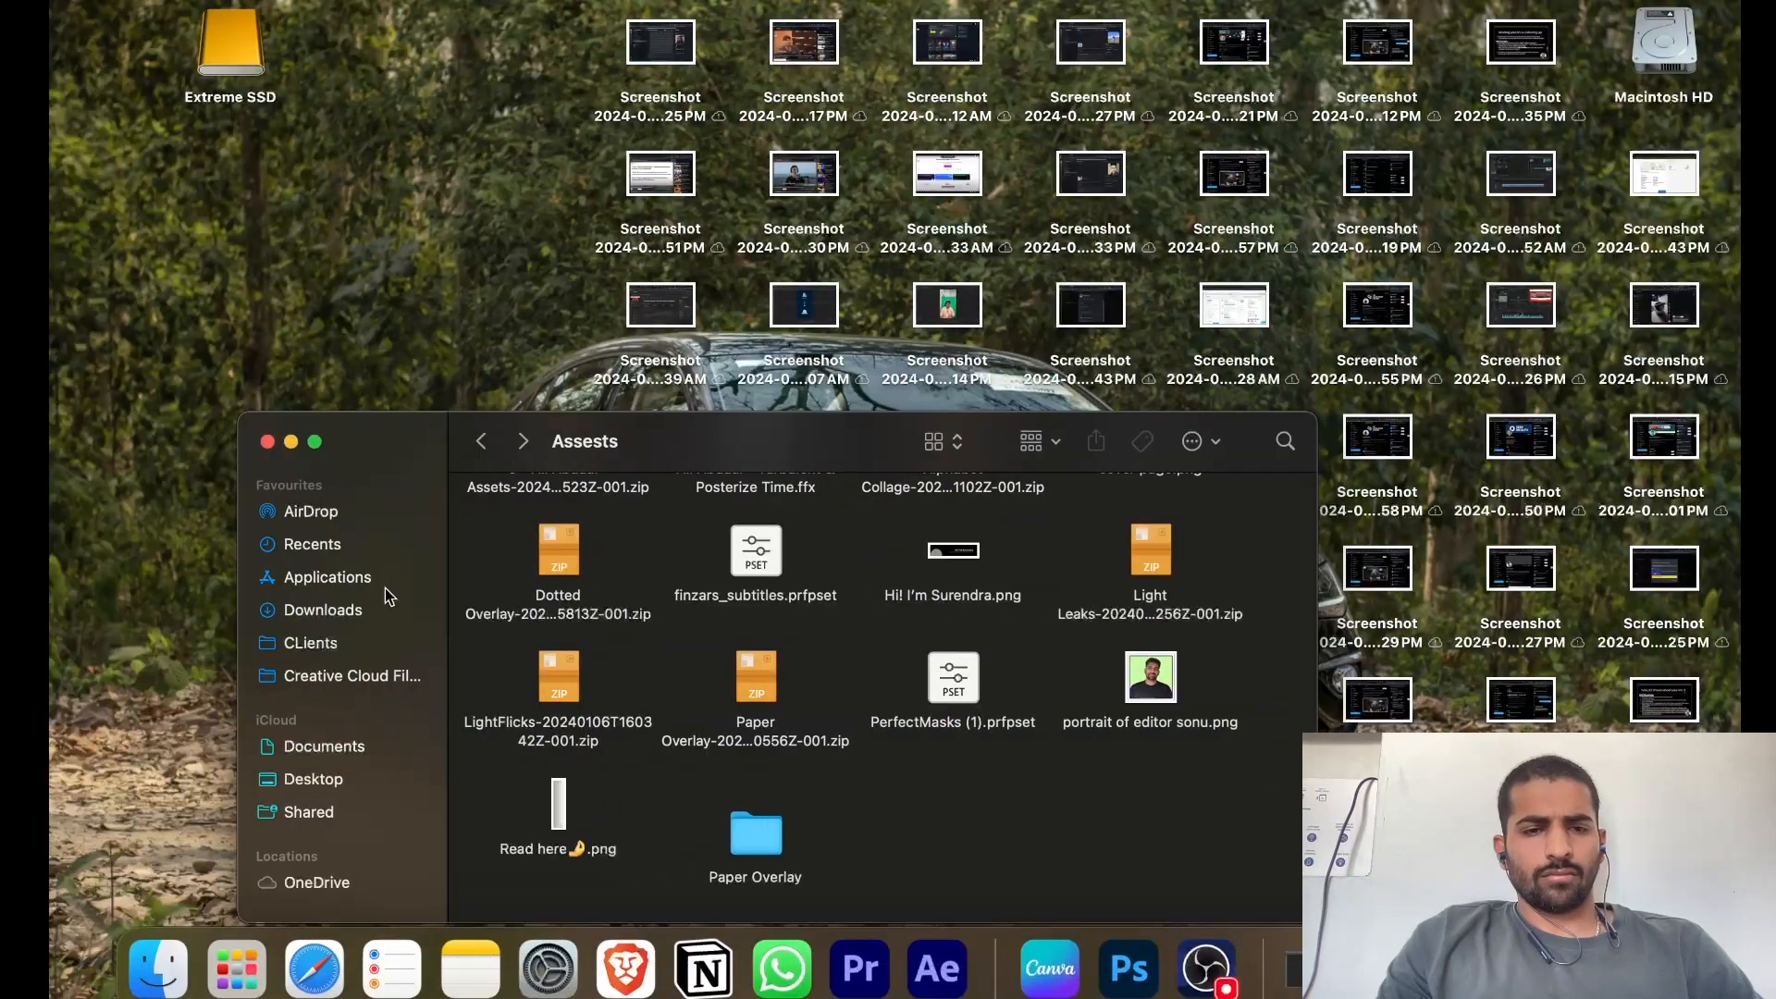
pyautogui.click(329, 643)
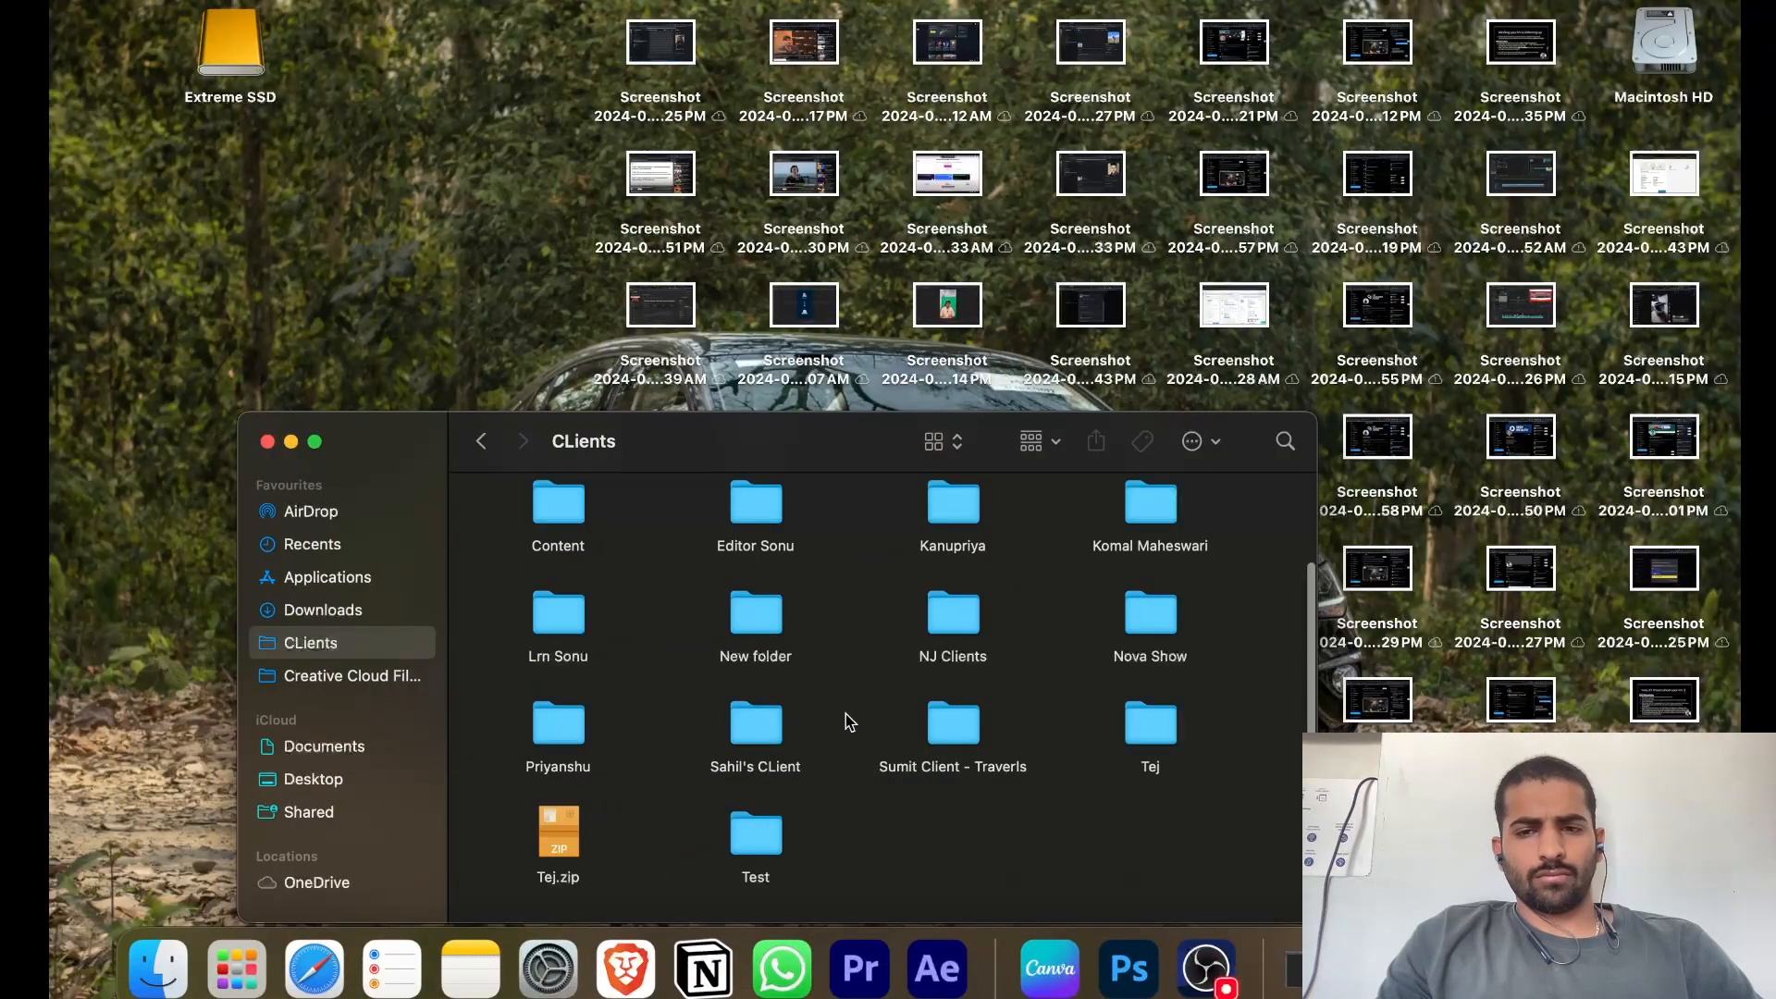
pyautogui.scroll(2, 1008, 610)
pyautogui.scroll(-2, 741, 648)
pyautogui.doubleClick(559, 723)
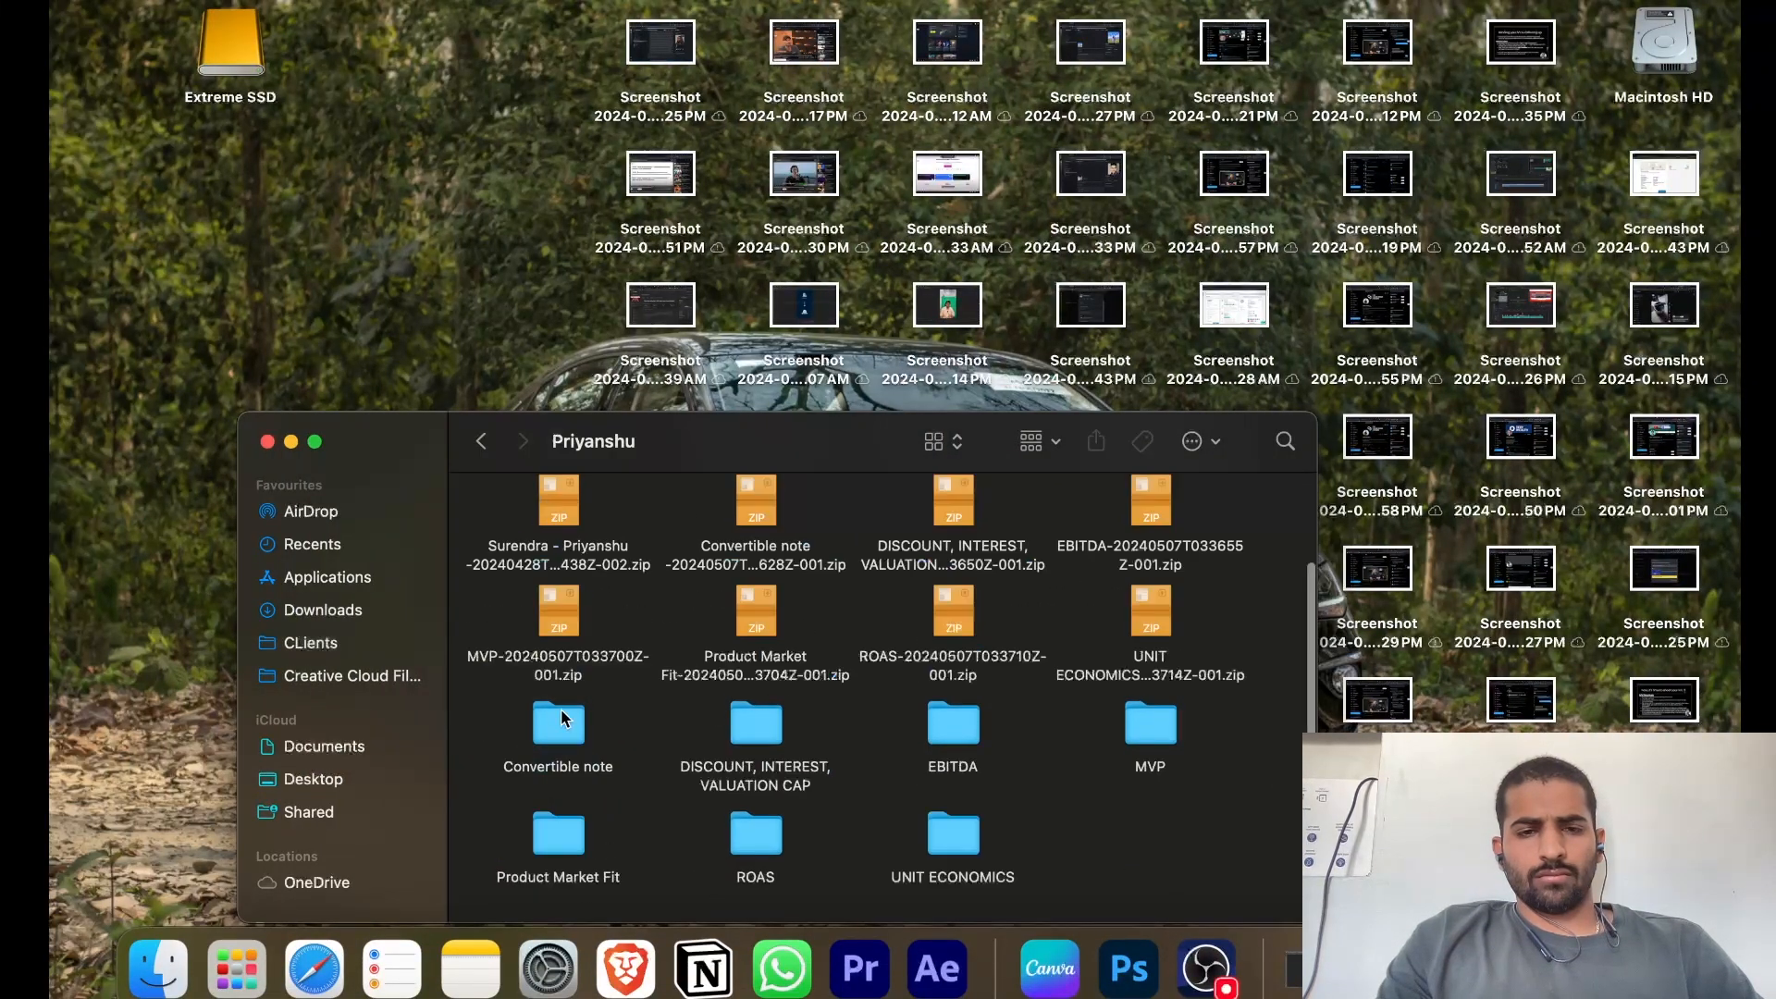
pyautogui.doubleClick(558, 726)
pyautogui.click(480, 441)
pyautogui.doubleClick(951, 833)
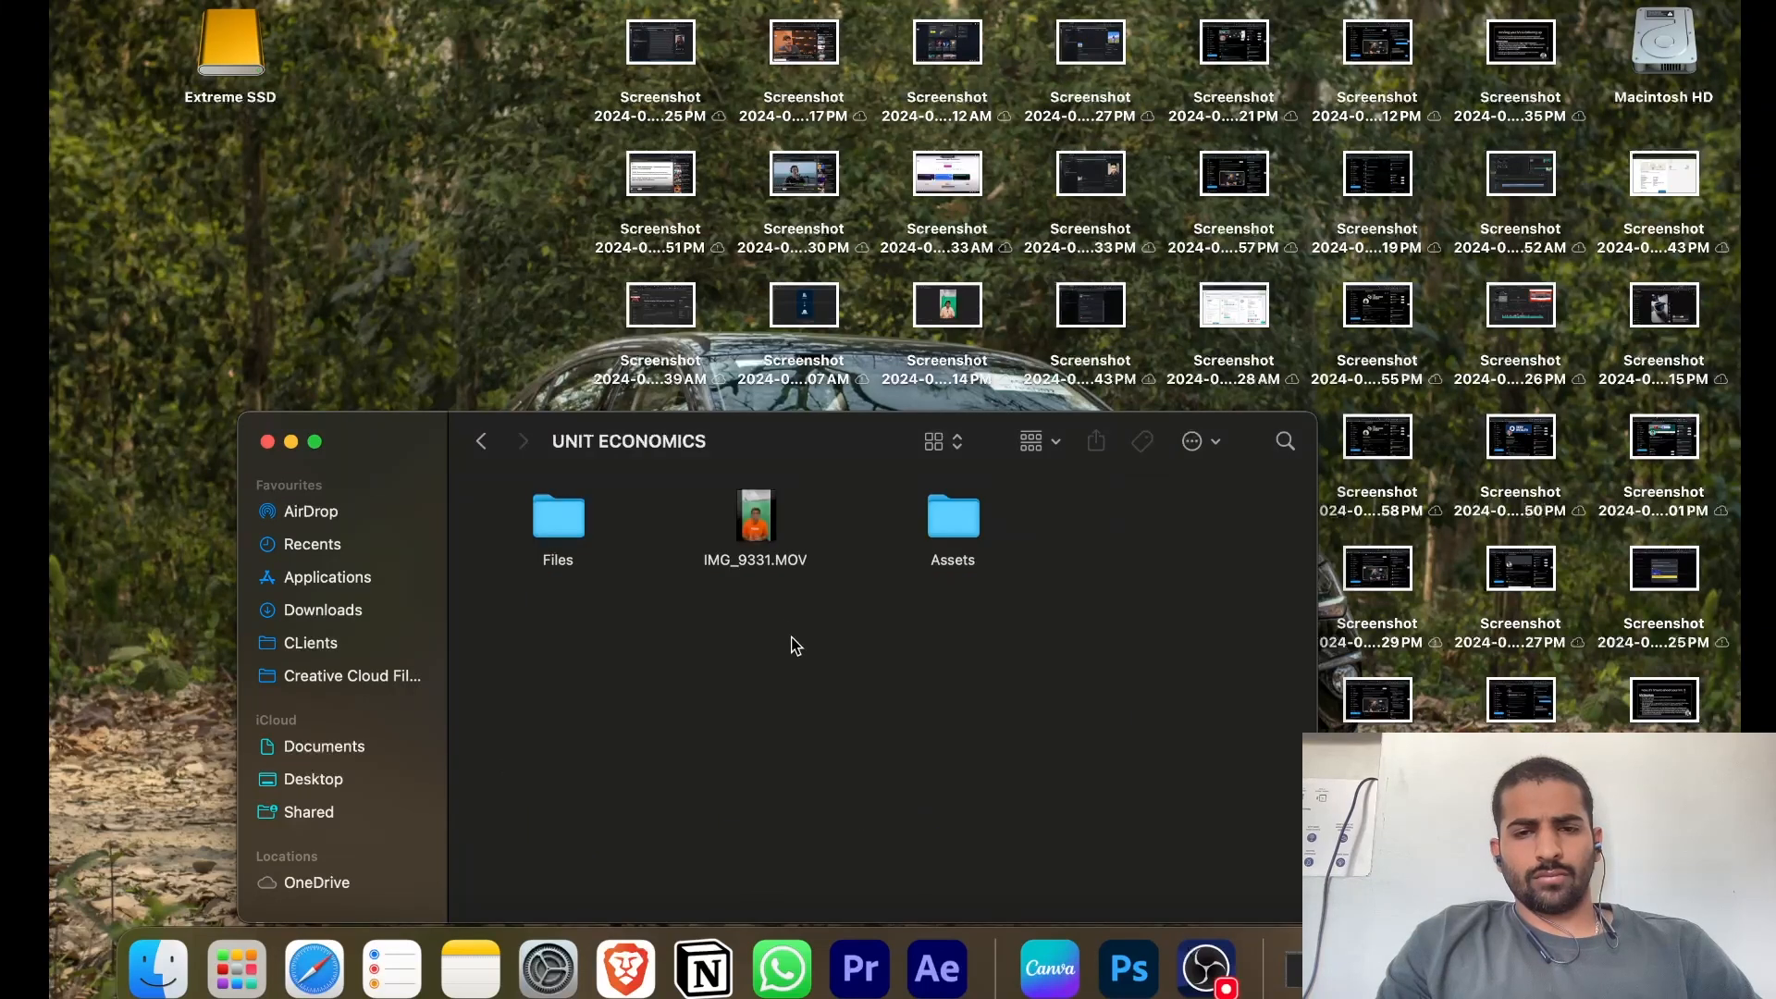
# Import the five downloaded images from the UNIT ECONOMICS Assets folder and place them on V4 above the paper background
pyautogui.doubleClick(952, 519)
pyautogui.moveTo(506, 733); pyautogui.dragTo(1166, 664)
pyautogui.moveTo(1148, 640); pyautogui.dragTo(865, 650)
pyautogui.hscroll(2, 808, 606)
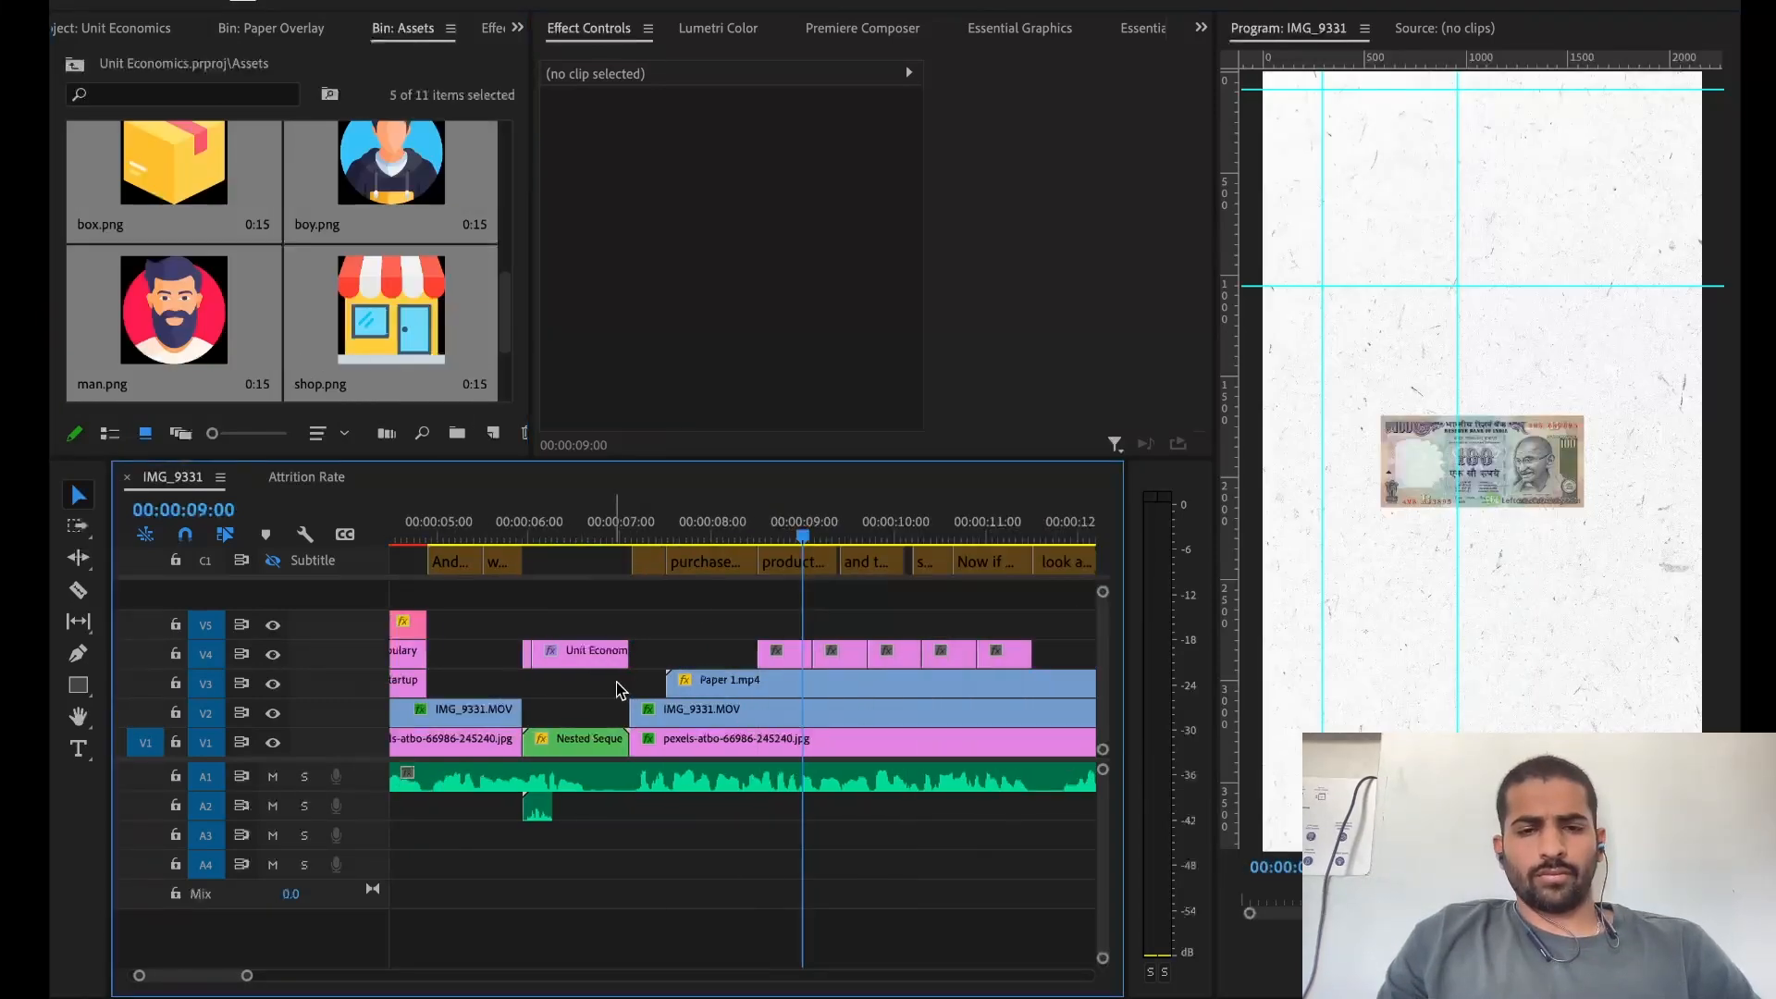
# Hide track V3 and rearrange the image clips on V4 so that boy.png ends at 00:00:09:00 ahead of box.png
pyautogui.click(775, 653)
pyautogui.moveTo(777, 653)
pyautogui.mouseDown()
pyautogui.moveTo(892, 631)
pyautogui.moveTo(802, 659)
pyautogui.mouseUp()
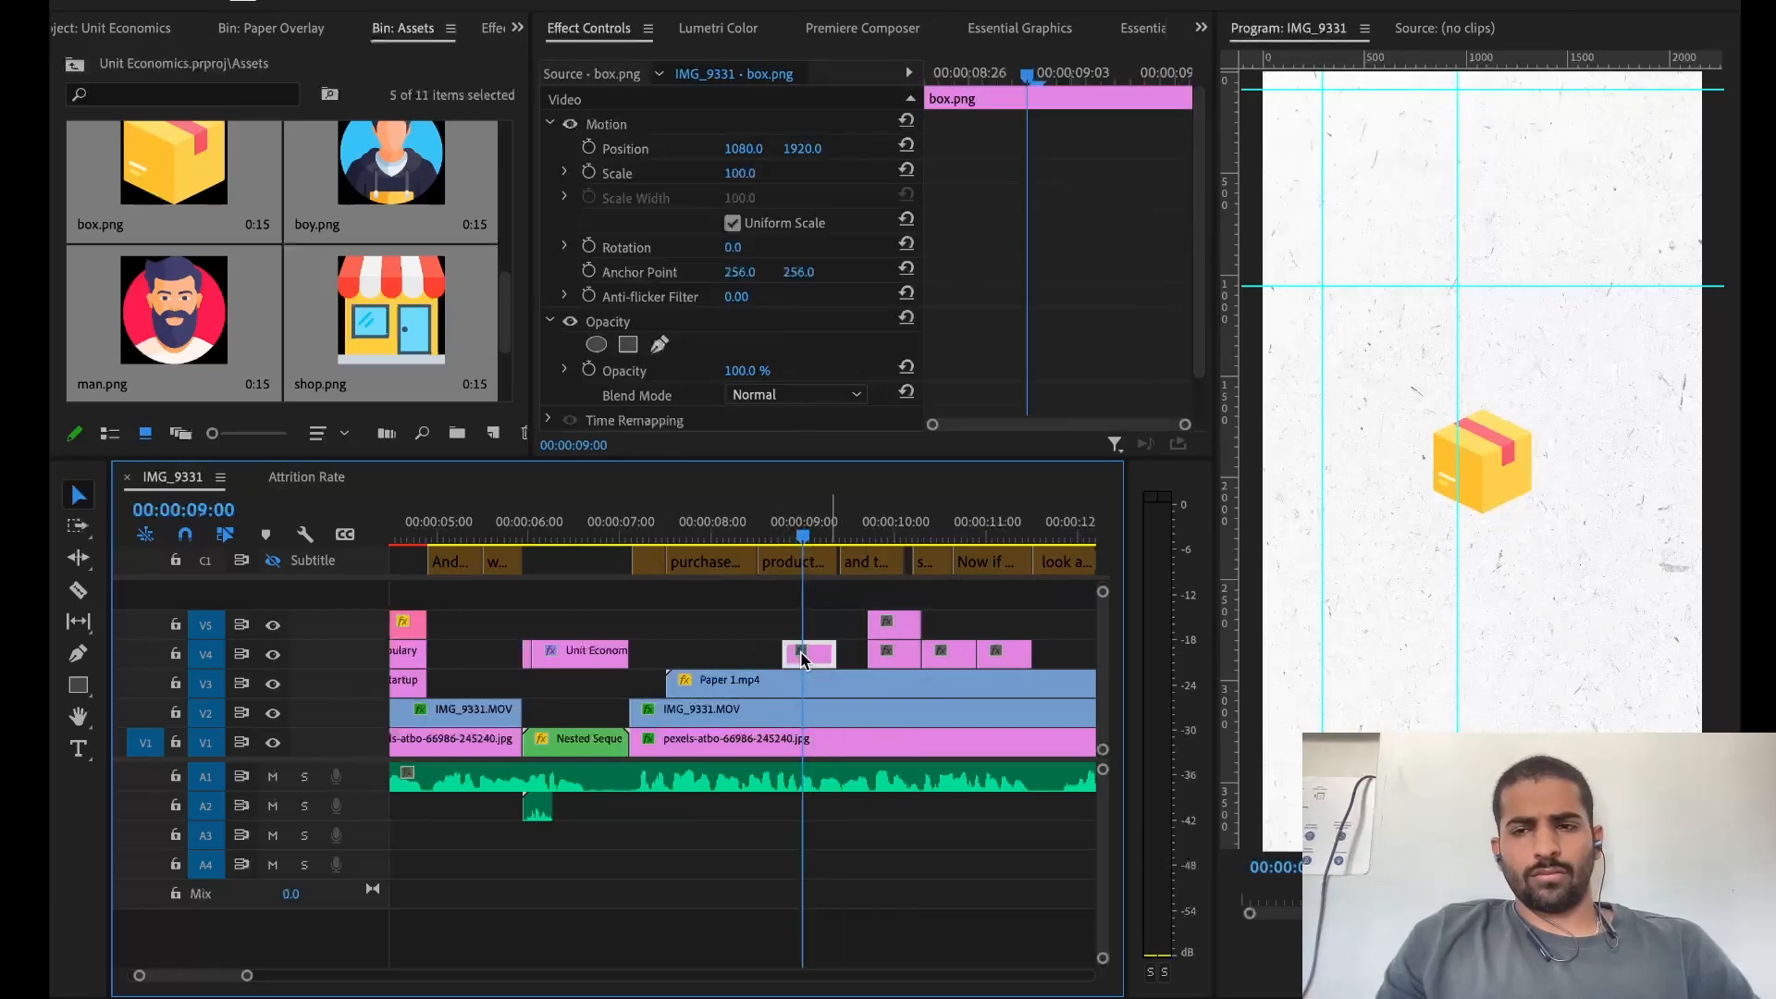
pyautogui.click(775, 682)
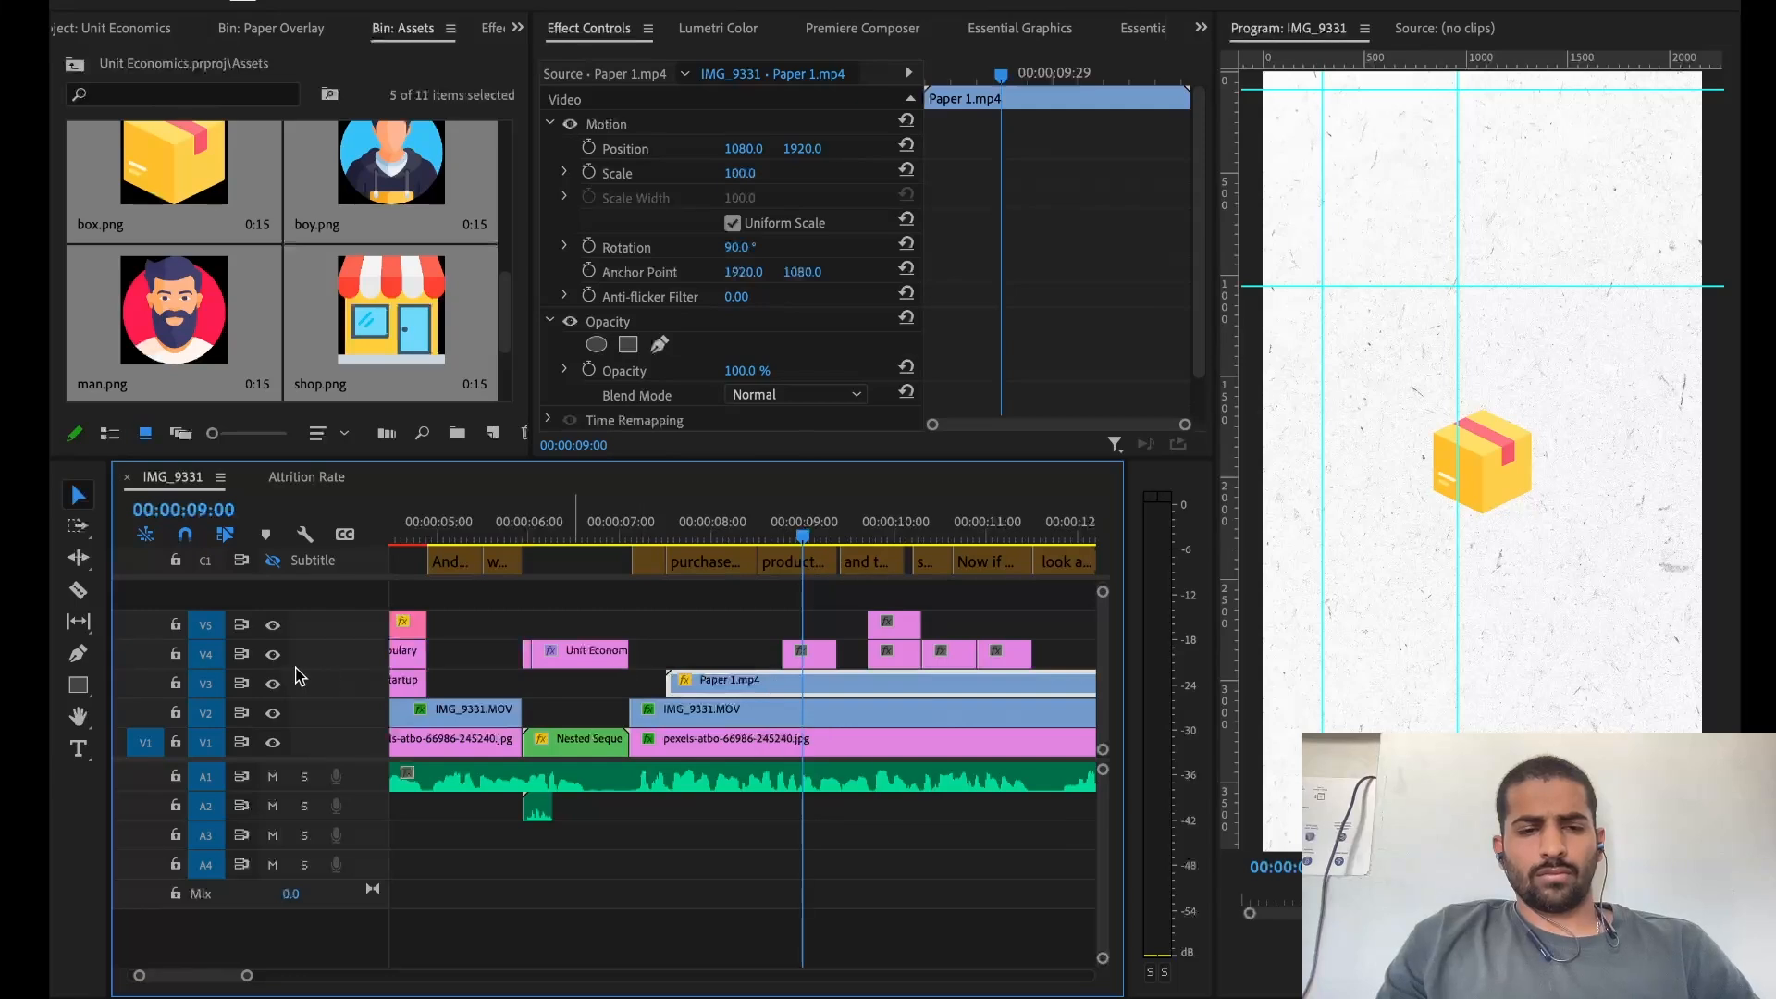
pyautogui.click(273, 684)
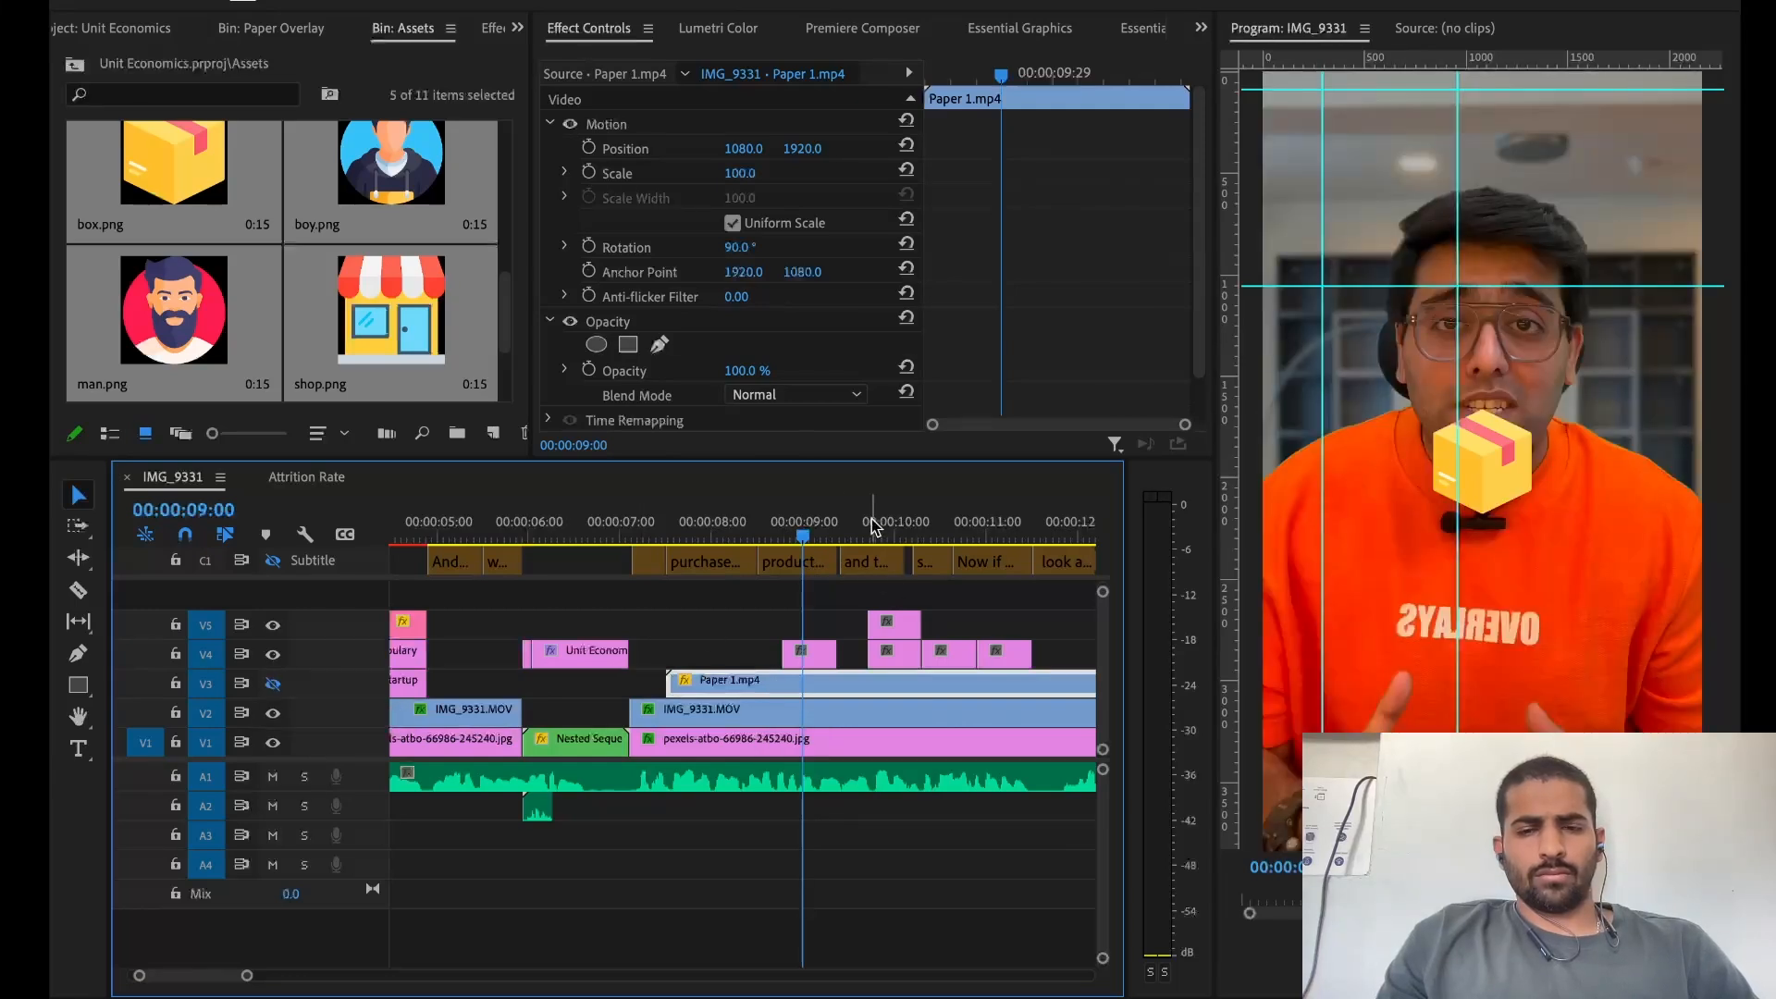
pyautogui.moveTo(889, 650); pyautogui.dragTo(767, 659)
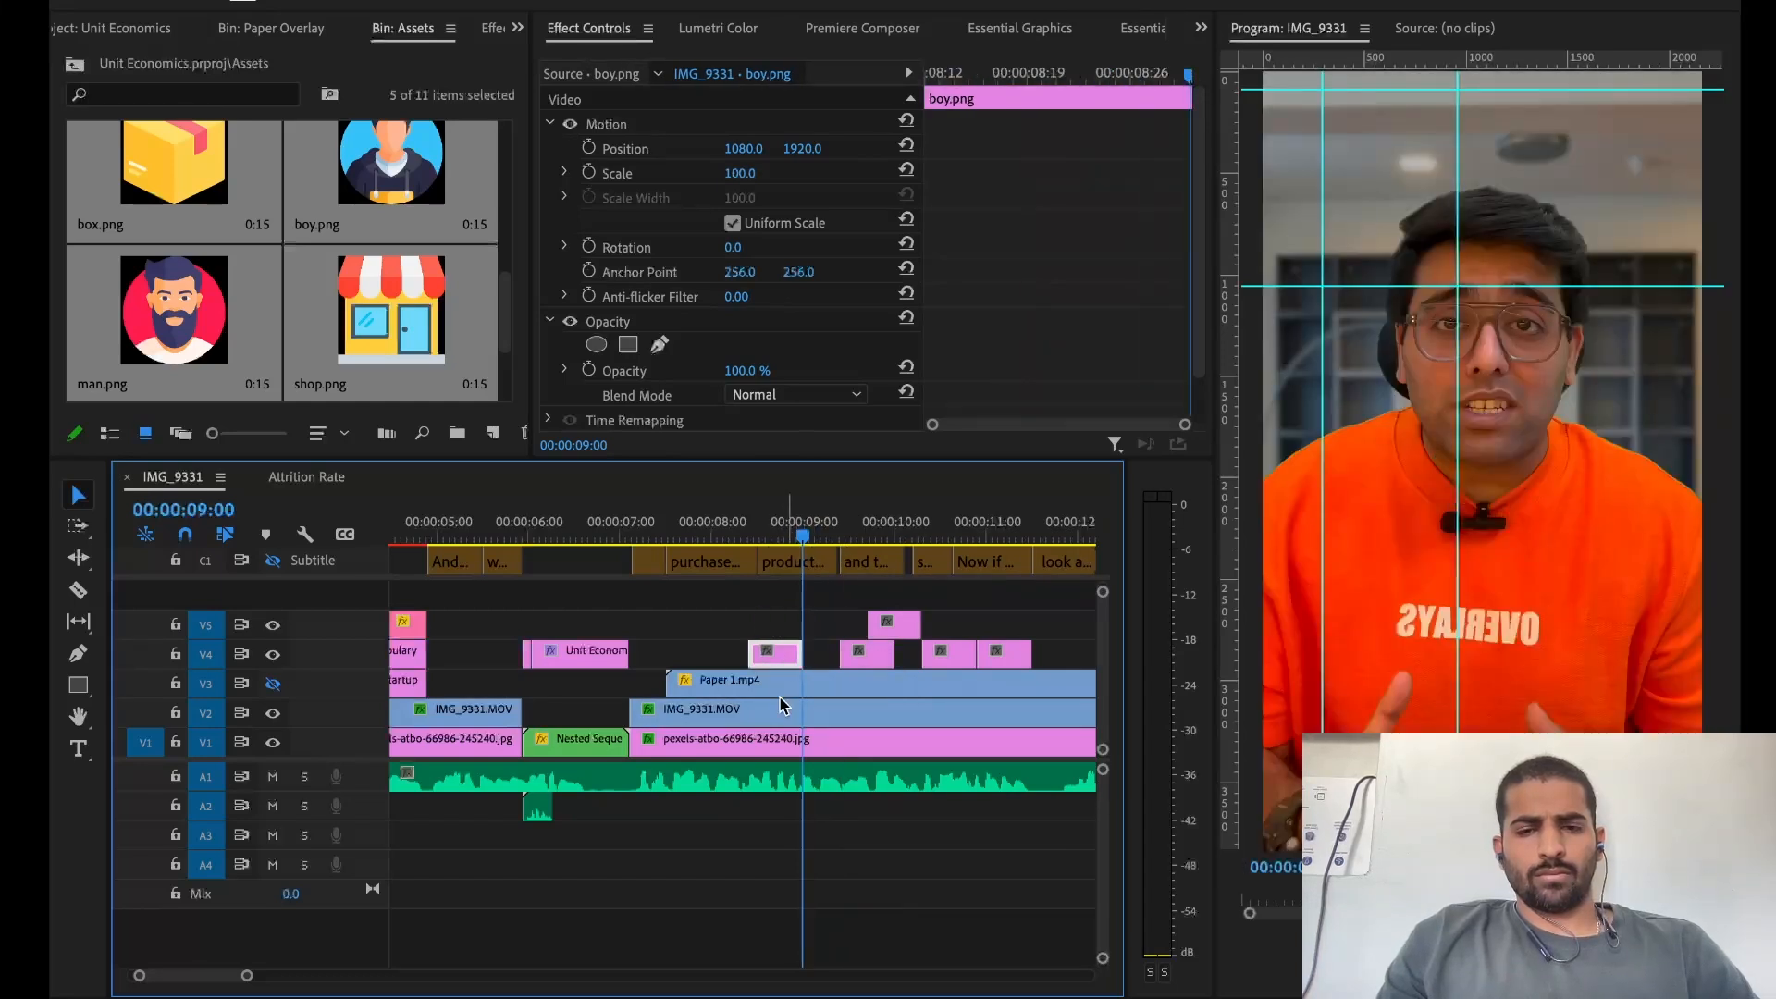
# Lengthen boy.png on V4 and delete the Paper 1.mp4 background clip from V3
pyautogui.rightClick(751, 685)
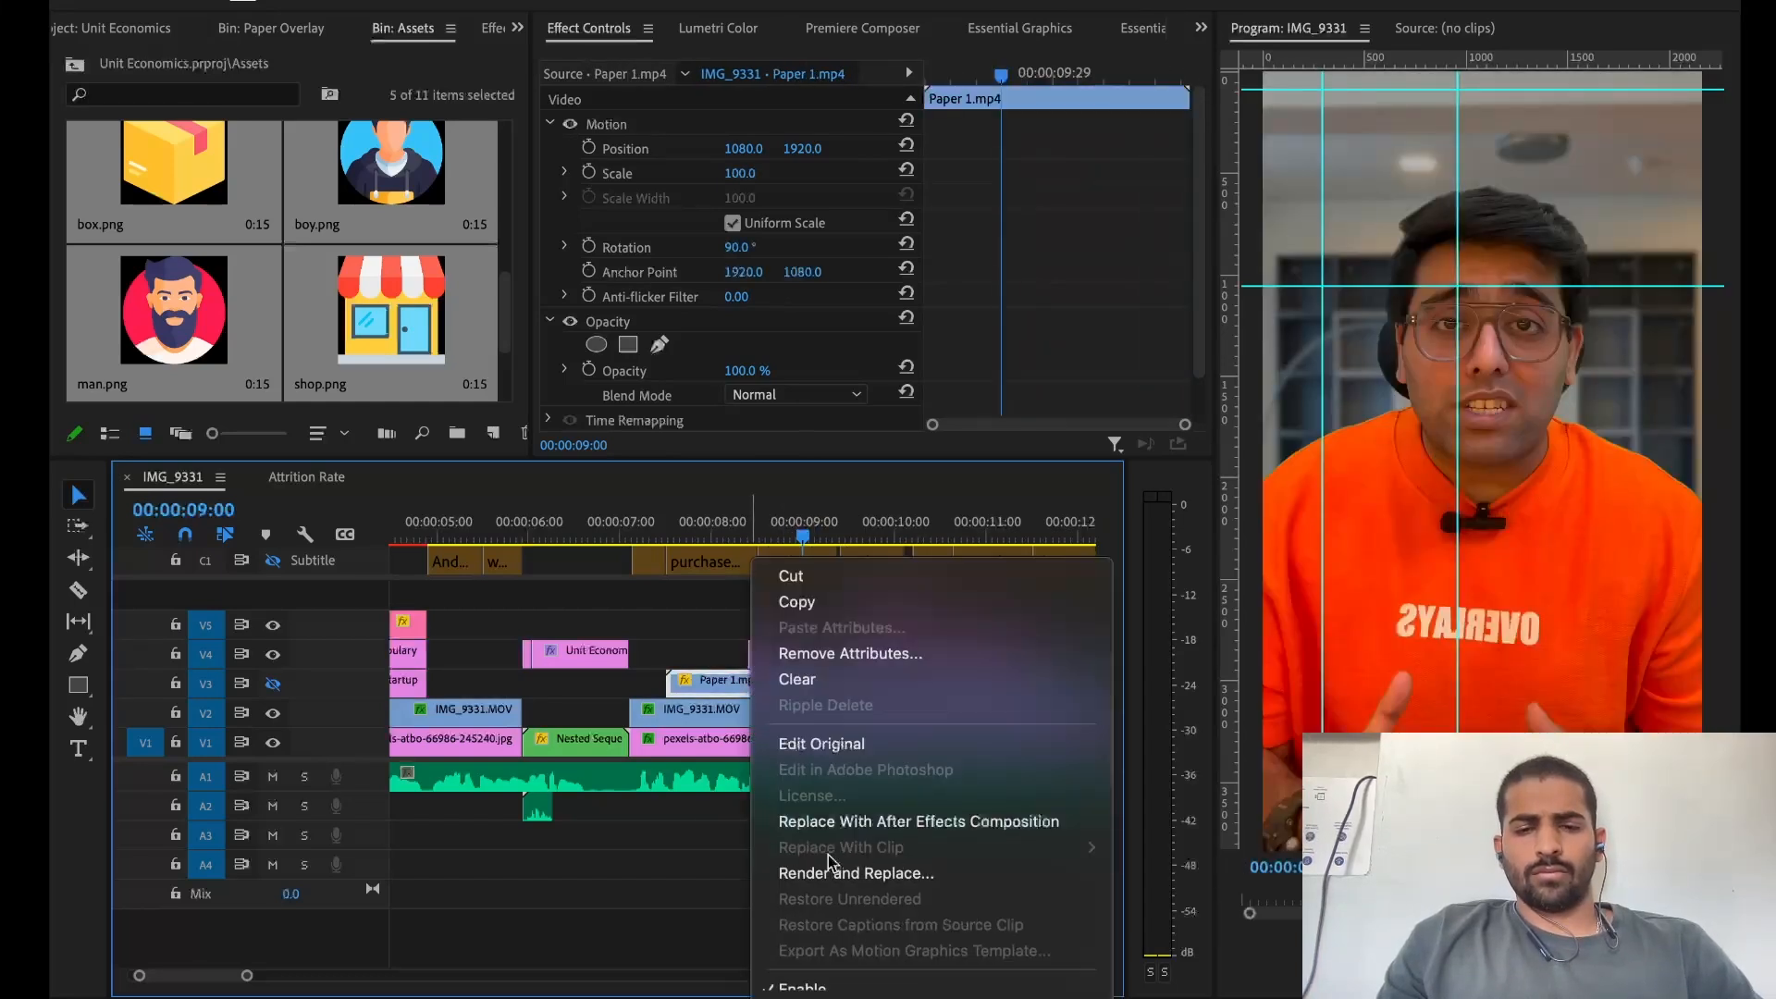
pyautogui.click(801, 678)
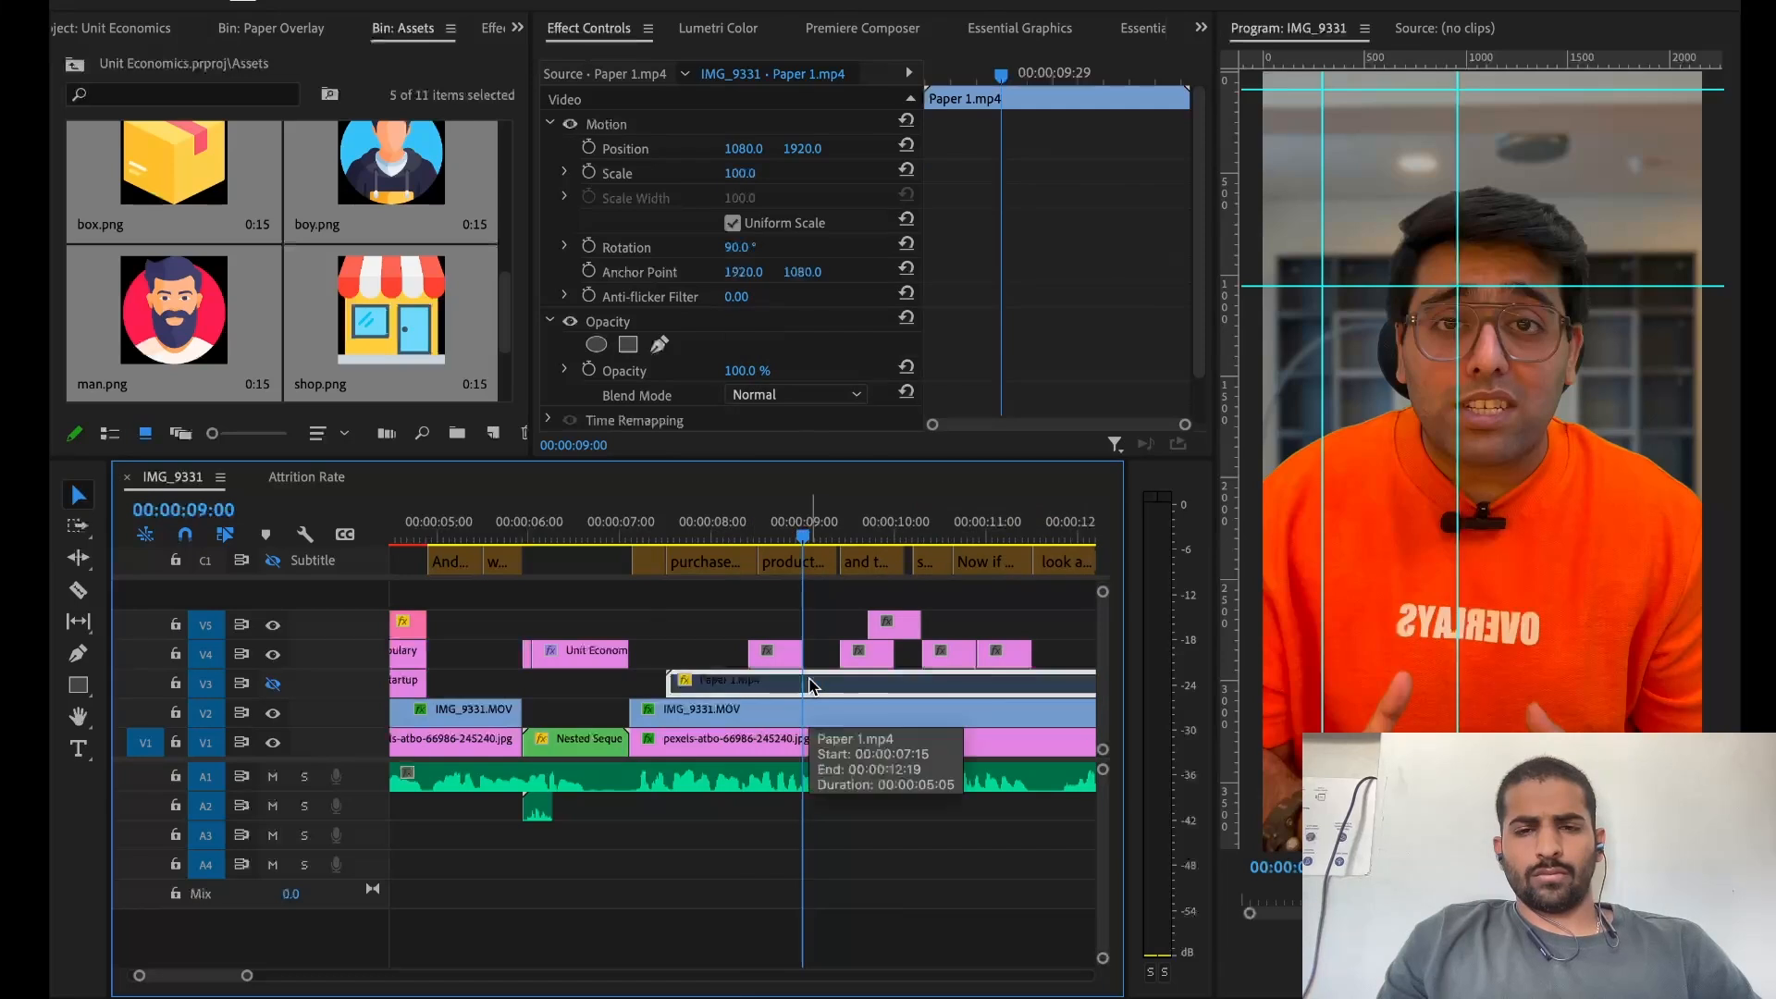
pyautogui.click(674, 533)
pyautogui.press('space')
pyautogui.press('space')
pyautogui.moveTo(776, 653)
pyautogui.mouseDown()
pyautogui.moveTo(726, 655)
pyautogui.moveTo(797, 655)
pyautogui.mouseUp()
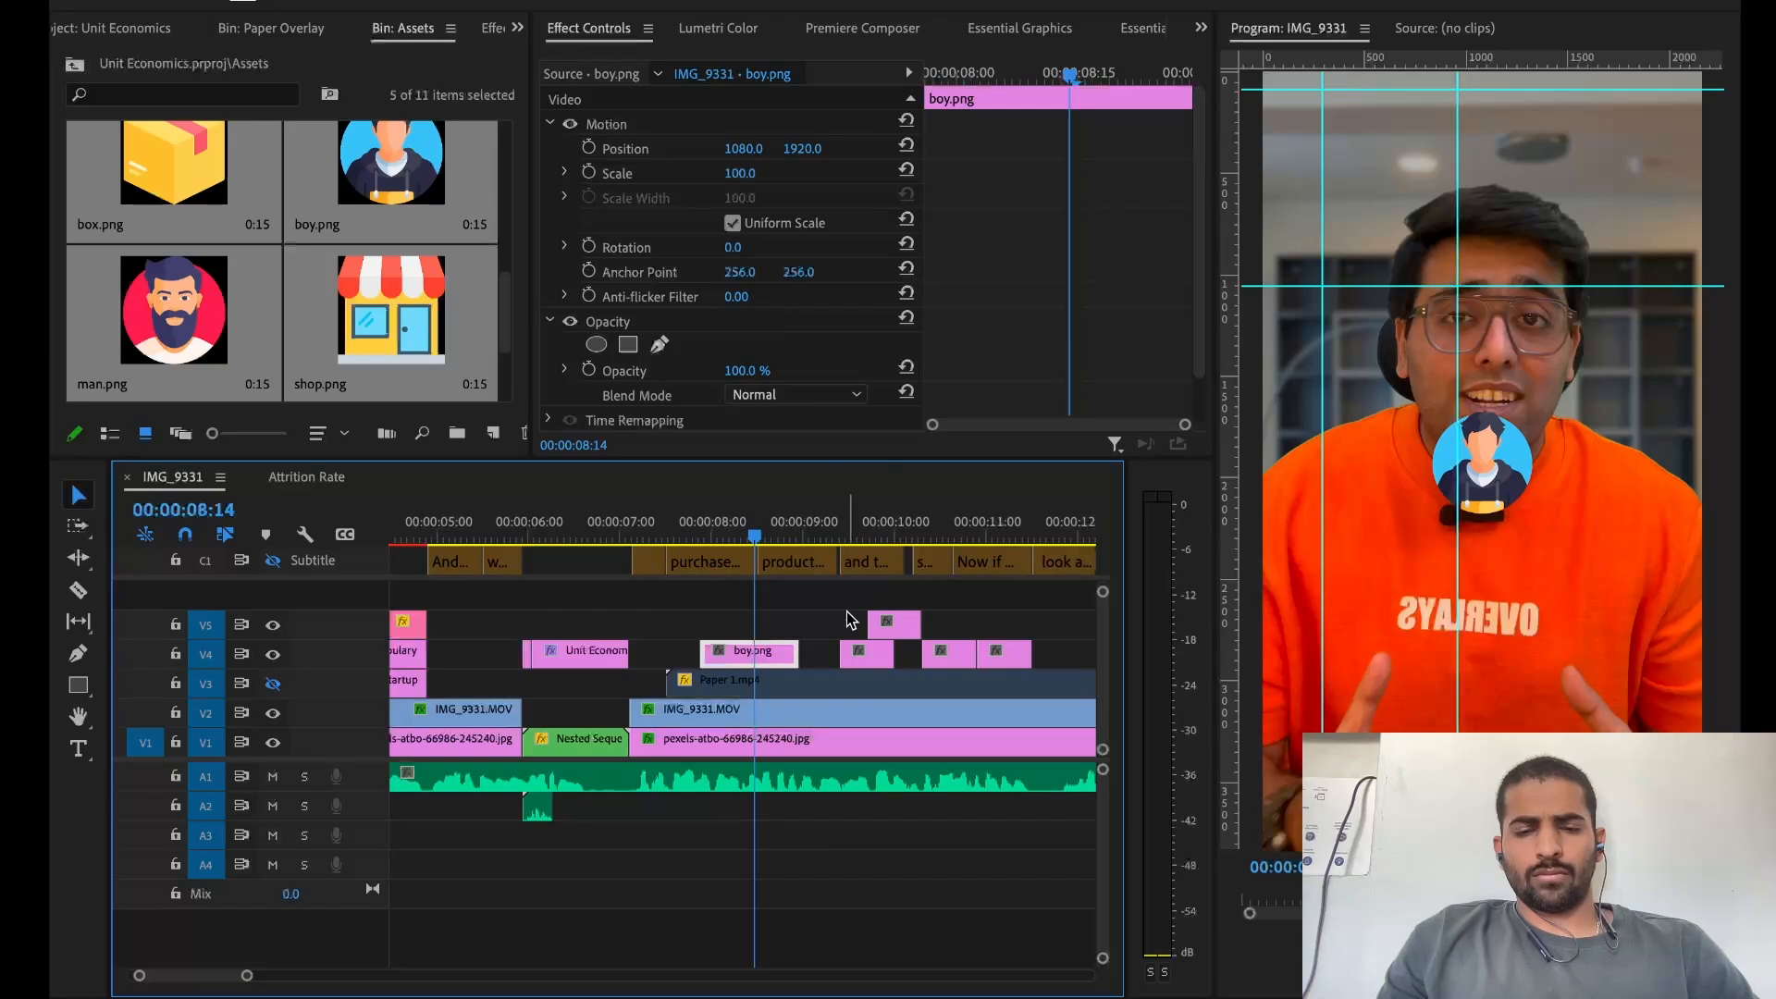
pyautogui.click(801, 692)
pyautogui.press('Delete')
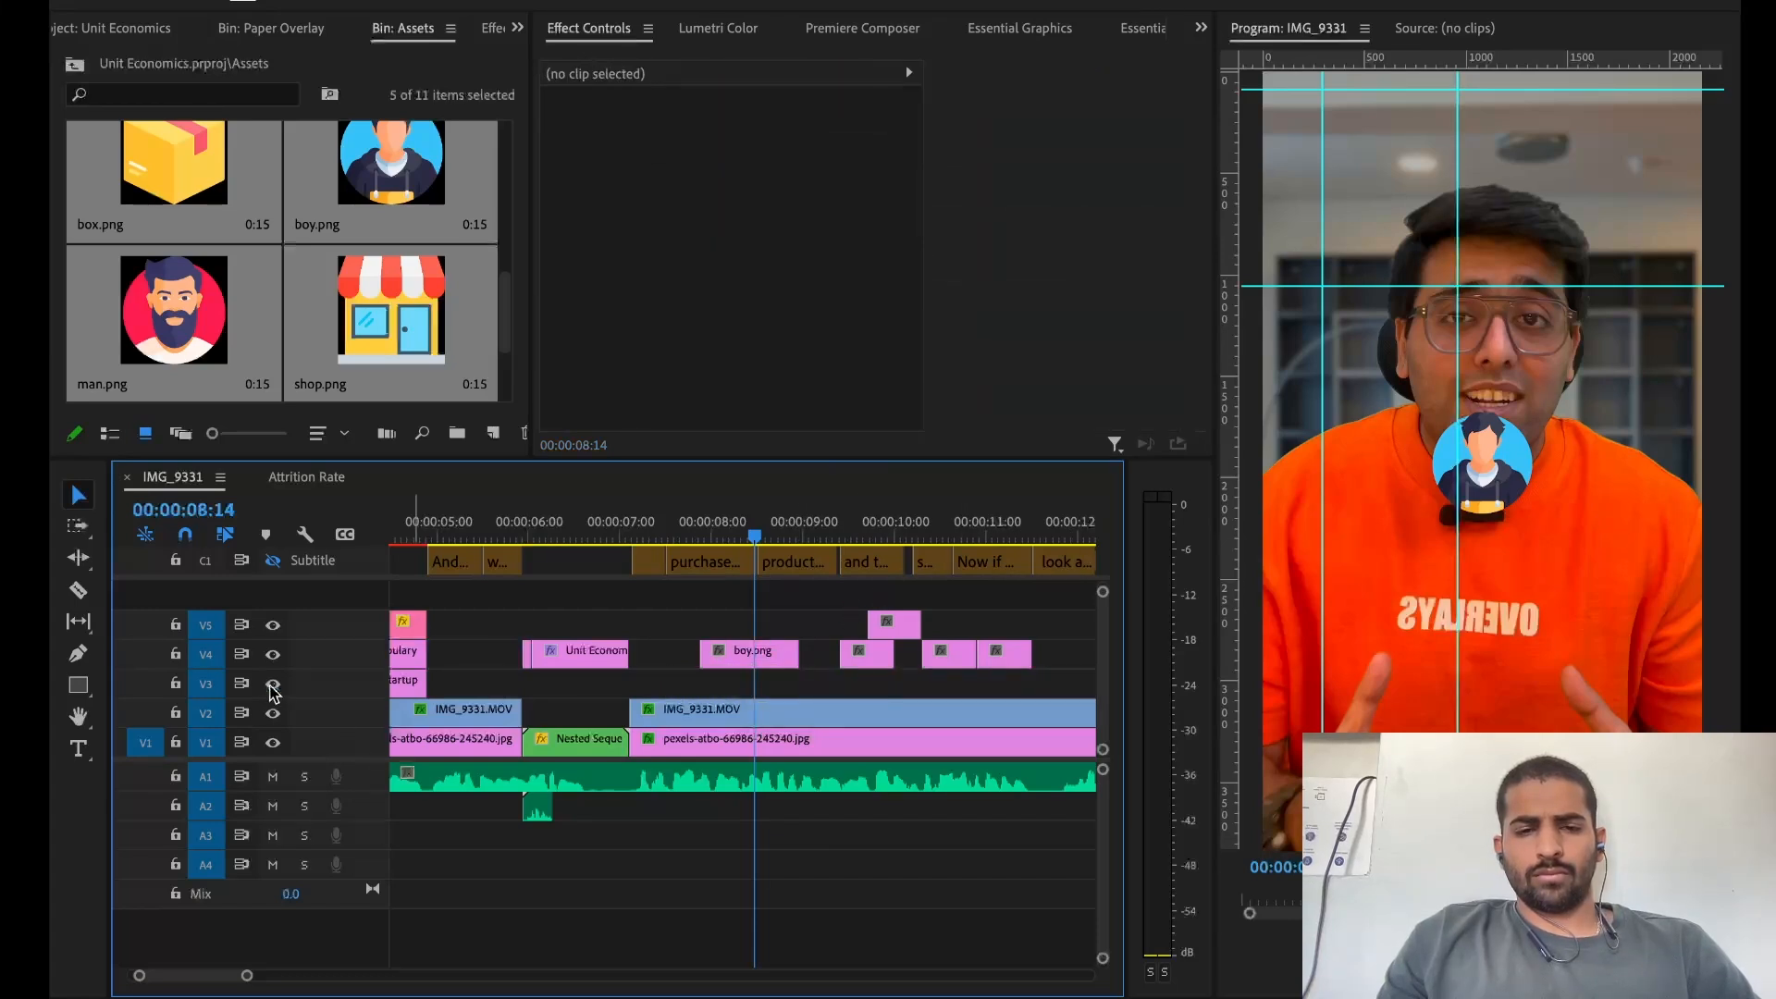
# Move boy.png on V4 earlier to start at about 00:00:07:15
pyautogui.click(660, 535)
pyautogui.press('space')
pyautogui.press('space')
pyautogui.moveTo(718, 655); pyautogui.dragTo(692, 657)
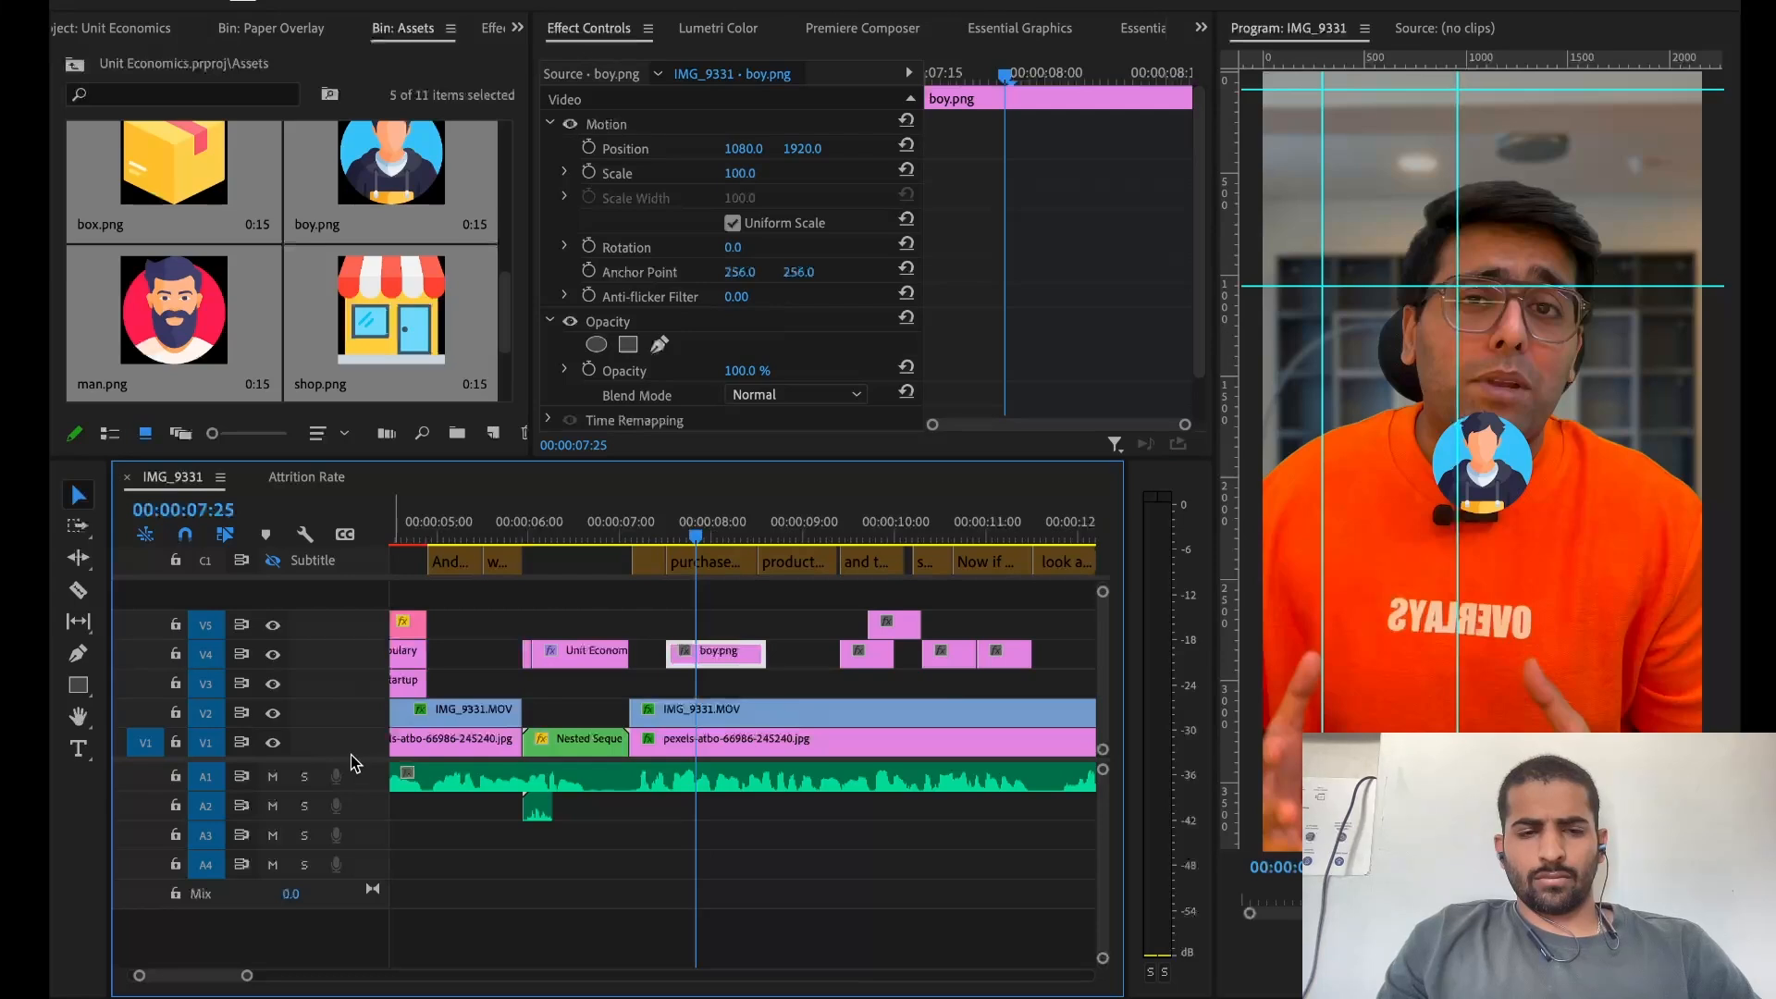
# Enlarge the timeline's video track area and move shop.png onto V5 directly above the start of boy.png
pyautogui.moveTo(352, 756); pyautogui.dragTo(351, 862)
pyautogui.click(719, 660)
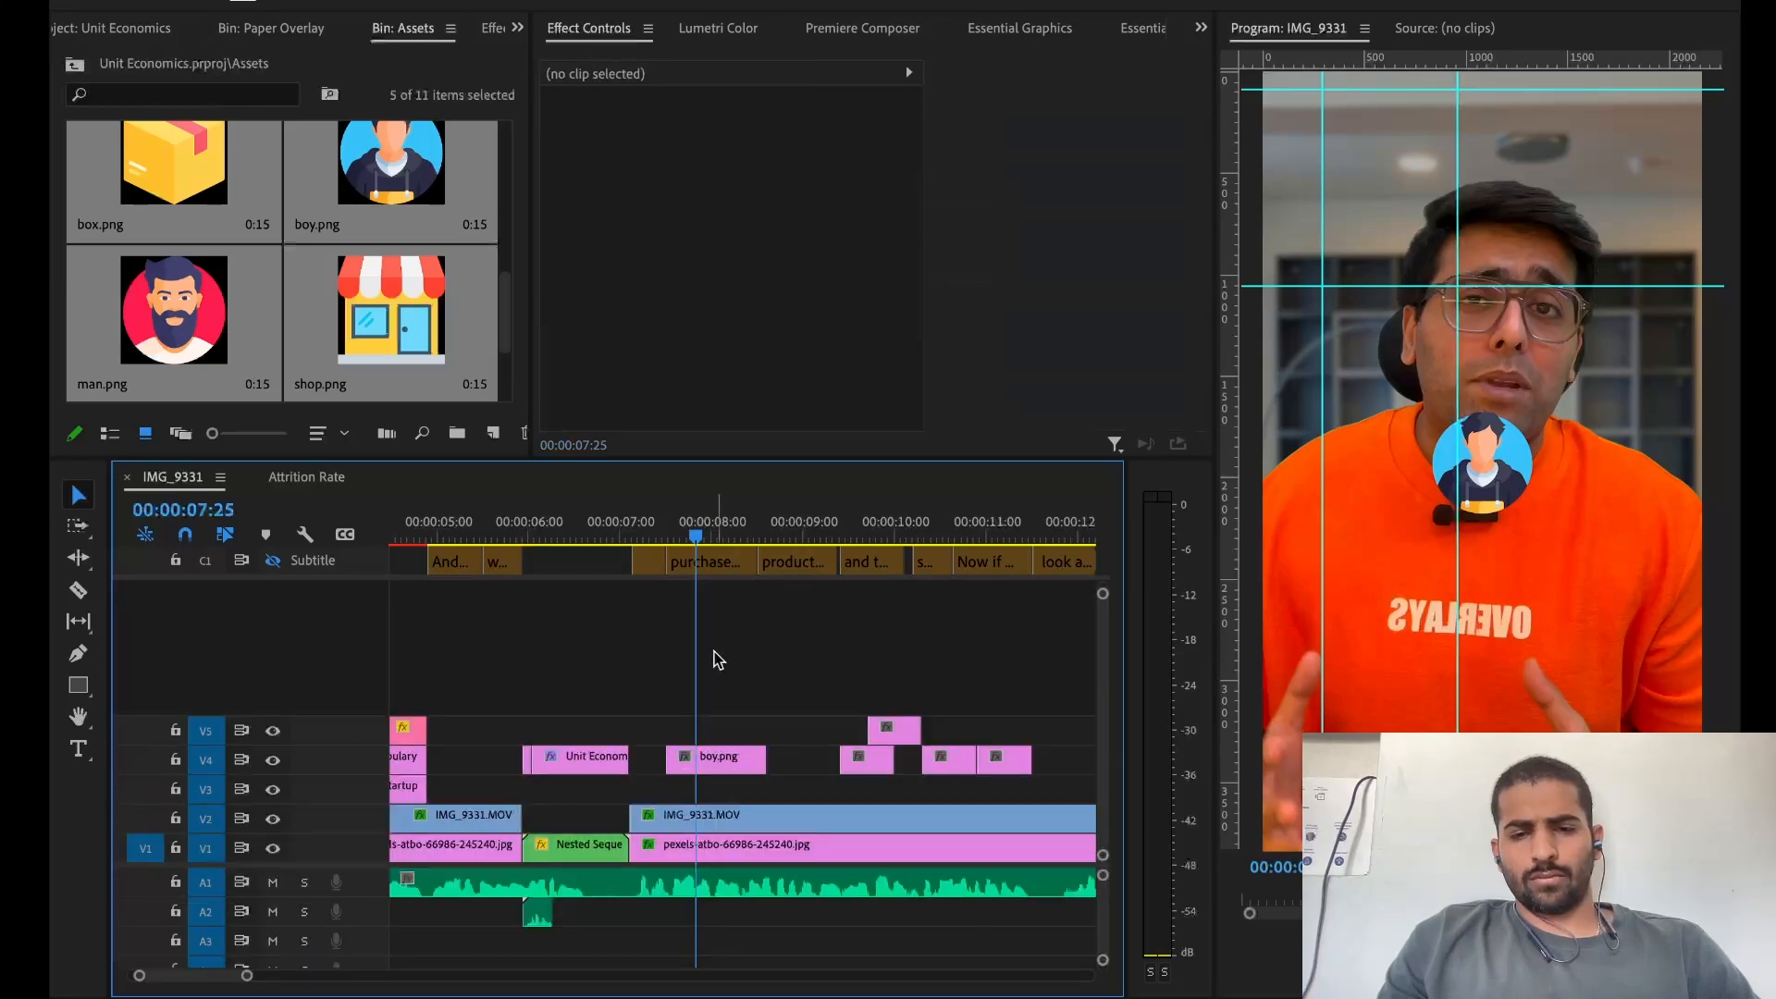
pyautogui.press('=')
pyautogui.hscroll(3, 718, 659)
pyautogui.press('-')
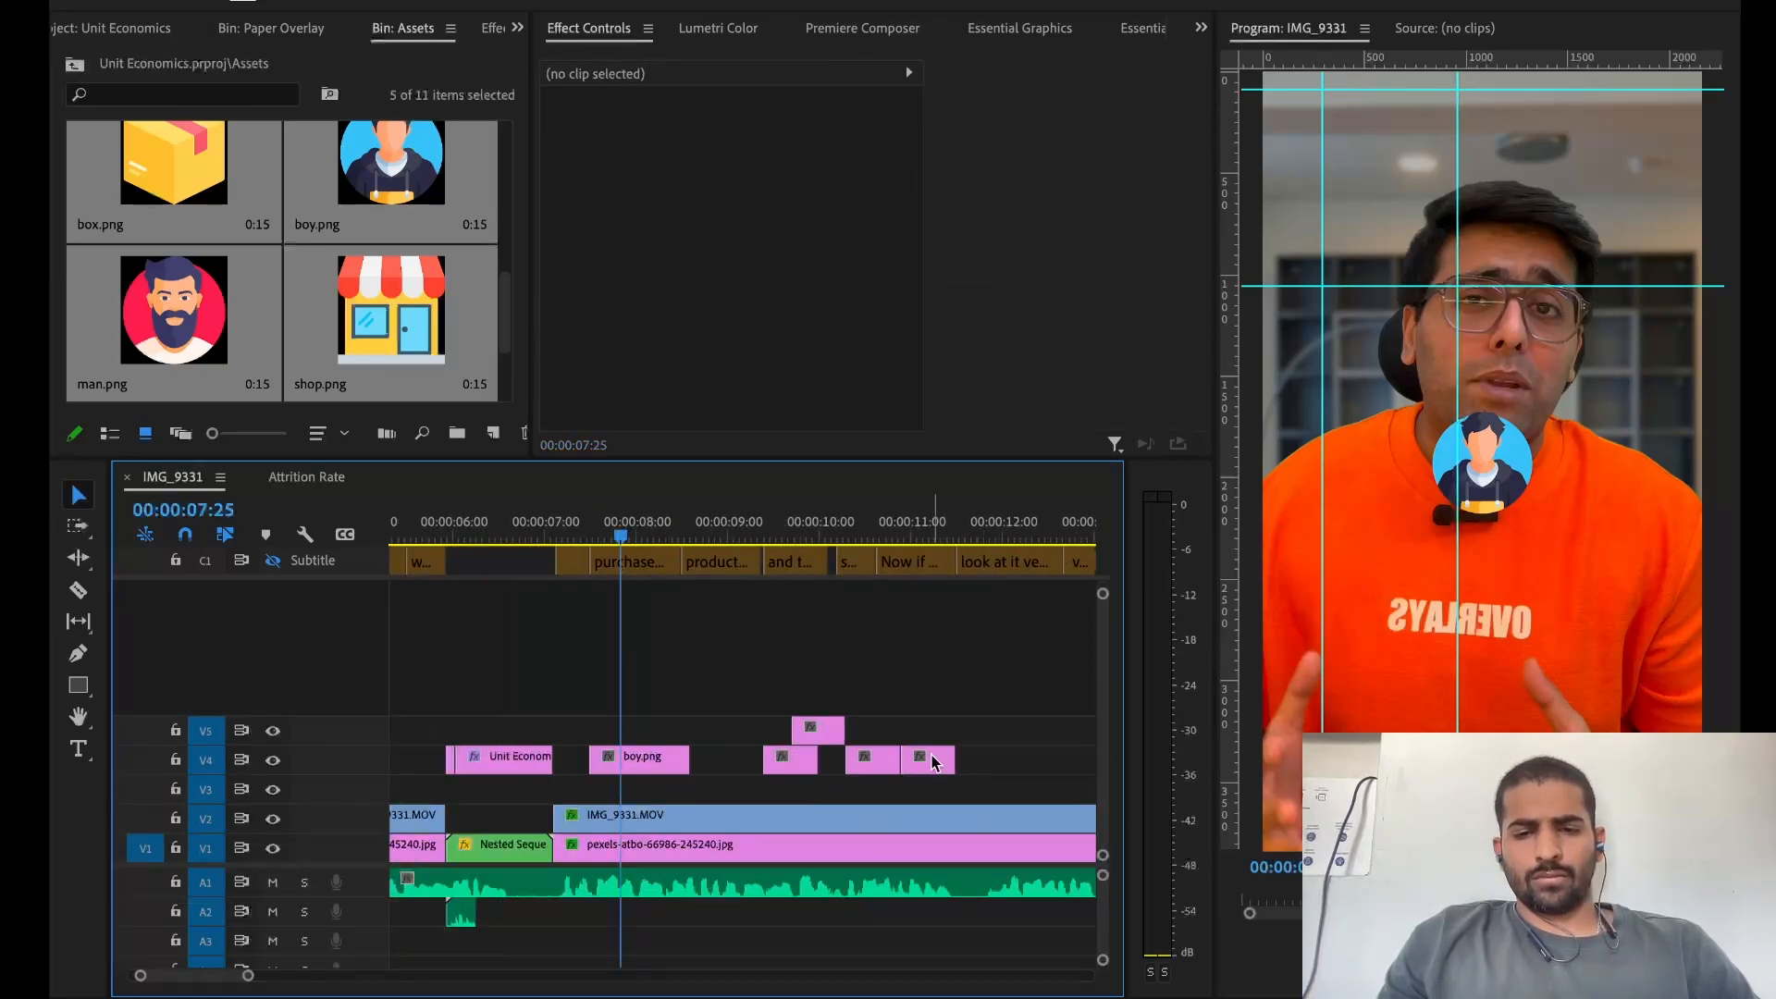
pyautogui.moveTo(945, 757); pyautogui.dragTo(637, 730)
pyautogui.press('=')
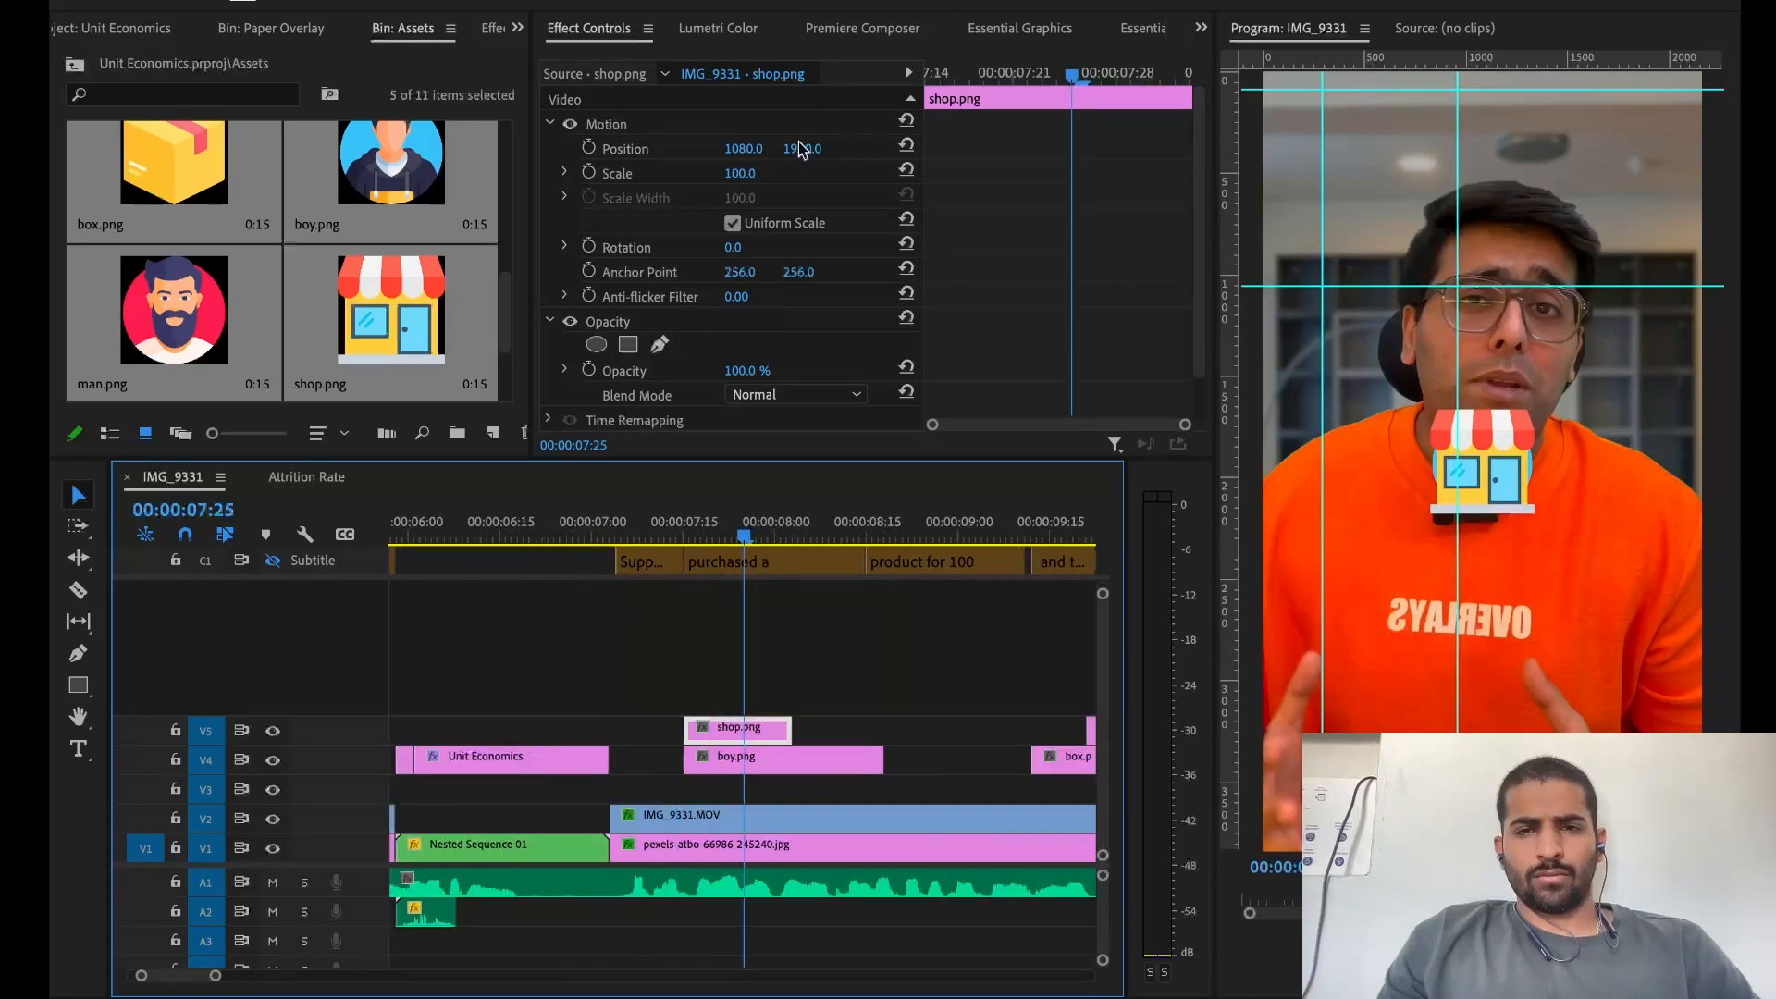
# Set shop.png's position to 1080, 611 and its scale to 133, and scale boy.png to 78
pyautogui.moveTo(801, 155); pyautogui.dragTo(812, 151)
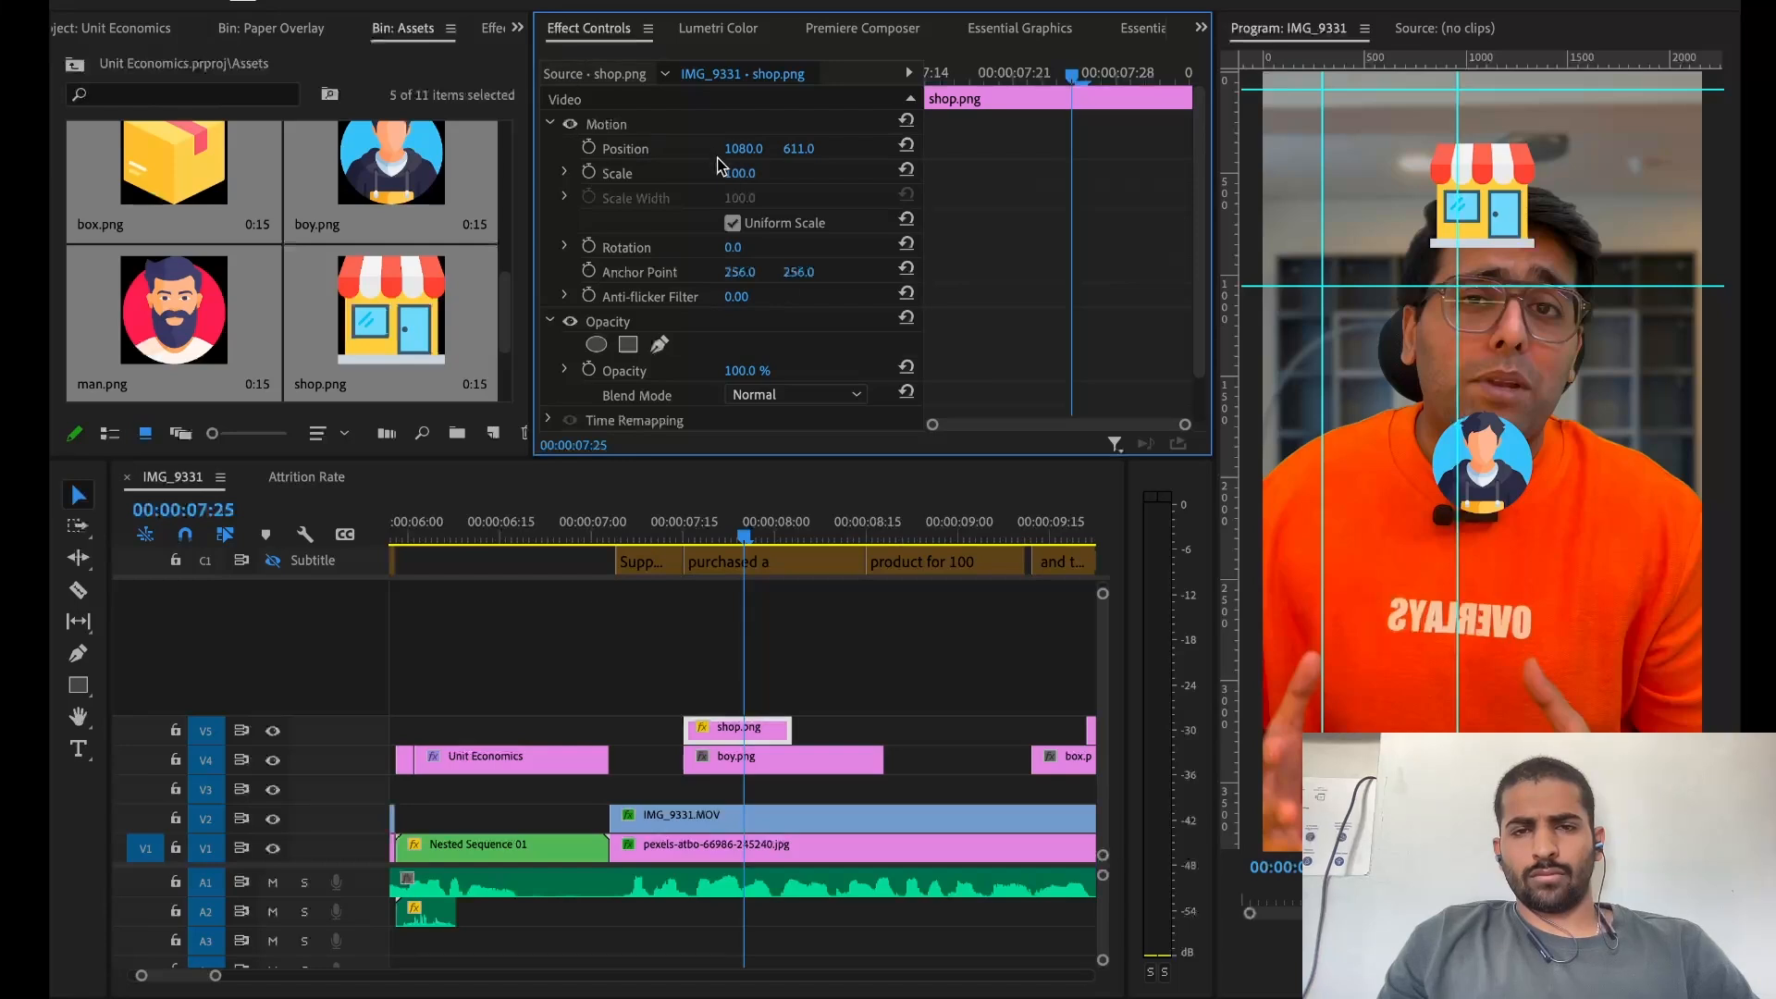
pyautogui.moveTo(740, 173); pyautogui.dragTo(757, 197)
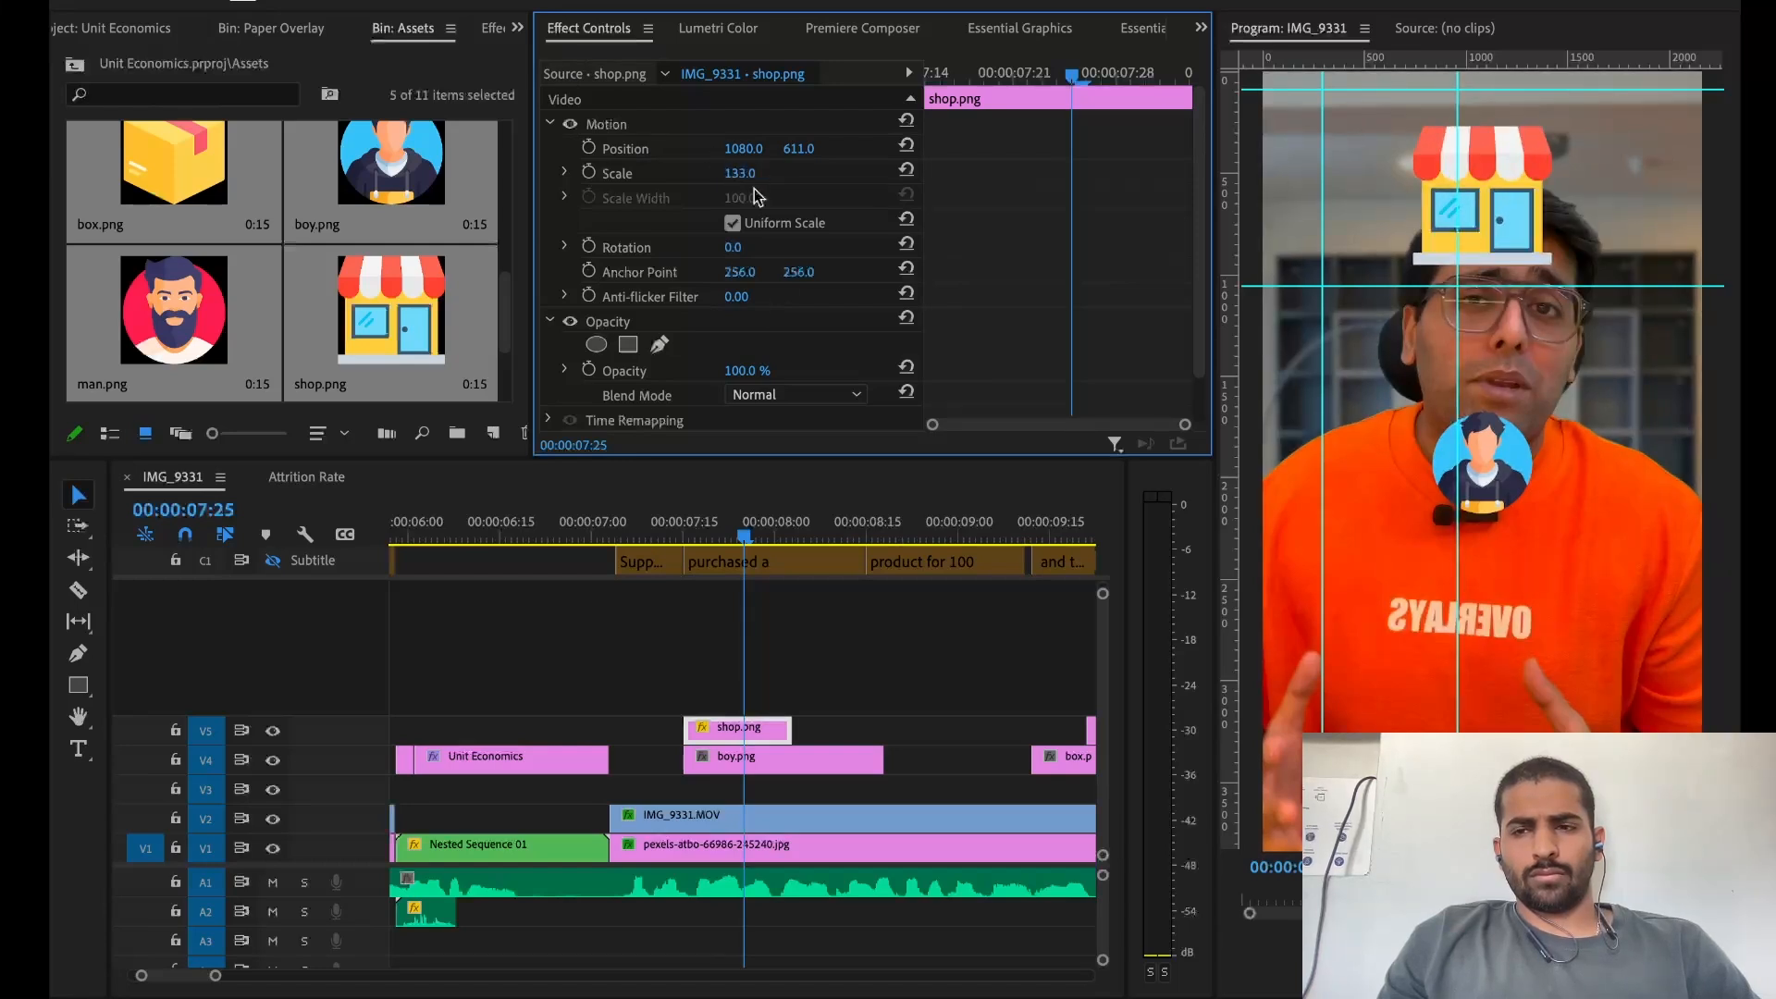
pyautogui.click(763, 759)
# Stack the rupee note on V6 and box.png on V7, and extend shop.png to about 00:00:08:26
pyautogui.hscroll(3, 888, 685)
pyautogui.moveTo(984, 736); pyautogui.dragTo(653, 700)
pyautogui.click(946, 775)
pyautogui.moveTo(945, 776); pyautogui.dragTo(800, 750)
pyautogui.press('space')
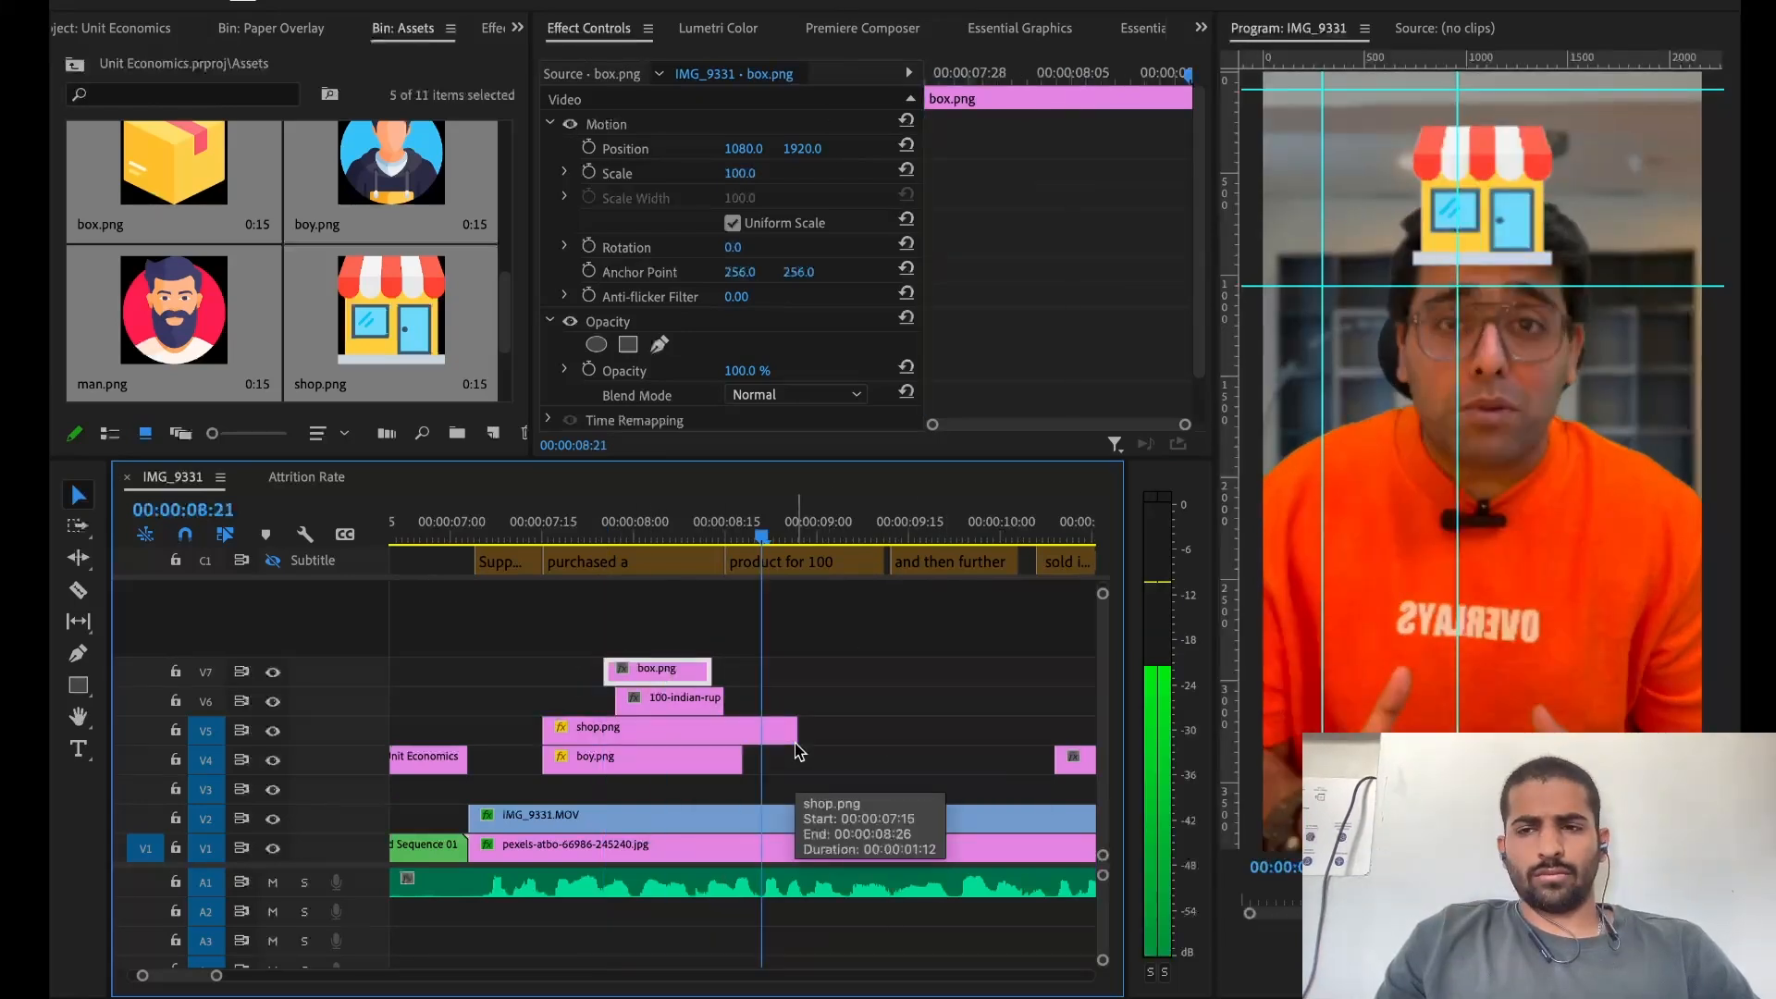
# Play on to 00:00:10:03 and move man.png onto V8 so it starts there
pyautogui.press('space')
pyautogui.press('space')
pyautogui.press('-')
pyautogui.press('space')
pyautogui.moveTo(925, 759); pyautogui.dragTo(898, 653)
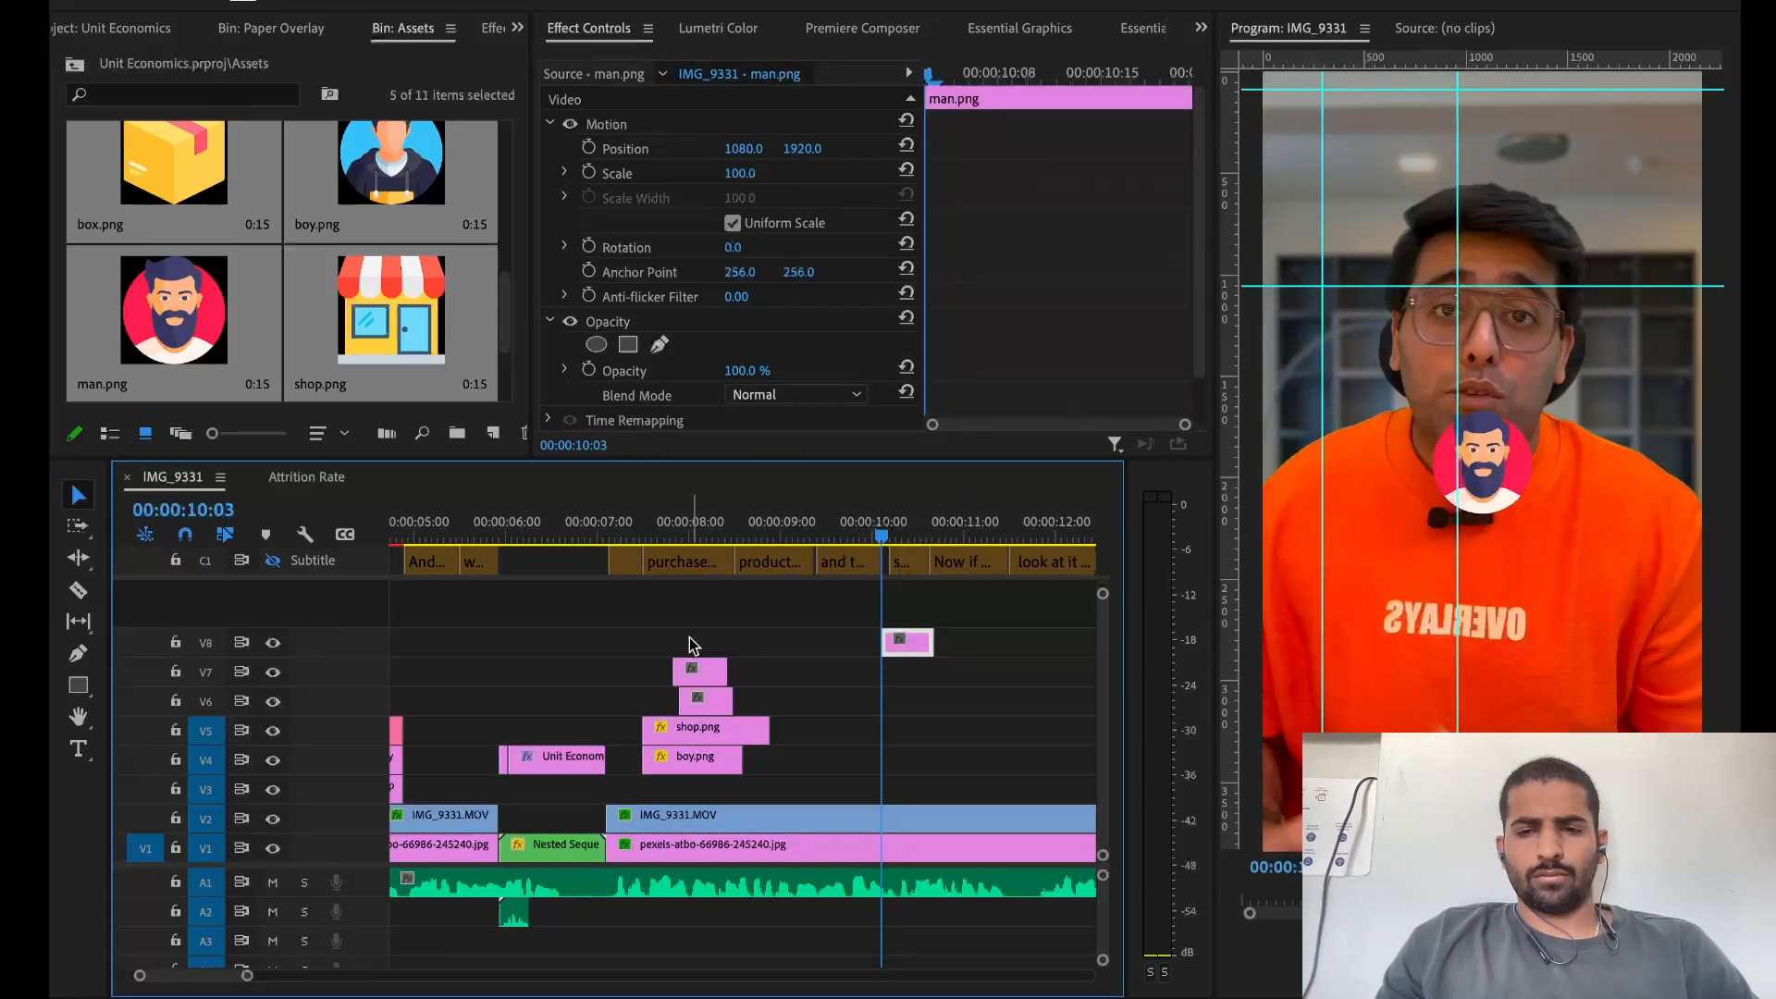
# Extend the box, rupee note, shop and boy clips together to past 00:00:12:00
pyautogui.moveTo(697, 640); pyautogui.dragTo(1083, 731)
pyautogui.click(777, 593)
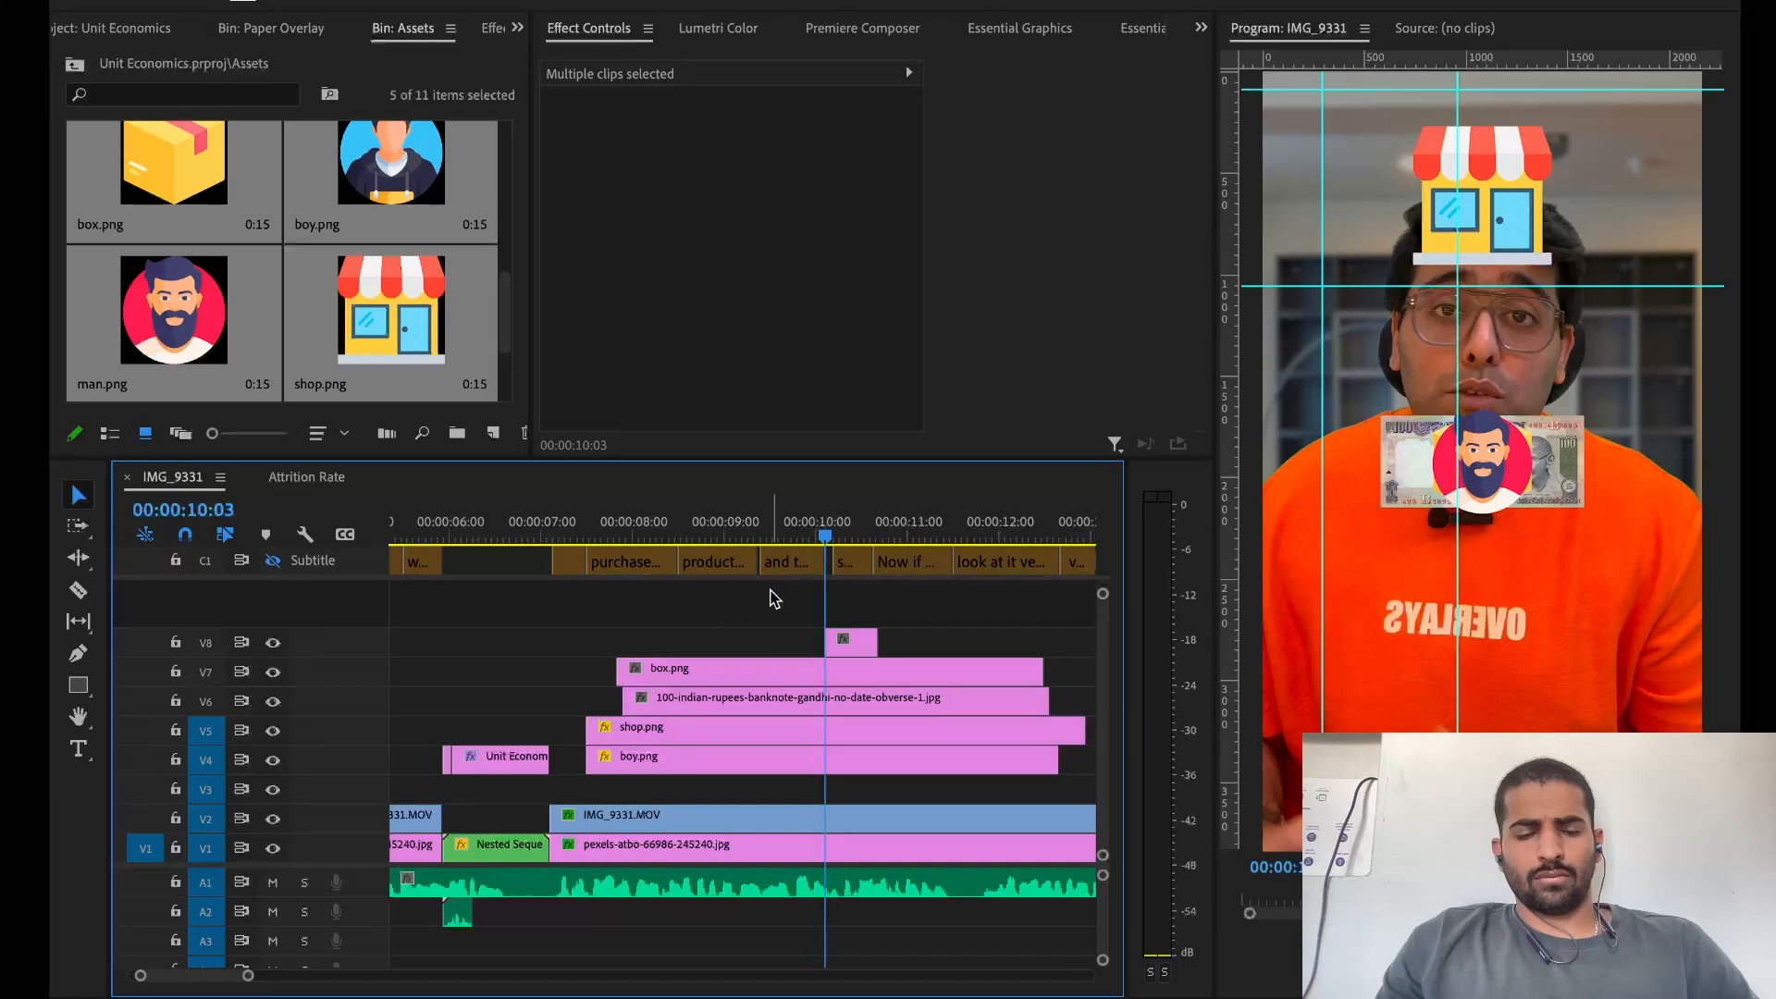
# Set man.png's position to 1080, 2991 and extend the clip on V8 to about 00:00:12:14
pyautogui.click(851, 642)
pyautogui.moveTo(802, 149); pyautogui.dragTo(756, 530)
pyautogui.moveTo(866, 652); pyautogui.dragTo(1041, 654)
# Cut the overlays, video, background and audio at 00:00:11:16, and delete the overlay image pieces after the cut
pyautogui.press('space')
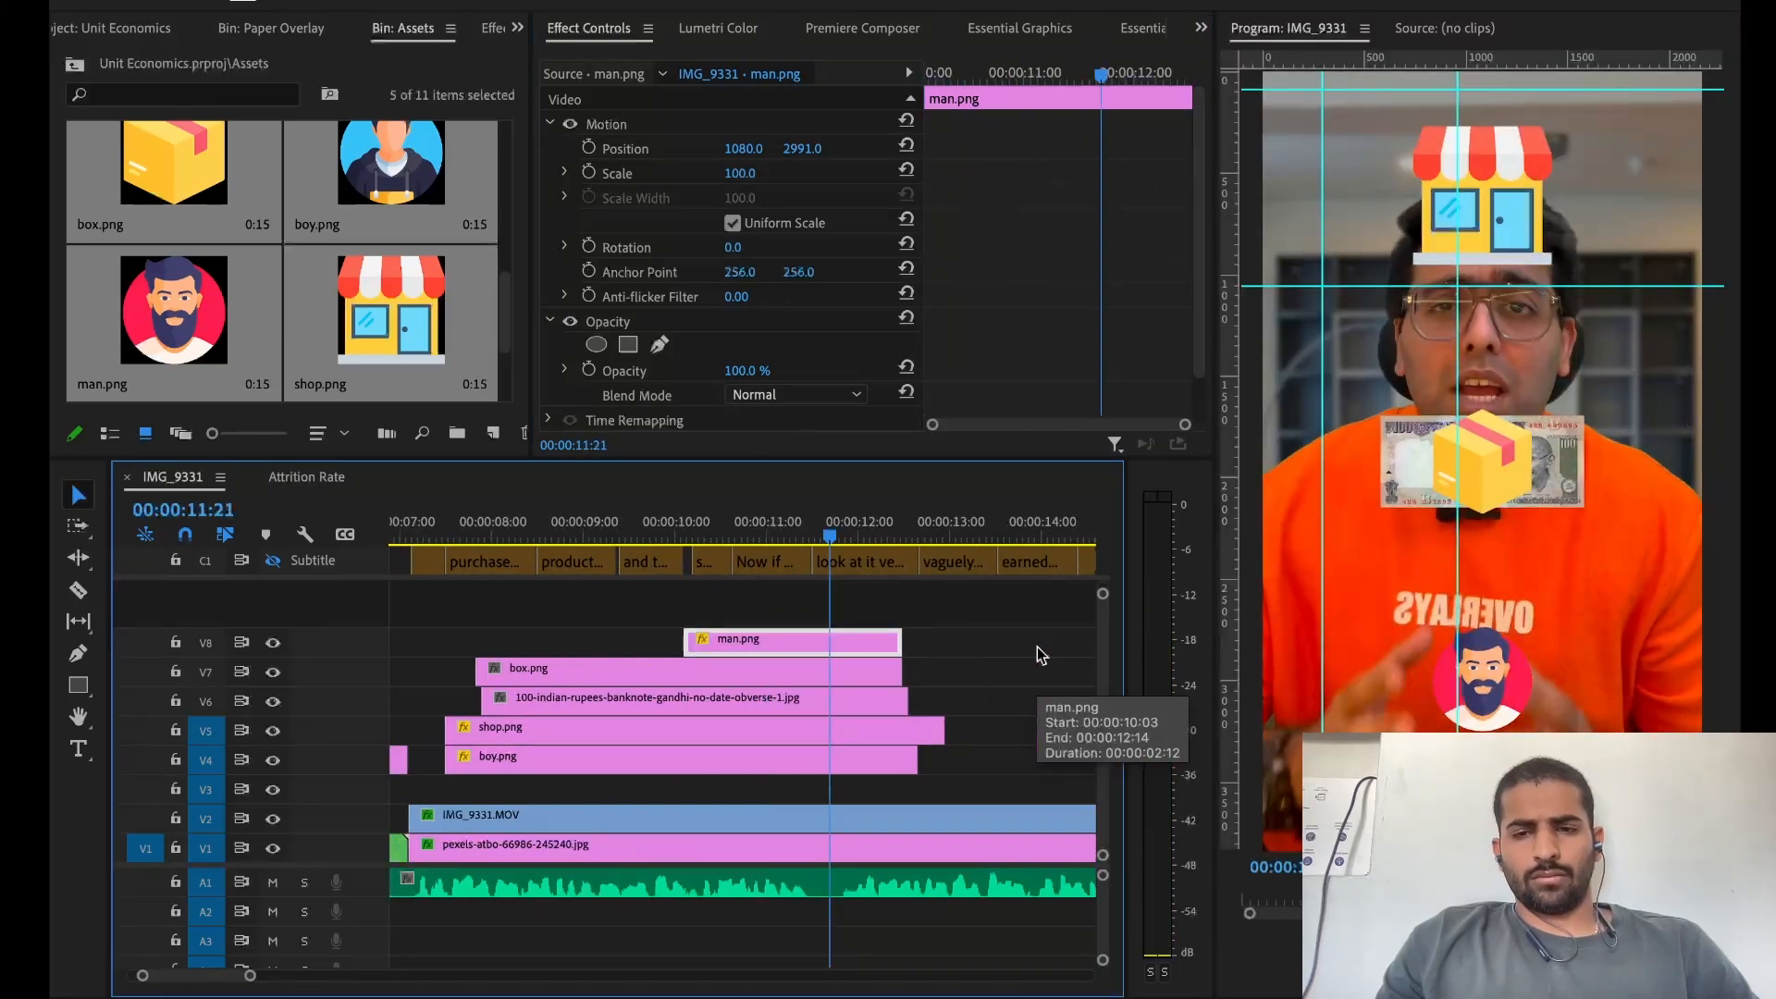
pyautogui.press('space')
pyautogui.press('d')
pyautogui.moveTo(837, 536); pyautogui.dragTo(818, 543)
pyautogui.moveTo(774, 606); pyautogui.dragTo(819, 888)
pyautogui.hotkey('ctrl', 'k')
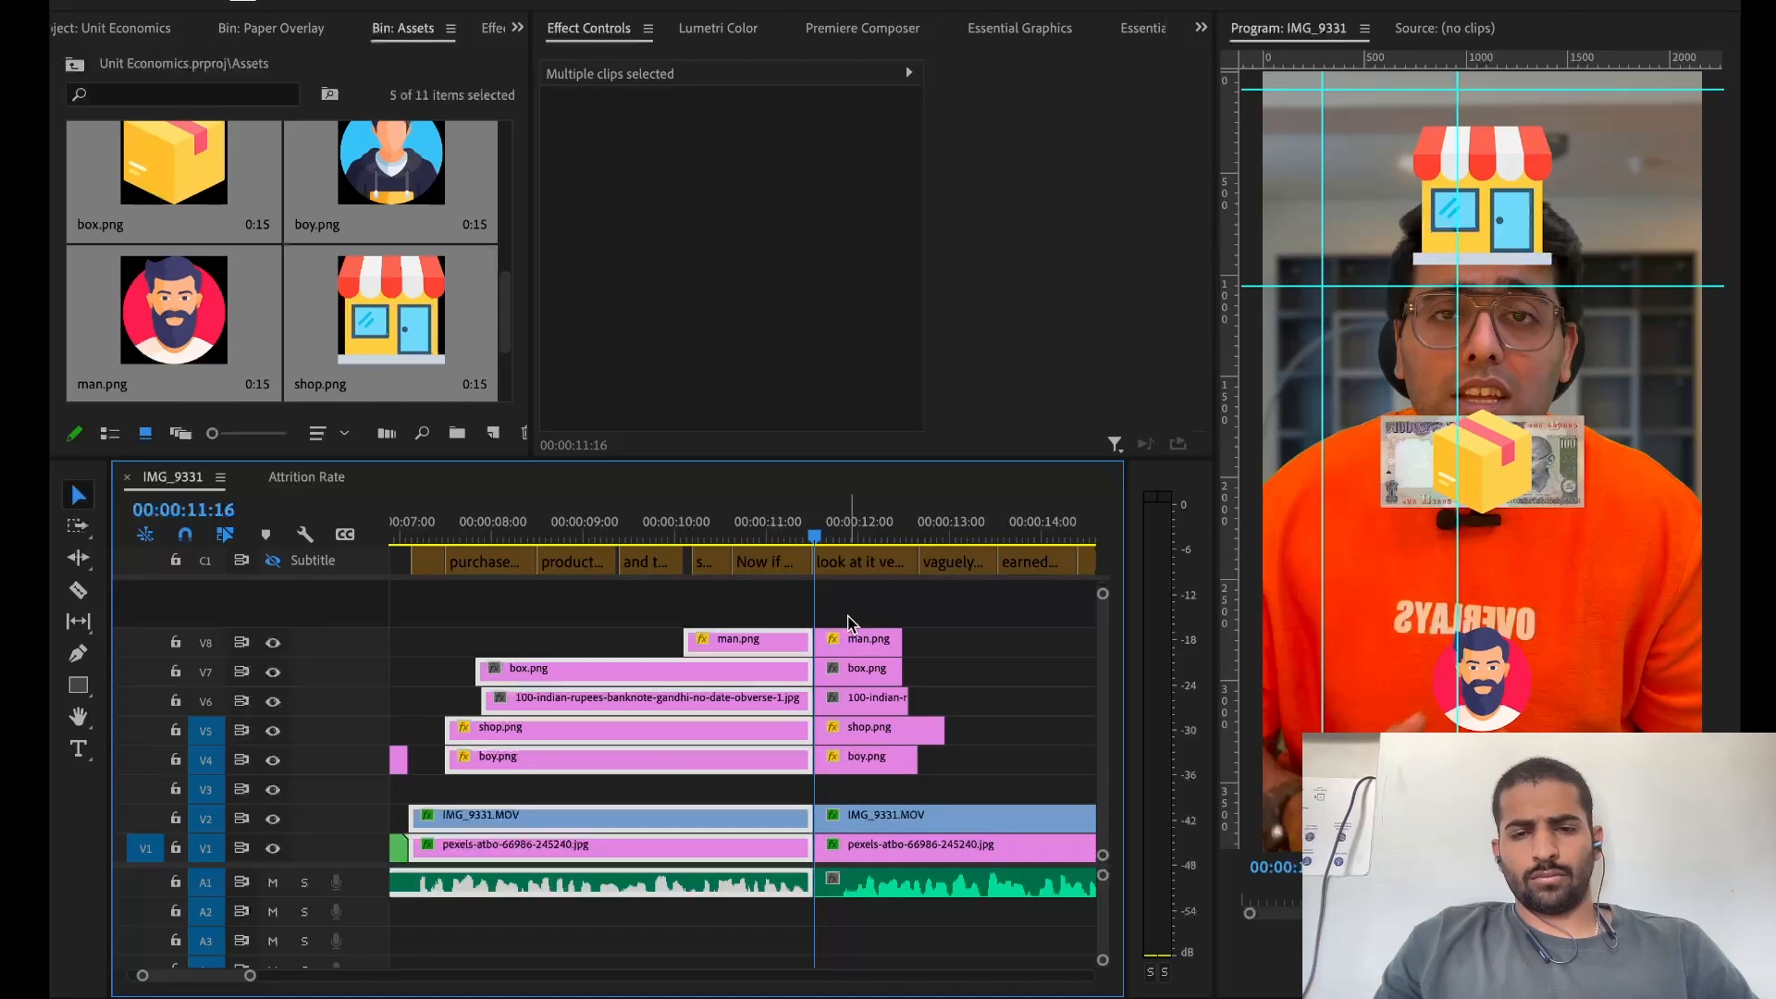
pyautogui.moveTo(851, 624); pyautogui.dragTo(865, 772)
pyautogui.press('Delete')
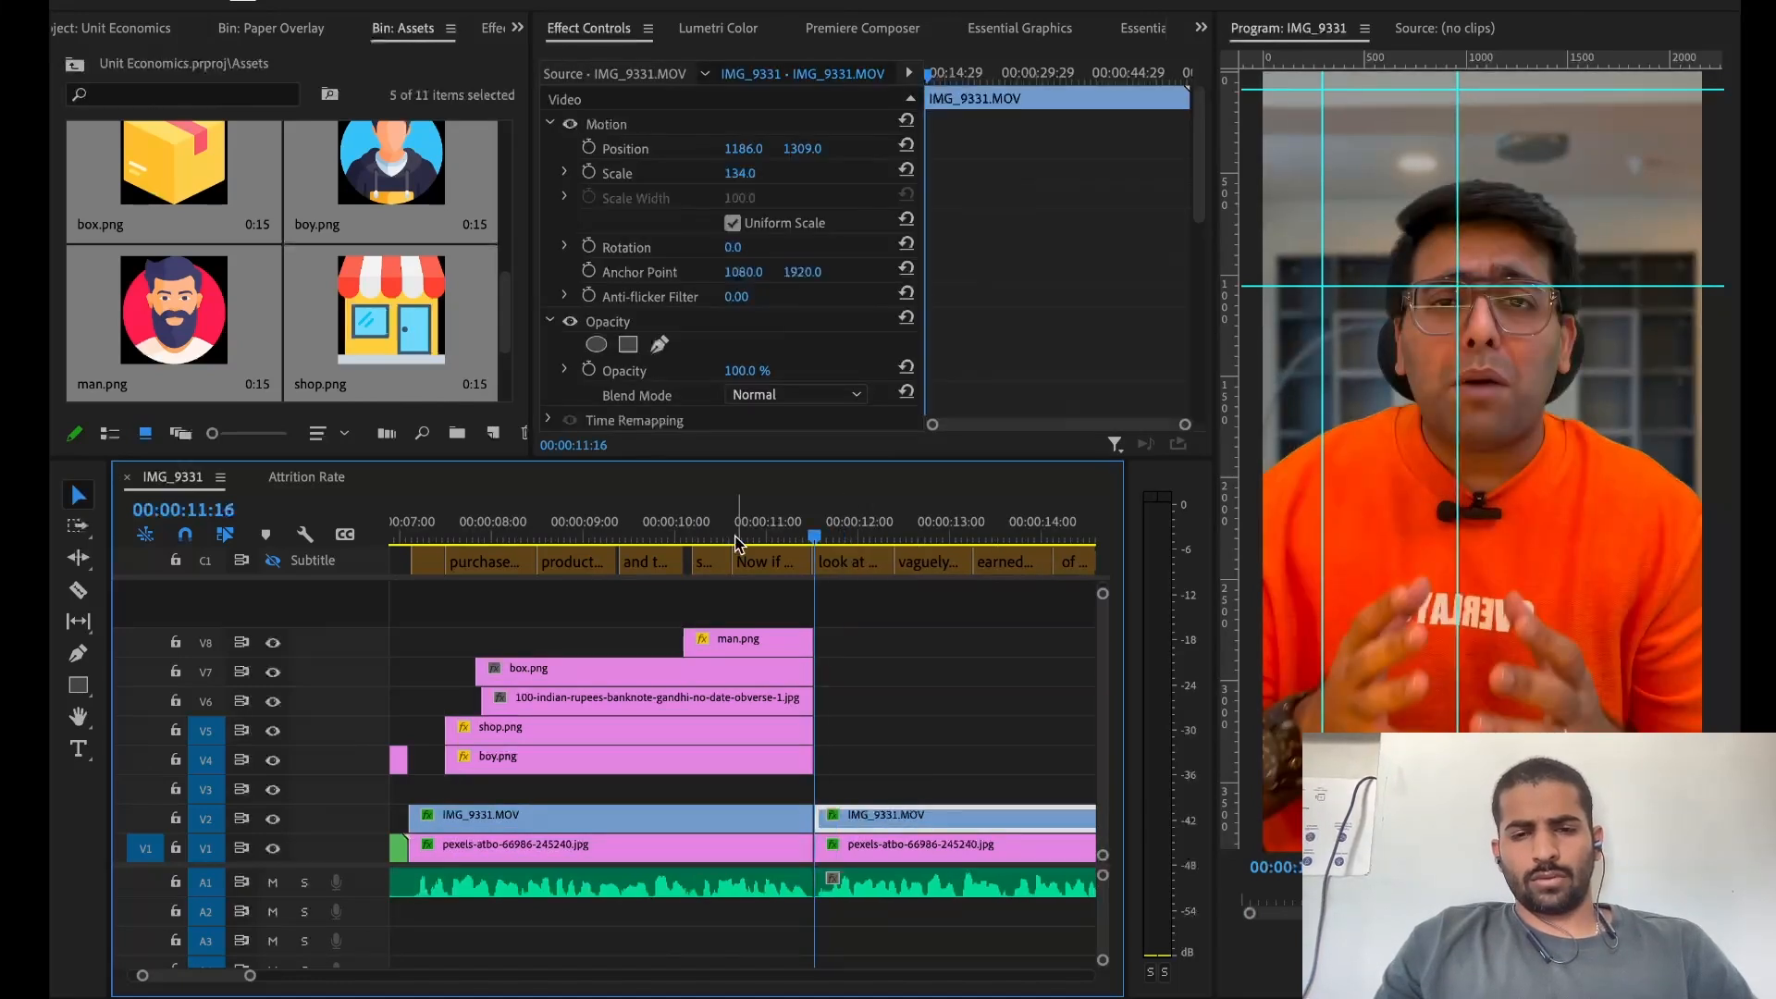
# Save the project, play the overlay section and move shop.png on V5 to start level with box.png
pyautogui.click(436, 535)
pyautogui.hotkey('ctrl', 's')
pyautogui.press('space')
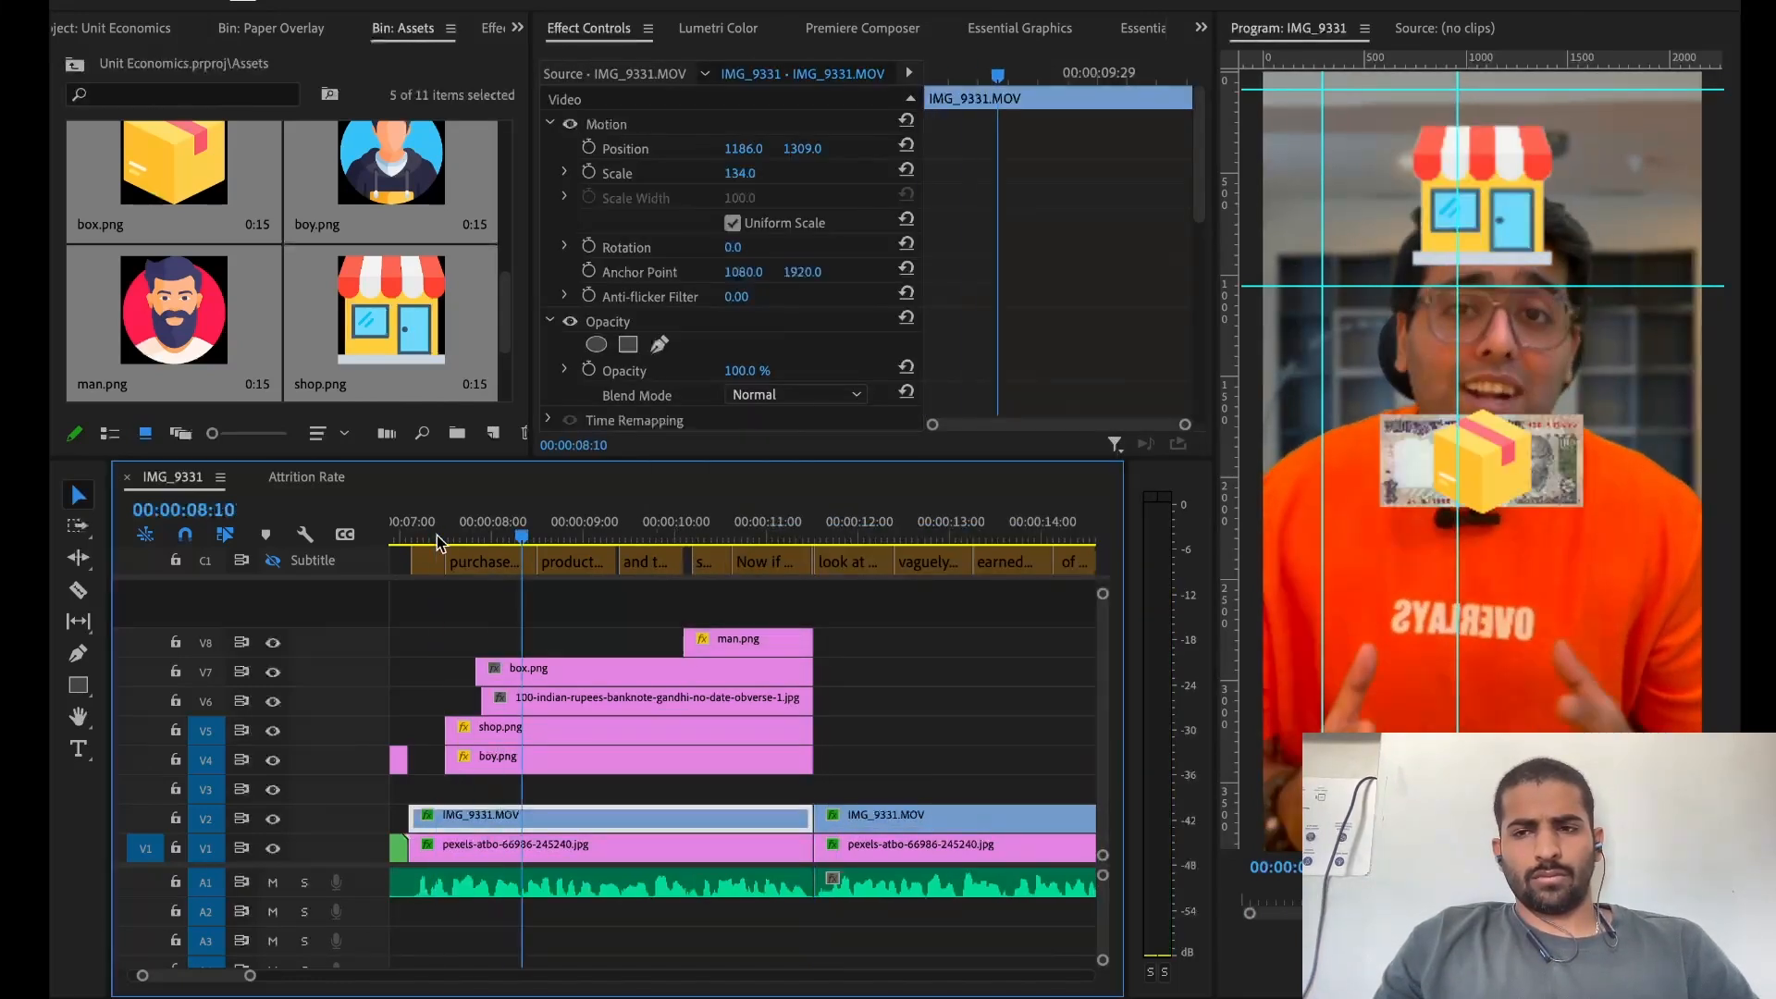
pyautogui.press('space')
pyautogui.moveTo(485, 733); pyautogui.dragTo(517, 734)
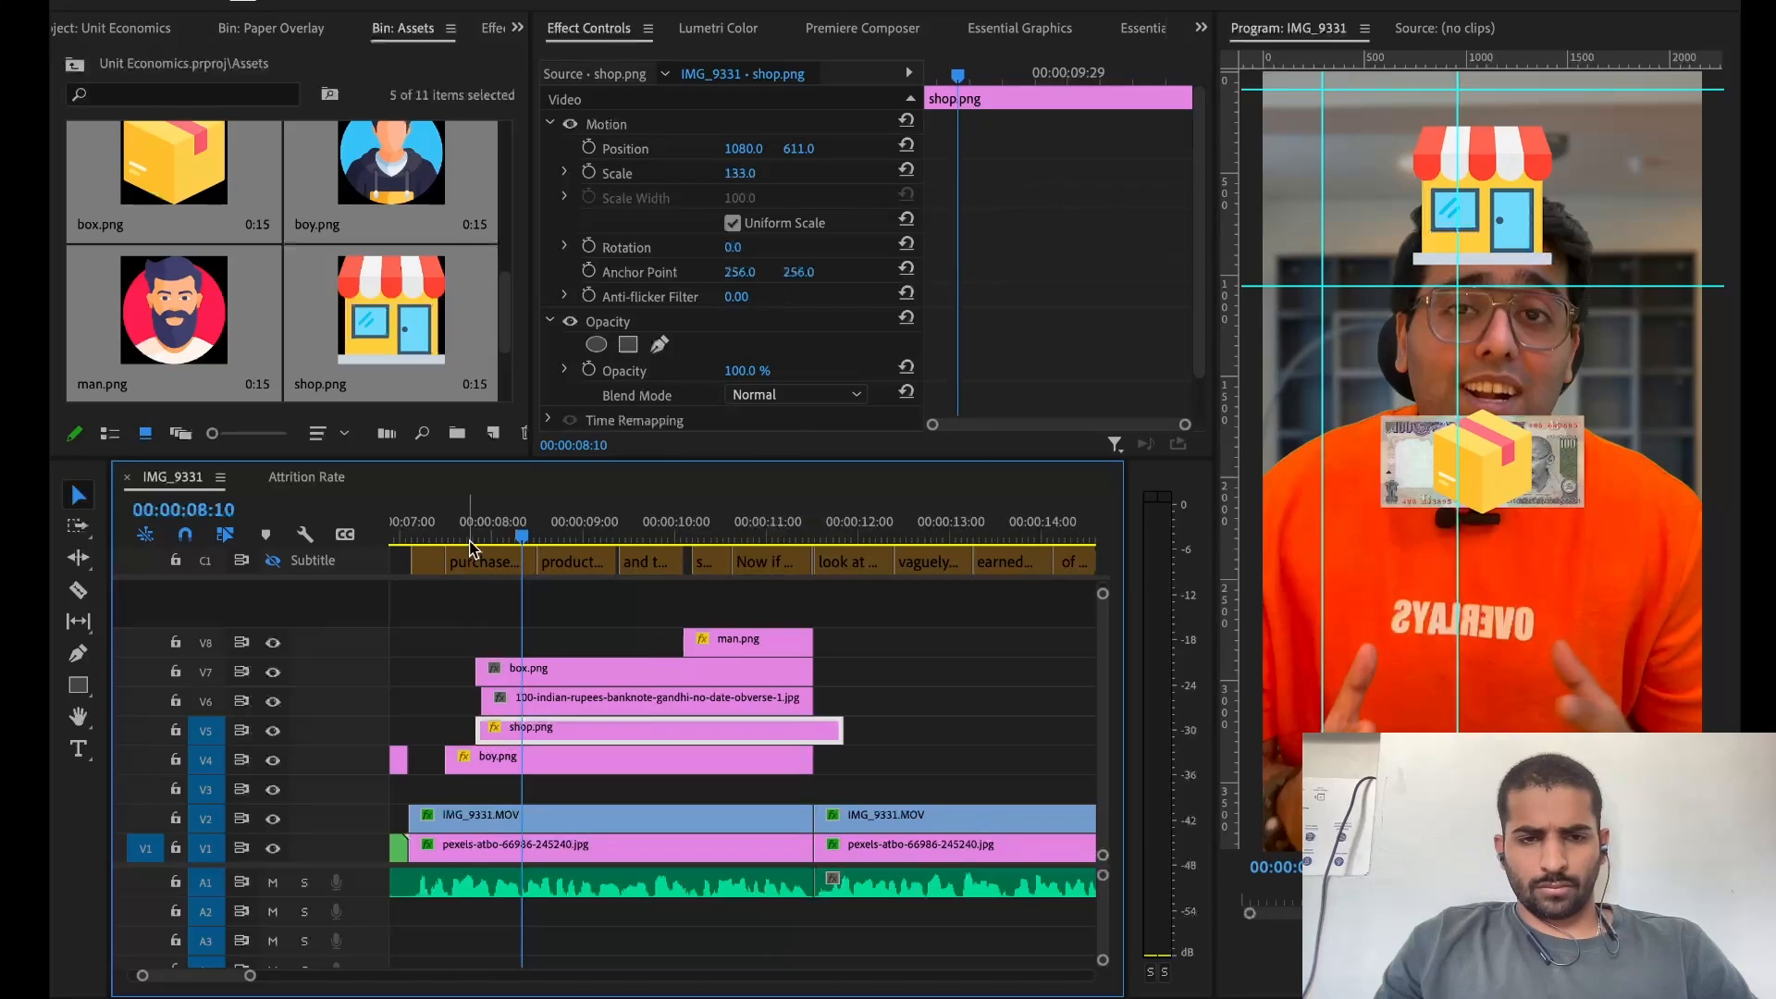
# Split boy.png on V4 at 00:00:07:21 and bring up the slide-in animation presets
pyautogui.click(467, 540)
pyautogui.hotkey('shift', '7')
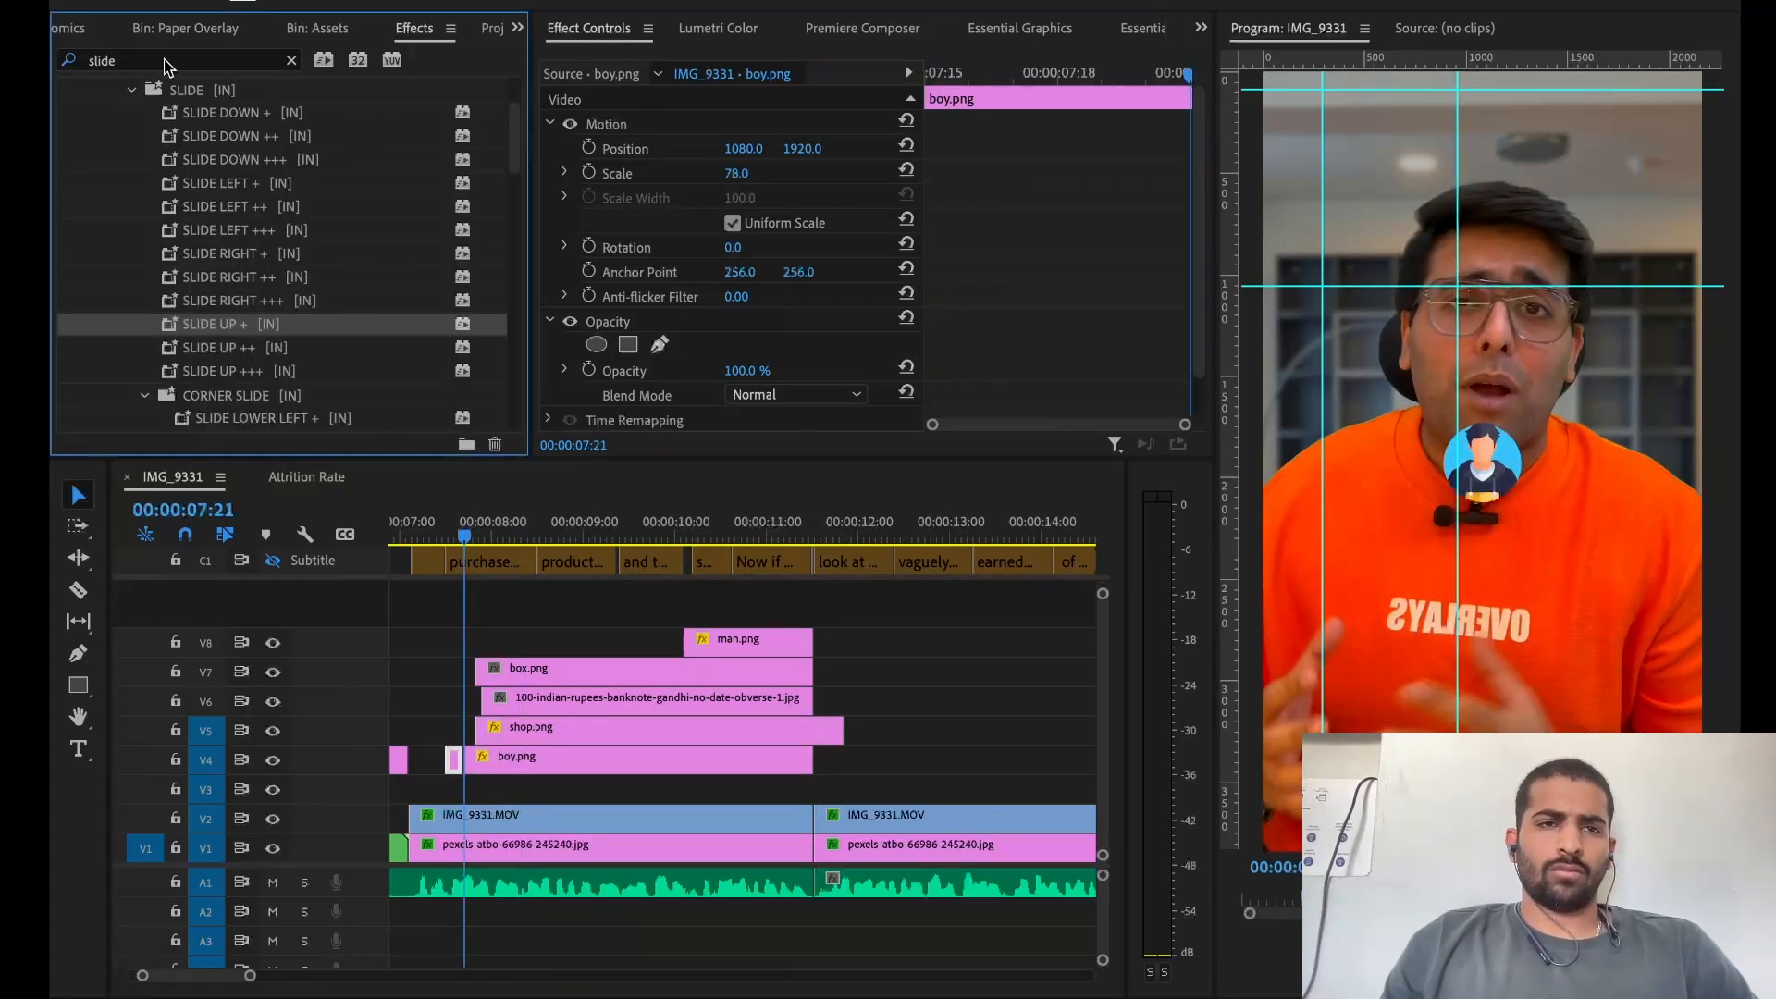
pyautogui.moveTo(436, 528); pyautogui.dragTo(502, 532)
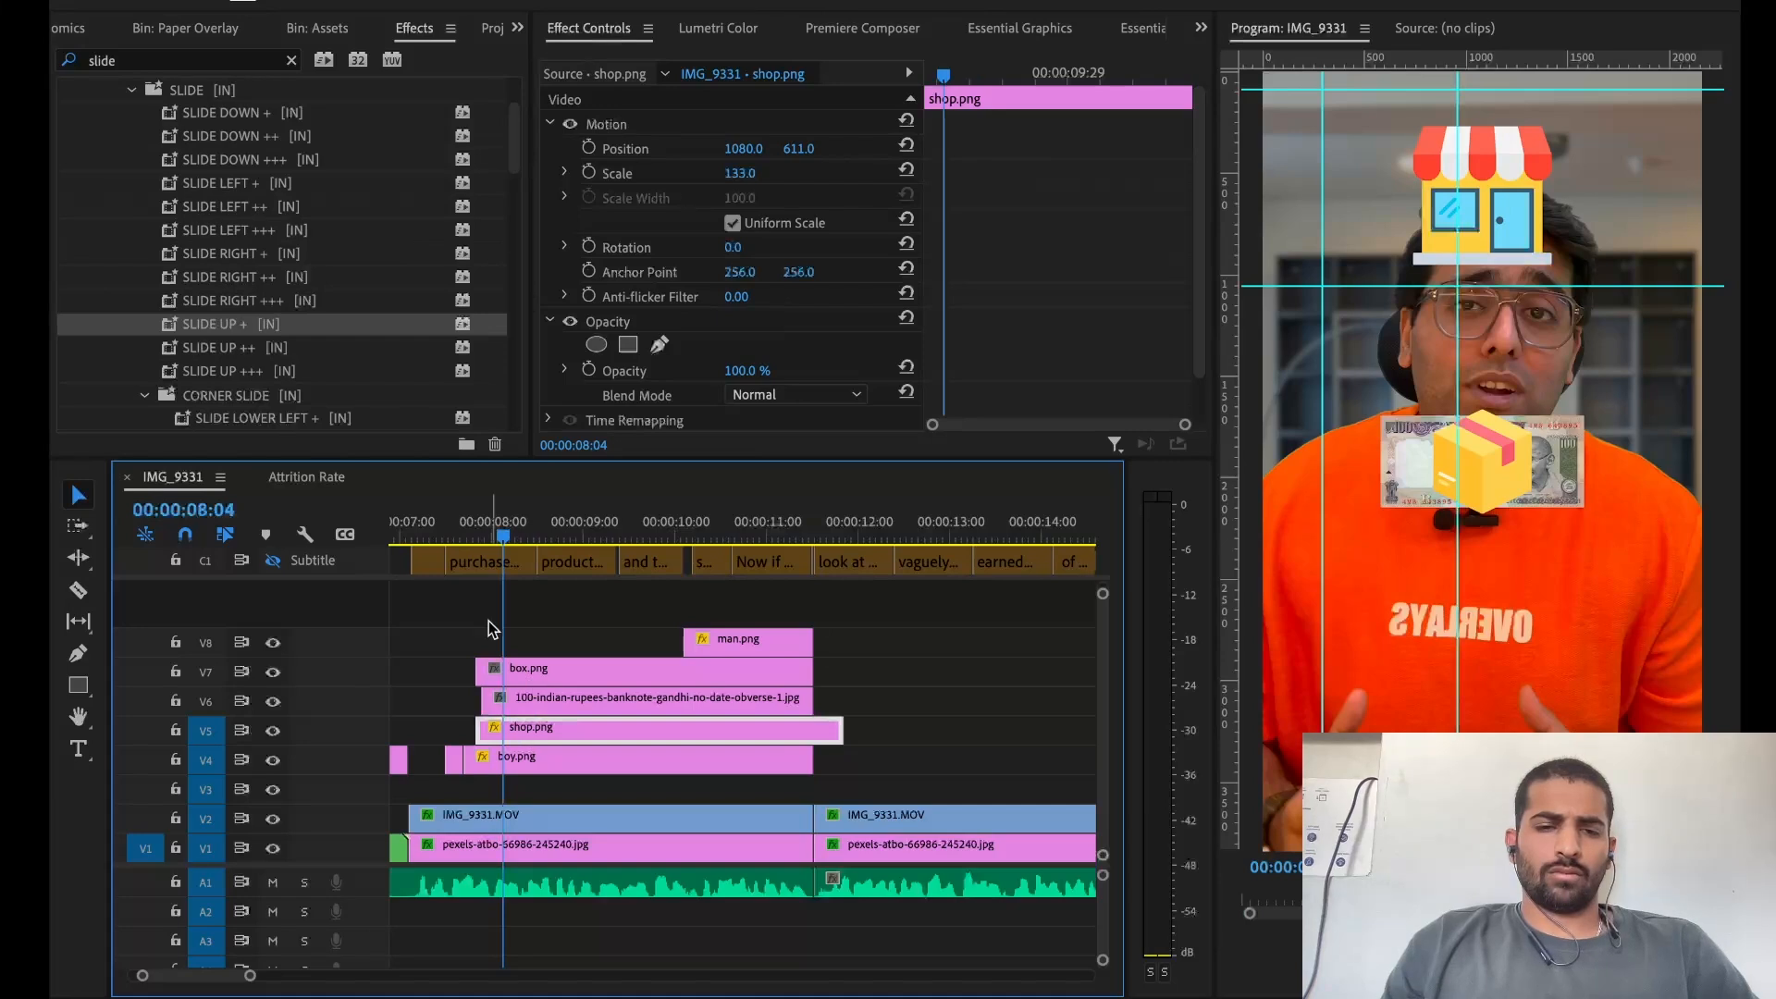
# Split shop.png on V5 at 00:00:08:00 and apply the SLIDE UP + [IN] preset to its opening piece
pyautogui.click(490, 535)
pyautogui.moveTo(217, 324); pyautogui.dragTo(482, 731)
pyautogui.click(522, 703)
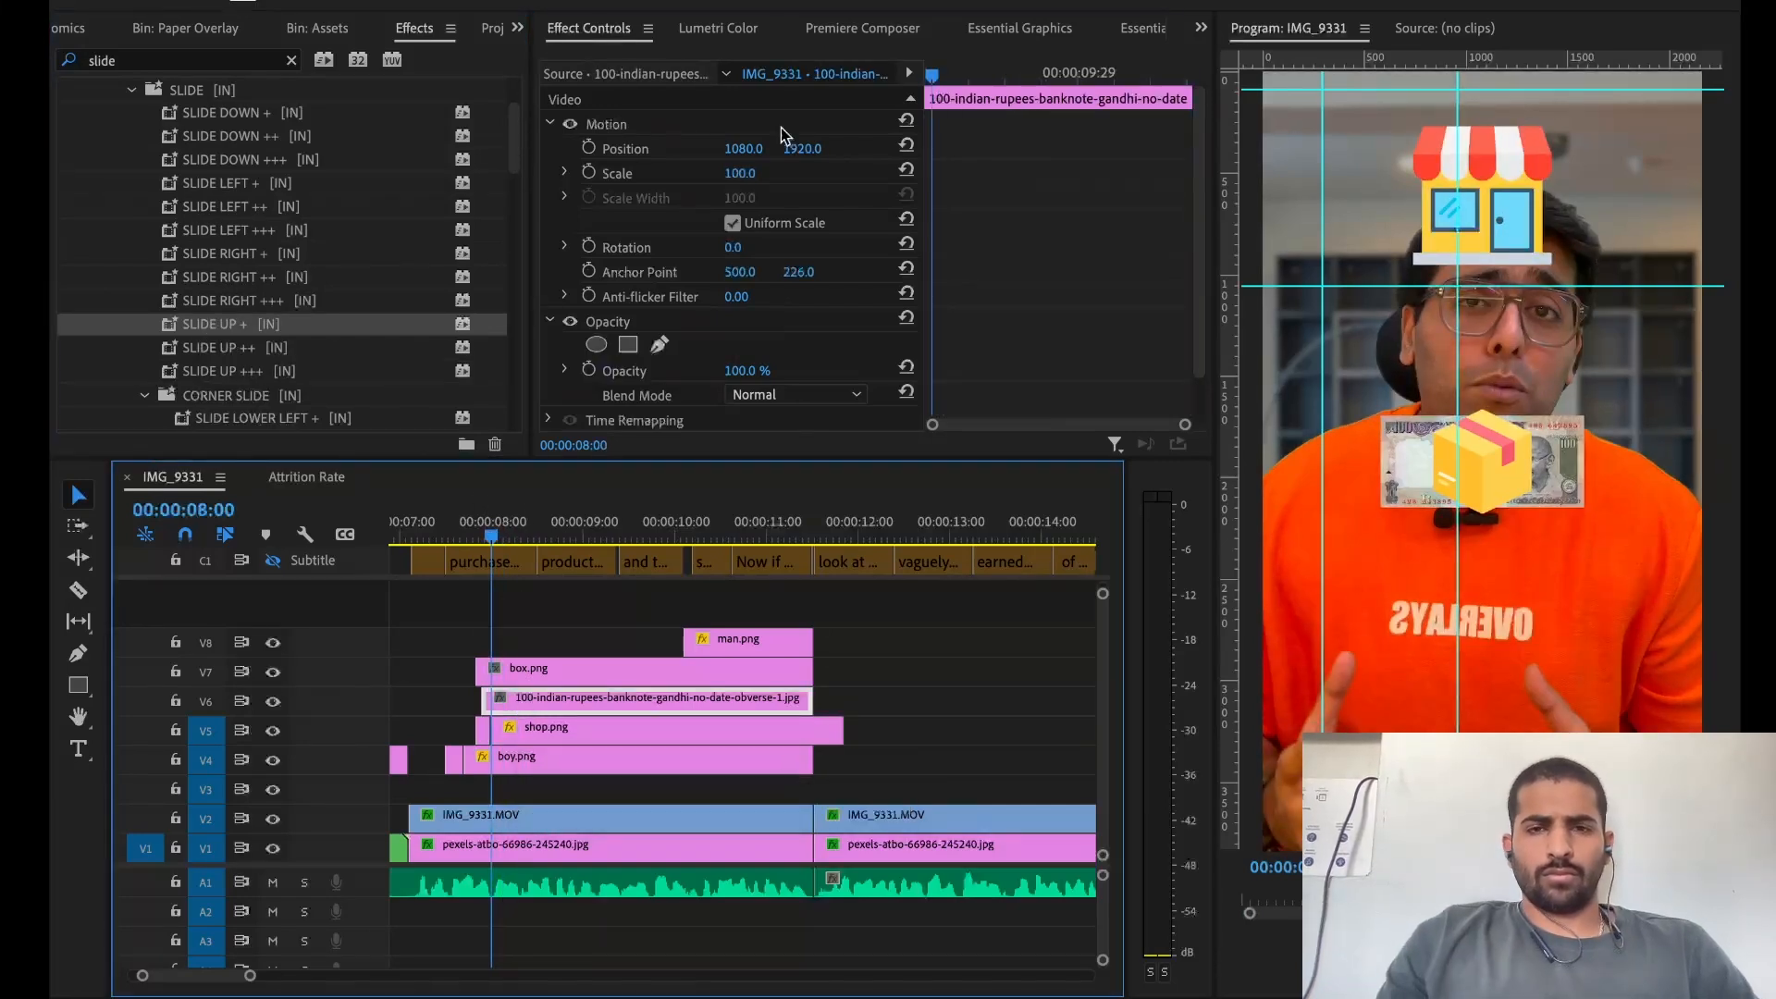
# Scale the rupee note to 69% and box.png to 70%, placing the box over the shop at about 909, 795
pyautogui.click(528, 670)
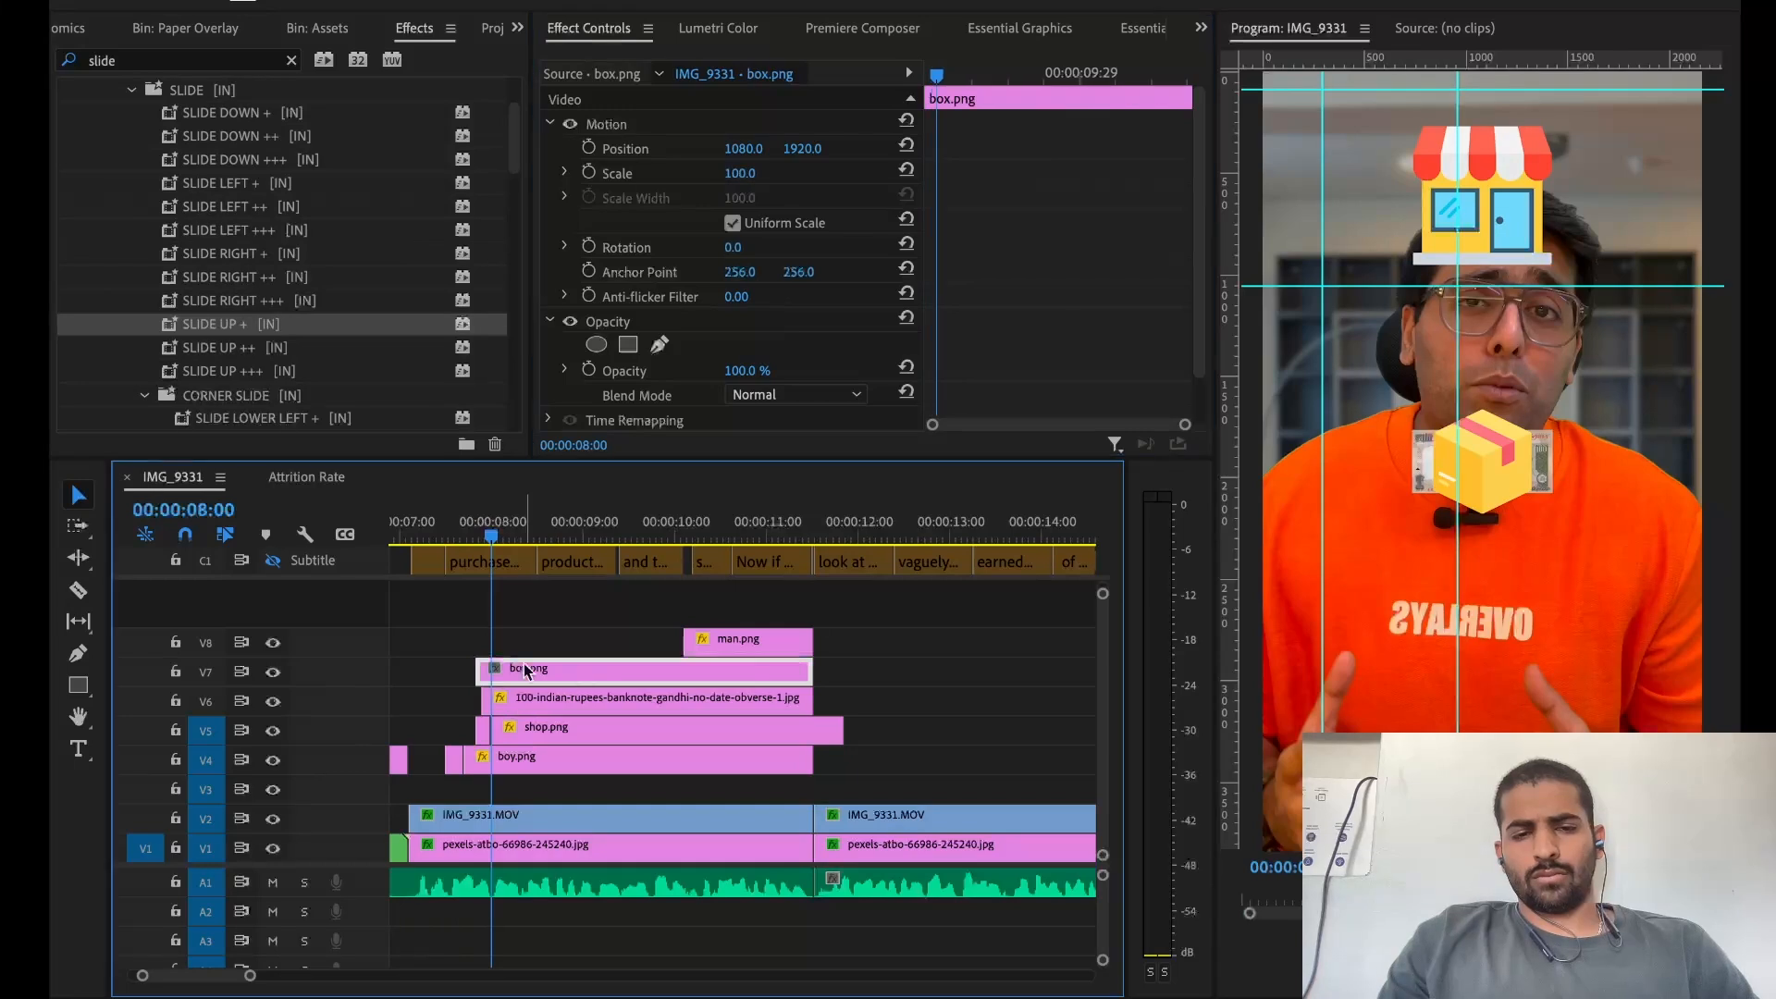
pyautogui.moveTo(745, 175); pyautogui.dragTo(694, 149)
pyautogui.click(523, 700)
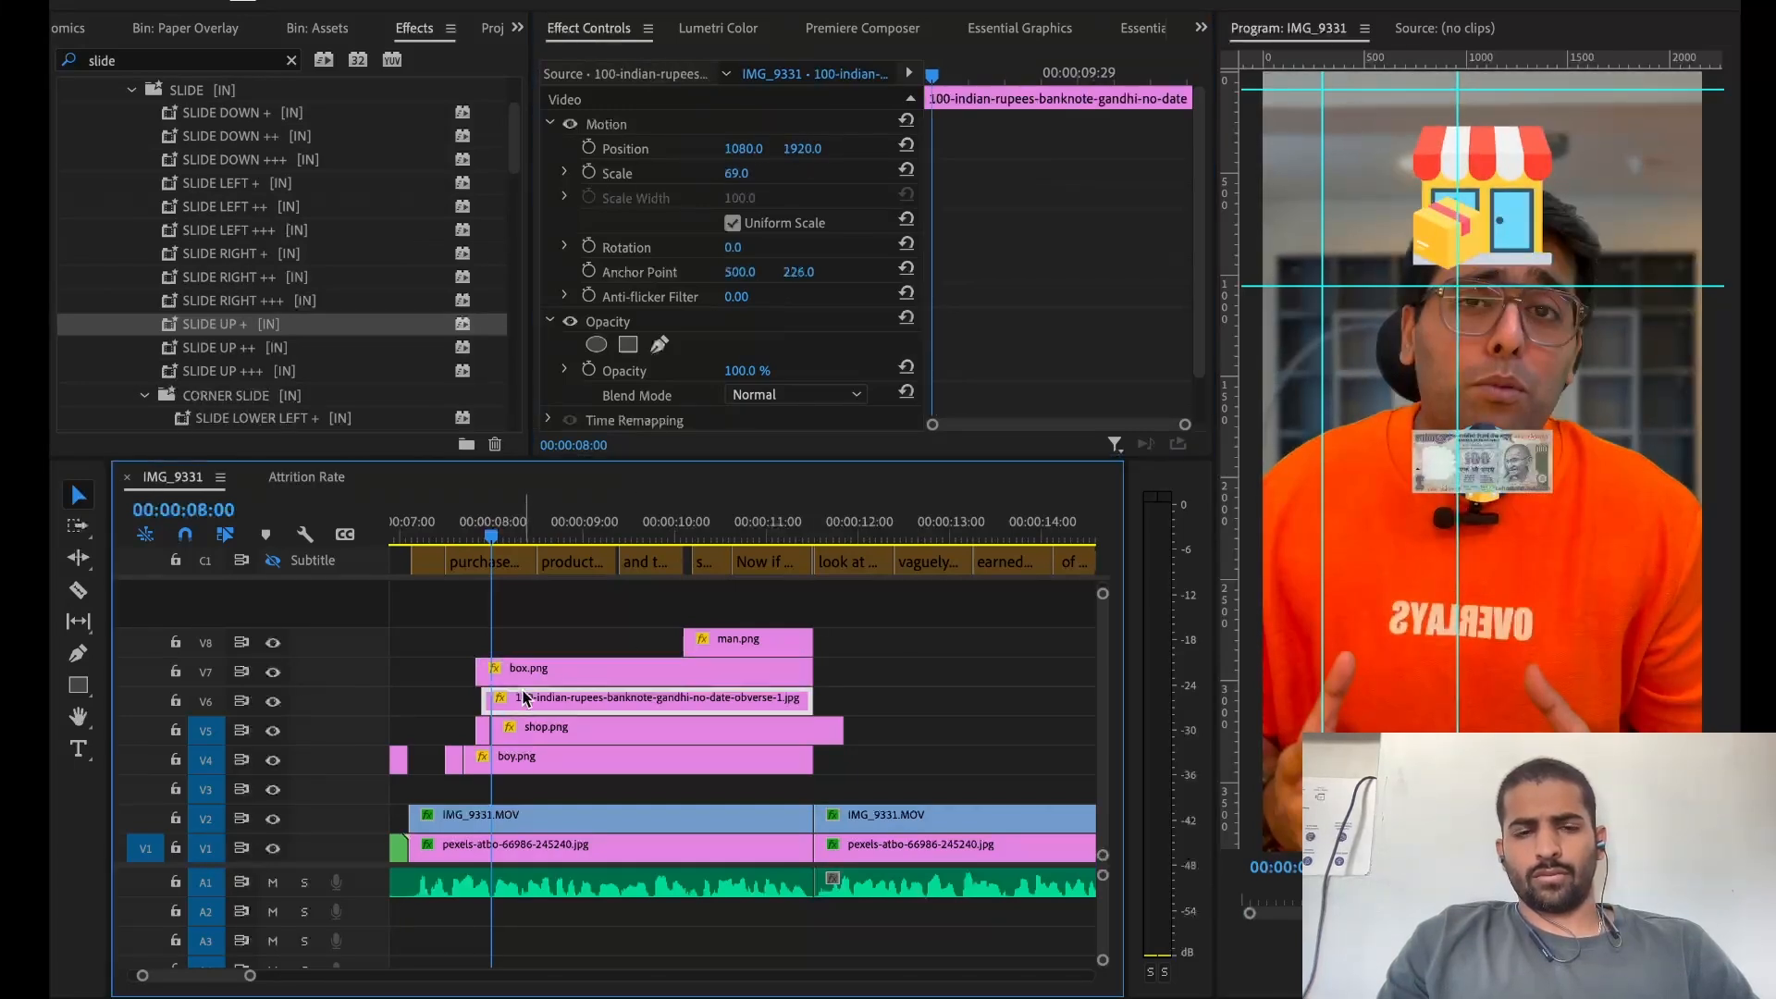
# Move box.png on V7 and the rupee note on V6 to start together at about 00:00:08:04, and play the section
pyautogui.press('=')
pyautogui.press('=')
pyautogui.moveTo(640, 653); pyautogui.dragTo(726, 704)
pyautogui.moveTo(727, 706); pyautogui.dragTo(811, 705)
pyautogui.press('space')
pyautogui.press('space')
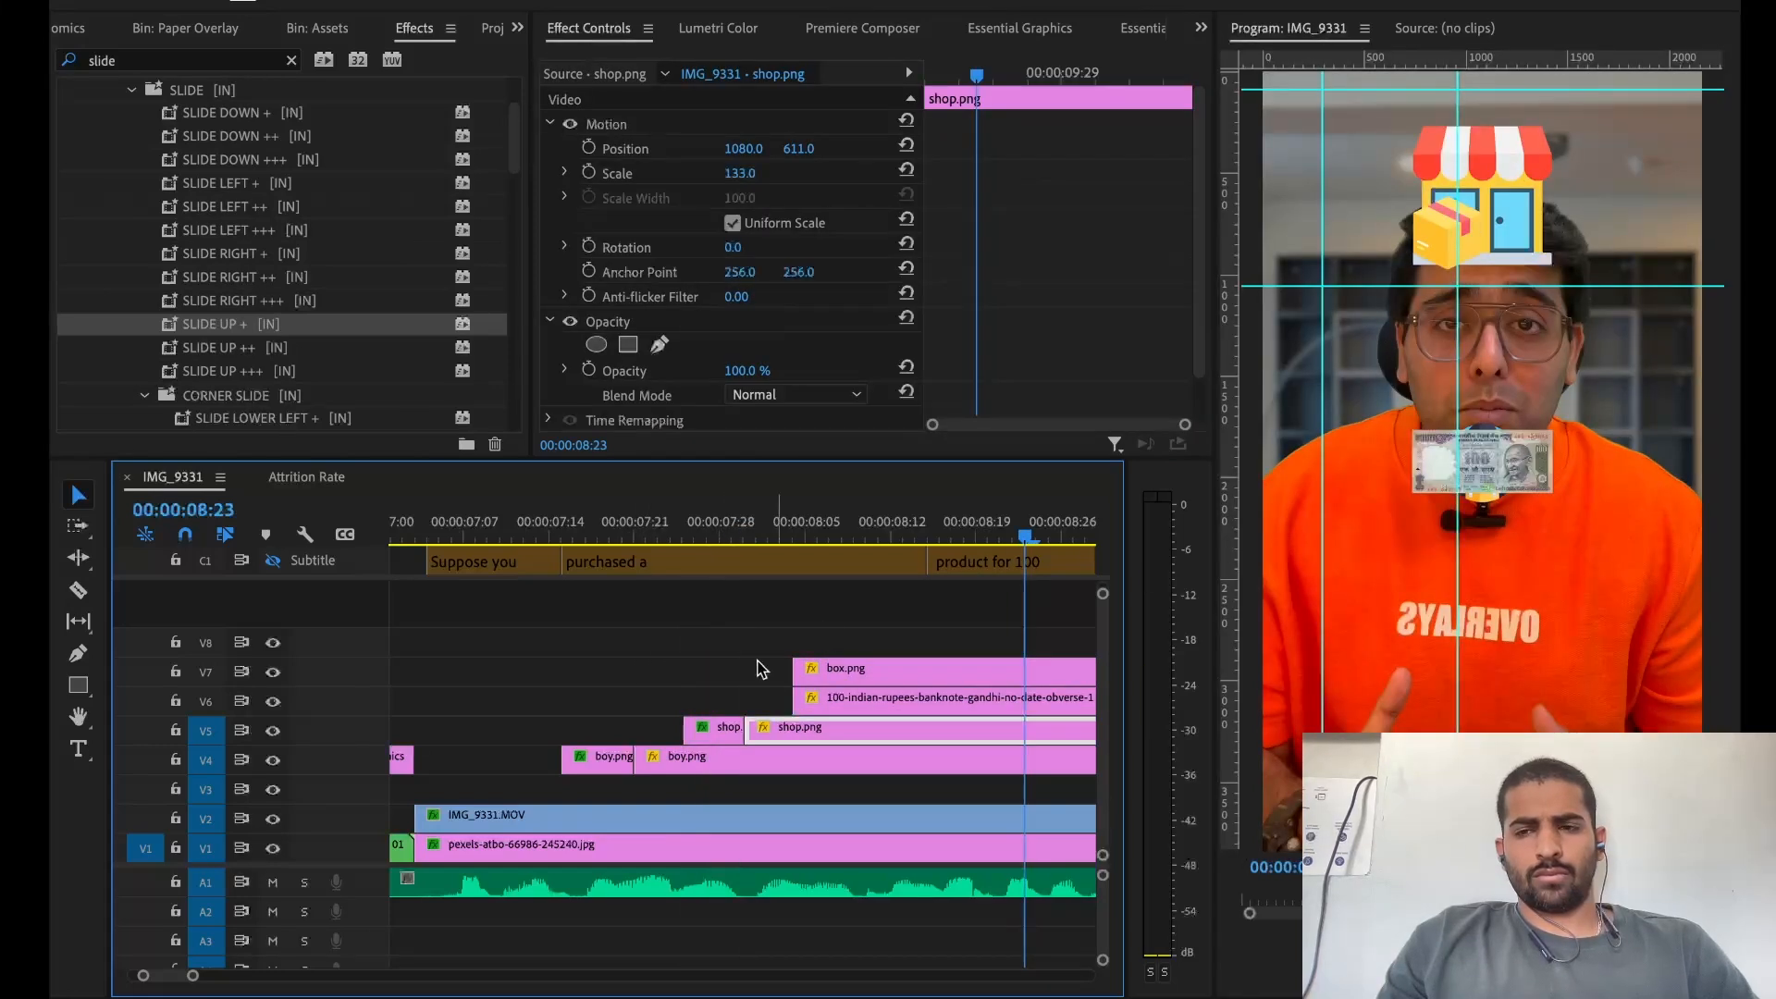
pyautogui.press('-')
pyautogui.press('-')
pyautogui.press('-')
pyautogui.press('space')
pyautogui.press('space')
# Add starting Position and Scale keyframes to box.png and the rupee note at 00:00:09:04
pyautogui.click(803, 678)
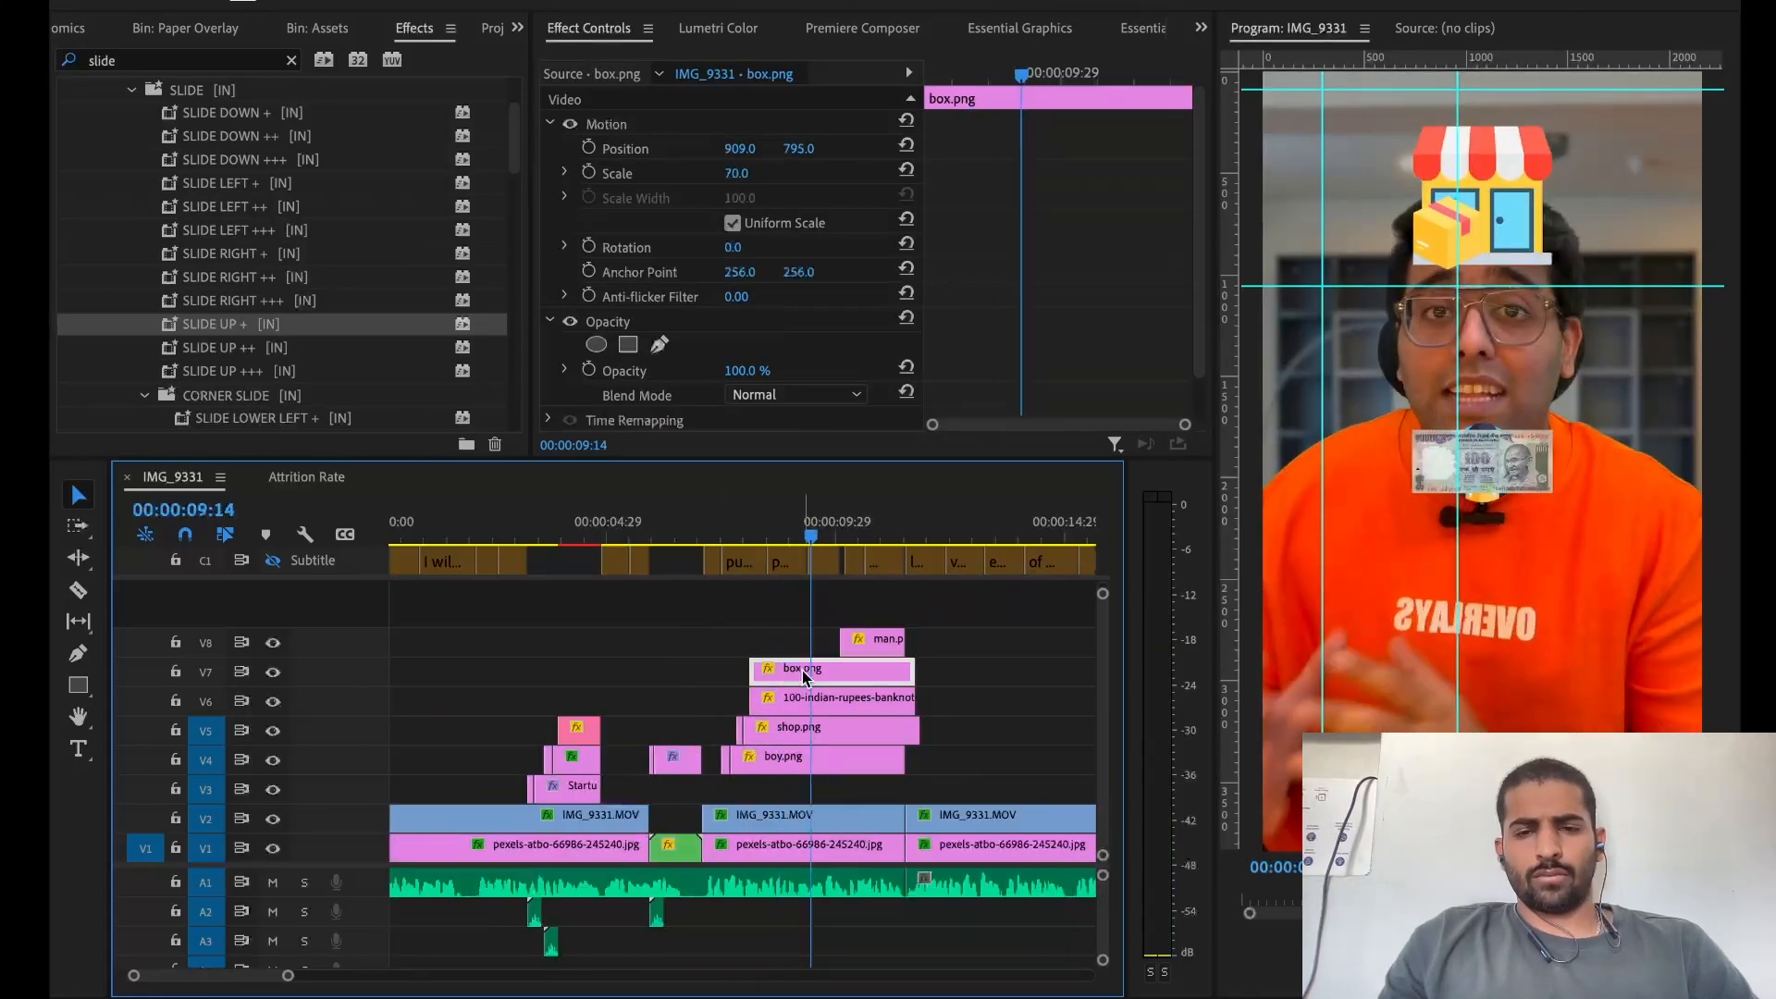
pyautogui.click(795, 535)
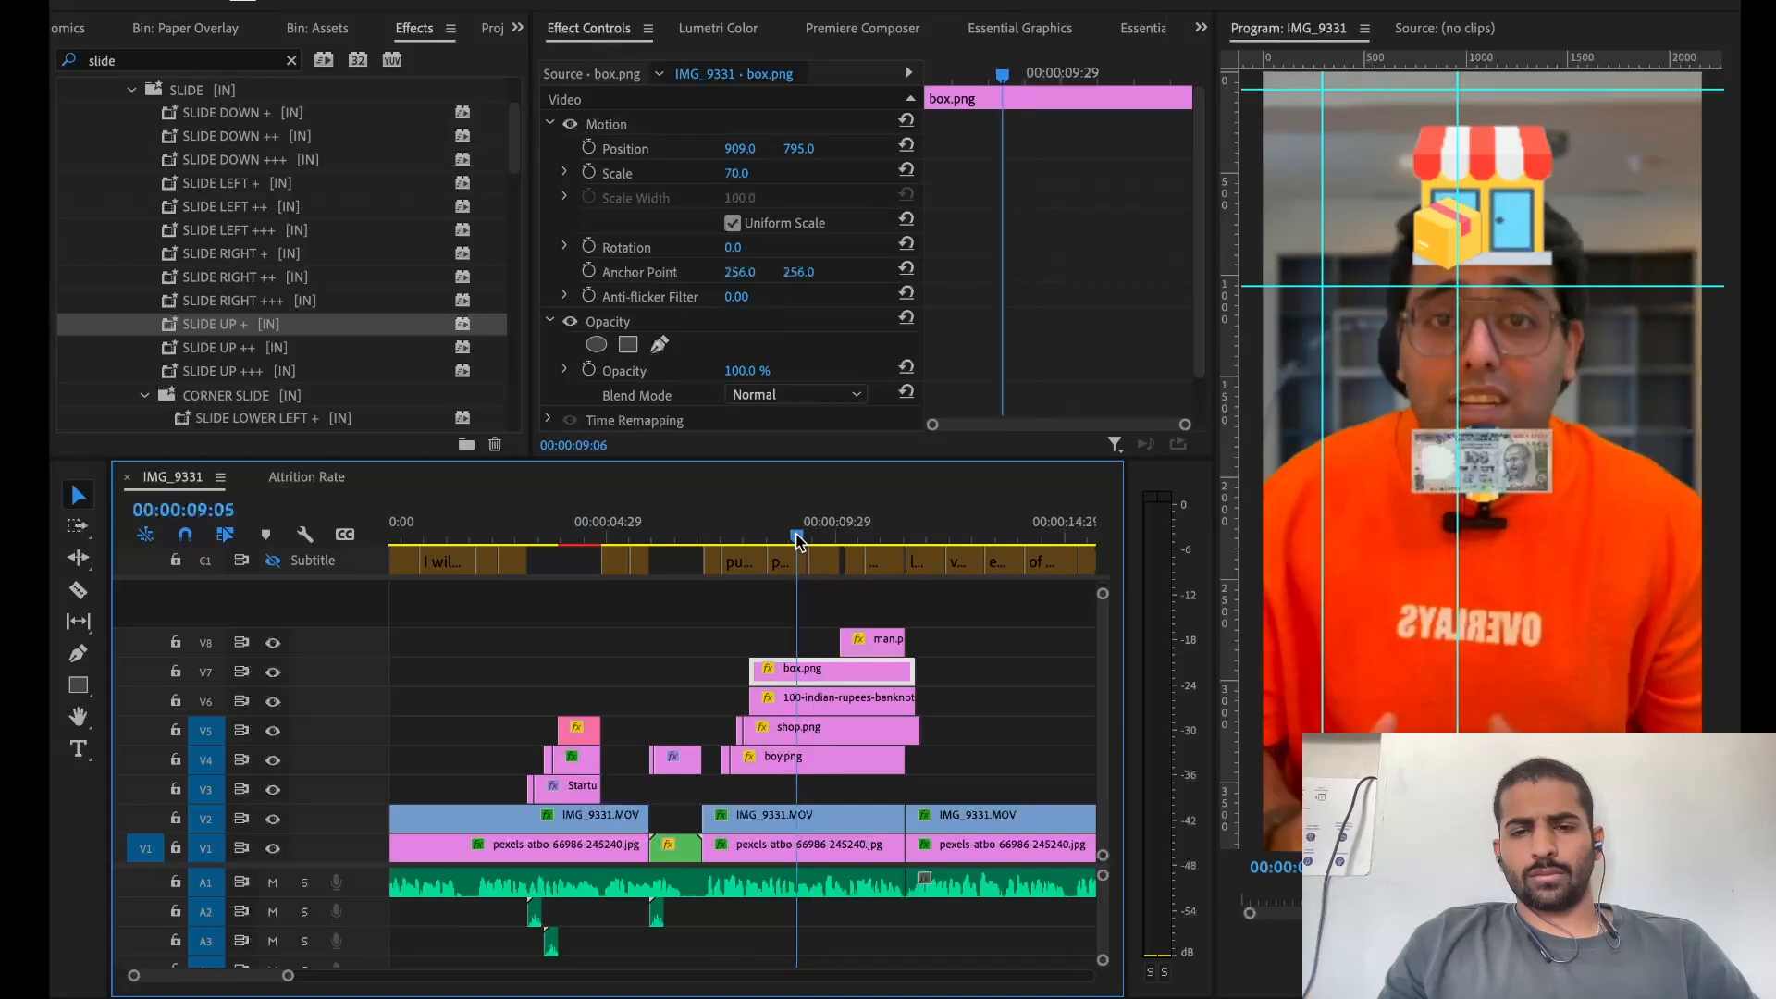
pyautogui.click(589, 148)
pyautogui.click(833, 697)
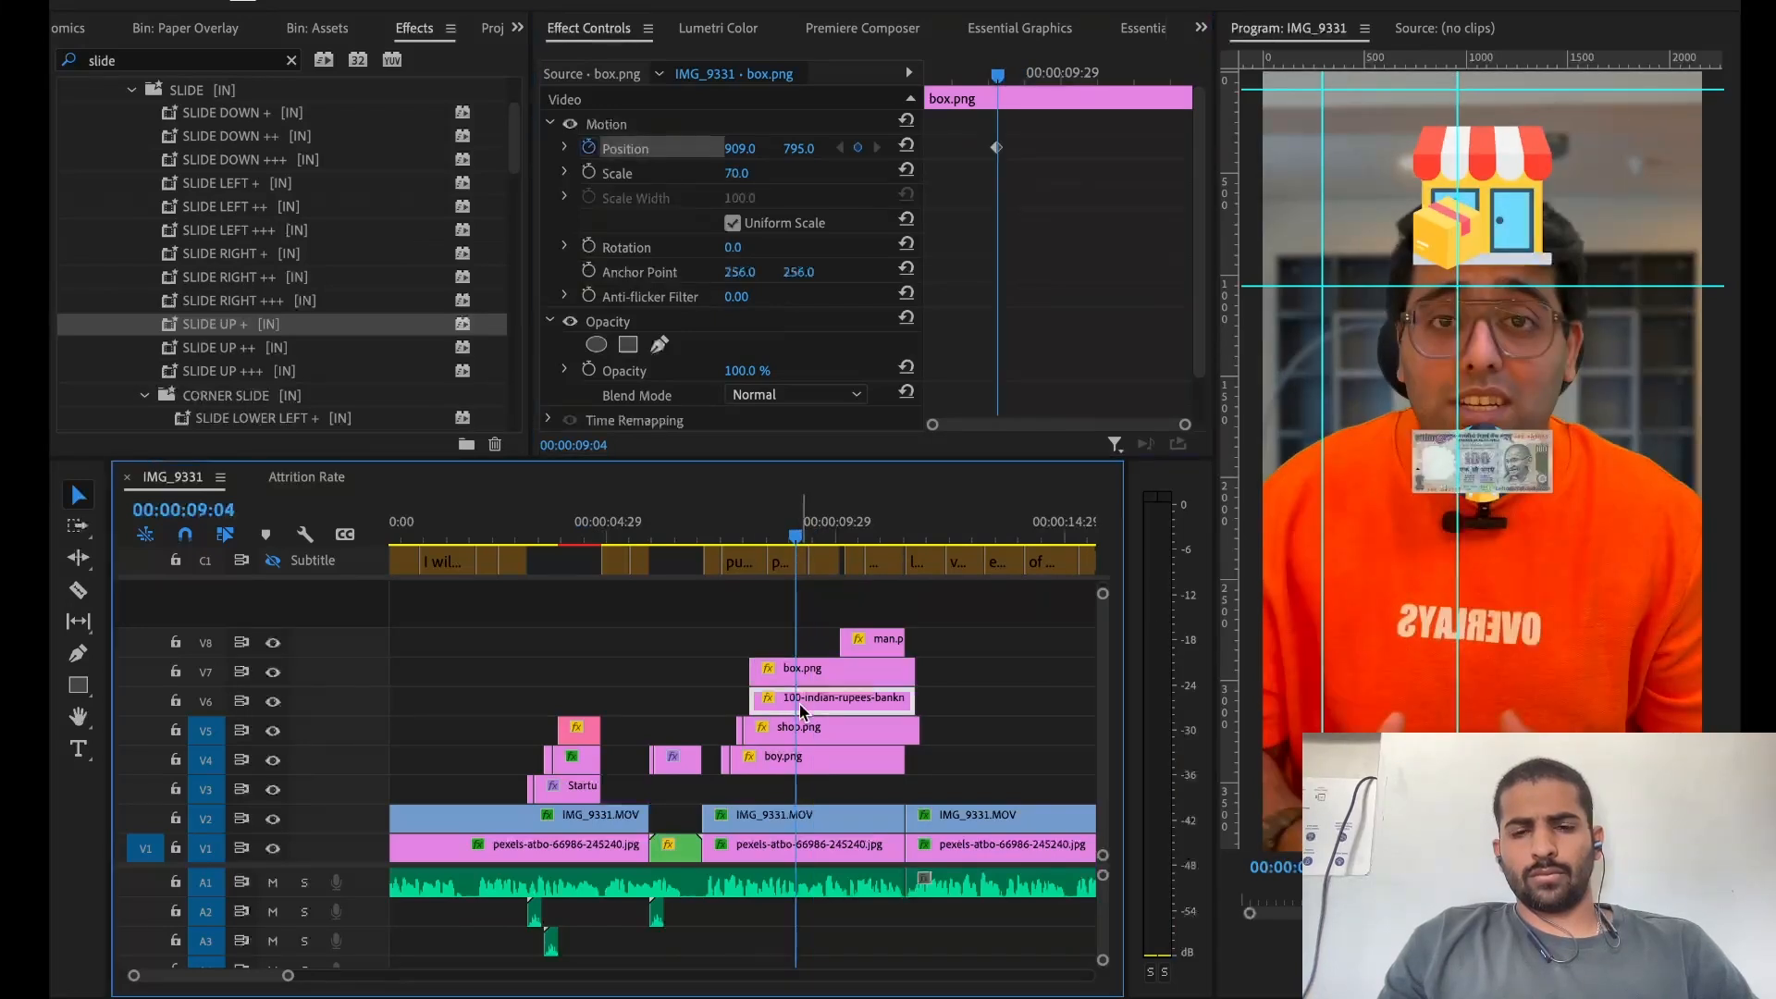
pyautogui.click(588, 173)
pyautogui.click(803, 669)
pyautogui.click(588, 173)
# At 00:00:09:19, move box.png down onto the boy at about 978, 1934 and the rupee note up onto the shop at about 1115, 706
pyautogui.press('space')
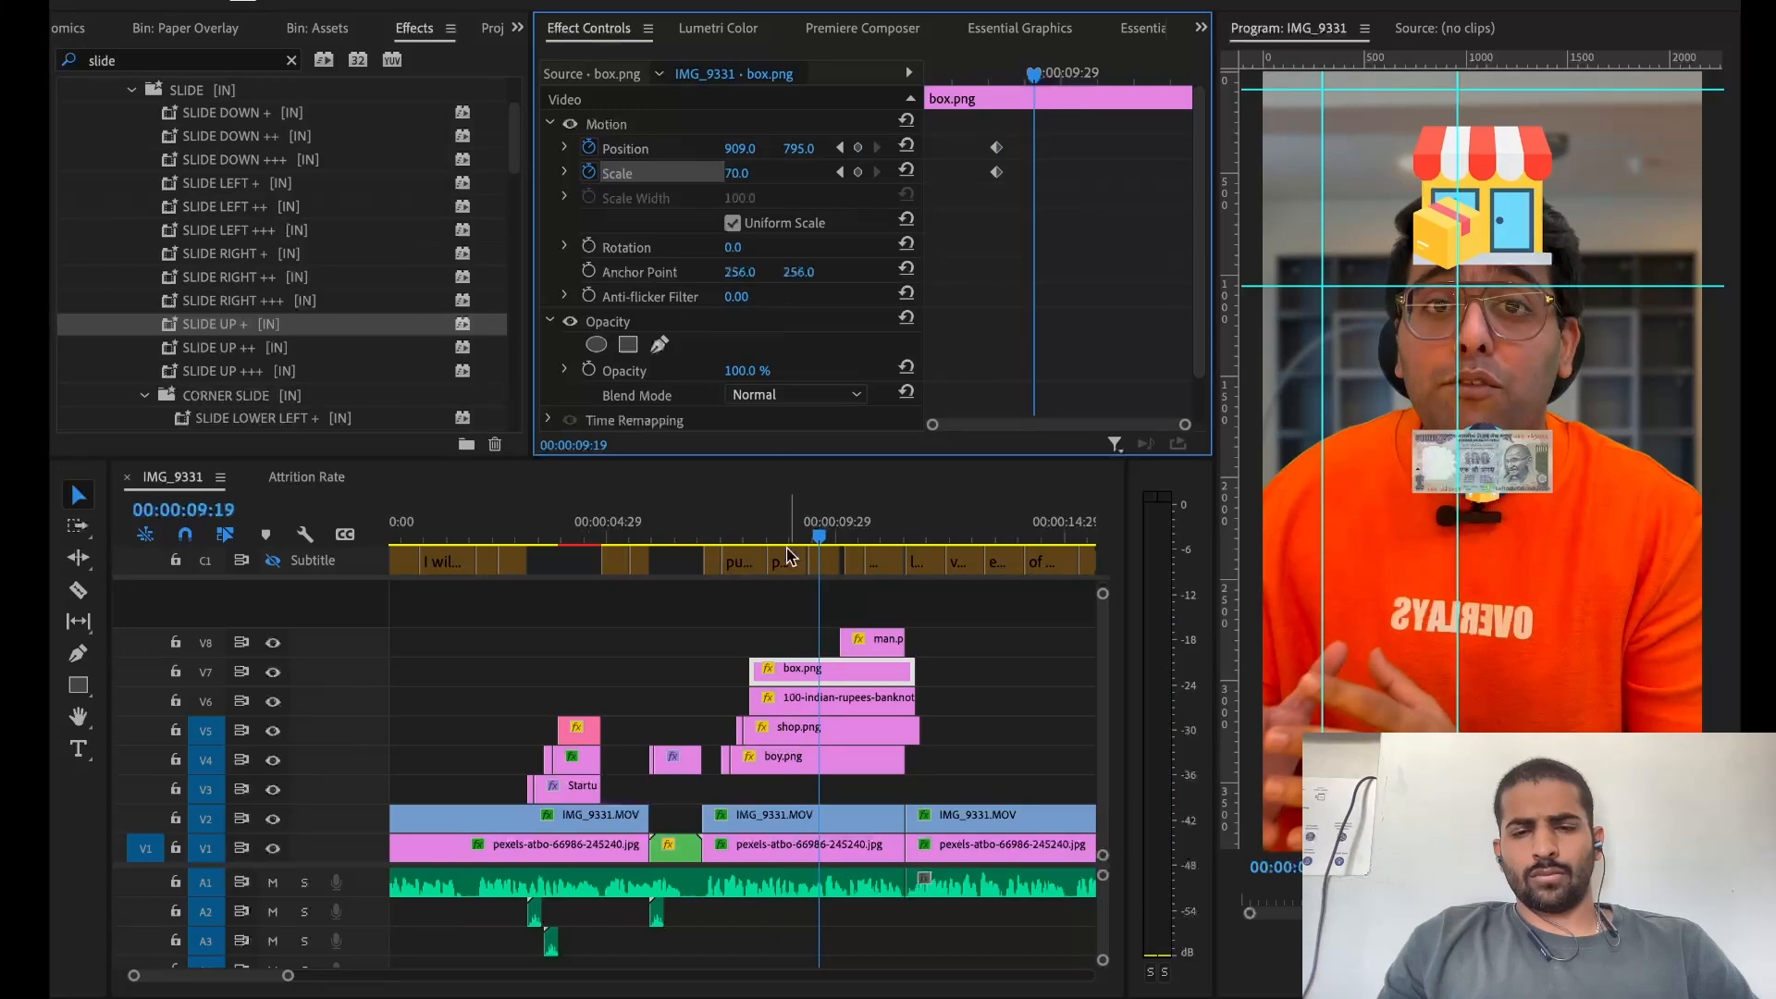
pyautogui.click(786, 124)
pyautogui.moveTo(1433, 255); pyautogui.dragTo(1449, 478)
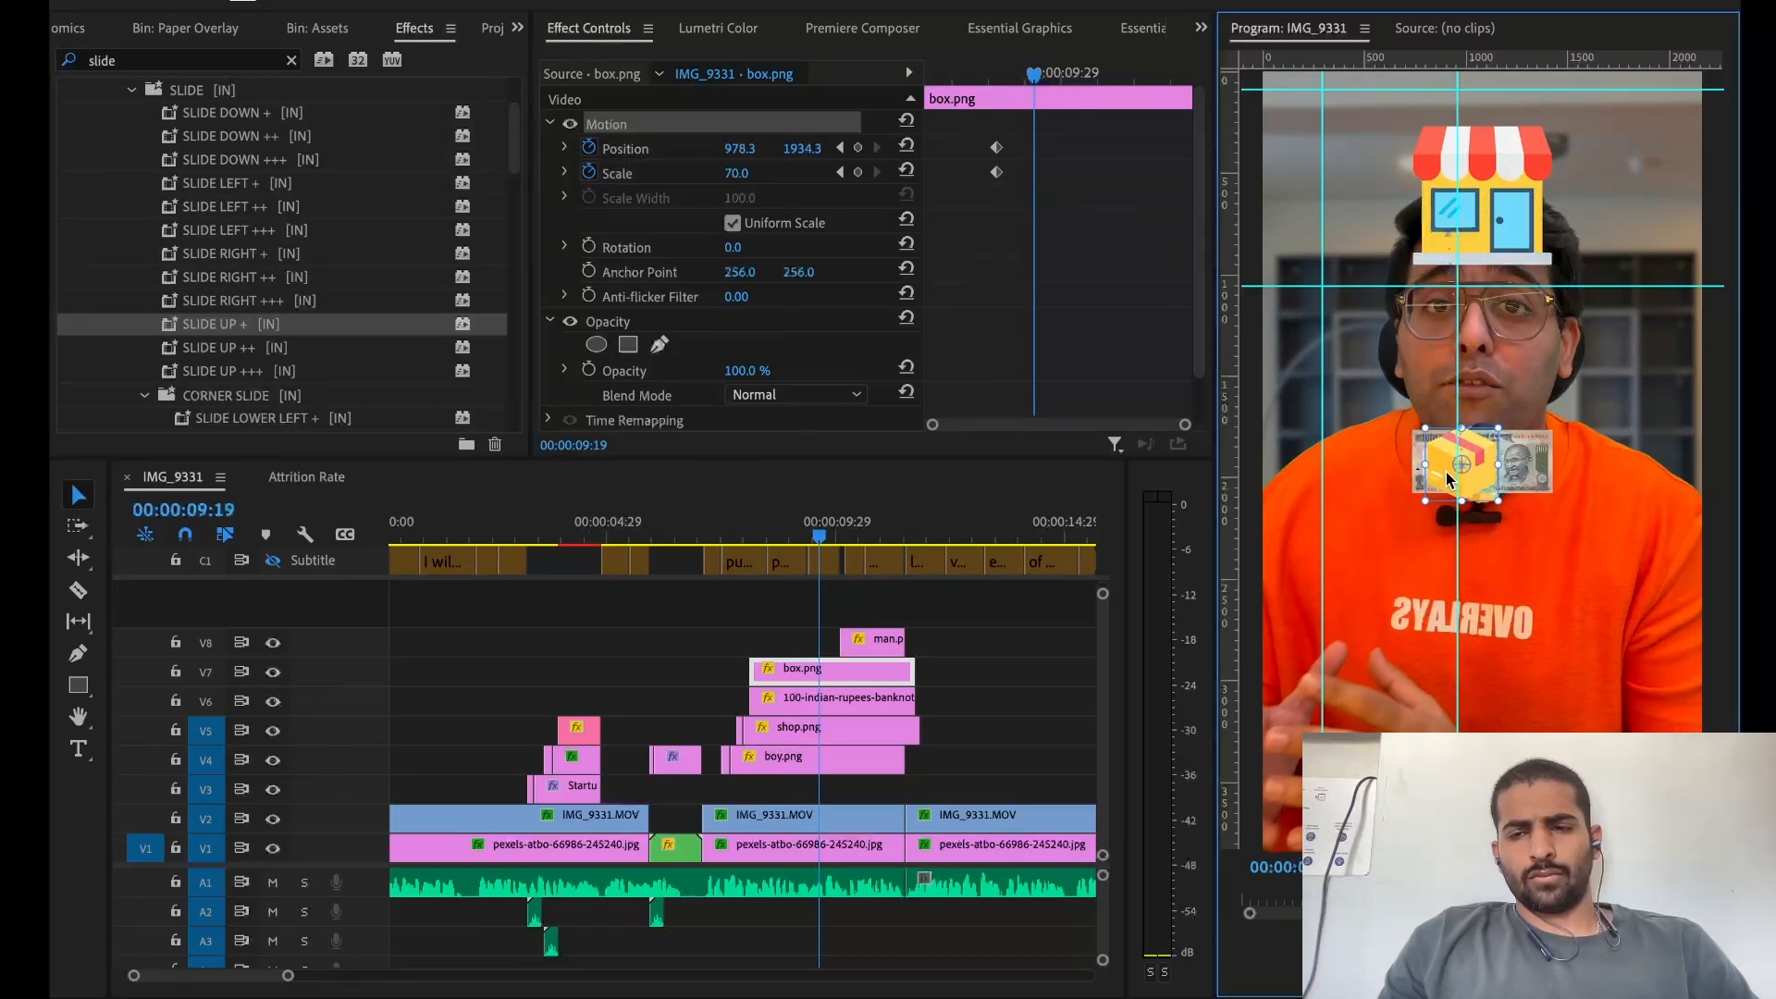
pyautogui.click(861, 704)
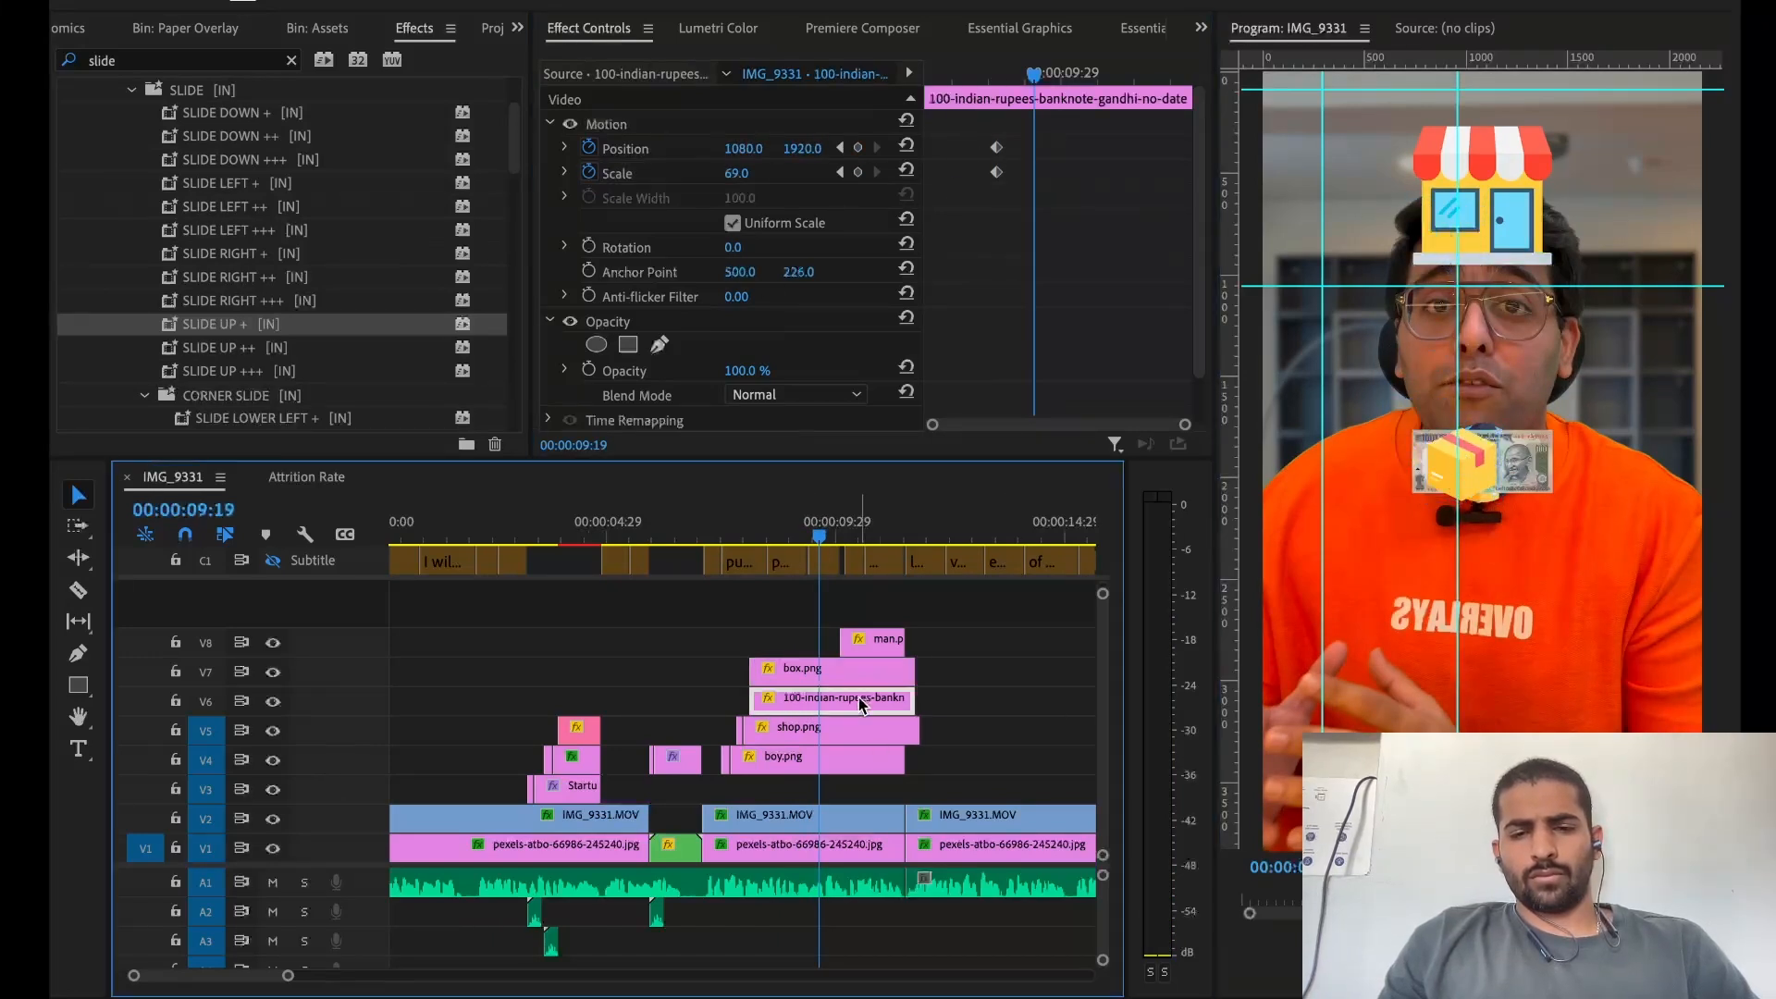
pyautogui.click(723, 120)
pyautogui.moveTo(1527, 475); pyautogui.dragTo(1530, 222)
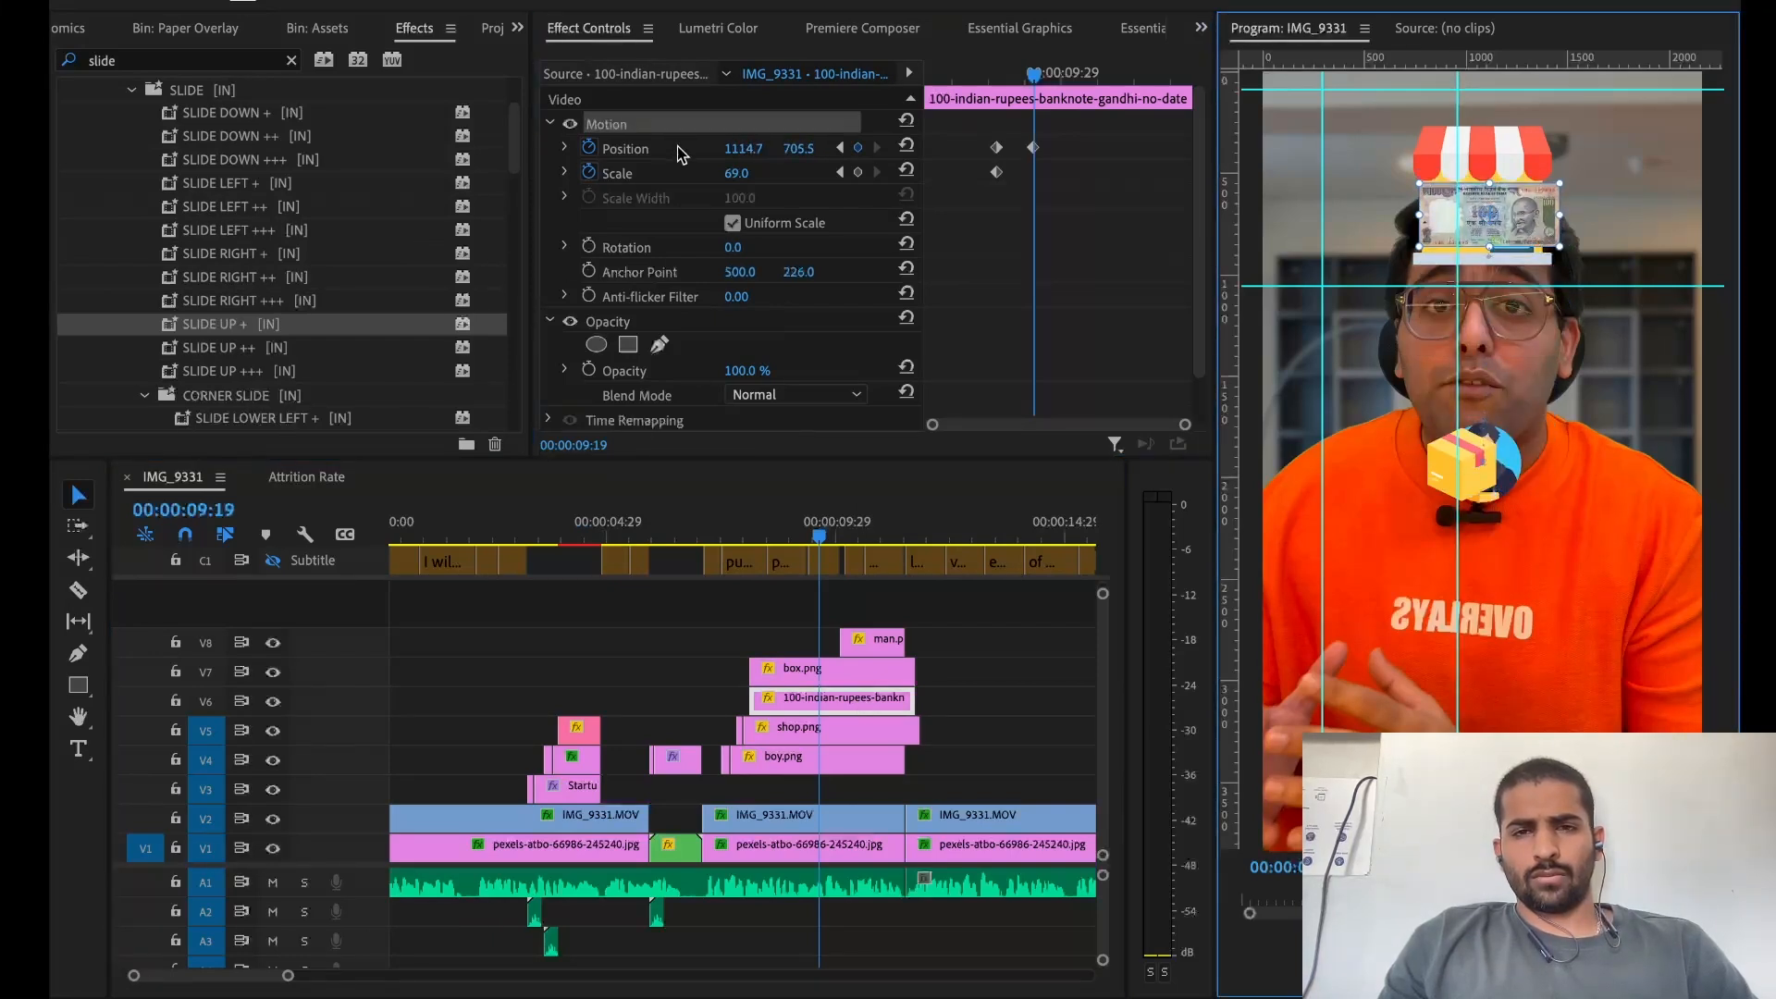
# Set the rupee note's scale to 0 at 00:00:09:19 and move its first Scale keyframe close to that end keyframe
pyautogui.click(733, 173)
pyautogui.write('0')
pyautogui.press('Return')
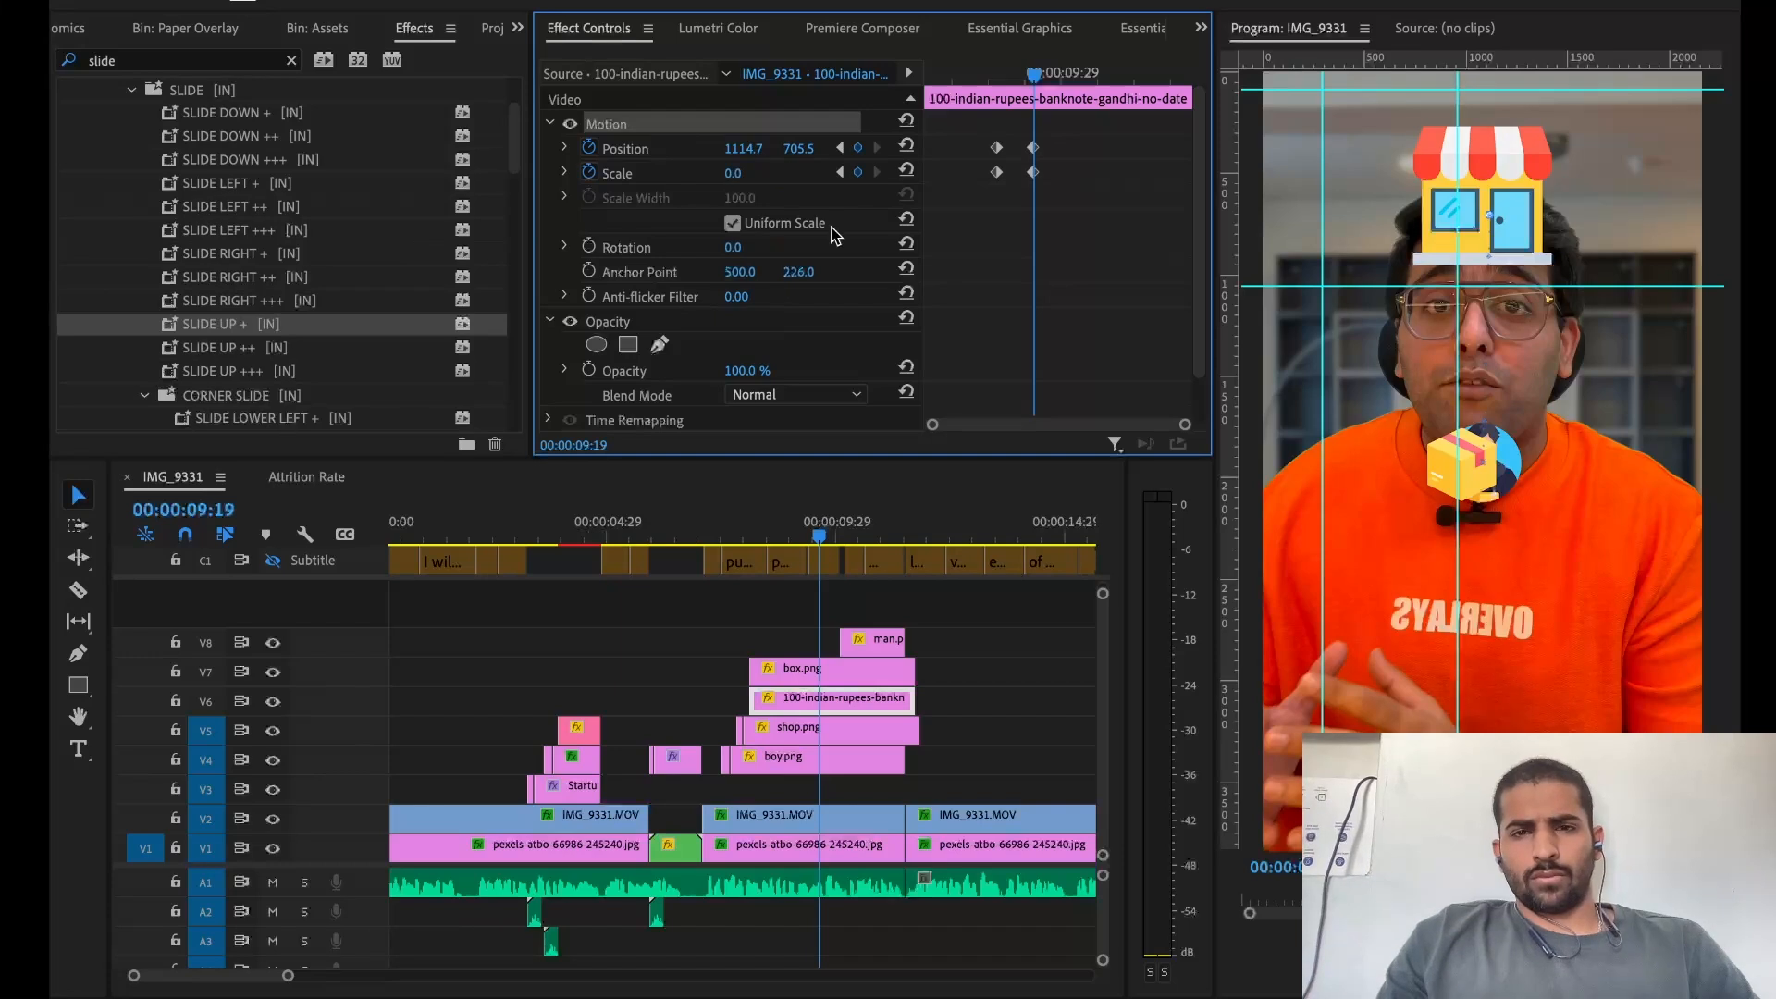
pyautogui.moveTo(1022, 183); pyautogui.dragTo(1027, 184)
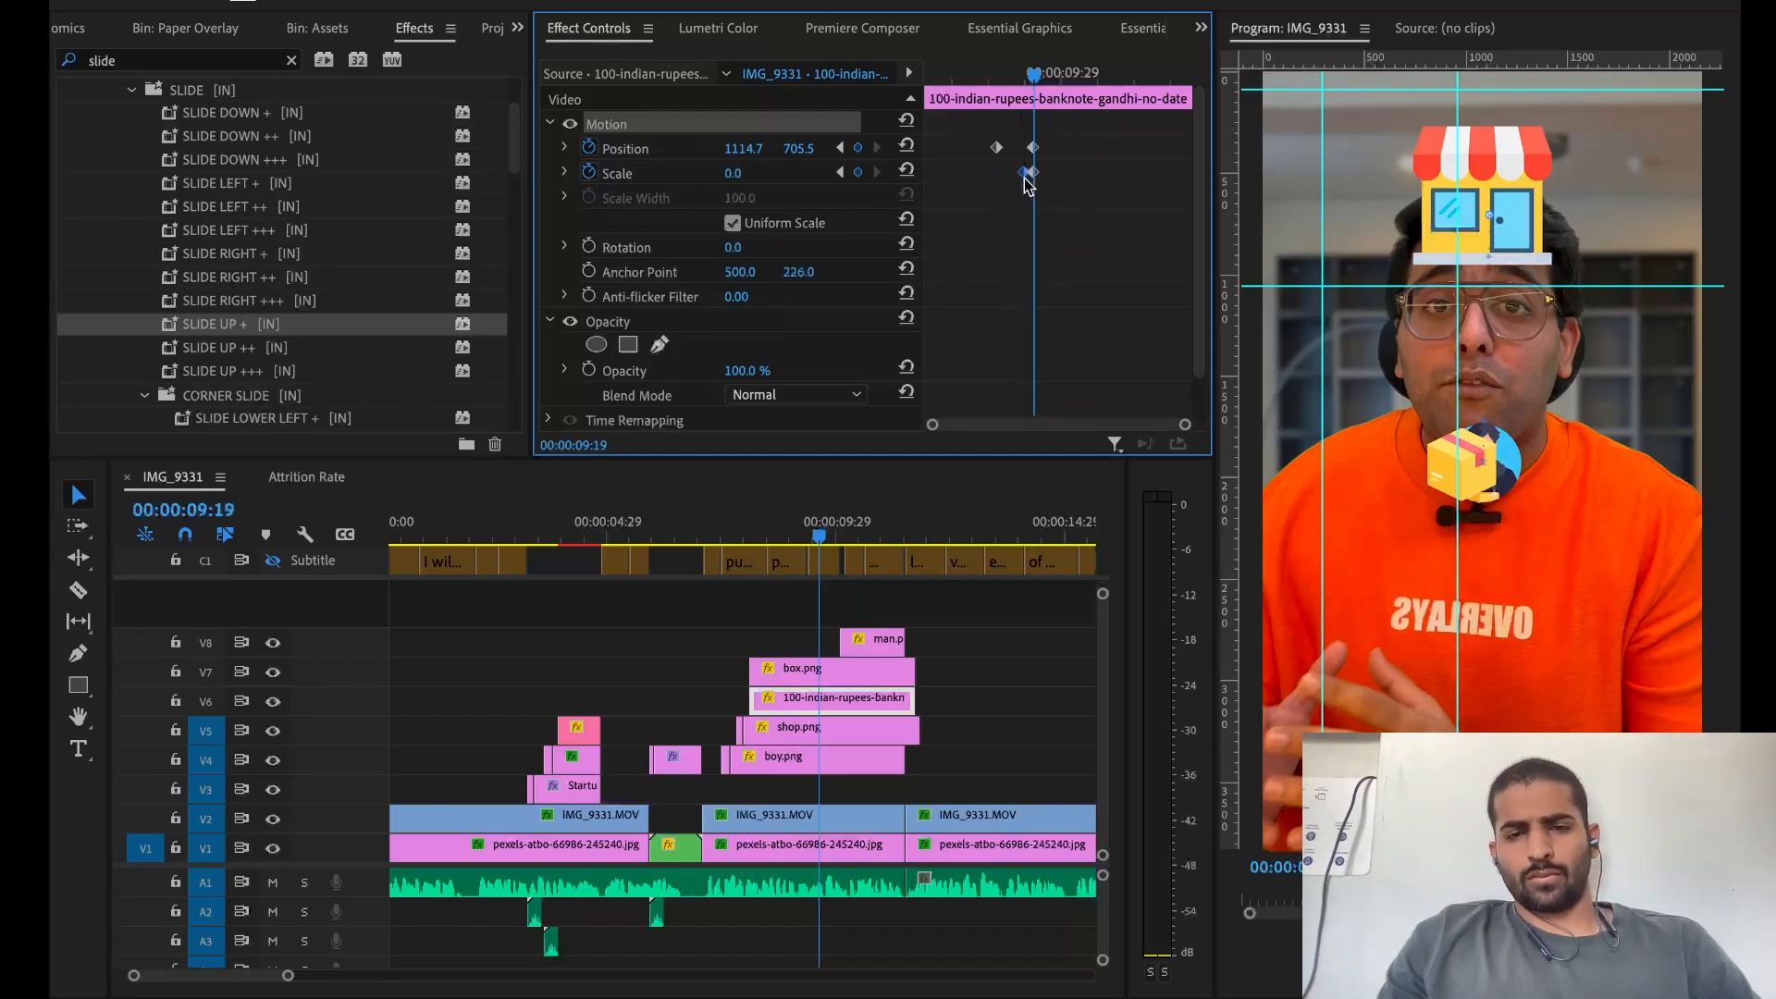
# Set box.png's scale to 0 at 00:00:09:19 and move its first Scale keyframe close to that end keyframe
pyautogui.click(801, 682)
pyautogui.click(733, 173)
pyautogui.write('0')
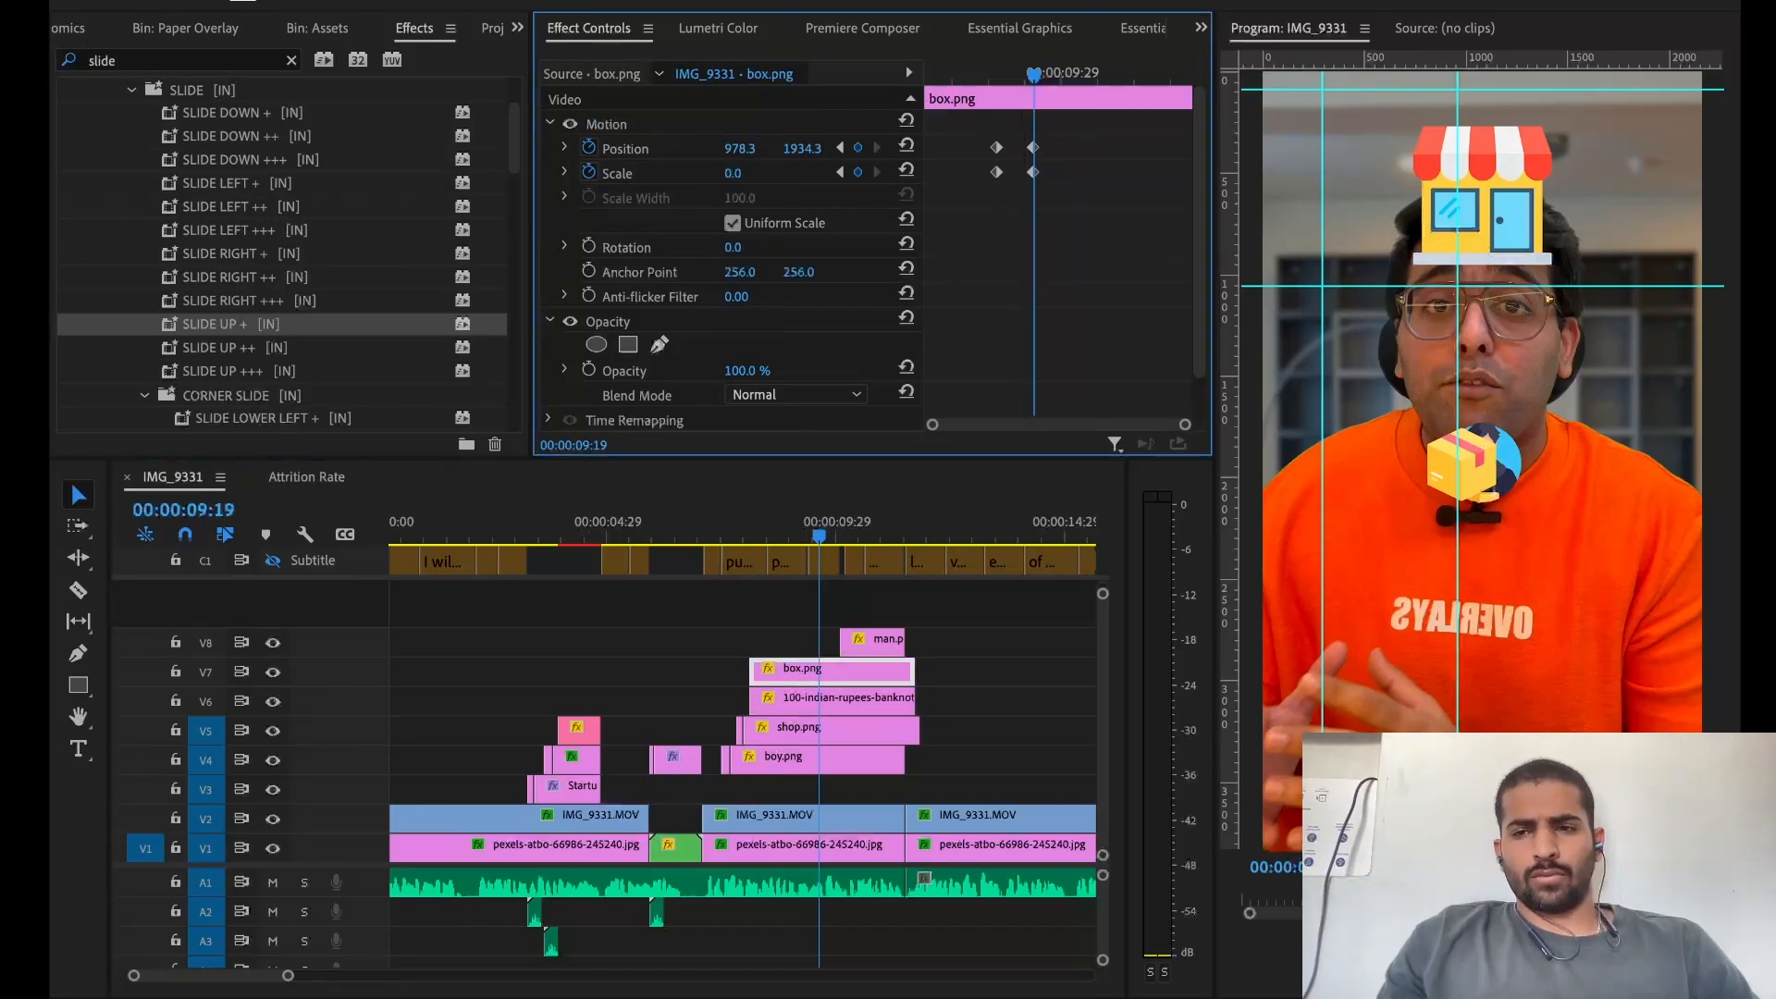
pyautogui.press('Return')
pyautogui.moveTo(996, 172); pyautogui.dragTo(1021, 172)
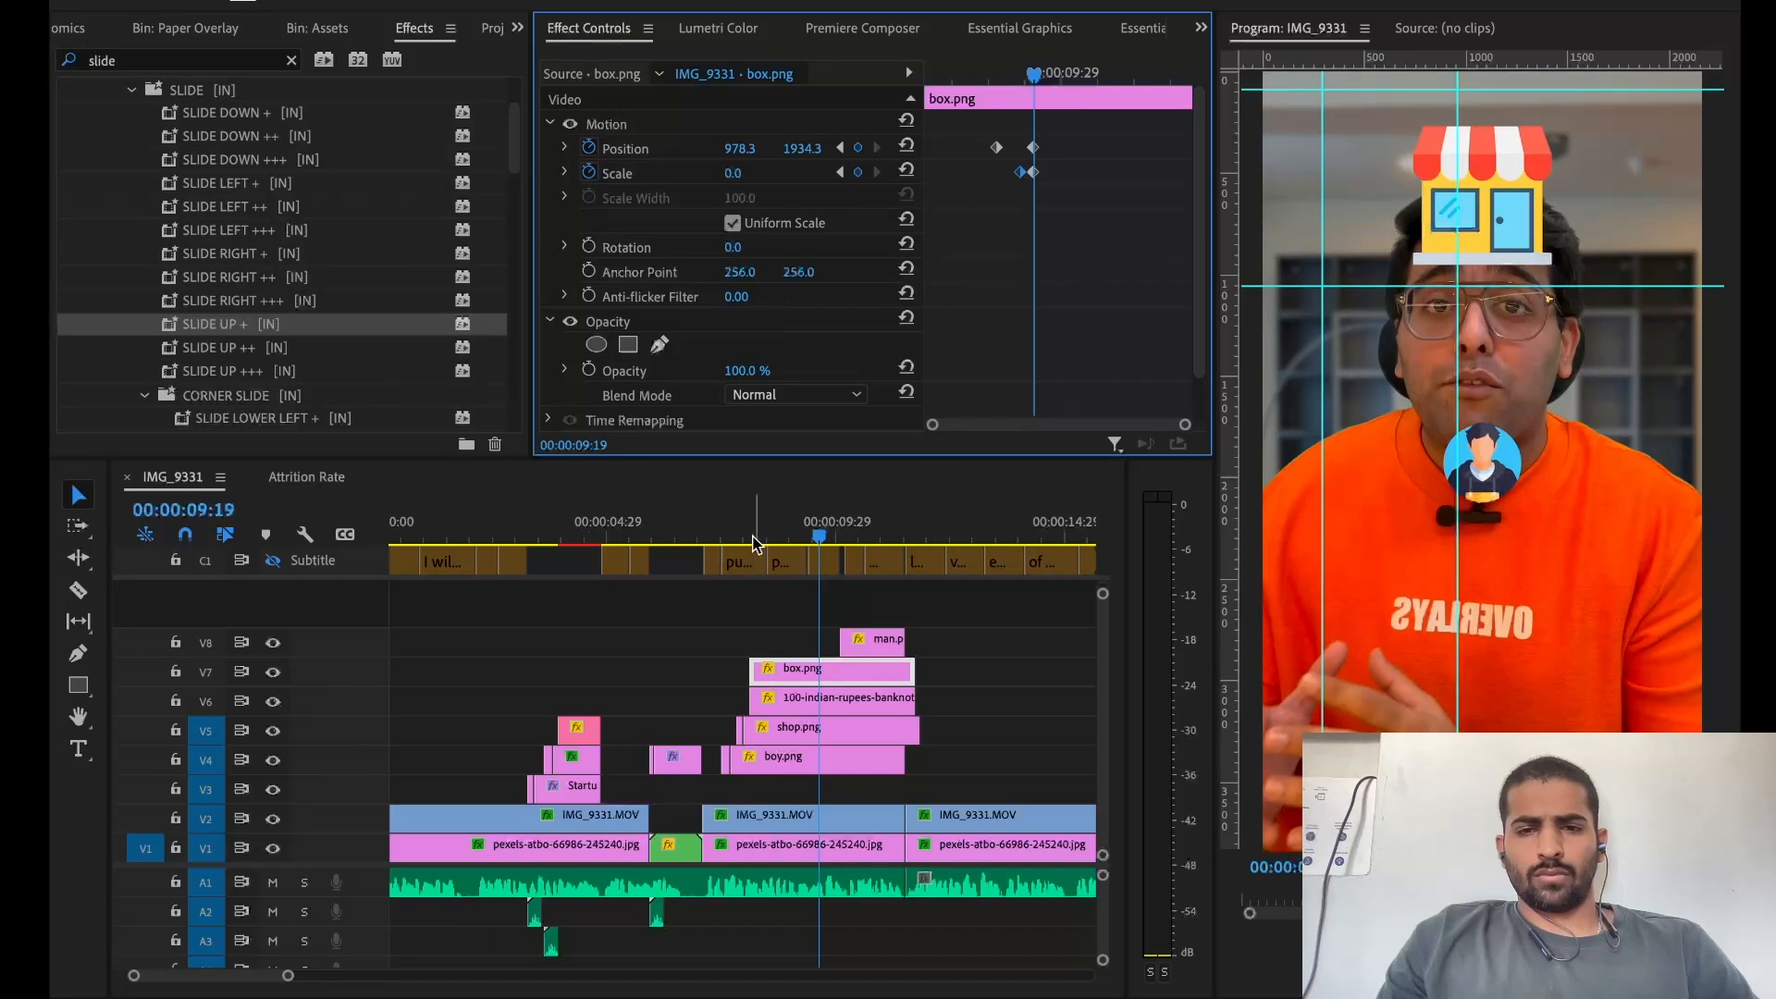
# Play the exchange animation and shift all of box.png's Position and Scale keyframes earlier so they end at 00:00:09:10
pyautogui.click(710, 537)
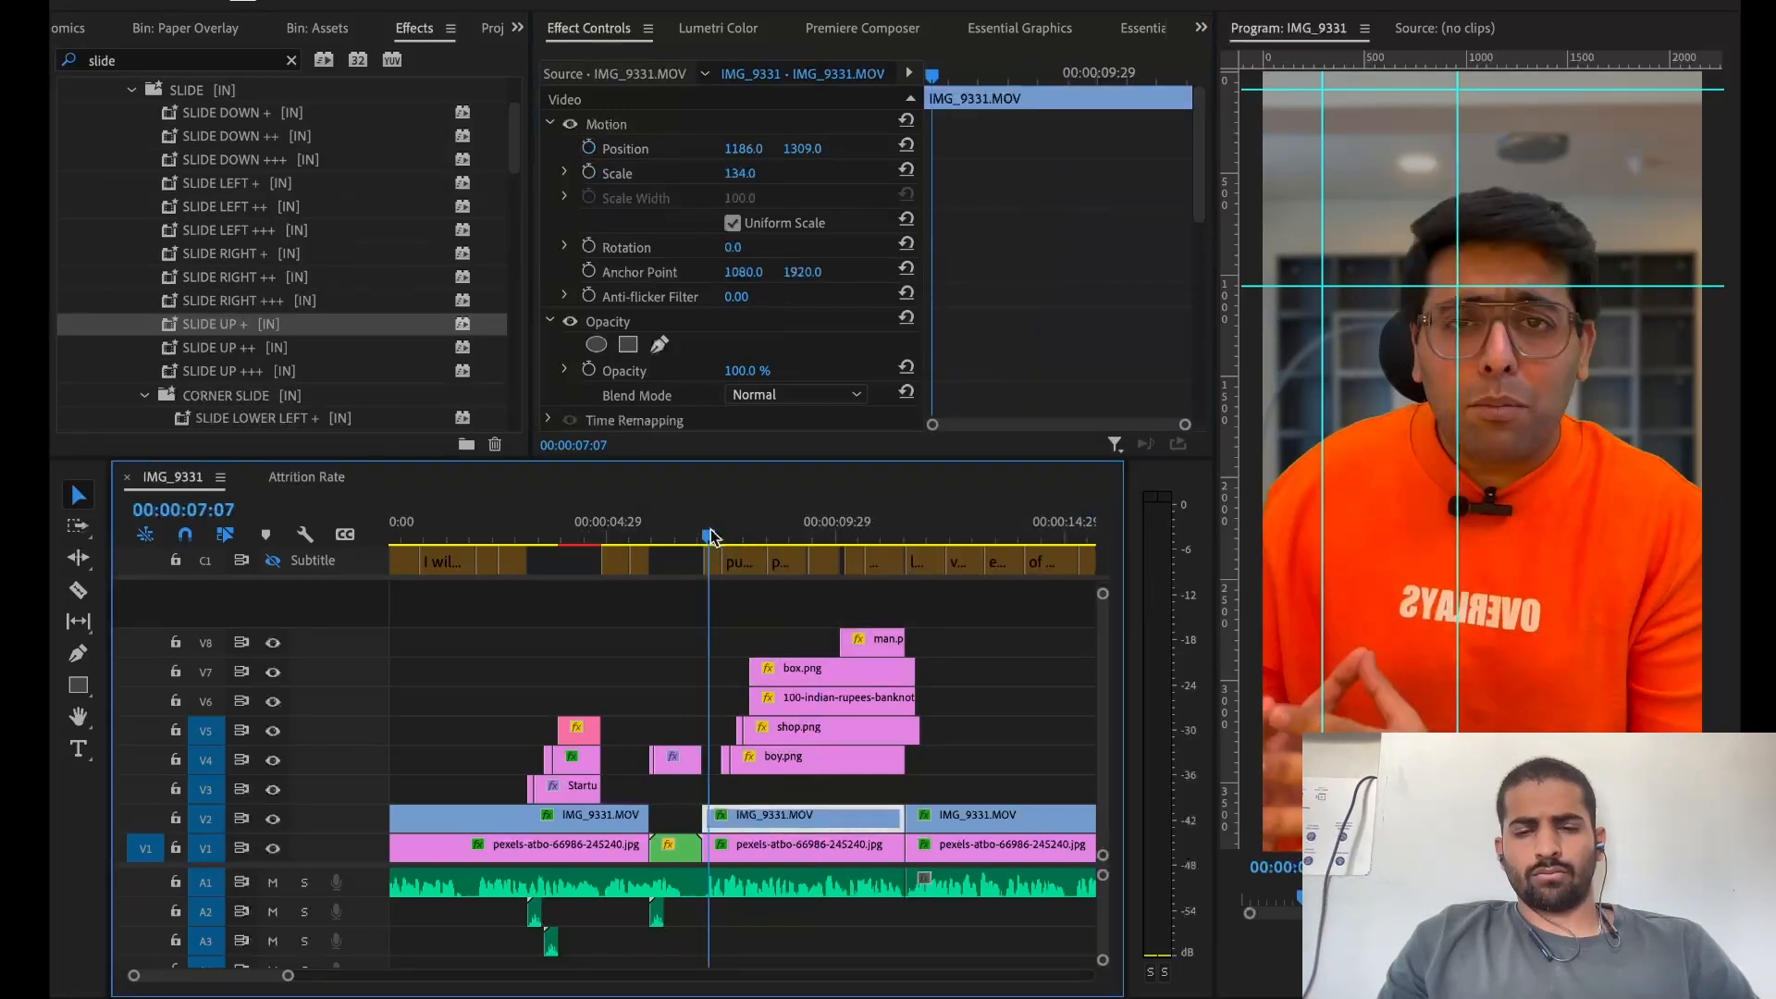
pyautogui.press('space')
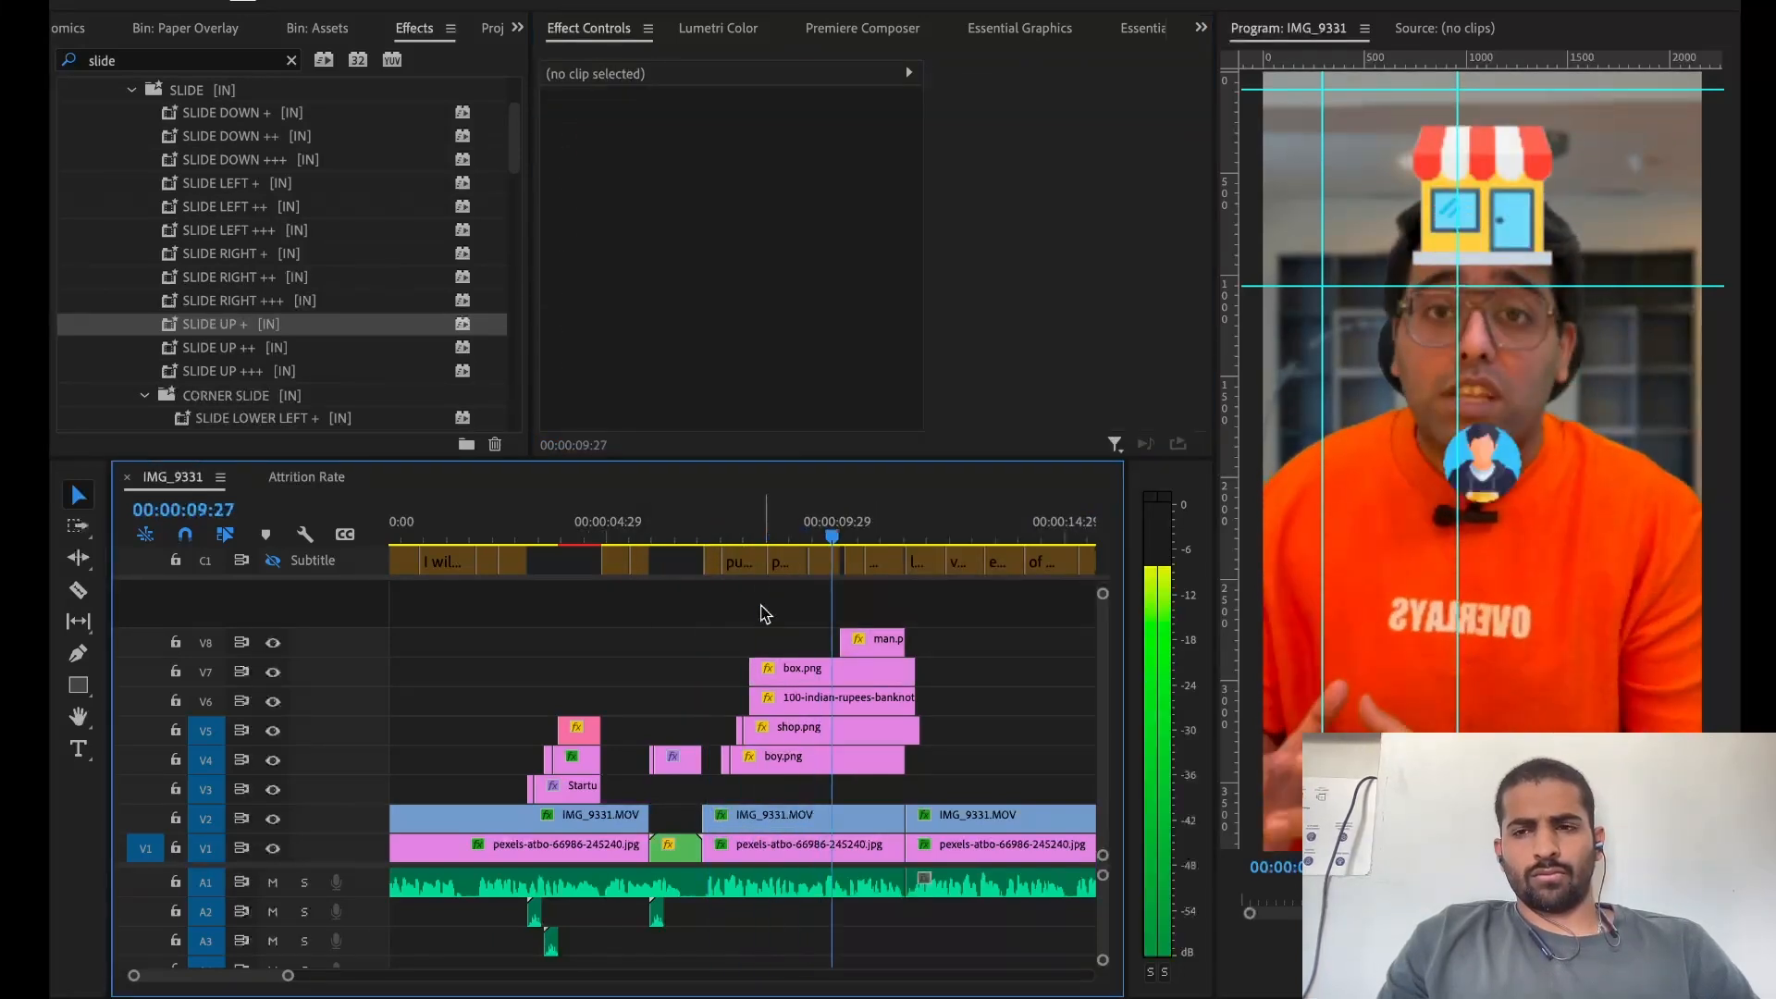
pyautogui.press('space')
pyautogui.press('=')
pyautogui.click(708, 670)
pyautogui.moveTo(1036, 182); pyautogui.dragTo(1014, 182)
pyautogui.click(687, 524)
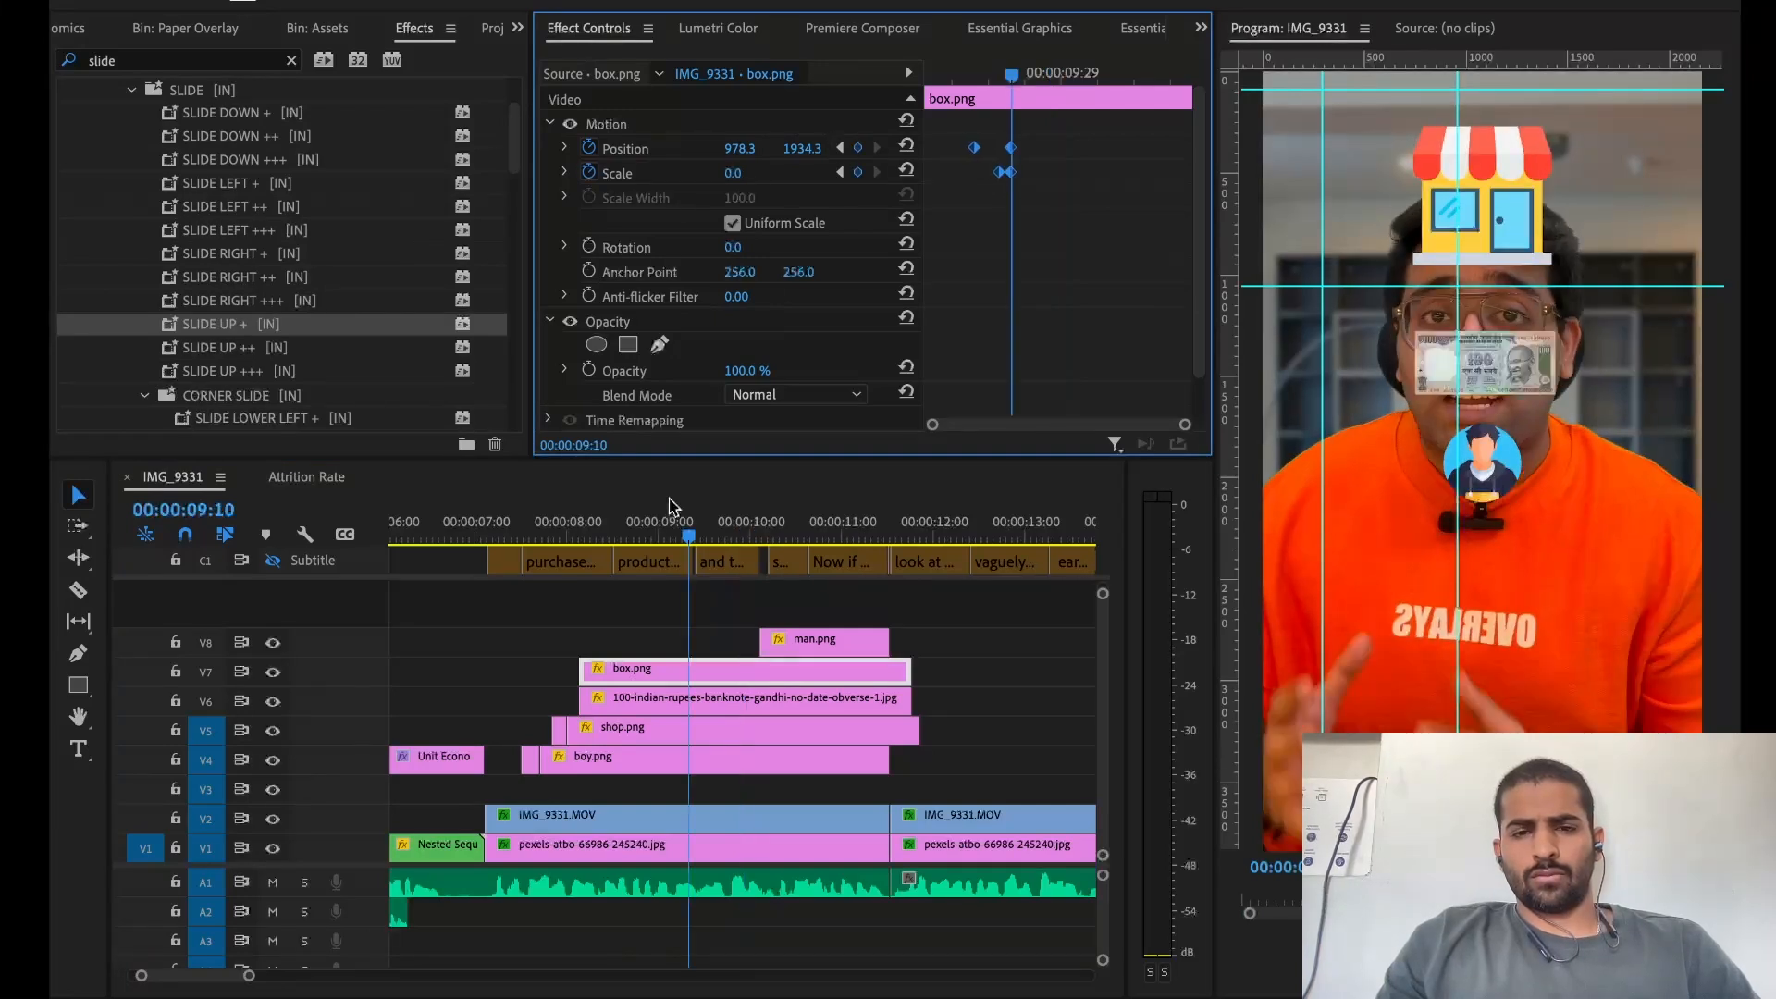
# Shift the rupee note's Position and Scale keyframes slightly earlier, and play the exchange animation
pyautogui.click(675, 705)
pyautogui.moveTo(956, 99); pyautogui.dragTo(1025, 179)
pyautogui.click(747, 630)
pyautogui.press('space')
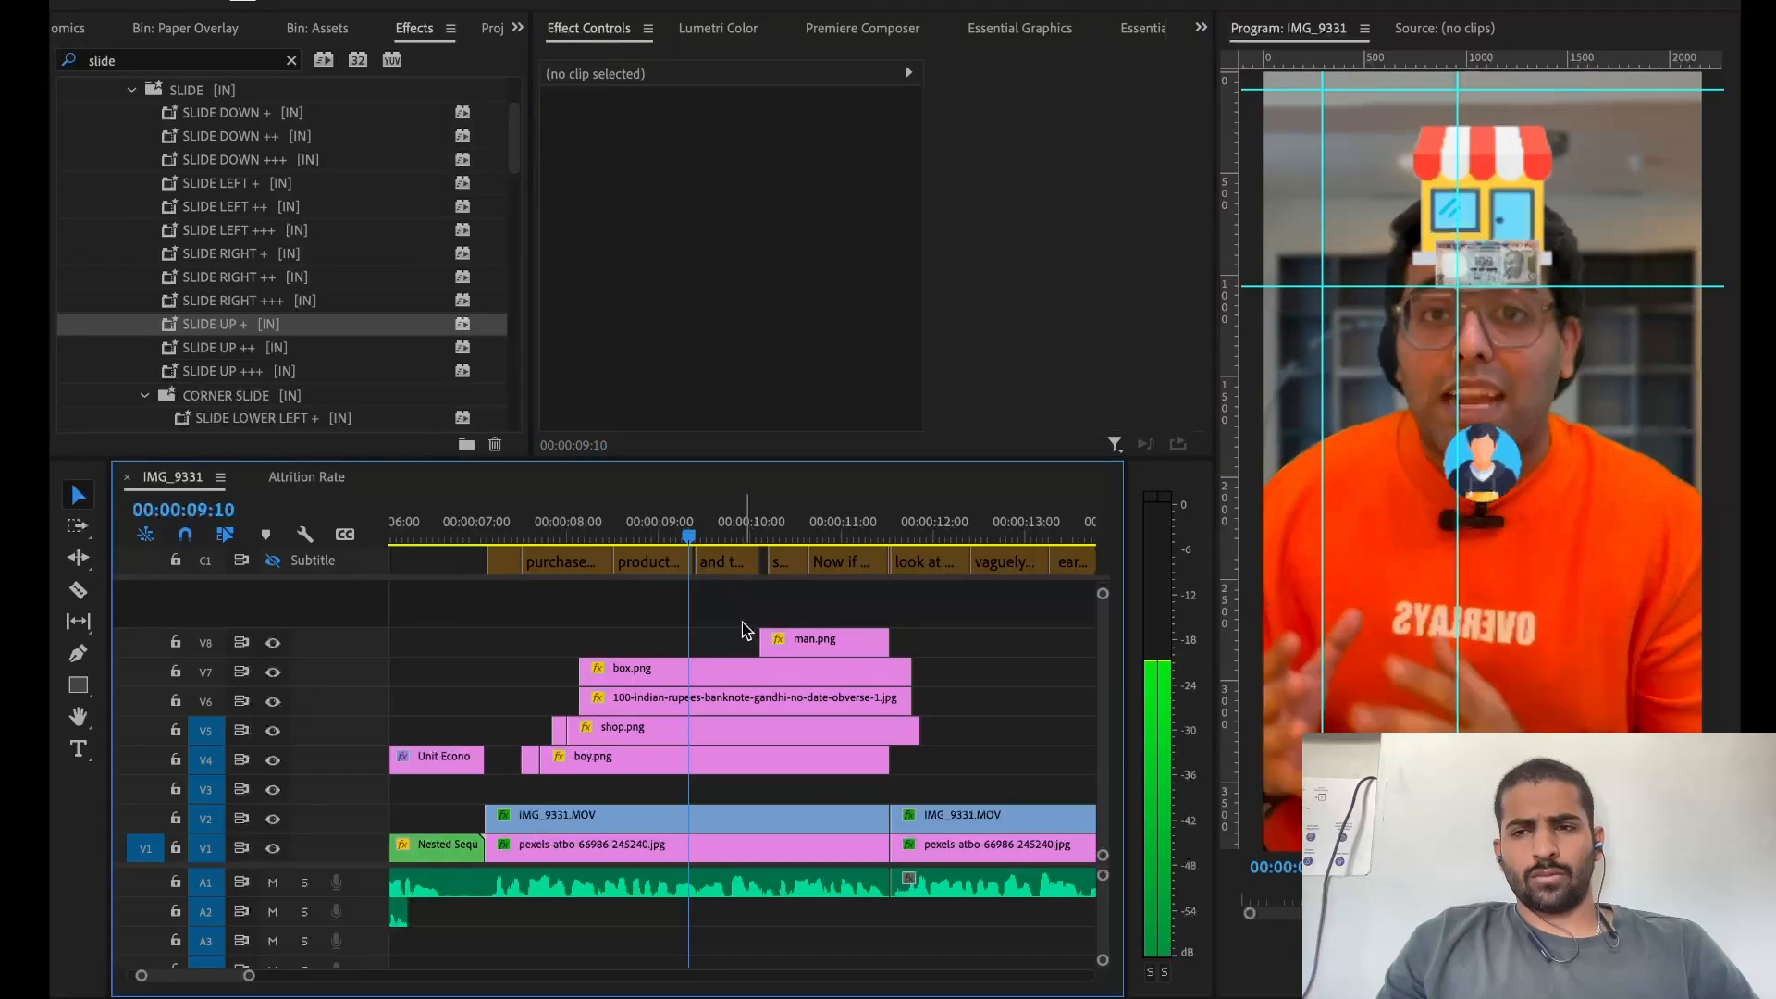
pyautogui.press('space')
# Bend the motion paths of box.png and the rupee note outward in opposite directions, the note's curving to the right
pyautogui.click(682, 680)
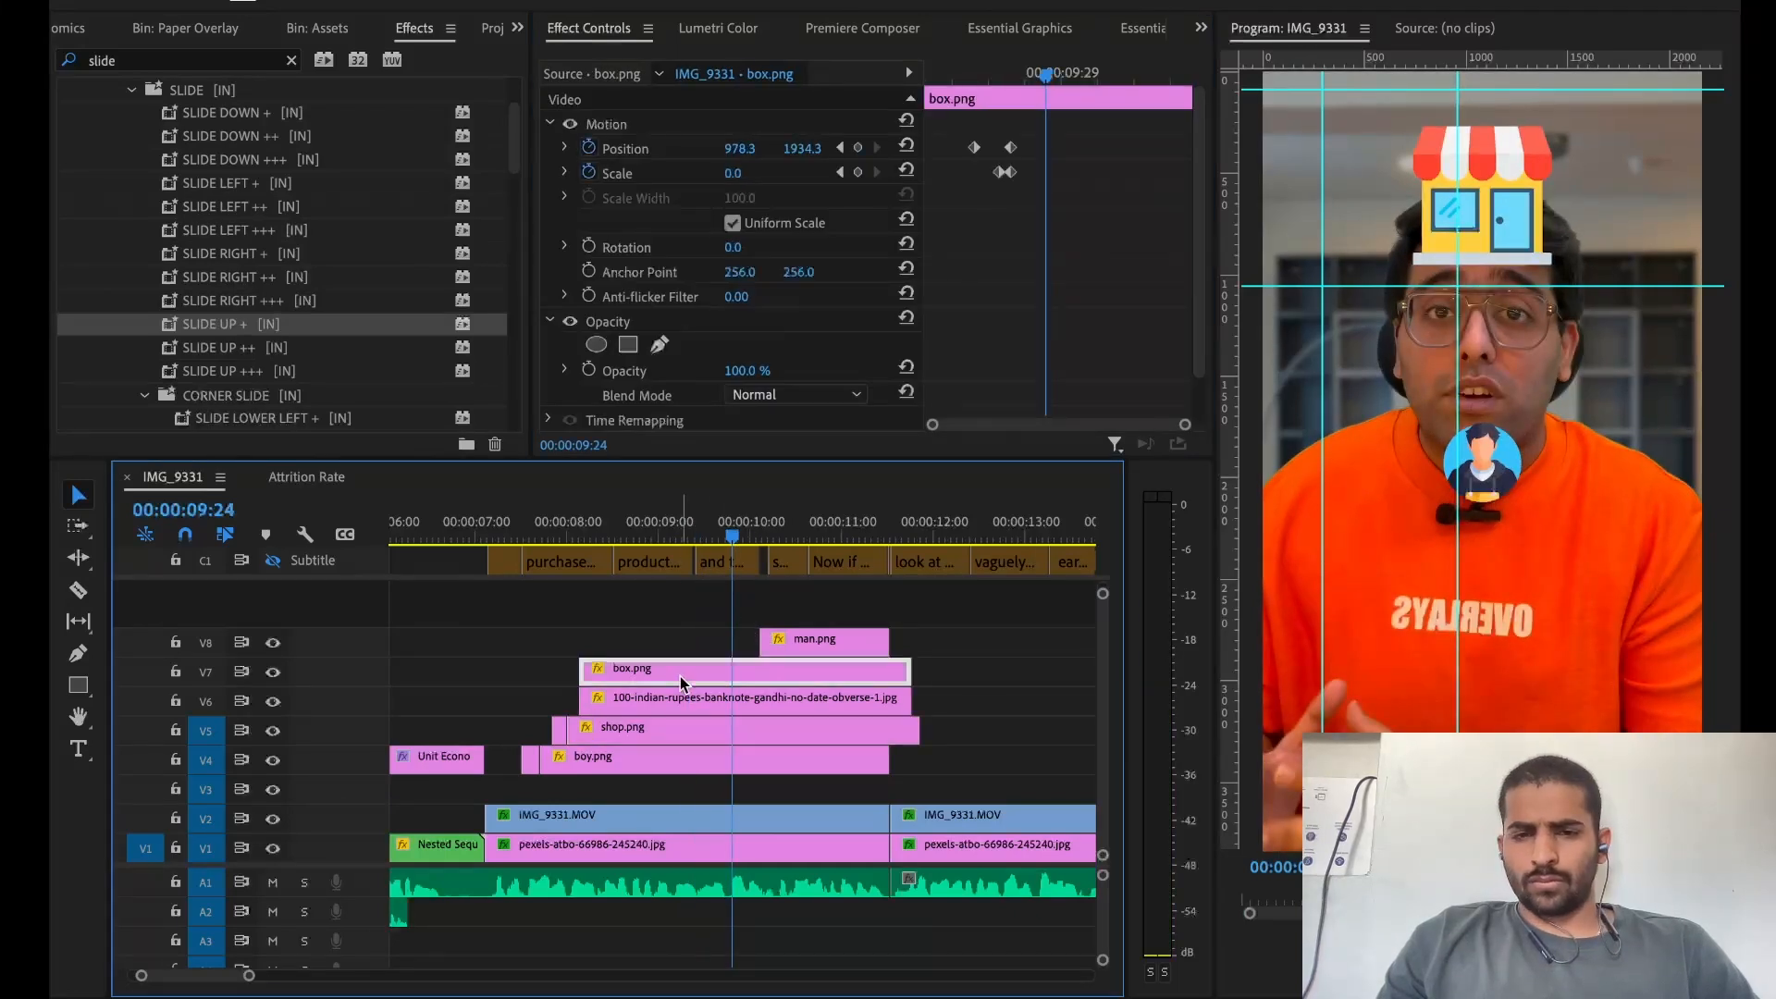
pyautogui.click(838, 149)
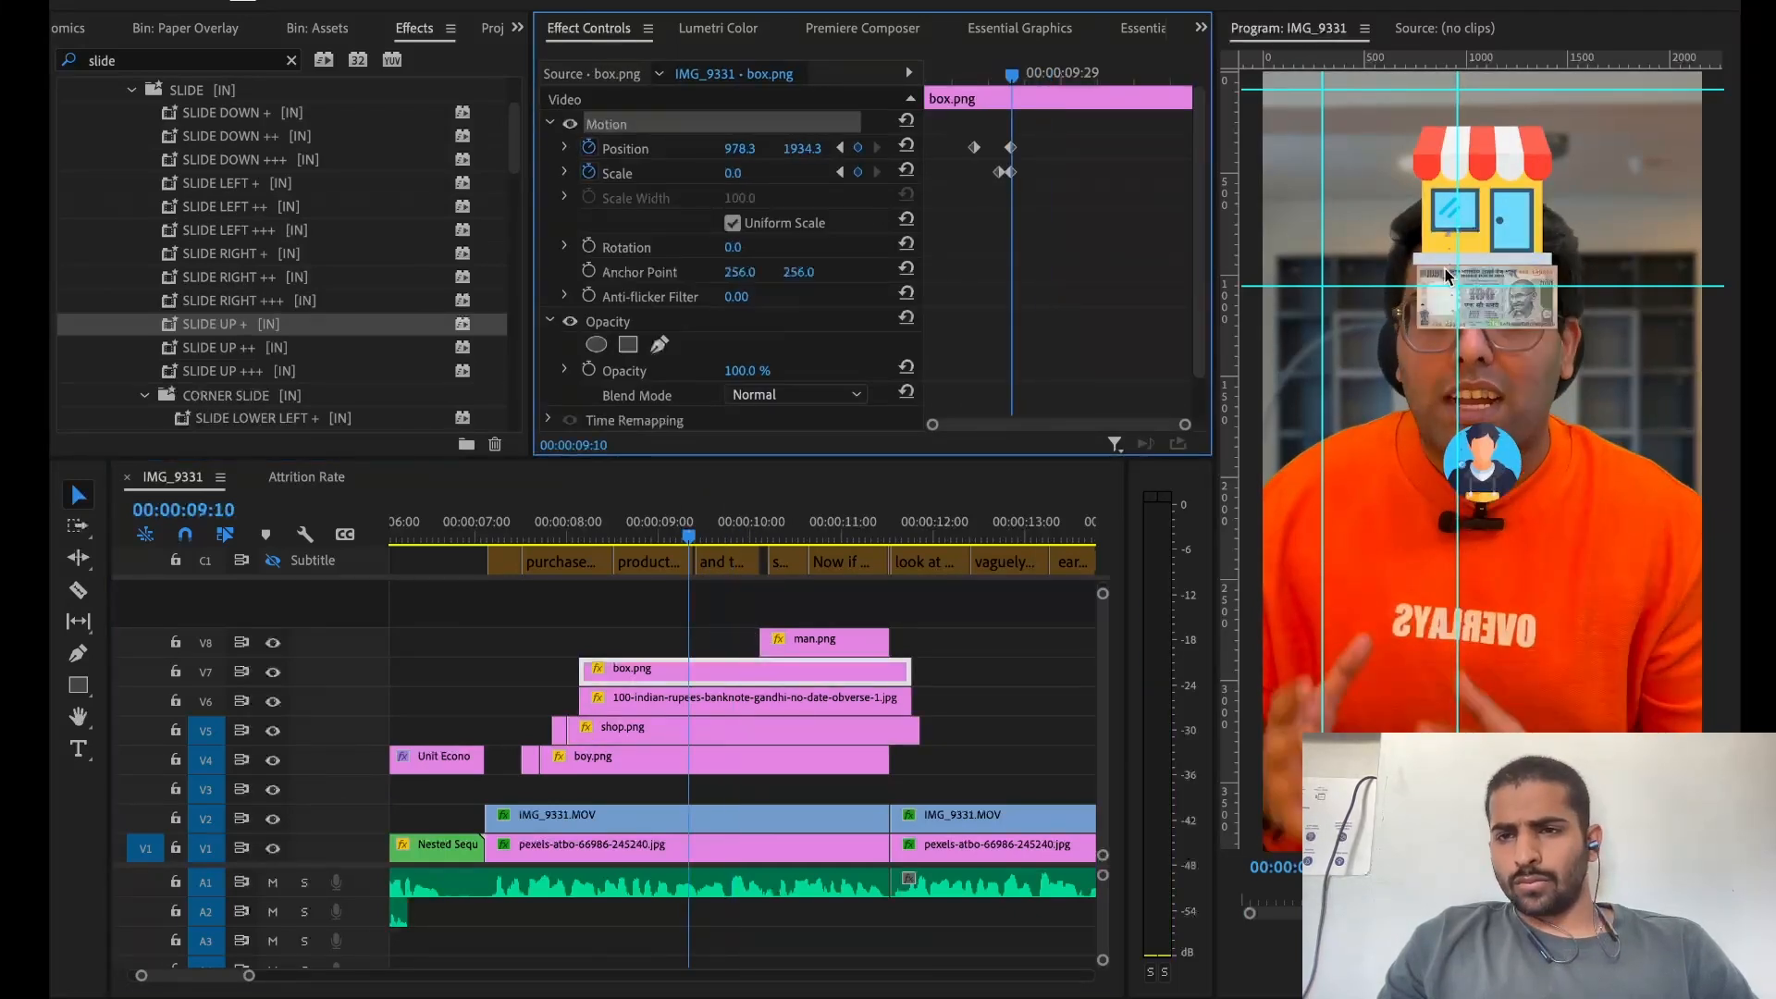
pyautogui.click(1449, 239)
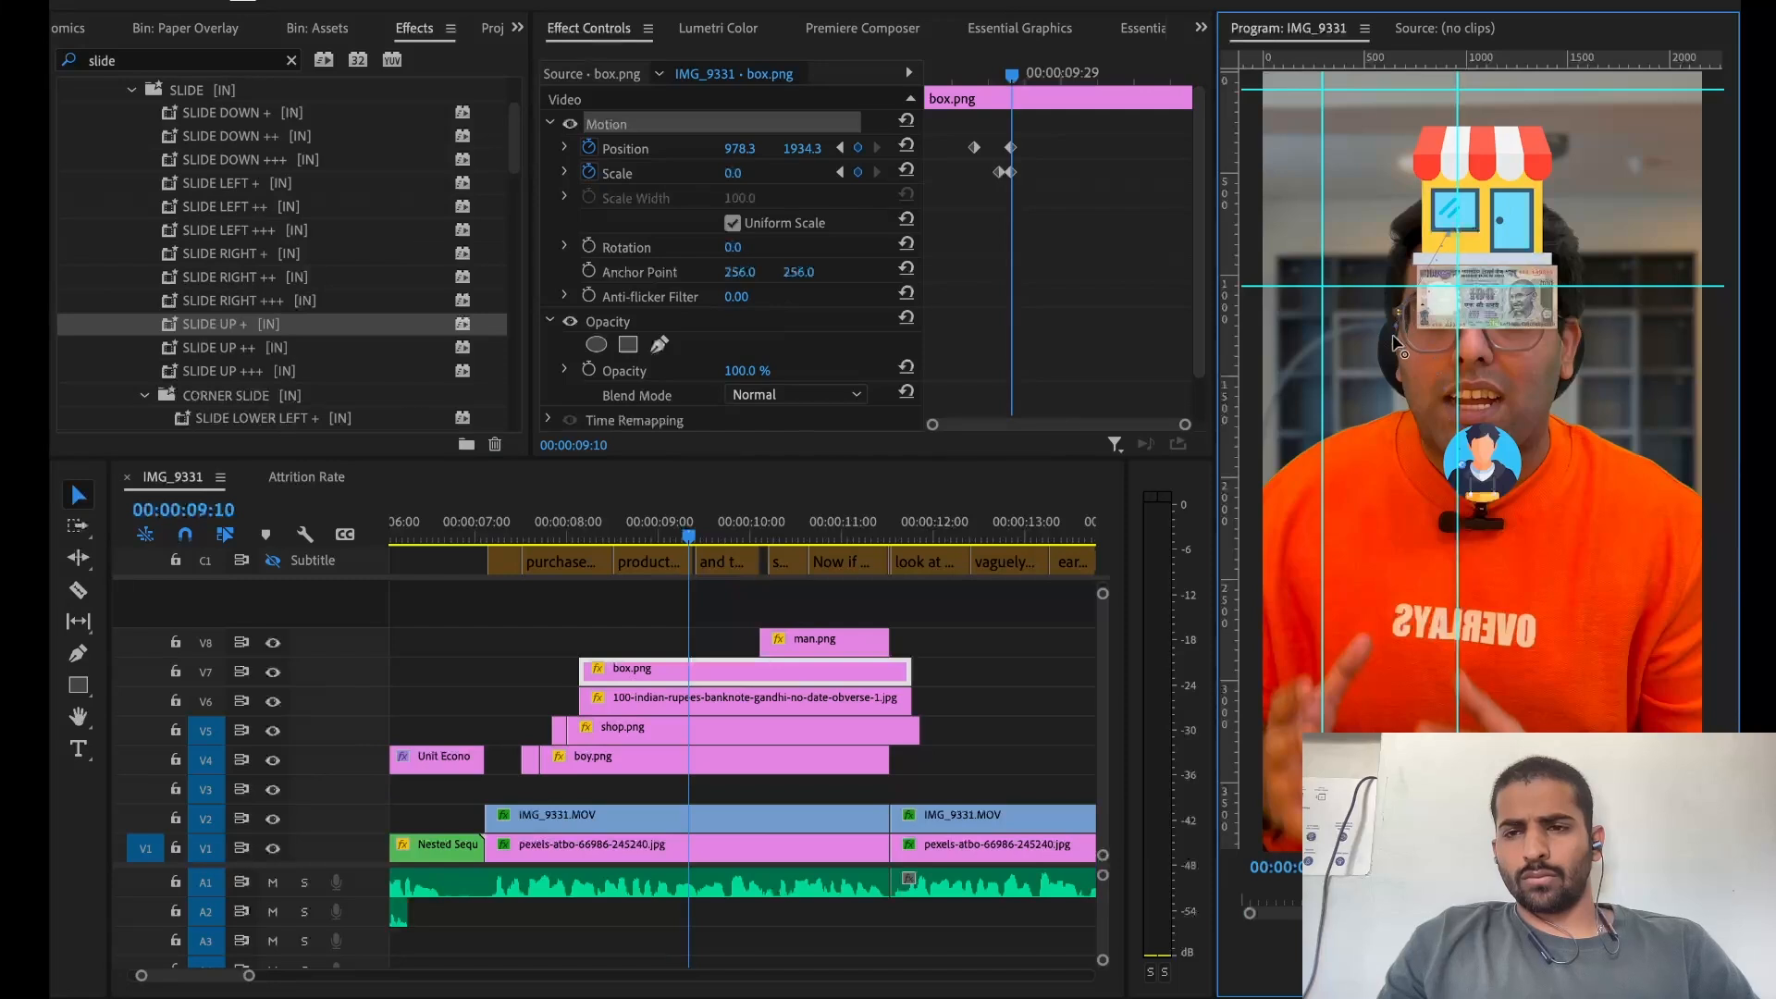
pyautogui.click(760, 698)
pyautogui.click(741, 124)
pyautogui.moveTo(1485, 430); pyautogui.dragTo(1510, 432)
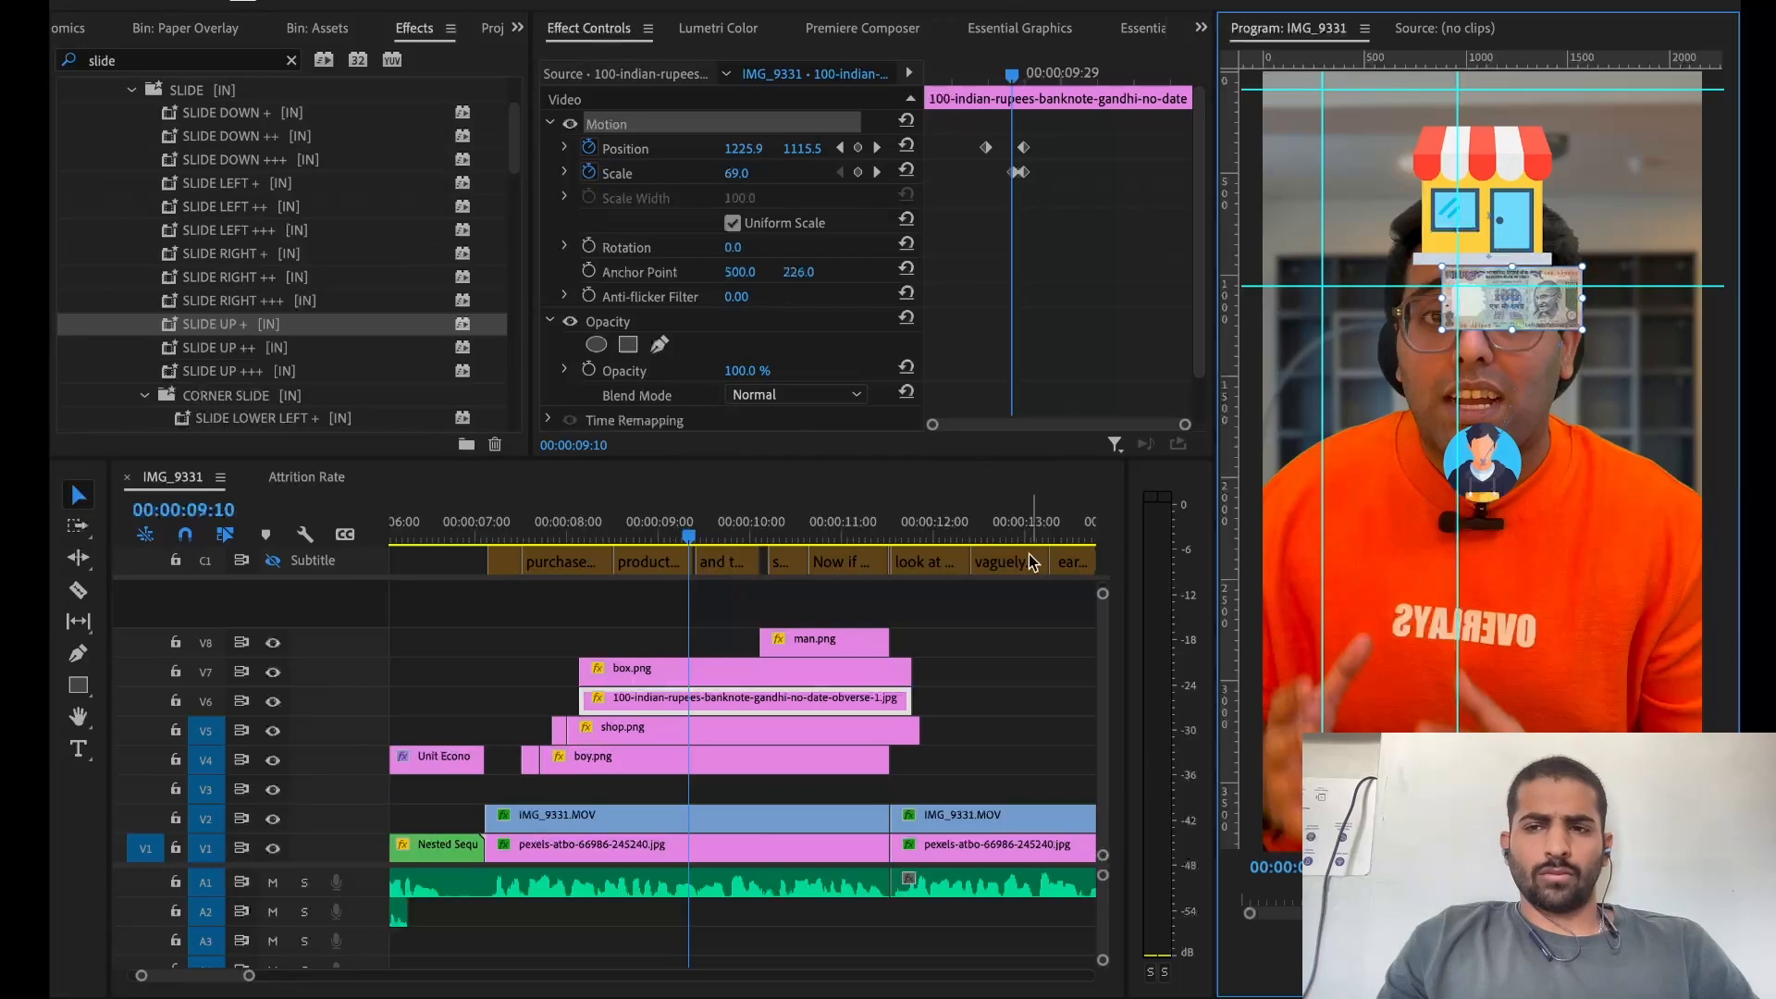
# Play back the shop and boy graphics, and set the vertical position of man.png to 3117
pyautogui.click(713, 601)
pyautogui.press('space')
pyautogui.press('space')
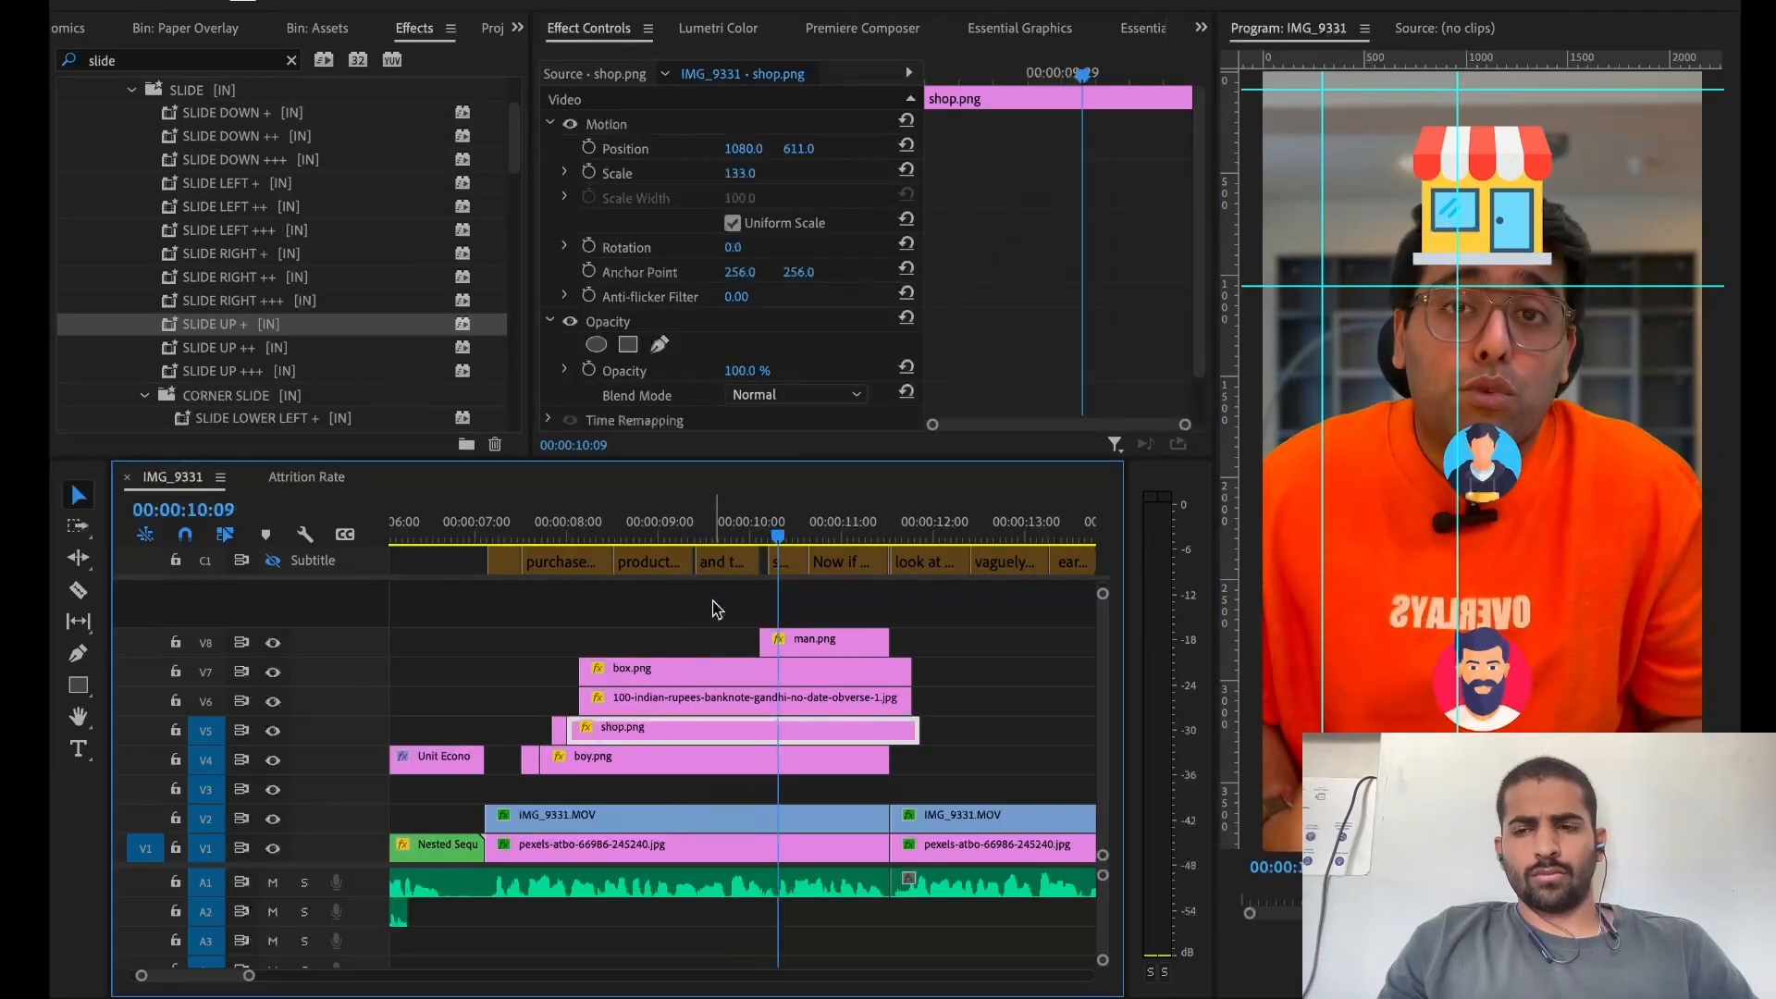
pyautogui.click(794, 648)
pyautogui.moveTo(801, 148); pyautogui.dragTo(811, 150)
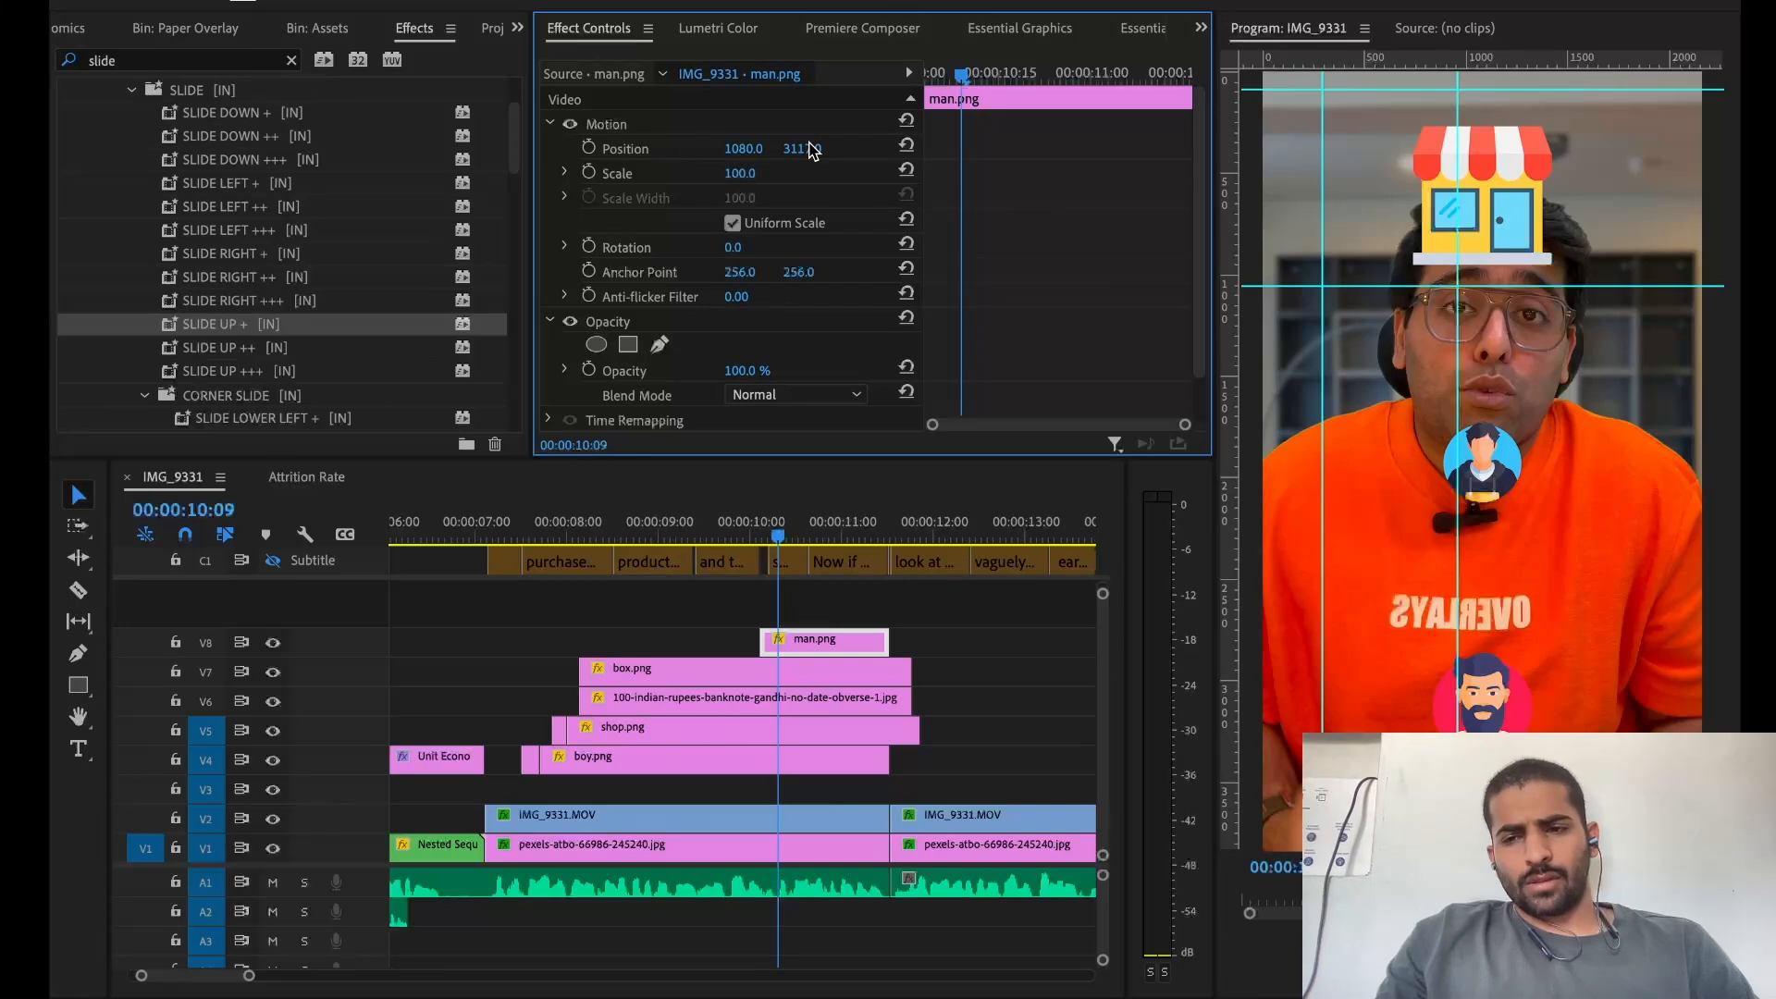
# Duplicate the banknote clip onto V9 at 00:00:10:09 and nest the copy as Nested Sequence 02
pyautogui.moveTo(653, 708); pyautogui.dragTo(850, 612)
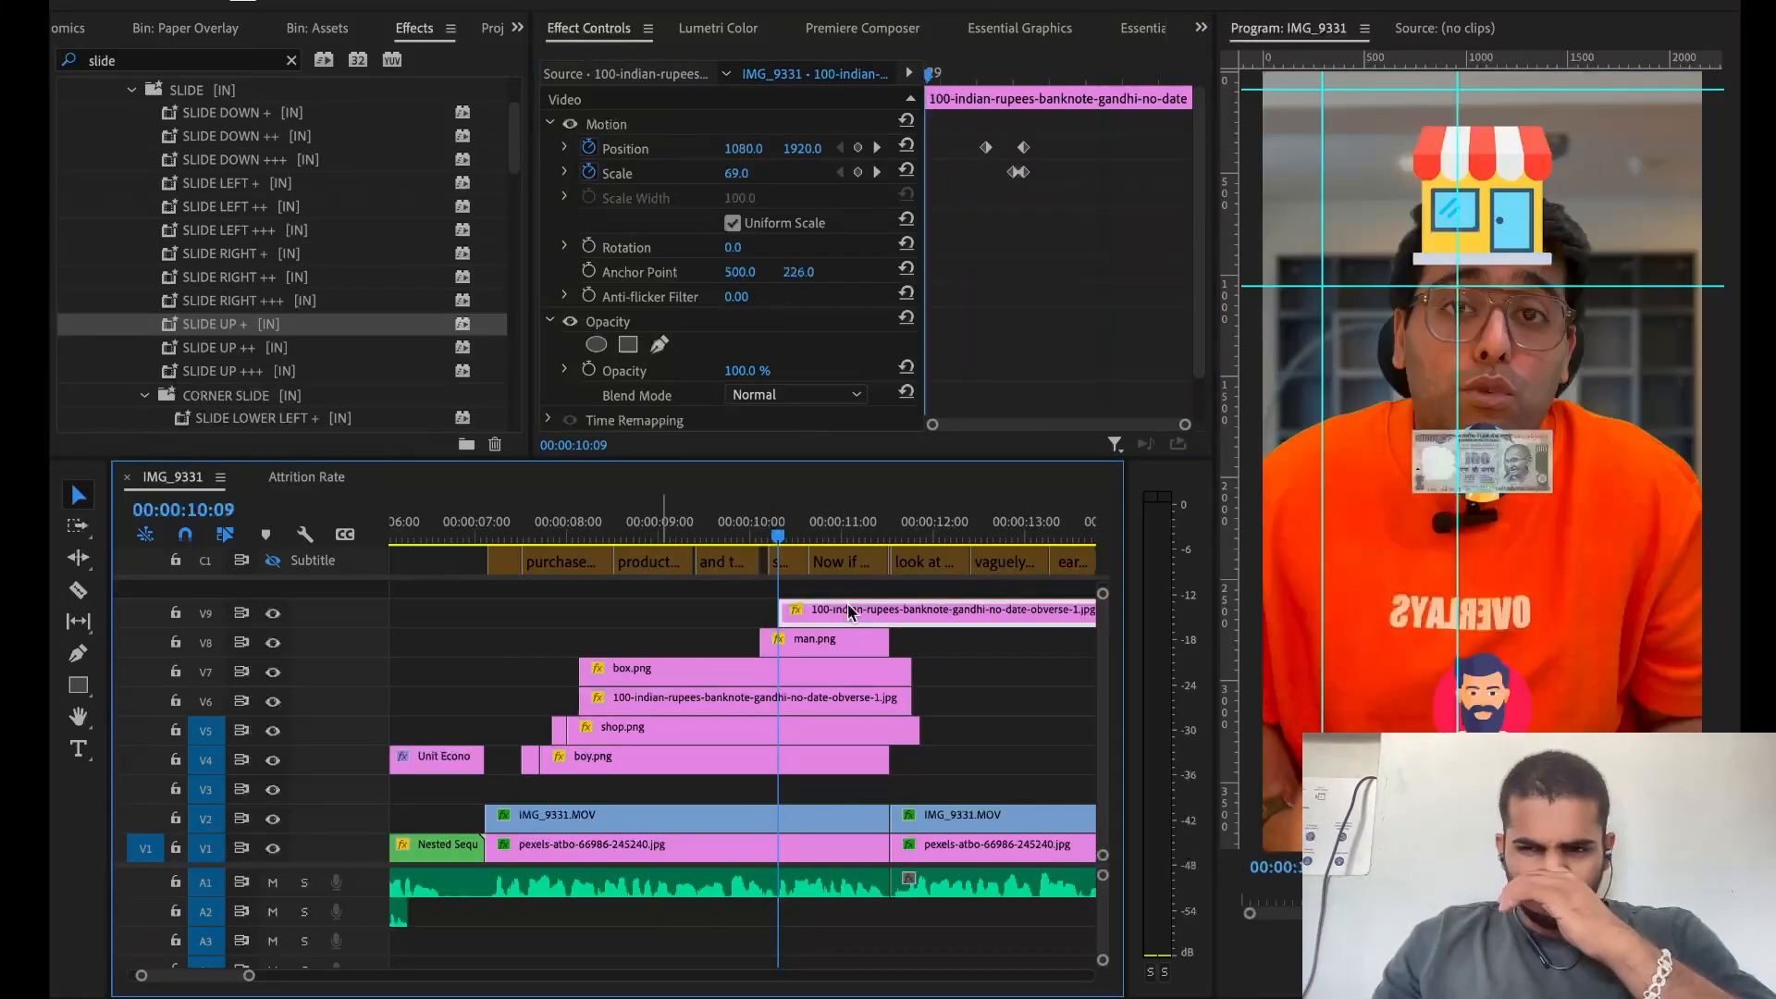
pyautogui.rightClick(849, 612)
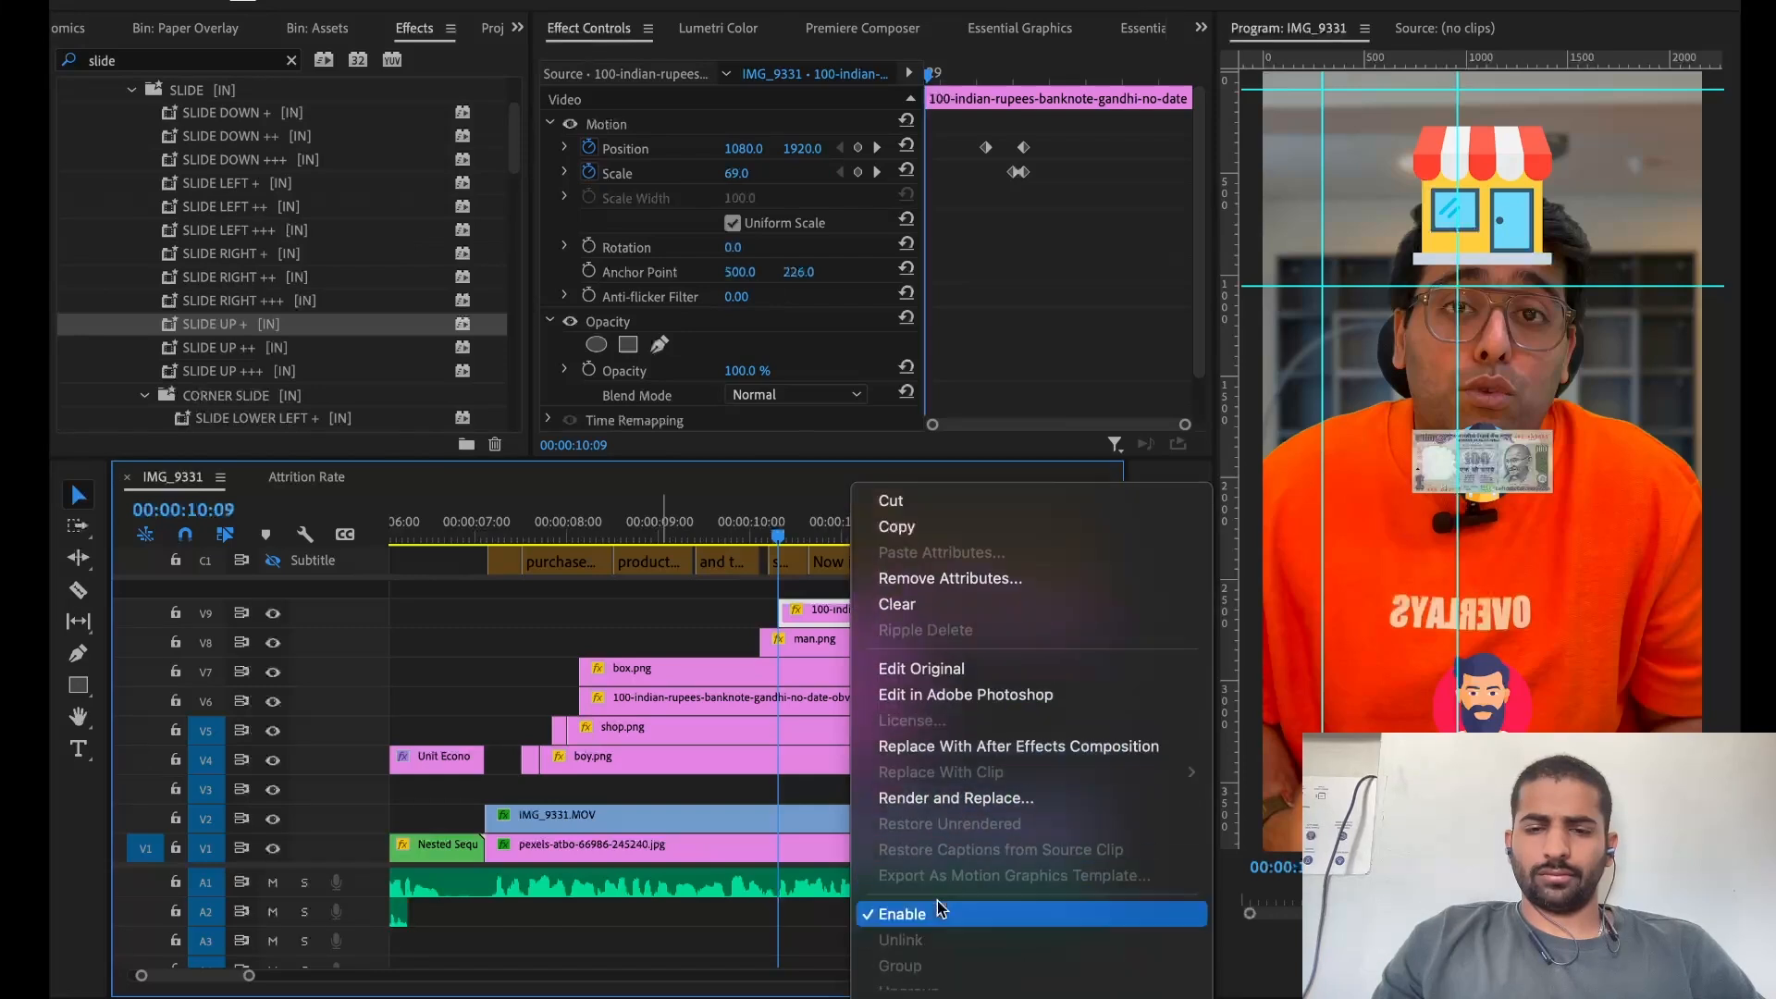
pyautogui.click(915, 964)
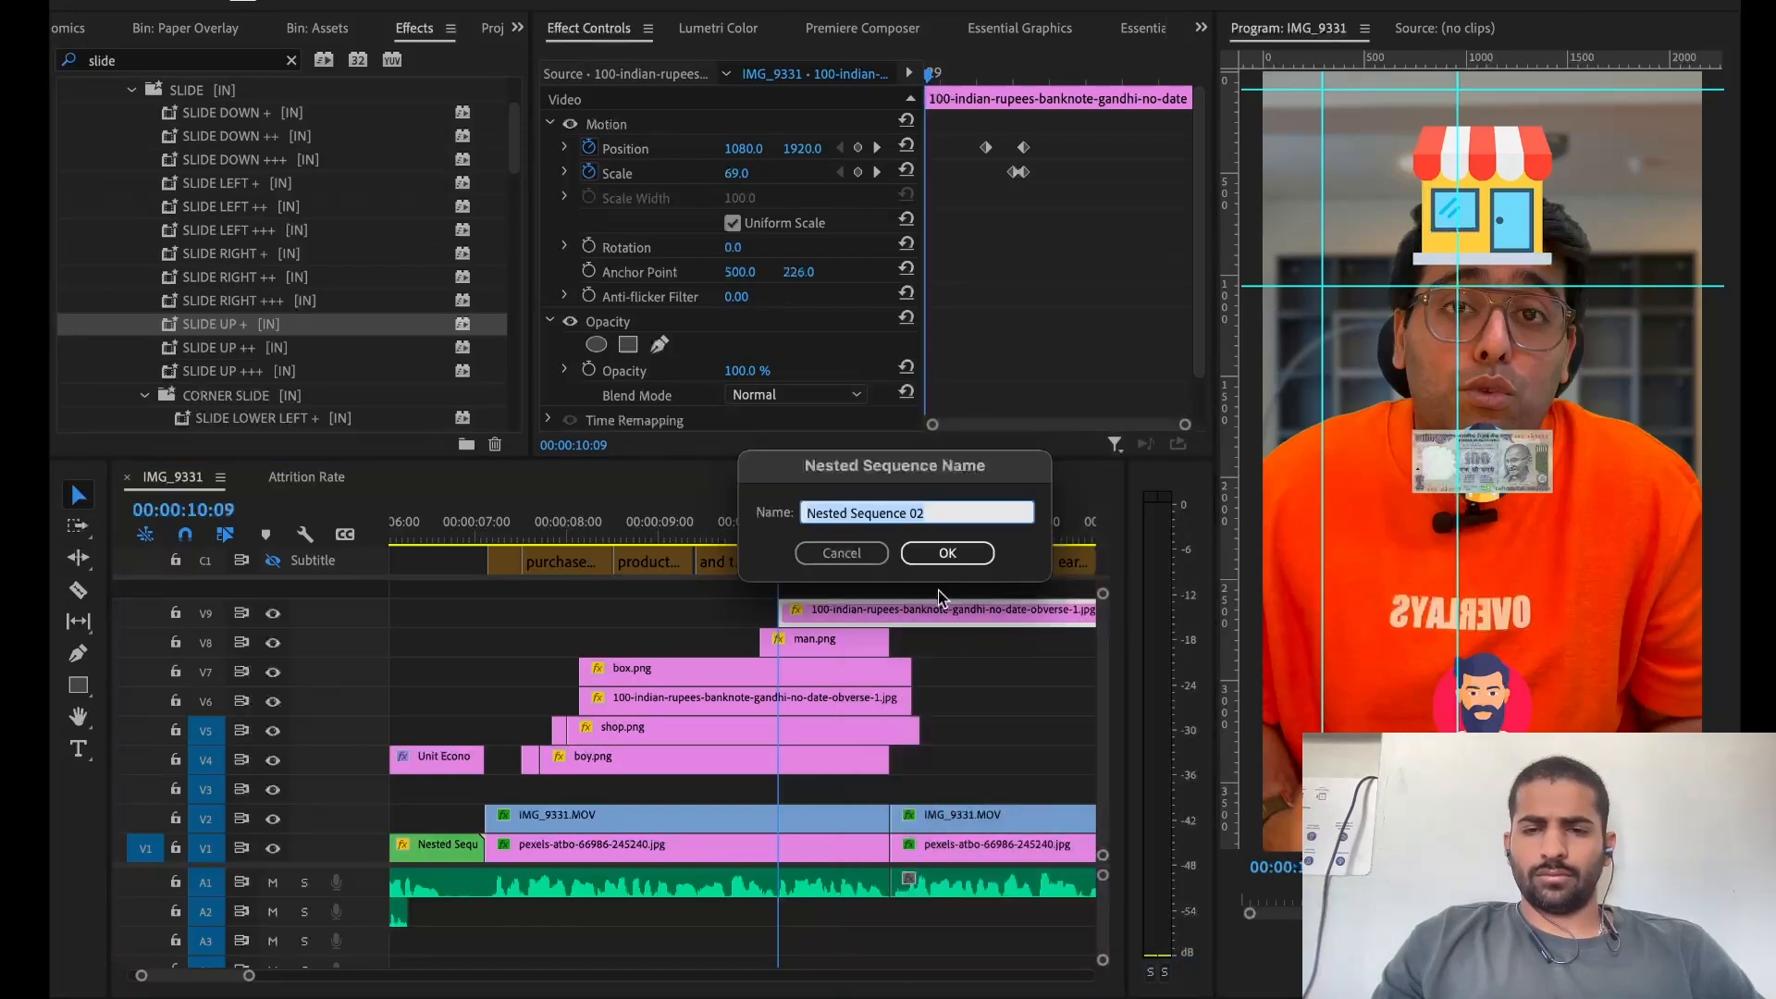
pyautogui.click(945, 553)
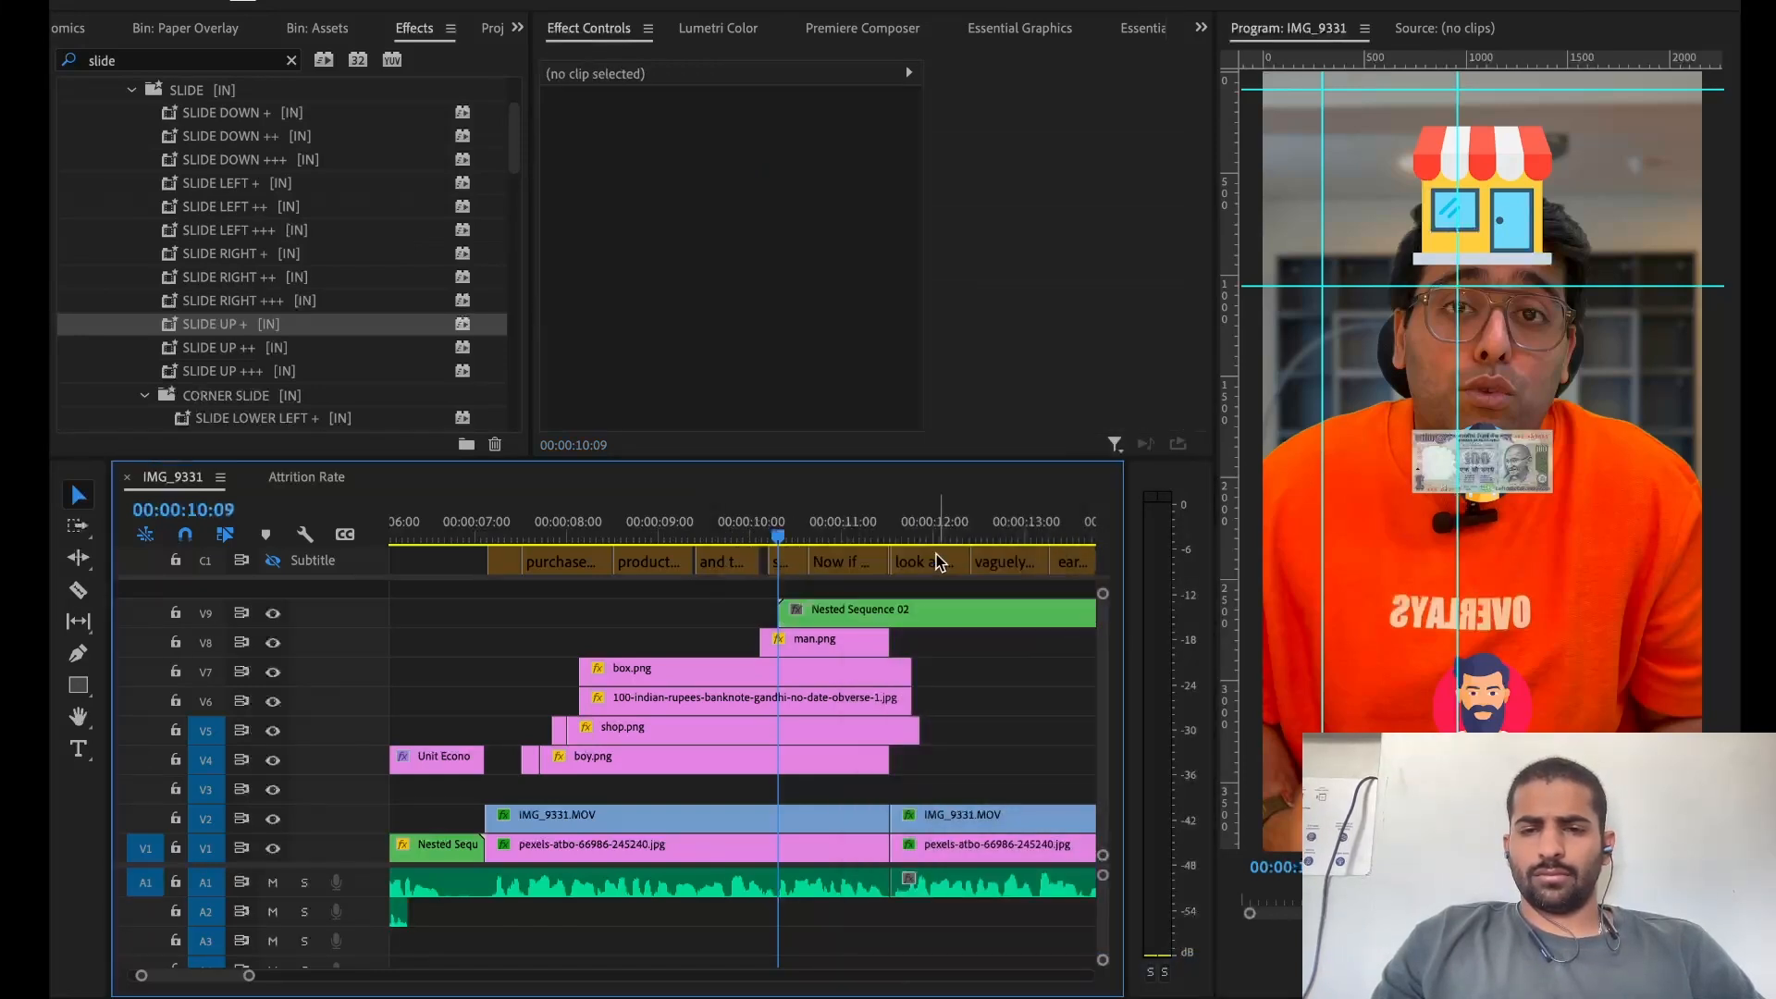
# Open Nested Sequence 02 and duplicate its banknote clip onto tracks V8 and V7
pyautogui.doubleClick(897, 614)
pyautogui.moveTo(350, 757); pyautogui.dragTo(356, 869)
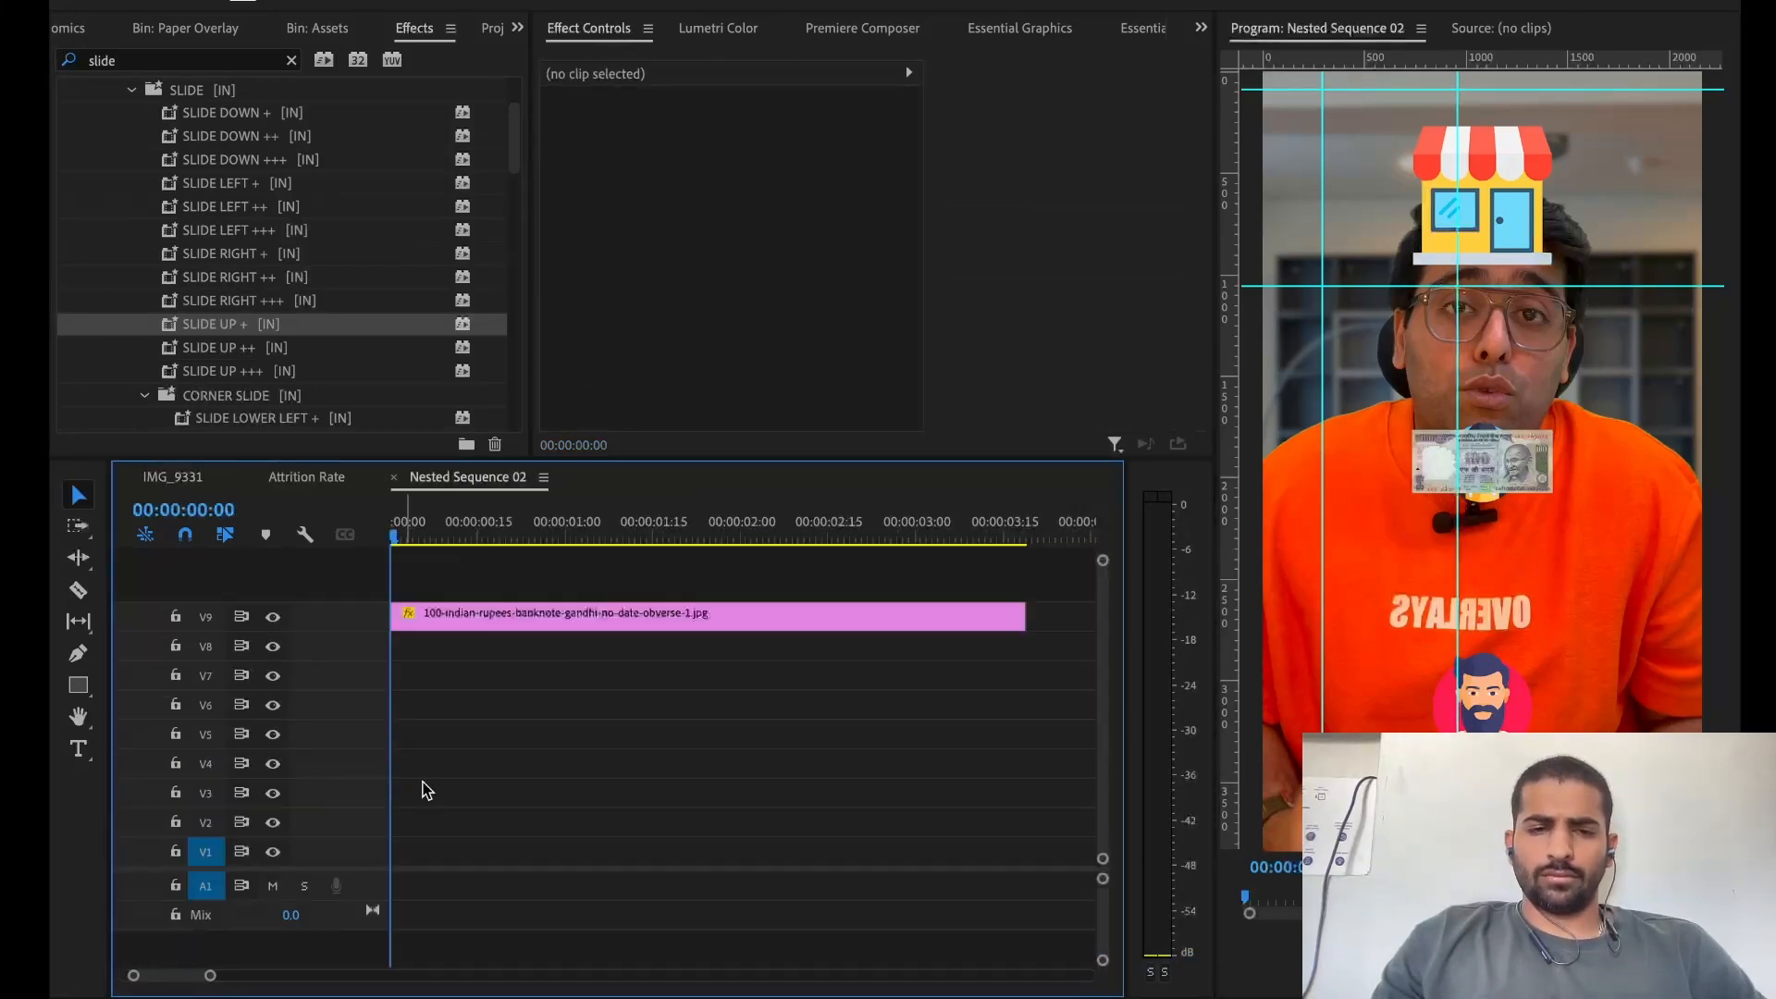
pyautogui.click(452, 613)
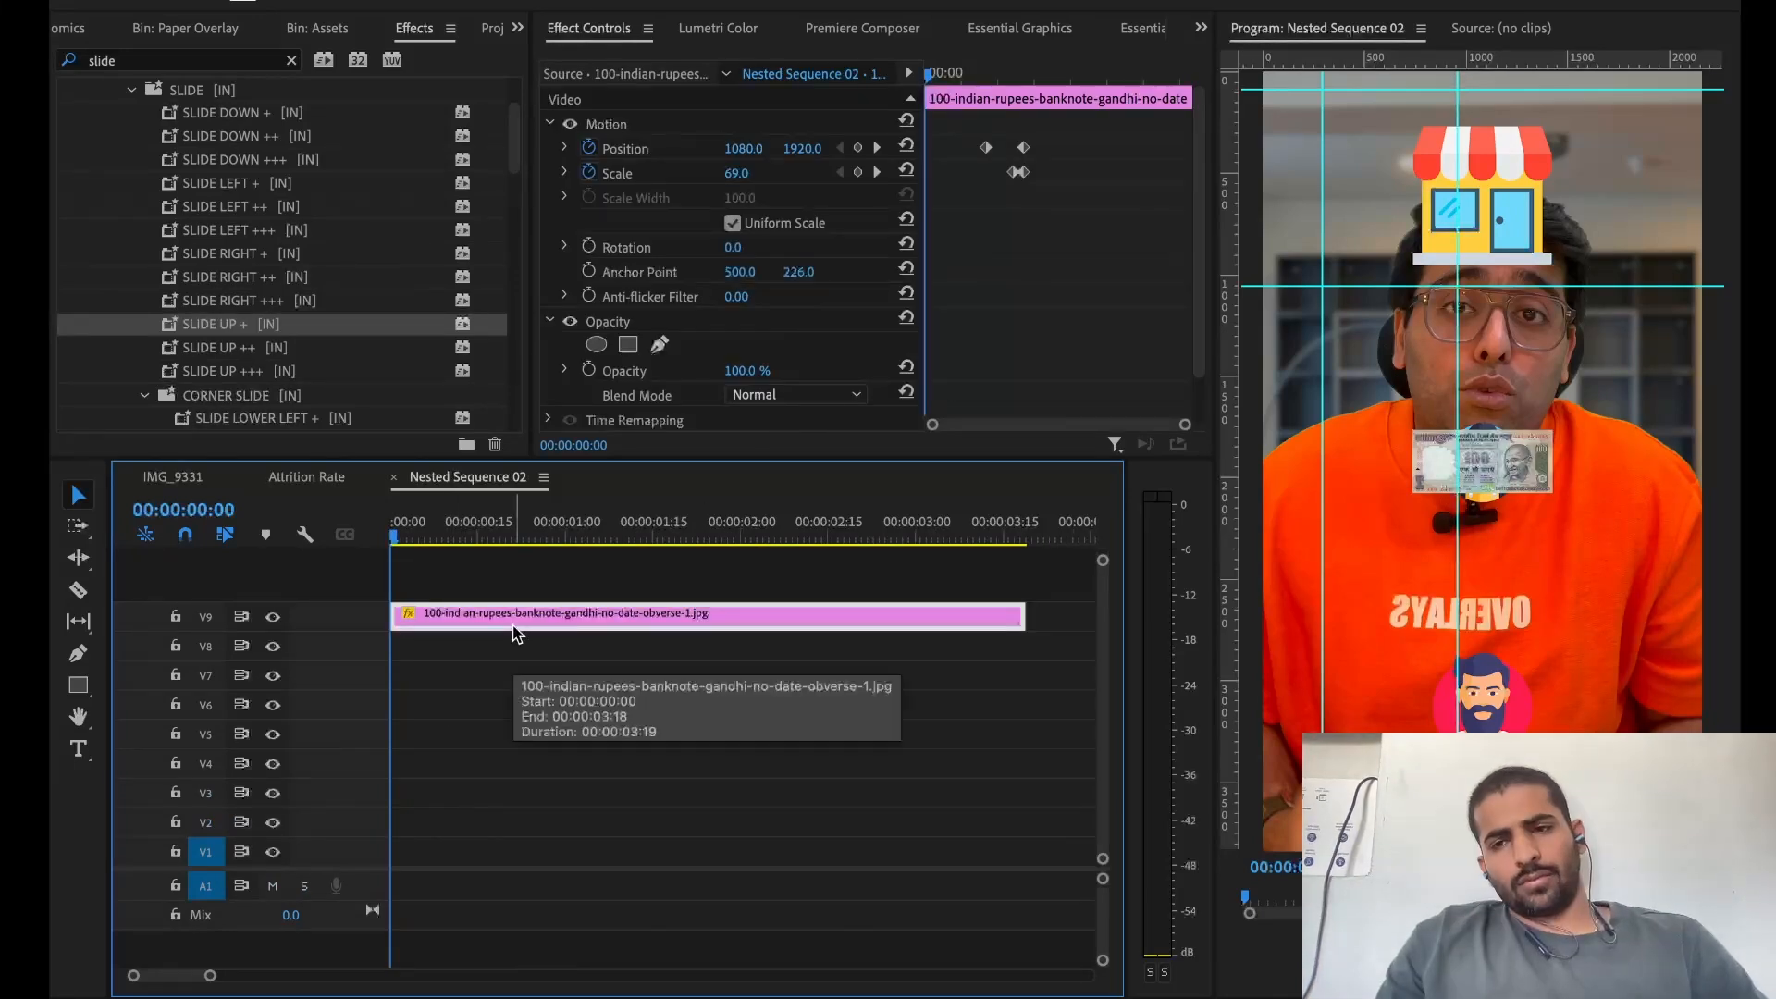
pyautogui.moveTo(967, 142); pyautogui.dragTo(1071, 206)
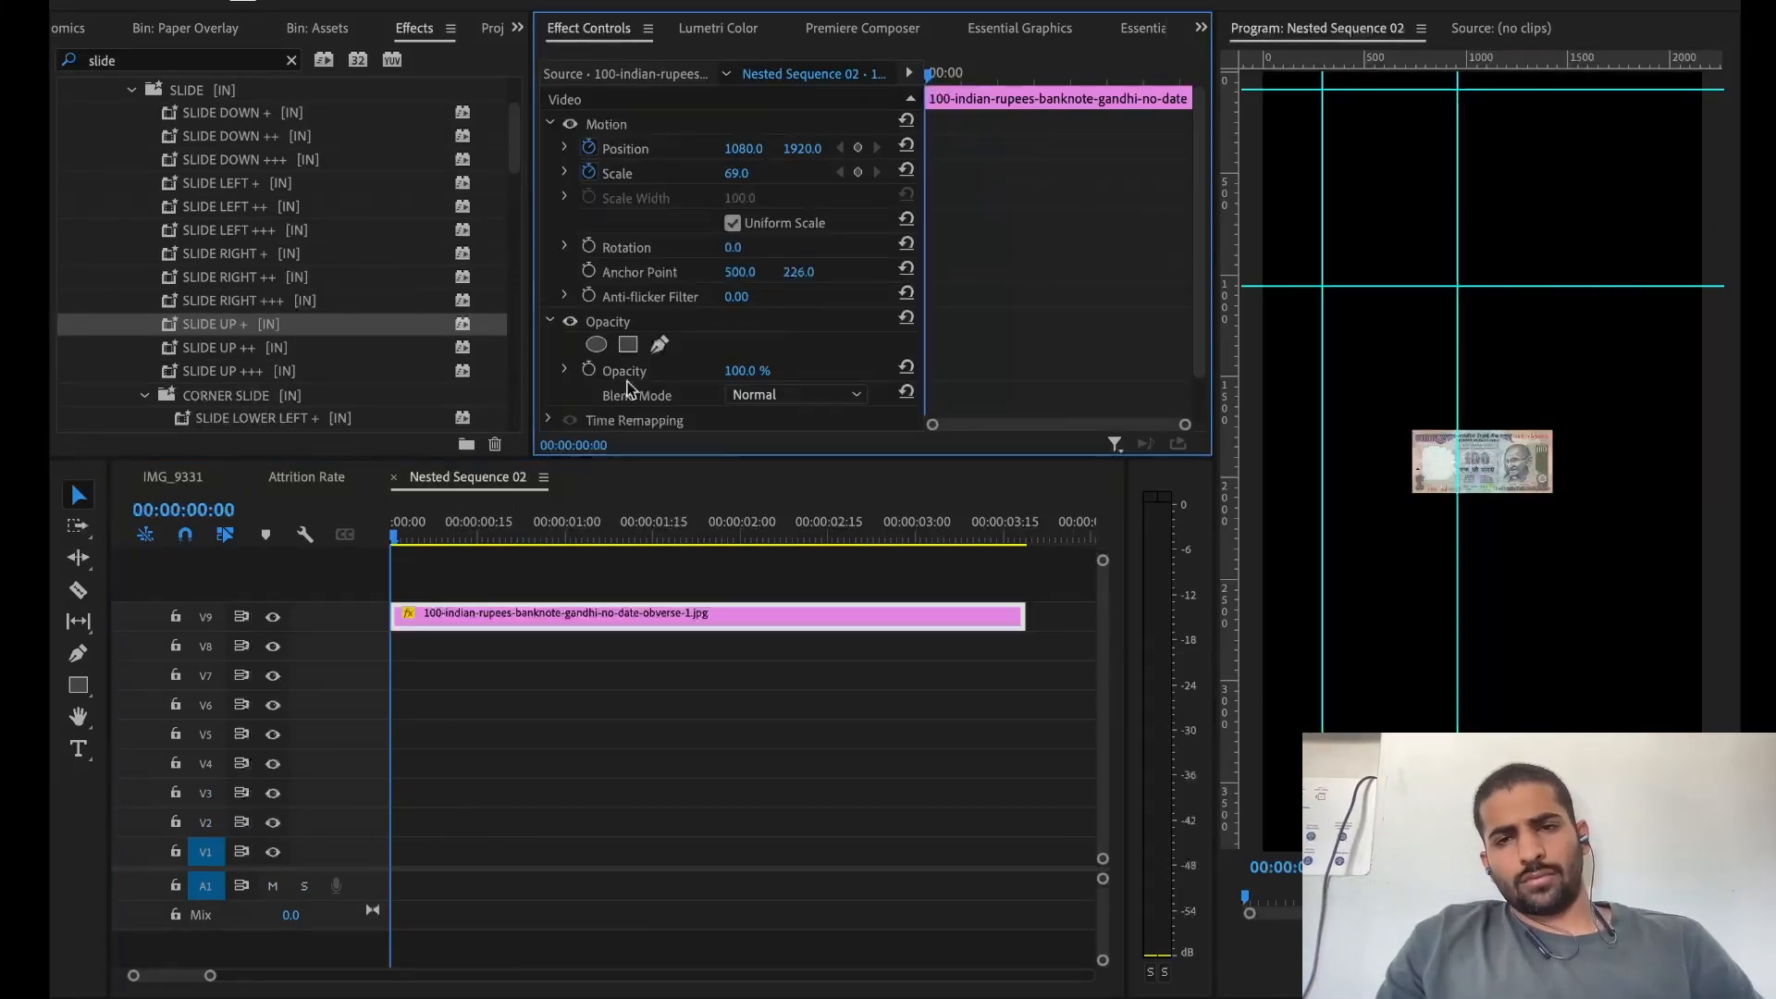
pyautogui.moveTo(429, 614); pyautogui.dragTo(433, 676)
pyautogui.moveTo(434, 672); pyautogui.dragTo(433, 645)
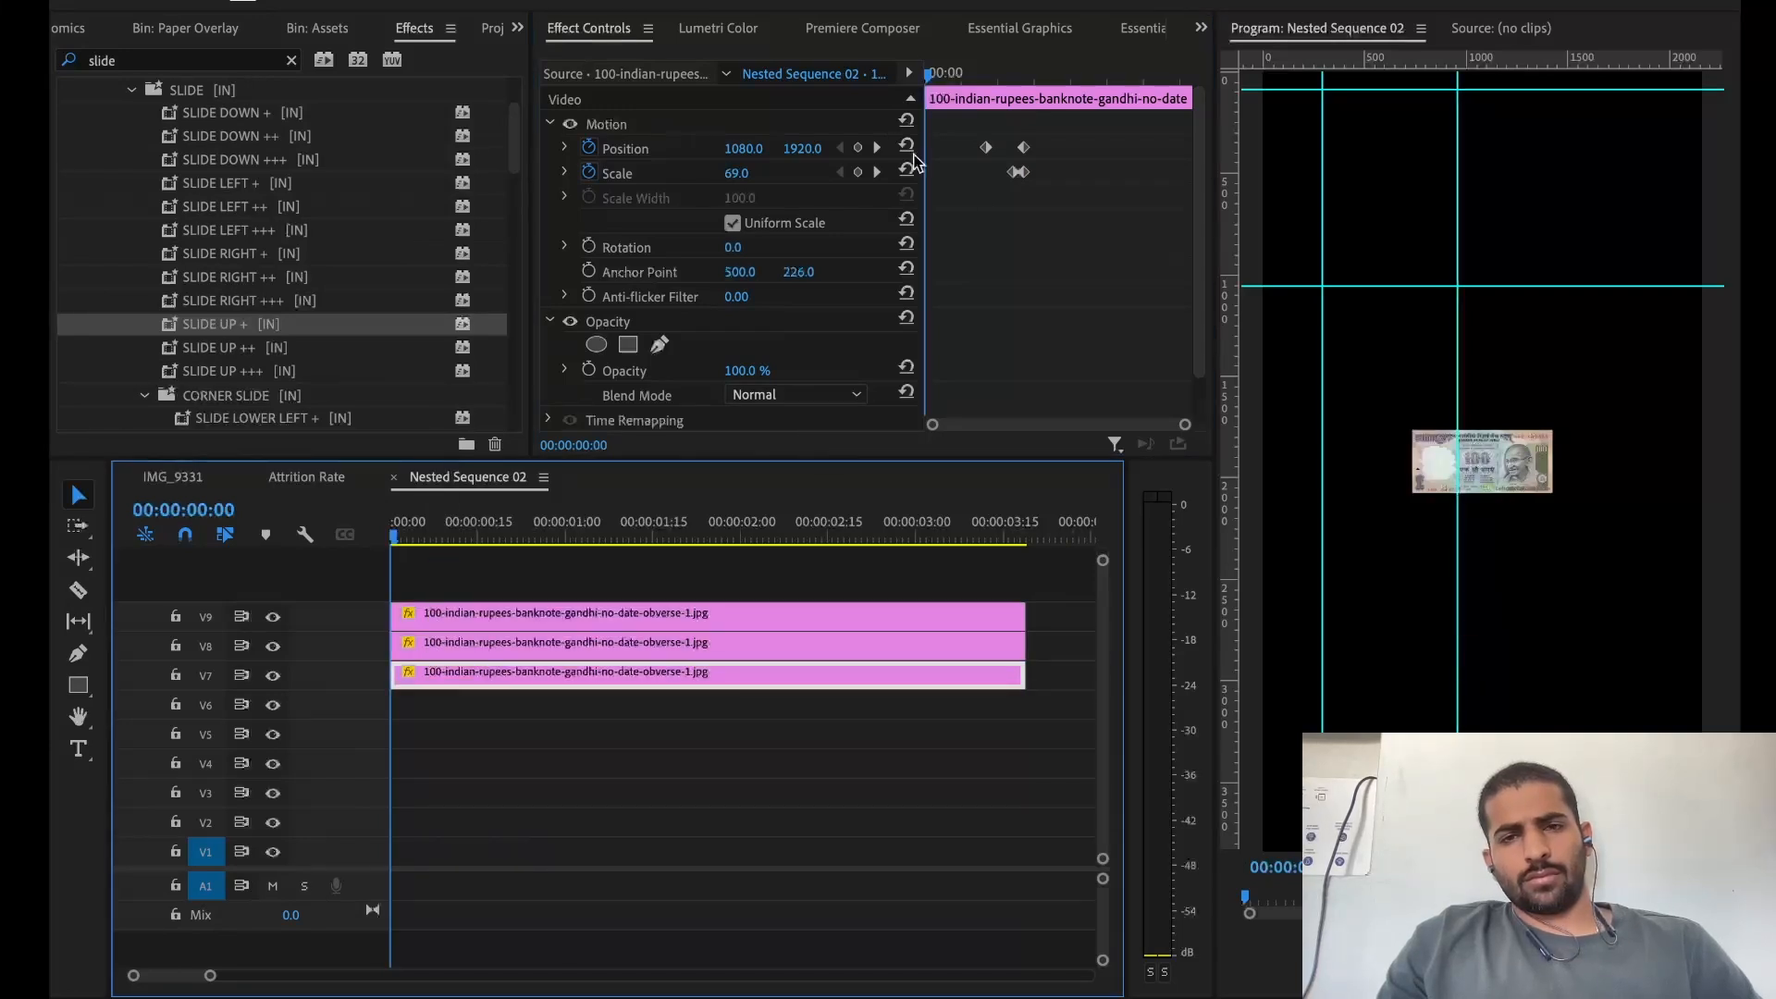
# Fan out the banknotes: set the V7 copy's vertical position to 1875 and rotation to 6°, and shift and tilt the V8 copy
pyautogui.click(877, 148)
pyautogui.moveTo(803, 149); pyautogui.dragTo(810, 151)
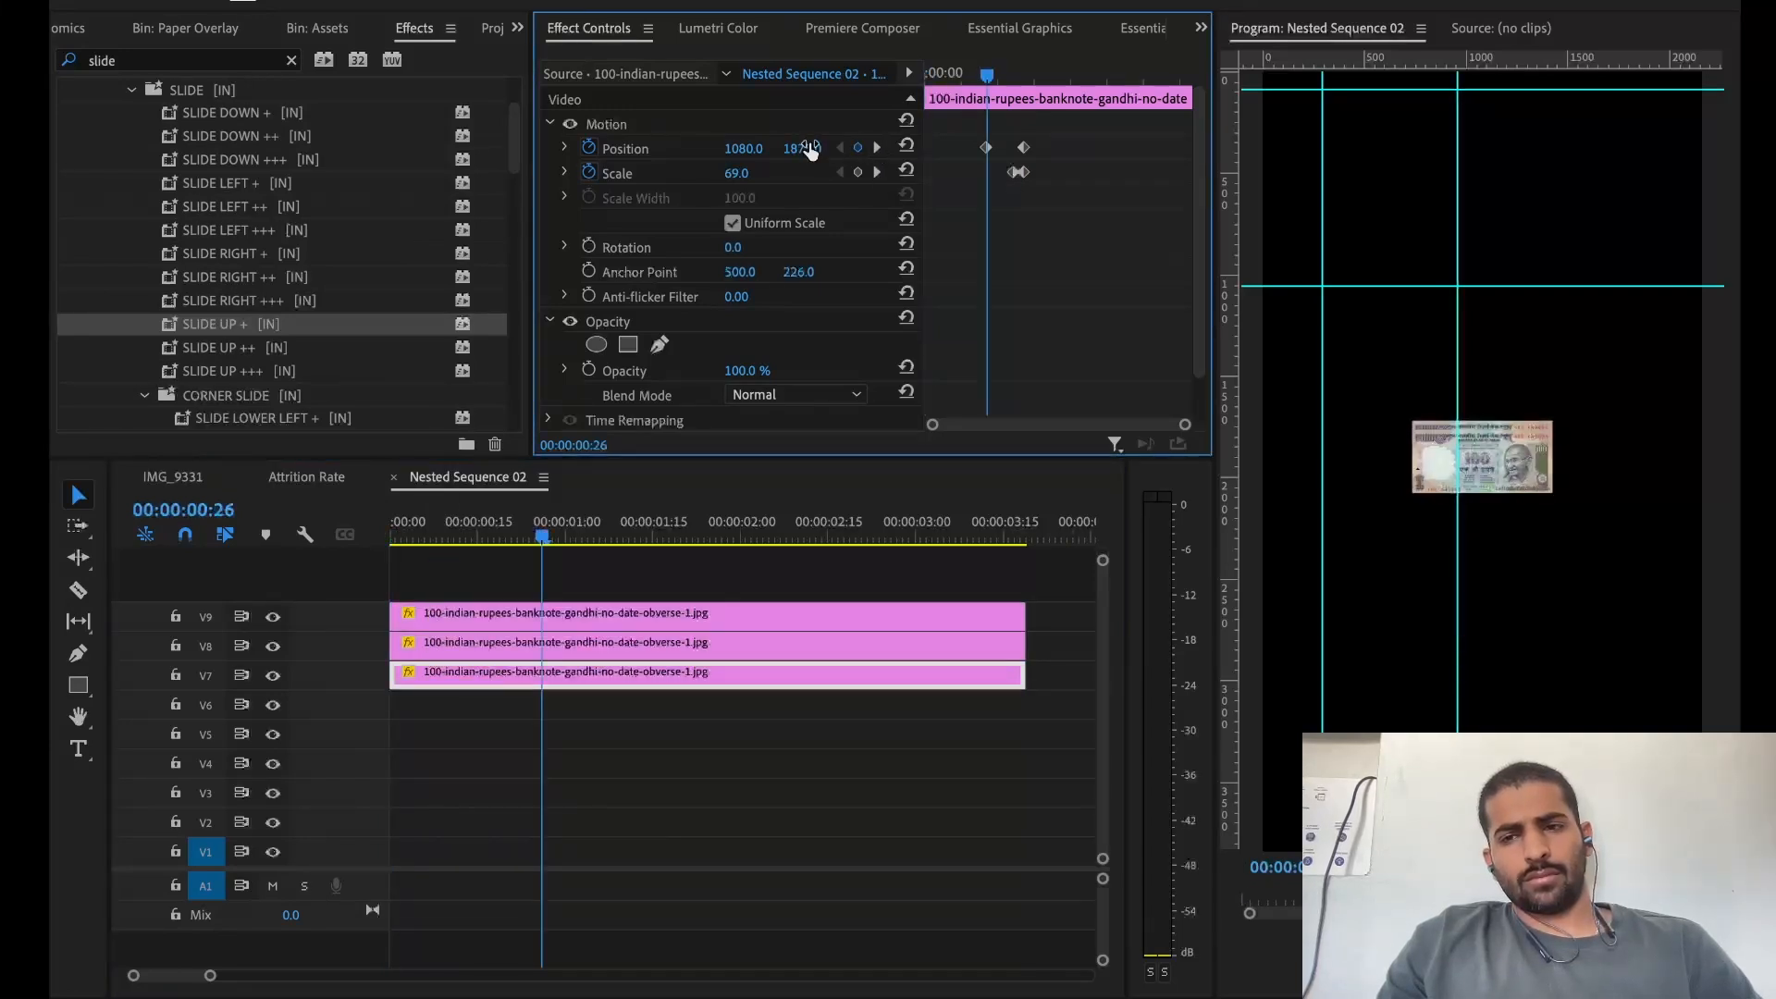
pyautogui.moveTo(741, 249); pyautogui.dragTo(752, 250)
pyautogui.click(593, 645)
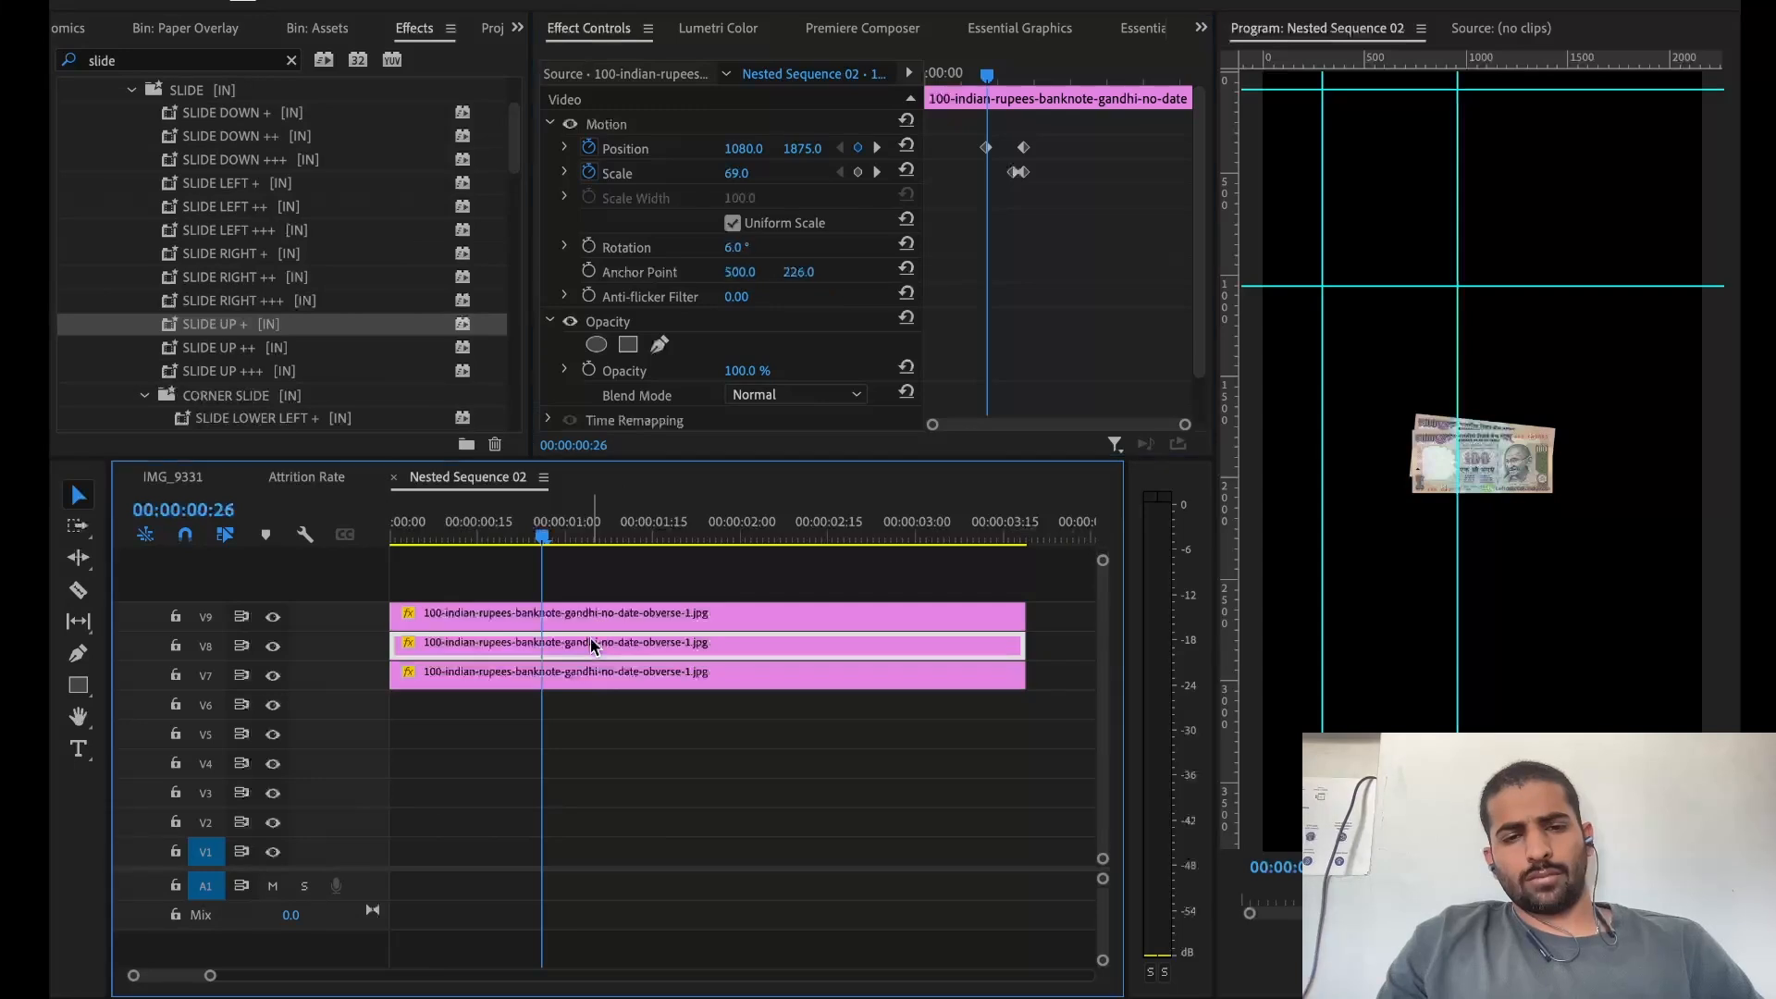
pyautogui.moveTo(819, 151); pyautogui.dragTo(810, 151)
pyautogui.moveTo(732, 247); pyautogui.dragTo(744, 247)
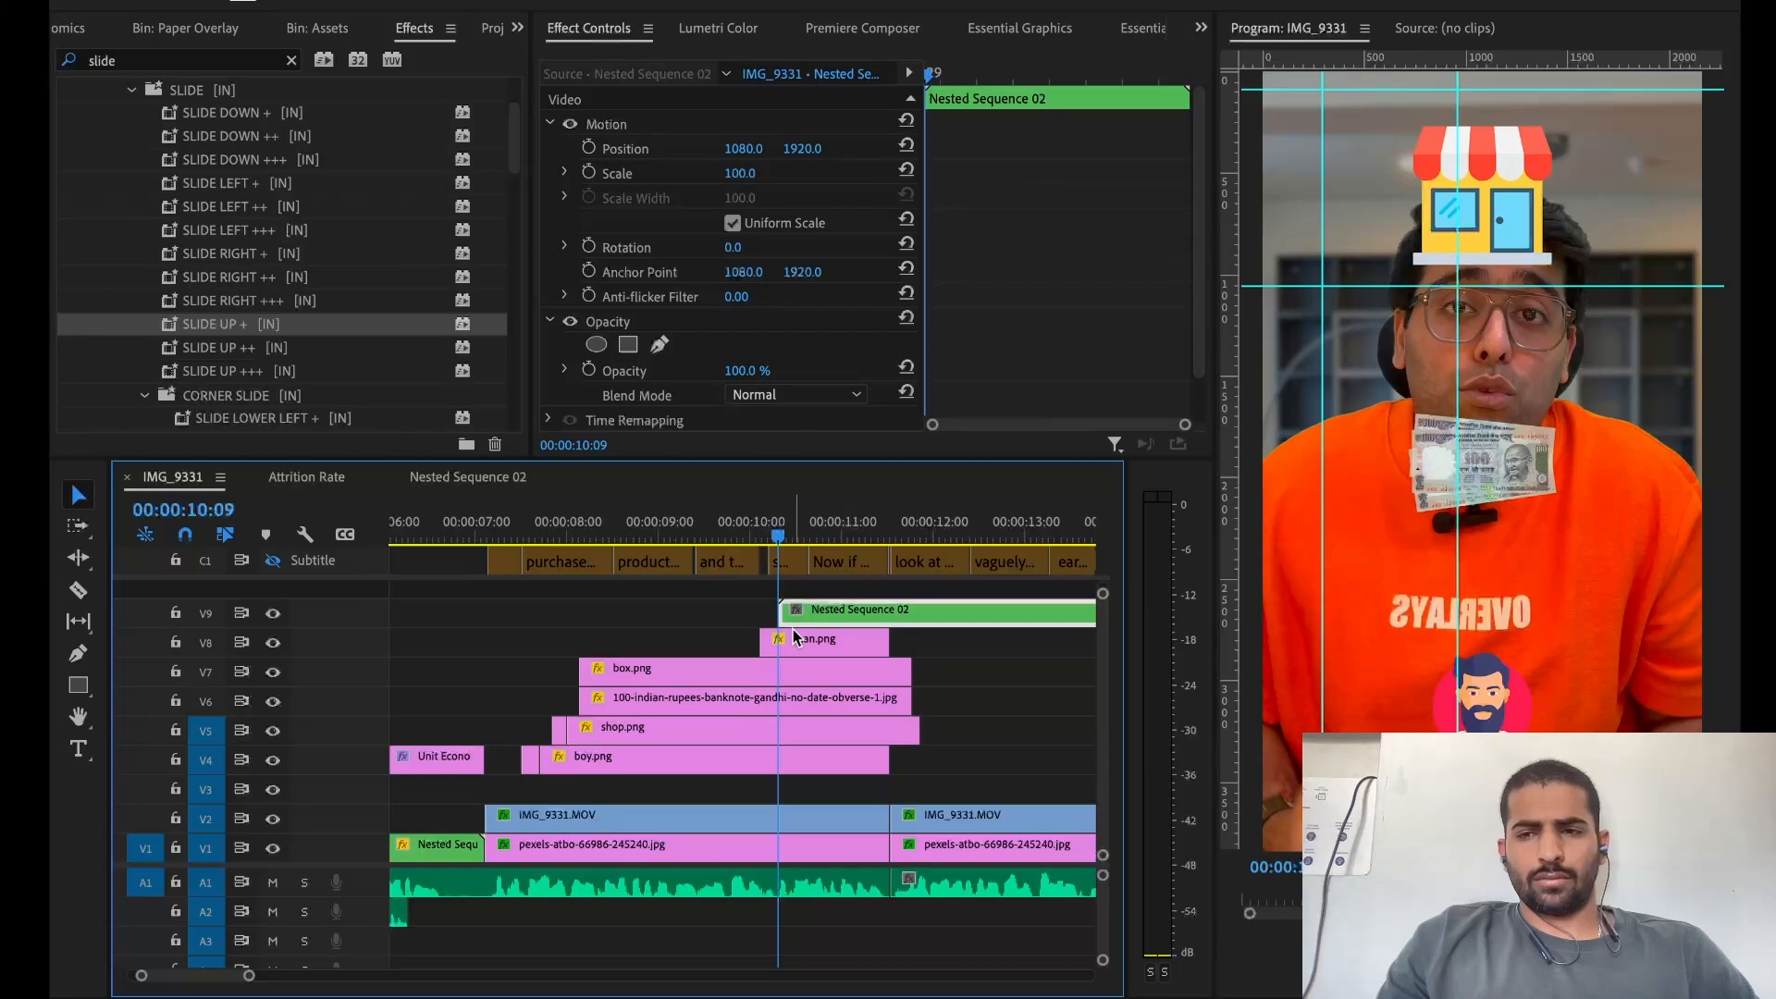
# In the IMG_9331 sequence, align the start of Nested Sequence 02 with man.png and set its scale to 77 and vertical position to 3513
pyautogui.hotkey('shift', 'Down')
pyautogui.hotkey('shift', 'Down')
pyautogui.press('-')
pyautogui.moveTo(799, 612); pyautogui.dragTo(783, 612)
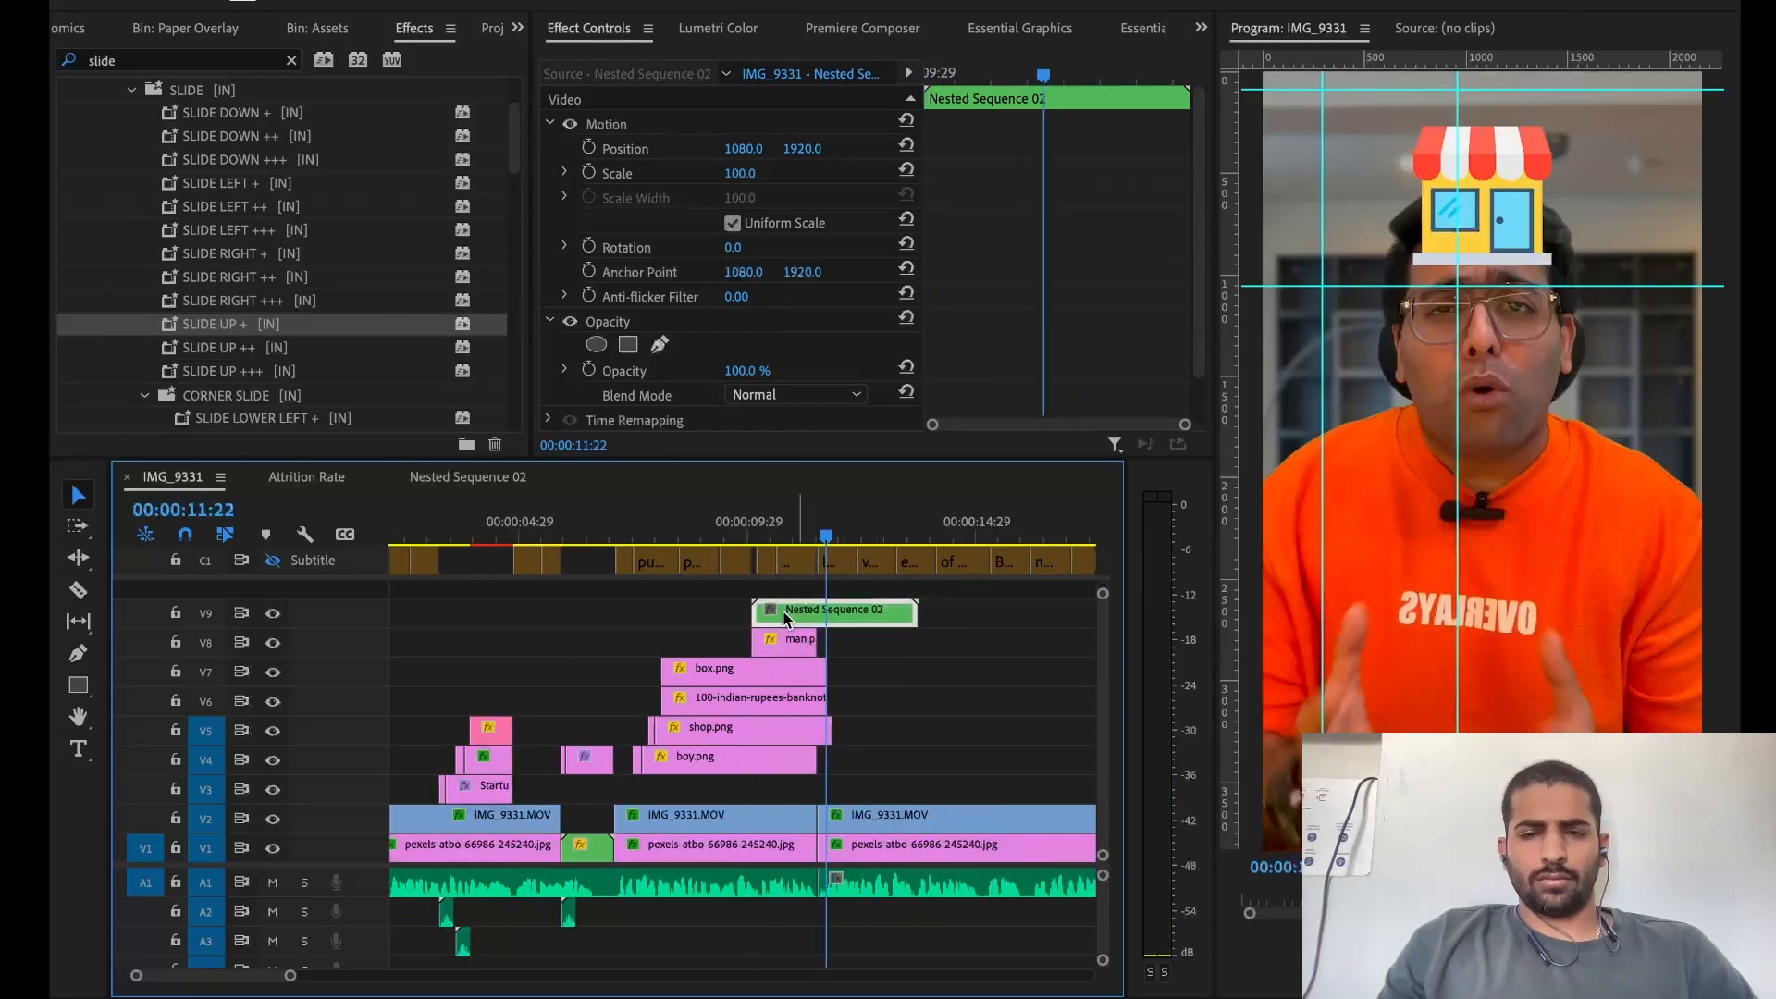
pyautogui.click(797, 537)
pyautogui.press('=')
pyautogui.moveTo(798, 157); pyautogui.dragTo(751, 150)
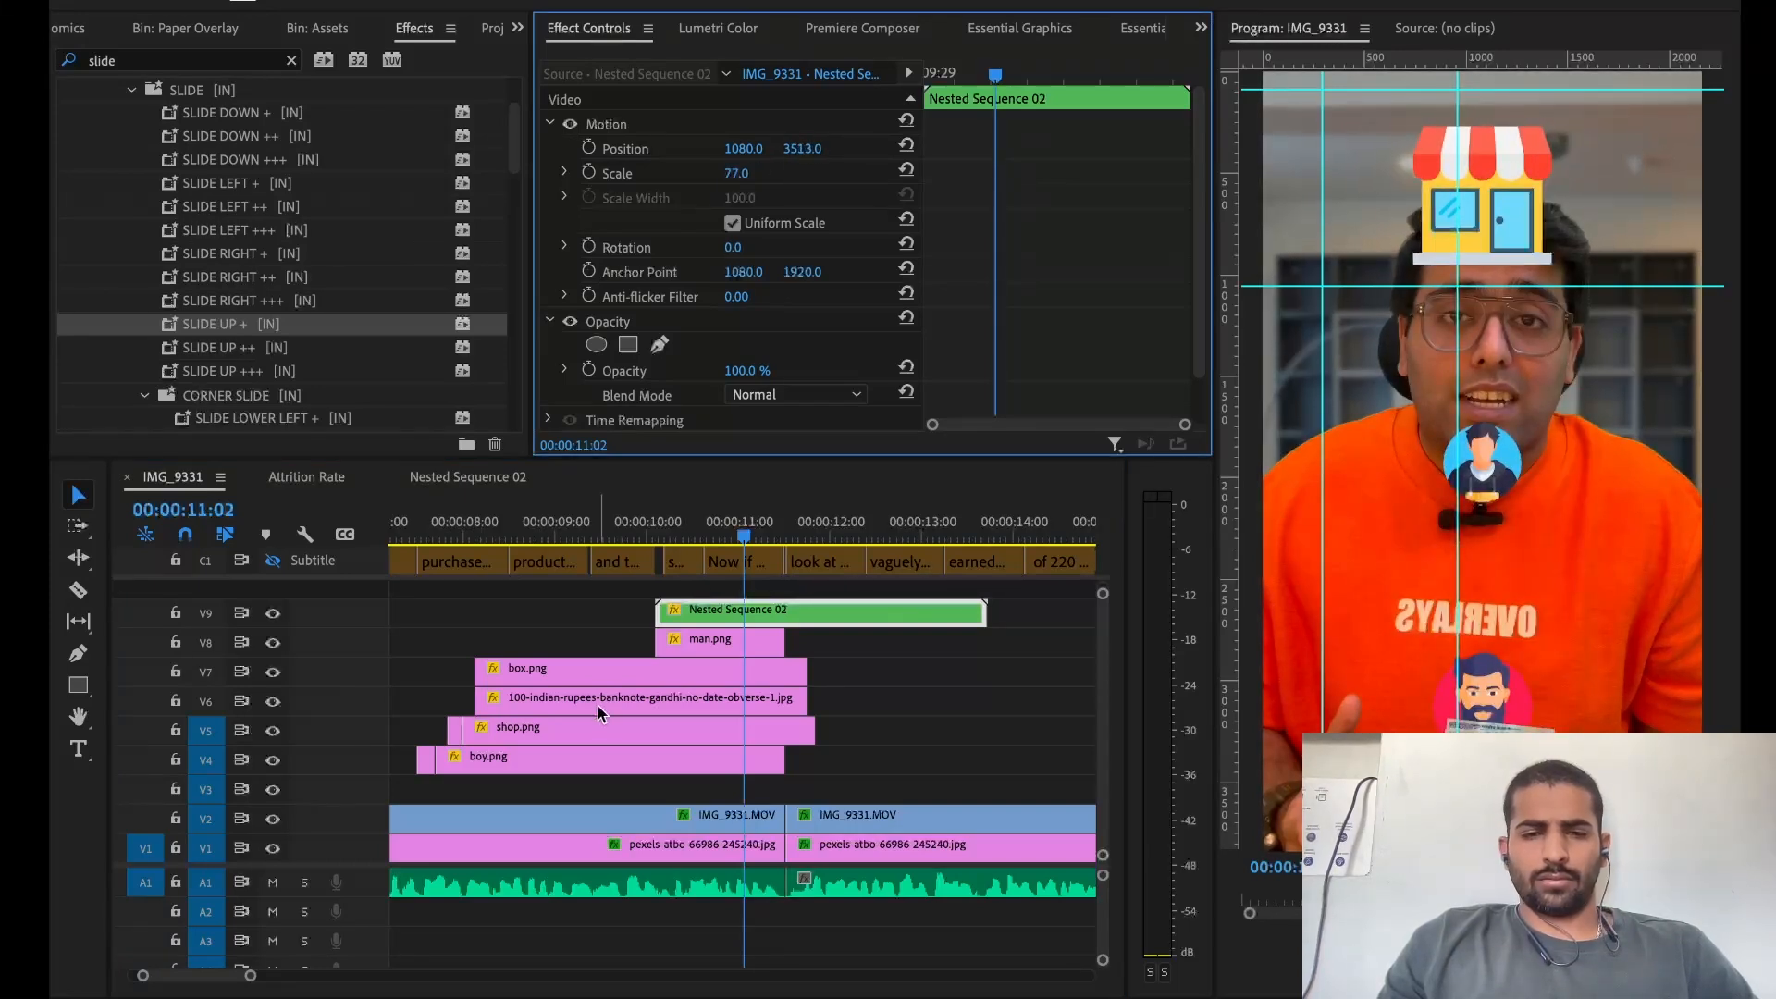
# Duplicate box.png onto track V10 and nest the copy as Nested Sequence 03
pyautogui.moveTo(520, 679); pyautogui.dragTo(729, 603)
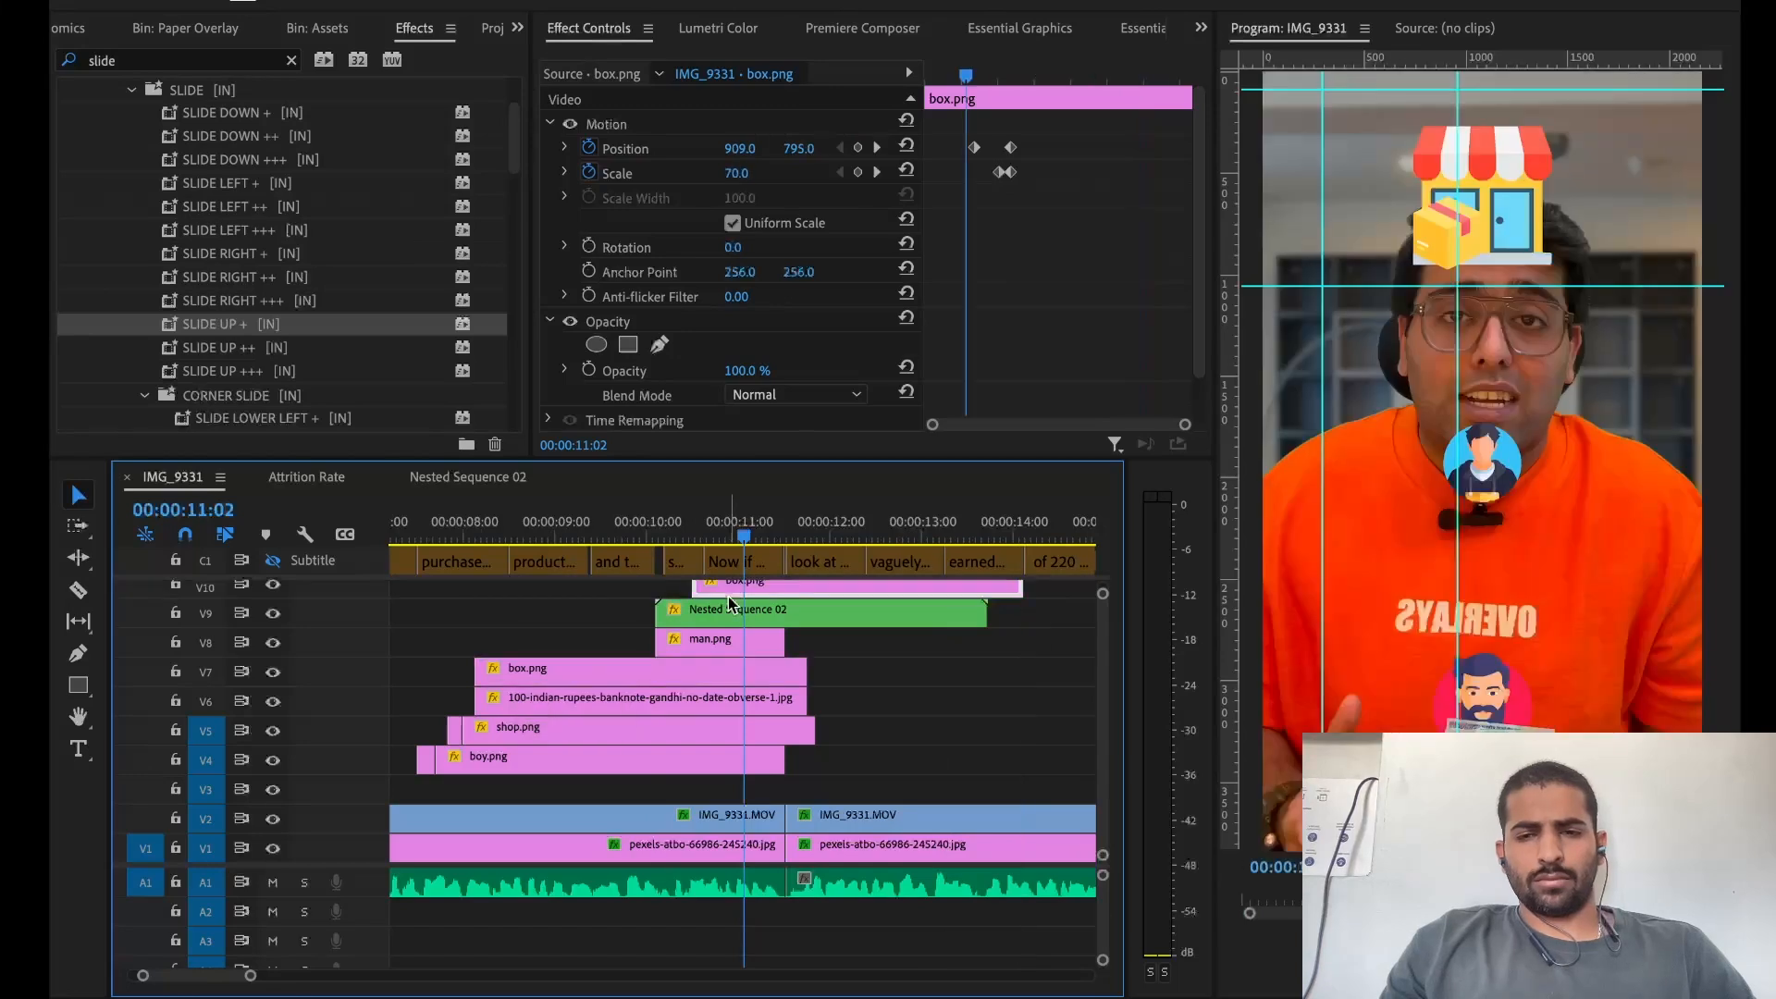
pyautogui.rightClick(729, 601)
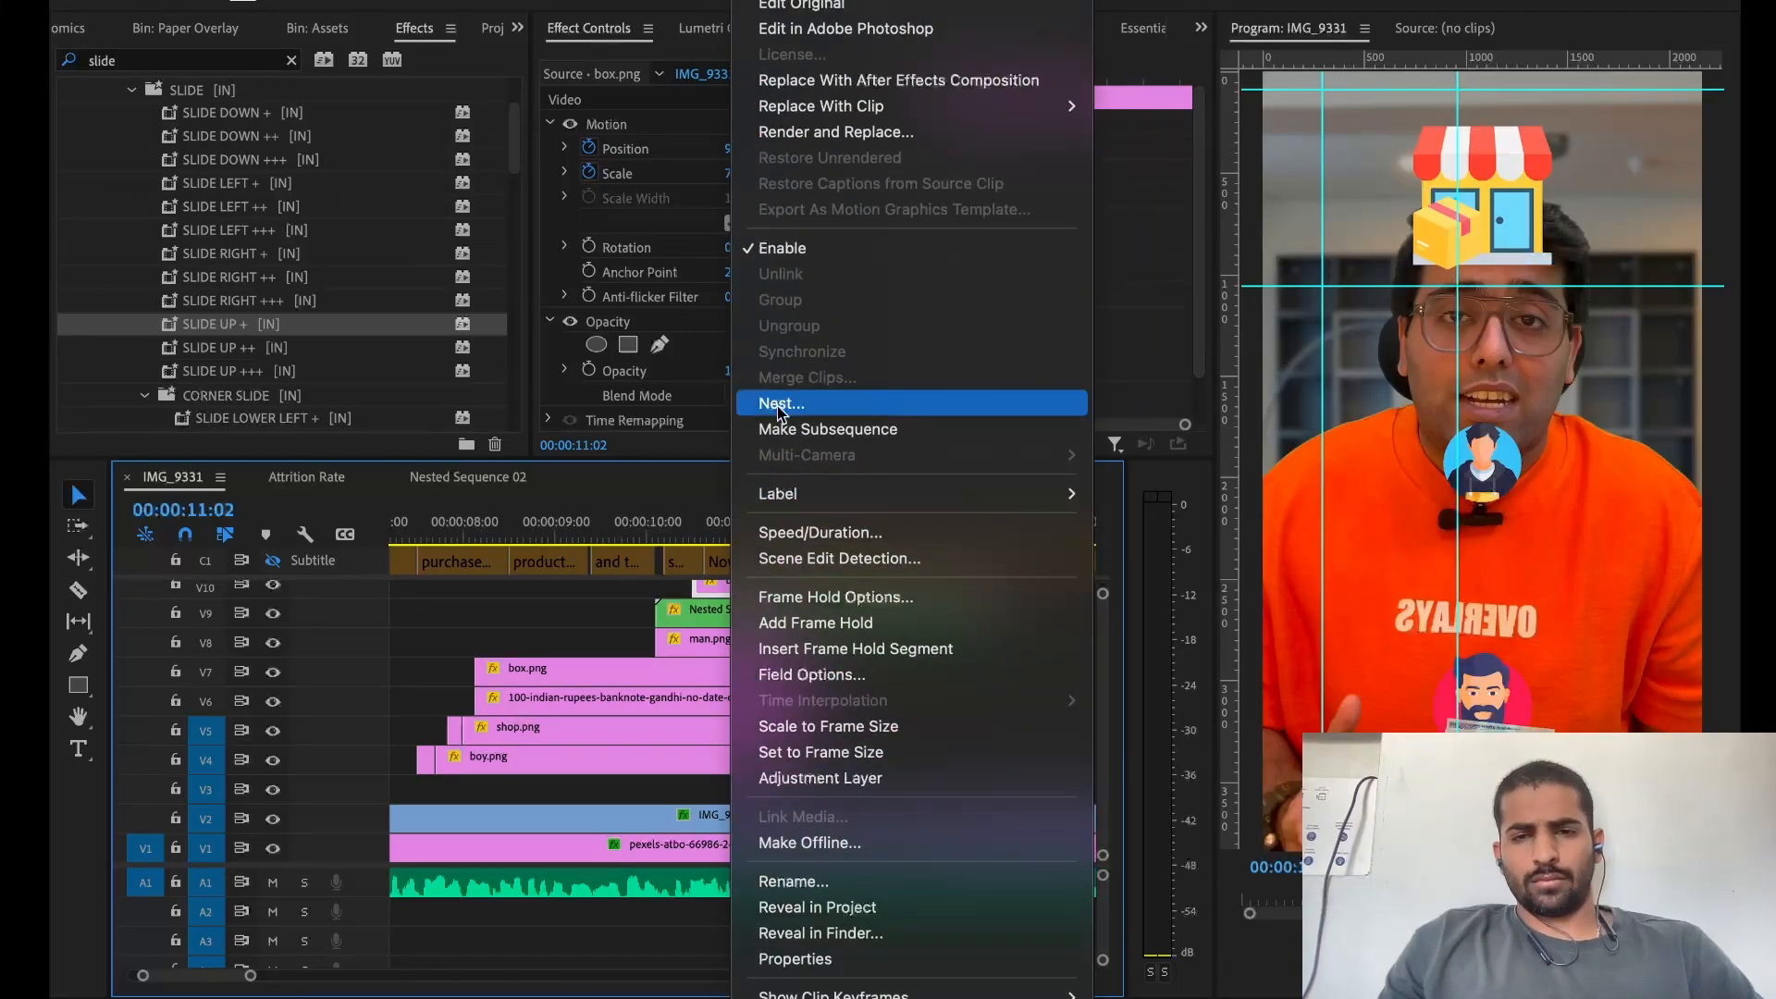
pyautogui.click(780, 404)
pyautogui.click(930, 542)
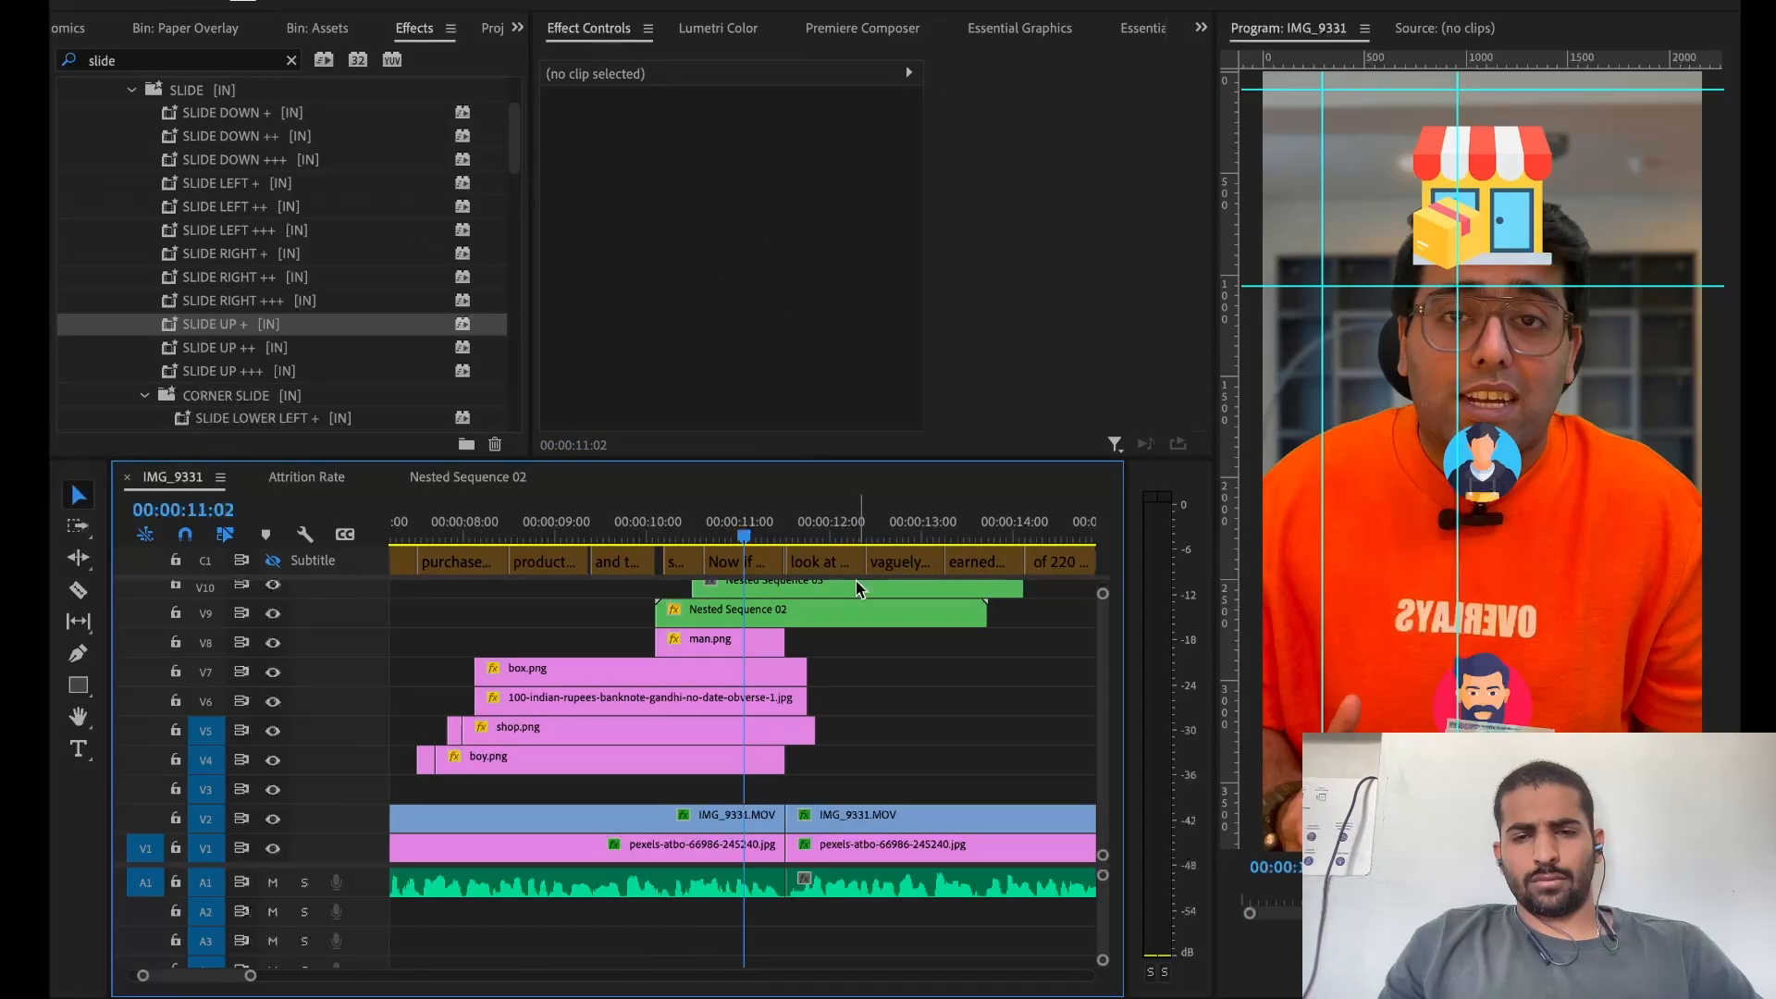
# Set the vertical position of Nested Sequence 03 to 3212, align its start with Nested Sequence 02, and play back the section
pyautogui.moveTo(803, 148); pyautogui.dragTo(810, 150)
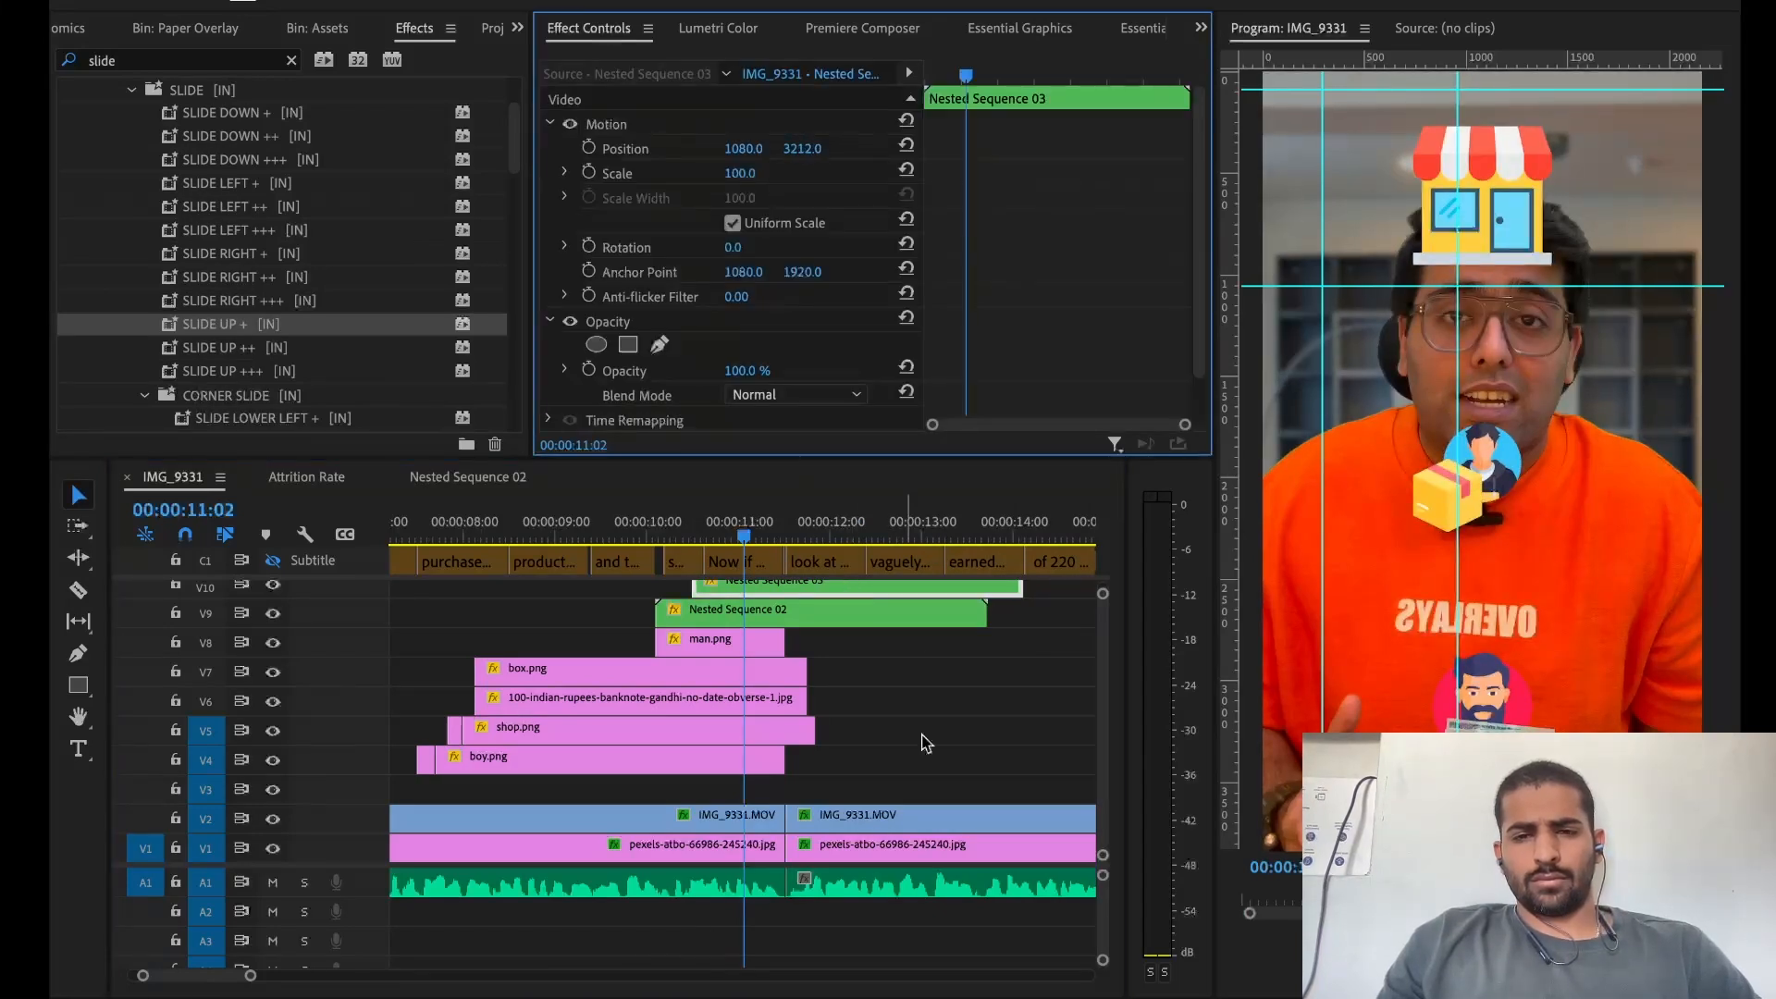
pyautogui.moveTo(722, 581); pyautogui.dragTo(691, 597)
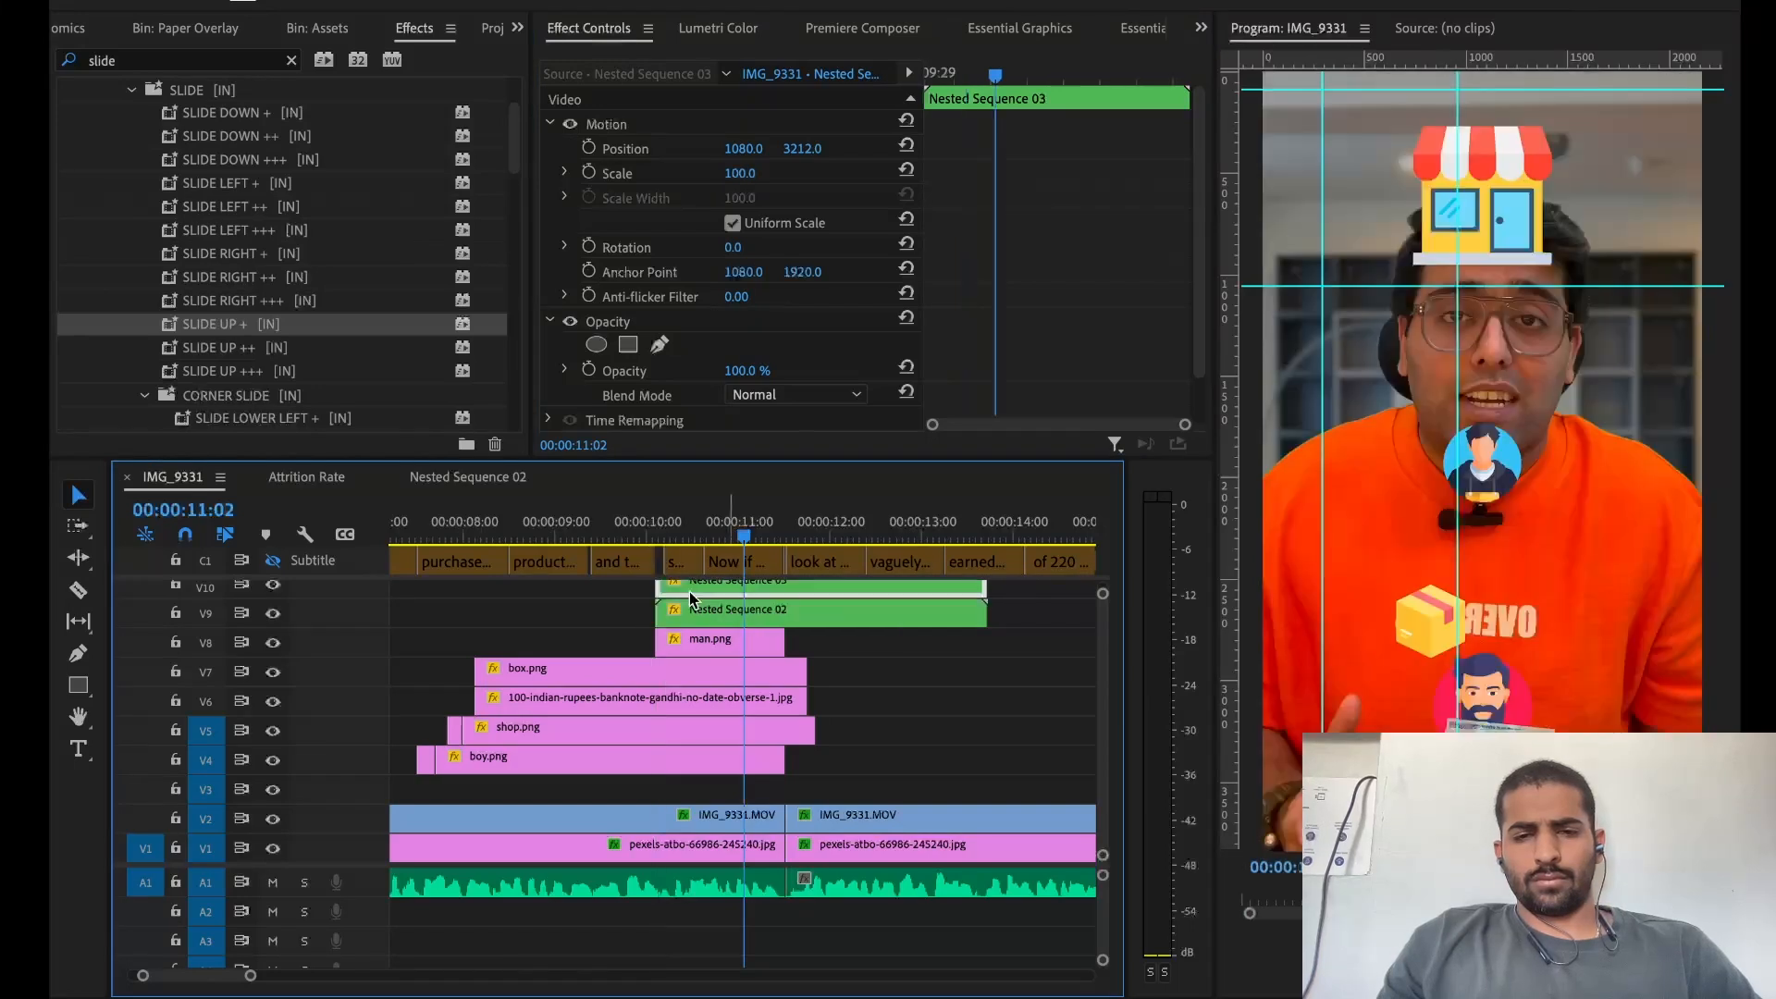
pyautogui.click(601, 509)
pyautogui.press('space')
pyautogui.press('space')
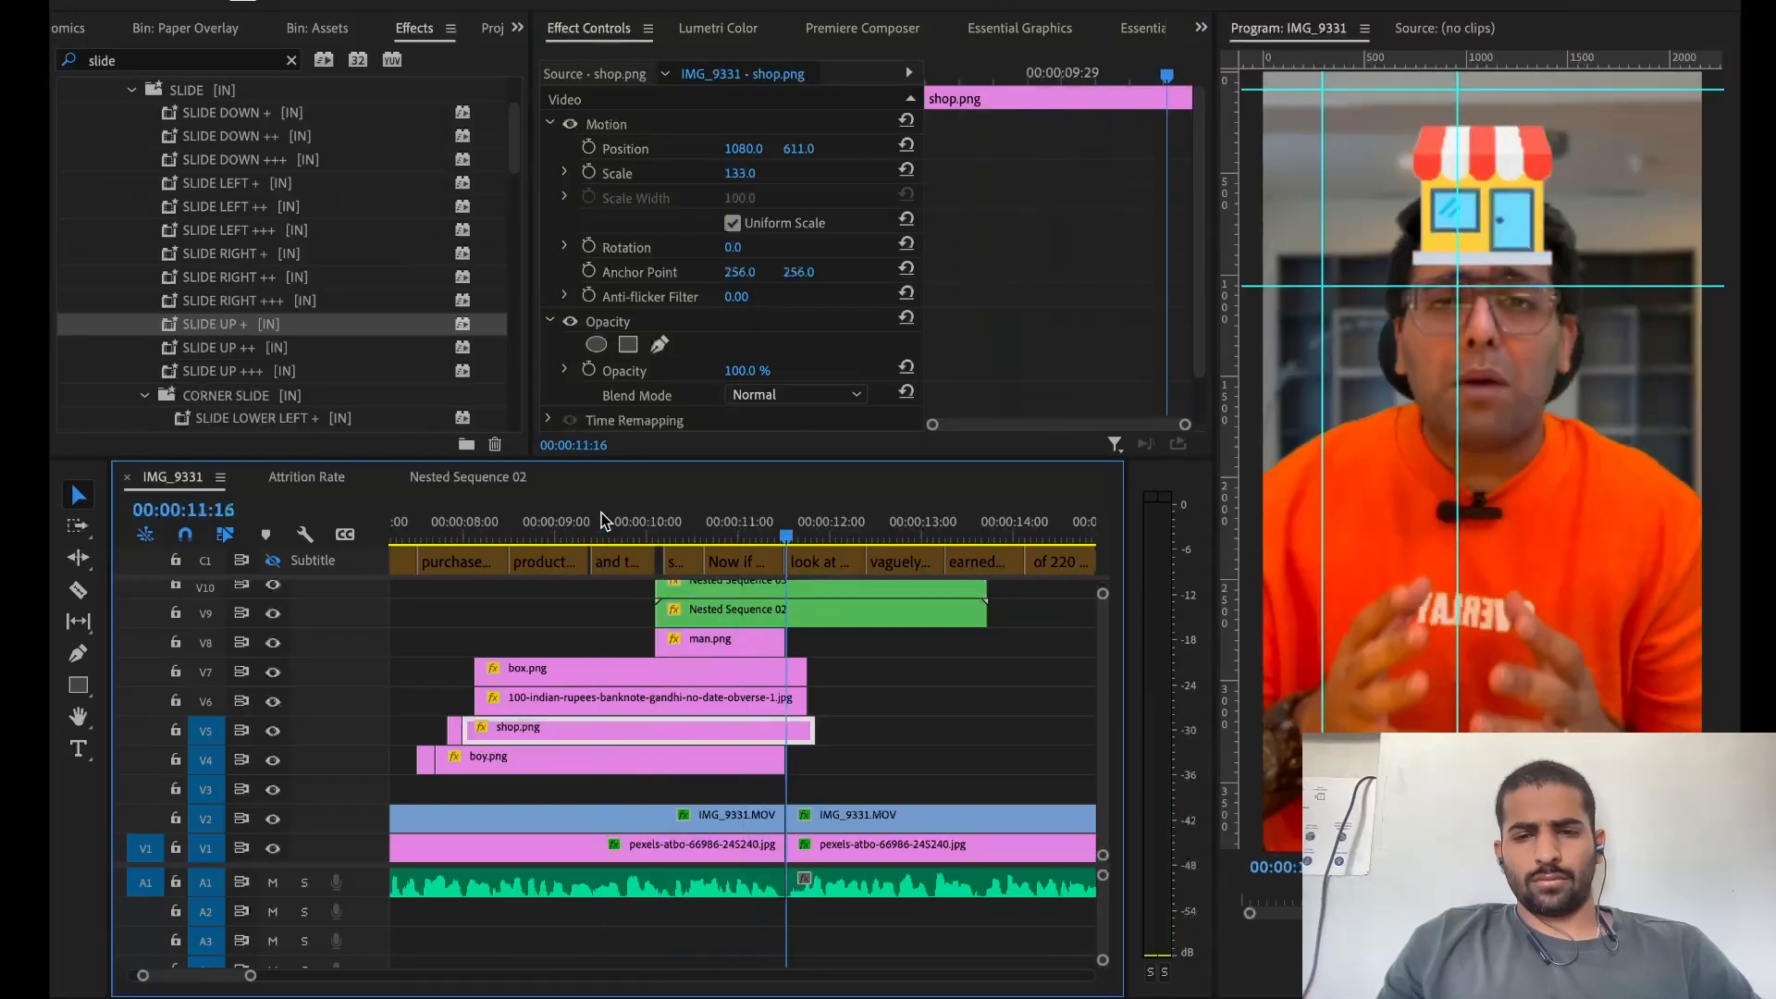
# Reset the scale of Nested Sequence 02 to 100 and move its banknotes beside the bearded man icon
pyautogui.moveTo(782, 539); pyautogui.dragTo(708, 541)
pyautogui.click(722, 611)
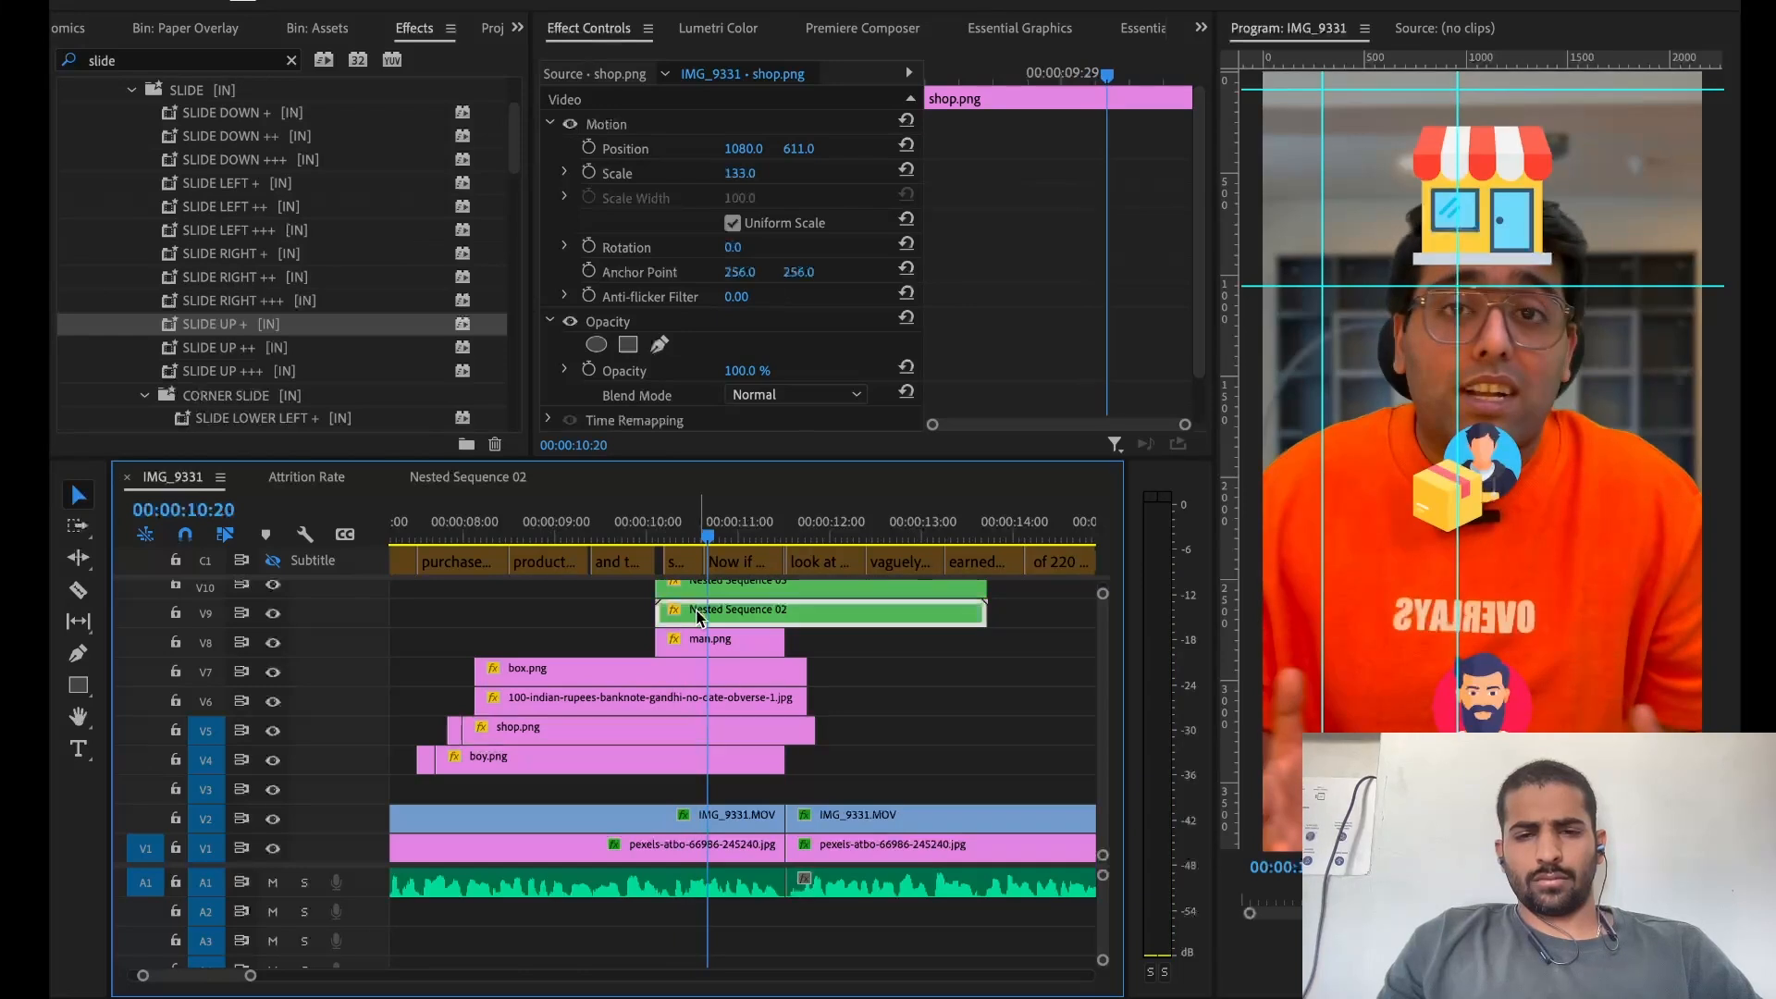
pyautogui.click(906, 172)
pyautogui.press('space')
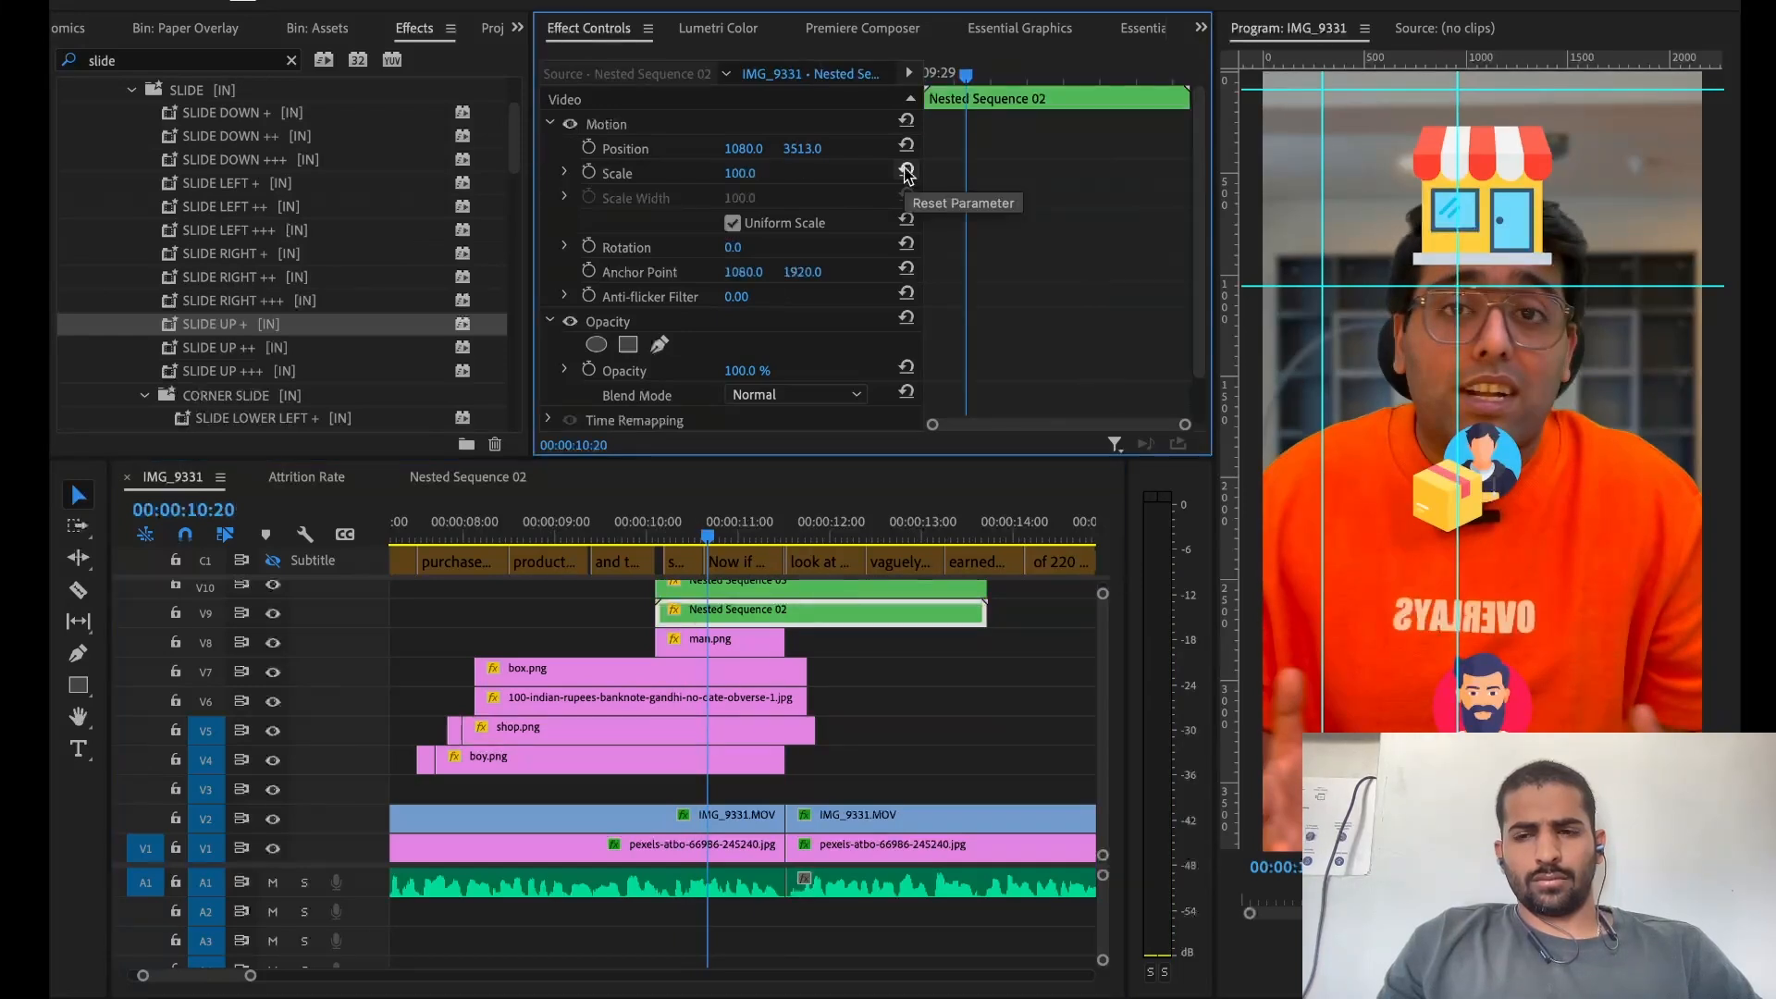
pyautogui.click(738, 534)
pyautogui.moveTo(802, 148); pyautogui.dragTo(751, 149)
# Play back the section and fine-tune the vertical position of Nested Sequence 02 at 00:00:10:27
pyautogui.click(634, 527)
pyautogui.press('space')
pyautogui.press('space')
pyautogui.click(702, 610)
pyautogui.click(729, 530)
pyautogui.moveTo(802, 148); pyautogui.dragTo(809, 148)
# Restack the overlays so man.png on V12 sits above Nested Sequences 03 and 02 on V11 and V10
pyautogui.moveTo(616, 592); pyautogui.dragTo(696, 589)
pyautogui.hotkey('alt', 'Up')
pyautogui.click(560, 619)
pyautogui.scroll(2, 559, 619)
pyautogui.scroll(-2, 668, 591)
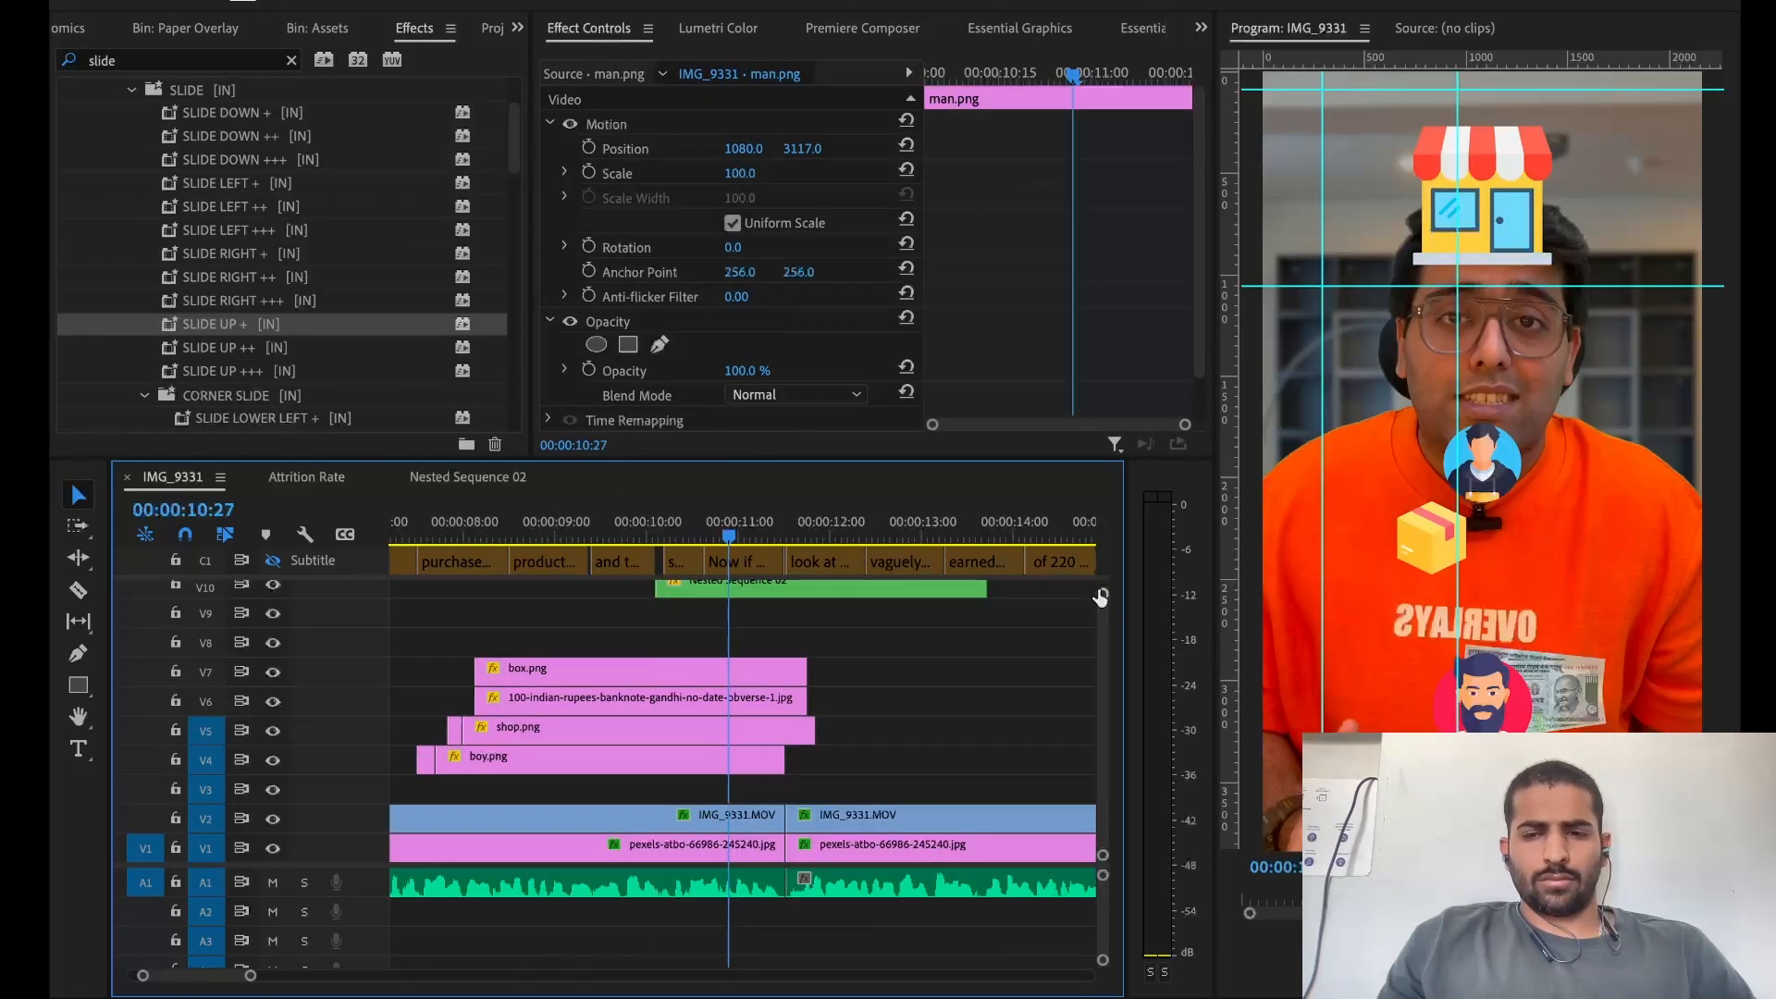
pyautogui.moveTo(1101, 597); pyautogui.dragTo(1105, 582)
# Place the shop and boy clips above the box and banknote clips, and lower man.png and both nested sequences to V10, V9 and V8
pyautogui.moveTo(578, 645); pyautogui.dragTo(731, 701)
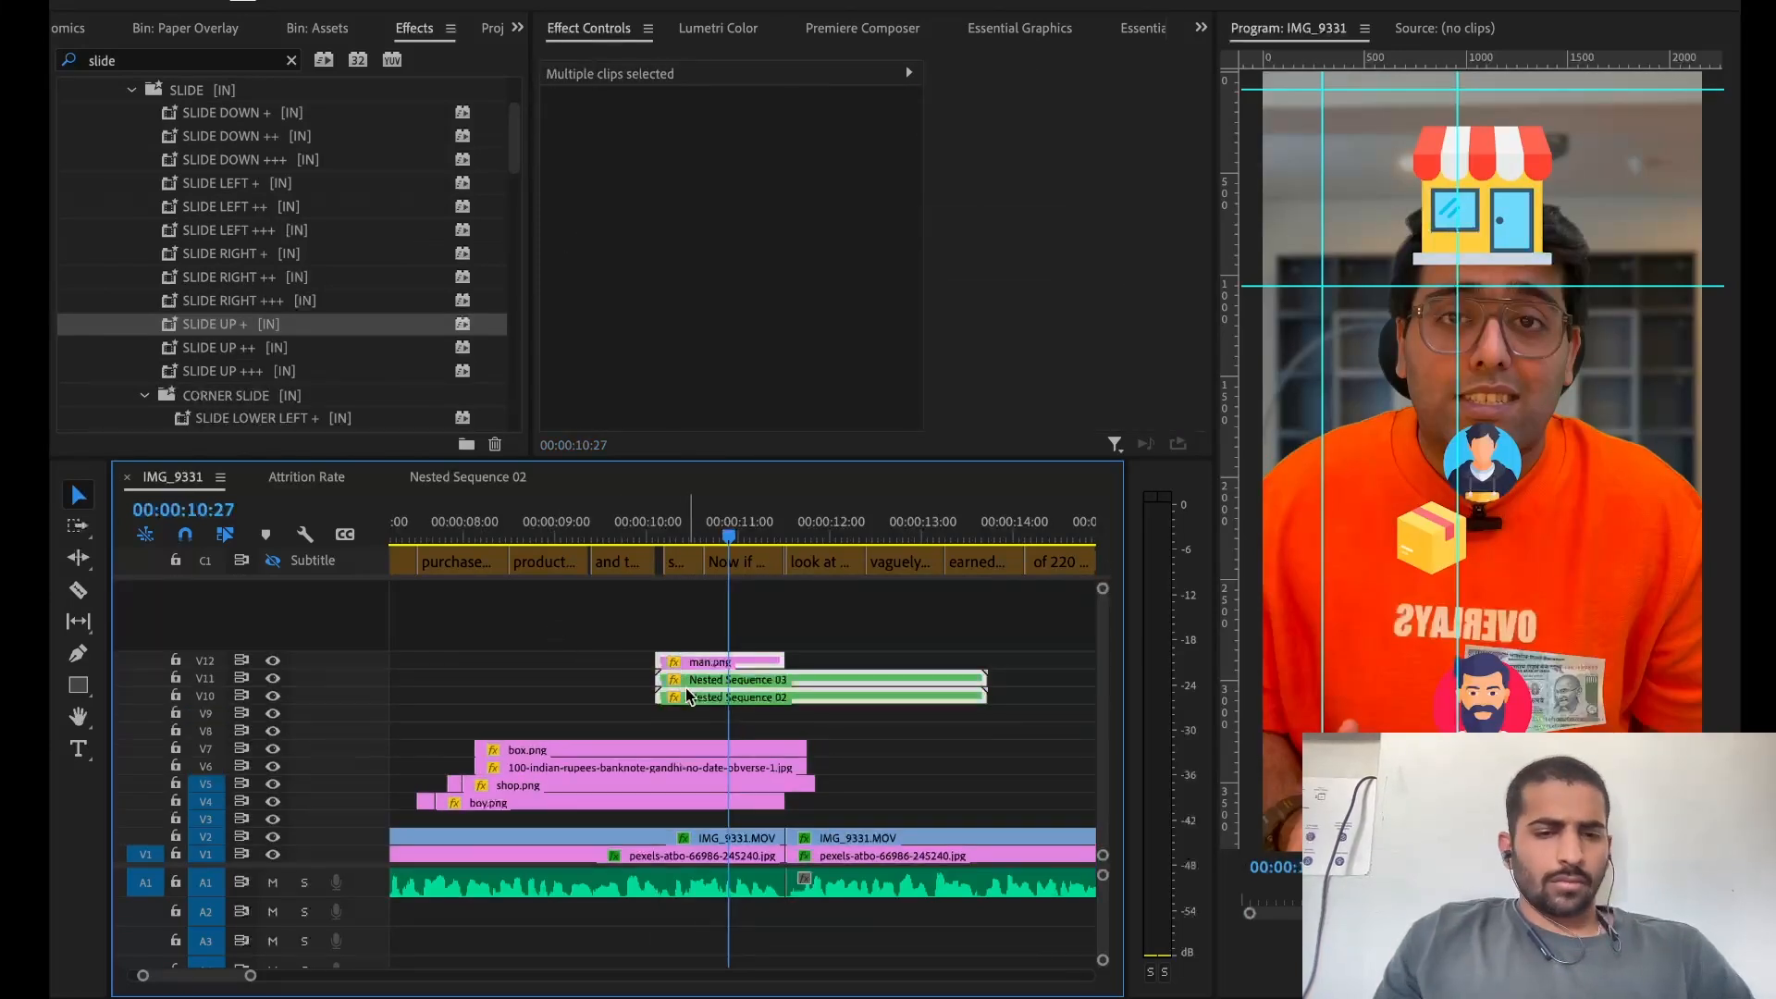
pyautogui.moveTo(404, 793); pyautogui.dragTo(500, 734)
pyautogui.moveTo(418, 632); pyautogui.dragTo(706, 766)
pyautogui.hotkey('alt', 'Down')
pyautogui.hotkey('alt', 'Down')
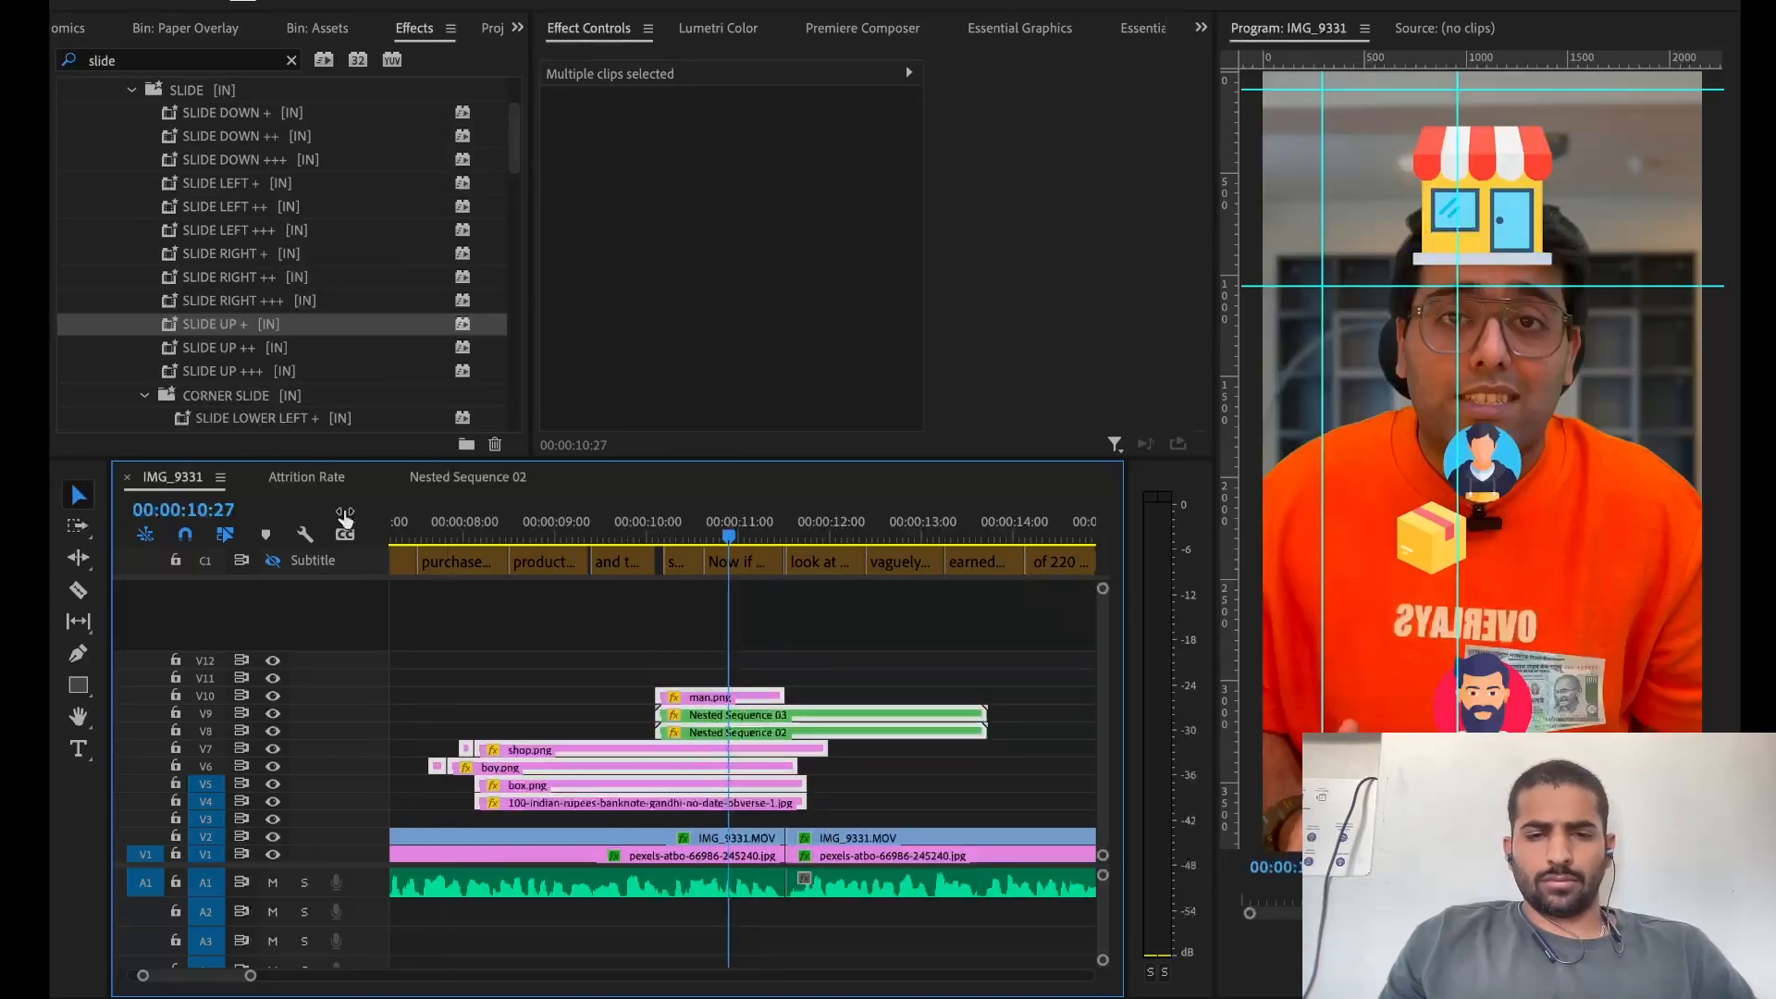
# Play back the restacked overlays, cut all of them at 00:00:11:16, and delete the parts after the cut
pyautogui.click(562, 685)
pyautogui.press('space')
pyautogui.press('space')
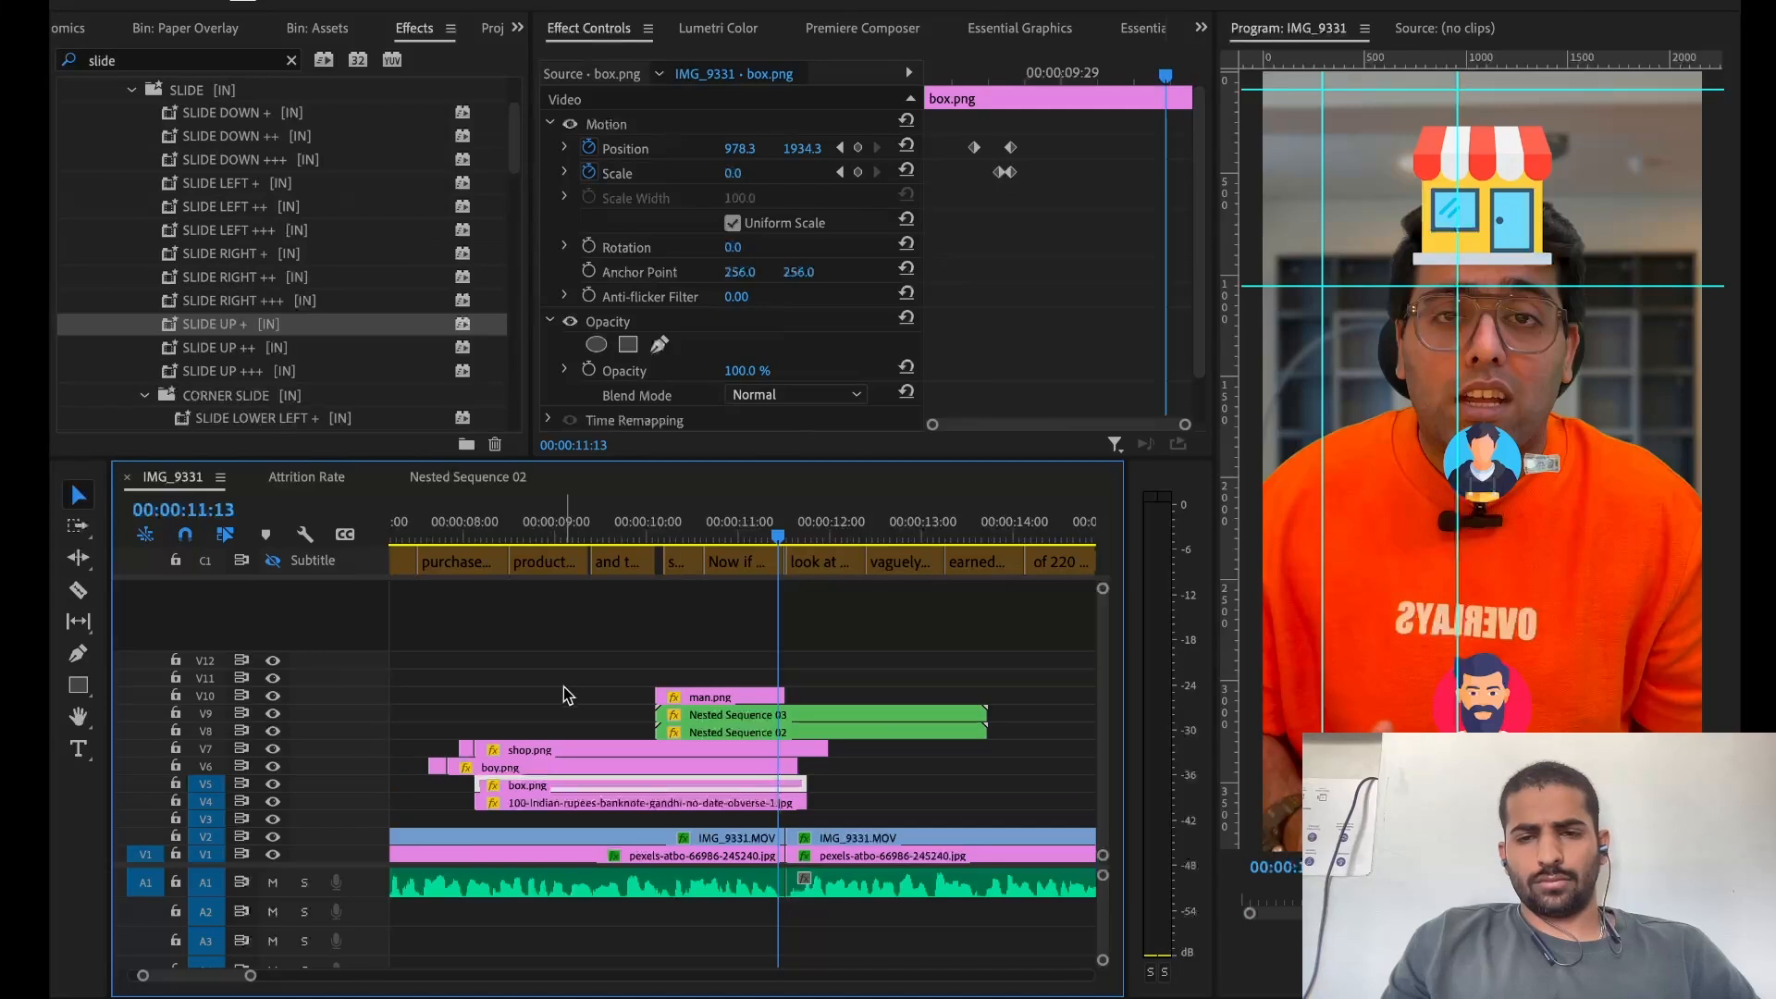
pyautogui.moveTo(755, 820); pyautogui.dragTo(716, 649)
pyautogui.press('Right')
pyautogui.press('Right')
pyautogui.hotkey('ctrl', 'k')
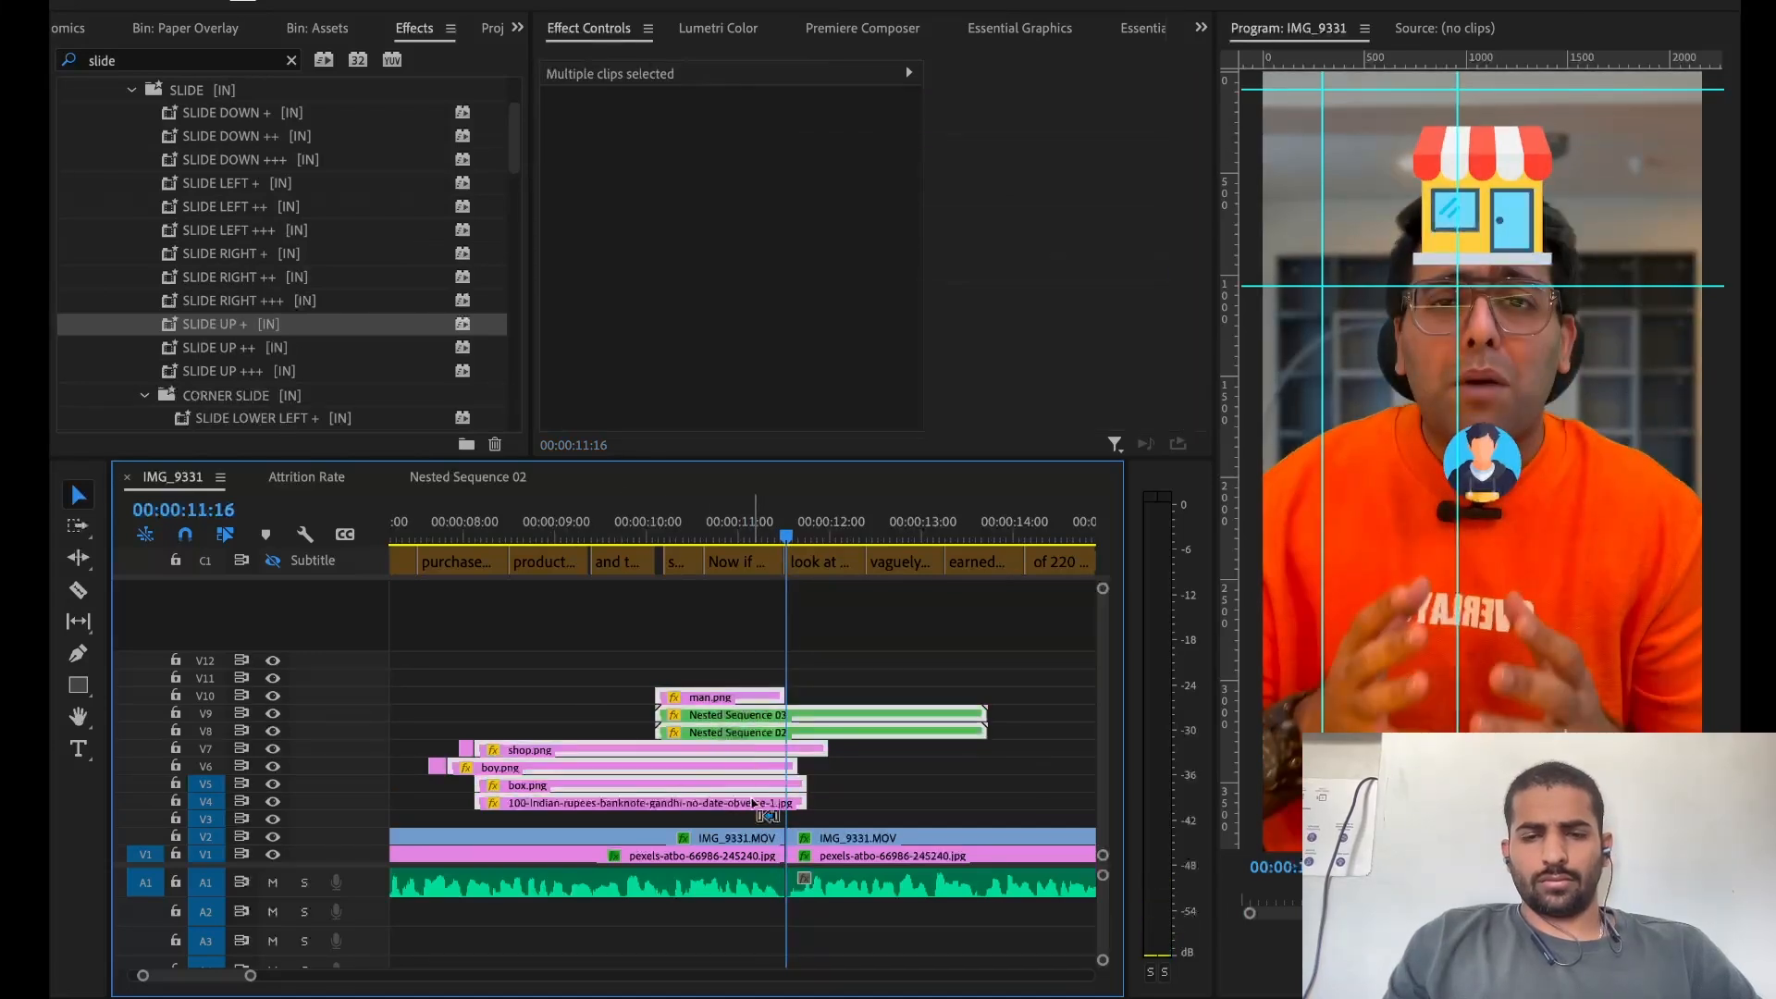
pyautogui.moveTo(922, 640); pyautogui.dragTo(791, 814)
pyautogui.press('Delete')
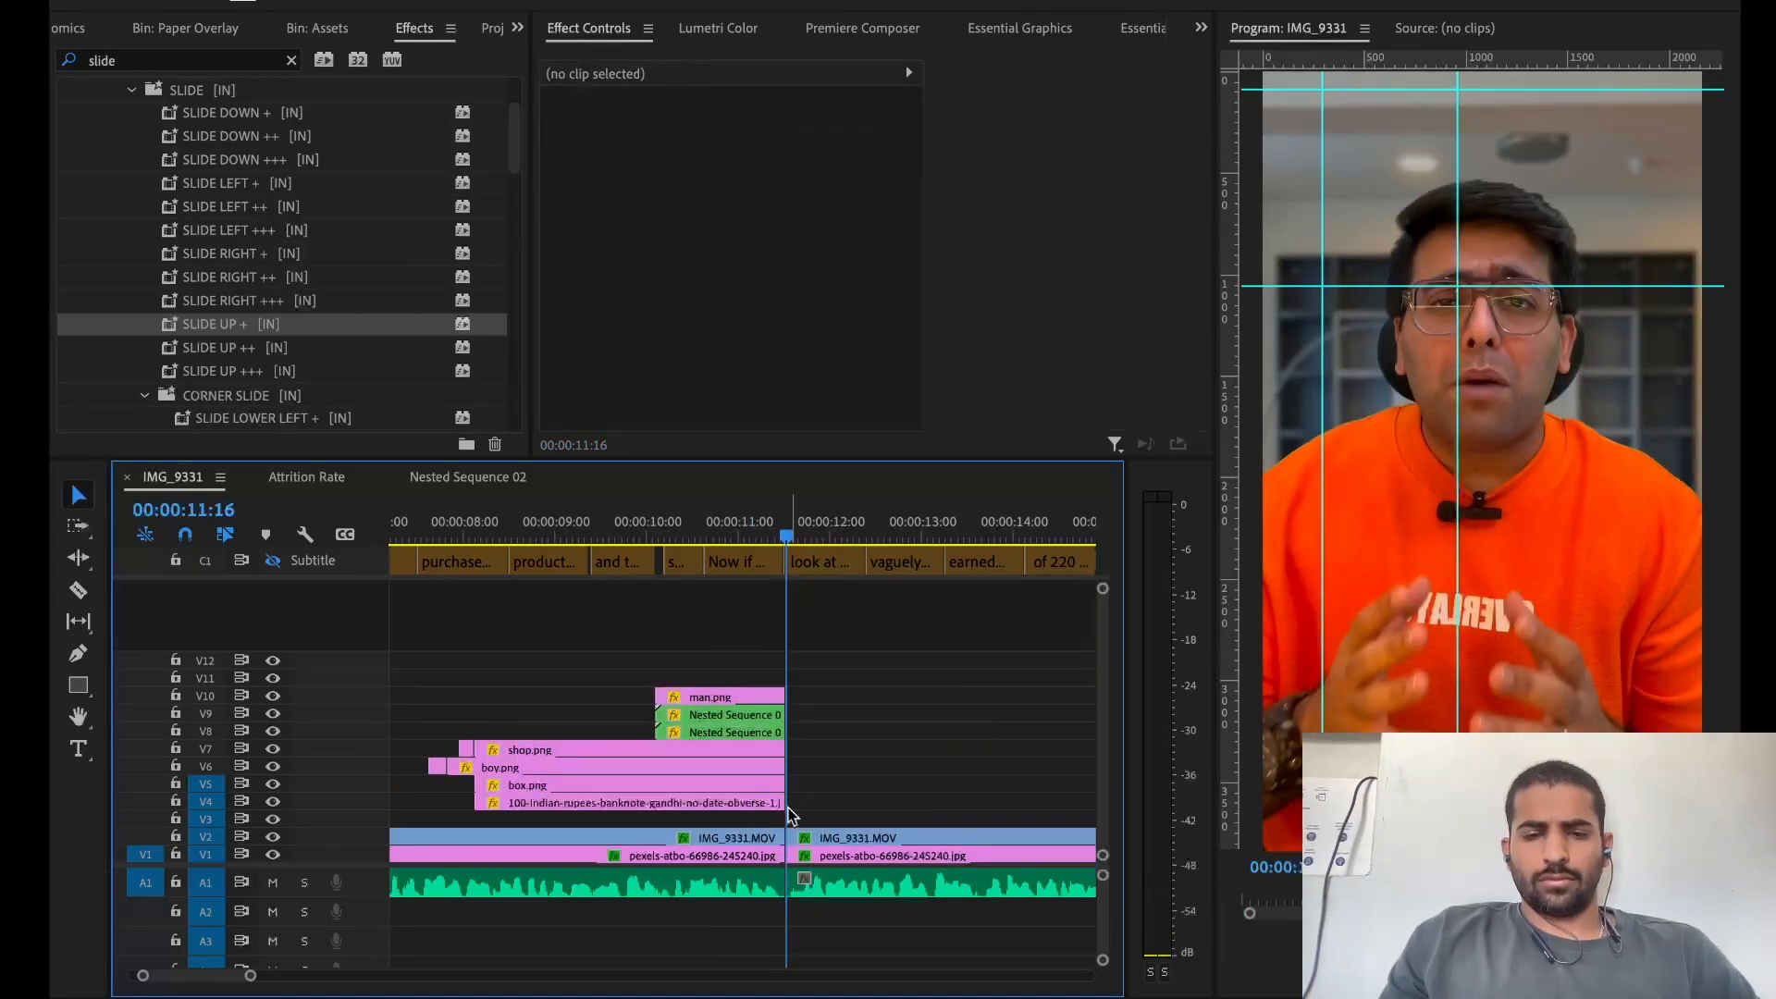
# Play back the animation and ease the temporal interpolation of box.png's last position and scale keyframes and its first position keyframe
pyautogui.press('space')
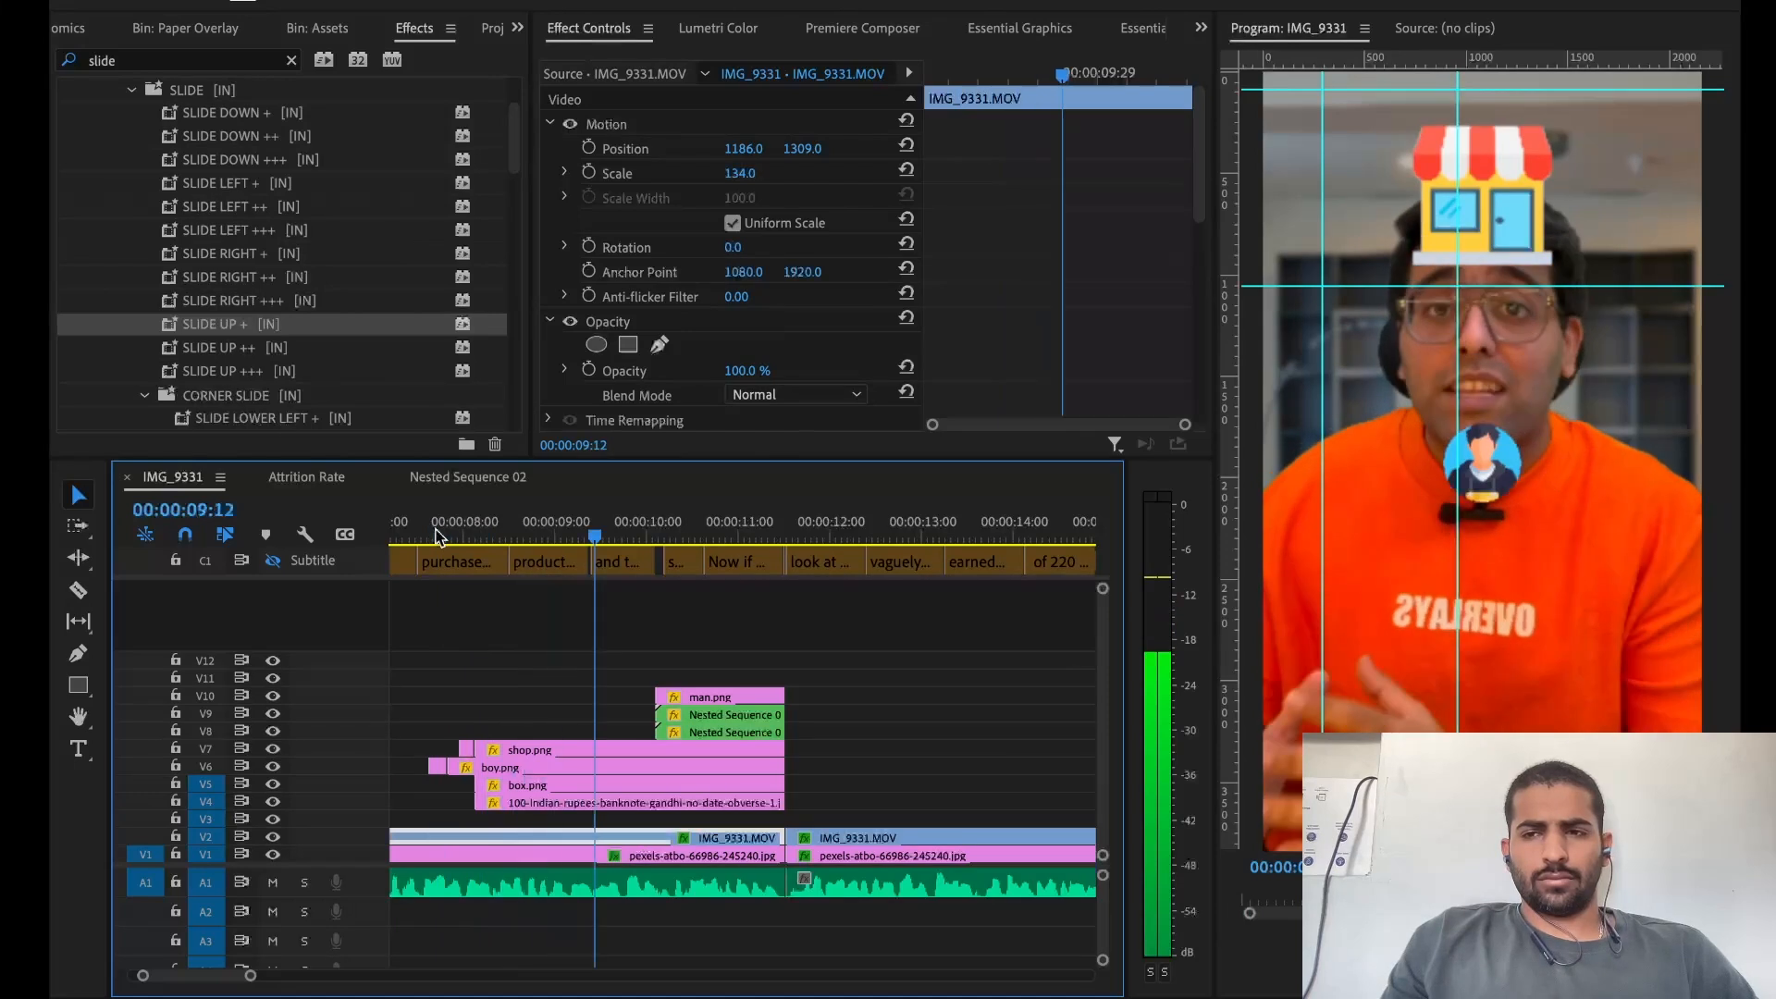
pyautogui.click(591, 657)
pyautogui.press('space')
pyautogui.click(573, 784)
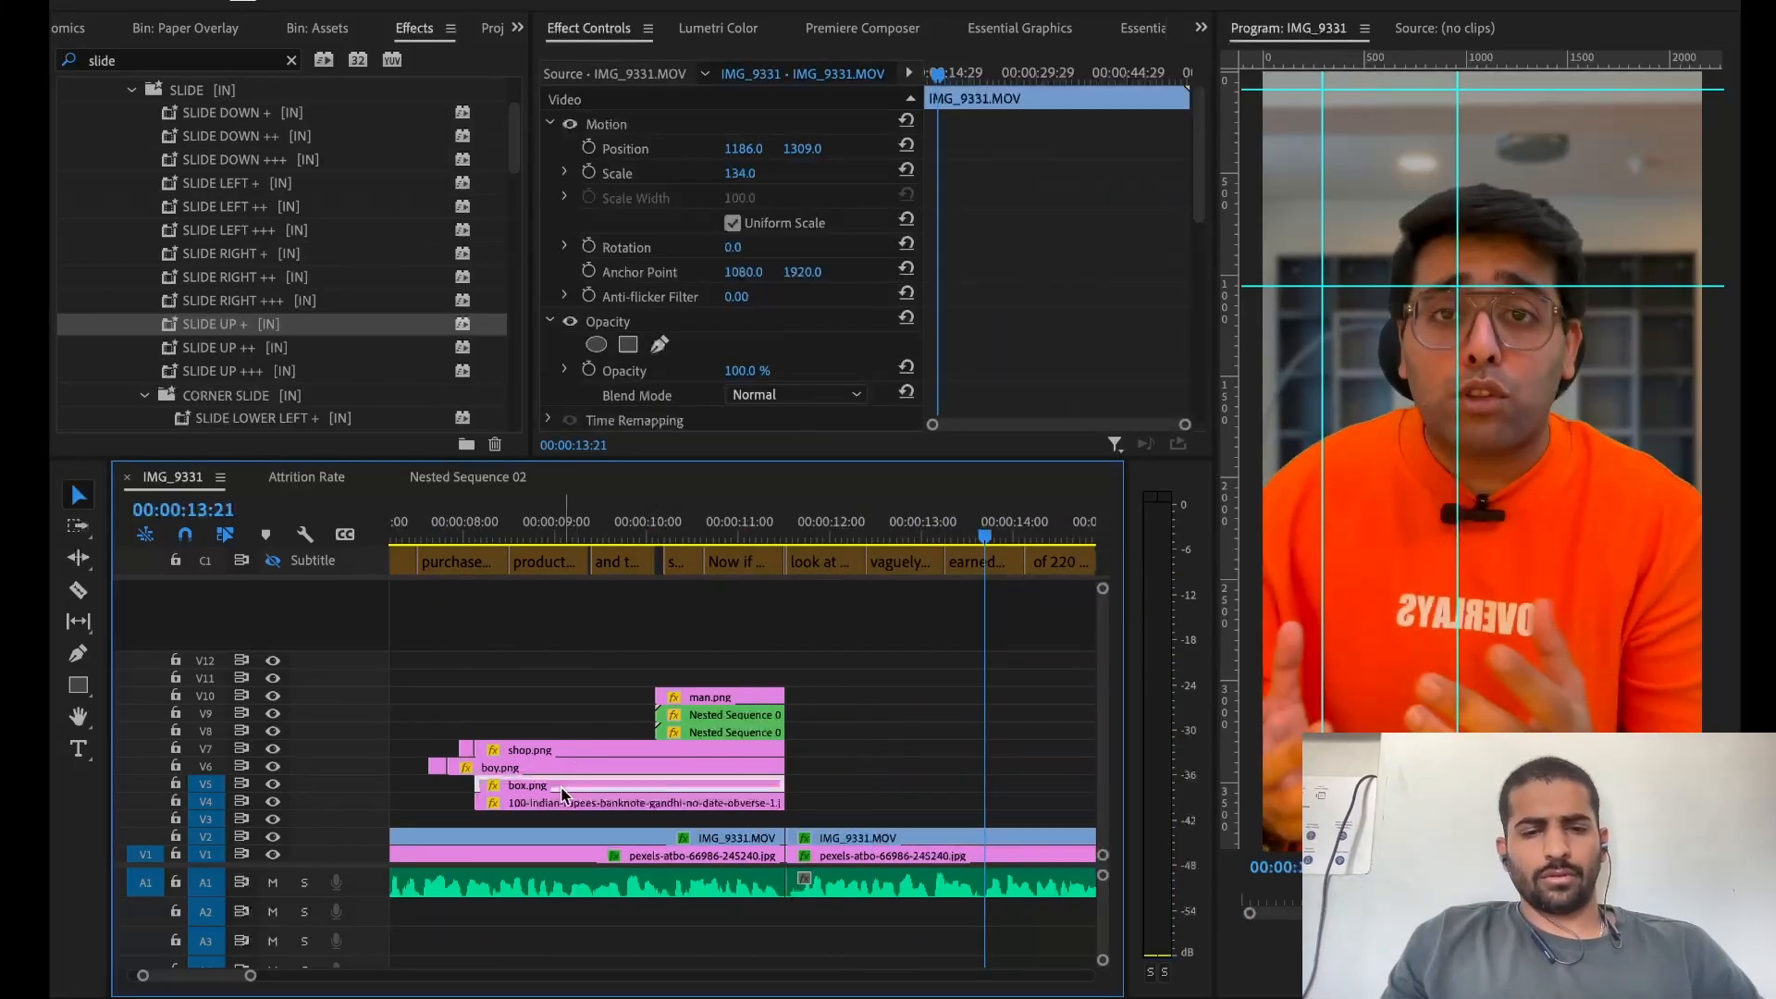
pyautogui.moveTo(1007, 102); pyautogui.dragTo(1029, 197)
pyautogui.rightClick(1018, 178)
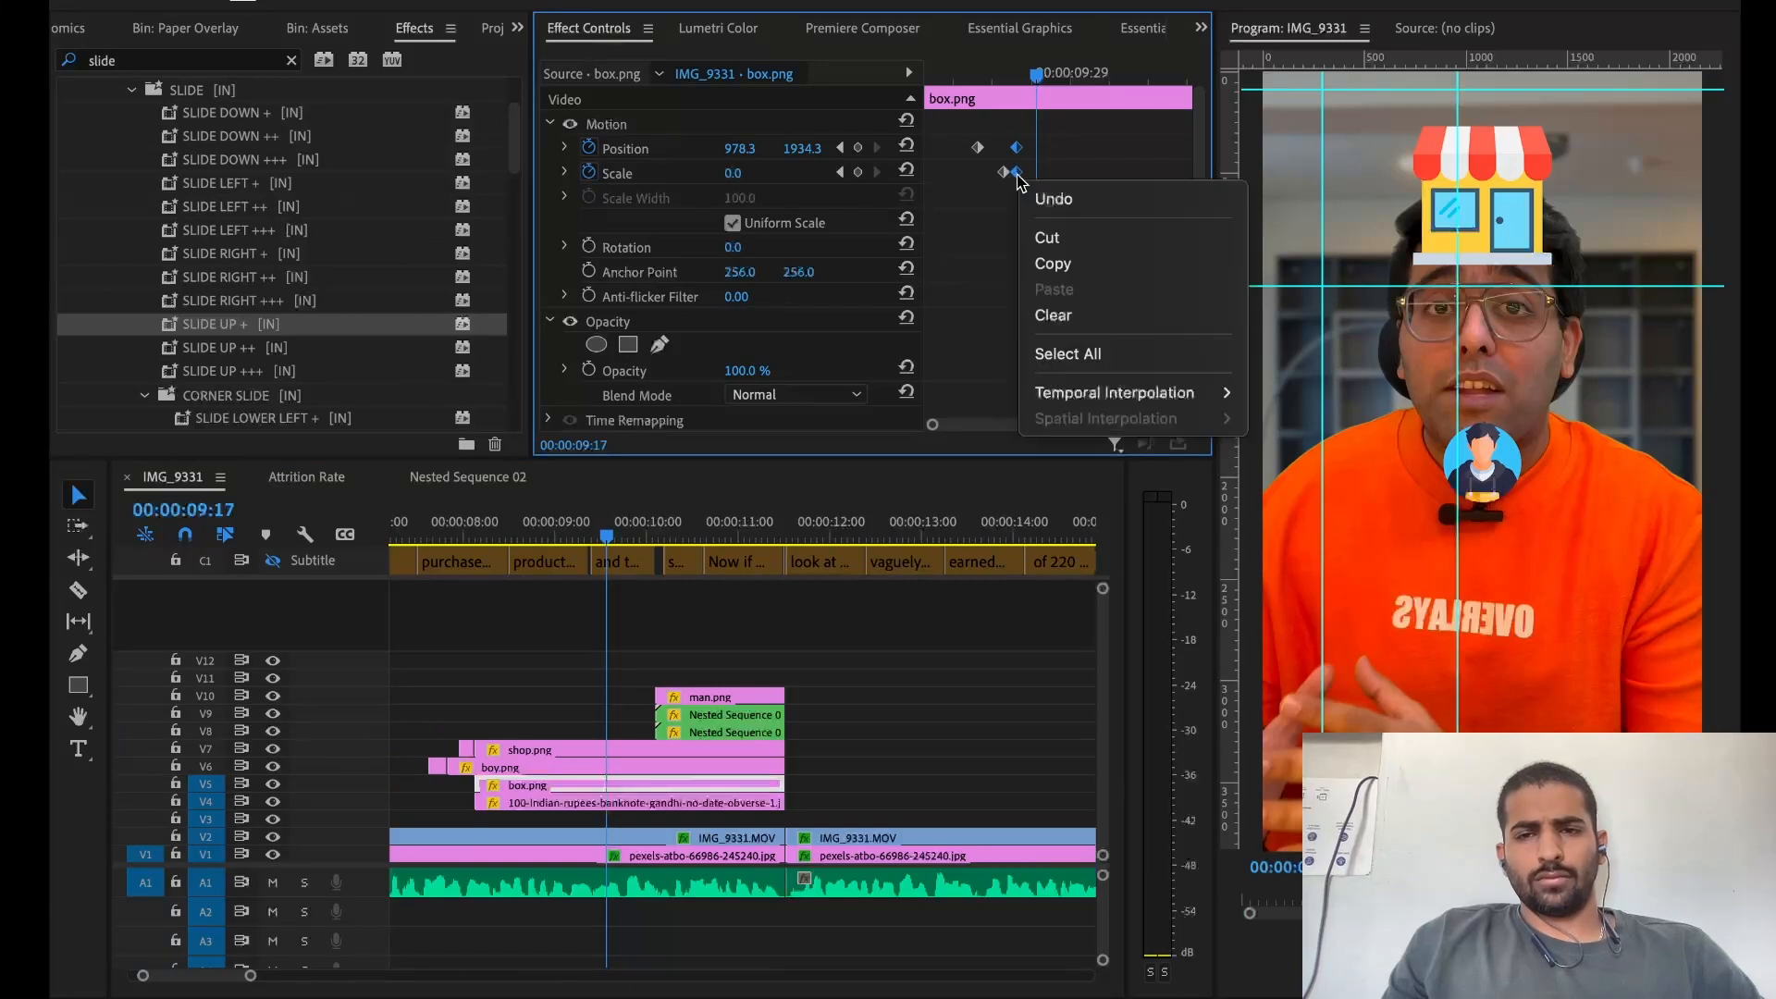
pyautogui.moveTo(1138, 393)
pyautogui.click(1288, 539)
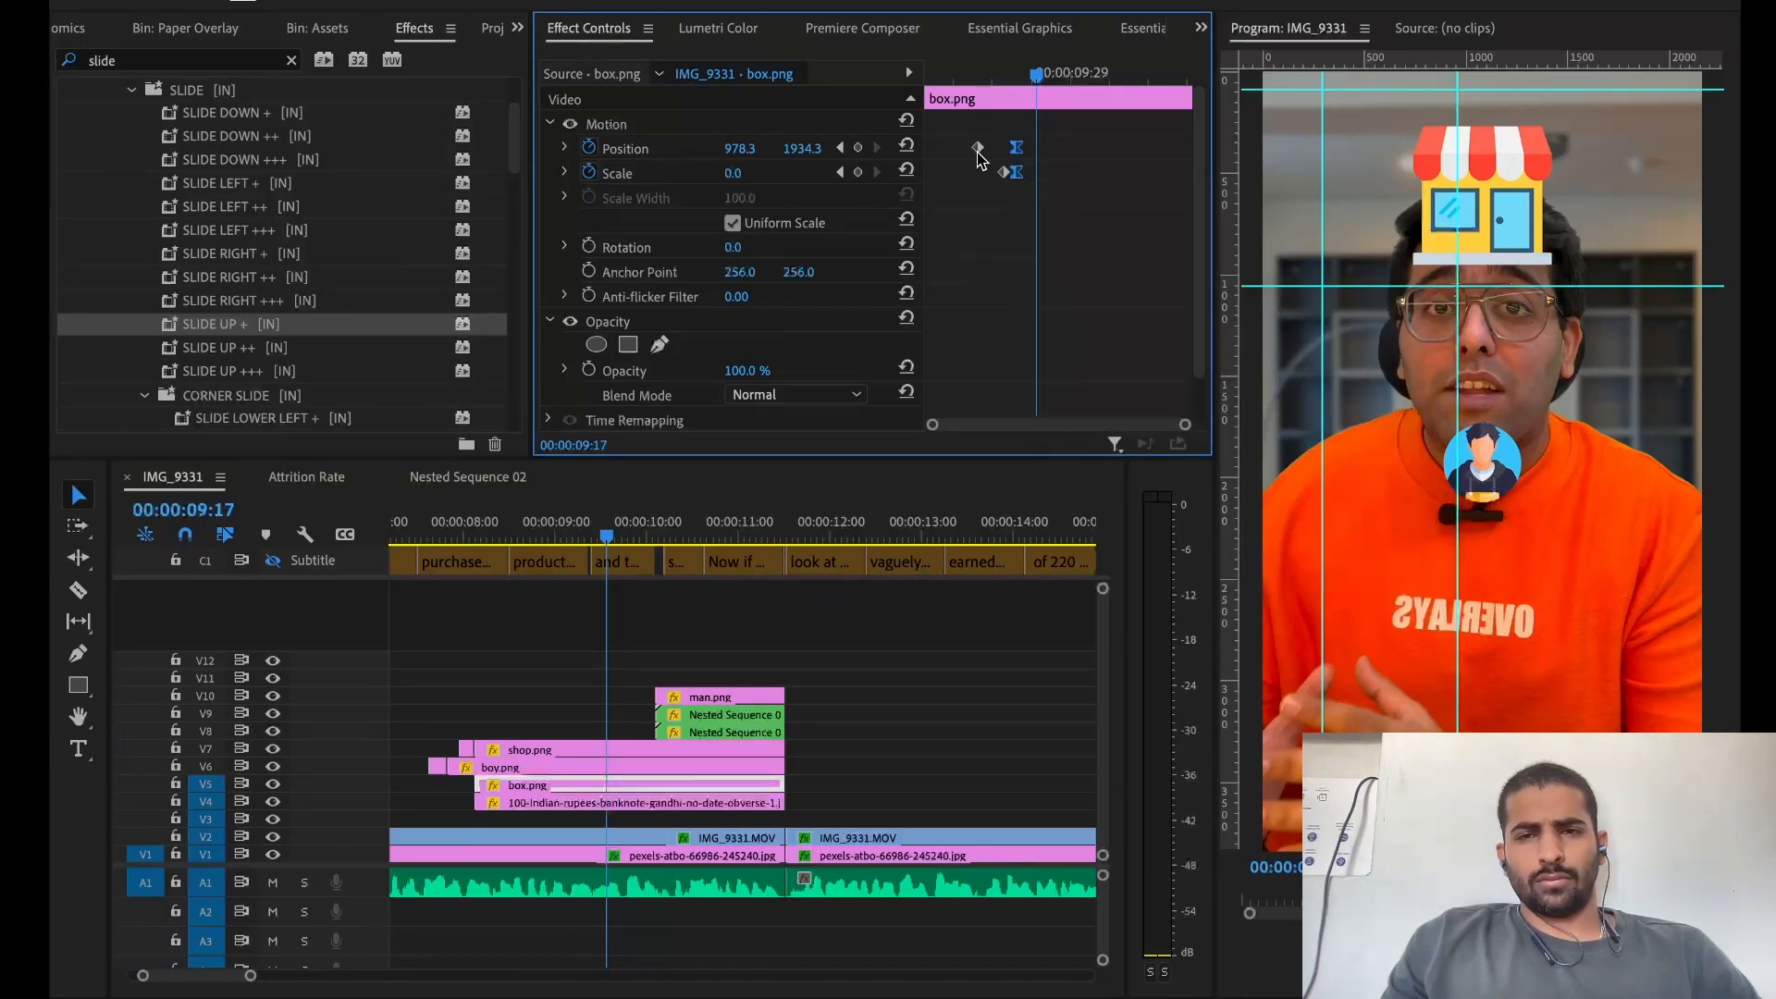
pyautogui.rightClick(977, 151)
pyautogui.click(1276, 541)
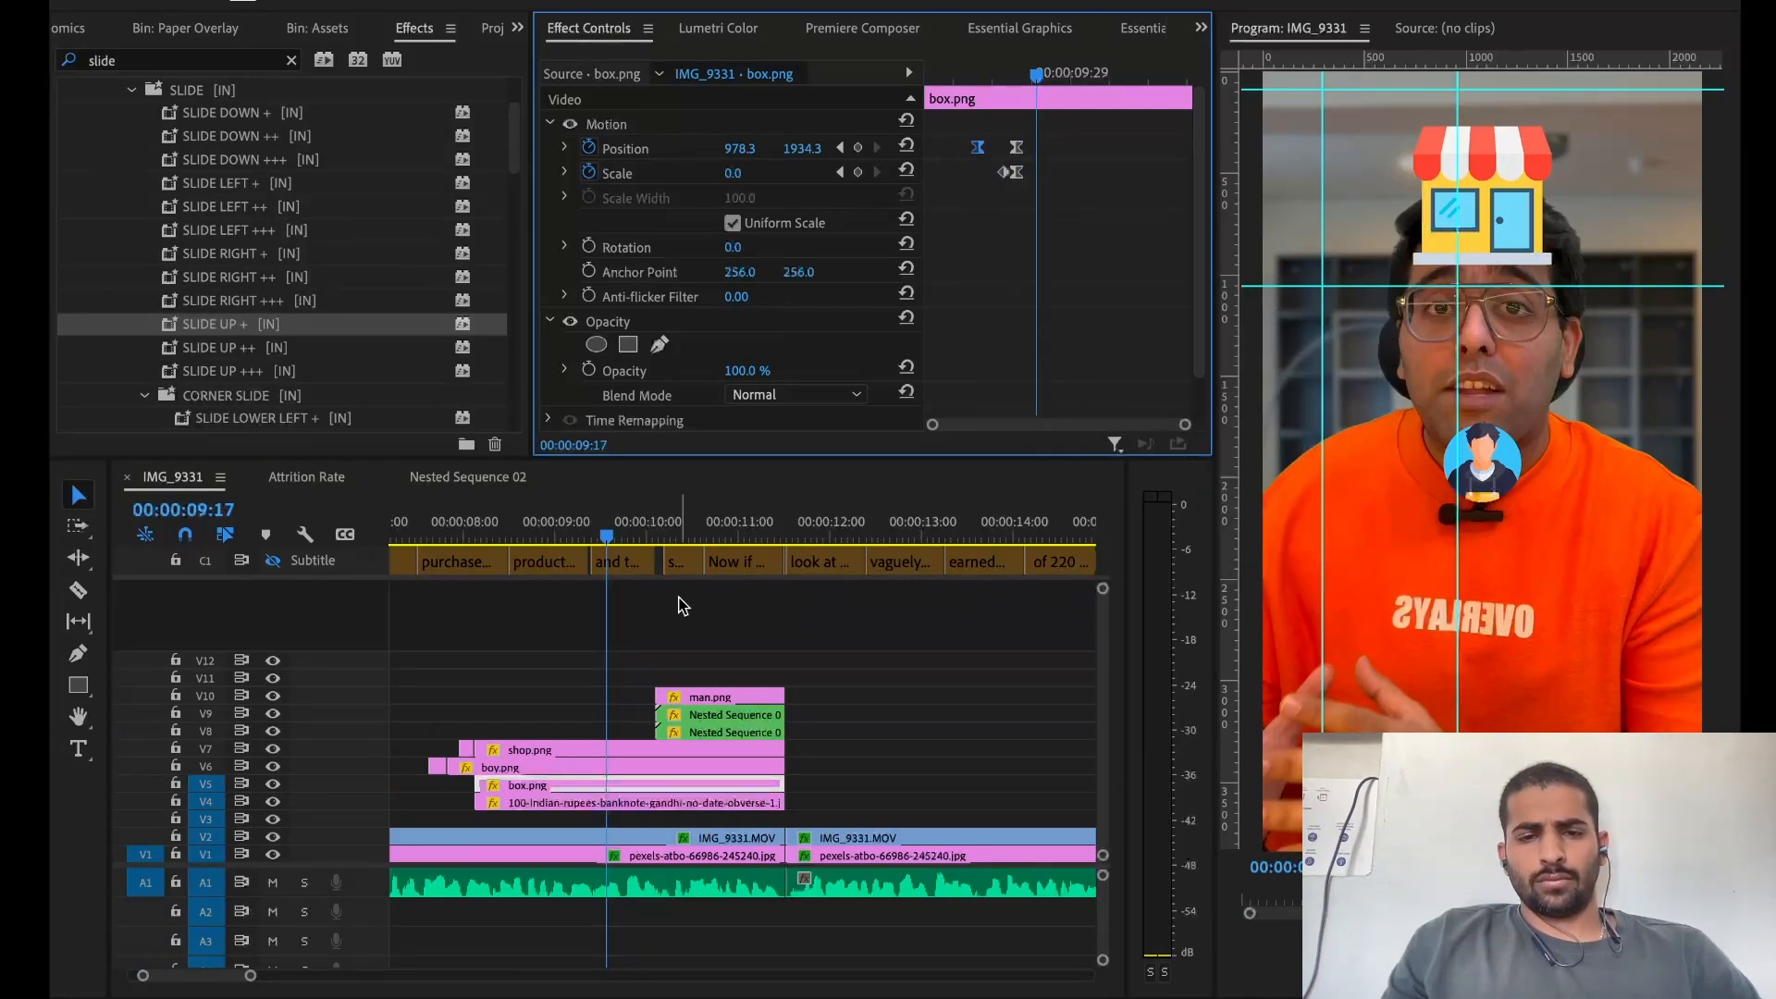
# Ease the temporal interpolation of the V4 banknote's first and last position keyframes, and play back the animation
pyautogui.click(572, 802)
pyautogui.click(982, 132)
pyautogui.press('Left')
pyautogui.press('Left')
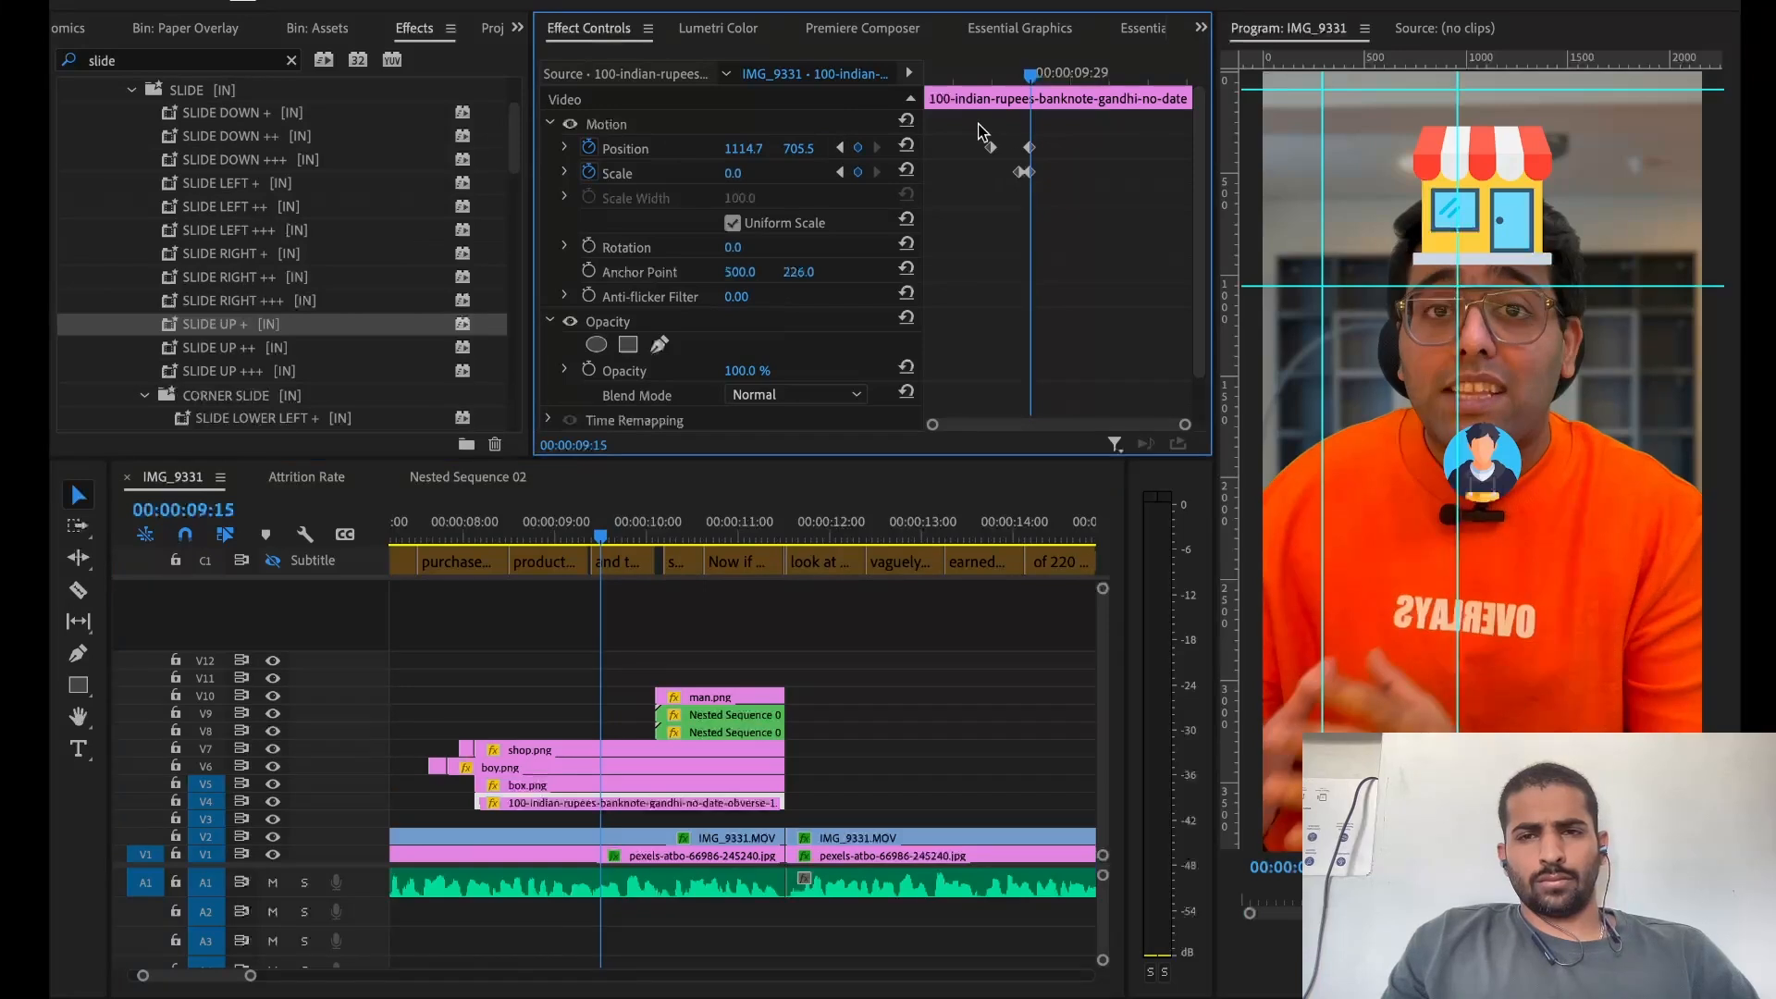
pyautogui.rightClick(1034, 158)
pyautogui.moveTo(1124, 369)
pyautogui.click(1272, 371)
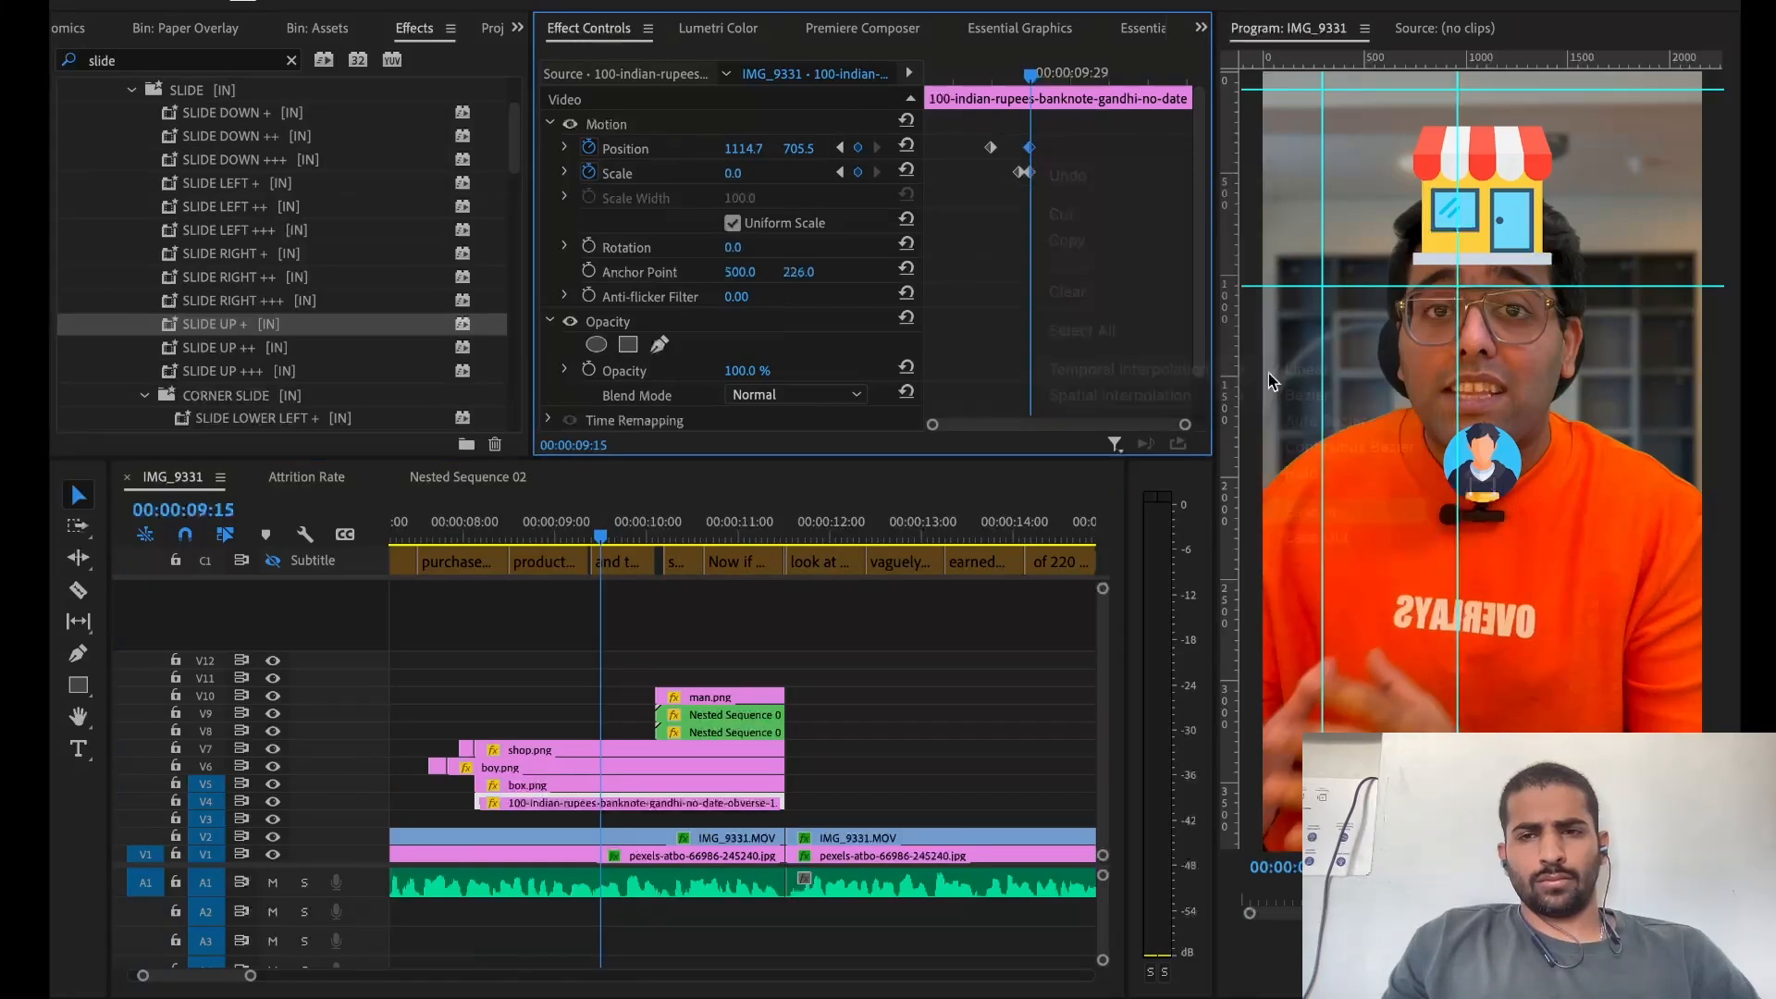
pyautogui.rightClick(999, 148)
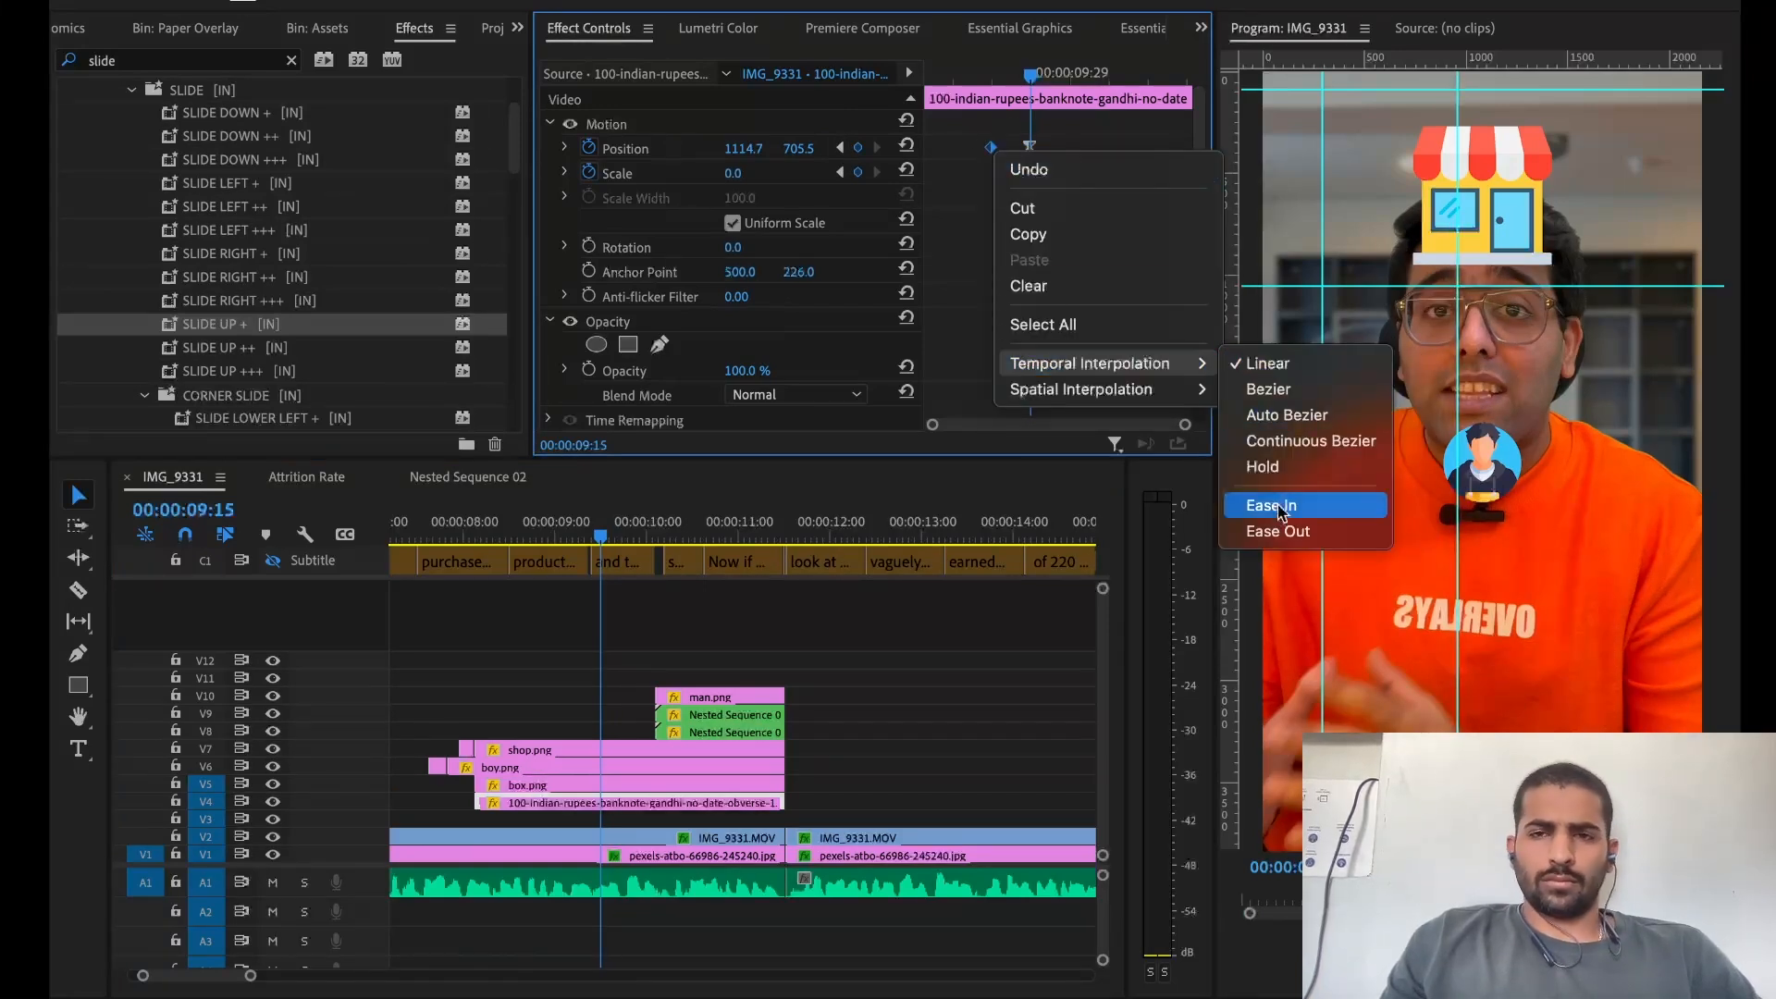
pyautogui.click(1282, 507)
pyautogui.rightClick(990, 147)
pyautogui.click(1276, 532)
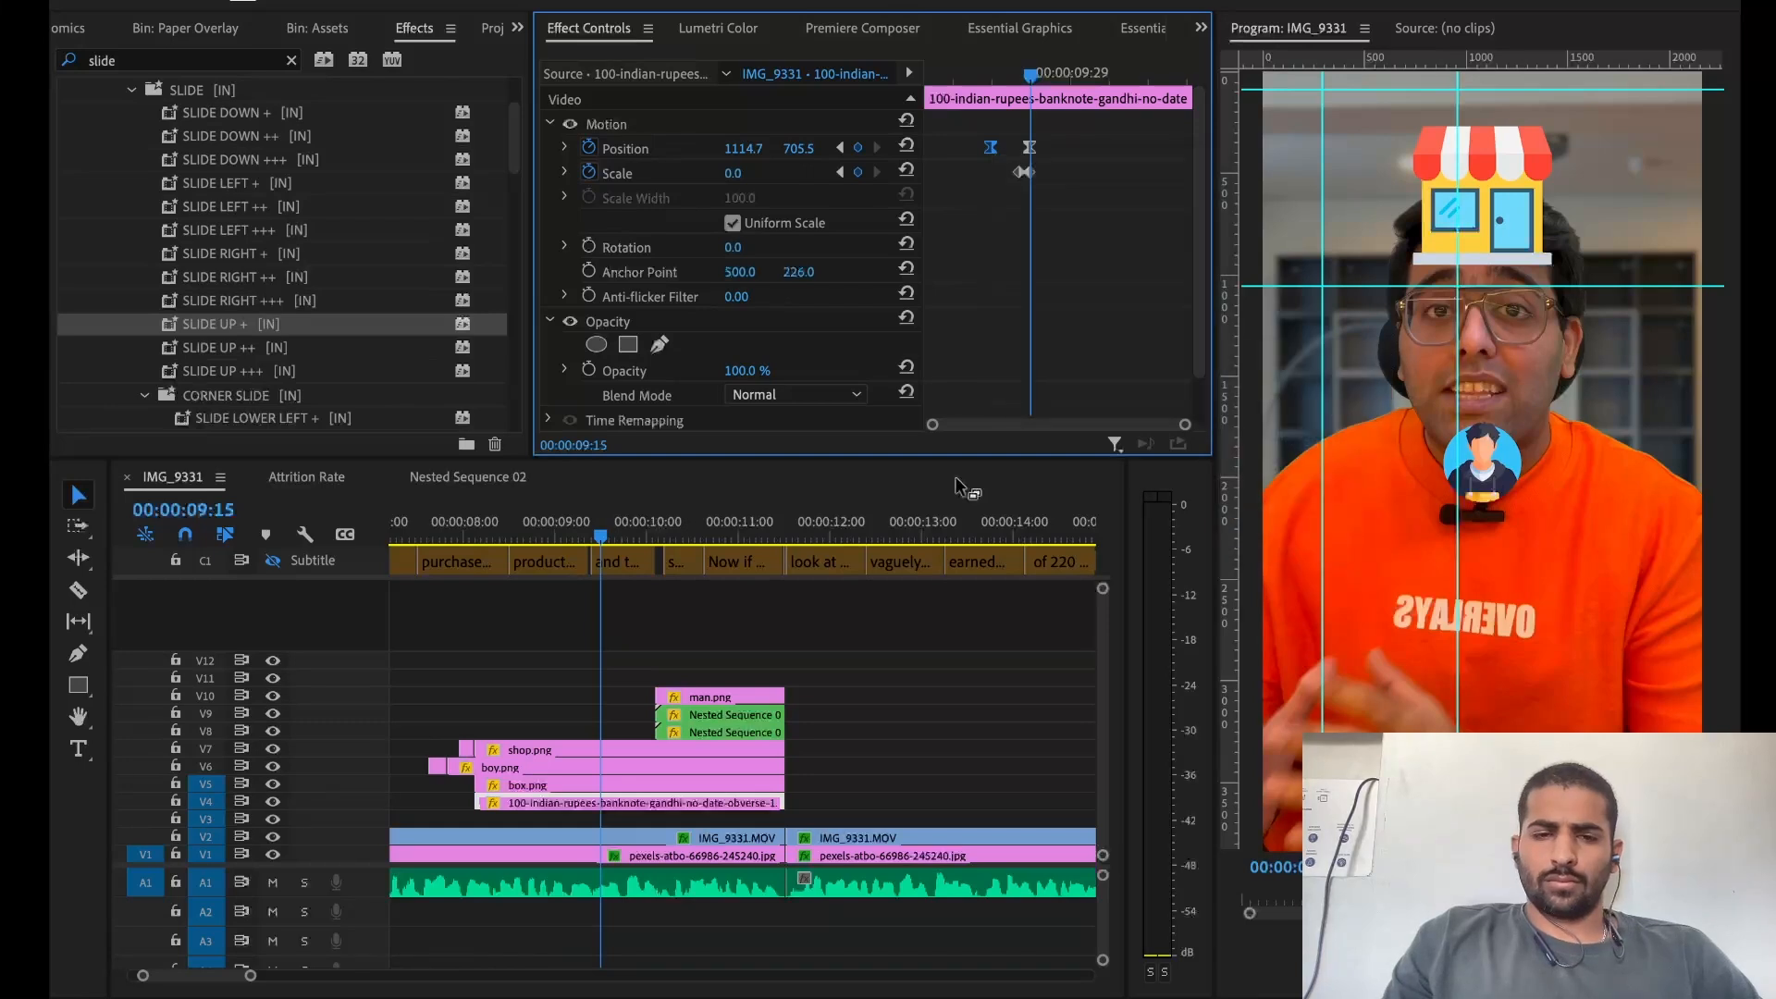
pyautogui.click(762, 638)
pyautogui.press('space')
pyautogui.click(511, 532)
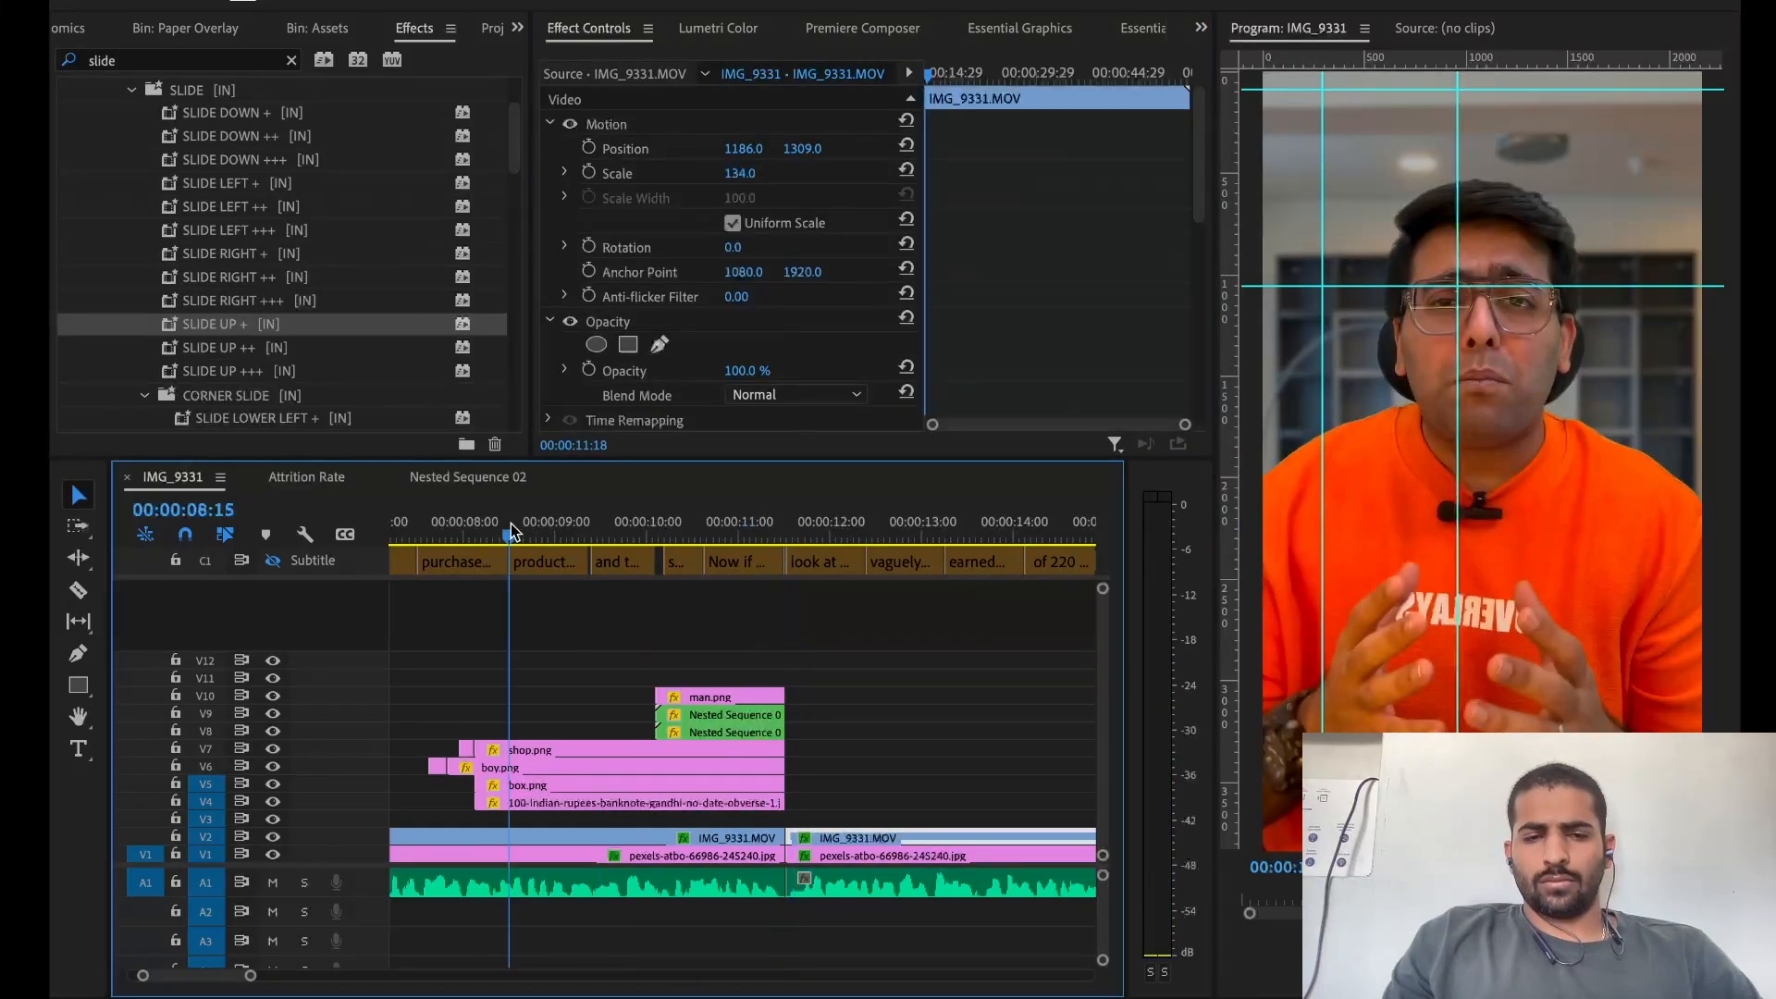
pyautogui.press('space')
# In Nested Sequence 03, apply Ease In to box.png's last position and scale keyframes and Ease Out to its first position keyframe
pyautogui.doubleClick(697, 717)
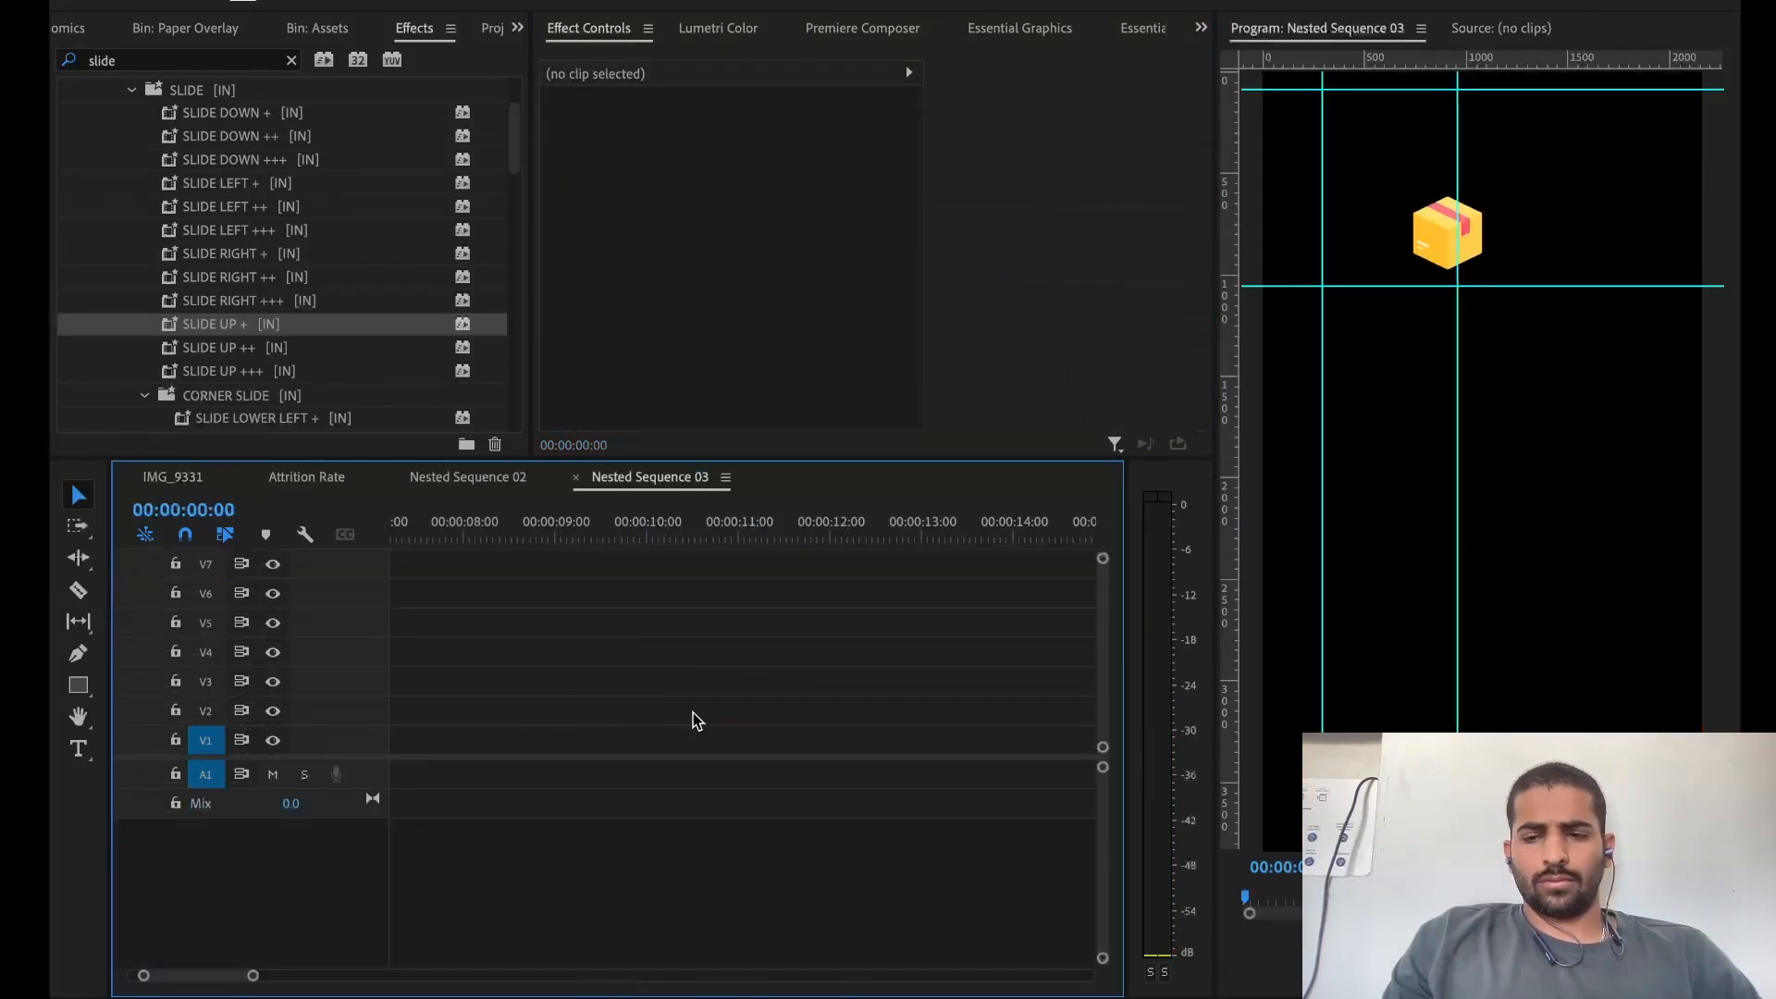
pyautogui.click(639, 577)
pyautogui.click(1010, 148)
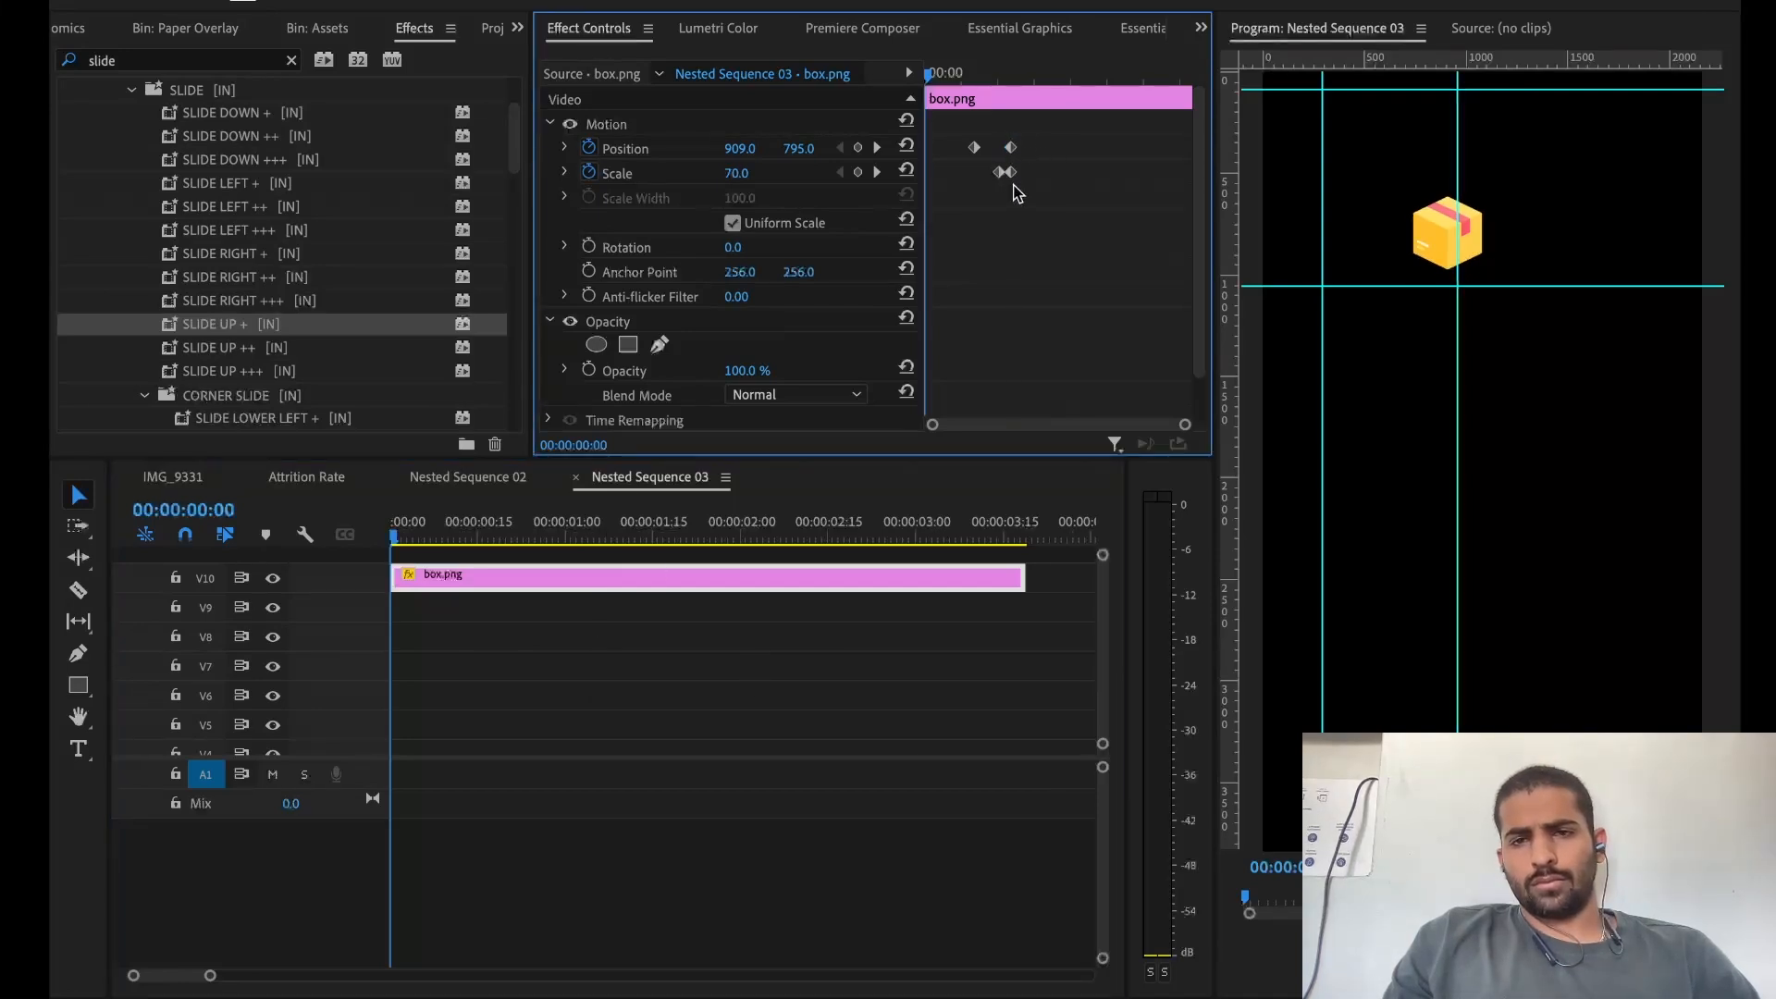
pyautogui.rightClick(1010, 173)
pyautogui.moveTo(1203, 389)
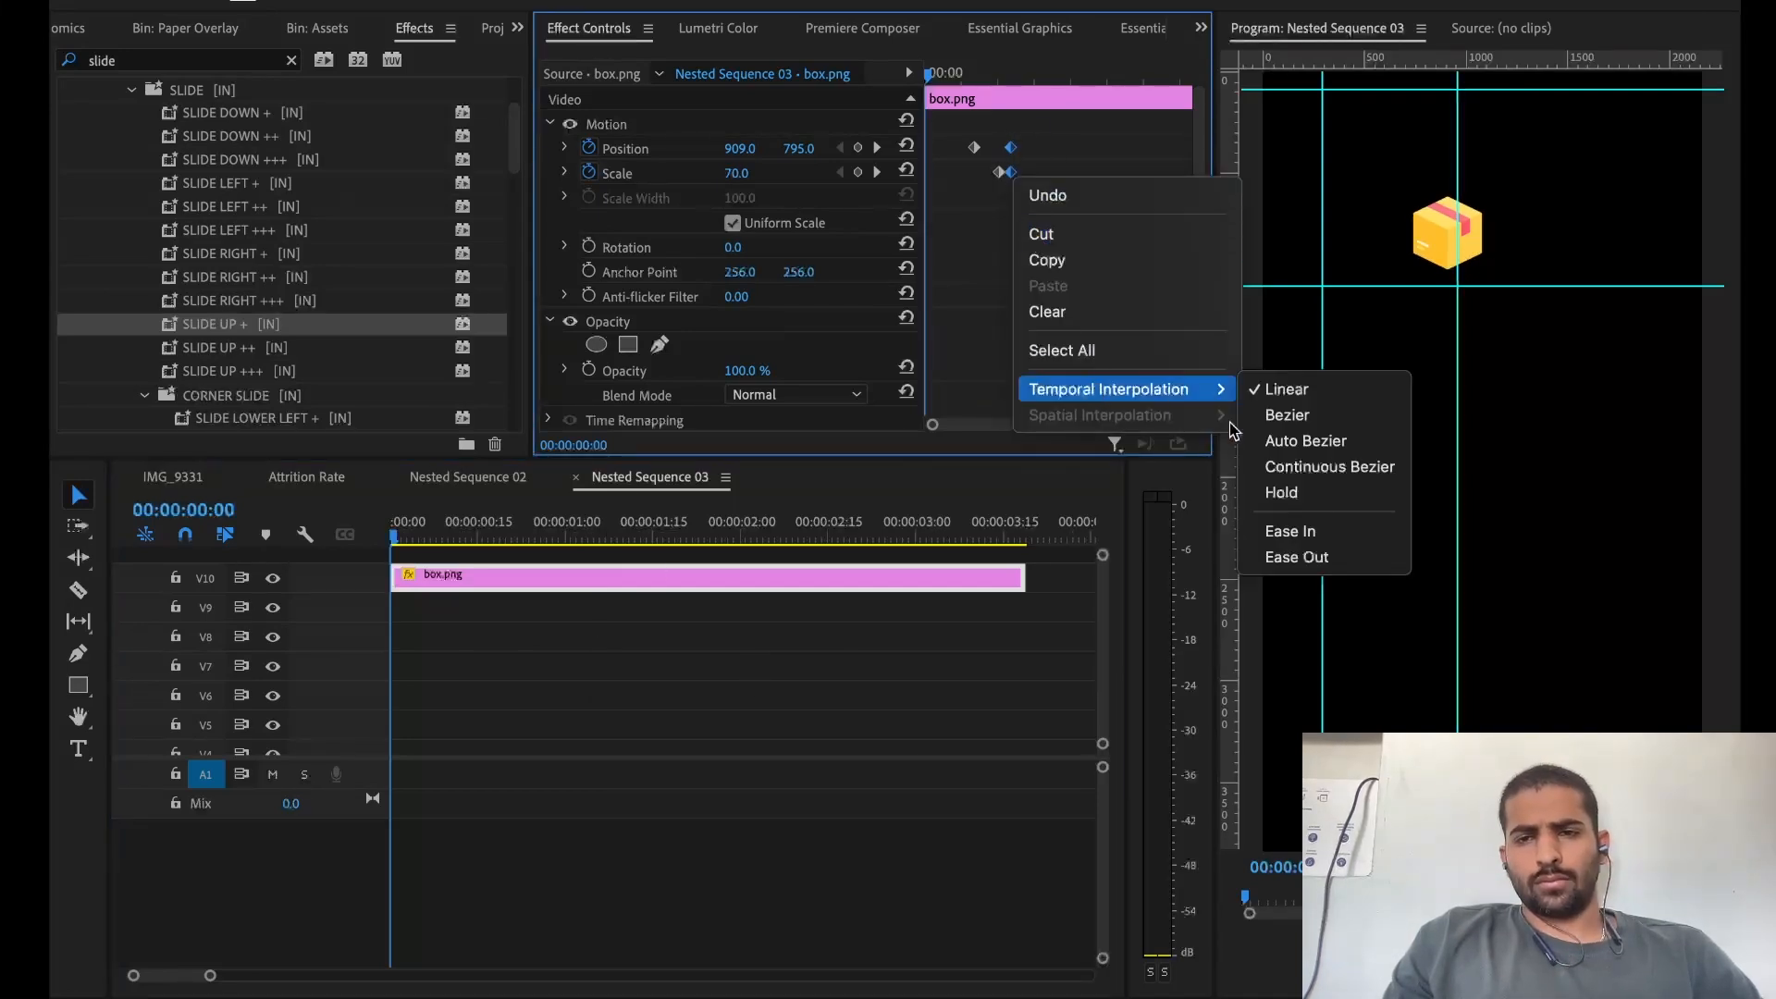
pyautogui.click(1293, 531)
pyautogui.rightClick(974, 147)
pyautogui.moveTo(1110, 364)
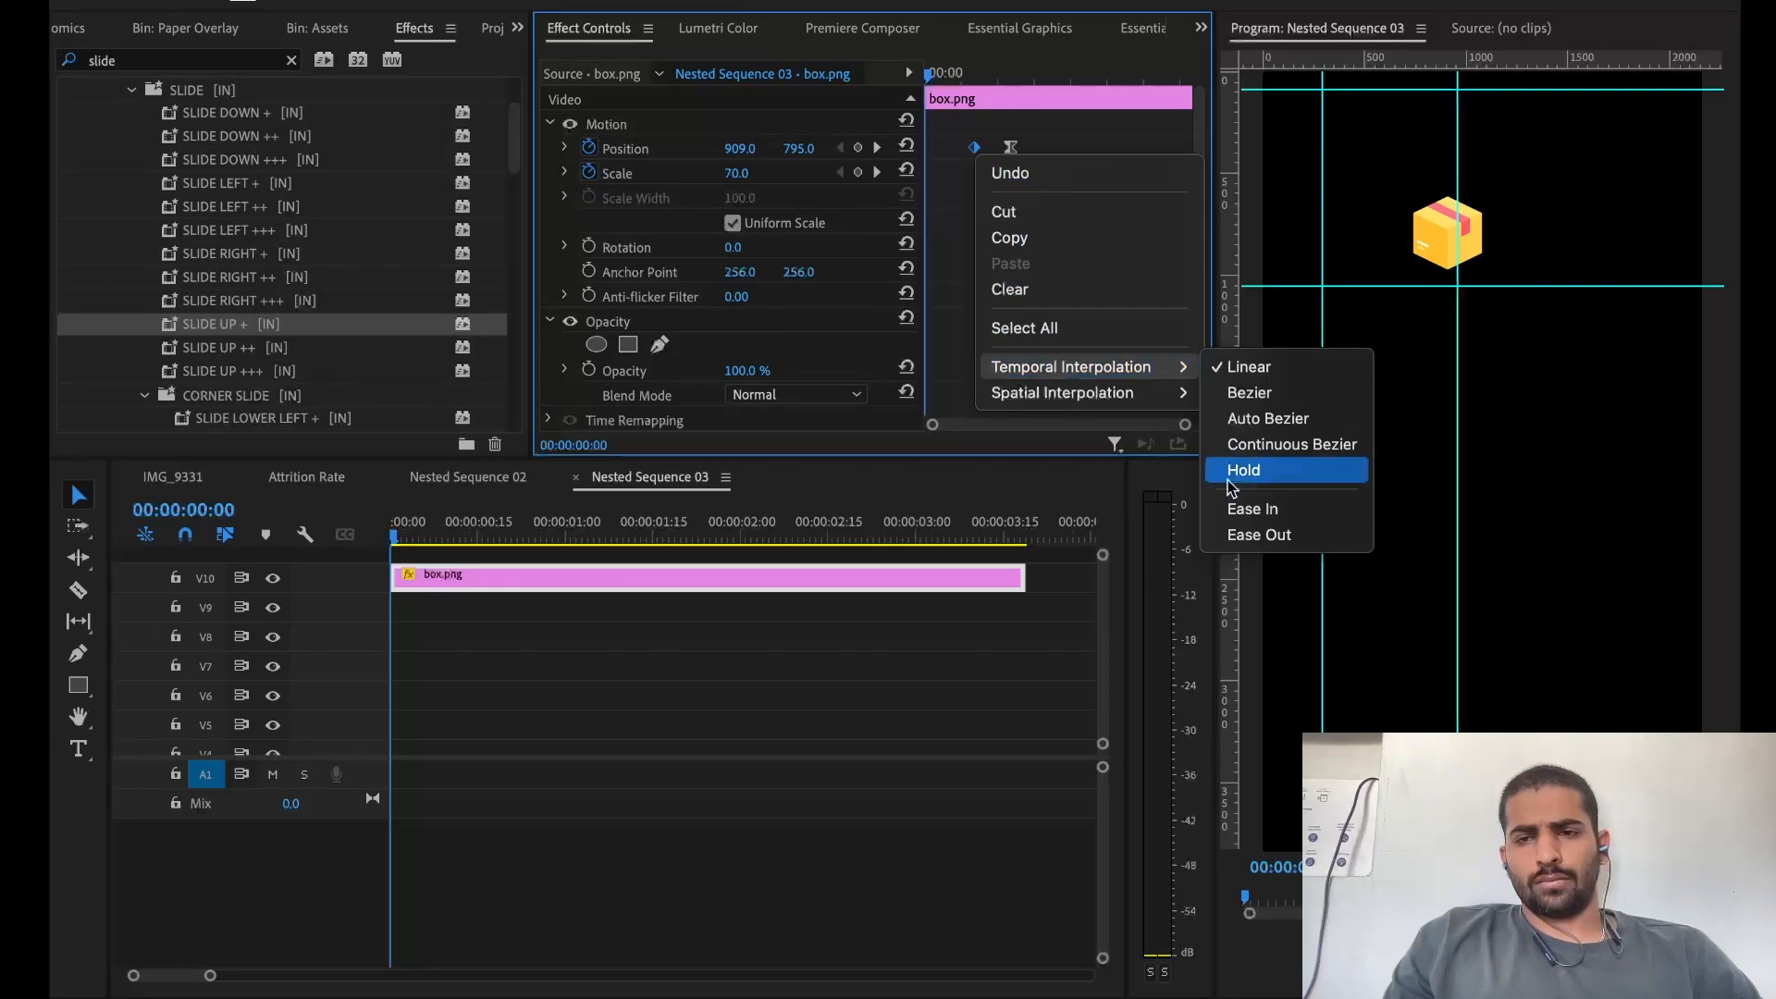
pyautogui.click(1285, 533)
# Copy the V4 banknote's Motion settings from IMG_9331, paste them onto all three banknotes in Nested Sequence 02, and check each clip
pyautogui.click(472, 477)
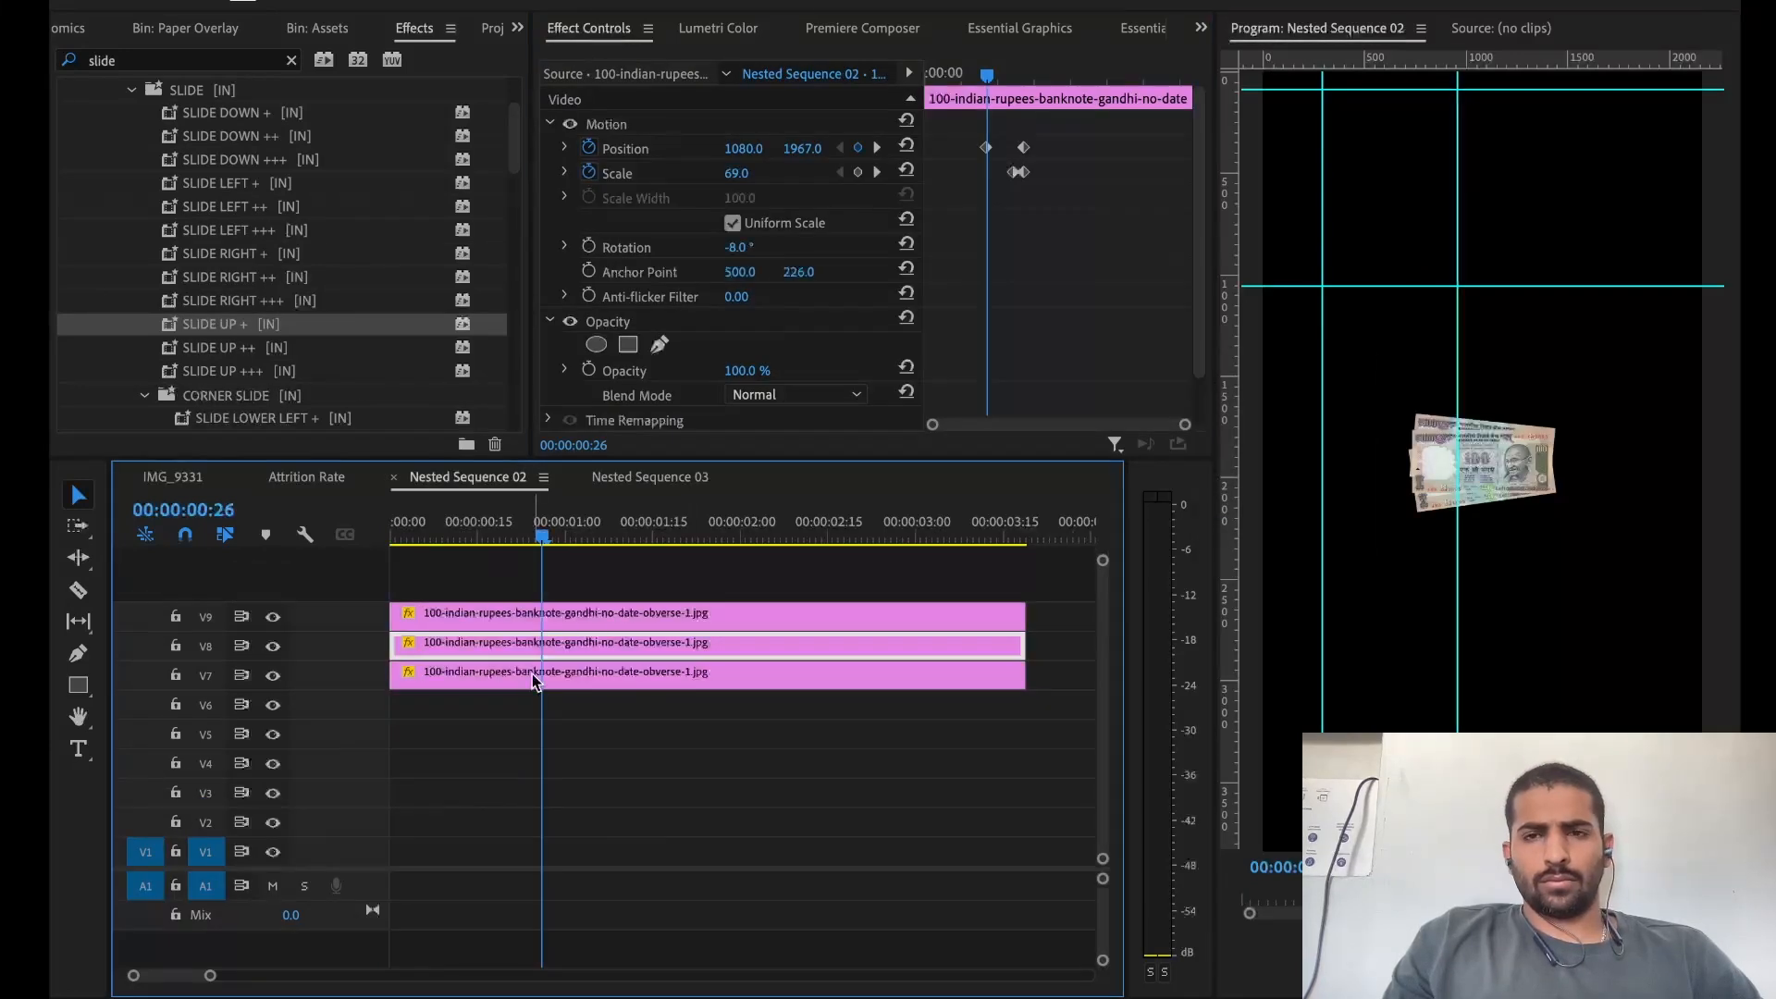
pyautogui.click(189, 476)
pyautogui.click(603, 803)
pyautogui.click(708, 121)
pyautogui.click(491, 479)
pyautogui.moveTo(481, 580); pyautogui.dragTo(553, 685)
pyautogui.press('super+v')
pyautogui.click(612, 729)
pyautogui.click(563, 610)
pyautogui.click(559, 642)
pyautogui.click(555, 671)
# Play back IMG_9331 and slip the contents of Nested Sequence 02 on V8 by about 12 frames
pyautogui.click(185, 472)
pyautogui.press('space')
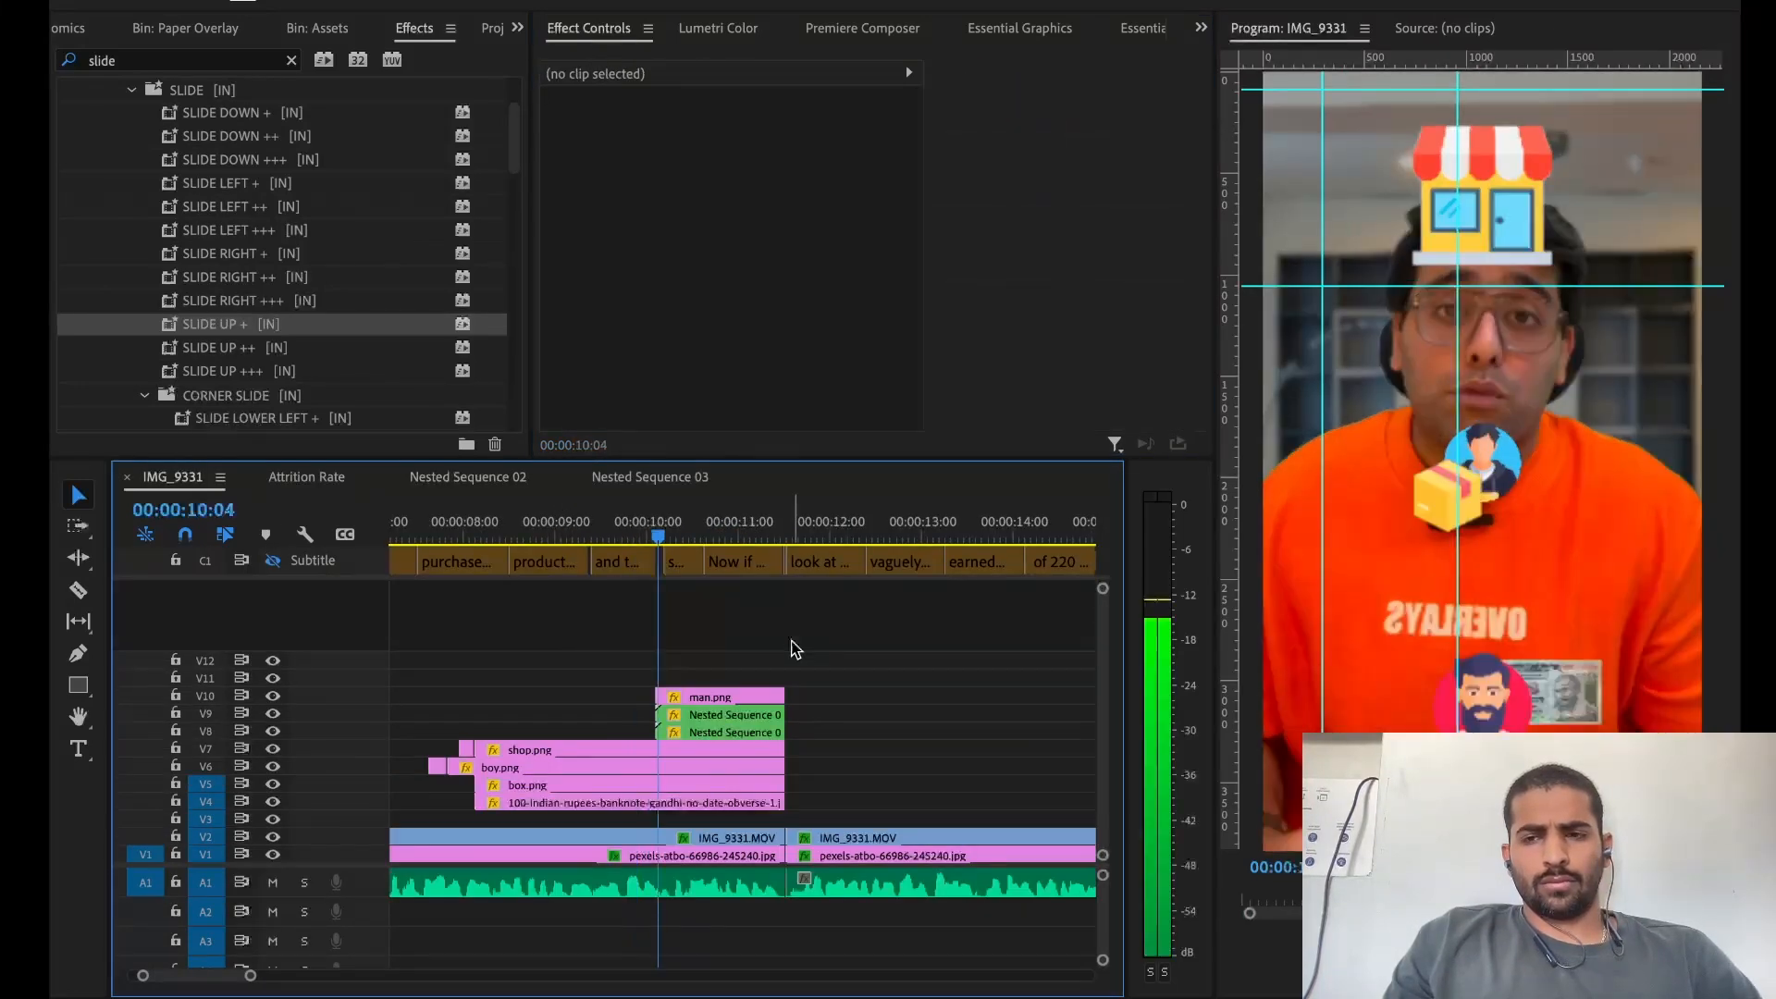
pyautogui.press('space')
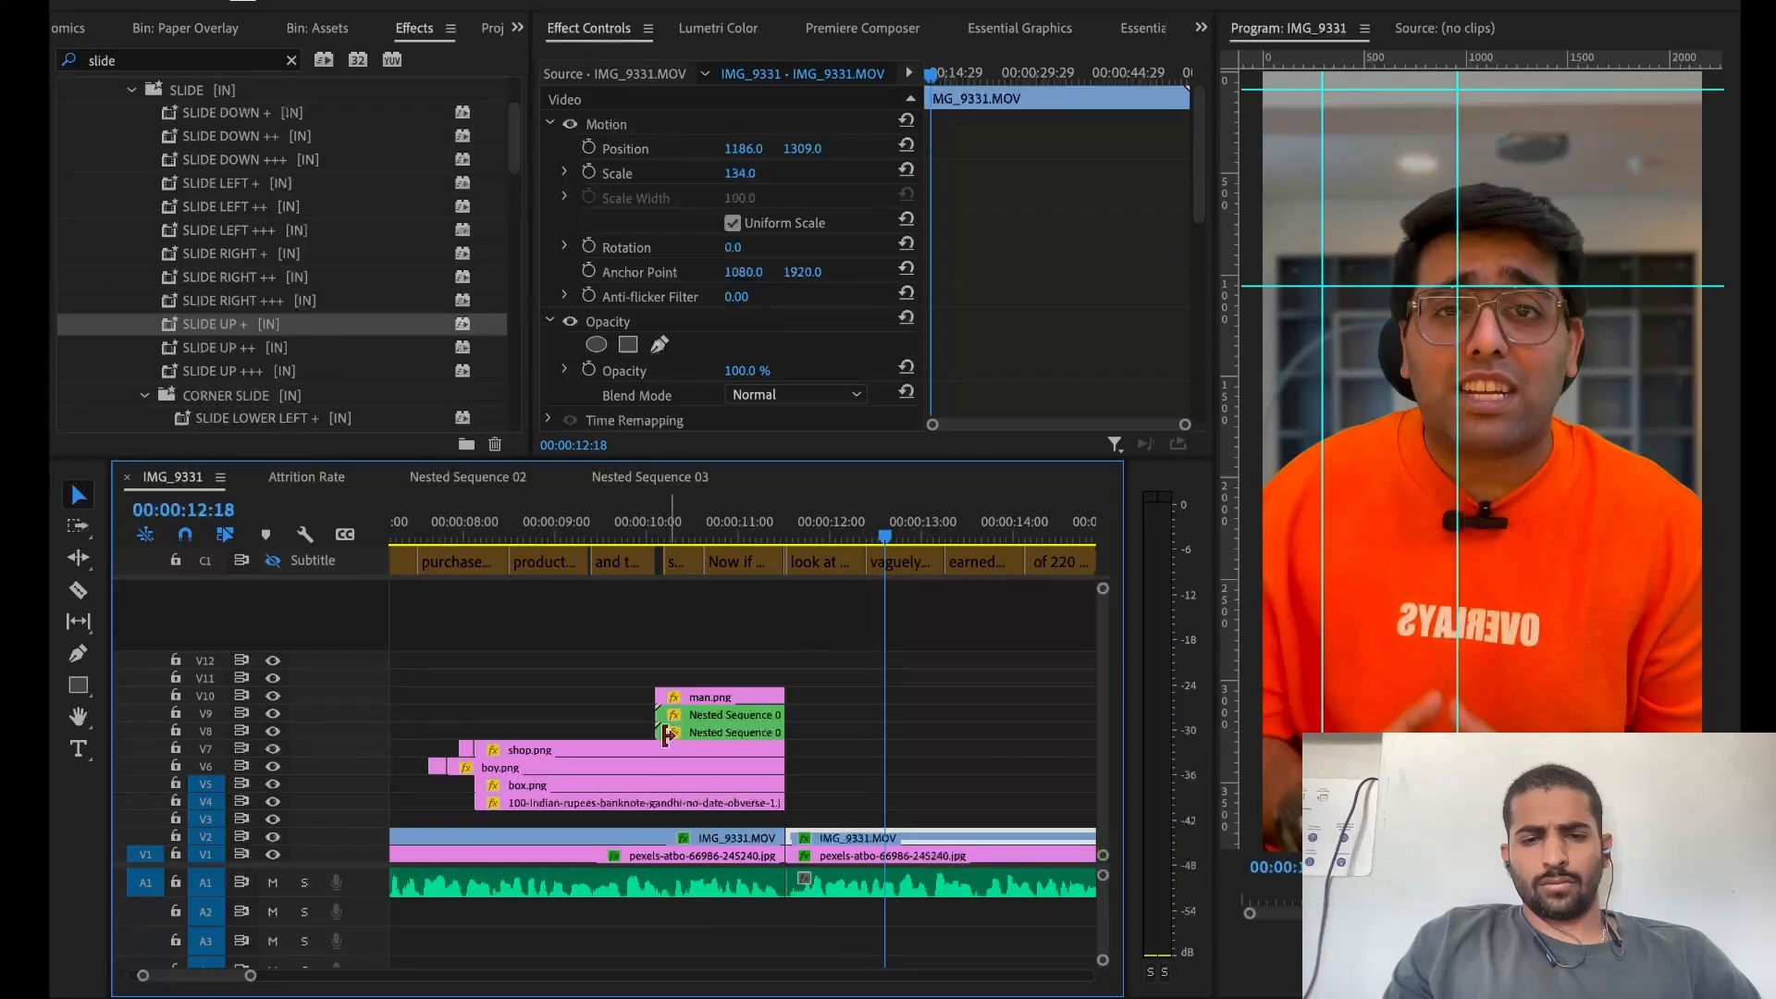
pyautogui.click(690, 730)
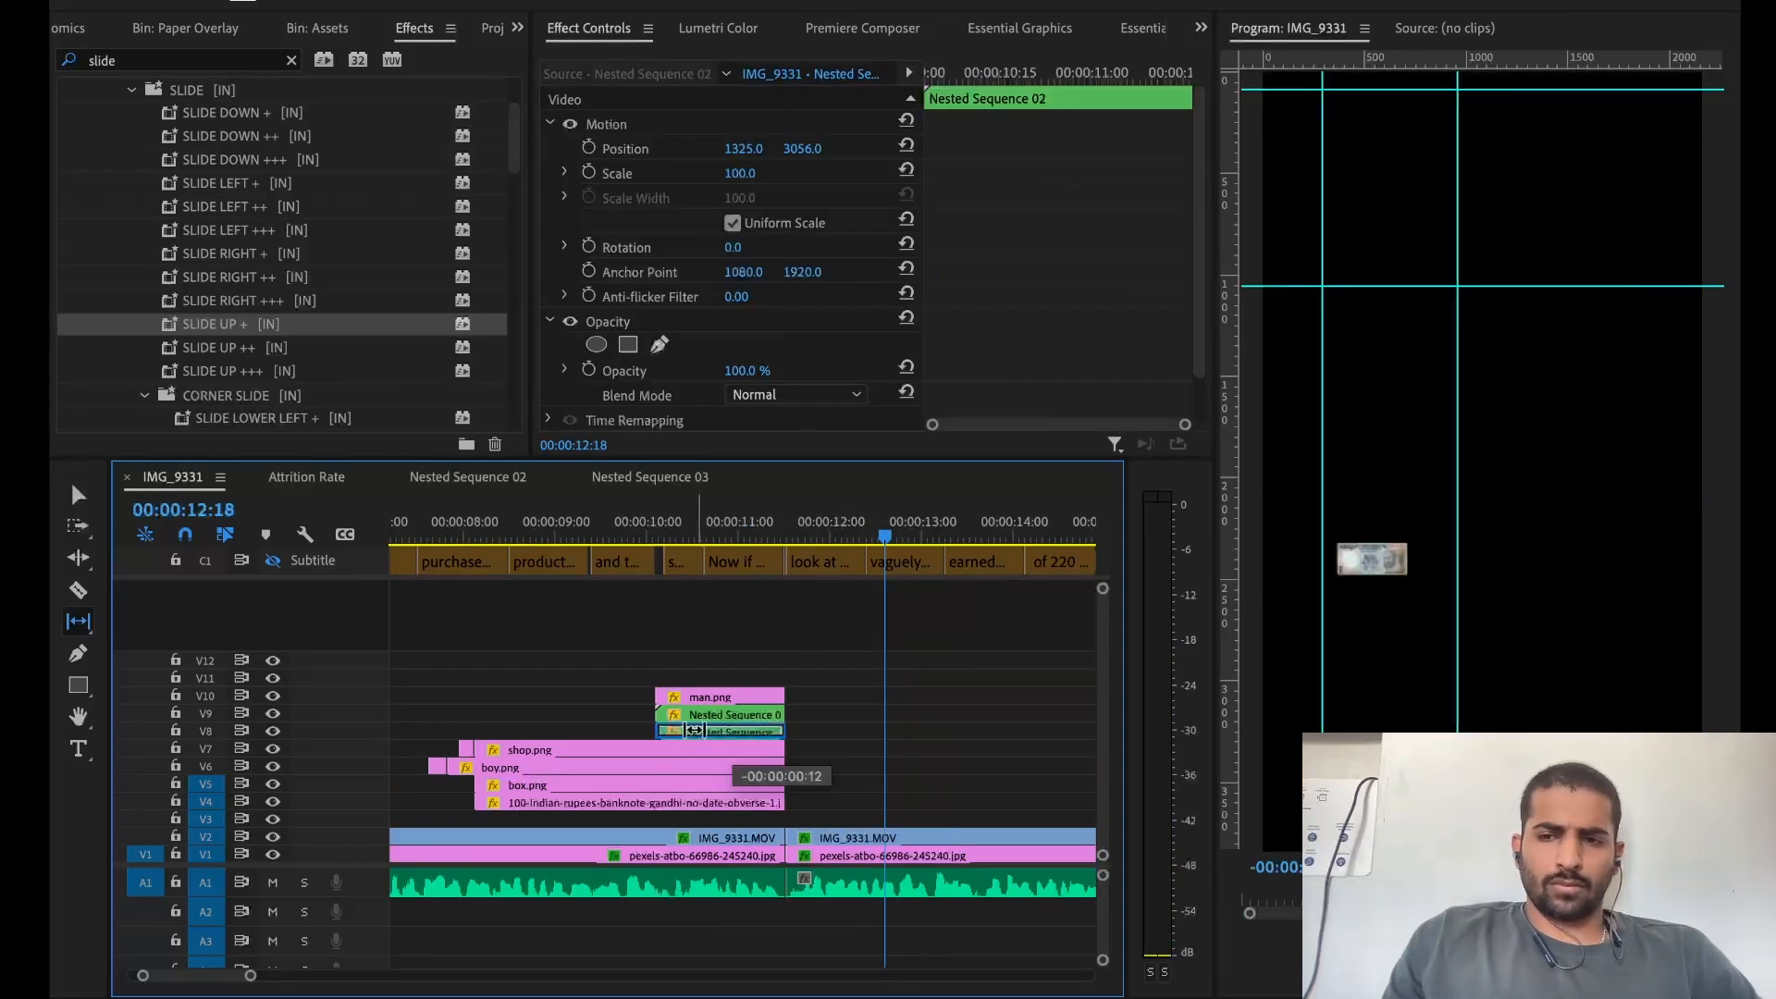
# Play back the man, box and banknote animation and the footage following it up to 00:00:14:15
pyautogui.click(636, 525)
pyautogui.press('space')
pyautogui.press('space')
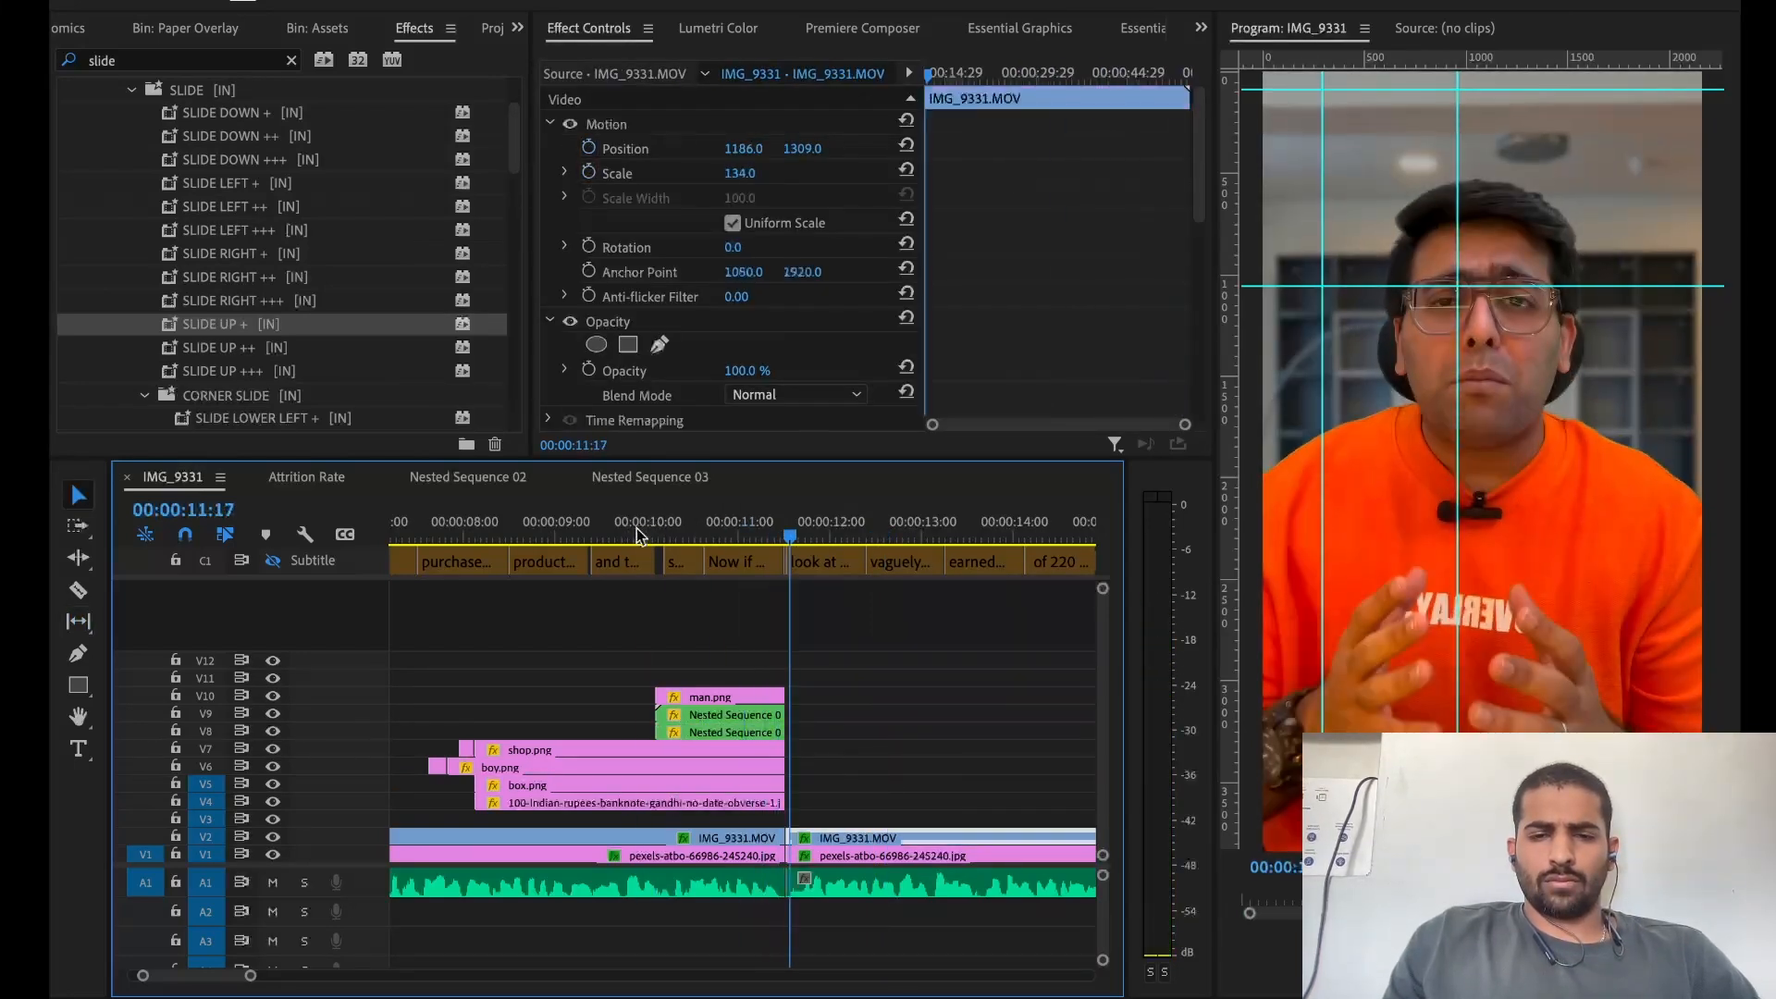
pyautogui.click(695, 644)
pyautogui.press('space')
pyautogui.press('-')
pyautogui.press('-')
pyautogui.press('space')
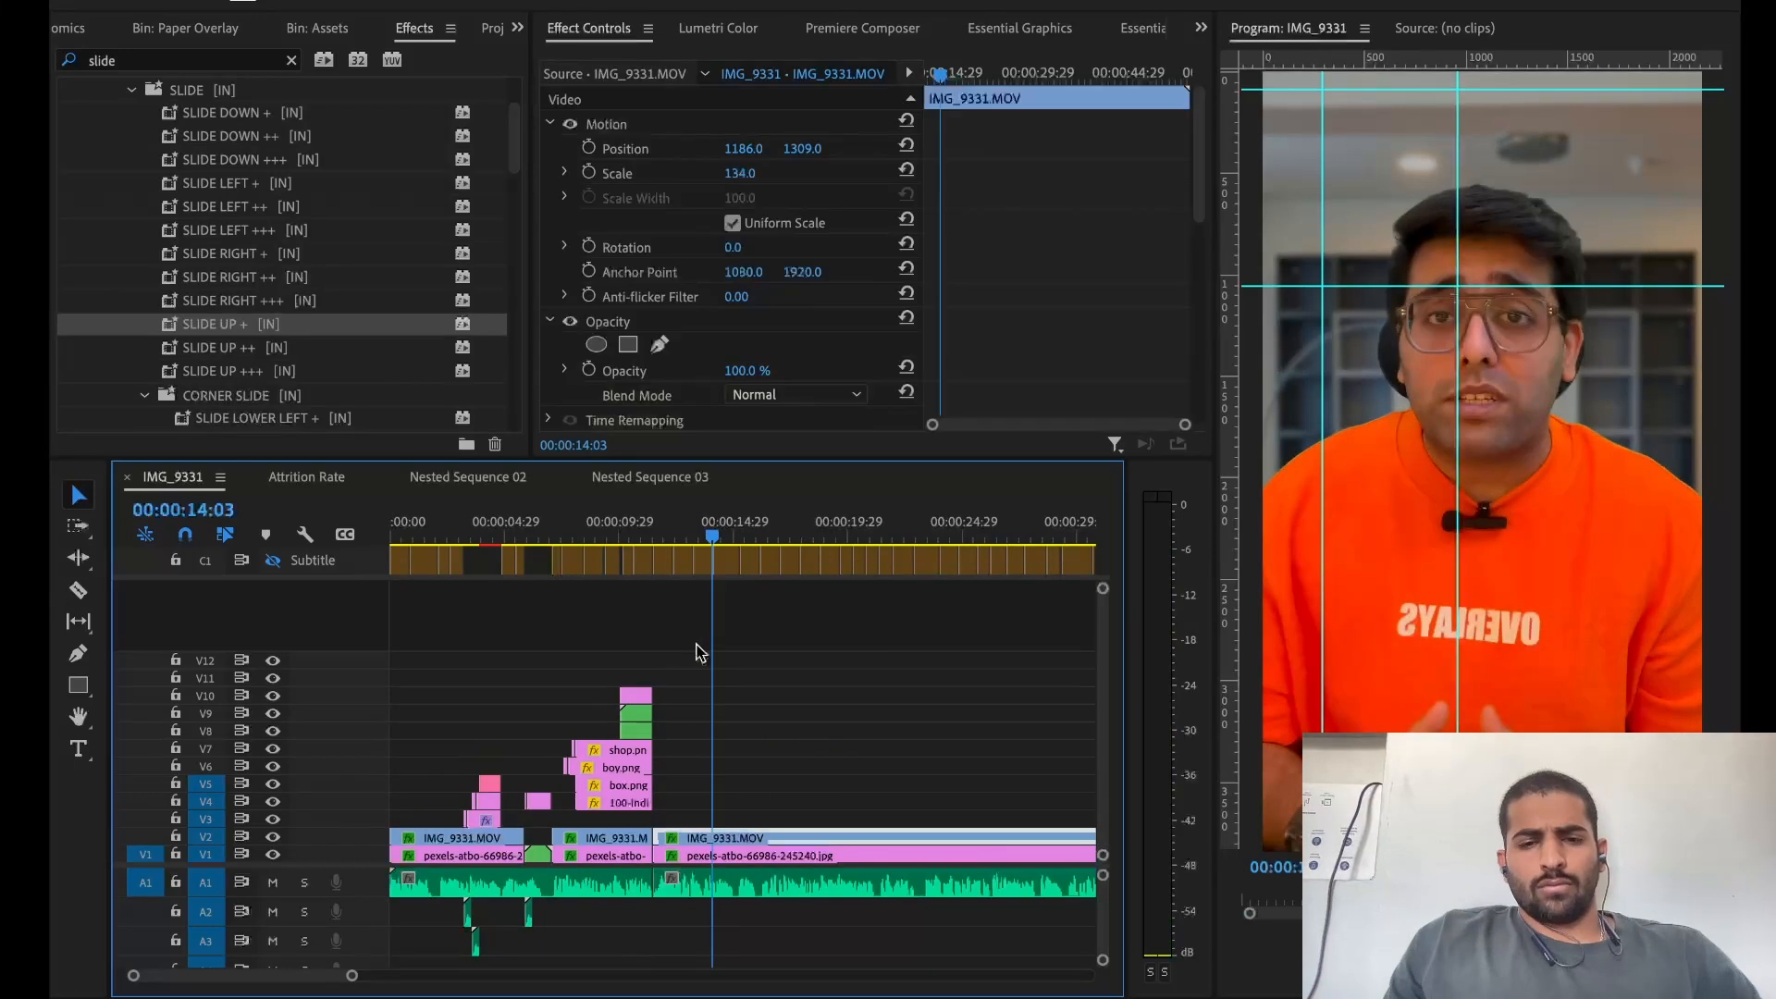
pyautogui.press('=')
pyautogui.press('=')
pyautogui.press('space')
pyautogui.press('space')
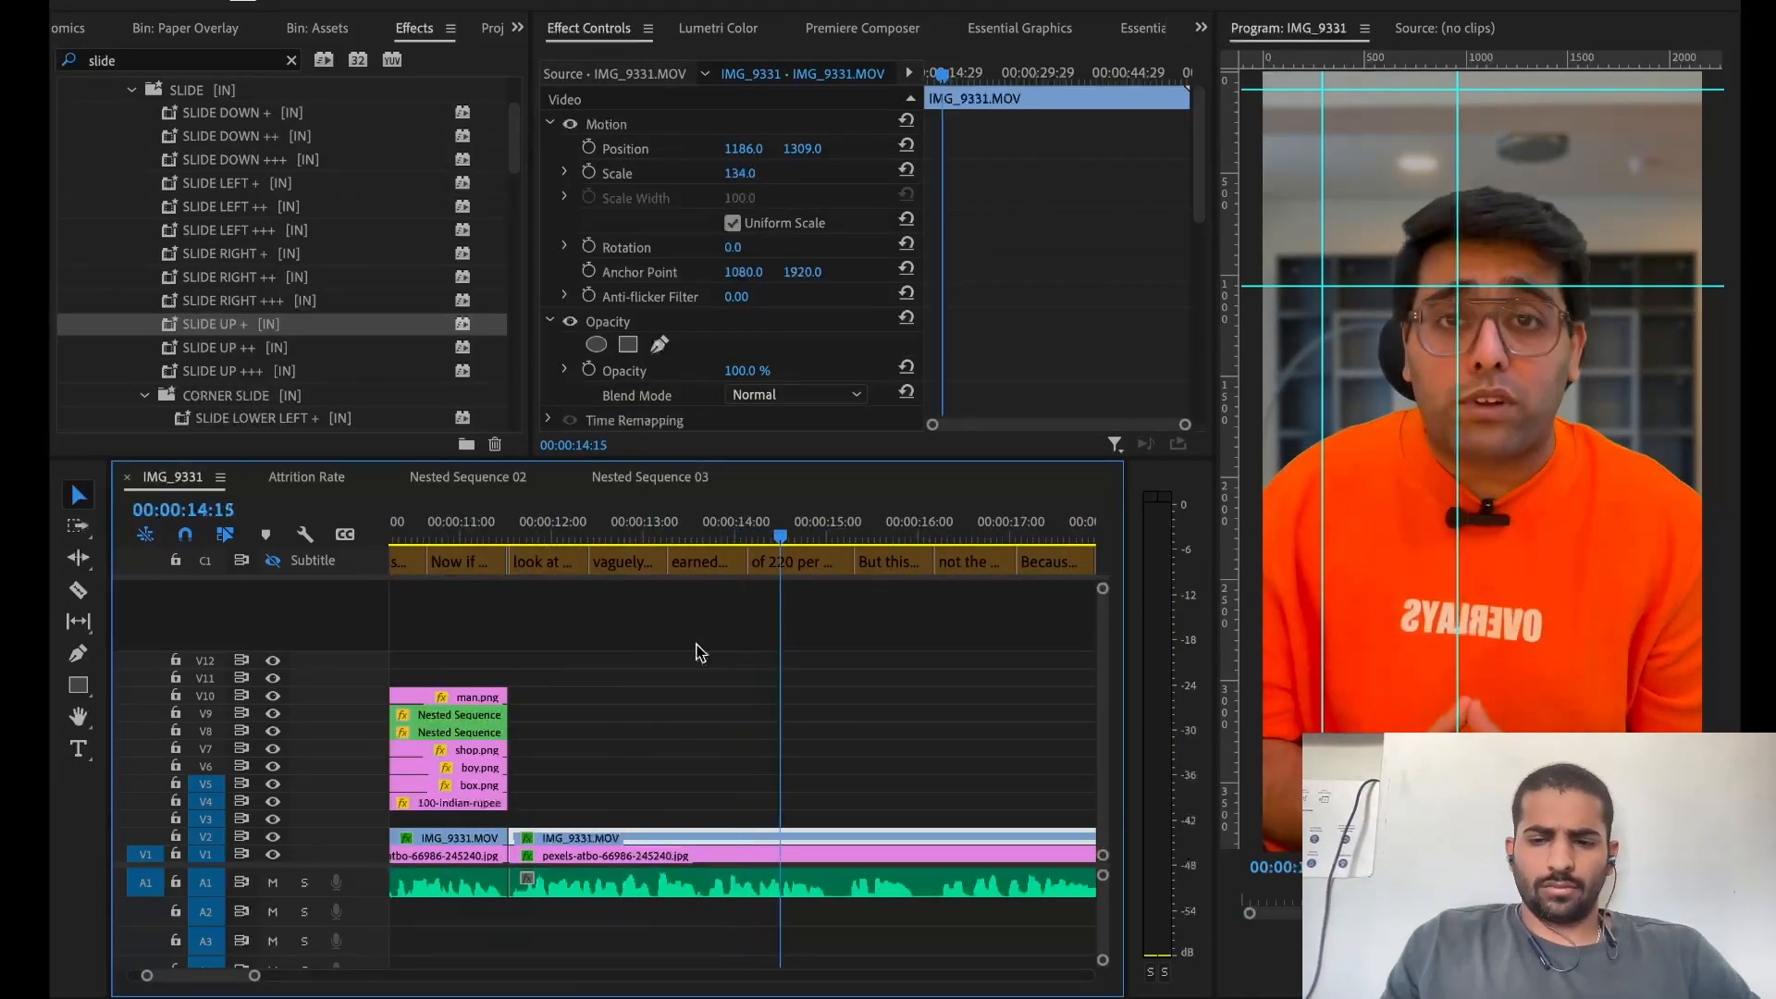
pyautogui.press('-')
pyautogui.click(696, 645)
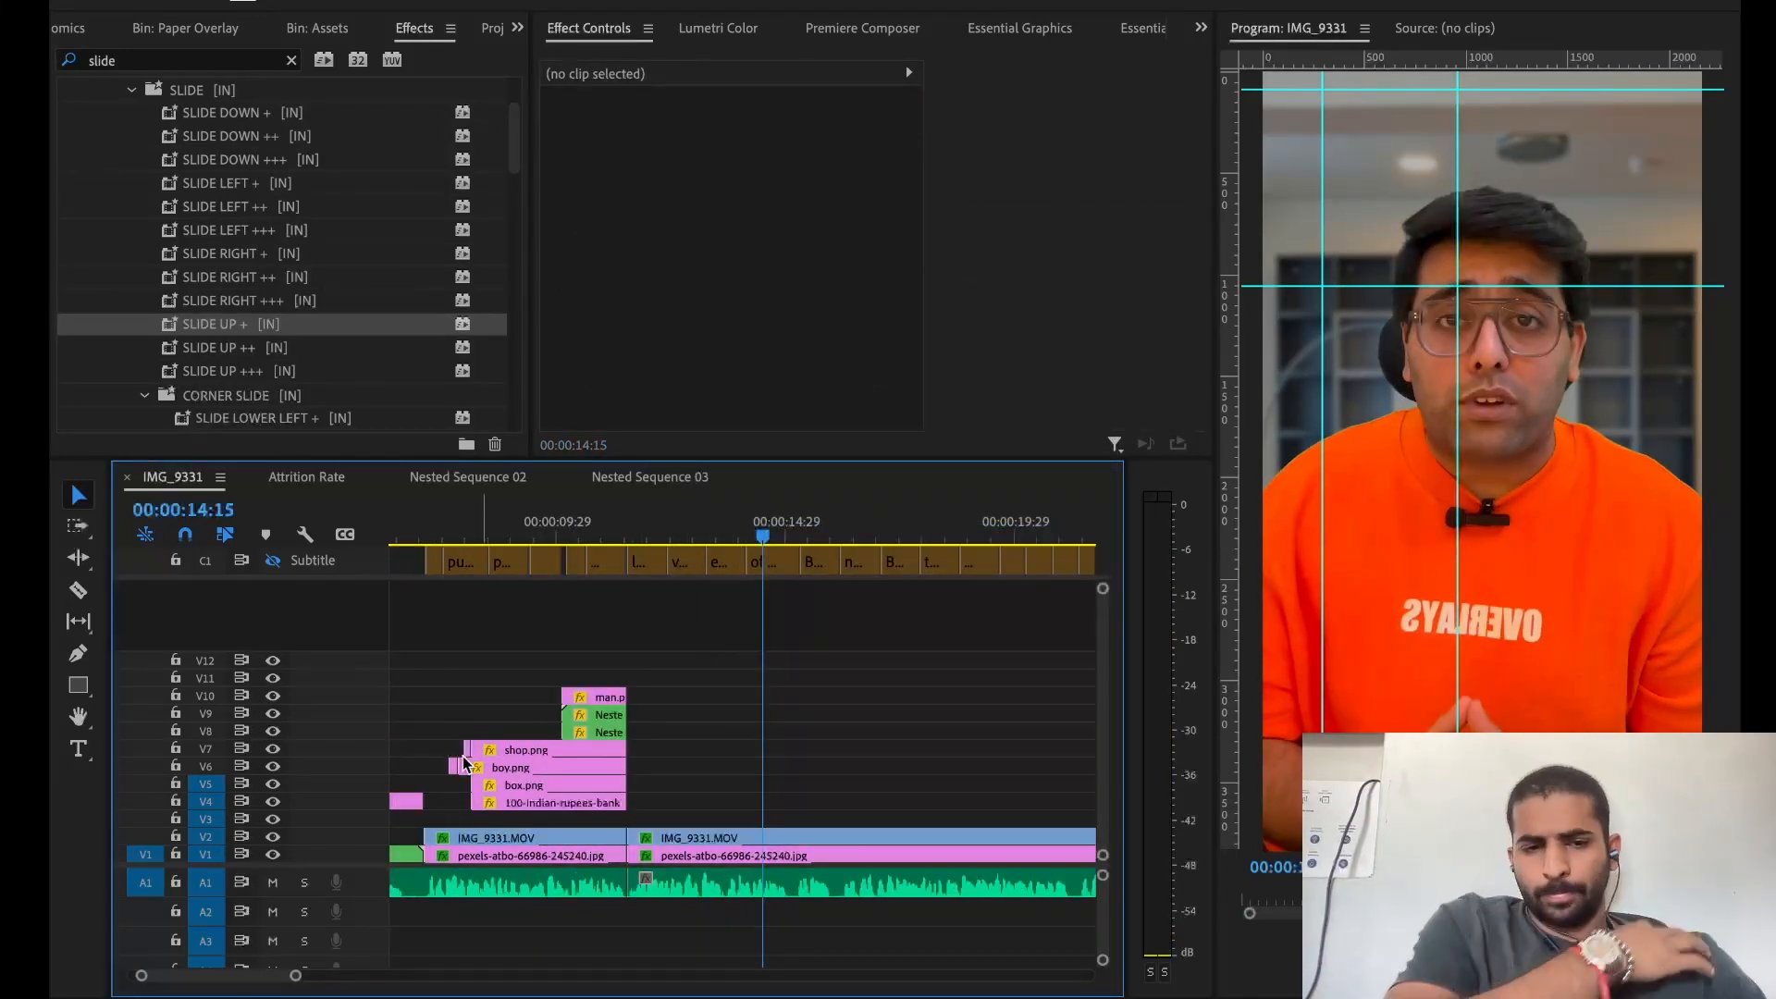
# Cut box.png and the banknote at 00:00:08:09 and apply the SCALE UP ++ [IN] preset to their short opening parts
pyautogui.press('=')
pyautogui.press('=')
pyautogui.press('space')
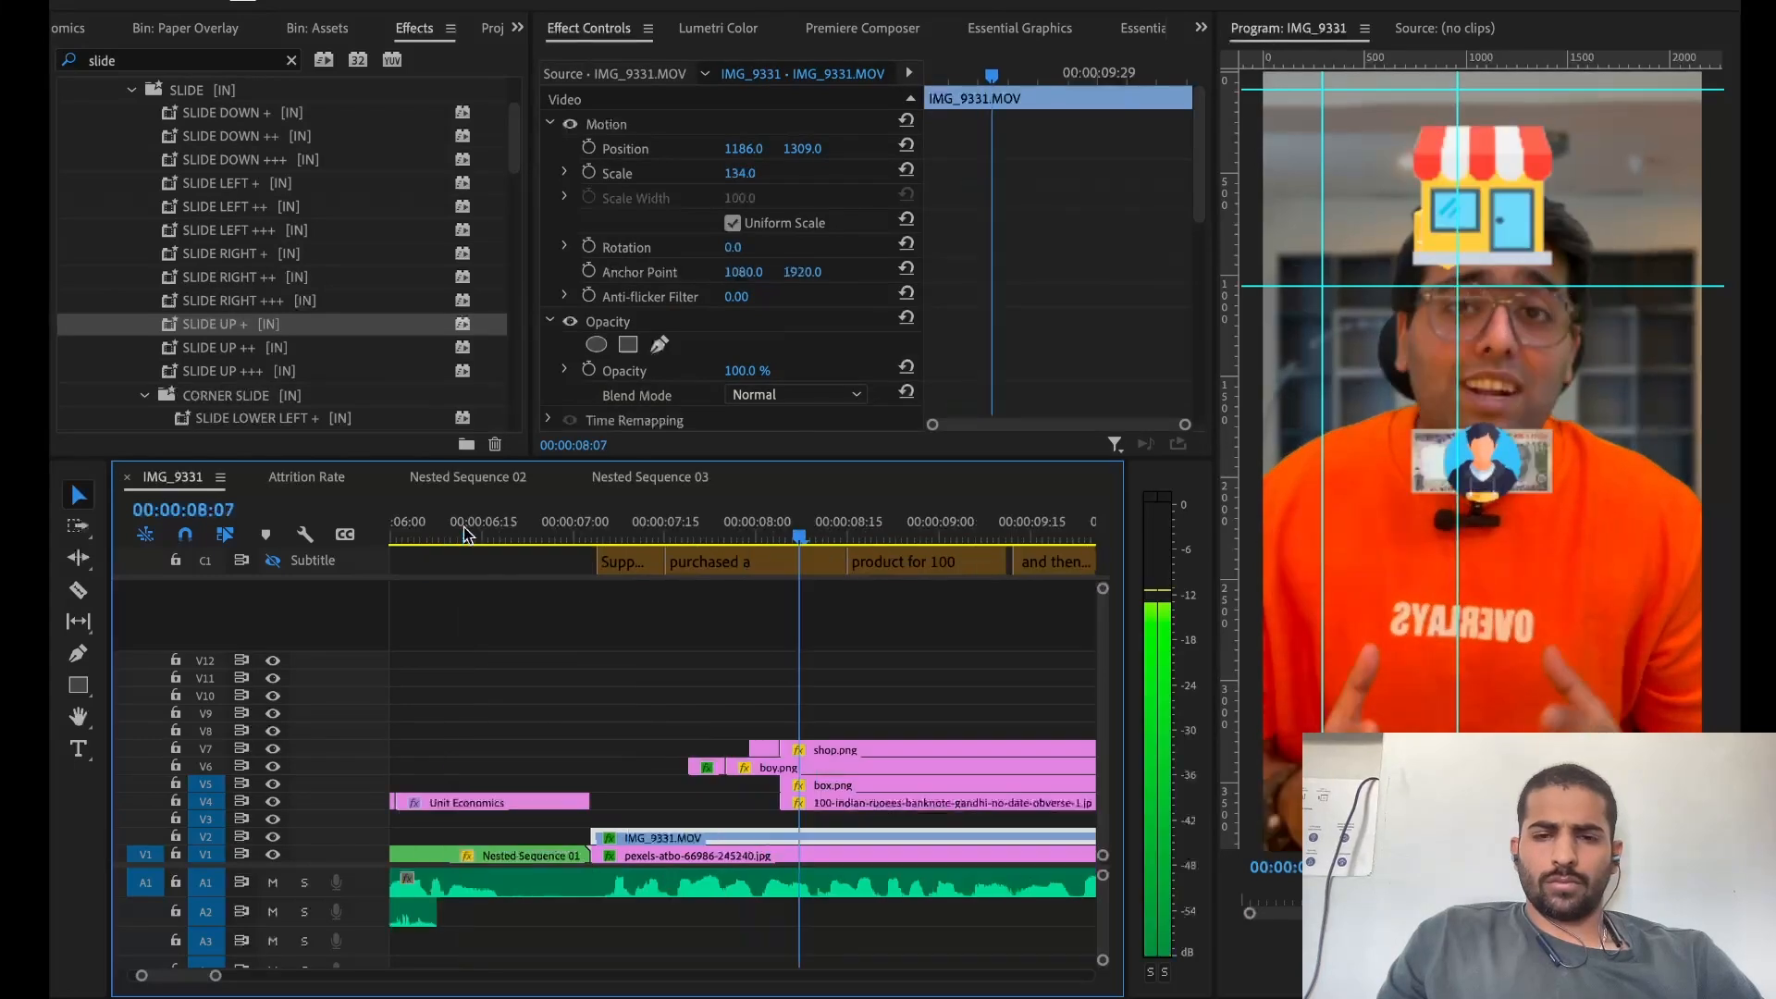
pyautogui.press('space')
pyautogui.moveTo(749, 789); pyautogui.dragTo(803, 811)
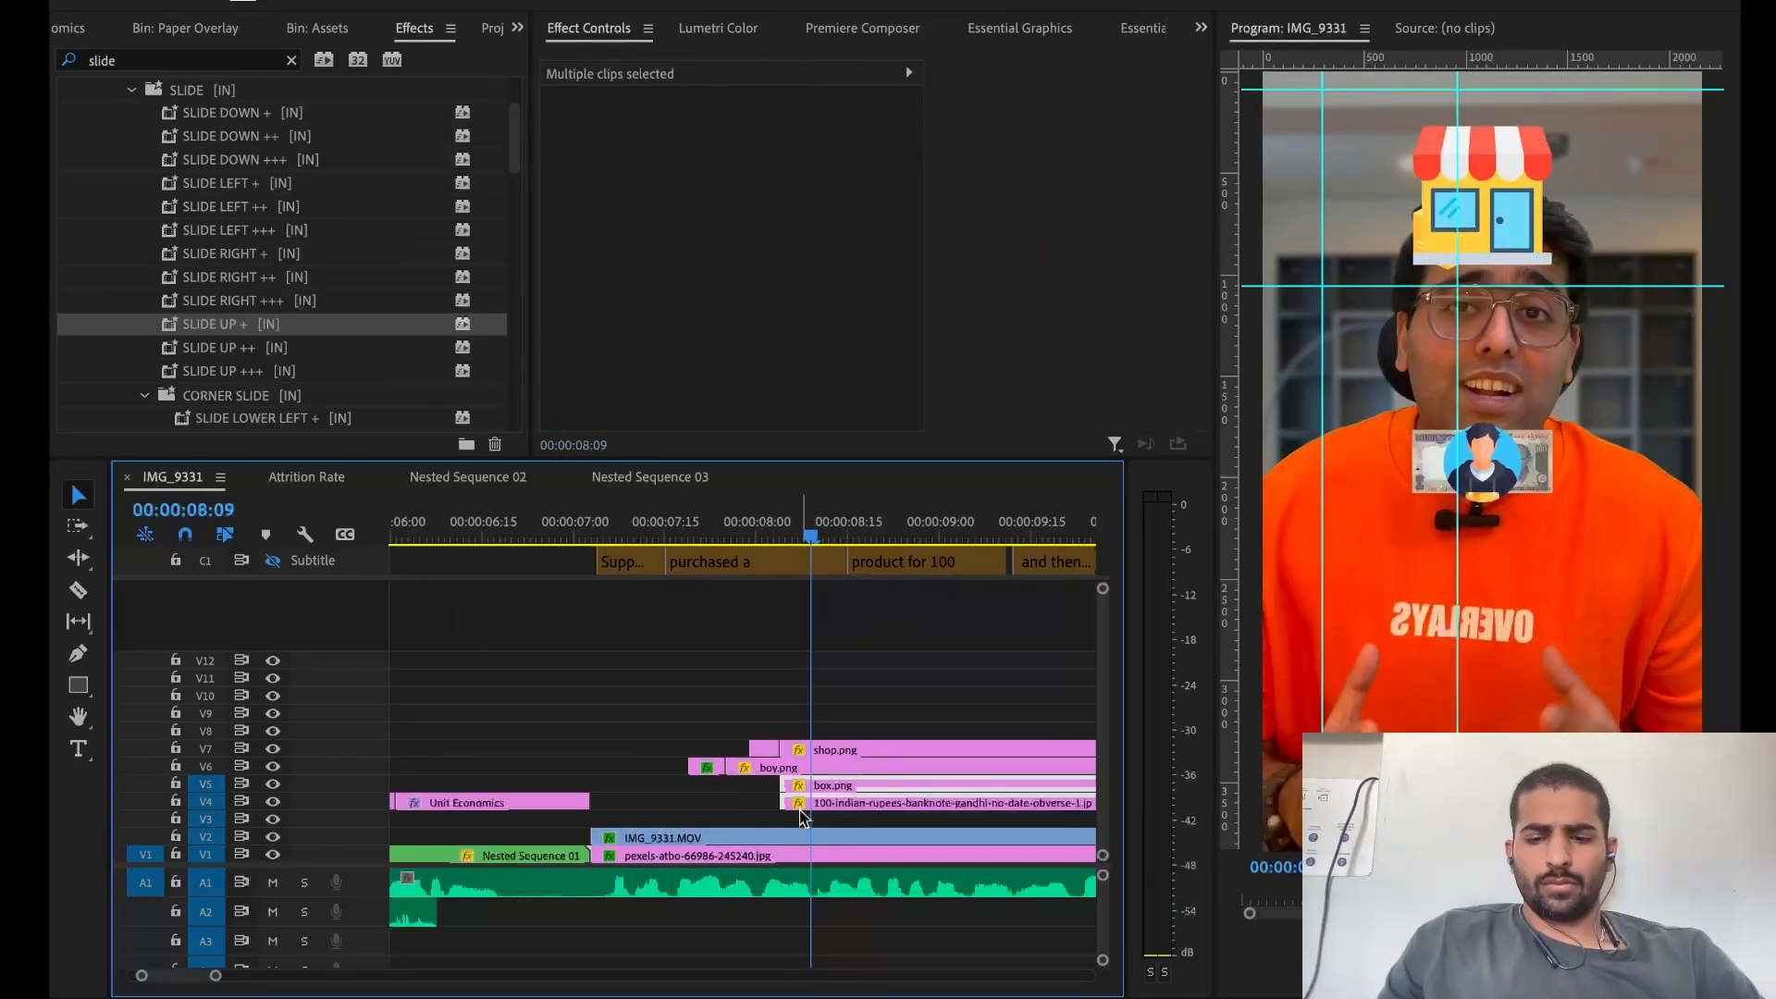
pyautogui.press('super+k')
pyautogui.click(155, 64)
pyautogui.write('scale')
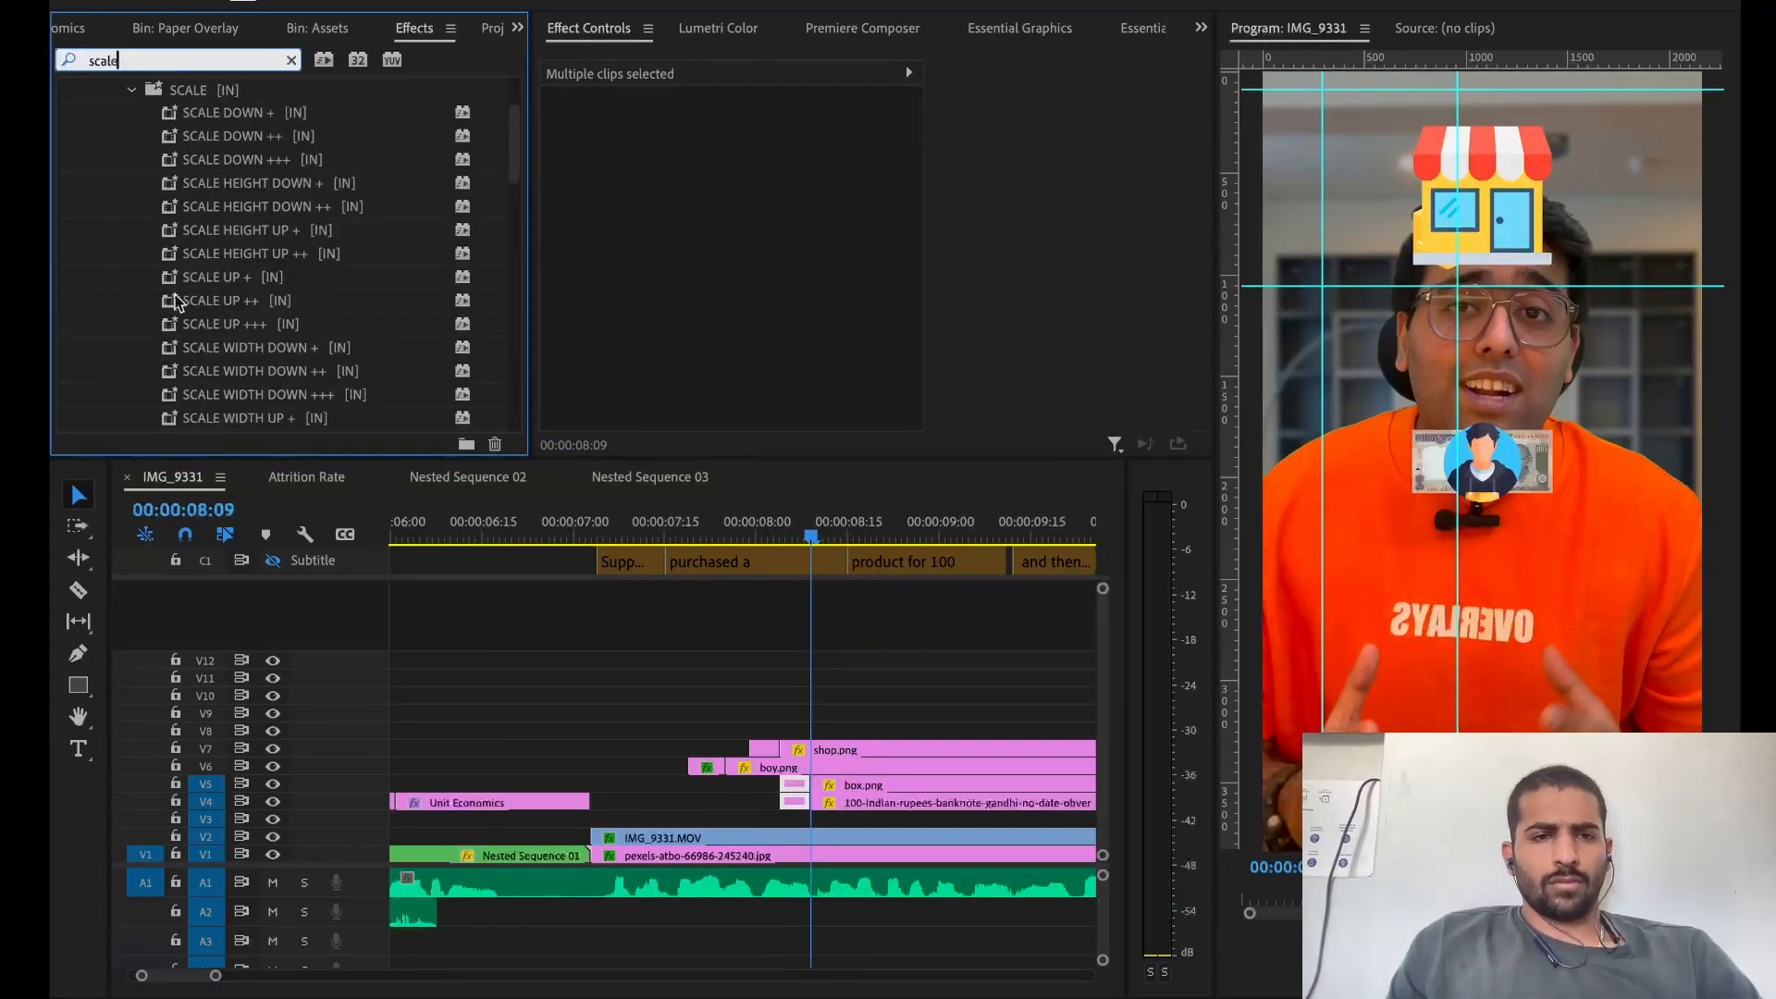
pyautogui.moveTo(215, 300); pyautogui.dragTo(796, 801)
# Apply the SLIDE UP + [IN] preset to the opening parts of box.png and the banknote, and play back the result
pyautogui.click(776, 535)
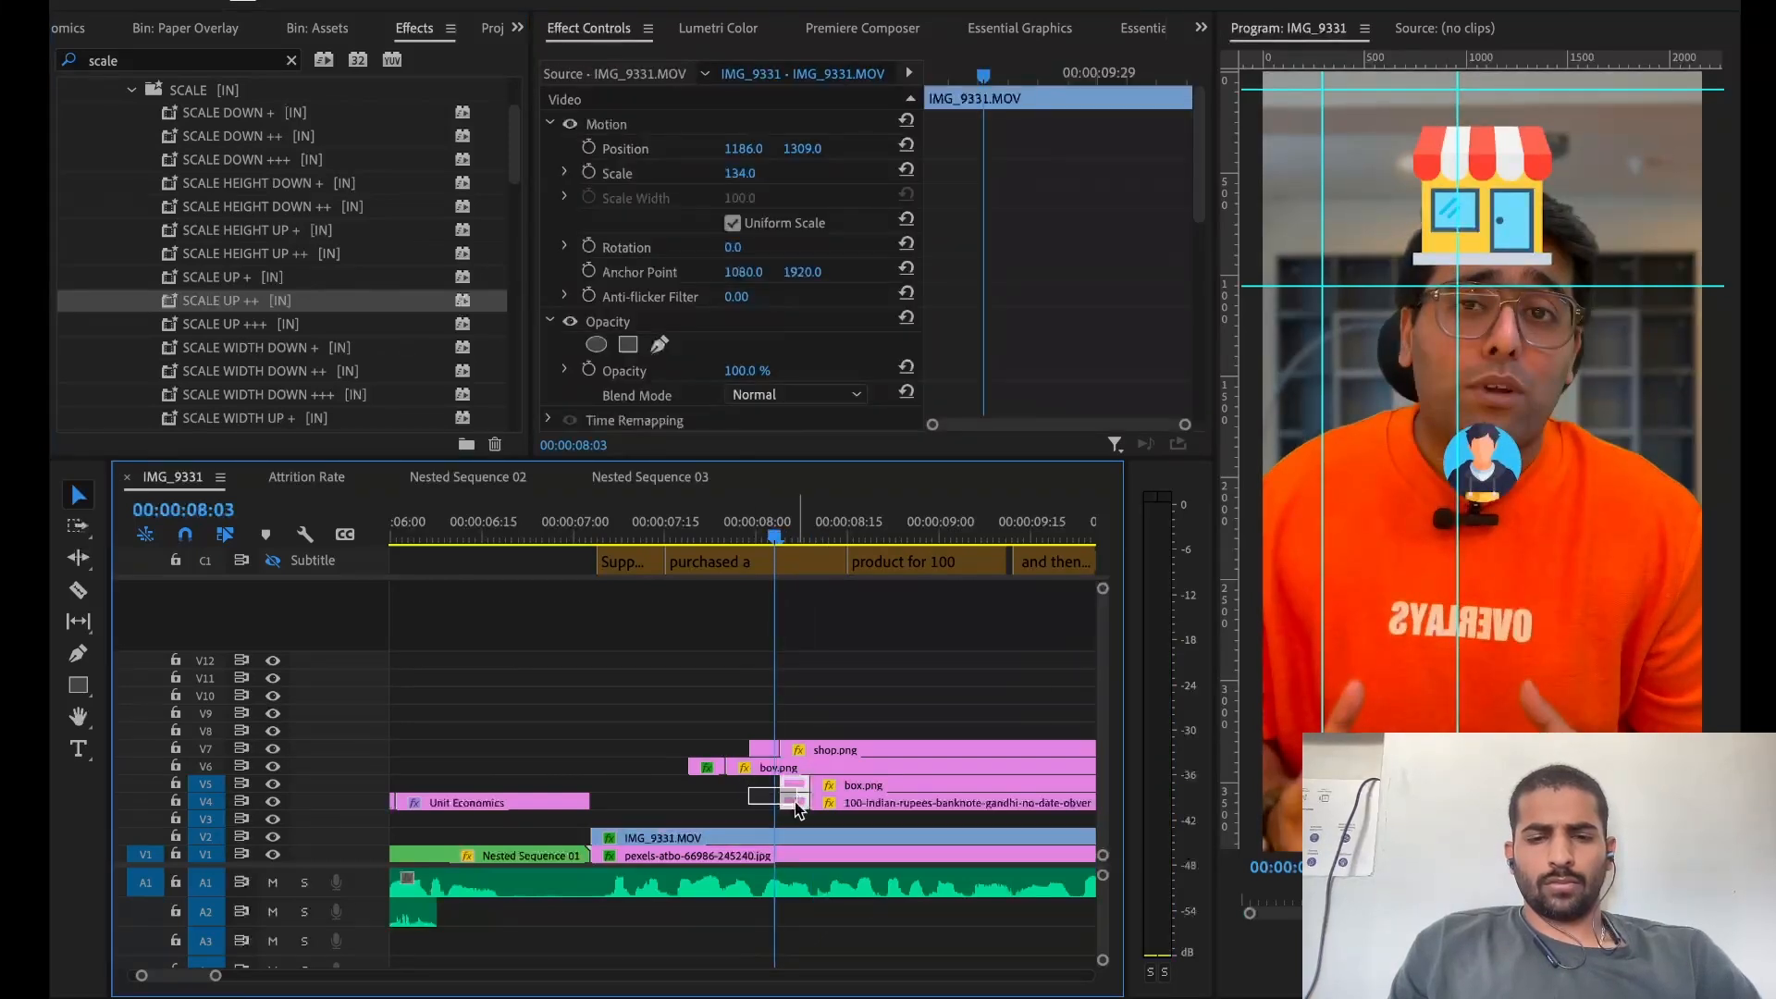
pyautogui.moveTo(798, 811); pyautogui.dragTo(801, 812)
pyautogui.click(172, 58)
pyautogui.write('slide')
pyautogui.moveTo(222, 324); pyautogui.dragTo(569, 688)
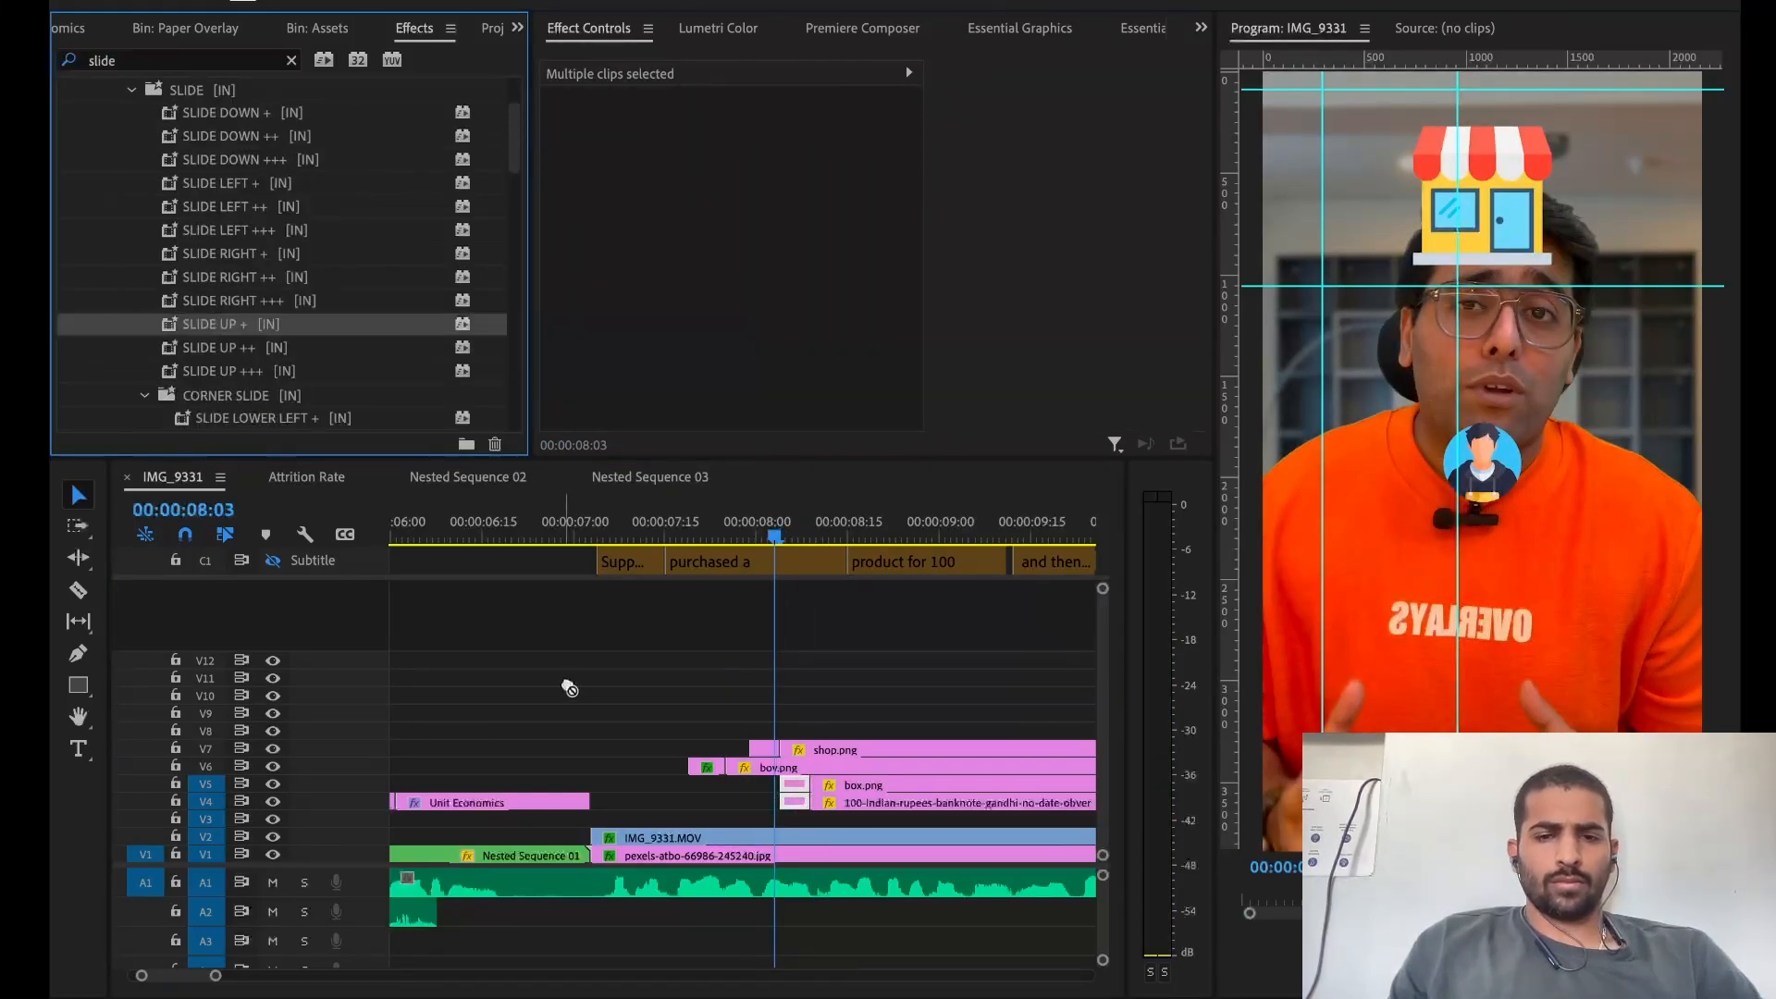
pyautogui.moveTo(790, 801); pyautogui.dragTo(790, 798)
pyautogui.press('space')
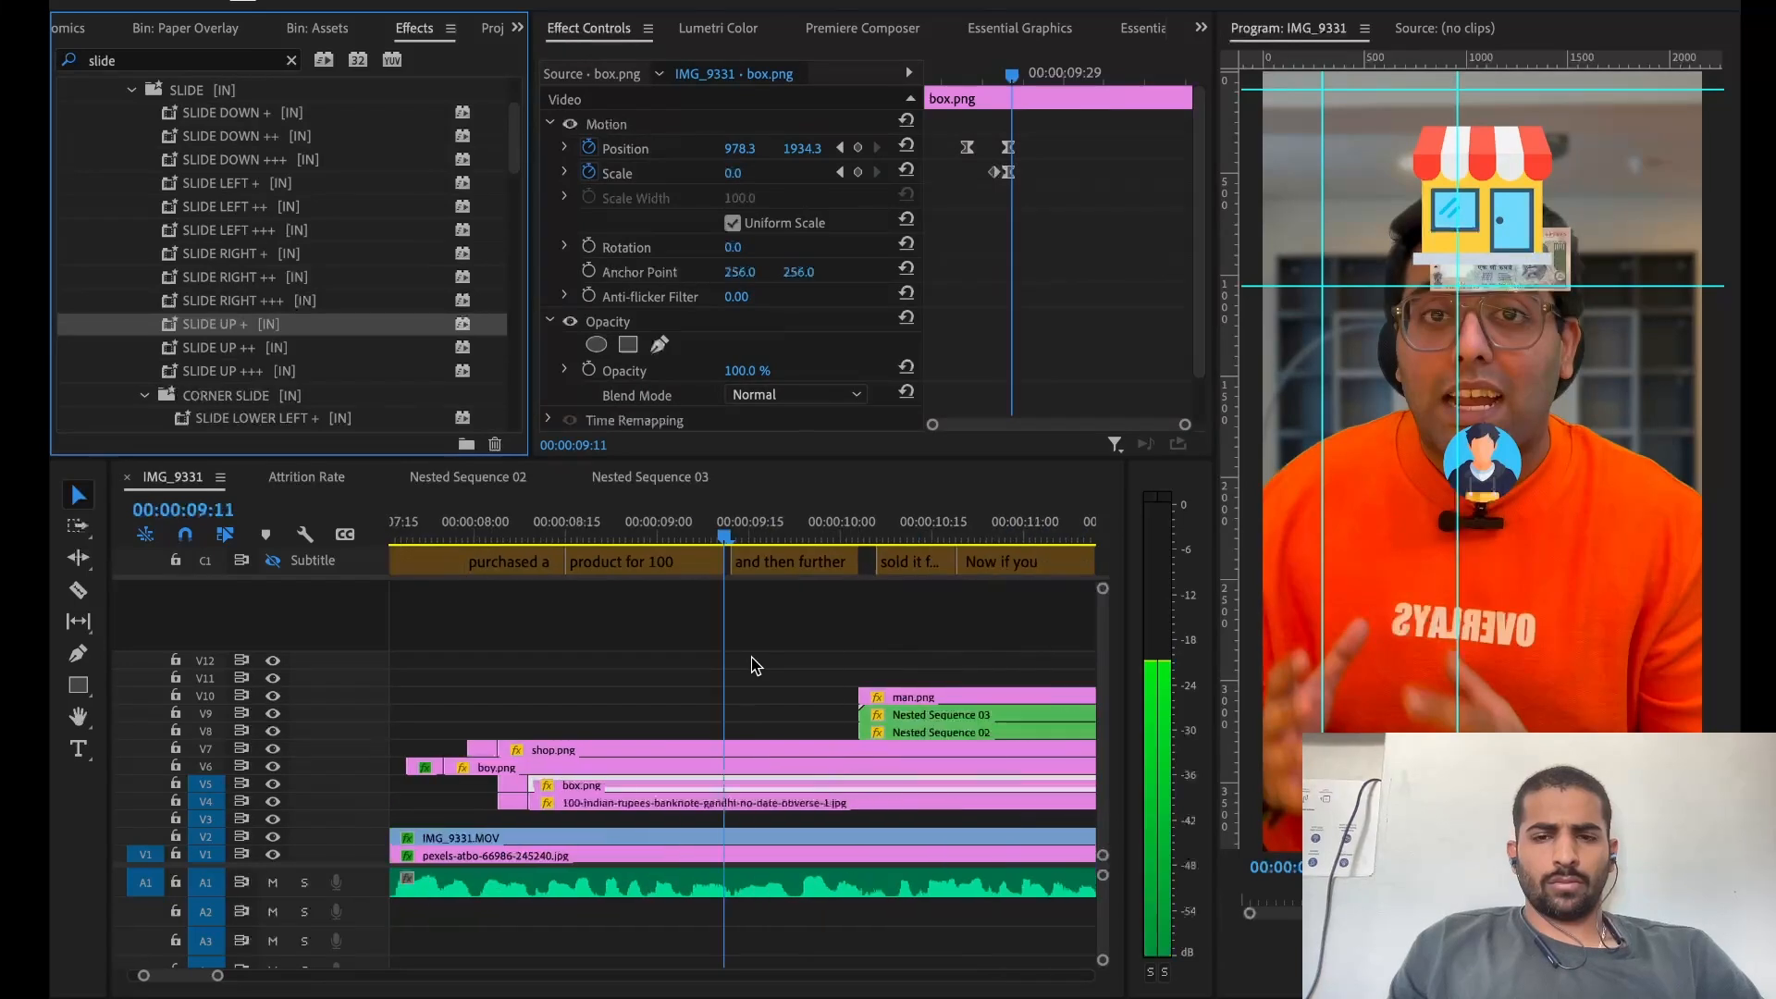
pyautogui.press('-')
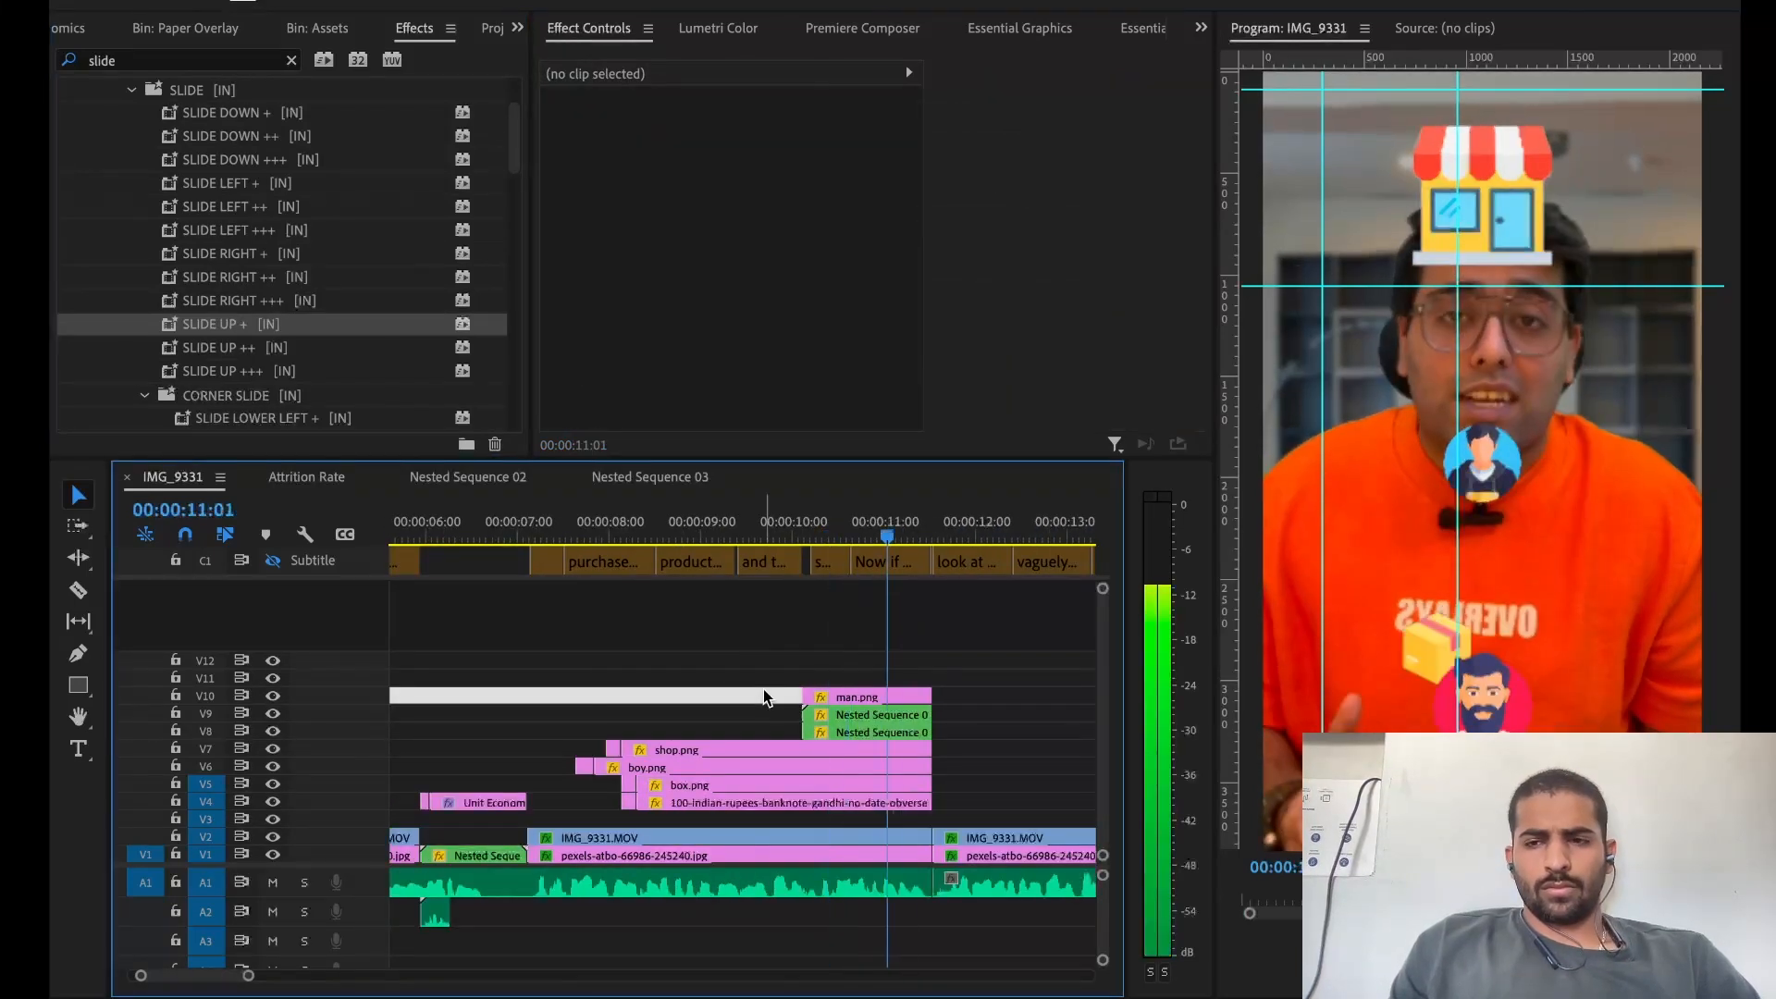
pyautogui.press('space')
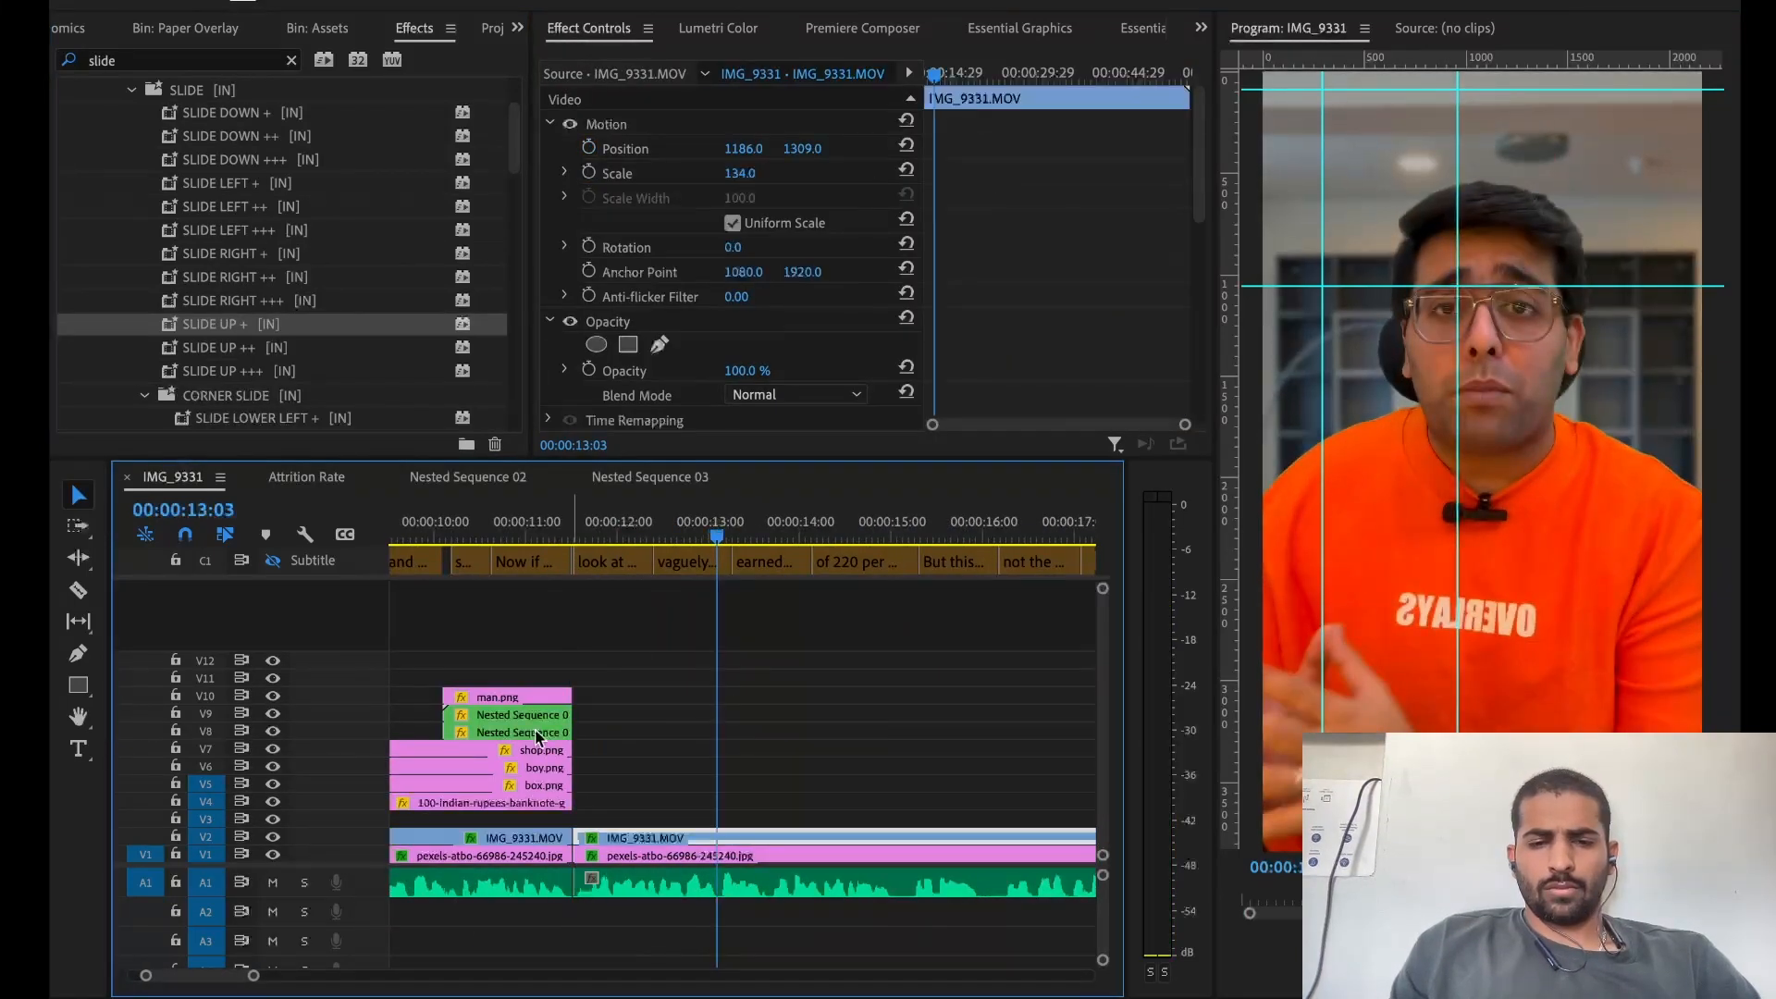
pyautogui.press('-')
pyautogui.moveTo(492, 767); pyautogui.dragTo(734, 801)
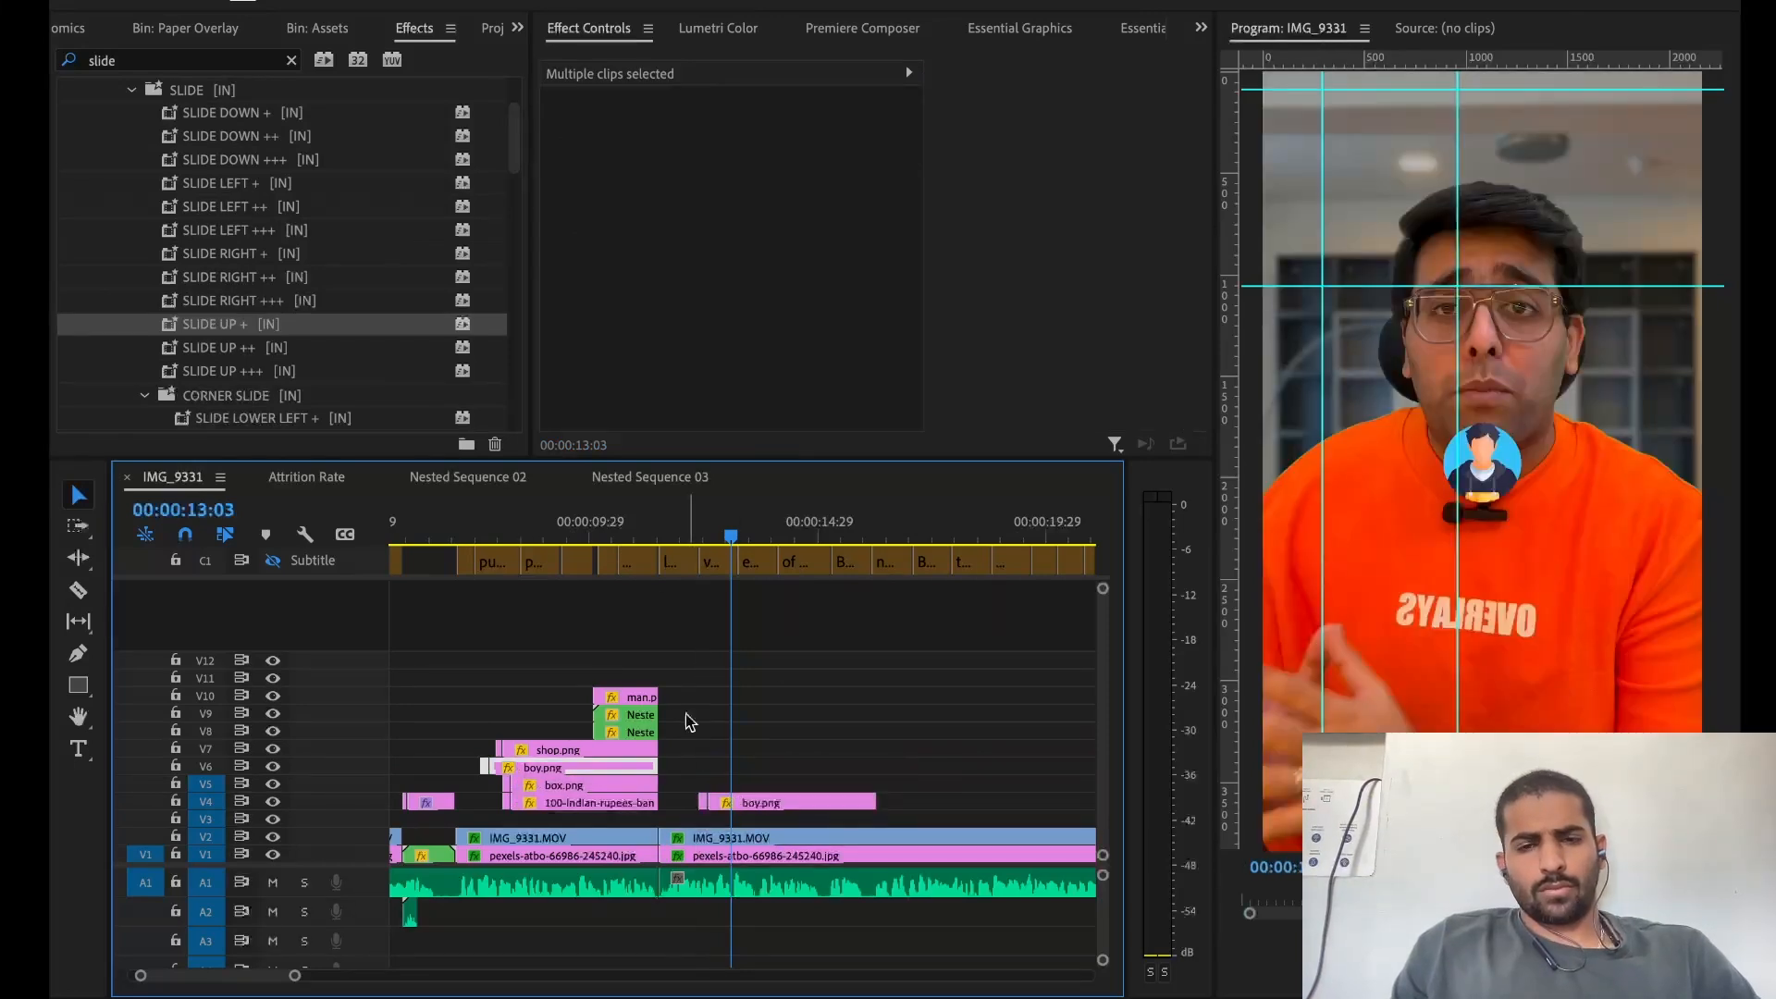
pyautogui.click(694, 535)
pyautogui.press('space')
pyautogui.press('space')
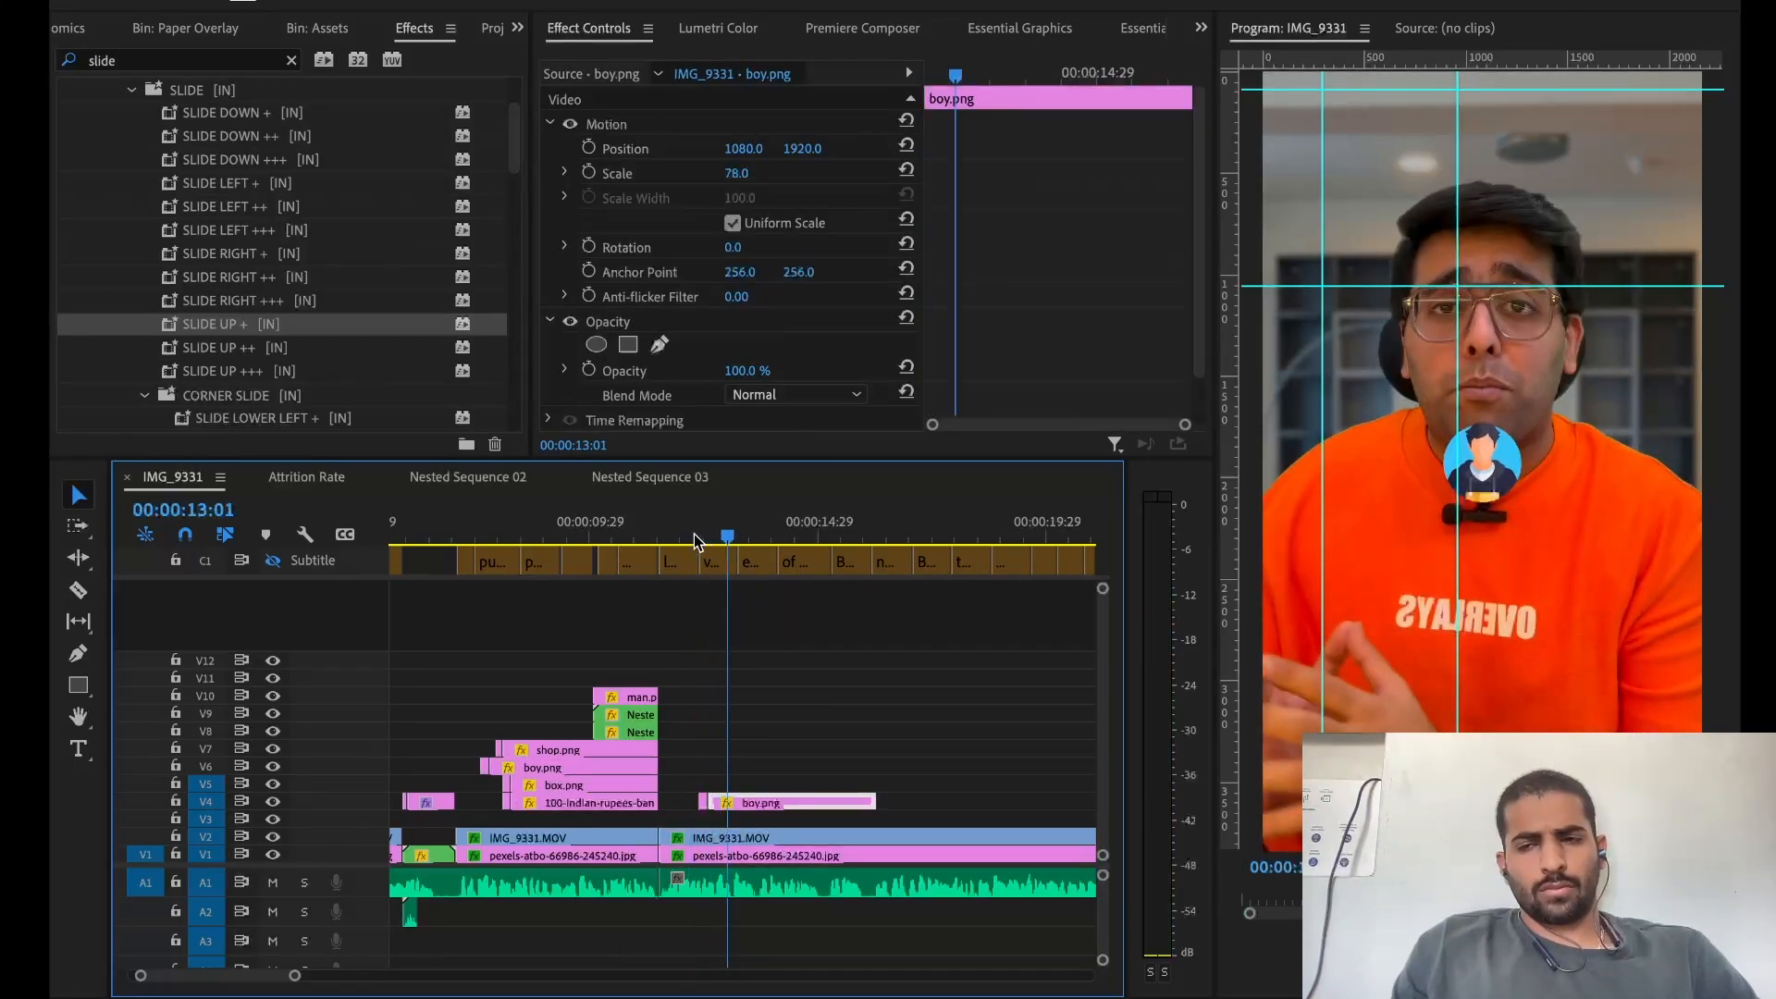
pyautogui.press('Delete')
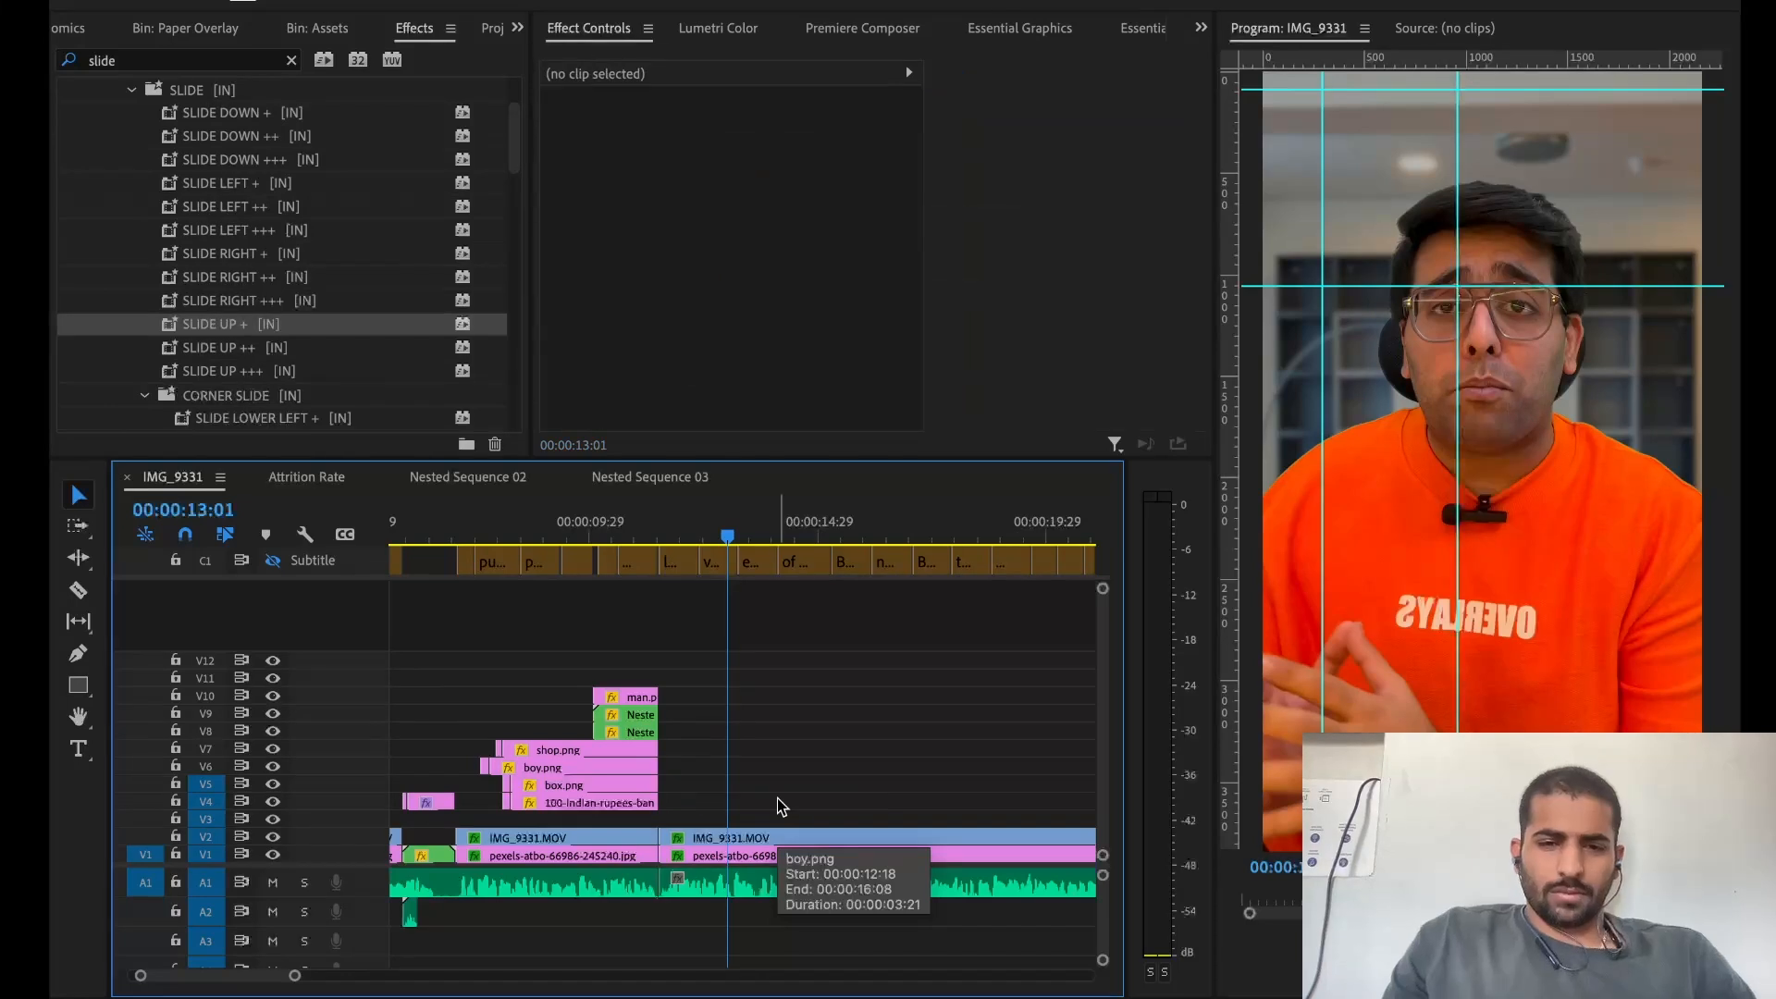
# Extend the shop, boy, box, banknote and man overlays to about 00:00:17:00, and lengthen both nested sequences as far as possible
pyautogui.moveTo(558, 629); pyautogui.dragTo(648, 805)
pyautogui.click(888, 805)
pyautogui.doubleClick(638, 732)
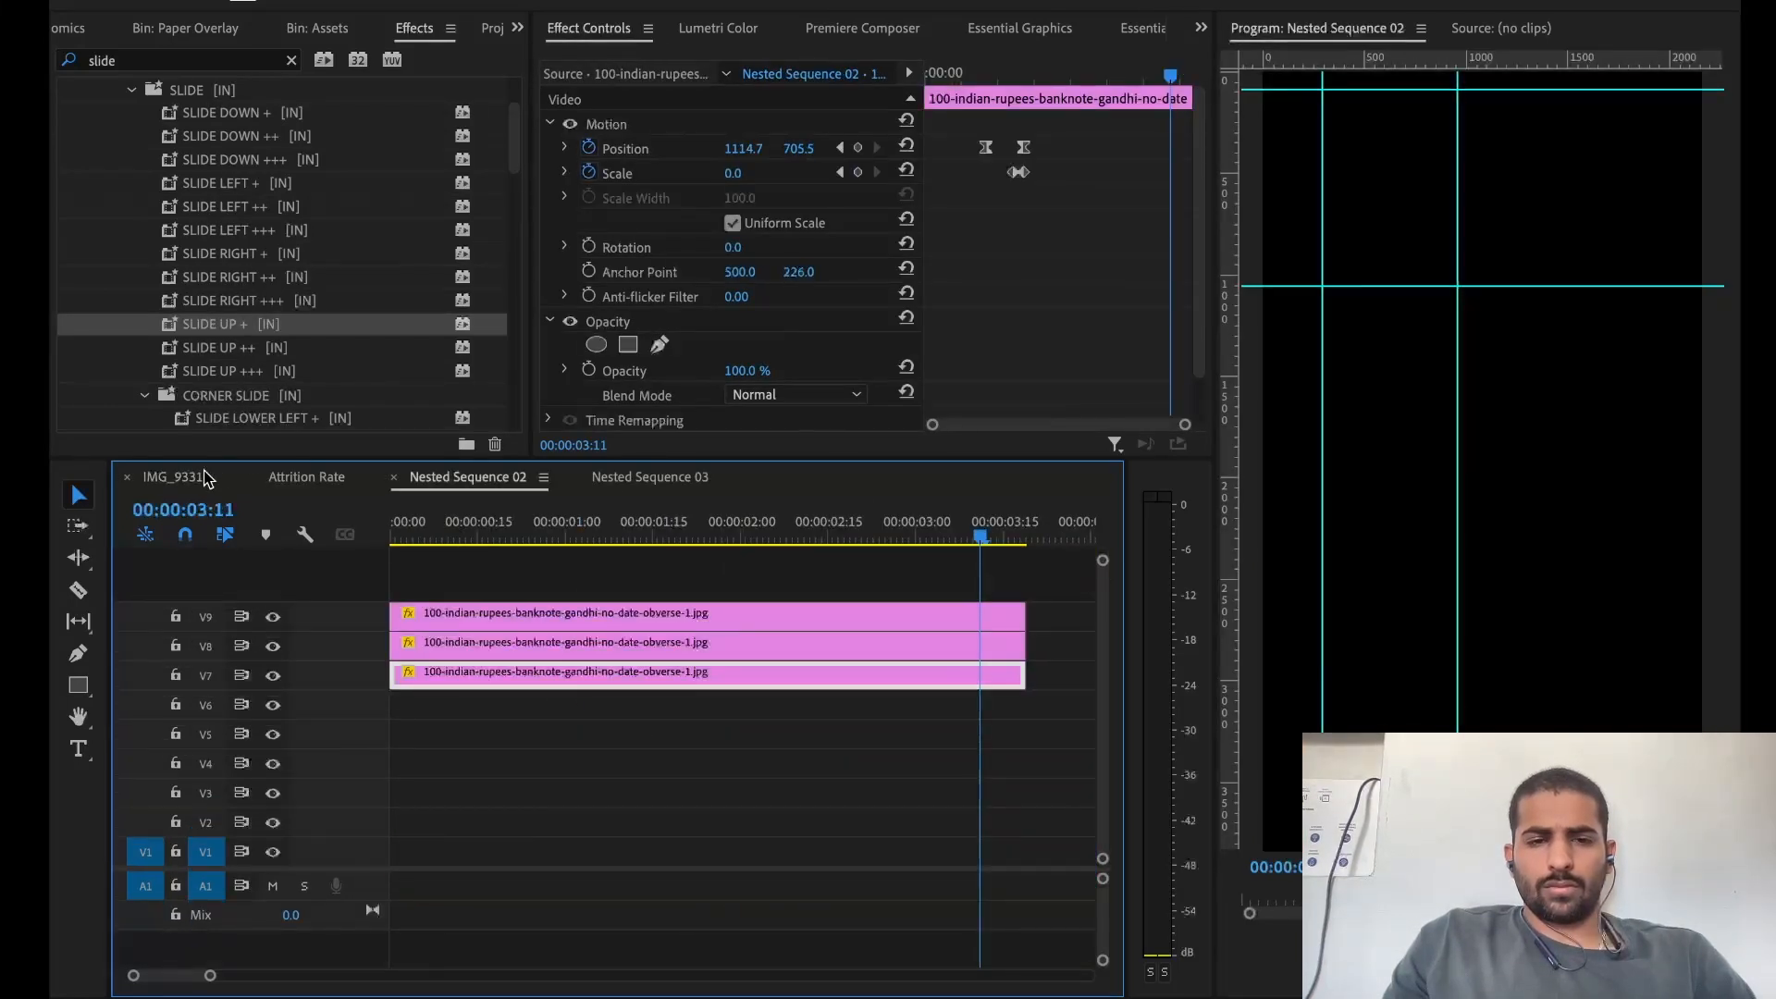
pyautogui.click(205, 475)
pyautogui.moveTo(765, 752); pyautogui.dragTo(907, 805)
pyautogui.moveTo(728, 693); pyautogui.dragTo(912, 695)
# Cut all overlays at 00:00:11:16, move the second parts to the "vaguely" subtitle, delete their nested sequences, and lower man.png to V8
pyautogui.press('Up')
pyautogui.hotkey('ctrl', 'k')
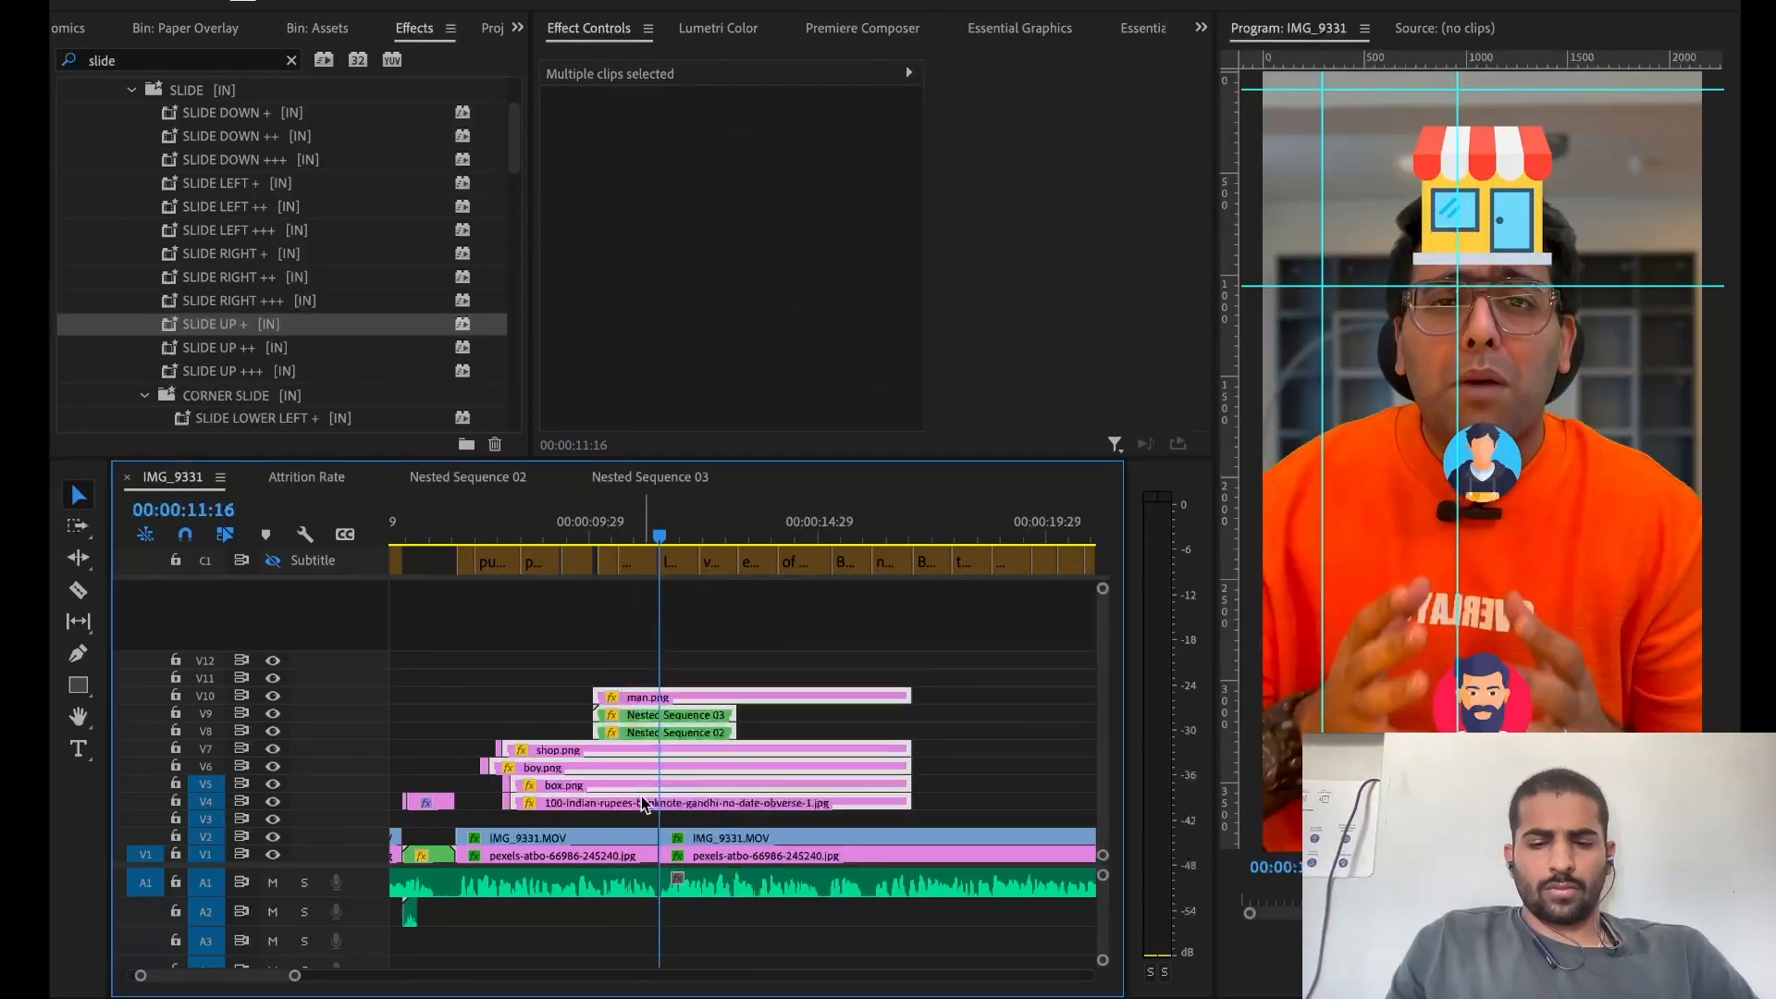
pyautogui.moveTo(758, 715); pyautogui.dragTo(777, 810)
pyautogui.press('Delete')
pyautogui.click(698, 698)
pyautogui.hotkey('alt', 'Down')
pyautogui.hotkey('alt', 'Down')
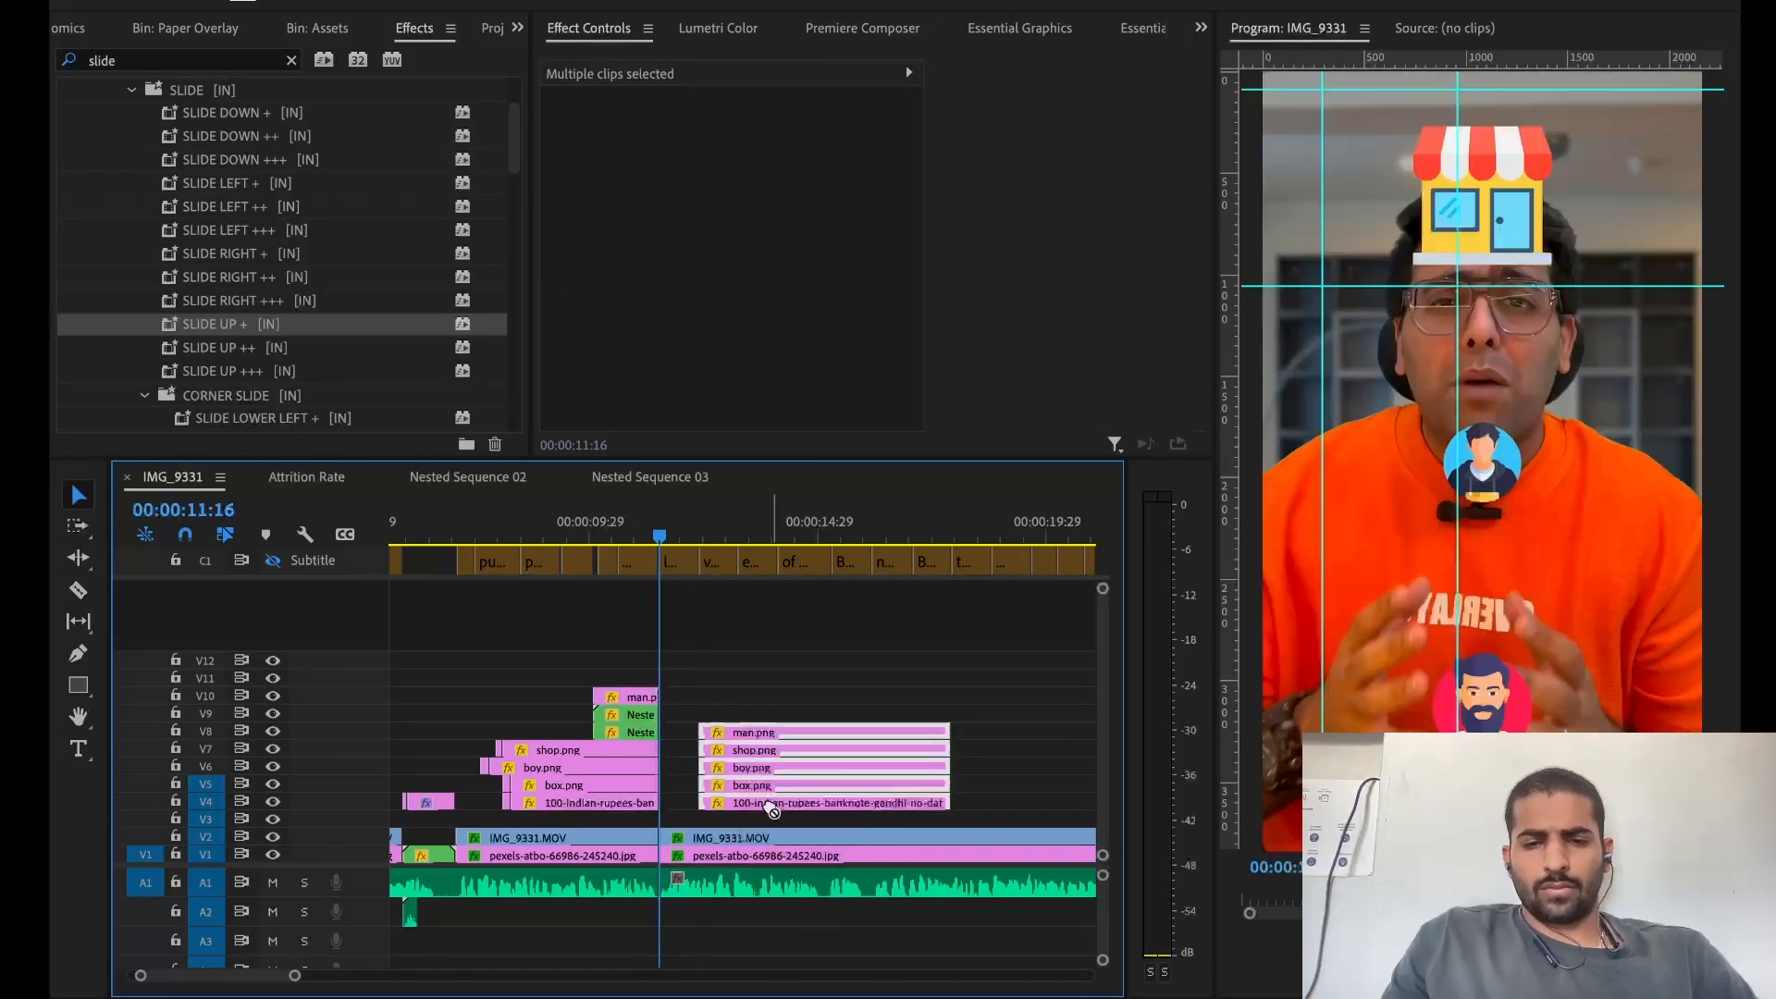
# Play back to 00:00:13:00 and reposition the second group of overlays slightly on the timeline
pyautogui.press('space')
pyautogui.click(708, 657)
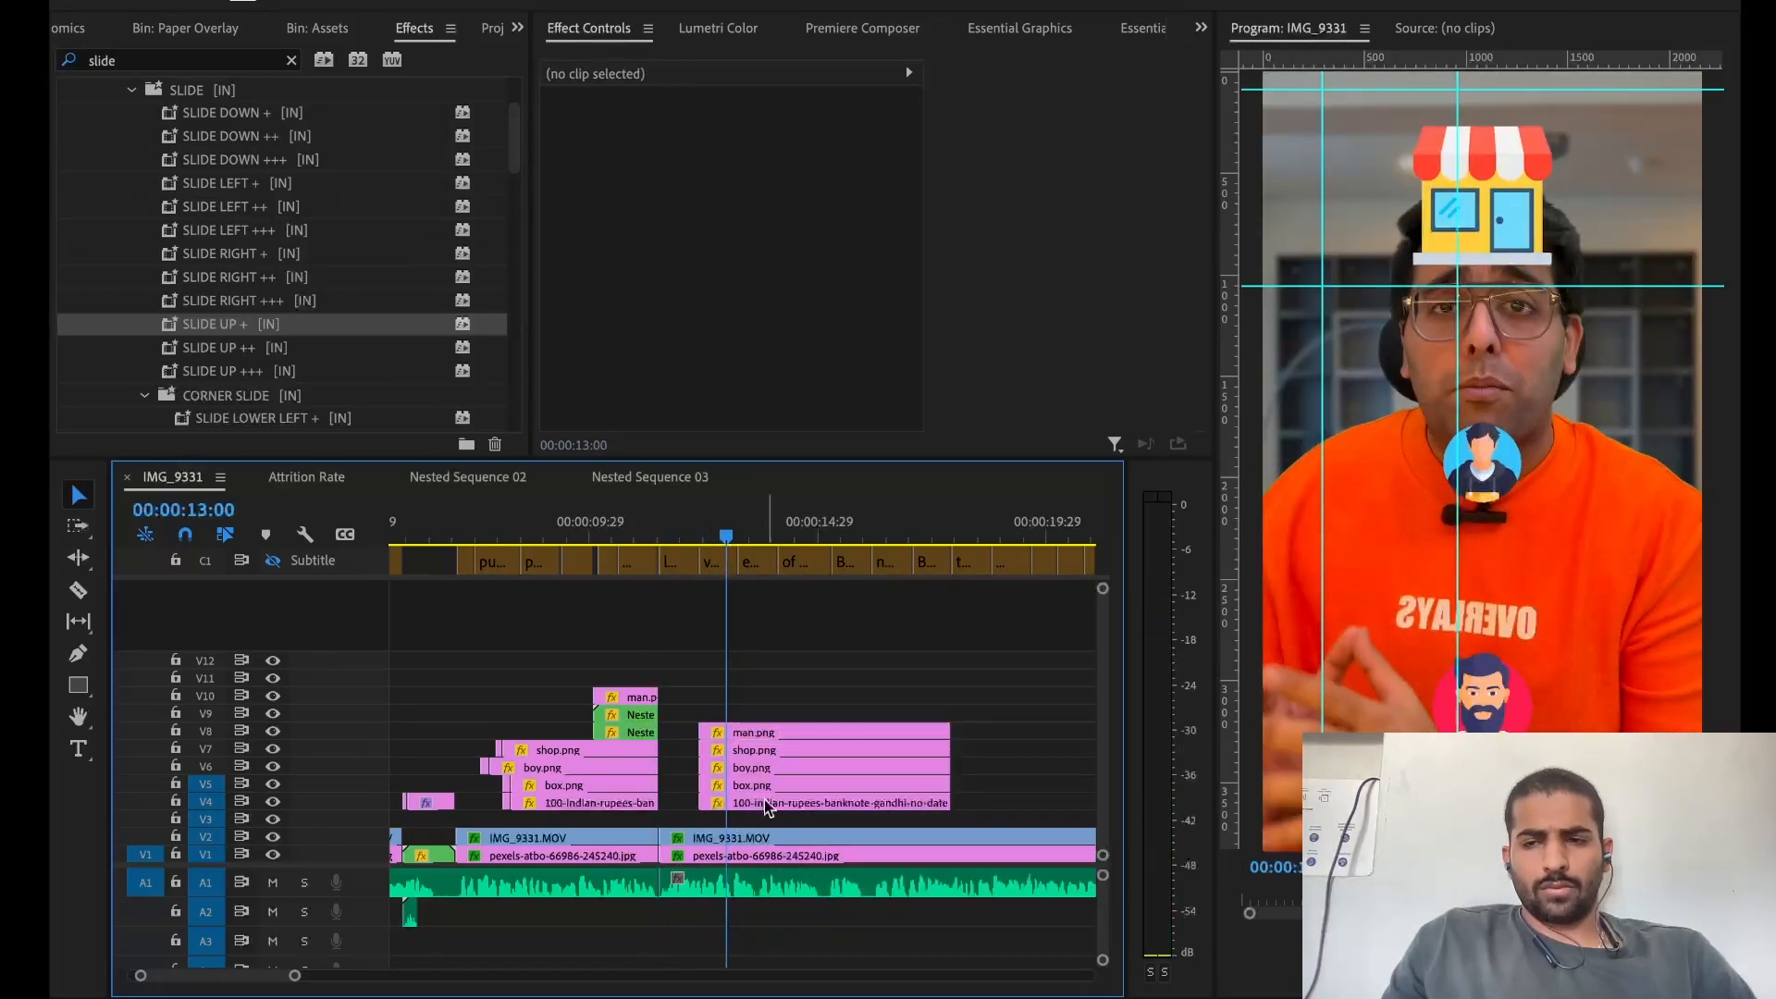
pyautogui.moveTo(755, 691); pyautogui.dragTo(767, 806)
pyautogui.moveTo(767, 804); pyautogui.dragTo(720, 811)
pyautogui.press('=')
# Animate boy.png in the second group with Position and Scale keyframes, reaching scale 125 near the shop at 00:00:13:07, and save the project
pyautogui.click(643, 594)
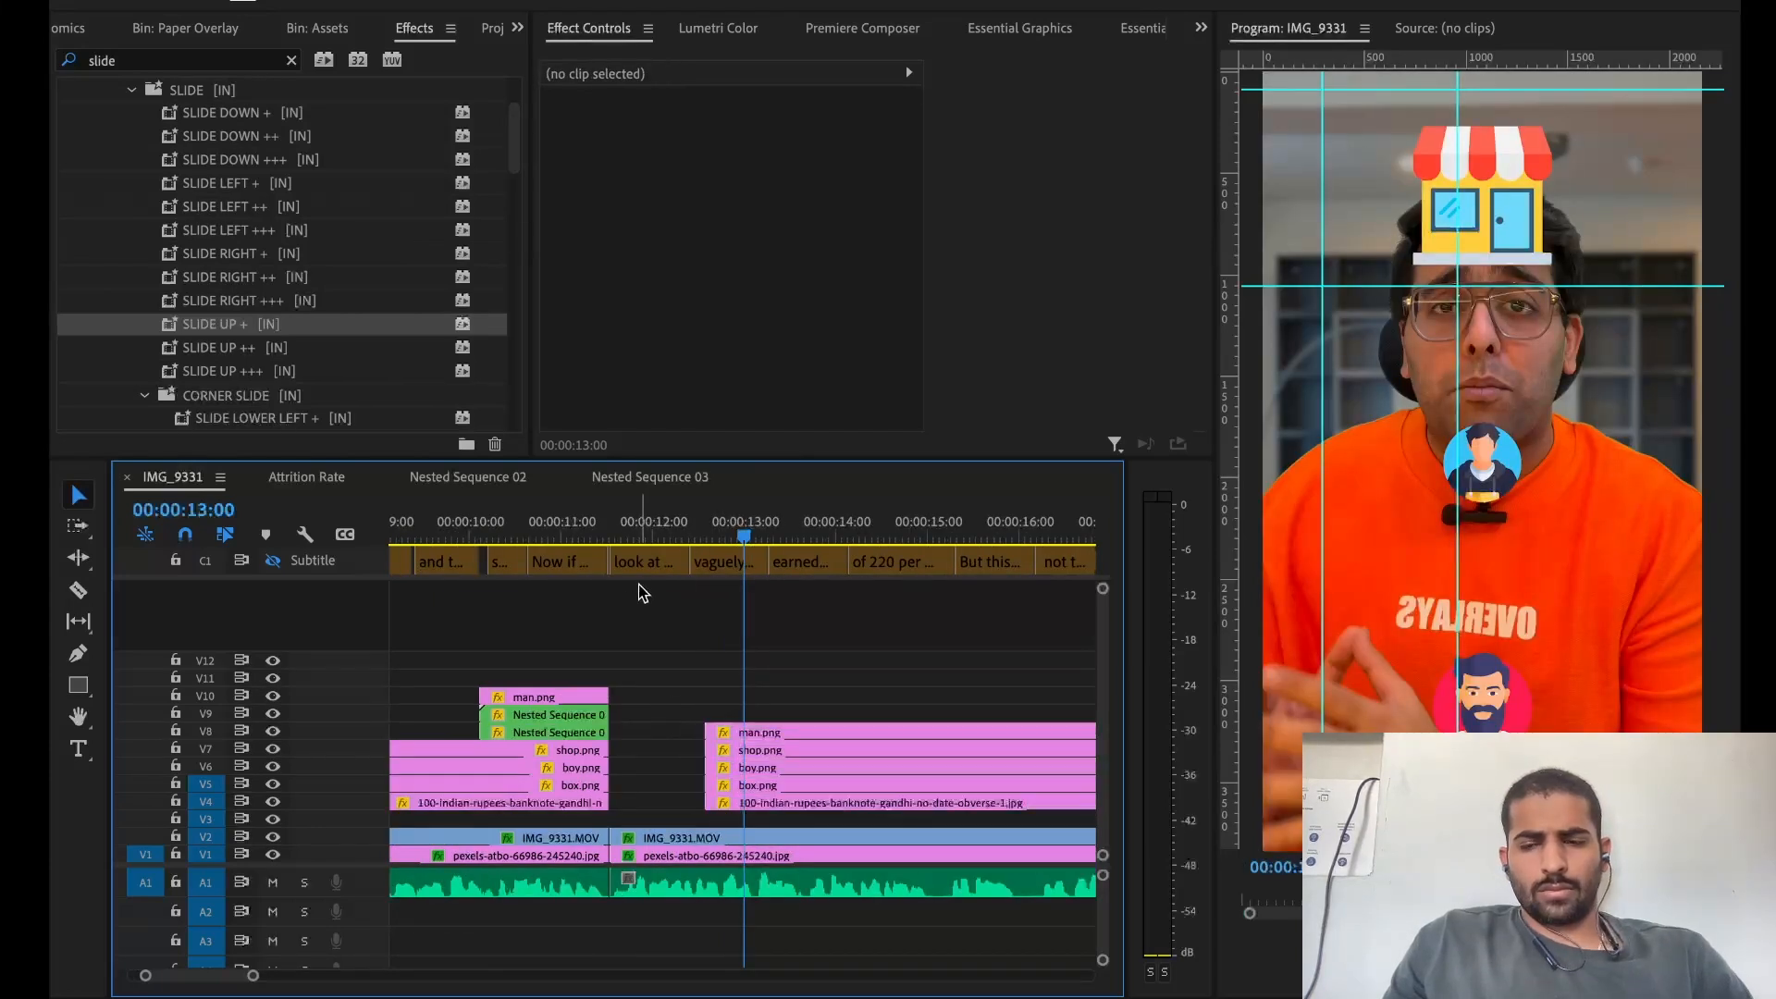
pyautogui.click(749, 767)
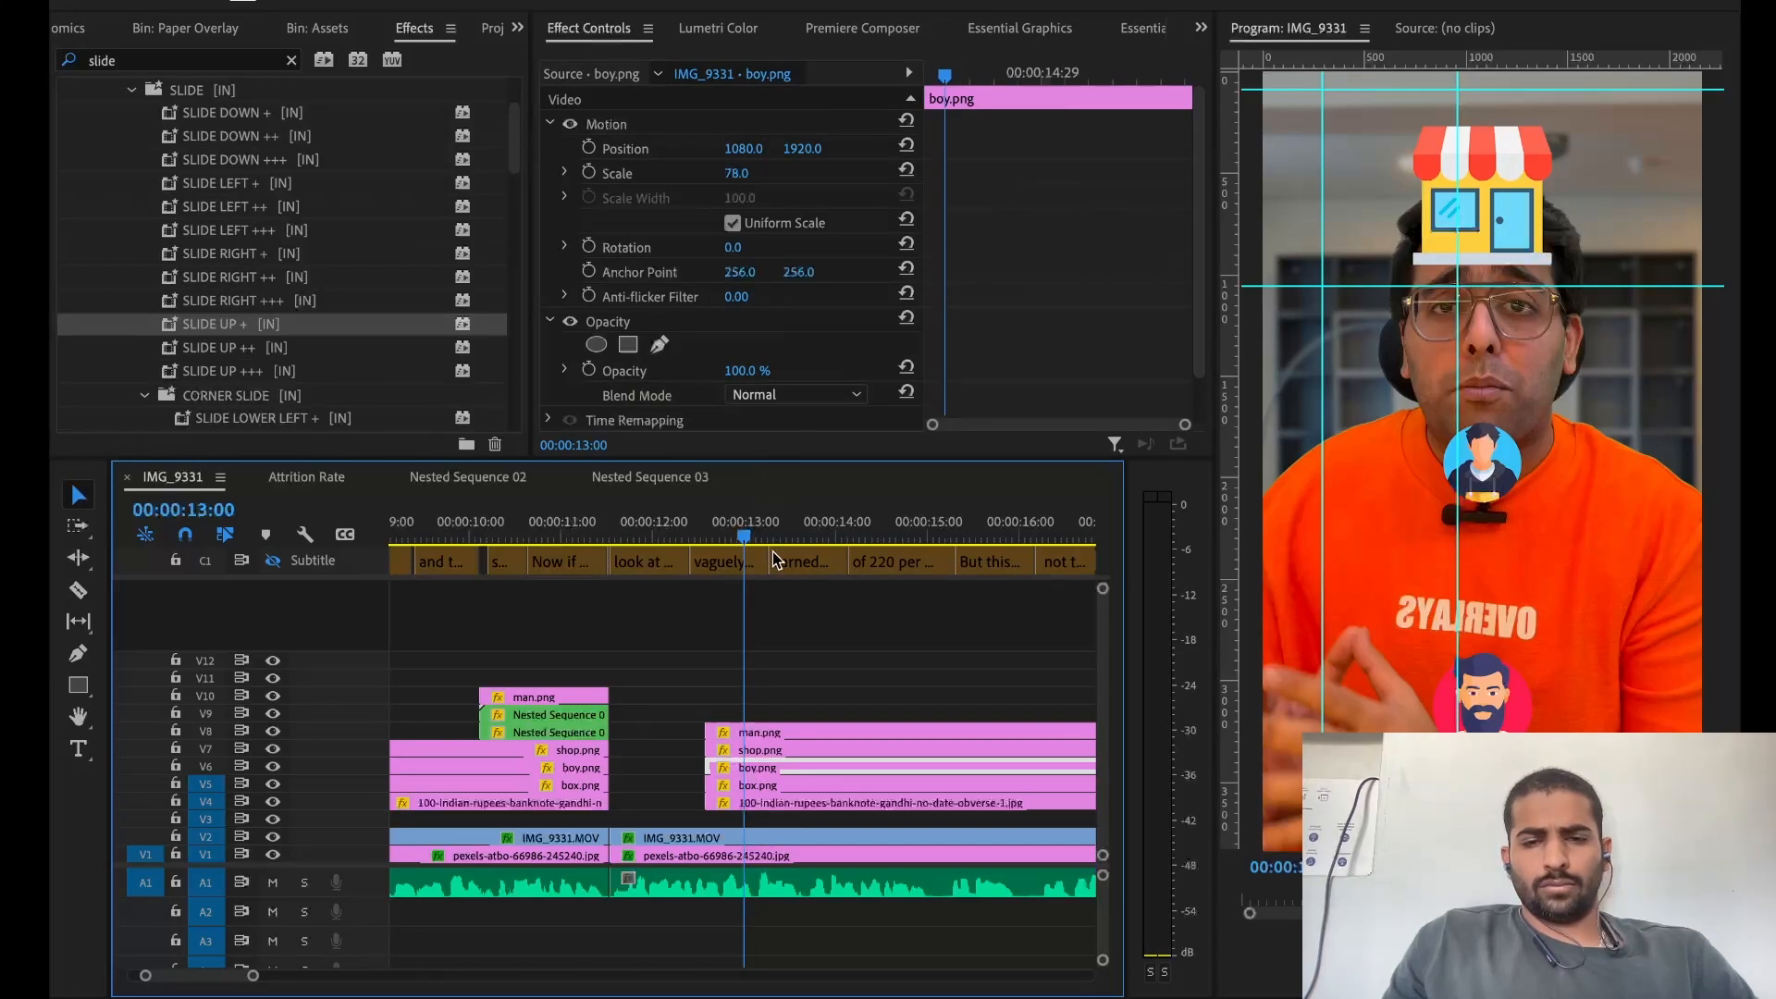
pyautogui.moveTo(756, 539); pyautogui.dragTo(765, 538)
pyautogui.click(589, 148)
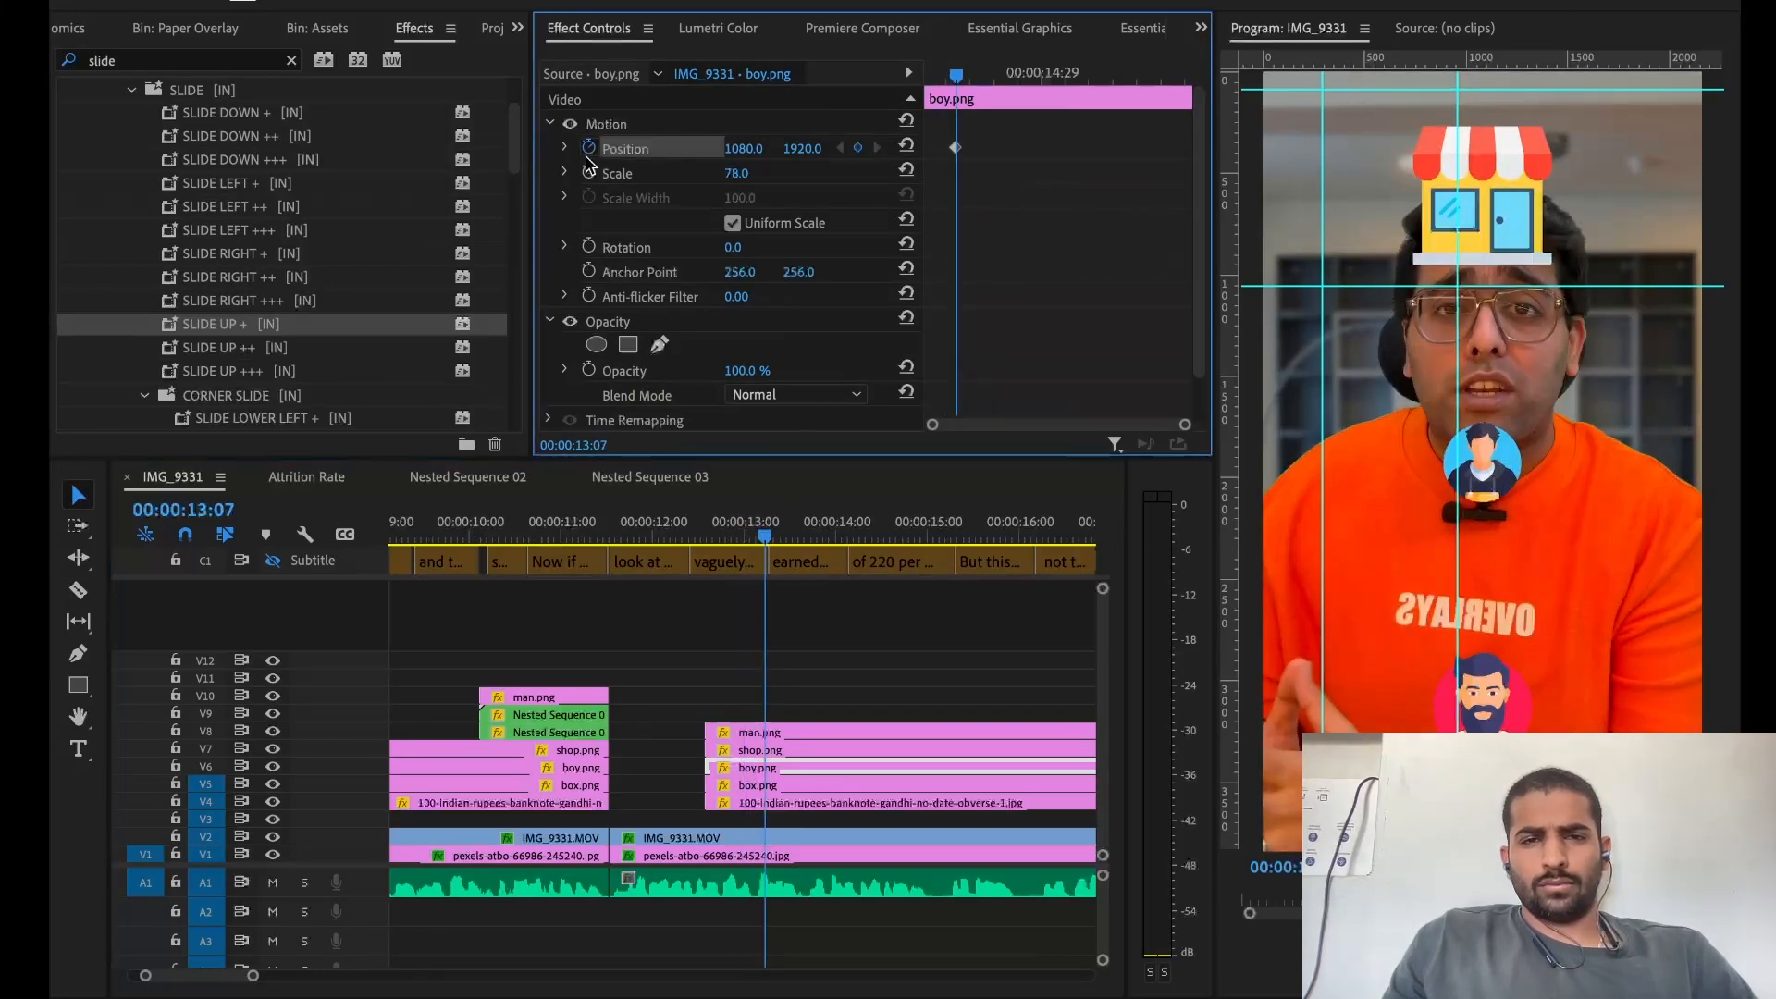
pyautogui.click(588, 173)
pyautogui.moveTo(956, 173); pyautogui.dragTo(938, 172)
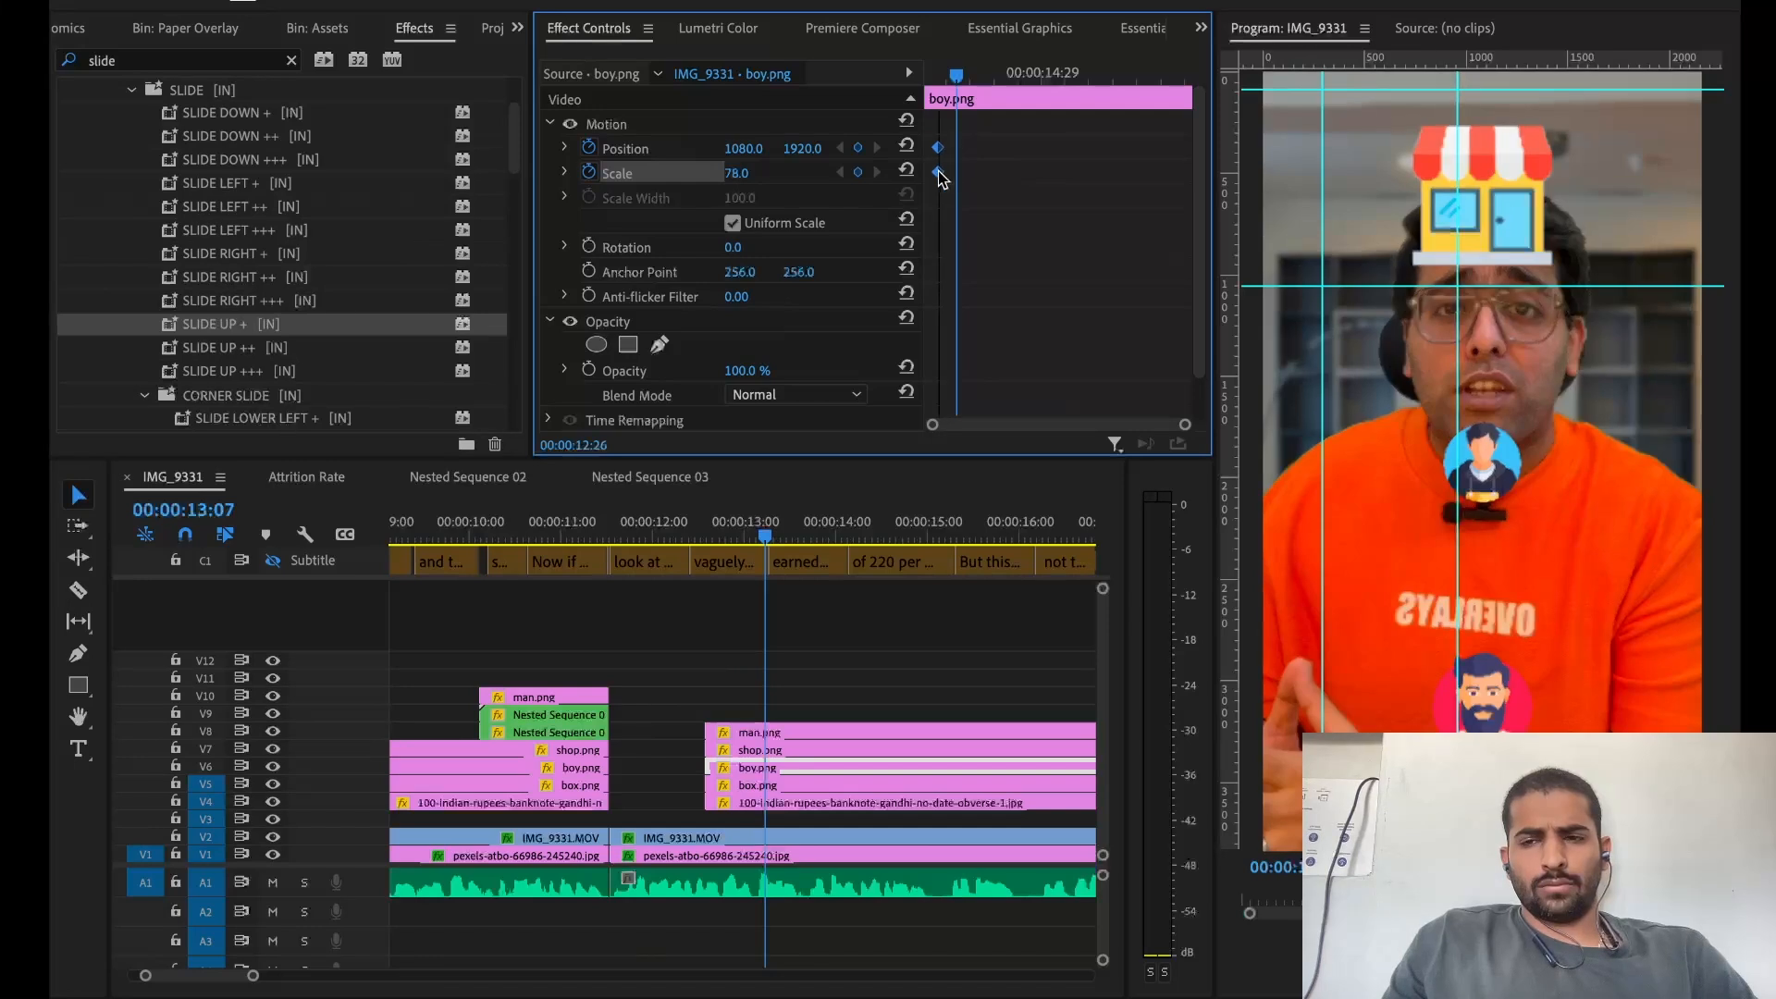
pyautogui.moveTo(802, 148)
pyautogui.mouseDown()
pyautogui.moveTo(747, 173)
pyautogui.moveTo(803, 148)
pyautogui.mouseUp()
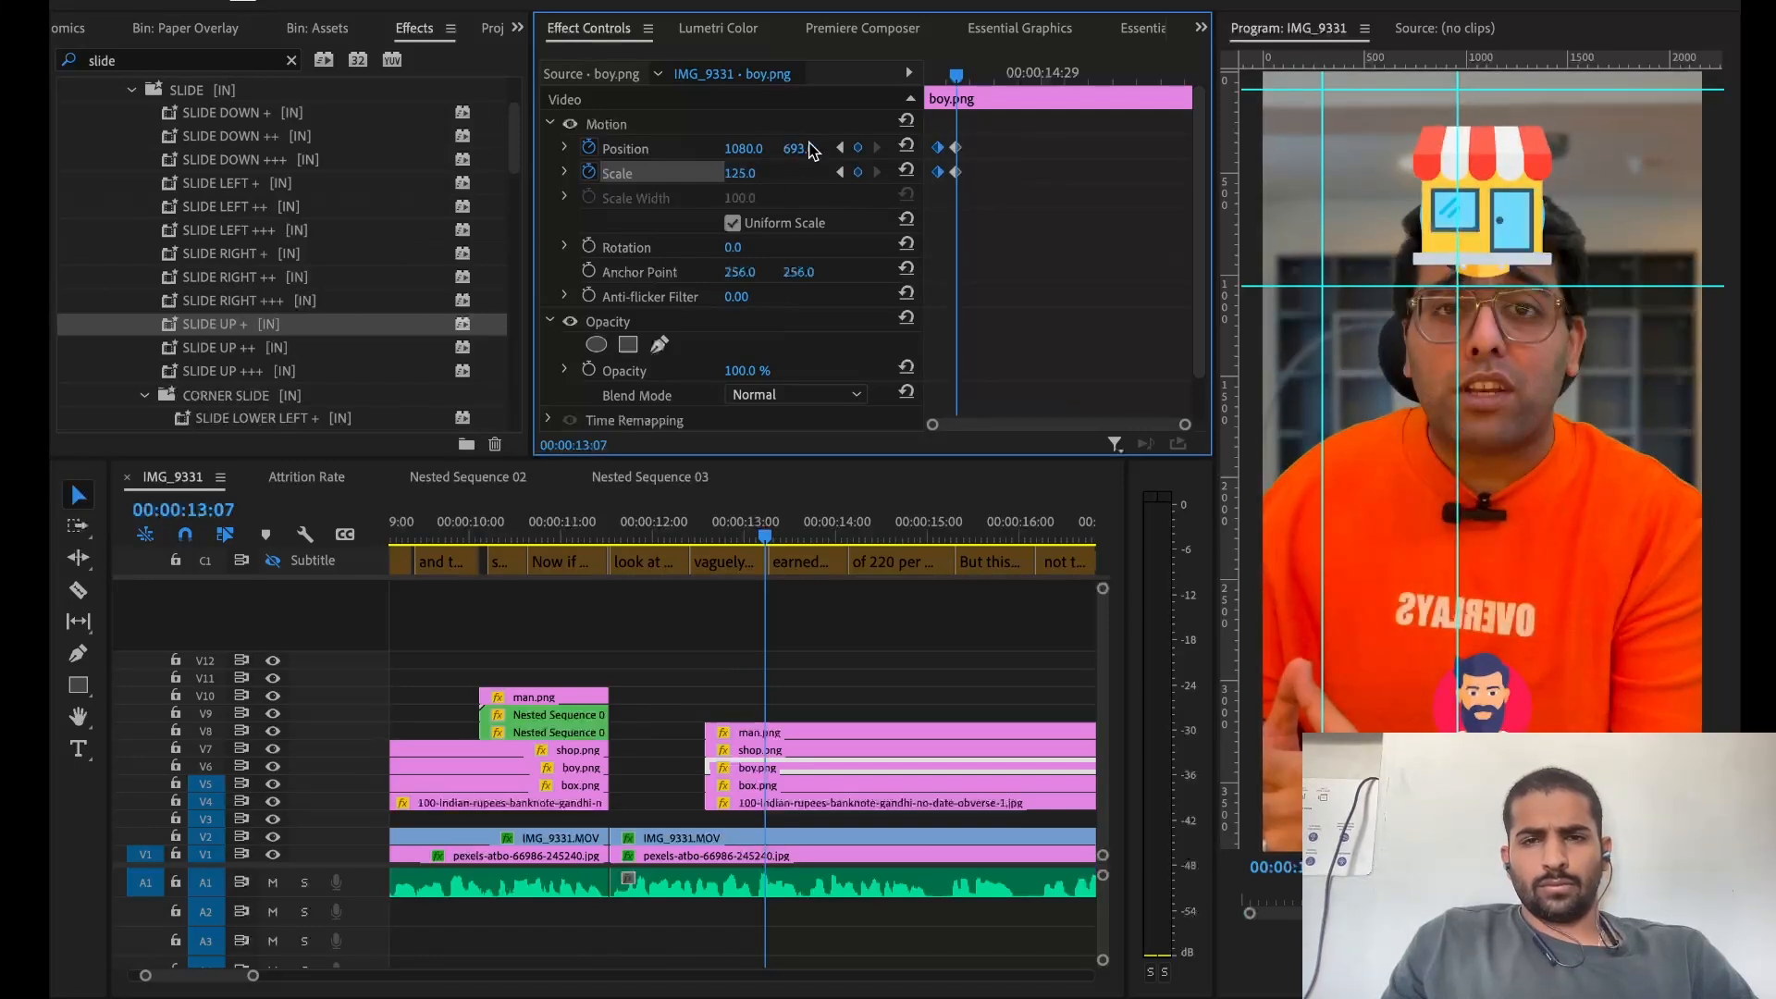
pyautogui.click(695, 651)
pyautogui.hotkey('ctrl', 's')
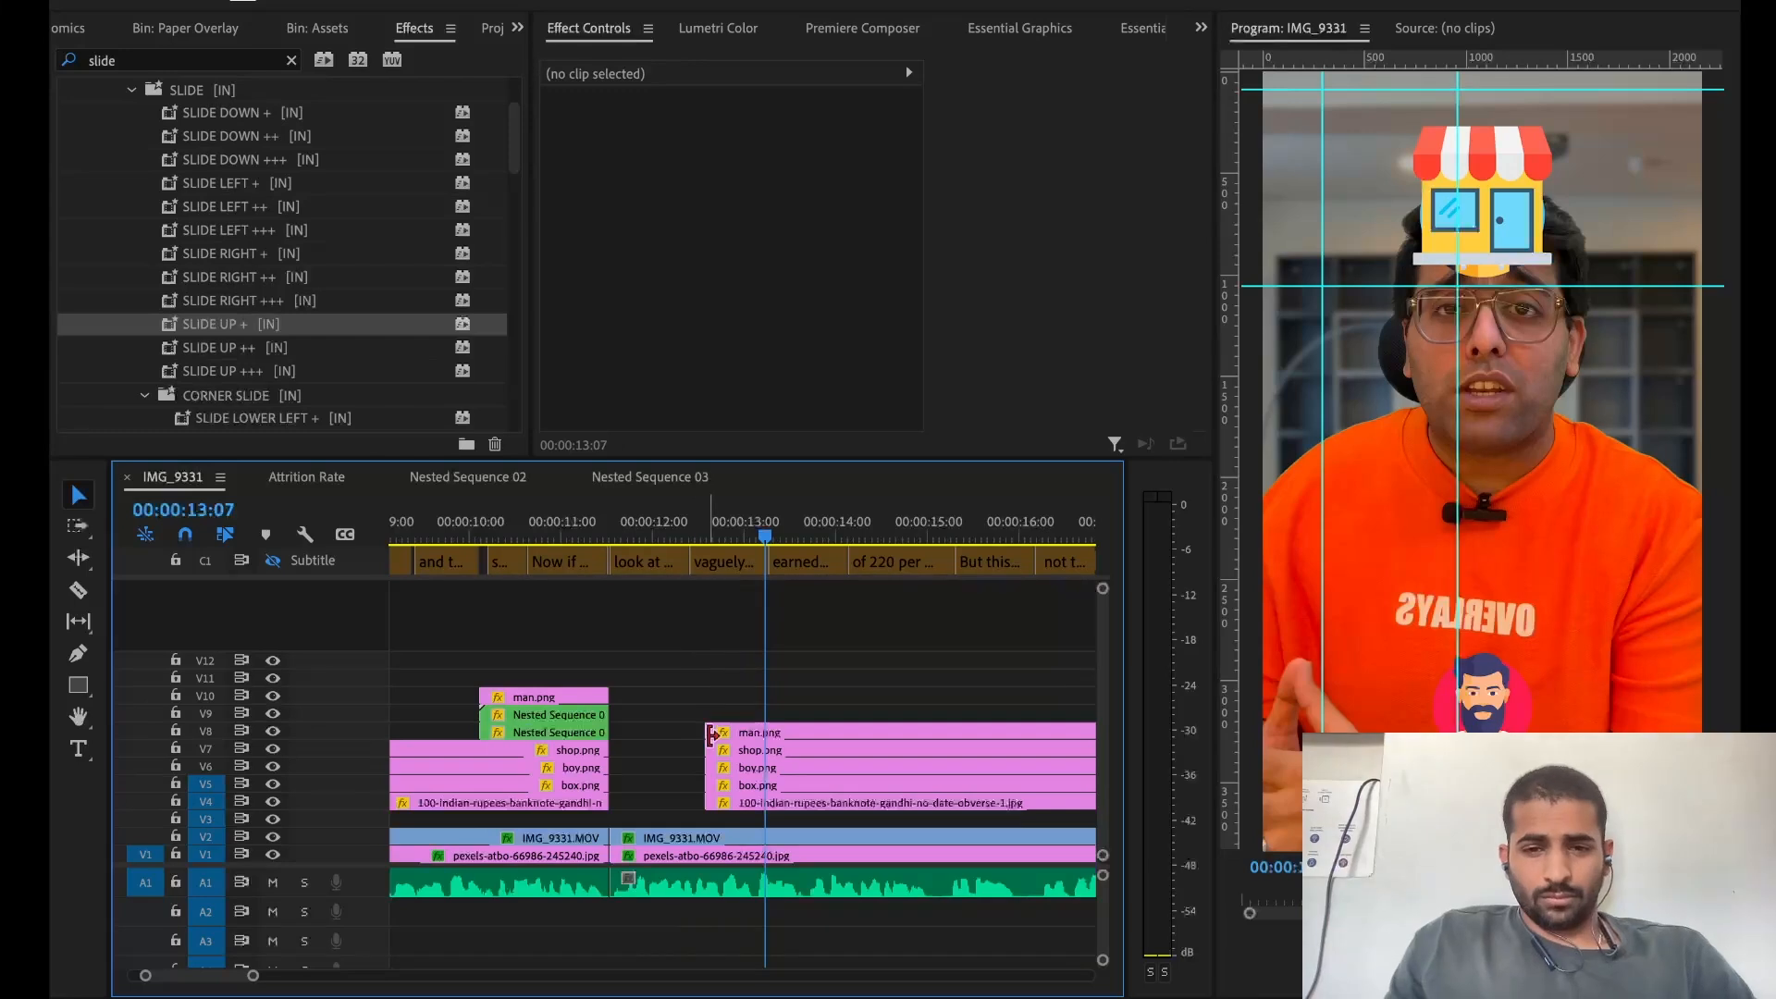
# Cut man.png and shop.png in the second group at 00:00:13:07 and delete the parts after the cut
pyautogui.click(729, 802)
pyautogui.click(738, 734)
pyautogui.hotkey('ctrl', 'k')
pyautogui.click(839, 734)
pyautogui.press('Delete')
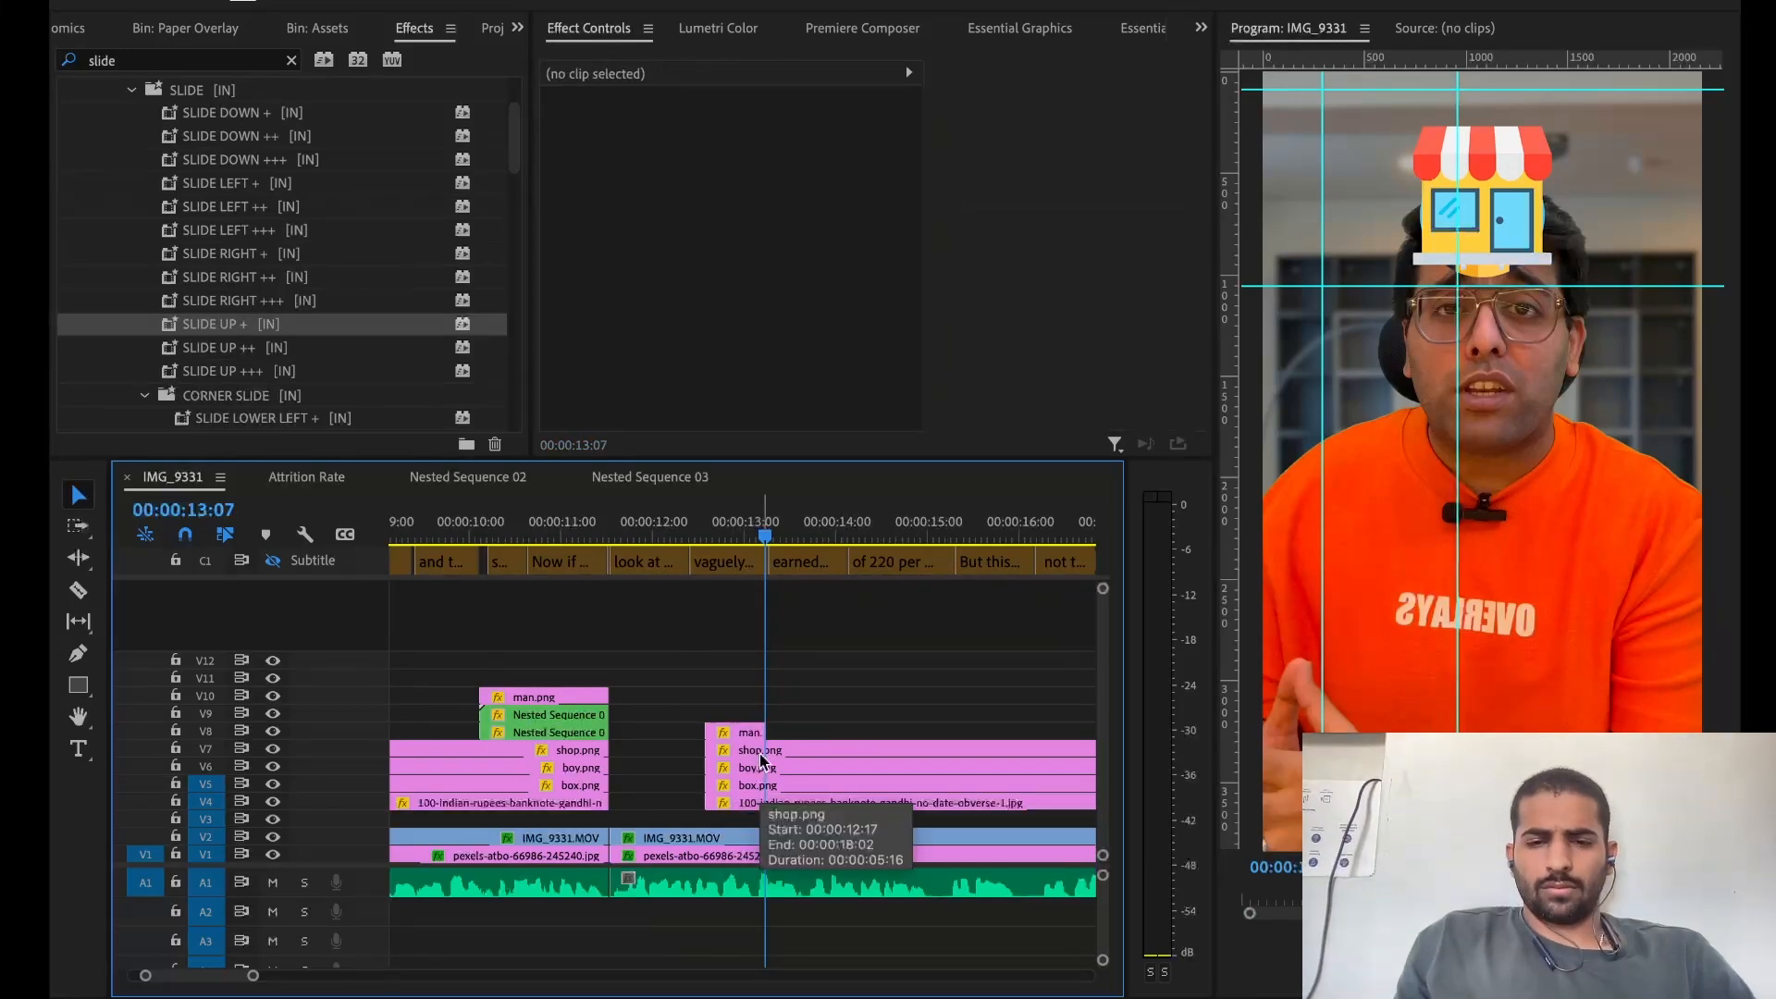
pyautogui.click(759, 752)
pyautogui.hotkey('ctrl', 'k')
pyautogui.click(782, 751)
pyautogui.press('Delete')
pyautogui.click(772, 787)
pyautogui.hotkey('ctrl', 'k')
pyautogui.click(799, 788)
pyautogui.press('Delete')
pyautogui.click(800, 790)
pyautogui.click(784, 803)
# Split the second group's man.png and shop.png clips at 00:00:13:03 to separate their closing frames
pyautogui.press('=')
pyautogui.press('=')
pyautogui.moveTo(602, 693); pyautogui.dragTo(637, 753)
pyautogui.press('super+k')
# Apply SLIDE UP ++ [OUT] to shop.png's closing part and SLIDE DOWN ++ [OUT] to man.png's closing part
pyautogui.scroll(4, 170, 179)
pyautogui.click(120, 184)
pyautogui.scroll(-3, 190, 285)
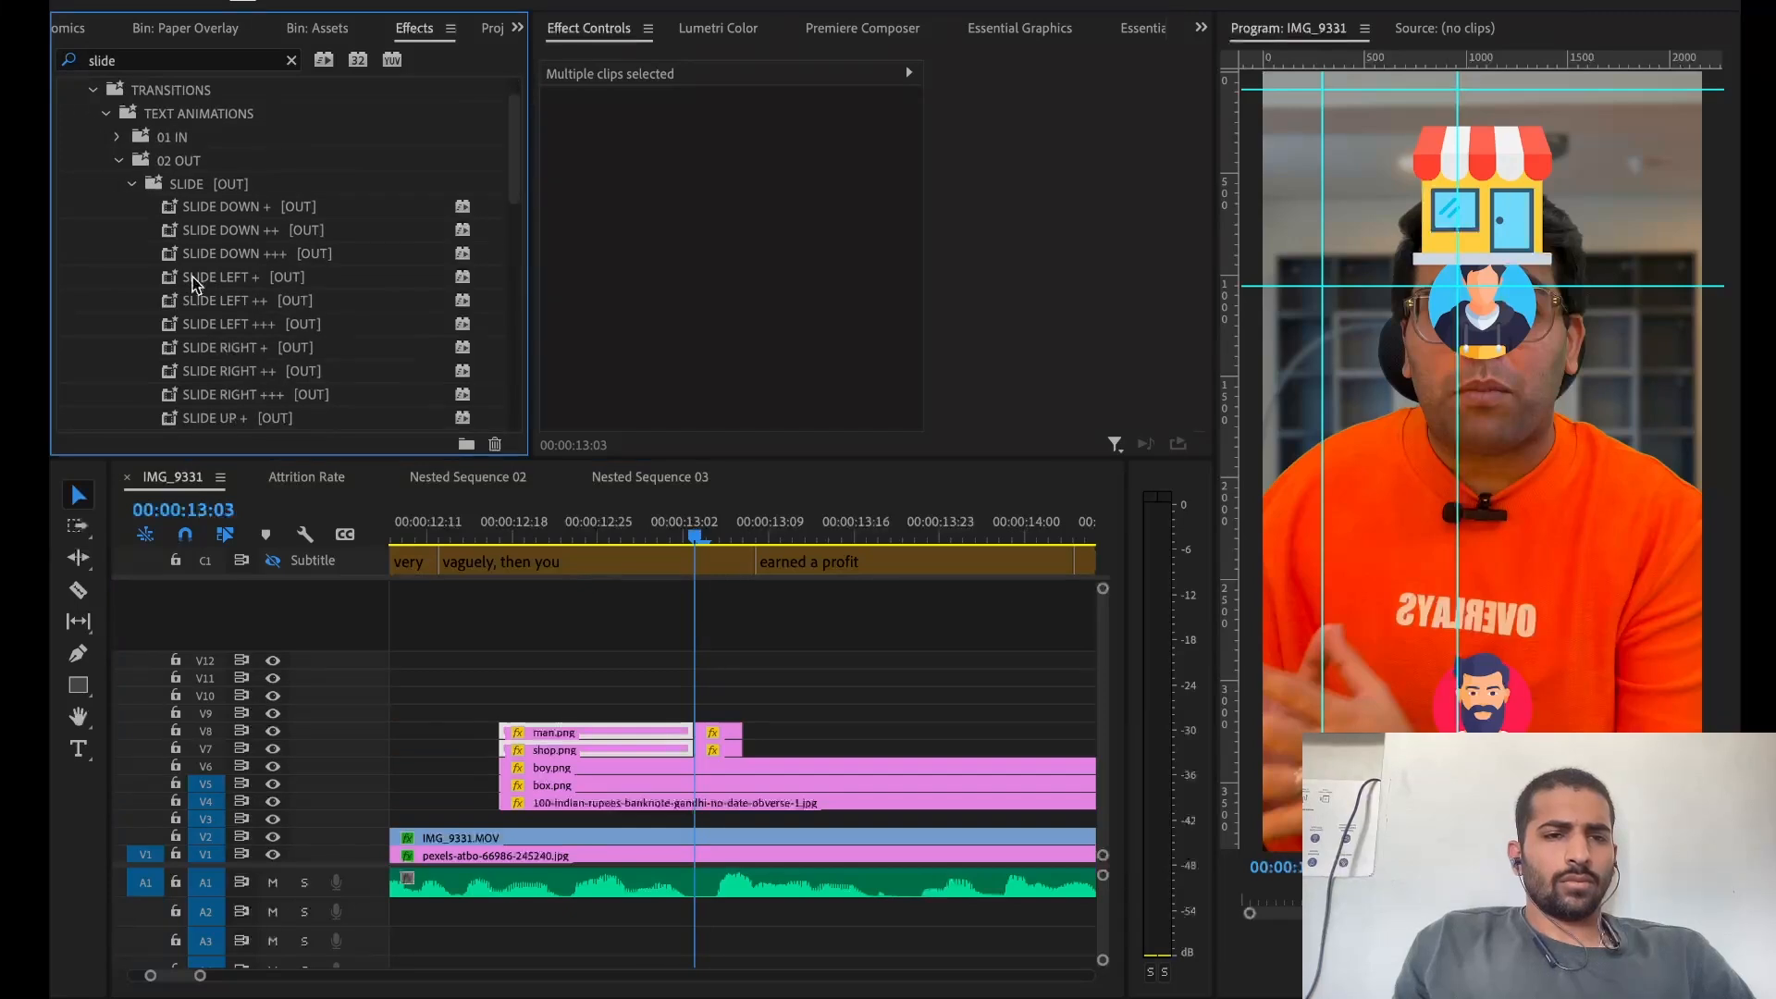
pyautogui.moveTo(198, 368); pyautogui.dragTo(678, 601)
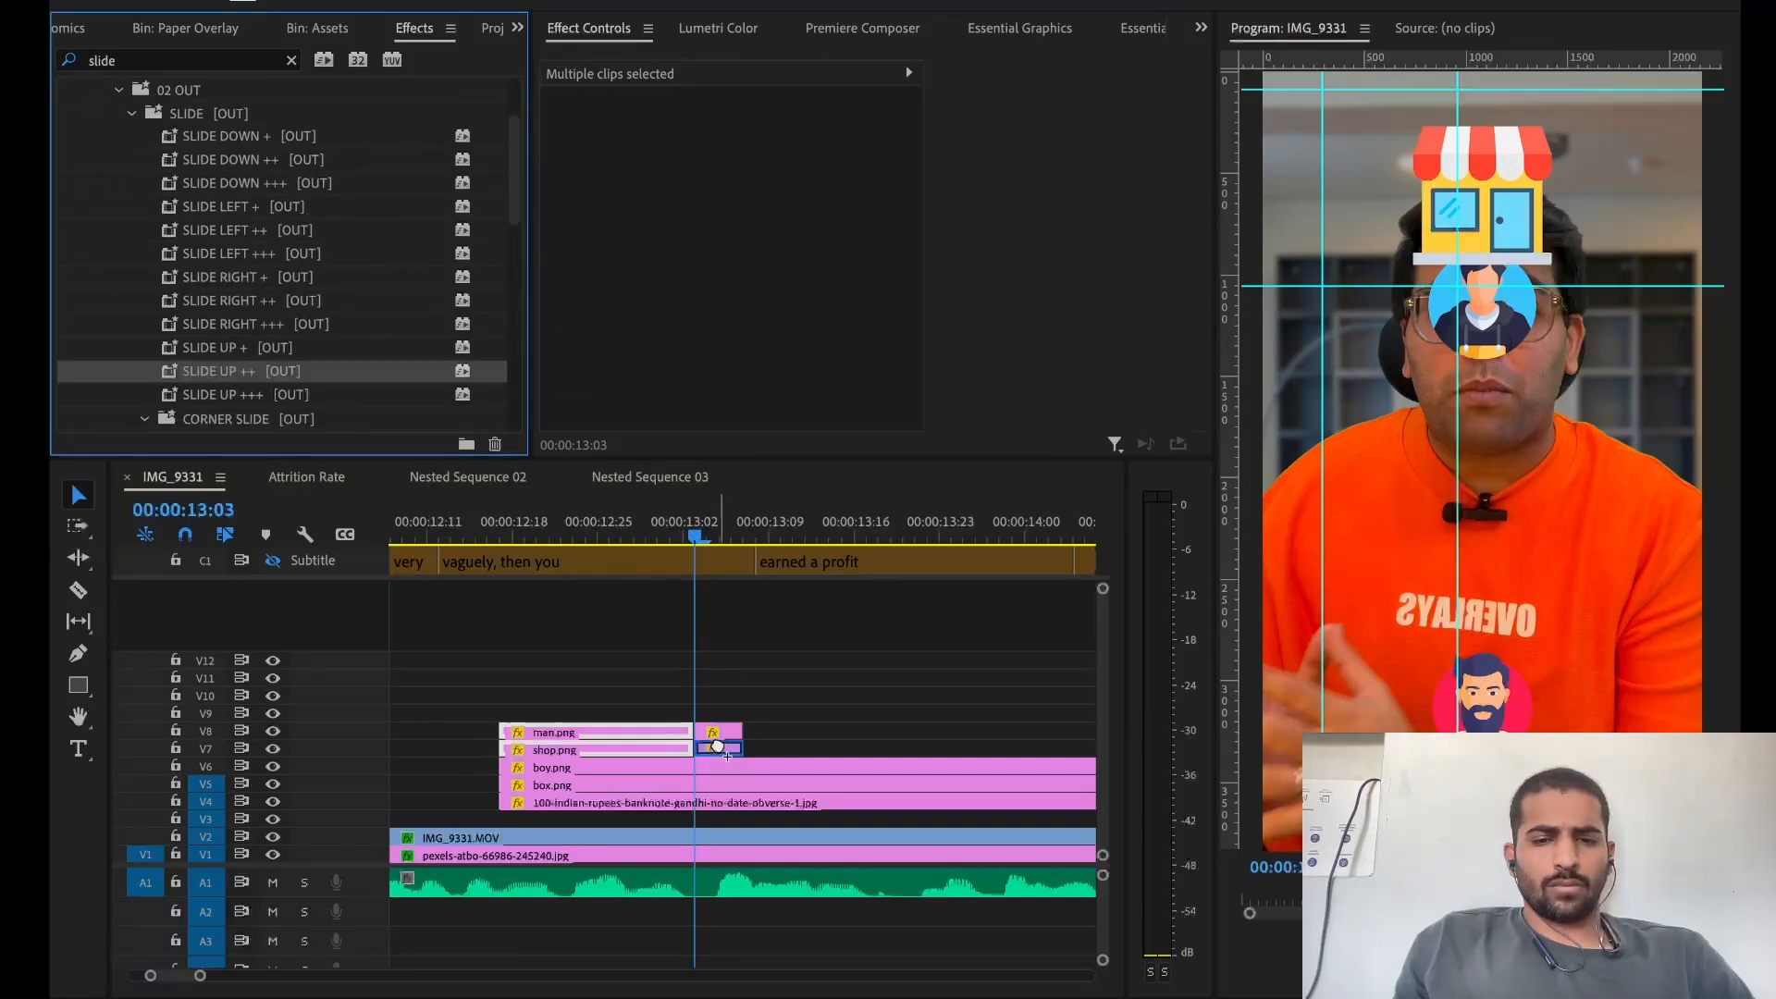
pyautogui.moveTo(718, 746); pyautogui.dragTo(718, 746)
pyautogui.moveTo(222, 159); pyautogui.dragTo(604, 534)
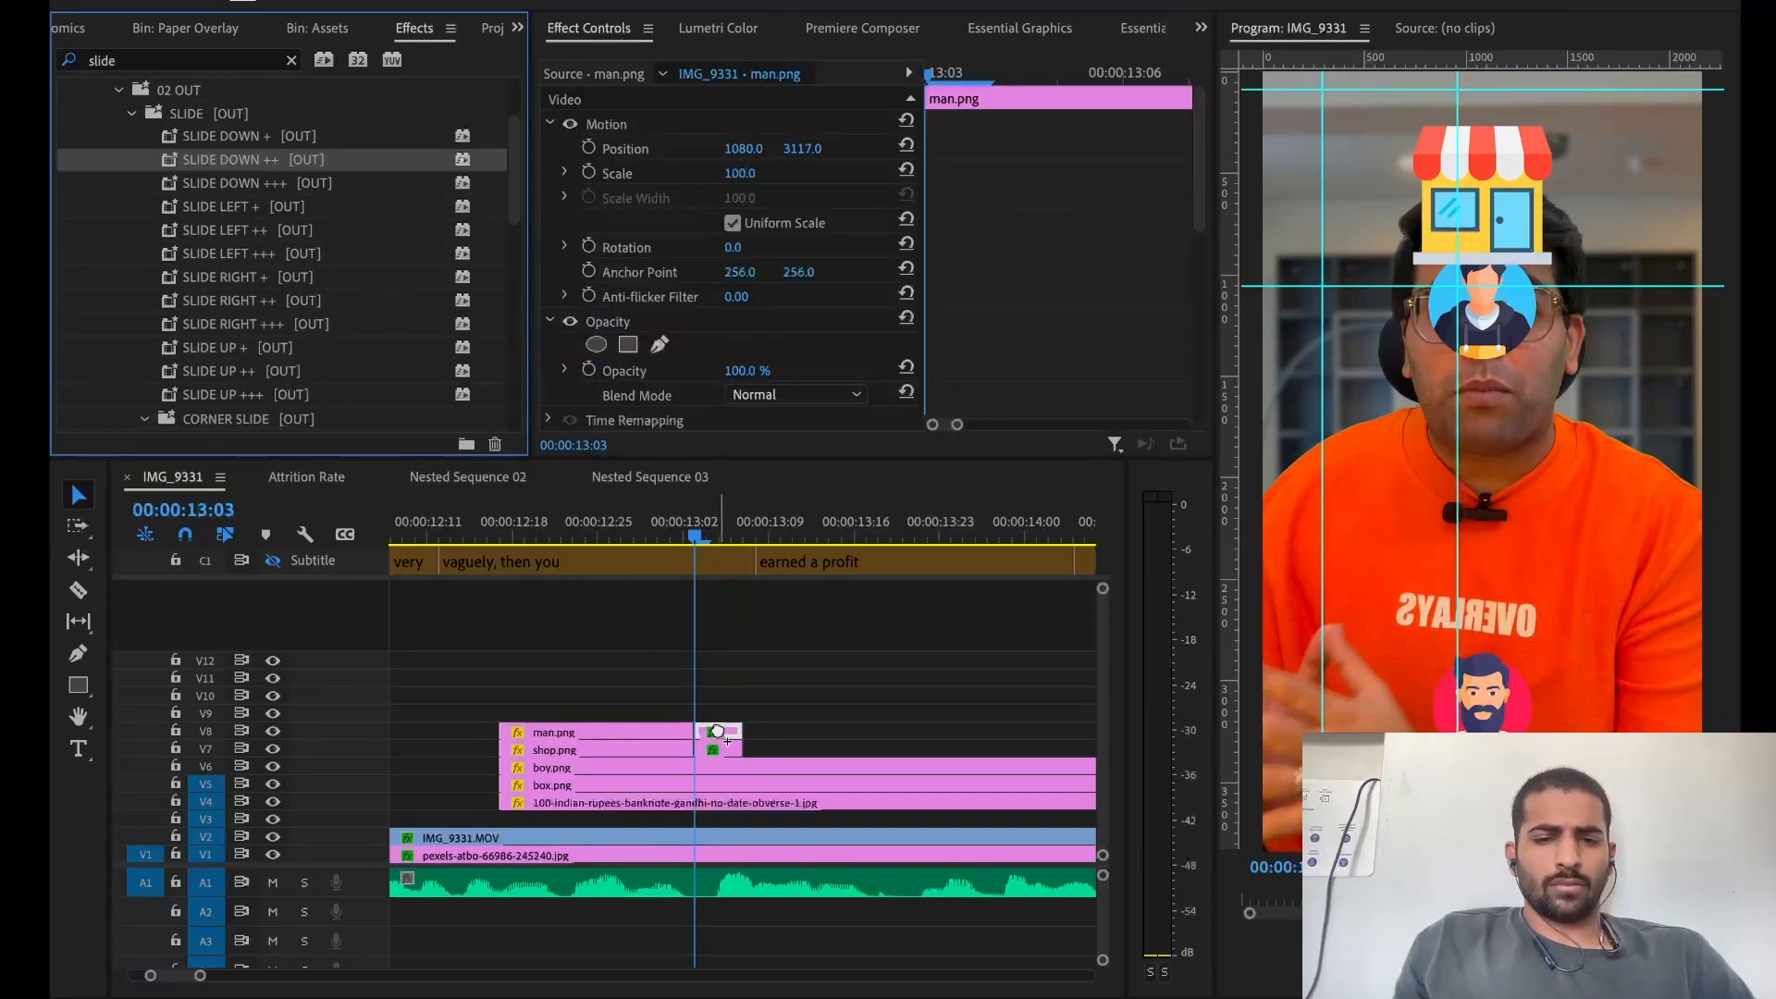
# Play back the exits, shift the closing parts of man.png and shop.png about three frames earlier, and save the project
pyautogui.click(490, 541)
pyautogui.press('space')
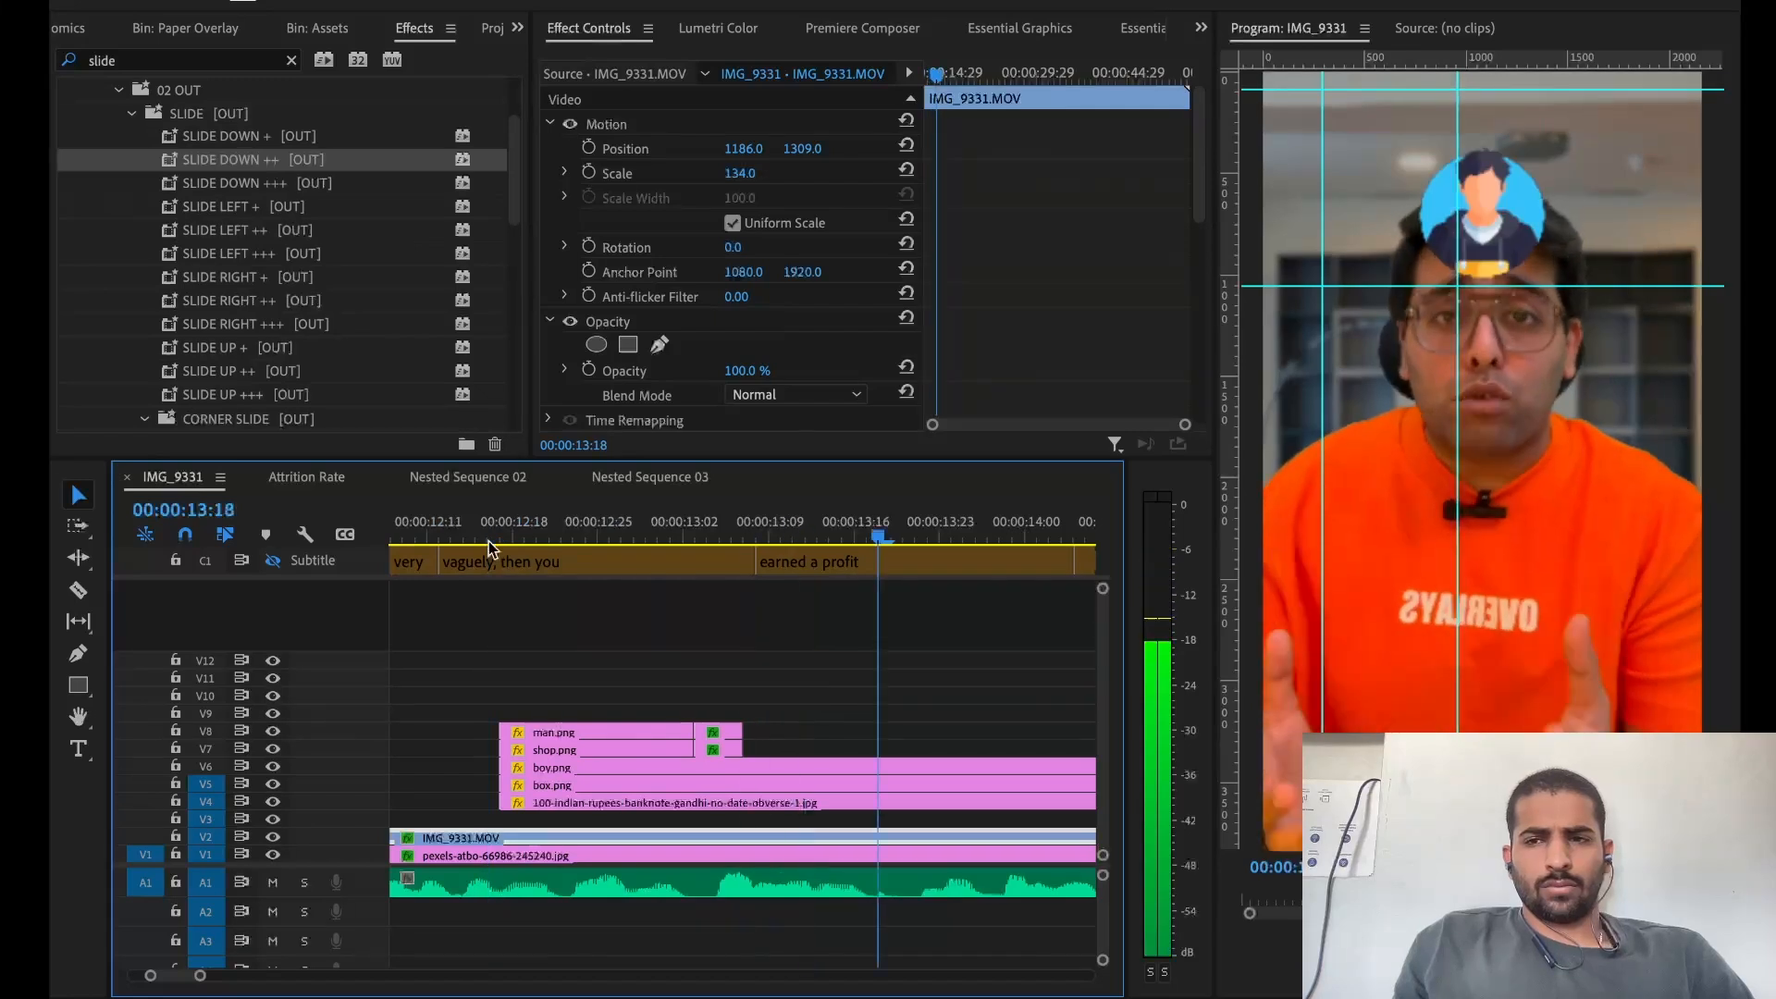
pyautogui.press('space')
pyautogui.click(599, 515)
pyautogui.moveTo(599, 523); pyautogui.dragTo(635, 529)
pyautogui.moveTo(692, 733)
pyautogui.mouseDown()
pyautogui.moveTo(651, 736)
pyautogui.moveTo(653, 751)
pyautogui.moveTo(720, 751)
pyautogui.moveTo(684, 754)
pyautogui.mouseUp()
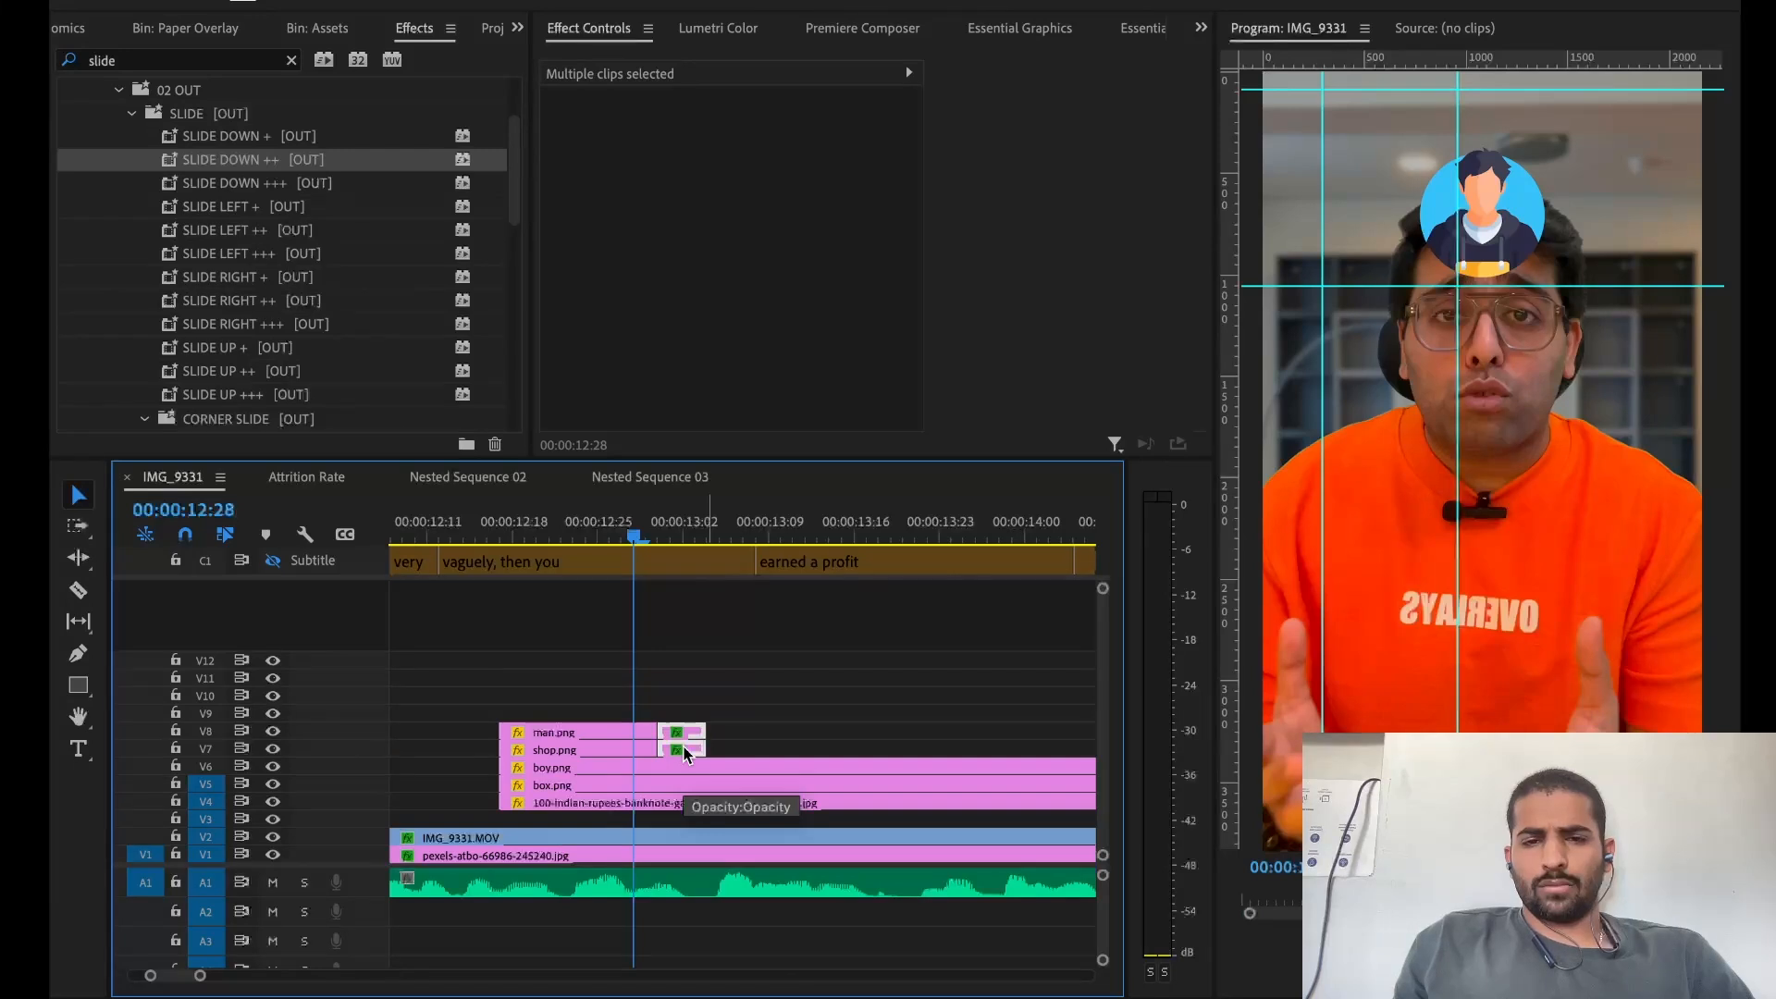
pyautogui.click(806, 673)
pyautogui.press('space')
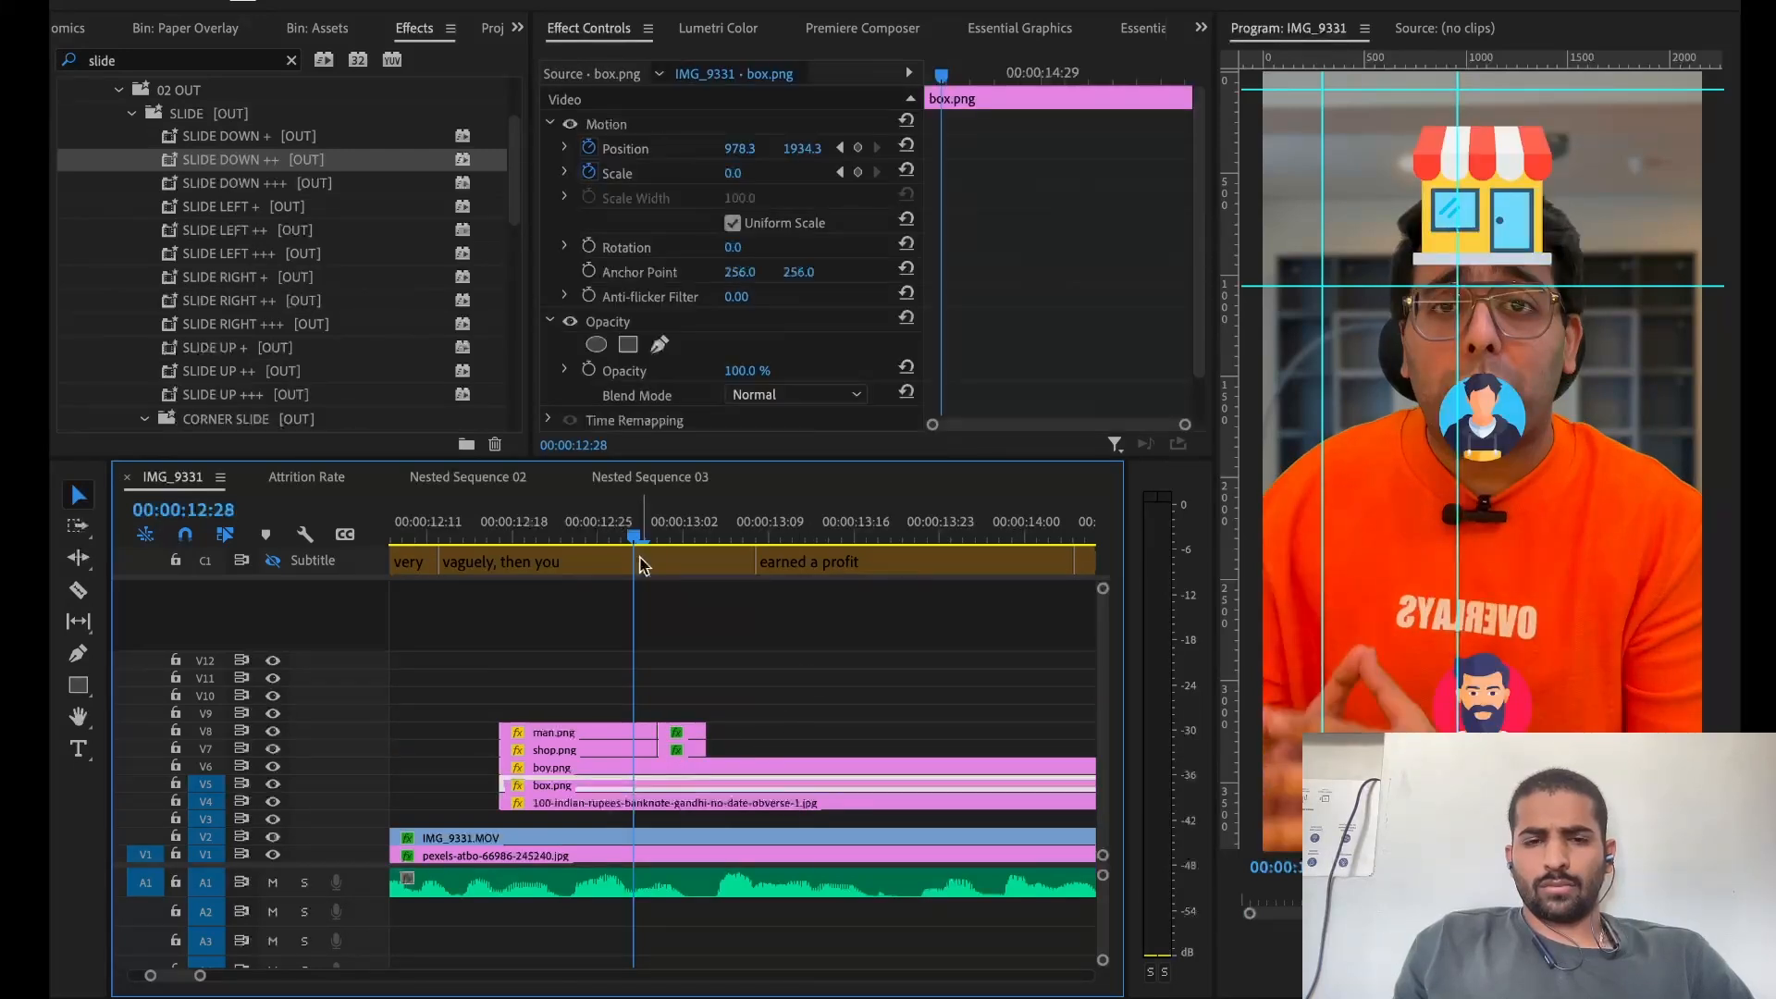
pyautogui.hotkey('ctrl', 's')
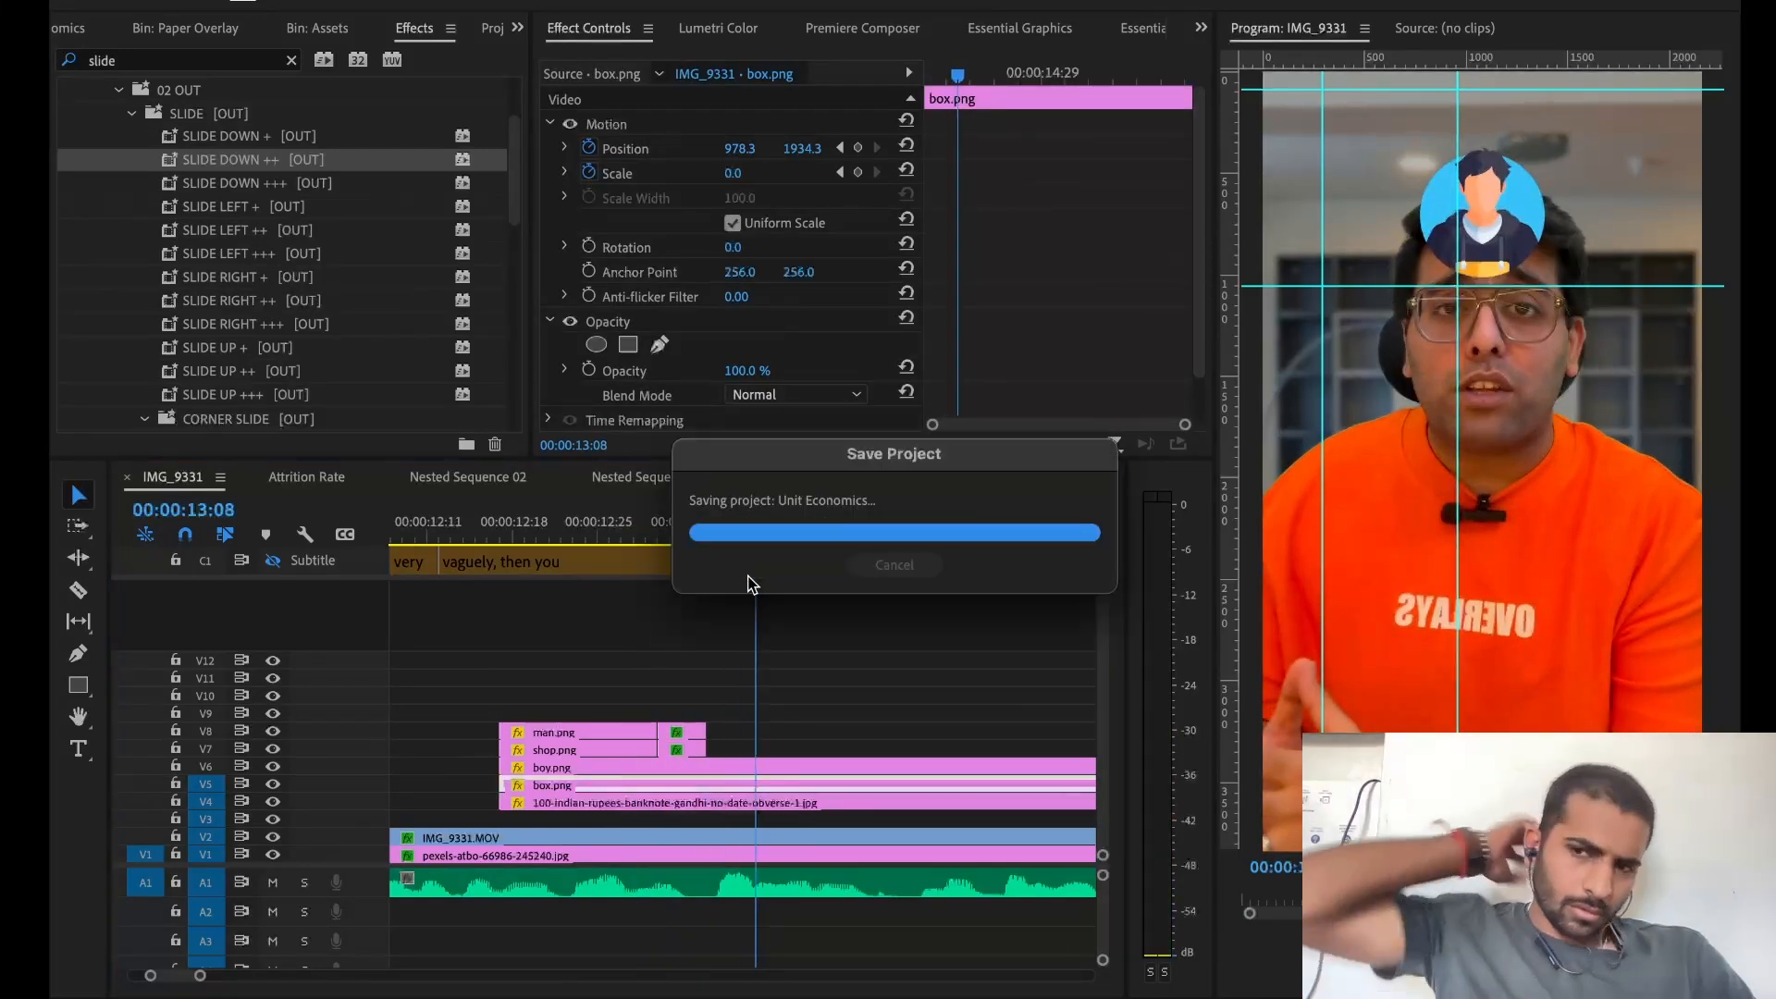
# Remove box.png's Scale and Position keyframes, then set its position to 591.3, 1320.3 and its scale to 80
pyautogui.click(588, 173)
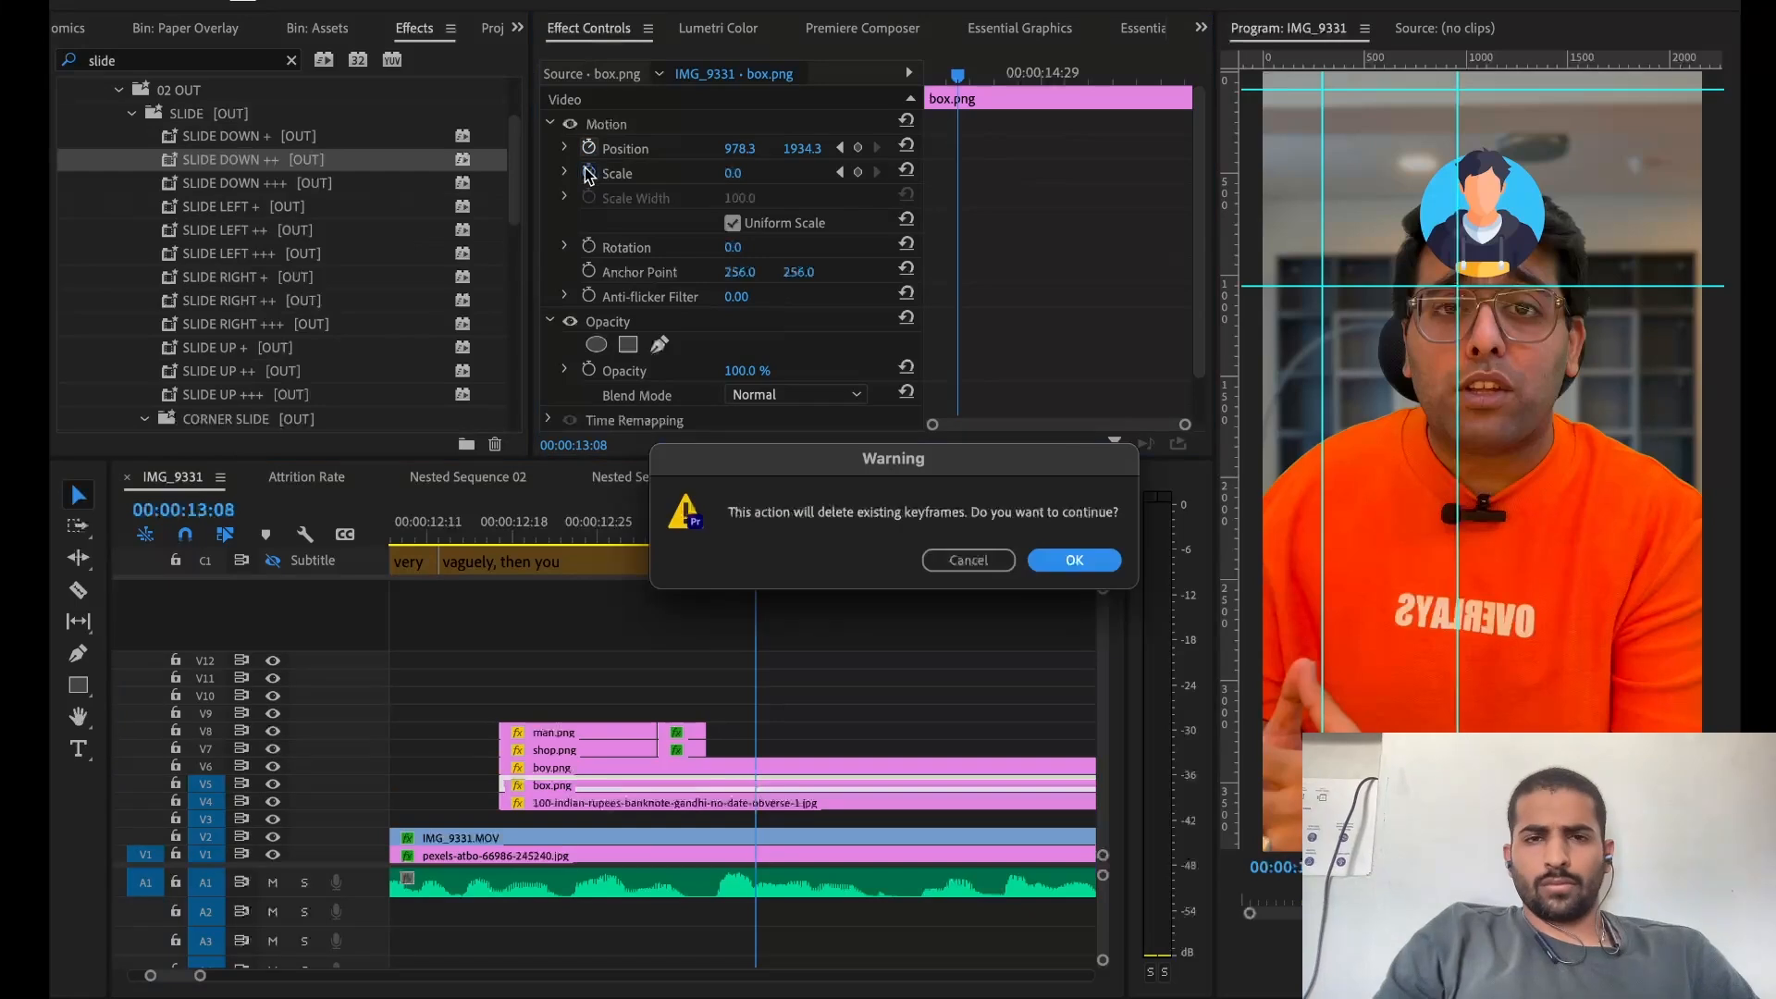
pyautogui.click(1069, 560)
pyautogui.click(588, 148)
pyautogui.click(1071, 559)
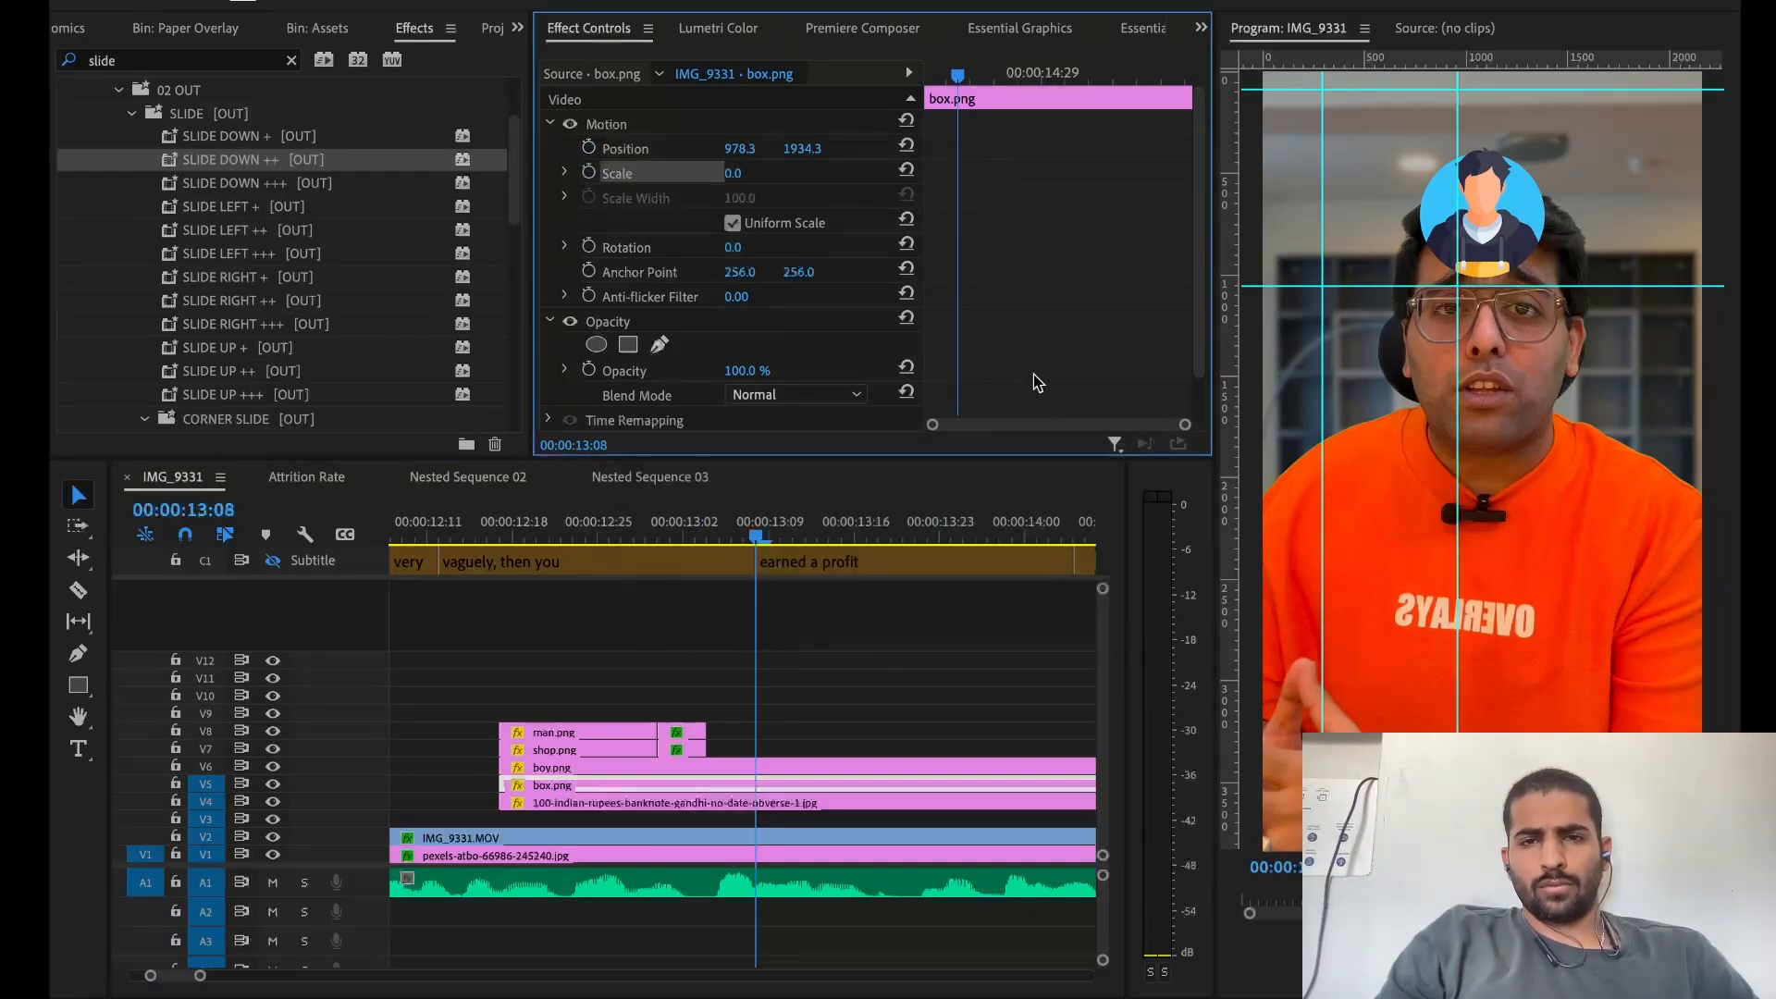
pyautogui.click(907, 173)
pyautogui.moveTo(810, 151); pyautogui.dragTo(307, 150)
pyautogui.moveTo(734, 174); pyautogui.dragTo(420, 151)
pyautogui.moveTo(789, 150); pyautogui.dragTo(718, 151)
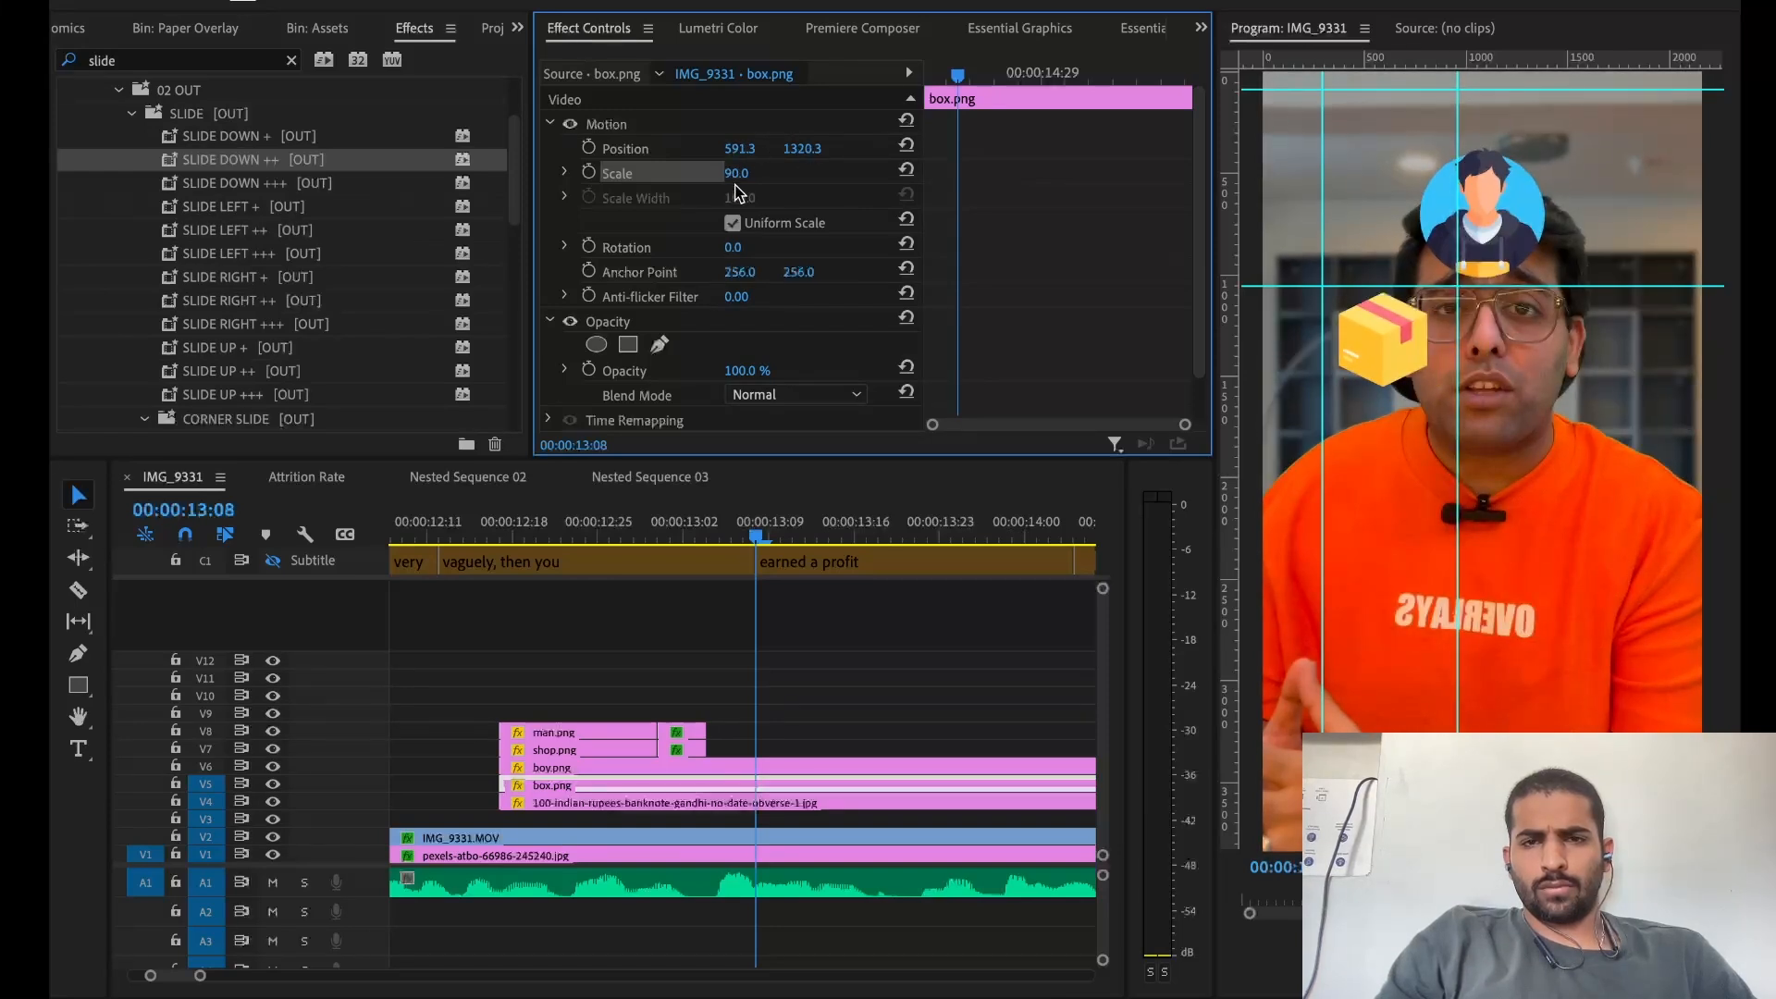
# Move the start of box.png to about 00:00:13:04 and cut the clip at 00:00:13:07
pyautogui.click(739, 677)
pyautogui.press('space')
pyautogui.press('space')
pyautogui.moveTo(603, 785); pyautogui.dragTo(816, 785)
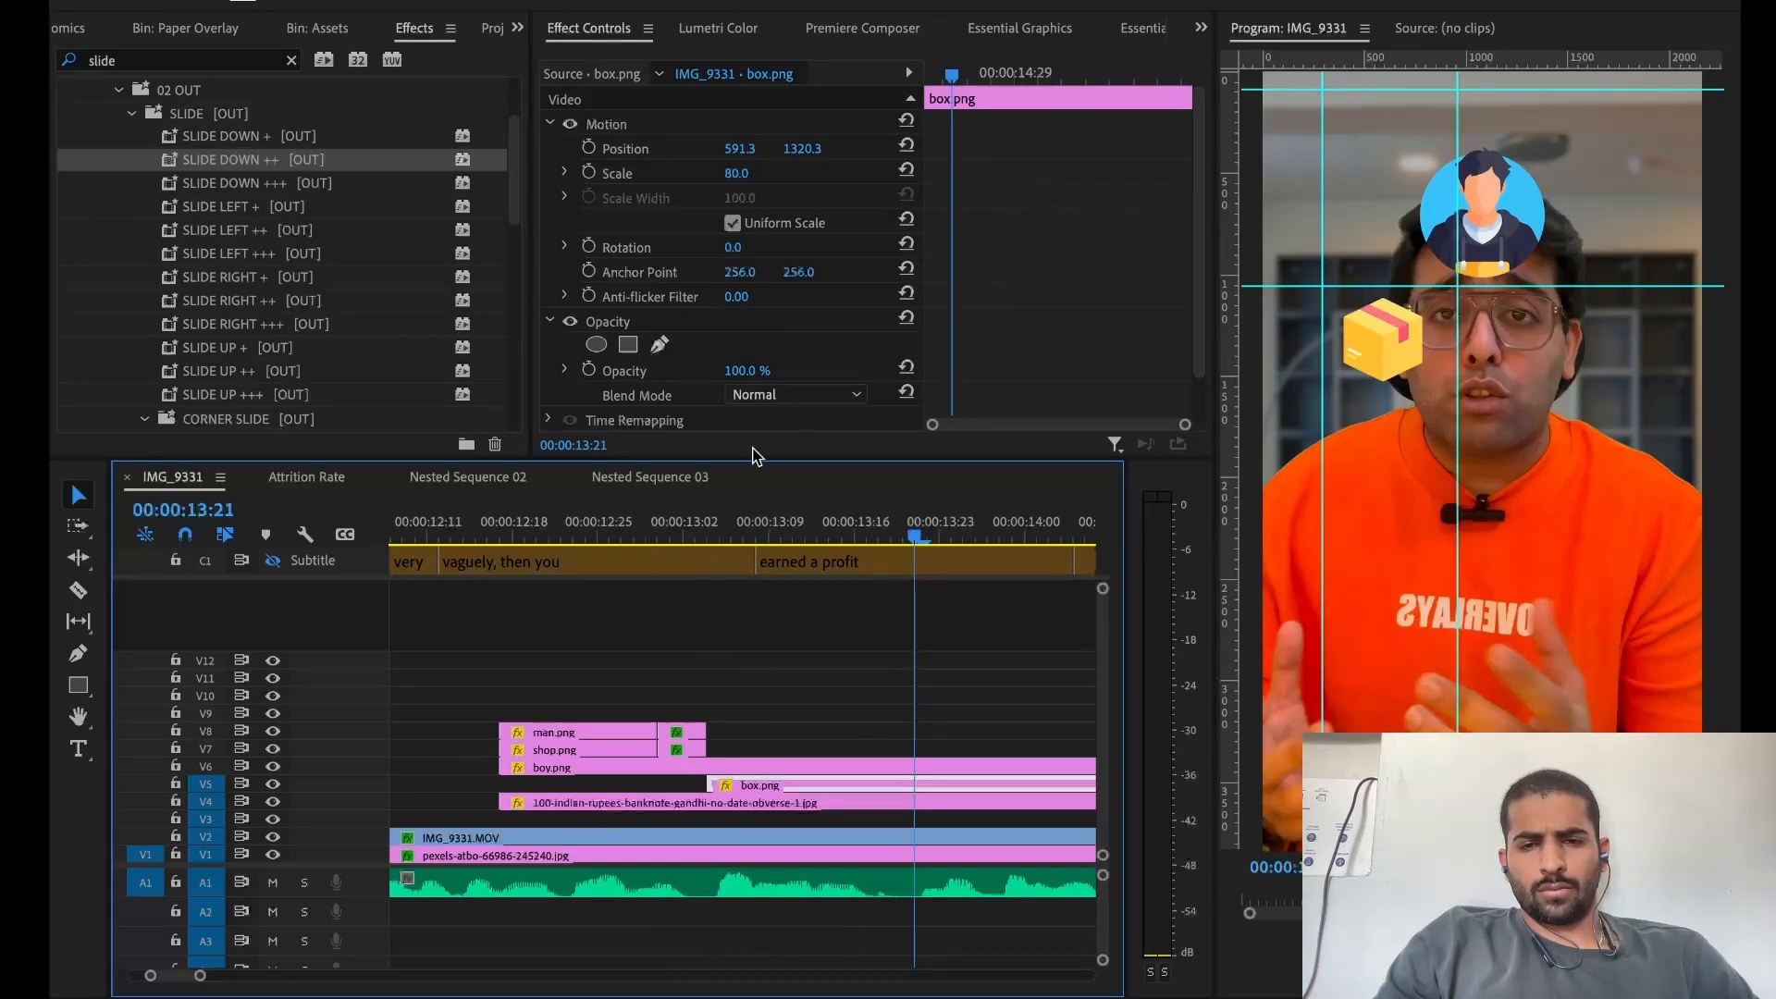
pyautogui.click(750, 521)
pyautogui.hotkey('ctrl', 'k')
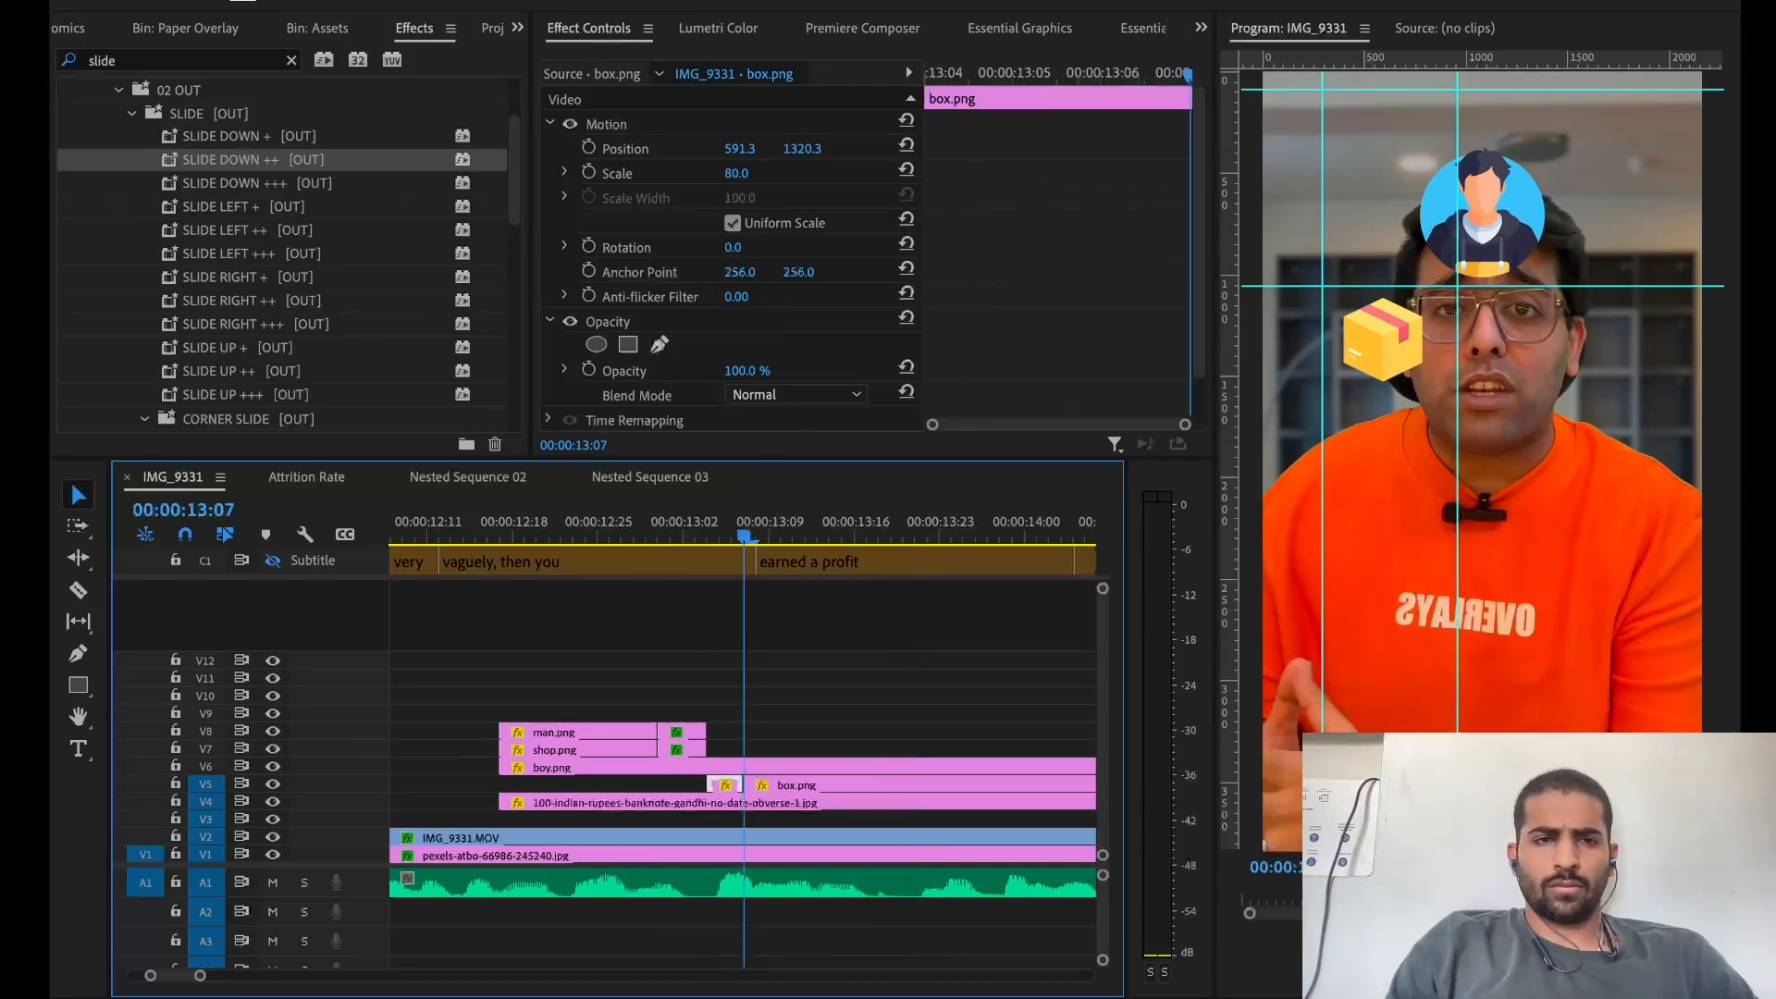
# Apply the SLIDE UP + [IN] preset to box.png's short opening part and play back the entrance
pyautogui.scroll(3, 148, 137)
pyautogui.click(120, 184)
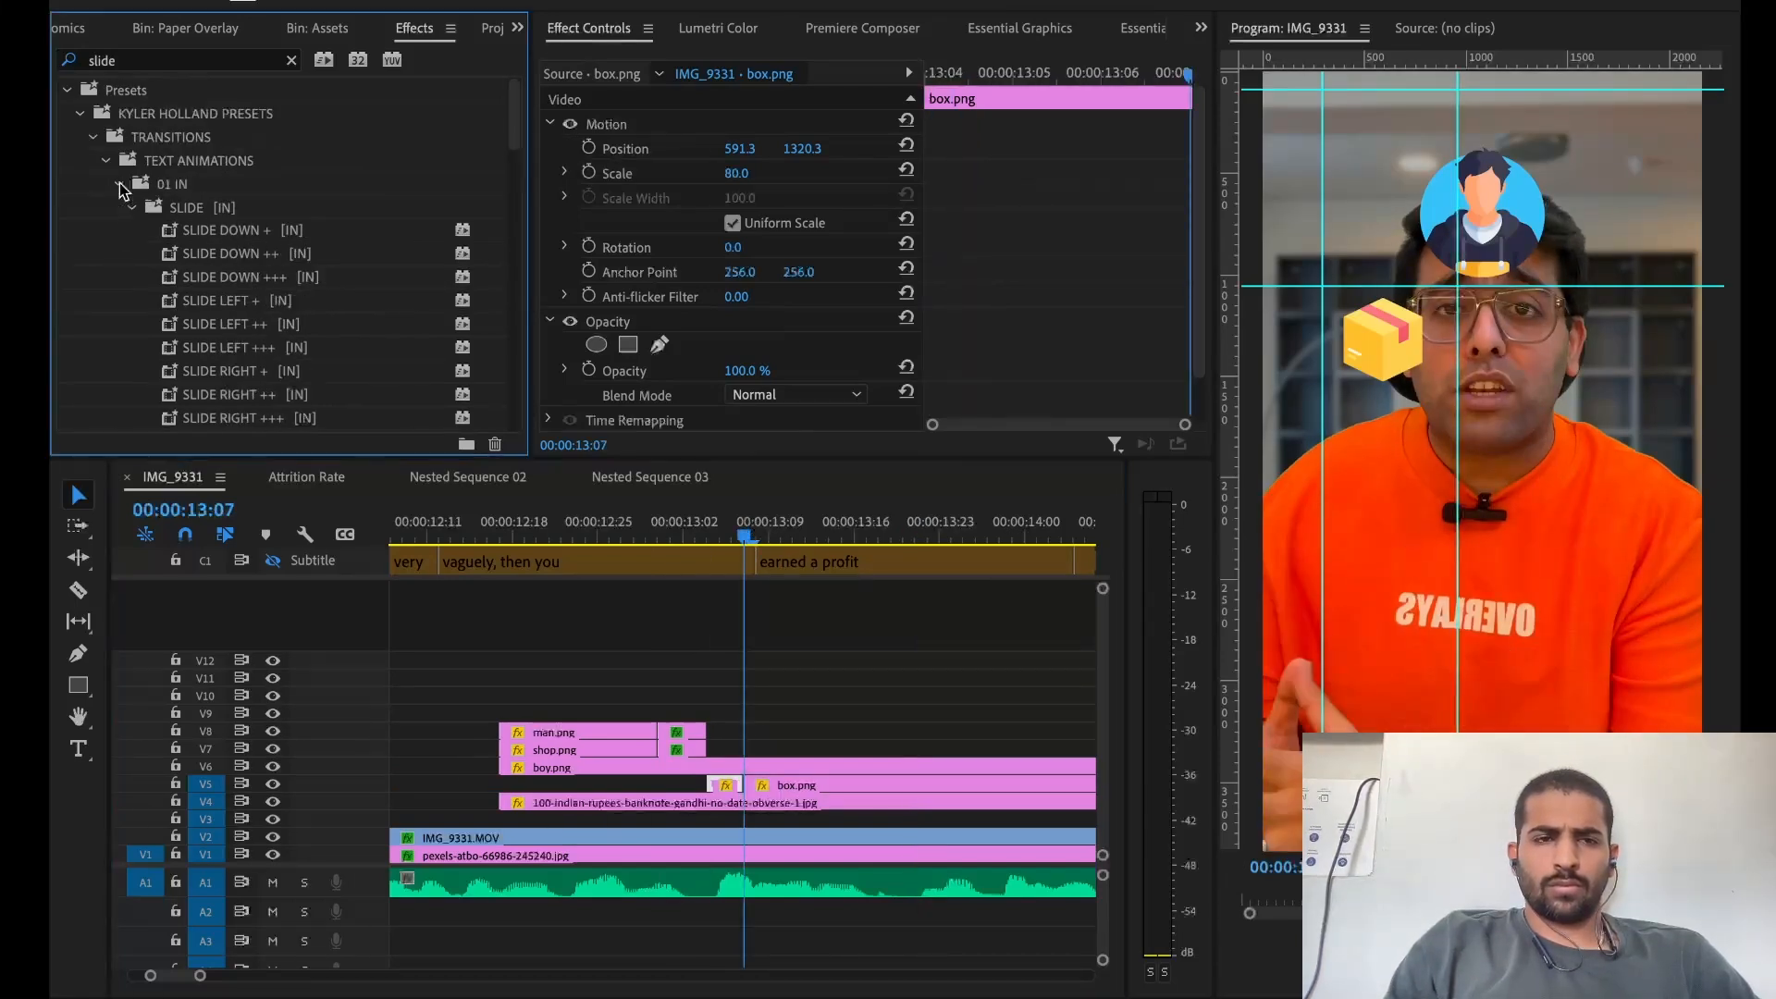
pyautogui.scroll(-3, 190, 333)
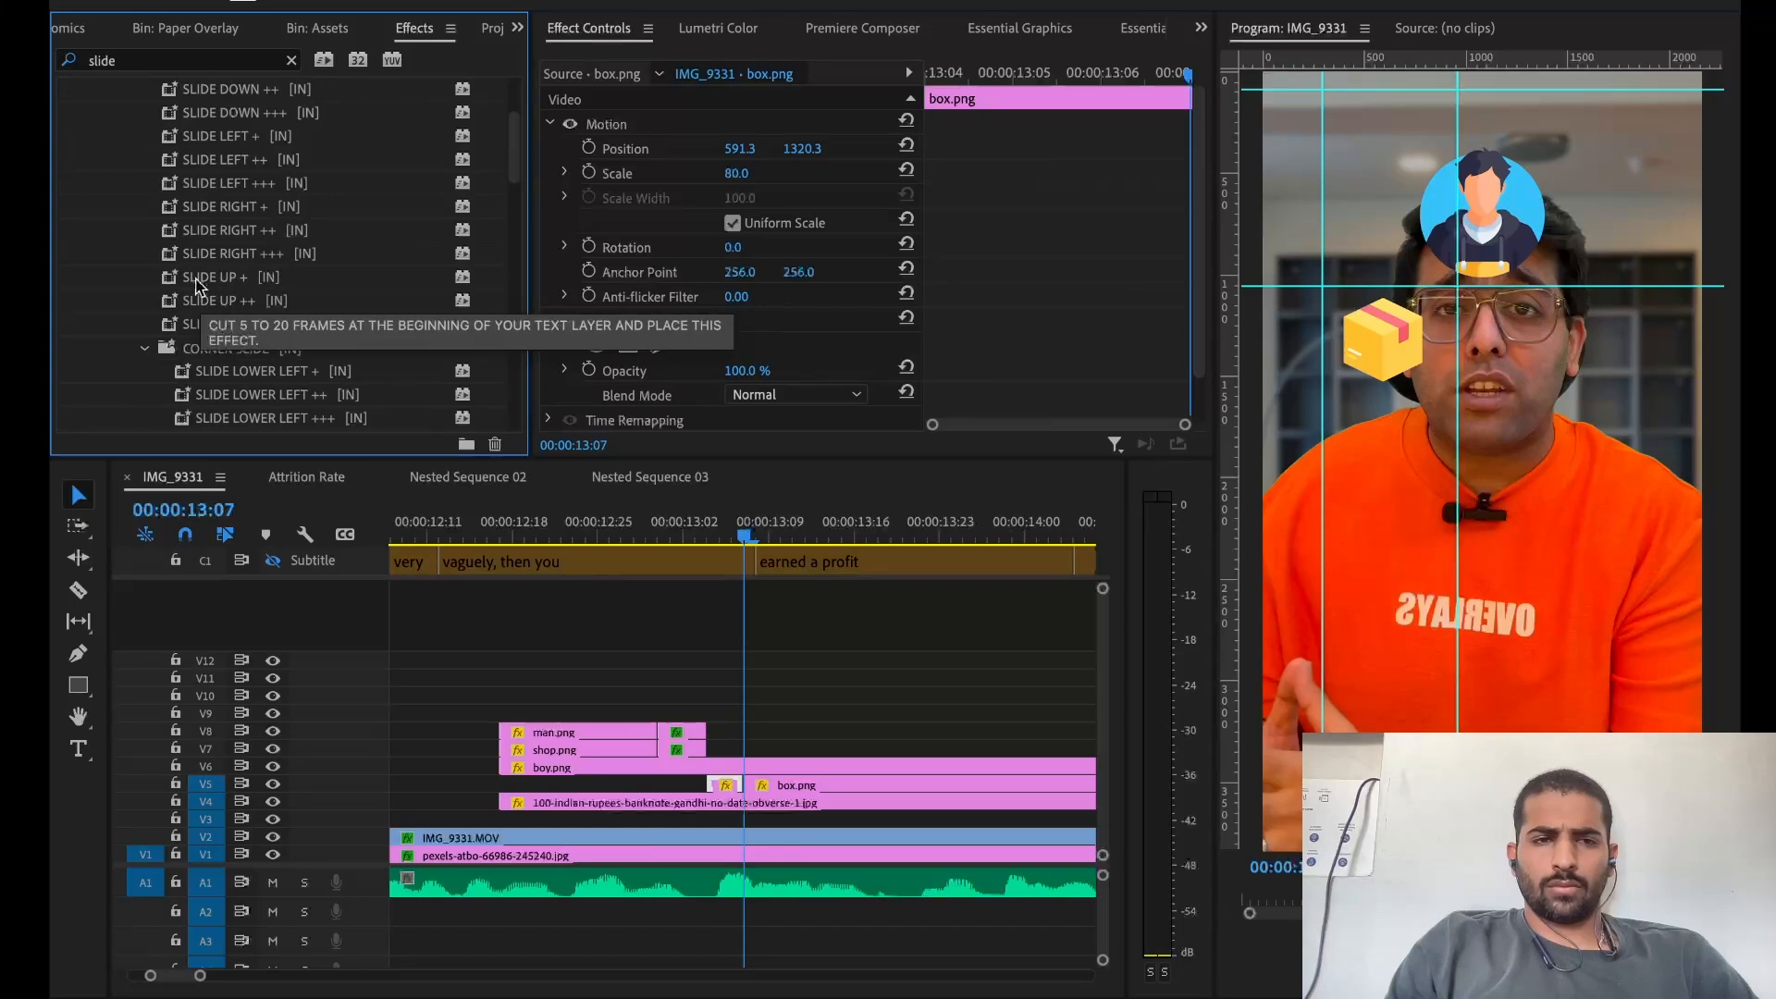
pyautogui.moveTo(197, 287); pyautogui.dragTo(574, 588)
pyautogui.moveTo(687, 743); pyautogui.dragTo(718, 780)
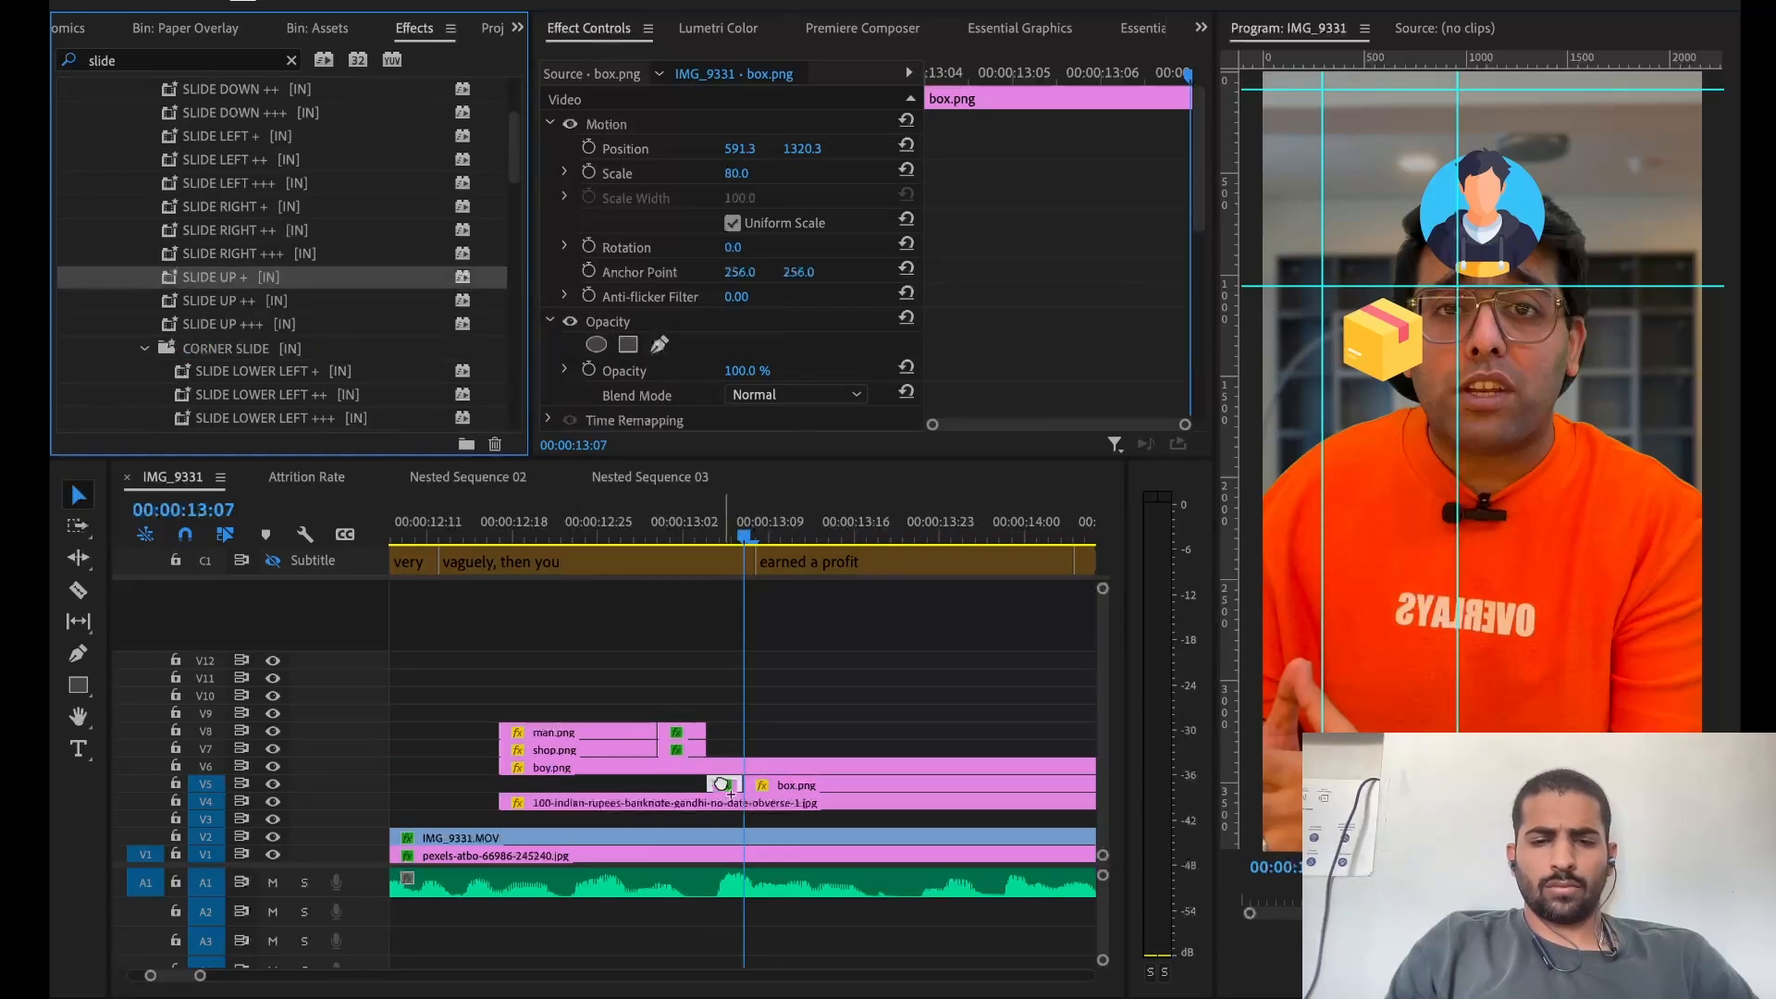
pyautogui.click(681, 522)
pyautogui.press('space')
pyautogui.press('space')
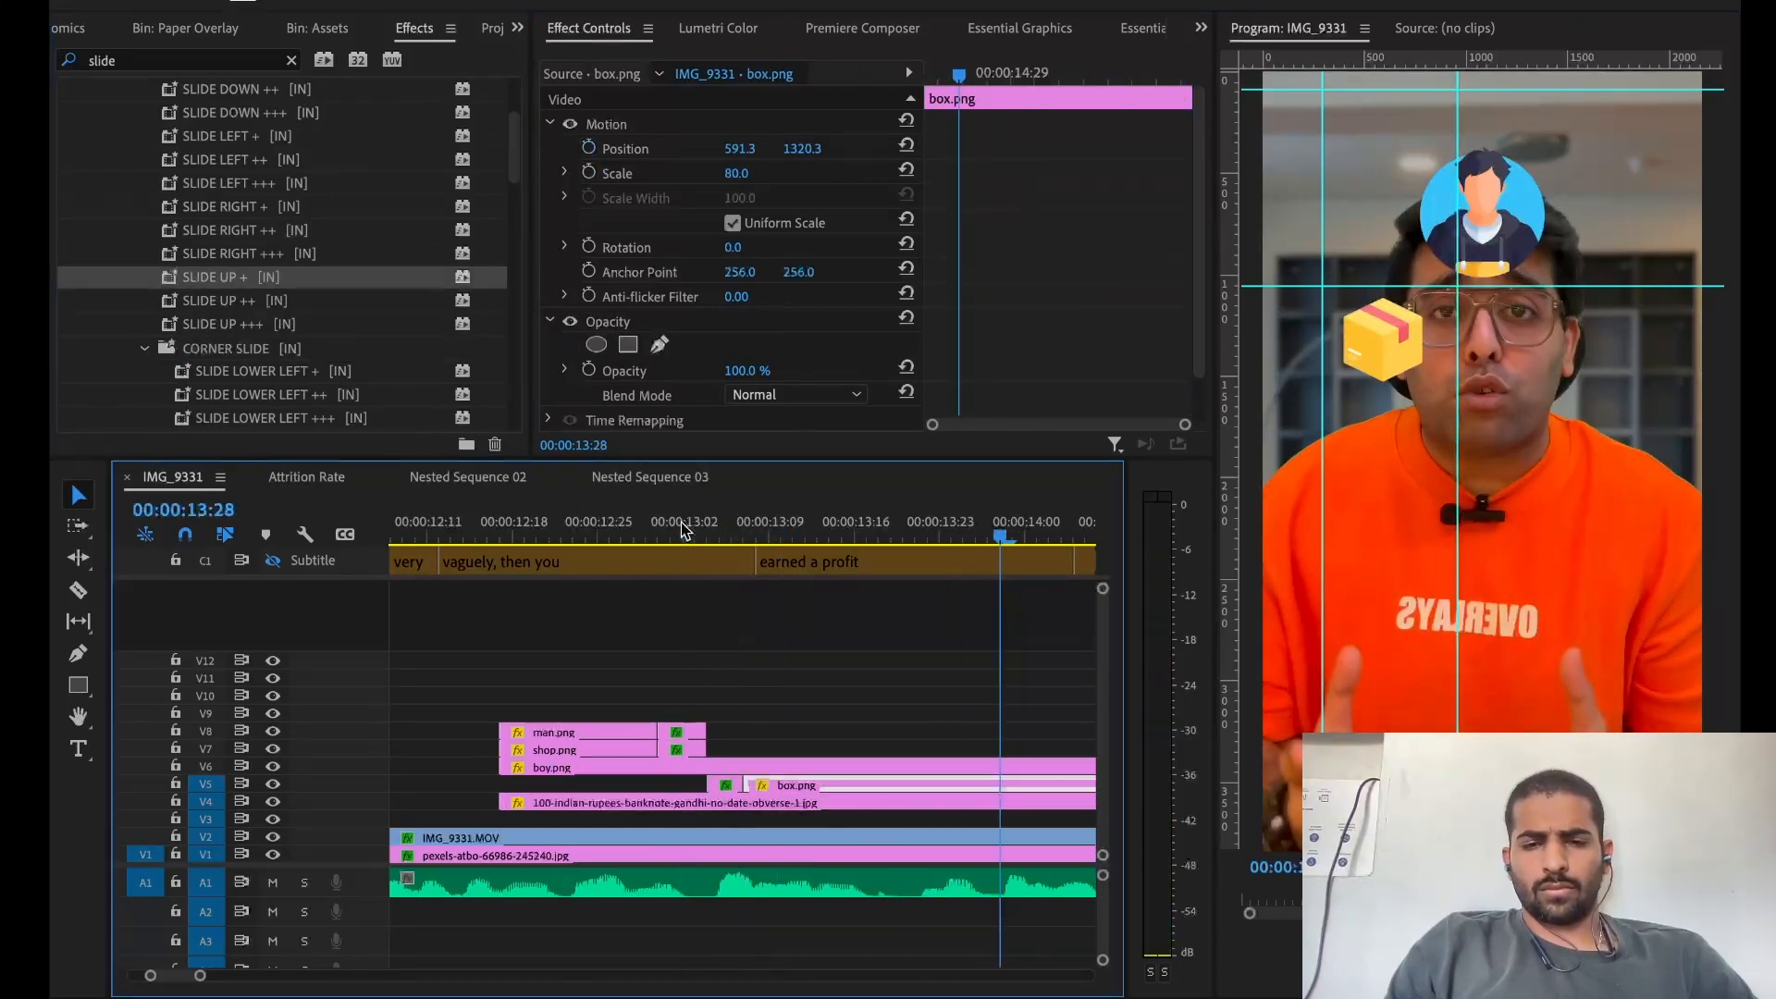
# Save the project and move the second banknote clip to track V7, starting at 00:00:13:21
pyautogui.press('-')
pyautogui.press('super+s')
pyautogui.moveTo(680, 800); pyautogui.dragTo(786, 759)
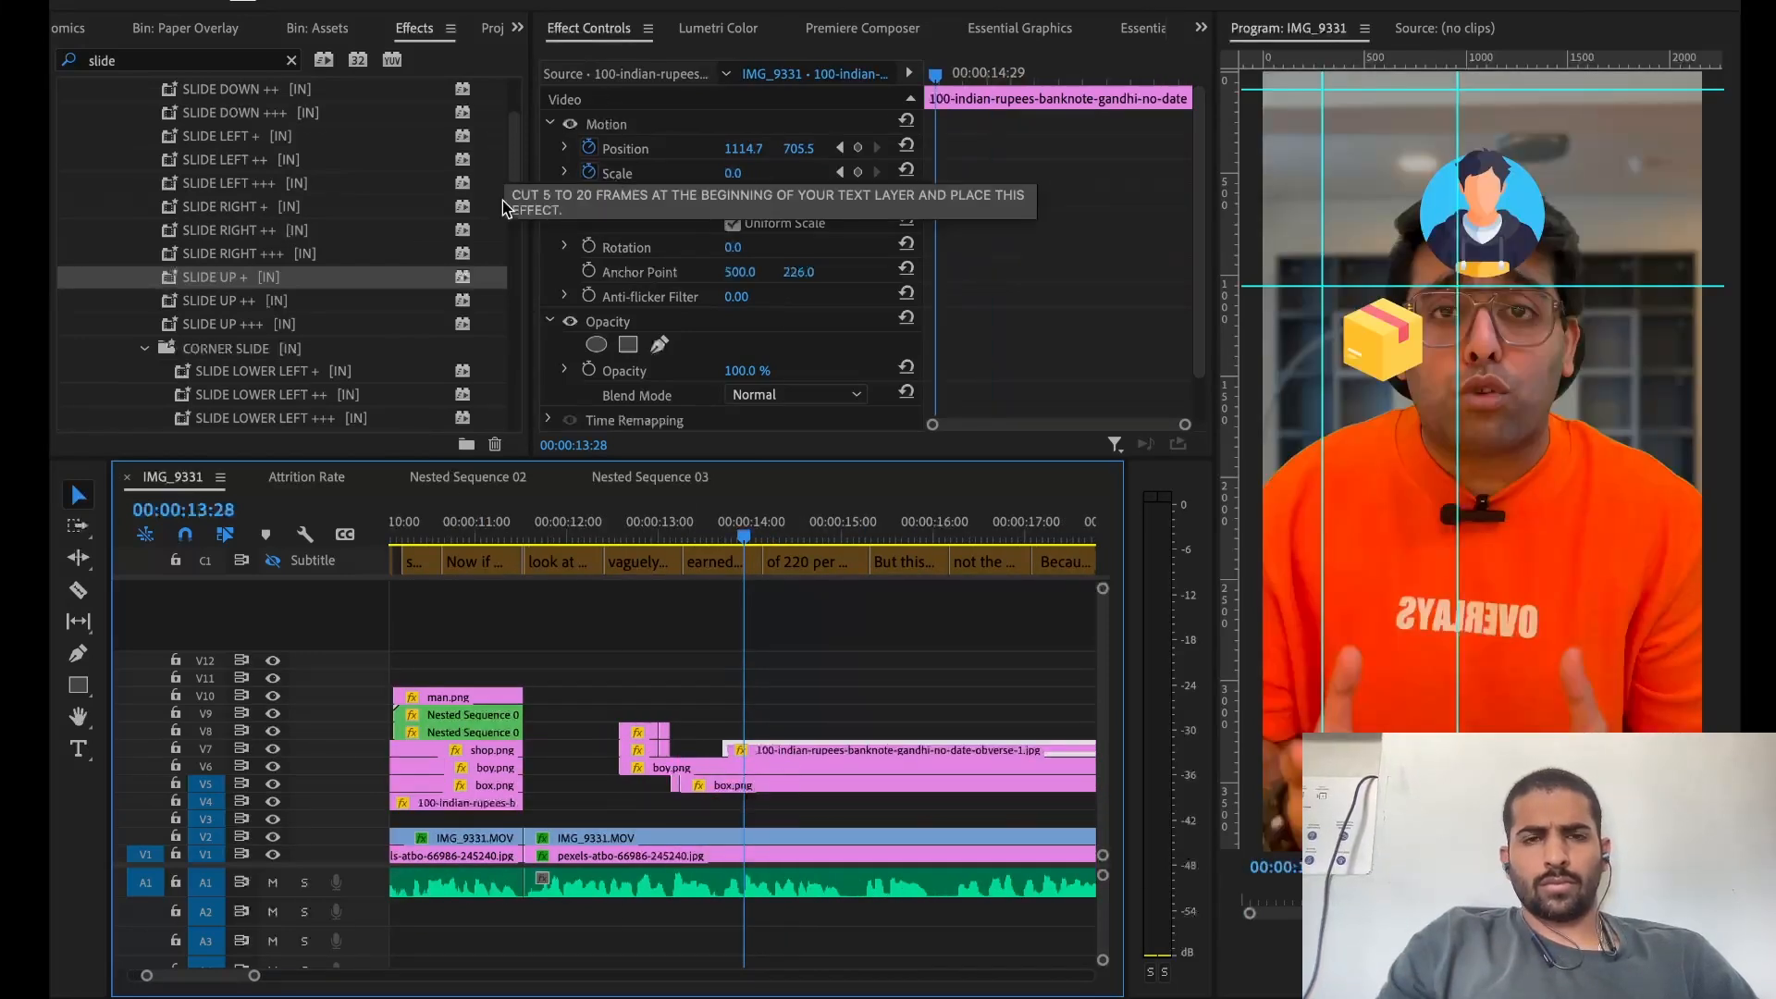
# Remove the banknote's Scale and Position keyframes, then set its scale to 57 and its position to 1362.7, 1333.5
pyautogui.click(591, 174)
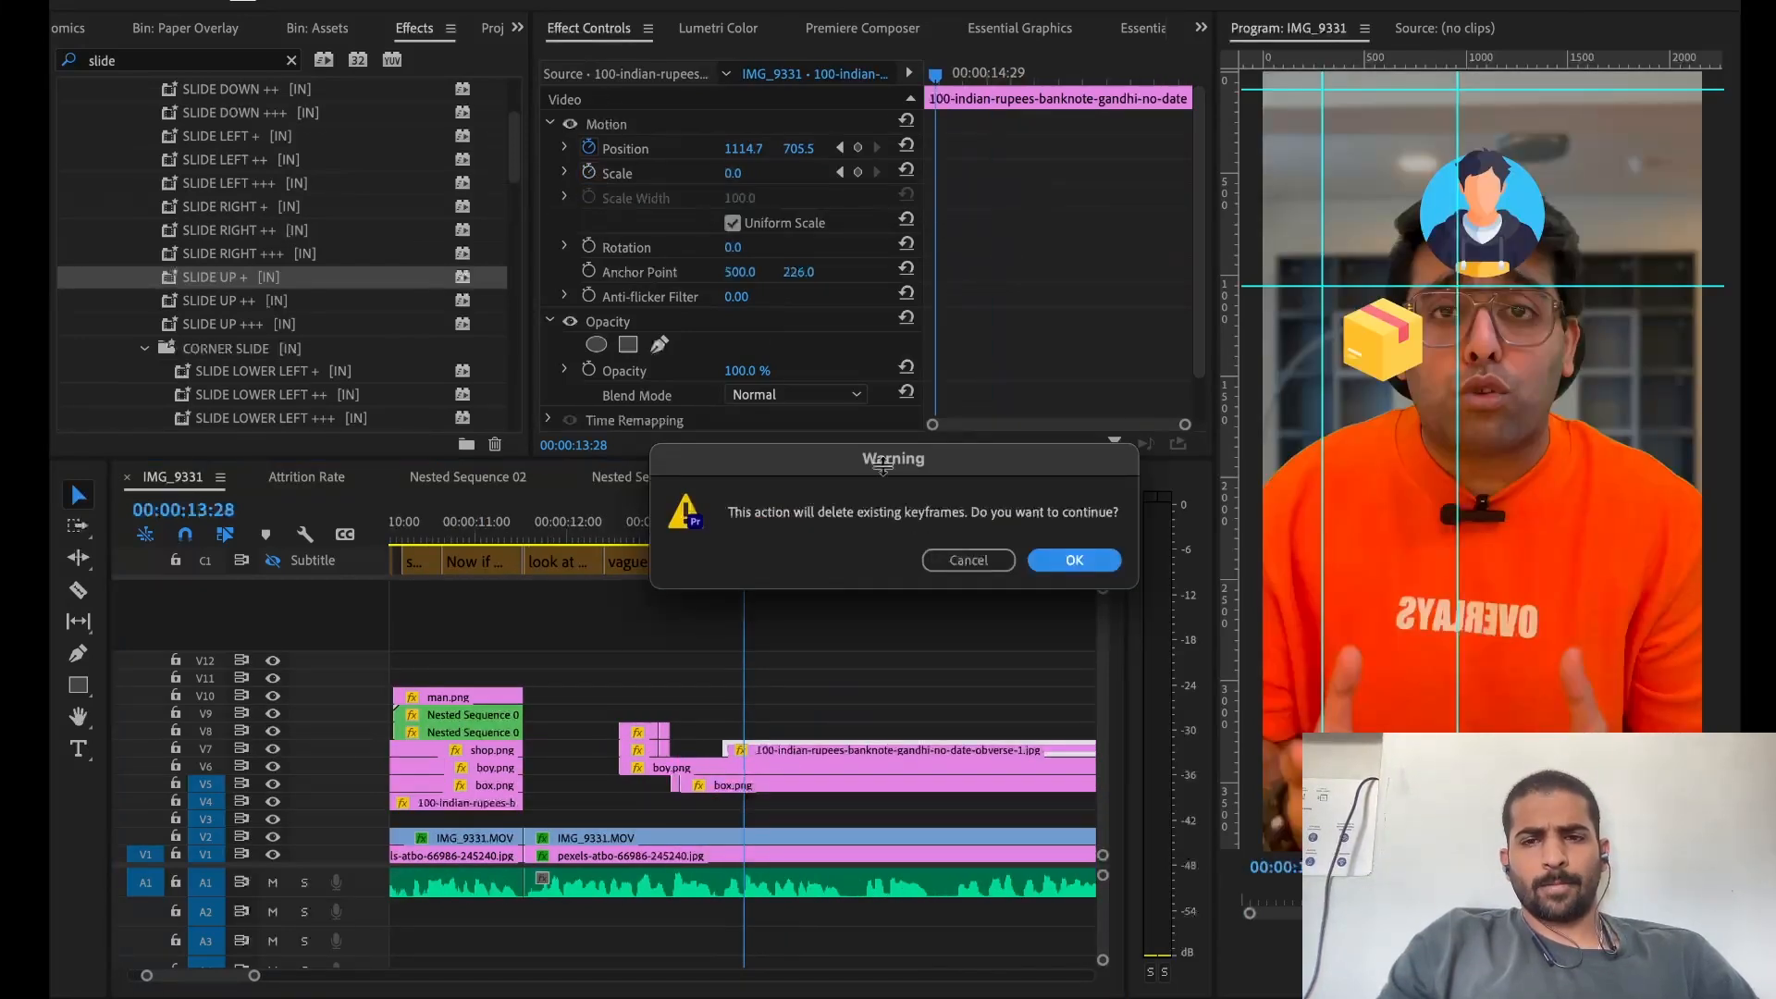
pyautogui.click(1071, 562)
pyautogui.click(590, 148)
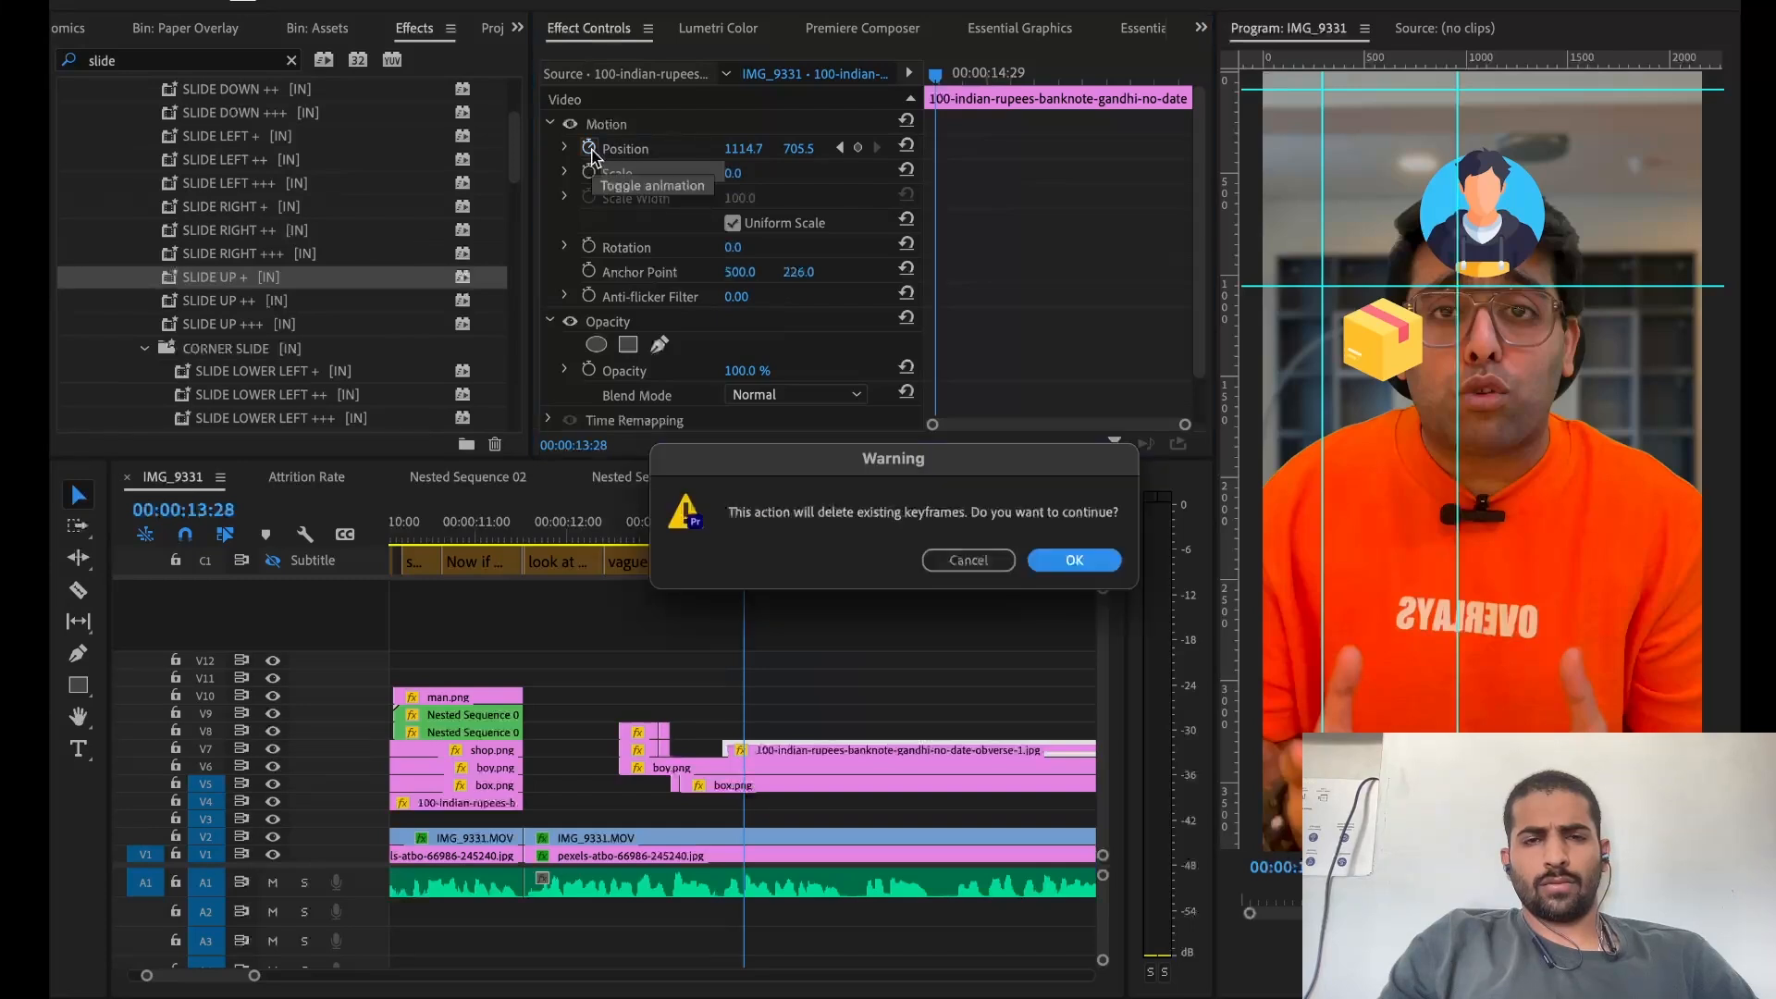
pyautogui.click(1070, 562)
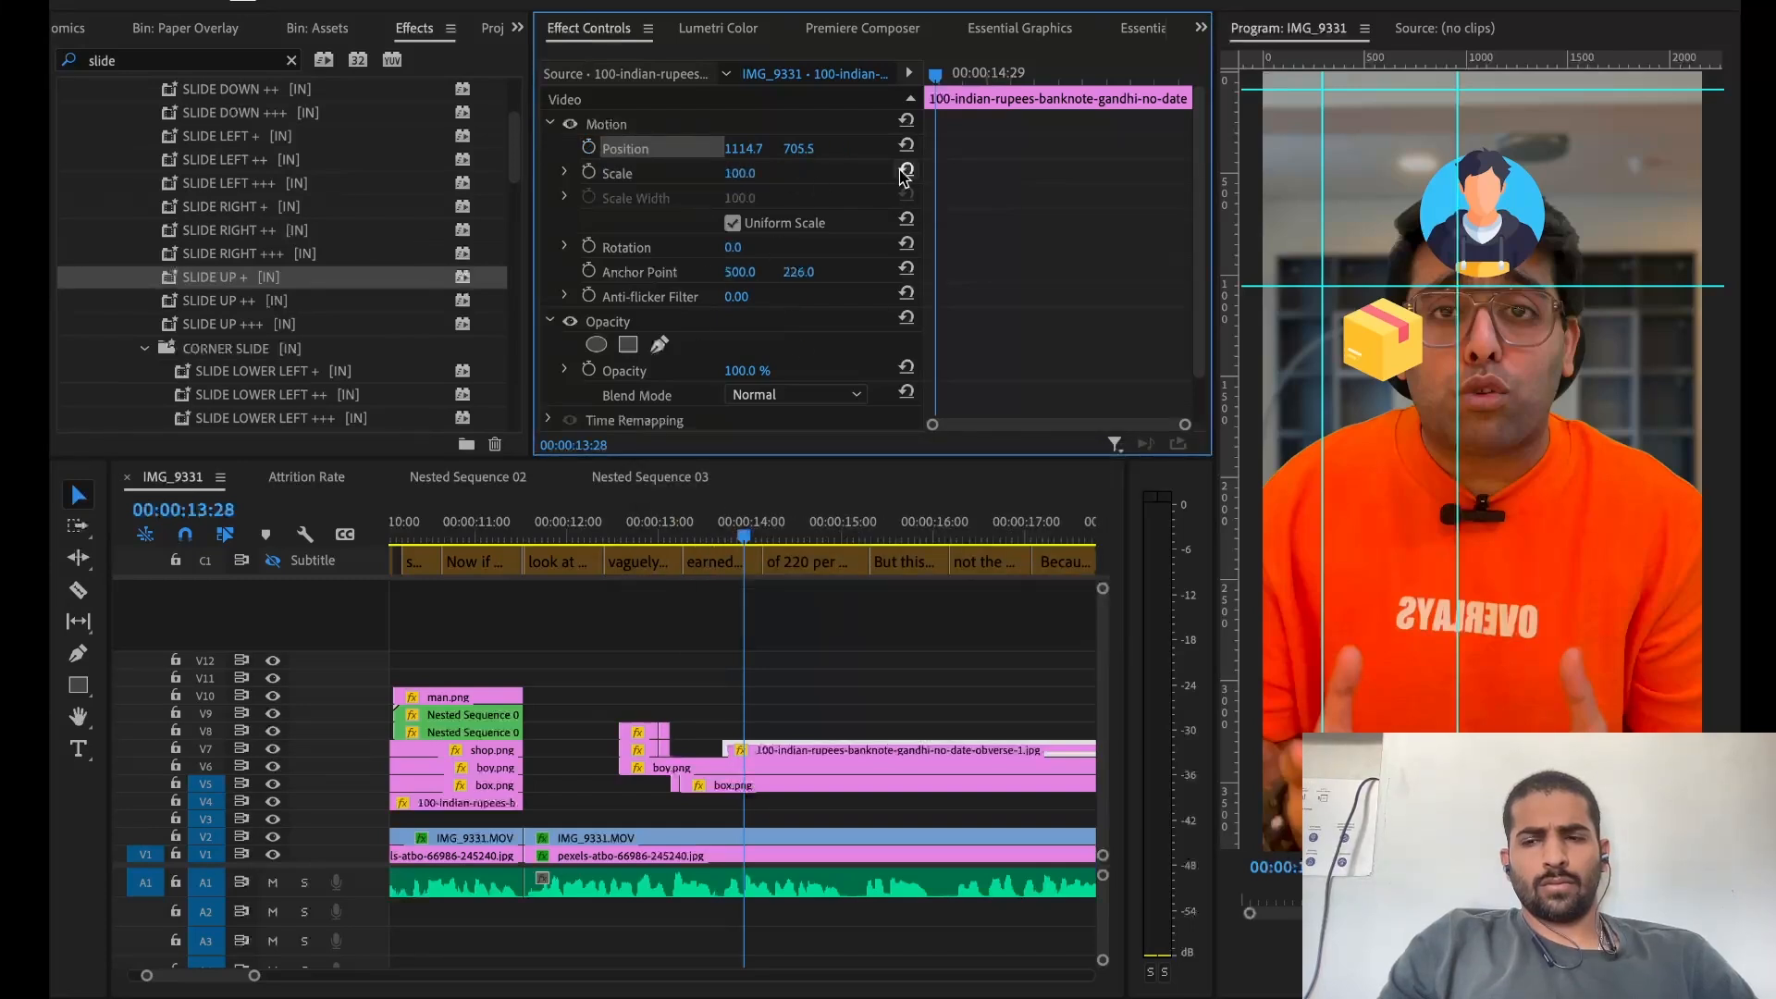
pyautogui.moveTo(737, 174); pyautogui.dragTo(966, 151)
pyautogui.press('=')
pyautogui.press('=')
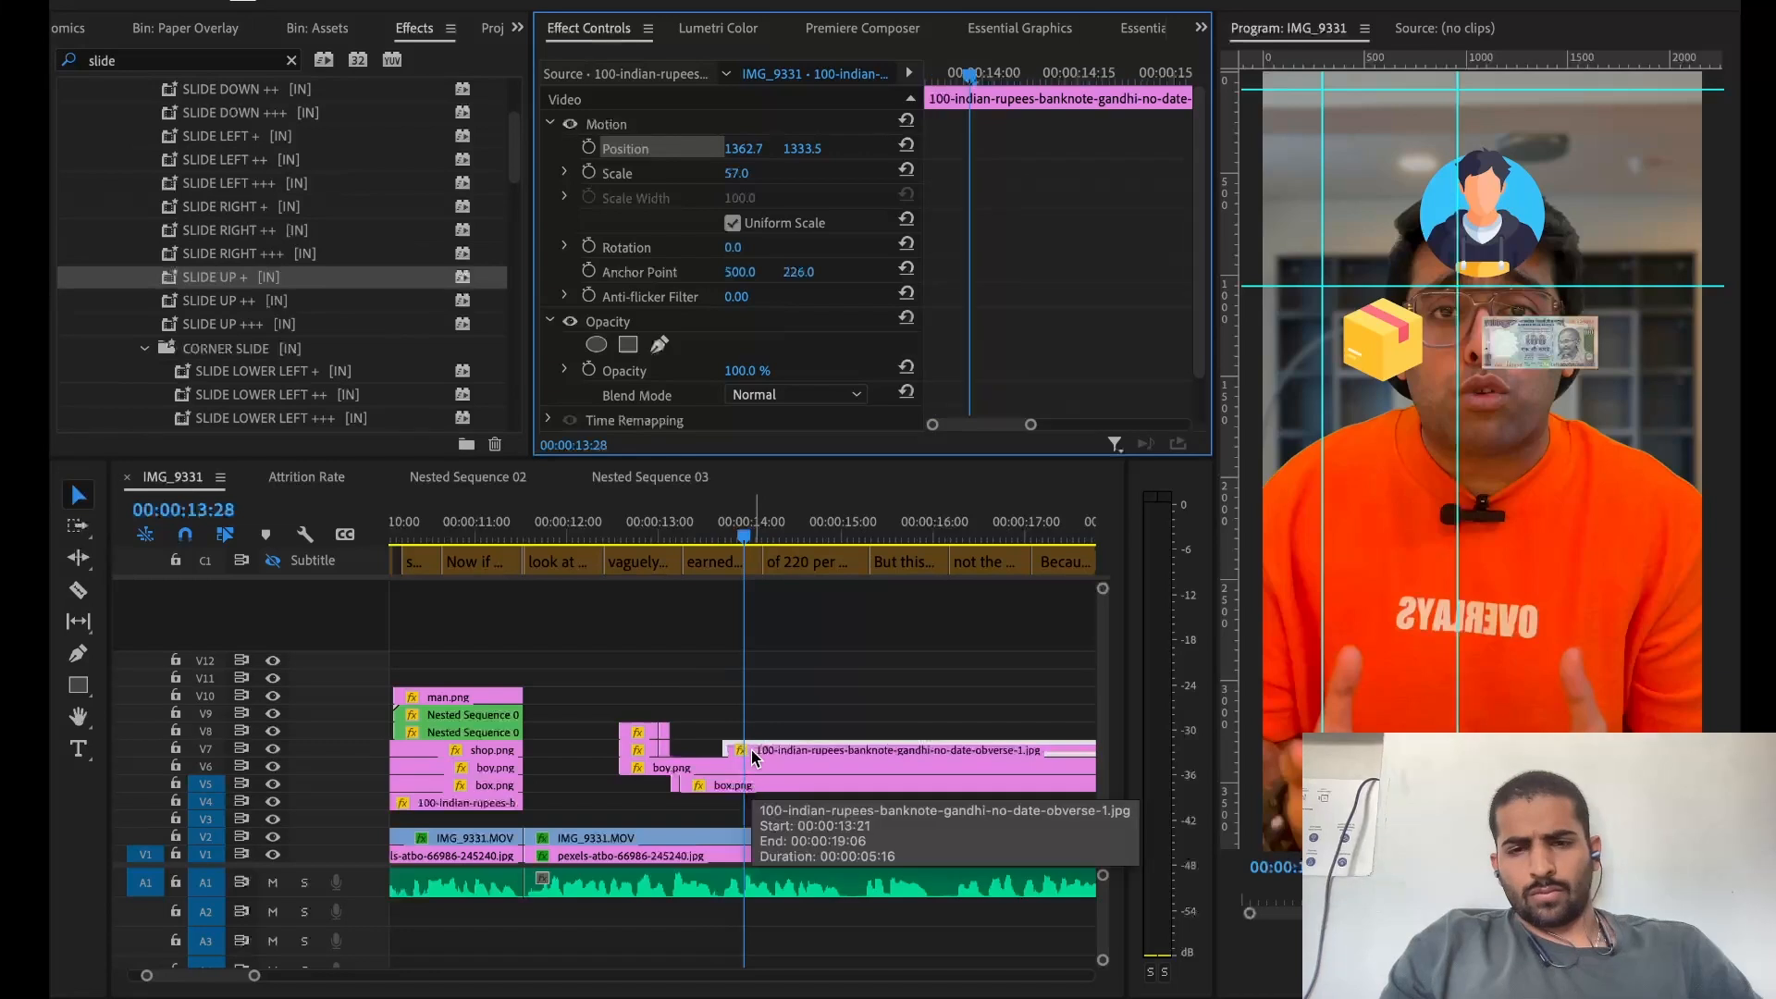
# Nest the second banknote clip under the suggested name and open the nested sequence
pyautogui.rightClick(751, 751)
pyautogui.click(801, 902)
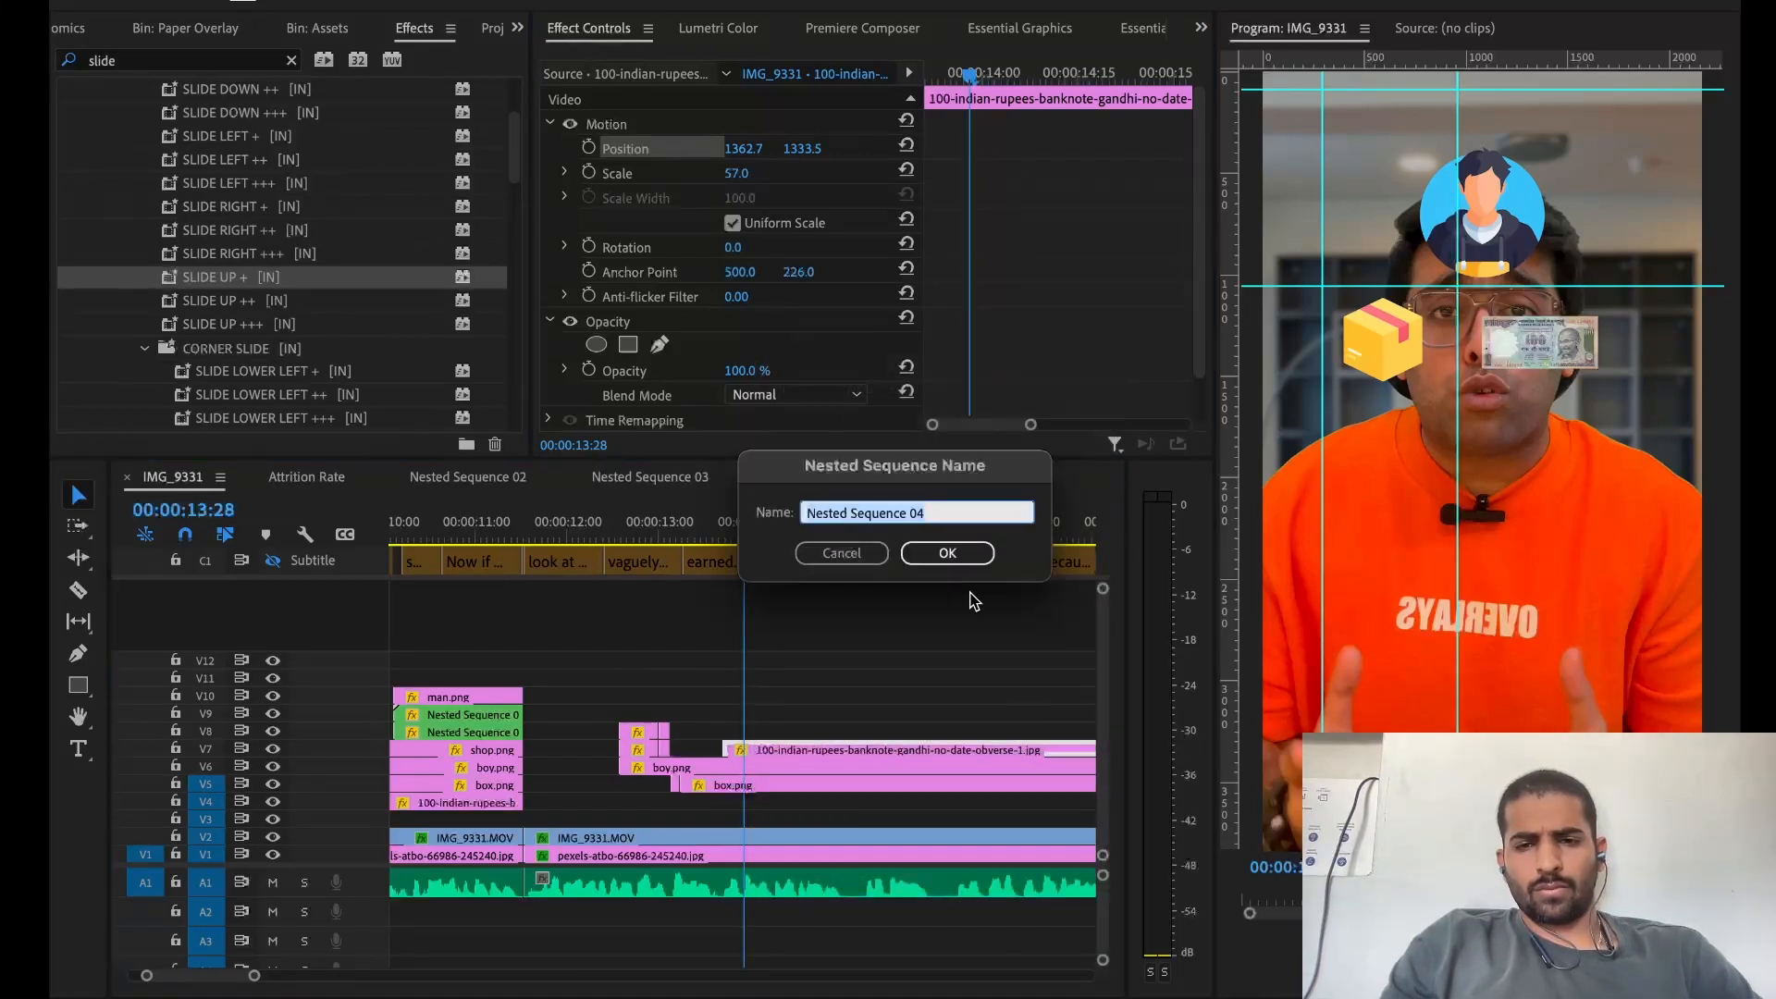
pyautogui.click(949, 553)
pyautogui.doubleClick(786, 745)
pyautogui.press('=')
# Duplicate the banknote onto another track, set the V7 clip's rotation to 7° and position to 1362.7, 1281.5, and return to IMG_9331
pyautogui.moveTo(360, 755); pyautogui.dragTo(360, 827)
pyautogui.moveTo(412, 643)
pyautogui.mouseDown()
pyautogui.moveTo(408, 667)
pyautogui.moveTo(412, 639)
pyautogui.mouseUp()
pyautogui.click(813, 149)
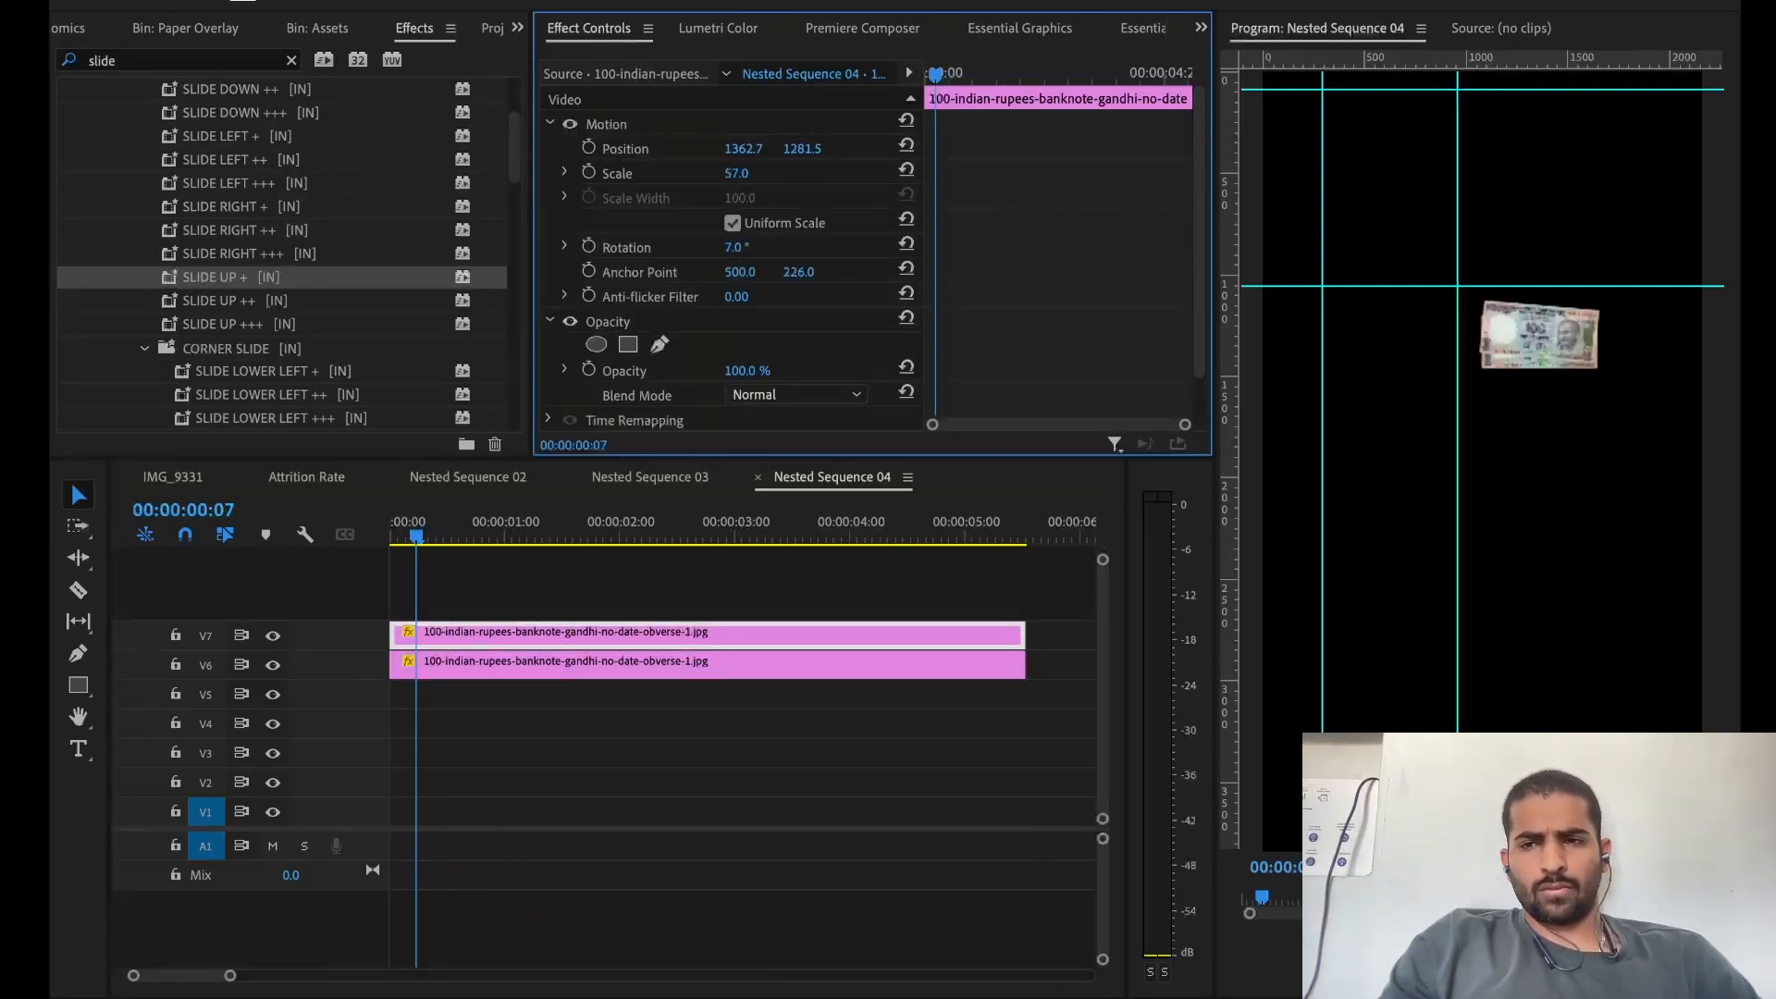
pyautogui.click(190, 478)
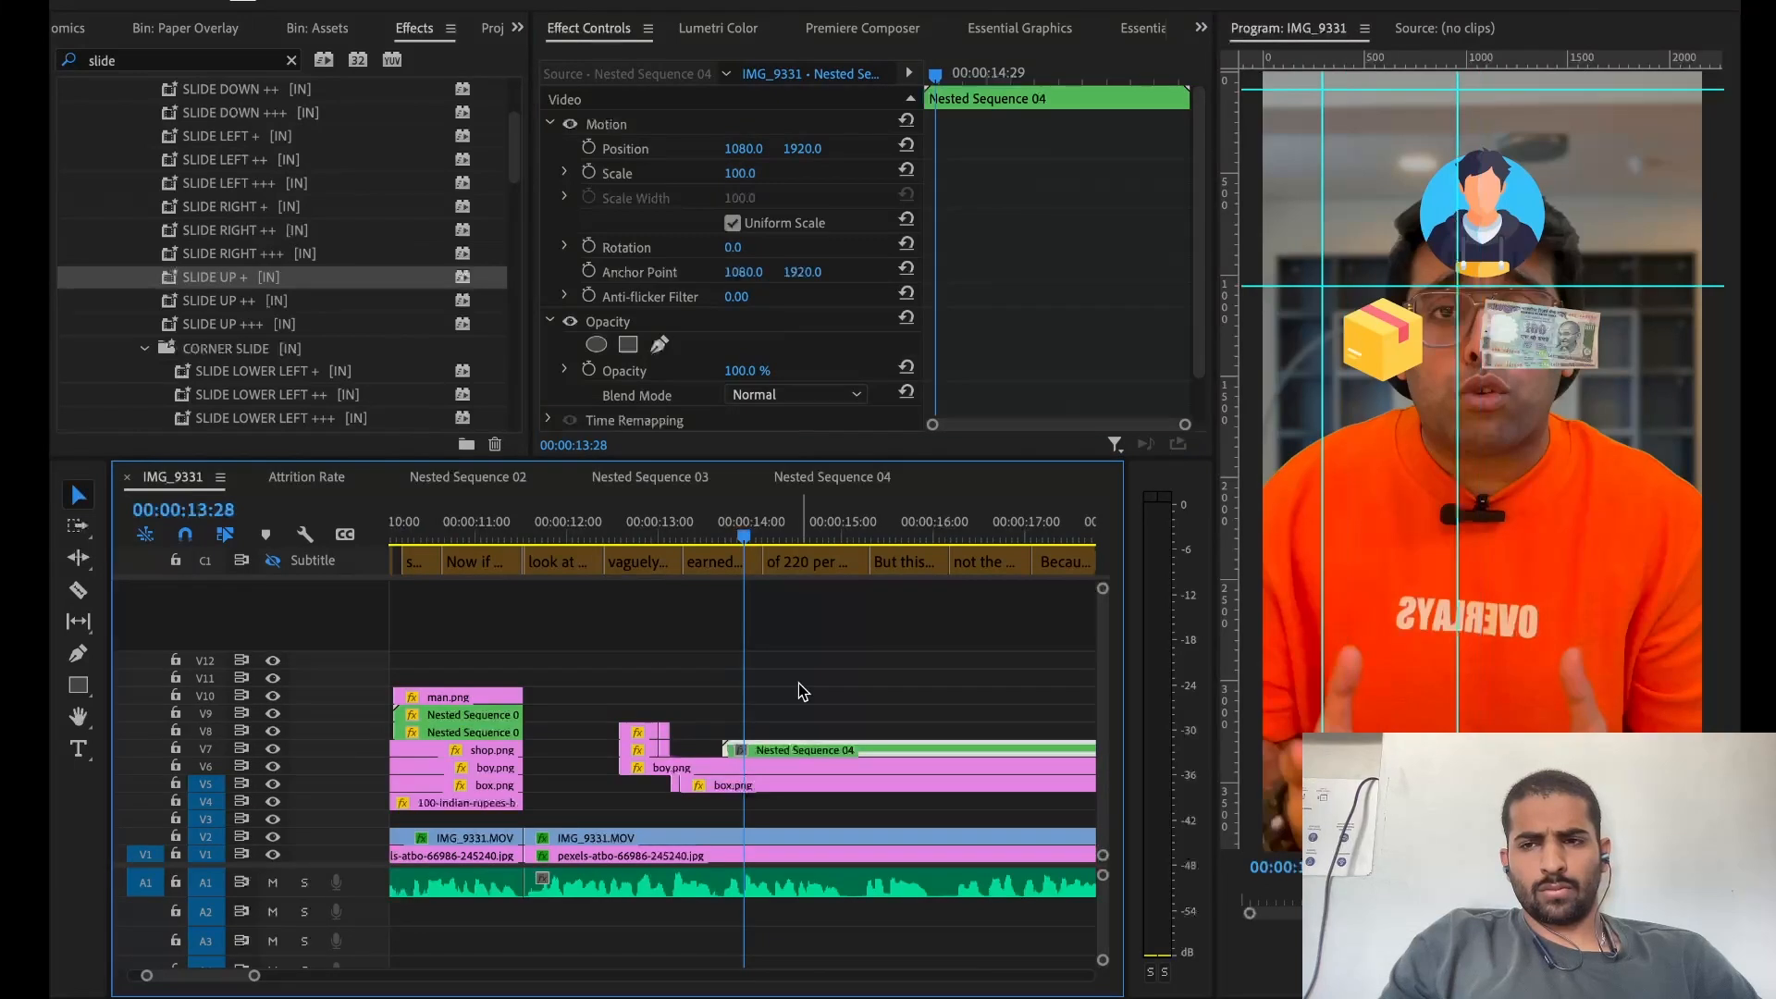
# Cut the nested banknote at 00:00:13:29 and apply the SLIDE UP ++ [IN] preset to its opening part
pyautogui.click(668, 532)
pyautogui.moveTo(668, 532); pyautogui.dragTo(748, 532)
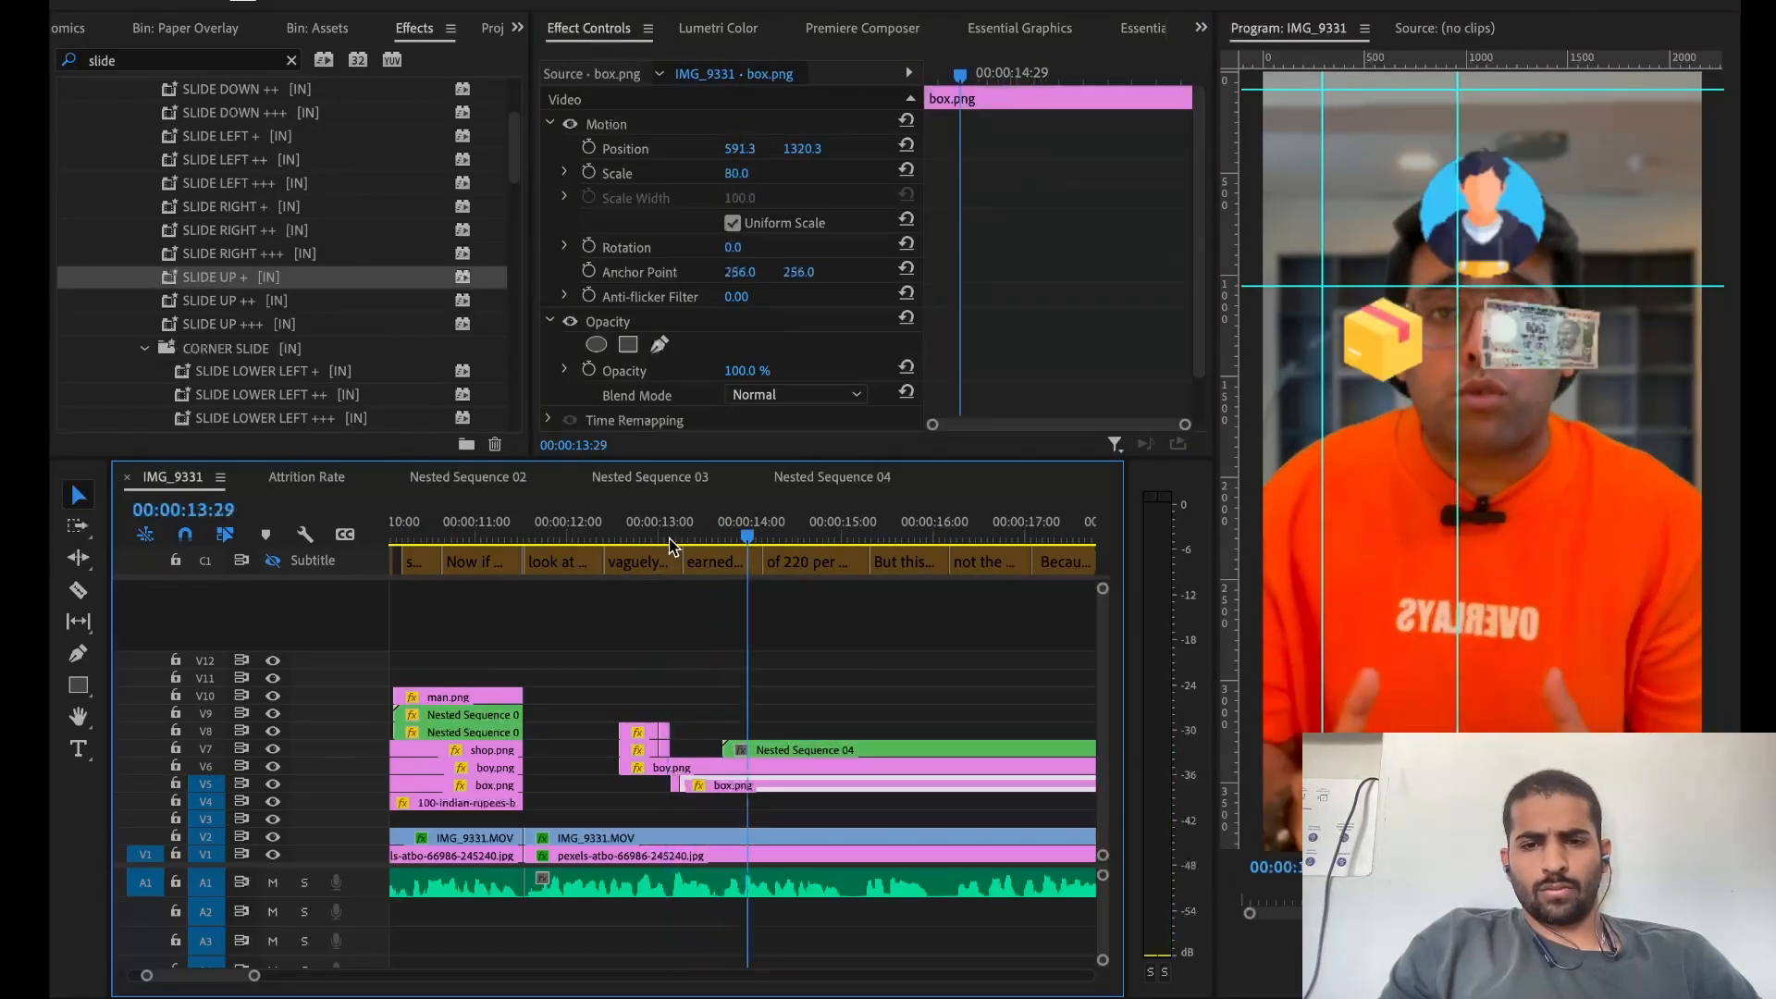
pyautogui.click(758, 751)
pyautogui.moveTo(222, 300); pyautogui.dragTo(570, 579)
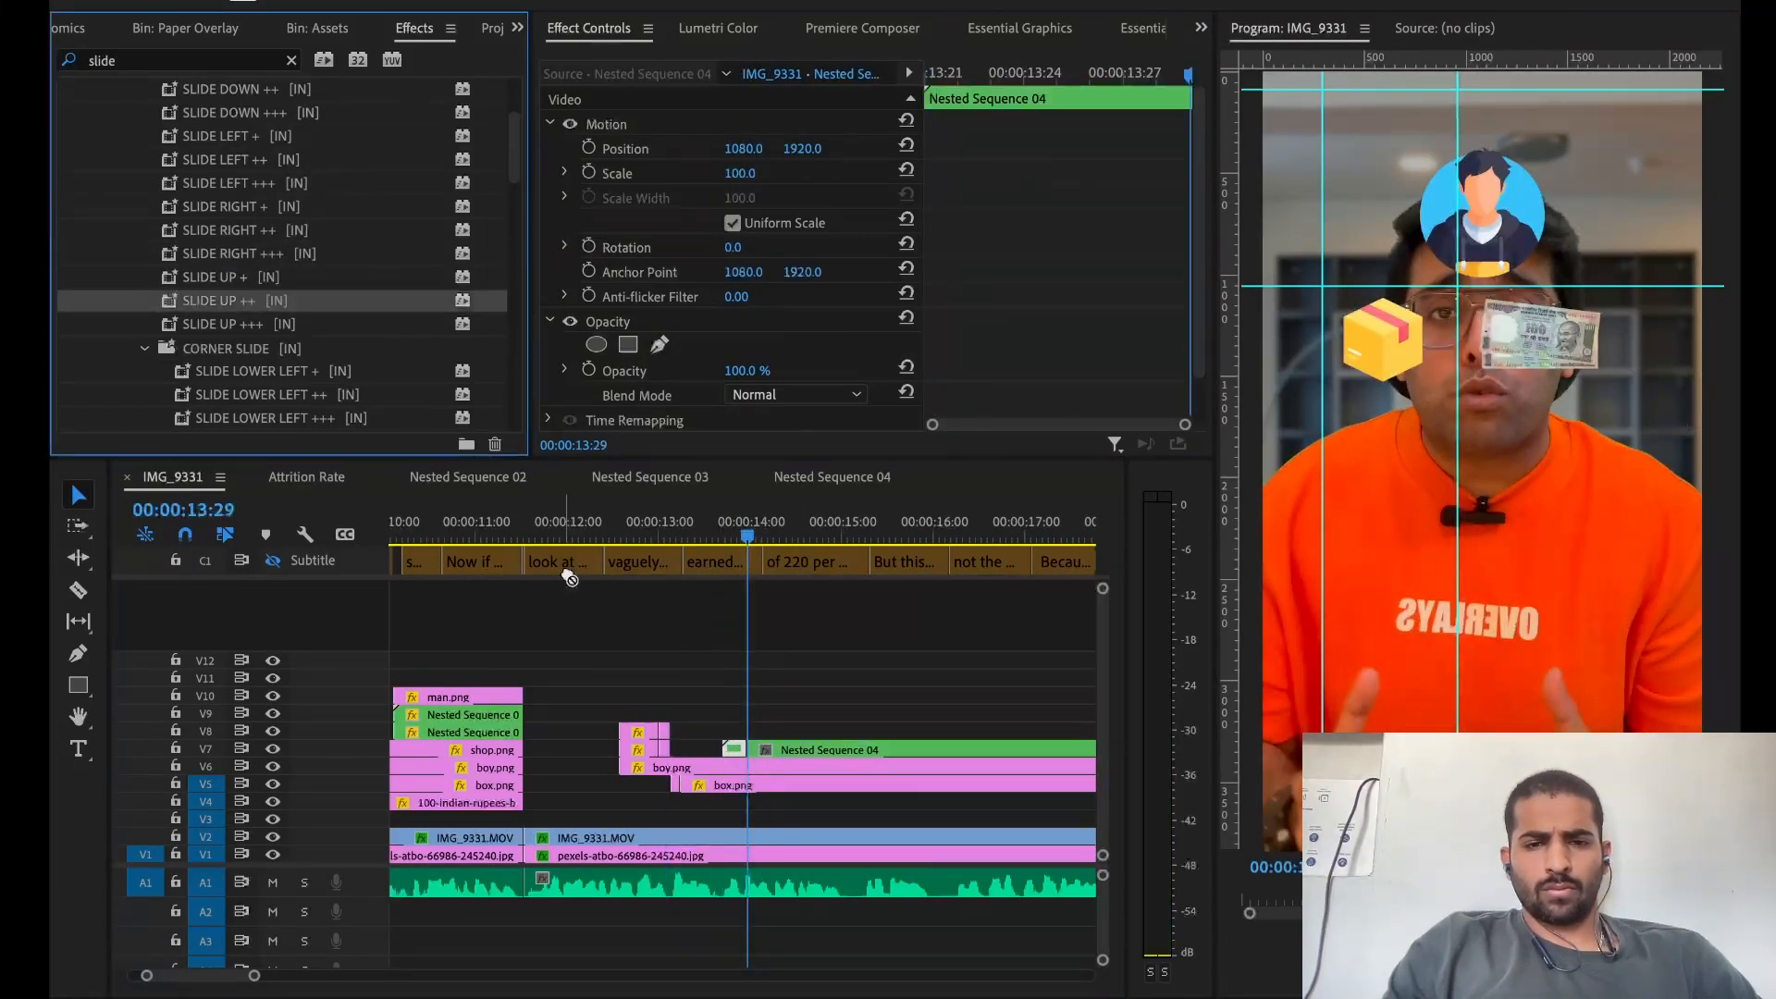
pyautogui.click(700, 695)
# Add a "=" text between the box and the banknote at 00:00:13:29
pyautogui.click(76, 749)
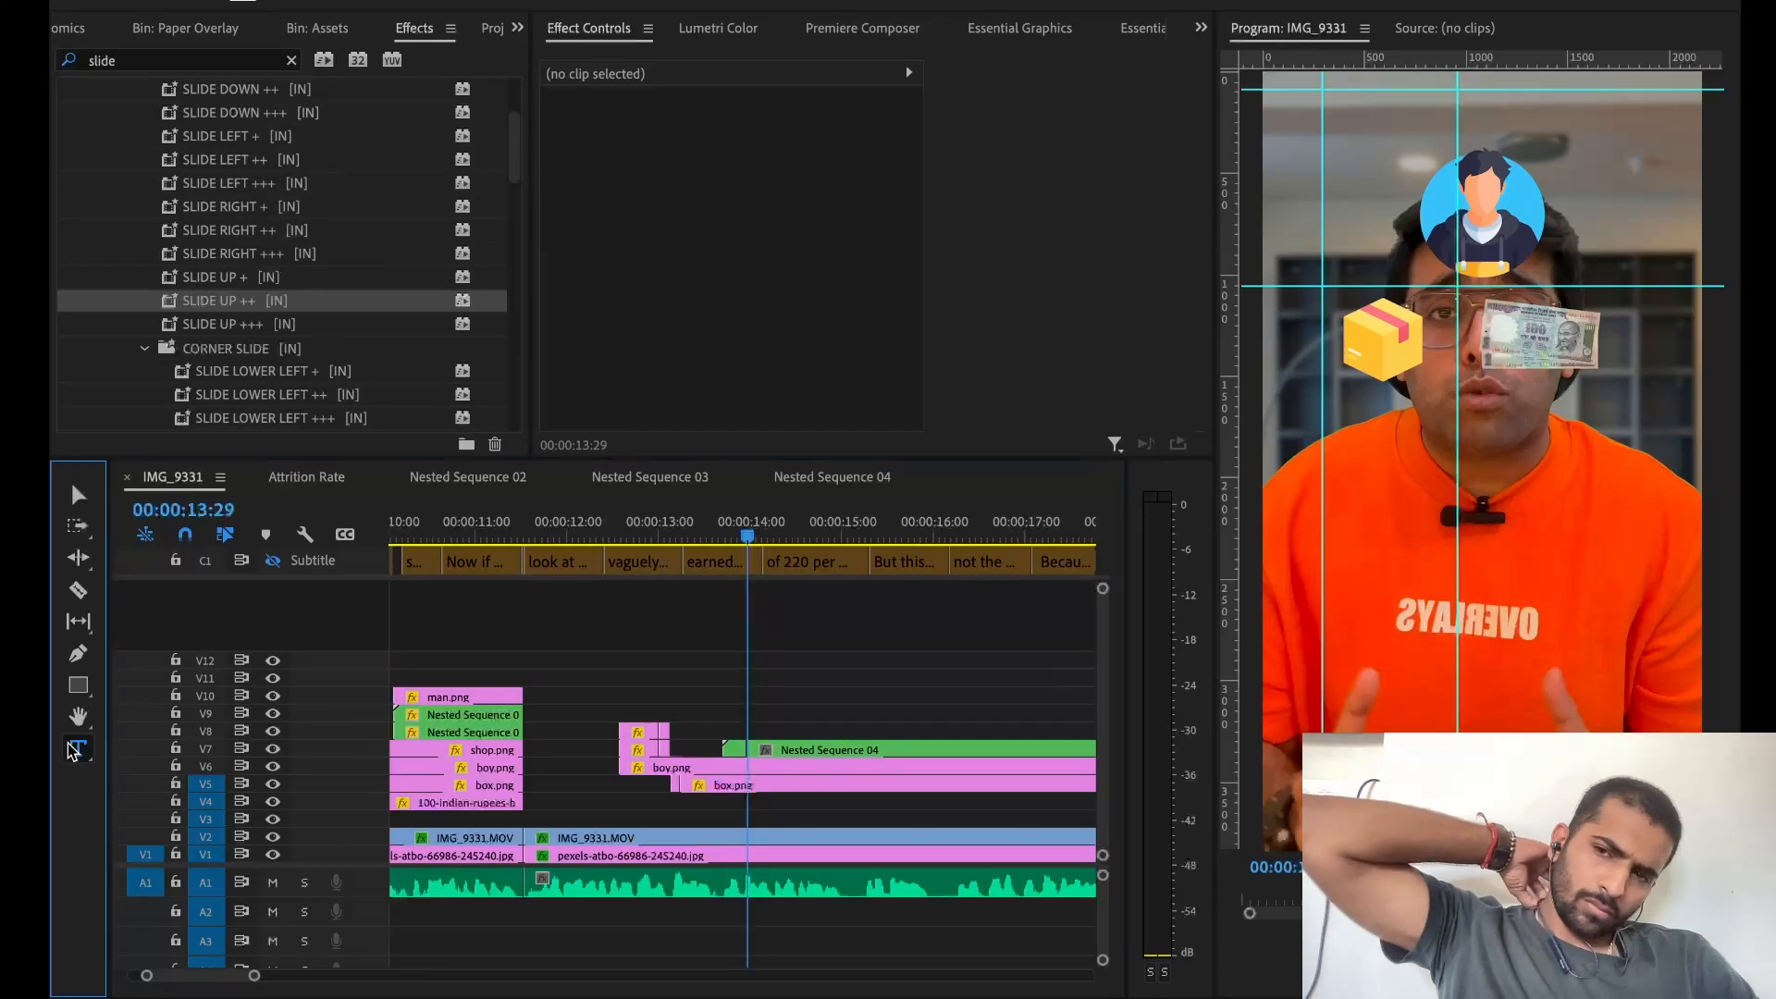
pyautogui.click(1444, 343)
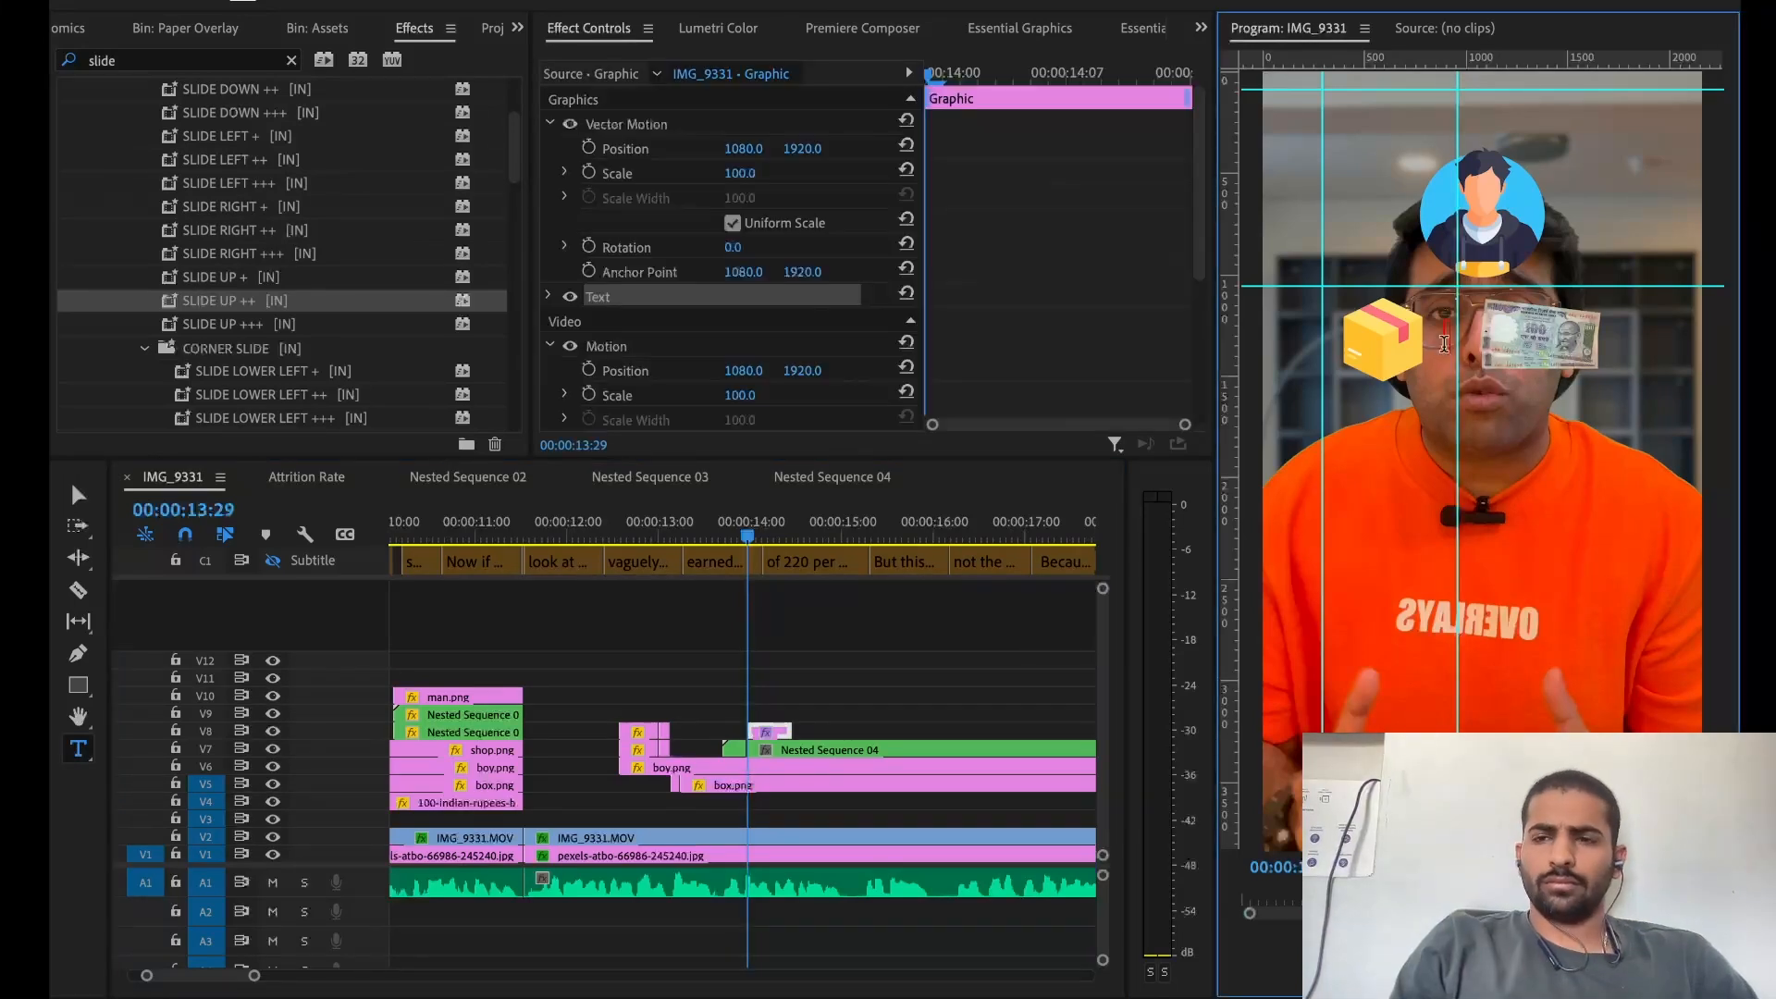
pyautogui.click(988, 628)
pyautogui.press('v')
pyautogui.click(775, 733)
# Give the "=" text a white fill and turn off its orange background
pyautogui.click(549, 297)
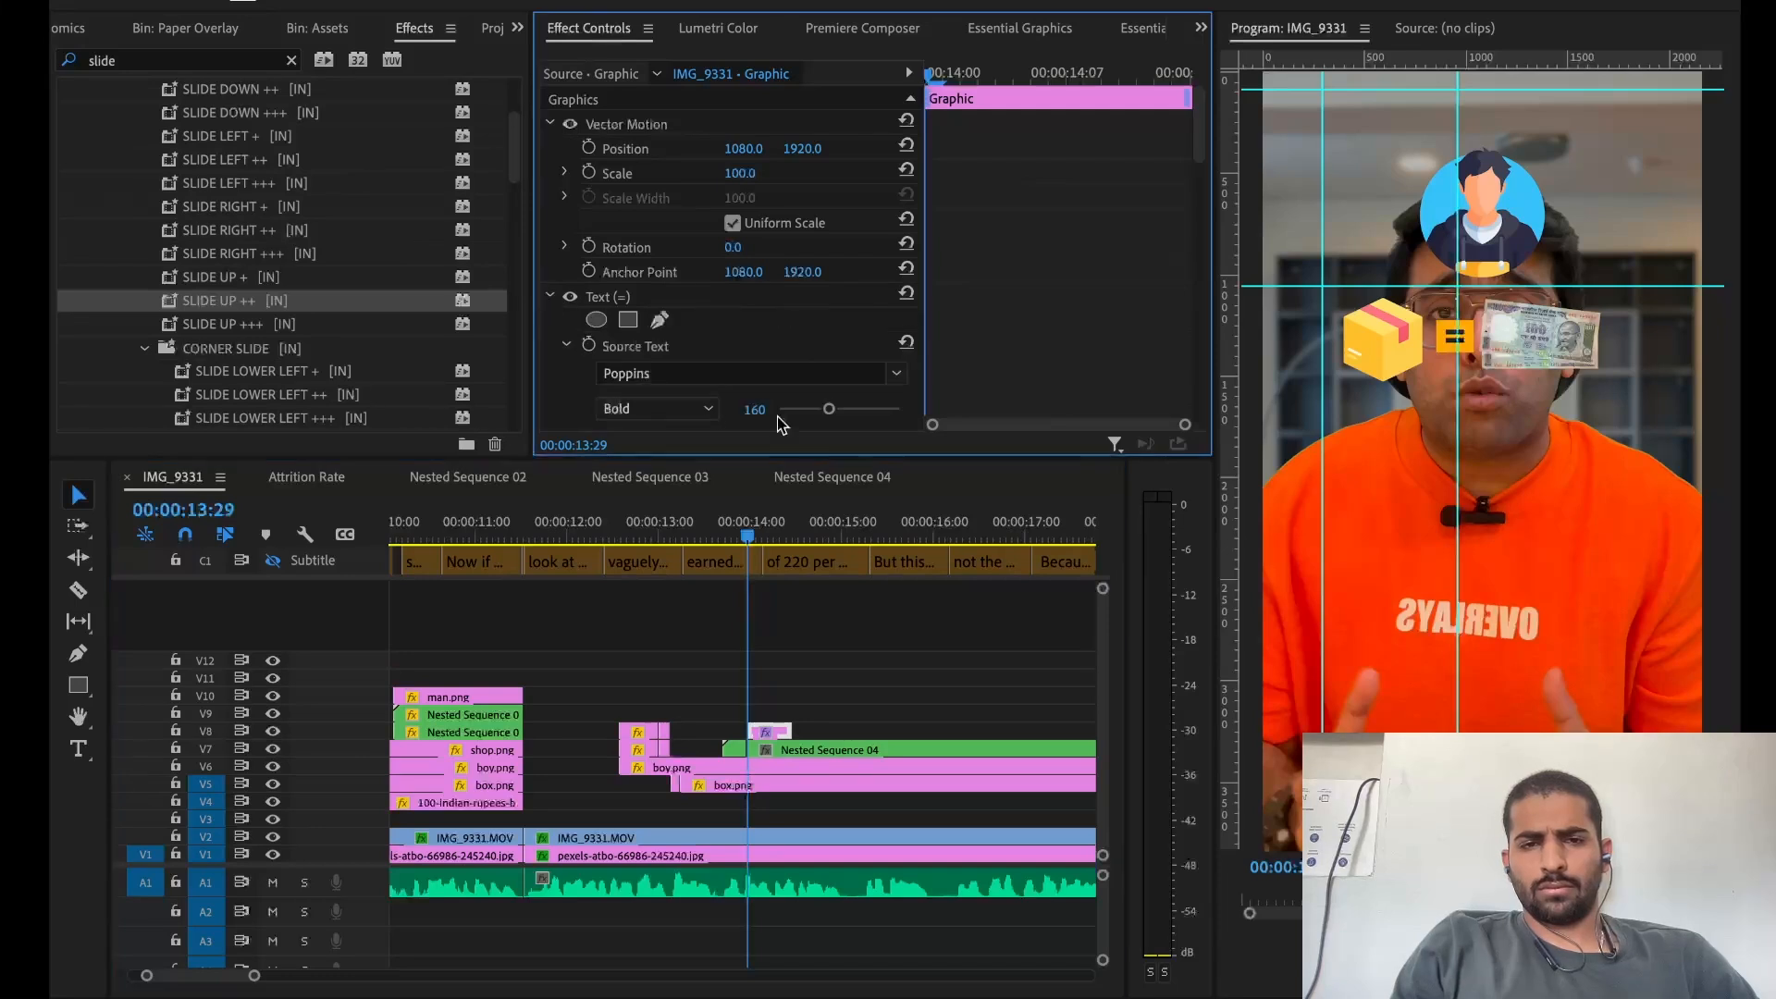
pyautogui.scroll(-10, 777, 416)
pyautogui.click(651, 195)
pyautogui.moveTo(683, 531); pyautogui.dragTo(615, 390)
pyautogui.click(1124, 359)
# Move the inner vertical guide and the lower horizontal guide to the centre of the frame, and save the project
pyautogui.click(1462, 600)
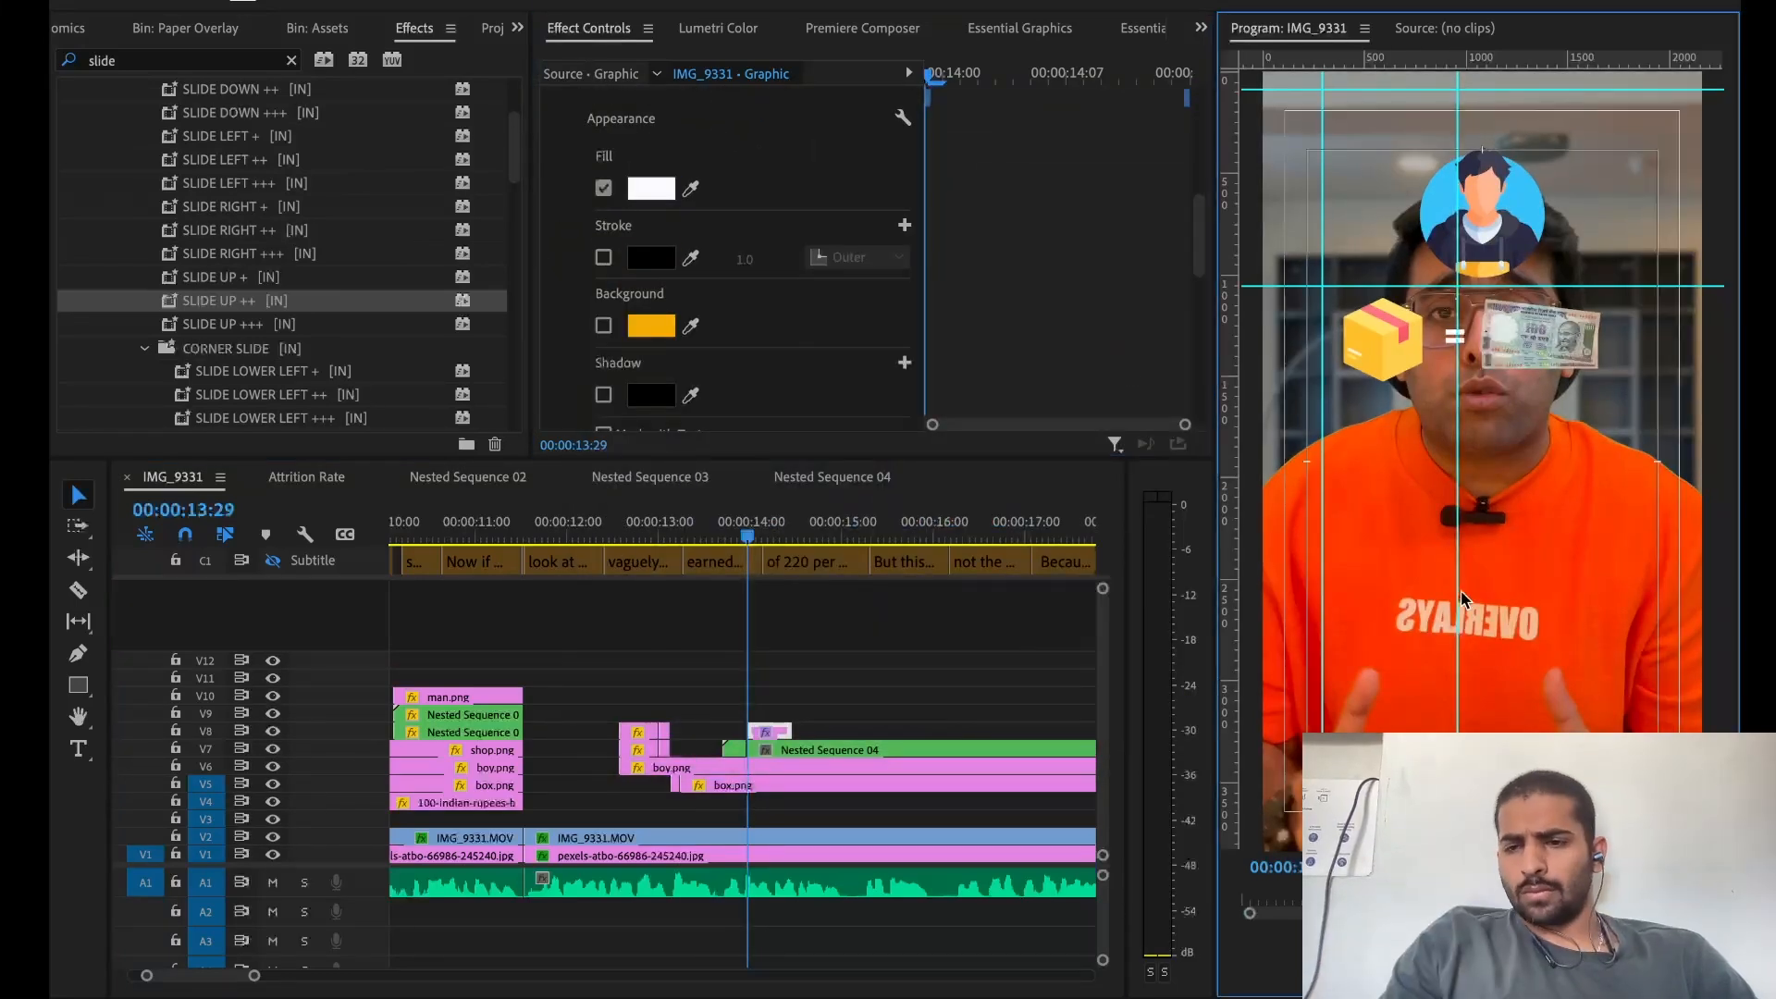
pyautogui.moveTo(1459, 597); pyautogui.dragTo(1485, 602)
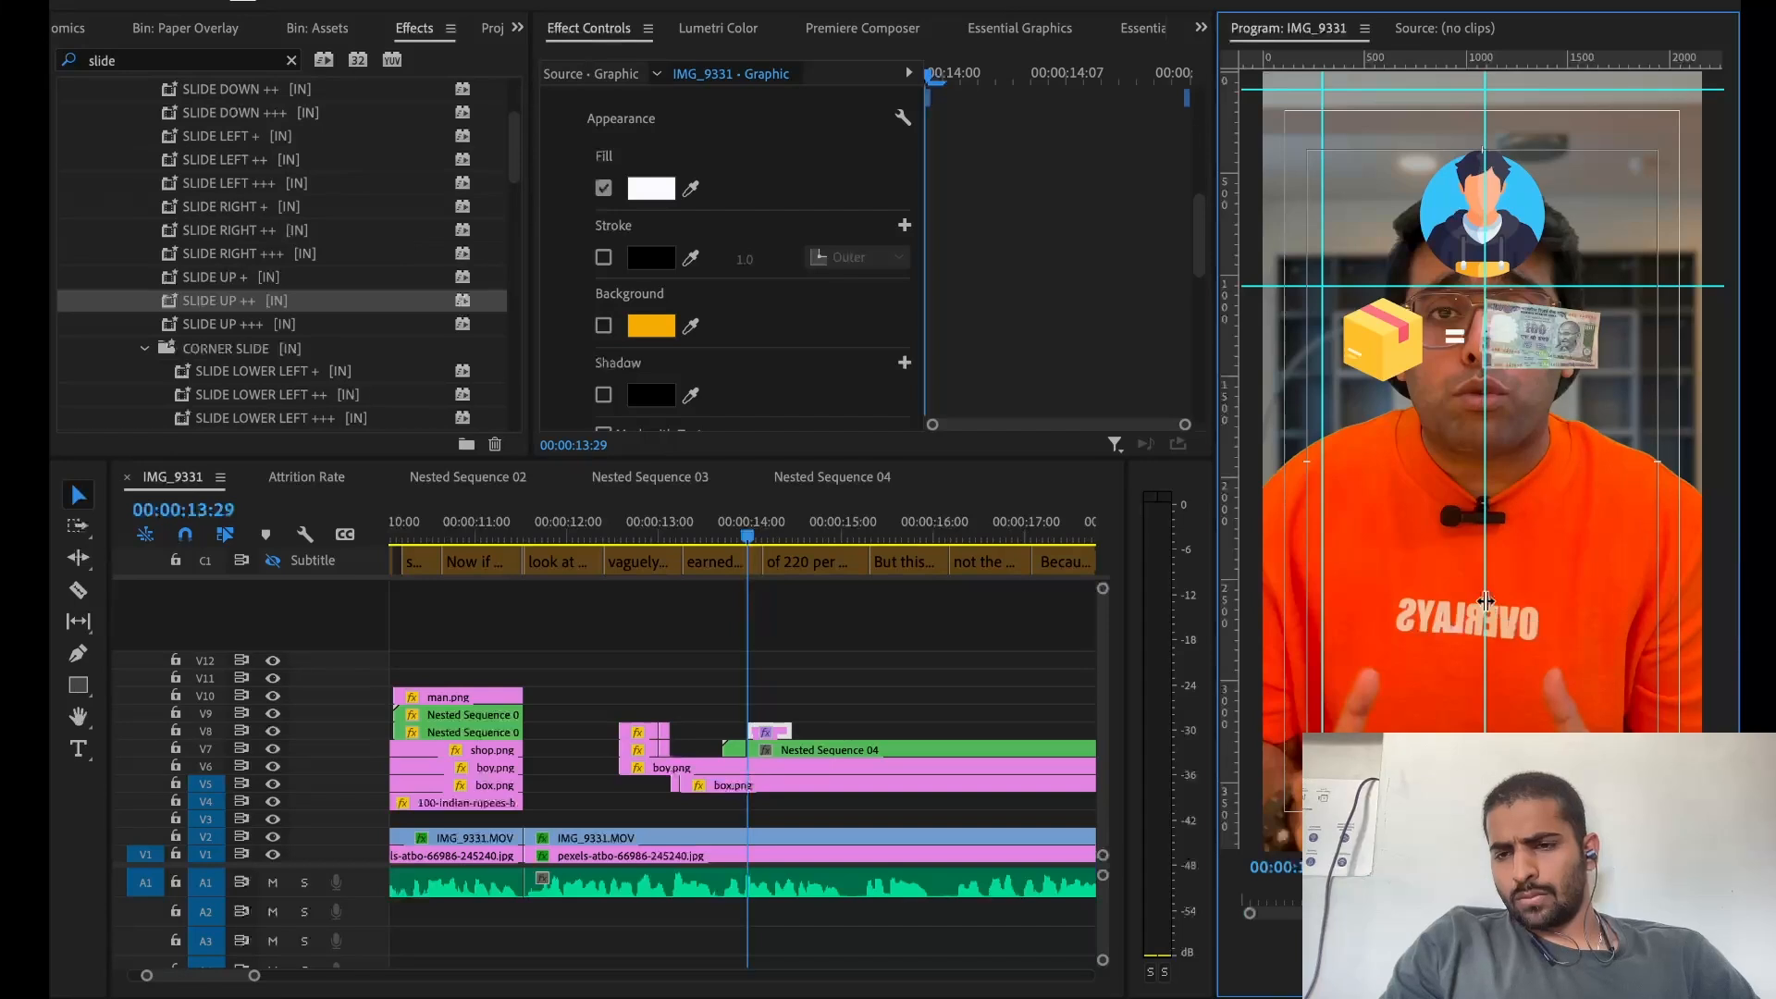
pyautogui.moveTo(1291, 293); pyautogui.dragTo(1292, 463)
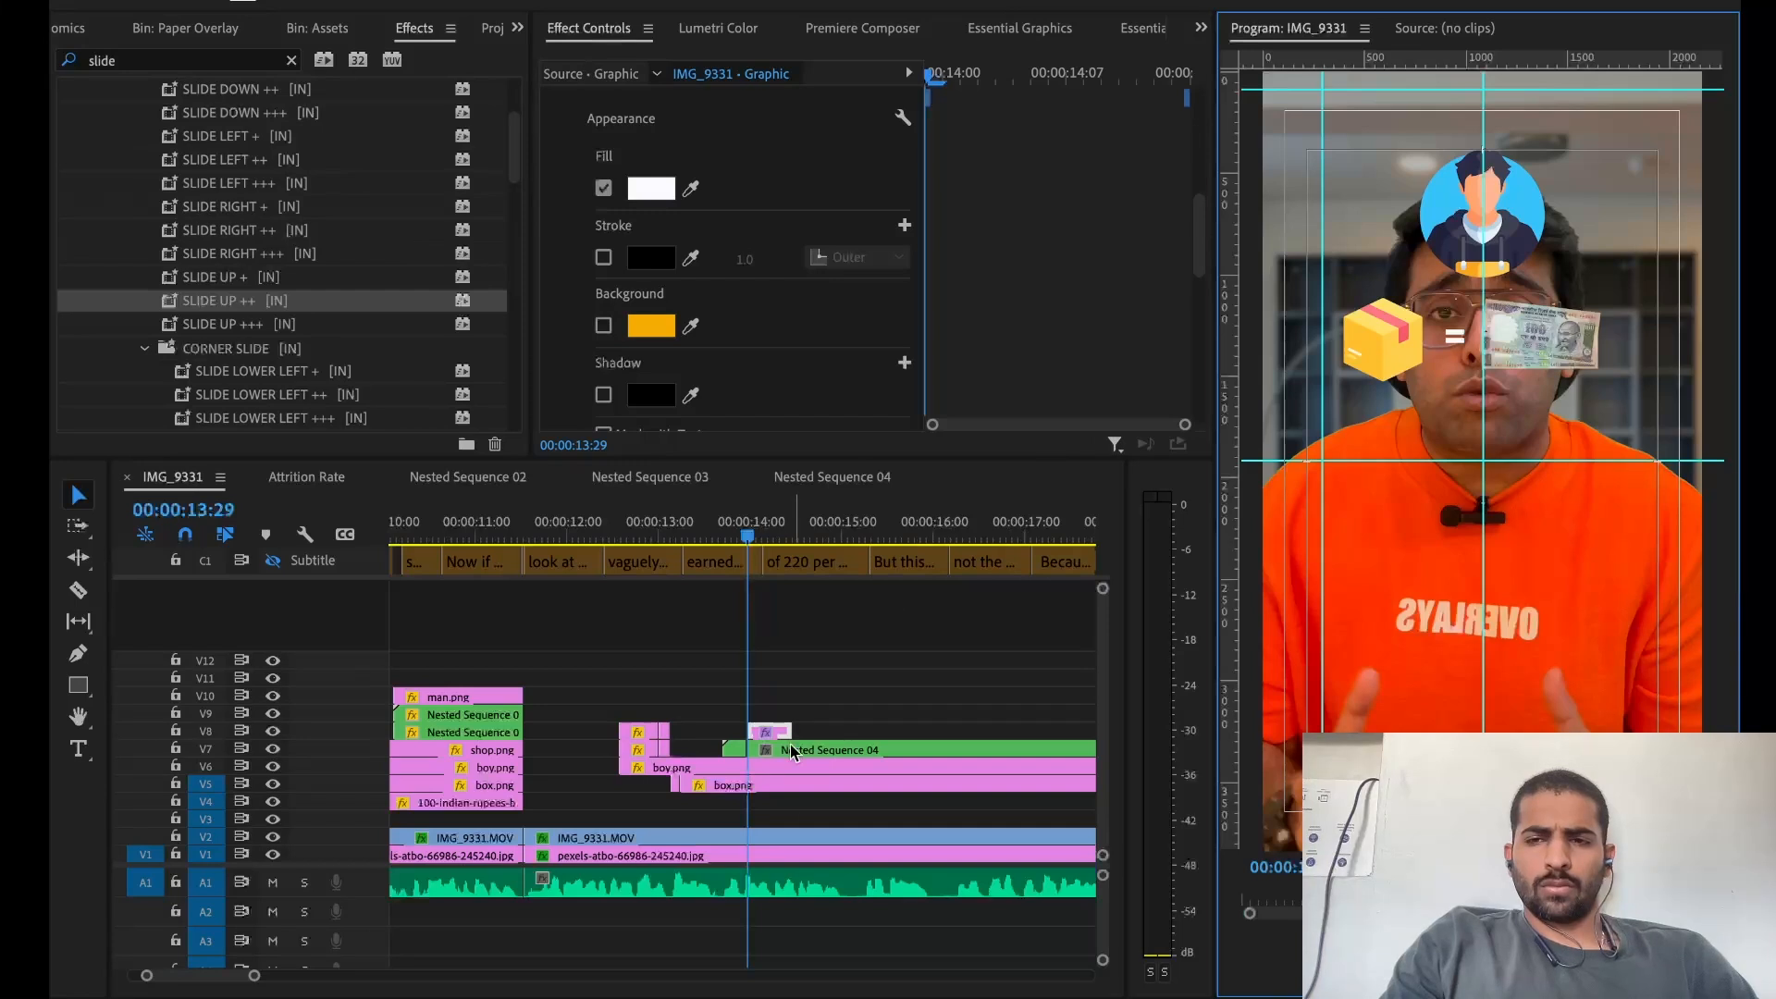
pyautogui.hotkey('ctrl', 's')
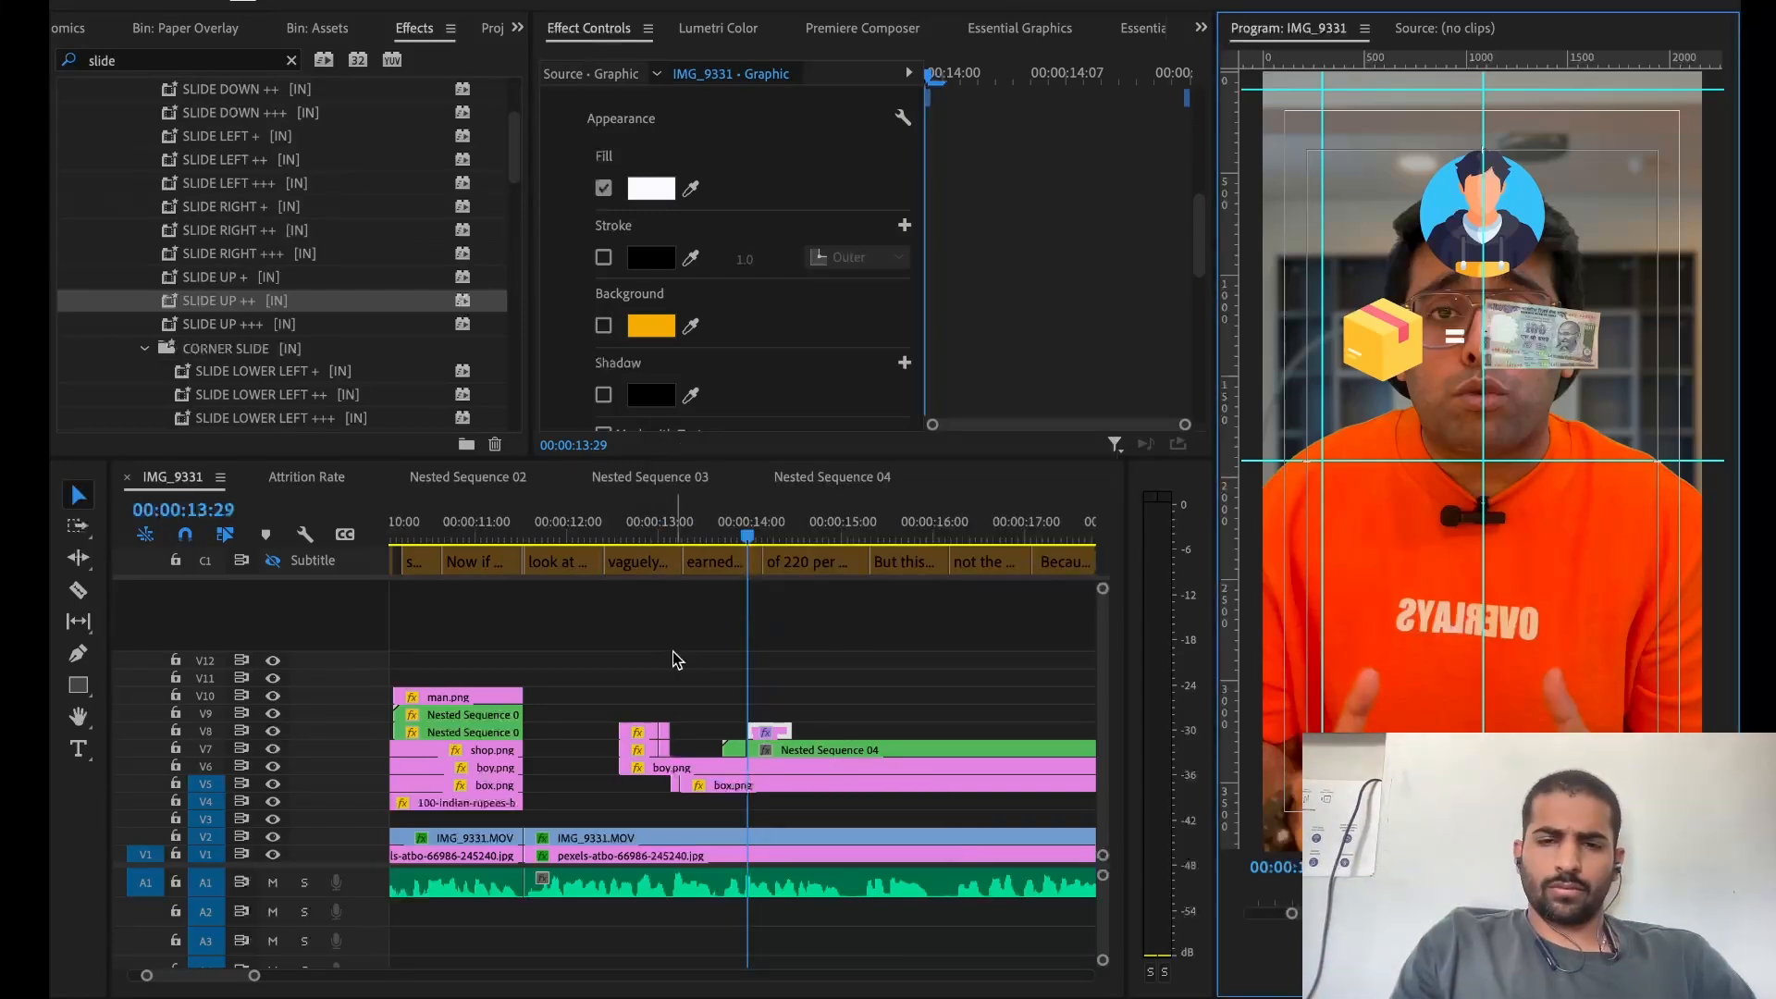
# Set the "=" graphic's horizontal Vector Motion position to 1215
pyautogui.click(679, 660)
pyautogui.press('=')
pyautogui.press('=')
pyautogui.click(787, 737)
pyautogui.moveTo(740, 148)
pyautogui.mouseDown()
pyautogui.moveTo(768, 148)
pyautogui.moveTo(746, 148)
pyautogui.mouseUp()
# Set the nested banknote's horizontal position to 1239 and move both box clips to 656.3, 1320.3
pyautogui.click(774, 750)
pyautogui.click(724, 123)
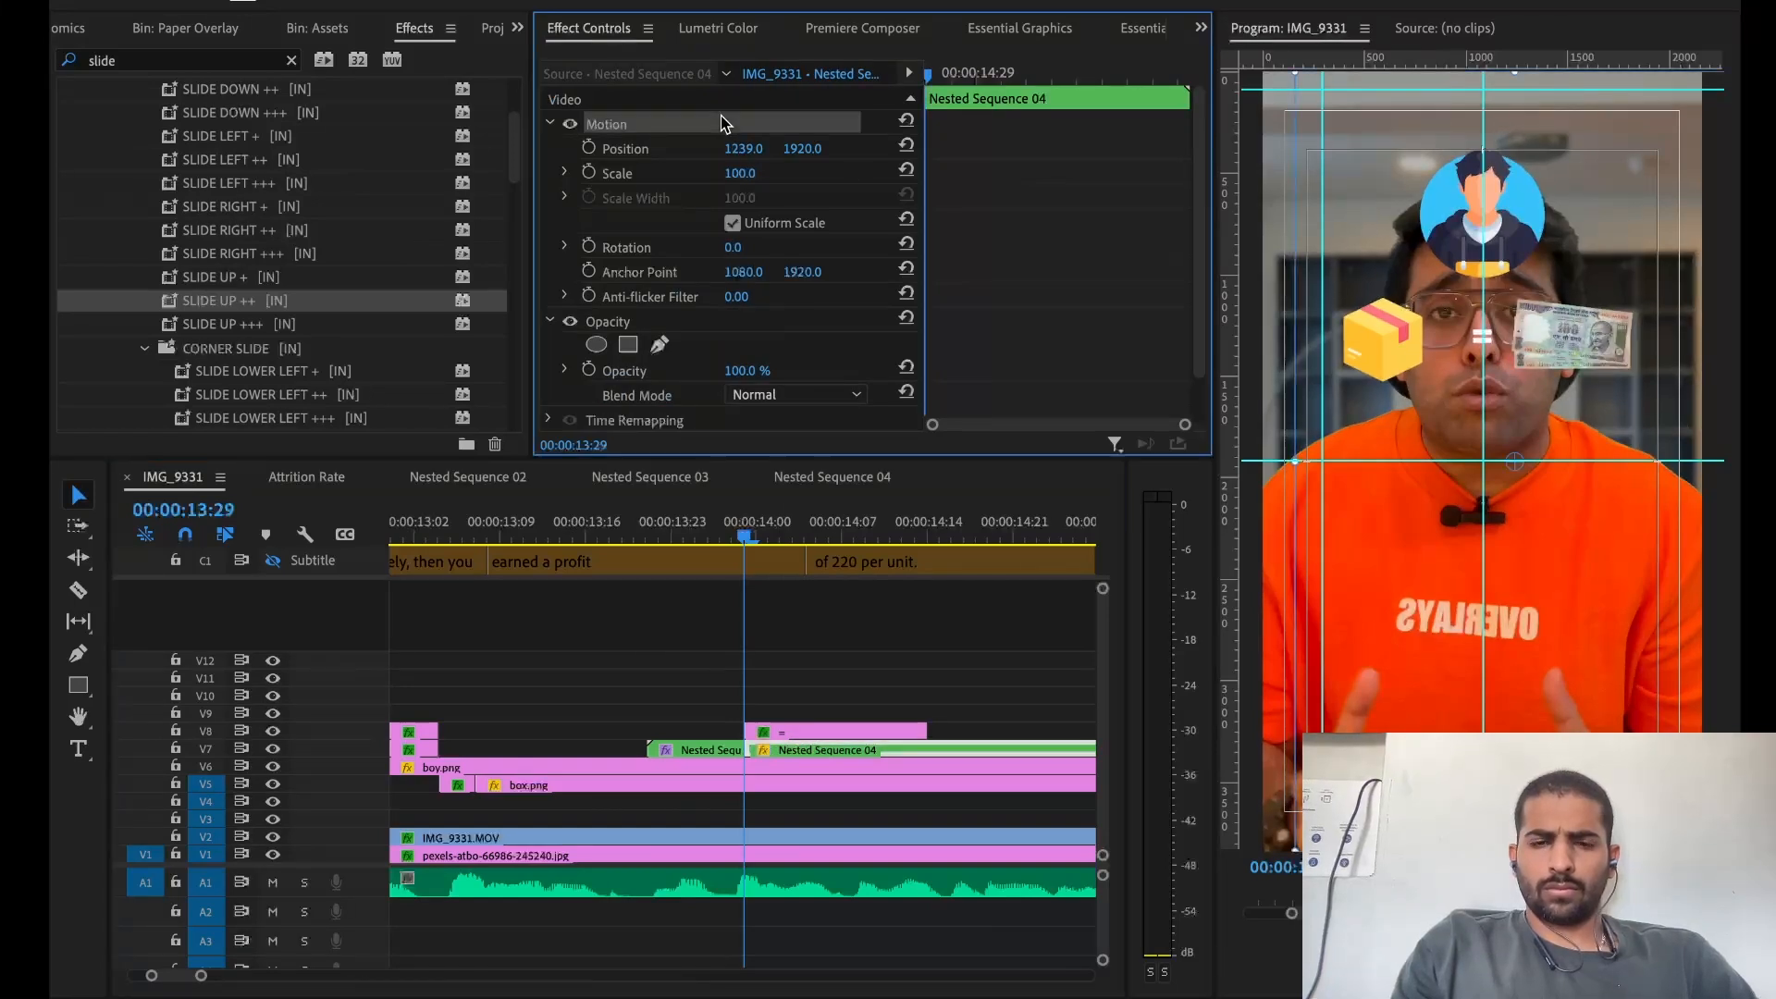
pyautogui.click(718, 785)
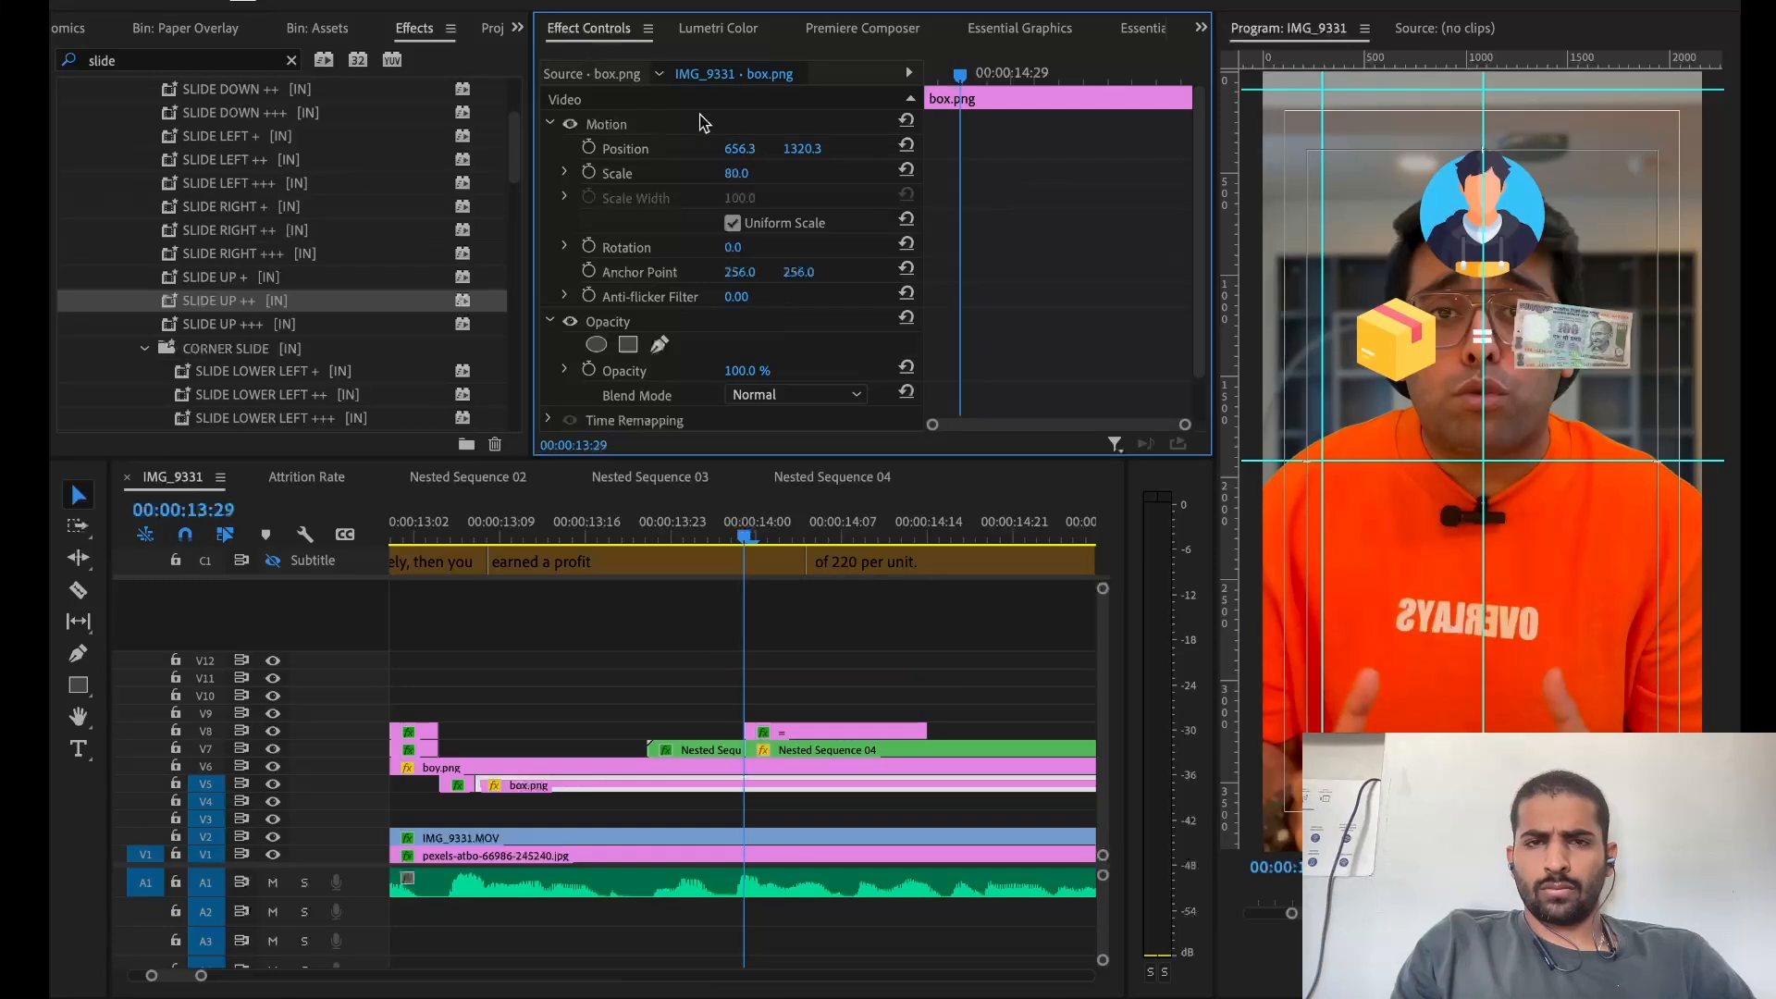
pyautogui.click(459, 785)
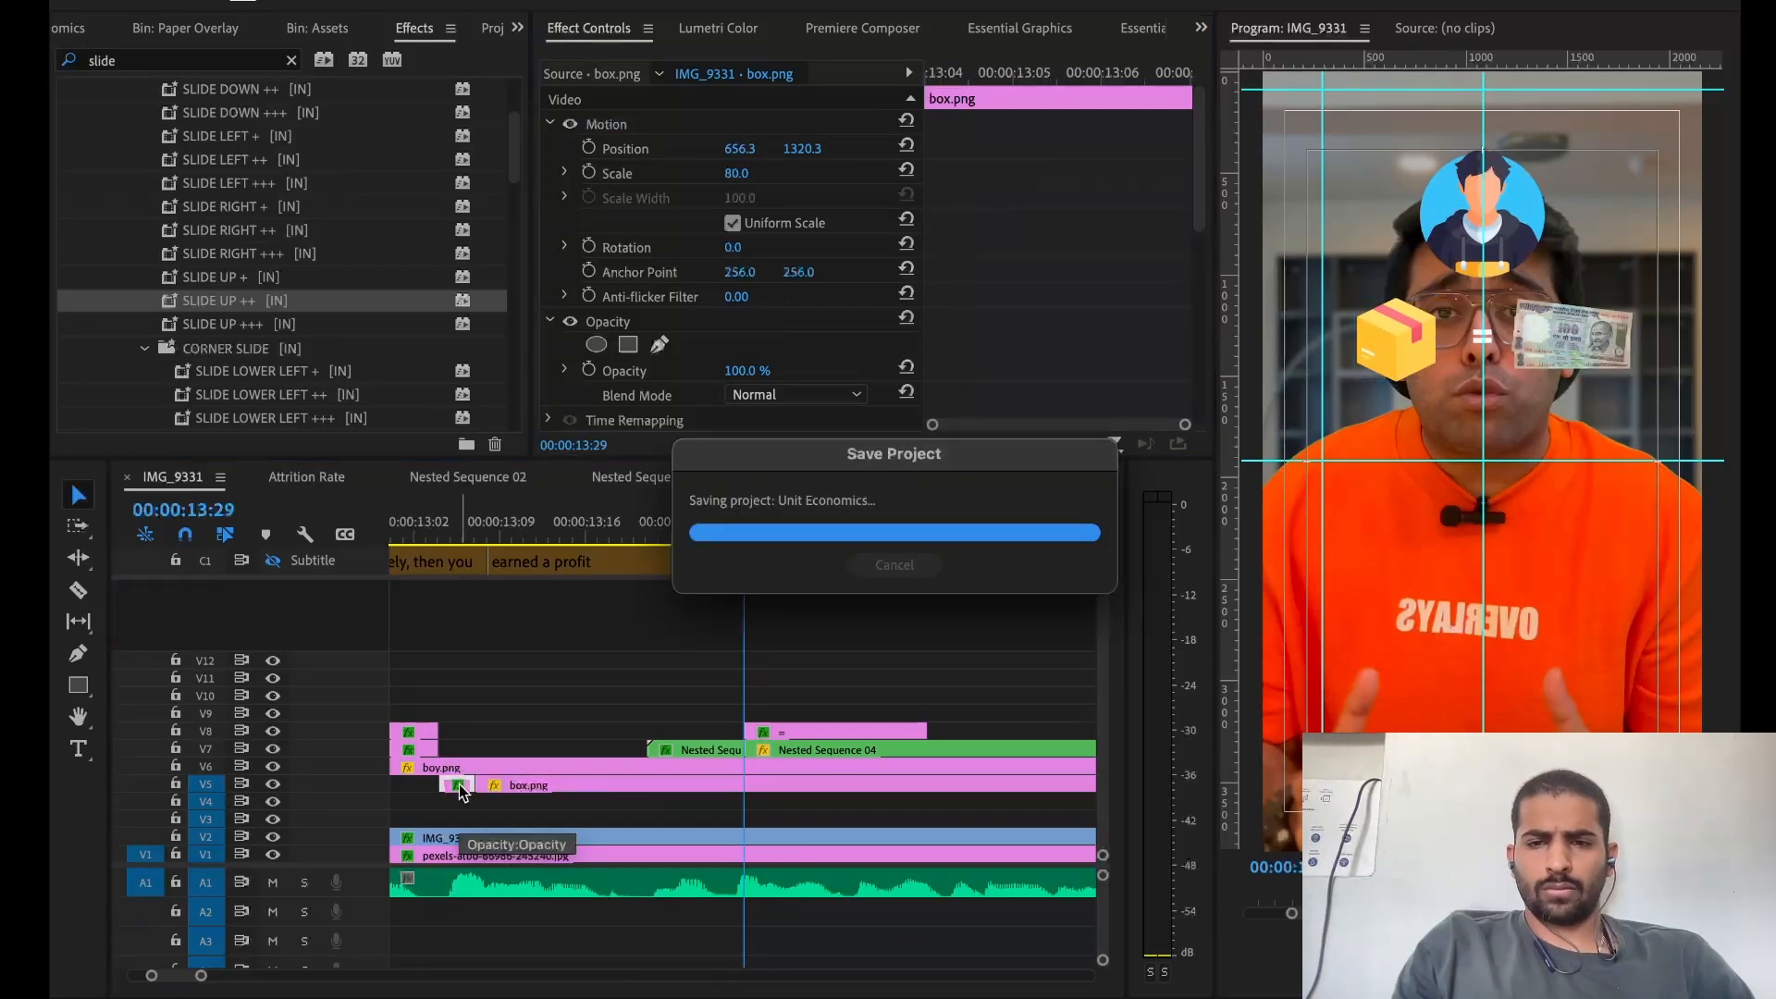
# Move the "=" clip earlier on V8 so it starts just before the nested banknote, and preview it from 00:00:13:21
pyautogui.moveTo(759, 731); pyautogui.dragTo(624, 733)
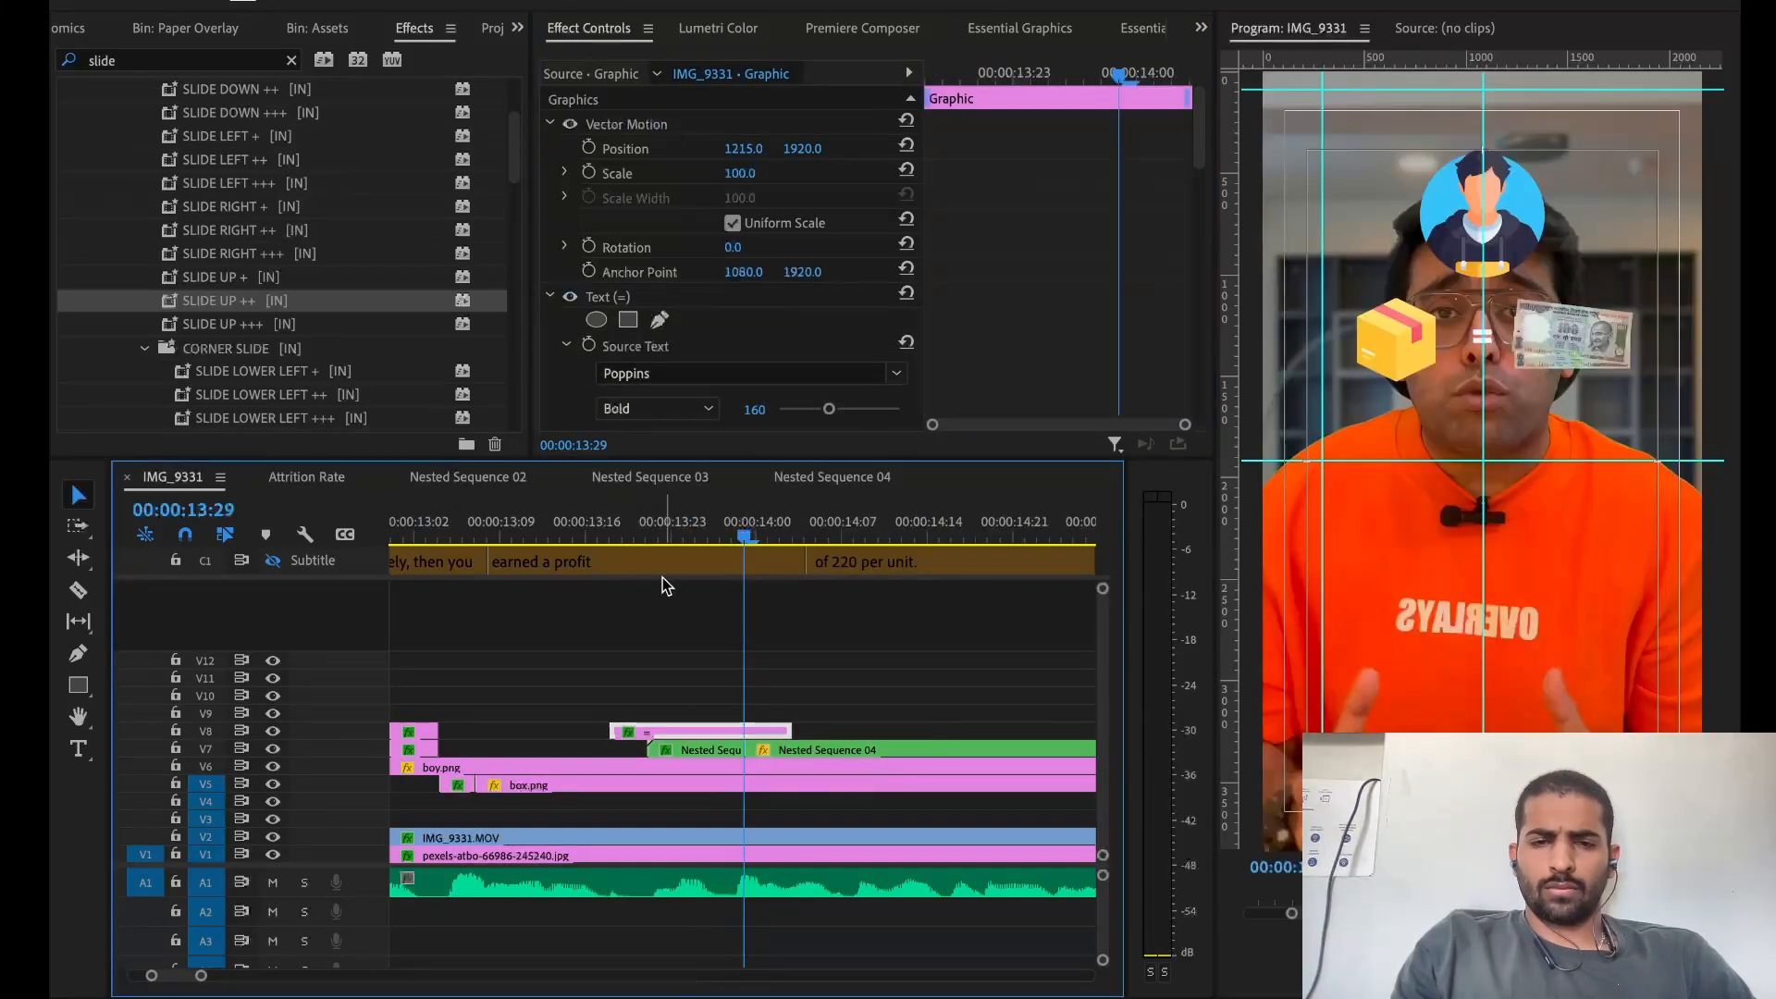
pyautogui.click(648, 528)
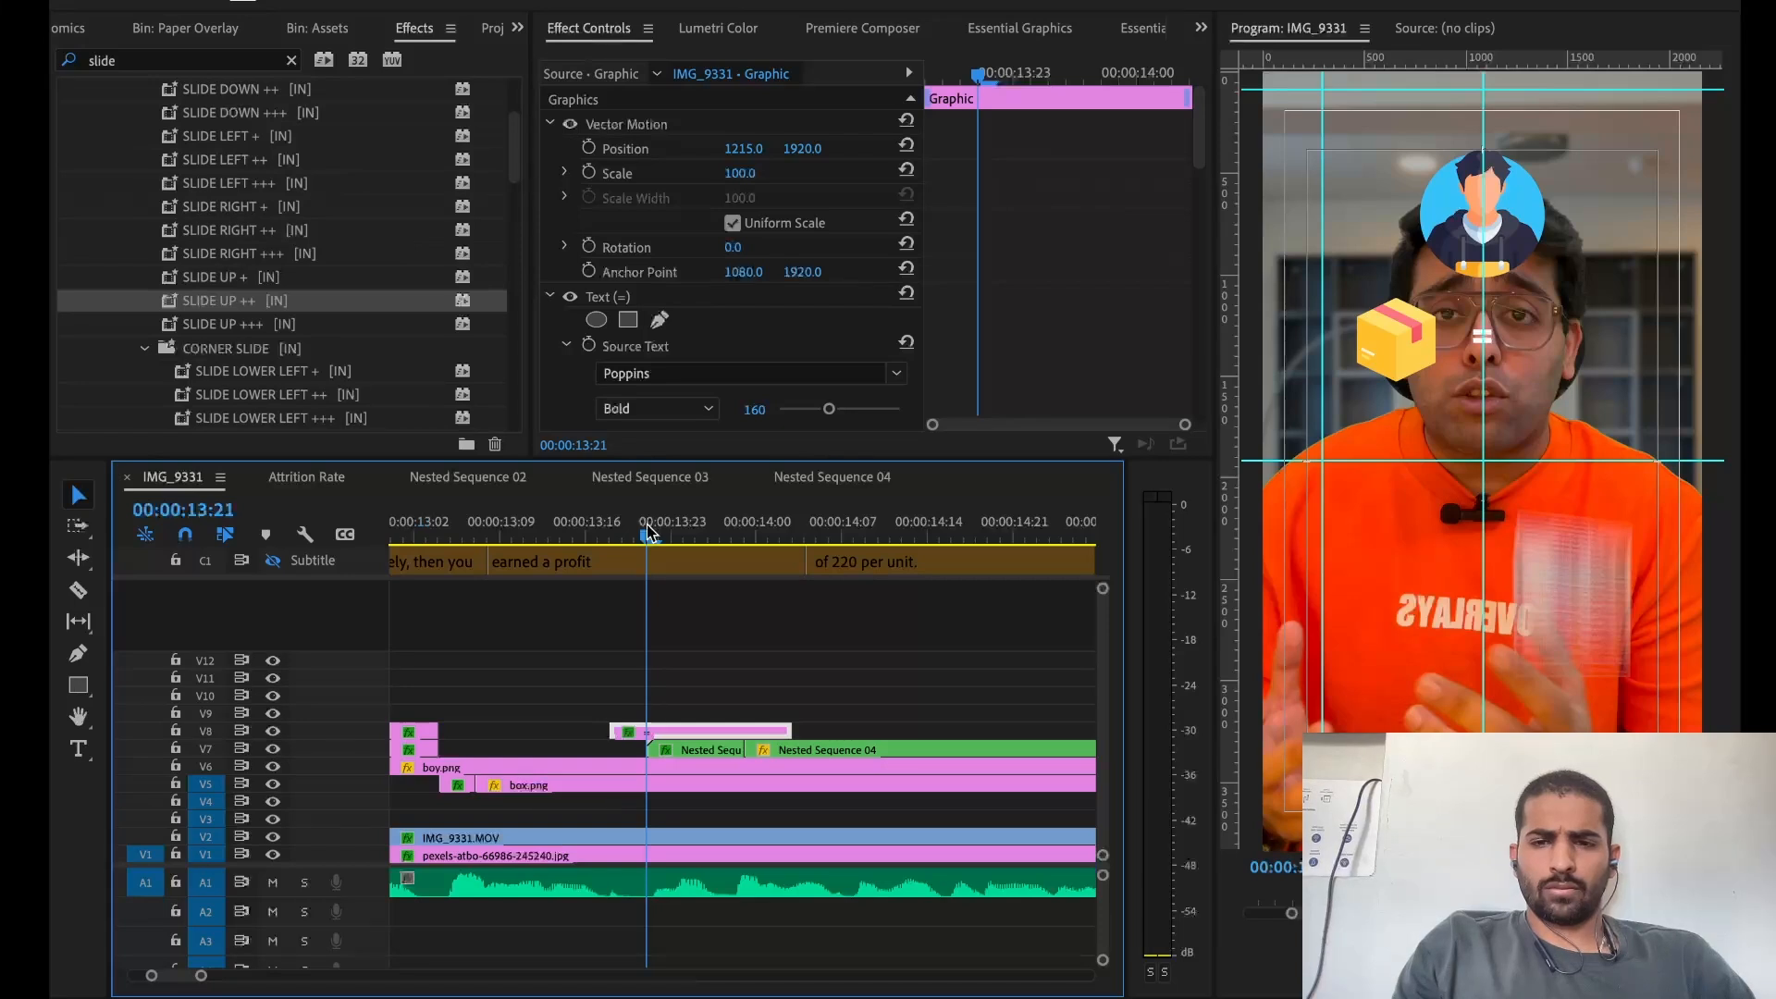
pyautogui.press('space')
pyautogui.press('space')
# Extend the end of the "=" clip on V8 to about 00:00:16:17
pyautogui.moveTo(777, 732); pyautogui.dragTo(974, 733)
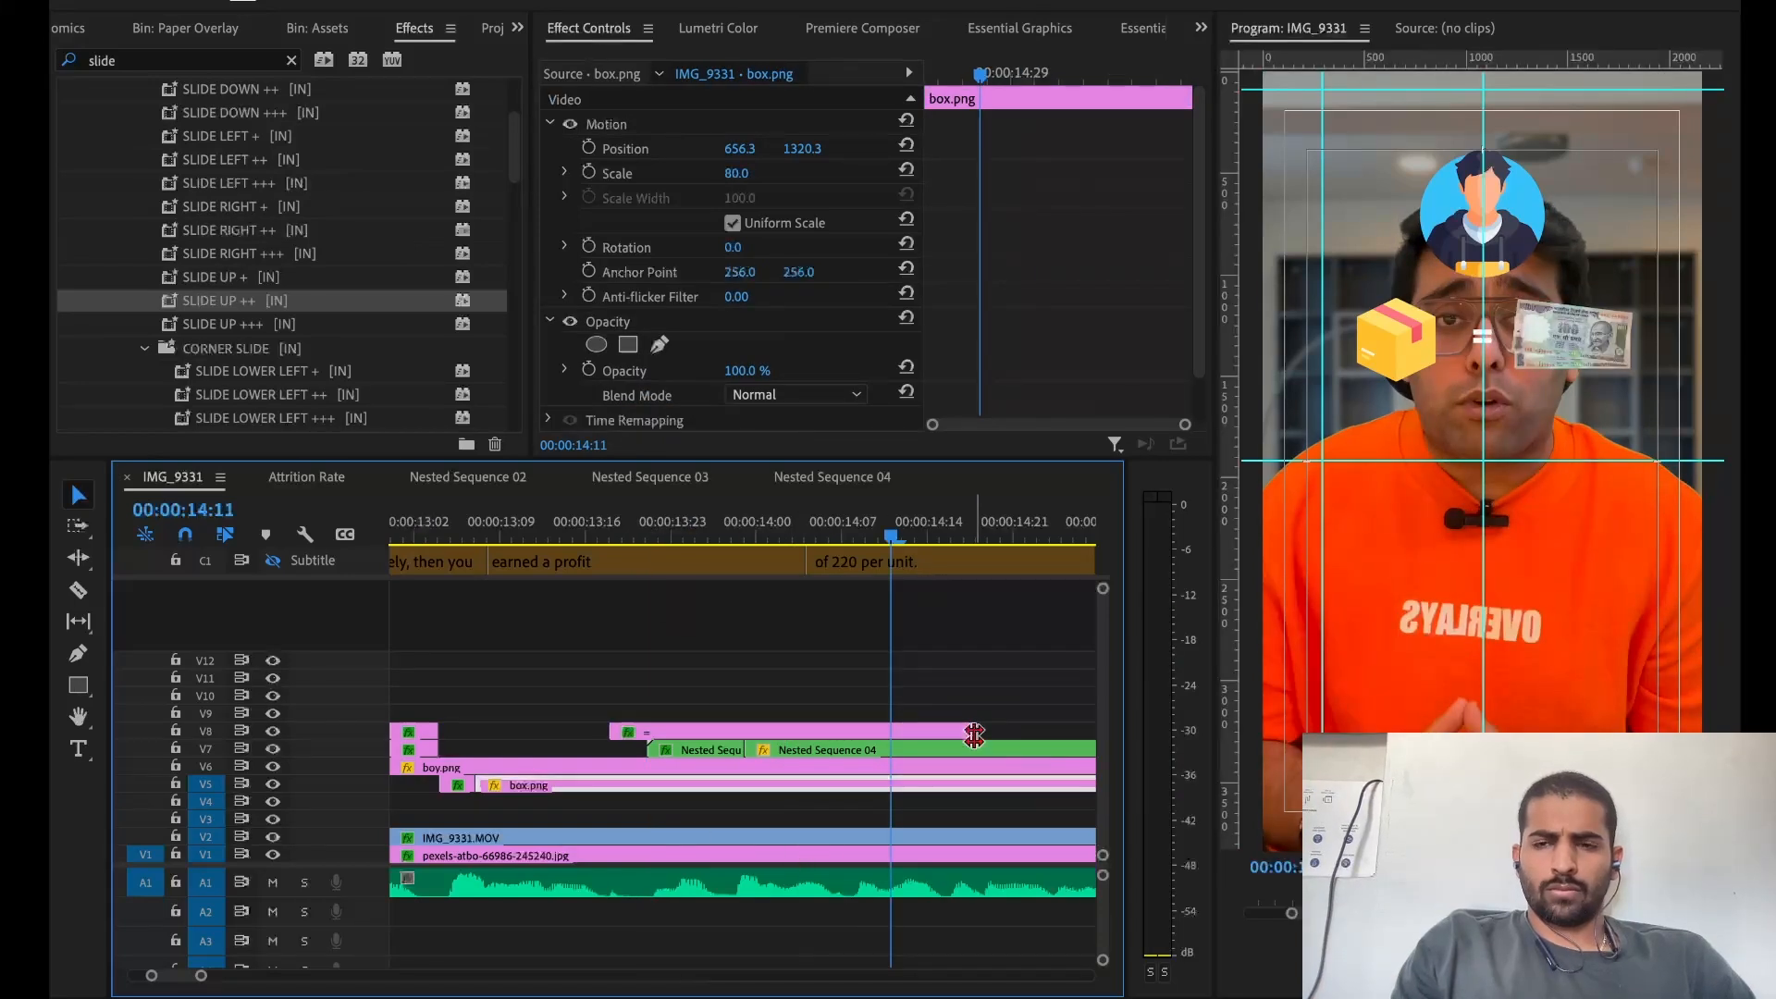
pyautogui.press('-')
pyautogui.click(922, 661)
pyautogui.press('space')
pyautogui.press('-')
pyautogui.press('space')
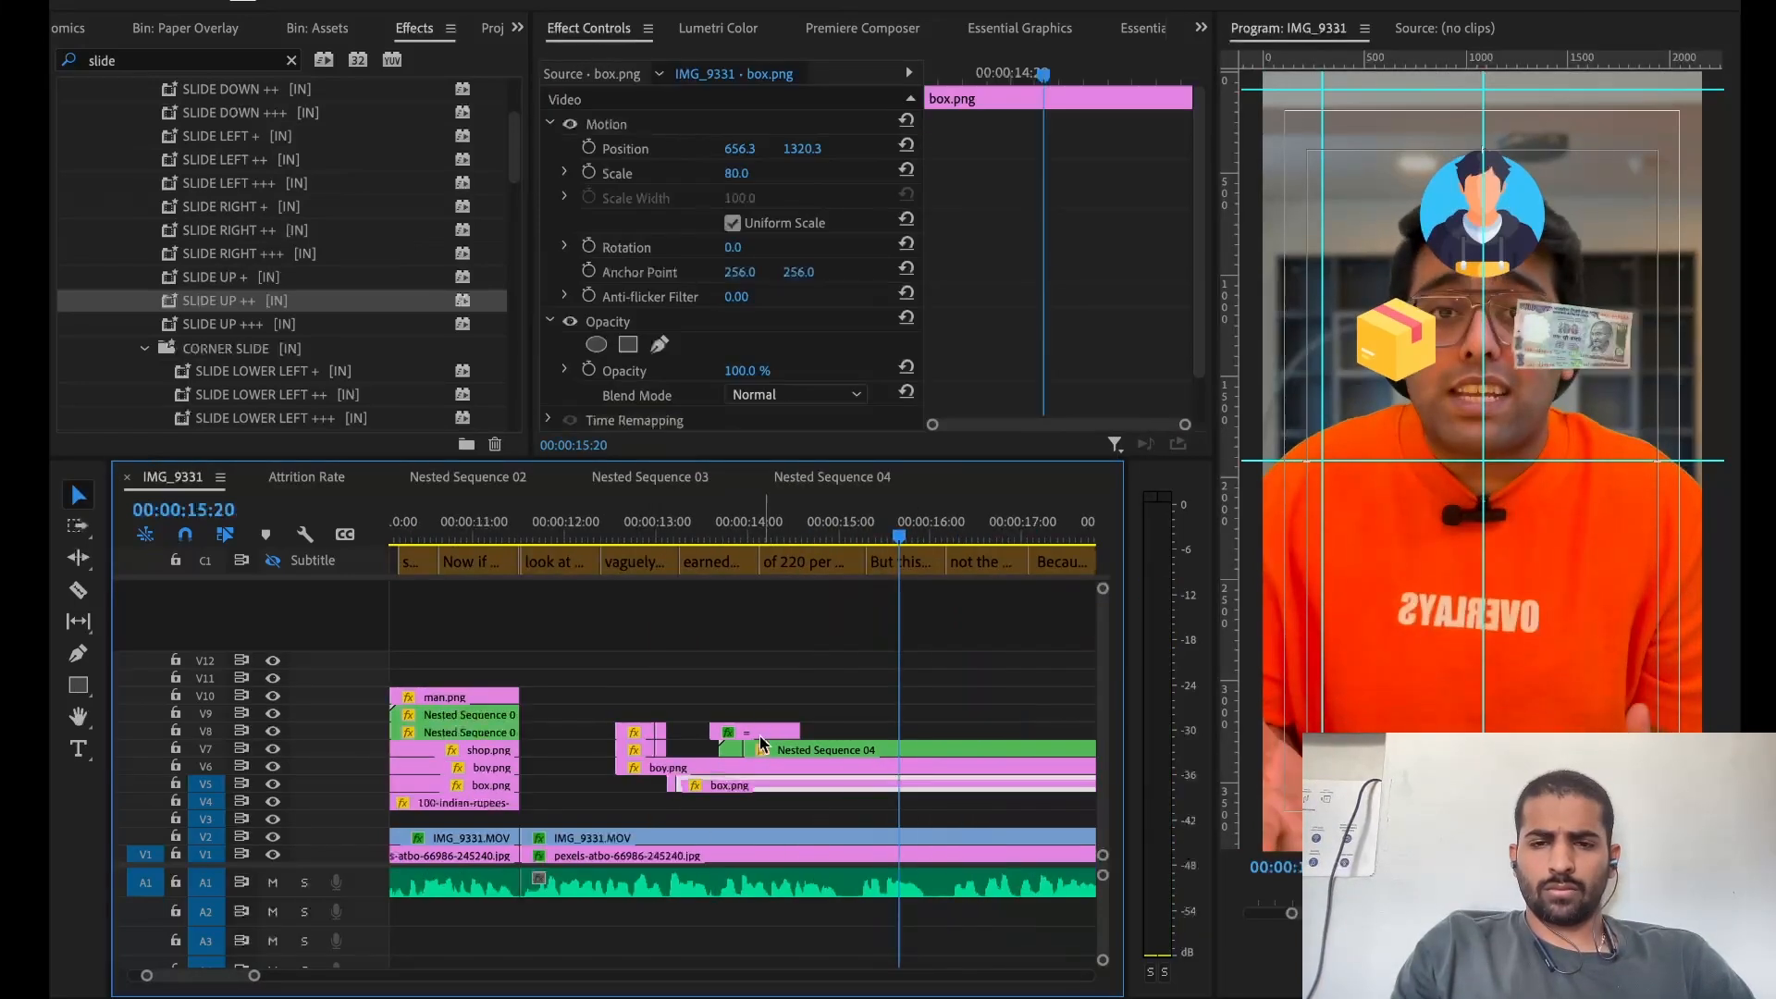
pyautogui.moveTo(801, 732); pyautogui.dragTo(983, 733)
# Split the "=", banknote, boy and box clips at 00:00:15:02 and move their later parts to start at about 00:00:17:07
pyautogui.click(845, 534)
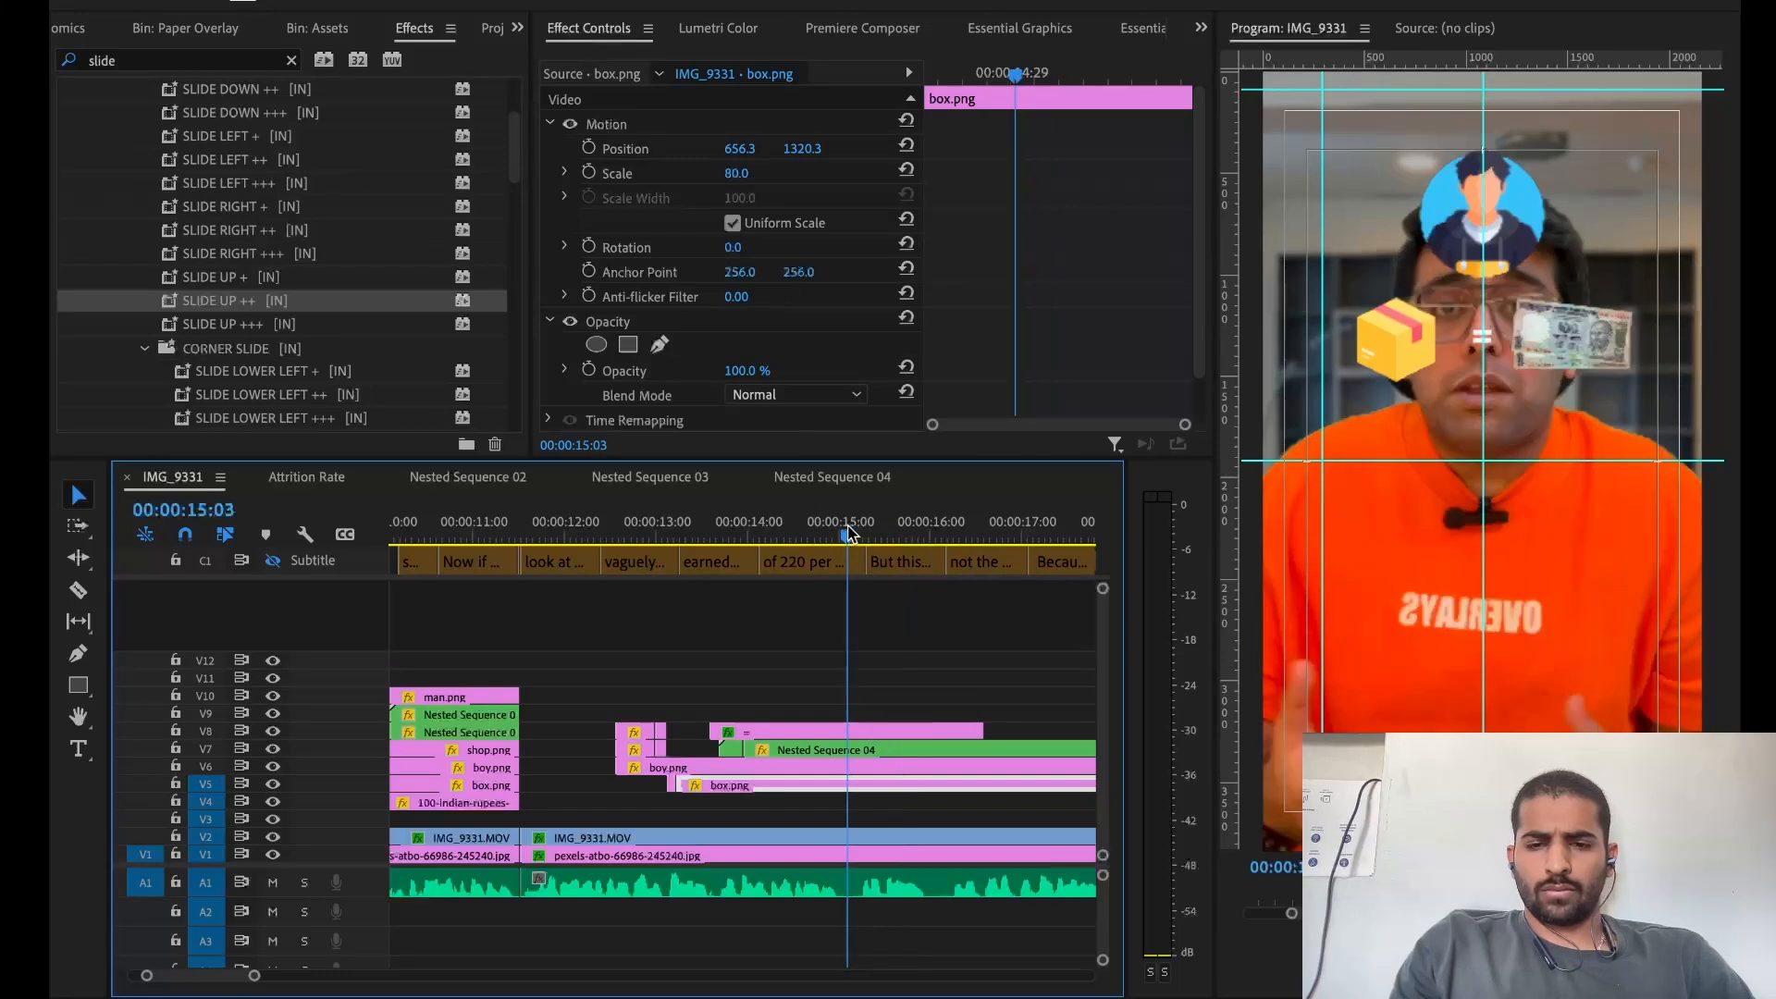
pyautogui.moveTo(801, 686); pyautogui.dragTo(820, 810)
pyautogui.press('super+k')
pyautogui.hscroll(3, 820, 758)
pyautogui.moveTo(692, 696); pyautogui.dragTo(738, 793)
pyautogui.moveTo(752, 789); pyautogui.dragTo(939, 797)
# Change the fill of the earlier "=" text clip to a dark colour
pyautogui.click(599, 673)
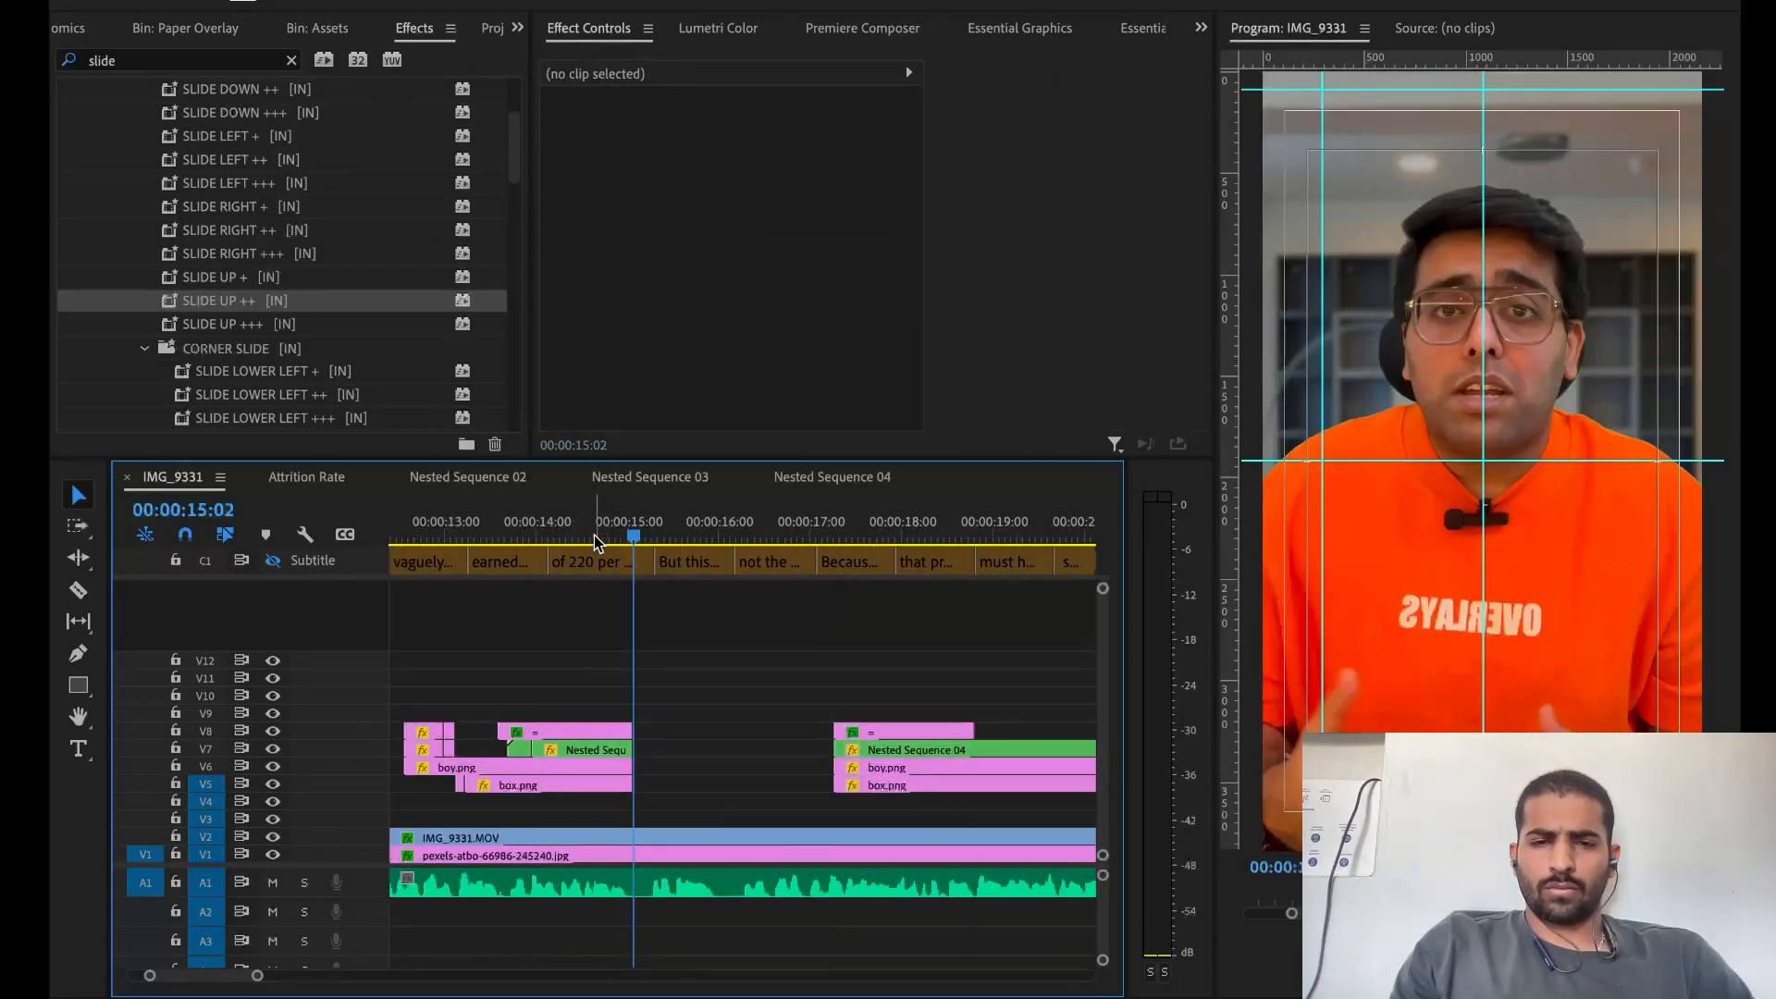
pyautogui.click(592, 524)
pyautogui.click(583, 786)
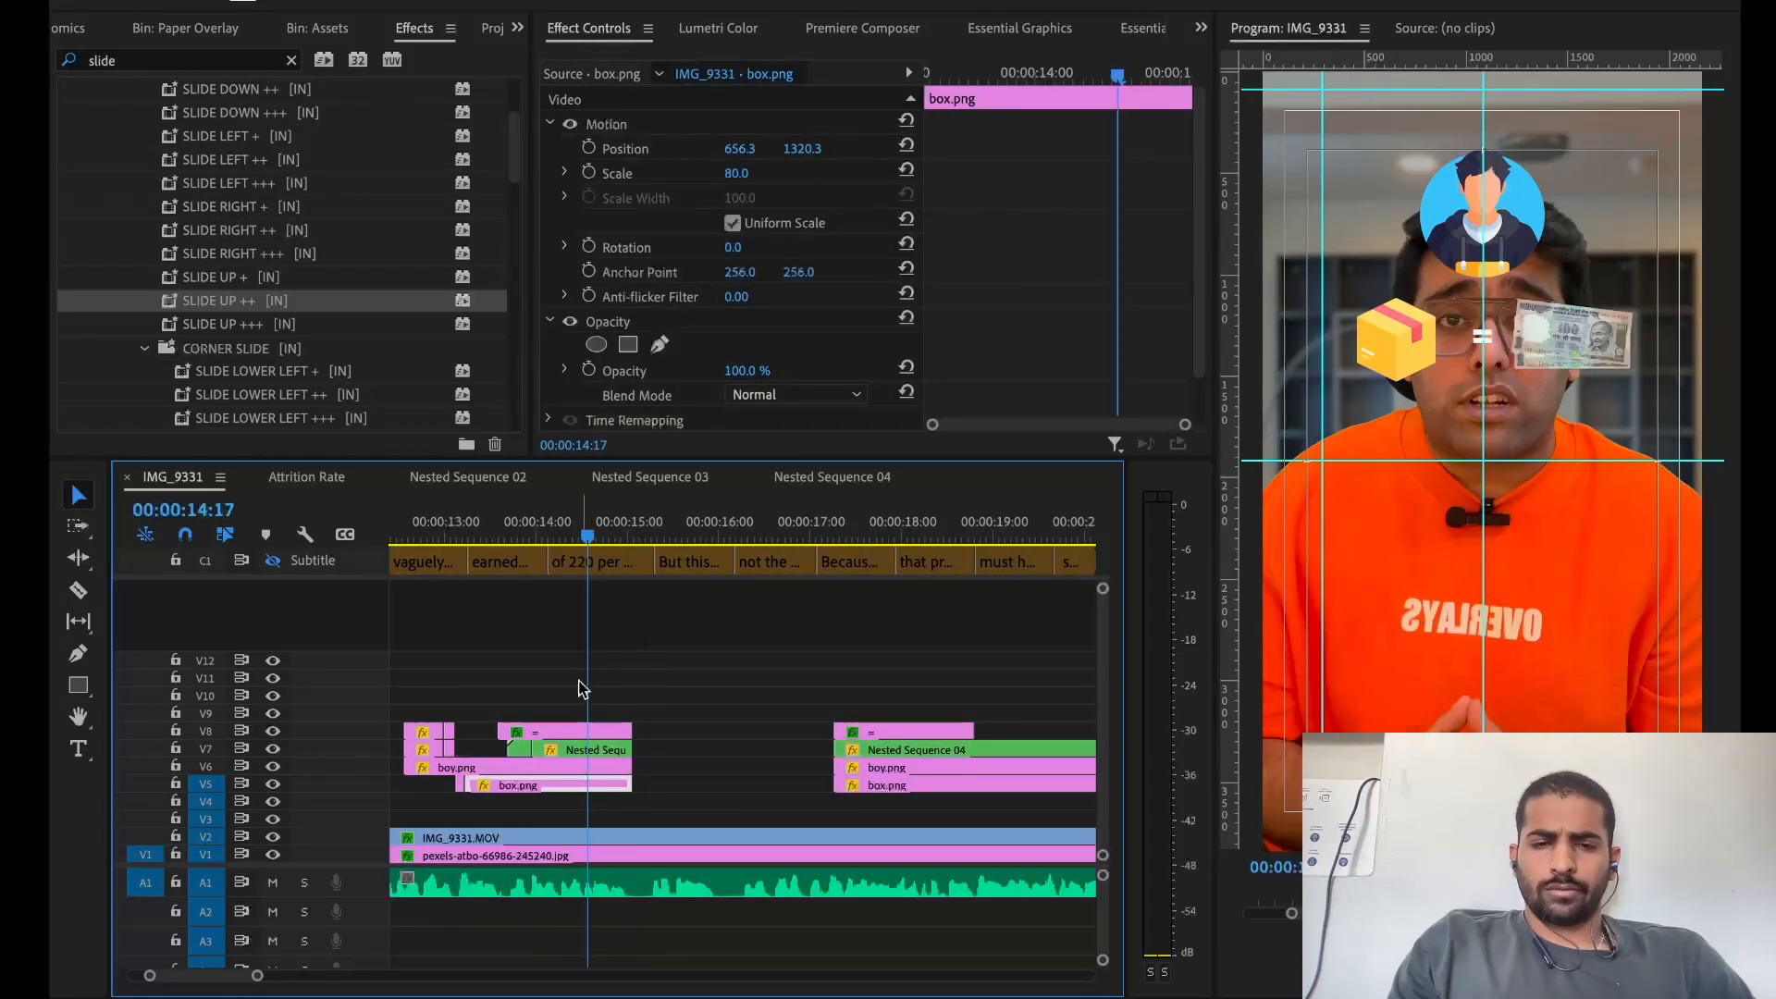
pyautogui.click(558, 736)
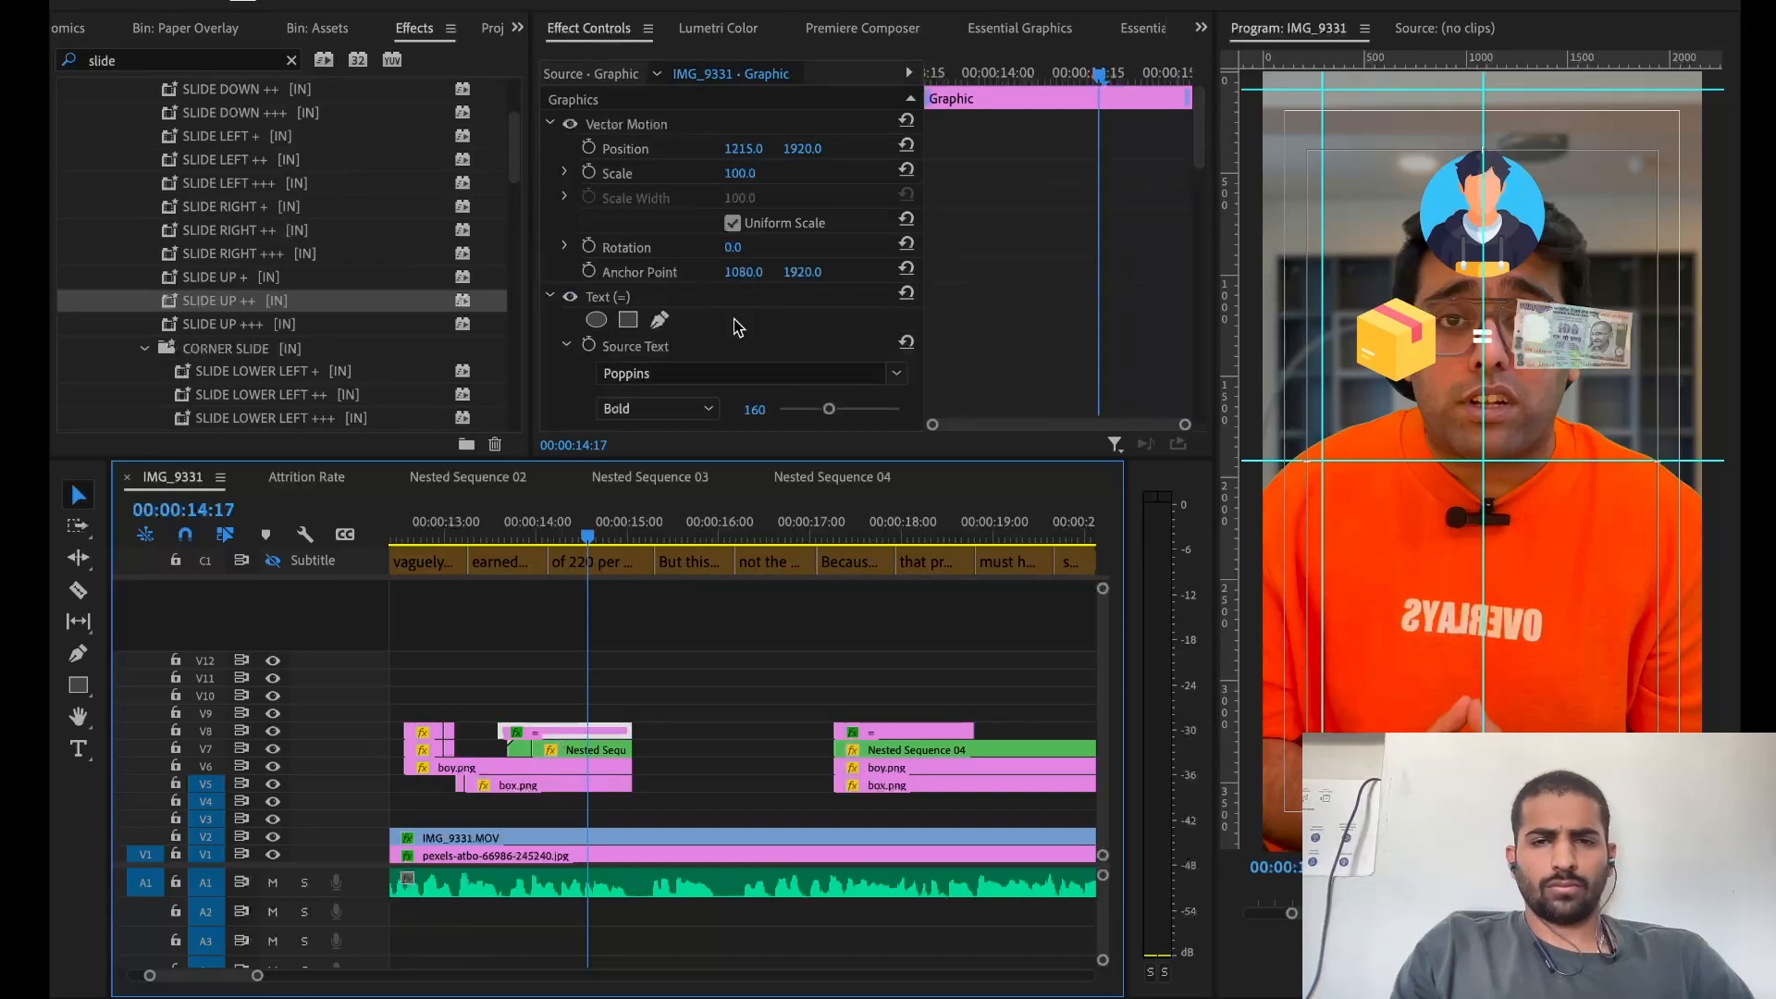
pyautogui.scroll(-3, 704, 296)
pyautogui.scroll(-3, 781, 388)
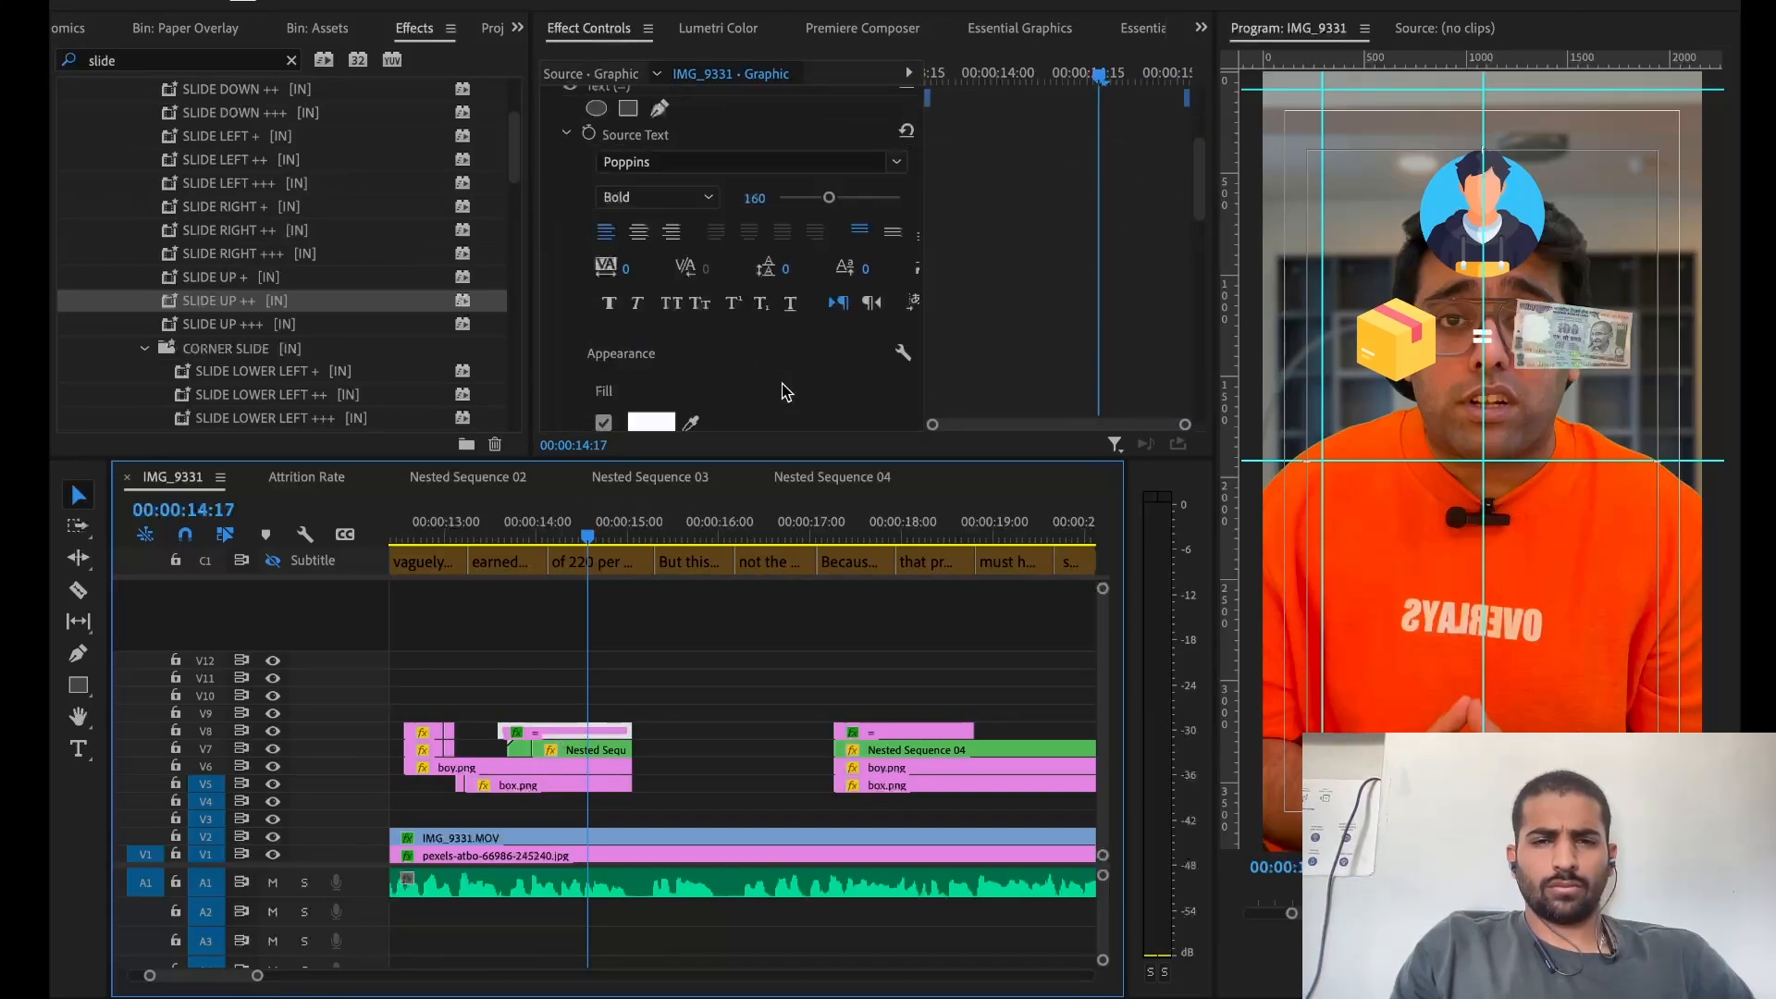
pyautogui.click(688, 403)
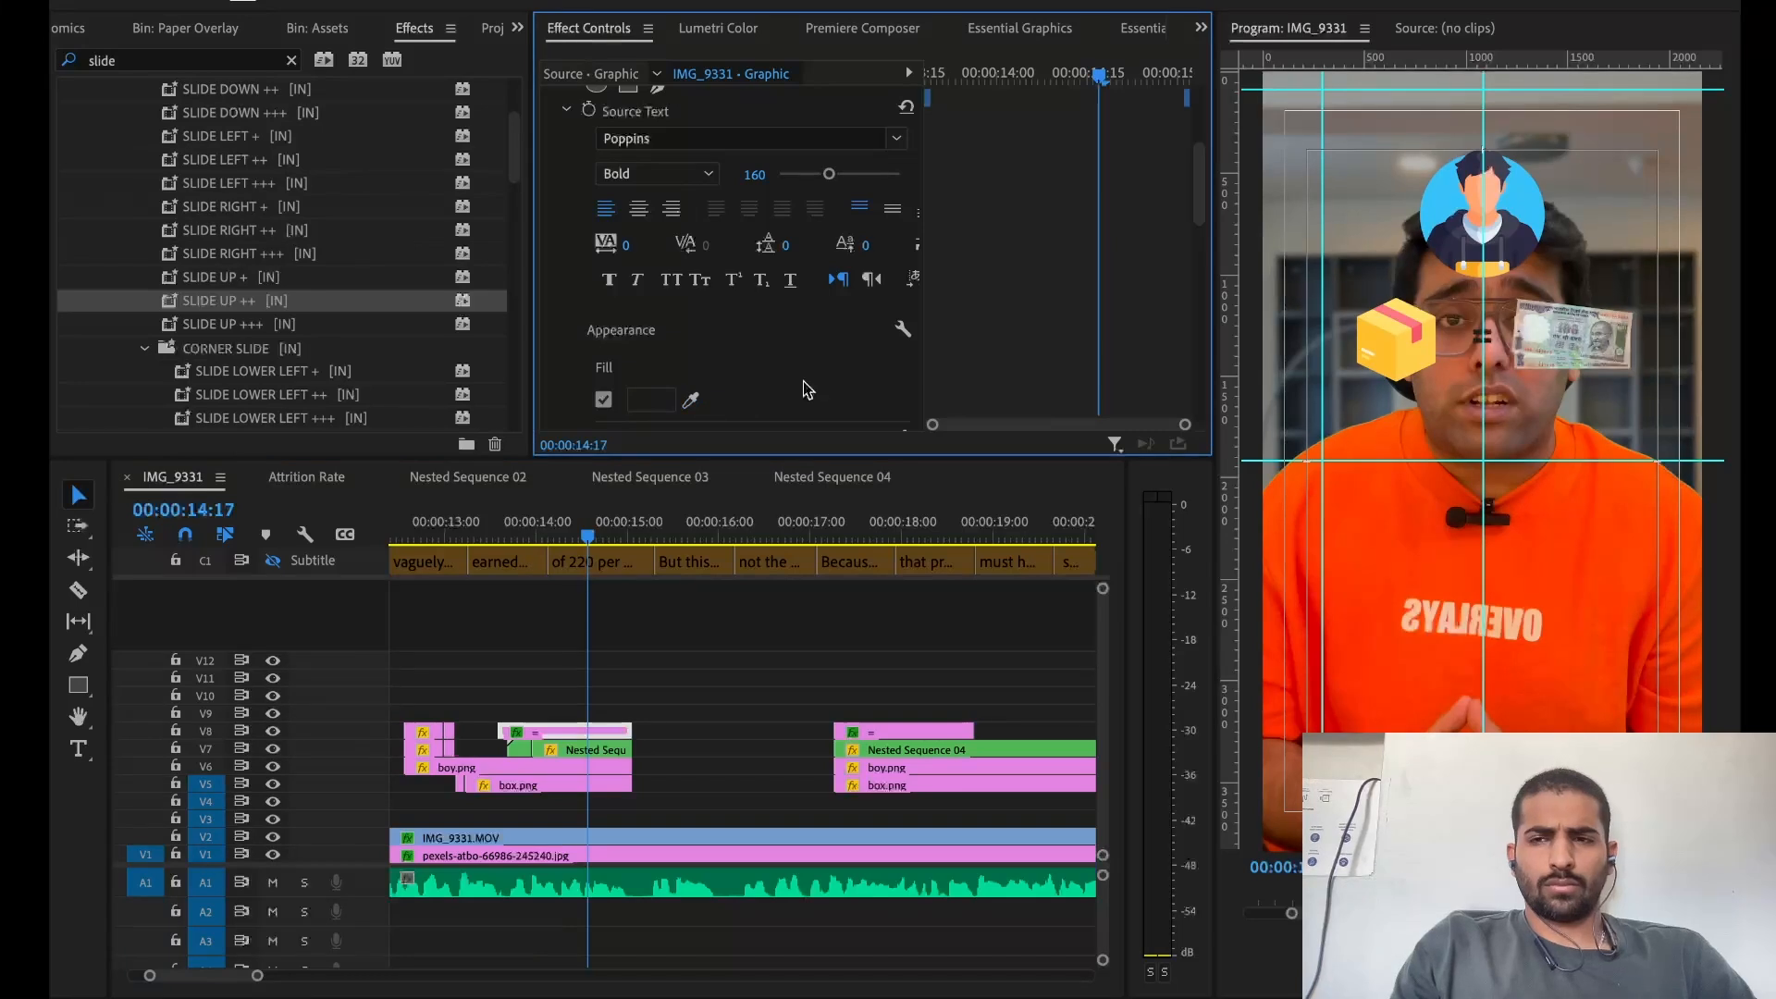
# Move the later group of "=", banknote, boy and box clips to start at 00:00:19:20
pyautogui.click(704, 690)
pyautogui.press('space')
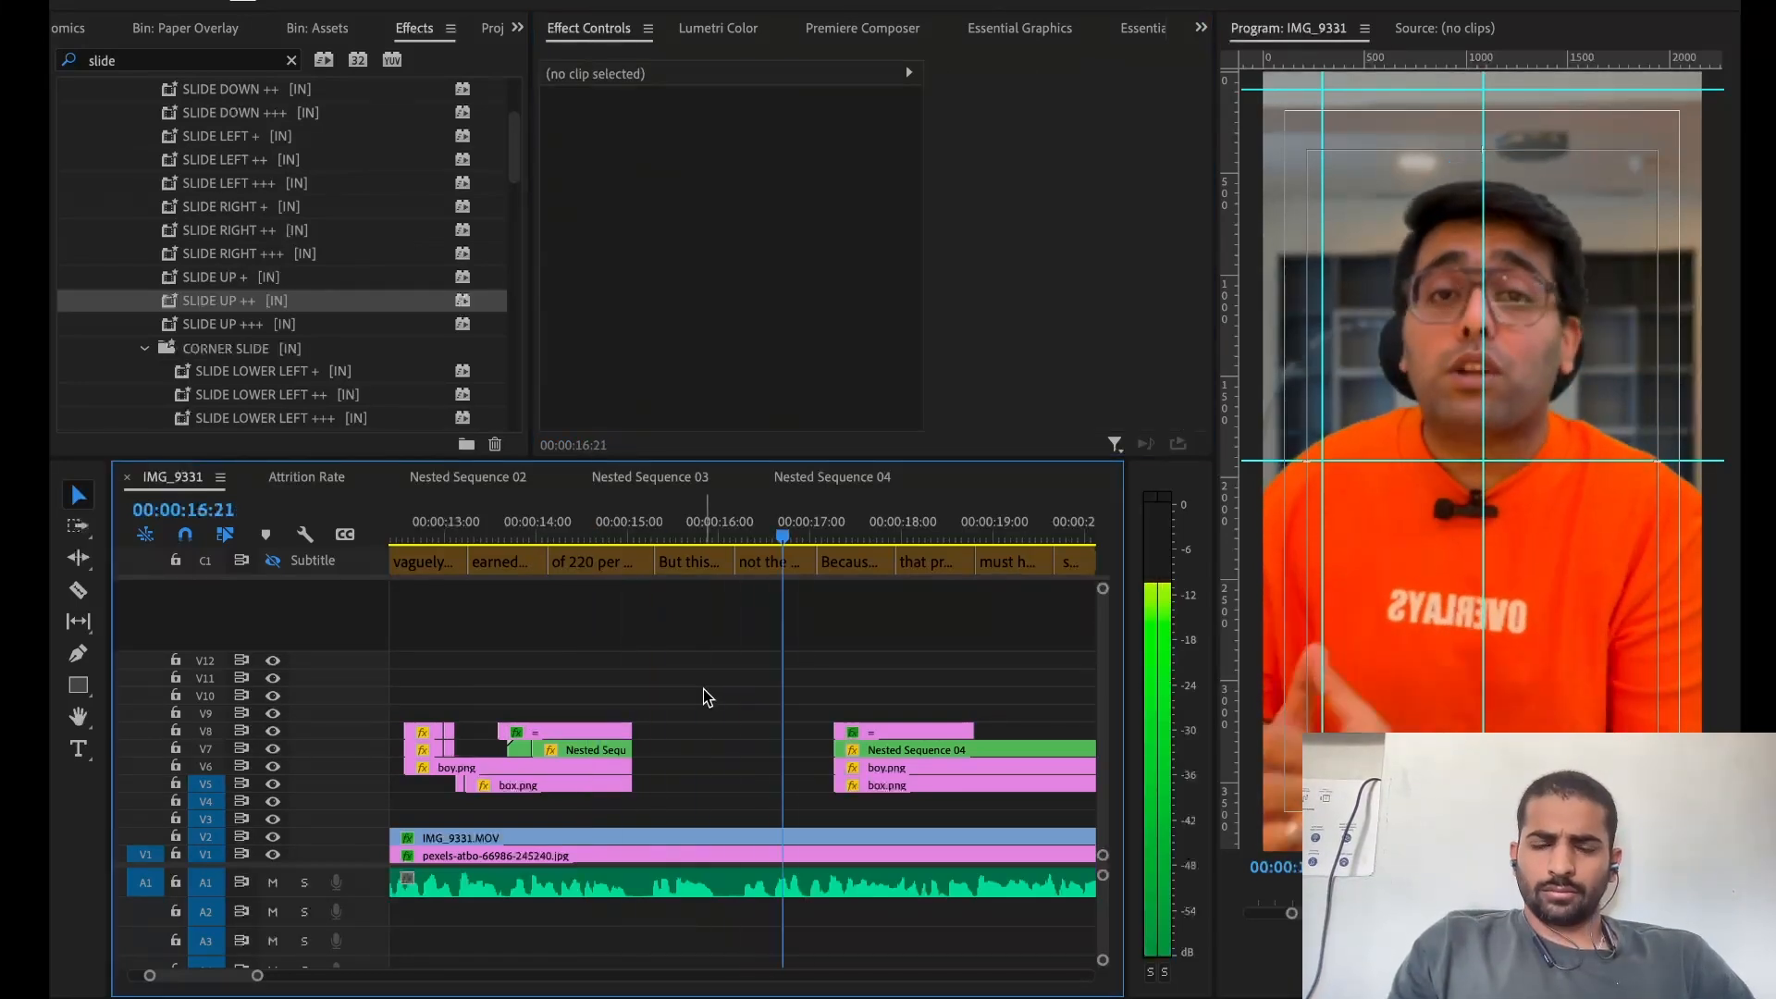
pyautogui.hscroll(3, 703, 690)
pyautogui.press('space')
pyautogui.moveTo(614, 682); pyautogui.dragTo(696, 789)
pyautogui.moveTo(696, 788); pyautogui.dragTo(894, 790)
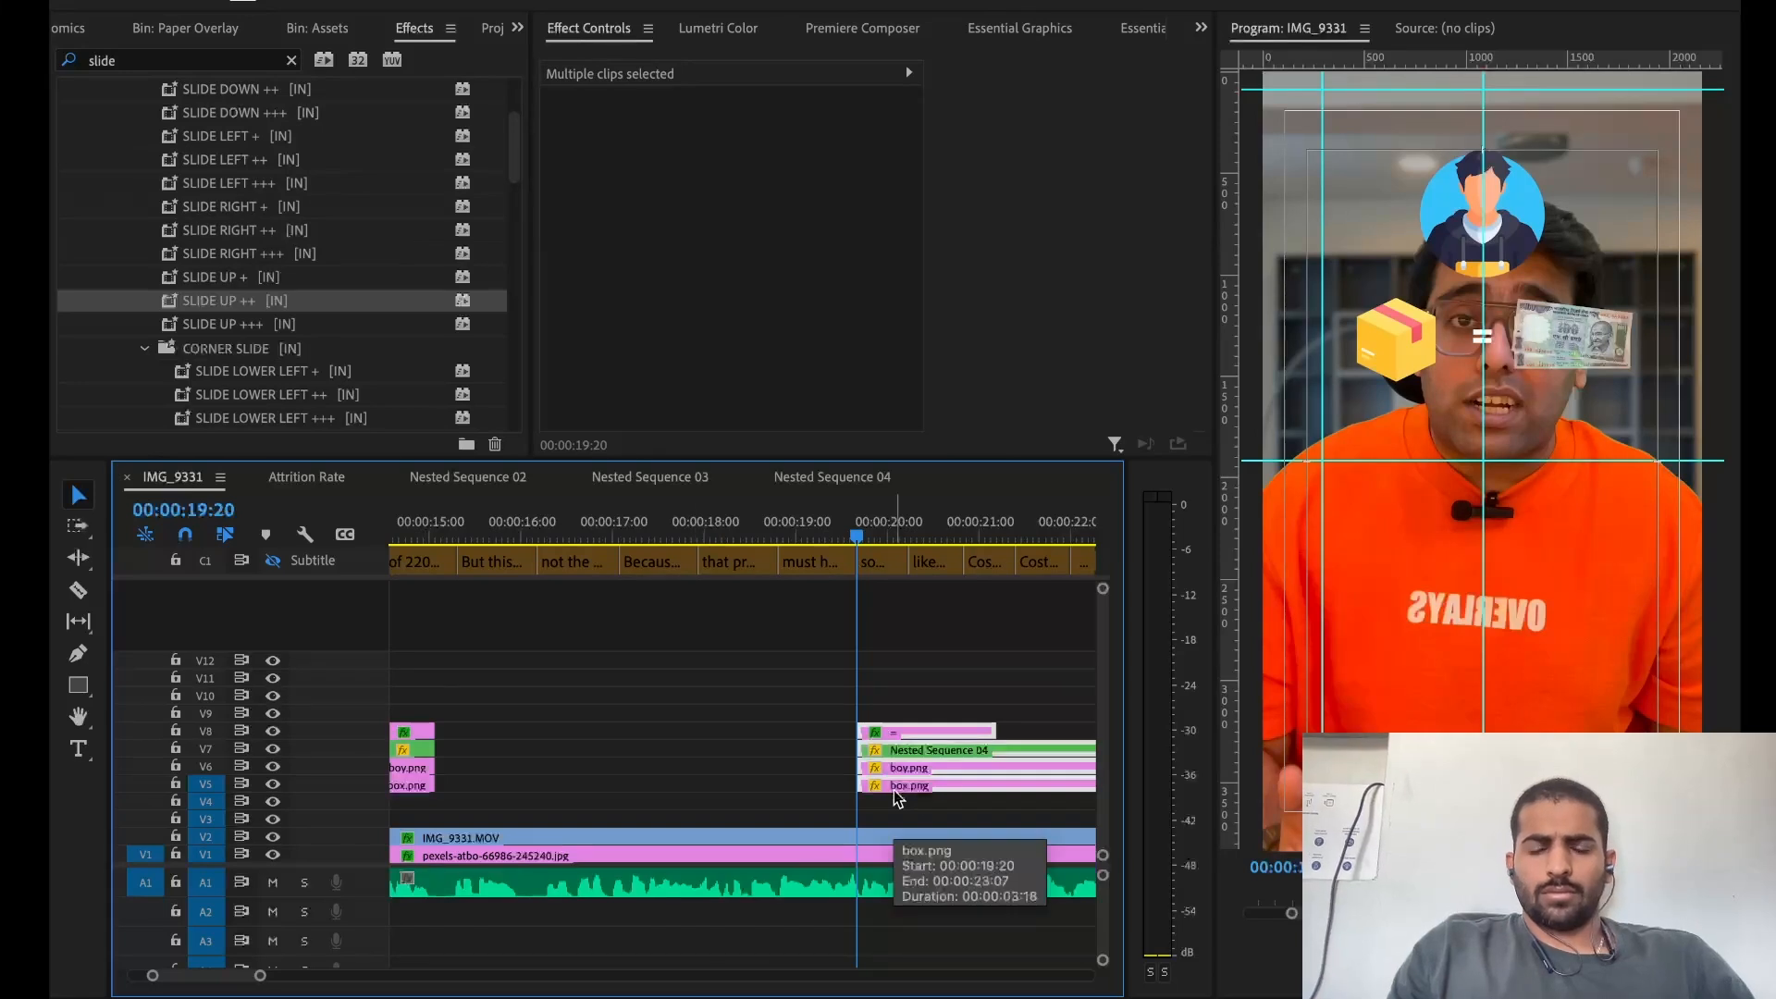
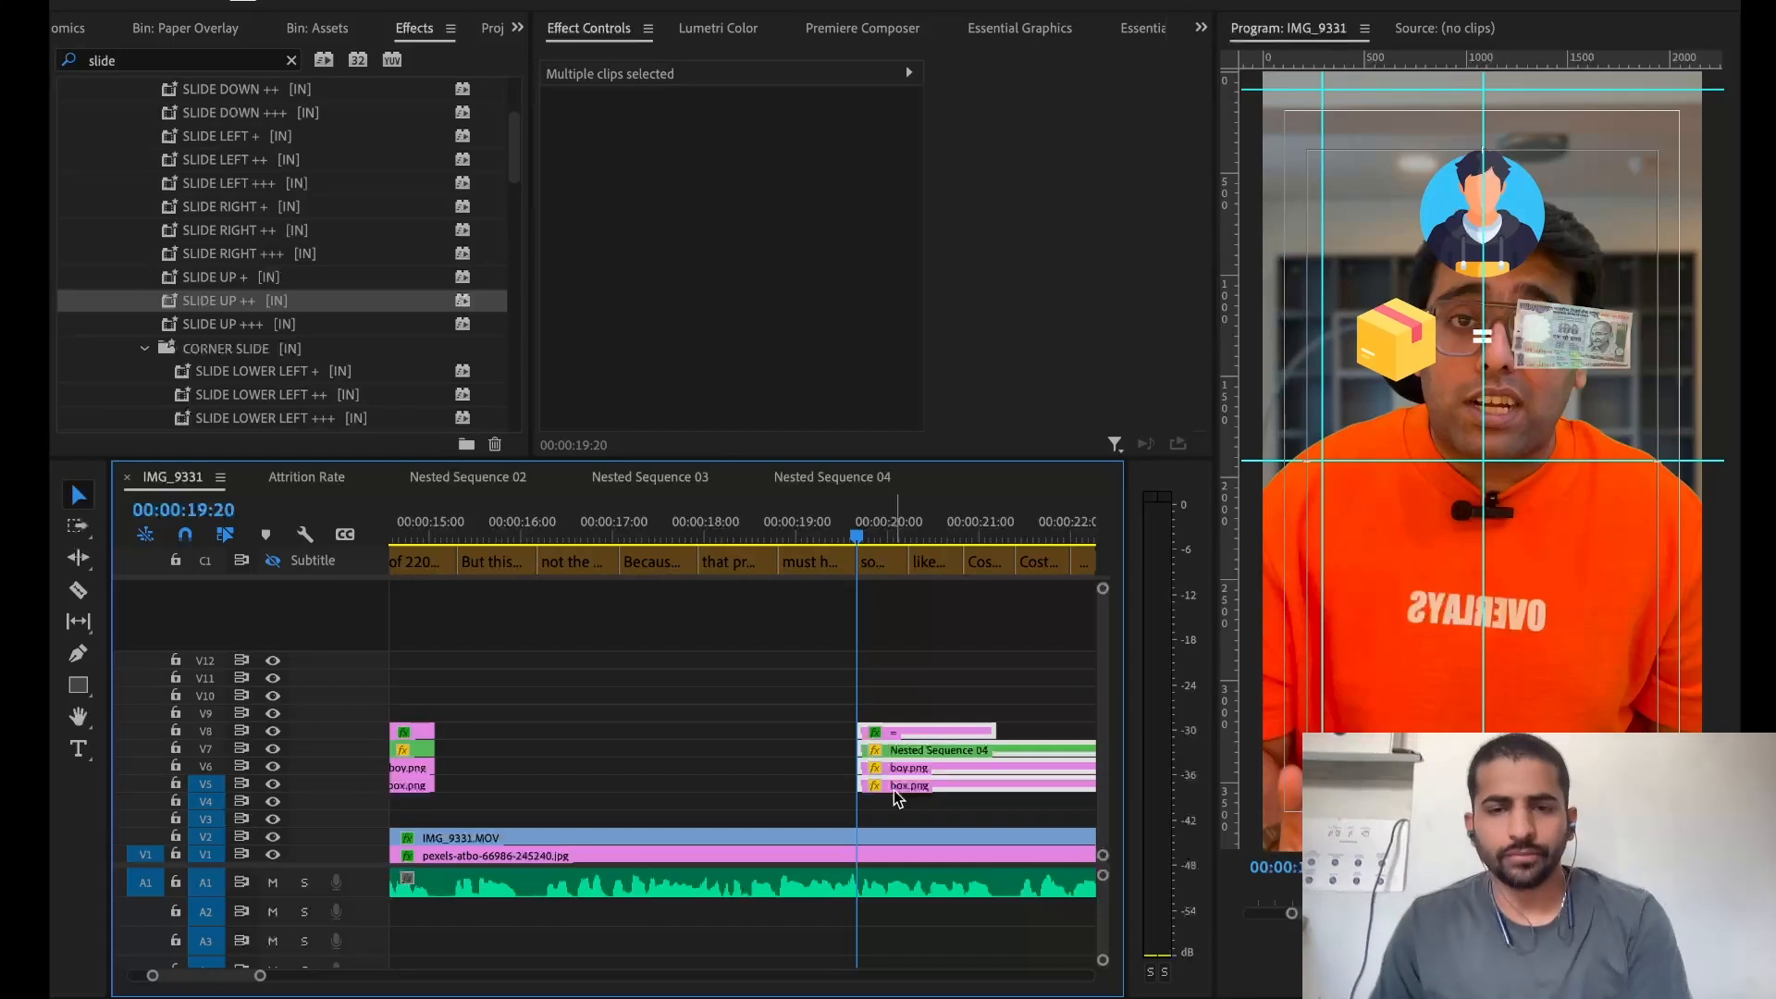
# Play the sequence from about 00:00:19:01 to review the moved overlay group
pyautogui.click(802, 531)
pyautogui.press('space')
pyautogui.press('space')
pyautogui.click(881, 674)
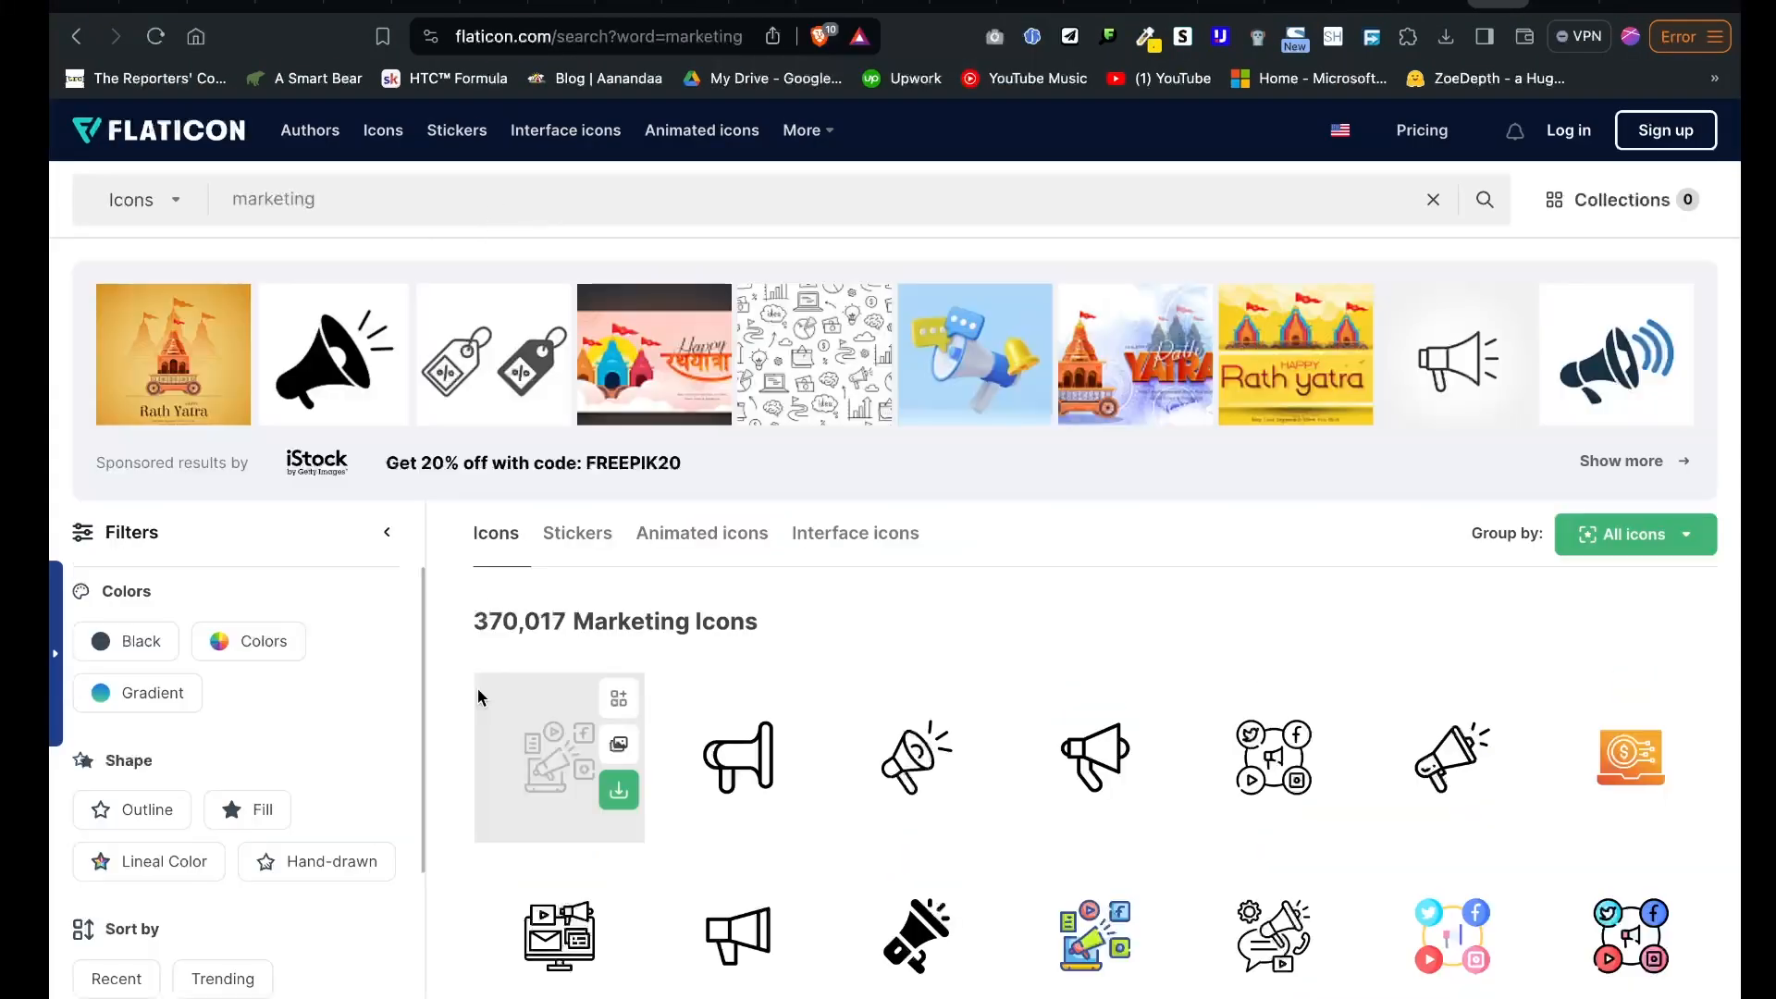
# Switch to Flaticon's marketing results in the browser and download the solid black megaphone icon as a free PNG into the Assets folder
pyautogui.scroll(-3, 477, 688)
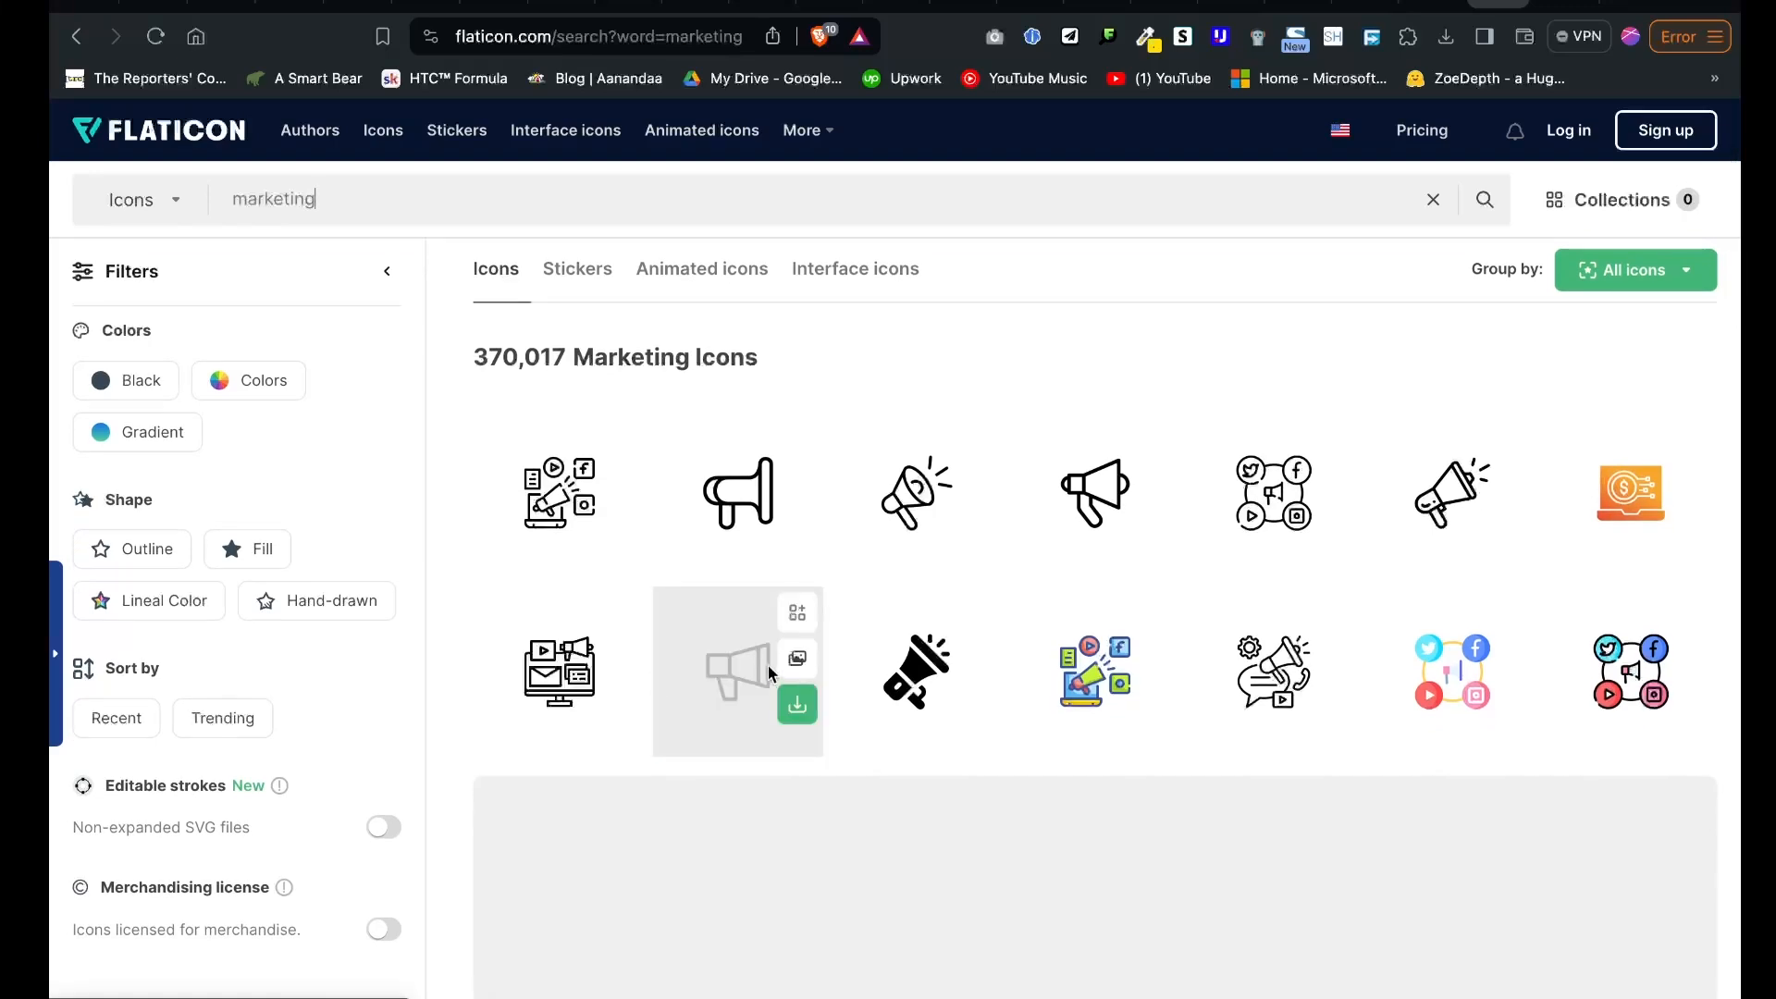
pyautogui.click(971, 702)
pyautogui.click(916, 837)
pyautogui.click(1155, 499)
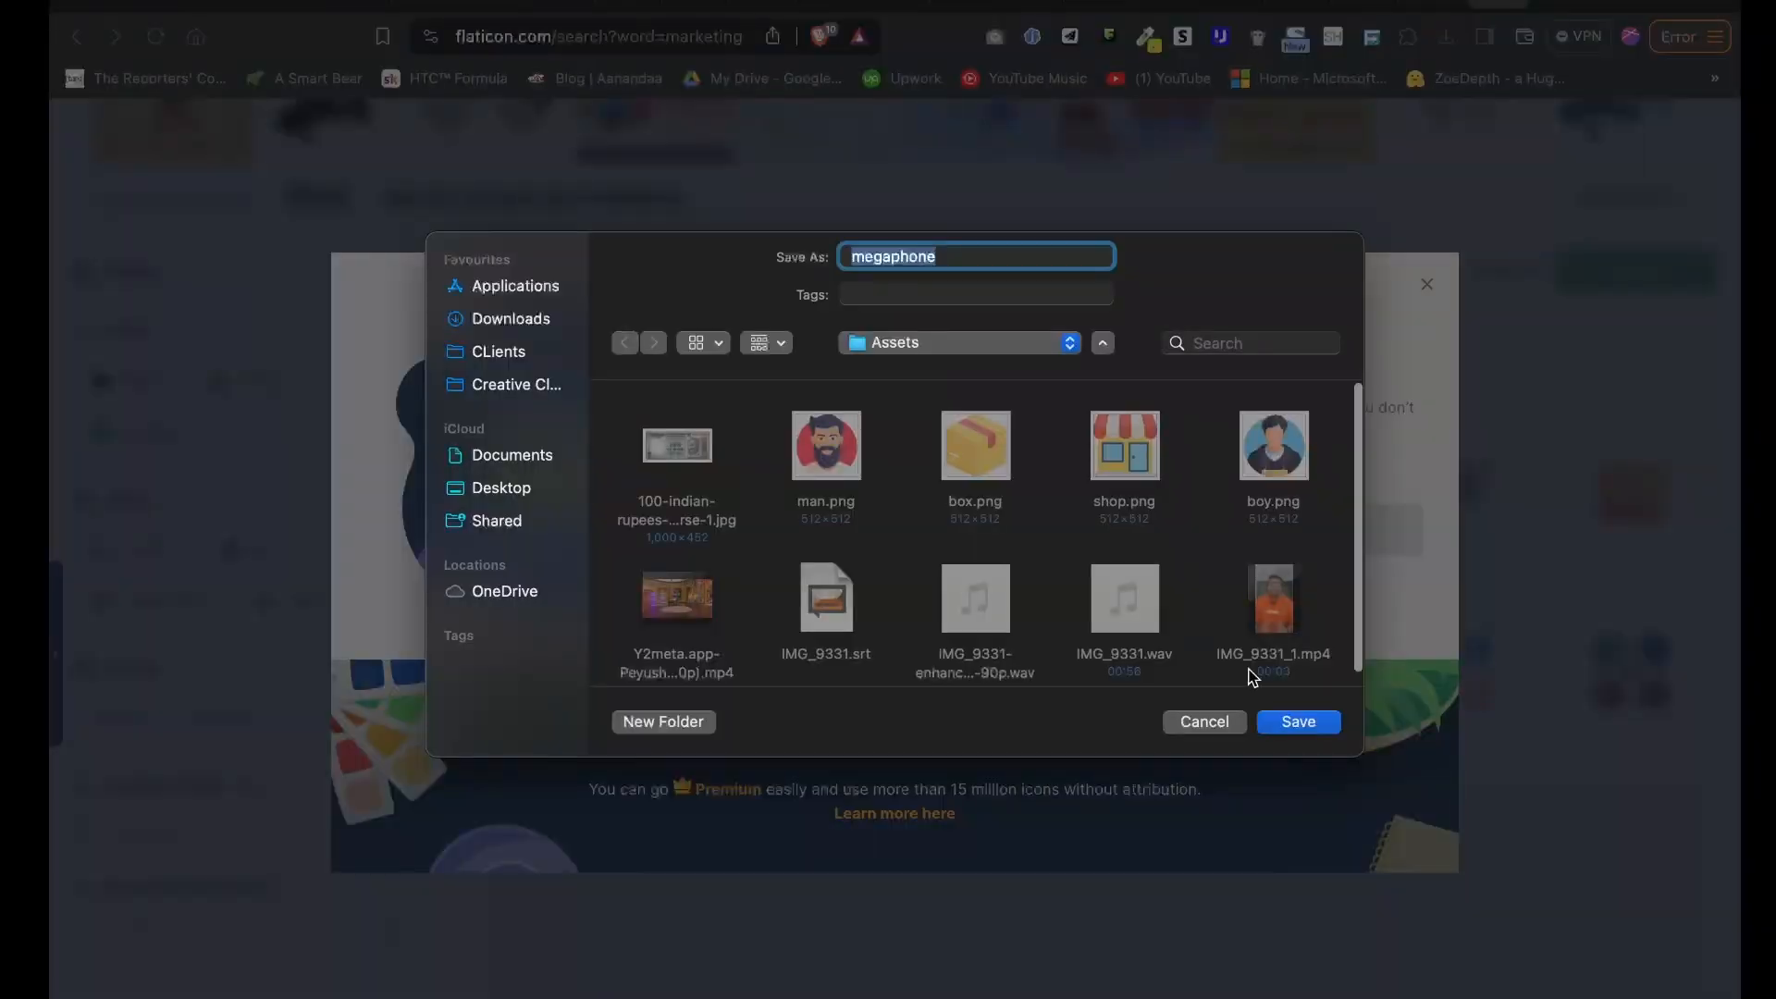
pyautogui.click(1296, 721)
pyautogui.click(1426, 284)
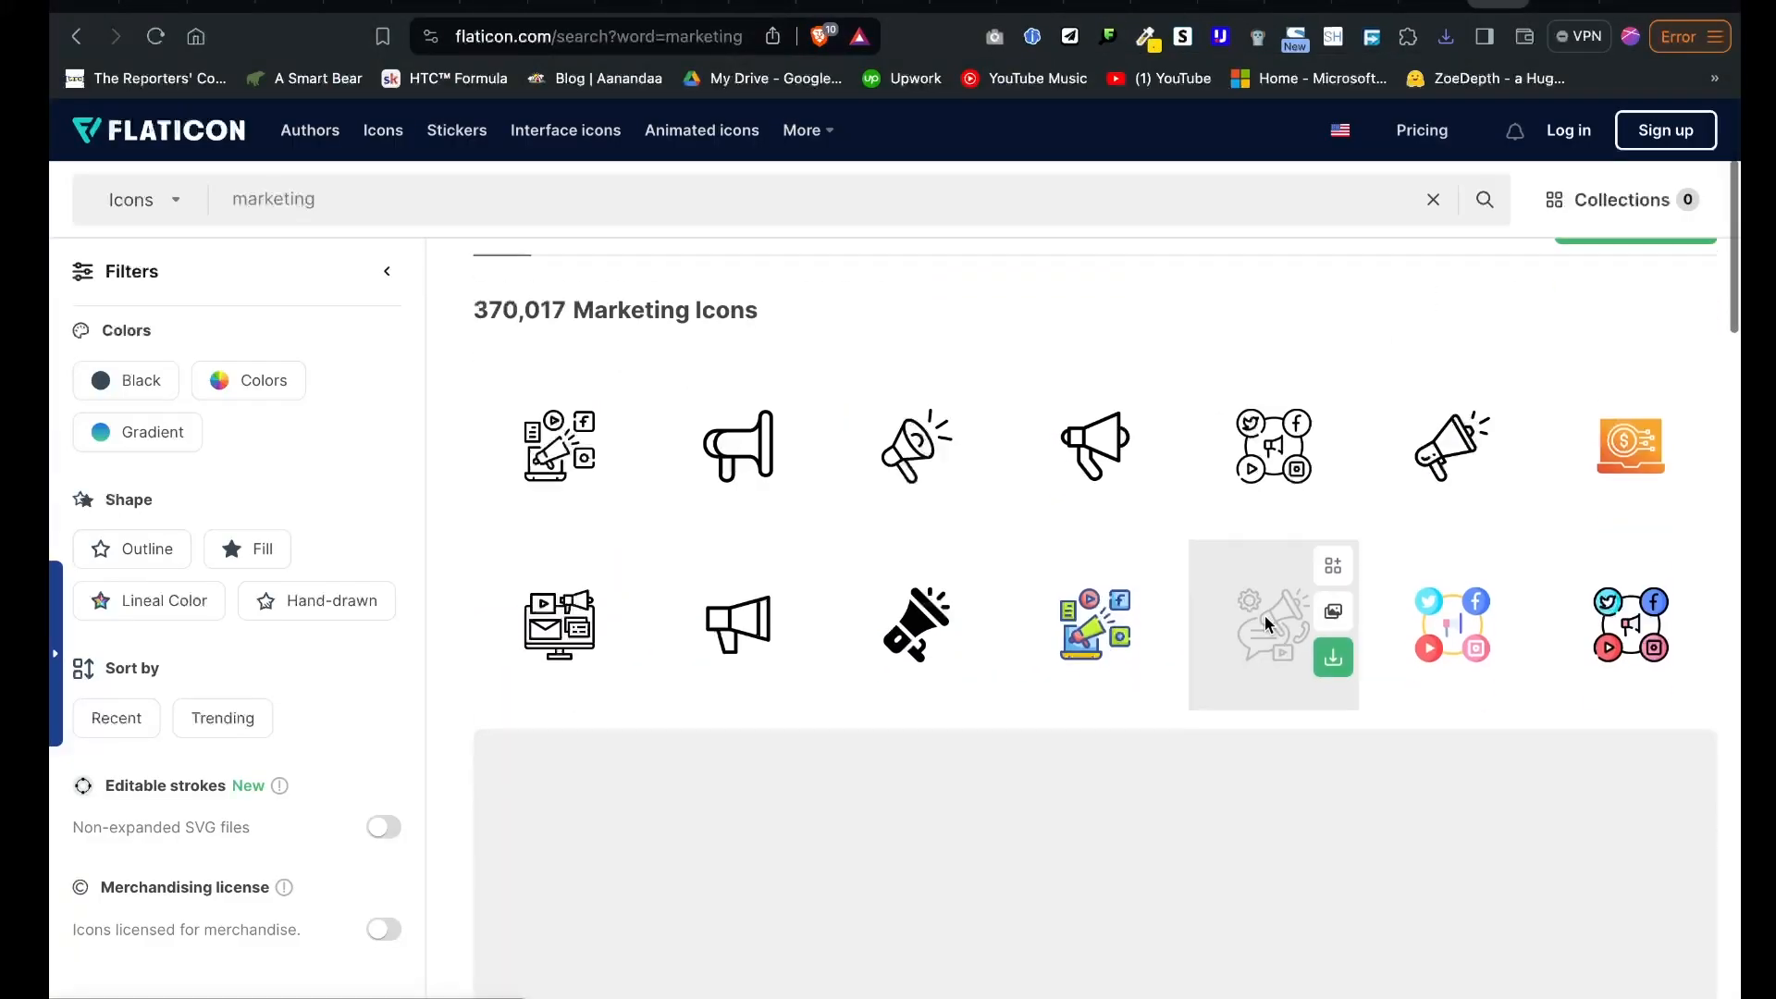
# Download the pink megaphone icon from the marketing results as a free PNG
pyautogui.scroll(-8, 1264, 614)
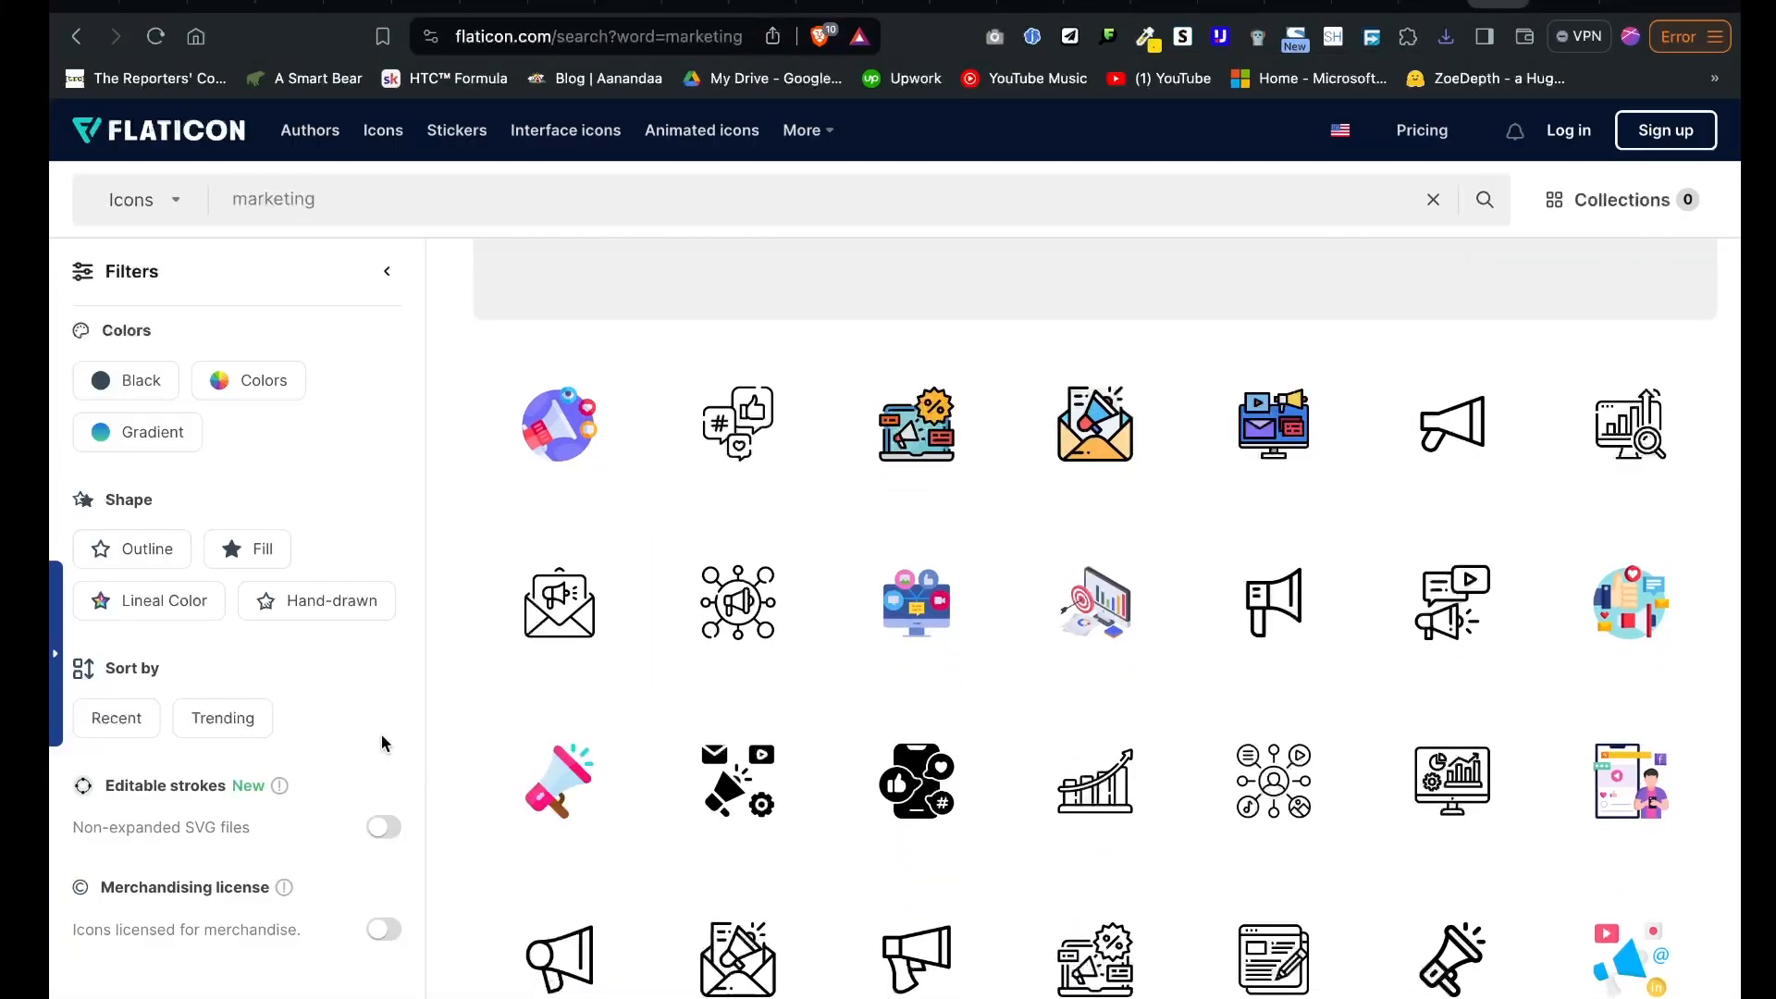
pyautogui.click(568, 953)
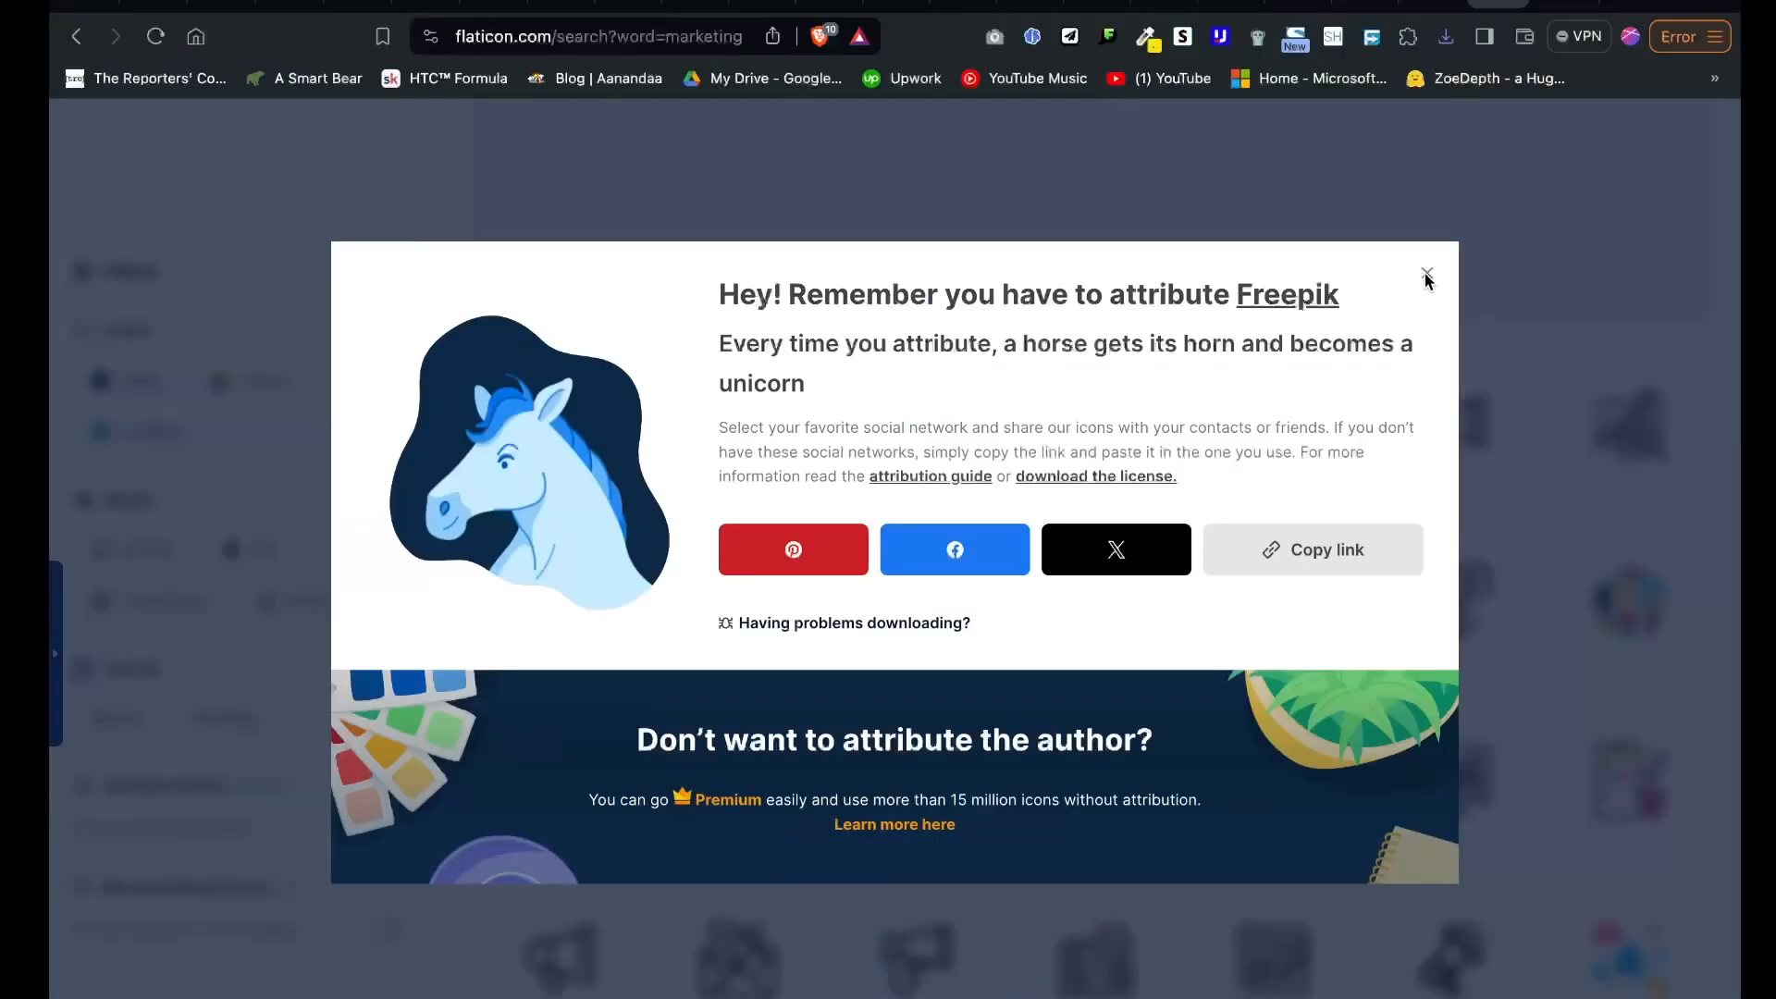
pyautogui.click(1426, 276)
# Search the icons for "distribution cost", and broaden the search to "distribution"
pyautogui.write('dis')
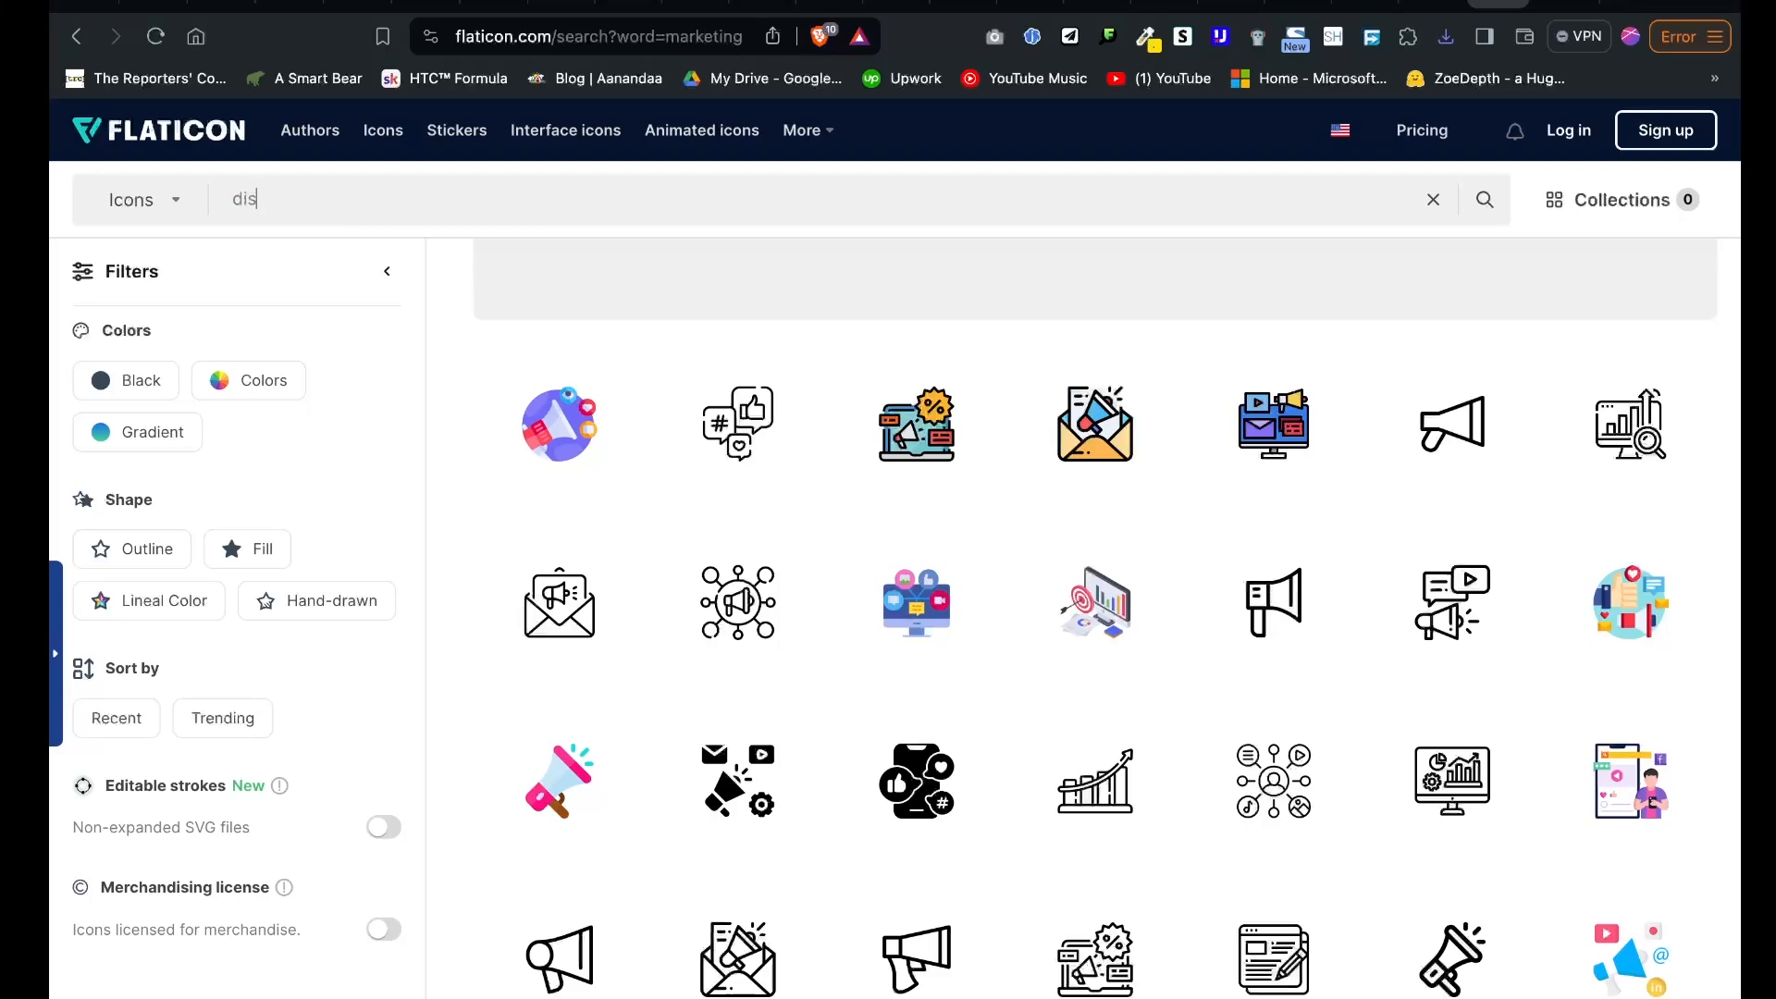
pyautogui.write('tribution cost')
pyautogui.press('Return')
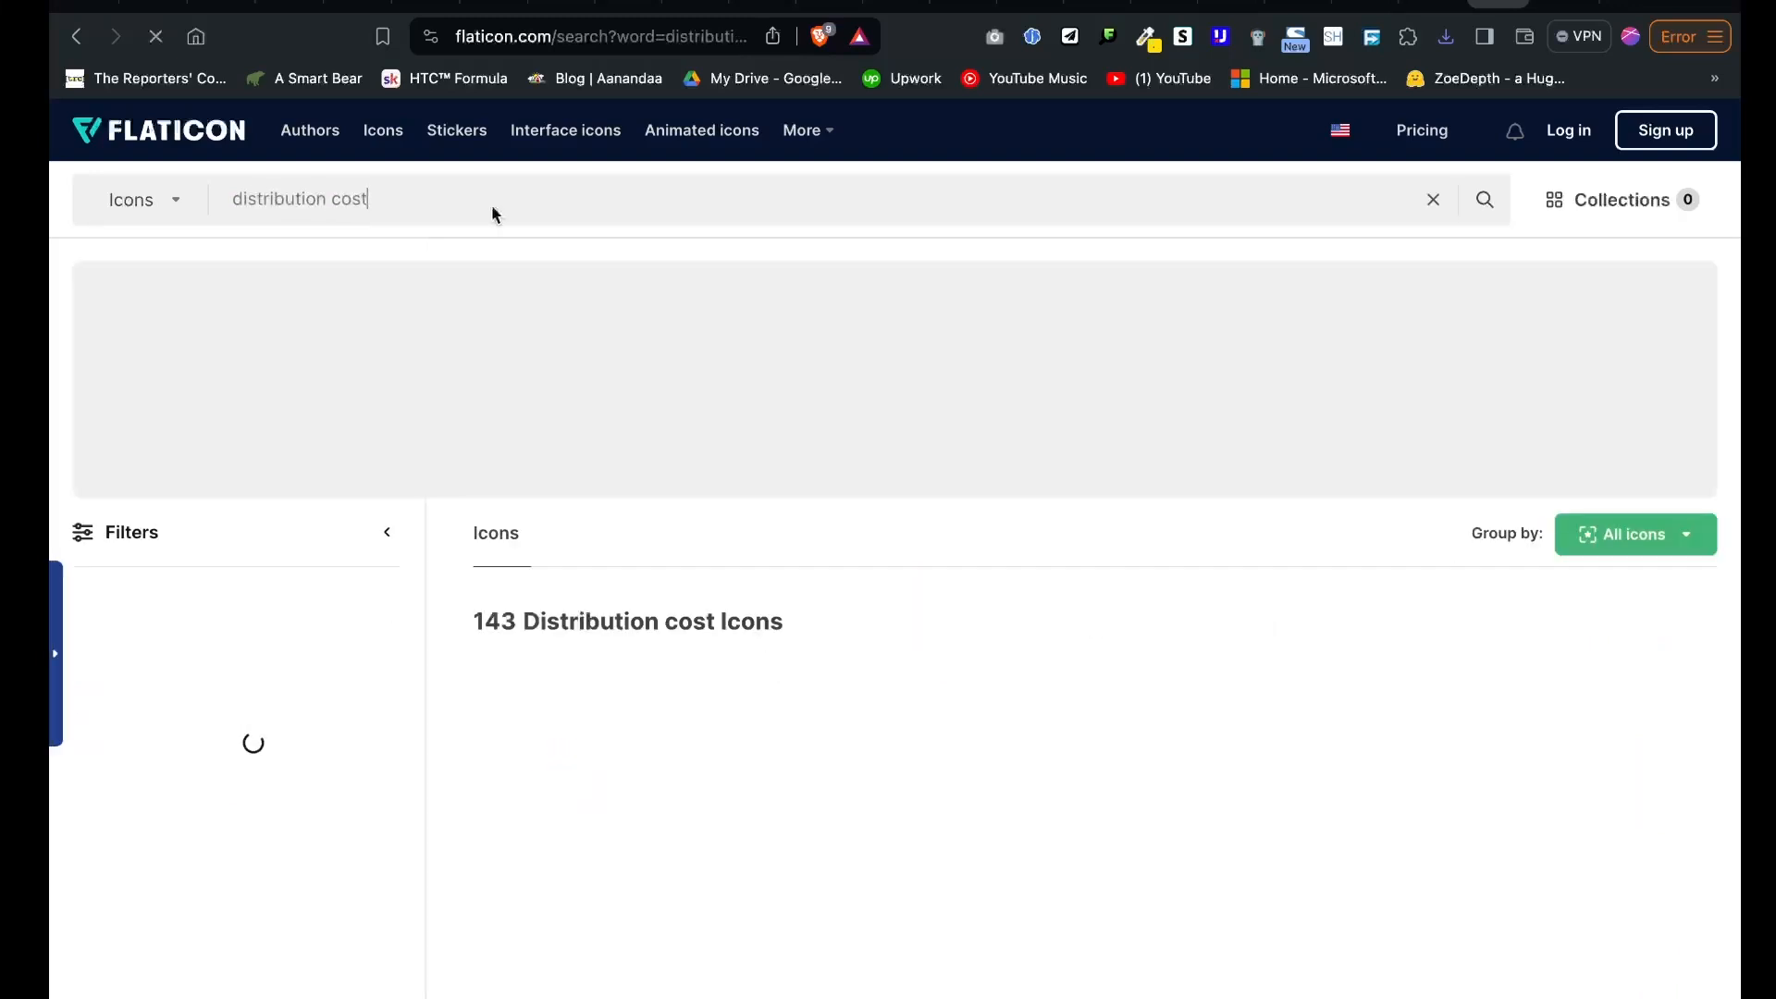
pyautogui.press('Return')
pyautogui.scroll(-3, 654, 583)
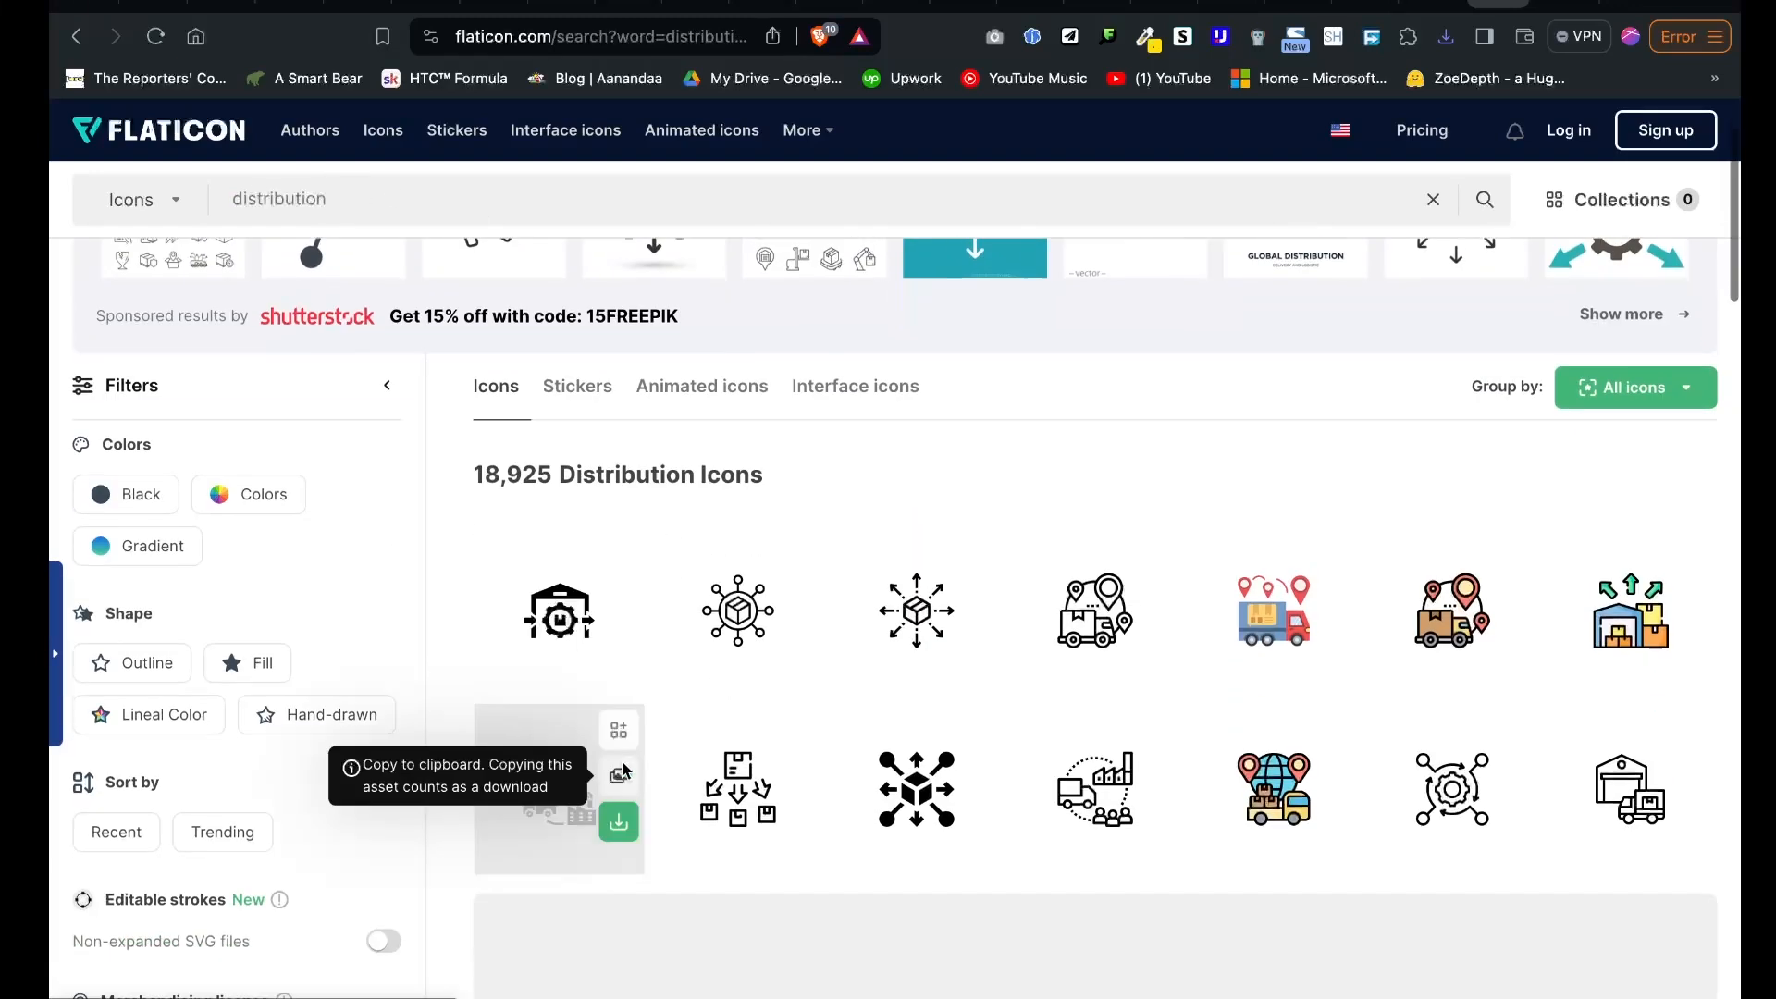
# Download the coloured delivery truck icon with red location pins as a free PNG and dismiss the attribution notice
pyautogui.click(1333, 731)
pyautogui.click(1277, 686)
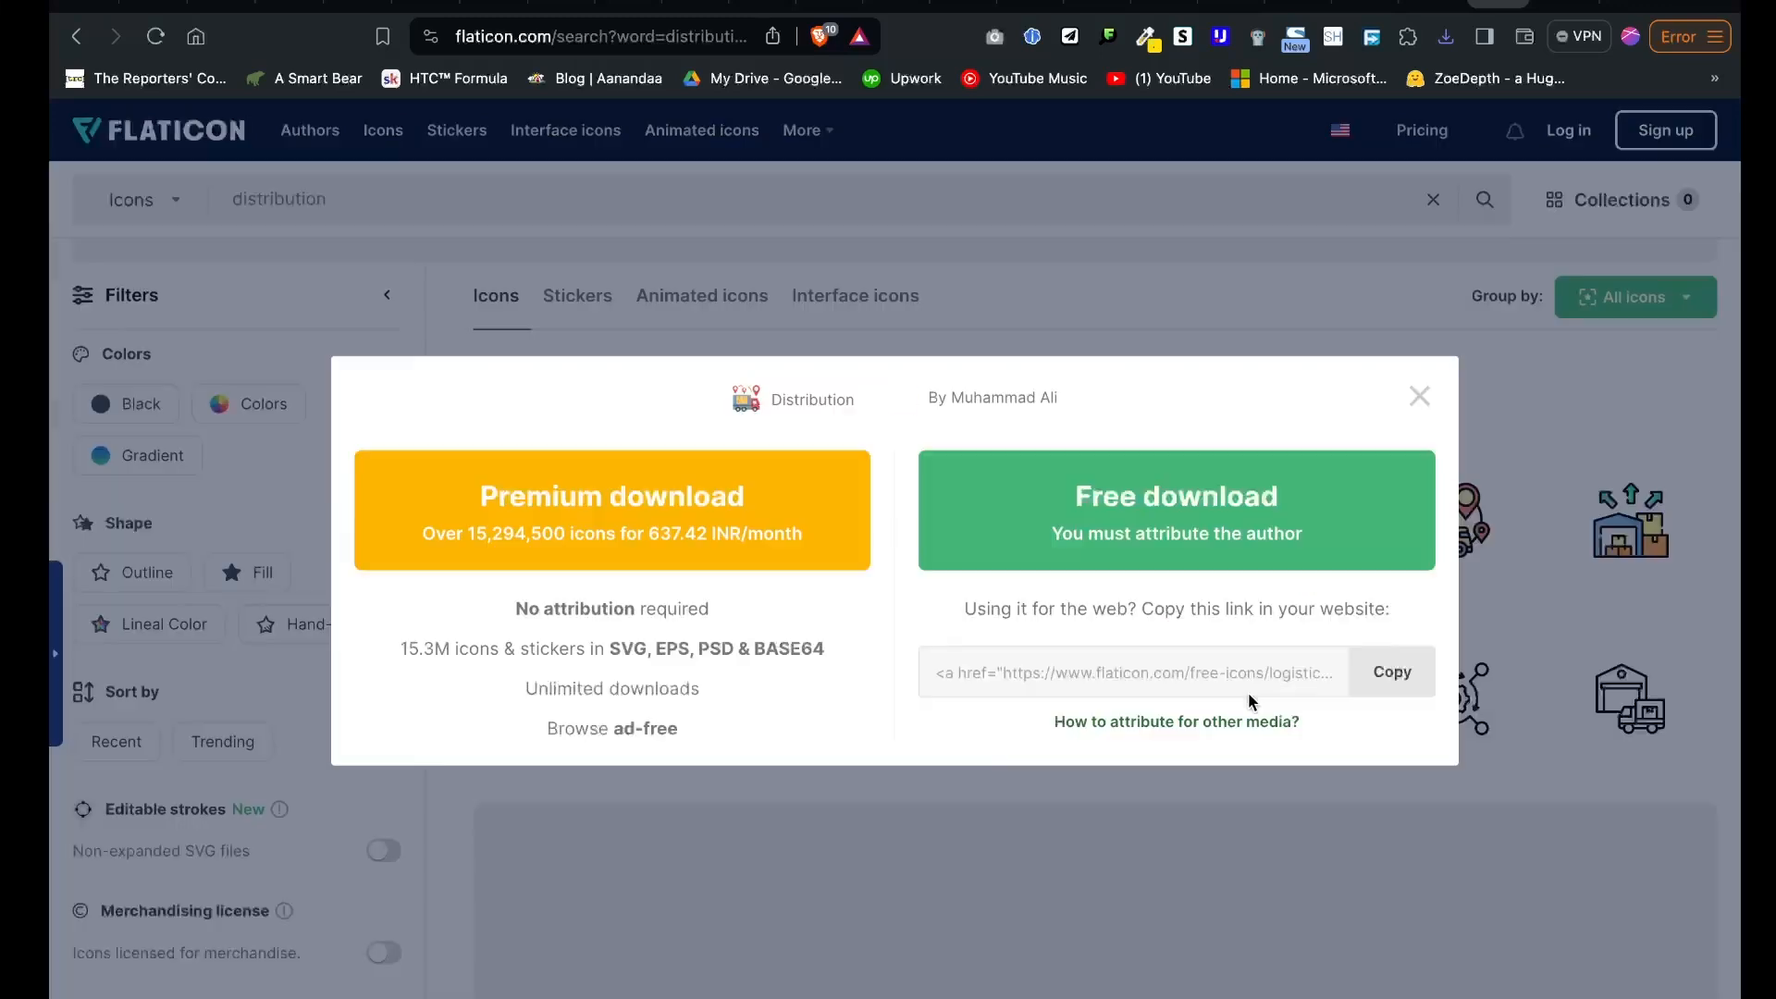
pyautogui.click(1071, 524)
pyautogui.click(1296, 722)
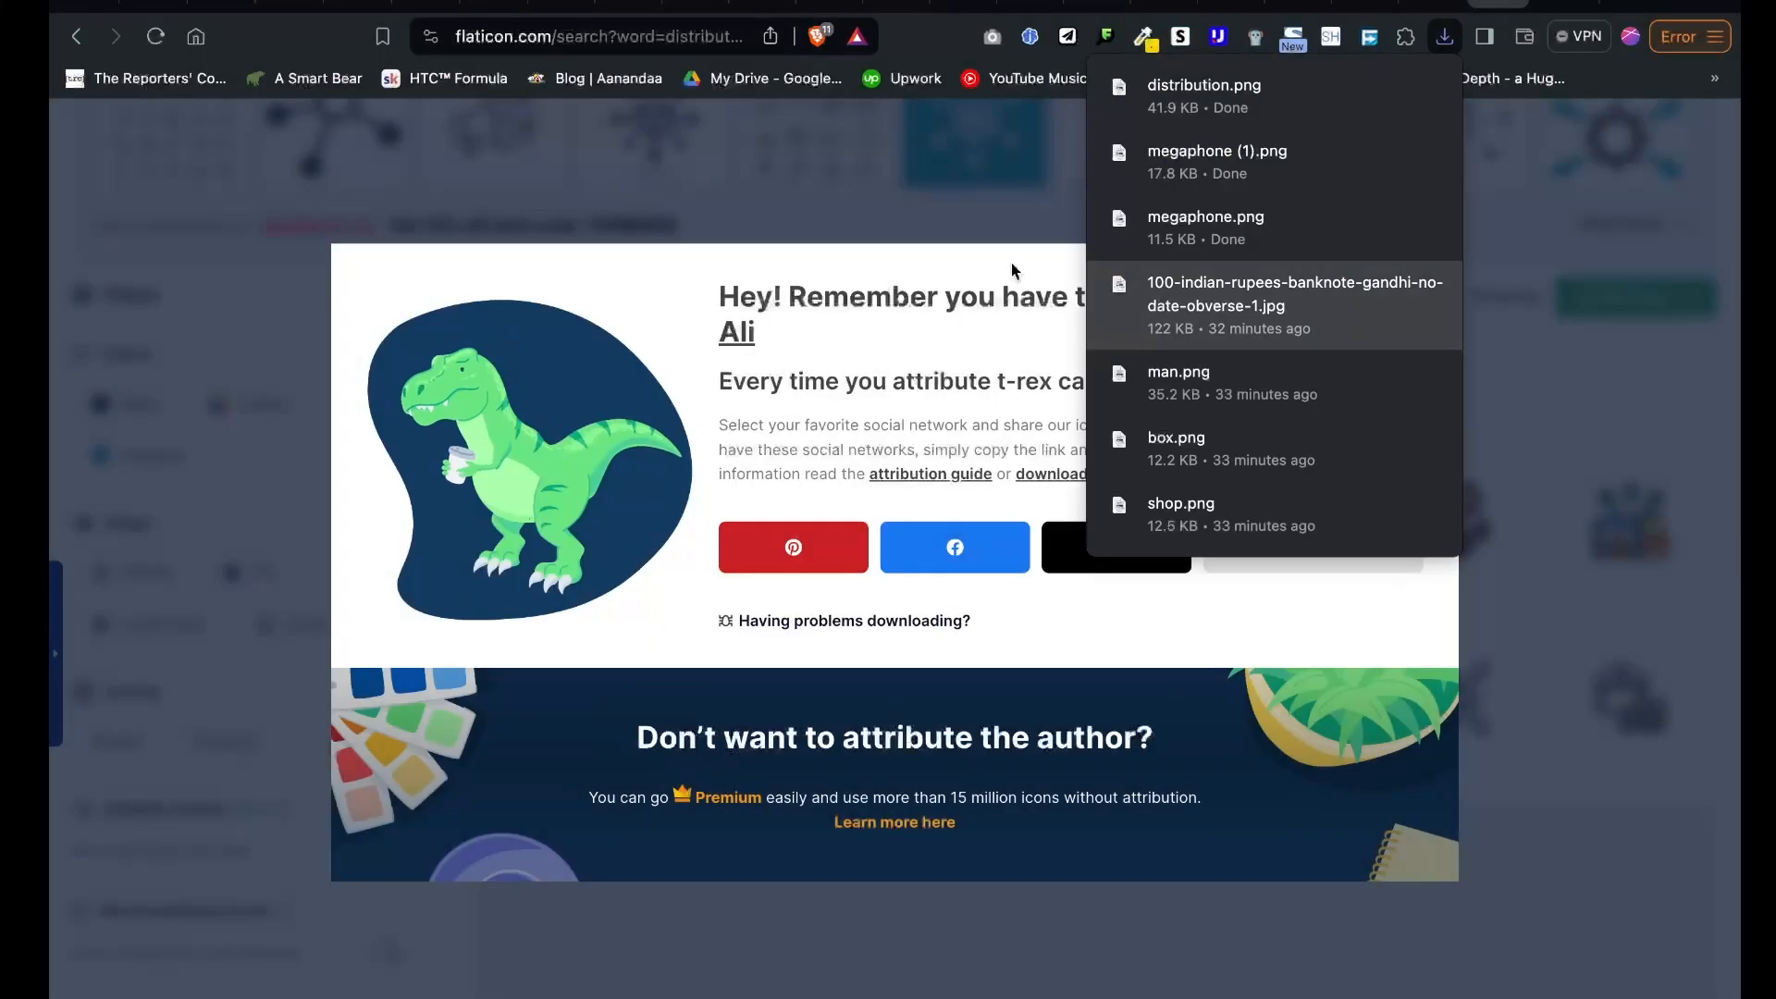
pyautogui.click(1426, 274)
pyautogui.scroll(-5, 1224, 500)
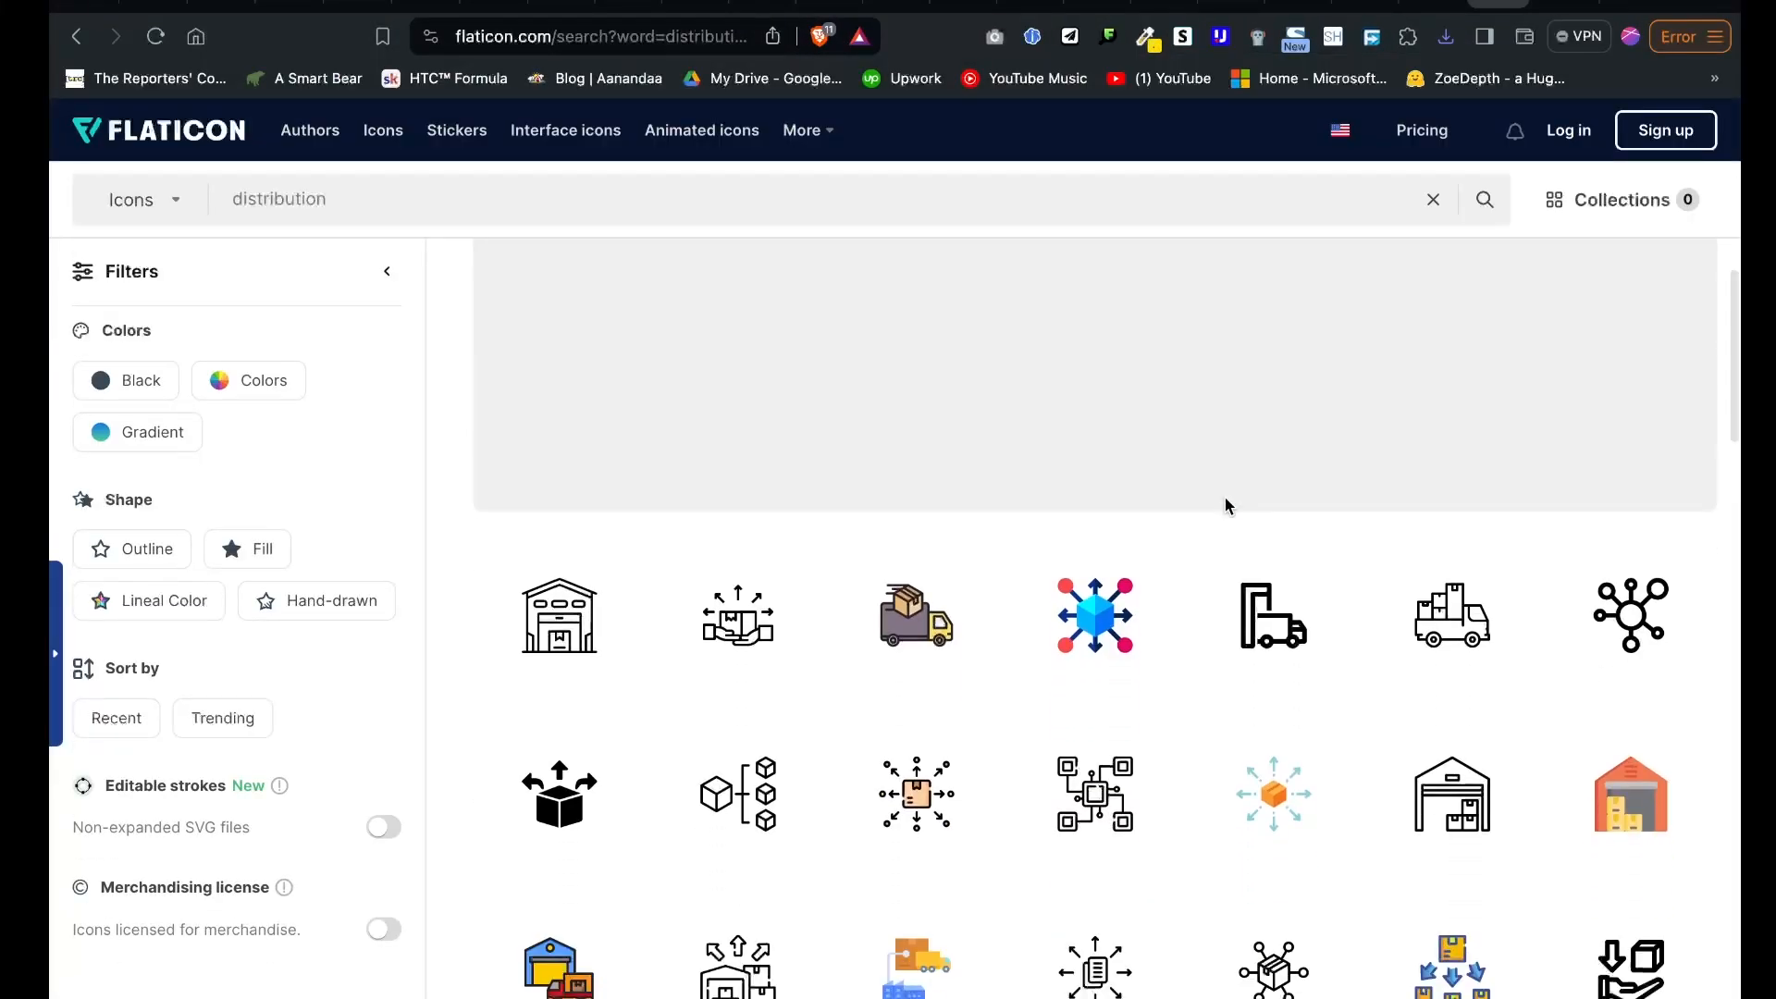
# Download the orange box icon with blue outward arrows from the distribution results as a free PNG into the Assets folder
pyautogui.click(1332, 789)
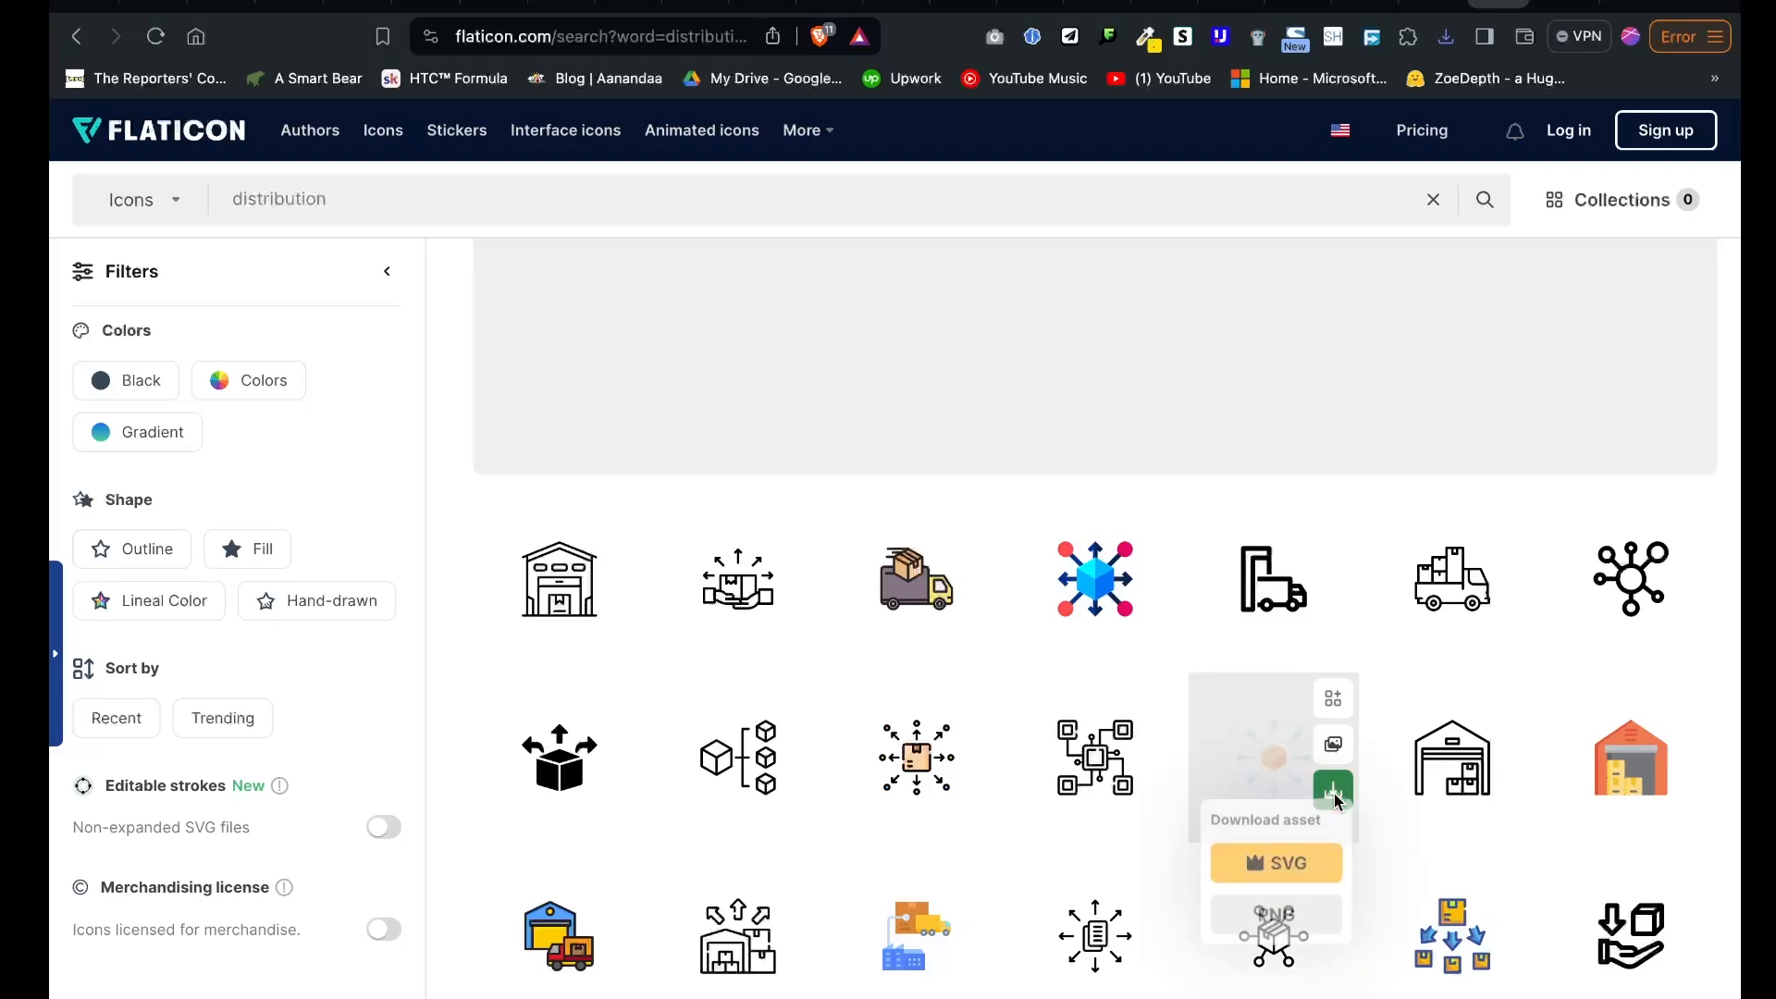
pyautogui.click(1276, 925)
pyautogui.click(1083, 546)
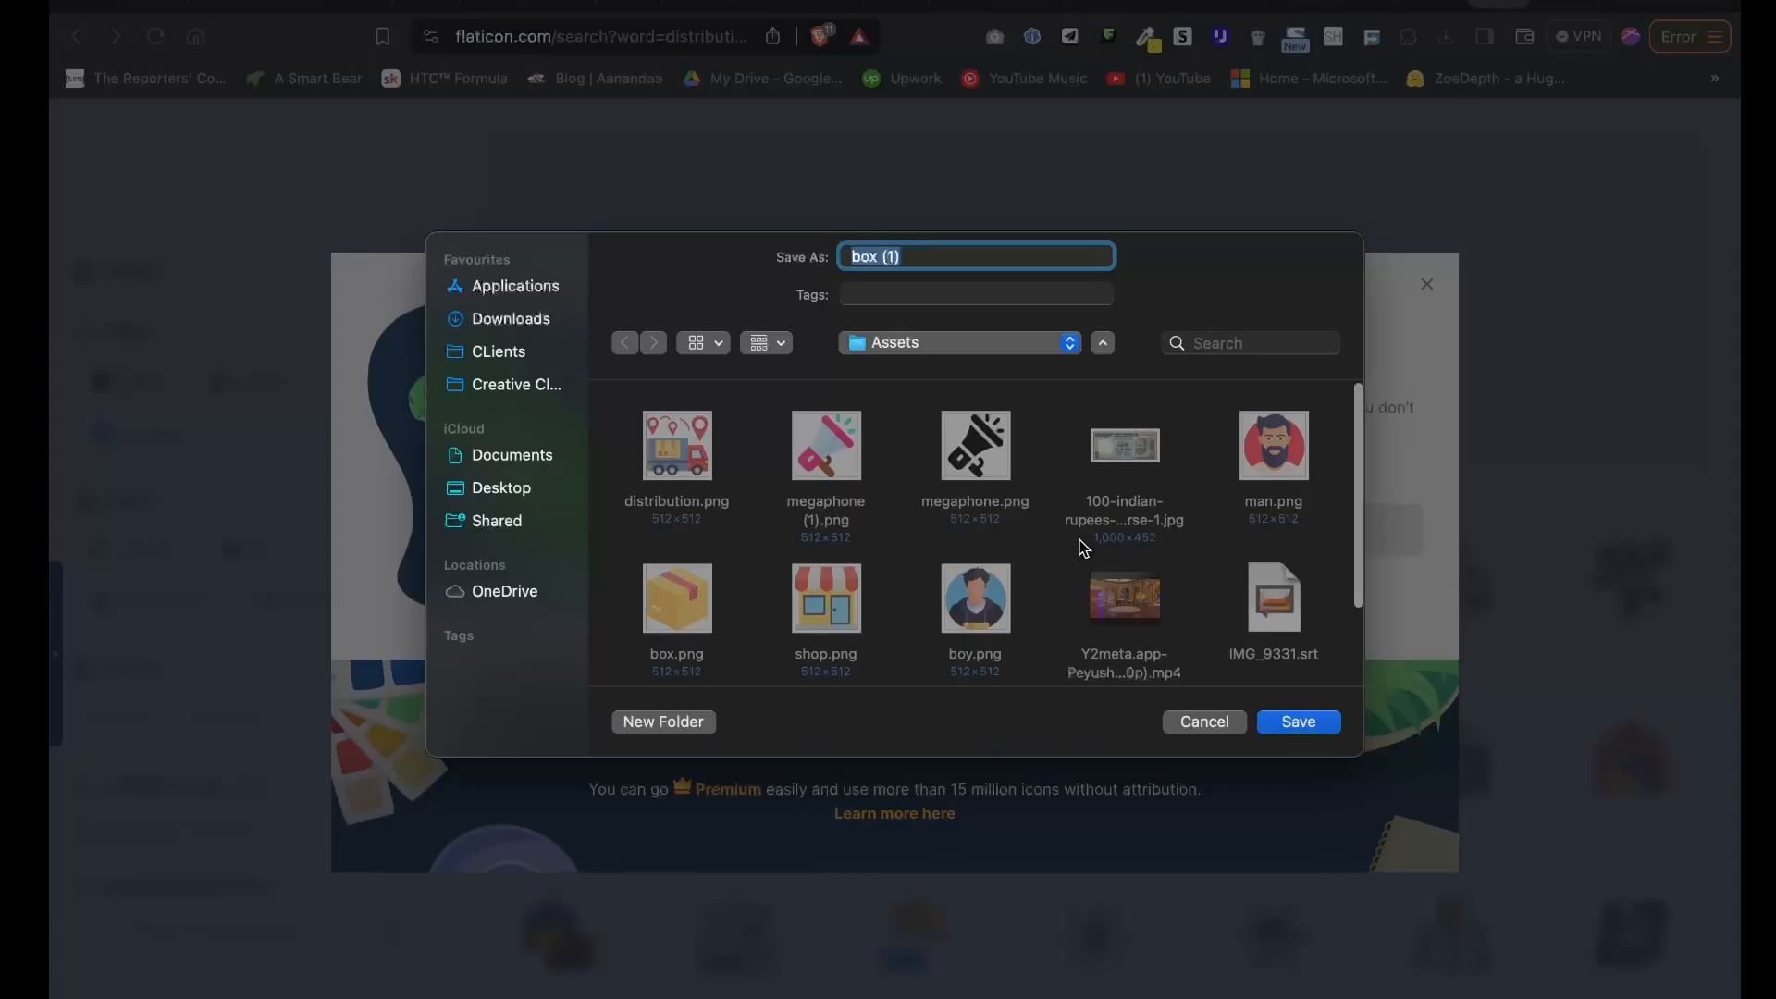
pyautogui.click(1304, 723)
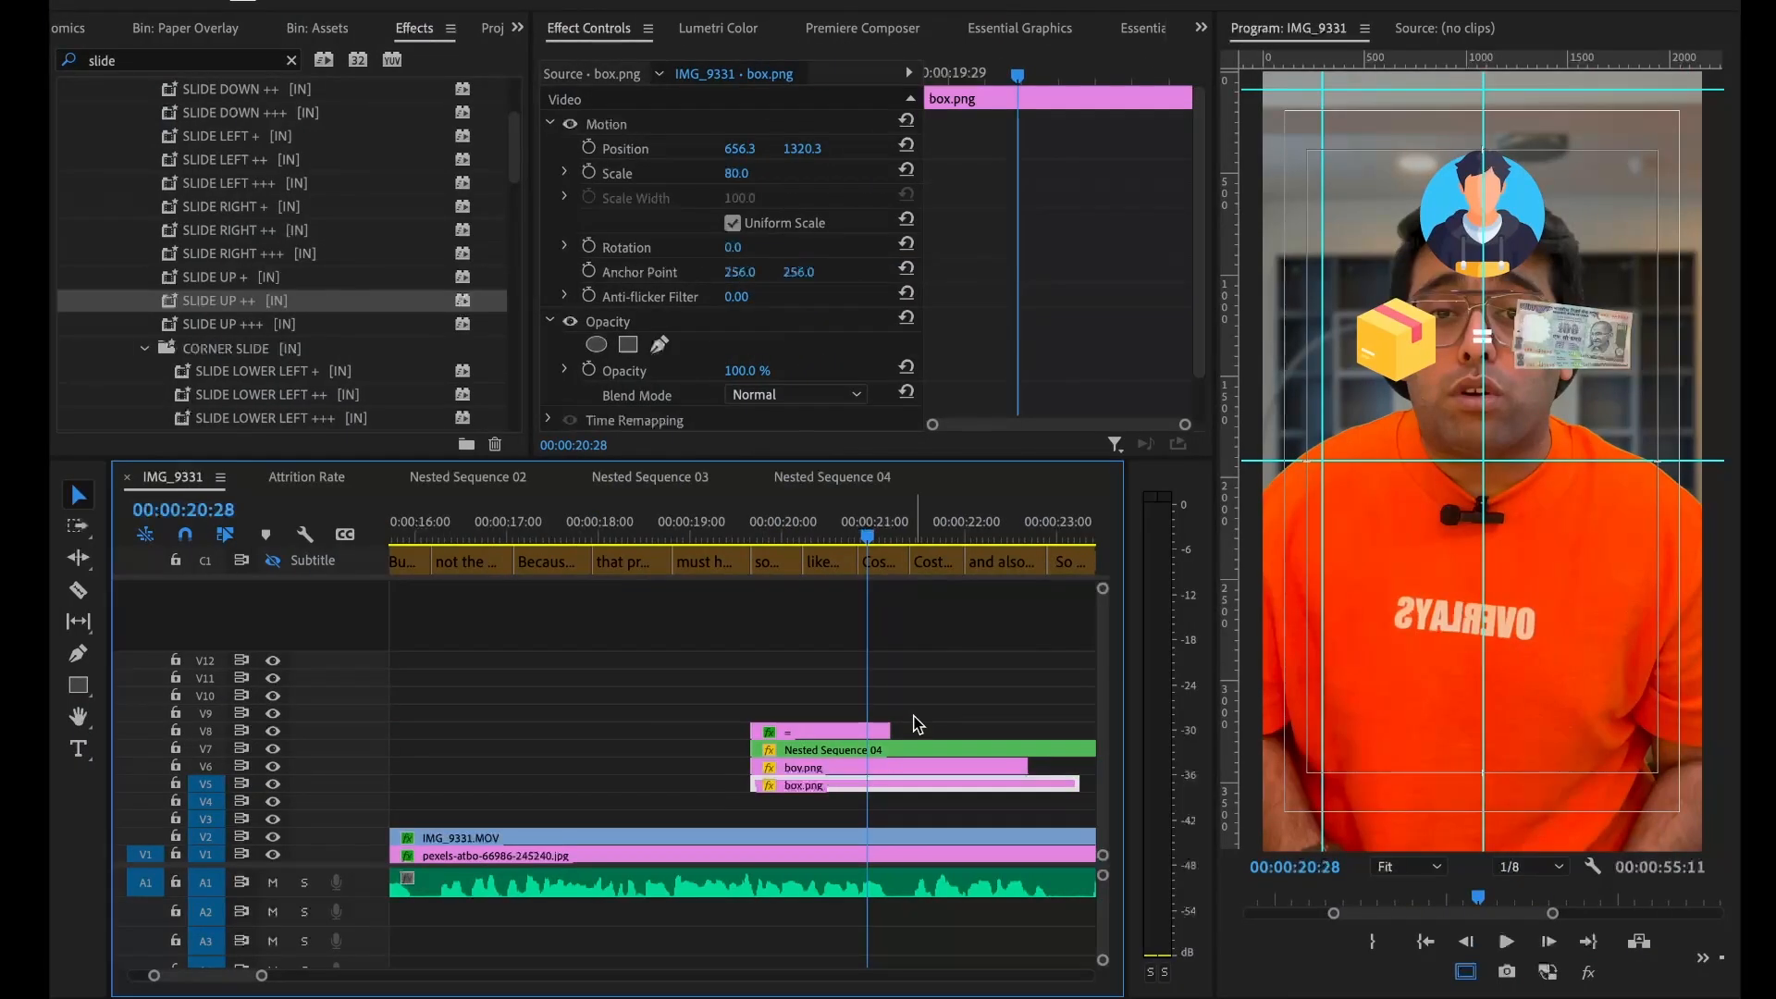
# Play the narration in the Premiere Pro timeline, then return to Flaticon and search the icons for "discounts"
pyautogui.click(919, 725)
pyautogui.press('space')
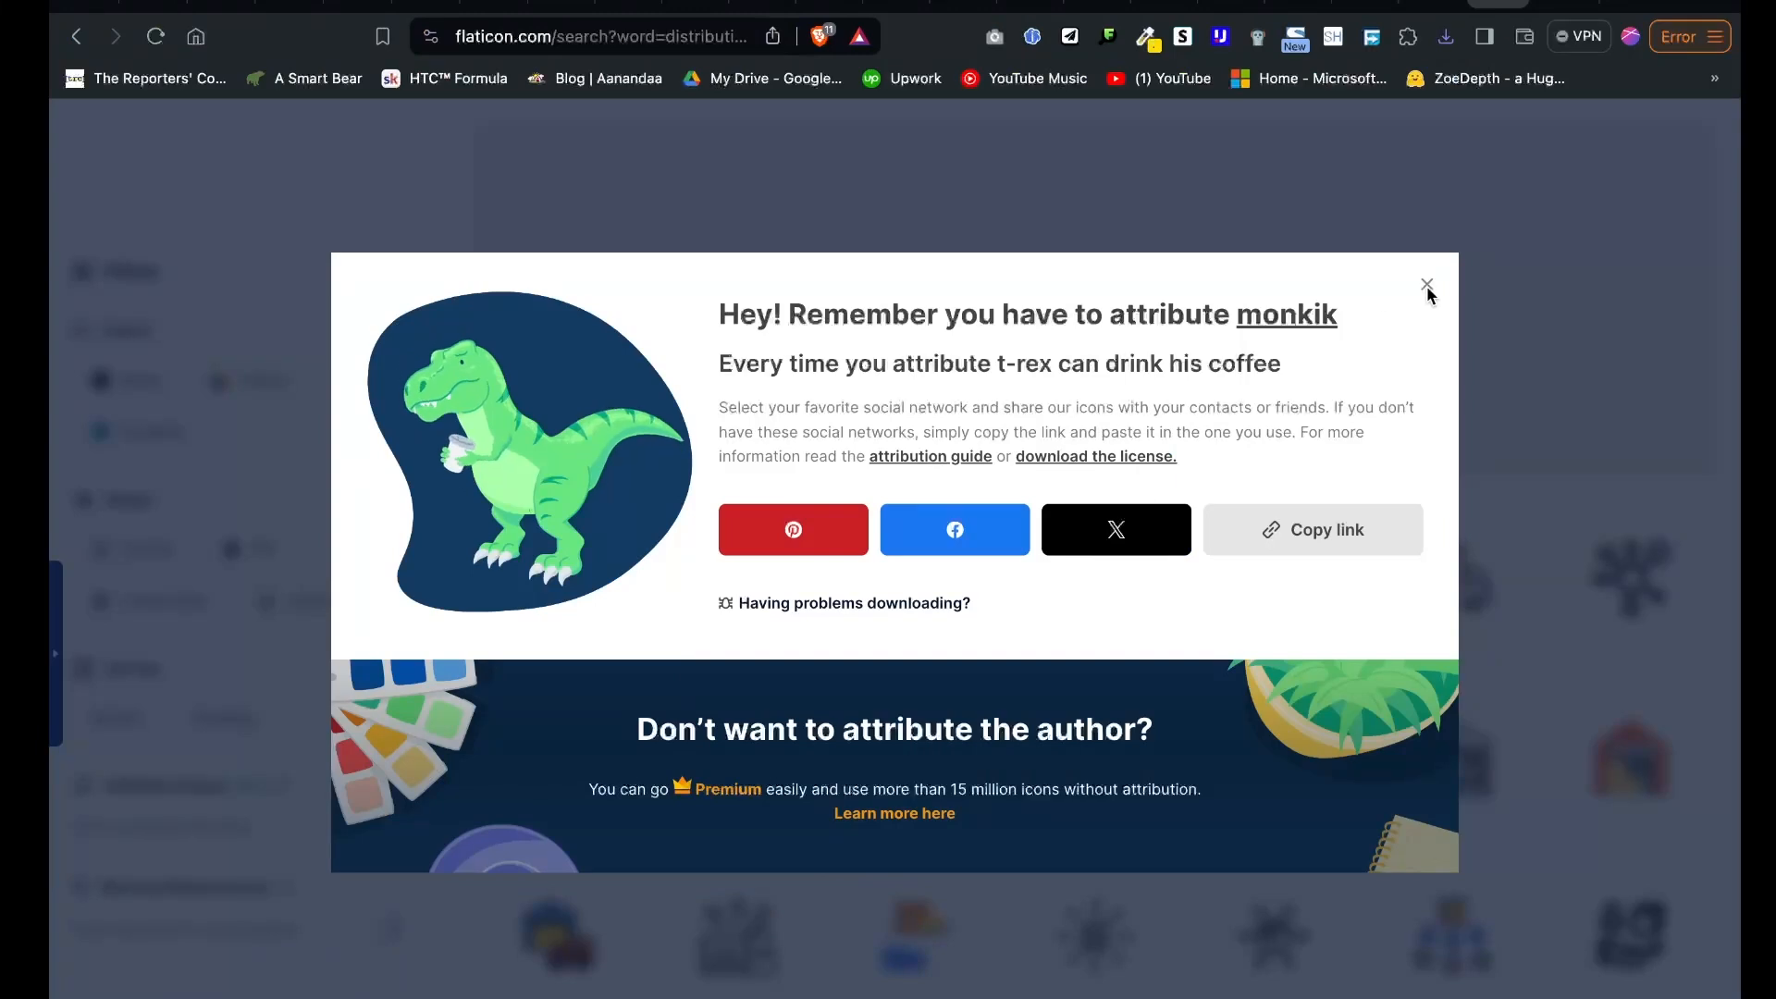
pyautogui.click(470, 198)
pyautogui.write('discounts')
pyautogui.press('Return')
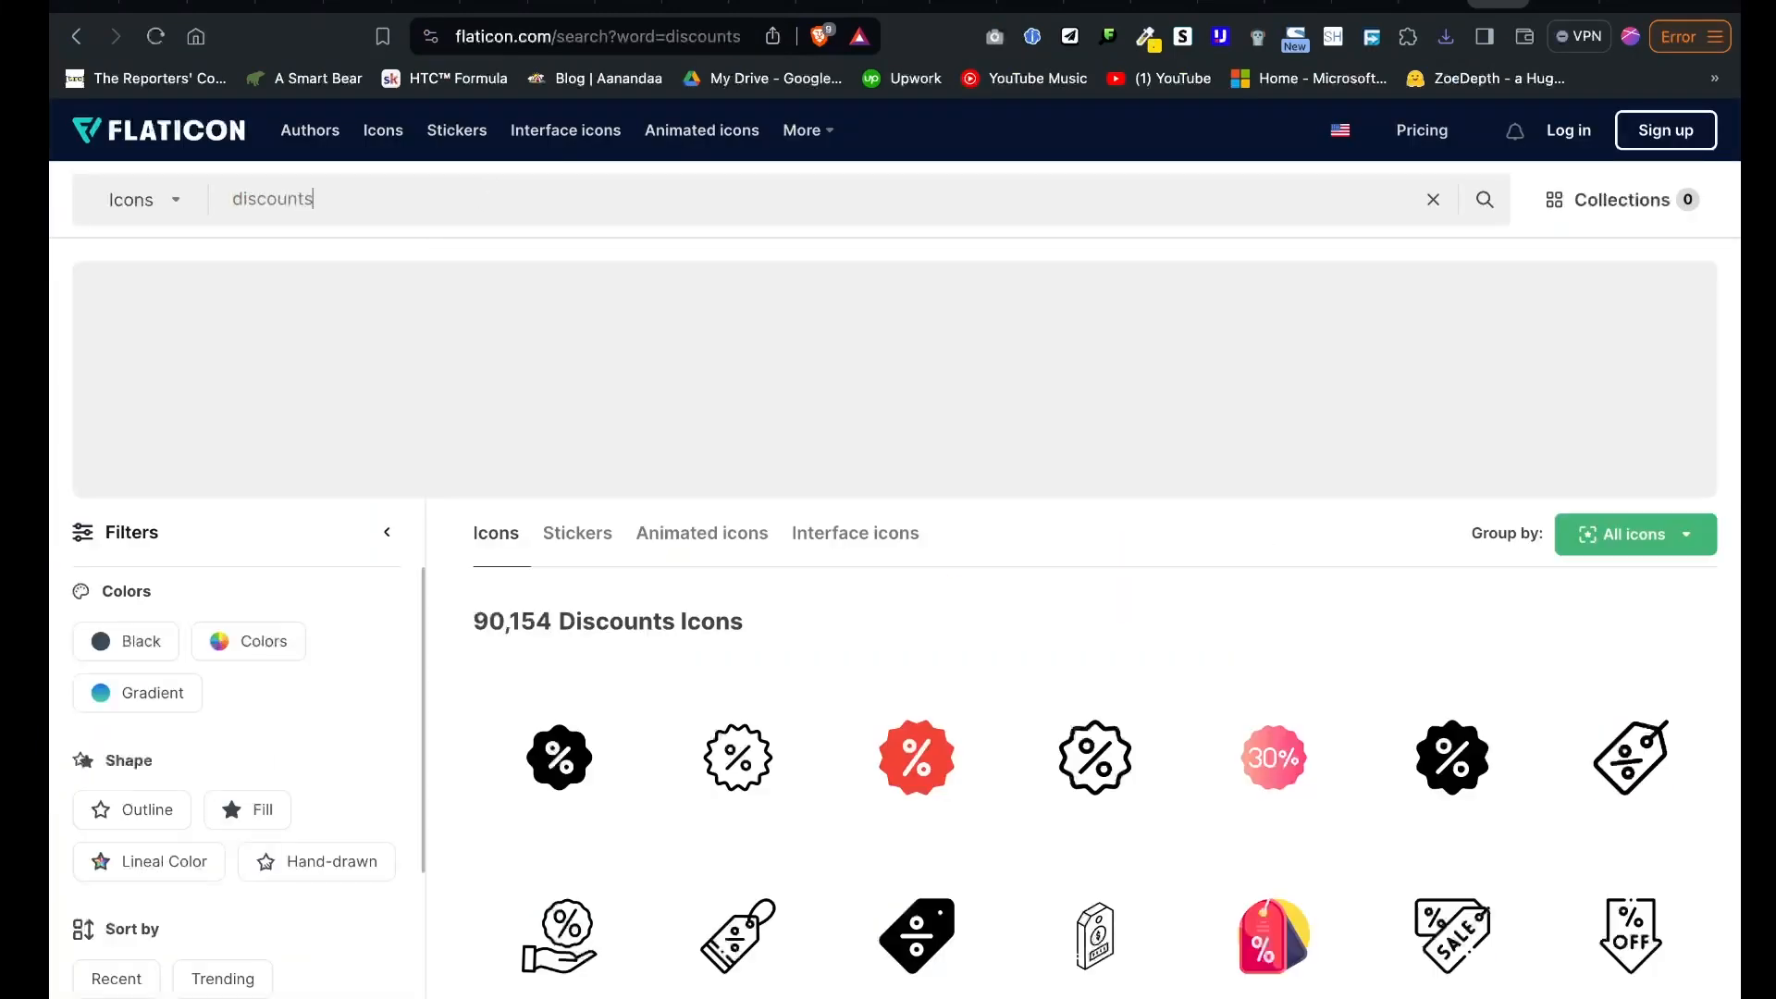
# Download the red percent badge icon as a free PNG into the Assets folder and dismiss the downloads list
pyautogui.scroll(-1, 769, 697)
pyautogui.click(980, 668)
pyautogui.click(912, 799)
pyautogui.click(1176, 510)
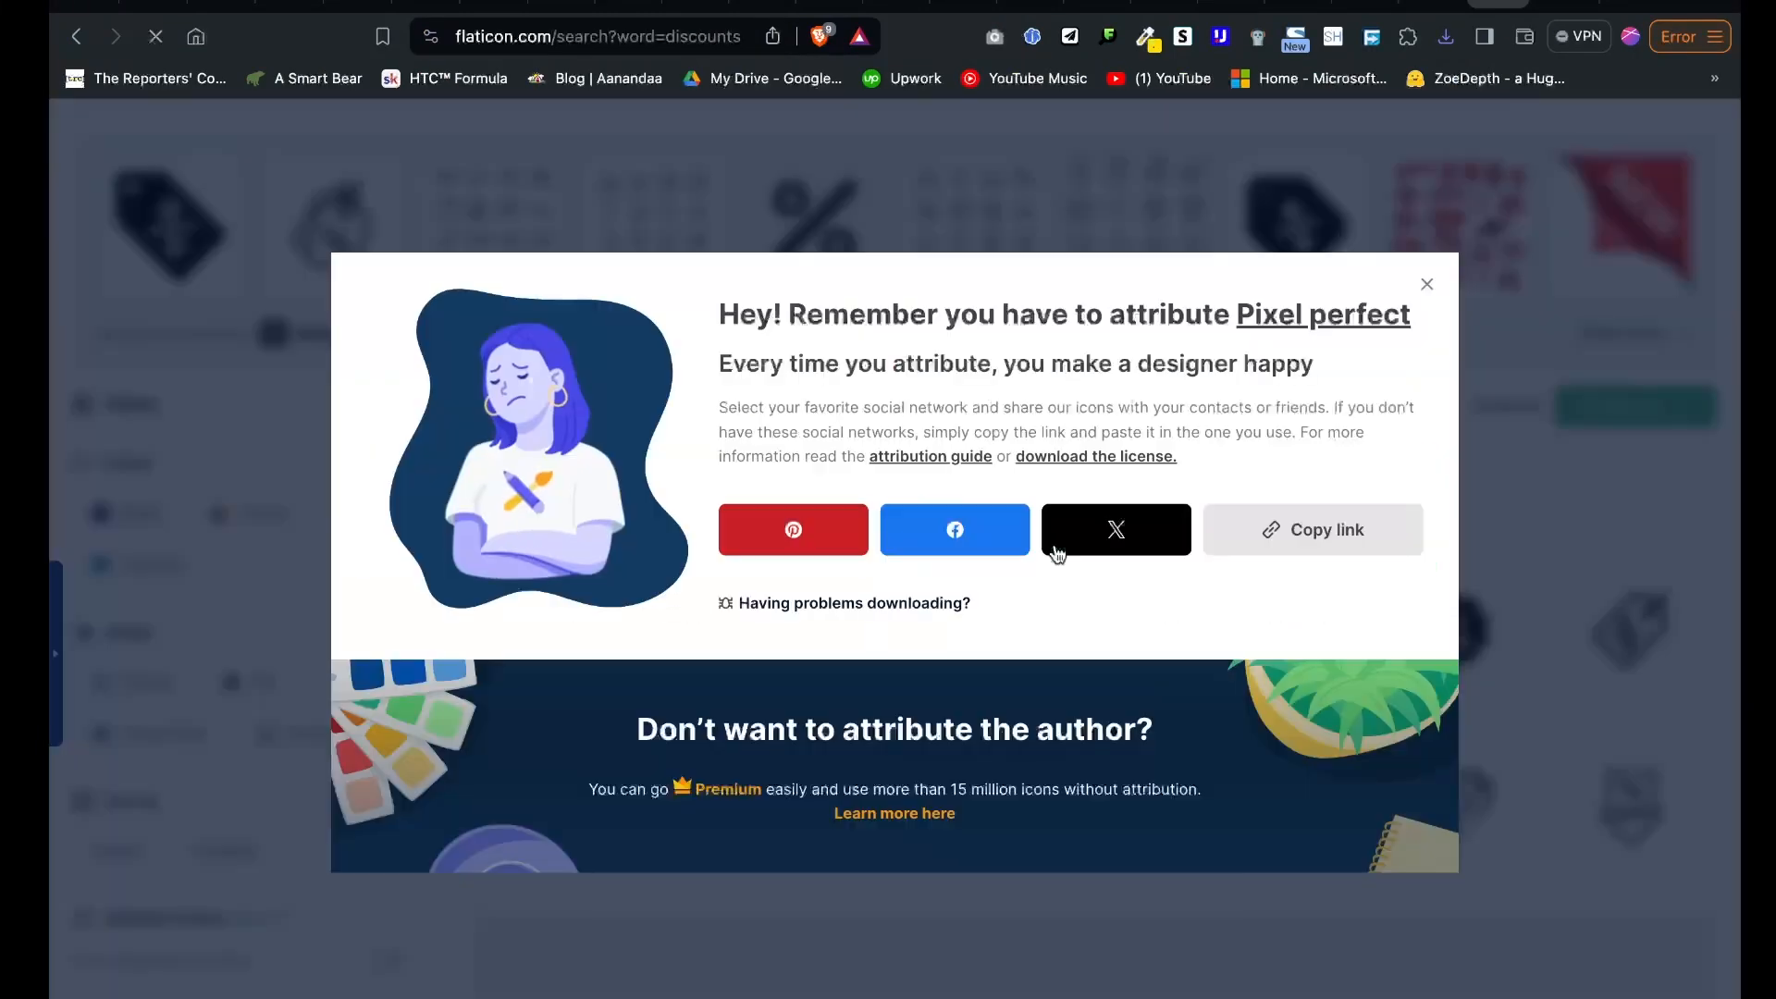
pyautogui.click(1297, 723)
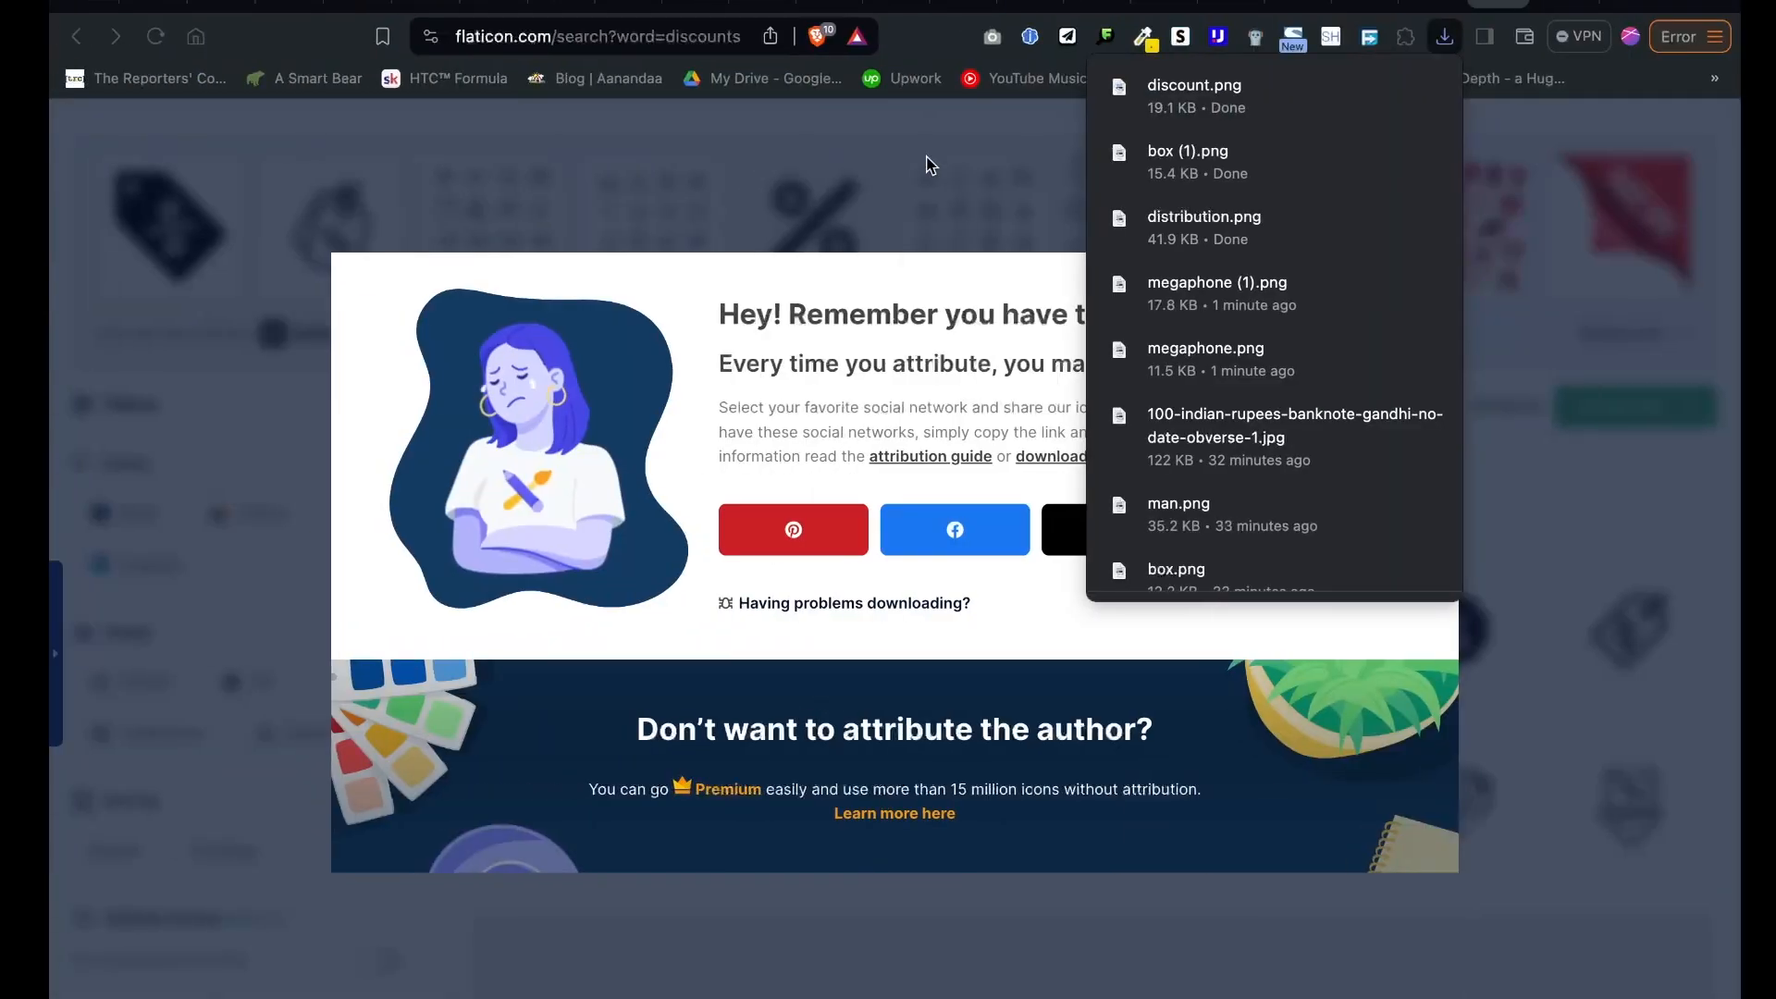
pyautogui.click(930, 165)
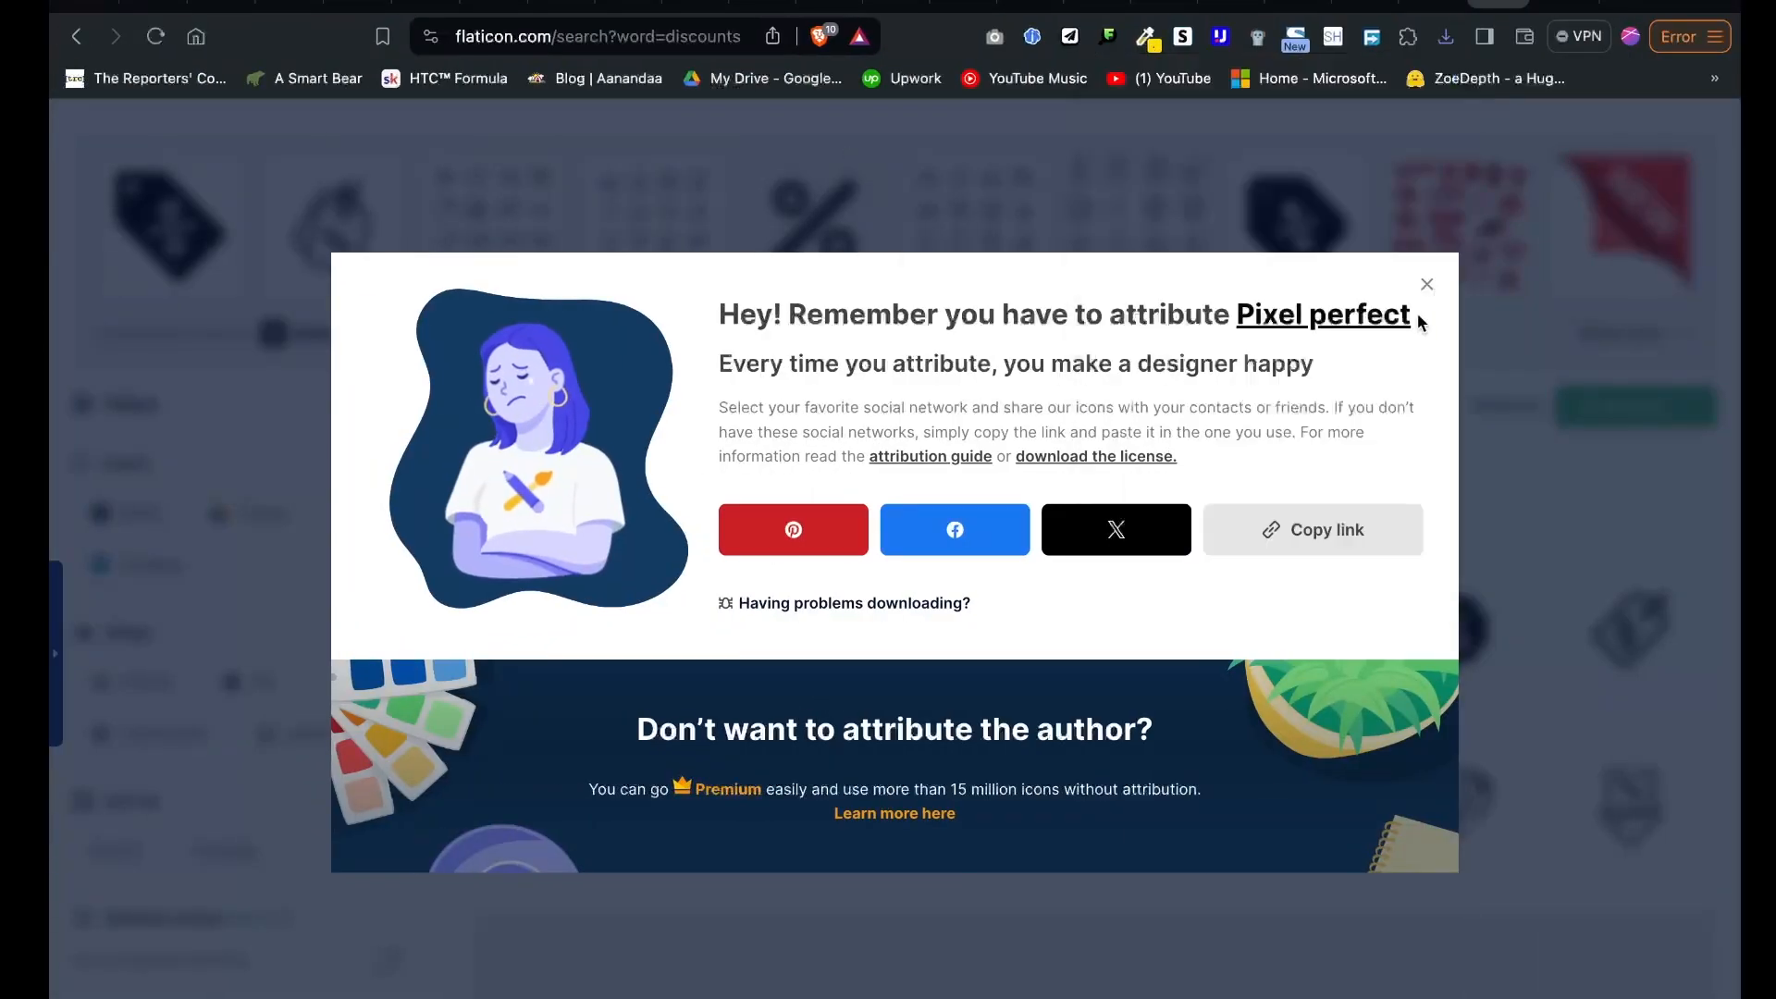
# Search the icons for "tax" and download the tax document with the green check mark as a free PNG
pyautogui.click(434, 224)
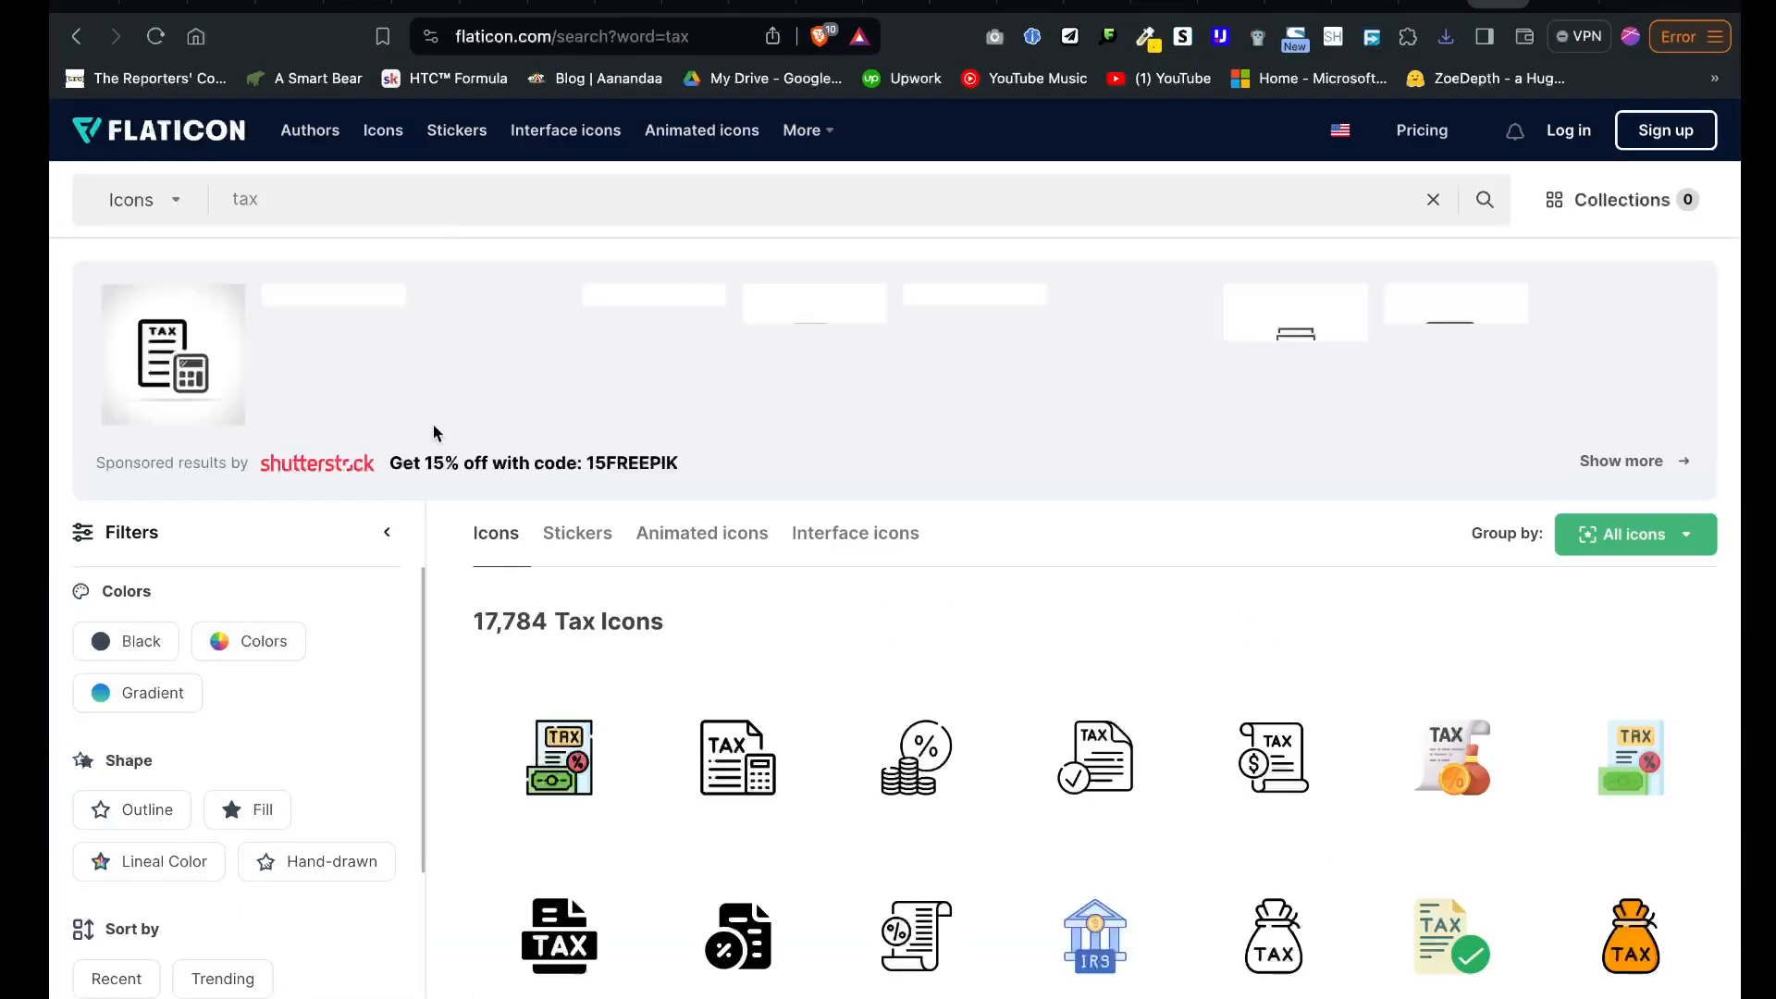
pyautogui.scroll(-4, 474, 742)
pyautogui.click(1508, 653)
pyautogui.click(1094, 515)
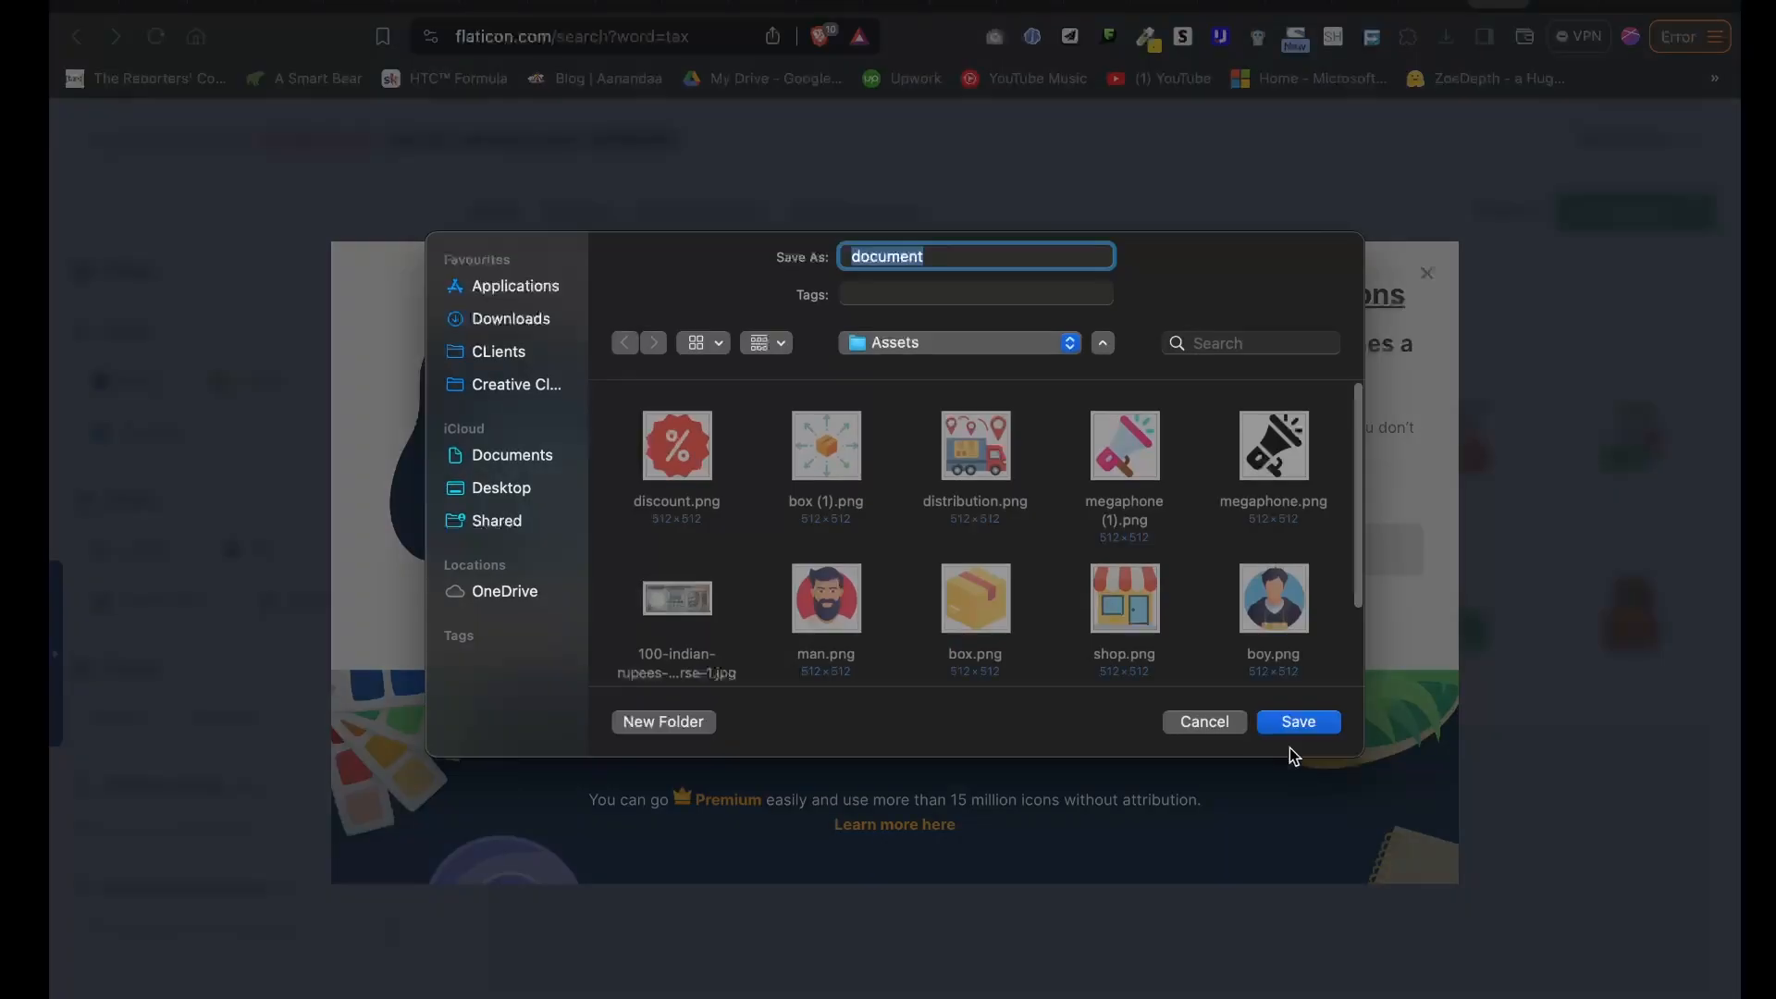
pyautogui.click(1286, 725)
pyautogui.click(1425, 276)
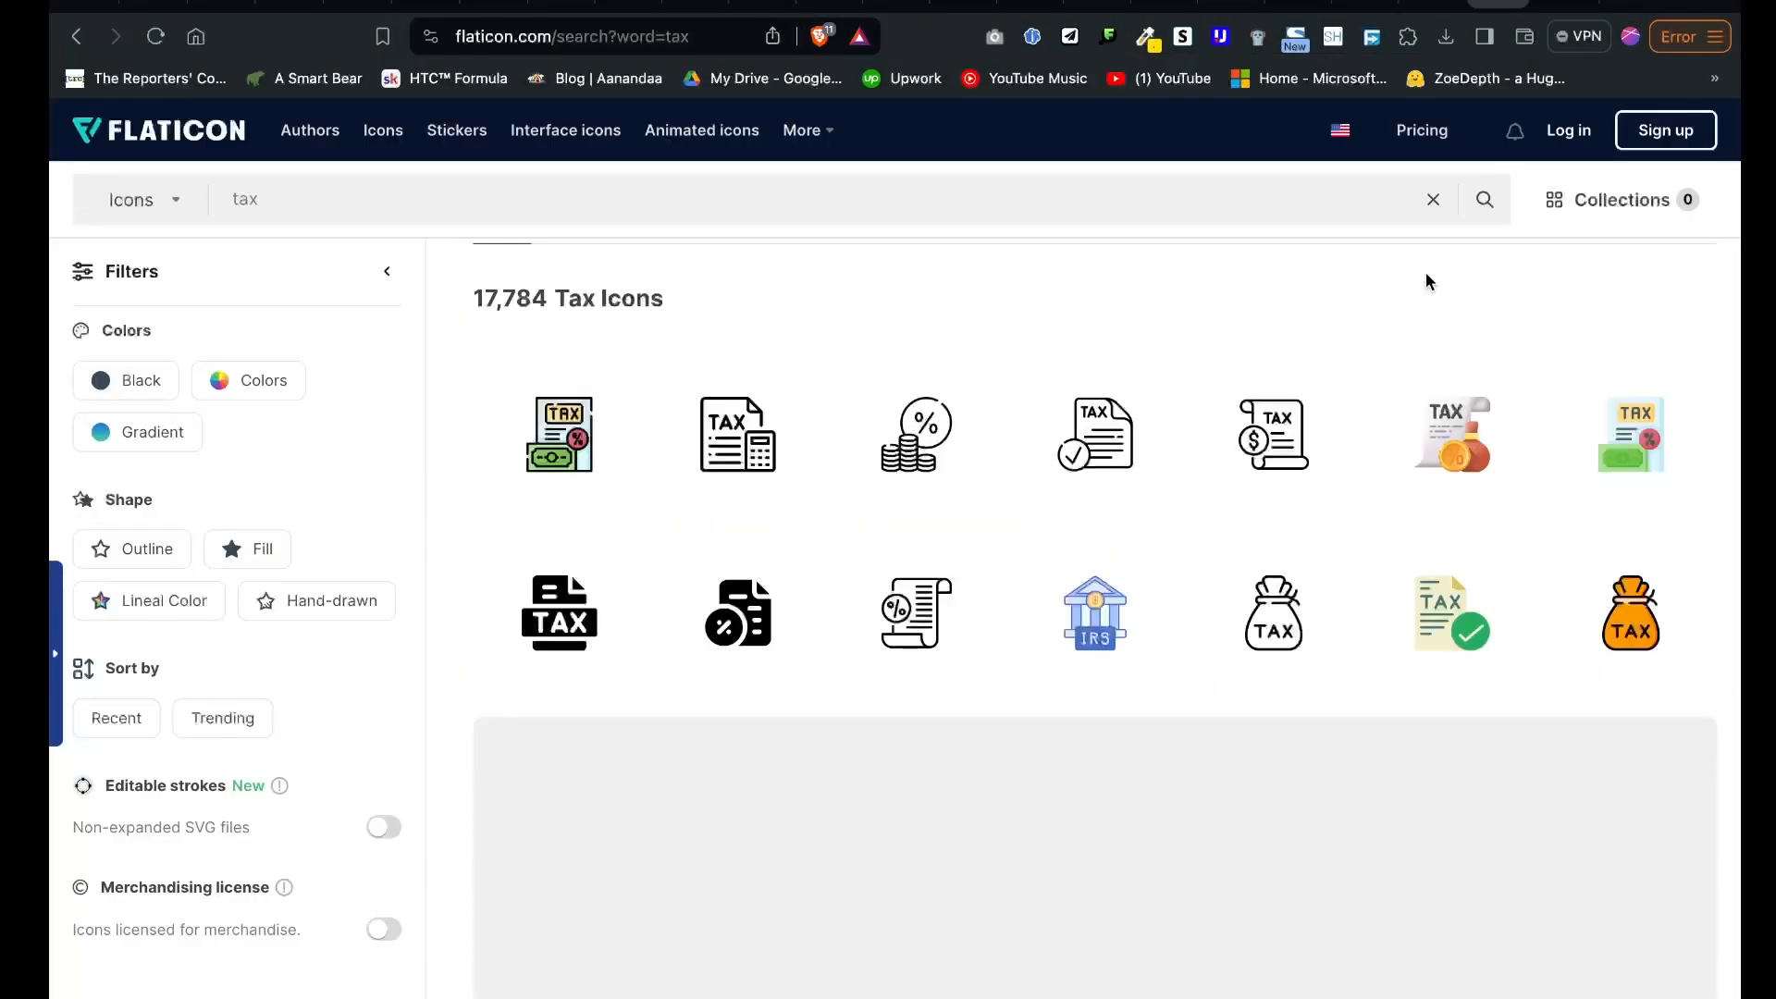
# Switch to Finder and import the six new icon PNGs from the Assets folder into the Premiere Pro project's Assets bin
pyautogui.hotkey('ctrl', 'Left')
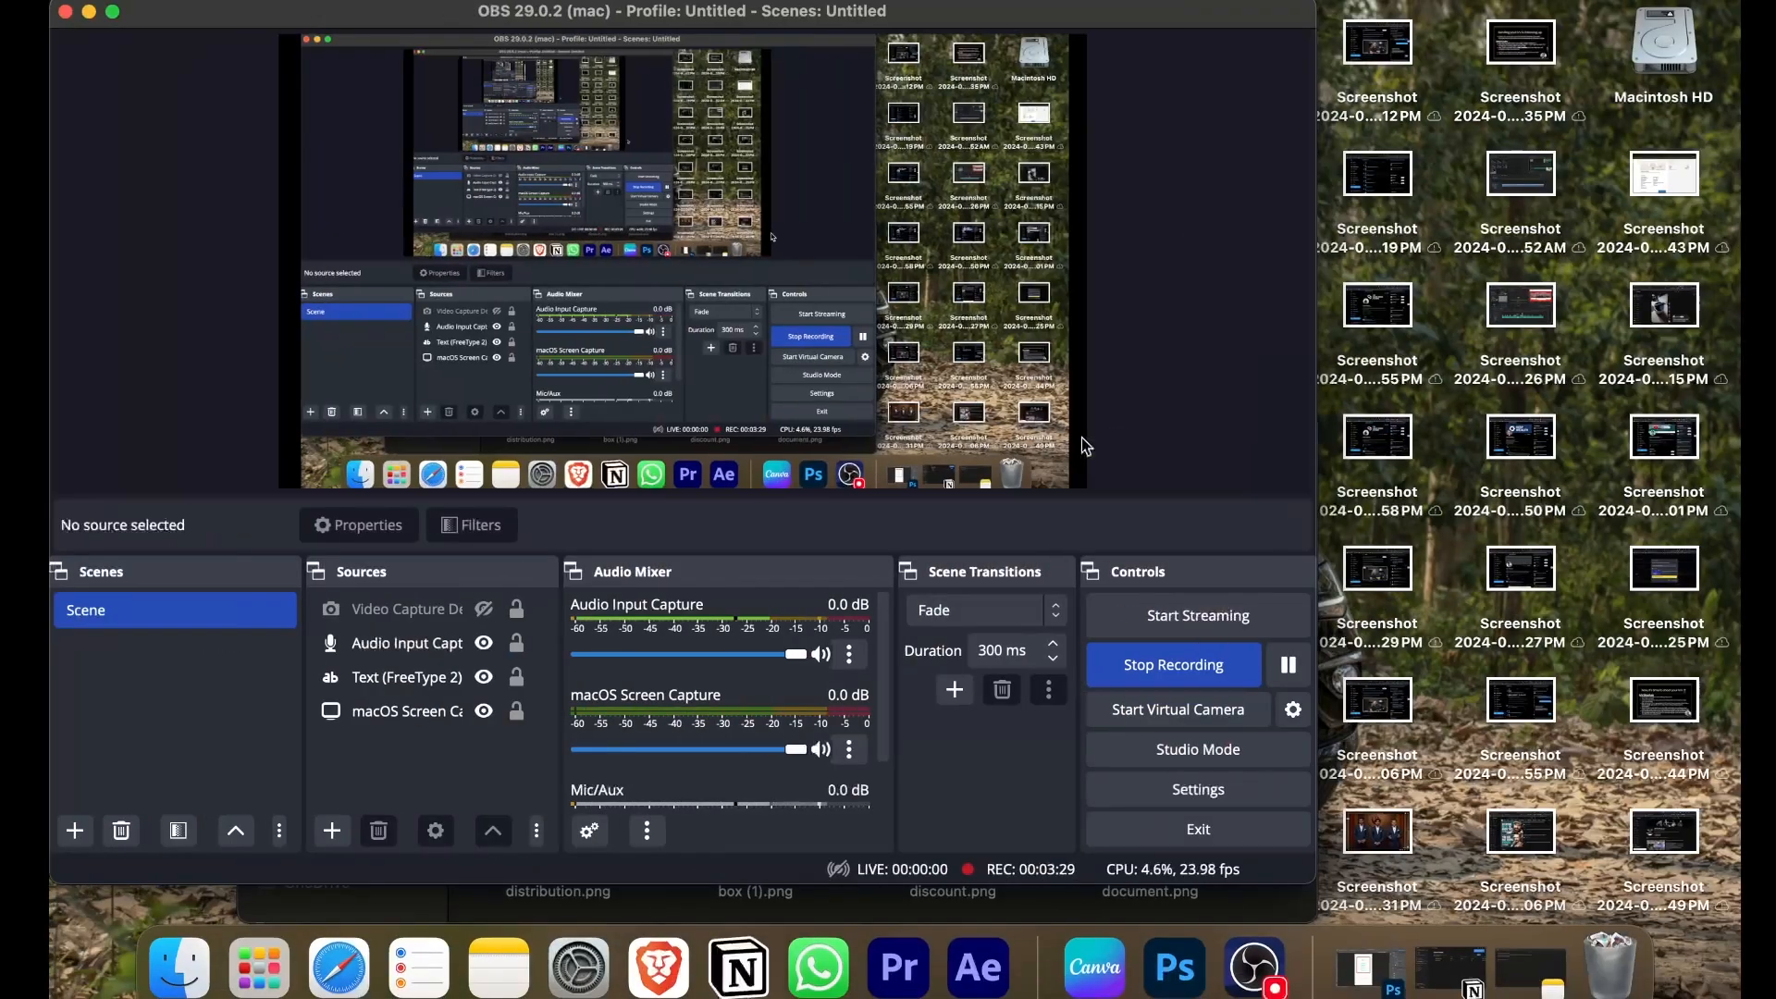
pyautogui.click(176, 967)
pyautogui.click(91, 13)
pyautogui.scroll(-1, 879, 694)
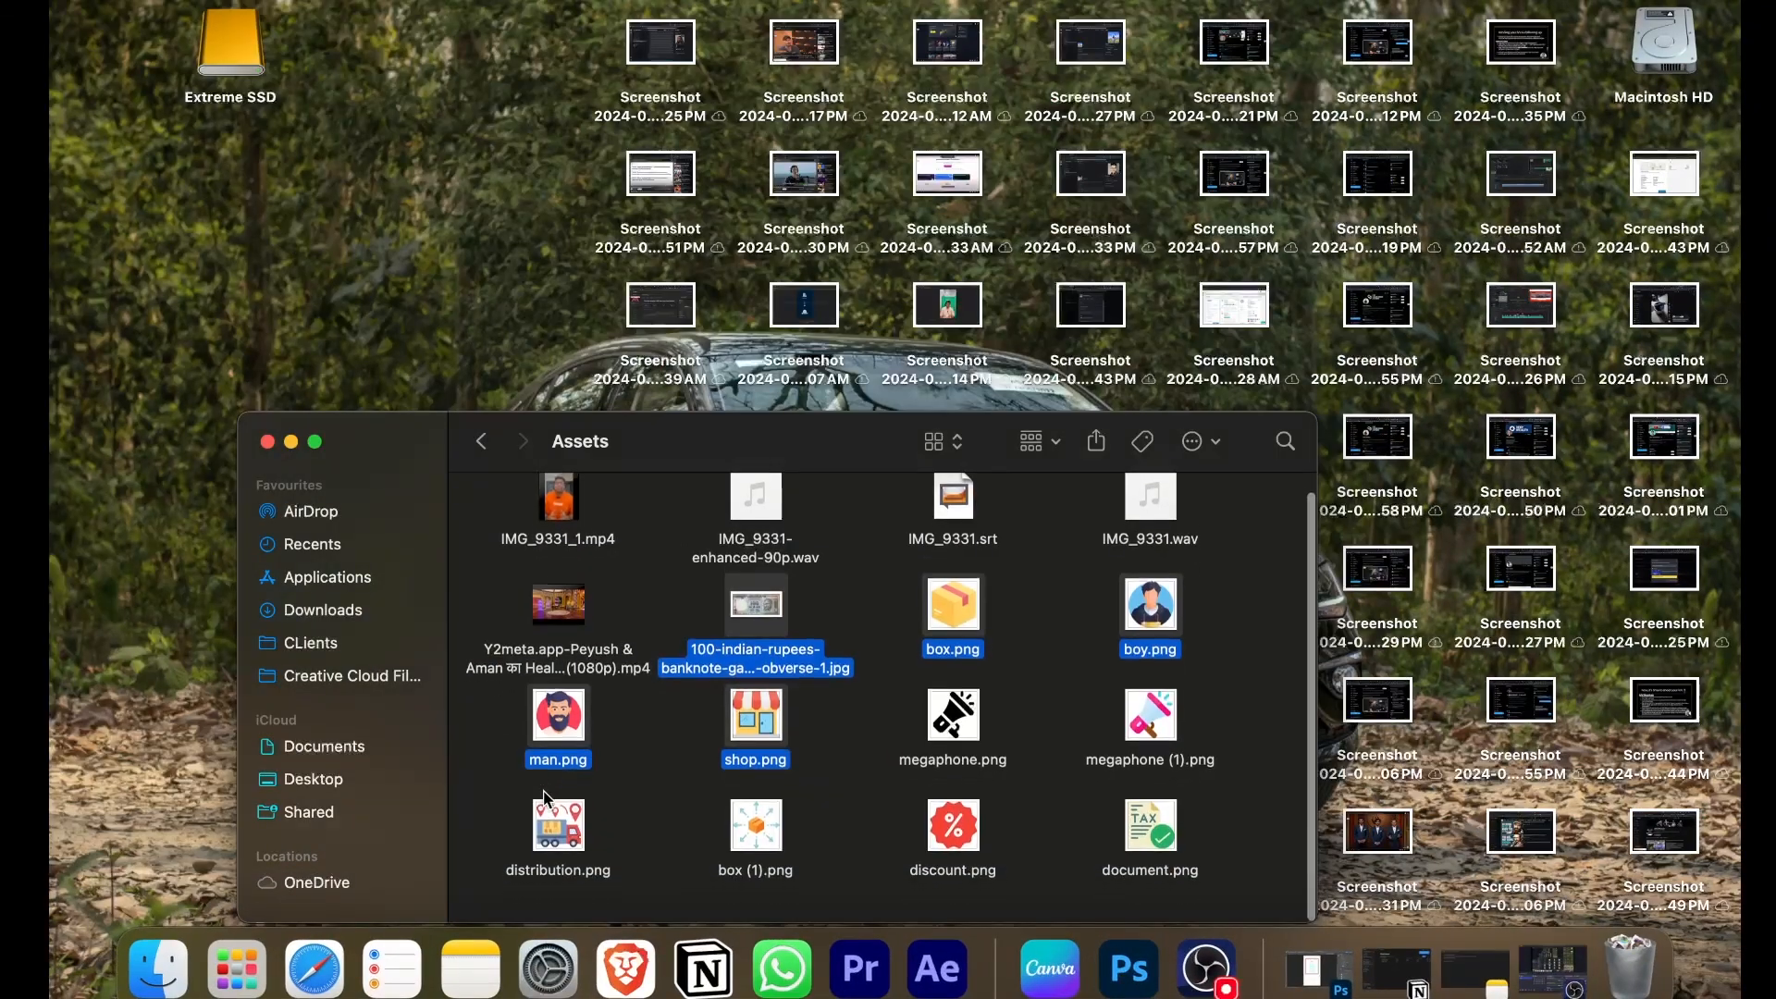
pyautogui.moveTo(880, 738); pyautogui.dragTo(1179, 861)
pyautogui.moveTo(499, 842); pyautogui.dragTo(275, 355)
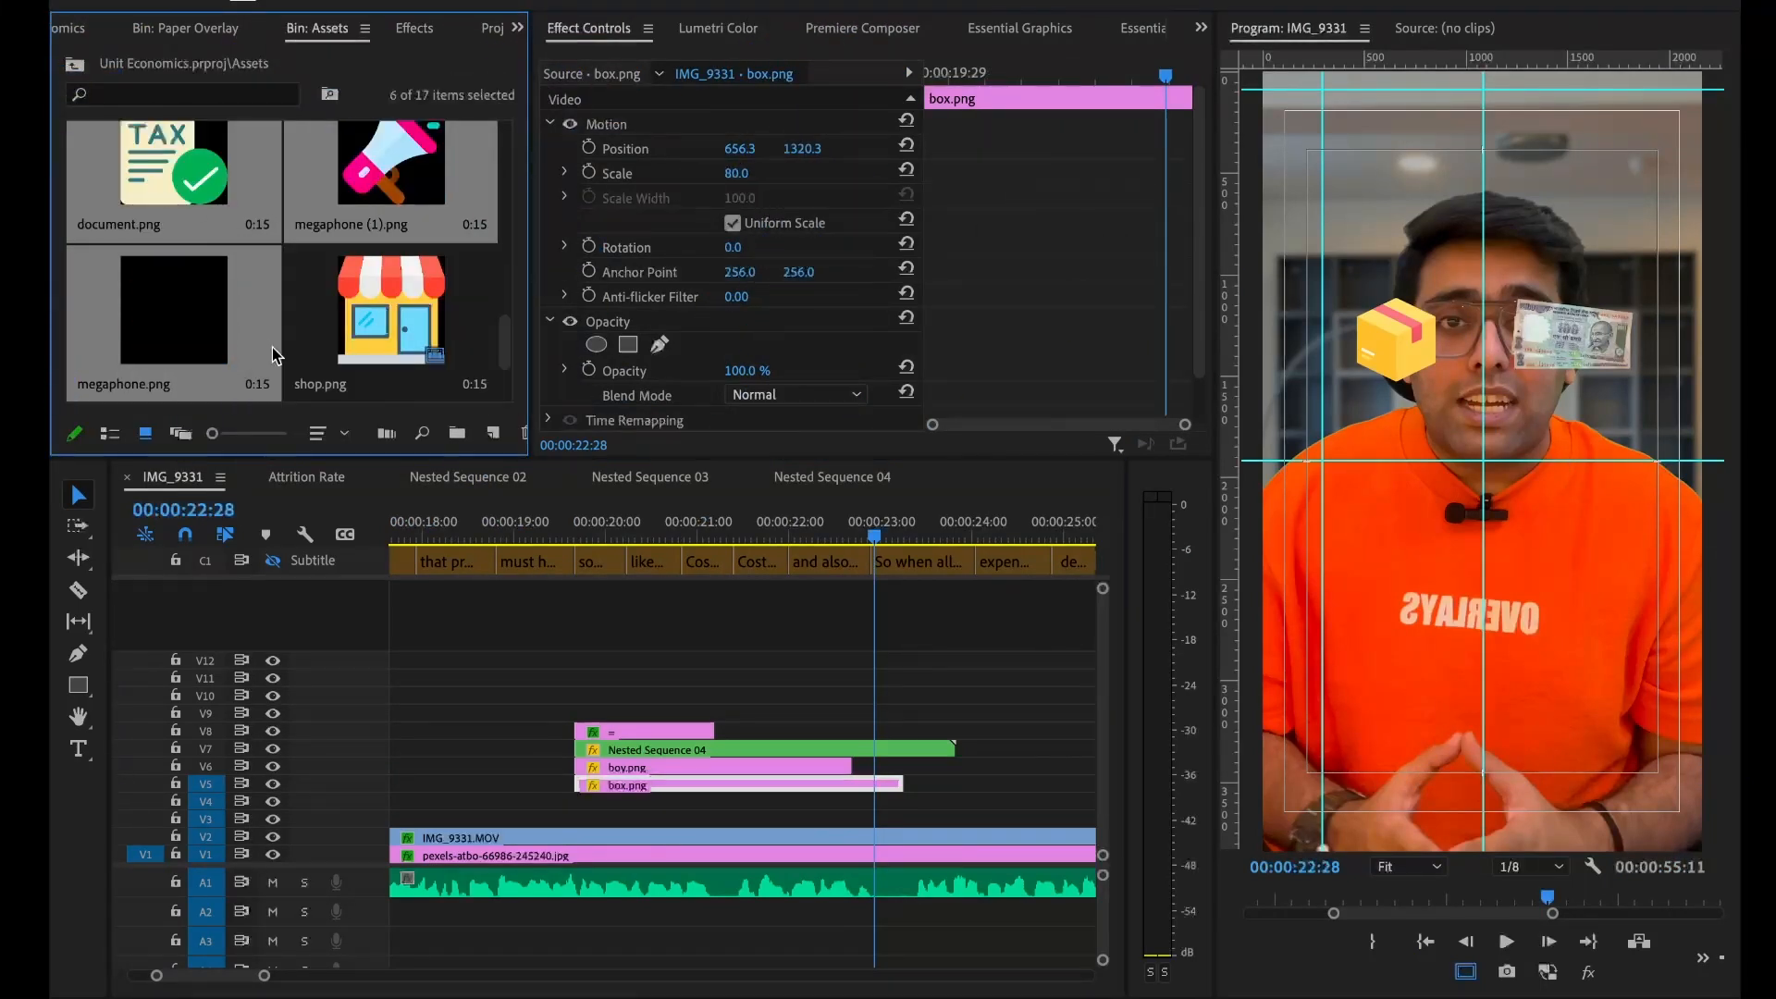
# Add the six icons to the timeline and stack their clips on tracks V9 to V14 above the "=" clip near 20 seconds
pyautogui.moveTo(603, 521); pyautogui.dragTo(958, 695)
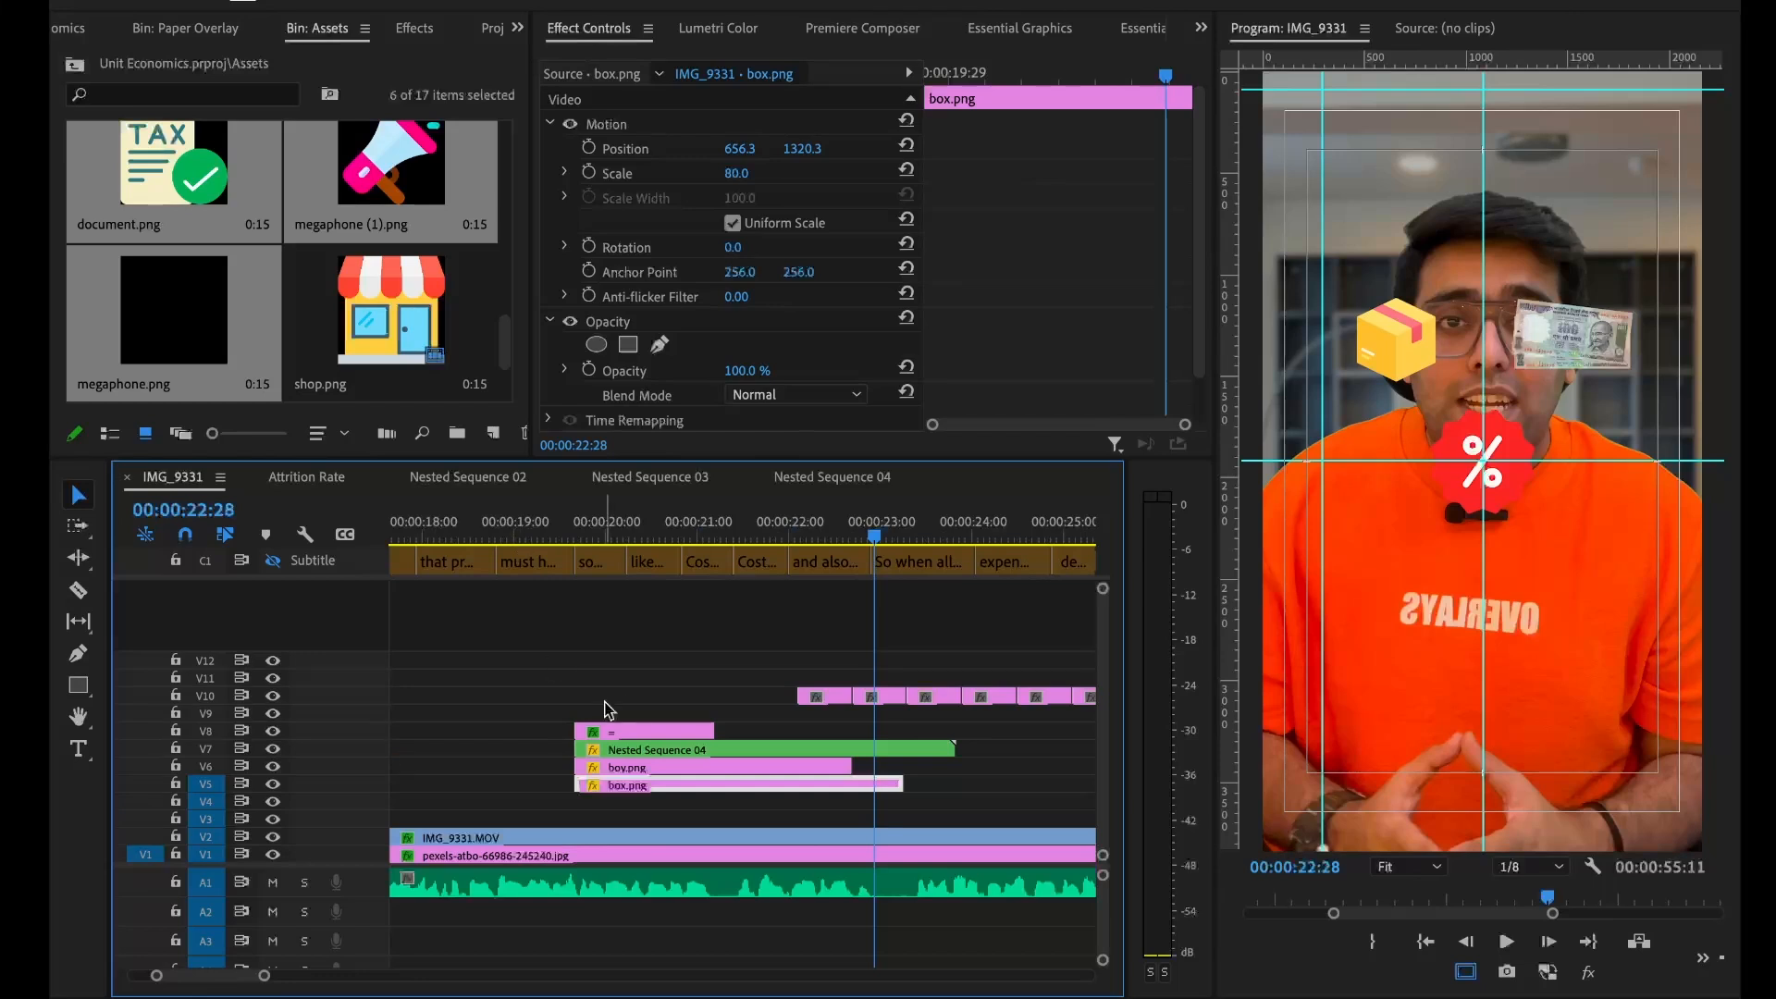
pyautogui.click(611, 699)
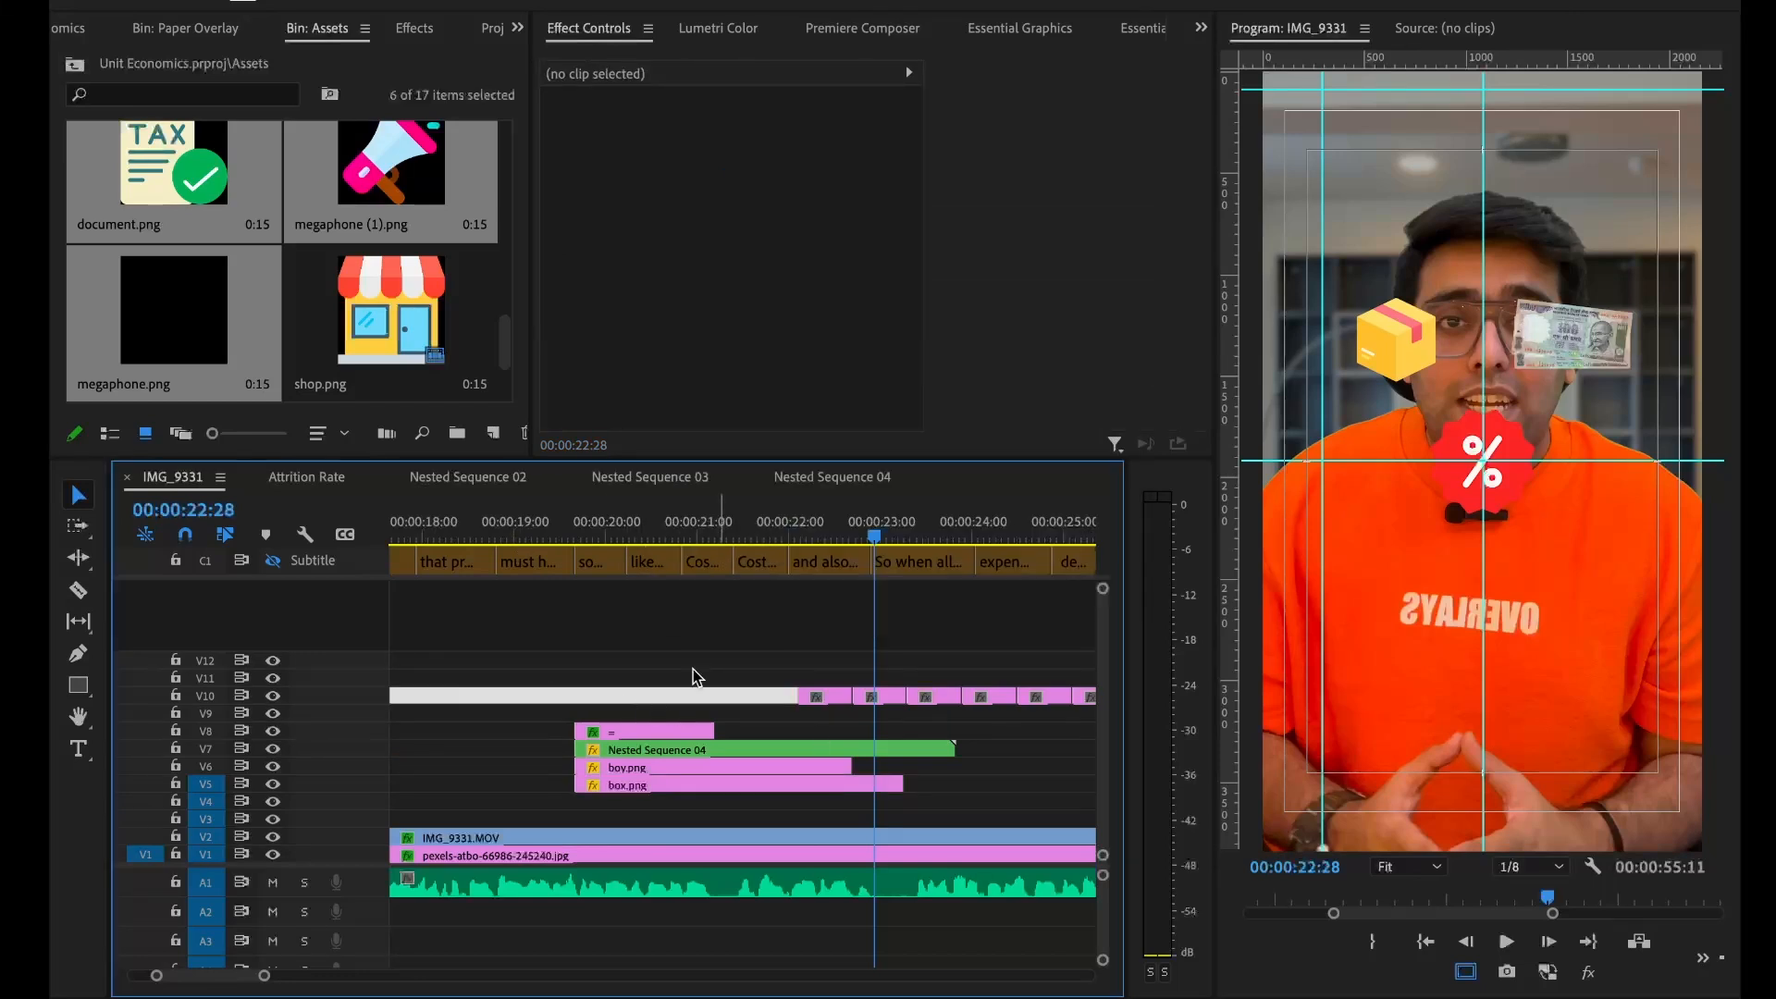
pyautogui.moveTo(819, 696); pyautogui.dragTo(625, 713)
pyautogui.moveTo(881, 695); pyautogui.dragTo(633, 695)
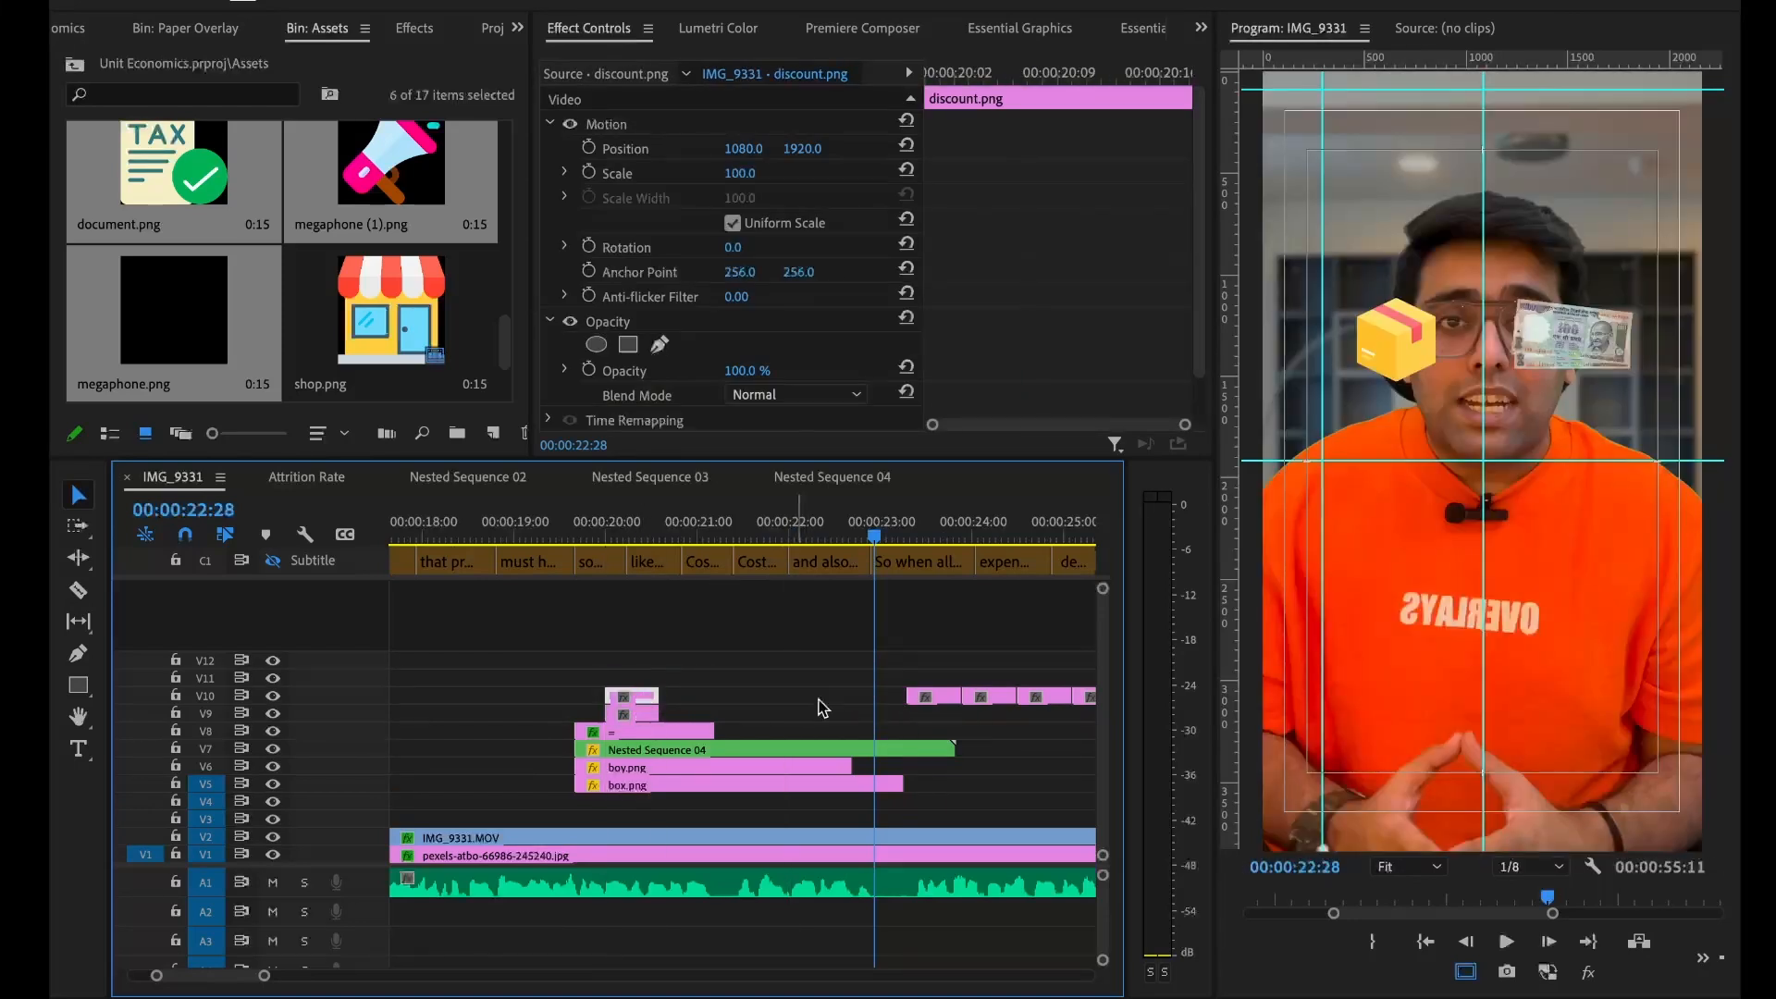
pyautogui.moveTo(947, 703); pyautogui.dragTo(650, 686)
pyautogui.moveTo(979, 698); pyautogui.dragTo(633, 661)
pyautogui.moveTo(1064, 699); pyautogui.dragTo(635, 625)
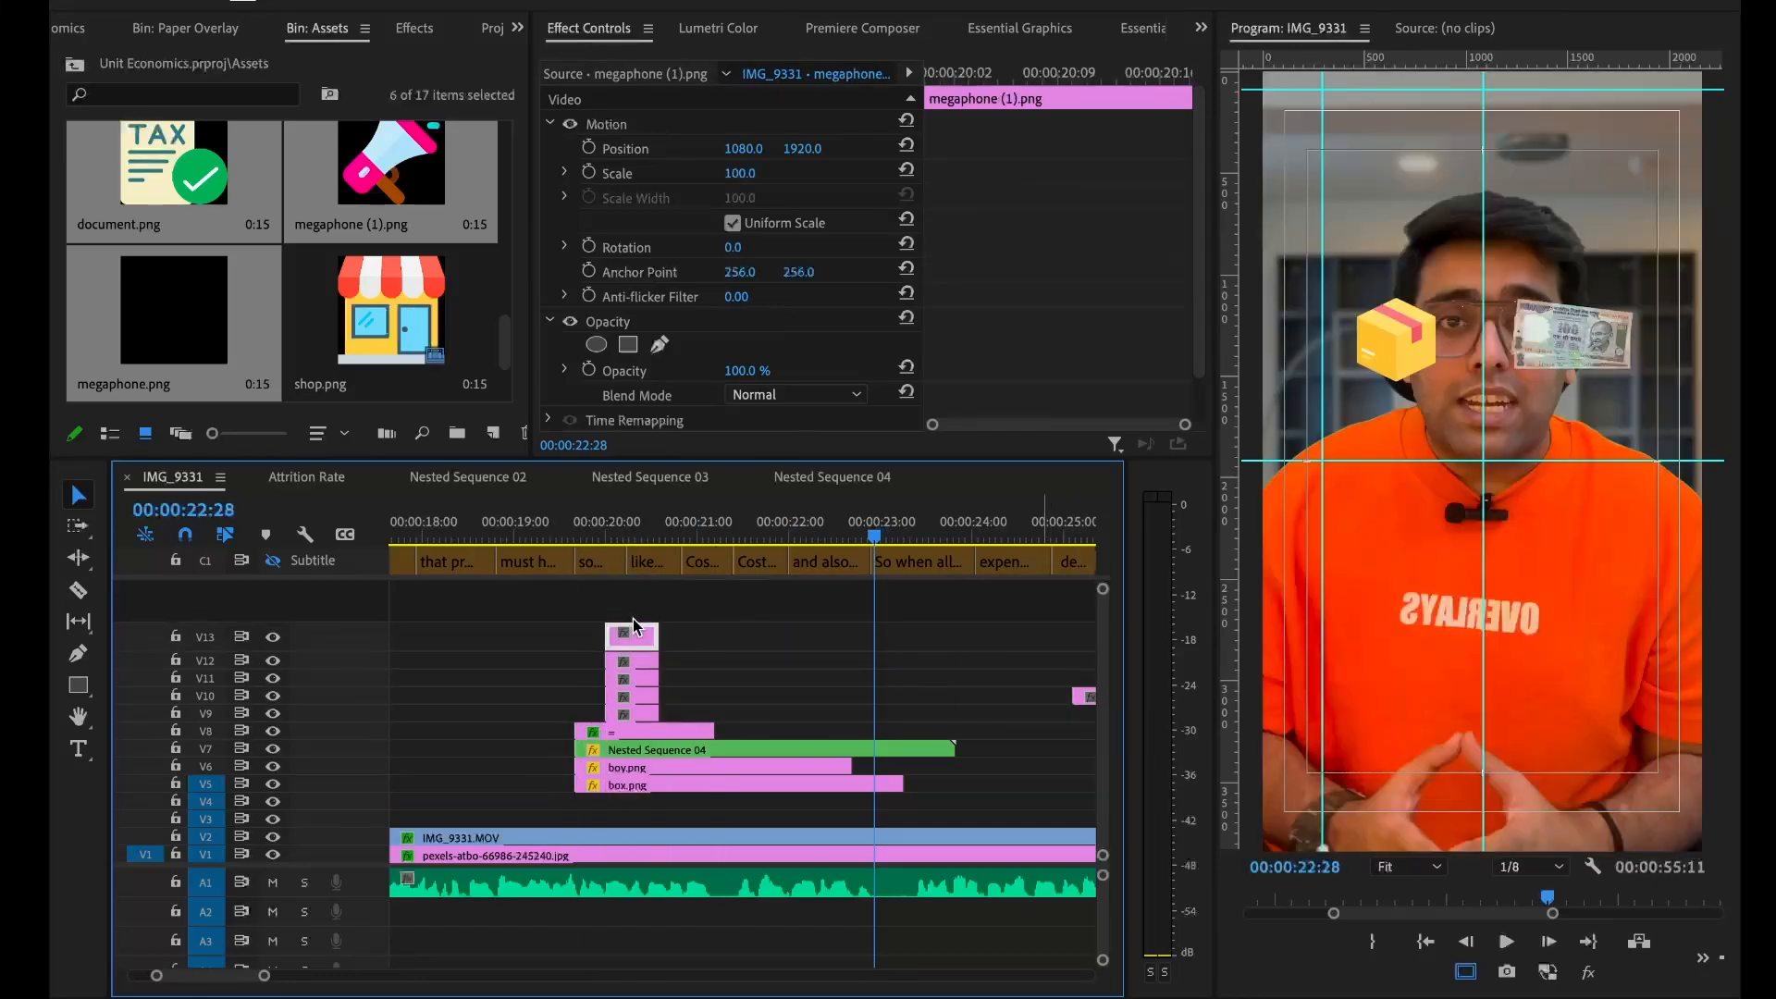
pyautogui.moveTo(1084, 696); pyautogui.dragTo(631, 609)
pyautogui.scroll(-3, 768, 712)
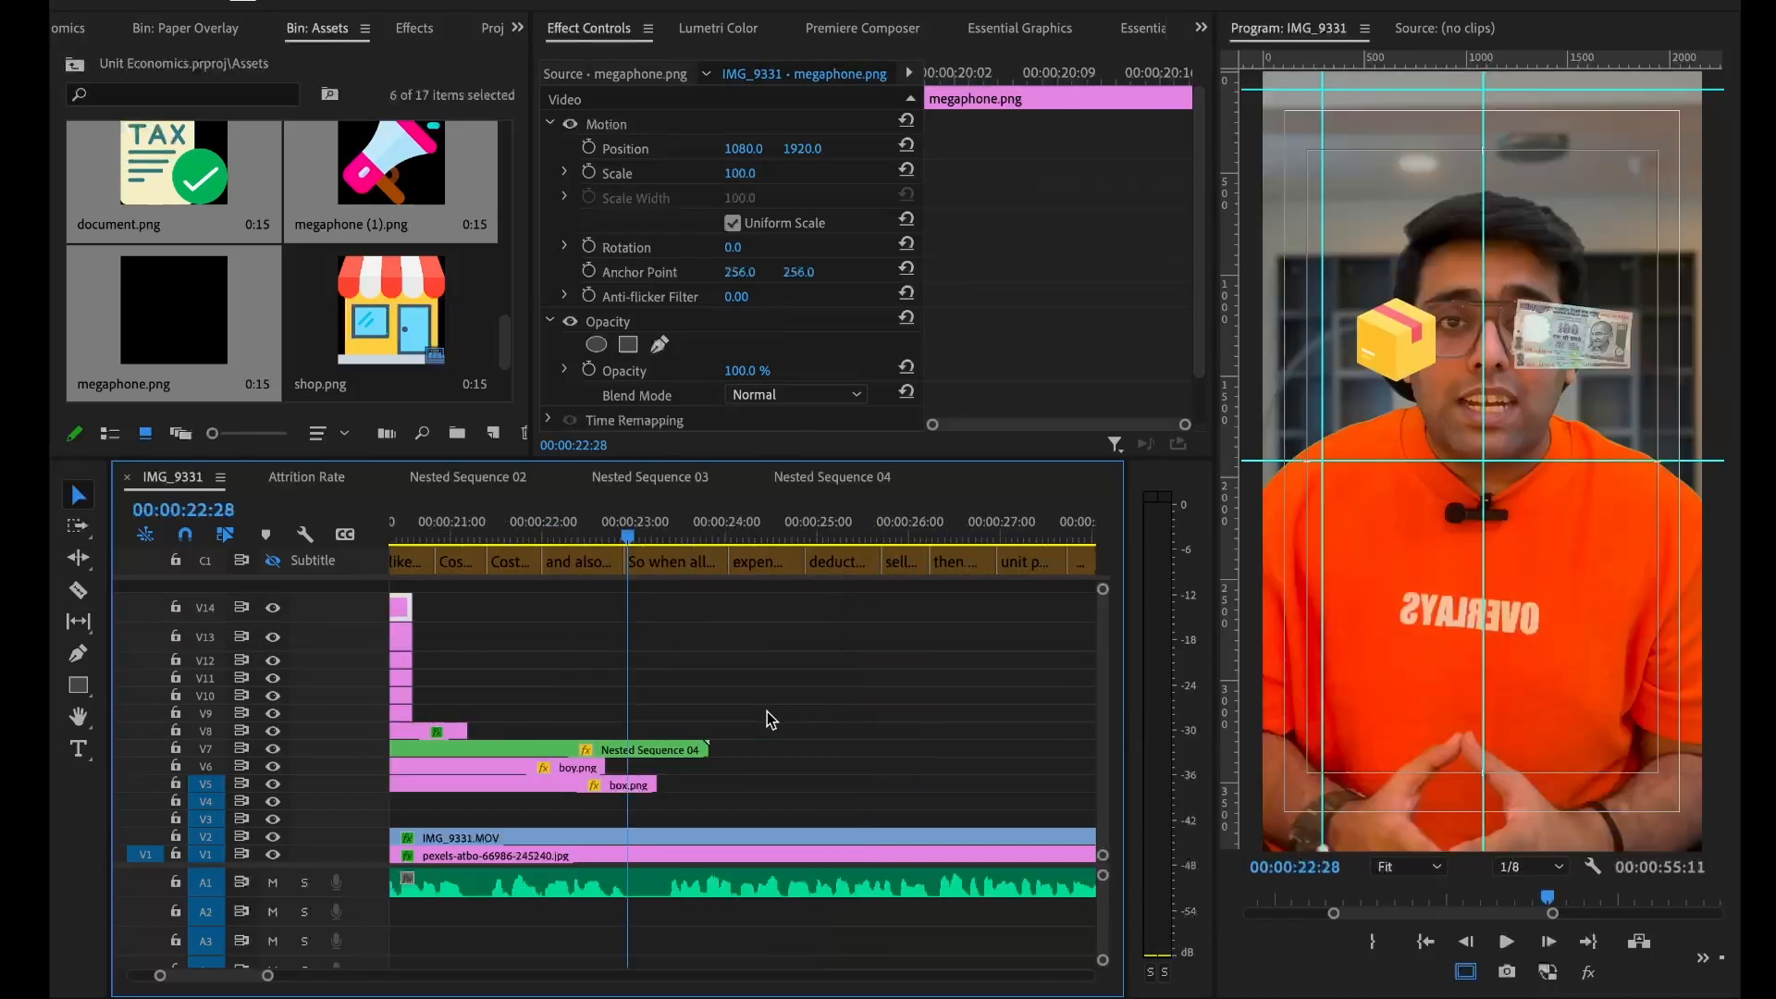
# Set the playhead to 00:00:20:06 and delete the solid black megaphone clip from track V14
pyautogui.scroll(5, 768, 712)
pyautogui.scroll(-1, 768, 712)
pyautogui.click(766, 537)
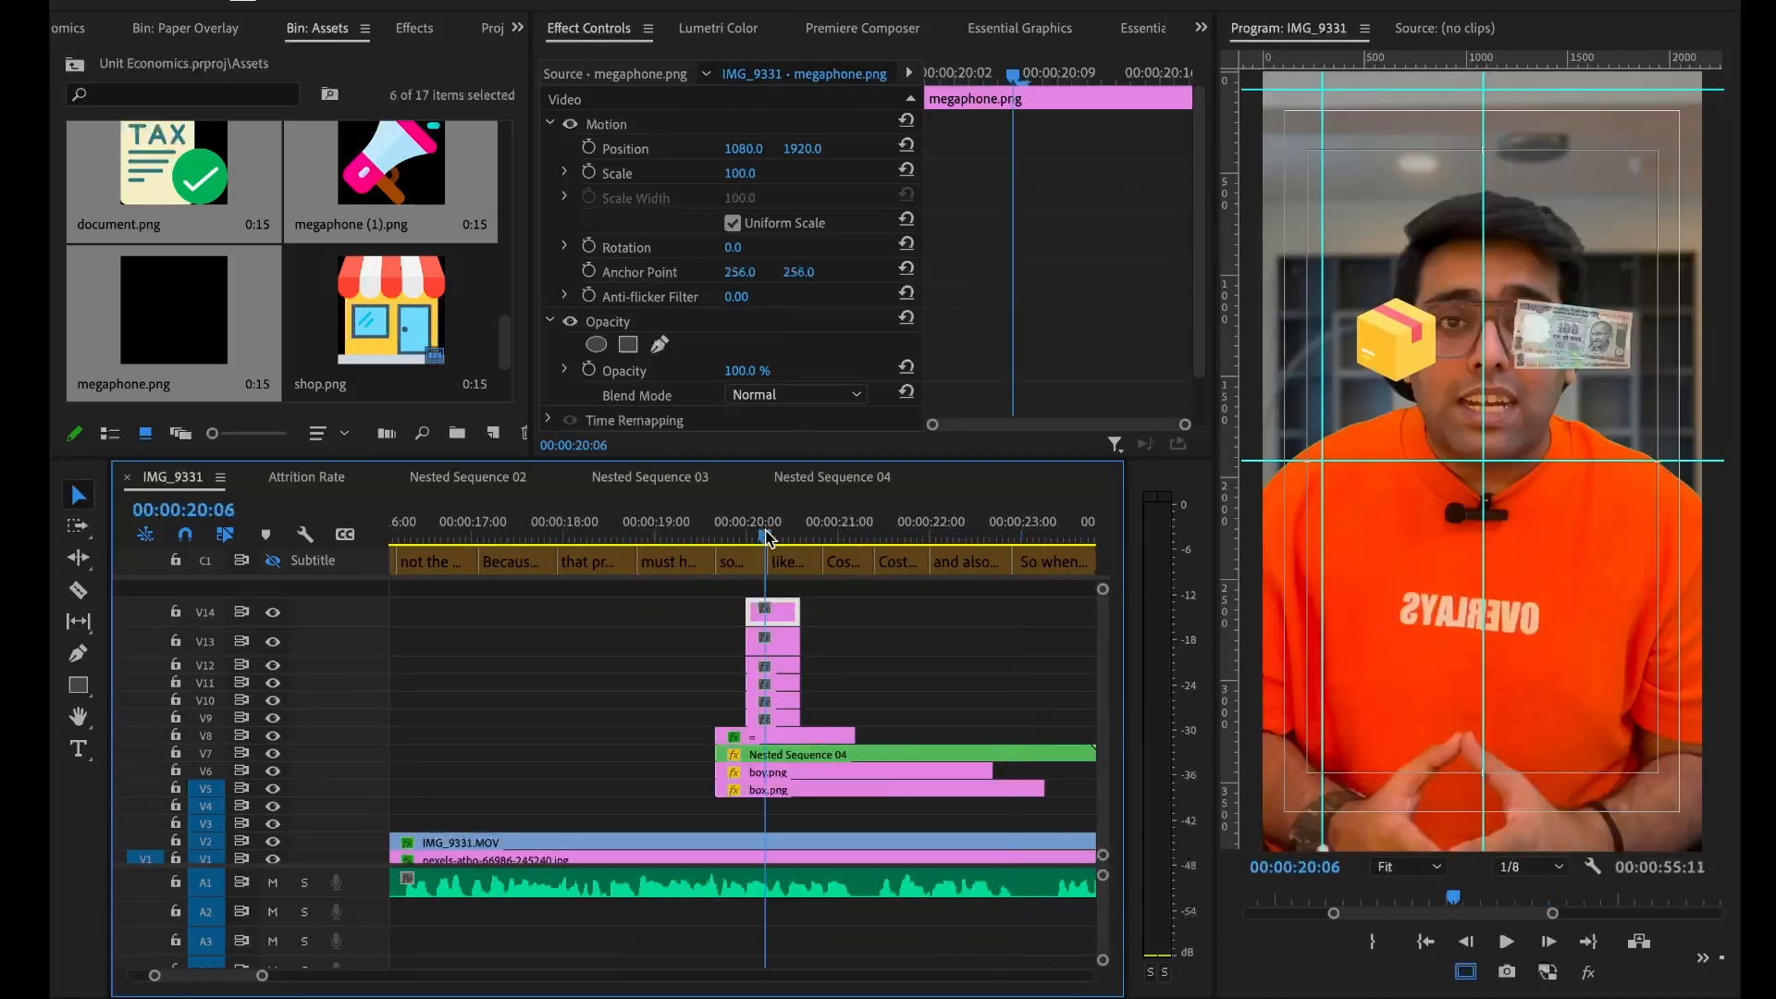
pyautogui.press('=')
pyautogui.click(667, 130)
pyautogui.moveTo(745, 148); pyautogui.dragTo(753, 150)
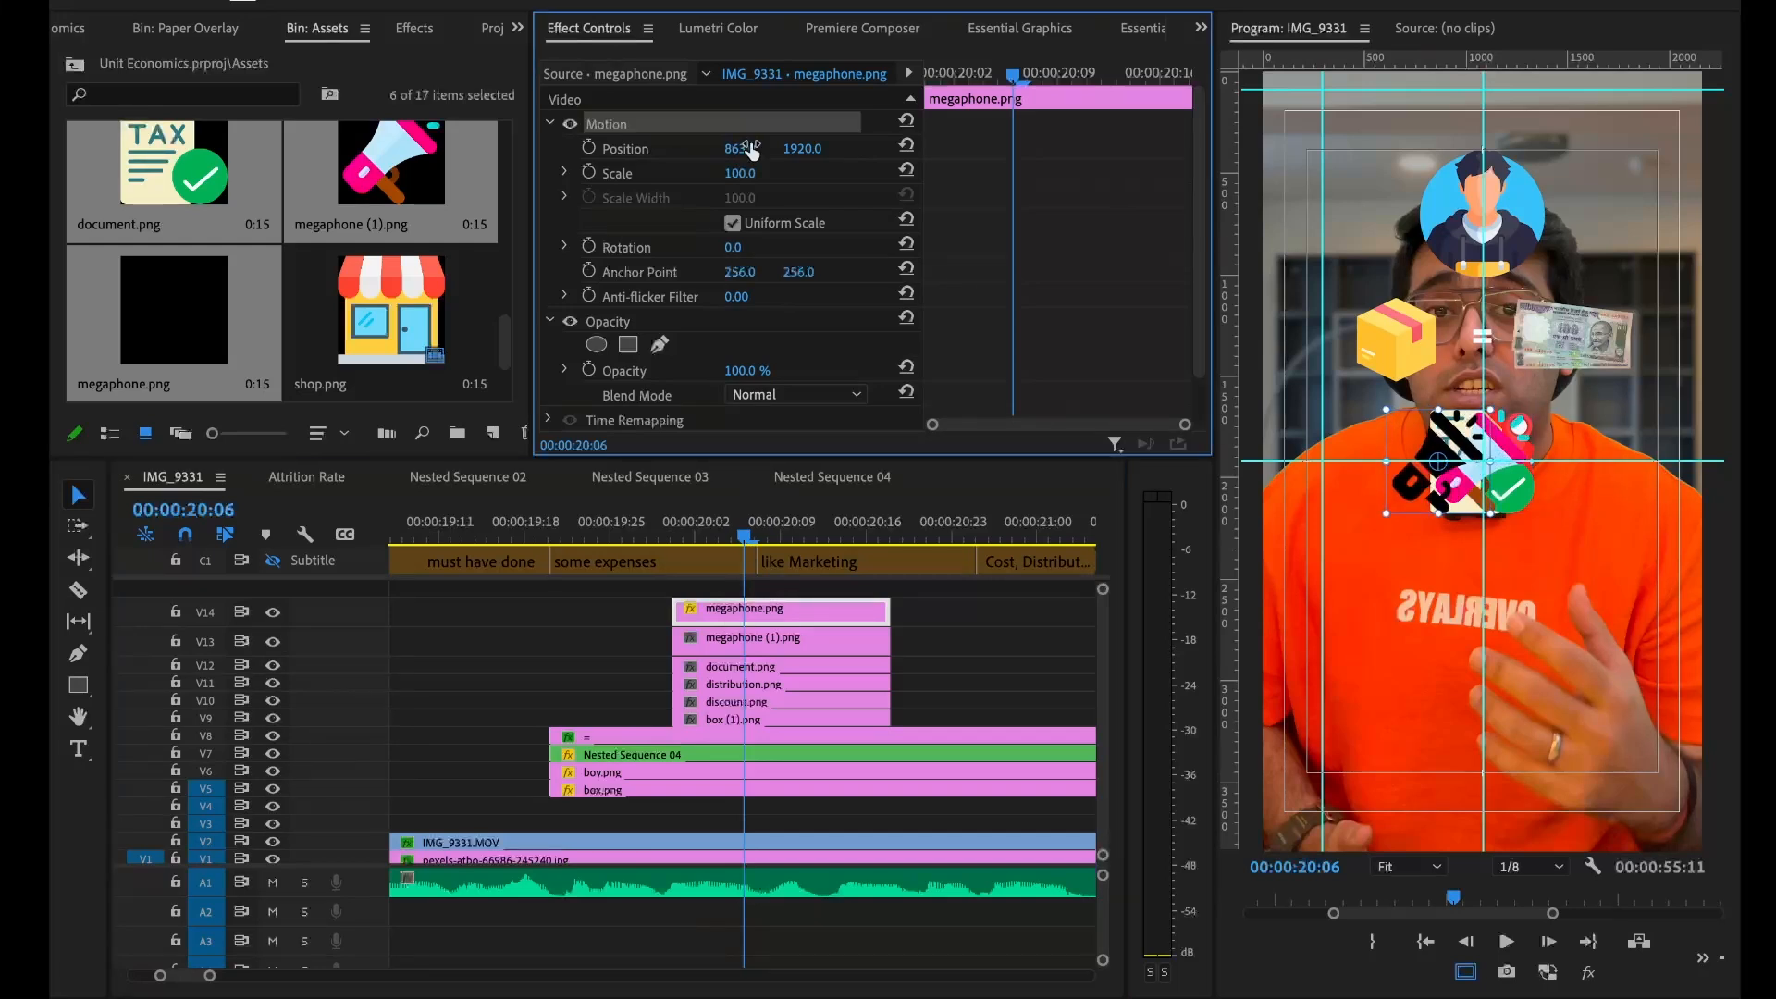
pyautogui.click(775, 612)
pyautogui.press('Delete')
# Scale the pink megaphone to 73 at position 667, 2149, and apply the same attributes to the other icon clips
pyautogui.click(775, 638)
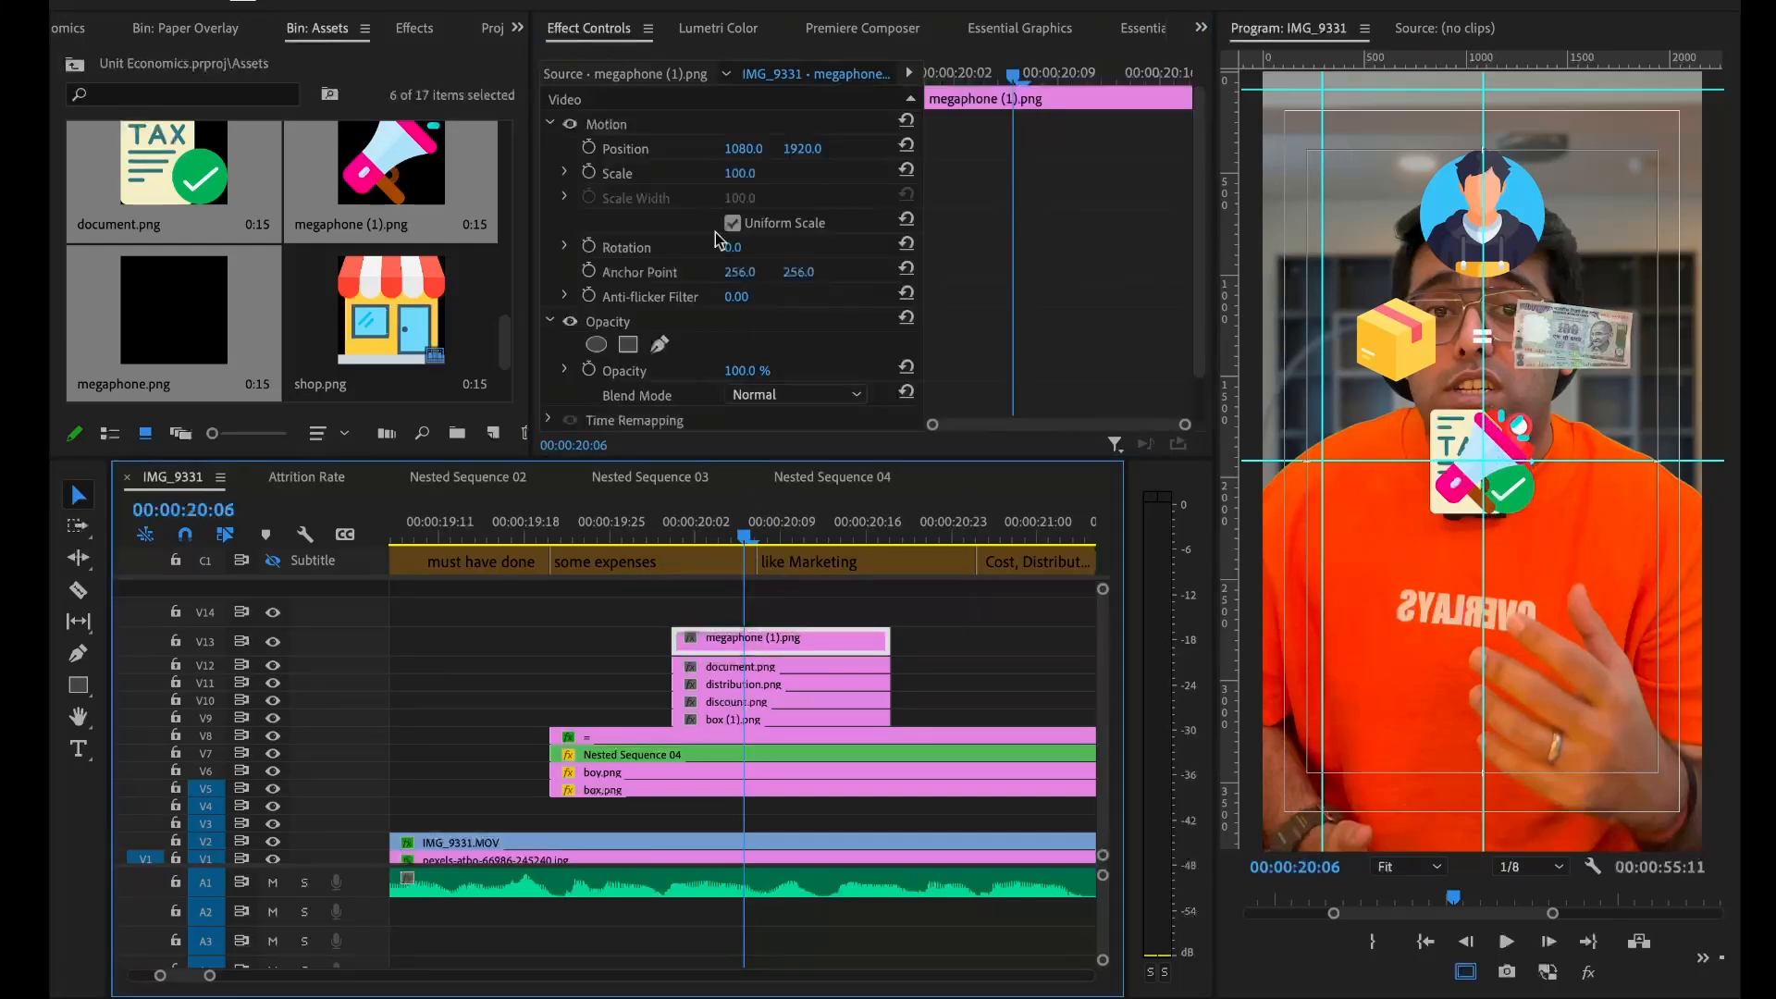
pyautogui.moveTo(740, 148)
pyautogui.mouseDown()
pyautogui.moveTo(812, 151)
pyautogui.moveTo(731, 176)
pyautogui.moveTo(761, 174)
pyautogui.moveTo(755, 151)
pyautogui.mouseUp()
pyautogui.click(737, 666)
pyautogui.click(776, 646)
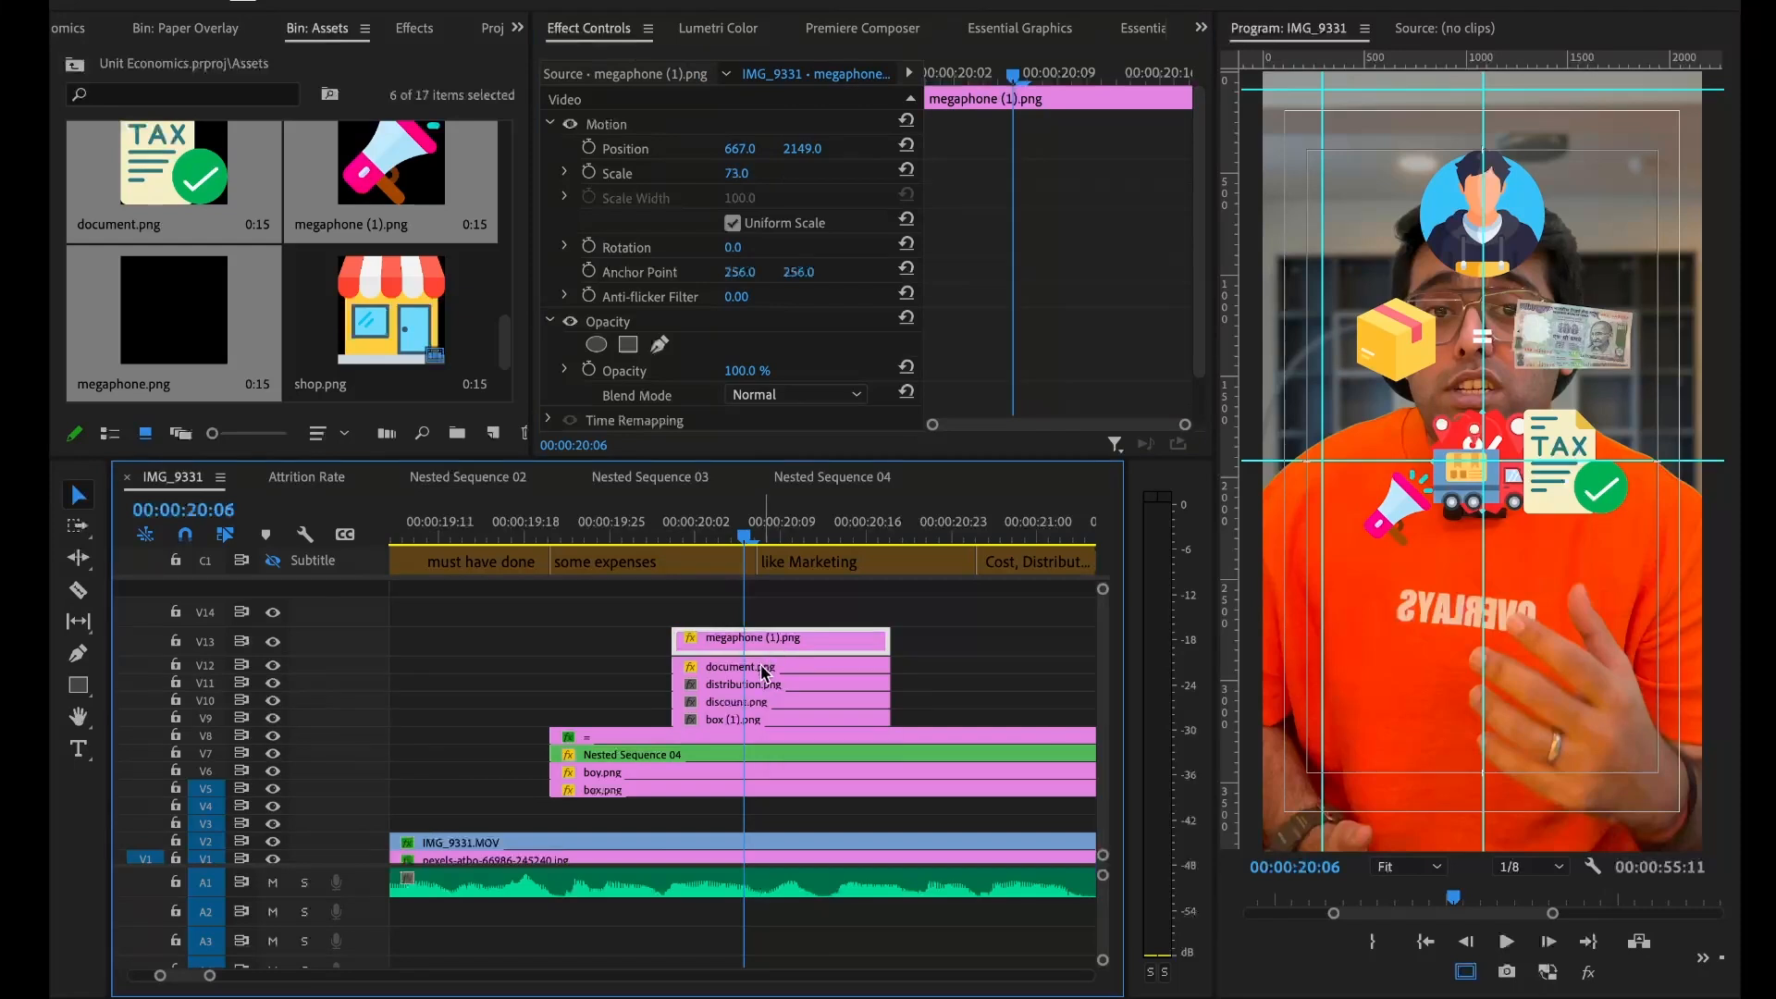
pyautogui.moveTo(641, 632); pyautogui.dragTo(721, 727)
# Move the tax document icon to the lower right of the video frame and delete the distribution truck clip
pyautogui.click(763, 668)
pyautogui.moveTo(803, 149); pyautogui.dragTo(751, 151)
pyautogui.click(718, 687)
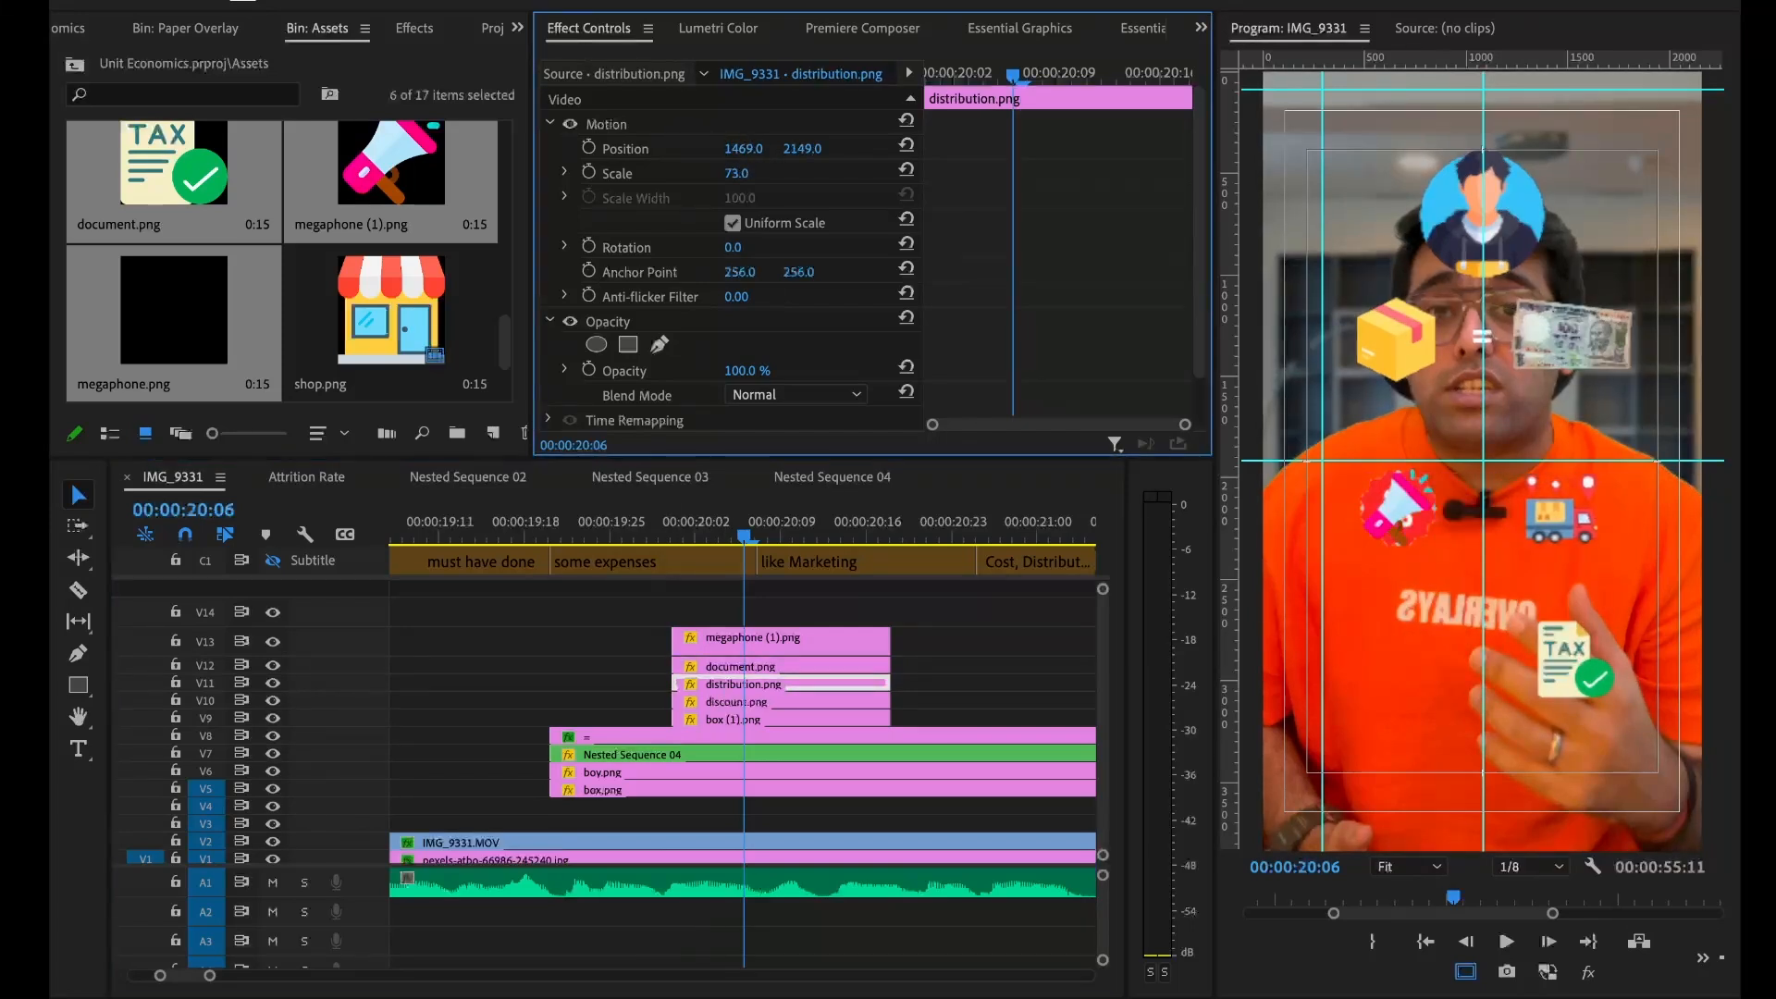
pyautogui.click(731, 687)
pyautogui.press('Delete')
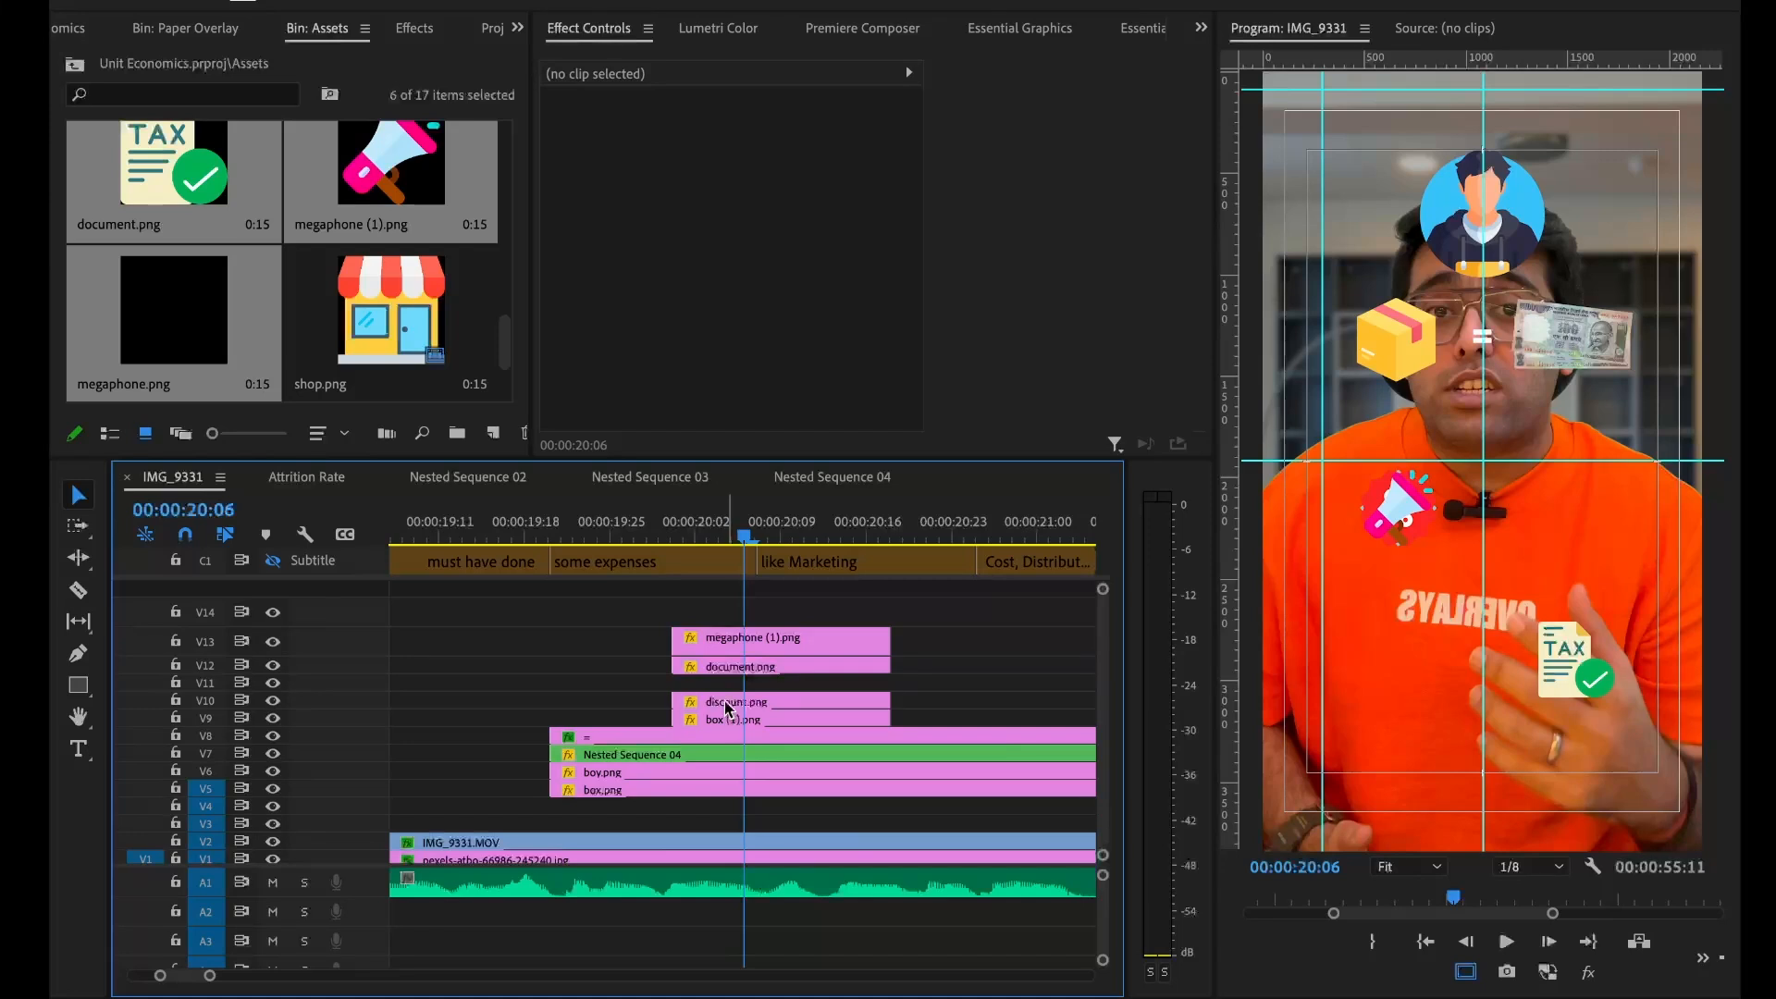
# Place the percent badge below the megaphone and the box-with-arrows icon at position 1451, 2149
pyautogui.click(726, 703)
pyautogui.moveTo(737, 150)
pyautogui.mouseDown()
pyautogui.moveTo(831, 148)
pyautogui.moveTo(751, 151)
pyautogui.mouseUp()
pyautogui.click(731, 721)
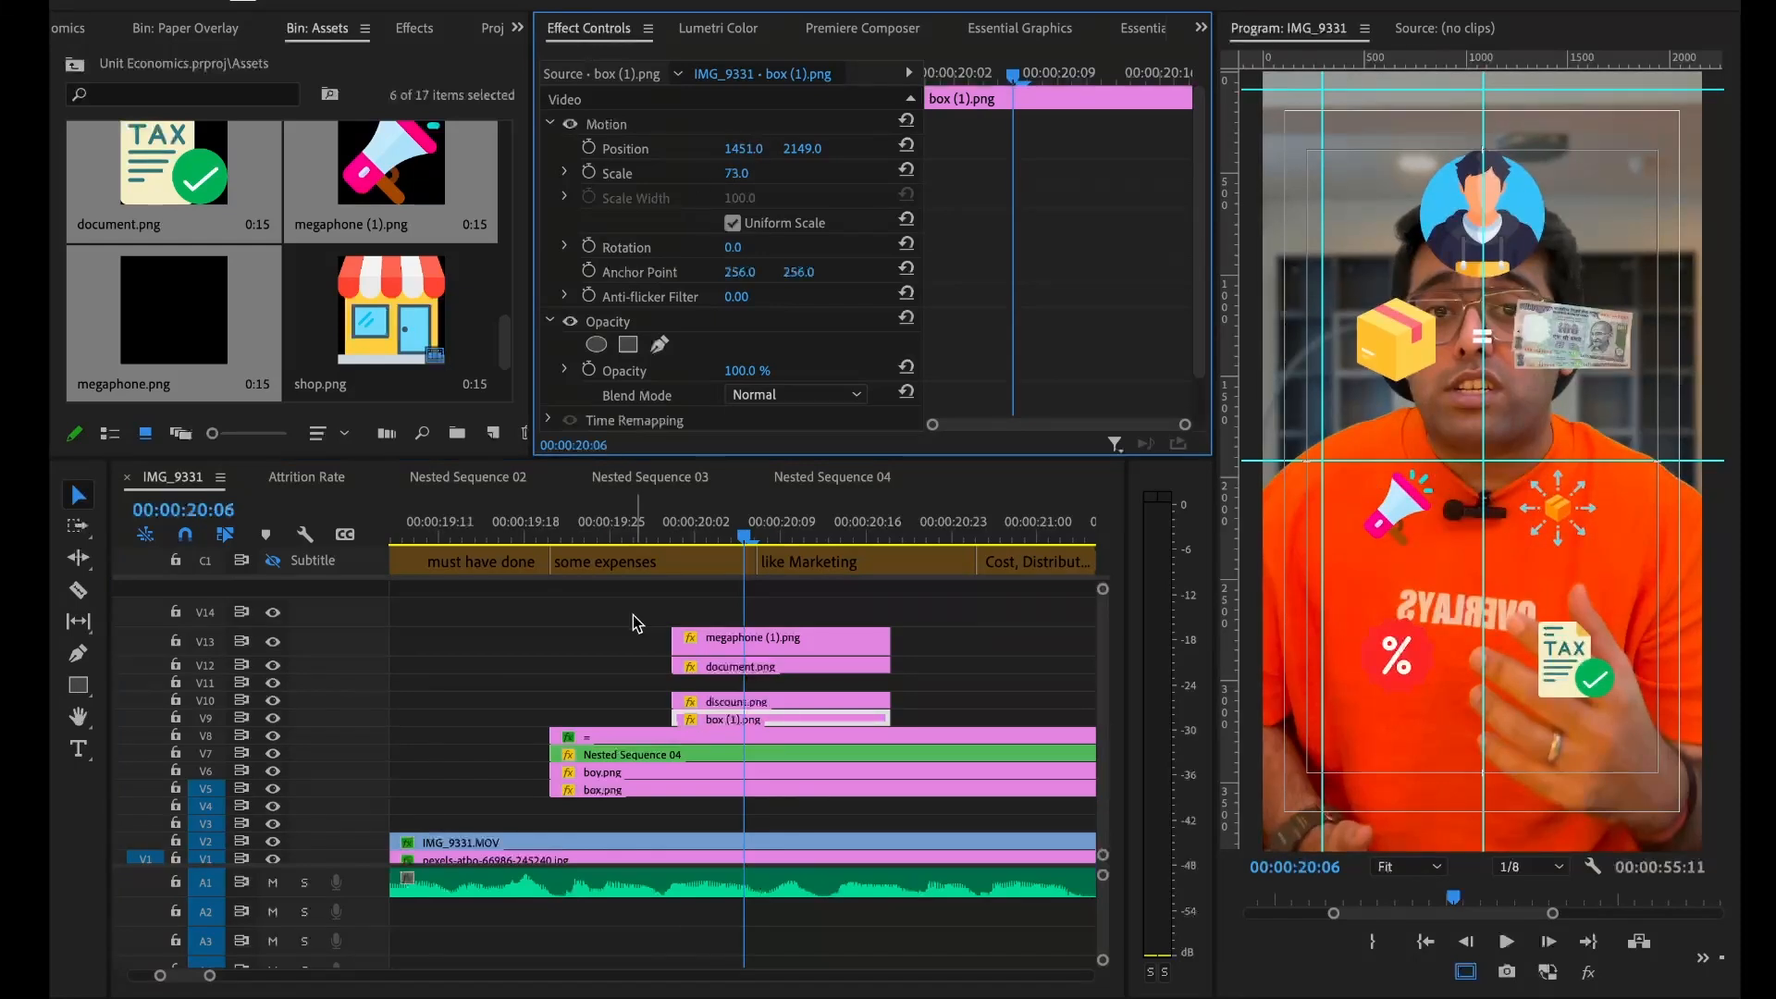
pyautogui.click(633, 615)
# Add a "Marketing" text title, align its clip's start with the icon clips, and set its scale to 73
pyautogui.click(81, 750)
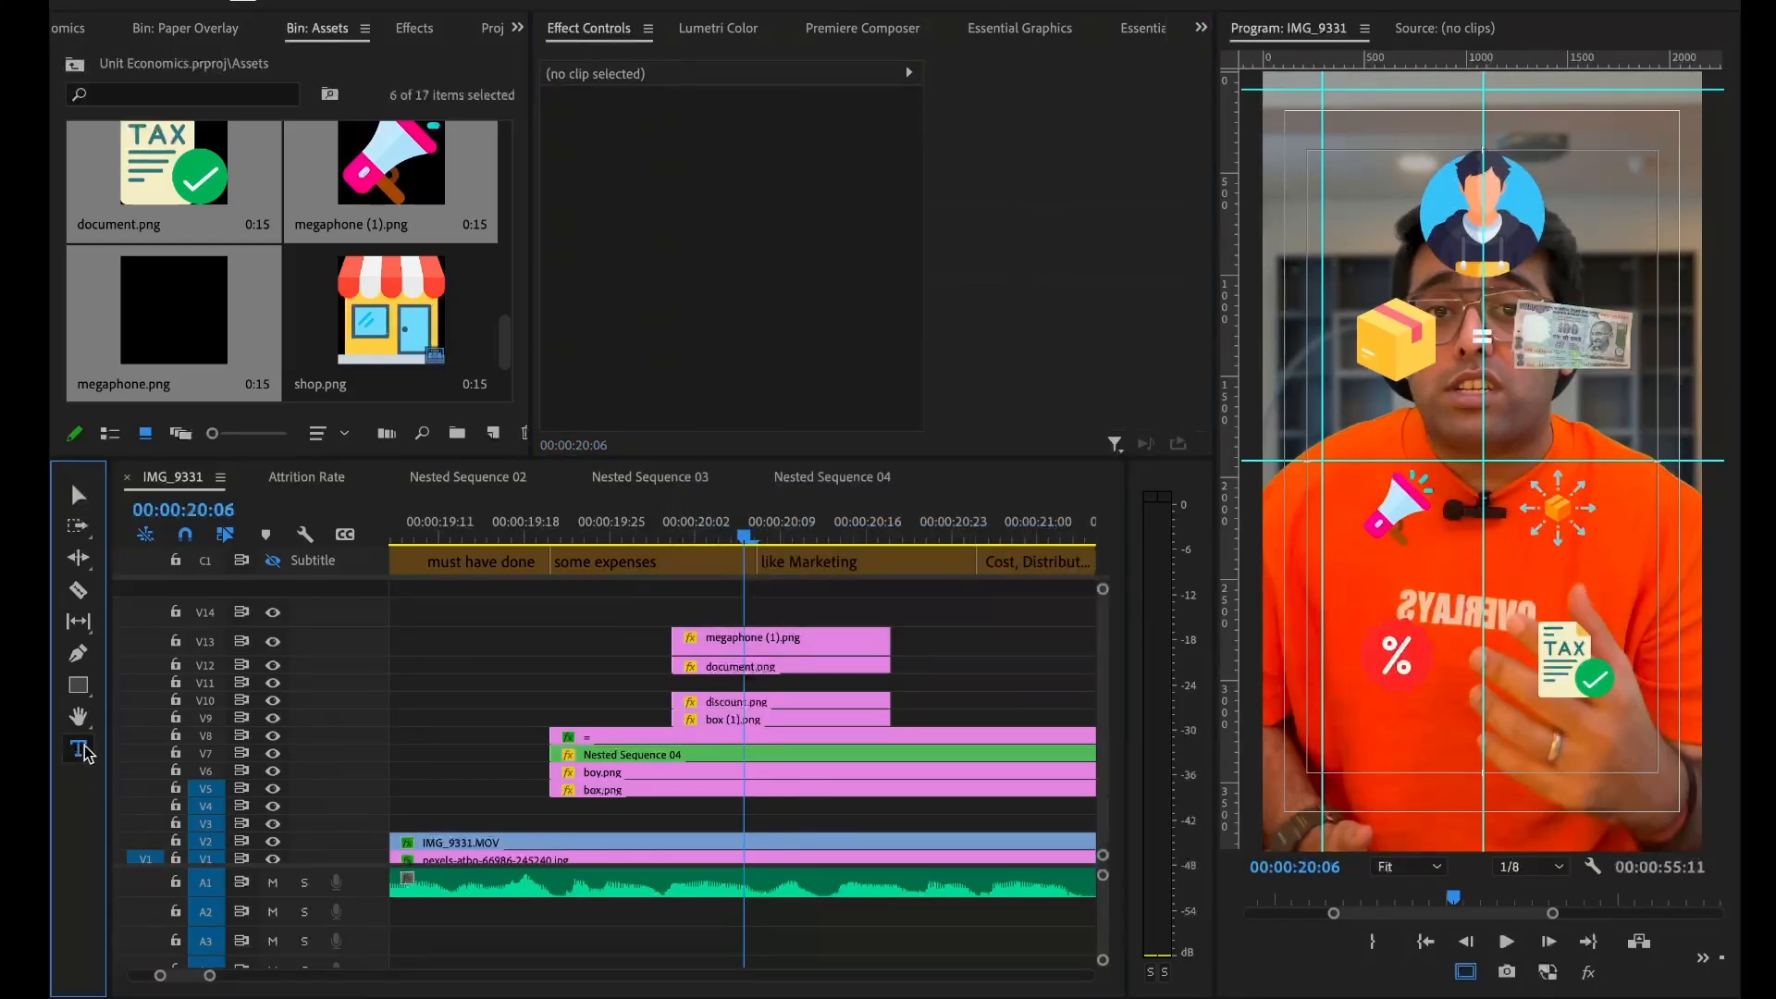
pyautogui.click(1370, 575)
pyautogui.write('M')
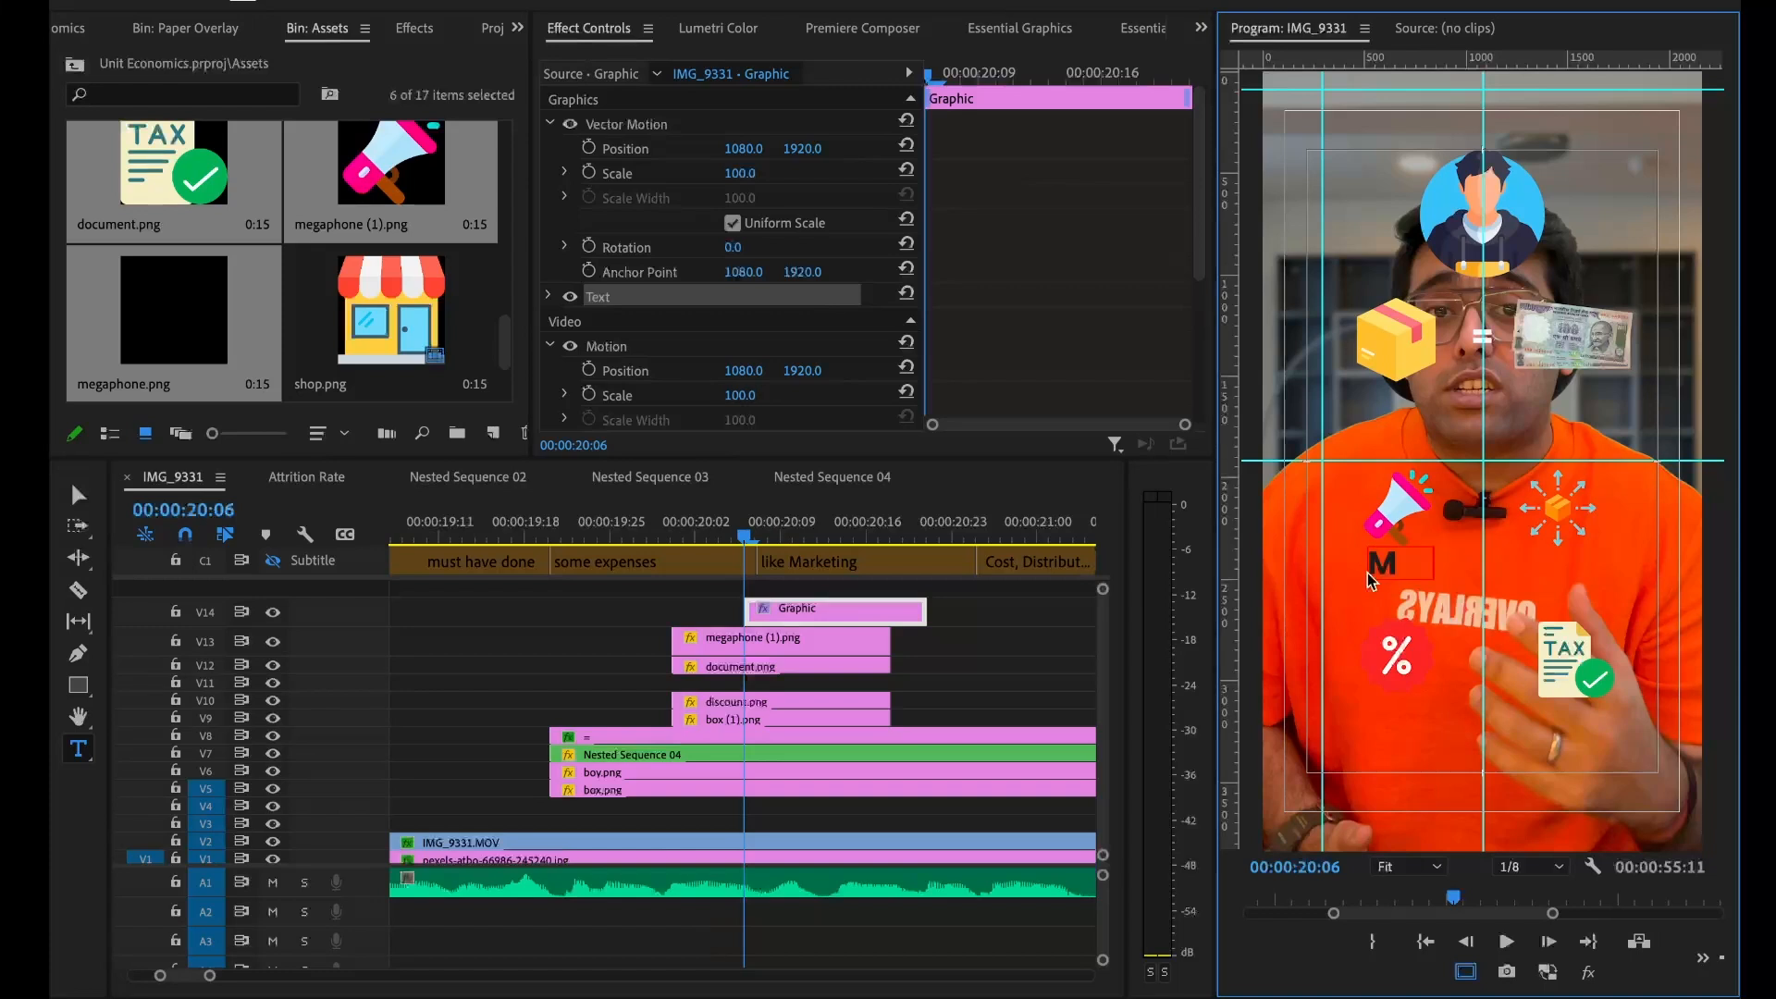
pyautogui.write('arketing')
pyautogui.click(581, 630)
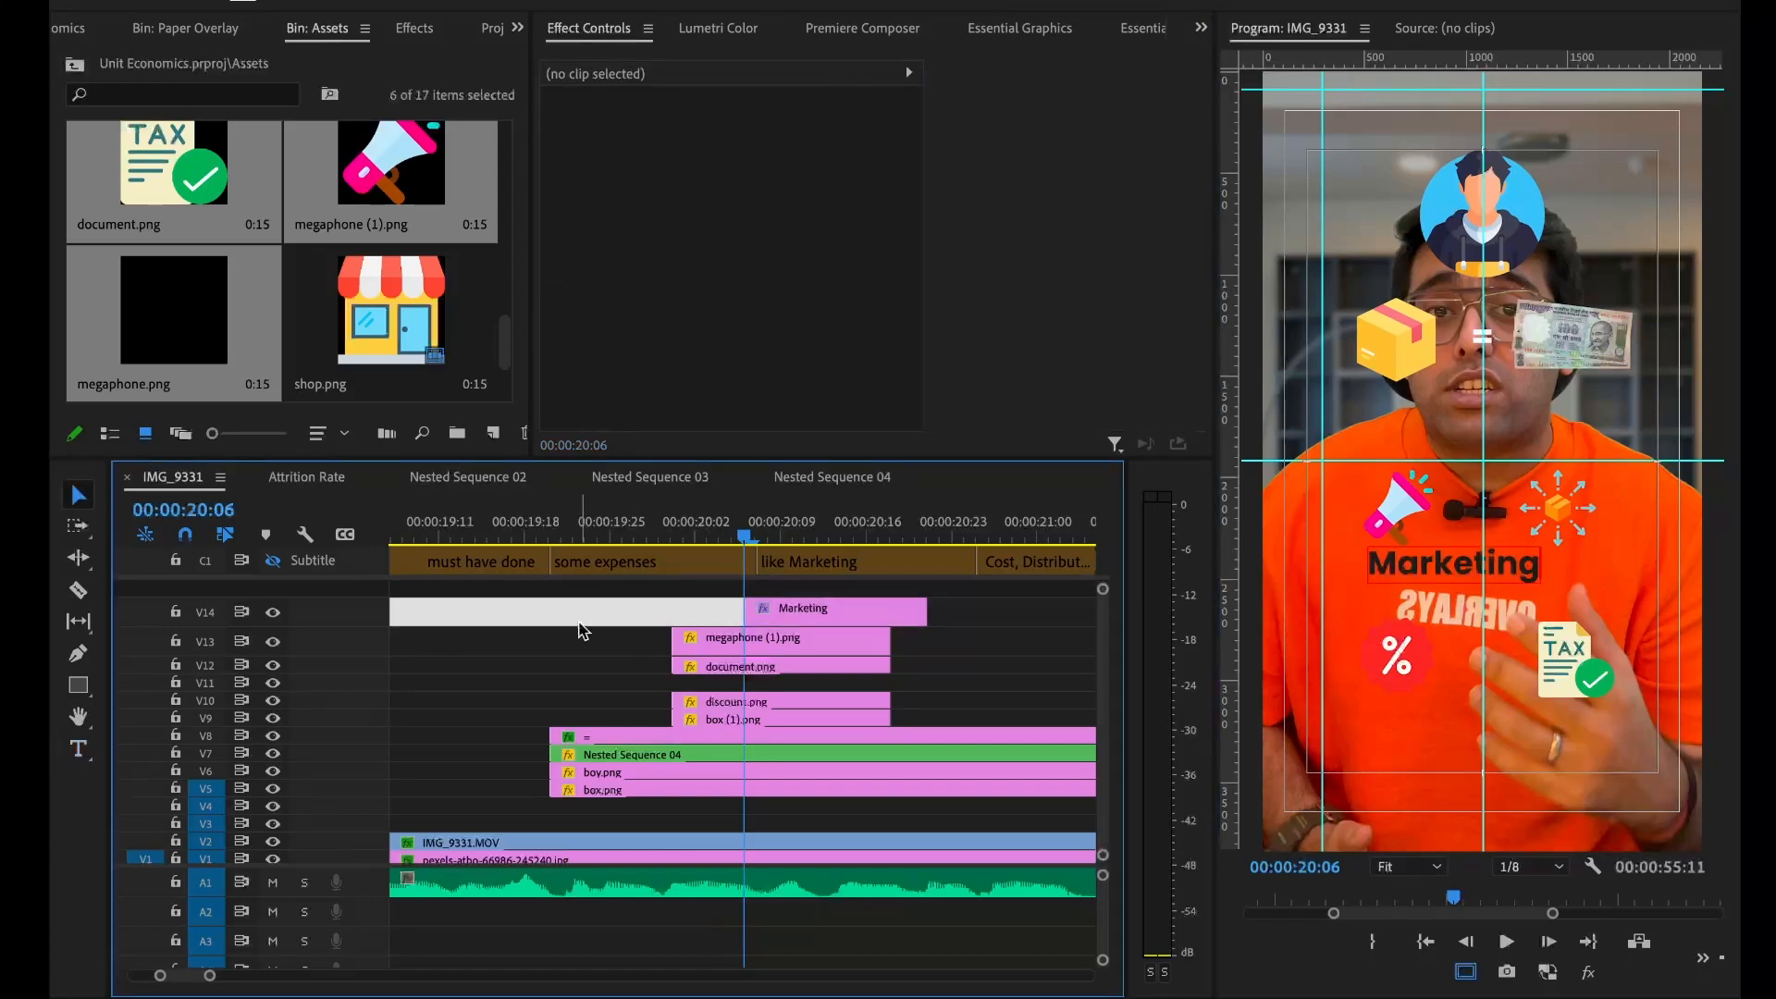
pyautogui.moveTo(793, 611); pyautogui.dragTo(719, 611)
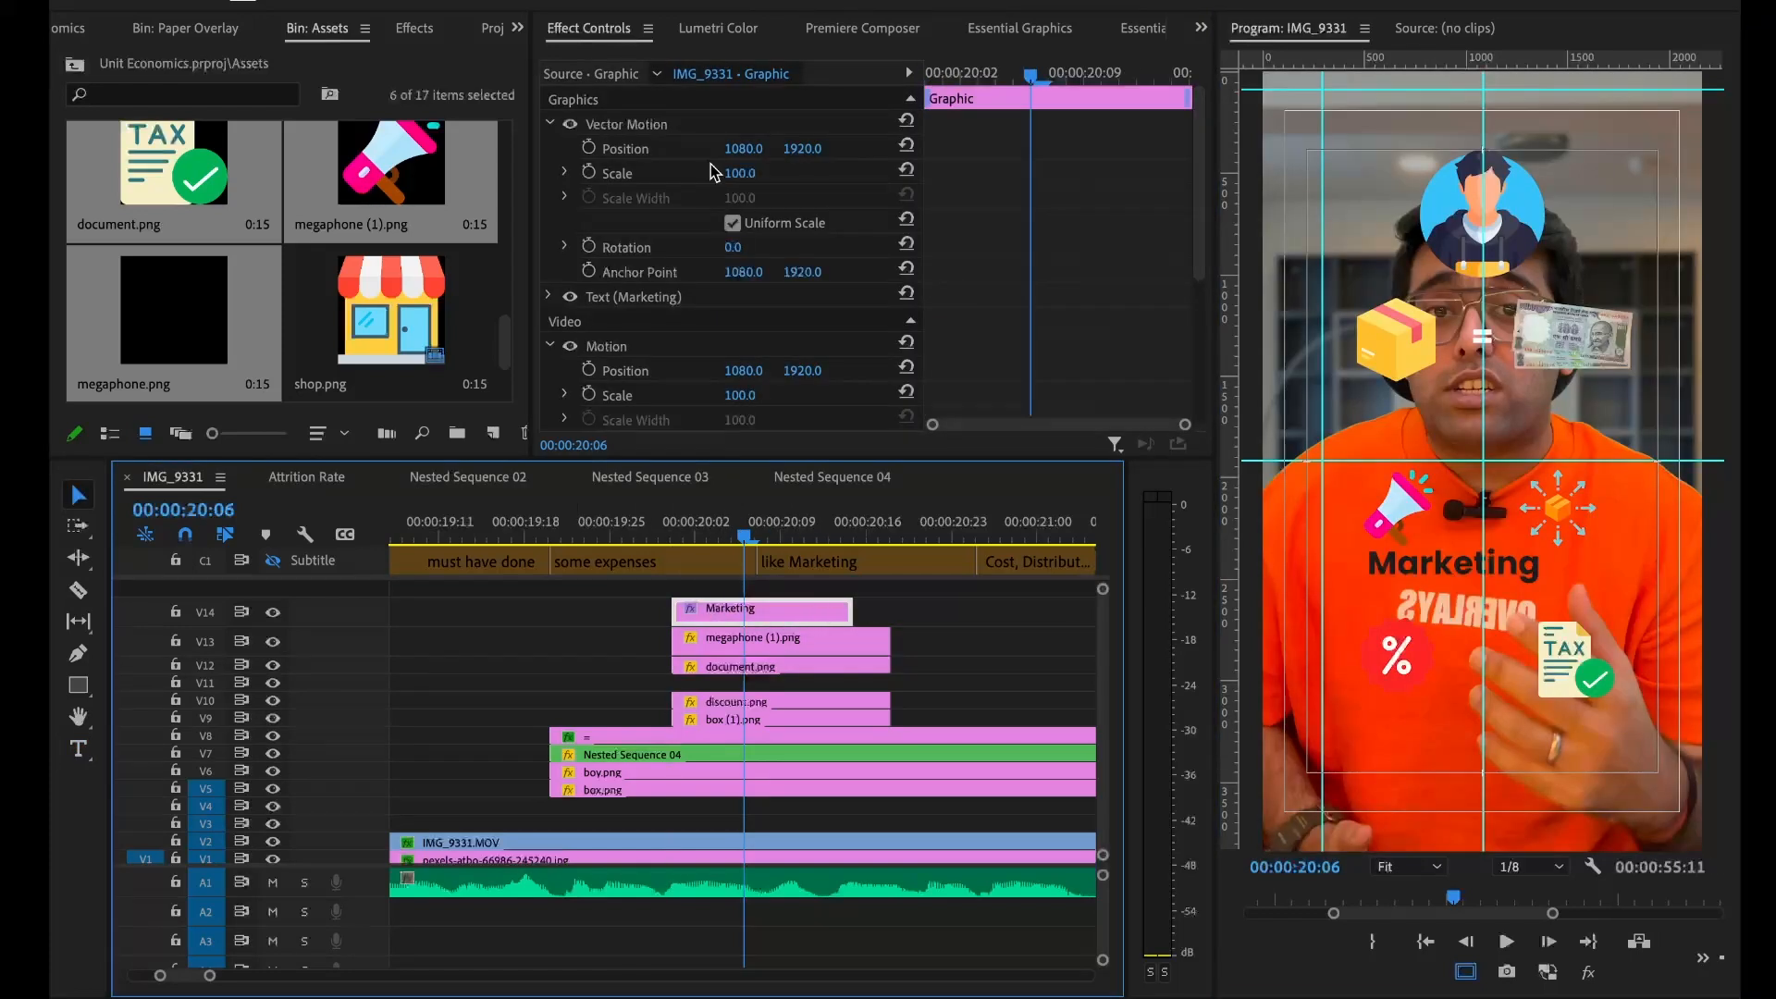
pyautogui.moveTo(756, 173)
pyautogui.mouseDown()
pyautogui.moveTo(730, 173)
pyautogui.moveTo(757, 173)
pyautogui.mouseUp()
# Set the Marketing title's Poppins font style to SemiBold
pyautogui.click(1018, 30)
pyautogui.click(675, 111)
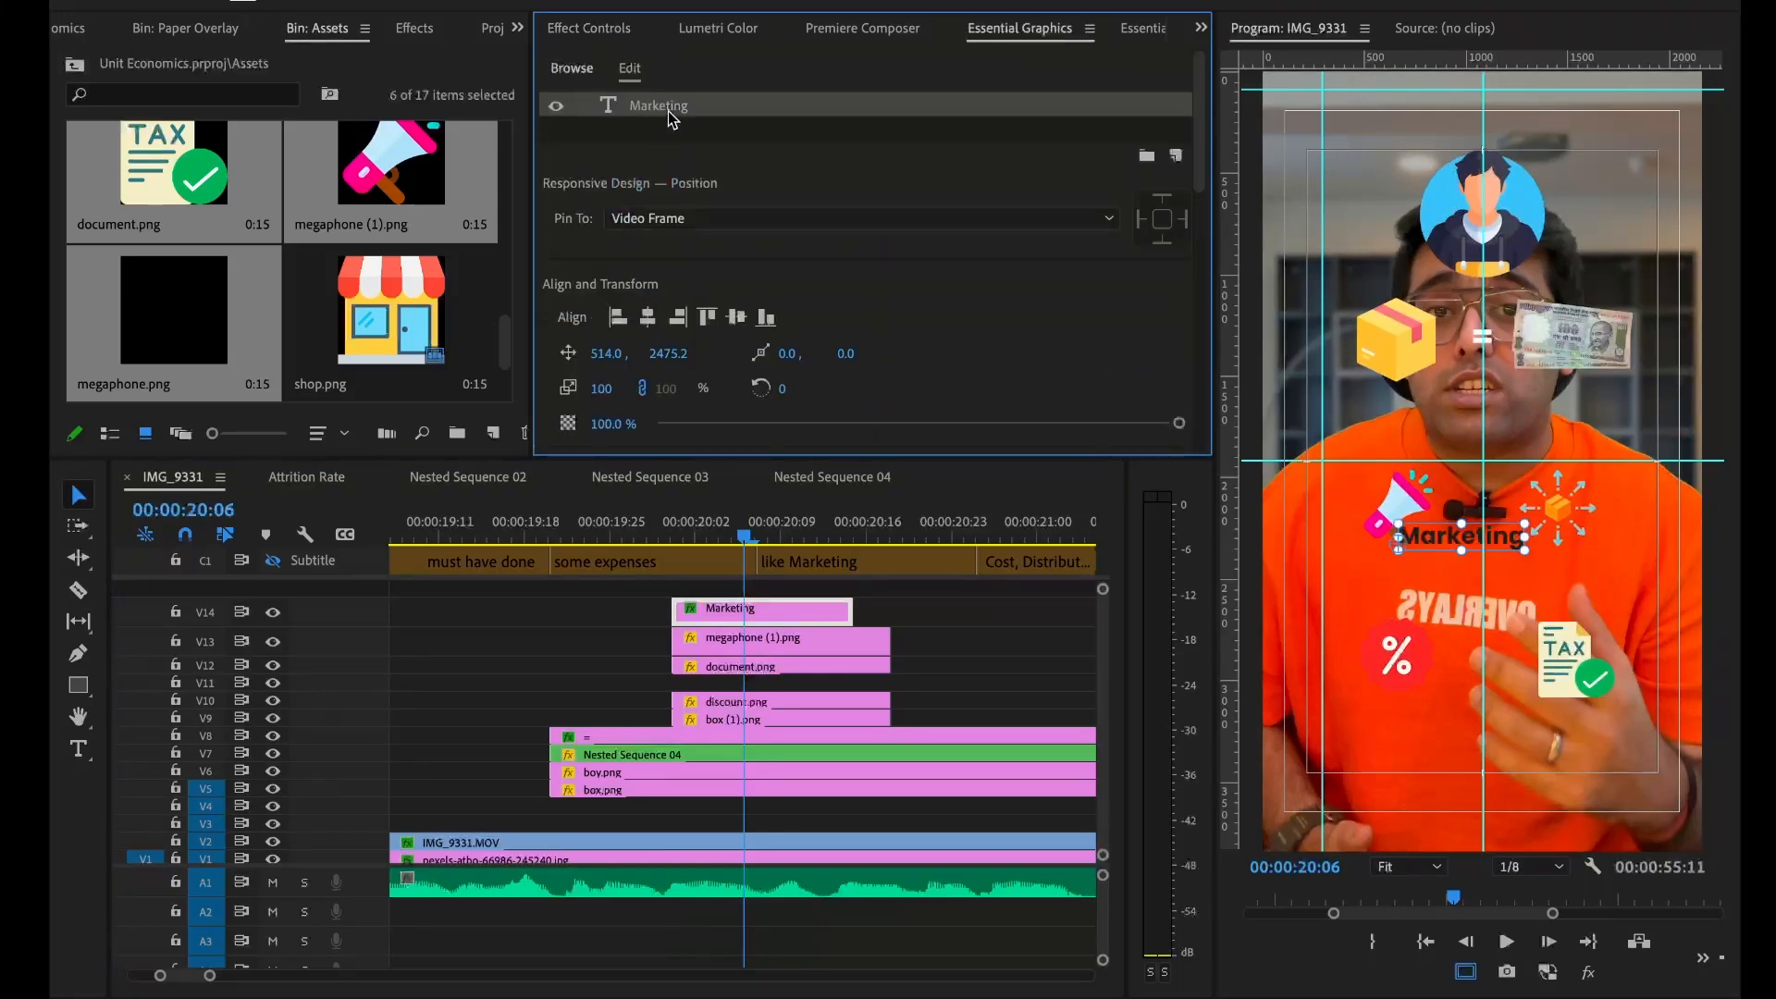
pyautogui.scroll(-5, 740, 277)
pyautogui.click(647, 339)
pyautogui.click(610, 621)
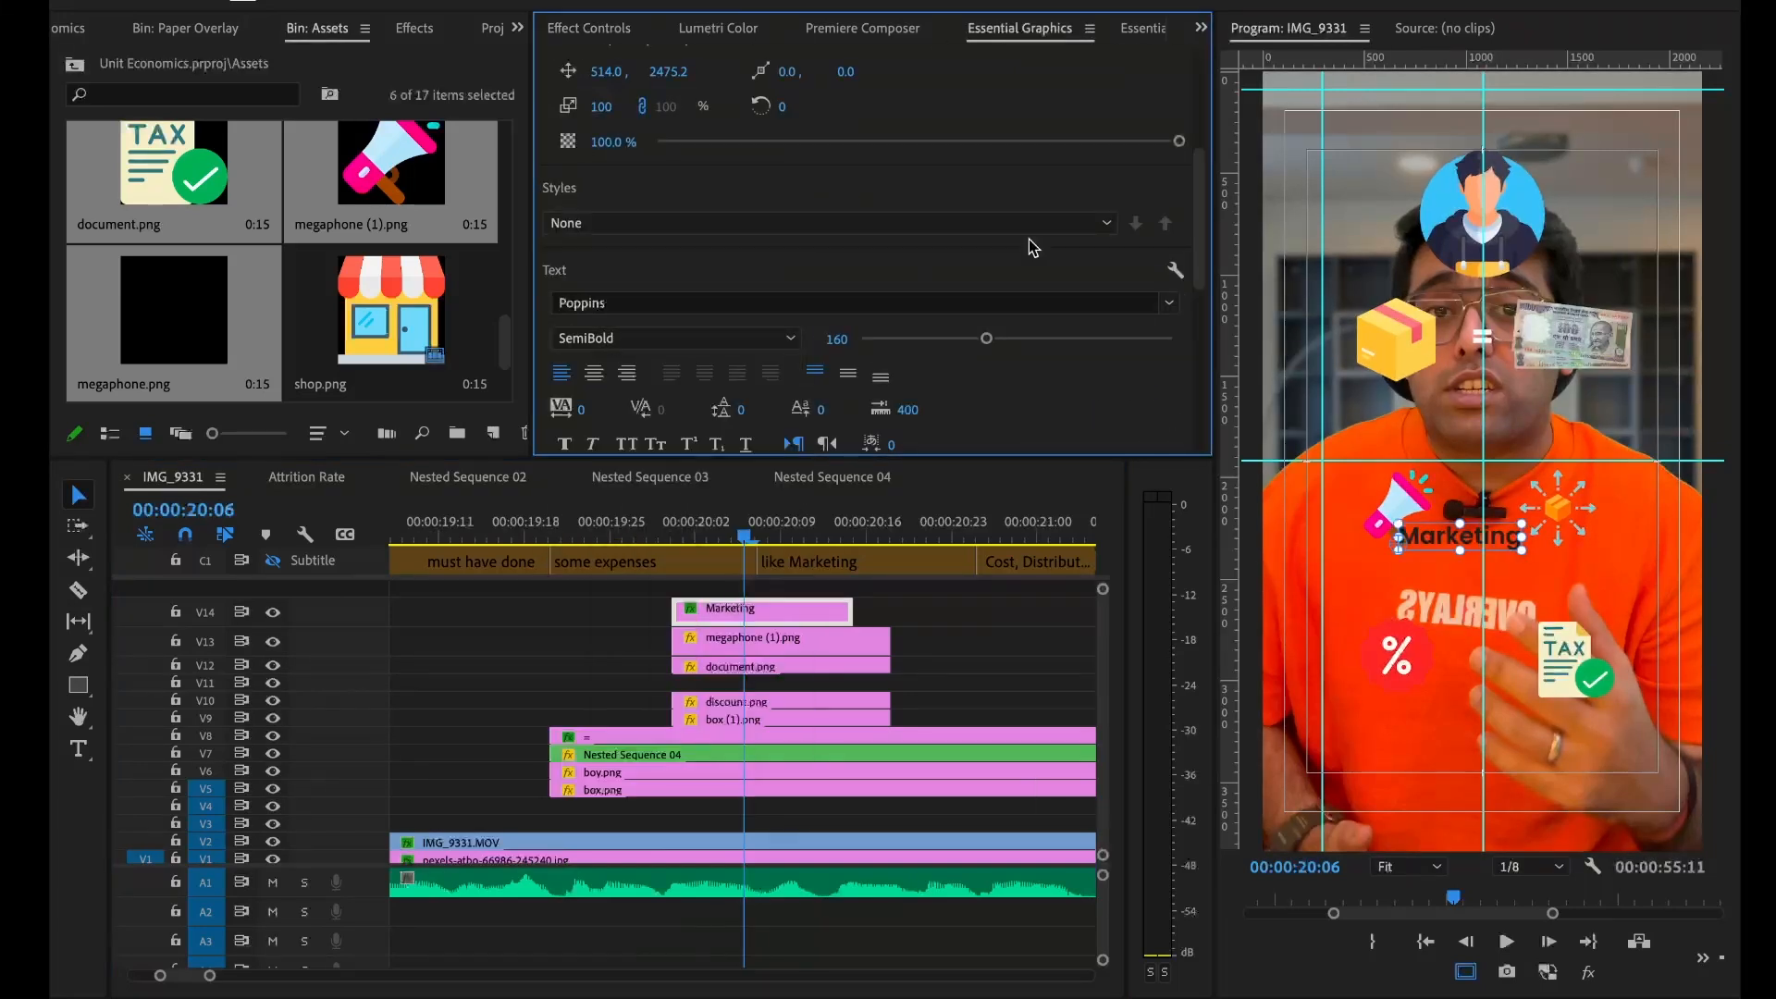
# Position the Marketing title centred directly beneath the pink megaphone icon in the video frame
pyautogui.click(583, 33)
pyautogui.moveTo(1422, 534); pyautogui.dragTo(1379, 571)
pyautogui.press('Right')
pyautogui.press('Right')
pyautogui.press('Right')
pyautogui.press('Right')
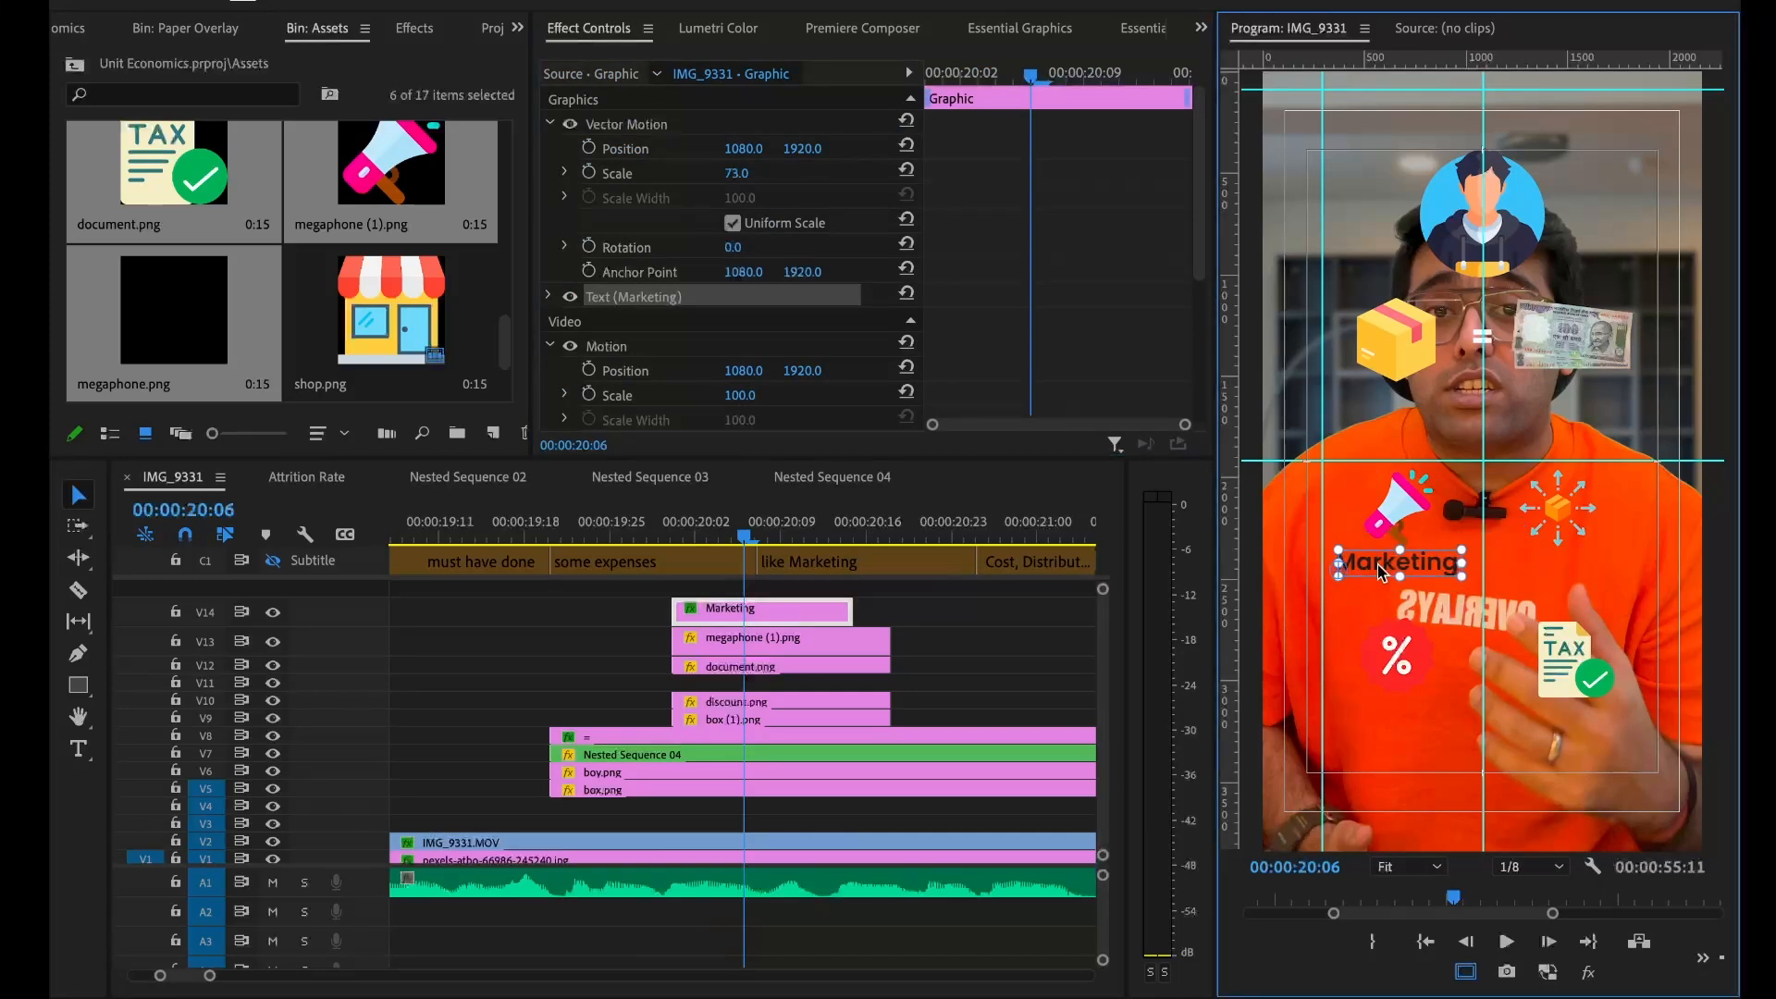
# Extend the Marketing title clip to the end of the icon clips and duplicate it onto track V15
pyautogui.click(692, 538)
pyautogui.moveTo(852, 611); pyautogui.dragTo(880, 612)
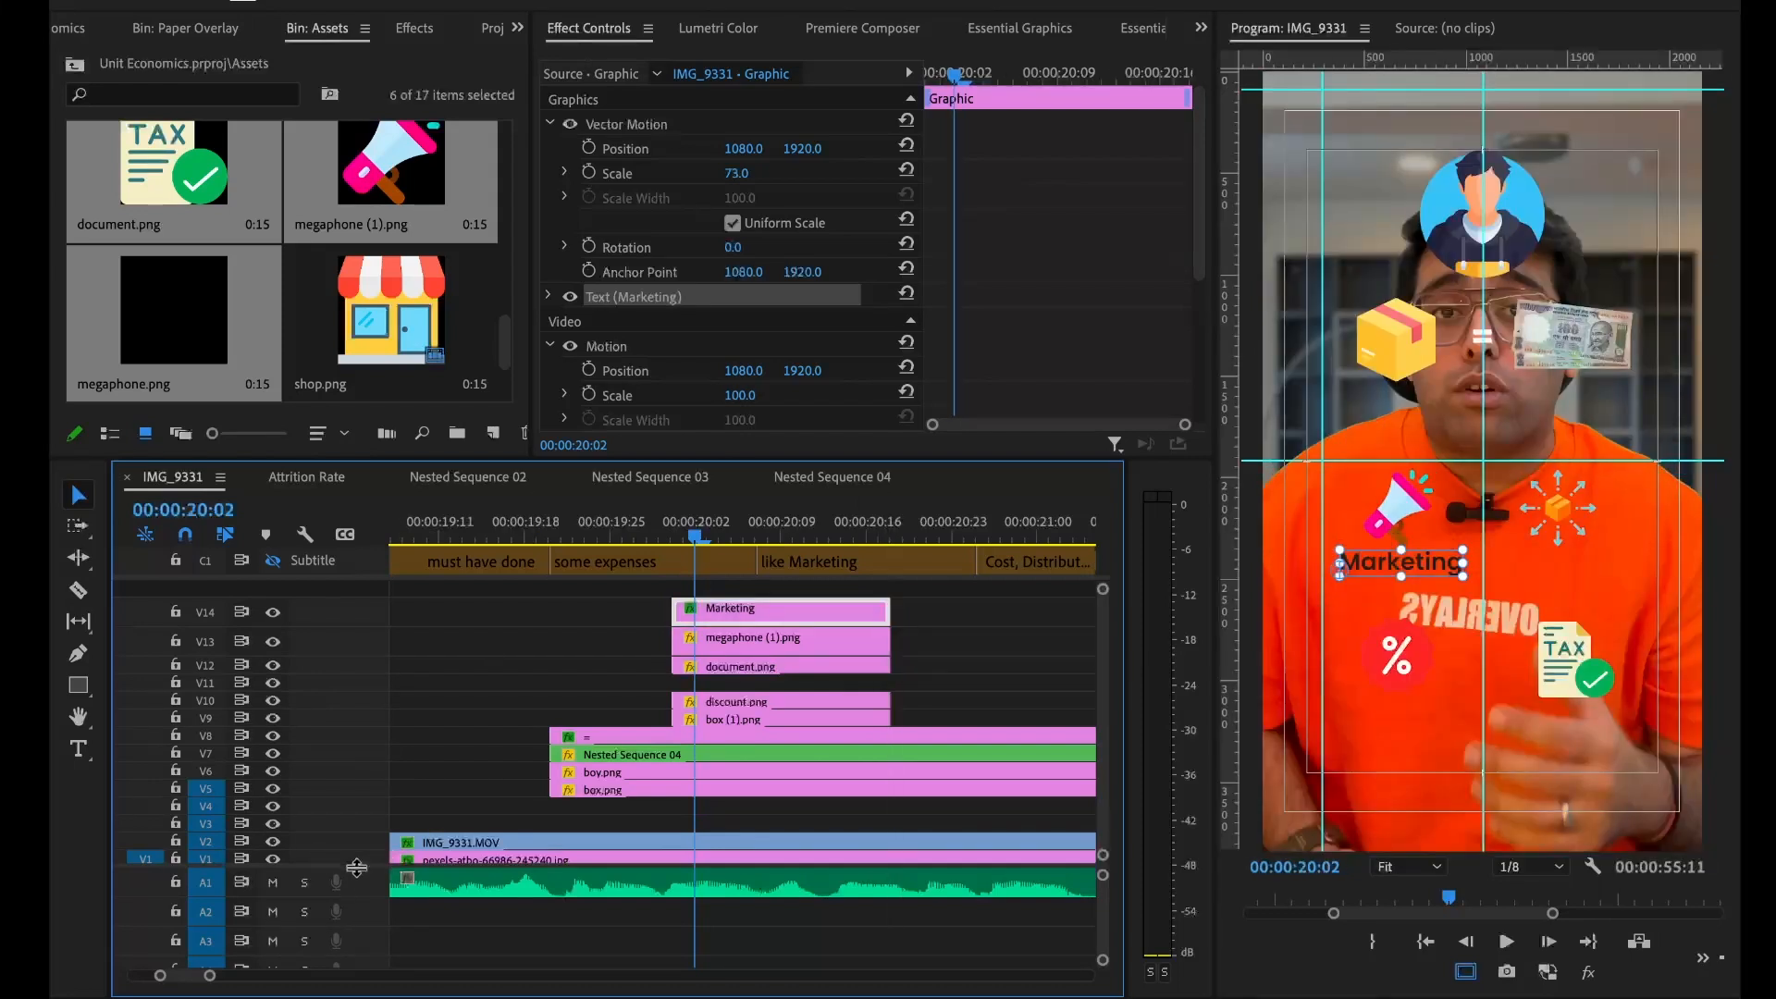
pyautogui.moveTo(357, 868); pyautogui.dragTo(349, 926)
pyautogui.moveTo(740, 673); pyautogui.dragTo(741, 641)
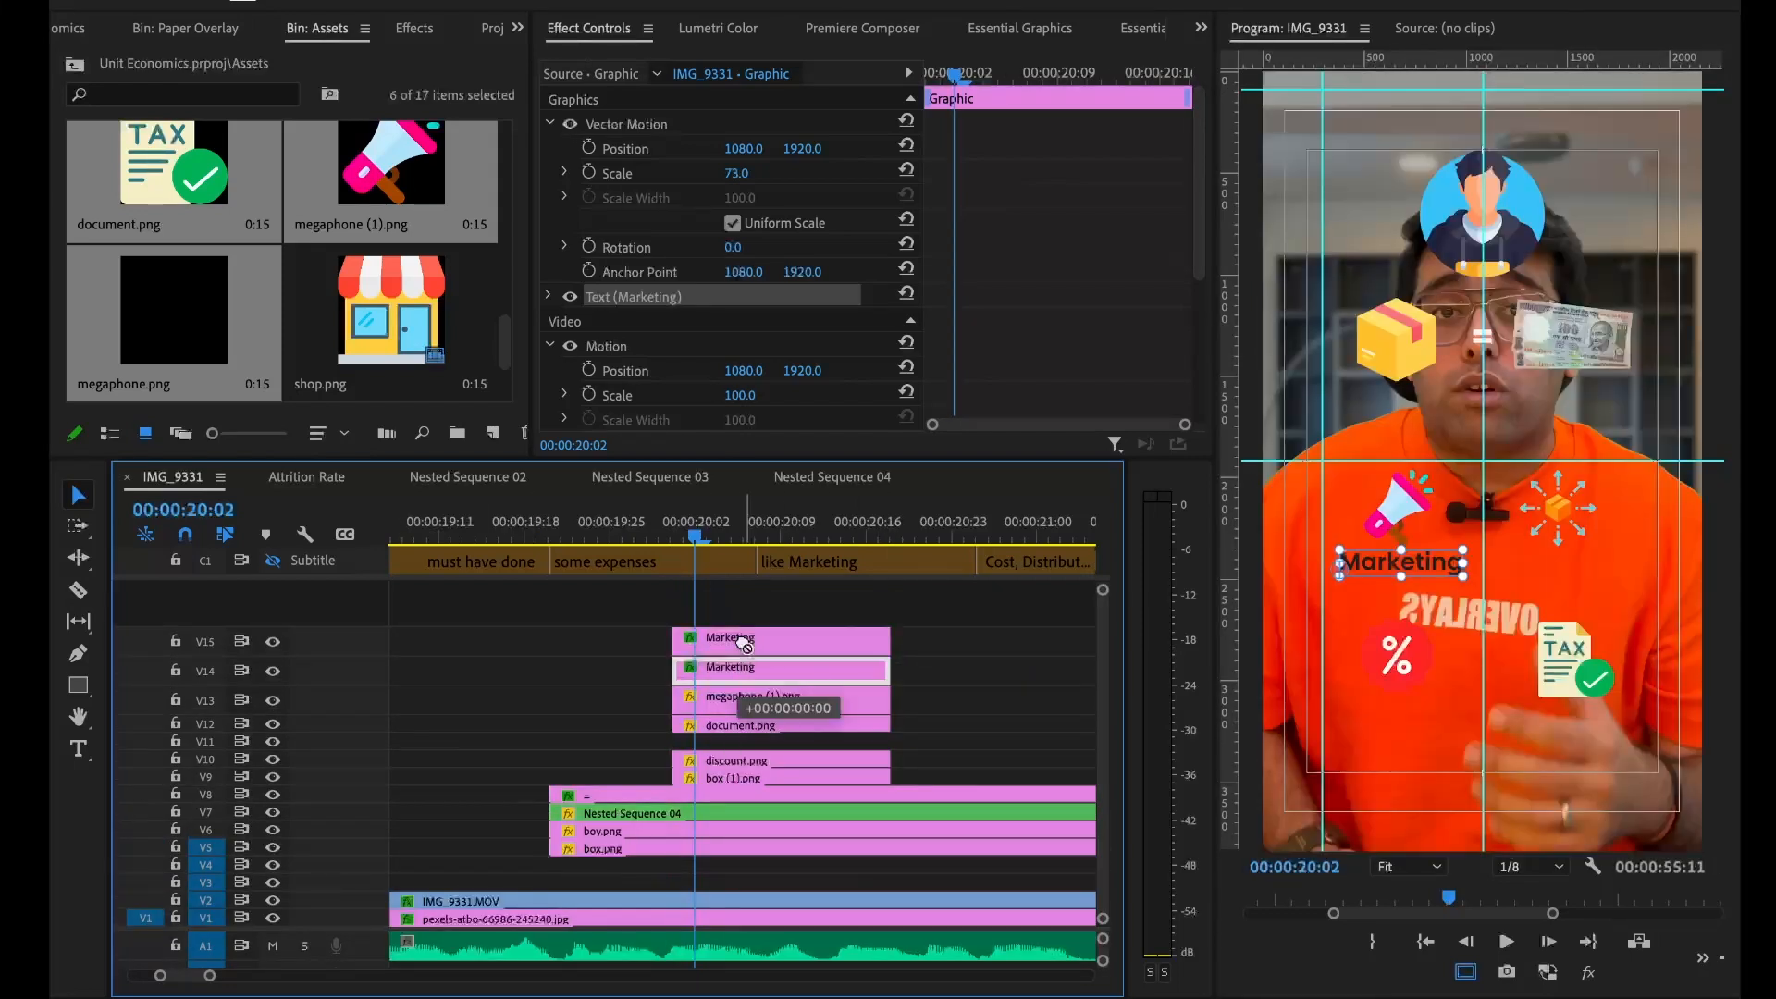
# Move the duplicate Marketing title horizontally beneath the distribution icon, and set the original Marketing title's font size to 120
pyautogui.moveTo(738, 160); pyautogui.dragTo(755, 150)
pyautogui.click(729, 668)
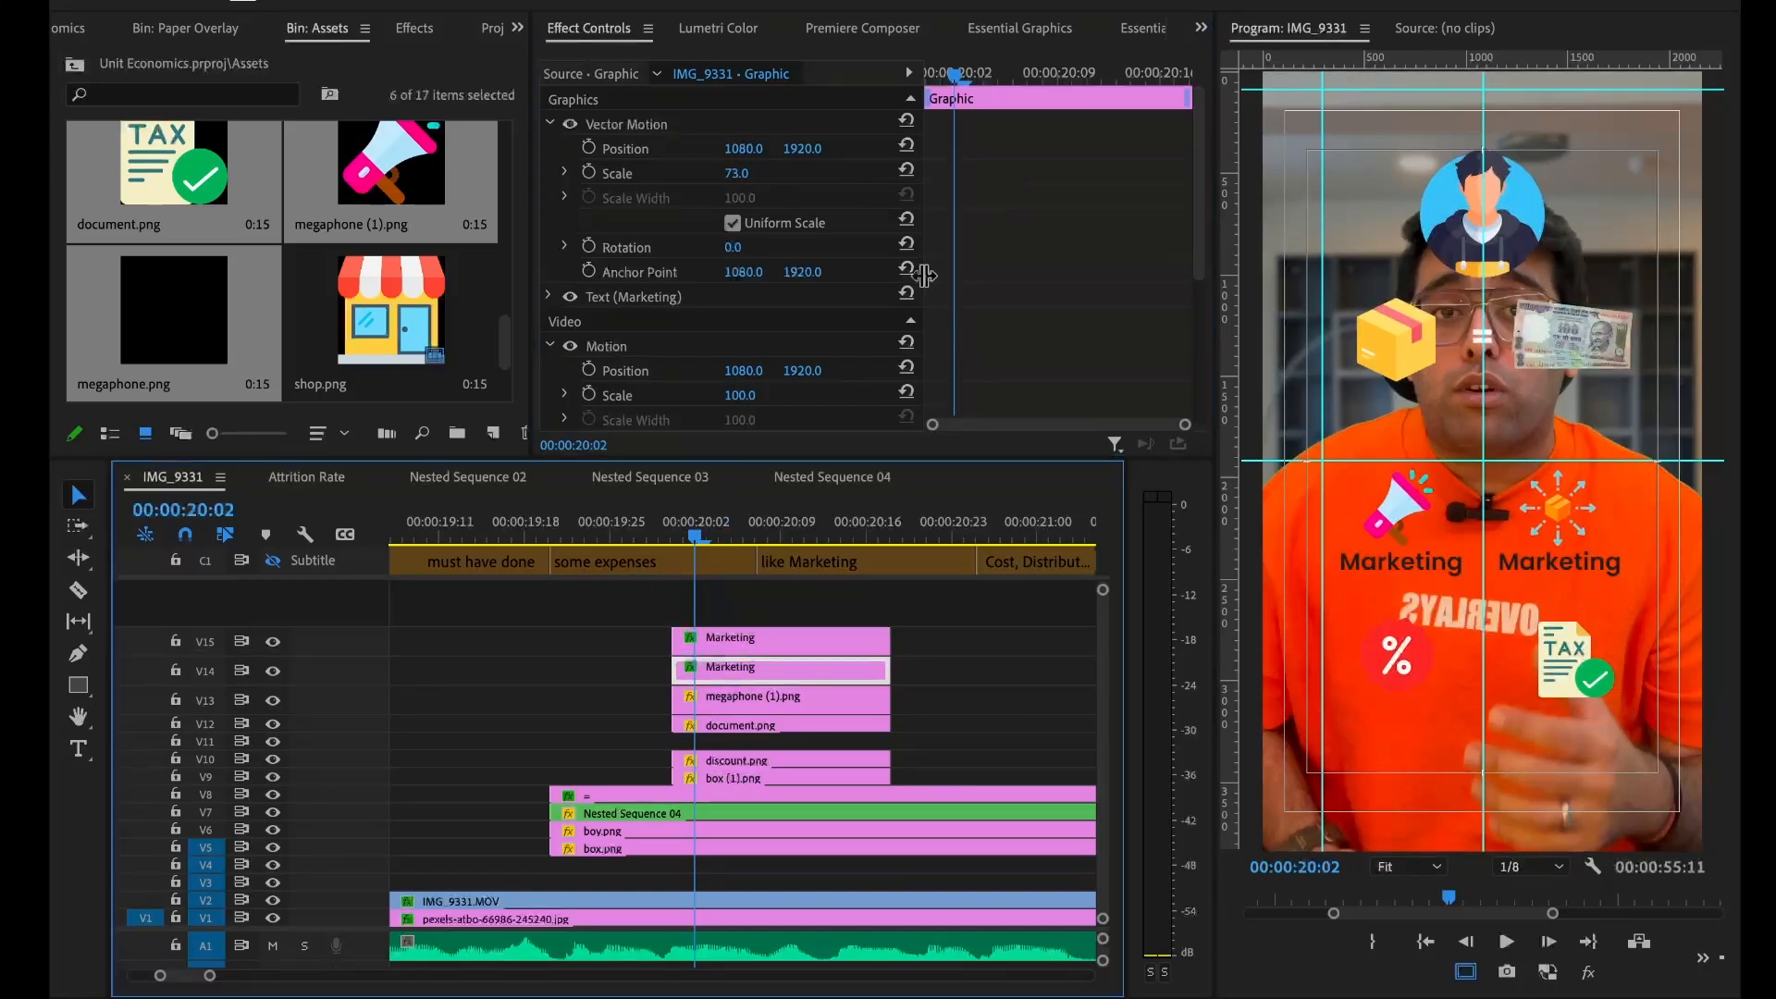
pyautogui.click(1020, 29)
pyautogui.click(645, 106)
pyautogui.click(829, 361)
pyautogui.write('120')
pyautogui.press('Return')
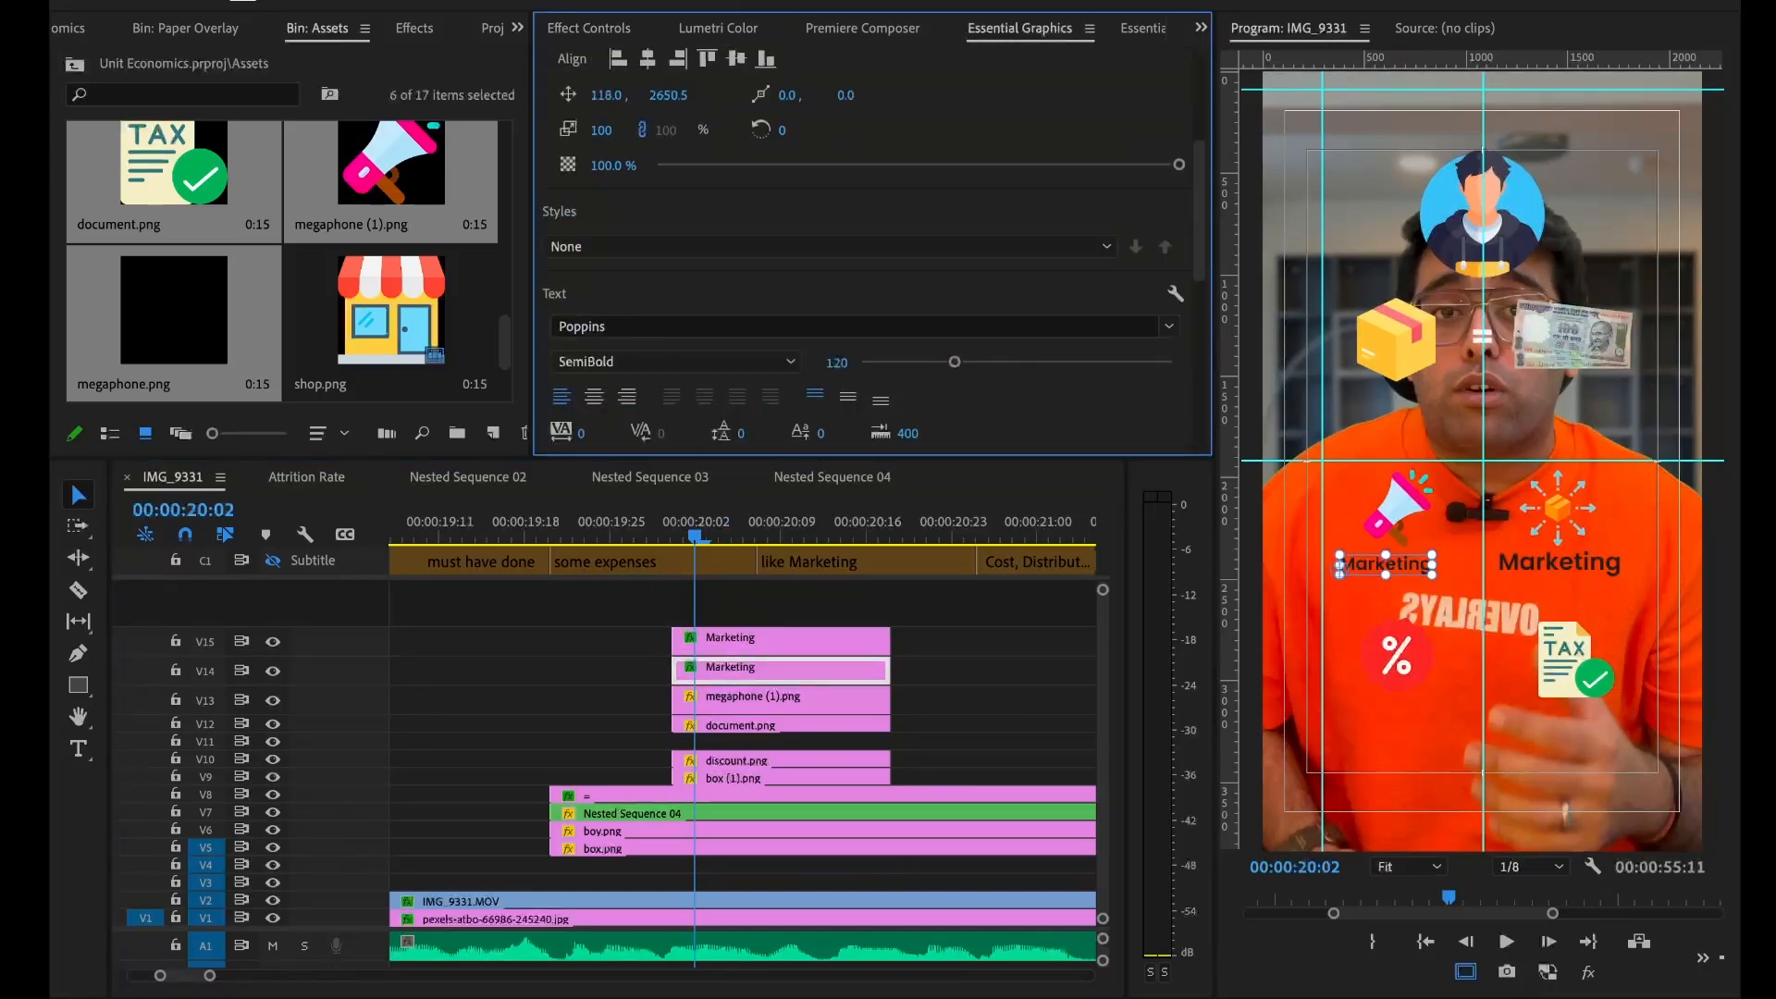
# Set the font size of the duplicate Marketing title on track V15 to 120
pyautogui.click(758, 641)
pyautogui.click(666, 106)
pyautogui.scroll(-5, 833, 241)
pyautogui.click(829, 244)
pyautogui.write('120')
pyautogui.press('Return')
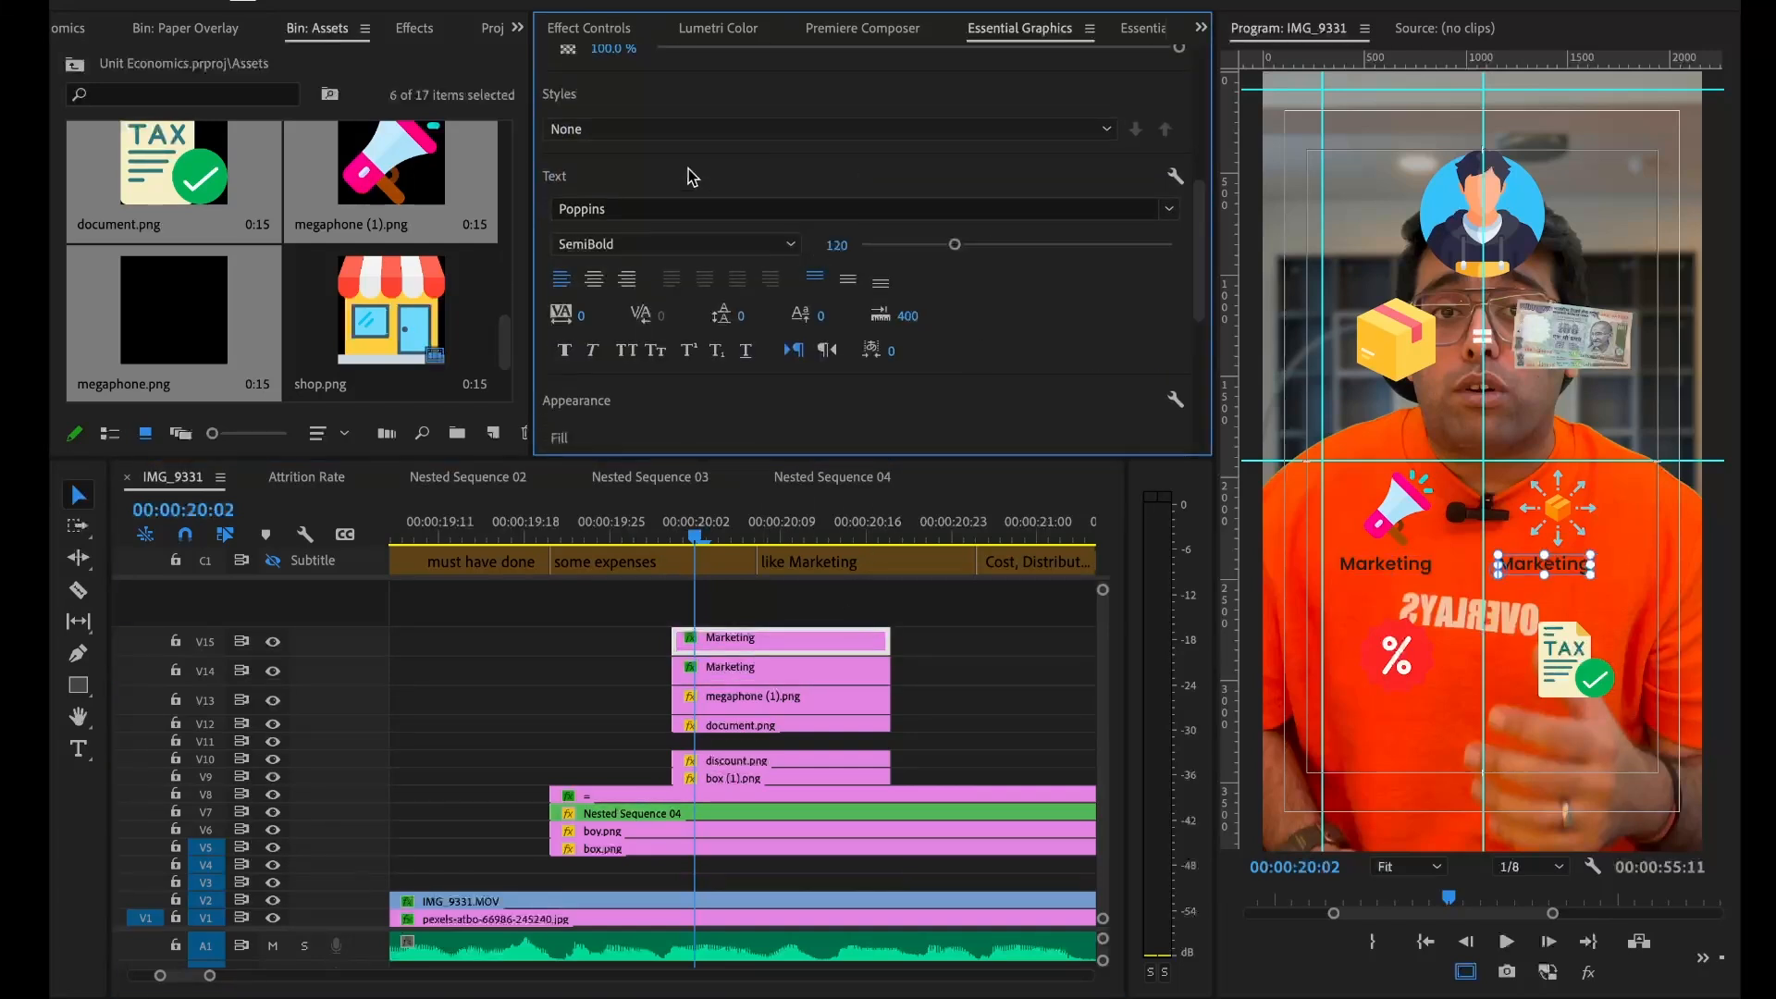
# Centre-align the Marketing titles' text and reposition them horizontally beneath the megaphone and distribution icons
pyautogui.click(754, 668)
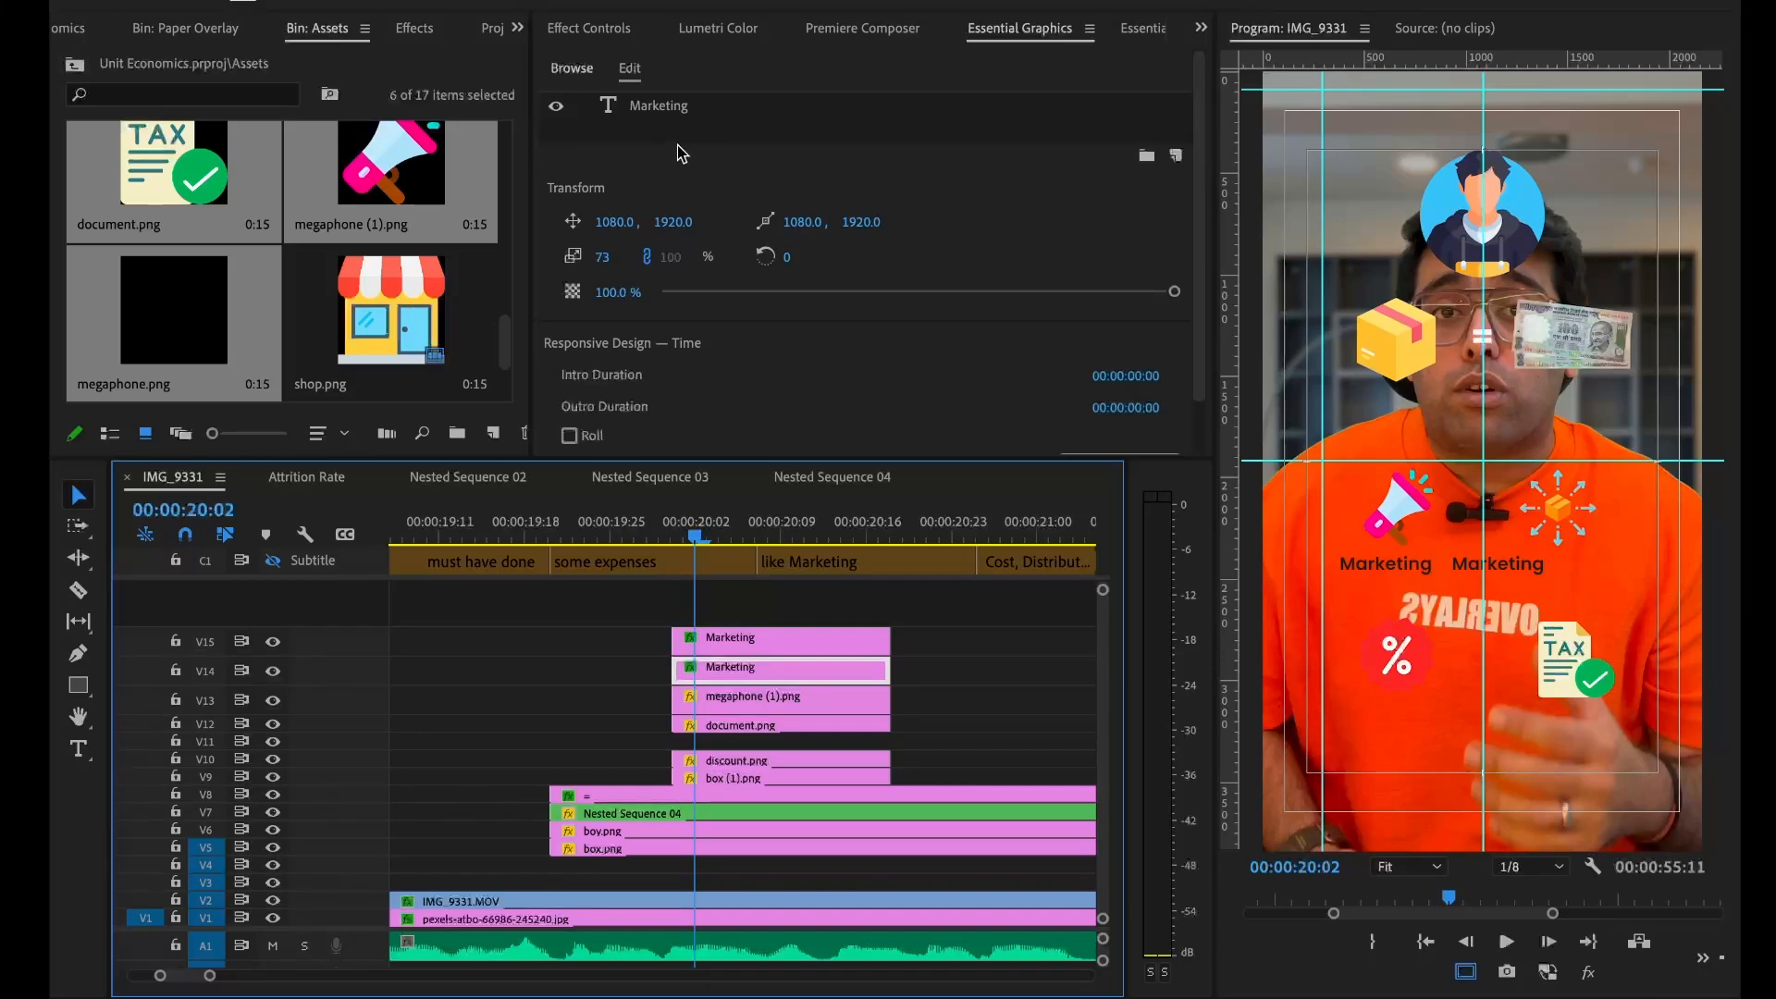
pyautogui.click(671, 108)
pyautogui.scroll(-5, 685, 348)
pyautogui.scroll(-3, 679, 365)
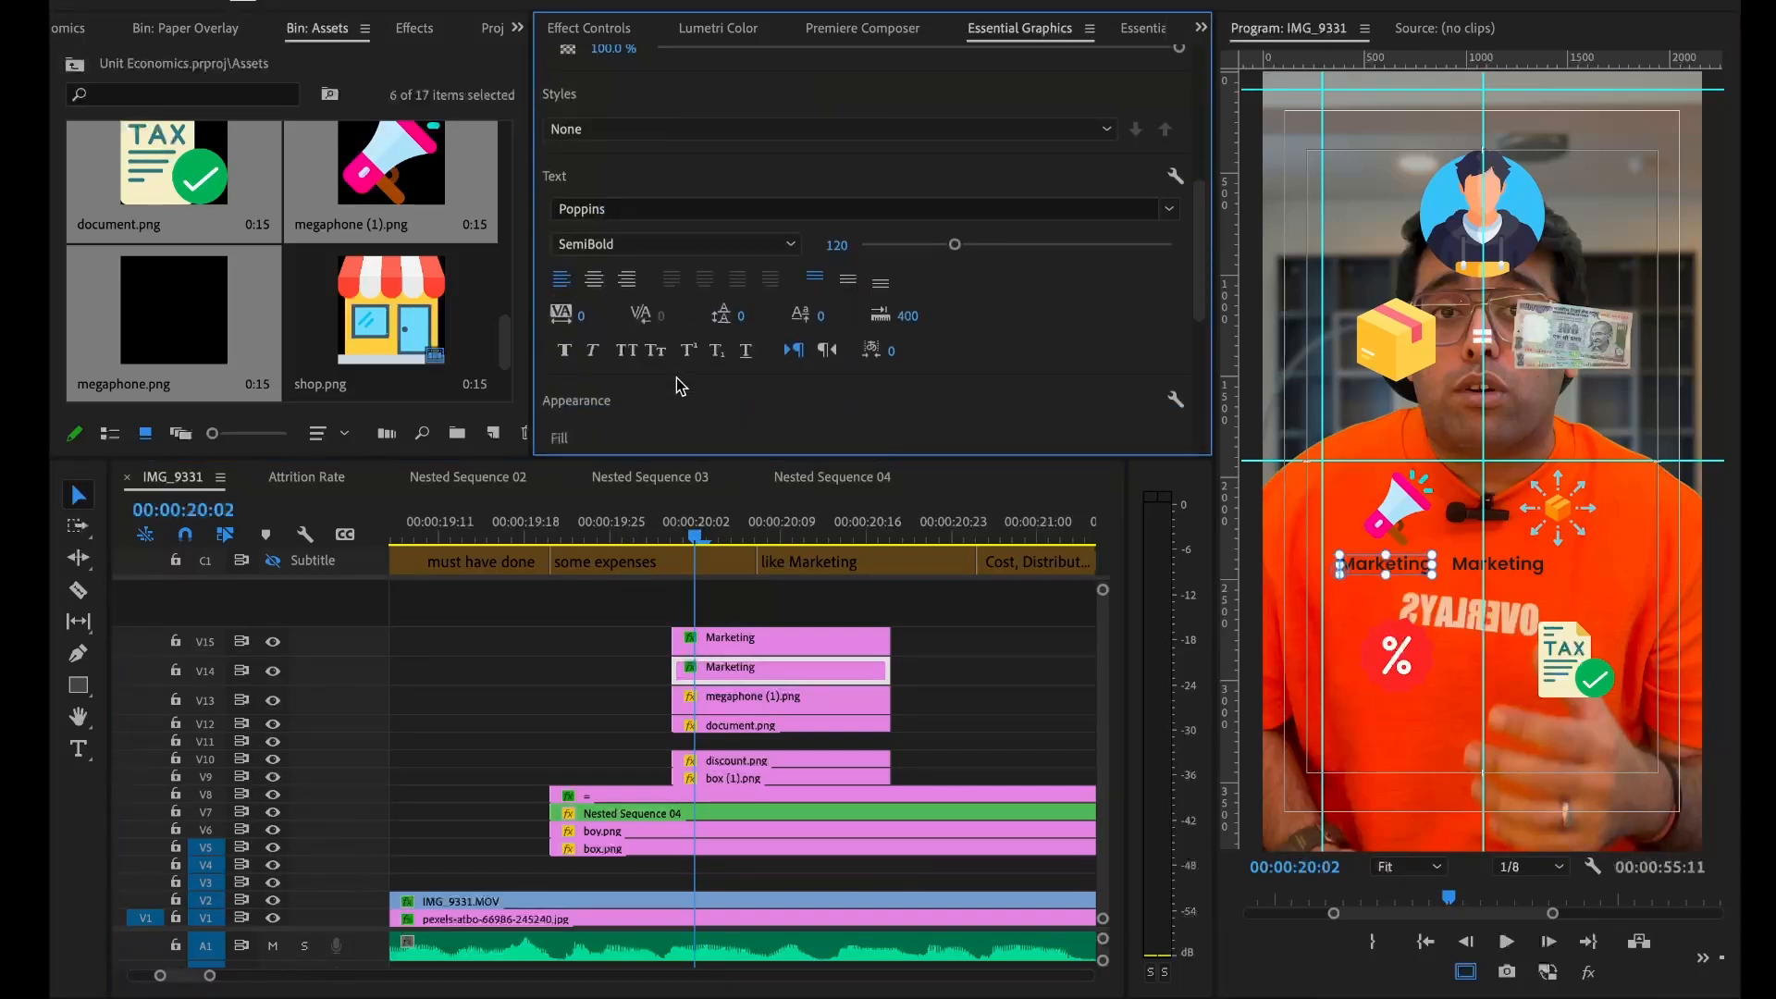
pyautogui.click(594, 279)
pyautogui.hotkey('shift', '5')
pyautogui.moveTo(743, 148); pyautogui.dragTo(754, 151)
pyautogui.click(787, 648)
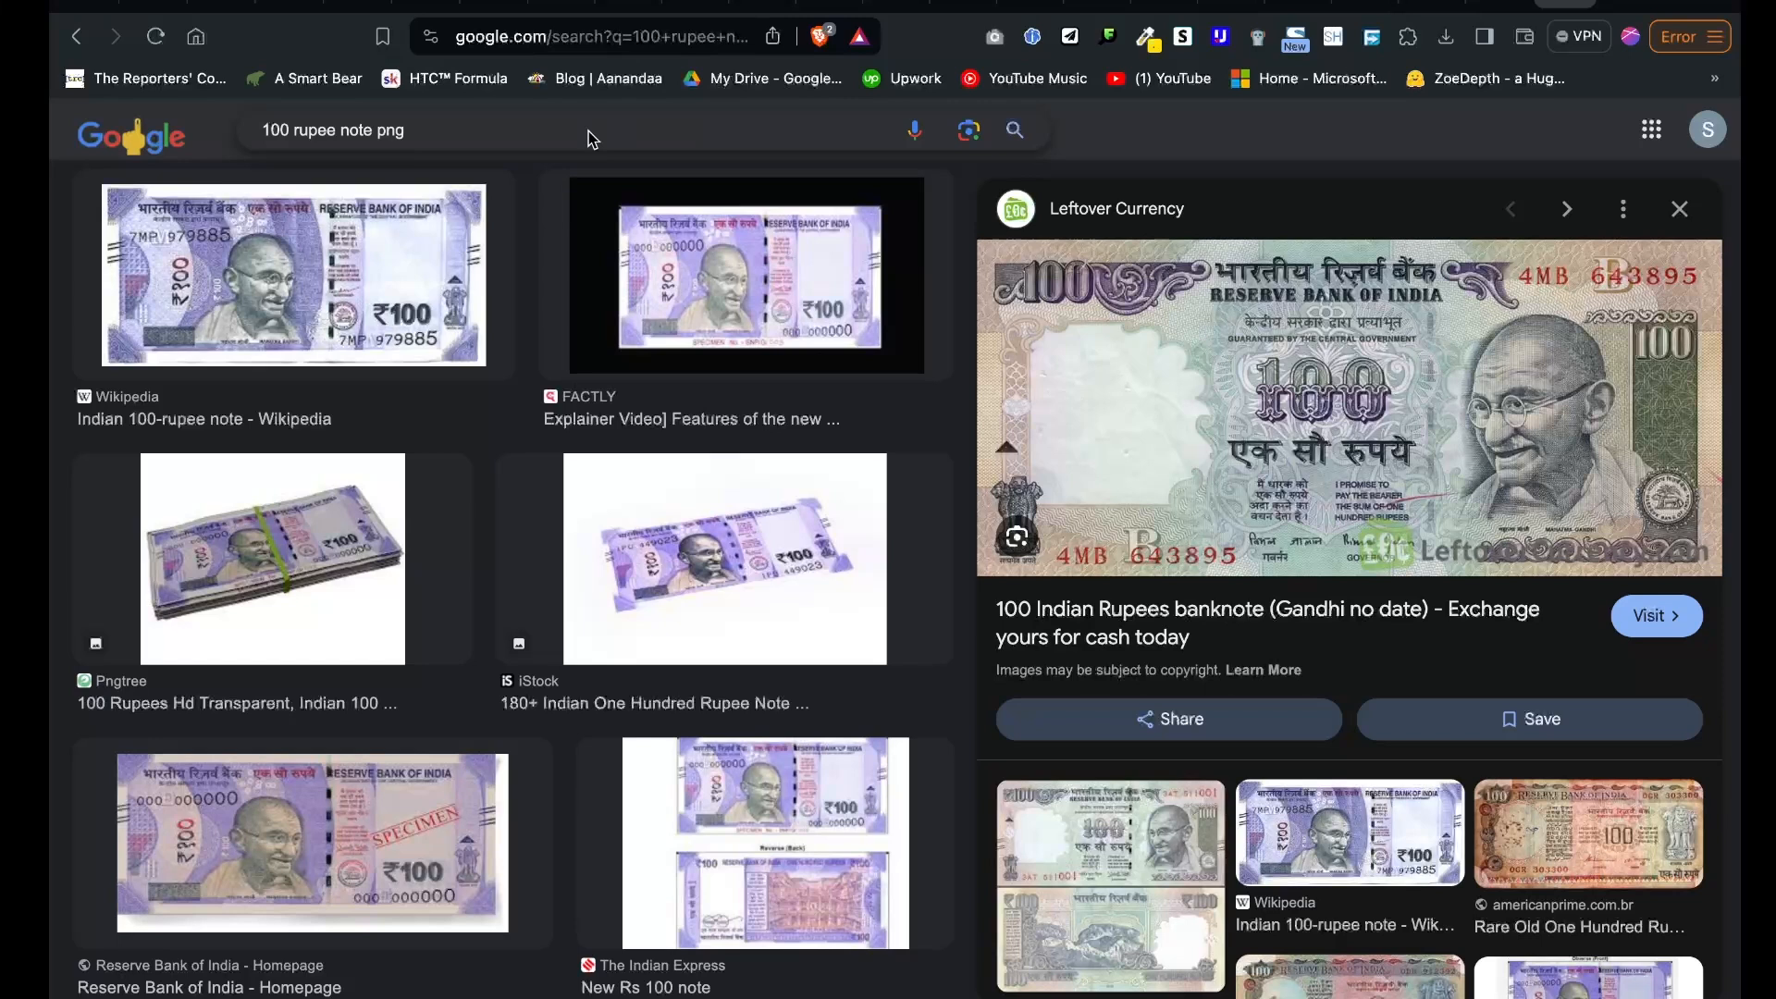
# Switch to the web browser, search Google for "distribution" and copy the word from the dictionary result
pyautogui.click(593, 139)
pyautogui.hotkey('ctrl', 'a')
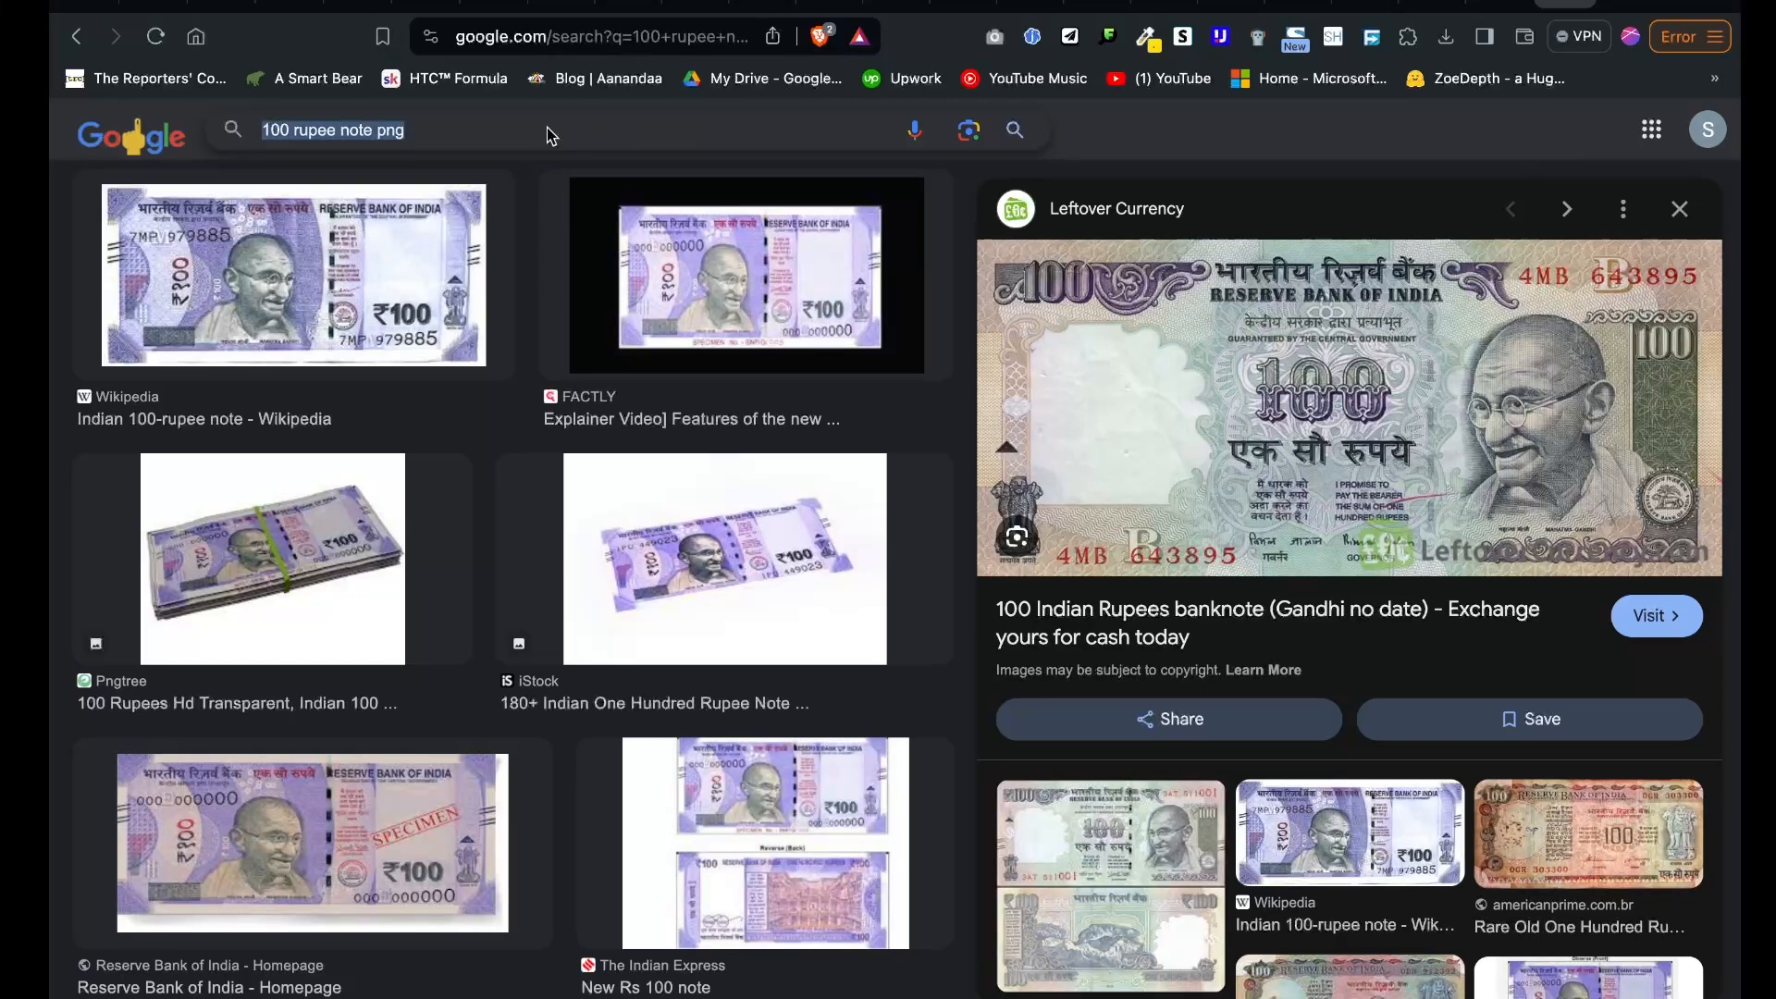
pyautogui.write('distribution')
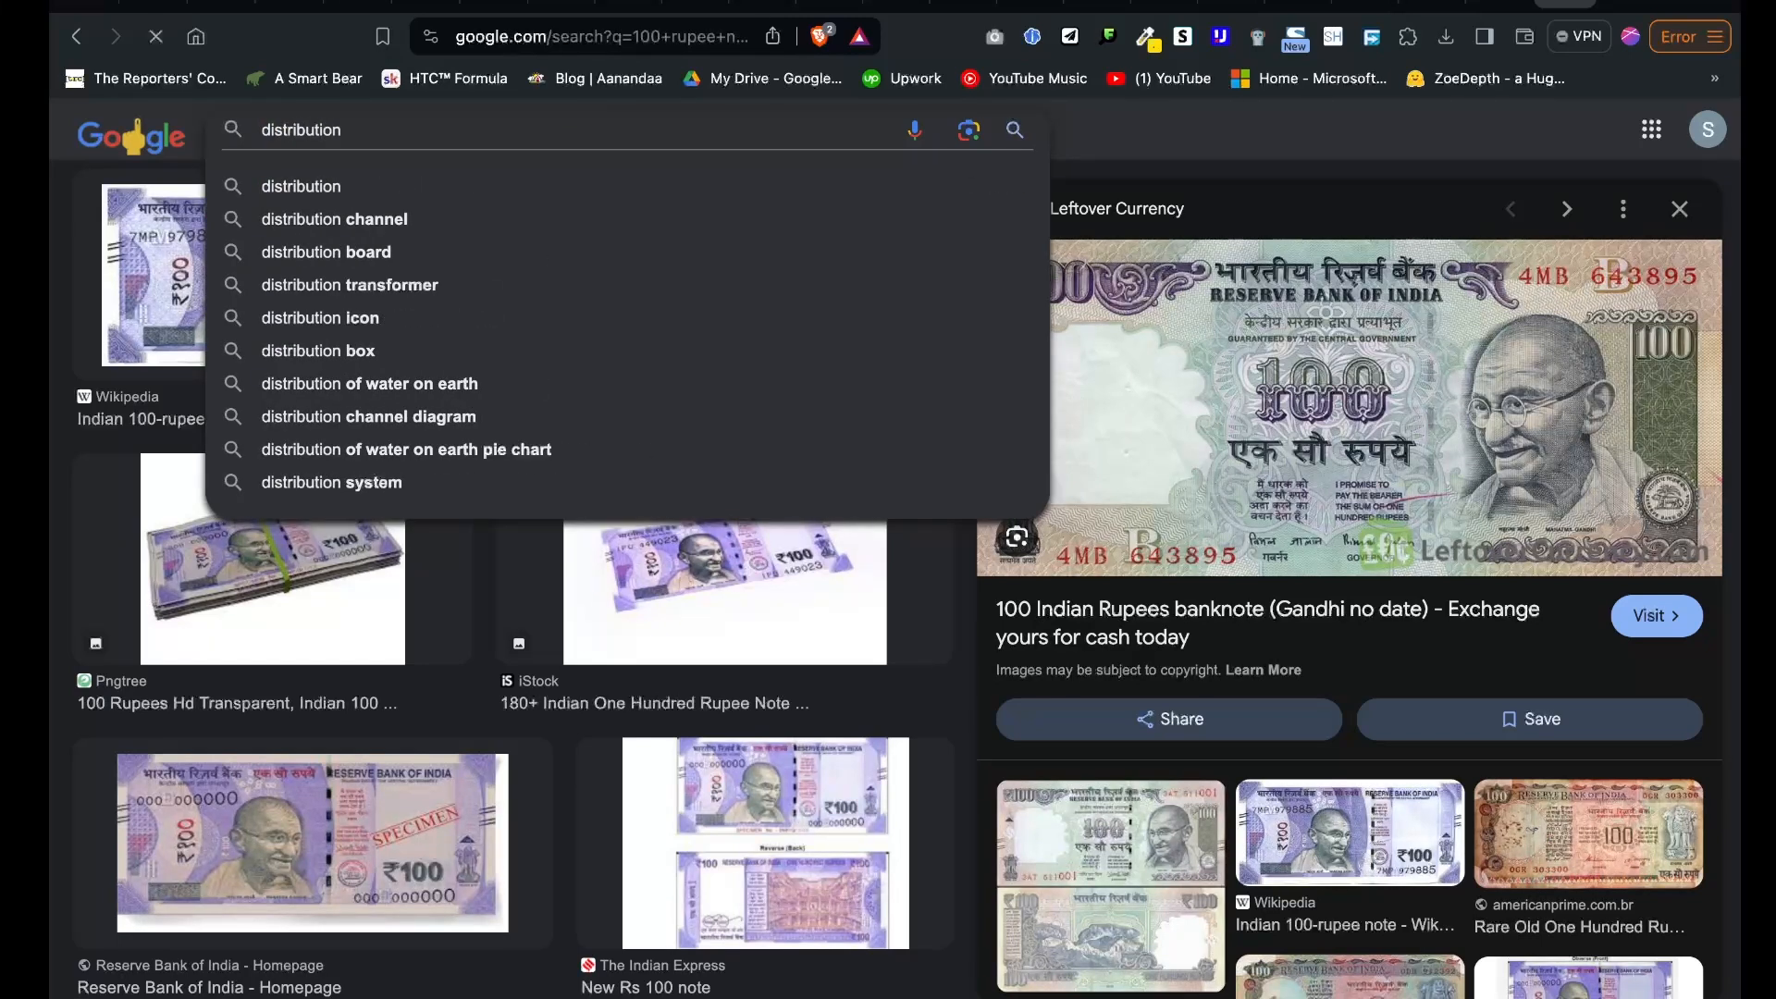
pyautogui.press('Return')
pyautogui.click(263, 226)
pyautogui.moveTo(320, 398); pyautogui.dragTo(597, 395)
pyautogui.hotkey('ctrl', 'c')
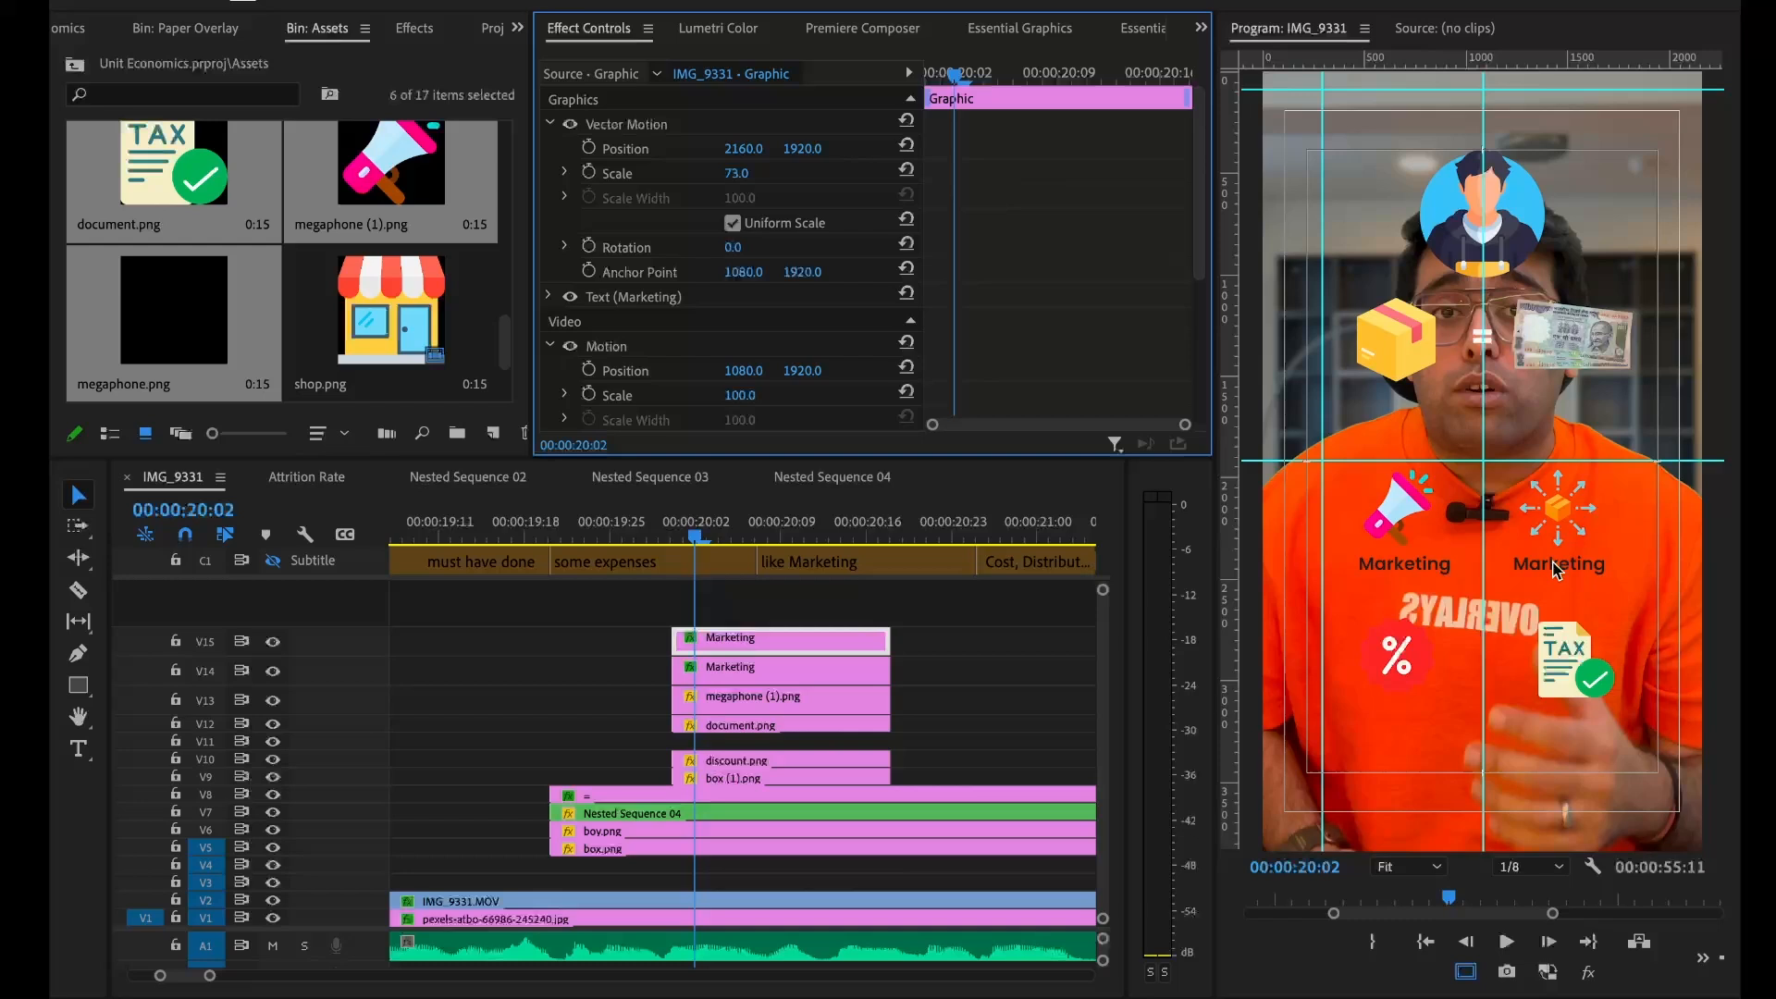
# Back in Premiere Pro, replace the text of the title beneath the distribution icon with "Distribution"
pyautogui.doubleClick(1554, 567)
pyautogui.hotkey('ctrl', 'v')
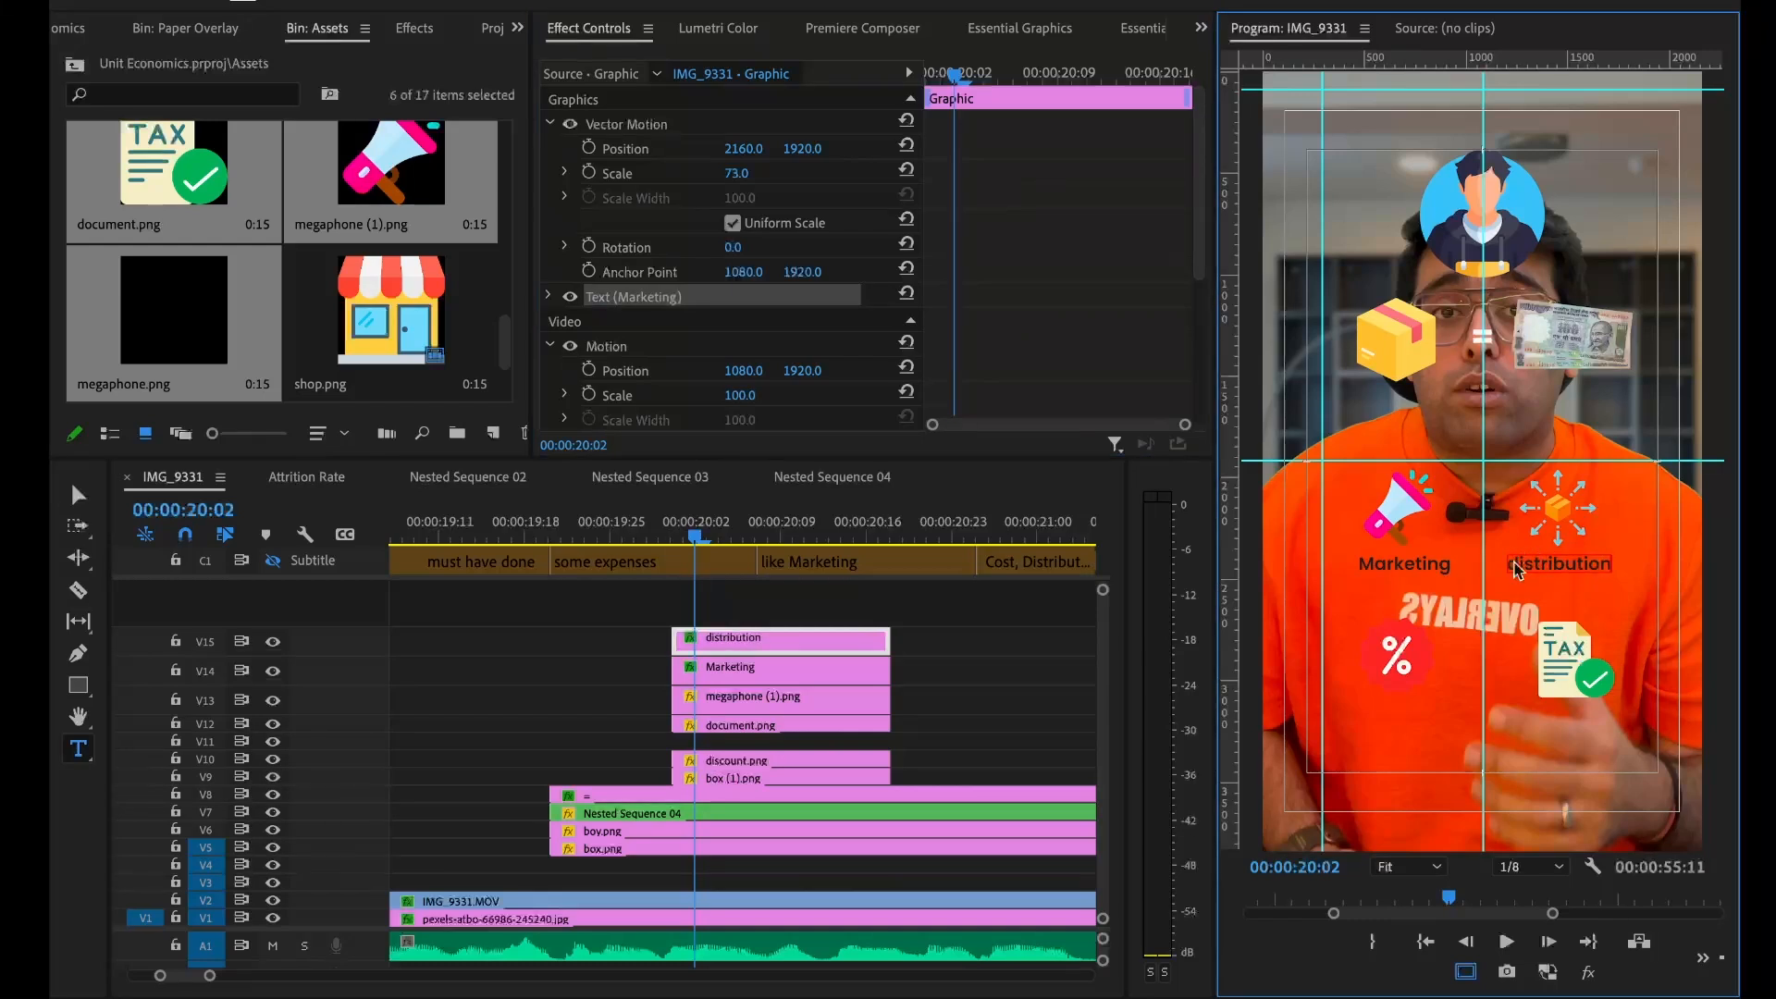
pyautogui.write('D')
pyautogui.click(1057, 659)
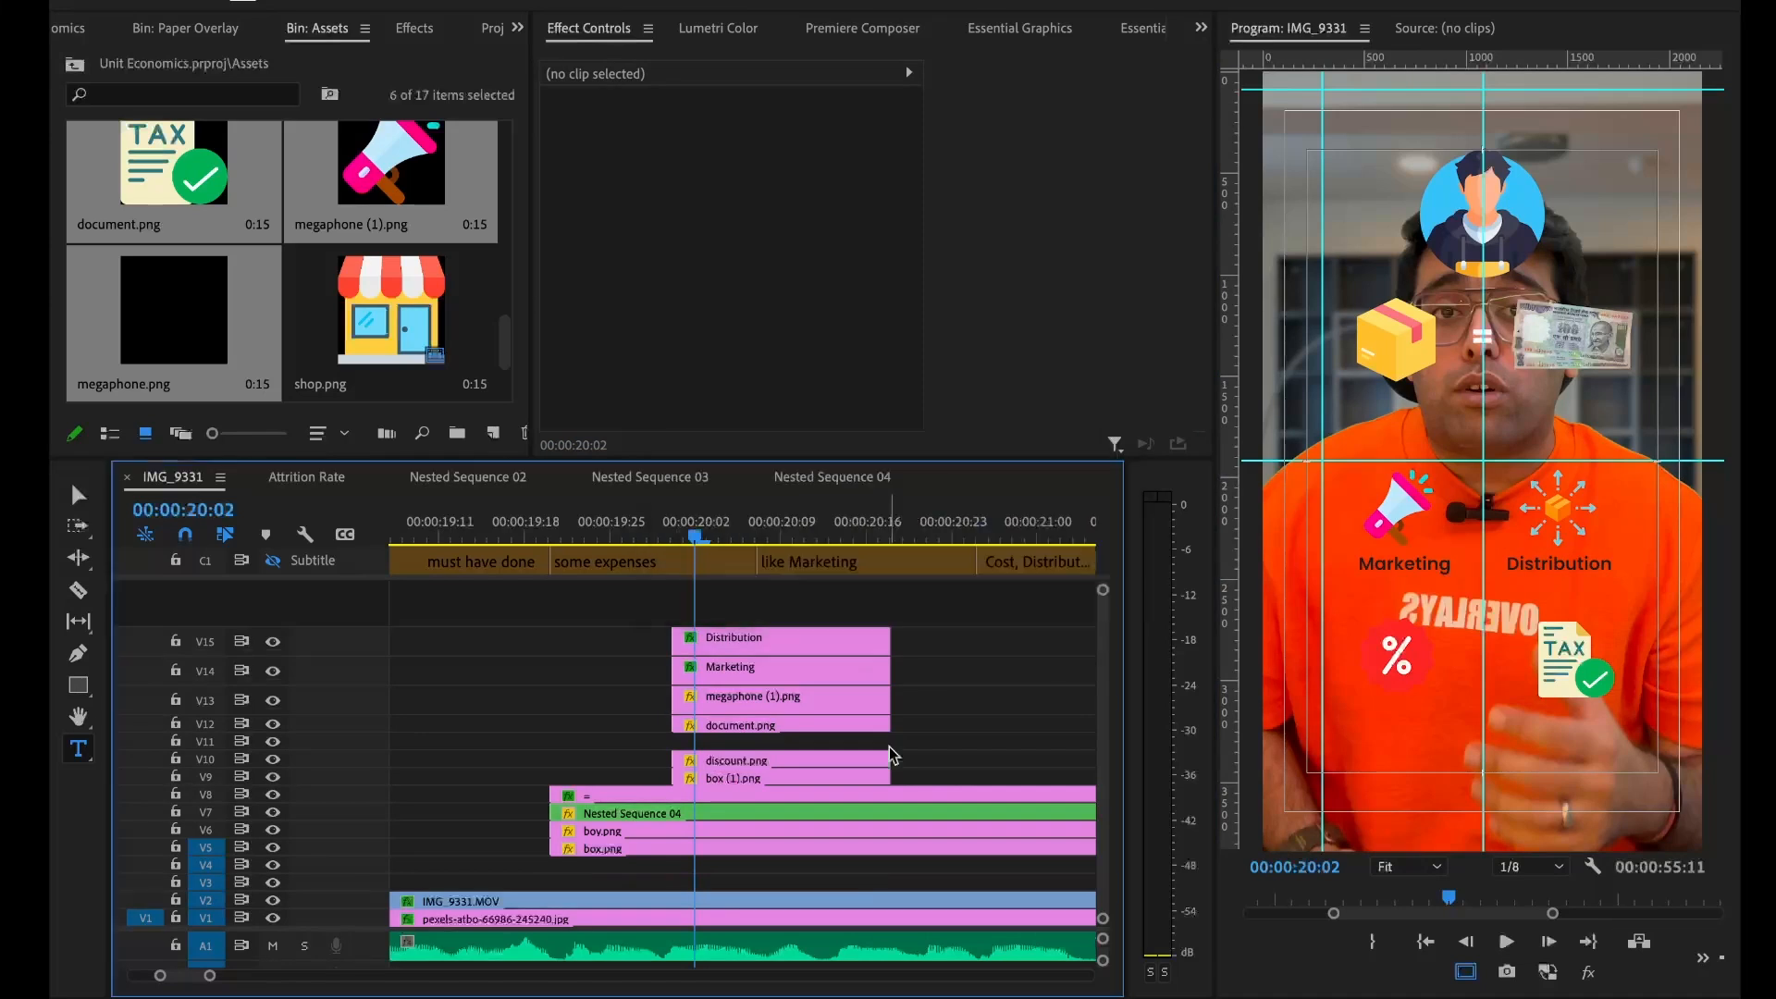
# Duplicate the Distribution title onto track V16 at vertical position 2669 beneath the tax icon, and set the icon's horizontal position to 1492
pyautogui.moveTo(724, 641); pyautogui.dragTo(722, 639)
pyautogui.moveTo(801, 148); pyautogui.dragTo(811, 151)
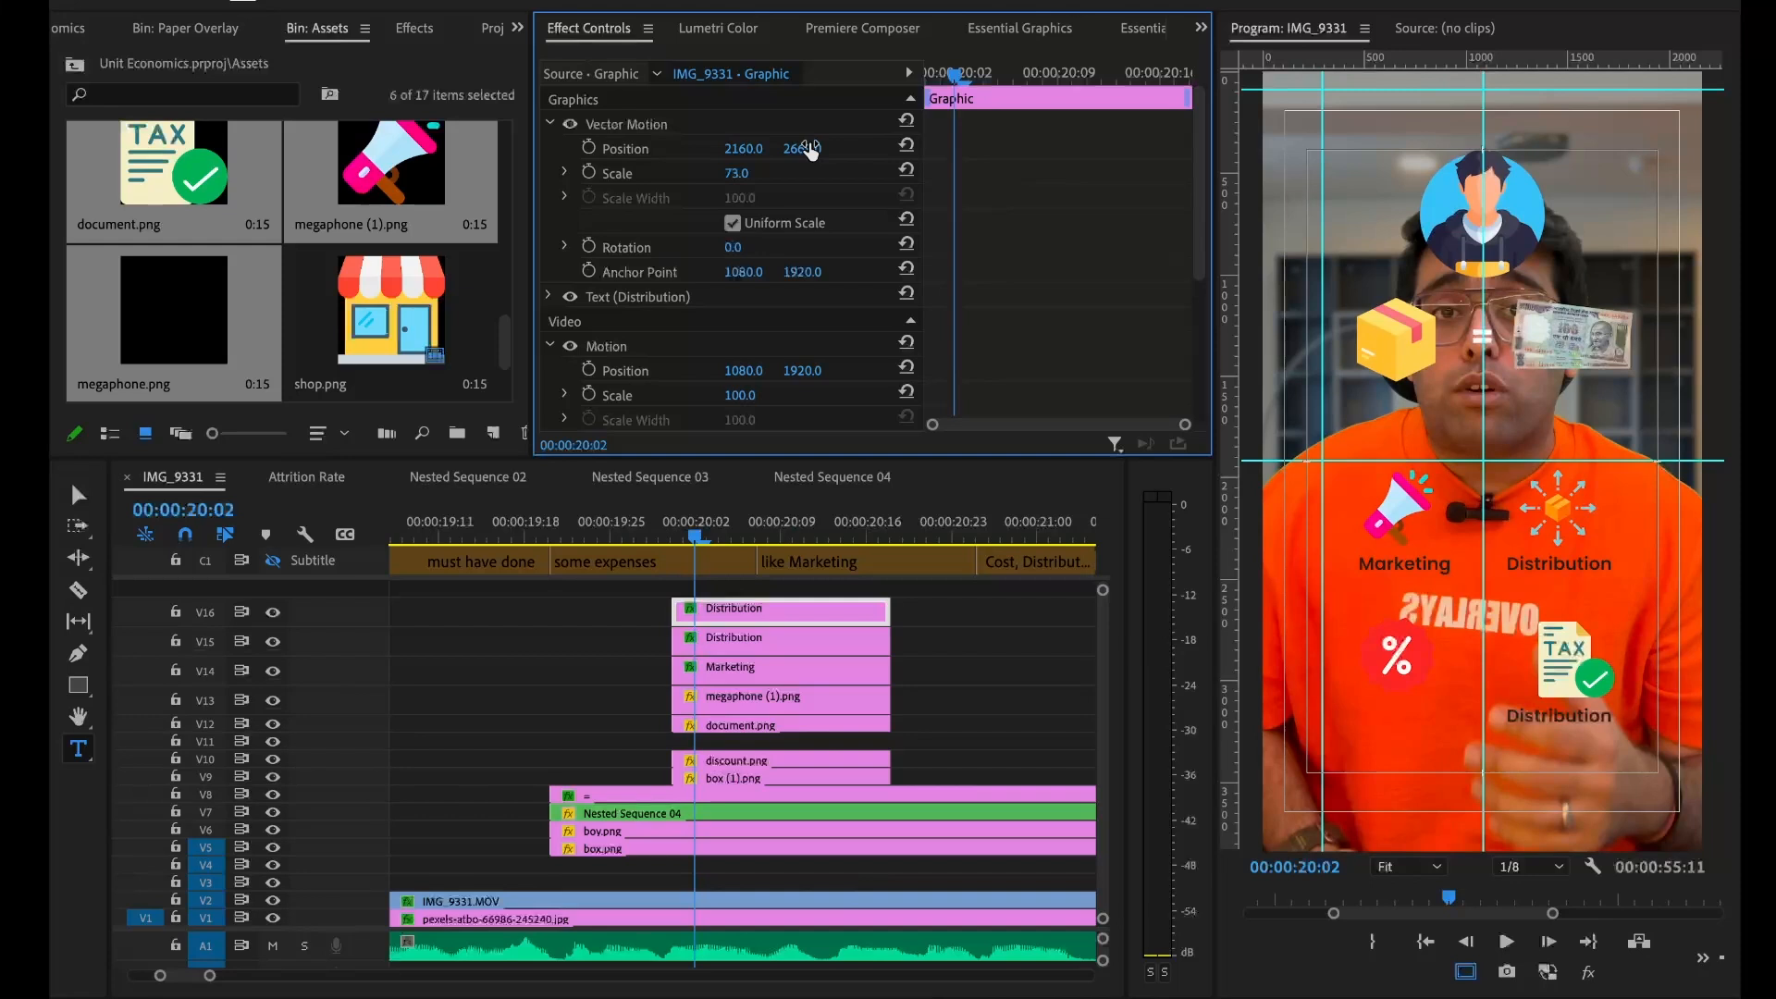
pyautogui.click(740, 714)
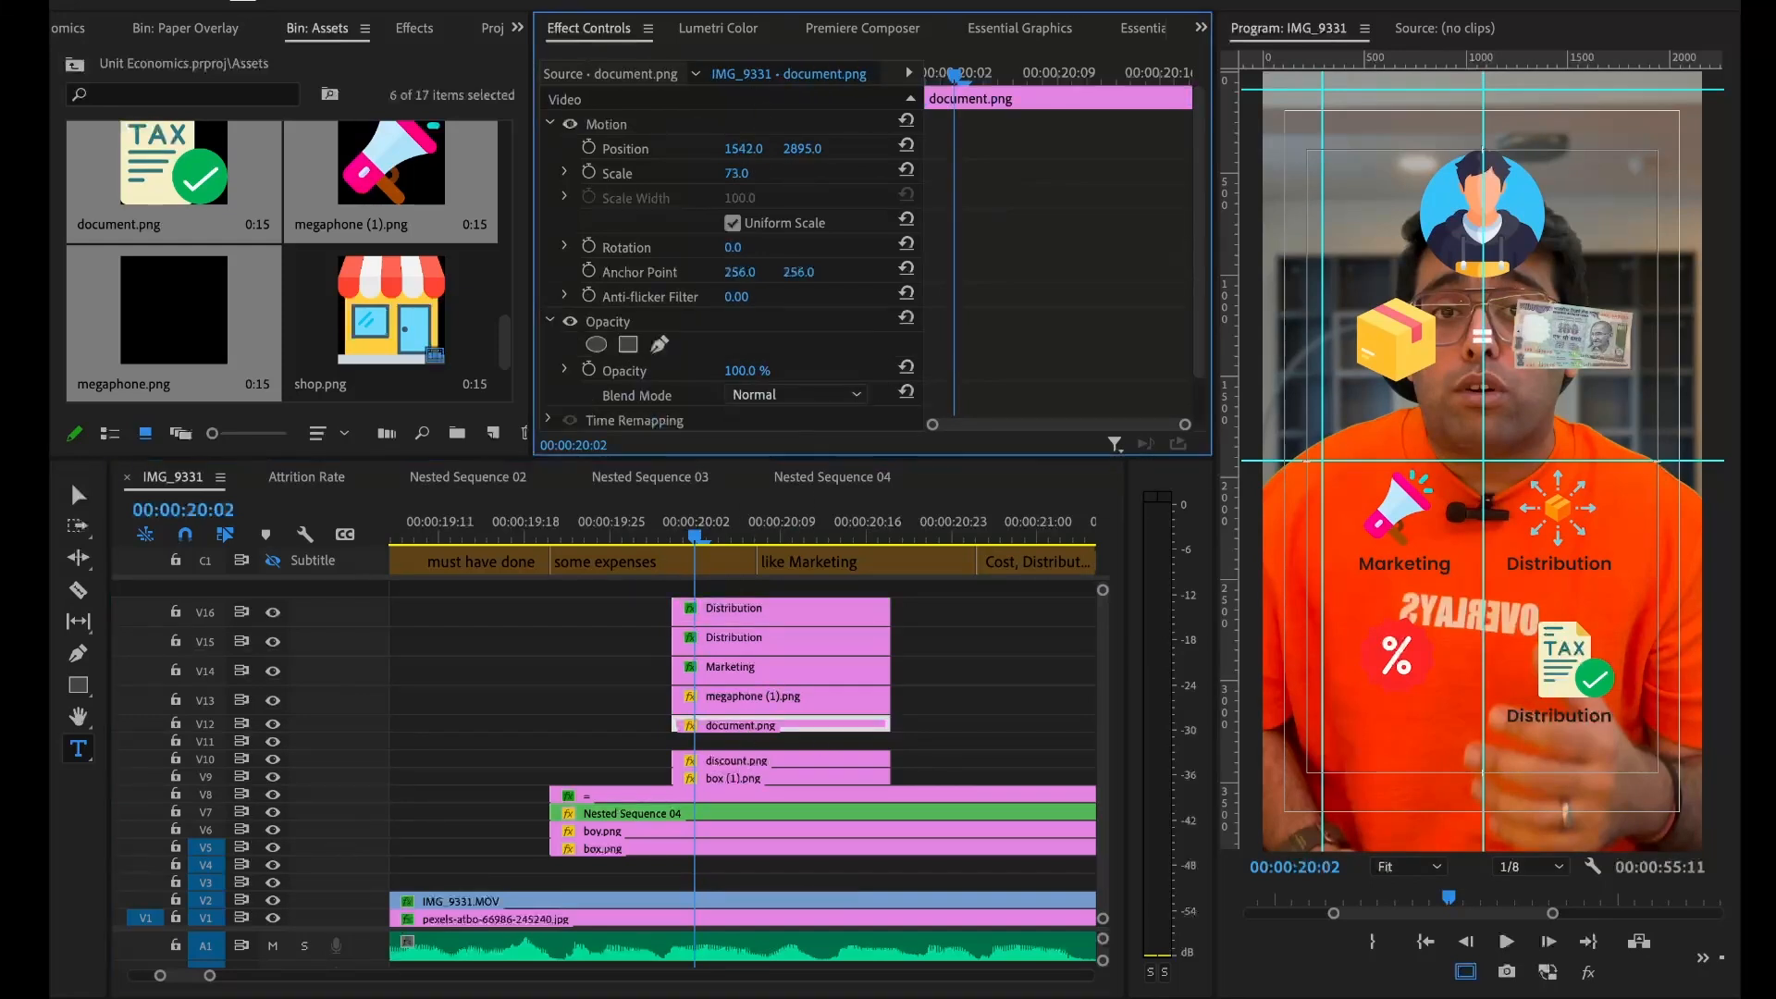
pyautogui.moveTo(743, 148); pyautogui.dragTo(747, 149)
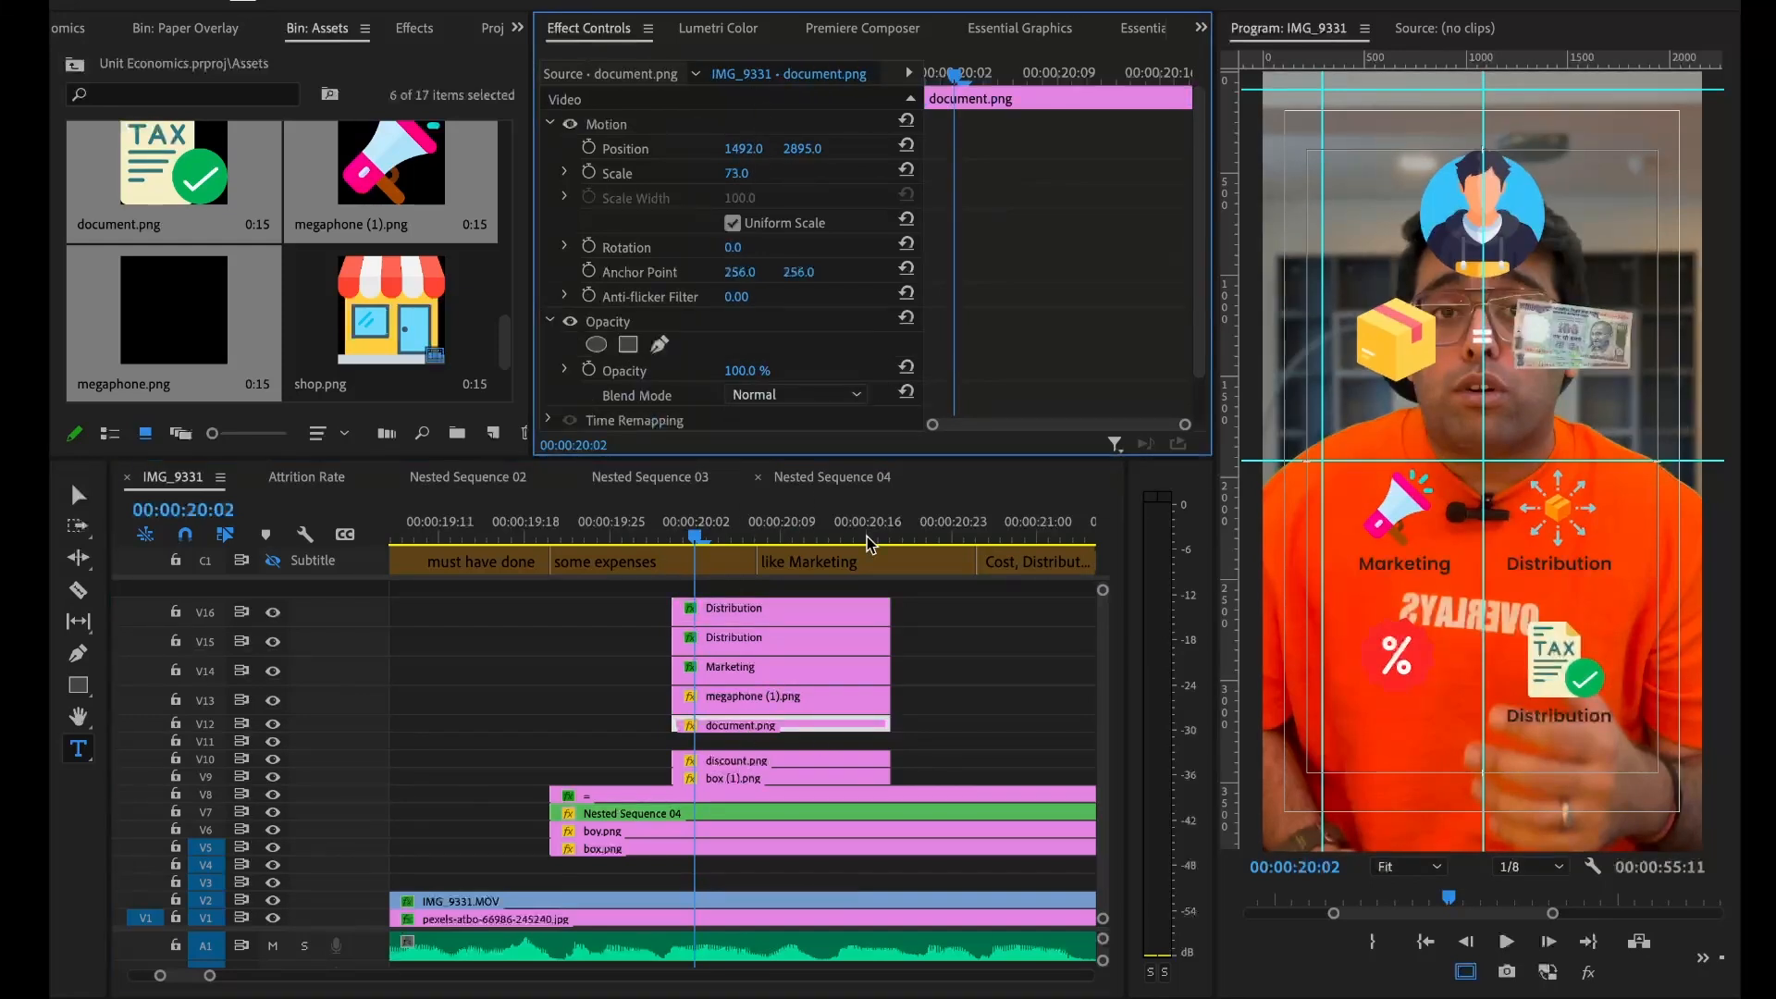
# Change the title beneath the tax icon to "GST" and duplicate it onto track V17 beneath the discount icon at horizontal position 1361
pyautogui.click(1579, 725)
pyautogui.write('GST')
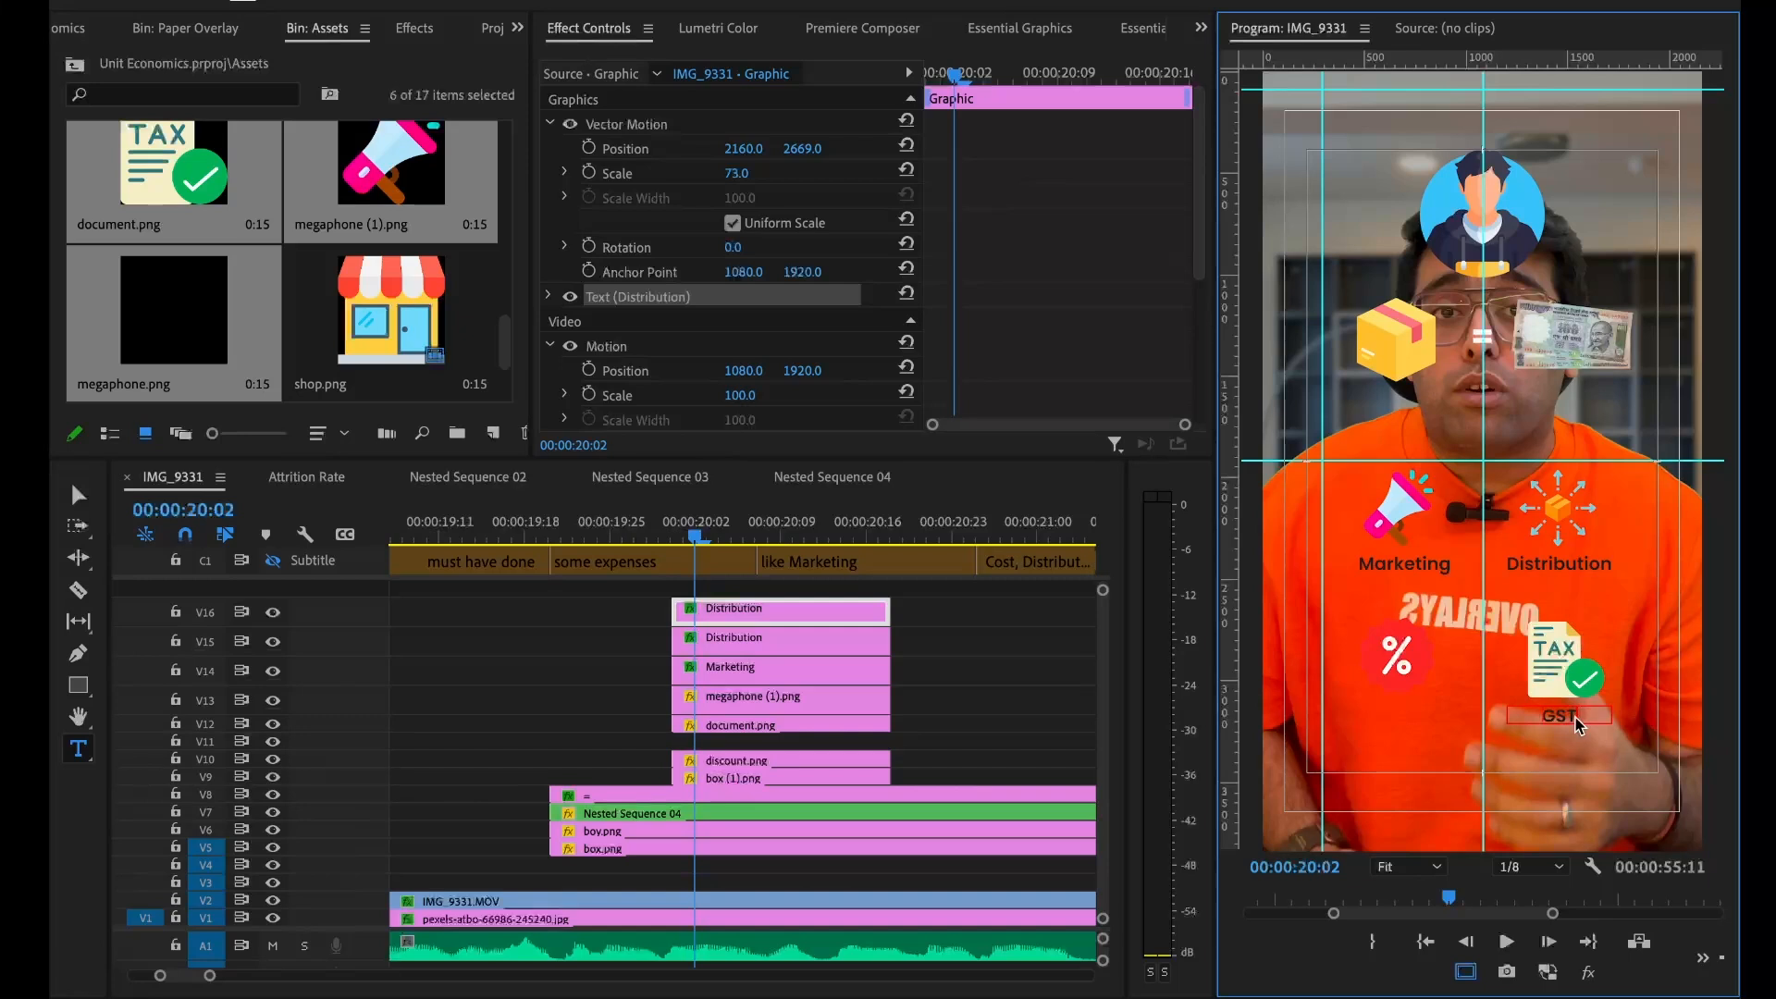
pyautogui.click(1005, 726)
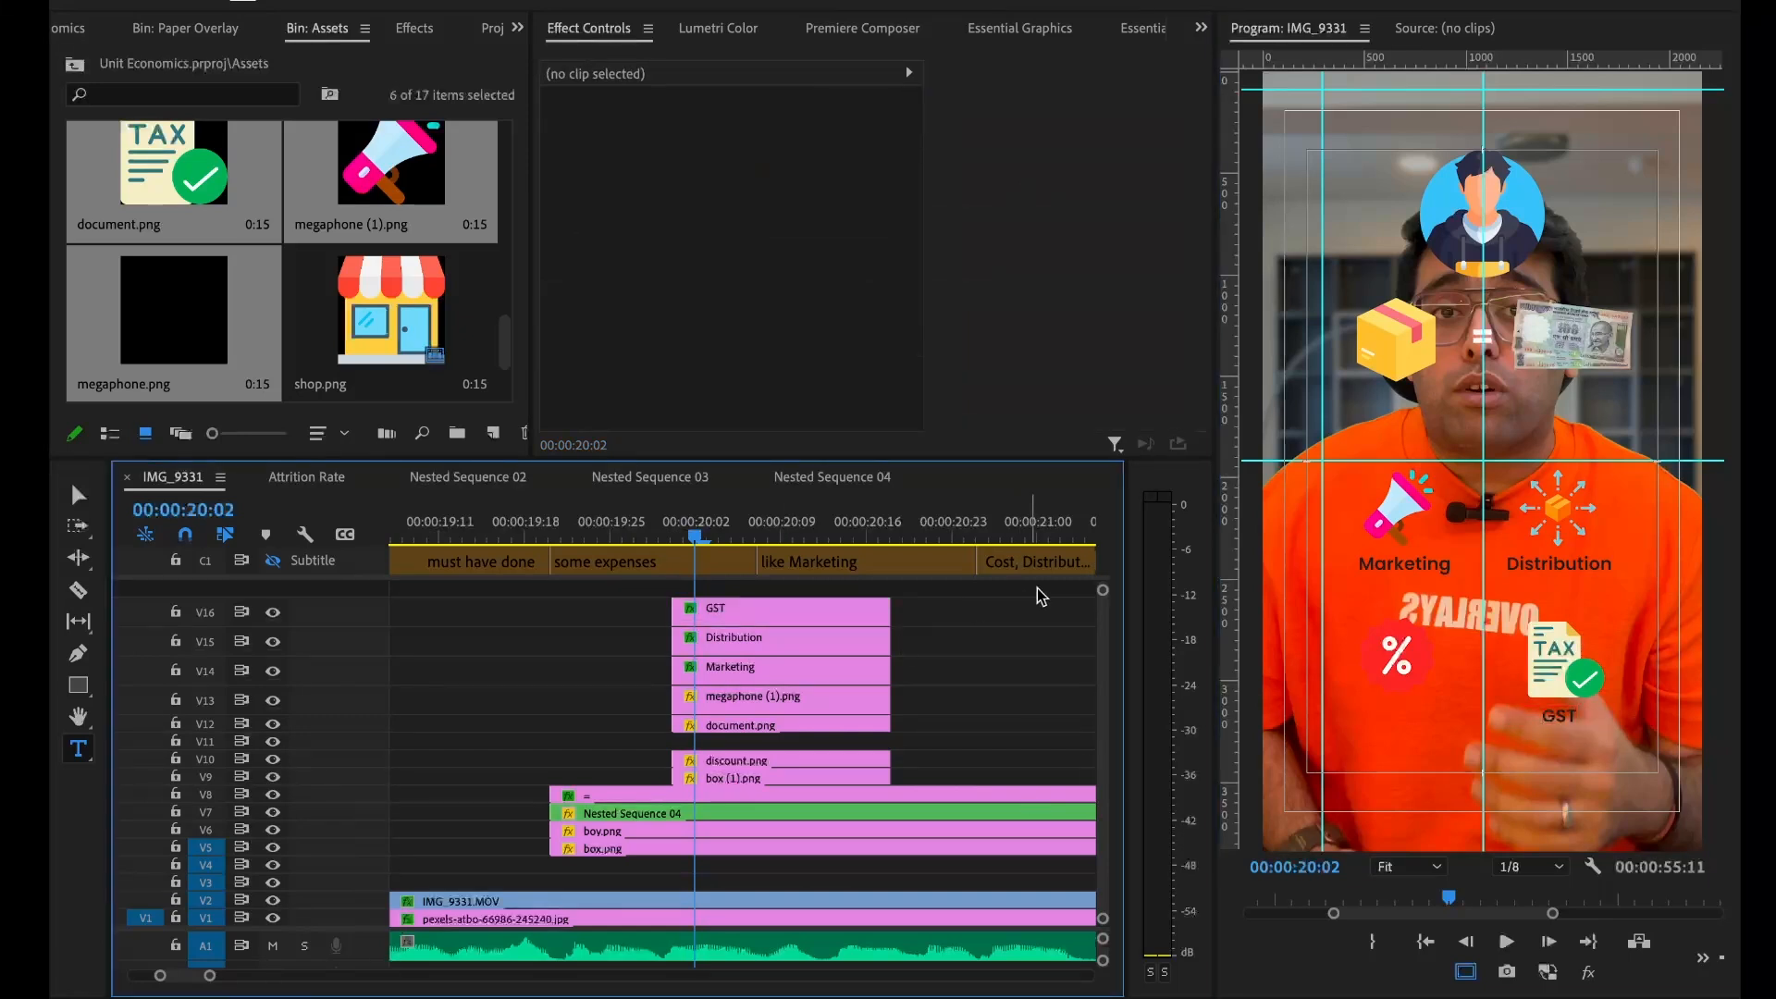
pyautogui.moveTo(726, 659); pyautogui.dragTo(730, 637)
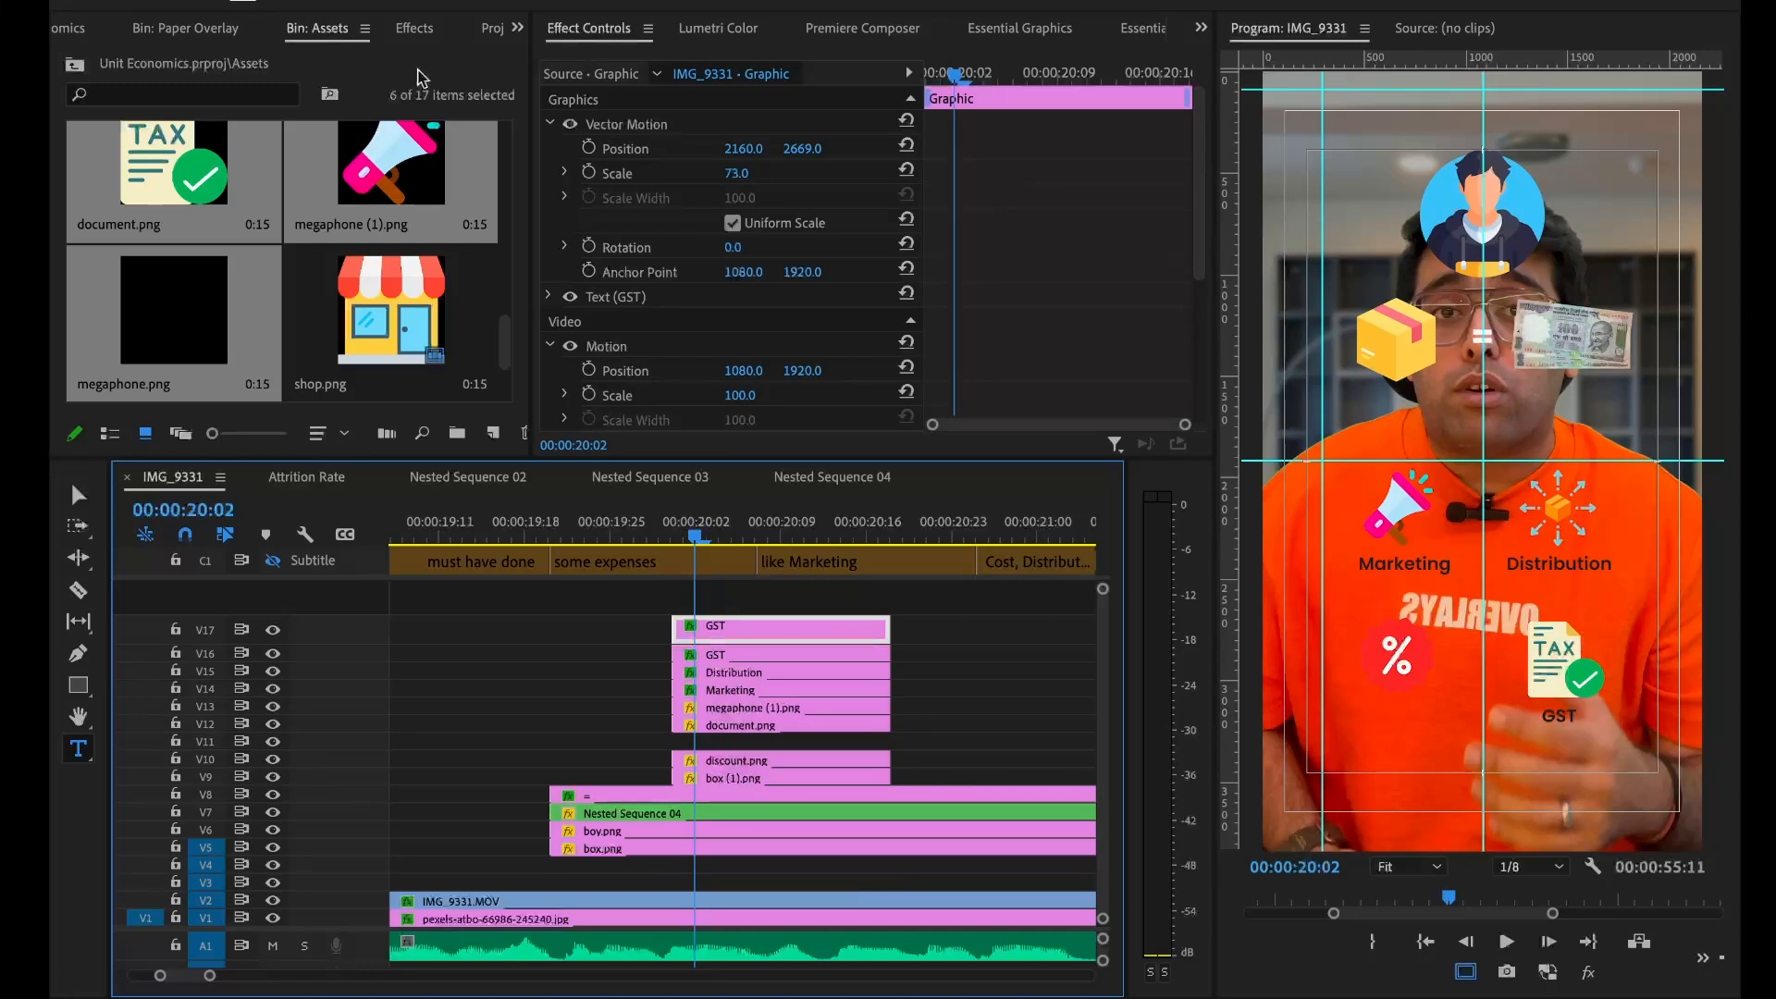
pyautogui.moveTo(746, 156); pyautogui.dragTo(16, 155)
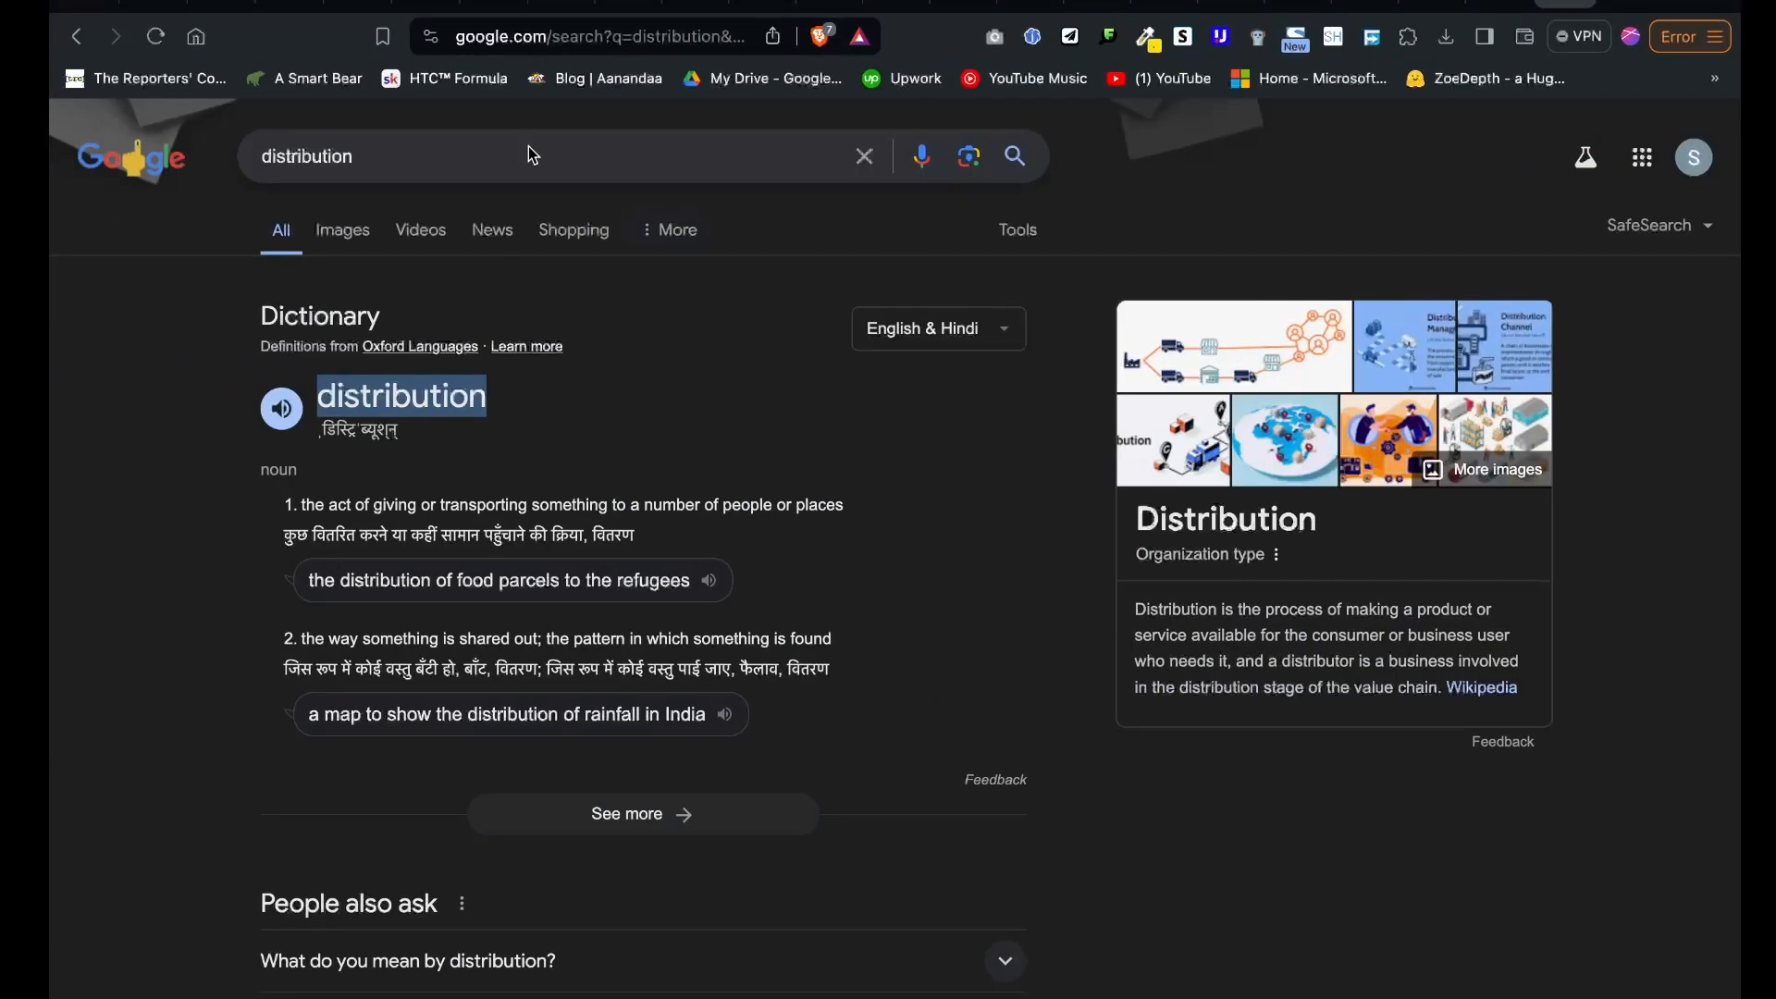
# In the web browser, search Google for "discount" and copy the word from the dictionary result
pyautogui.tripleClick(527, 150)
pyautogui.write('discount')
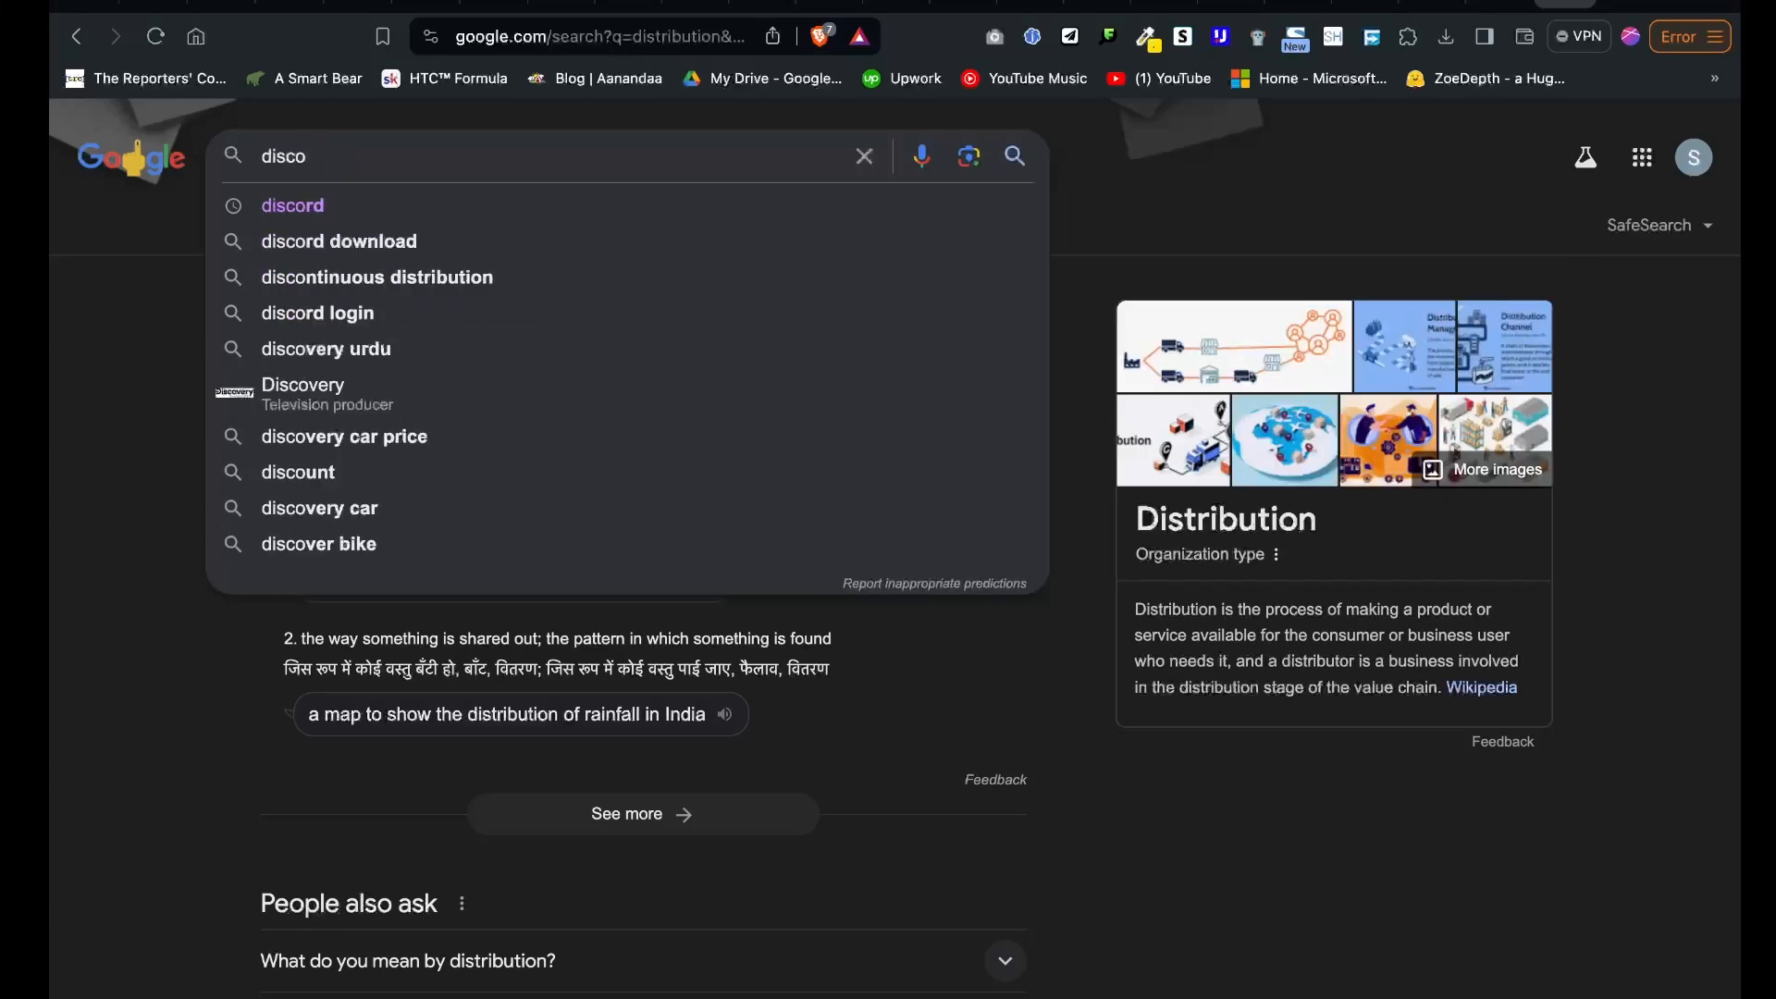
pyautogui.press('BackSpace')
pyautogui.write('ount')
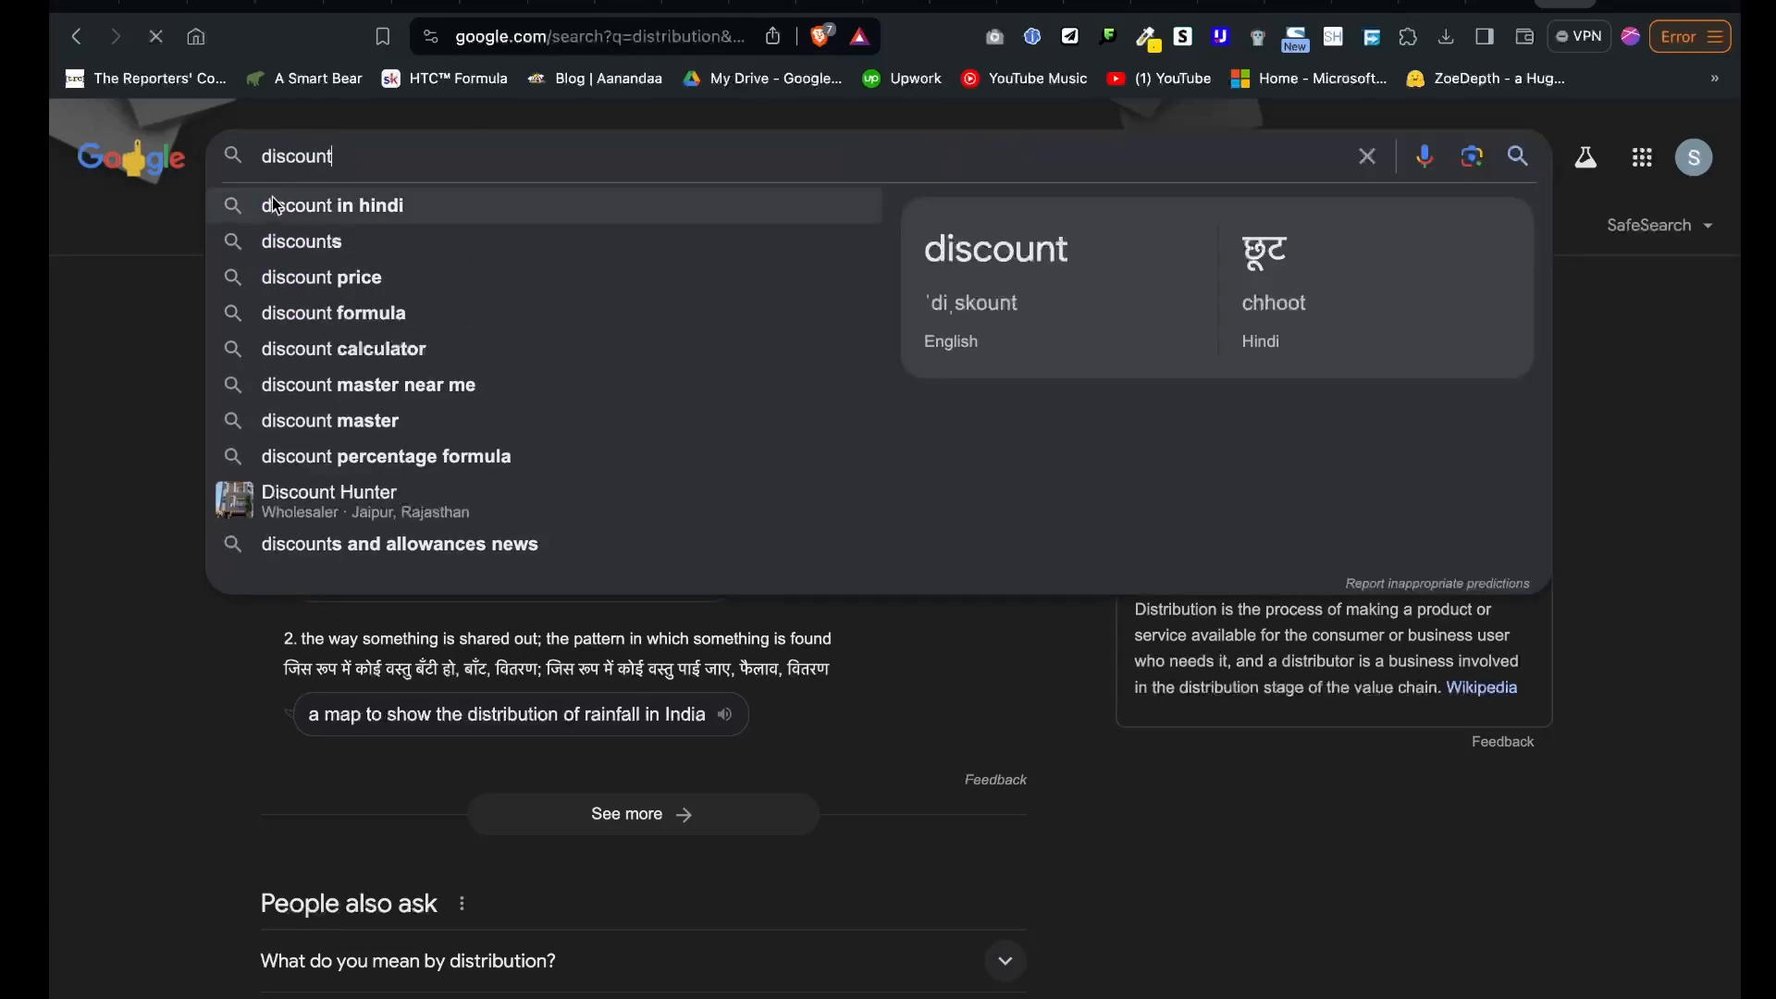
pyautogui.press('Return')
pyautogui.doubleClick(380, 541)
pyautogui.hotkey('ctrl', 'c')
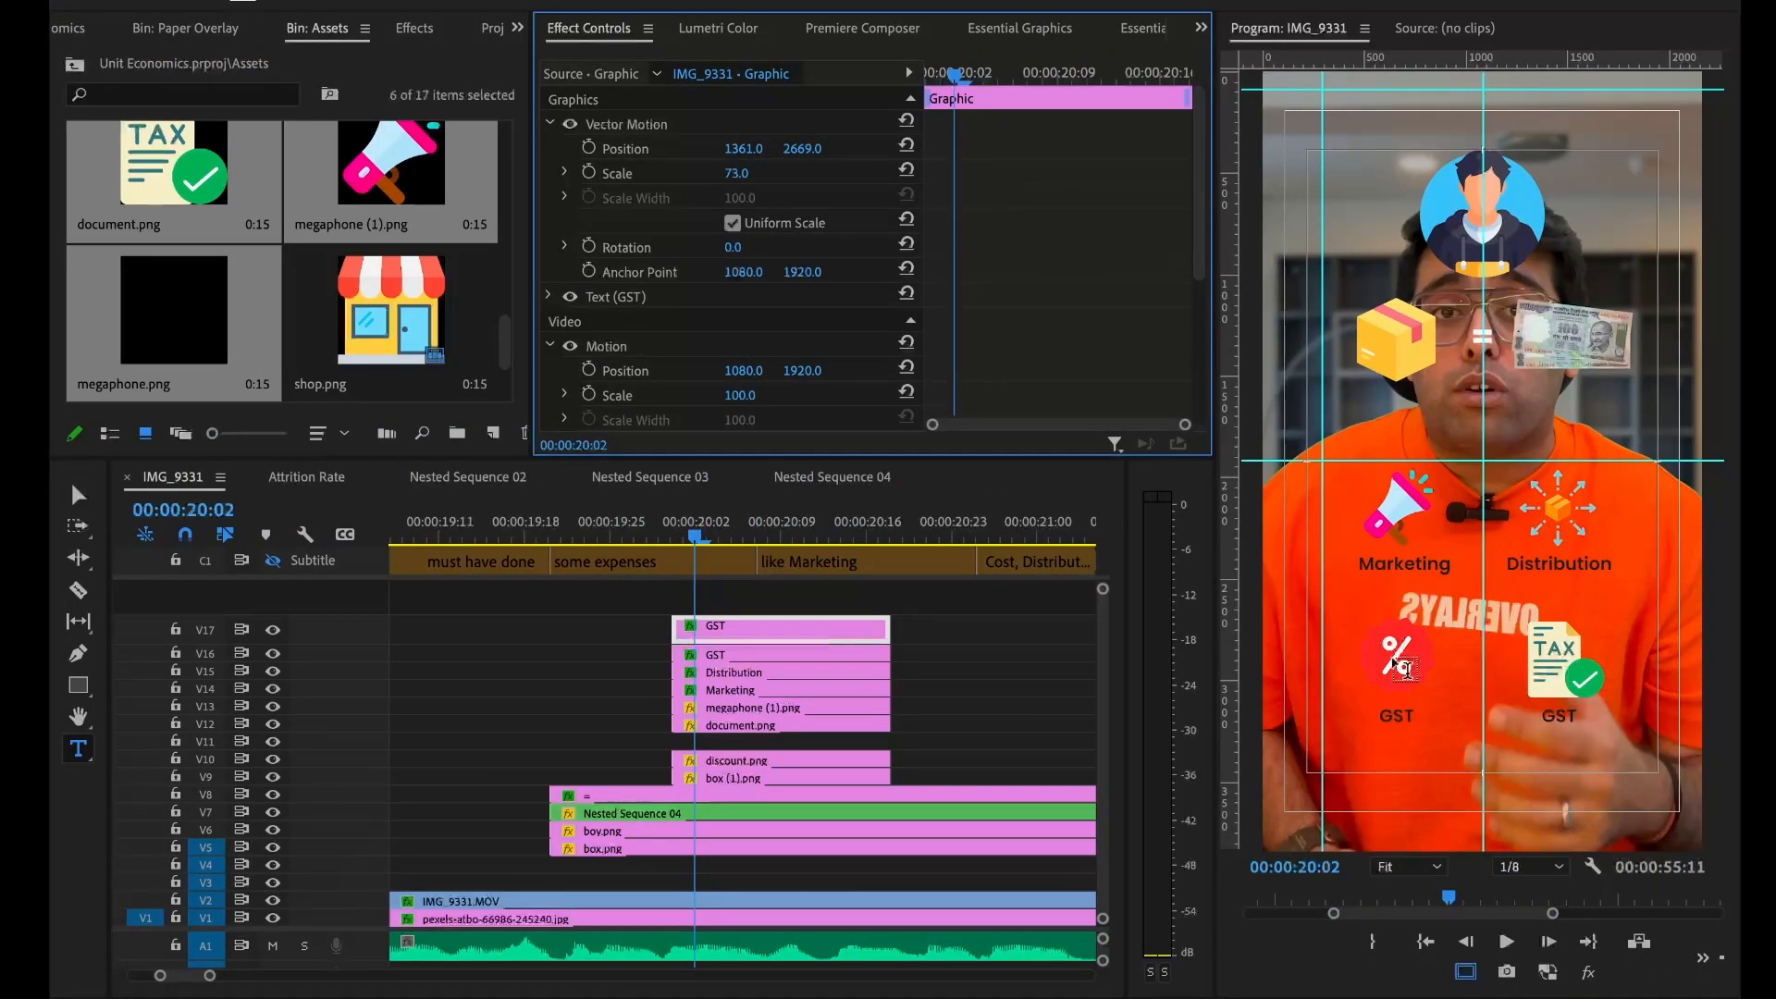
# In Premiere Pro, replace the text of the title beneath the percent icon with "Discount"
pyautogui.doubleClick(1397, 717)
pyautogui.hotkey('ctrl', 'v')
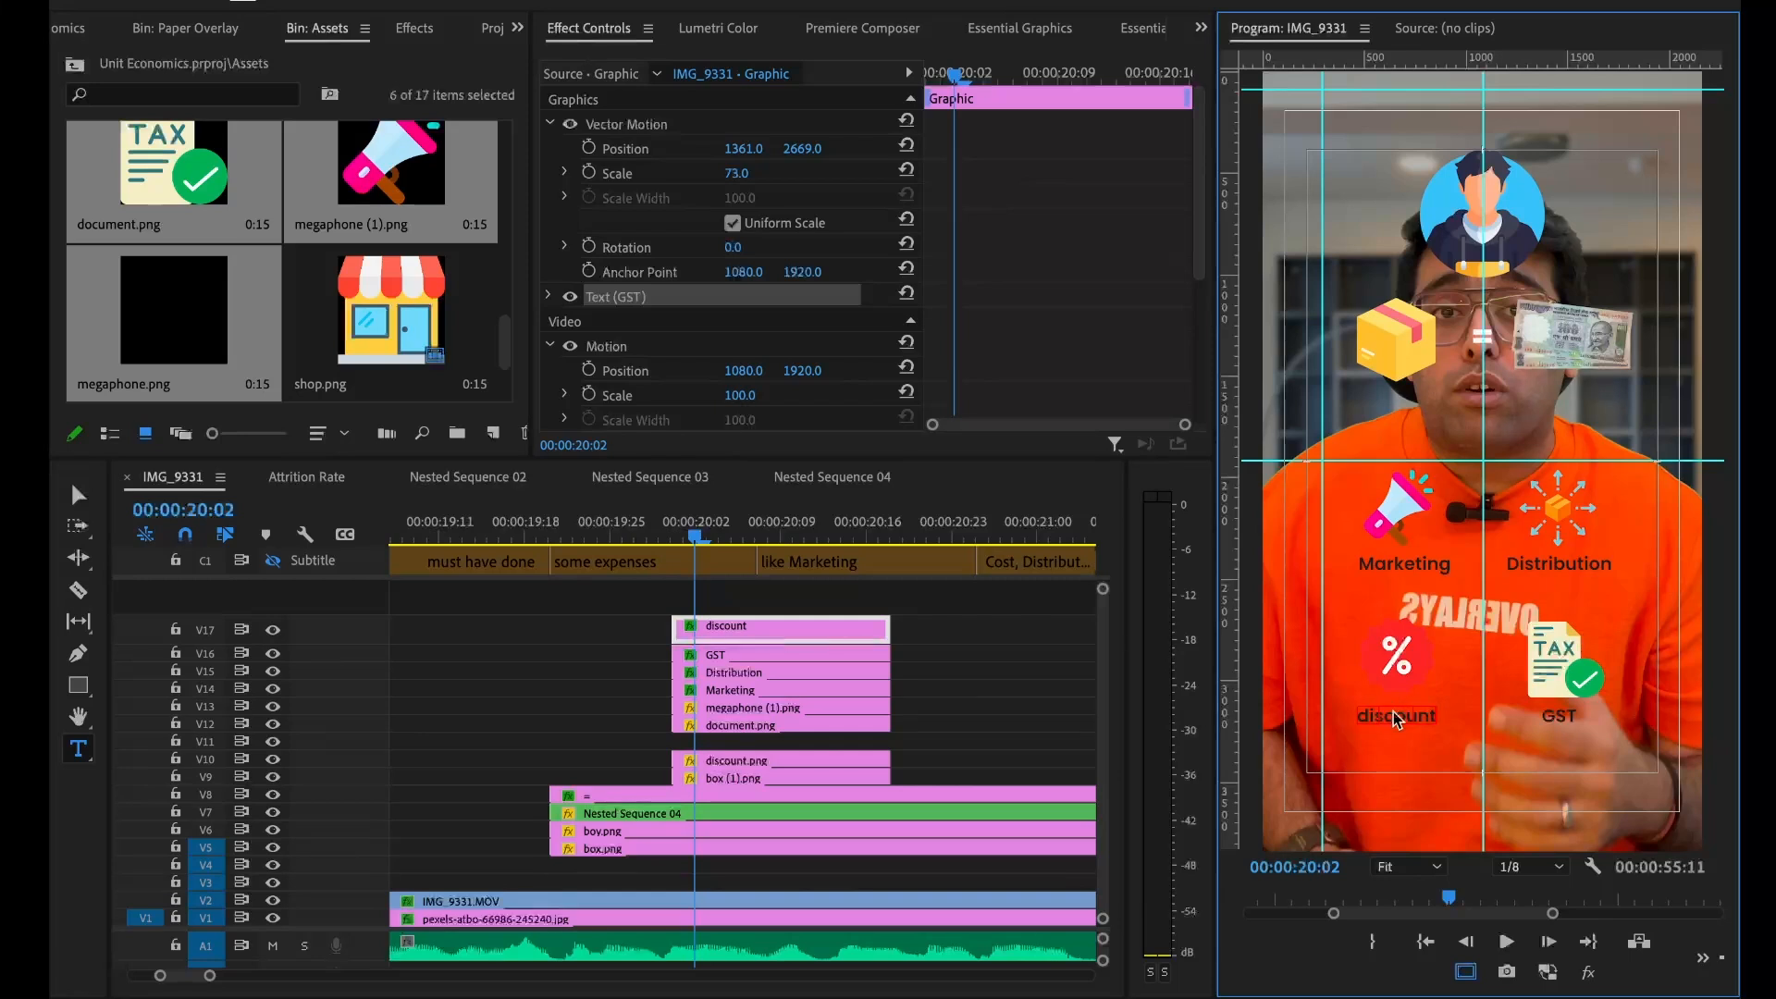
pyautogui.click(1366, 720)
pyautogui.press('BackSpace')
pyautogui.write('D')
pyautogui.moveTo(629, 629); pyautogui.dragTo(699, 786)
pyautogui.press('Left')
pyautogui.press('Left')
pyautogui.press('Right')
pyautogui.press('Right')
pyautogui.moveTo(640, 626); pyautogui.dragTo(698, 775)
pyautogui.press('super+z')
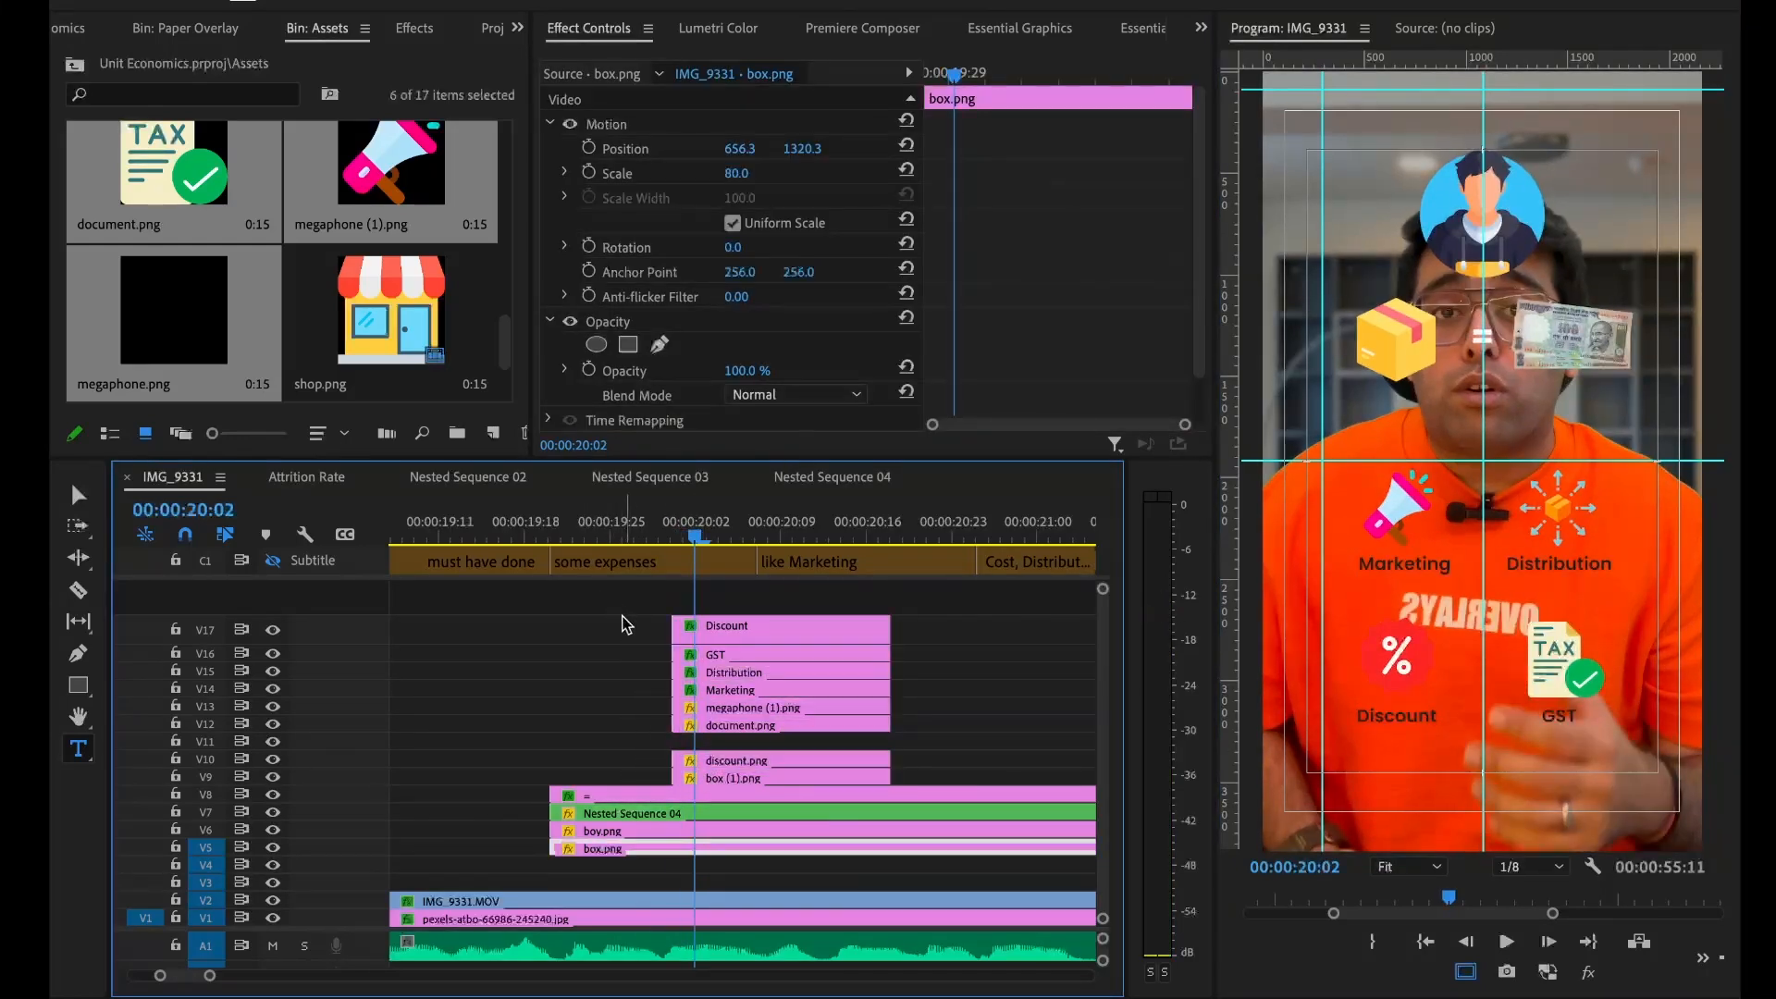
# Add a short opening transition to all icon and title clips on tracks V9 to V17 and play back their entrance
pyautogui.moveTo(629, 618); pyautogui.dragTo(722, 782)
pyautogui.click(413, 29)
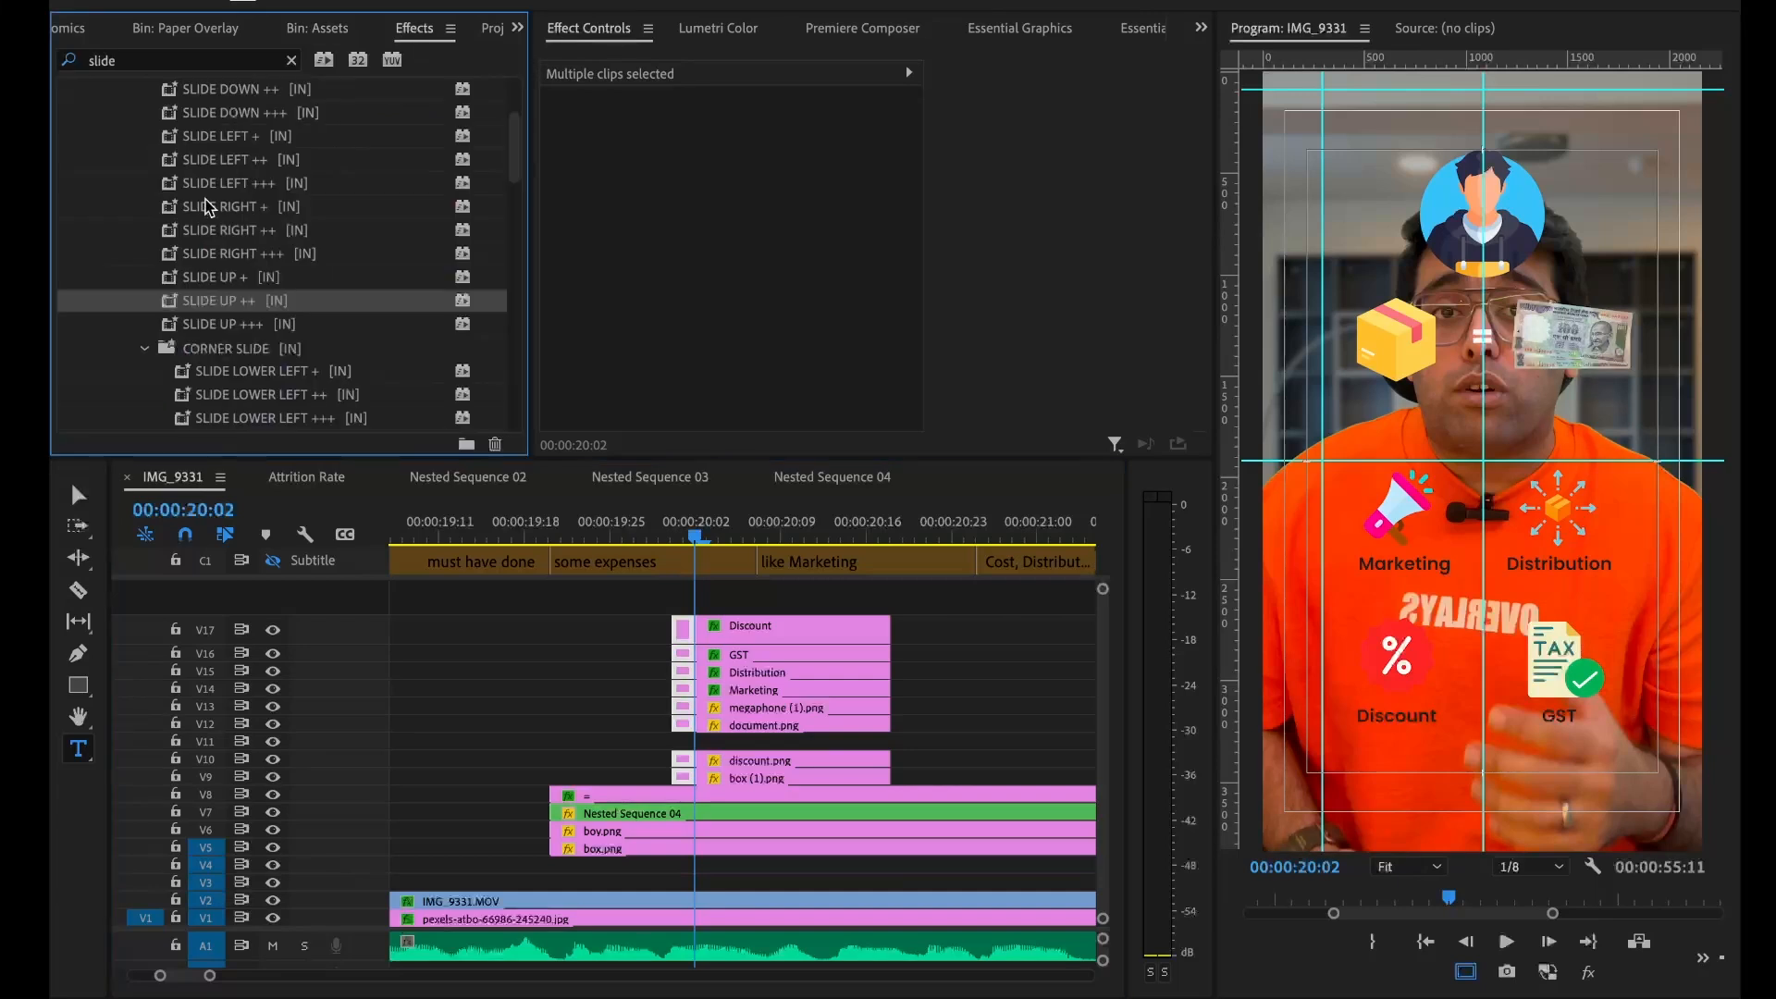
pyautogui.click(642, 533)
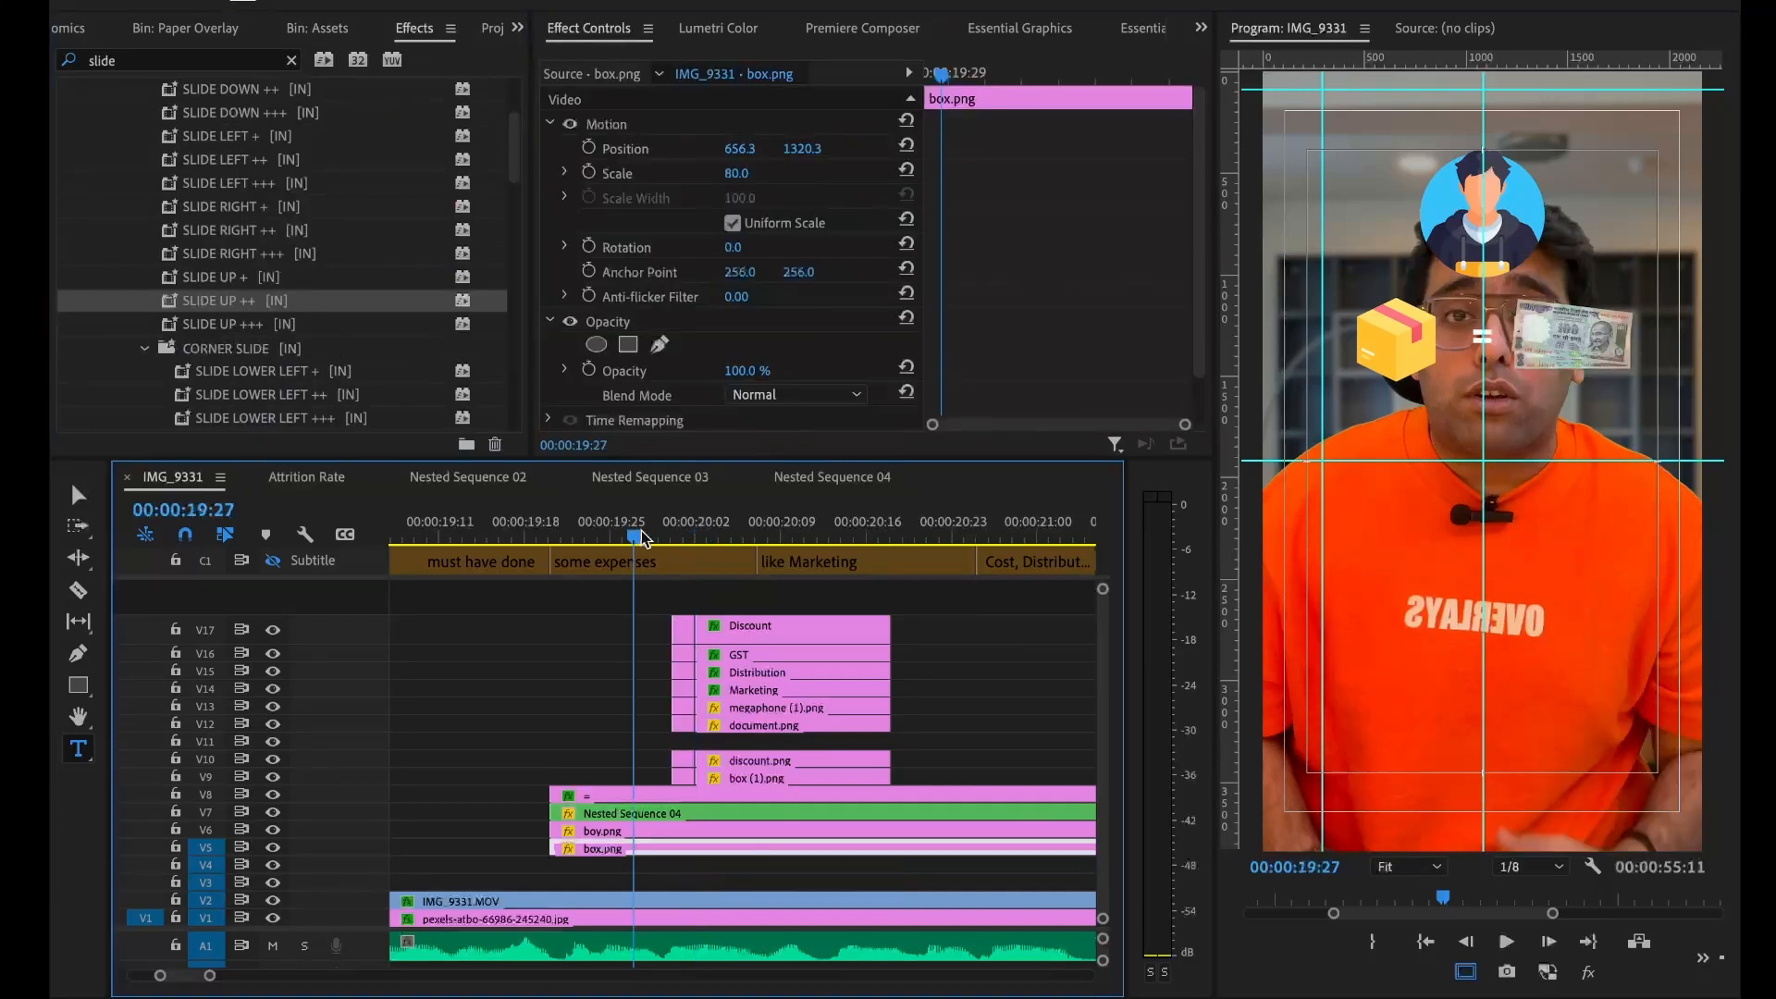
pyautogui.press('space')
pyautogui.press('=')
pyautogui.press('space')
pyautogui.press('-')
pyautogui.press('-')
pyautogui.click(528, 535)
pyautogui.press('space')
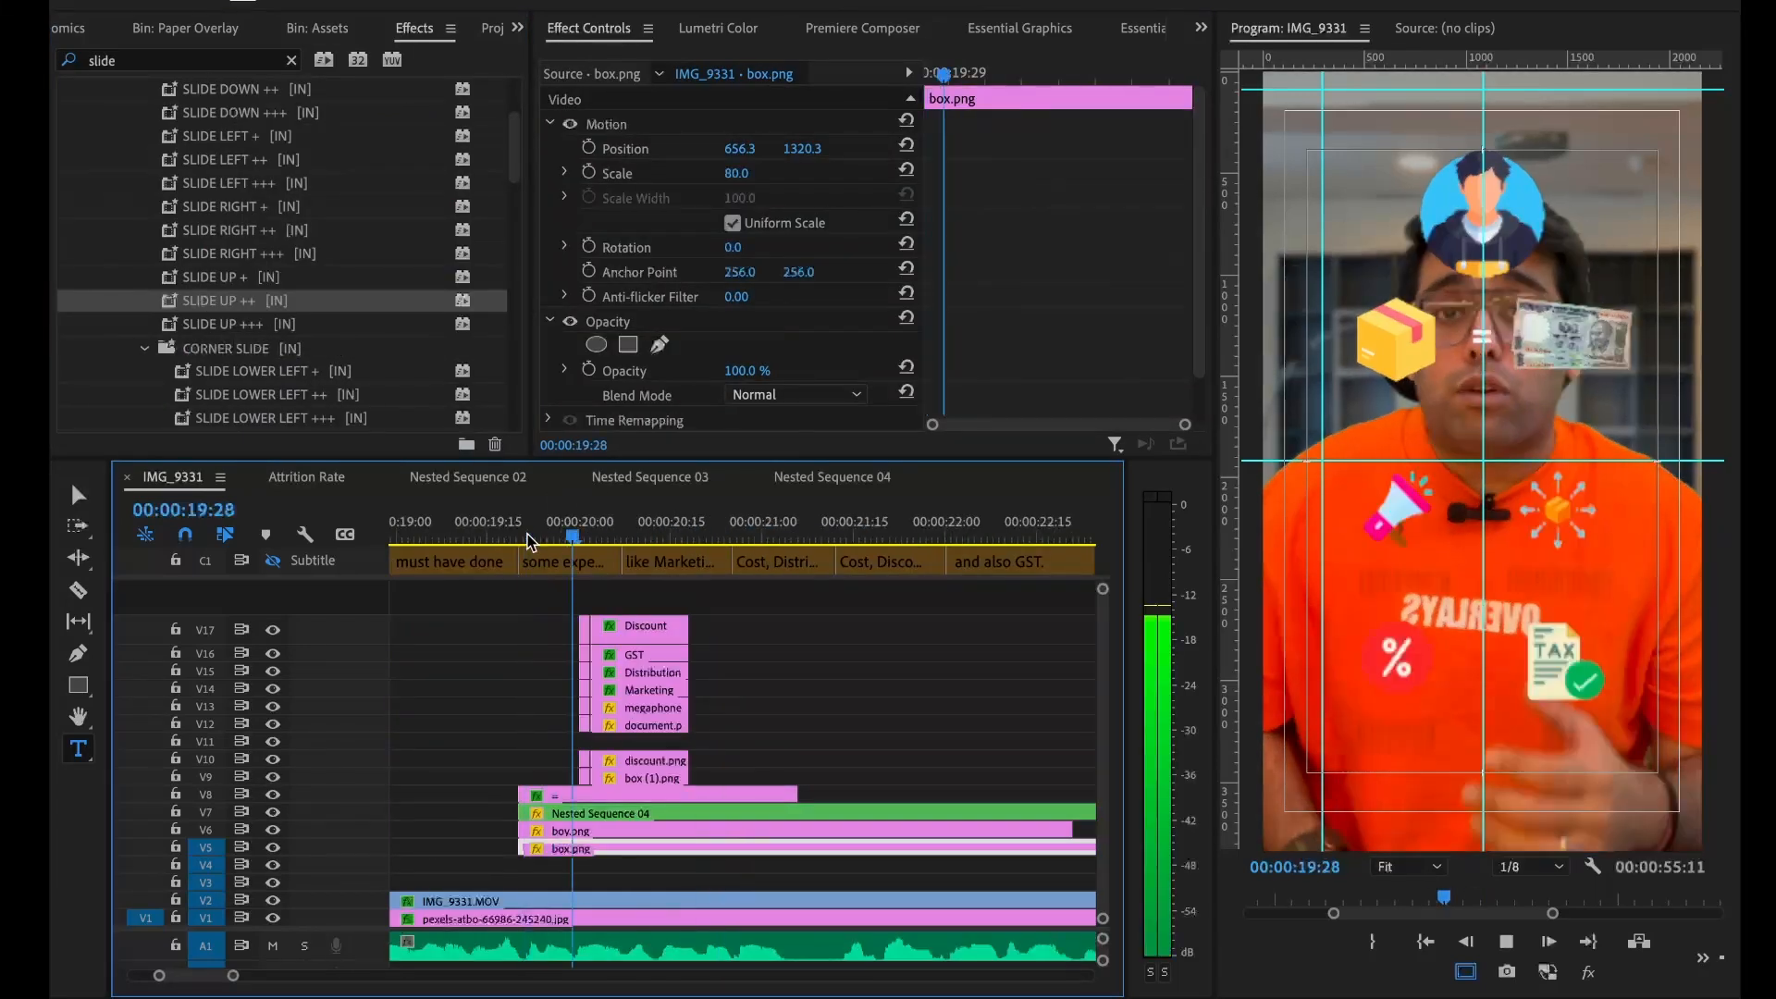
pyautogui.press('space')
# Start the Marketing title and megaphone clips earlier and lengthen them, and shift the discount and tax icon and title clips later
pyautogui.moveTo(557, 690); pyautogui.dragTo(944, 726)
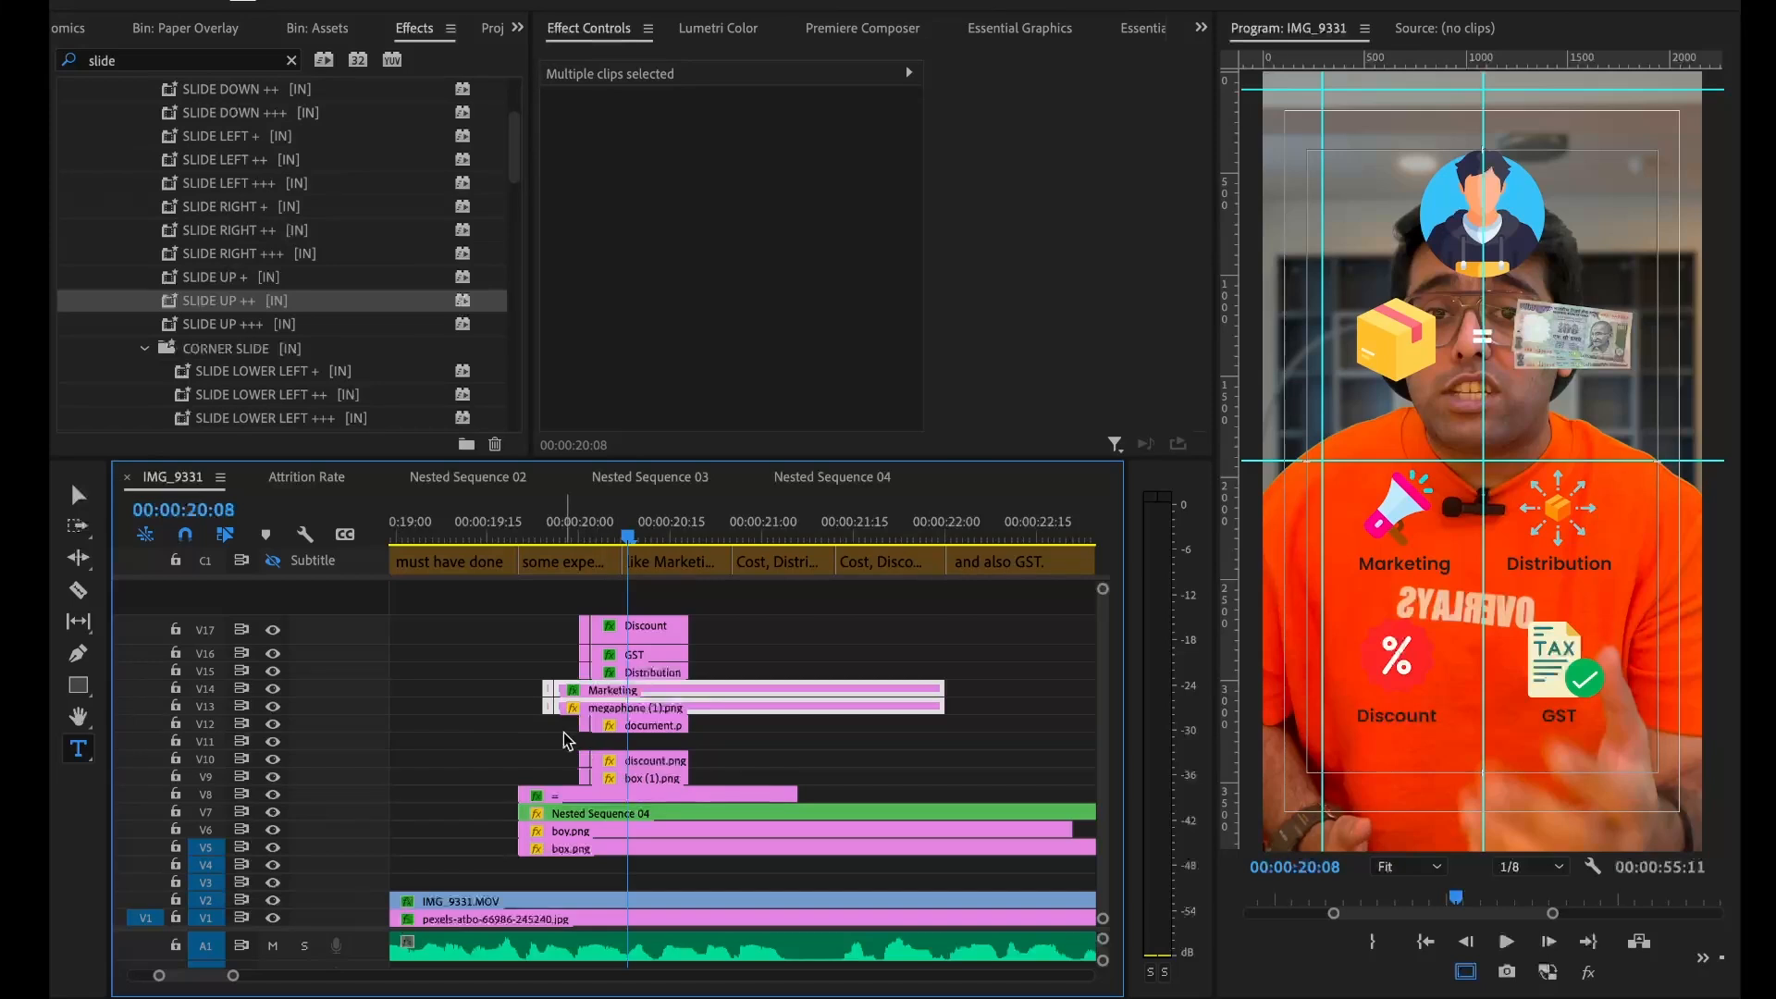
pyautogui.moveTo(561, 729); pyautogui.dragTo(861, 786)
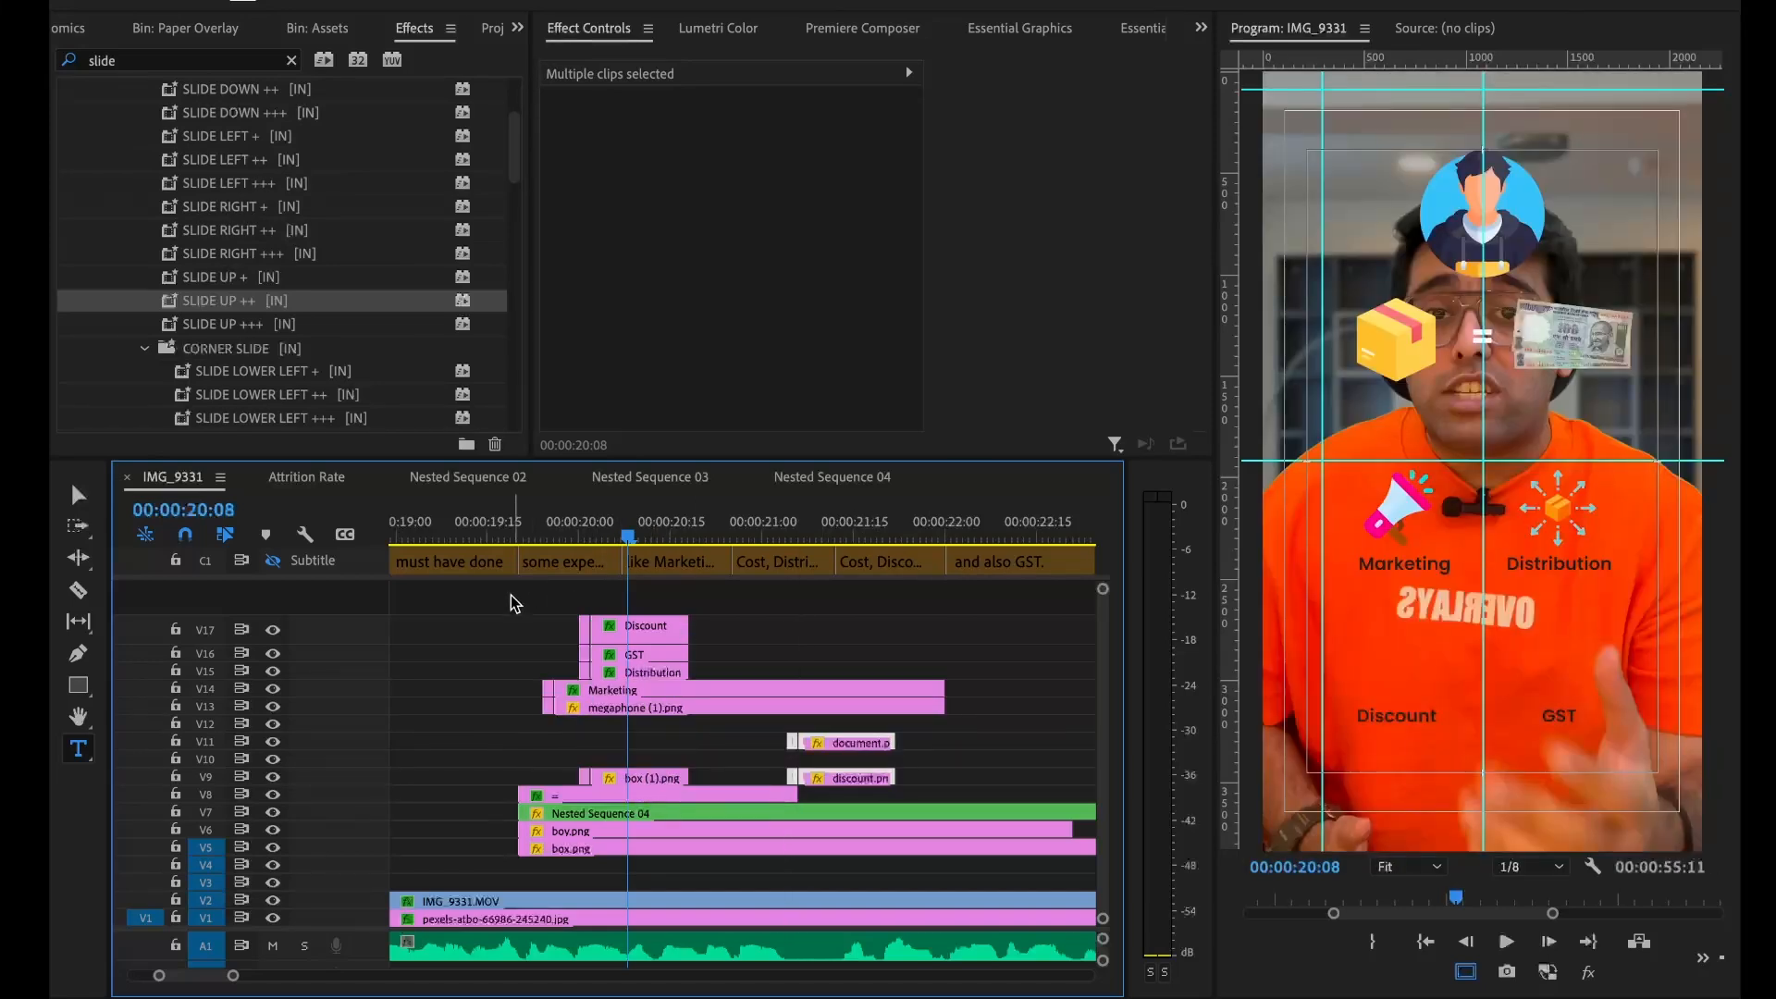
pyautogui.moveTo(544, 610); pyautogui.dragTo(844, 677)
pyautogui.press('space')
pyautogui.press('space')
# Move the GST title and discount icon clips later so they start around the "and also GST." caption
pyautogui.moveTo(742, 619); pyautogui.dragTo(986, 659)
pyautogui.hotkey('alt', 'Up')
pyautogui.press('space')
pyautogui.click(871, 775)
pyautogui.moveTo(875, 777); pyautogui.dragTo(1018, 782)
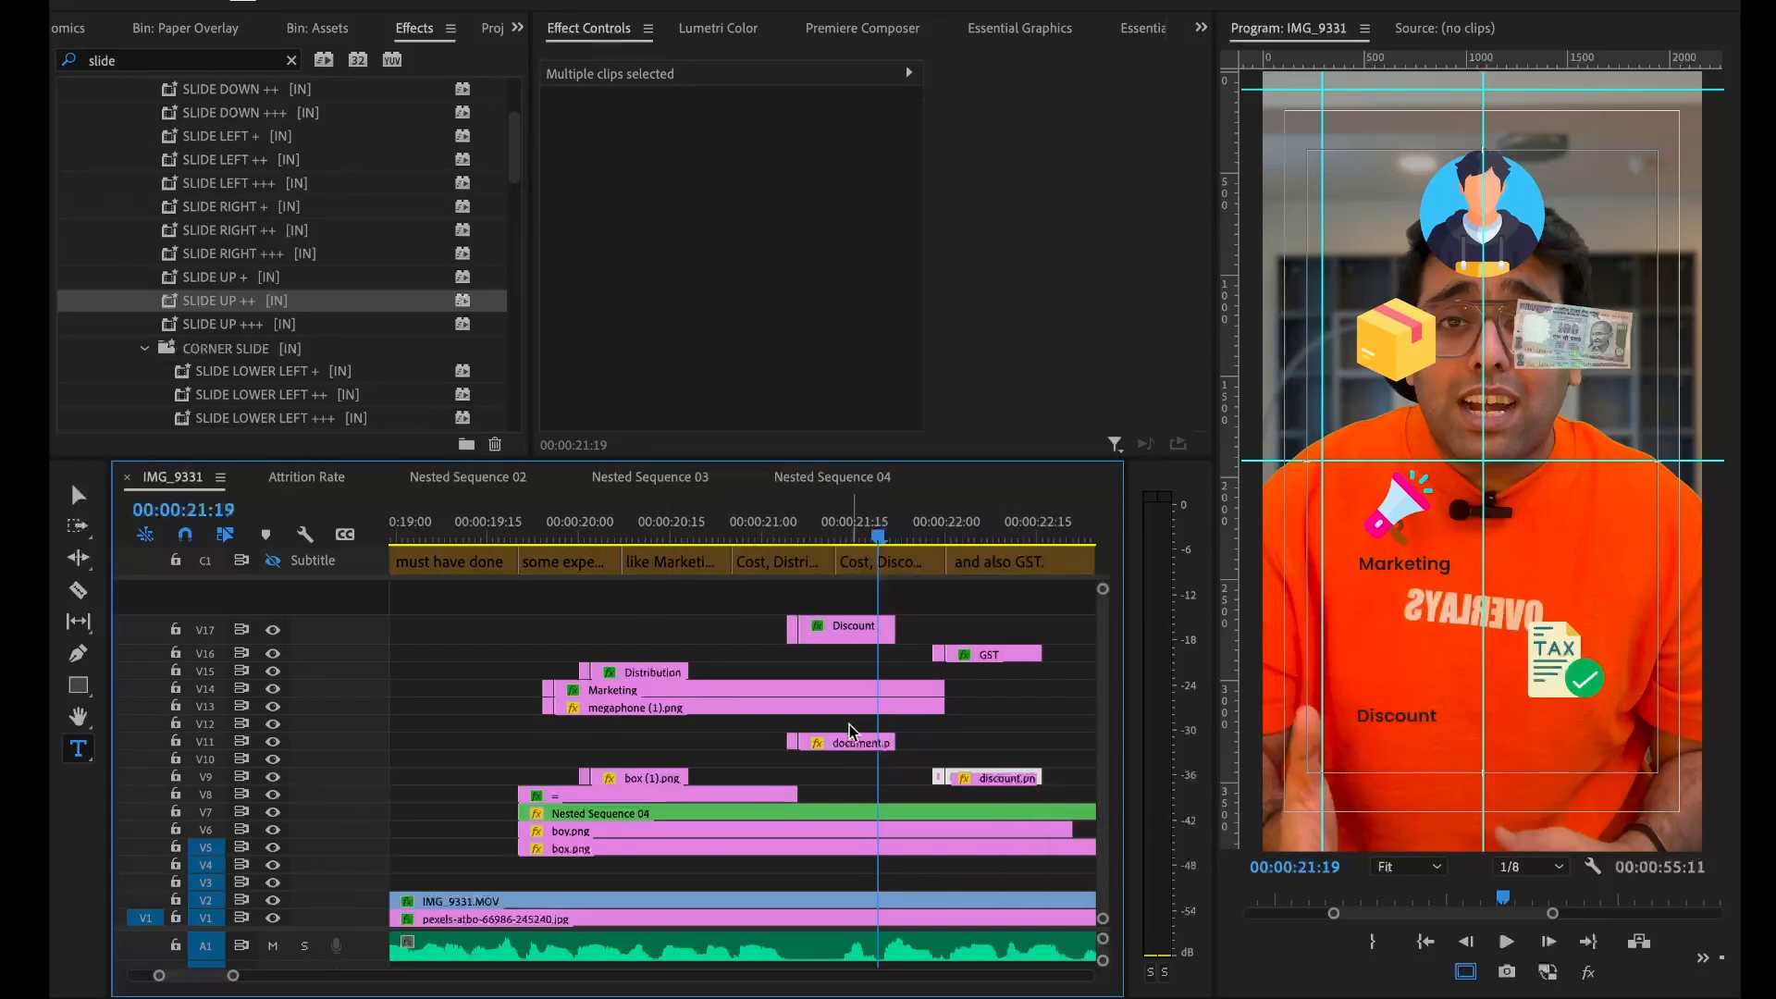
# Extend the tax document icon and Discount title clips past the end of the "and also GST." caption
pyautogui.hscroll(4, 851, 736)
pyautogui.moveTo(547, 742); pyautogui.dragTo(775, 742)
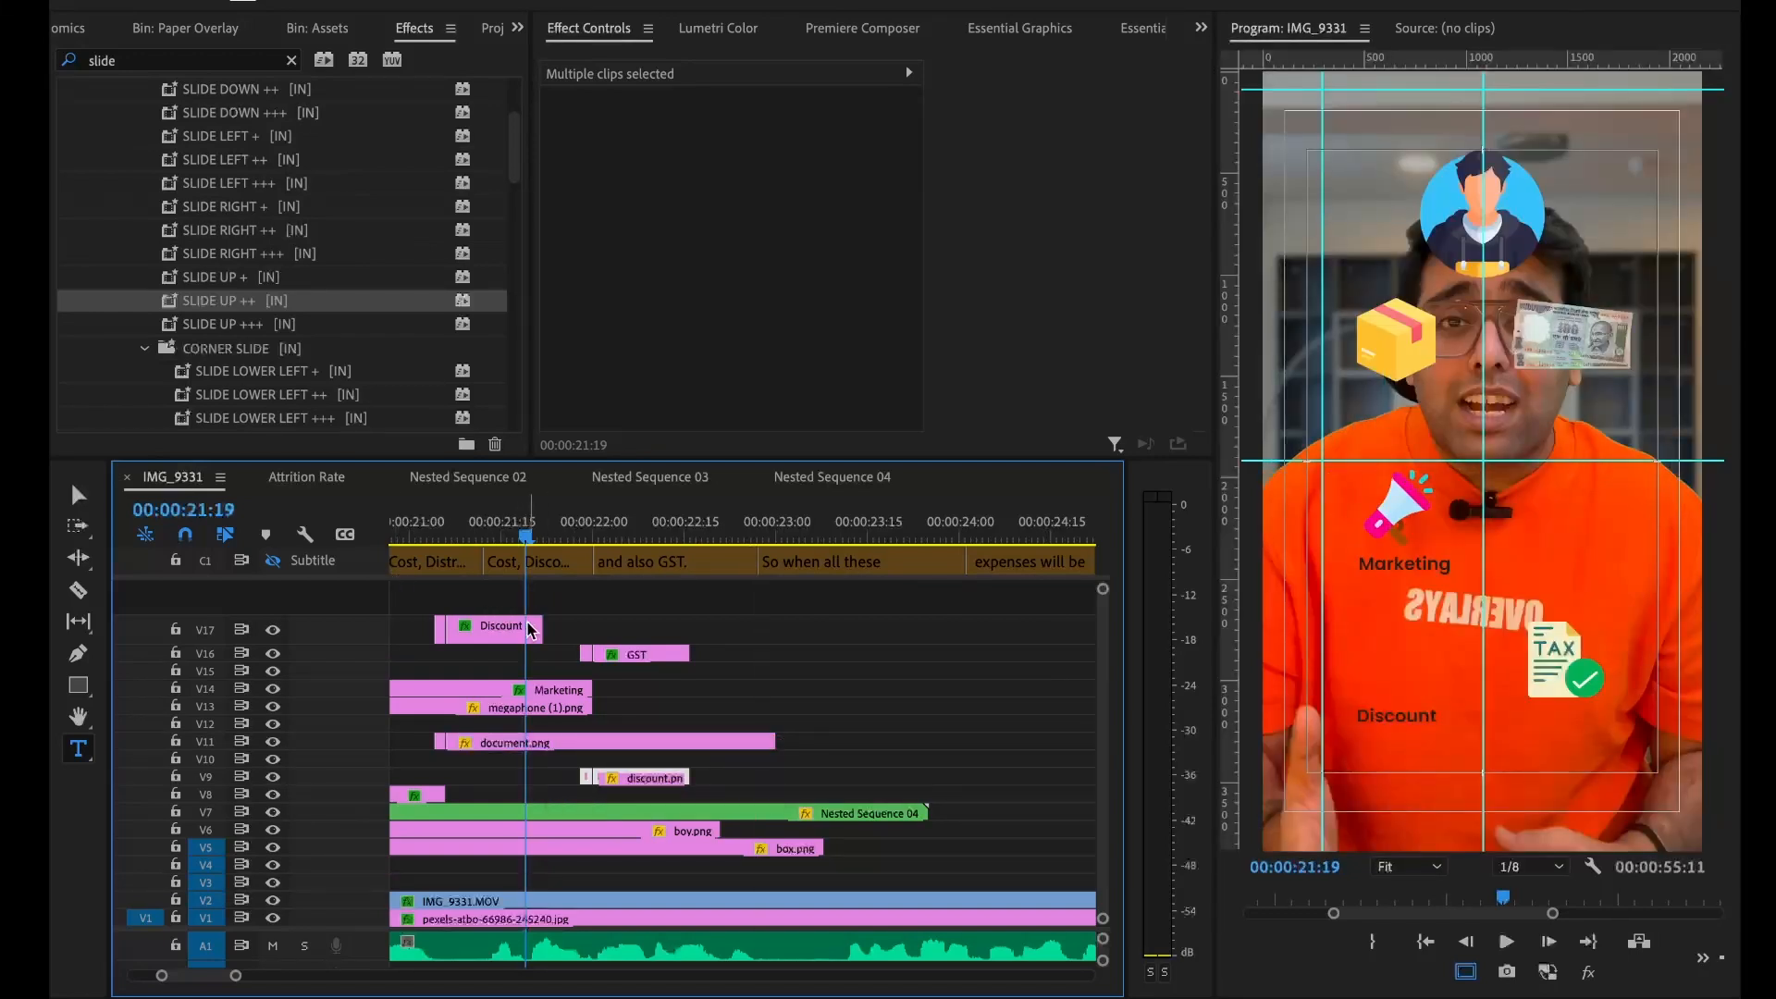
pyautogui.moveTo(540, 630); pyautogui.dragTo(847, 652)
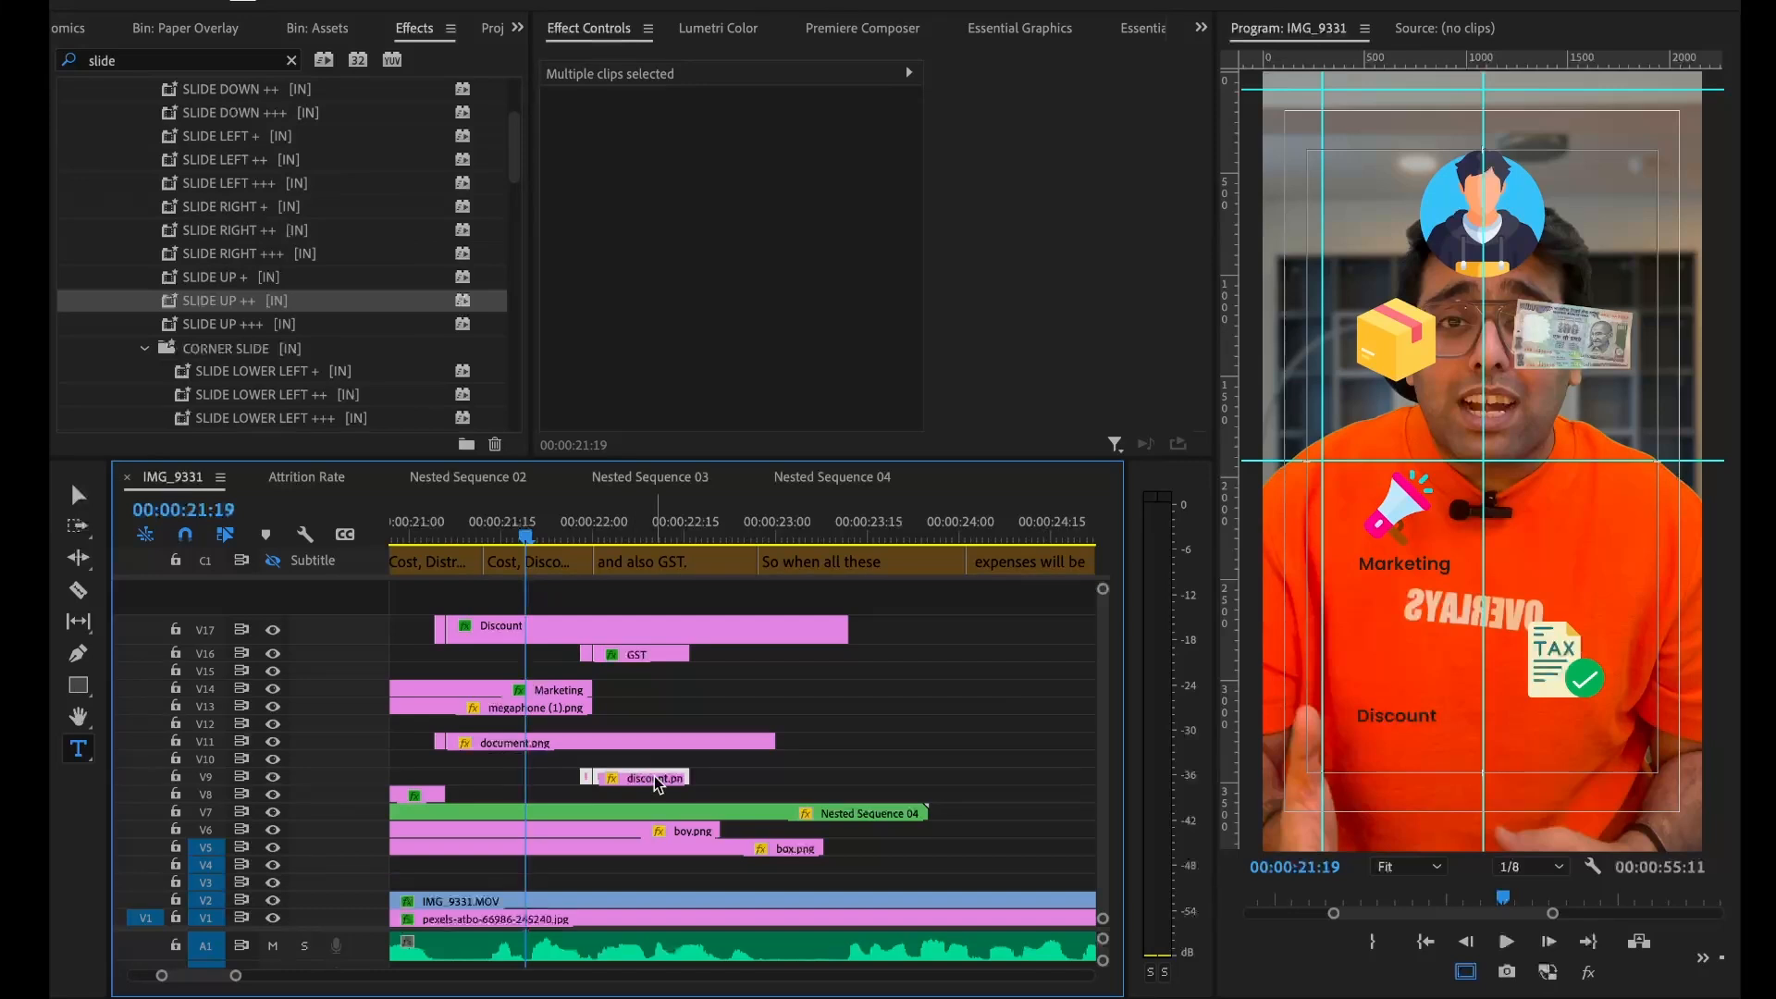
# Move the discount icon clip up to track V10 and extend it and the GST title past the "and also GST." caption
pyautogui.press('-')
pyautogui.hotkey('alt', 'Up')
pyautogui.press('space')
pyautogui.press('space')
pyautogui.moveTo(714, 758); pyautogui.dragTo(793, 766)
pyautogui.moveTo(707, 658); pyautogui.dragTo(782, 658)
# Extend the distribution icon, equals sign, megaphone, Marketing title and Distribution title clips well beyond the "and also GST." caption
pyautogui.moveTo(534, 774); pyautogui.dragTo(812, 777)
pyautogui.moveTo(589, 796); pyautogui.dragTo(831, 796)
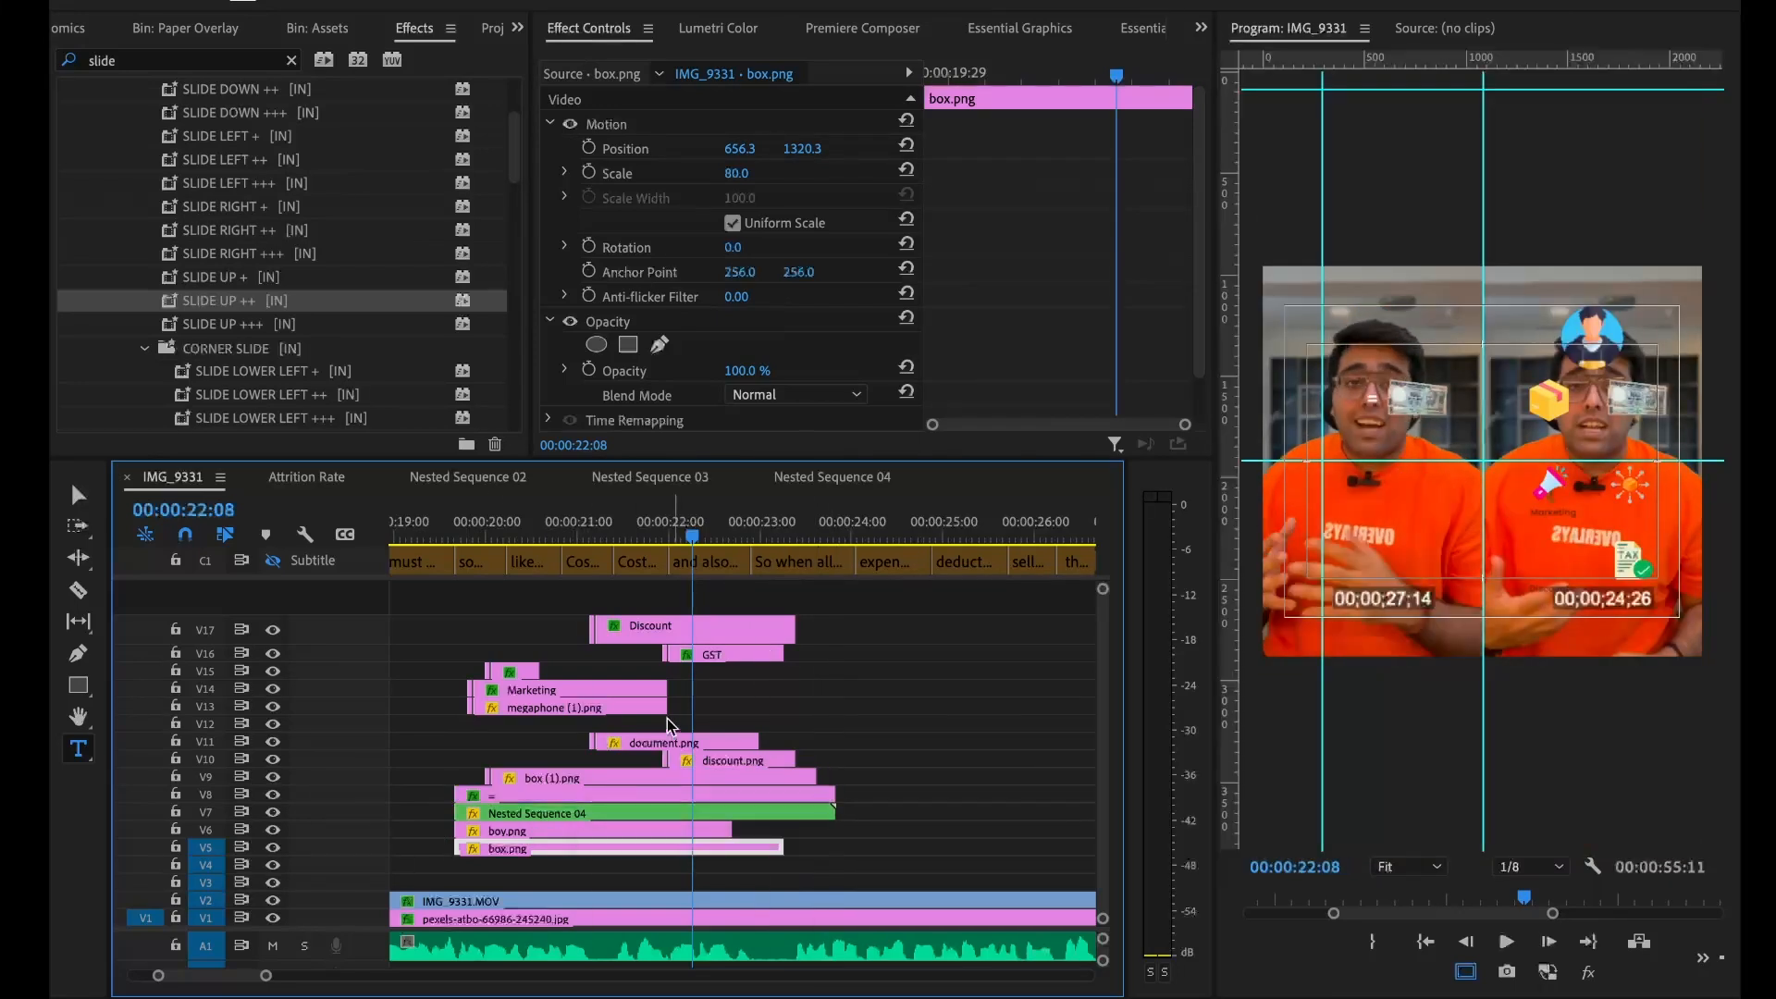
pyautogui.moveTo(667, 708); pyautogui.dragTo(886, 708)
pyautogui.moveTo(667, 690); pyautogui.dragTo(886, 690)
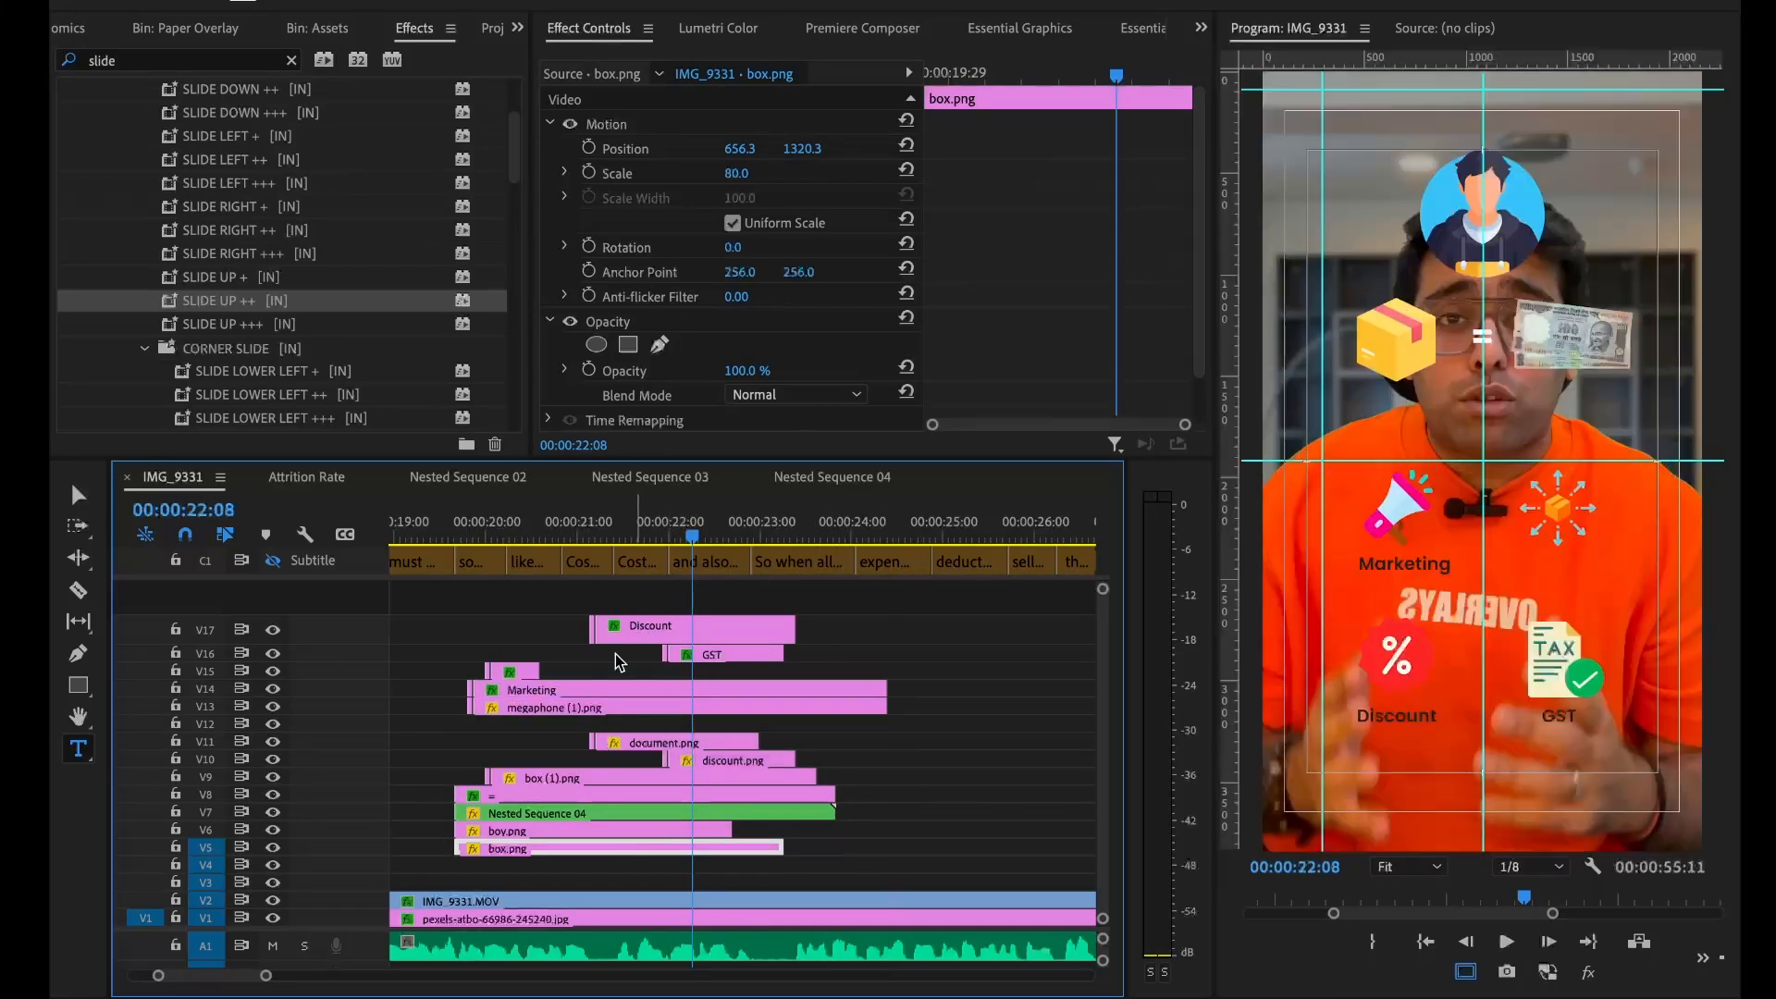
pyautogui.moveTo(536, 673); pyautogui.dragTo(876, 677)
pyautogui.hotkey('ctrl', 'Left')
pyautogui.hotkey('ctrl', 'Left')
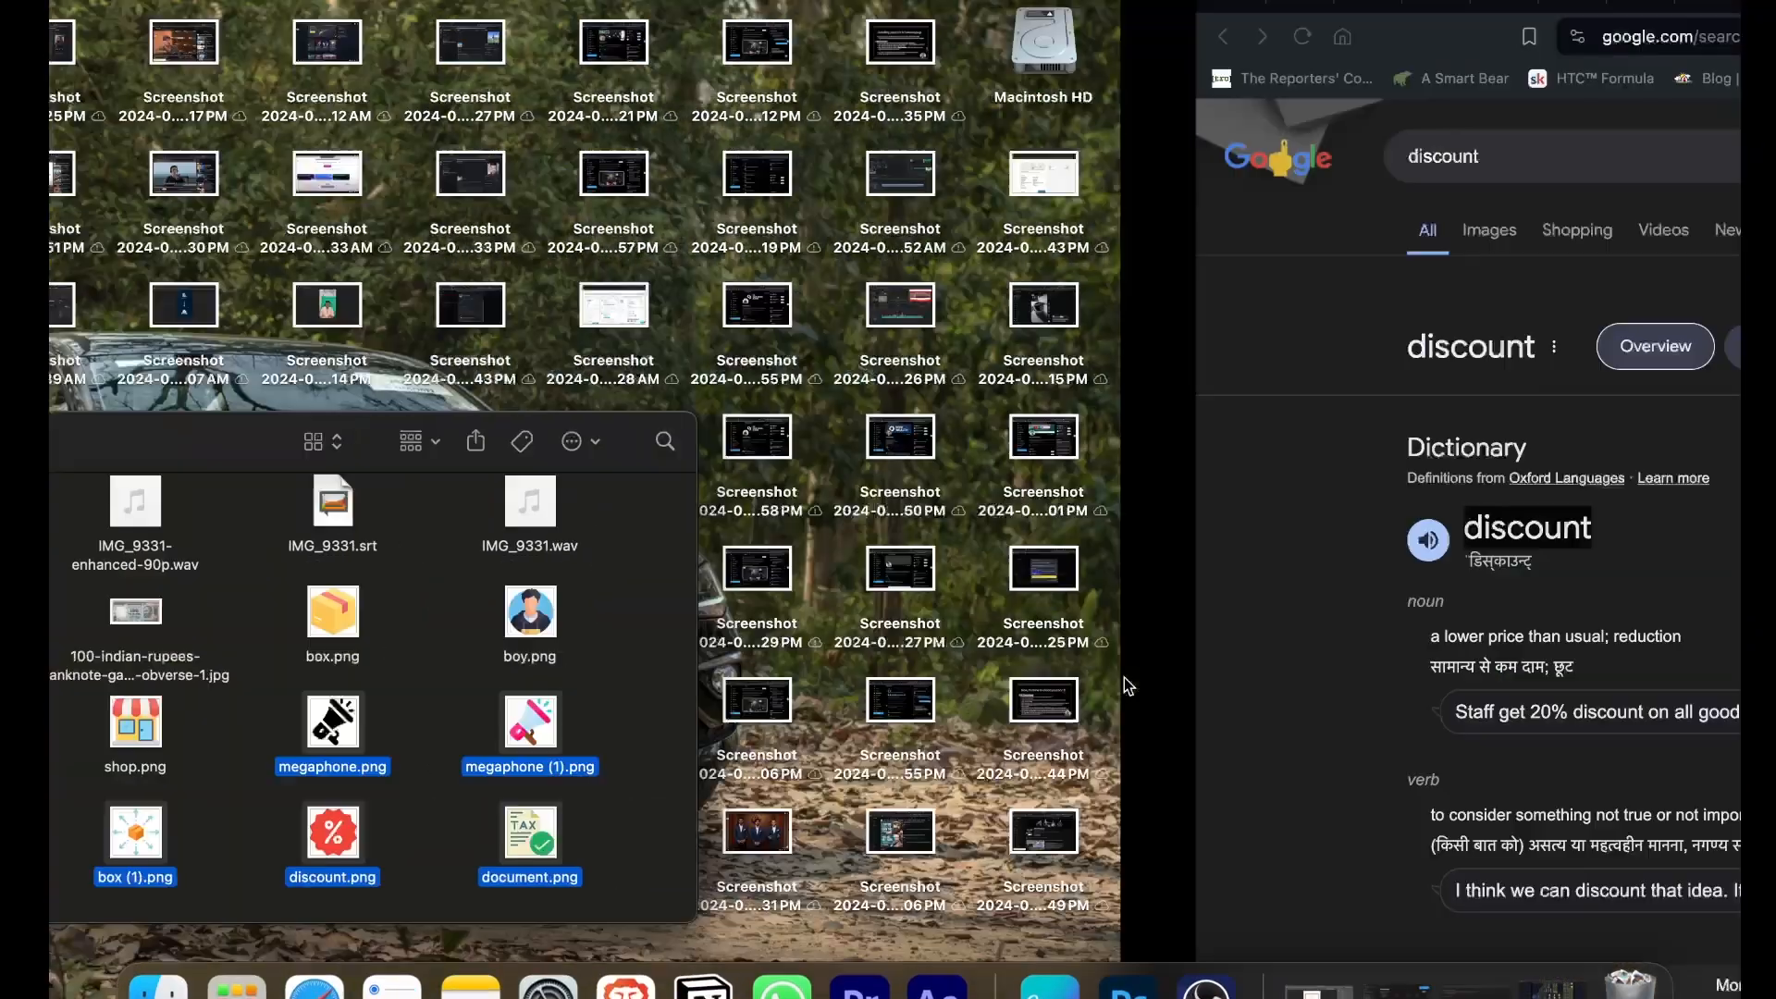
pyautogui.hotkey('ctrl', 'Right')
pyautogui.hotkey('ctrl', 'Right')
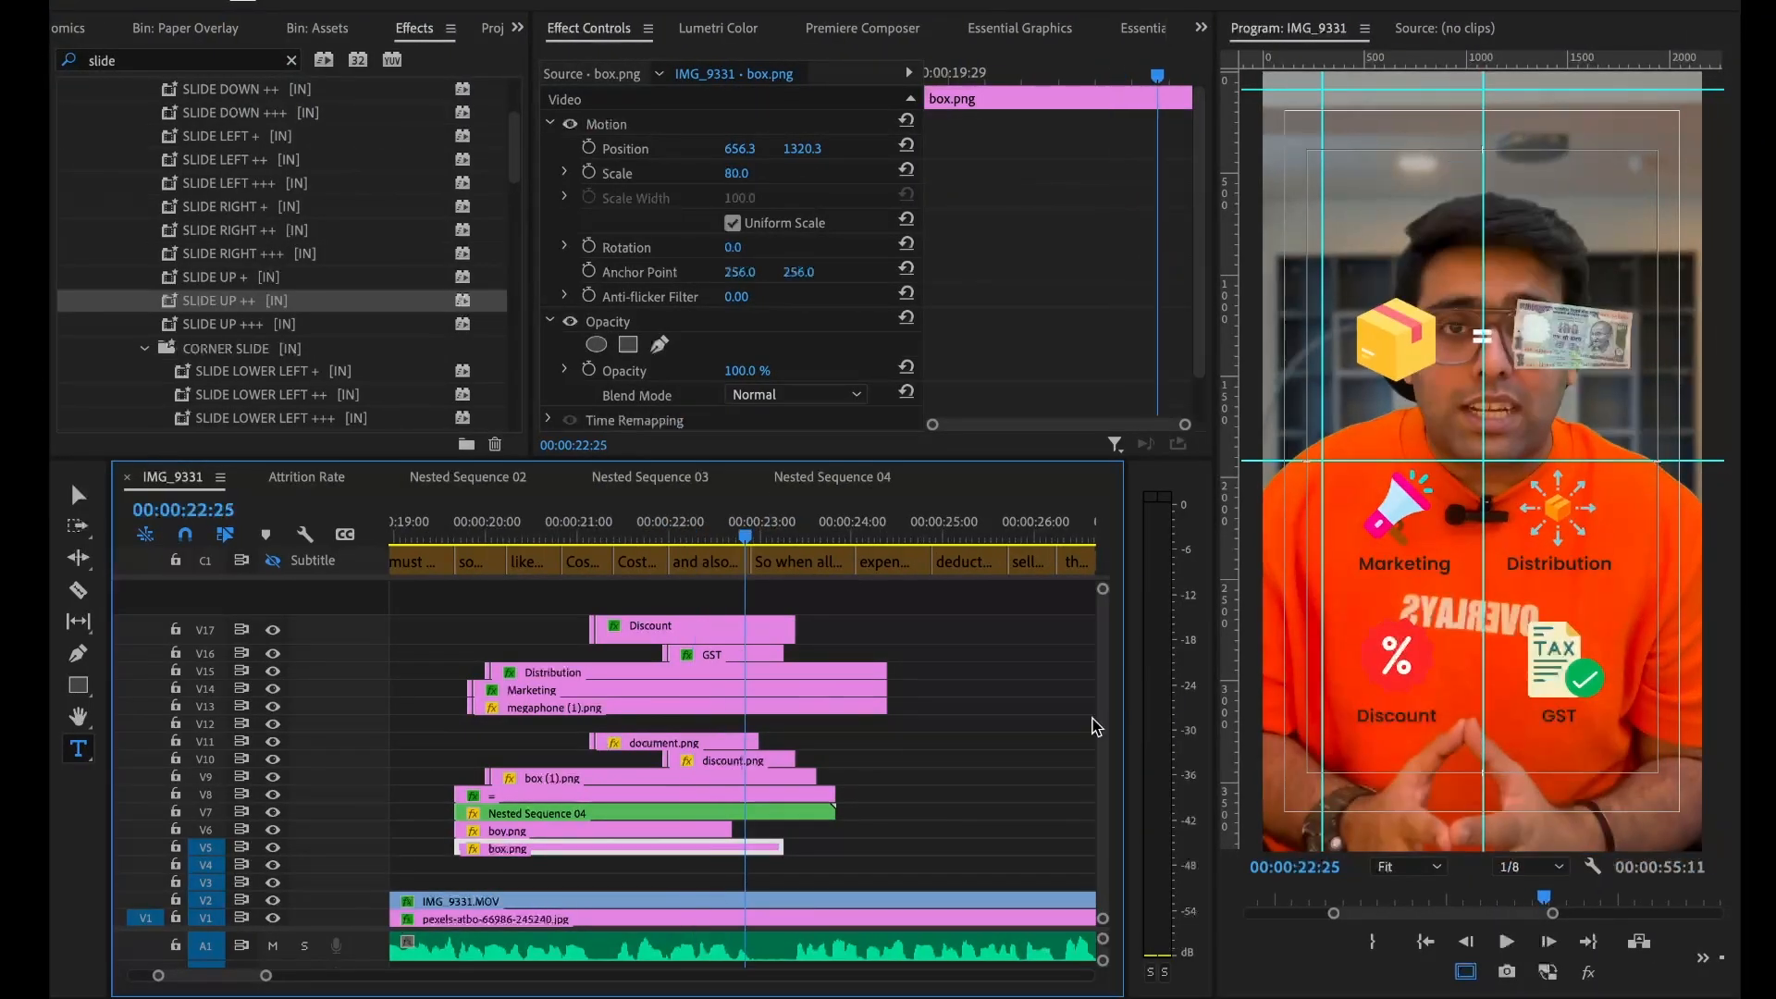
# Extend the package box, boy icon, tax document, GST title, Discount title and discount icon clips past the "So when all" caption
pyautogui.moveTo(731, 831); pyautogui.dragTo(874, 848)
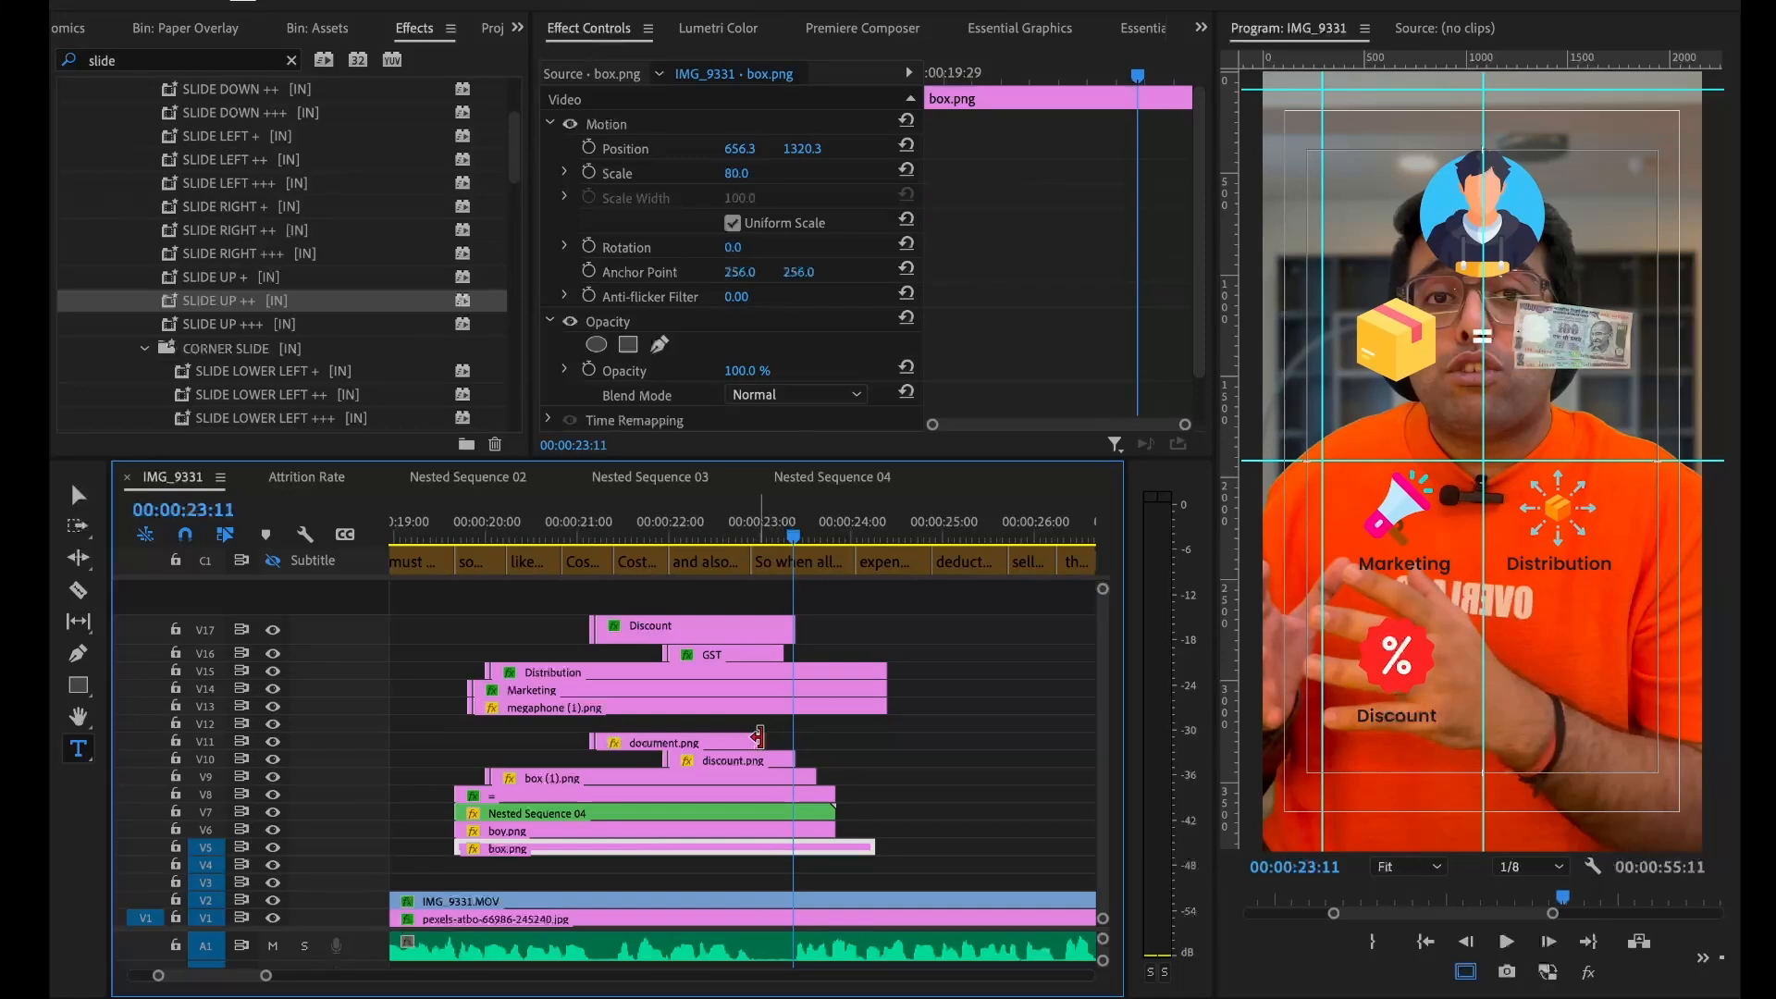
pyautogui.moveTo(758, 740); pyautogui.dragTo(886, 740)
pyautogui.moveTo(785, 654); pyautogui.dragTo(852, 627)
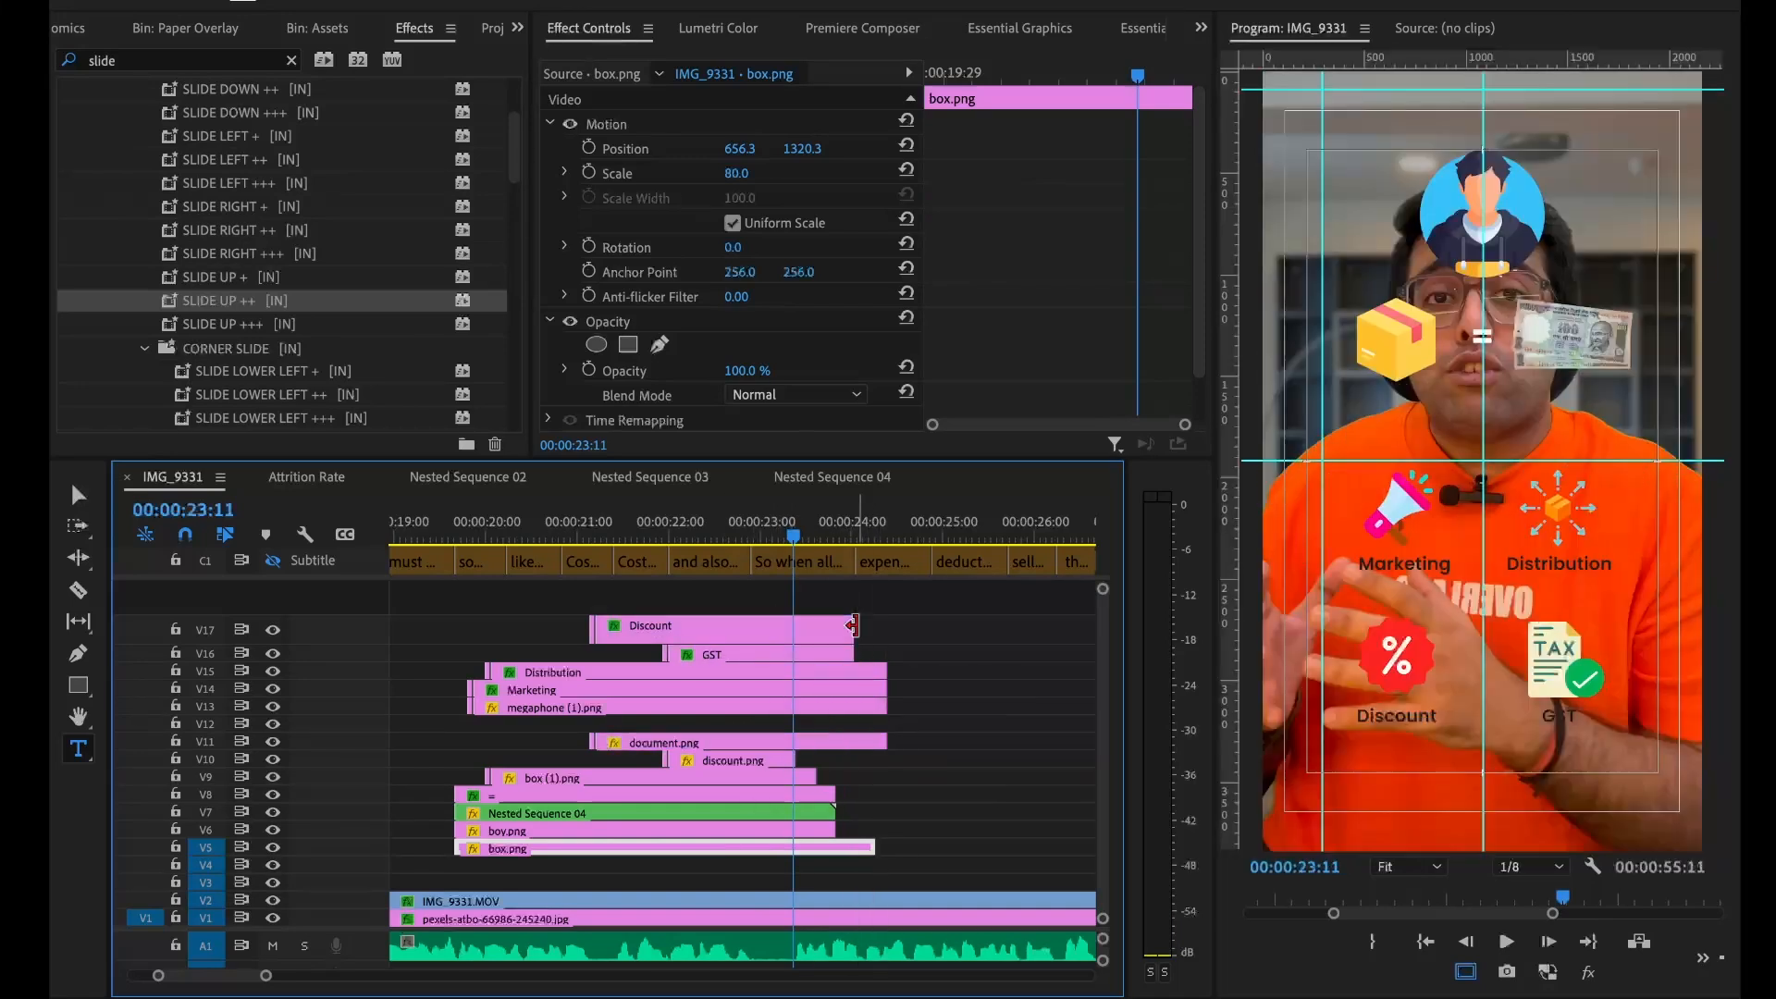
pyautogui.moveTo(794, 759); pyautogui.dragTo(1006, 777)
# Extend the equals sign, boy and box clips further, and stretch the label and icon clips above them past 00:00:27:00
pyautogui.moveTo(817, 799); pyautogui.dragTo(969, 796)
pyautogui.moveTo(835, 830); pyautogui.dragTo(1000, 847)
pyautogui.hscroll(2, 1005, 849)
pyautogui.moveTo(674, 603); pyautogui.dragTo(1017, 750)
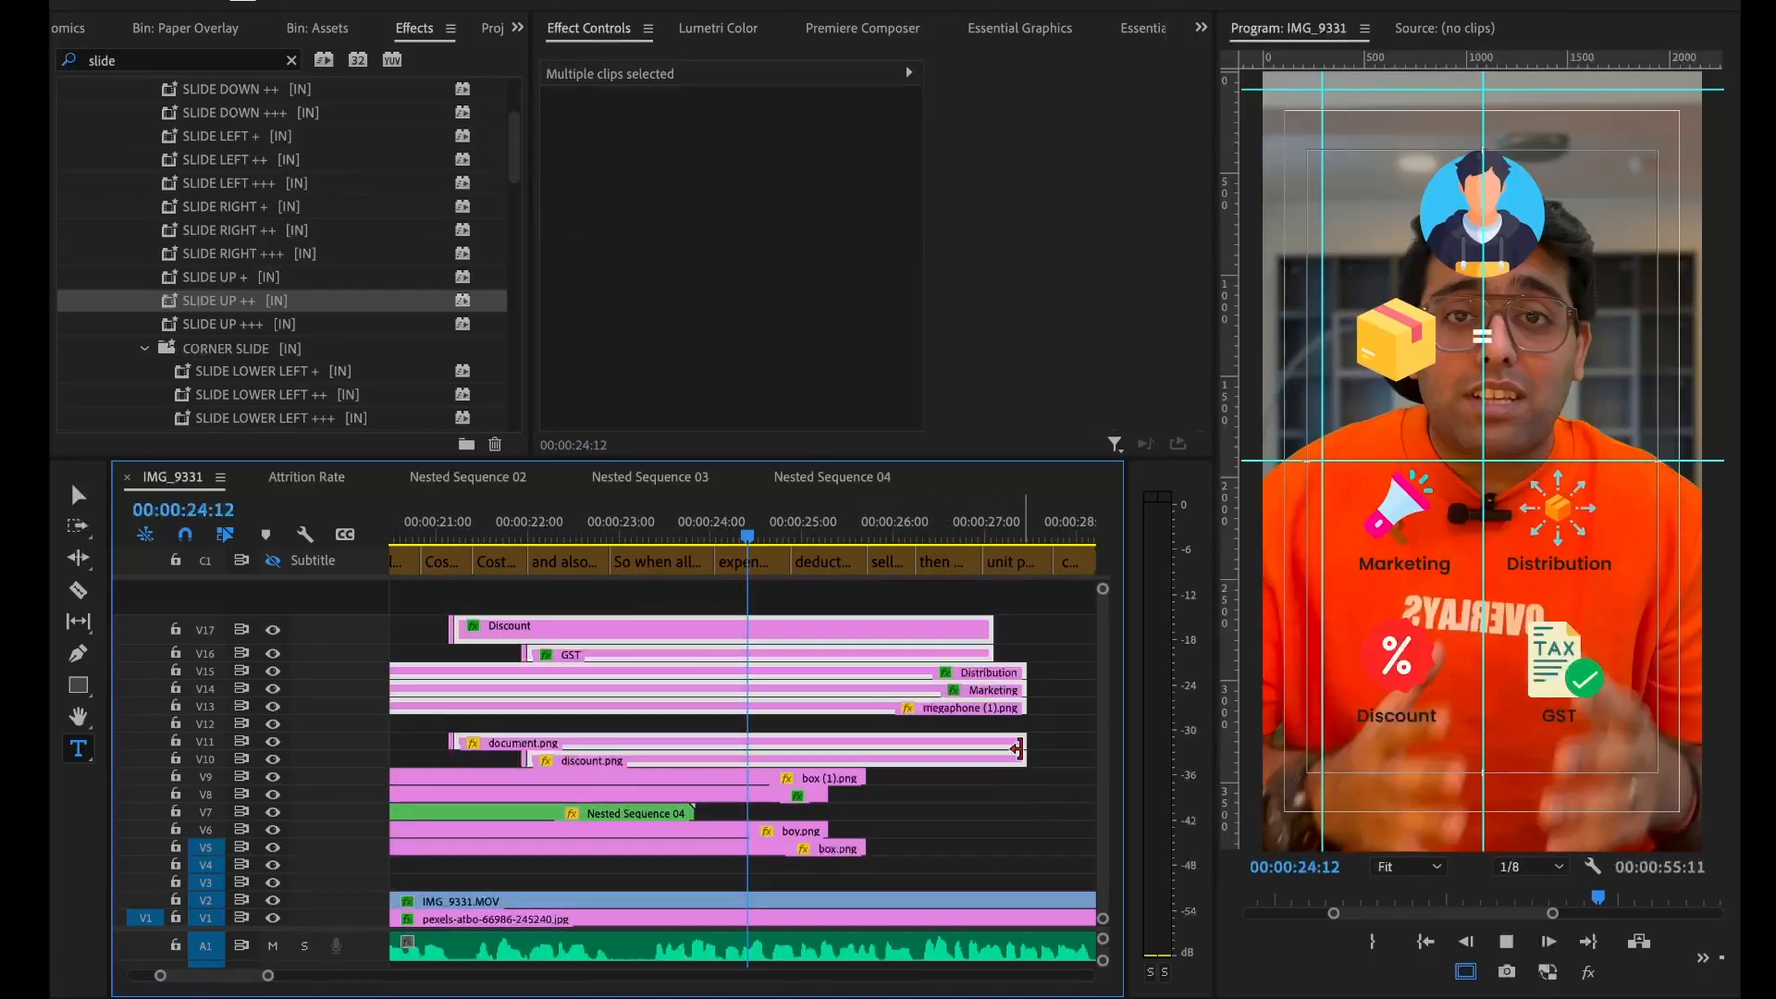
pyautogui.click(946, 764)
# Open Nested Sequence 04, extend both banknote clips to about 24 seconds, and return to the IMG_9331 sequence
pyautogui.doubleClick(668, 810)
pyautogui.press('-')
pyautogui.press('-')
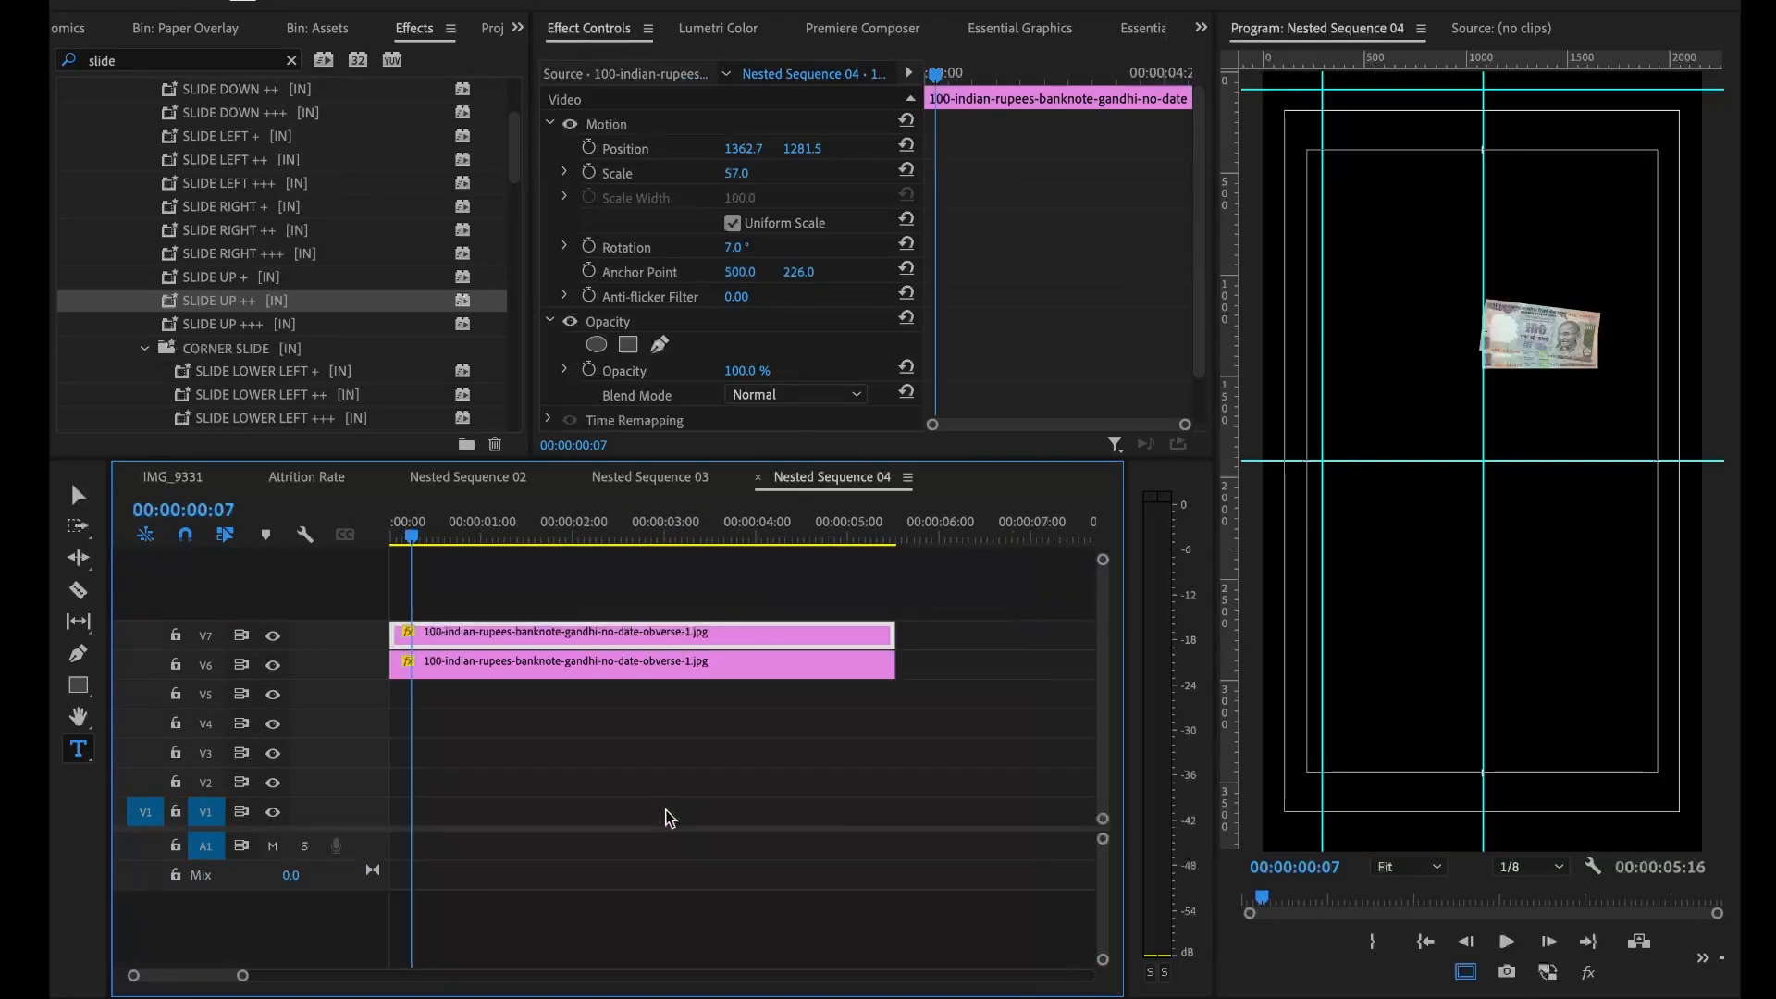
pyautogui.moveTo(546, 604); pyautogui.dragTo(939, 660)
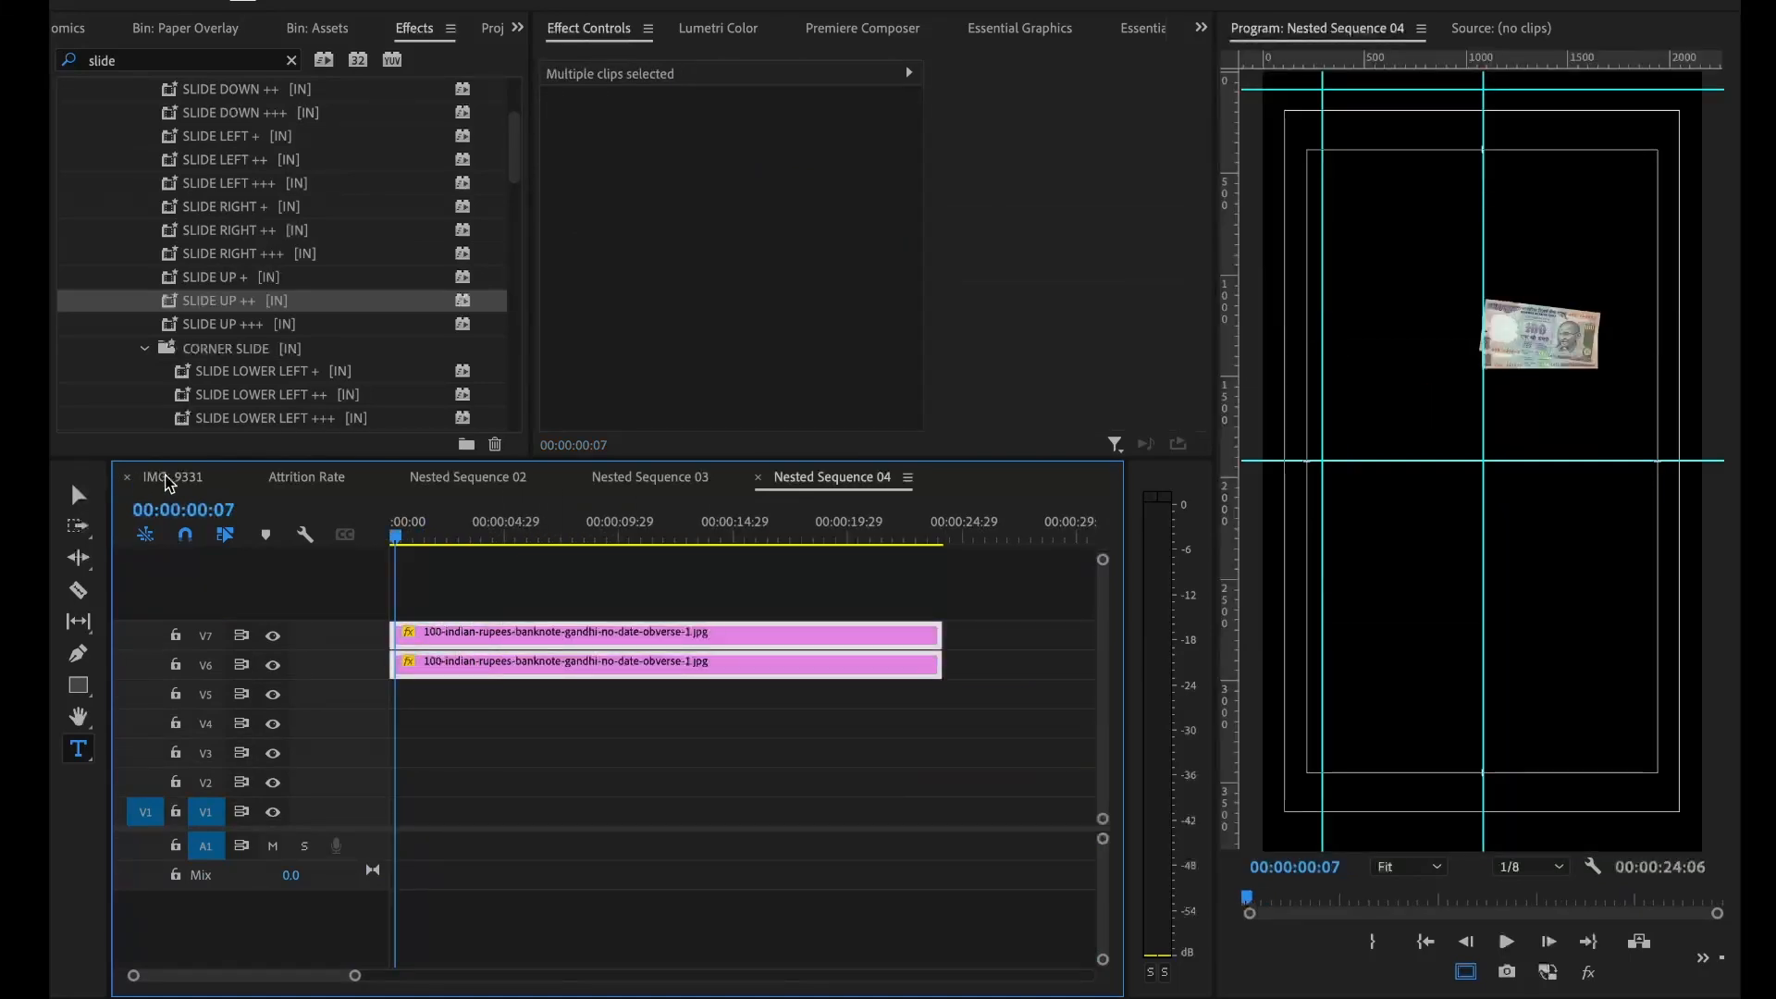
pyautogui.click(173, 477)
# Extend the Nested Sequence 04, boy, package box, distribution icon and equals sign clips past 00:00:28:00 and save the project
pyautogui.moveTo(709, 814); pyautogui.dragTo(929, 830)
pyautogui.moveTo(800, 849); pyautogui.dragTo(971, 849)
pyautogui.moveTo(821, 608); pyautogui.dragTo(913, 779)
pyautogui.moveTo(775, 793); pyautogui.dragTo(928, 792)
pyautogui.press('super+s')
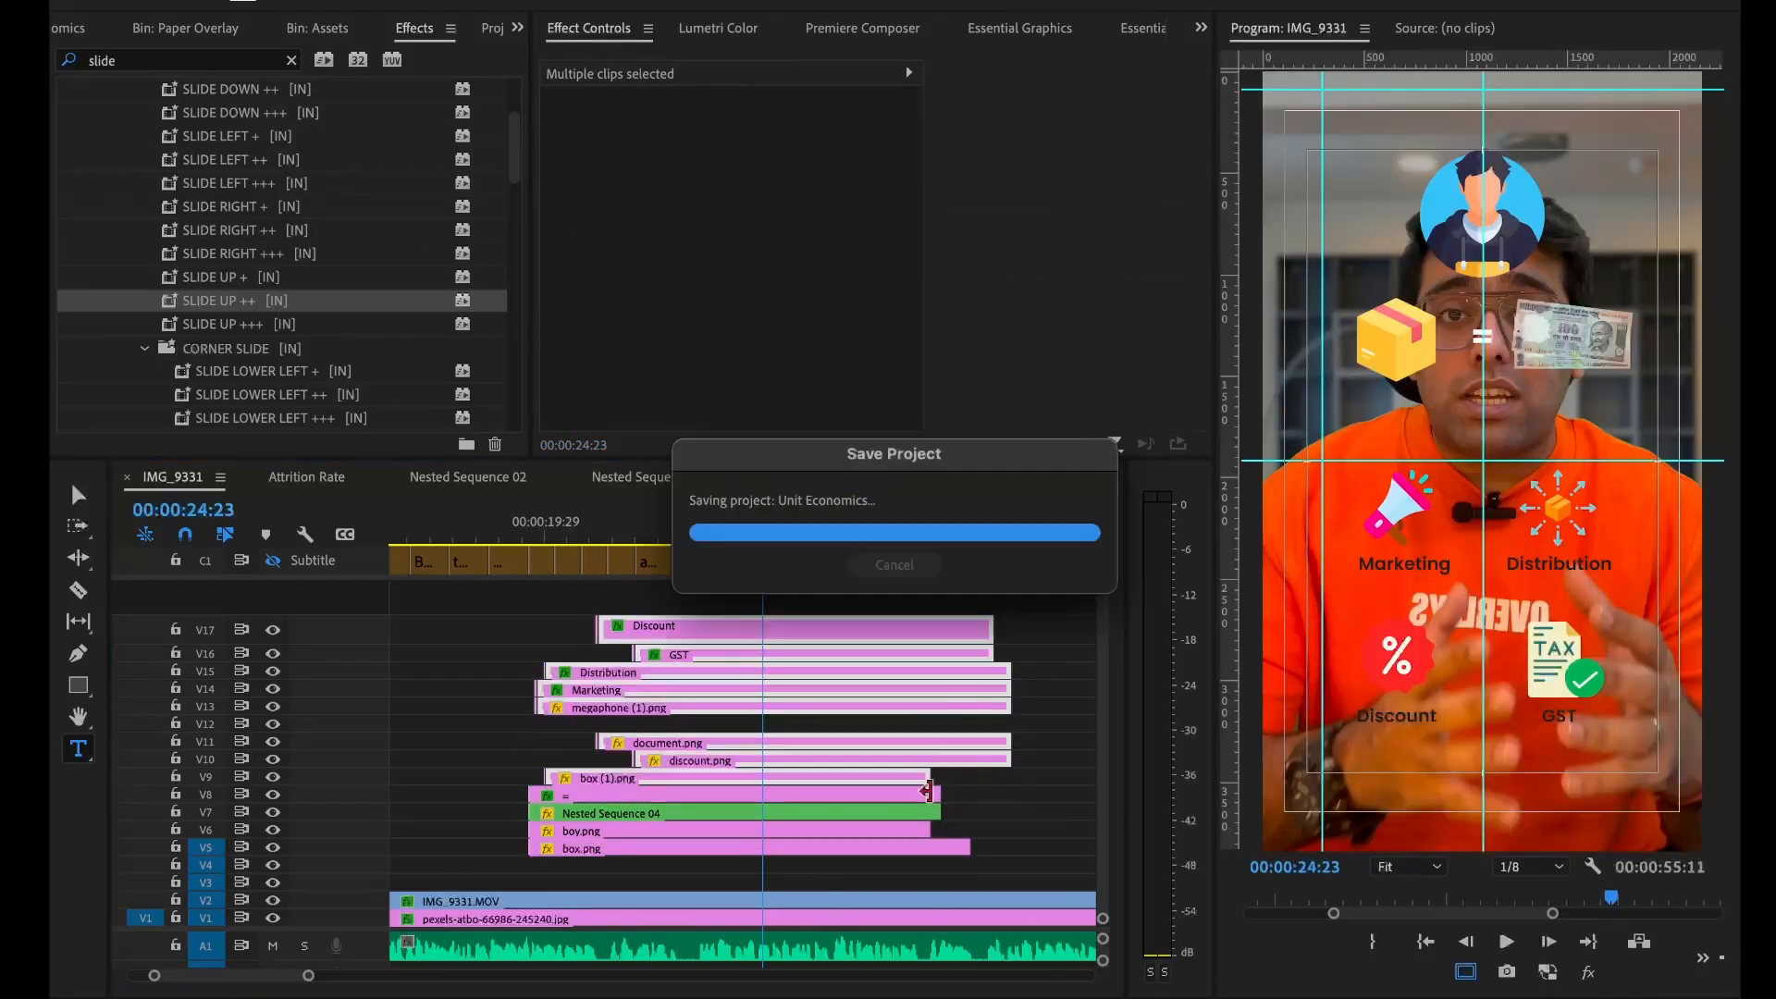
# Play back the overlays and split all overlay clips at 00:00:24:28, near the start of the "deducted from your" caption
pyautogui.press('space')
pyautogui.press('space')
pyautogui.press('super+s')
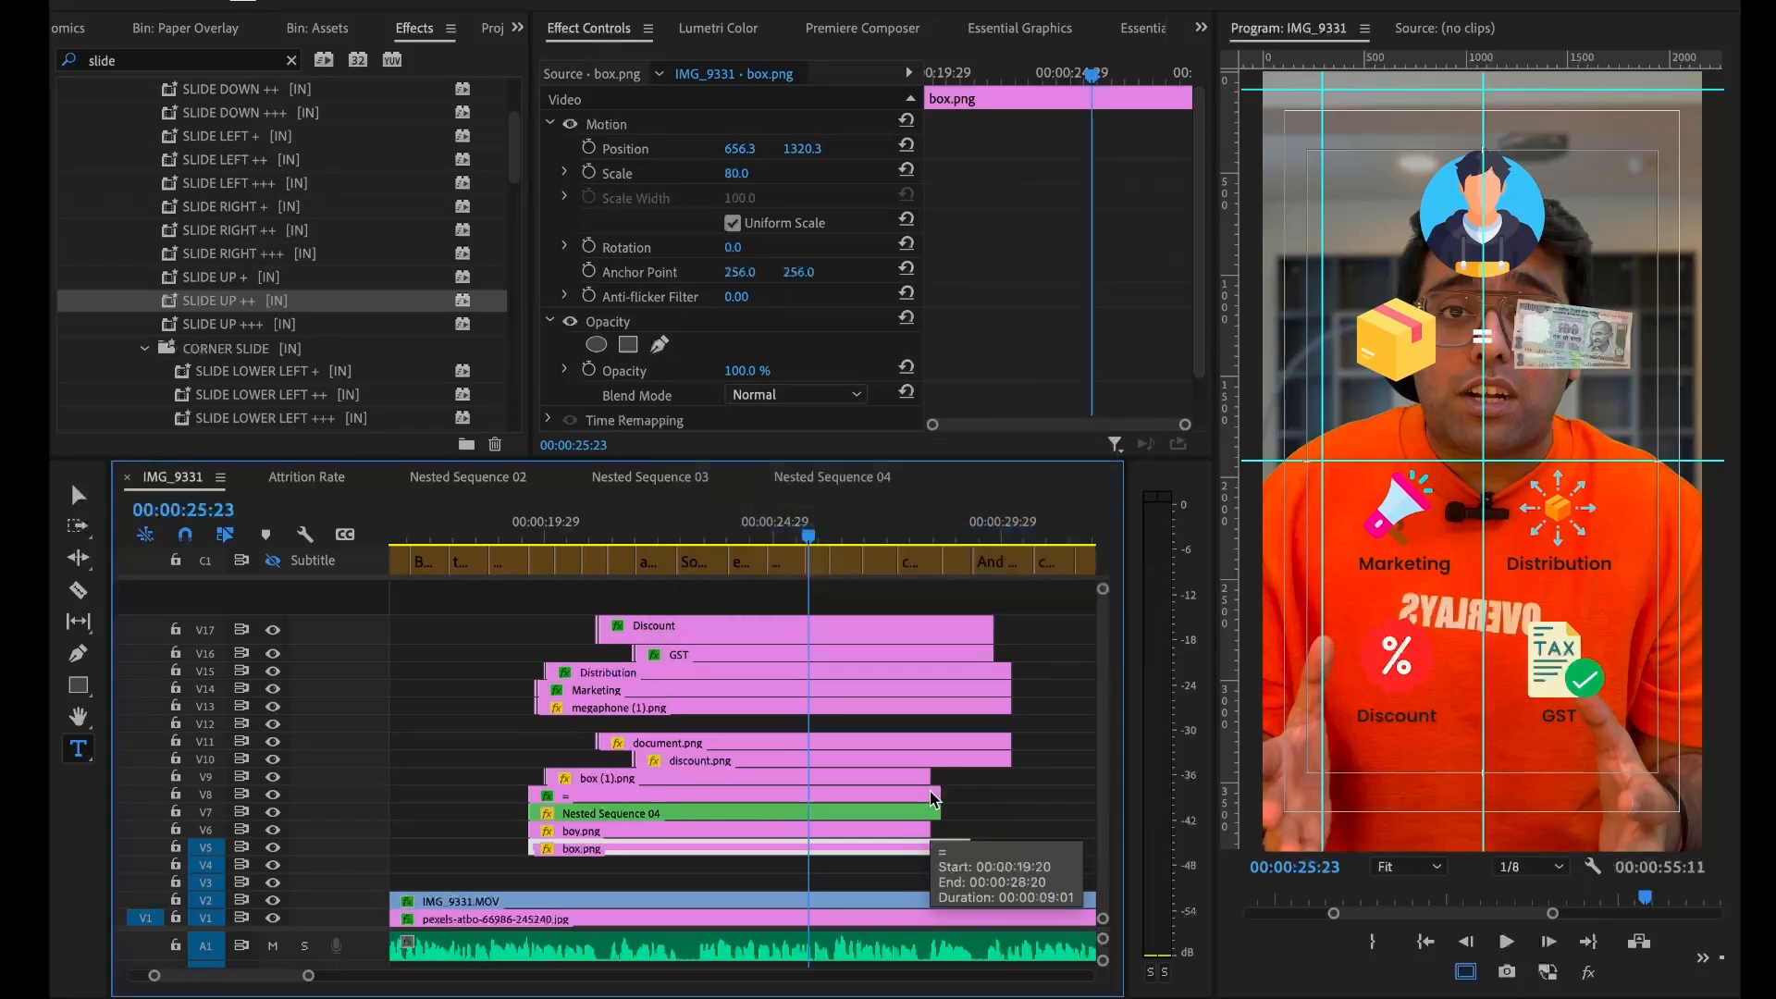
pyautogui.press('space')
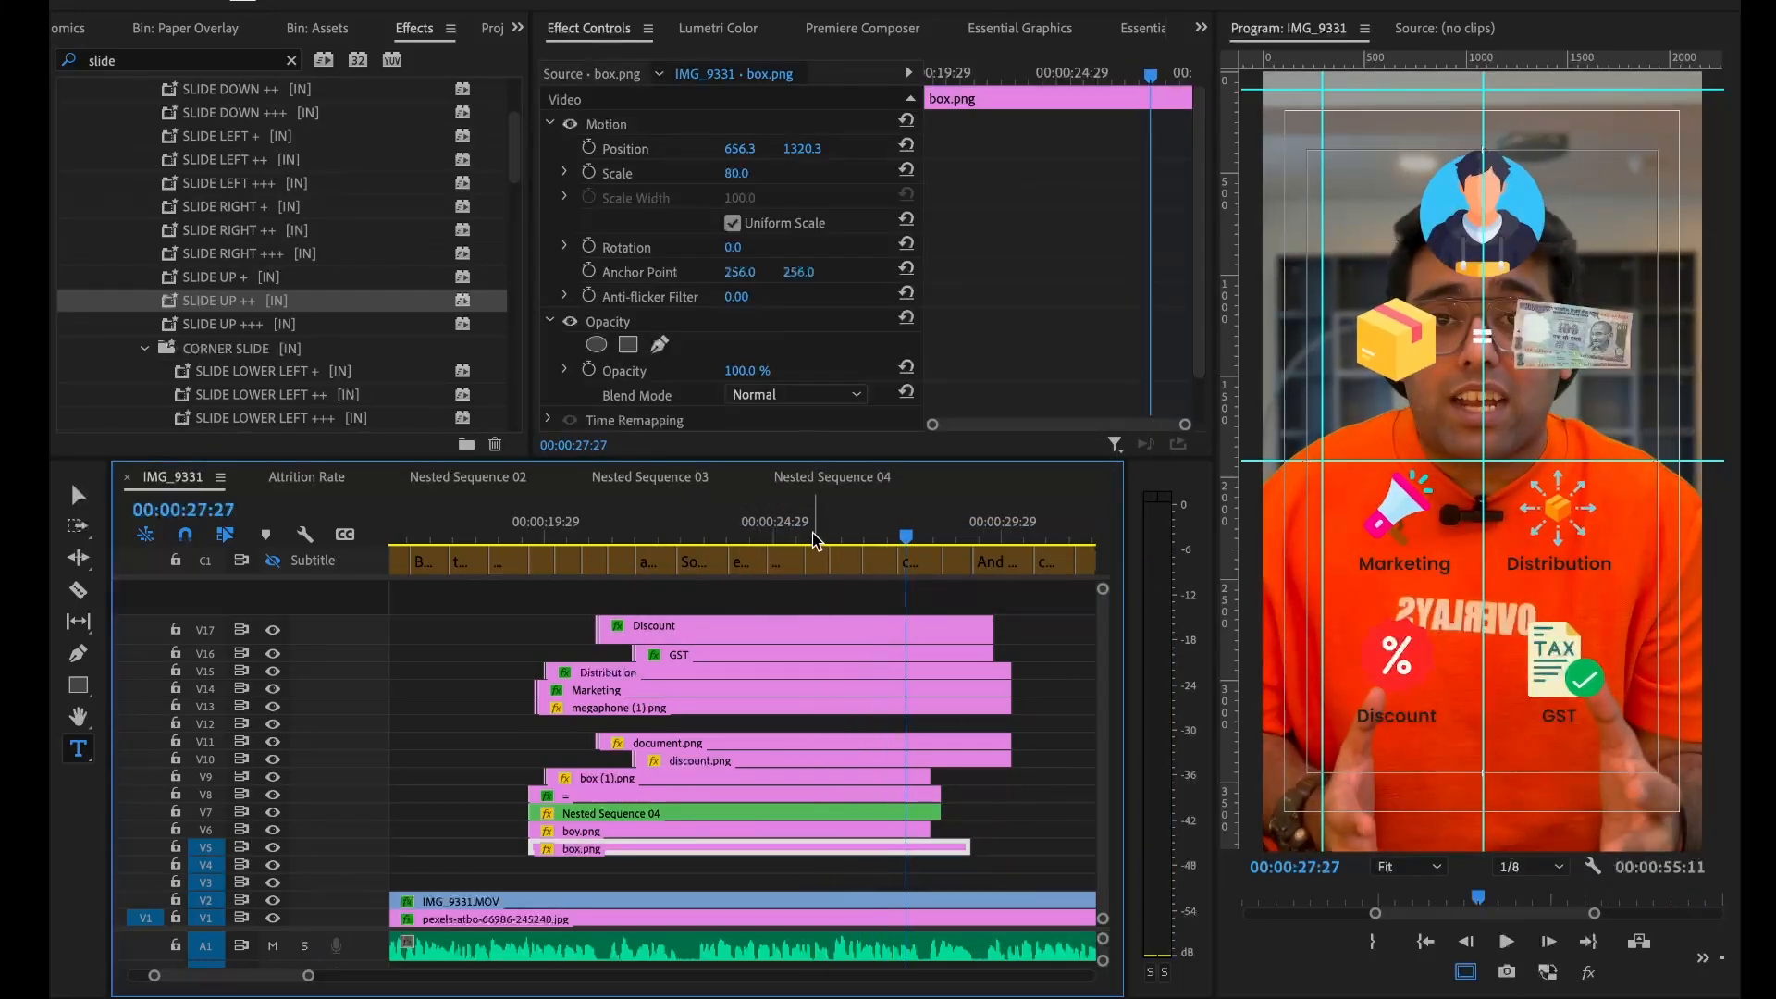
pyautogui.moveTo(814, 534); pyautogui.dragTo(778, 539)
pyautogui.click(698, 543)
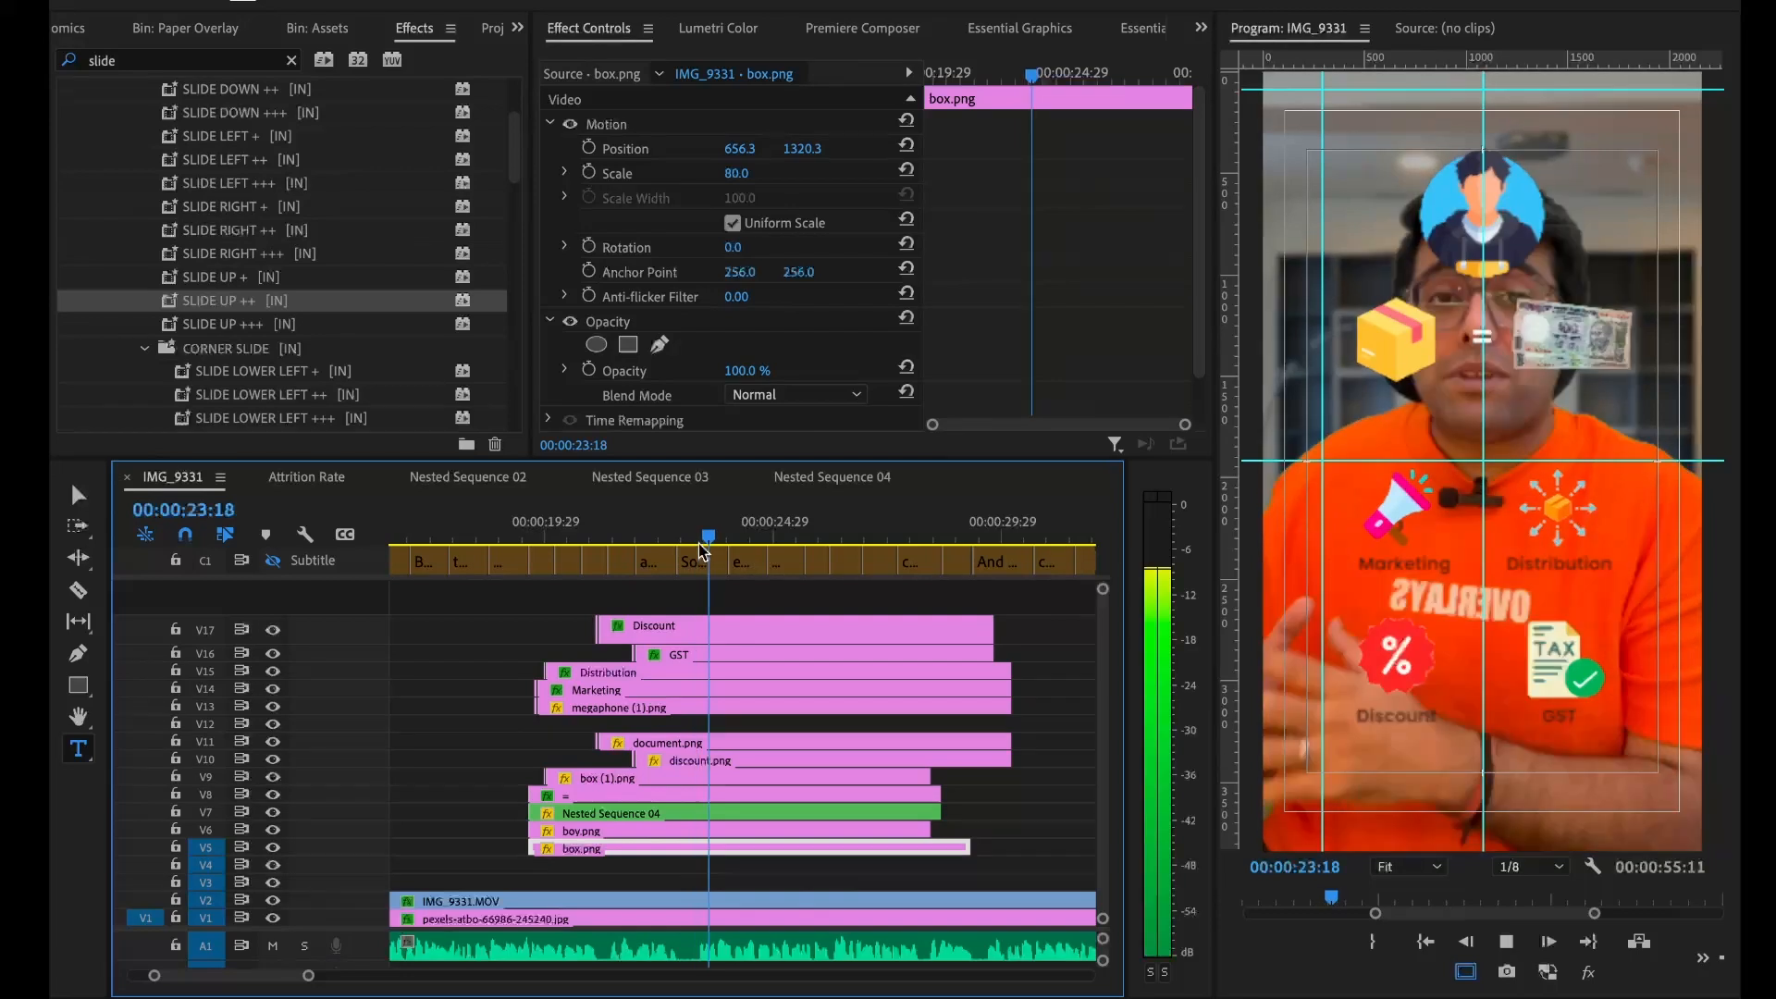
pyautogui.hotkey('ctrl', 's')
pyautogui.moveTo(711, 598); pyautogui.dragTo(731, 816)
pyautogui.hotkey('ctrl', 'k')
pyautogui.press('space')
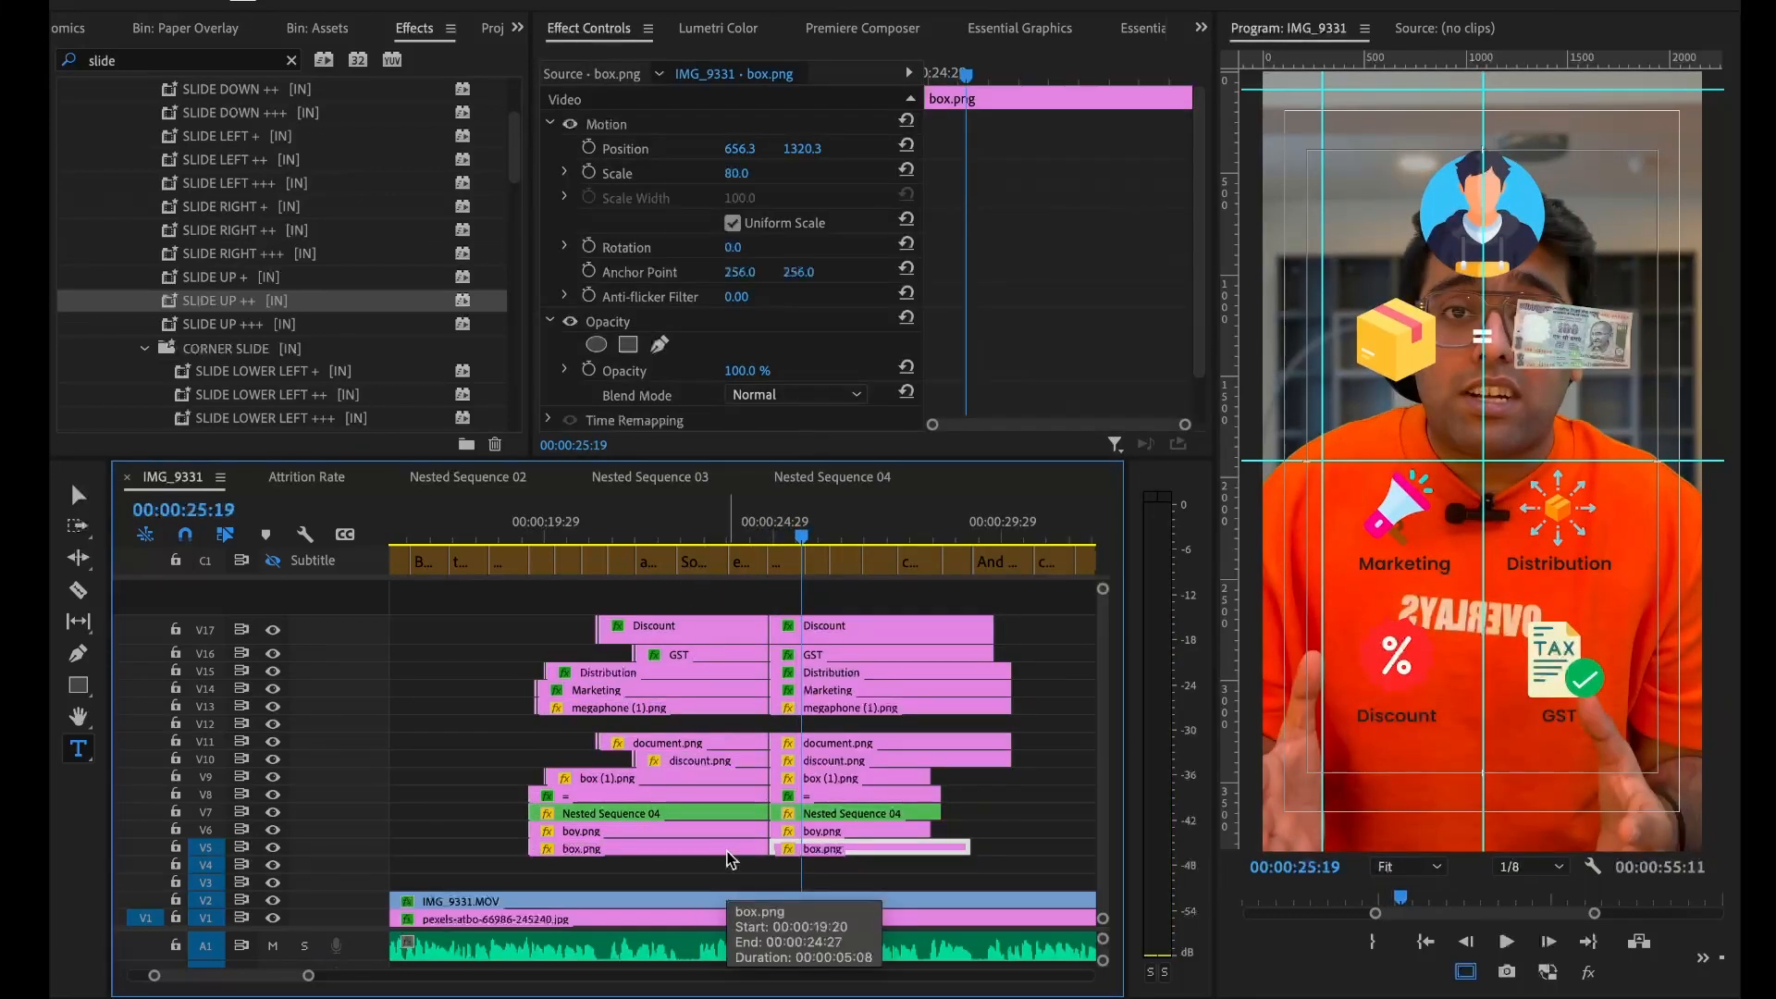
# Split the megaphone and tax document clips at 00:00:25:19 and delete the parts after the cut
pyautogui.moveTo(815, 599); pyautogui.dragTo(835, 847)
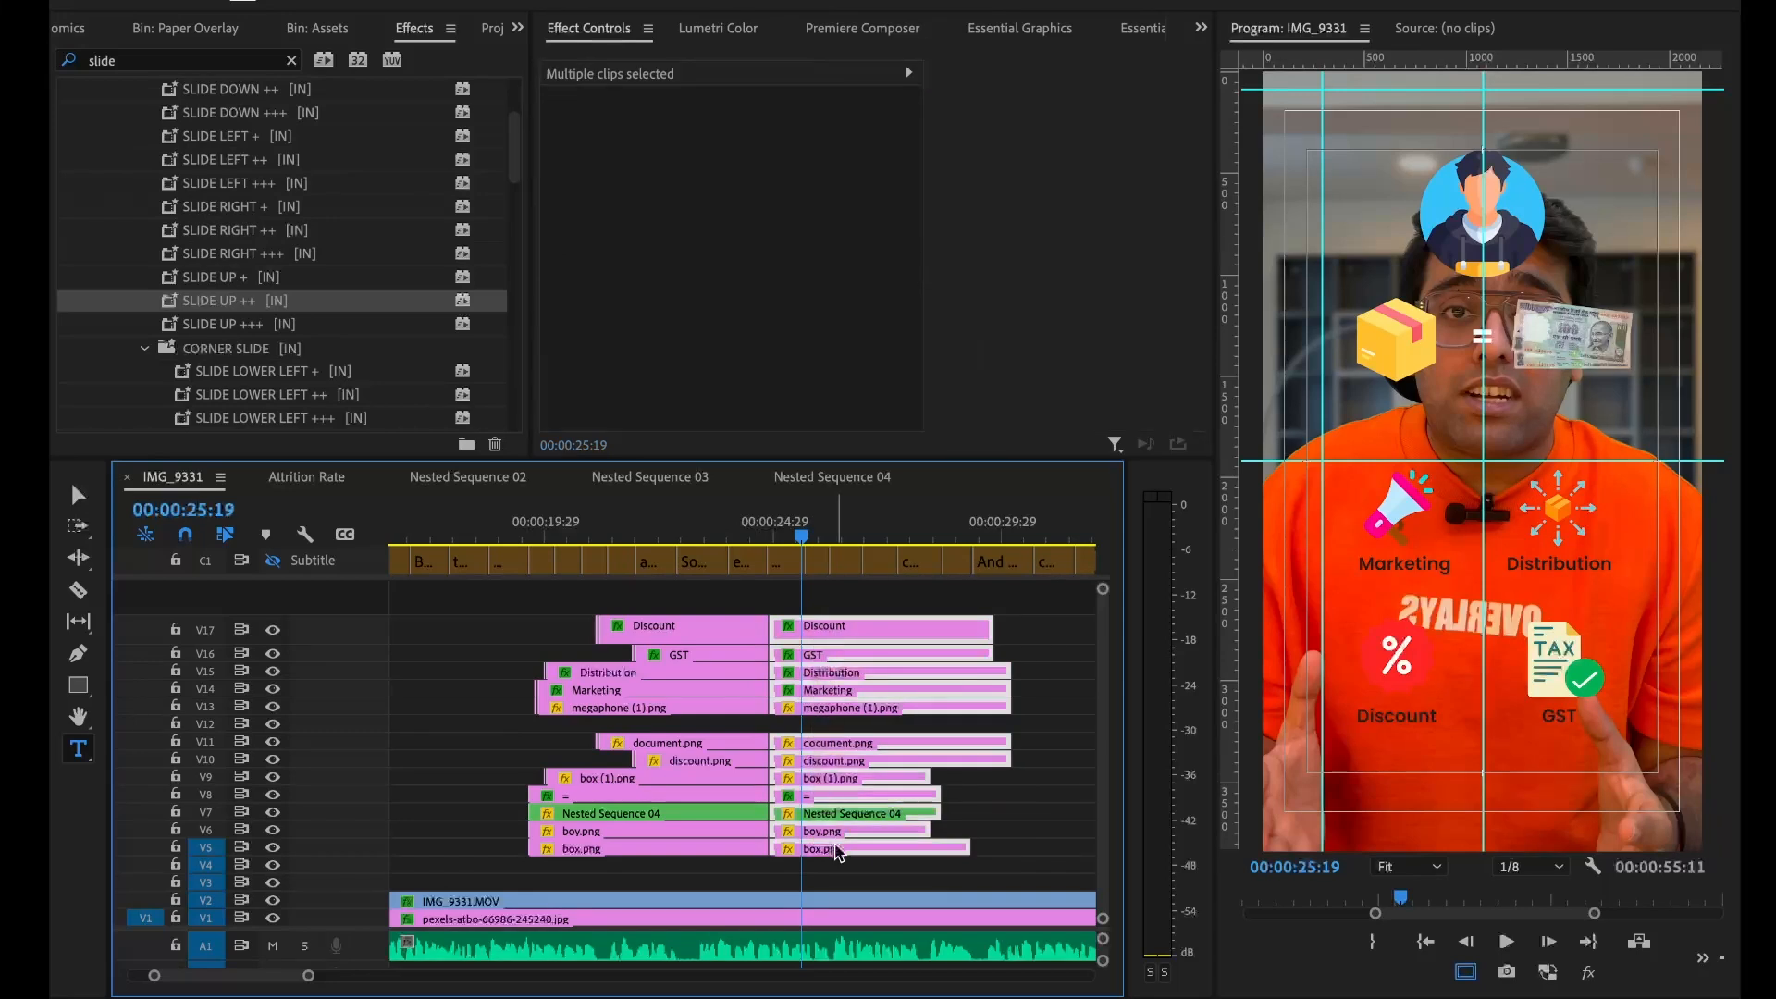
pyautogui.press('=')
pyautogui.click(694, 604)
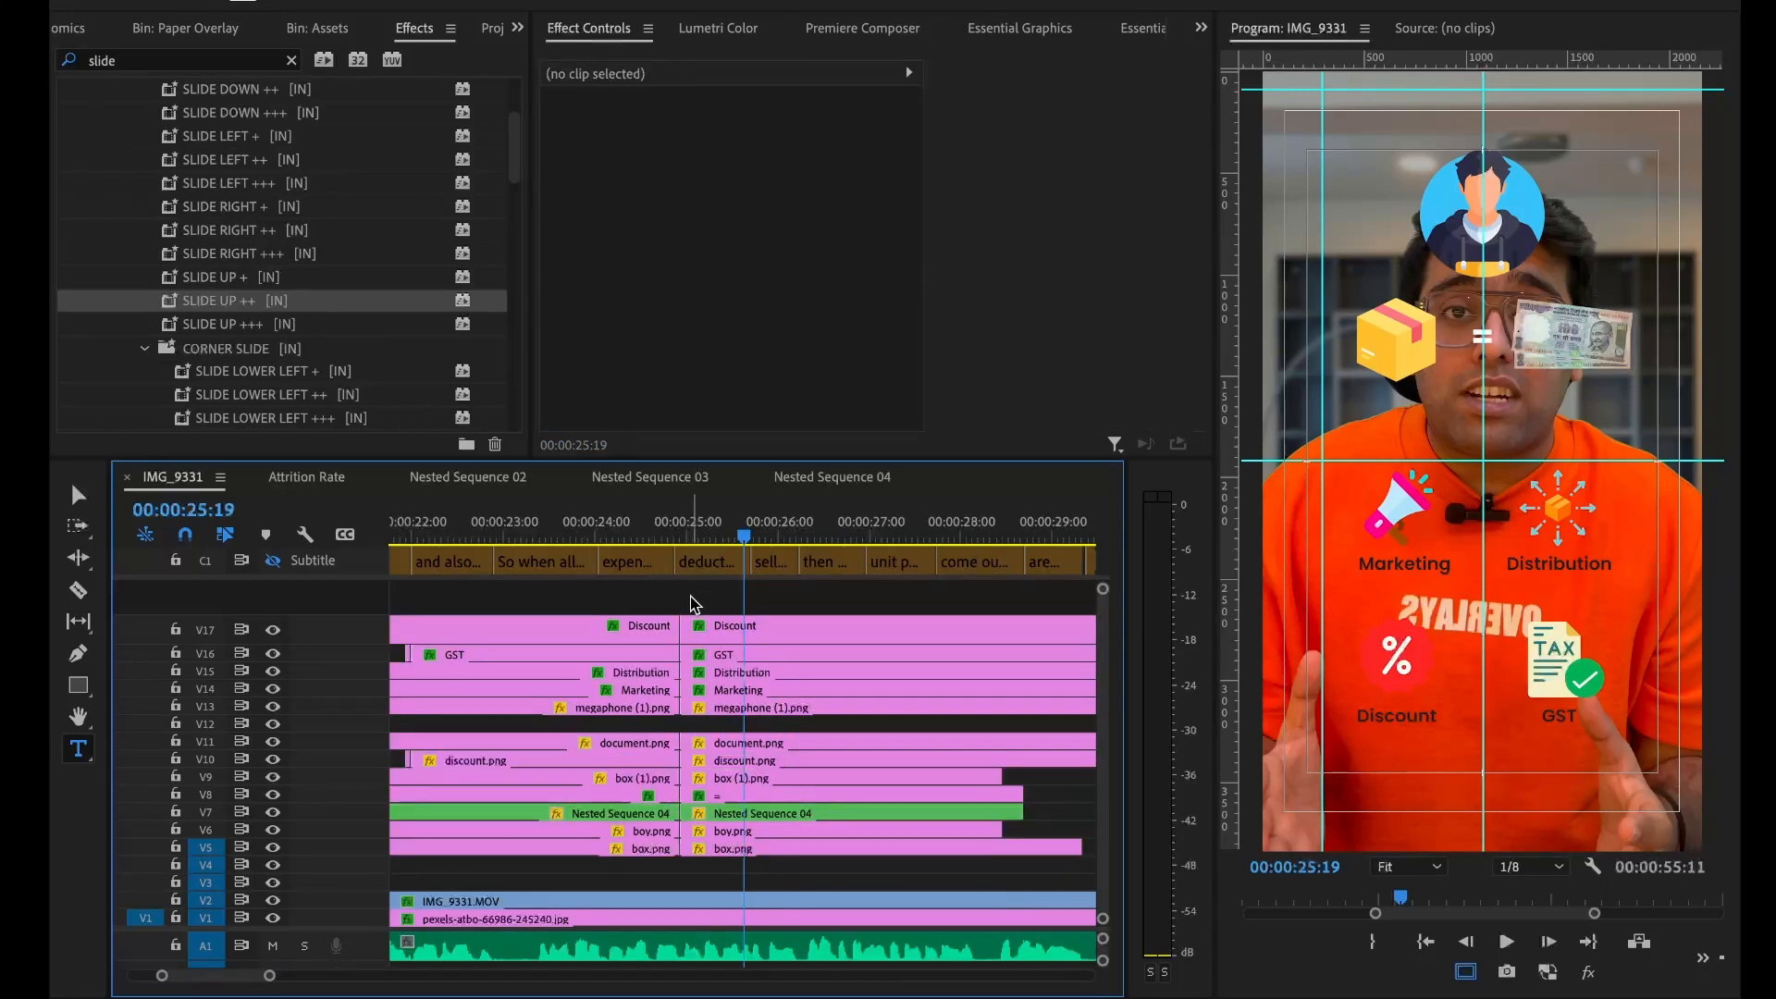
pyautogui.click(727, 632)
pyautogui.click(732, 708)
pyautogui.hotkey('ctrl', 'k')
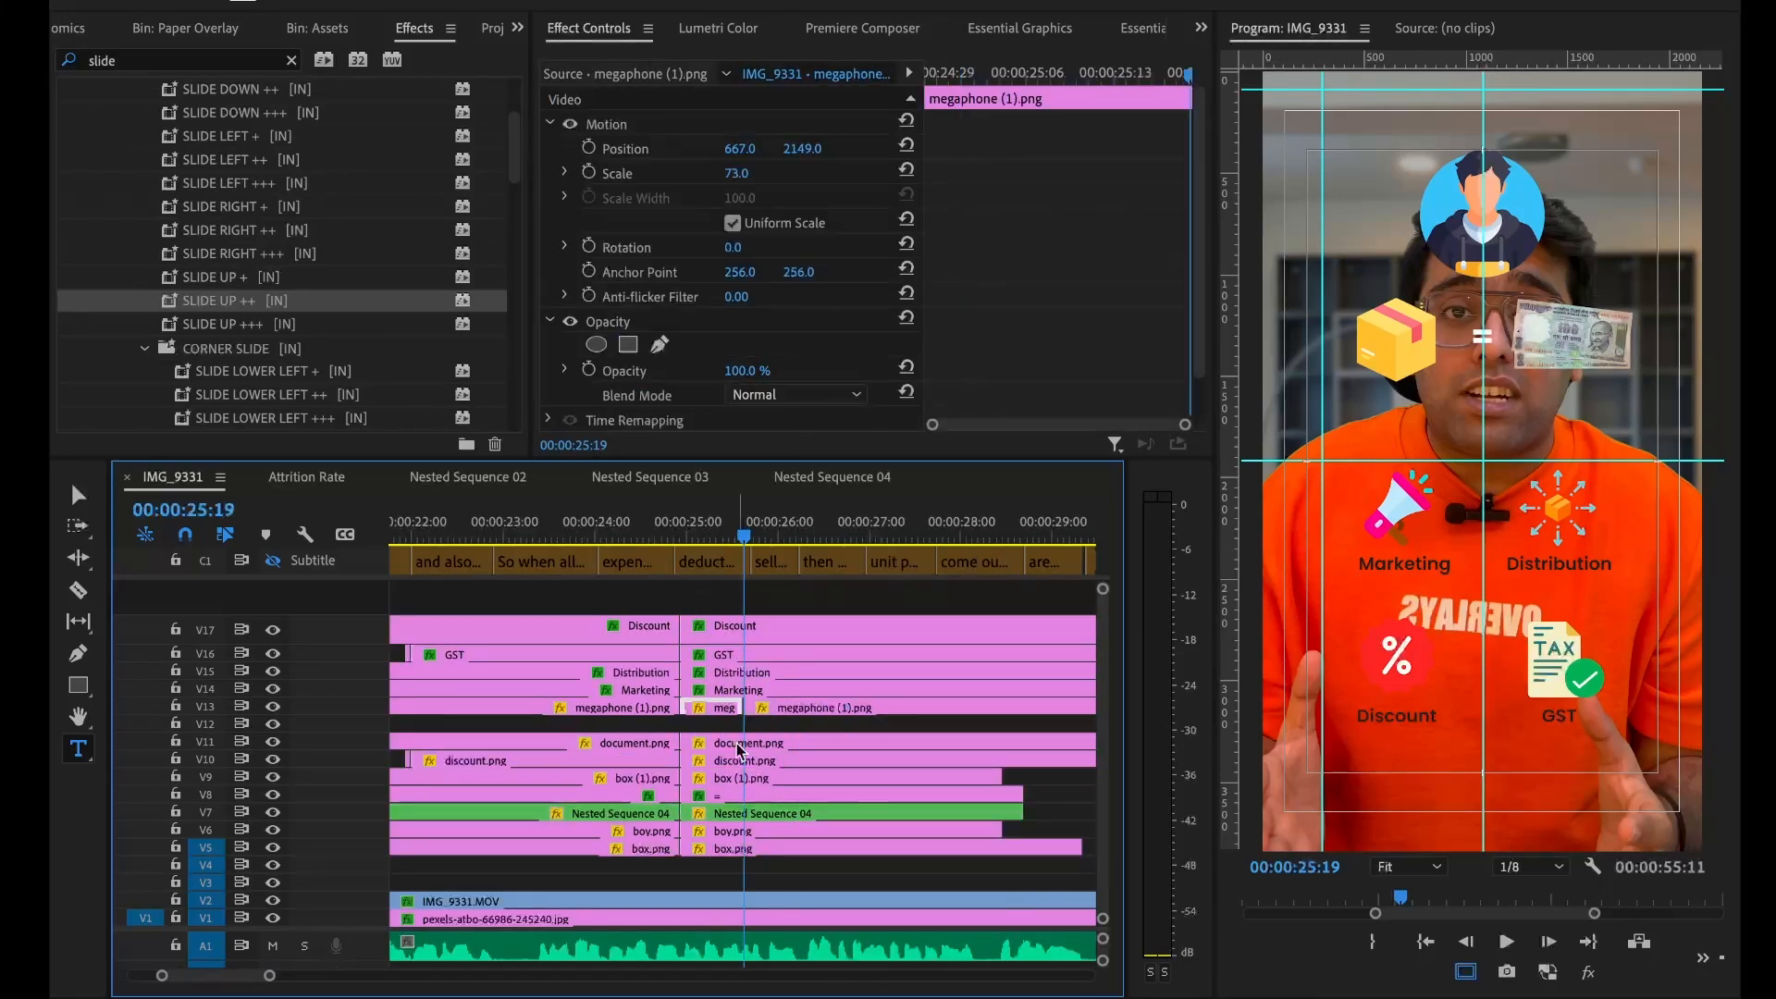
pyautogui.click(799, 708)
pyautogui.press('Delete')
pyautogui.click(765, 743)
pyautogui.hotkey('ctrl', 'k')
pyautogui.press('Delete')
# Split the discount icon, distribution icon and equals sign clips at 00:00:25:19 and delete their remainders
pyautogui.click(764, 760)
pyautogui.hotkey('ctrl', 'k')
pyautogui.click(764, 761)
pyautogui.press('Delete')
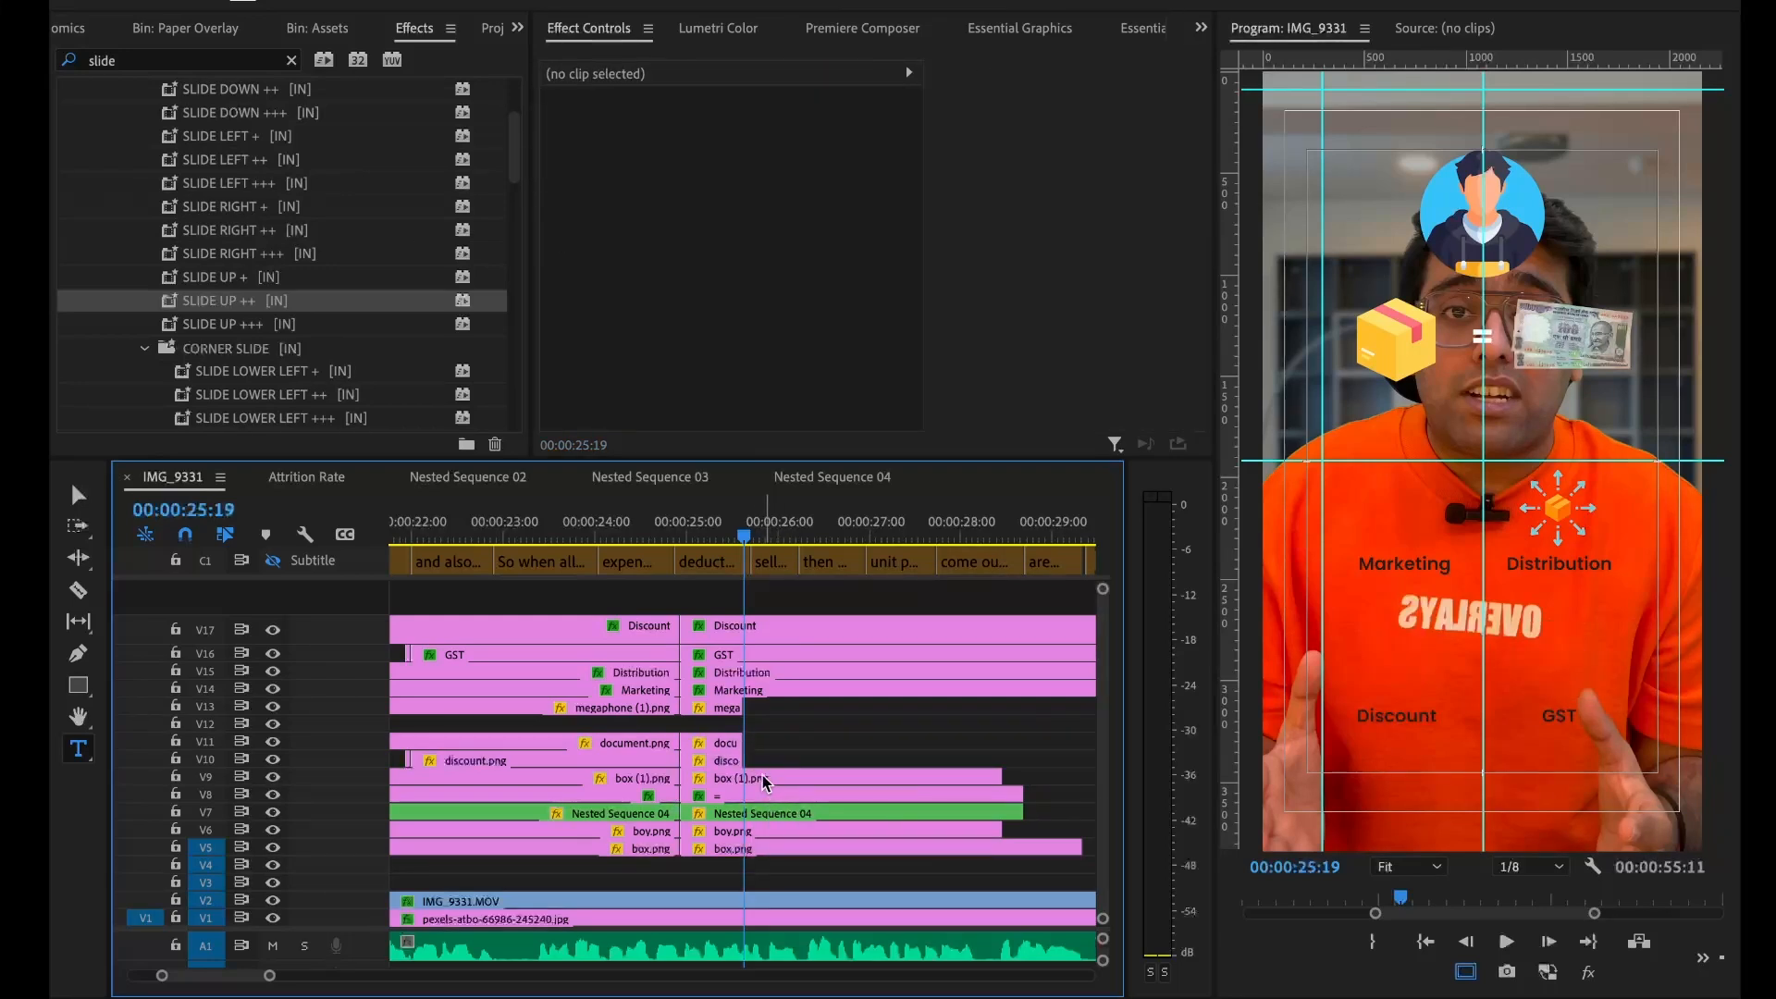
pyautogui.click(764, 778)
pyautogui.hotkey('ctrl', 'k')
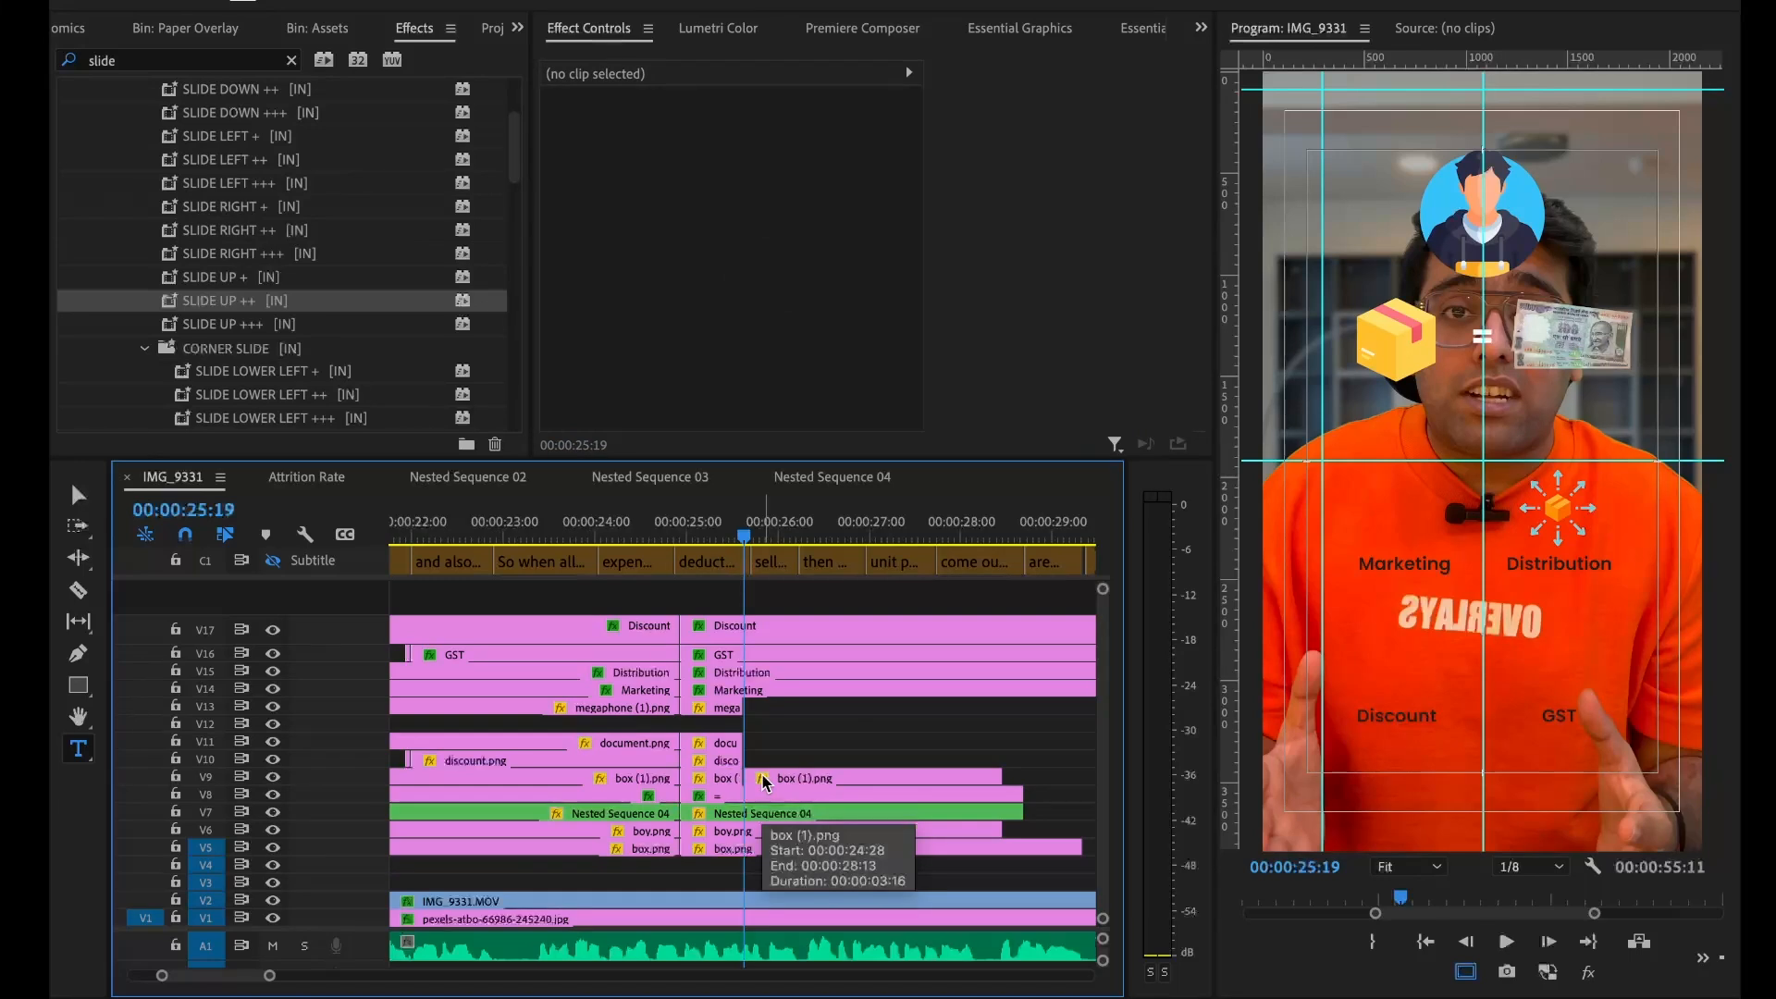
pyautogui.click(765, 778)
pyautogui.press('Delete')
pyautogui.click(762, 798)
pyautogui.hotkey('ctrl', 'k')
pyautogui.click(763, 799)
pyautogui.press('Delete')
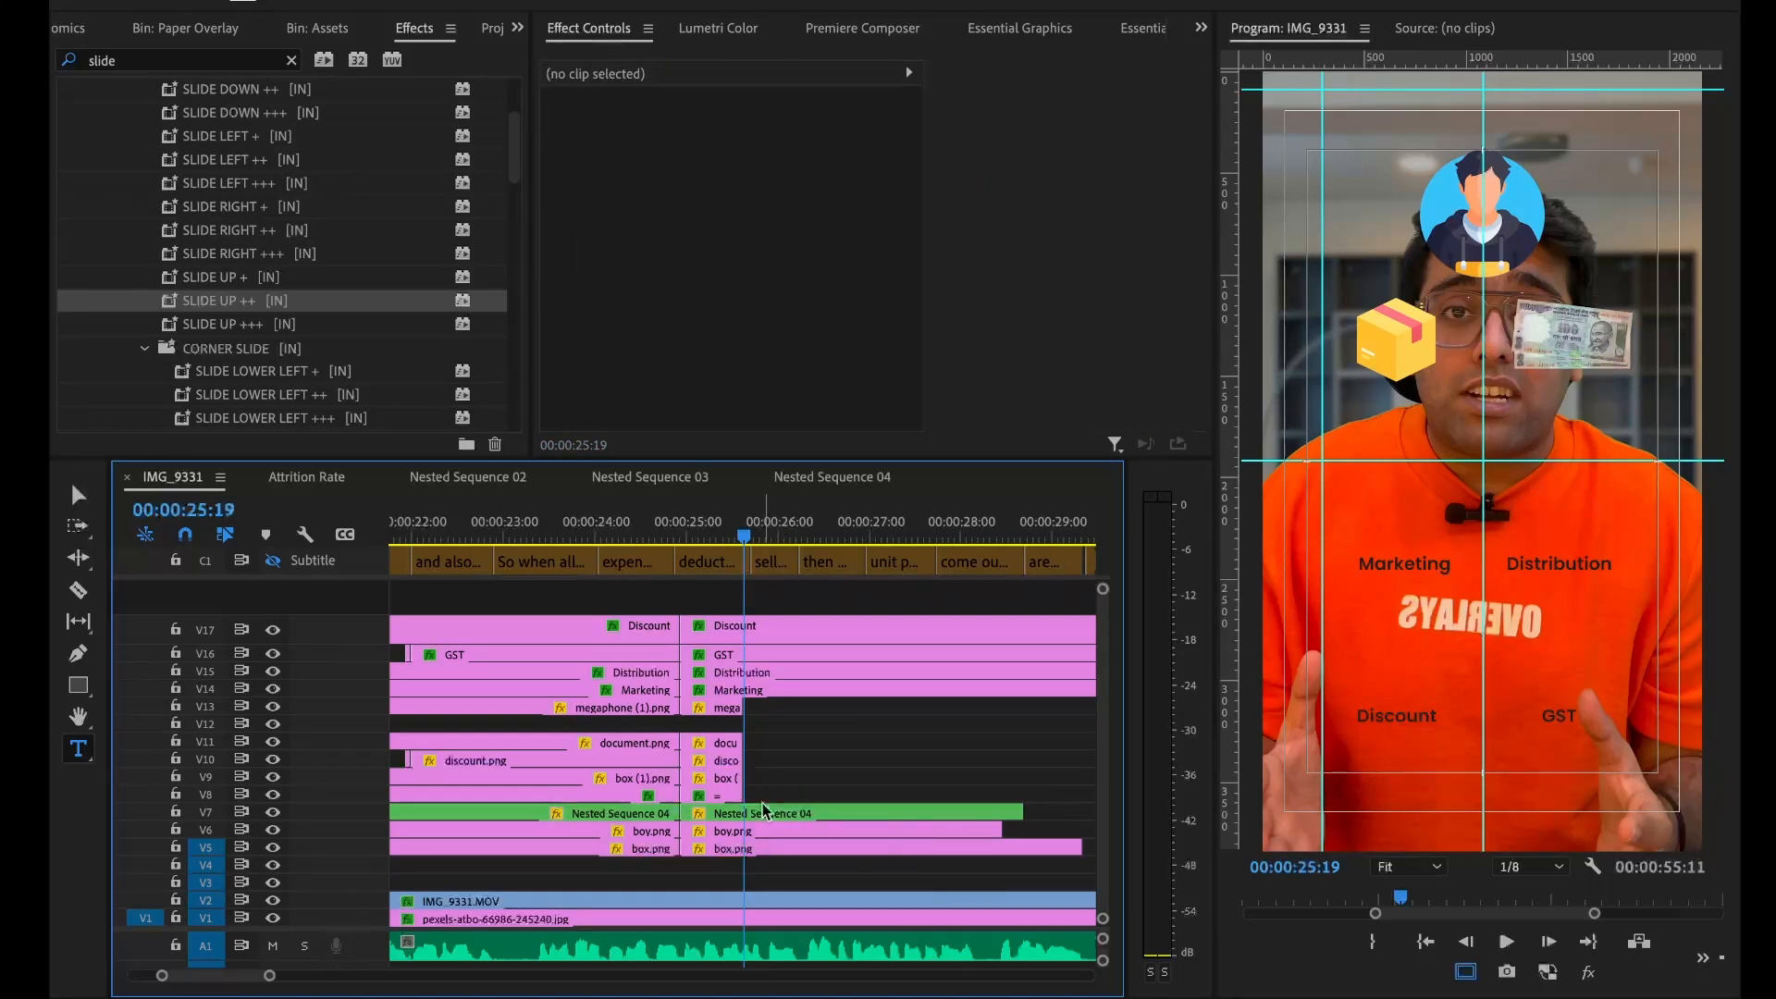
# Split the boy icon and package box clips at 00:00:25:19 and delete everything after the cut
pyautogui.click(766, 838)
pyautogui.hotkey('ctrl', 'k')
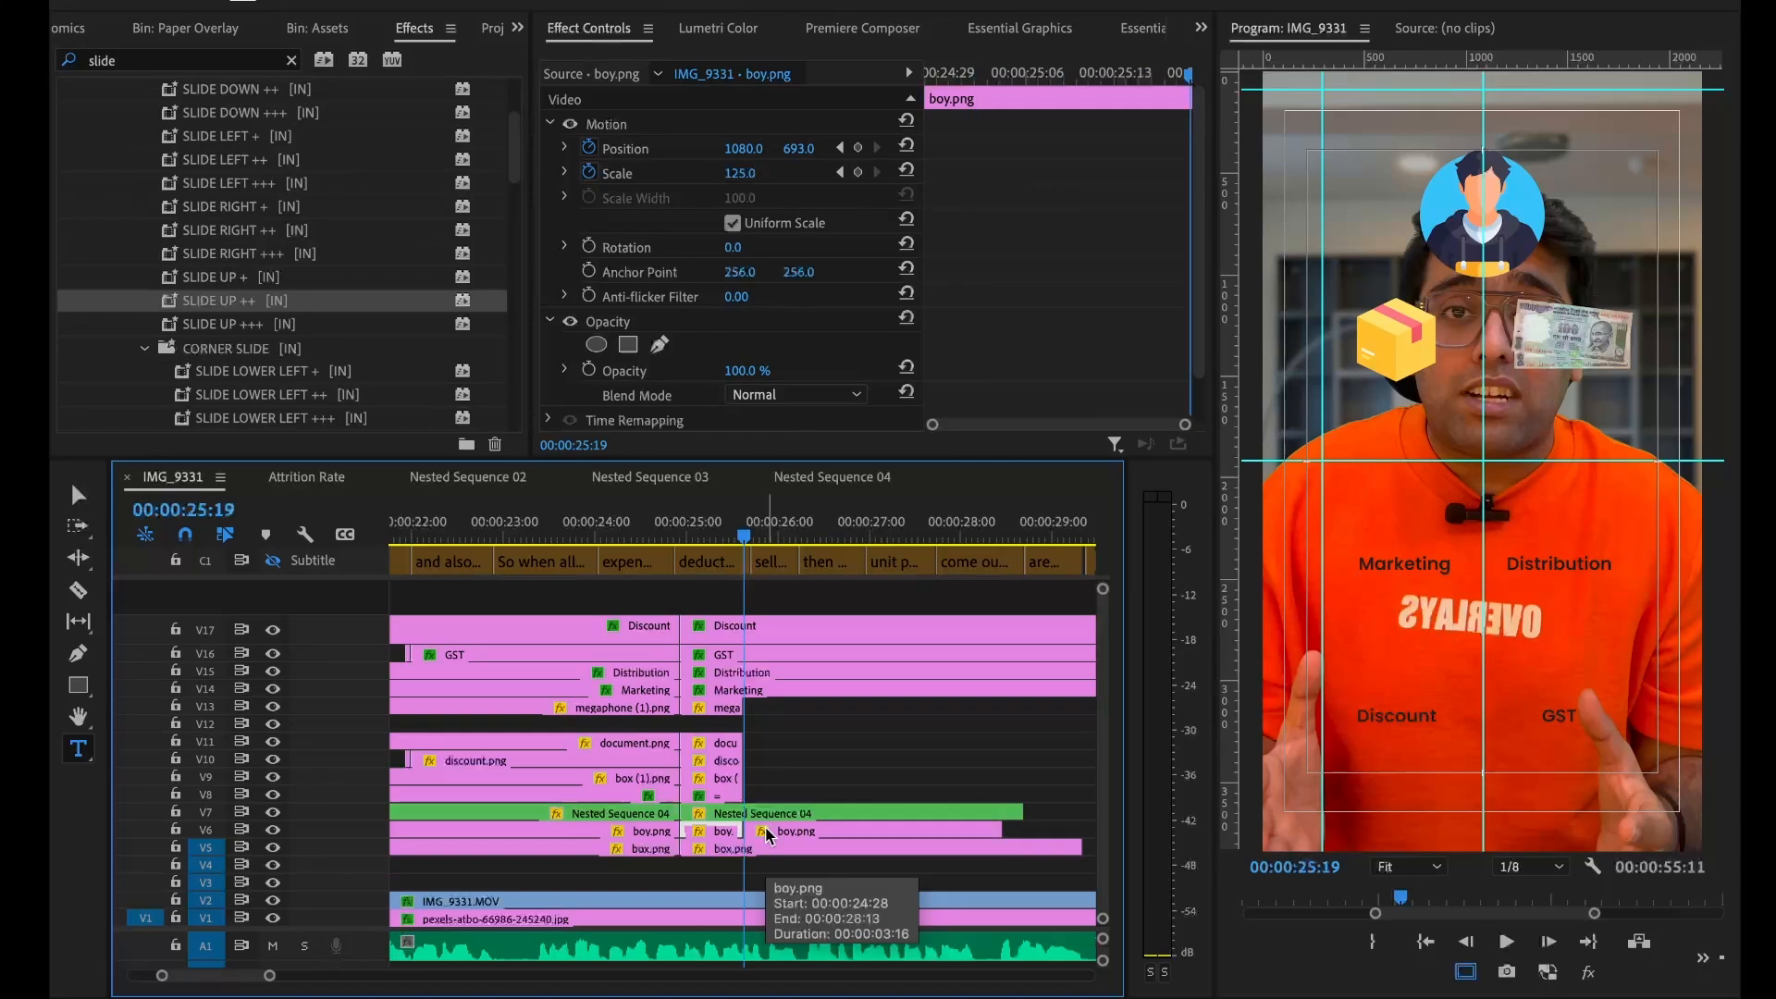
pyautogui.click(766, 835)
pyautogui.press('Delete')
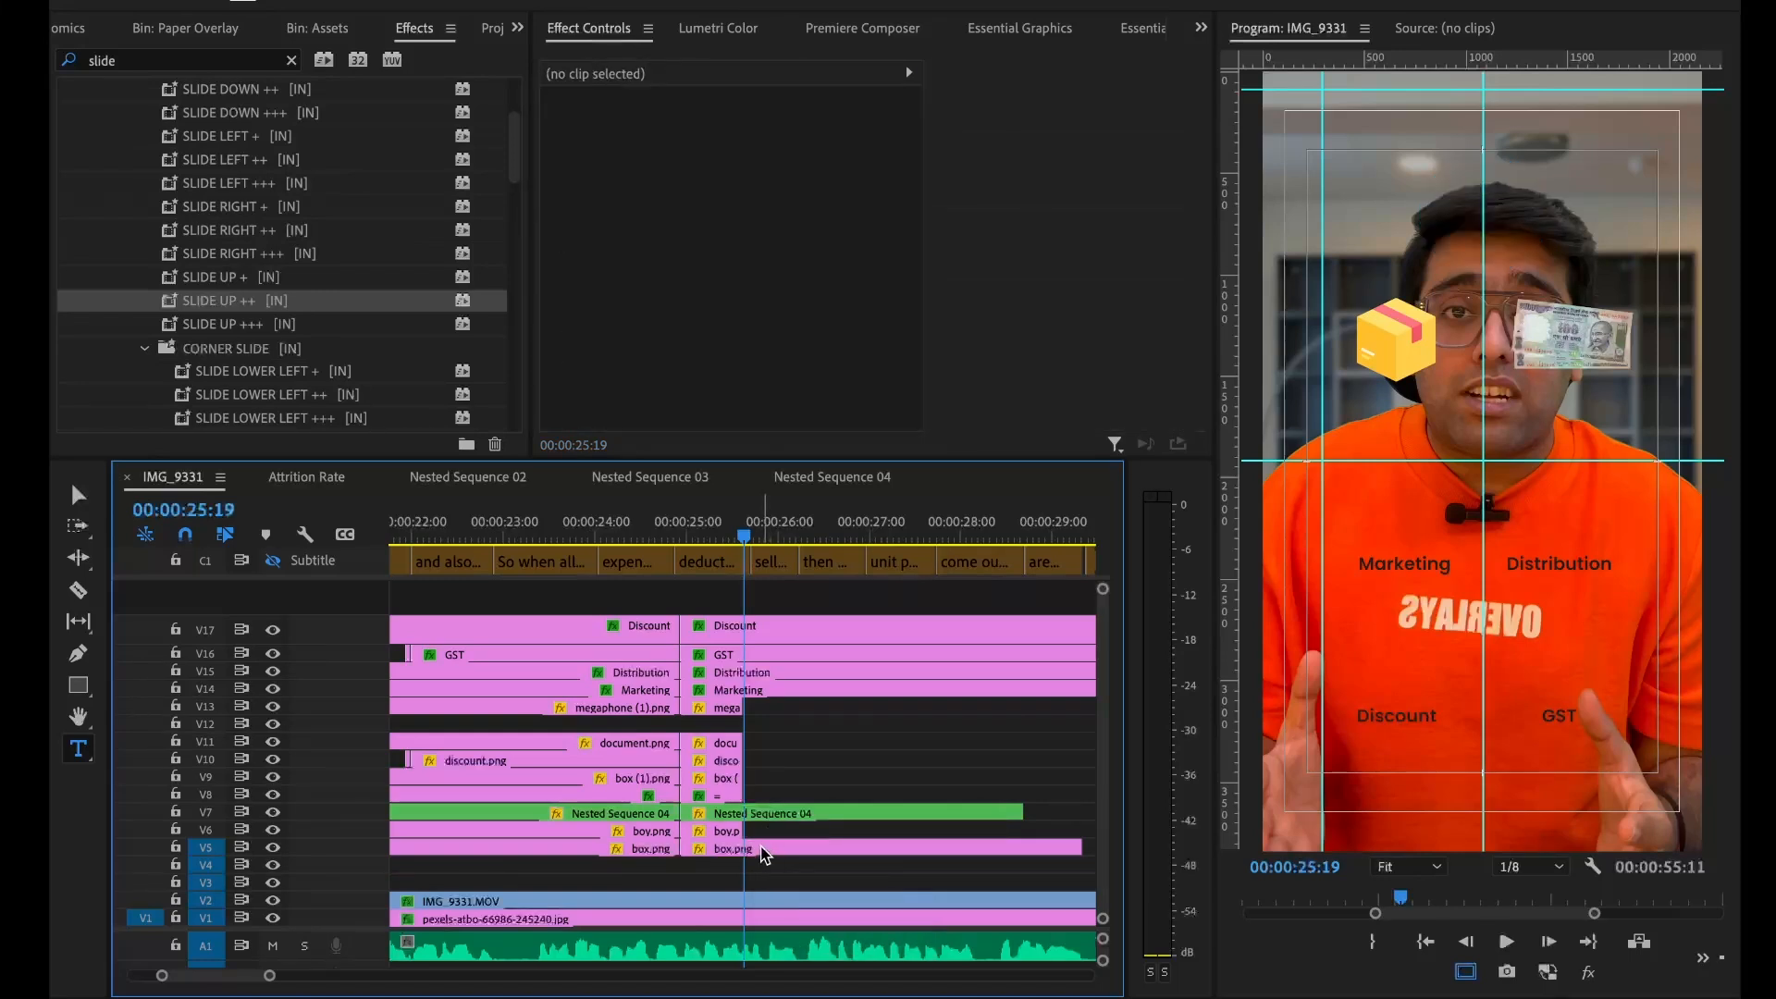
pyautogui.click(764, 848)
pyautogui.hotkey('ctrl', 'k')
pyautogui.click(764, 849)
pyautogui.press('Delete')
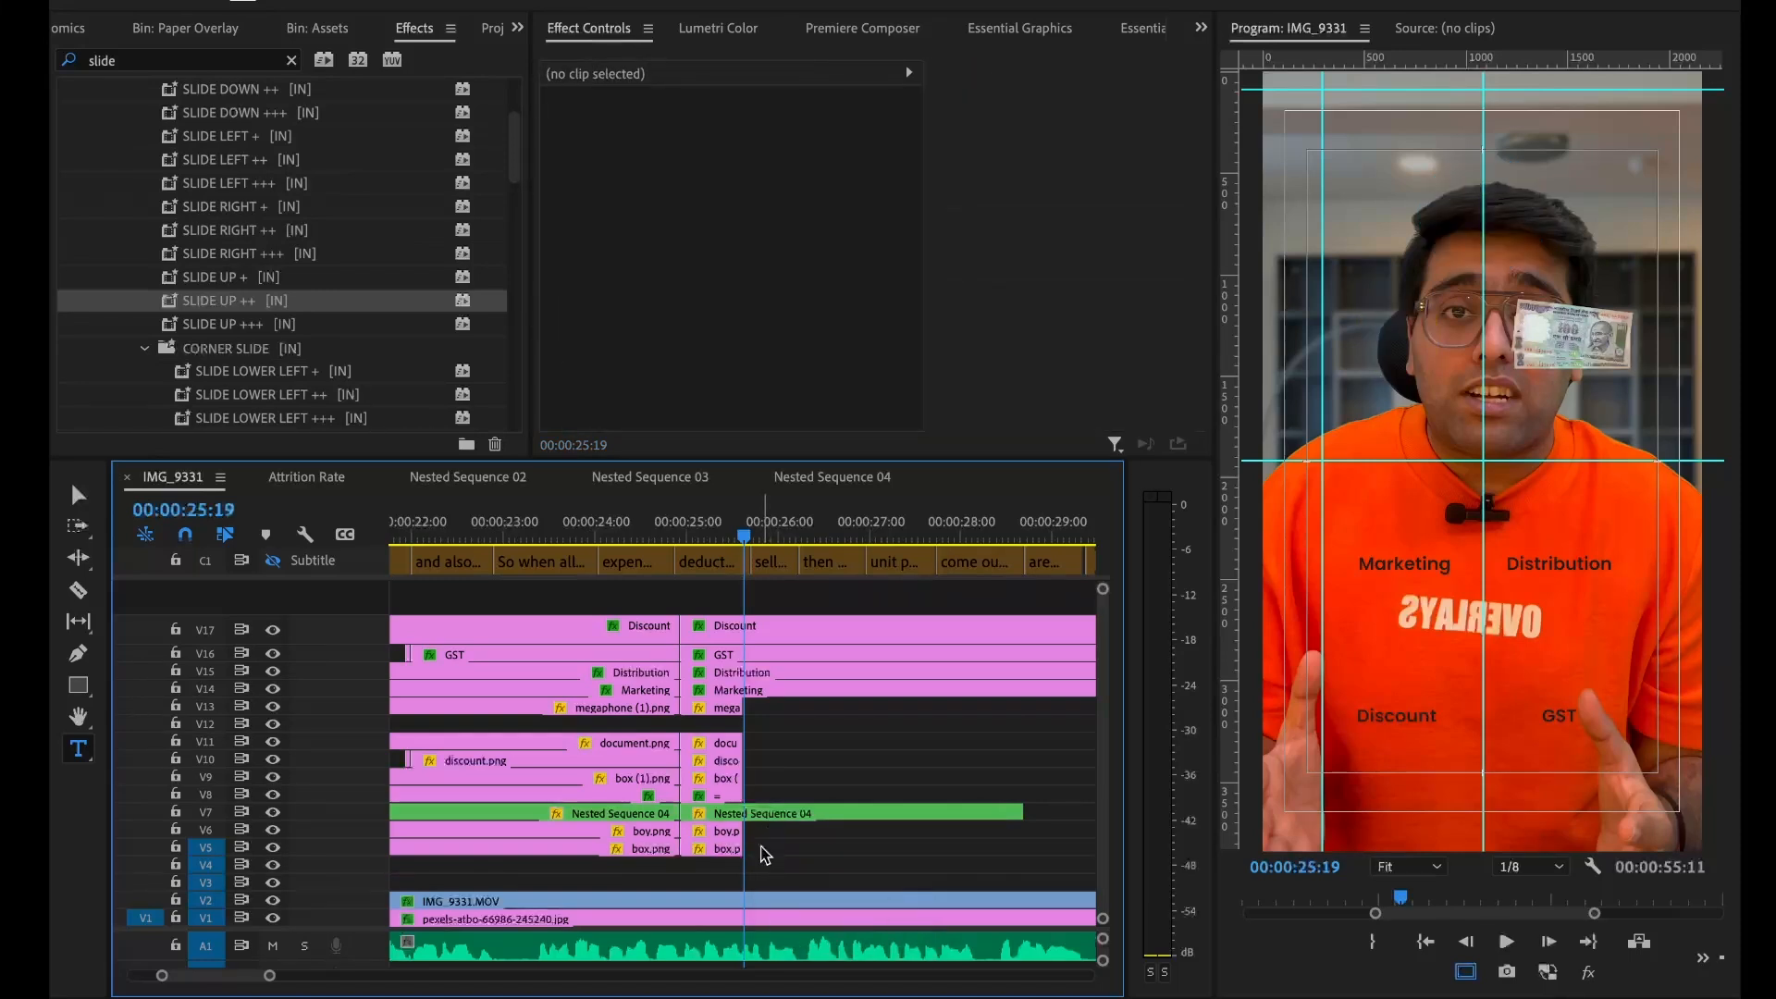
# Split the four title clips at 00:00:25:19 and move their second parts one track down, starting near the "unit profit will" caption
pyautogui.moveTo(776, 607); pyautogui.dragTo(788, 696)
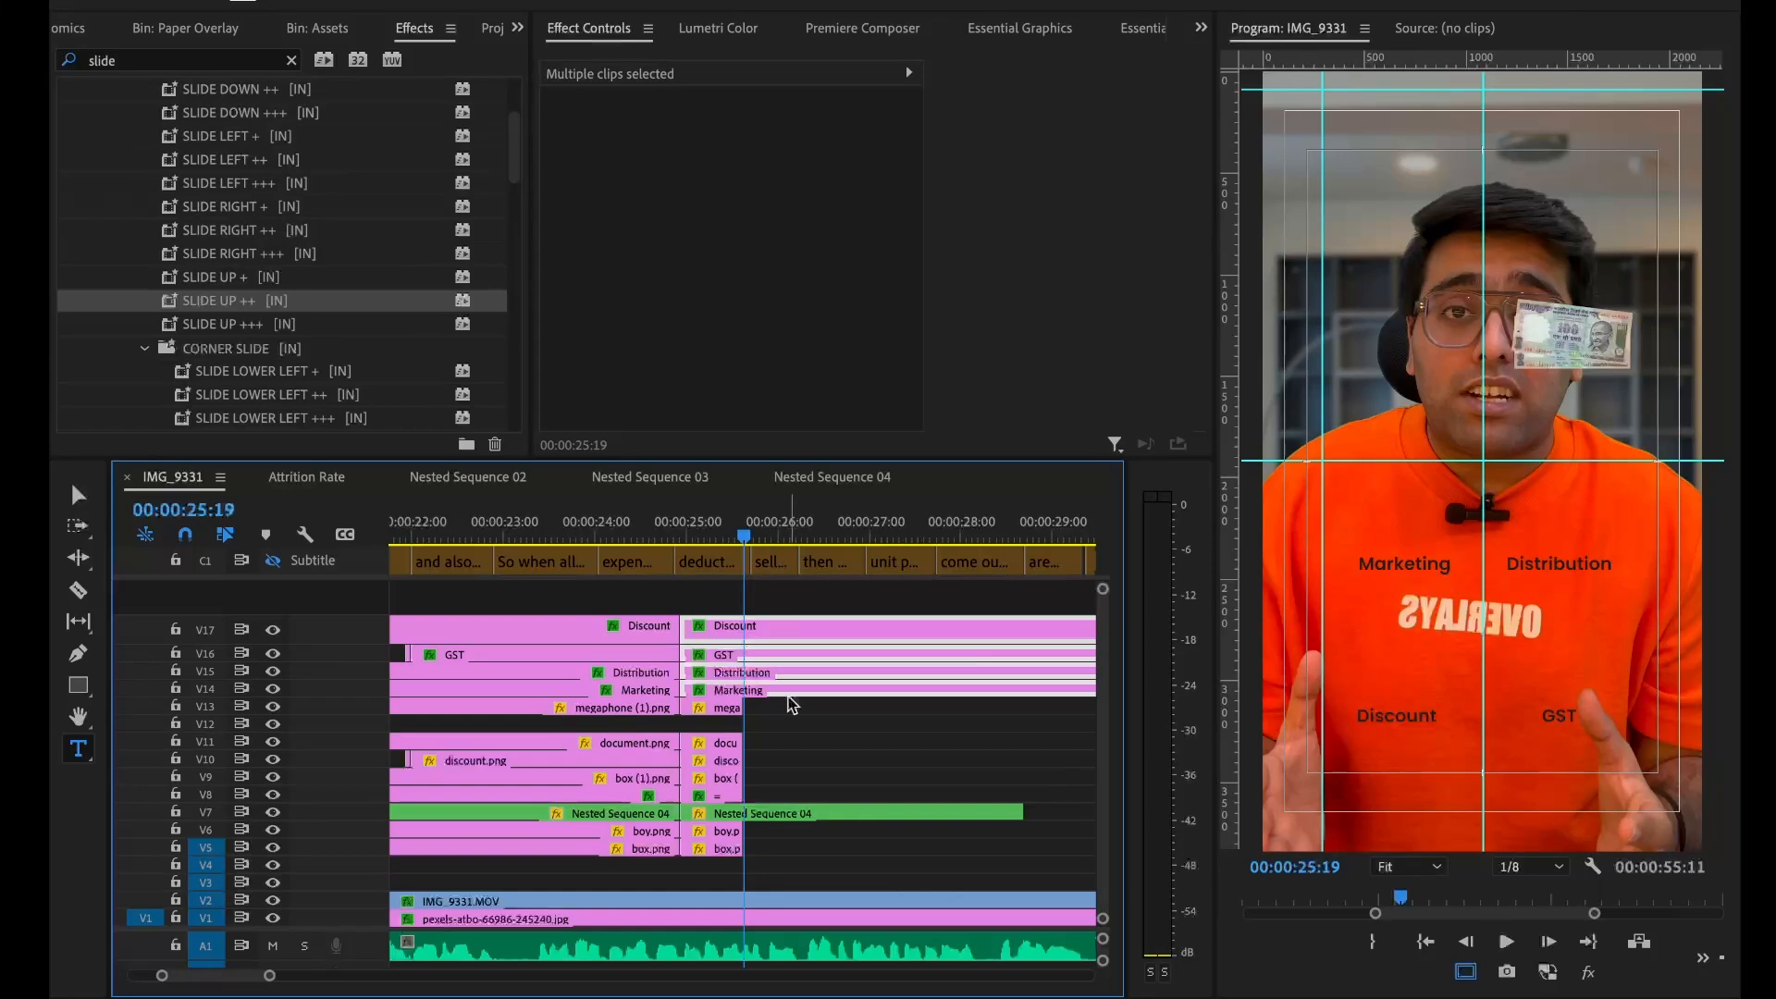
pyautogui.hotkey('ctrl', 'k')
pyautogui.moveTo(785, 611); pyautogui.dragTo(849, 714)
pyautogui.press('=')
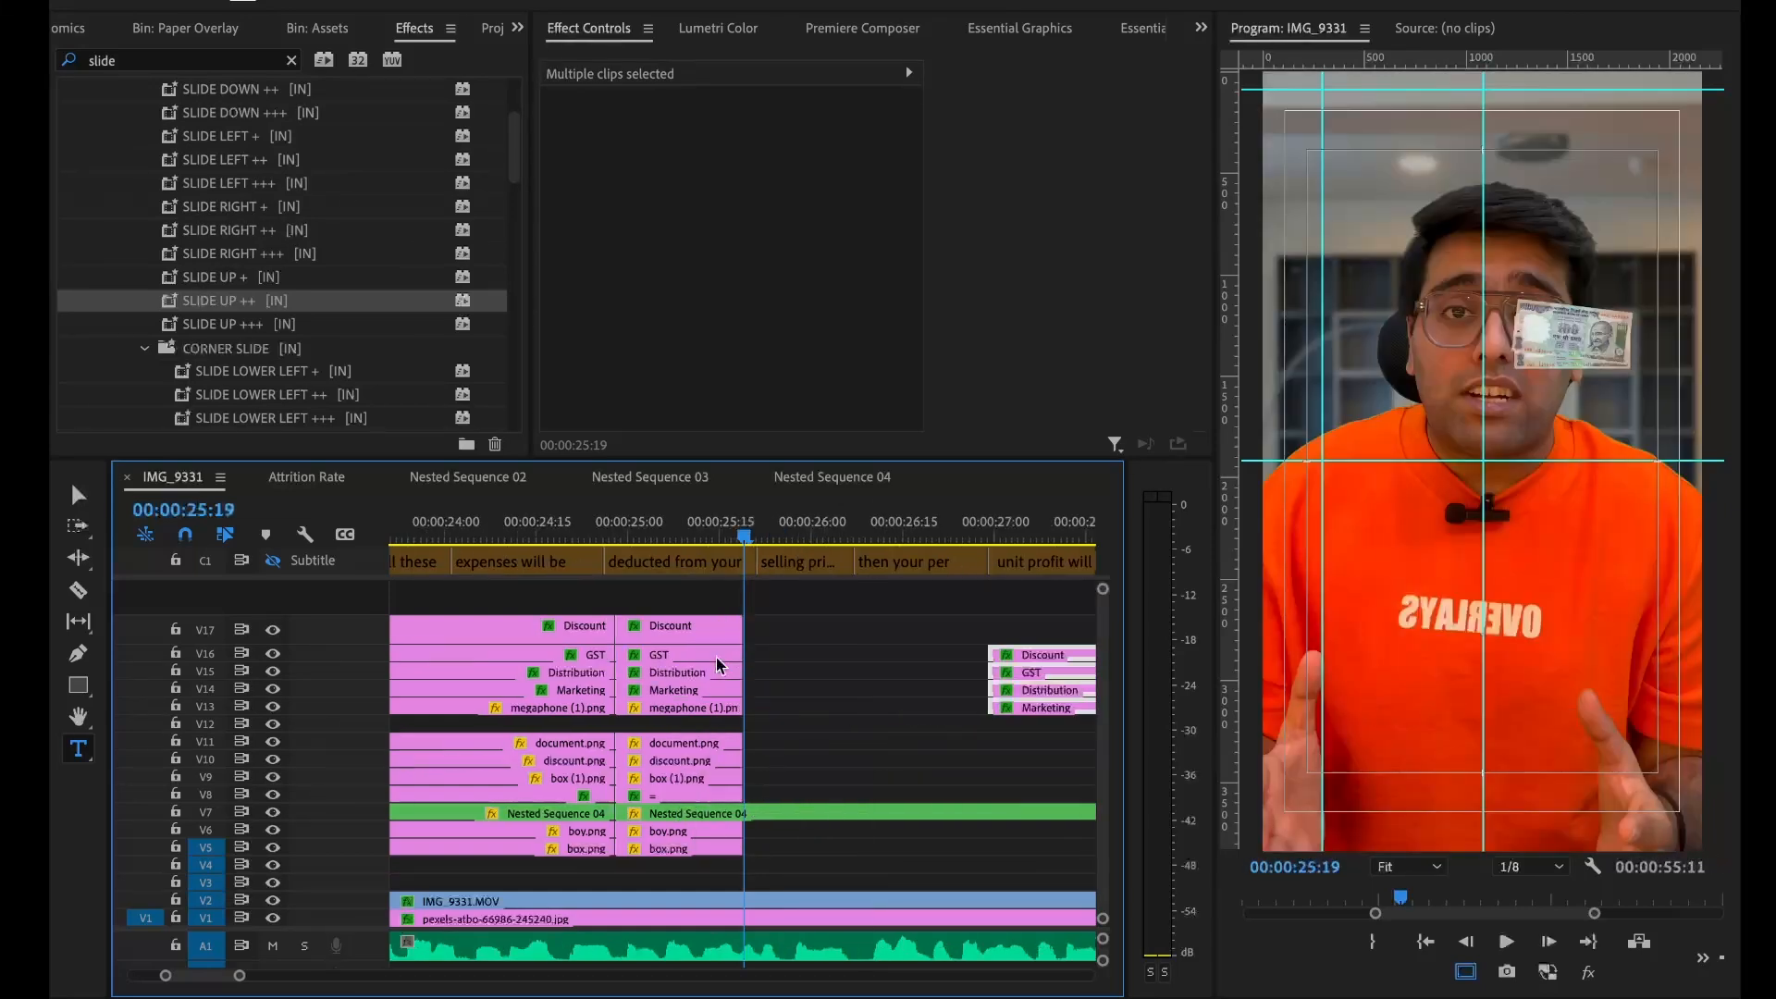
# Try splitting the label and icon clips at 00:00:25:14 and select the short end pieces
pyautogui.moveTo(741, 526); pyautogui.dragTo(713, 532)
pyautogui.moveTo(664, 592); pyautogui.dragTo(694, 784)
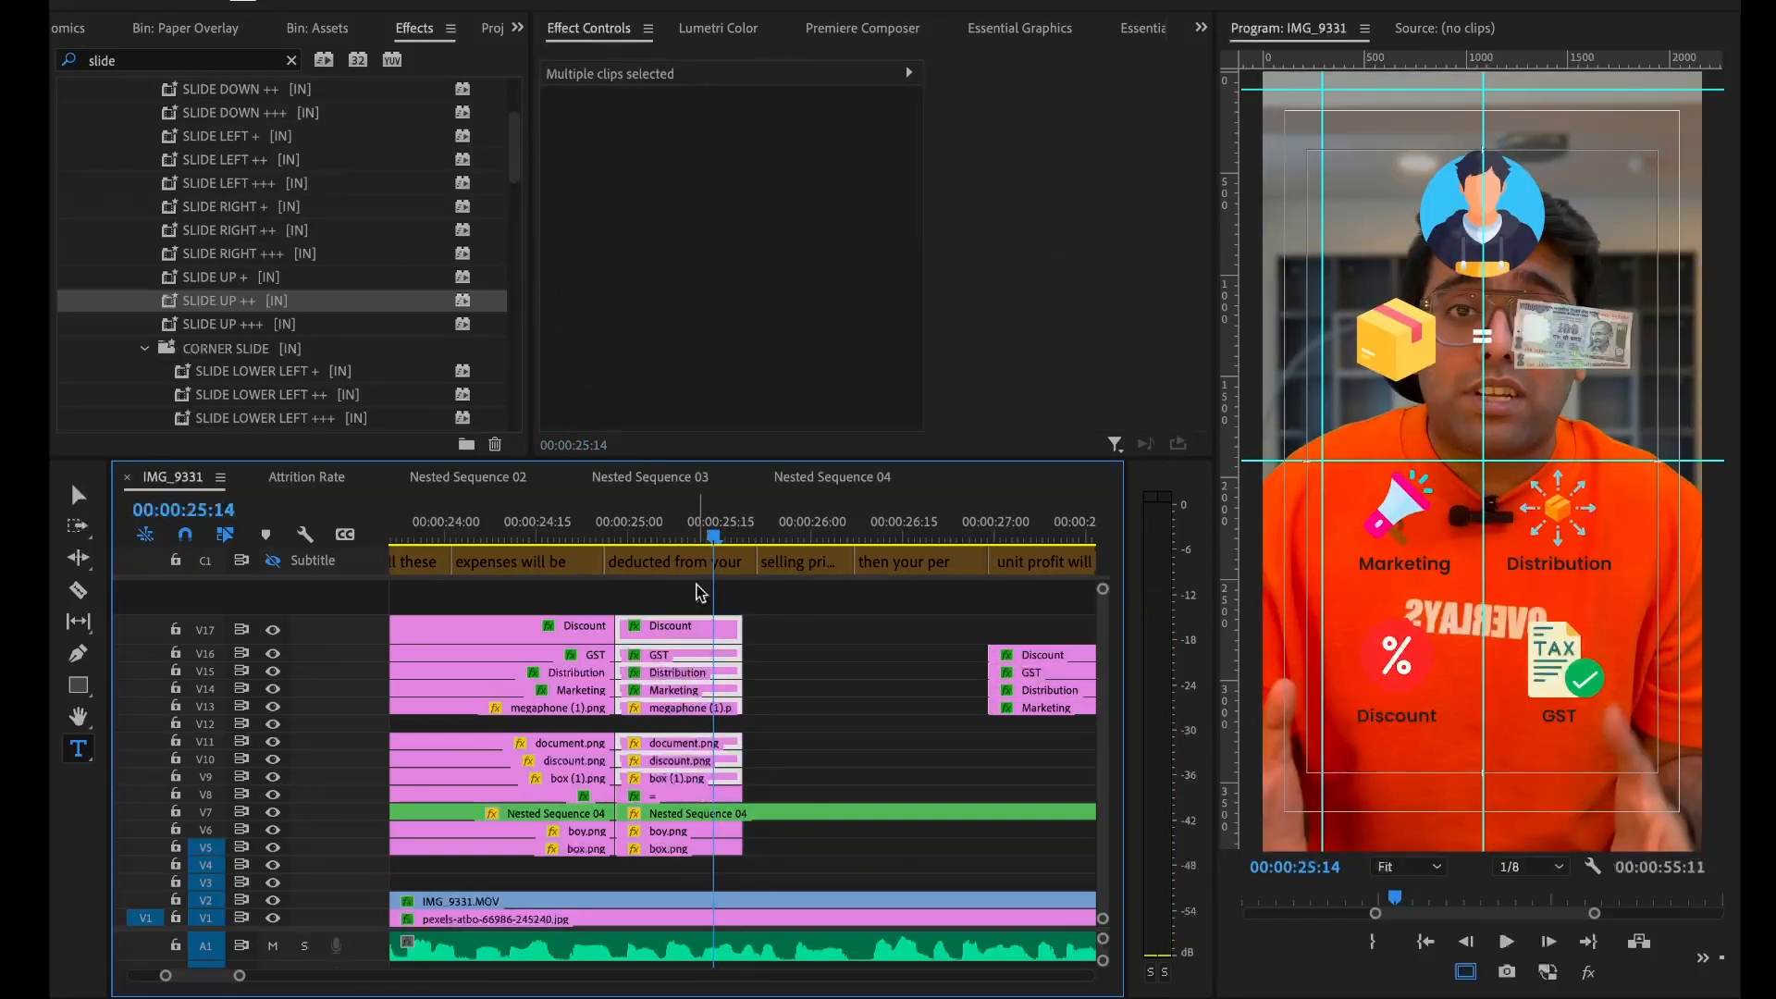
pyautogui.hotkey('ctrl', 'k')
pyautogui.moveTo(687, 869); pyautogui.dragTo(699, 833)
pyautogui.hotkey('ctrl', 'k')
pyautogui.moveTo(730, 601); pyautogui.dragTo(727, 807)
# Search the effects for fade and dip, and try Dip to Black on the Discount title's short end piece
pyautogui.click(164, 65)
pyautogui.press('BackSpace')
pyautogui.press('BackSpace')
pyautogui.press('BackSpace')
pyautogui.press('BackSpace')
pyautogui.press('BackSpace')
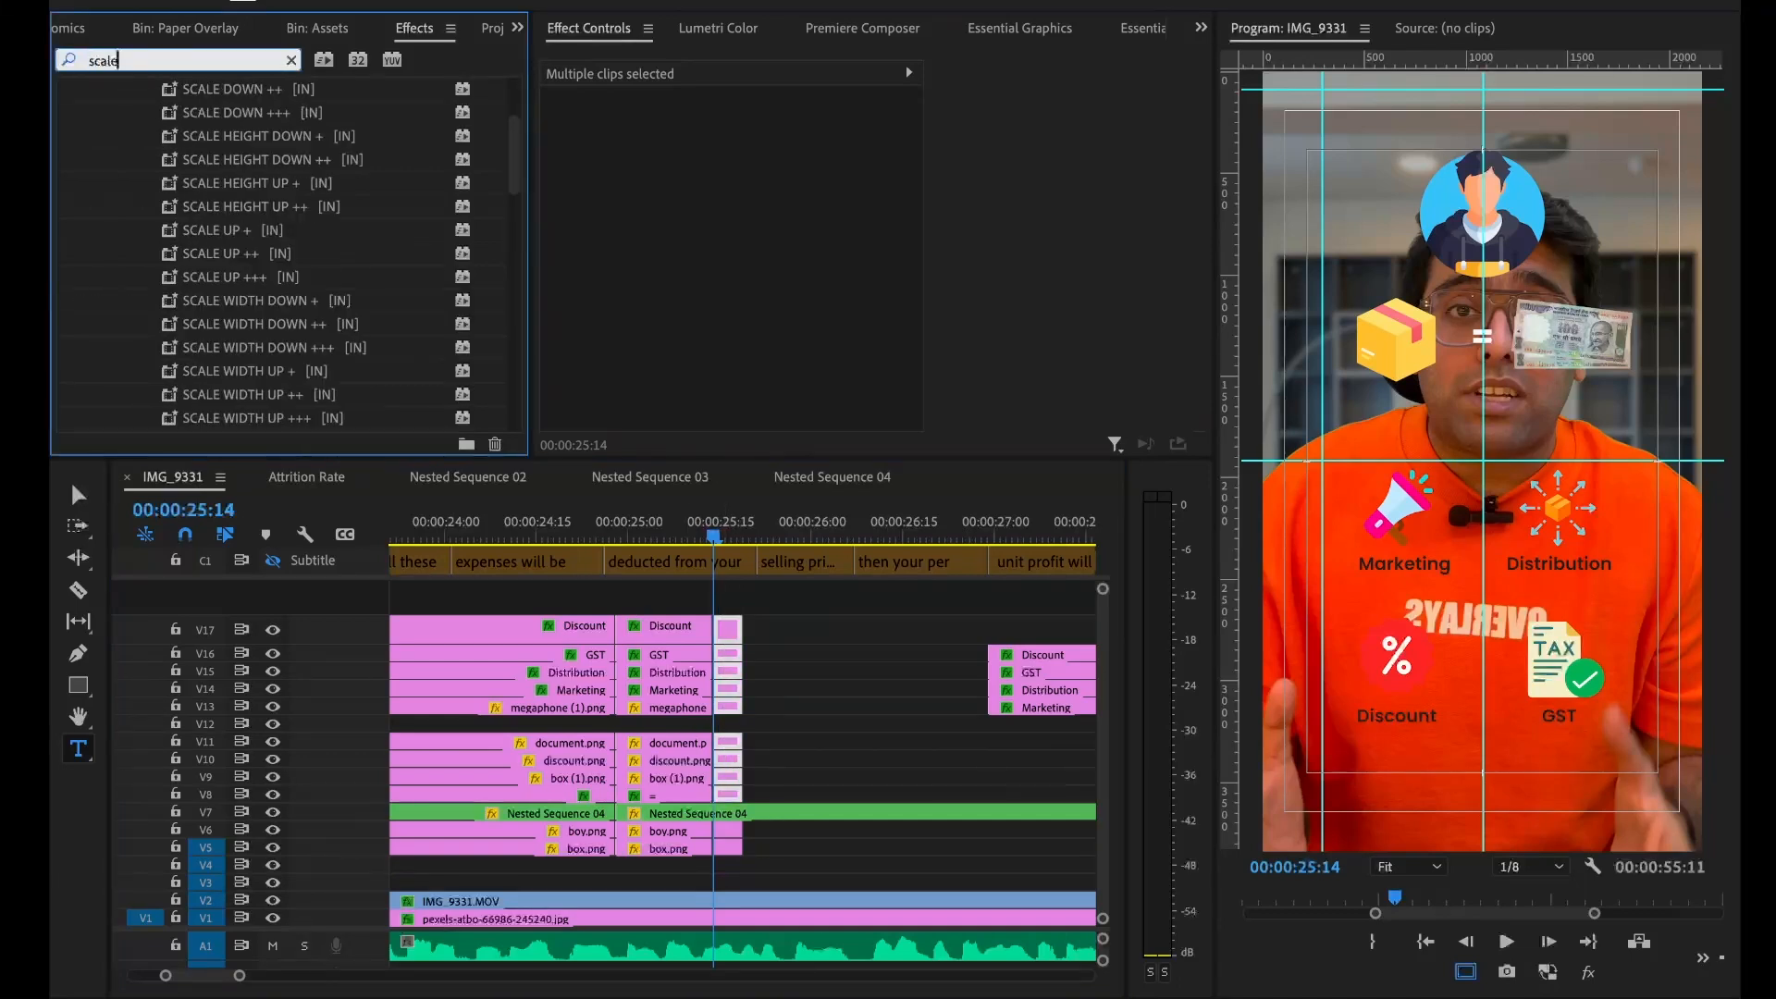
pyautogui.write('fade')
pyautogui.scroll(-3, 250, 391)
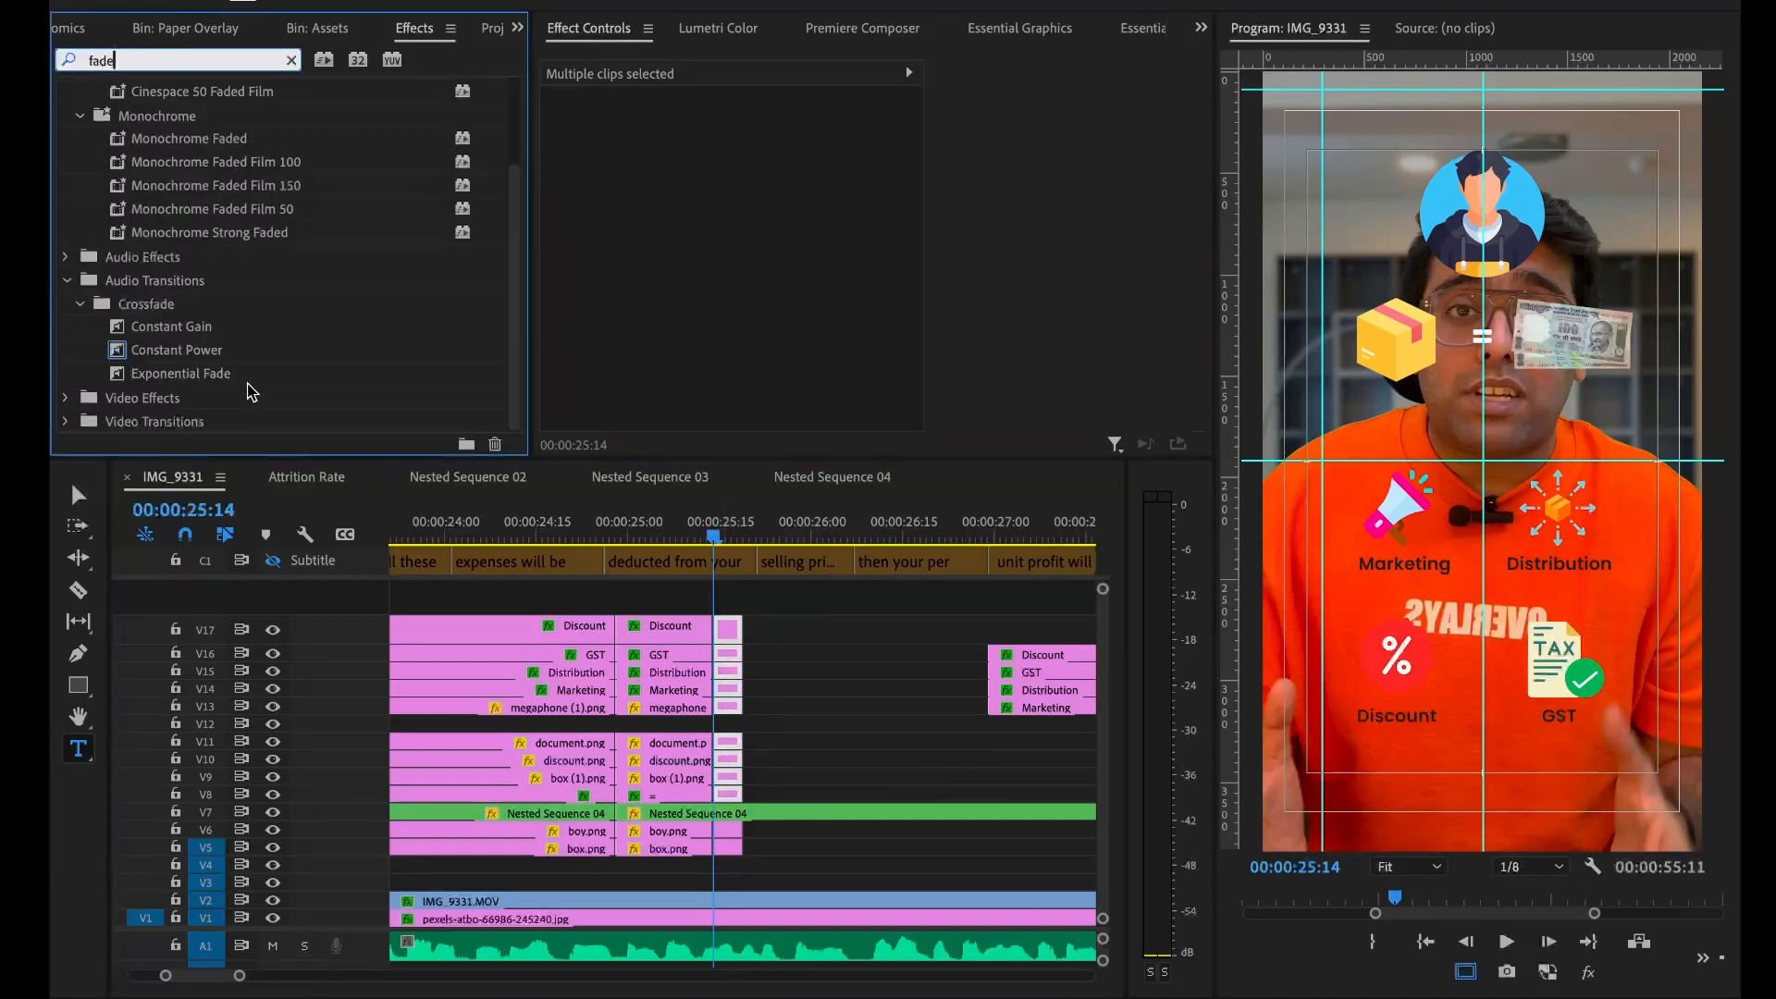
pyautogui.press('BackSpace')
pyautogui.press('BackSpace')
pyautogui.press('BackSpace')
pyautogui.press('BackSpace')
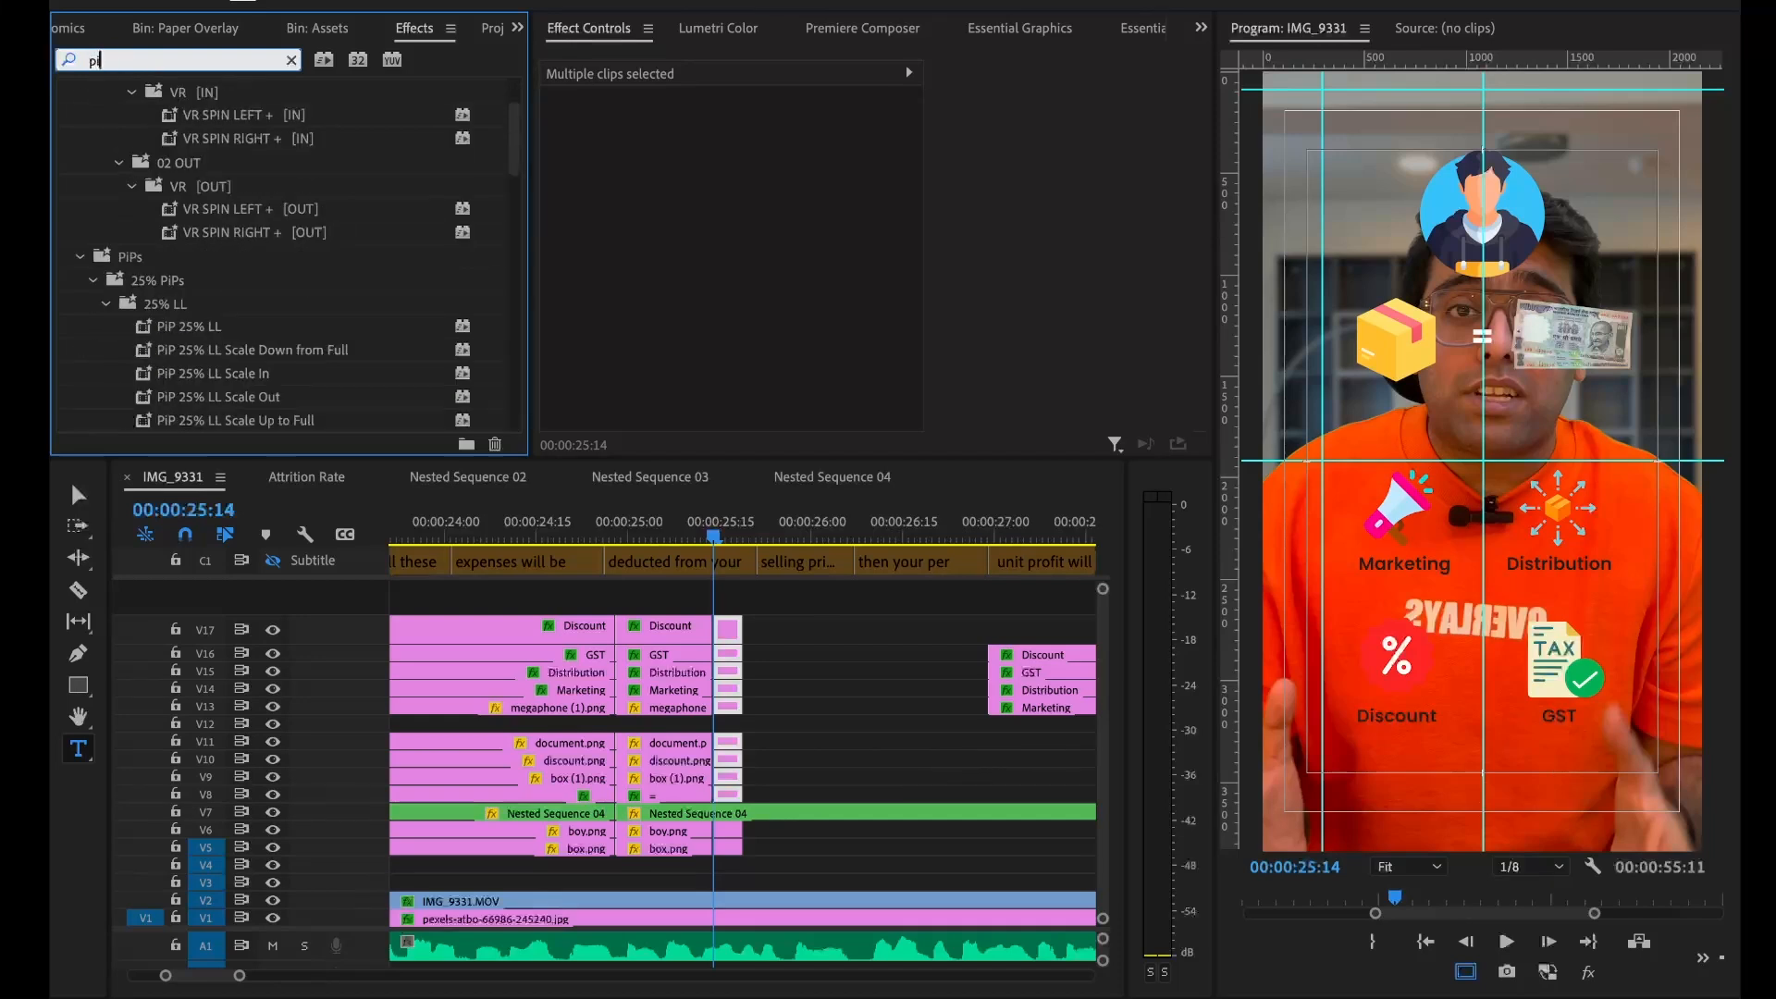
pyautogui.write('dip')
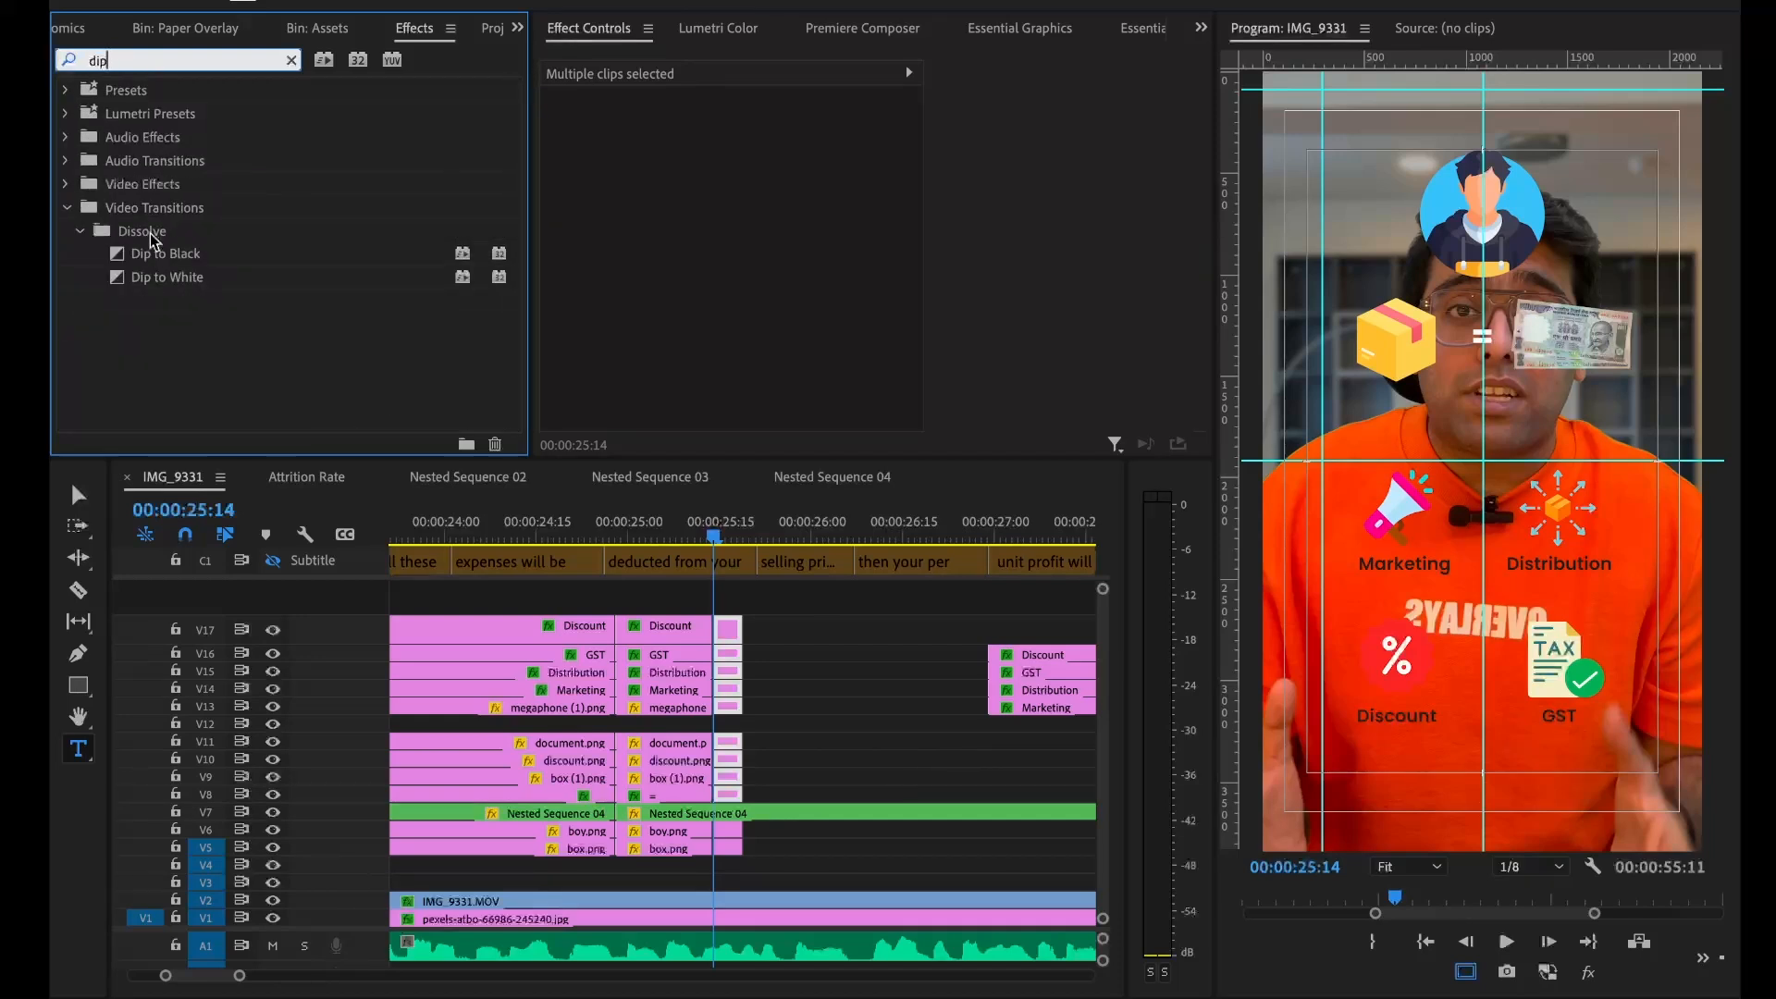
pyautogui.moveTo(154, 254); pyautogui.dragTo(727, 630)
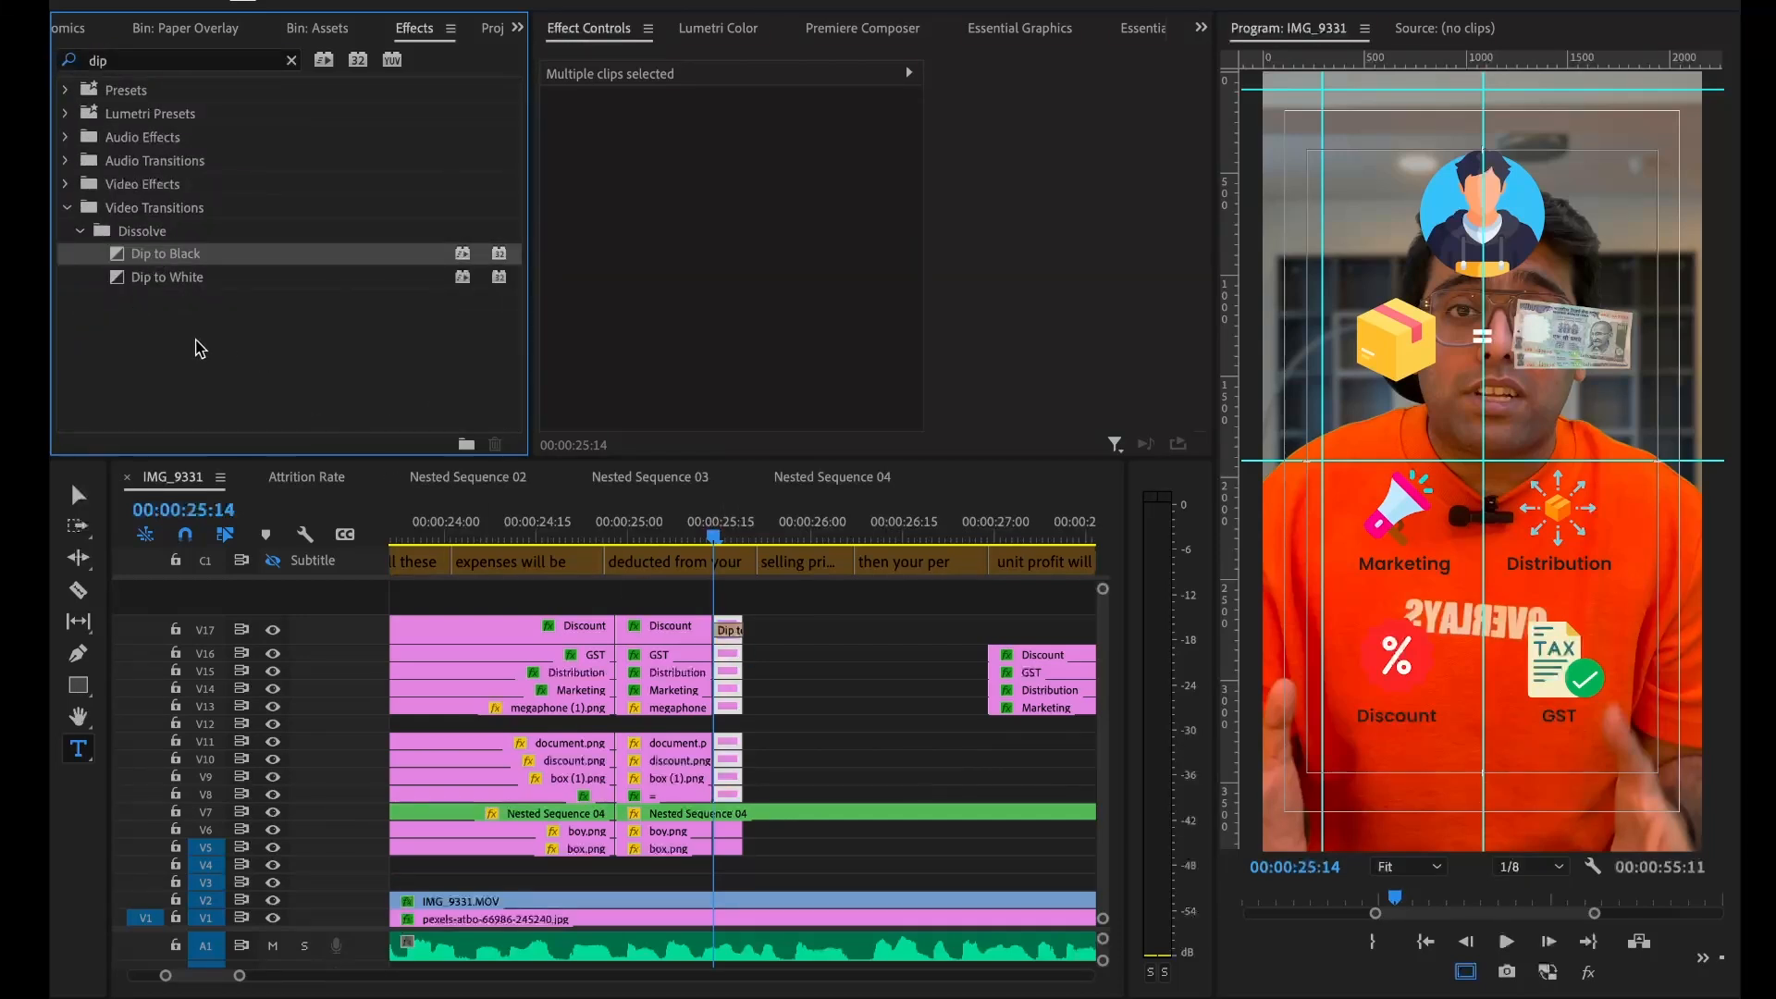
pyautogui.press('Delete')
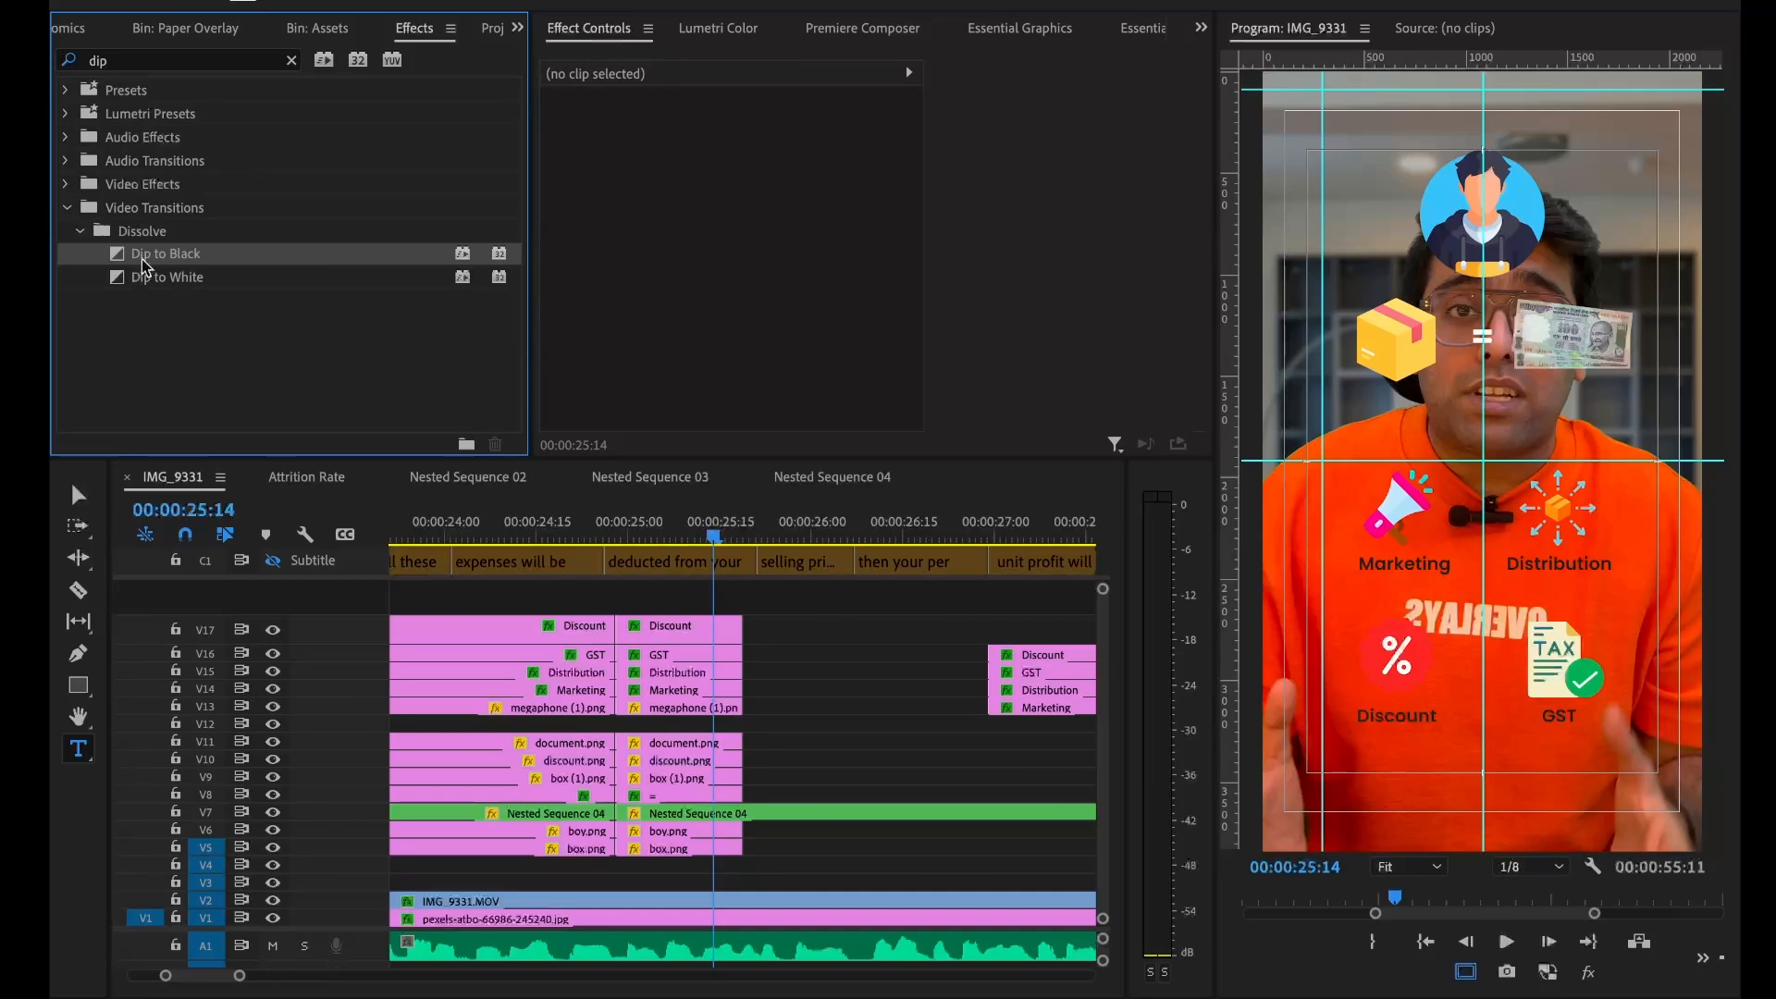
# Try the Dip to Black transition on the unsplit Discount title clip under the "deducted from your" caption, and remove it
pyautogui.moveTo(675, 605); pyautogui.dragTo(701, 794)
pyautogui.moveTo(162, 266); pyautogui.dragTo(691, 629)
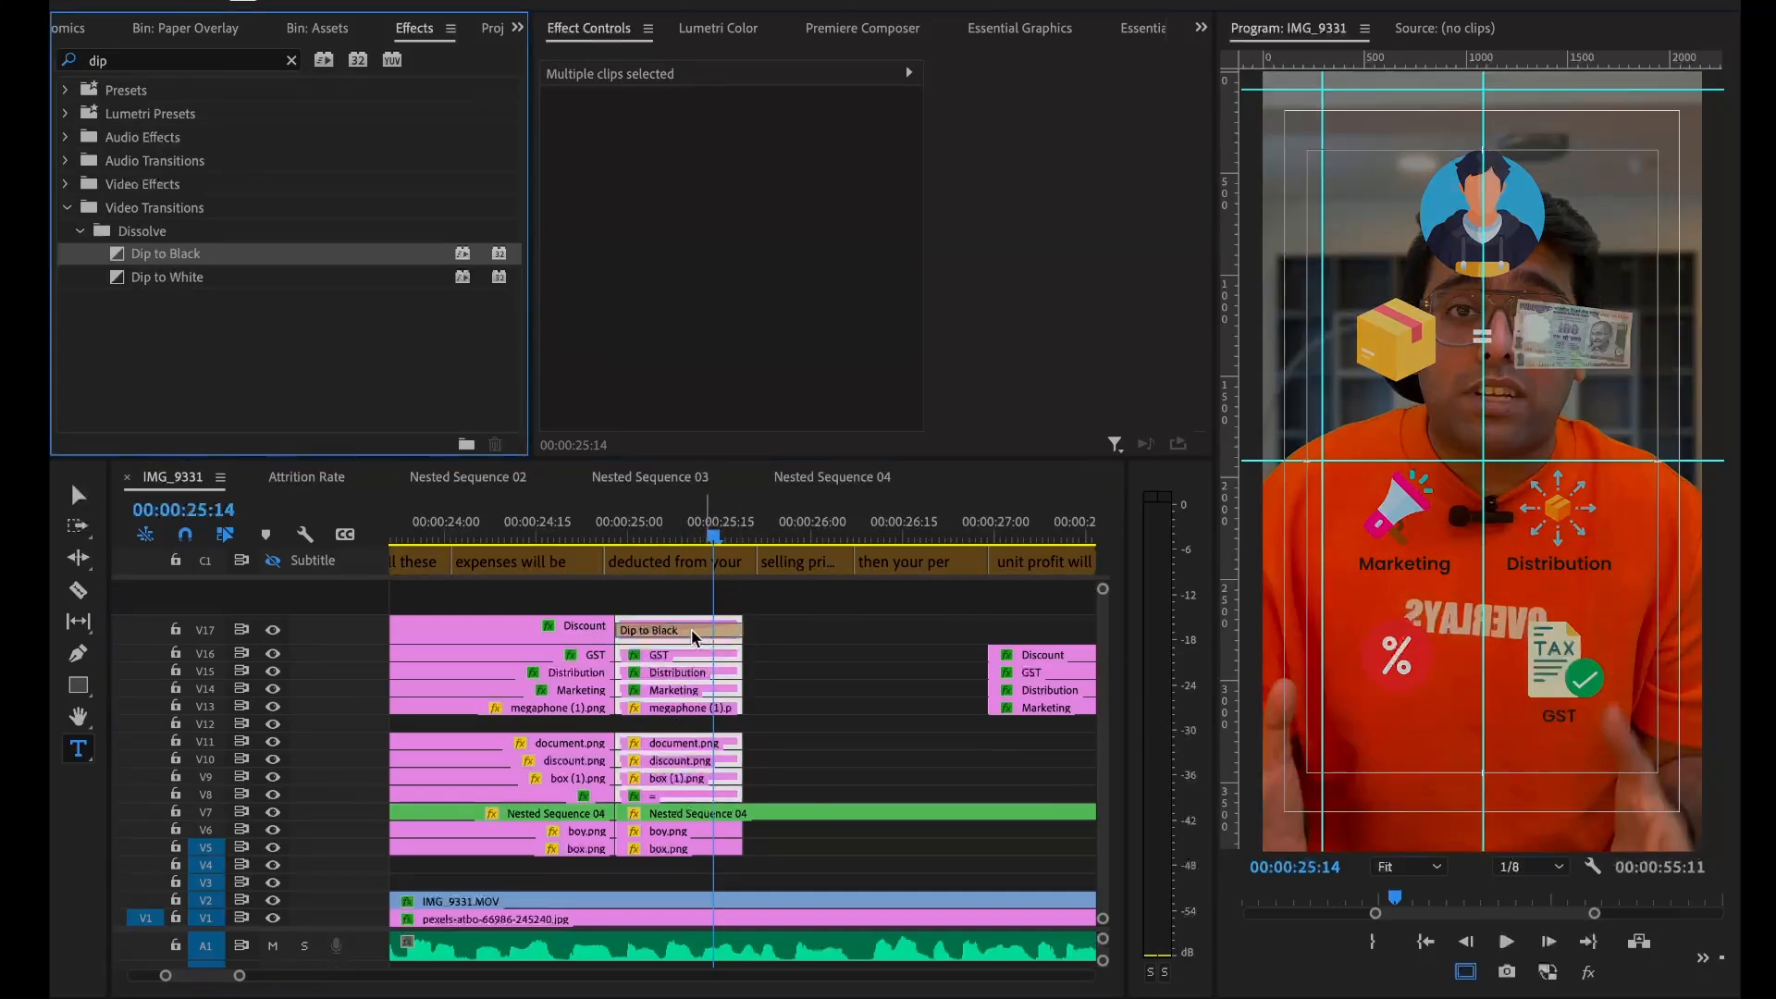
pyautogui.click(645, 638)
pyautogui.press('Delete')
pyautogui.press('super+z')
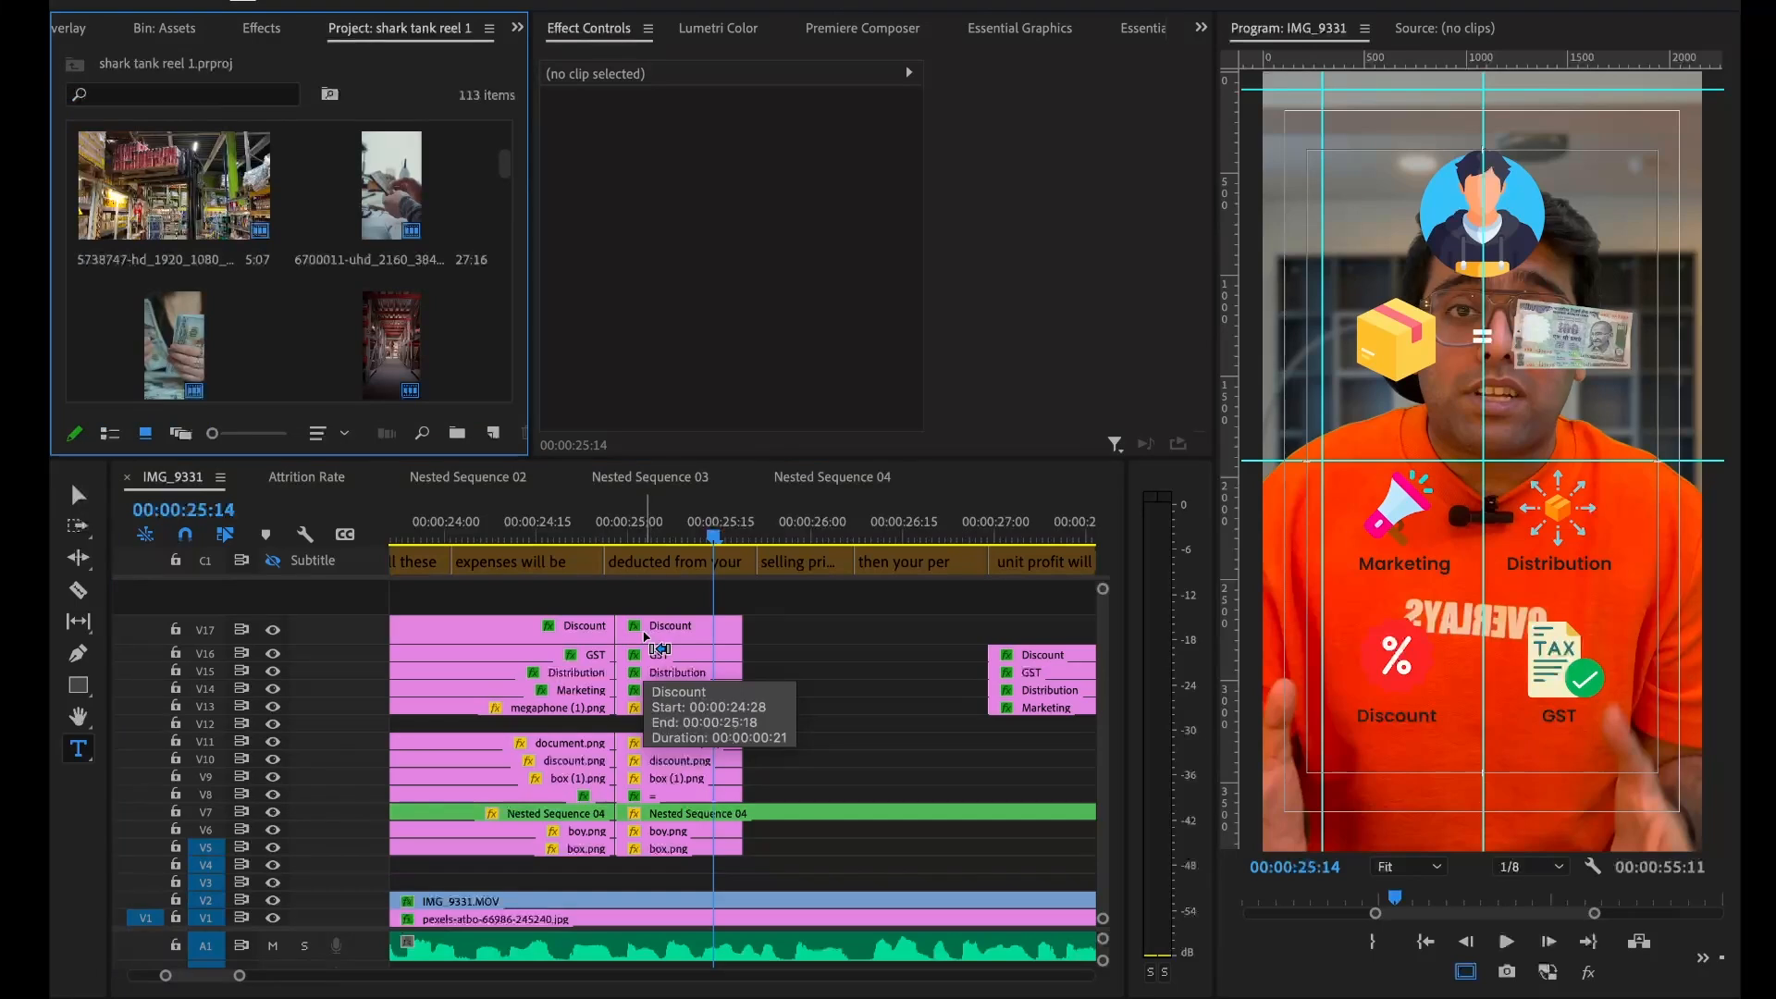
# Split the label, icon and equals sign clips at 00:00:25:14 and apply the SLIDE DOWN ++ preset to their short end pieces
pyautogui.moveTo(664, 600); pyautogui.dragTo(706, 800)
pyautogui.press('super+k')
pyautogui.moveTo(761, 608); pyautogui.dragTo(740, 801)
pyautogui.click(261, 28)
pyautogui.click(181, 59)
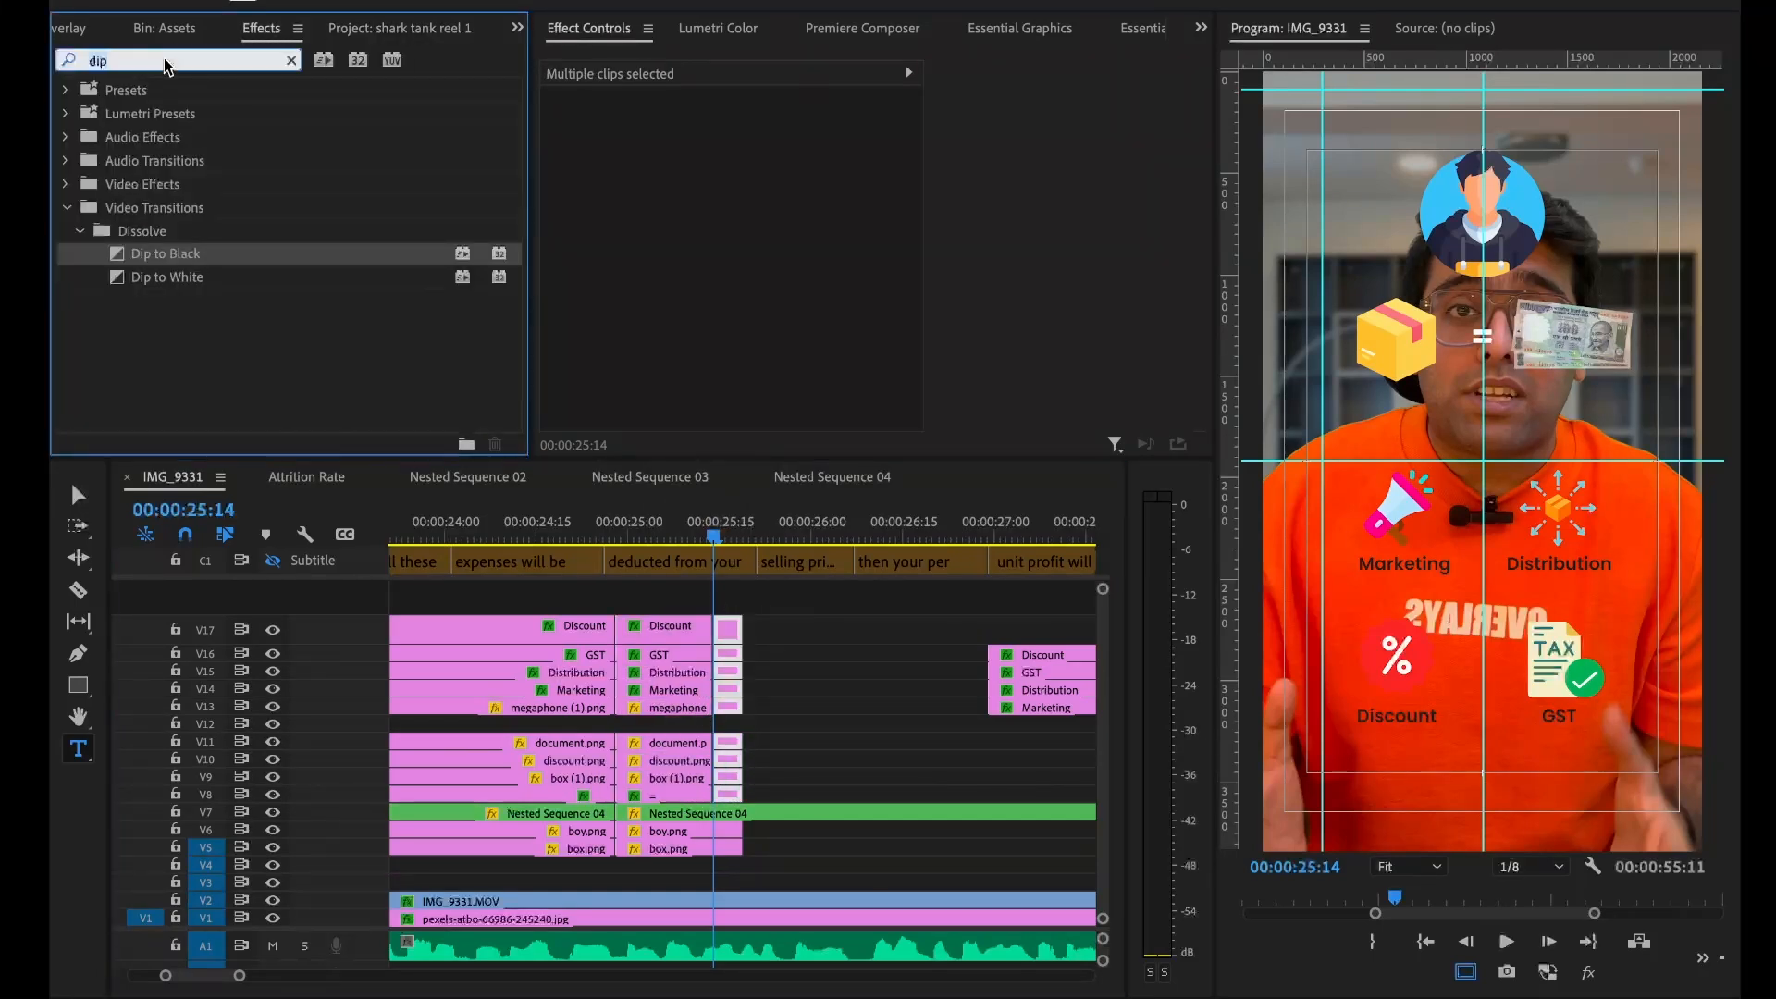
pyautogui.write('slide')
pyautogui.moveTo(236, 254); pyautogui.dragTo(737, 647)
# Split the boy icon and package box clips at 00:00:25:14 and apply the SLIDE UP ++ preset to their end pieces
pyautogui.click(746, 880)
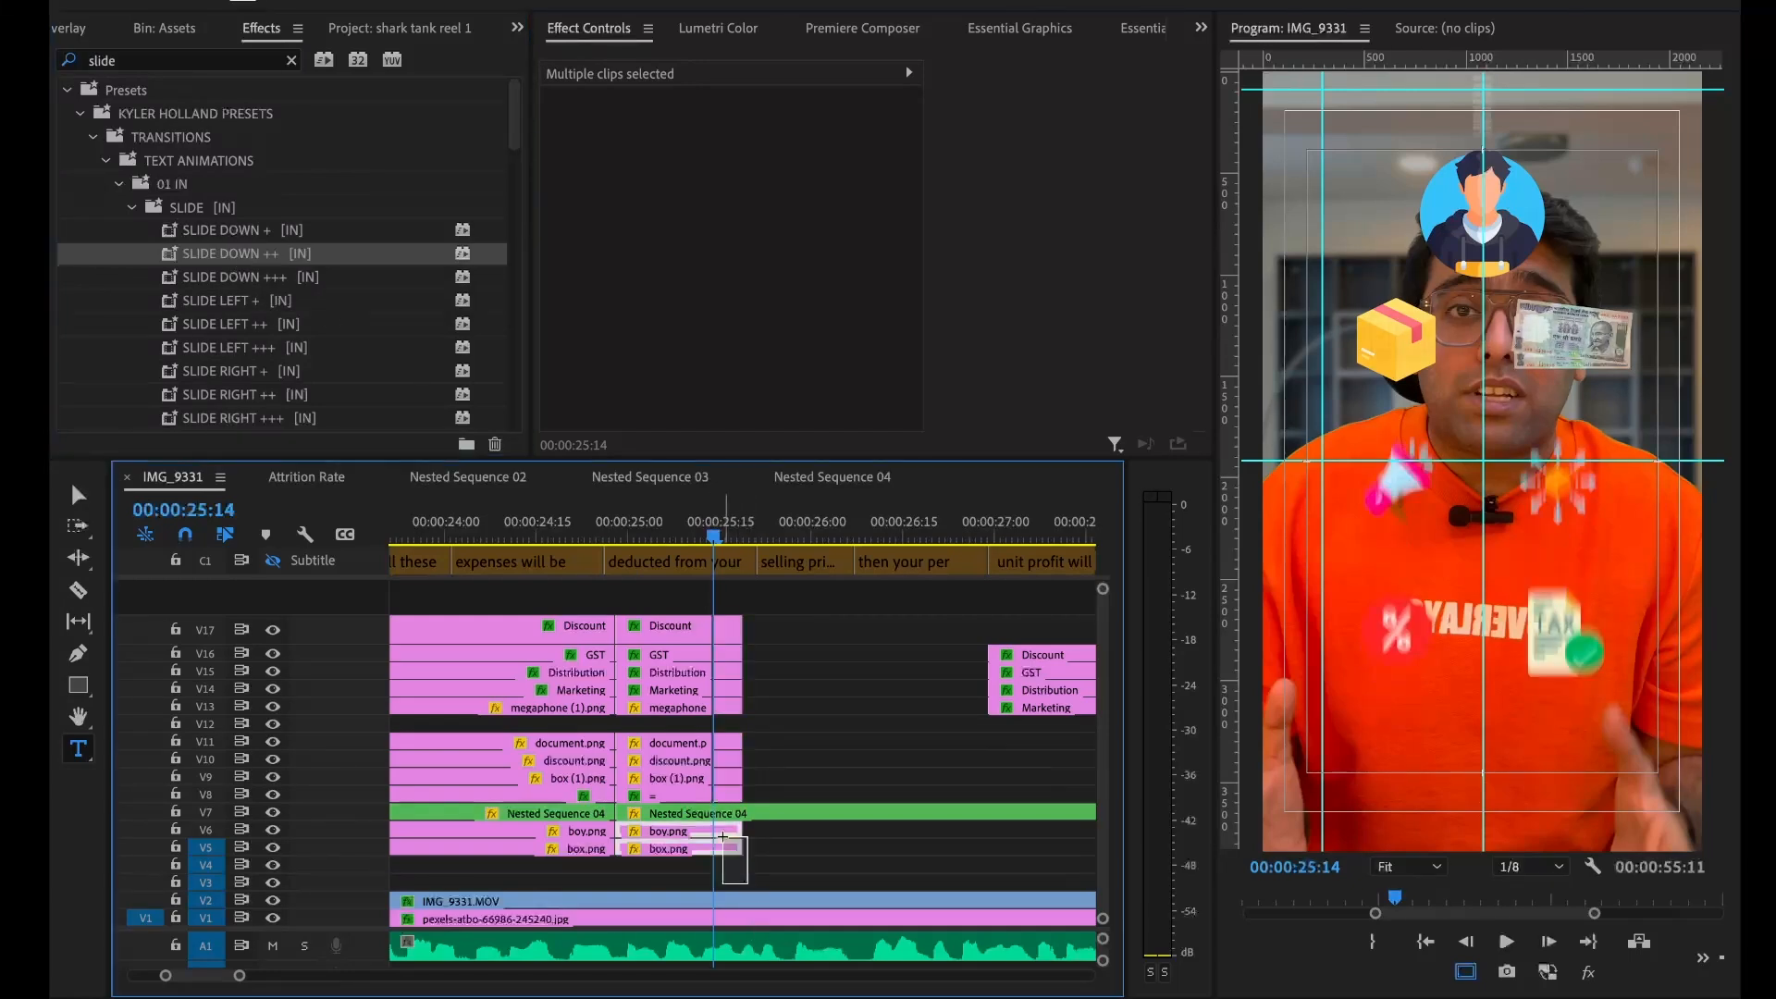
pyautogui.moveTo(758, 864); pyautogui.dragTo(741, 825)
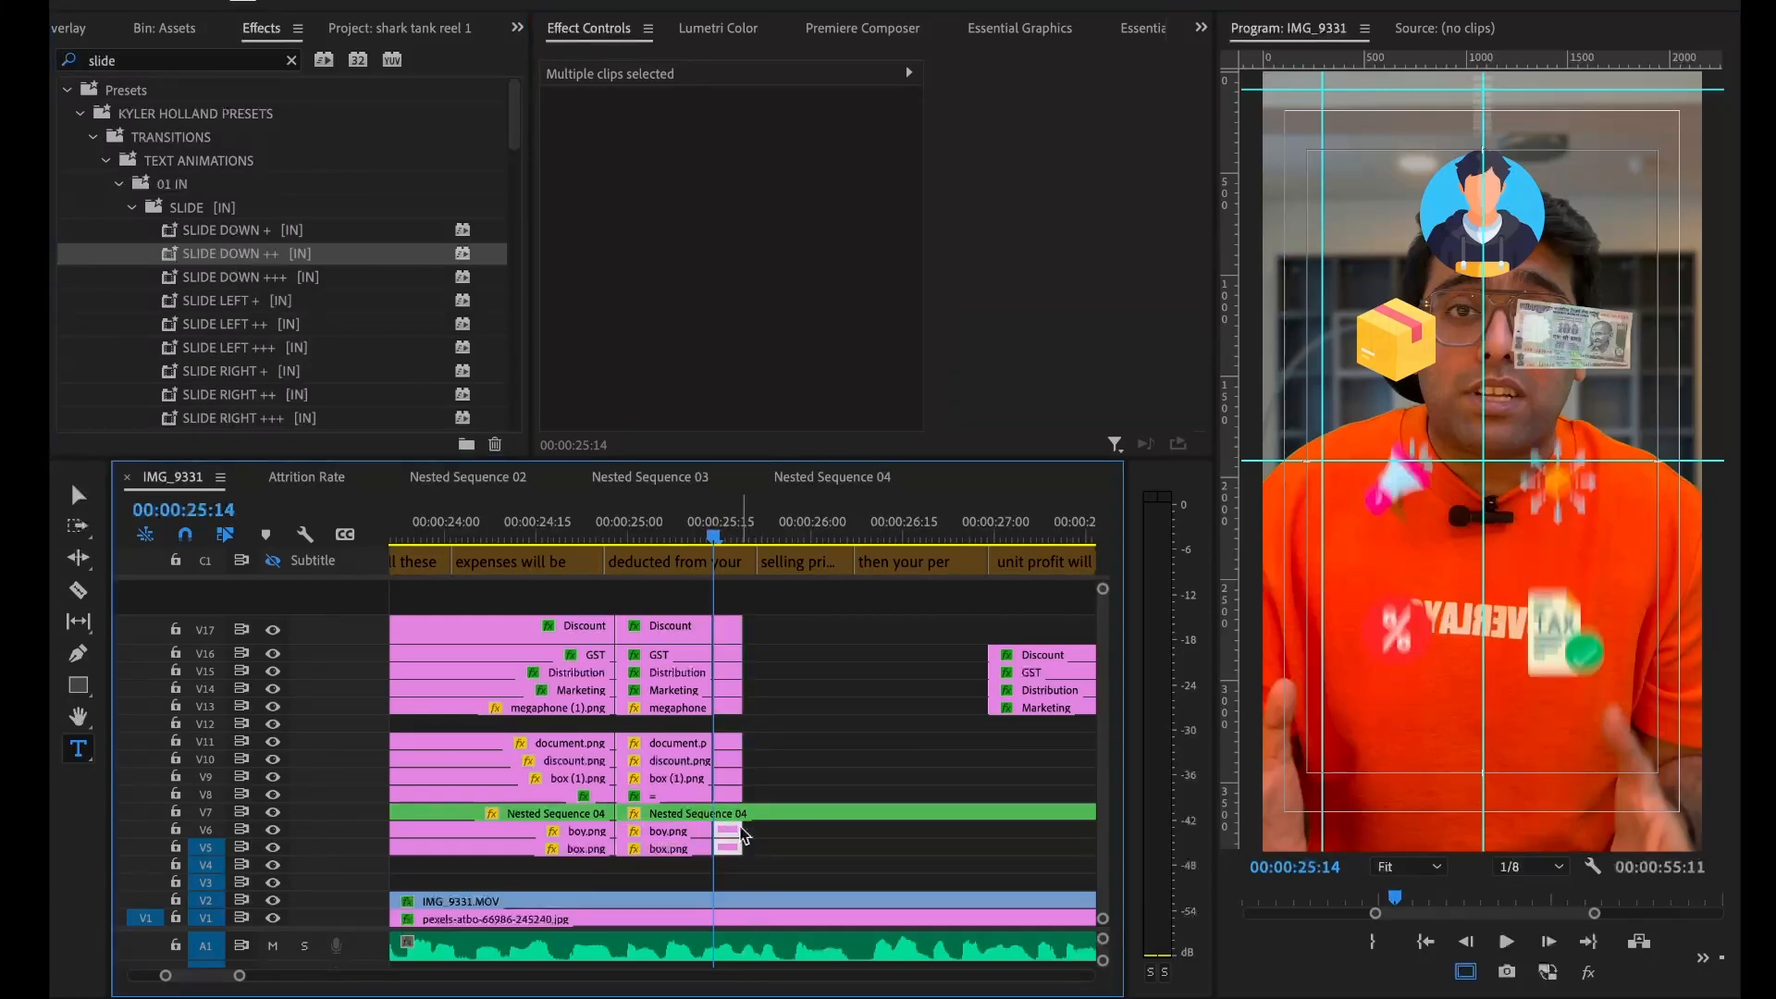
pyautogui.scroll(-3, 217, 286)
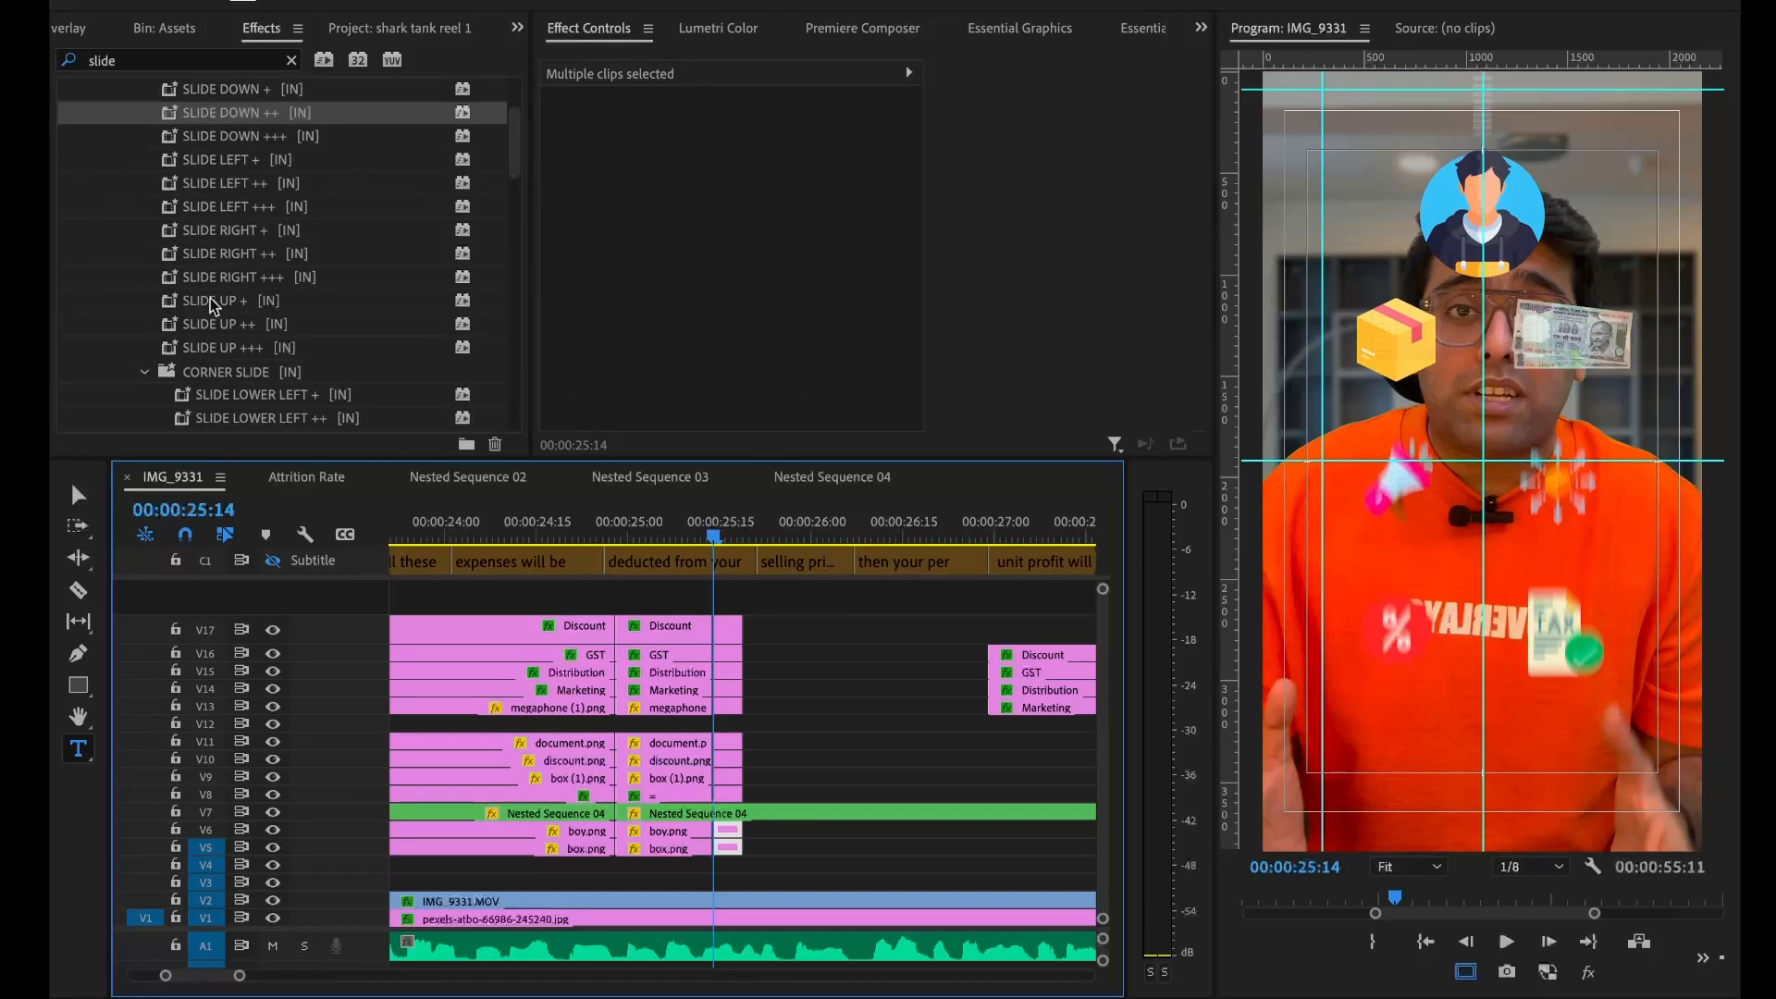
pyautogui.moveTo(208, 320); pyautogui.dragTo(727, 838)
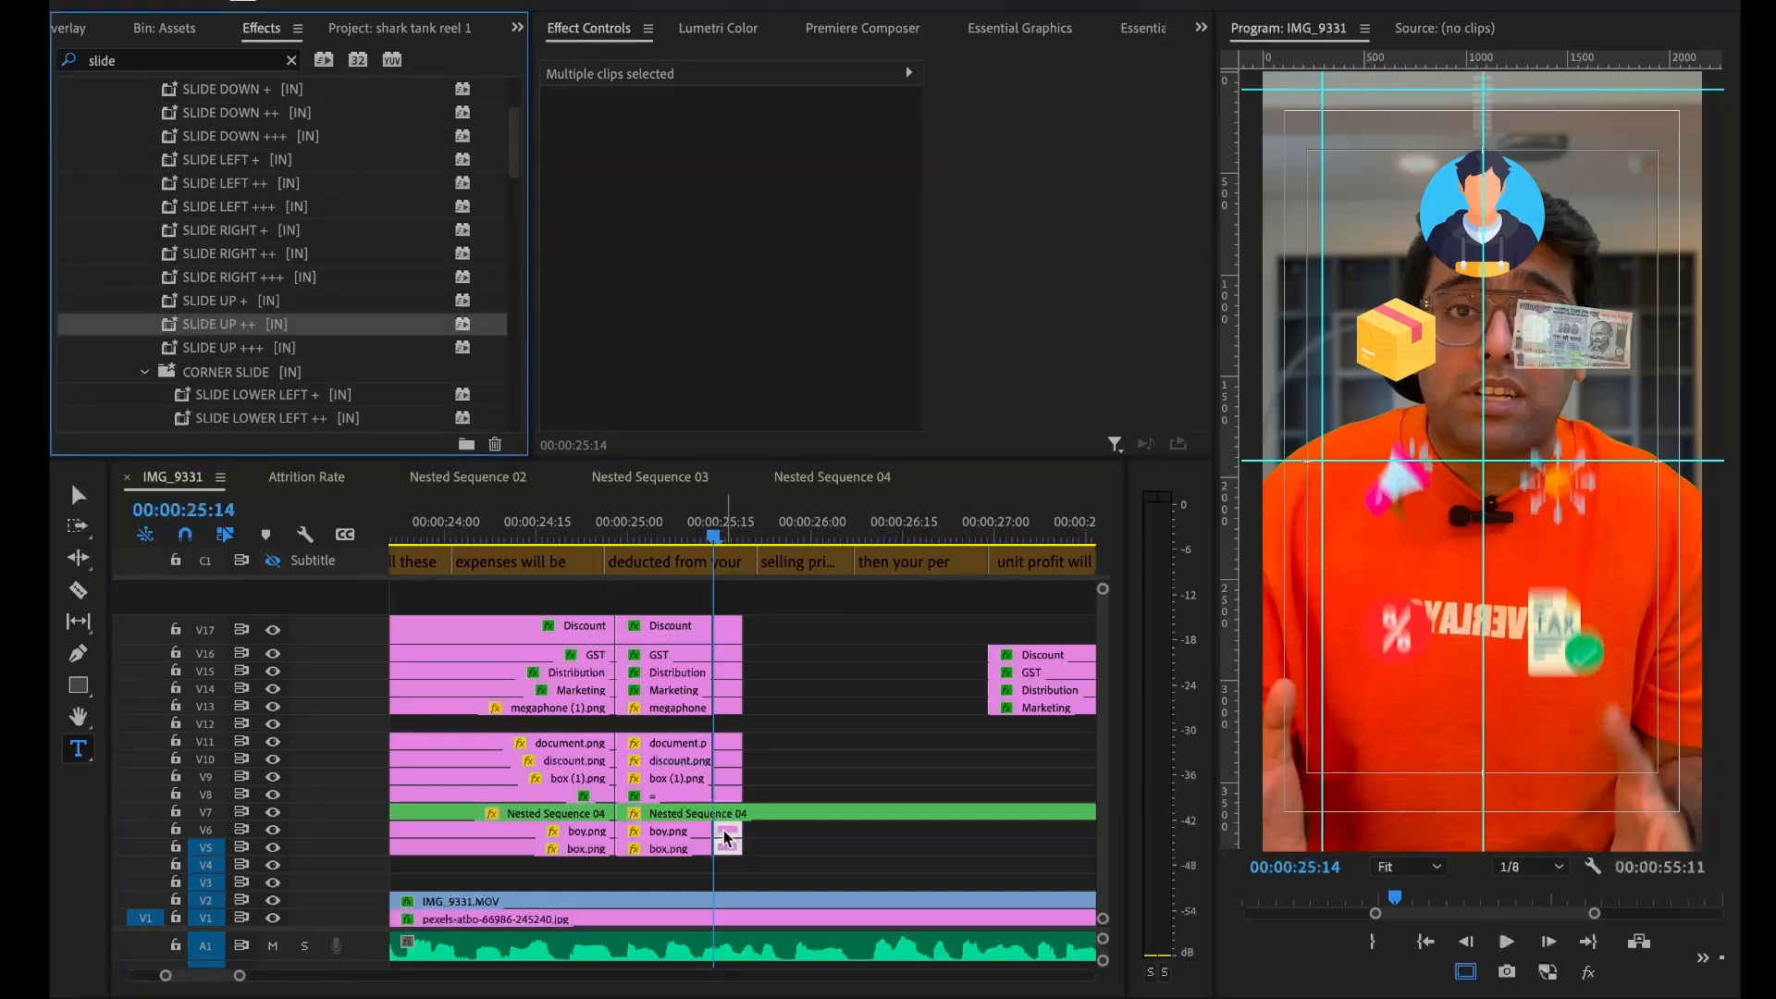
# Apply a SLIDE DOWN [OUT] preset to the short end pieces of the label, icon and equals sign clips
pyautogui.scroll(3, 199, 245)
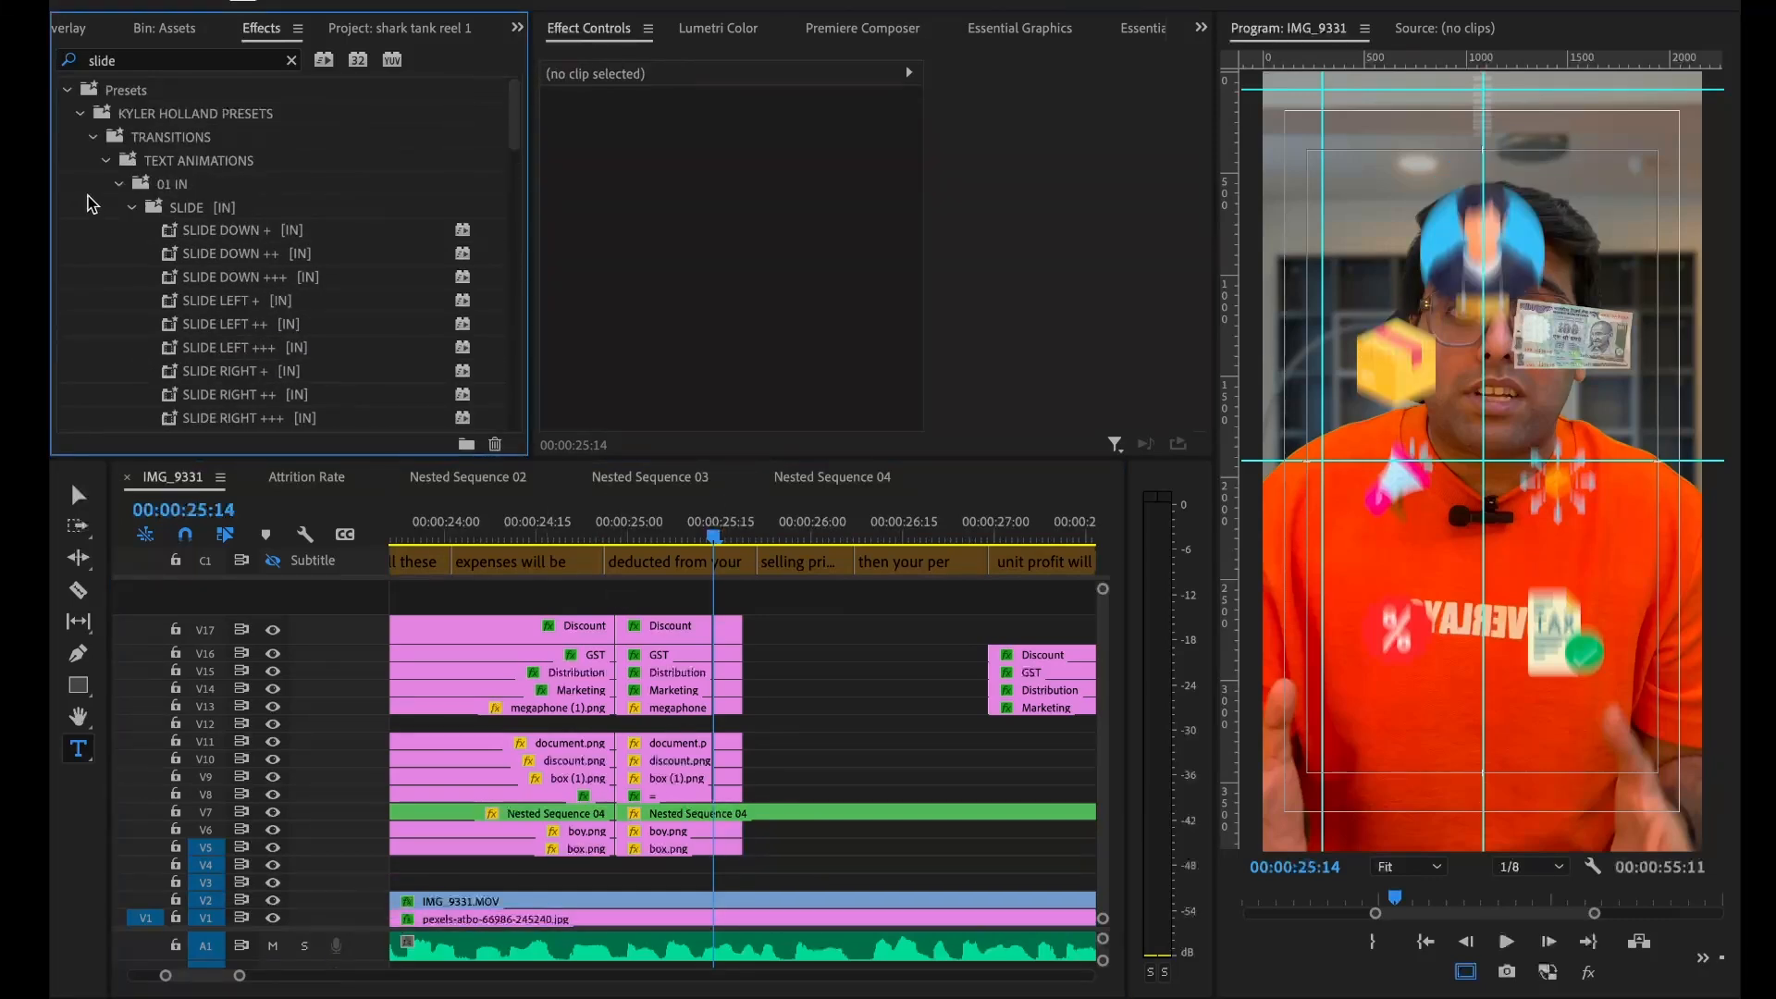
pyautogui.click(119, 186)
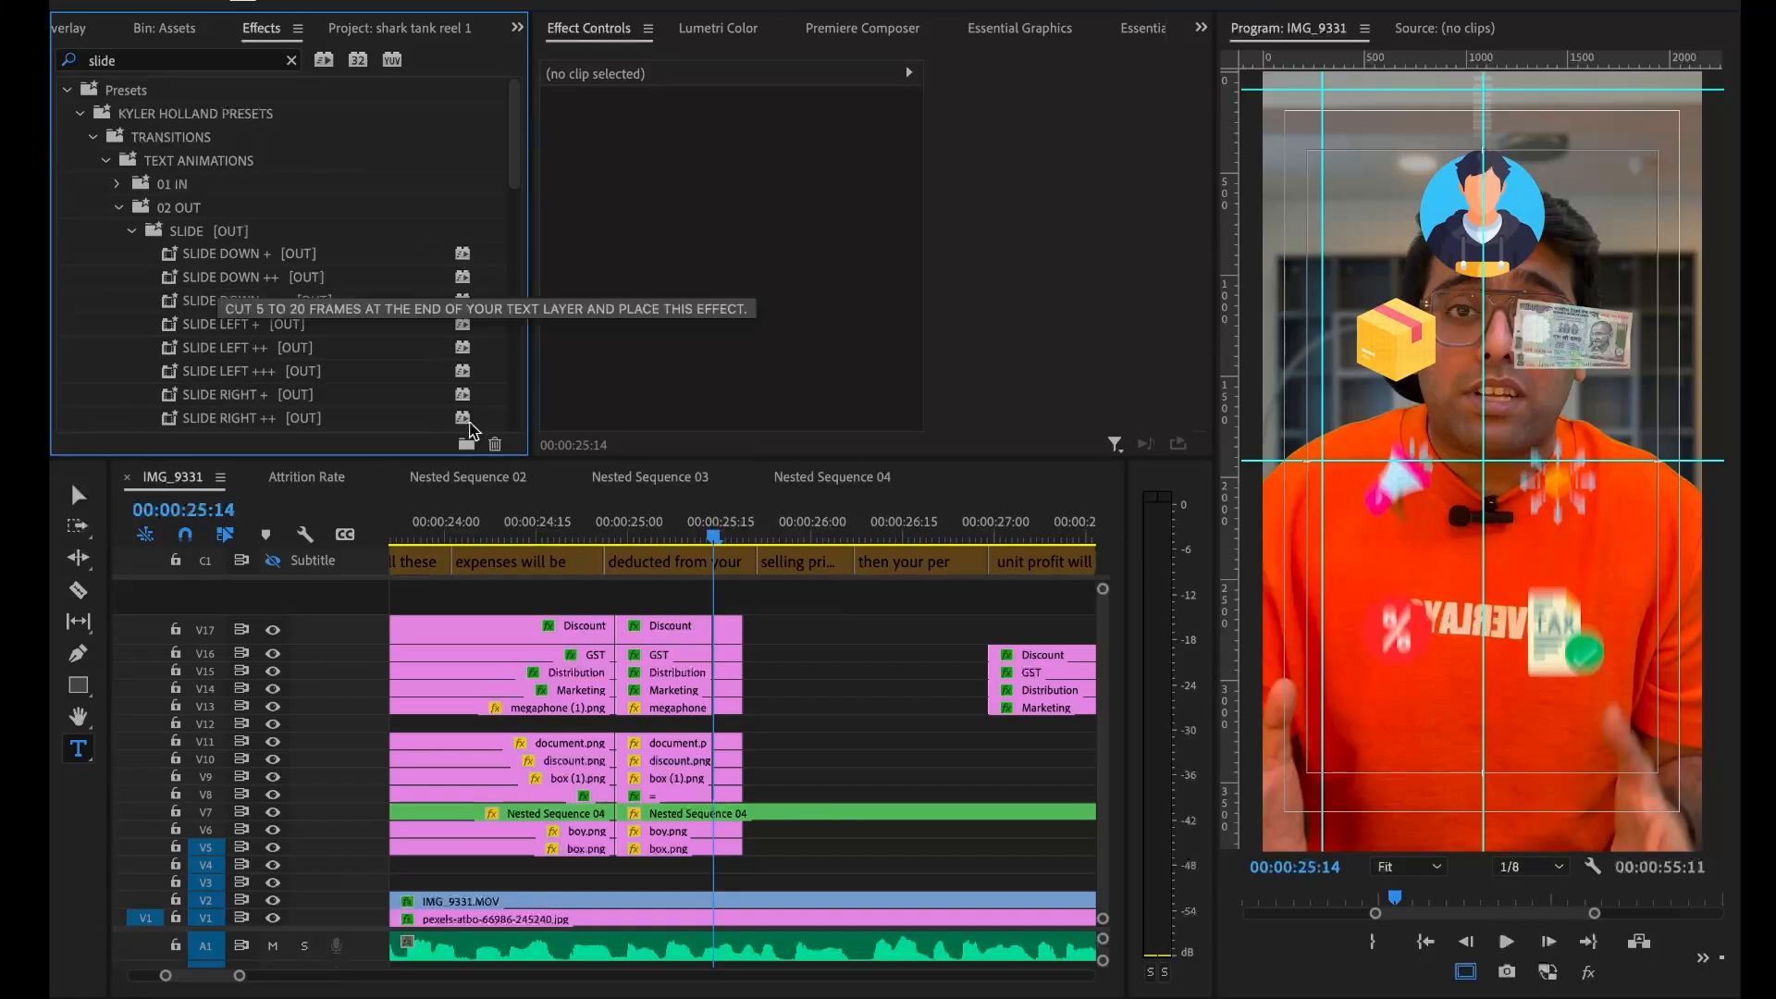
pyautogui.moveTo(780, 617); pyautogui.dragTo(726, 804)
pyautogui.moveTo(225, 291); pyautogui.dragTo(723, 687)
# Apply the SLIDE UP ++ [OUT] preset to the boy and package box end pieces and save the project
pyautogui.moveTo(772, 836); pyautogui.dragTo(725, 843)
pyautogui.press('super+k')
pyautogui.scroll(-4, 212, 355)
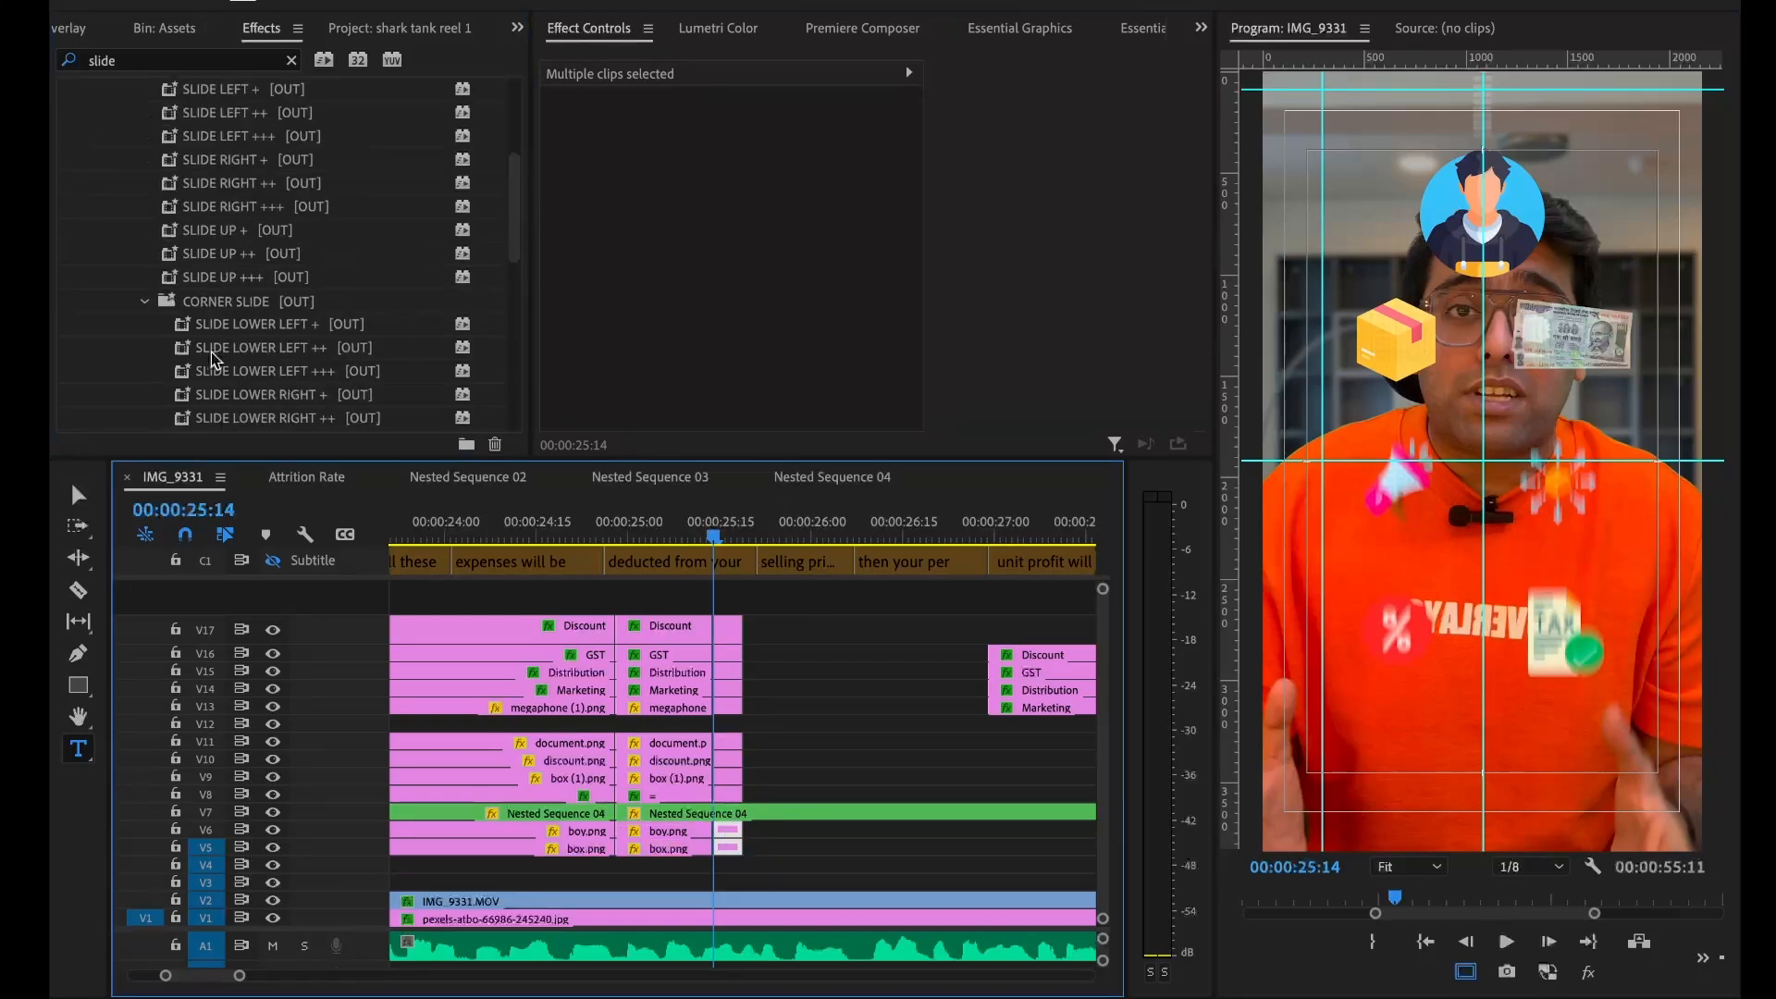
pyautogui.moveTo(219, 230); pyautogui.dragTo(728, 842)
pyautogui.press('super+s')
pyautogui.click(847, 841)
# Review the icons' slide-out exits frame by frame after 00:00:25:14, ending at 00:00:25:17
pyautogui.hscroll(2, 848, 843)
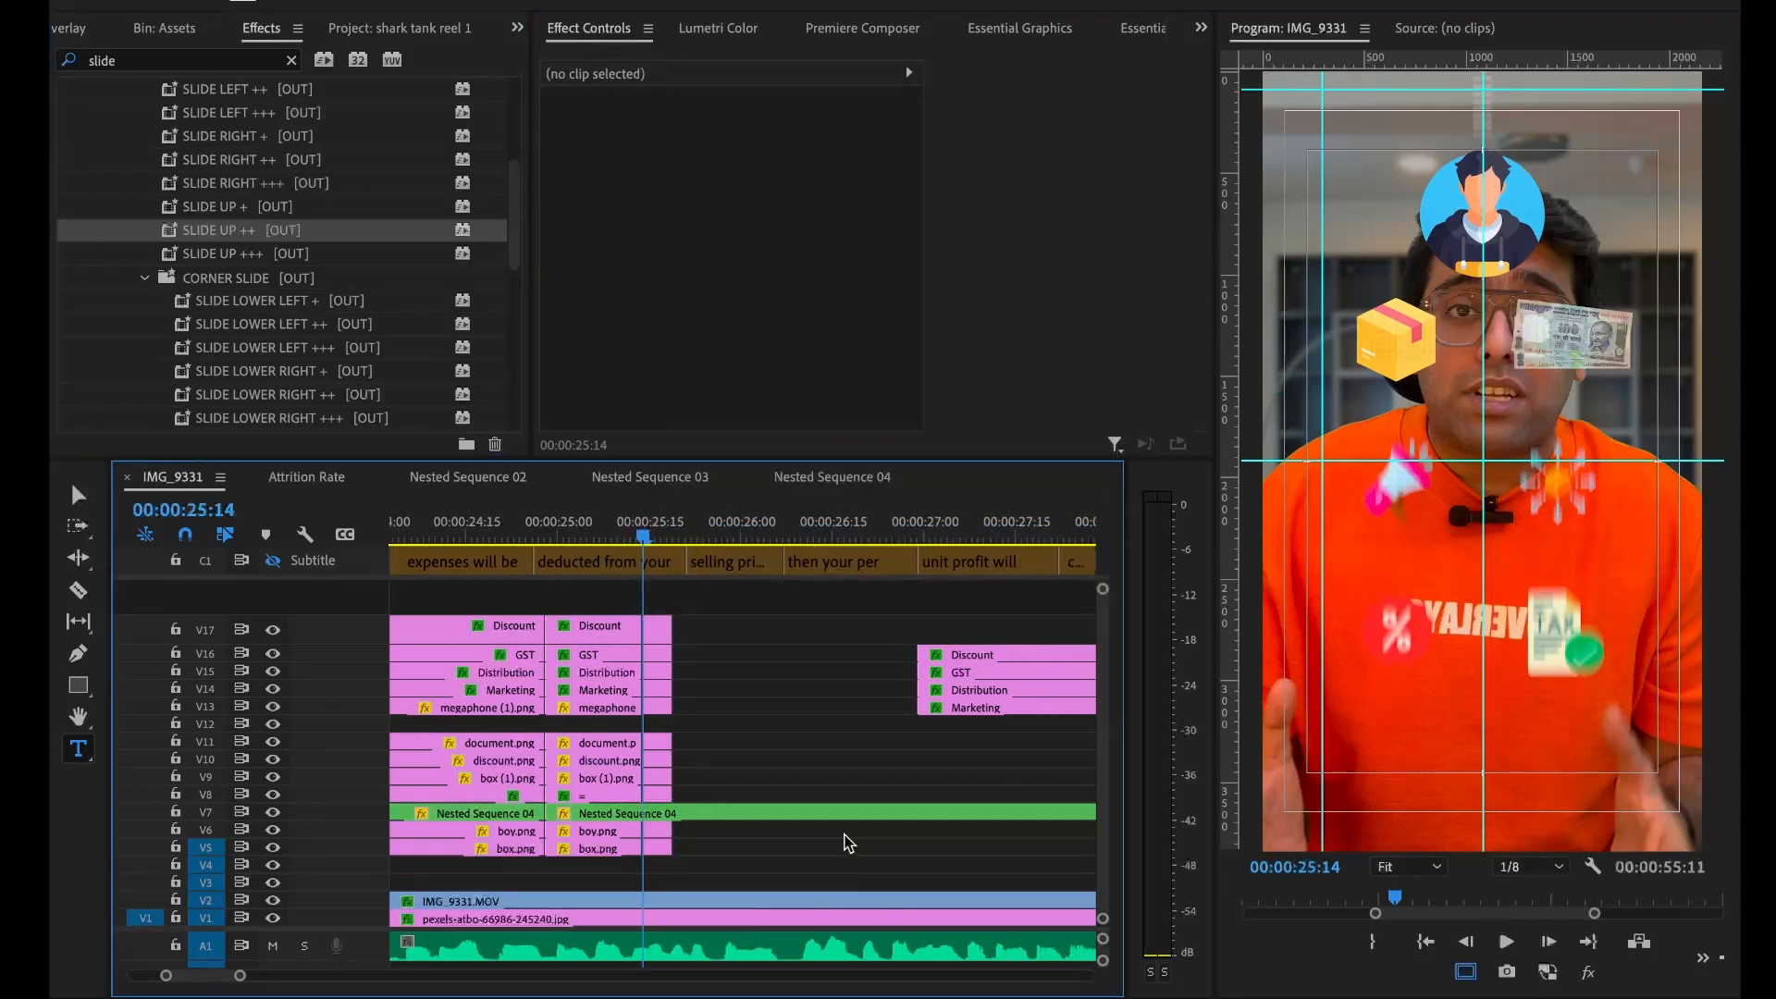
pyautogui.hscroll(1, 848, 843)
pyautogui.scroll(-1, 849, 843)
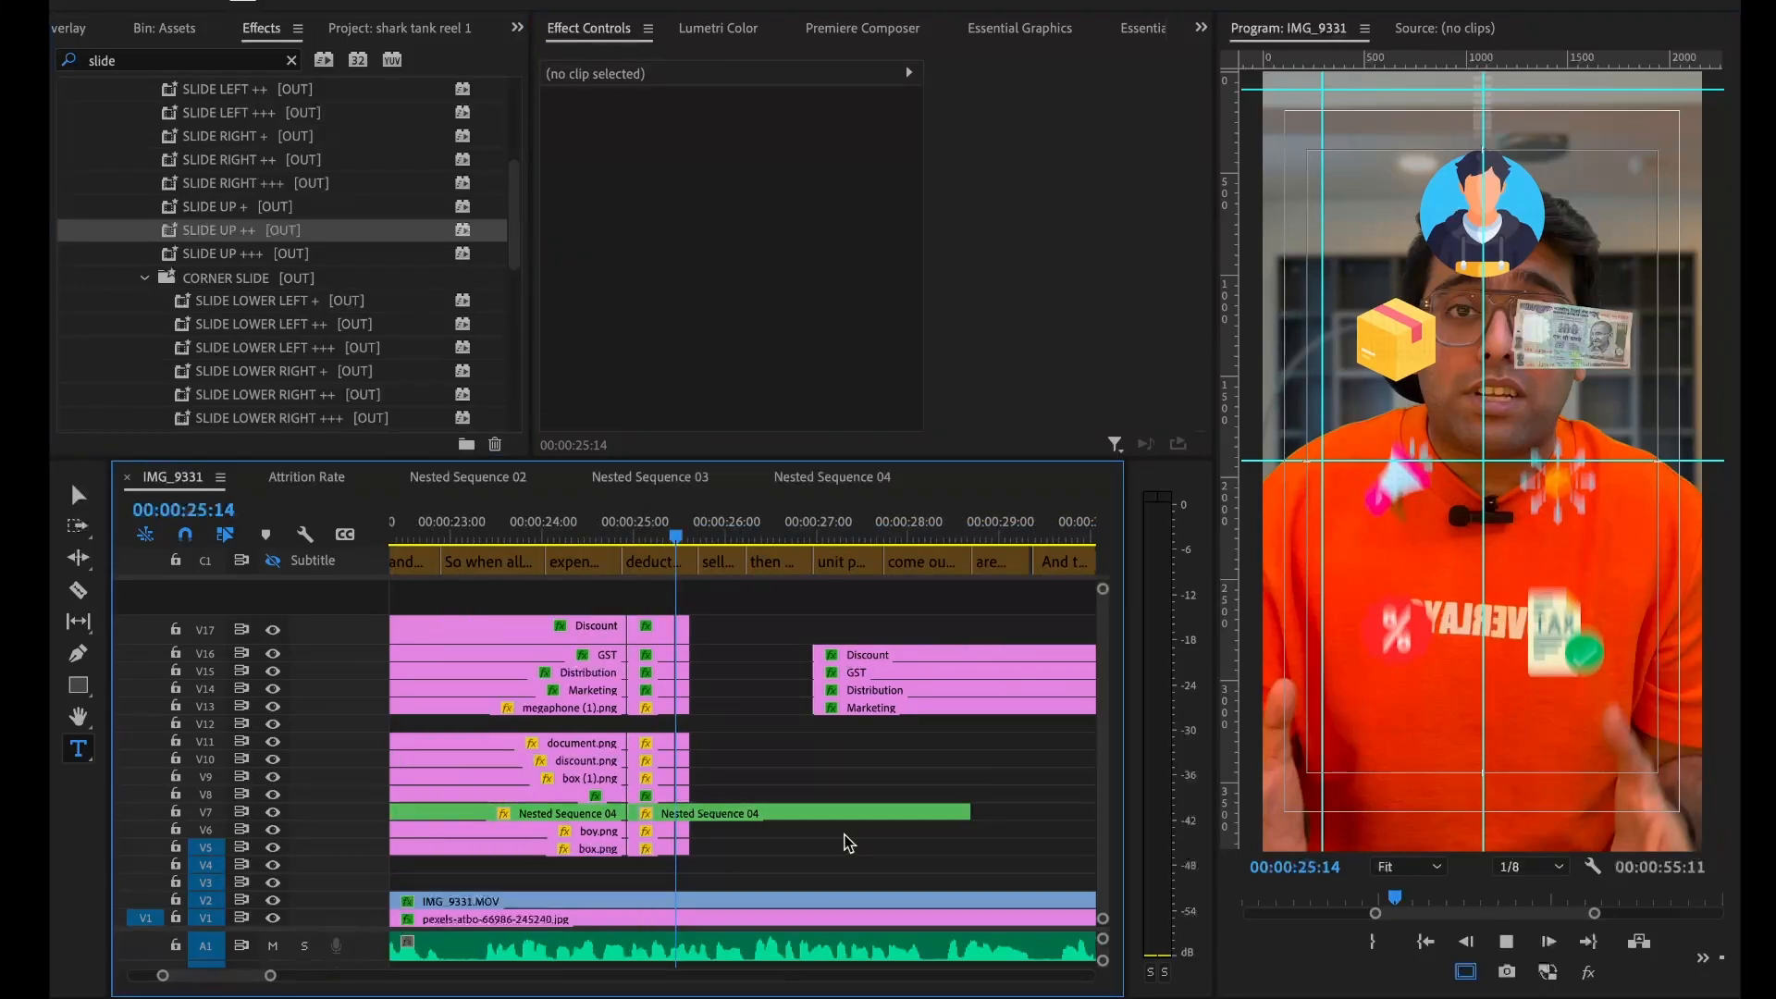
pyautogui.click(683, 848)
pyautogui.press('Right')
pyautogui.press('Right')
pyautogui.press('Right')
pyautogui.press('Right')
pyautogui.press('Right')
pyautogui.press('Right')
pyautogui.press('Left')
pyautogui.press('Left')
pyautogui.press('Left')
# Keyframe Nested Sequence 04's Position and Scale at 00:00:25:17, reaching position 718, 2131 and scale 133 at 00:00:25:22
pyautogui.click(748, 818)
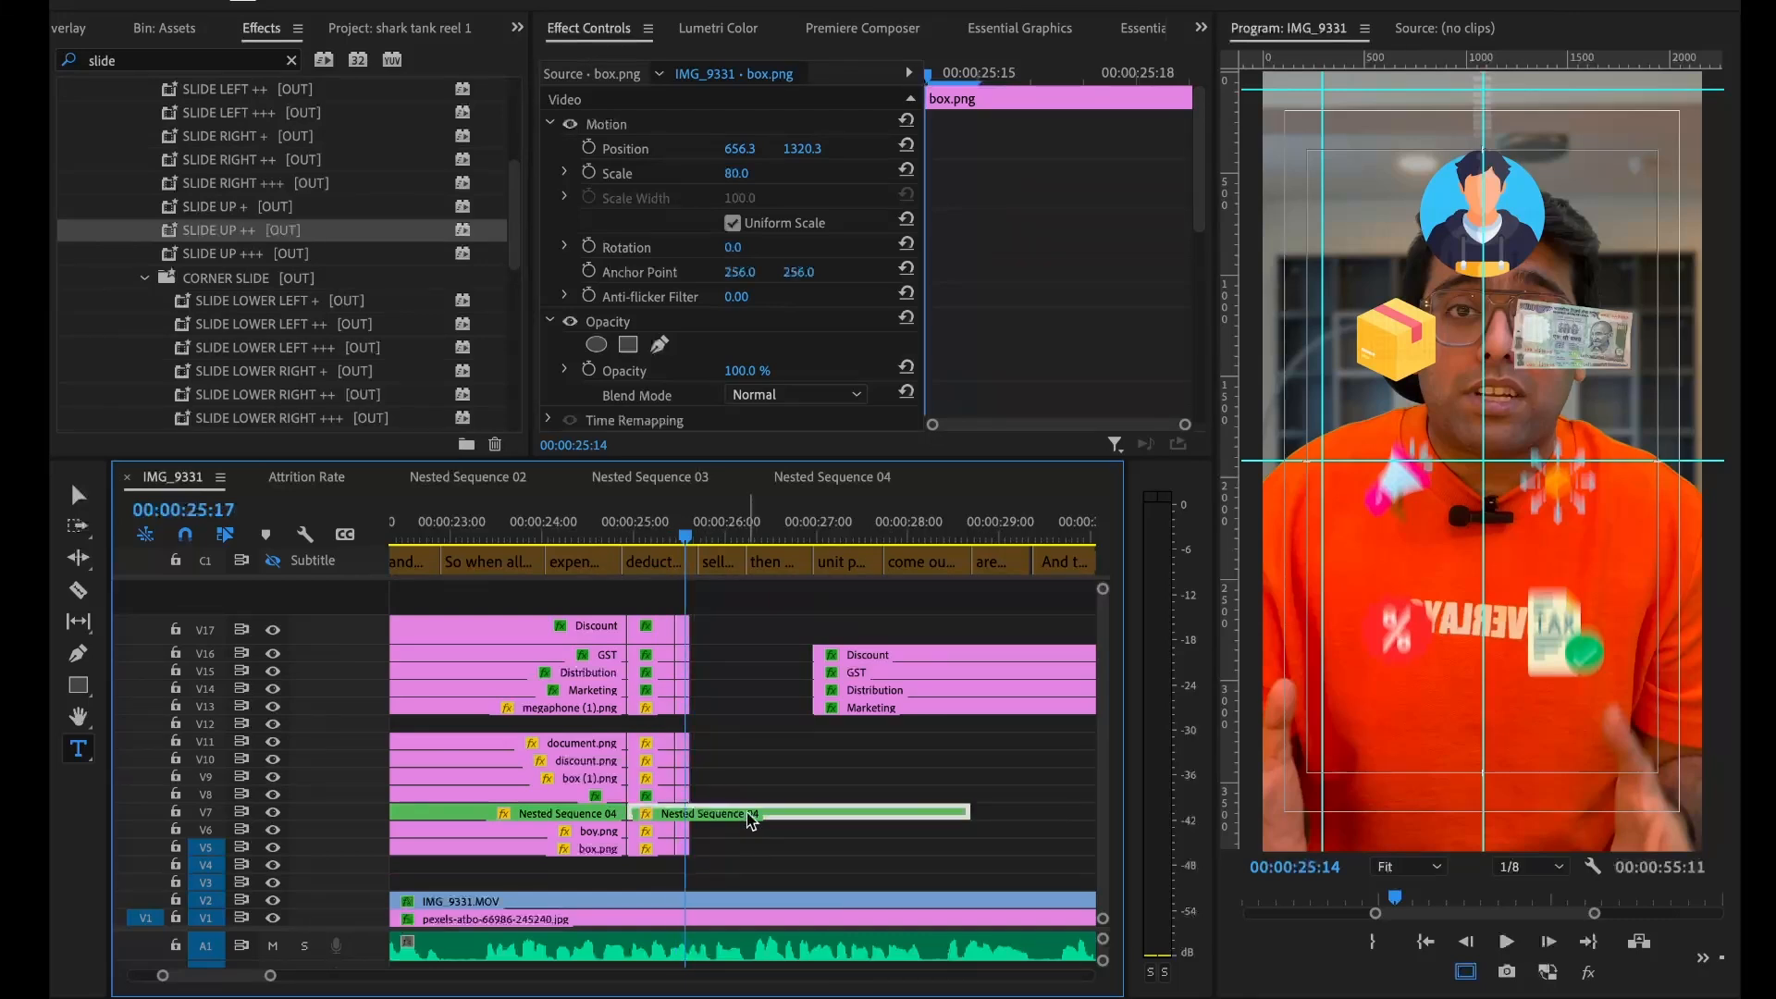
pyautogui.hotkey('ctrl', 's')
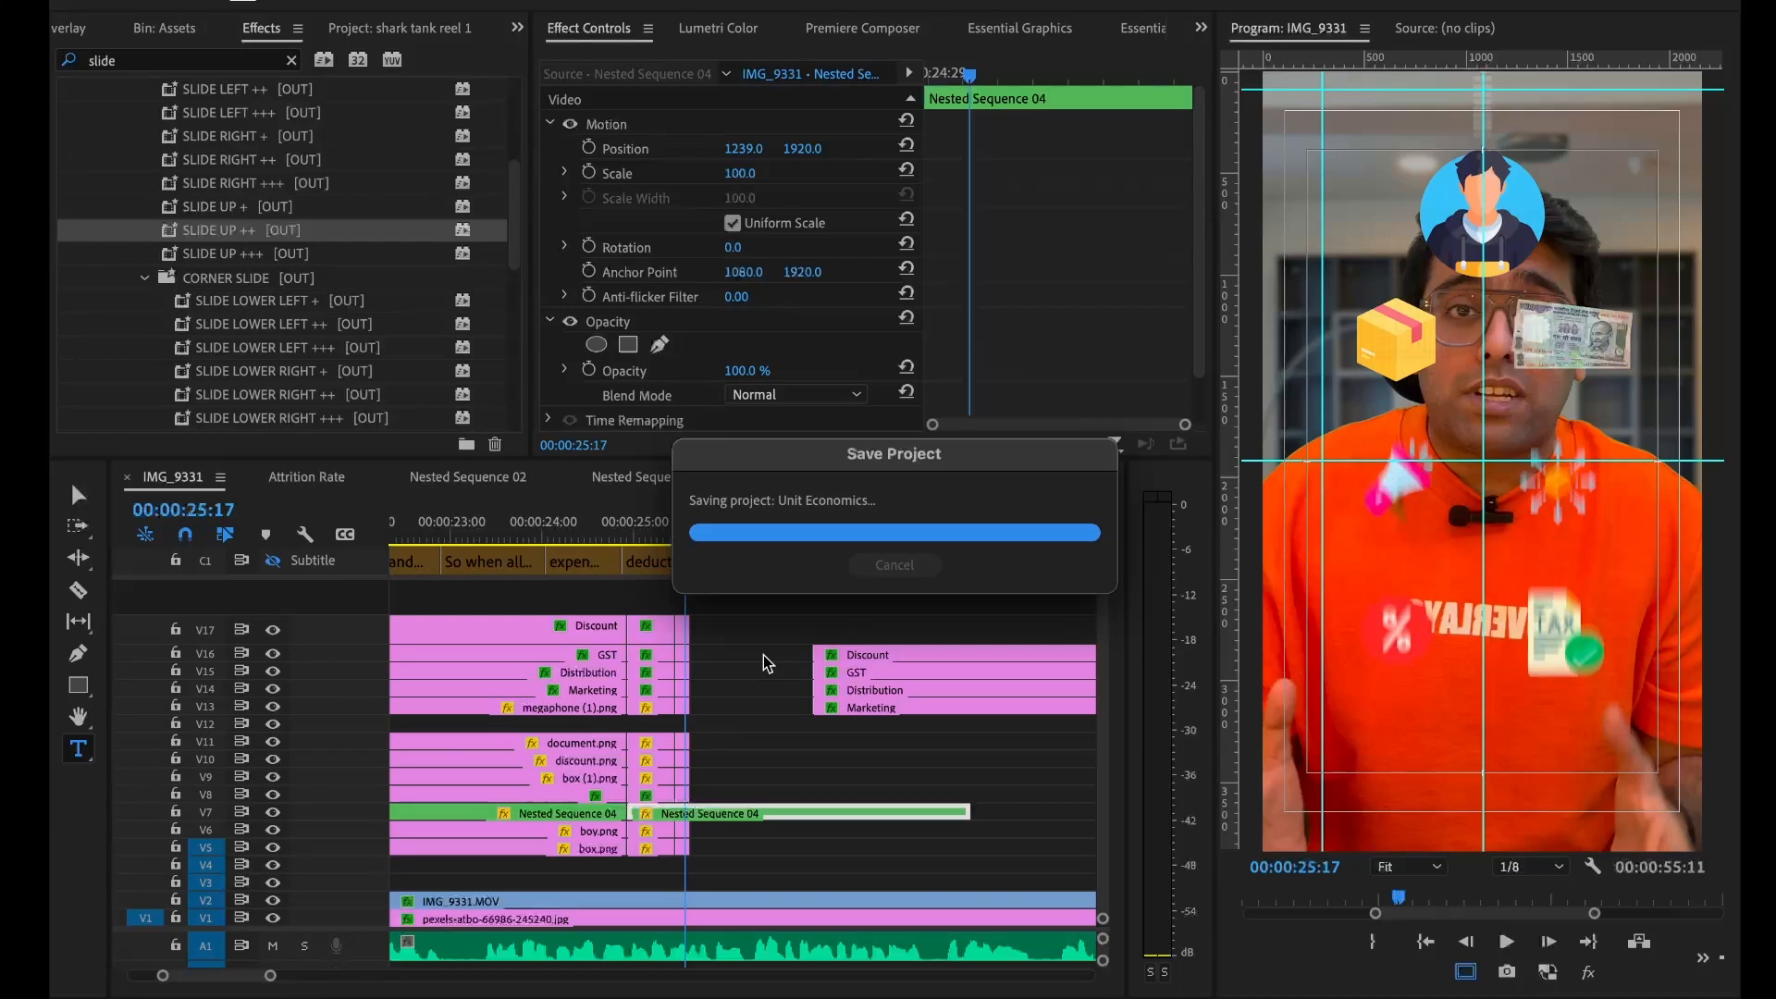
pyautogui.press('=')
pyautogui.press('=')
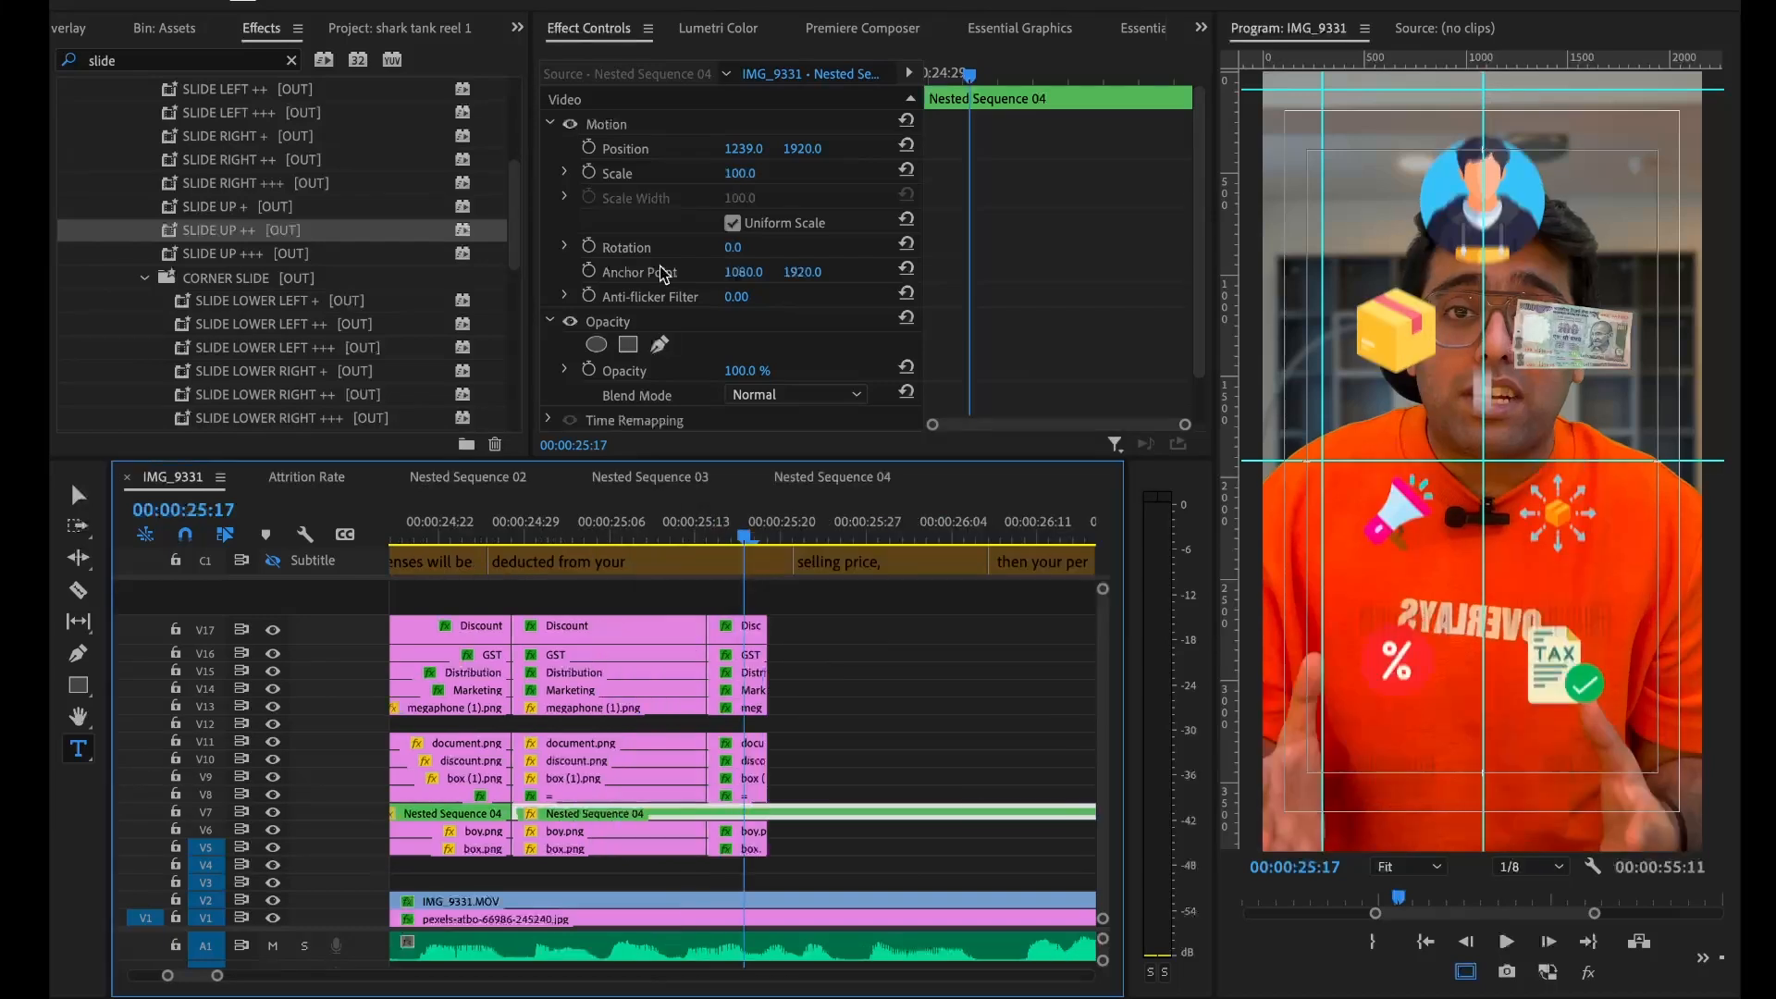
pyautogui.click(588, 148)
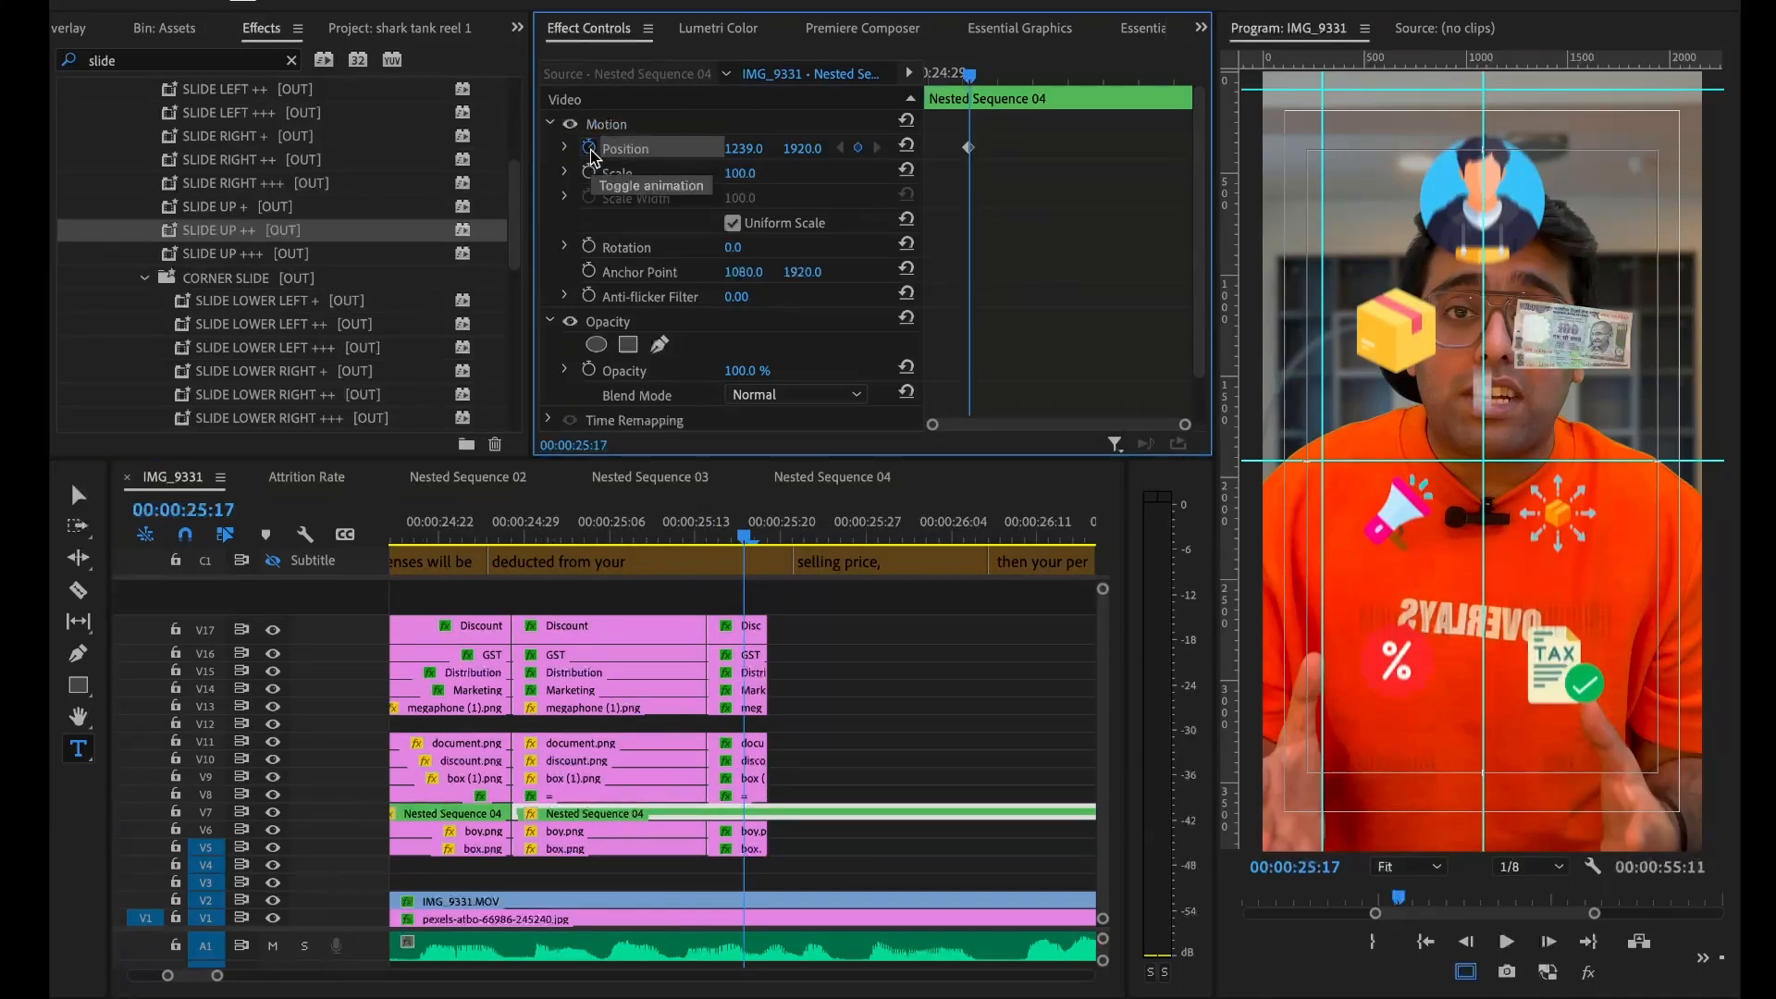
pyautogui.click(588, 172)
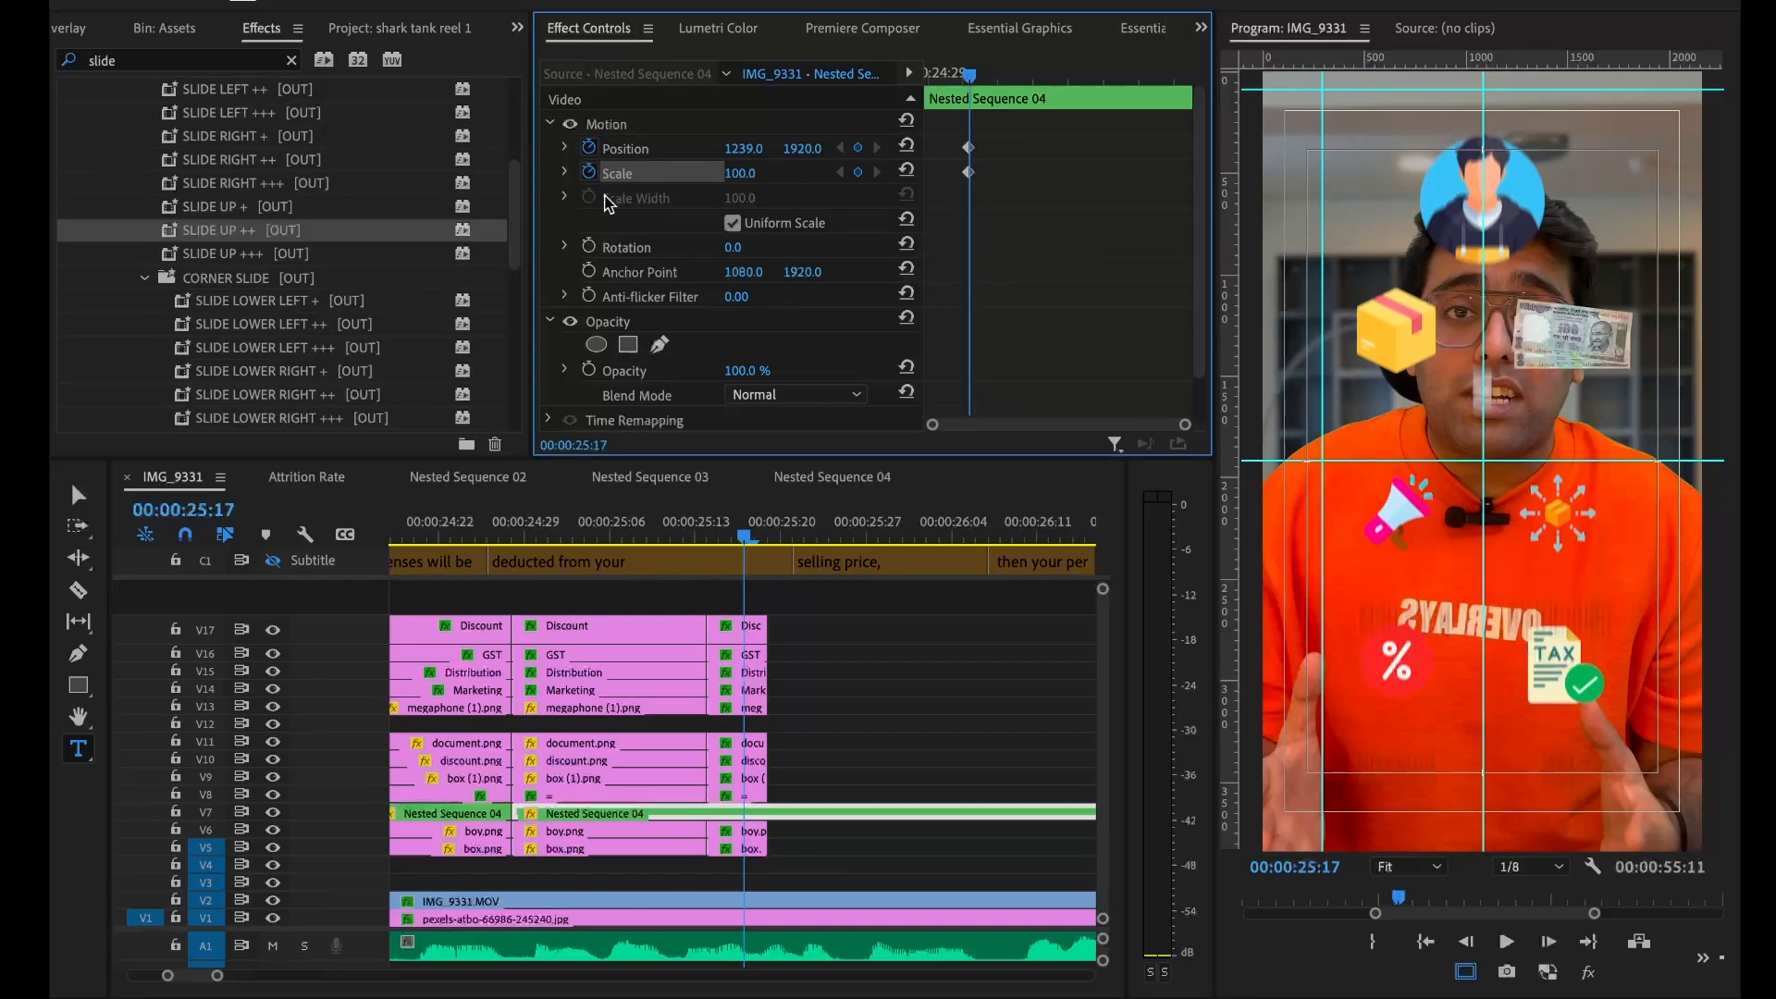
pyautogui.moveTo(803, 529); pyautogui.dragTo(811, 530)
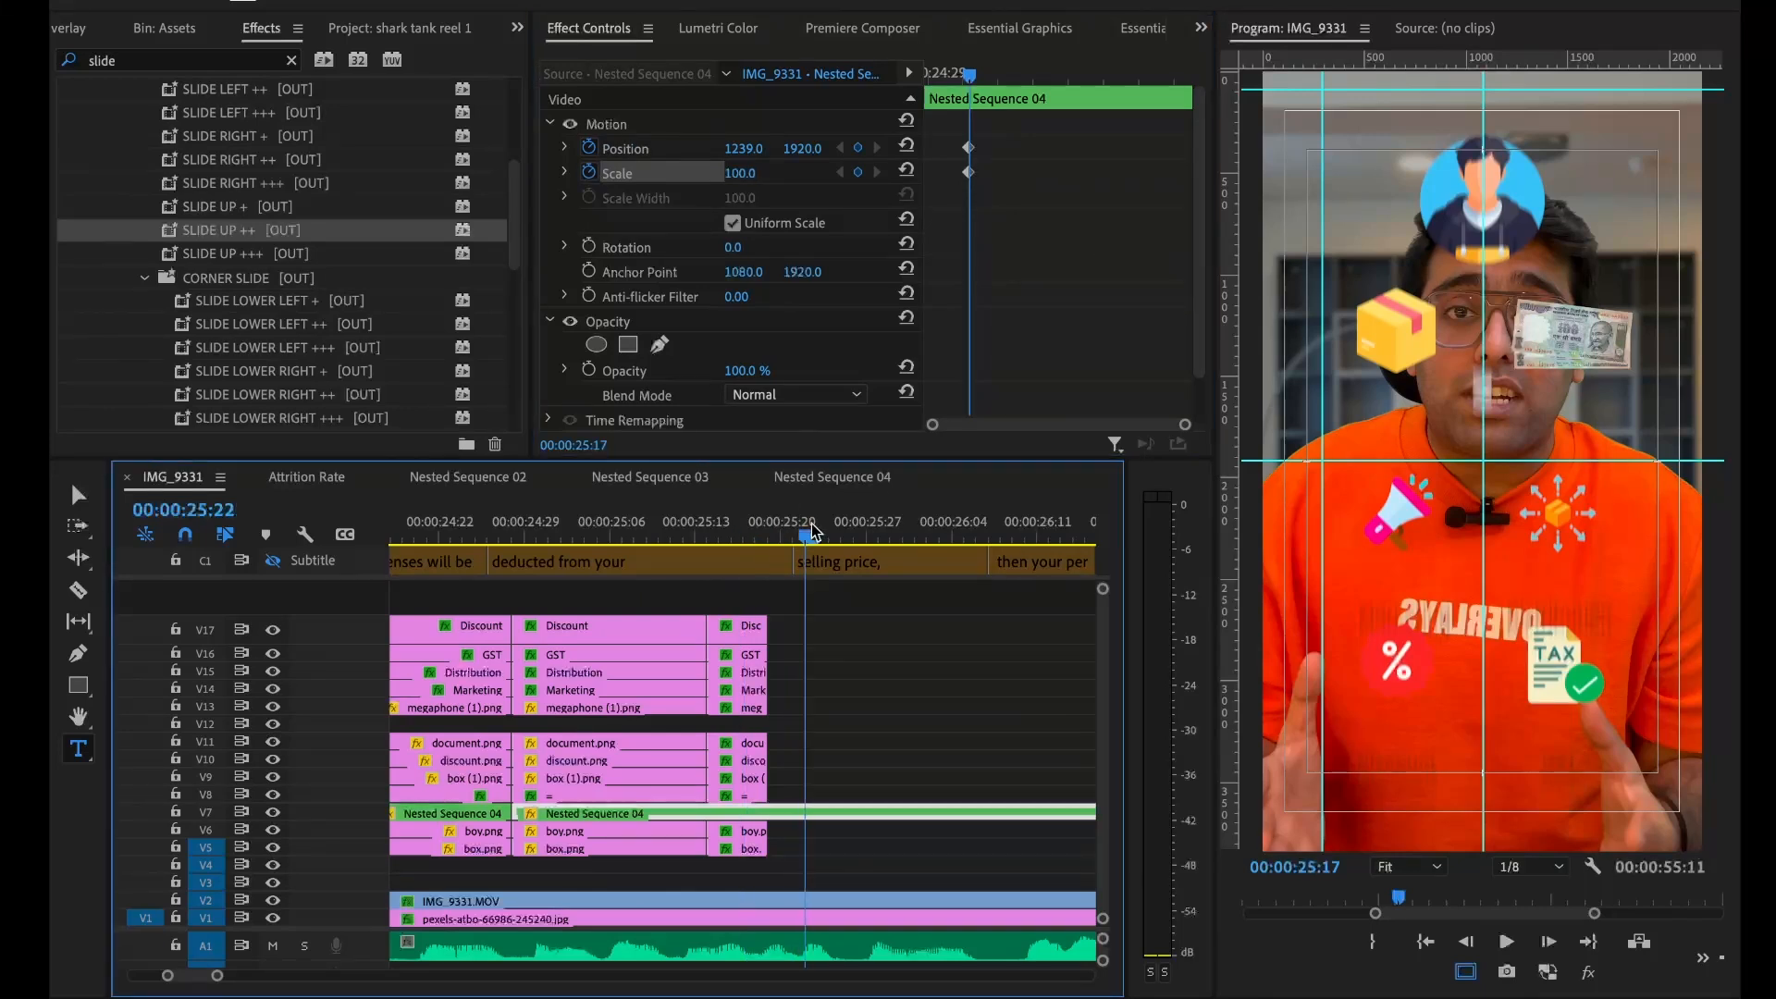
pyautogui.moveTo(744, 152); pyautogui.dragTo(807, 149)
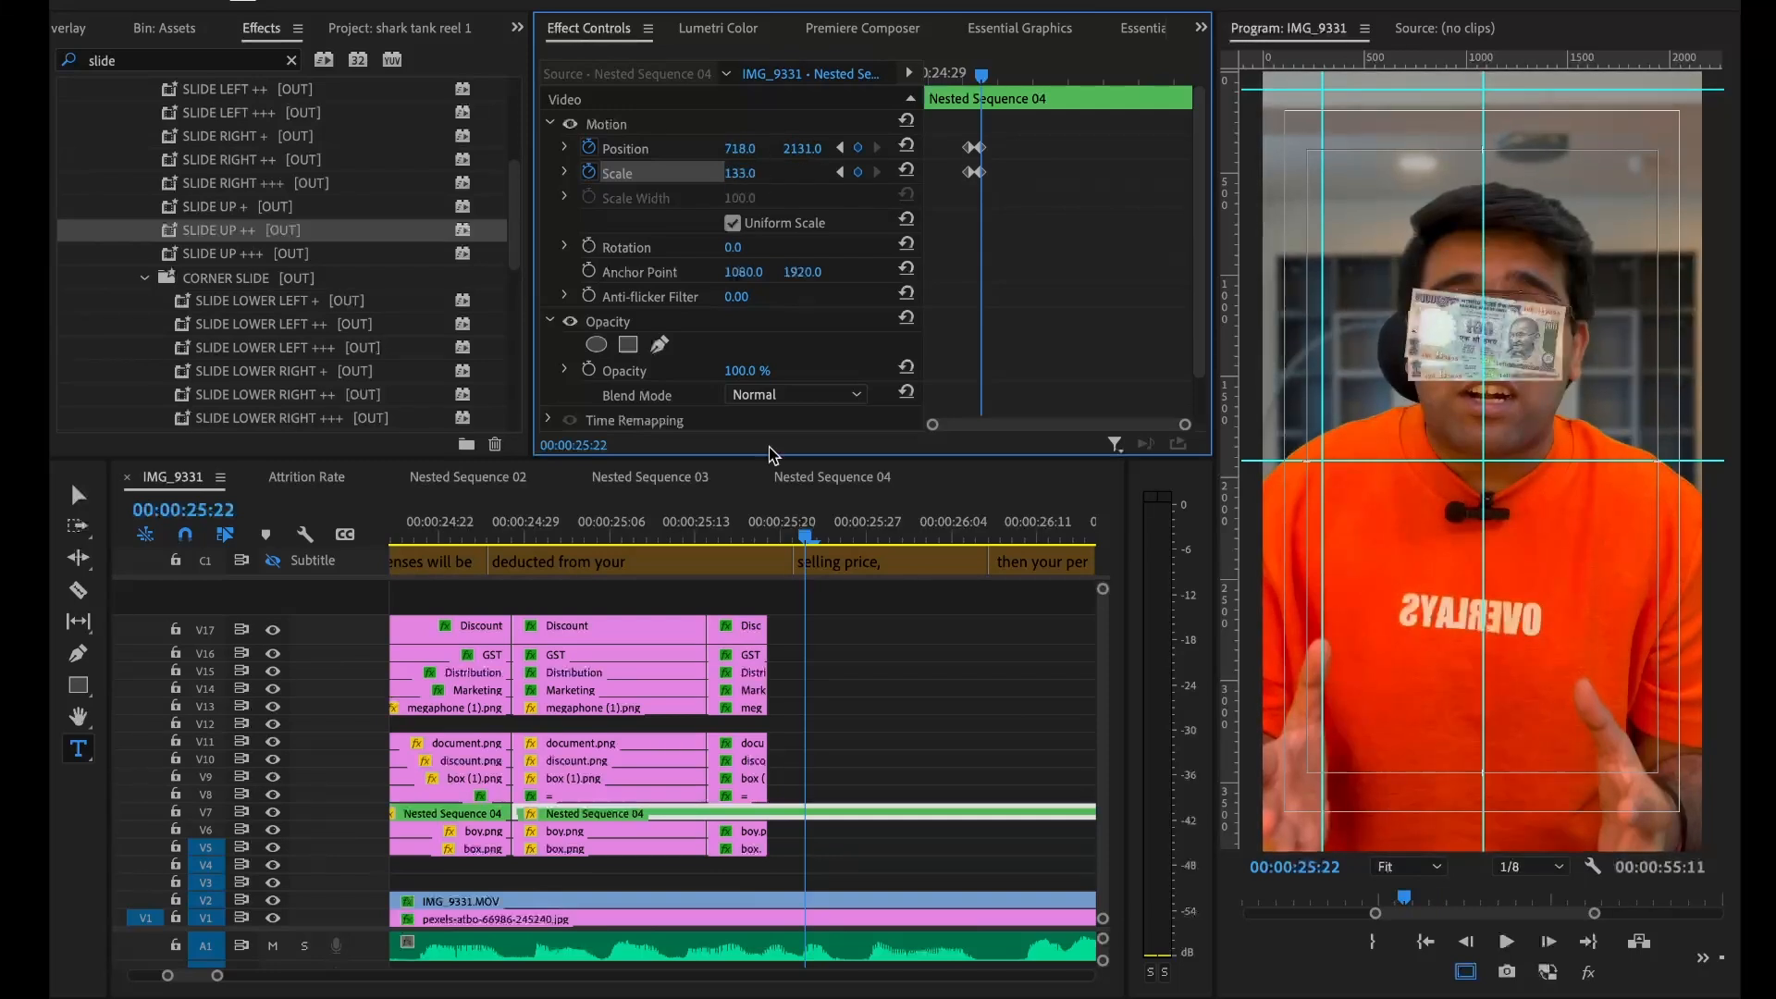
# Move the separate Discount, GST, Distribution and Marketing text clips to V8–V11, starting at 00:00:25:22 under "selling price"
pyautogui.click(944, 714)
pyautogui.press('-')
pyautogui.moveTo(975, 634); pyautogui.dragTo(812, 786)
pyautogui.press('=')
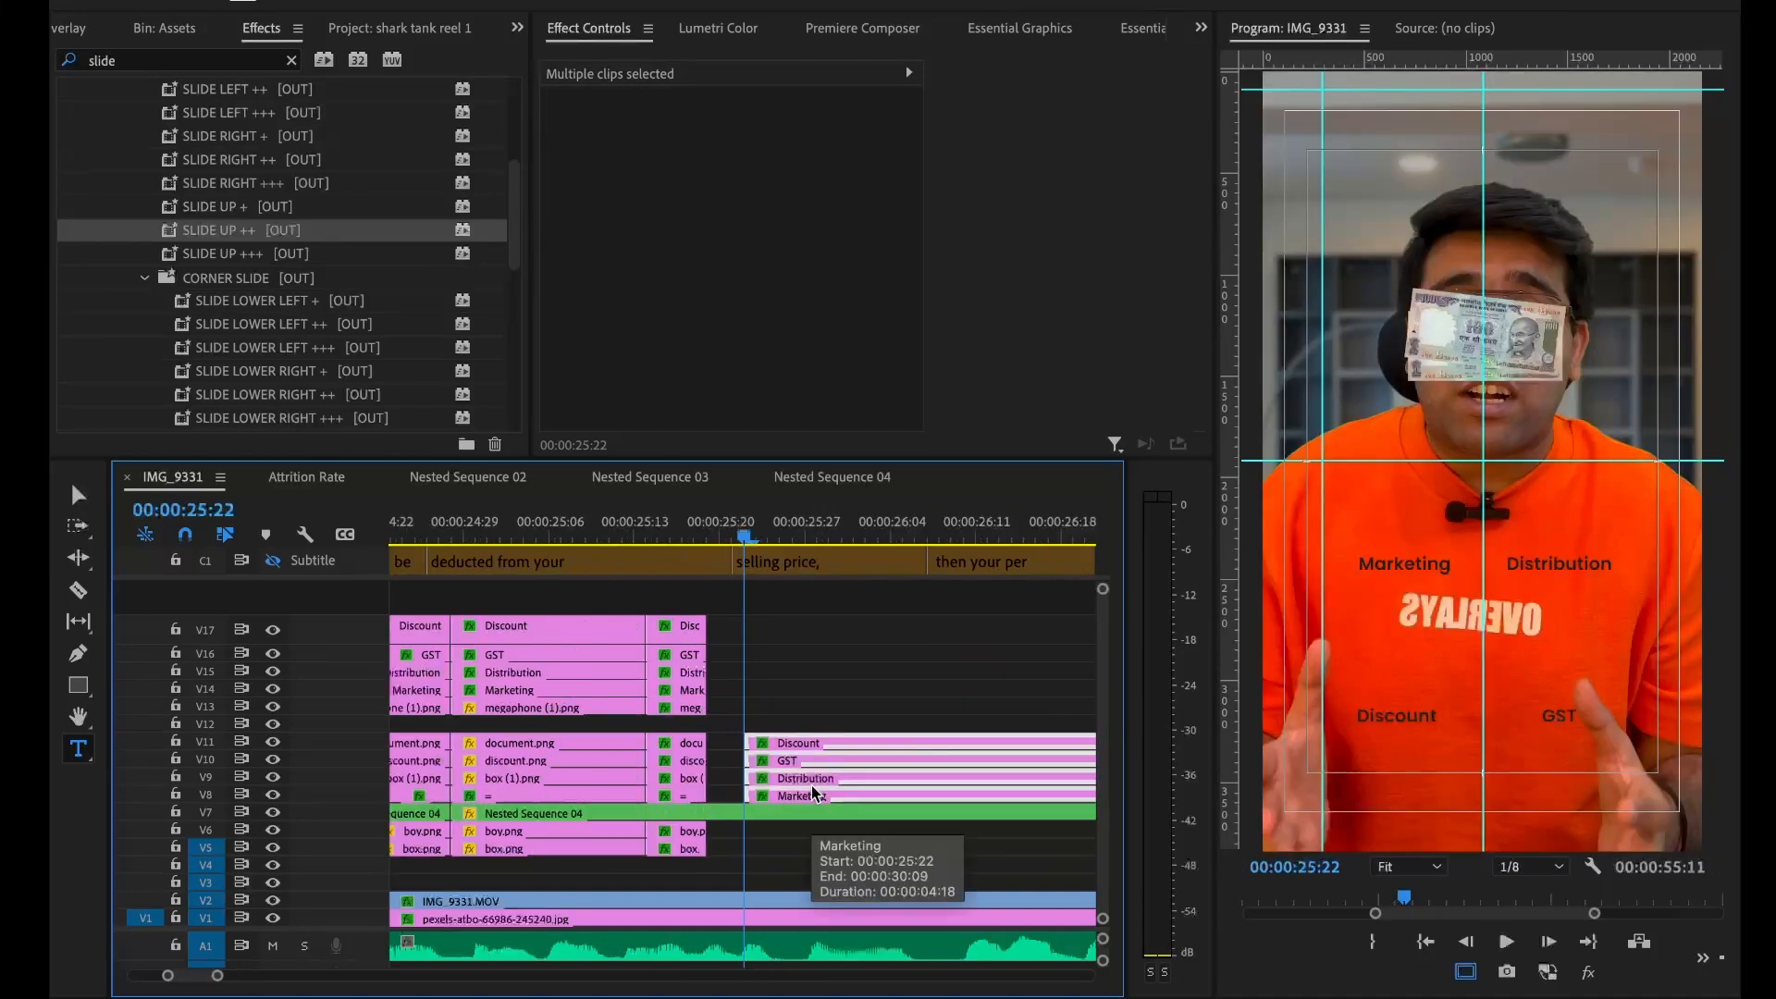
pyautogui.click(786, 658)
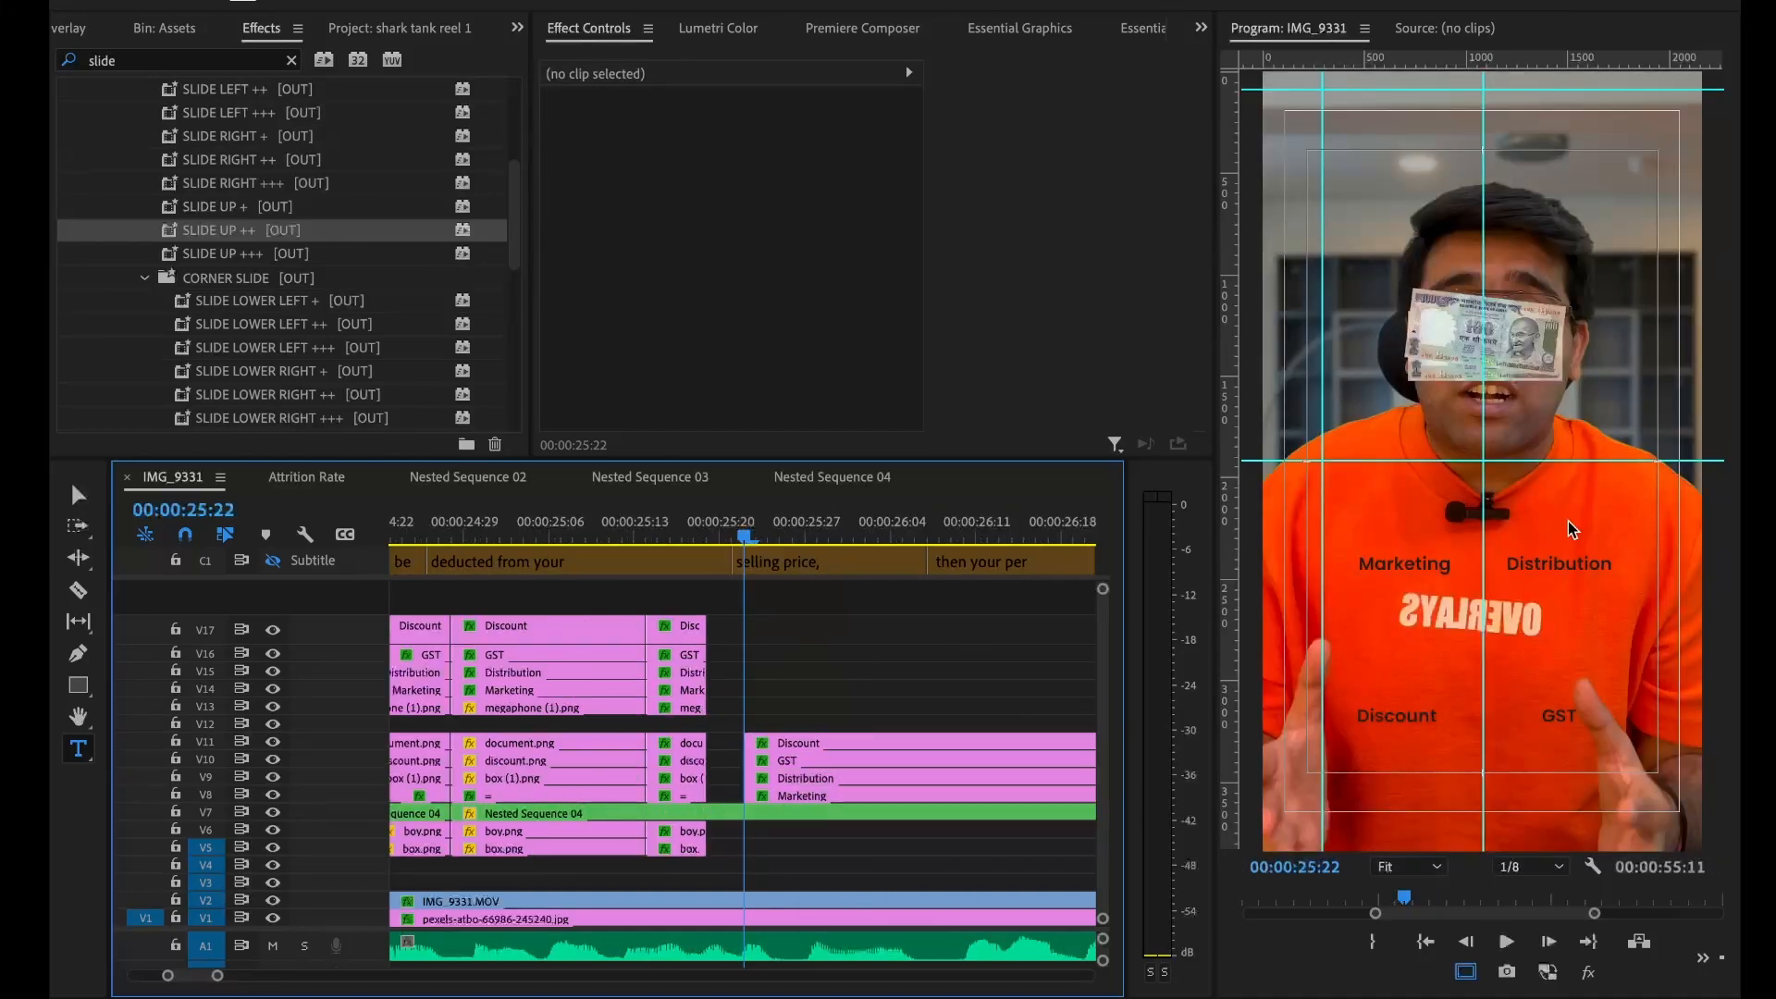
# Add a leading "- " to the Marketing, Distribution, Discount and GST labels
pyautogui.doubleClick(1408, 562)
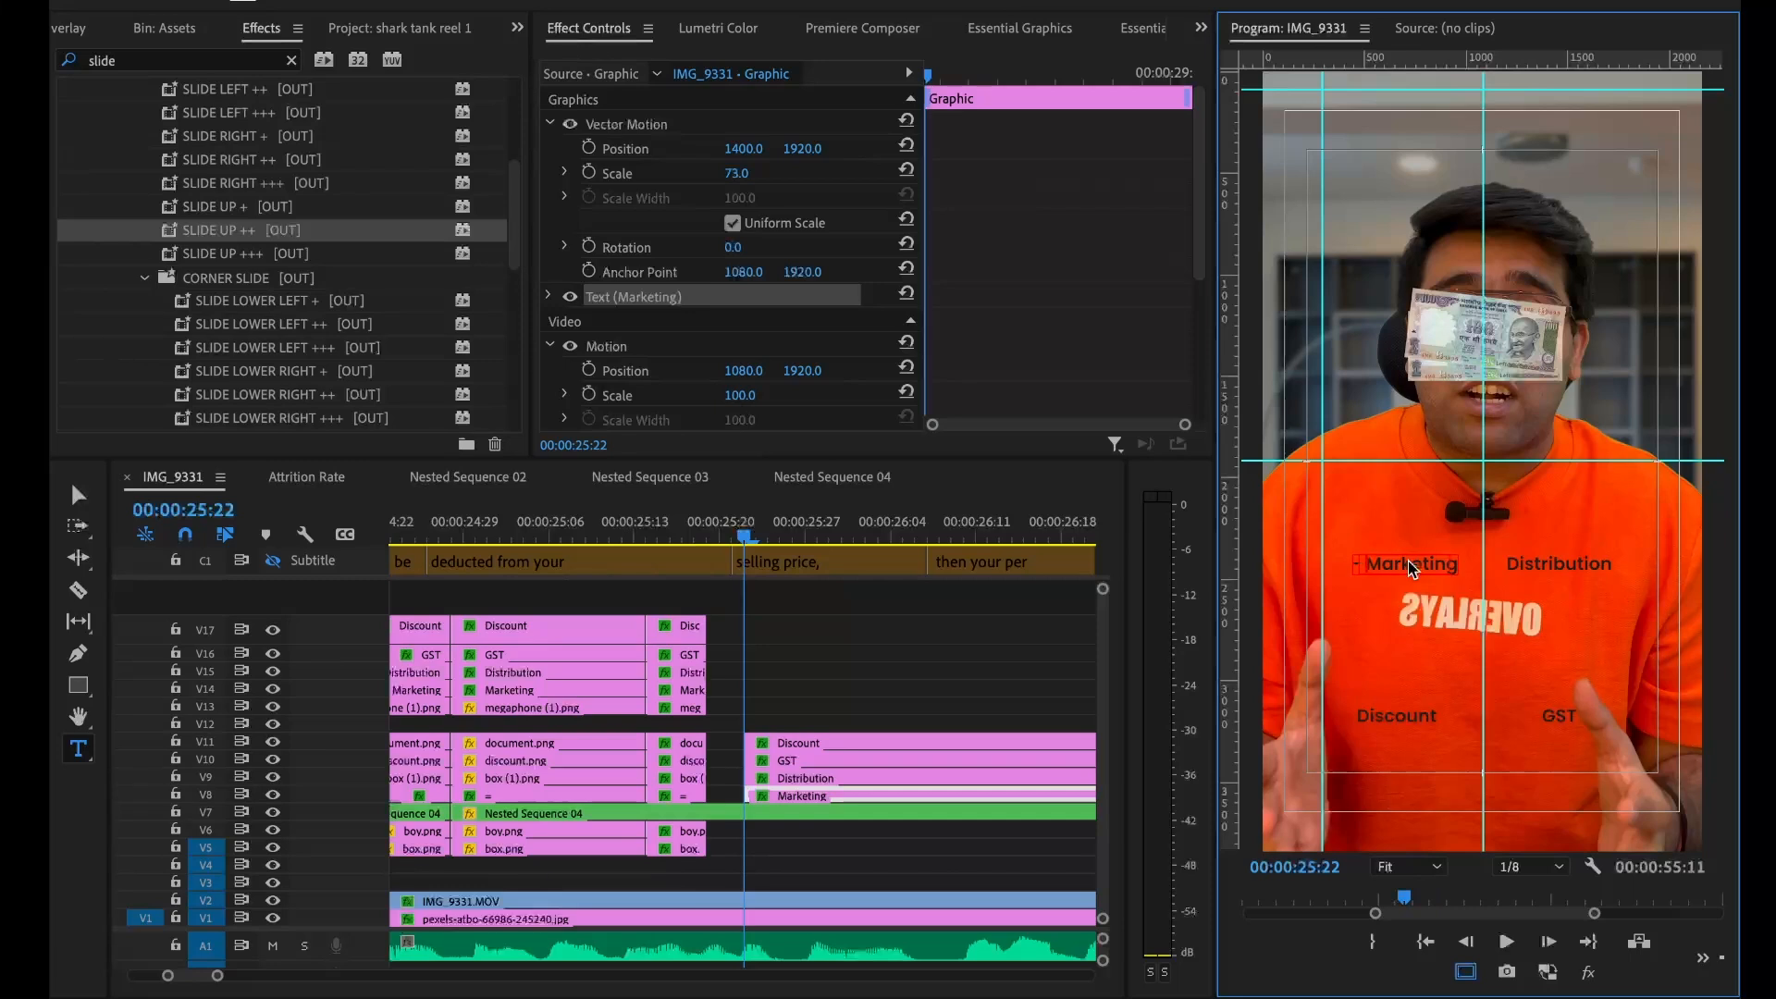
pyautogui.click(1529, 575)
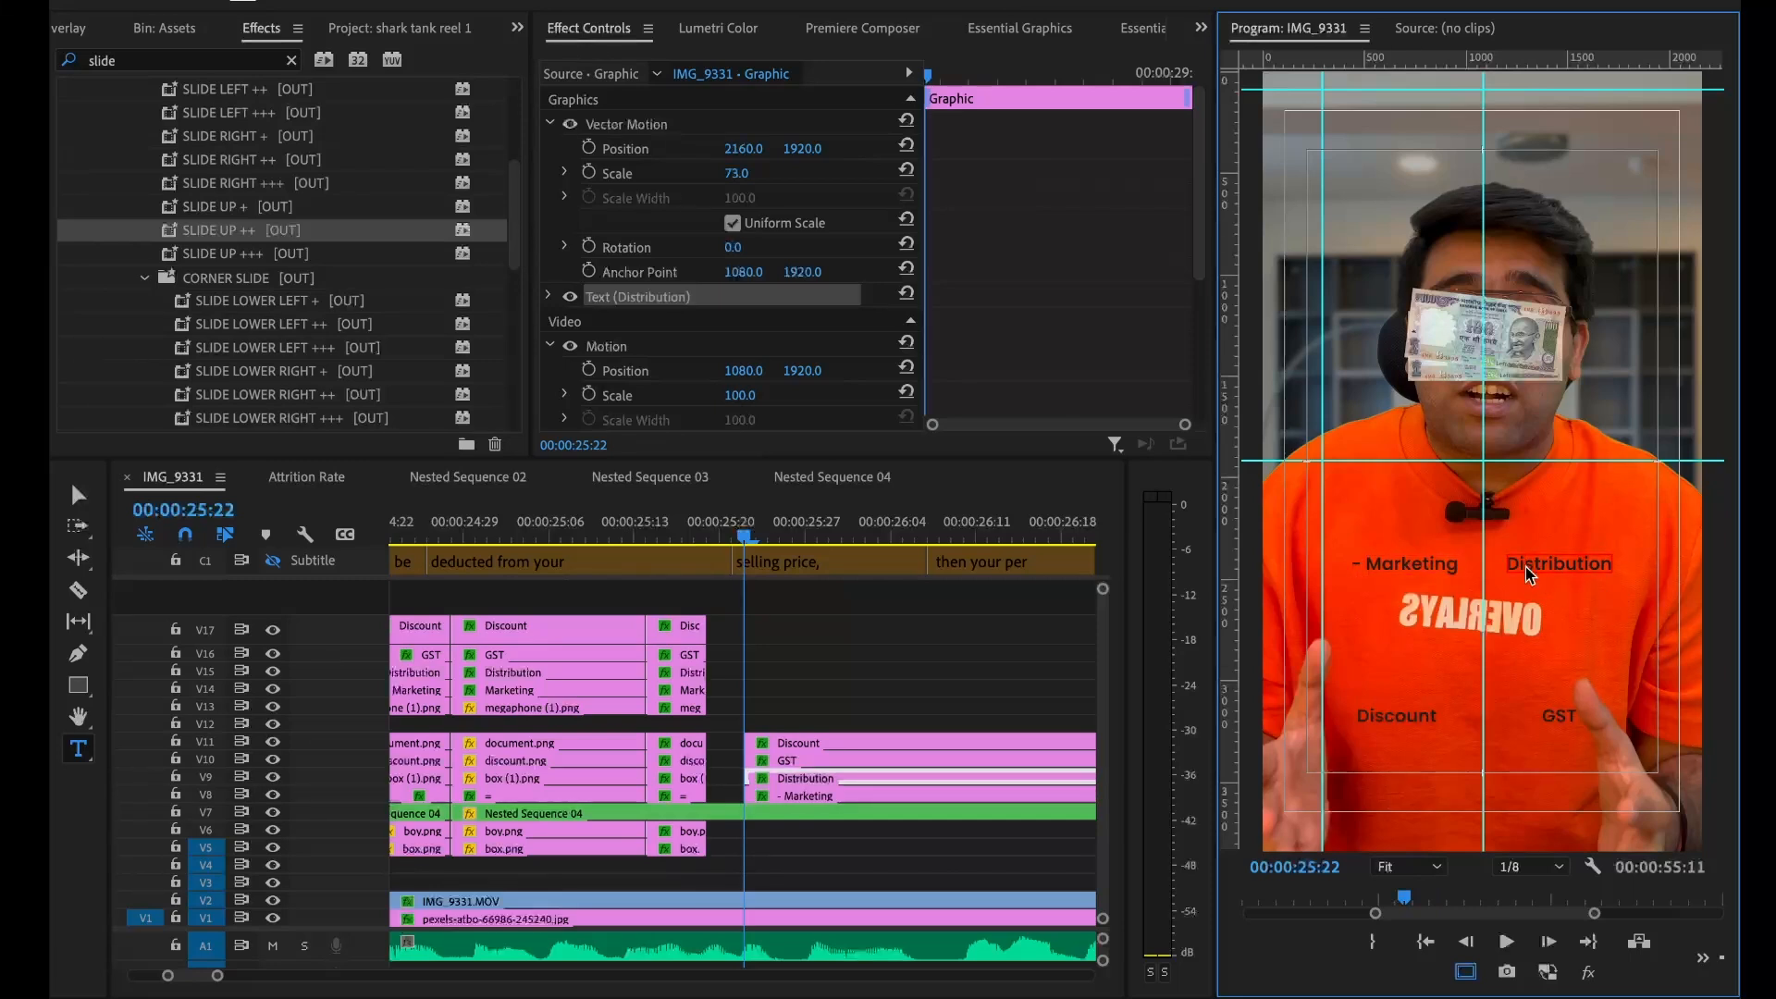
pyautogui.write('-')
pyautogui.click(1385, 725)
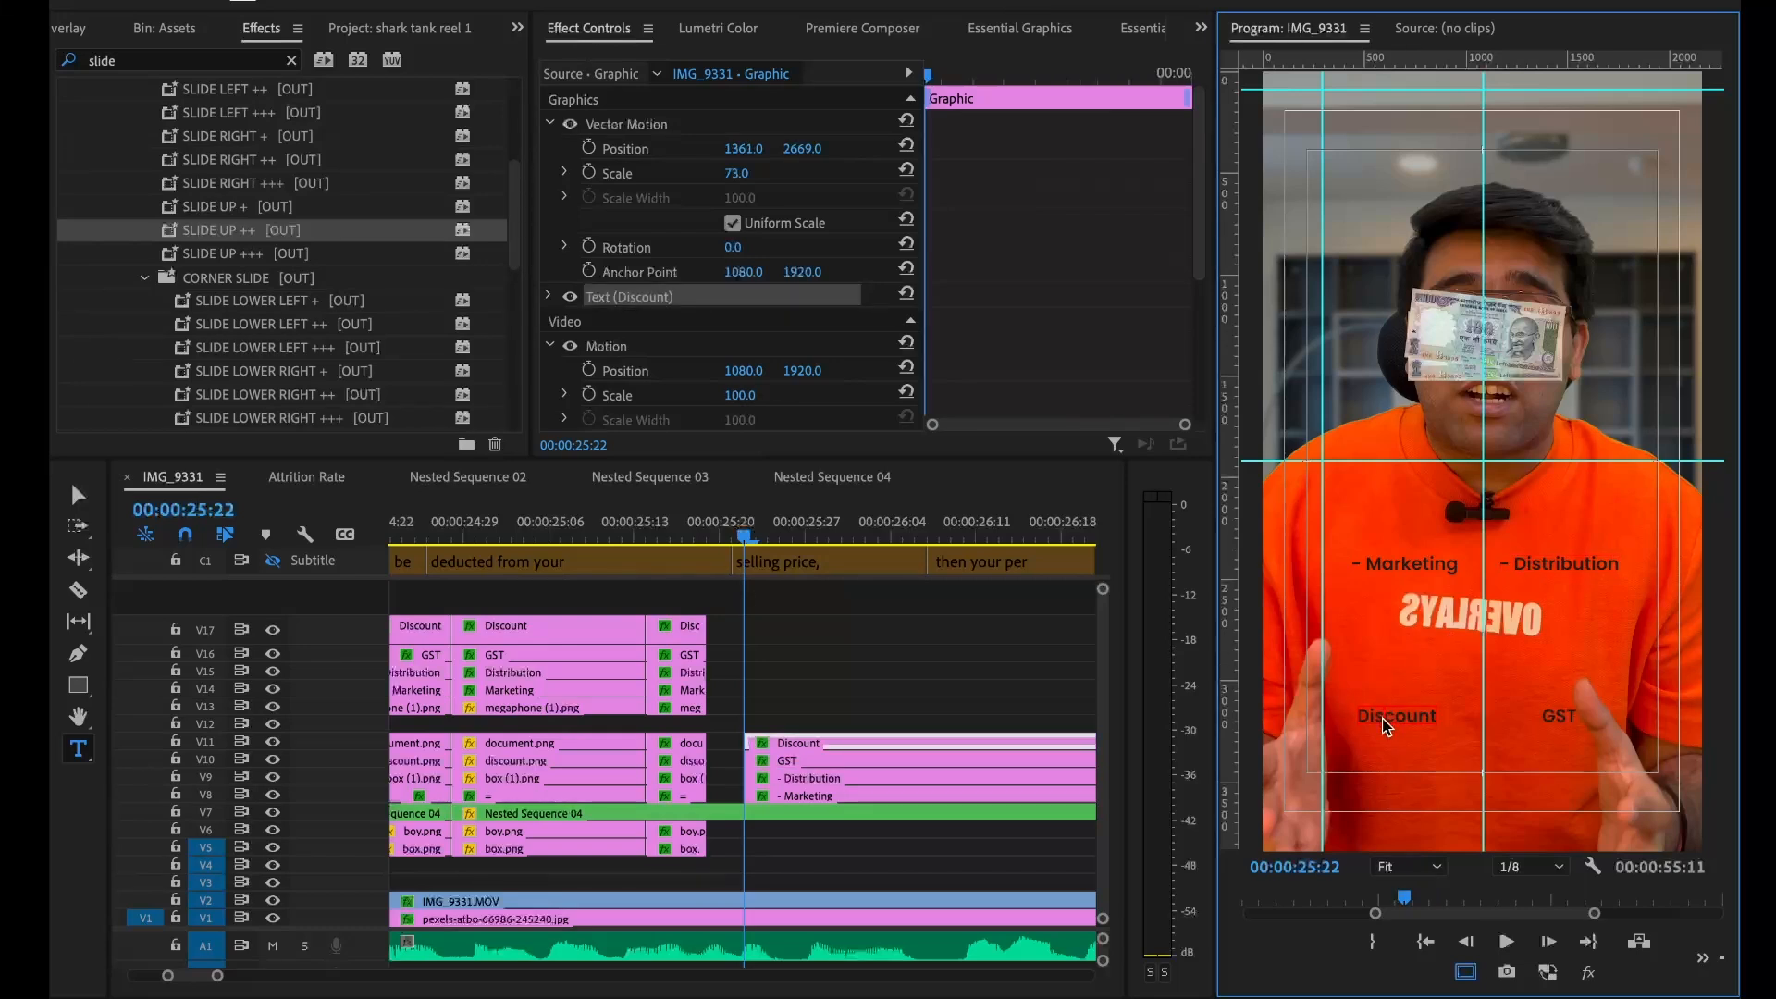
pyautogui.click(1386, 725)
pyautogui.write('-')
pyautogui.click(1562, 721)
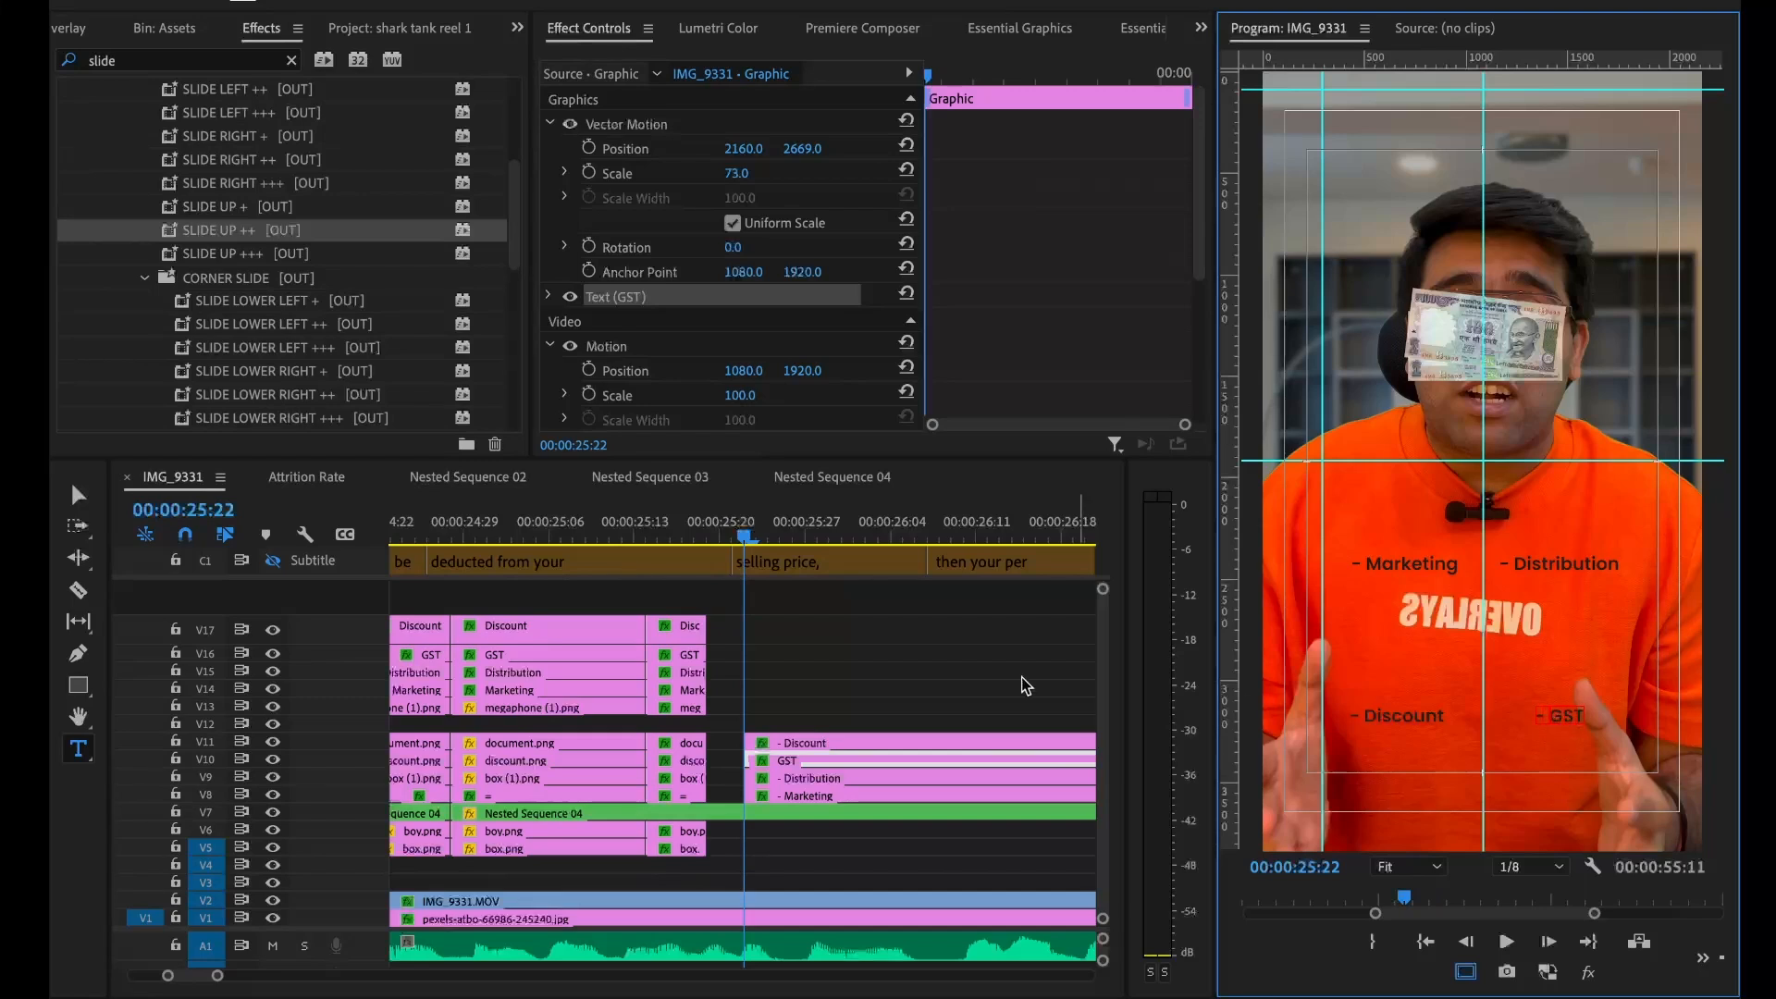
pyautogui.click(973, 659)
pyautogui.press('v')
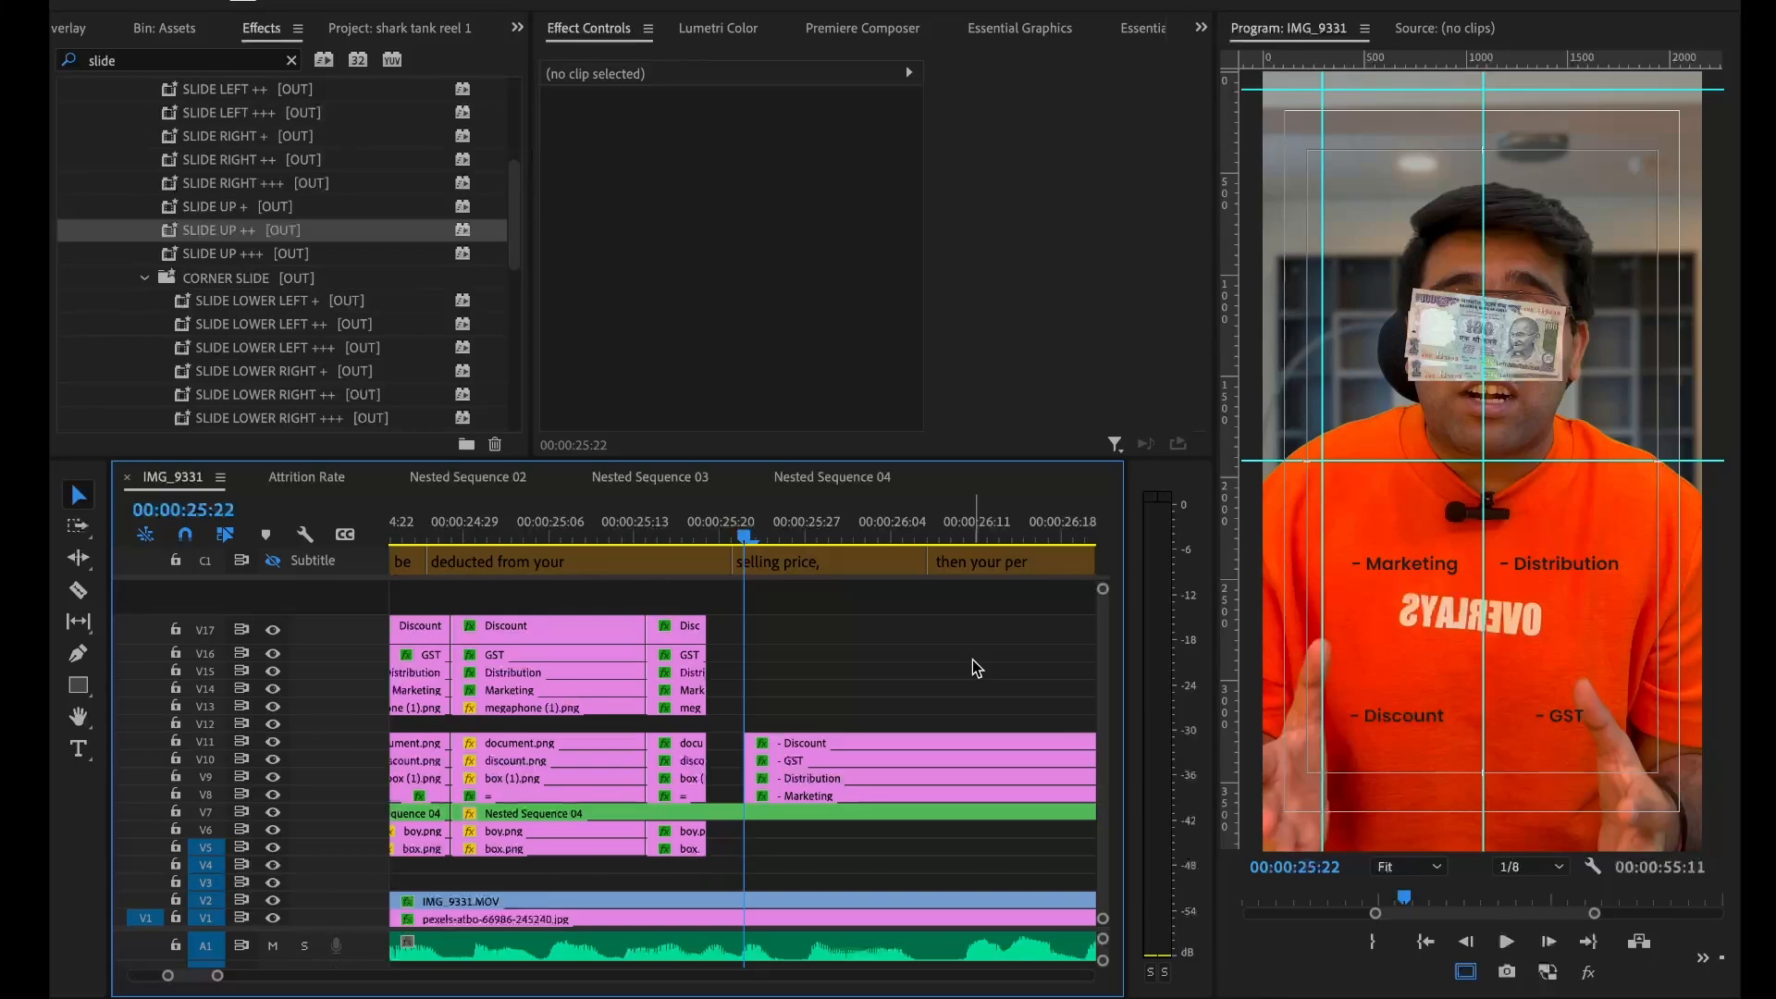
# Set the "- Marketing" label's Vector Motion position to 2165, 994 and its scale to 116
pyautogui.click(773, 527)
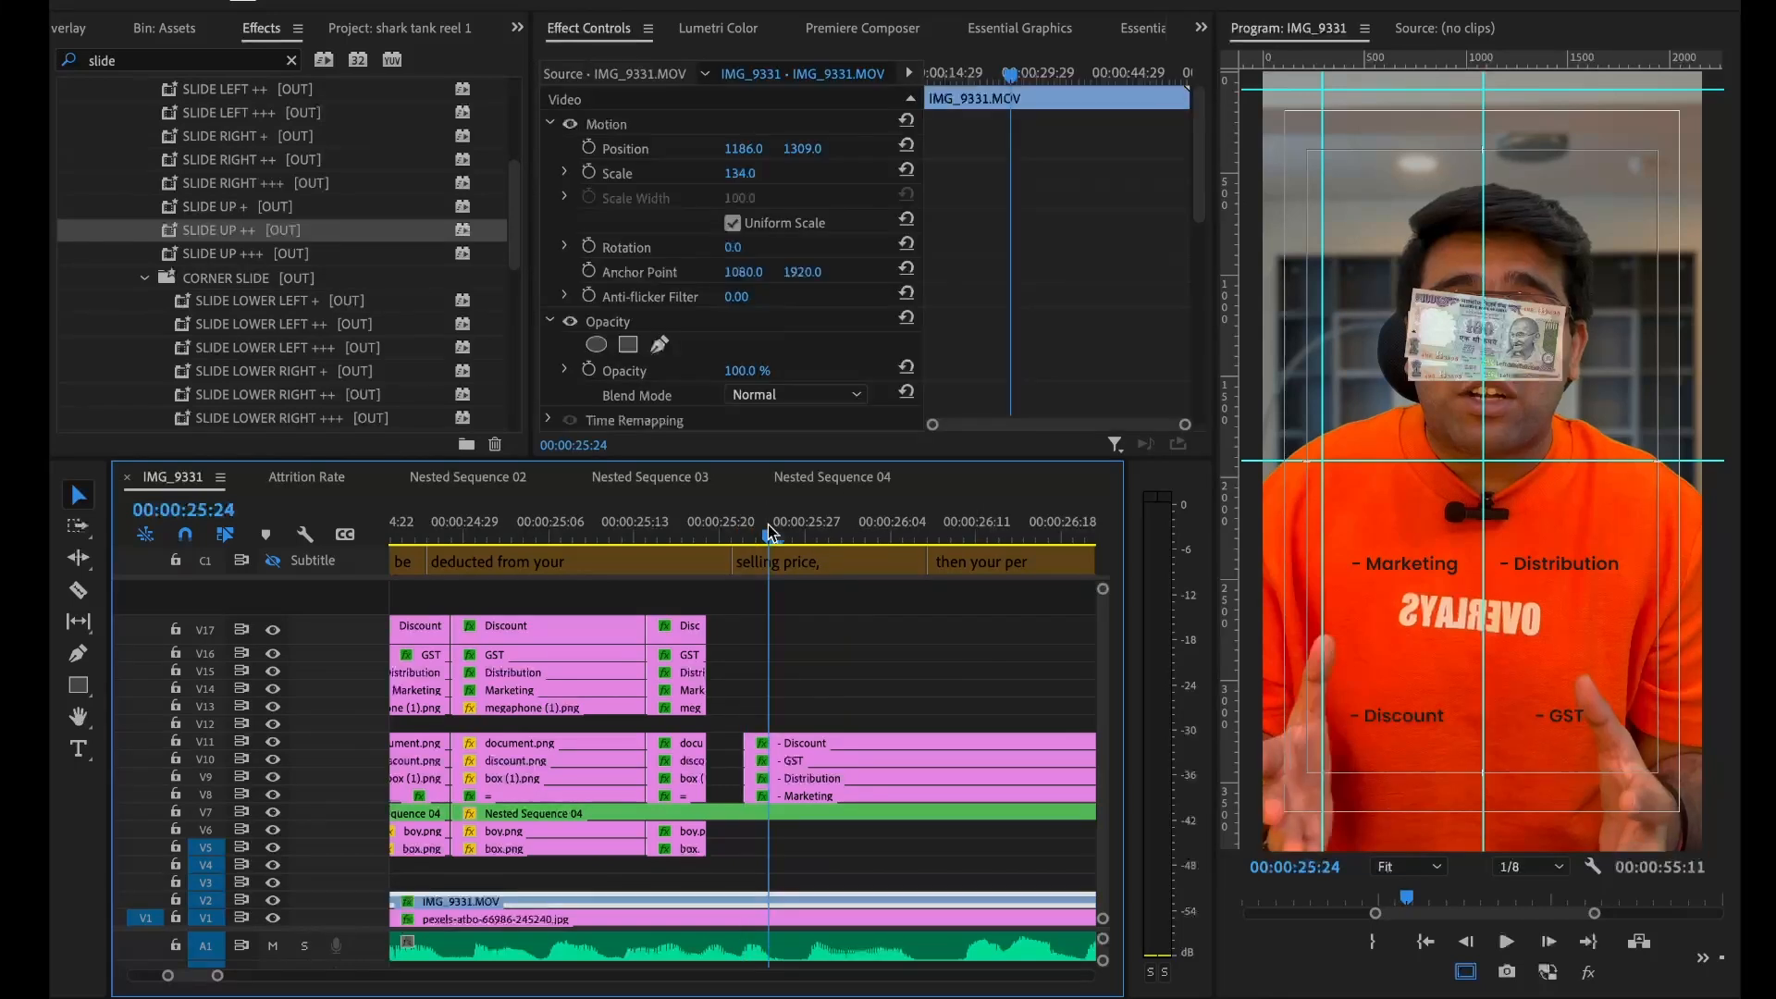
pyautogui.click(801, 750)
pyautogui.click(803, 795)
pyautogui.moveTo(807, 149); pyautogui.dragTo(230, 149)
pyautogui.moveTo(738, 149); pyautogui.dragTo(1125, 149)
pyautogui.moveTo(797, 149); pyautogui.dragTo(598, 149)
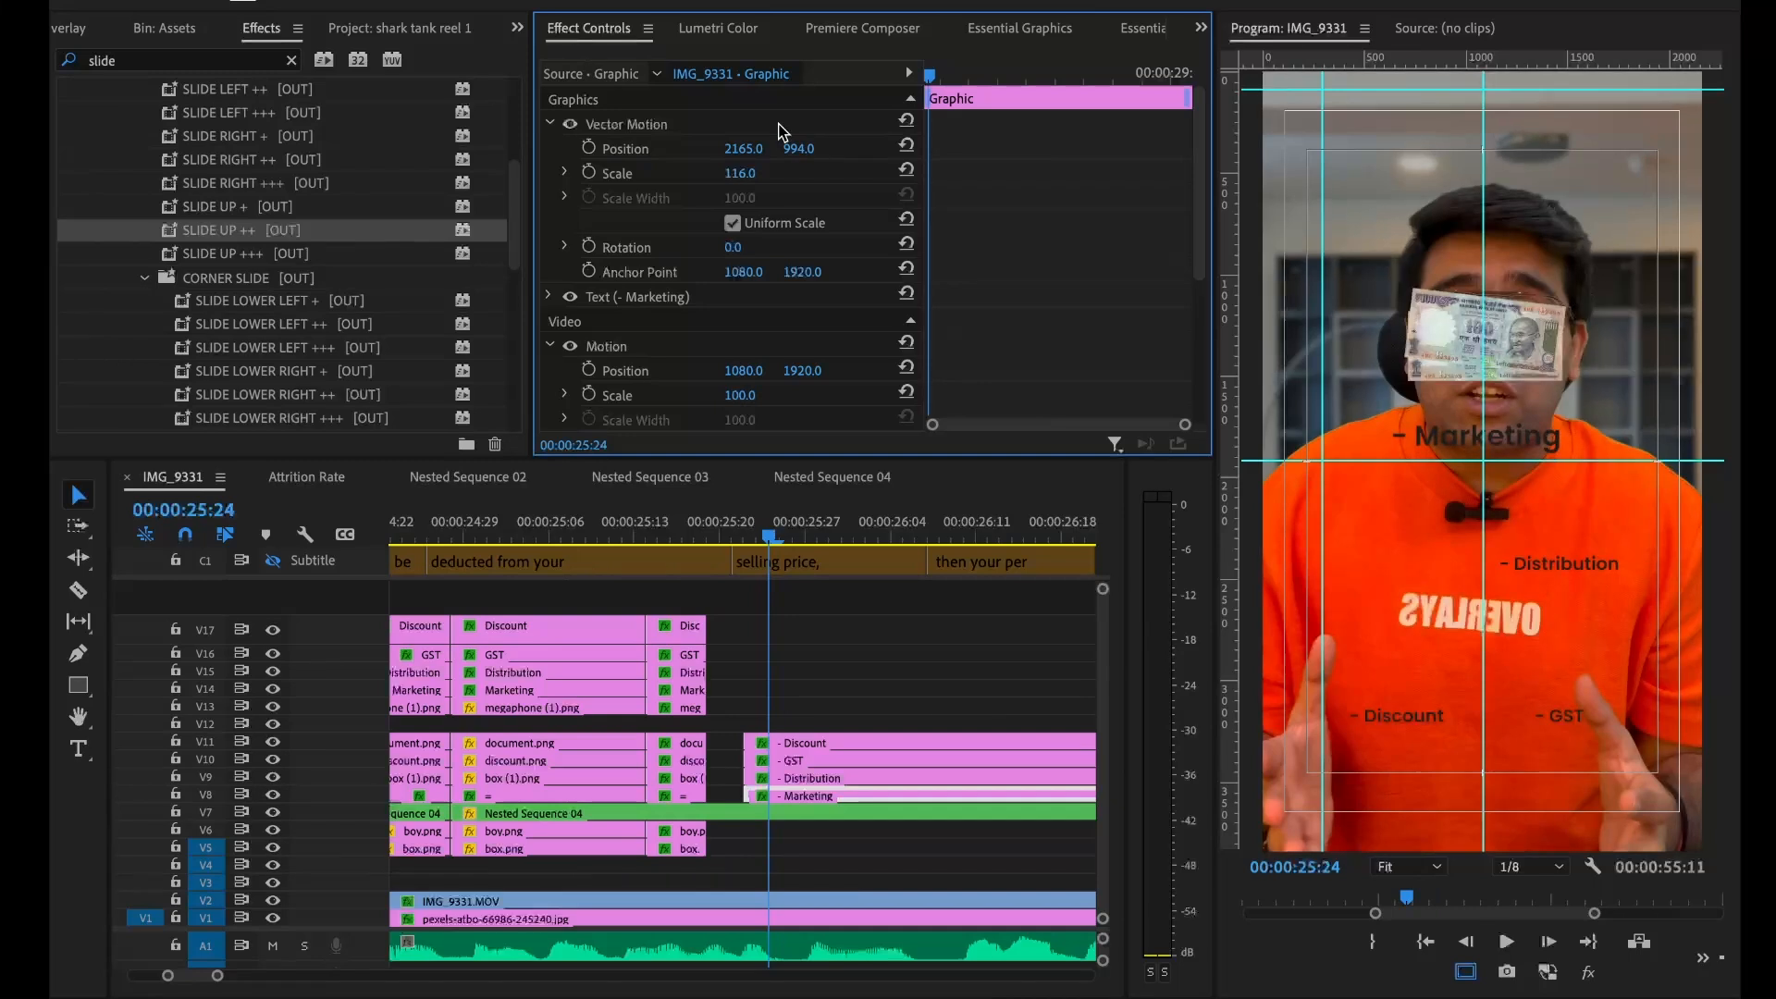
# Copy the Marketing label's Vector Motion settings to the Distribution, GST and Discount text clips
pyautogui.click(752, 124)
pyautogui.moveTo(809, 680); pyautogui.dragTo(835, 785)
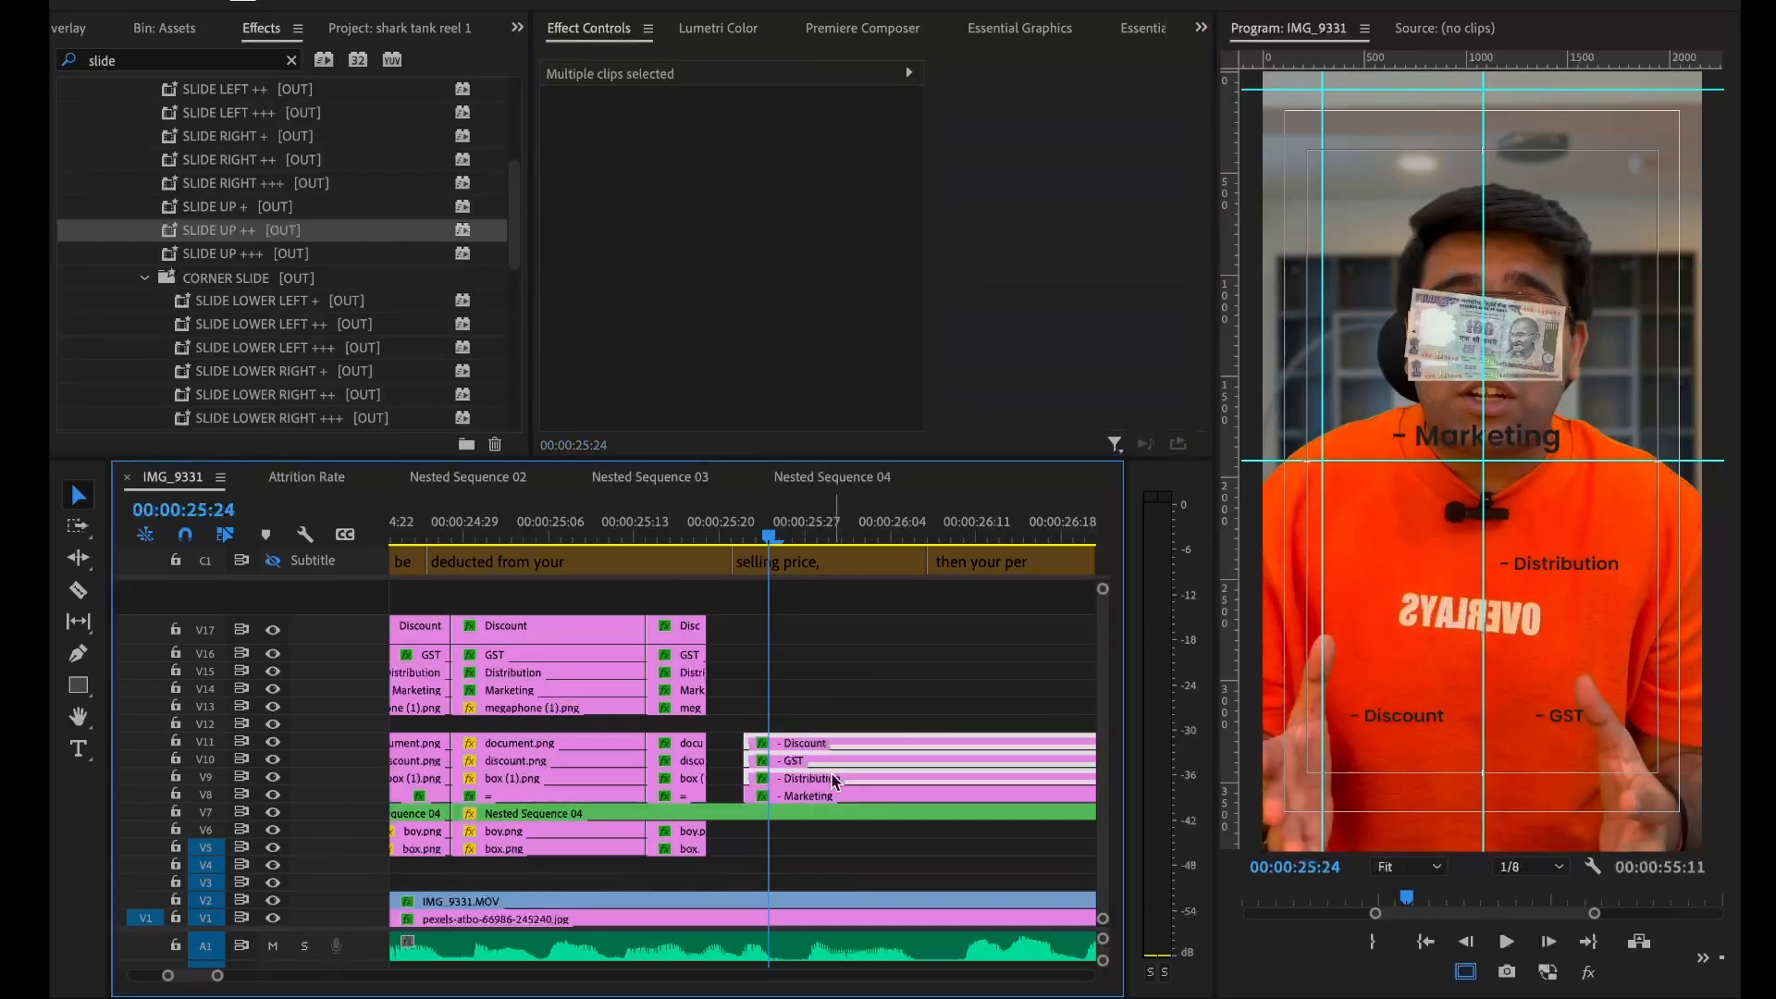
pyautogui.click(900, 682)
# Stack the labels below Marketing by setting vertical position to 1189 for Distribution, 1364 for Discount and 1540 for GST
pyautogui.click(819, 778)
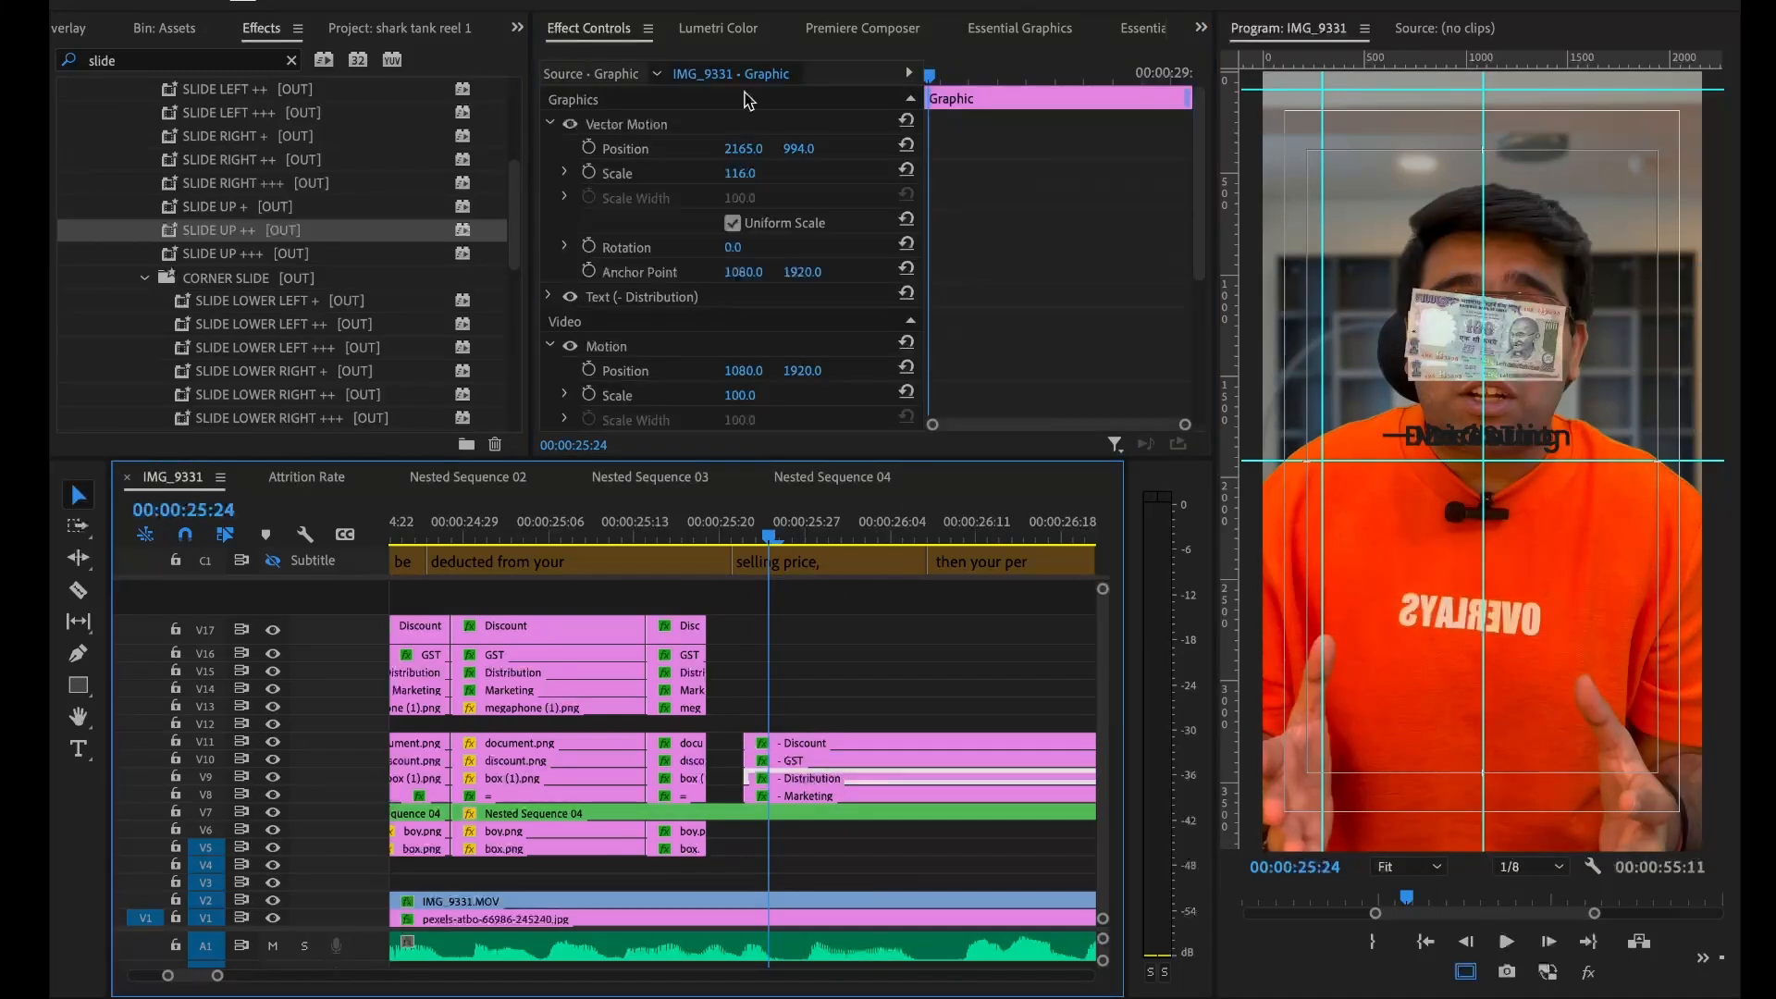
pyautogui.click(815, 761)
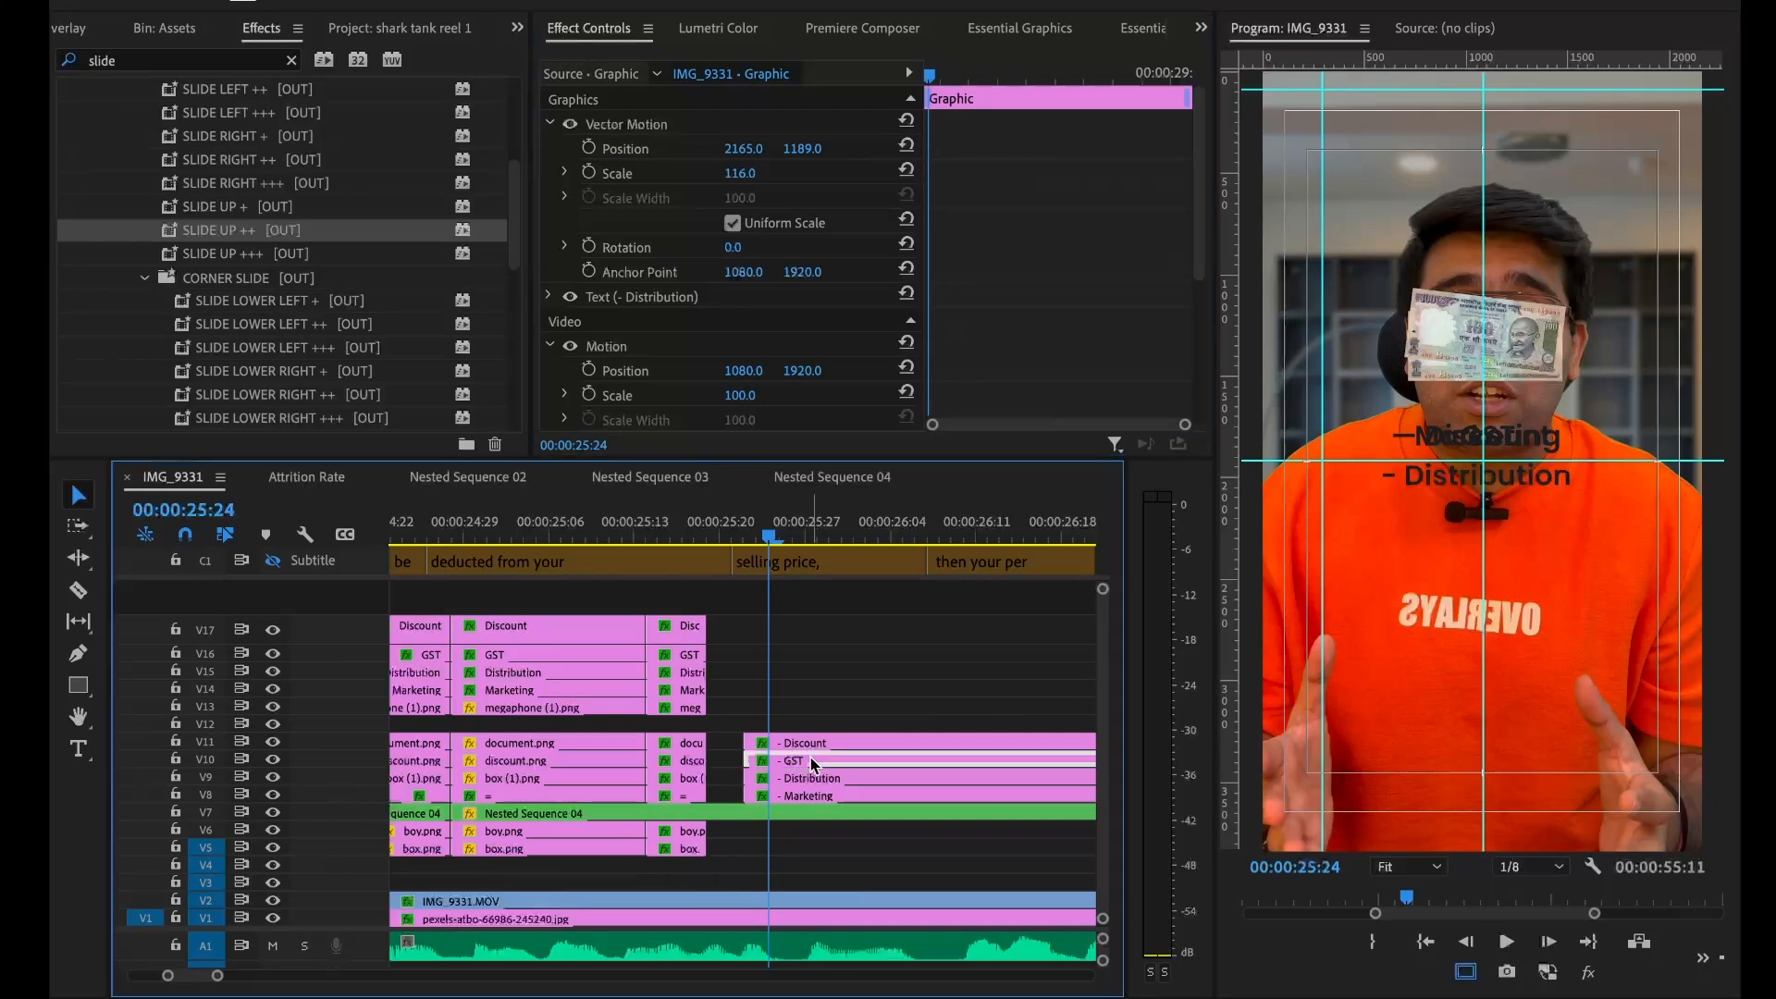
pyautogui.moveTo(802, 148); pyautogui.dragTo(837, 148)
pyautogui.click(805, 744)
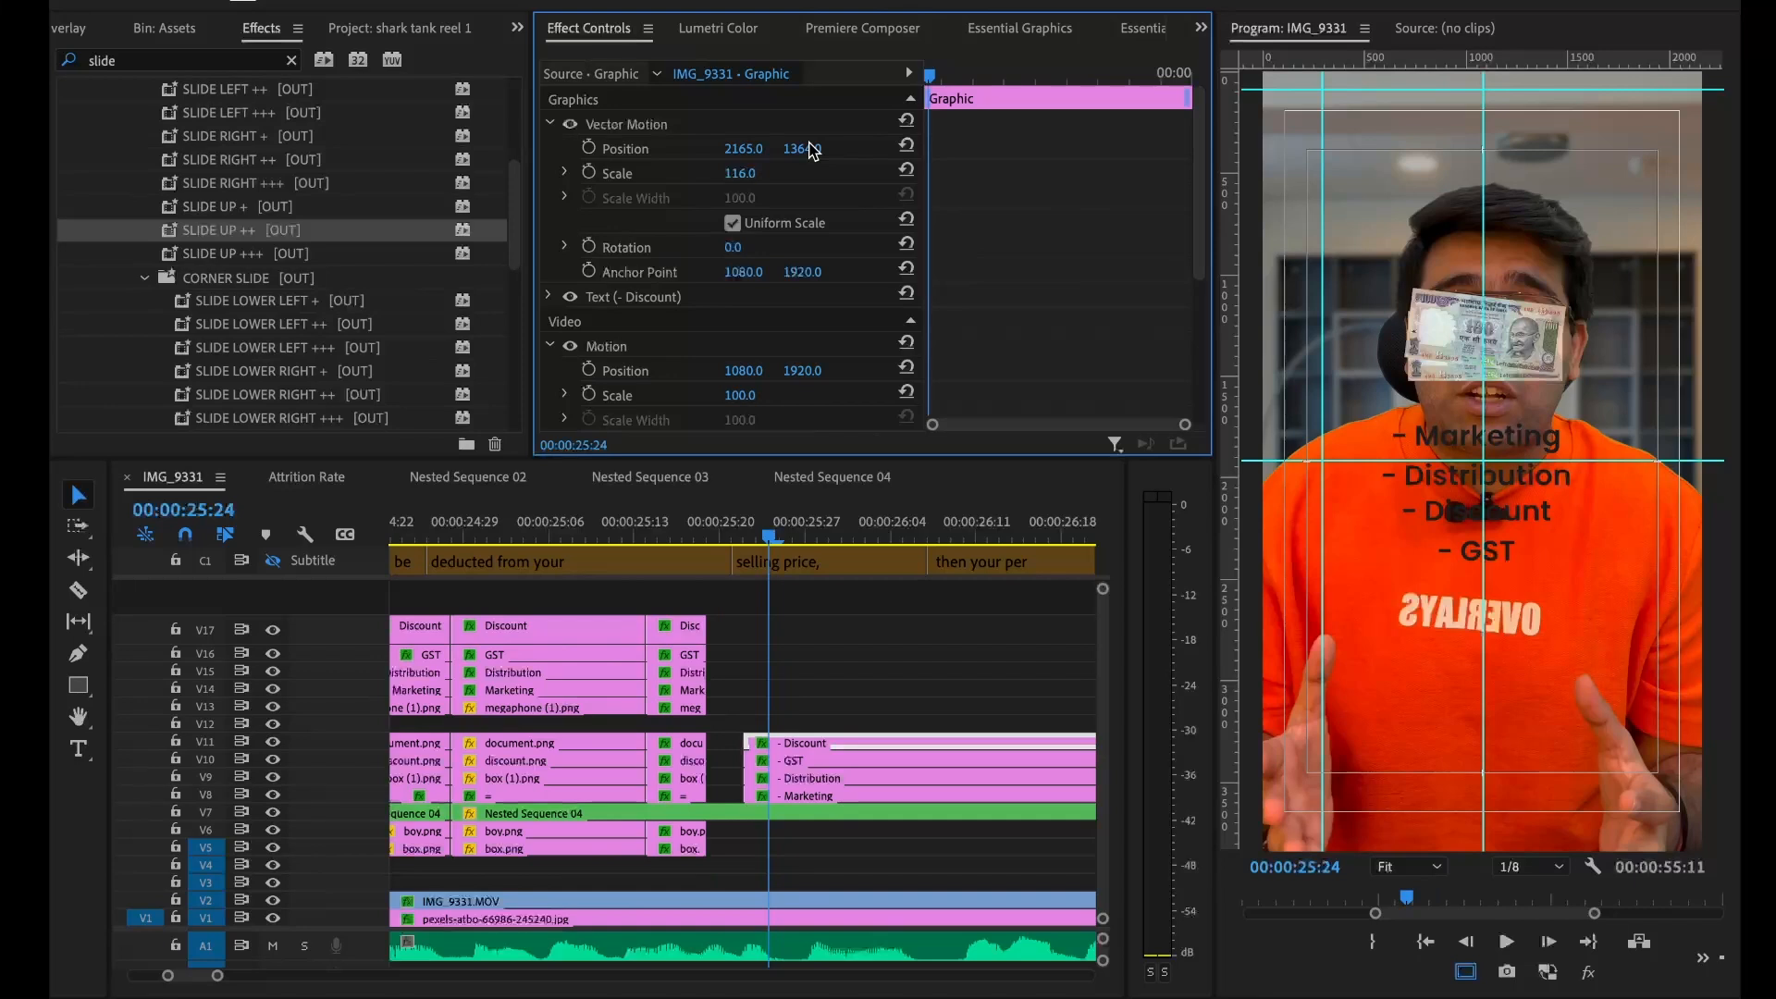
pyautogui.click(787, 762)
pyautogui.moveTo(799, 146); pyautogui.dragTo(811, 150)
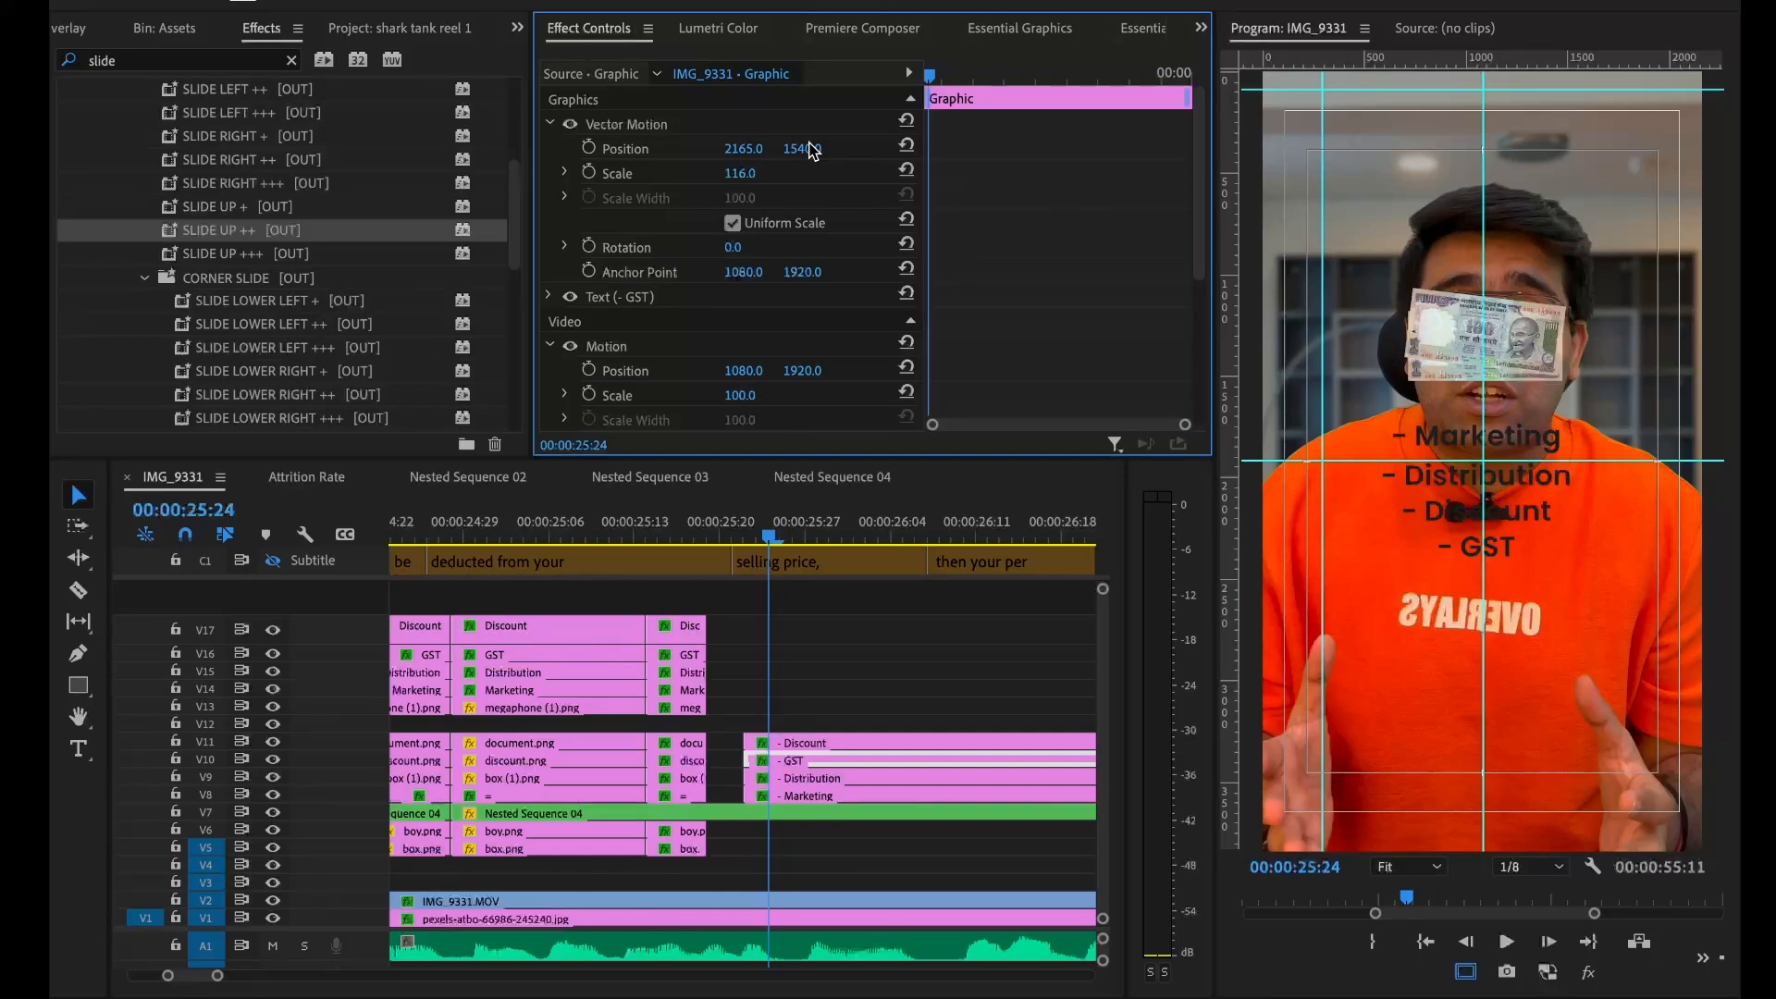
# Adjust the horizontal positions of the GST, Discount, Distribution and Marketing labels so their leading dashes line up
pyautogui.moveTo(744, 148); pyautogui.dragTo(700, 148)
pyautogui.click(801, 743)
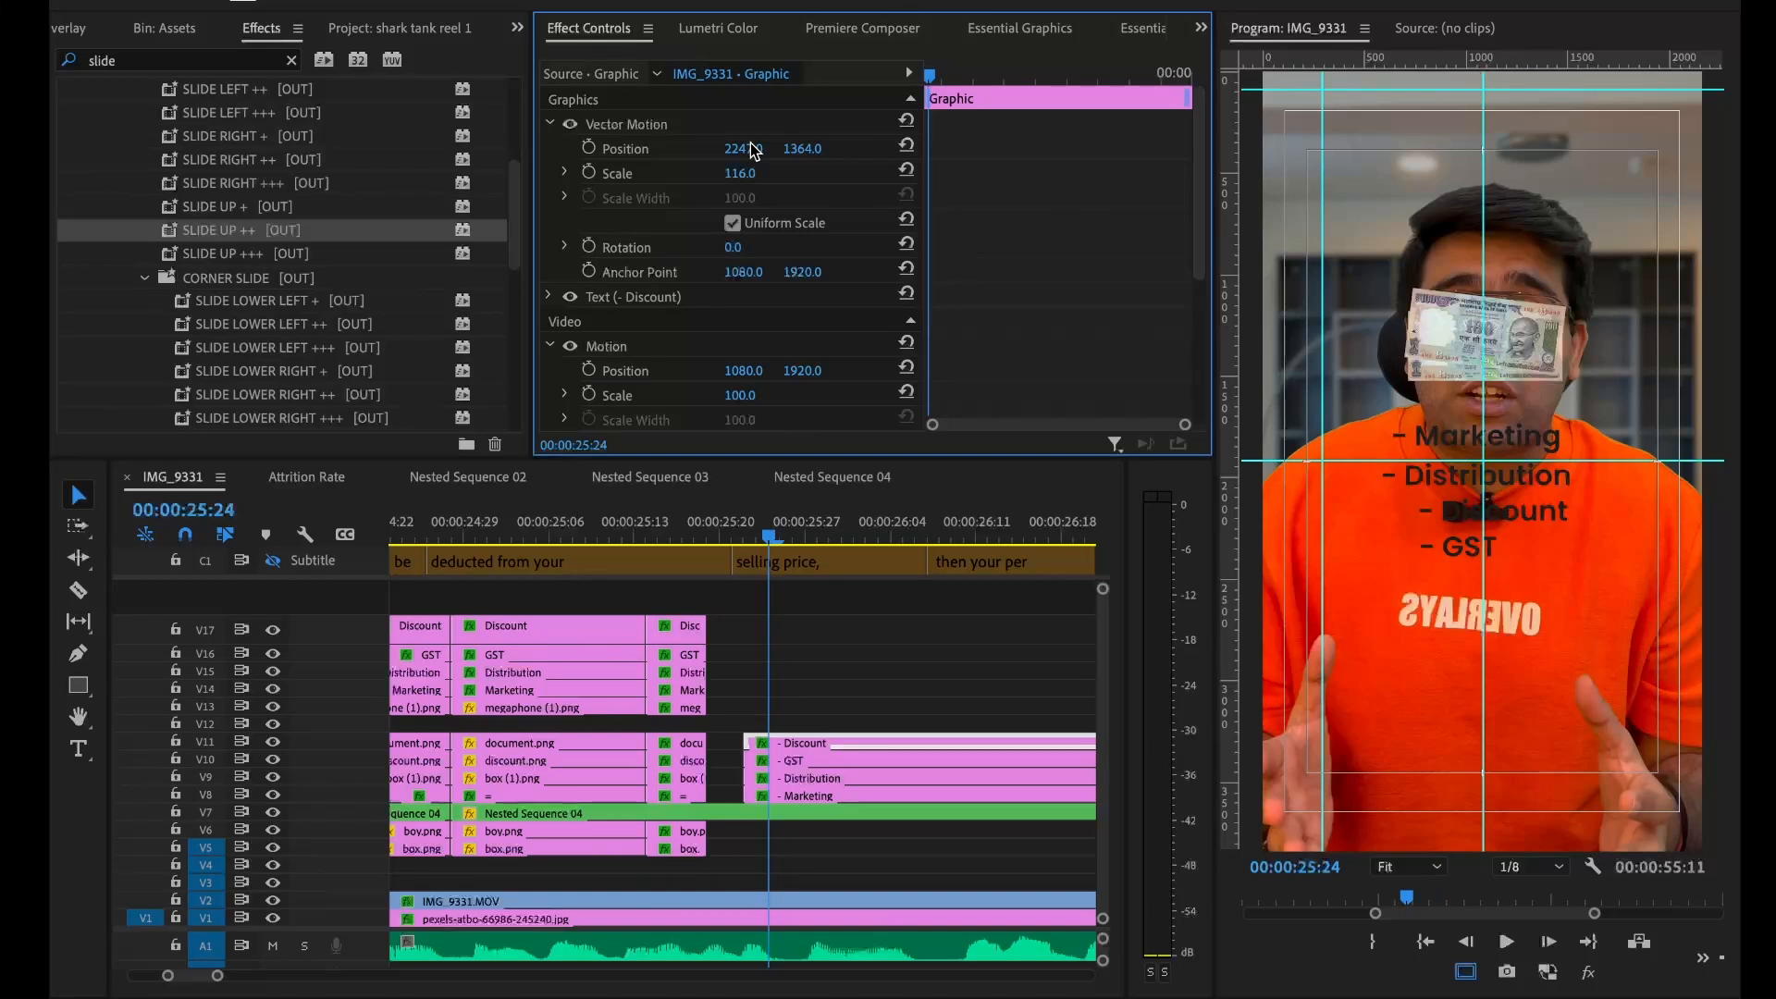
pyautogui.click(798, 778)
pyautogui.moveTo(738, 153); pyautogui.dragTo(754, 151)
pyautogui.click(777, 798)
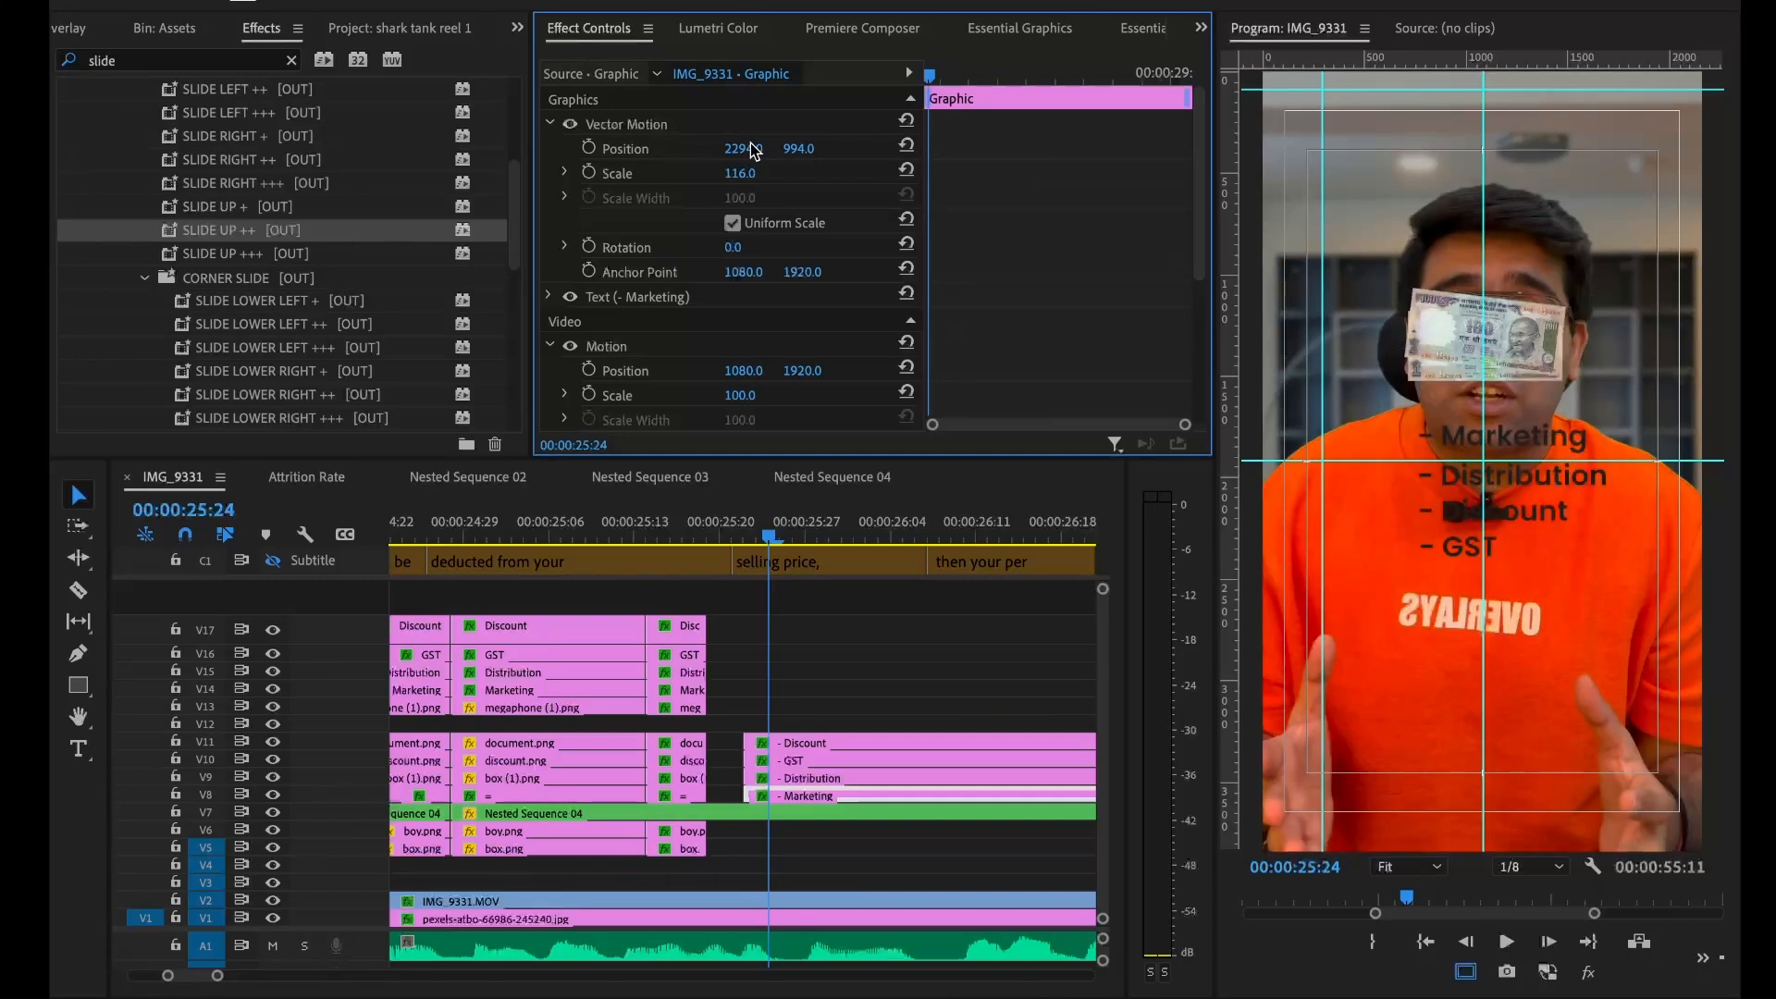
# Split the four label clips at 00:00:25:24, apply the SLIDE UP ++ [IN] preset to their short opening pieces, and save
pyautogui.moveTo(772, 689); pyautogui.dragTo(814, 817)
pyautogui.click(803, 727)
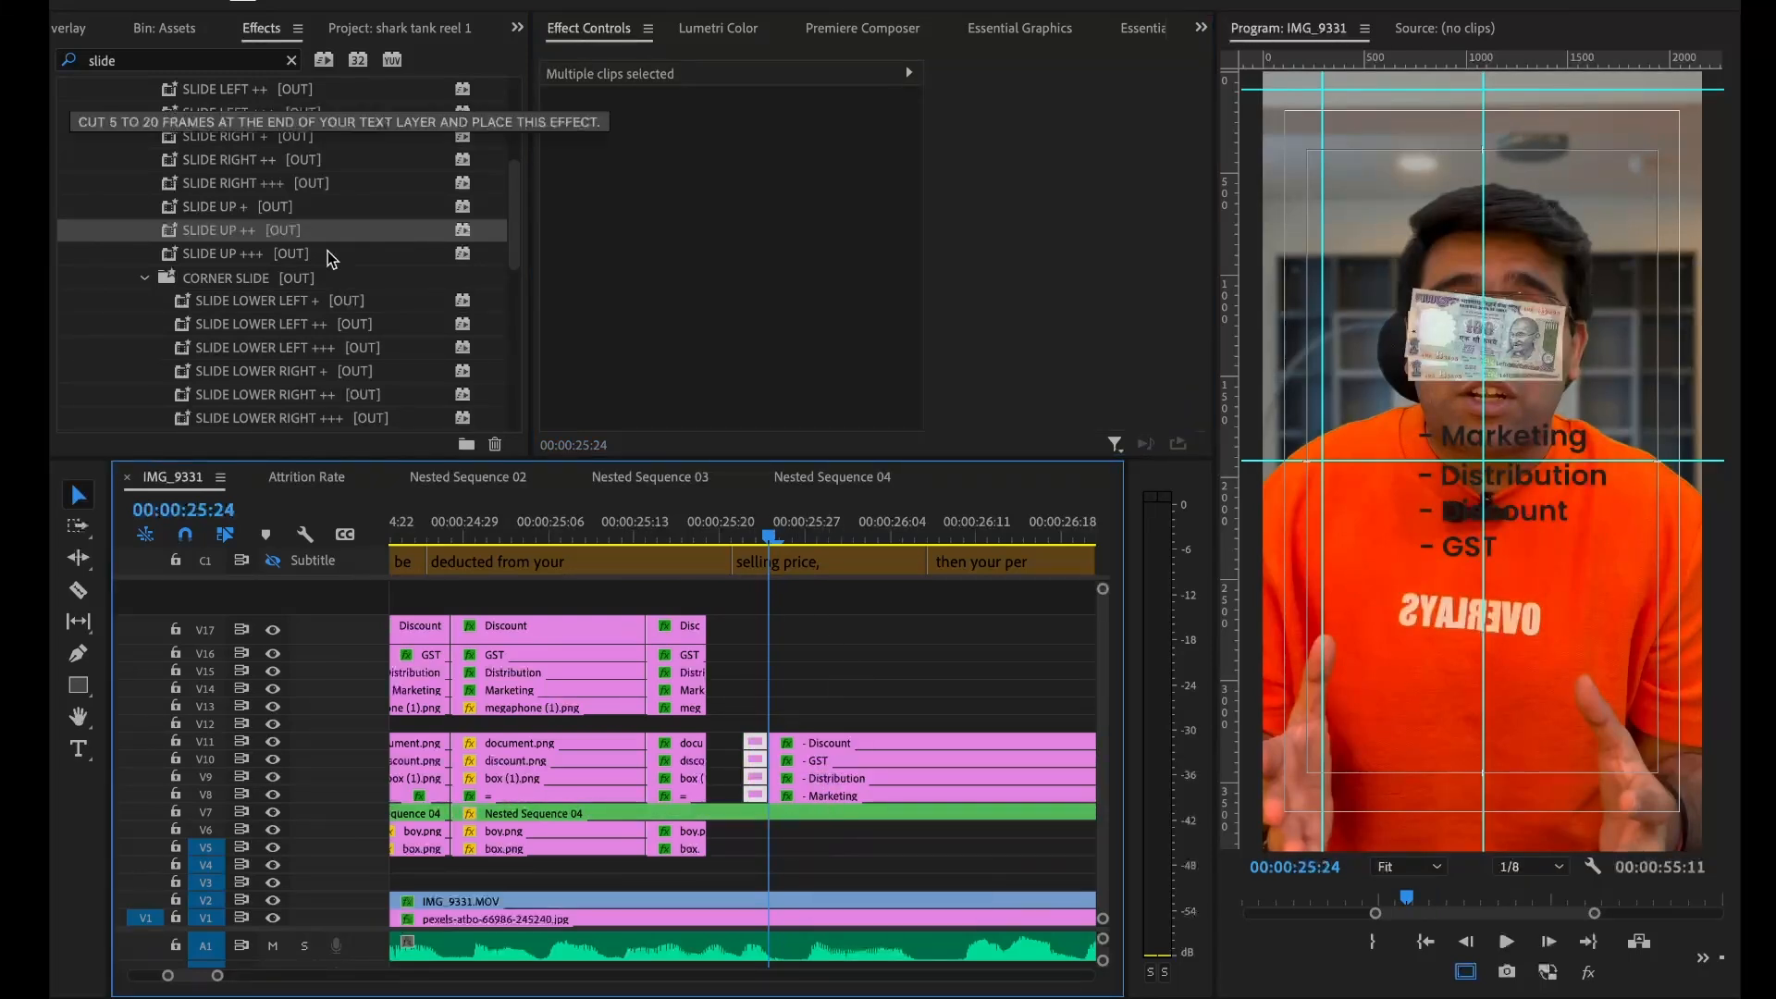
pyautogui.scroll(4, 134, 222)
pyautogui.click(118, 207)
pyautogui.click(116, 183)
pyautogui.scroll(-3, 213, 314)
pyautogui.moveTo(268, 301); pyautogui.dragTo(750, 738)
pyautogui.click(746, 540)
pyautogui.press('super+s')
# Stagger the label entrances one frame apart from 00:00:25:22 in the order Marketing, Distribution, Discount, GST, and play them back
pyautogui.press('=')
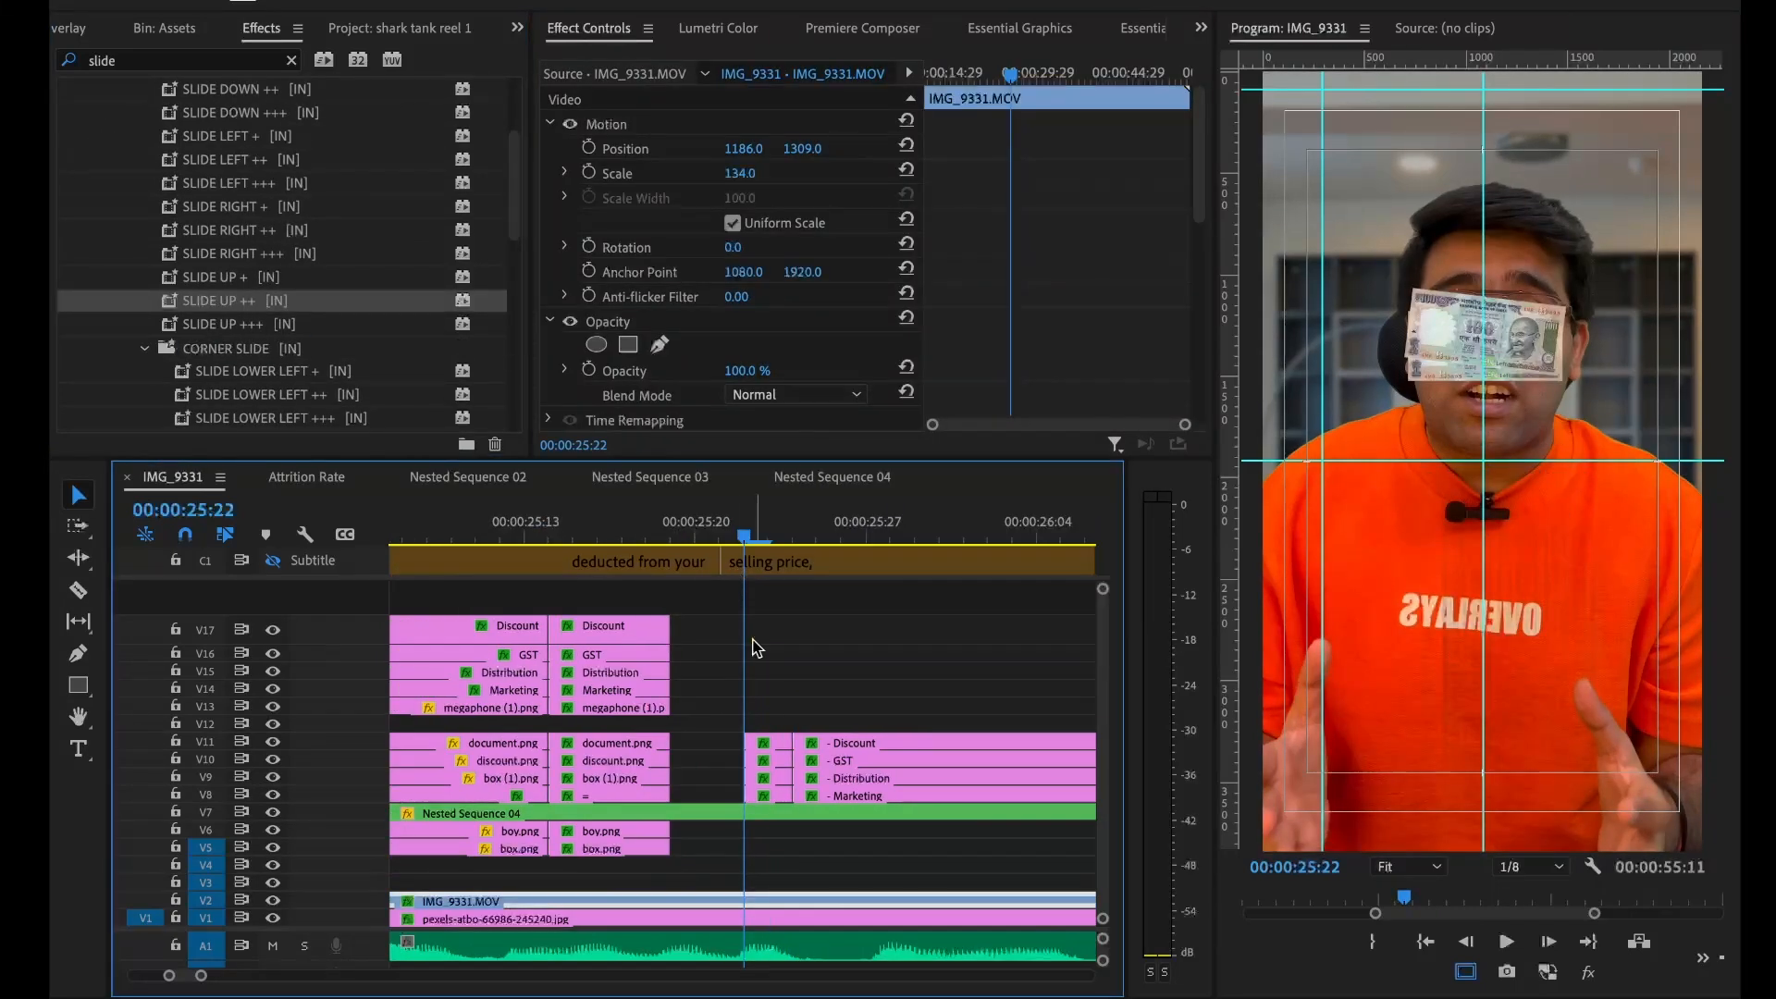
pyautogui.press('=')
pyautogui.moveTo(683, 676); pyautogui.dragTo(977, 780)
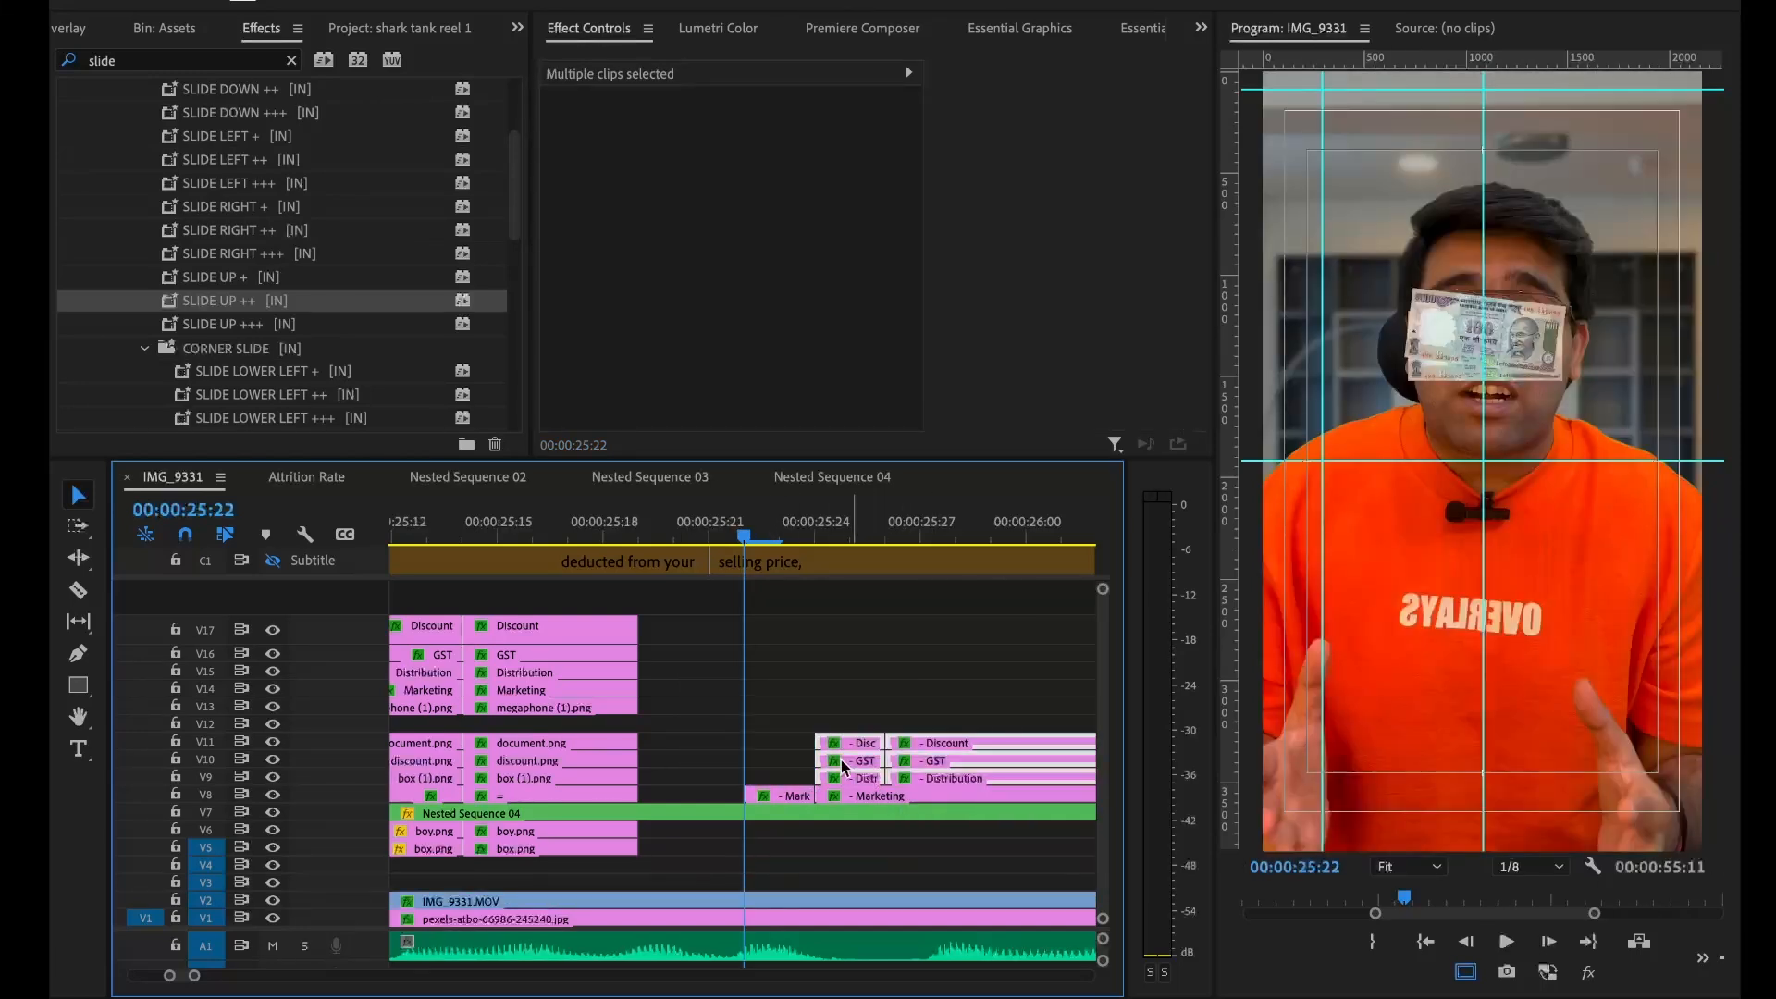
pyautogui.moveTo(844, 764); pyautogui.dragTo(811, 764)
pyautogui.moveTo(789, 689); pyautogui.dragTo(935, 763)
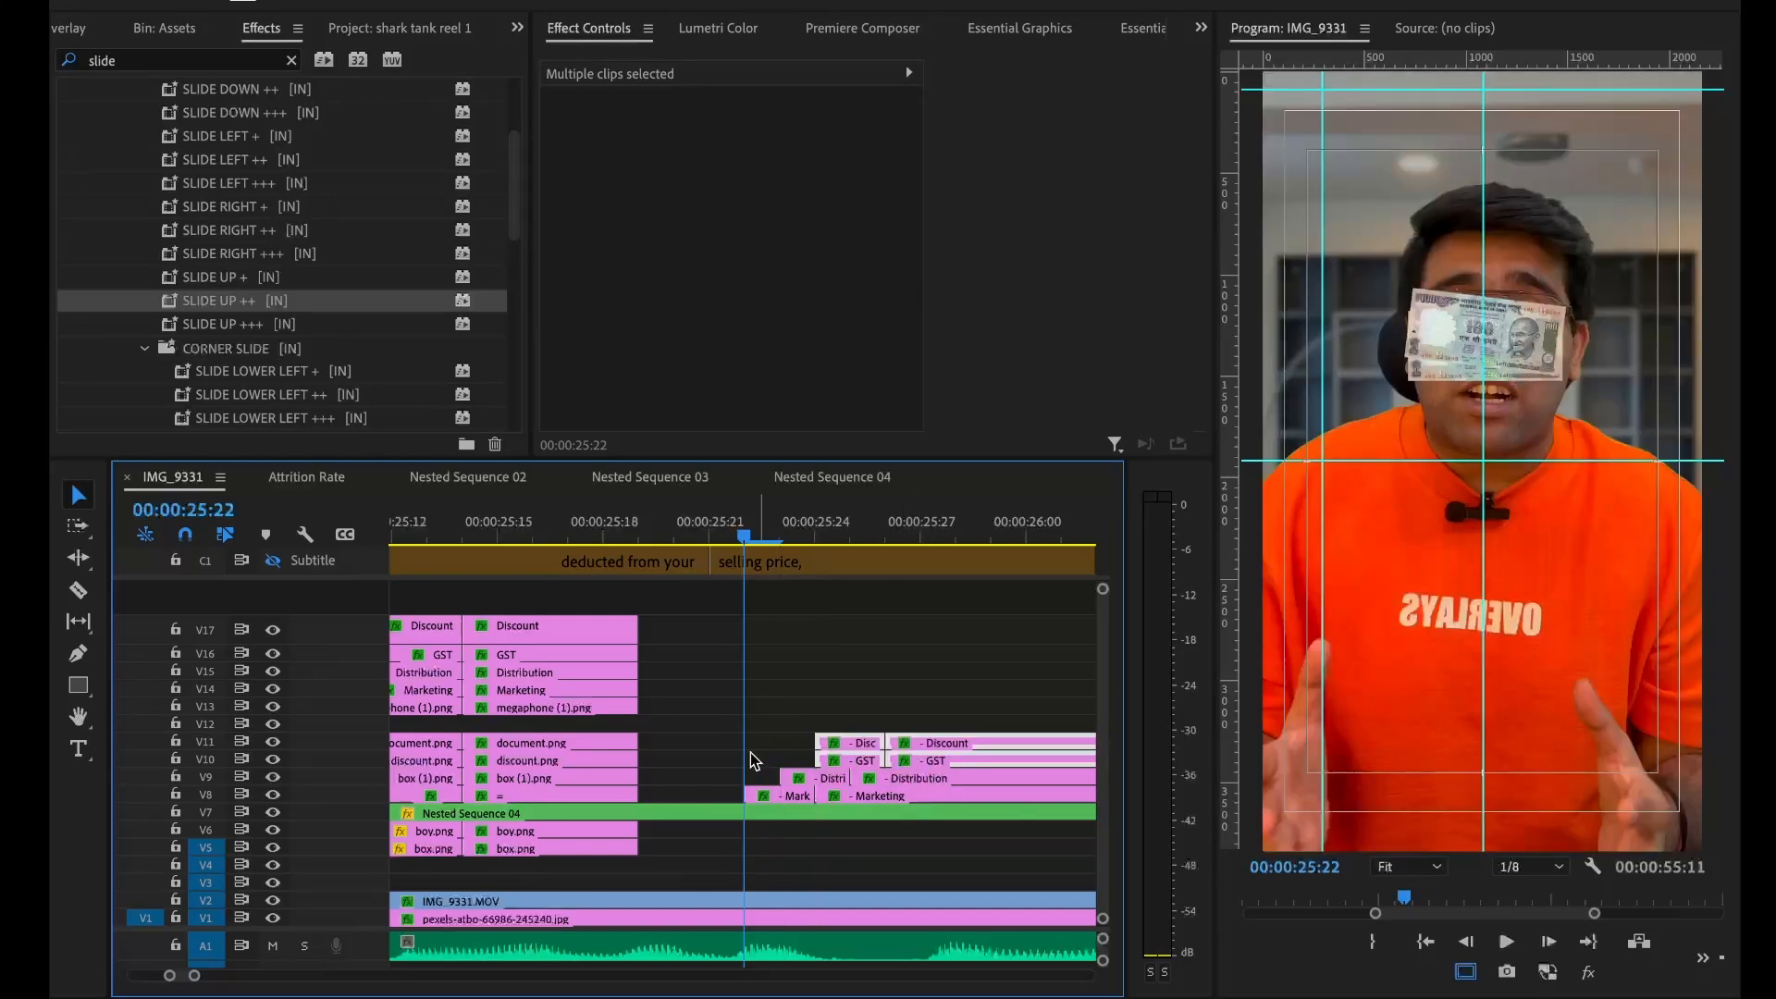
pyautogui.moveTo(793, 759); pyautogui.dragTo(961, 757)
pyautogui.press('super+z')
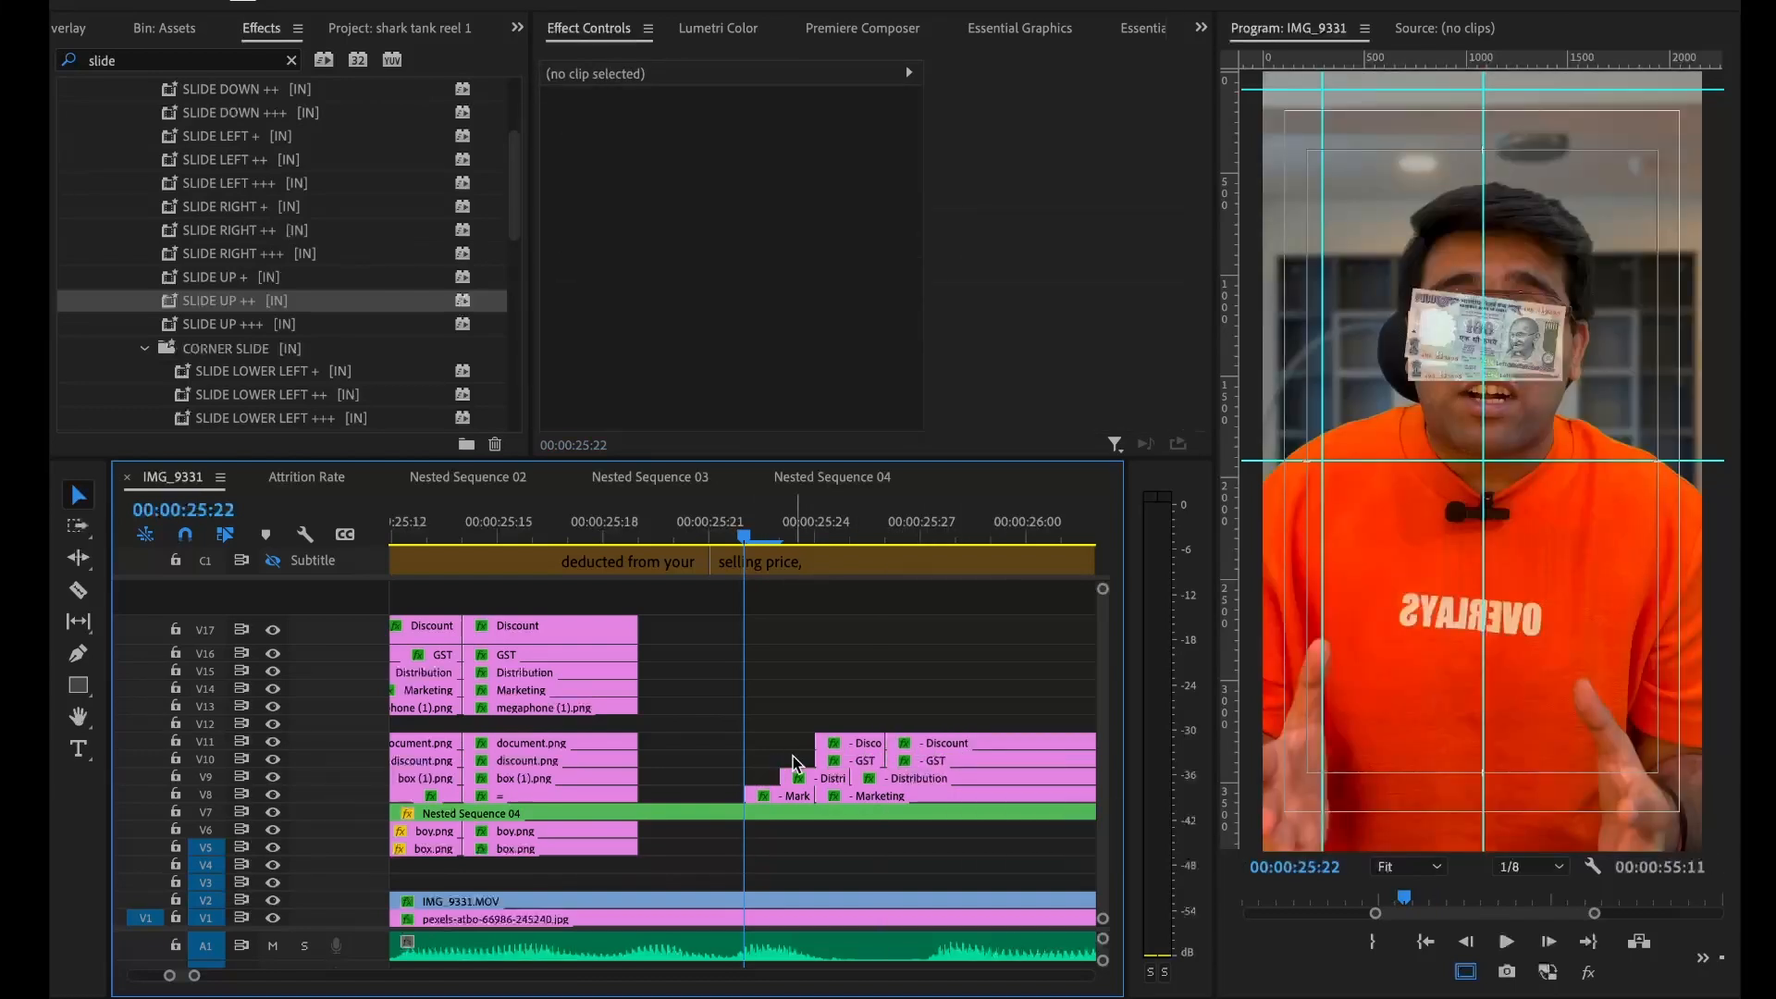
pyautogui.moveTo(793, 762); pyautogui.dragTo(936, 766)
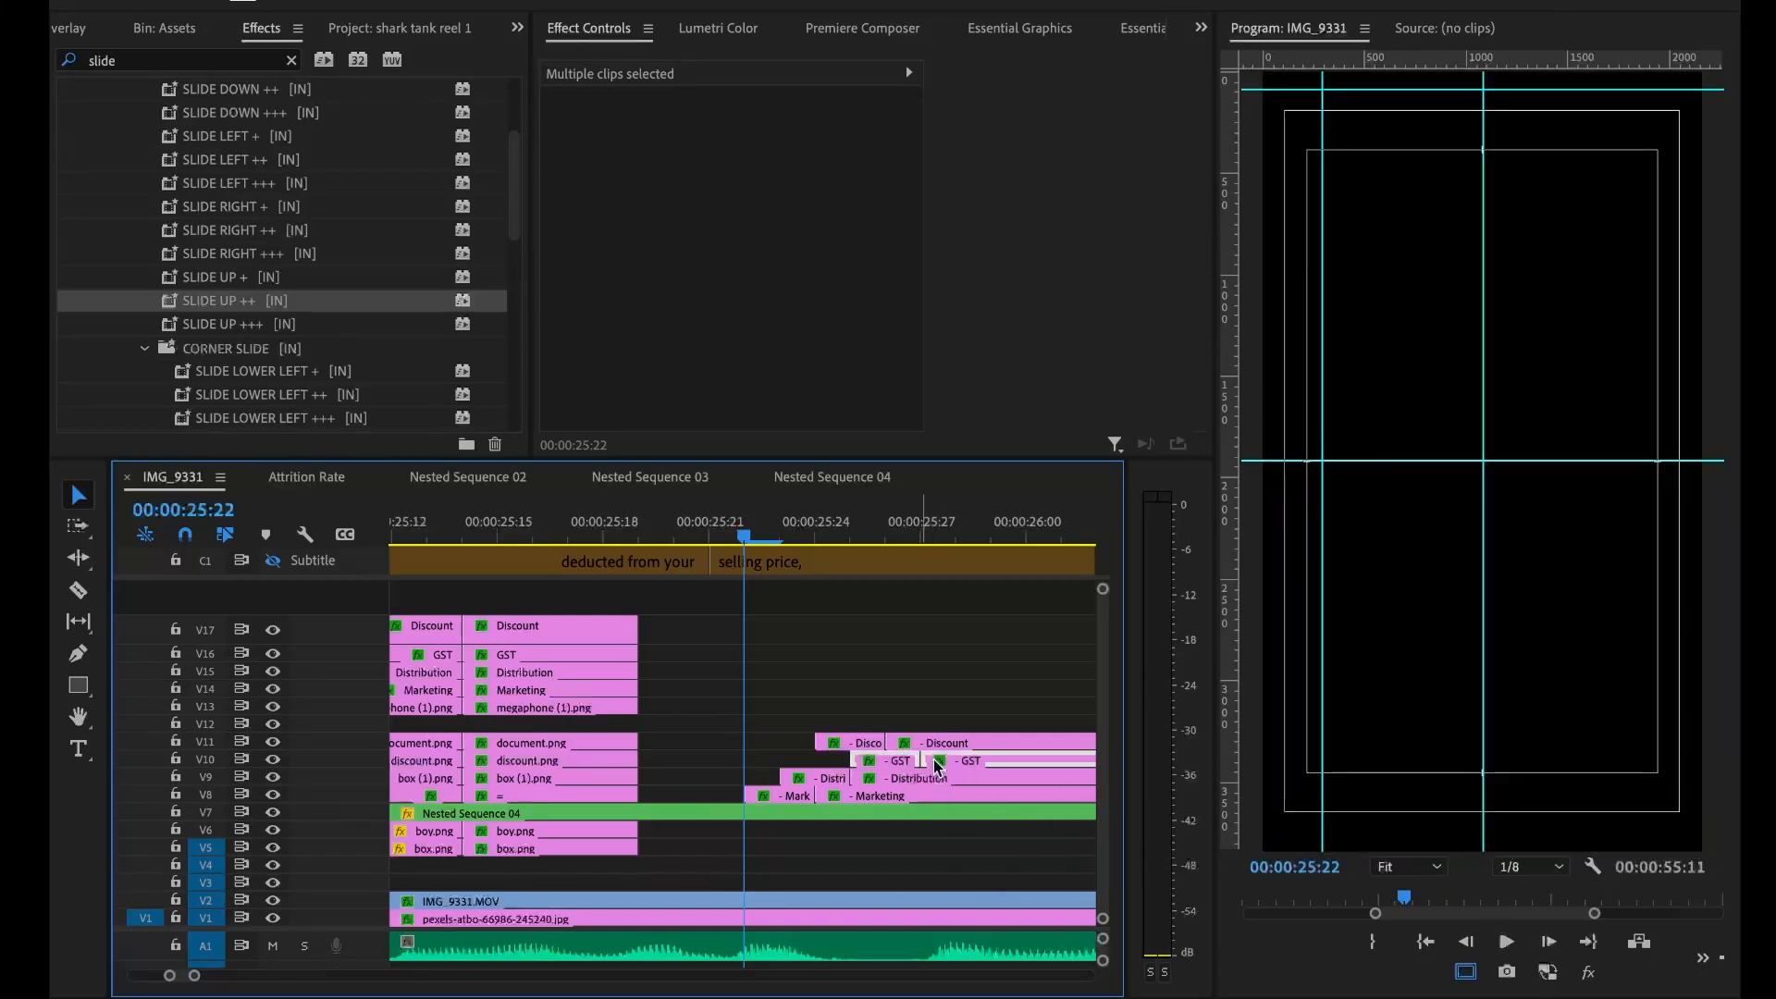
pyautogui.press('space')
pyautogui.press('space')
pyautogui.press('-')
pyautogui.press('-')
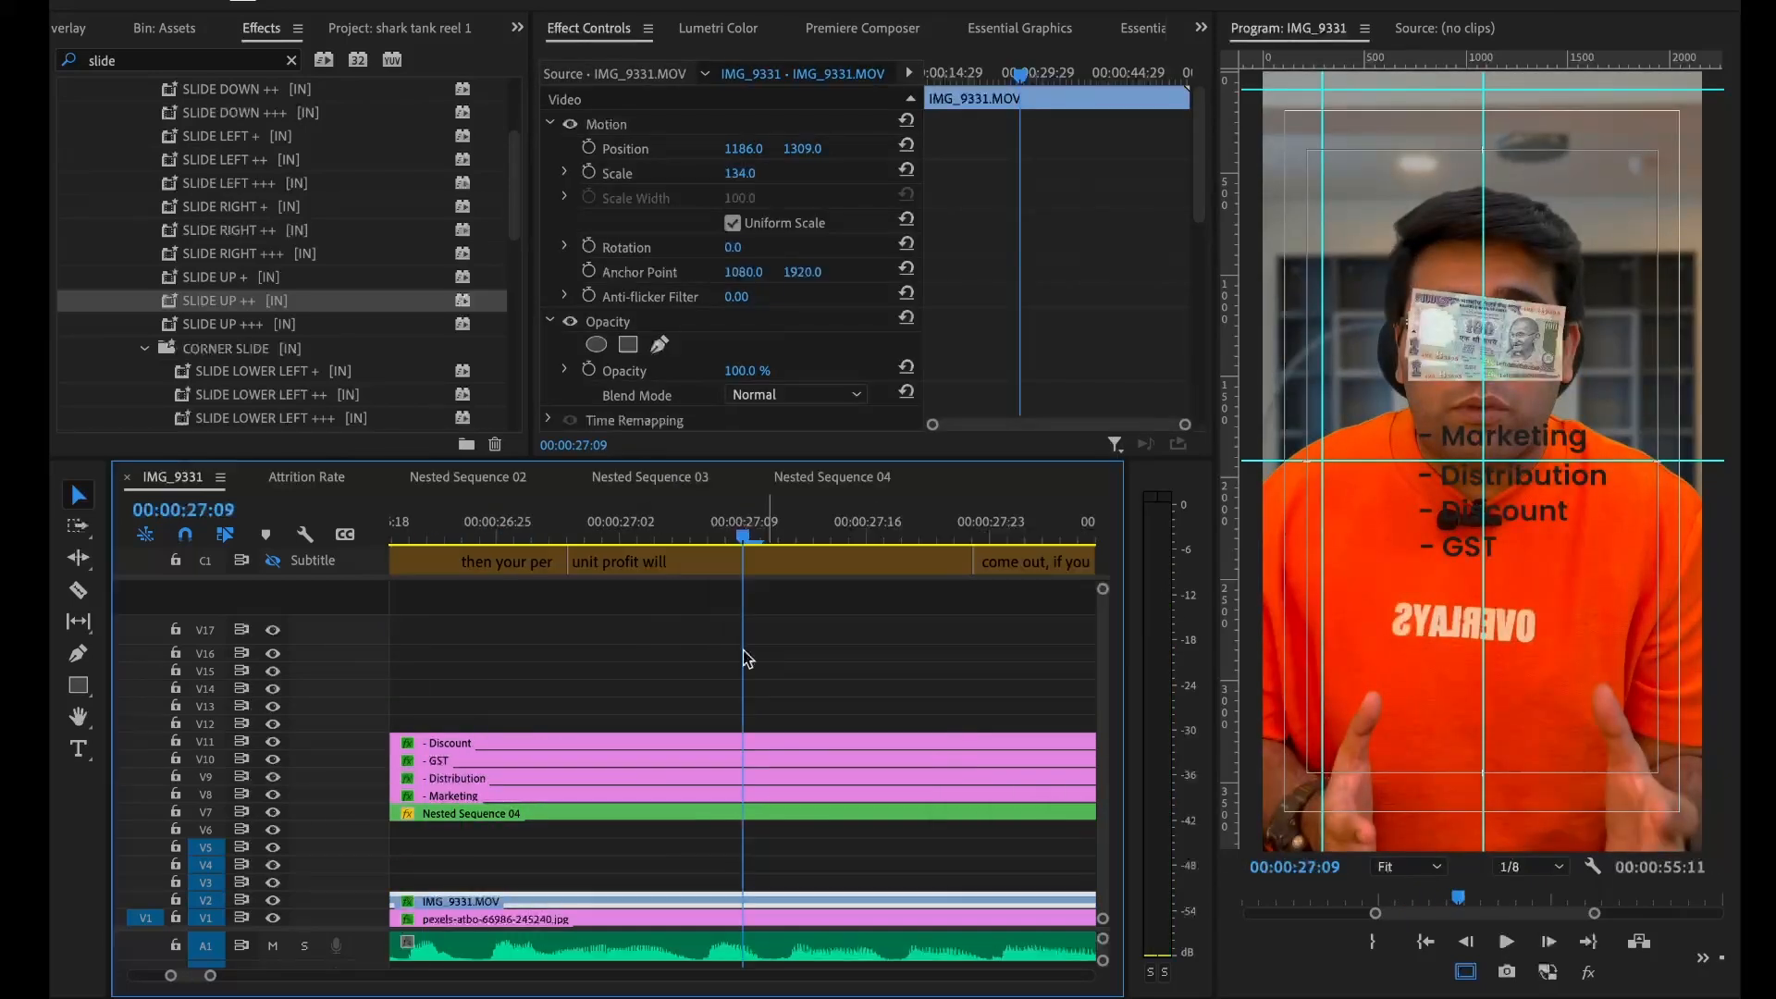
# Save the project and draw a thin horizontal rectangle, slightly wider than the labels, beneath the GST label at 00:00:26:19
pyautogui.click(666, 695)
pyautogui.press('-')
pyautogui.press('-')
pyautogui.click(699, 530)
pyautogui.click(771, 635)
pyautogui.hotkey('ctrl', 's')
pyautogui.click(79, 687)
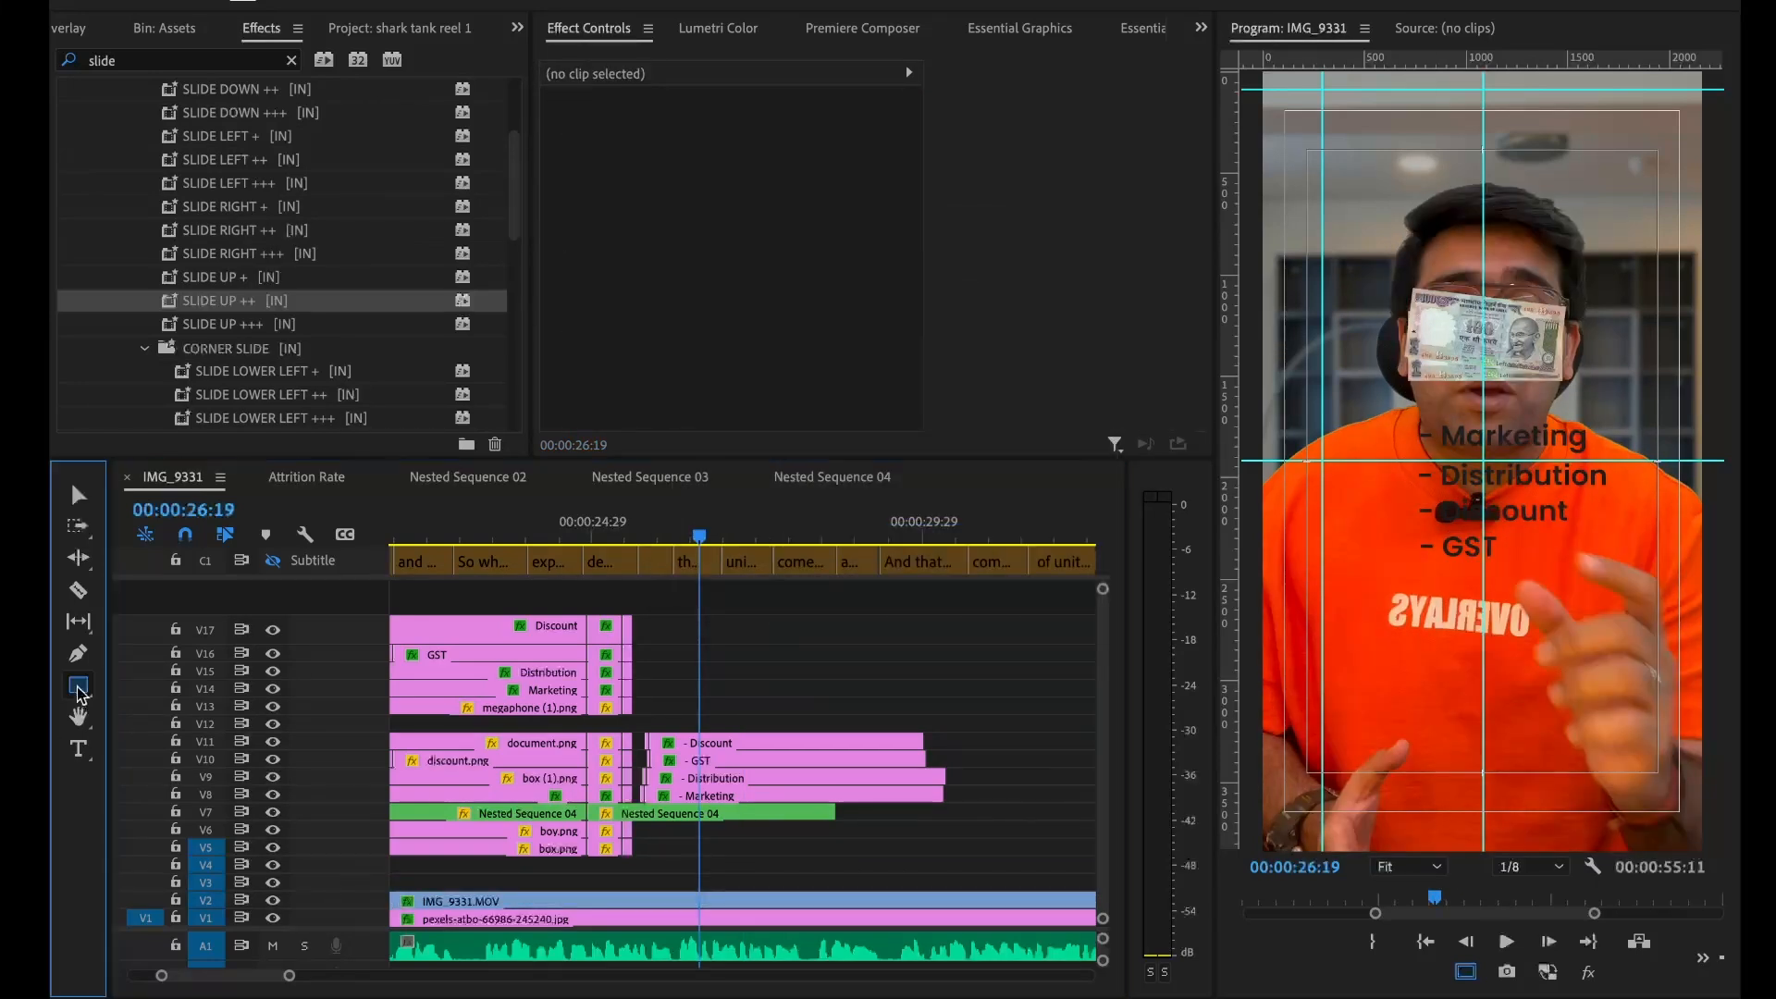
pyautogui.moveTo(1374, 566); pyautogui.dragTo(1628, 583)
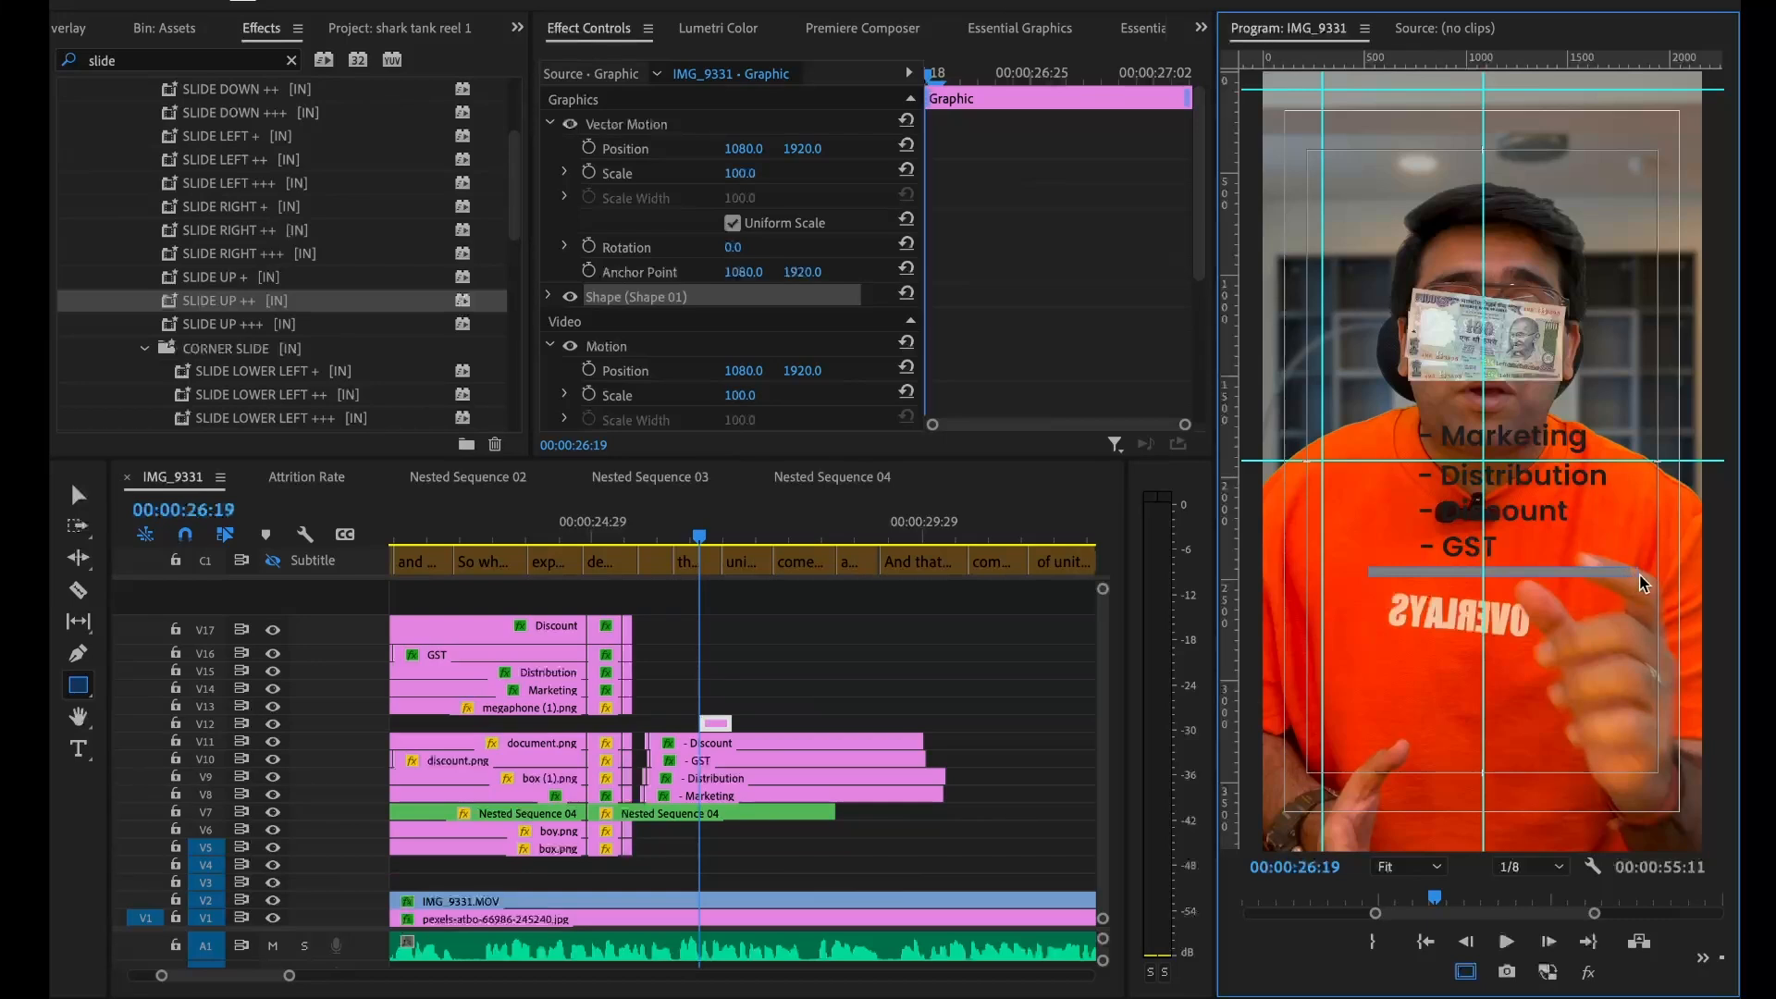
# Thin the dark line under GST by raising its lower edge, and extend its clip at both ends to span the label clips
pyautogui.press('v')
pyautogui.click(549, 296)
pyautogui.scroll(-3, 740, 370)
pyautogui.click(666, 299)
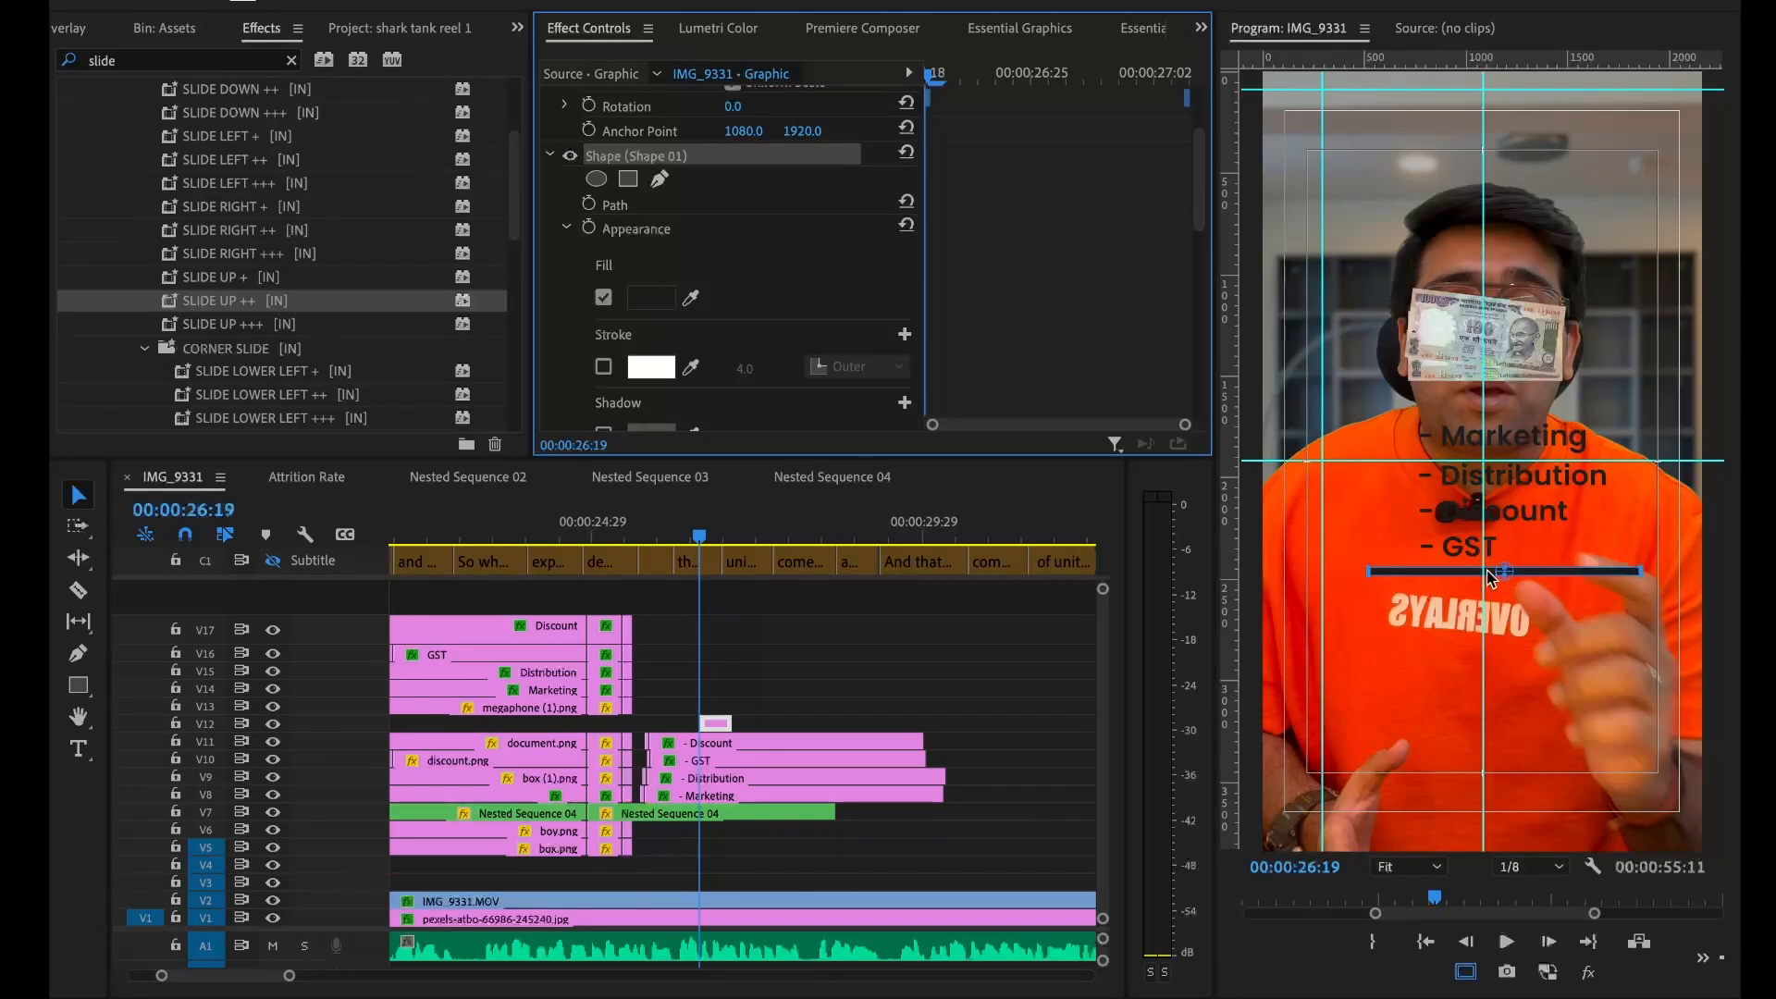
pyautogui.scroll(3, 1489, 578)
pyautogui.moveTo(1556, 802); pyautogui.dragTo(1554, 777)
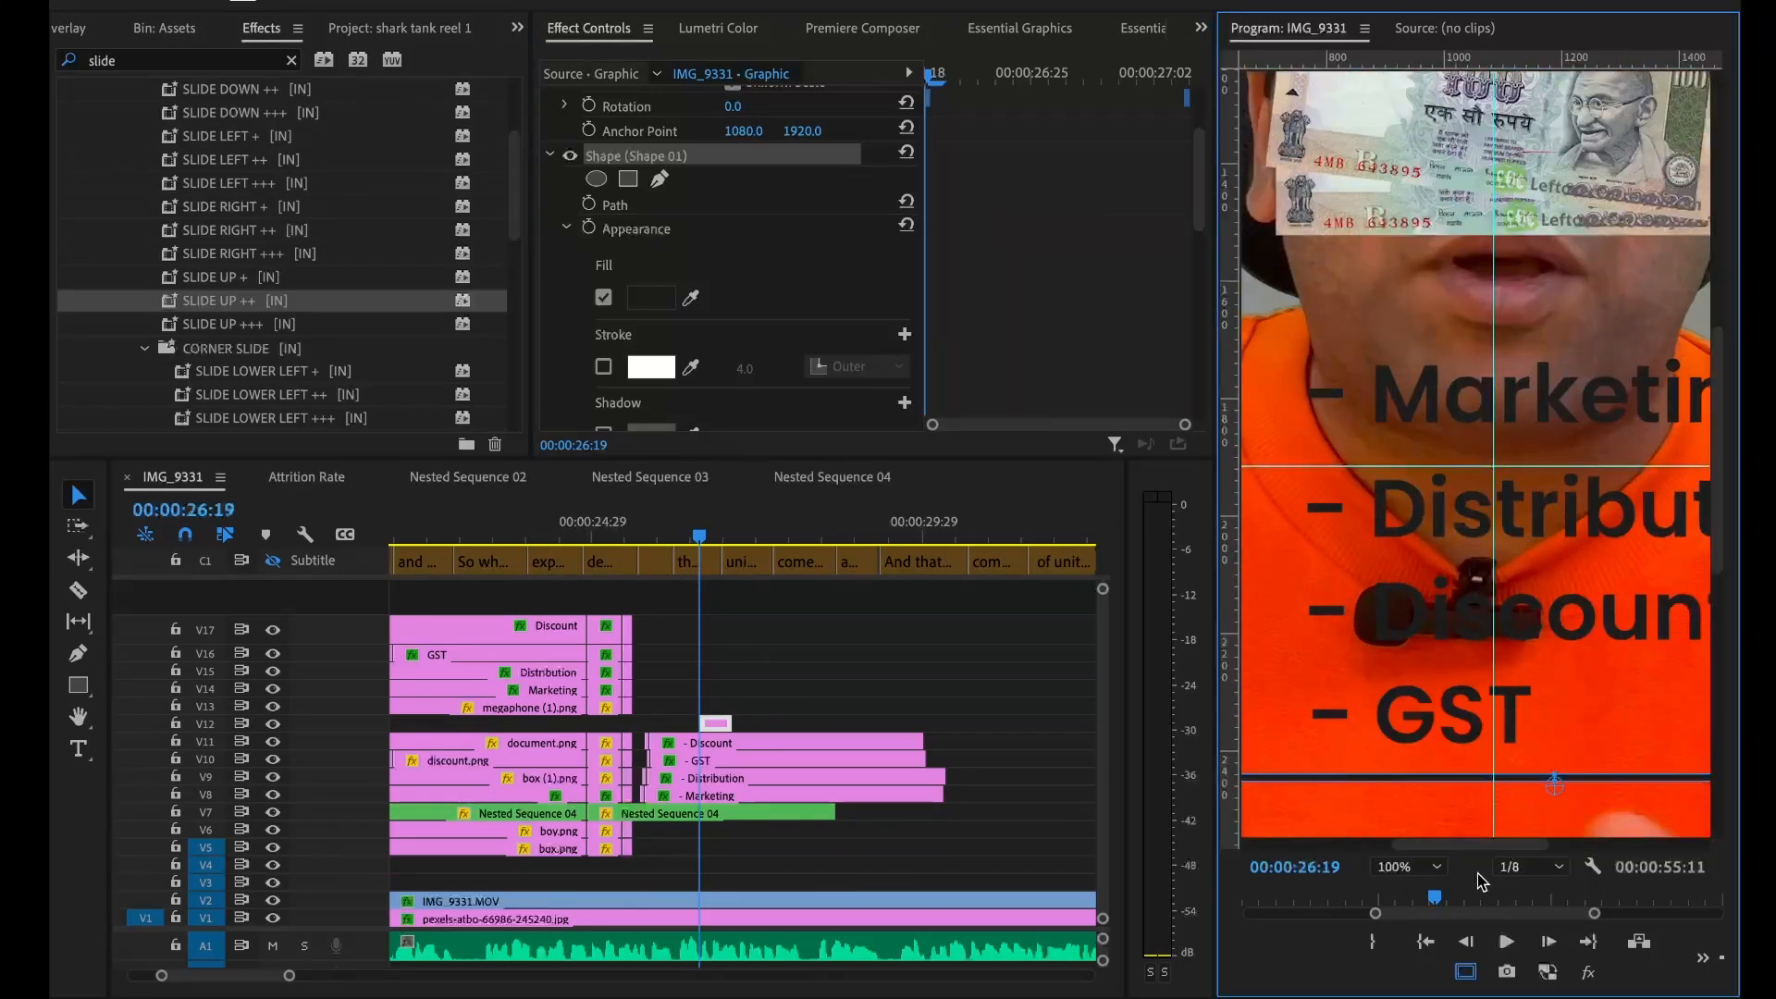
pyautogui.click(1408, 867)
pyautogui.click(1395, 569)
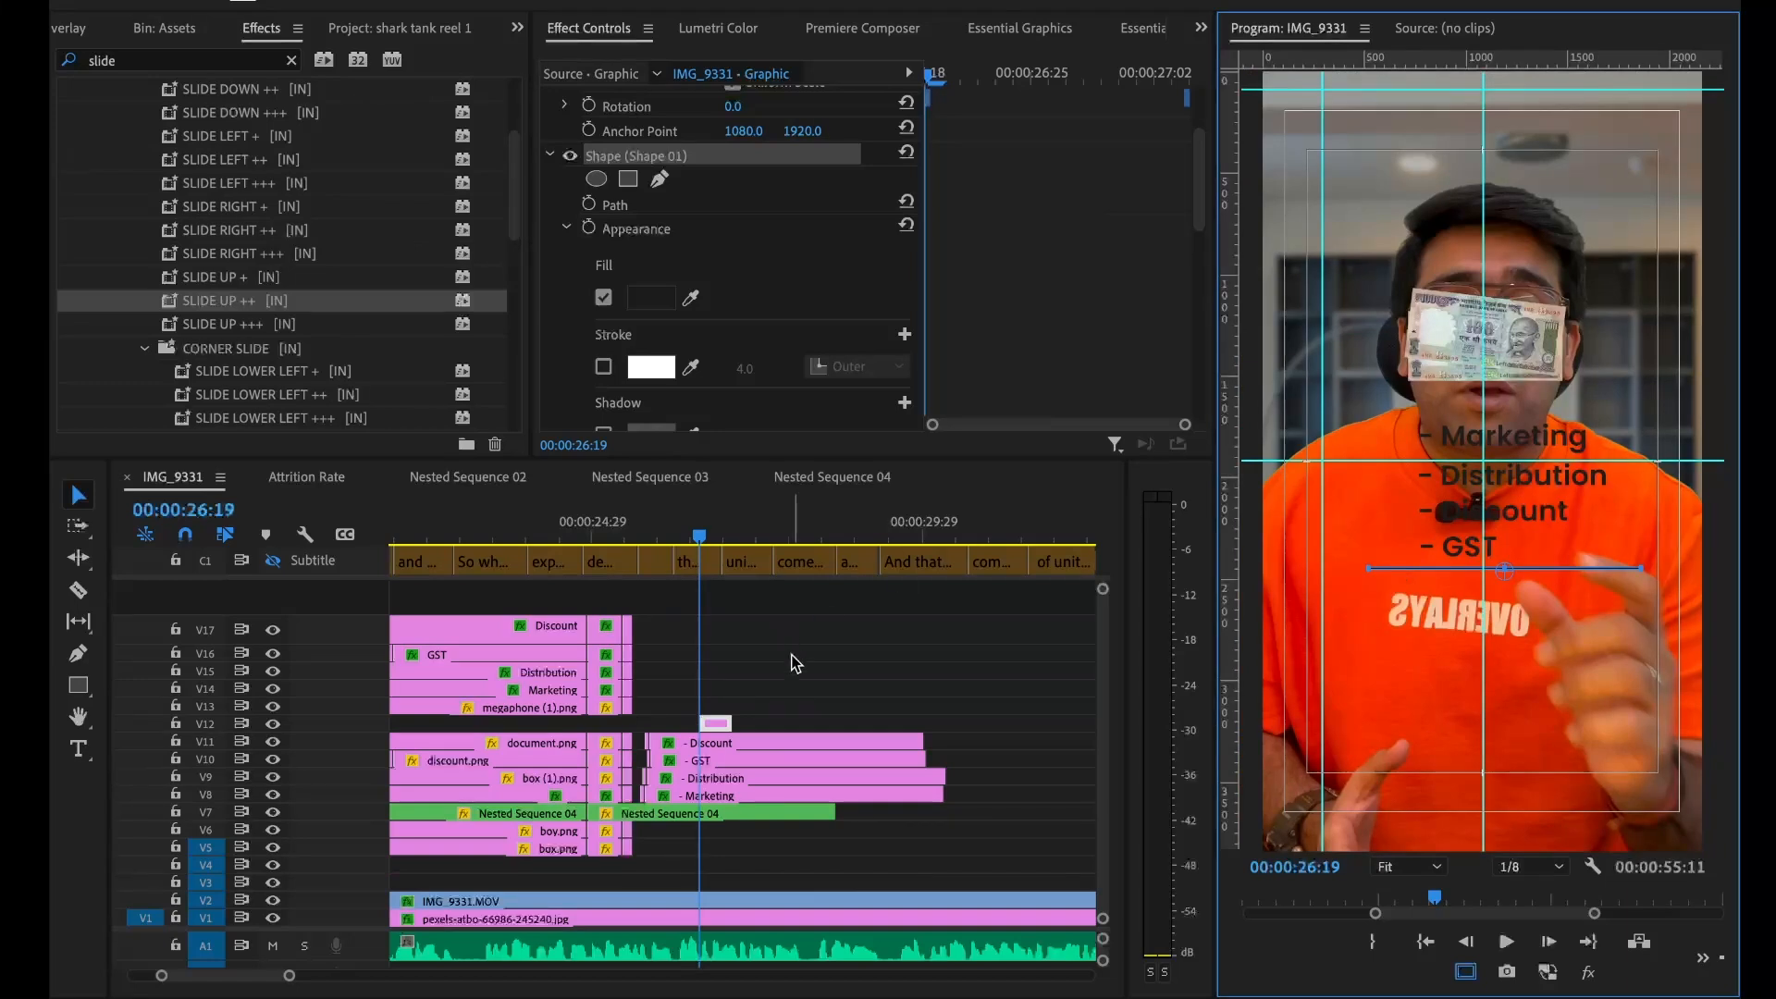
pyautogui.moveTo(731, 722); pyautogui.dragTo(942, 723)
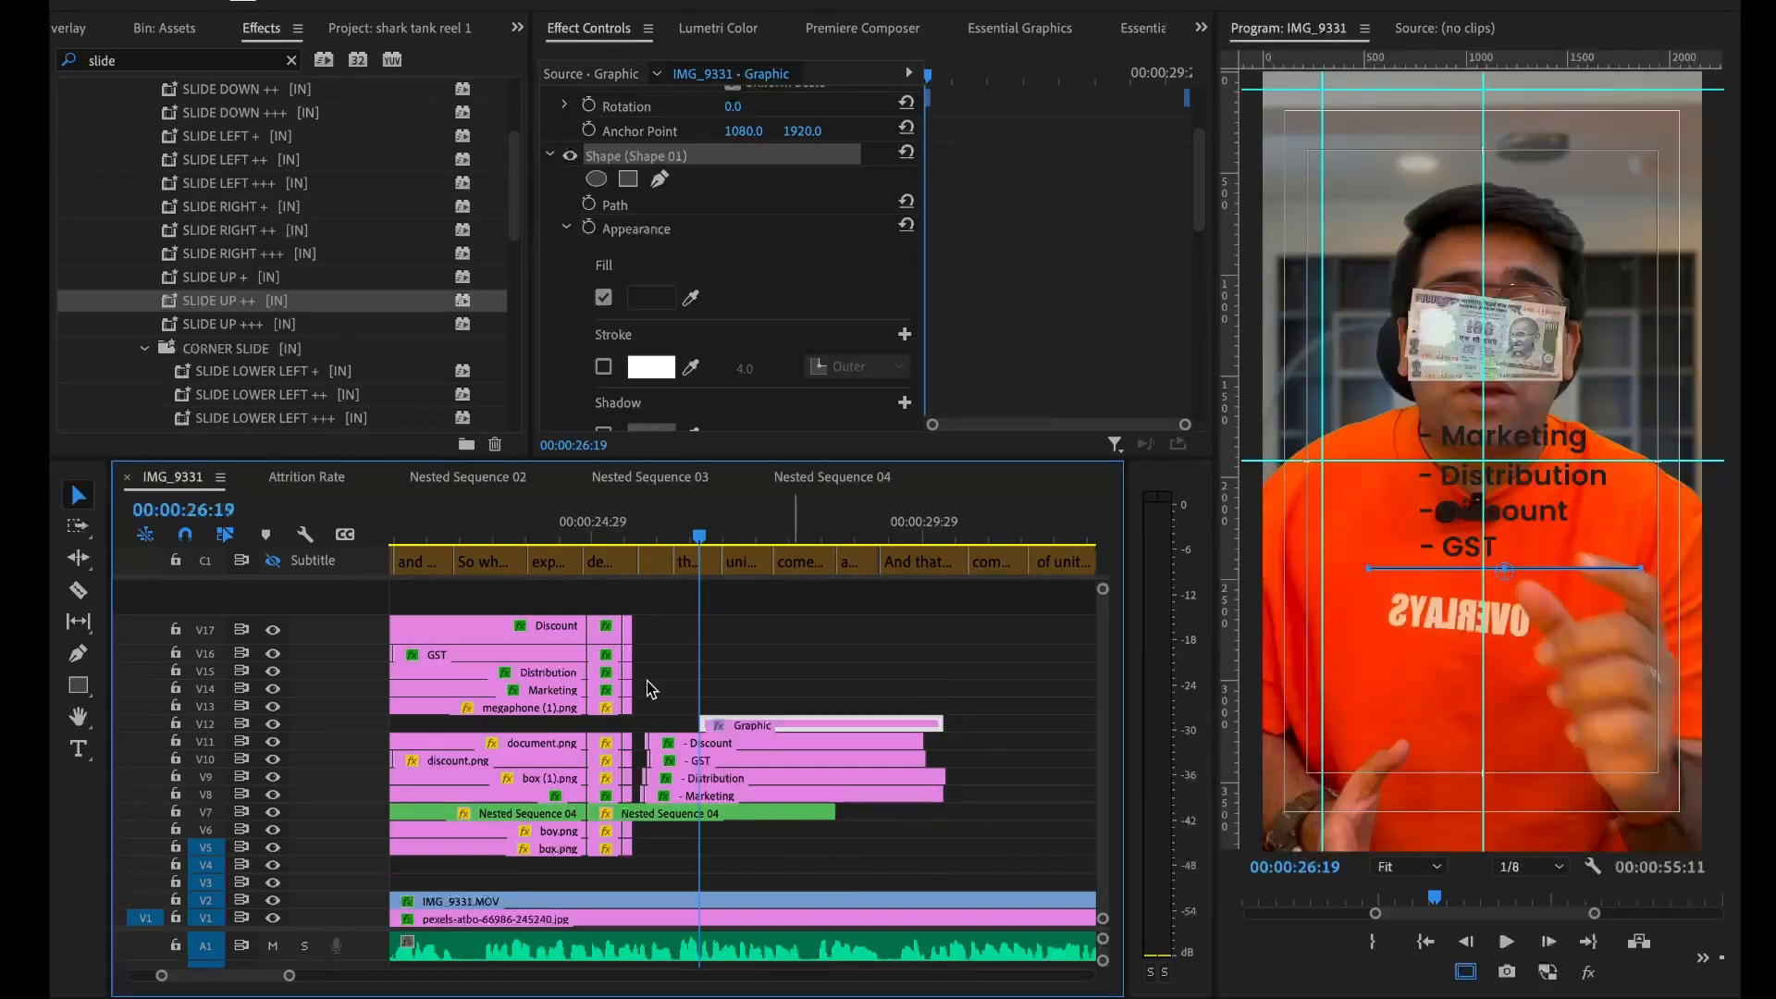
pyautogui.moveTo(701, 724); pyautogui.dragTo(651, 724)
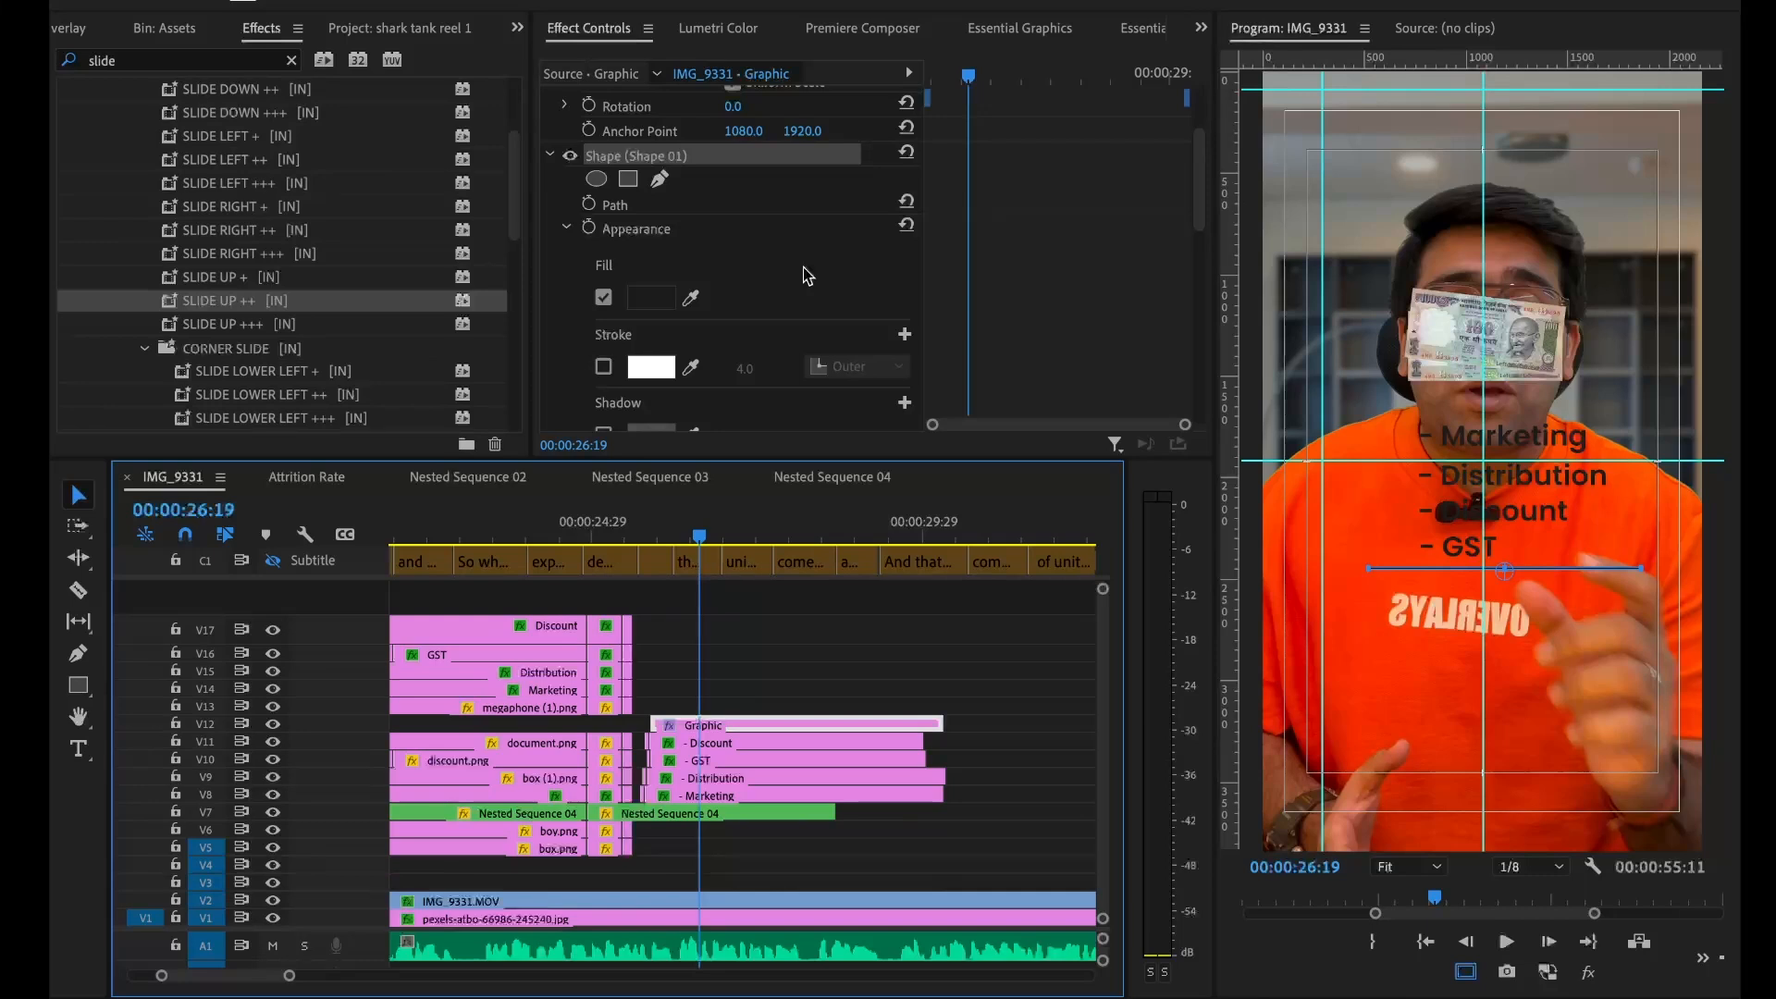
# With uniform scaling off, keyframe the line's Horizontal Scale from 0 near its clip start to 100 at 00:00:26:19, and play it back
pyautogui.scroll(-5, 781, 312)
pyautogui.click(781, 312)
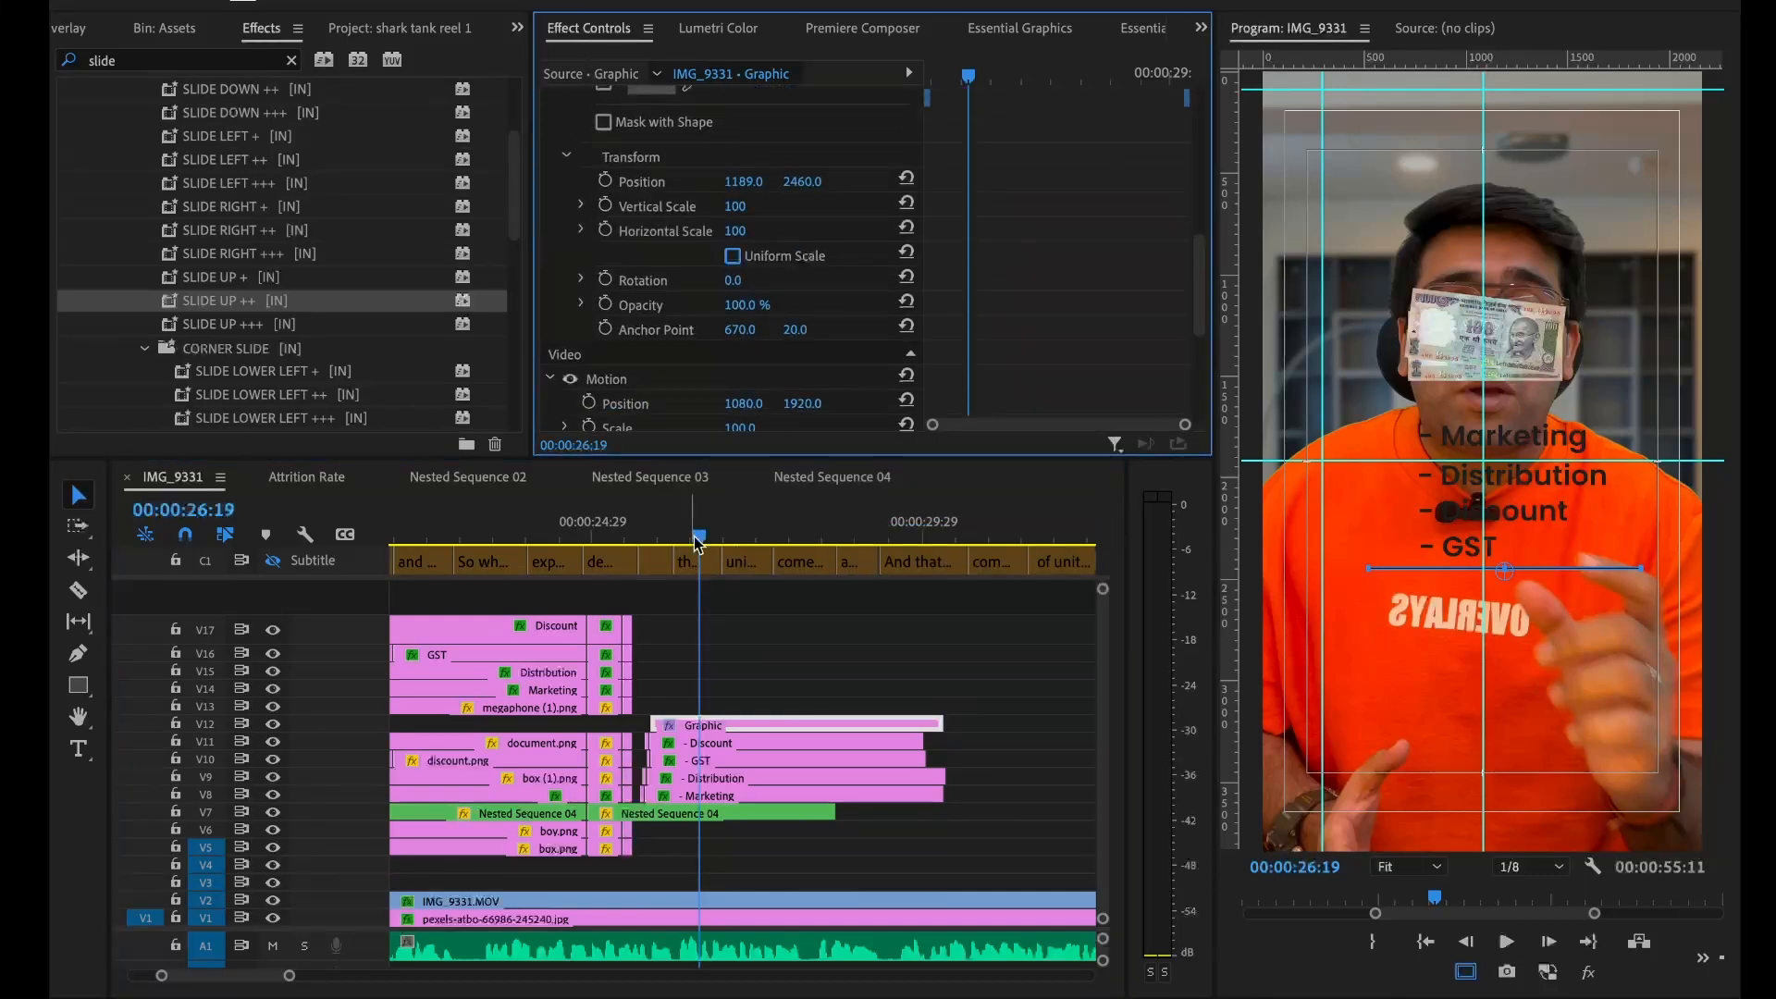
pyautogui.click(605, 230)
pyautogui.click(669, 537)
pyautogui.click(734, 230)
pyautogui.write('0')
pyautogui.press('Return')
pyautogui.press('space')
pyautogui.press('space')
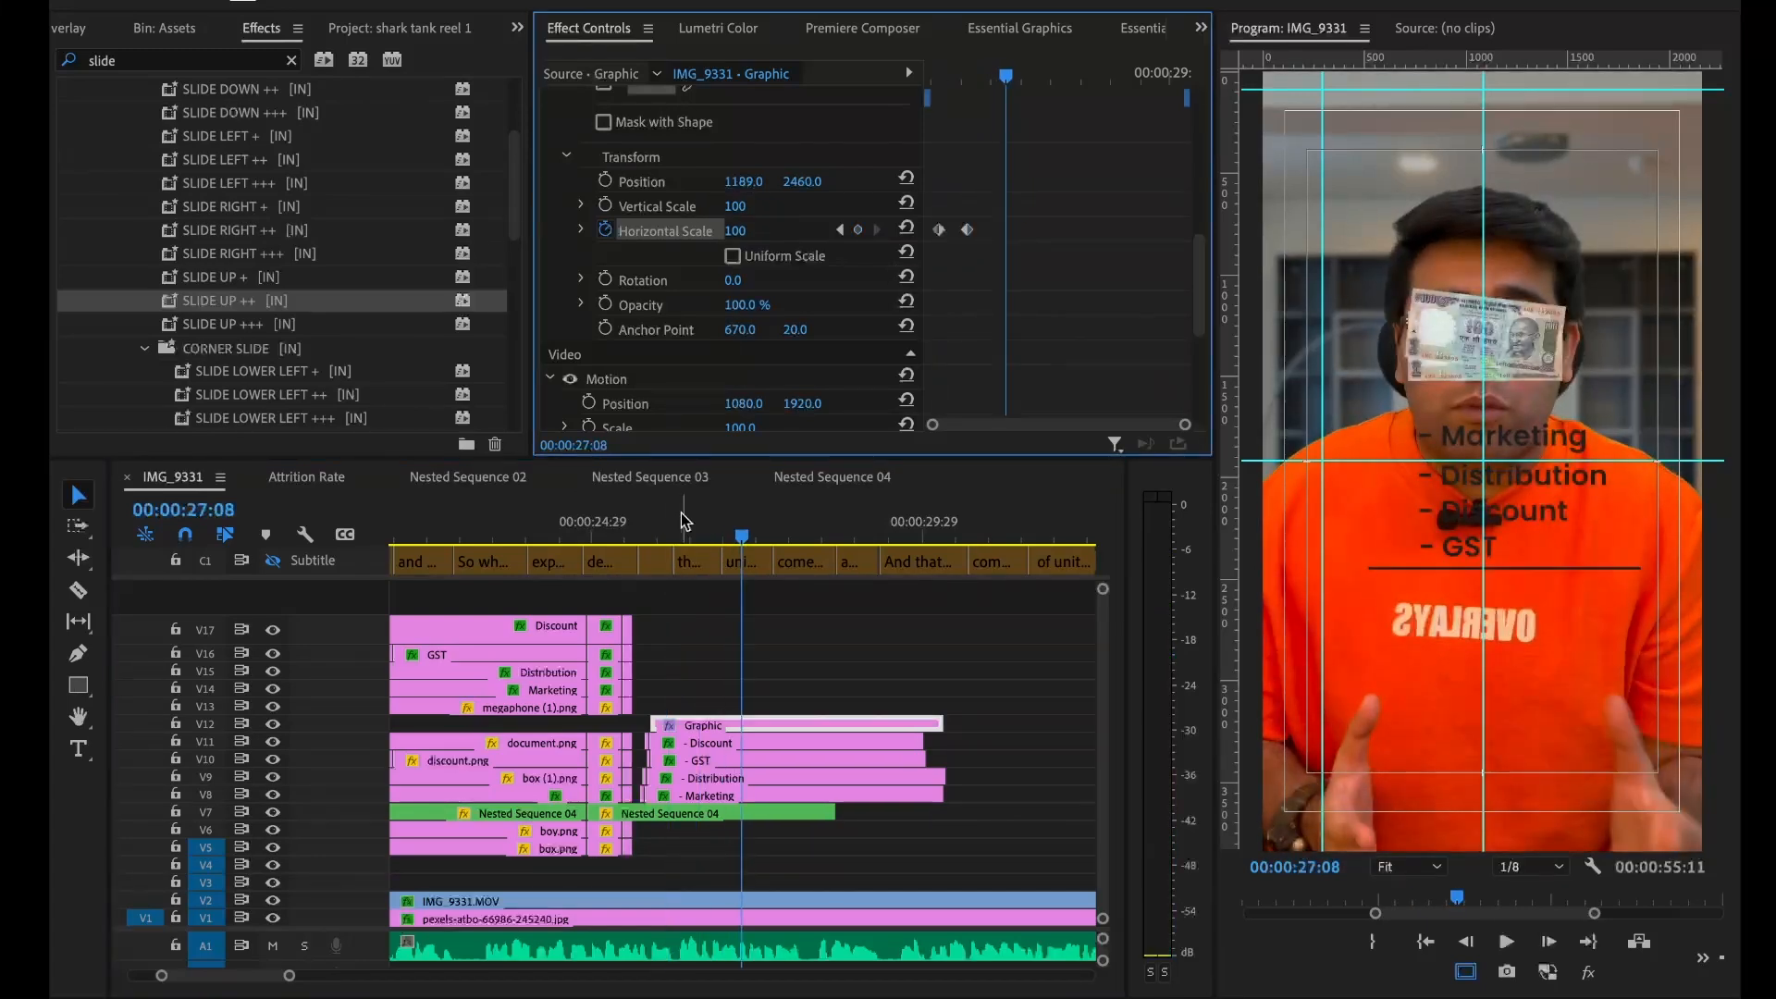
# Duplicate the GST label clip onto the track above the line graphic and set its vertical position to 1778
pyautogui.click(697, 590)
pyautogui.moveTo(693, 764); pyautogui.dragTo(743, 714)
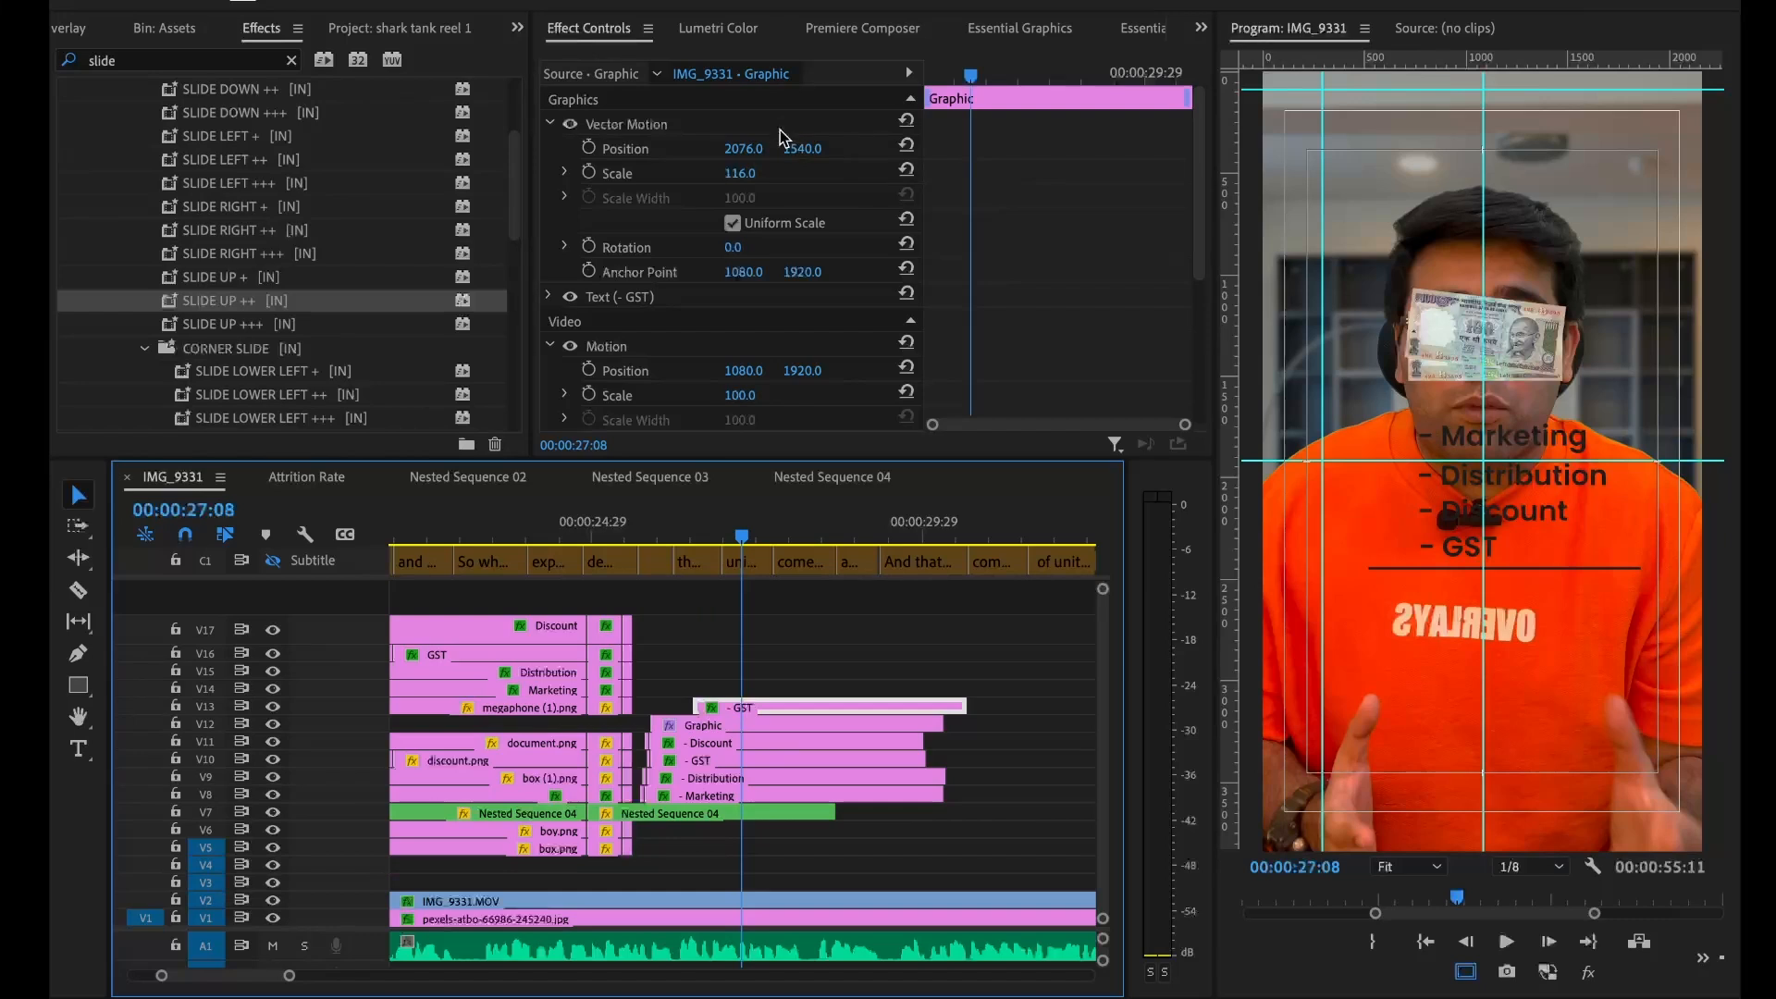
pyautogui.moveTo(795, 151); pyautogui.dragTo(653, 209)
# Change the duplicated GST label's text fill to bright yellow
pyautogui.click(1006, 22)
pyautogui.scroll(-10, 666, 277)
pyautogui.click(604, 139)
pyautogui.click(616, 470)
pyautogui.click(605, 352)
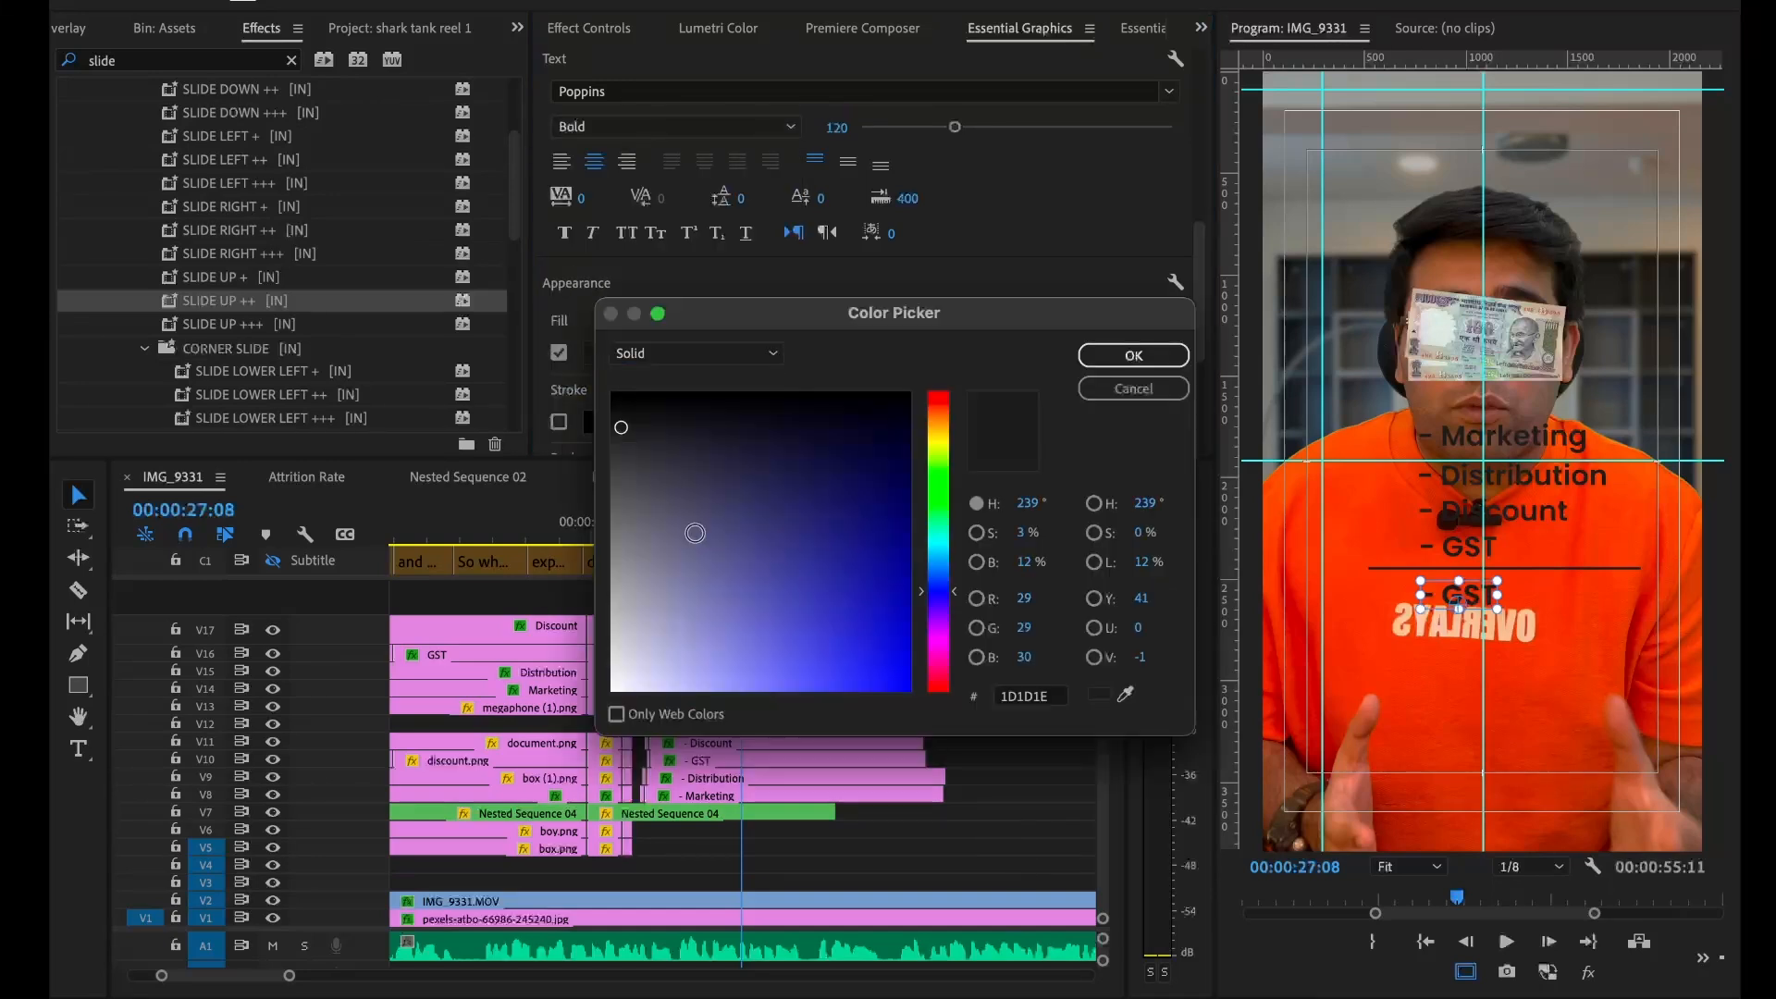
pyautogui.click(939, 439)
pyautogui.click(885, 675)
pyautogui.click(1114, 356)
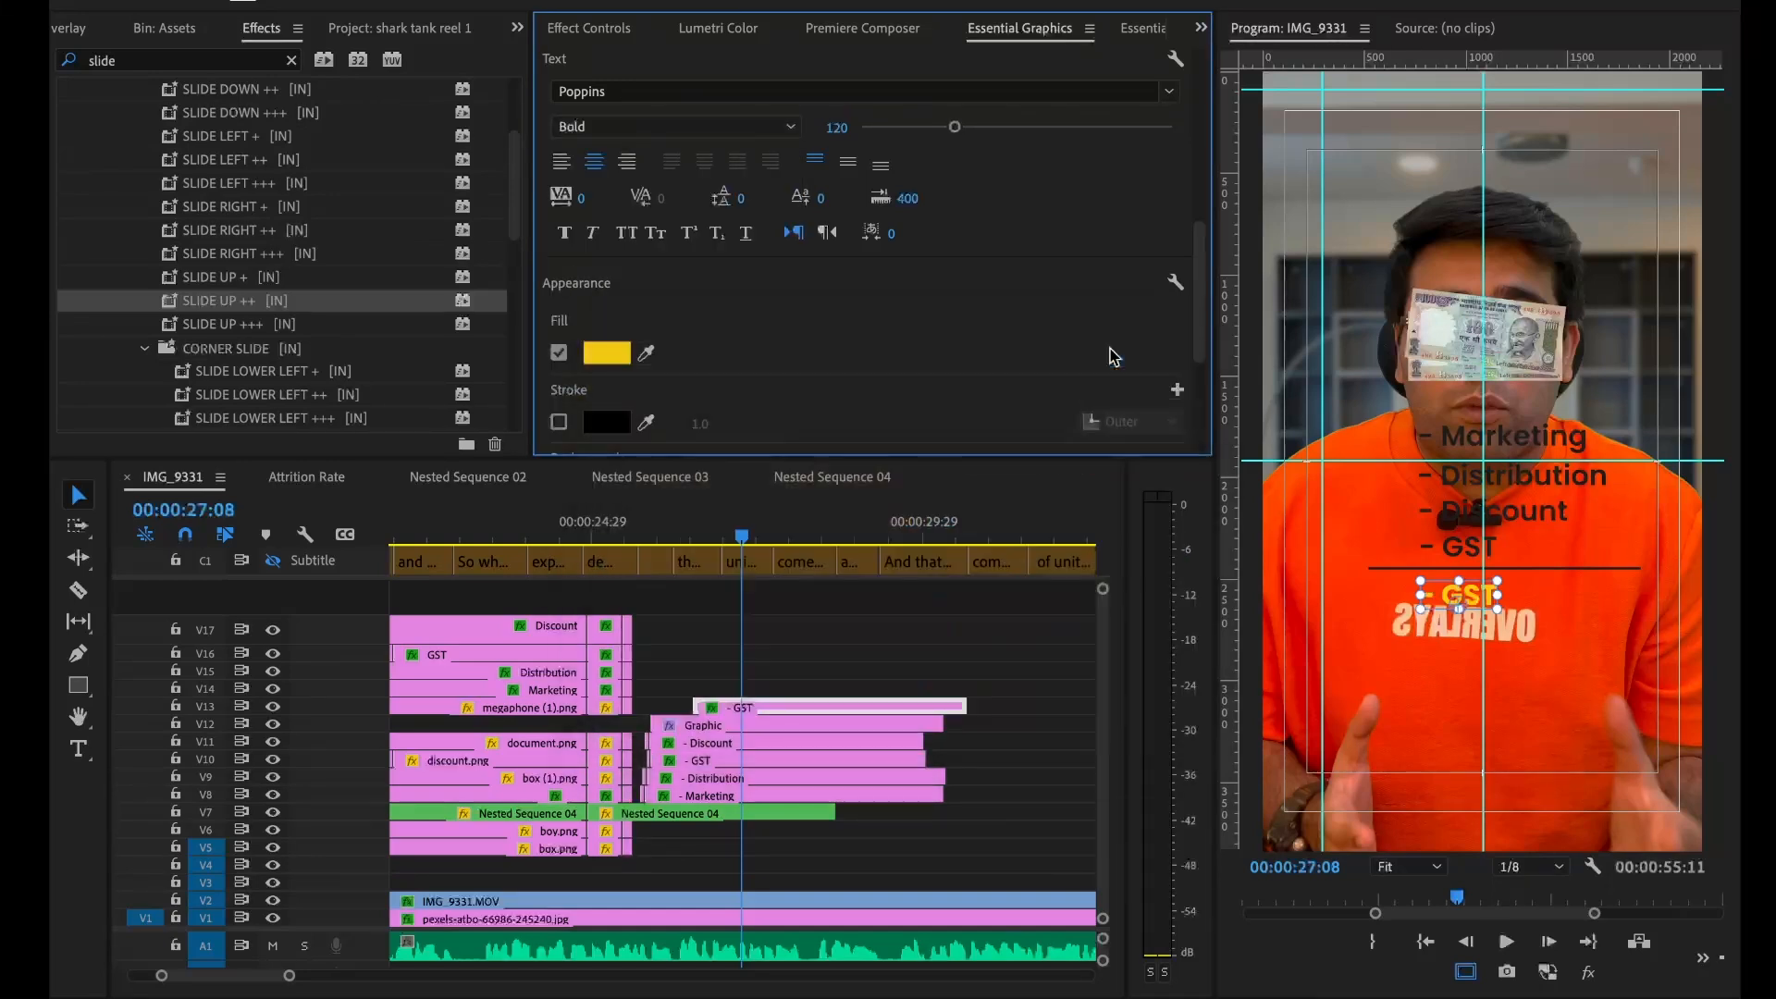
# Retype the yellow label as "Per Unit Profit" and set its horizontal position to 2216
pyautogui.doubleClick(1443, 595)
pyautogui.write('Per Unit Profit')
pyautogui.click(818, 658)
pyautogui.press('v')
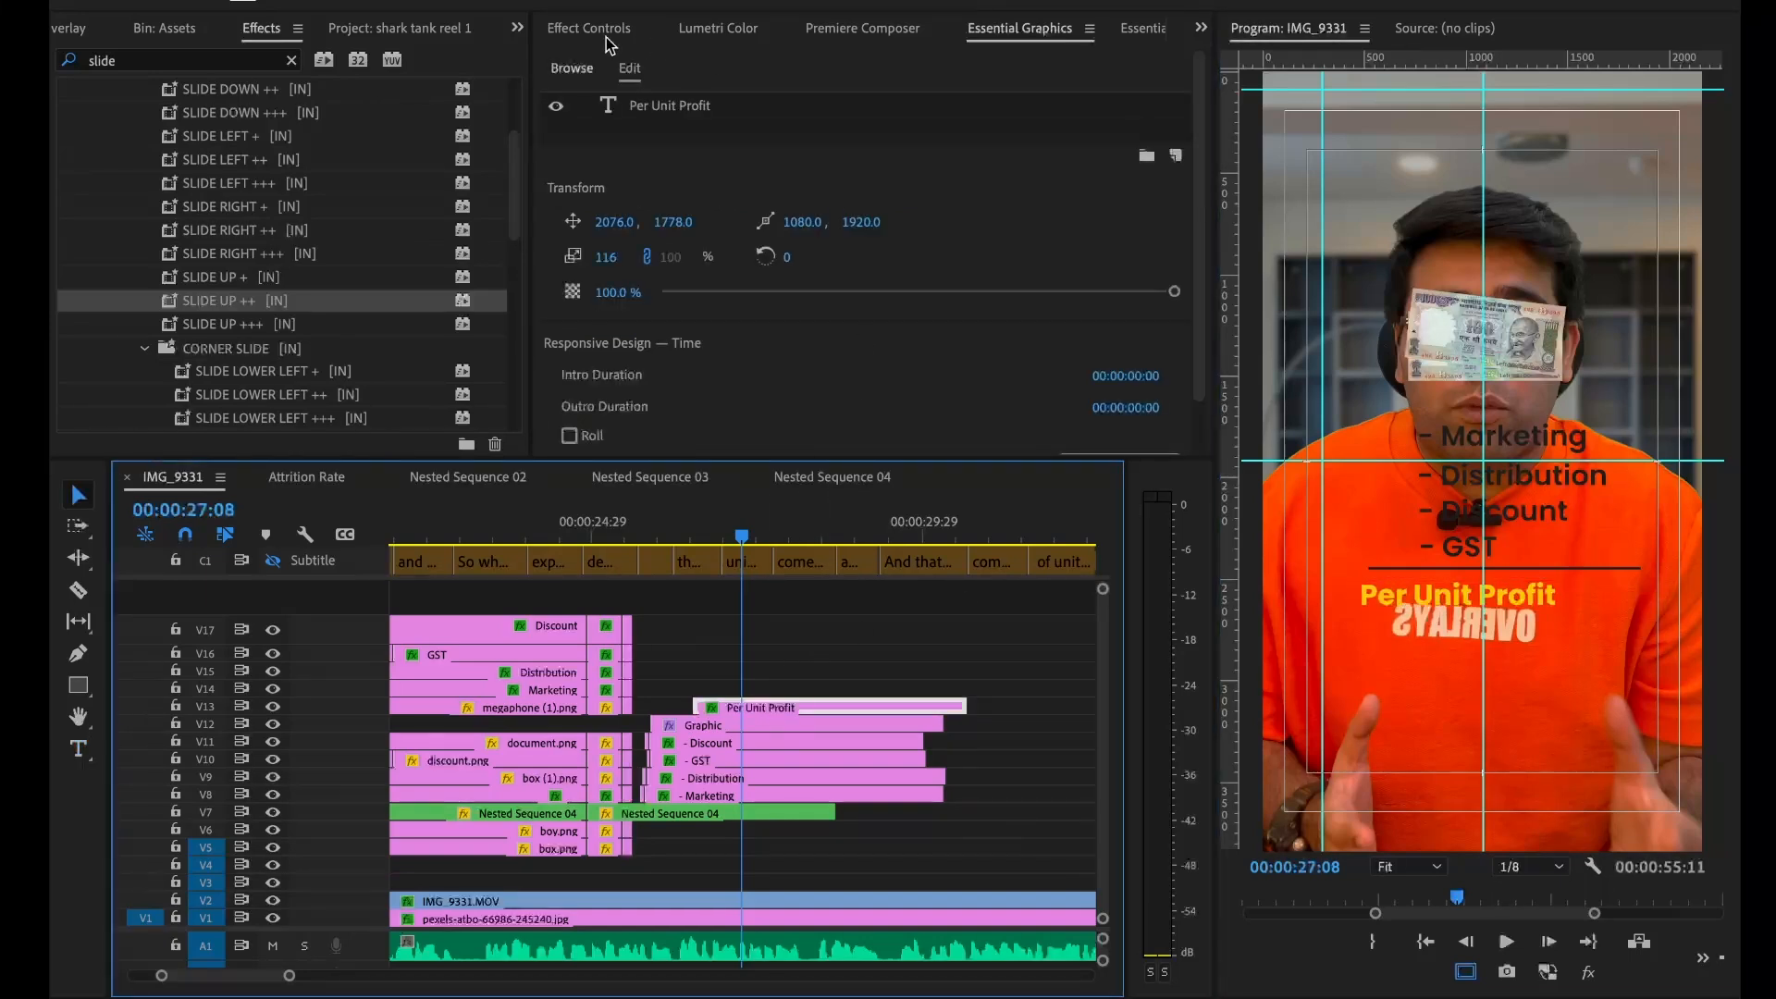
pyautogui.click(607, 33)
pyautogui.moveTo(743, 149); pyautogui.dragTo(872, 149)
# Split the Per Unit Profit clip at 00:00:26:29, apply SLIDE UP ++ [IN] to its opening piece, save, and play it back
pyautogui.click(723, 530)
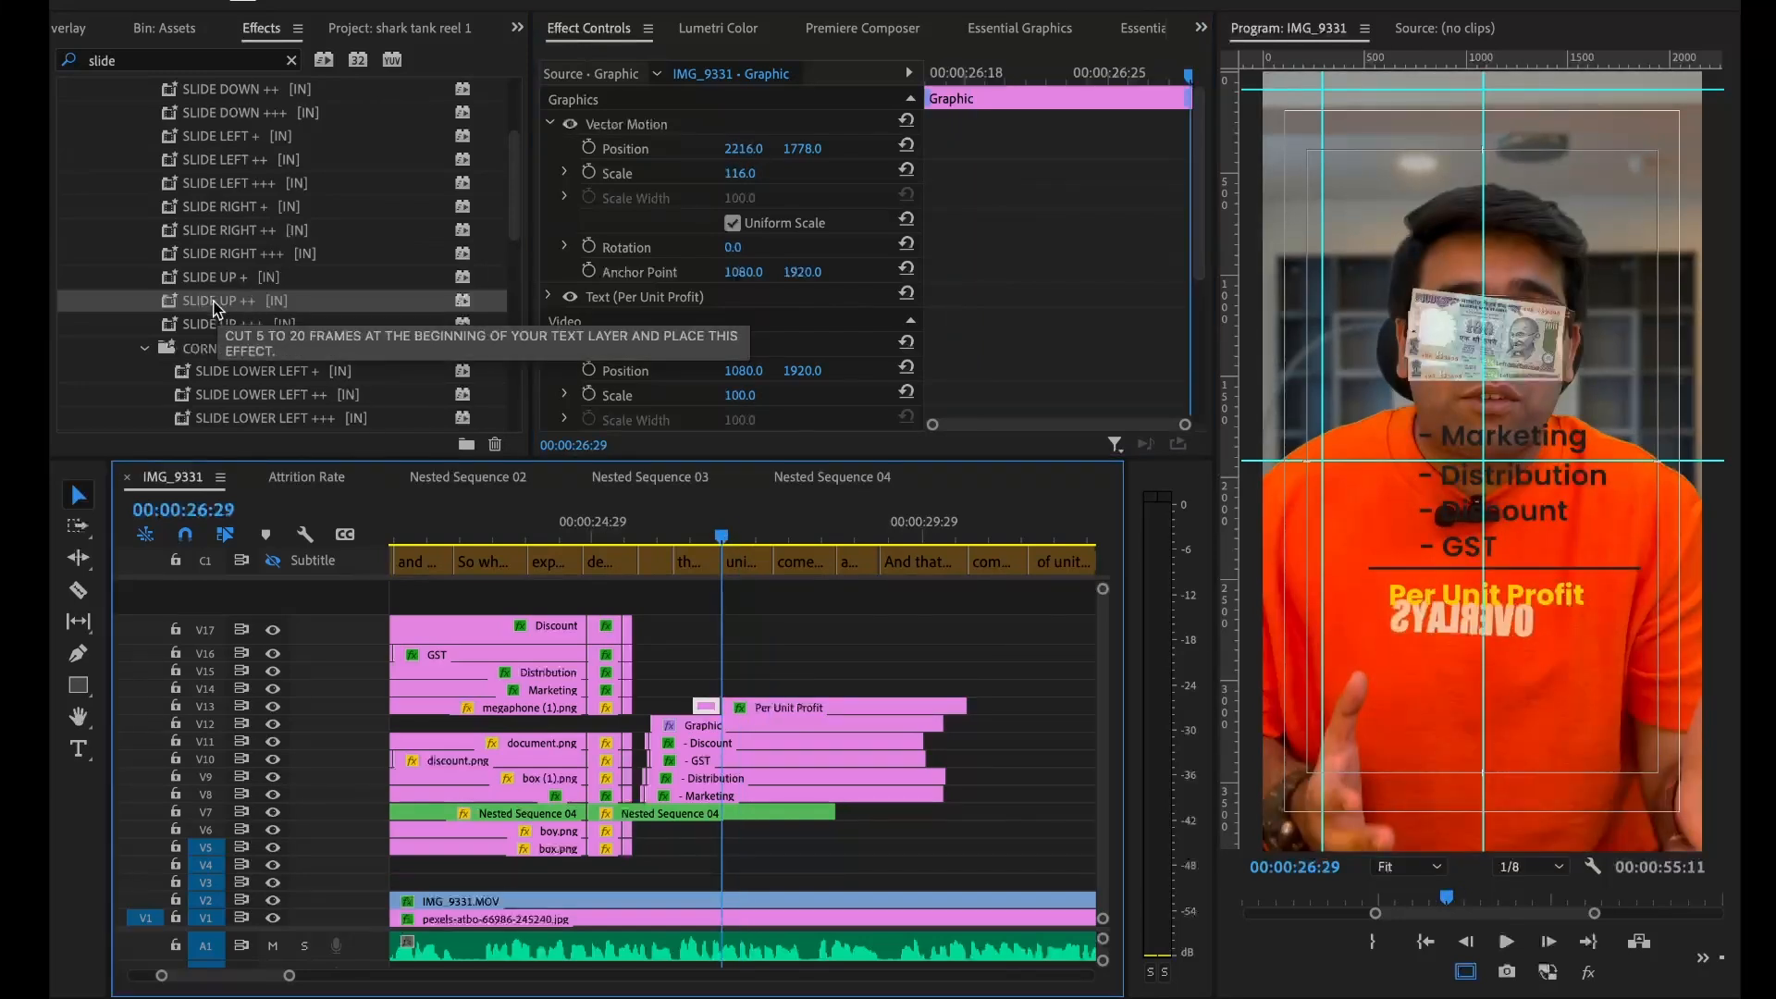
pyautogui.click(629, 524)
pyautogui.hotkey('ctrl', 's')
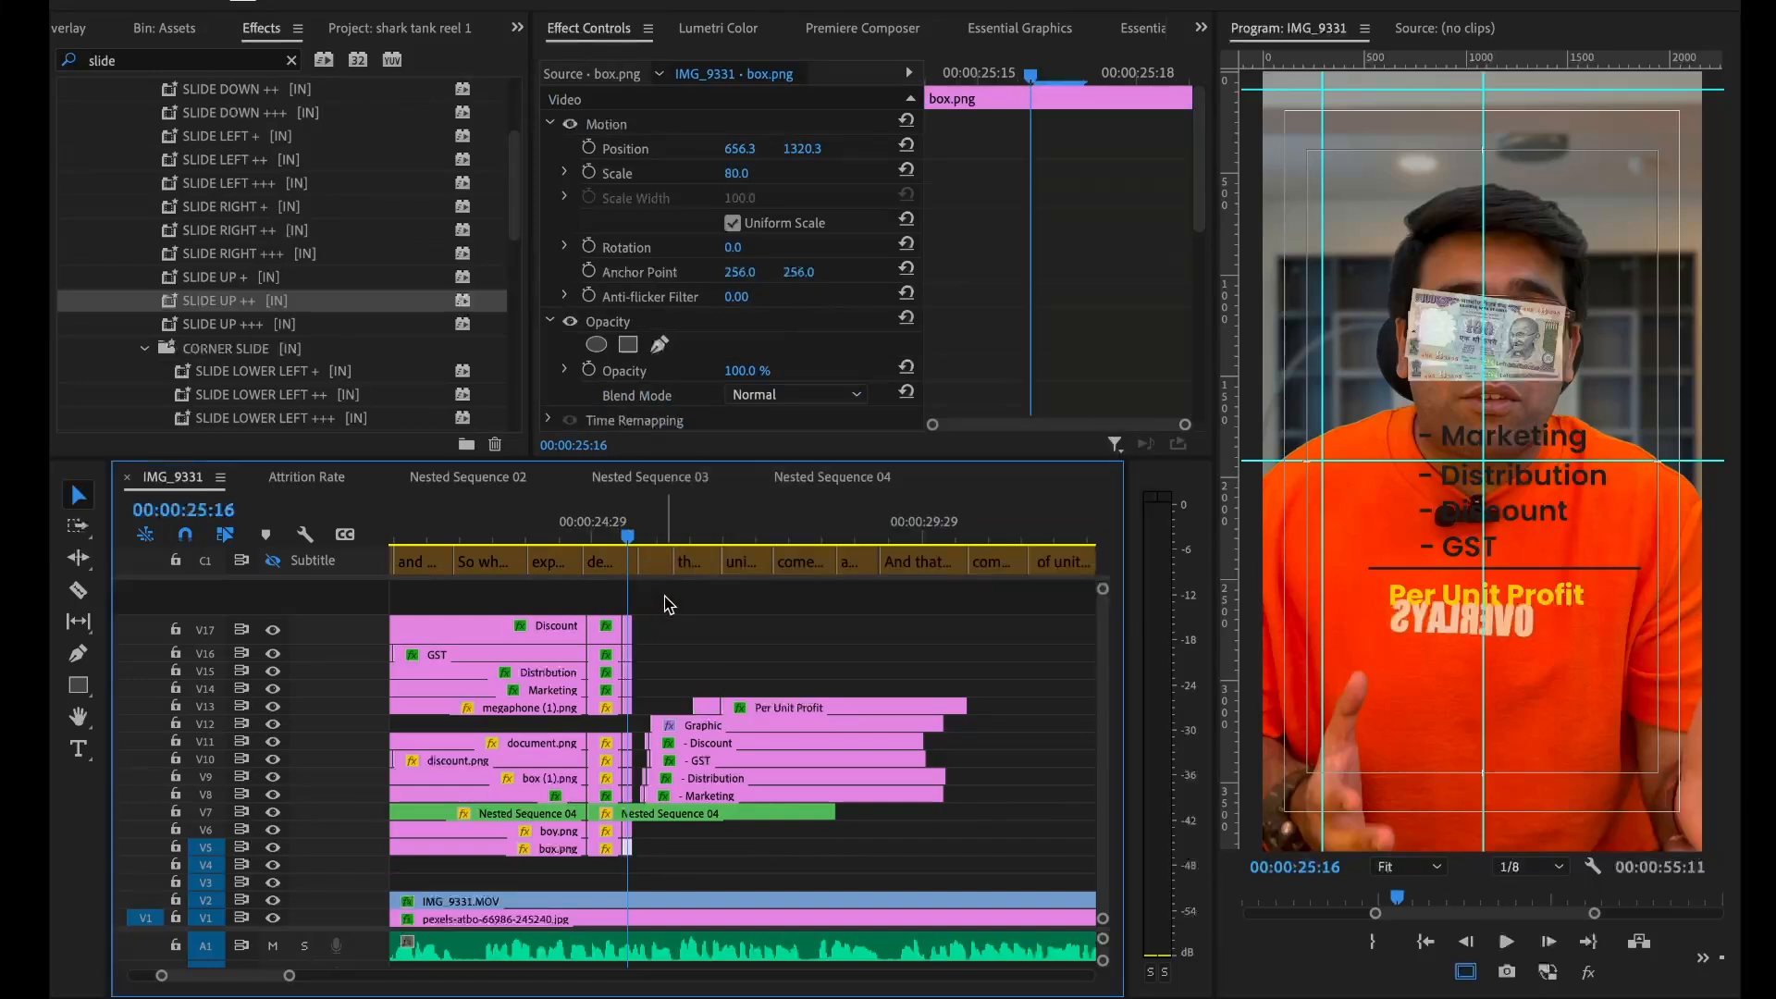
pyautogui.click(668, 604)
pyautogui.press('space')
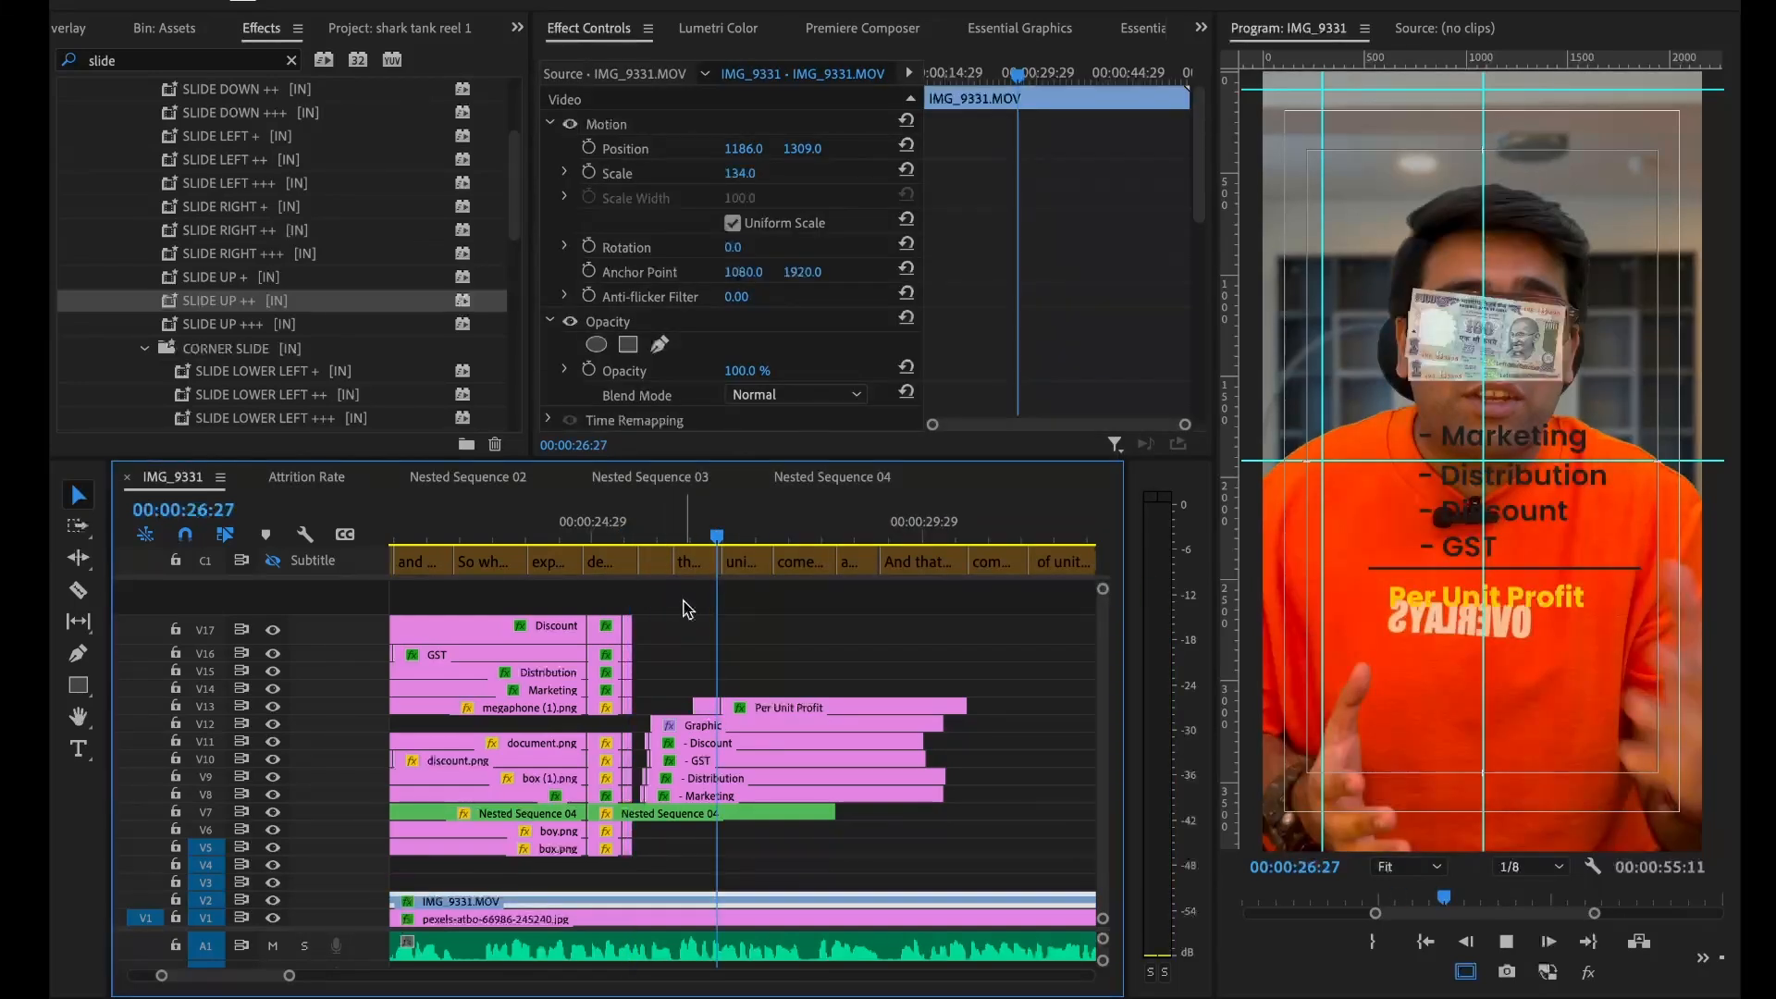
# Split the labels, line, Per Unit Profit and banknote nest at 00:00:28:10 and delete everything after the cut
pyautogui.click(806, 537)
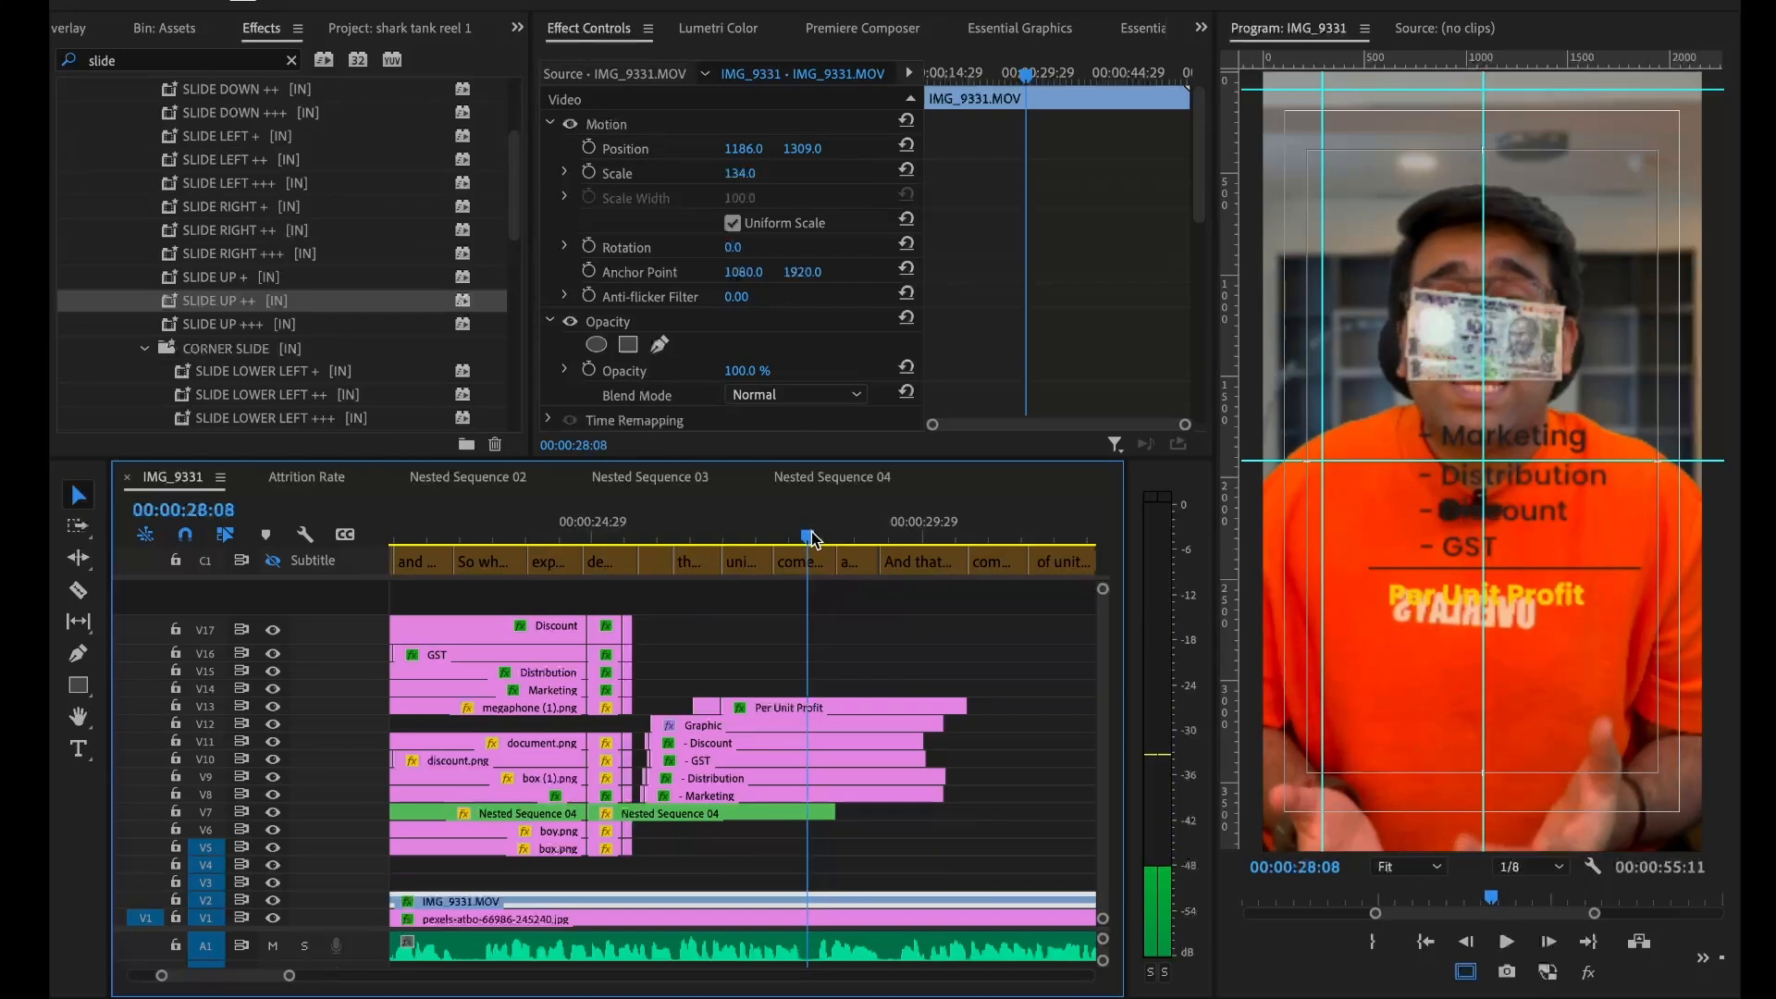
pyautogui.moveTo(811, 534); pyautogui.dragTo(813, 535)
pyautogui.moveTo(752, 655); pyautogui.dragTo(783, 819)
pyautogui.press('super+k')
pyautogui.moveTo(879, 645); pyautogui.dragTo(823, 813)
pyautogui.press('Delete')
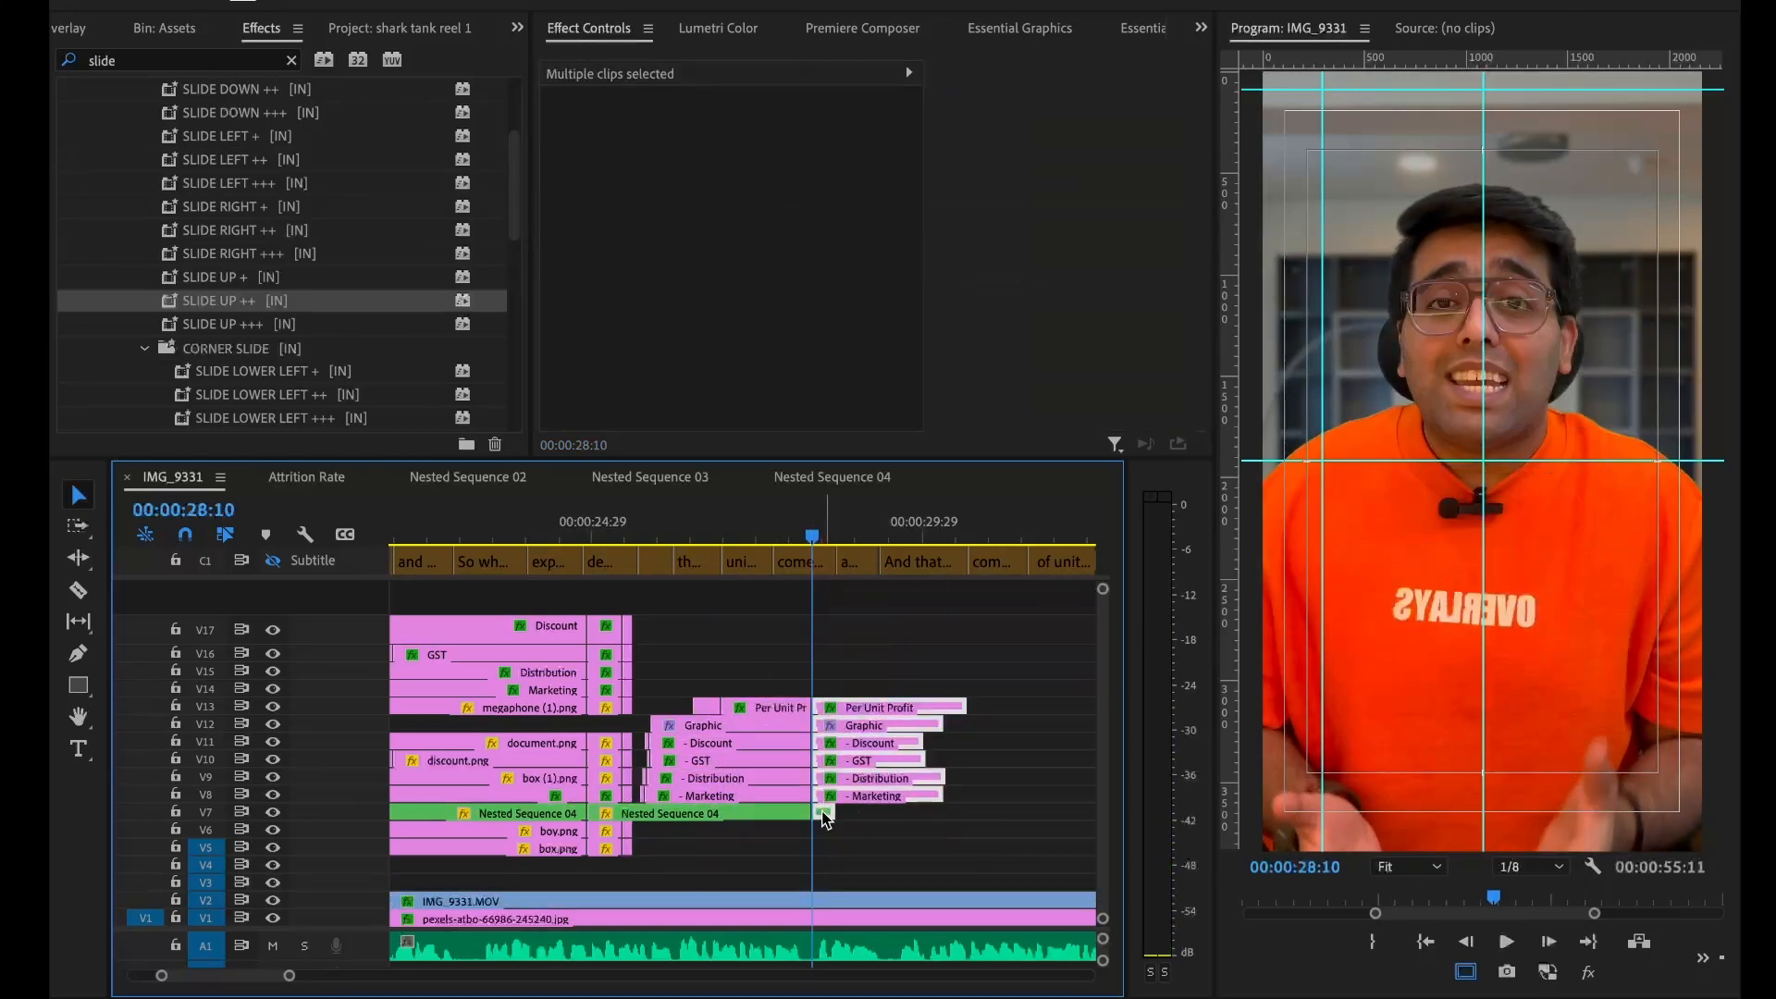
pyautogui.press('Delete')
# Split all the overlay clips at 00:00:27:10 and duplicate their trailing pieces to start at 00:00:29:21
pyautogui.press('space')
pyautogui.press('=')
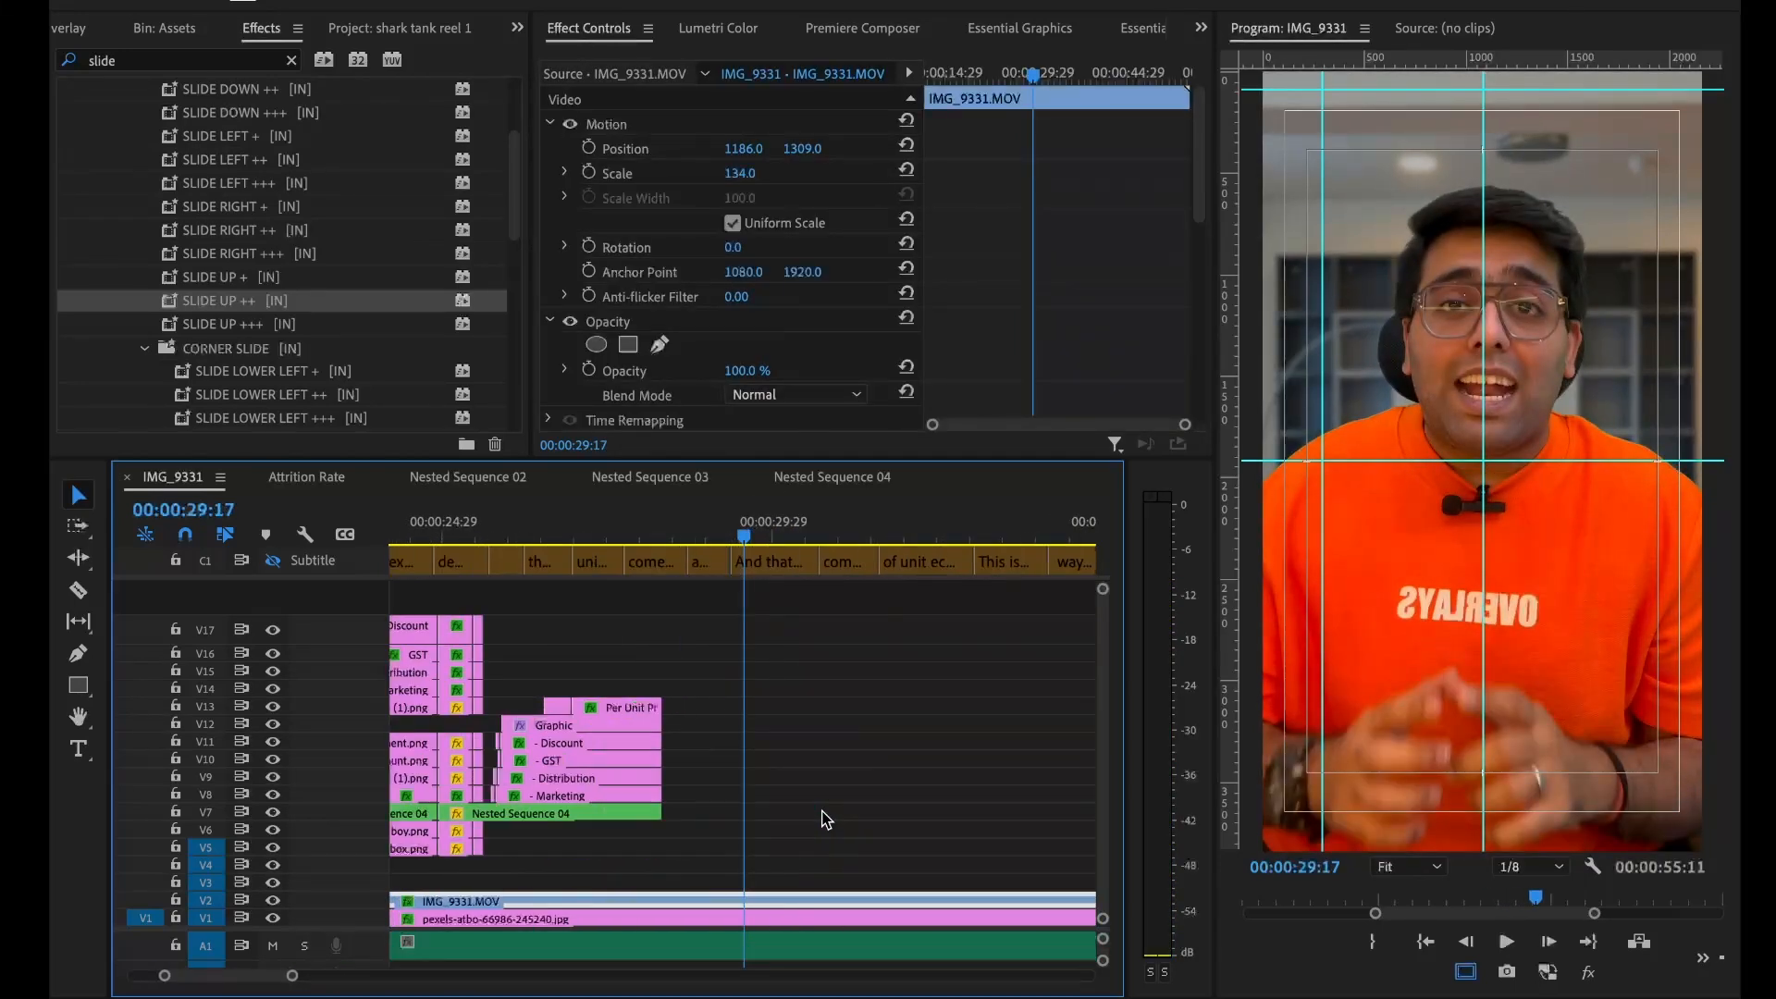
pyautogui.press('space')
pyautogui.moveTo(508, 540); pyautogui.dragTo(598, 540)
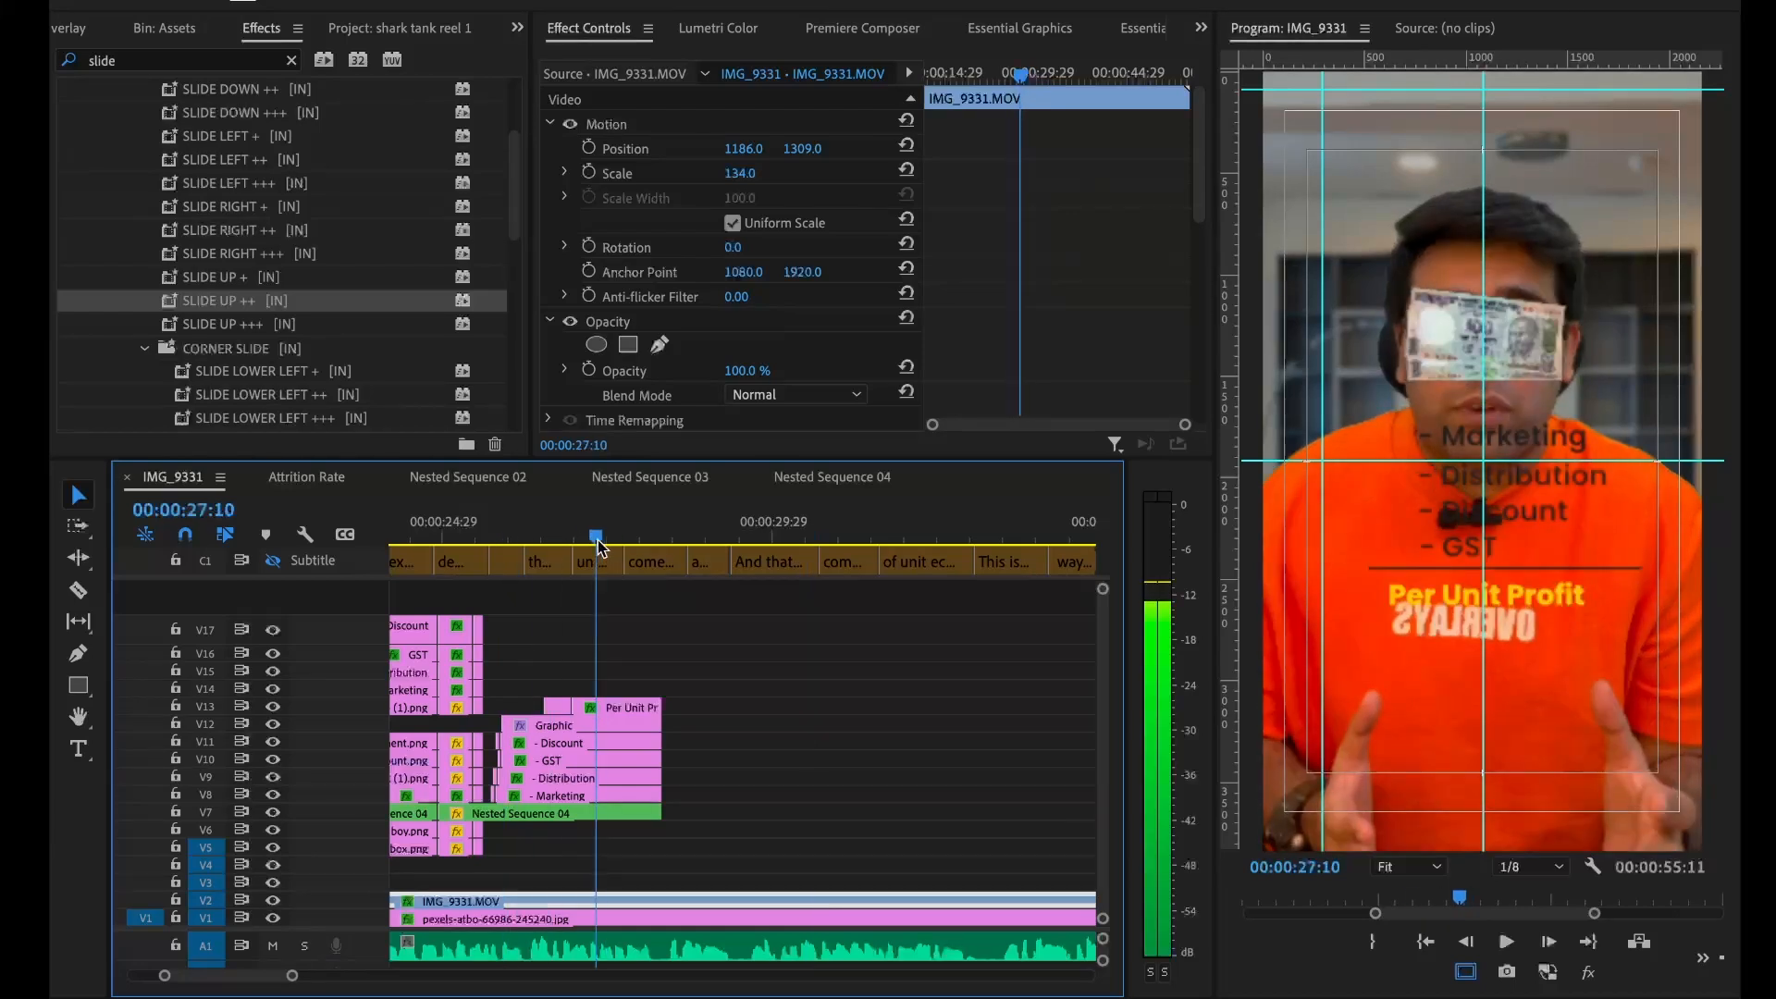
pyautogui.moveTo(625, 668); pyautogui.dragTo(642, 815)
pyautogui.press('super+k')
pyautogui.moveTo(644, 808); pyautogui.dragTo(801, 822)
# Play through the following captions, extend the duplicated overlay clips to end at 00:00:33:00, and save the project
pyautogui.press('space')
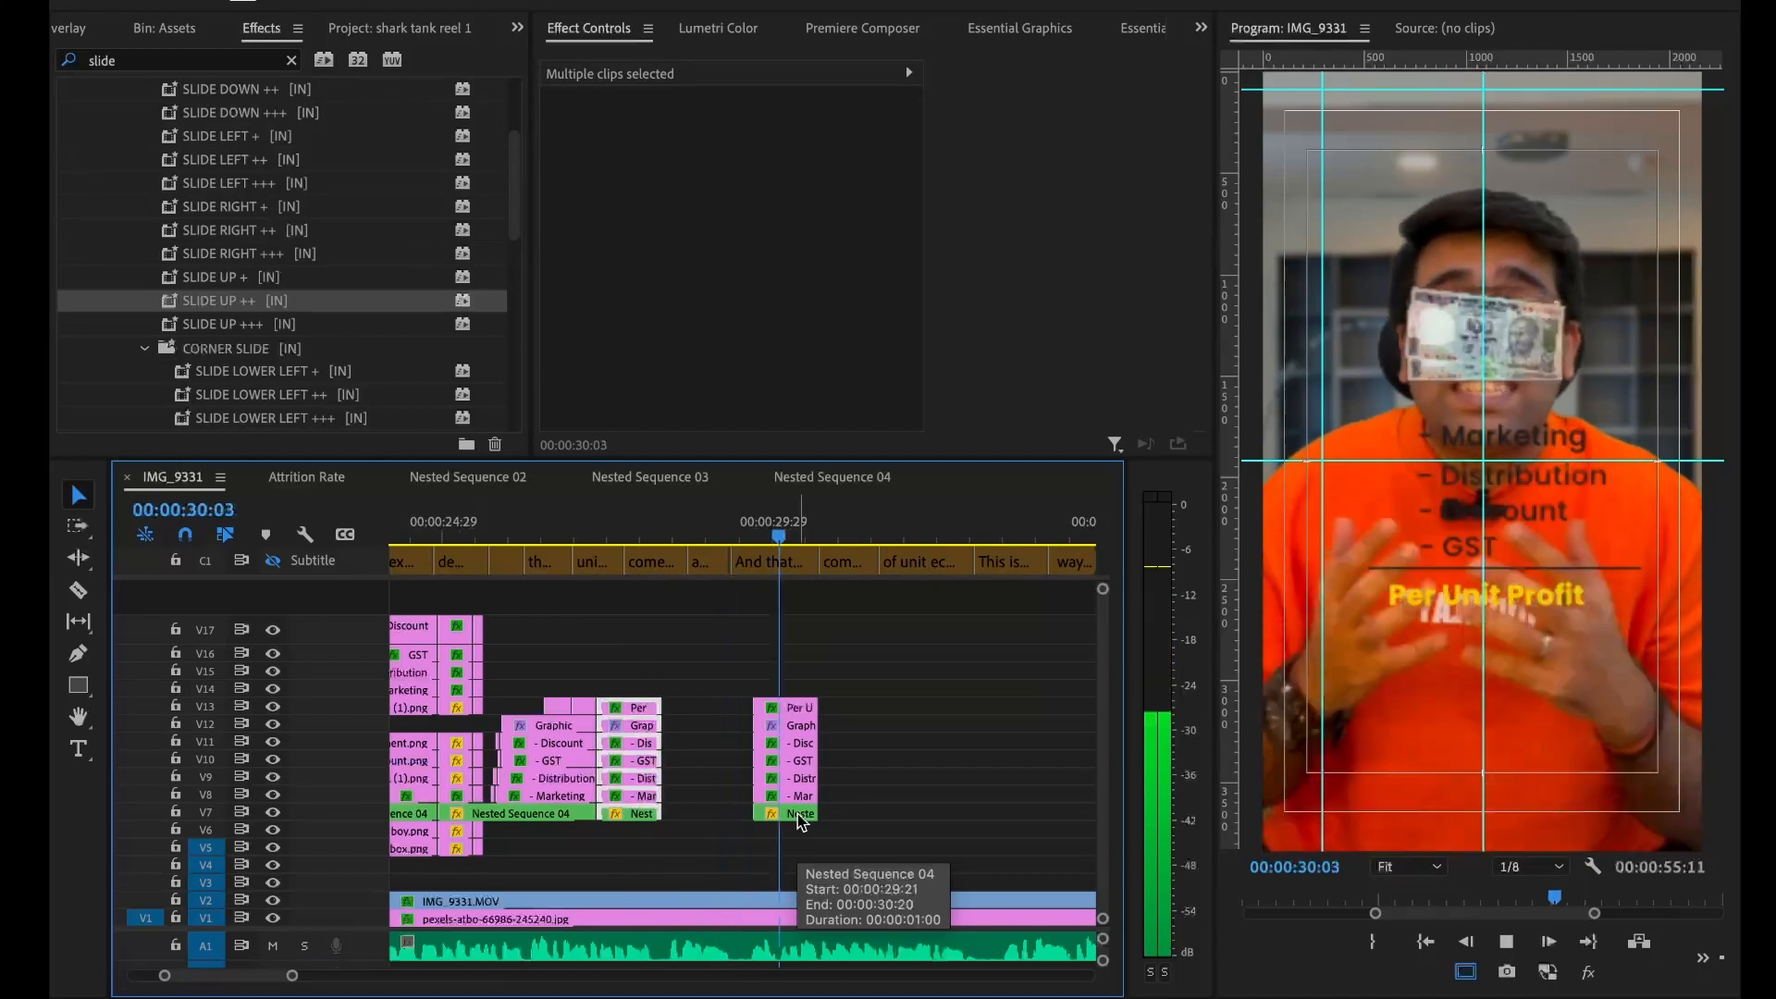
pyautogui.press('space')
pyautogui.press('space')
pyautogui.press('space')
pyautogui.moveTo(781, 669); pyautogui.dragTo(820, 828)
pyautogui.moveTo(817, 795); pyautogui.dragTo(973, 800)
pyautogui.press('super+s')
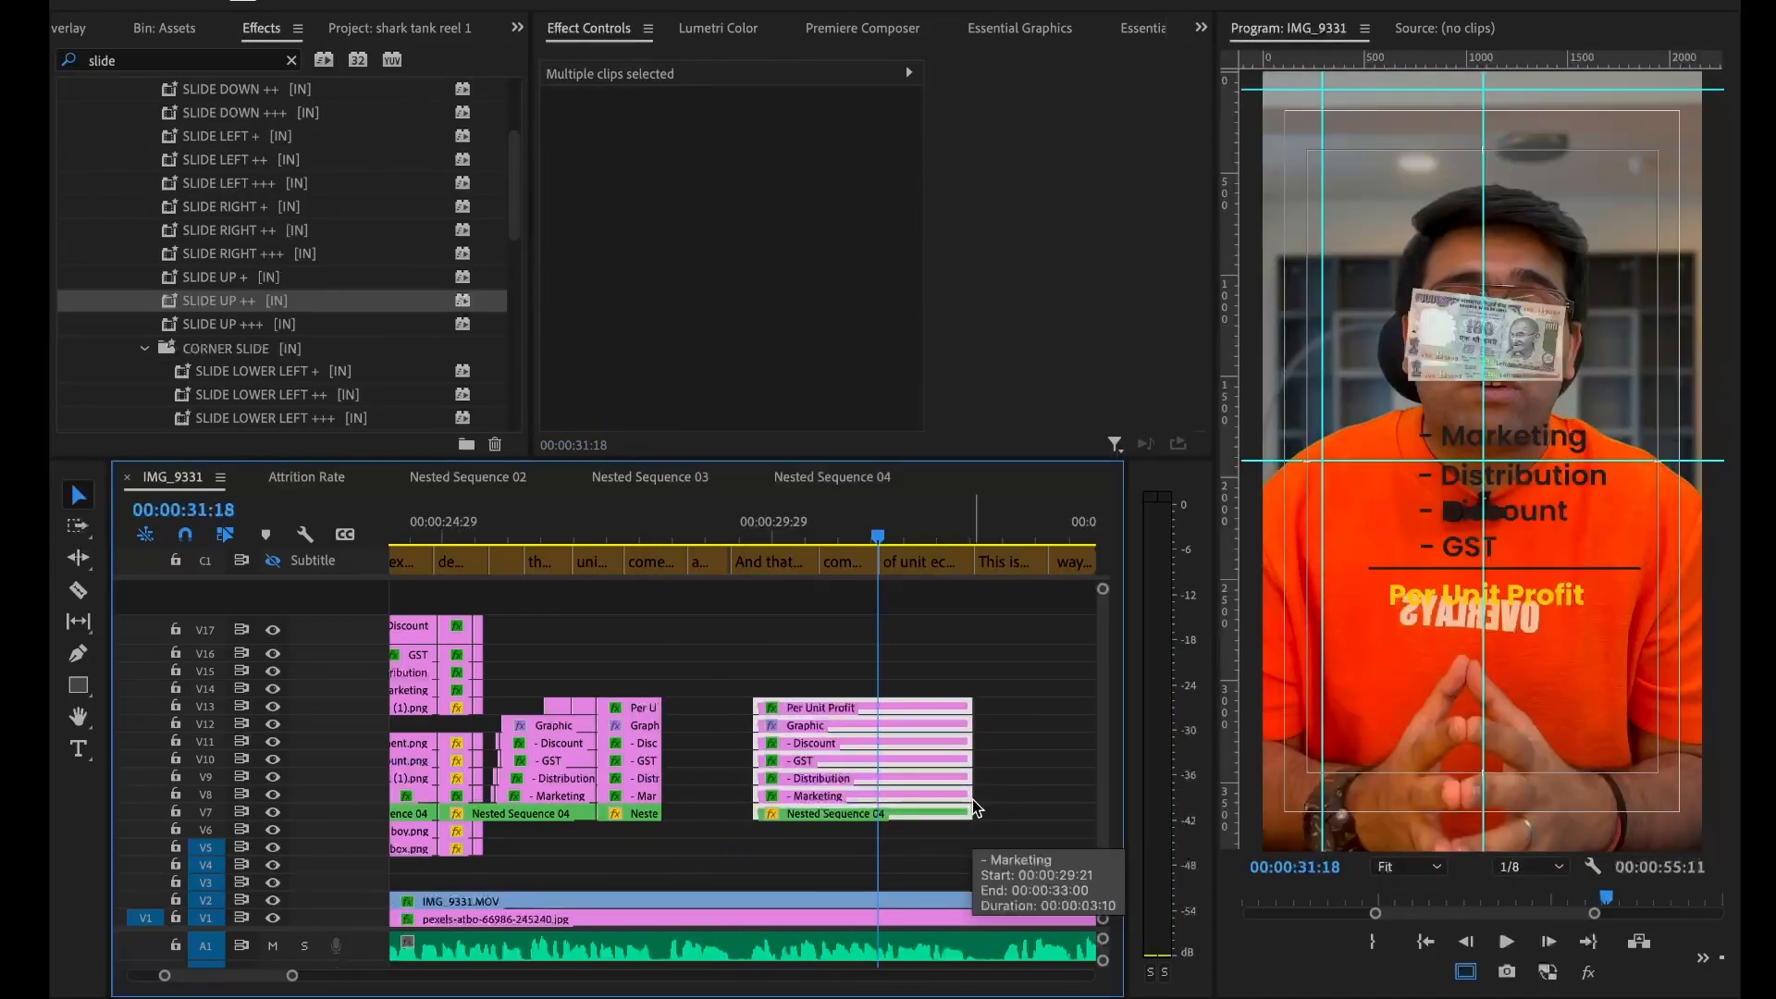
# Nest the extended overlay clips into one sequence with the default name and select the nested clip
pyautogui.rightClick(859, 787)
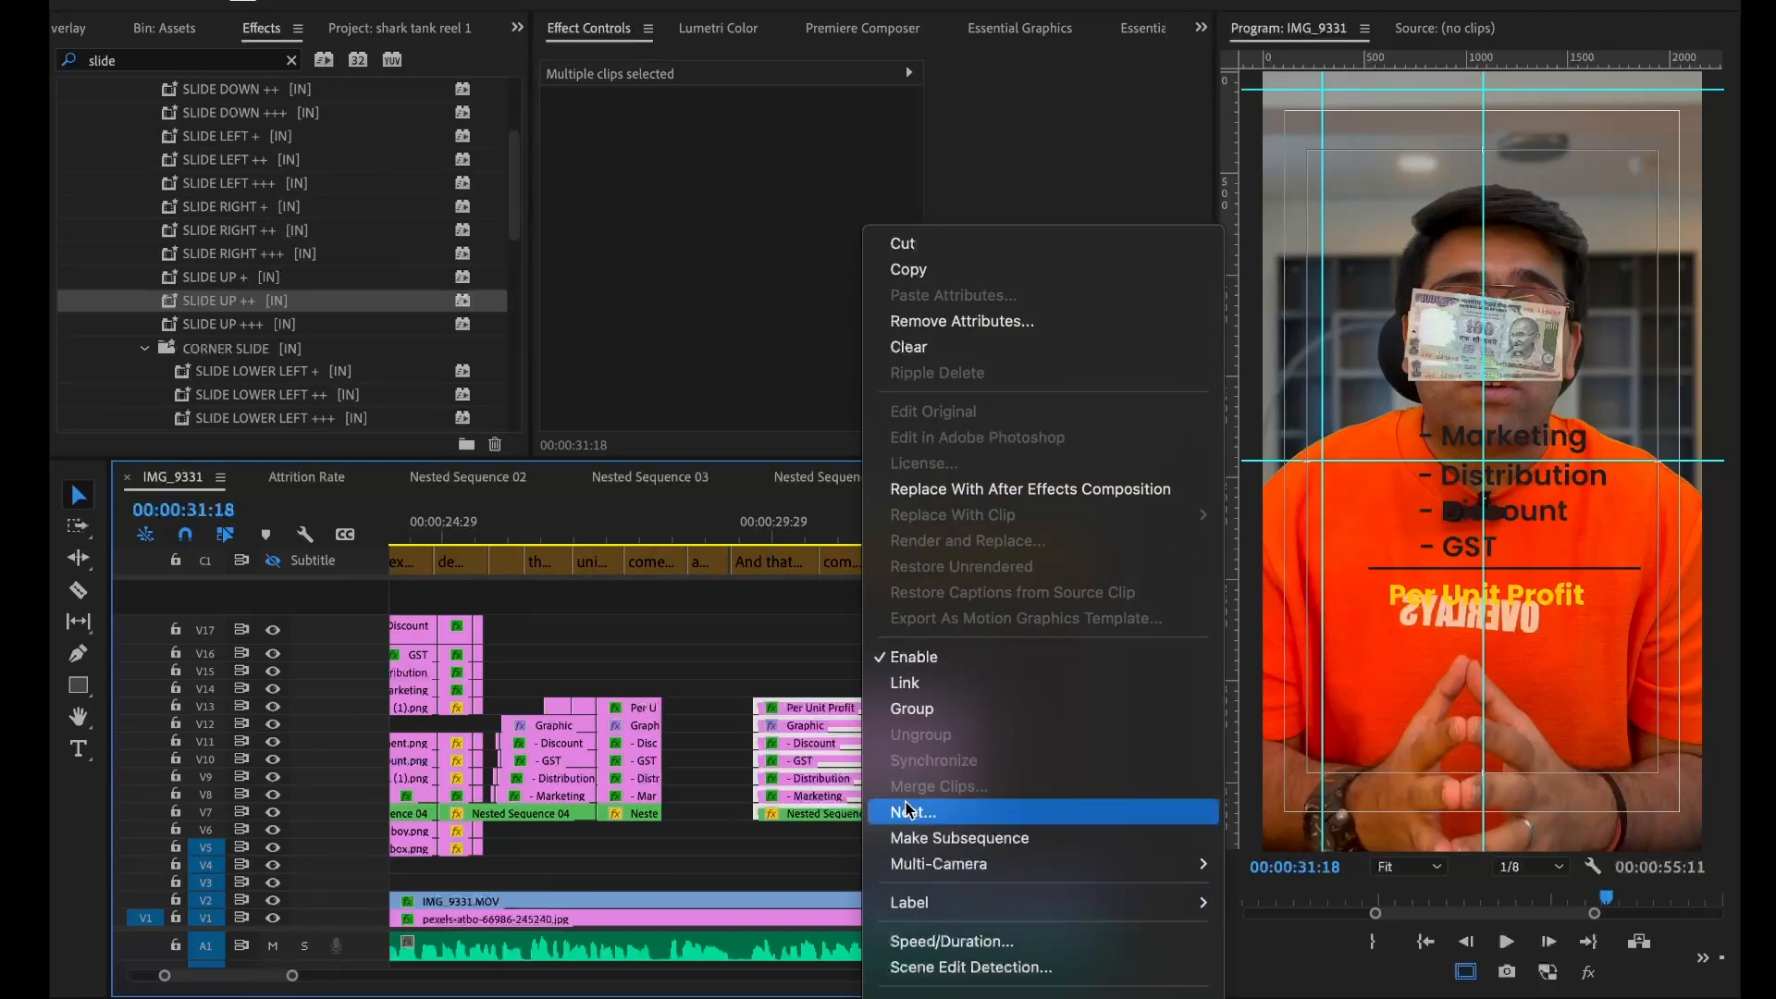
pyautogui.click(916, 809)
pyautogui.press('Return')
pyautogui.click(816, 814)
# Draw a large rectangle enclosing the banknote, labels and Per Unit Profit text at 00:00:29:28
pyautogui.click(768, 535)
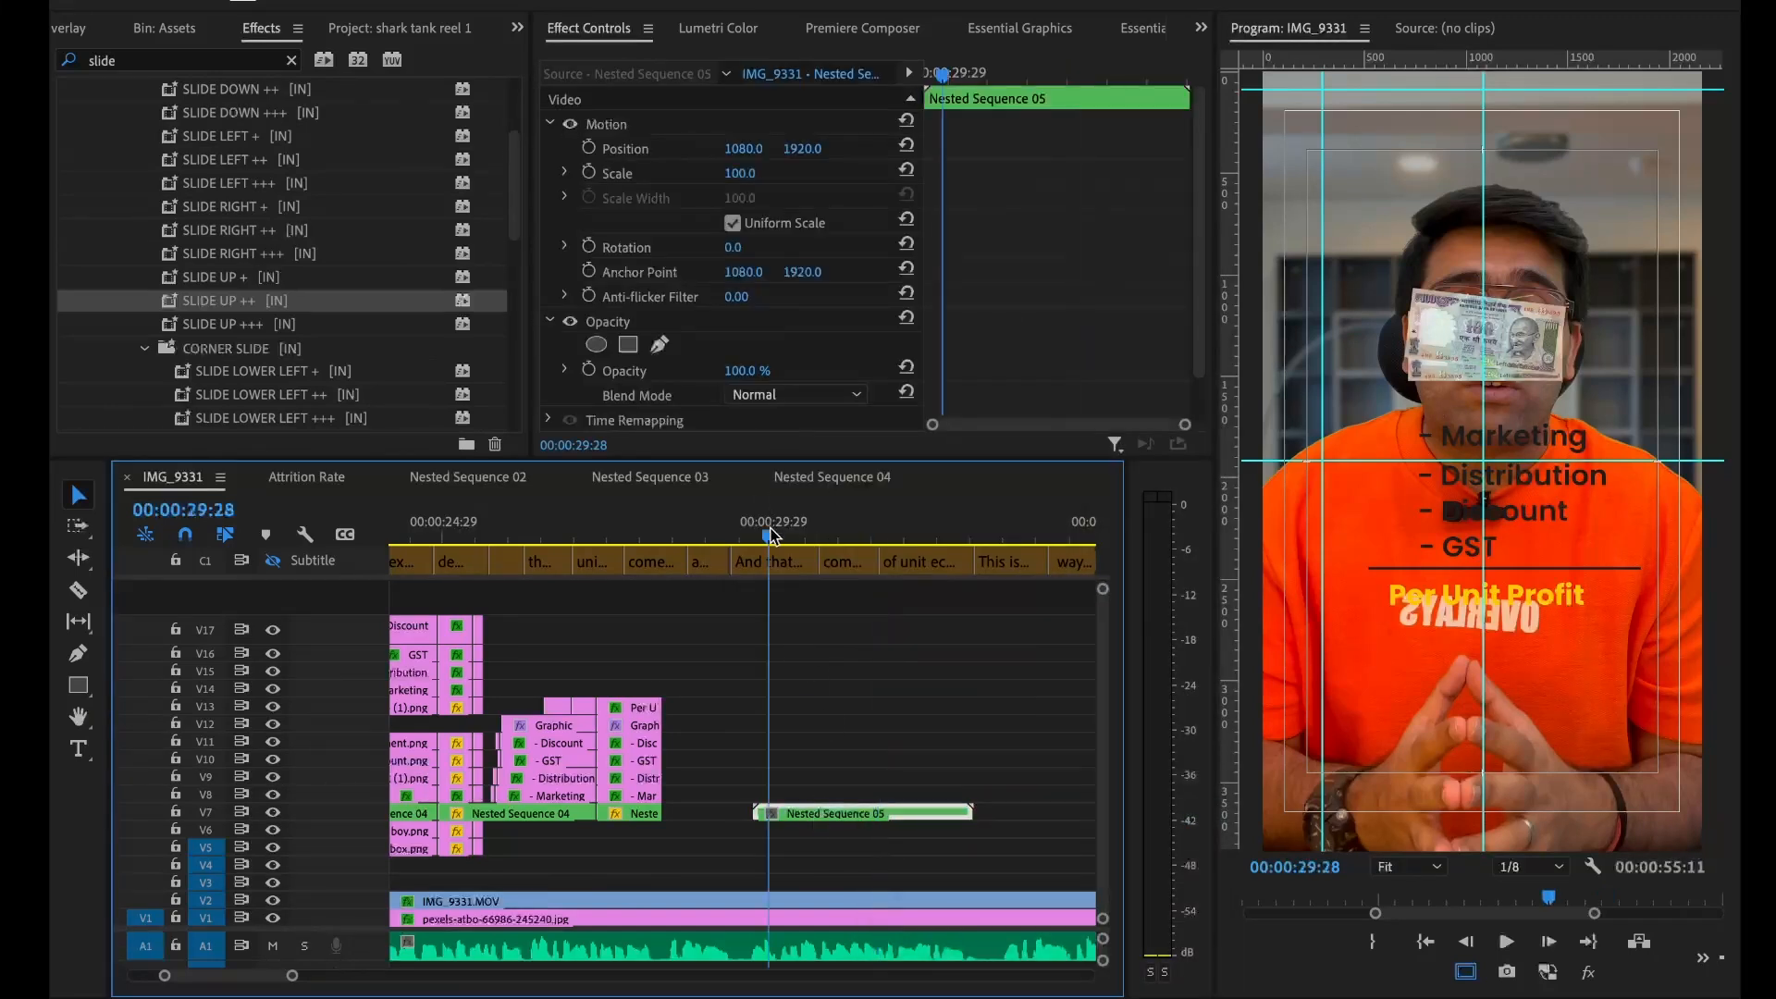
pyautogui.click(588, 148)
pyautogui.click(80, 684)
pyautogui.moveTo(1357, 259)
pyautogui.mouseDown()
pyautogui.moveTo(1632, 560)
pyautogui.moveTo(1656, 657)
pyautogui.mouseUp()
pyautogui.press('v')
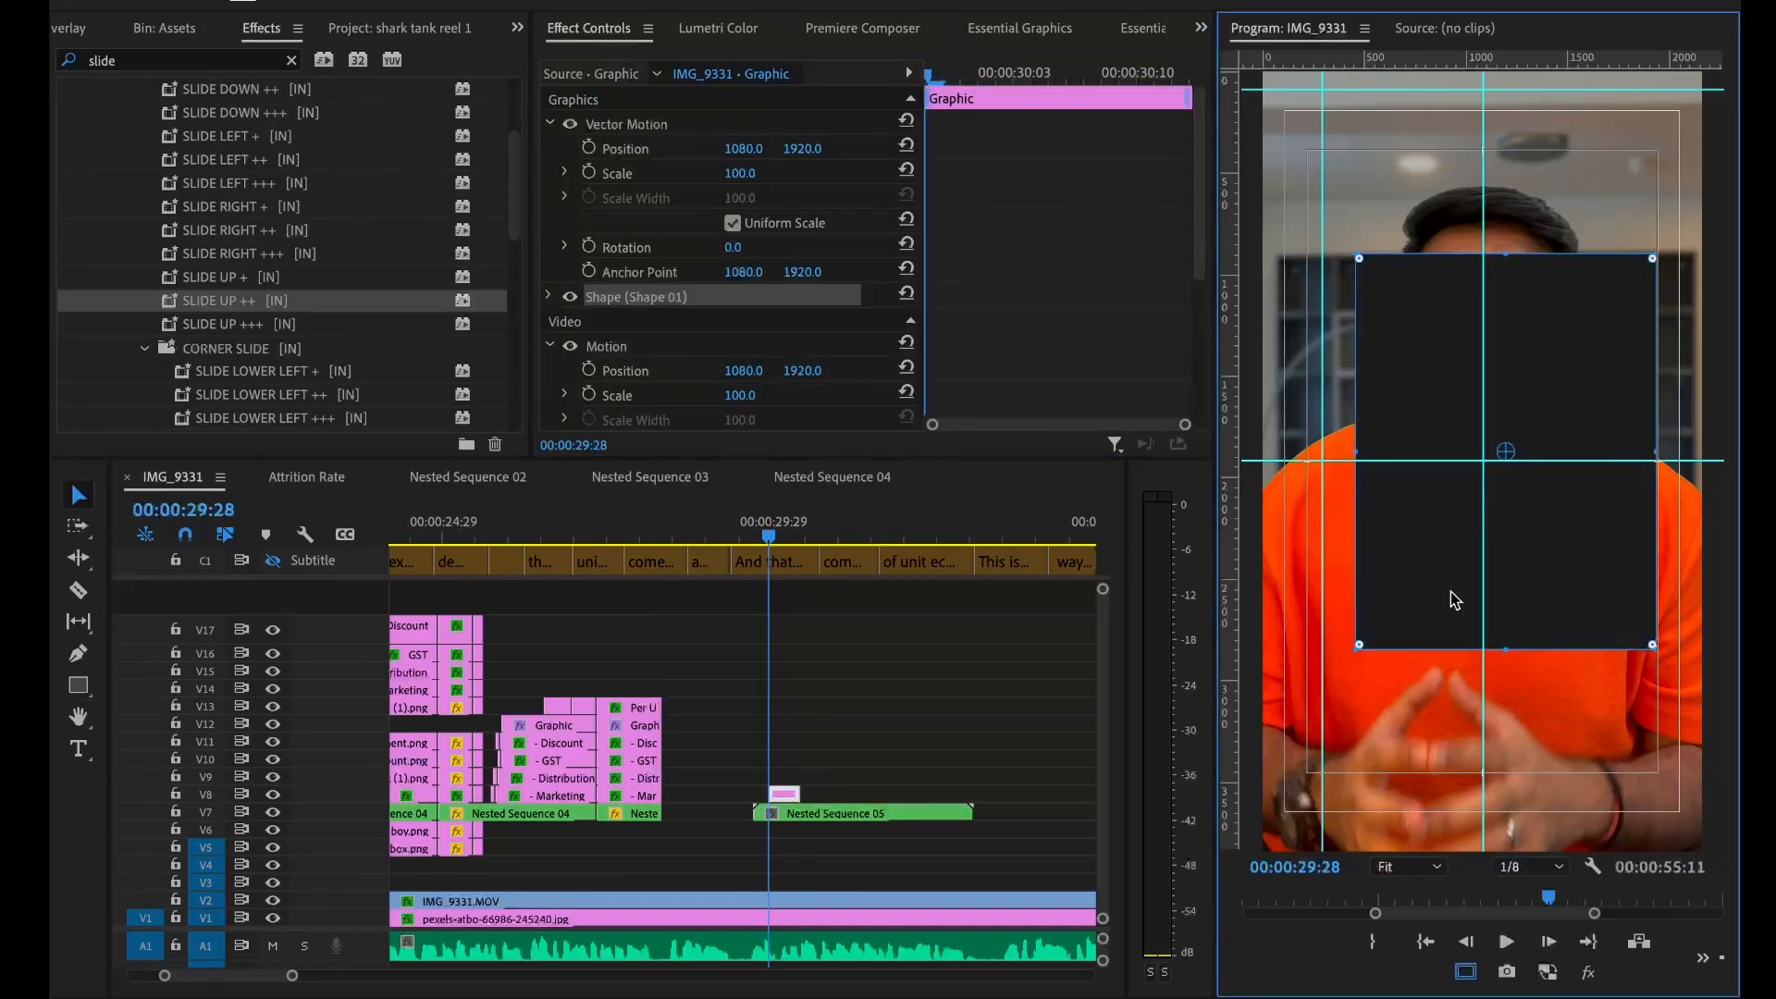
# Turn off the rectangle's fill and enable its stroke in bright red
pyautogui.click(552, 297)
pyautogui.scroll(-5, 601, 277)
pyautogui.click(603, 273)
pyautogui.click(603, 203)
pyautogui.click(651, 273)
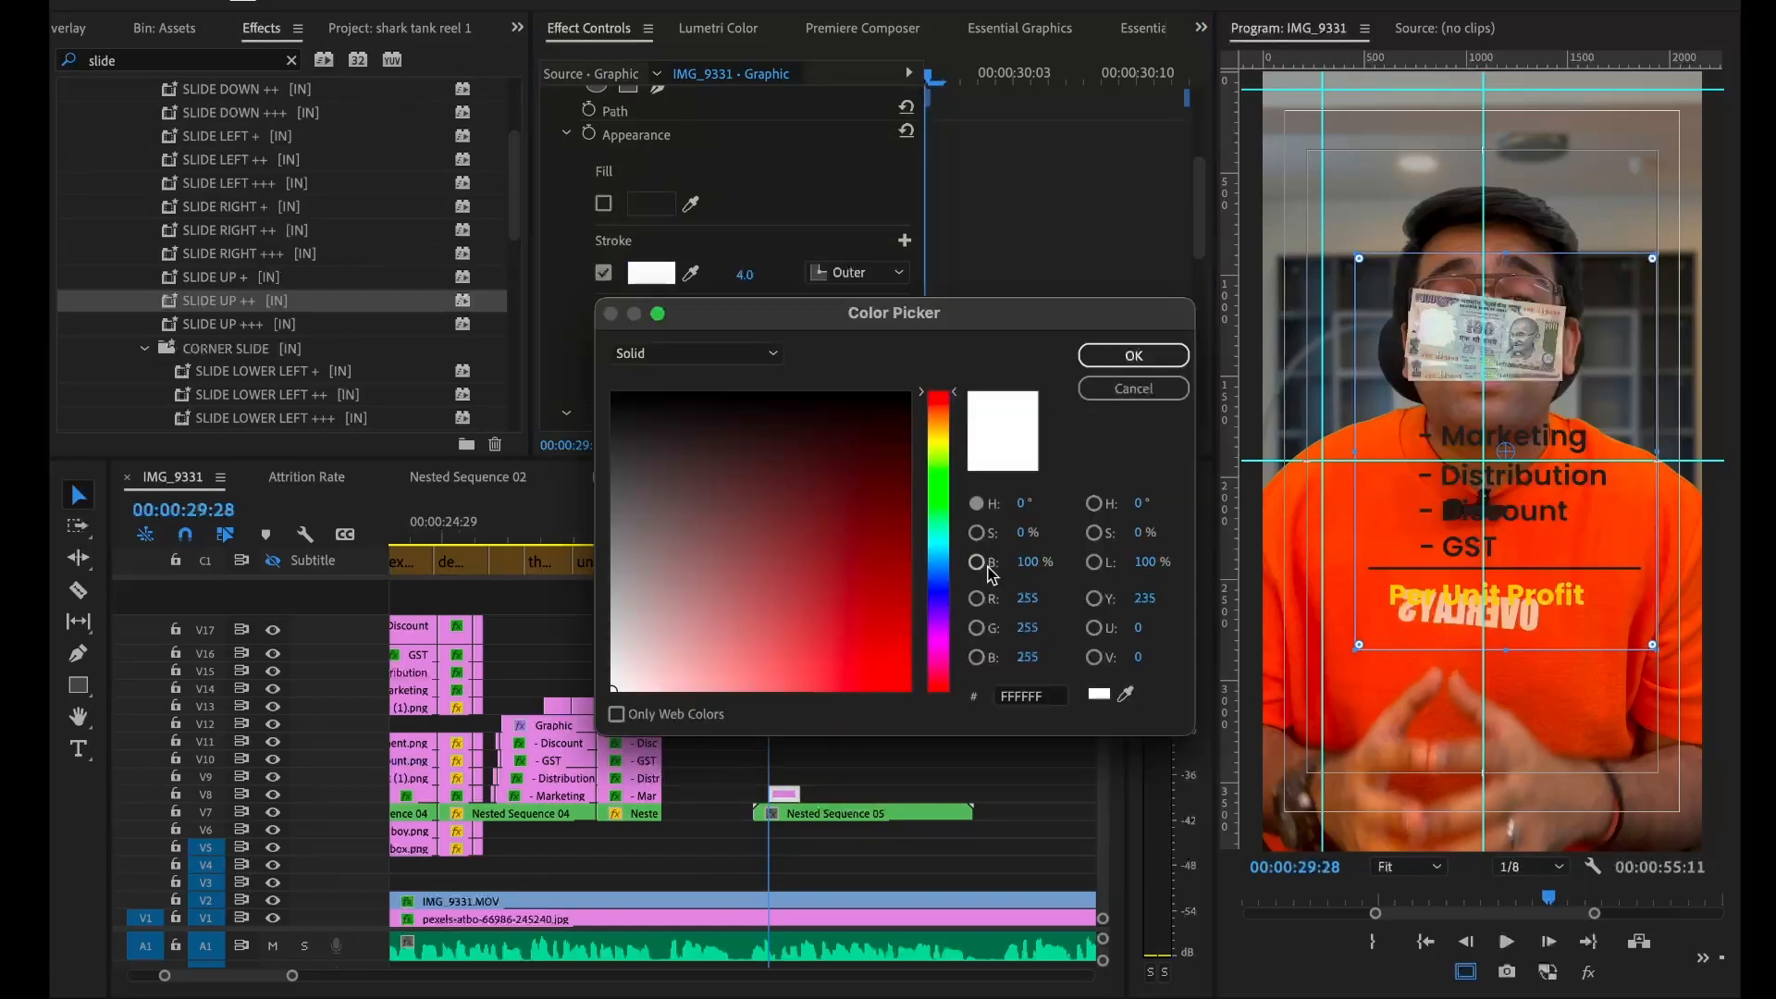
pyautogui.click(900, 678)
pyautogui.click(1133, 355)
# Set the red frame's stroke width to 30 and round its corners
pyautogui.click(772, 269)
pyautogui.press('Return')
pyautogui.click(761, 275)
pyautogui.write('15')
pyautogui.press('Return')
pyautogui.click(762, 272)
pyautogui.write('20')
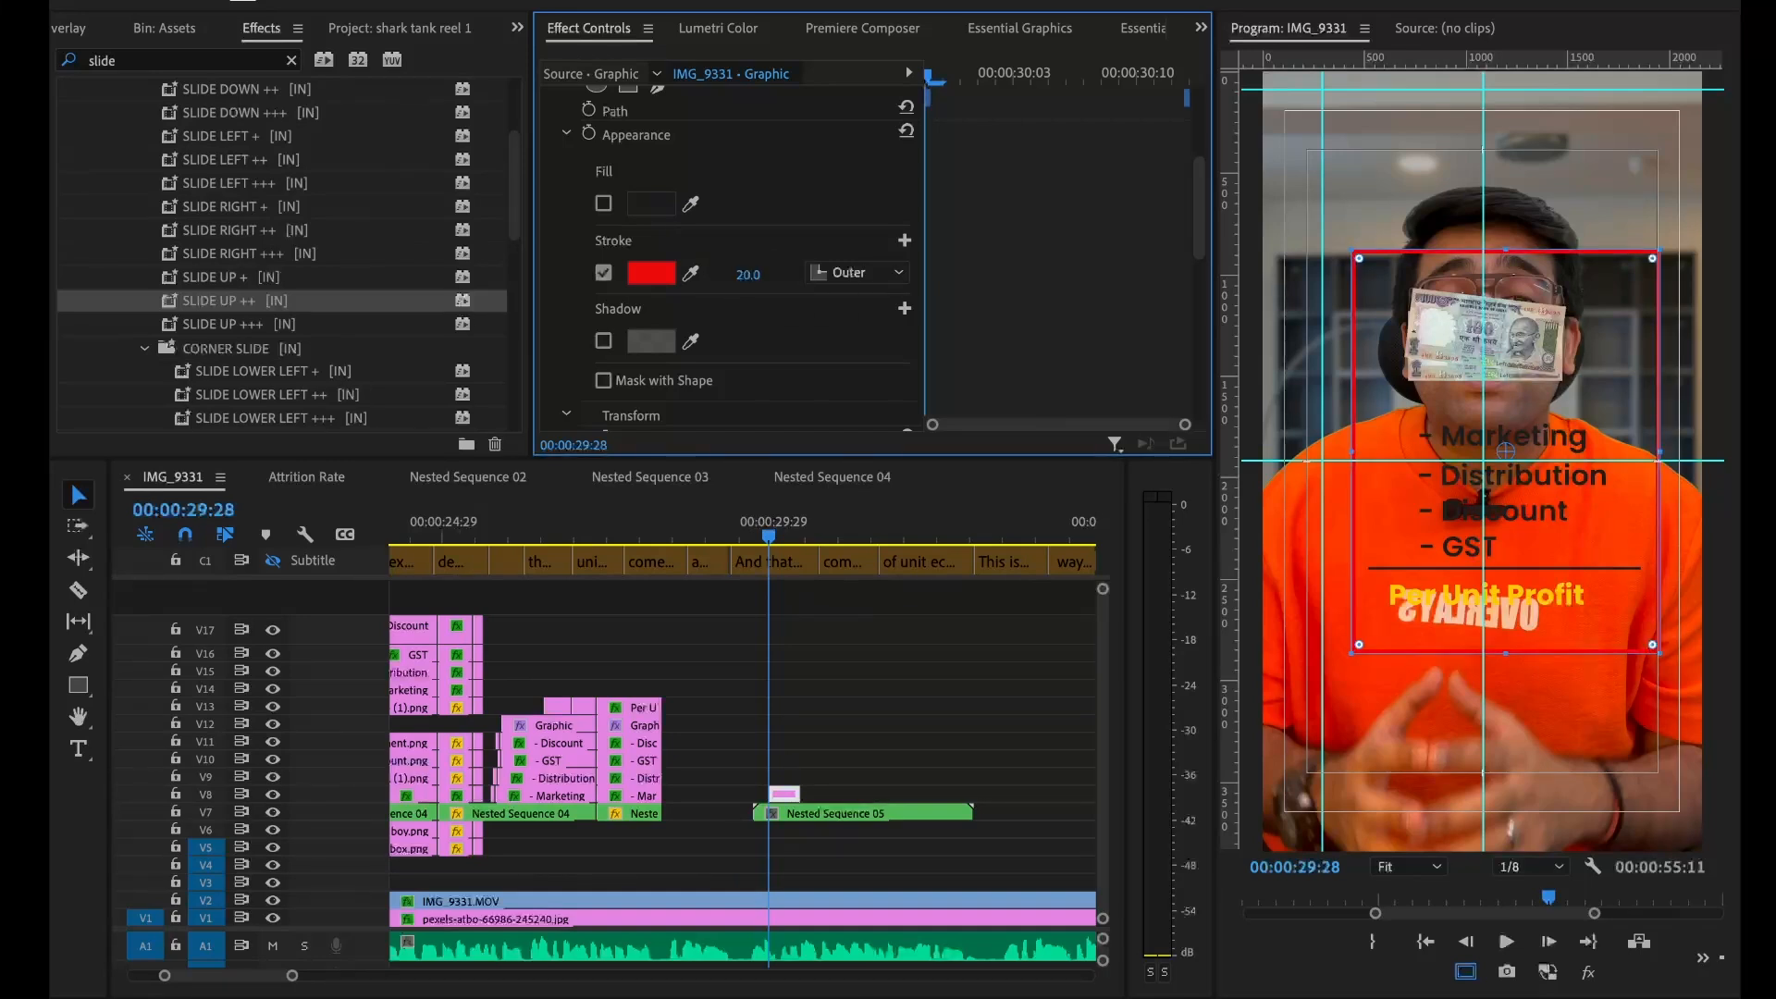
pyautogui.click(771, 272)
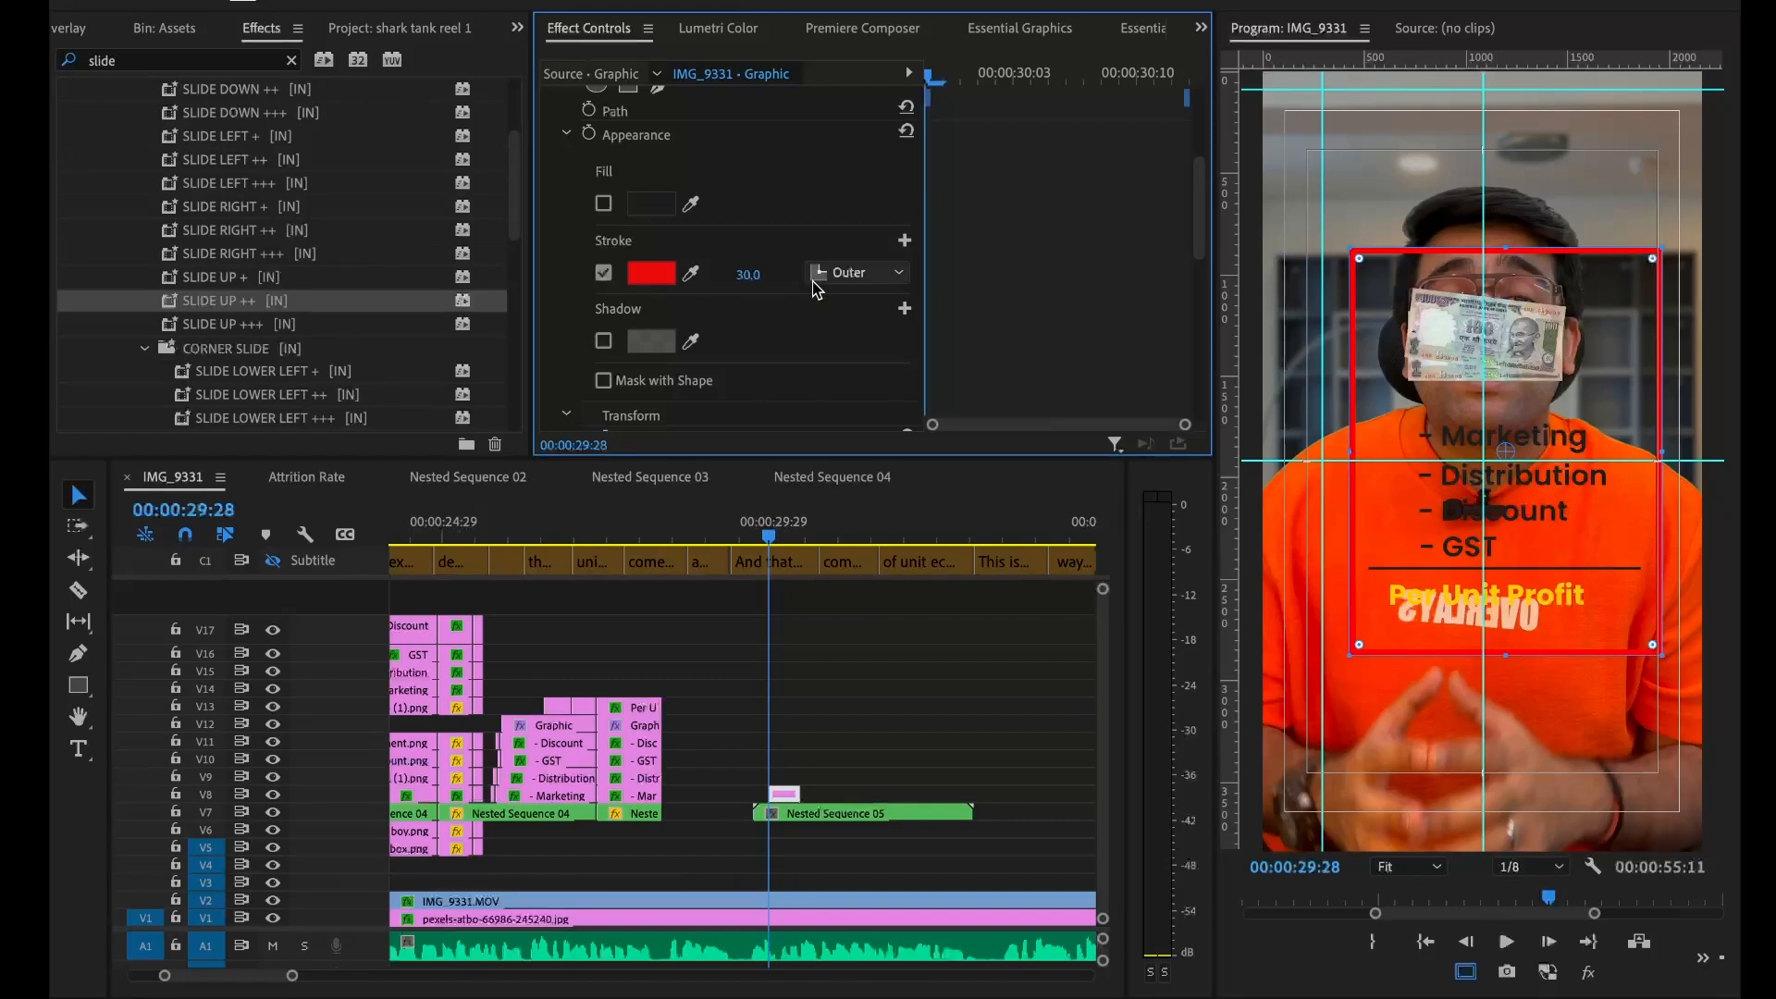
pyautogui.click(1358, 262)
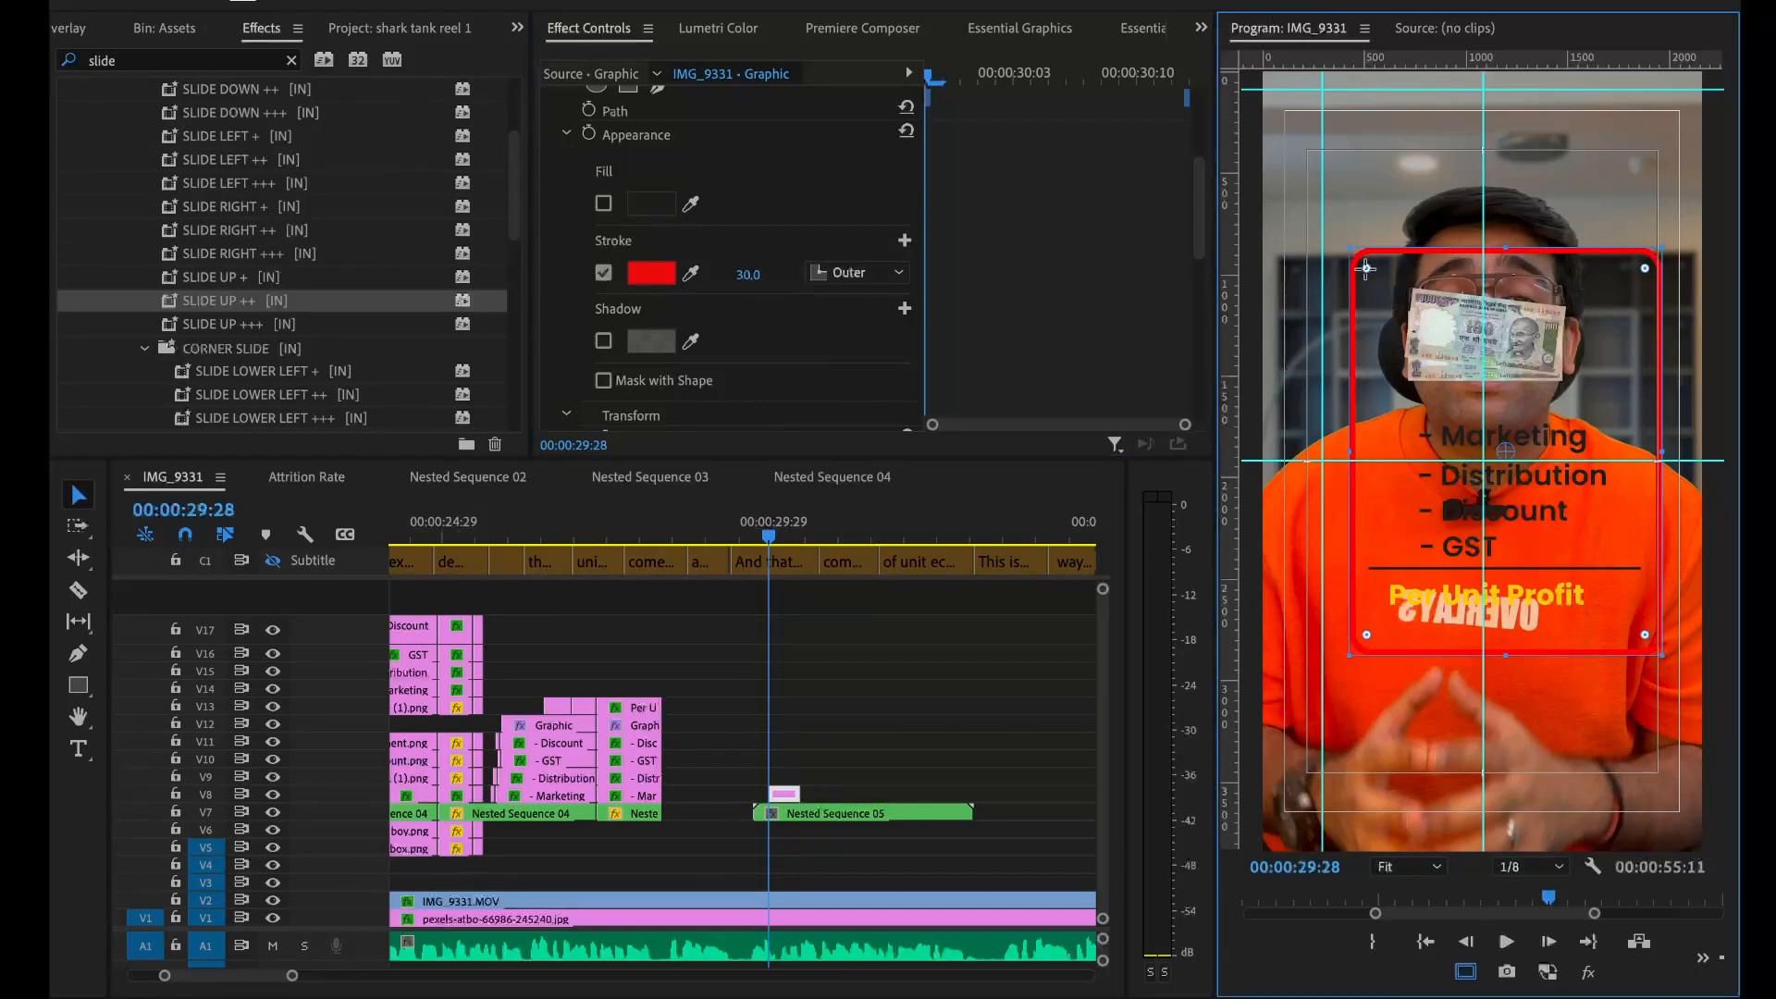
# Set the horizontal position of the nested overlay sequence to 998 and that of the red frame to 978
pyautogui.click(801, 816)
pyautogui.moveTo(743, 149); pyautogui.dragTo(667, 149)
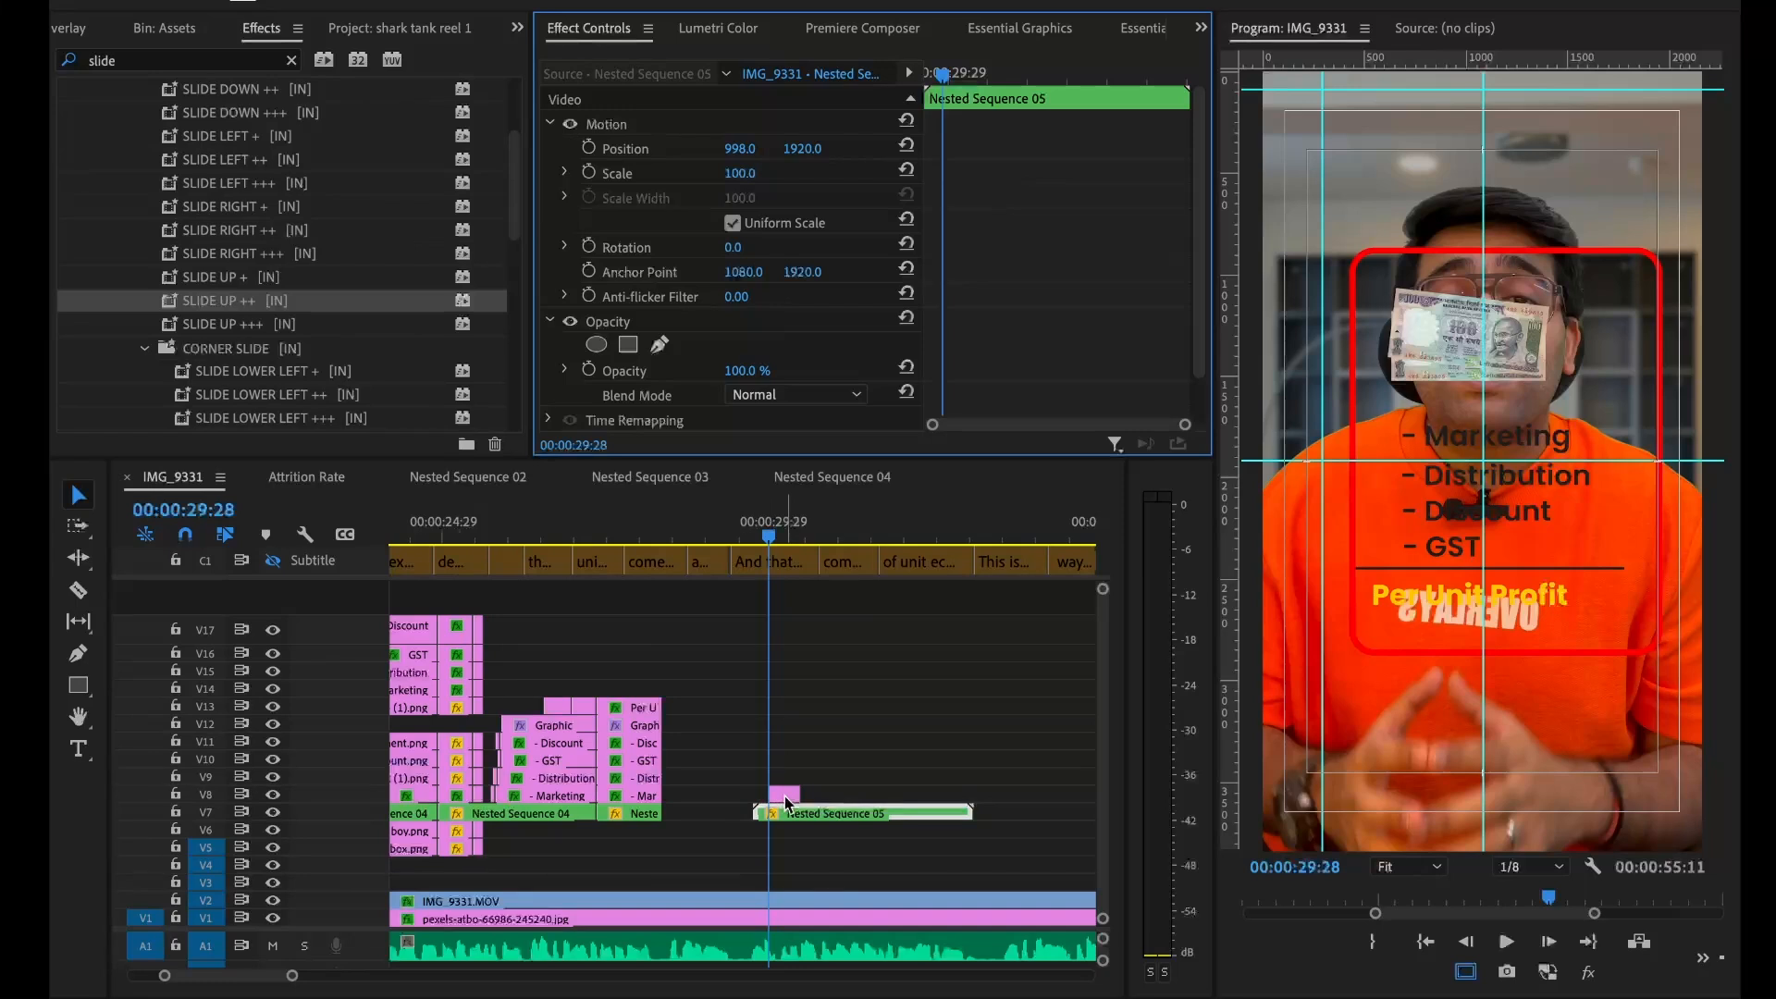
pyautogui.scroll(3, 801, 856)
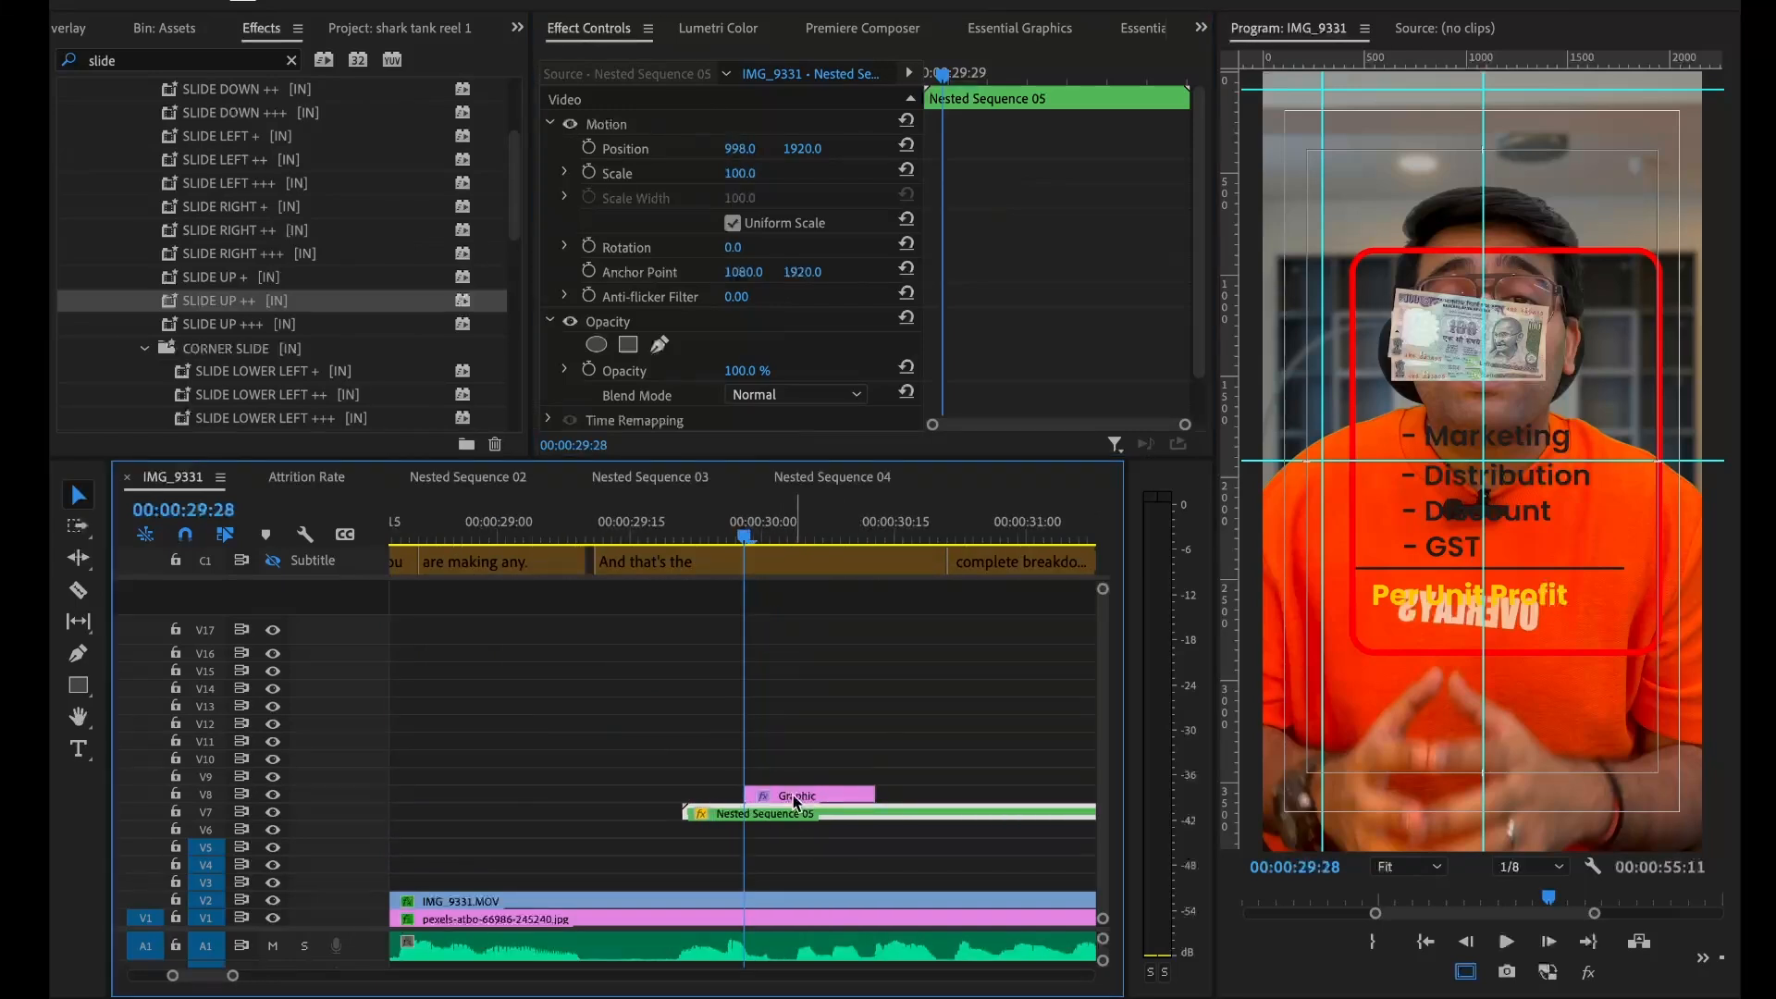
pyautogui.click(796, 803)
pyautogui.moveTo(741, 151); pyautogui.dragTo(656, 151)
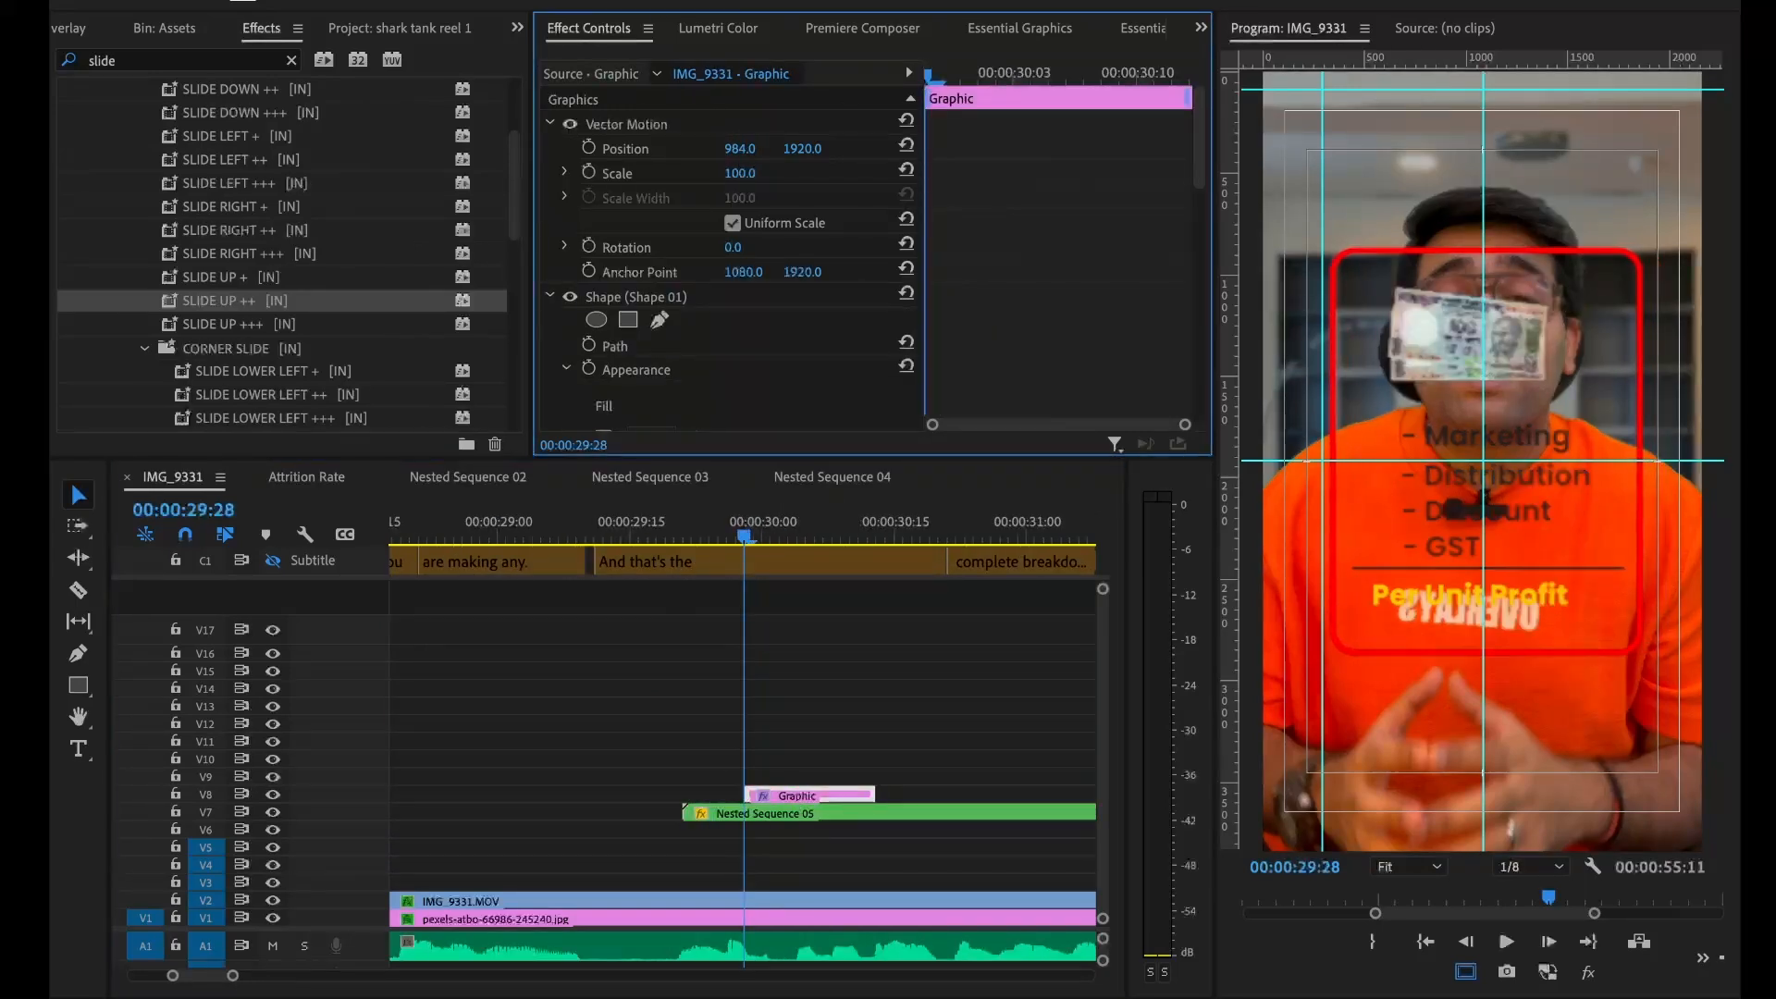
# Search the effects for "wipe", apply the Wipe video transition to the start of the red frame's clip, and play it back
pyautogui.click(150, 61)
pyautogui.write('wipe')
pyautogui.moveTo(137, 374); pyautogui.dragTo(751, 795)
pyautogui.scroll(-3, 814, 791)
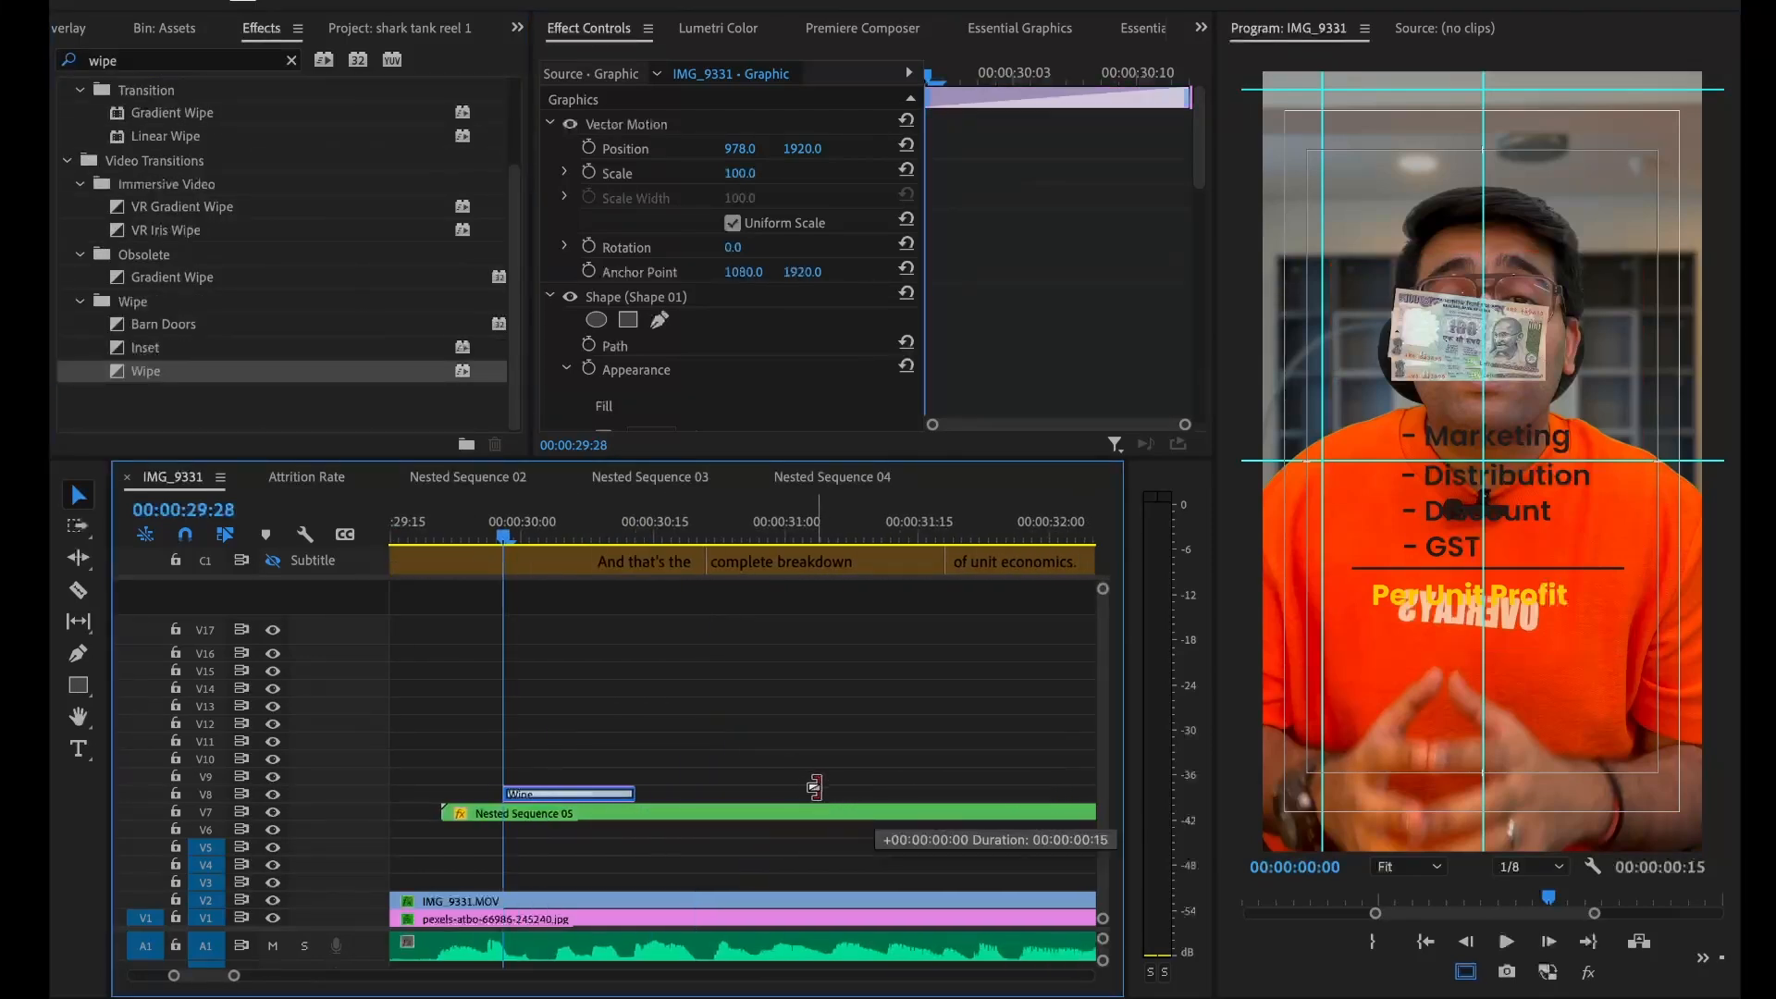
pyautogui.click(433, 539)
pyautogui.press('space')
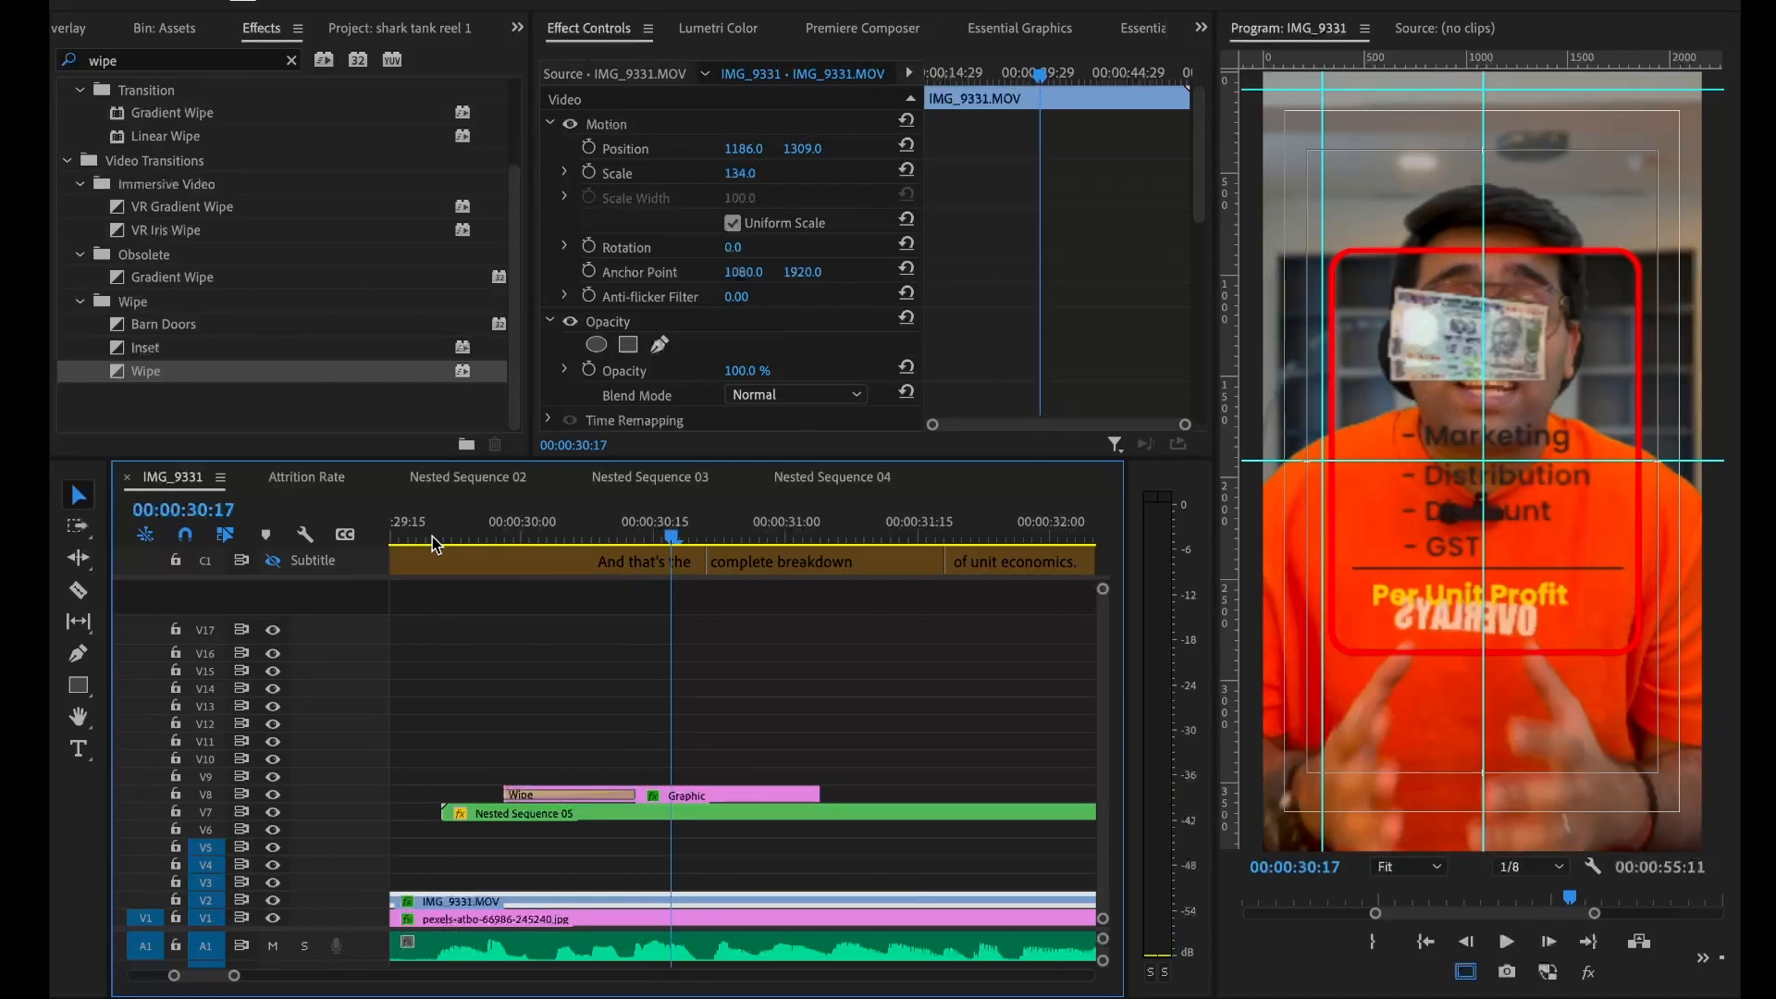
# Extend the red frame's clip to end at 00:00:32:22 and save the project
pyautogui.press('space')
pyautogui.press('-')
pyautogui.moveTo(779, 793); pyautogui.dragTo(992, 794)
pyautogui.hotkey('ctrl', 's')
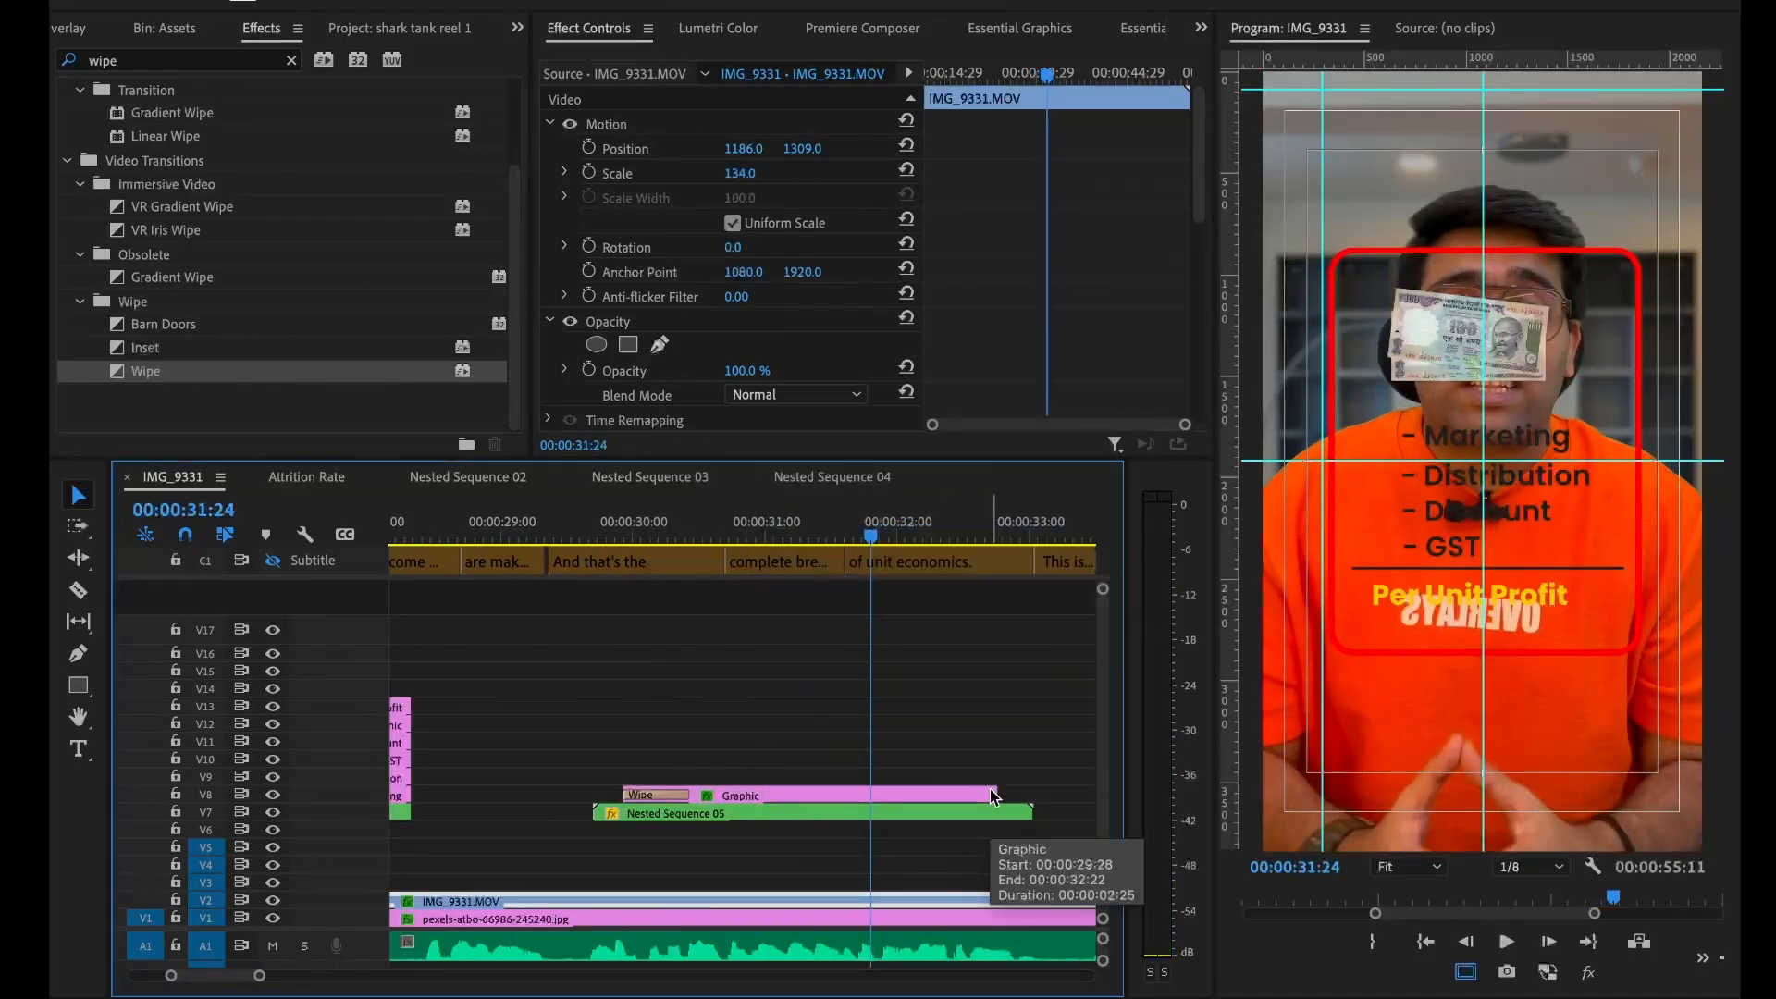
# Nest the red frame clip together with Nested Sequence 05 as Nested Sequence 06
pyautogui.press('space')
pyautogui.click(908, 536)
pyautogui.moveTo(791, 675); pyautogui.dragTo(869, 812)
pyautogui.rightClick(872, 812)
pyautogui.scroll(-10, 941, 814)
pyautogui.click(943, 810)
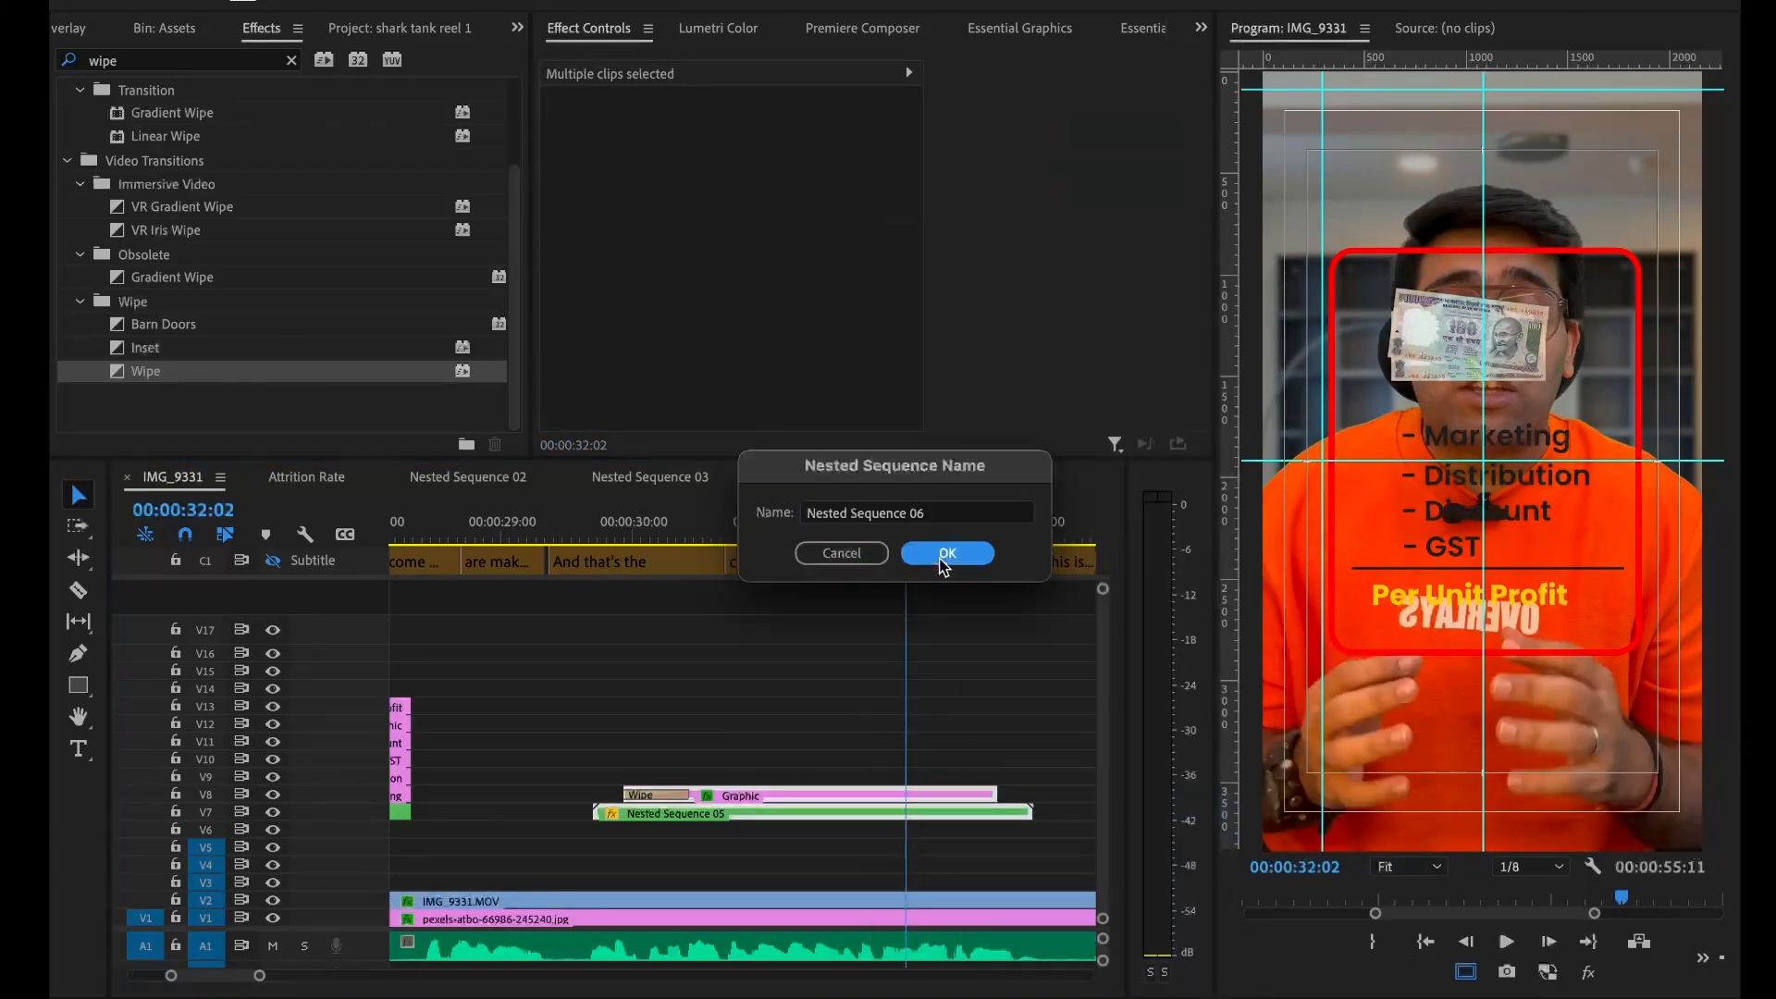
pyautogui.click(936, 553)
# Keyframe the nested sequence's Position so it rises from 1080, 1920 to a vertical value of 1431 at 00:00:32:12
pyautogui.click(833, 536)
pyautogui.press('space')
pyautogui.press('space')
pyautogui.click(588, 149)
pyautogui.press('space')
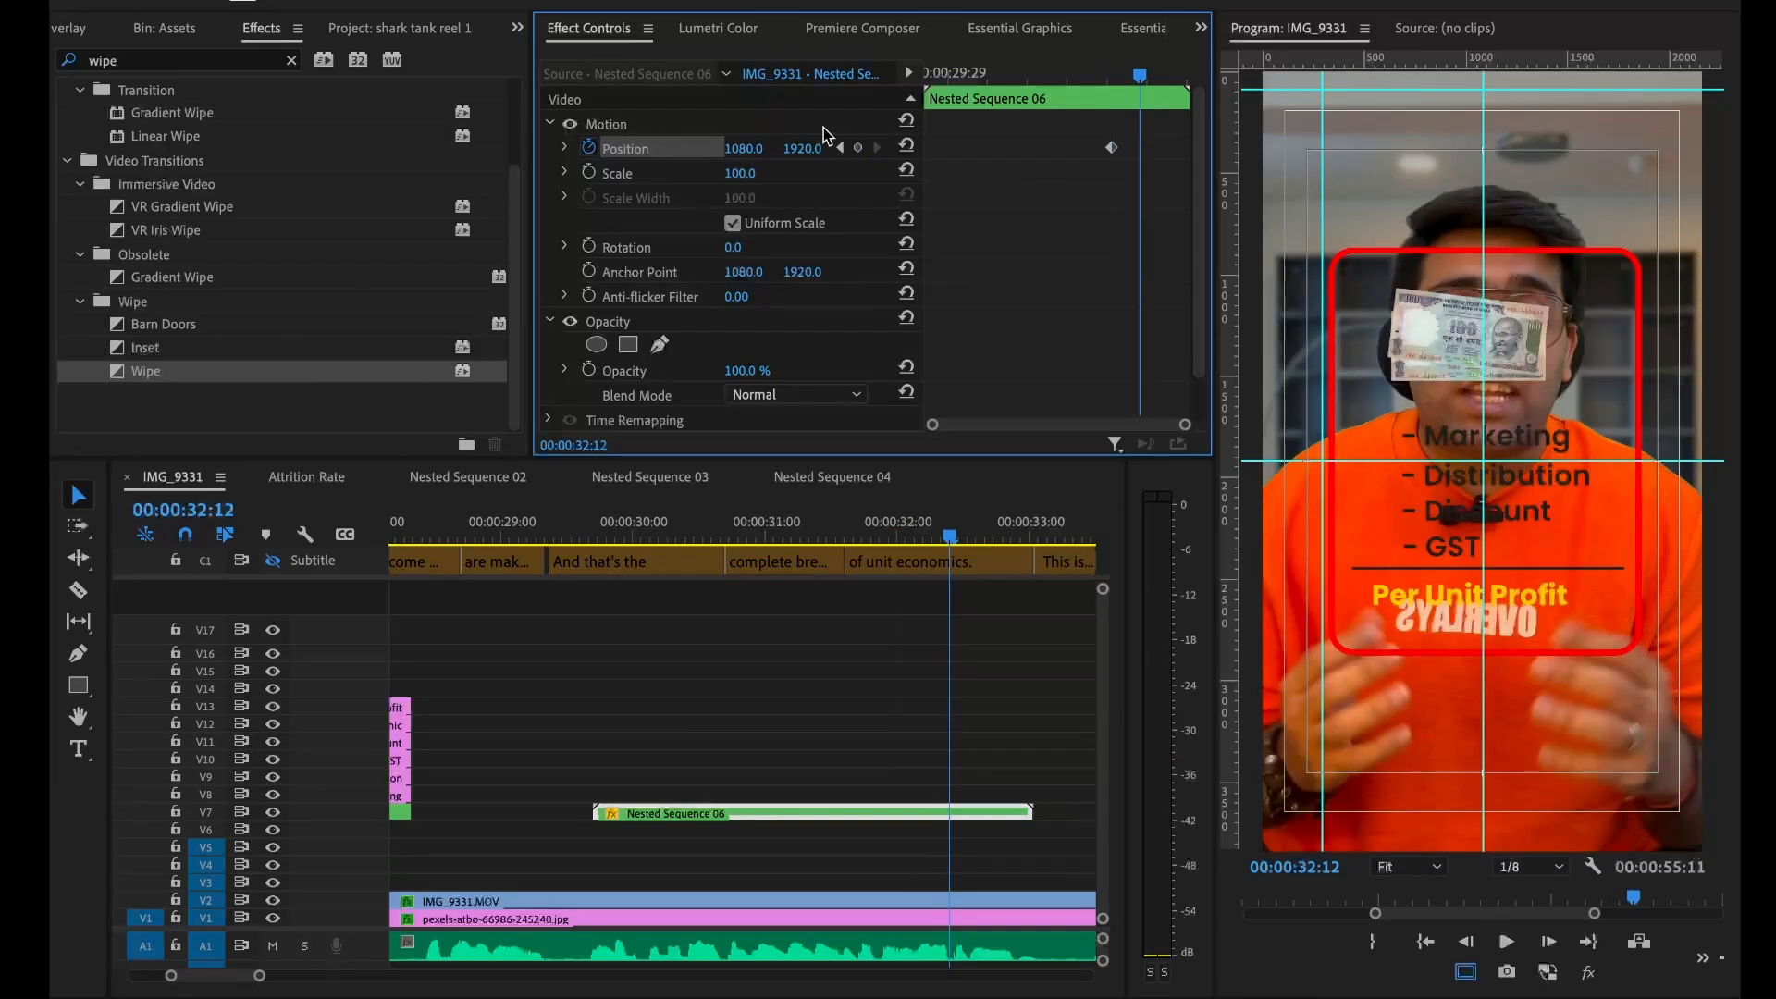
pyautogui.moveTo(802, 148); pyautogui.dragTo(568, 148)
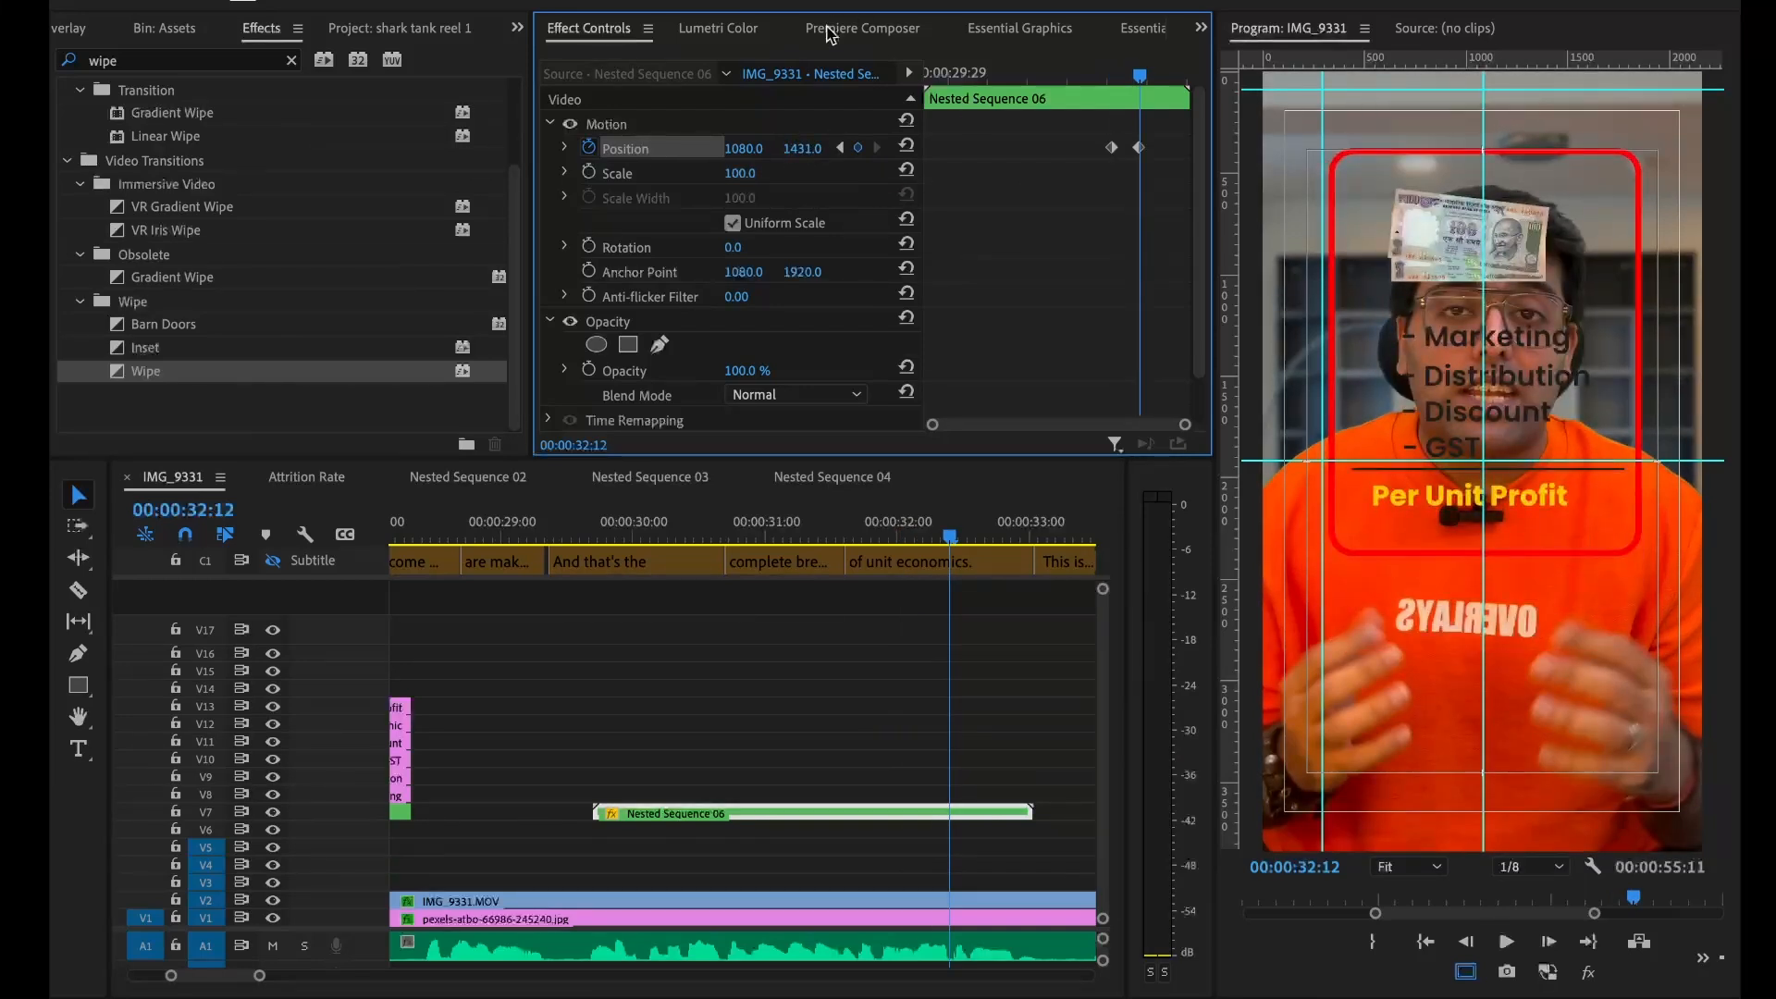
# Add the Arrow shape element from the Premiere Composer Starter Pack on track V8 above Nested Sequence 06
pyautogui.click(857, 32)
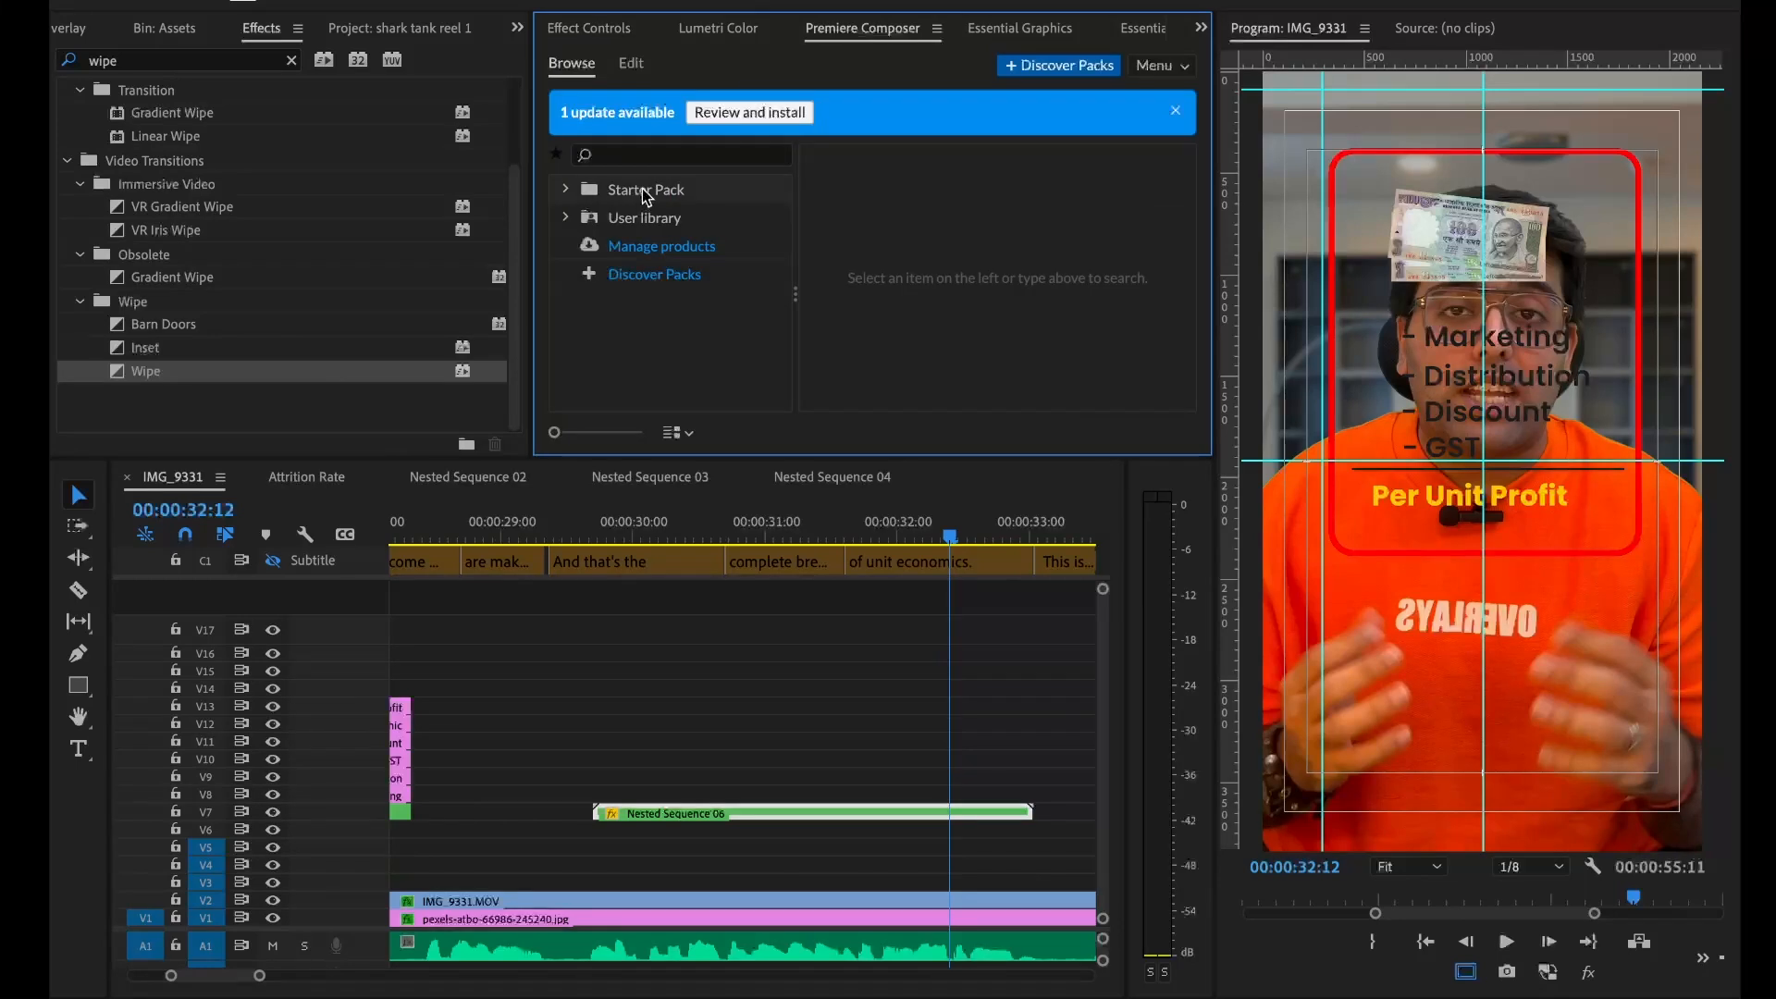
pyautogui.click(568, 192)
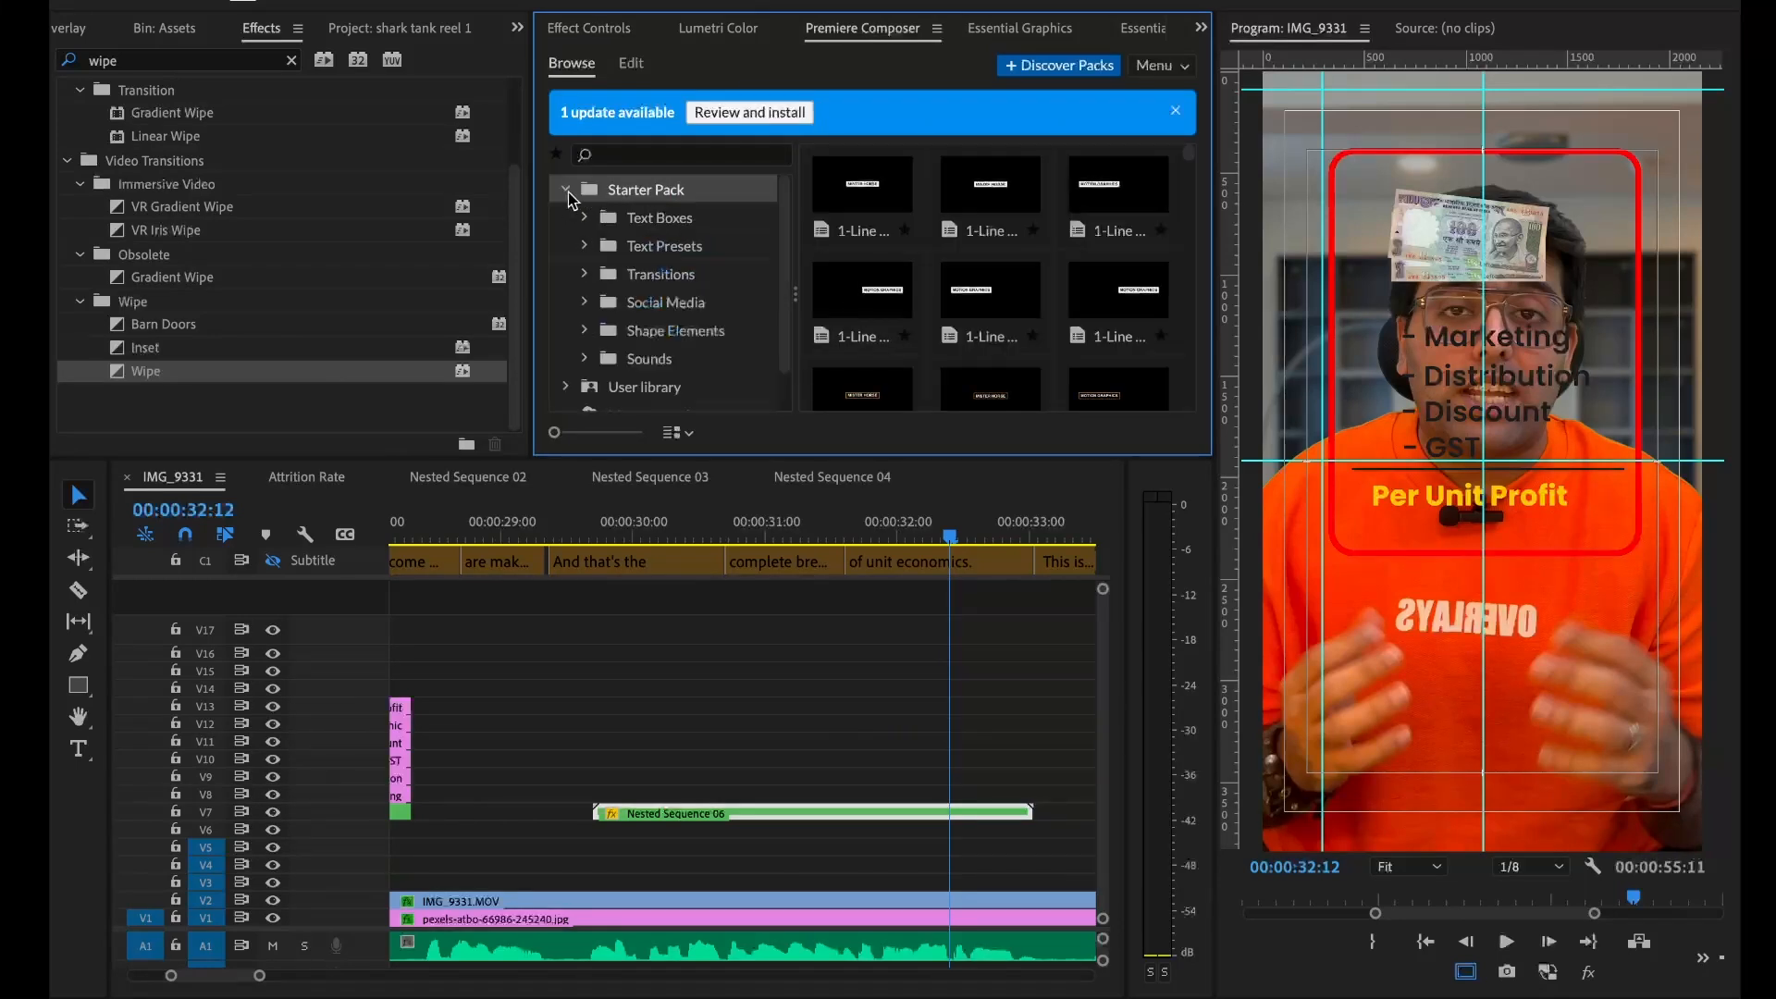
pyautogui.click(659, 274)
pyautogui.click(666, 330)
pyautogui.moveTo(860, 335); pyautogui.dragTo(916, 795)
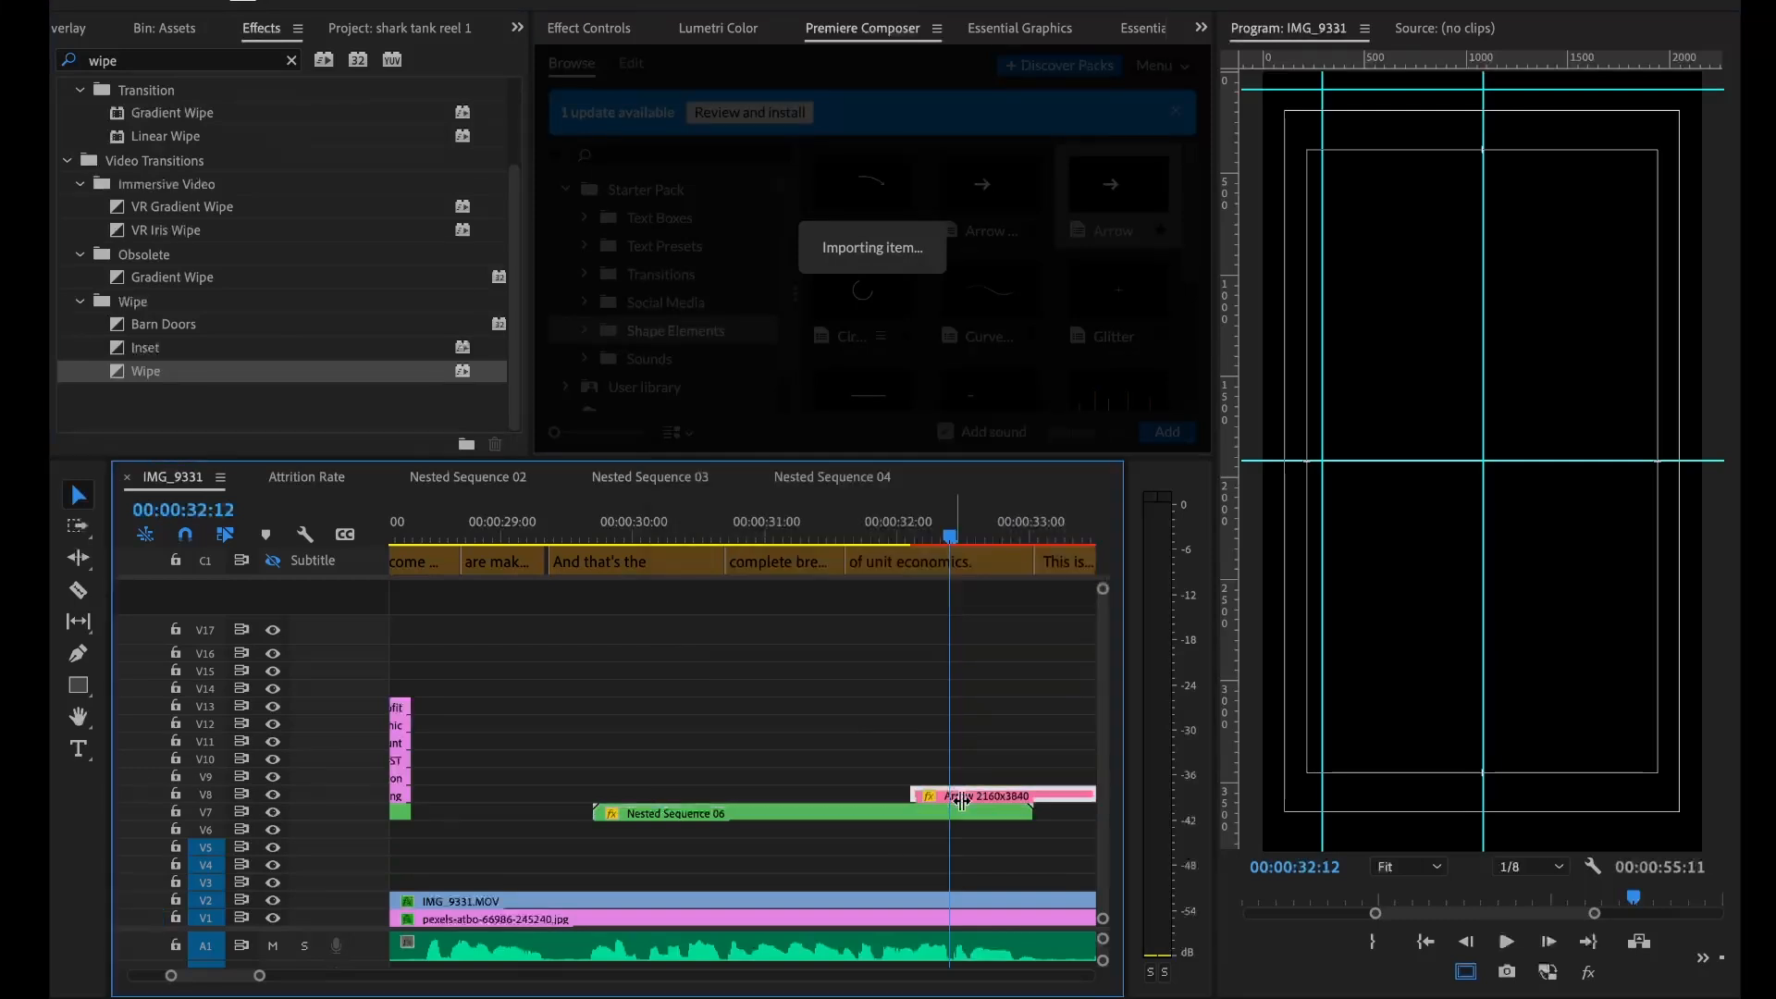
# Change the arrow's colour to near-black and play back its entrance
pyautogui.click(961, 390)
pyautogui.moveTo(720, 108); pyautogui.dragTo(682, 71)
pyautogui.click(829, 438)
pyautogui.click(884, 533)
pyautogui.press('space')
pyautogui.press('space')
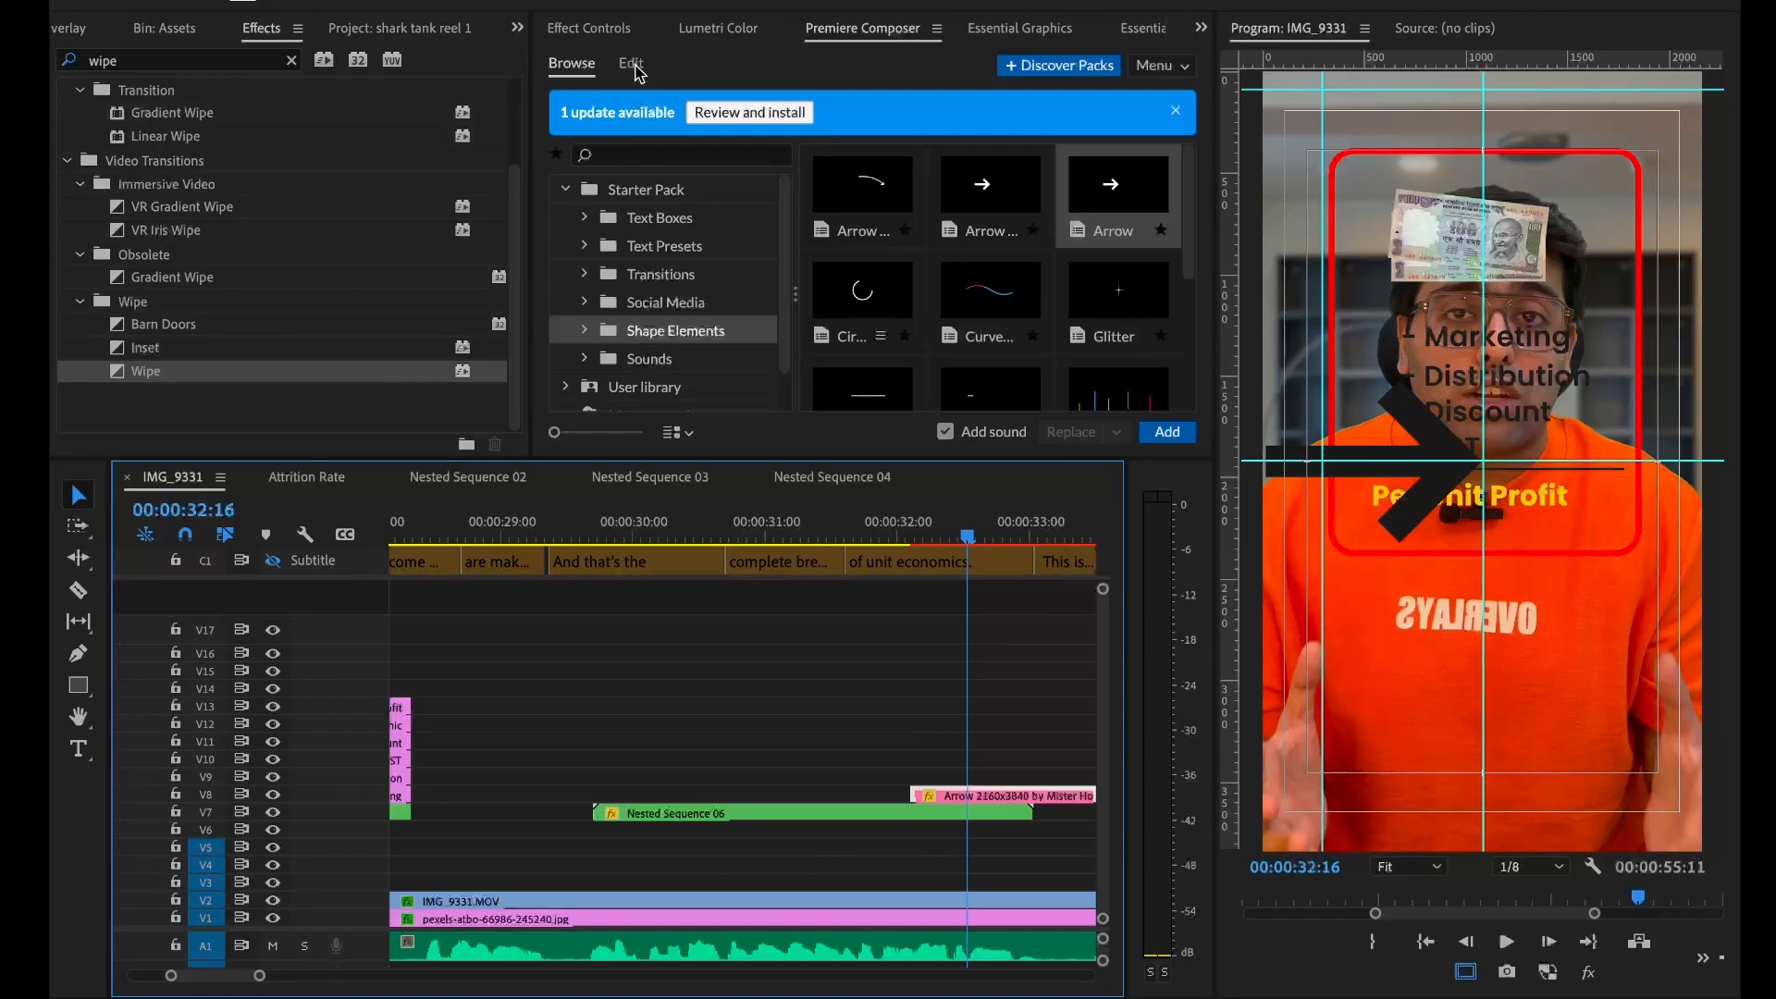
# Rotate the arrow 90° and set its position to 0, 314
pyautogui.click(635, 65)
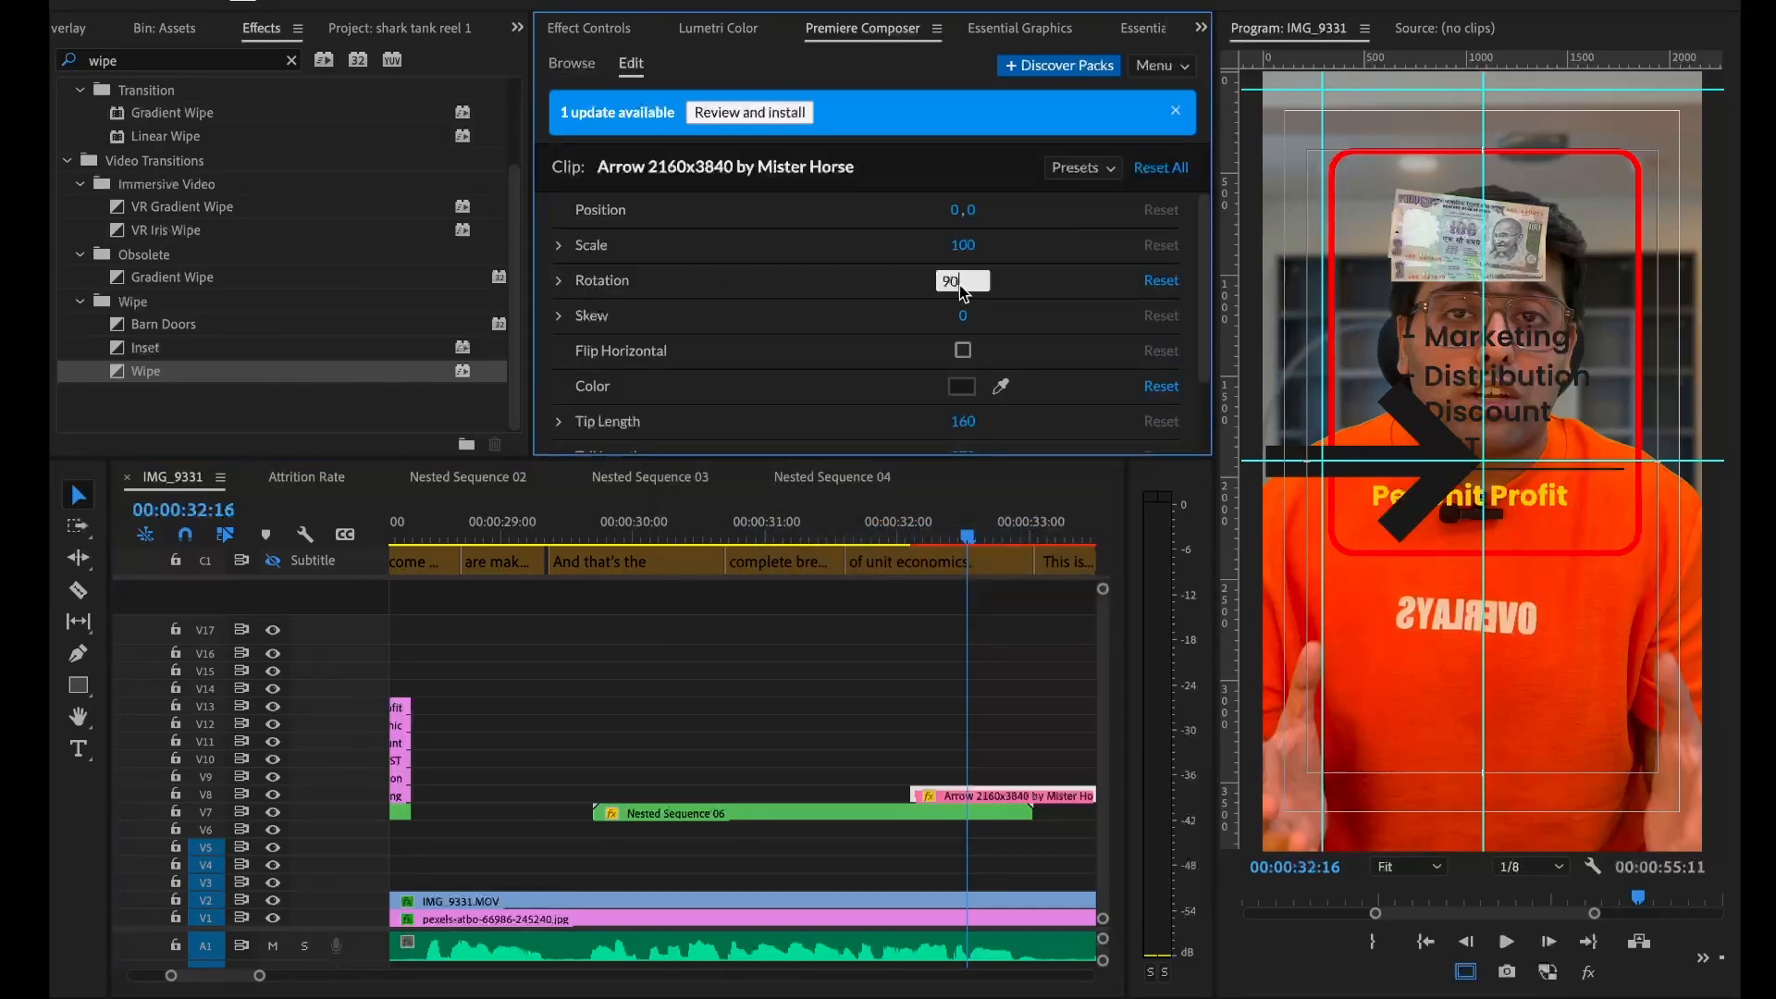
pyautogui.press('Return')
pyautogui.scroll(-2, 856, 282)
pyautogui.scroll(2, 858, 292)
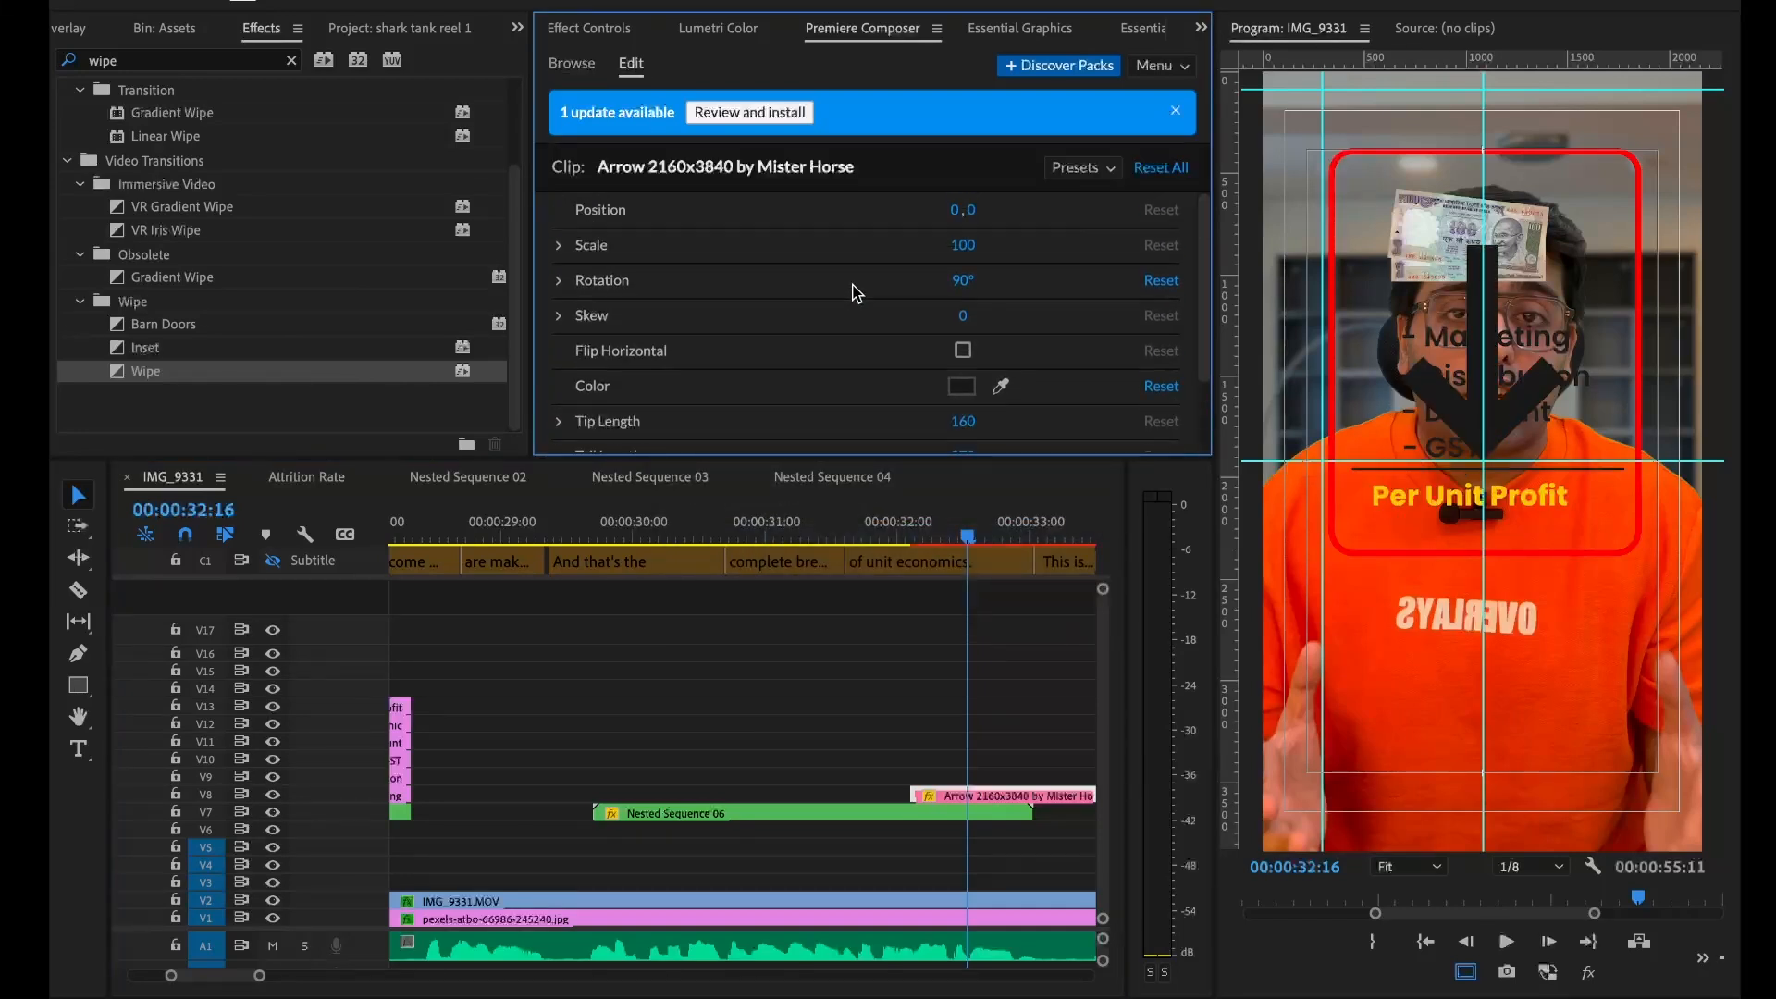
pyautogui.moveTo(1083, 229); pyautogui.dragTo(1517, 388)
# Set the arrow's thickness to 20, tip length to 96 and scale to 45, and adjust its tail length
pyautogui.scroll(-1, 816, 297)
pyautogui.scroll(-2, 816, 296)
pyautogui.moveTo(938, 413); pyautogui.dragTo(924, 407)
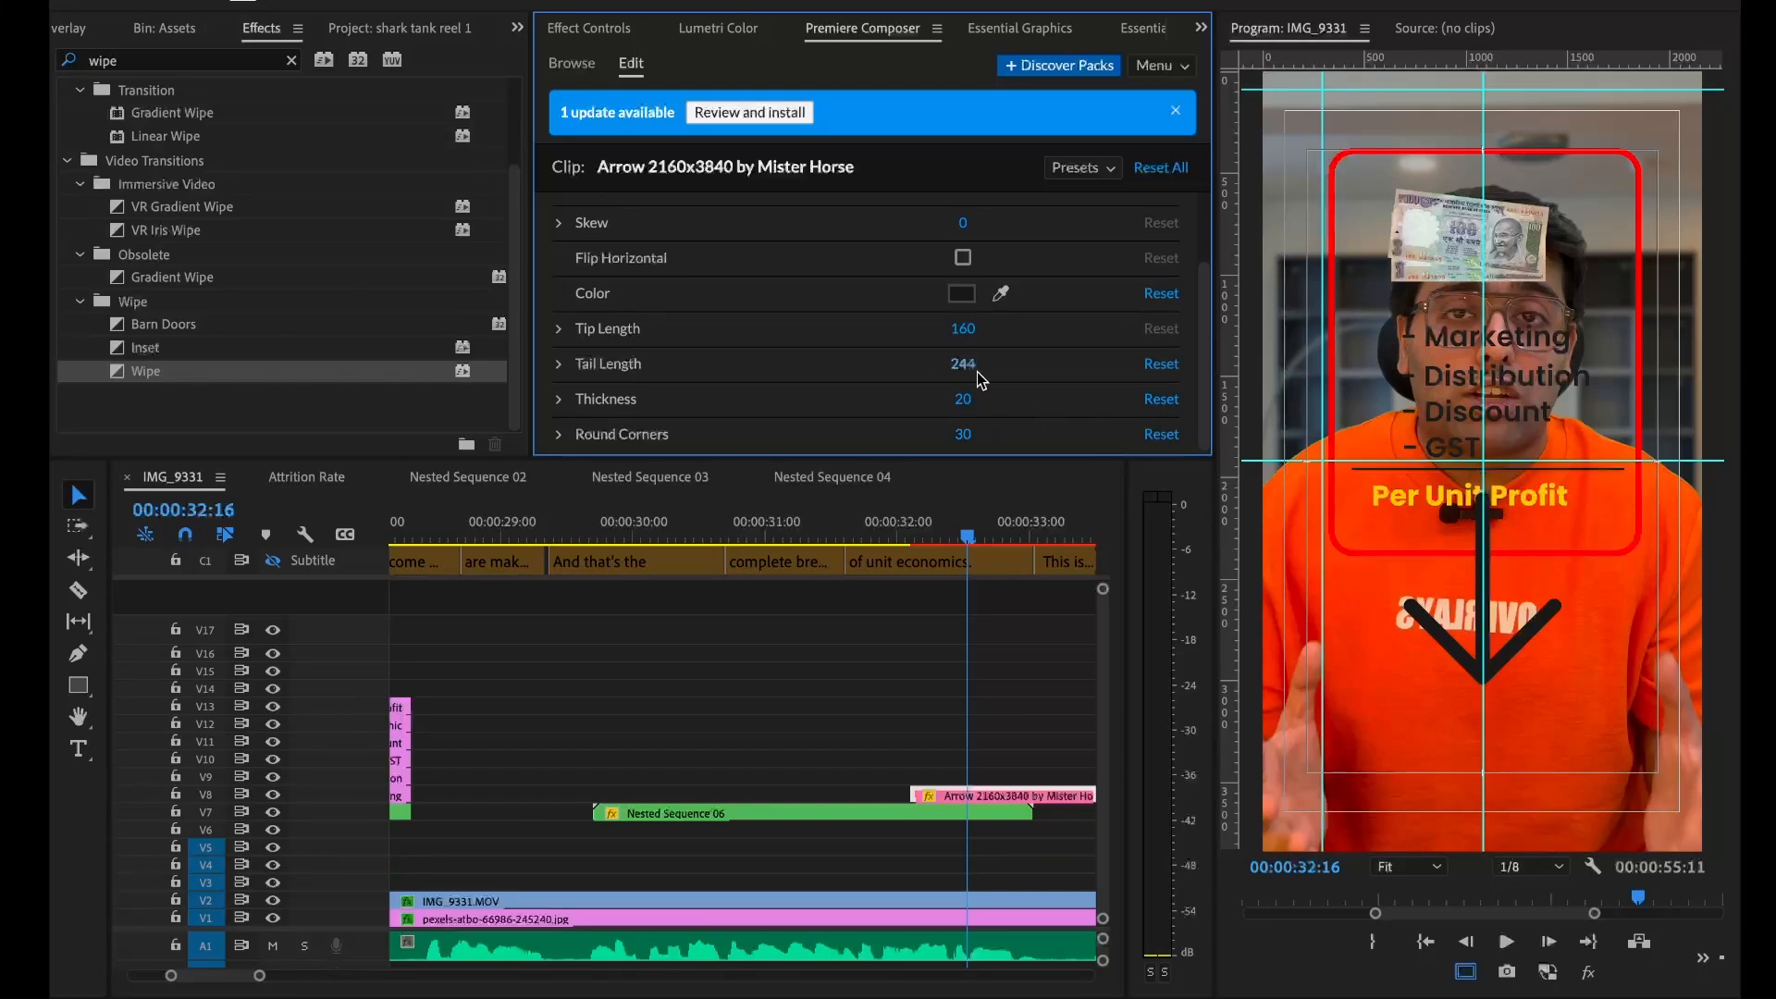
pyautogui.moveTo(786, 387); pyautogui.dragTo(1075, 412)
pyautogui.scroll(2, 958, 268)
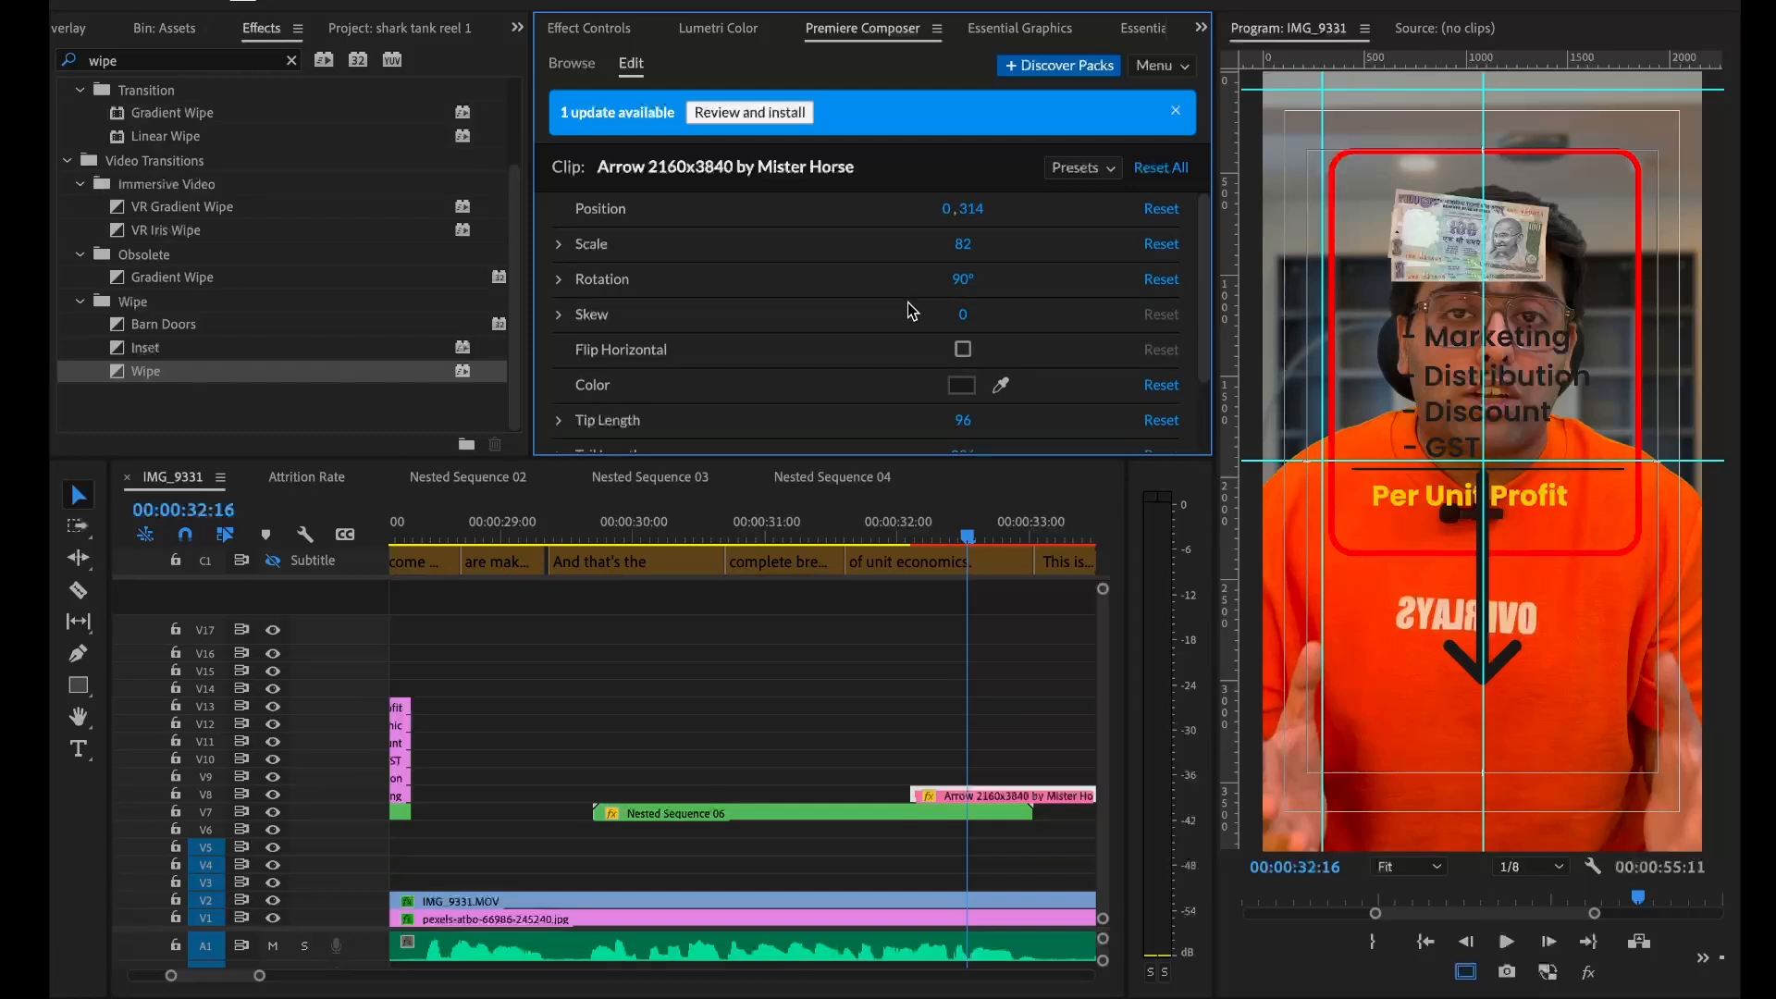
pyautogui.scroll(-2, 967, 429)
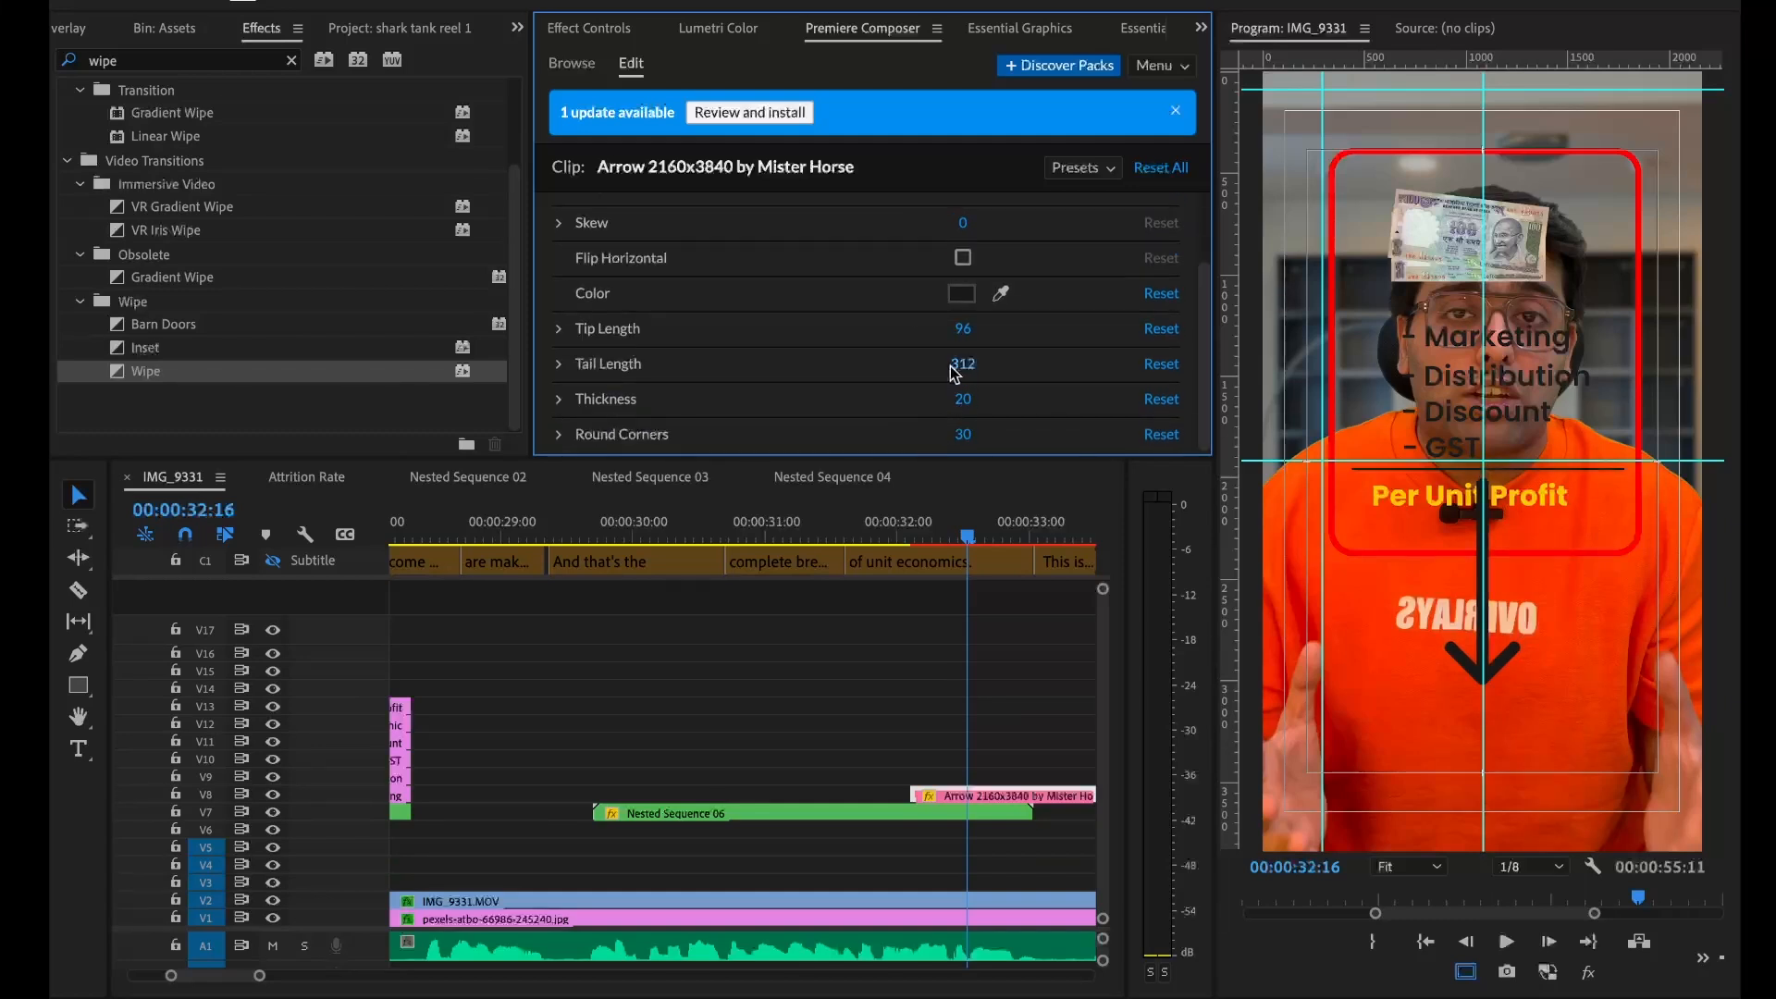
pyautogui.moveTo(933, 374); pyautogui.dragTo(914, 373)
pyautogui.scroll(2, 940, 283)
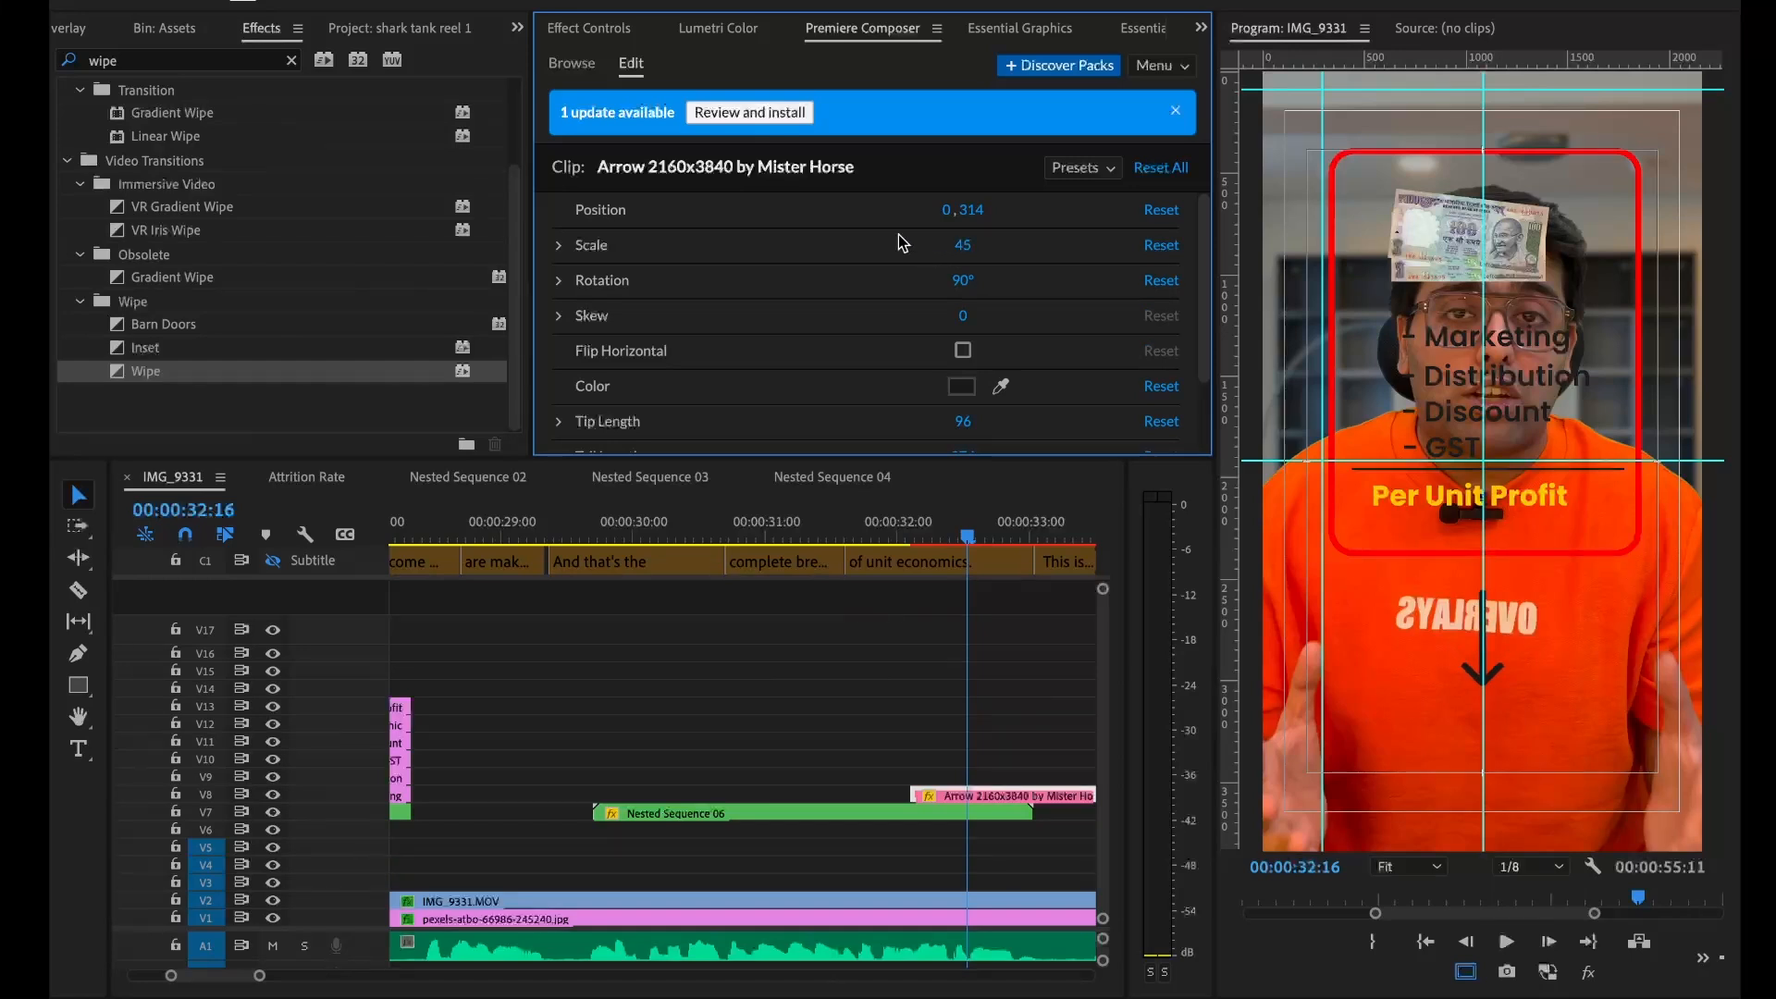
# Play back the arrow's entrance below the red frame and save the project
pyautogui.click(608, 33)
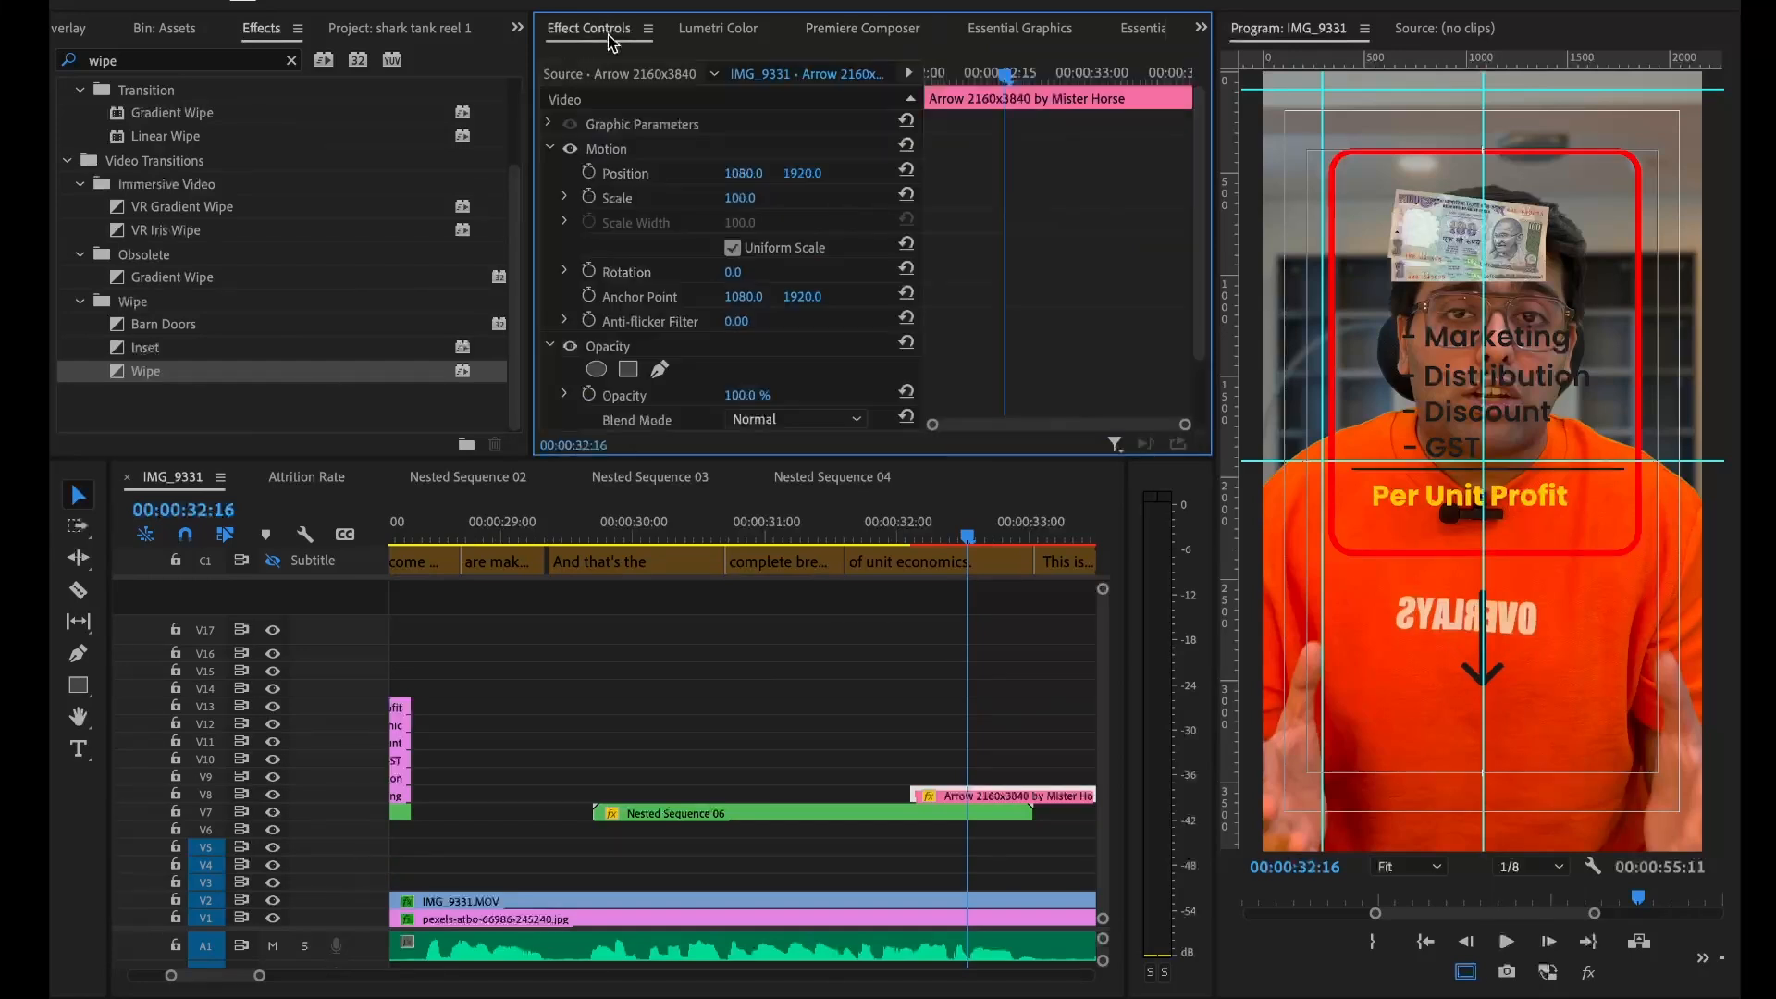
pyautogui.click(861, 536)
pyautogui.hscroll(1, 896, 655)
pyautogui.press('space')
pyautogui.press('space')
pyautogui.hotkey('ctrl', 's')
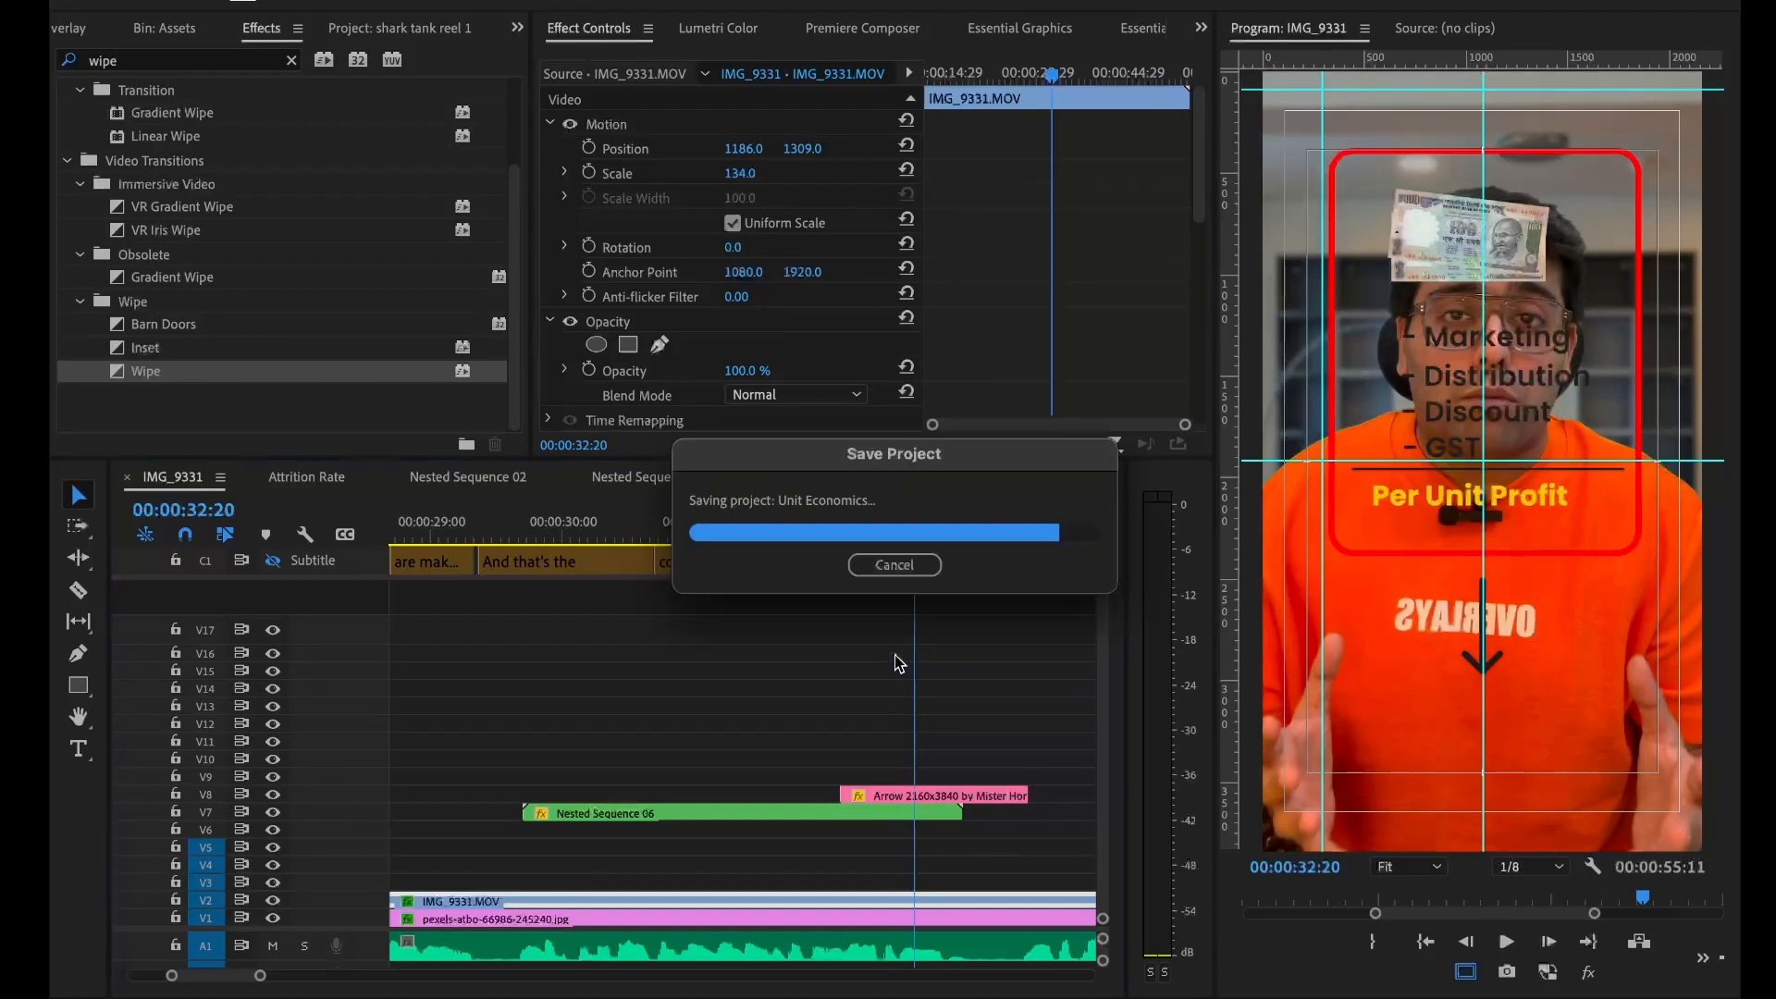
# Apply Ease In to the second Position keyframe of Nested Sequence 06 and Ease Out to the first
pyautogui.click(884, 813)
pyautogui.click(1139, 147)
pyautogui.rightClick(1139, 147)
pyautogui.moveTo(1202, 363)
pyautogui.click(1406, 507)
pyautogui.rightClick(1112, 148)
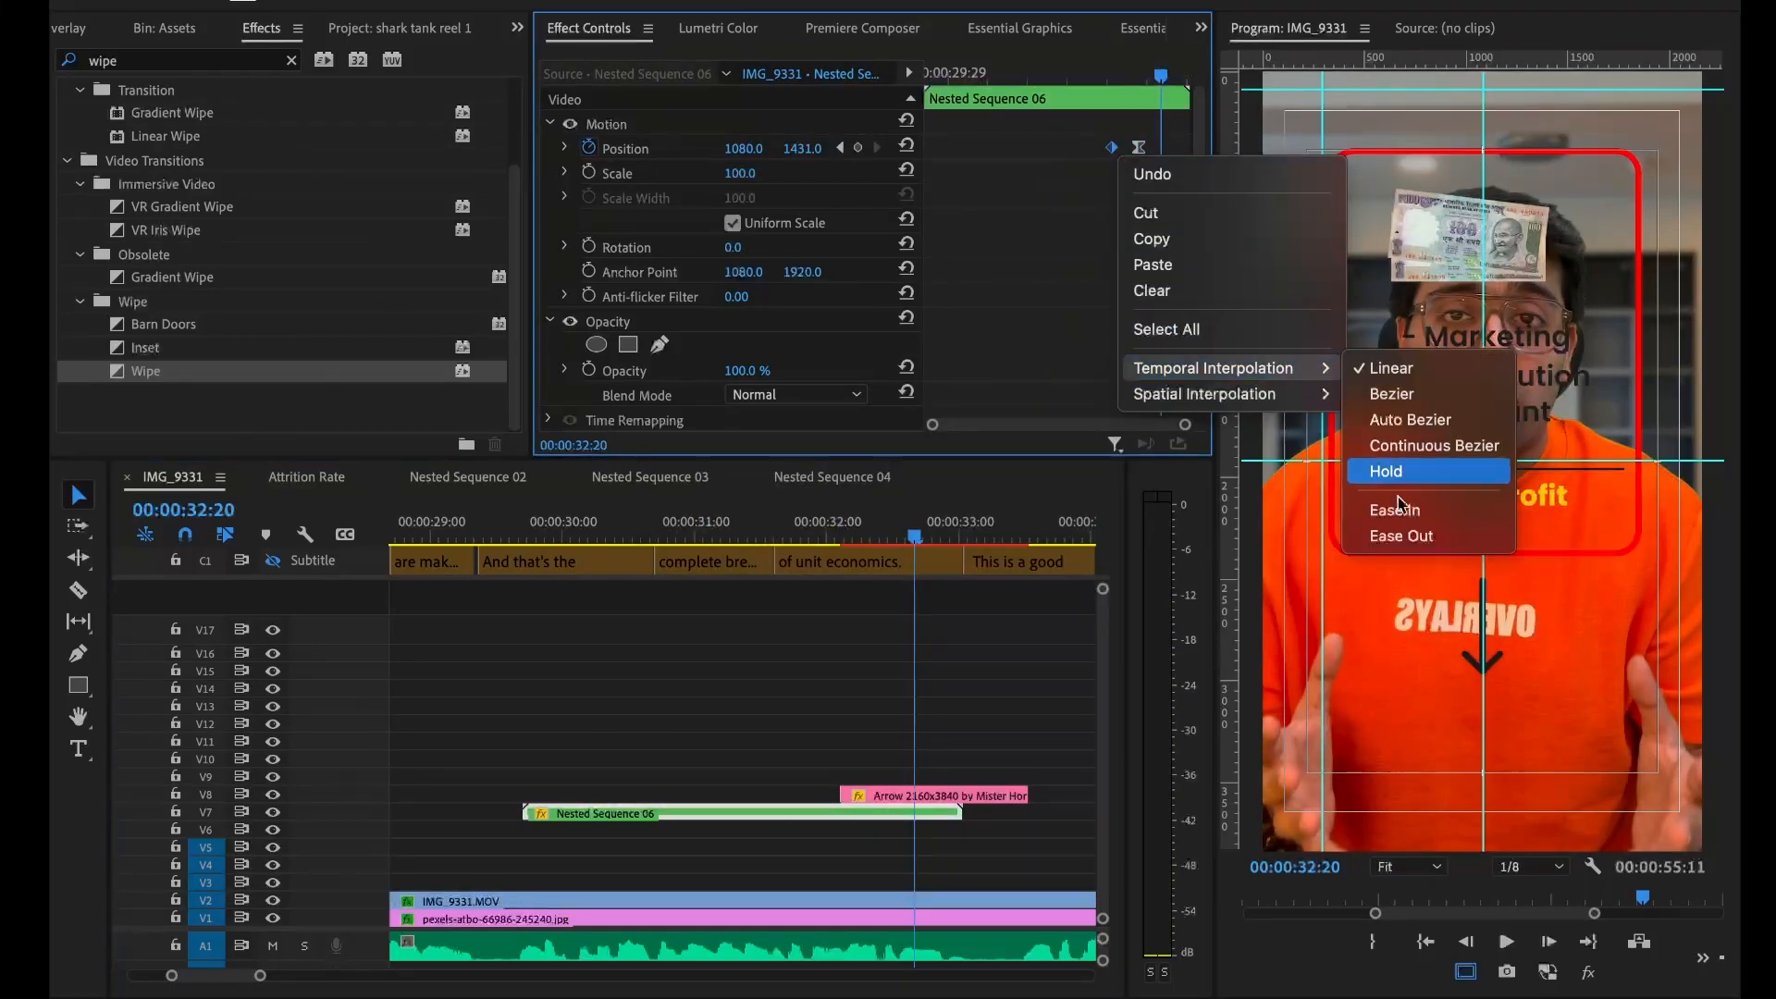
pyautogui.click(1399, 535)
# Copy the Unit Economics label onto track V9 above the arrow, start it with the arrow, and set its vertical position to 2915
pyautogui.click(860, 662)
pyautogui.press('\\')
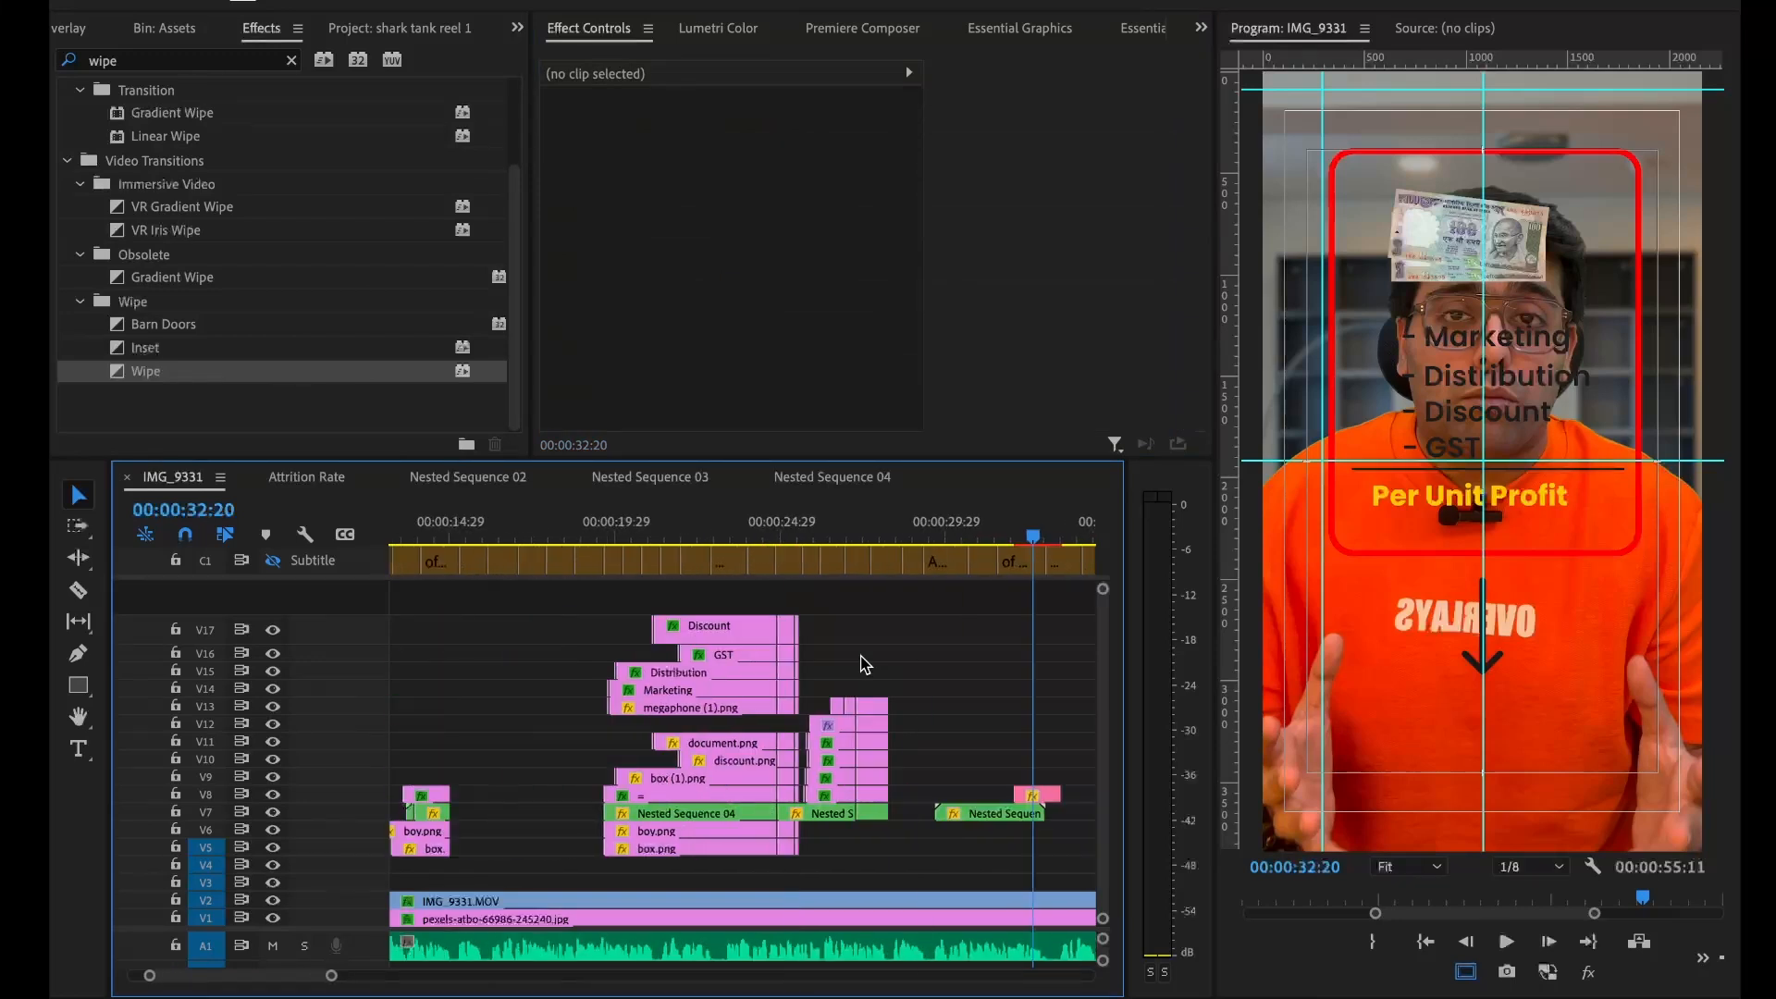
pyautogui.moveTo(458, 867); pyautogui.dragTo(893, 783)
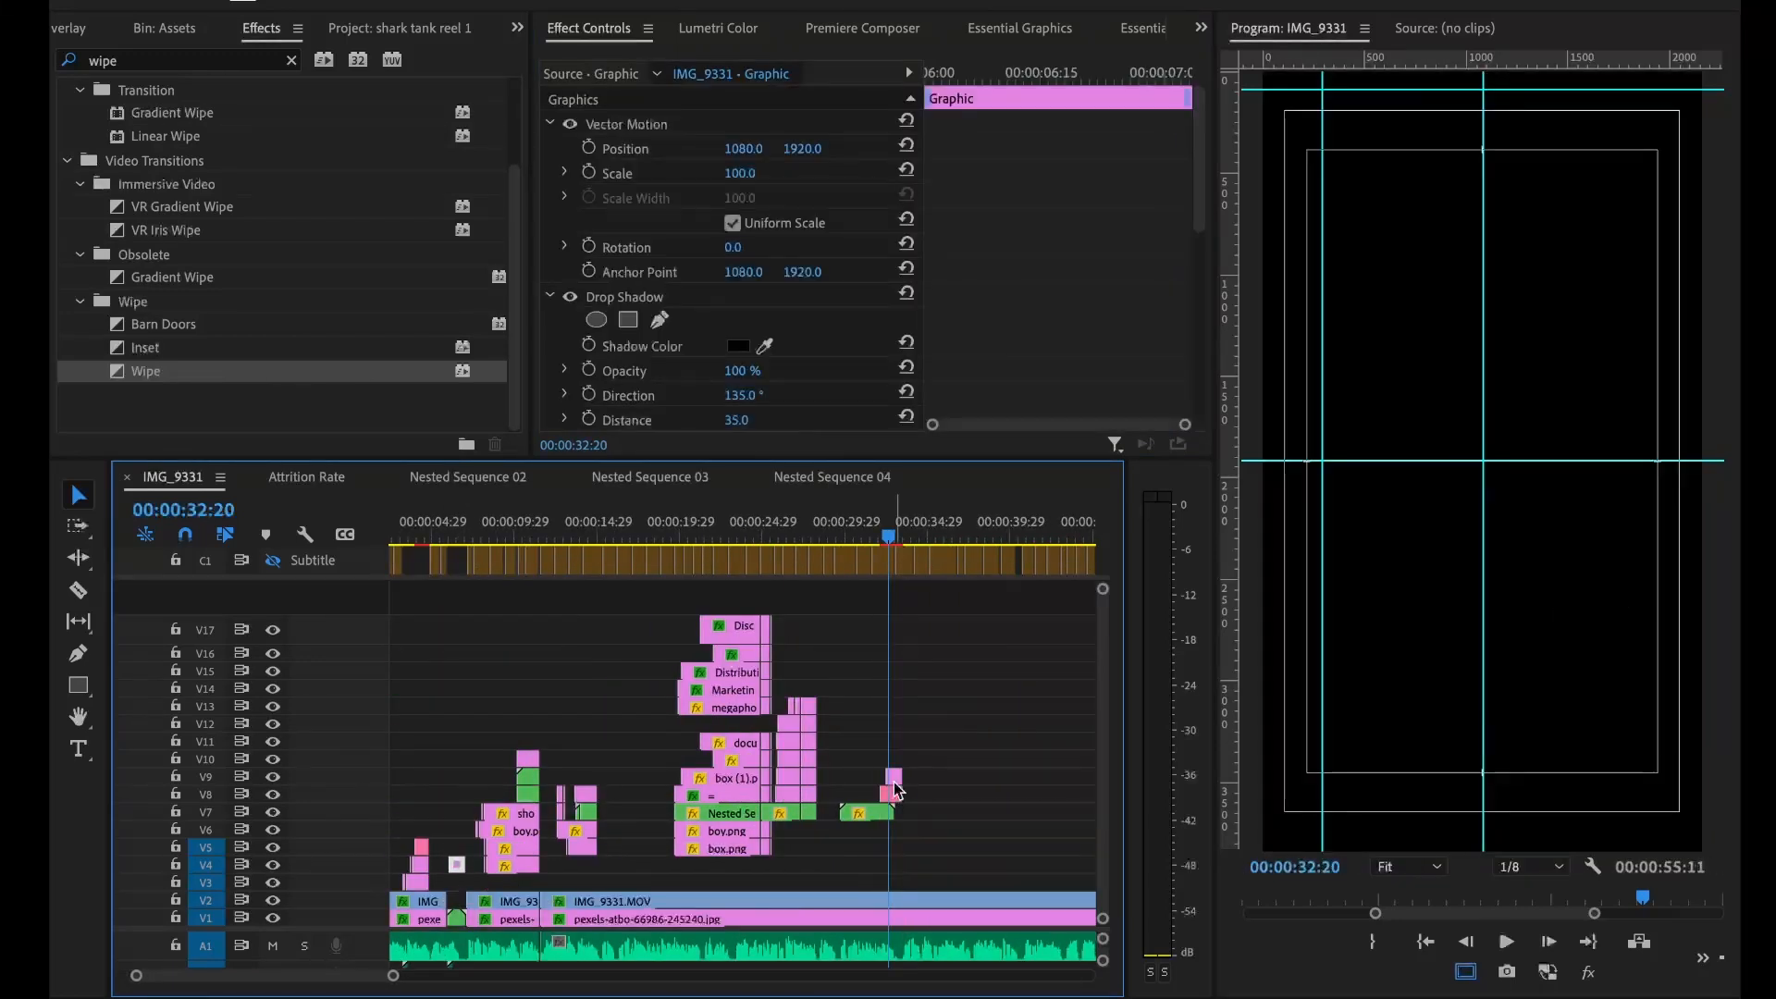
pyautogui.press('=')
pyautogui.press('=')
pyautogui.press('=')
pyautogui.moveTo(720, 777); pyautogui.dragTo(679, 774)
pyautogui.moveTo(802, 150); pyautogui.dragTo(895, 150)
pyautogui.click(691, 526)
# Search the effects for "slide", apply SLIDE UP ++ [IN] to the label's entrance, delay the label slightly after the arrow, and play it back
pyautogui.doubleClick(165, 65)
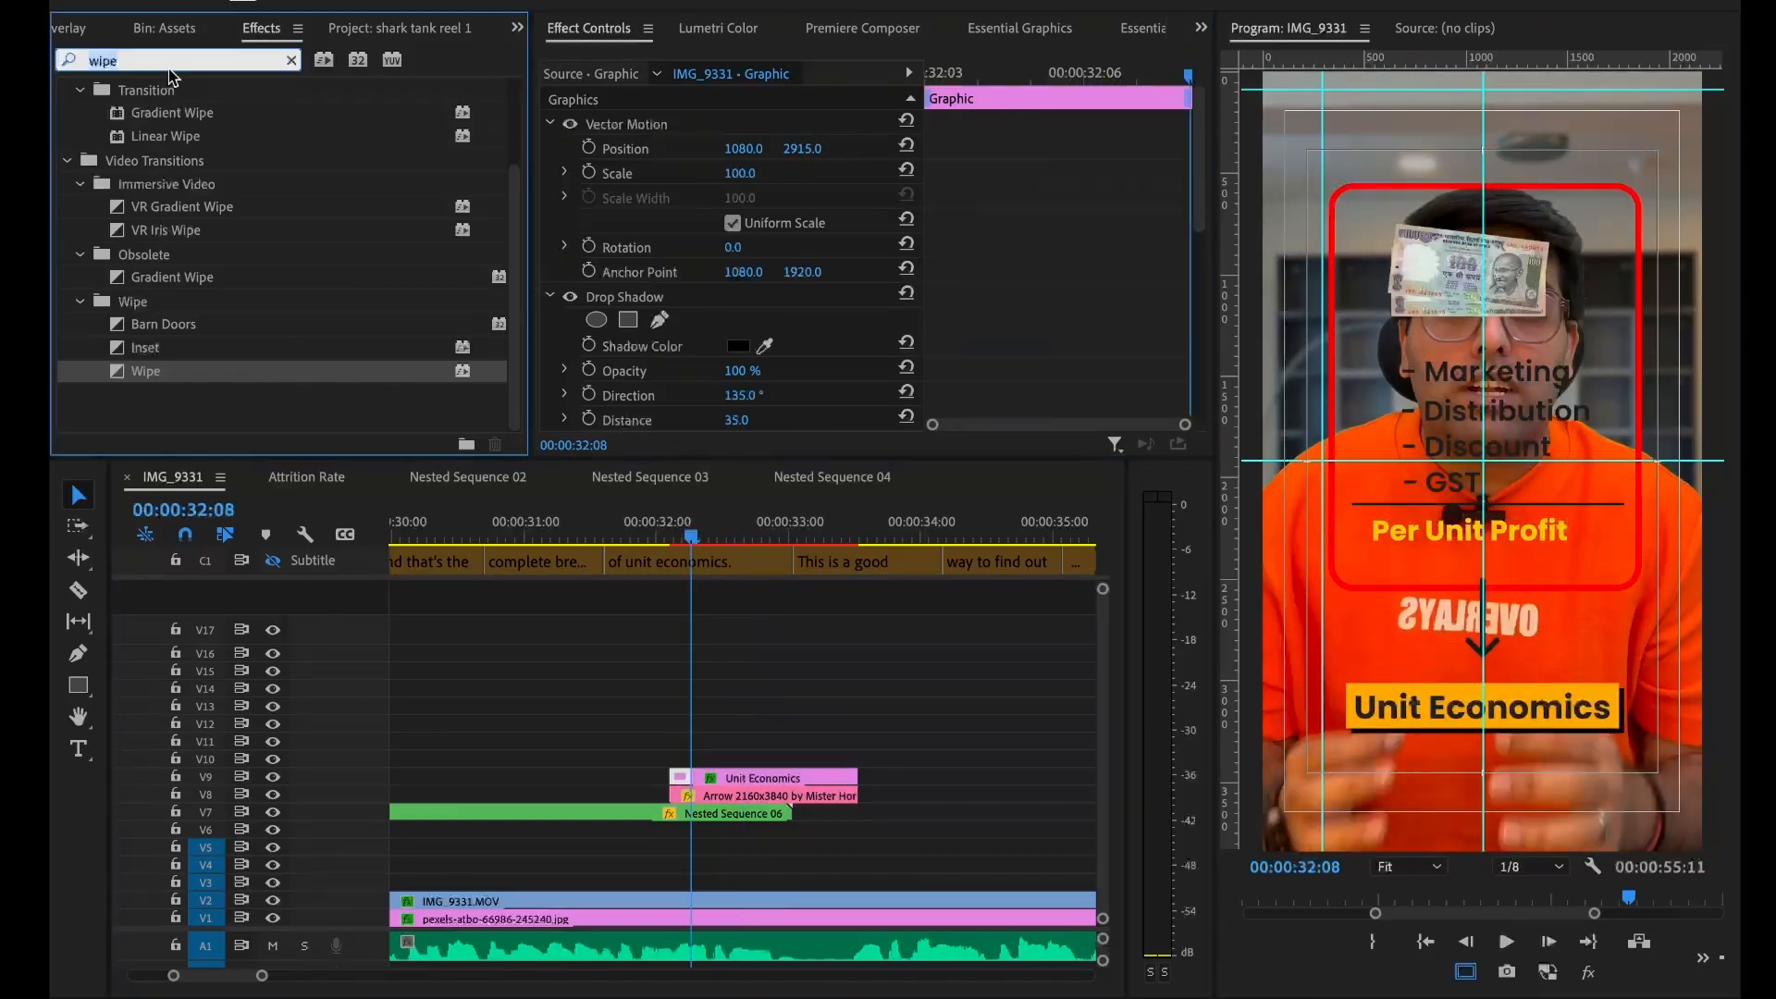
pyautogui.write('slide')
pyautogui.moveTo(655, 763); pyautogui.dragTo(680, 778)
pyautogui.moveTo(638, 745); pyautogui.dragTo(747, 779)
pyautogui.press('space')
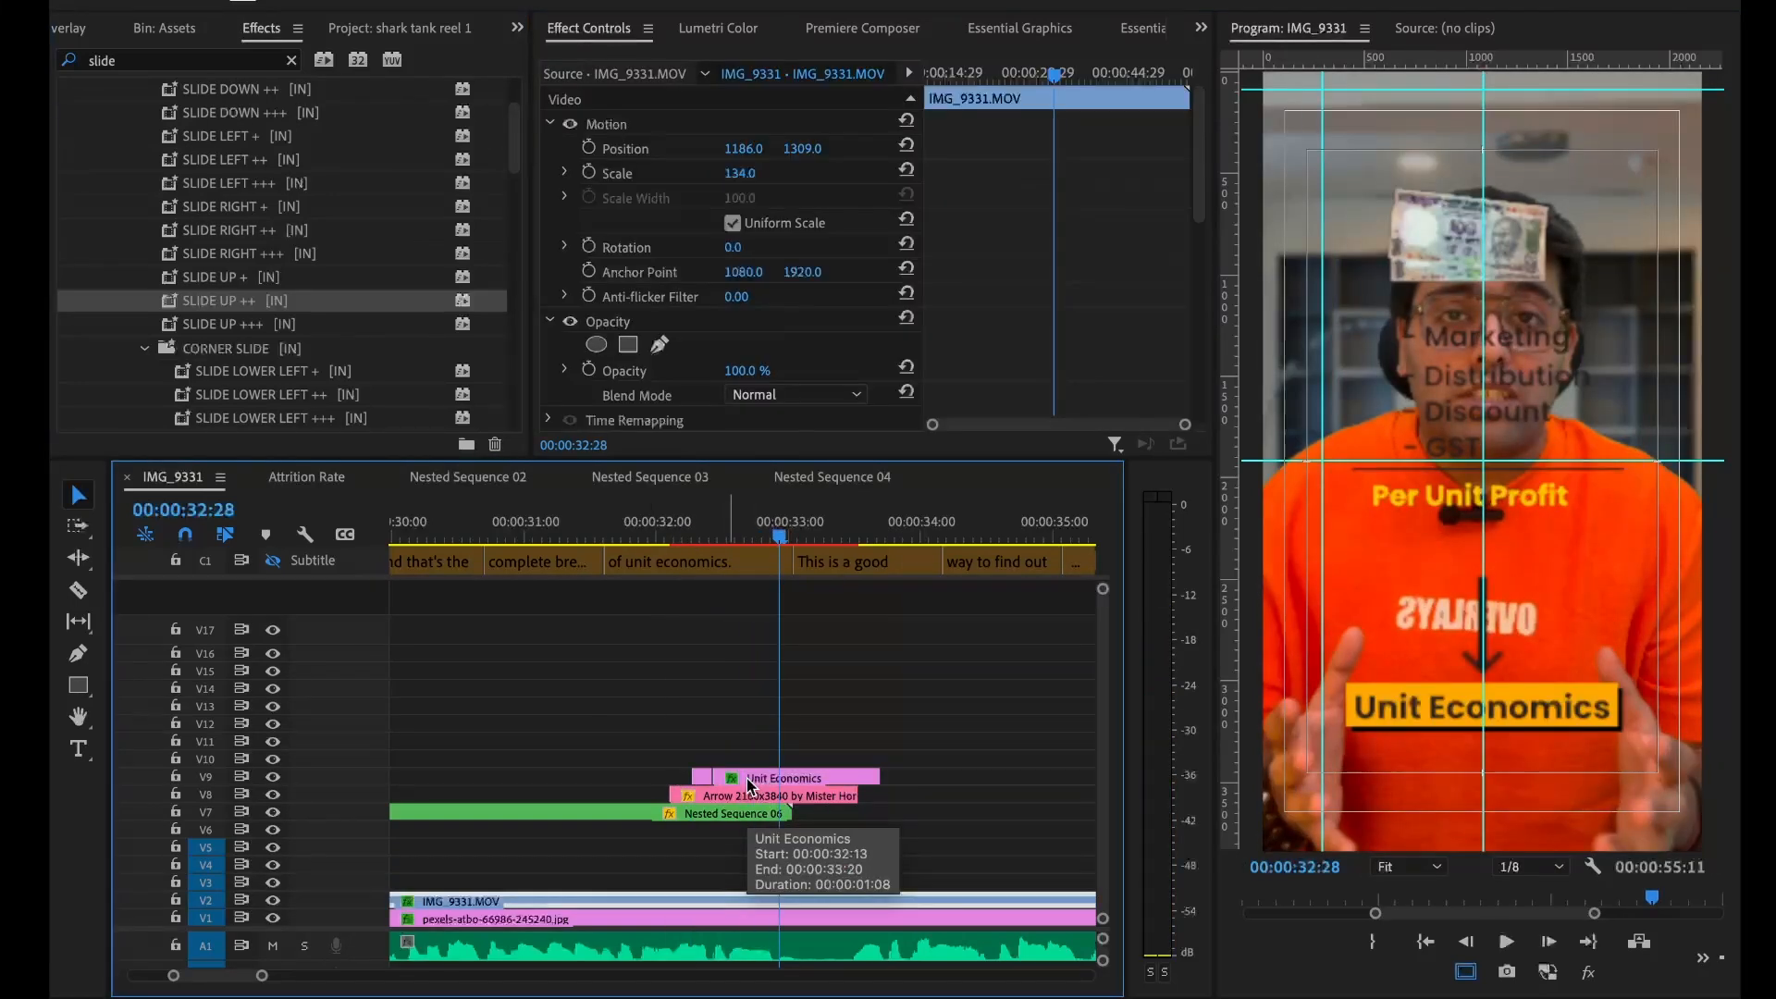
# Open Nested Sequence 06 and the Nested Sequence 05 inside it, and extend their clips to last longer
pyautogui.doubleClick(734, 810)
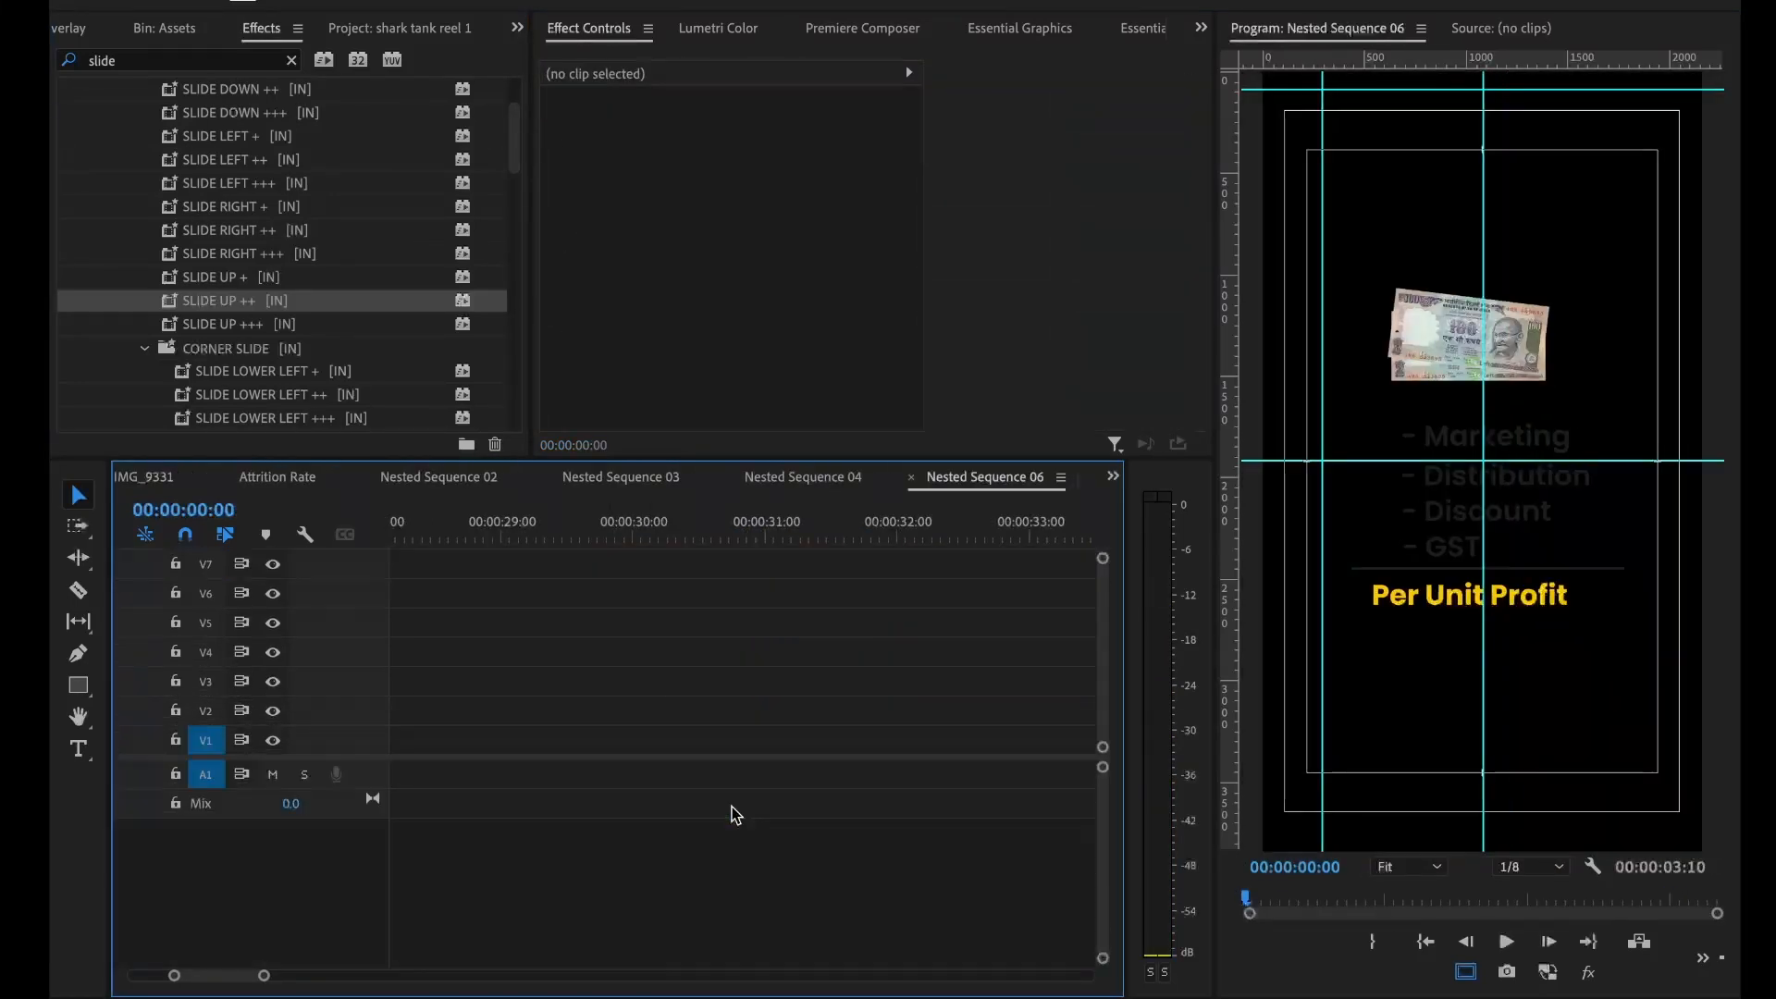
pyautogui.moveTo(359, 759); pyautogui.dragTo(327, 903)
pyautogui.moveTo(968, 674); pyautogui.dragTo(1051, 680)
pyautogui.doubleClick(810, 711)
pyautogui.hotkey('ctrl', 'a')
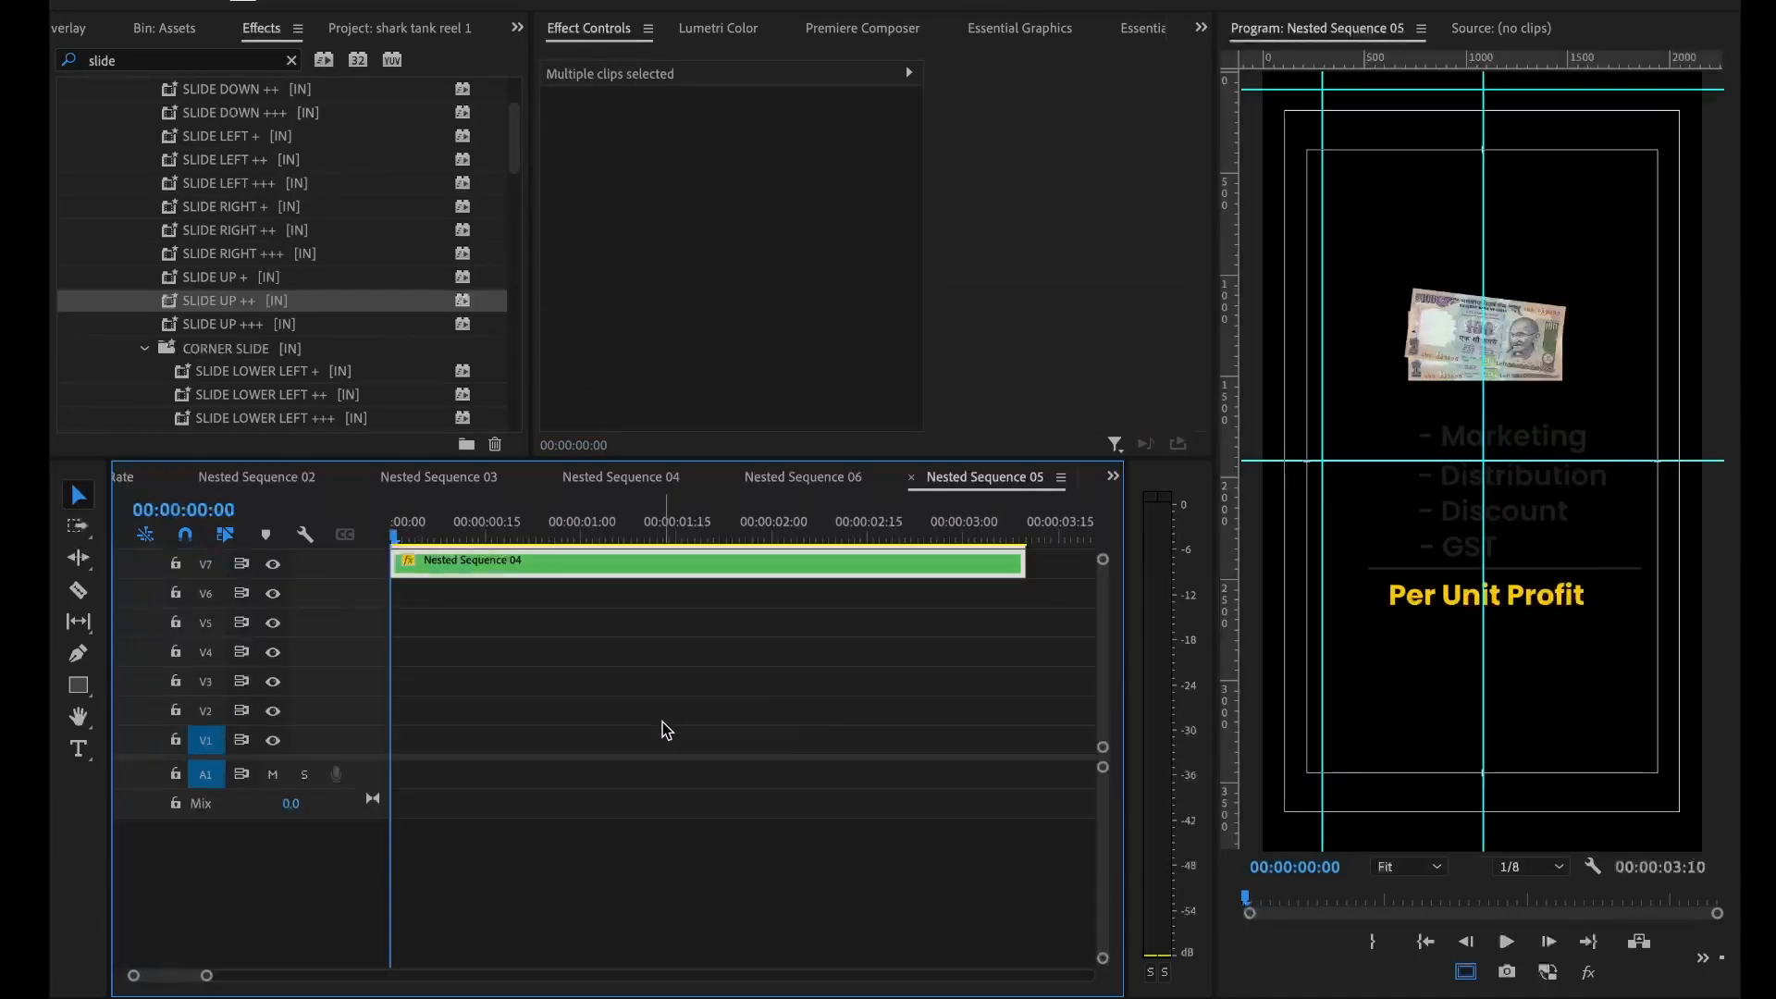
pyautogui.moveTo(1024, 564); pyautogui.dragTo(1079, 566)
# Close the nested sequence timelines and extend Nested Sequence 06 and the arrow clip in IMG_9331 to cover the Unit Economics label
pyautogui.click(145, 488)
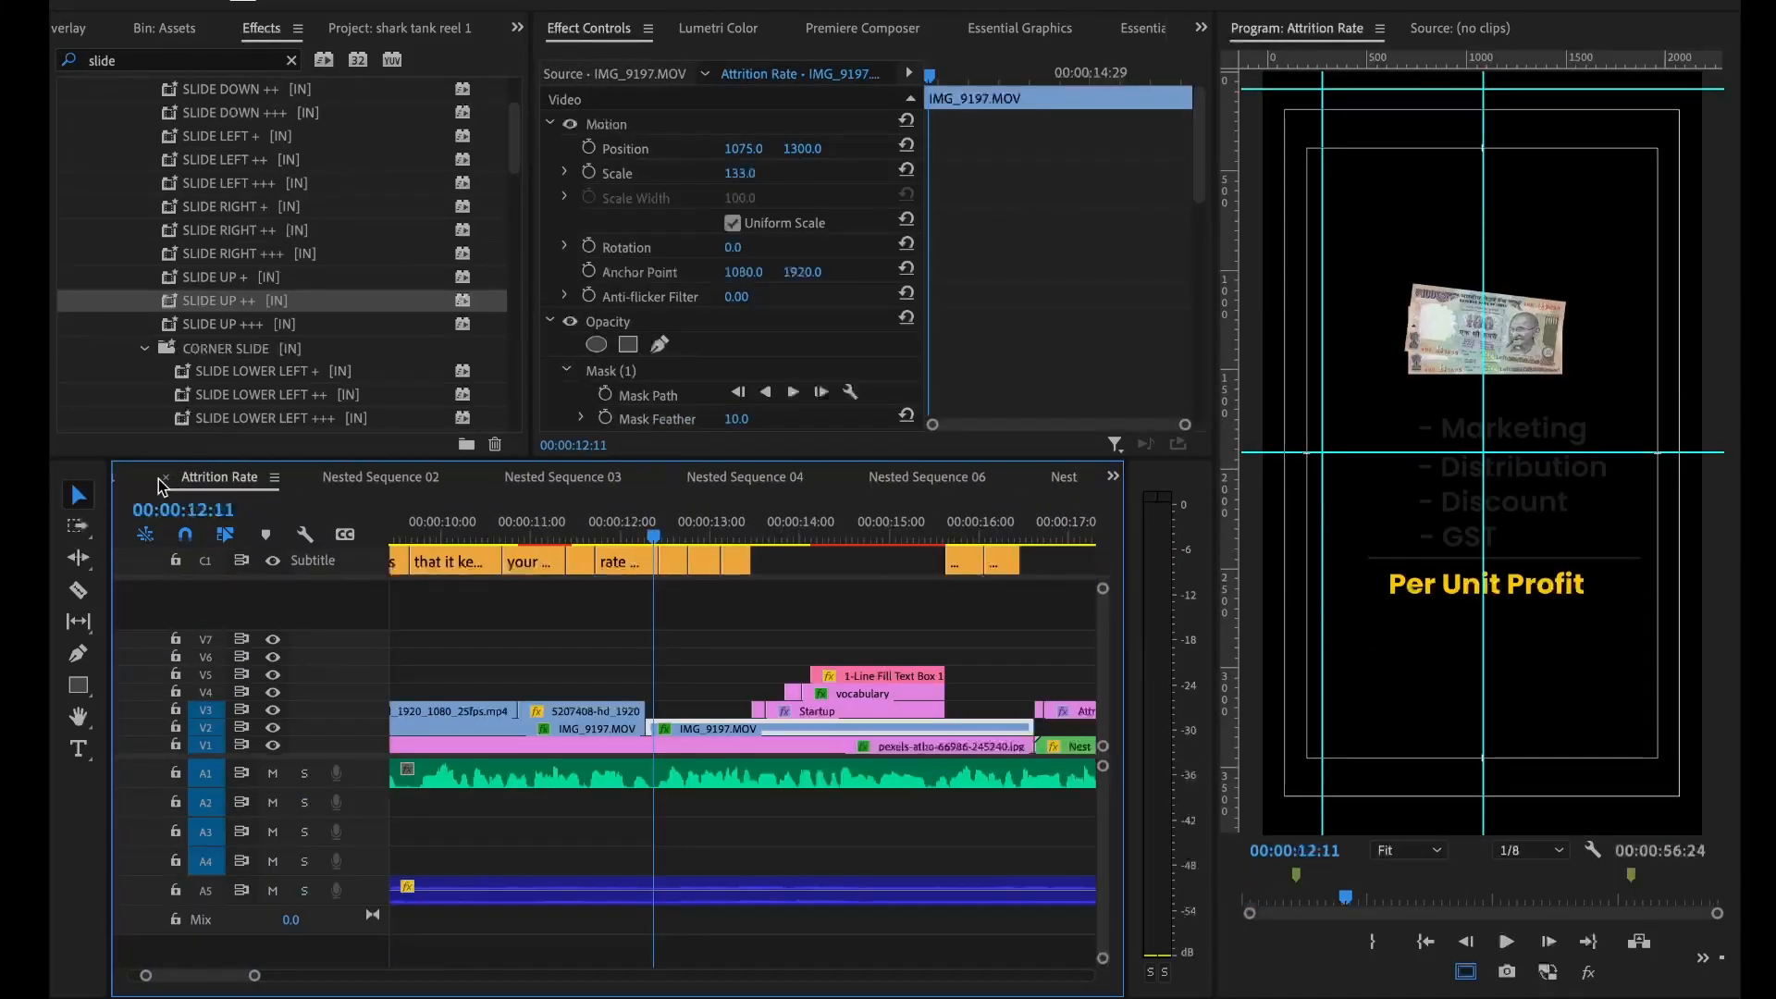
pyautogui.click(395, 478)
pyautogui.click(395, 479)
pyautogui.click(395, 478)
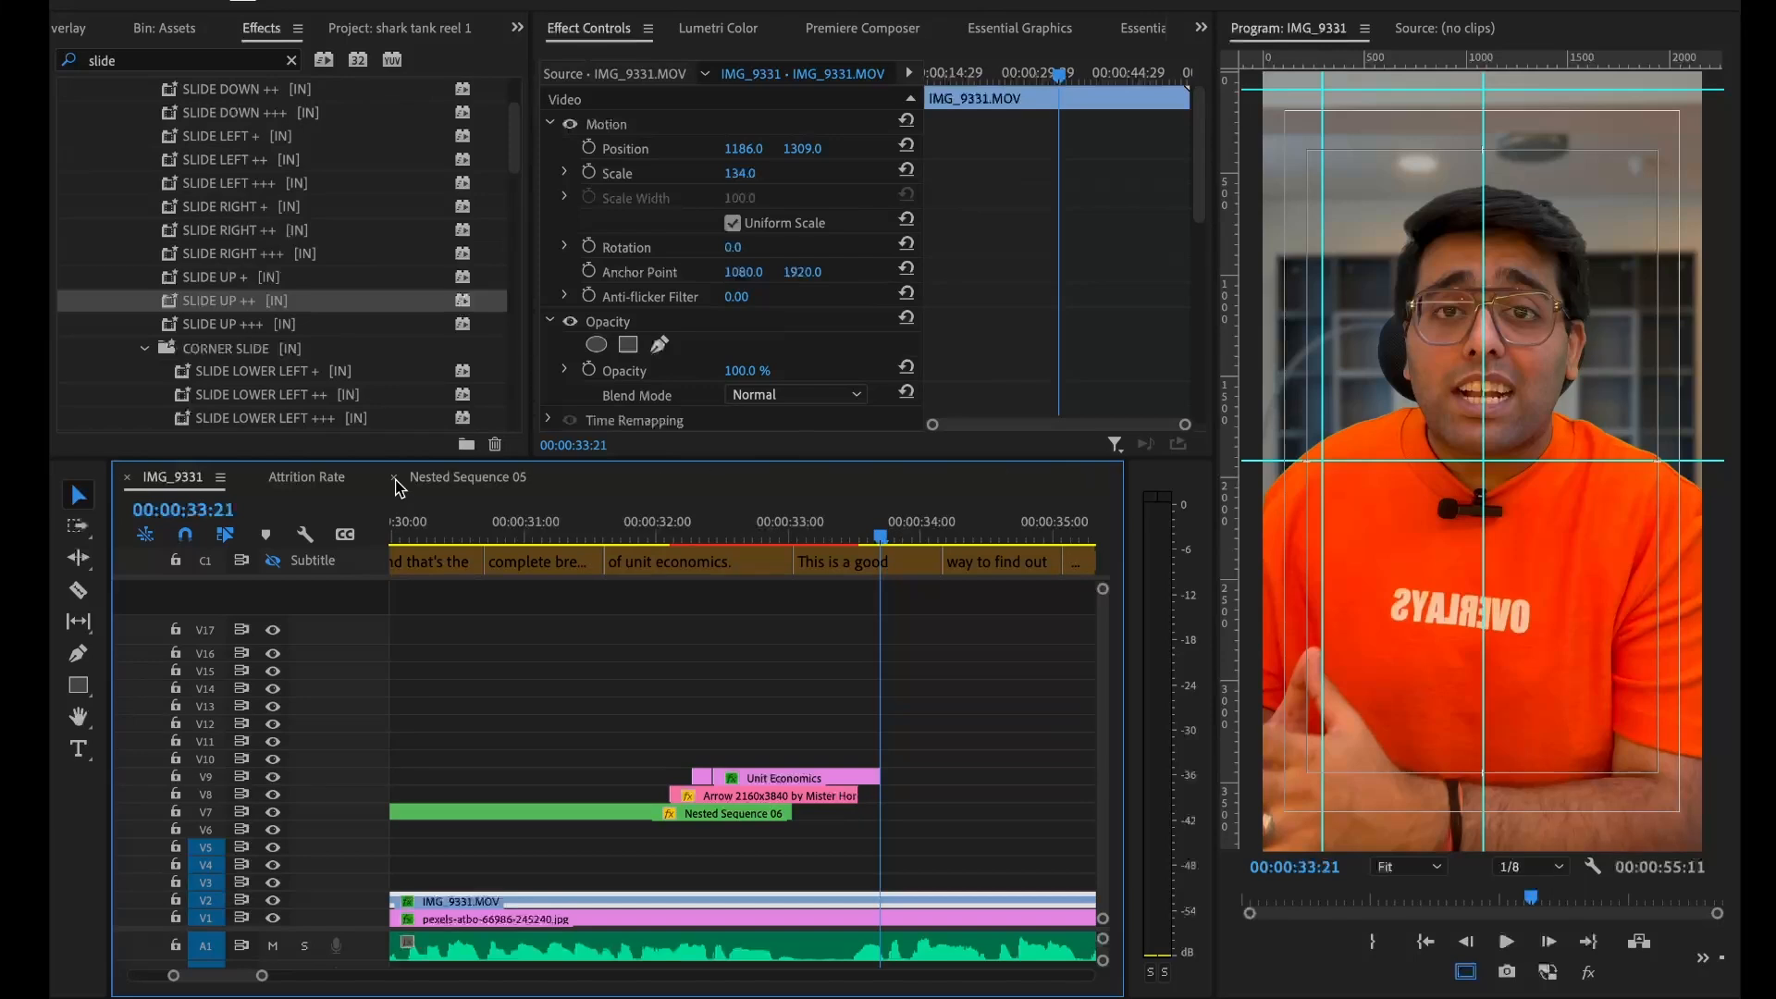
pyautogui.moveTo(797, 812); pyautogui.dragTo(922, 795)
# Cut the label, arrow and nested sequence clips at 00:00:33:06 and delete the parts after the cut
pyautogui.click(756, 541)
pyautogui.press('space')
pyautogui.press('space')
pyautogui.moveTo(757, 690); pyautogui.dragTo(820, 825)
pyautogui.press('super+k')
pyautogui.moveTo(831, 743); pyautogui.dragTo(835, 825)
pyautogui.press('Delete')
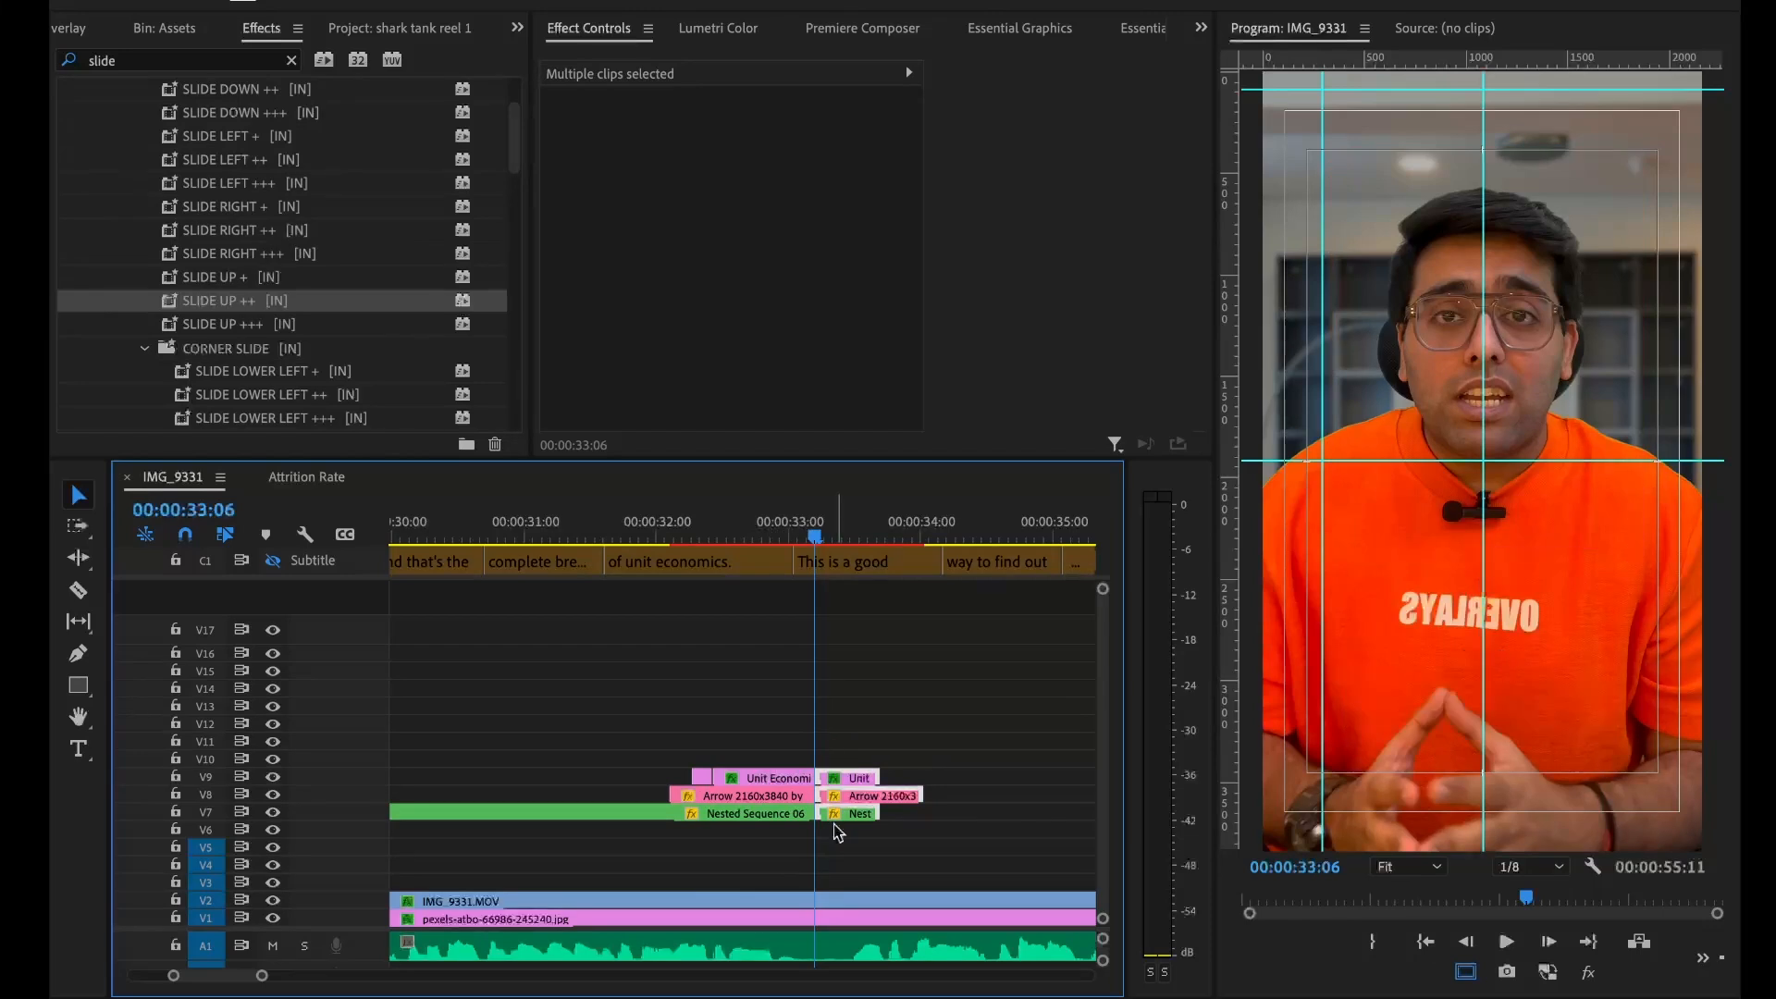
# Play back the video past the end of the overlays and save the project
pyautogui.press('-')
pyautogui.press('-')
pyautogui.press('-')
pyautogui.press('space')
pyautogui.press('space')
pyautogui.hotkey('ctrl', 's')
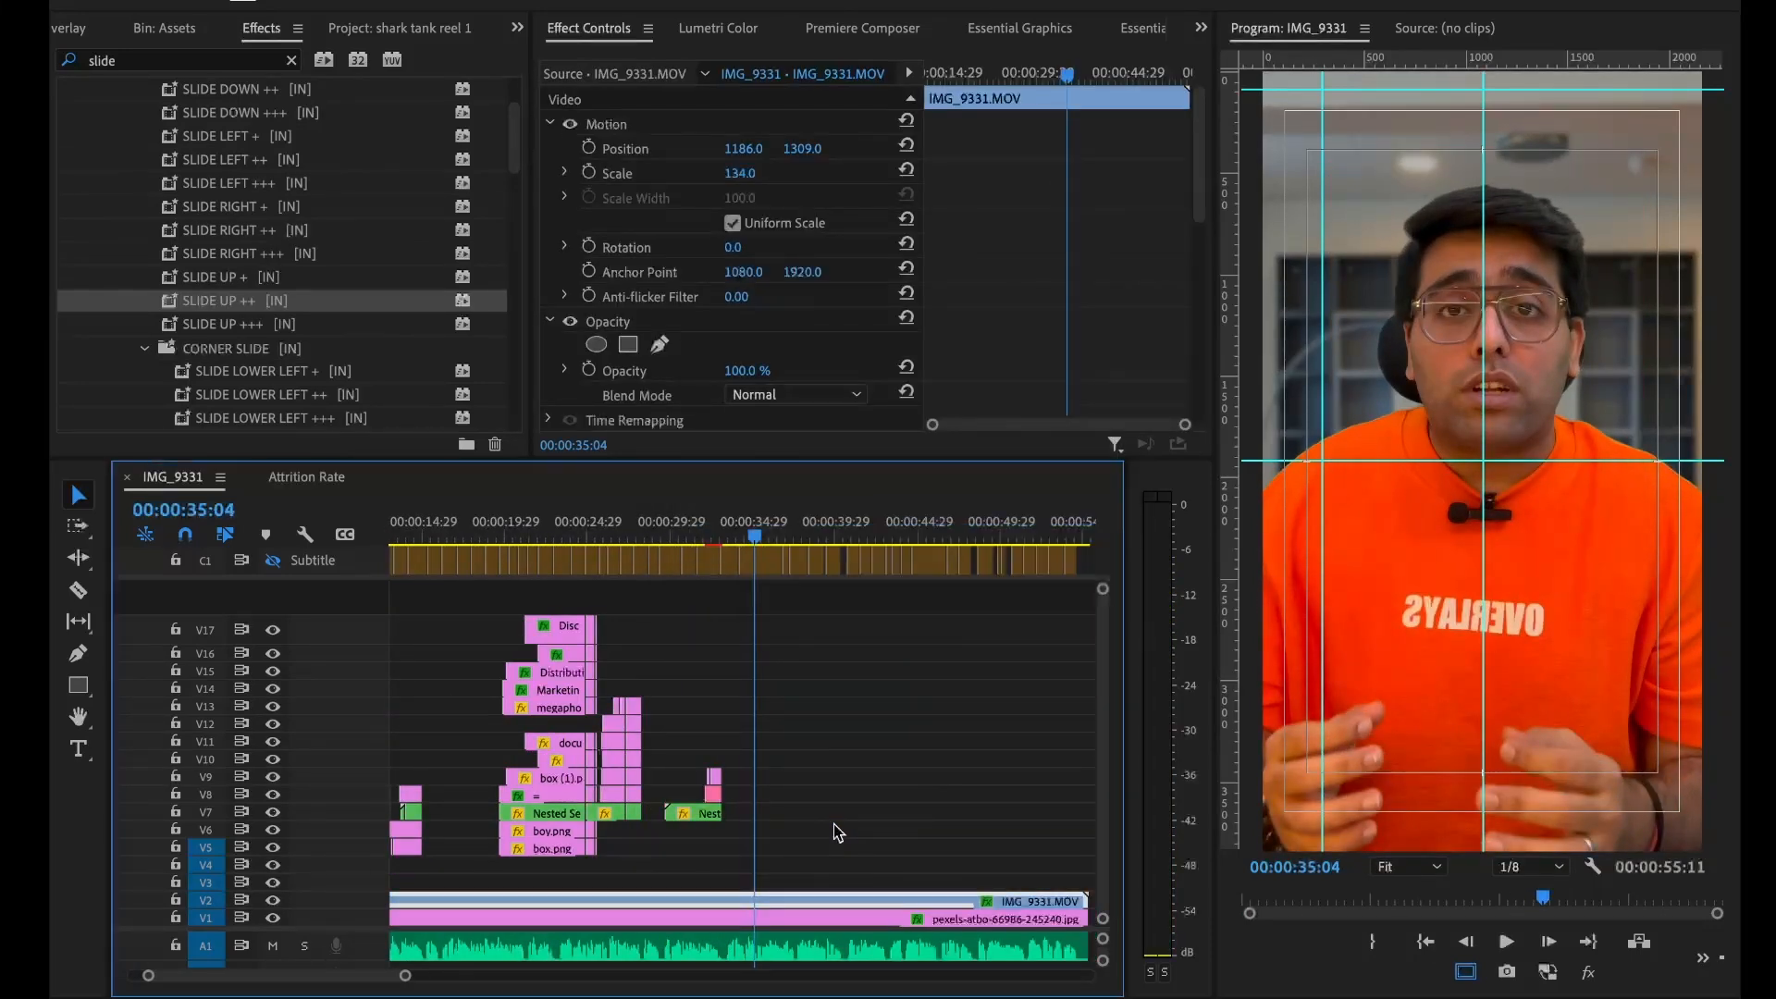
# Place Paper 1.mp4 from the Paper Overlay bin on track V3 beneath the first group of icon overlays, starting at 00:00:07:19
pyautogui.press('=')
pyautogui.press('-')
pyautogui.press('-')
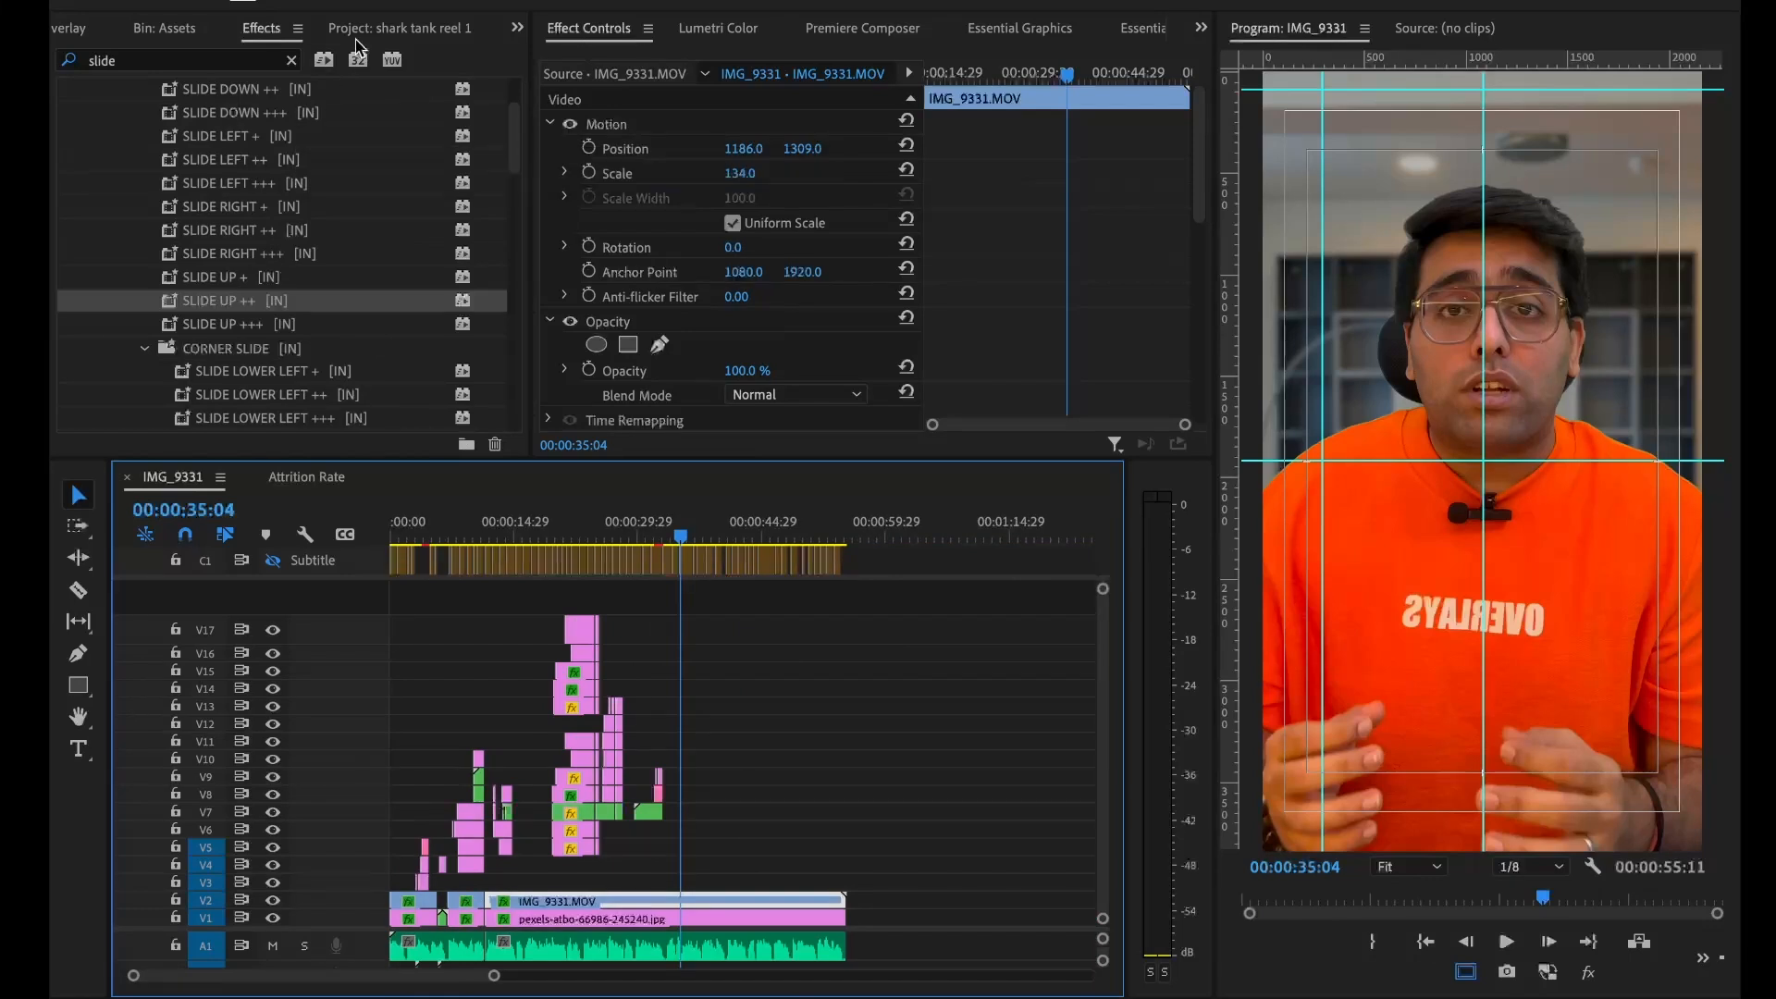
pyautogui.click(358, 36)
pyautogui.click(74, 29)
pyautogui.moveTo(114, 313); pyautogui.dragTo(469, 884)
pyautogui.click(466, 527)
pyautogui.press('=')
pyautogui.press('=')
pyautogui.press('=')
pyautogui.press('=')
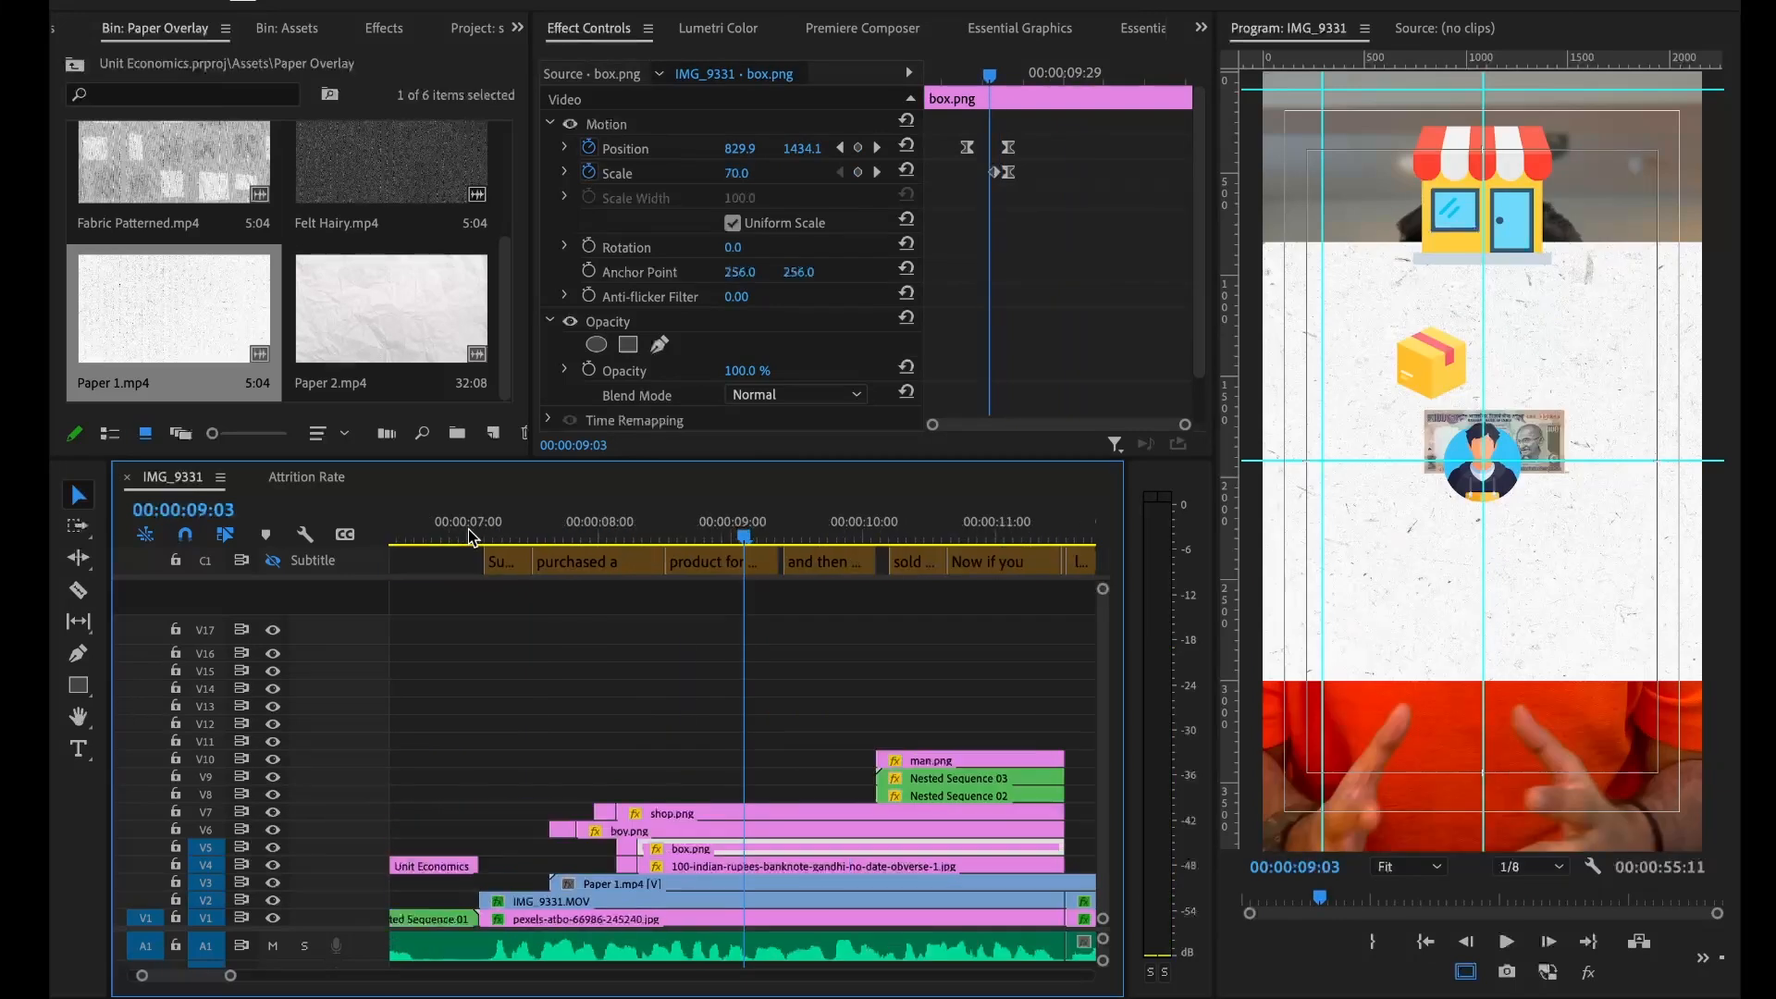
# Set the Paper 1.mp4 clip's rotation to 90° and play back the paper background
pyautogui.click(645, 888)
pyautogui.click(749, 246)
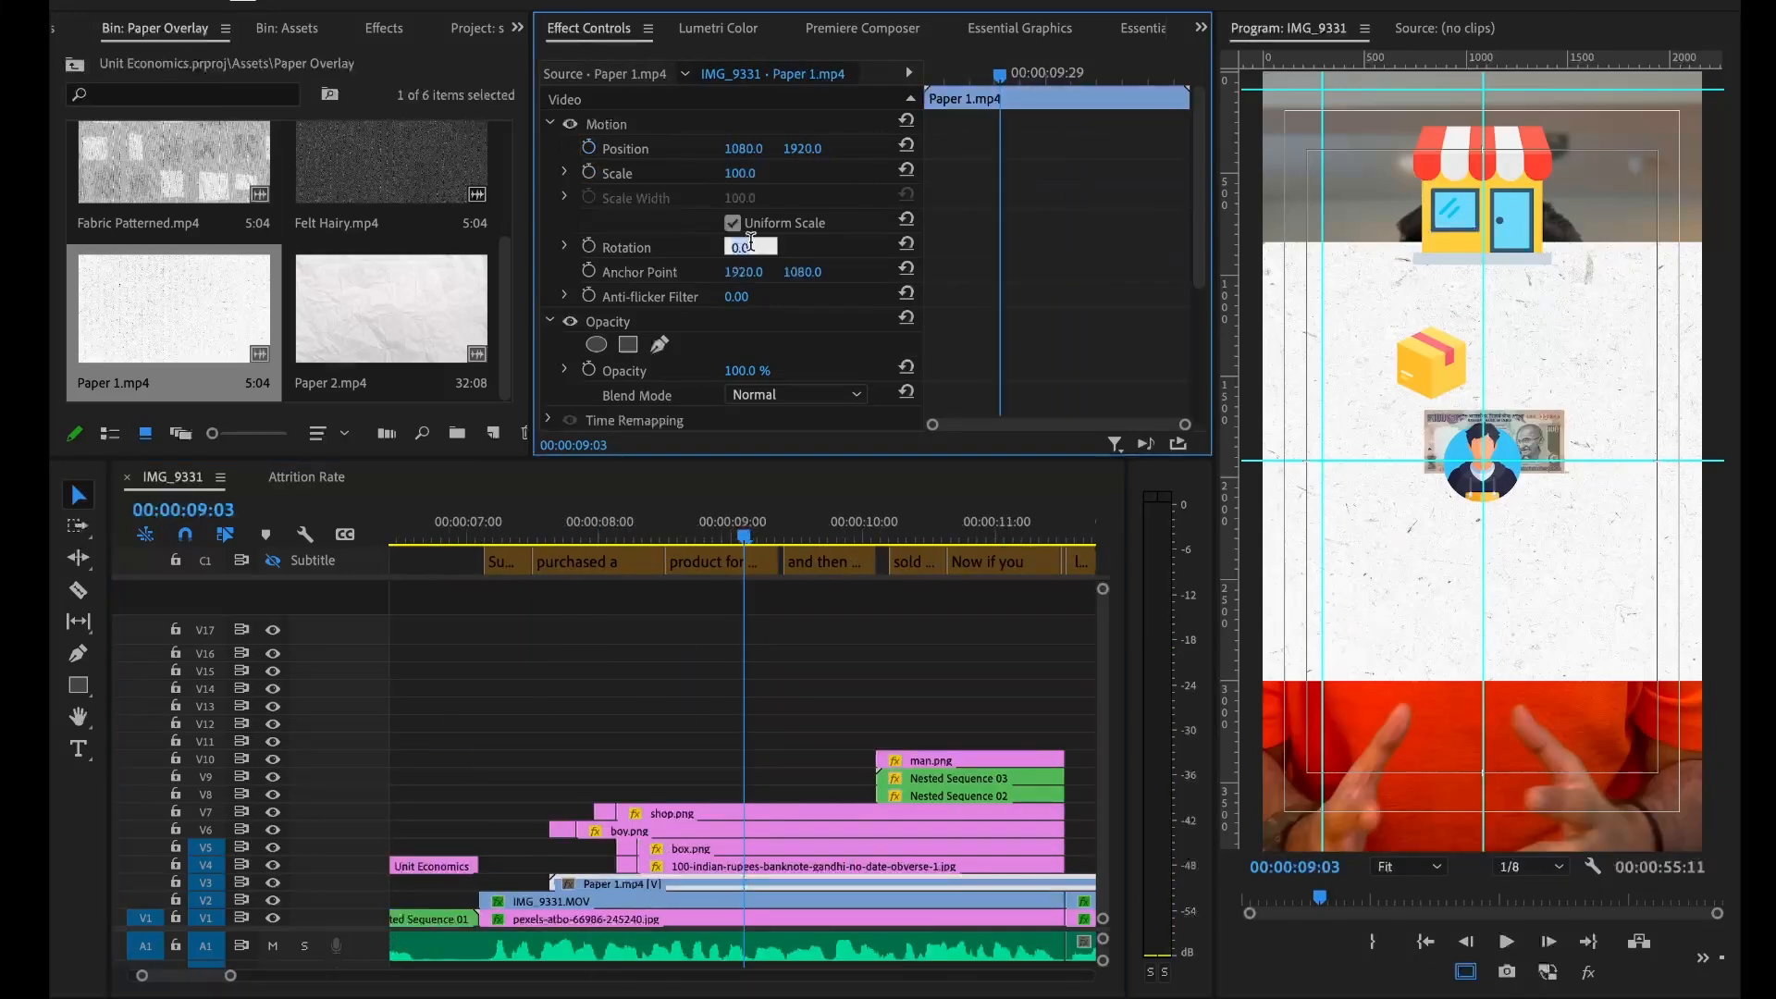
pyautogui.press('space')
pyautogui.press('space')
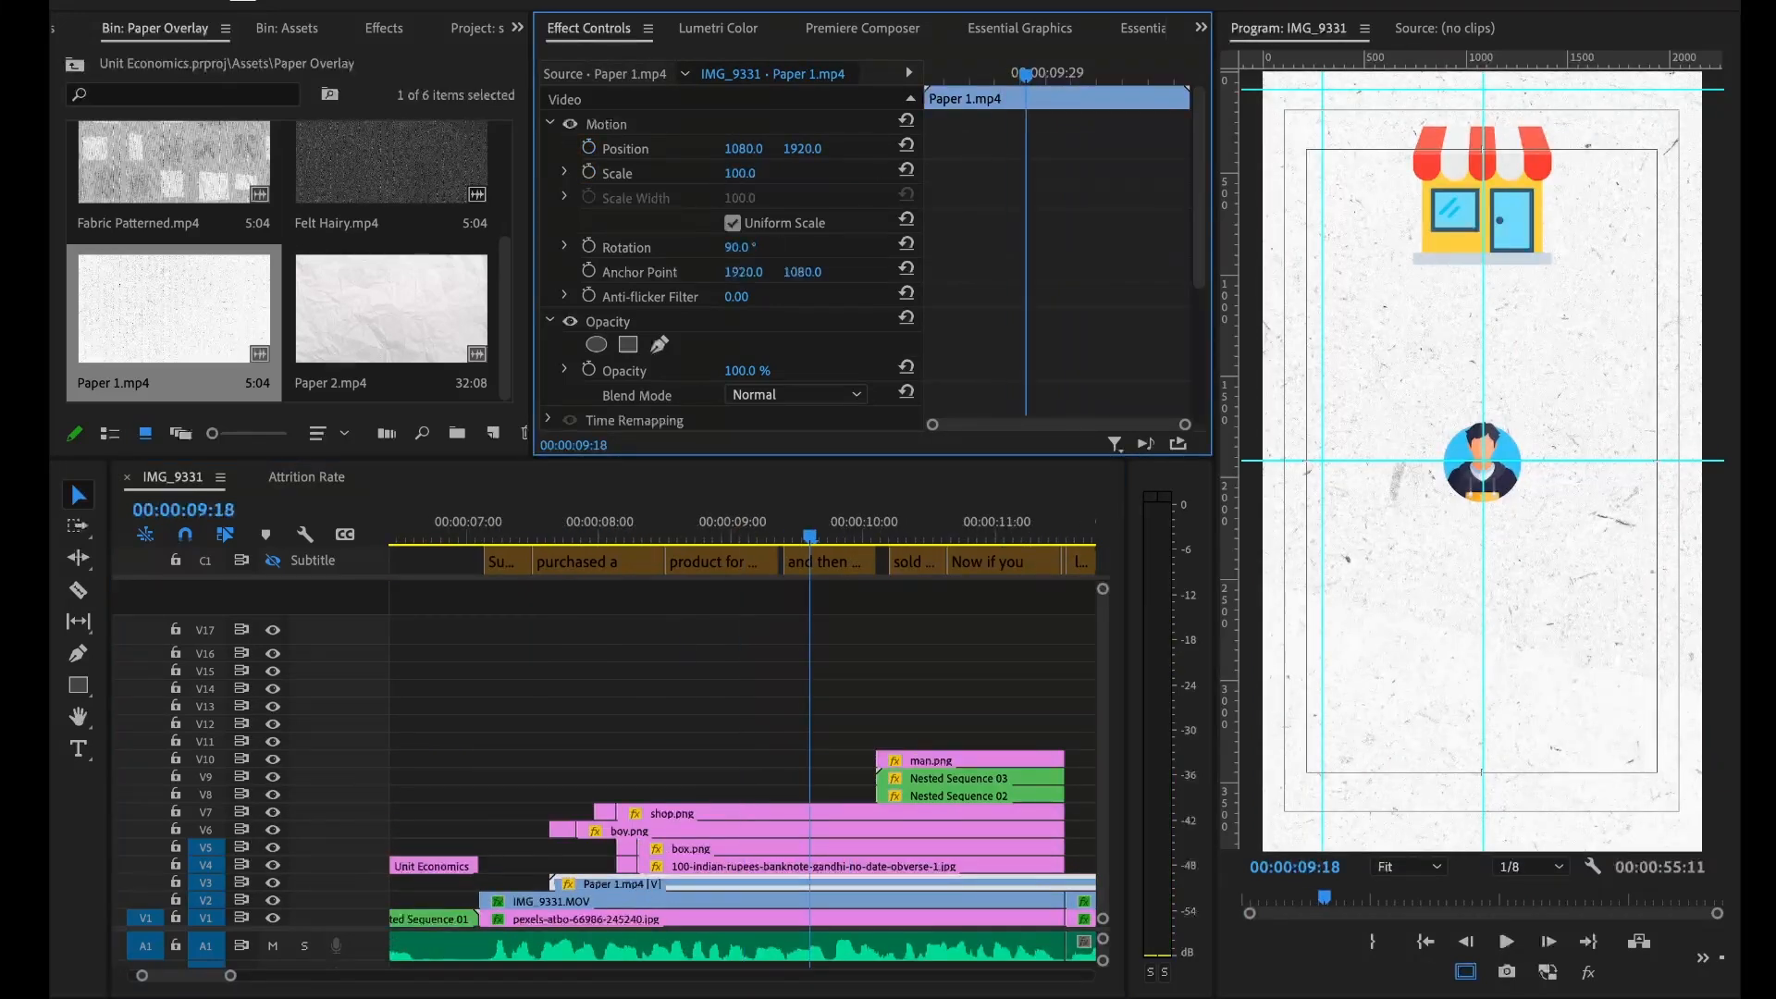
# Trim the paper background clip to end at 00:00:11:15 with the icon overlays and play it back
pyautogui.click(762, 683)
pyautogui.press('-')
pyautogui.press('-')
pyautogui.press('space')
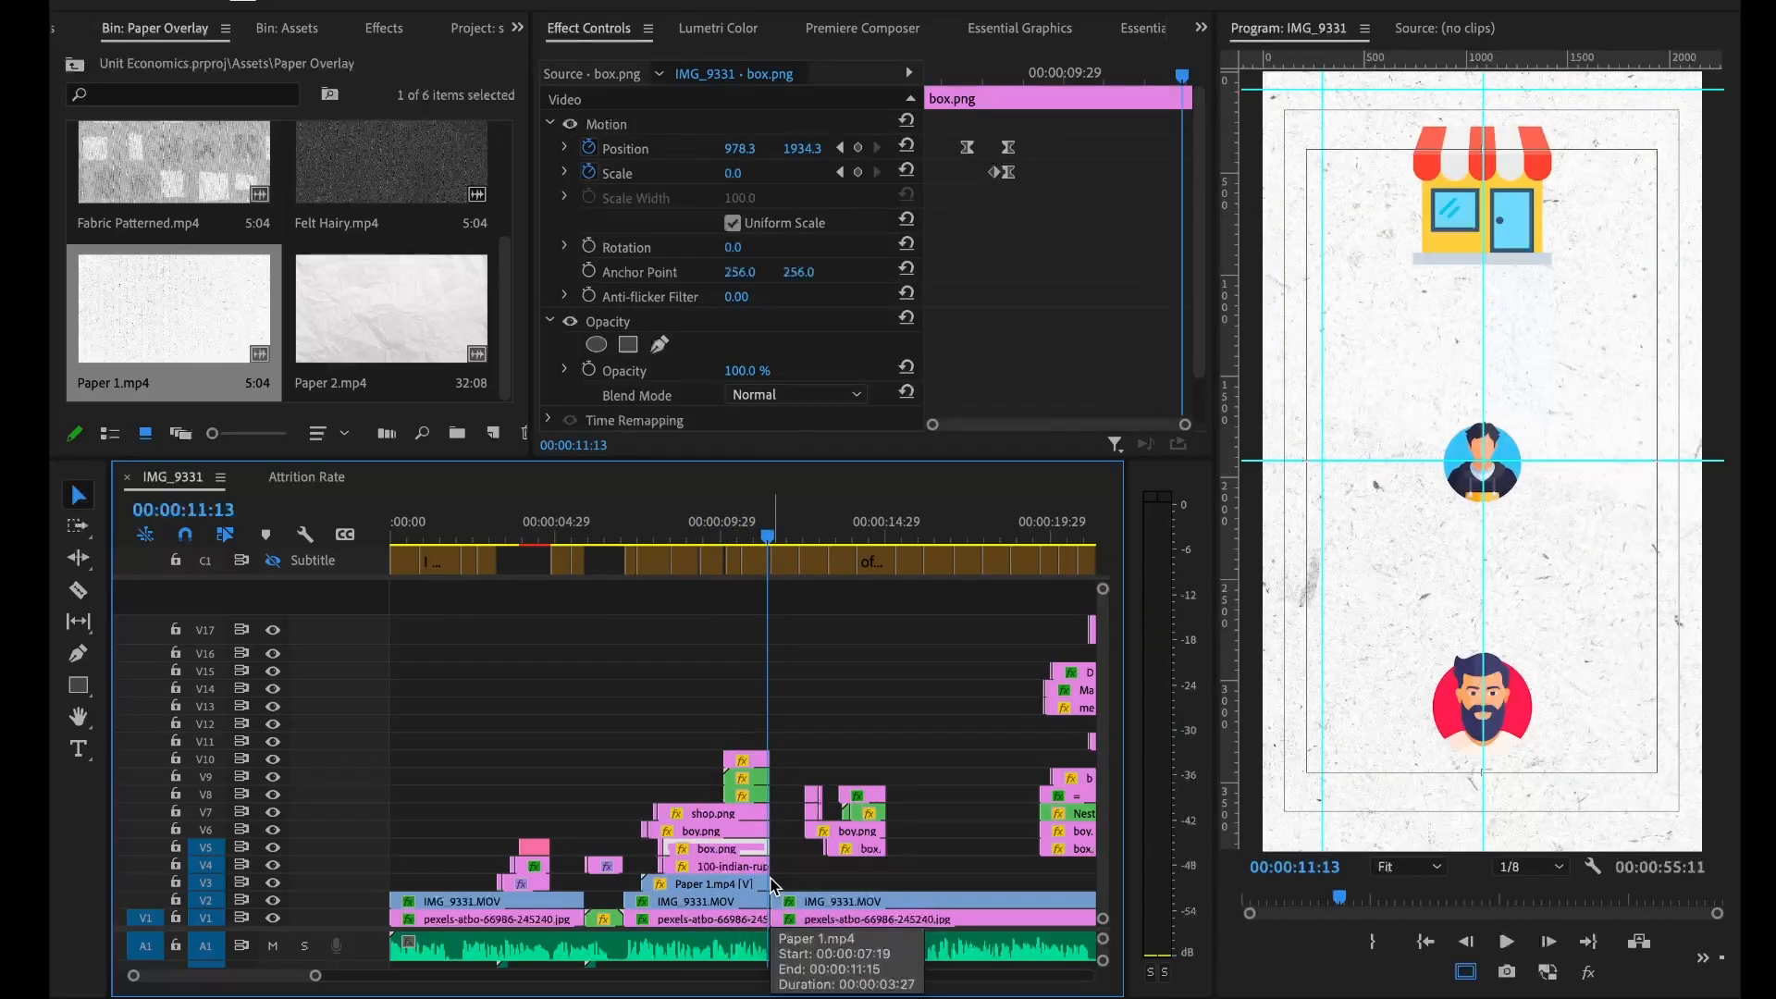
pyautogui.press('space')
# Duplicate the paper clip beneath the second group of icon overlays, trim its end to match them, and play it back
pyautogui.moveTo(717, 885); pyautogui.dragTo(814, 885)
pyautogui.moveTo(921, 884); pyautogui.dragTo(883, 884)
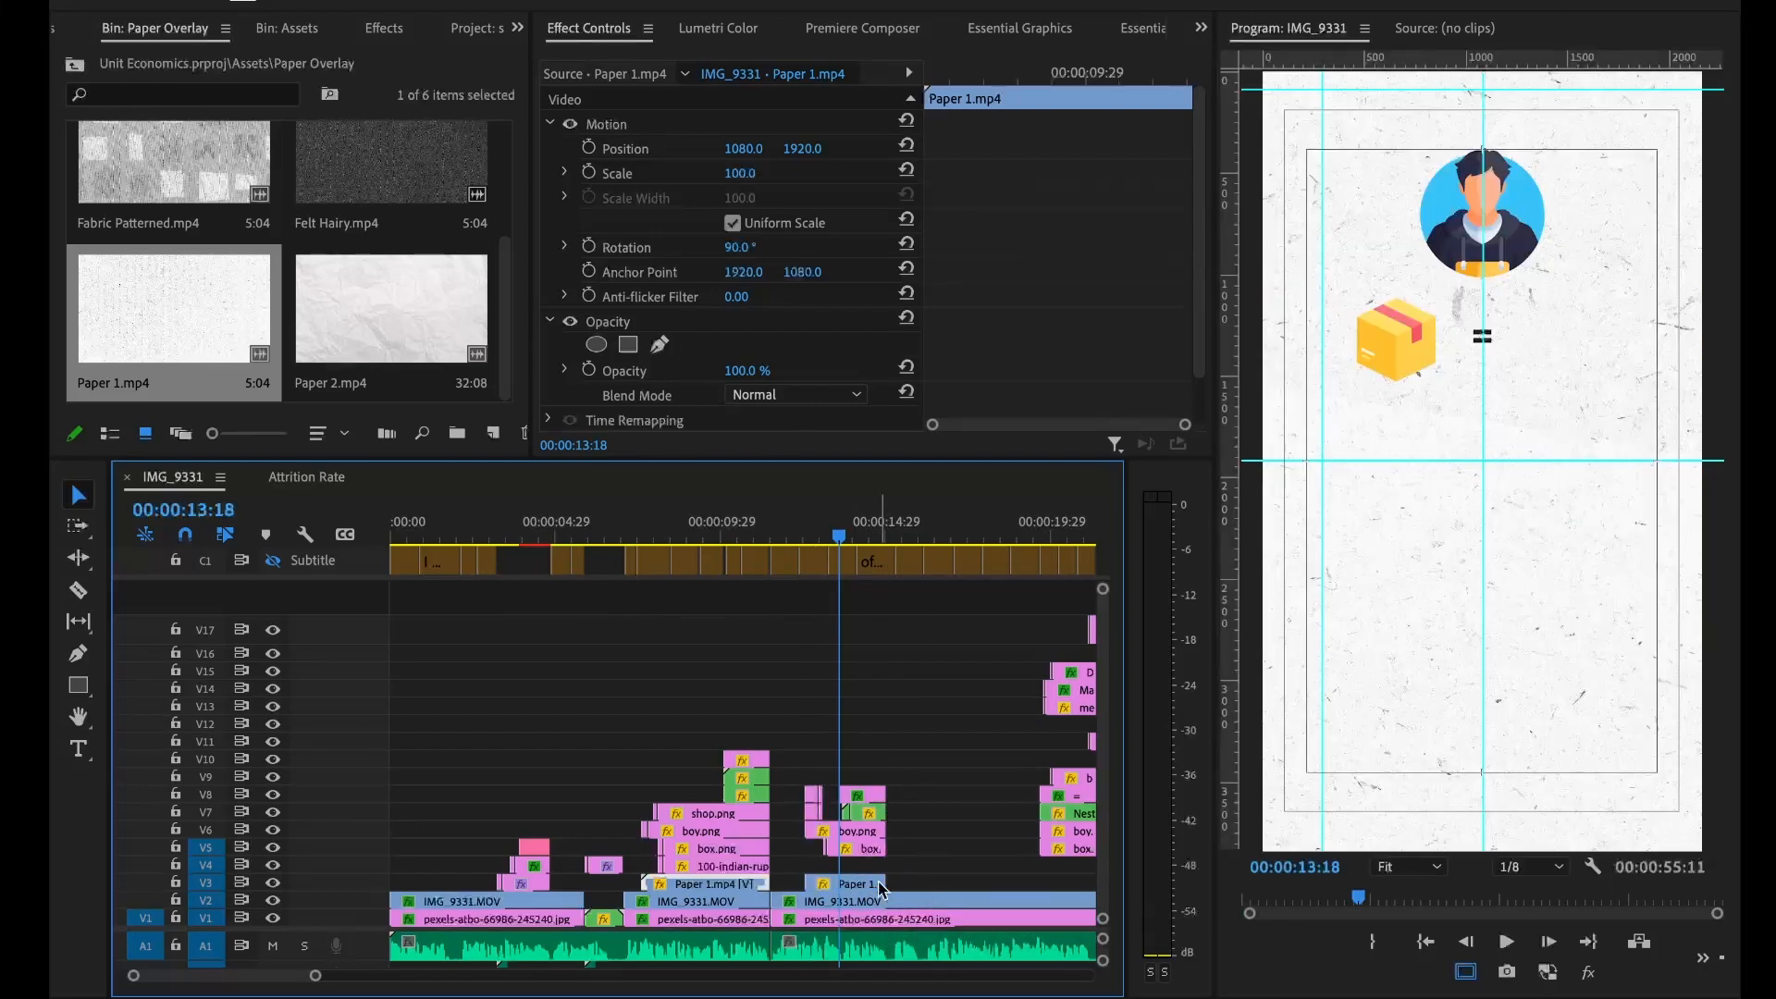
pyautogui.press('space')
pyautogui.press('space')
# Duplicate Paper 1.mp4 twice on V3 beneath the product, expense and profit-list overlays, extend the copies to cover them, and play them back
pyautogui.hscroll(3, 879, 890)
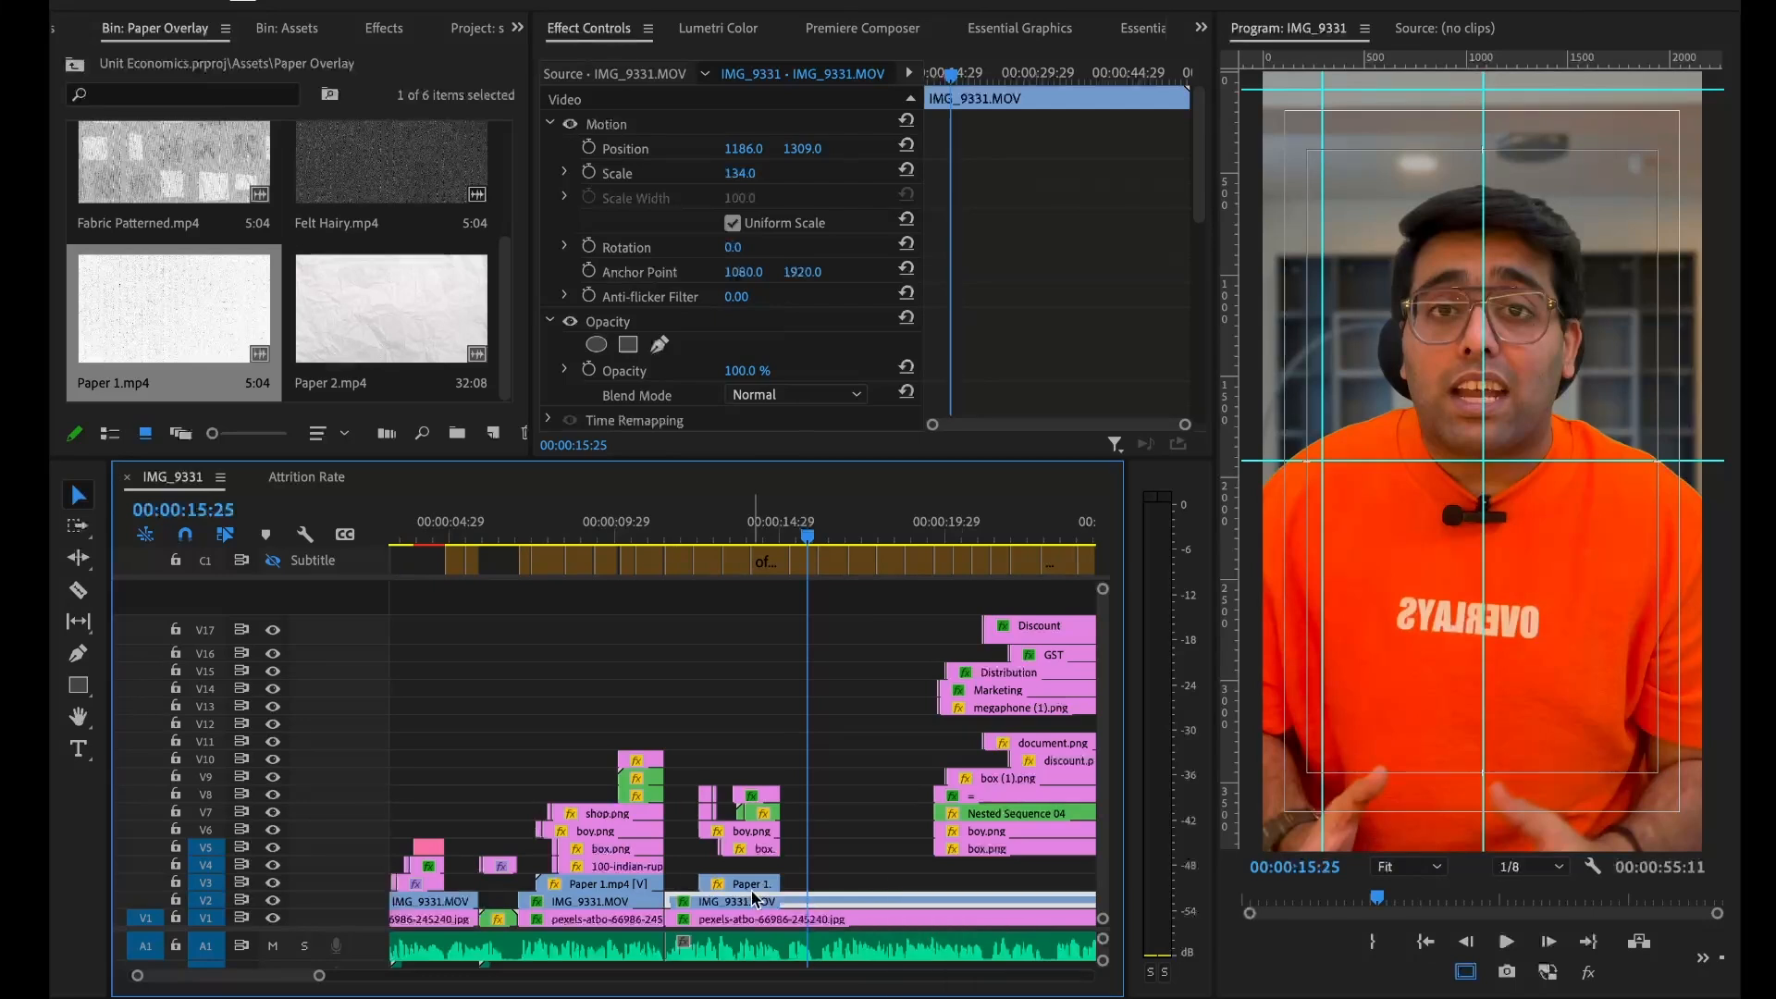
pyautogui.hscroll(4, 755, 892)
pyautogui.moveTo(605, 885); pyautogui.dragTo(835, 890)
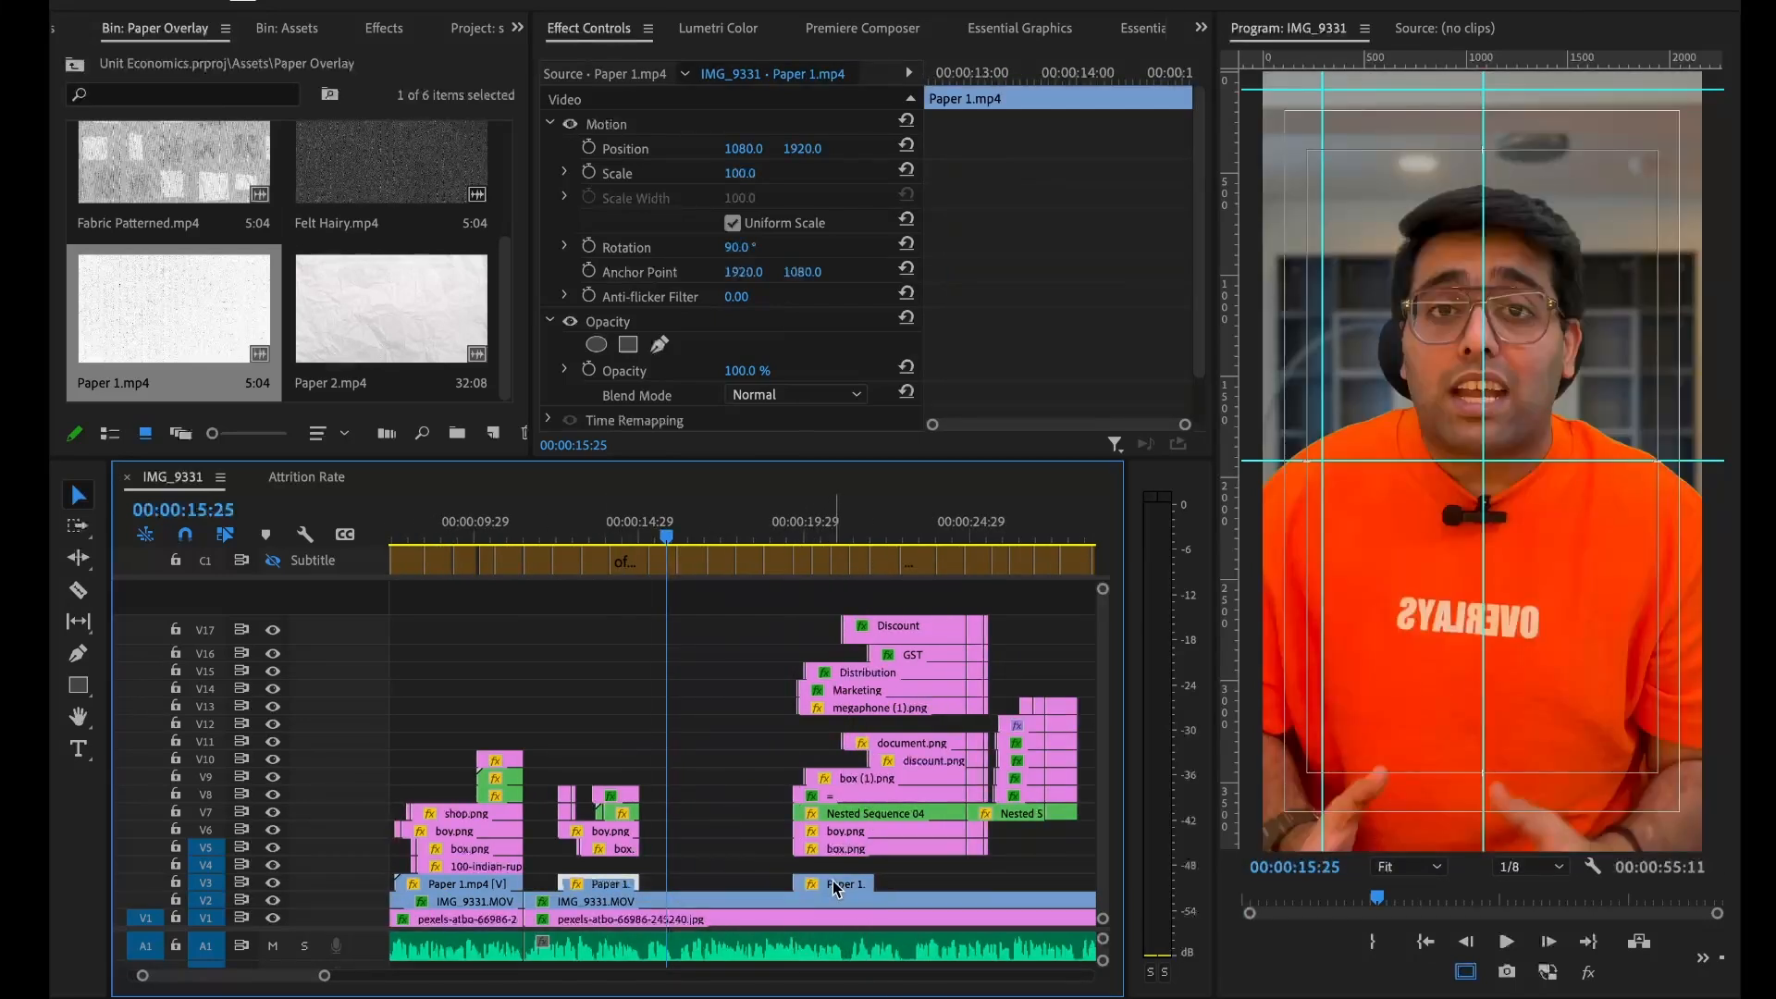
pyautogui.hscroll(3, 865, 883)
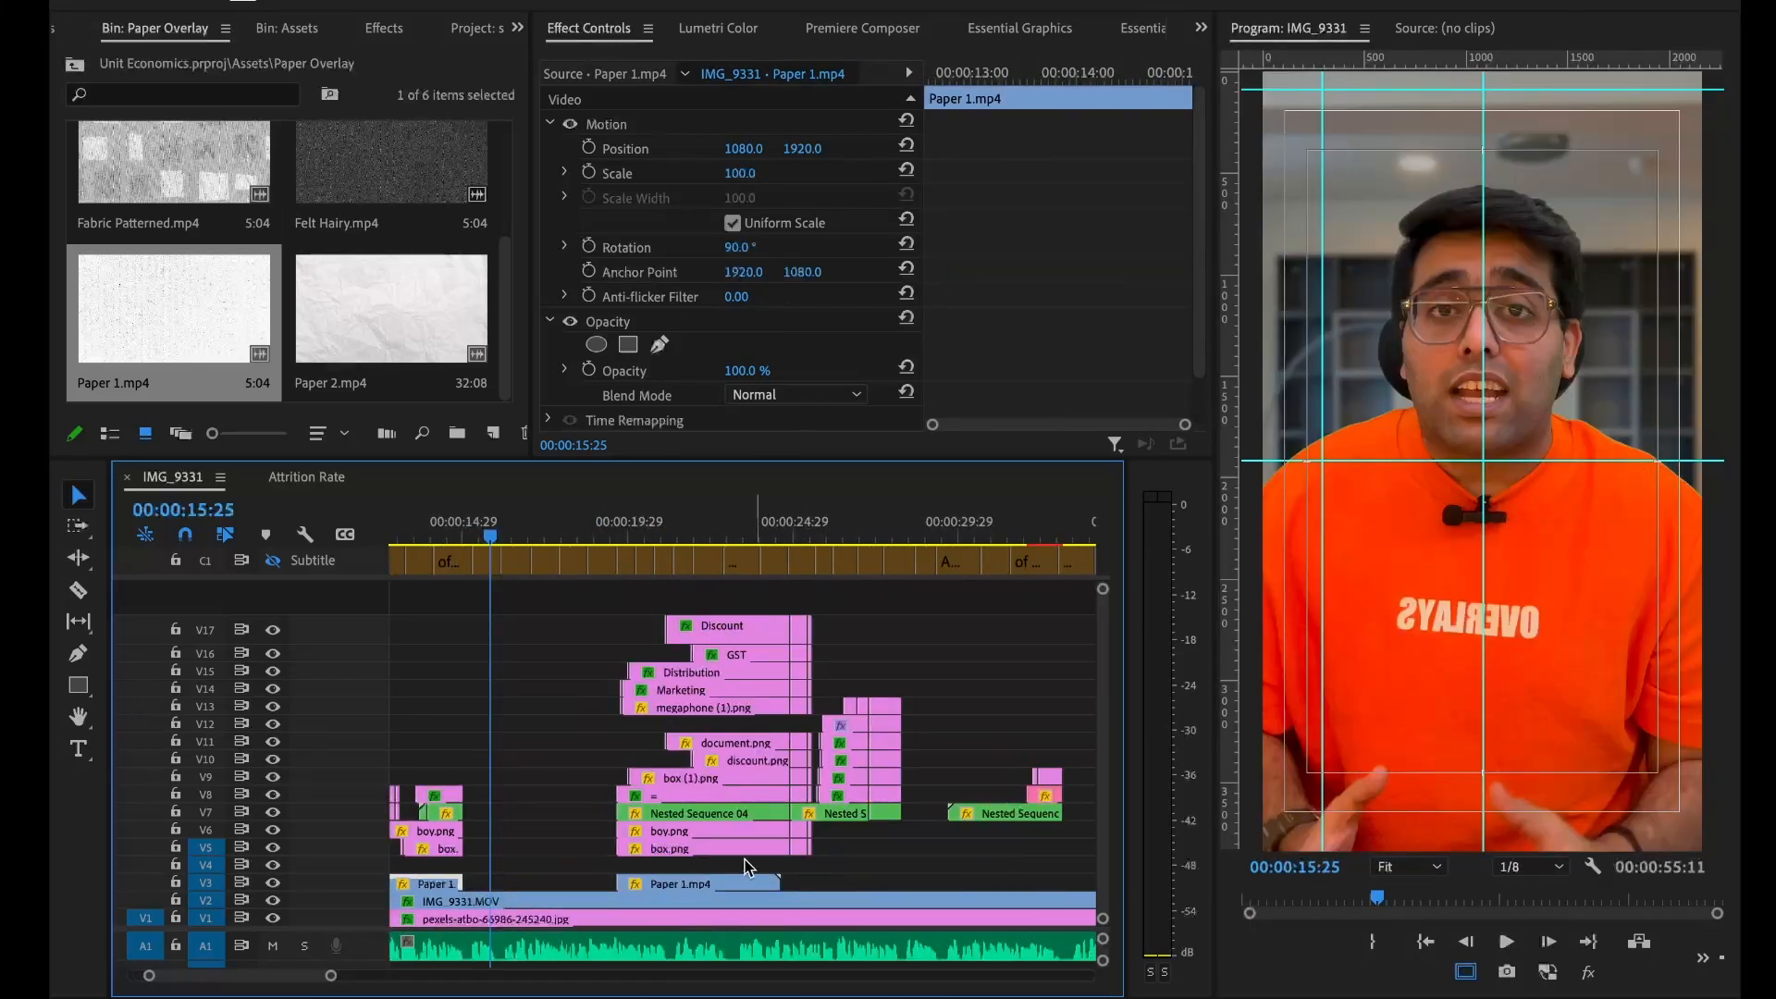
pyautogui.moveTo(698, 885); pyautogui.dragTo(902, 881)
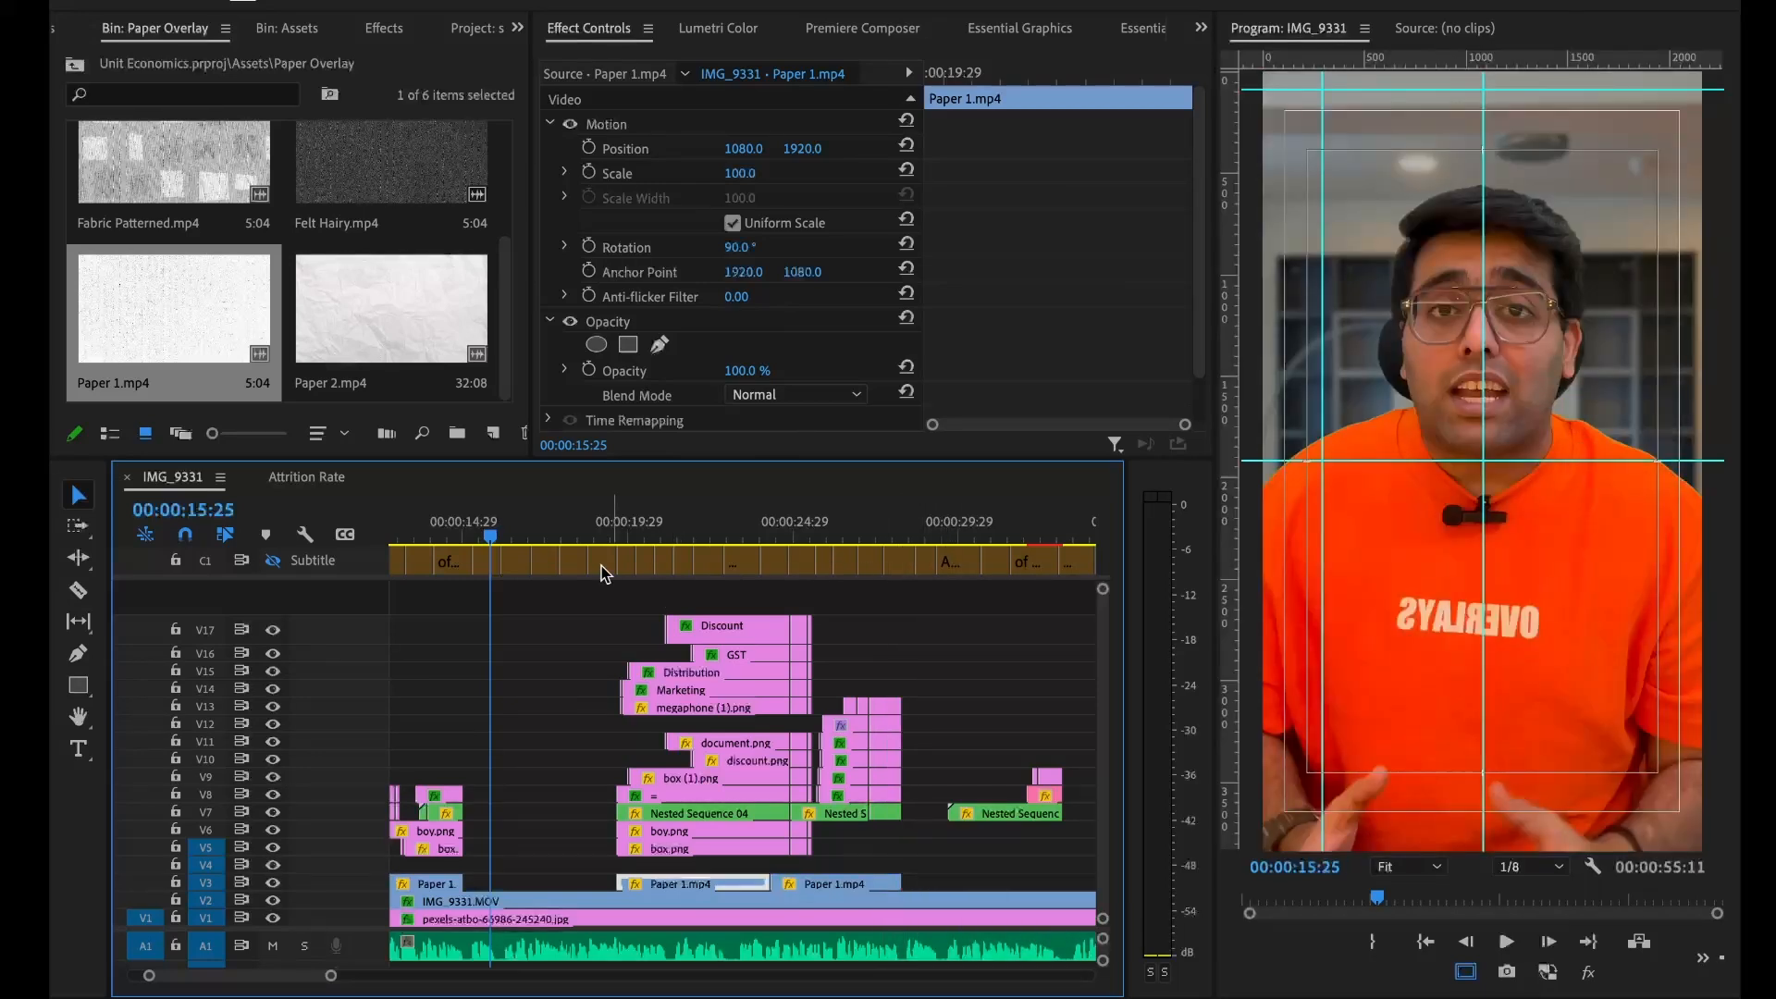
pyautogui.click(599, 536)
pyautogui.press('space')
pyautogui.click(642, 582)
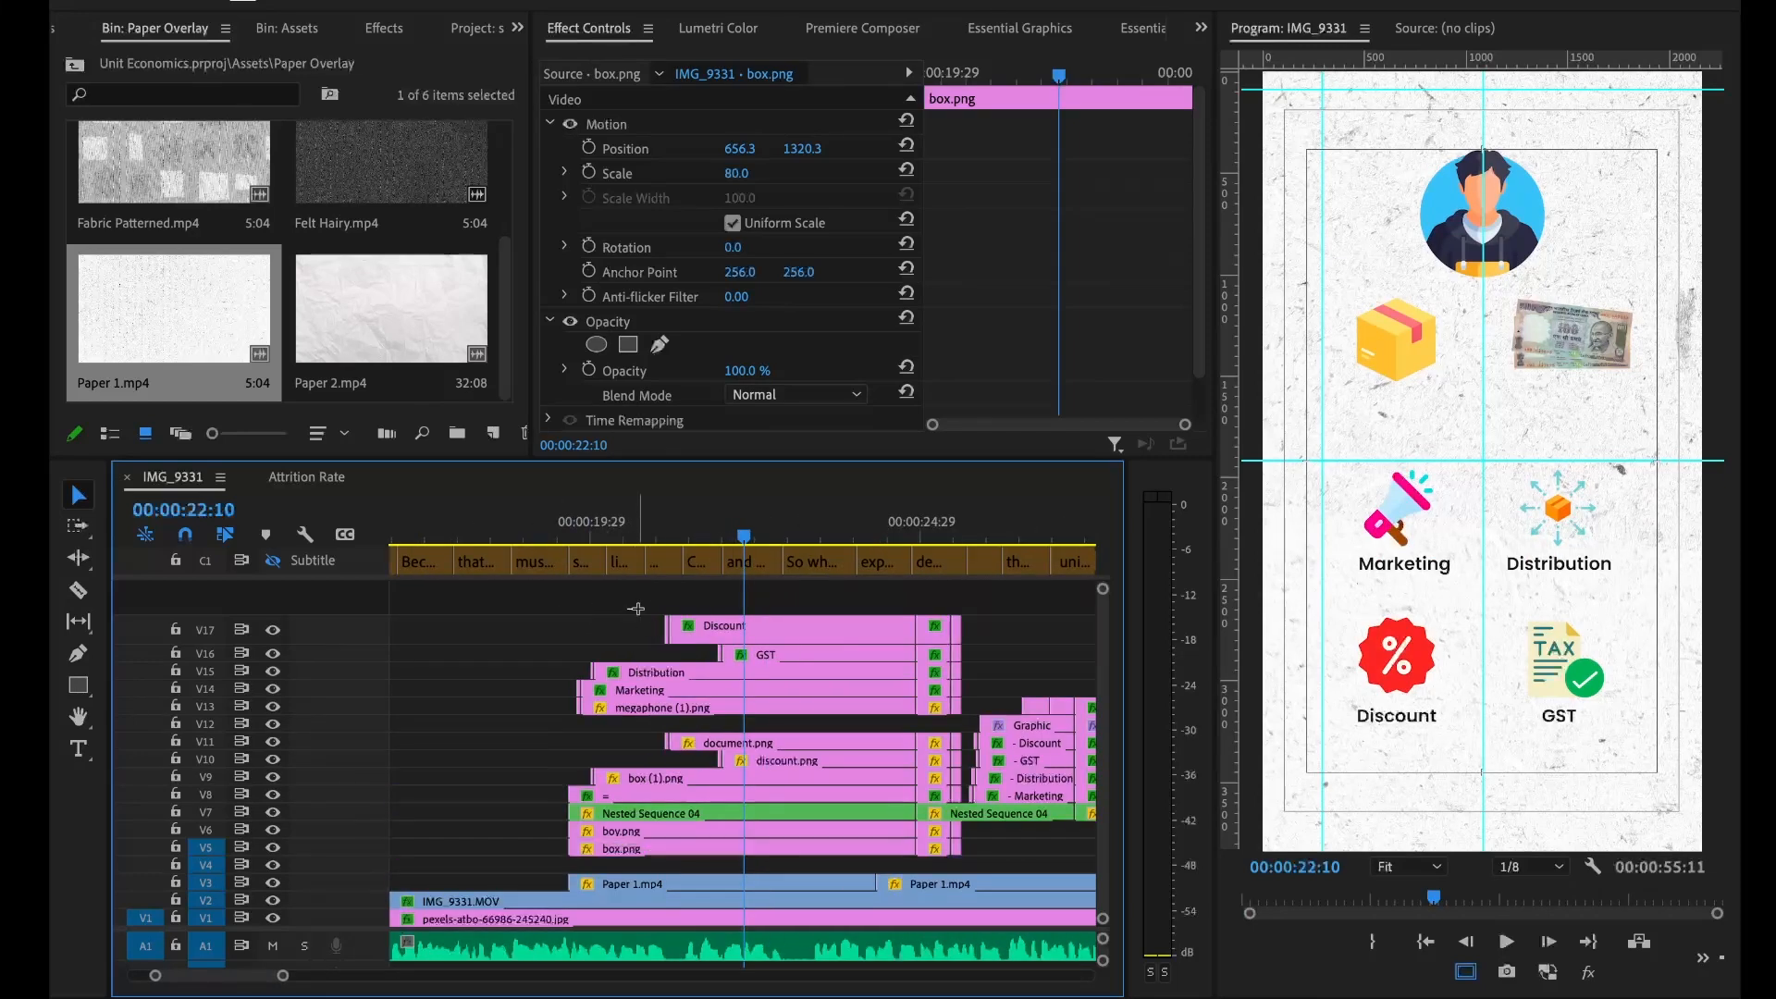
# Trim the starts of the GST label and document.png so both begin at about 00:00:22:17
pyautogui.click(637, 608)
pyautogui.press('=')
pyautogui.press('-')
pyautogui.press('space')
pyautogui.press('space')
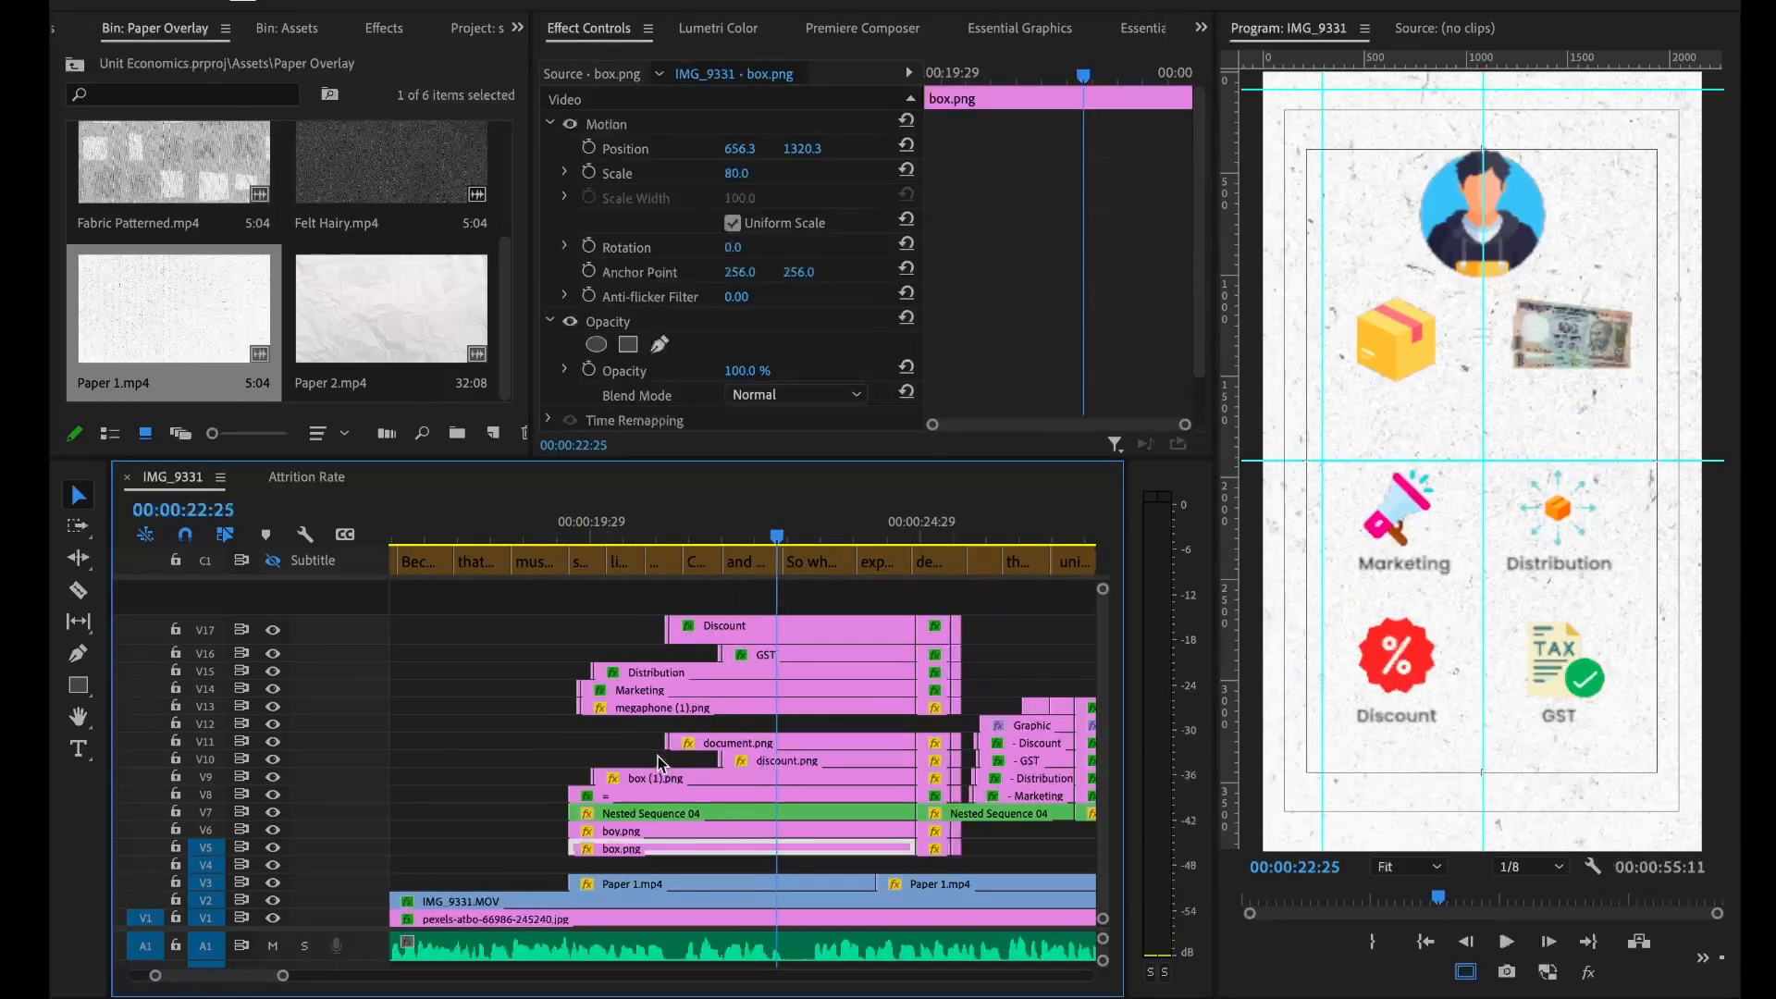
pyautogui.moveTo(726, 653)
pyautogui.mouseDown()
pyautogui.moveTo(775, 653)
pyautogui.moveTo(760, 653)
pyautogui.mouseUp()
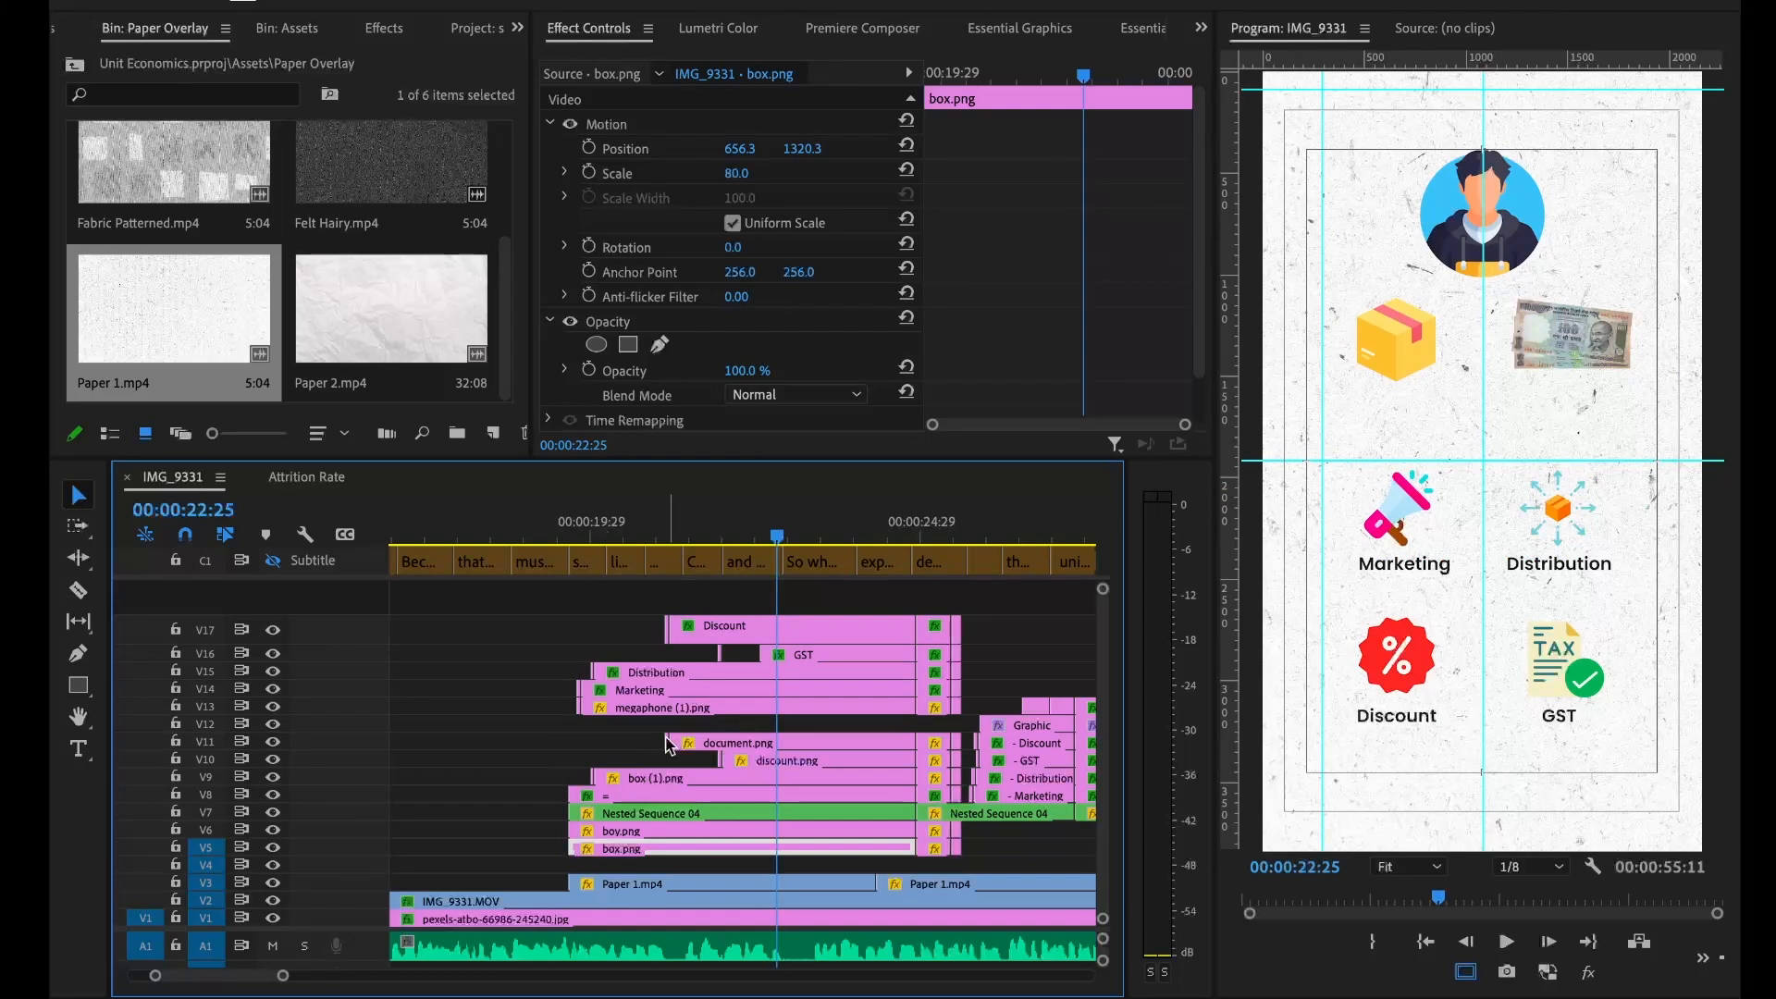
pyautogui.moveTo(692, 738); pyautogui.dragTo(760, 740)
# Move the short slide-in pieces of the GST label and document.png directly before their trimmed main clips
pyautogui.press('=')
pyautogui.press('=')
pyautogui.moveTo(517, 657); pyautogui.dragTo(668, 668)
pyautogui.hotkey('ctrl', 'z')
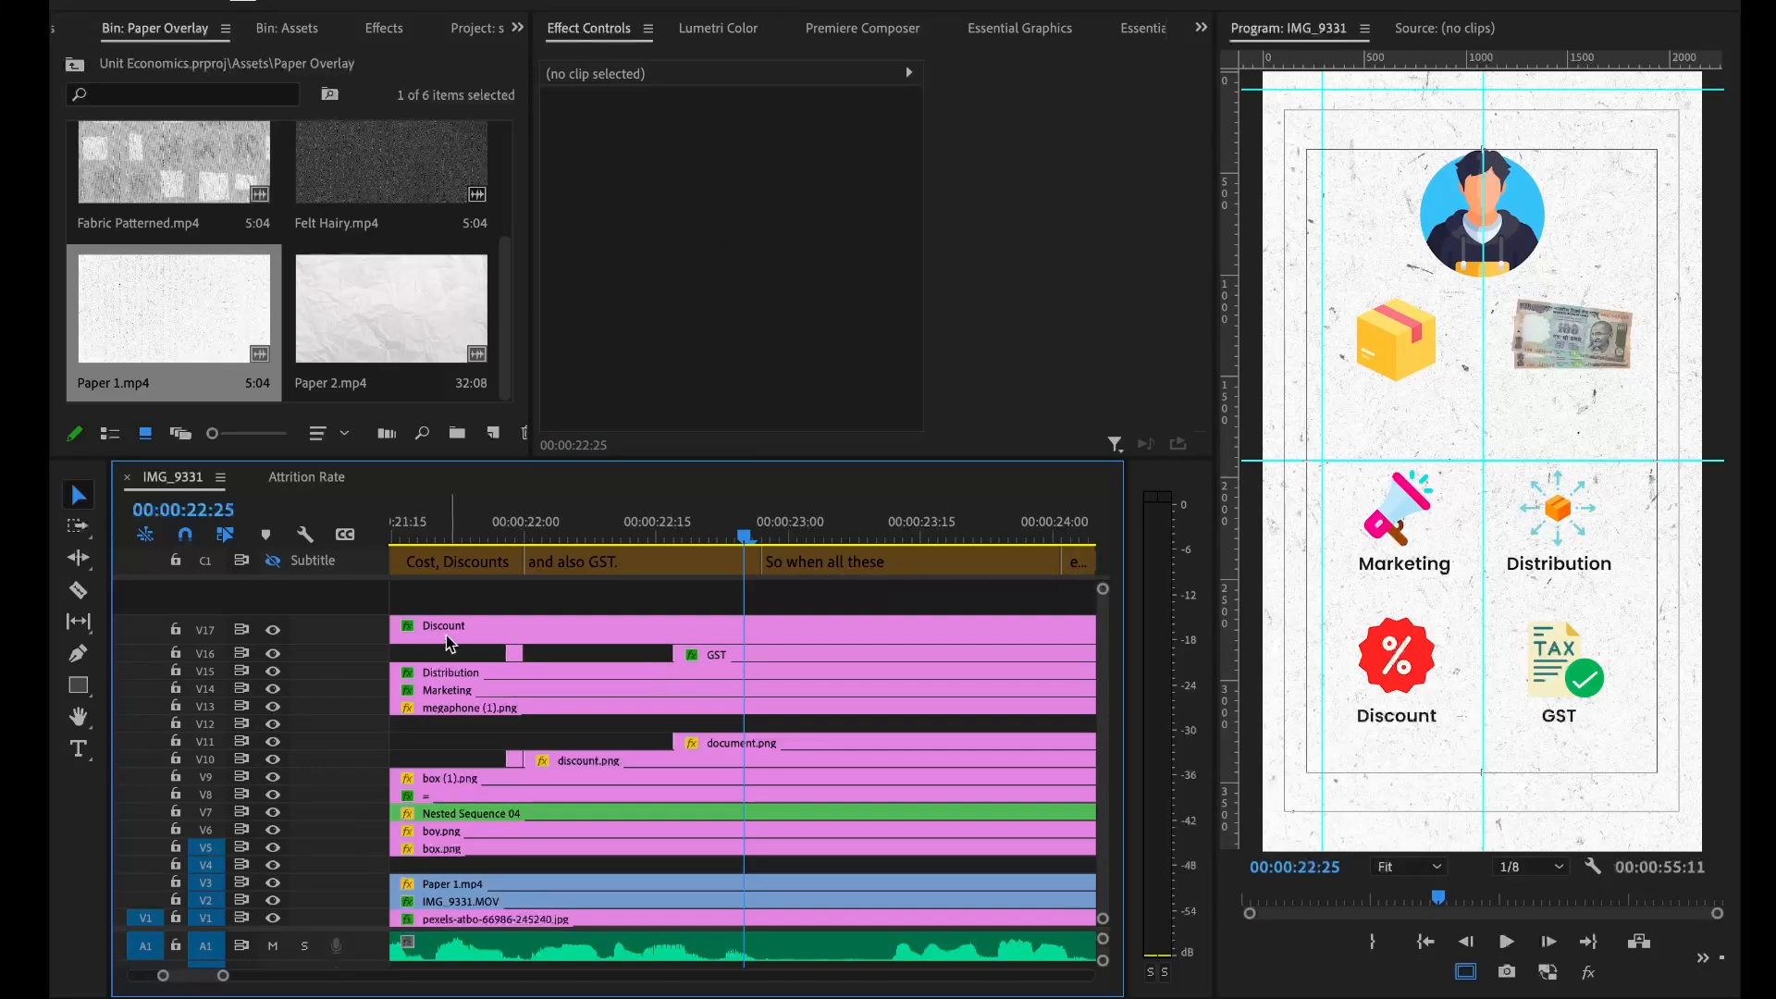
pyautogui.moveTo(517, 655); pyautogui.dragTo(668, 660)
pyautogui.press('-')
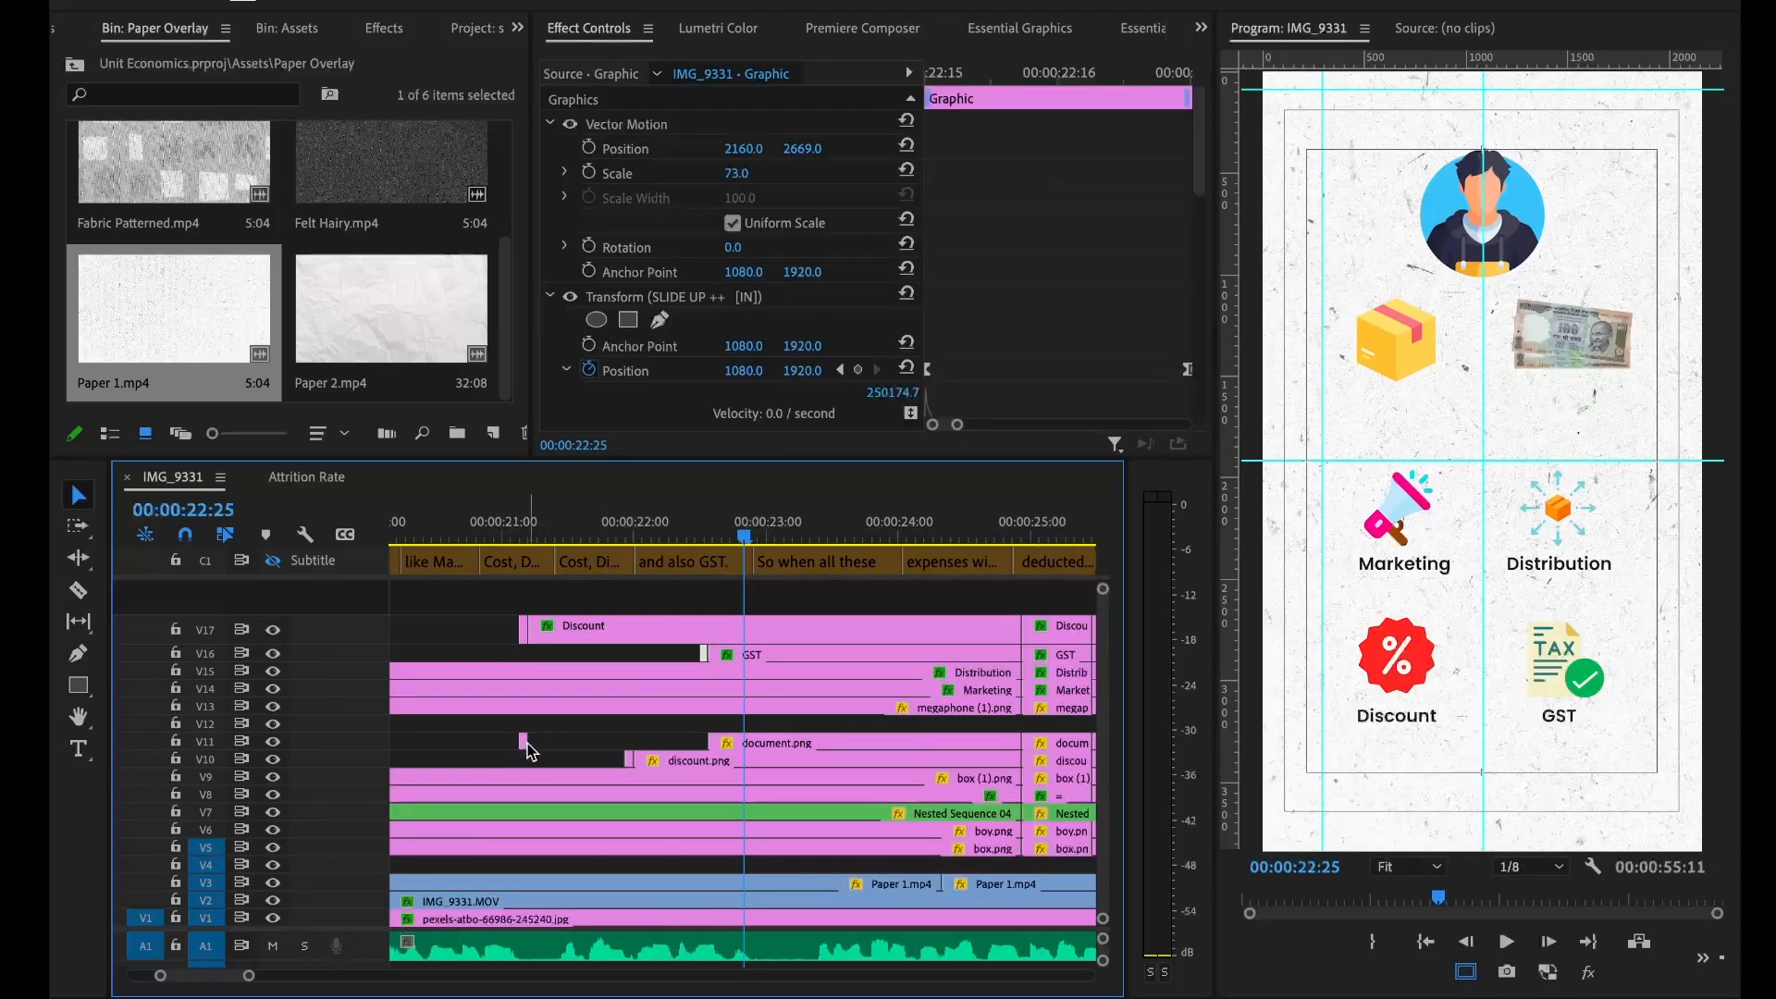
pyautogui.moveTo(527, 748); pyautogui.dragTo(706, 753)
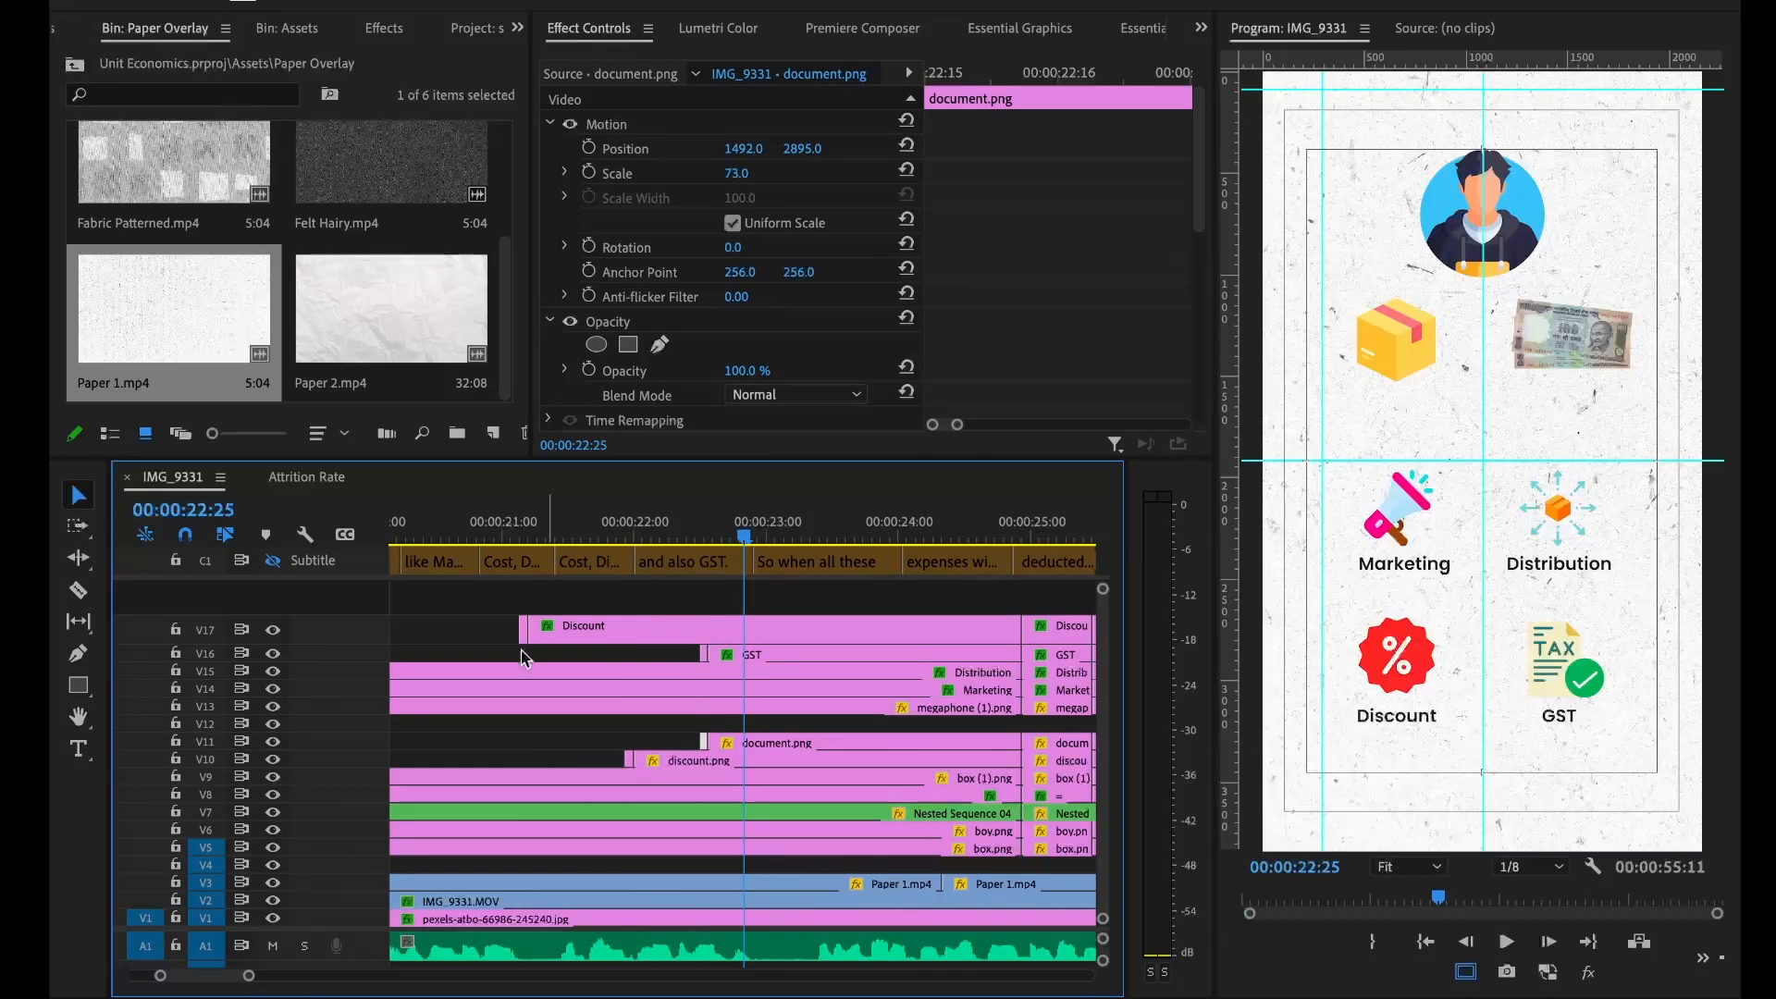
# Play the expense section and retime the Discount label and discount.png to start together at about 00:00:21:18
pyautogui.click(441, 532)
pyautogui.press('space')
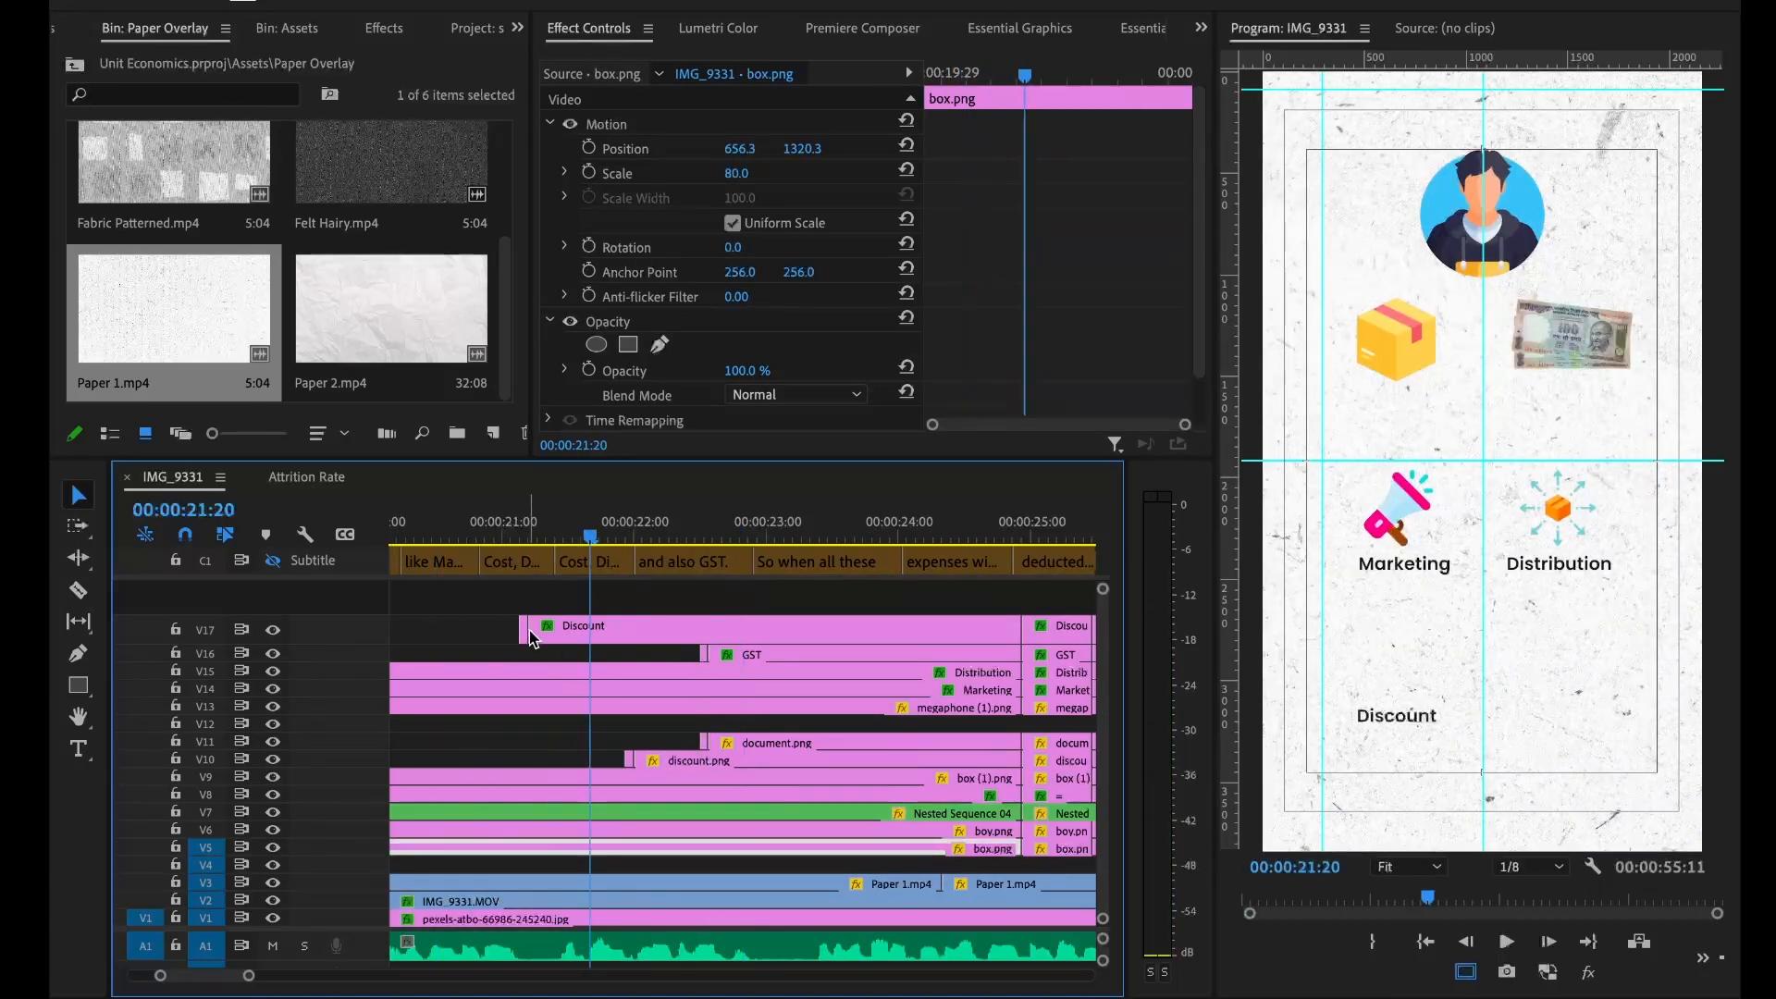
pyautogui.moveTo(529, 630); pyautogui.dragTo(585, 637)
pyautogui.moveTo(630, 762); pyautogui.dragTo(584, 761)
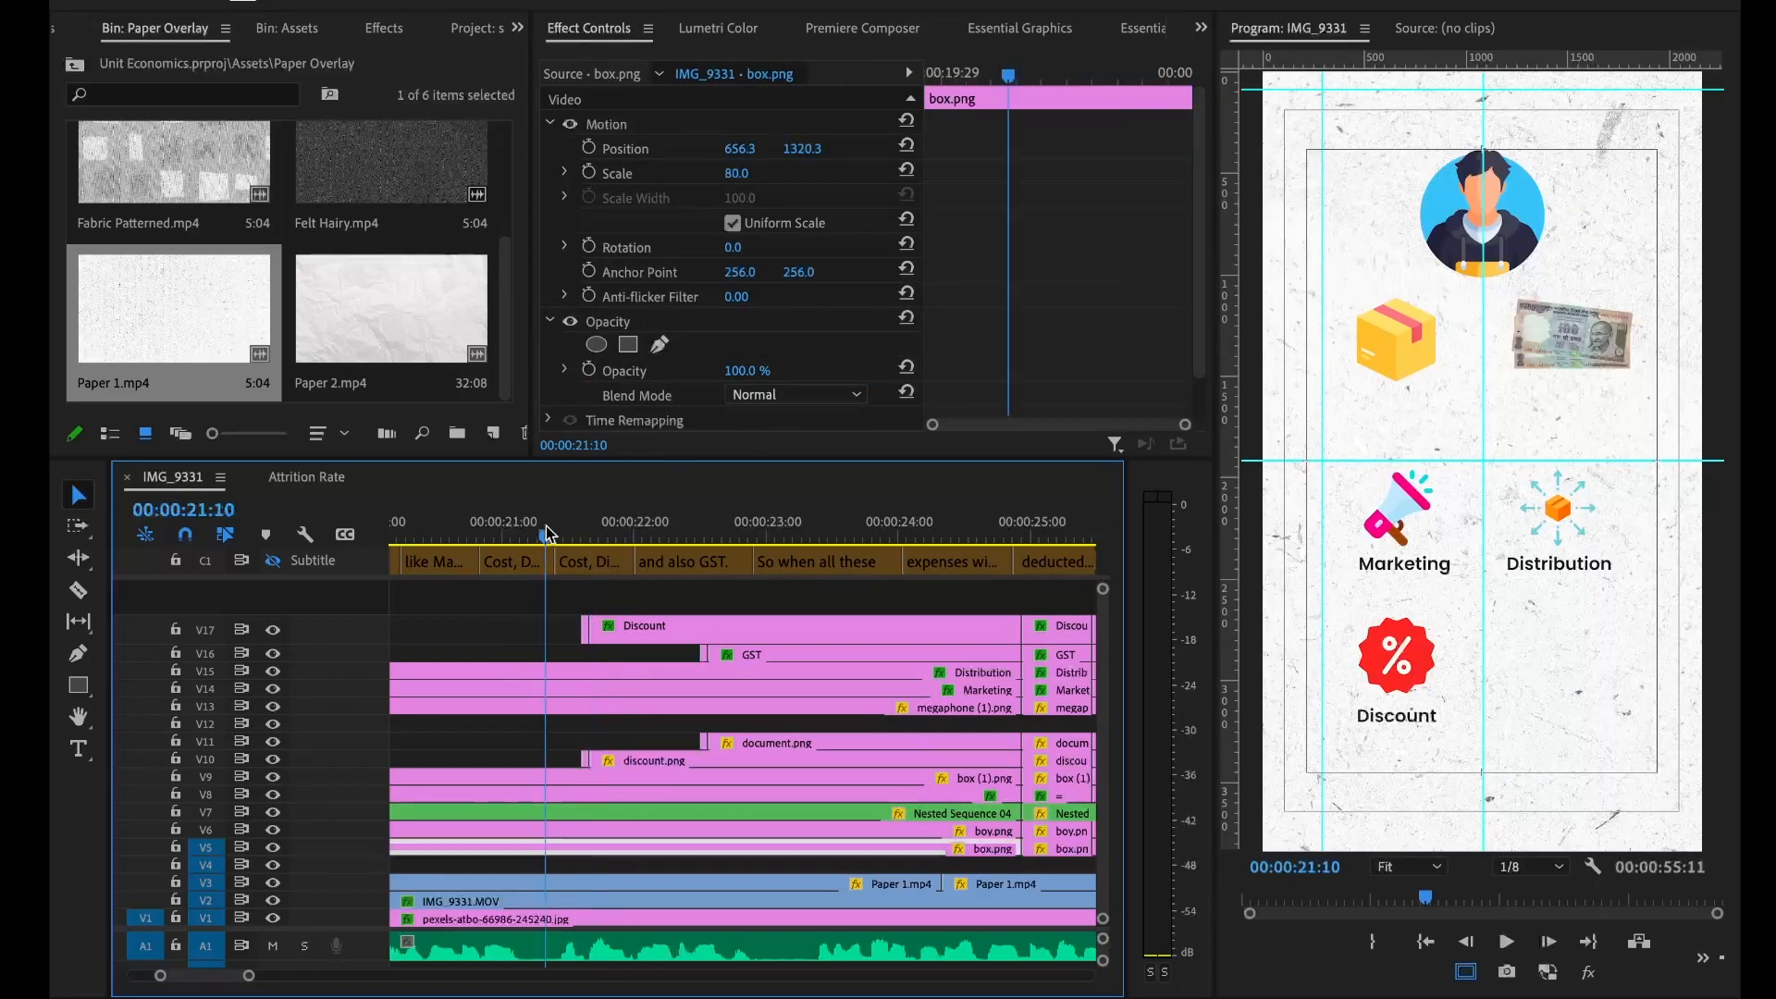
# Save the project and play back the retimed discount and GST overlays through to the Per Unit Profit list
pyautogui.click(548, 534)
pyautogui.hotkey('ctrl', 's')
pyautogui.press('space')
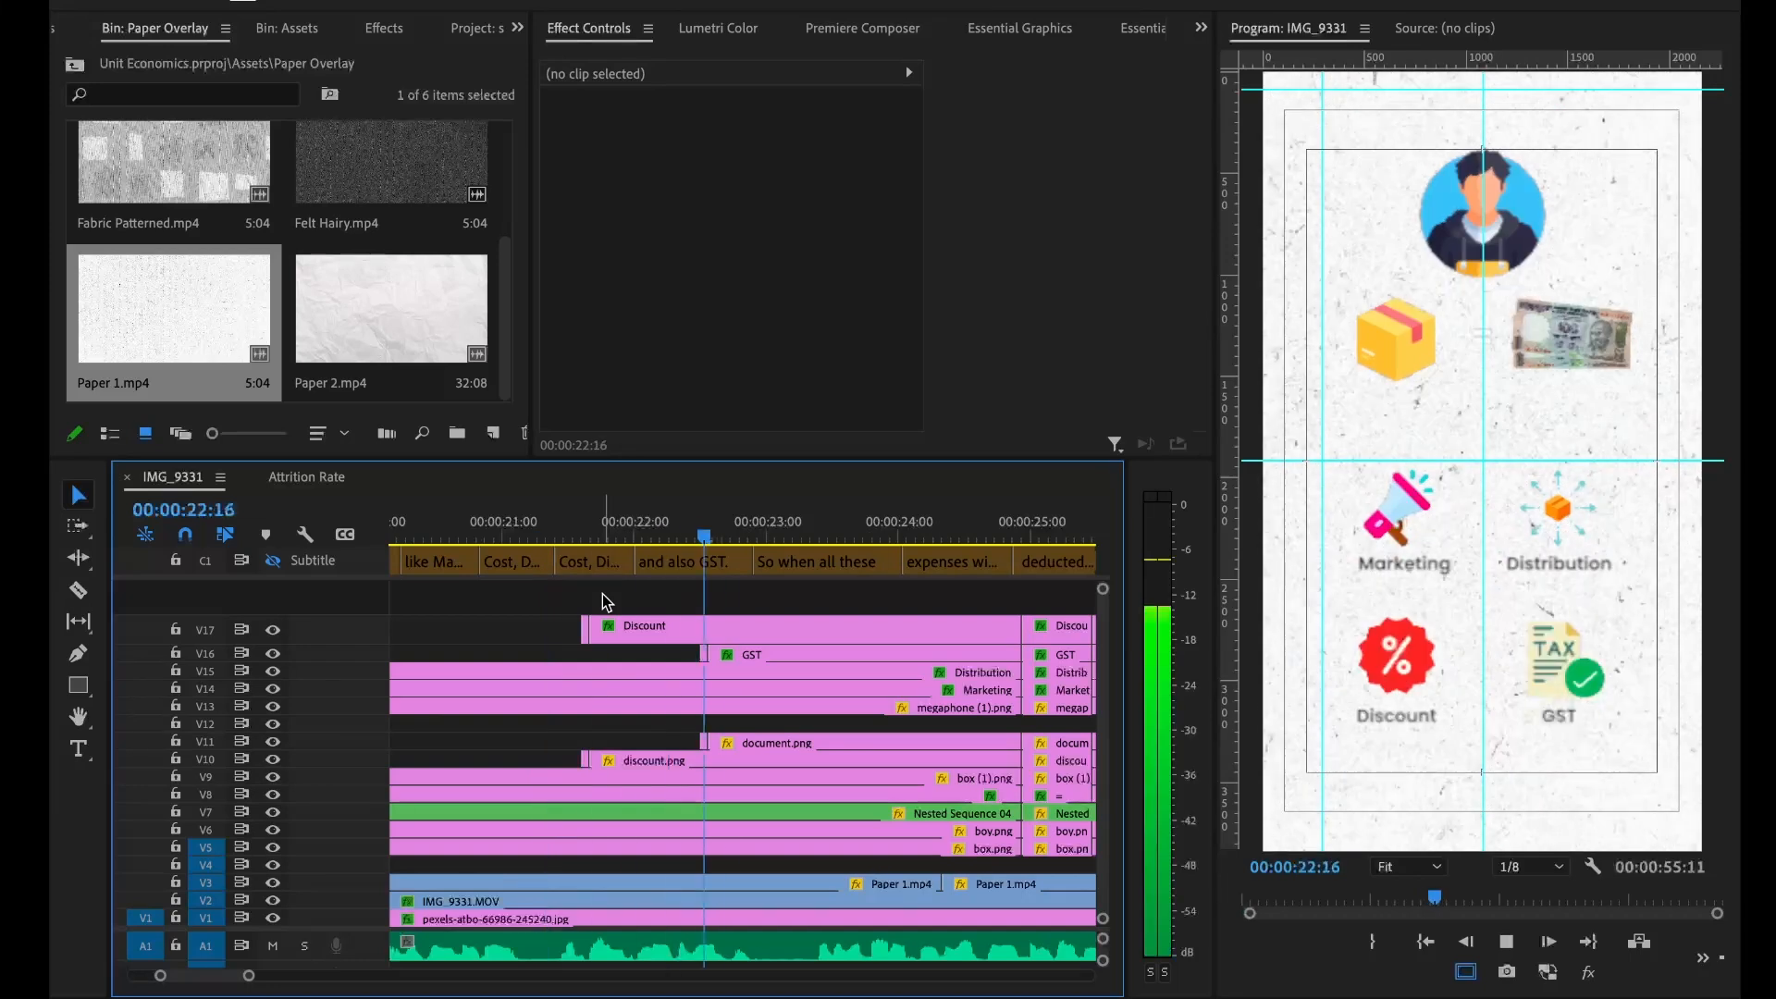
pyautogui.press('space')
pyautogui.press('-')
pyautogui.press('-')
pyautogui.press('space')
pyautogui.press('=')
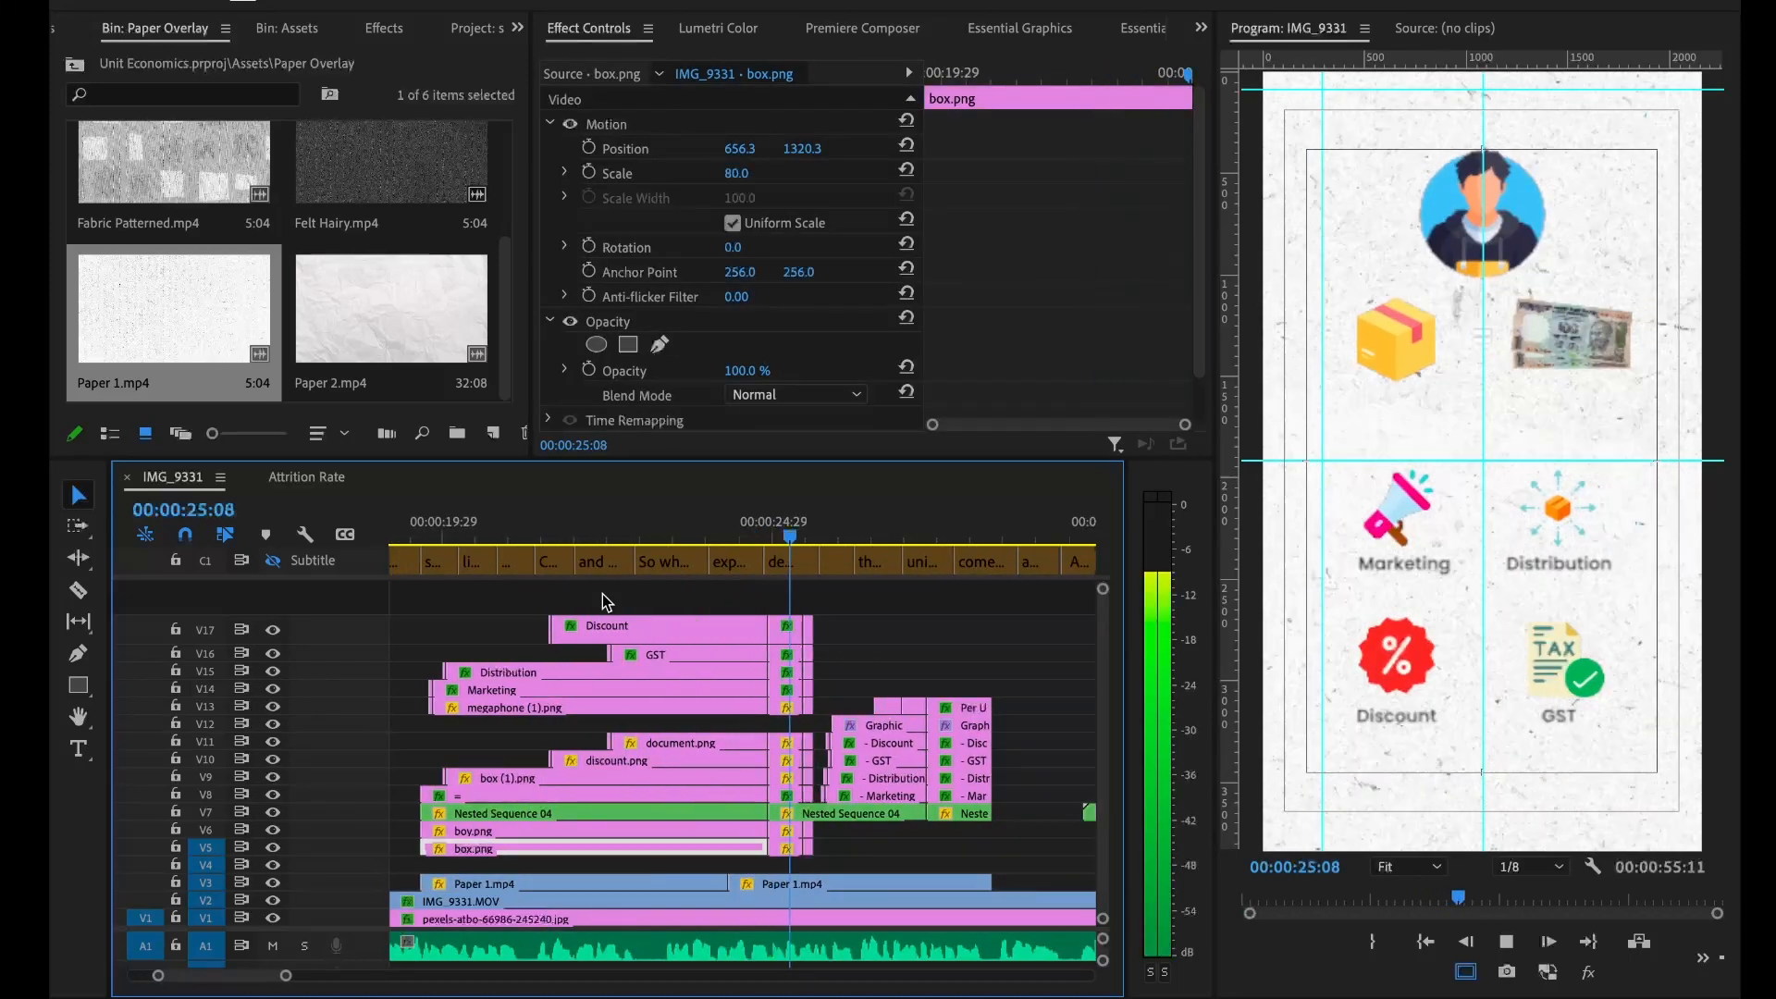
pyautogui.press('space')
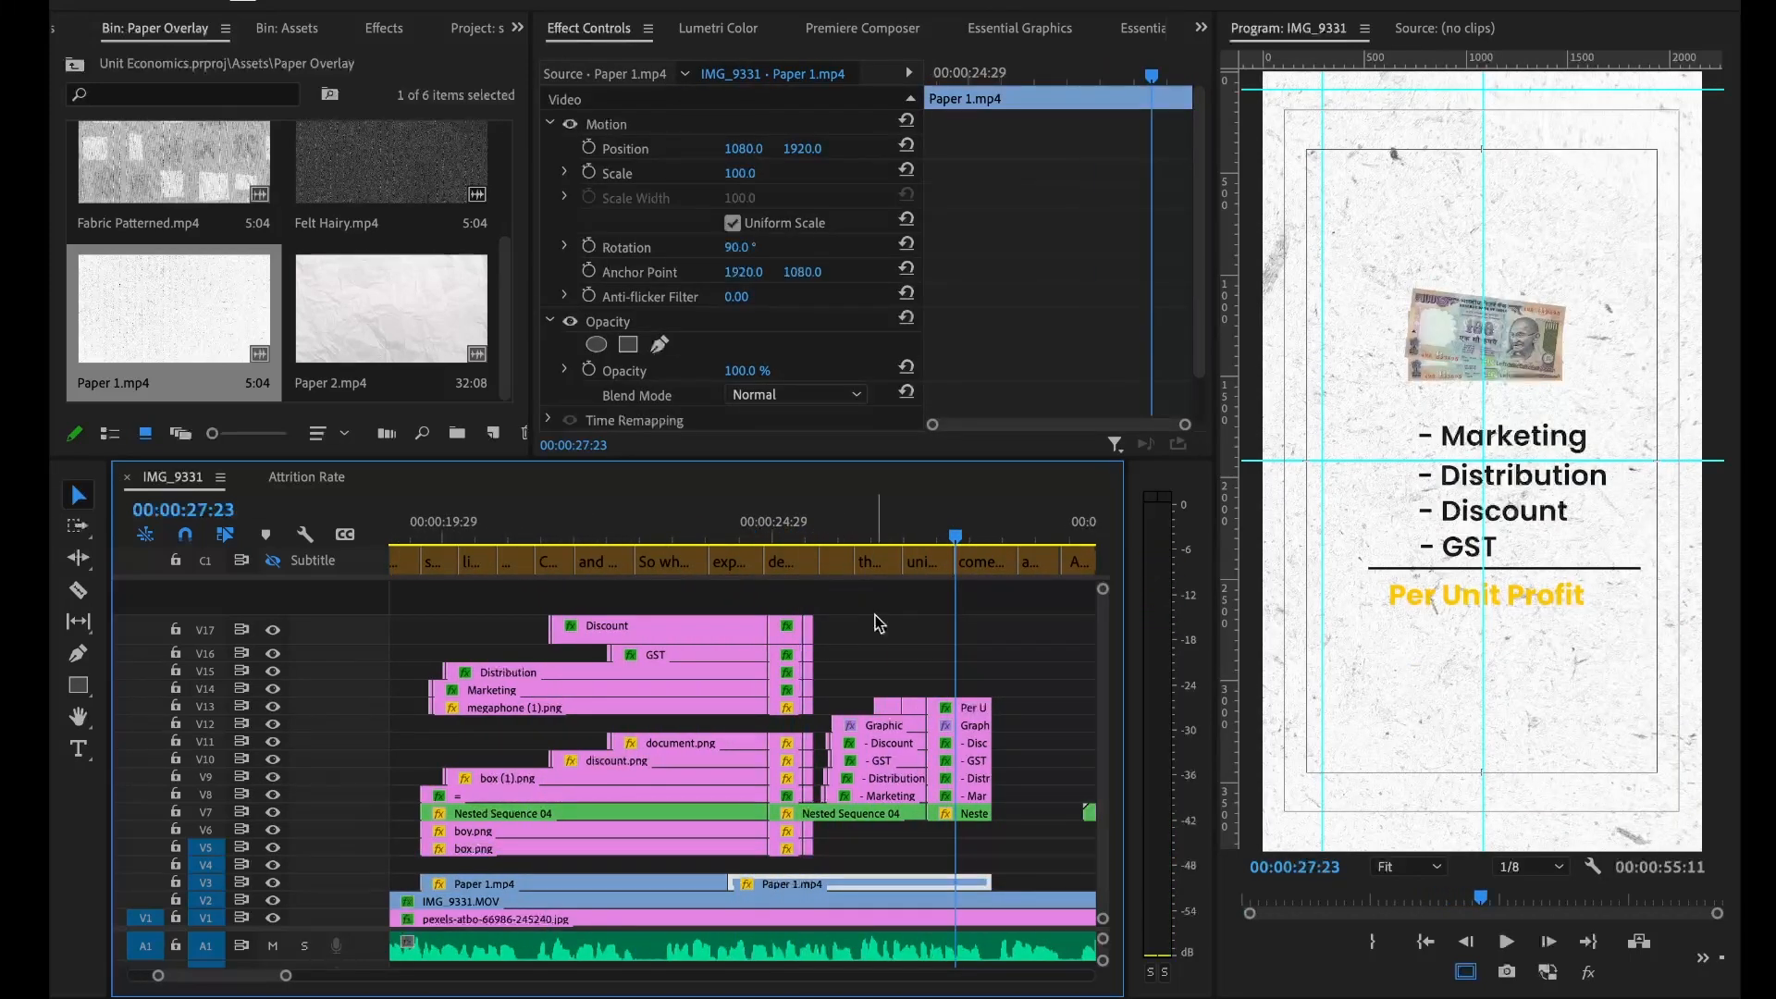
# Duplicate the Paper 1.mp4 clip beneath Nested Sequence 06 on V3, match its end to the Unit Economics overlays, and play it back
pyautogui.scroll(-3, 875, 617)
pyautogui.press('space')
pyautogui.click(875, 614)
pyautogui.press('-')
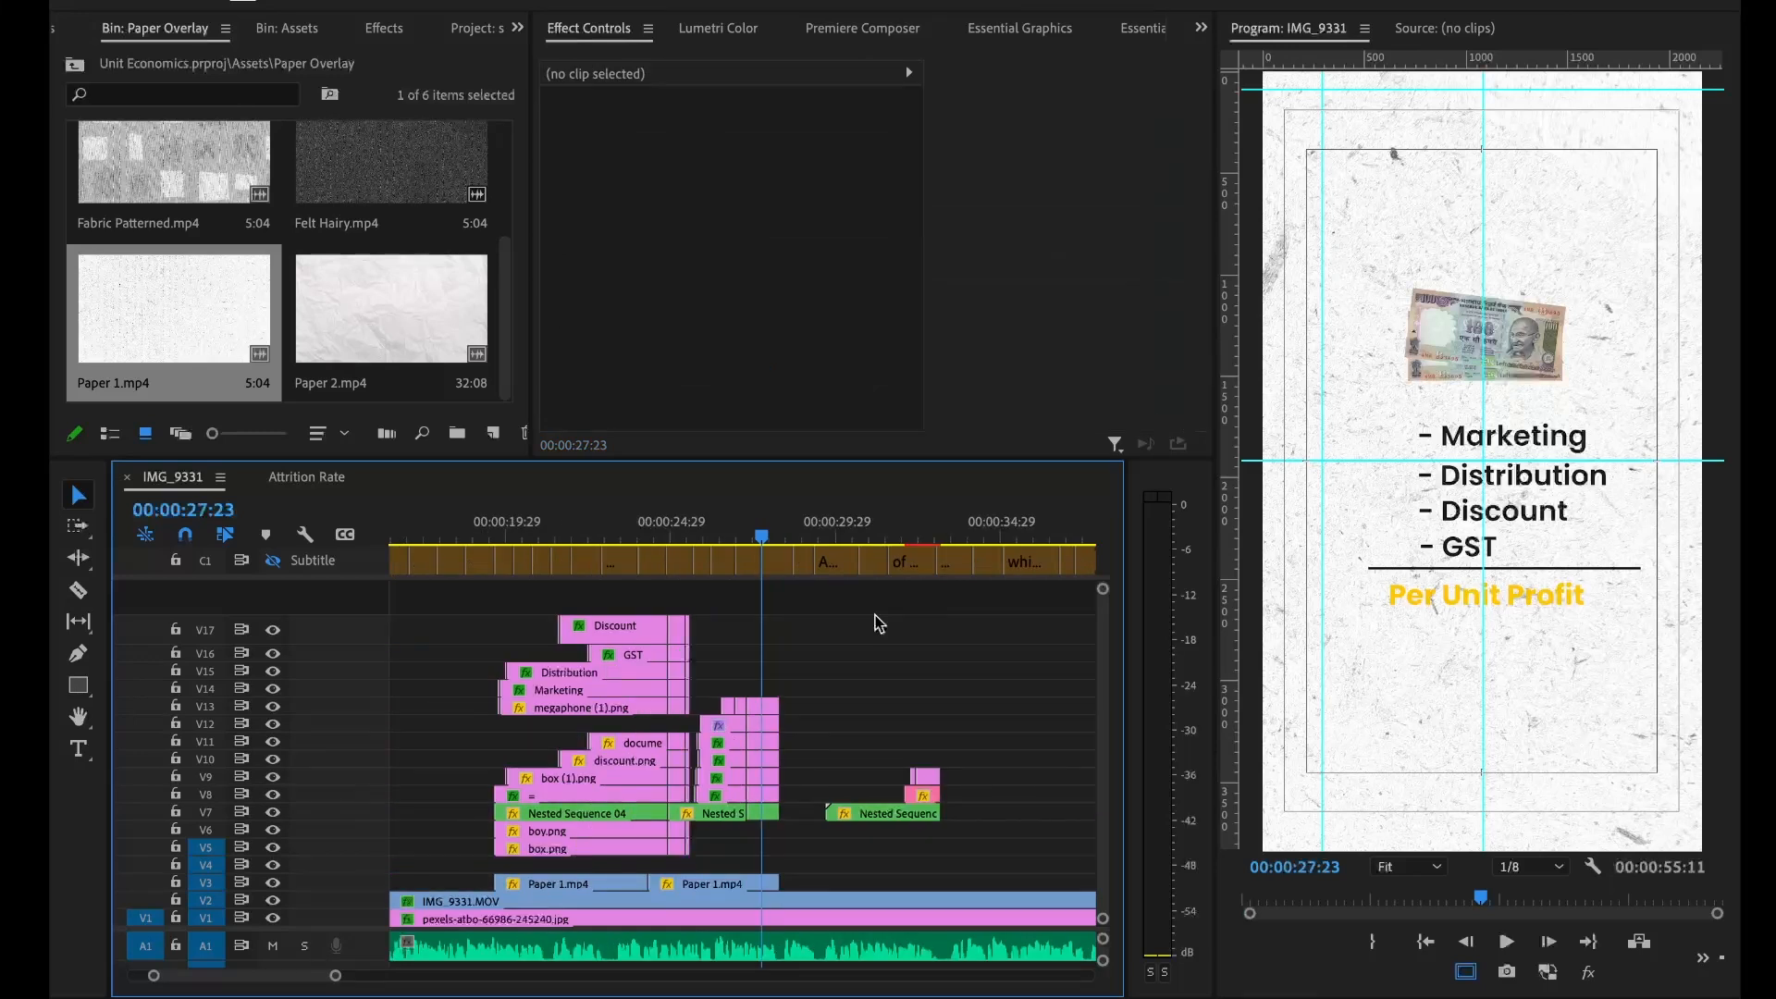
pyautogui.keyDown('alt'); pyautogui.moveTo(664, 886); pyautogui.dragTo(922, 881); pyautogui.keyUp('alt')
pyautogui.click(847, 675)
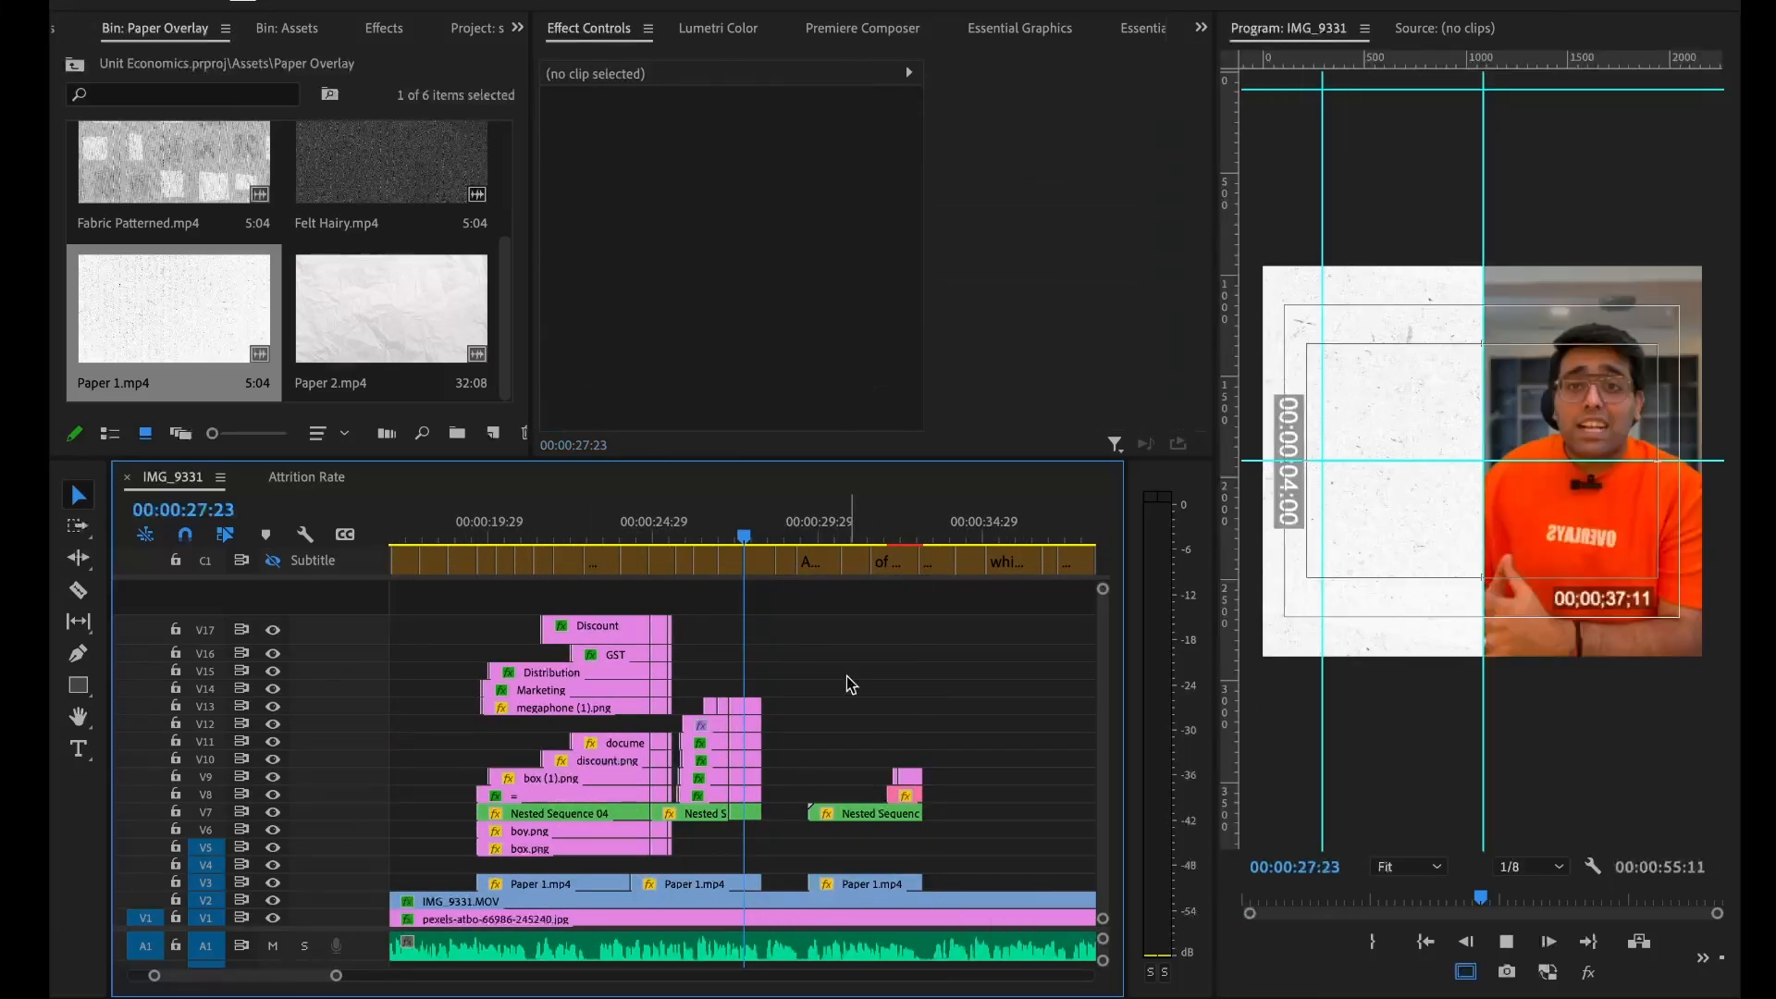
pyautogui.press('space')
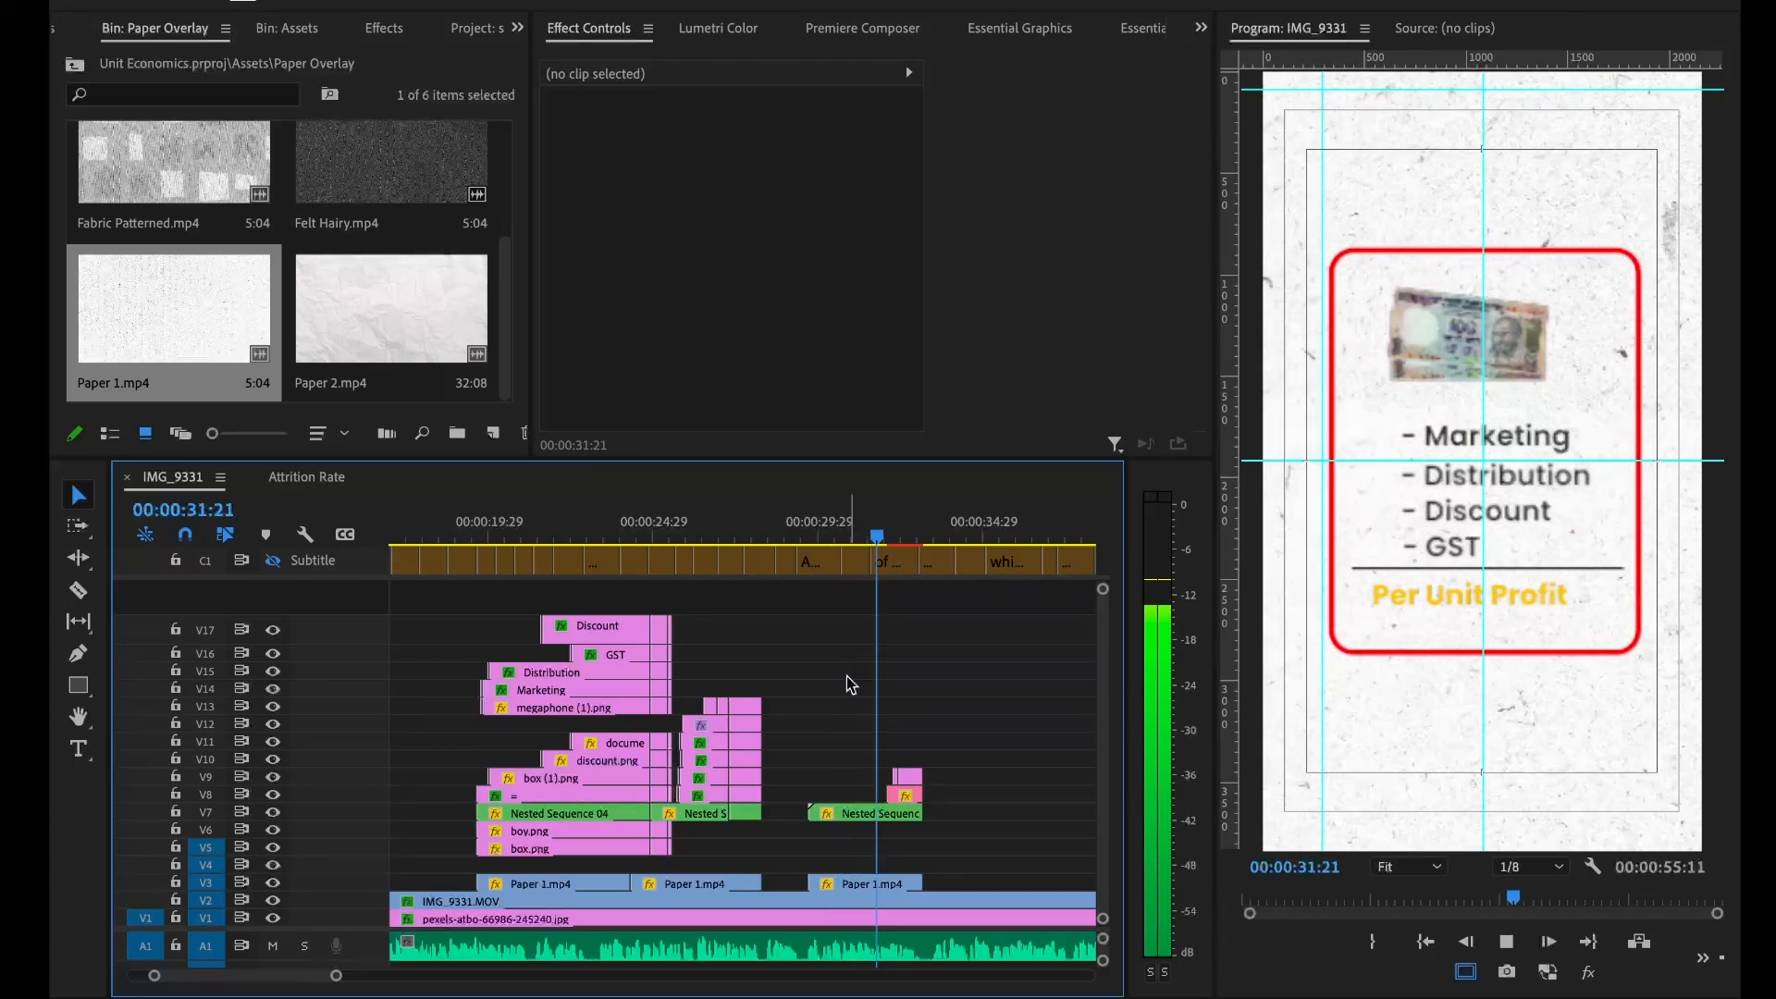
pyautogui.press('space')
# Inside Nested Sequence 06, extend the Nested Sequence 05 clip to the end of the Graphic clip, and return to the IMG_9331 sequence
pyautogui.press('d')
pyautogui.press('=')
pyautogui.press('=')
pyautogui.press('=')
pyautogui.press('=')
pyautogui.moveTo(743, 533); pyautogui.dragTo(726, 535)
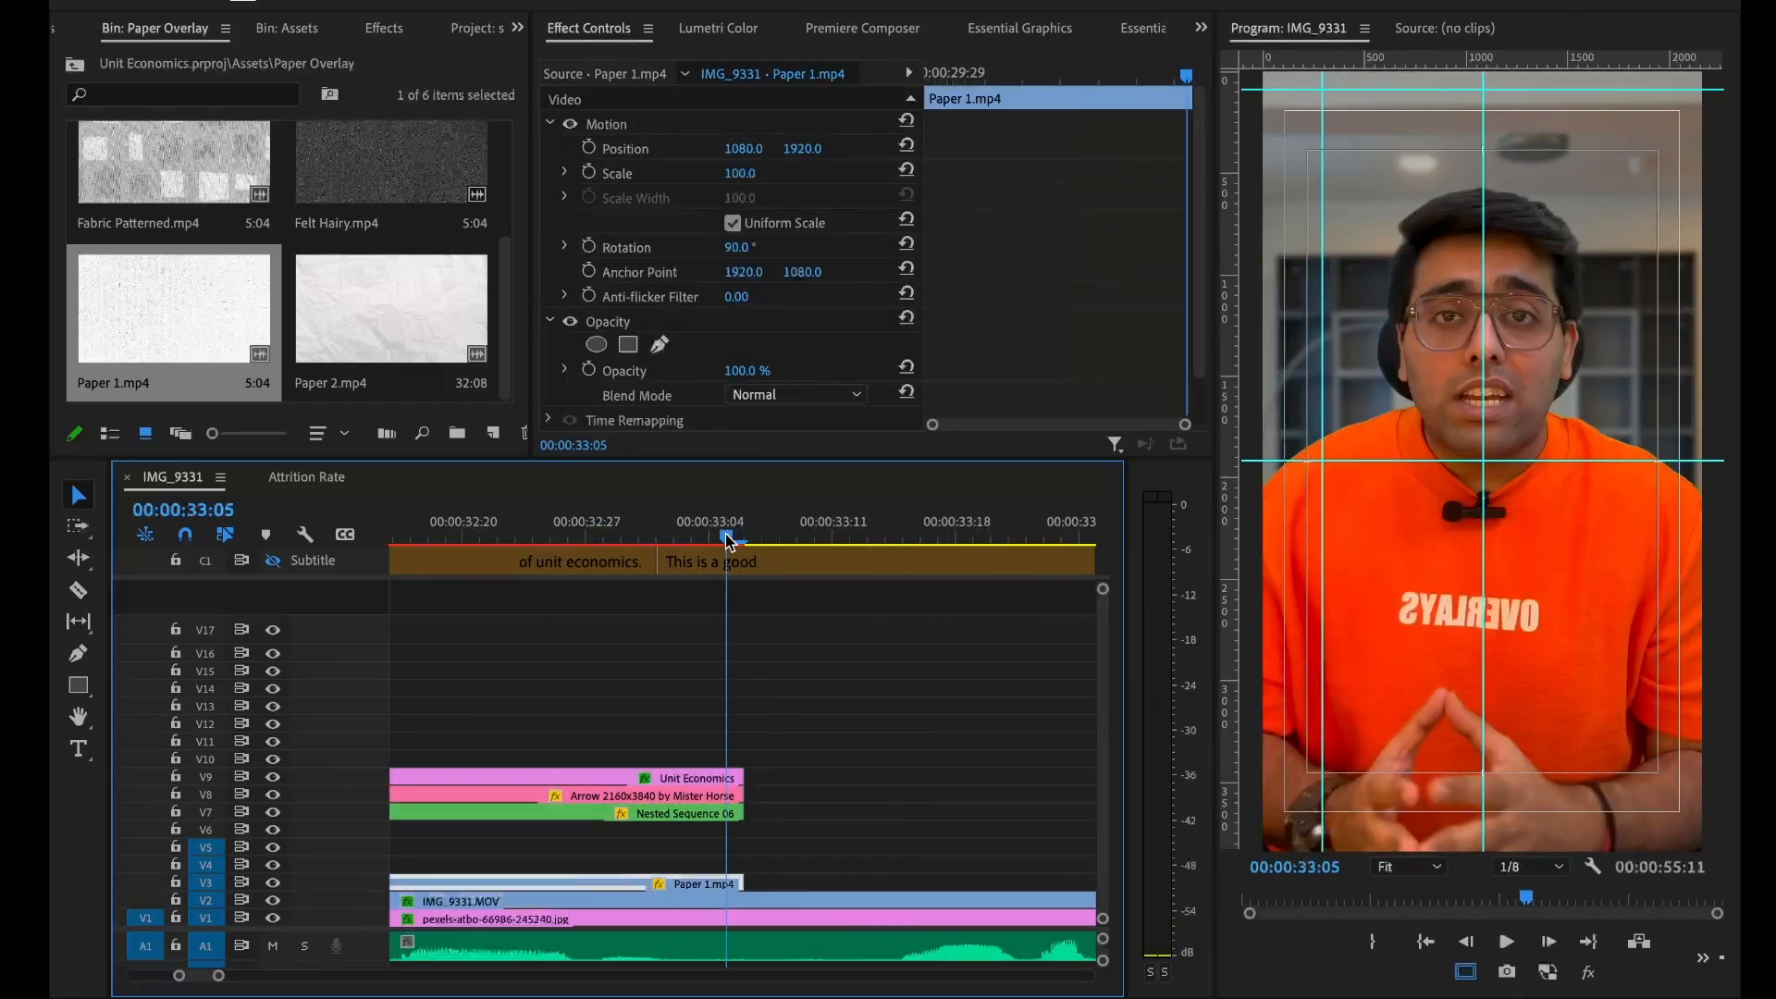
pyautogui.doubleClick(700, 820)
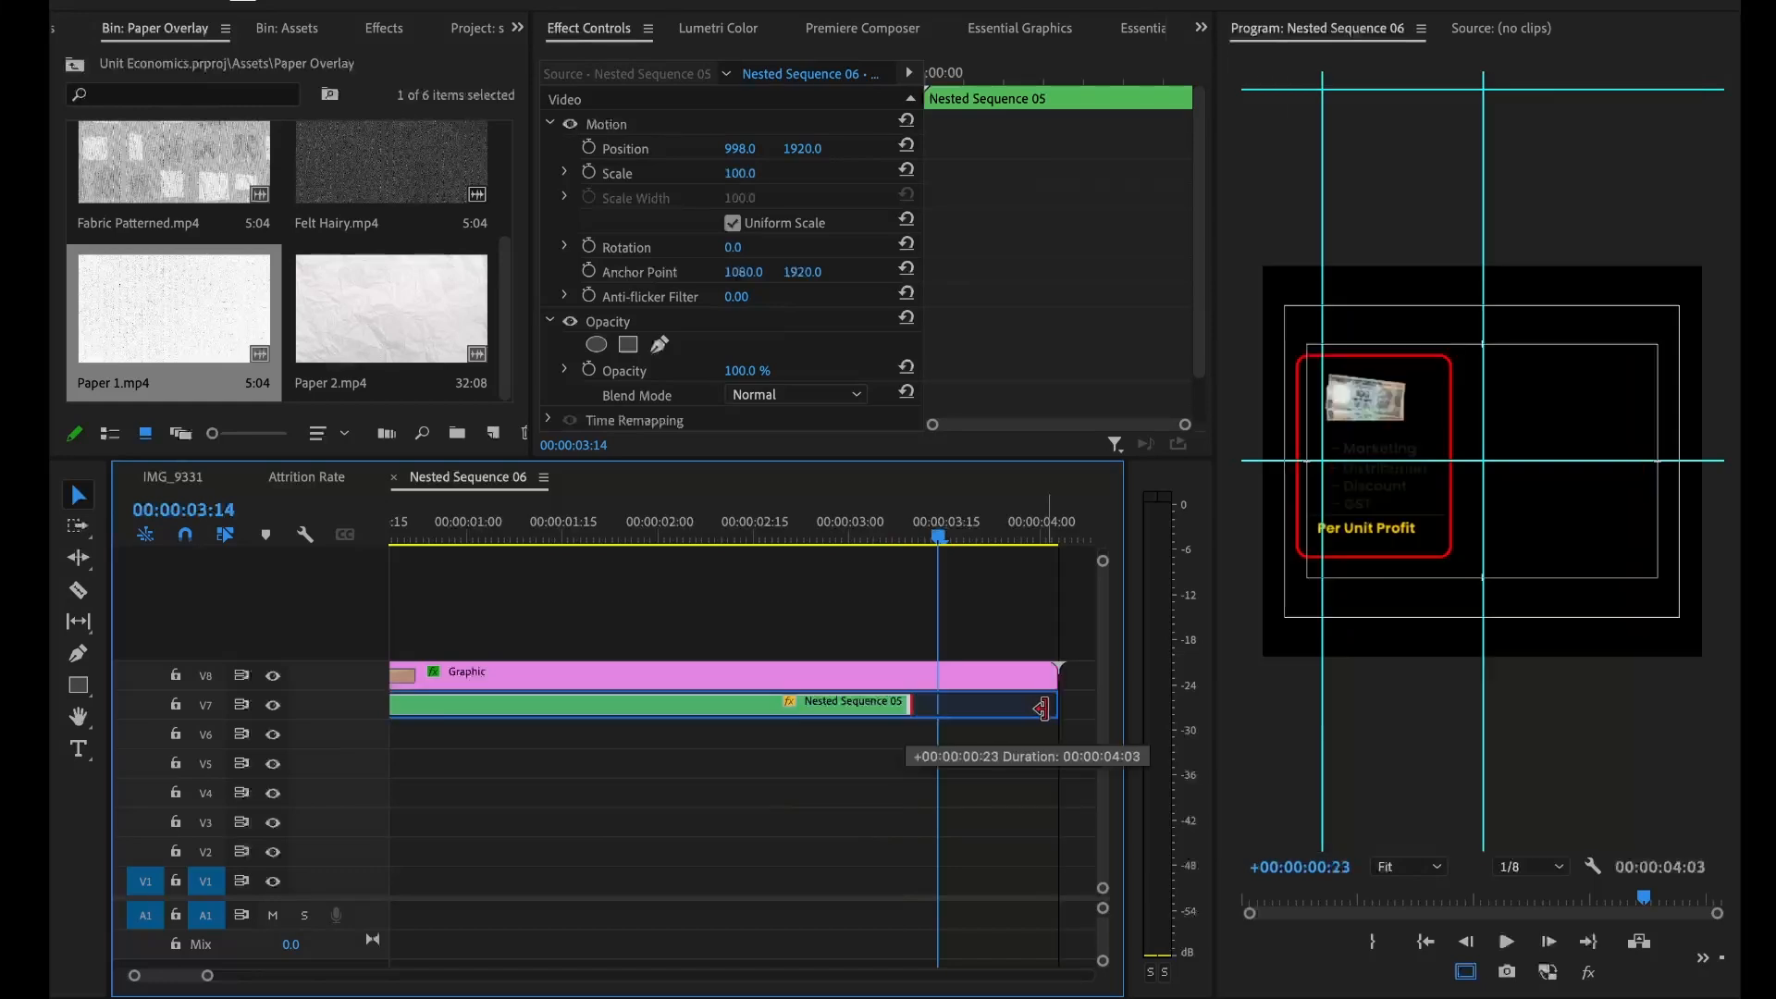
pyautogui.click(175, 476)
pyautogui.click(859, 725)
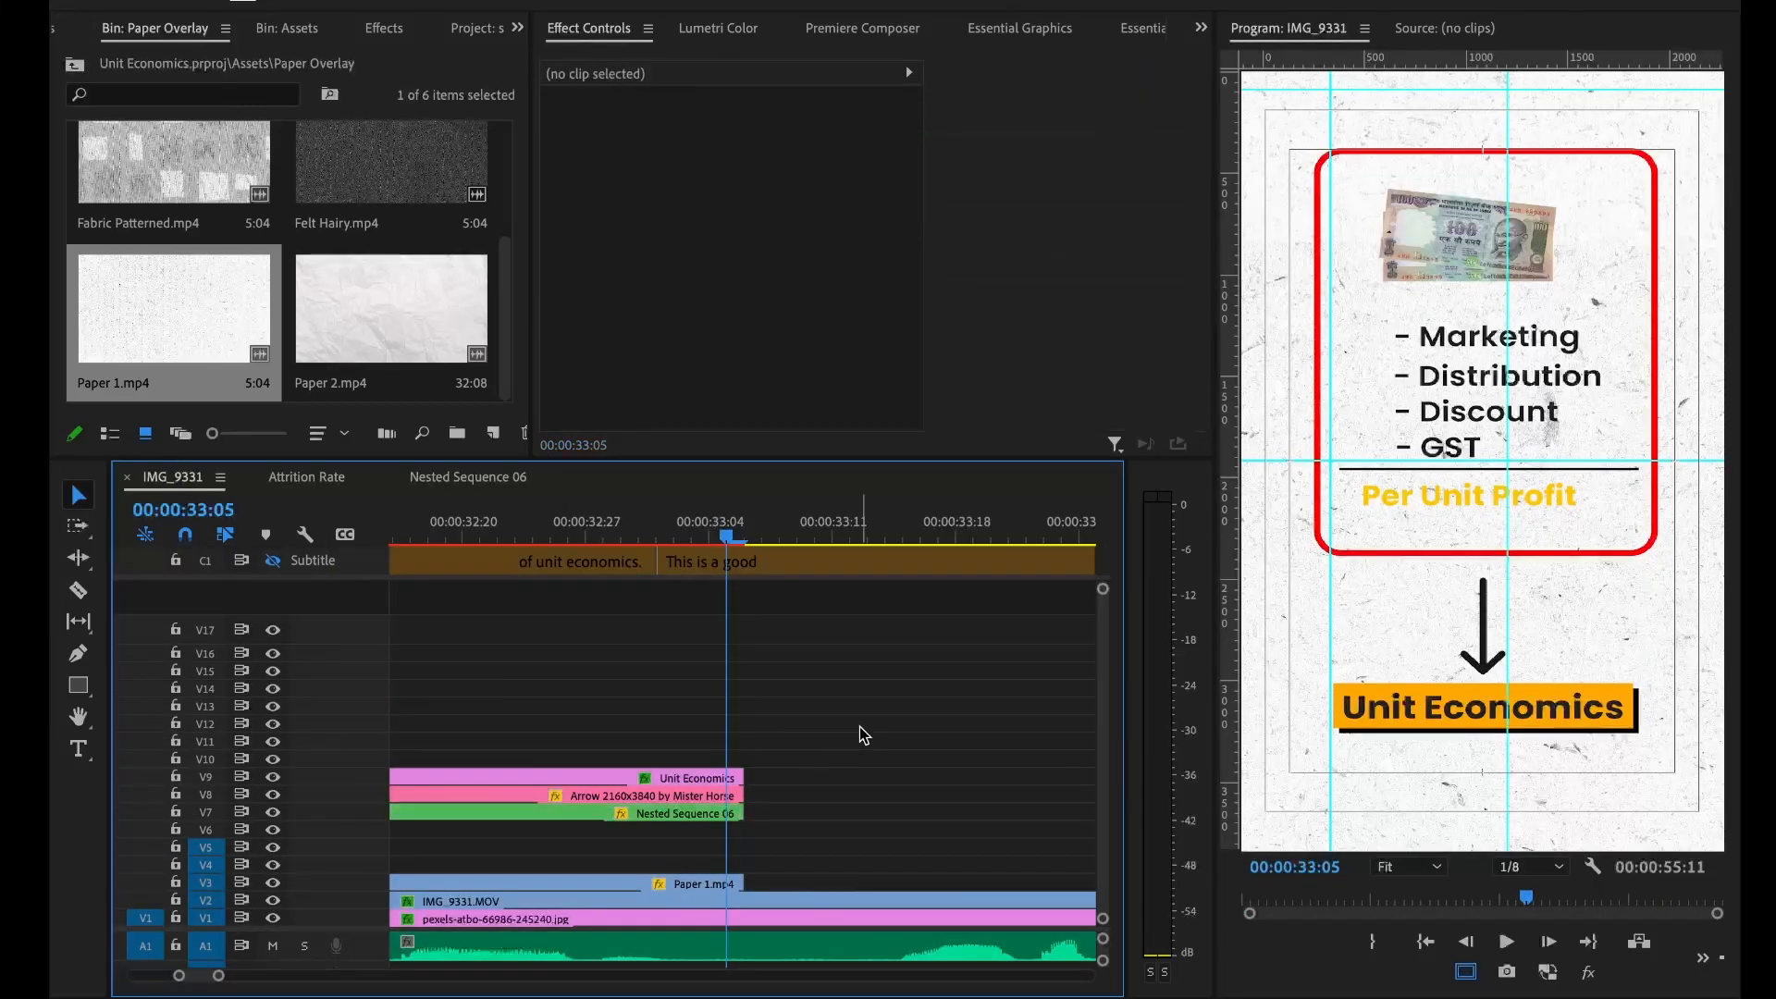
# Save the project and play back the IMG_9331 sequence from the end of the Unit Economics overlays
pyautogui.press('-')
pyautogui.press('-')
pyautogui.press('-')
pyautogui.hotkey('ctrl', 's')
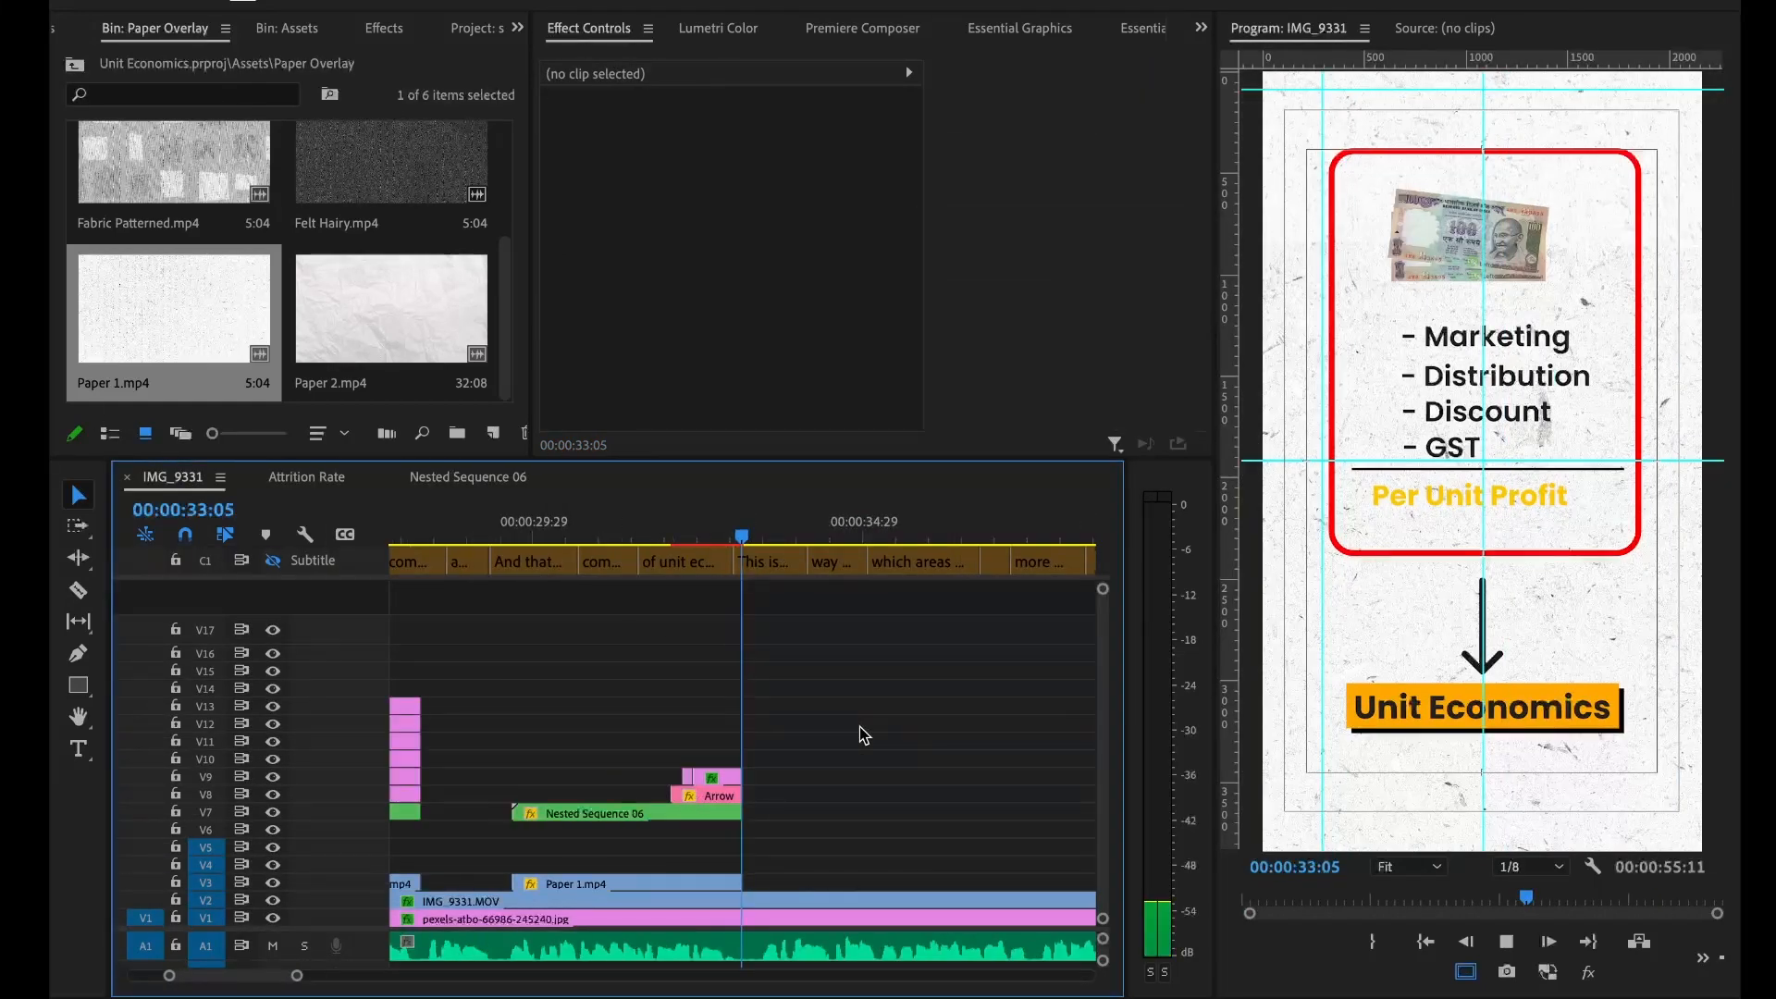
pyautogui.press('space')
pyautogui.press('space')
pyautogui.press('-')
pyautogui.press('-')
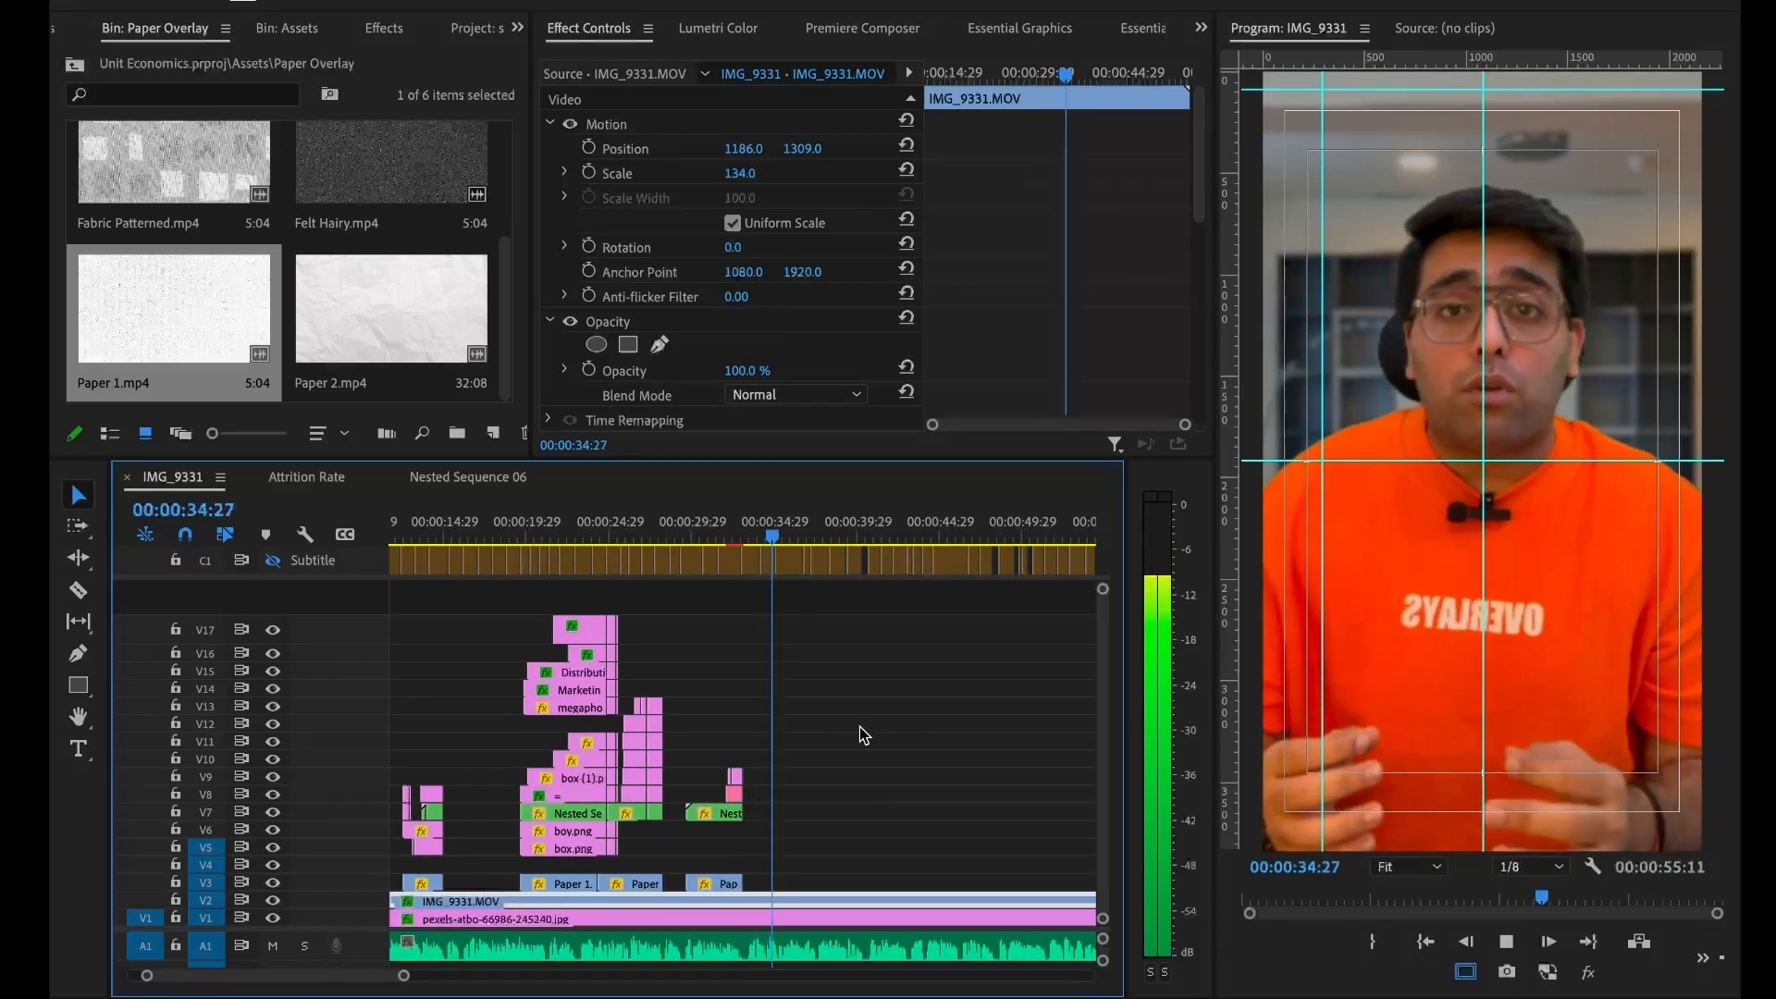
pyautogui.press('-')
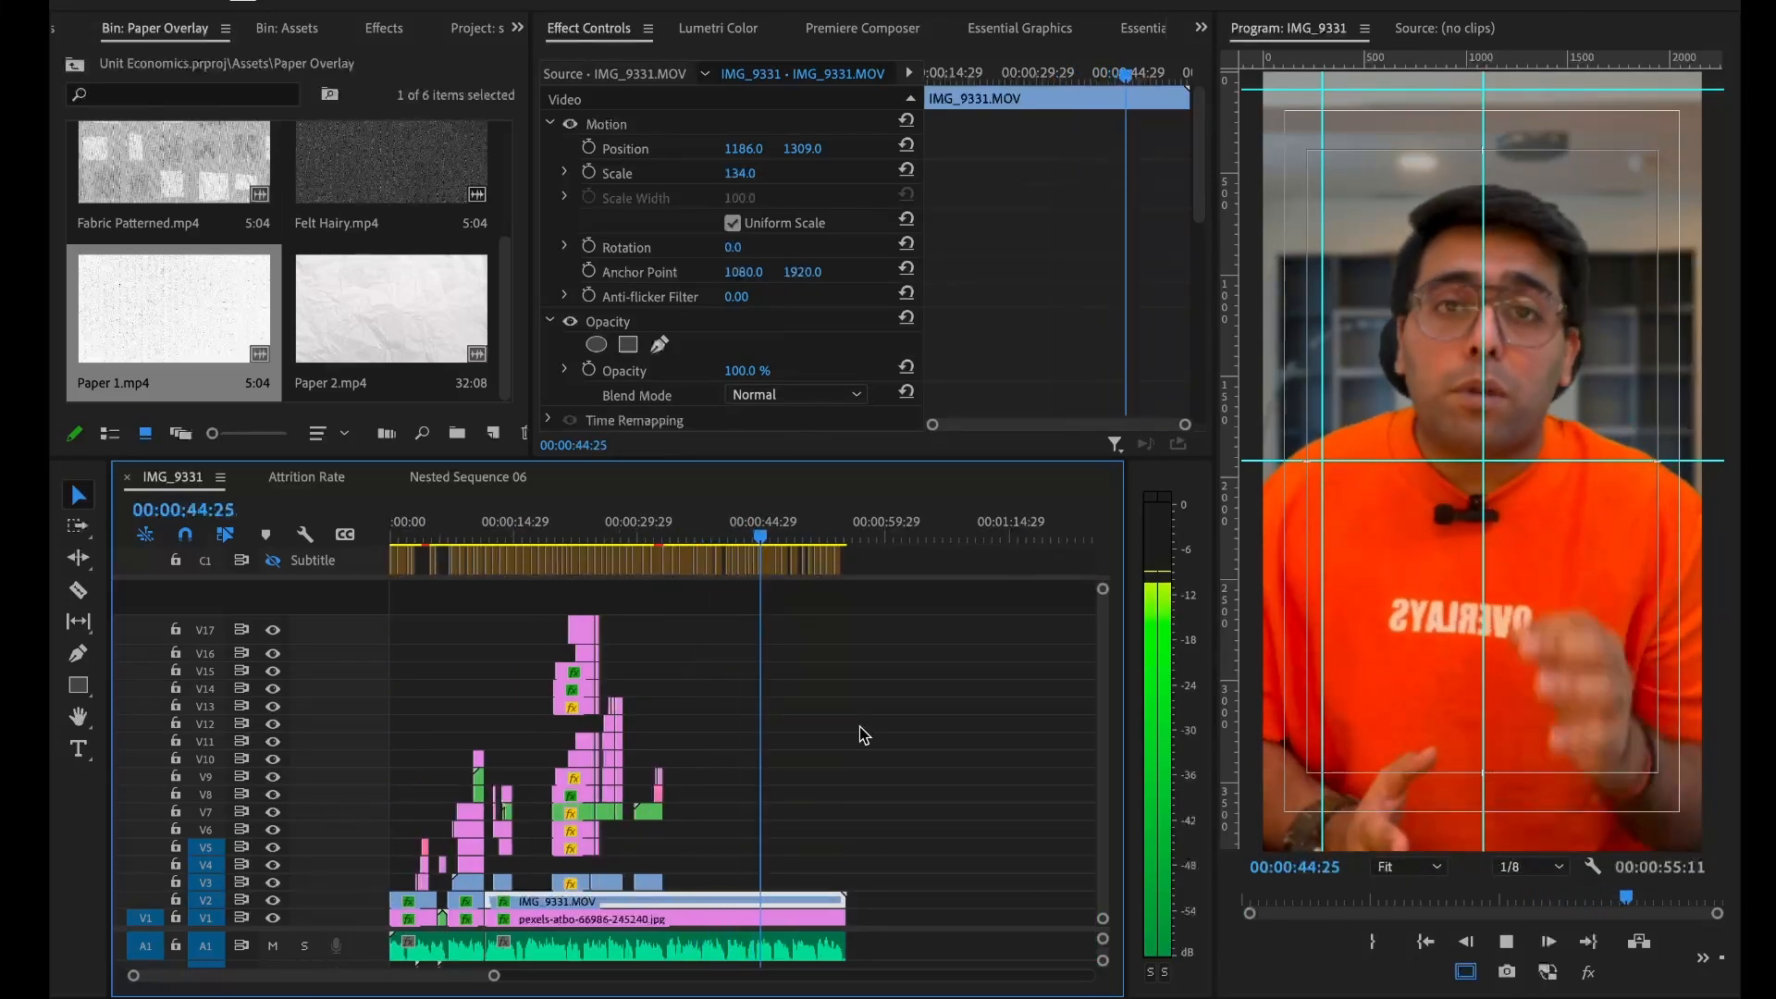
pyautogui.press('space')
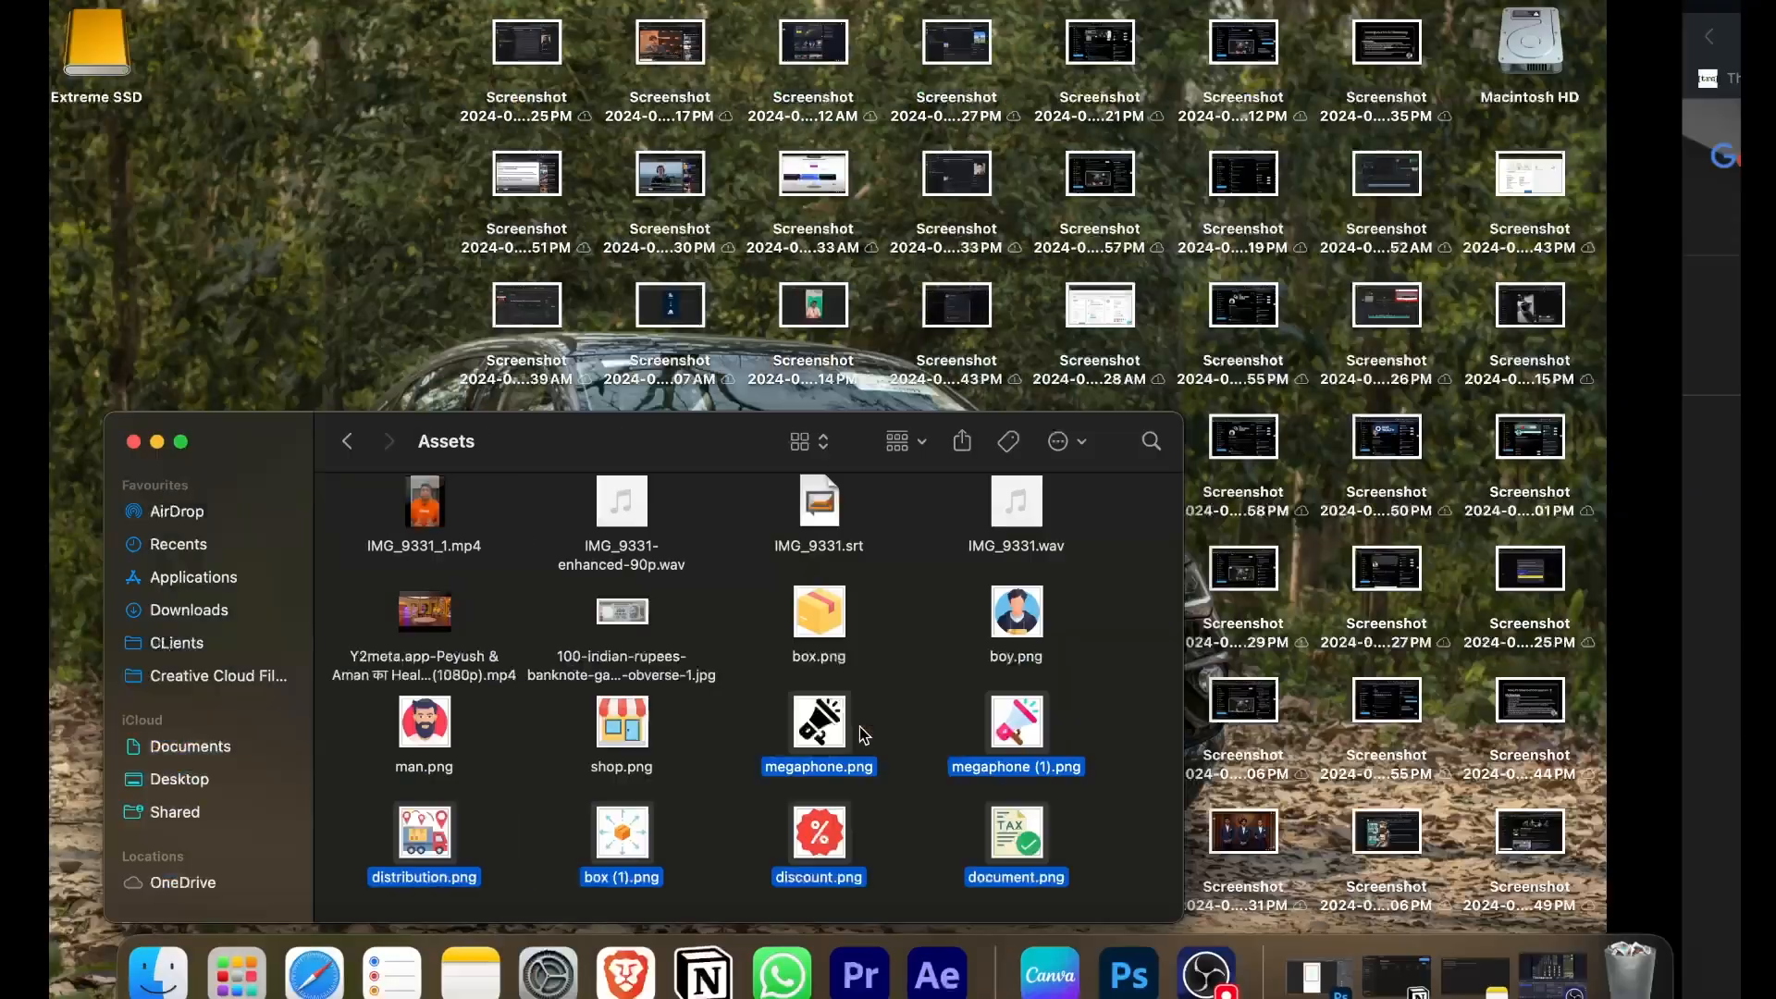
pyautogui.click(1252, 964)
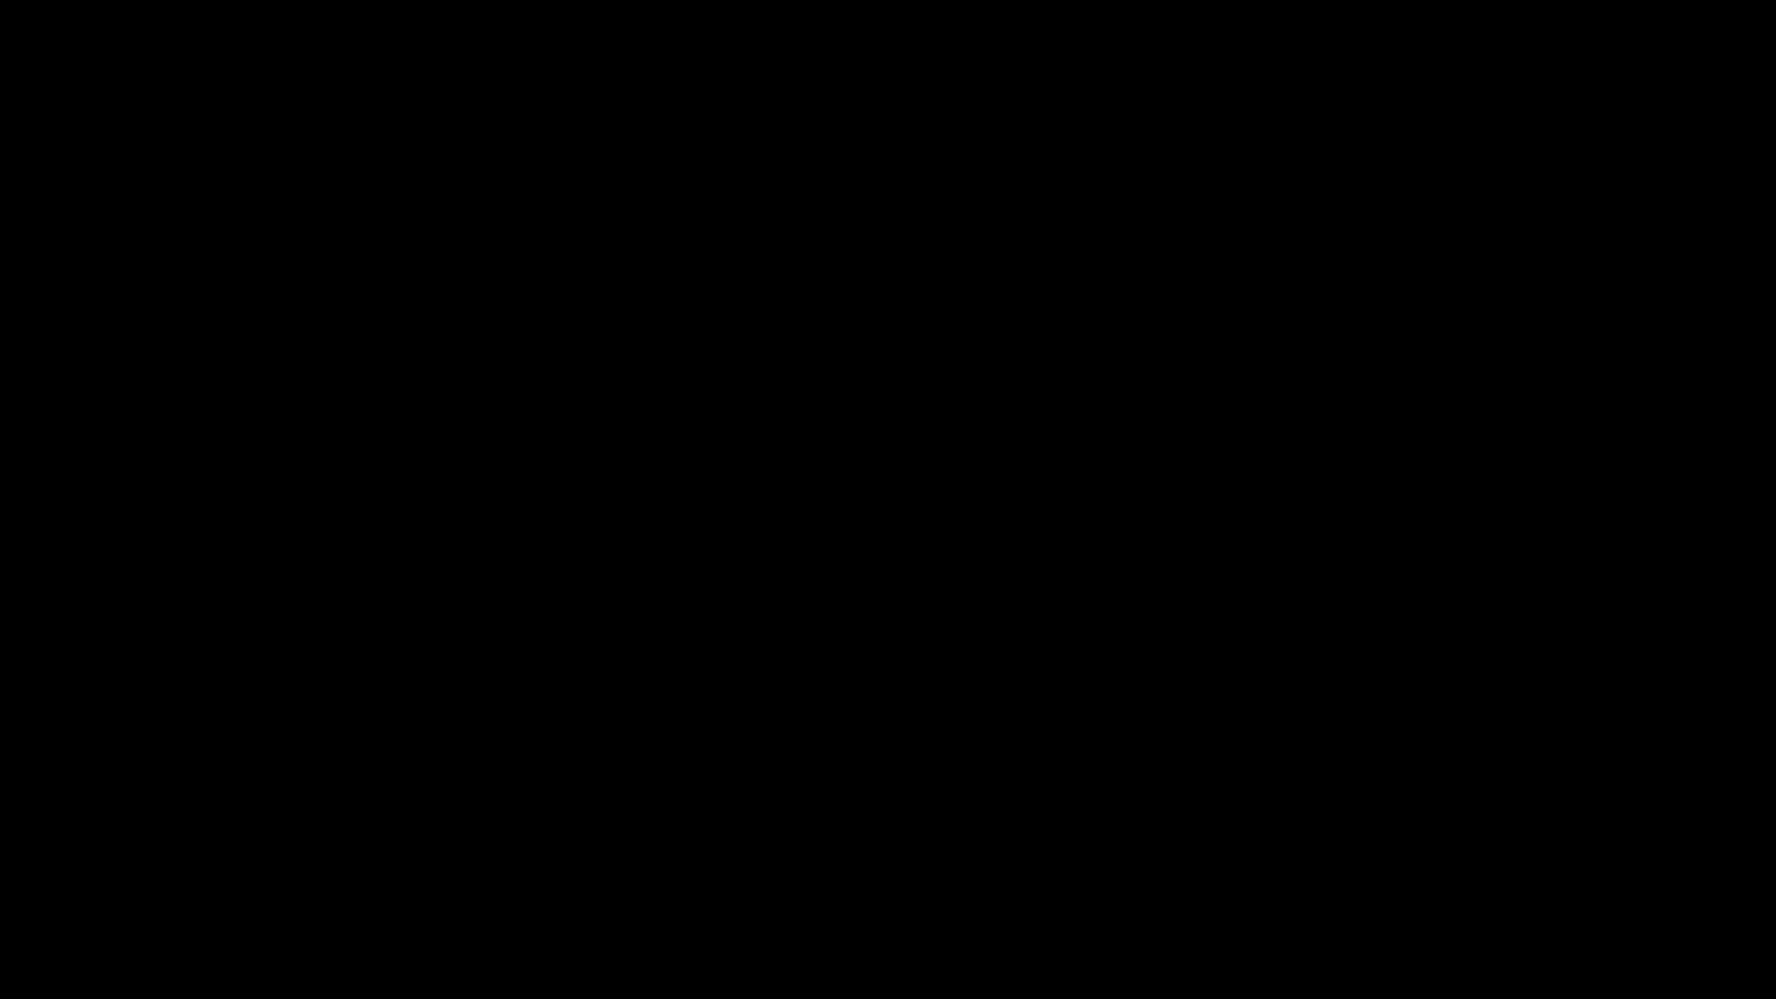